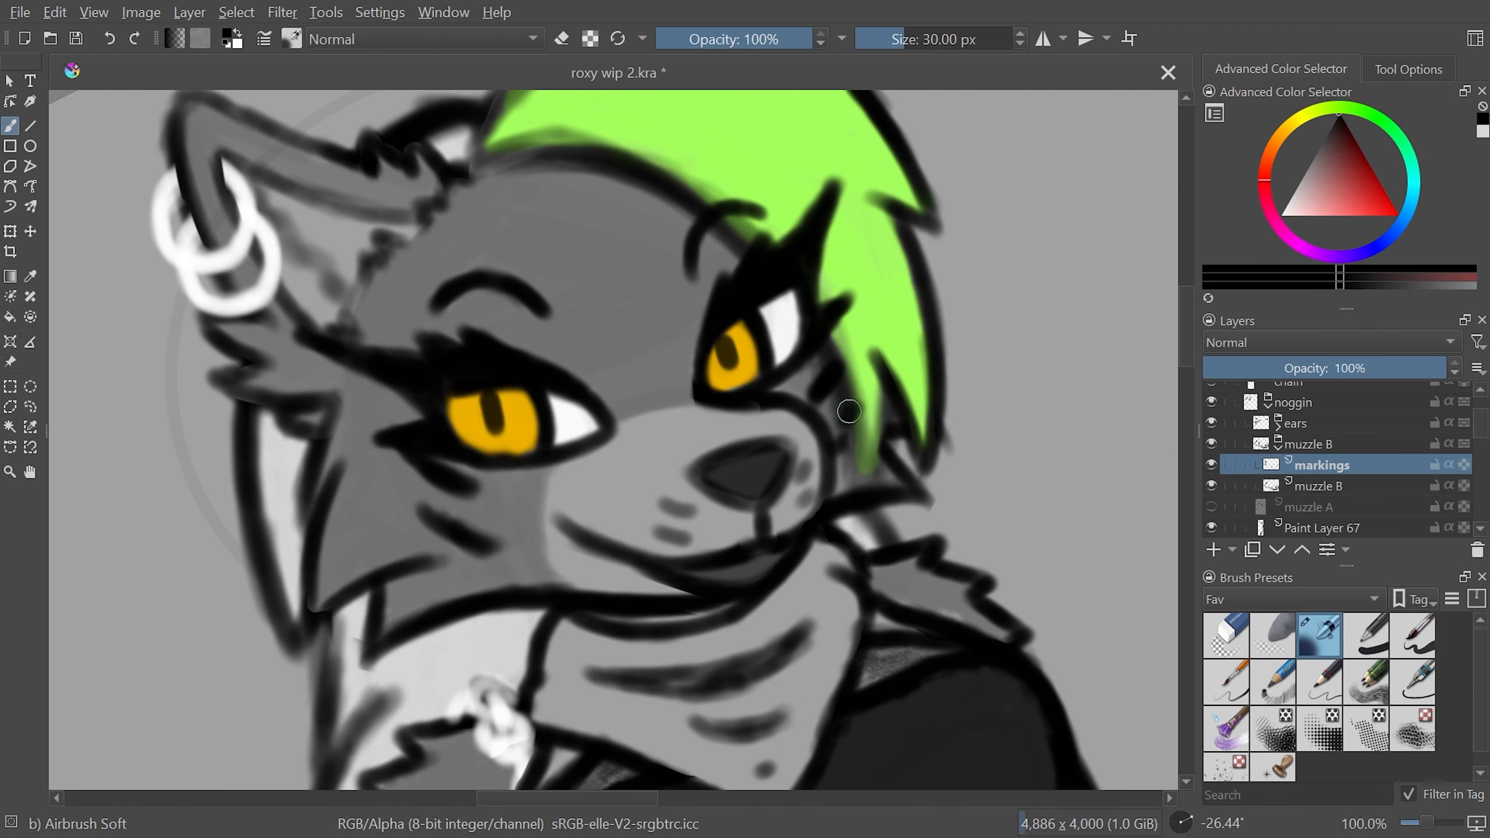
# Erase parts of the dark stripes on the near cheek below the eye and repaint them with the Airbrush Soft brush
pyautogui.moveTo(926, 433); pyautogui.dragTo(1017, 439)
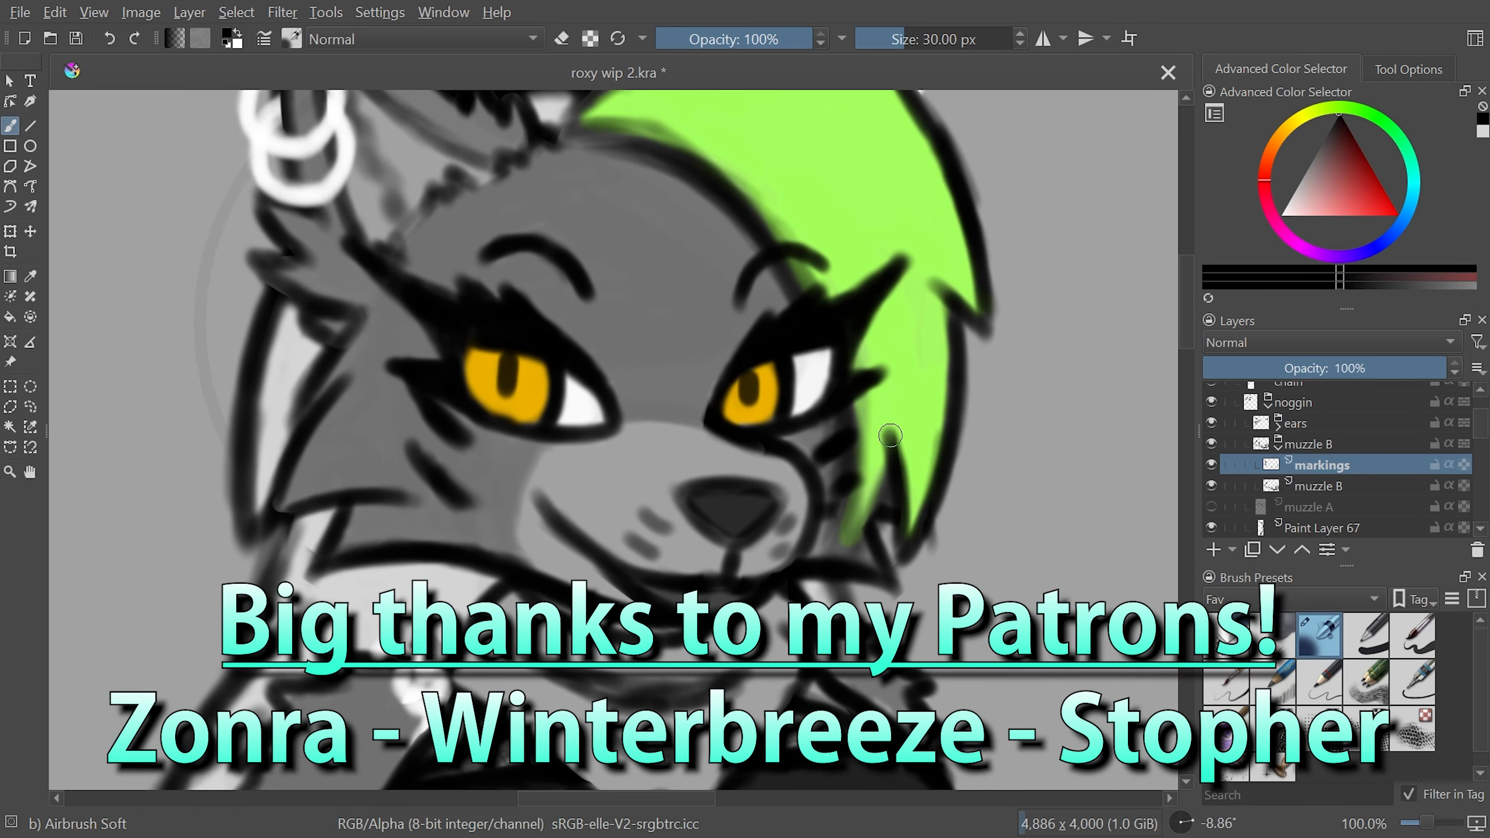
pyautogui.press('e')
pyautogui.moveTo(466, 437)
pyautogui.mouseDown()
pyautogui.moveTo(426, 404)
pyautogui.moveTo(455, 434)
pyautogui.mouseUp()
pyautogui.moveTo(463, 493); pyautogui.dragTo(405, 446)
pyautogui.press('e')
pyautogui.moveTo(915, 446)
pyautogui.mouseDown()
pyautogui.moveTo(892, 360)
pyautogui.moveTo(701, 287)
pyautogui.mouseUp()
pyautogui.moveTo(534, 267)
pyautogui.mouseDown()
pyautogui.moveTo(531, 329)
pyautogui.moveTo(535, 259)
pyautogui.moveTo(530, 314)
pyautogui.moveTo(918, 323)
pyautogui.moveTo(456, 253)
pyautogui.moveTo(390, 281)
pyautogui.moveTo(408, 235)
pyautogui.moveTo(416, 306)
pyautogui.mouseUp()
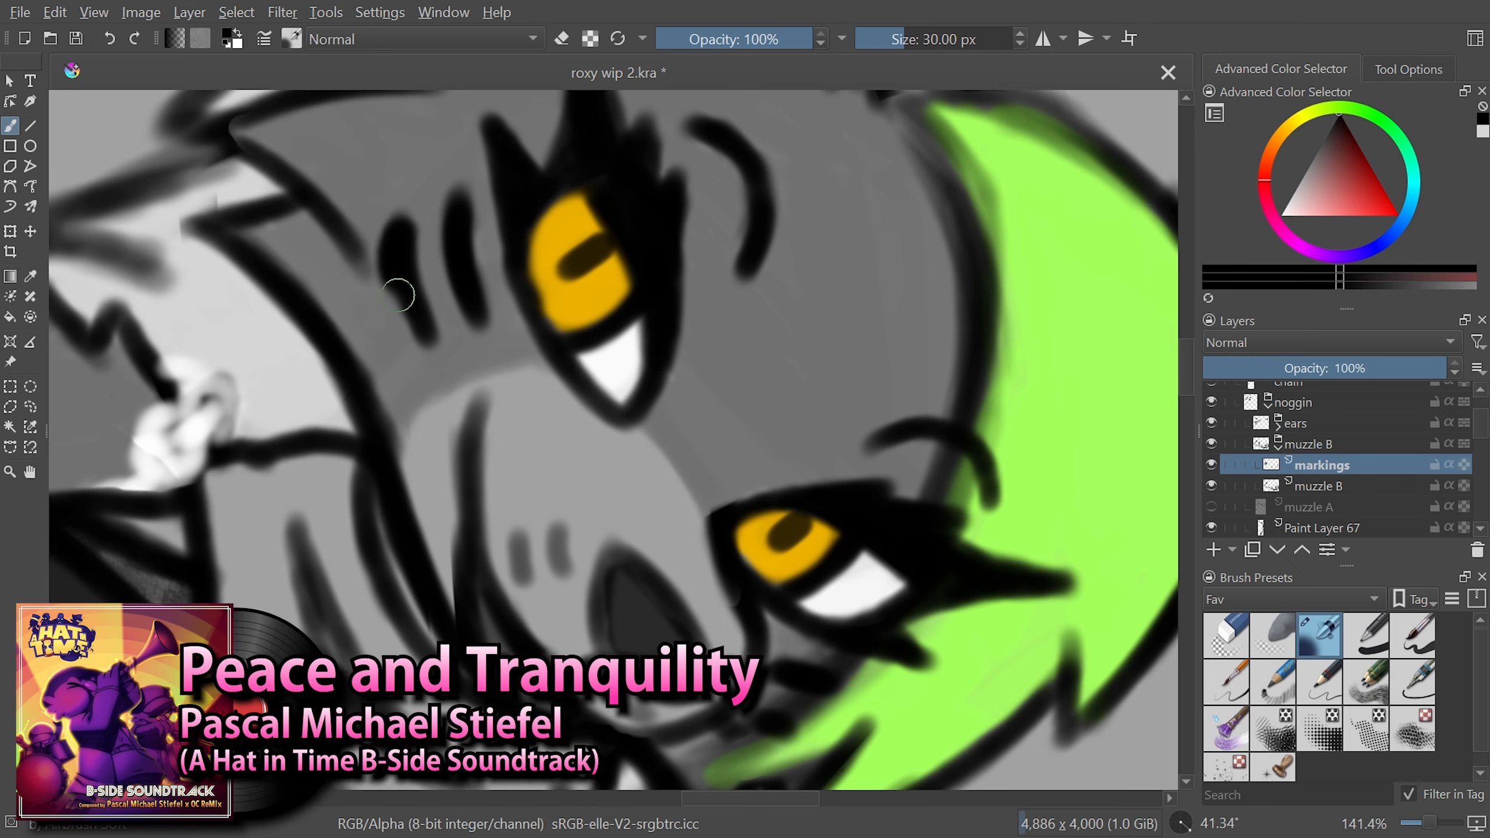
# Review the whole figure and compare its face markings with the character reference image beside the sketch
pyautogui.press('5')
pyautogui.hotkey('ctrl', '-')
pyautogui.hotkey('ctrl', '-')
pyautogui.hotkey('ctrl', '-')
pyautogui.hotkey('ctrl', '-')
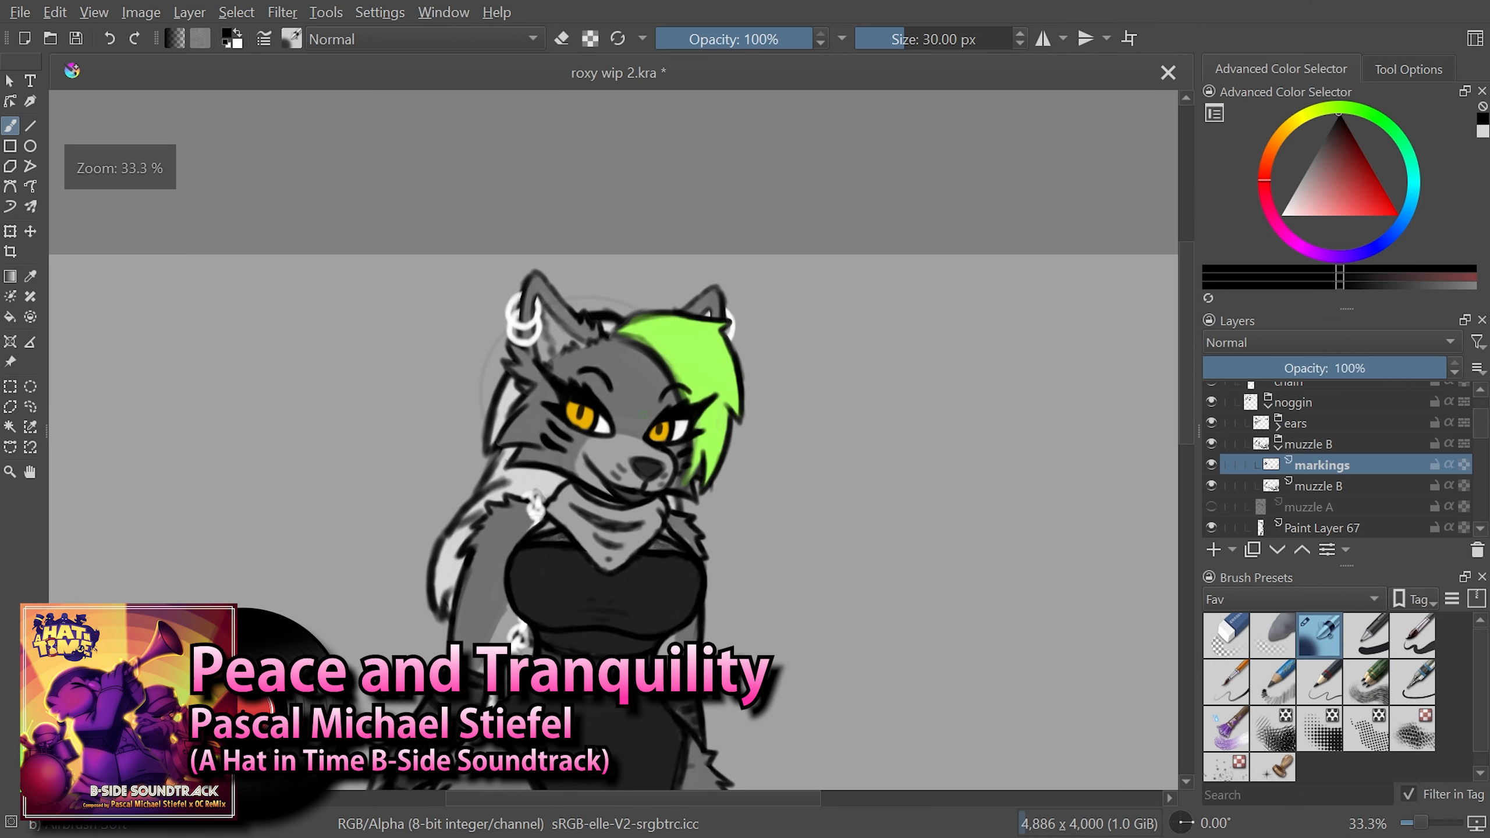
pyautogui.hotkey('ctrl', '+')
pyautogui.hotkey('ctrl', '+')
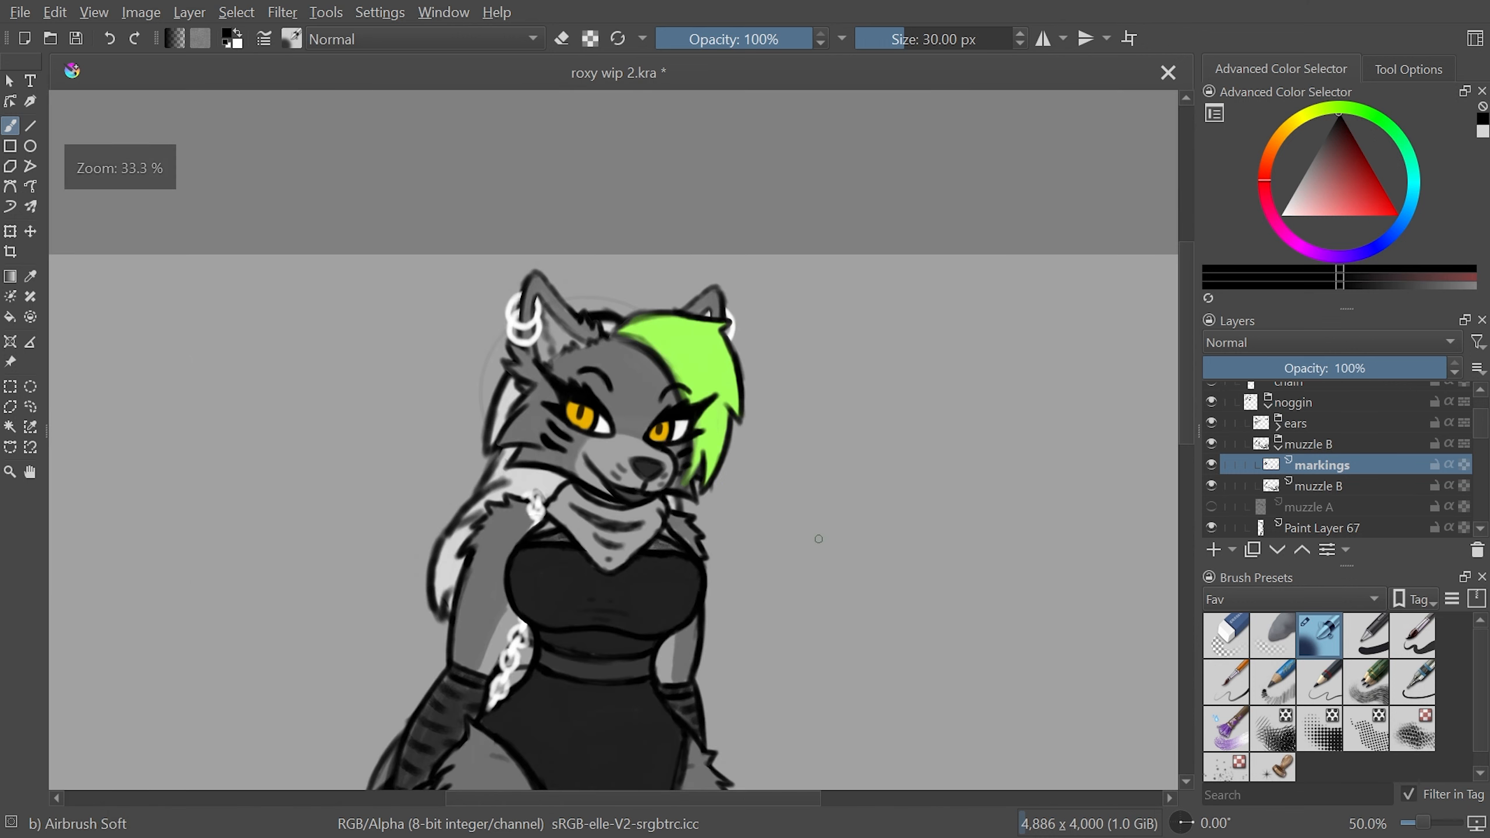
pyautogui.hotkey('ctrl', '-')
pyautogui.hotkey('ctrl', '-')
pyautogui.moveTo(1483, 435); pyautogui.dragTo(1483, 506)
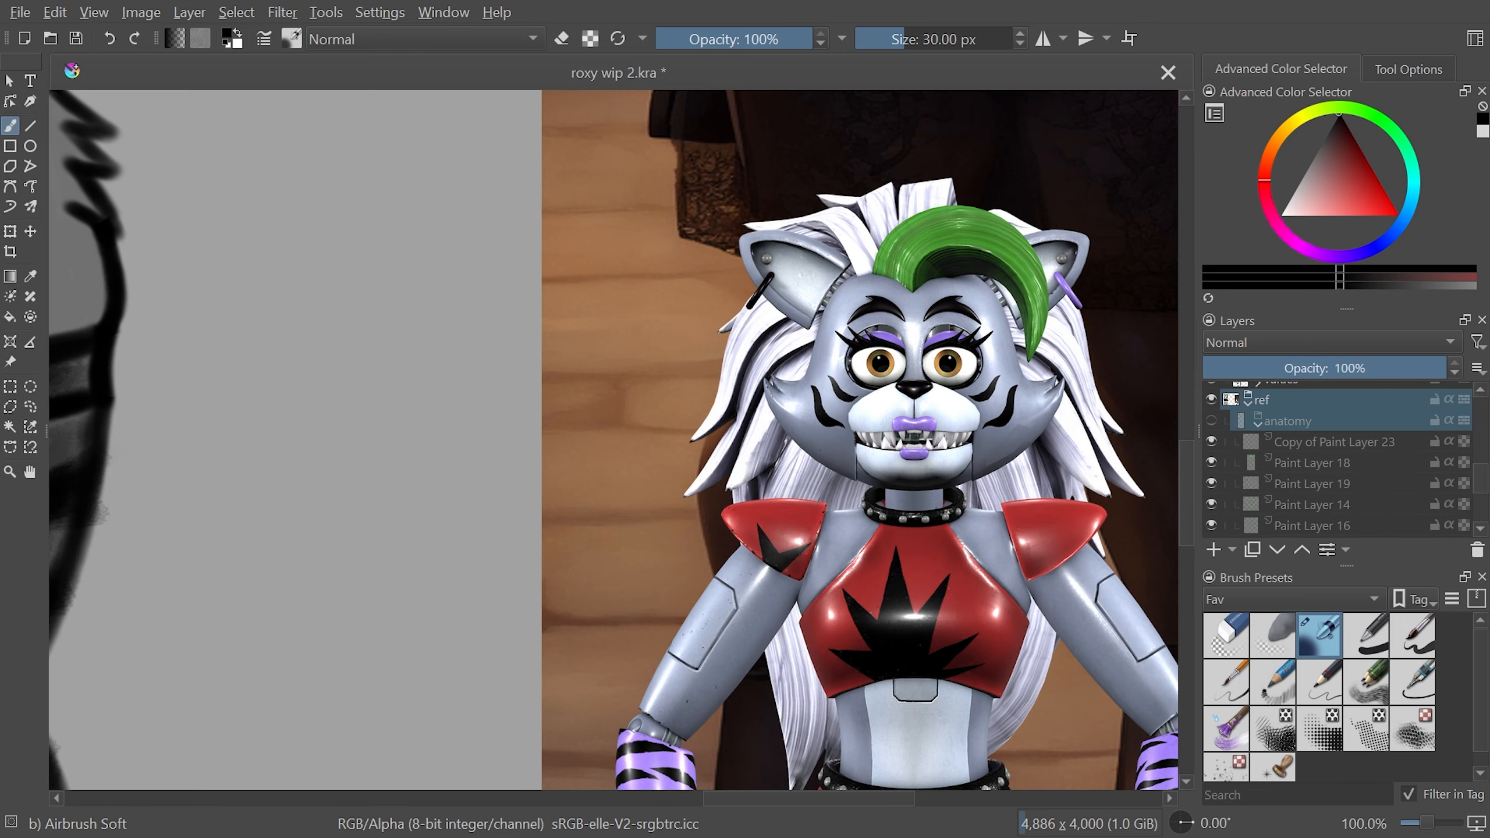
pyautogui.moveTo(779, 799); pyautogui.dragTo(633, 807)
pyautogui.moveTo(1189, 475); pyautogui.dragTo(1204, 305)
pyautogui.moveTo(612, 453); pyautogui.dragTo(736, 756)
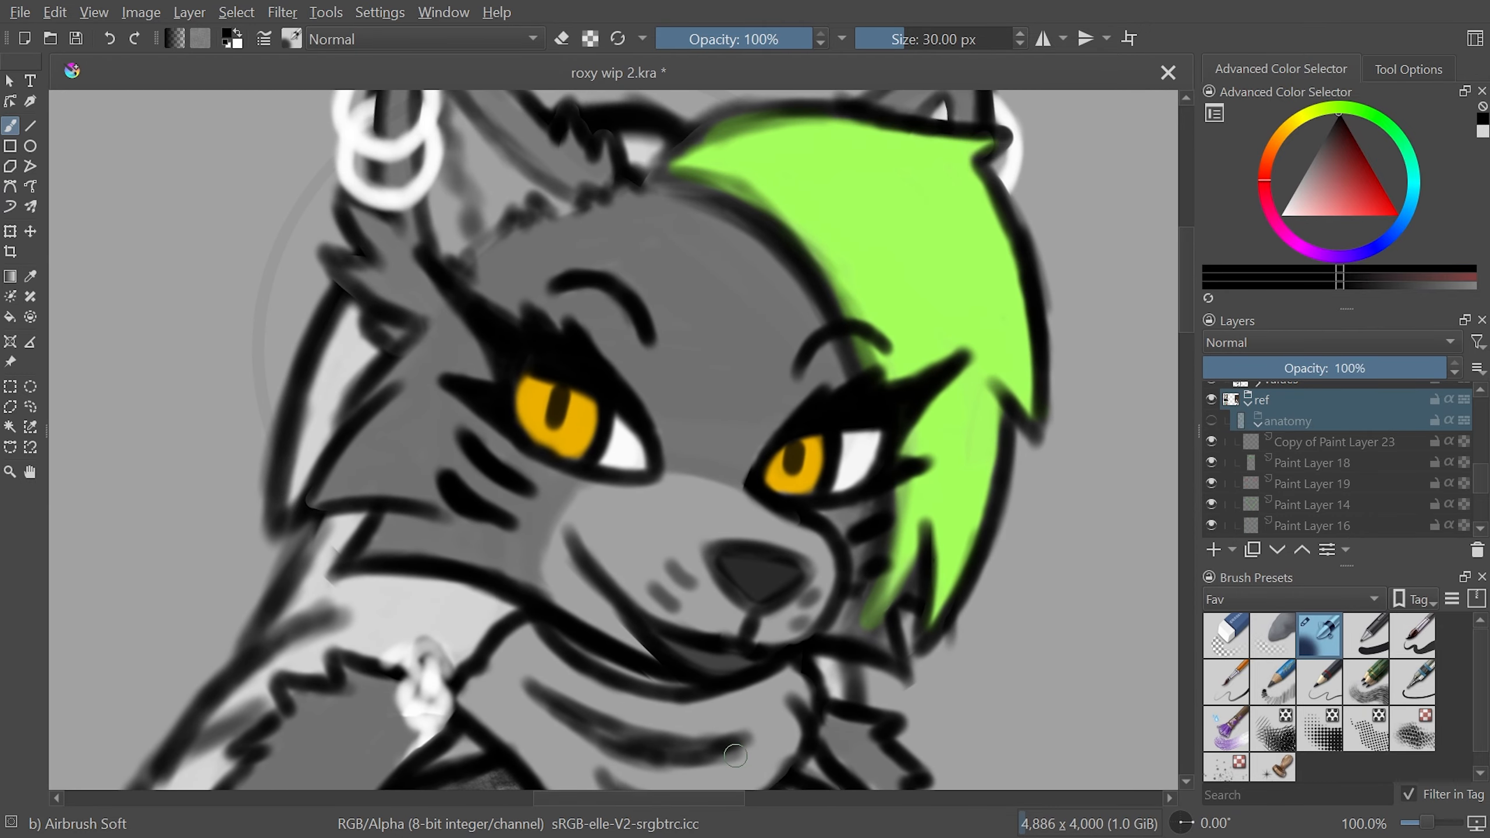
# Erase the stripes on the far cheek beside the hair on the markings layer, and return to the soft airbrush
pyautogui.moveTo(1484, 472); pyautogui.dragTo(1489, 392)
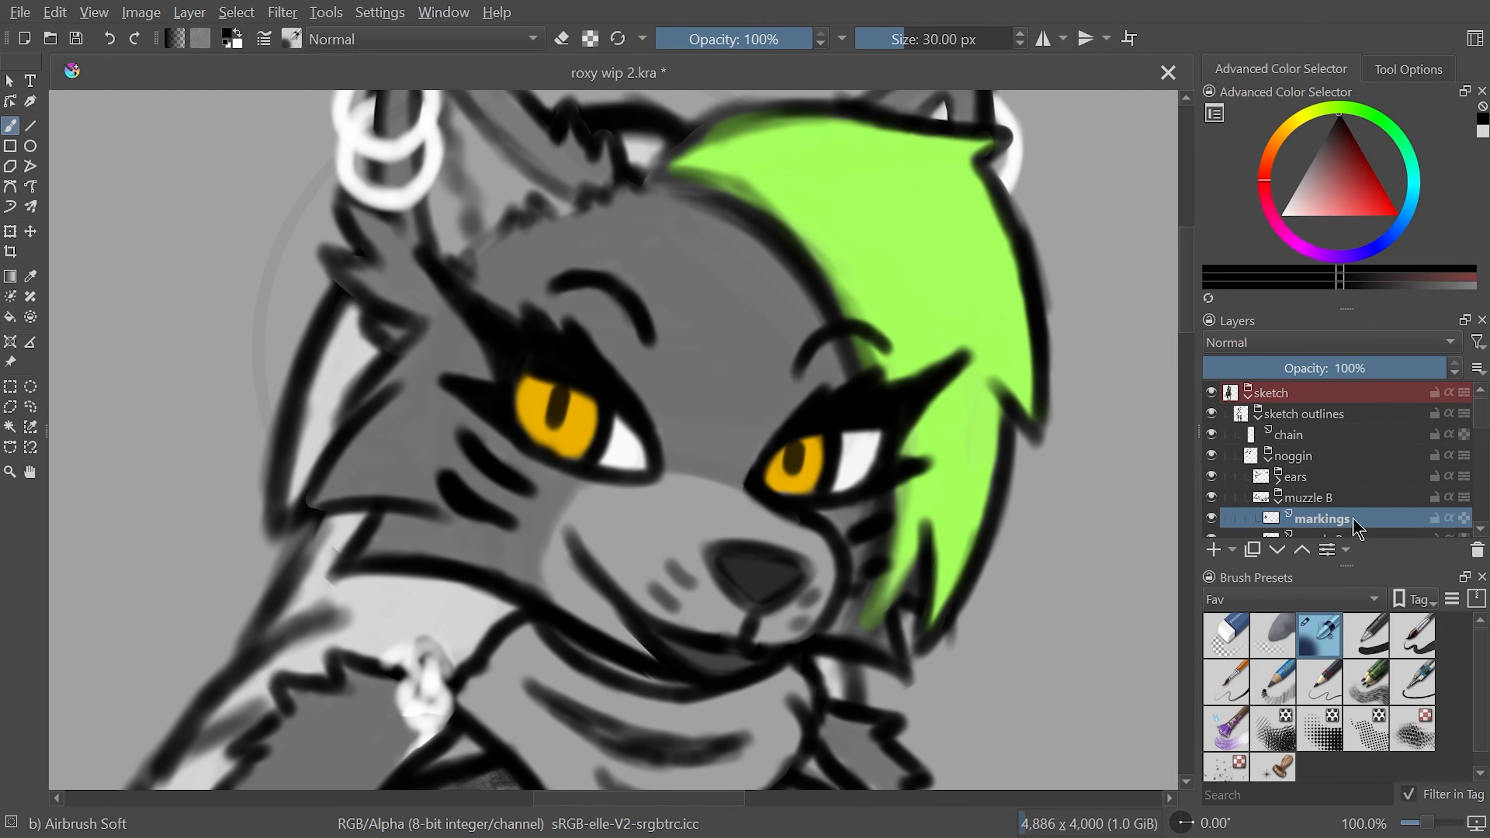
pyautogui.click(1225, 634)
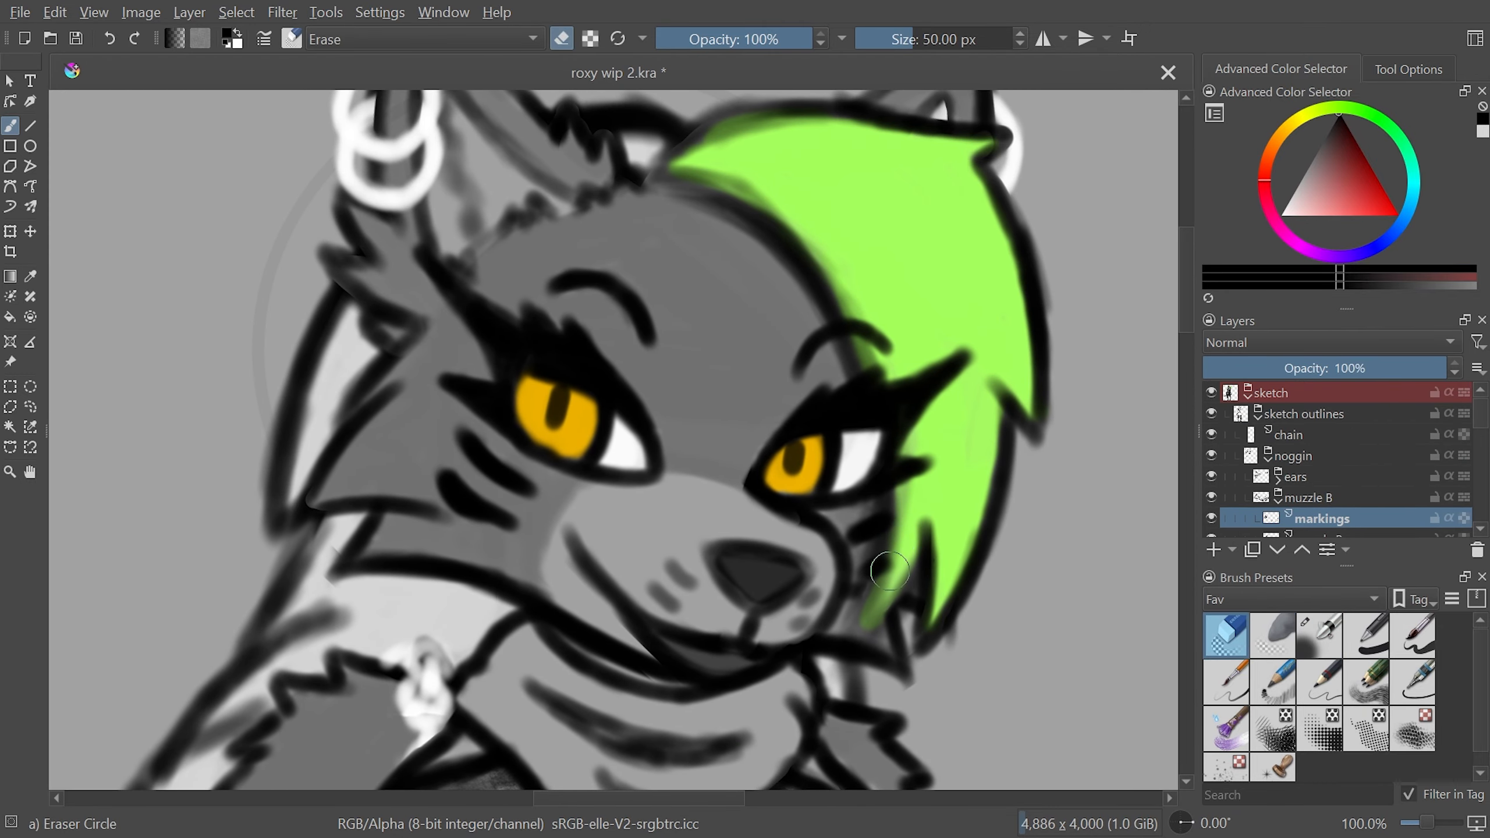
pyautogui.moveTo(894, 554); pyautogui.dragTo(859, 530)
pyautogui.press('/')
pyautogui.moveTo(525, 486)
pyautogui.mouseDown()
pyautogui.moveTo(513, 351)
pyautogui.moveTo(762, 269)
pyautogui.mouseUp()
# Examine the shape of the cheek stripes on the character reference image and return to the sketched head
pyautogui.moveTo(670, 798); pyautogui.dragTo(749, 798)
pyautogui.moveTo(1185, 311); pyautogui.dragTo(1193, 424)
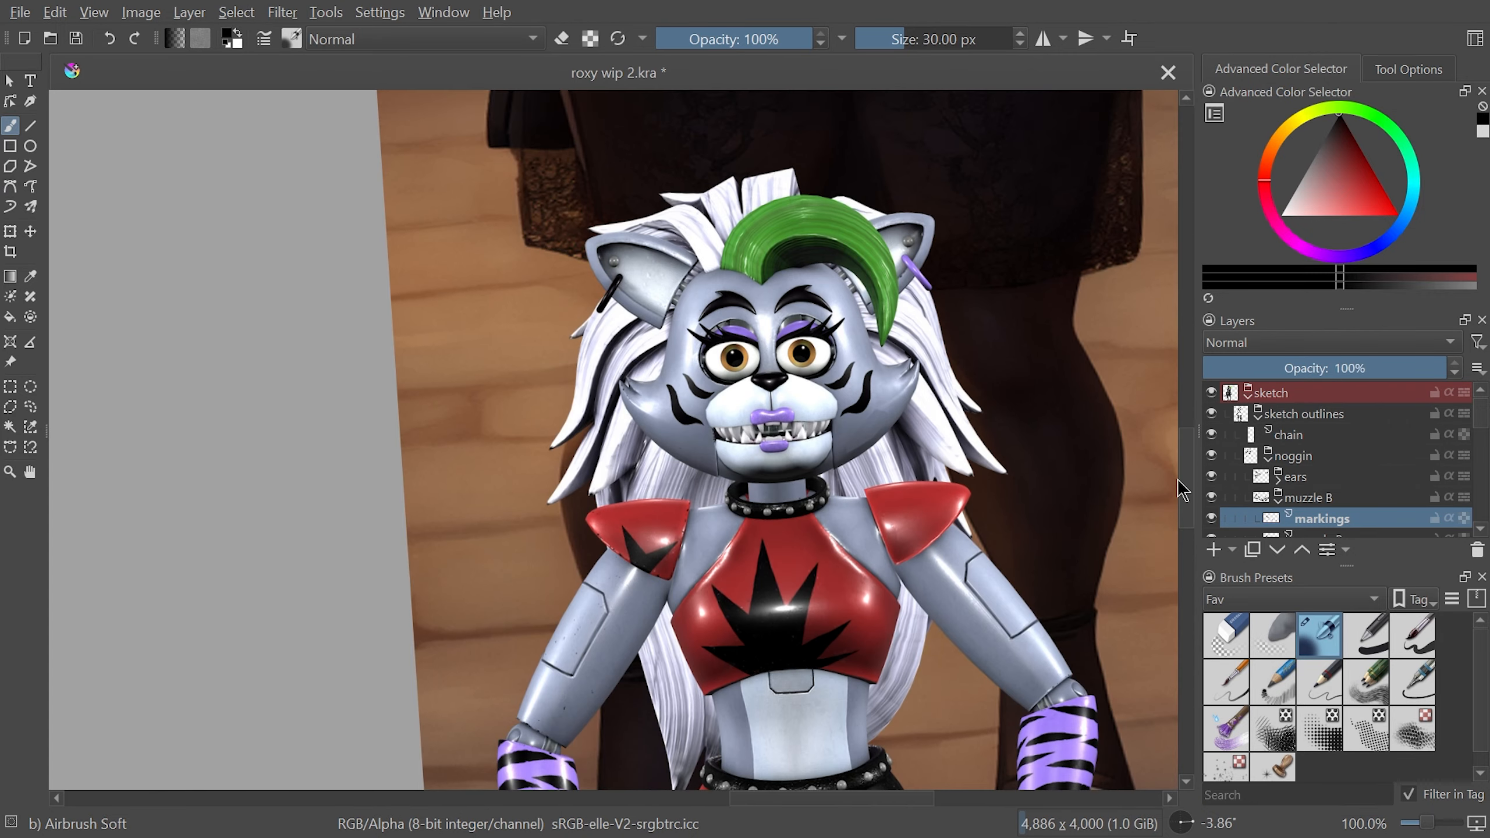
pyautogui.moveTo(1178, 480); pyautogui.dragTo(1179, 476)
pyautogui.press('5')
pyautogui.press('2')
pyautogui.hotkey('ctrl', '+')
pyautogui.hotkey('ctrl', '+')
pyautogui.hotkey('ctrl', '+')
pyautogui.moveTo(1190, 422); pyautogui.dragTo(1186, 302)
# Redraw the near-cheek stripes under the eye as curved strokes and check them with the canvas upright
pyautogui.hotkey('ctrl', '-')
pyautogui.hotkey('ctrl', '+')
pyautogui.hotkey('ctrl', '+')
pyautogui.hotkey('ctrl', '+')
pyautogui.moveTo(1073, 600)
pyautogui.mouseDown()
pyautogui.moveTo(964, 549)
pyautogui.moveTo(676, 324)
pyautogui.moveTo(680, 420)
pyautogui.moveTo(662, 373)
pyautogui.moveTo(676, 432)
pyautogui.mouseUp()
pyautogui.moveTo(729, 381); pyautogui.dragTo(734, 393)
pyautogui.press('-')
pyautogui.press('-')
pyautogui.press('-')
pyautogui.press('-')
pyautogui.press('-')
pyautogui.press('5')
pyautogui.press('-')
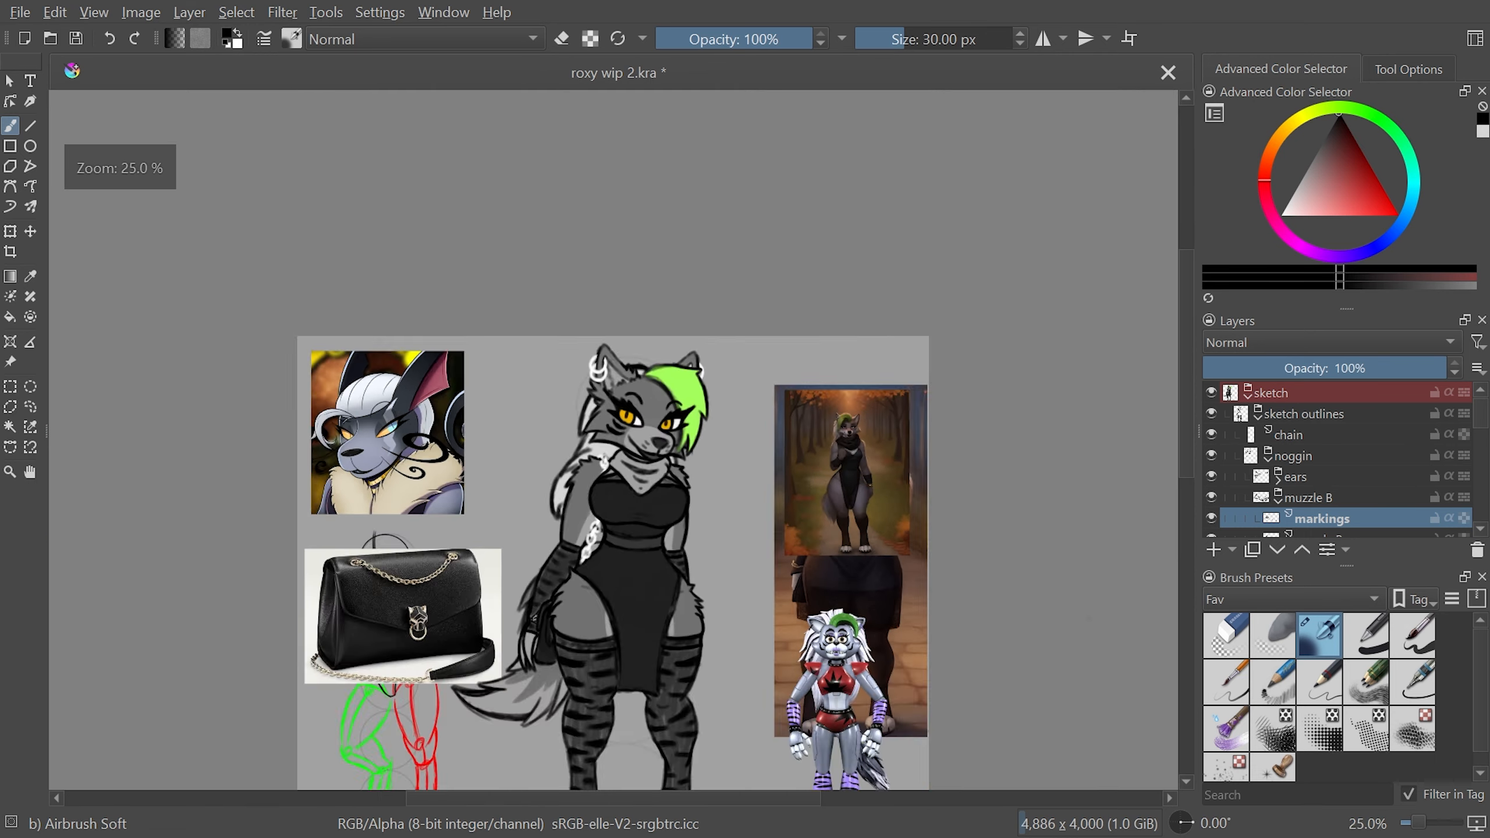
# Outline the near-cheek stripes under the eye with a polygonal selection
pyautogui.press('+')
pyautogui.press('+')
pyautogui.press('+')
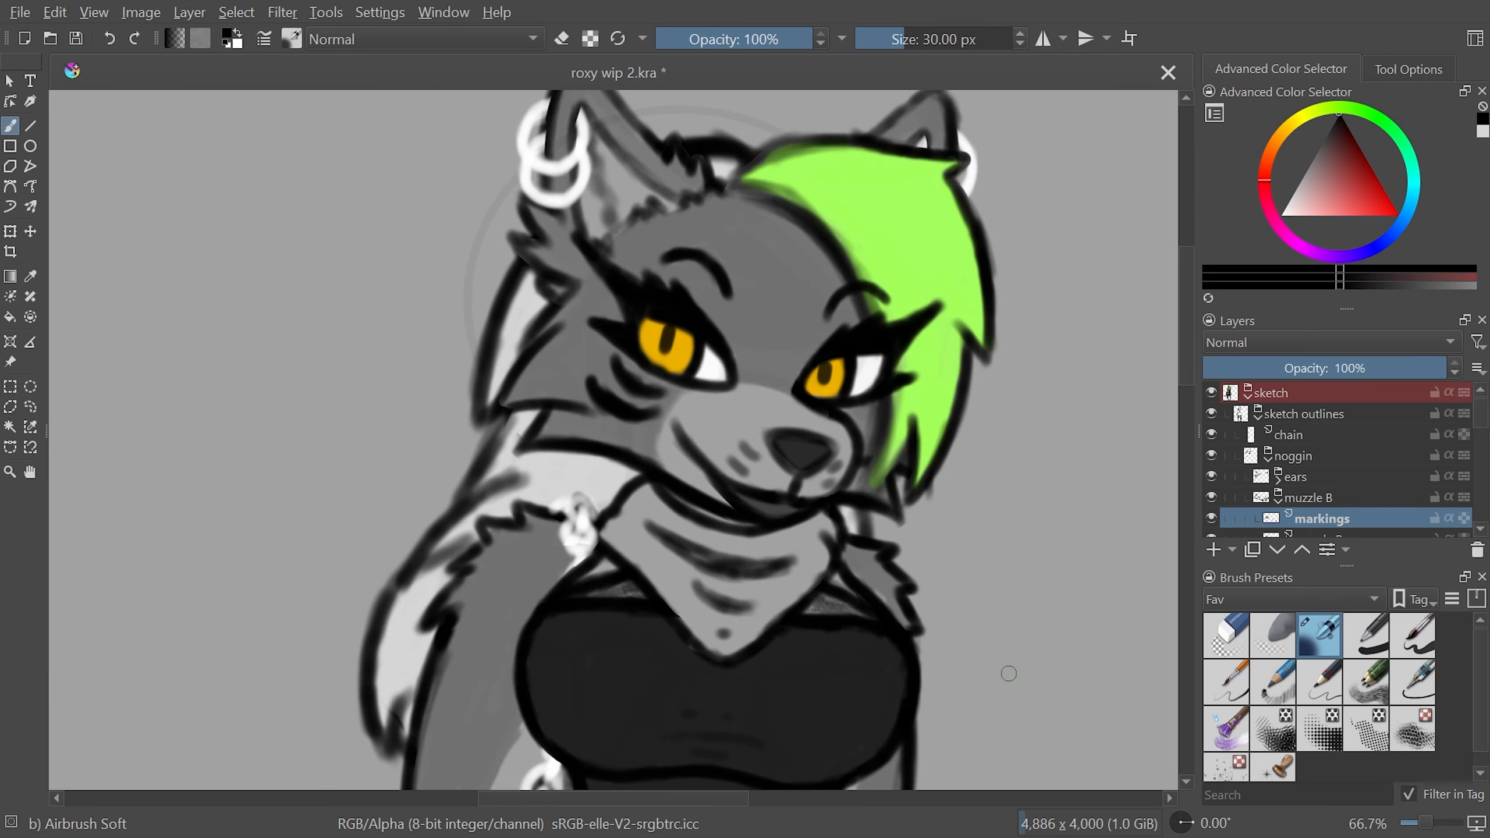
pyautogui.moveTo(713, 799); pyautogui.dragTo(682, 798)
pyautogui.press('+')
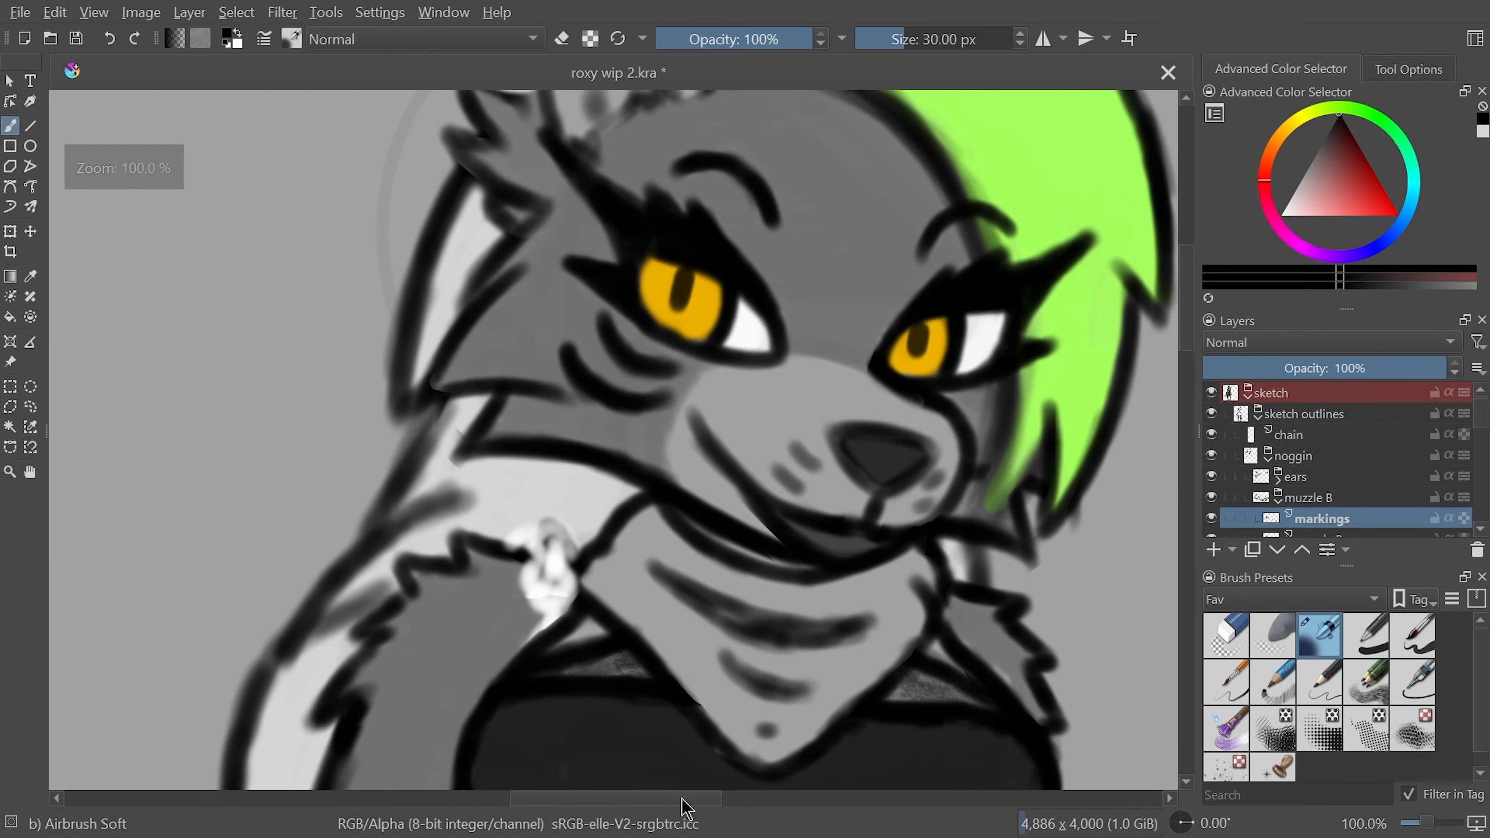
pyautogui.click(10, 230)
pyautogui.click(10, 406)
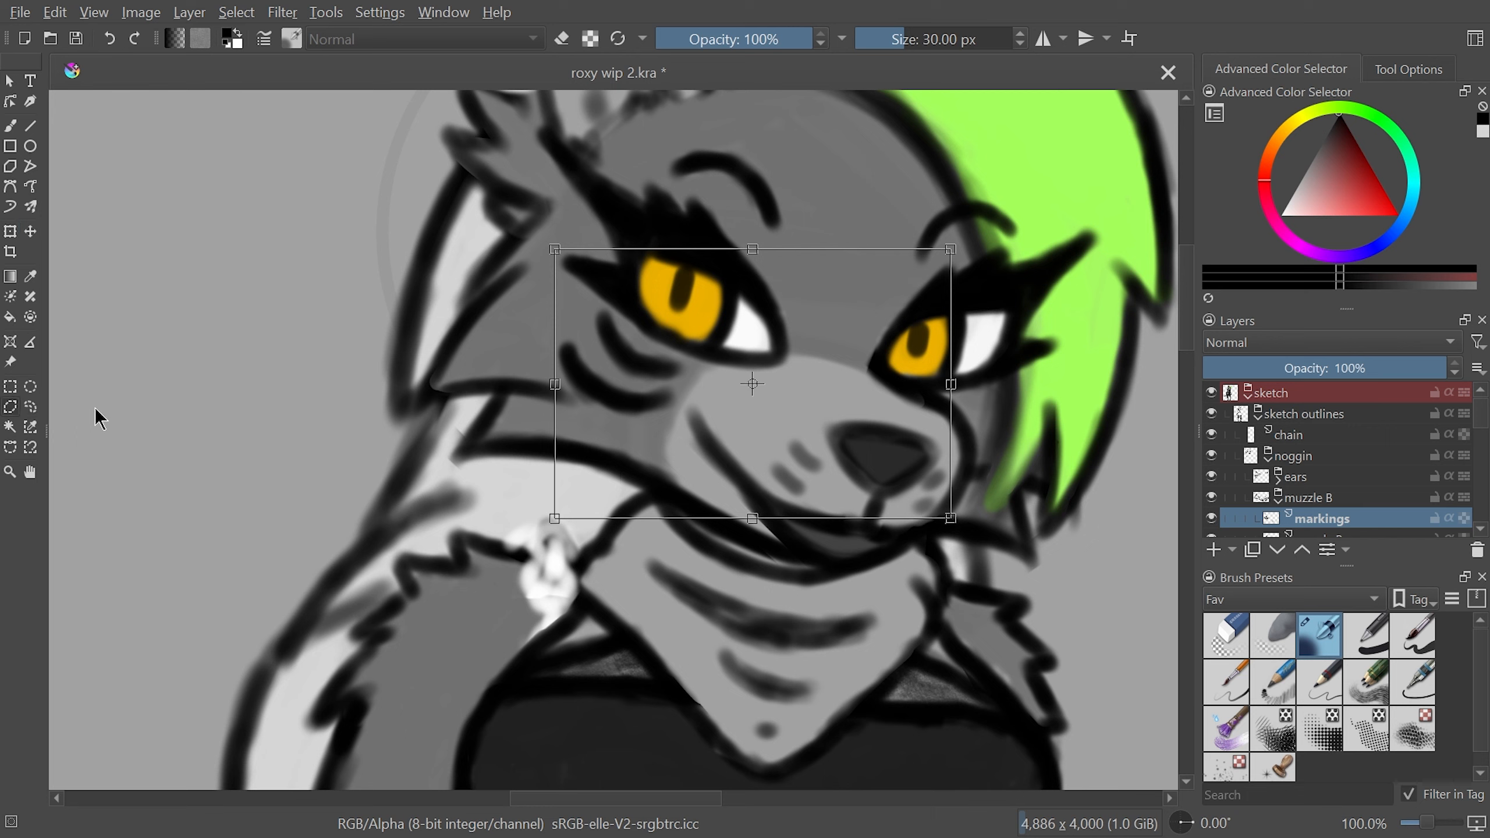
pyautogui.click(683, 343)
pyautogui.click(630, 307)
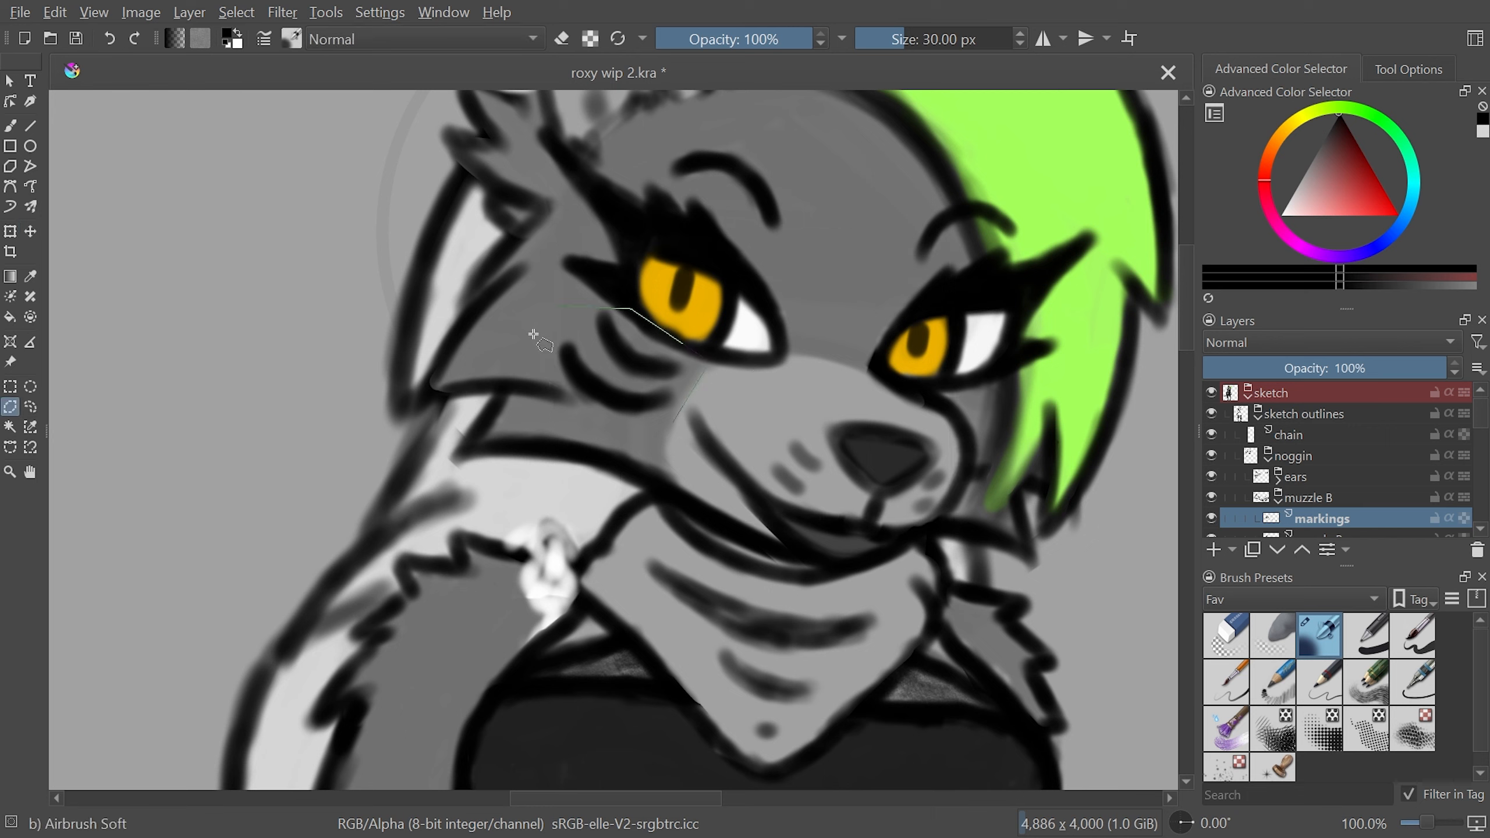
pyautogui.click(674, 423)
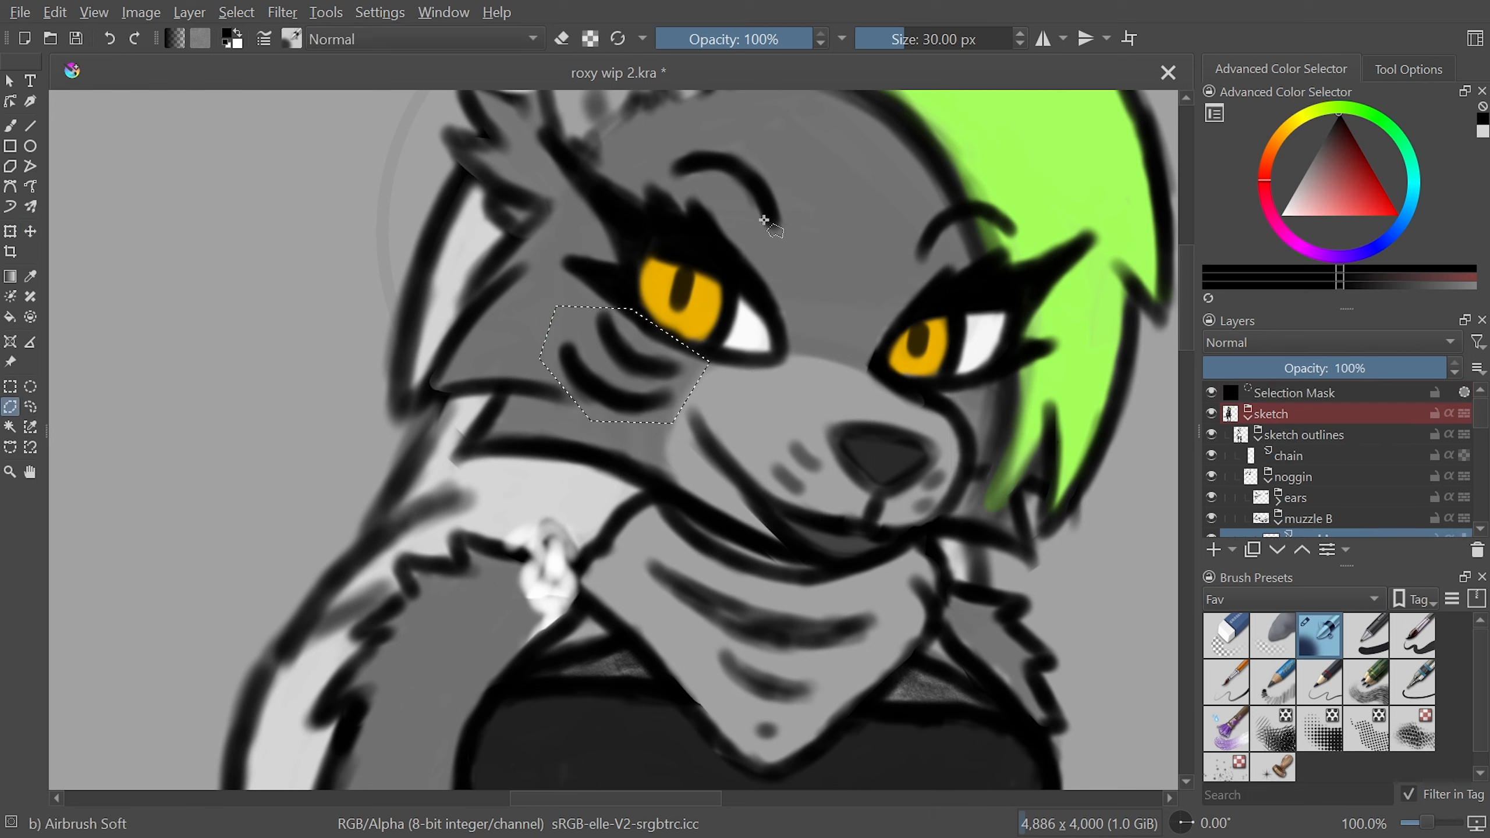
# Transform the selected cheek stripes so they are slightly narrower and rotated beneath the near eye
pyautogui.click(9, 231)
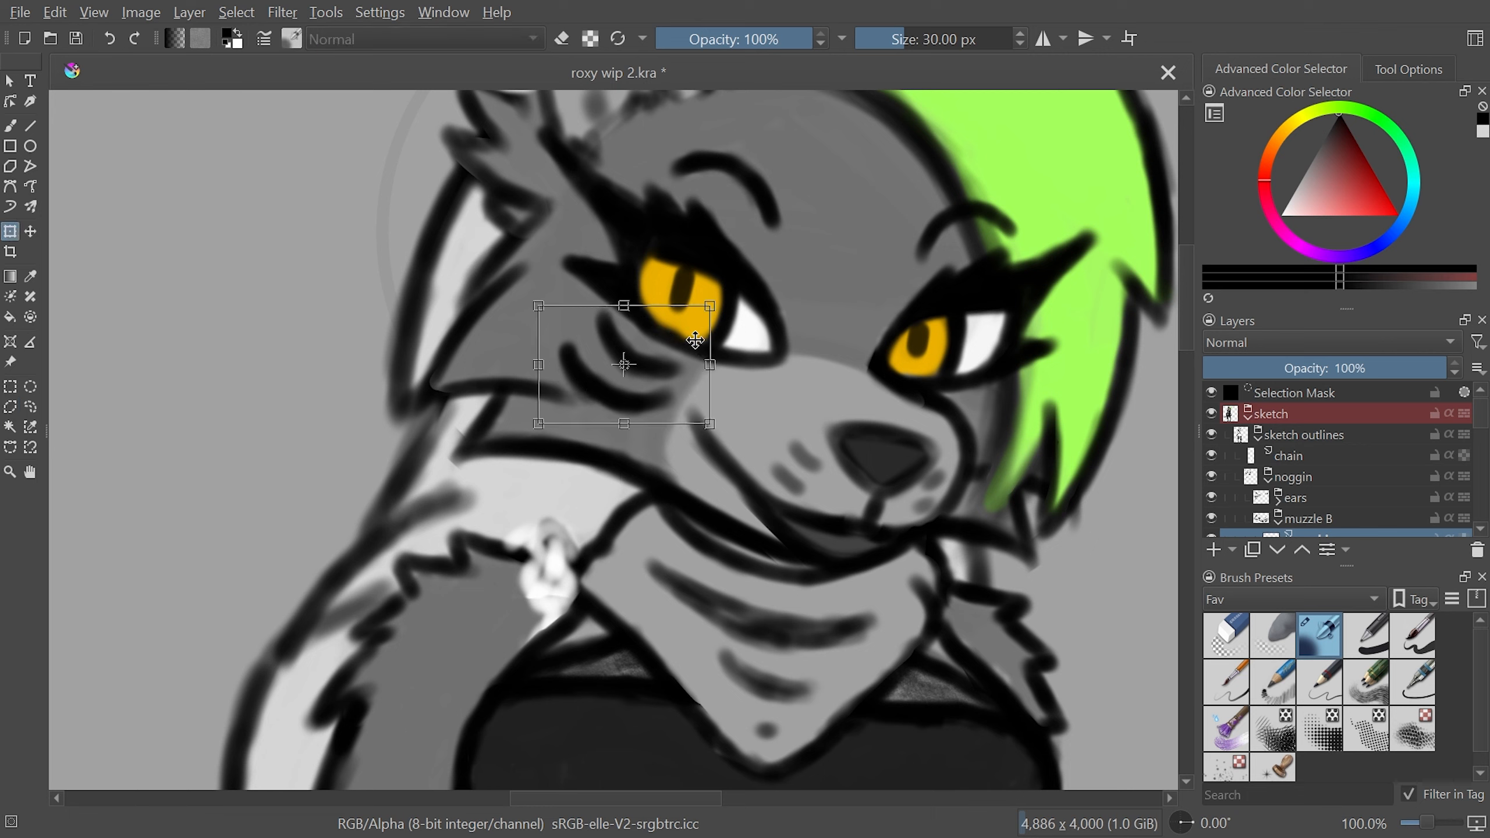
pyautogui.moveTo(722, 317); pyautogui.dragTo(738, 290)
pyautogui.moveTo(641, 363); pyautogui.dragTo(653, 364)
pyautogui.press('Return')
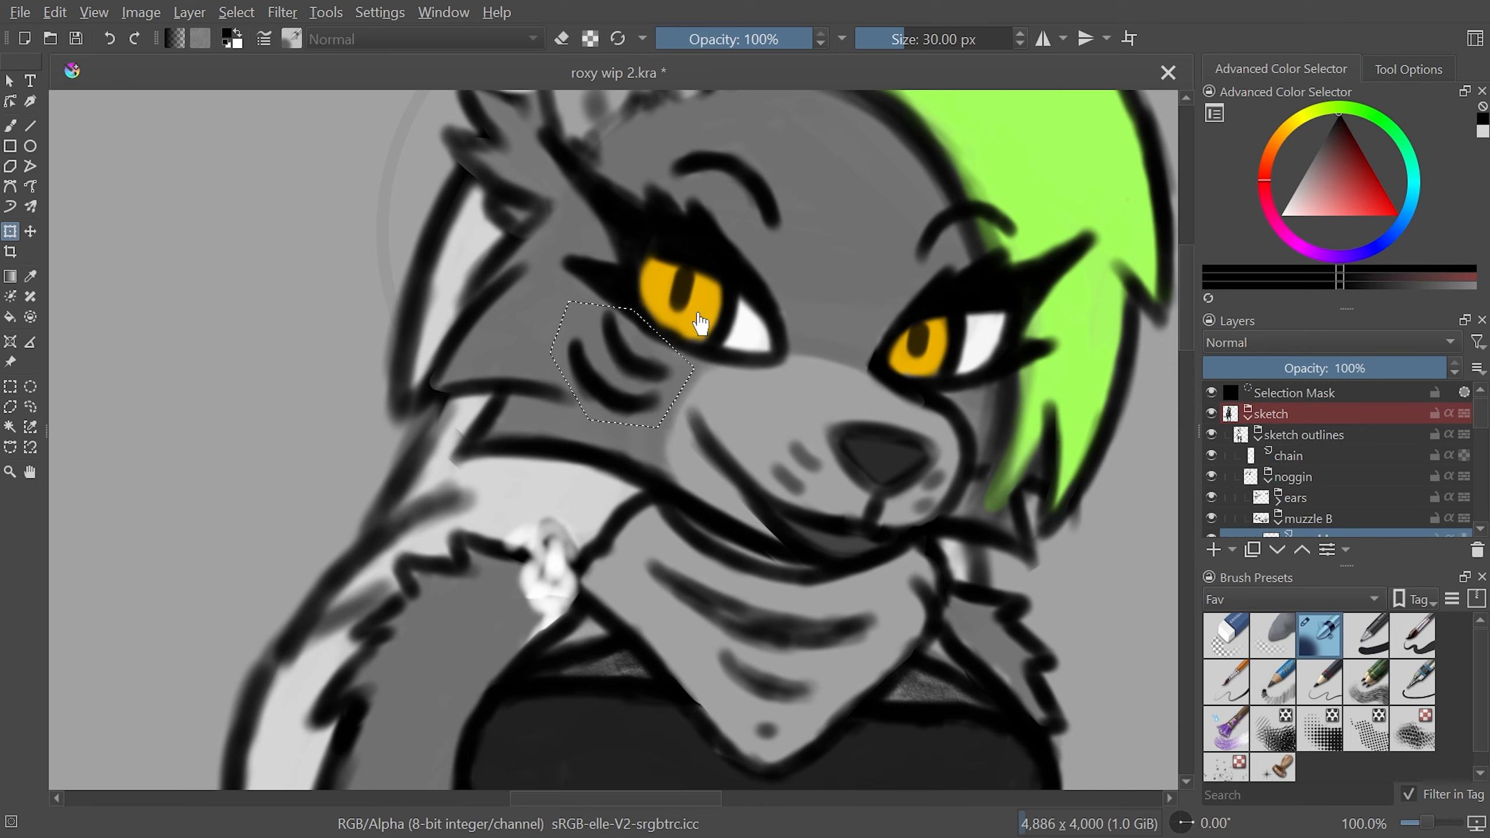
# Copy the selected stripes to a new layer and fit the narrowed copy onto the far cheek below the eye
pyautogui.hotkey('ctrl', 'alt', 'j')
pyautogui.moveTo(798, 279); pyautogui.dragTo(1018, 391)
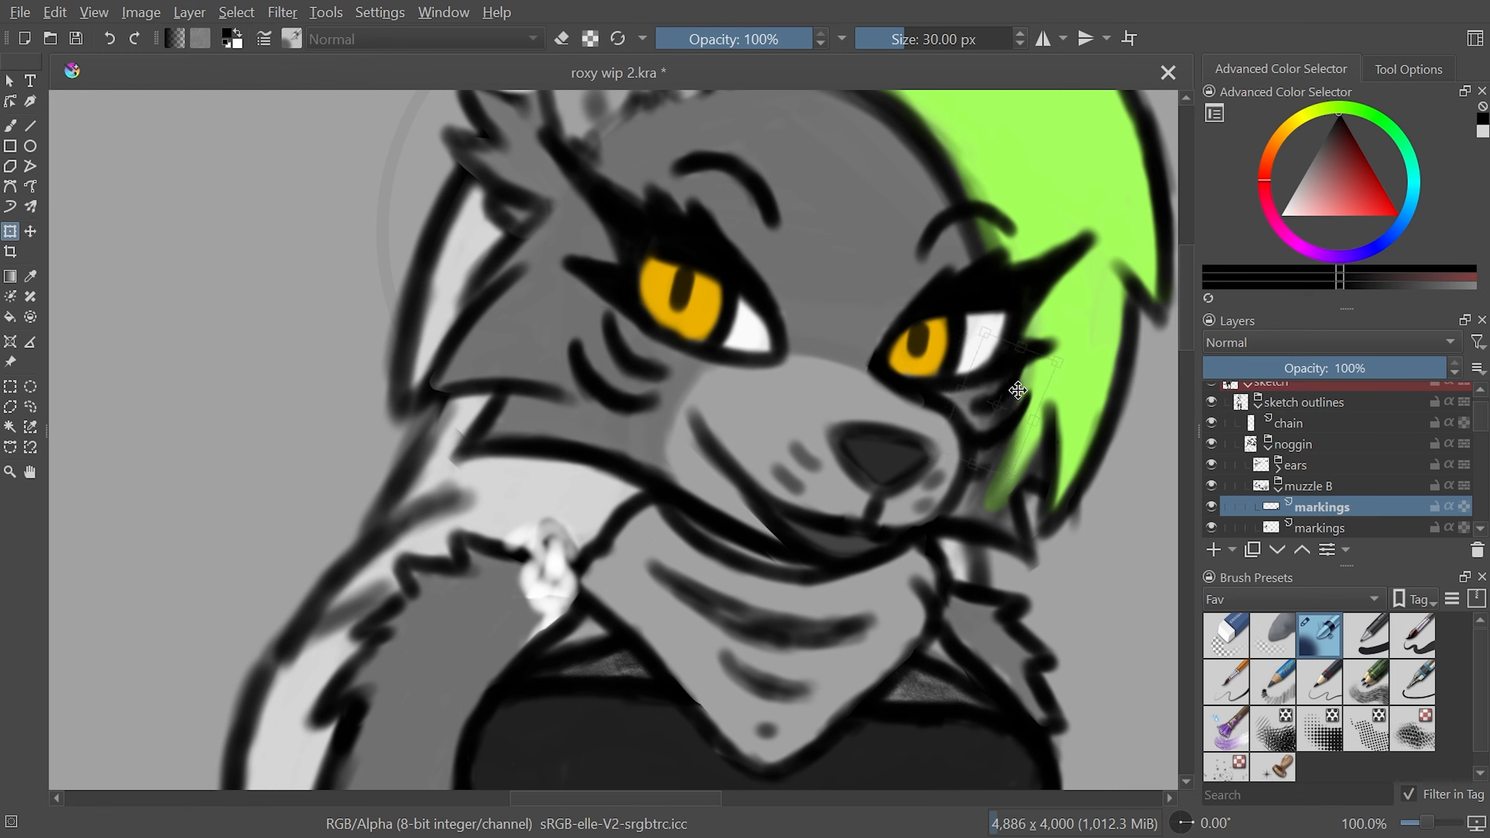
pyautogui.press('Return')
# Erase the outer part of the copied far-cheek stripes where they run into the hair, and clear the selection
pyautogui.click(10, 126)
pyautogui.click(1226, 631)
pyautogui.moveTo(1021, 369)
pyautogui.mouseDown()
pyautogui.moveTo(1035, 378)
pyautogui.moveTo(1021, 431)
pyautogui.moveTo(994, 449)
pyautogui.moveTo(1013, 421)
pyautogui.mouseUp()
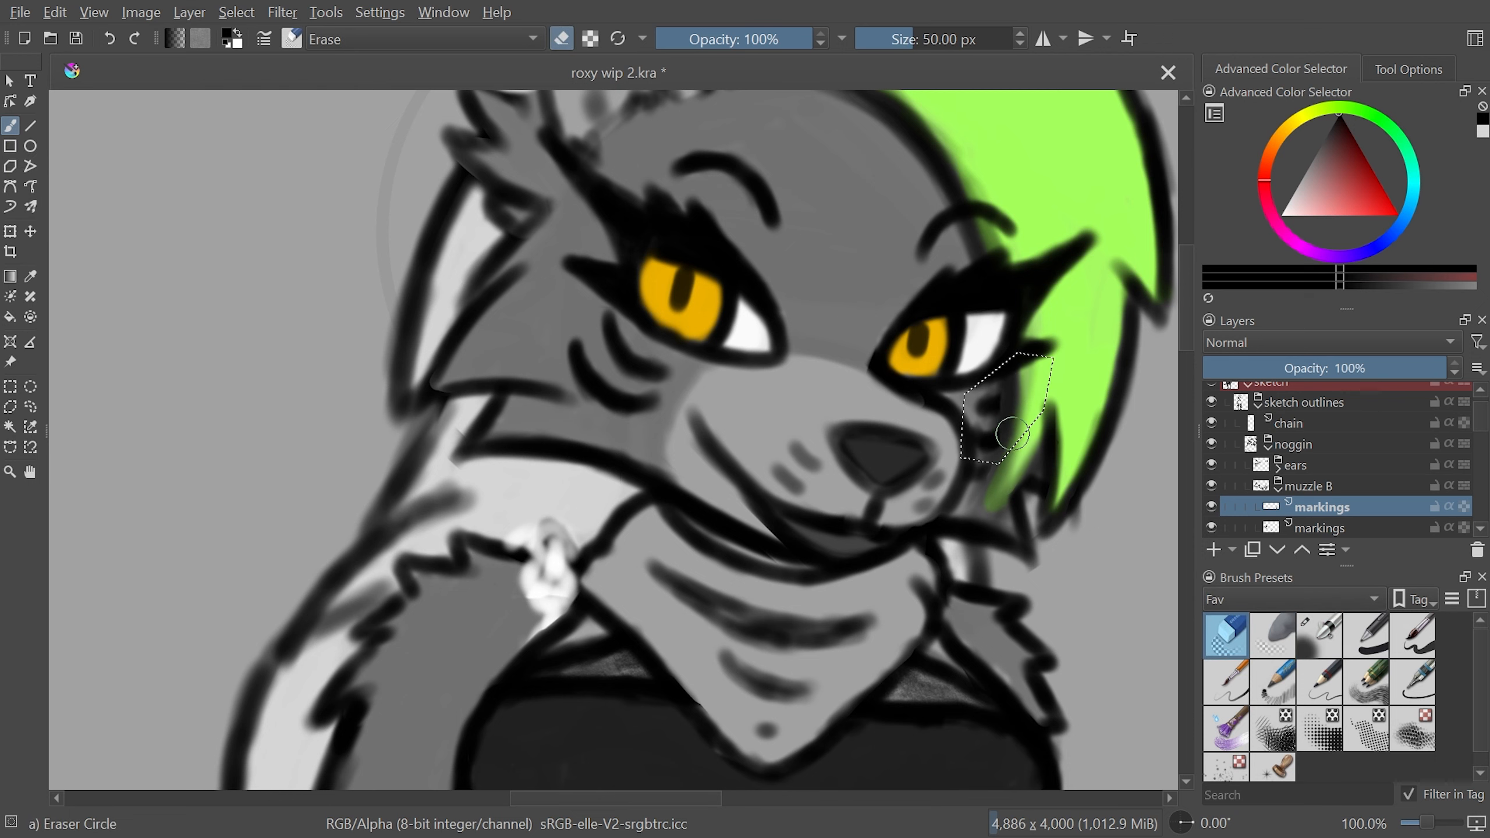
pyautogui.click(29, 406)
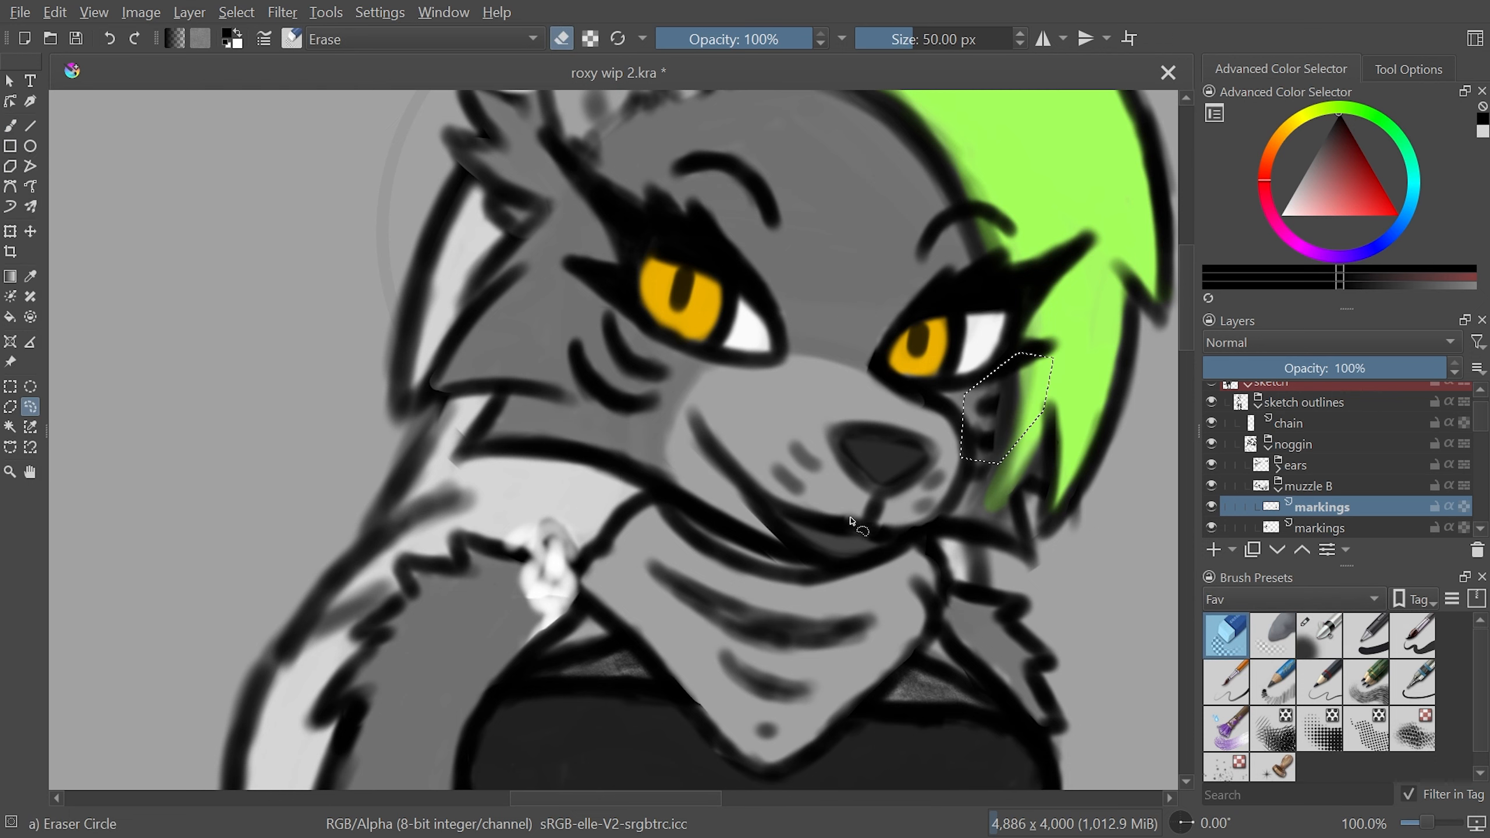
pyautogui.press('-')
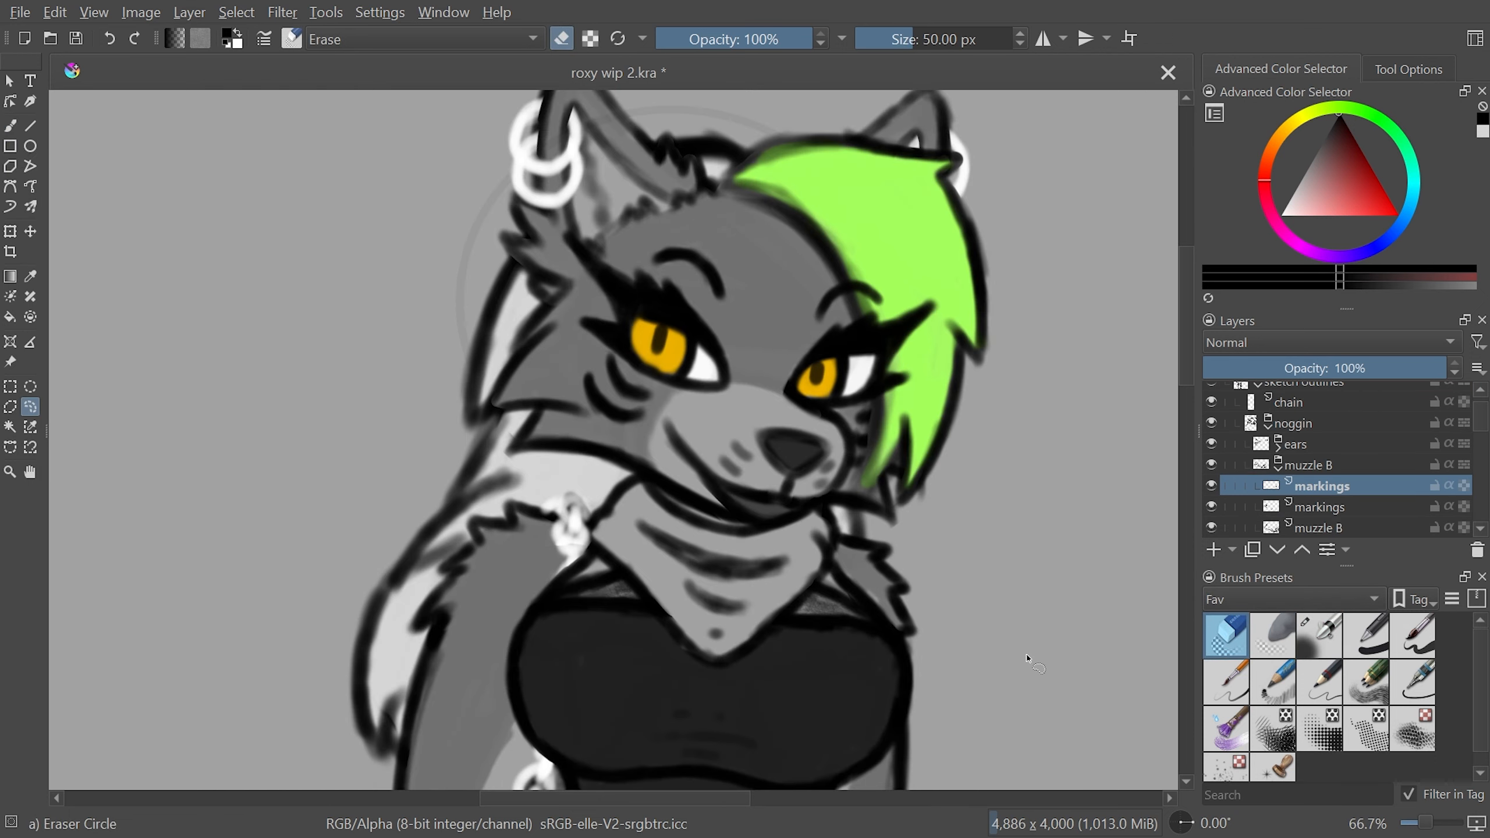
# Rename Paint Layer 36 in the eyes group as eyebrows A
pyautogui.click(1278, 468)
pyautogui.click(1269, 423)
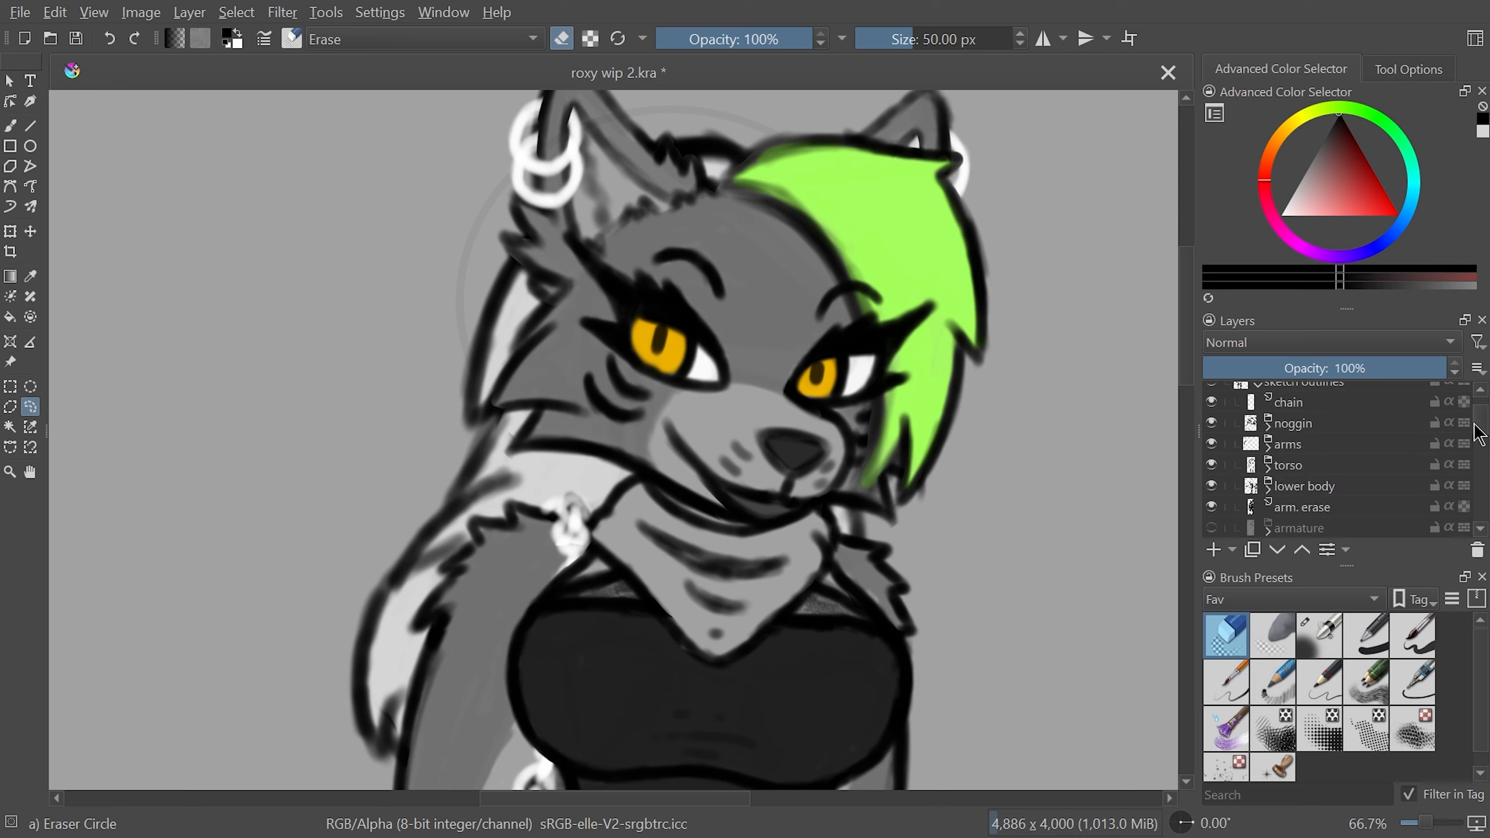
pyautogui.moveTo(1479, 434); pyautogui.dragTo(1482, 418)
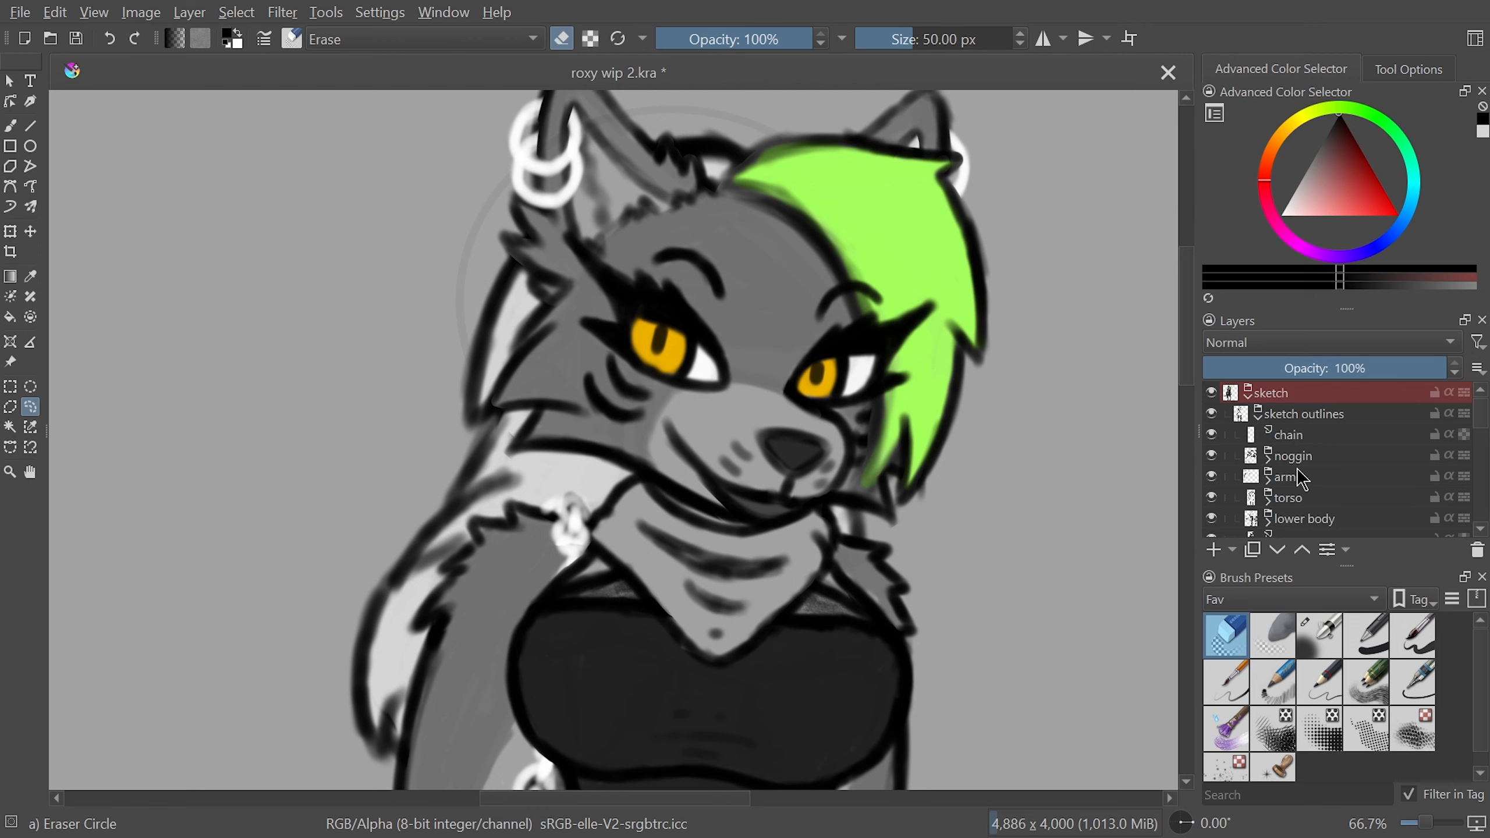
pyautogui.click(1270, 459)
pyautogui.moveTo(1475, 405); pyautogui.dragTo(1478, 423)
pyautogui.click(1278, 434)
pyautogui.click(1329, 550)
pyautogui.click(666, 257)
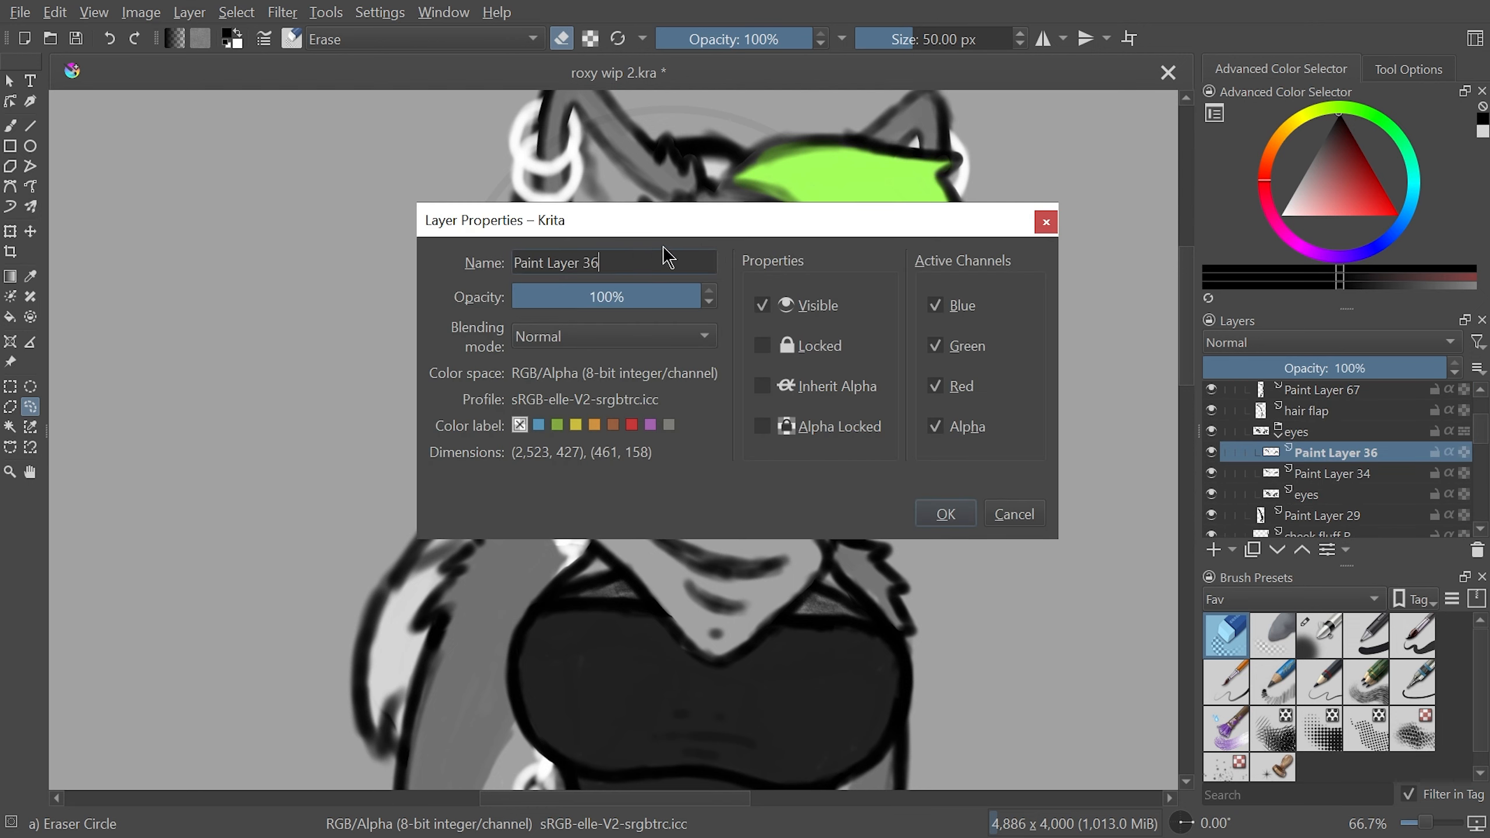
pyautogui.hotkey('ctrl', 'a')
pyautogui.write('eye')
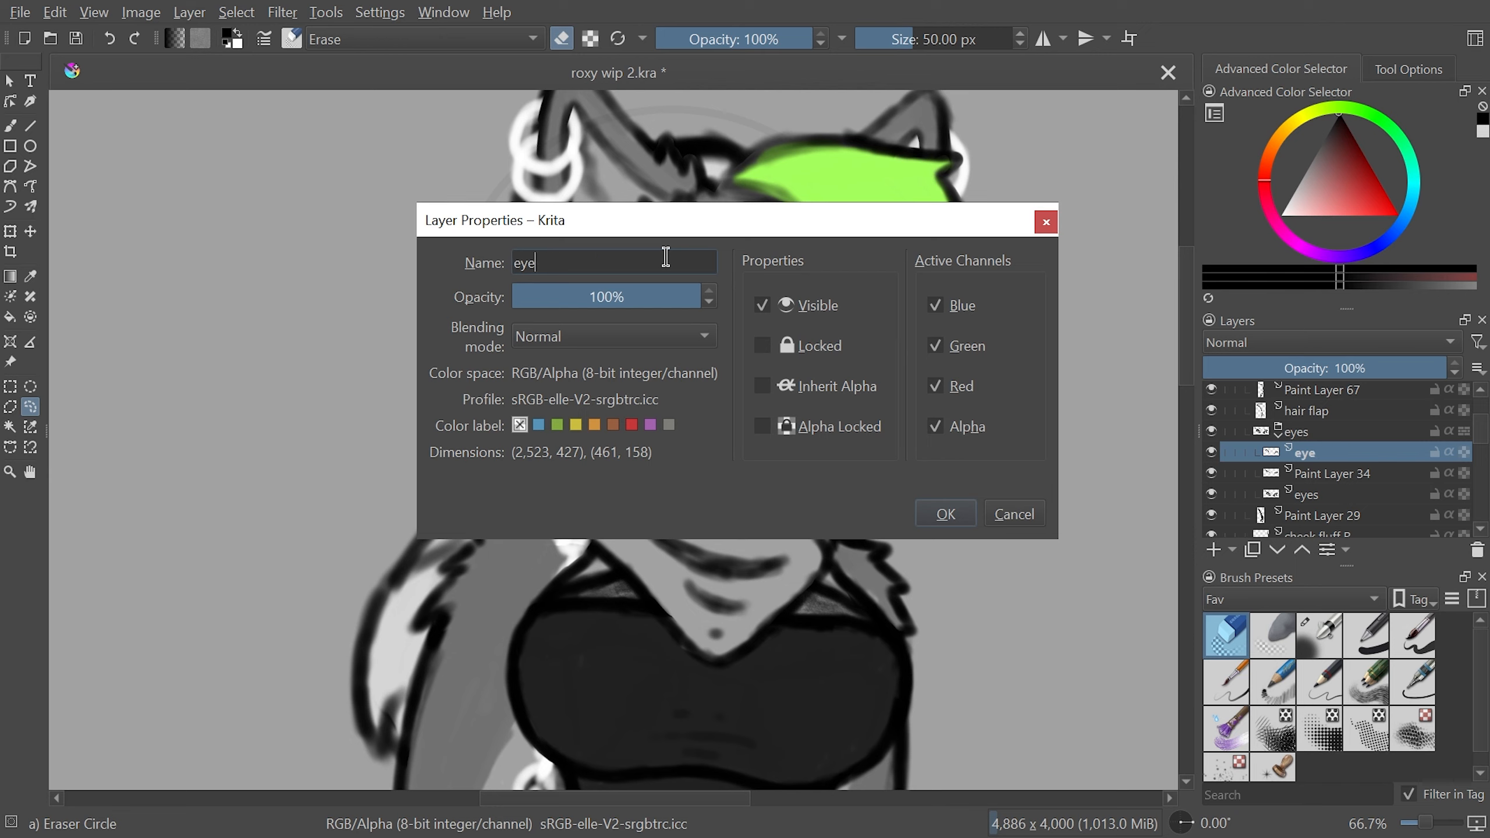
pyautogui.press('Return')
# Add a new paint layer above eyebrows A and lower the eyebrows A layer's opacity to 36%
pyautogui.click(1214, 550)
pyautogui.click(1212, 474)
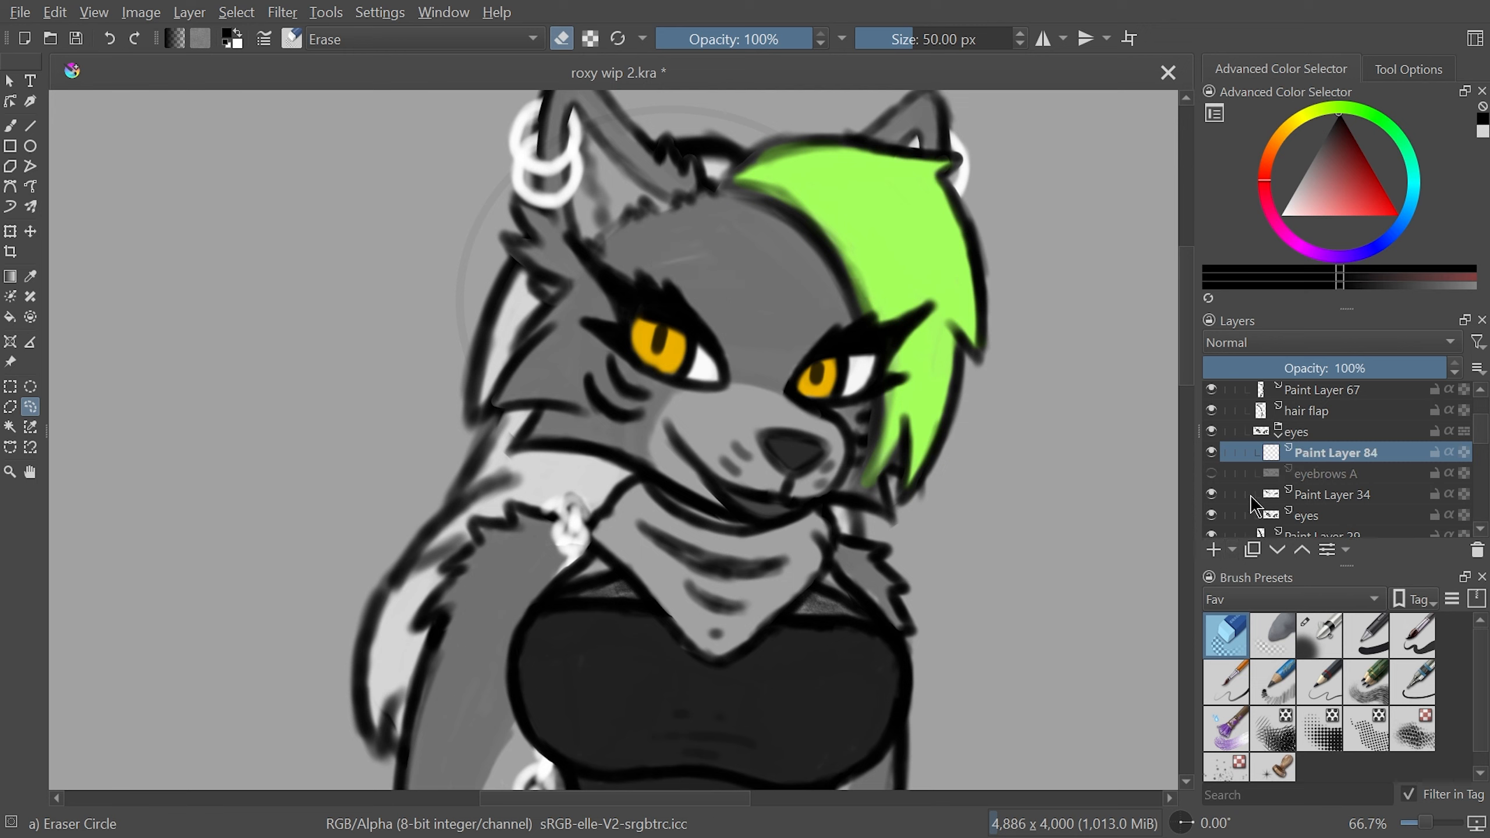
pyautogui.click(1211, 474)
pyautogui.click(1316, 473)
pyautogui.click(1287, 368)
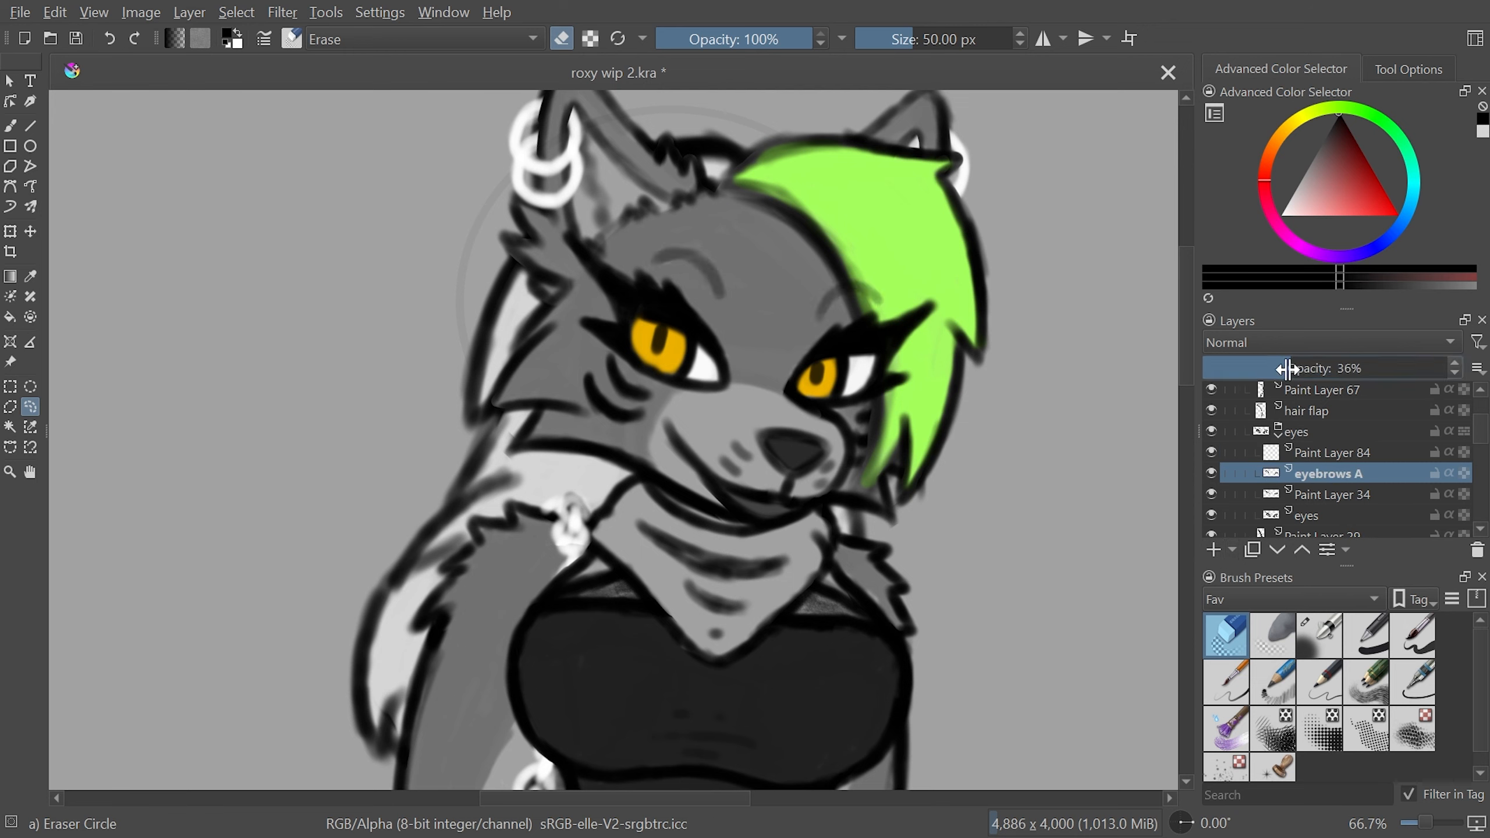
pyautogui.click(1358, 452)
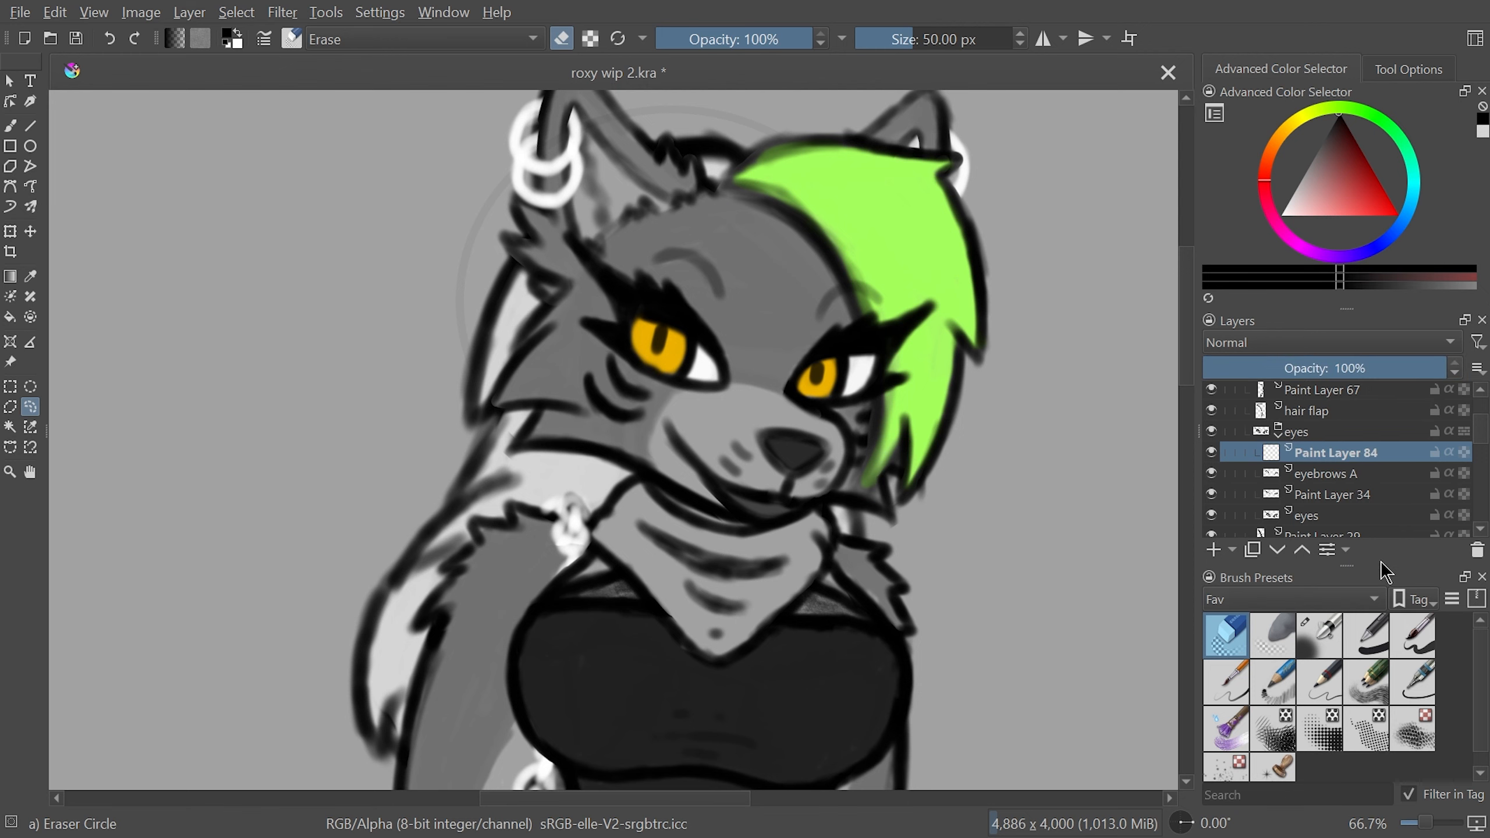
# Paint a slanted eyebrow above each eye on the new layer with the Airbrush Soft brush, using the faded eyebrows as a guide
pyautogui.click(1318, 635)
pyautogui.moveTo(727, 799); pyautogui.dragTo(753, 799)
pyautogui.moveTo(1187, 367); pyautogui.dragTo(1182, 349)
pyautogui.hotkey('ctrl', '+')
pyautogui.hotkey('ctrl', '+')
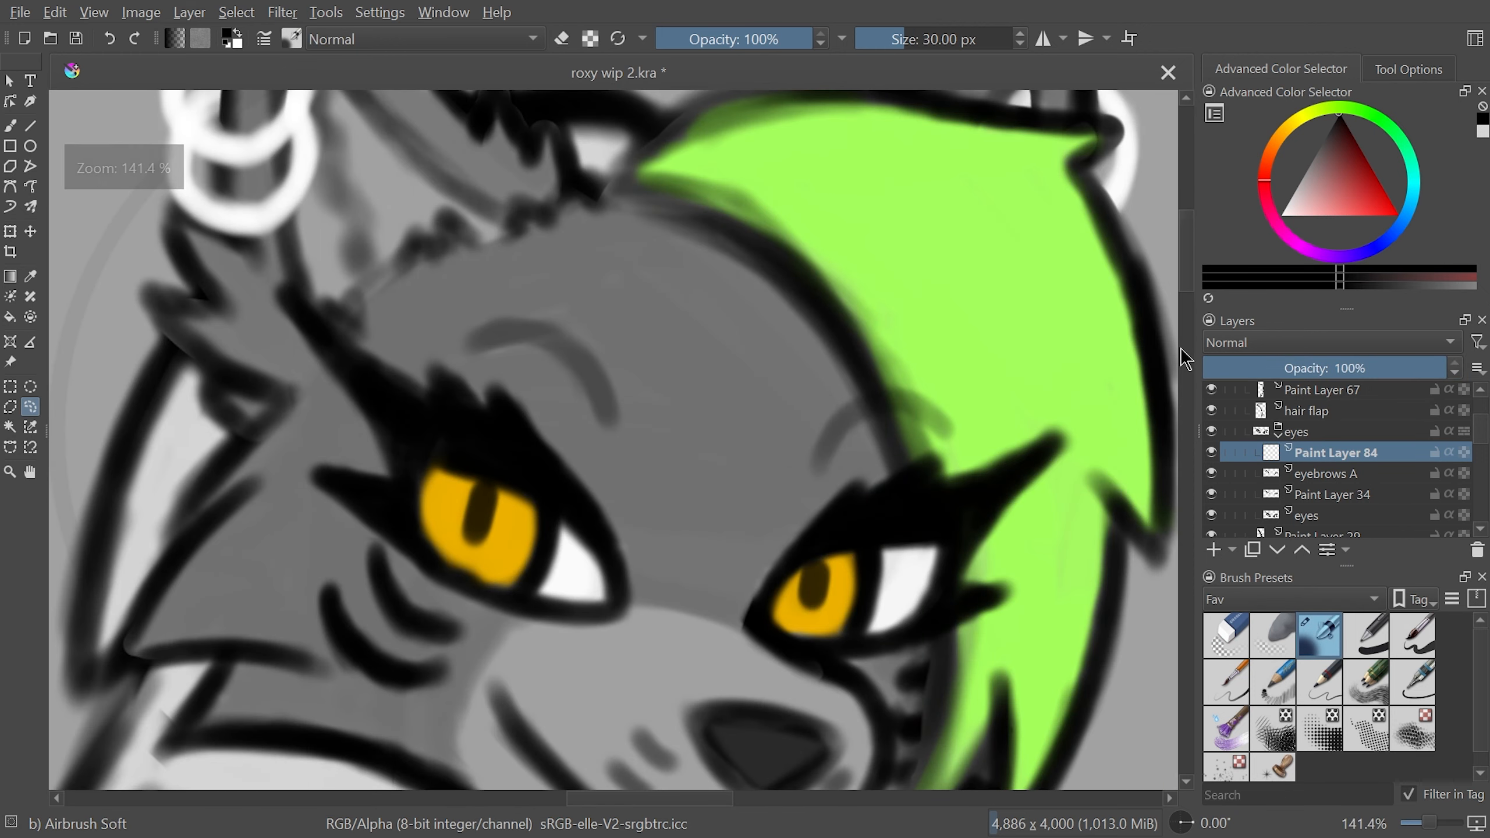
pyautogui.press('b')
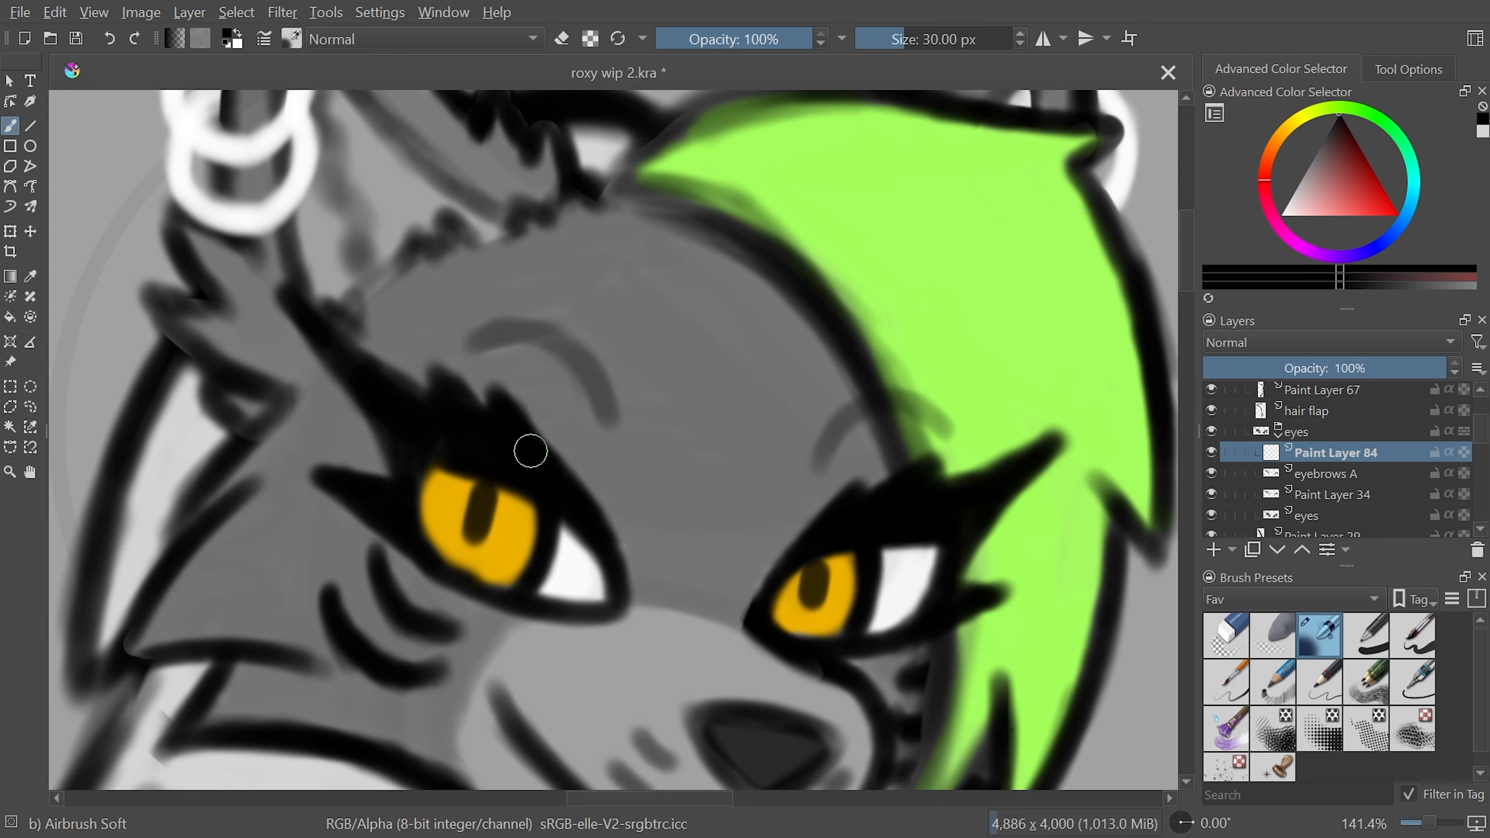
pyautogui.moveTo(886, 377); pyautogui.dragTo(736, 239)
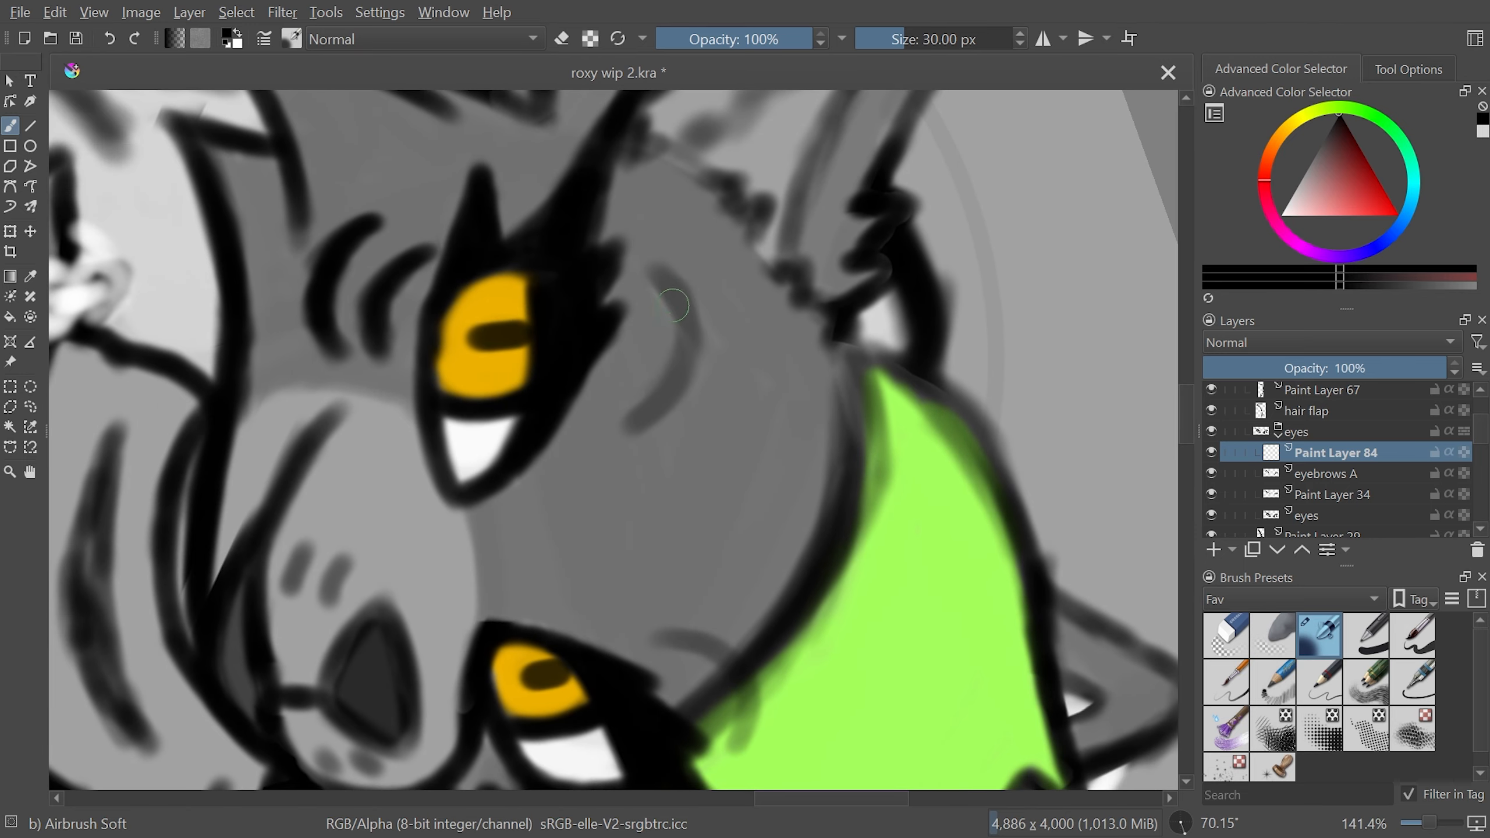
pyautogui.moveTo(679, 288)
pyautogui.mouseDown()
pyautogui.moveTo(635, 405)
pyautogui.moveTo(654, 305)
pyautogui.moveTo(632, 452)
pyautogui.moveTo(655, 331)
pyautogui.moveTo(634, 390)
pyautogui.mouseUp()
pyautogui.moveTo(805, 481)
pyautogui.mouseDown()
pyautogui.moveTo(922, 277)
pyautogui.moveTo(698, 611)
pyautogui.mouseUp()
pyautogui.moveTo(575, 461)
pyautogui.mouseDown()
pyautogui.moveTo(591, 576)
pyautogui.moveTo(581, 539)
pyautogui.mouseUp()
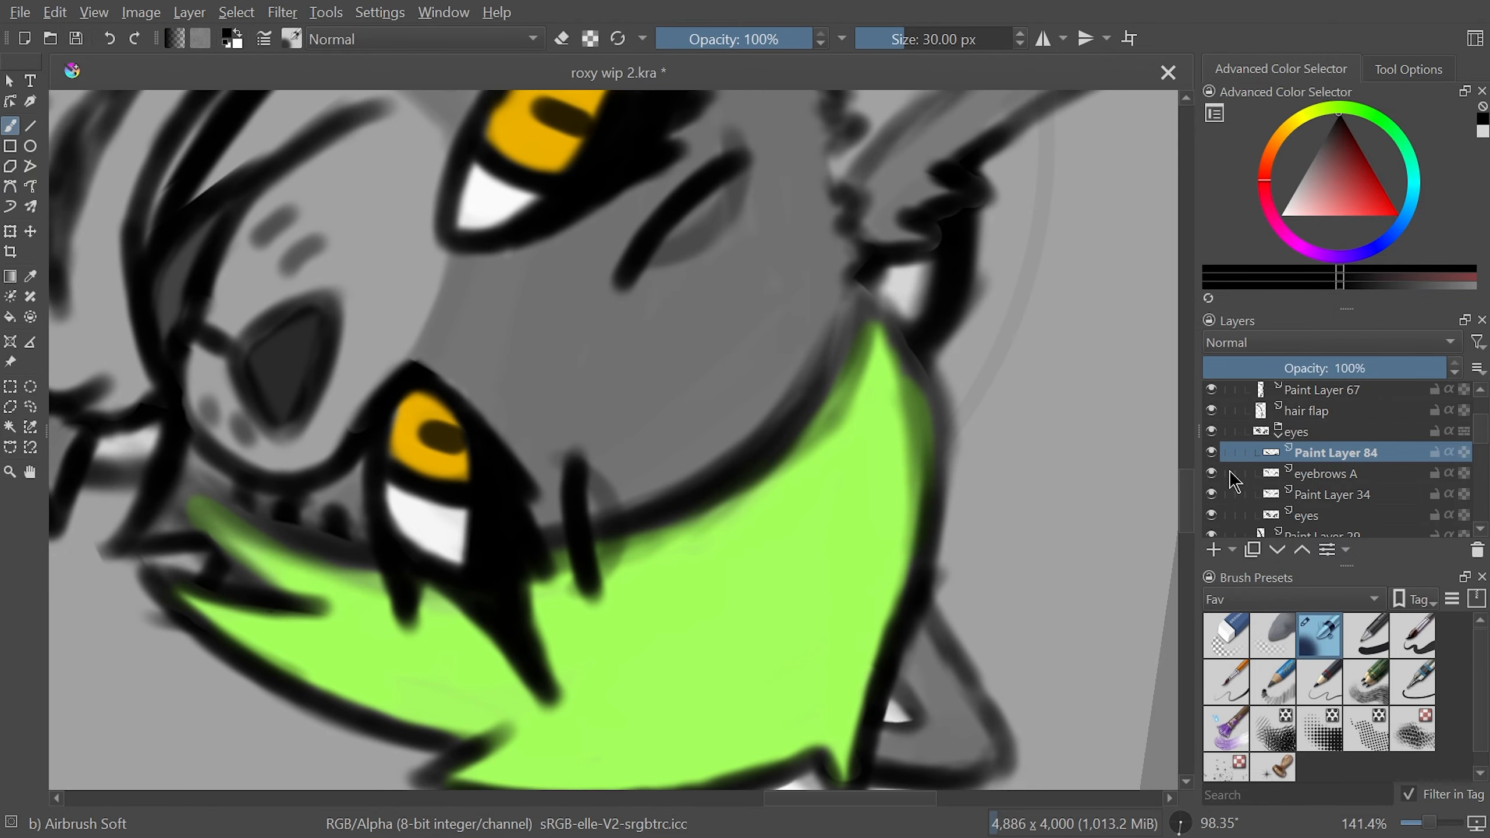
# Hide the eyebrows A layer and review the new eyebrows with the canvas upright
pyautogui.click(1211, 473)
pyautogui.press('5')
pyautogui.press('-')
pyautogui.press('-')
pyautogui.press('-')
pyautogui.press('-')
pyautogui.press('-')
pyautogui.press('+')
pyautogui.press('+')
pyautogui.press('+')
pyautogui.press('+')
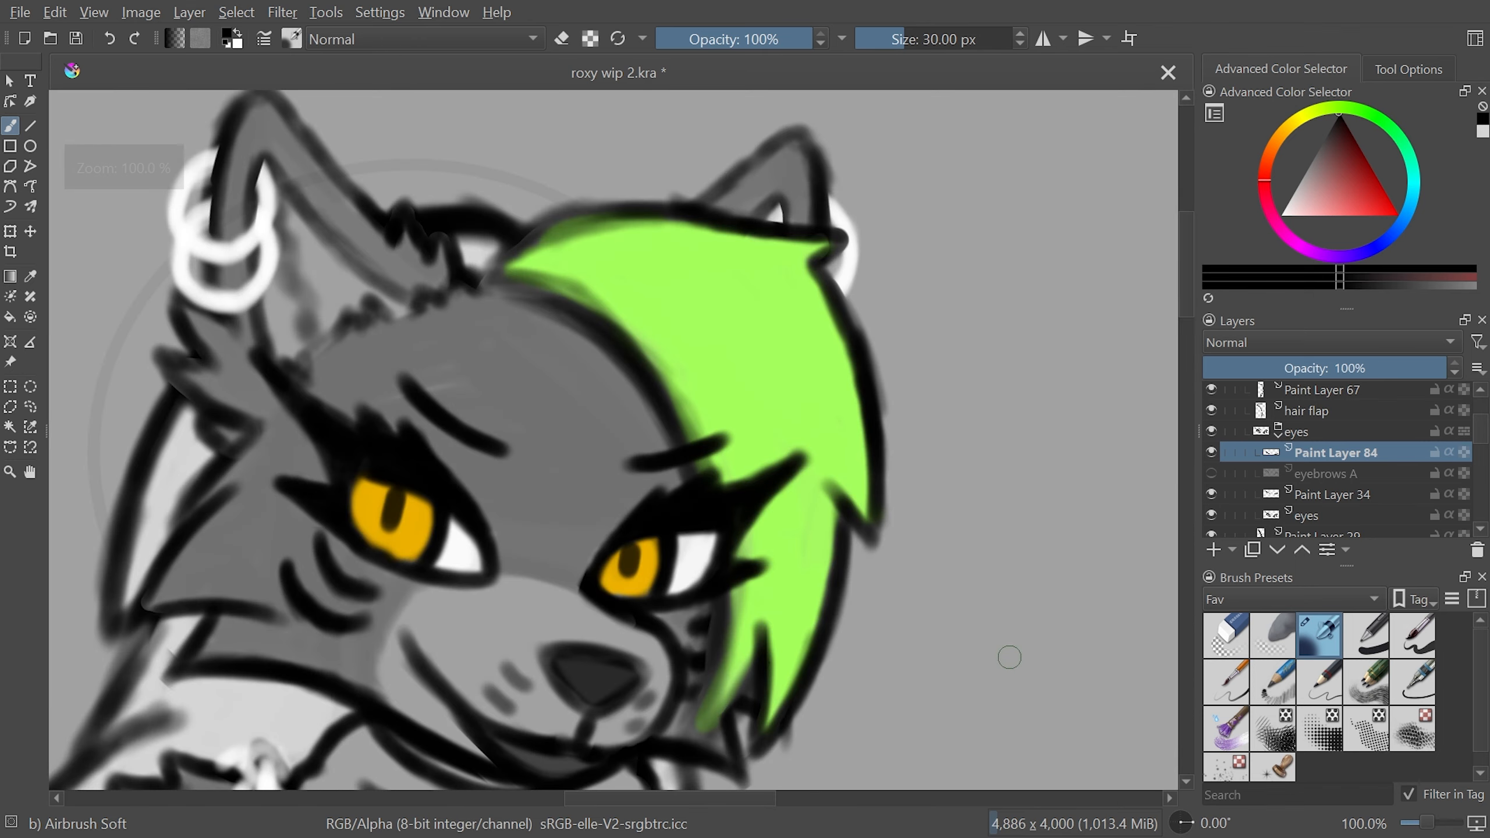
# Try to move the new eyebrows slightly higher on the forehead with the Transform tool
pyautogui.press('-')
pyautogui.moveTo(522, 365); pyautogui.dragTo(521, 200)
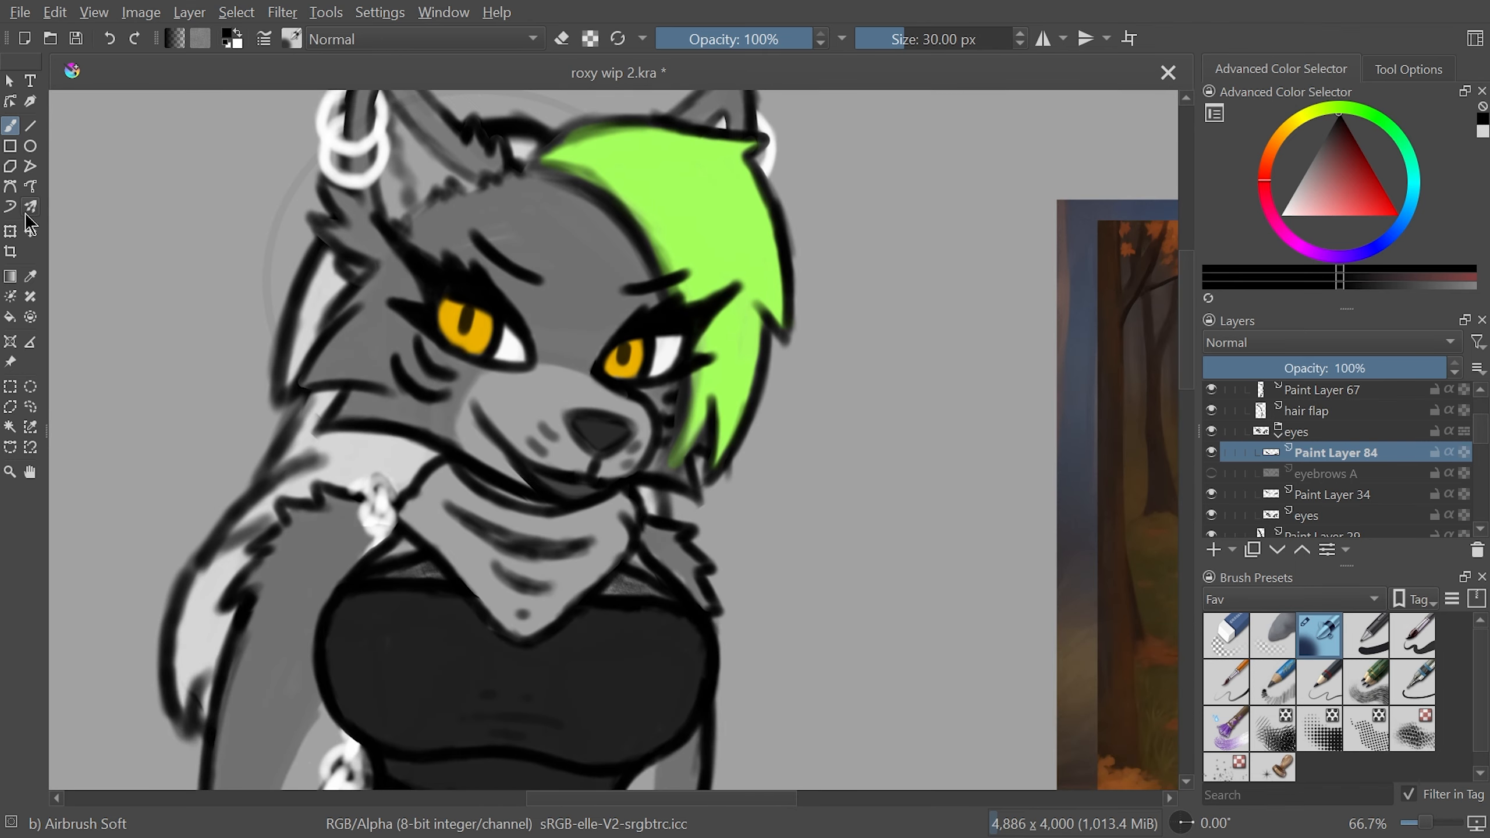
pyautogui.click(14, 231)
pyautogui.moveTo(658, 263); pyautogui.dragTo(656, 245)
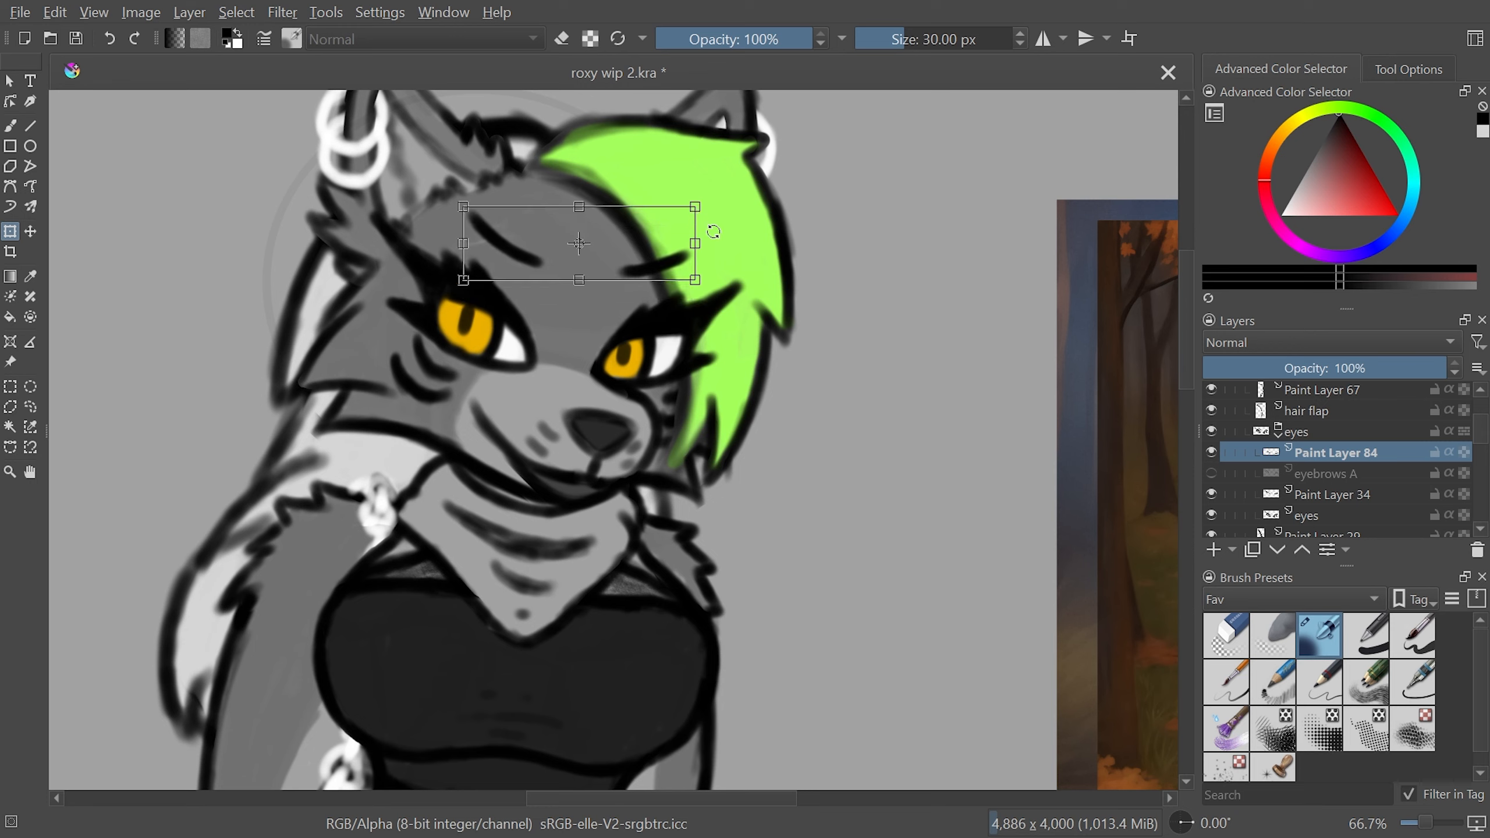
pyautogui.hotkey('ctrl', 'z')
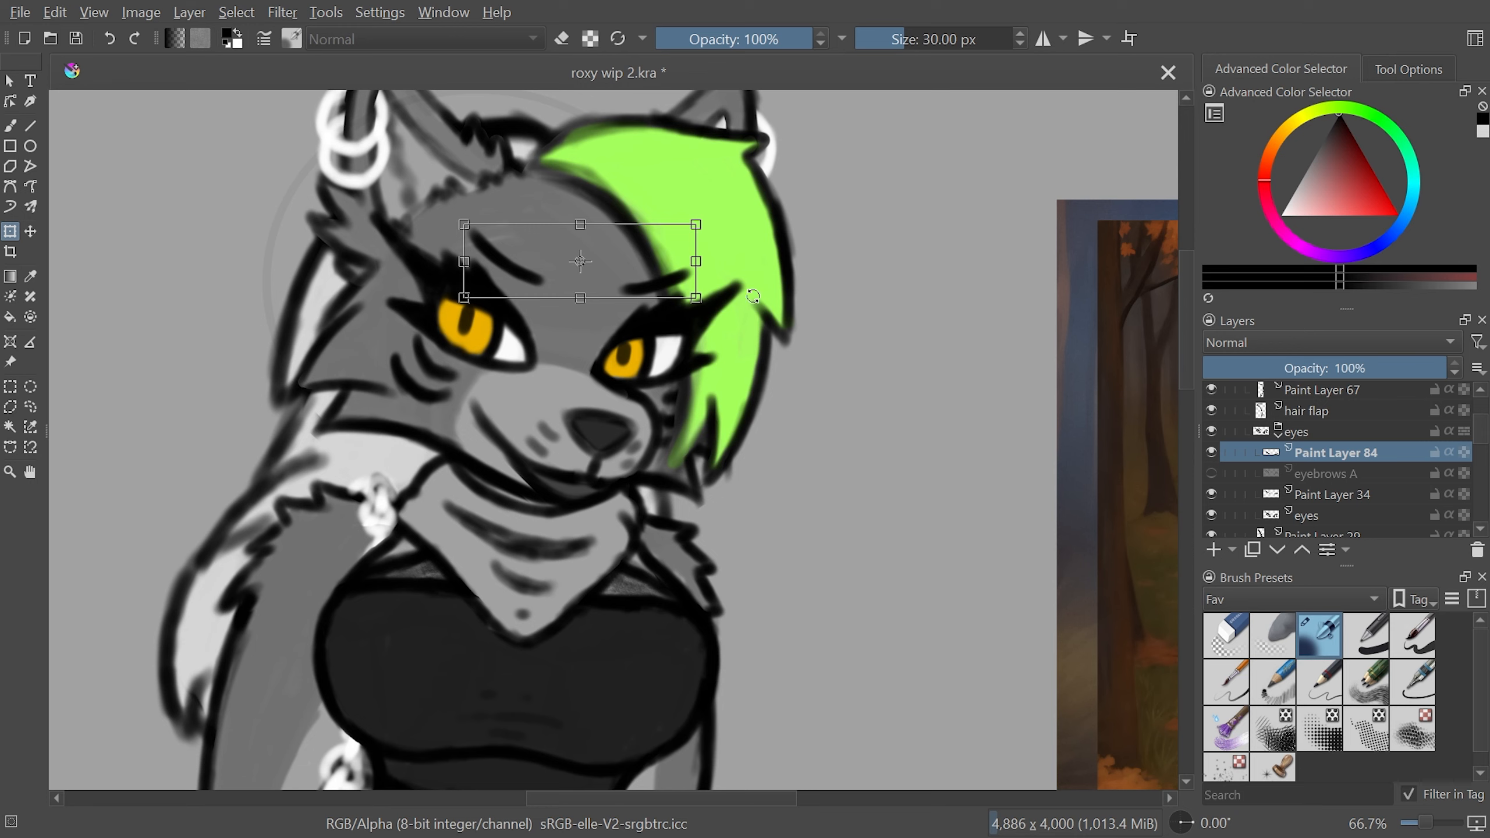
pyautogui.press('Return')
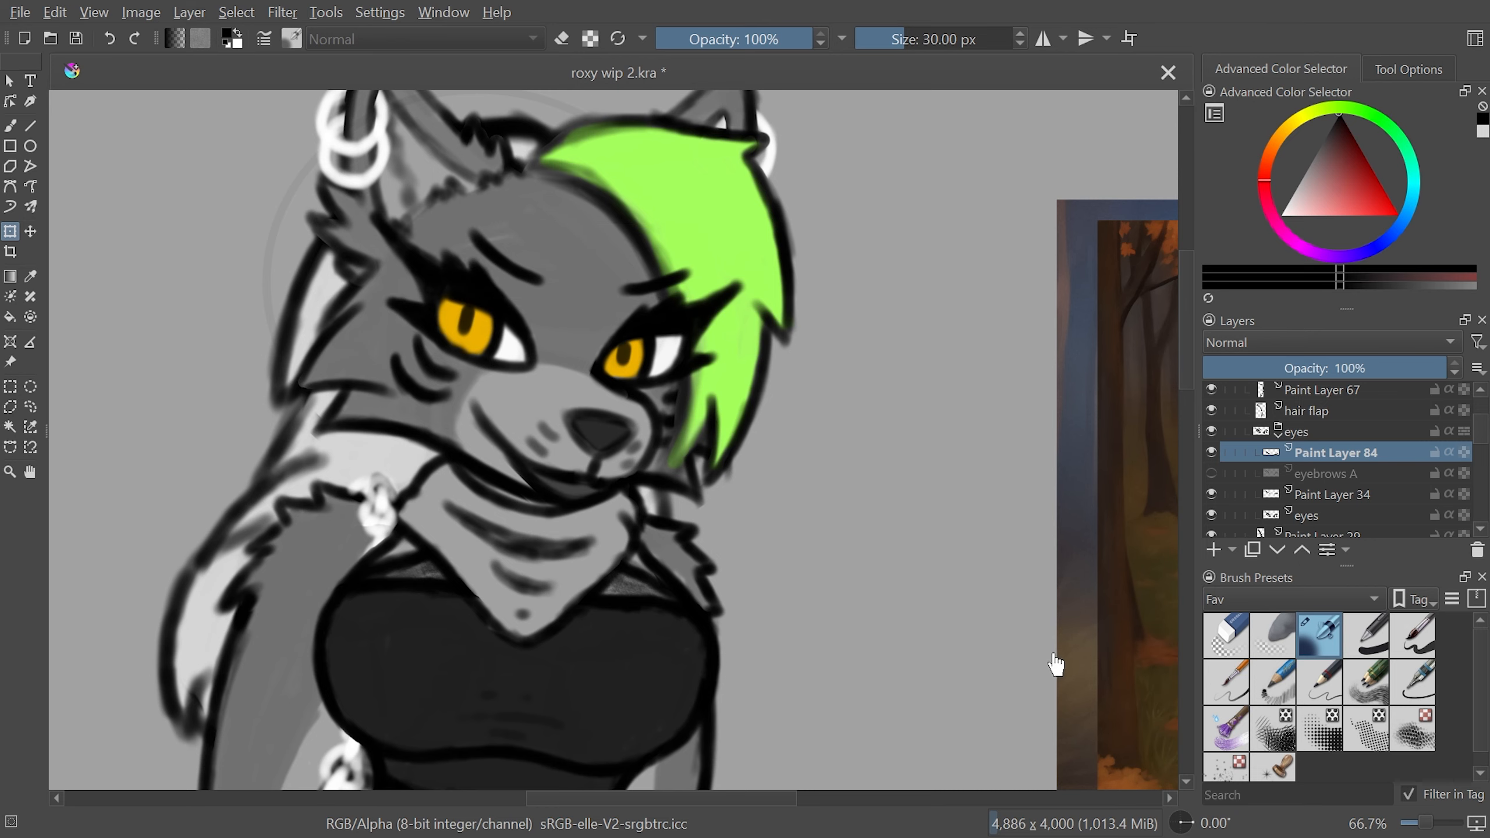
# Clear the eyebrow strokes from Paint Layer 84 and show the faded eyebrows A layer as a guide for repainting them
pyautogui.press('Delete')
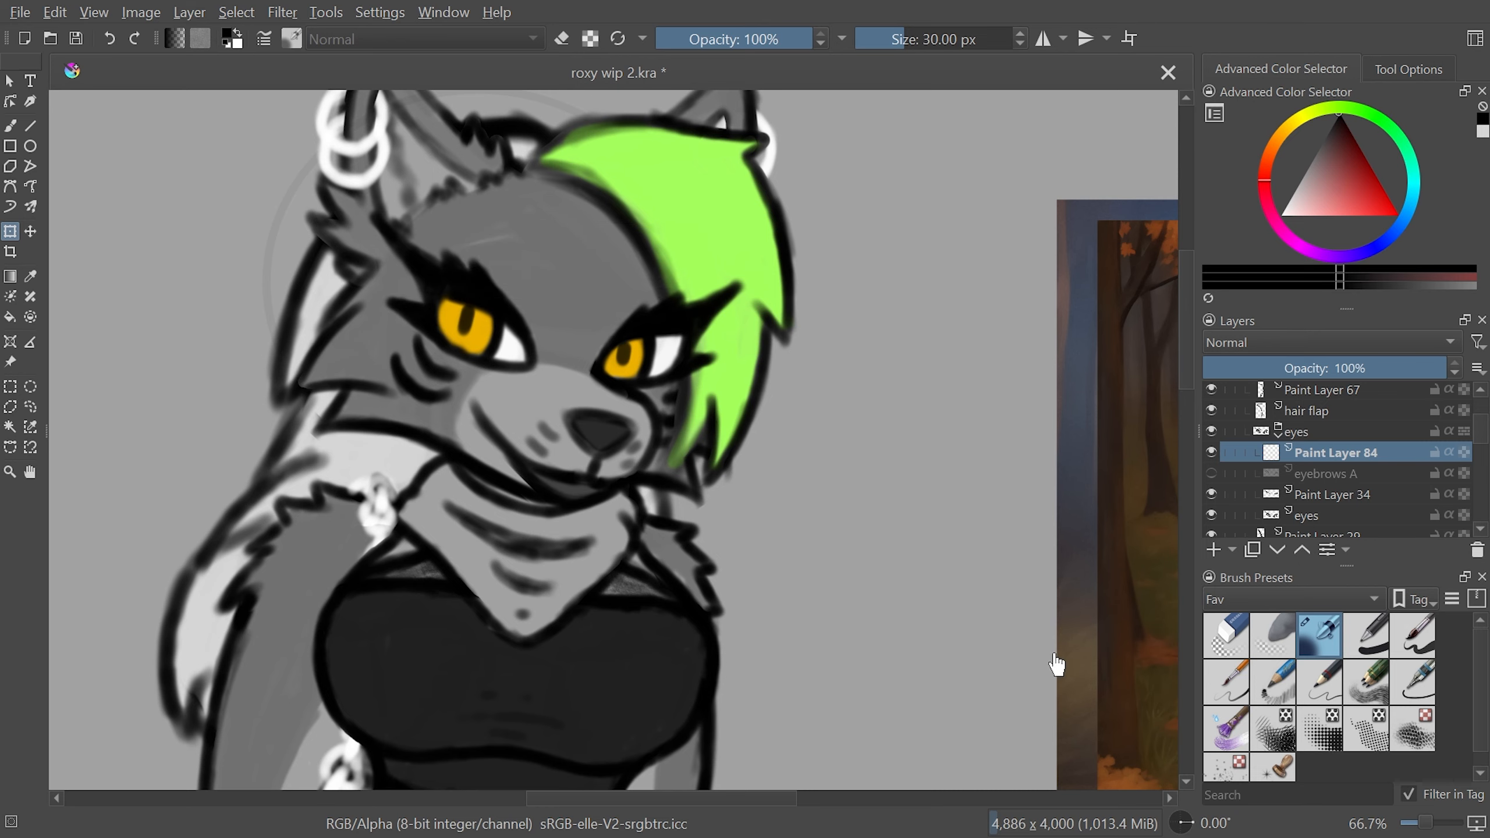
pyautogui.click(1212, 473)
pyautogui.press('+')
pyautogui.press('+')
pyautogui.moveTo(1186, 396); pyautogui.dragTo(1181, 358)
pyautogui.moveTo(753, 797); pyautogui.dragTo(707, 783)
pyautogui.moveTo(975, 534); pyautogui.dragTo(767, 823)
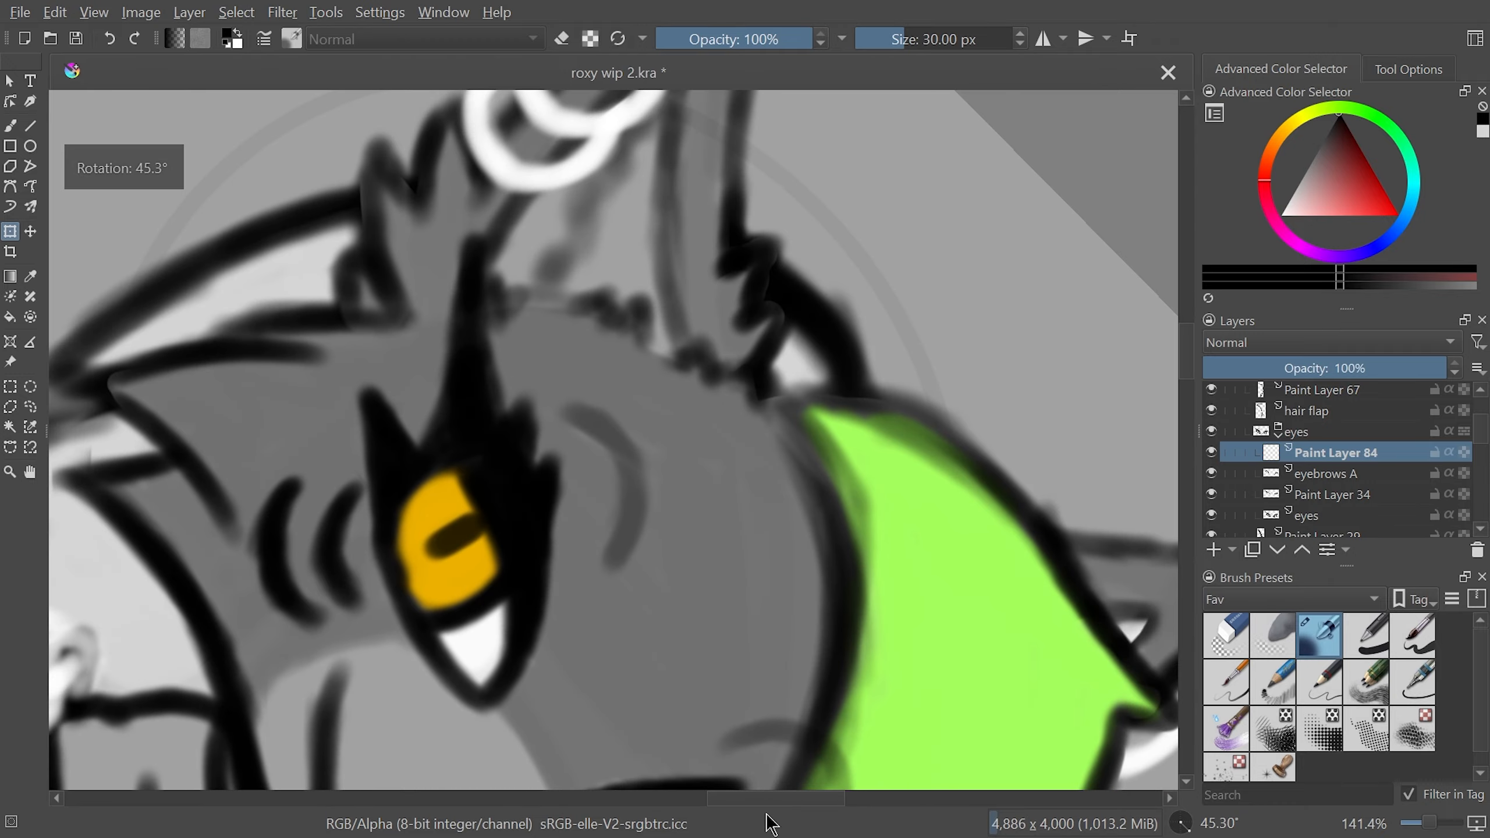
pyautogui.press('b')
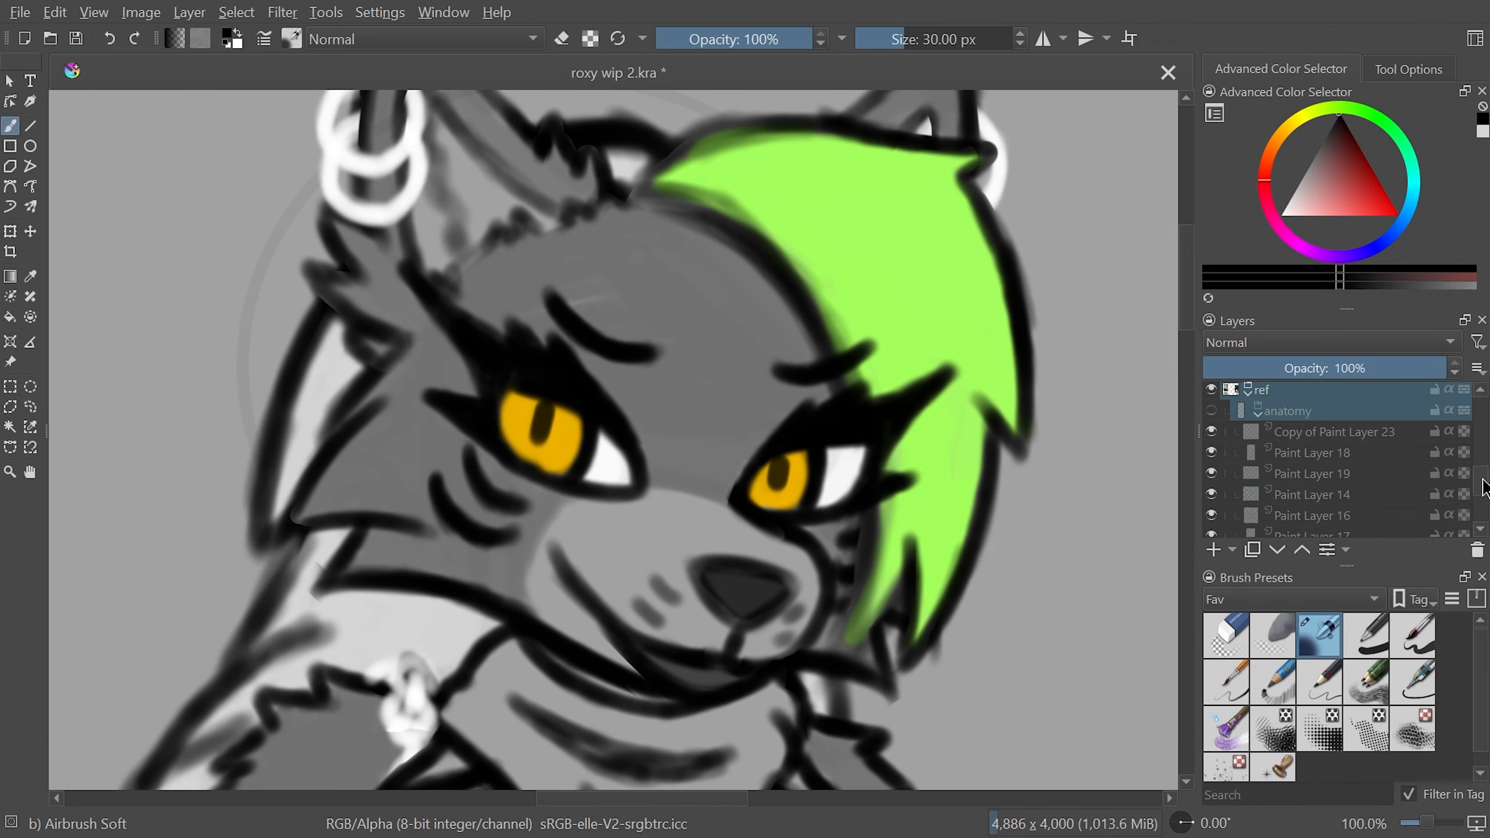
# Collapse the ref group and the eyes group in the layer stack
pyautogui.click(1249, 492)
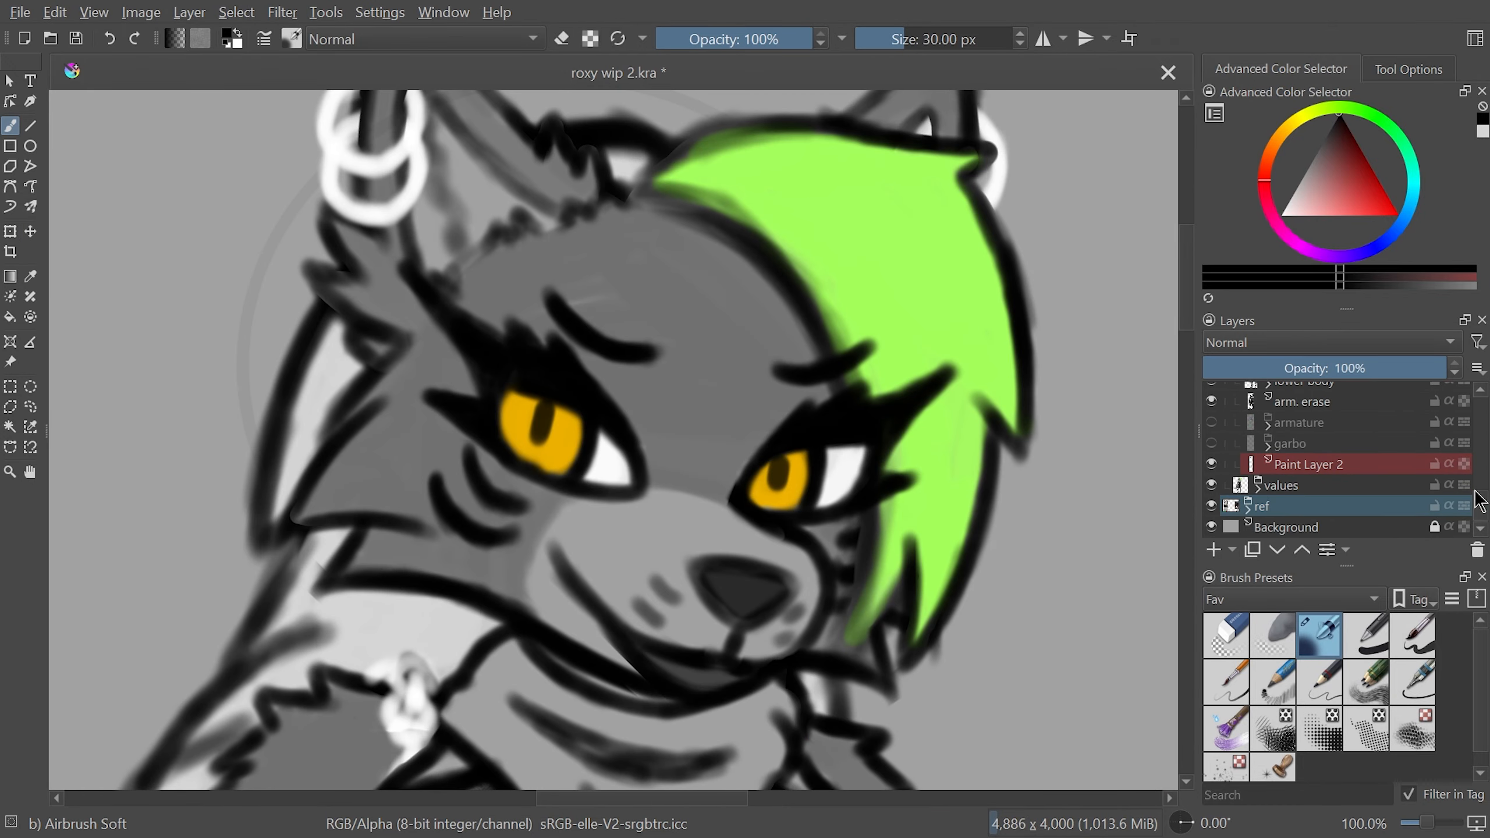
pyautogui.press('Up')
pyautogui.press('Up')
pyautogui.press('Up')
pyautogui.press('Up')
pyautogui.press('Up')
pyautogui.press('Up')
pyautogui.press('Up')
pyautogui.press('Up')
pyautogui.press('Up')
pyautogui.press('Up')
pyautogui.press('Up')
pyautogui.press('Up')
pyautogui.press('Up')
pyautogui.press('Up')
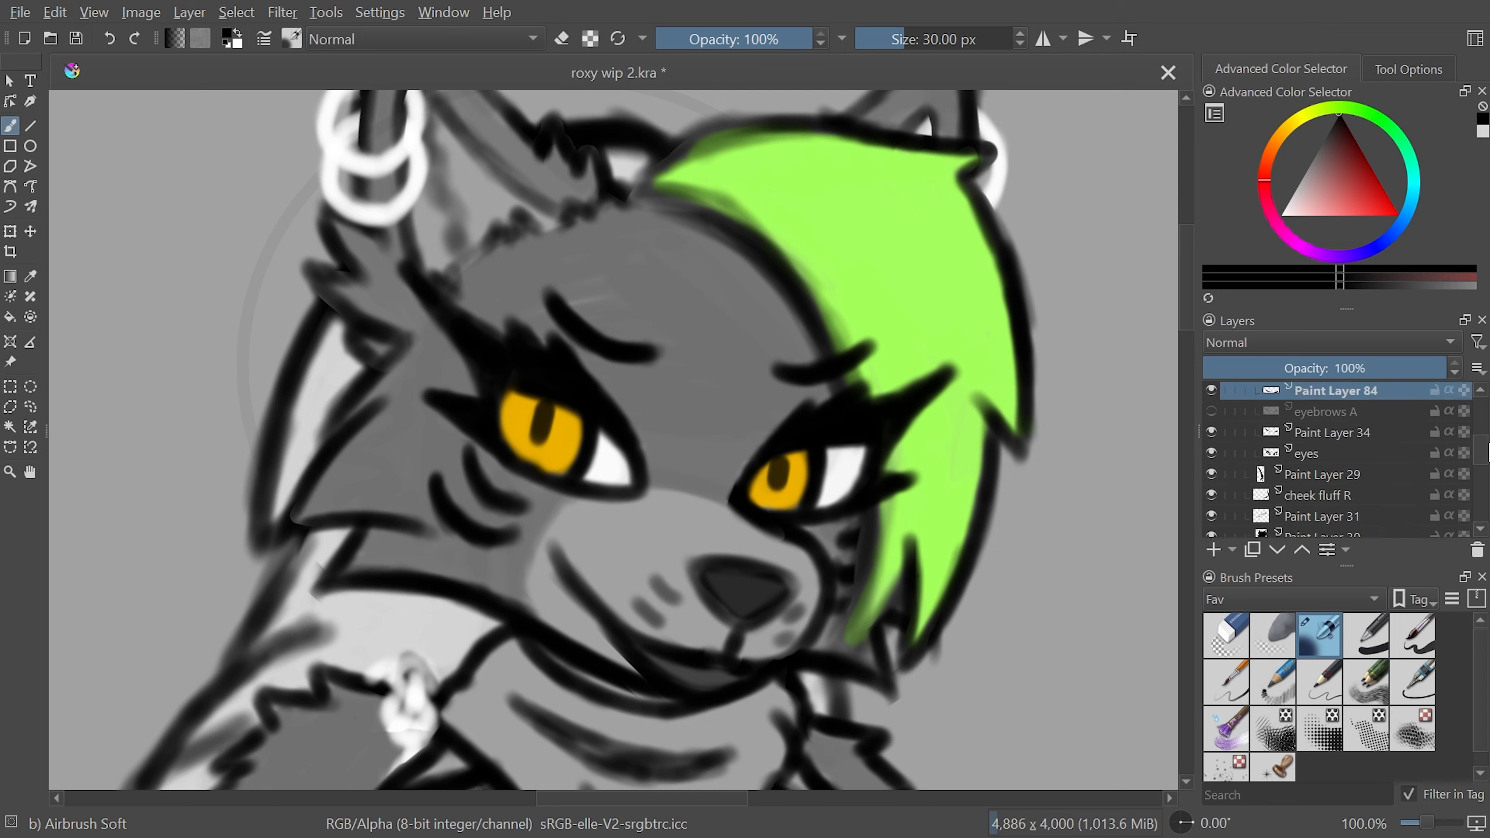
pyautogui.click(1279, 428)
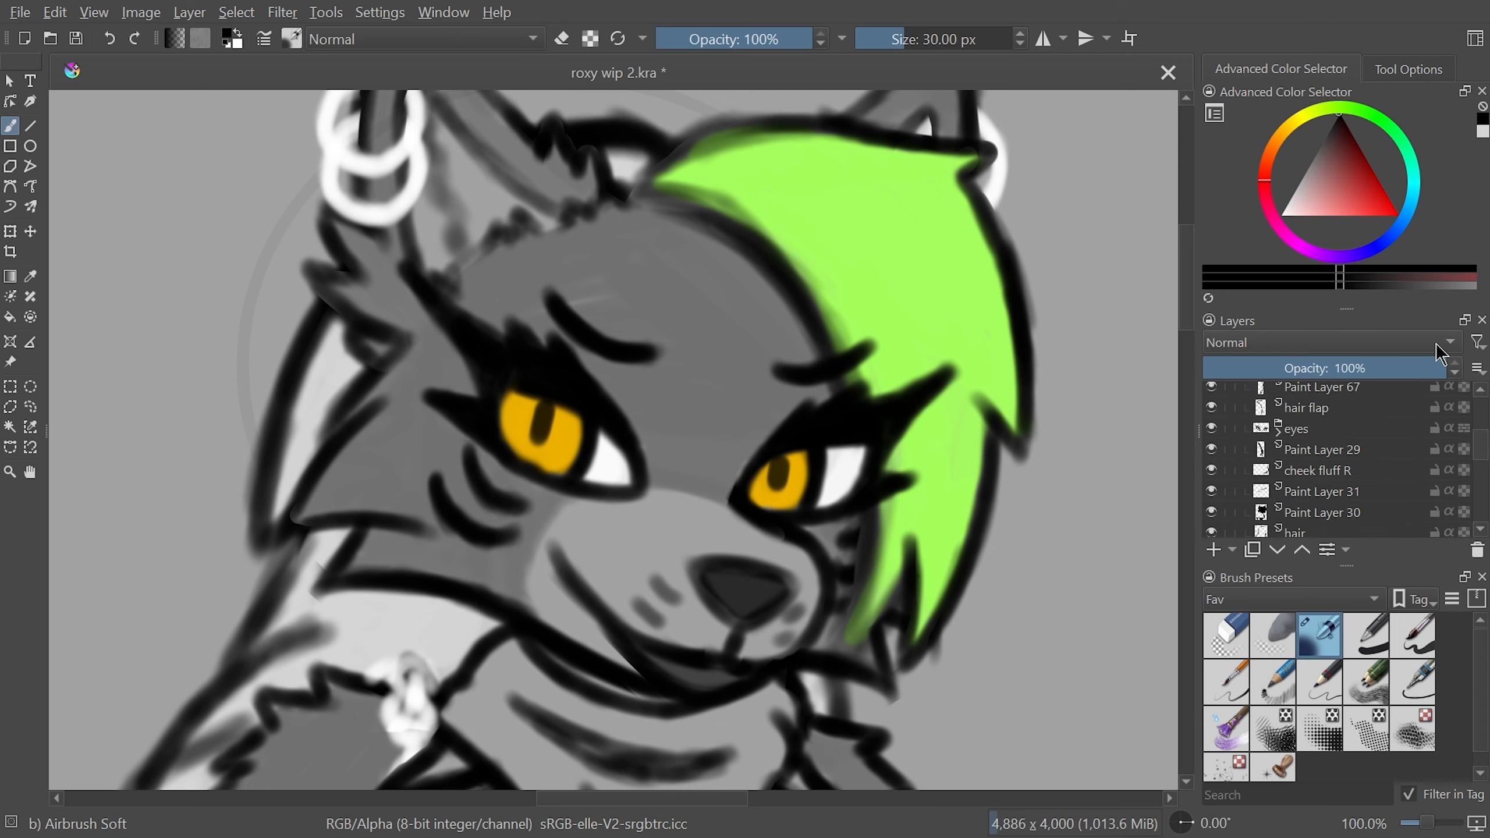
# Add a paint layer in Erase blending mode above the muzzle B layer and paint out the smile line's upper end on the cheek
pyautogui.scroll(-5, 1334, 520)
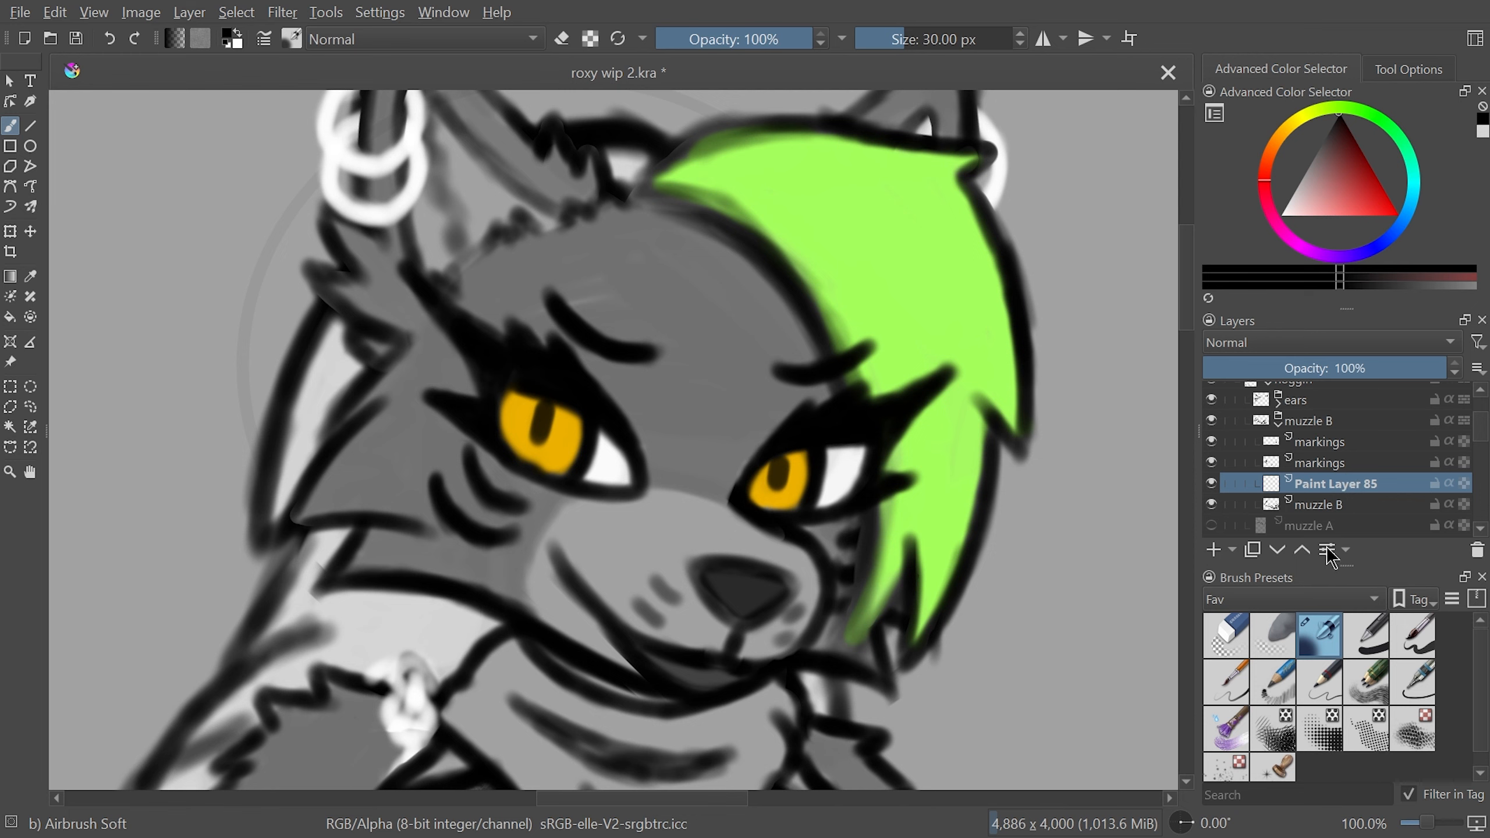
pyautogui.press('+')
pyautogui.click(1339, 348)
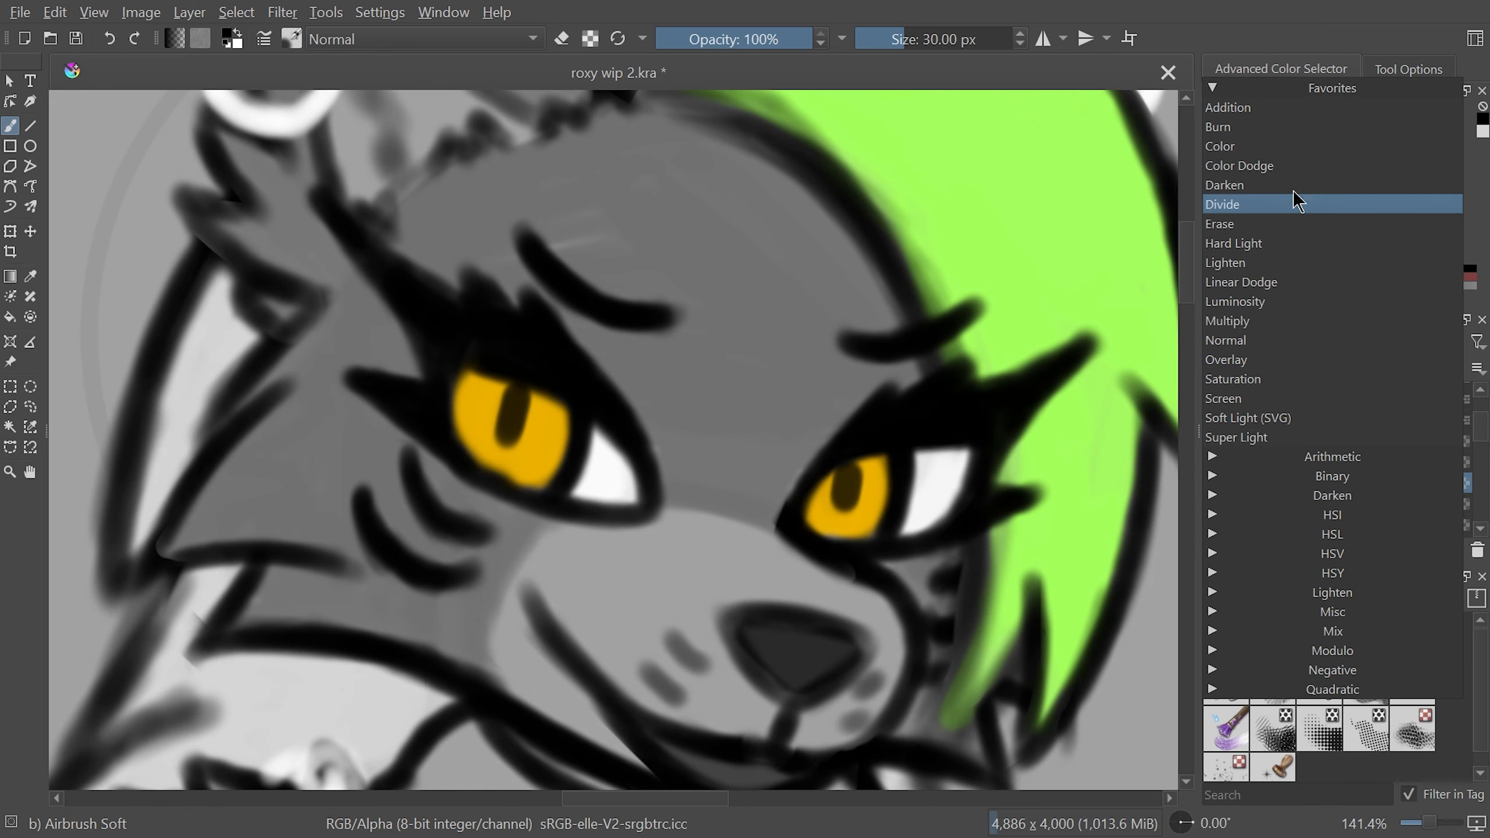
pyautogui.click(1285, 243)
pyautogui.click(1307, 346)
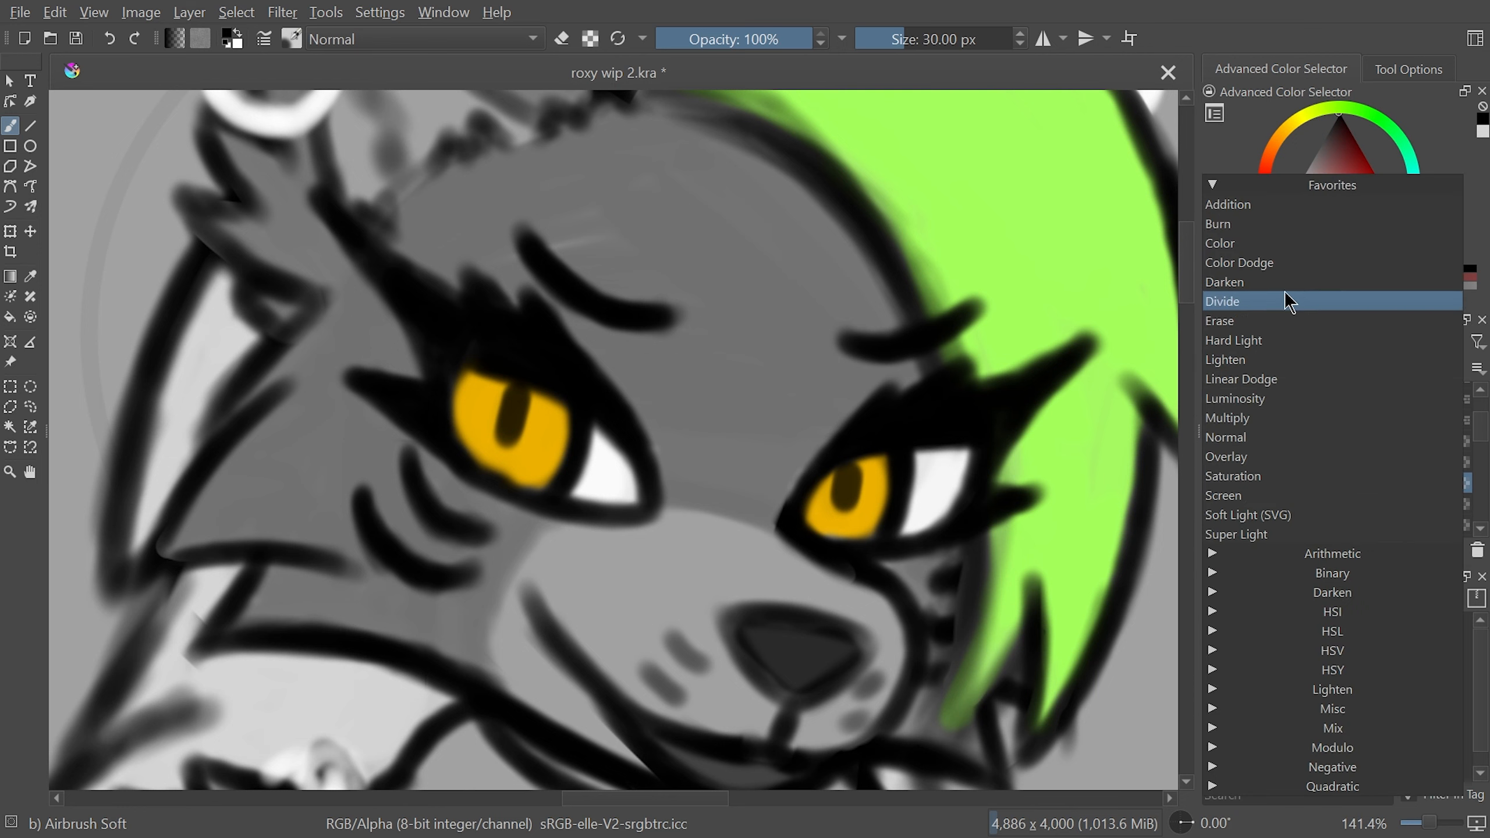
pyautogui.click(1291, 299)
pyautogui.moveTo(610, 678)
pyautogui.mouseDown()
pyautogui.moveTo(589, 700)
pyautogui.moveTo(605, 675)
pyautogui.moveTo(555, 610)
pyautogui.moveTo(542, 607)
pyautogui.moveTo(542, 657)
pyautogui.mouseUp()
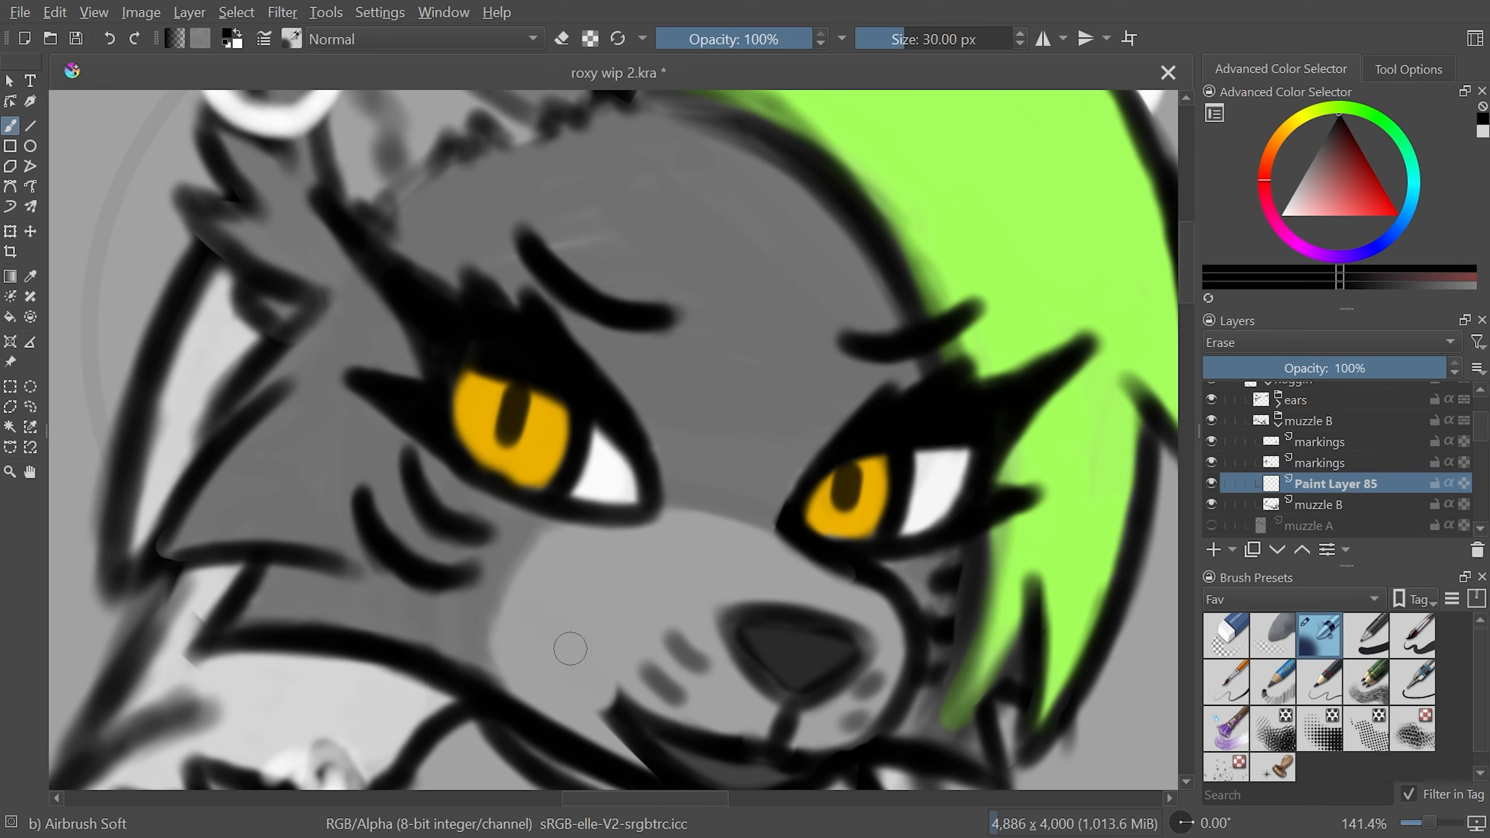
# Add a normal paint layer above the erasing layer and paint a shorter upturned mouth corner with Airbrush Soft
pyautogui.click(1213, 550)
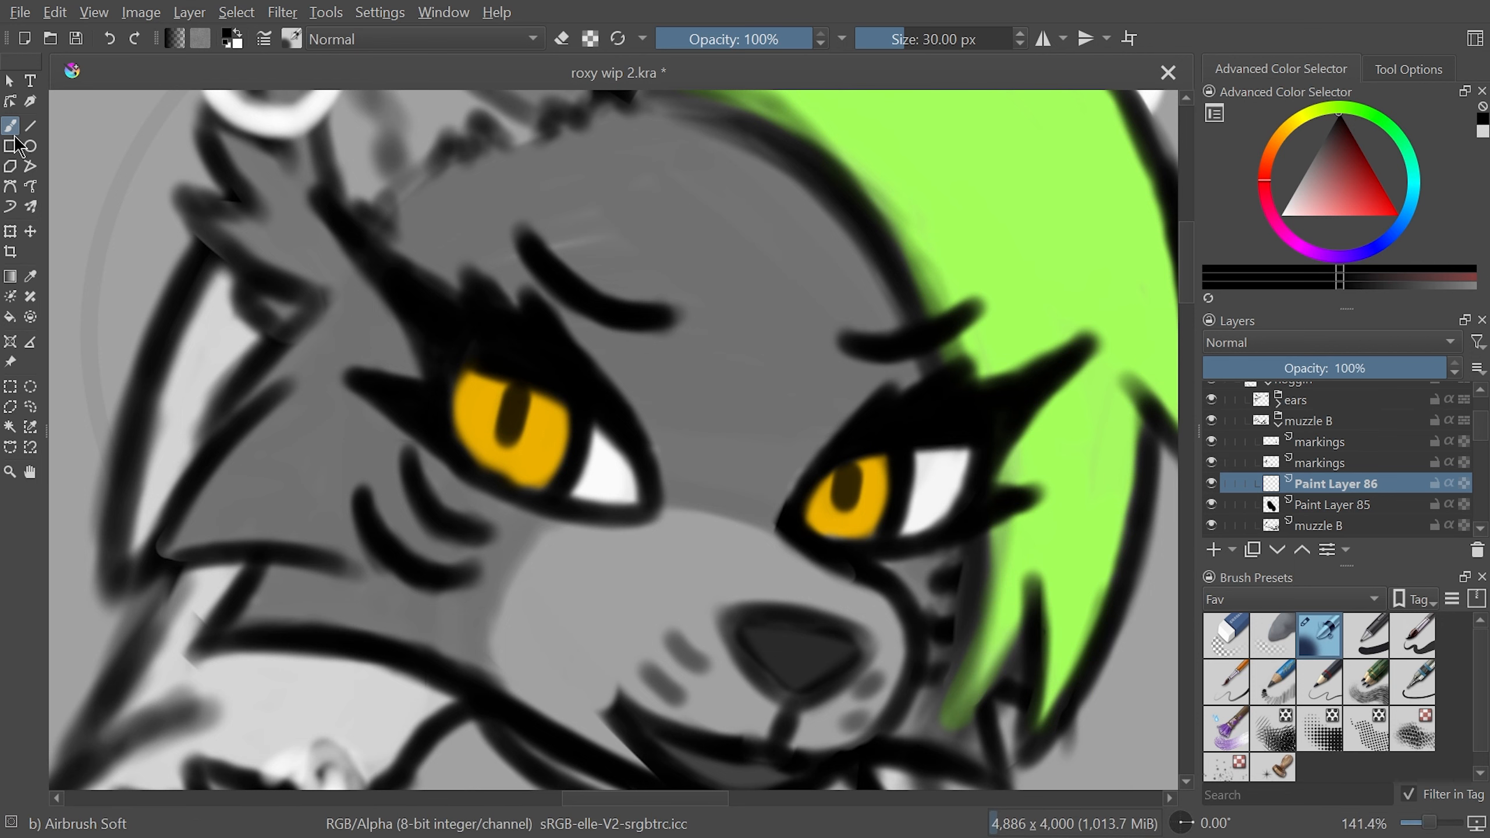
pyautogui.moveTo(778, 236); pyautogui.dragTo(874, 441)
pyautogui.moveTo(420, 539)
pyautogui.mouseDown()
pyautogui.moveTo(405, 599)
pyautogui.moveTo(437, 549)
pyautogui.moveTo(411, 603)
pyautogui.mouseUp()
pyautogui.press('-')
pyautogui.press('-')
pyautogui.press('-')
pyautogui.press('5')
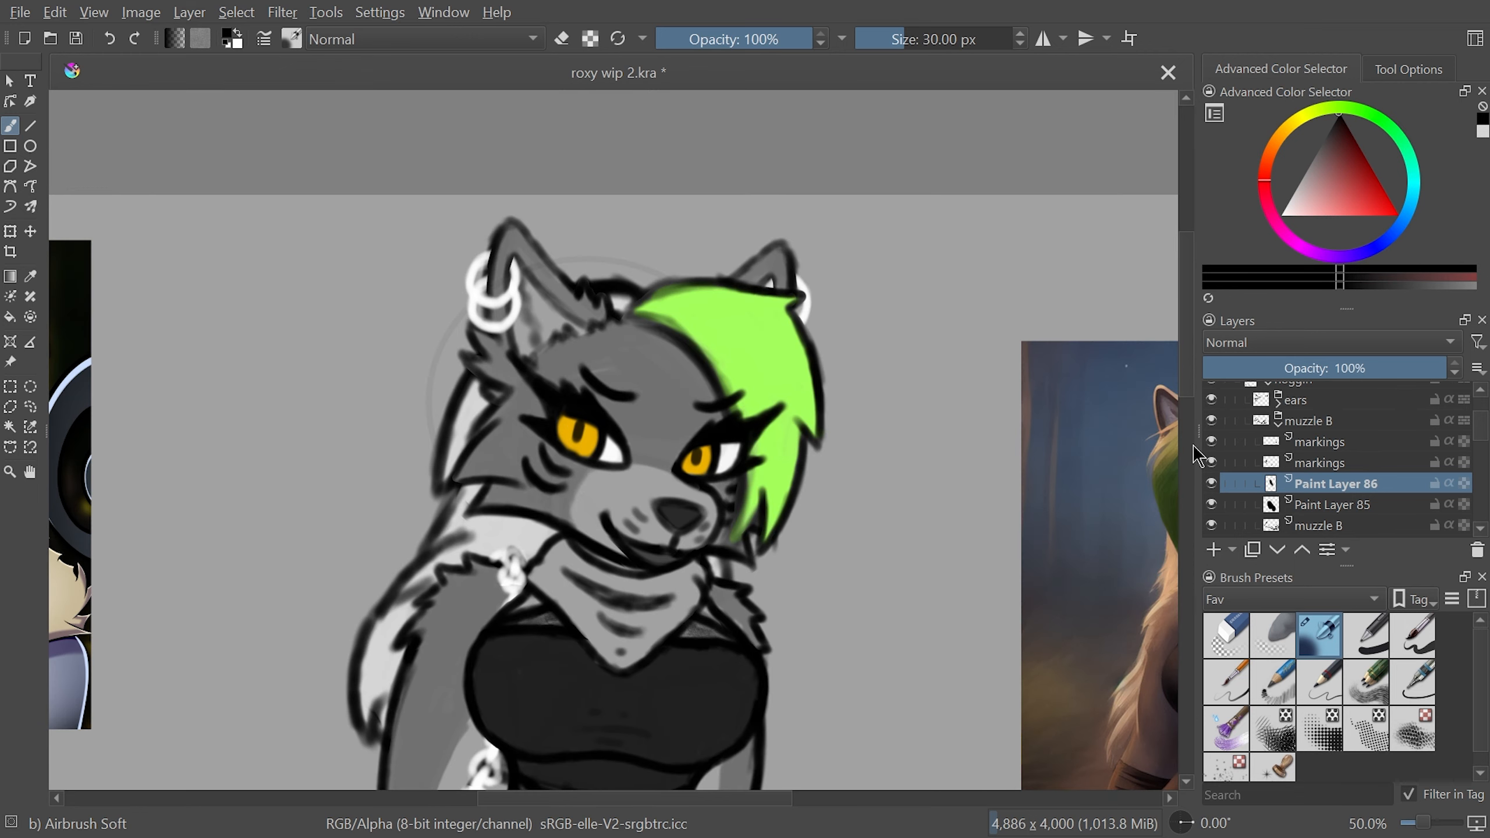
# Darken the upper end of the new mouth corner and collapse the muzzle B group
pyautogui.press('+')
pyautogui.press('+')
pyautogui.press('+')
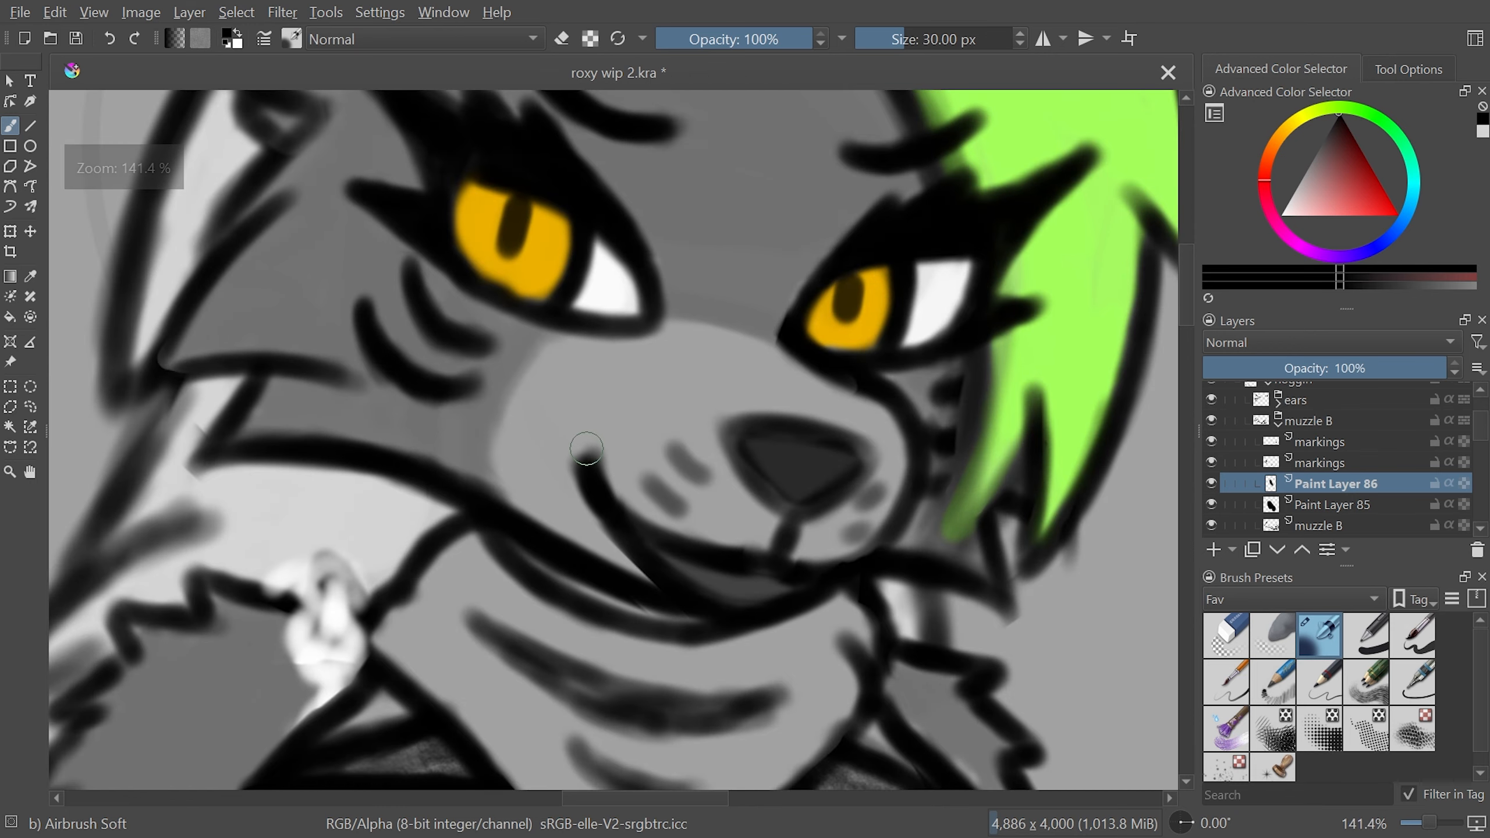
pyautogui.moveTo(586, 448); pyautogui.dragTo(607, 515)
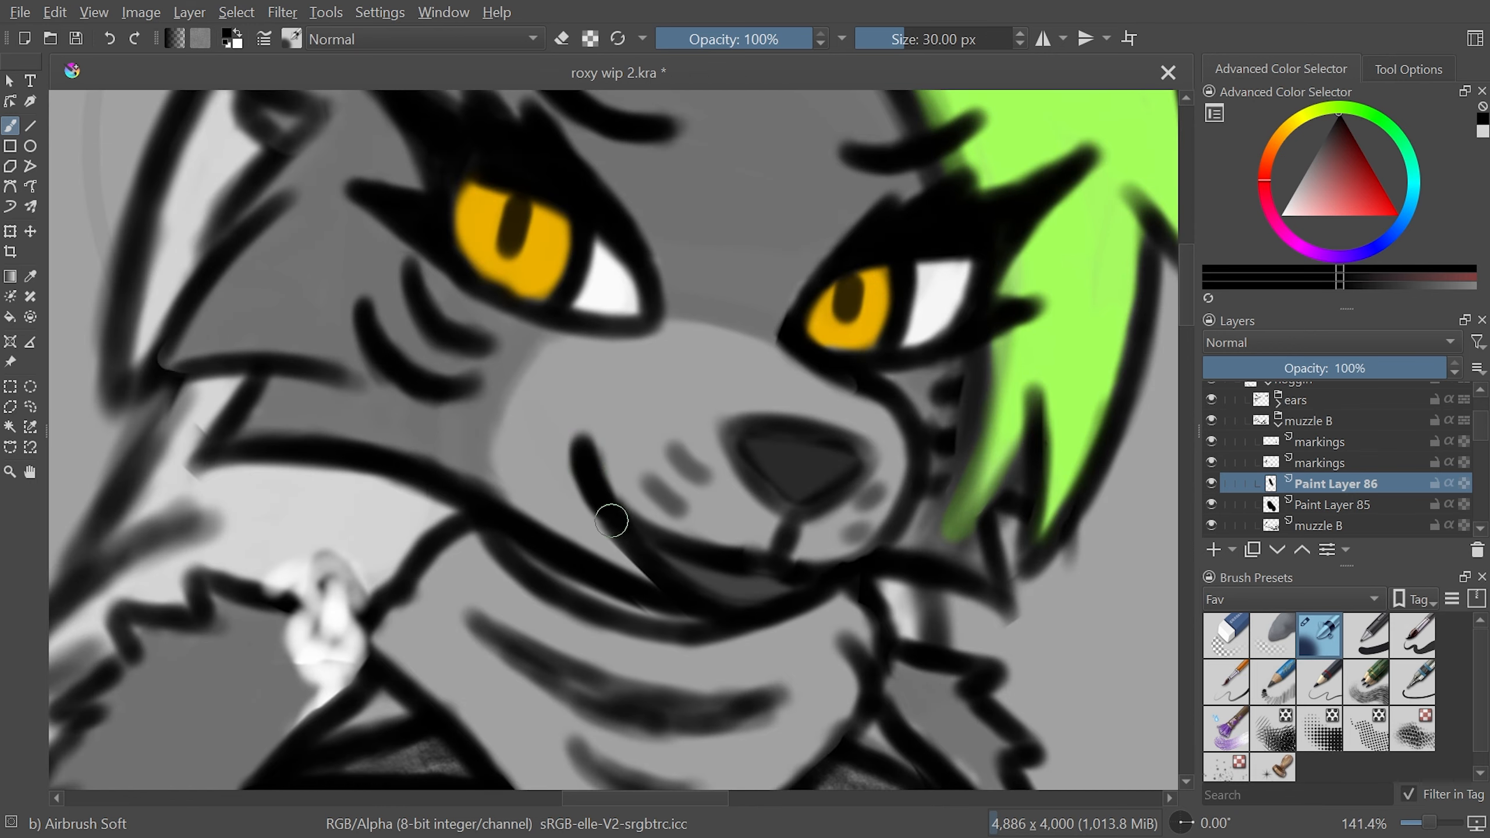
pyautogui.press('-')
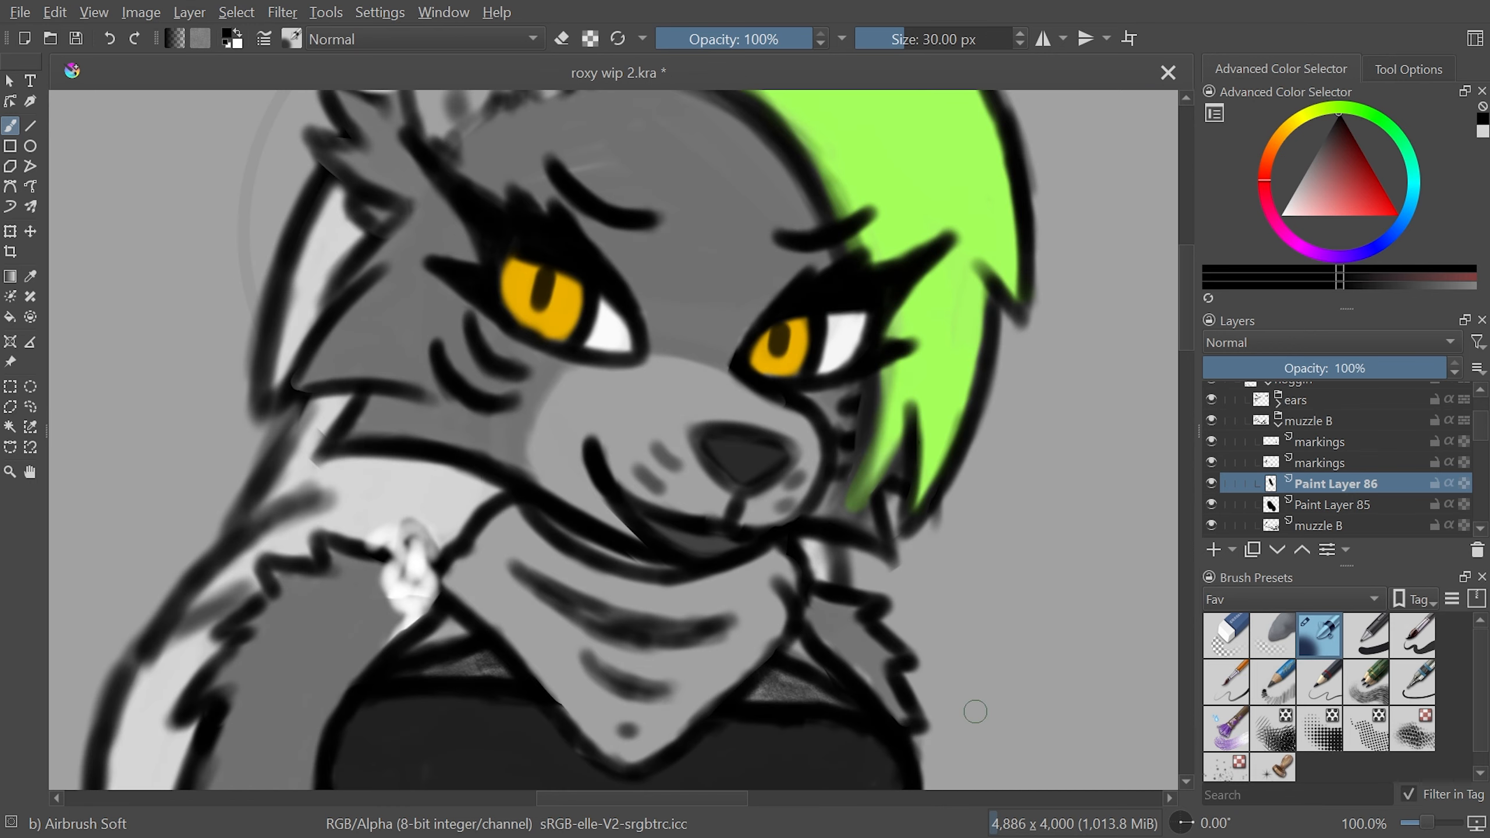
pyautogui.click(1279, 420)
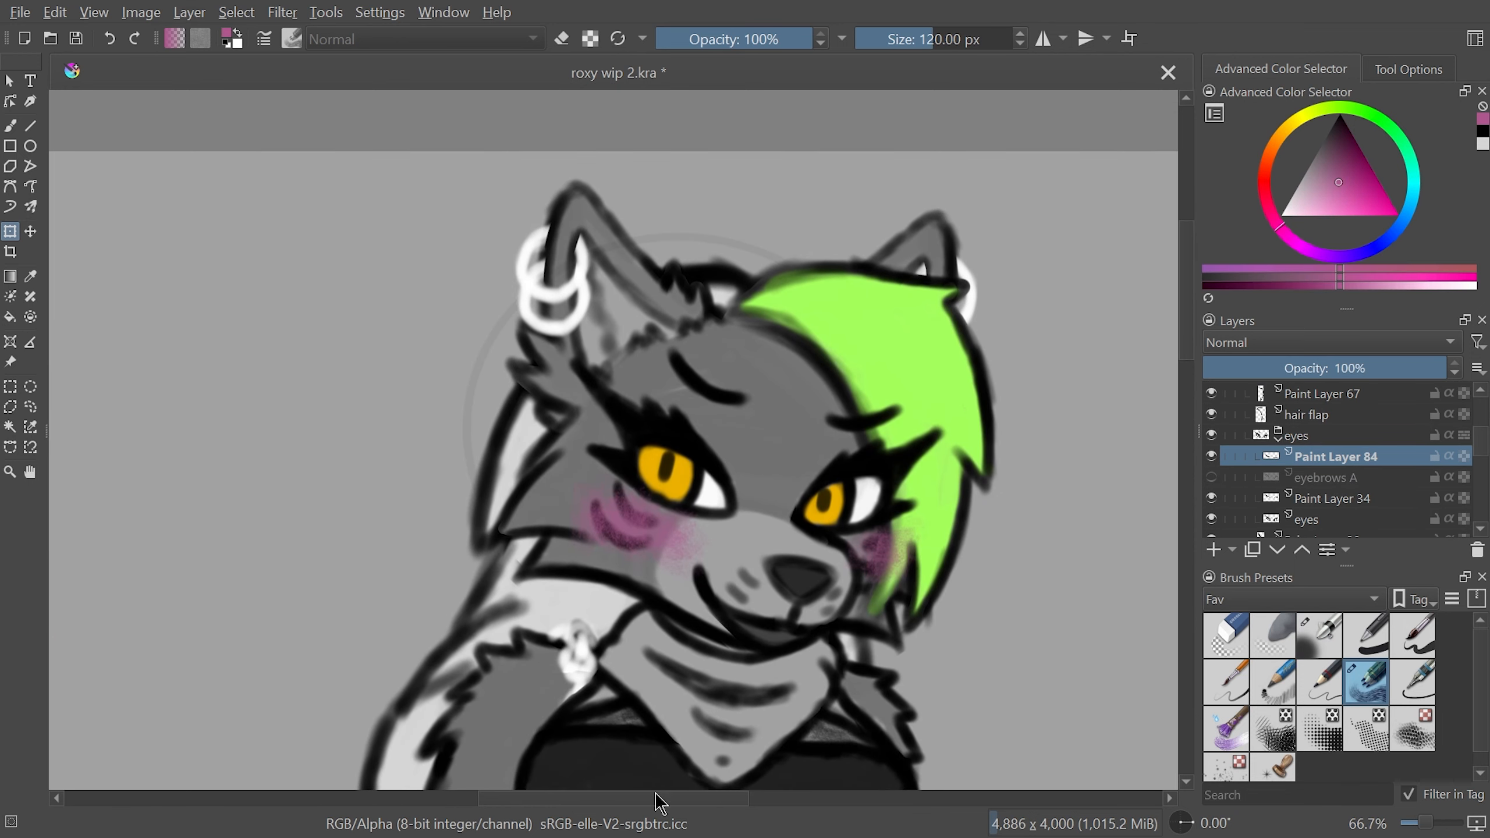
# Add a paint layer above Paint Layer 84 in the eyes group and choose the Airbrush Soft brush
pyautogui.moveTo(660, 804); pyautogui.dragTo(680, 808)
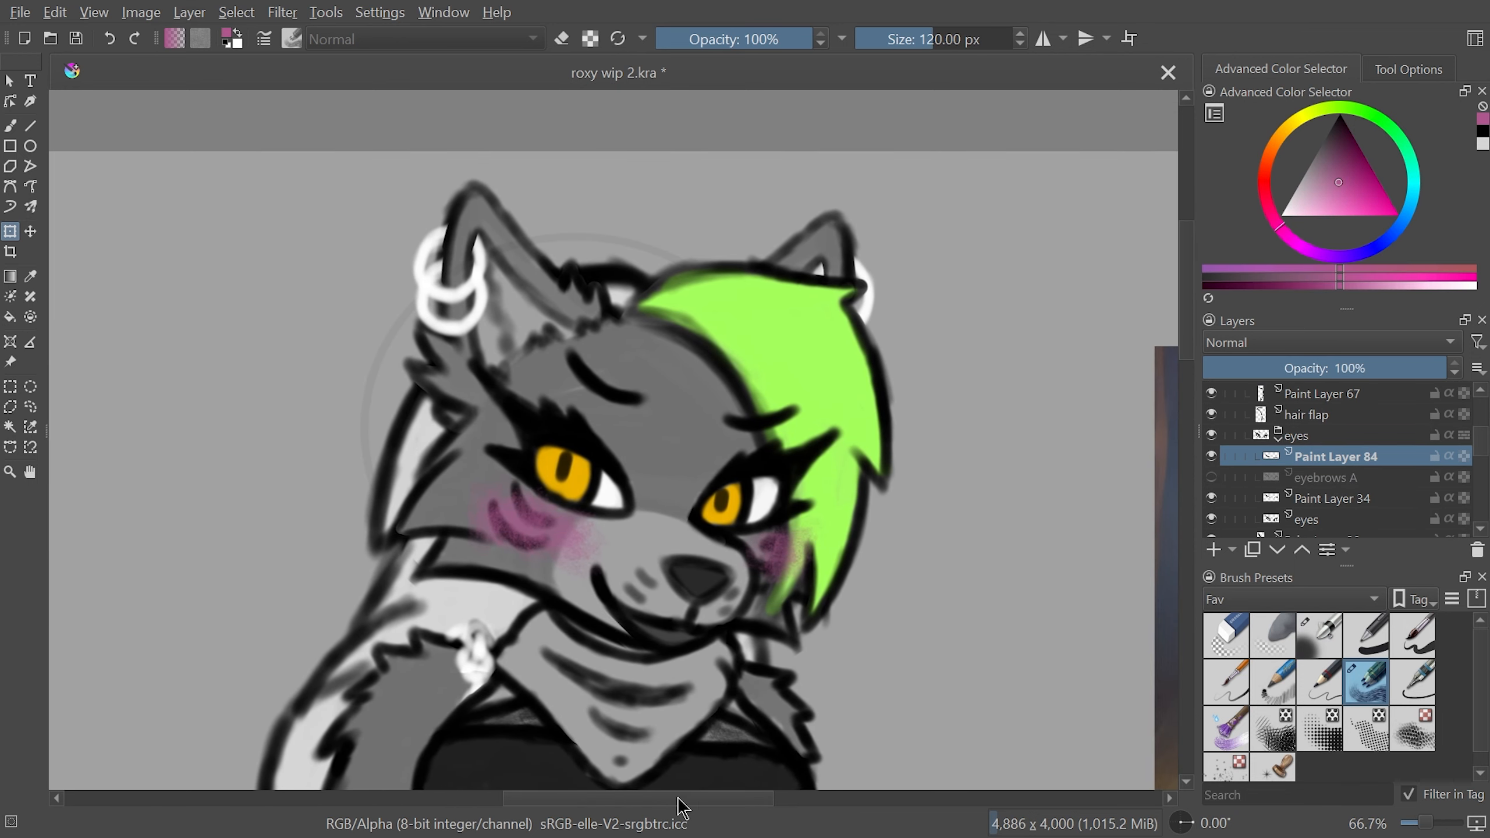
pyautogui.click(1213, 550)
pyautogui.click(1212, 477)
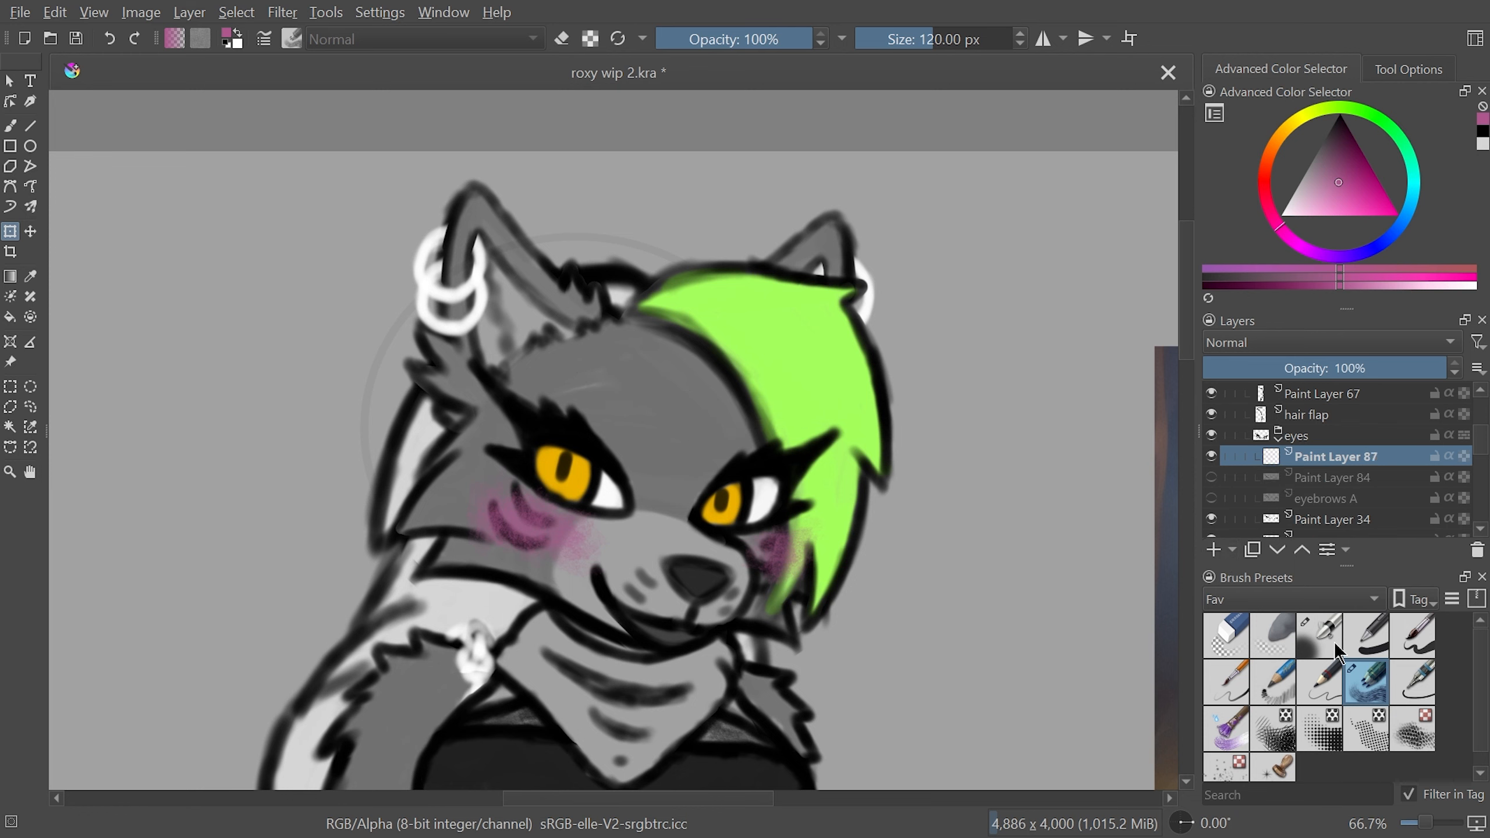
pyautogui.click(1339, 645)
# Lower Paint Layer 84's opacity as an eyebrow guide and prepare to paint in black on Paint Layer 87
pyautogui.click(1212, 477)
pyautogui.click(1314, 478)
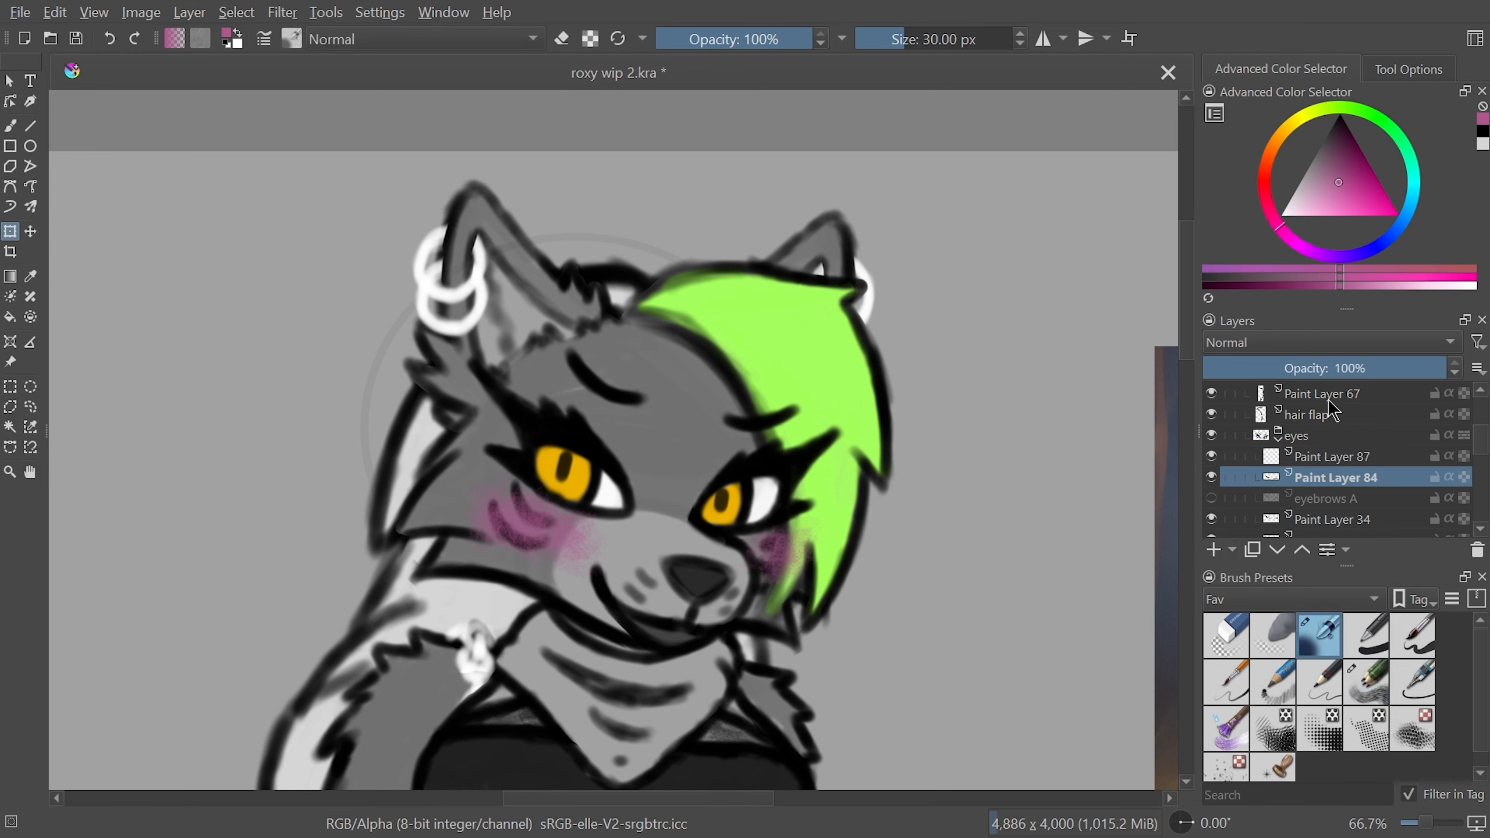
pyautogui.click(1325, 369)
pyautogui.click(1327, 457)
pyautogui.press('b')
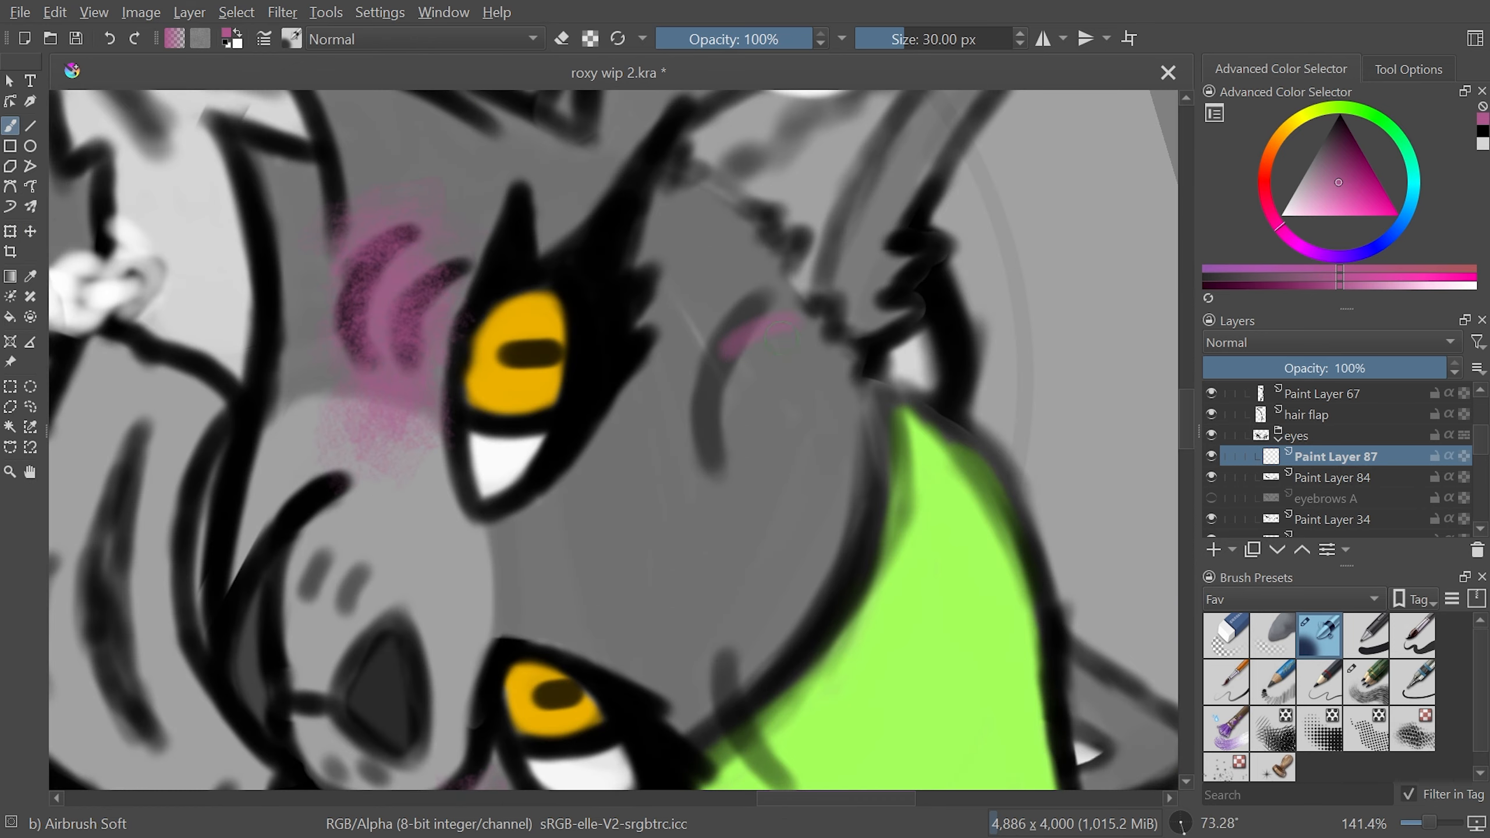
pyautogui.press('d')
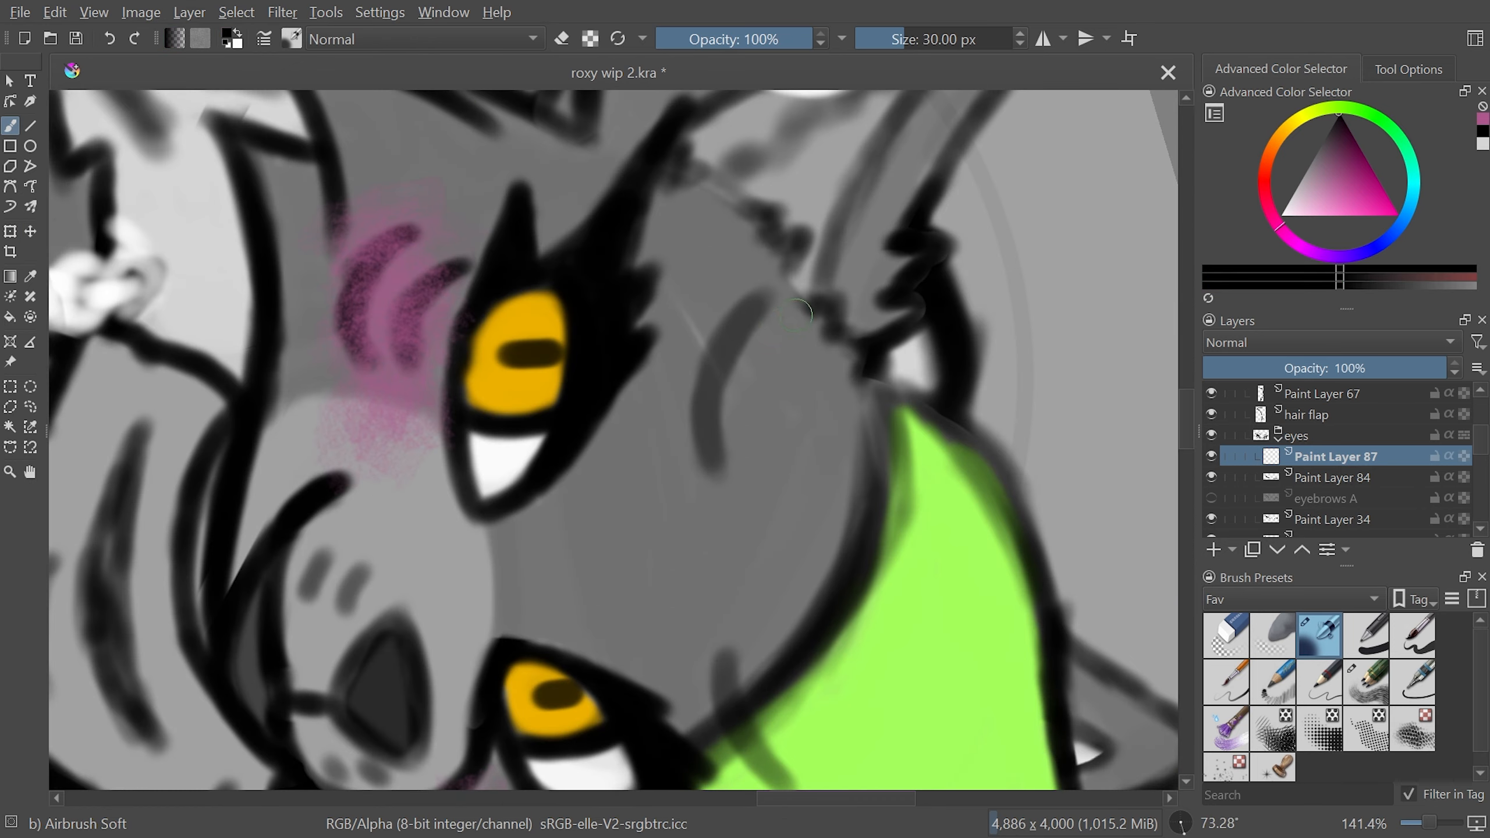
# Try a hooked black eyebrow above the larger eye on Paint Layer 87 and undo the strokes
pyautogui.moveTo(797, 315)
pyautogui.mouseDown()
pyautogui.moveTo(745, 330)
pyautogui.moveTo(712, 370)
pyautogui.moveTo(705, 416)
pyautogui.moveTo(741, 480)
pyautogui.mouseUp()
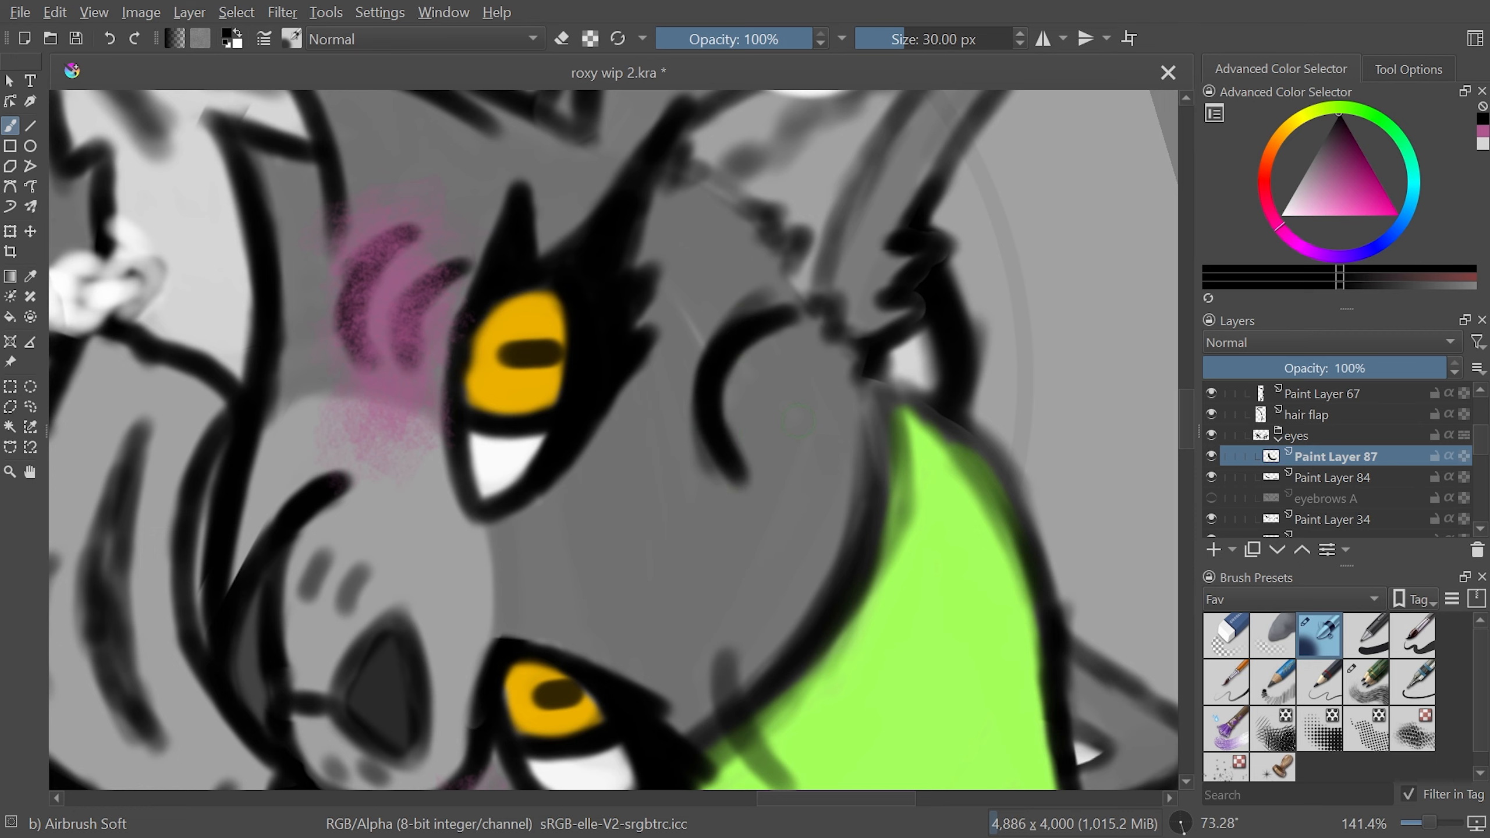
pyautogui.moveTo(1097, 449)
pyautogui.mouseDown()
pyautogui.moveTo(991, 492)
pyautogui.moveTo(978, 326)
pyautogui.moveTo(1024, 406)
pyautogui.moveTo(938, 532)
pyautogui.mouseUp()
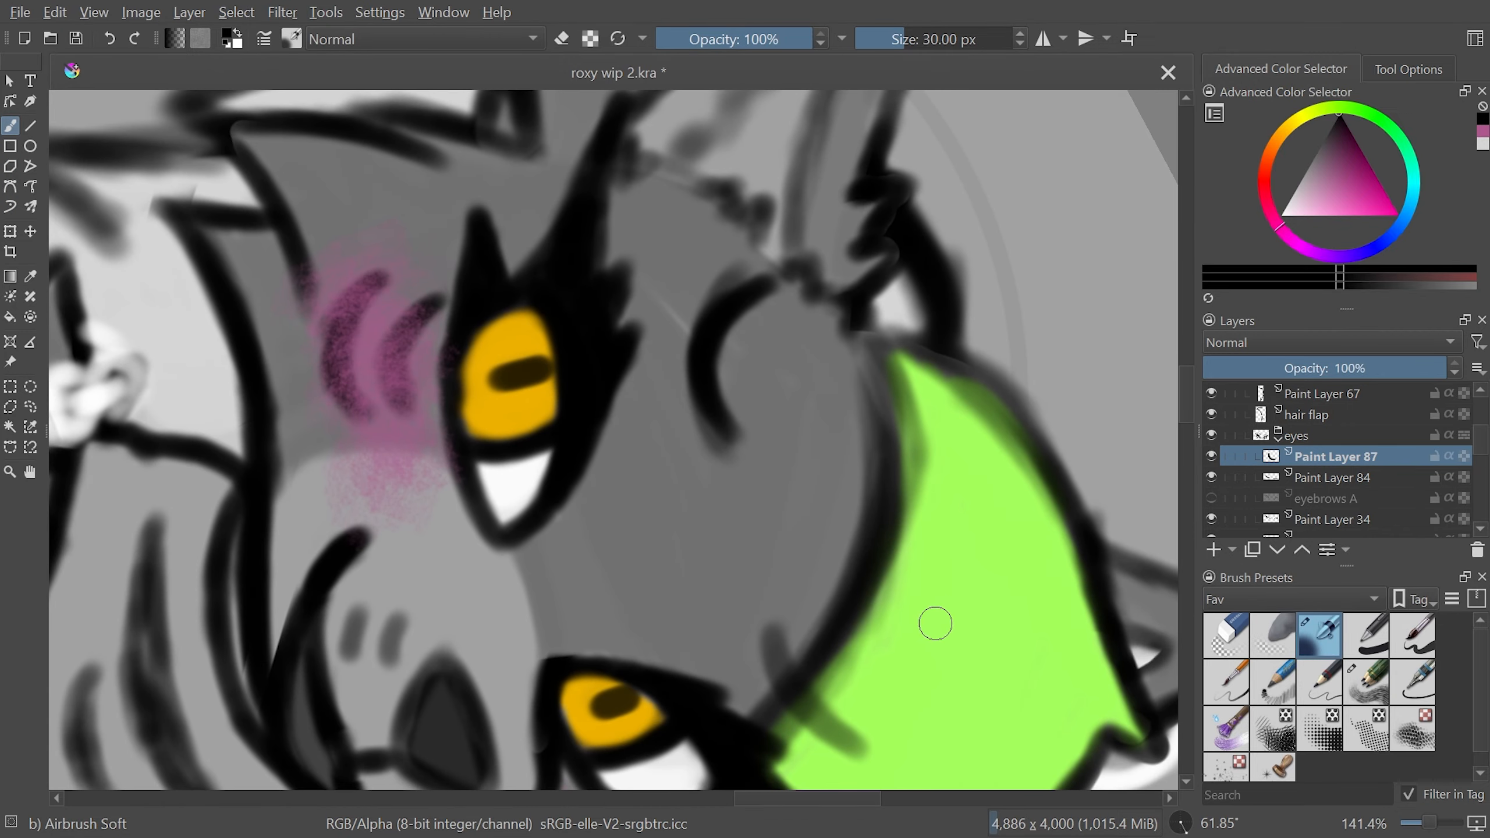
pyautogui.hotkey('ctrl', 'z')
pyautogui.hotkey('ctrl', 'z')
pyautogui.hotkey('ctrl', 'z')
pyautogui.hotkey('ctrl', 'z')
pyautogui.hotkey('ctrl', 'z')
pyautogui.hotkey('ctrl', 'z')
pyautogui.hotkey('ctrl', 'z')
pyautogui.hotkey('ctrl', 'z')
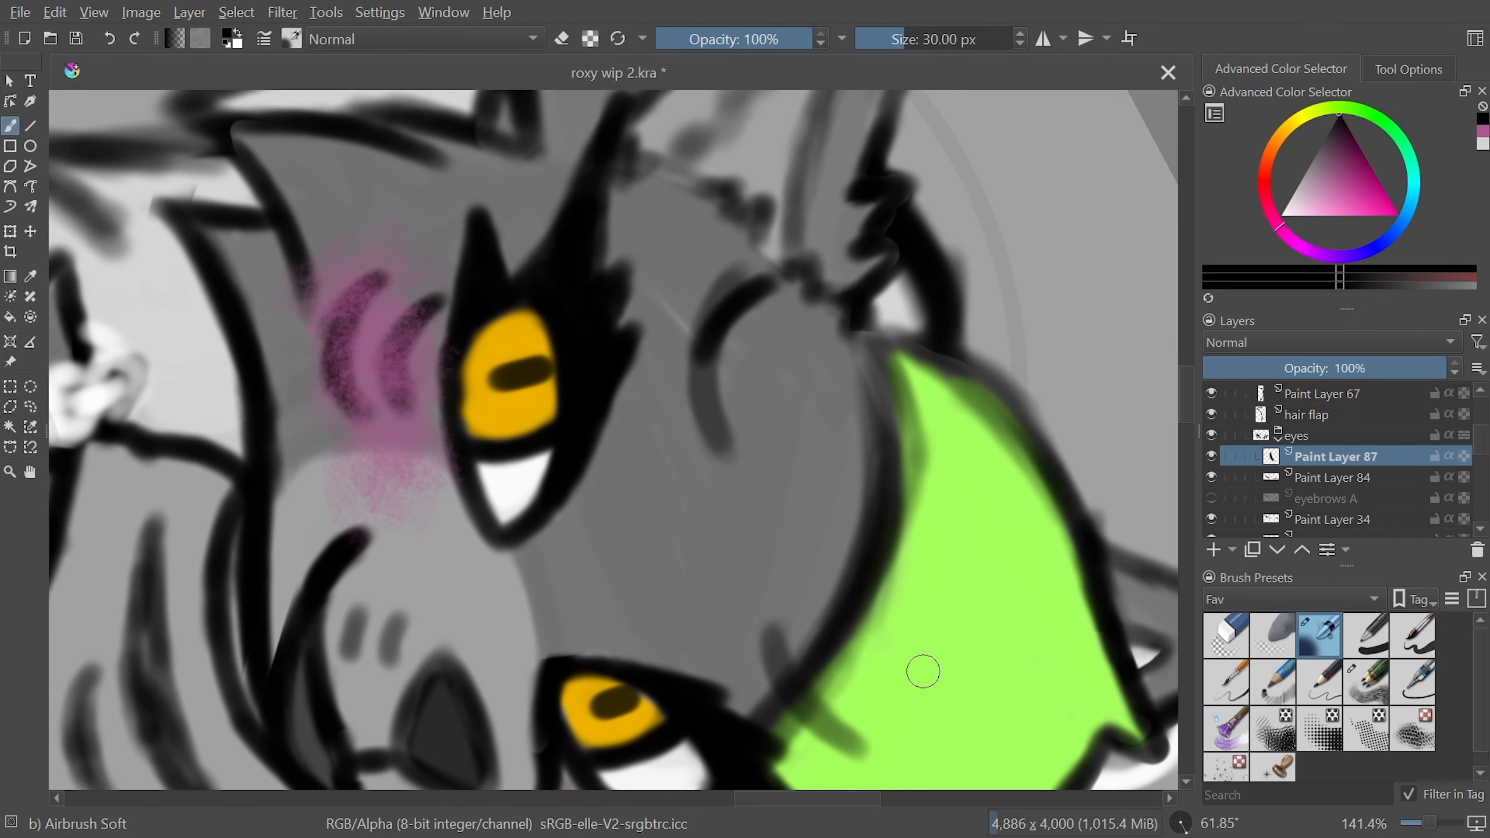
pyautogui.hotkey('ctrl', 'z')
# Paint a curved black eyebrow above each eye on Paint Layer 87, using the faded eyebrows as a guide
pyautogui.moveTo(918, 652); pyautogui.dragTo(974, 497)
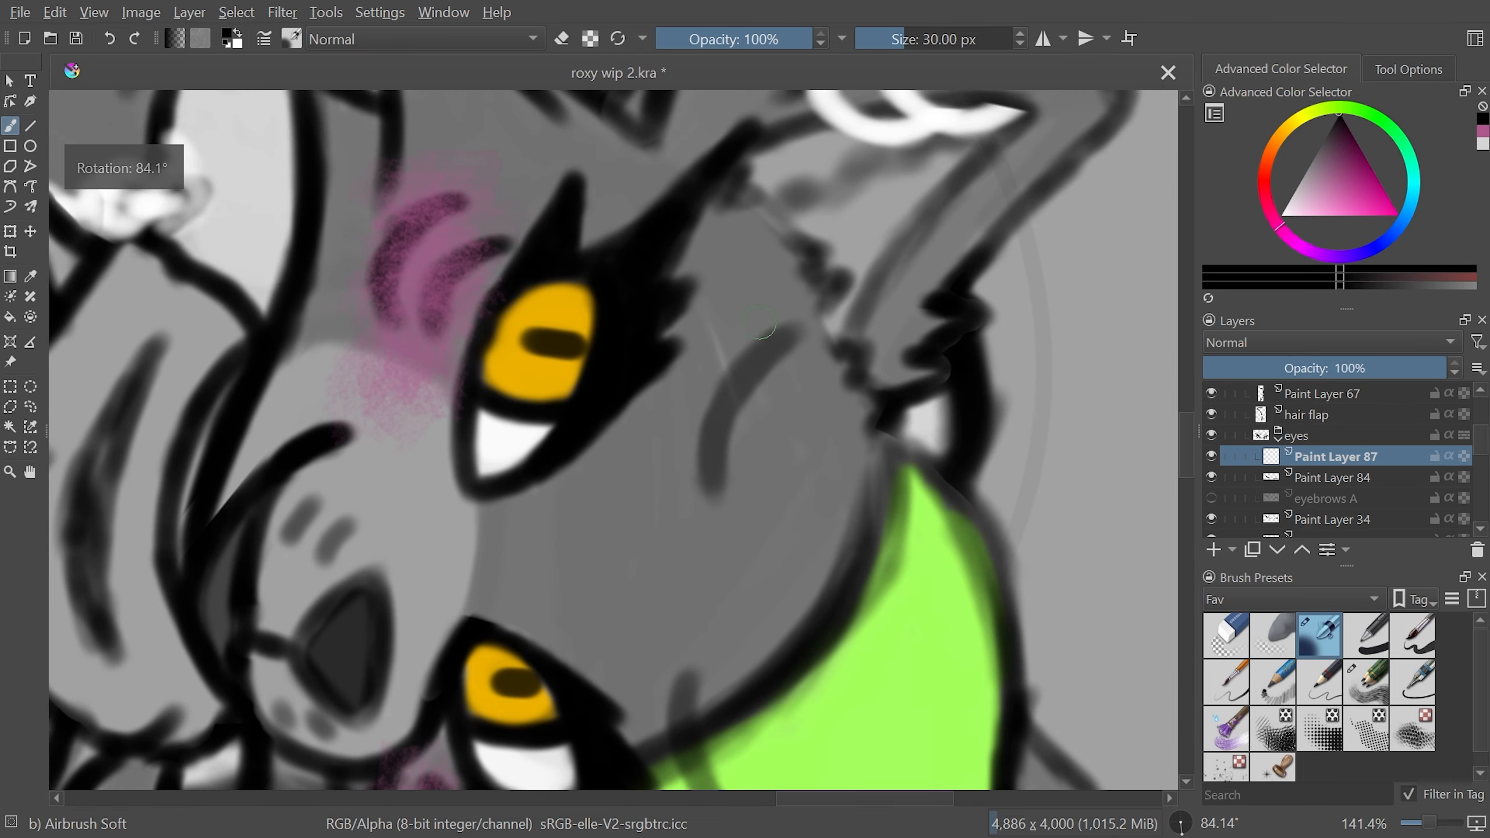
pyautogui.moveTo(757, 305)
pyautogui.mouseDown()
pyautogui.moveTo(706, 394)
pyautogui.moveTo(709, 490)
pyautogui.moveTo(701, 443)
pyautogui.moveTo(739, 356)
pyautogui.moveTo(888, 442)
pyautogui.moveTo(938, 546)
pyautogui.mouseUp()
pyautogui.scroll(-5, 1168, 437)
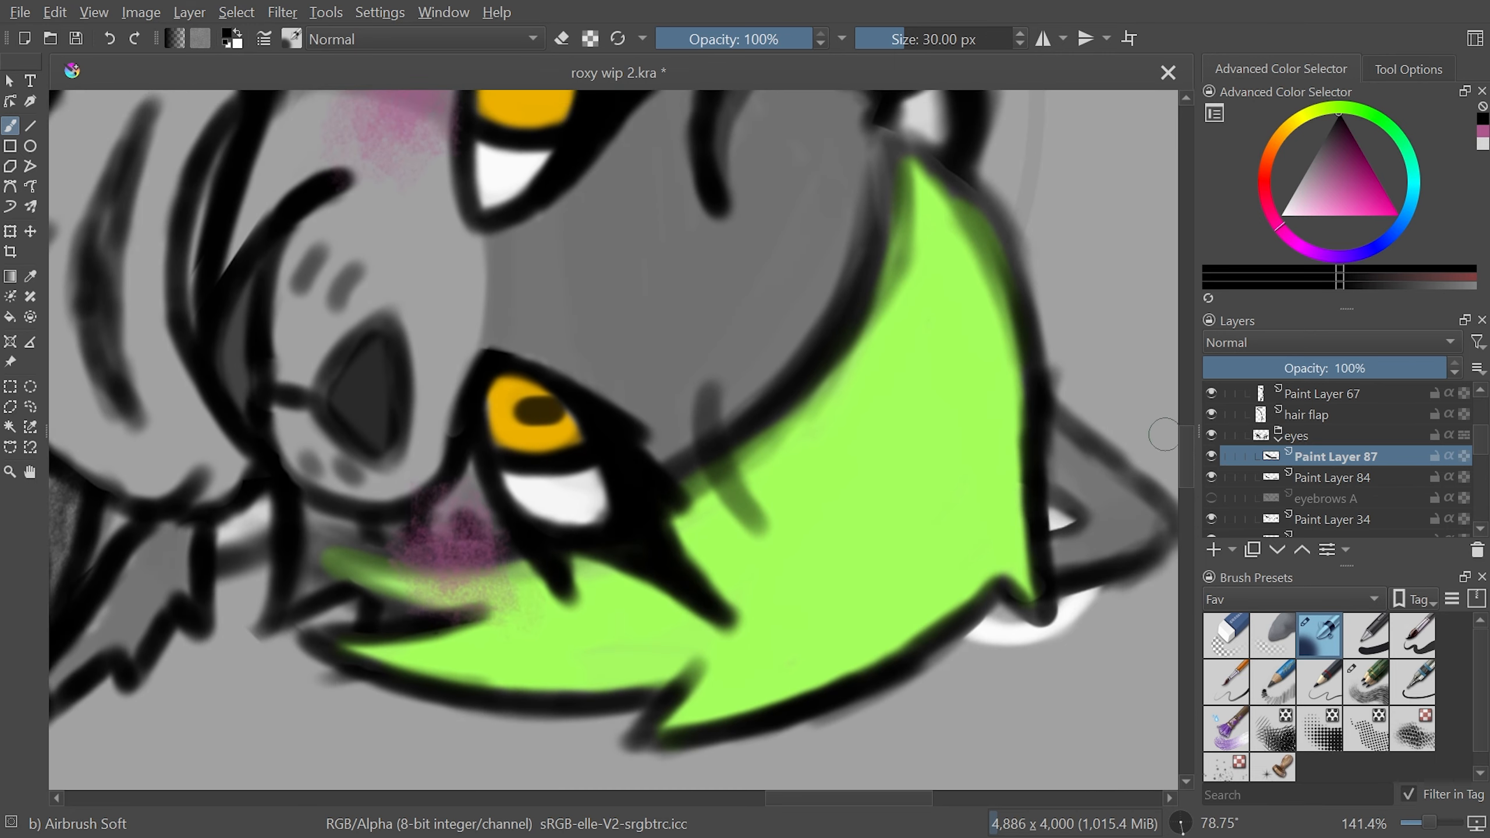
pyautogui.moveTo(725, 385)
pyautogui.mouseDown()
pyautogui.moveTo(718, 467)
pyautogui.moveTo(713, 436)
pyautogui.moveTo(732, 541)
pyautogui.moveTo(723, 380)
pyautogui.mouseUp()
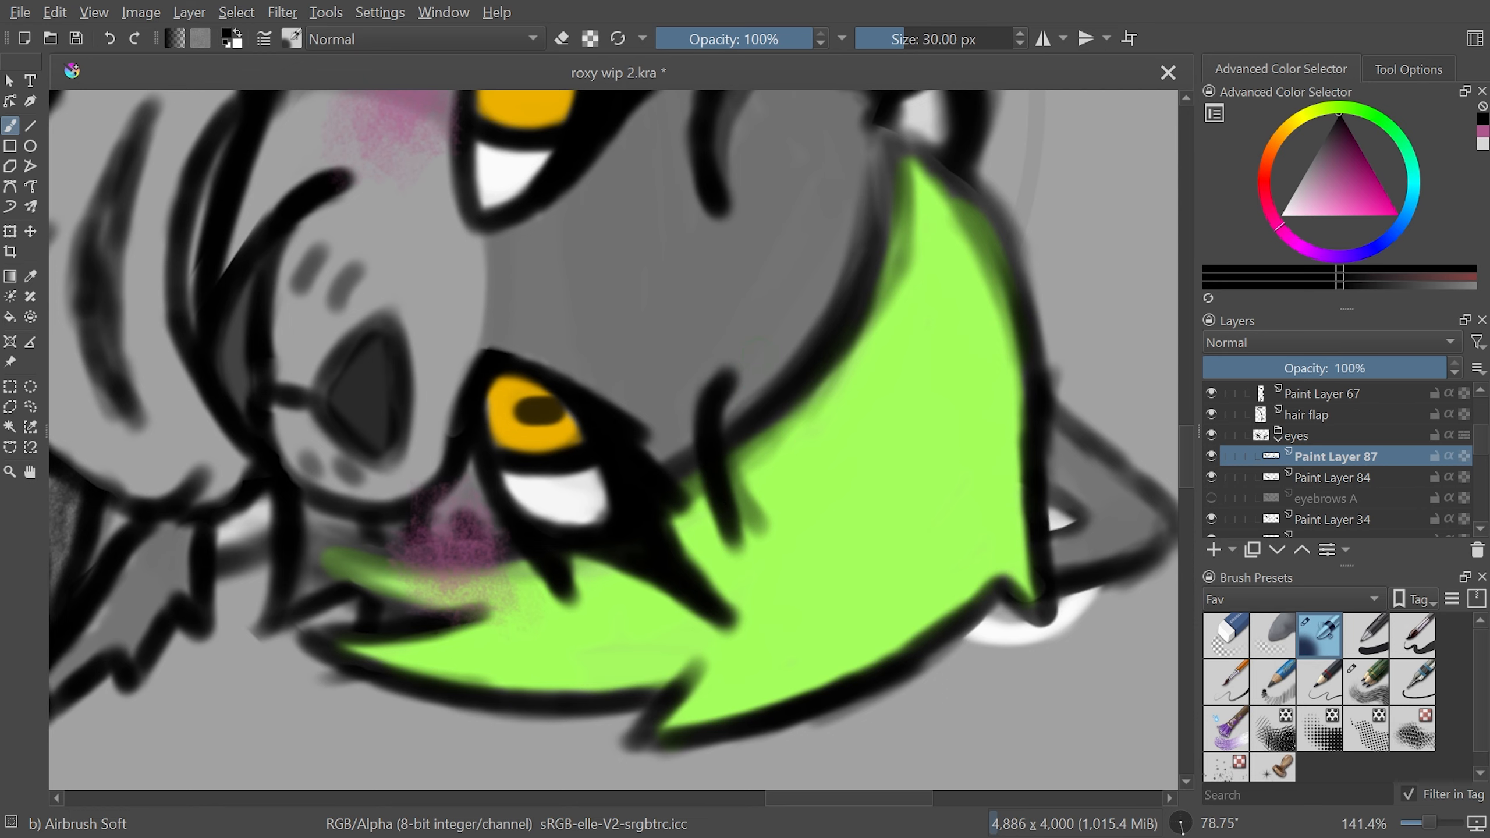
# Hide Paint Layer 84 and review the Paint Layer 87 eyebrows with the canvas upright at different zoom levels
pyautogui.press('5')
pyautogui.press('1')
pyautogui.click(1211, 477)
pyautogui.press('-')
pyautogui.press('-')
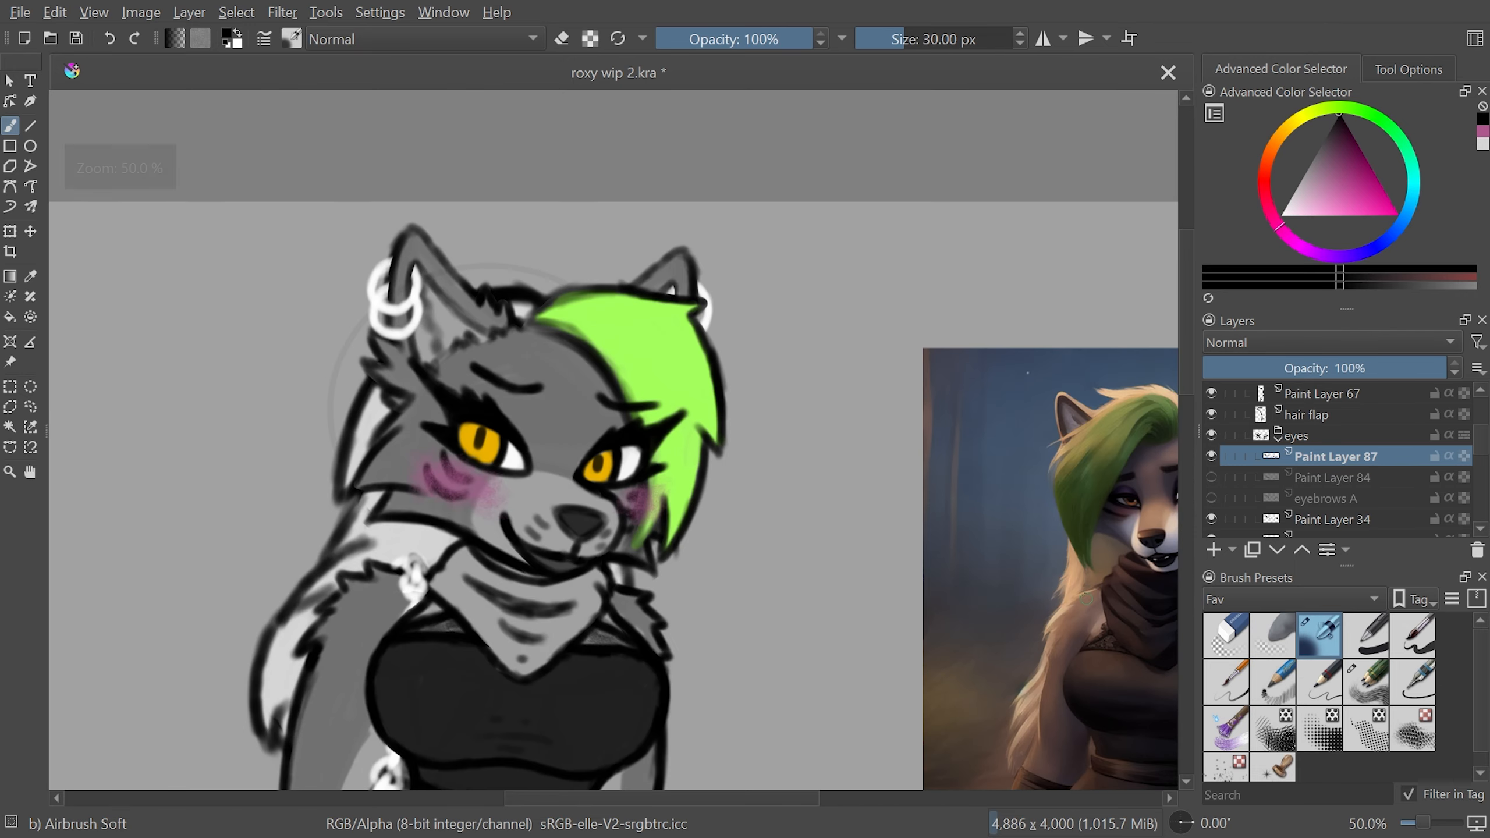
pyautogui.press('-')
pyautogui.press('+')
pyautogui.press('+')
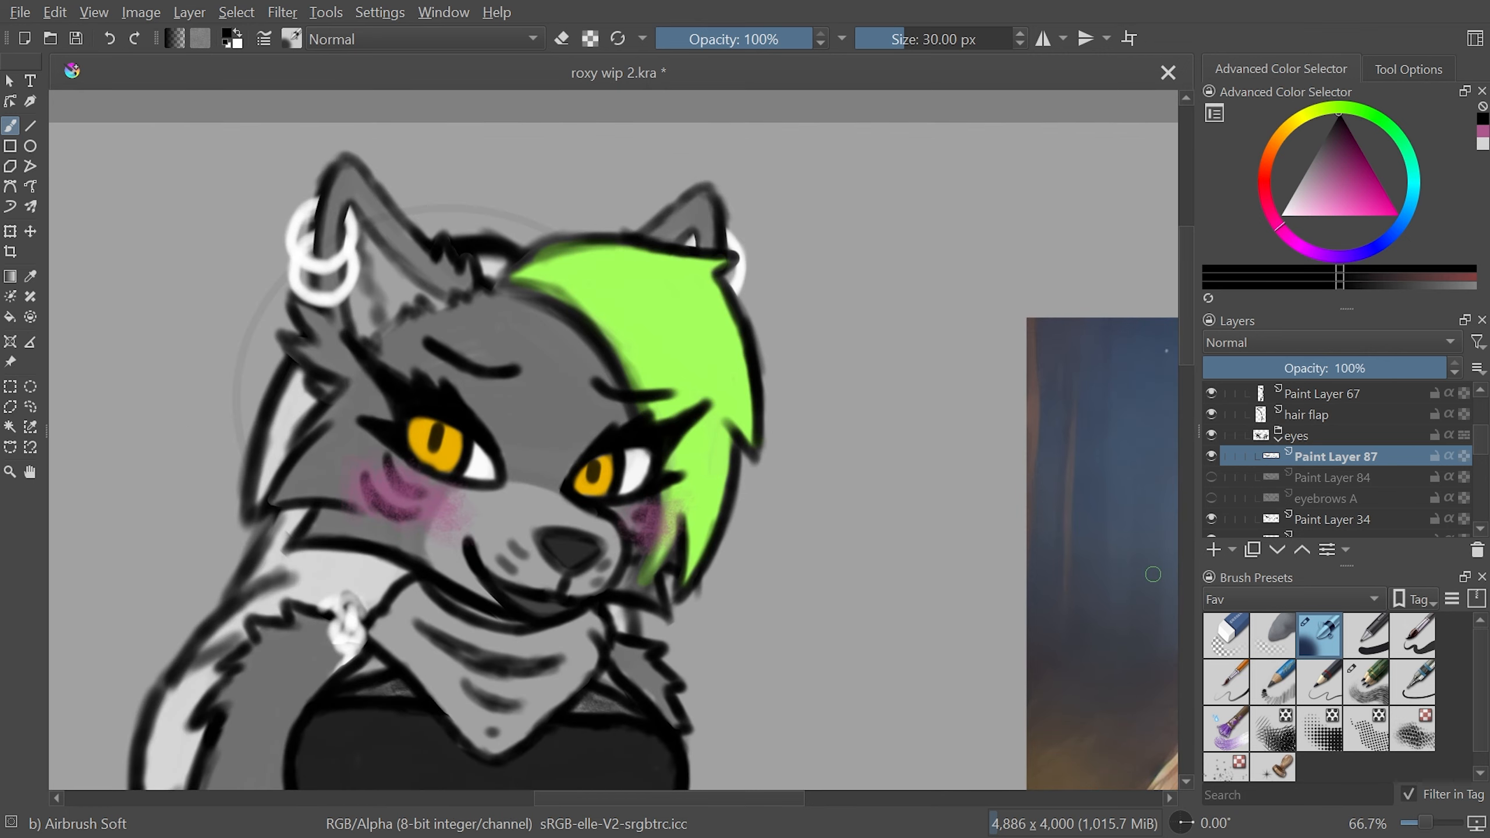
# Switch to the Paint Layer 84 eyebrows by hiding Paint Layer 87 and setting Paint Layer 84's opacity to 100%
pyautogui.click(1211, 457)
pyautogui.click(1212, 478)
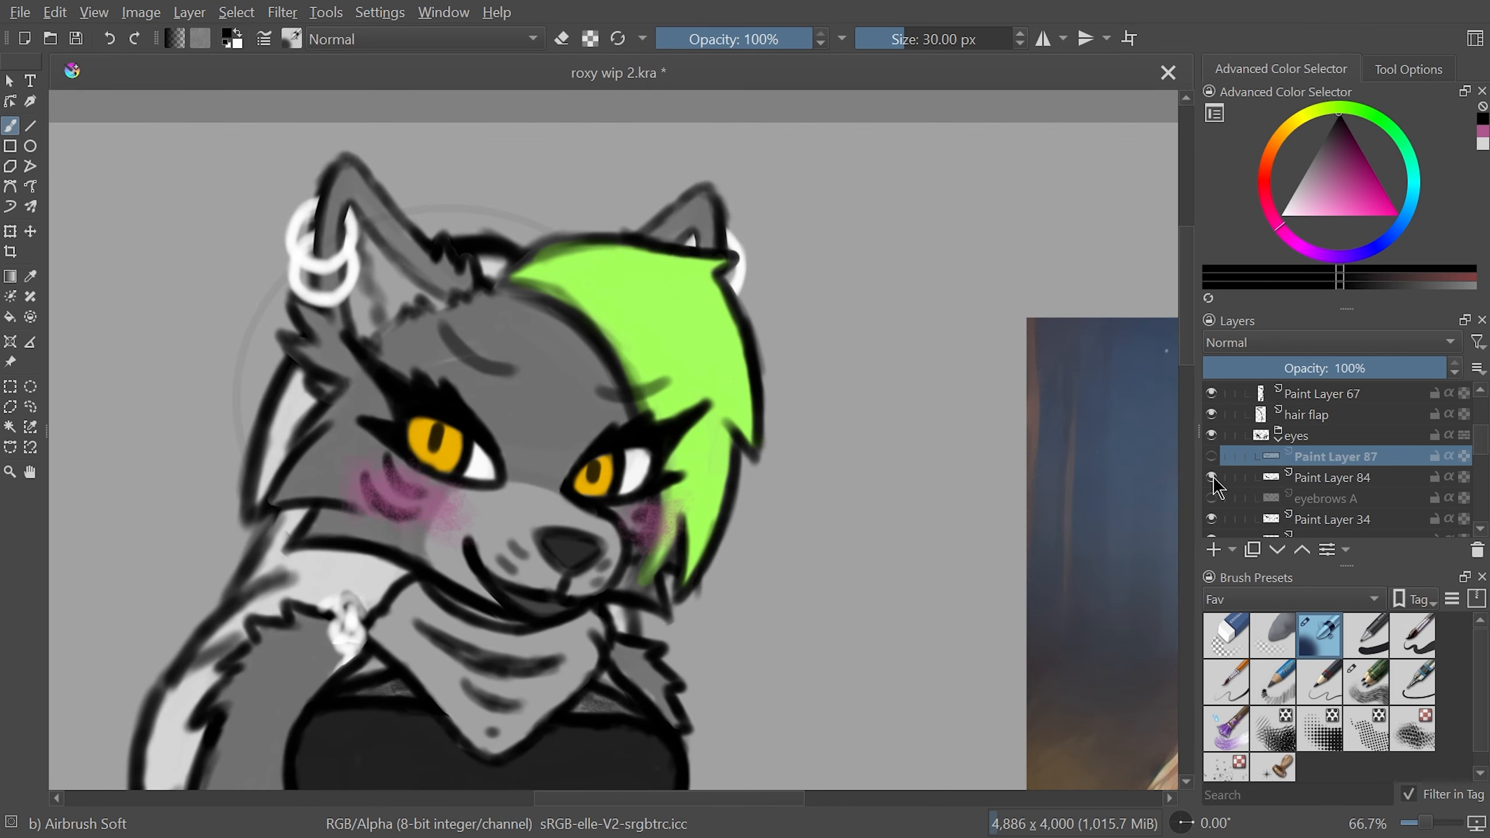
pyautogui.click(1340, 476)
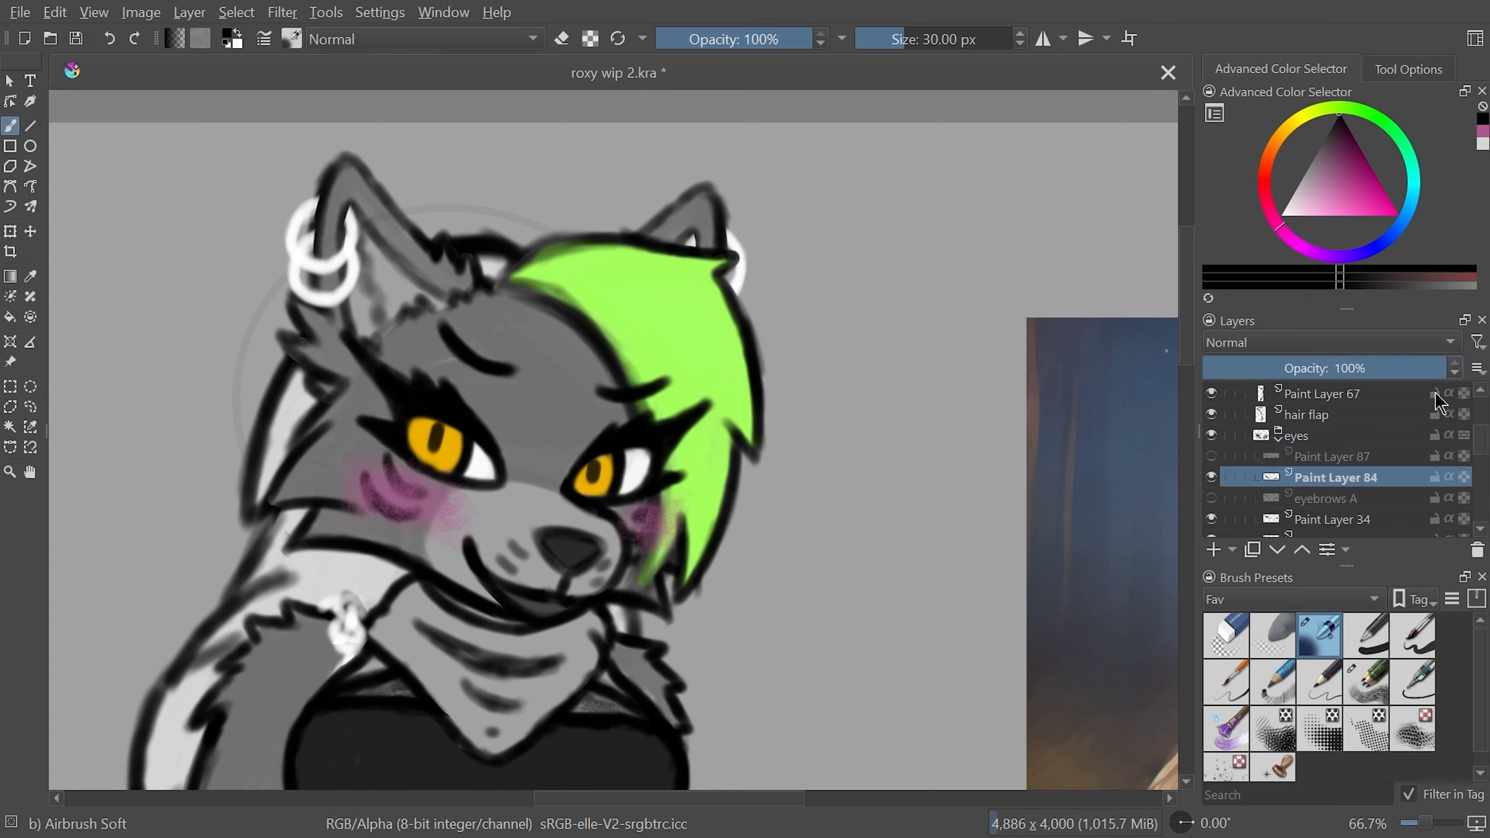
# Hide Paint Layer 84, show the Paint Layer 87 eyebrows, and check them on the whole figure with the canvas upright
pyautogui.click(1211, 518)
pyautogui.click(1211, 477)
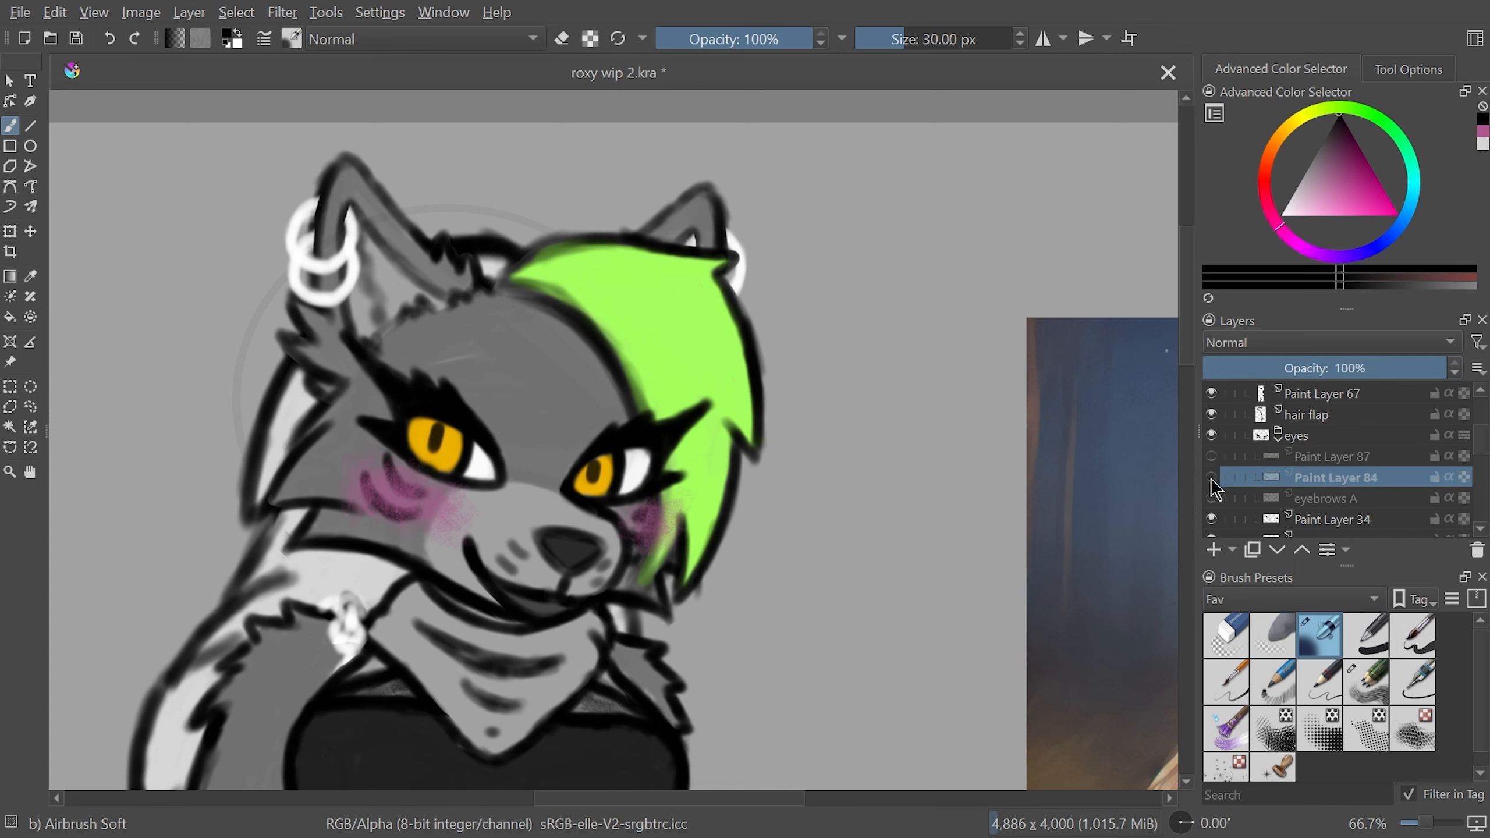
pyautogui.click(1211, 458)
pyautogui.moveTo(711, 802); pyautogui.dragTo(680, 802)
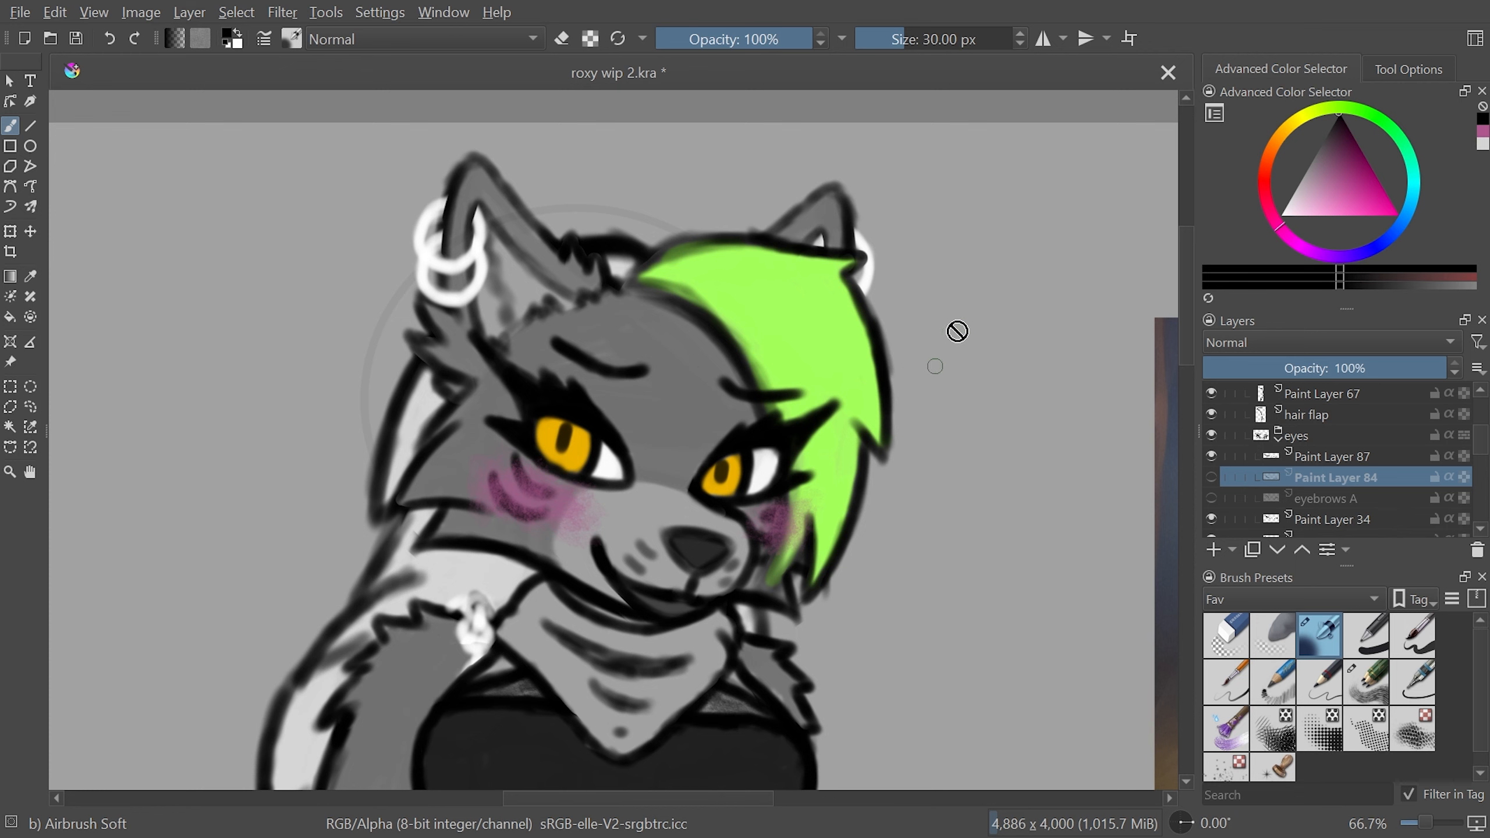
pyautogui.press('5')
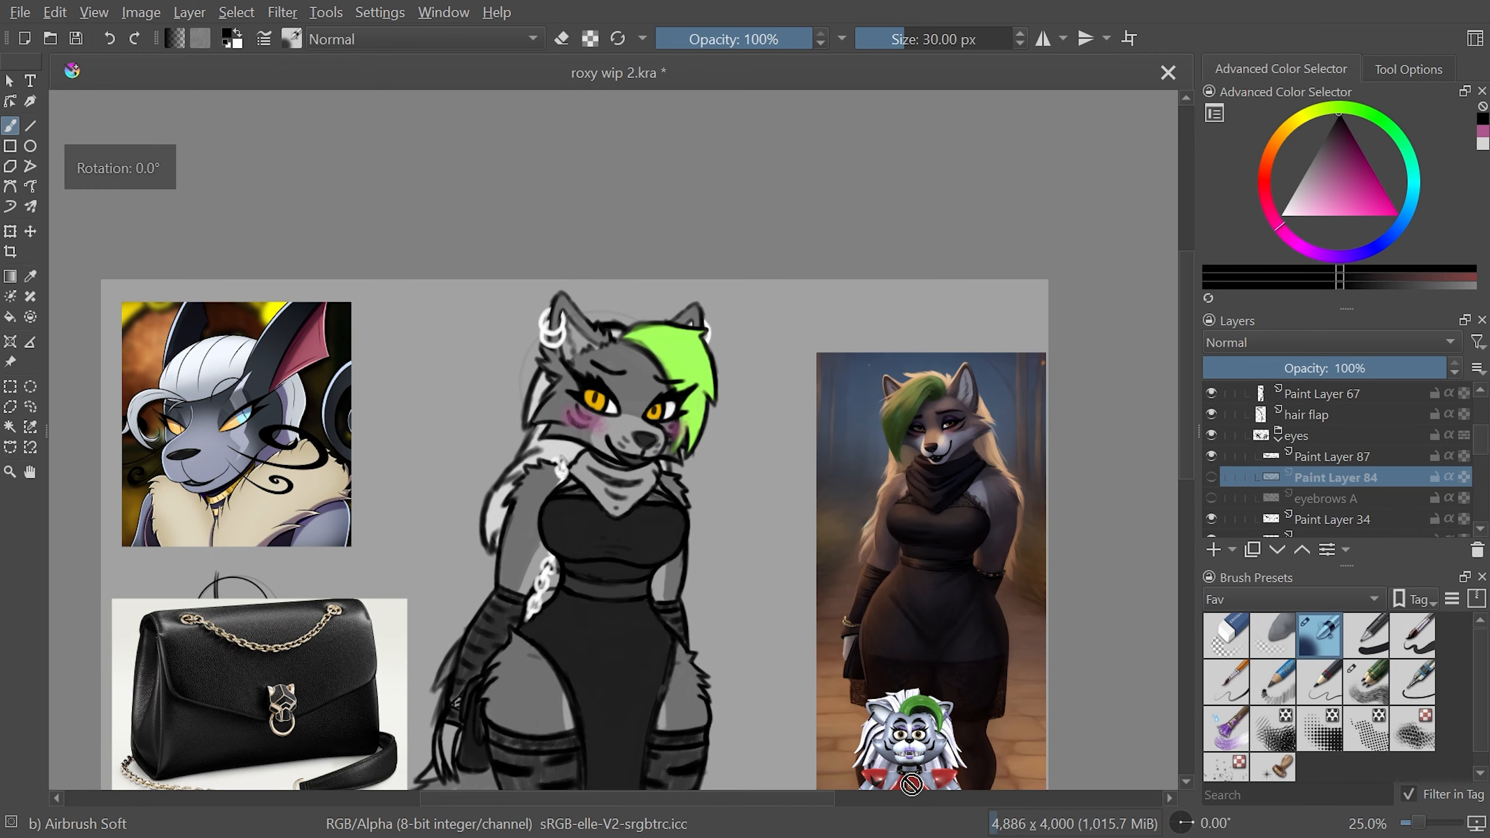
pyautogui.press('2')
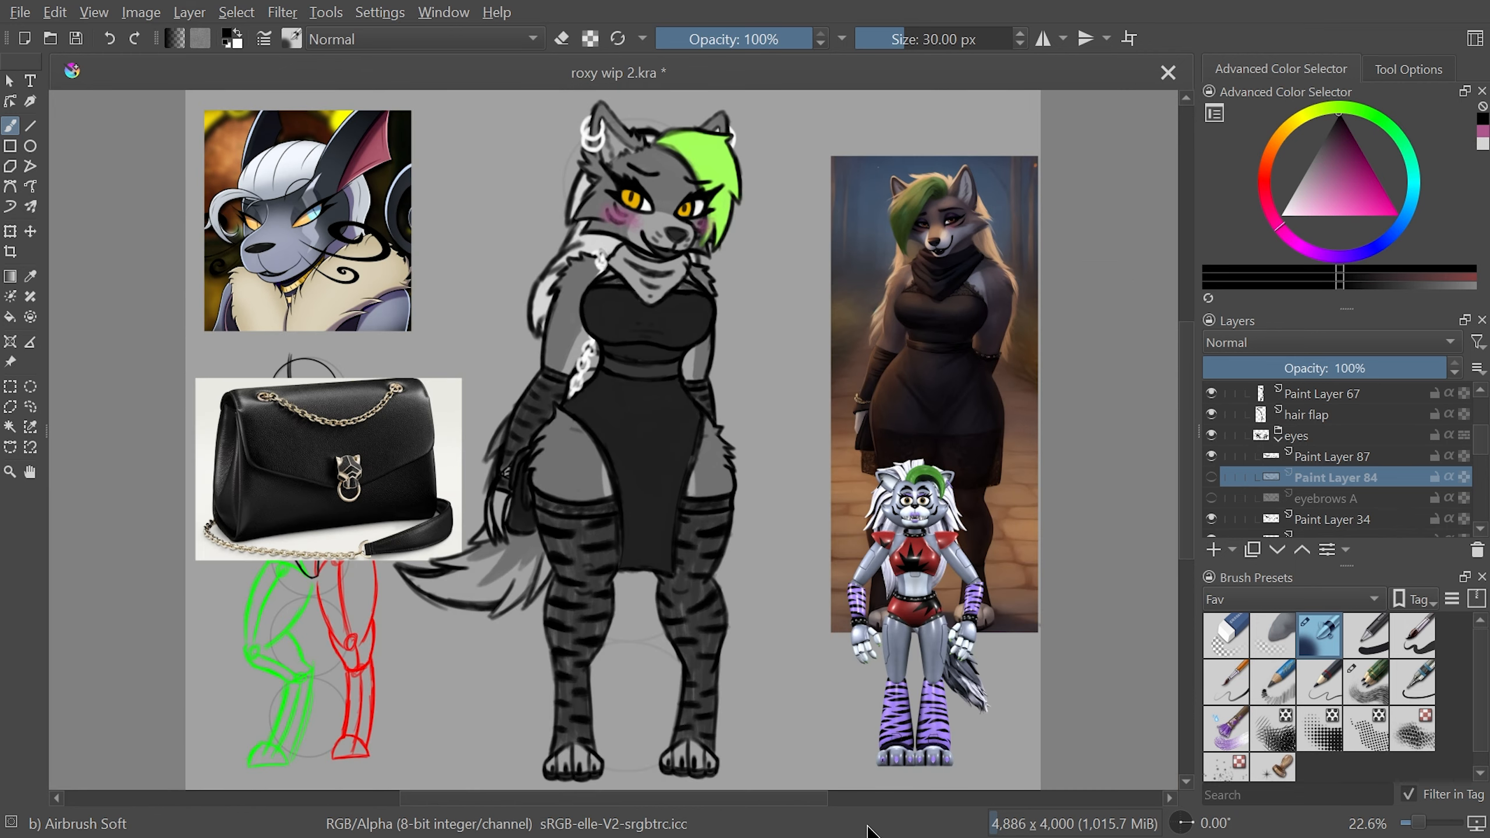
# Collapse the eyes group and bring both paws into view at 100% zoom
pyautogui.click(1278, 433)
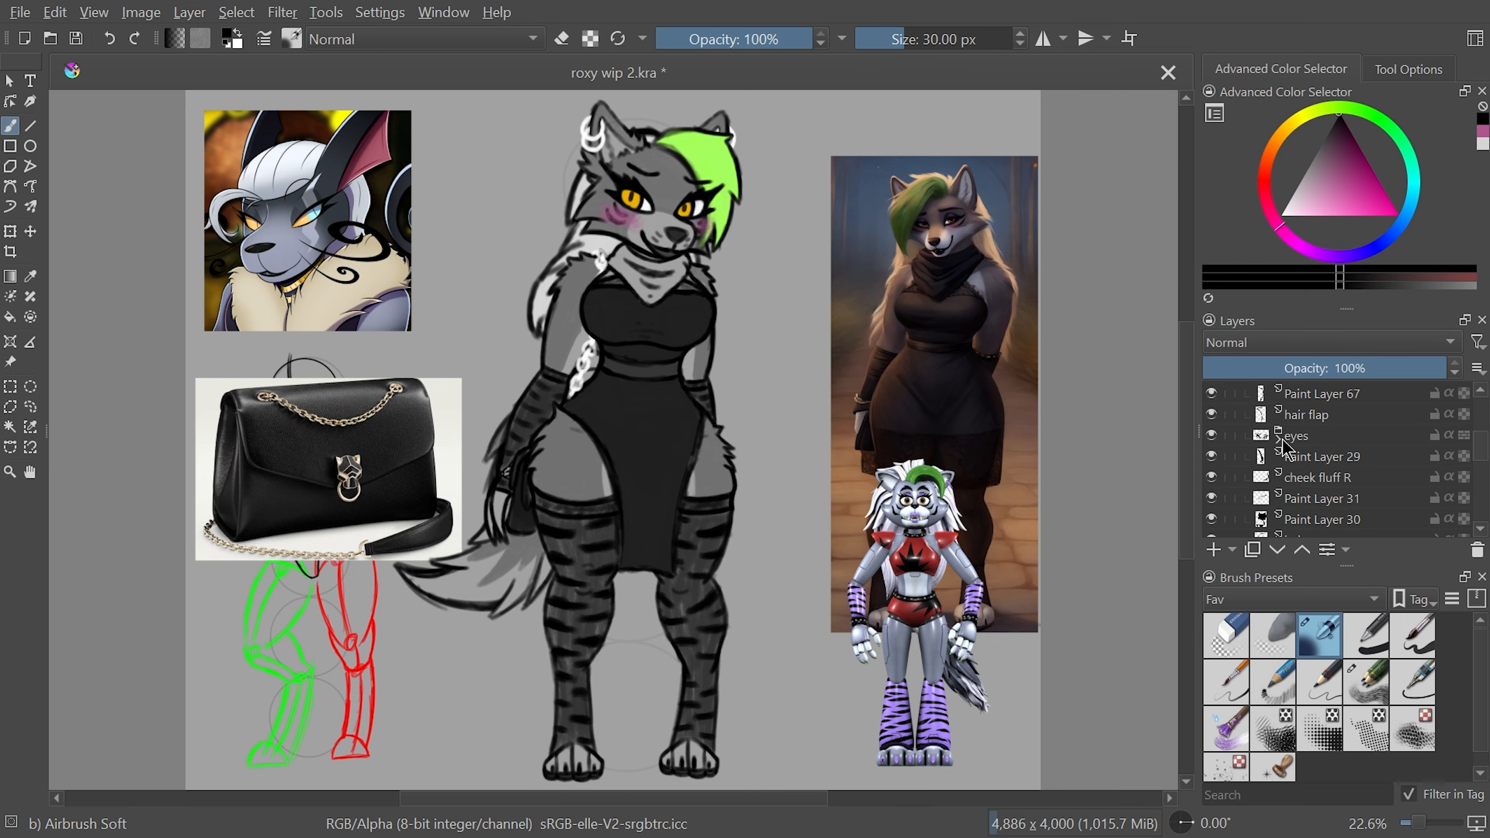
pyautogui.press('1')
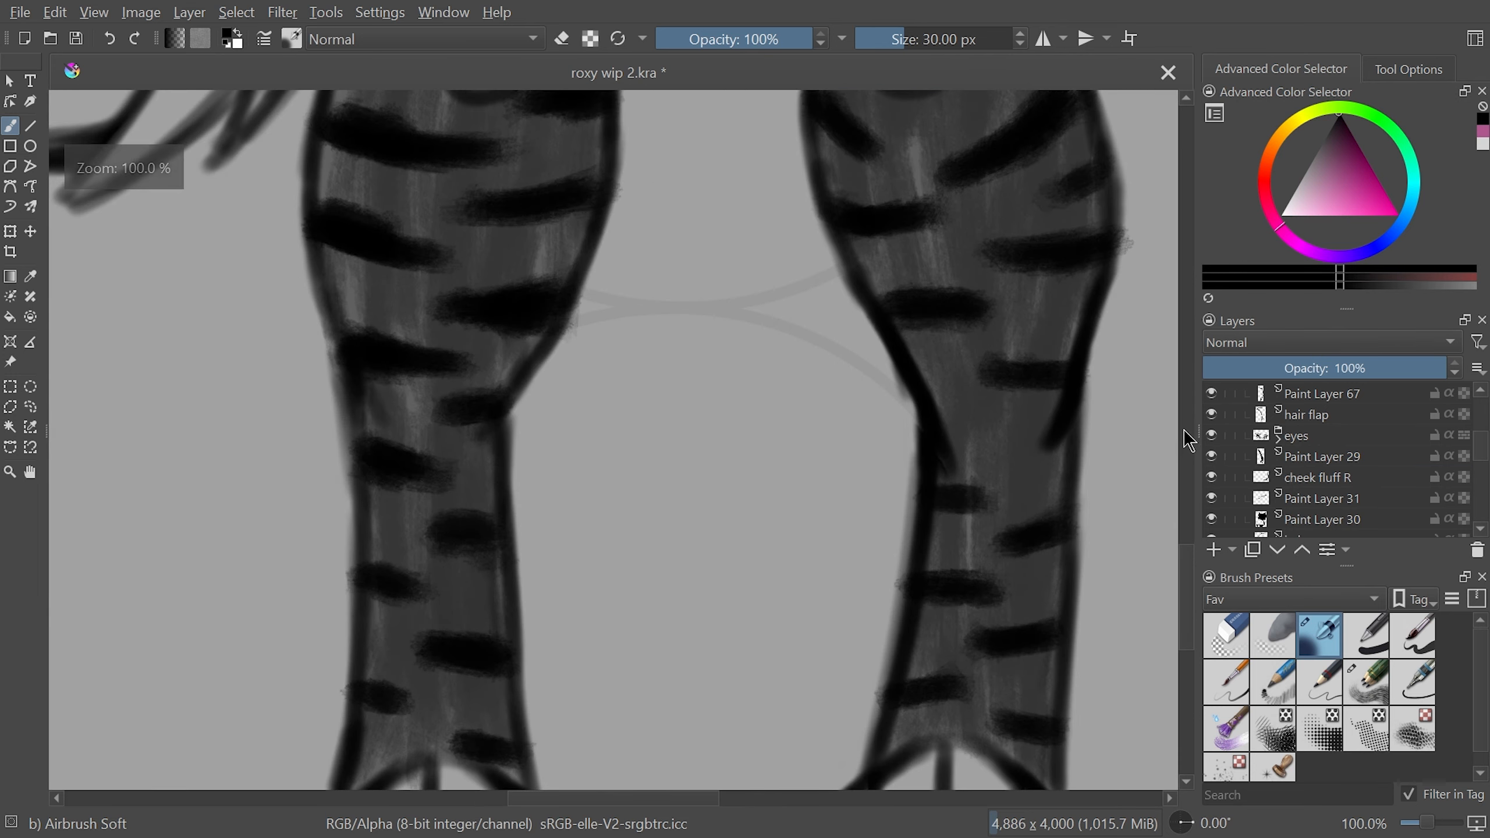
pyautogui.click(1184, 447)
pyautogui.moveTo(1198, 474); pyautogui.dragTo(1185, 579)
pyautogui.moveTo(1178, 498); pyautogui.dragTo(1184, 617)
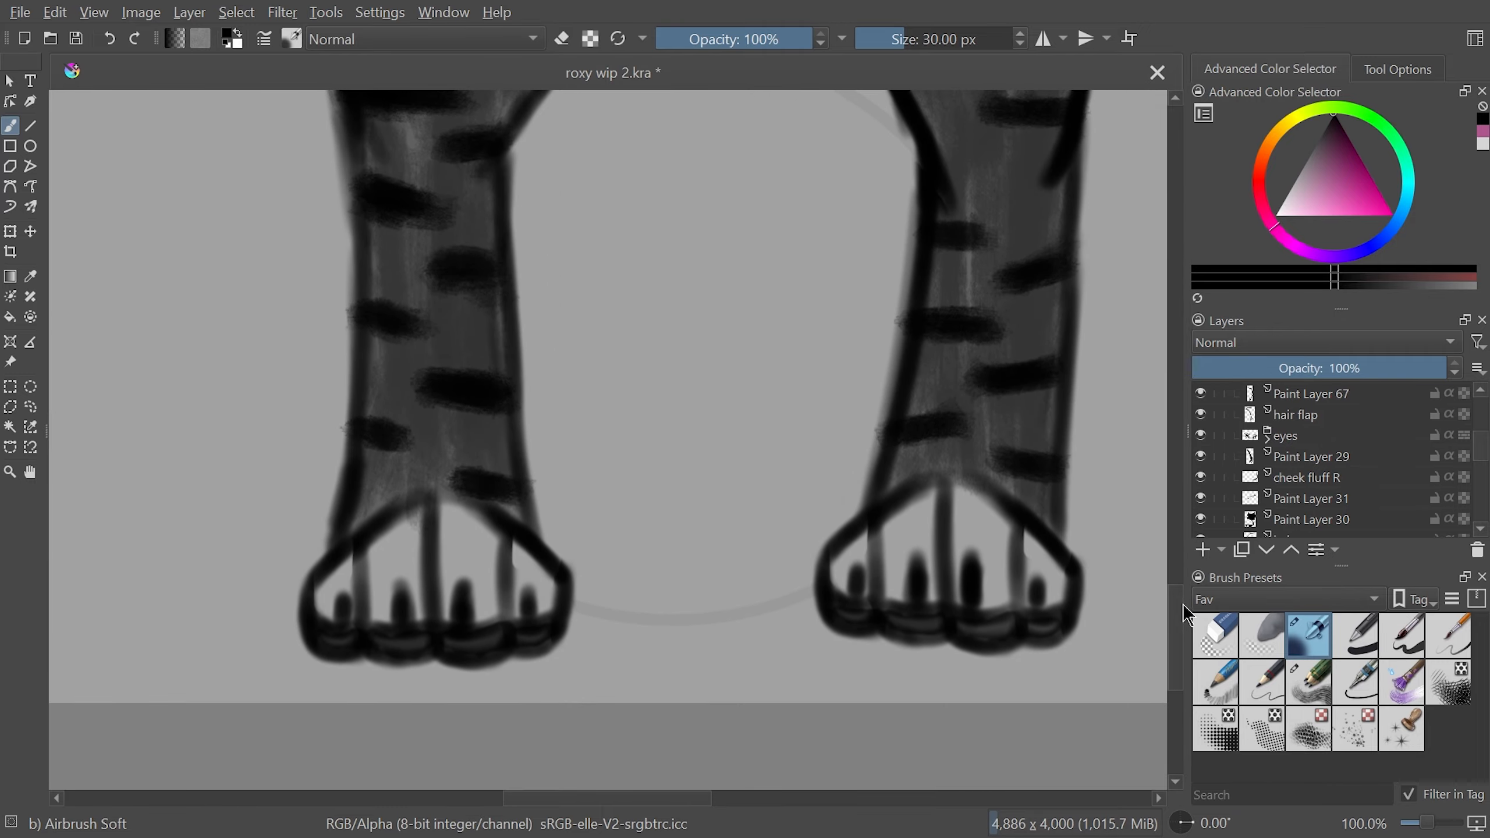
# Hide the values group and expand the sketch outlines group to list its body-part groups
pyautogui.scroll(5, 1285, 446)
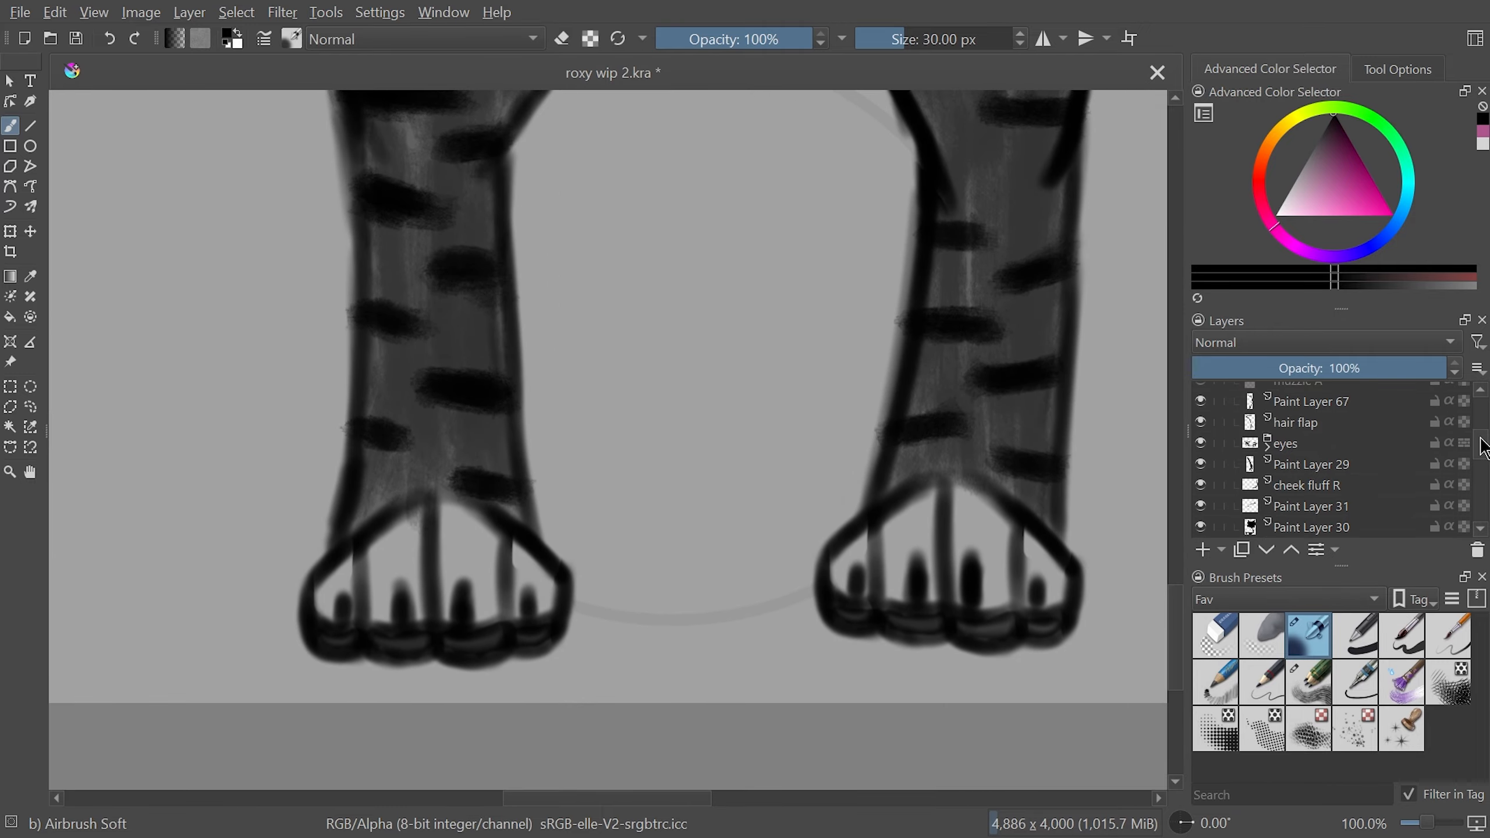
pyautogui.click(1258, 451)
pyautogui.click(1247, 410)
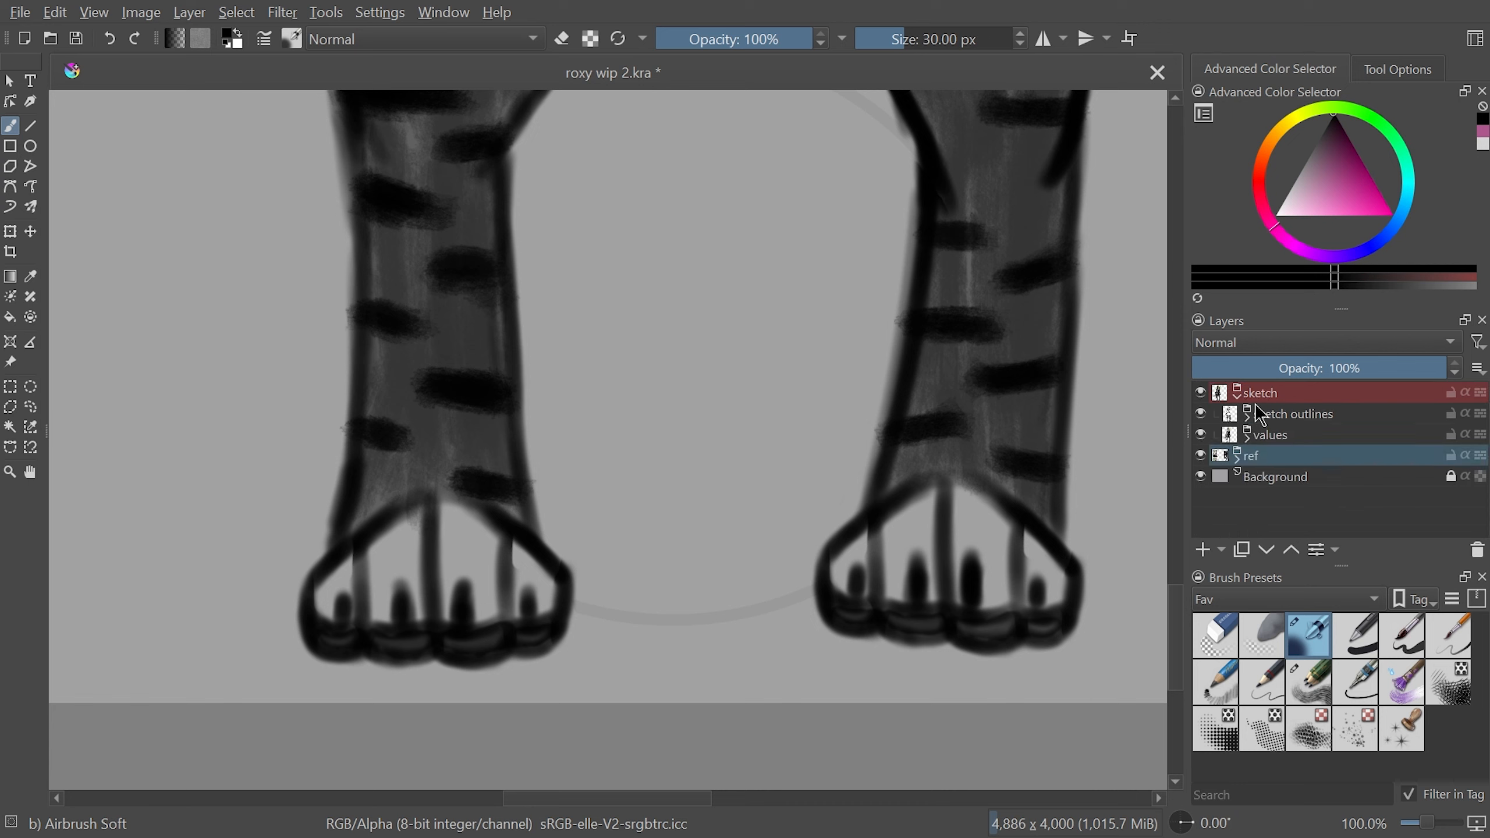
pyautogui.click(1247, 435)
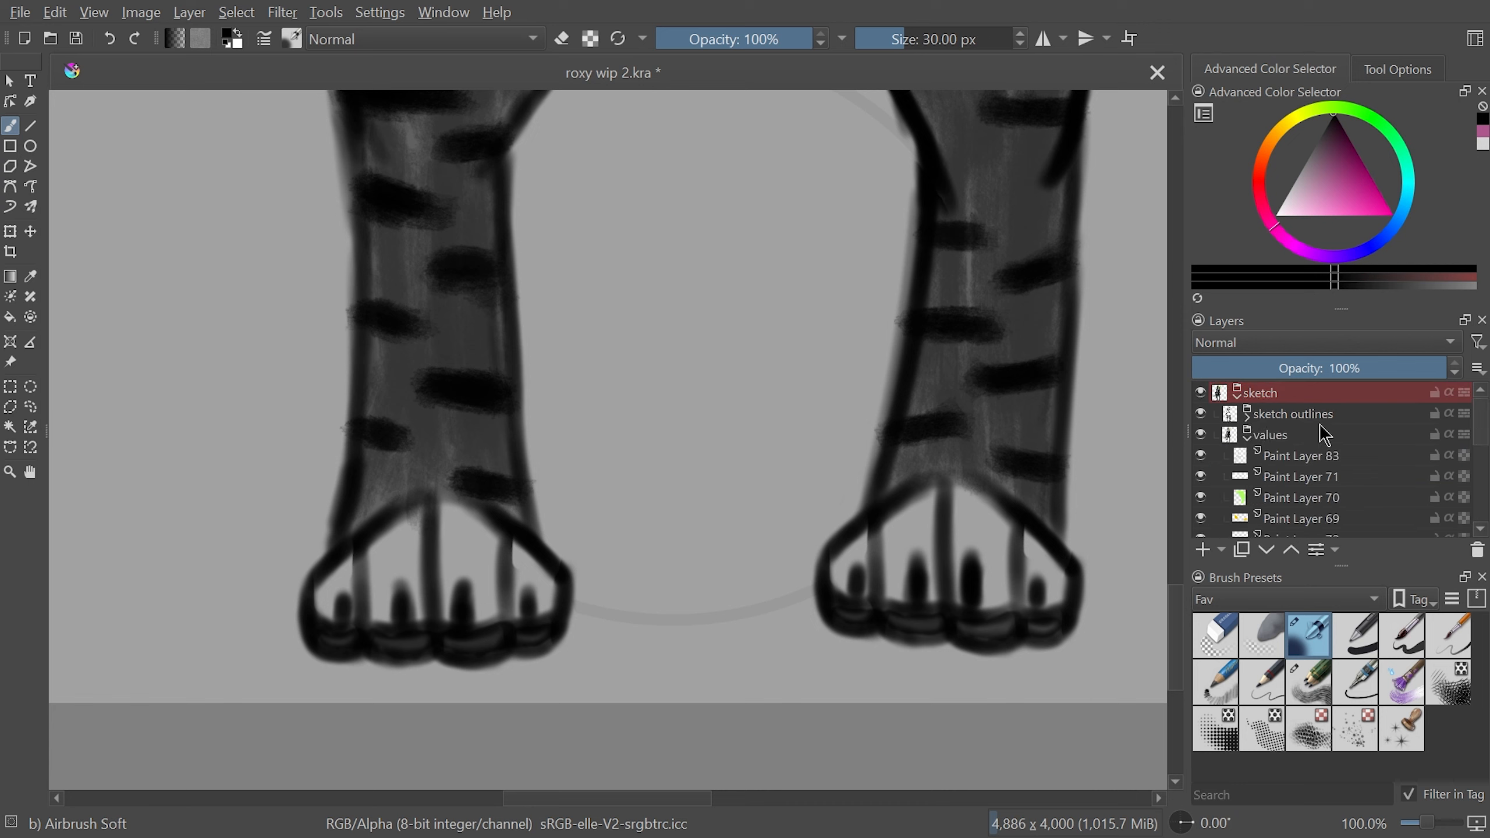
pyautogui.click(1247, 435)
pyautogui.click(1249, 414)
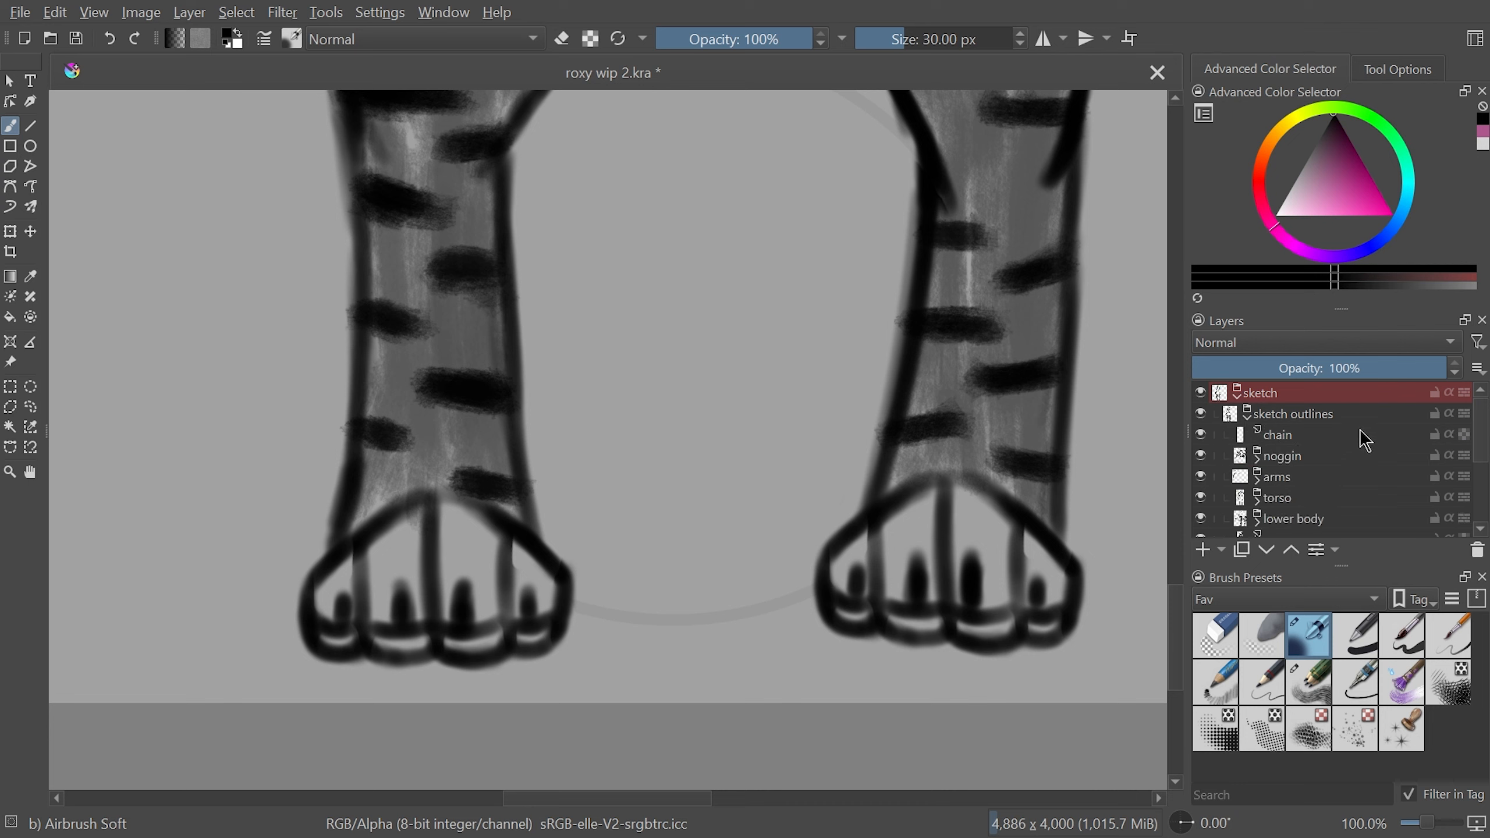
# Expand the lower body group and toggle layer visibility to look for the layers holding the paw outlines
pyautogui.moveTo(1480, 424); pyautogui.dragTo(1484, 453)
pyautogui.click(1257, 495)
pyautogui.click(1200, 498)
pyautogui.click(1200, 498)
pyautogui.click(1200, 519)
pyautogui.click(1201, 519)
pyautogui.click(1478, 434)
pyautogui.click(1482, 448)
pyautogui.click(1482, 448)
pyautogui.click(1482, 448)
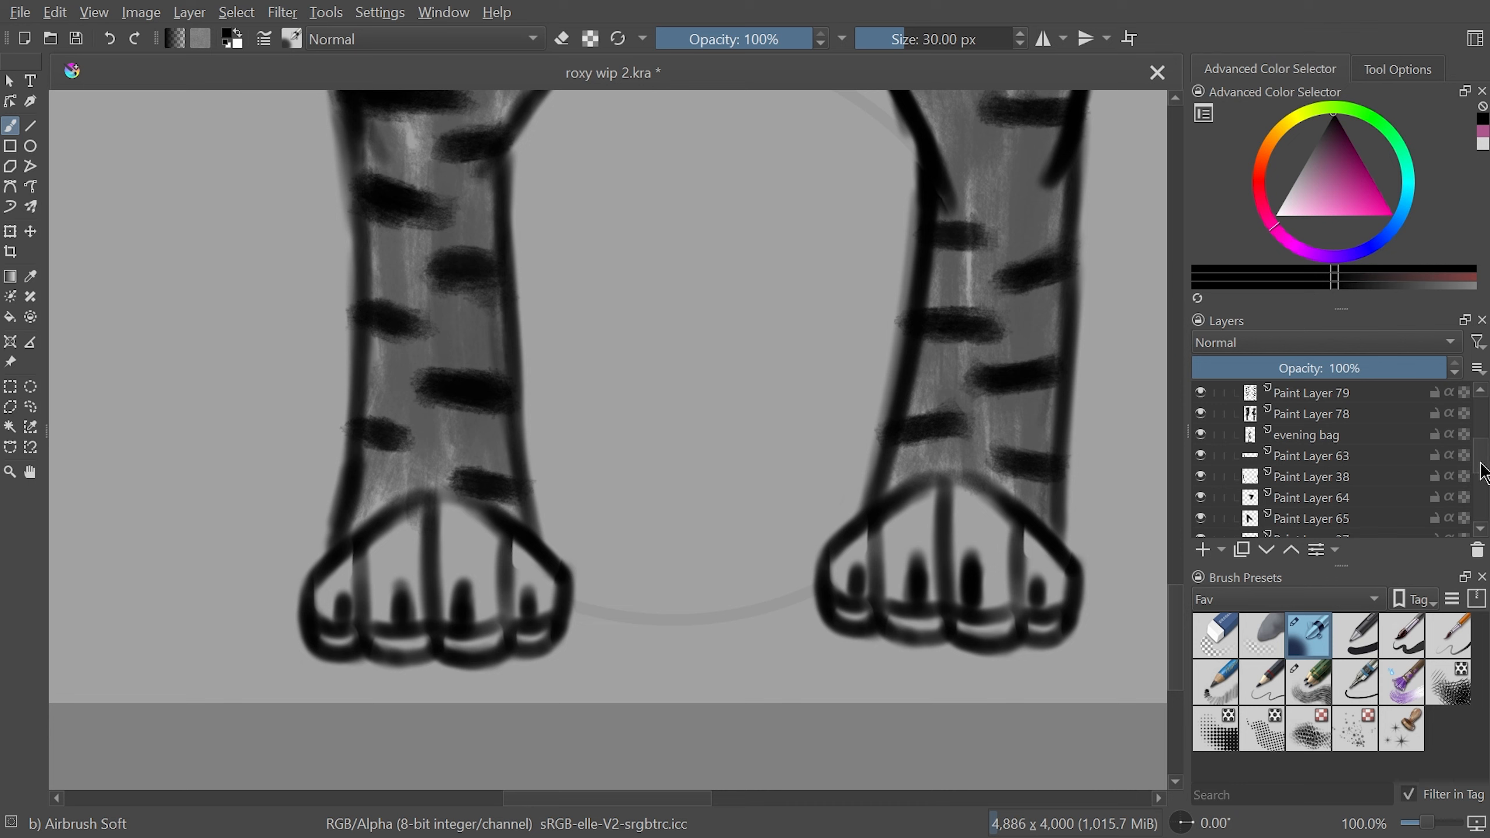
# Locate the paw outline in the R leg group by toggling layer visibility, and select its Paint Layer 51
pyautogui.click(1269, 462)
pyautogui.click(1200, 478)
pyautogui.click(1200, 478)
pyautogui.click(1200, 498)
pyautogui.click(1199, 497)
pyautogui.scroll(-1, 1482, 452)
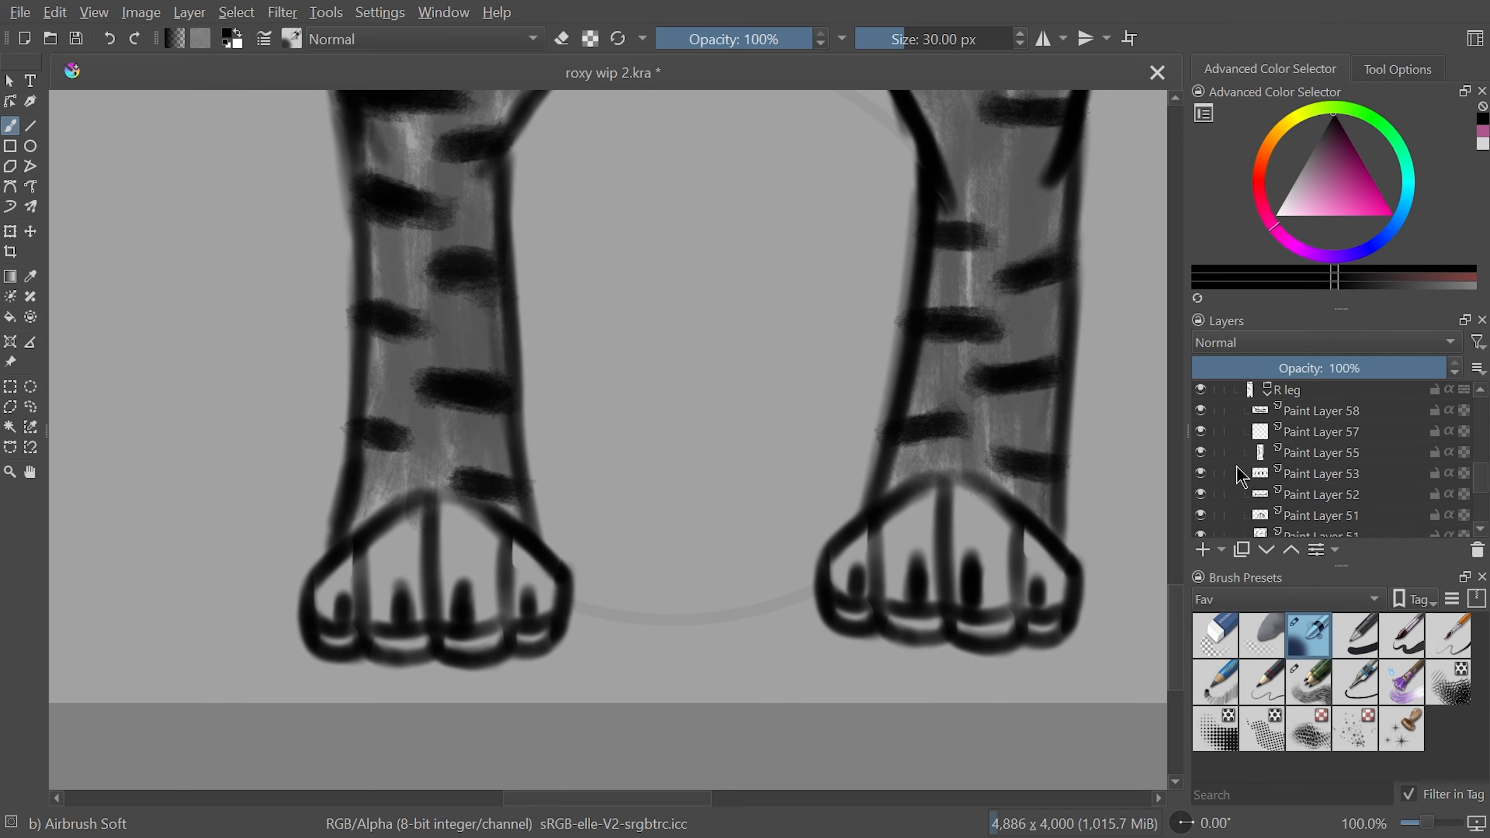
pyautogui.click(1200, 455)
pyautogui.click(1199, 455)
pyautogui.click(1299, 510)
# Erase the faded upper outline of the R leg's paw, then return to the soft airbrush
pyautogui.moveTo(607, 798); pyautogui.dragTo(562, 798)
pyautogui.hotkey('ctrl', '+')
pyautogui.click(1215, 636)
pyautogui.moveTo(897, 622); pyautogui.dragTo(840, 578)
pyautogui.moveTo(562, 593); pyautogui.dragTo(556, 627)
pyautogui.moveTo(659, 533); pyautogui.dragTo(639, 579)
pyautogui.moveTo(734, 528); pyautogui.dragTo(770, 554)
pyautogui.click(1309, 636)
# Try a rounded black top arch and darker toe lines on the R leg's paw
pyautogui.moveTo(784, 617); pyautogui.dragTo(847, 509)
pyautogui.moveTo(637, 625); pyautogui.dragTo(741, 461)
pyautogui.moveTo(784, 587); pyautogui.dragTo(789, 298)
pyautogui.moveTo(669, 296); pyautogui.dragTo(599, 508)
pyautogui.moveTo(754, 323); pyautogui.dragTo(703, 603)
pyautogui.moveTo(653, 452); pyautogui.dragTo(670, 564)
pyautogui.moveTo(543, 443); pyautogui.dragTo(575, 593)
pyautogui.moveTo(455, 509); pyautogui.dragTo(476, 617)
# Compare the repainted R leg paw with the other paw at several zoom levels, canvas upright
pyautogui.hotkey('ctrl', '-')
pyautogui.hotkey('ctrl', '-')
pyautogui.hotkey('ctrl', '-')
pyautogui.hotkey('ctrl', '-')
pyautogui.press('5')
pyautogui.hotkey('ctrl', '+')
pyautogui.hotkey('ctrl', '+')
pyautogui.hotkey('ctrl', '+')
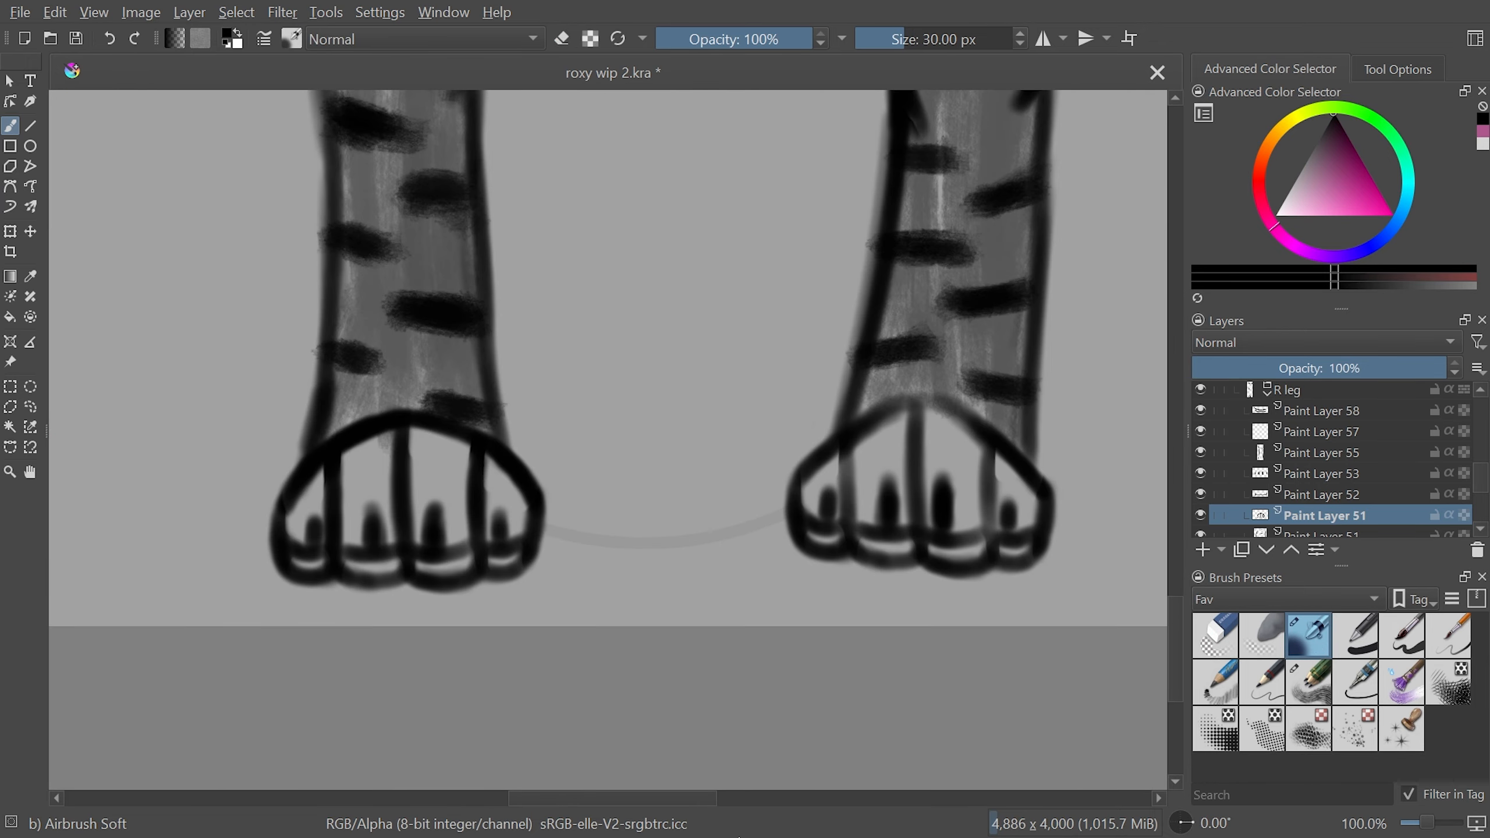
pyautogui.hotkey('ctrl', '+')
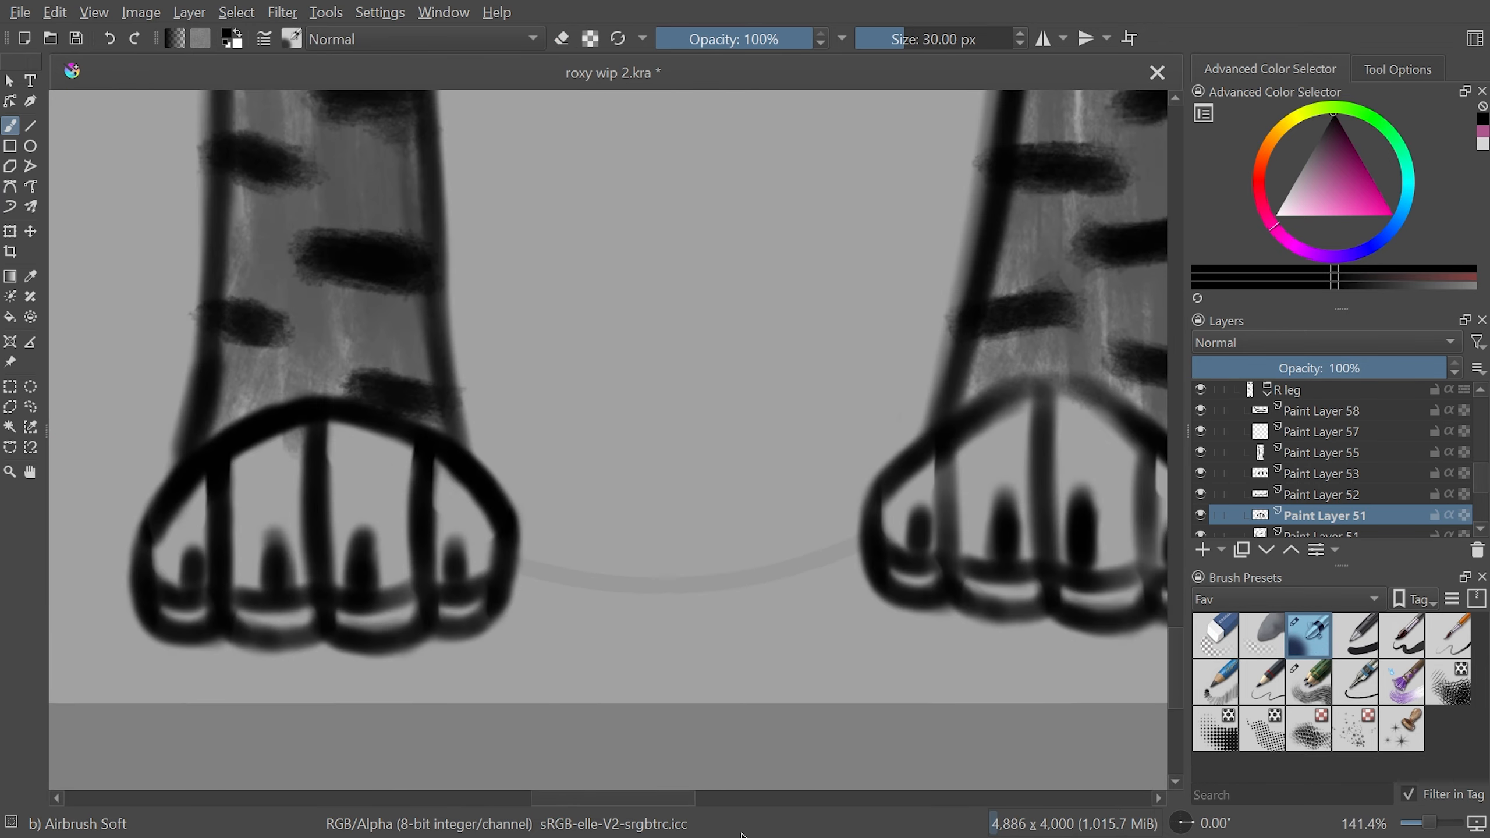
# Undo the recent outline and toe line strokes on the R leg's paw, back to a short arch segment
pyautogui.moveTo(667, 799); pyautogui.dragTo(625, 820)
pyautogui.hotkey('ctrl', '+')
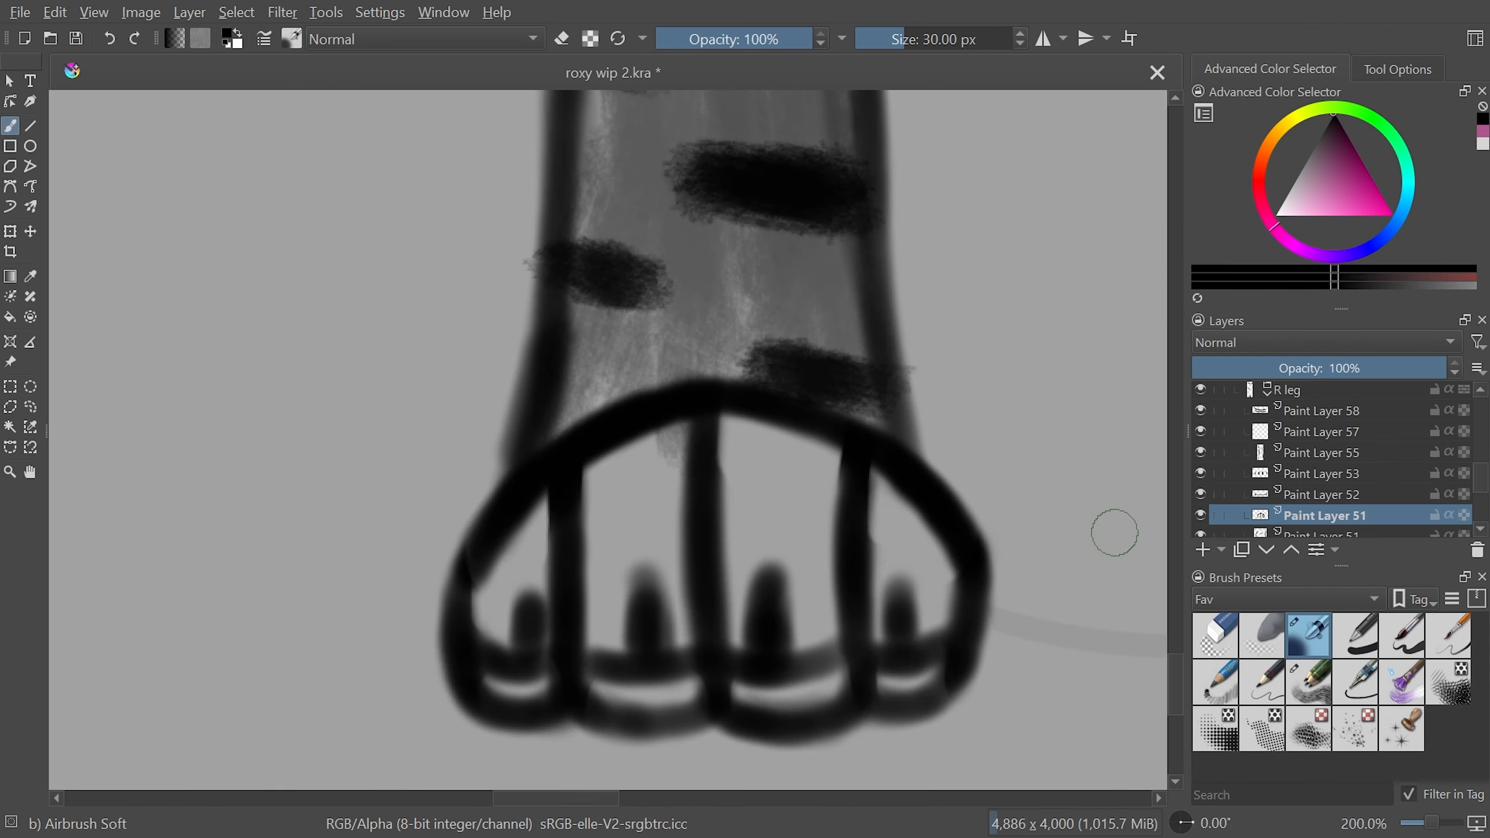
pyautogui.hotkey('ctrl', 'z')
pyautogui.hotkey('ctrl', 'z')
pyautogui.hotkey('ctrl', 'z')
pyautogui.hotkey('ctrl', 'z')
pyautogui.hotkey('ctrl', 'z')
pyautogui.hotkey('ctrl', 'z')
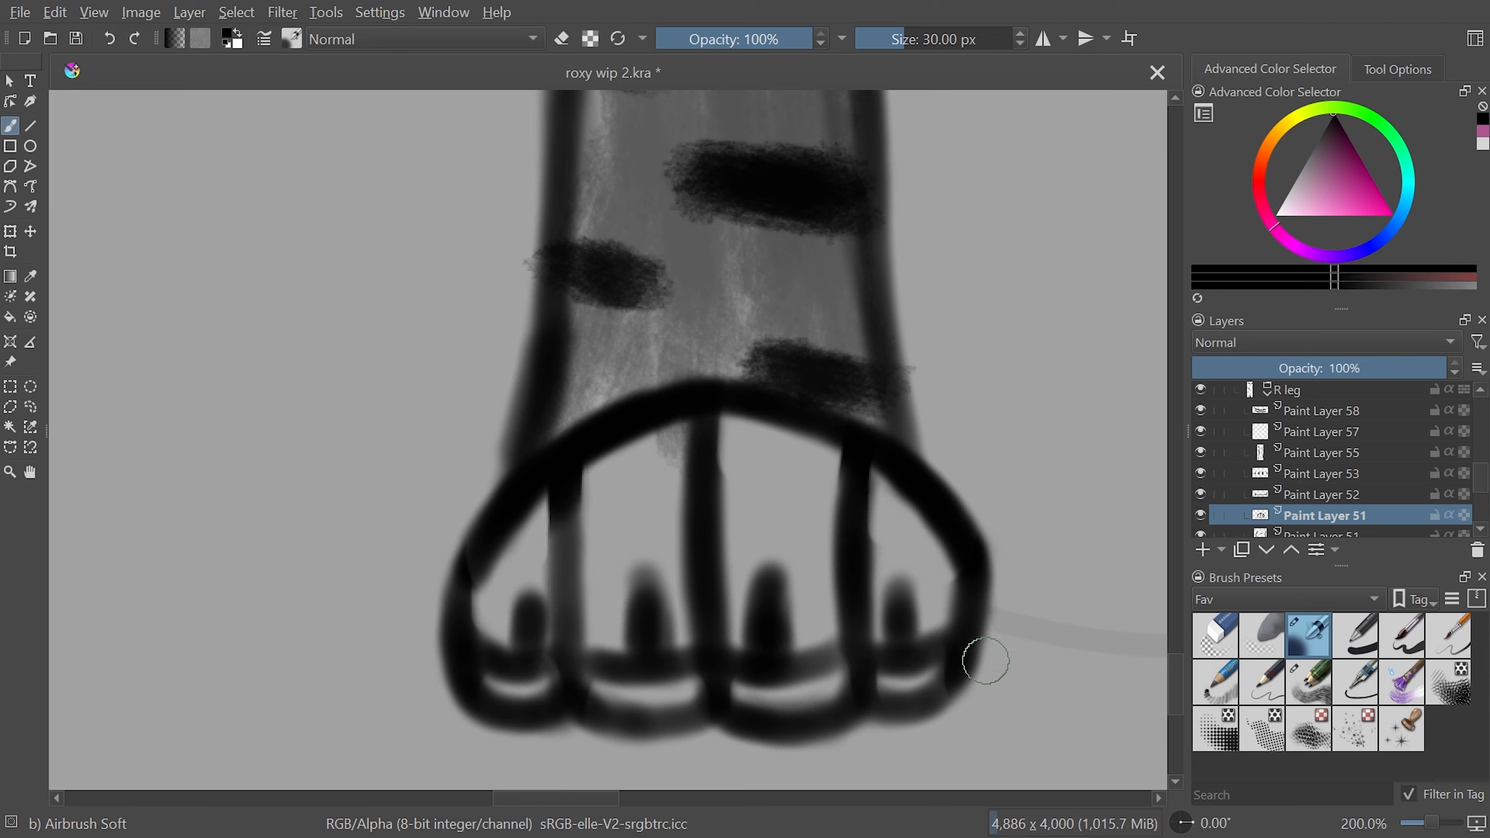
pyautogui.hotkey('ctrl', 'z')
pyautogui.hotkey('ctrl', 'z')
pyautogui.hotkey('ctrl', 'z')
pyautogui.hotkey('ctrl', 'z')
pyautogui.hotkey('ctrl', 'z')
pyautogui.hotkey('ctrl', 'z')
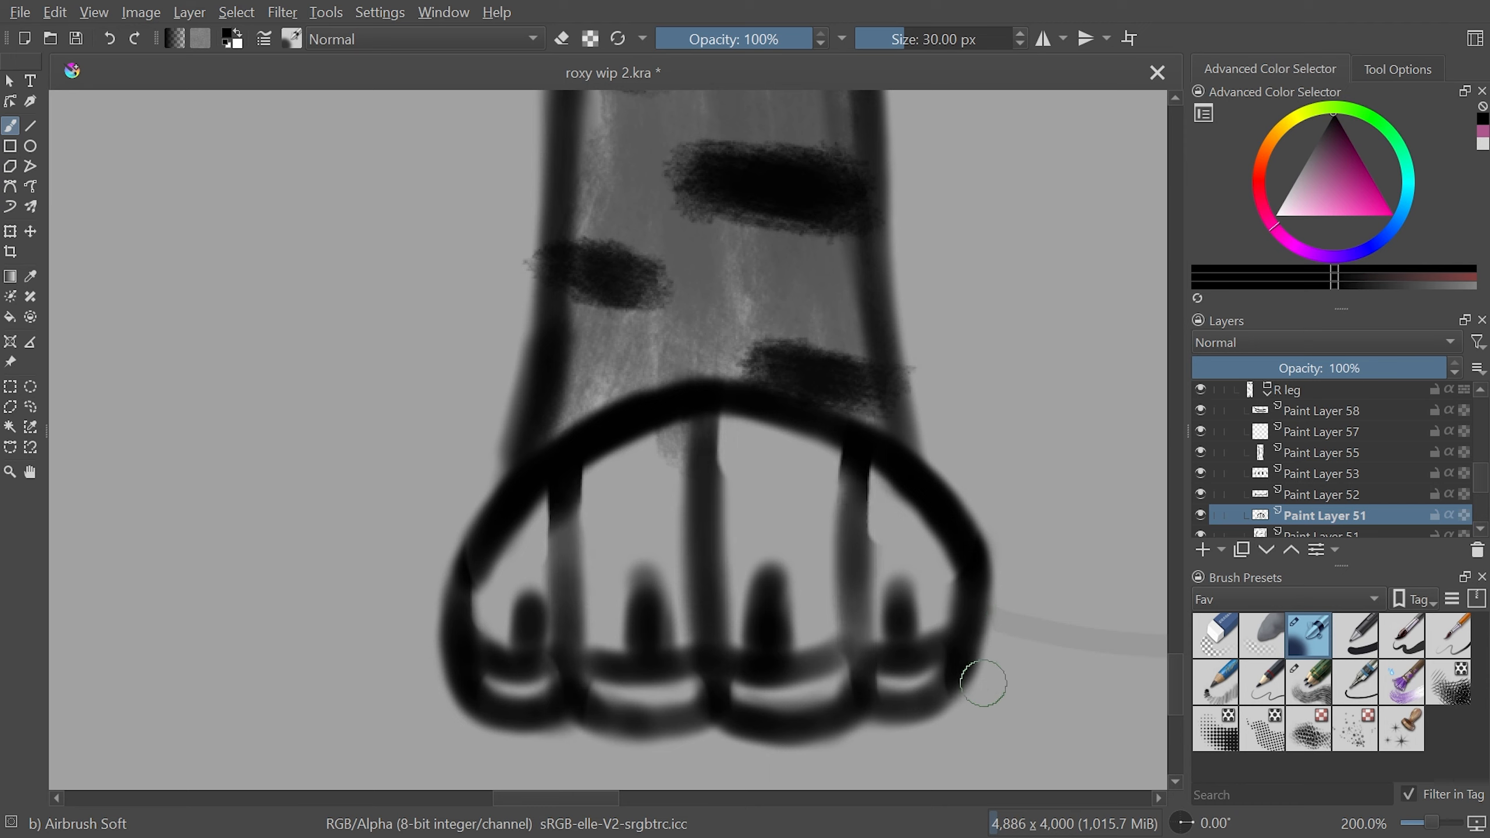
pyautogui.hotkey('ctrl', 'z')
pyautogui.hotkey('ctrl', 'z')
pyautogui.hotkey('ctrl', 'z')
pyautogui.hotkey('ctrl', 'z')
pyautogui.hotkey('ctrl', 'z')
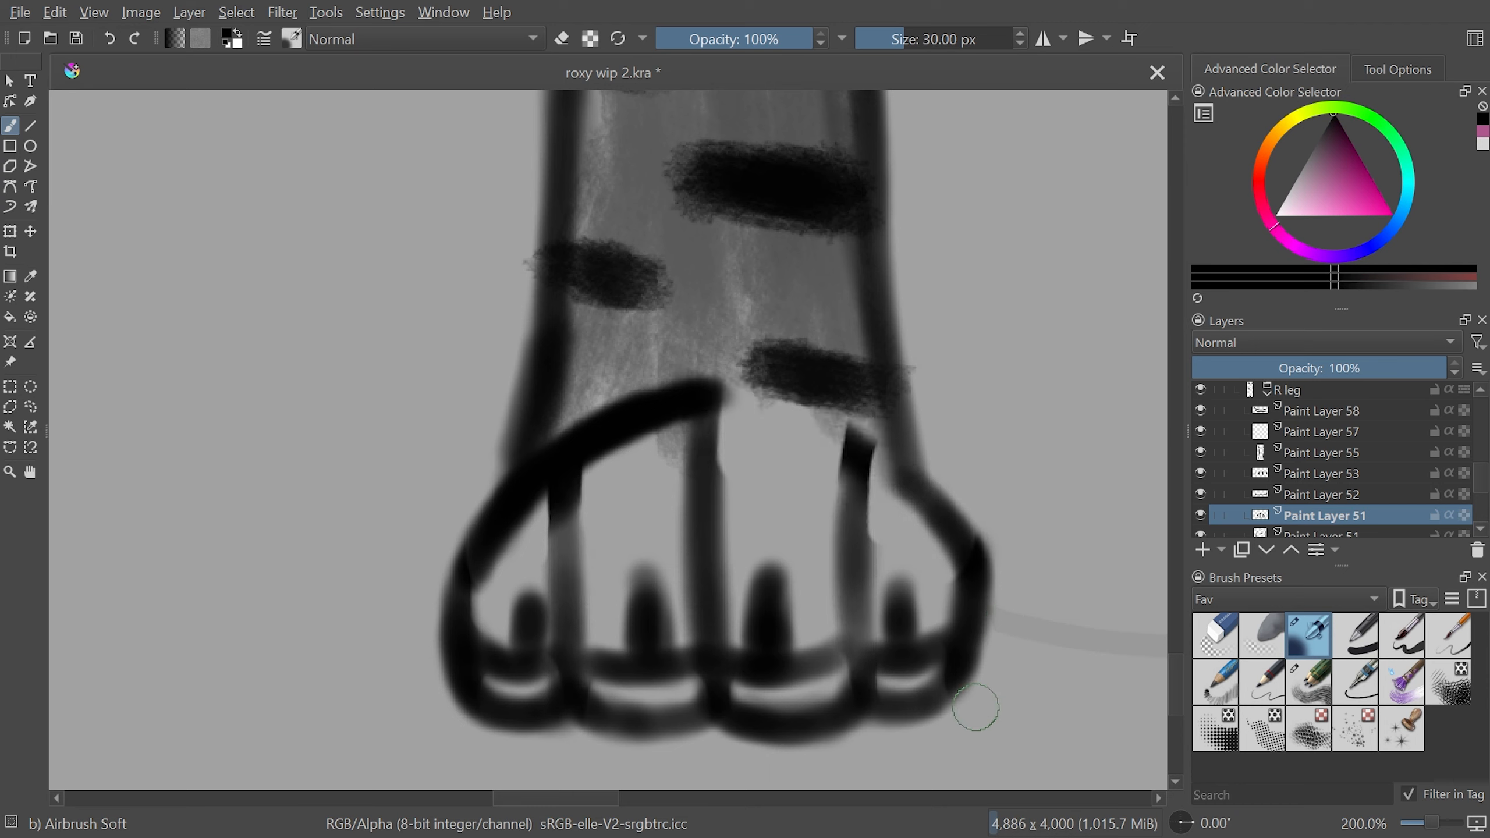
pyautogui.moveTo(610, 798); pyautogui.dragTo(727, 798)
pyautogui.hscroll(-5, 674, 634)
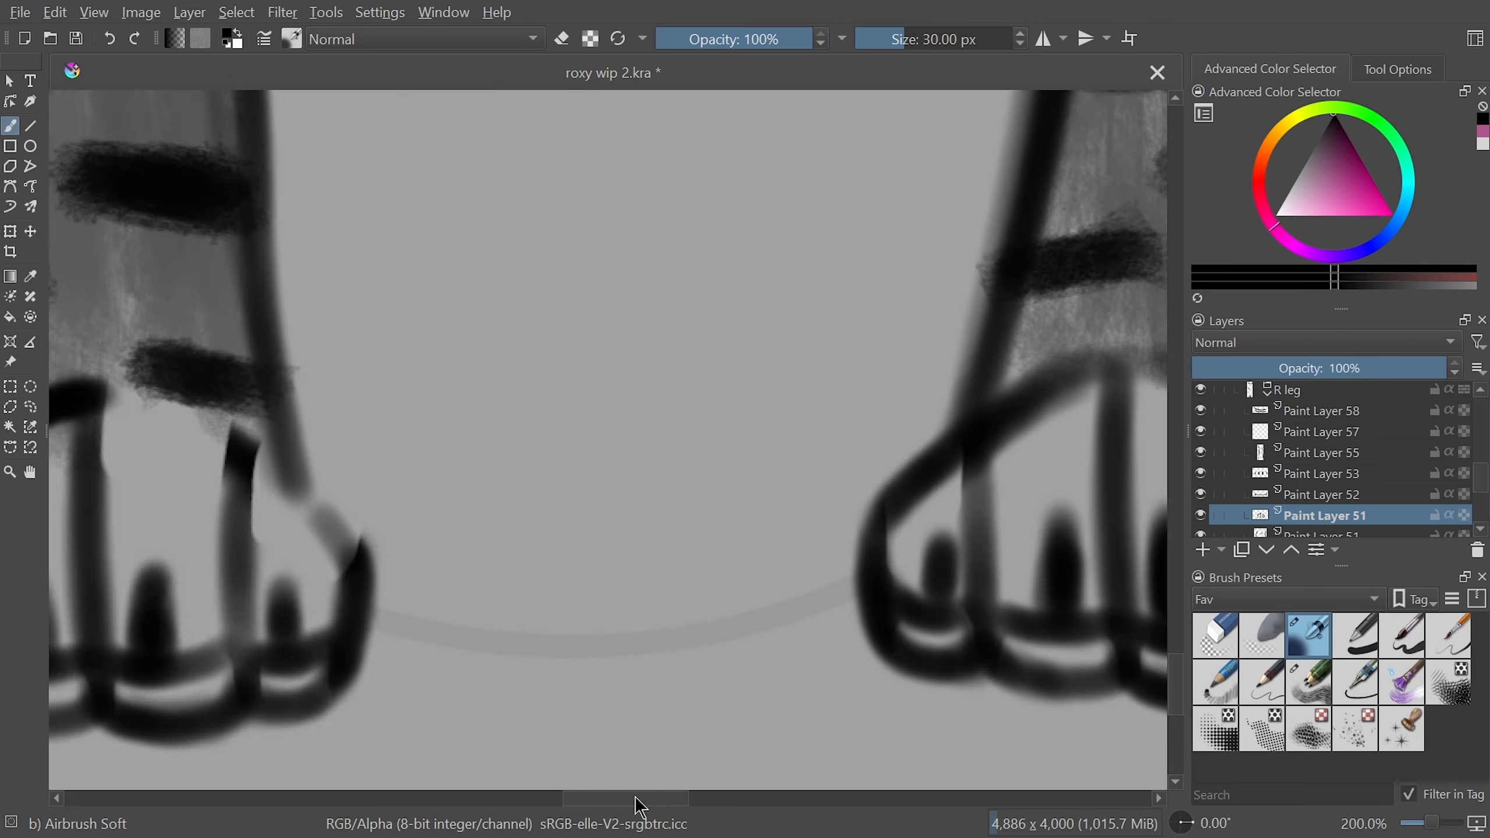
pyautogui.hotkey('ctrl', 'z')
pyautogui.hotkey('ctrl', 'z')
pyautogui.hotkey('ctrl', 'z')
pyautogui.hotkey('ctrl', 'z')
pyautogui.hotkey('ctrl', 'z')
pyautogui.hotkey('ctrl', 'z')
pyautogui.hotkey('ctrl', 'z')
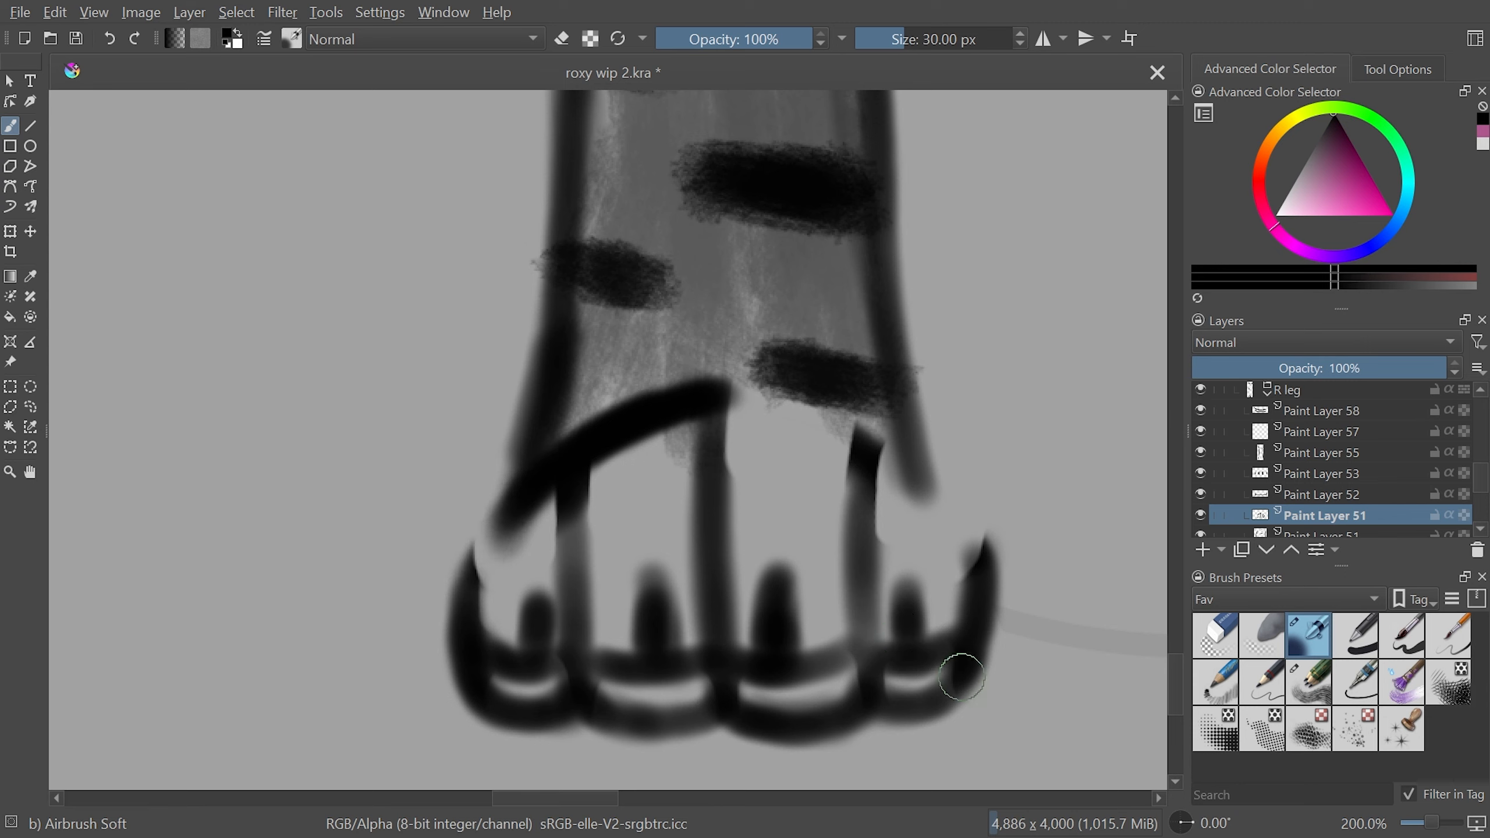
pyautogui.hotkey('ctrl', 'z')
pyautogui.hotkey('ctrl', 'z')
pyautogui.hotkey('ctrl', 'z')
pyautogui.hotkey('ctrl', 'z')
pyautogui.hotkey('ctrl', 'z')
pyautogui.hotkey('ctrl', 'z')
pyautogui.hotkey('ctrl', 'z')
pyautogui.hotkey('ctrl', 'z')
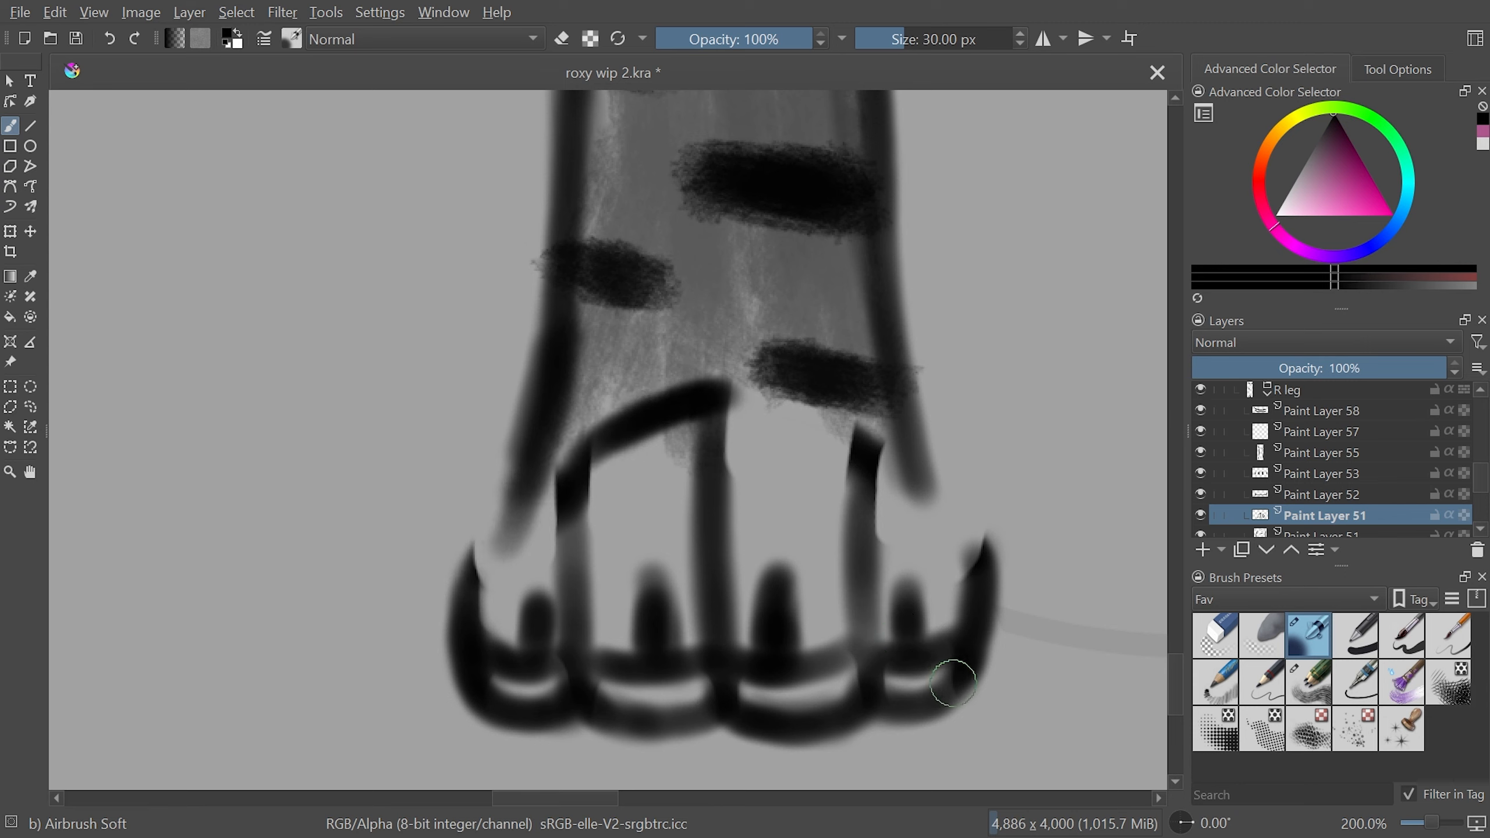
# Repaint the R leg's paw with a more curved black top arch, closed sides and darker toe divider lines
pyautogui.moveTo(710, 386); pyautogui.dragTo(586, 467)
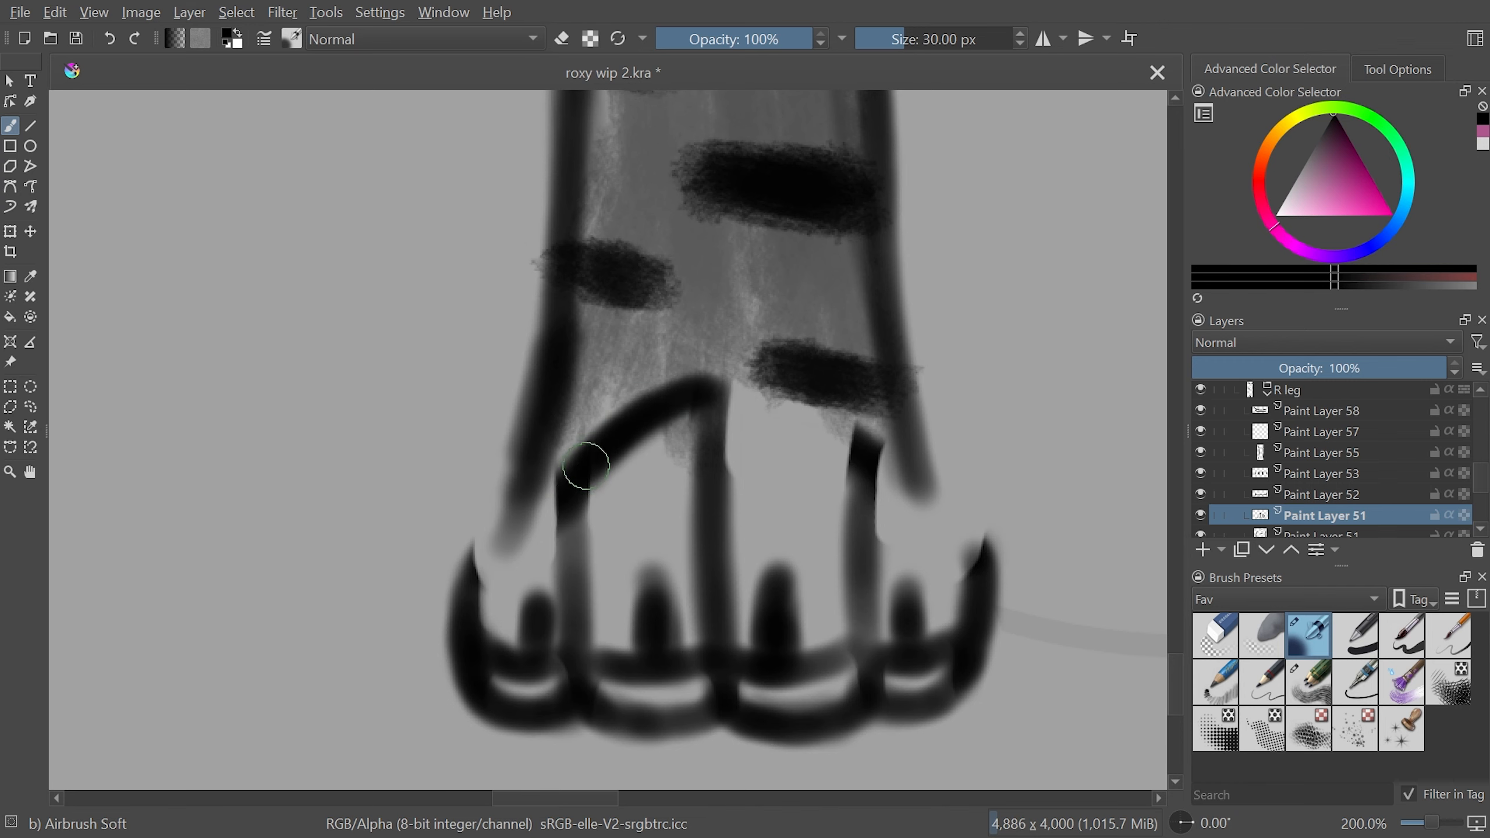
pyautogui.moveTo(1014, 479); pyautogui.dragTo(793, 117)
pyautogui.moveTo(701, 203); pyautogui.dragTo(596, 311)
pyautogui.hotkey('ctrl', 'z')
pyautogui.hotkey('ctrl', 'z')
pyautogui.moveTo(636, 552)
pyautogui.mouseDown()
pyautogui.moveTo(536, 524)
pyautogui.moveTo(507, 636)
pyautogui.mouseUp()
pyautogui.moveTo(763, 558)
pyautogui.keyDown('shift'); pyautogui.mouseDown()
pyautogui.moveTo(616, 293)
pyautogui.moveTo(579, 503)
pyautogui.mouseUp(); pyautogui.keyUp('shift')
pyautogui.keyDown('shift'); pyautogui.moveTo(622, 265); pyautogui.dragTo(781, 636); pyautogui.keyUp('shift')
pyautogui.moveTo(567, 402); pyautogui.dragTo(594, 599)
pyautogui.moveTo(408, 369); pyautogui.dragTo(448, 632)
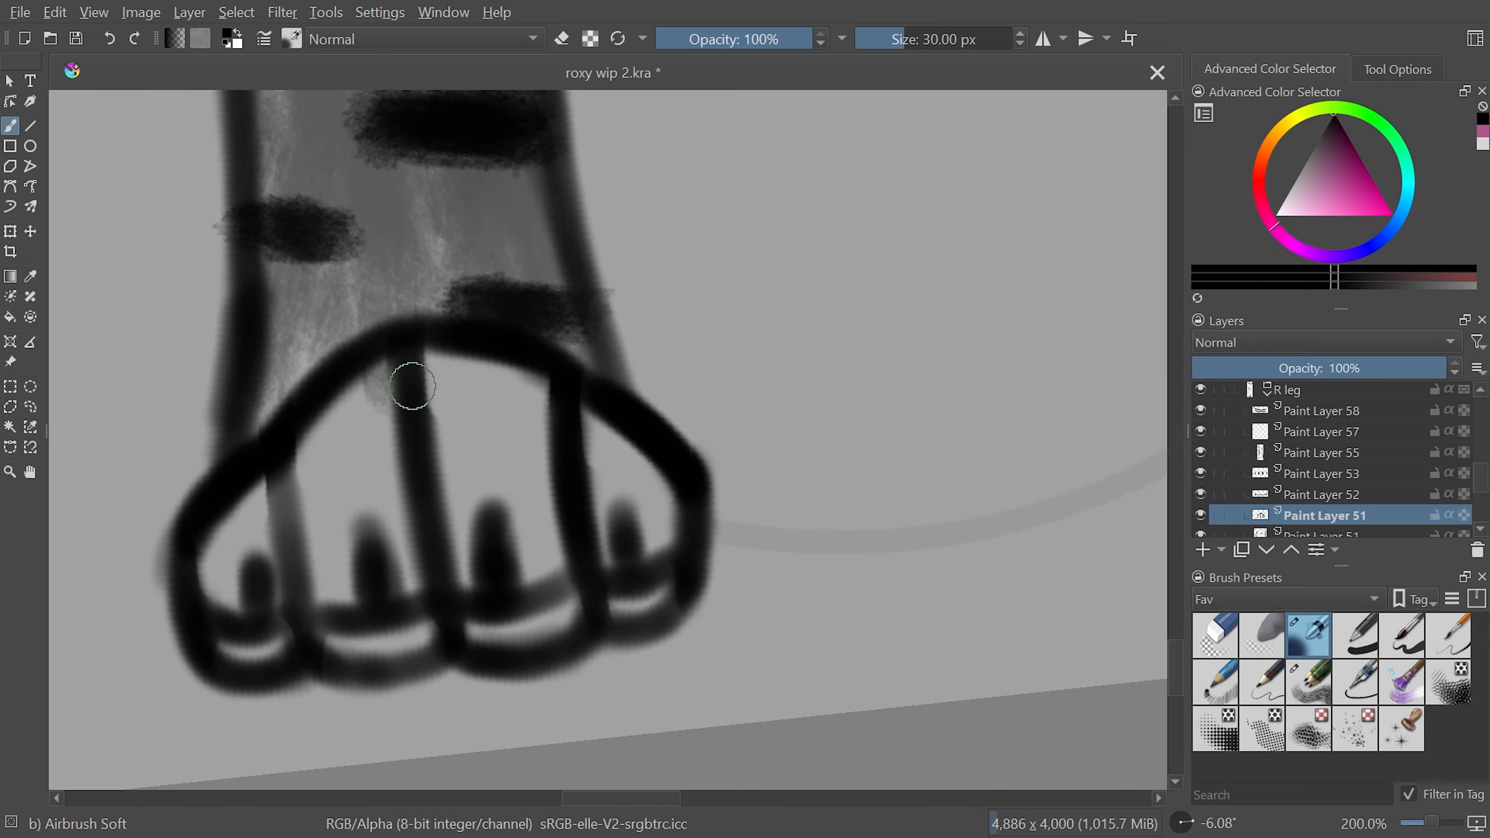
# Review the repainted paw against the whole figure and the lower legs with the canvas upright
pyautogui.scroll(-4, 447, 631)
pyautogui.scroll(2, 658, 771)
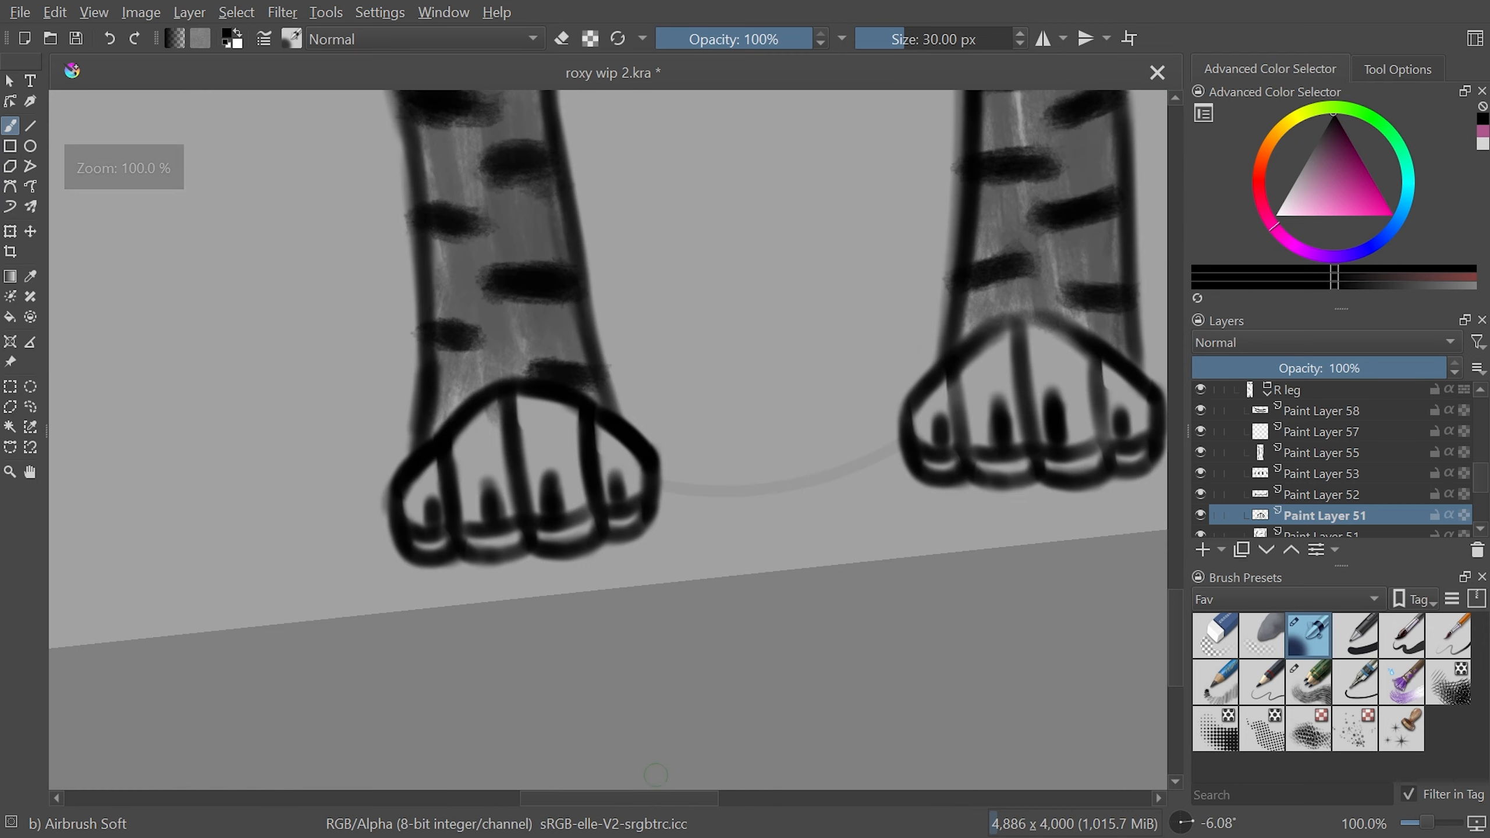
pyautogui.scroll(-5, 659, 771)
pyautogui.press('5')
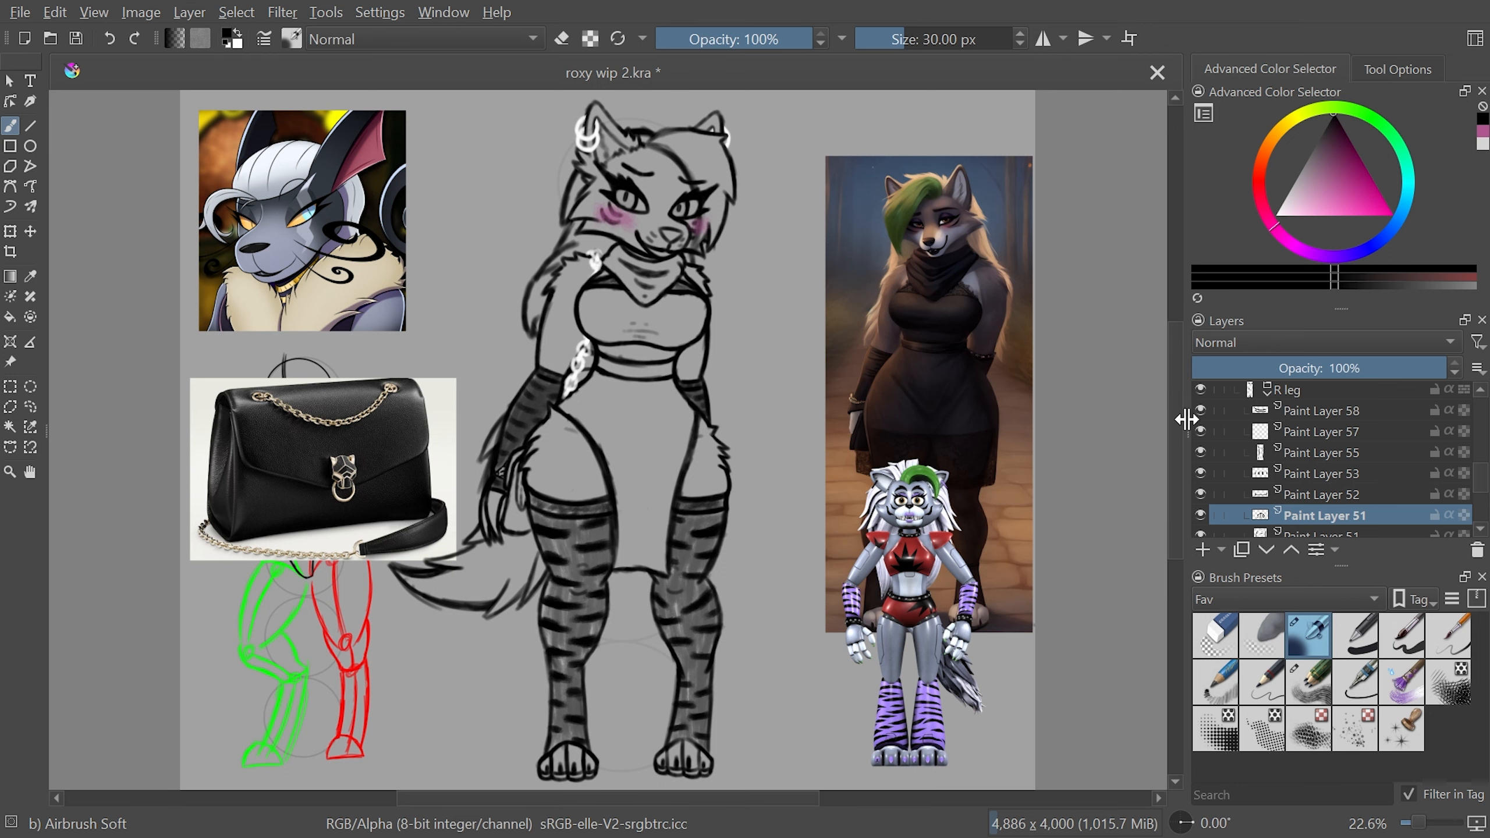
pyautogui.scroll(-5, 1133, 511)
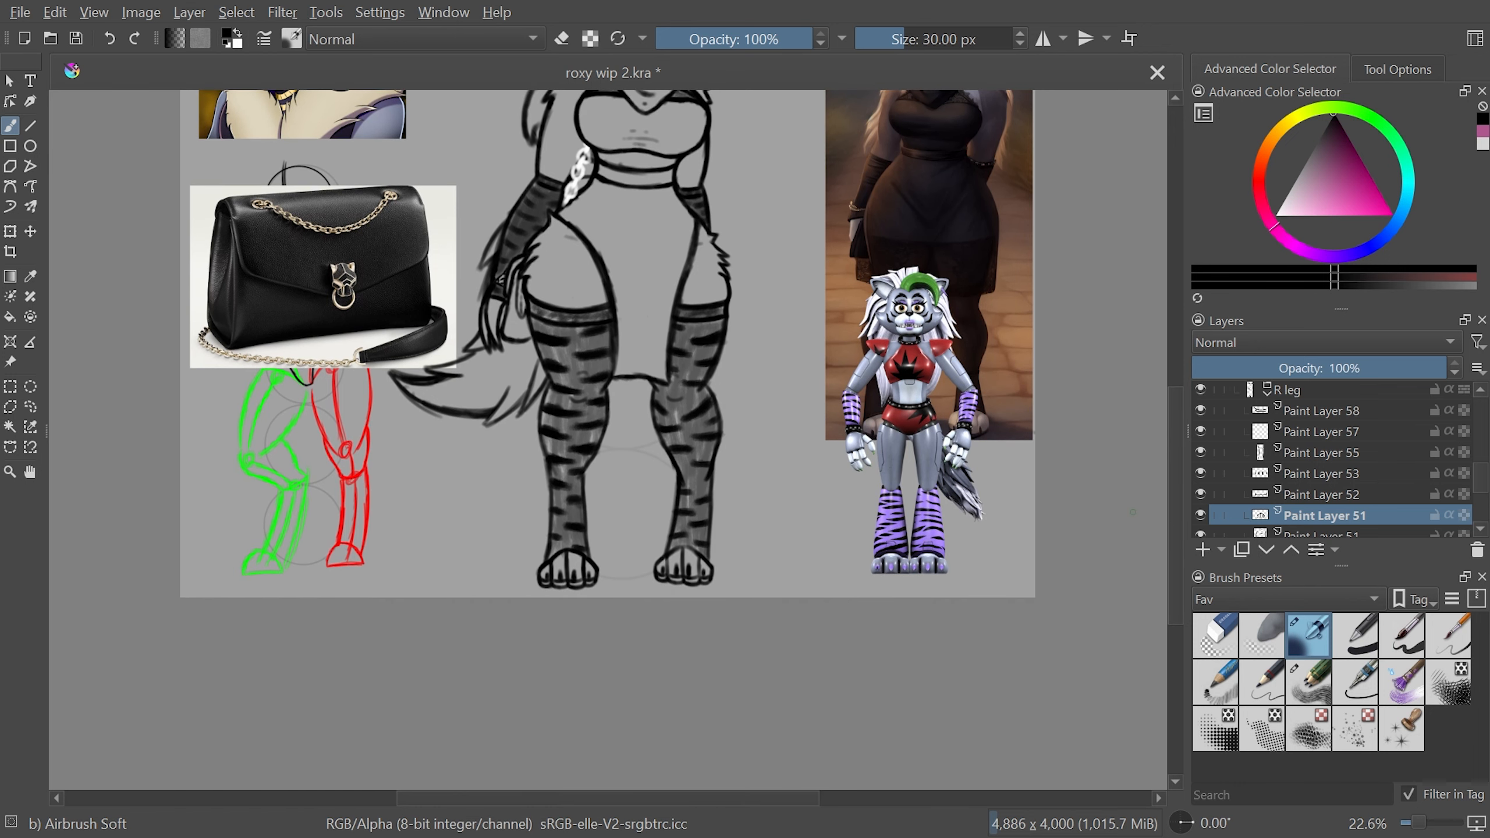
pyautogui.scroll(-2, 1179, 441)
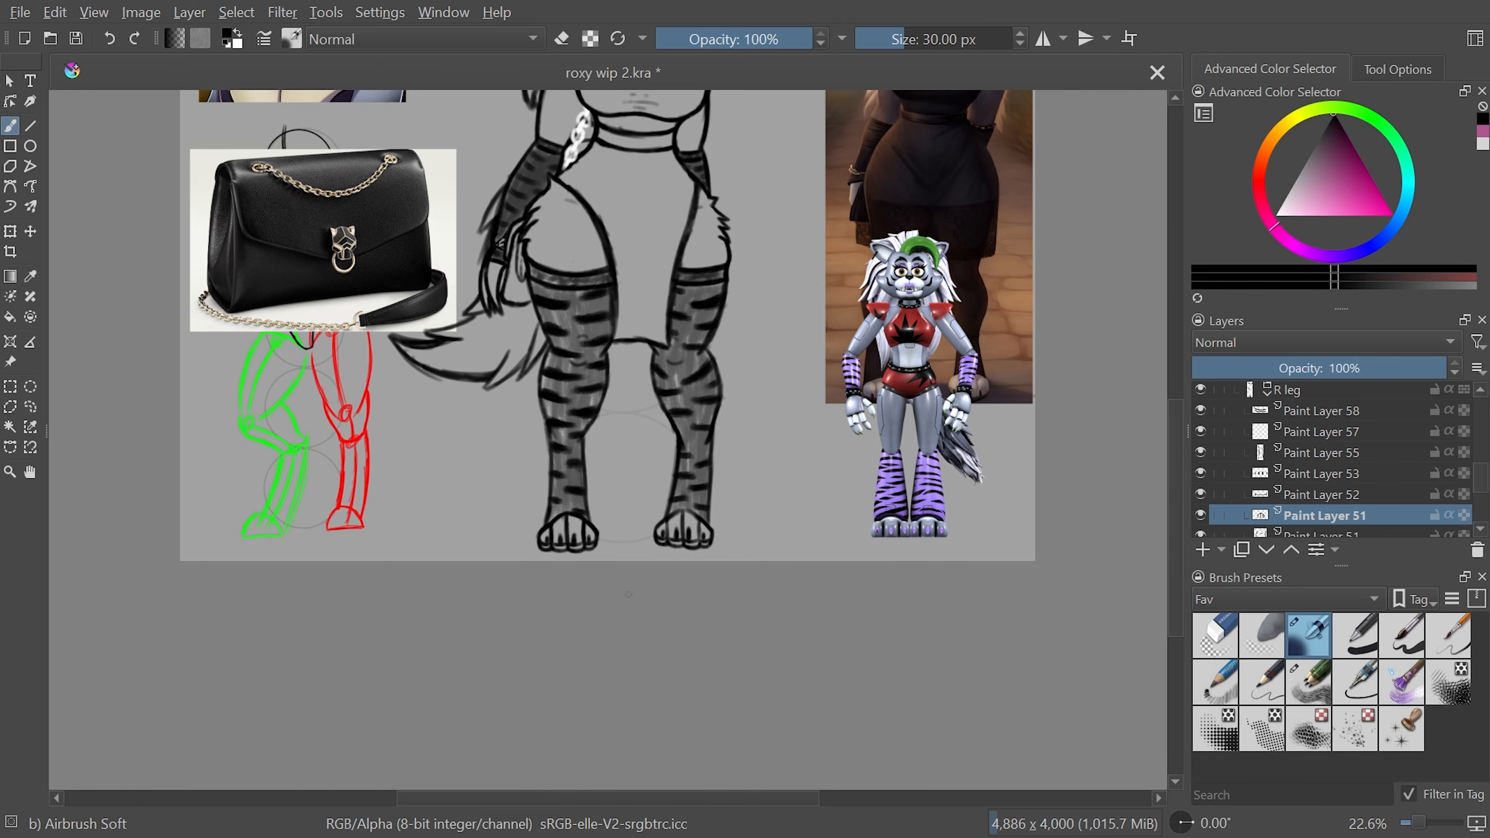
pyautogui.press('+')
pyautogui.press('+')
pyautogui.press('+')
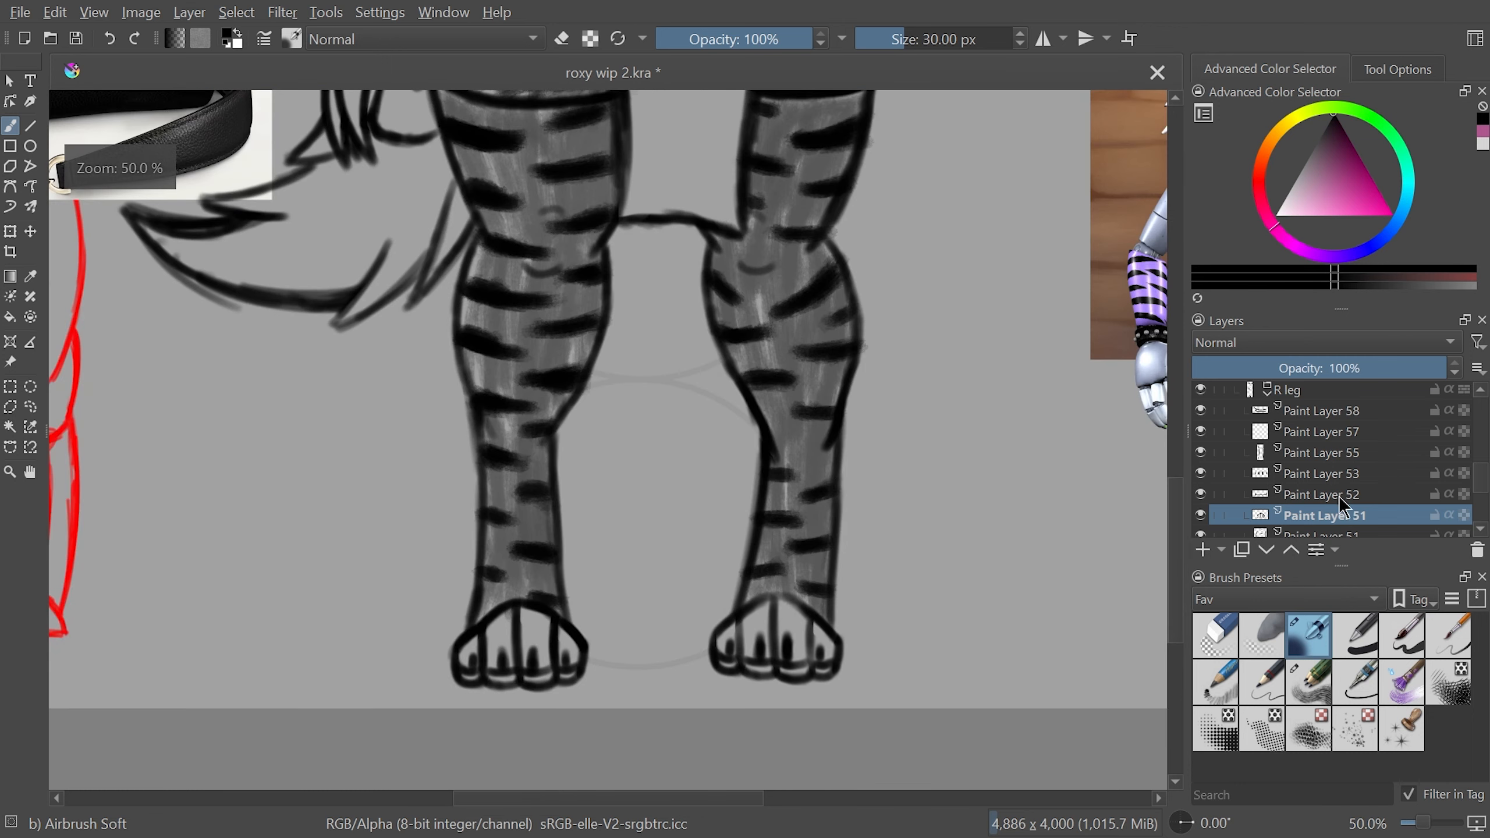
# Select Paint Layer 51 in the L leg group and erase the faded upper outline of that leg's paw
pyautogui.click(1265, 394)
pyautogui.moveTo(1479, 489); pyautogui.dragTo(1478, 476)
pyautogui.click(1268, 427)
pyautogui.click(1313, 521)
pyautogui.click(1215, 635)
pyautogui.scroll(3, 739, 716)
pyautogui.moveTo(803, 385); pyautogui.dragTo(769, 450)
pyautogui.moveTo(872, 388); pyautogui.dragTo(904, 458)
pyautogui.moveTo(945, 406); pyautogui.dragTo(985, 478)
pyautogui.press('+')
# Paint a black curved top arch, closed sides and darker toe divider lines on the L leg's paw with the soft airbrush
pyautogui.click(1310, 636)
pyautogui.moveTo(880, 440); pyautogui.dragTo(720, 451)
pyautogui.moveTo(836, 470); pyautogui.dragTo(719, 239)
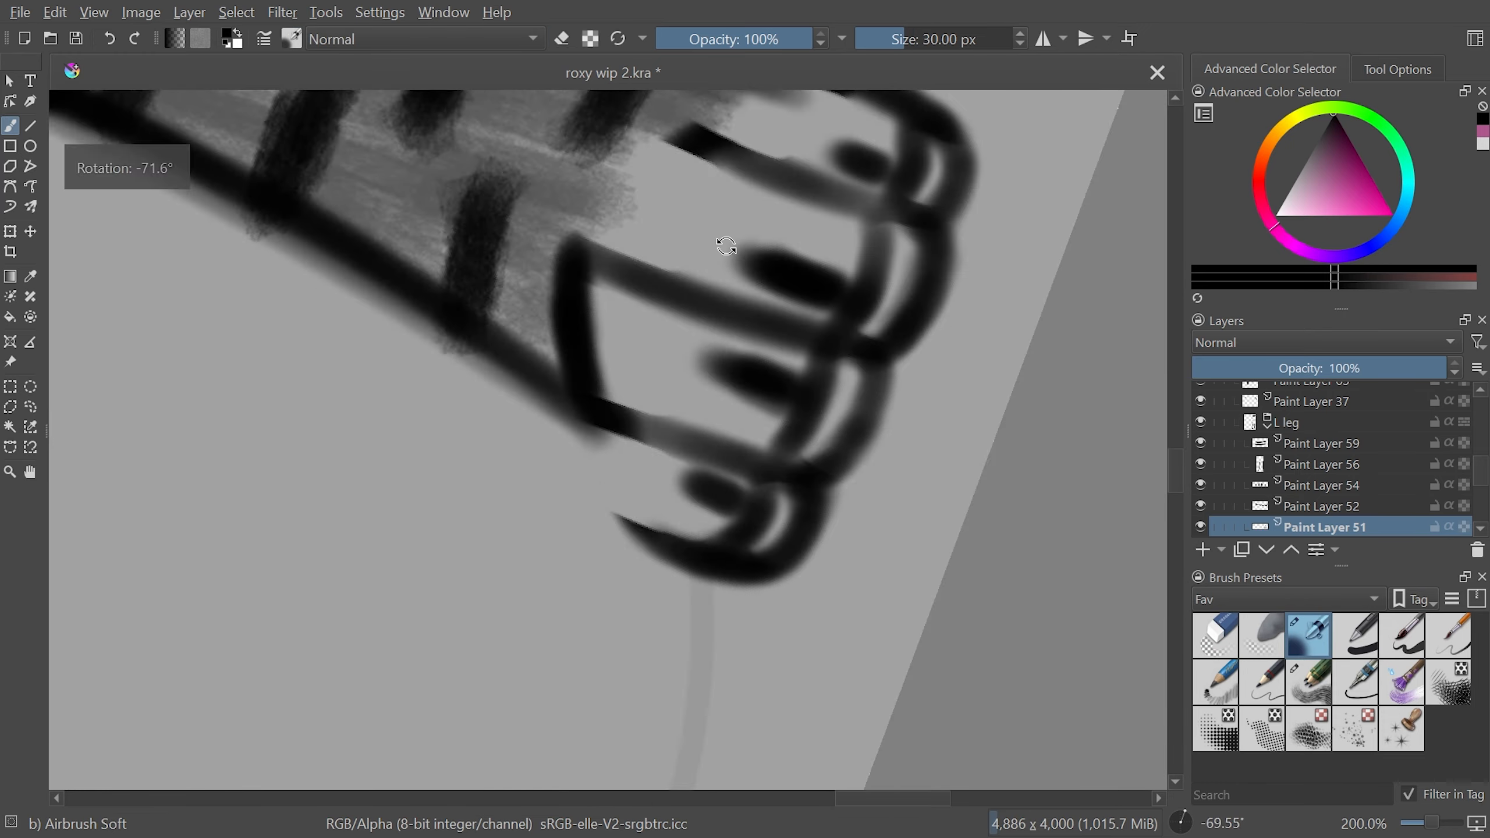
pyautogui.moveTo(558, 247); pyautogui.dragTo(680, 134)
pyautogui.moveTo(616, 419); pyautogui.dragTo(581, 513)
pyautogui.moveTo(921, 417)
pyautogui.mouseDown()
pyautogui.moveTo(894, 574)
pyautogui.moveTo(598, 176)
pyautogui.mouseUp()
pyautogui.moveTo(561, 253)
pyautogui.mouseDown()
pyautogui.moveTo(526, 386)
pyautogui.moveTo(693, 394)
pyautogui.mouseUp()
pyautogui.moveTo(666, 399); pyautogui.dragTo(675, 489)
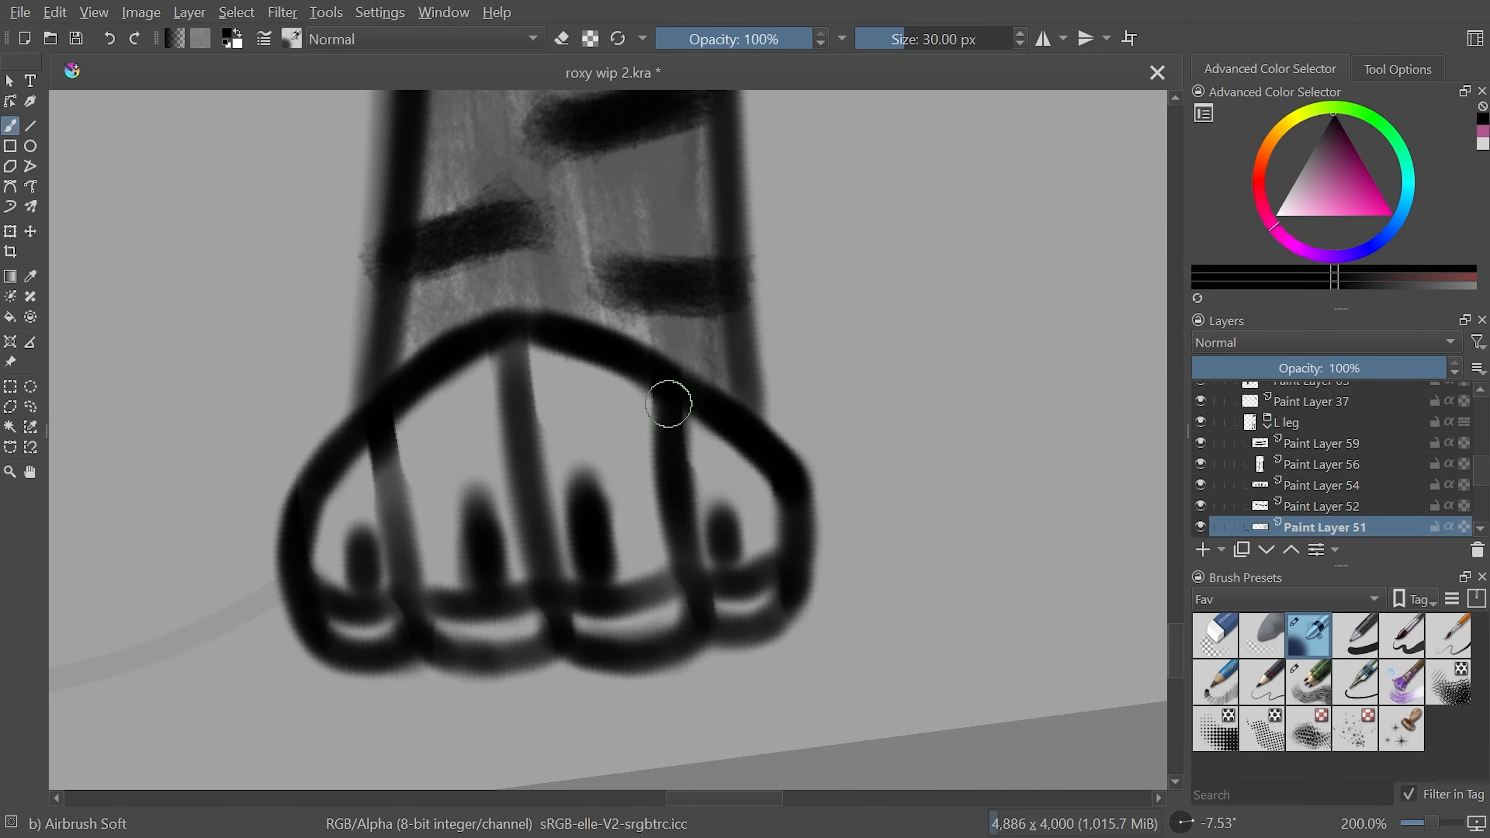
pyautogui.moveTo(519, 355); pyautogui.dragTo(548, 566)
# Compare both repainted paws on the upright canvas at different zoom levels
pyautogui.press('-')
pyautogui.press('-')
pyautogui.press('-')
pyautogui.press('5')
pyautogui.press('2')
pyautogui.moveTo(1173, 507); pyautogui.dragTo(1175, 587)
pyautogui.press('+')
pyautogui.press('+')
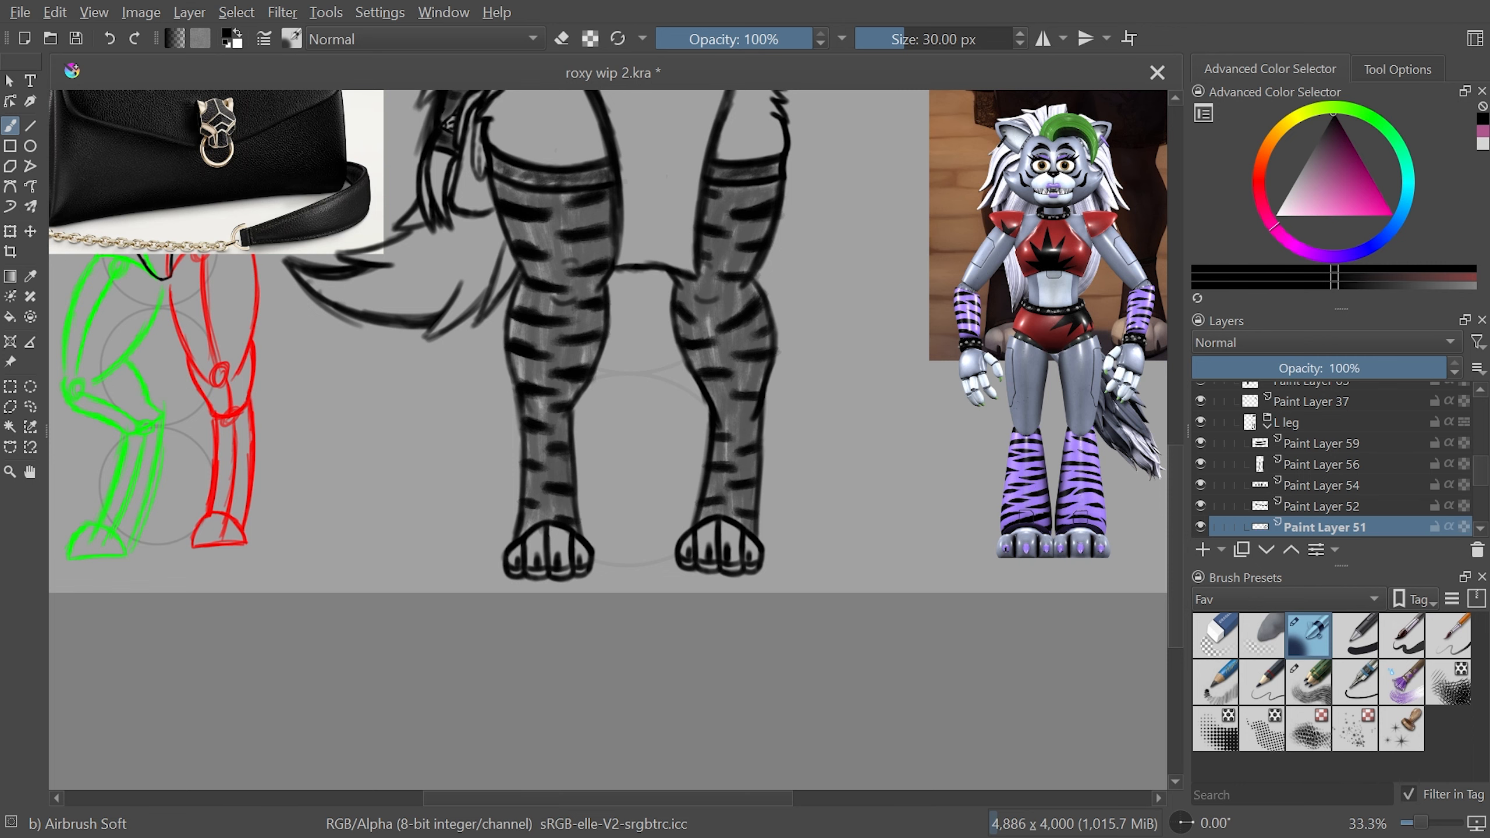
pyautogui.moveTo(1182, 470); pyautogui.dragTo(1181, 488)
pyautogui.press('+')
pyautogui.press('+')
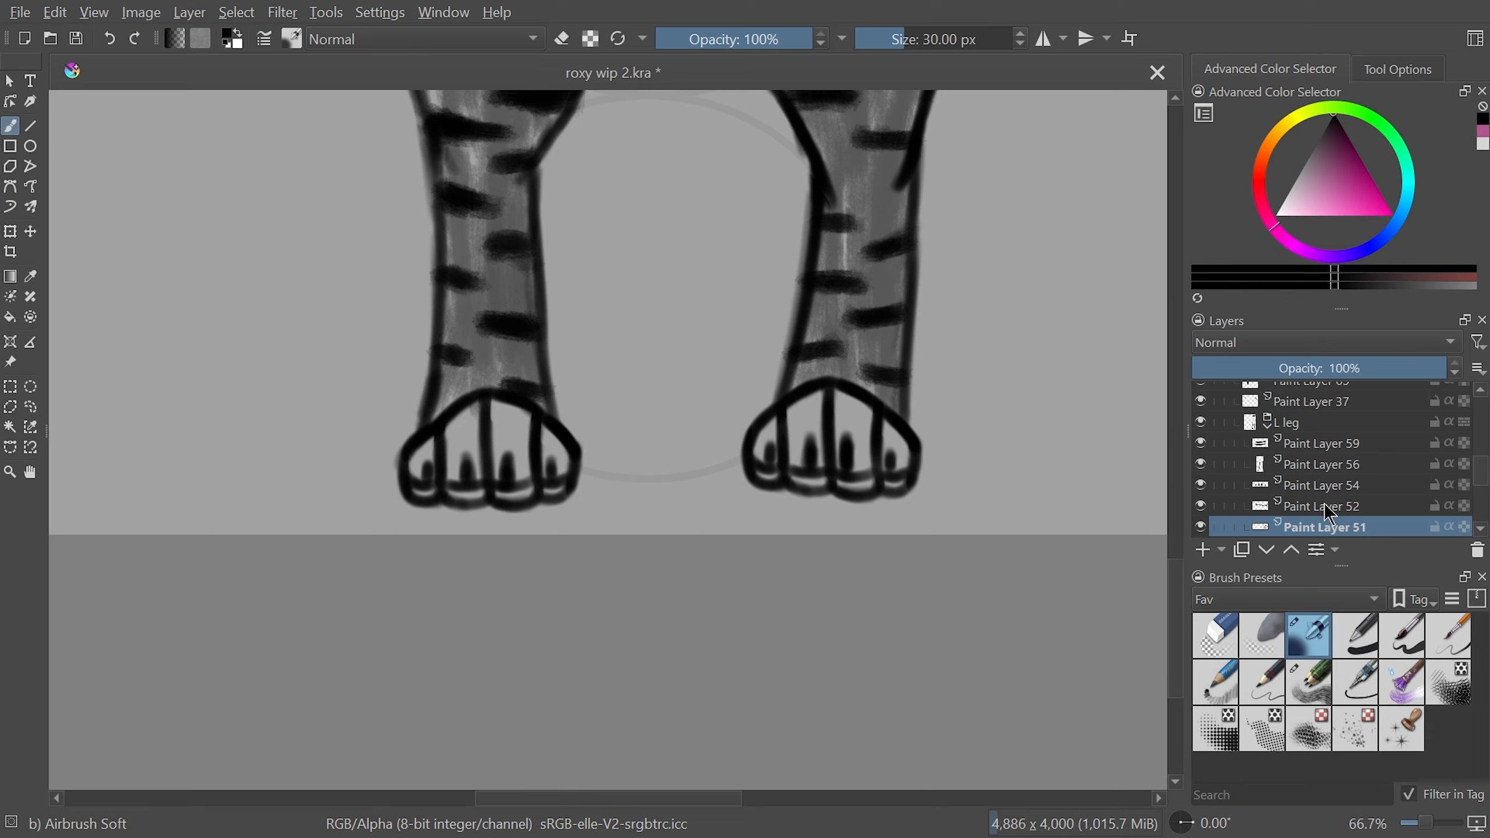
# Select Paint Layer 51 in the R leg group and erase the outer edge of that leg's paw outline
pyautogui.click(1268, 424)
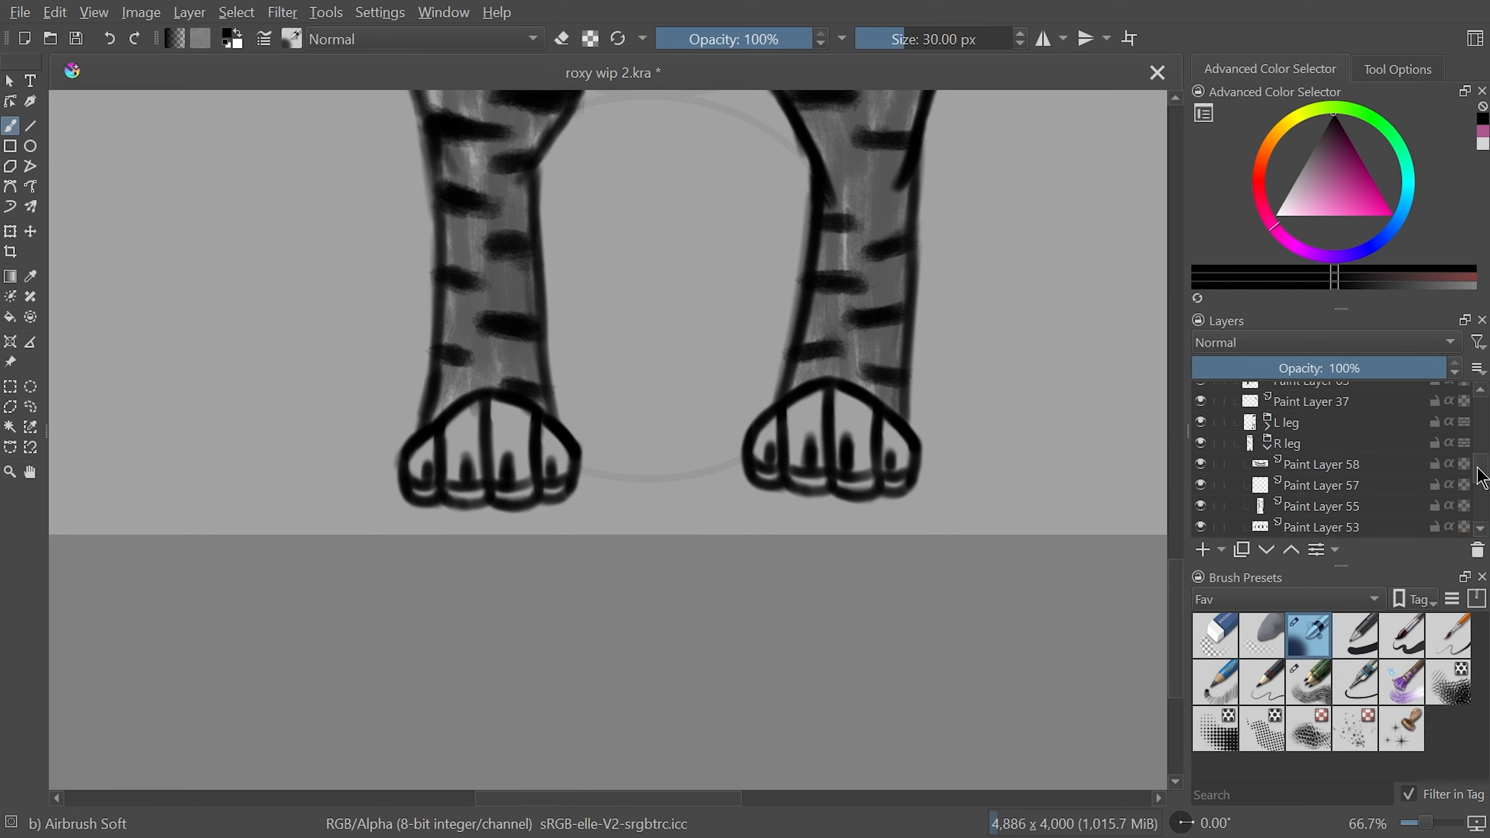
pyautogui.scroll(-1, 1481, 477)
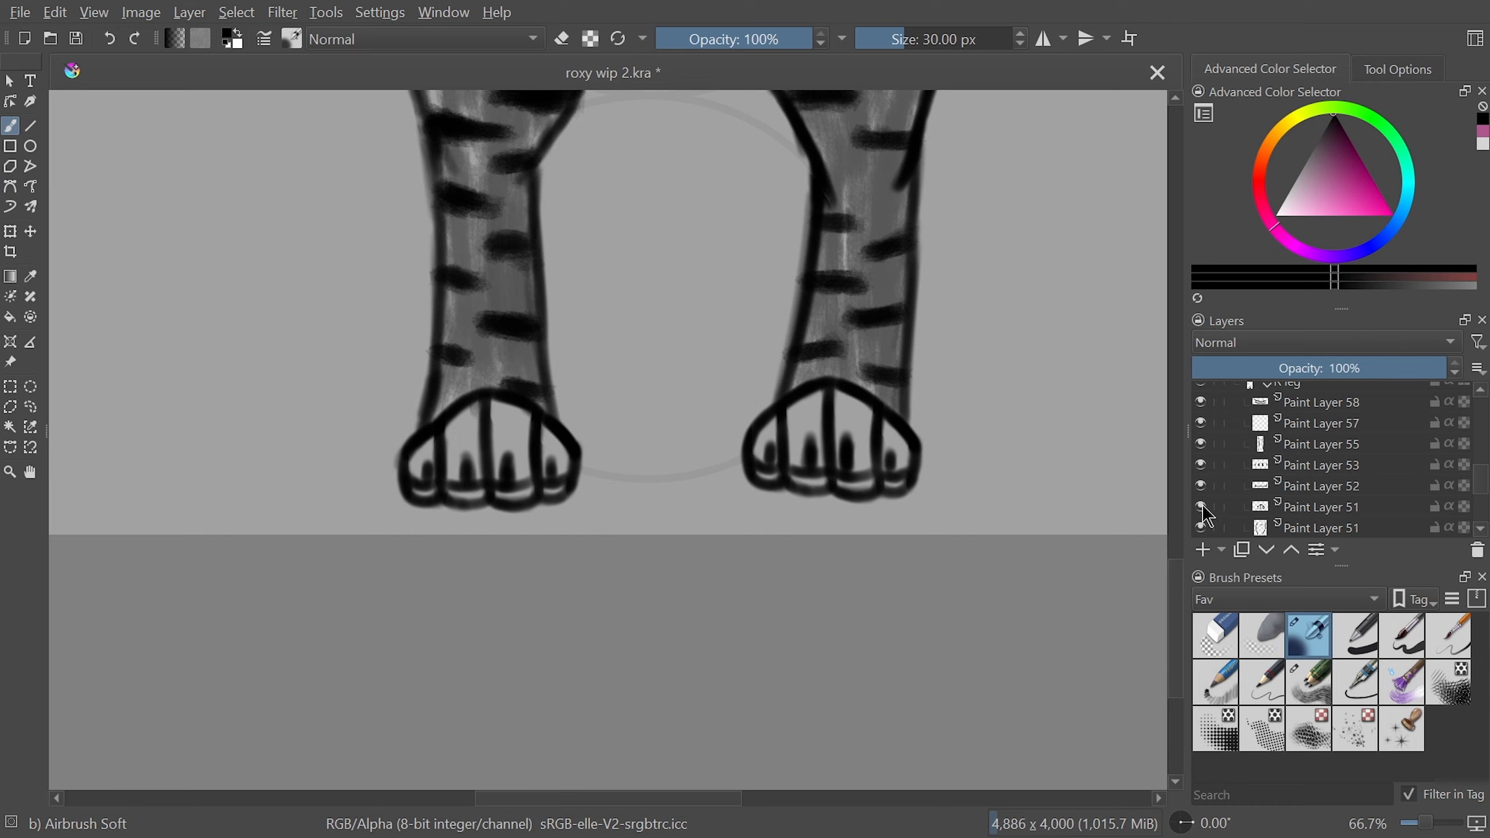
pyautogui.click(1290, 506)
pyautogui.scroll(3, 254, 438)
pyautogui.click(1215, 636)
pyautogui.moveTo(773, 399)
pyautogui.mouseDown()
pyautogui.moveTo(737, 482)
pyautogui.moveTo(765, 334)
pyautogui.mouseUp()
# Repaint the outer side and upper curve of the R leg's paw outline in black with the soft airbrush
pyautogui.click(1309, 636)
pyautogui.moveTo(775, 326); pyautogui.dragTo(719, 483)
pyautogui.moveTo(865, 244); pyautogui.dragTo(791, 332)
pyautogui.press('5')
pyautogui.hotkey('ctrl', '-')
pyautogui.hotkey('ctrl', '-')
pyautogui.hotkey('ctrl', '-')
pyautogui.hotkey('ctrl', '-')
pyautogui.hotkey('ctrl', '+')
pyautogui.hotkey('ctrl', '+')
pyautogui.hotkey('ctrl', '+')
pyautogui.hotkey('ctrl', '+')
pyautogui.hotkey('ctrl', '+')
pyautogui.moveTo(880, 354); pyautogui.dragTo(775, 453)
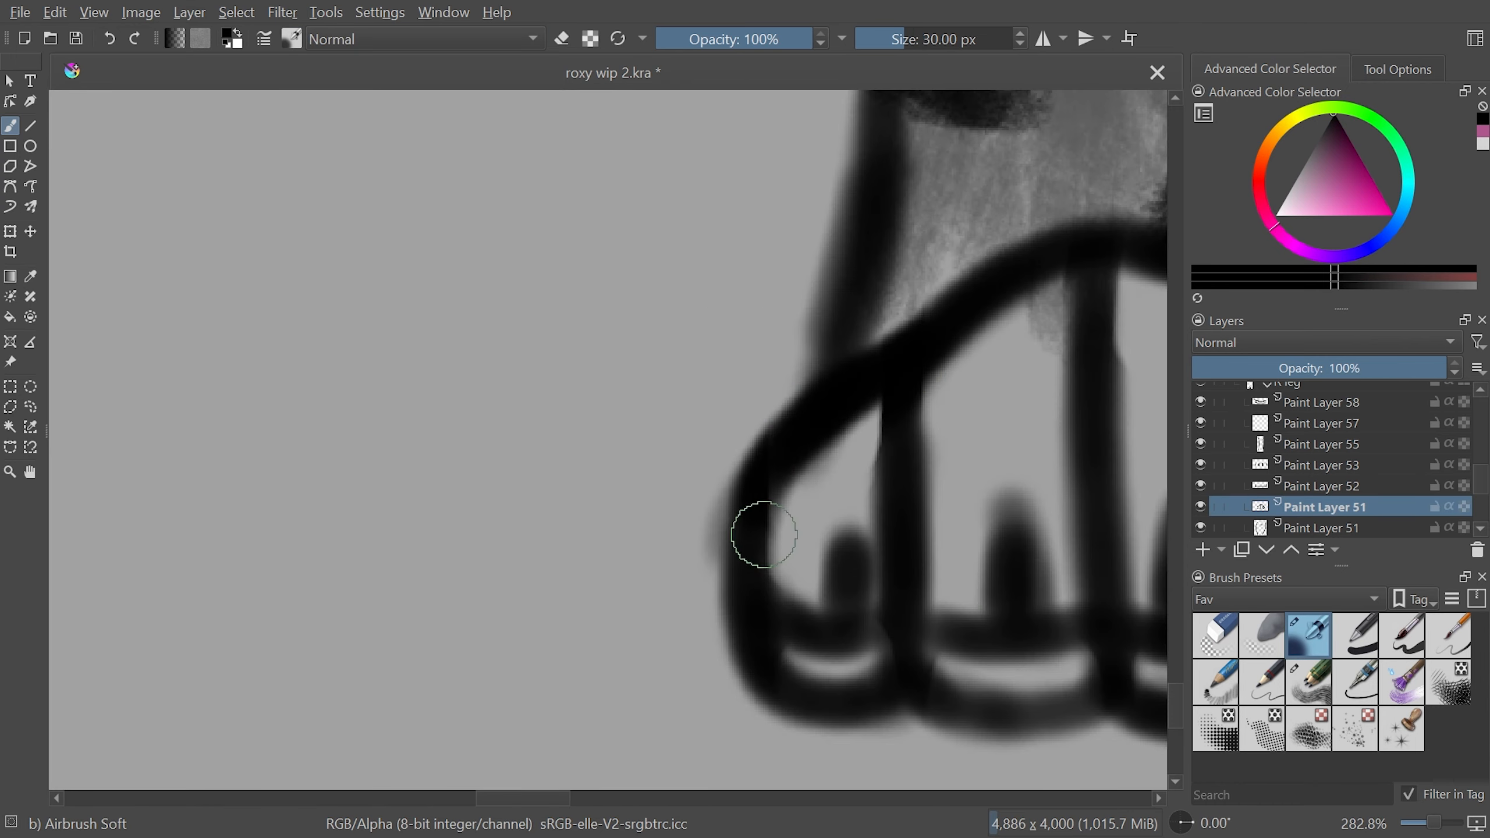
# Collapse the leg and lower body groups and make the values group visible on the whole figure
pyautogui.hotkey('ctrl', '-')
pyautogui.hotkey('ctrl', '-')
pyautogui.hotkey('ctrl', '-')
pyautogui.hotkey('ctrl', '-')
pyautogui.hotkey('ctrl', '-')
pyautogui.hotkey('ctrl', '-')
pyautogui.hotkey('ctrl', '-')
pyautogui.press('2')
pyautogui.click(1269, 386)
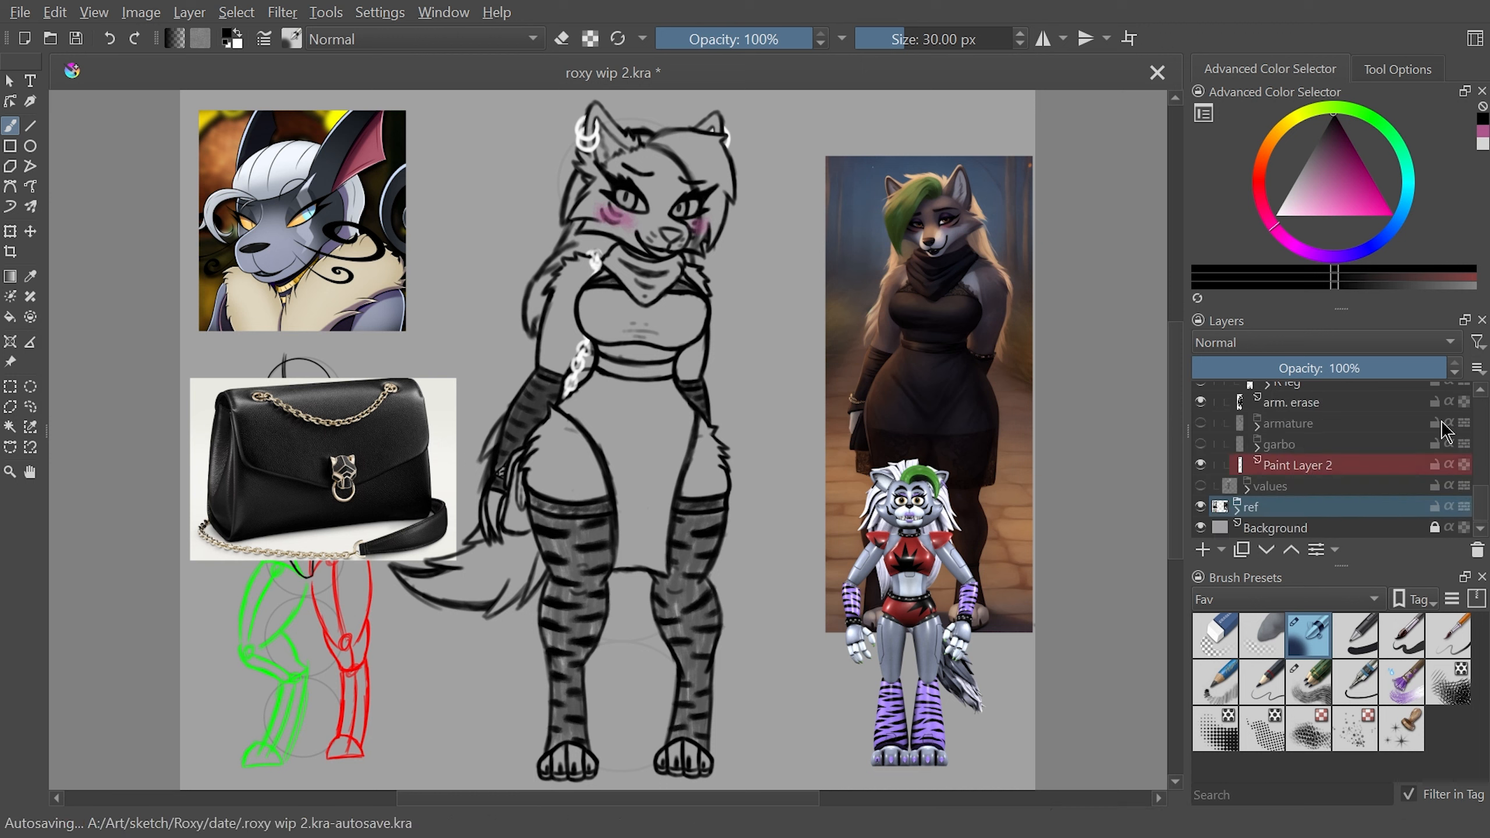
pyautogui.scroll(5, 1483, 484)
pyautogui.scroll(3, 1276, 451)
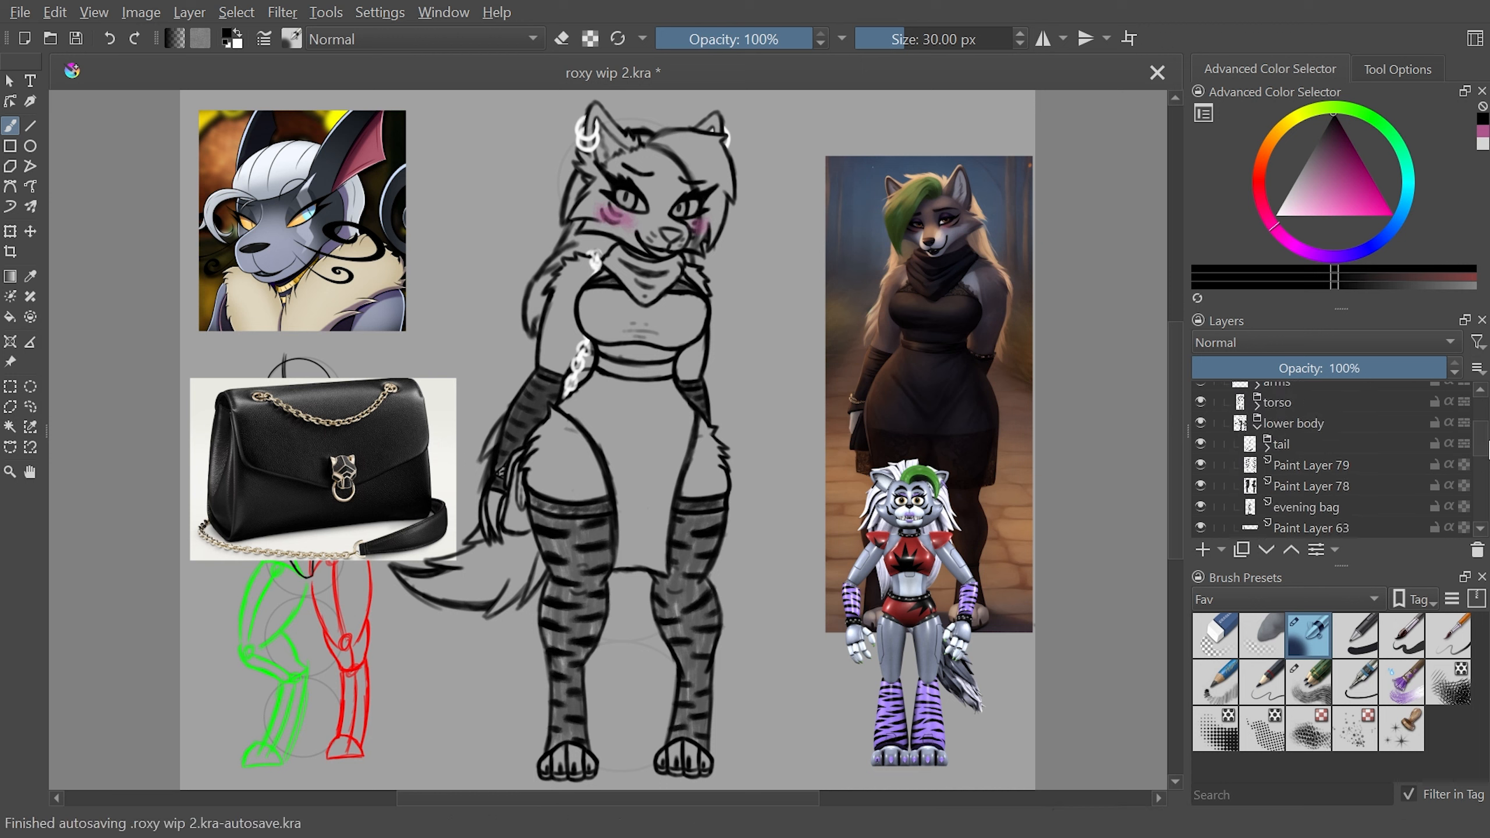
pyautogui.click(1257, 440)
pyautogui.moveTo(1482, 479); pyautogui.dragTo(1482, 498)
pyautogui.click(1201, 494)
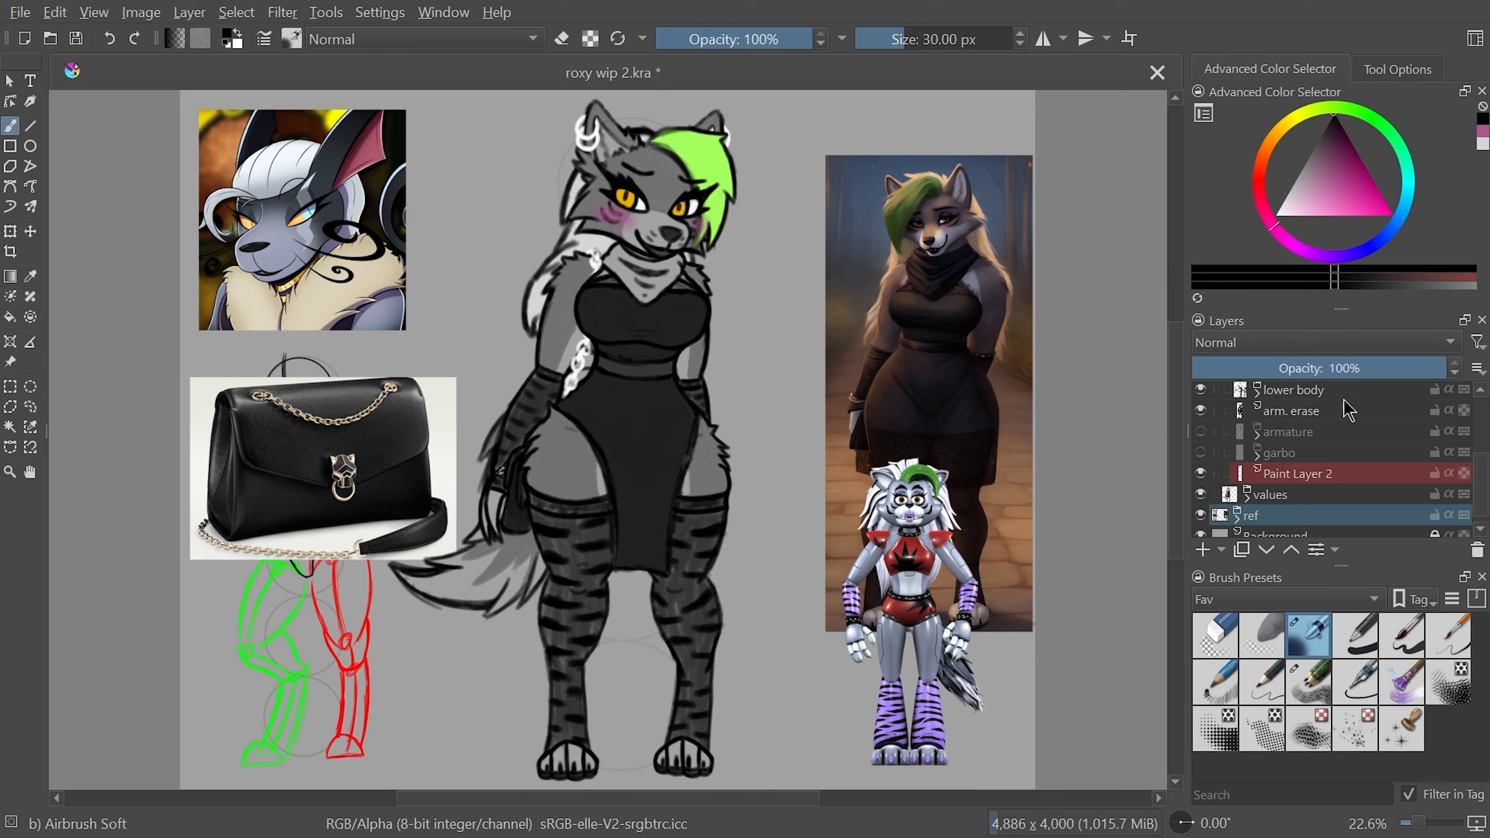
# Hide the ref group and set up a lineart group with an empty paint layer above the collapsed sketch group
pyautogui.moveTo(1482, 486); pyautogui.dragTo(1484, 452)
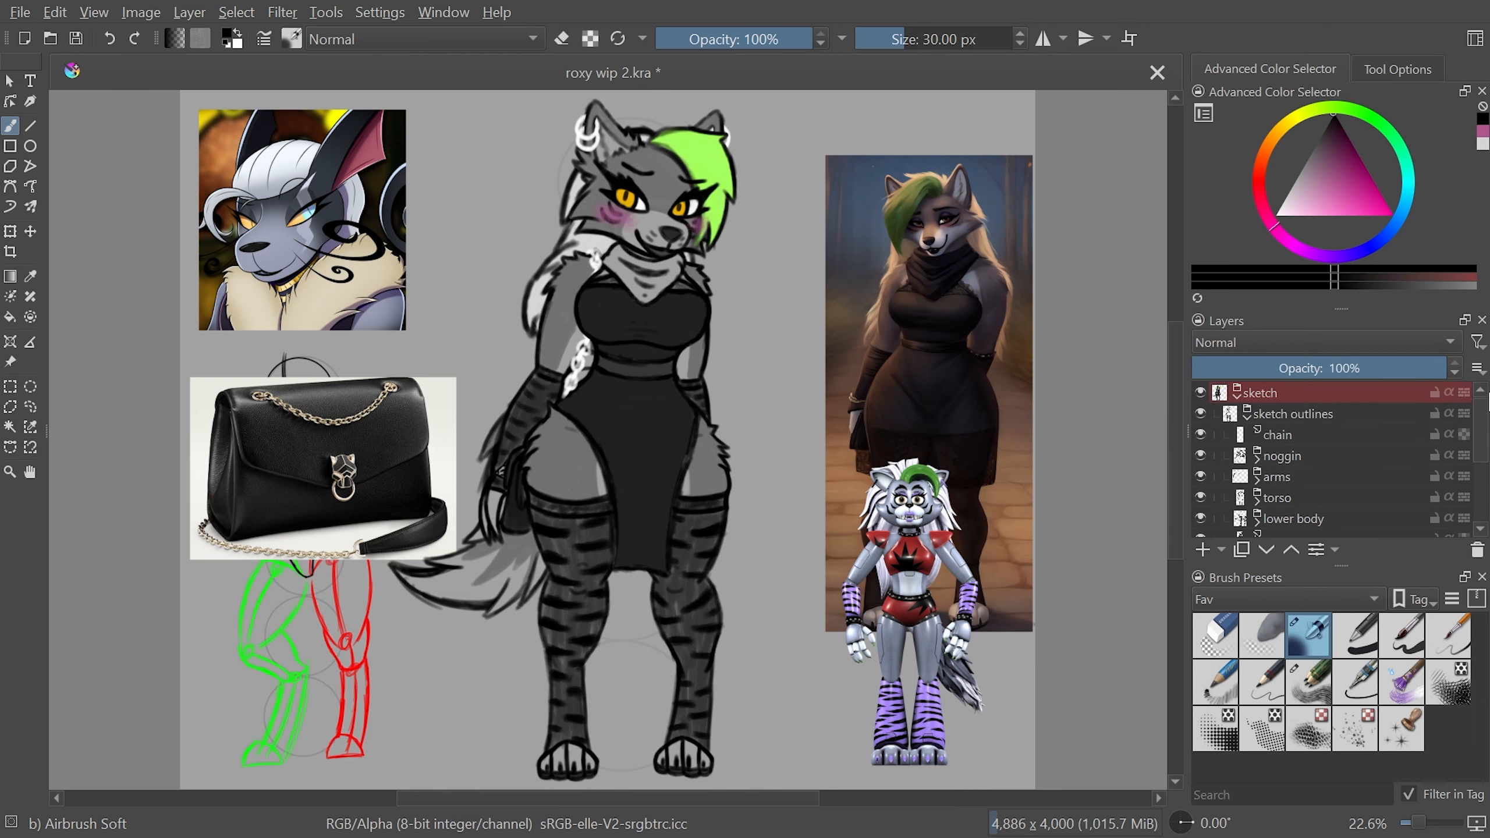
pyautogui.click(1248, 415)
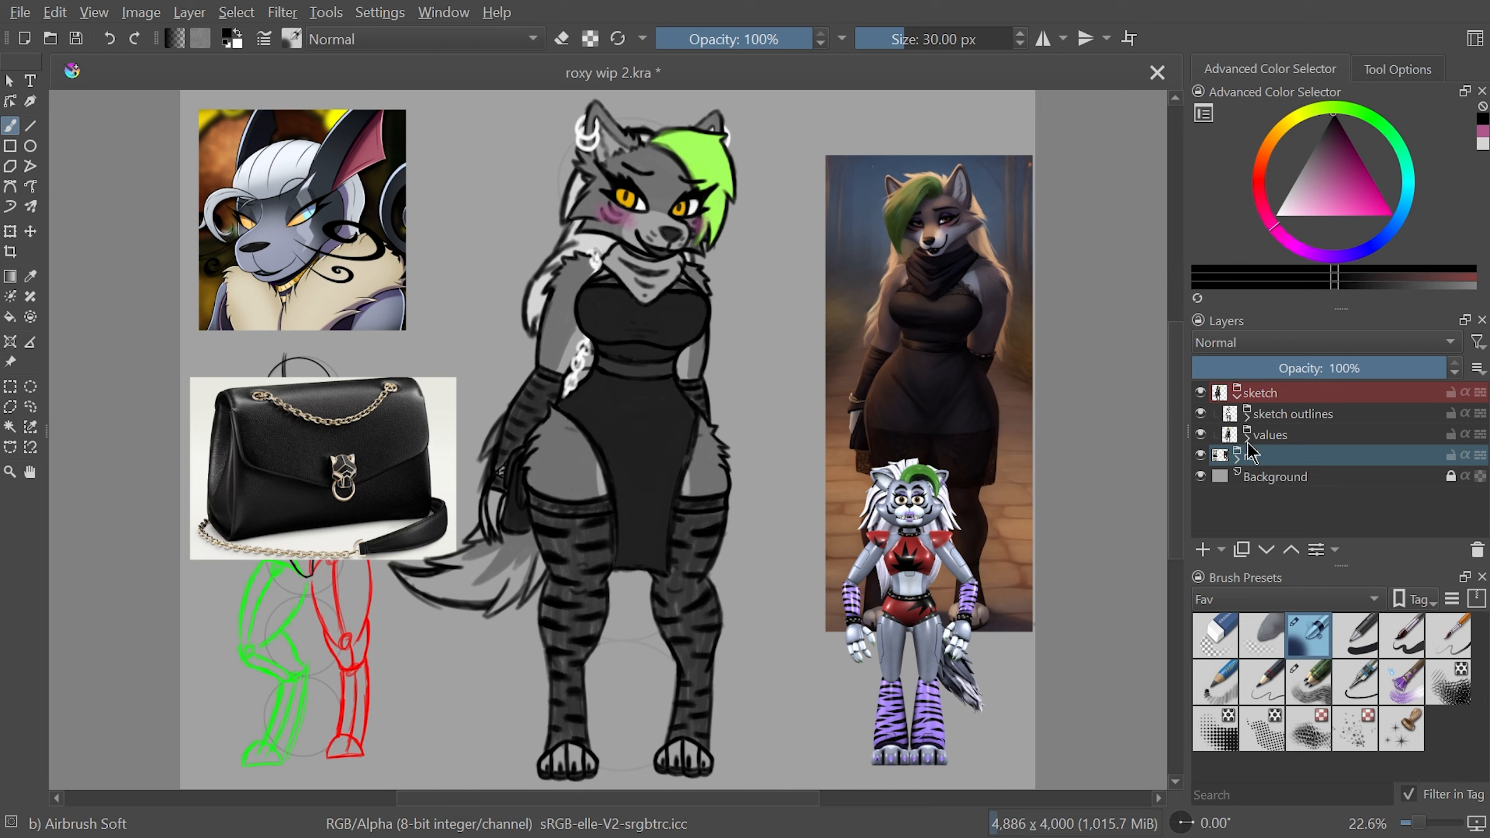
pyautogui.click(1200, 455)
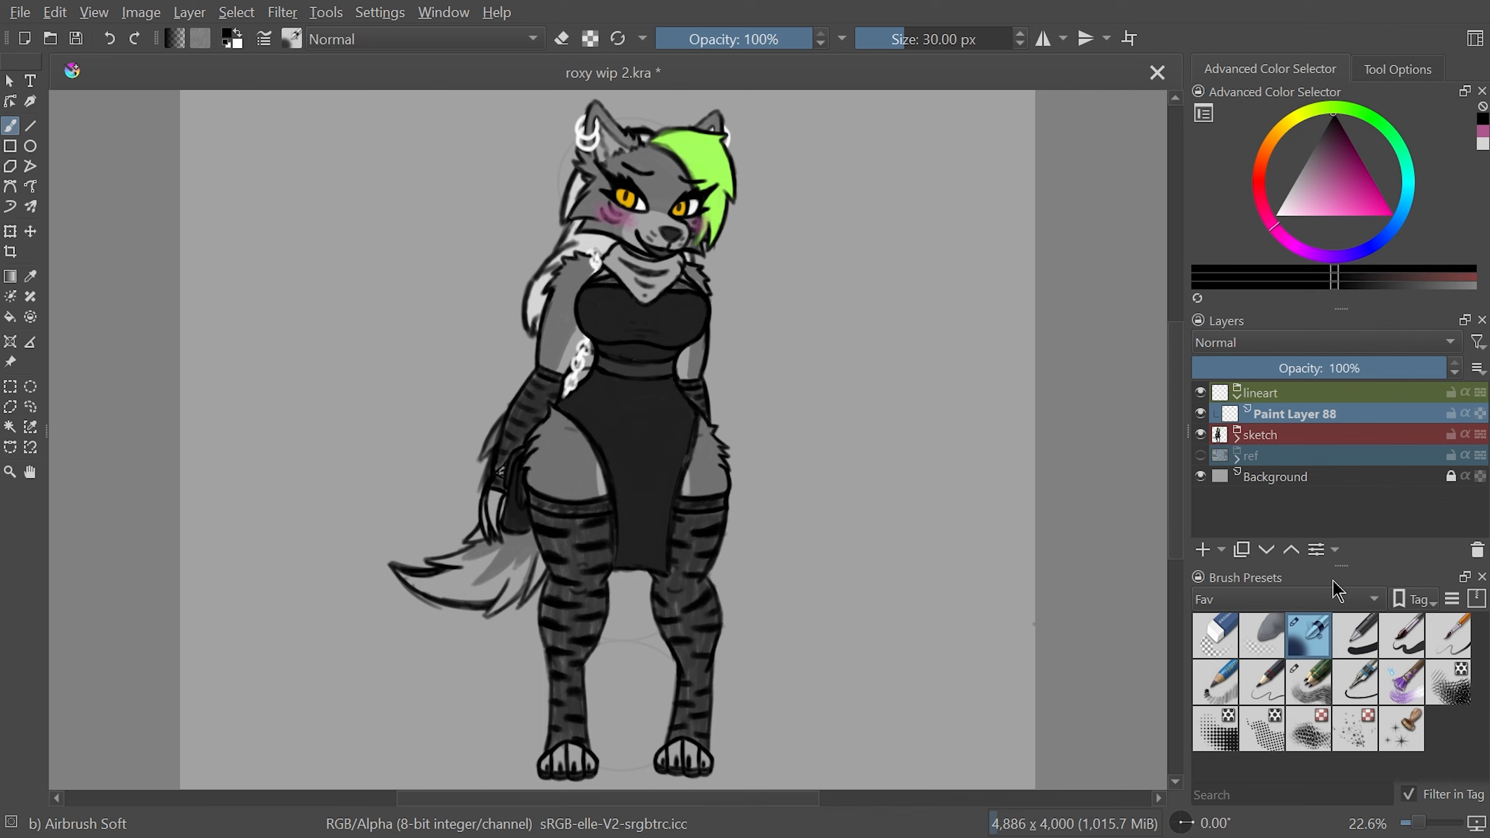
# Choose the Basic-5 Size brush and set brush smoothing to Stabilizer with a sample count of 100
pyautogui.click(1392, 641)
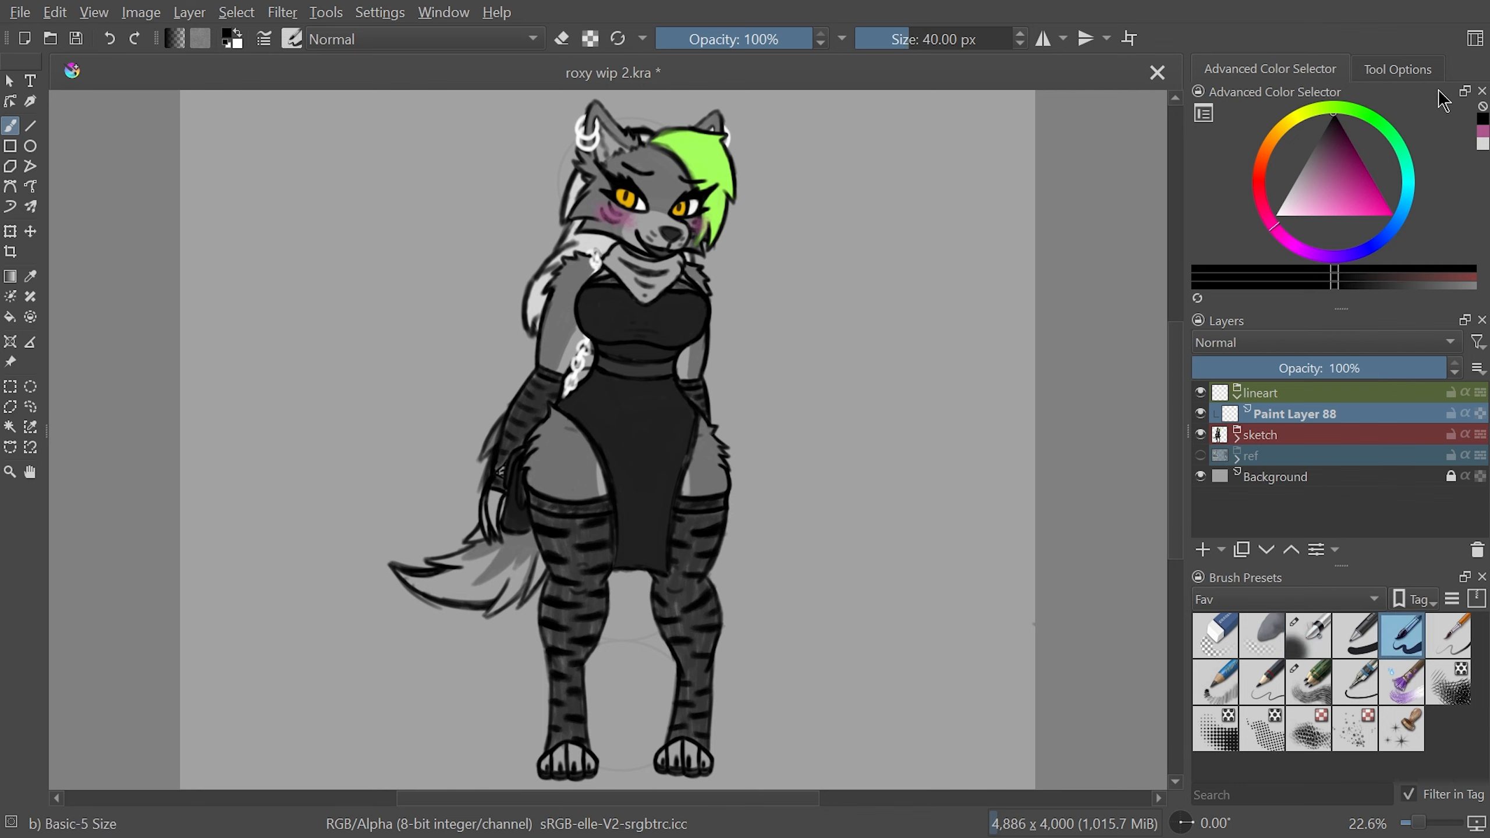
pyautogui.click(1398, 68)
pyautogui.click(1402, 118)
pyautogui.click(1442, 156)
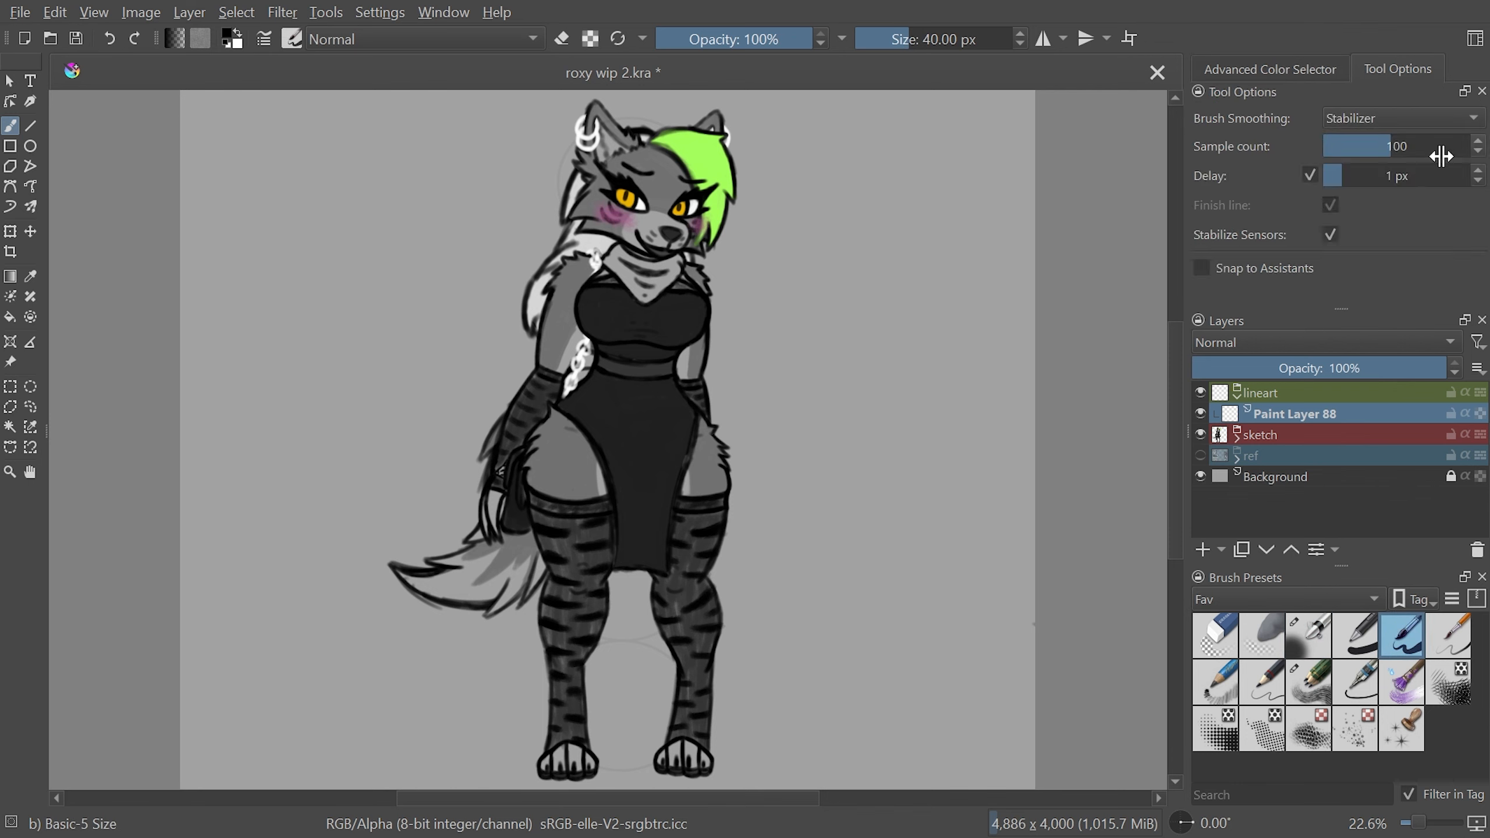
# Lower the sketch group's opacity to 49% and select Paint Layer 88 in the lineart group
pyautogui.click(1329, 434)
pyautogui.click(1319, 364)
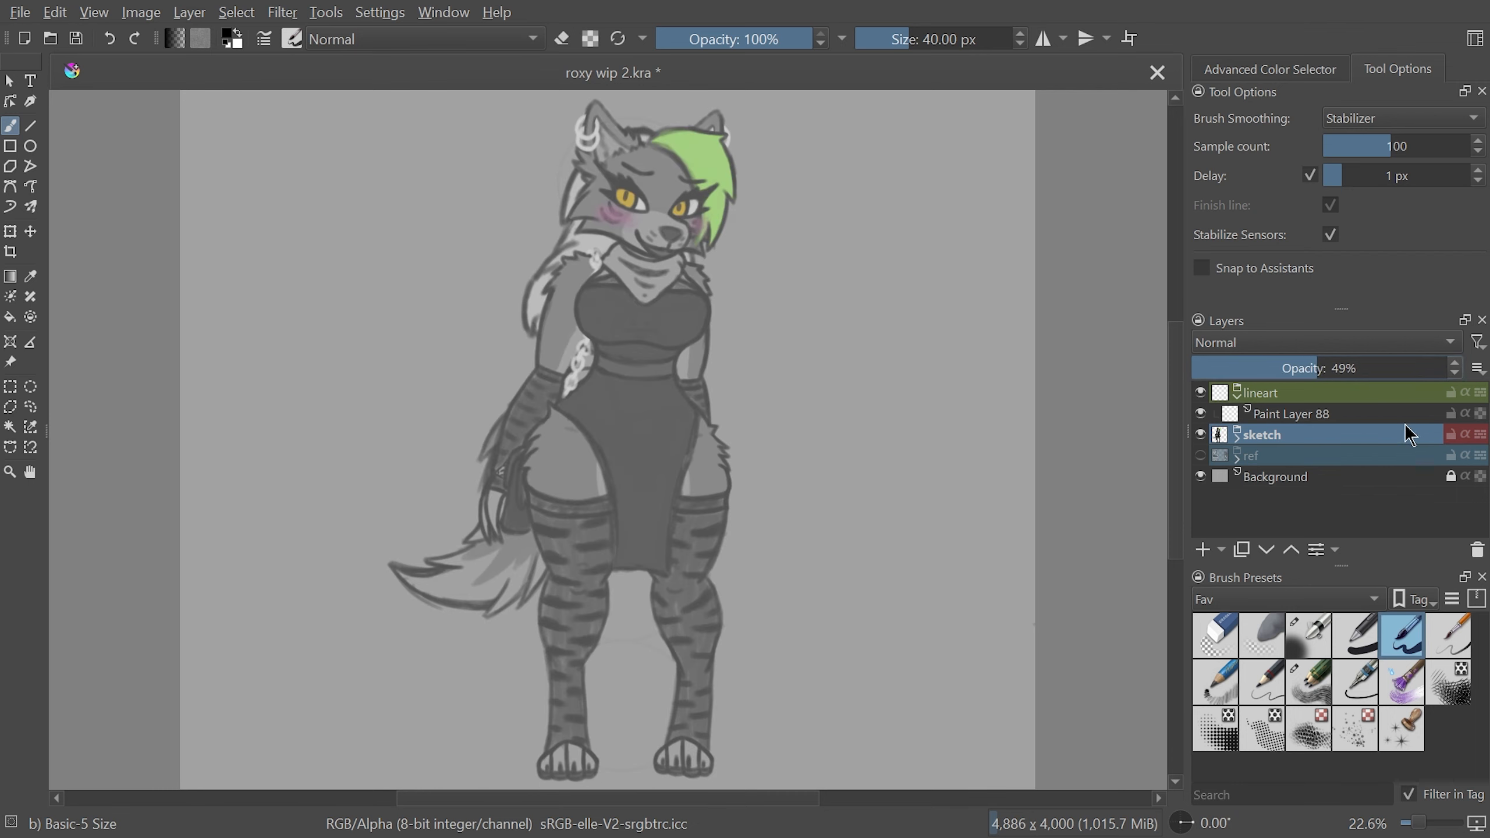
pyautogui.moveTo(1401, 435)
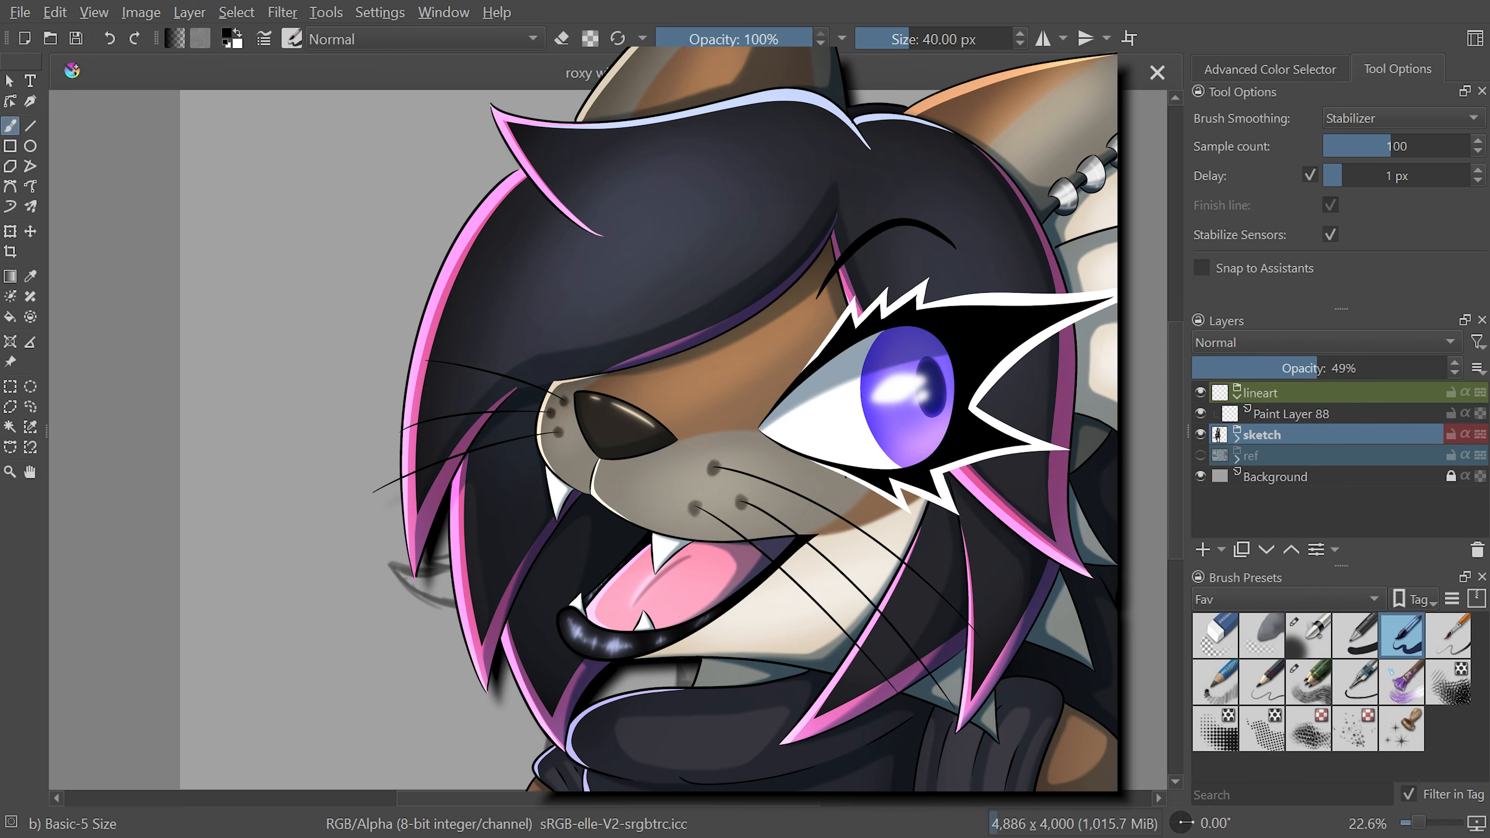
pyautogui.click(1361, 416)
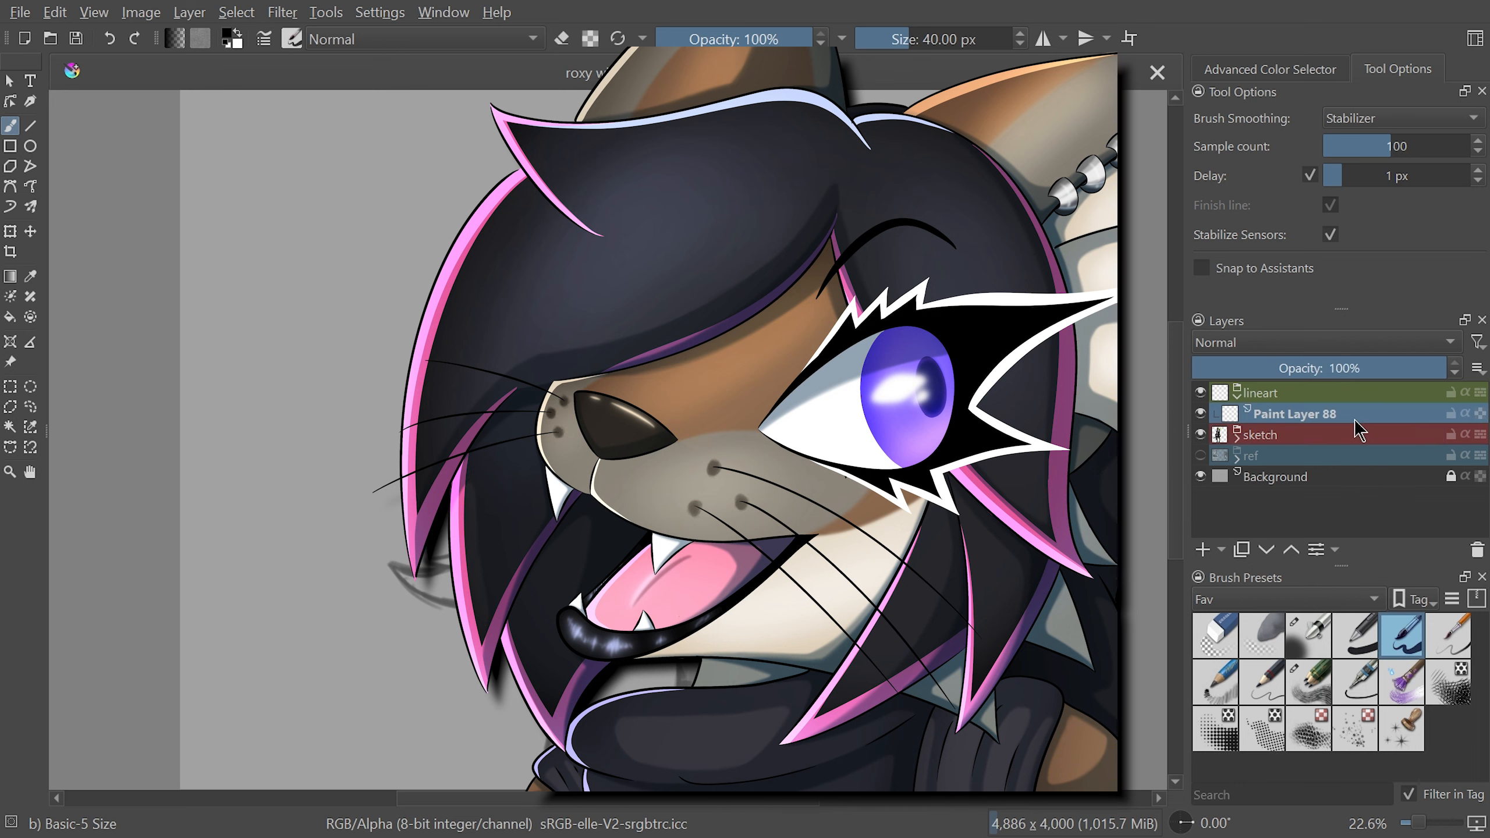
# Ink the outer contour of the ear with the ring earrings as one tapered black arch with the 40 px brush
pyautogui.scroll(2, 1179, 411)
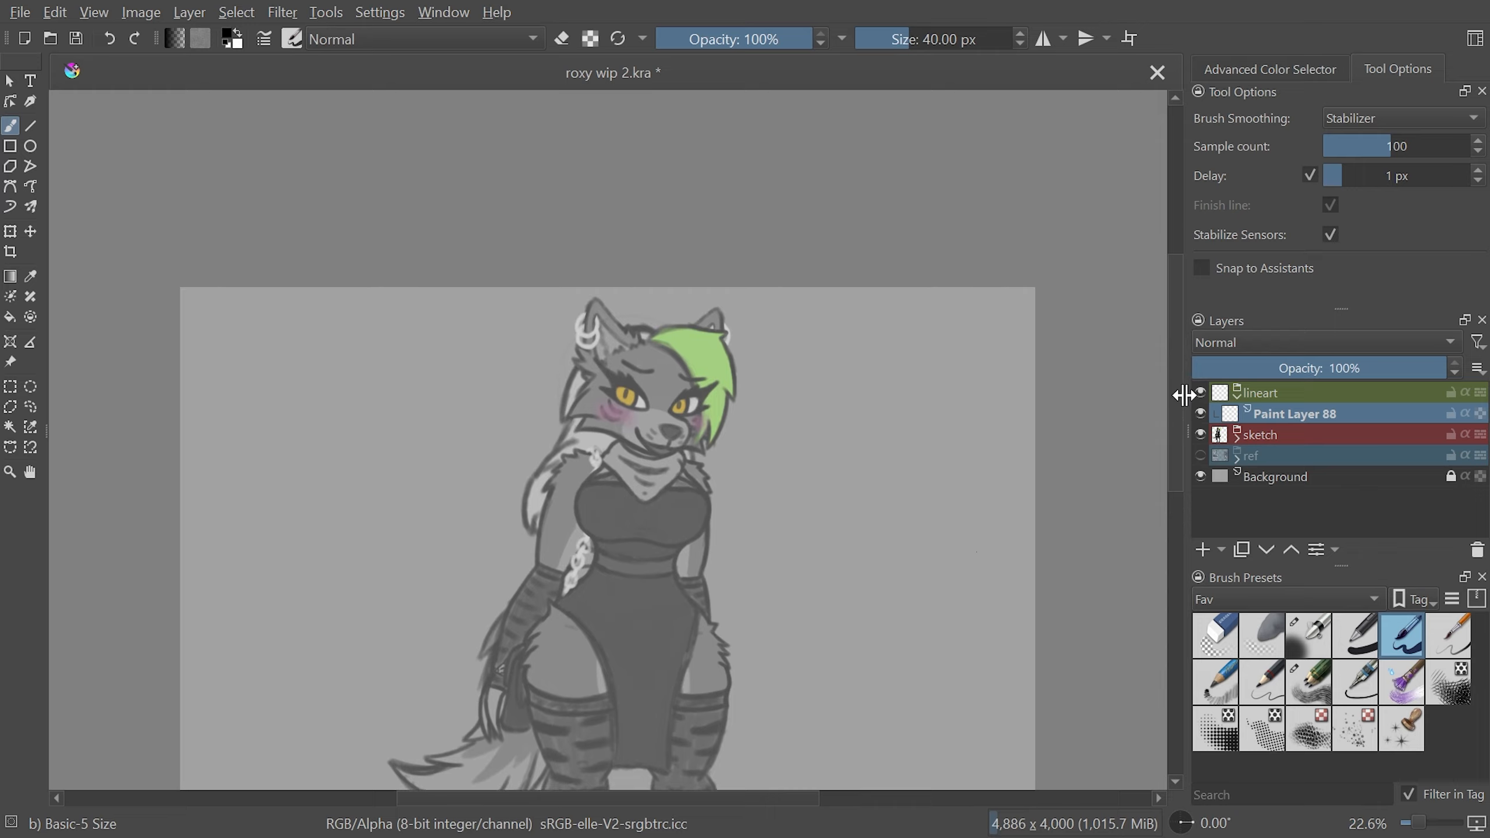
pyautogui.press('+')
pyautogui.press('+')
pyautogui.press('+')
pyautogui.press('+')
pyautogui.press('+')
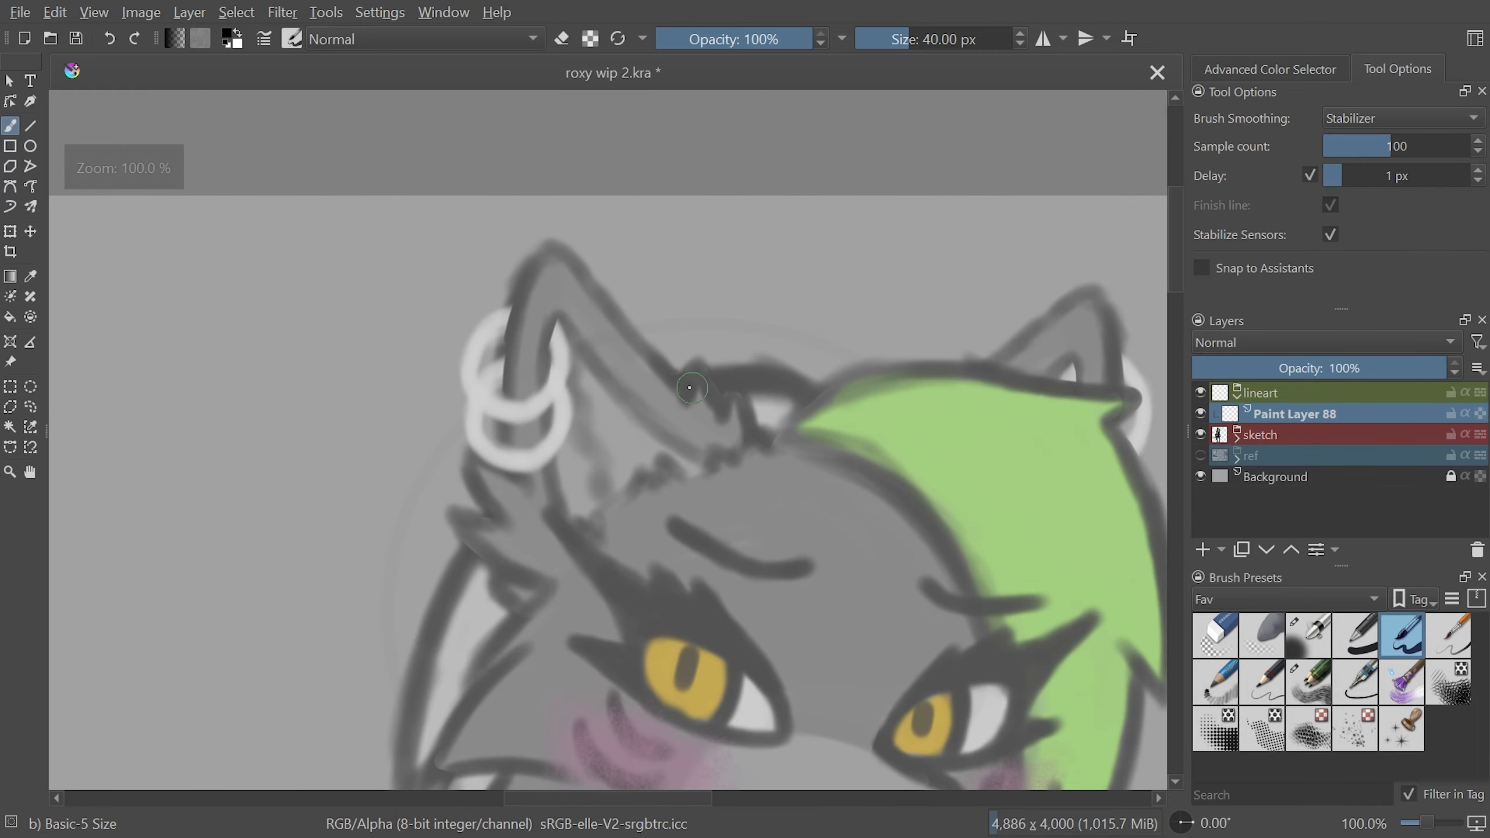
pyautogui.moveTo(684, 390)
pyautogui.mouseDown()
pyautogui.moveTo(587, 284)
pyautogui.moveTo(534, 259)
pyautogui.moveTo(503, 407)
pyautogui.mouseUp()
pyautogui.hotkey('ctrl', 'z')
pyautogui.moveTo(683, 389)
pyautogui.mouseDown()
pyautogui.moveTo(546, 246)
pyautogui.moveTo(515, 464)
pyautogui.mouseUp()
pyautogui.hotkey('ctrl', 'z')
pyautogui.moveTo(674, 385)
pyautogui.mouseDown()
pyautogui.moveTo(550, 248)
pyautogui.moveTo(495, 440)
pyautogui.mouseUp()
pyautogui.hotkey('ctrl', 'z')
pyautogui.moveTo(674, 382)
pyautogui.mouseDown()
pyautogui.moveTo(562, 268)
pyautogui.moveTo(502, 431)
pyautogui.mouseUp()
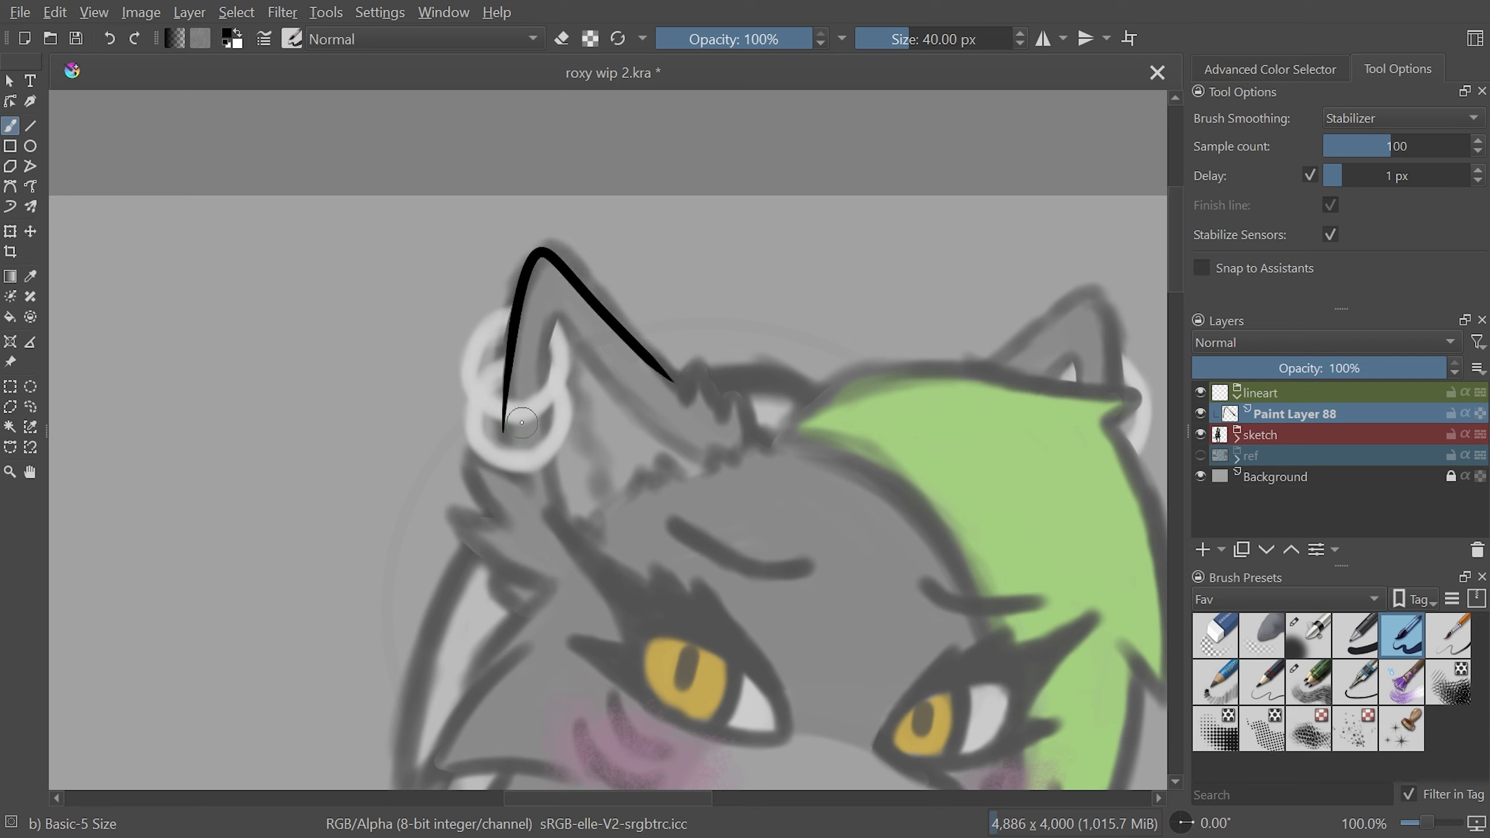
pyautogui.hotkey('ctrl', 'z')
pyautogui.moveTo(681, 385)
pyautogui.mouseDown()
pyautogui.moveTo(640, 340)
pyautogui.moveTo(514, 368)
pyautogui.moveTo(504, 470)
pyautogui.mouseUp()
pyautogui.hotkey('ctrl', 'z')
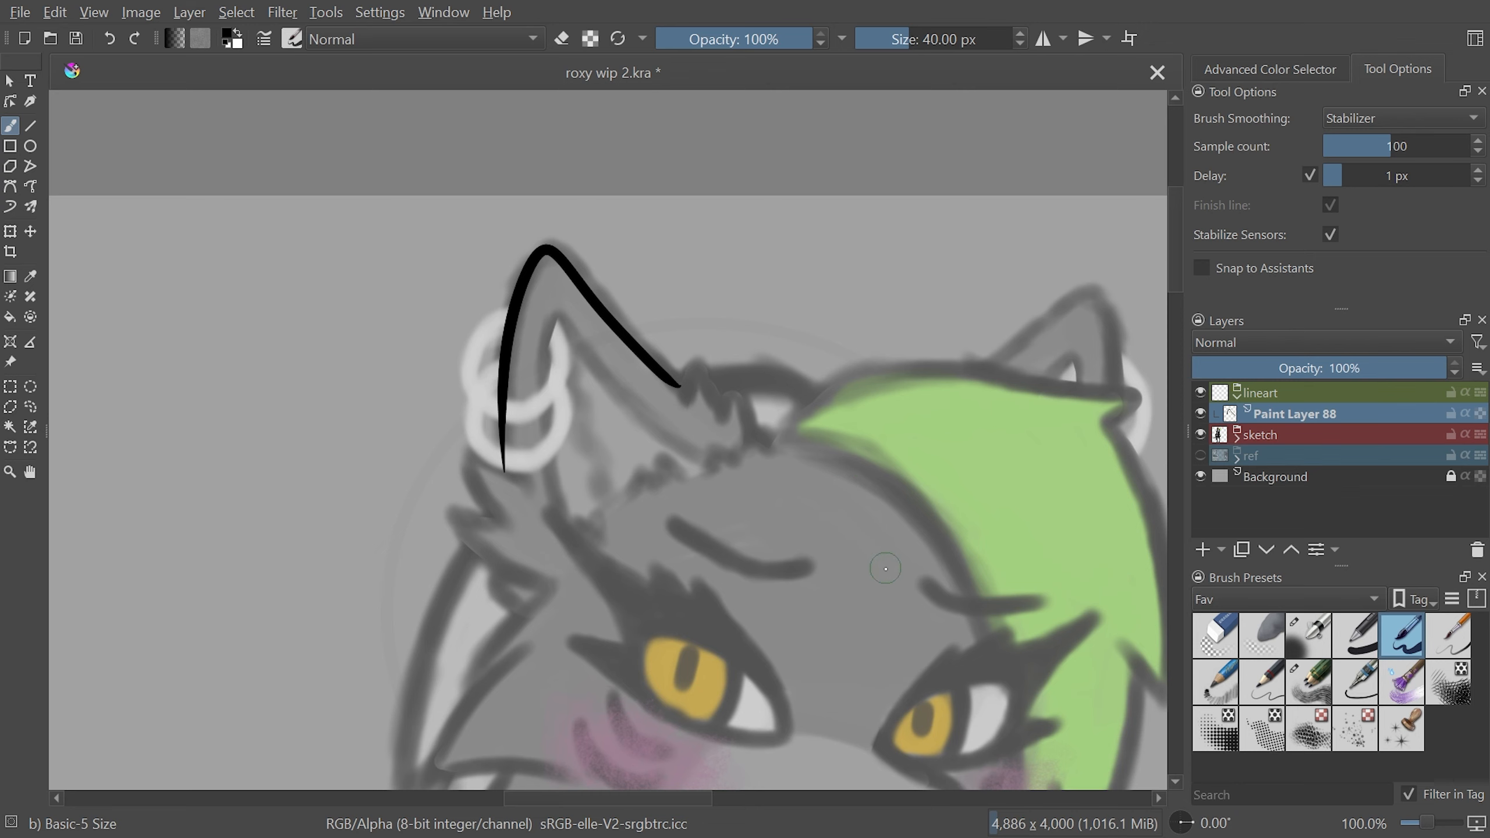
# Ink the zigzag fur tufts on both sides of that ear's base with the 40 px brush
pyautogui.hotkey('ctrl', '+')
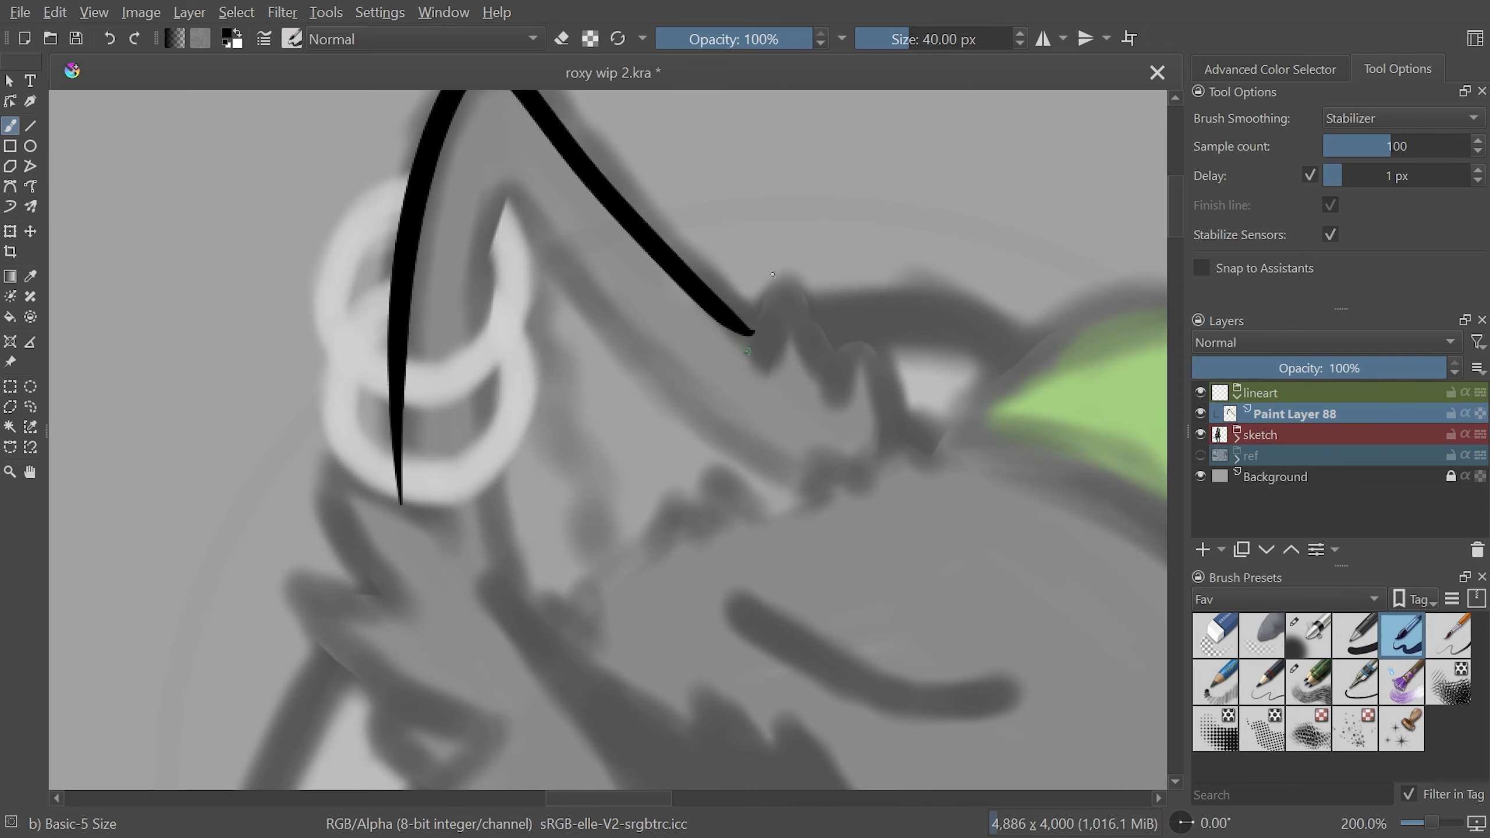
pyautogui.moveTo(745, 355); pyautogui.dragTo(836, 389)
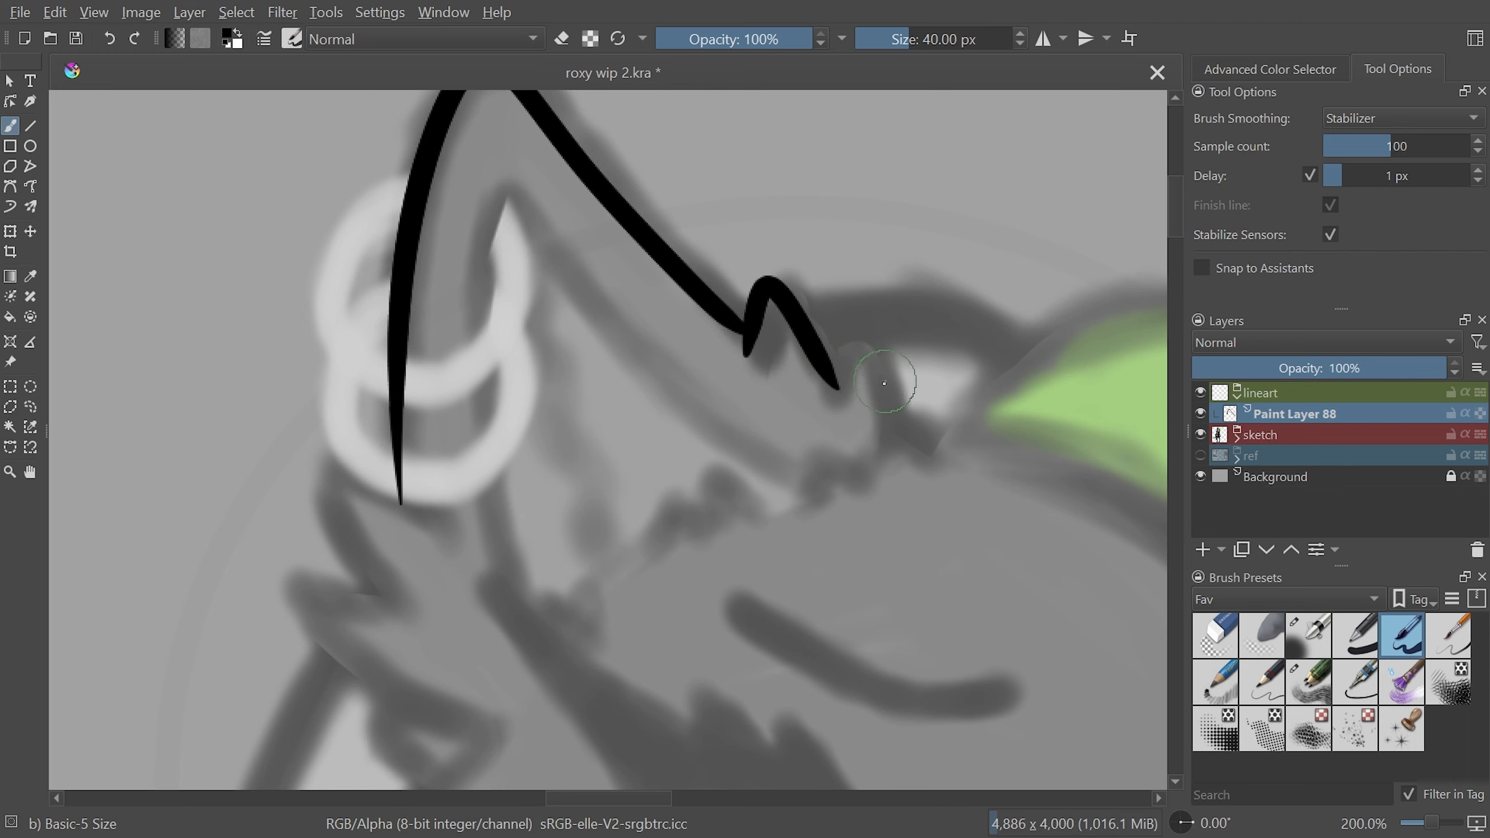
pyautogui.moveTo(837, 388); pyautogui.dragTo(887, 431)
pyautogui.hotkey('ctrl', '-')
pyautogui.moveTo(427, 394)
pyautogui.mouseDown()
pyautogui.moveTo(495, 292)
pyautogui.moveTo(484, 382)
pyautogui.mouseUp()
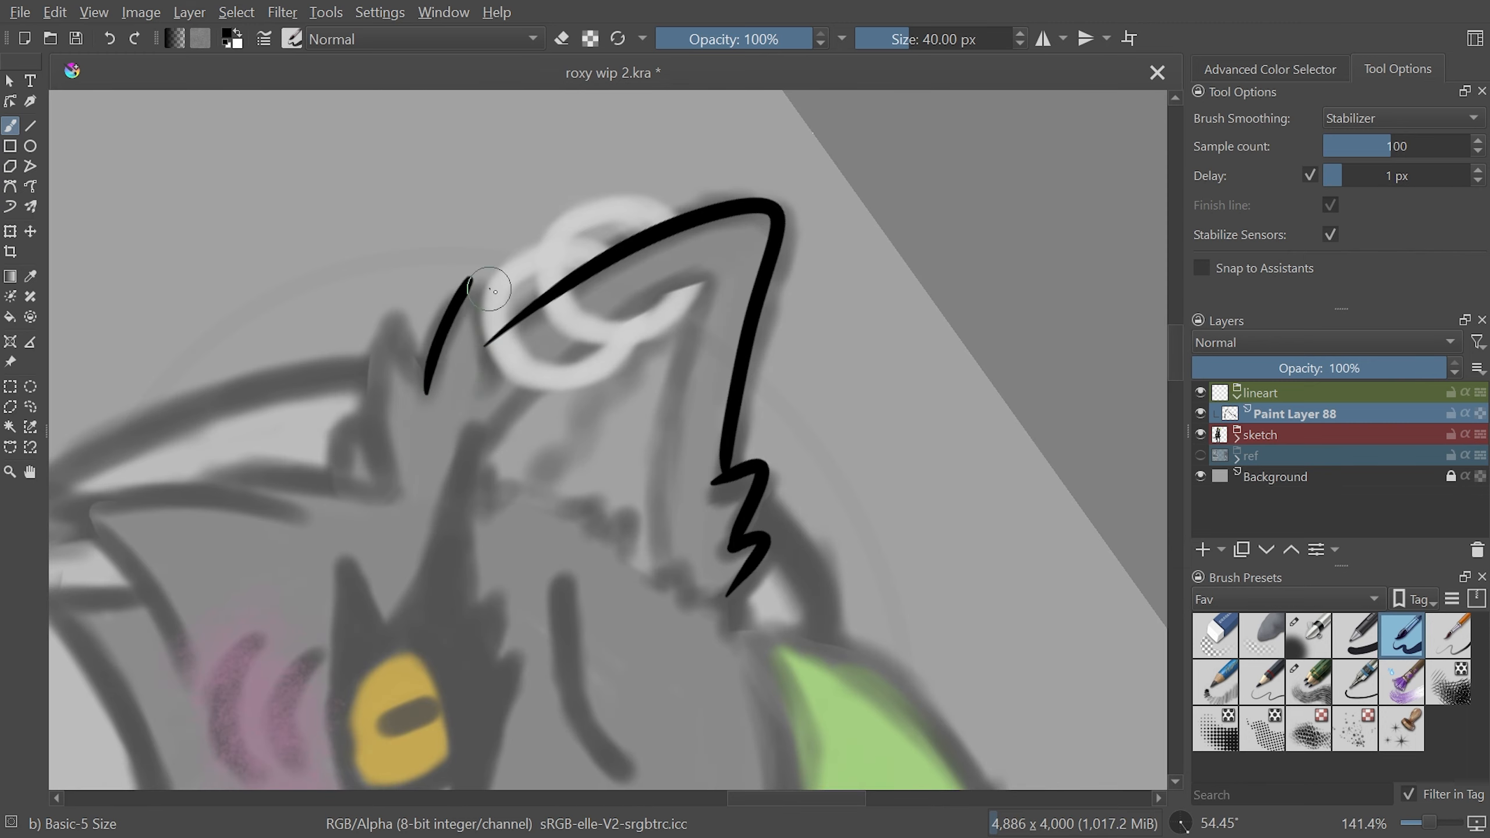
pyautogui.hotkey('ctrl', 'z')
pyautogui.moveTo(387, 294)
pyautogui.mouseDown()
pyautogui.moveTo(424, 385)
pyautogui.moveTo(361, 485)
pyautogui.mouseUp()
# Hide Paint Layer 88, add a new paint layer above it and set the brush size to 20 px
pyautogui.press('5')
pyautogui.hotkey('ctrl', '-')
pyautogui.hotkey('ctrl', '-')
pyautogui.hotkey('ctrl', '-')
pyautogui.hotkey('ctrl', '-')
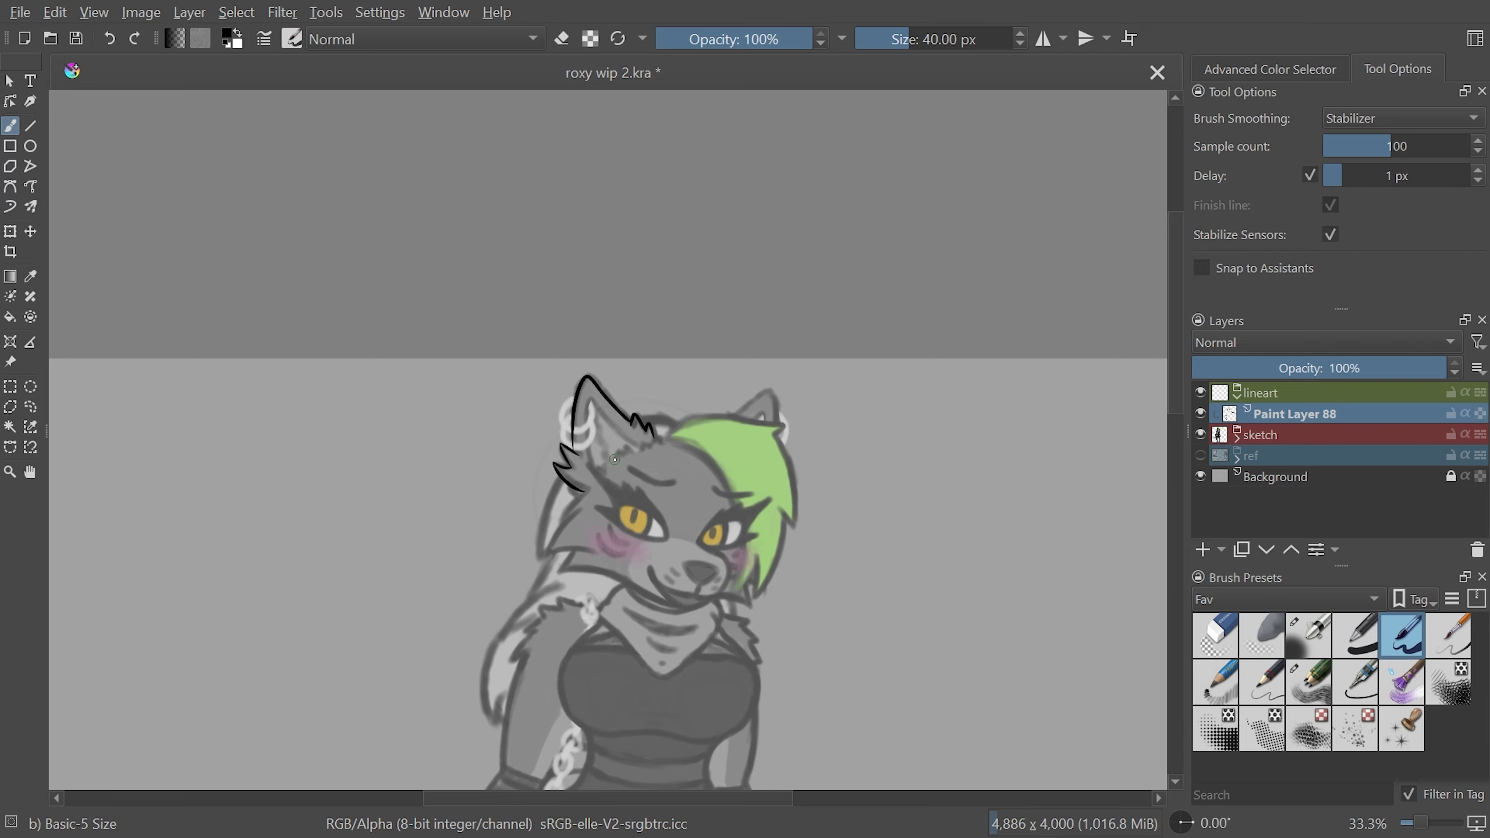
pyautogui.click(1200, 414)
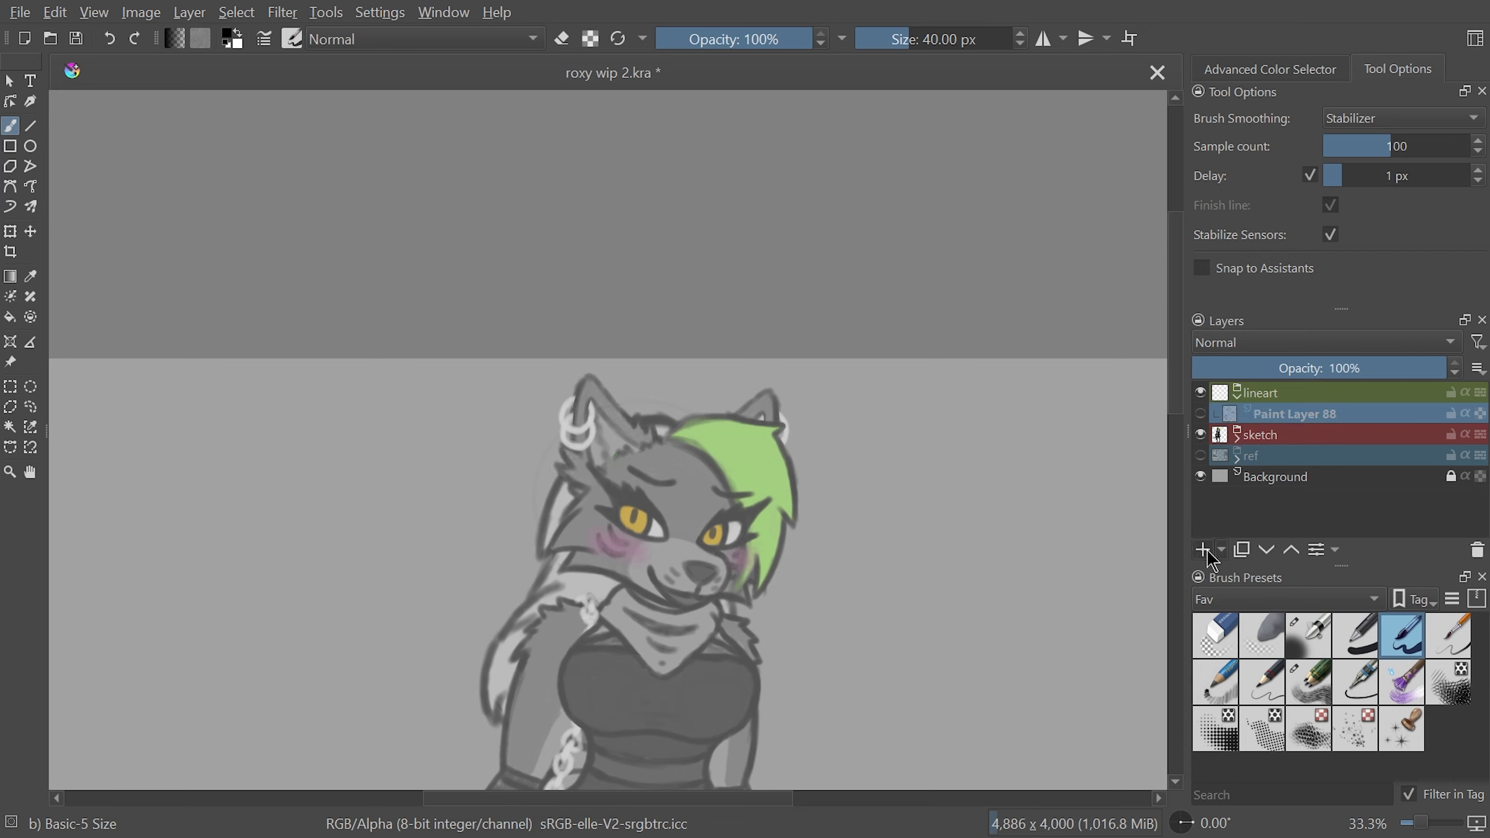
pyautogui.click(1202, 550)
pyautogui.click(967, 37)
pyautogui.write('20')
pyautogui.press('Return')
pyautogui.press('+')
pyautogui.press('+')
pyautogui.press('+')
pyautogui.press('+')
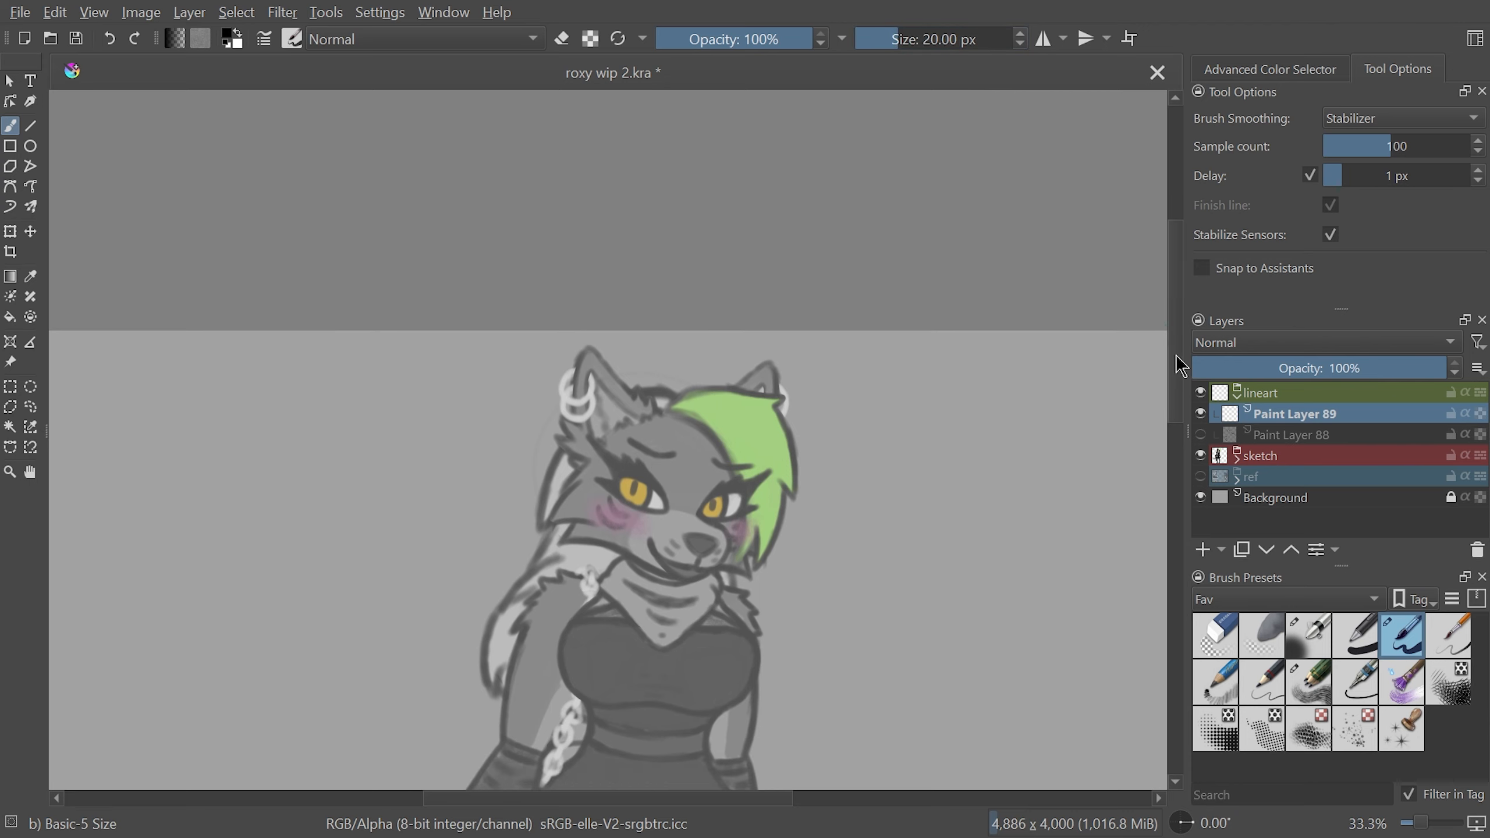
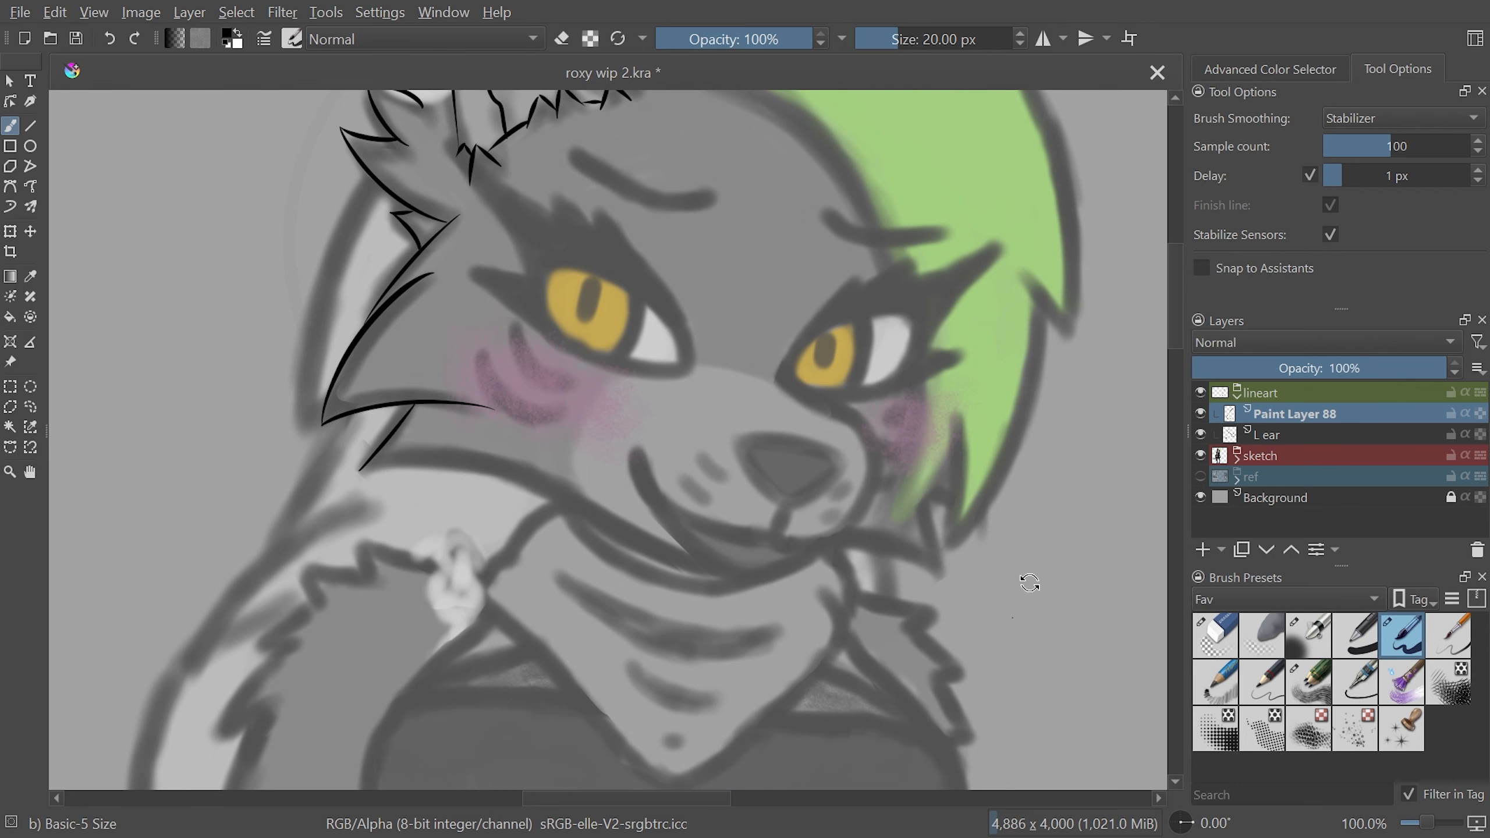
# Add a new paint layer above Paint Layer 88 in the lineart group
pyautogui.moveTo(837, 414); pyautogui.dragTo(597, 512)
pyautogui.hotkey('ctrl', 'z')
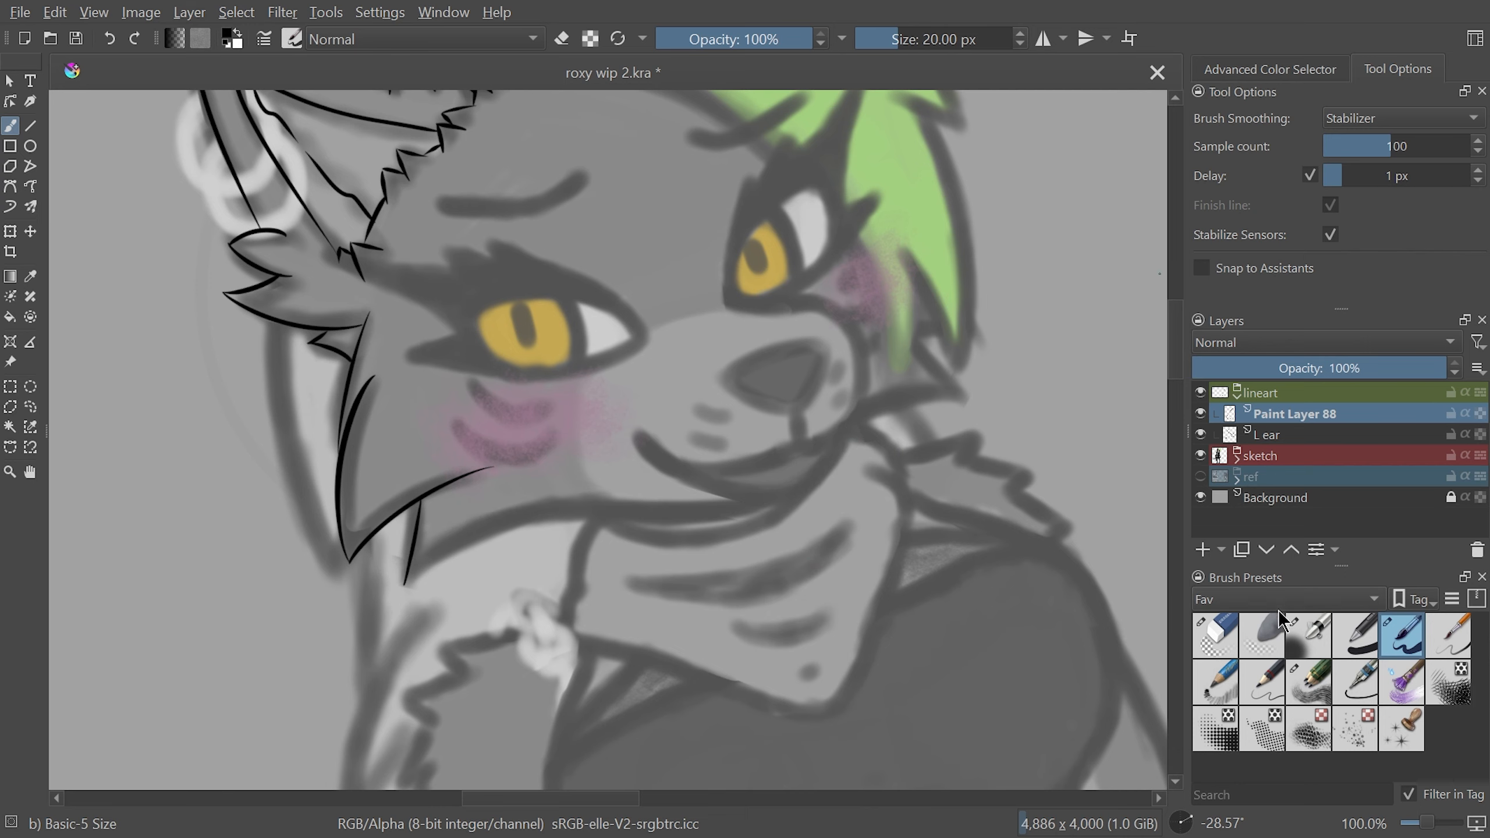
pyautogui.click(1202, 551)
# Try to ink the curved upper lid line of the eye nearest the inked cheek fur with tapered 20 px strokes
pyautogui.scroll(1, 613, 786)
pyautogui.moveTo(821, 676)
pyautogui.mouseDown()
pyautogui.moveTo(896, 490)
pyautogui.moveTo(841, 403)
pyautogui.mouseUp()
pyautogui.moveTo(675, 798); pyautogui.dragTo(643, 798)
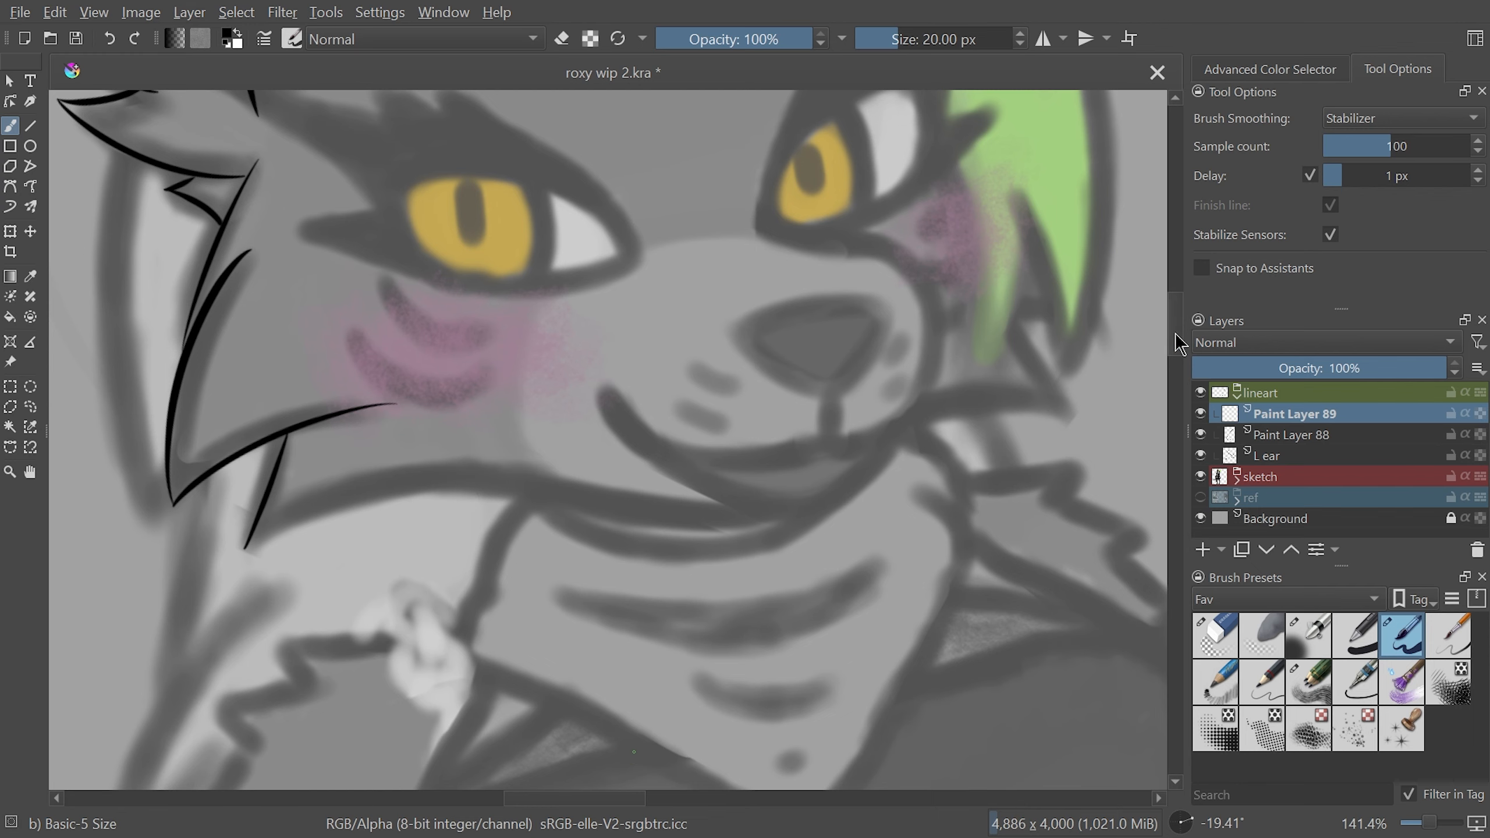
pyautogui.scroll(5, 1180, 344)
pyautogui.moveTo(1179, 338); pyautogui.dragTo(675, 559)
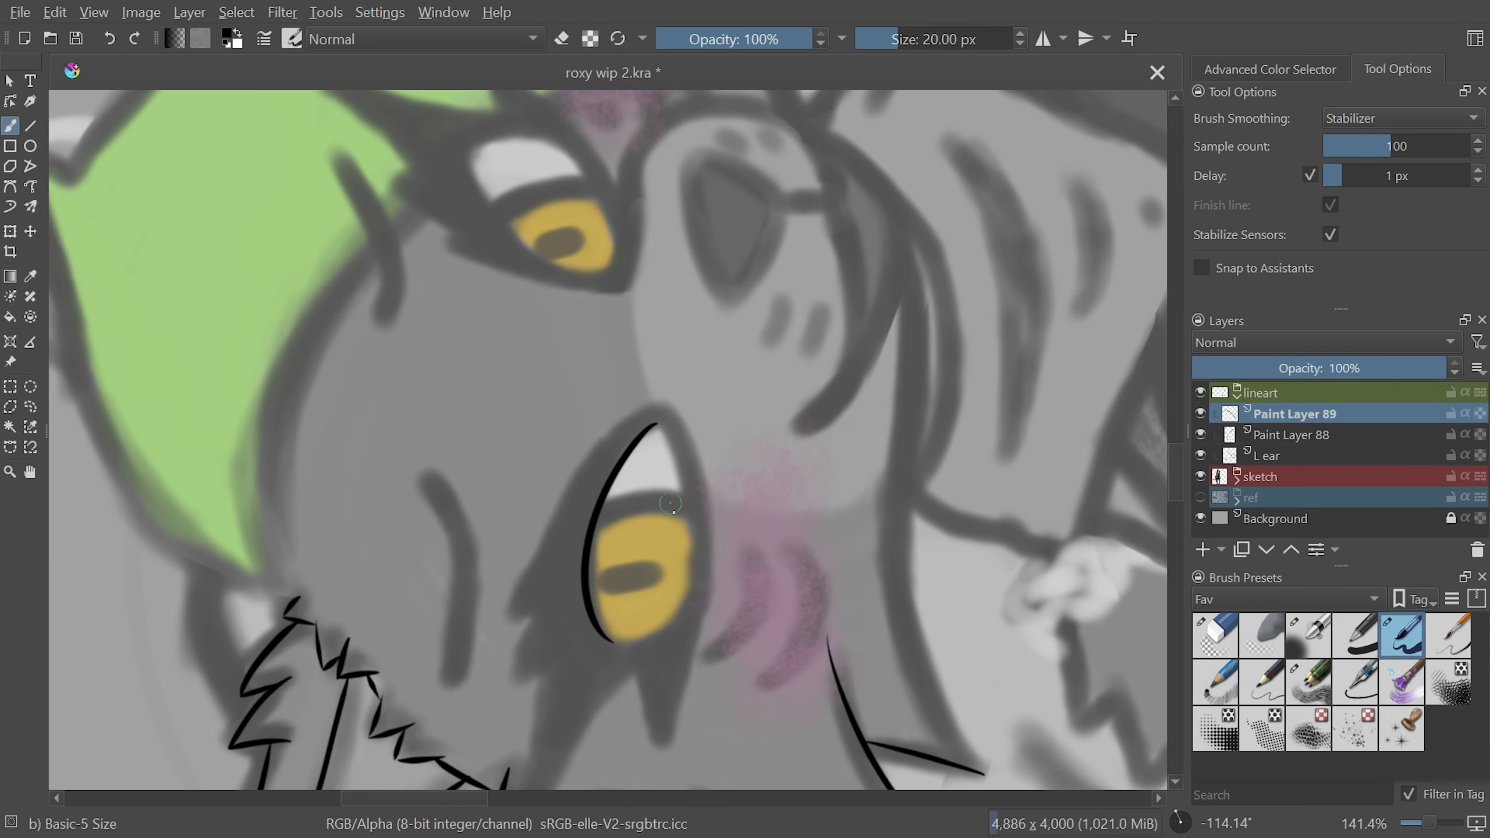
pyautogui.hotkey('ctrl', 'z')
pyautogui.moveTo(656, 426); pyautogui.dragTo(610, 634)
pyautogui.hotkey('ctrl', 'z')
pyautogui.moveTo(655, 425); pyautogui.dragTo(611, 631)
pyautogui.moveTo(688, 545); pyautogui.dragTo(623, 647)
pyautogui.hotkey('ctrl', 'z')
pyautogui.moveTo(657, 424); pyautogui.dragTo(623, 646)
pyautogui.hotkey('ctrl', 'z')
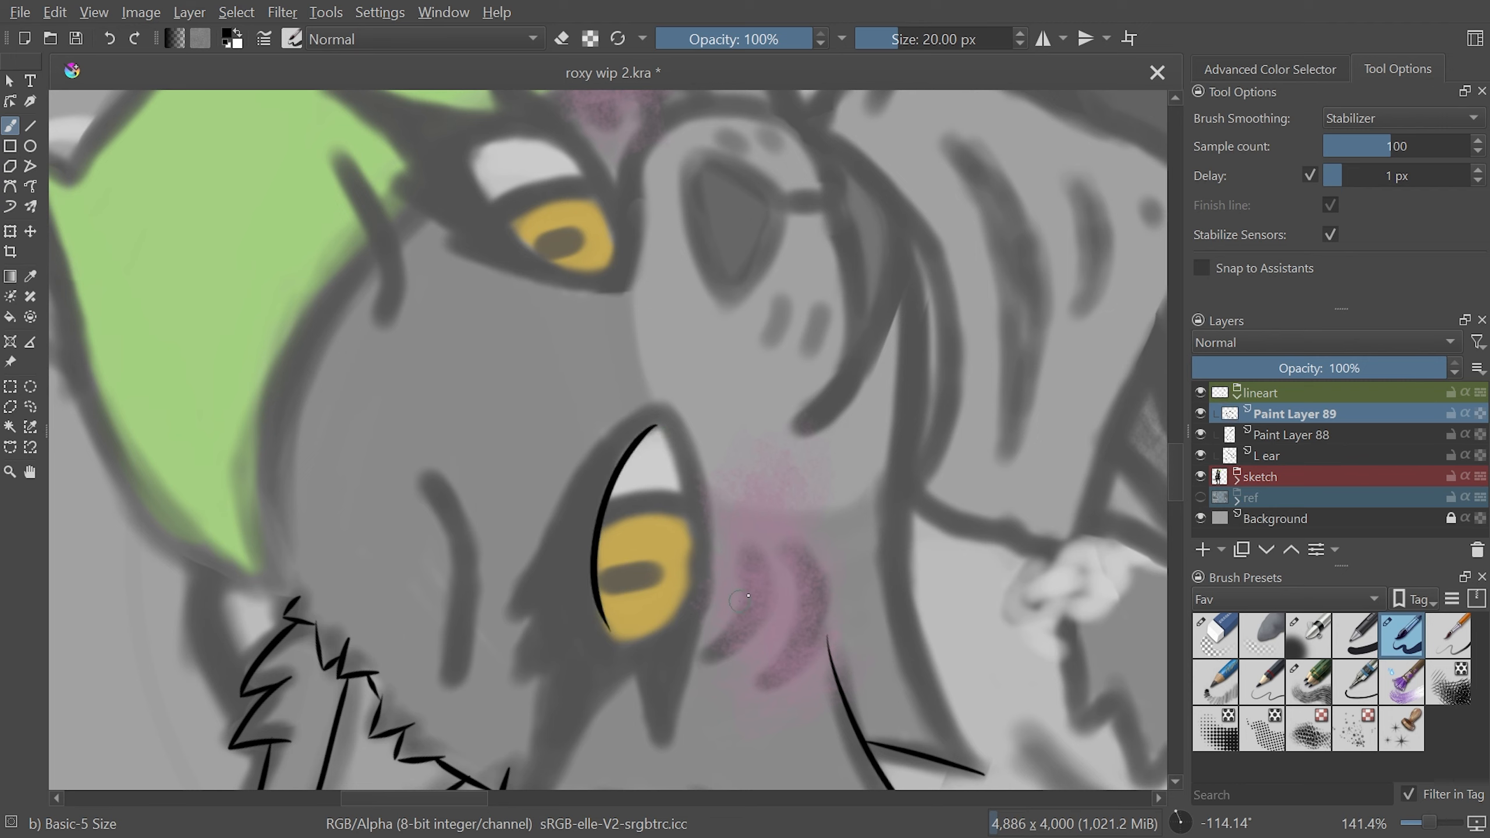
pyautogui.hotkey('ctrl', 'z')
pyautogui.moveTo(631, 634); pyautogui.dragTo(631, 635)
pyautogui.hotkey('ctrl', 'z')
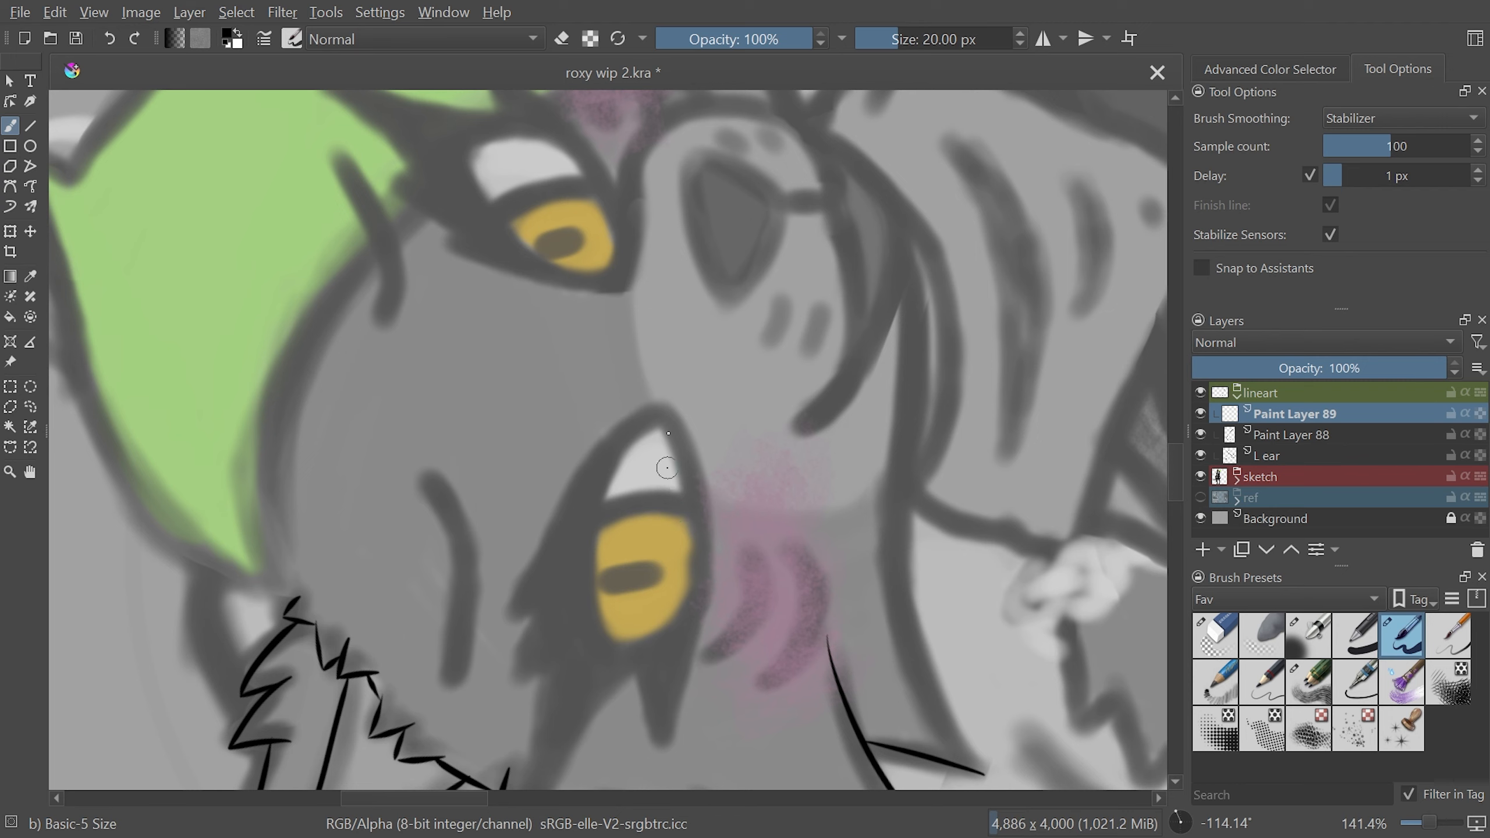
pyautogui.moveTo(662, 428); pyautogui.dragTo(618, 644)
pyautogui.hotkey('ctrl', 'z')
pyautogui.moveTo(656, 419); pyautogui.dragTo(620, 646)
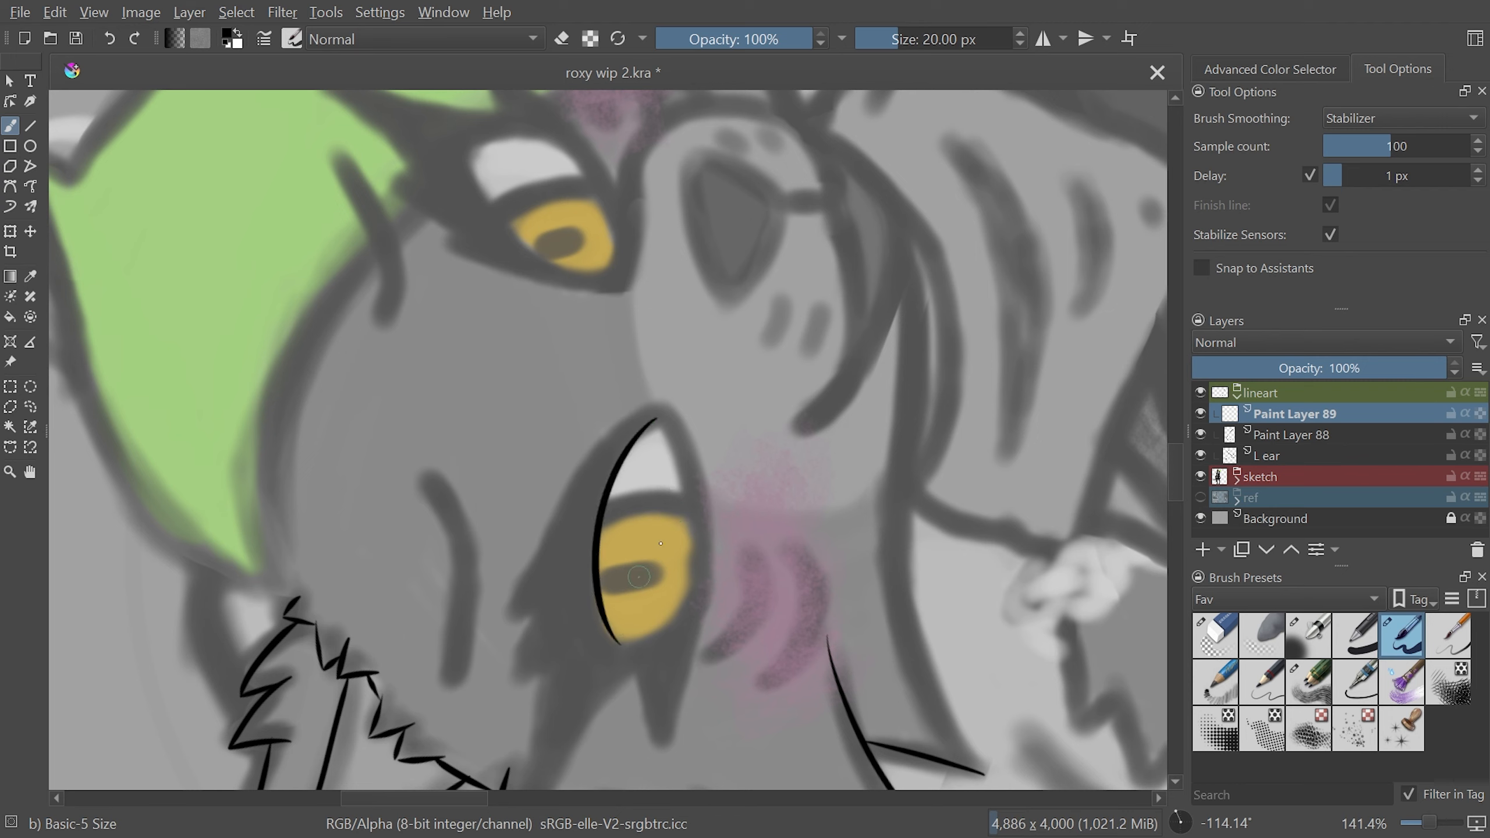
pyautogui.moveTo(671, 443); pyautogui.dragTo(611, 633)
pyautogui.hotkey('ctrl', 'z')
pyautogui.hotkey('ctrl', 'z')
pyautogui.moveTo(686, 479); pyautogui.dragTo(621, 645)
pyautogui.hotkey('ctrl', 'z')
pyautogui.hotkey('ctrl', 'z')
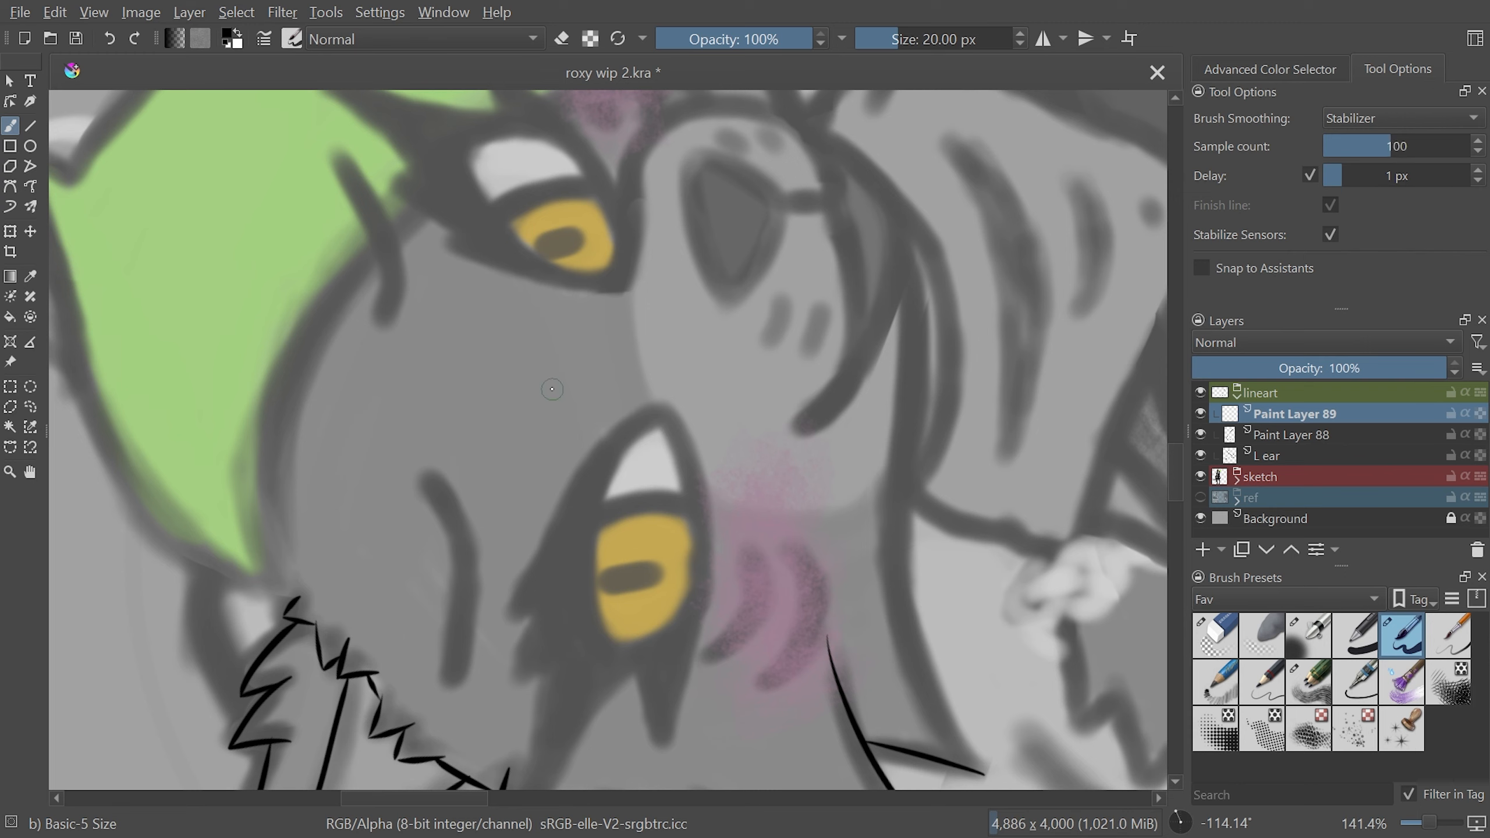
pyautogui.moveTo(523, 398)
pyautogui.mouseDown()
pyautogui.moveTo(698, 276)
pyautogui.moveTo(954, 312)
pyautogui.mouseUp()
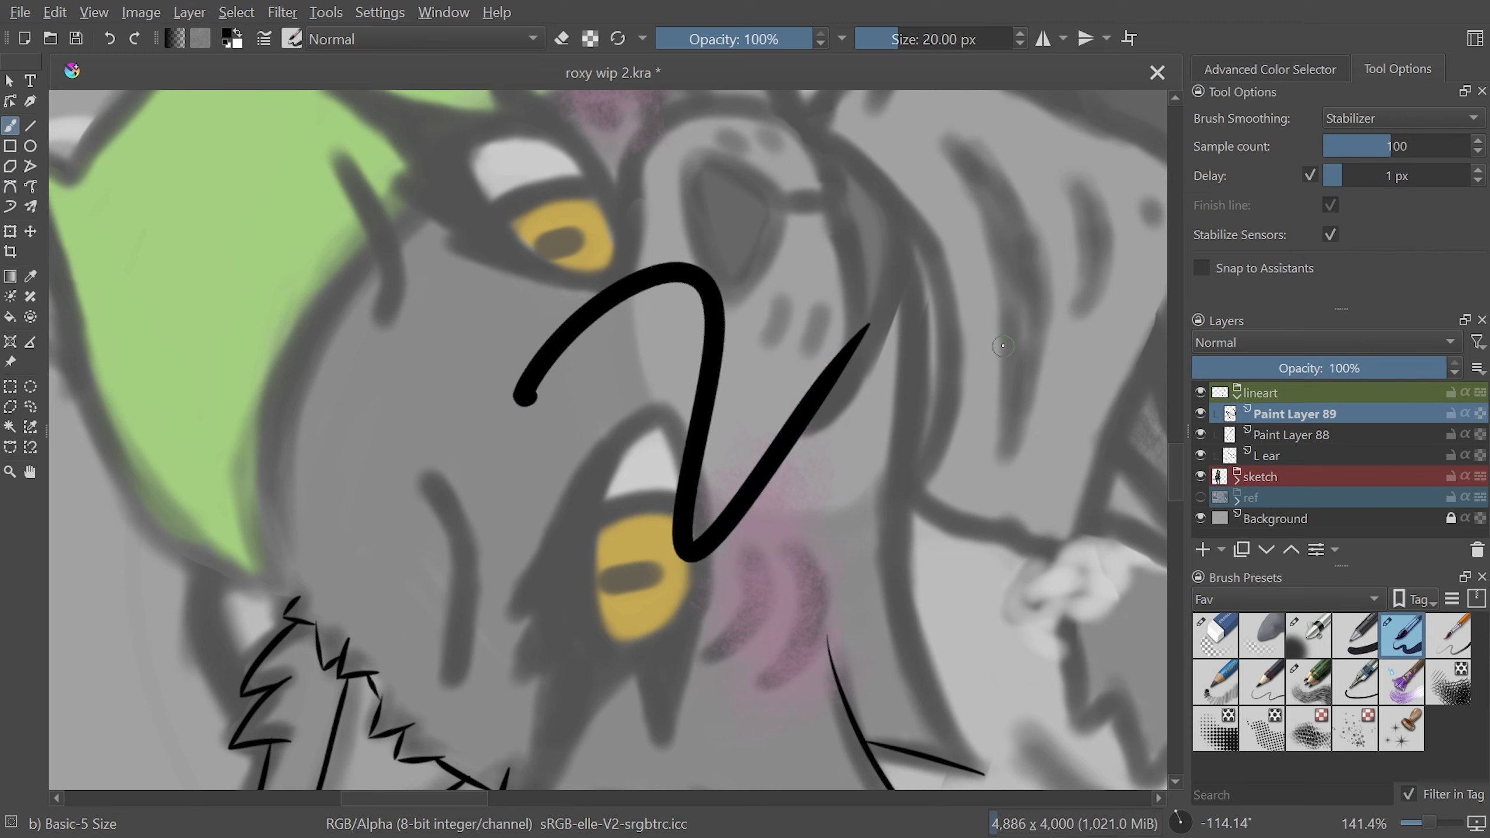
pyautogui.hotkey('ctrl', 'z')
pyautogui.press('[')
pyautogui.press('[')
pyautogui.press('[')
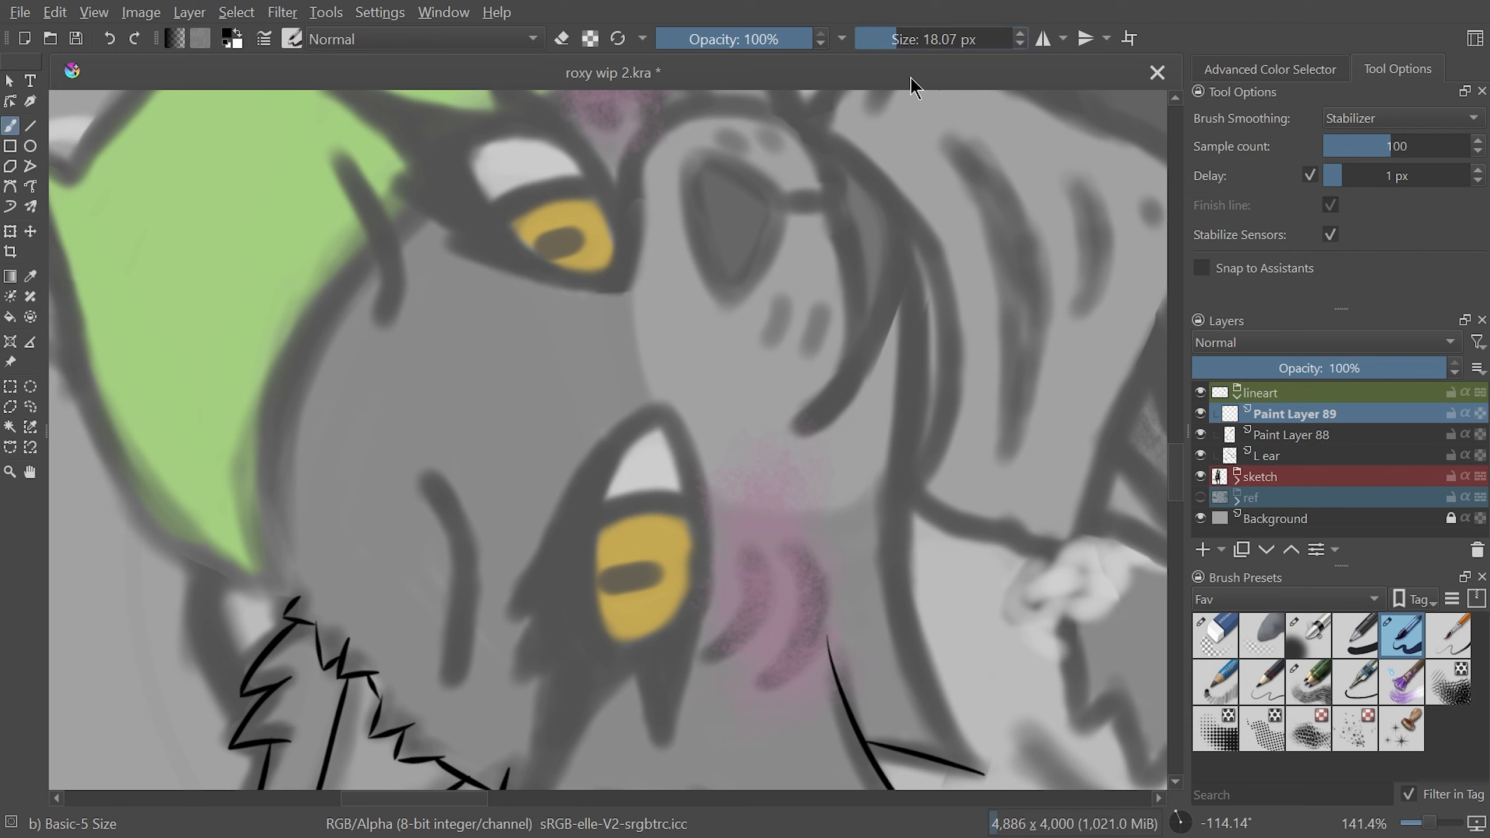
pyautogui.moveTo(514, 405)
pyautogui.mouseDown()
pyautogui.moveTo(725, 382)
pyautogui.moveTo(760, 420)
pyautogui.mouseUp()
pyautogui.hotkey('ctrl', 'z')
# Set the brush size to 7 px and try it with a wavy test stroke across the eye
pyautogui.click(937, 40)
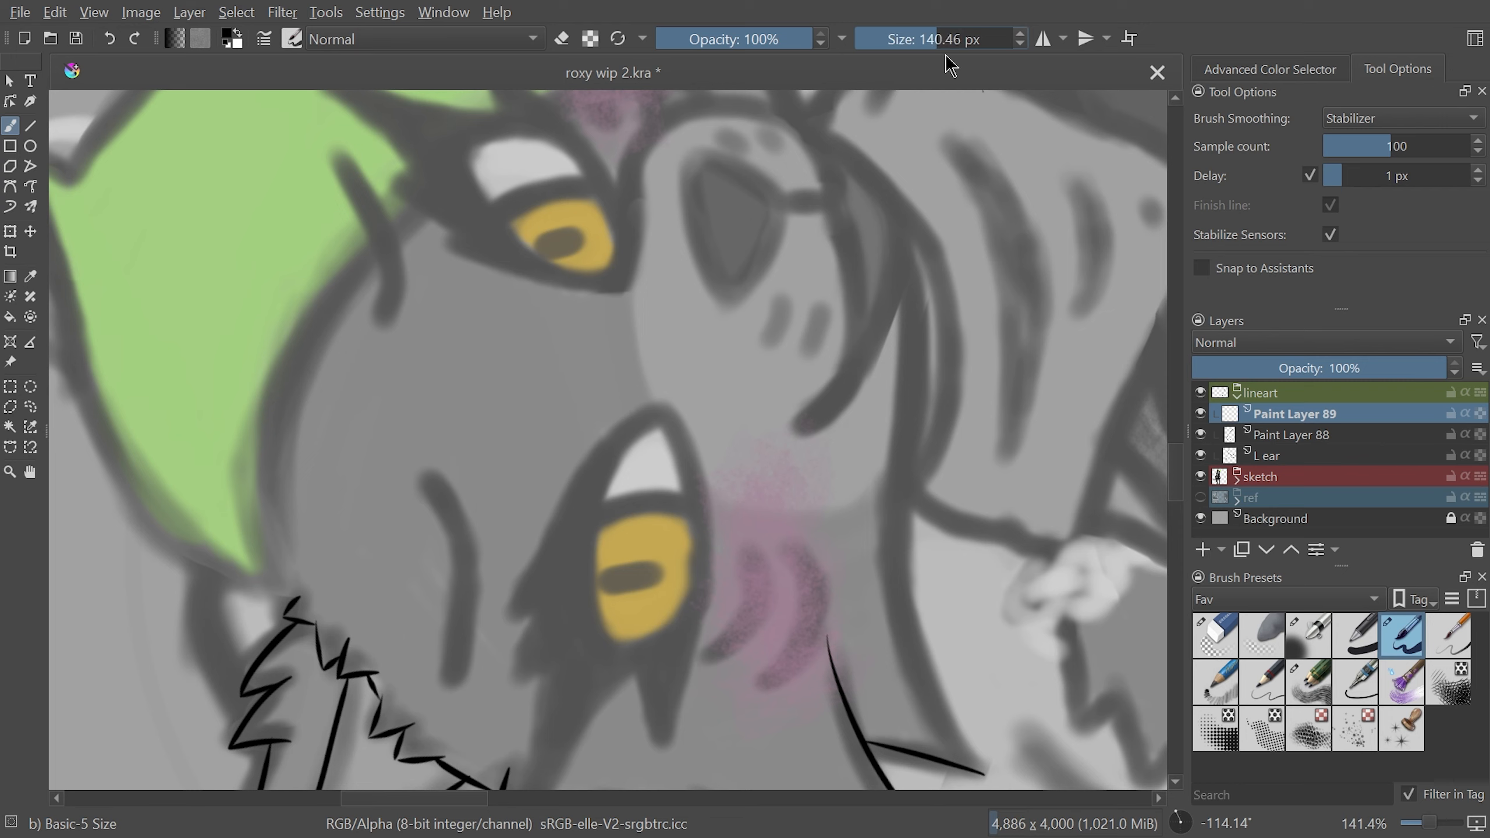
pyautogui.write('7')
pyautogui.press('Return')
pyautogui.moveTo(478, 577)
pyautogui.mouseDown()
pyautogui.moveTo(610, 446)
pyautogui.moveTo(914, 475)
pyautogui.mouseUp()
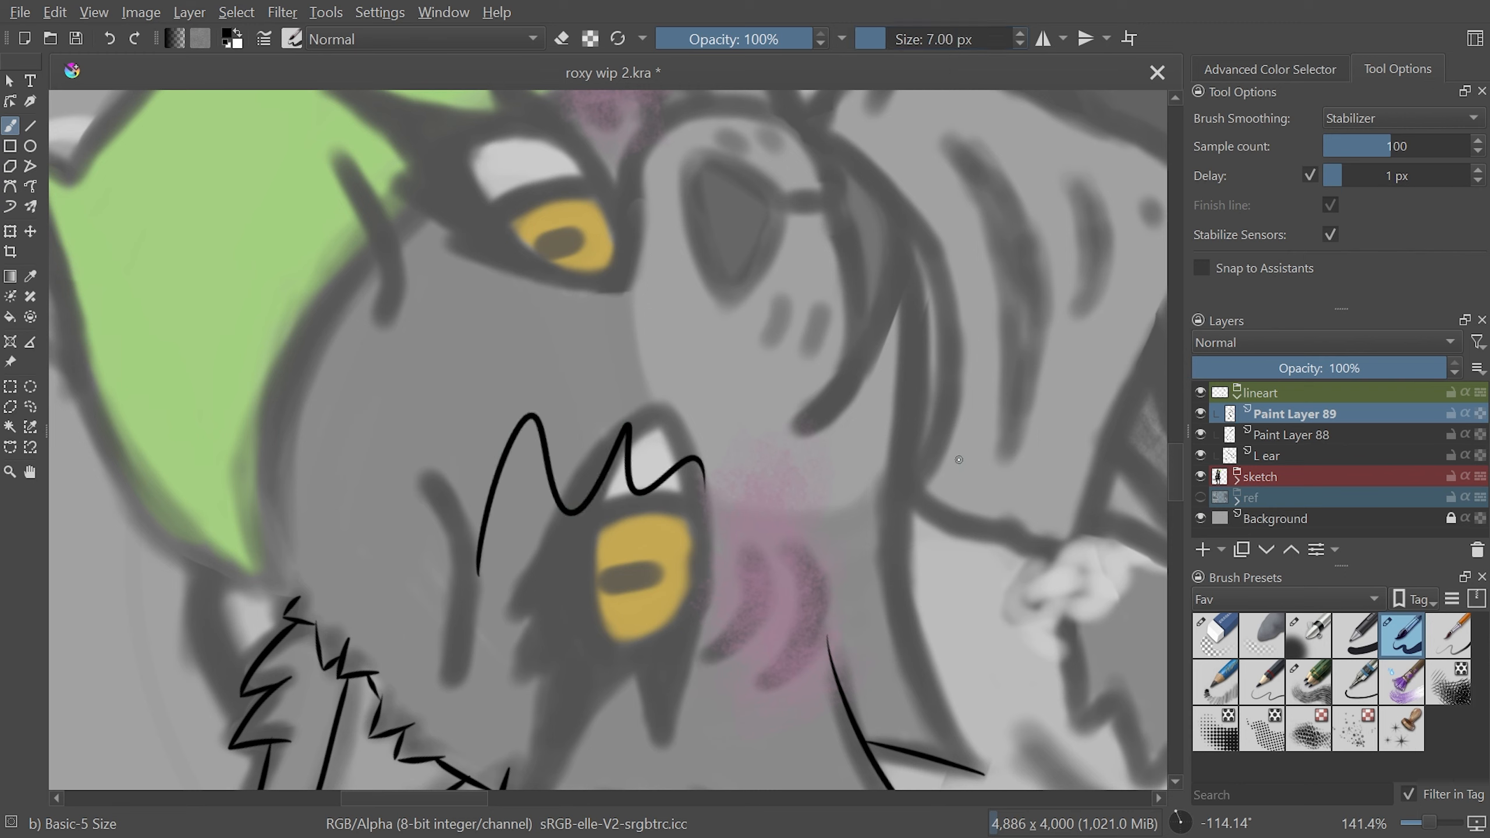
pyautogui.hotkey('ctrl', 'z')
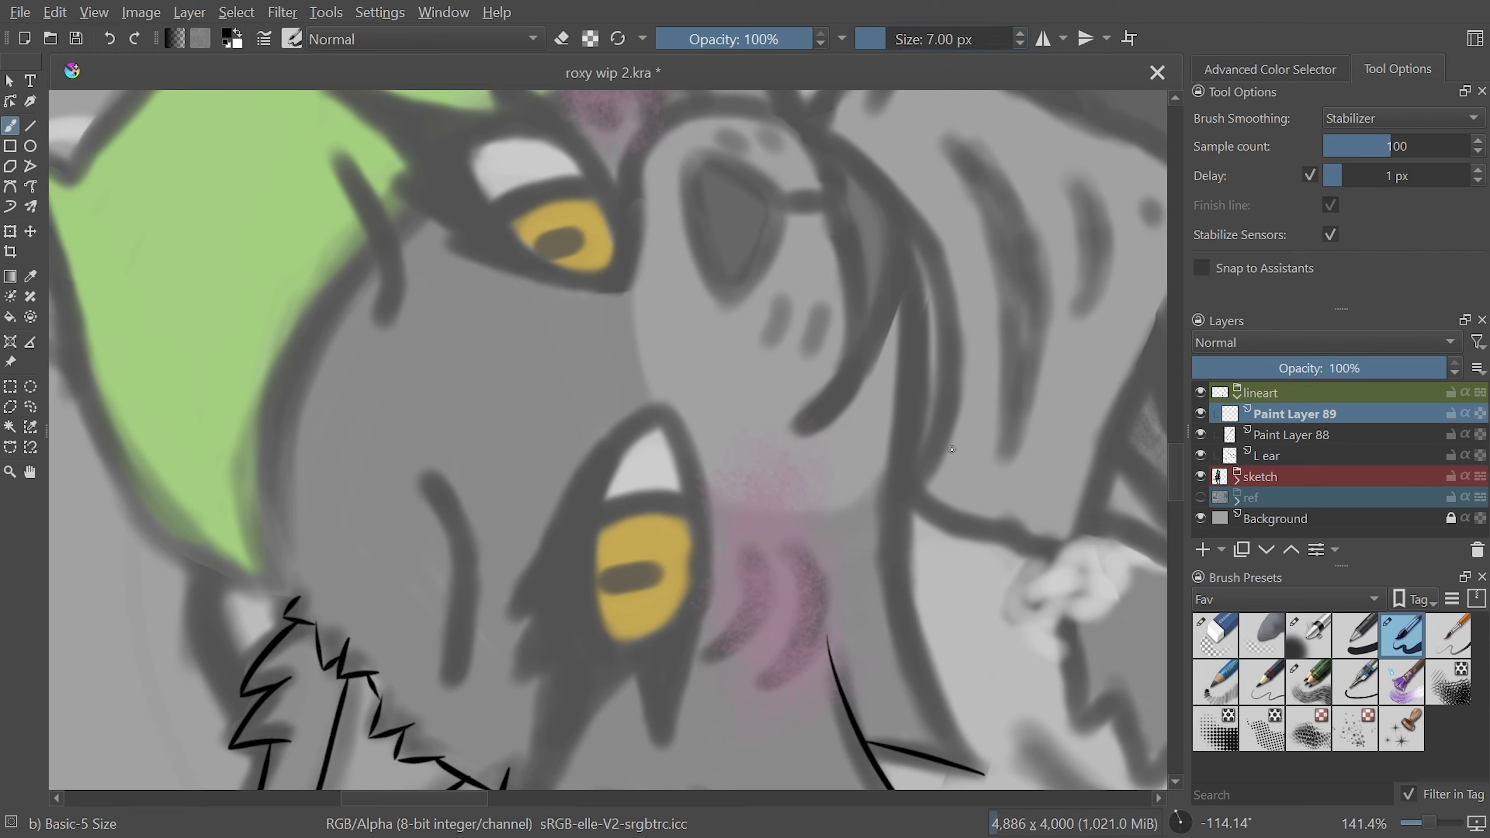
# Try to ink the upper lid line of the eye near the cheek fur with a stabilizer sample count of 1000
pyautogui.moveTo(1407, 145); pyautogui.dragTo(1489, 171)
pyautogui.moveTo(1180, 474); pyautogui.dragTo(1180, 474)
pyautogui.press('+')
pyautogui.press('+')
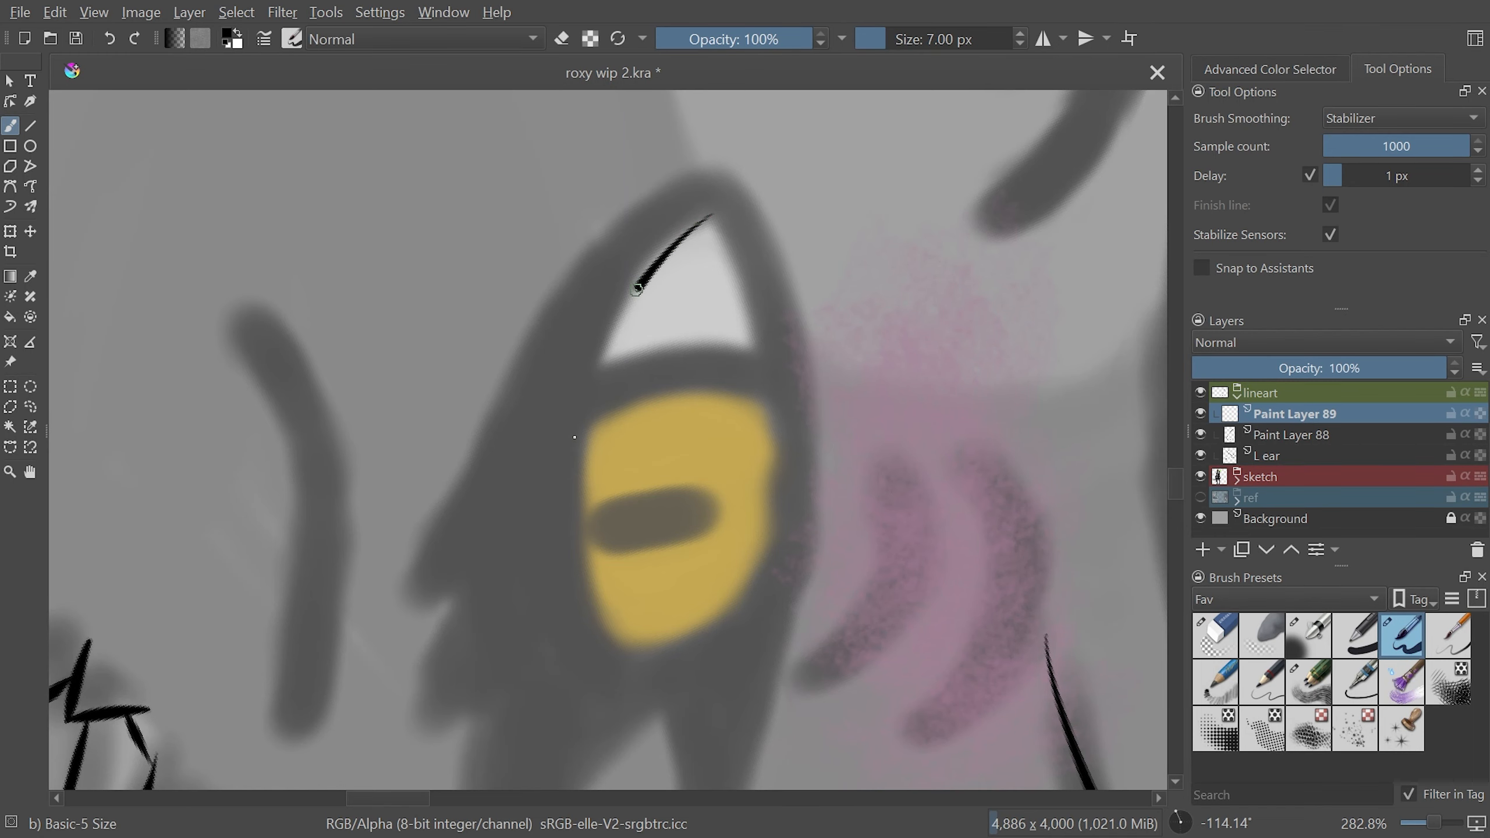
pyautogui.moveTo(574, 436); pyautogui.dragTo(568, 449)
pyautogui.hotkey('ctrl', 'z')
# Set the stabilizer sample count to 500 and ink the full outline around the white and iris of that eye
pyautogui.click(1418, 146)
pyautogui.write('50')
pyautogui.press('Return')
pyautogui.write('500')
pyautogui.press('Return')
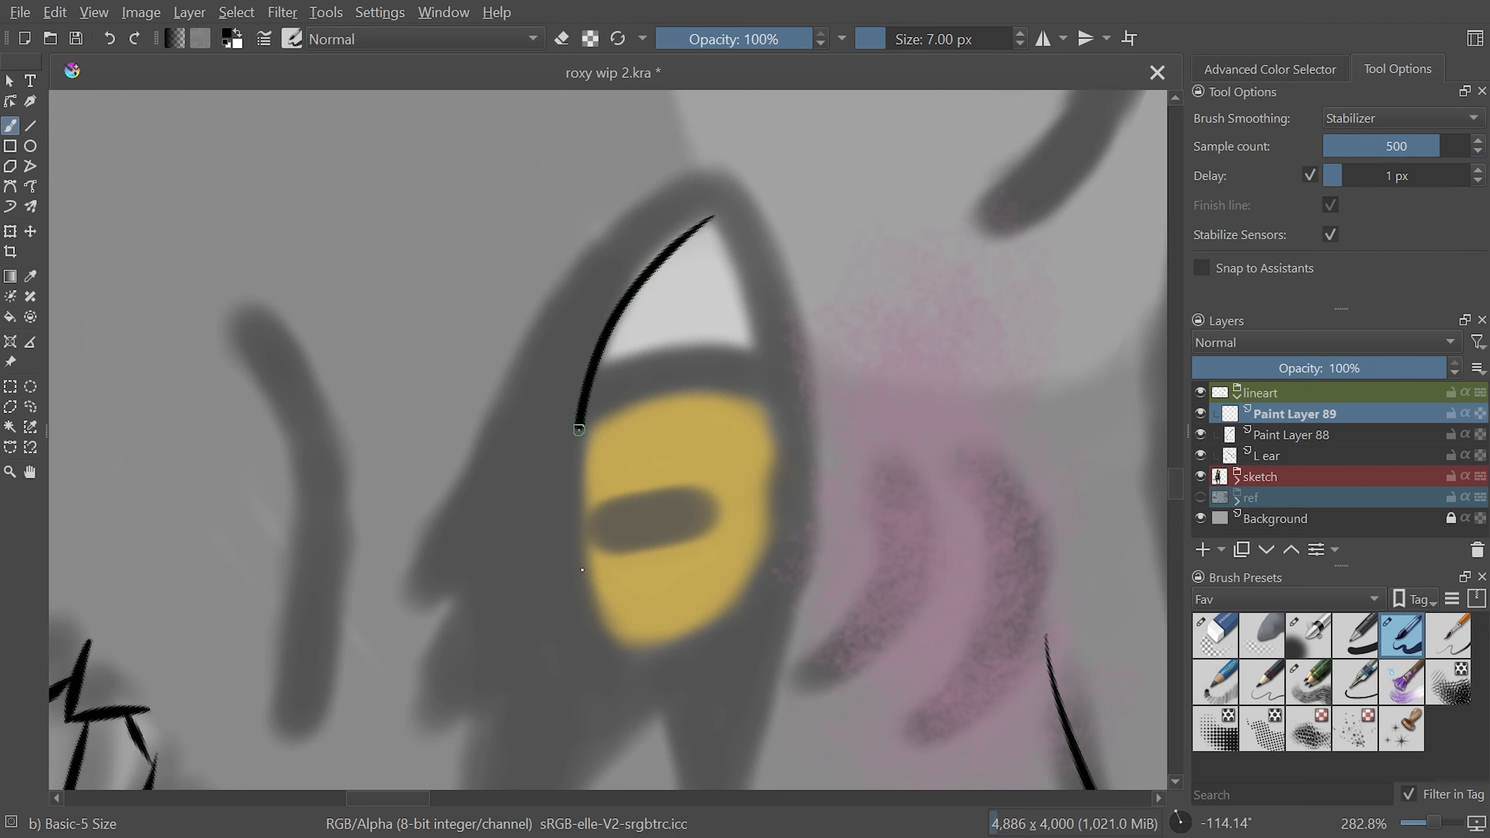
pyautogui.moveTo(583, 570); pyautogui.dragTo(612, 644)
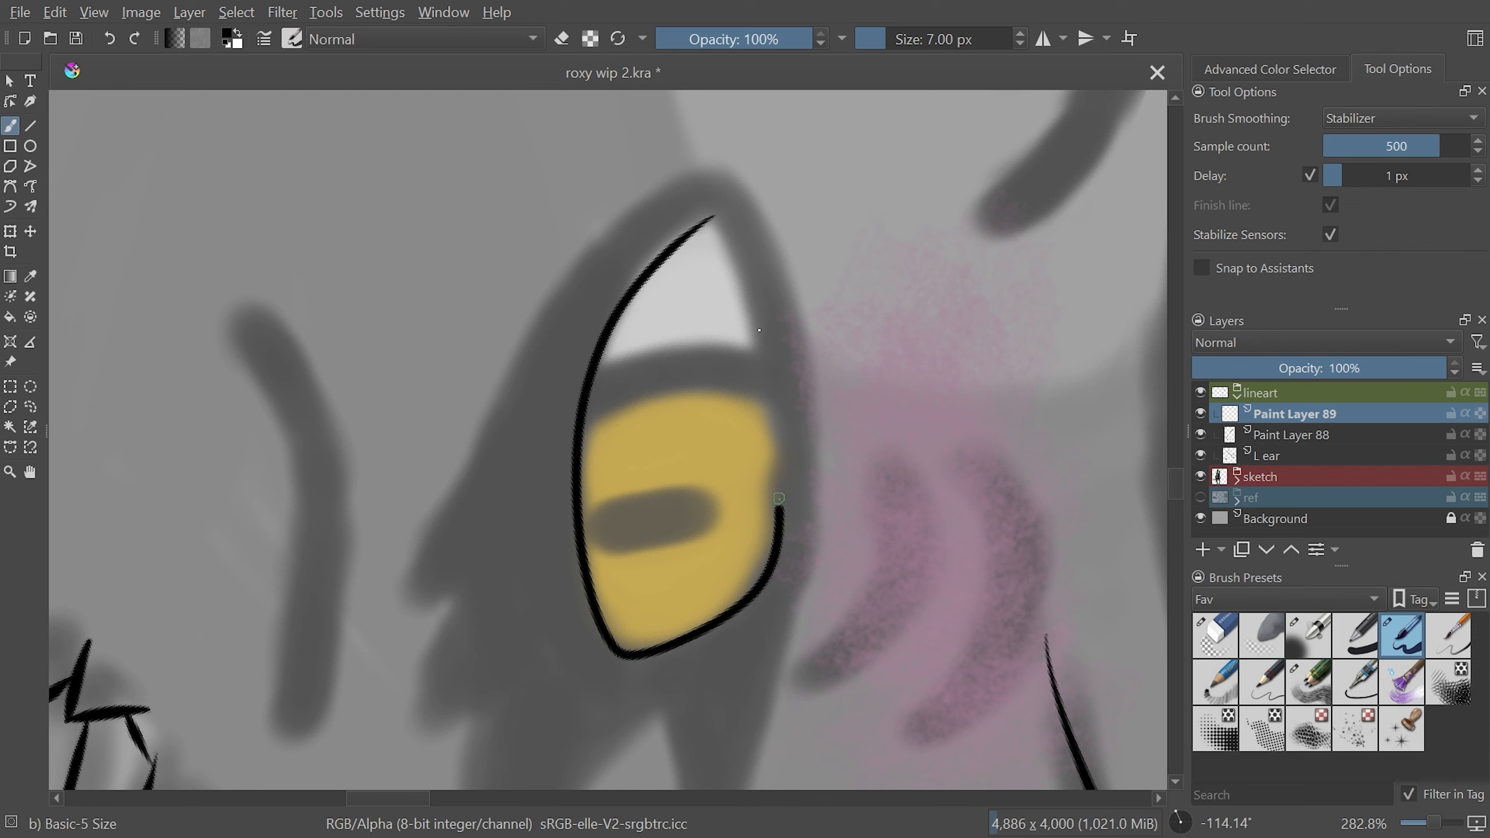
pyautogui.moveTo(759, 330); pyautogui.dragTo(713, 210)
pyautogui.moveTo(1017, 217)
pyautogui.mouseDown()
pyautogui.moveTo(904, 389)
pyautogui.moveTo(971, 252)
pyautogui.mouseUp()
pyautogui.hotkey('ctrl', 'z')
pyautogui.moveTo(714, 217); pyautogui.dragTo(685, 235)
pyautogui.moveTo(585, 384)
pyautogui.mouseDown()
pyautogui.moveTo(610, 646)
pyautogui.moveTo(627, 663)
pyautogui.moveTo(773, 529)
pyautogui.moveTo(711, 212)
pyautogui.mouseUp()
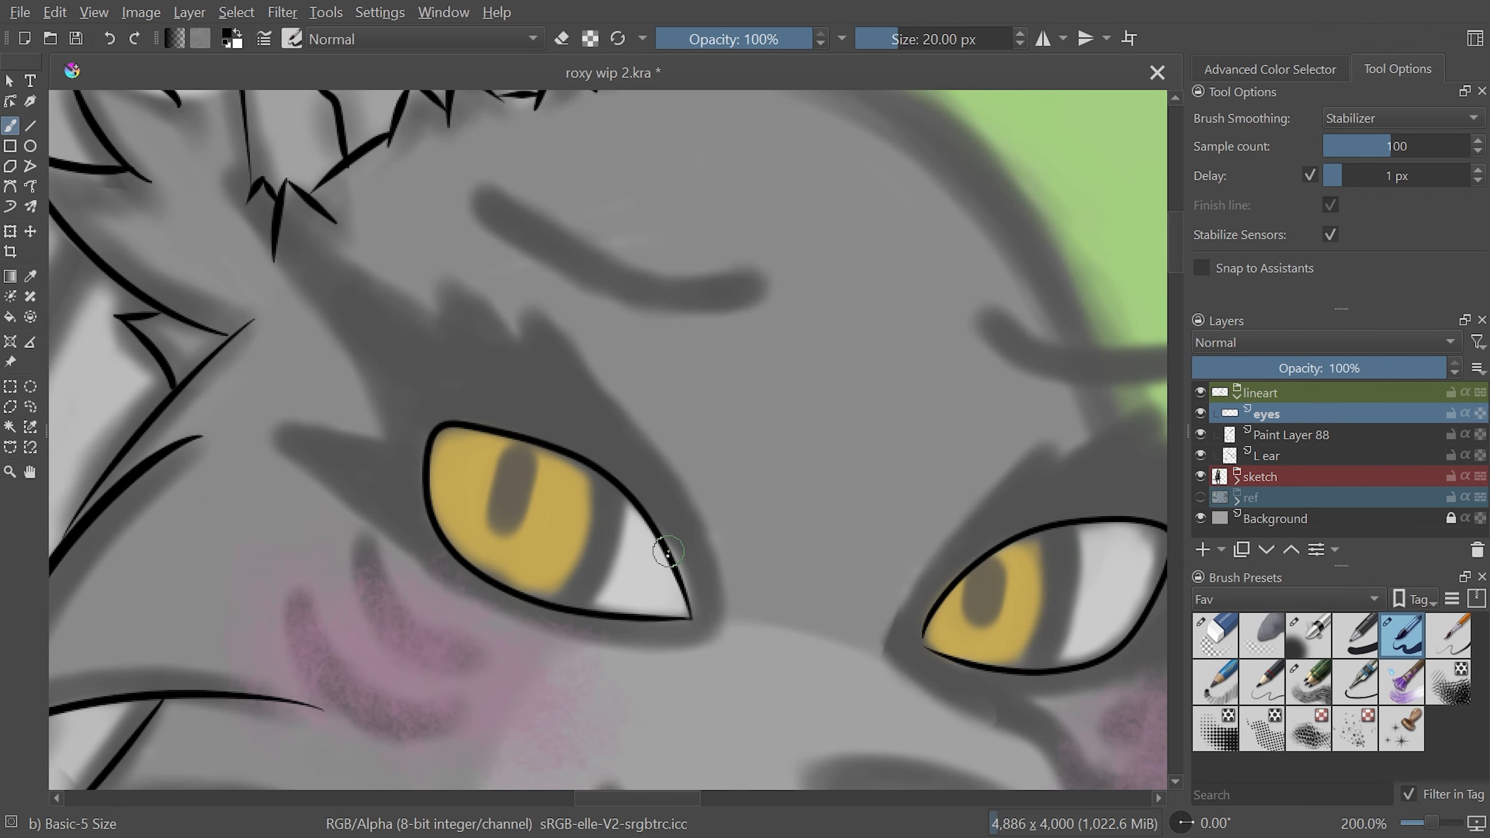
# On a new paint layer, ink the long upper and lower spikes of the dark marking around the cheek-side eye at 20 px
pyautogui.moveTo(682, 578); pyautogui.dragTo(221, 167)
pyautogui.moveTo(605, 615); pyautogui.dragTo(252, 437)
pyautogui.hotkey('ctrl', 'z')
pyautogui.press('Insert')
pyautogui.moveTo(609, 614); pyautogui.dragTo(218, 428)
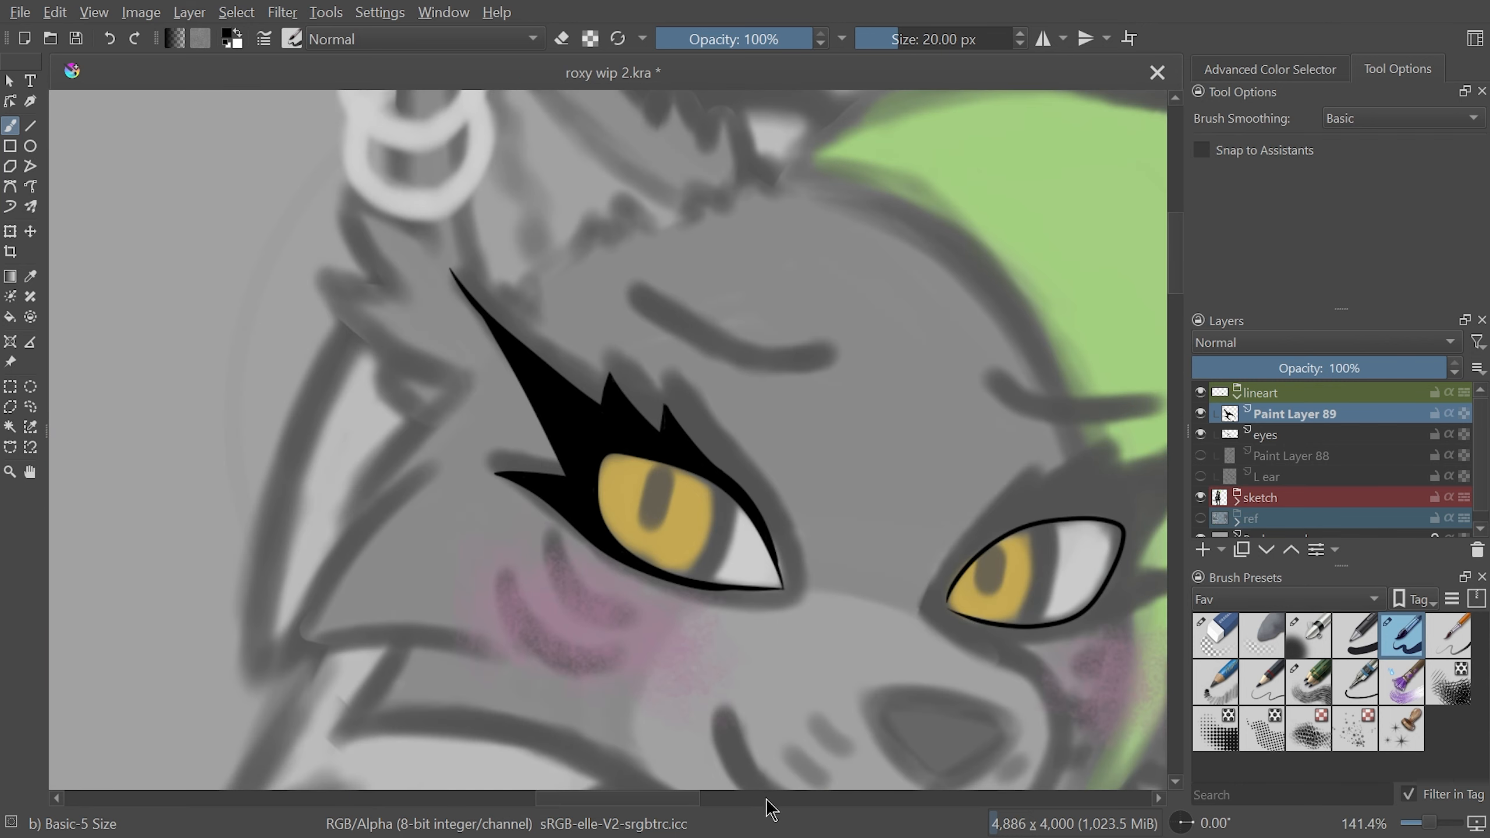
# Merge Paint Layer 89 down into the eyes layer and check the merged inking by toggling its visibility
pyautogui.moveTo(675, 804); pyautogui.dragTo(727, 805)
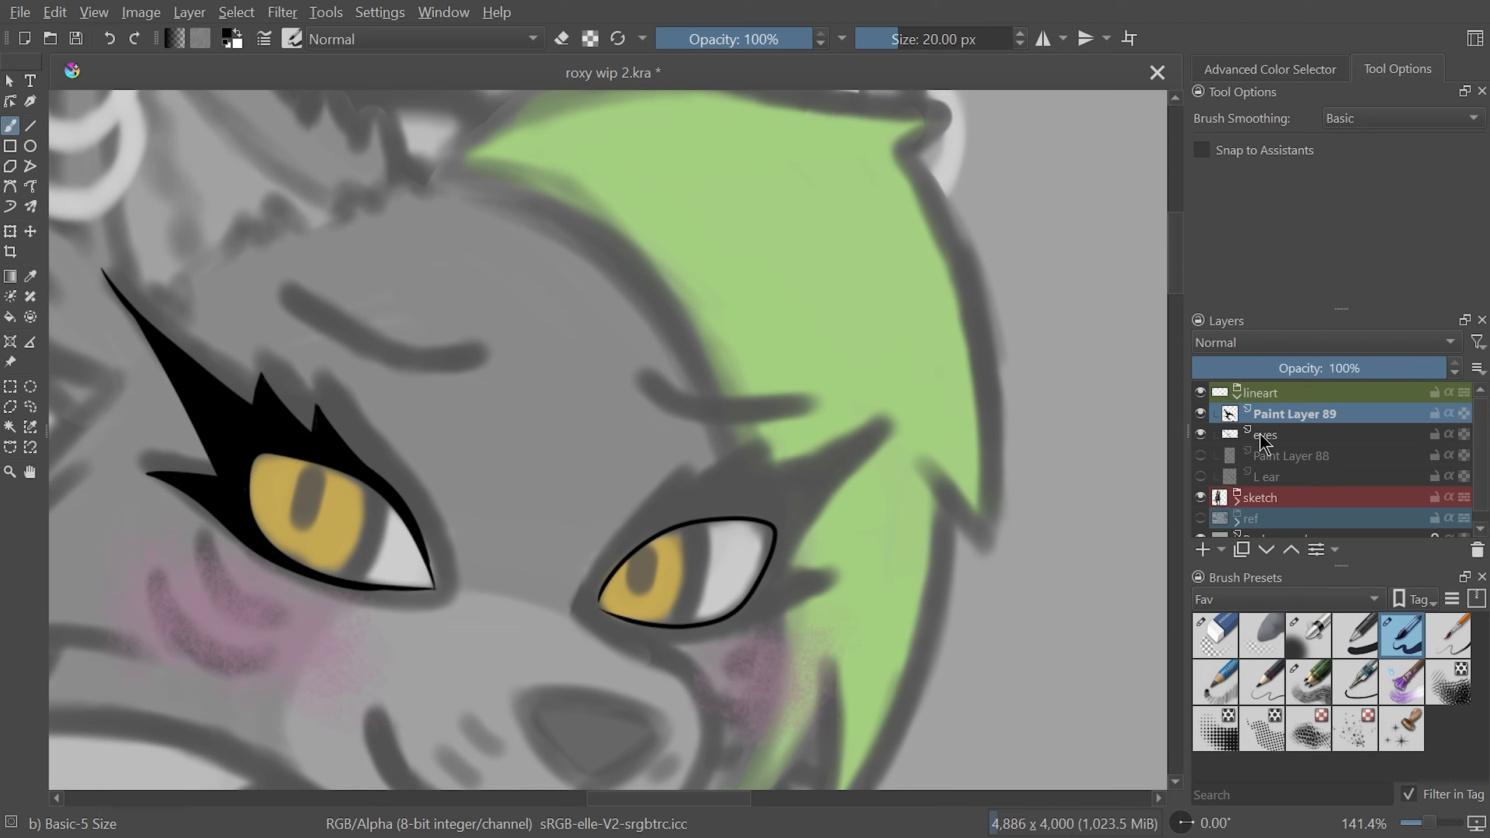
pyautogui.click(1201, 416)
pyautogui.click(1204, 415)
pyautogui.hotkey('ctrl', 'e')
pyautogui.click(1200, 414)
pyautogui.click(1201, 413)
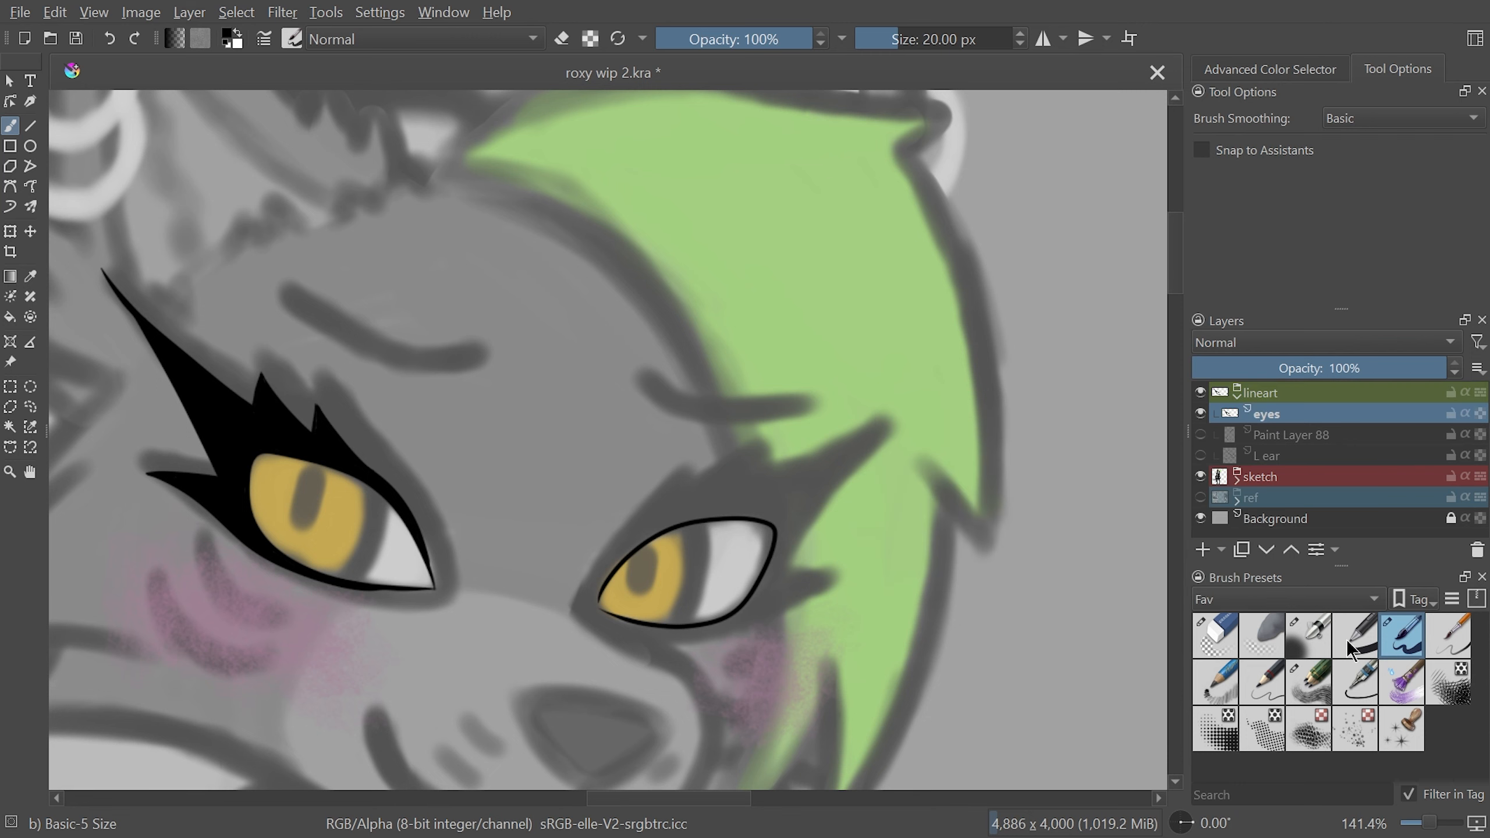
# Set brush smoothing to Stabilizer and add a new paint layer above the eyes layer
pyautogui.click(1350, 120)
pyautogui.click(1379, 161)
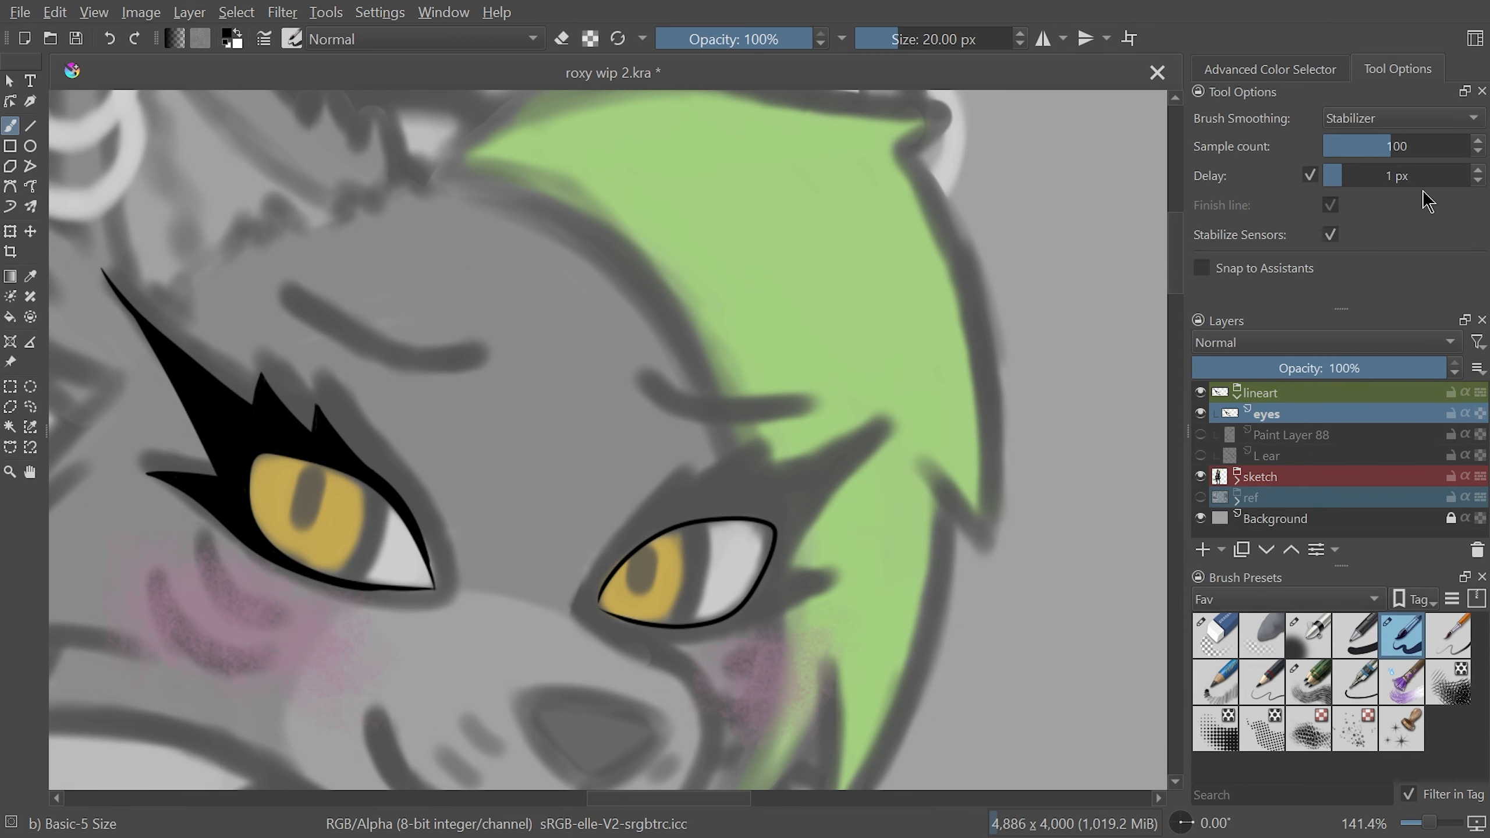
pyautogui.moveTo(971, 552); pyautogui.dragTo(988, 432)
pyautogui.hotkey('ctrl', '+')
pyautogui.moveTo(1038, 292)
pyautogui.mouseDown()
pyautogui.moveTo(762, 546)
pyautogui.moveTo(722, 628)
pyautogui.moveTo(783, 522)
pyautogui.mouseUp()
pyautogui.hotkey('ctrl', 'z')
pyautogui.hotkey('ctrl', 'z')
pyautogui.hotkey('ctrl', 'z')
pyautogui.click(1203, 551)
pyautogui.hotkey('ctrl', 'z')
pyautogui.hotkey('ctrl', 'z')
# Try to ink both edges of the pointed outer wing on the eye beside the green hair
pyautogui.moveTo(1044, 282)
pyautogui.mouseDown()
pyautogui.moveTo(740, 586)
pyautogui.moveTo(759, 546)
pyautogui.mouseUp()
pyautogui.hotkey('ctrl', 'z')
pyautogui.moveTo(1044, 275)
pyautogui.mouseDown()
pyautogui.moveTo(966, 367)
pyautogui.moveTo(770, 537)
pyautogui.mouseUp()
pyautogui.moveTo(1025, 309); pyautogui.dragTo(957, 519)
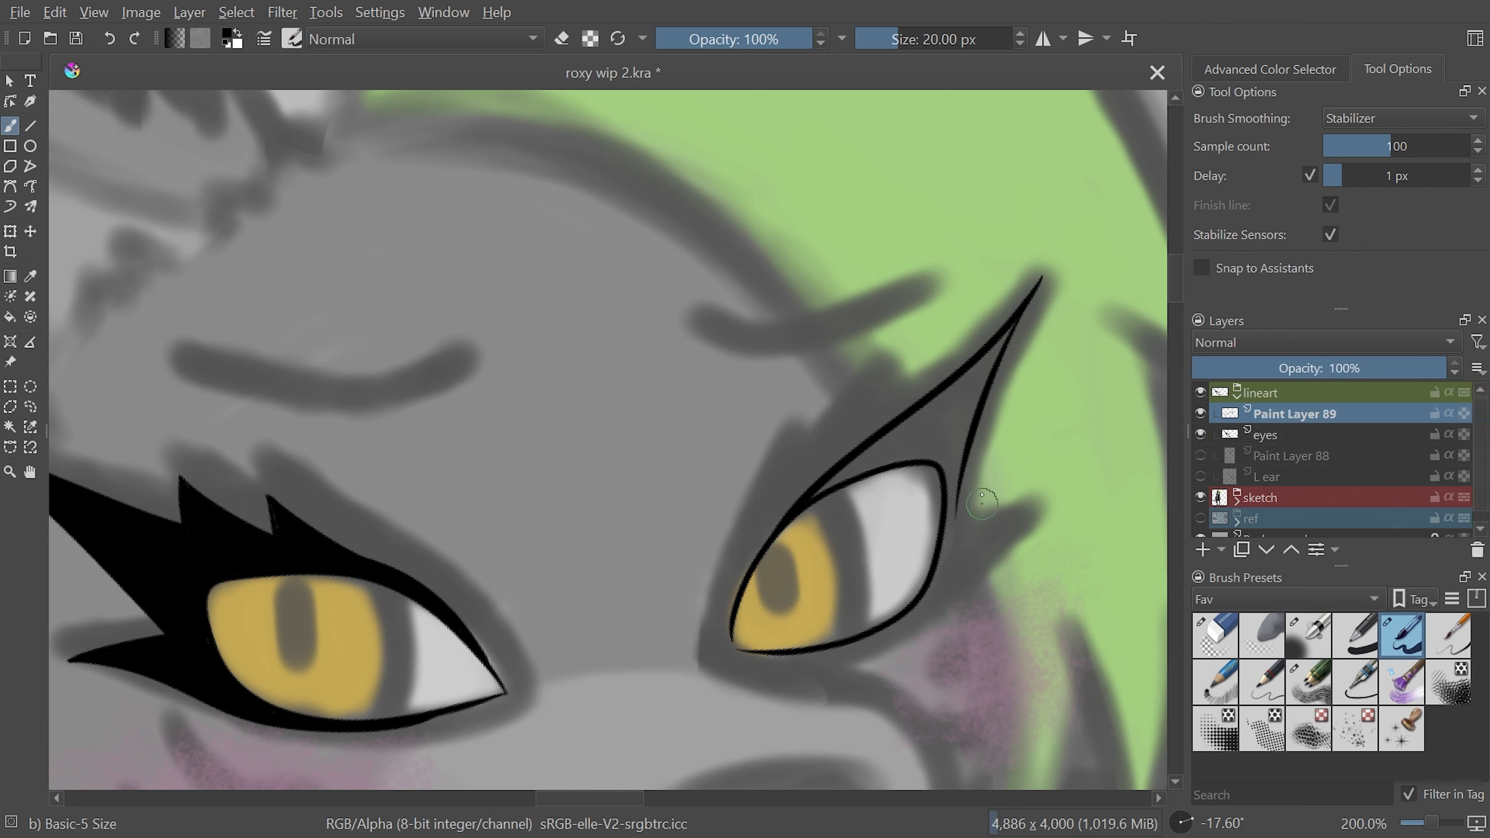
pyautogui.hotkey('ctrl', 'z')
pyautogui.hotkey('ctrl', 'z')
# Ink the curved upper line and the inner edge of the wing on the eye beside the green hair
pyautogui.moveTo(1044, 275); pyautogui.dragTo(727, 628)
pyautogui.hotkey('ctrl', 'z')
pyautogui.moveTo(1056, 299); pyautogui.dragTo(727, 629)
pyautogui.hotkey('ctrl', 'z')
pyautogui.moveTo(1056, 296); pyautogui.dragTo(734, 634)
pyautogui.hotkey('ctrl', 'z')
pyautogui.moveTo(1039, 335); pyautogui.dragTo(959, 534)
# Ink the short lower spike at that eye's outer corner, comparing both eyes in the mirrored view
pyautogui.press('m')
pyautogui.press('m')
pyautogui.press('m')
pyautogui.moveTo(731, 755); pyautogui.dragTo(475, 746)
pyautogui.moveTo(436, 574)
pyautogui.mouseDown()
pyautogui.moveTo(392, 517)
pyautogui.moveTo(344, 332)
pyautogui.mouseUp()
pyautogui.moveTo(783, 519); pyautogui.dragTo(781, 357)
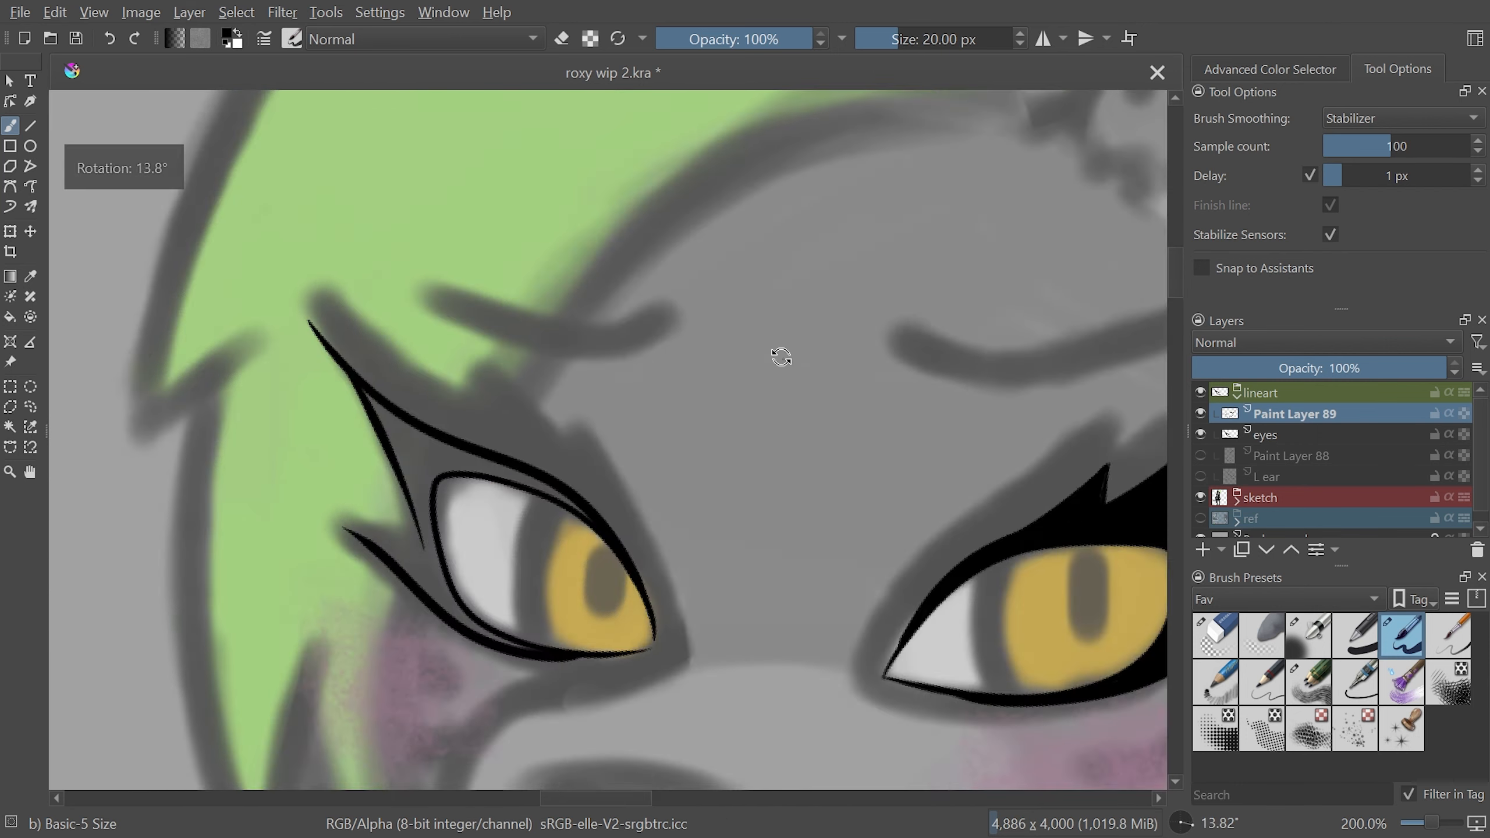
pyautogui.press('m')
pyautogui.moveTo(1009, 628)
pyautogui.mouseDown()
pyautogui.moveTo(939, 409)
pyautogui.moveTo(802, 442)
pyautogui.mouseUp()
pyautogui.moveTo(726, 745); pyautogui.dragTo(530, 757)
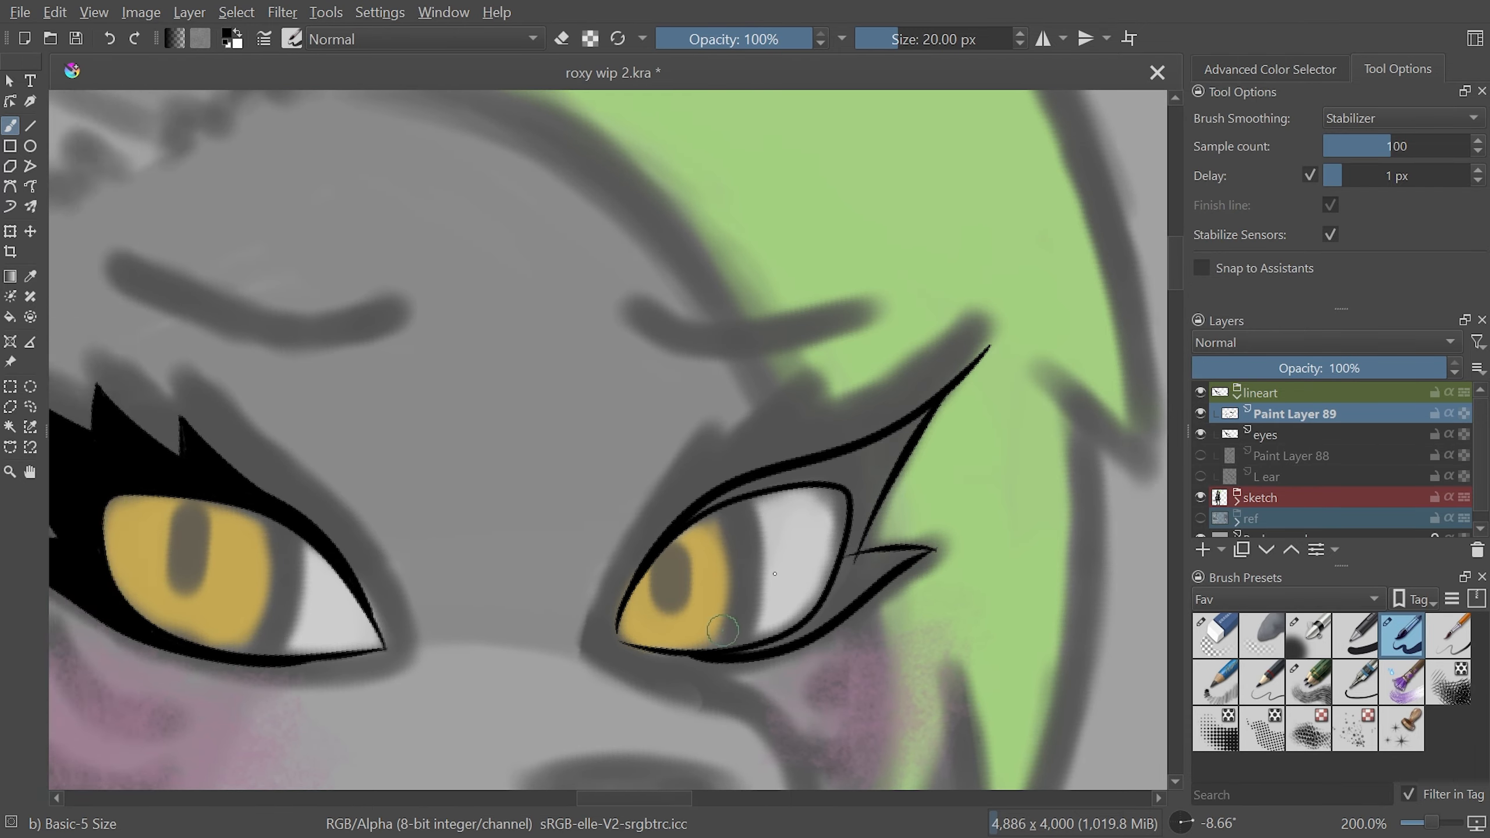
# Ink two small pointed lash tufts along the upper lid of the eye beside the green hair
pyautogui.hotkey('ctrl', '+')
pyautogui.moveTo(875, 408); pyautogui.dragTo(773, 501)
pyautogui.hotkey('ctrl', 'z')
pyautogui.hotkey('ctrl', 'z')
pyautogui.moveTo(880, 420); pyautogui.dragTo(872, 361)
pyautogui.moveTo(886, 346)
pyautogui.mouseDown()
pyautogui.moveTo(758, 497)
pyautogui.moveTo(869, 411)
pyautogui.mouseUp()
pyautogui.moveTo(780, 428); pyautogui.dragTo(719, 543)
pyautogui.press('m')
pyautogui.press('m')
pyautogui.hotkey('ctrl', 'z')
pyautogui.hotkey('ctrl', 'z')
pyautogui.moveTo(801, 409); pyautogui.dragTo(727, 529)
pyautogui.moveTo(802, 409); pyautogui.dragTo(804, 471)
pyautogui.moveTo(888, 345); pyautogui.dragTo(887, 425)
# Set brush smoothing to Basic and fill the two lash tufts and the upper lid beneath them with solid black
pyautogui.click(1382, 121)
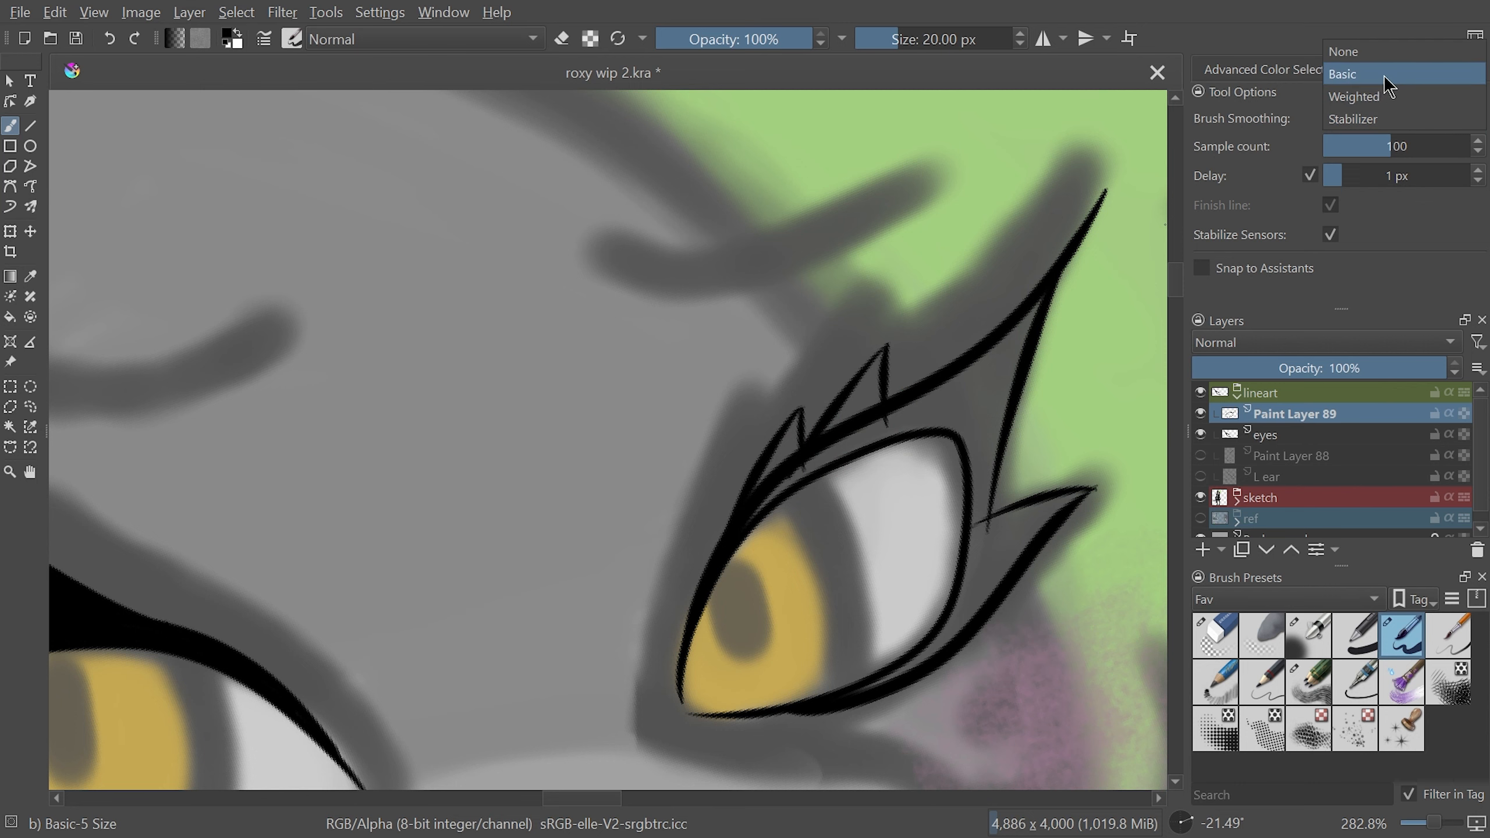
pyautogui.click(1384, 69)
pyautogui.hotkey('ctrl', '+')
pyautogui.moveTo(821, 522)
pyautogui.mouseDown()
pyautogui.moveTo(940, 441)
pyautogui.moveTo(928, 452)
pyautogui.mouseUp()
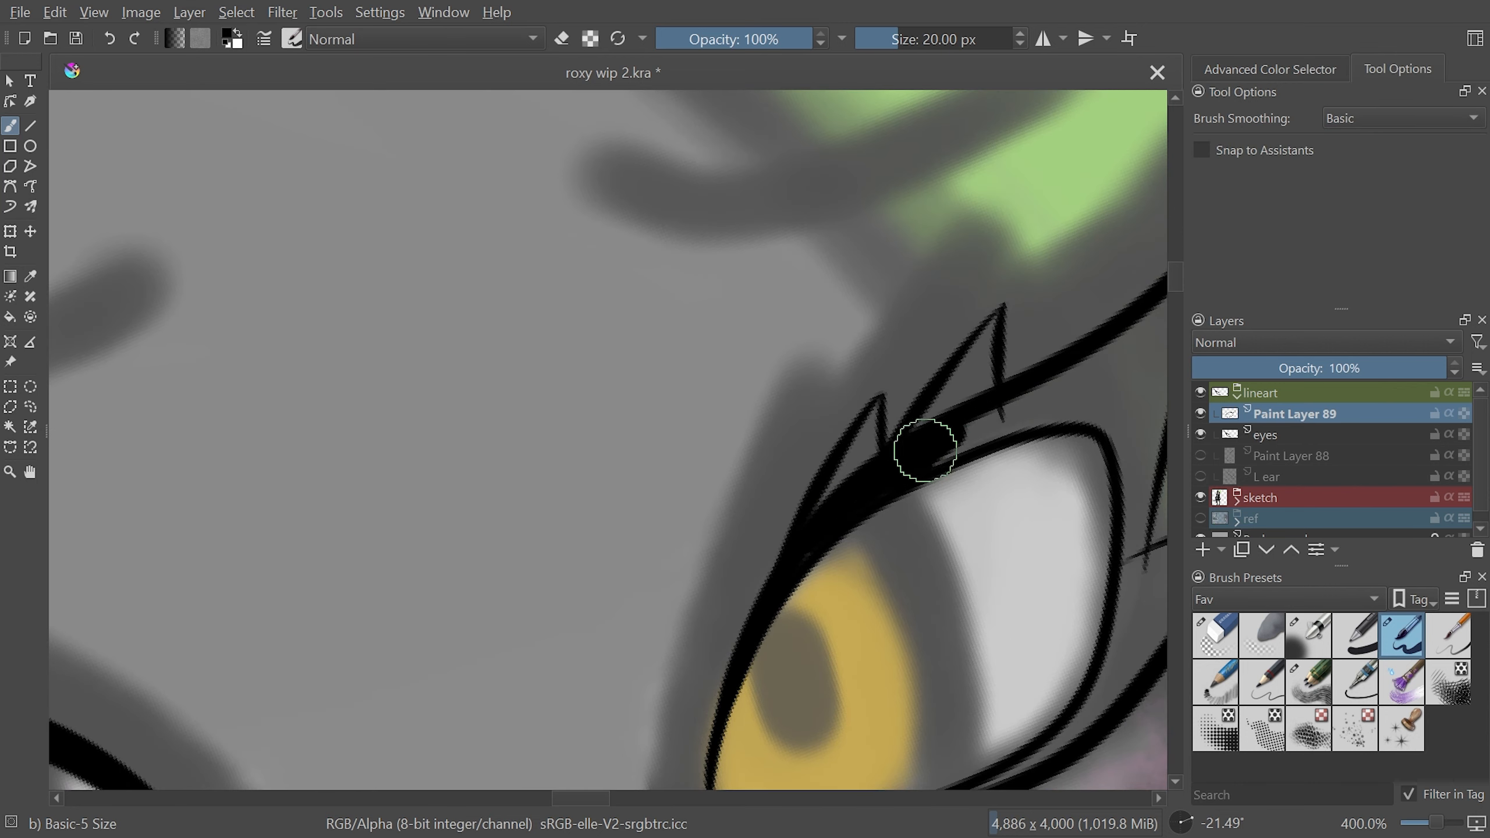
pyautogui.moveTo(875, 407); pyautogui.dragTo(833, 494)
pyautogui.moveTo(990, 355)
pyautogui.mouseDown()
pyautogui.moveTo(982, 407)
pyautogui.moveTo(951, 449)
pyautogui.moveTo(1083, 385)
pyautogui.mouseUp()
pyautogui.moveTo(1004, 322); pyautogui.dragTo(912, 447)
pyautogui.moveTo(978, 352); pyautogui.dragTo(945, 410)
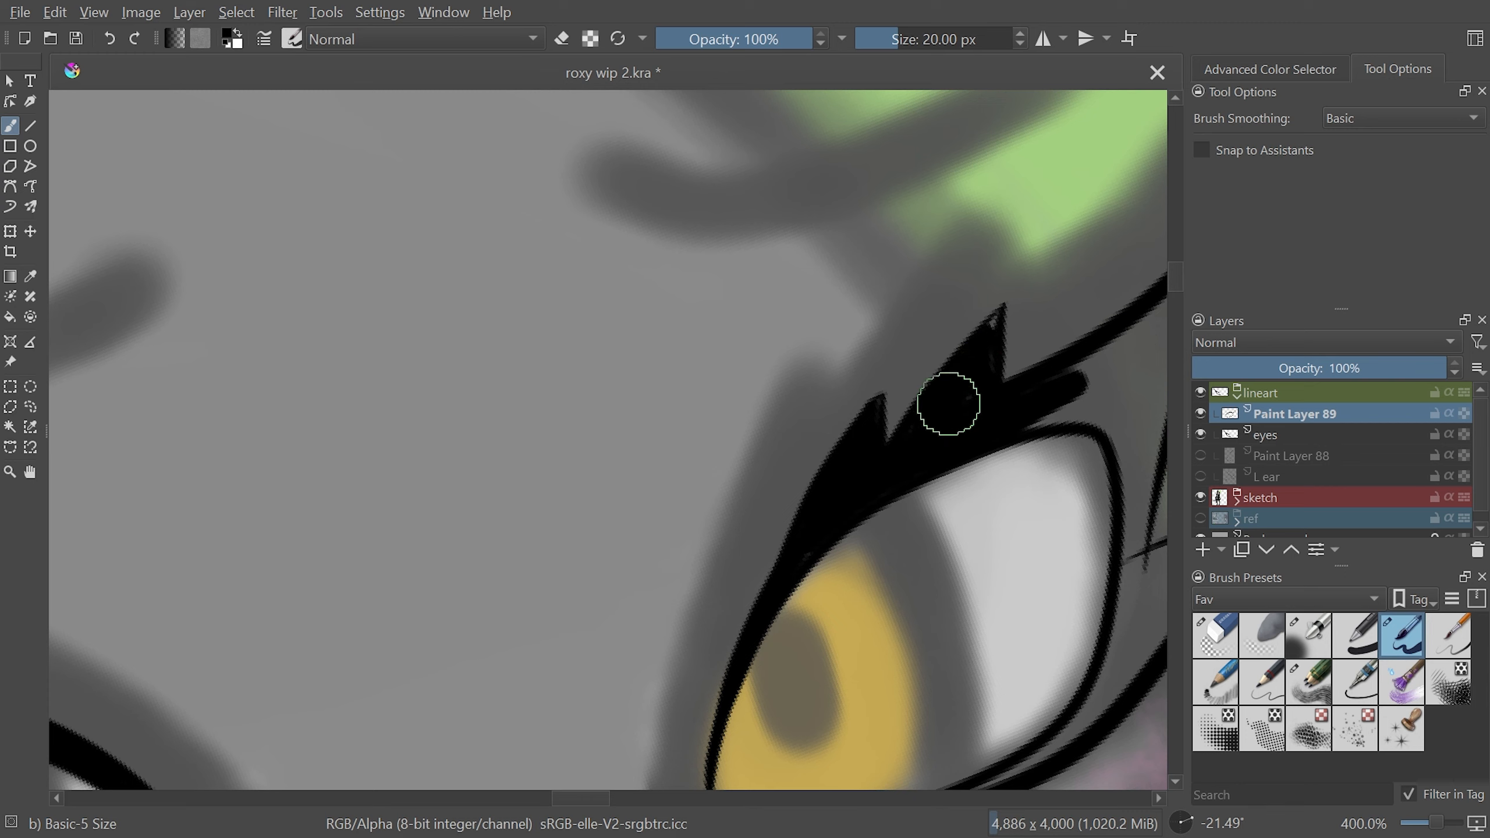
pyautogui.moveTo(1000, 319); pyautogui.dragTo(1002, 321)
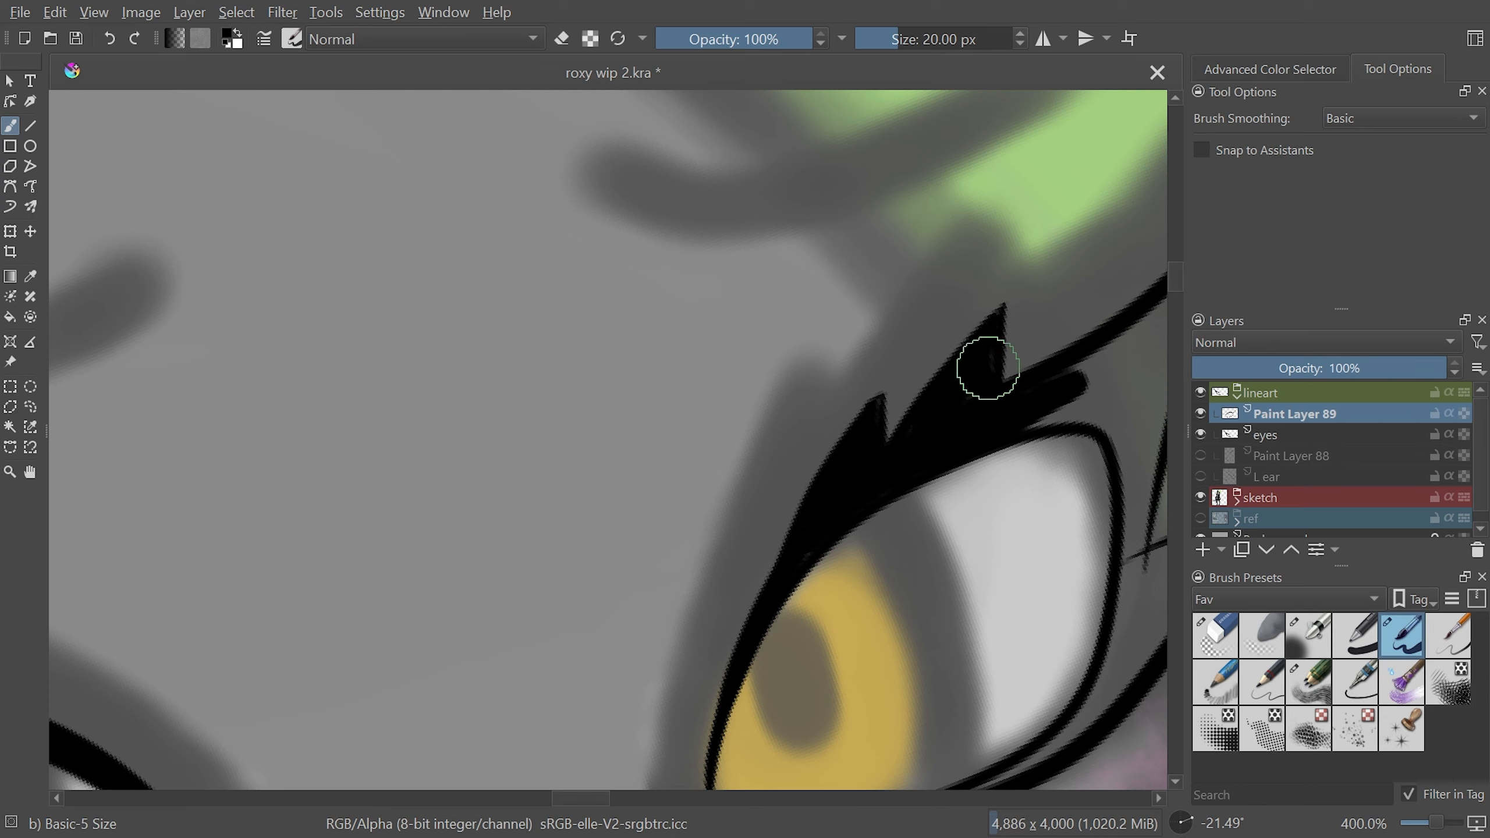
# Fill the long outer wing of that eye with solid black down to its outer corner
pyautogui.moveTo(595, 798); pyautogui.dragTo(634, 798)
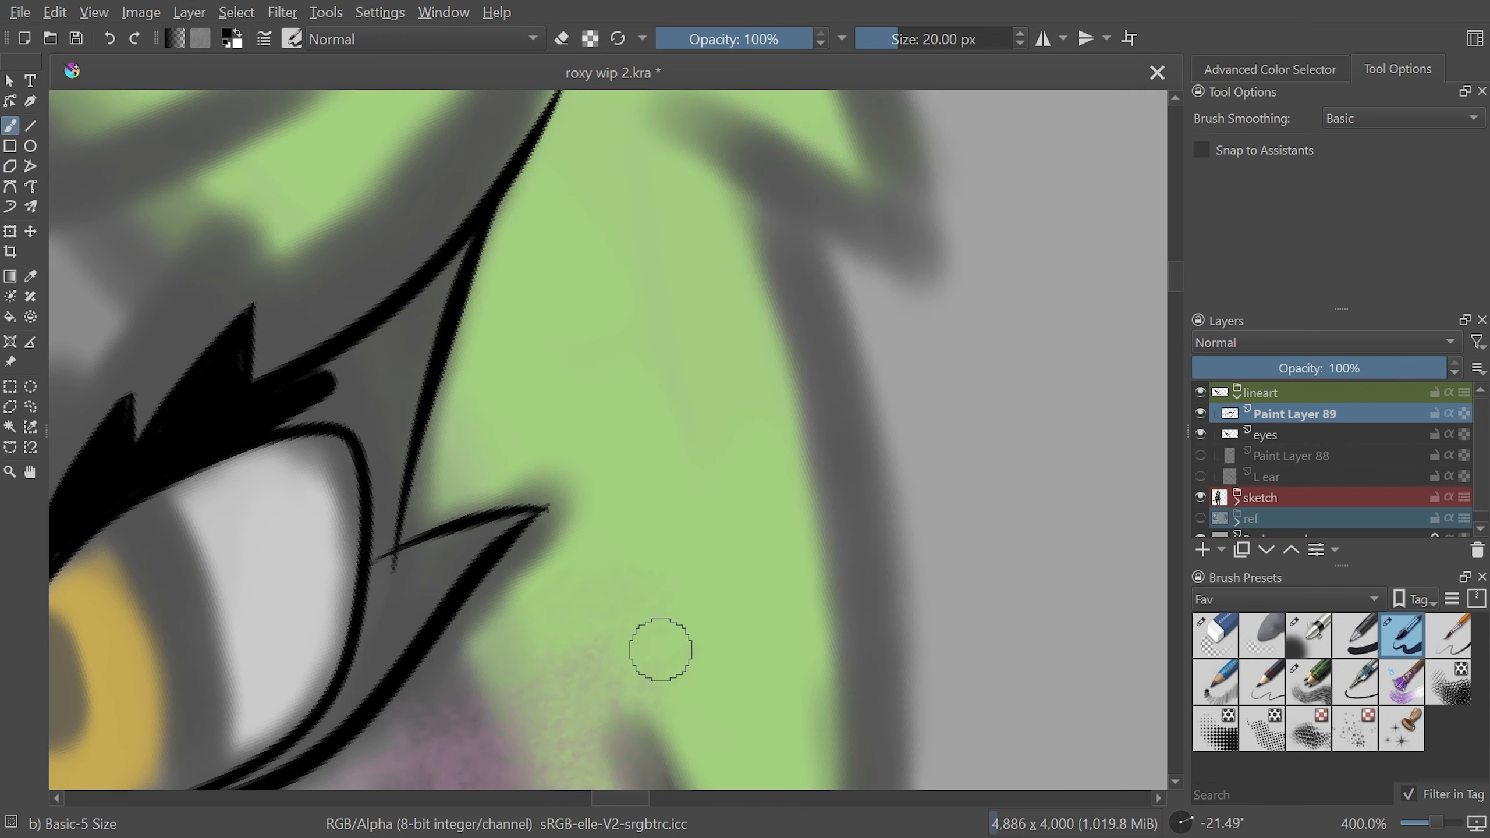
pyautogui.moveTo(381, 521)
pyautogui.mouseDown()
pyautogui.moveTo(366, 419)
pyautogui.moveTo(338, 400)
pyautogui.moveTo(296, 412)
pyautogui.moveTo(333, 386)
pyautogui.moveTo(320, 394)
pyautogui.mouseUp()
pyautogui.moveTo(501, 243)
pyautogui.mouseDown()
pyautogui.moveTo(465, 239)
pyautogui.moveTo(403, 429)
pyautogui.moveTo(383, 439)
pyautogui.moveTo(405, 306)
pyautogui.moveTo(406, 319)
pyautogui.mouseUp()
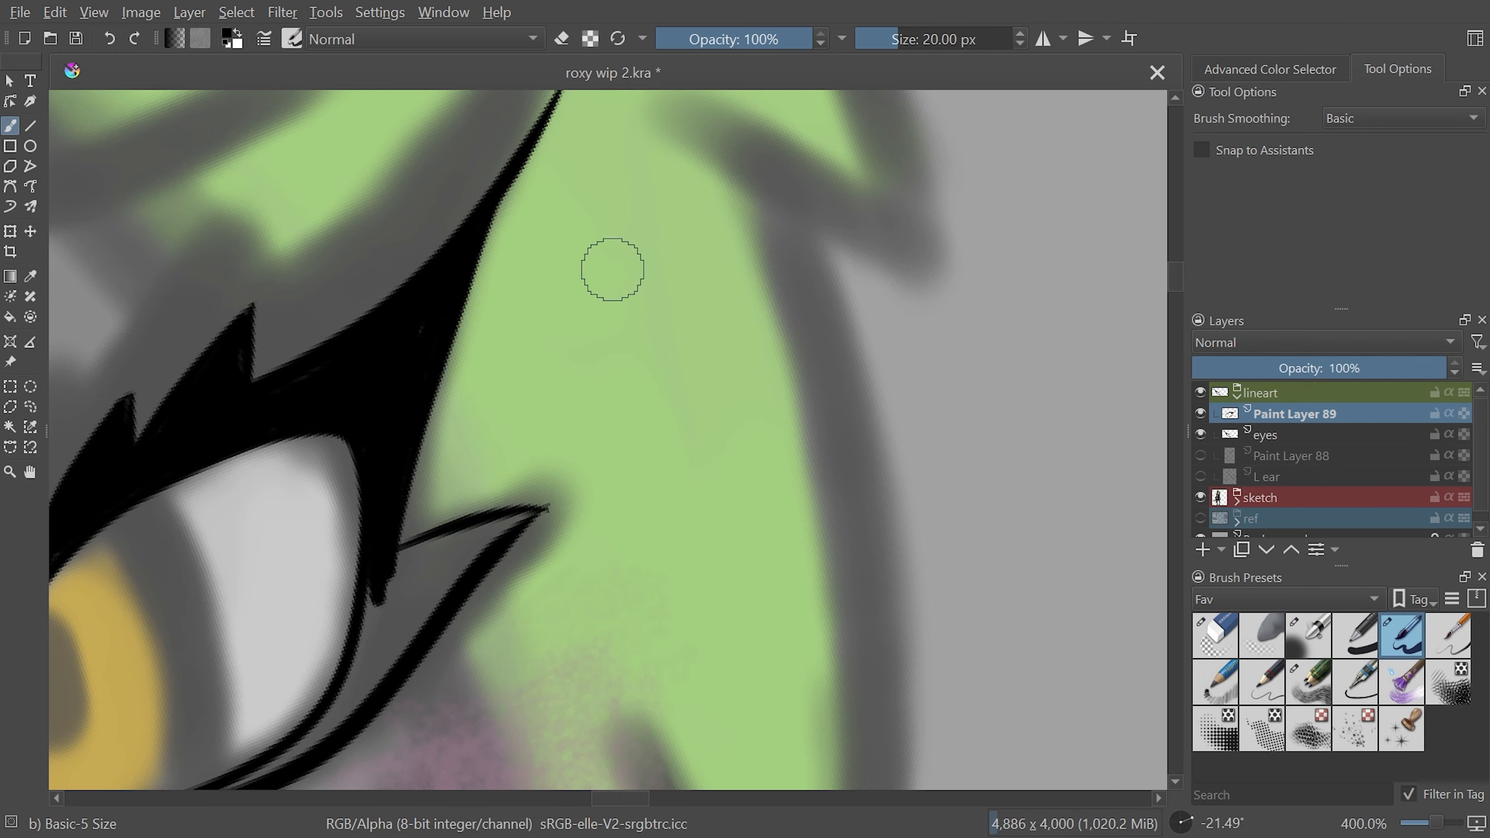
# Fill the lower outer spike and the gap along the lower lid of that eye with solid black
pyautogui.moveTo(640, 800); pyautogui.dragTo(615, 798)
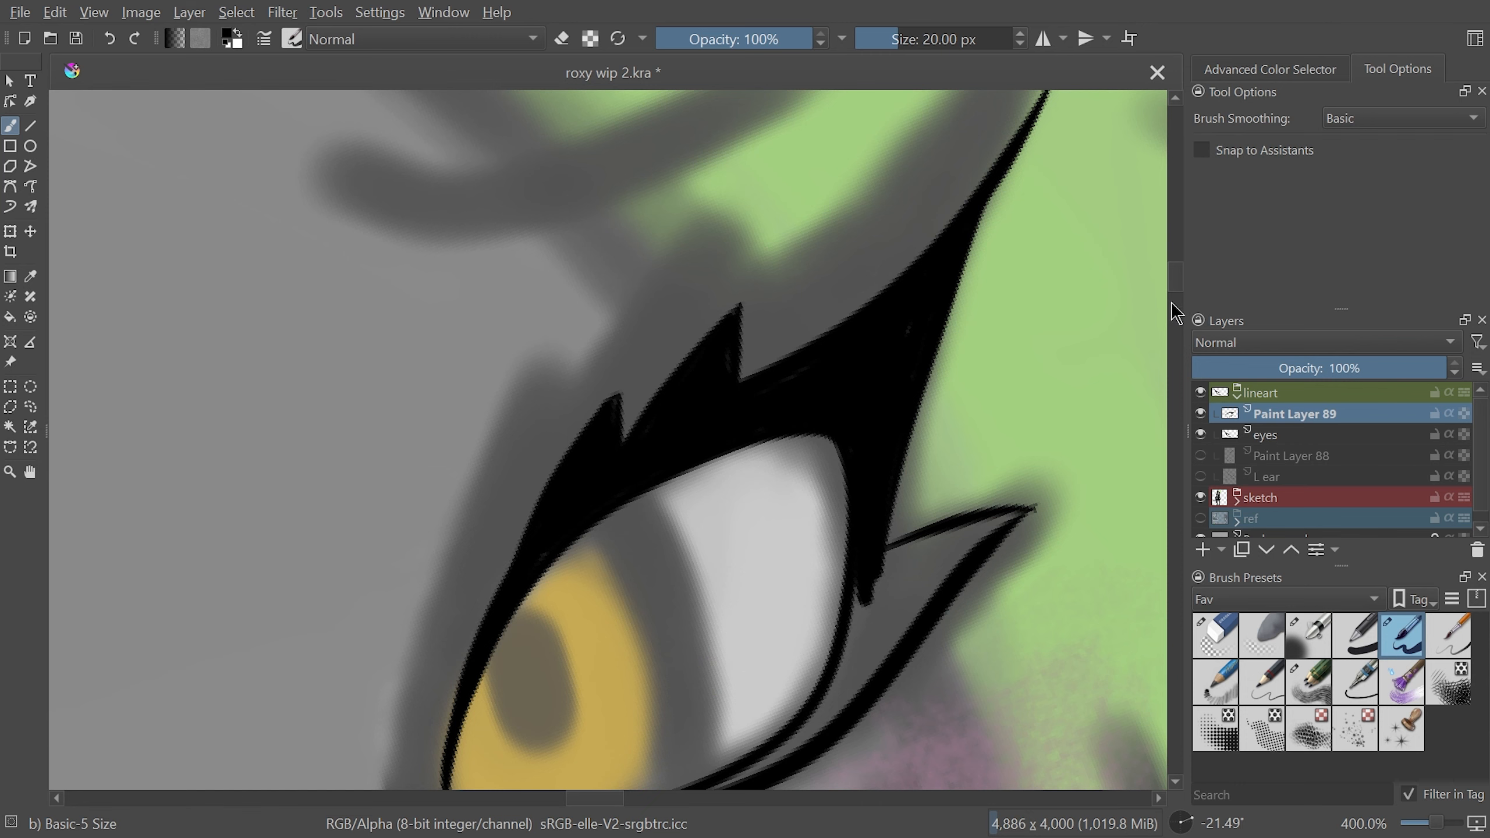
pyautogui.scroll(-3, 1172, 299)
pyautogui.moveTo(968, 321); pyautogui.dragTo(916, 377)
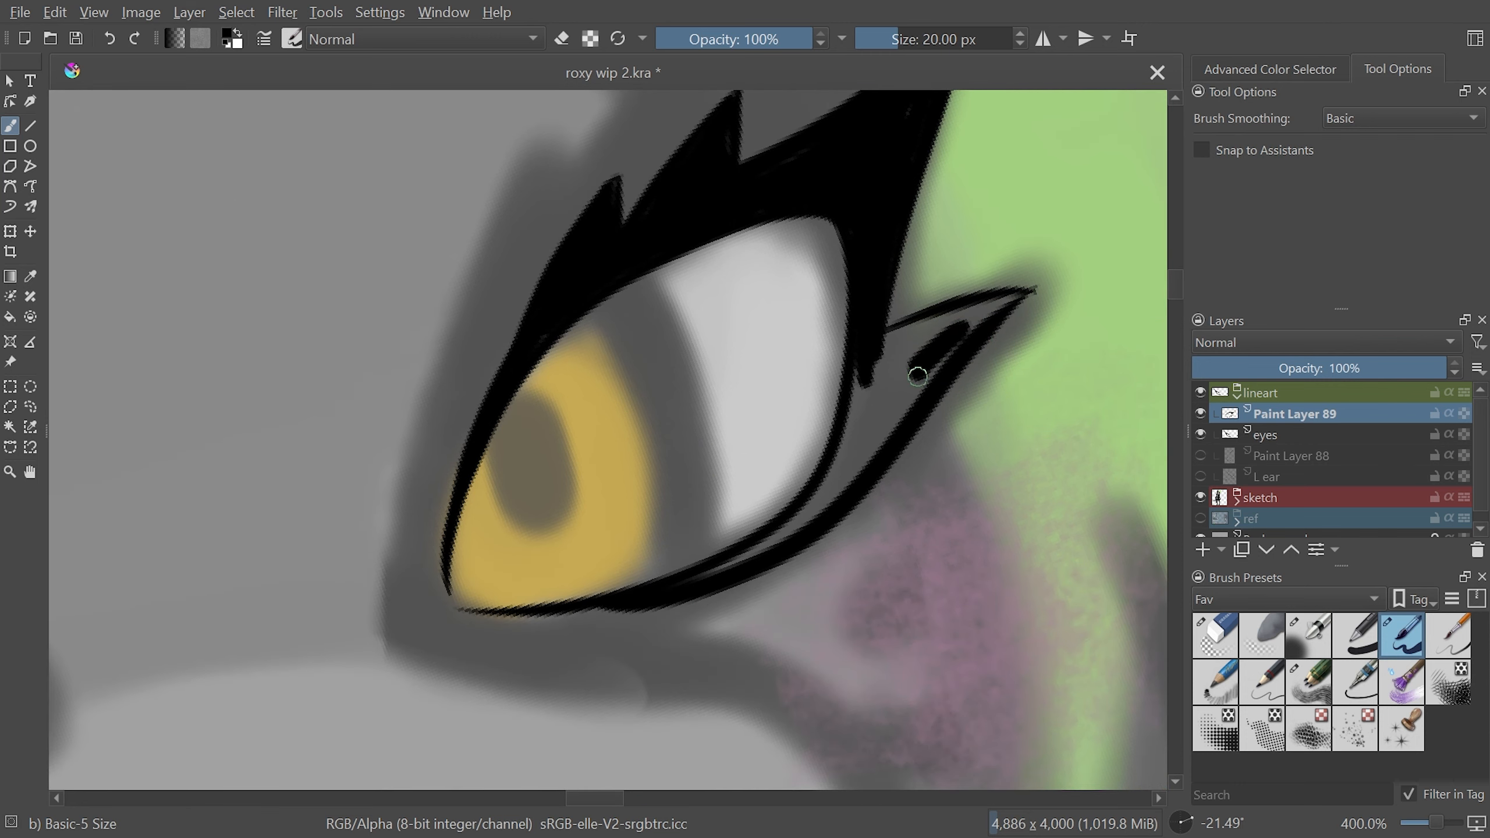
pyautogui.moveTo(1009, 300)
pyautogui.mouseDown()
pyautogui.moveTo(942, 343)
pyautogui.moveTo(999, 308)
pyautogui.moveTo(1015, 347)
pyautogui.moveTo(974, 317)
pyautogui.moveTo(877, 428)
pyautogui.moveTo(872, 389)
pyautogui.moveTo(859, 410)
pyautogui.moveTo(896, 382)
pyautogui.mouseUp()
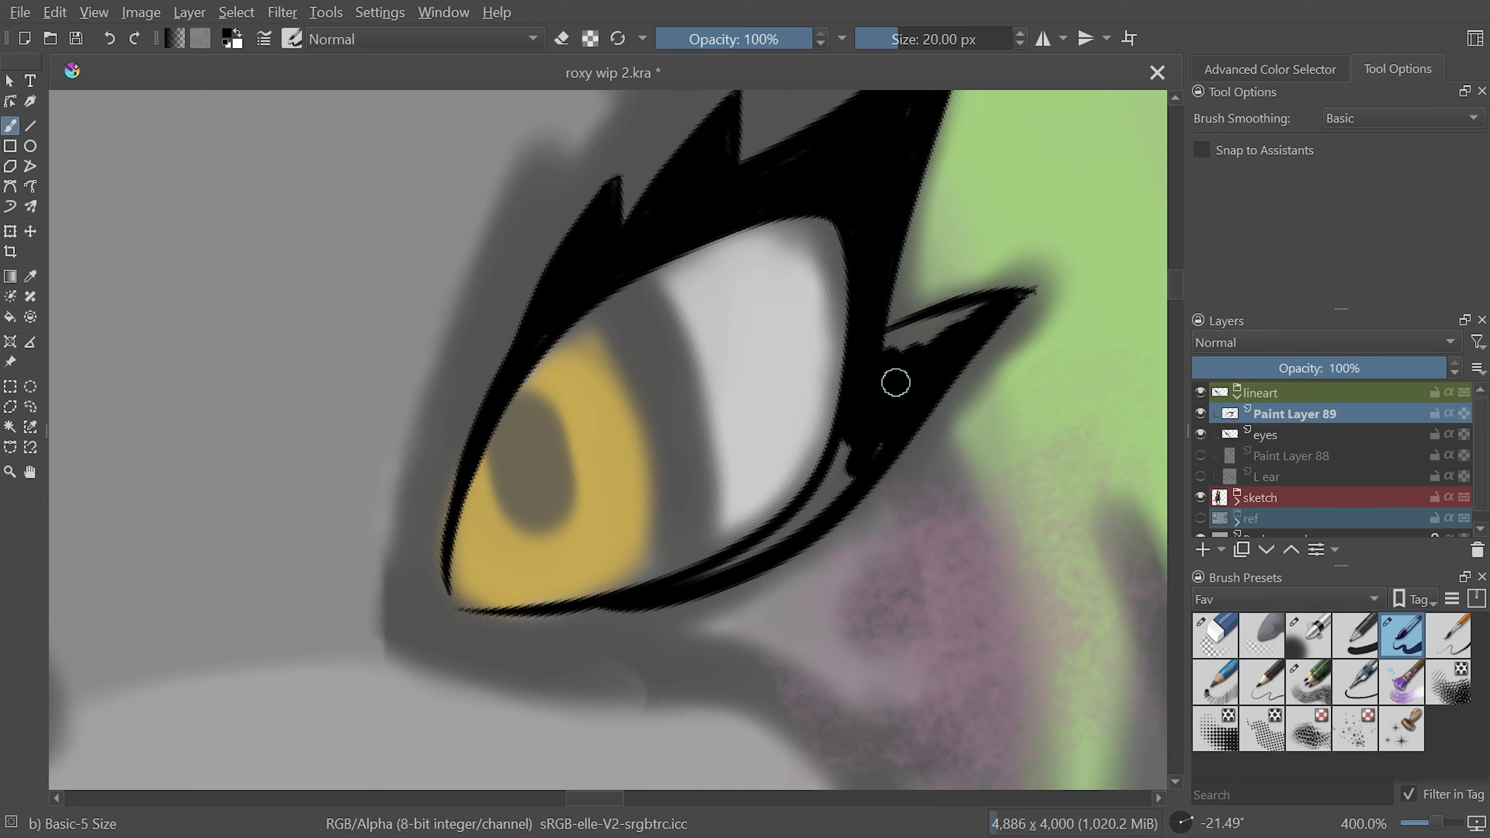
pyautogui.moveTo(965, 317); pyautogui.dragTo(921, 337)
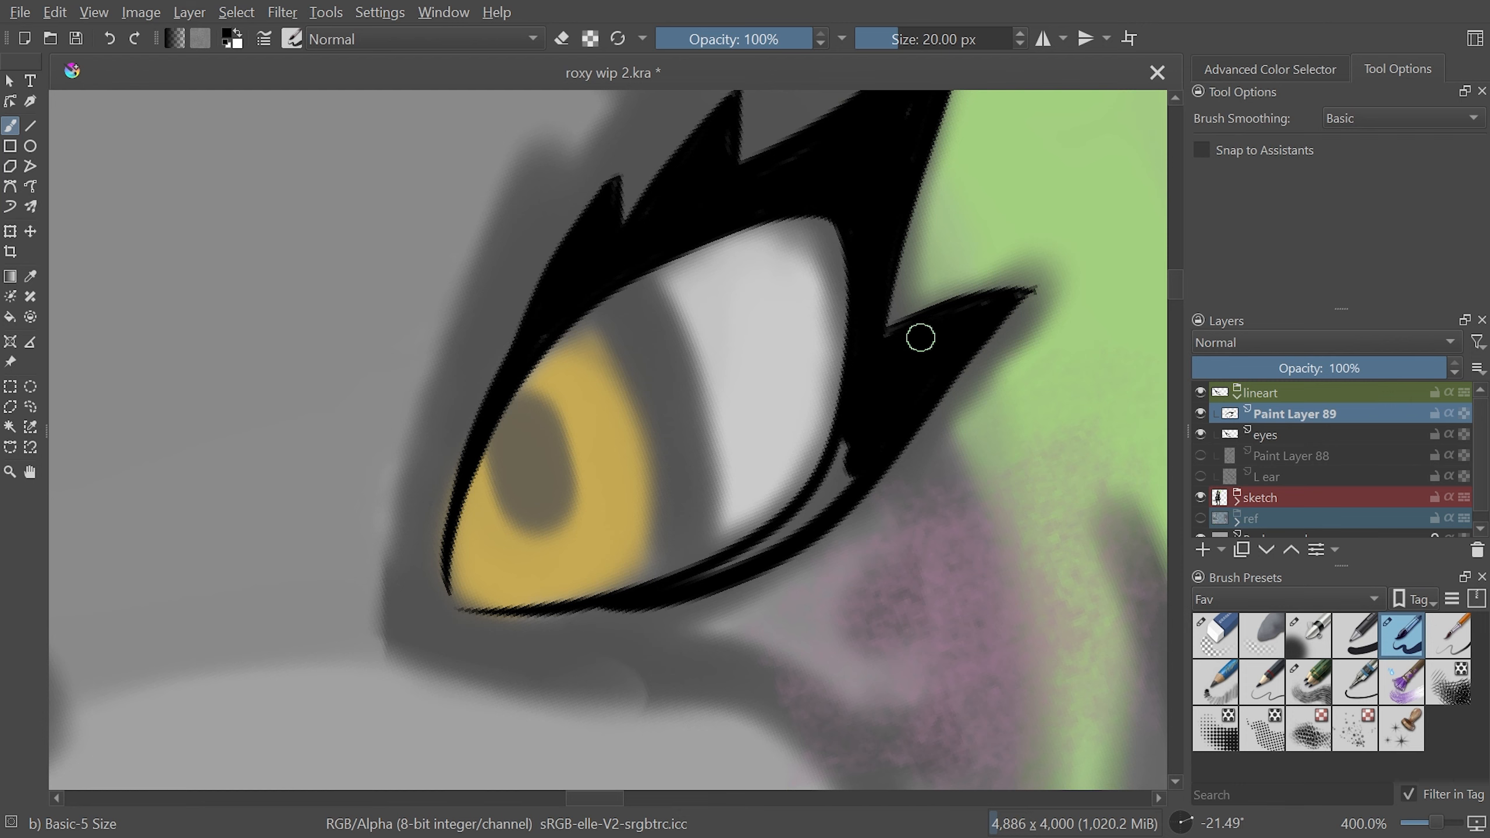
pyautogui.moveTo(894, 406)
pyautogui.mouseDown()
pyautogui.moveTo(858, 452)
pyautogui.moveTo(442, 689)
pyautogui.moveTo(449, 592)
pyautogui.moveTo(461, 603)
pyautogui.moveTo(436, 532)
pyautogui.moveTo(446, 593)
pyautogui.mouseUp()
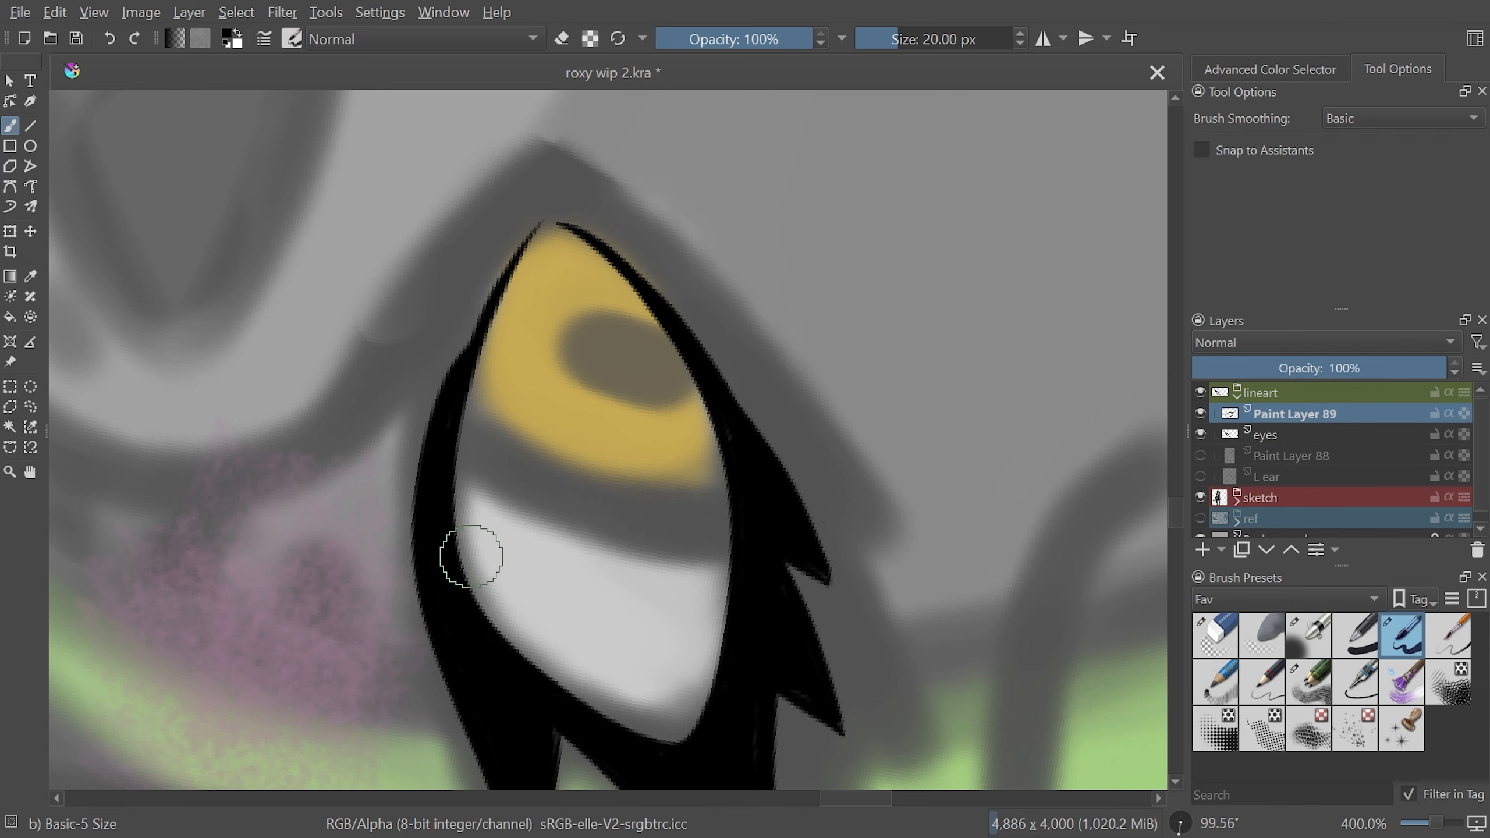
# Reset the canvas rotation and hide the sketch group to check both inked eyes on their own
pyautogui.press('-')
pyautogui.press('5')
pyautogui.press('-')
pyautogui.press('-')
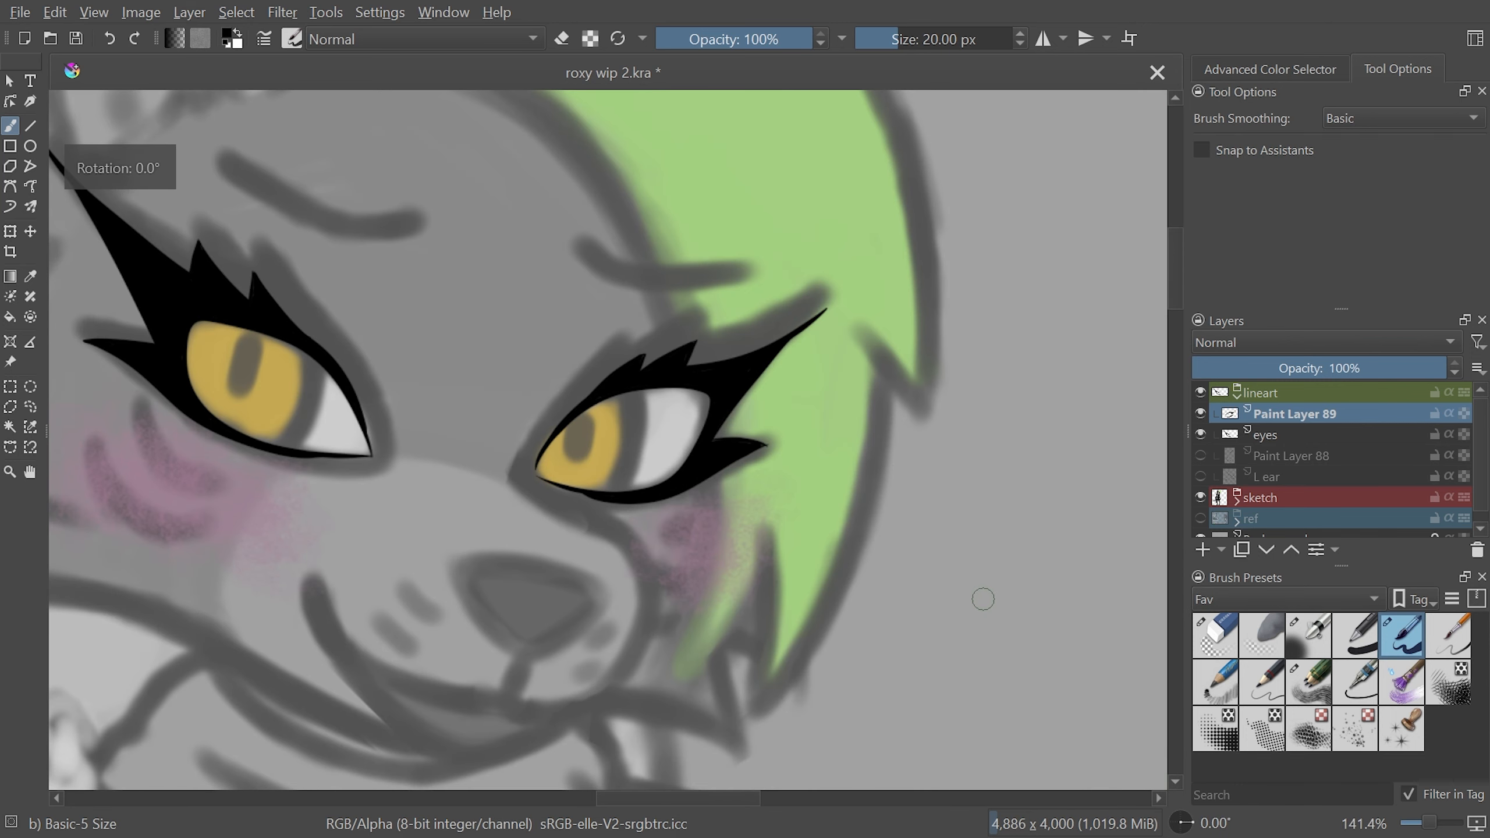
pyautogui.press('2')
pyautogui.scroll(3, 1176, 451)
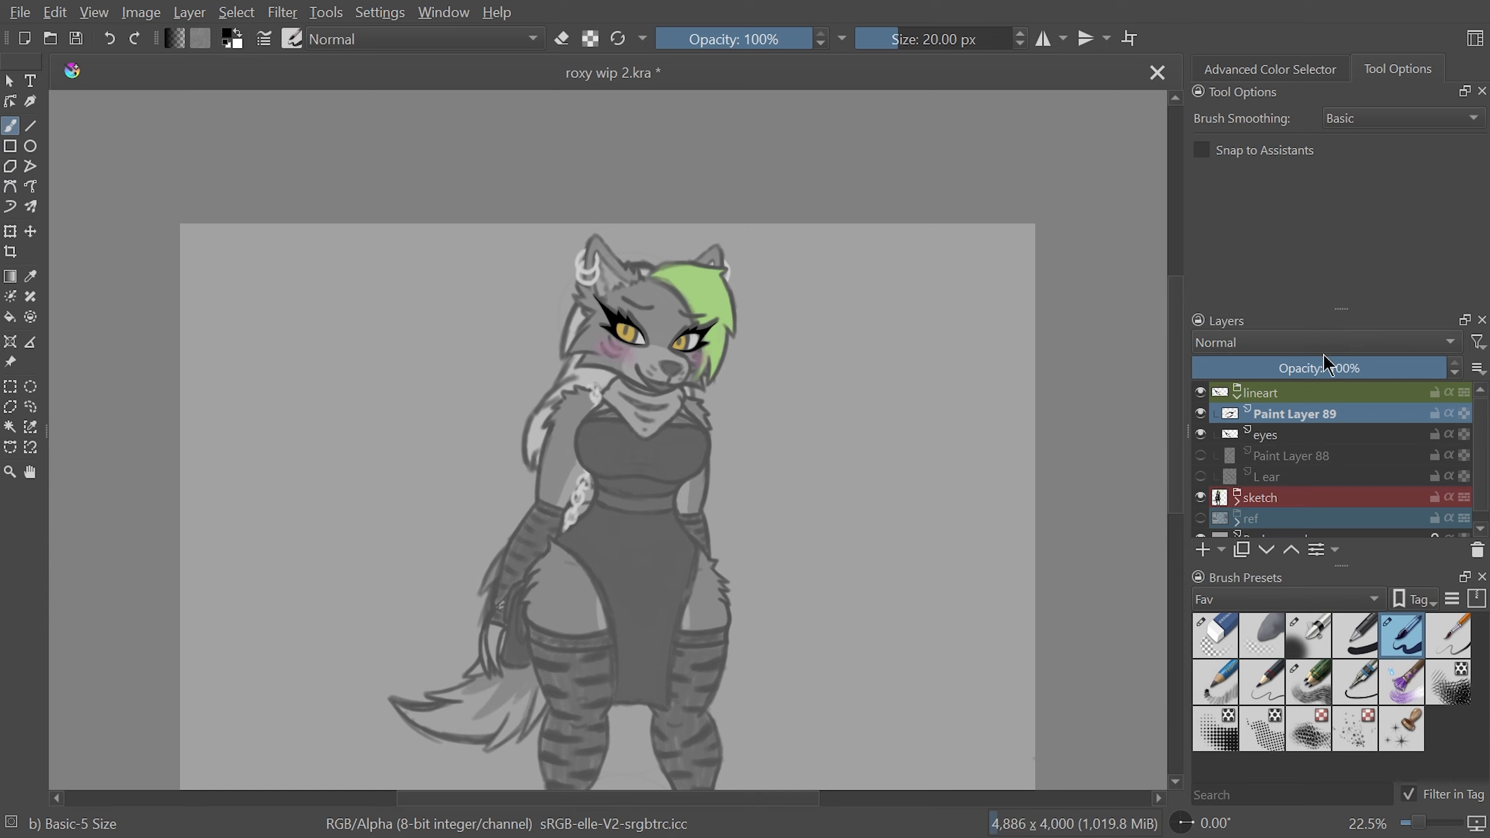
pyautogui.moveTo(1200, 519); pyautogui.dragTo(1196, 474)
pyautogui.scroll(3, 1184, 434)
pyautogui.press('+')
pyautogui.press('+')
pyautogui.press('+')
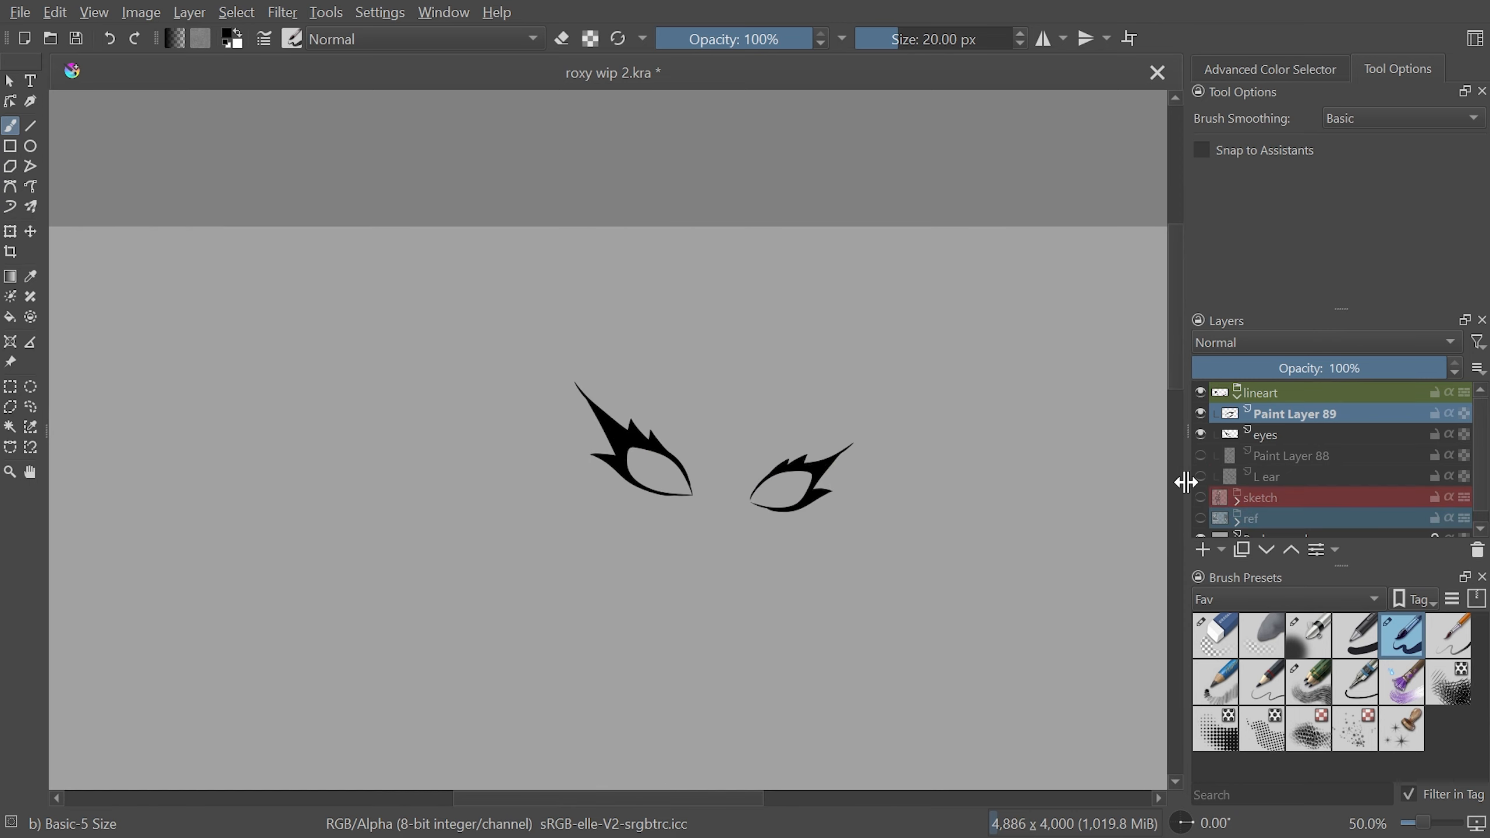
pyautogui.press('m')
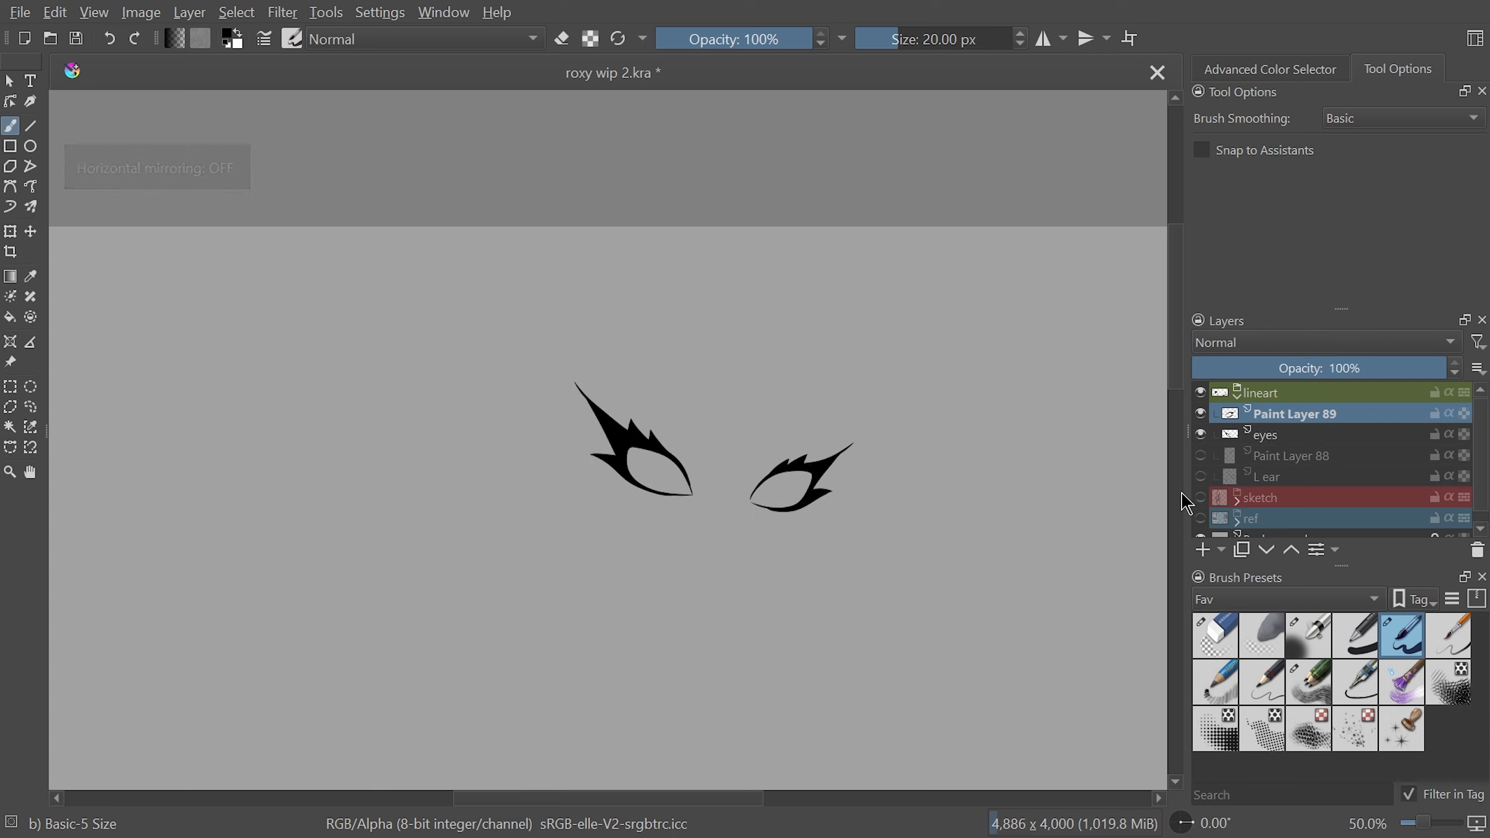
# Smooth the outer edge of the second eye's lower lid line with the 40 px Eraser Circle brush
pyautogui.press('+')
pyautogui.press('+')
pyautogui.press('+')
pyautogui.press('+')
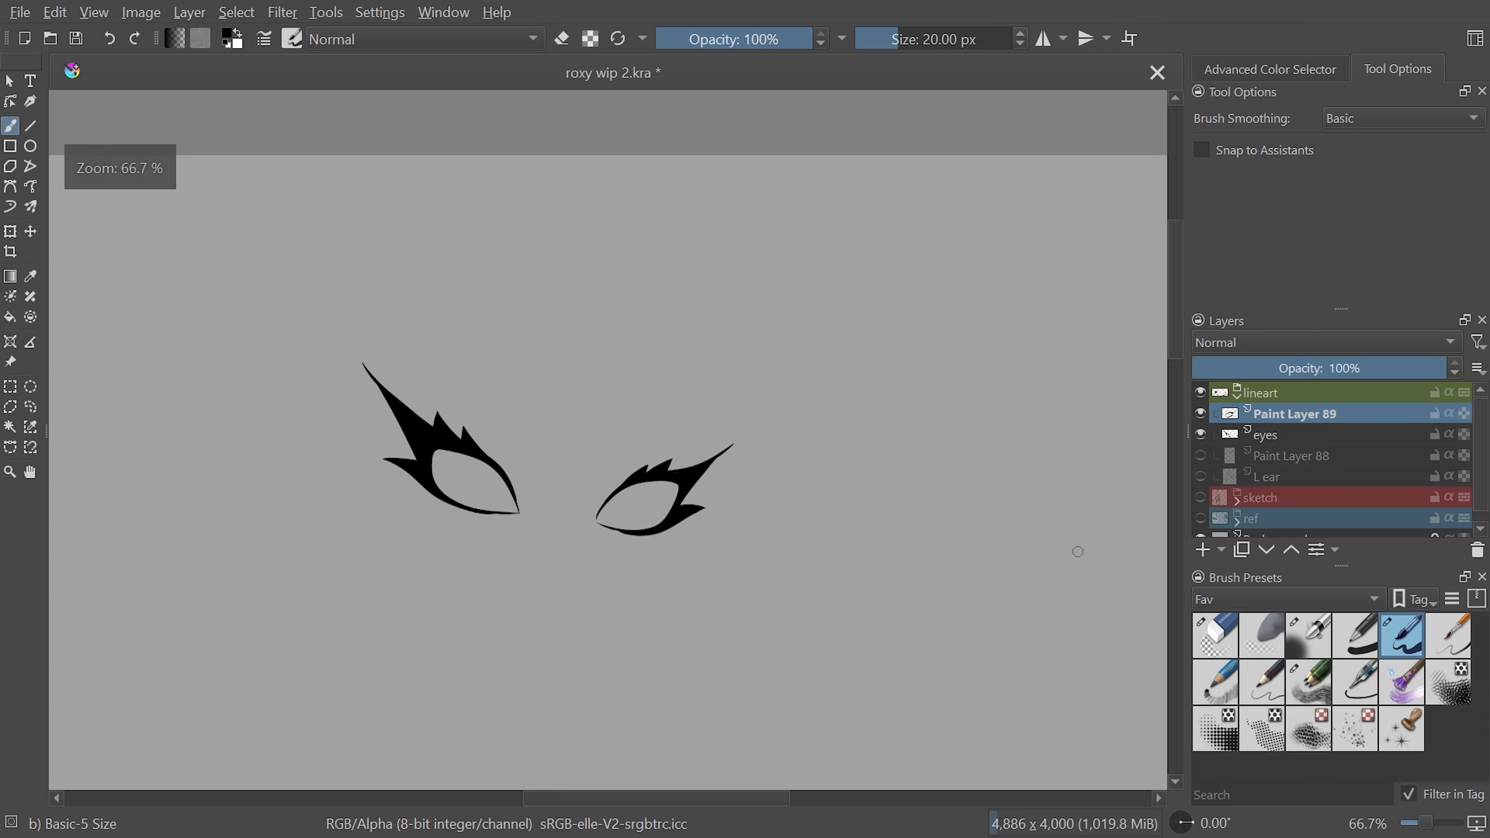
pyautogui.scroll(-2, 1182, 275)
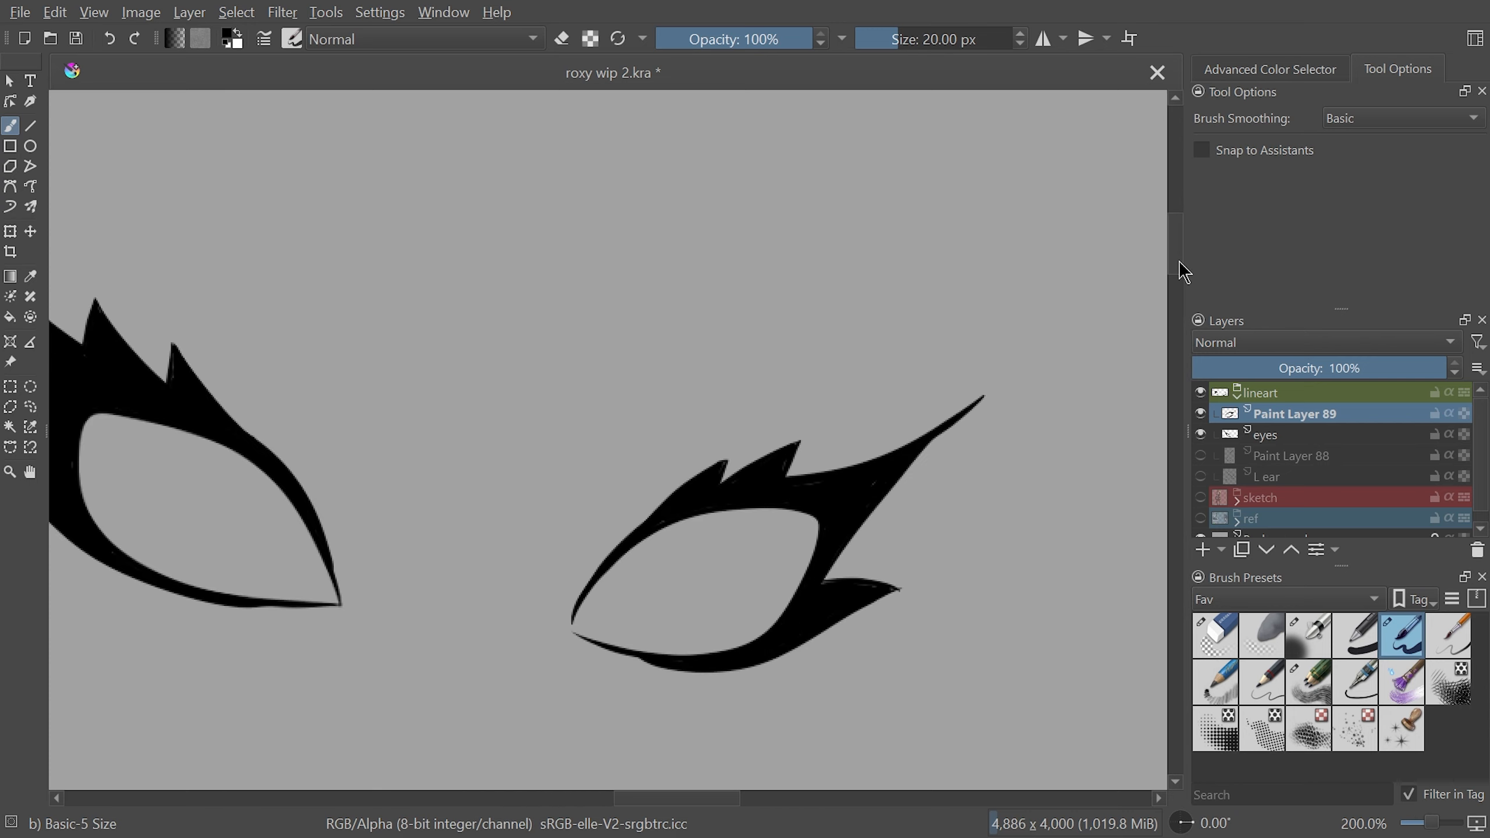
pyautogui.moveTo(1077, 456)
pyautogui.mouseDown()
pyautogui.moveTo(798, 739)
pyautogui.moveTo(570, 663)
pyautogui.mouseUp()
pyautogui.click(1217, 634)
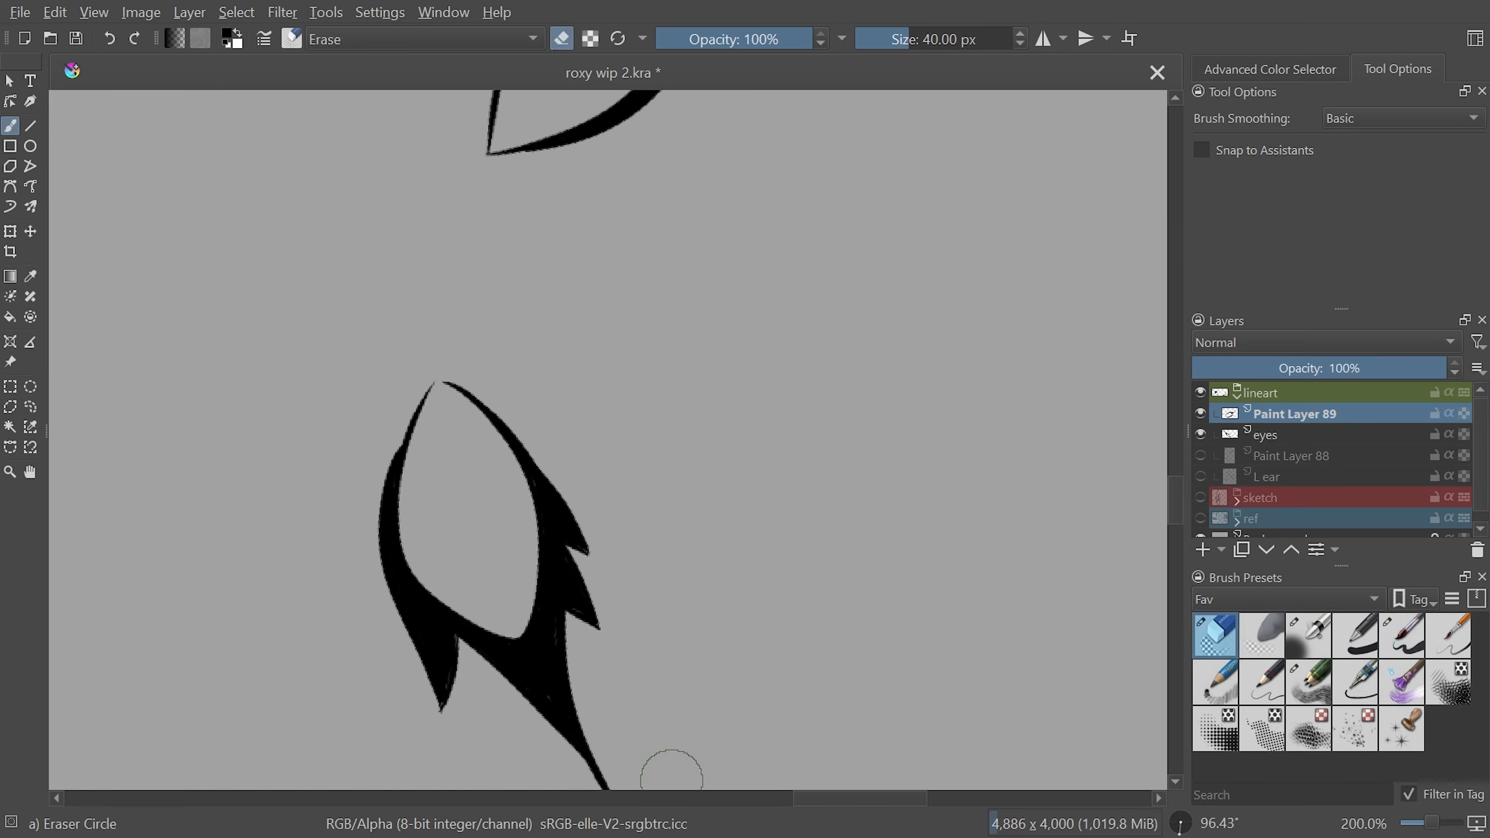
pyautogui.moveTo(818, 800); pyautogui.dragTo(788, 800)
pyautogui.moveTo(668, 386); pyautogui.dragTo(641, 627)
pyautogui.moveTo(650, 392); pyautogui.dragTo(623, 542)
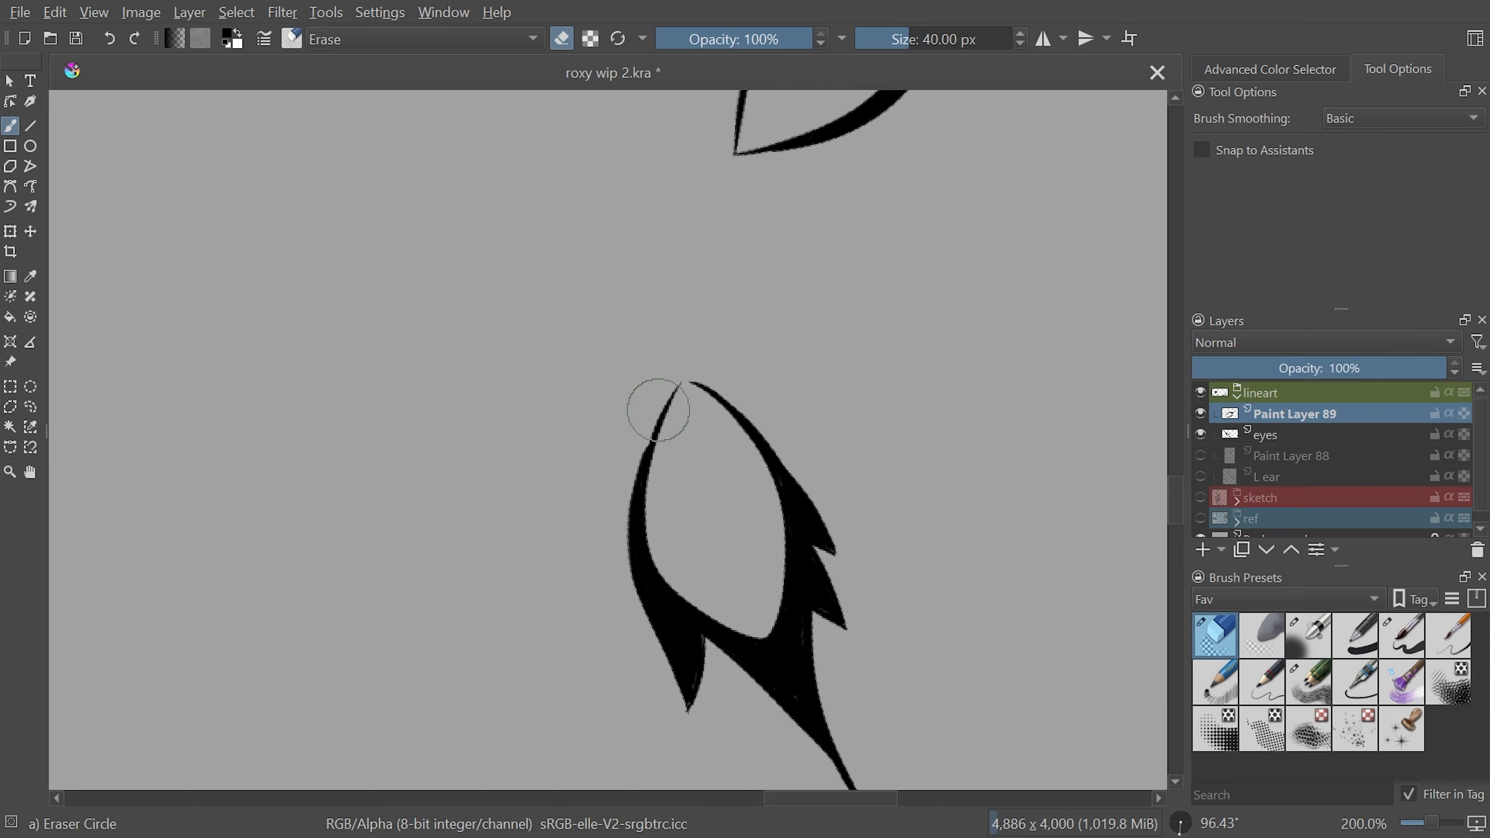
# Finish erasing the second eye's outer lid edge, show the sketch group, and merge Paint Layer 89 down into the eyes layer
pyautogui.moveTo(641, 437); pyautogui.dragTo(632, 488)
pyautogui.press('5')
pyautogui.press('-')
pyautogui.press('-')
pyautogui.press('-')
pyautogui.press('+')
pyautogui.press('+')
pyautogui.press('2')
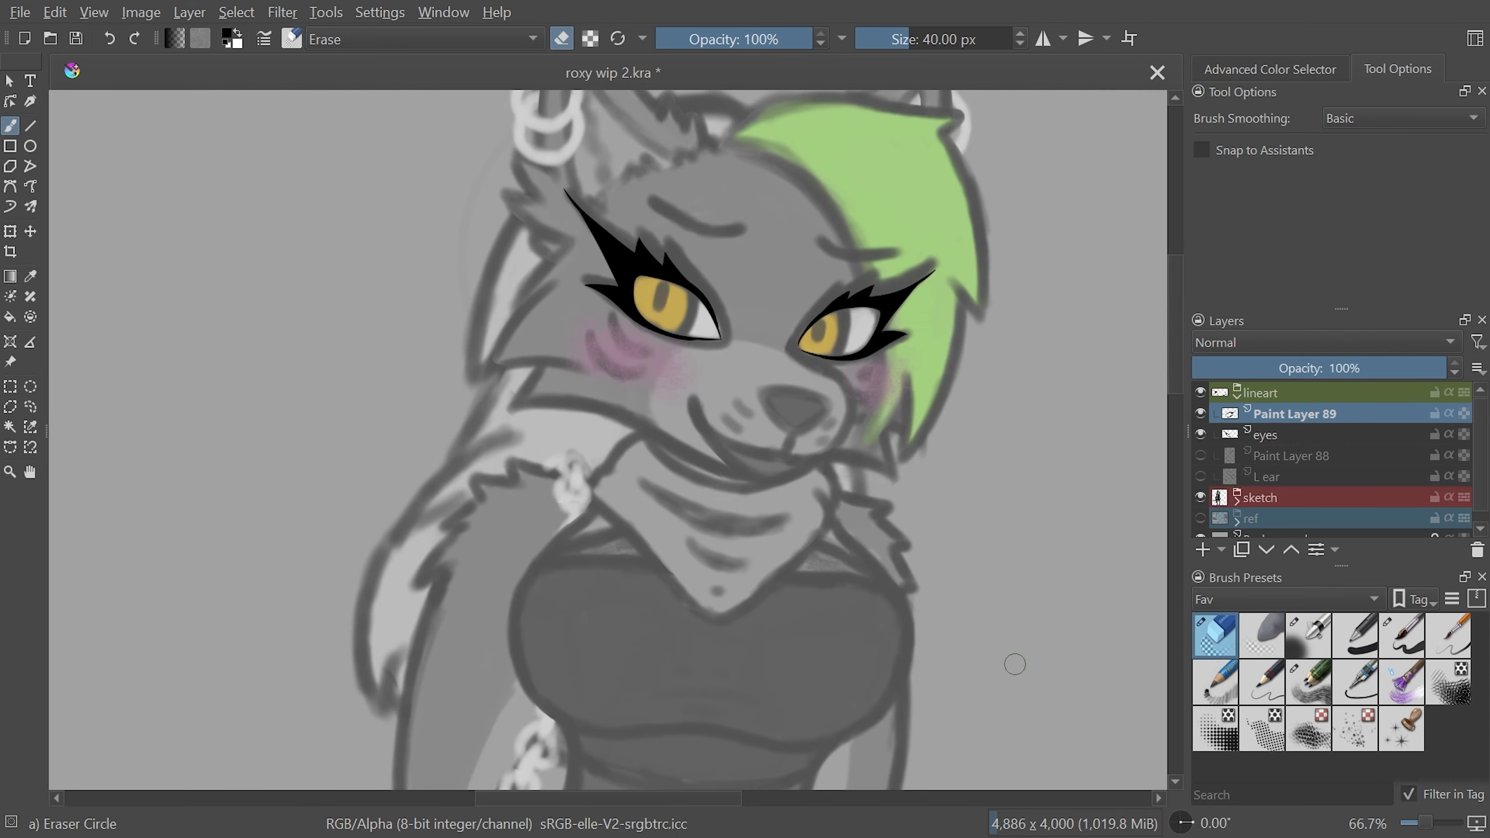
pyautogui.hotkey('ctrl', 'e')
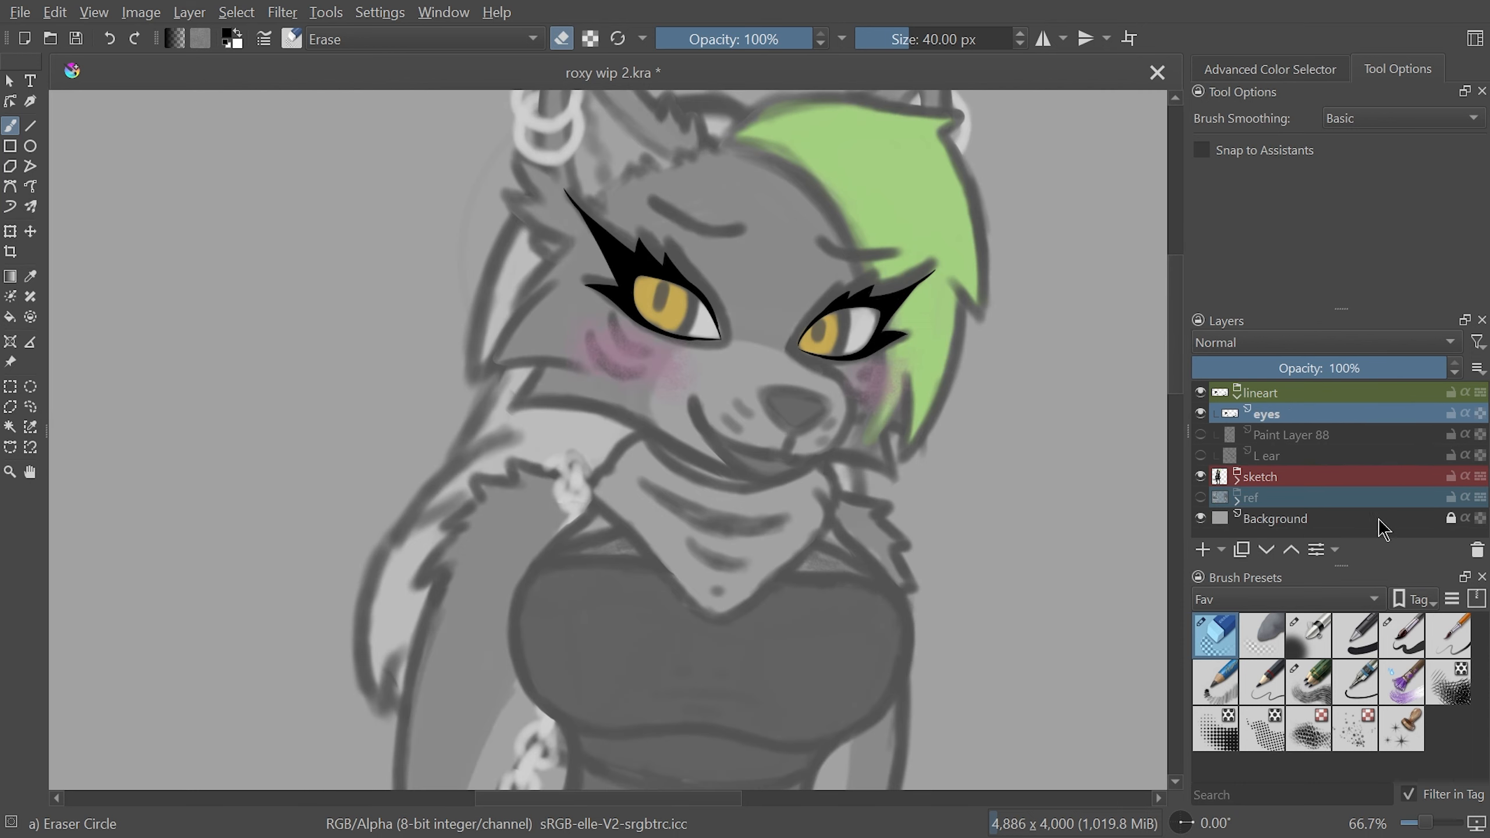
# Set brush smoothing to Stabilizer and ink both eyebrows on the eyes layer with the 20 px Basic-5 Size brush
pyautogui.press('+')
pyautogui.press('+')
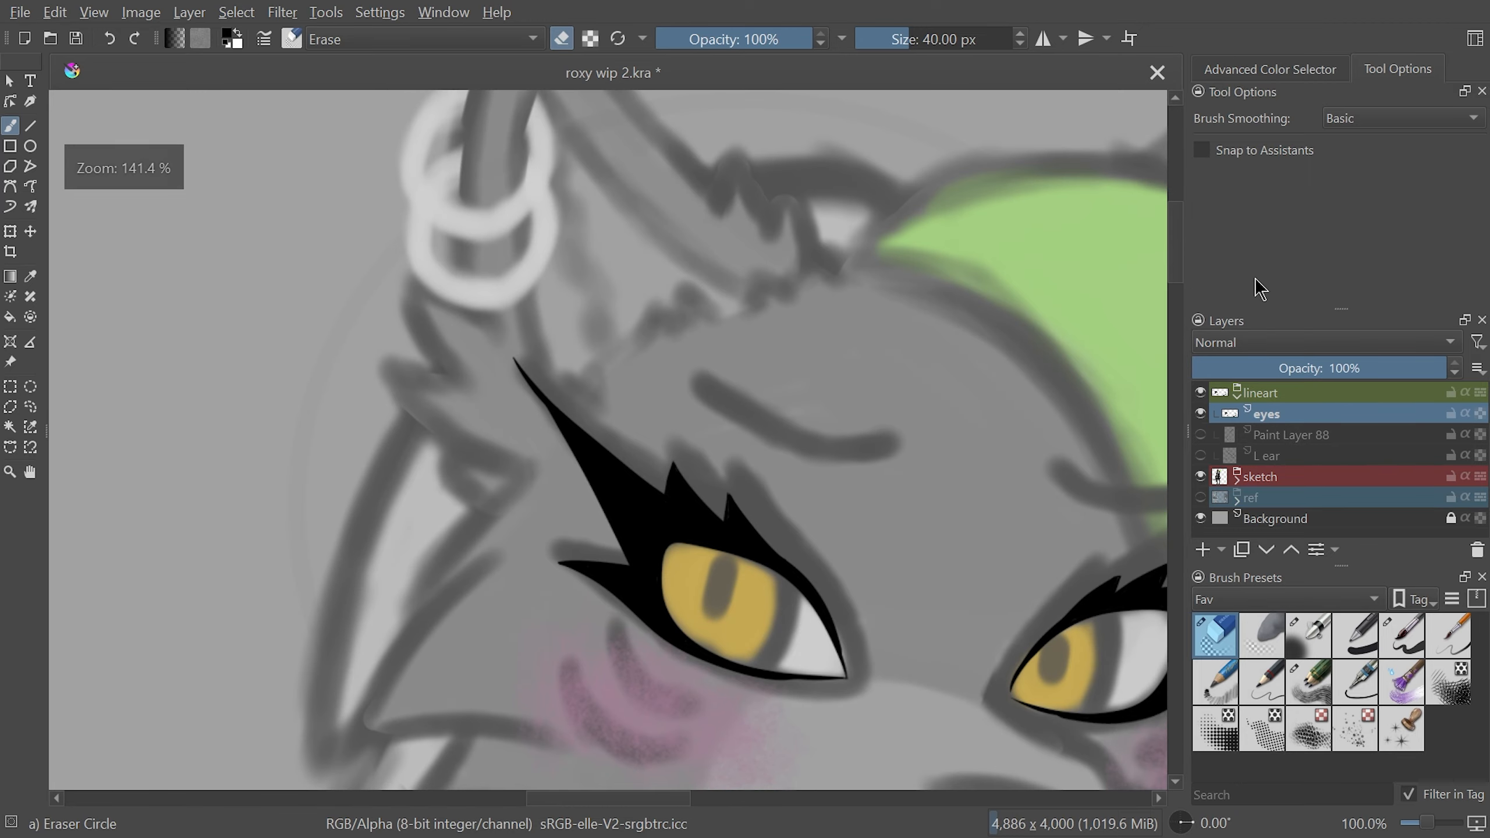
pyautogui.click(1345, 123)
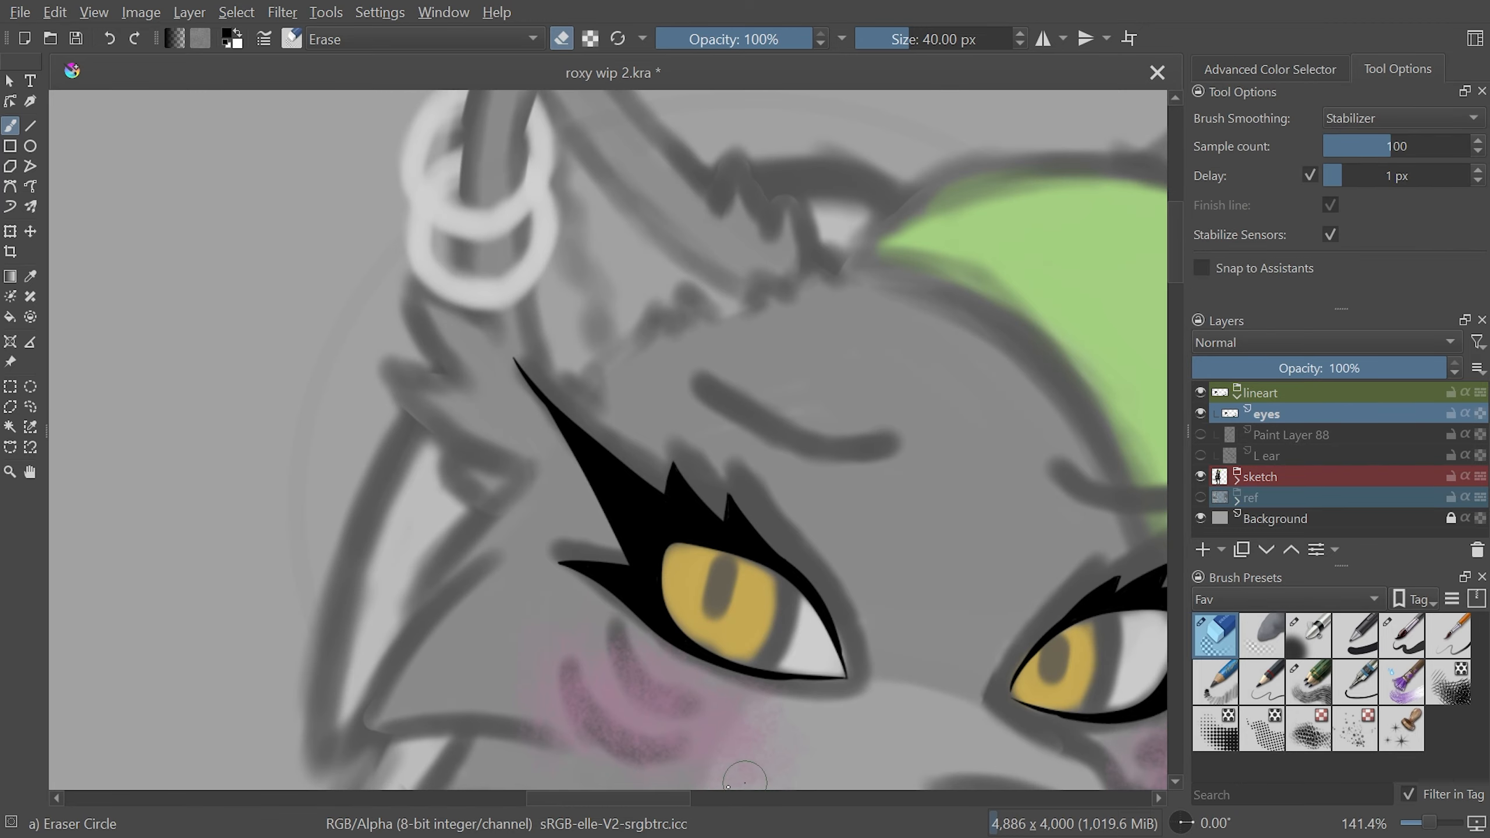
pyautogui.moveTo(745, 776); pyautogui.dragTo(866, 174)
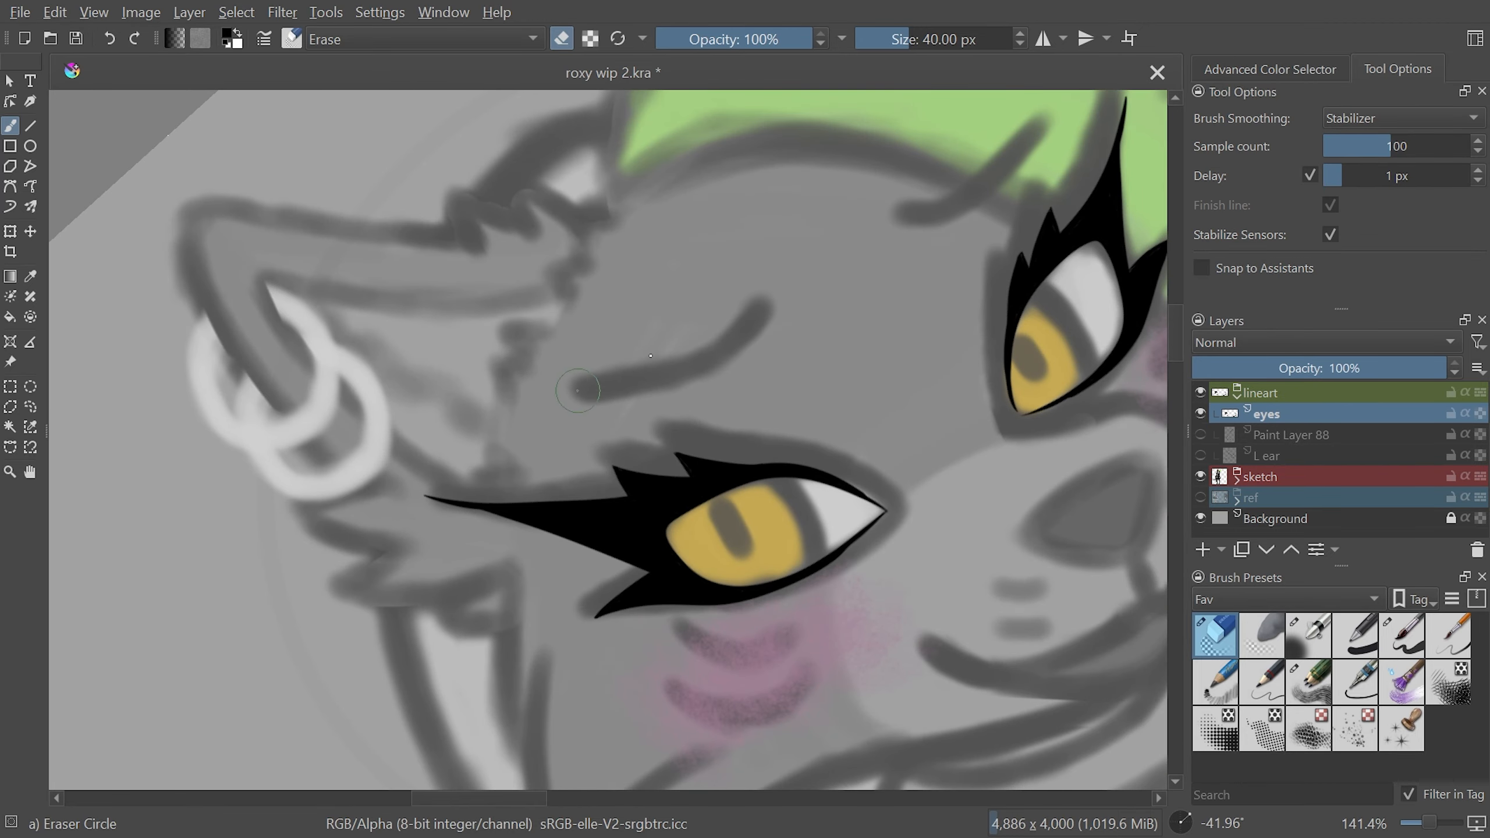
pyautogui.click(1401, 648)
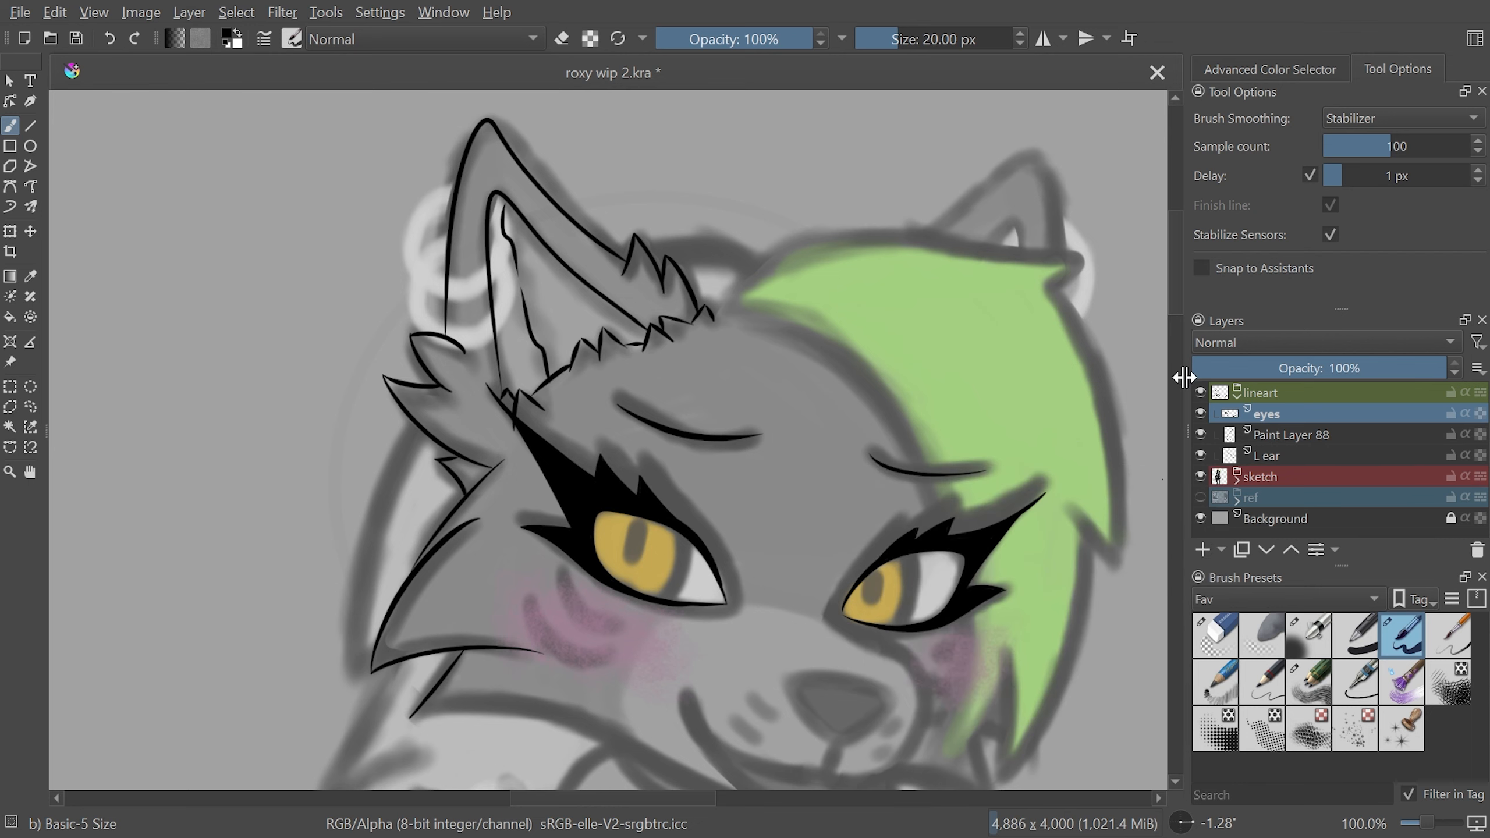
pyautogui.scroll(-3, 1180, 346)
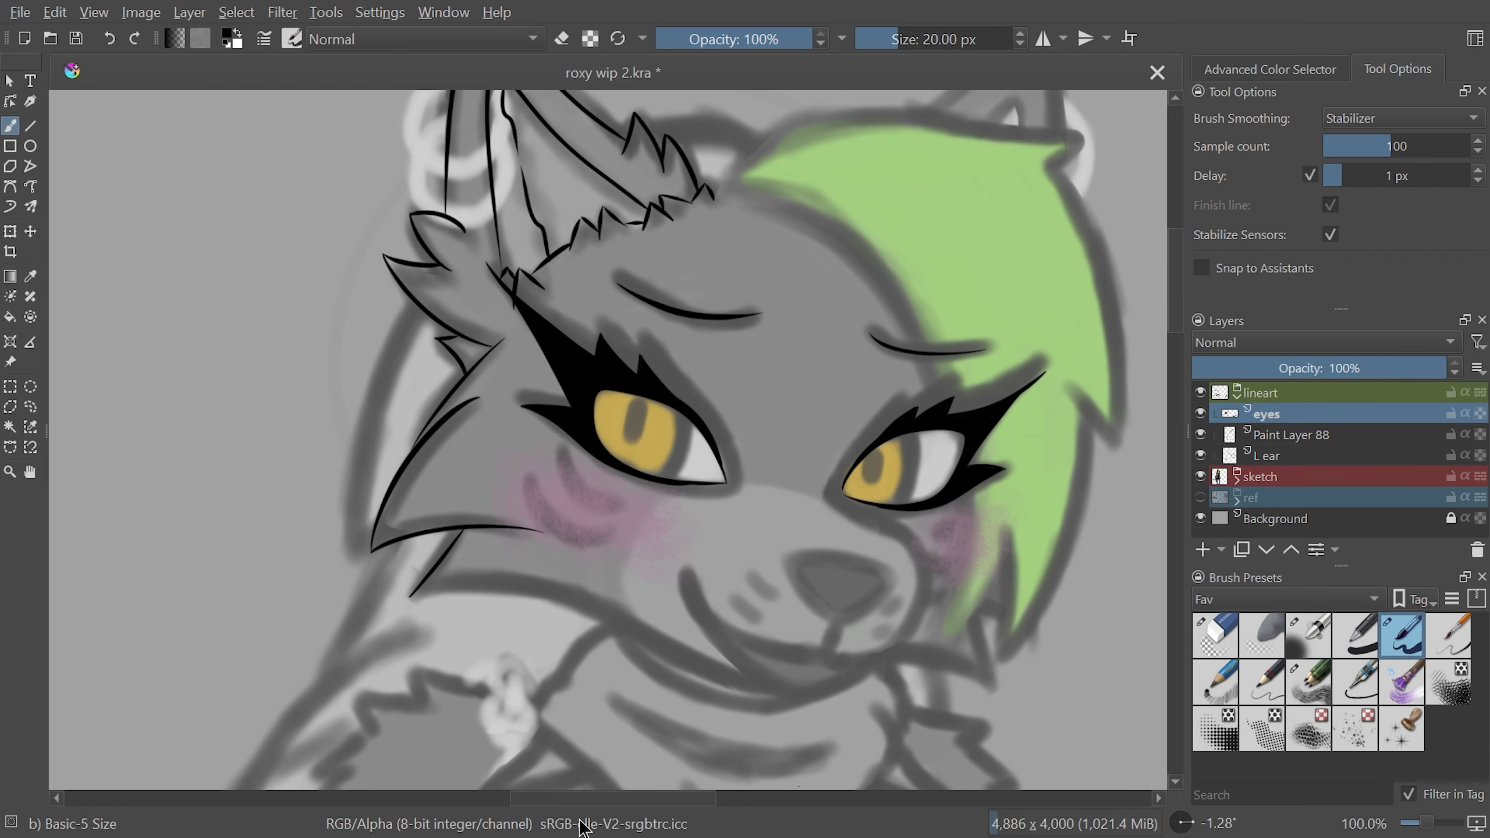
# Rename Paint Layer 88 to "muzzle"
pyautogui.click(1297, 437)
pyautogui.click(1316, 549)
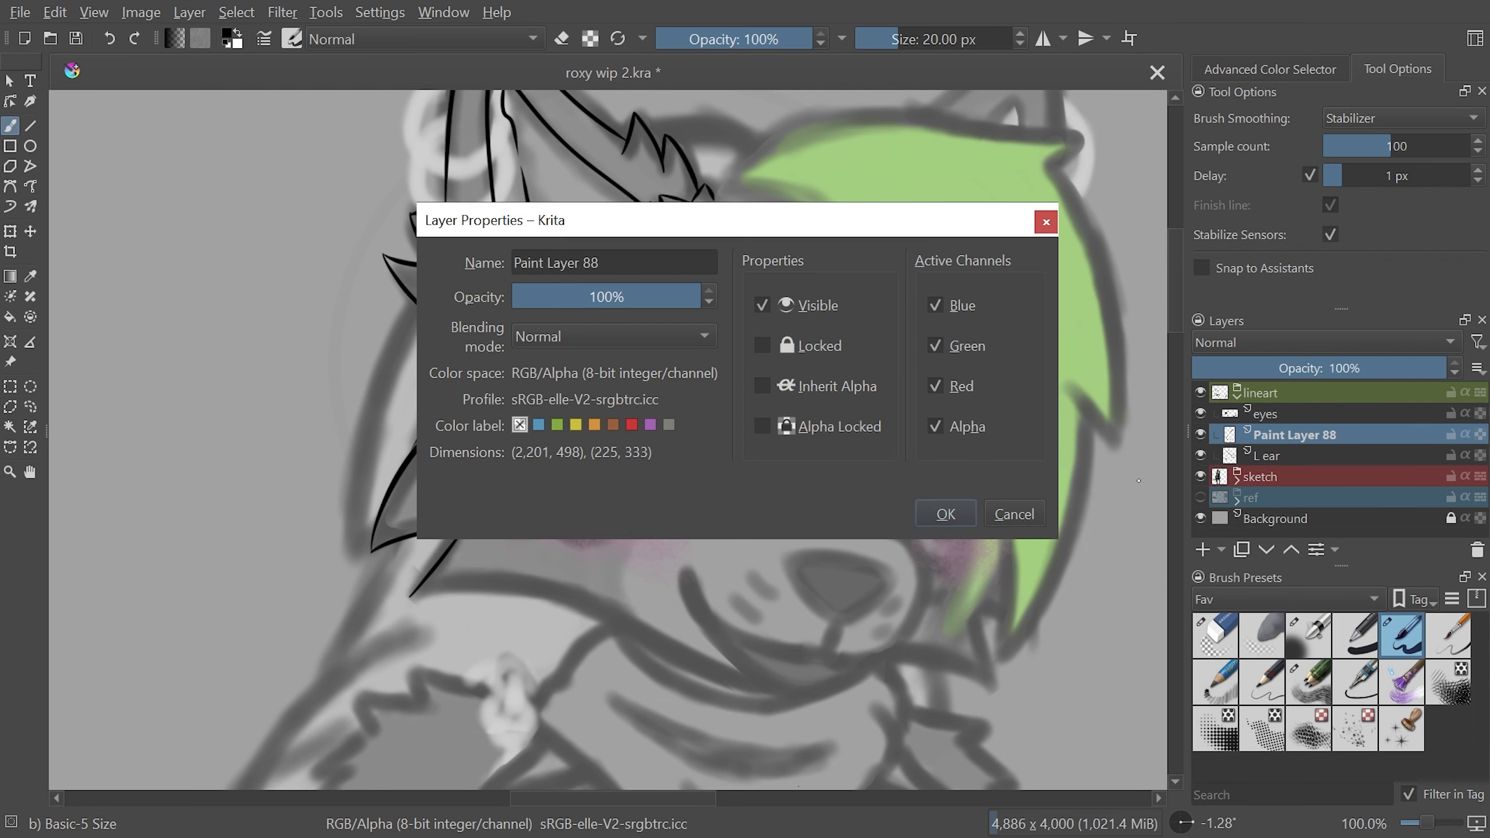
pyautogui.tripleClick(647, 267)
pyautogui.write('muzzle')
pyautogui.press('Return')
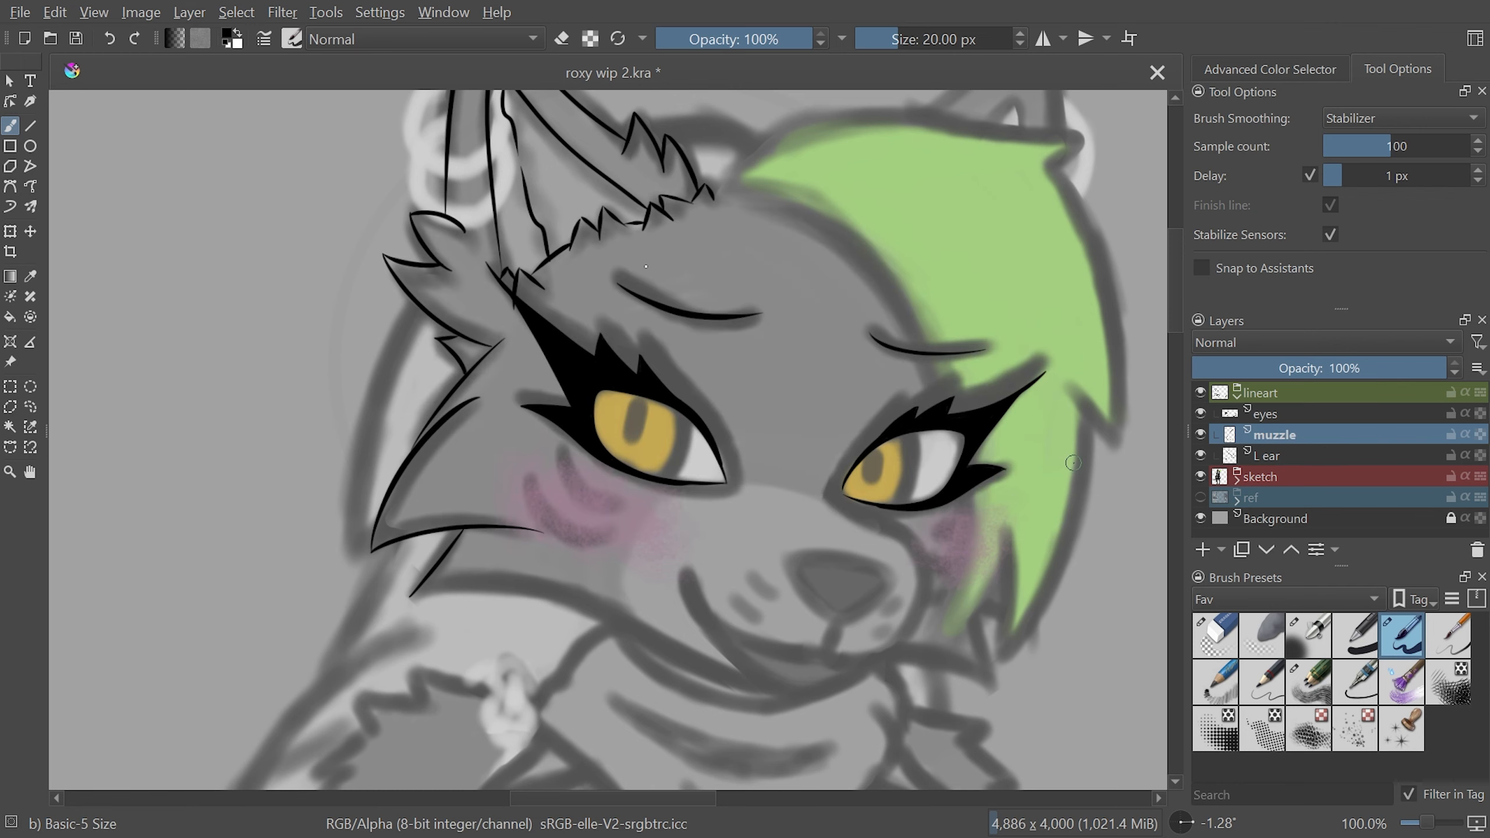
pyautogui.moveTo(1073, 463); pyautogui.dragTo(882, 340)
pyautogui.press('+')
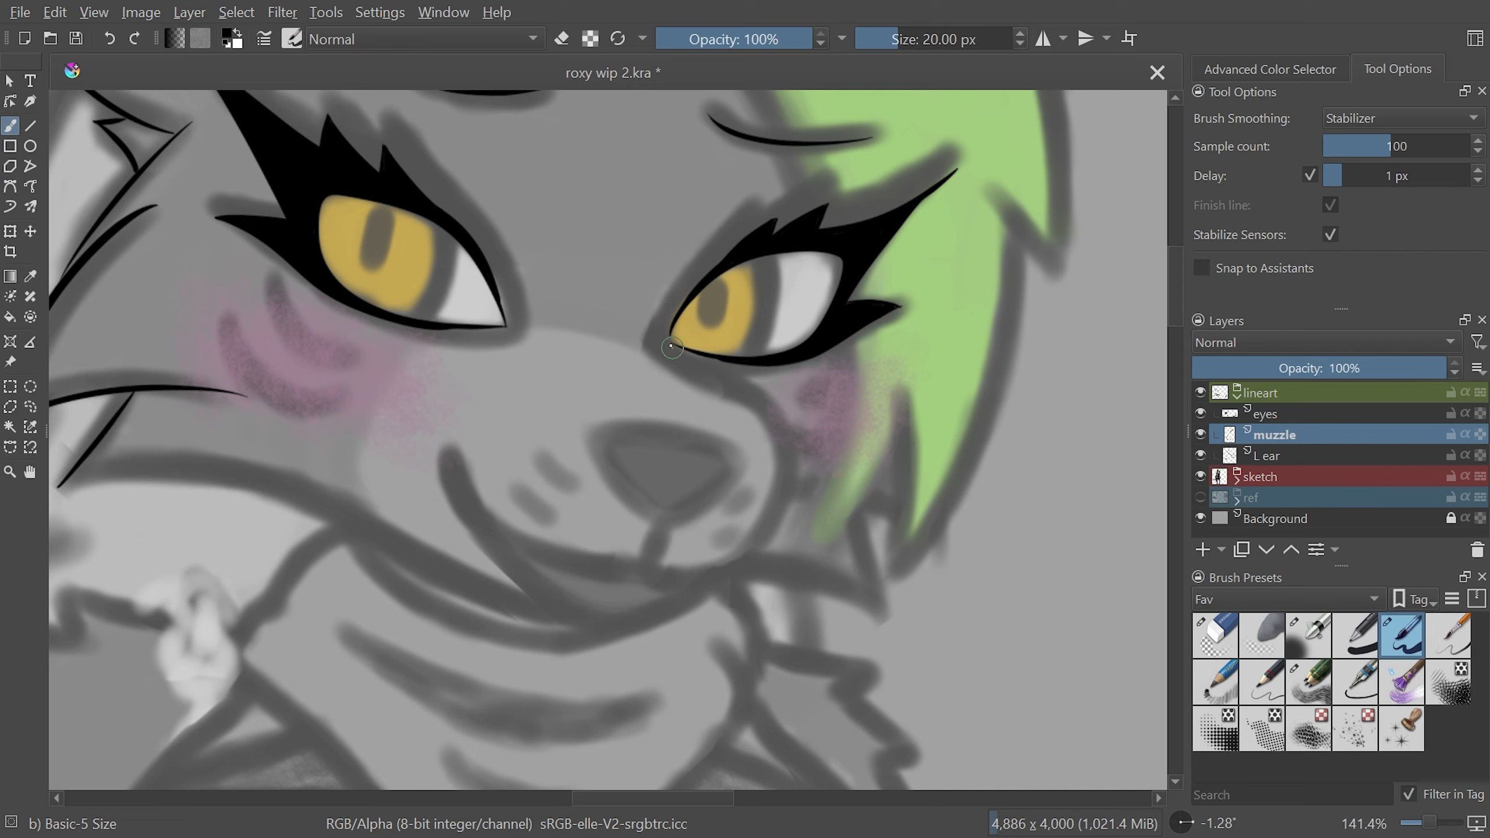
pyautogui.moveTo(701, 582)
pyautogui.mouseDown()
pyautogui.moveTo(675, 342)
pyautogui.moveTo(707, 575)
pyautogui.mouseUp()
pyautogui.hotkey('ctrl', 'z')
pyautogui.hotkey('ctrl', 'z')
pyautogui.hotkey('ctrl', 'z')
# Outline the triangular nose on the muzzle layer with three curved, tapered strokes meeting at the corners
pyautogui.moveTo(670, 344)
pyautogui.mouseDown()
pyautogui.moveTo(788, 495)
pyautogui.moveTo(692, 276)
pyautogui.mouseUp()
pyautogui.moveTo(692, 276); pyautogui.dragTo(599, 461)
pyautogui.press('+')
pyautogui.moveTo(798, 355)
pyautogui.mouseDown()
pyautogui.moveTo(695, 331)
pyautogui.moveTo(775, 466)
pyautogui.mouseUp()
pyautogui.hotkey('ctrl', 'z')
pyautogui.hotkey('ctrl', 'shift', 'z')
pyautogui.hotkey('ctrl', 'z')
pyautogui.hotkey('ctrl', 'shift', 'z')
pyautogui.hotkey('ctrl', 'z')
pyautogui.hotkey('ctrl', 'shift', 'z')
pyautogui.hotkey('ctrl', 'z')
pyautogui.hotkey('ctrl', 'shift', 'z')
pyautogui.hotkey('ctrl', 'z')
pyautogui.hotkey('ctrl', 'shift', 'z')
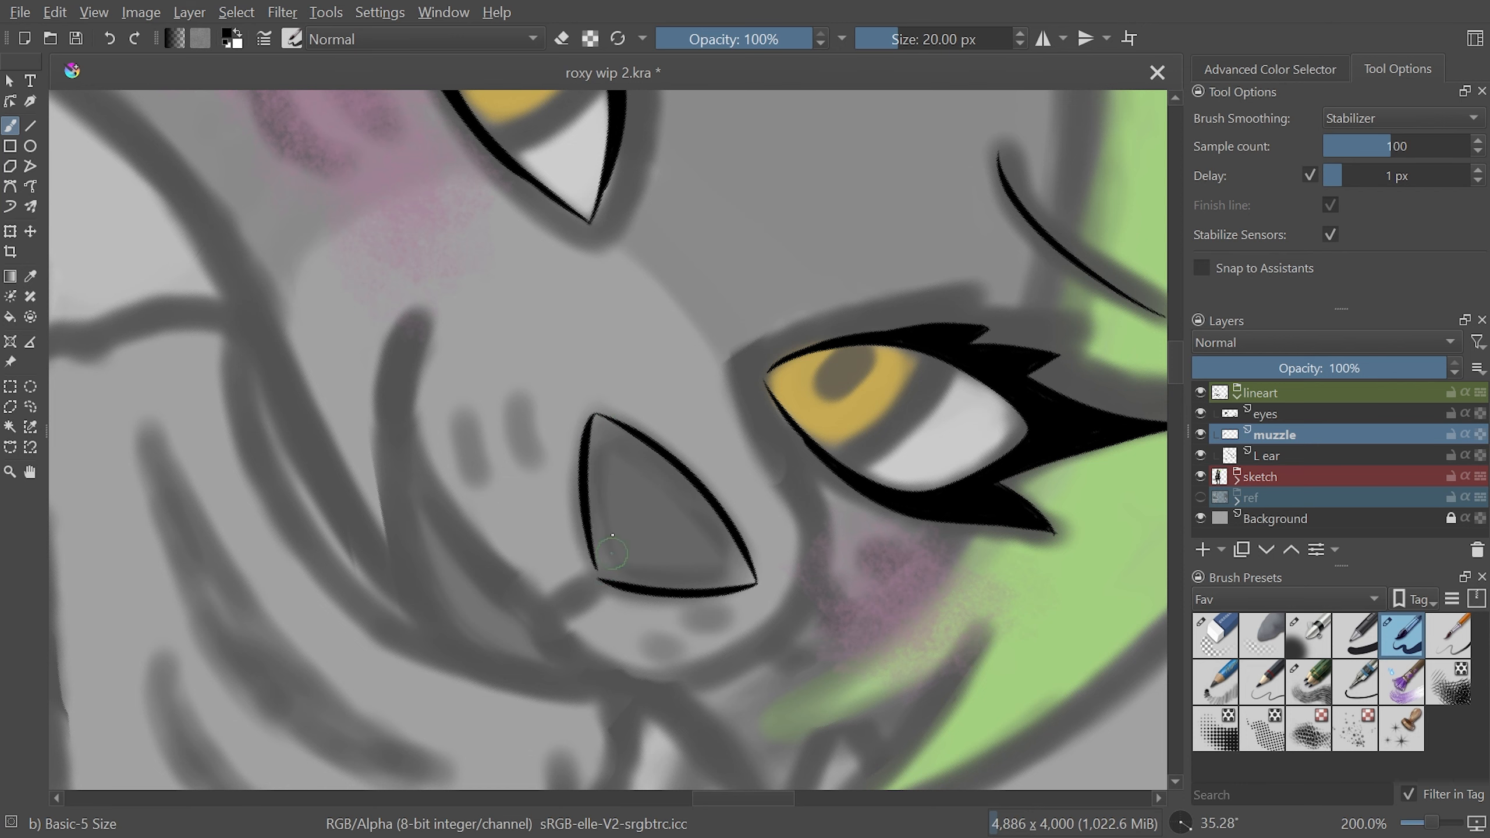
# Ink the short tapered line running down from the nose's lower tip to the mouth
pyautogui.moveTo(608, 508)
pyautogui.mouseDown()
pyautogui.moveTo(554, 505)
pyautogui.moveTo(507, 458)
pyautogui.moveTo(503, 284)
pyautogui.mouseUp()
pyautogui.moveTo(508, 388); pyautogui.dragTo(868, 569)
pyautogui.press('-')
pyautogui.press('-')
pyautogui.press('-')
pyautogui.press('+')
pyautogui.press('+')
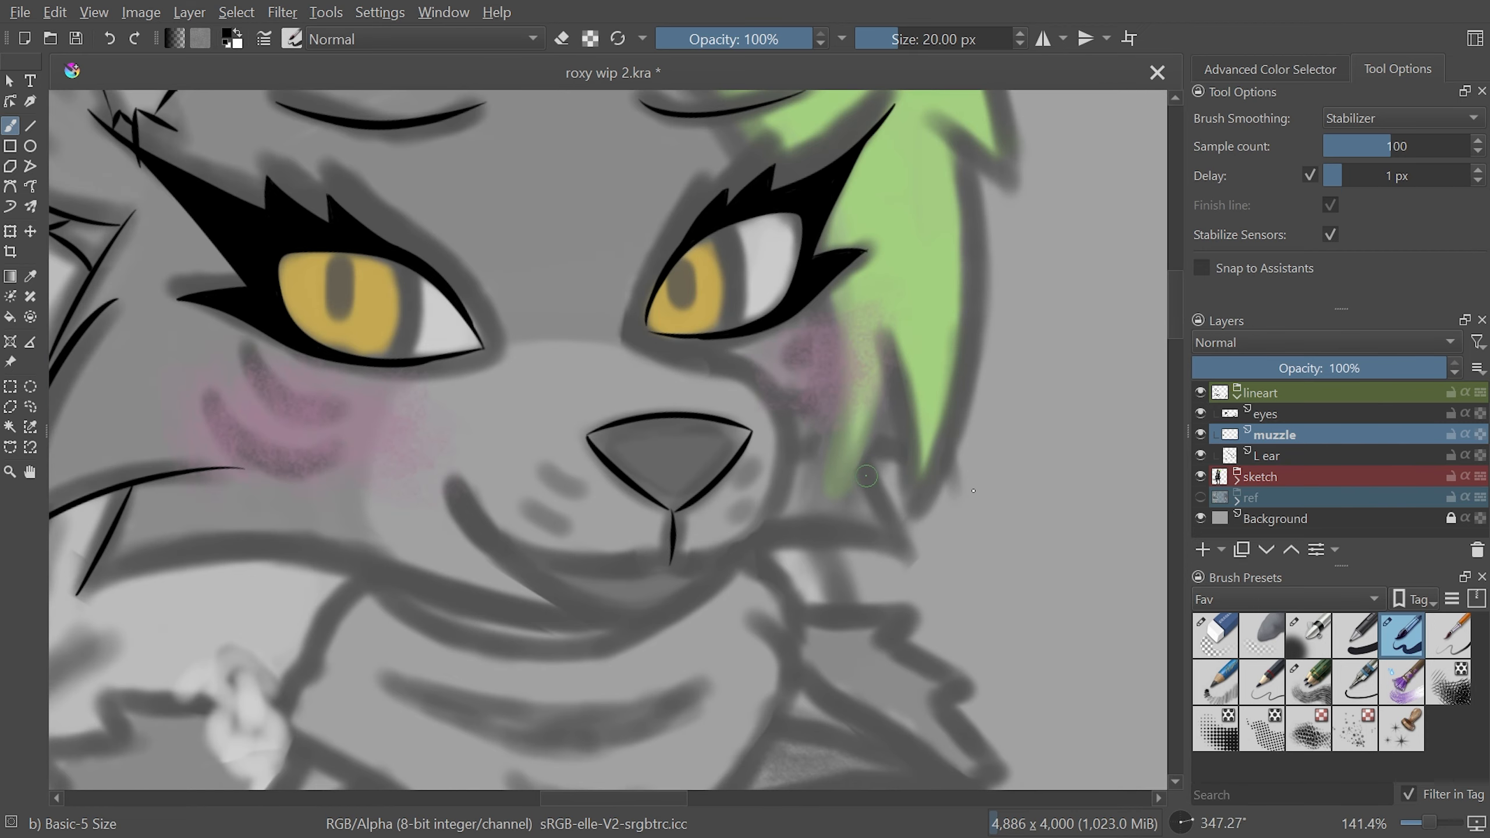
pyautogui.moveTo(971, 348)
pyautogui.mouseDown()
pyautogui.moveTo(925, 546)
pyautogui.moveTo(880, 635)
pyautogui.mouseUp()
pyautogui.scroll(2, 578, 540)
pyautogui.moveTo(560, 652); pyautogui.dragTo(428, 206)
pyautogui.hotkey('ctrl', 'z')
pyautogui.press('m')
pyautogui.moveTo(792, 216); pyautogui.dragTo(656, 651)
pyautogui.hotkey('ctrl', 'z')
pyautogui.press('m')
pyautogui.moveTo(438, 195)
pyautogui.mouseDown()
pyautogui.moveTo(539, 620)
pyautogui.moveTo(433, 200)
pyautogui.mouseUp()
pyautogui.hotkey('ctrl', 'z')
pyautogui.hotkey('ctrl', 'z')
pyautogui.moveTo(881, 634); pyautogui.dragTo(933, 364)
pyautogui.moveTo(735, 617); pyautogui.dragTo(320, 427)
pyautogui.hotkey('ctrl', 'z')
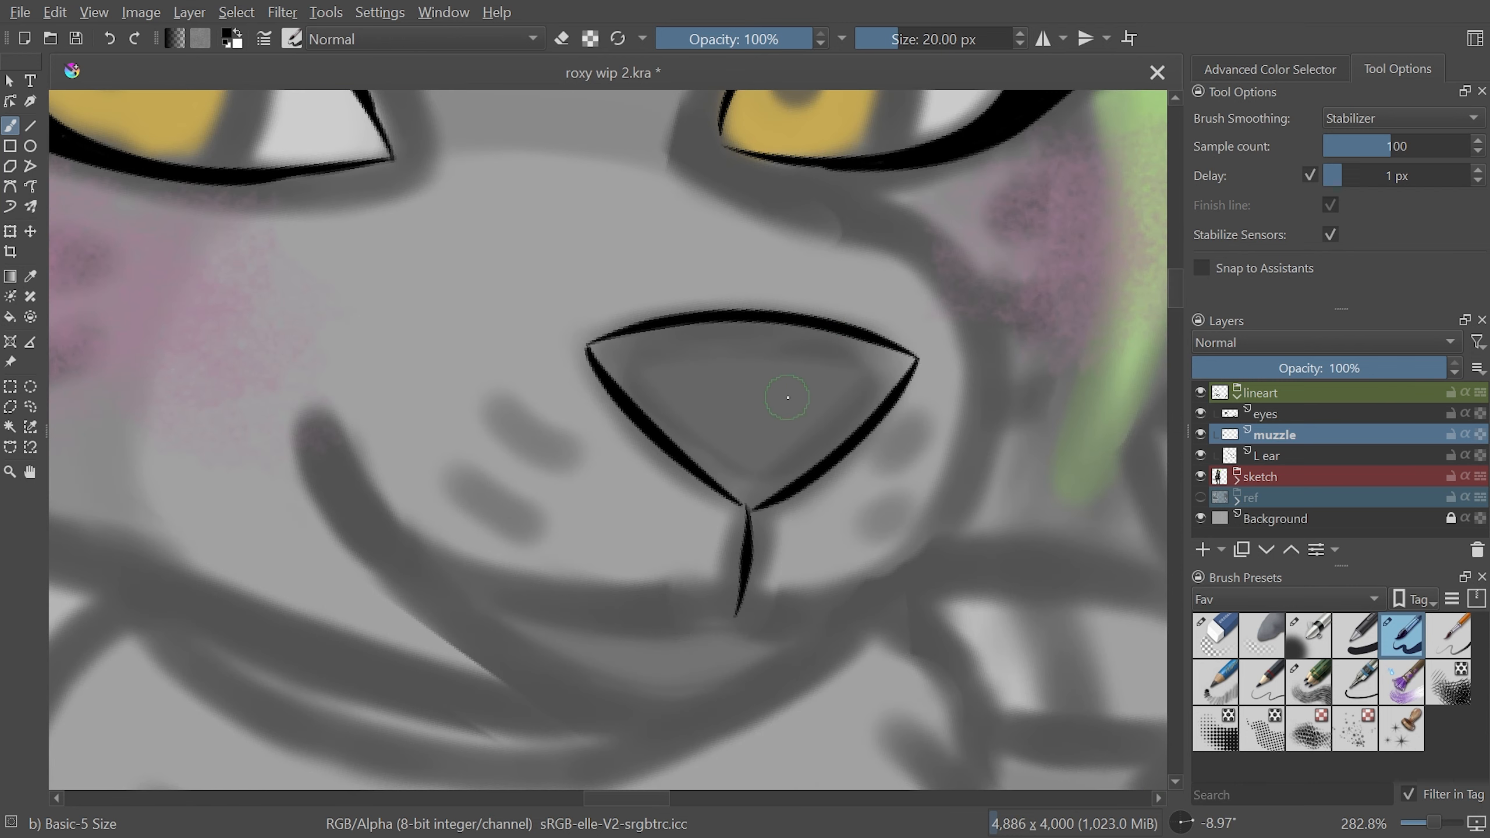
pyautogui.moveTo(1020, 344)
pyautogui.mouseDown()
pyautogui.moveTo(417, 243)
pyautogui.moveTo(587, 586)
pyautogui.mouseUp()
pyautogui.hotkey('ctrl', 'z')
pyautogui.moveTo(464, 277); pyautogui.dragTo(584, 585)
pyautogui.hotkey('ctrl', 'z')
pyautogui.moveTo(464, 288); pyautogui.dragTo(588, 588)
pyautogui.hotkey('ctrl', 'z')
pyautogui.moveTo(462, 286); pyautogui.dragTo(589, 589)
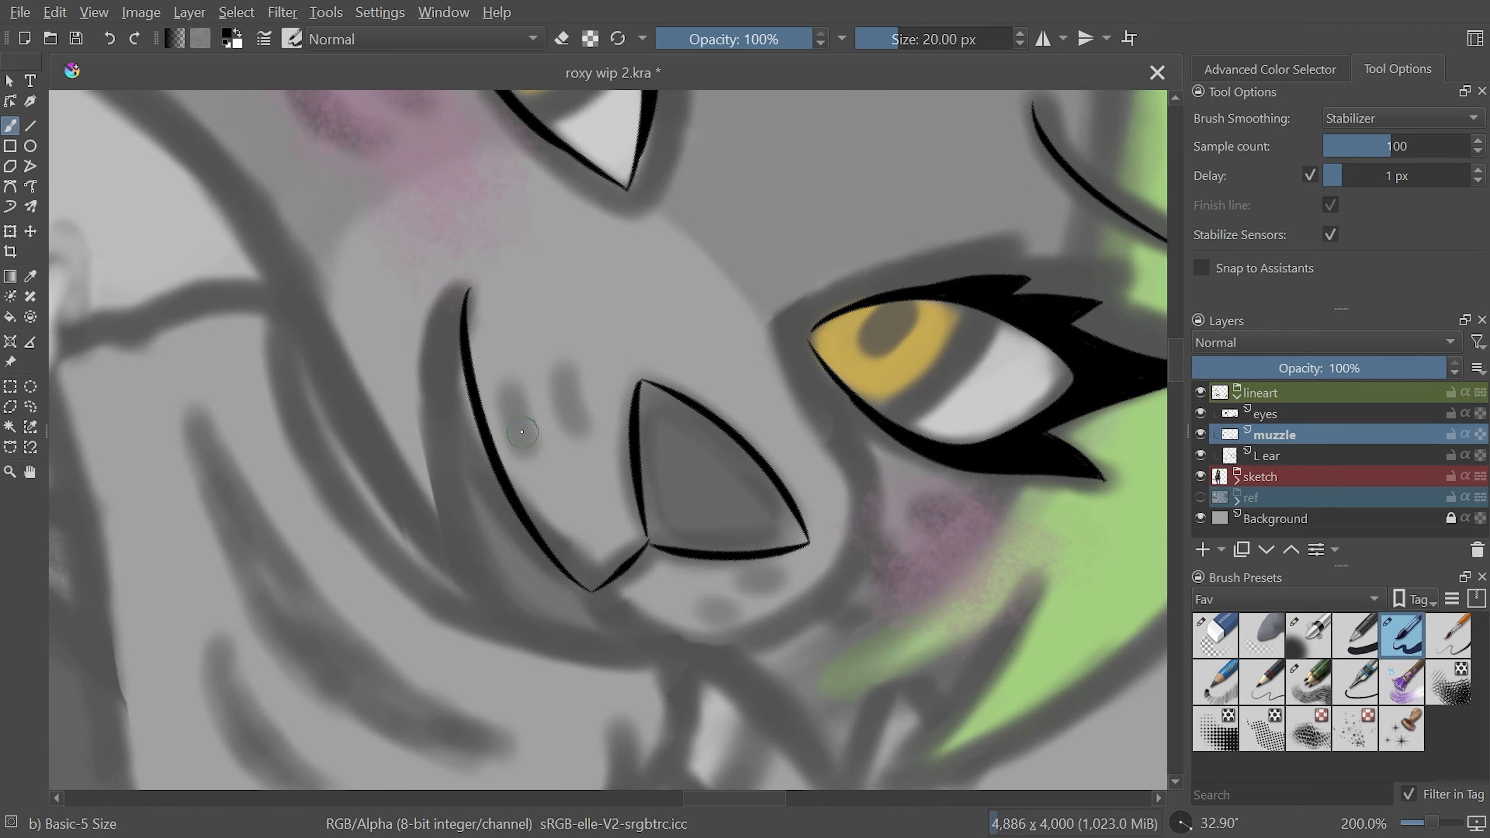
pyautogui.press('5')
pyautogui.hotkey('ctrl', 'z')
# Set the stabilizer sample count to 500 and brush size to 10 px, and ink the smile curve from the line below the nose
pyautogui.moveTo(1410, 148); pyautogui.dragTo(1439, 146)
pyautogui.click(933, 39)
pyautogui.click(891, 39)
pyautogui.moveTo(880, 264); pyautogui.dragTo(930, 465)
pyautogui.press('+')
pyautogui.click(890, 39)
pyautogui.moveTo(573, 653); pyautogui.dragTo(433, 496)
pyautogui.hotkey('ctrl', 'z')
pyautogui.moveTo(415, 210); pyautogui.dragTo(384, 346)
pyautogui.hotkey('ctrl', 'z')
pyautogui.moveTo(574, 653); pyautogui.dragTo(438, 178)
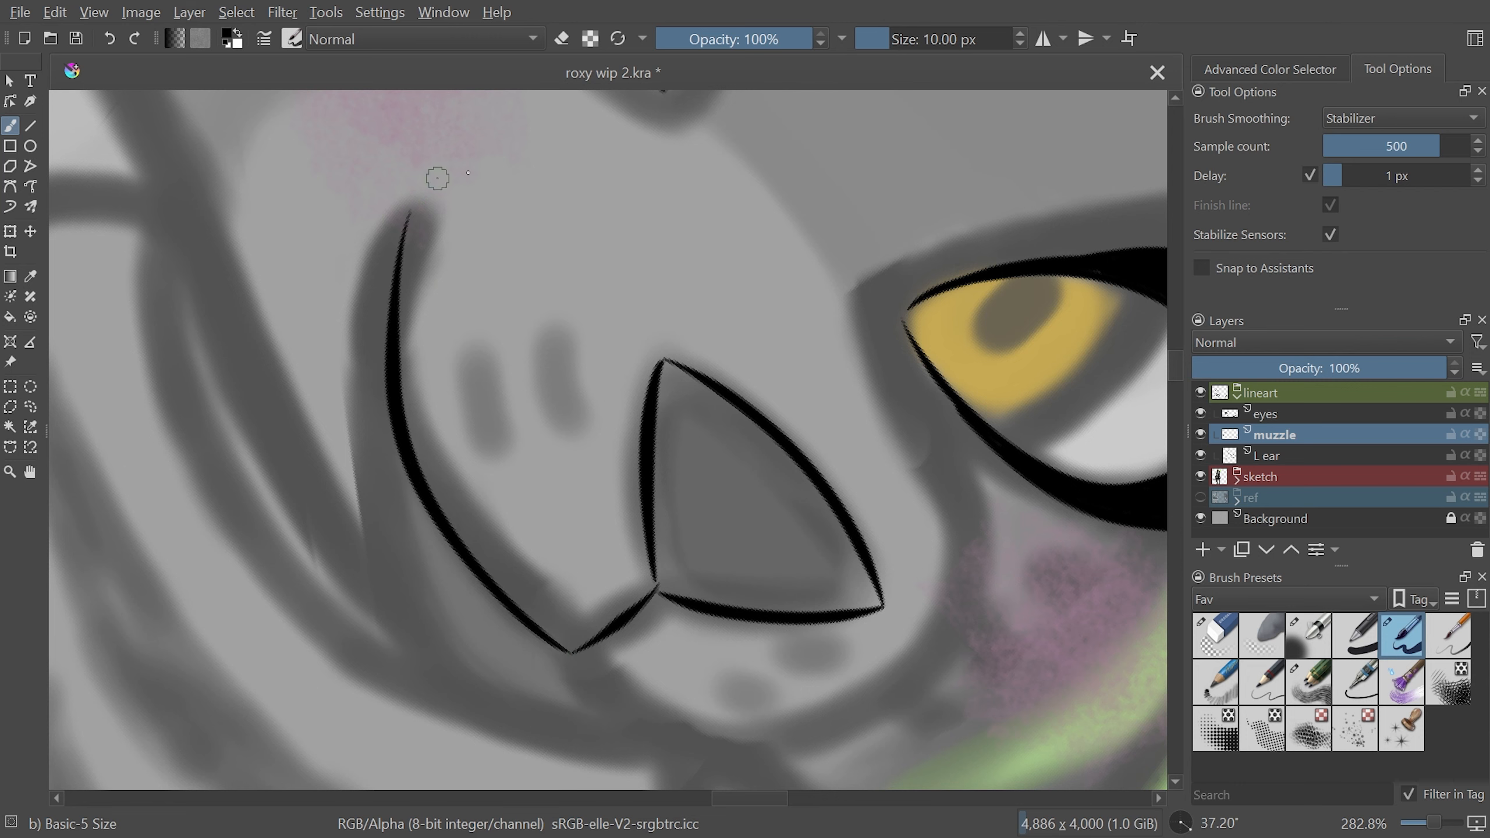
pyautogui.press('5')
pyautogui.press('-')
pyautogui.moveTo(1432, 146); pyautogui.dragTo(1388, 146)
pyautogui.click(939, 39)
pyautogui.write('20')
pyautogui.press('Return')
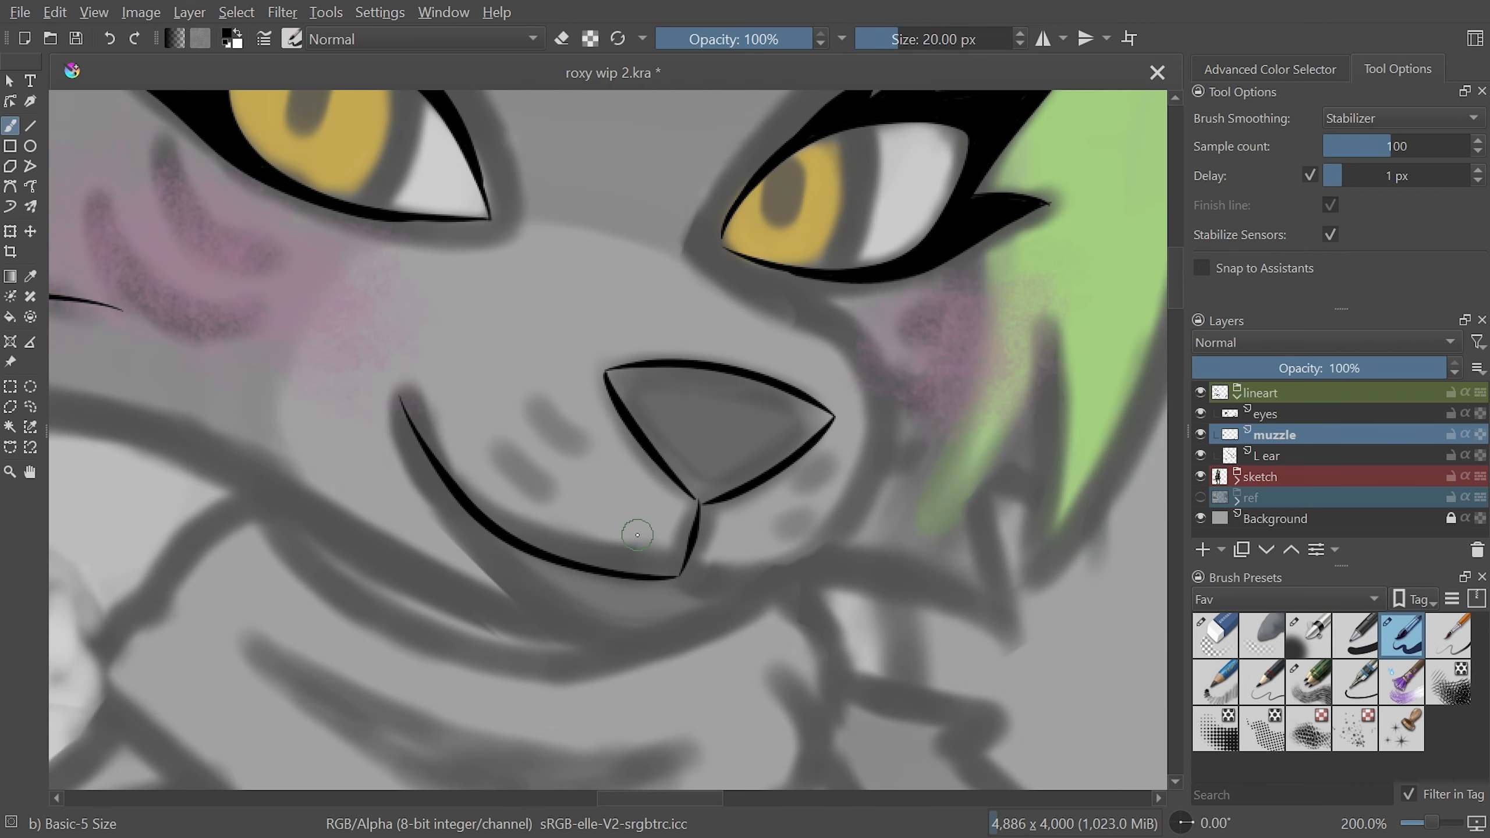
pyautogui.scroll(1, 997, 493)
pyautogui.moveTo(680, 643)
pyautogui.mouseDown()
pyautogui.moveTo(890, 549)
pyautogui.moveTo(725, 312)
pyautogui.moveTo(847, 605)
pyautogui.moveTo(879, 566)
pyautogui.moveTo(875, 443)
pyautogui.moveTo(723, 306)
pyautogui.mouseUp()
pyautogui.hotkey('ctrl', 'z')
# Ink the muzzle contour from the mouth up to the second eye's inner corner with 500 stabilizer samples and a 10 px brush
pyautogui.rightClick(1396, 146)
pyautogui.write('500')
pyautogui.rightClick(939, 40)
pyautogui.write('10')
pyautogui.press('Return')
pyautogui.hotkey('ctrl', 'z')
pyautogui.hotkey('ctrl', 'z')
pyautogui.hotkey('ctrl', 'z')
pyautogui.moveTo(680, 643)
pyautogui.mouseDown()
pyautogui.moveTo(818, 642)
pyautogui.moveTo(723, 309)
pyautogui.mouseUp()
pyautogui.hotkey('ctrl', '-')
pyautogui.hotkey('ctrl', '-')
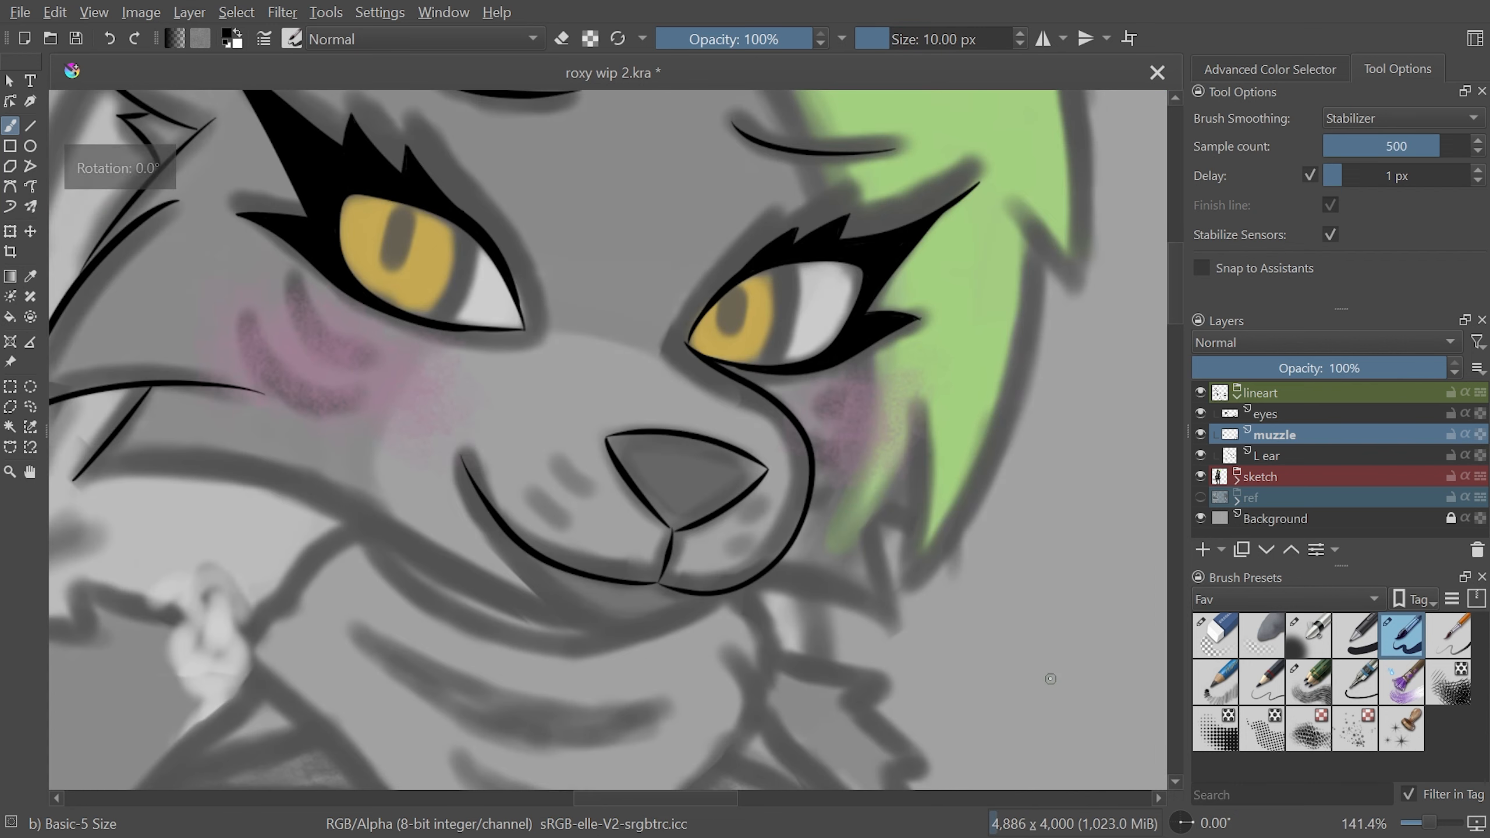
# Set the stabilizer sample count to 100 and brush size to 20 px, and hide the sketch group to check the lineart
pyautogui.rightClick(1397, 146)
pyautogui.write('100')
pyautogui.rightClick(939, 40)
pyautogui.write('20')
pyautogui.click(1201, 477)
pyautogui.hotkey('ctrl', '-')
pyautogui.hotkey('ctrl', '-')
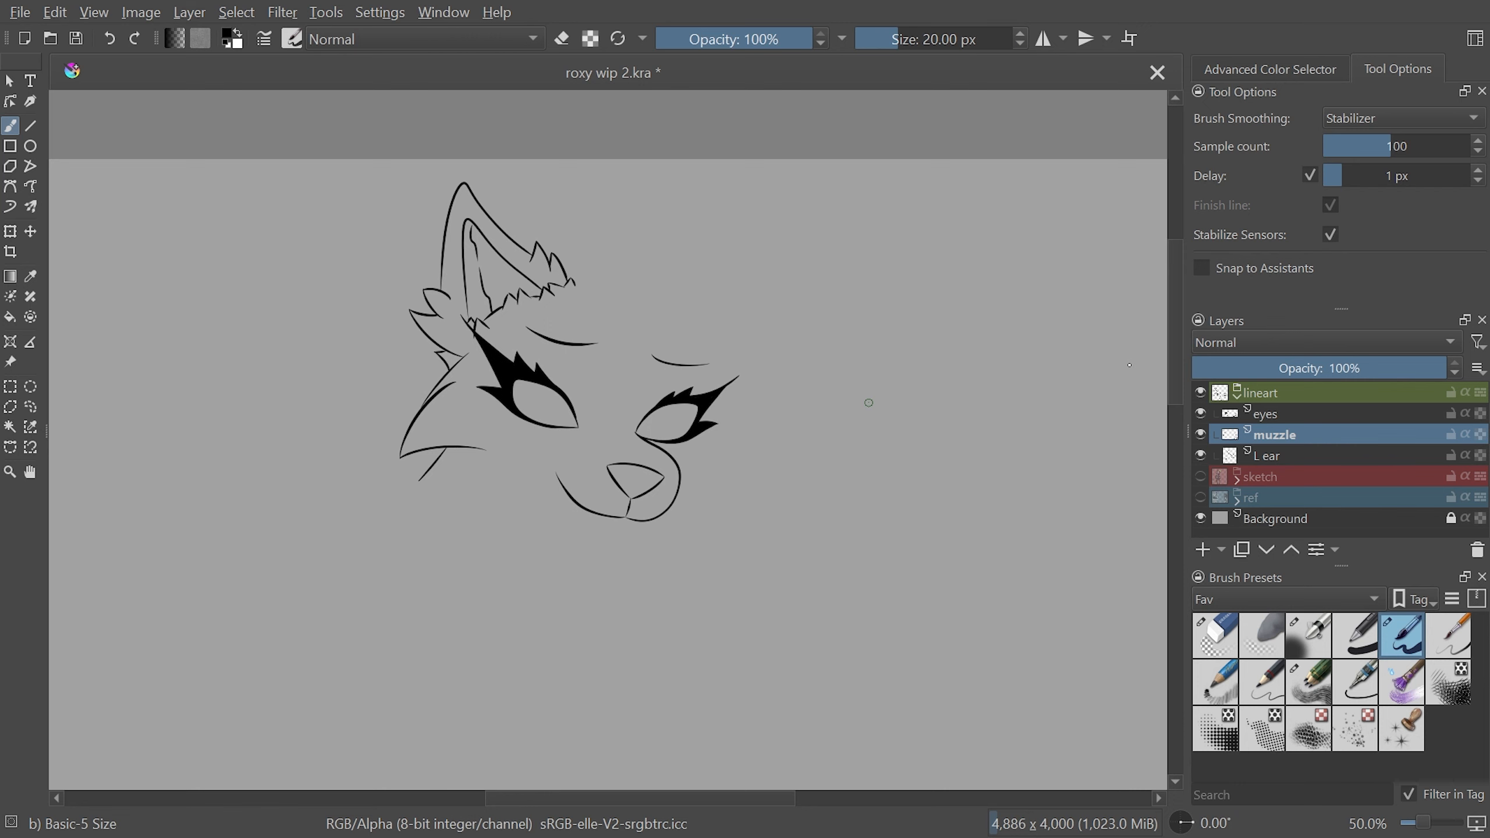
pyautogui.hotkey('ctrl', '+')
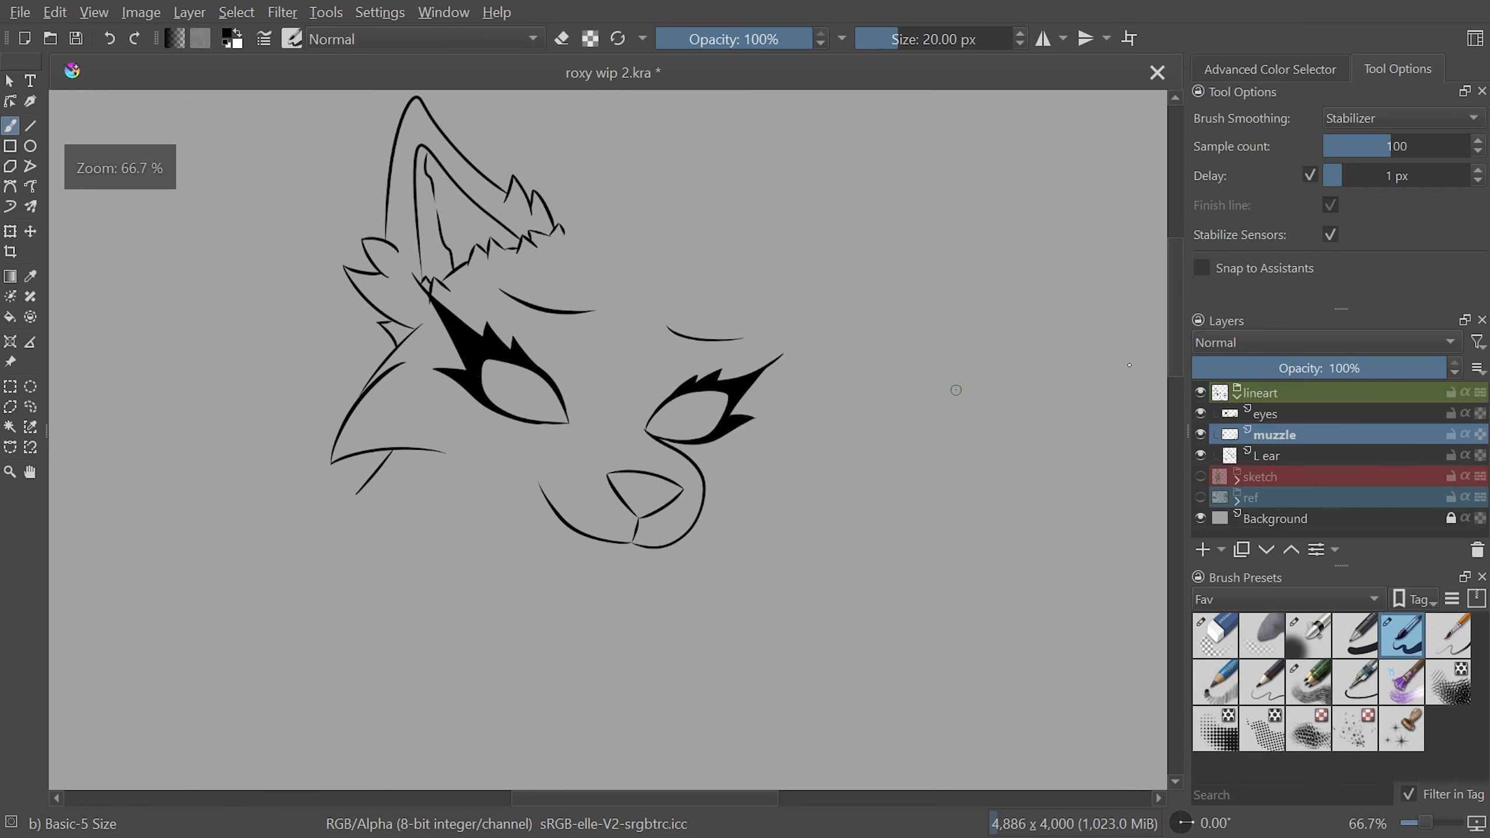
pyautogui.click(1201, 477)
pyautogui.hotkey('ctrl', '+')
pyautogui.hotkey('ctrl', '+')
pyautogui.hotkey('ctrl', '+')
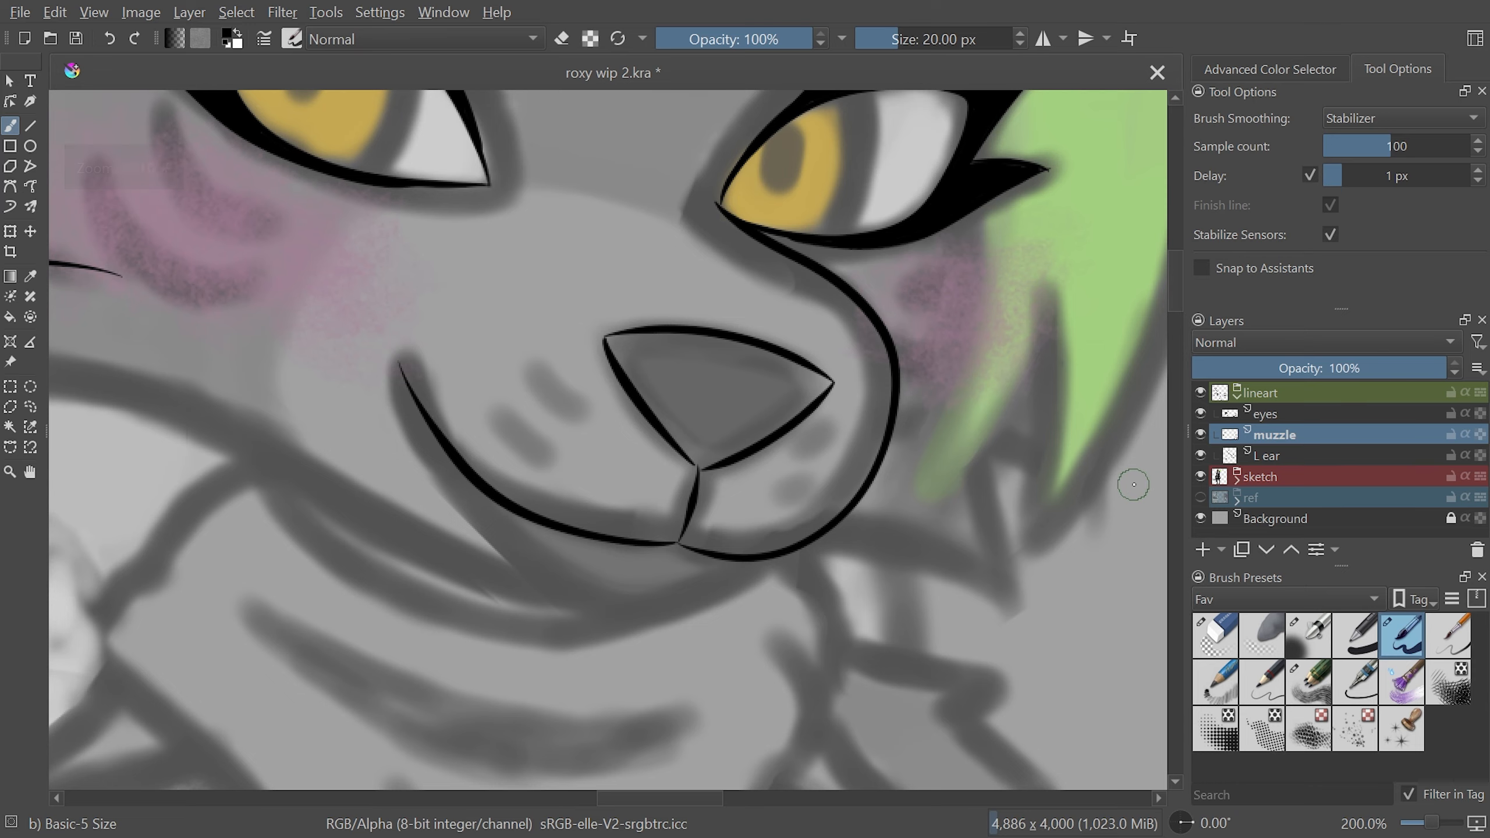
pyautogui.hotkey('ctrl', '+')
pyautogui.moveTo(497, 281)
pyautogui.mouseDown()
pyautogui.moveTo(425, 375)
pyautogui.moveTo(507, 717)
pyautogui.mouseUp()
pyautogui.press('5')
pyautogui.hotkey('ctrl', '-')
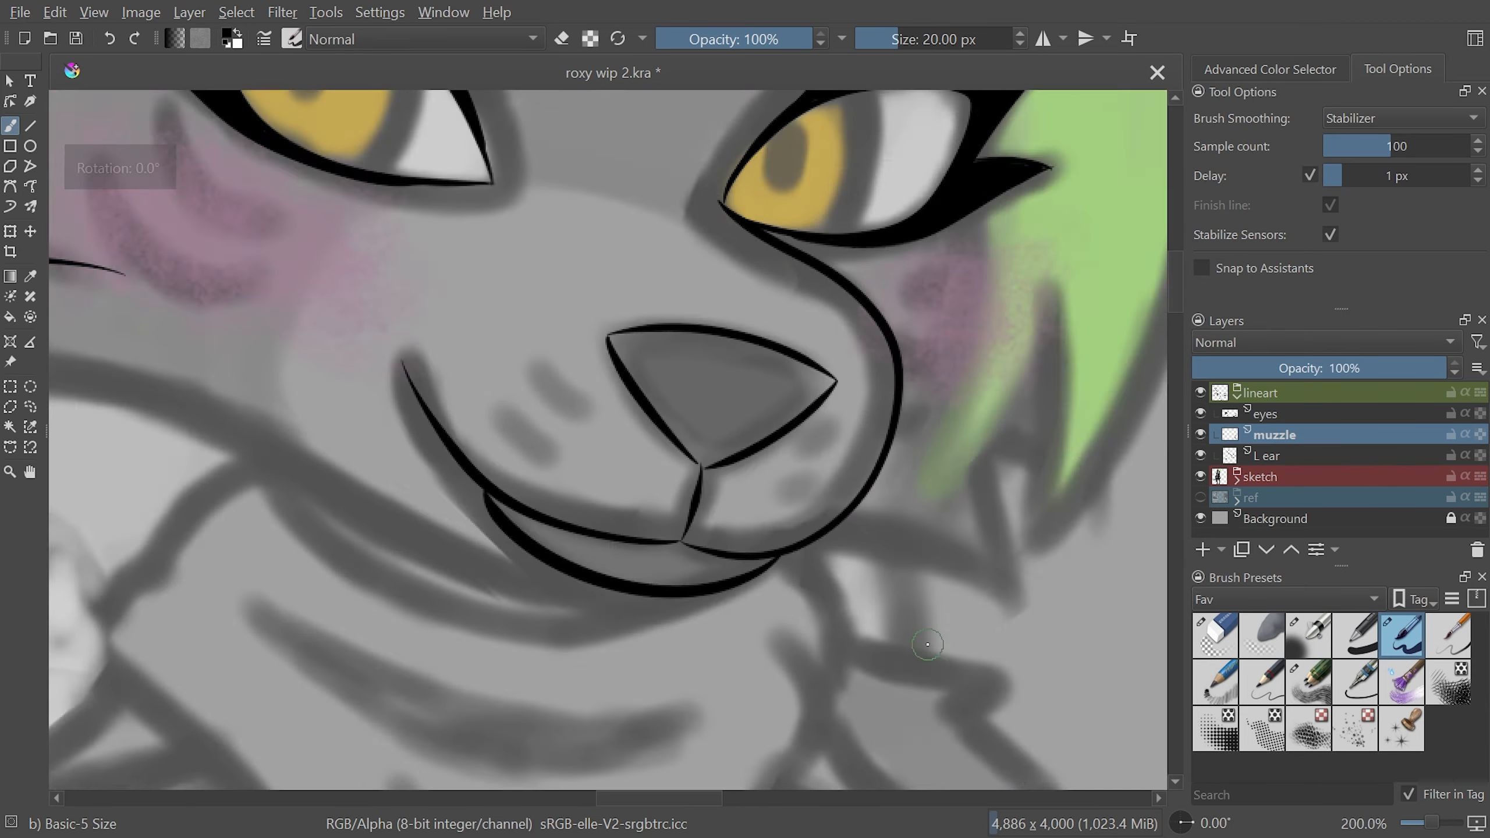
pyautogui.hotkey('ctrl', 'z')
# Ink the curved lower lip from the smile line to the muzzle contour and check it with the sketch group hidden
pyautogui.hotkey('ctrl', '+')
pyautogui.moveTo(497, 289); pyautogui.dragTo(528, 739)
pyautogui.hotkey('ctrl', 'z')
pyautogui.press('5')
pyautogui.hotkey('ctrl', '-')
pyautogui.hotkey('ctrl', '-')
pyautogui.hotkey('ctrl', '-')
pyautogui.hotkey('ctrl', '-')
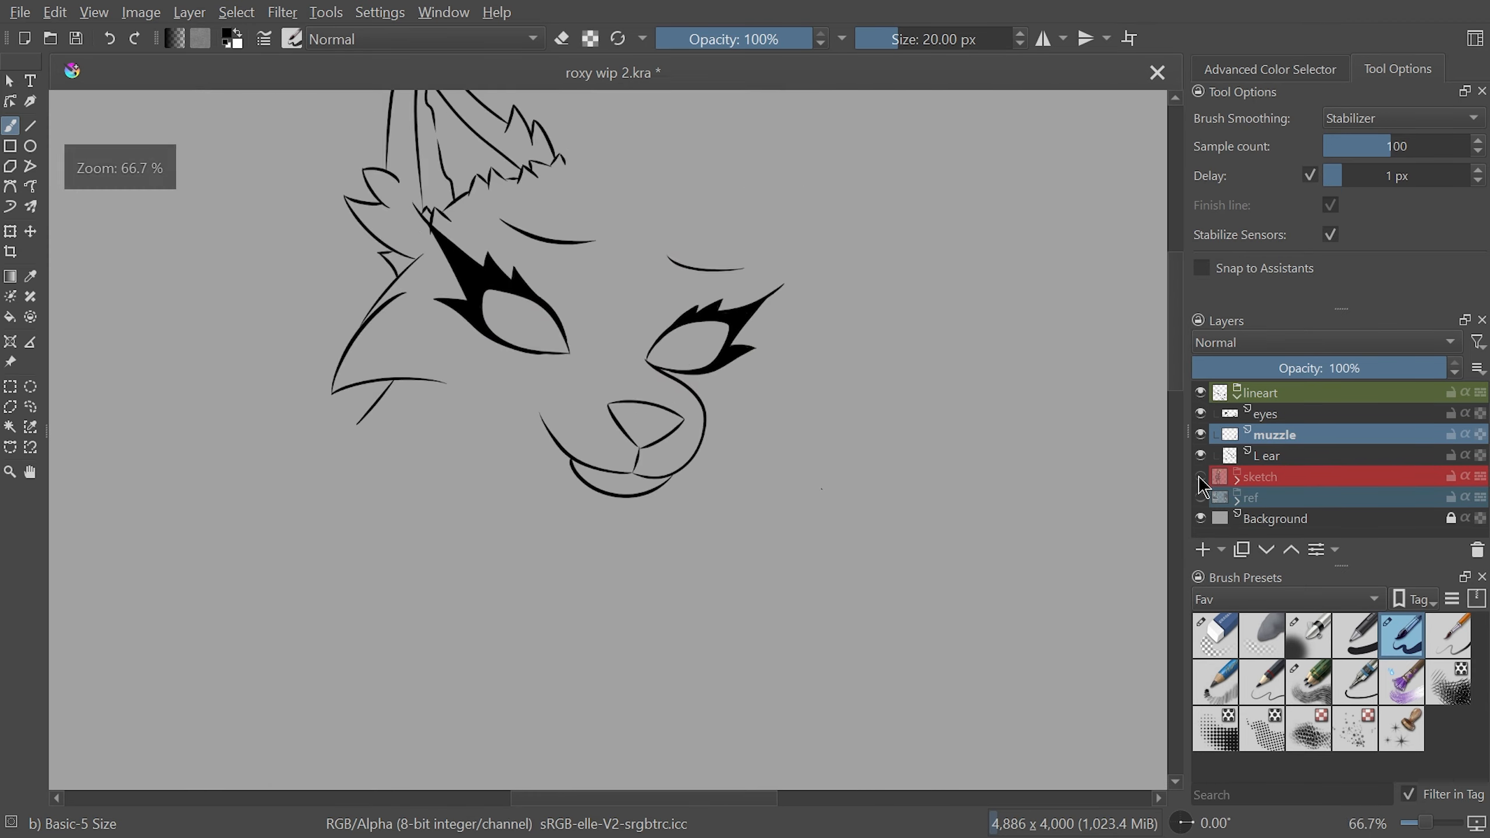
# Thicken the junction where the lower lip meets the smile line and compare it with the sketch group hidden and shown
pyautogui.hotkey('ctrl', '+')
pyautogui.hotkey('ctrl', '+')
pyautogui.hotkey('ctrl', '+')
pyautogui.hotkey('ctrl', '+')
pyautogui.hotkey('ctrl', '+')
pyautogui.hotkey('ctrl', '+')
pyautogui.hotkey('ctrl', '-')
pyautogui.hotkey('ctrl', '-')
pyautogui.hotkey('ctrl', '-')
pyautogui.hotkey('ctrl', '-')
pyautogui.hotkey('ctrl', '-')
pyautogui.hotkey('ctrl', '-')
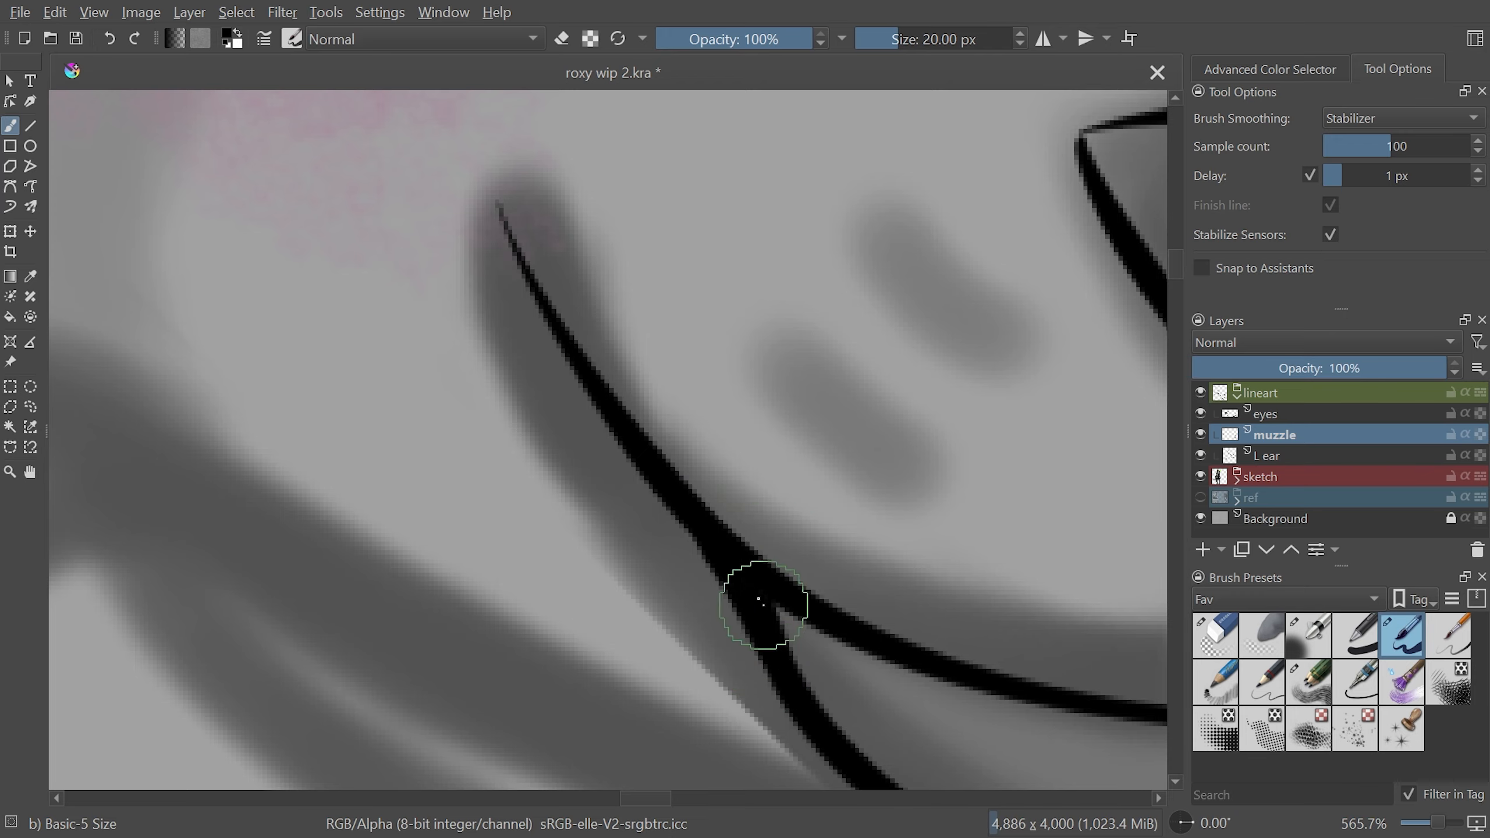
pyautogui.click(1201, 477)
pyautogui.click(1200, 477)
# Ink the long jaw line between the chin and the lowest cheek fur tip, and compare it with the sketch group hidden and shown
pyautogui.scroll(2, 428, 422)
pyautogui.moveTo(804, 508)
pyautogui.mouseDown()
pyautogui.moveTo(815, 426)
pyautogui.moveTo(777, 322)
pyautogui.mouseUp()
pyautogui.moveTo(944, 314); pyautogui.dragTo(516, 651)
pyautogui.hotkey('ctrl', 'z')
pyautogui.moveTo(989, 286)
pyautogui.mouseDown()
pyautogui.moveTo(1010, 347)
pyautogui.moveTo(470, 648)
pyautogui.mouseUp()
pyautogui.press('5')
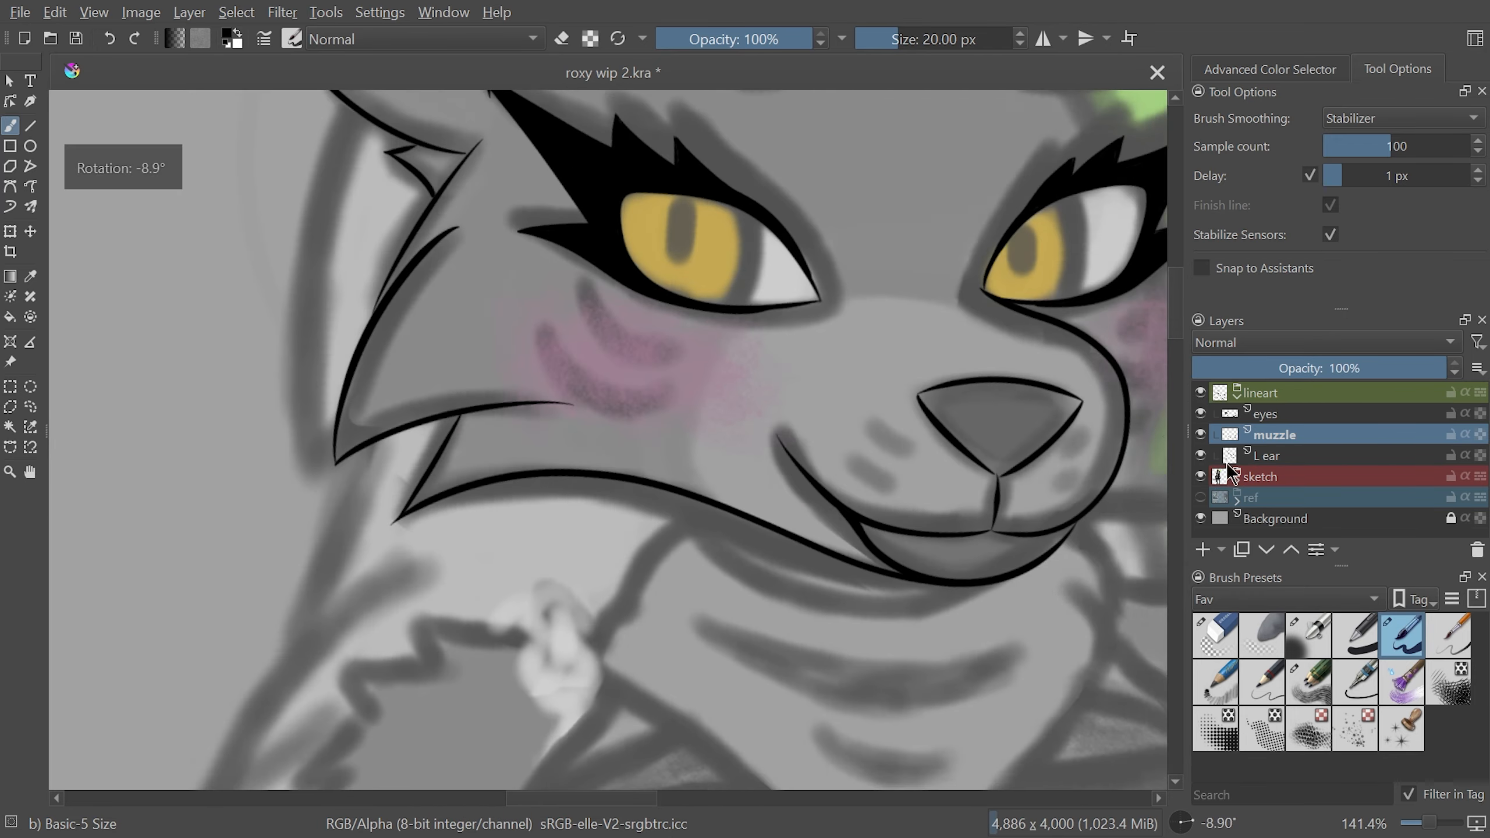
pyautogui.hotkey('ctrl', '-')
pyautogui.hotkey('ctrl', '-')
pyautogui.click(1201, 477)
pyautogui.click(1201, 477)
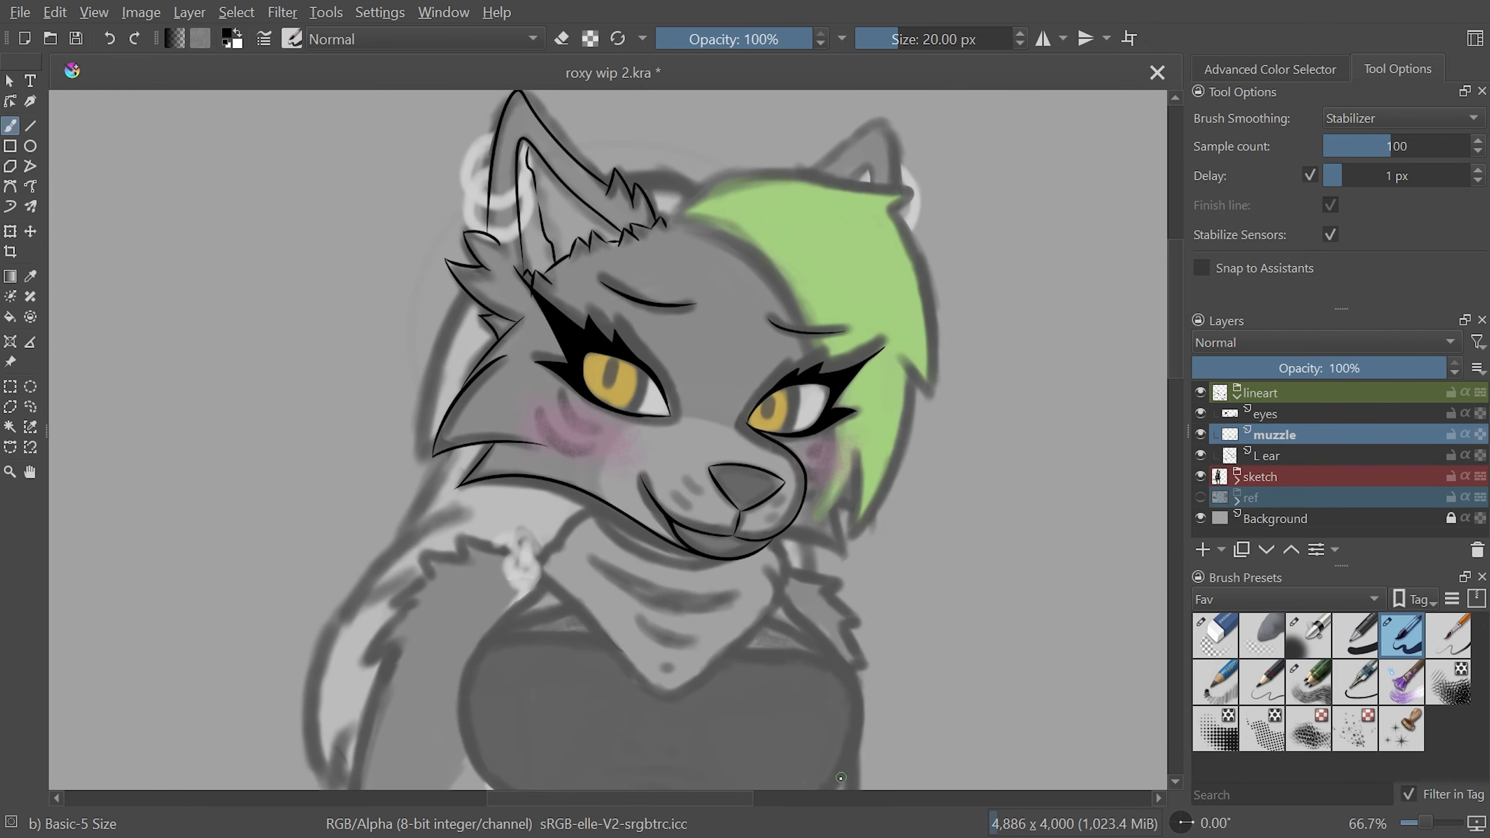
# Add a paint layer above the eyes layer and name it "hair"
pyautogui.click(1318, 420)
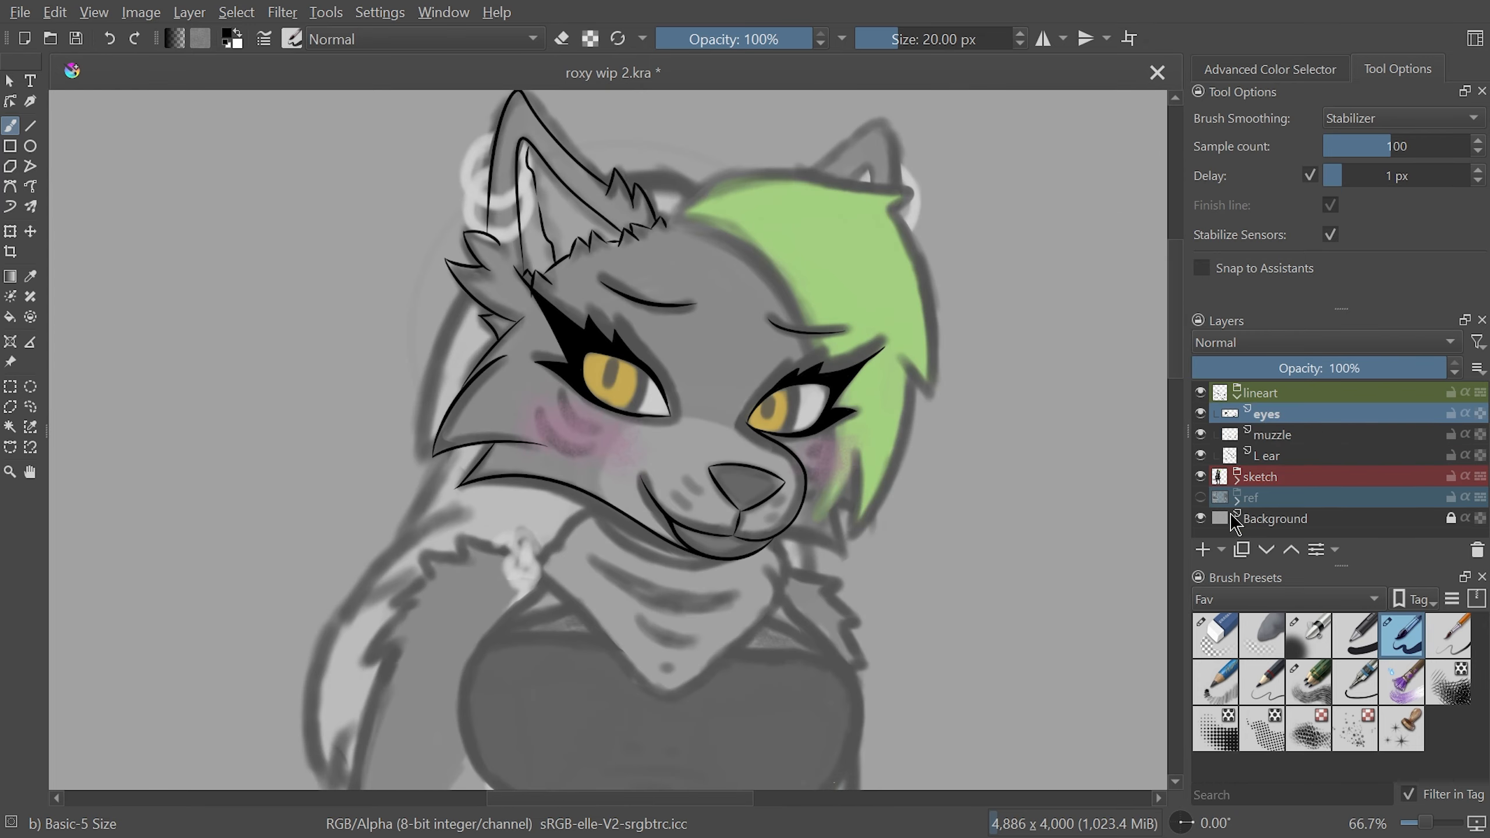
pyautogui.click(1204, 548)
pyautogui.click(1317, 551)
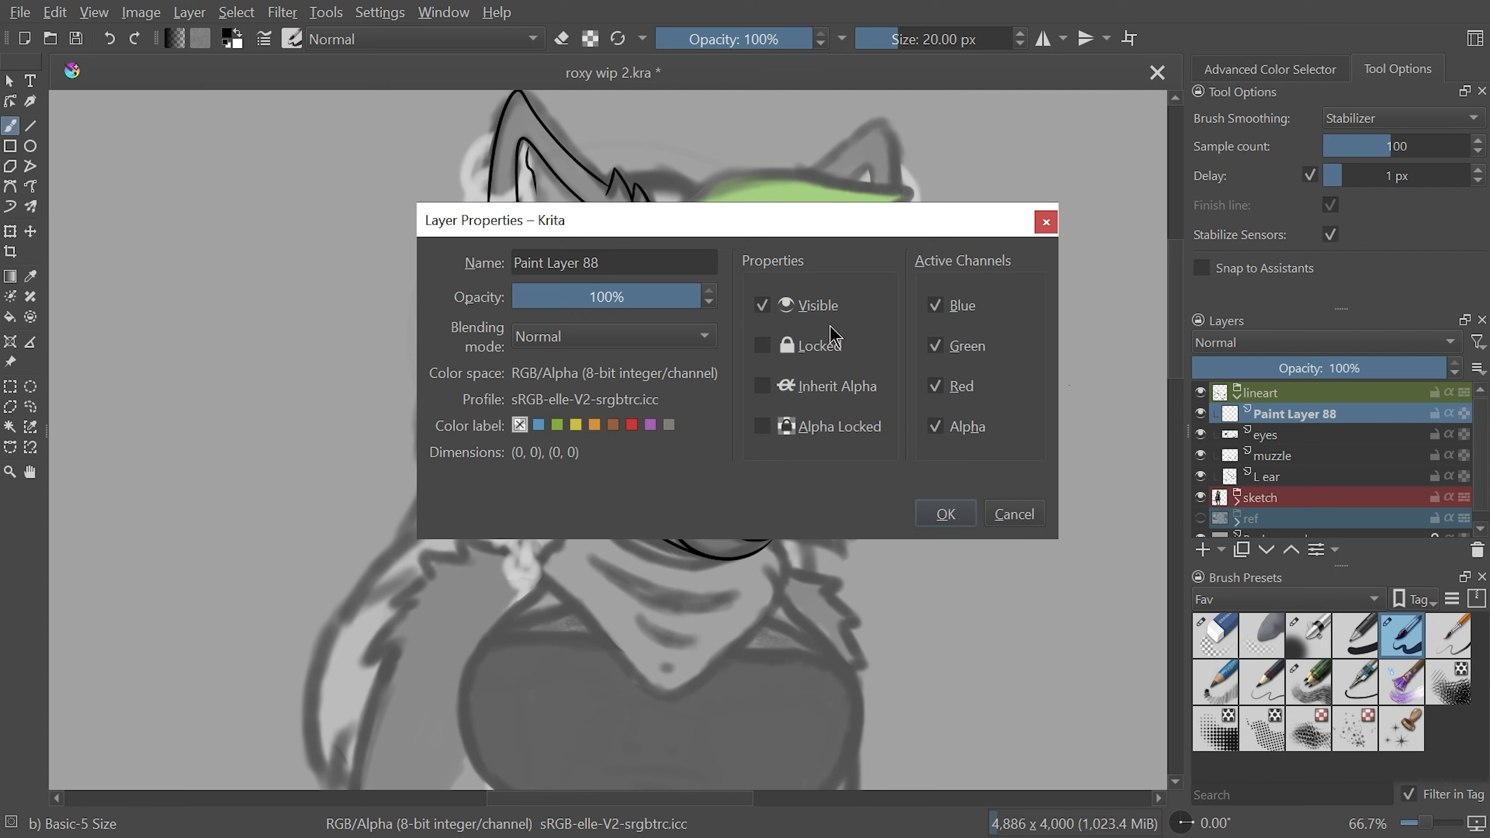
pyautogui.write('ha')
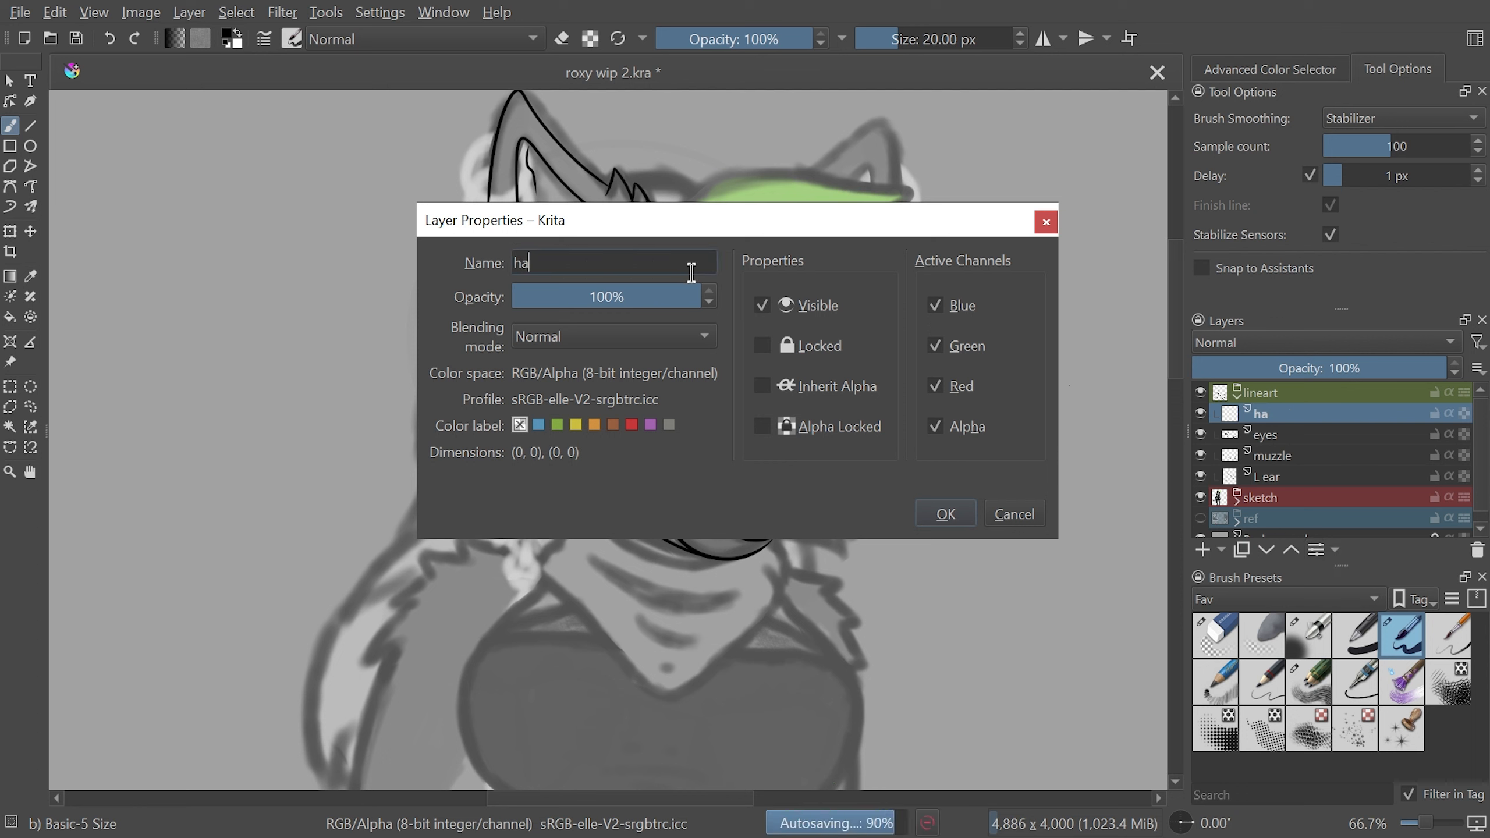
pyautogui.write('ir')
pyautogui.press('Return')
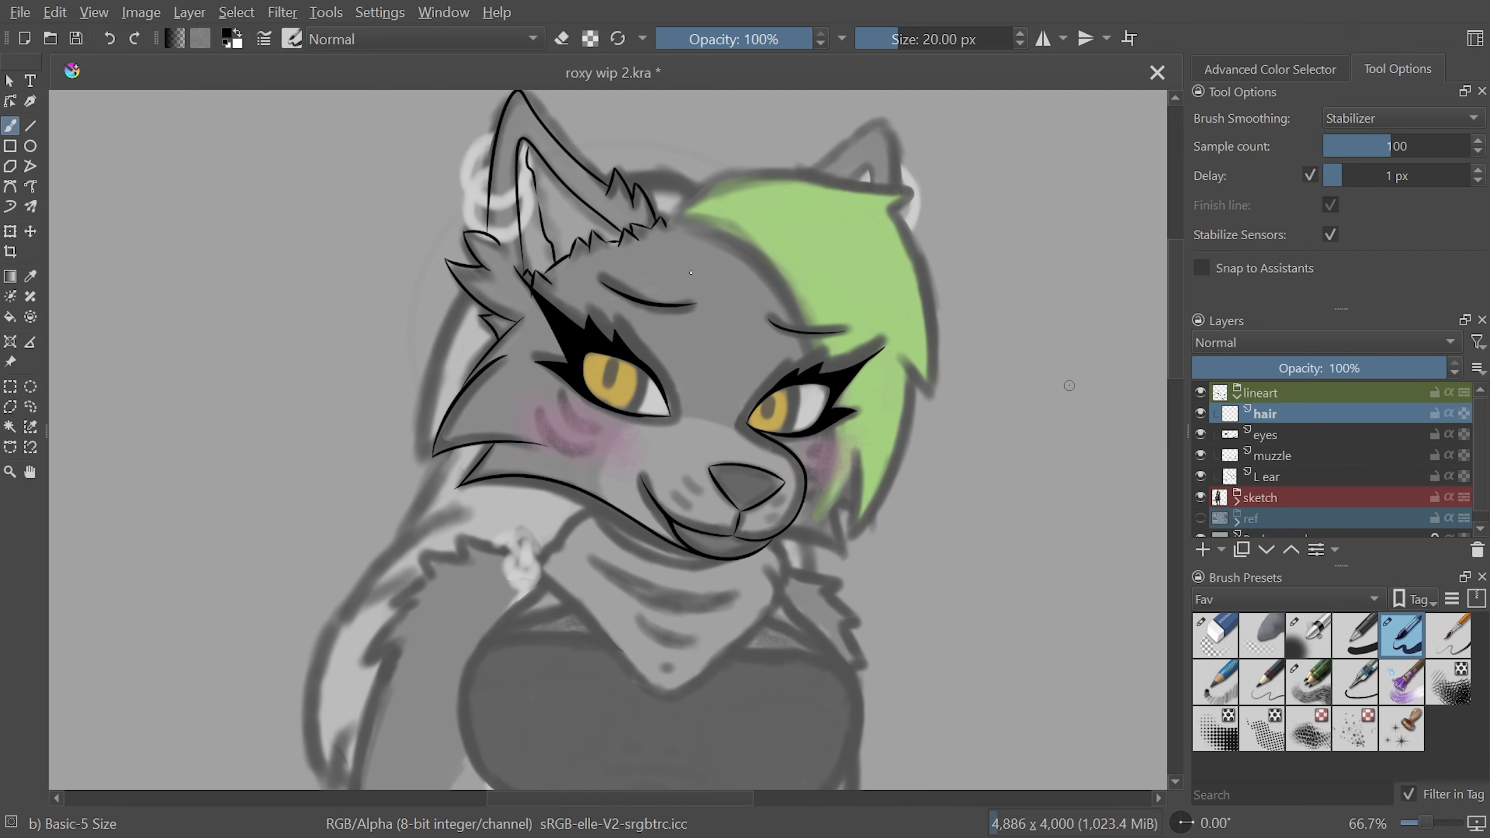
# Ink the long pointed lower strands of the green hair fringe beside the muzzle and cheek
pyautogui.moveTo(663, 466); pyautogui.dragTo(598, 488)
pyautogui.moveTo(1004, 580)
pyautogui.mouseDown()
pyautogui.moveTo(593, 234)
pyautogui.moveTo(452, 506)
pyautogui.mouseUp()
pyautogui.moveTo(948, 413); pyautogui.dragTo(838, 623)
pyautogui.moveTo(554, 414)
pyautogui.mouseDown()
pyautogui.moveTo(667, 416)
pyautogui.moveTo(914, 466)
pyautogui.moveTo(129, 726)
pyautogui.moveTo(548, 343)
pyautogui.moveTo(450, 555)
pyautogui.mouseUp()
pyautogui.hotkey('ctrl', ']')
pyautogui.hotkey('ctrl', ']')
pyautogui.moveTo(449, 555)
pyautogui.mouseDown()
pyautogui.moveTo(413, 424)
pyautogui.moveTo(342, 679)
pyautogui.mouseUp()
# Ink the long inner edge of the hair across the forehead and the curved outer contour of the fringe
pyautogui.moveTo(467, 117); pyautogui.dragTo(902, 636)
pyautogui.moveTo(1180, 330); pyautogui.dragTo(1178, 288)
pyautogui.press('+')
pyautogui.moveTo(1077, 413); pyautogui.dragTo(932, 247)
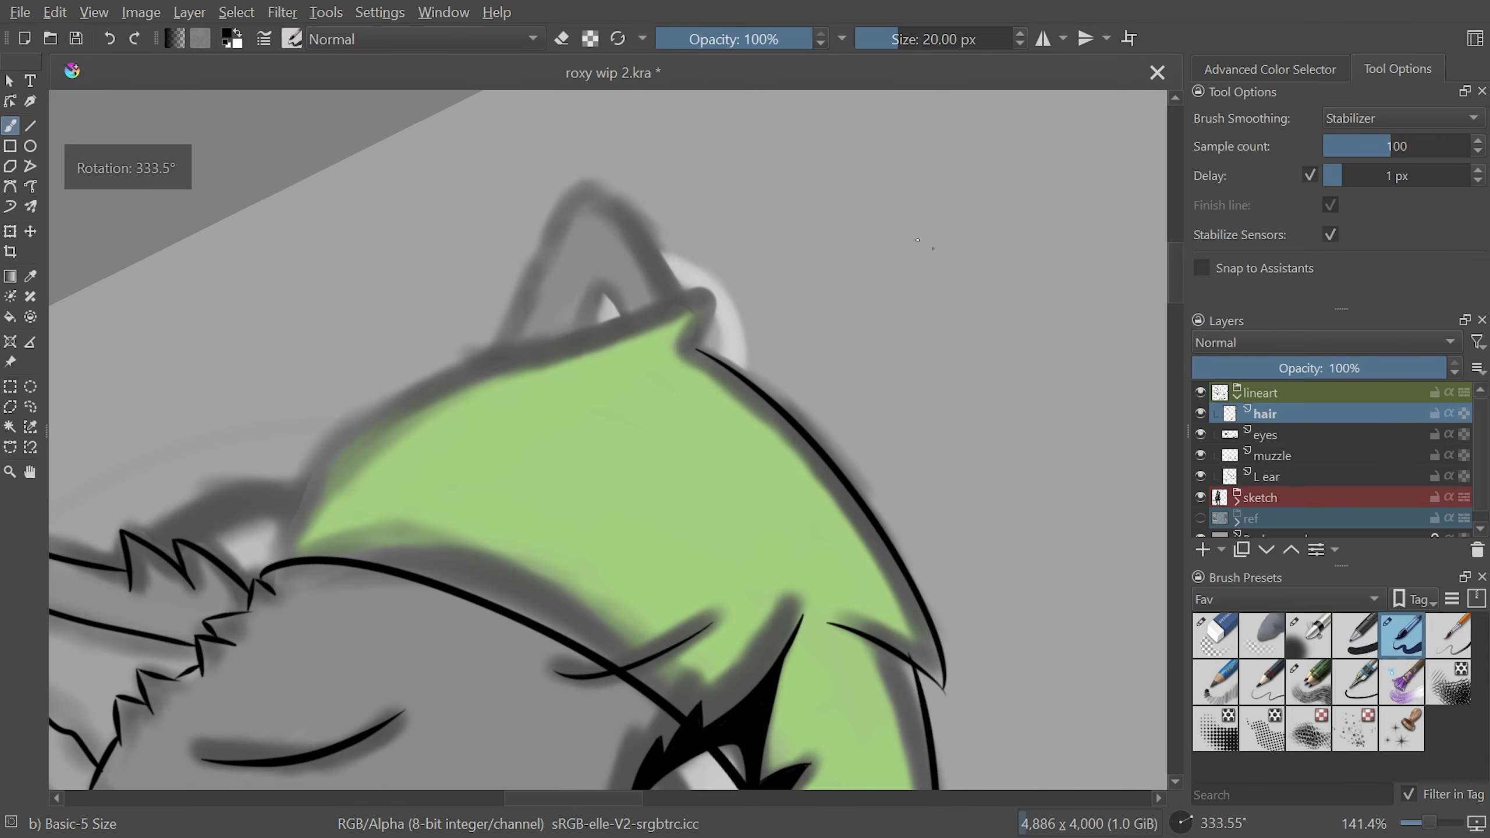
# Ink the curved top contour of the hair ending in a flicked tip, and compare it with the sketch group hidden and shown
pyautogui.press('+')
pyautogui.moveTo(728, 314); pyautogui.dragTo(766, 217)
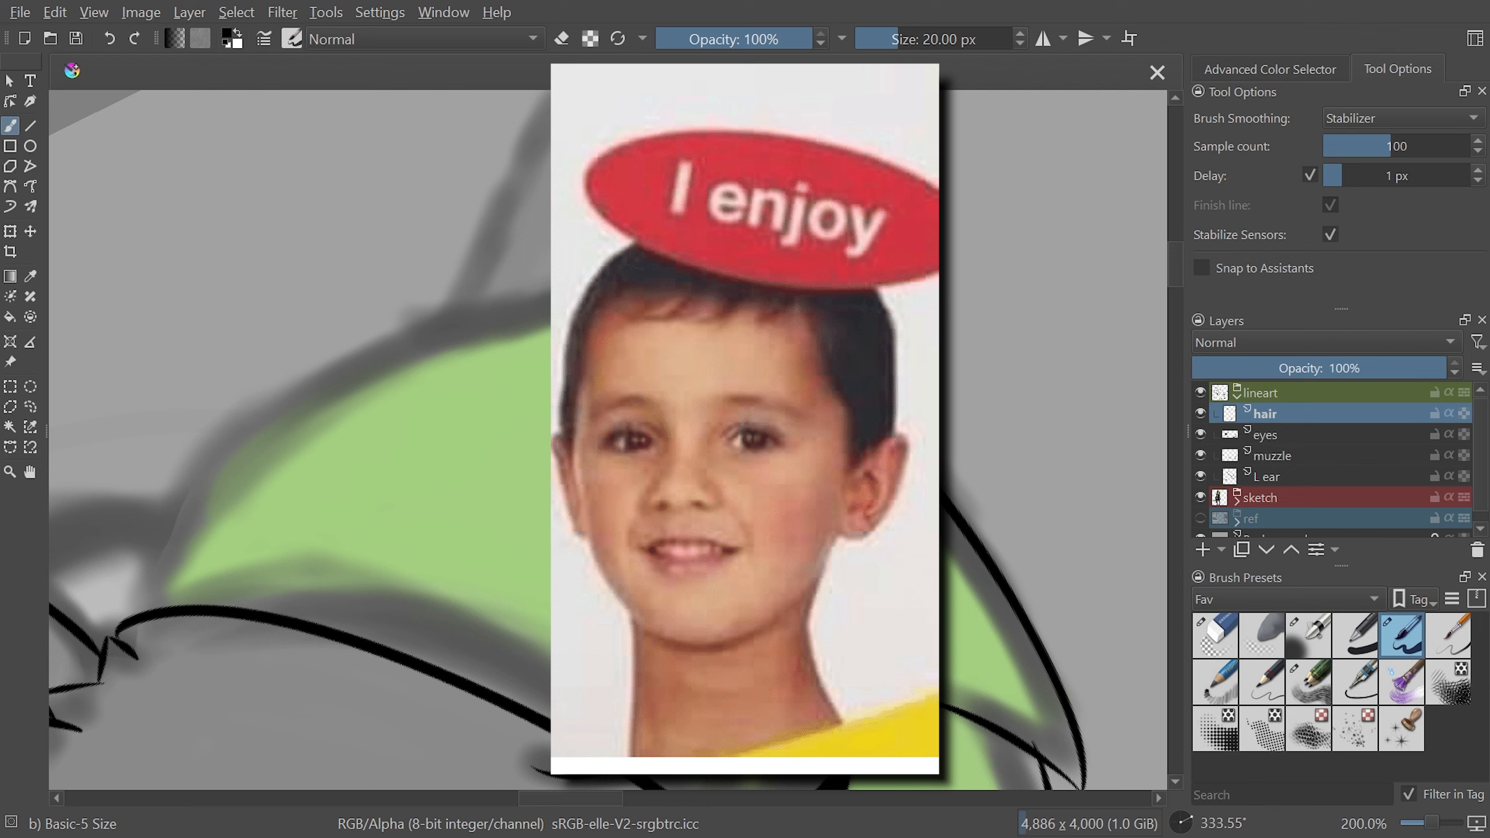
pyautogui.hotkey('ctrl', 'z')
pyautogui.moveTo(764, 192); pyautogui.dragTo(722, 323)
pyautogui.moveTo(764, 193); pyautogui.dragTo(122, 614)
pyautogui.hotkey('ctrl', 'z')
pyautogui.moveTo(763, 193); pyautogui.dragTo(107, 627)
pyautogui.hotkey('ctrl', 'z')
pyautogui.press('5')
pyautogui.click(1201, 498)
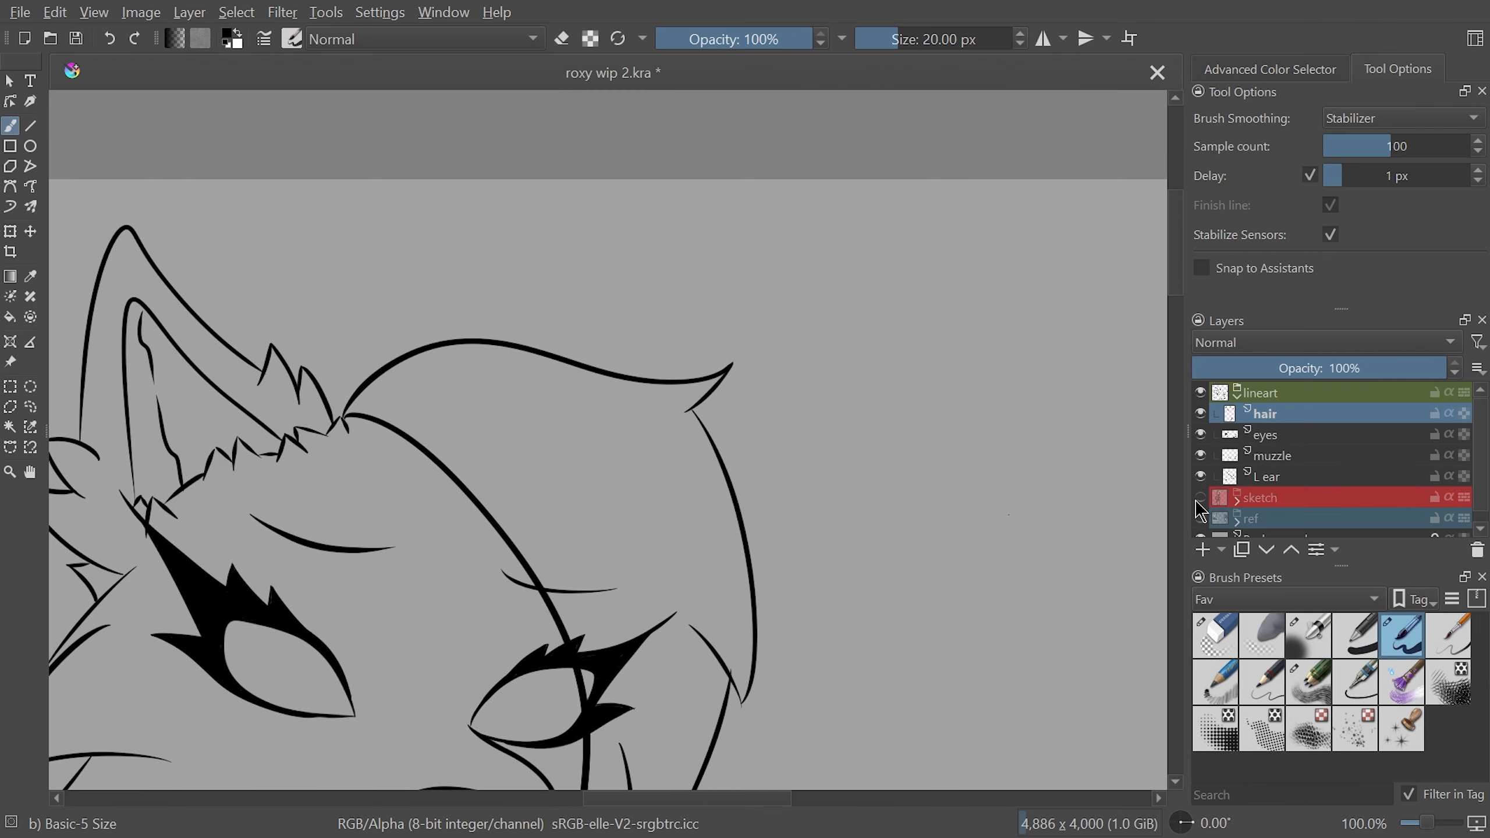
pyautogui.press('-')
pyautogui.press('-')
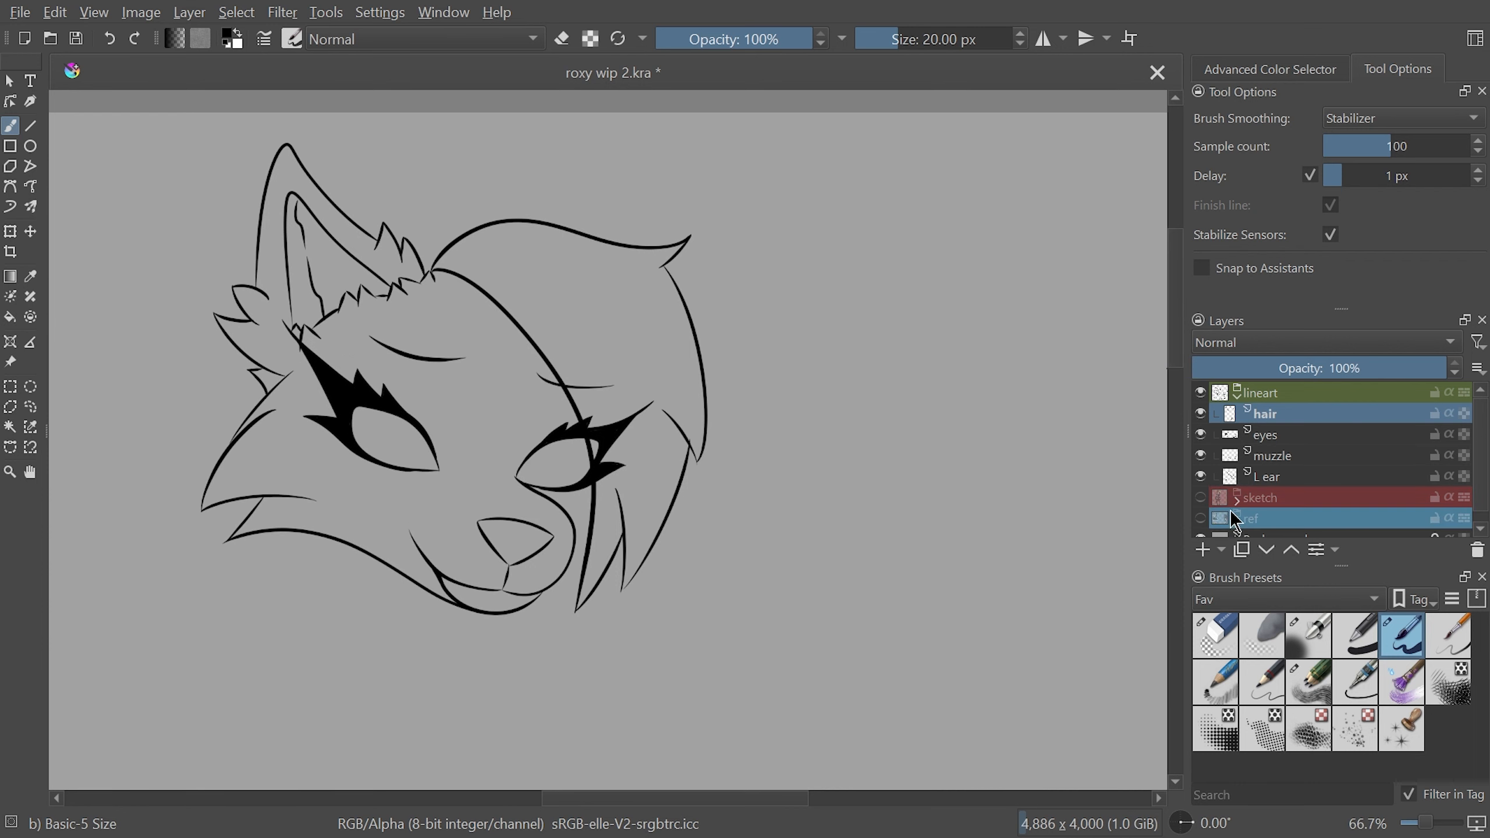
pyautogui.click(1203, 497)
# Erase the part of the hair's inner edge that crosses the eye, and check the lineart with the sketch group hidden
pyautogui.press('+')
pyautogui.press('+')
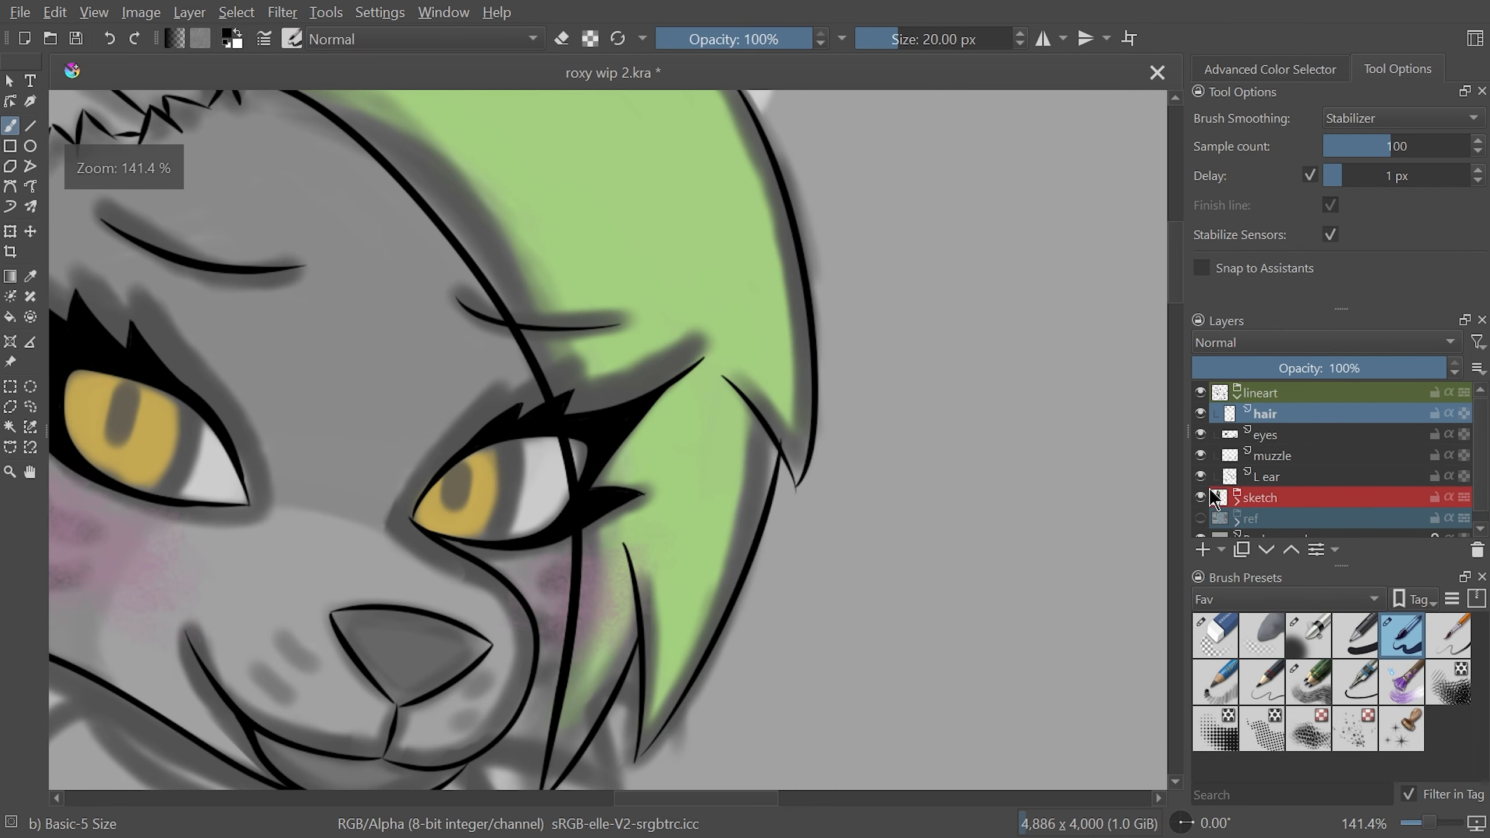
pyautogui.click(1218, 615)
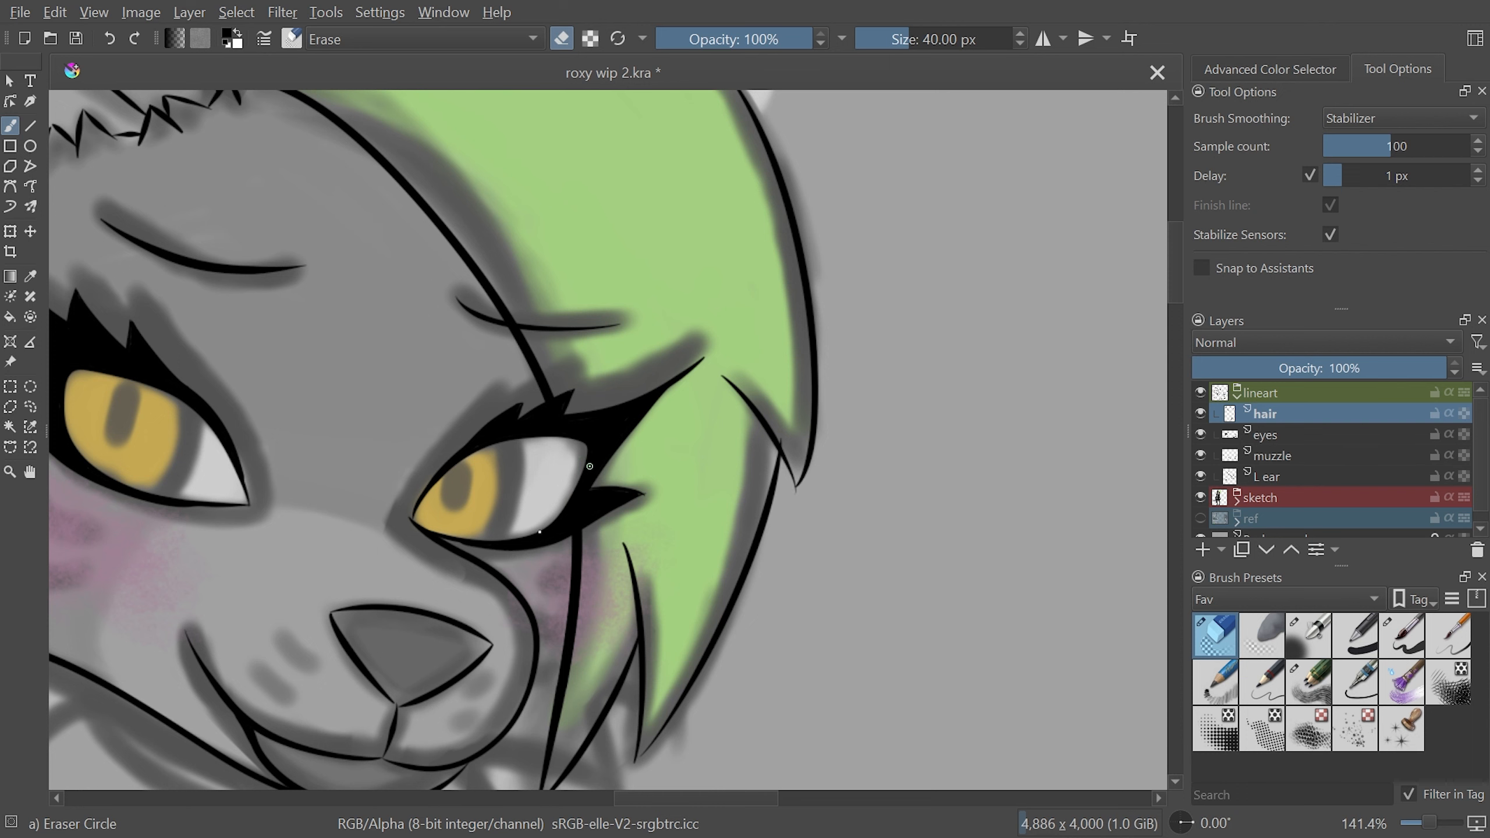
pyautogui.press('-')
pyautogui.press('-')
pyautogui.press('-')
pyautogui.click(1201, 497)
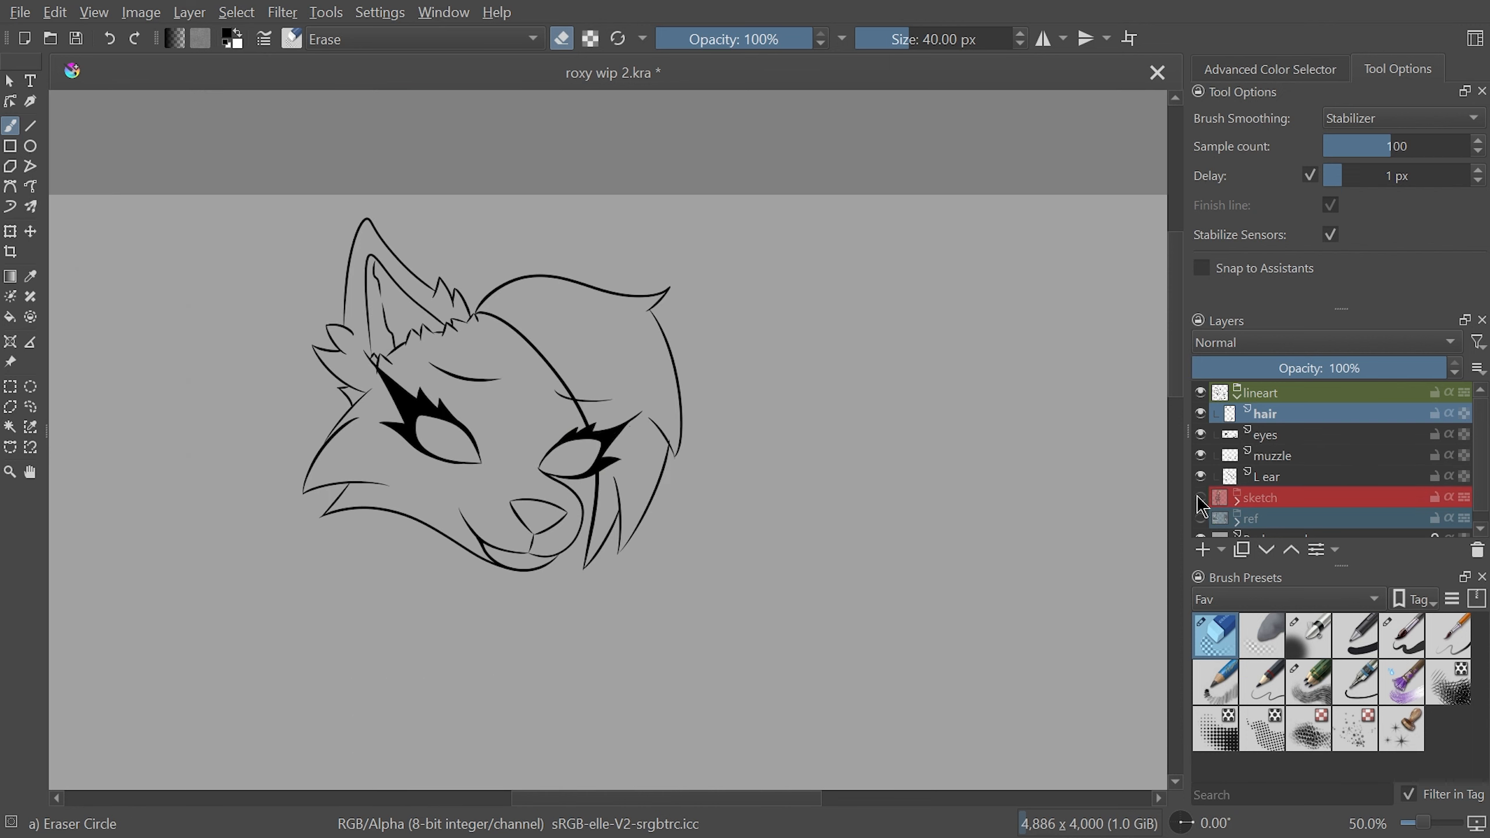
pyautogui.press('+')
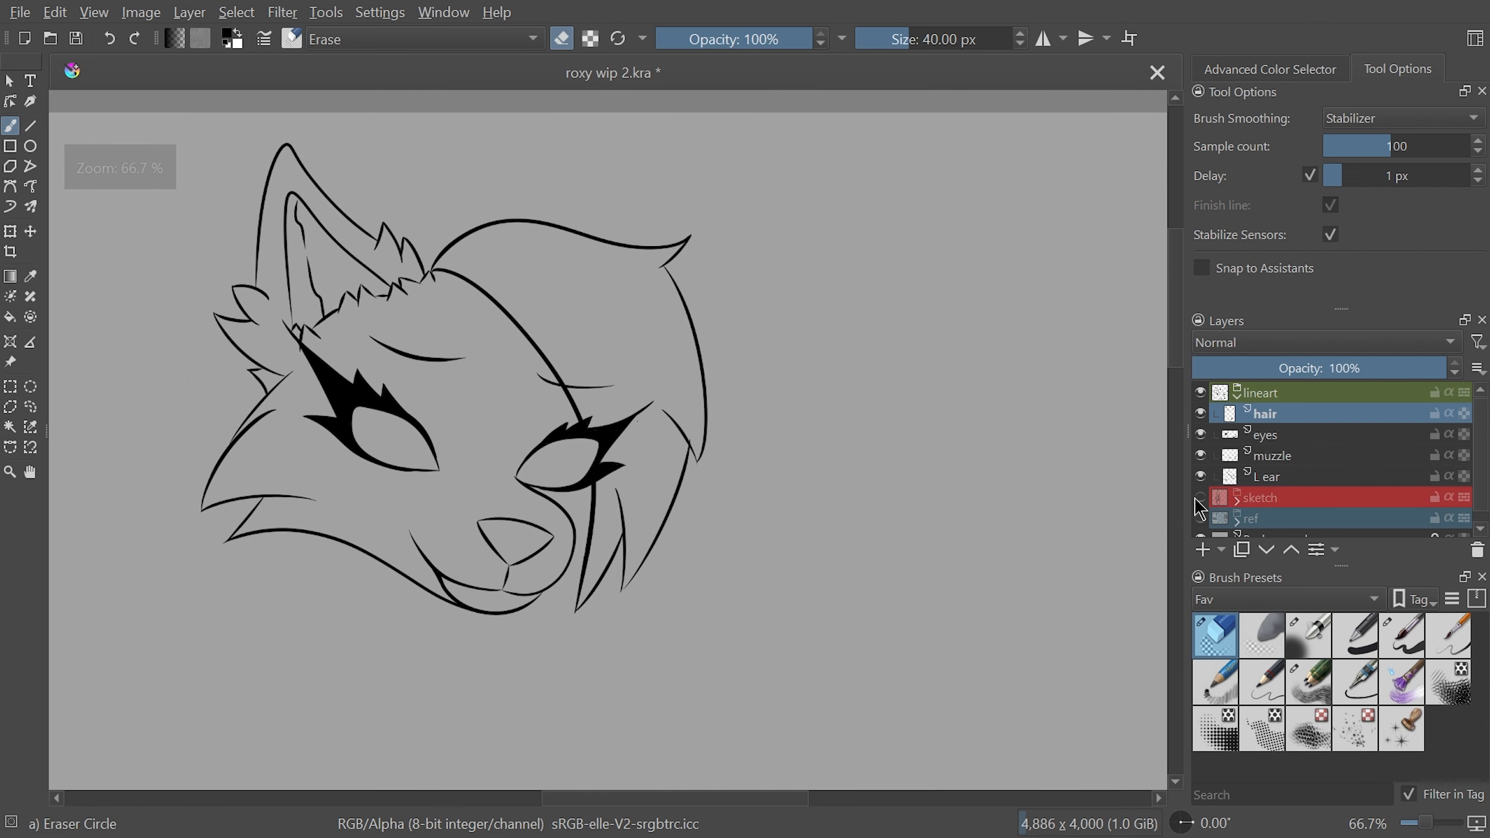
pyautogui.moveTo(681, 798); pyautogui.dragTo(655, 797)
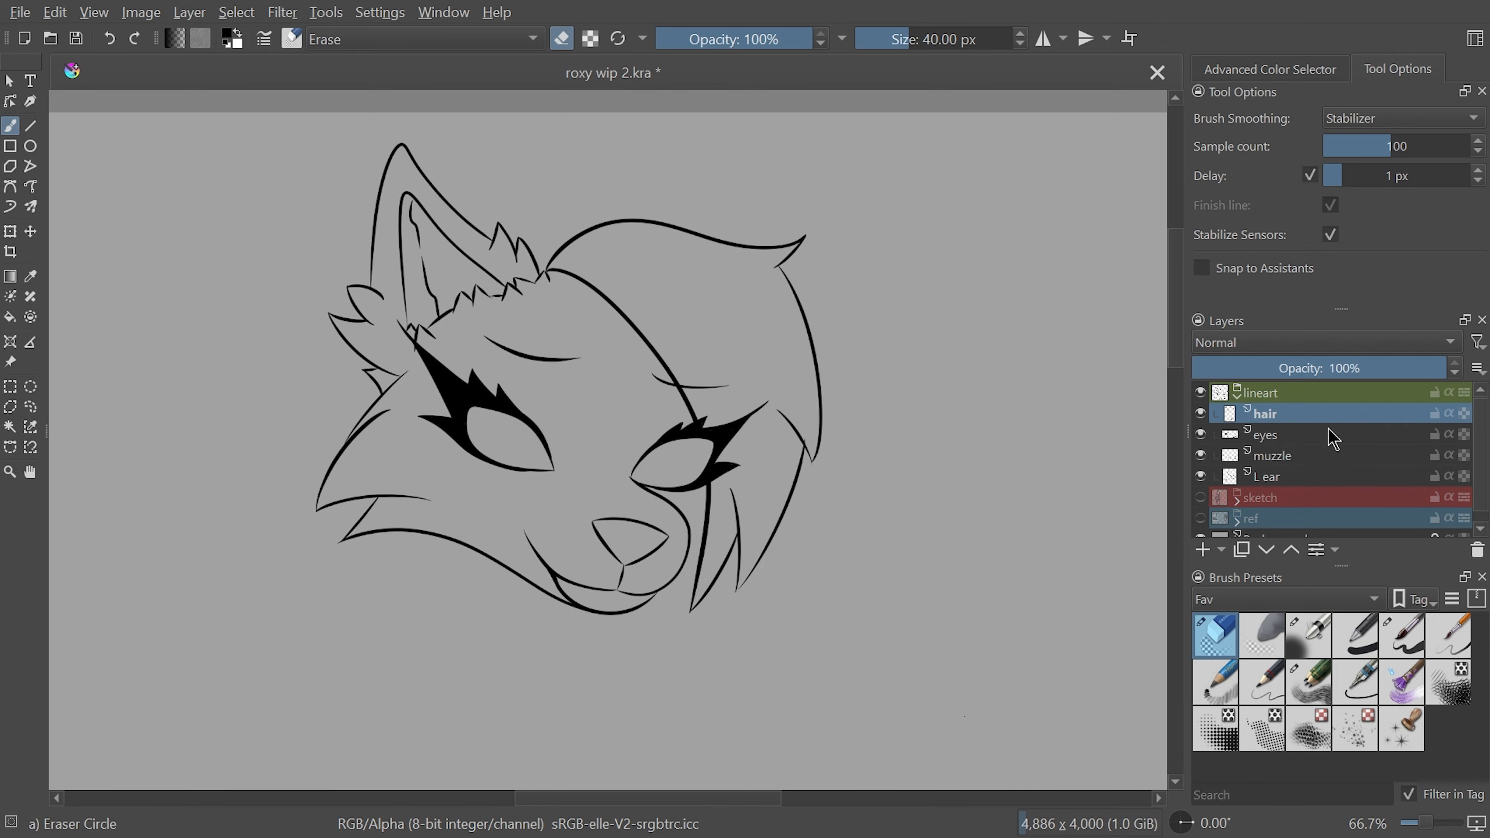
# Change the hair layer's name to "hair flap" in its layer properties
pyautogui.click(1317, 550)
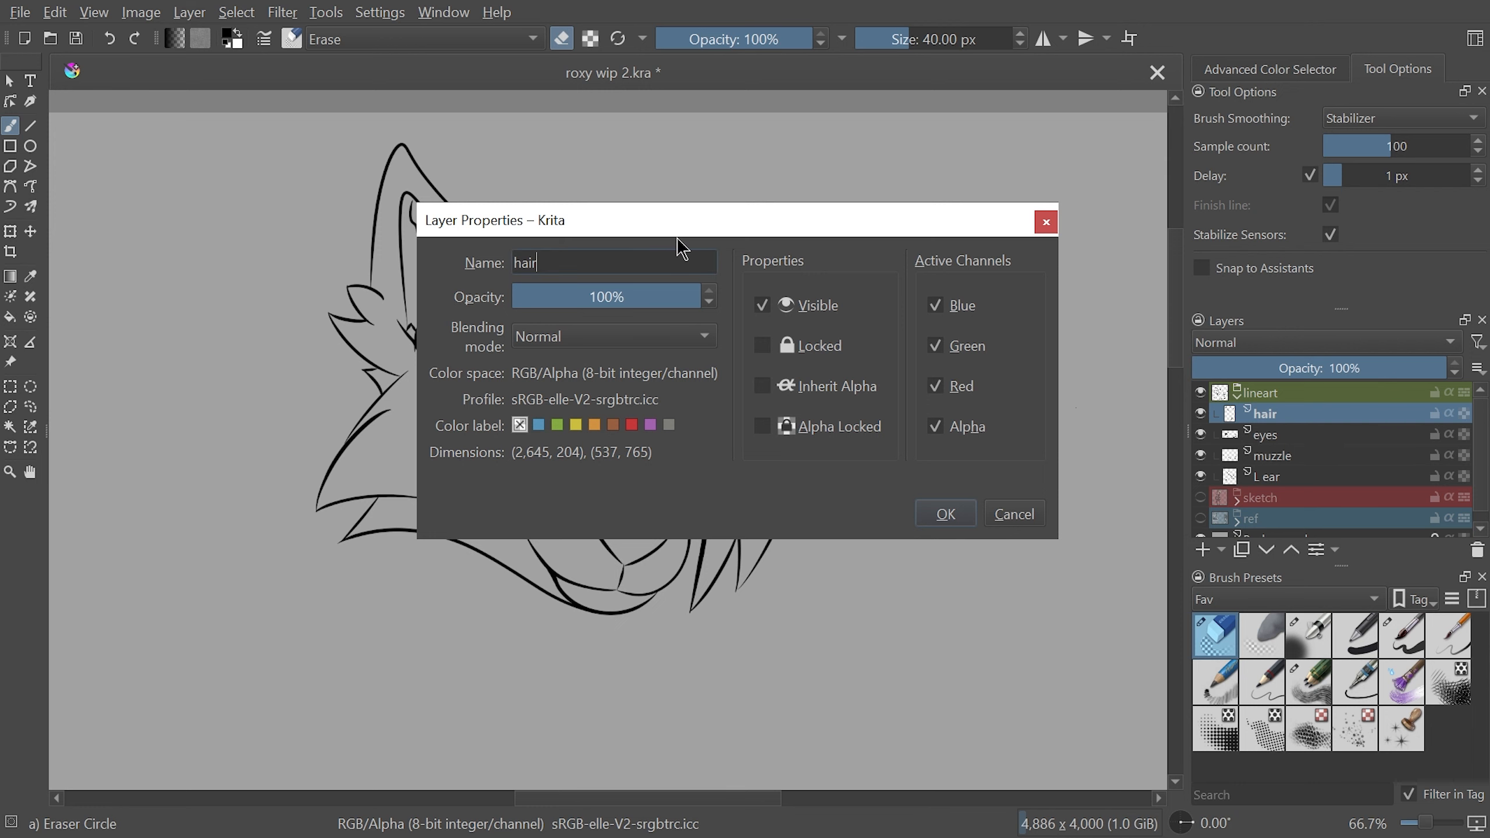
pyautogui.press('BackSpace')
pyautogui.press('Return')
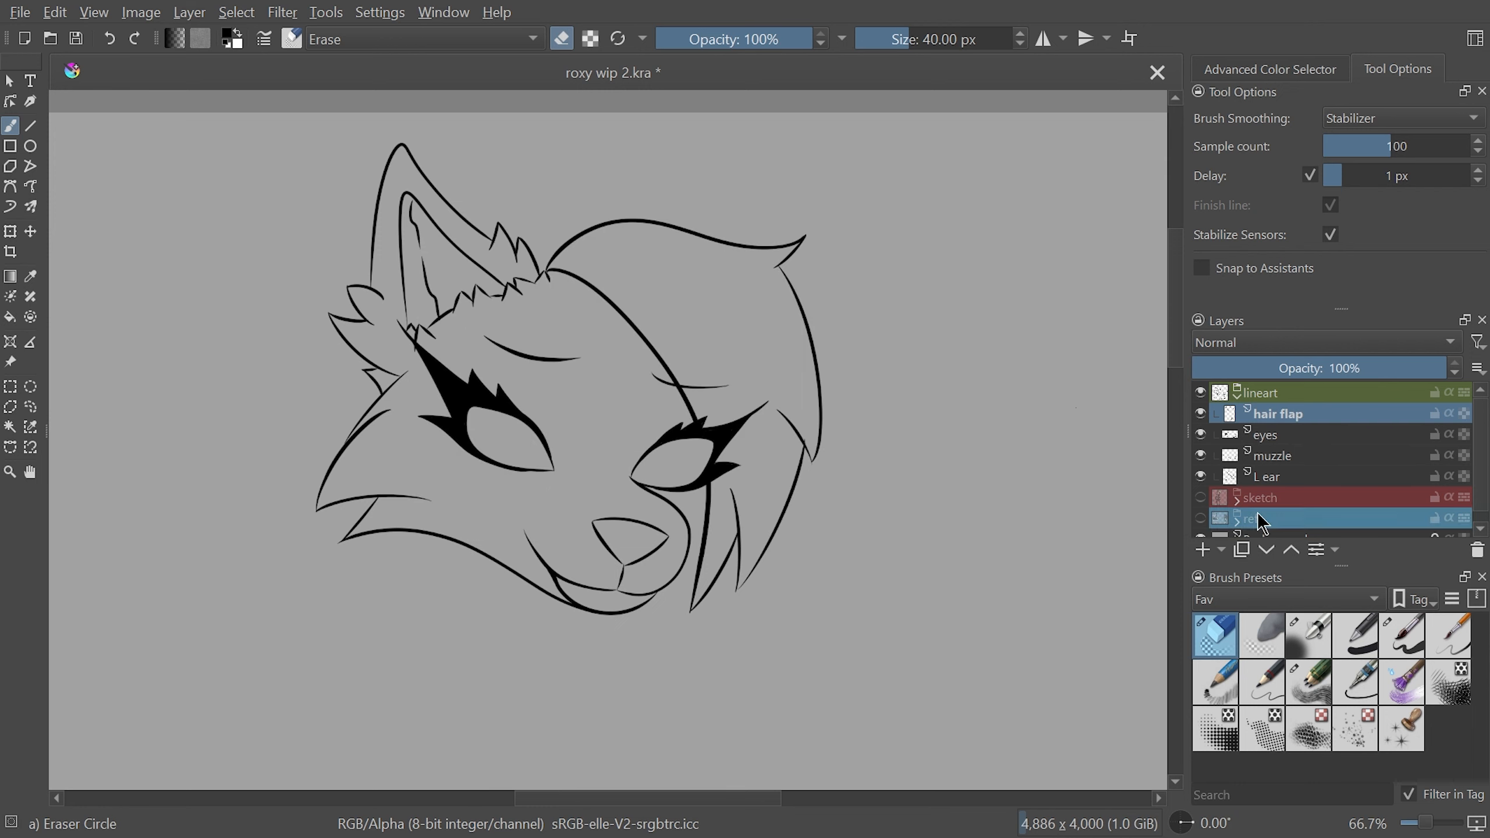
# Try rotating the hair flap clockwise and inspect how its strands cross the muzzle and eye
pyautogui.hotkey('ctrl', 't')
pyautogui.moveTo(887, 212); pyautogui.dragTo(892, 228)
pyautogui.press('Return')
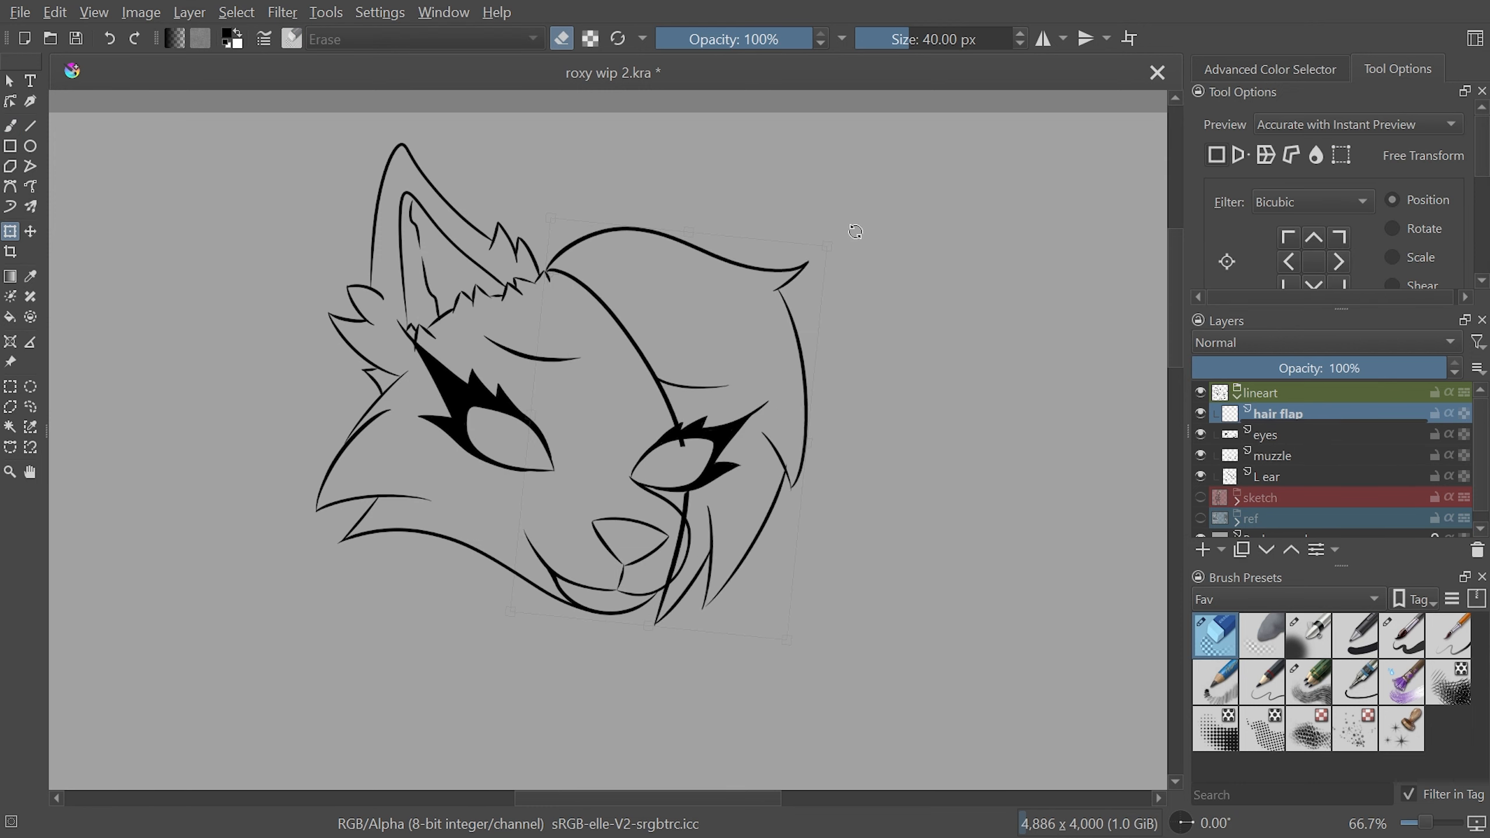
pyautogui.press('b')
pyautogui.press('+')
pyautogui.press('+')
pyautogui.press('+')
pyautogui.press('+')
pyautogui.press('e')
pyautogui.press('-')
pyautogui.press('-')
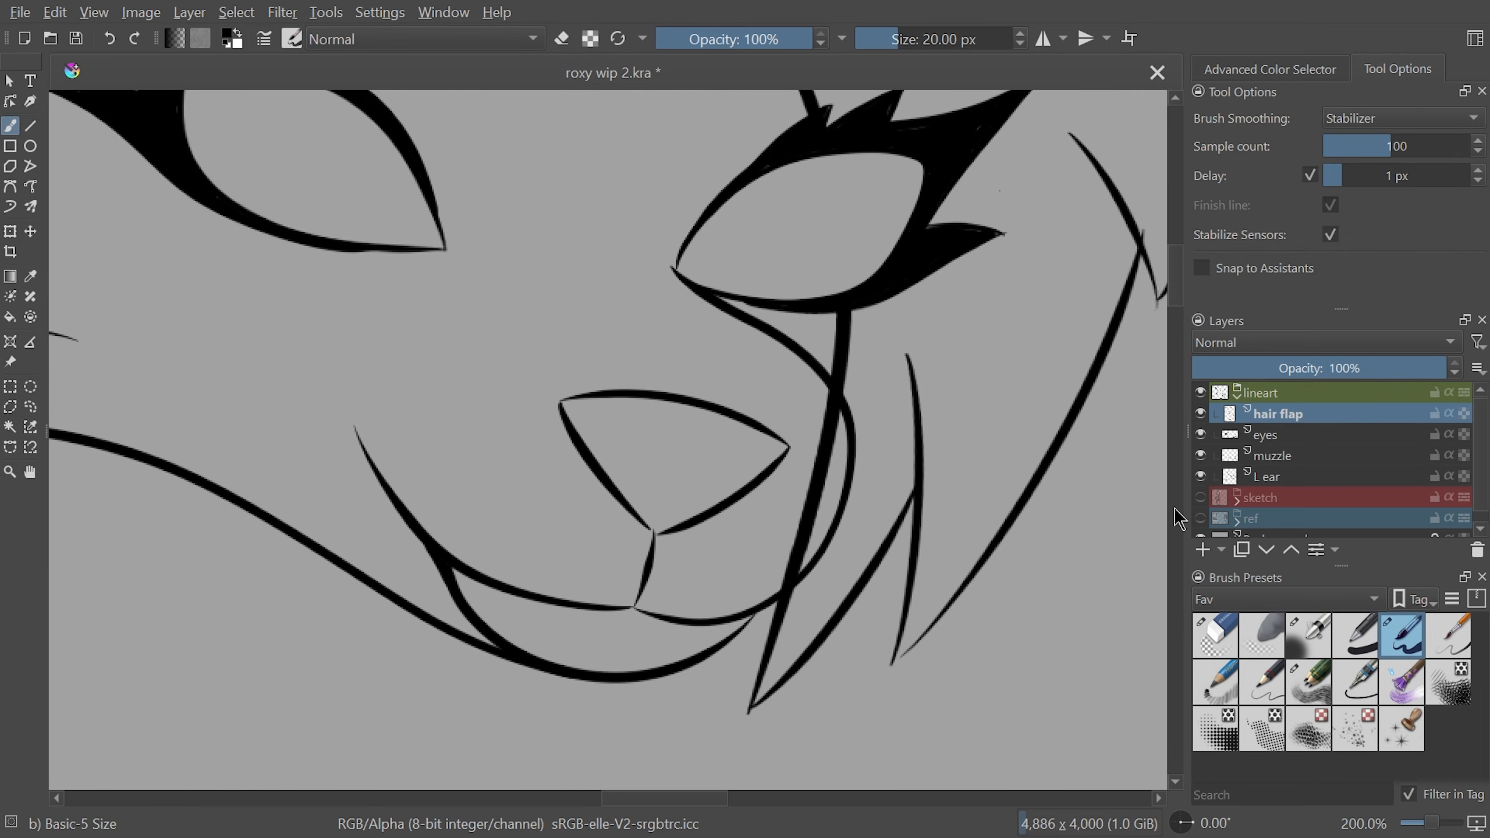
pyautogui.press('e')
pyautogui.press('-')
pyautogui.press('-')
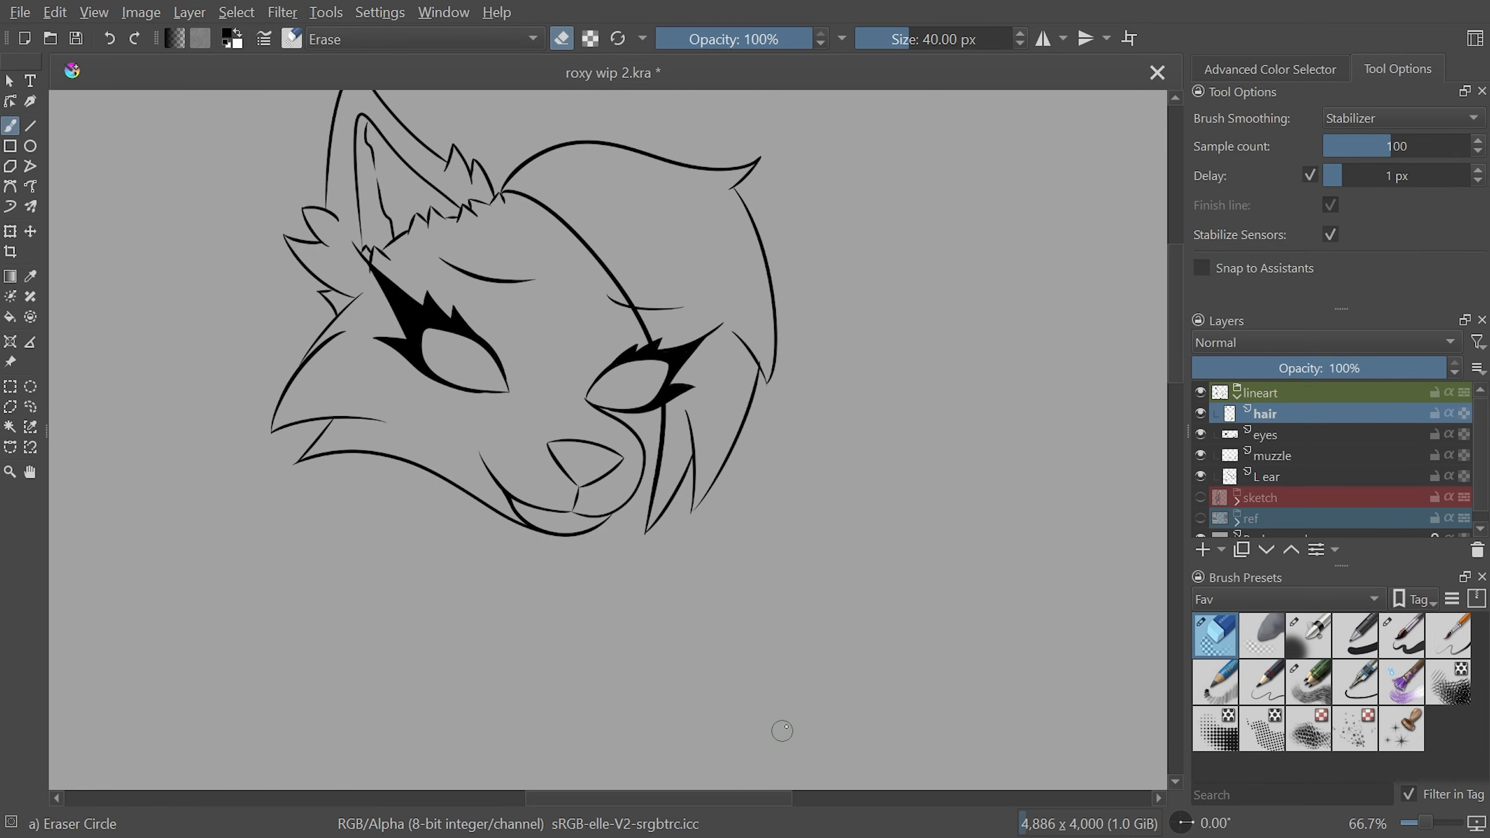
# Redraw the hair's inner edge from the ear tuft across the forehead to the eye, and compare it with the sketch
pyautogui.press('+')
pyautogui.press('+')
pyautogui.moveTo(627, 472)
pyautogui.mouseDown()
pyautogui.moveTo(384, 236)
pyautogui.moveTo(685, 559)
pyautogui.mouseUp()
pyautogui.click(1403, 636)
pyautogui.moveTo(383, 236); pyautogui.dragTo(686, 560)
pyautogui.hotkey('ctrl', 'z')
pyautogui.hotkey('ctrl', 'z')
pyautogui.press('-')
pyautogui.moveTo(683, 557)
pyautogui.mouseDown()
pyautogui.moveTo(695, 350)
pyautogui.moveTo(547, 570)
pyautogui.mouseUp()
pyautogui.hotkey('ctrl', 'z')
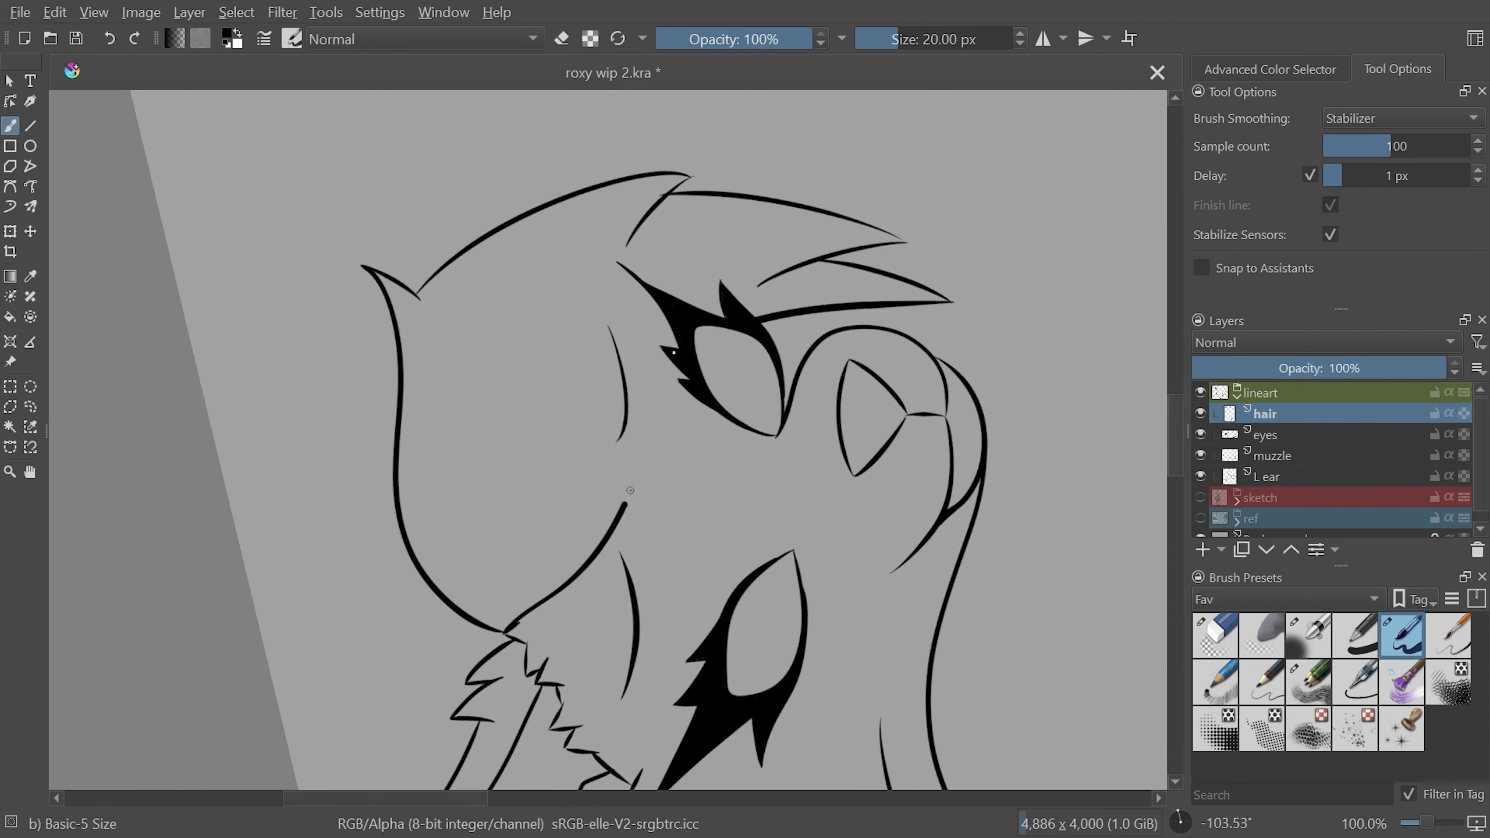
pyautogui.press('5')
pyautogui.press('-')
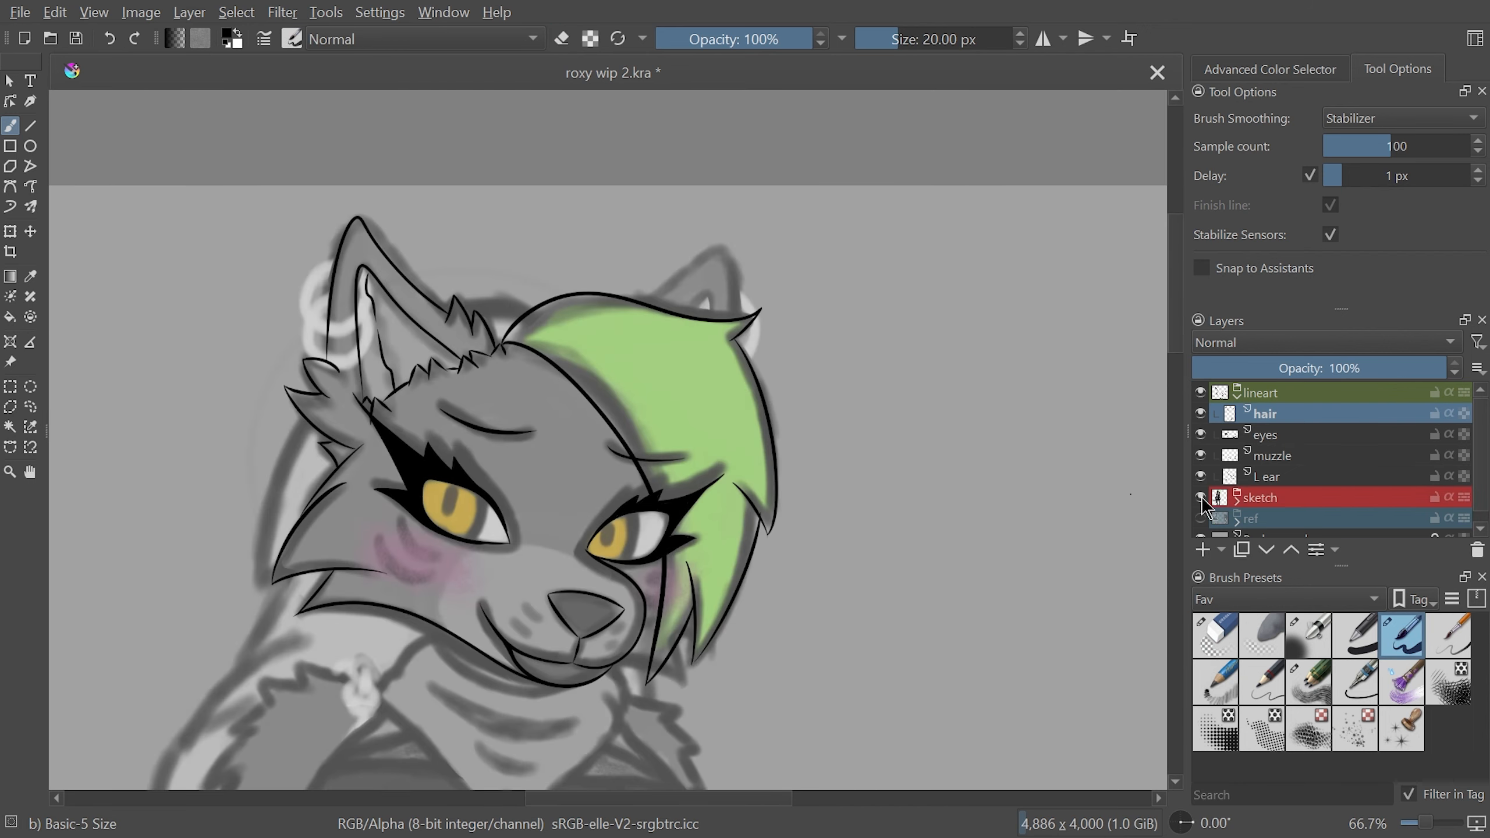
# Rename the hair layer as "hair flap"
pyautogui.hotkey('ctrl', 't')
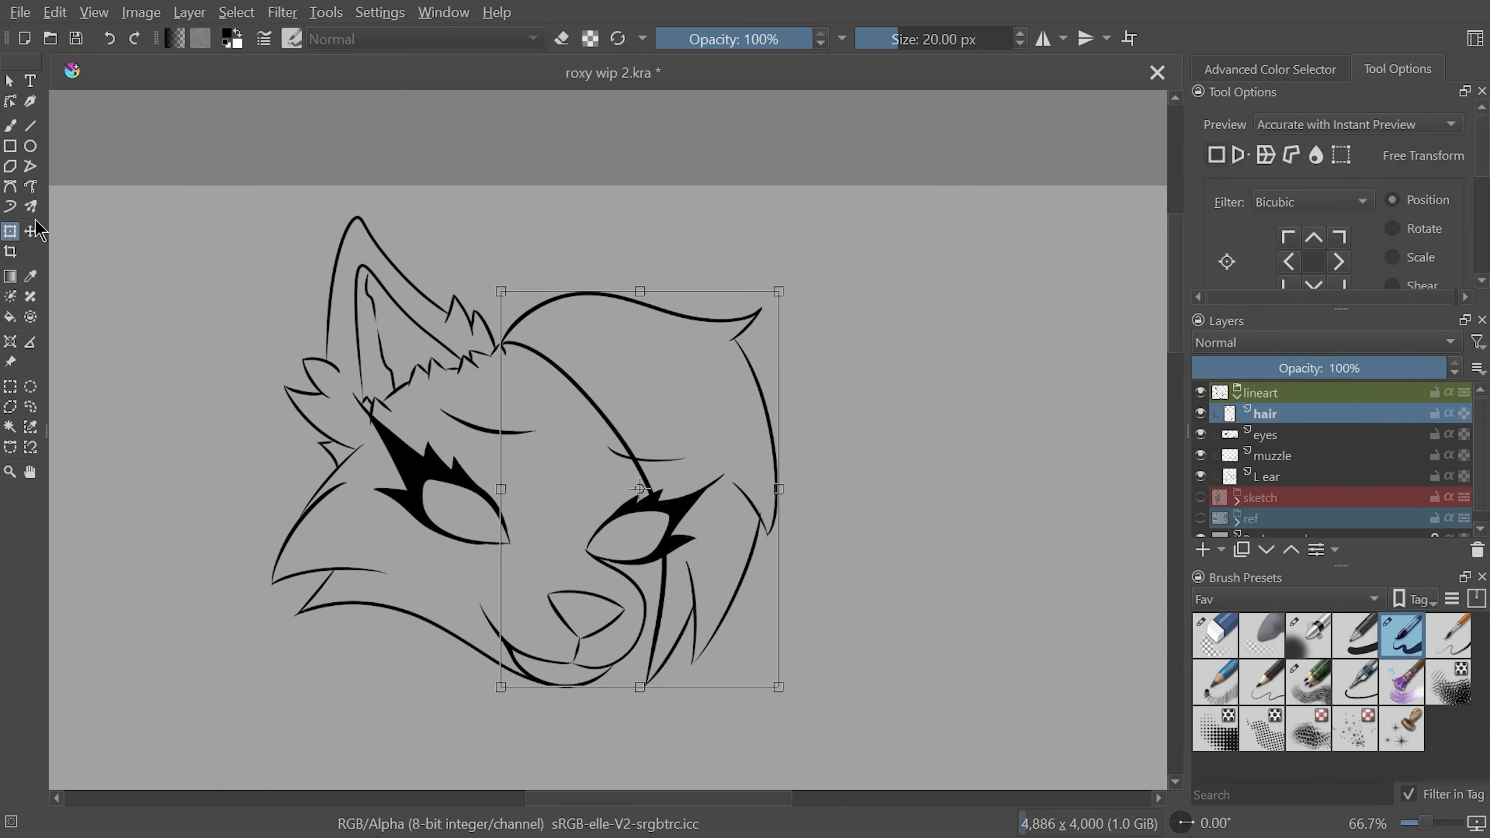
pyautogui.press('F3')
pyautogui.write('flap')
pyautogui.press('Return')
# Shift the hair flap slightly and rotate it a little clockwise, and compare it with the sketch group shown
pyautogui.moveTo(645, 489); pyautogui.dragTo(637, 493)
pyautogui.moveTo(835, 263); pyautogui.dragTo(846, 272)
pyautogui.press('Return')
pyautogui.press('+')
pyautogui.press('+')
pyautogui.press('-')
pyautogui.press('-')
pyautogui.press('-')
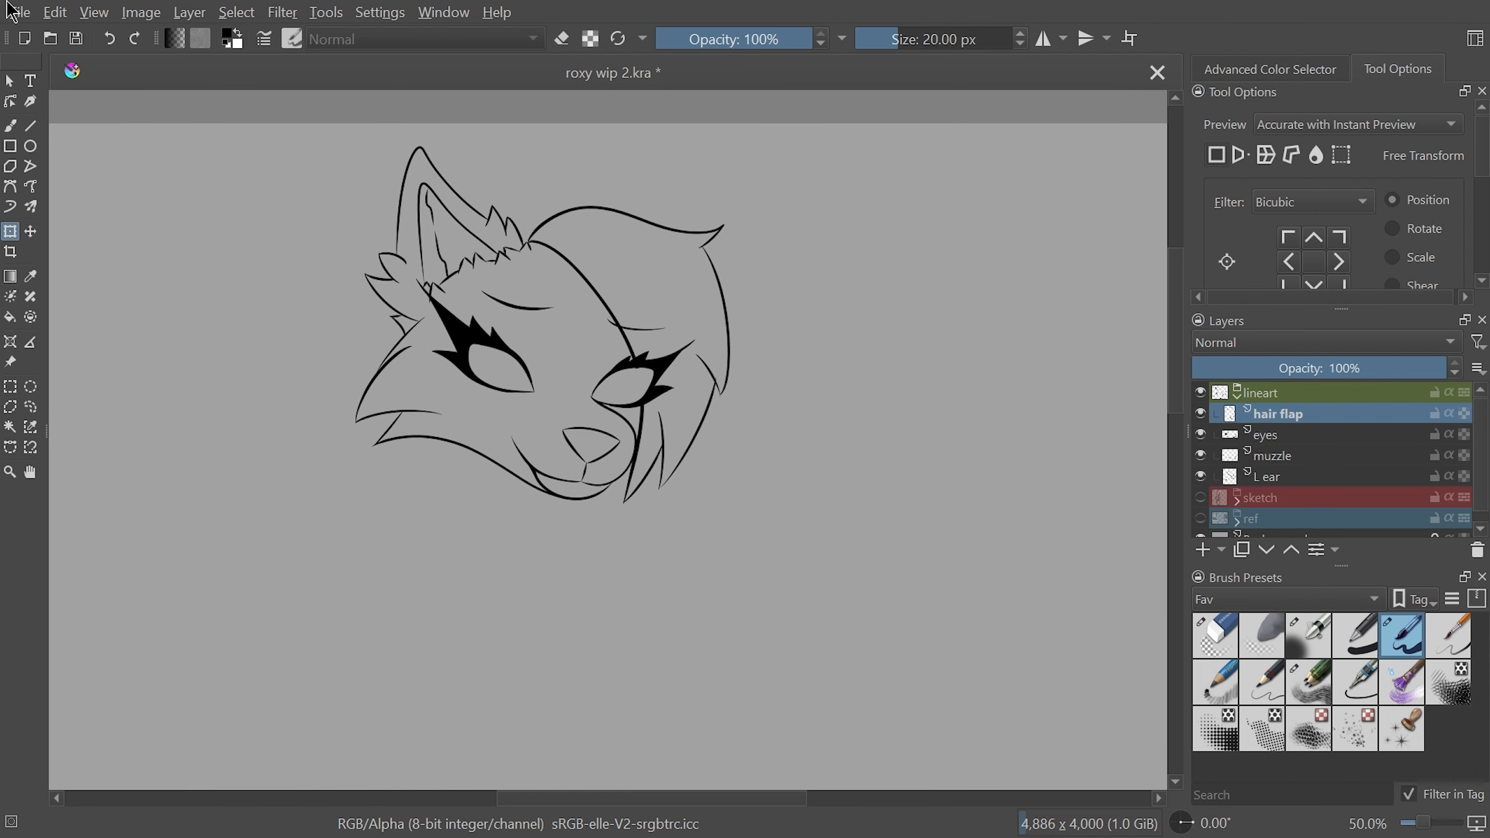
pyautogui.click(1200, 497)
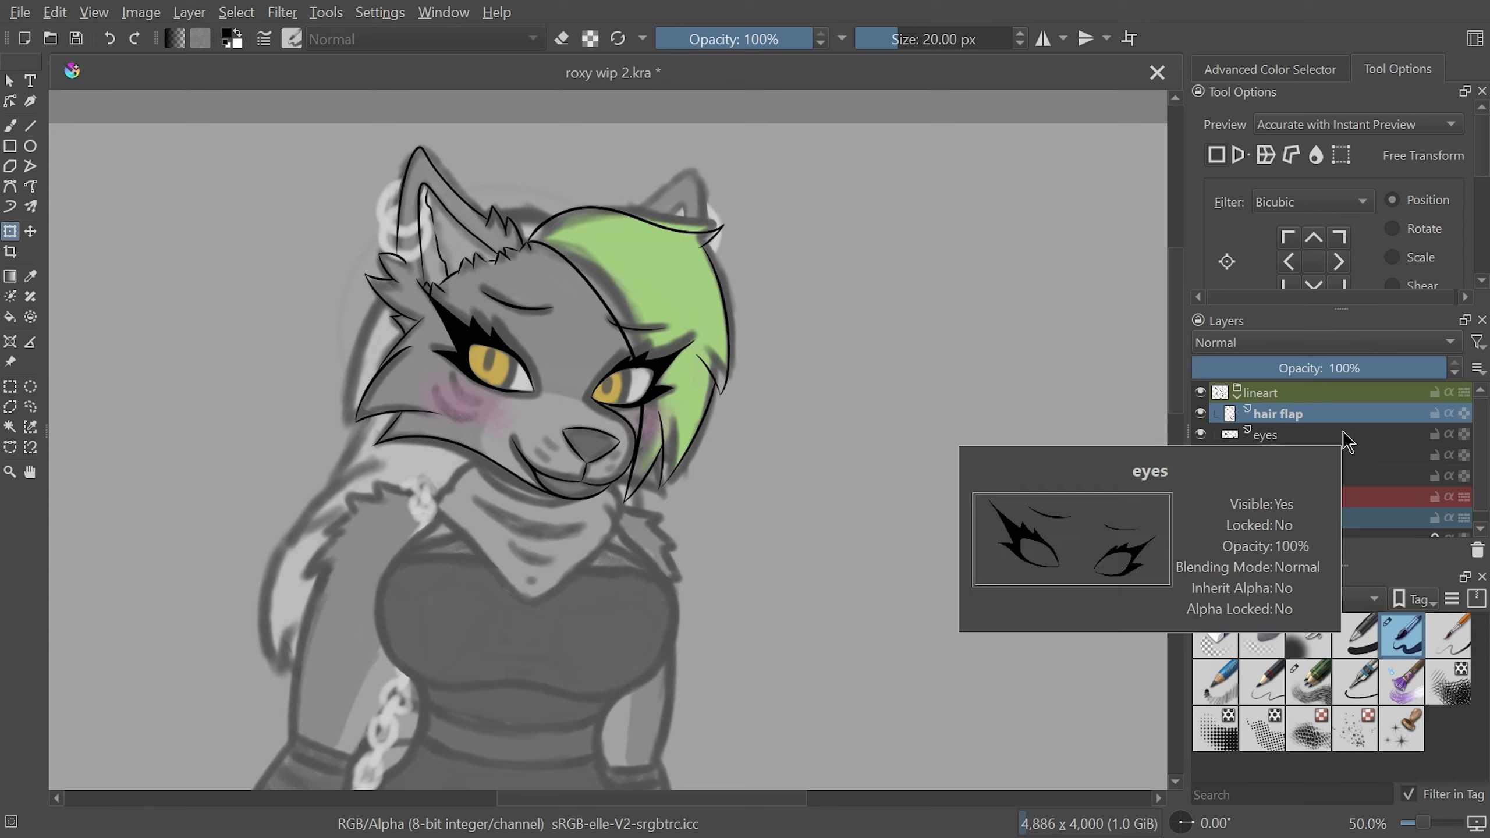
# Add a paint layer named "R ear" and place it between the muzzle and L ear layers
pyautogui.click(1203, 552)
pyautogui.press('F3')
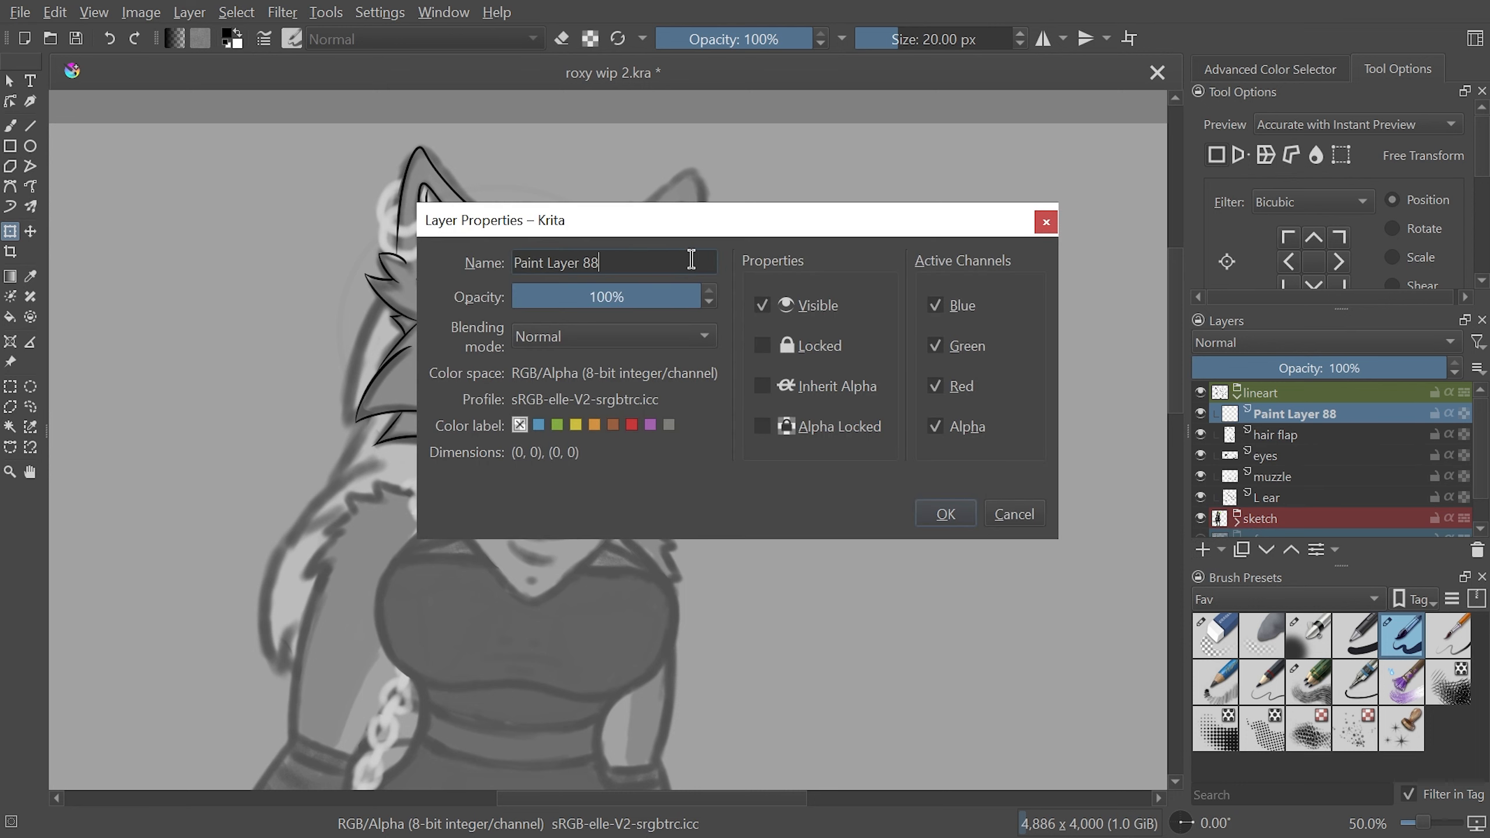
pyautogui.hotkey('ctrl', 'a')
pyautogui.write('R ea')
pyautogui.click(946, 514)
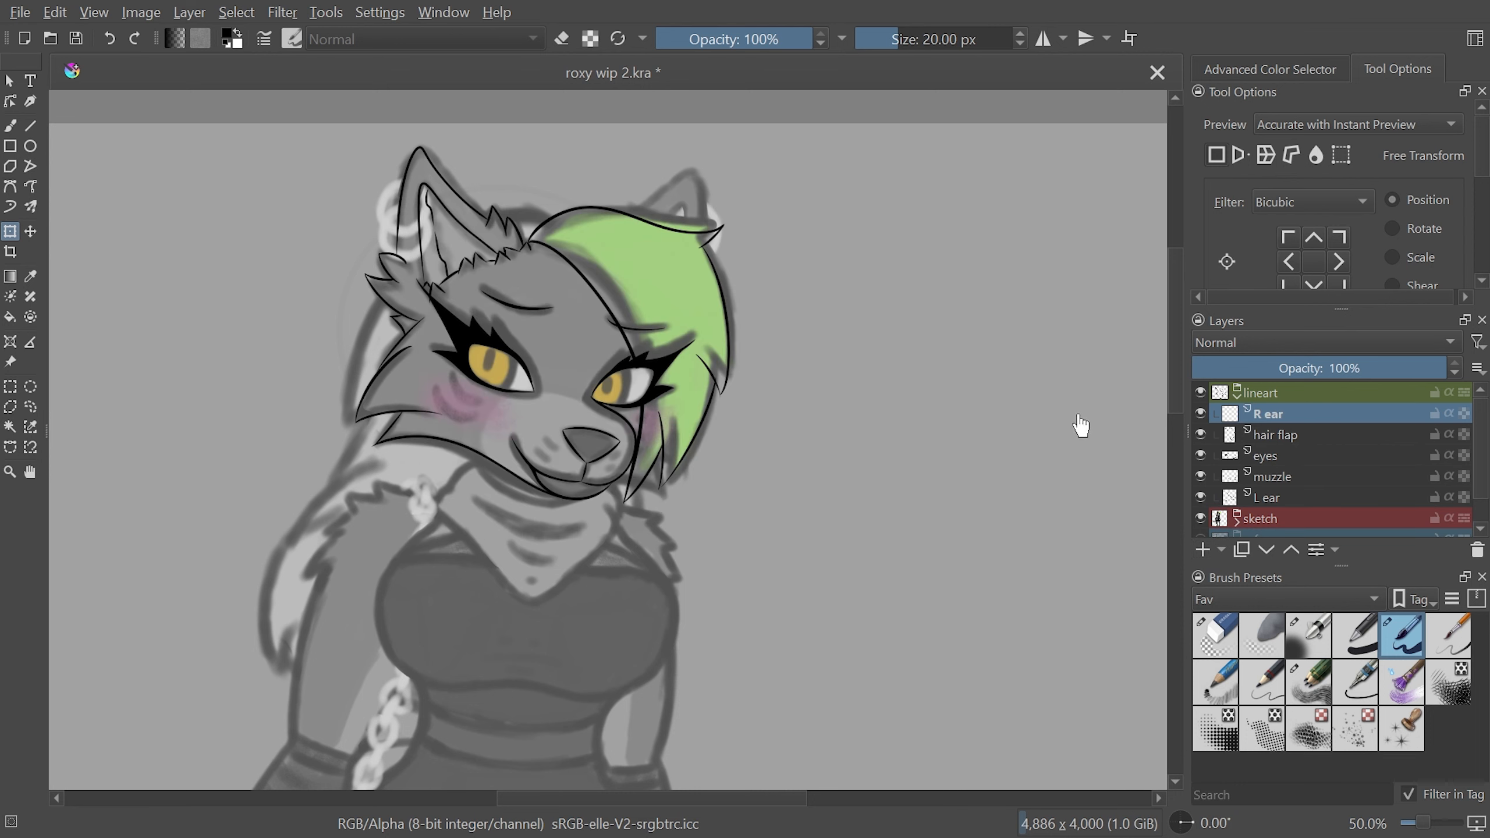
pyautogui.moveTo(1320, 416); pyautogui.dragTo(1337, 486)
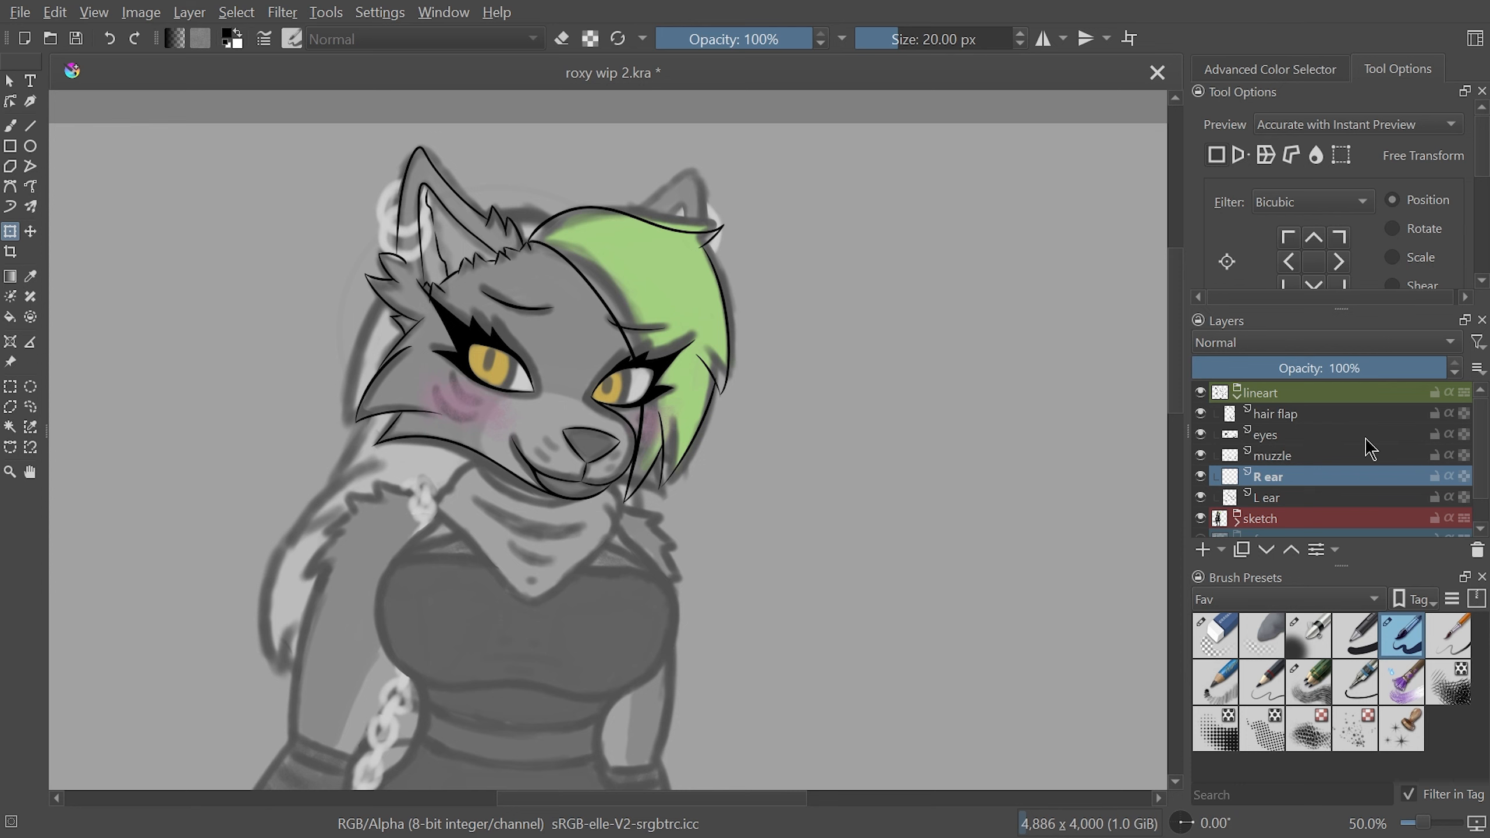
# Ink the outer outline and the inner opening of the far ear above the hair flap
pyautogui.moveTo(1366, 440)
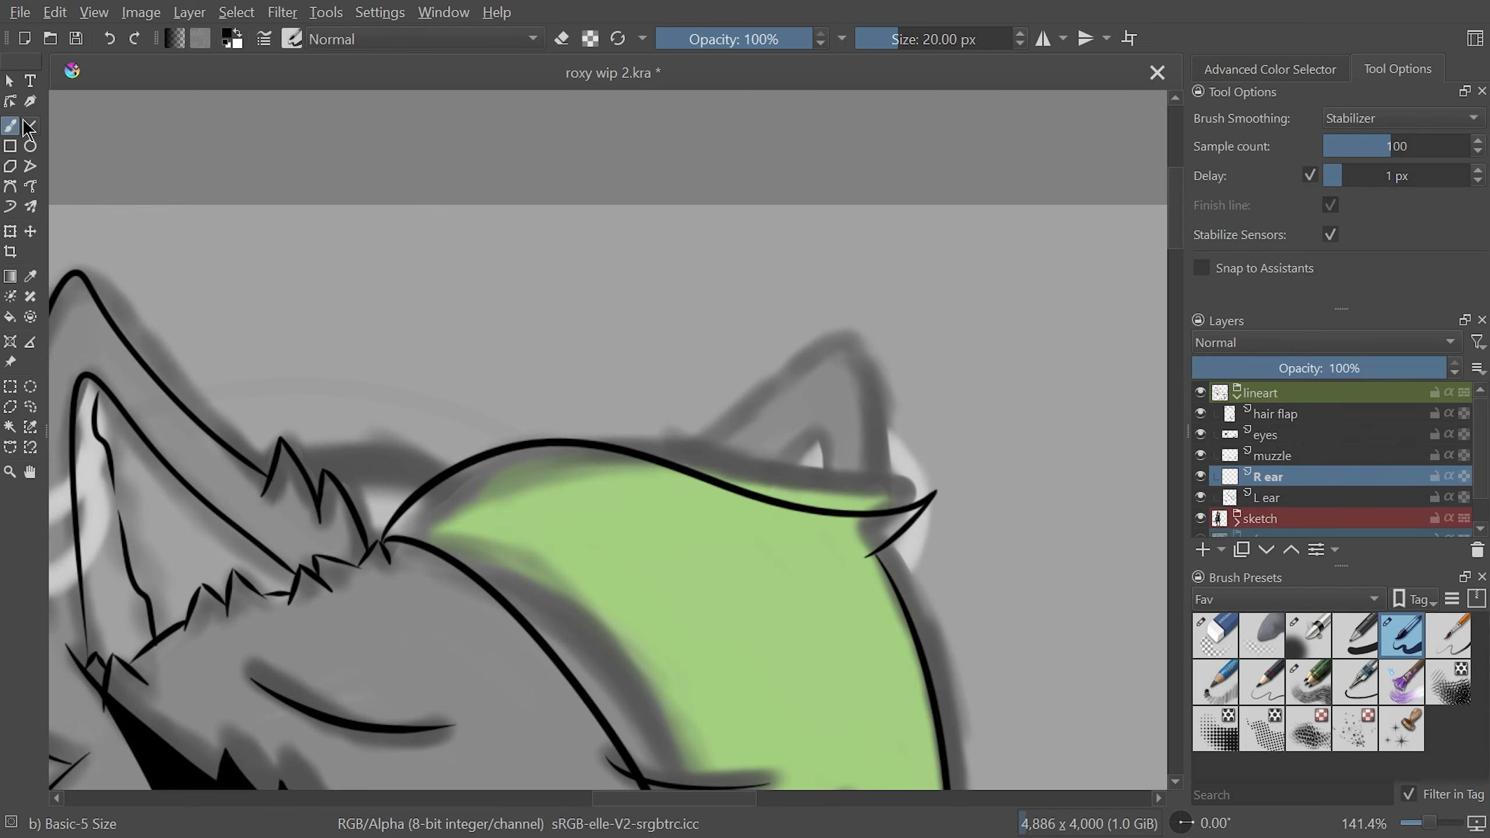
pyautogui.hotkey('ctrl', 'z')
pyautogui.moveTo(678, 455)
pyautogui.mouseDown()
pyautogui.moveTo(882, 479)
pyautogui.moveTo(885, 511)
pyautogui.mouseUp()
pyautogui.hotkey('ctrl', 'z')
pyautogui.moveTo(672, 457); pyautogui.dragTo(884, 506)
pyautogui.hotkey('ctrl', 'z')
pyautogui.moveTo(664, 467); pyautogui.dragTo(883, 511)
pyautogui.moveTo(737, 491); pyautogui.dragTo(828, 510)
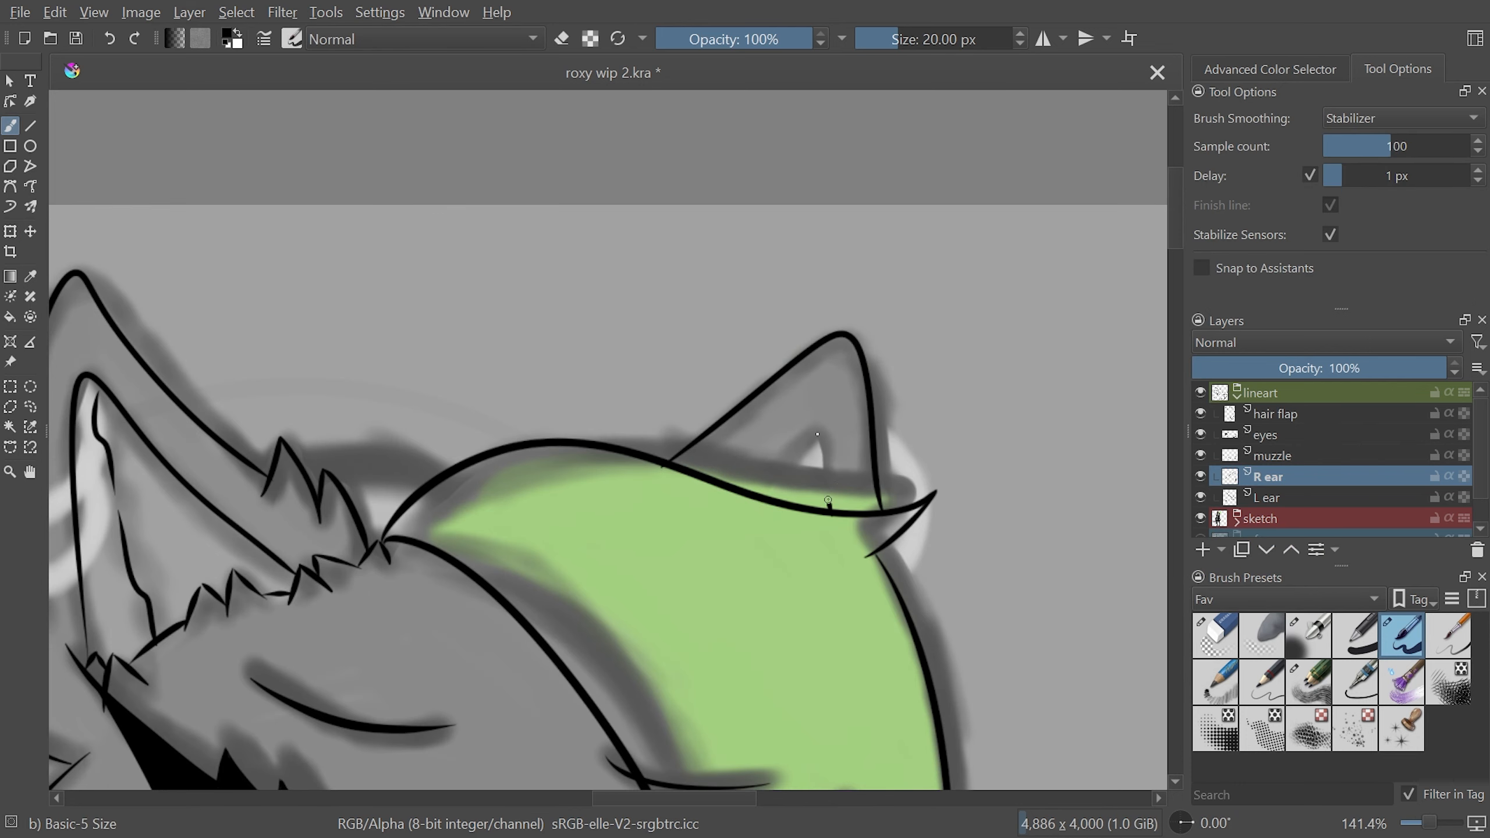
# Hide the sketch group, tilt the far ear slightly with a transform, and check the head in mirrored view
pyautogui.click(1200, 519)
pyautogui.press('-')
pyautogui.press('-')
pyautogui.press('-')
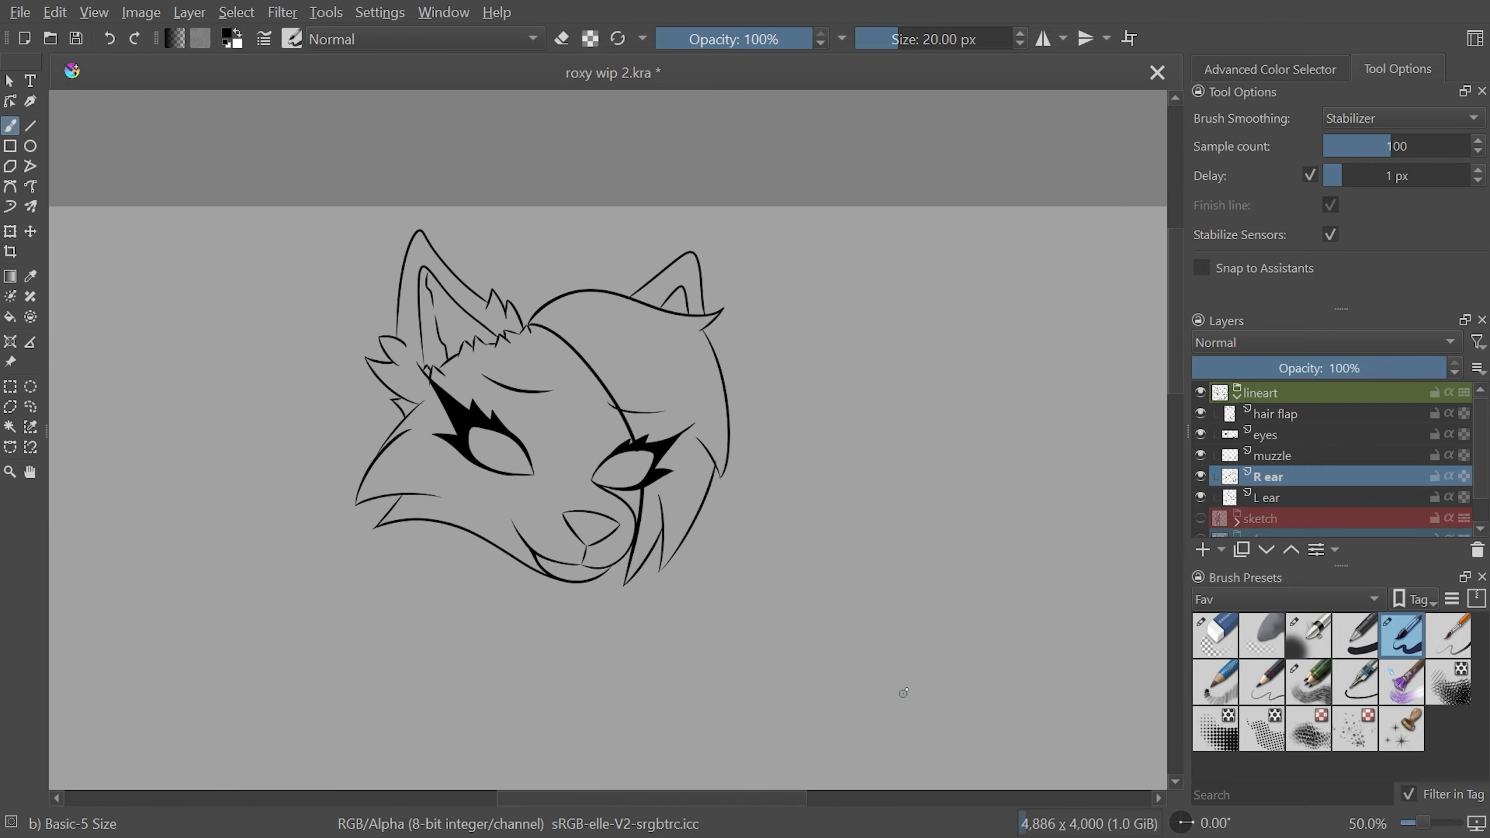
pyautogui.hotkey('ctrl', 't')
pyautogui.moveTo(701, 259); pyautogui.dragTo(739, 213)
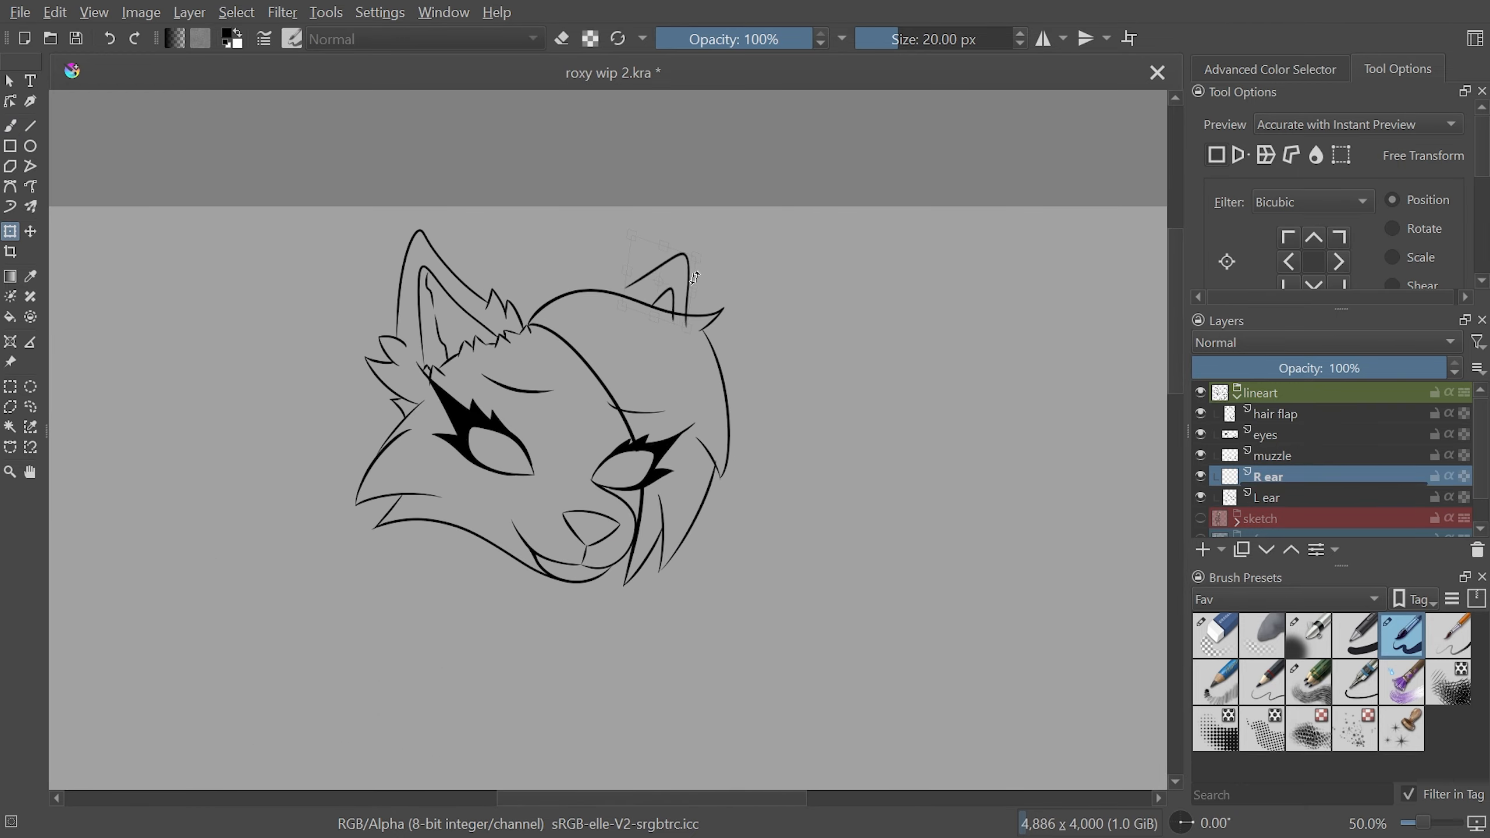
pyautogui.press('m')
pyautogui.press('m')
# Erase the far ear's line ends that overlap the hair flap below its top contour
pyautogui.press('+')
pyautogui.press('+')
pyautogui.press('+')
pyautogui.press('+')
pyautogui.press('+')
pyautogui.click(1215, 636)
pyautogui.moveTo(1061, 489); pyautogui.dragTo(686, 381)
pyautogui.press('-')
pyautogui.press('-')
pyautogui.press('-')
pyautogui.press('+')
pyautogui.press('+')
pyautogui.press('+')
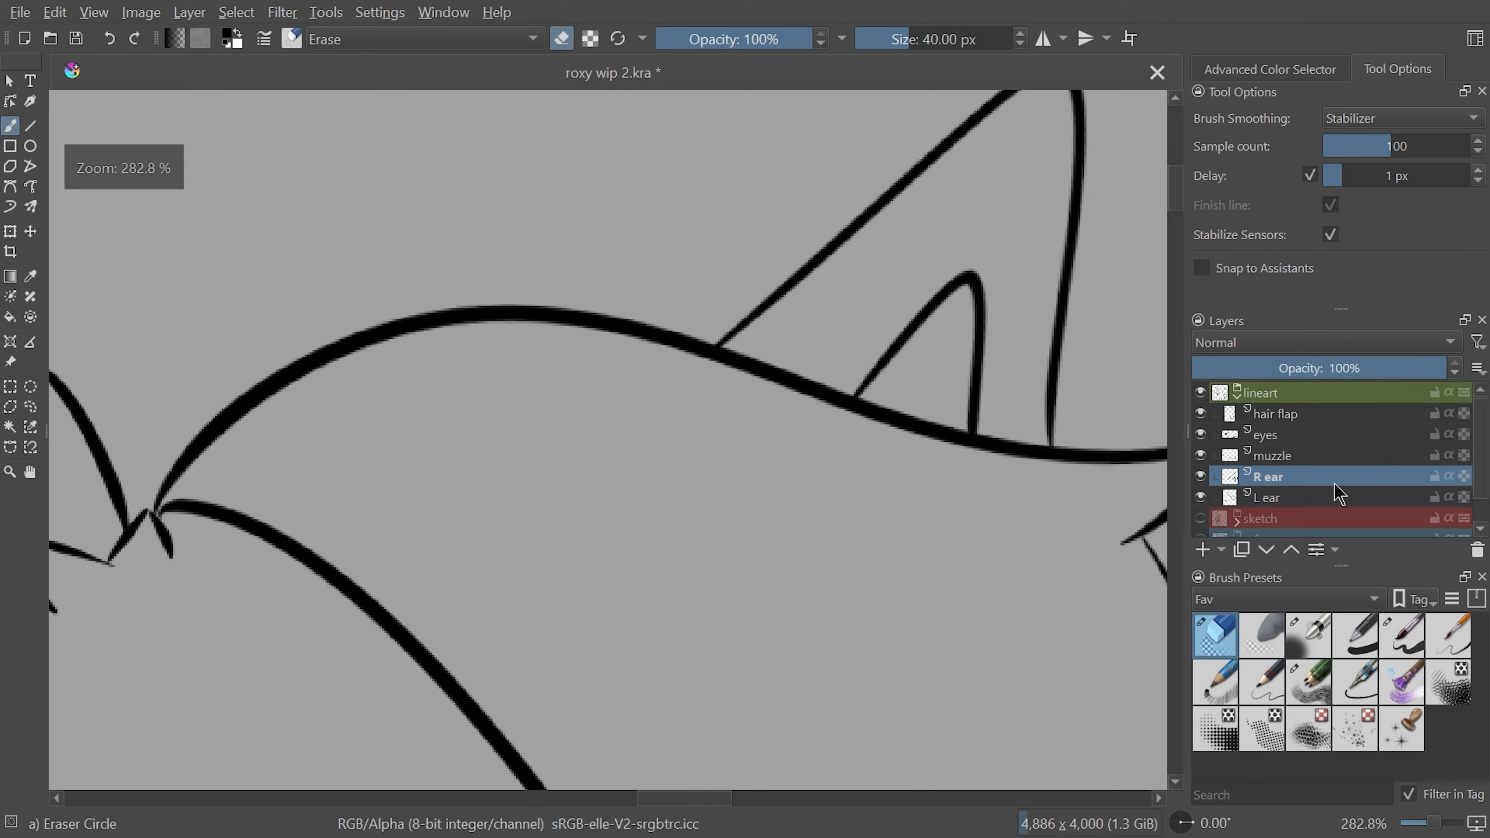
# Ink short fur strokes inside the far ear's opening and show the sketch group for comparison
pyautogui.click(1402, 636)
pyautogui.moveTo(959, 305); pyautogui.dragTo(915, 407)
pyautogui.press('-')
pyautogui.press('-')
pyautogui.press('-')
pyautogui.press('-')
pyautogui.press('-')
pyautogui.click(1200, 518)
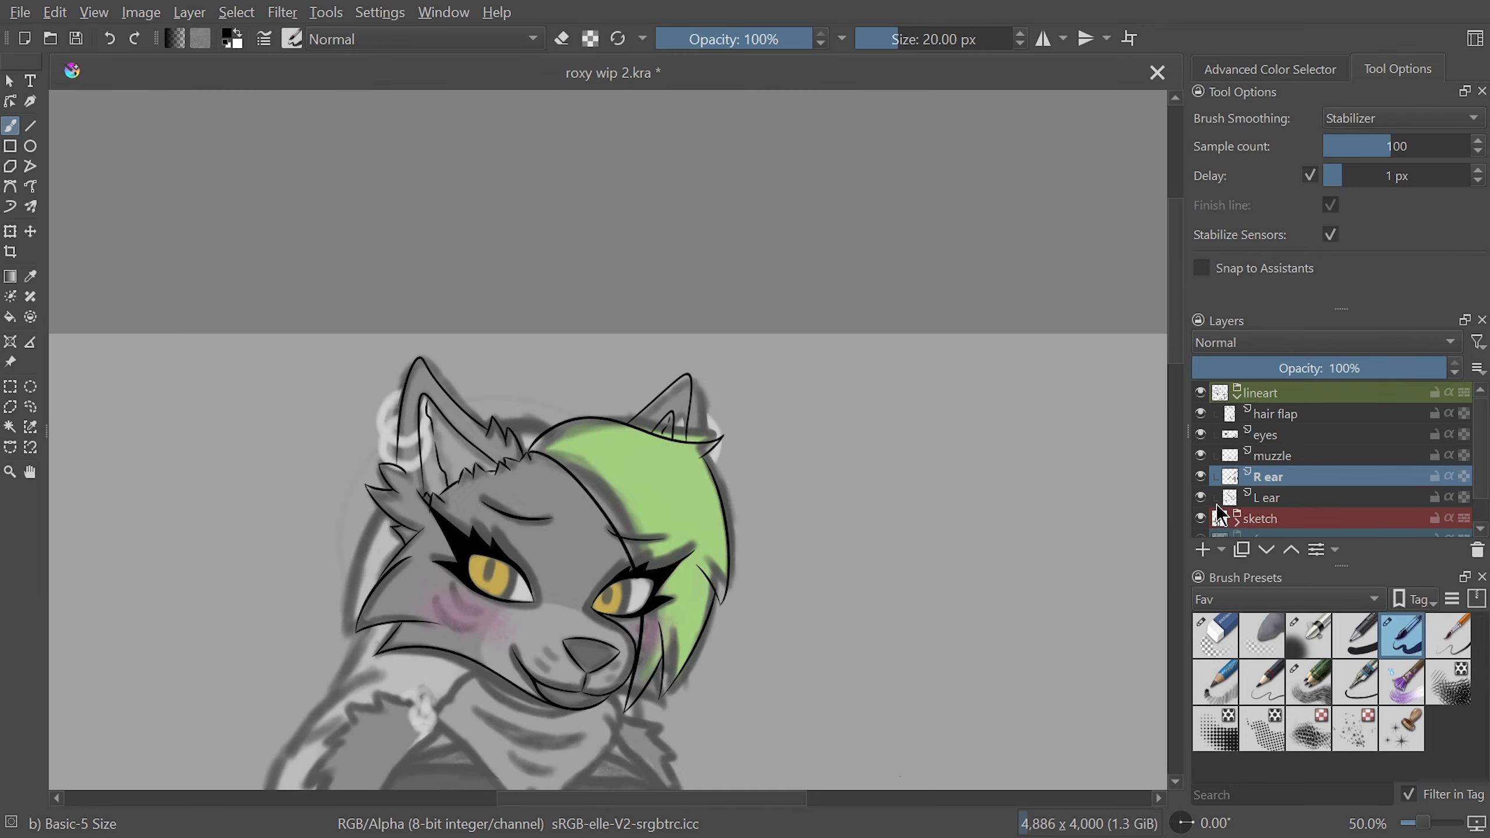
# On the muzzle layer, ink the lower line of the far cheek from the chin to its fur tip
pyautogui.click(1294, 460)
pyautogui.scroll(-5, 1177, 366)
pyautogui.press('+')
pyautogui.press('+')
pyautogui.press('+')
pyautogui.press('+')
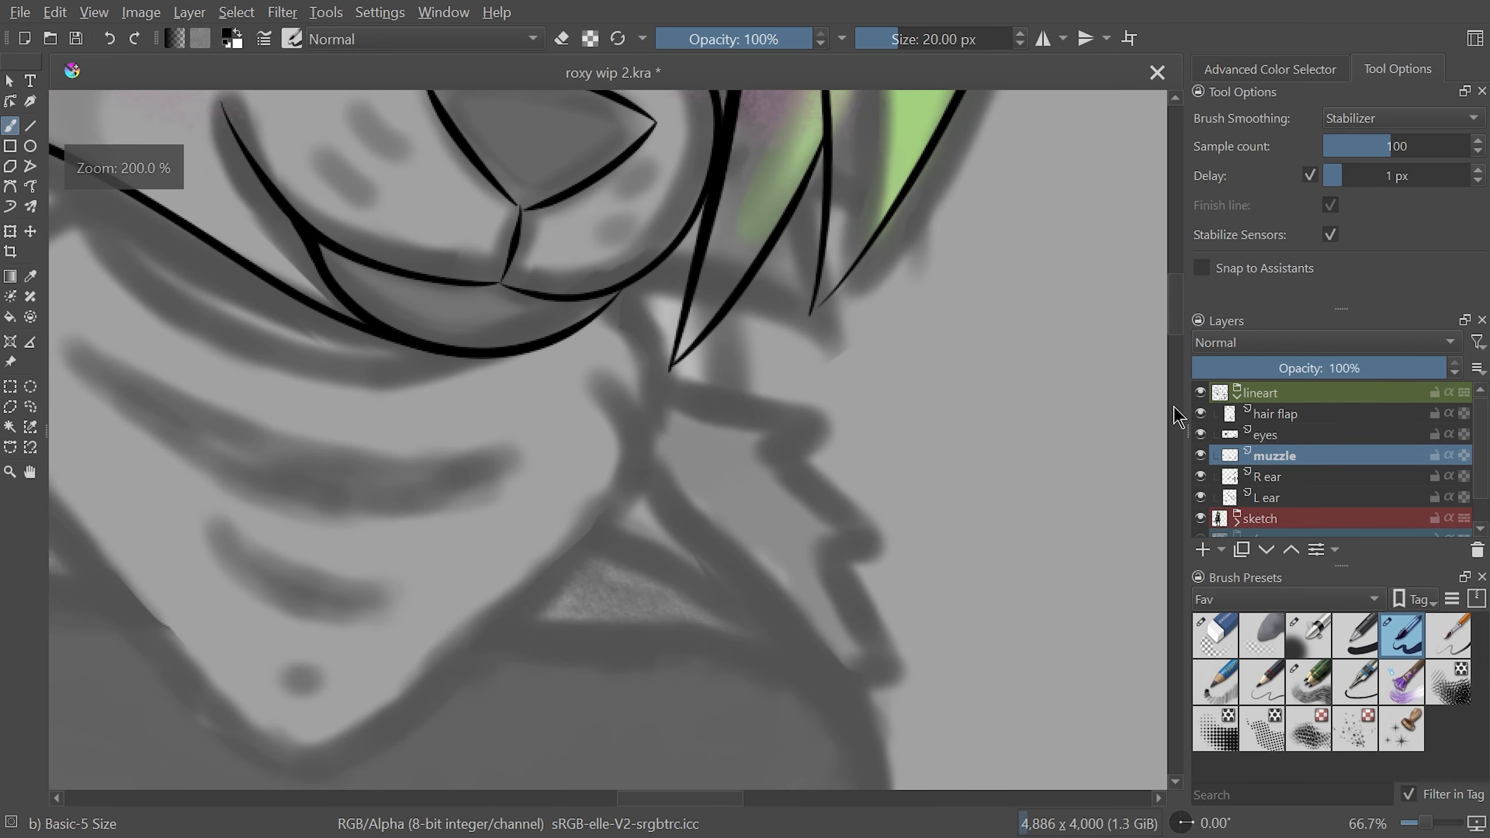
pyautogui.moveTo(1175, 325); pyautogui.dragTo(1174, 312)
pyautogui.moveTo(933, 574); pyautogui.dragTo(905, 158)
pyautogui.moveTo(909, 317); pyautogui.dragTo(669, 252)
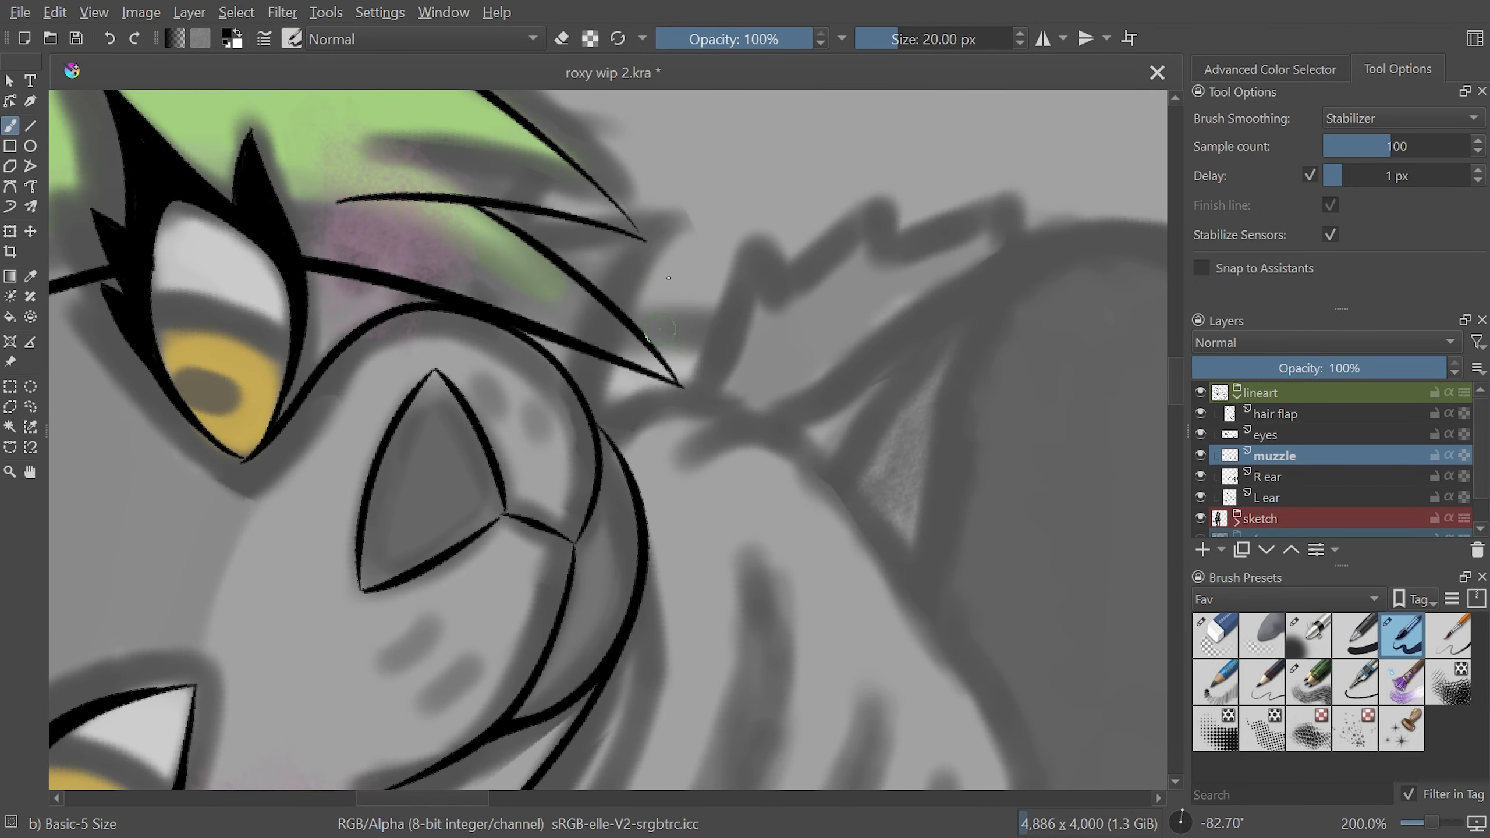
pyautogui.hotkey('ctrl', 'z')
pyautogui.moveTo(697, 219); pyautogui.dragTo(597, 426)
# Ink the pointed fur tufts of the far cheek showing between and behind the hair strands
pyautogui.moveTo(640, 205); pyautogui.dragTo(869, 446)
pyautogui.moveTo(807, 279); pyautogui.dragTo(842, 502)
pyautogui.moveTo(889, 206); pyautogui.dragTo(921, 412)
pyautogui.moveTo(836, 313); pyautogui.dragTo(921, 412)
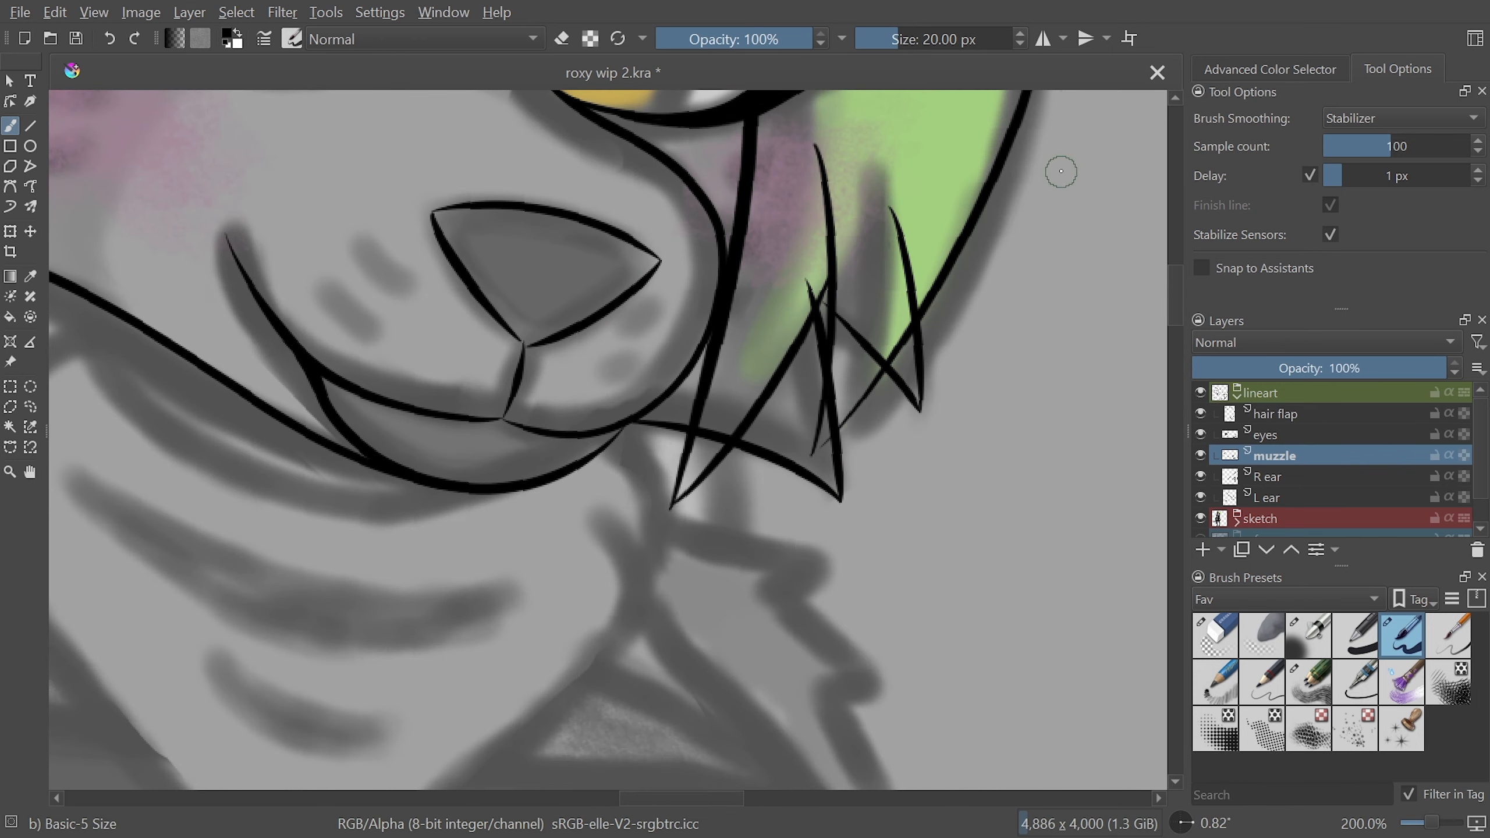
# Erase far cheek fur lines that overlap the hair strands, and check the lineart with the sketch group hidden
pyautogui.press('/')
pyautogui.moveTo(889, 211); pyautogui.dragTo(907, 299)
pyautogui.moveTo(869, 341); pyautogui.dragTo(855, 327)
pyautogui.click(835, 401)
pyautogui.press('-')
pyautogui.press('-')
pyautogui.press('-')
pyautogui.click(1200, 519)
pyautogui.press('+')
pyautogui.press('+')
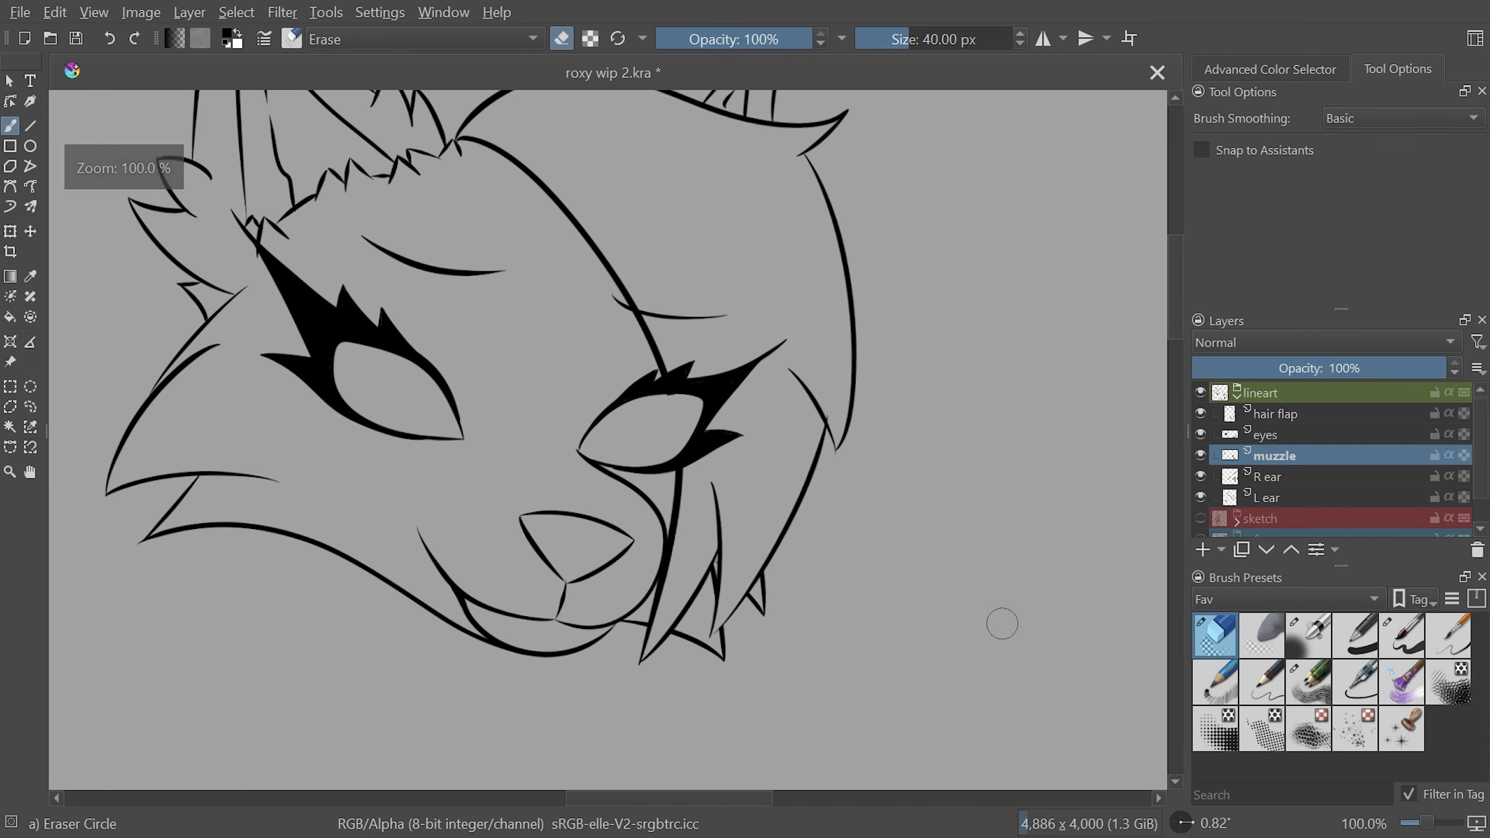
# Show the sketch group again and undo the last far cheek fur edits on the muzzle layer
pyautogui.click(1201, 518)
pyautogui.hotkey('ctrl', 'z')
pyautogui.hotkey('ctrl', 'z')
pyautogui.hotkey('ctrl', 'z')
pyautogui.hotkey('ctrl', 'z')
pyautogui.hotkey('ctrl', 'z')
pyautogui.hotkey('ctrl', 'z')
pyautogui.hotkey('ctrl', 'z')
pyautogui.hotkey('ctrl', 'z')
# On a new paint layer, draw the far cheek's lower line and its fur tufts around the hair strands
pyautogui.press('Insert')
pyautogui.press('/')
pyautogui.press('+')
pyautogui.press('+')
pyautogui.moveTo(775, 563); pyautogui.dragTo(960, 409)
pyautogui.moveTo(808, 521)
pyautogui.mouseDown()
pyautogui.moveTo(842, 687)
pyautogui.moveTo(916, 604)
pyautogui.mouseUp()
pyautogui.moveTo(901, 461); pyautogui.dragTo(933, 579)
pyautogui.press('/')
pyautogui.moveTo(909, 487); pyautogui.dragTo(869, 506)
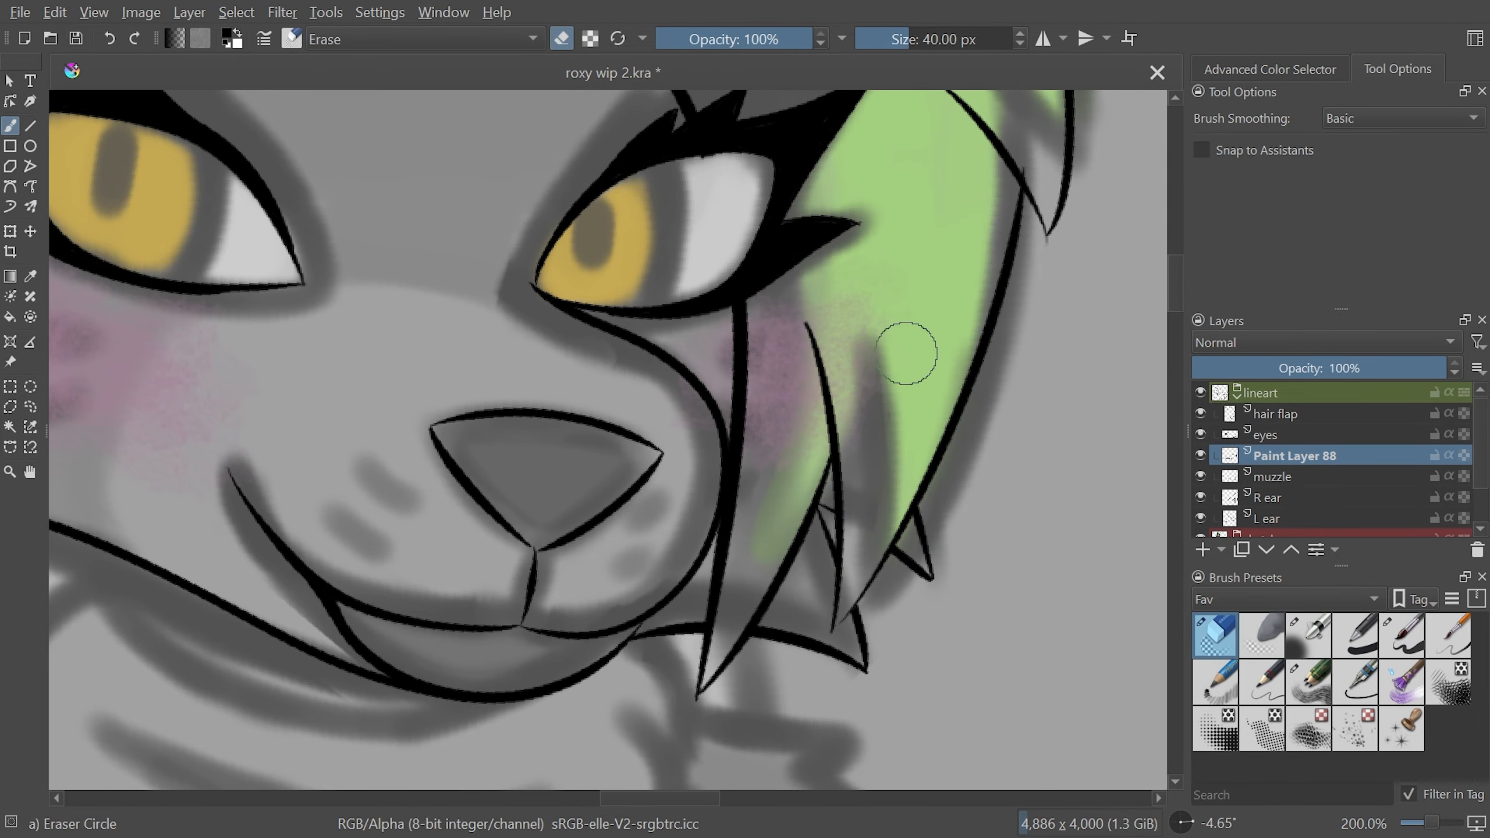
# Hide the sketch group and re-ink the far cheek's lower line and fur tufts over the faint guide marks
pyautogui.scroll(-1, 1261, 499)
pyautogui.click(1200, 518)
pyautogui.press('-')
pyautogui.press('-')
pyautogui.press('5')
pyautogui.hotkey('ctrl', 't')
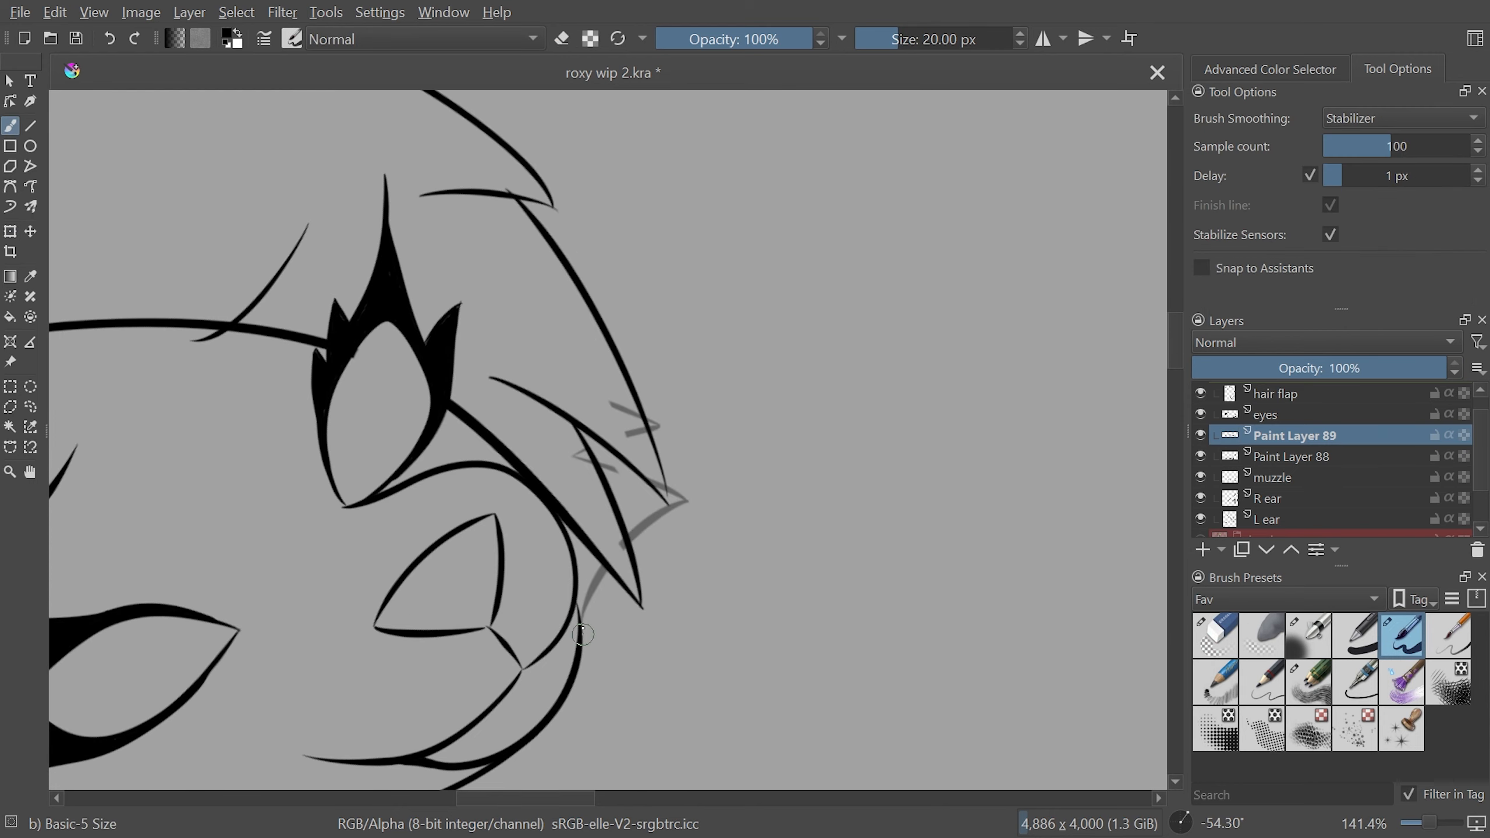
pyautogui.moveTo(583, 634); pyautogui.dragTo(714, 517)
pyautogui.hotkey('ctrl', 'z')
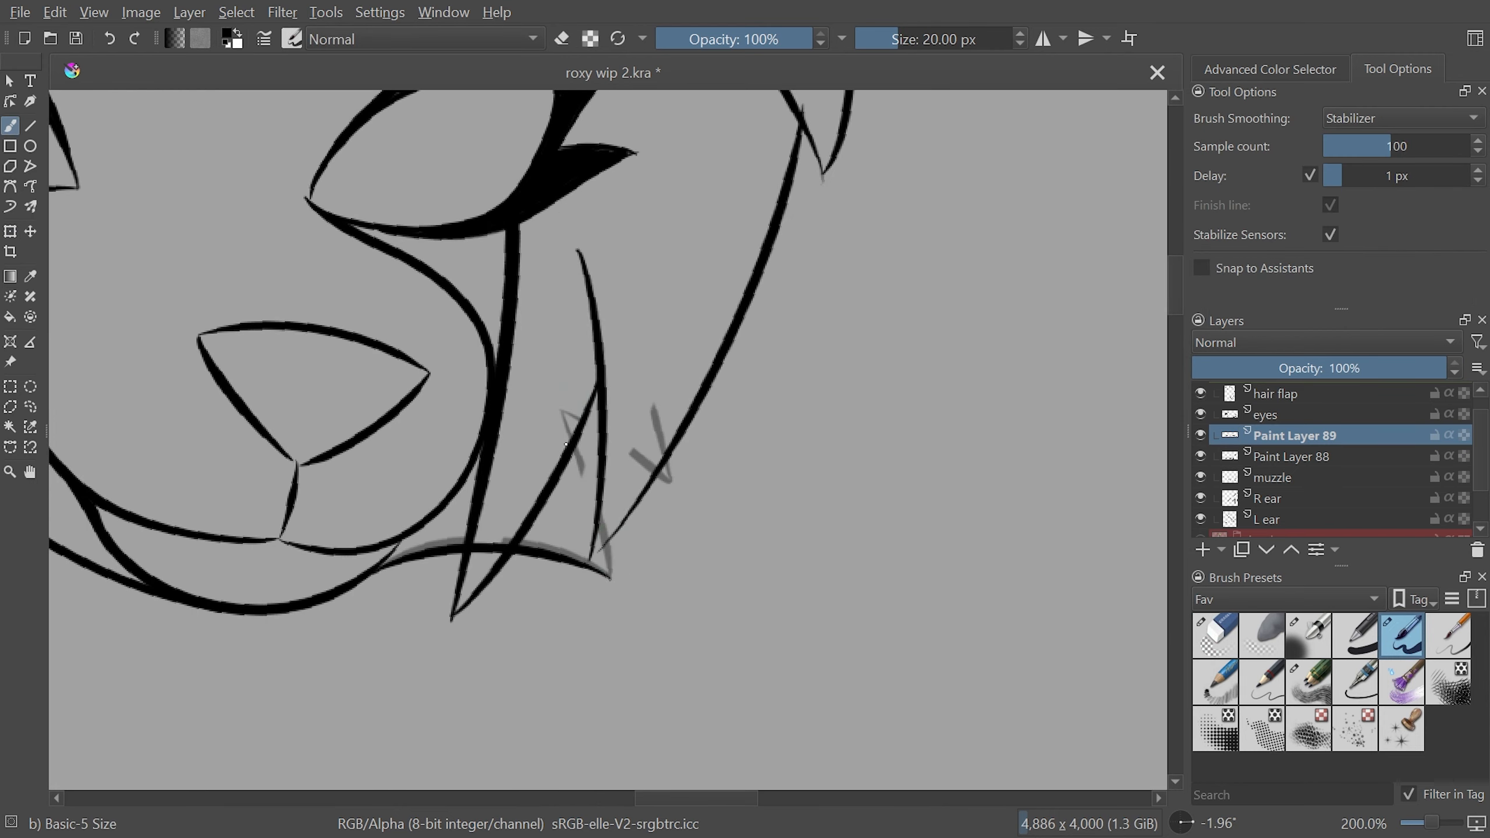
pyautogui.moveTo(545, 387); pyautogui.dragTo(610, 581)
pyautogui.moveTo(607, 478); pyautogui.dragTo(669, 446)
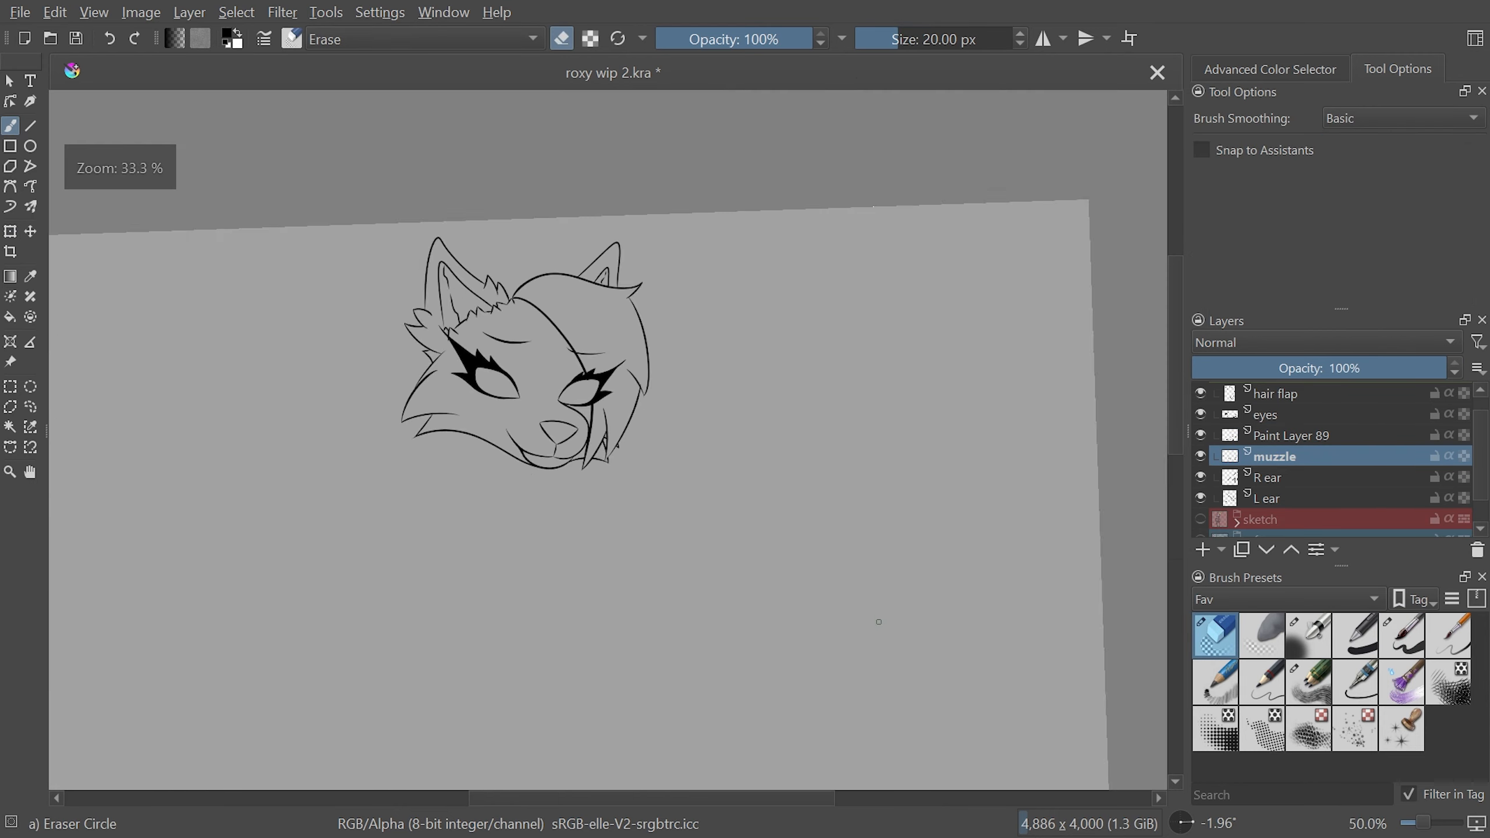
# Name the far cheek fur layer cheek fluff L
pyautogui.press('F3')
pyautogui.write('cheek fluff L')
pyautogui.press('Return')
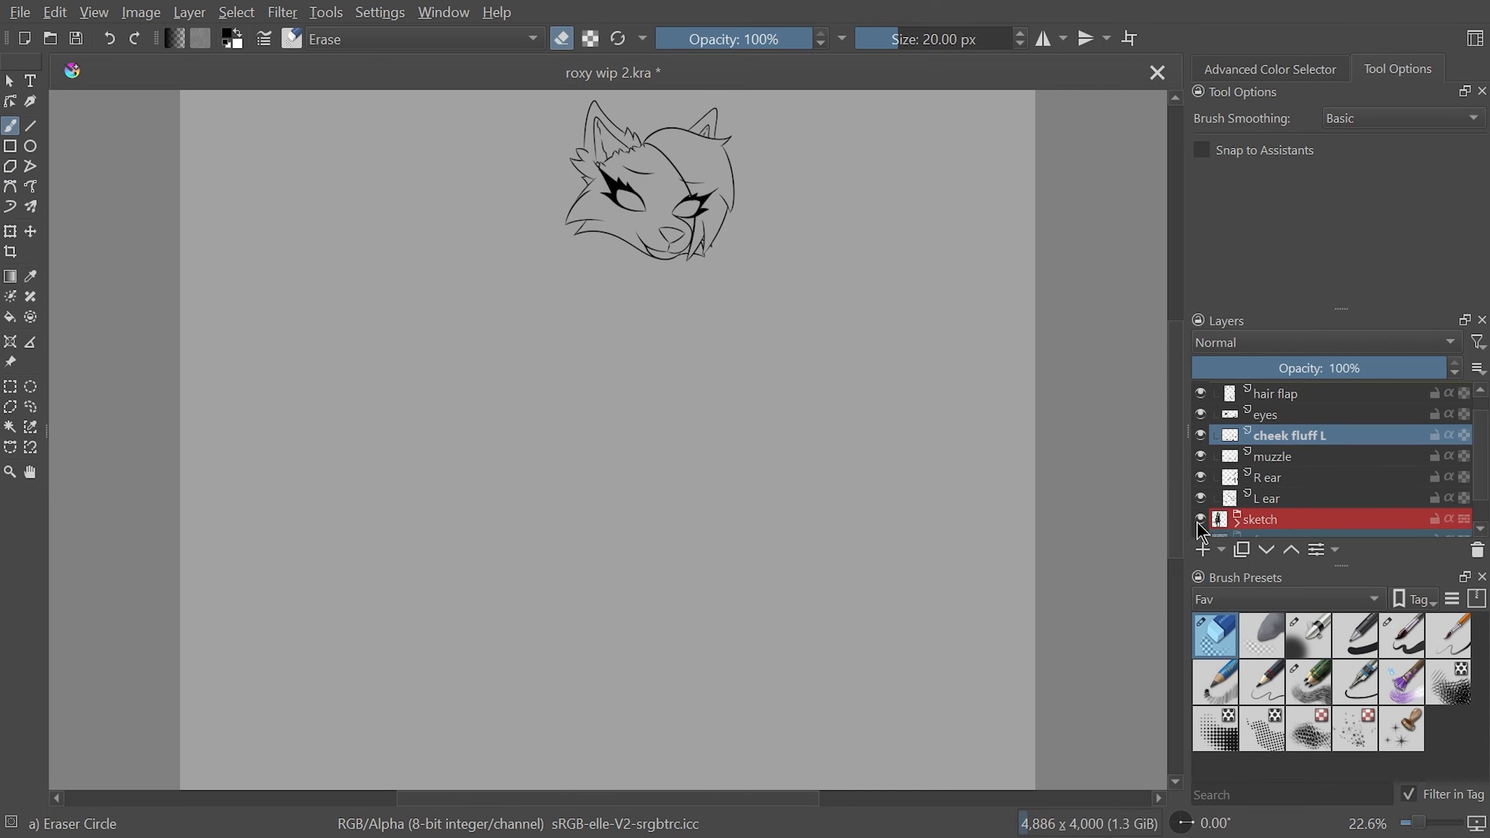
# Examine the head lineart by repeatedly hiding and showing the sketch group for comparison
pyautogui.click(1200, 519)
pyautogui.click(1201, 517)
pyautogui.moveTo(1179, 416); pyautogui.dragTo(1196, 350)
pyautogui.hotkey('ctrl', '+')
pyautogui.hotkey('ctrl', '+')
pyautogui.hotkey('ctrl', '+')
pyautogui.hotkey('ctrl', '+')
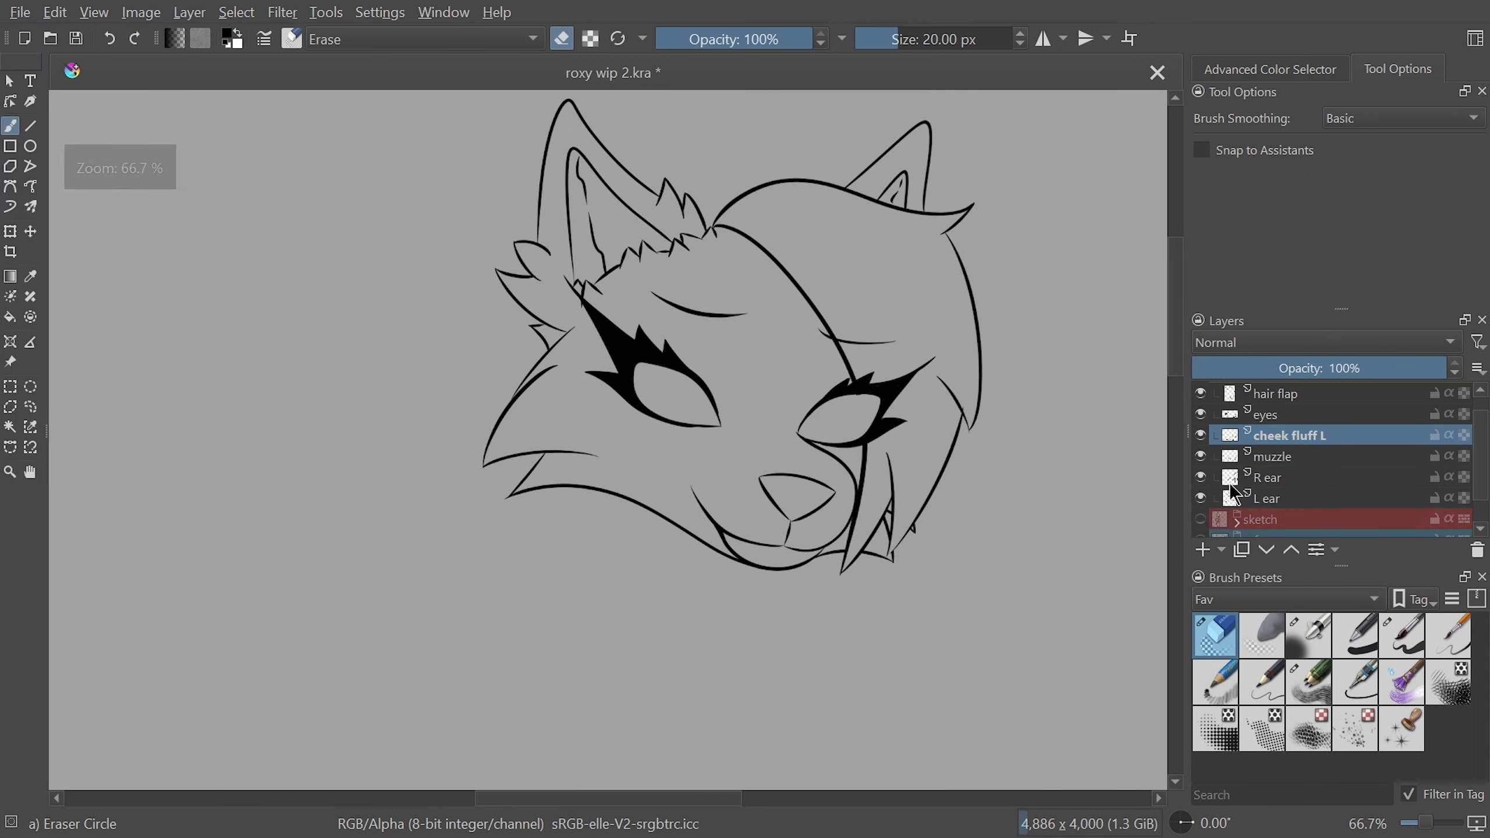
pyautogui.click(1201, 518)
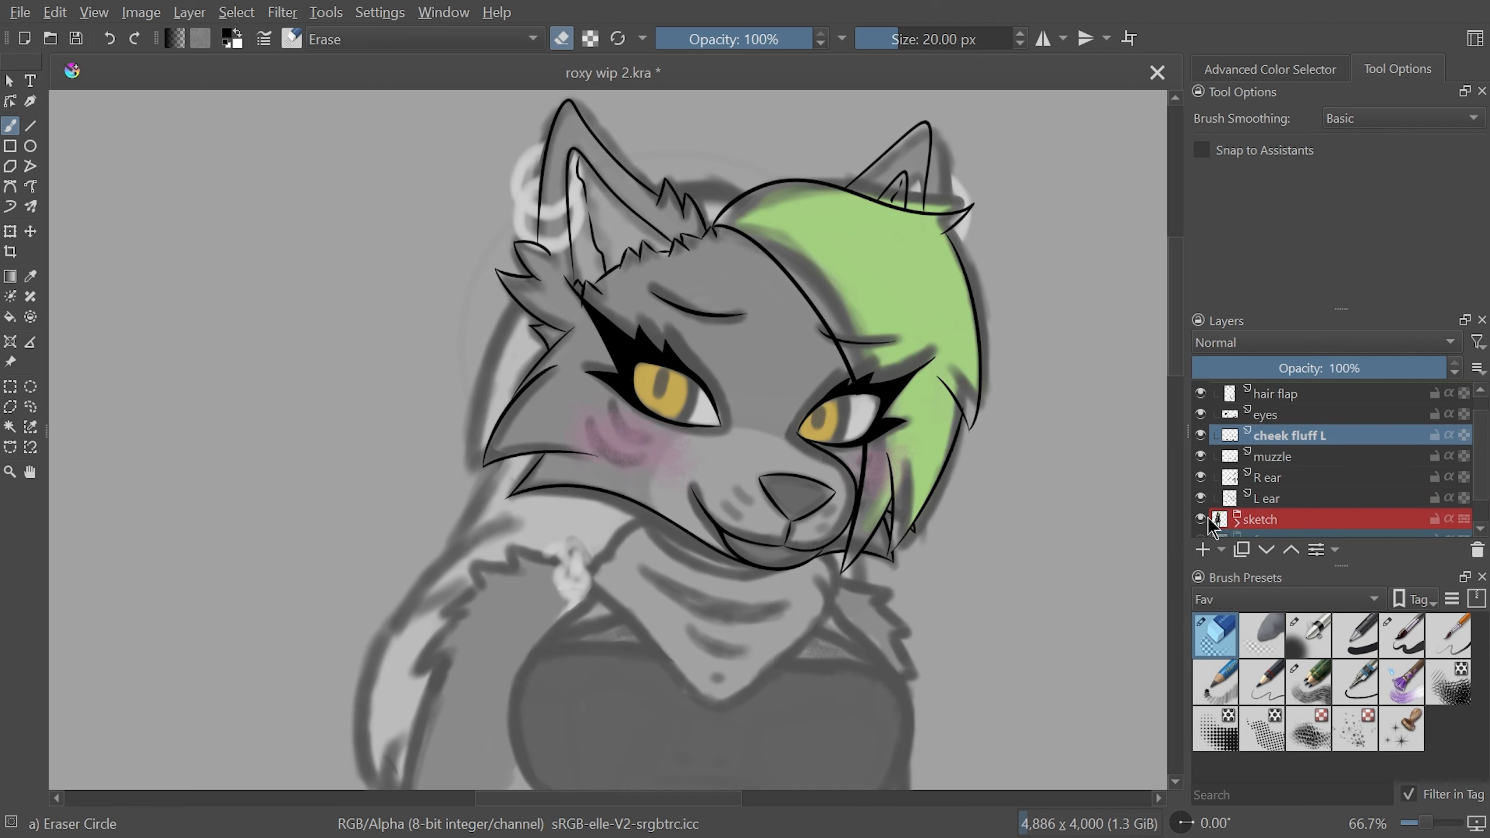
pyautogui.click(1200, 519)
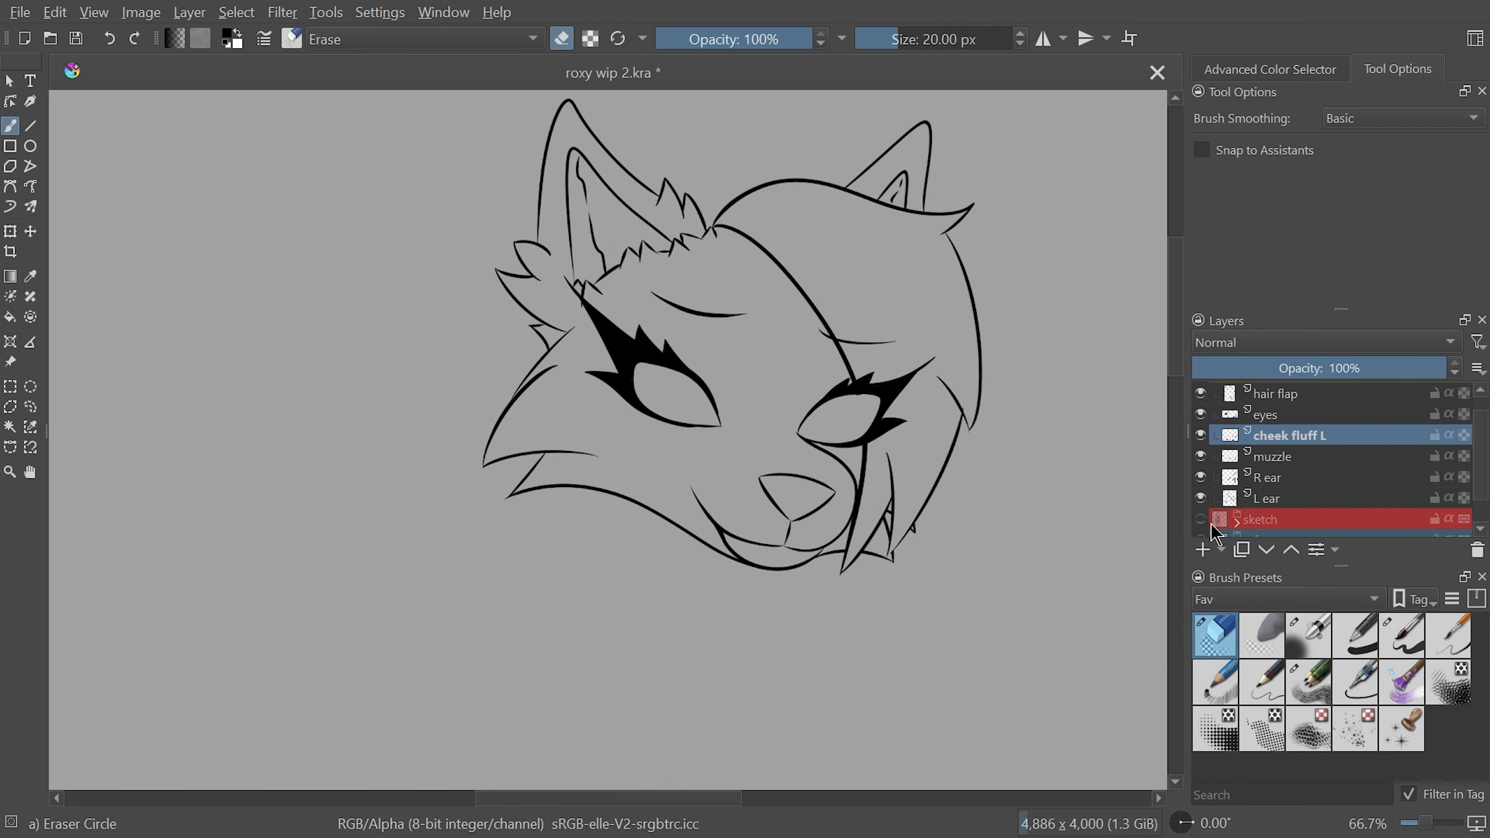
pyautogui.click(1201, 519)
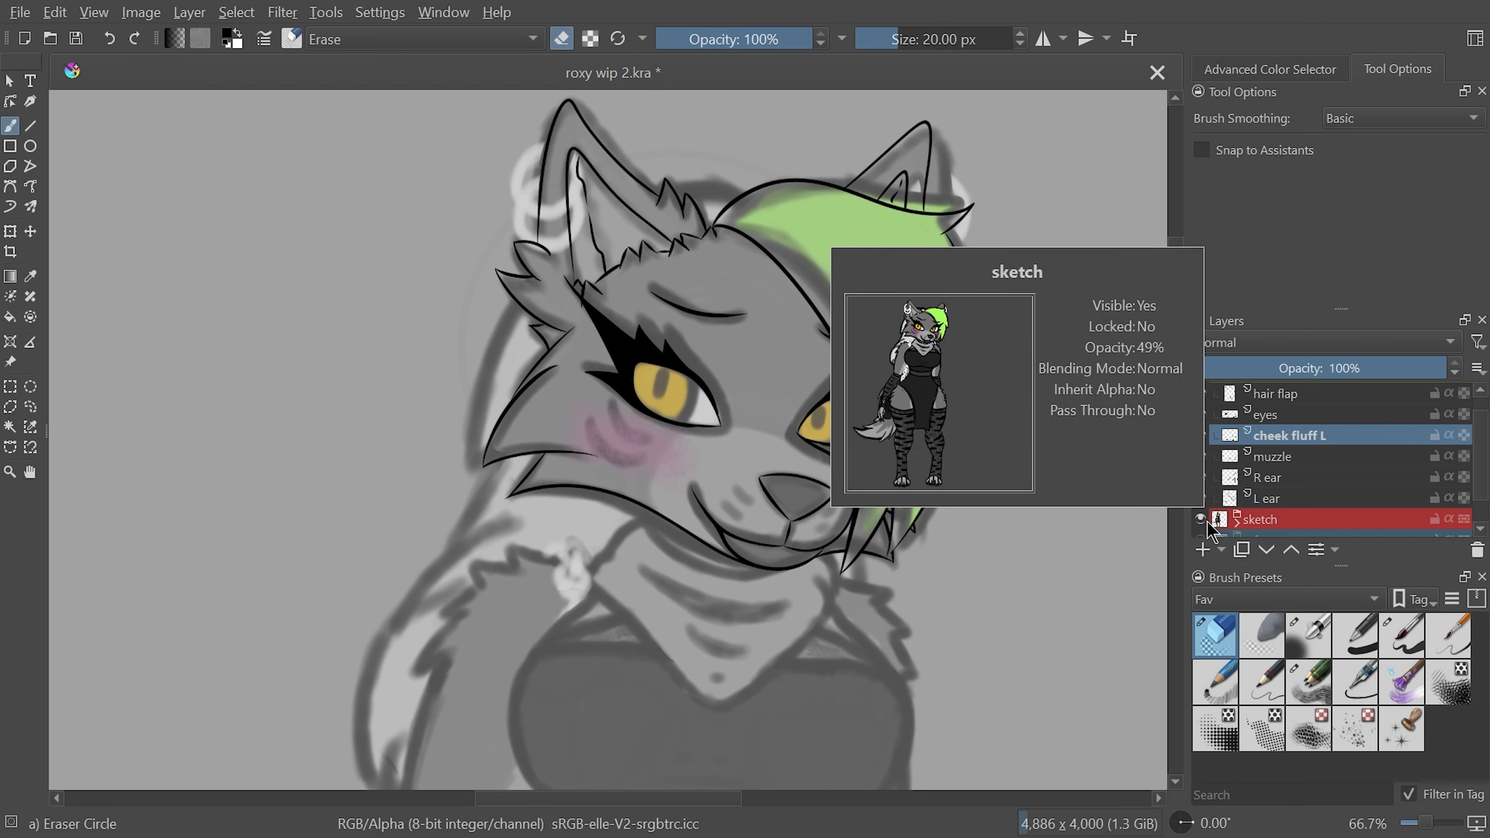
pyautogui.click(1200, 519)
pyautogui.click(1200, 519)
pyautogui.click(1201, 519)
pyautogui.click(1201, 519)
pyautogui.click(1200, 519)
pyautogui.click(1200, 519)
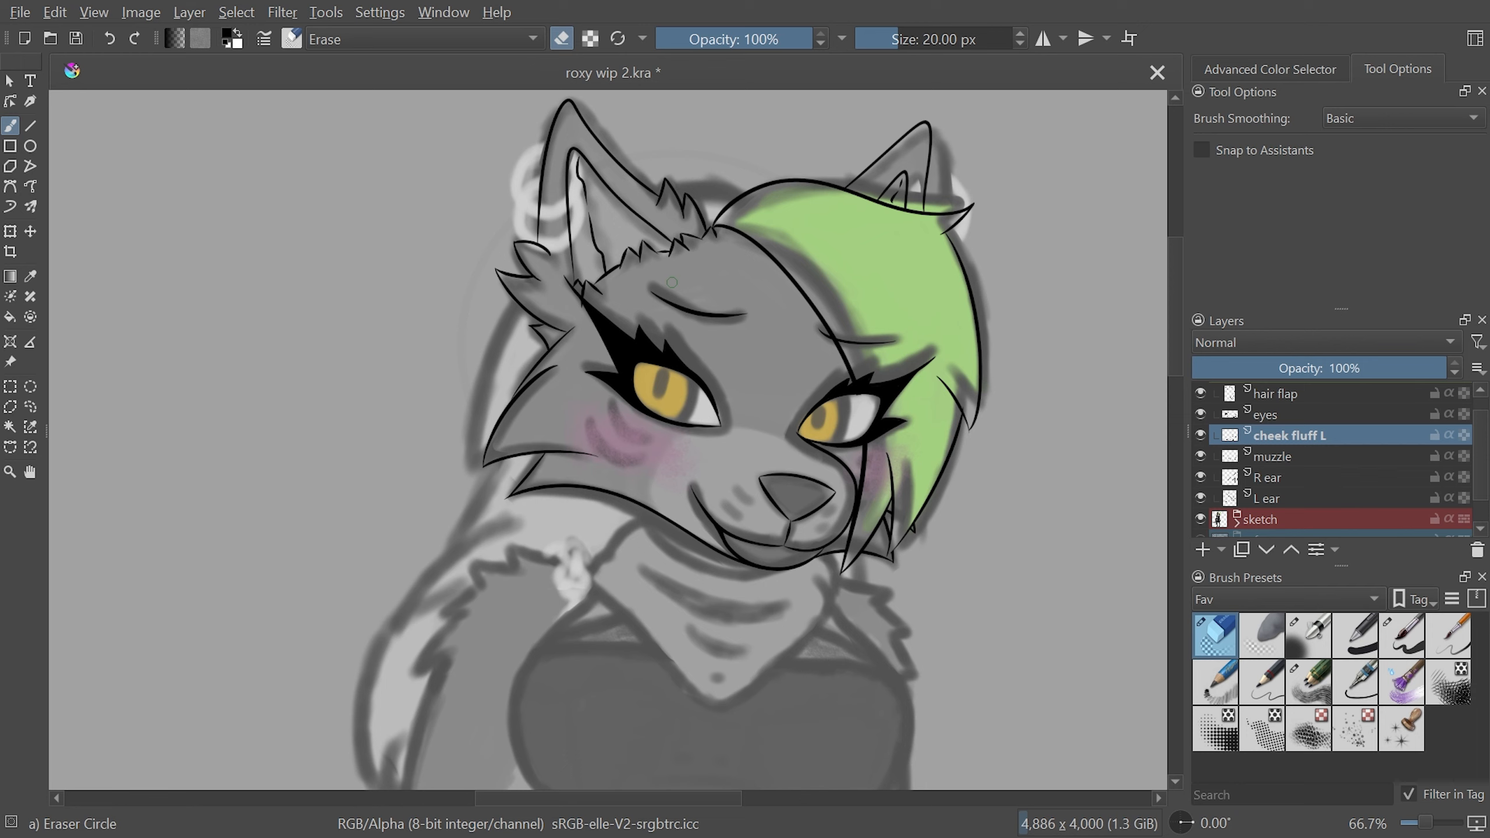
# Add a paint layer named earrings to the lineart group
pyautogui.scroll(1, 1354, 430)
pyautogui.click(1357, 419)
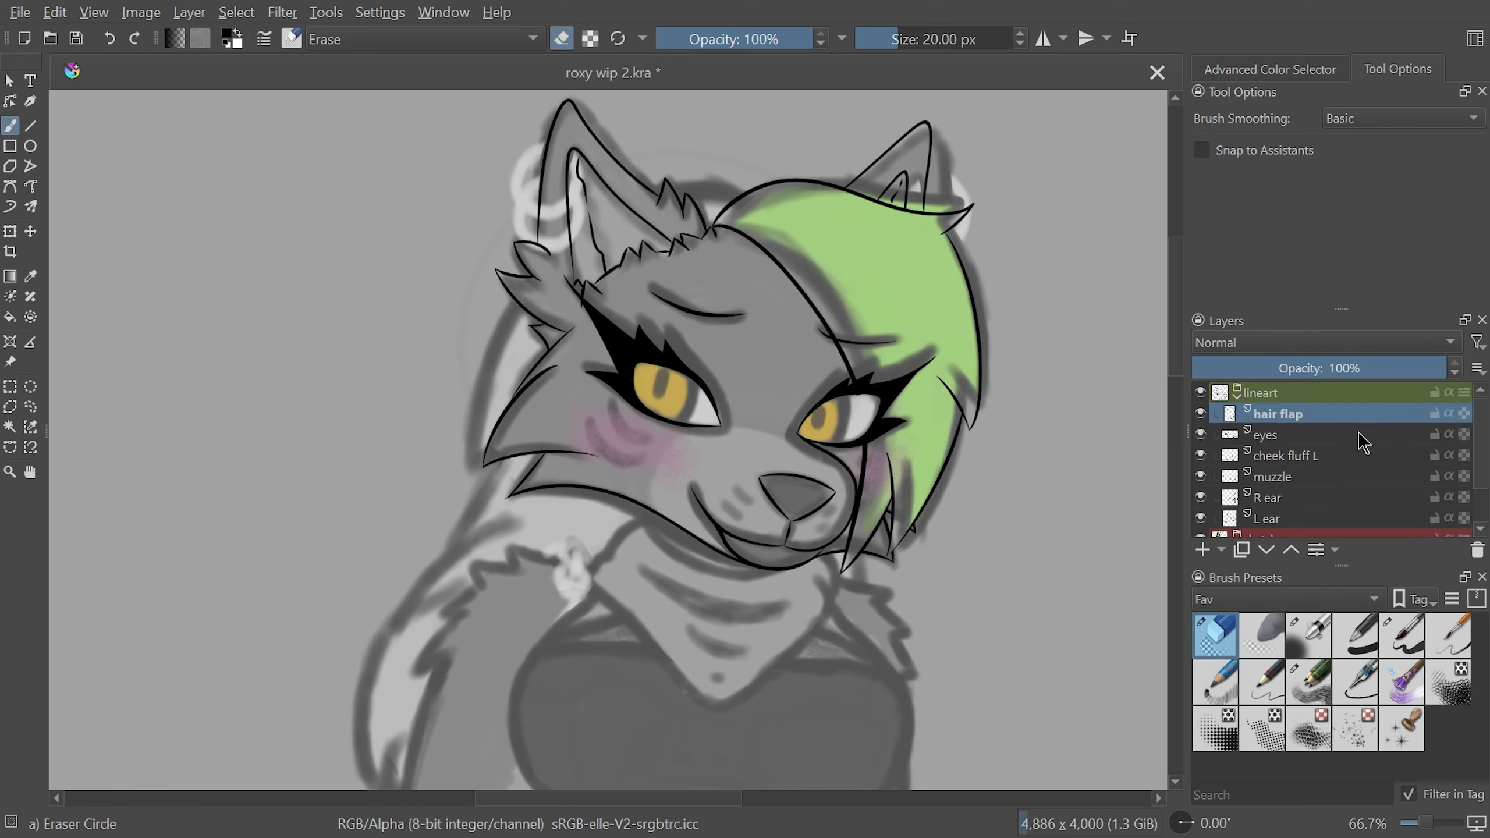
pyautogui.click(1203, 552)
pyautogui.click(1317, 549)
pyautogui.write('earrings')
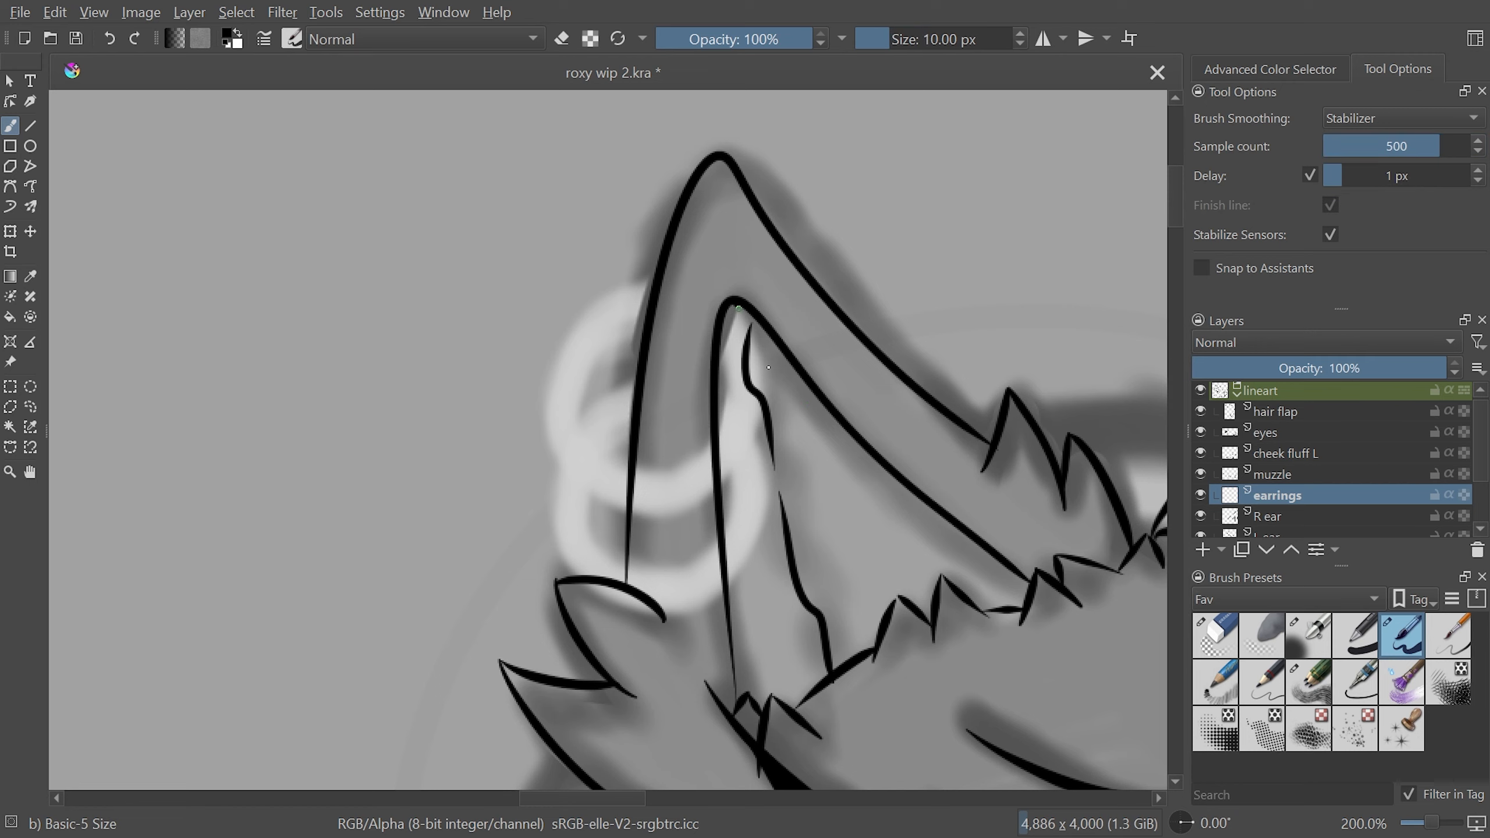
# Ink the upper hoop earring on the near ear, then duplicate it and place the copy as the lower hoop
pyautogui.moveTo(769, 368)
pyautogui.mouseDown()
pyautogui.moveTo(555, 375)
pyautogui.moveTo(655, 275)
pyautogui.mouseUp()
pyautogui.moveTo(722, 352); pyautogui.dragTo(650, 302)
pyautogui.scroll(-3, 1264, 449)
pyautogui.hotkey('ctrl', 'j')
pyautogui.hotkey('ctrl', 't')
pyautogui.moveTo(750, 320); pyautogui.dragTo(732, 489)
# Erase the parts of the hoop earrings that are hidden behind the near ear and each other
pyautogui.press('b')
pyautogui.press('+')
pyautogui.press('+')
pyautogui.click(1216, 636)
pyautogui.moveTo(757, 343); pyautogui.dragTo(692, 399)
pyautogui.moveTo(531, 418); pyautogui.dragTo(575, 378)
pyautogui.moveTo(613, 449); pyautogui.dragTo(566, 508)
pyautogui.scroll(-5, 849, 583)
pyautogui.moveTo(703, 519); pyautogui.dragTo(519, 473)
pyautogui.scroll(5, 763, 469)
# Erase the near ear and fur lines running through the hoop earrings and clean up their overlaps
pyautogui.click(1279, 485)
pyautogui.scroll(-3, 771, 507)
pyautogui.moveTo(845, 555); pyautogui.dragTo(840, 298)
pyautogui.moveTo(653, 401); pyautogui.dragTo(652, 455)
pyautogui.press('6')
pyautogui.press('6')
pyautogui.press('6')
pyautogui.press('6')
pyautogui.press('6')
pyautogui.scroll(1, 610, 440)
pyautogui.moveTo(714, 552); pyautogui.dragTo(738, 526)
pyautogui.press('5')
pyautogui.press('-')
pyautogui.press('-')
pyautogui.moveTo(835, 290); pyautogui.dragTo(845, 365)
pyautogui.click(1276, 443)
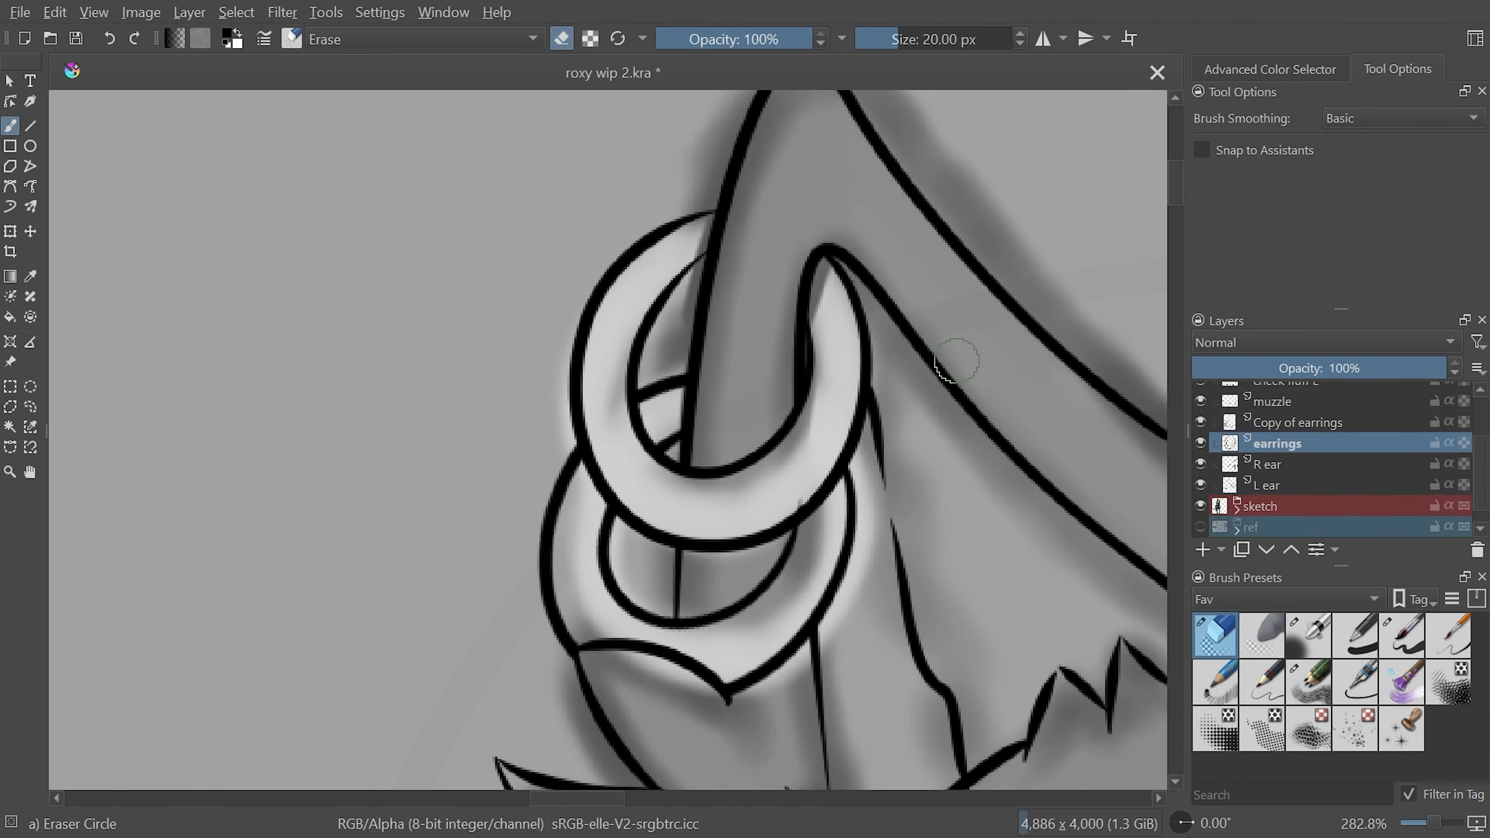
# Merge the copied hoop layer into earrings and set up the Basic-5 Size brush at 10 px with Stabilizer sample count 500
pyautogui.press('pageup')
pyautogui.press('-')
pyautogui.press('-')
pyautogui.scroll(-2, 955, 689)
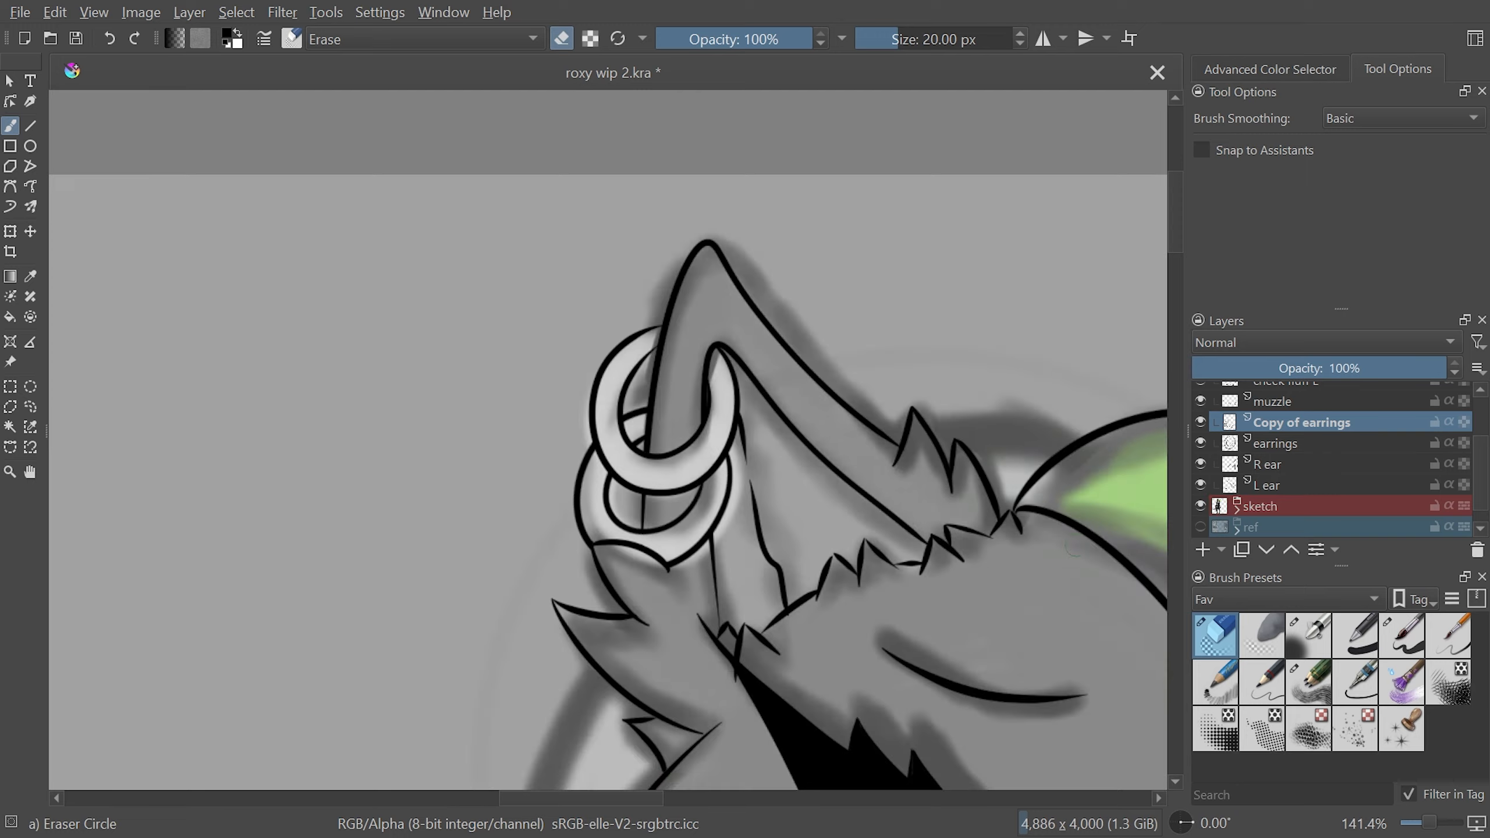
pyautogui.hscroll(5, 1075, 547)
pyautogui.press('+')
pyautogui.press('+')
pyautogui.click(1402, 120)
pyautogui.click(1404, 147)
pyautogui.press('[')
pyautogui.press('[')
pyautogui.press('[')
pyautogui.press('[')
pyautogui.press('[')
pyautogui.press('[')
pyautogui.press('[')
pyautogui.press('[')
pyautogui.hotkey('ctrl', 'e')
pyautogui.click(1402, 635)
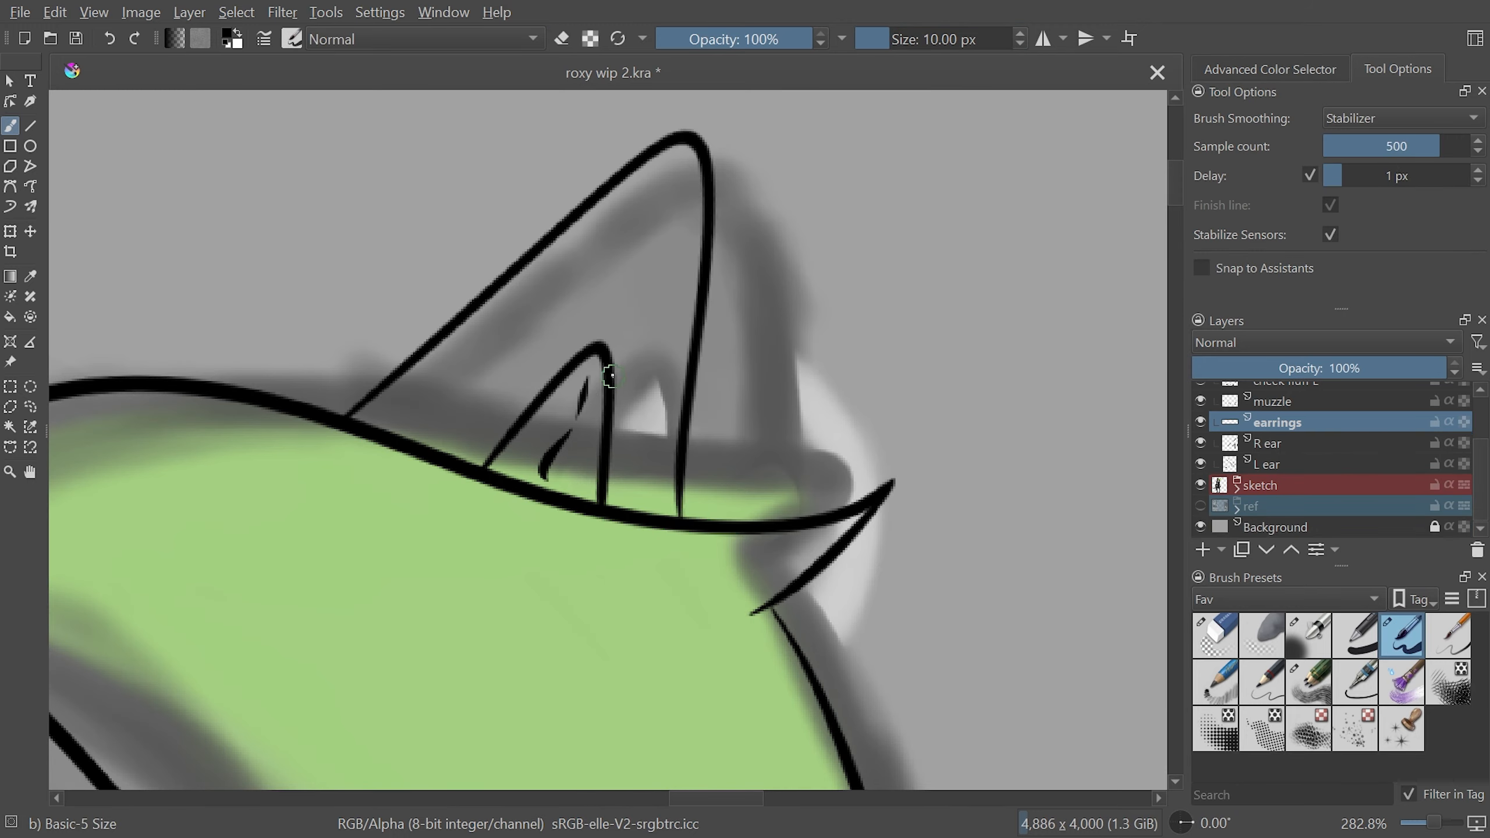
# Ink a hoop earring on the far ear and erase the lines where the hoop, ear and hair overlap
pyautogui.moveTo(604, 361); pyautogui.dragTo(711, 306)
pyautogui.moveTo(603, 416); pyautogui.dragTo(701, 361)
pyautogui.click(1215, 636)
pyautogui.press('+')
pyautogui.keyDown('shift'); pyautogui.moveTo(881, 440); pyautogui.dragTo(864, 346); pyautogui.keyUp('shift')
pyautogui.moveTo(557, 543); pyautogui.dragTo(821, 487)
pyautogui.click(1269, 444)
pyautogui.moveTo(589, 523); pyautogui.dragTo(595, 489)
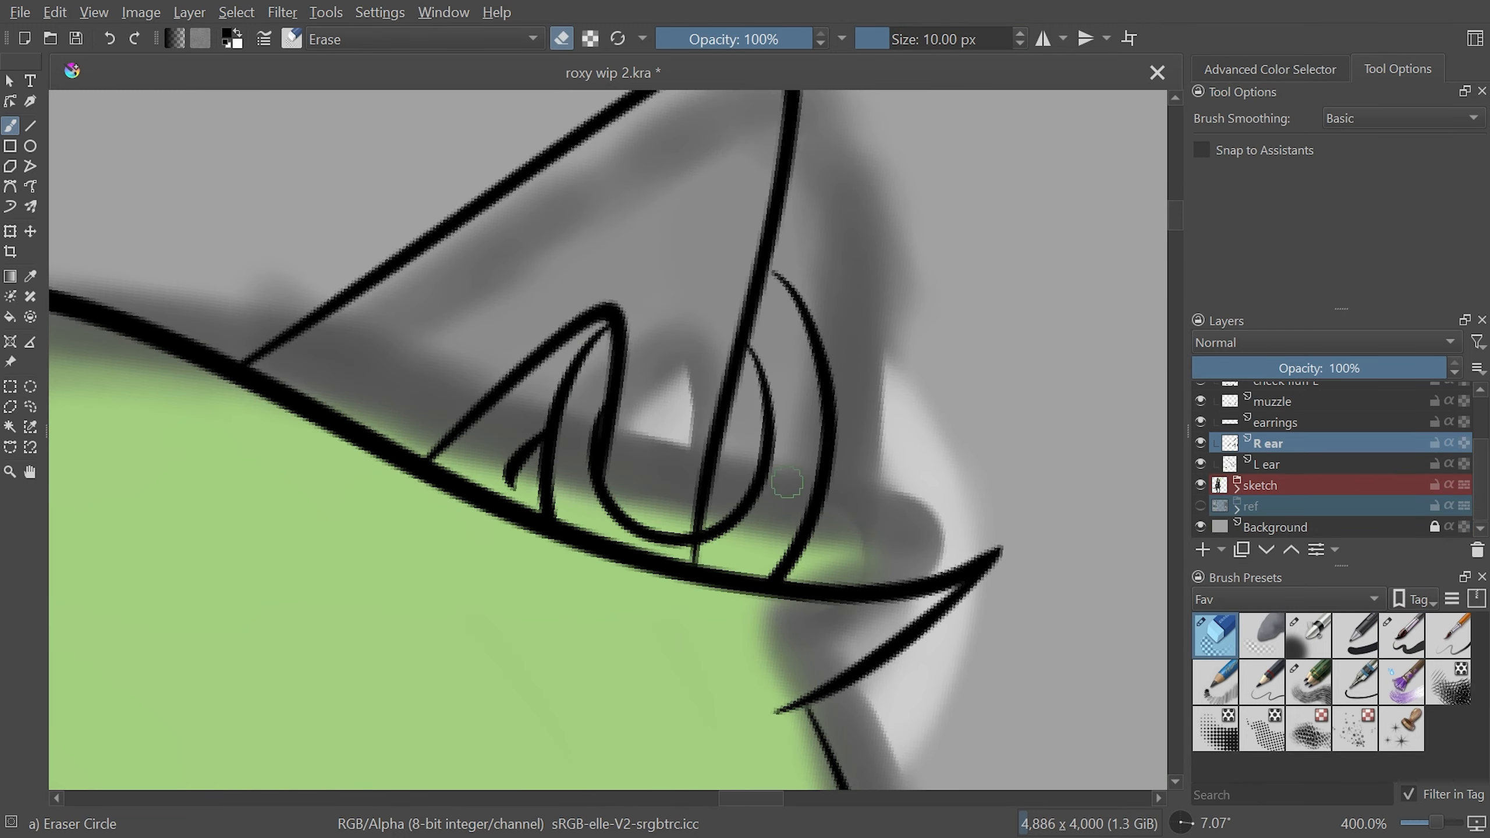
# Check the head lineart and both ears' earrings with the sketch group hidden and shown
pyautogui.press('-')
pyautogui.press('-')
pyautogui.press('-')
pyautogui.press('-')
pyautogui.press('-')
pyautogui.press('5')
pyautogui.click(1201, 485)
pyautogui.moveTo(699, 799); pyautogui.dragTo(664, 800)
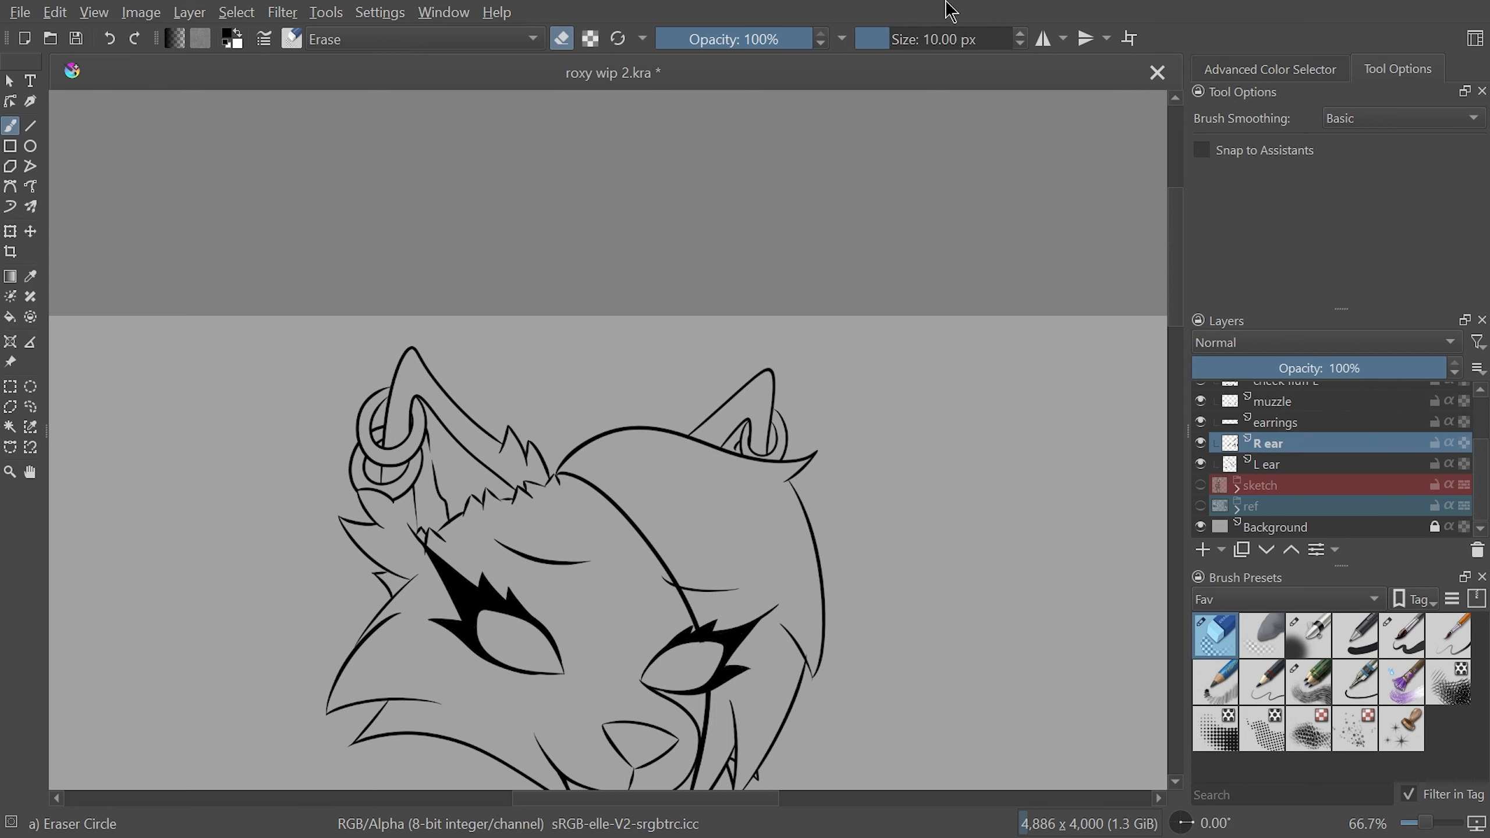
pyautogui.scroll(-3, 1151, 388)
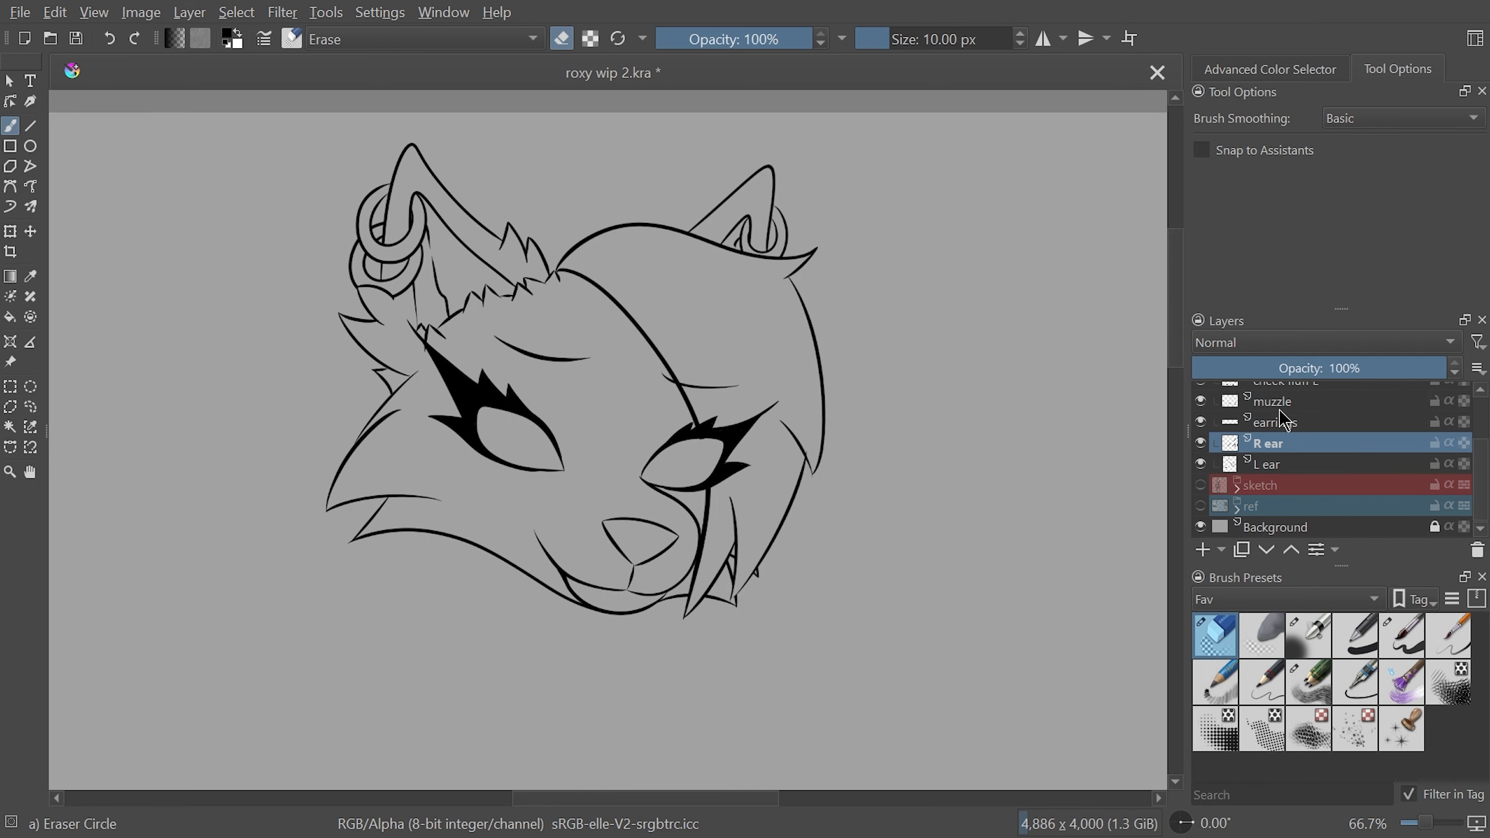
pyautogui.click(1201, 486)
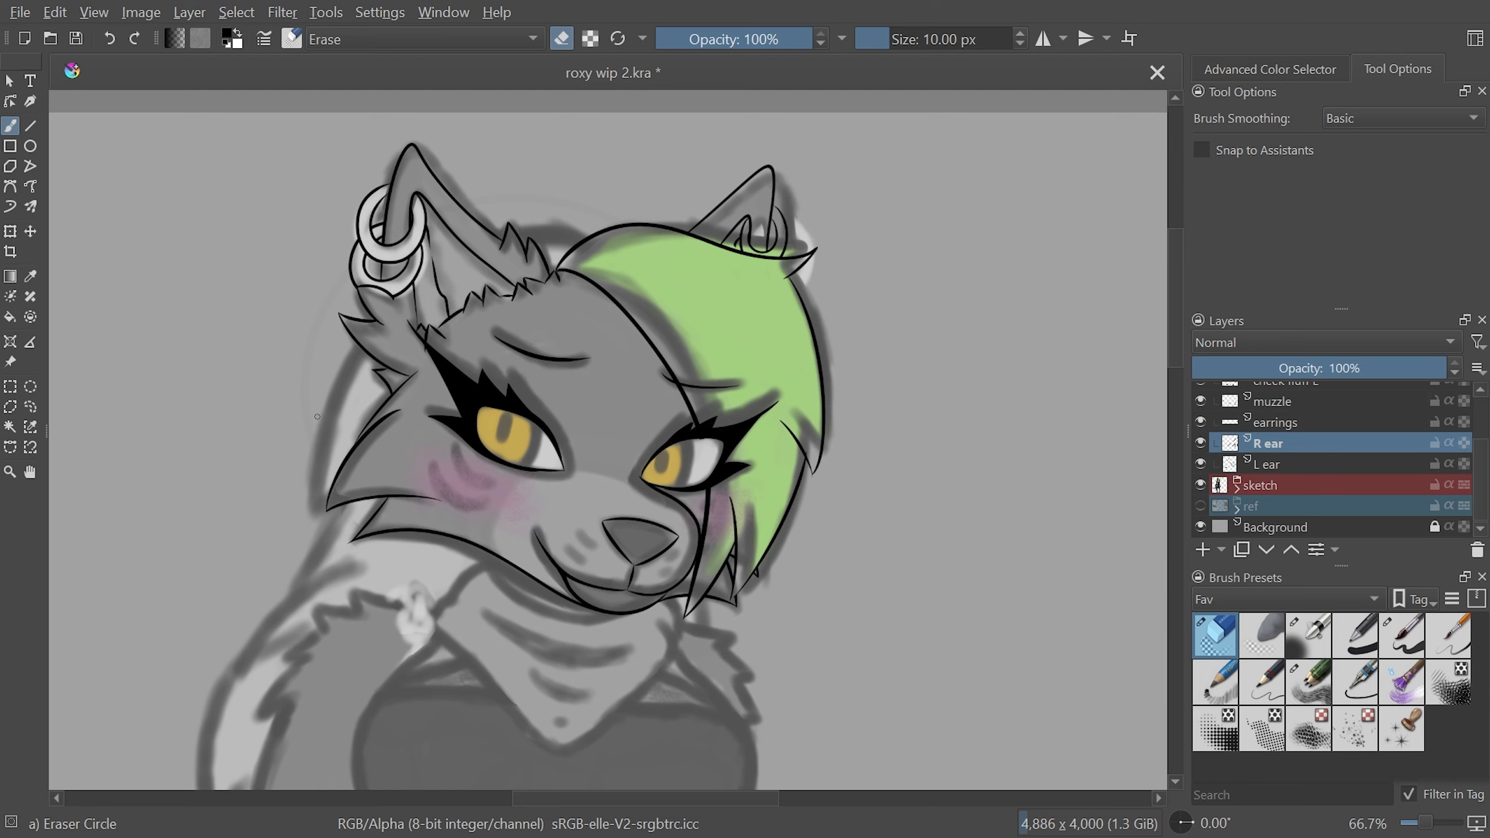
# Examine the body sketch below the head to plan the next area to ink
pyautogui.moveTo(688, 801); pyautogui.dragTo(650, 790)
pyautogui.moveTo(1176, 252); pyautogui.dragTo(1183, 349)
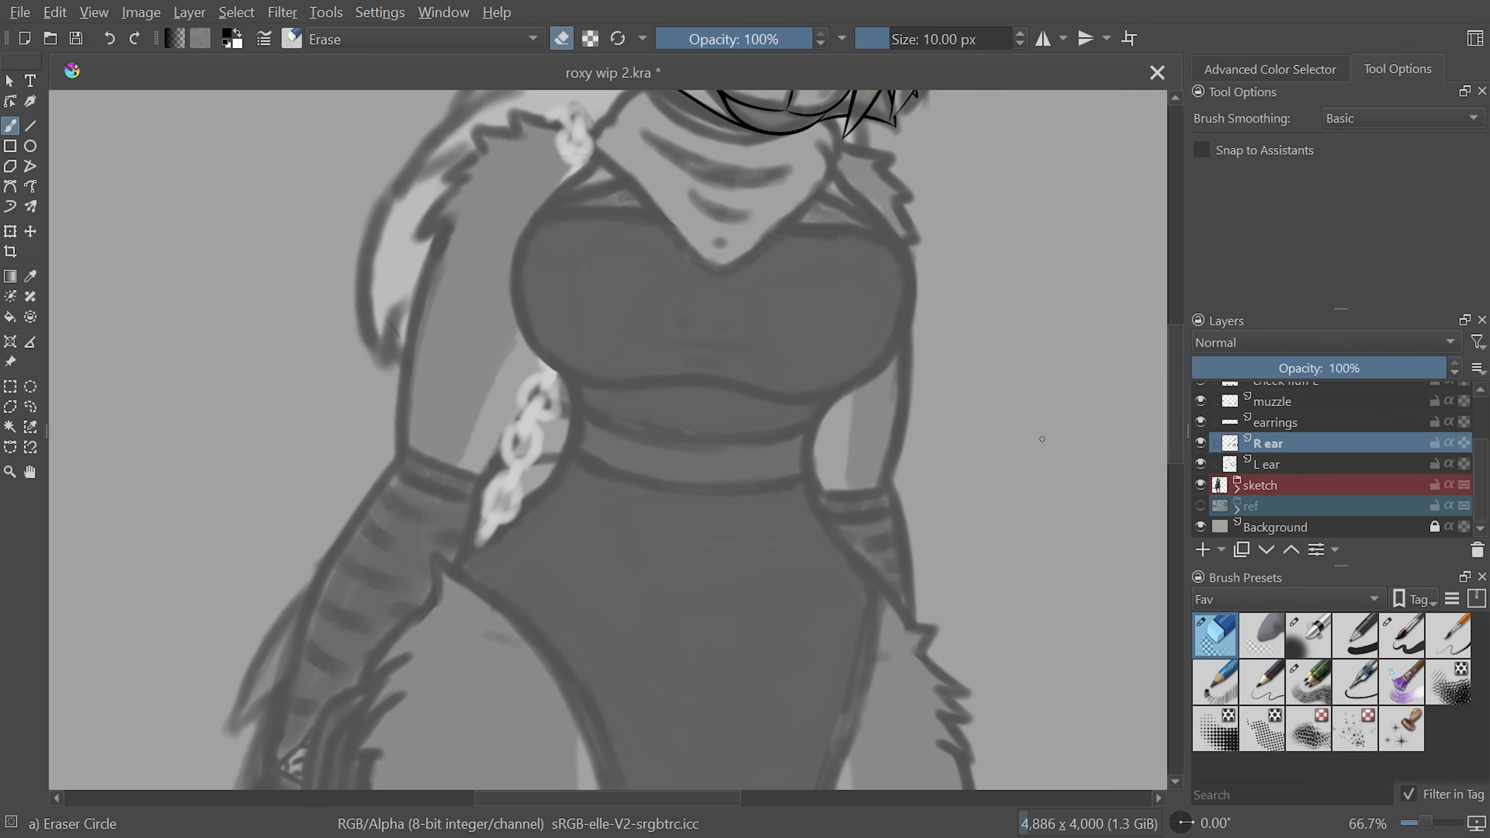
pyautogui.press('-')
pyautogui.press('-')
pyautogui.scroll(2, 1170, 387)
pyautogui.scroll(-4, 1168, 388)
pyautogui.scroll(5, 1151, 406)
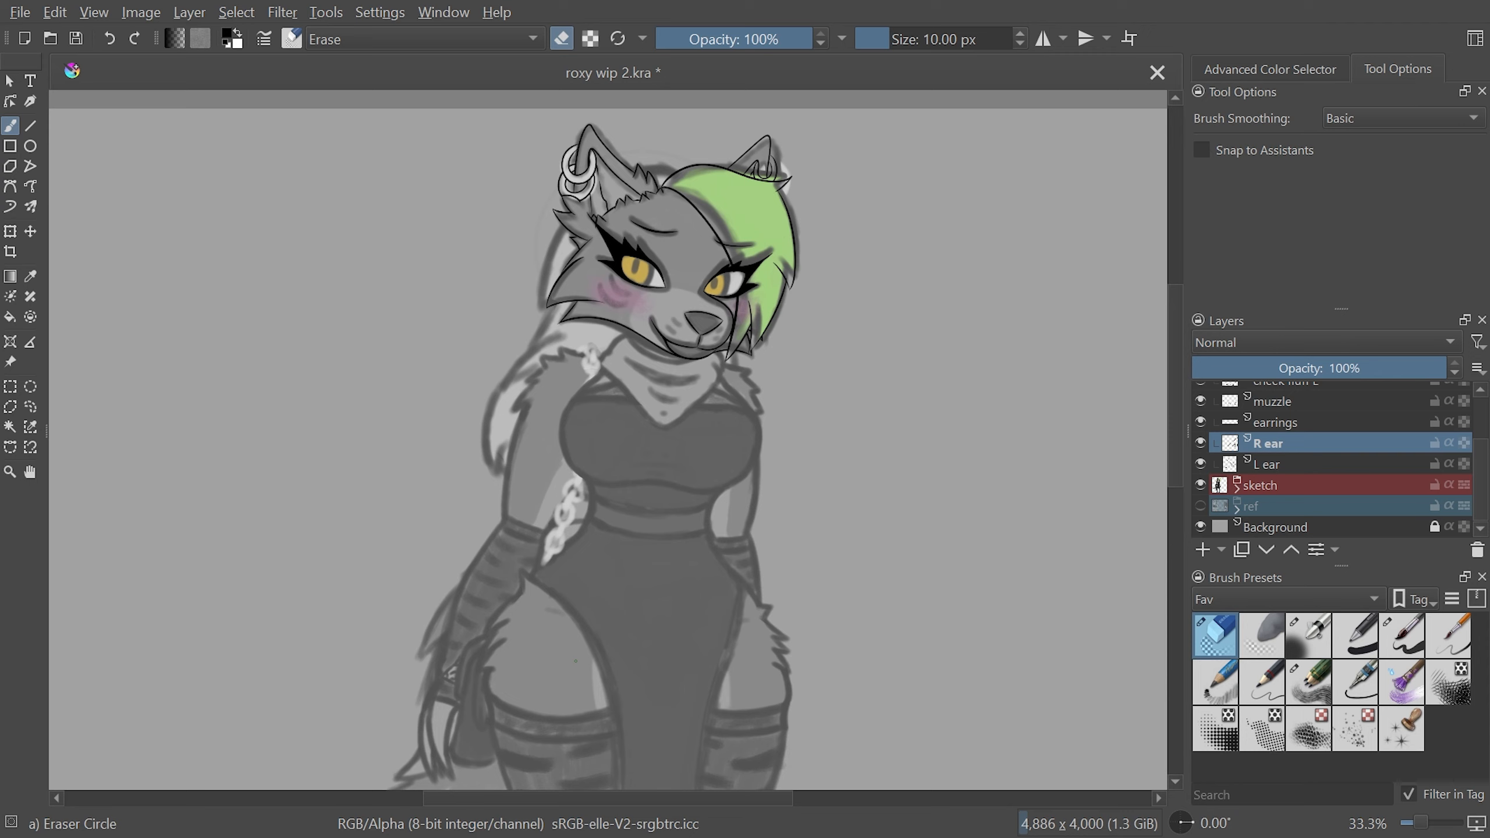
# Group all the head lineart layers, from hair flap down to L ear, inside the lineart group
pyautogui.click(1336, 417)
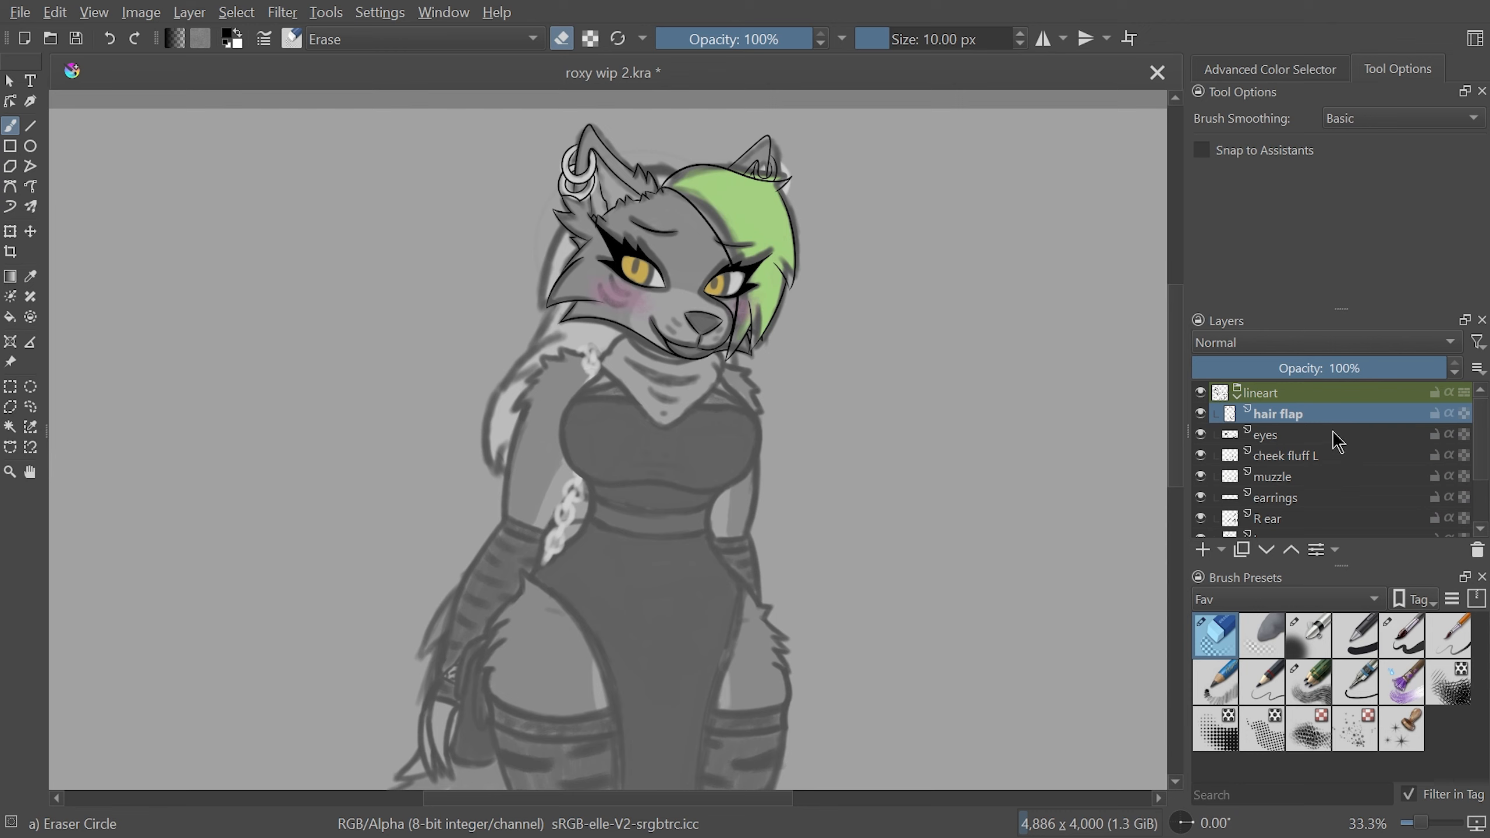
pyautogui.keyDown('ctrl'); pyautogui.click(1333, 432); pyautogui.keyUp('ctrl')
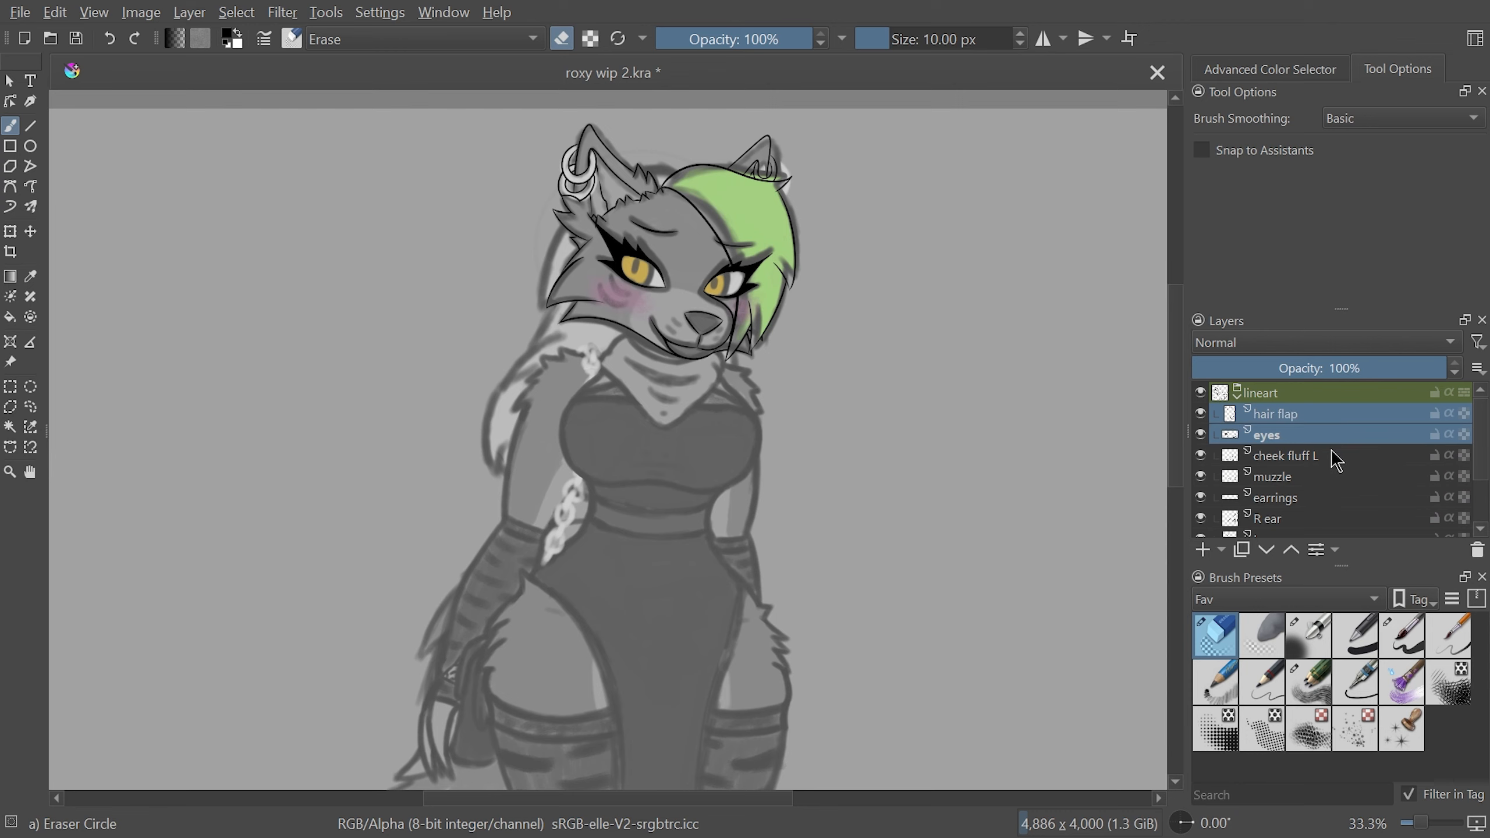
pyautogui.keyDown('ctrl'); pyautogui.click(1332, 453); pyautogui.keyUp('ctrl')
pyautogui.keyDown('ctrl'); pyautogui.click(1331, 472); pyautogui.keyUp('ctrl')
pyautogui.moveTo(1485, 430); pyautogui.dragTo(1485, 464)
pyautogui.keyDown('ctrl'); pyautogui.click(1355, 466); pyautogui.keyUp('ctrl')
pyautogui.keyDown('ctrl'); pyautogui.click(1355, 487); pyautogui.keyUp('ctrl')
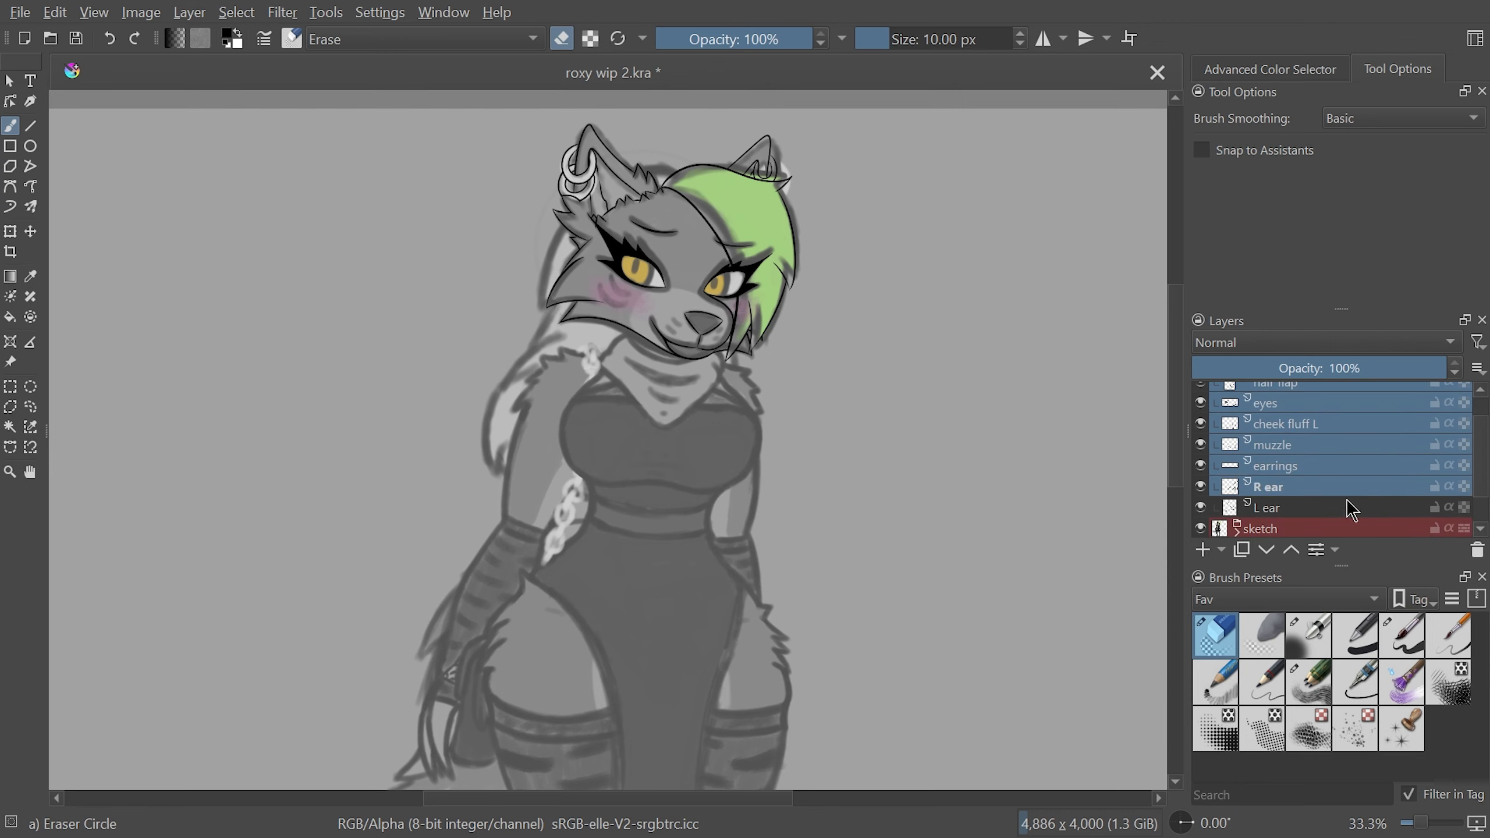
pyautogui.keyDown('ctrl'); pyautogui.click(1355, 507); pyautogui.keyUp('ctrl')
pyautogui.hotkey('ctrl', 'g')
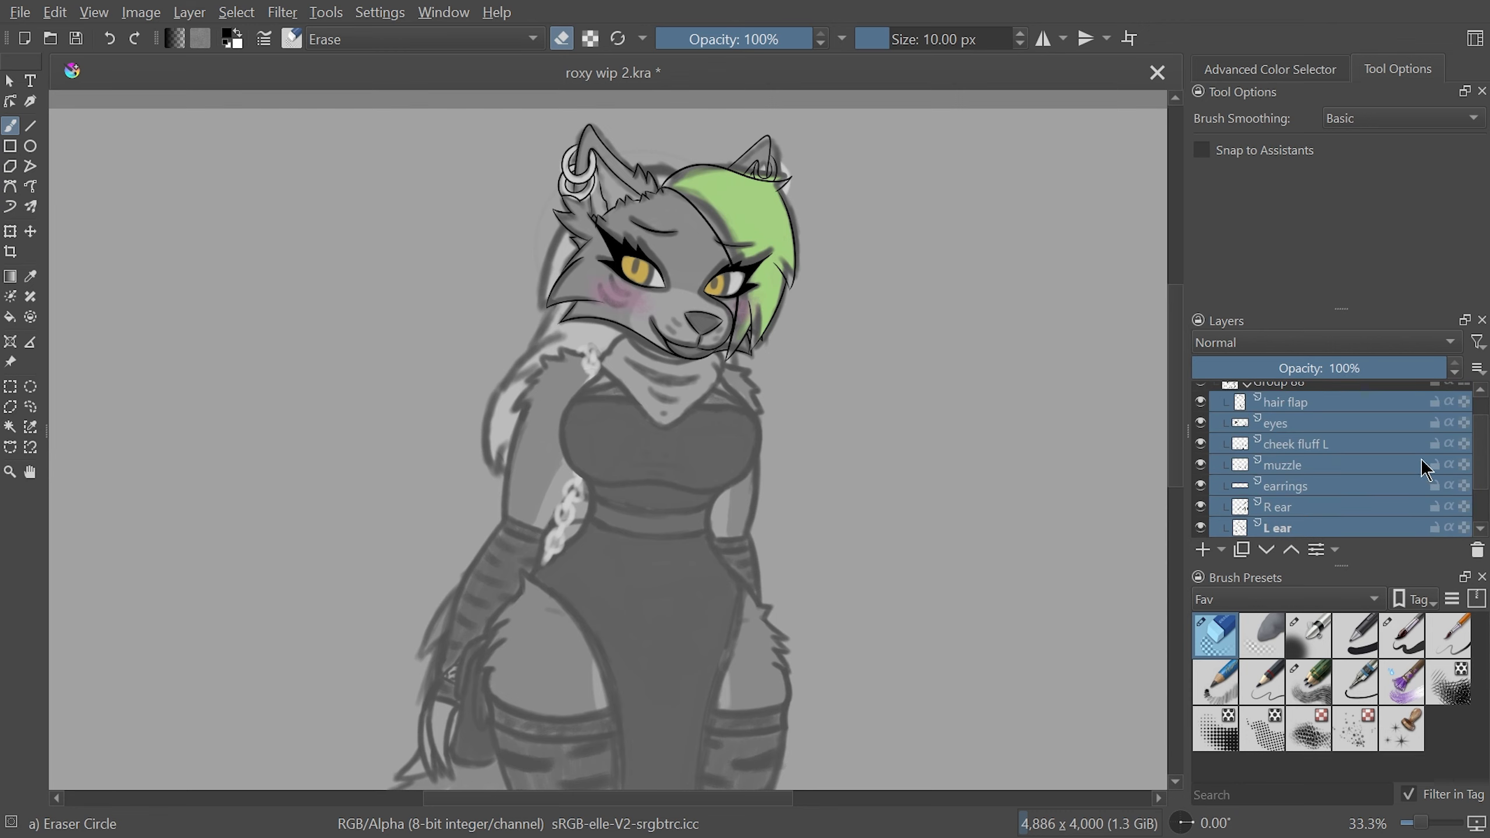
# Rename the new head layer group as noggin and collapse it
pyautogui.press('F3')
pyautogui.click(656, 274)
pyautogui.hotkey('ctrl', 'a')
pyautogui.write('noggin')
pyautogui.press('Return')
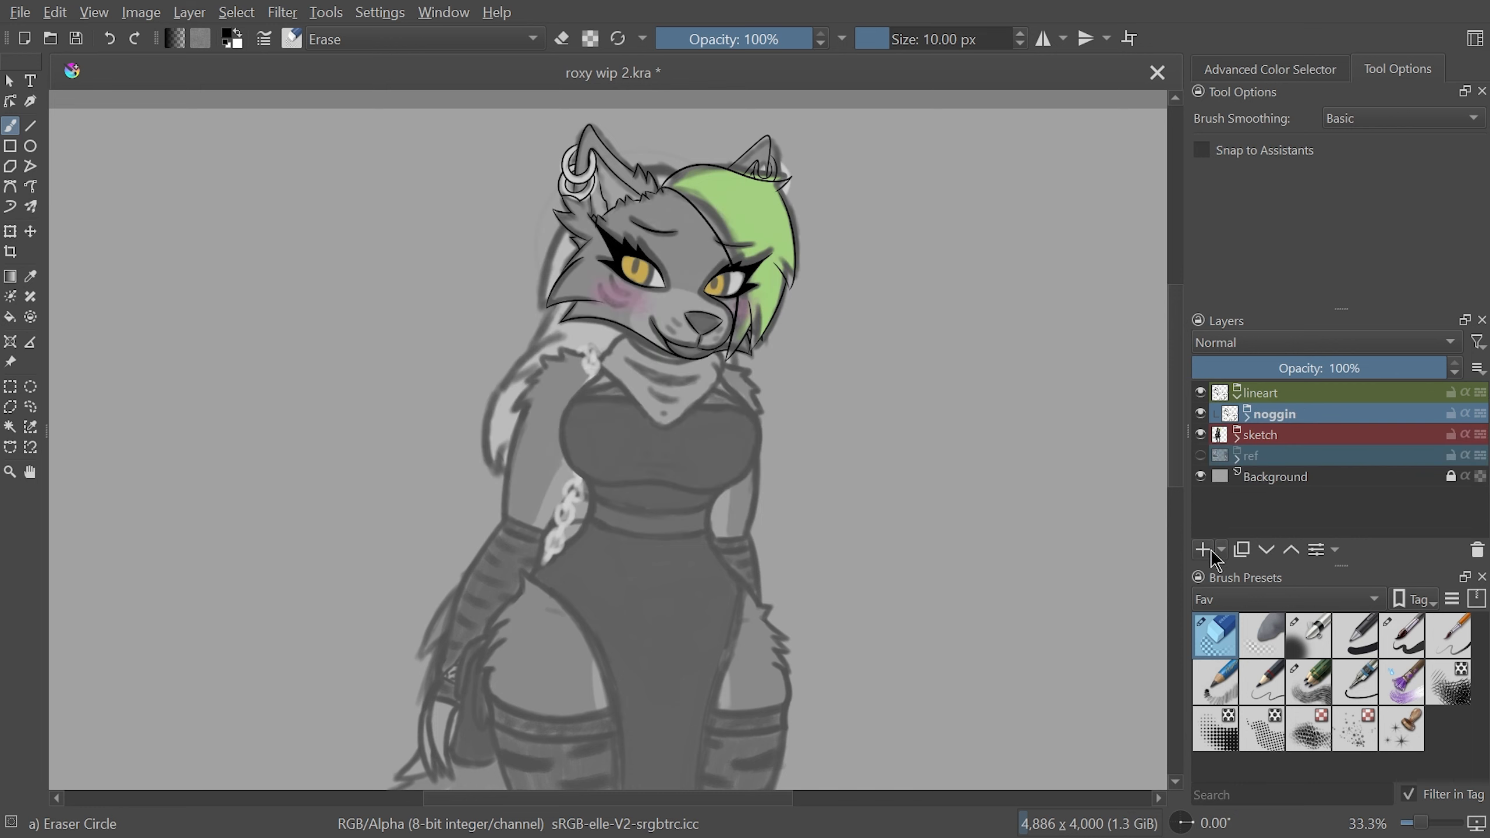
# Add a paint layer above noggin and set the Basic-5 Size brush to 20 px with Stabilizer sample count 100
pyautogui.click(1203, 550)
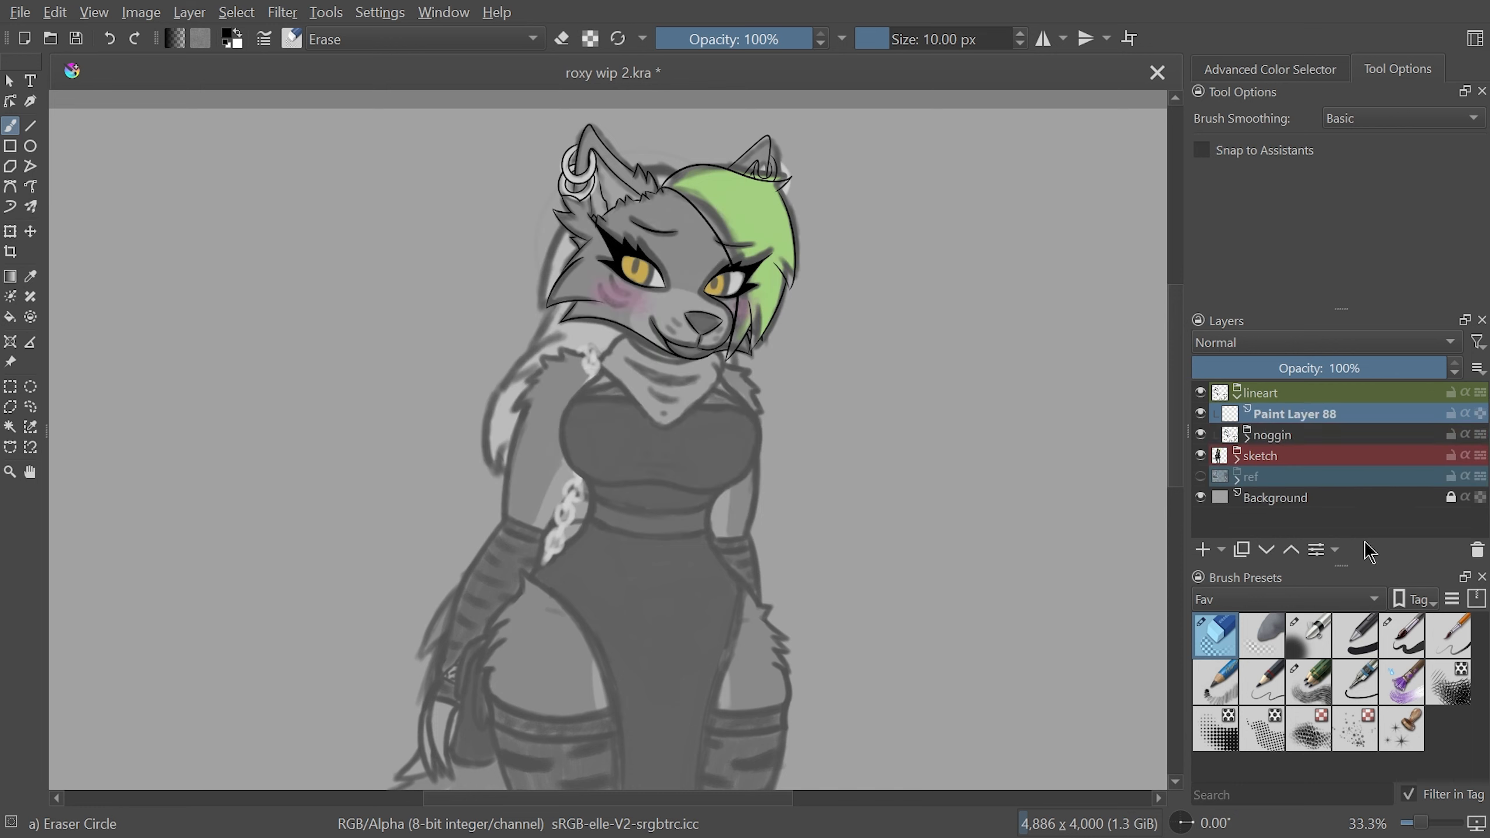
pyautogui.click(1404, 639)
pyautogui.click(1394, 120)
pyautogui.click(1355, 163)
pyautogui.moveTo(968, 39); pyautogui.dragTo(987, 67)
pyautogui.write('20')
pyautogui.press('Return')
pyautogui.press('1')
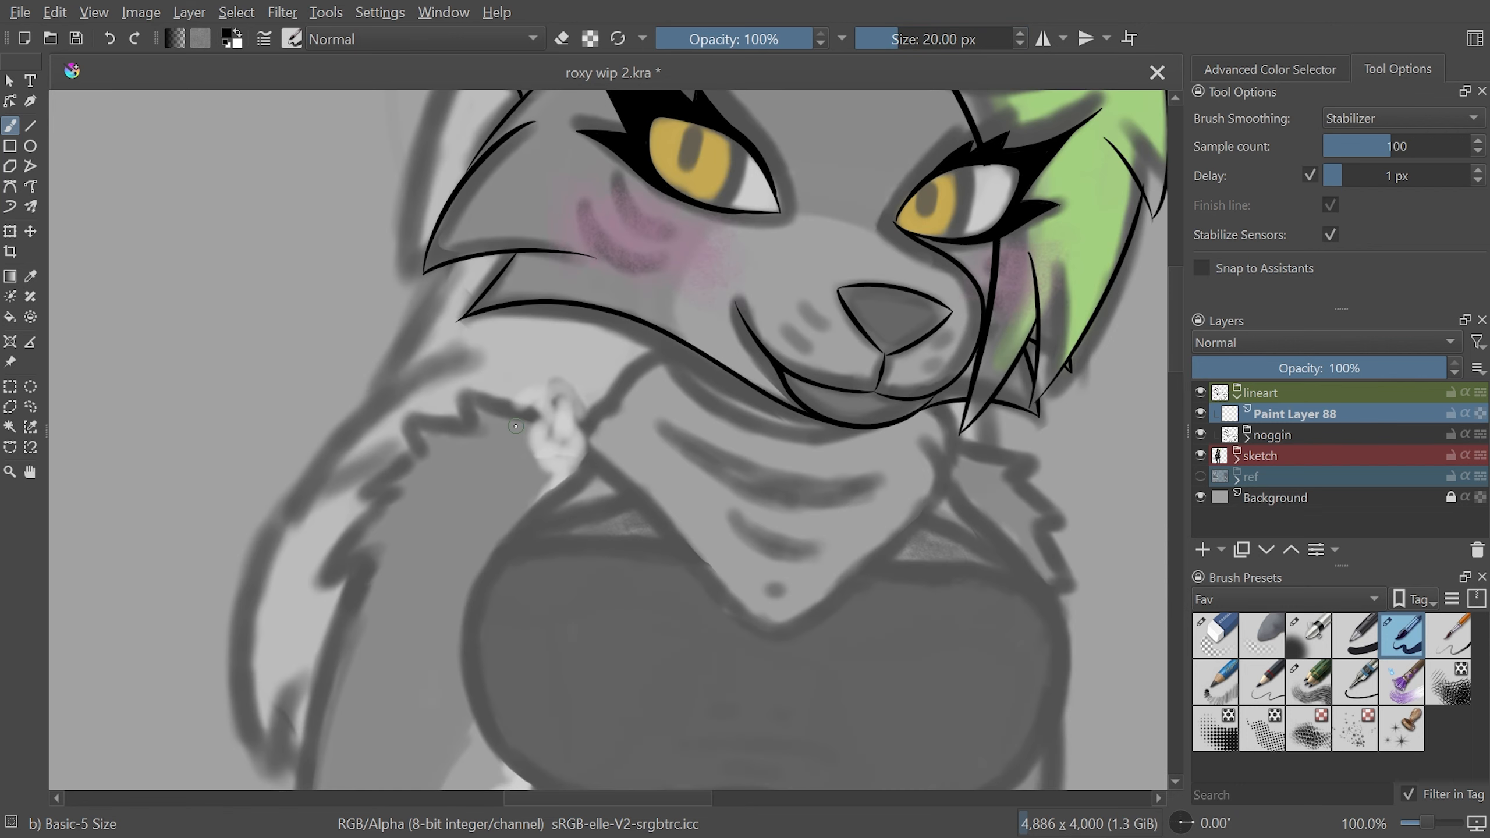
pyautogui.moveTo(680, 799); pyautogui.dragTo(694, 804)
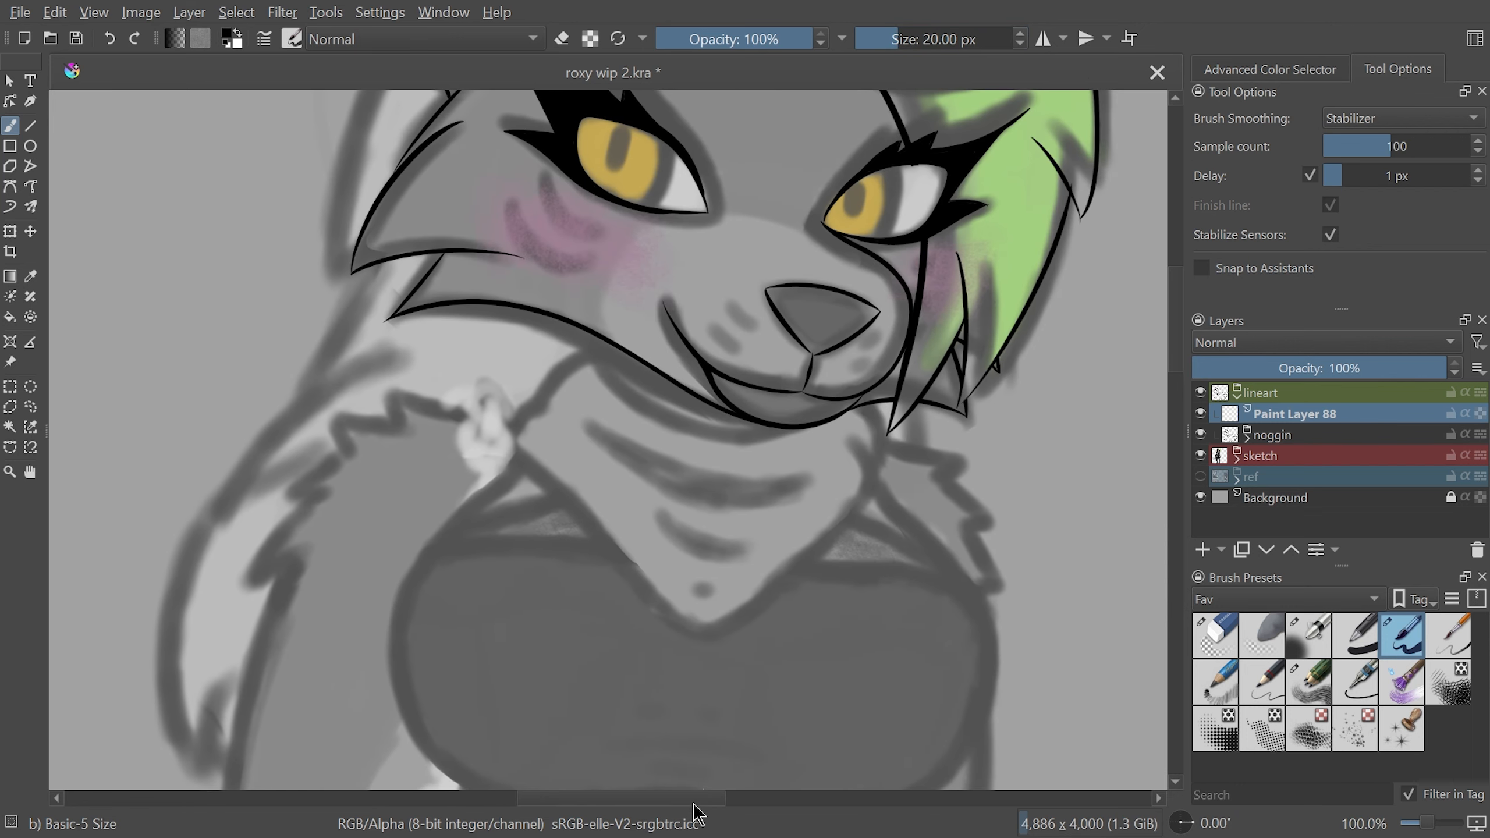
# Ink the bandana's outer contour from its side fold down around the bottom point and up to the opposite side
pyautogui.moveTo(873, 457)
pyautogui.mouseDown()
pyautogui.moveTo(632, 373)
pyautogui.moveTo(586, 391)
pyautogui.mouseUp()
pyautogui.hotkey('ctrl', 'z')
pyautogui.hotkey('ctrl', 'z')
pyautogui.moveTo(852, 434); pyautogui.dragTo(647, 390)
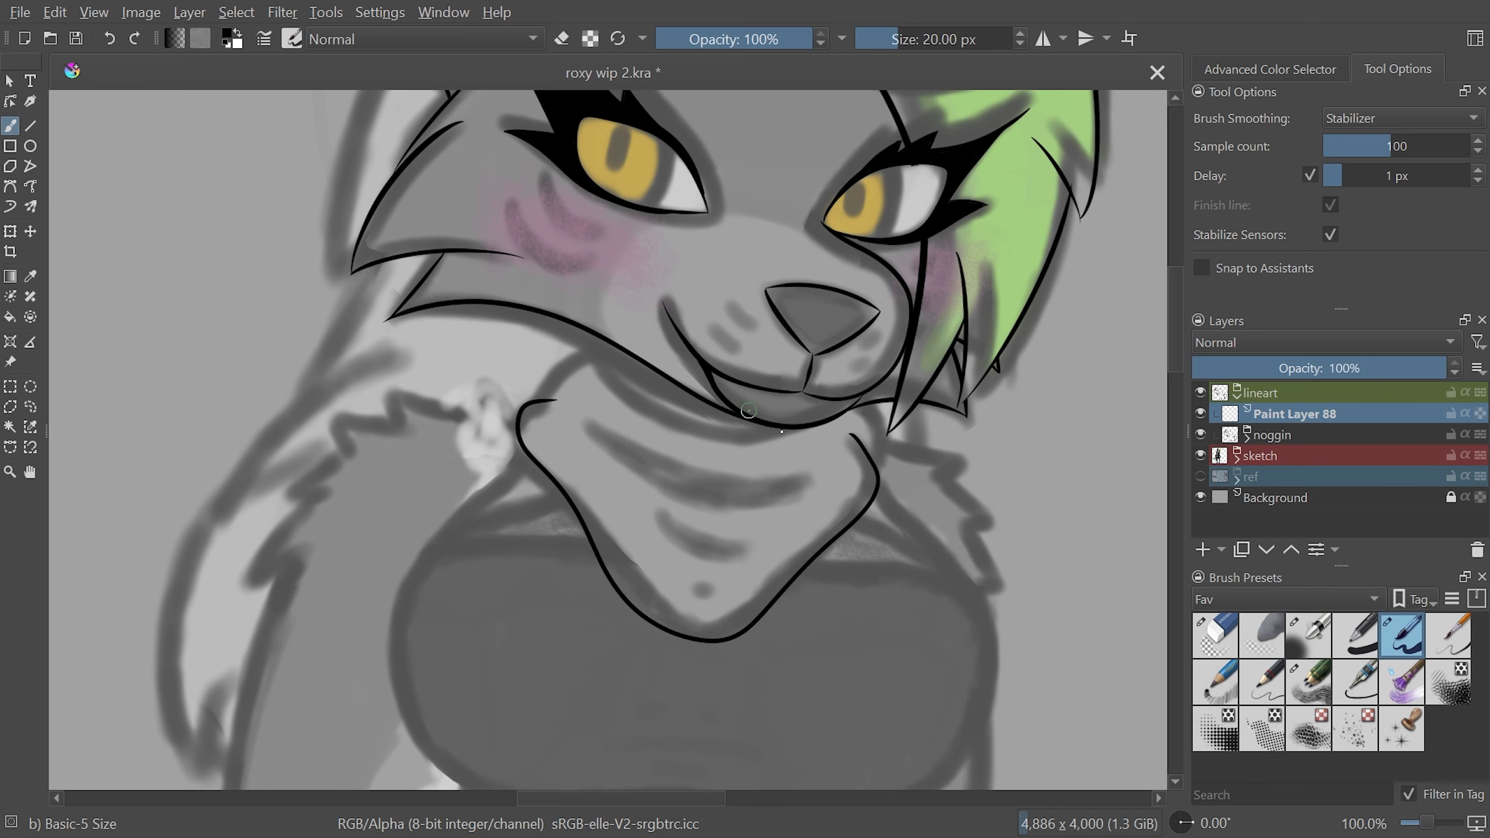
# Ink the bandana's curved upper edge beneath the jaw, along with the short fold lines at its side corners
pyautogui.hotkey('ctrl', '+')
pyautogui.moveTo(982, 463); pyautogui.dragTo(979, 389)
pyautogui.moveTo(979, 389); pyautogui.dragTo(962, 563)
pyautogui.moveTo(546, 340); pyautogui.dragTo(657, 329)
pyautogui.hotkey('ctrl', 'z')
pyautogui.moveTo(813, 529); pyautogui.dragTo(550, 338)
pyautogui.moveTo(698, 266); pyautogui.dragTo(572, 248)
pyautogui.hotkey('ctrl', '+')
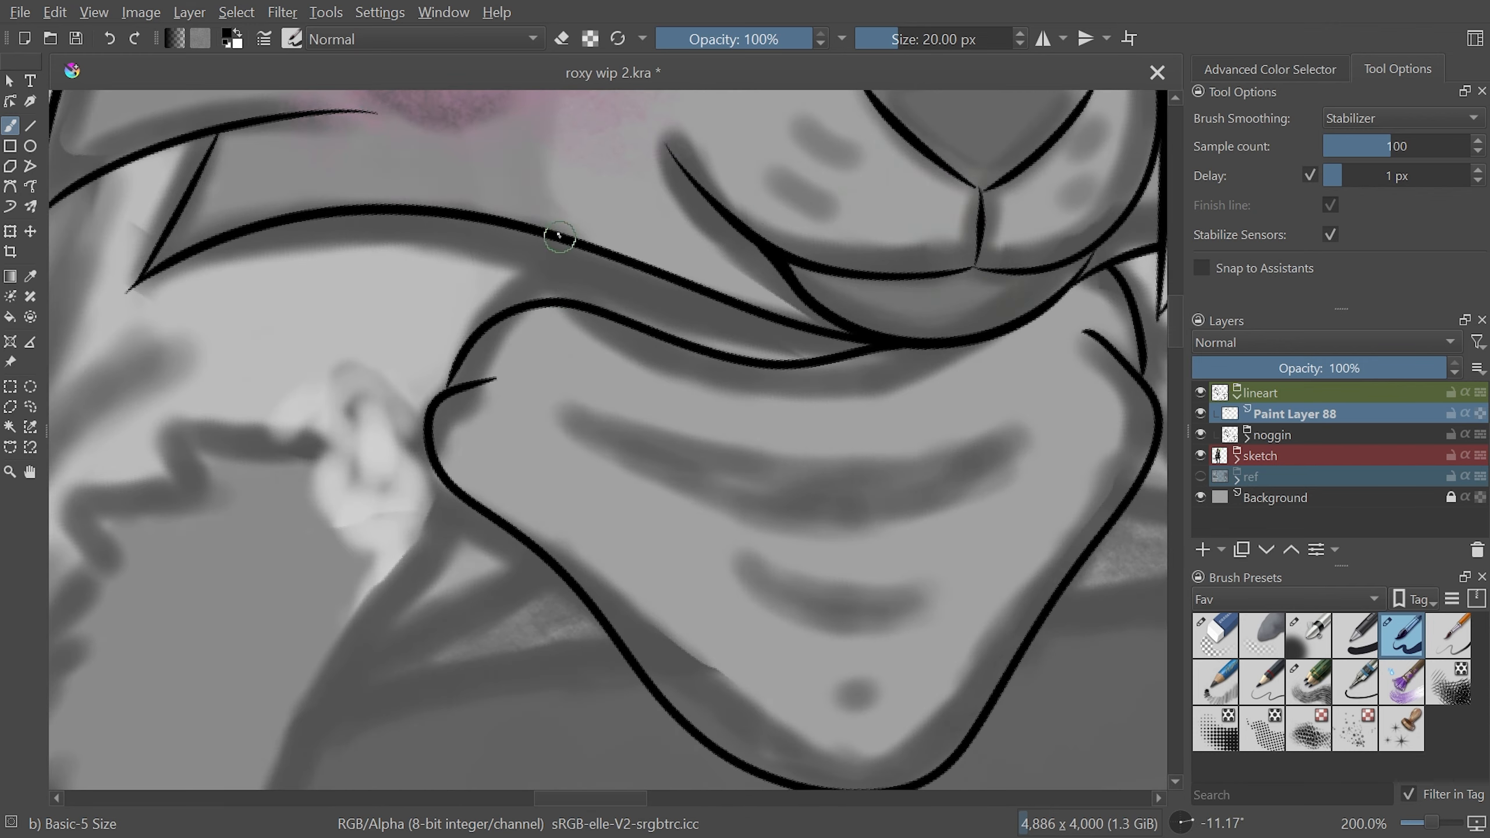
# Check the bandana lineart with the sketch group hidden, show the sketch again and undo the last bandana stroke
pyautogui.hotkey('ctrl', '-')
pyautogui.hotkey('ctrl', '-')
pyautogui.hotkey('ctrl', '-')
pyautogui.click(1201, 456)
pyautogui.hotkey('ctrl', '+')
pyautogui.click(1200, 456)
pyautogui.hotkey('ctrl', 'z')
pyautogui.hotkey('ctrl', '+')
# Ink the short neck line between the jaw and the bandana's upper edge, and check it with the sketch hidden
pyautogui.moveTo(764, 587)
pyautogui.mouseDown()
pyautogui.moveTo(717, 450)
pyautogui.moveTo(593, 329)
pyautogui.mouseUp()
pyautogui.hotkey('ctrl', '+')
pyautogui.moveTo(608, 283)
pyautogui.mouseDown()
pyautogui.moveTo(572, 253)
pyautogui.moveTo(487, 327)
pyautogui.mouseUp()
pyautogui.press('5')
pyautogui.hotkey('ctrl', '-')
pyautogui.hotkey('ctrl', '-')
pyautogui.hotkey('ctrl', '-')
pyautogui.click(1200, 456)
pyautogui.click(1201, 455)
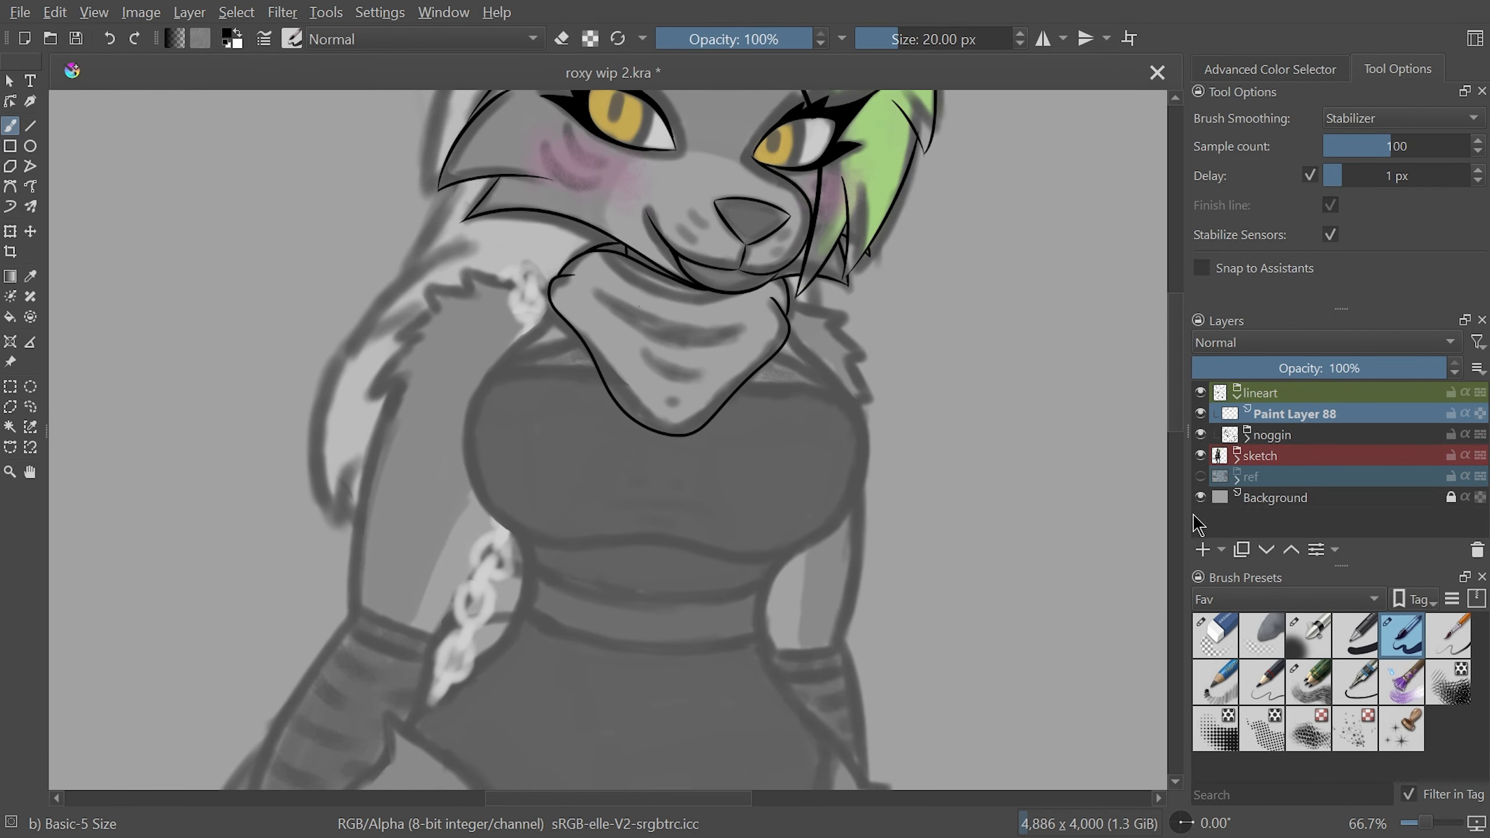
# Review the torso sketch and rename the new paint layer above scarf as booba
pyautogui.scroll(-8, 1180, 423)
pyautogui.scroll(9, 1191, 413)
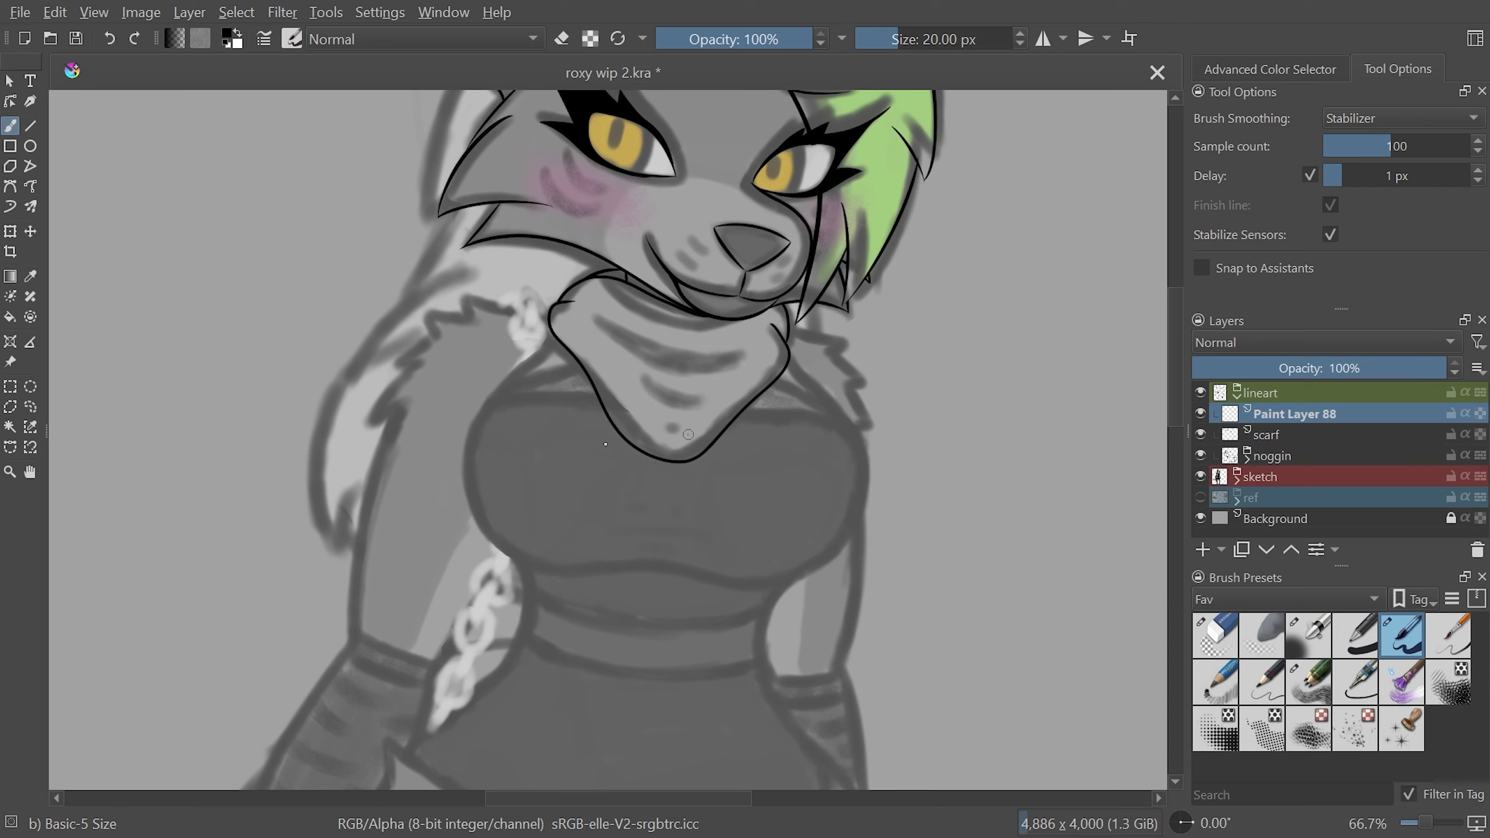
pyautogui.hotkey('ctrl', 'z')
pyautogui.click(1314, 550)
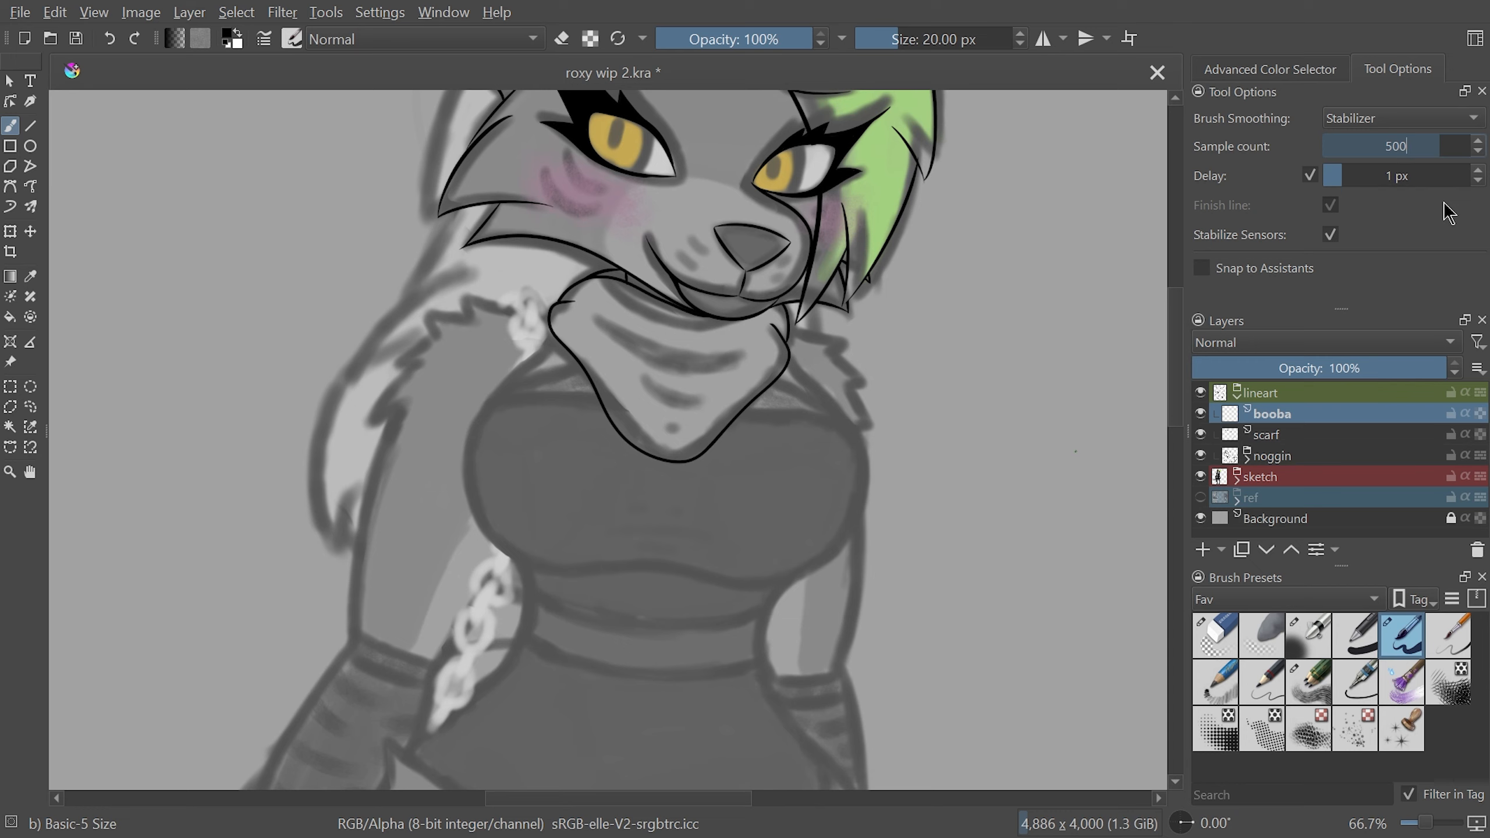
# Set the Stabilizer sample count to 100 and try to ink the chest outline below the bandana
pyautogui.press('BackSpace')
pyautogui.press('BackSpace')
pyautogui.press('BackSpace')
pyautogui.write('100')
pyautogui.press('Return')
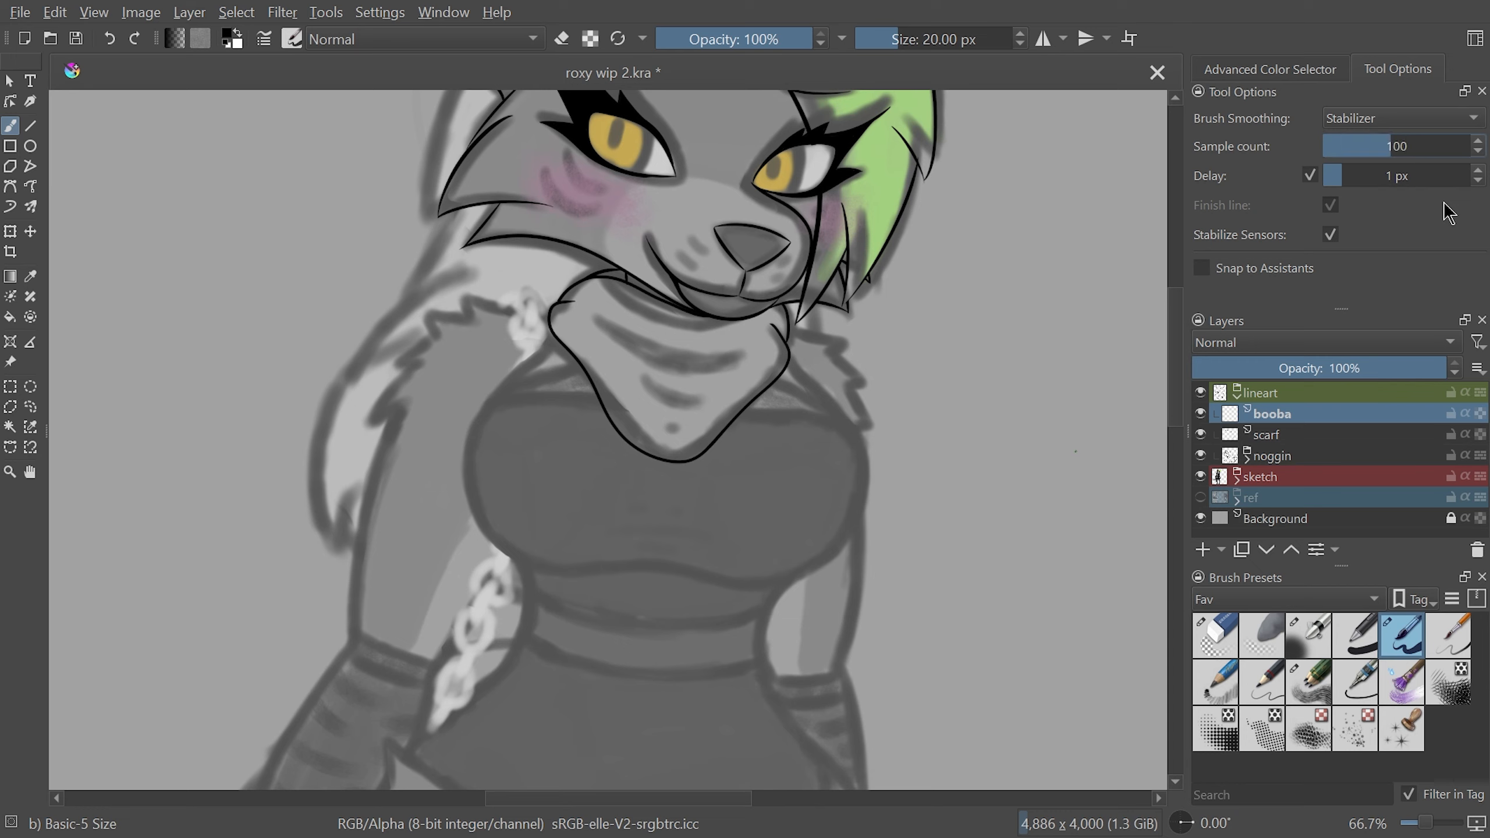
pyautogui.moveTo(601, 398)
pyautogui.mouseDown()
pyautogui.moveTo(476, 414)
pyautogui.moveTo(625, 581)
pyautogui.moveTo(897, 505)
pyautogui.moveTo(902, 364)
pyautogui.mouseUp()
pyautogui.hotkey('ctrl', 'z')
pyautogui.moveTo(586, 393)
pyautogui.mouseDown()
pyautogui.moveTo(467, 490)
pyautogui.moveTo(655, 581)
pyautogui.moveTo(863, 504)
pyautogui.moveTo(823, 411)
pyautogui.mouseUp()
pyautogui.hotkey('ctrl', 'z')
# Set the Stabilizer sample count to 500 and the brush size to 10 px
pyautogui.moveTo(1405, 146); pyautogui.dragTo(1423, 211)
pyautogui.write('500')
pyautogui.press('Return')
pyautogui.moveTo(962, 40); pyautogui.dragTo(974, 41)
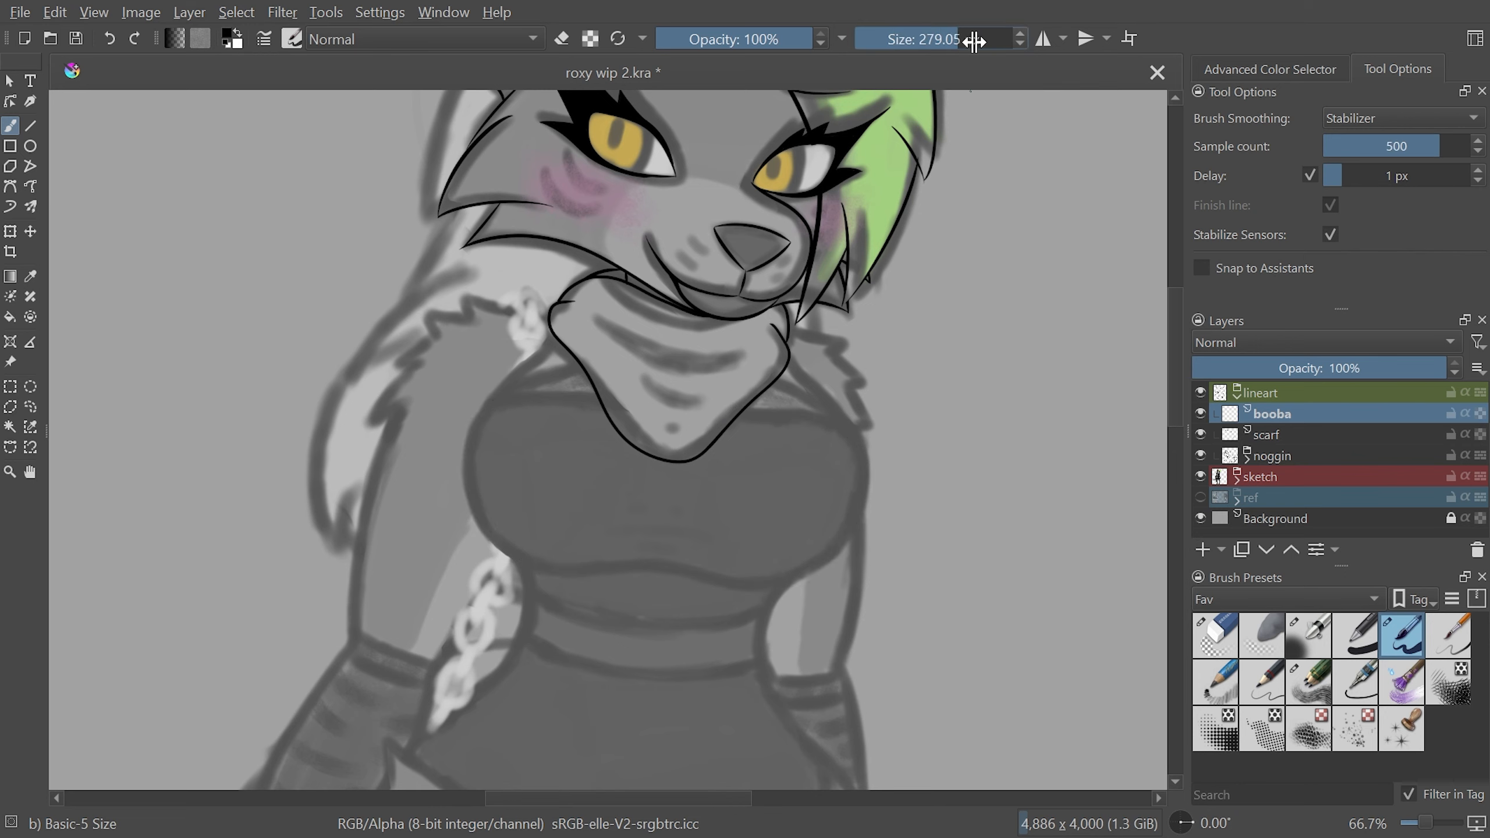
pyautogui.doubleClick(974, 42)
pyautogui.write('10')
pyautogui.press('Return')
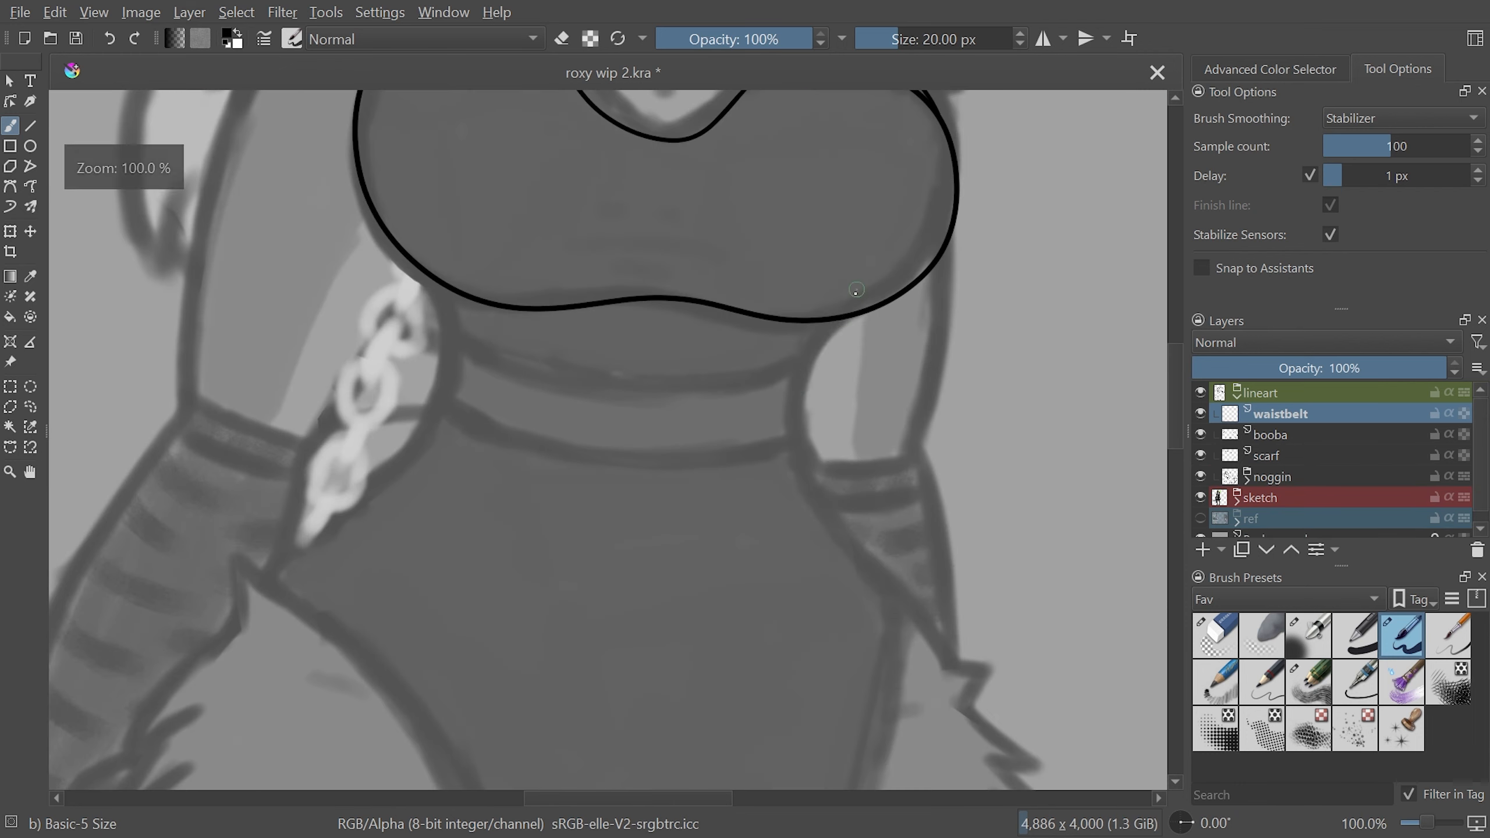
# Ink the waist-to-hip curve and the upper and lower edges of the waistbelt on the waistbelt layer
pyautogui.moveTo(848, 319); pyautogui.dragTo(909, 596)
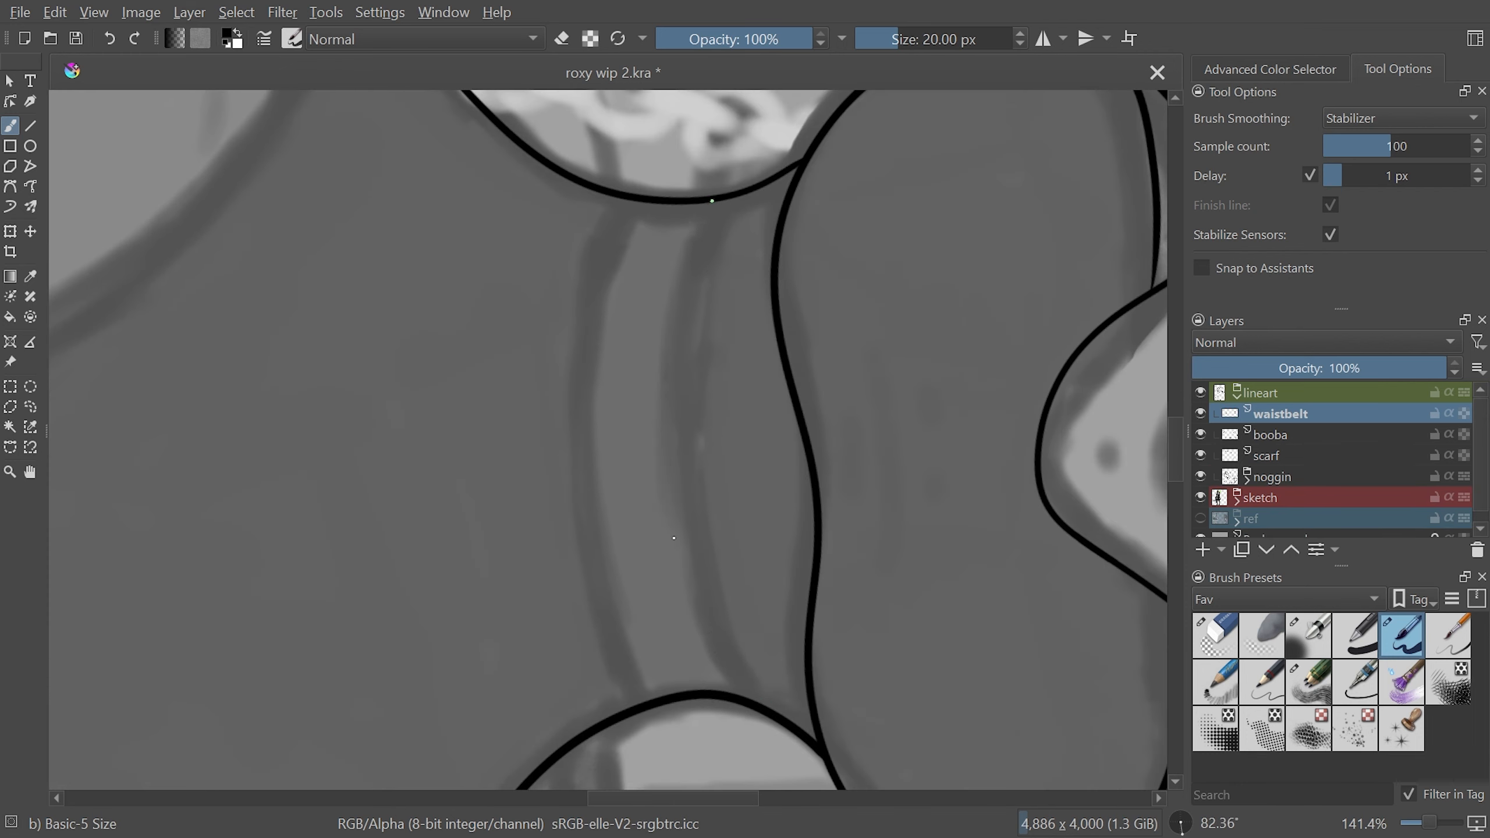
pyautogui.moveTo(744, 697); pyautogui.dragTo(774, 189)
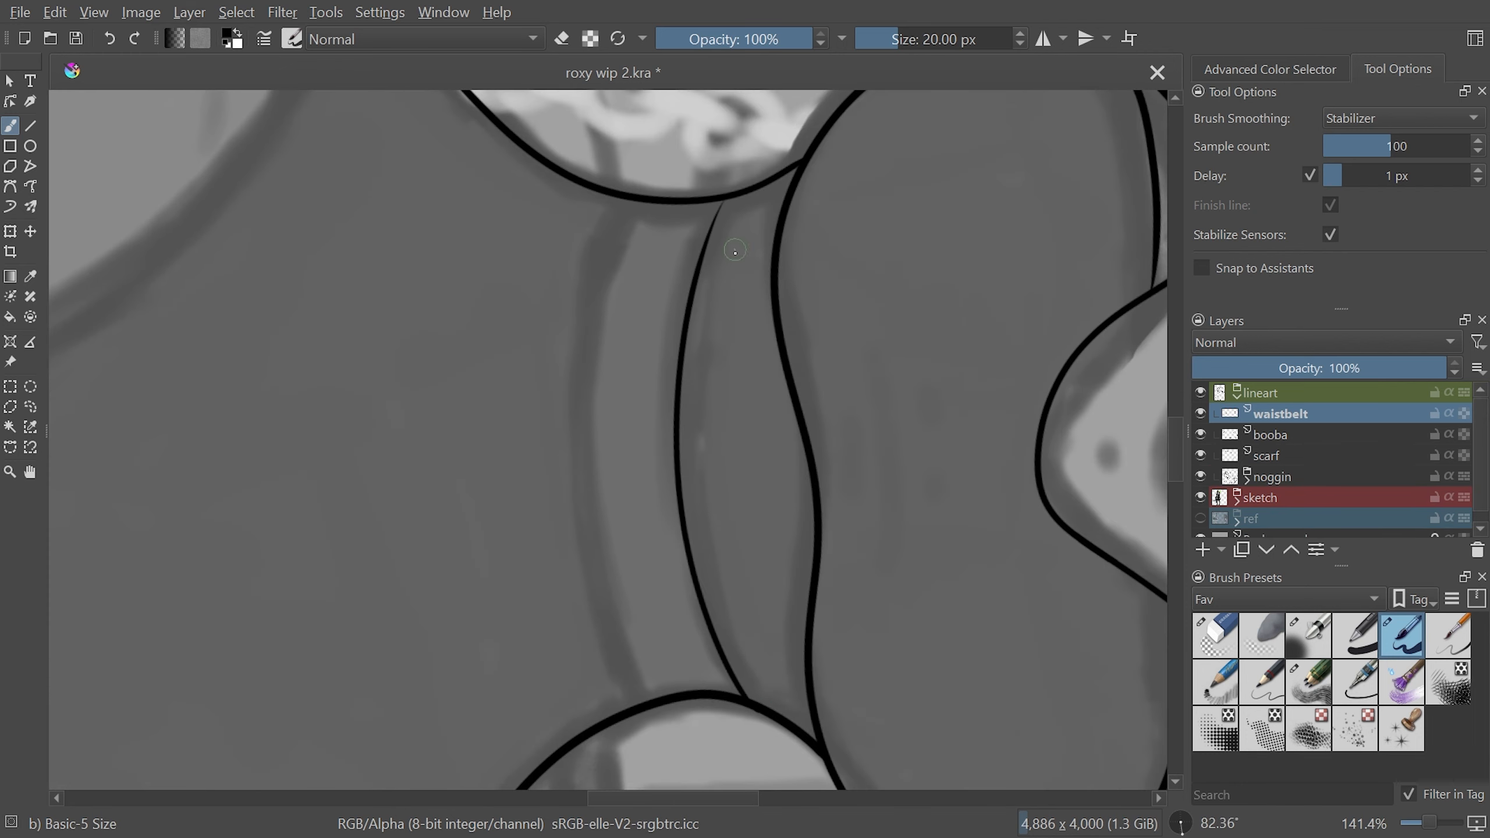
pyautogui.moveTo(624, 205); pyautogui.dragTo(638, 681)
pyautogui.hotkey('ctrl', 'z')
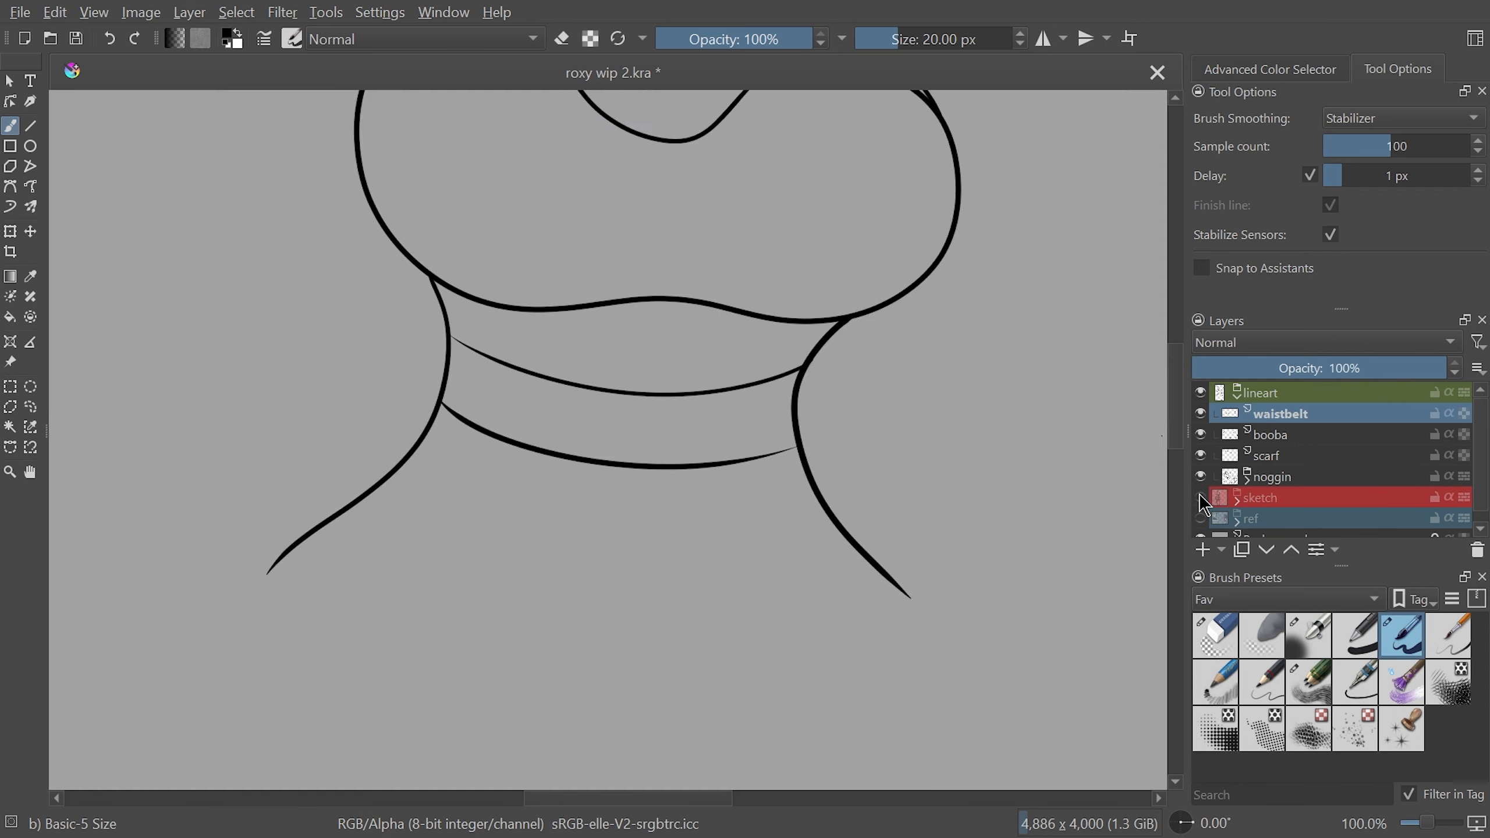
pyautogui.click(1217, 548)
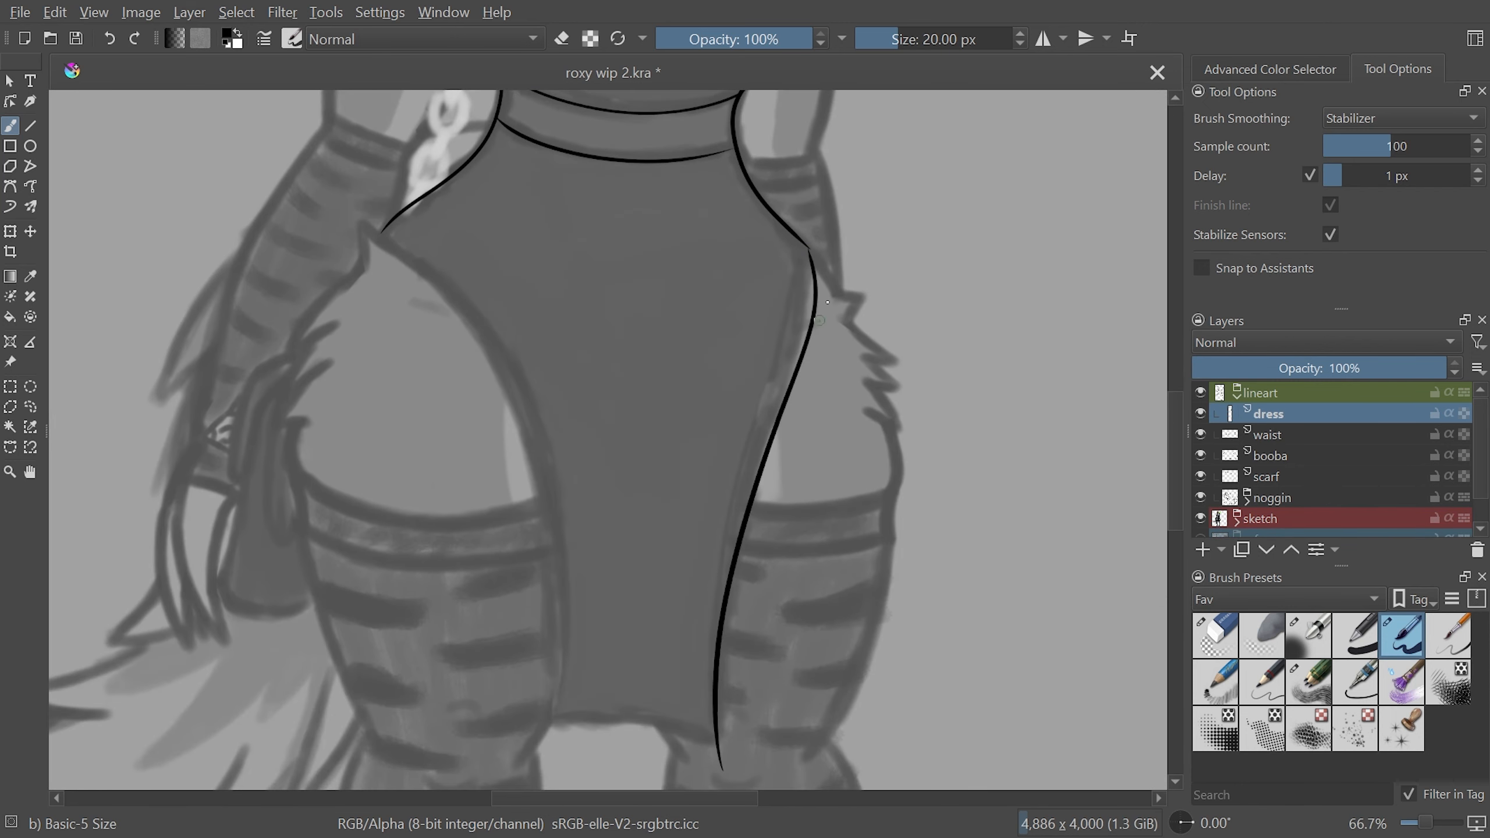
# Ink the remaining slit edge and the bottom hem of the dress on the dress layer
pyautogui.moveTo(382, 230); pyautogui.dragTo(538, 445)
pyautogui.hotkey('ctrl', 'z')
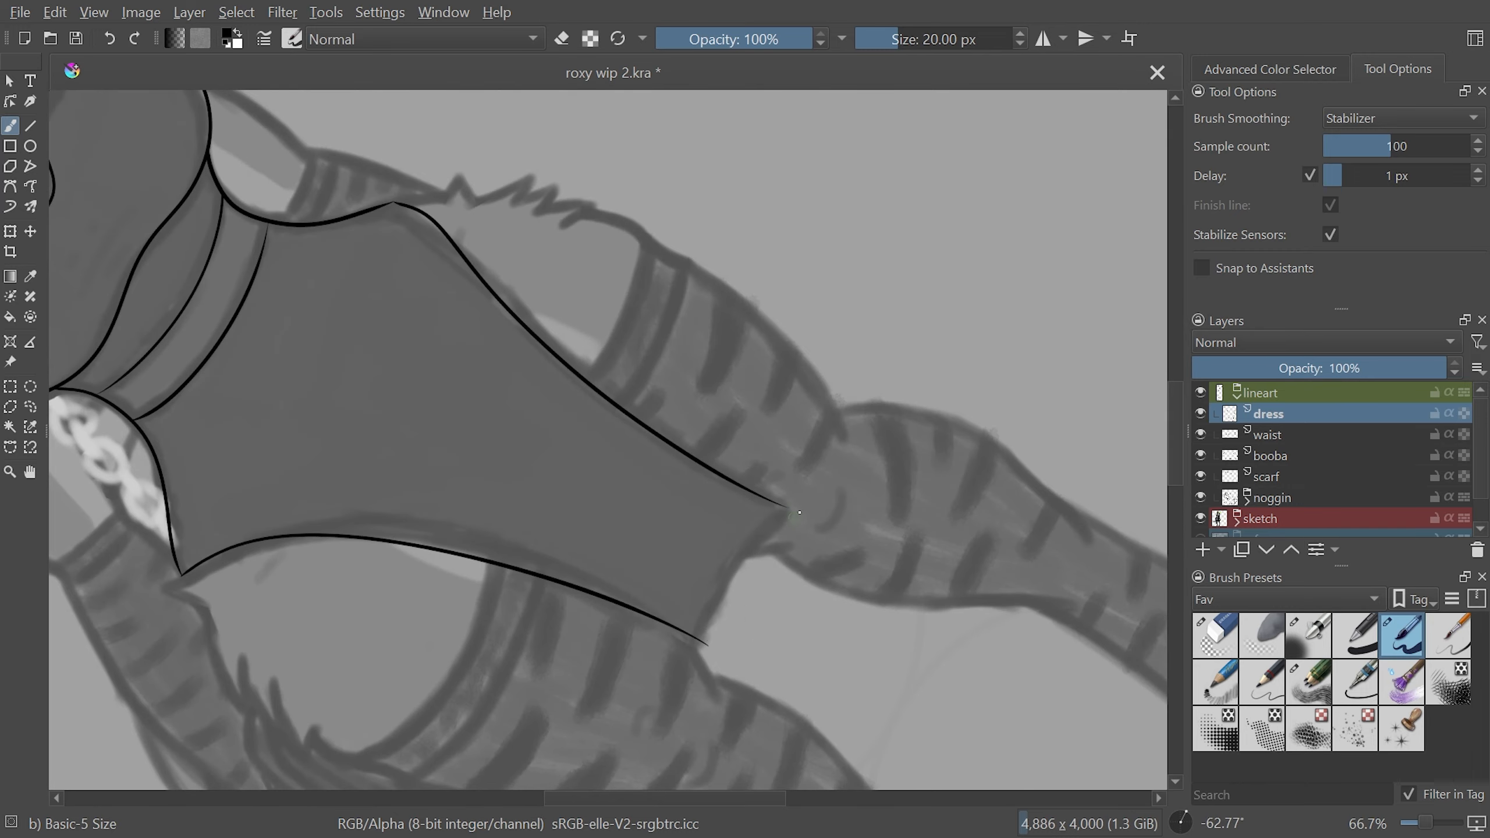
pyautogui.hotkey('ctrl', 'z')
pyautogui.moveTo(793, 508)
pyautogui.mouseDown()
pyautogui.moveTo(709, 644)
pyautogui.moveTo(793, 458)
pyautogui.mouseUp()
pyautogui.hotkey('ctrl', 'z')
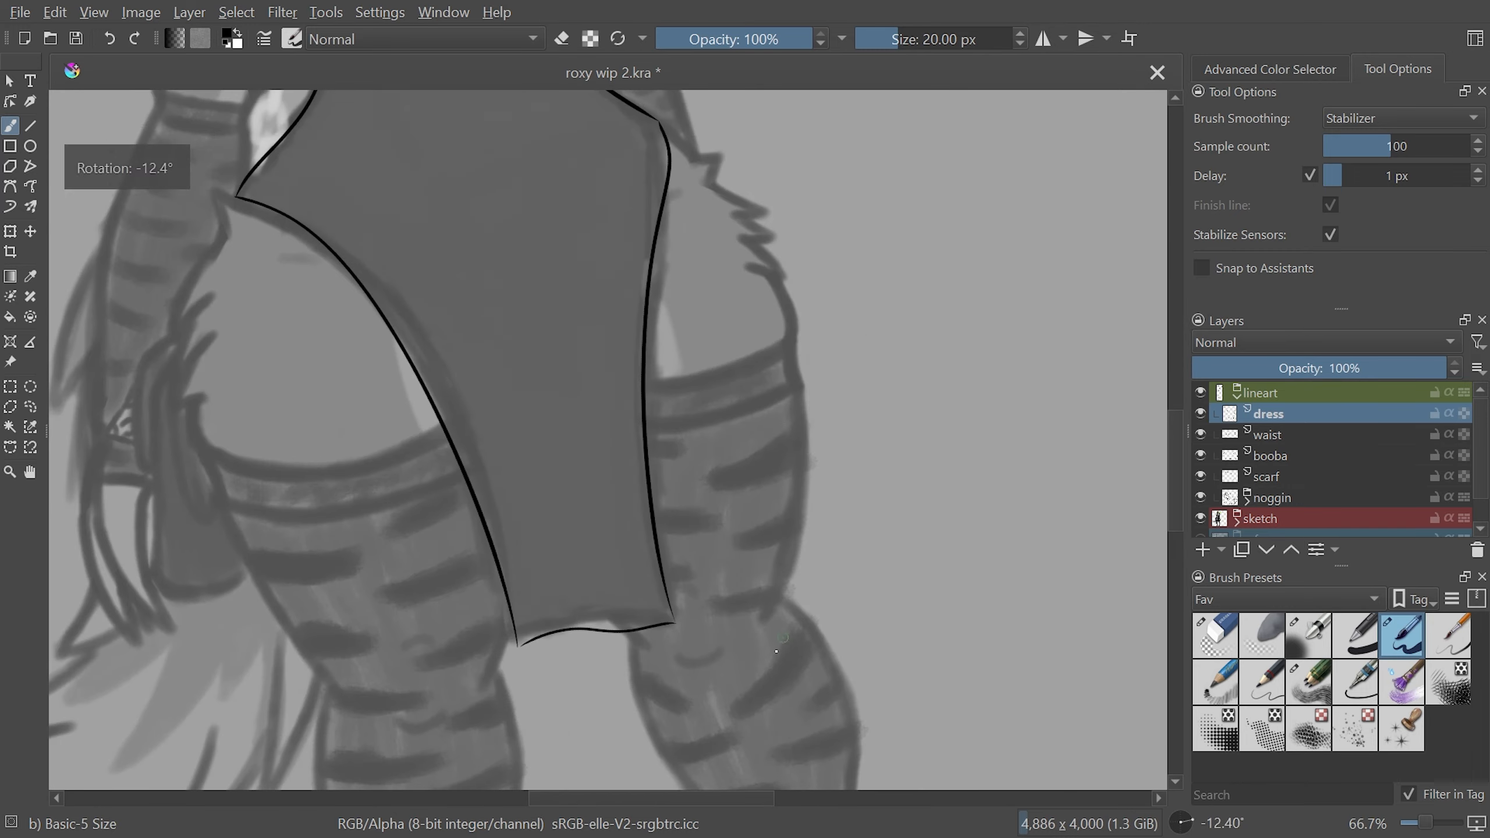
# Thicken and join the line ends where the dress's slit edge meets the hip line
pyautogui.press('5')
pyautogui.scroll(-2, 610, 441)
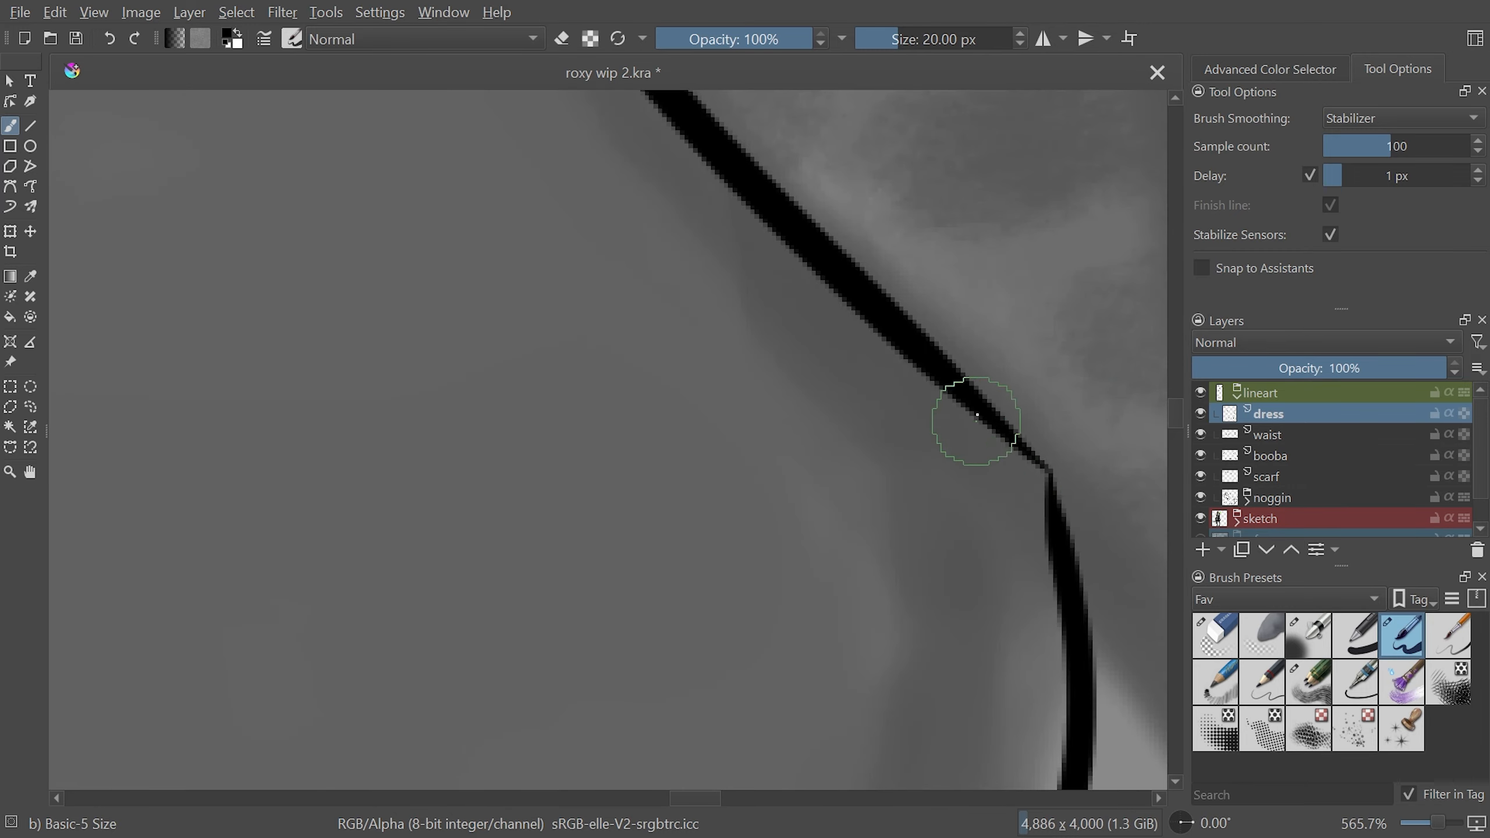
pyautogui.moveTo(971, 419); pyautogui.dragTo(1042, 486)
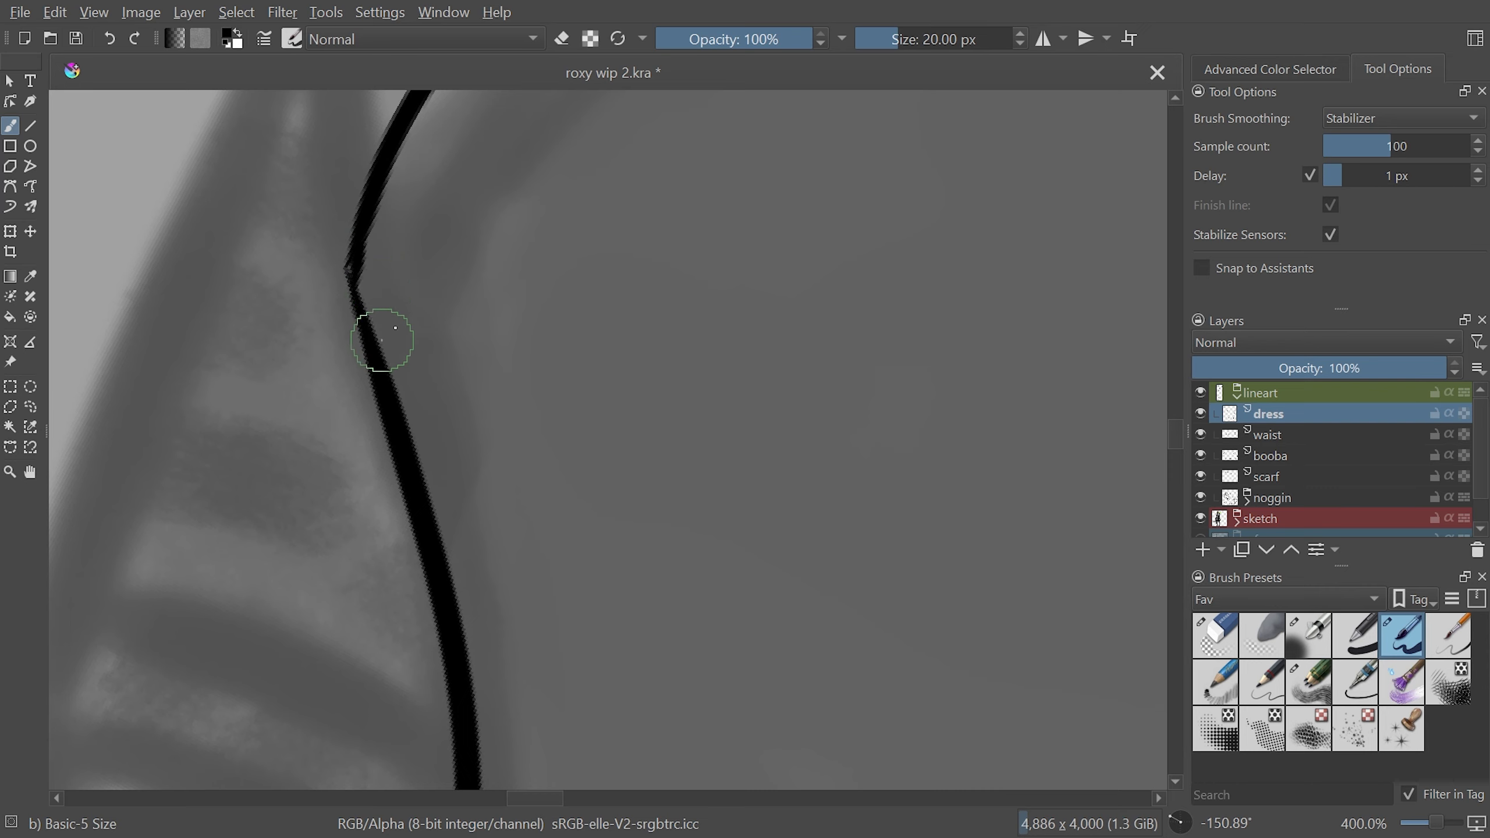
pyautogui.moveTo(383, 340); pyautogui.dragTo(356, 235)
pyautogui.press('5')
pyautogui.press('2')
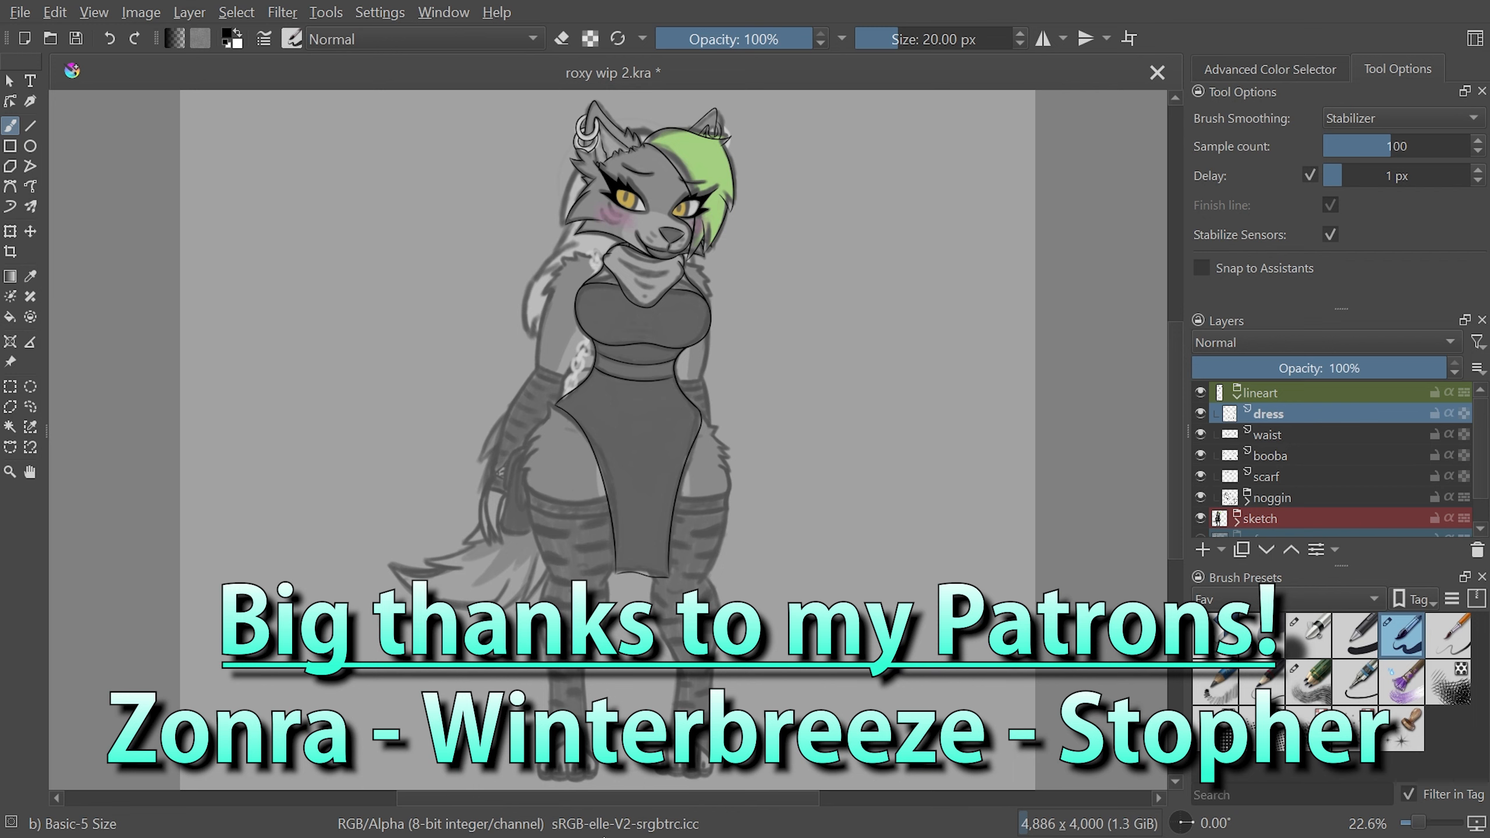
# Group the dress, waist, booba and scarf layers, rename the group torso and collapse it
pyautogui.moveTo(1327, 449); pyautogui.dragTo(1327, 496)
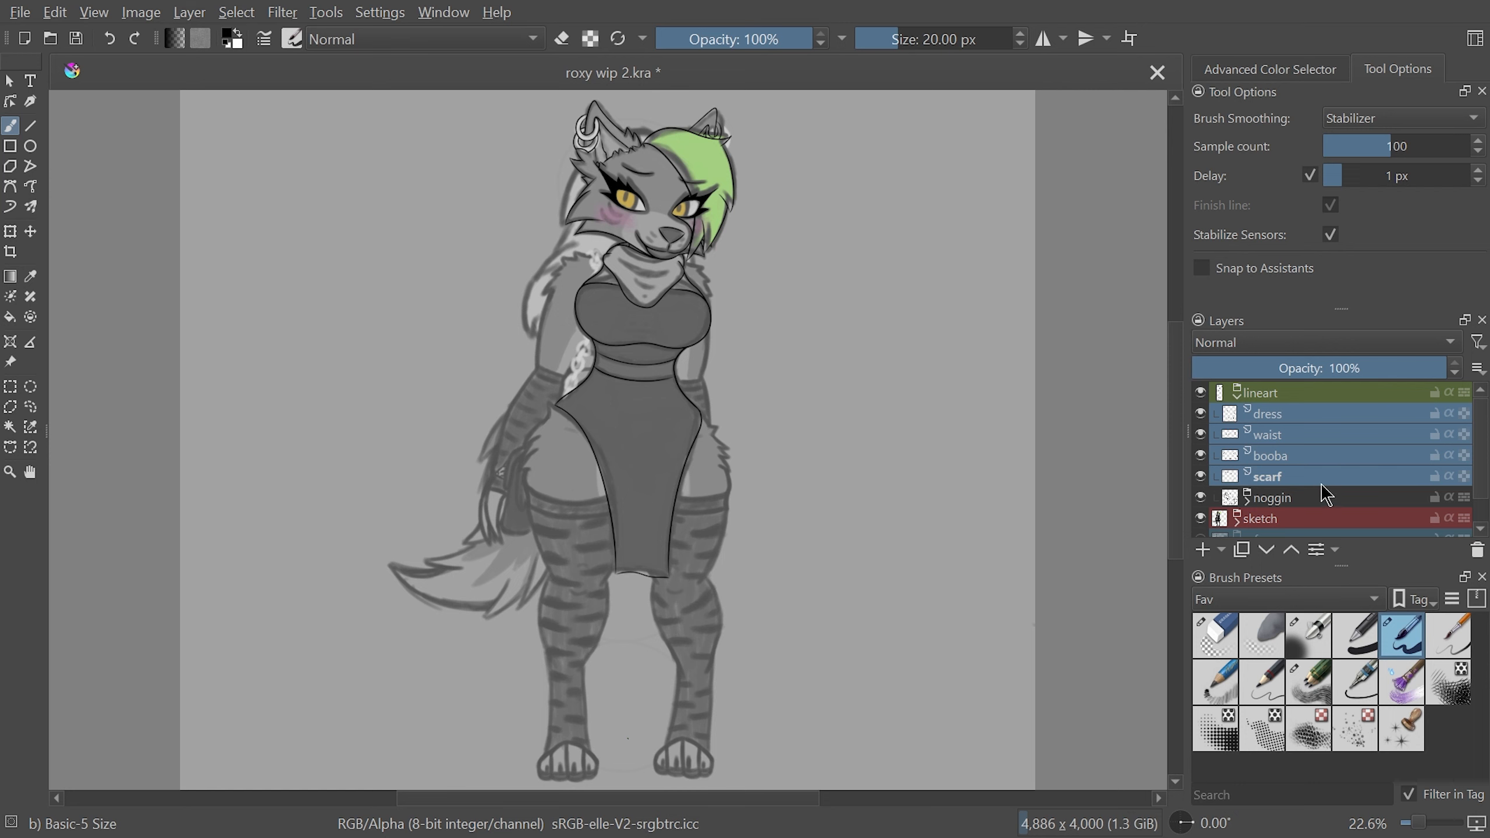
pyautogui.hotkey('ctrl', 'g')
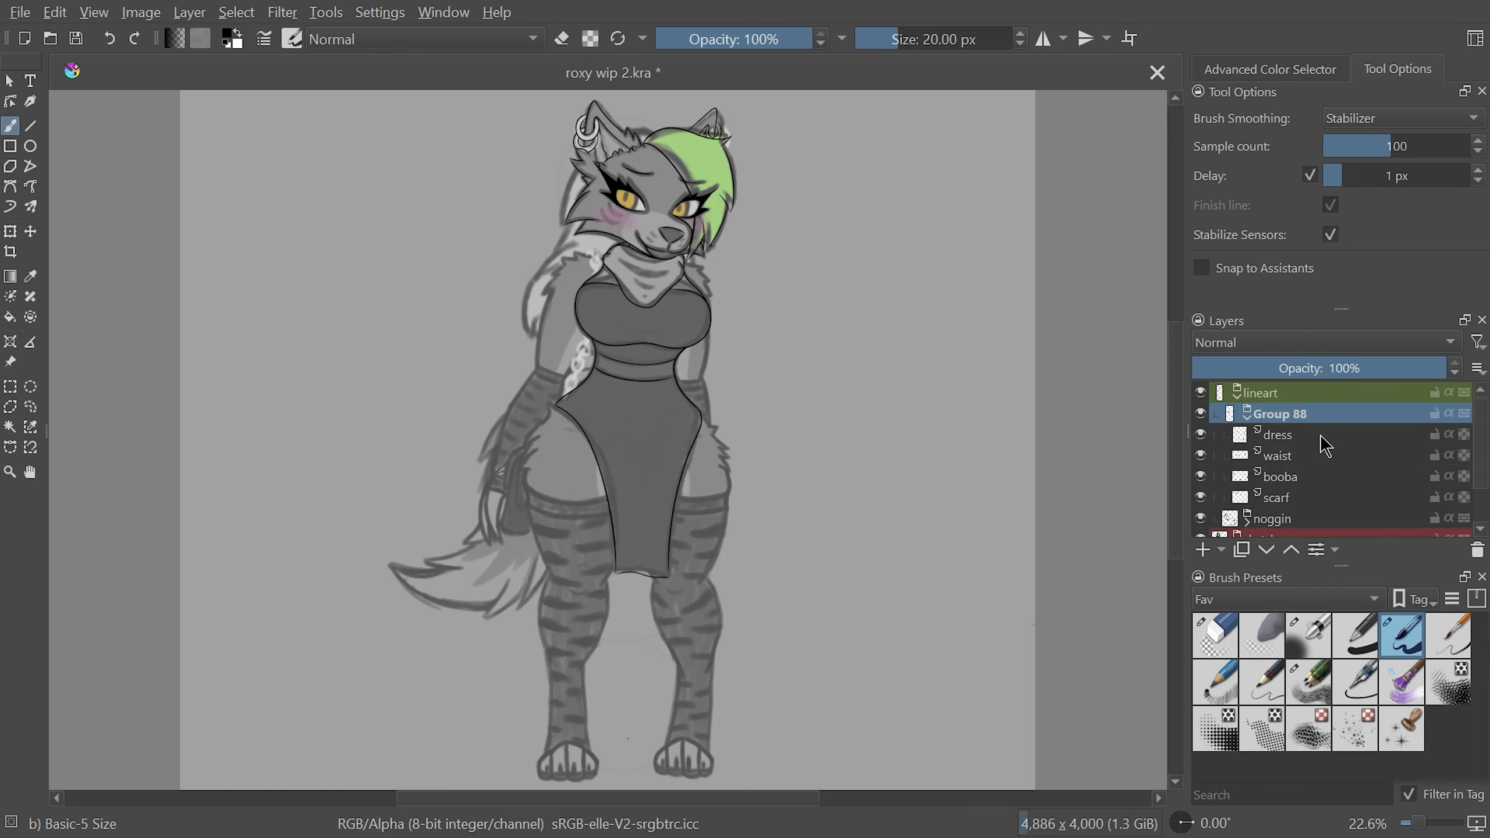
pyautogui.click(1317, 549)
pyautogui.tripleClick(669, 262)
pyautogui.write('torso')
pyautogui.press('Return')
pyautogui.click(1248, 417)
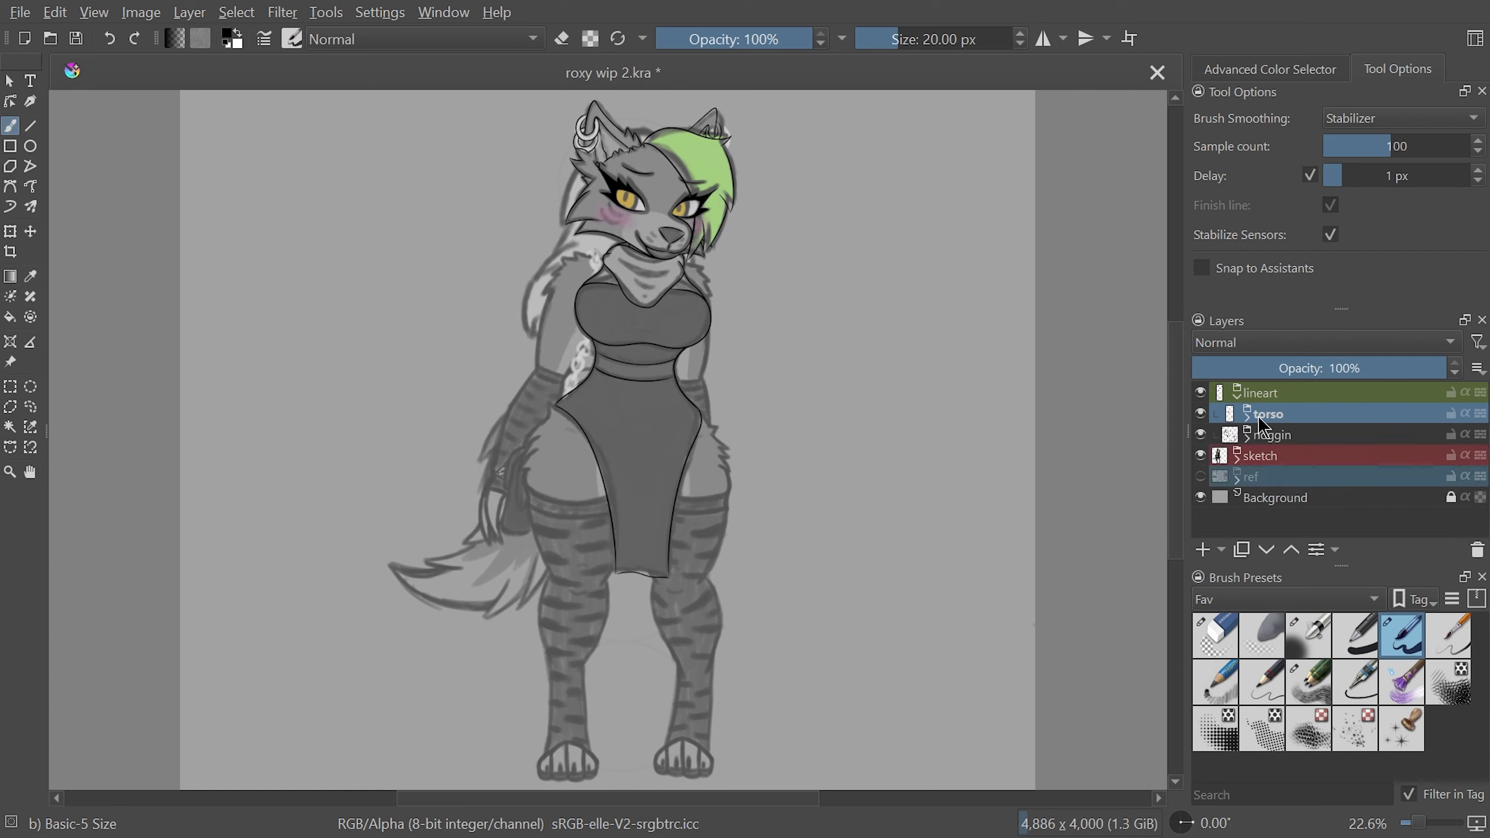
# Add a paint layer above torso and try strokes for the furry hip outline beside the dress slit
pyautogui.click(1202, 550)
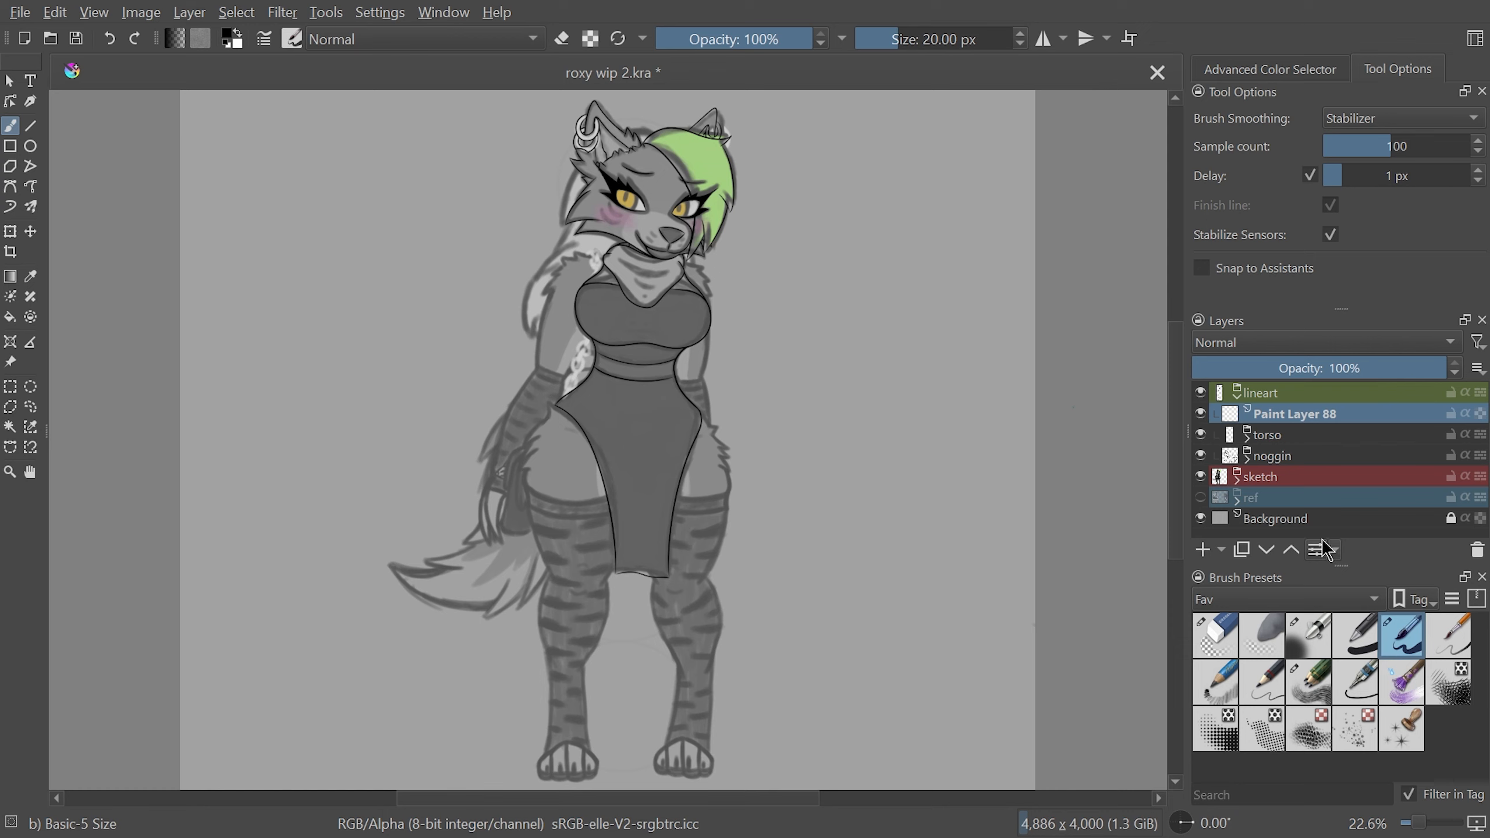
pyautogui.moveTo(814, 802); pyautogui.dragTo(769, 802)
pyautogui.hotkey('ctrl', '+')
pyautogui.hotkey('ctrl', '+')
pyautogui.hotkey('ctrl', '+')
pyautogui.hotkey('ctrl', '+')
pyautogui.hotkey('ctrl', '+')
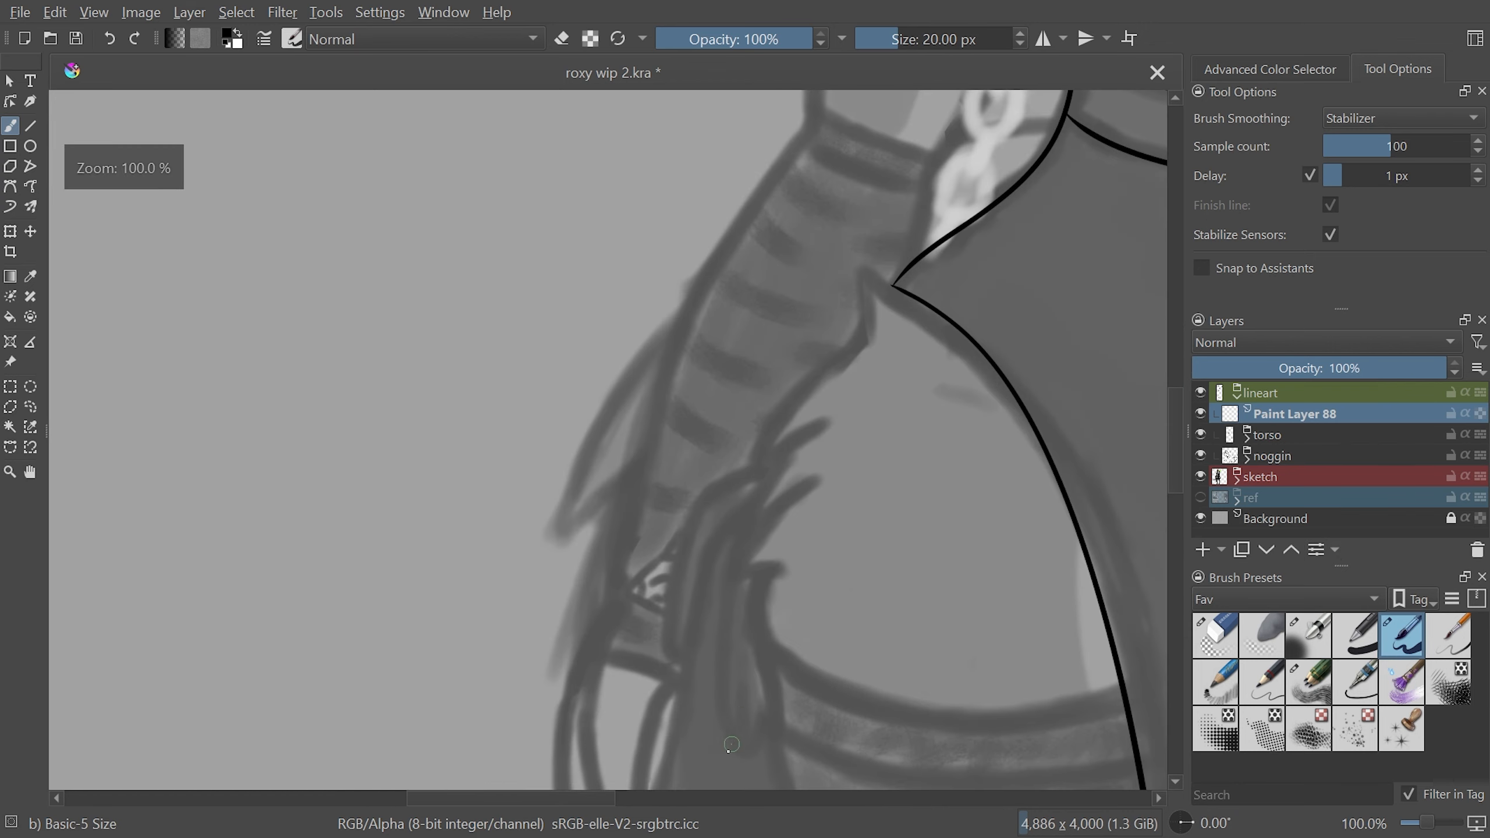
pyautogui.hotkey('ctrl', '+')
pyautogui.moveTo(734, 737); pyautogui.dragTo(557, 760)
pyautogui.moveTo(952, 449)
pyautogui.mouseDown()
pyautogui.moveTo(915, 335)
pyautogui.moveTo(764, 155)
pyautogui.mouseUp()
pyautogui.moveTo(765, 151)
pyautogui.mouseDown()
pyautogui.moveTo(797, 263)
pyautogui.moveTo(659, 461)
pyautogui.mouseUp()
pyautogui.hotkey('ctrl', 'z')
pyautogui.moveTo(781, 239)
pyautogui.mouseDown()
pyautogui.moveTo(663, 463)
pyautogui.moveTo(761, 385)
pyautogui.mouseUp()
pyautogui.hotkey('ctrl', 'z')
# Ink the jagged fur tufts down the outer edge of the hip beside the tail
pyautogui.moveTo(663, 462)
pyautogui.mouseDown()
pyautogui.moveTo(774, 392)
pyautogui.moveTo(672, 579)
pyautogui.mouseUp()
pyautogui.moveTo(673, 578); pyautogui.dragTo(754, 477)
pyautogui.moveTo(724, 518); pyautogui.dragTo(674, 624)
pyautogui.hotkey('ctrl', 'z')
pyautogui.moveTo(675, 624); pyautogui.dragTo(749, 600)
# Ink the curved upper edge of the stocking band across the thigh beside the tail
pyautogui.press('5')
pyautogui.hotkey('ctrl', '-')
pyautogui.hotkey('ctrl', '-')
pyautogui.hotkey('ctrl', '-')
pyautogui.hotkey('ctrl', '+')
pyautogui.hotkey('ctrl', '+')
pyautogui.hotkey('ctrl', '+')
pyautogui.moveTo(1050, 448)
pyautogui.mouseDown()
pyautogui.moveTo(1024, 612)
pyautogui.moveTo(666, 386)
pyautogui.mouseUp()
pyautogui.moveTo(479, 557); pyautogui.dragTo(442, 427)
pyautogui.moveTo(915, 364)
pyautogui.mouseDown()
pyautogui.moveTo(889, 652)
pyautogui.moveTo(666, 764)
pyautogui.mouseUp()
pyautogui.moveTo(630, 272); pyautogui.dragTo(560, 784)
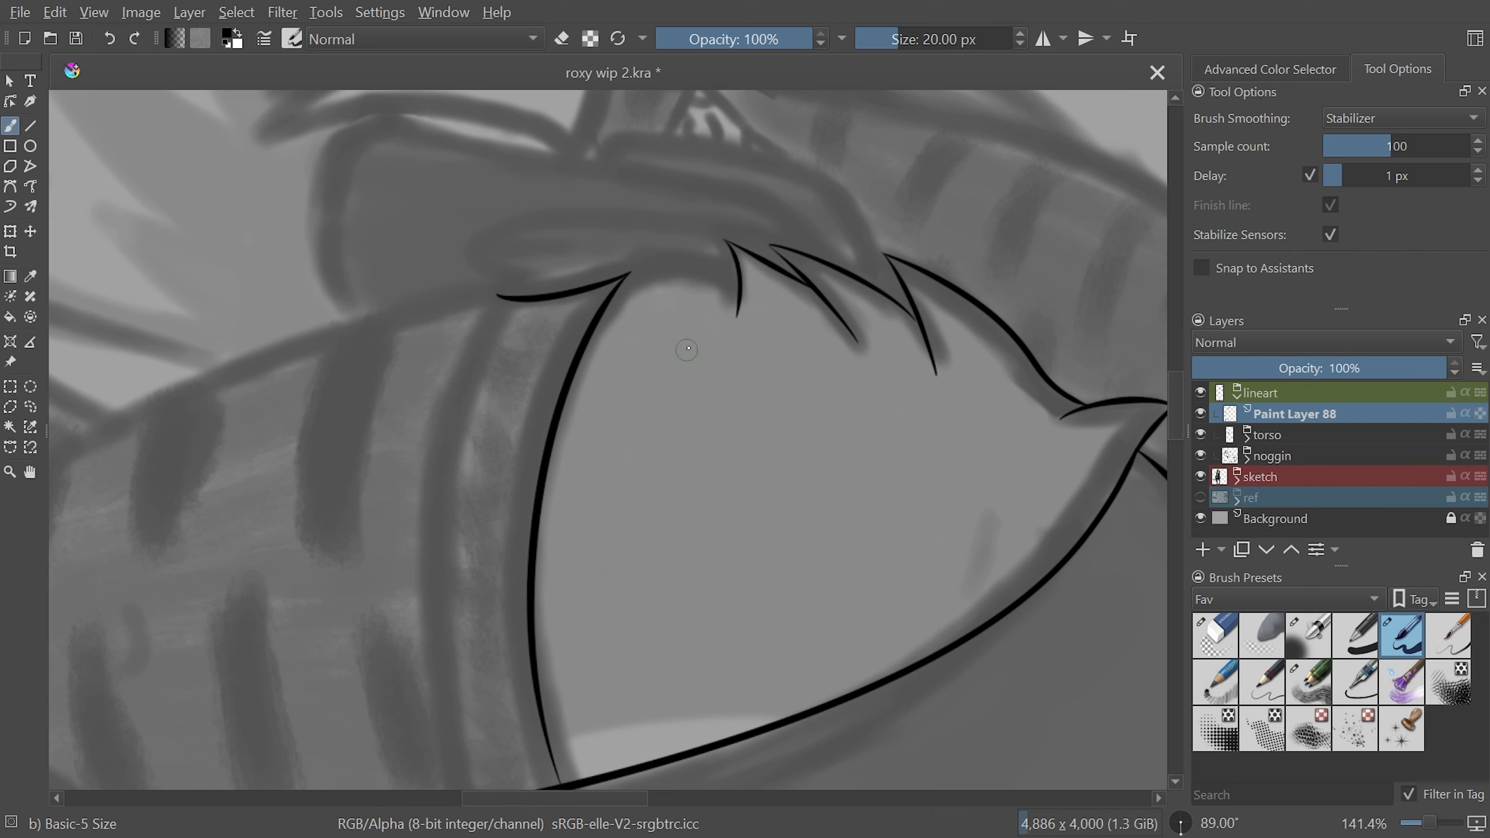
# Ink the outer side and lower edge of the same stocking band
pyautogui.scroll(-2, 688, 349)
pyautogui.moveTo(498, 194); pyautogui.dragTo(568, 333)
pyautogui.scroll(-2, 567, 332)
pyautogui.scroll(3, 1115, 522)
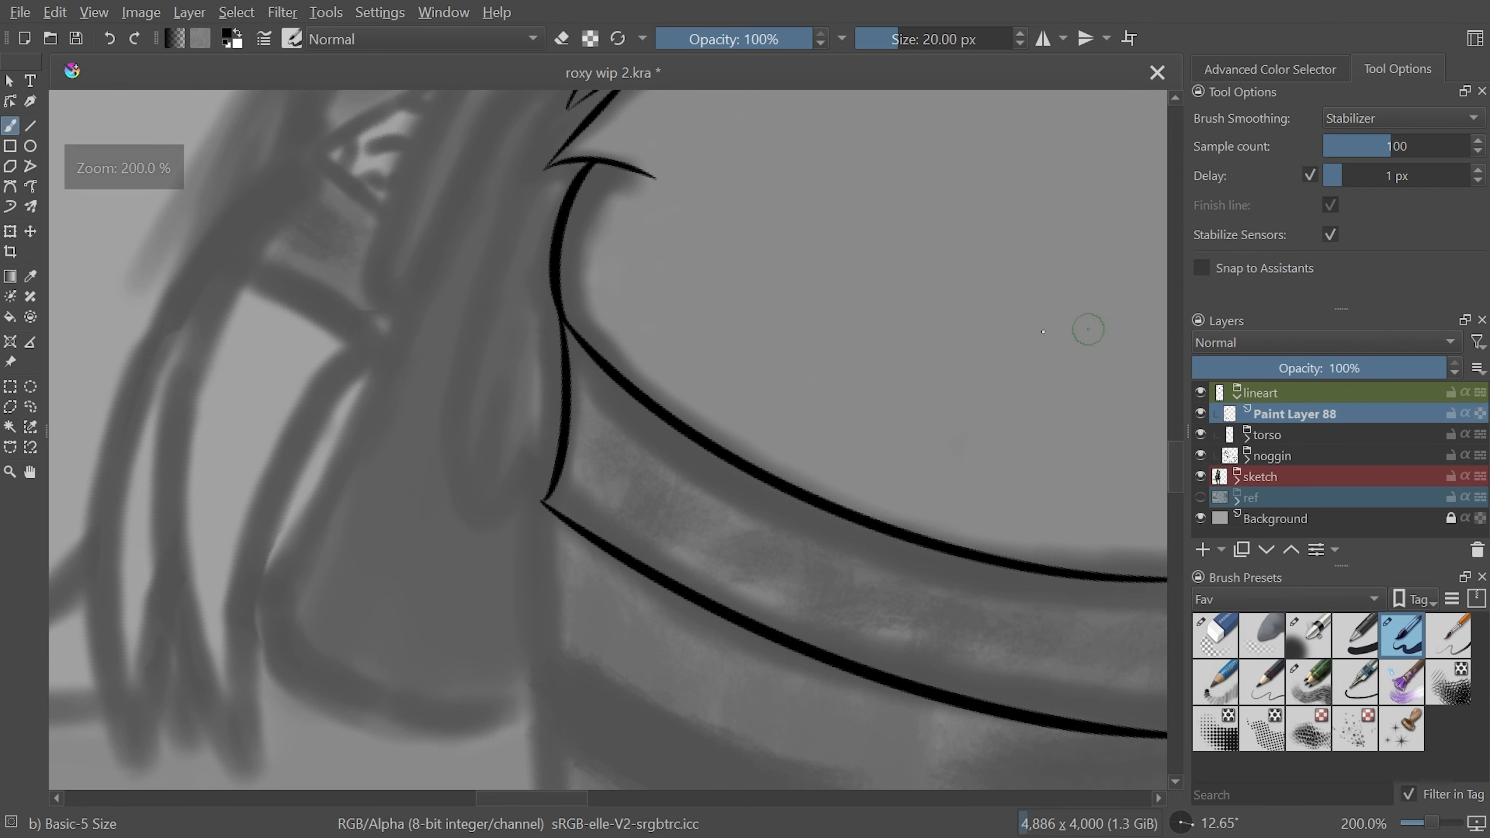
pyautogui.scroll(-3, 1043, 331)
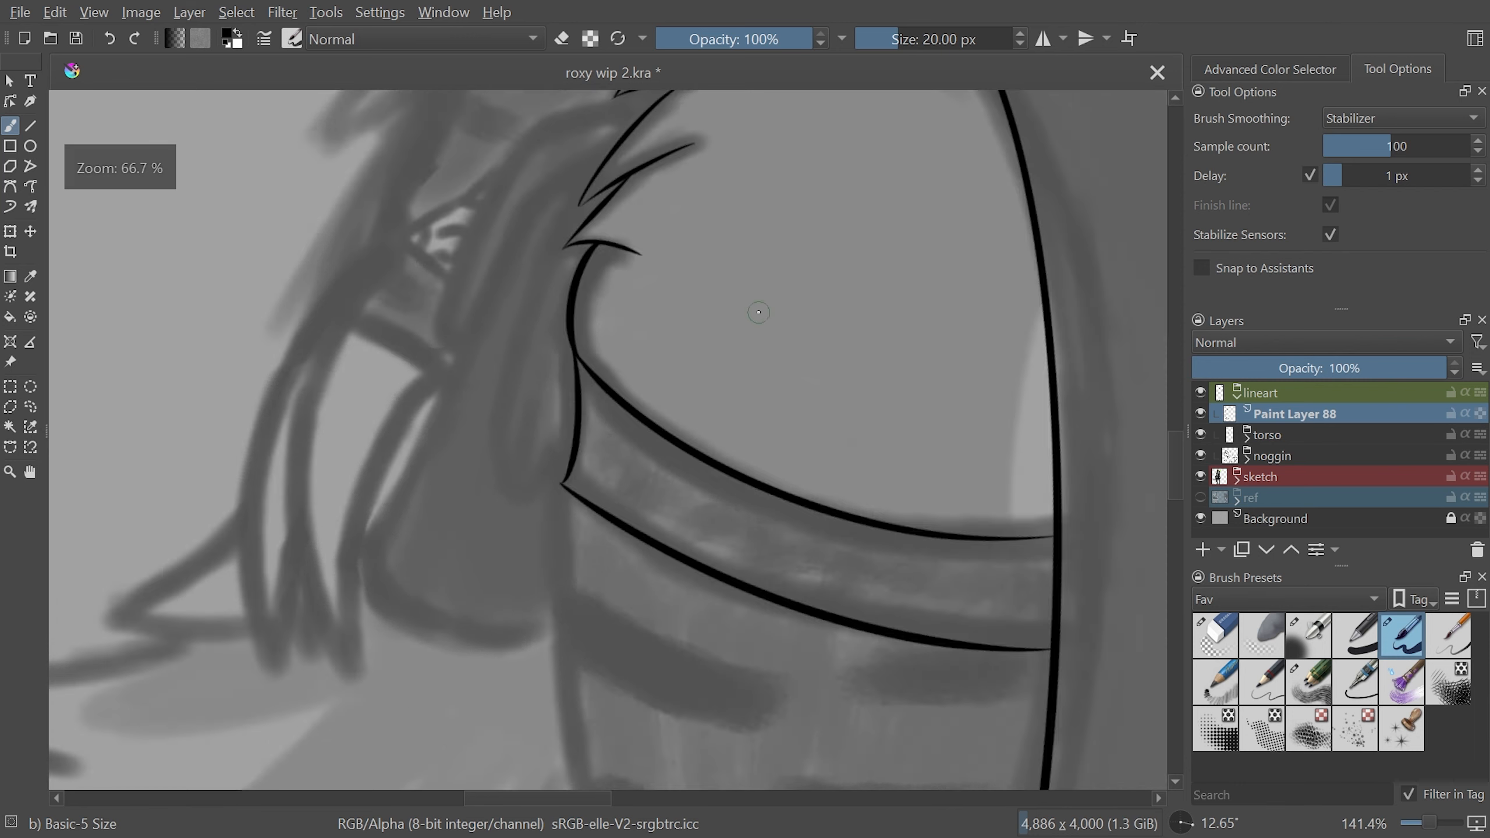
pyautogui.scroll(2, 659, 467)
pyautogui.scroll(-3, 659, 467)
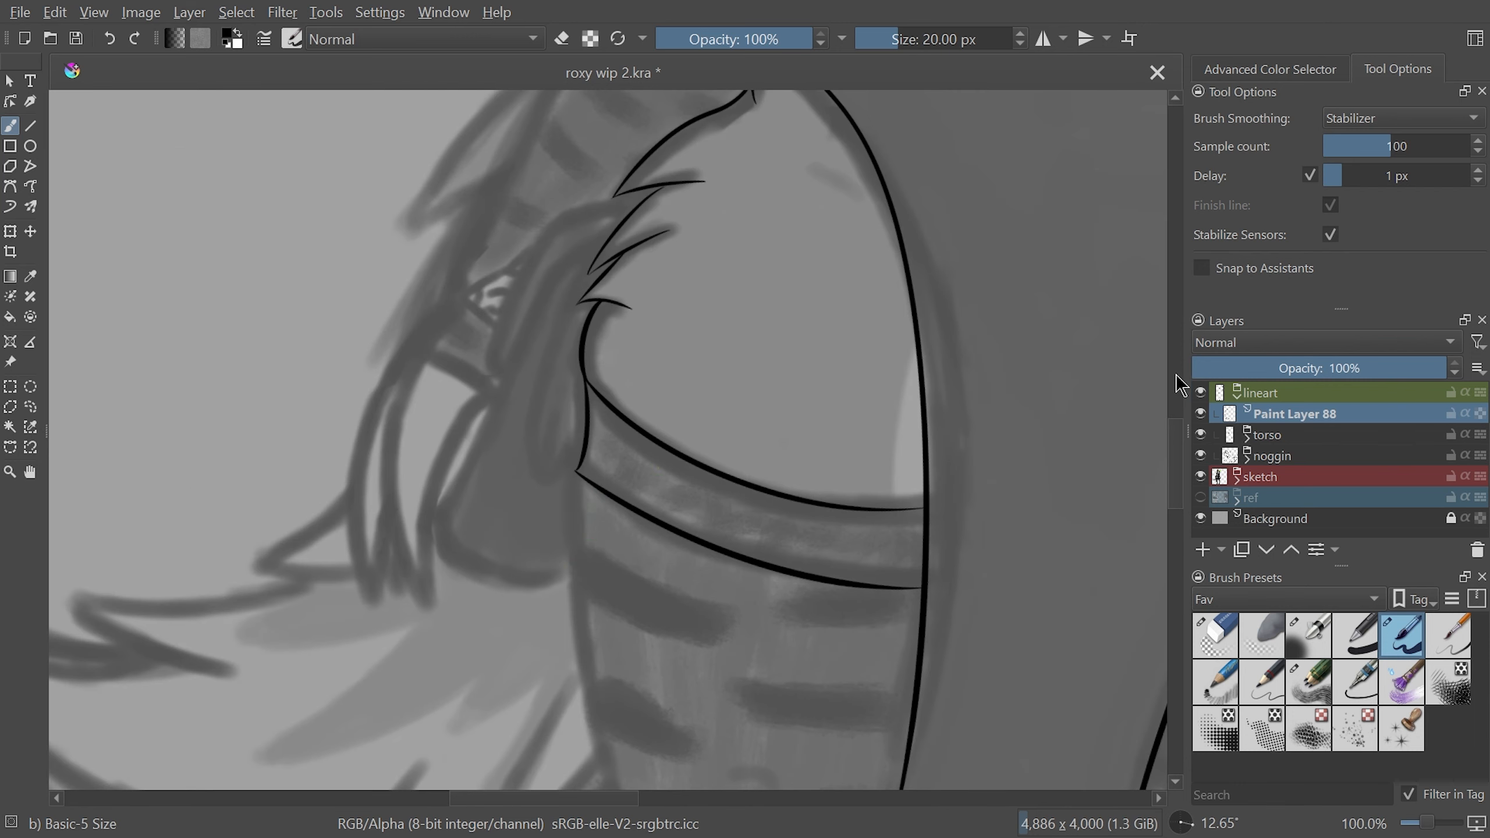
# Ink the thigh's outer and inner edges down to the knee, and check the lineart with the sketch hidden
pyautogui.moveTo(903, 532); pyautogui.dragTo(815, 637)
pyautogui.press('-')
pyautogui.press('-')
pyautogui.press('5')
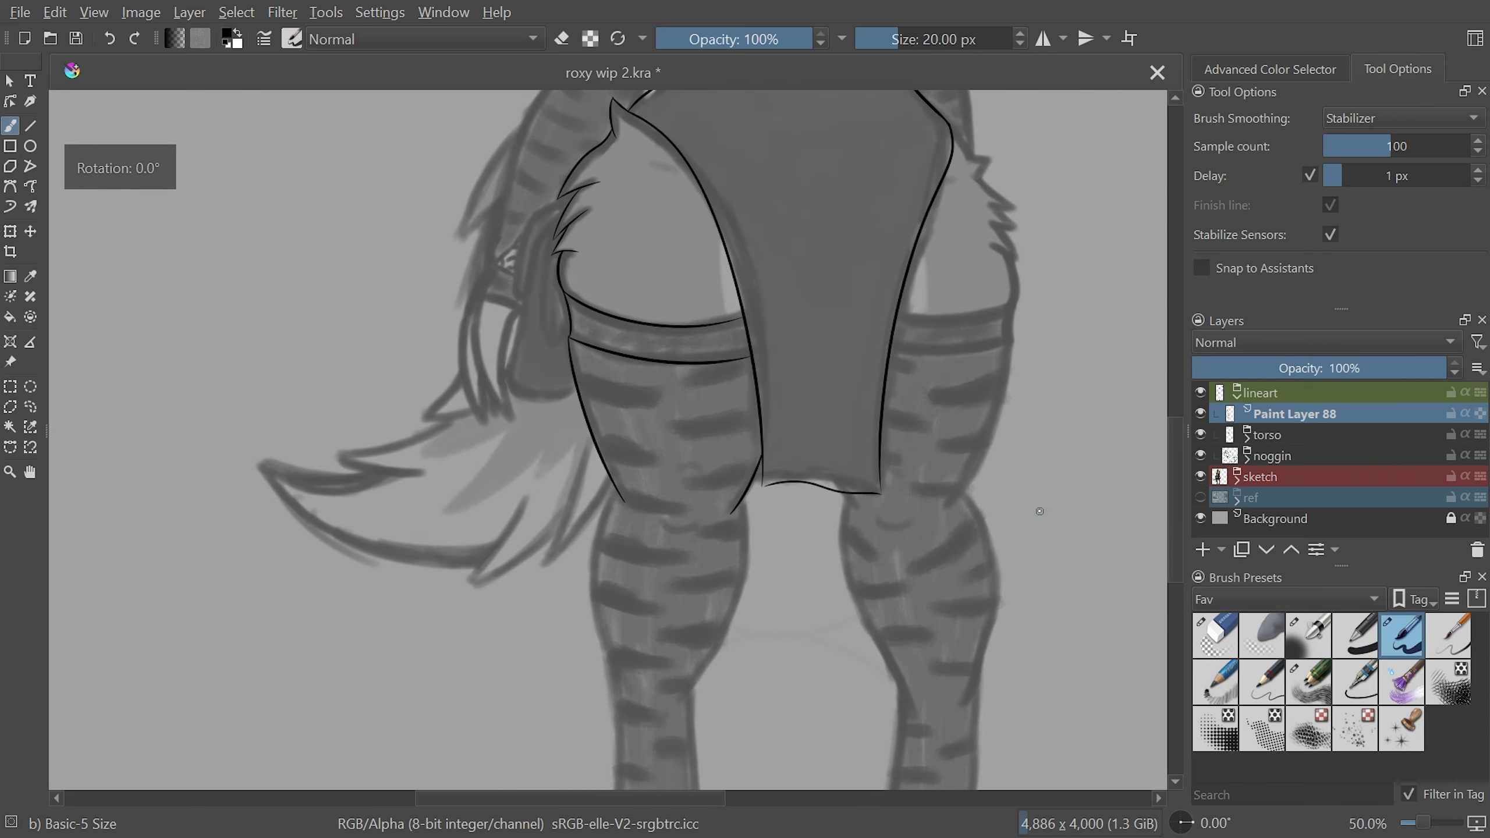
pyautogui.click(1200, 477)
pyautogui.press('-')
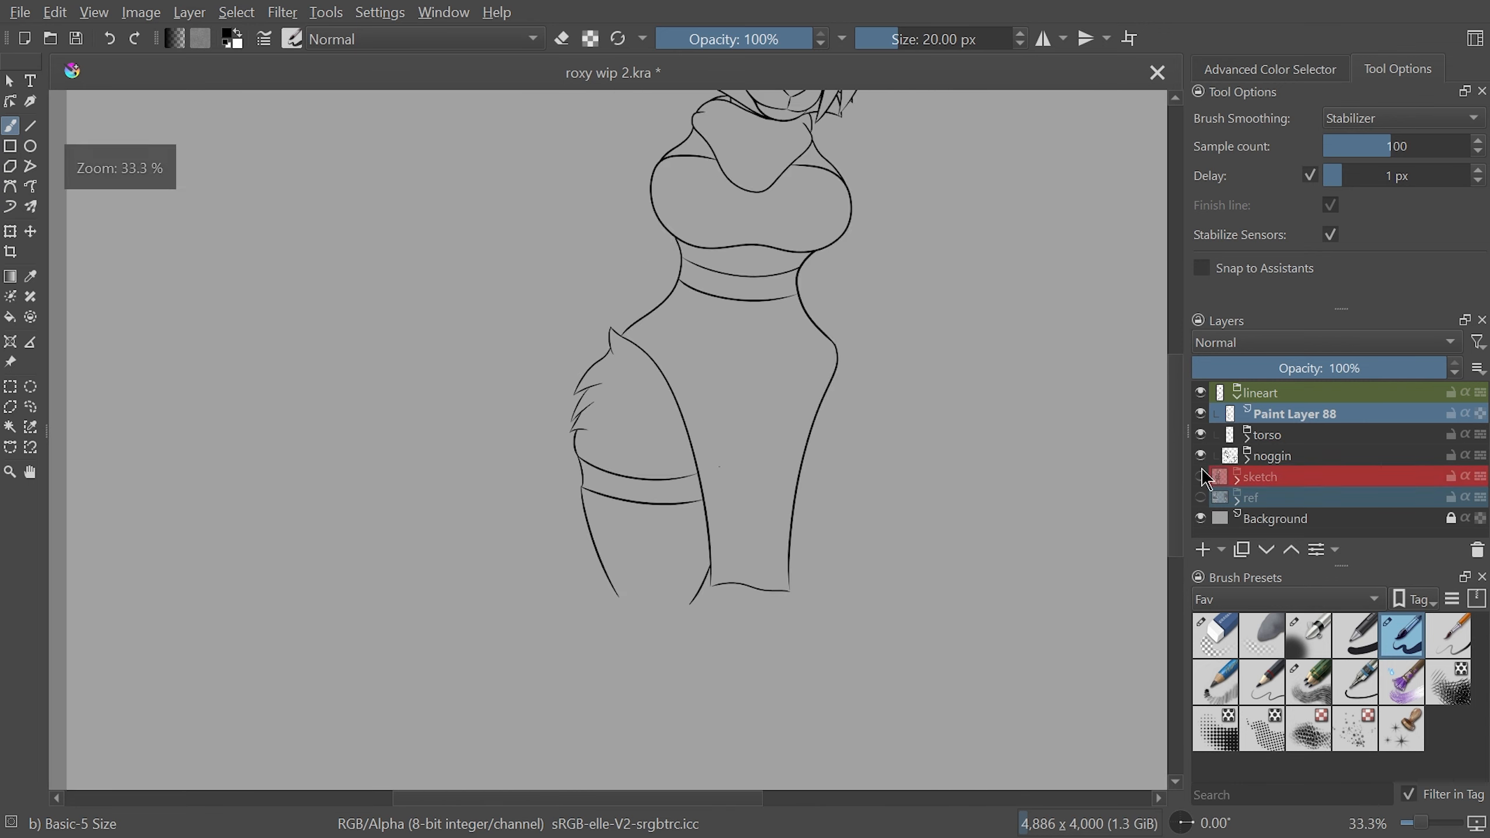
pyautogui.click(1200, 477)
# Ink the jagged fur tufts along the outer edge of the opposite hip
pyautogui.press('+')
pyautogui.press('+')
pyautogui.press('+')
pyautogui.press('+')
pyautogui.moveTo(671, 388); pyautogui.dragTo(729, 486)
pyautogui.moveTo(936, 429); pyautogui.dragTo(731, 137)
pyautogui.moveTo(672, 267); pyautogui.dragTo(736, 313)
pyautogui.moveTo(736, 313); pyautogui.dragTo(815, 213)
pyautogui.moveTo(792, 279); pyautogui.dragTo(870, 214)
pyautogui.moveTo(849, 288); pyautogui.dragTo(967, 213)
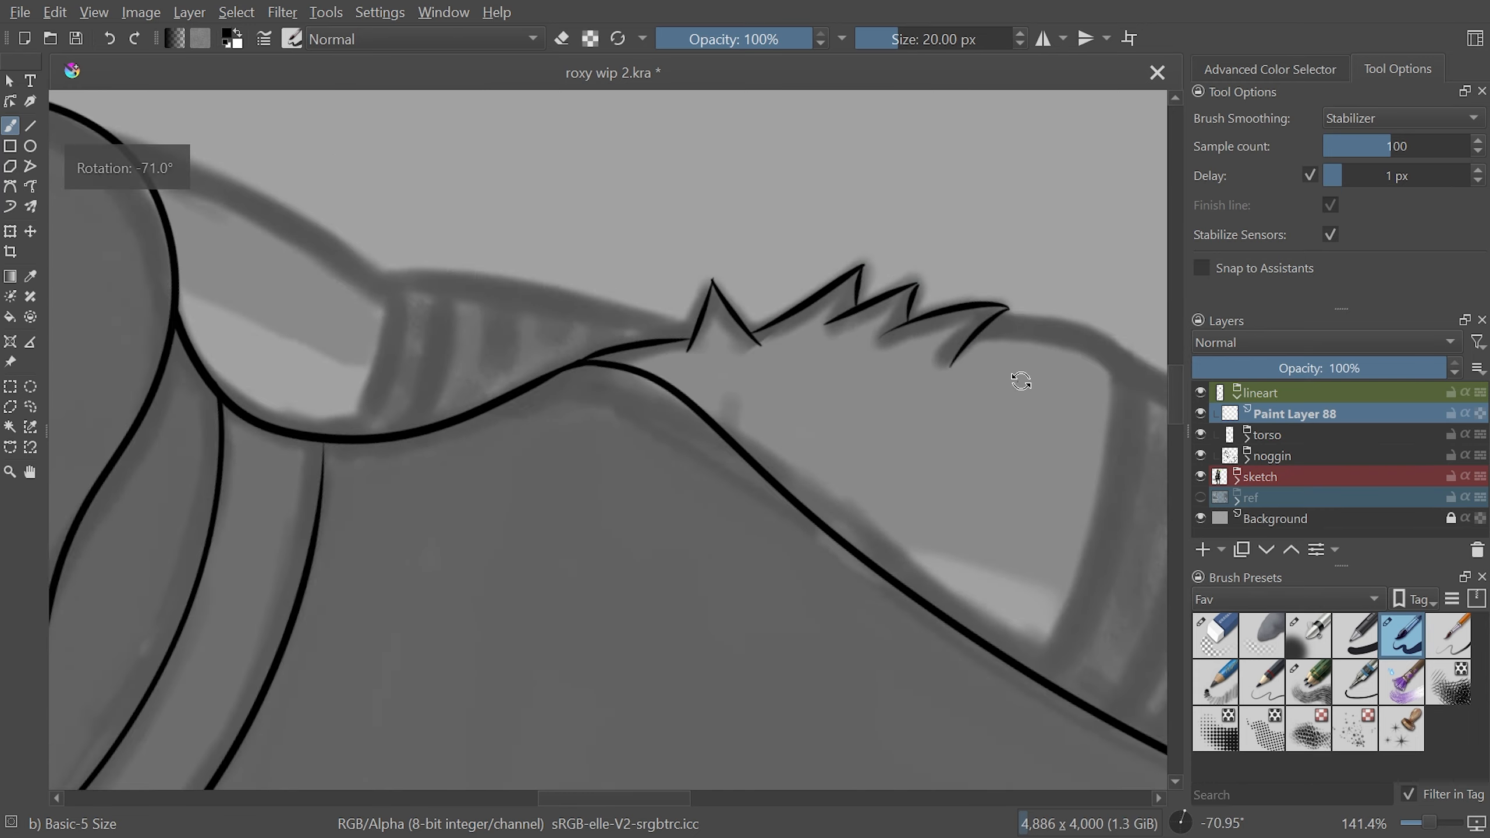
# Ink the upper edge of the opposite thigh's stocking band, redoing the strokes that miss the sketch
pyautogui.press('5')
pyautogui.press('-')
pyautogui.press('-')
pyautogui.press('-')
pyautogui.press('+')
pyautogui.press('+')
pyautogui.press('+')
pyautogui.moveTo(791, 389); pyautogui.dragTo(780, 497)
pyautogui.moveTo(928, 343); pyautogui.dragTo(600, 772)
pyautogui.hotkey('ctrl', 'z')
pyautogui.moveTo(683, 331); pyautogui.dragTo(605, 630)
pyautogui.moveTo(613, 270); pyautogui.dragTo(503, 582)
pyautogui.hotkey('ctrl', 'z')
pyautogui.moveTo(609, 259)
pyautogui.mouseDown()
pyautogui.moveTo(505, 578)
pyautogui.moveTo(610, 252)
pyautogui.mouseUp()
pyautogui.hotkey('ctrl', 'z')
pyautogui.moveTo(790, 497); pyautogui.dragTo(798, 455)
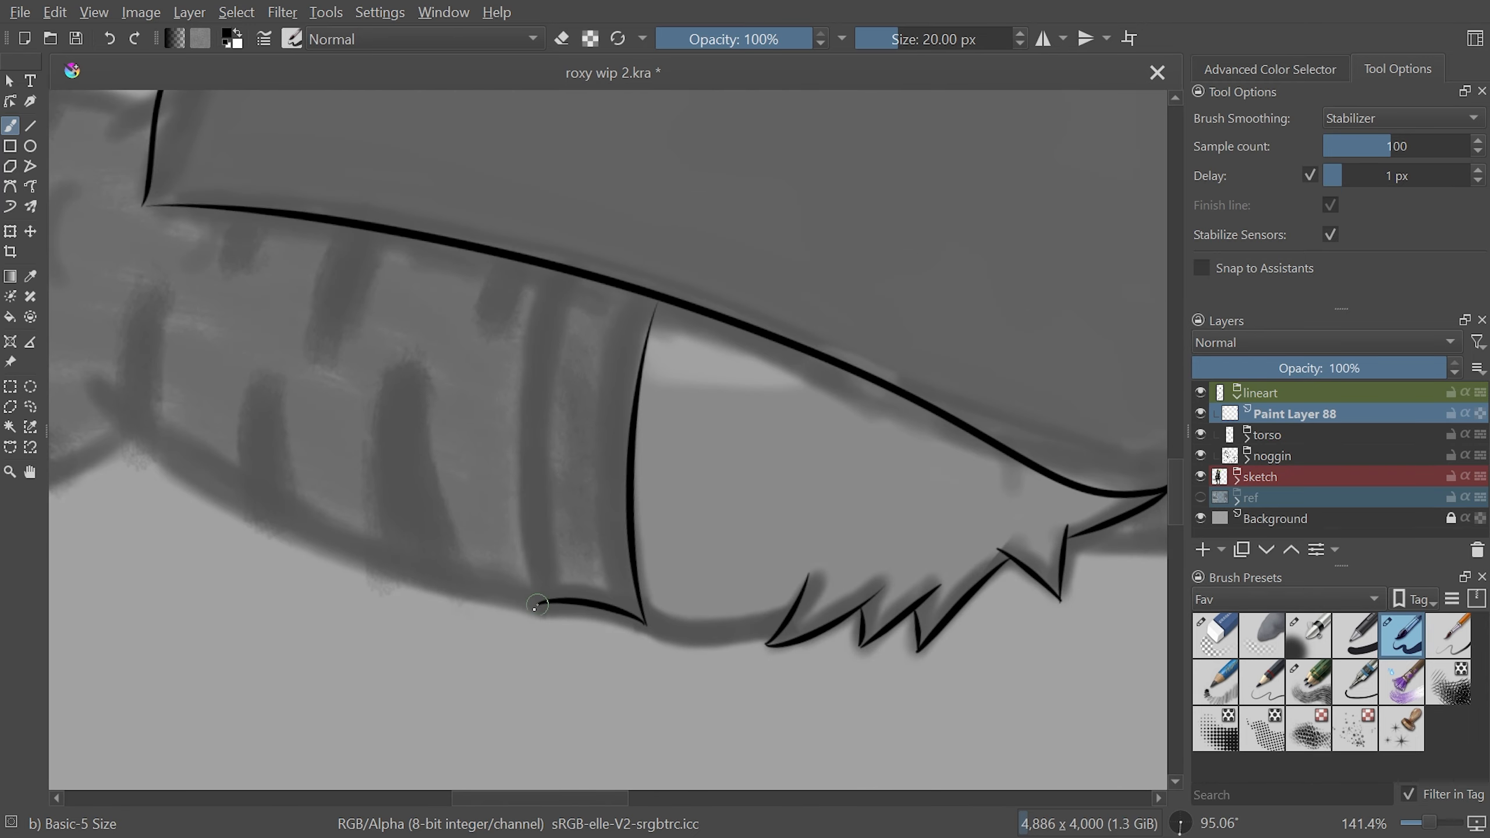
# Ink that band's lower edge and the outer thigh line between the fur tufts and the band
pyautogui.moveTo(536, 605); pyautogui.dragTo(569, 218)
pyautogui.moveTo(774, 425)
pyautogui.mouseDown()
pyautogui.moveTo(741, 536)
pyautogui.moveTo(657, 598)
pyautogui.mouseUp()
pyautogui.press('/')
pyautogui.moveTo(777, 351)
pyautogui.mouseDown()
pyautogui.moveTo(830, 353)
pyautogui.moveTo(863, 452)
pyautogui.moveTo(364, 503)
pyautogui.mouseUp()
pyautogui.press('/')
pyautogui.hotkey('ctrl', 'z')
pyautogui.moveTo(770, 256)
pyautogui.mouseDown()
pyautogui.moveTo(783, 387)
pyautogui.moveTo(853, 508)
pyautogui.mouseUp()
pyautogui.press('-')
pyautogui.press('-')
pyautogui.press('+')
pyautogui.press('+')
pyautogui.press('/')
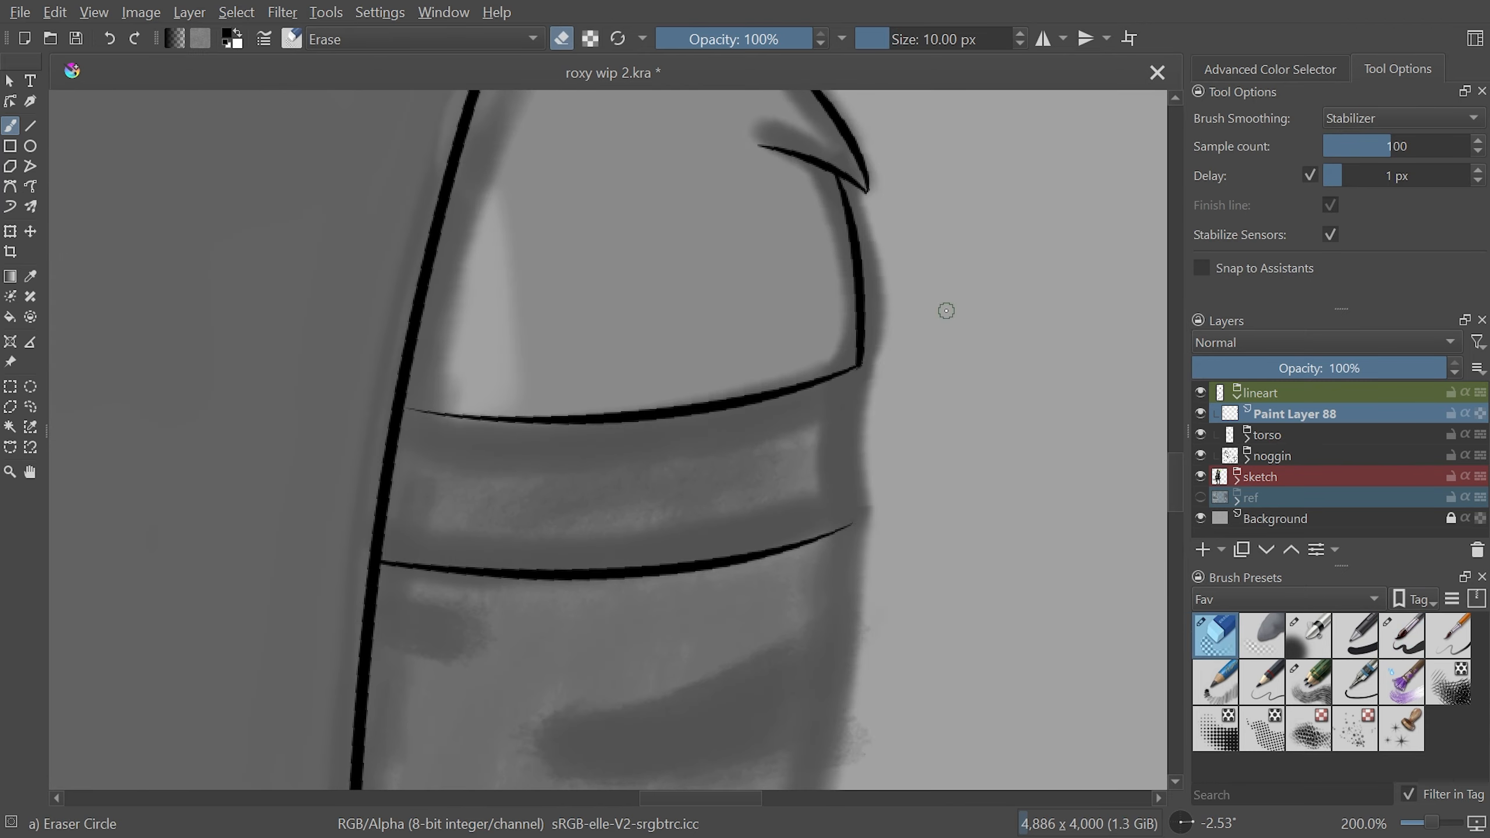
# Ink the short outer side of the opposite stocking band and check the lineart with the sketch hidden
pyautogui.press('/')
pyautogui.moveTo(863, 367); pyautogui.dragTo(881, 510)
pyautogui.hotkey('ctrl', 'z')
pyautogui.press('-')
pyautogui.click(1200, 476)
pyautogui.click(1201, 477)
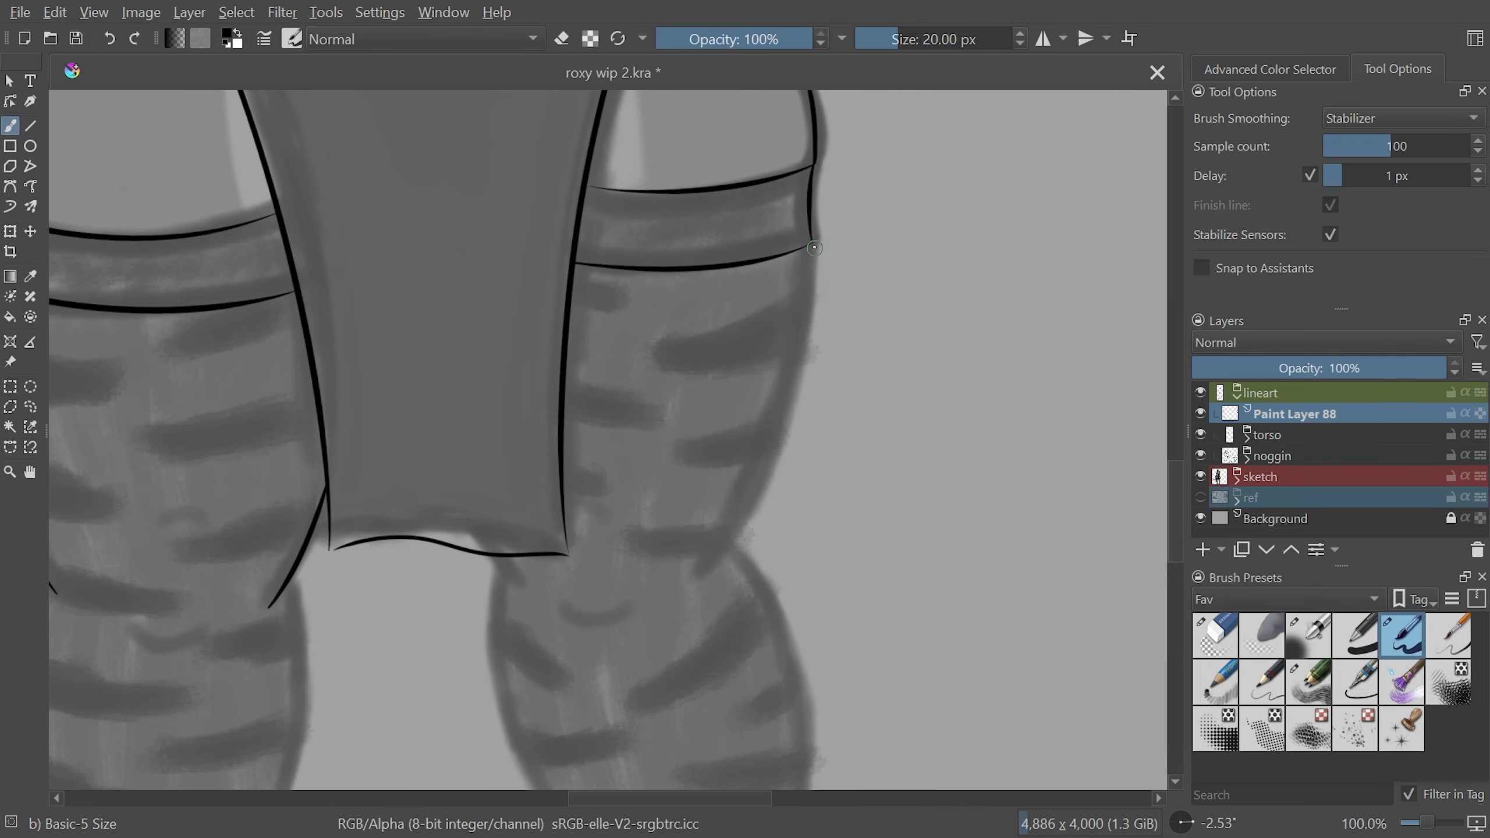
# Check the thigh lineart with the sketch hidden
pyautogui.click(1200, 476)
pyautogui.press('2')
pyautogui.click(1200, 477)
pyautogui.press('1')
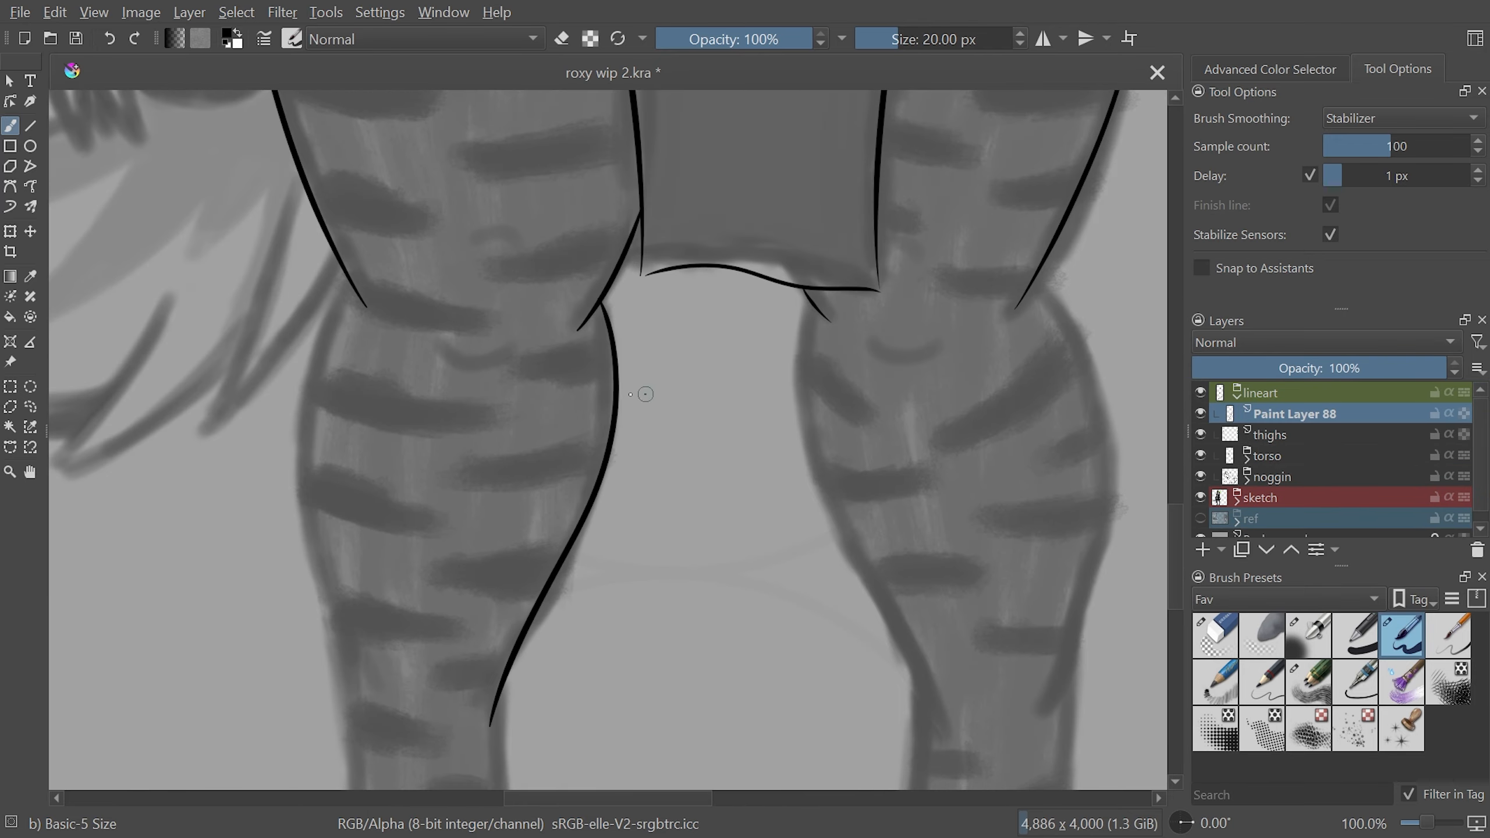
# Ink the inner and outer calf outlines of both legs, comparing strokes with the sketch before keeping them
pyautogui.press('-')
pyautogui.hotkey('ctrl', 'shift', 'z')
pyautogui.hotkey('ctrl', 'z')
pyautogui.hotkey('ctrl', 'shift', 'z')
pyautogui.moveTo(741, 342); pyautogui.dragTo(825, 633)
pyautogui.hotkey('ctrl', 'z')
pyautogui.hotkey('ctrl', 'shift', 'z')
pyautogui.press('2')
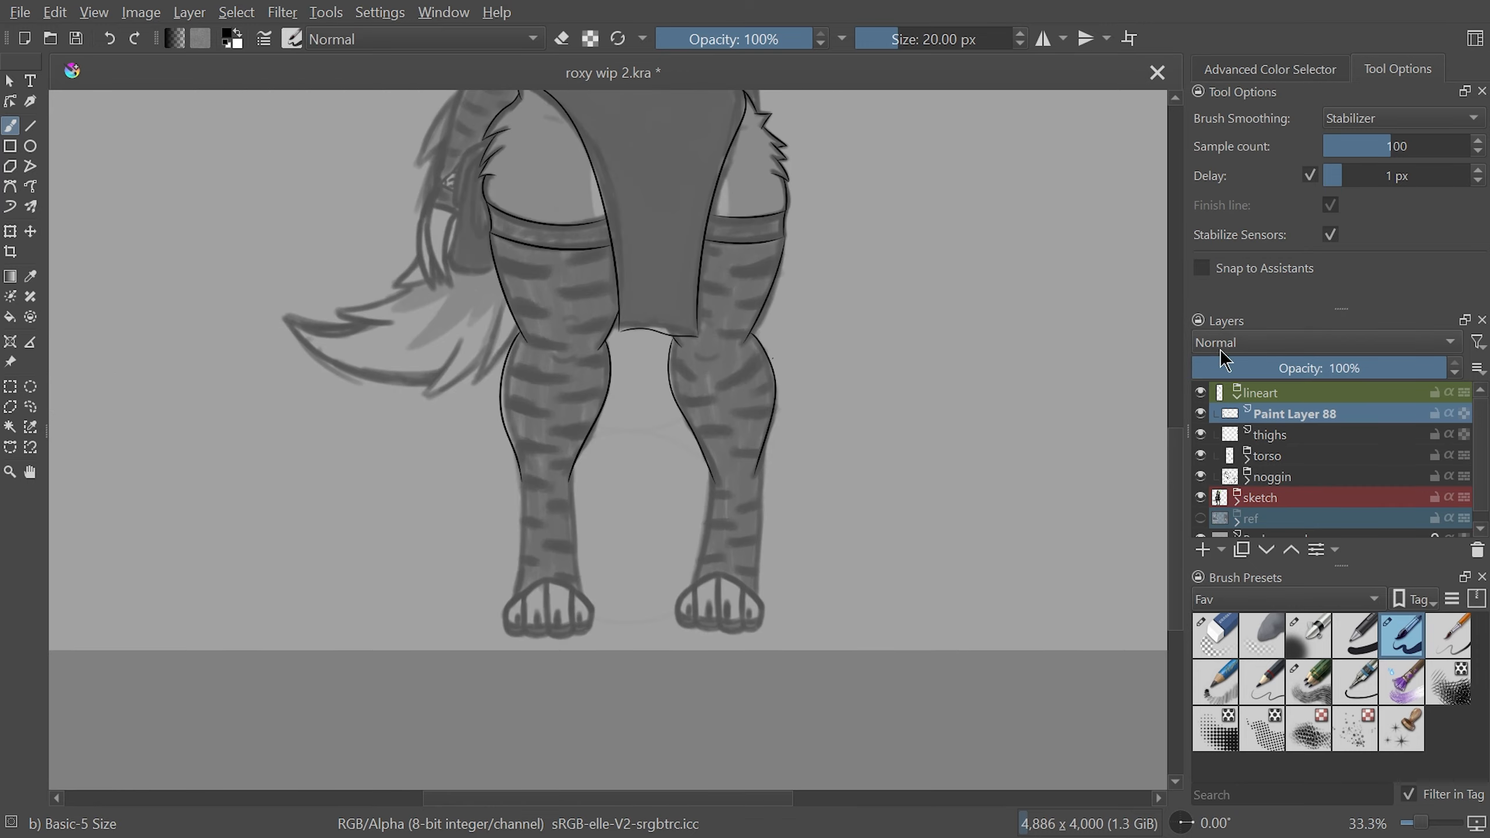
# Rename the active lineart layer as calves
pyautogui.doubleClick(1294, 414)
pyautogui.write('calves')
pyautogui.press('Return')
# Ink a short curved kneecap line on each leg, redoing the stroke that misses the sketch
pyautogui.press('5')
pyautogui.press('+')
pyautogui.moveTo(1002, 198); pyautogui.dragTo(1053, 198)
pyautogui.hotkey('ctrl', 'z')
pyautogui.press('-')
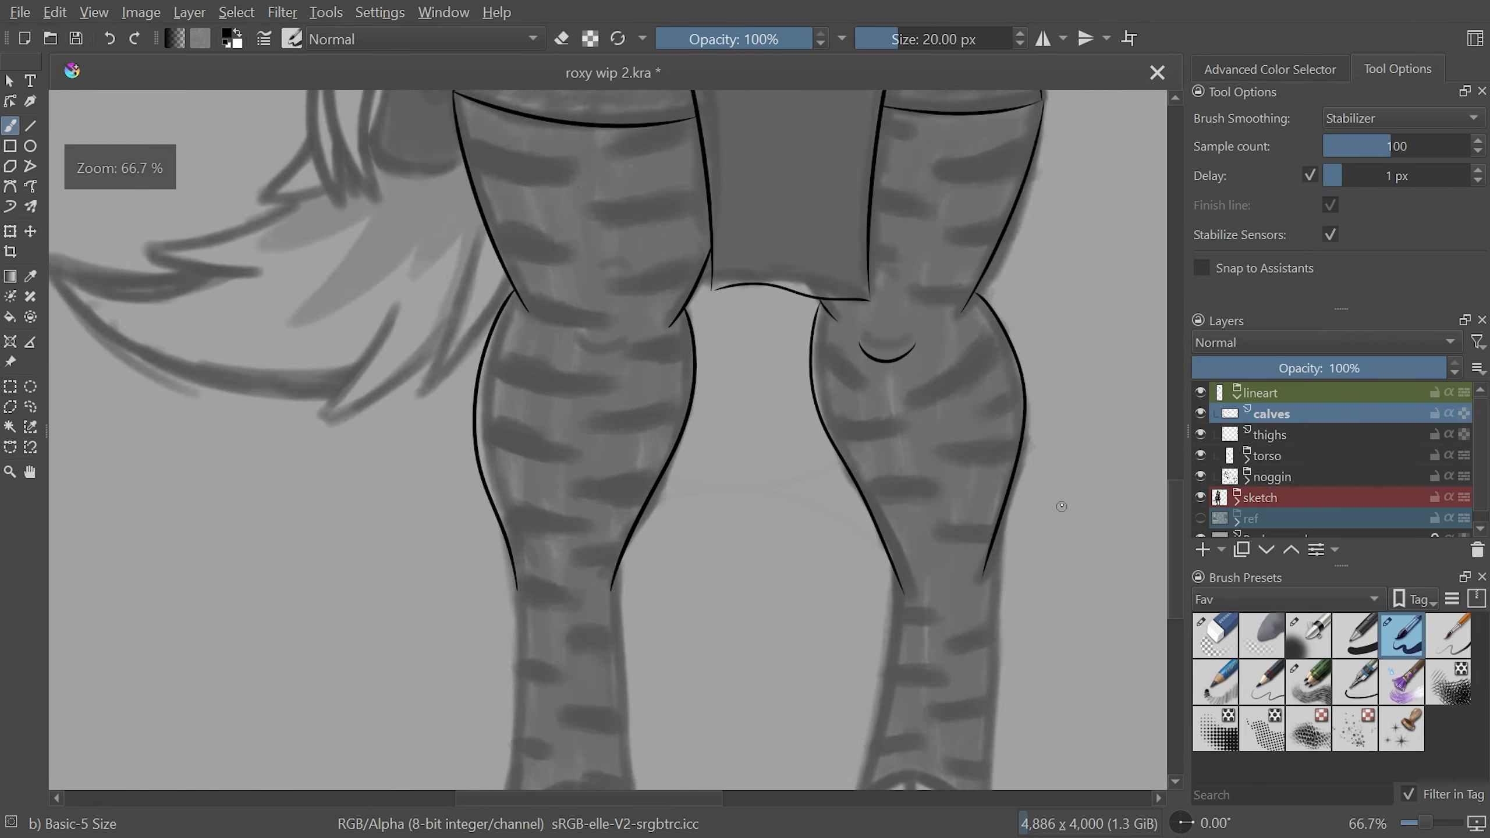
pyautogui.press('-')
pyautogui.moveTo(578, 362); pyautogui.dragTo(620, 363)
pyautogui.press('5')
pyautogui.press('-')
# Add a new paint layer and ink the three toe divider lines on the first paw
pyautogui.click(1202, 550)
pyautogui.scroll(3, 608, 632)
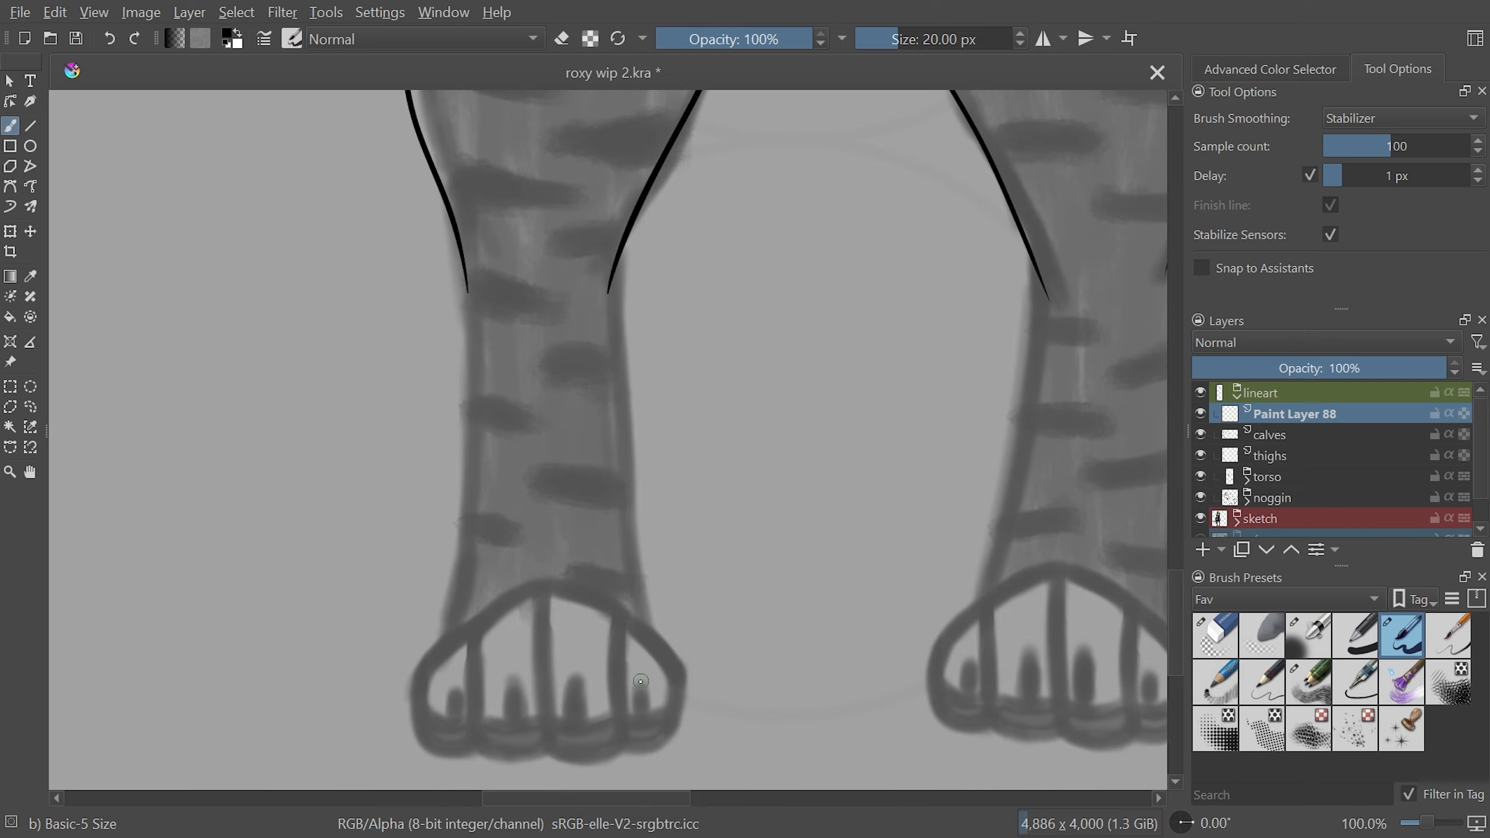
pyautogui.moveTo(639, 657); pyautogui.dragTo(733, 659)
pyautogui.scroll(2, 645, 663)
pyautogui.moveTo(655, 274); pyautogui.dragTo(669, 584)
pyautogui.moveTo(524, 351); pyautogui.dragTo(531, 583)
pyautogui.moveTo(809, 331); pyautogui.dragTo(815, 560)
# Ink the arched upper outline of the paw from toe to toe, down both outer sides
pyautogui.press('+')
pyautogui.moveTo(686, 176); pyautogui.dragTo(495, 305)
pyautogui.moveTo(735, 773); pyautogui.dragTo(936, 301)
pyautogui.moveTo(353, 532); pyautogui.dragTo(439, 320)
pyautogui.moveTo(880, 411); pyautogui.dragTo(856, 323)
pyautogui.moveTo(416, 360); pyautogui.dragTo(532, 147)
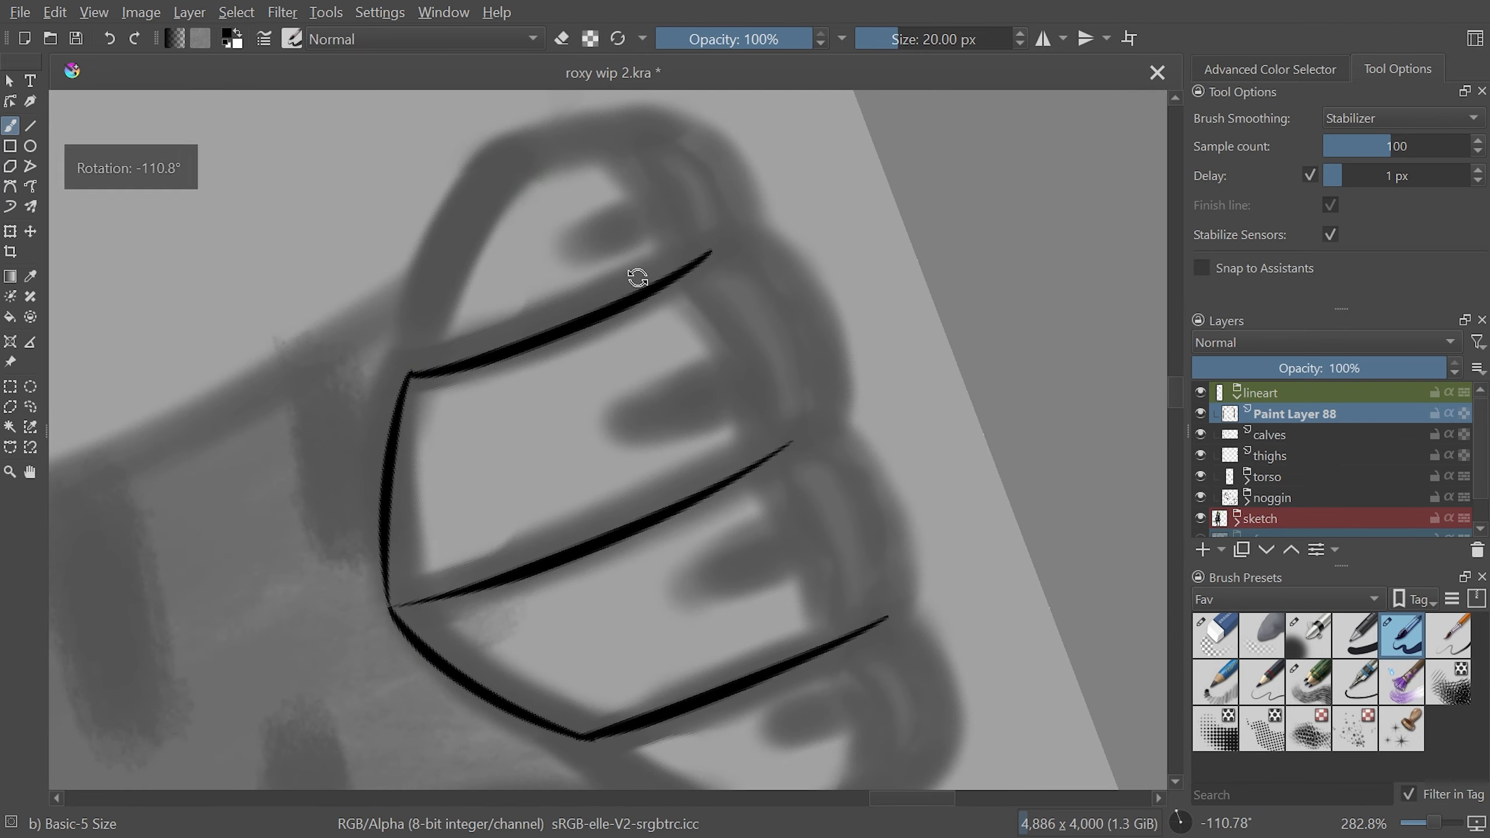
pyautogui.moveTo(936, 329); pyautogui.dragTo(734, 763)
pyautogui.moveTo(322, 340)
pyautogui.mouseDown()
pyautogui.moveTo(183, 511)
pyautogui.moveTo(185, 539)
pyautogui.mouseUp()
pyautogui.hotkey('ctrl', 'z')
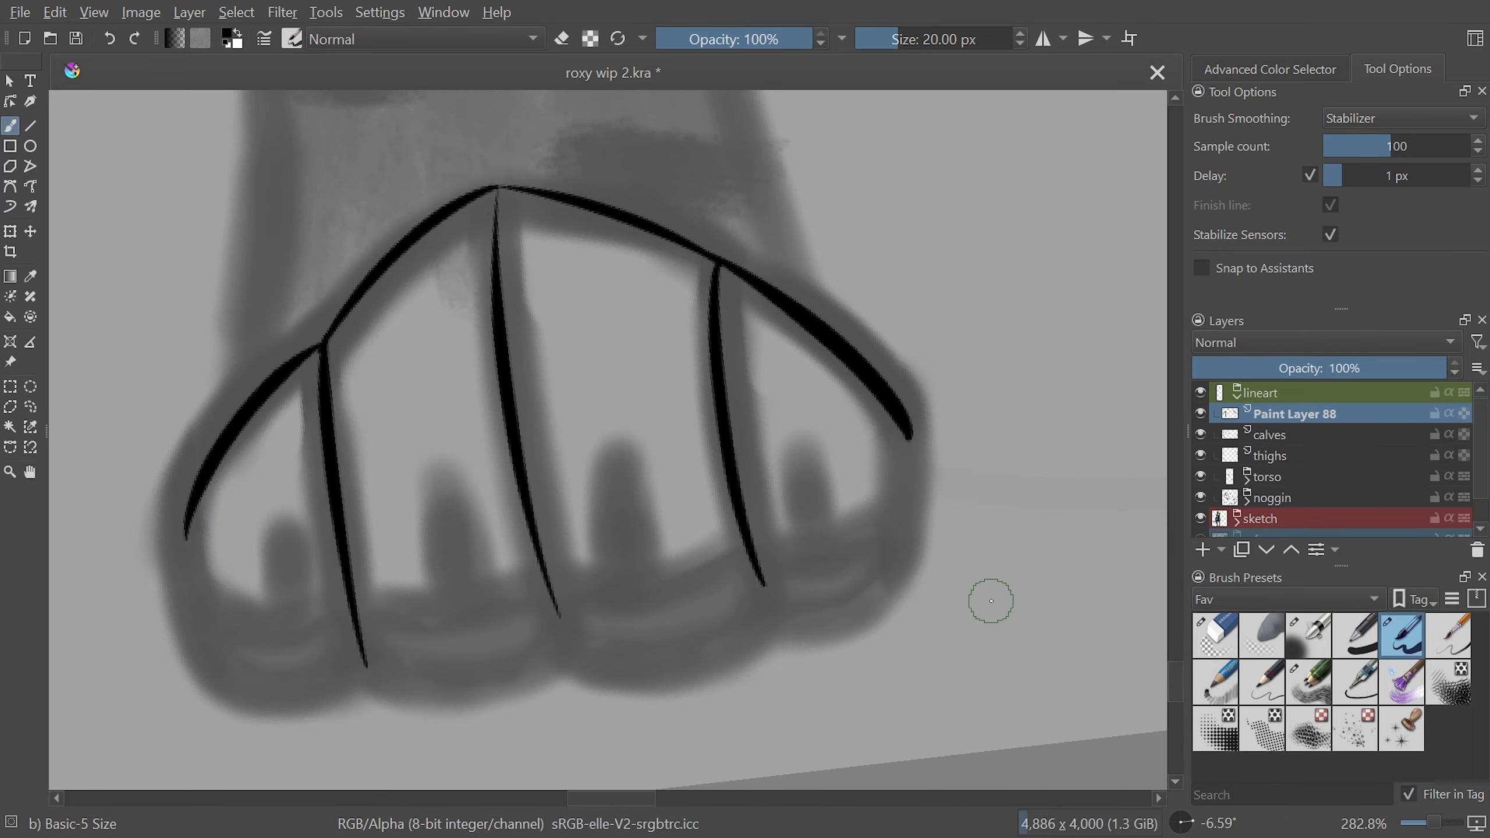
pyautogui.moveTo(987, 419)
pyautogui.mouseDown()
pyautogui.moveTo(689, 785)
pyautogui.moveTo(472, 778)
pyautogui.mouseUp()
pyautogui.moveTo(468, 326); pyautogui.dragTo(411, 522)
pyautogui.hotkey('ctrl', 'z')
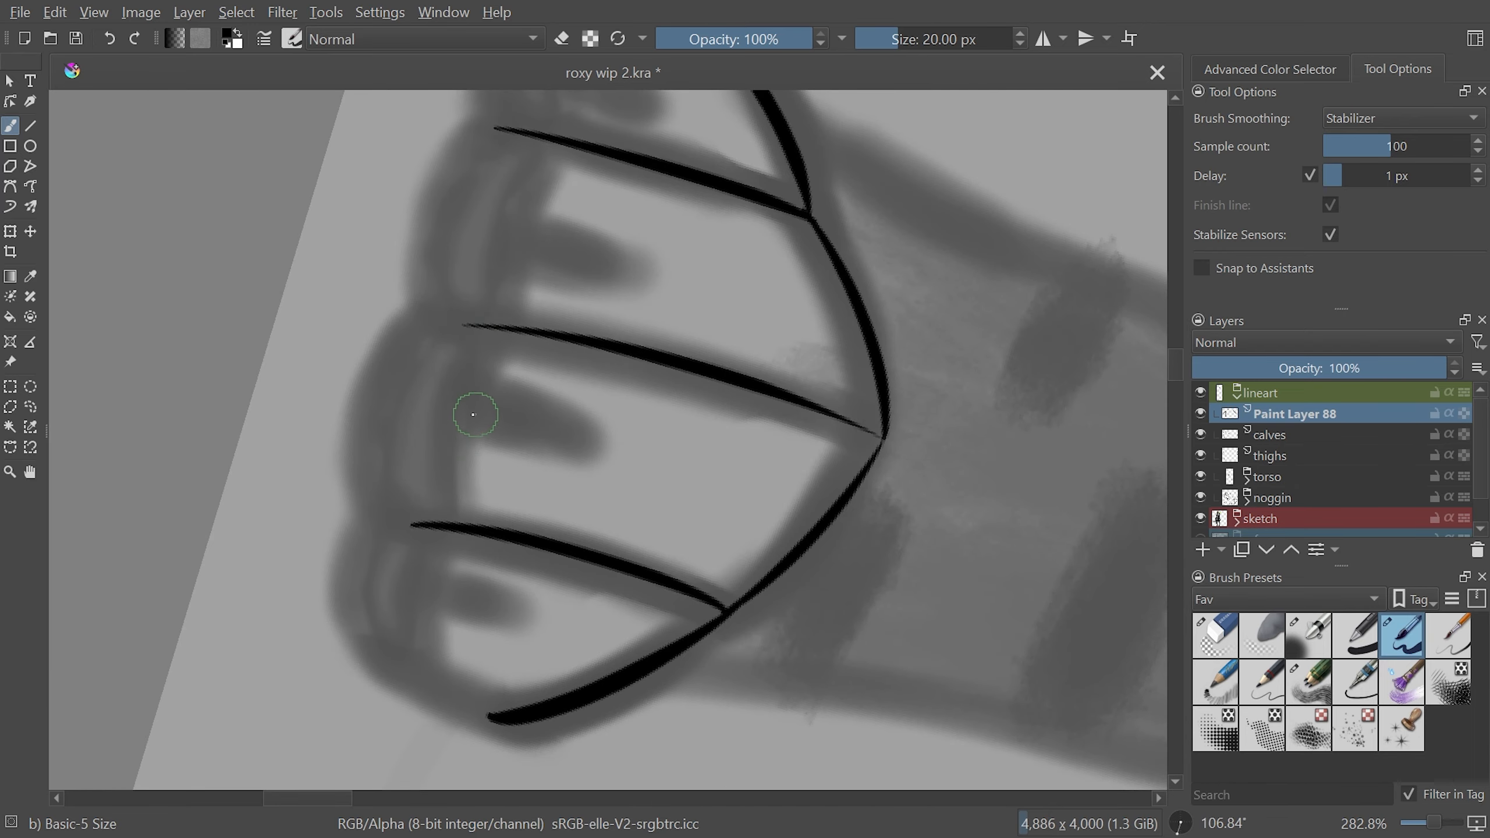
pyautogui.scroll(1, 635, 669)
pyautogui.moveTo(379, 240); pyautogui.dragTo(362, 525)
pyautogui.hotkey('ctrl', 'z')
# Ink the curved lines across the toe tips with a 10 px brush and a stabilizer sample count of 500
pyautogui.press('5')
pyautogui.moveTo(1391, 146); pyautogui.dragTo(1431, 200)
pyautogui.click(890, 40)
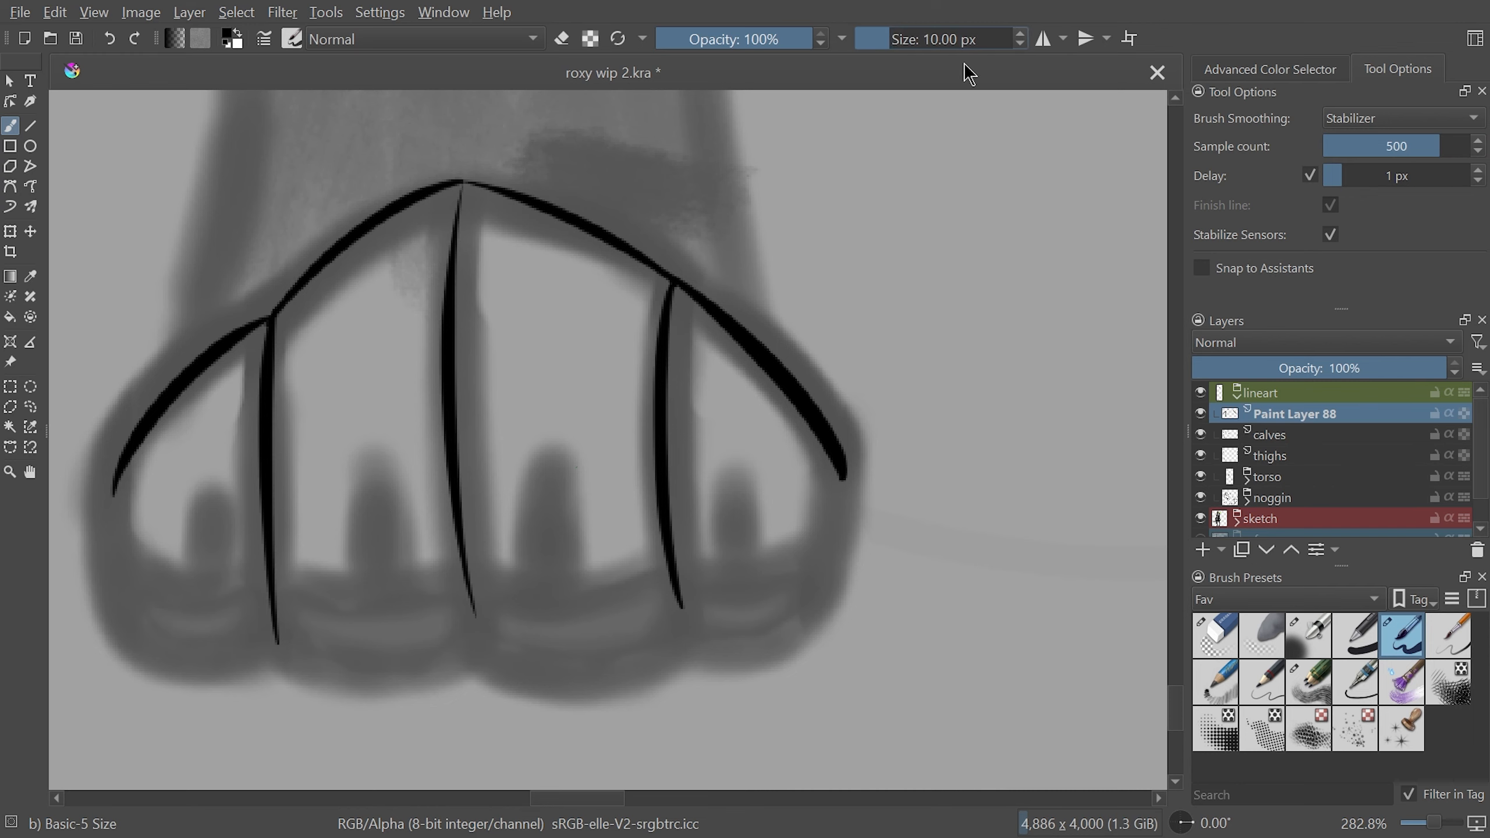
pyautogui.moveTo(880, 329); pyautogui.dragTo(652, 704)
pyautogui.scroll(1, 652, 249)
pyautogui.moveTo(588, 260); pyautogui.dragTo(564, 539)
pyautogui.hotkey('ctrl', 'z')
pyautogui.moveTo(376, 411); pyautogui.dragTo(785, 593)
pyautogui.moveTo(440, 533); pyautogui.dragTo(712, 432)
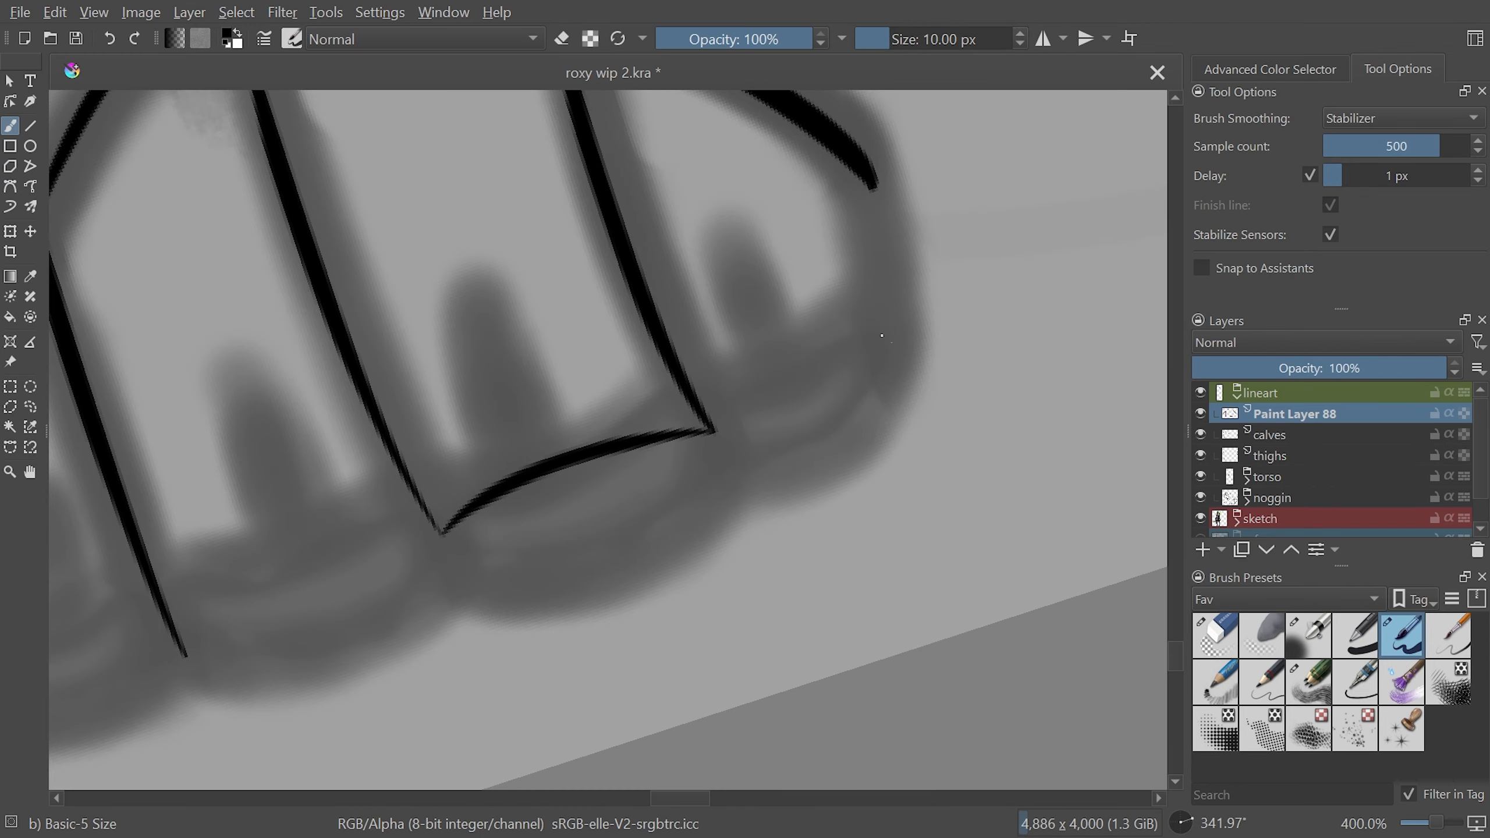
pyautogui.moveTo(705, 652); pyautogui.dragTo(959, 536)
pyautogui.moveTo(705, 652); pyautogui.dragTo(503, 697)
pyautogui.moveTo(734, 590); pyautogui.dragTo(871, 574)
# Set the stabilizer sample count to 100 and the brush size to 20 px
pyautogui.scroll(-1, 663, 735)
pyautogui.rightClick(1420, 144)
pyautogui.write('100')
pyautogui.press('Return')
pyautogui.rightClick(981, 40)
pyautogui.write('20')
pyautogui.press('Return')
# Ink the rounded bottom outlines of the first toes on the paw
pyautogui.moveTo(900, 468)
pyautogui.mouseDown()
pyautogui.moveTo(882, 565)
pyautogui.moveTo(323, 357)
pyautogui.moveTo(309, 459)
pyautogui.mouseUp()
pyautogui.moveTo(309, 459); pyautogui.dragTo(906, 426)
pyautogui.moveTo(182, 505)
pyautogui.mouseDown()
pyautogui.moveTo(549, 506)
pyautogui.moveTo(586, 648)
pyautogui.mouseUp()
pyautogui.hotkey('ctrl', '-')
pyautogui.moveTo(781, 466); pyautogui.dragTo(520, 592)
pyautogui.hotkey('ctrl', '+')
pyautogui.hotkey('ctrl', '+')
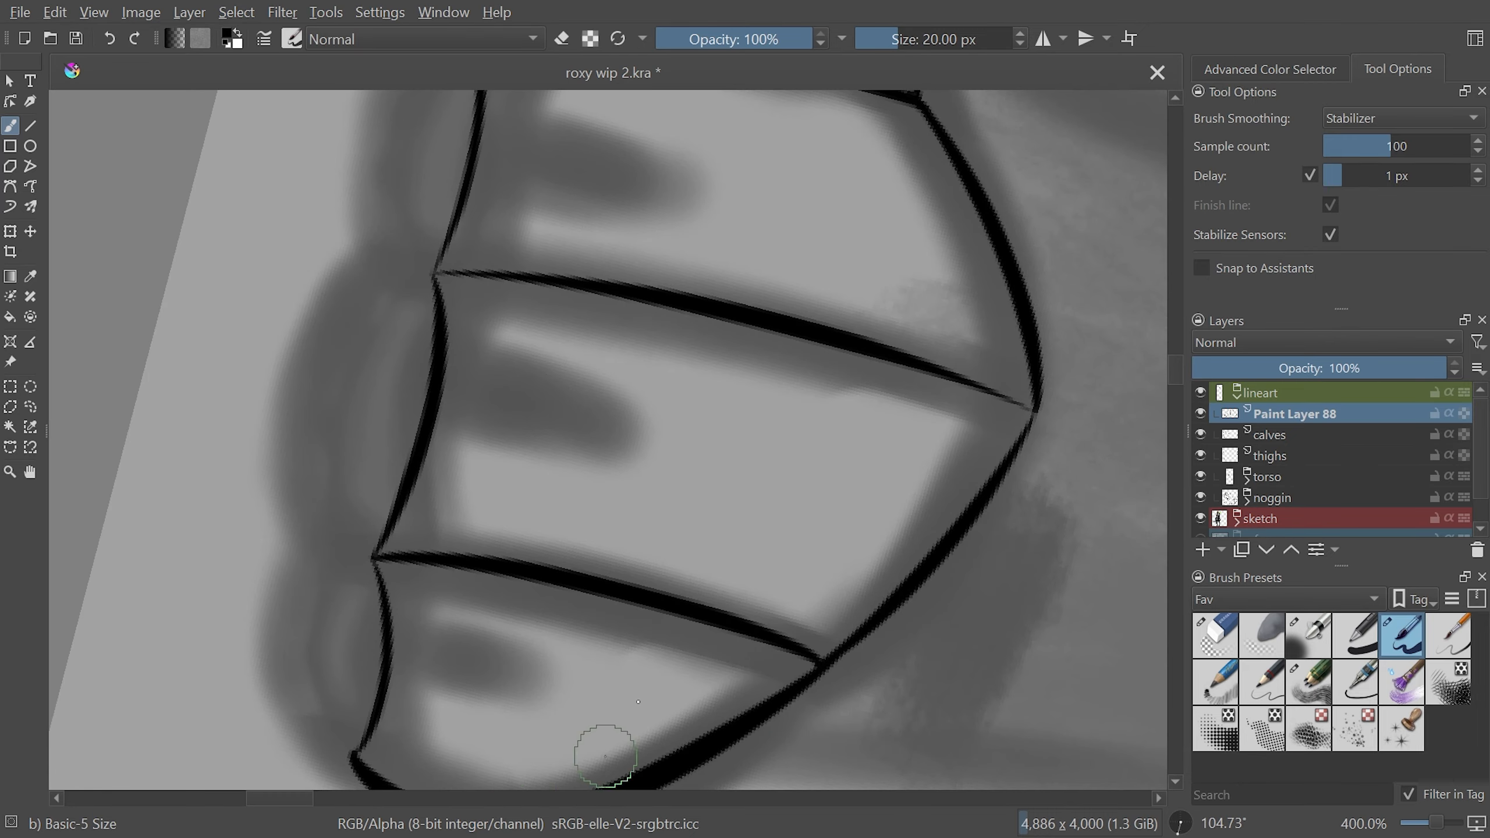
pyautogui.moveTo(605, 757); pyautogui.dragTo(676, 692)
pyautogui.moveTo(506, 206); pyautogui.dragTo(449, 492)
pyautogui.moveTo(398, 473); pyautogui.dragTo(427, 693)
# Ink the rounded bottom outlines of the remaining toes, undoing and redoing the strokes that miss the sketch
pyautogui.moveTo(472, 224); pyautogui.dragTo(584, 548)
pyautogui.moveTo(580, 266); pyautogui.dragTo(523, 558)
pyautogui.hotkey('ctrl', 'z')
pyautogui.hotkey('ctrl', '-')
pyautogui.hotkey('ctrl', 'z')
pyautogui.hotkey('ctrl', 'z')
pyautogui.hotkey('ctrl', 'z')
pyautogui.hotkey('ctrl', '+')
pyautogui.hotkey('ctrl', 'z')
pyautogui.moveTo(581, 263); pyautogui.dragTo(537, 543)
pyautogui.moveTo(546, 555)
pyautogui.mouseDown()
pyautogui.moveTo(542, 260)
pyautogui.moveTo(511, 546)
pyautogui.mouseUp()
pyautogui.hotkey('ctrl', 'z')
pyautogui.moveTo(512, 543); pyautogui.dragTo(580, 748)
# Close the paw outline at its outer side and review the whole foot
pyautogui.hotkey('ctrl', '-')
pyautogui.moveTo(594, 284); pyautogui.dragTo(543, 432)
pyautogui.press('5')
pyautogui.hotkey('ctrl', '+')
pyautogui.moveTo(885, 494)
pyautogui.mouseDown()
pyautogui.moveTo(884, 546)
pyautogui.moveTo(889, 529)
pyautogui.mouseUp()
pyautogui.hotkey('ctrl', '-')
pyautogui.hotkey('ctrl', '-')
pyautogui.hotkey('ctrl', '-')
pyautogui.hotkey('ctrl', '-')
pyautogui.press('5')
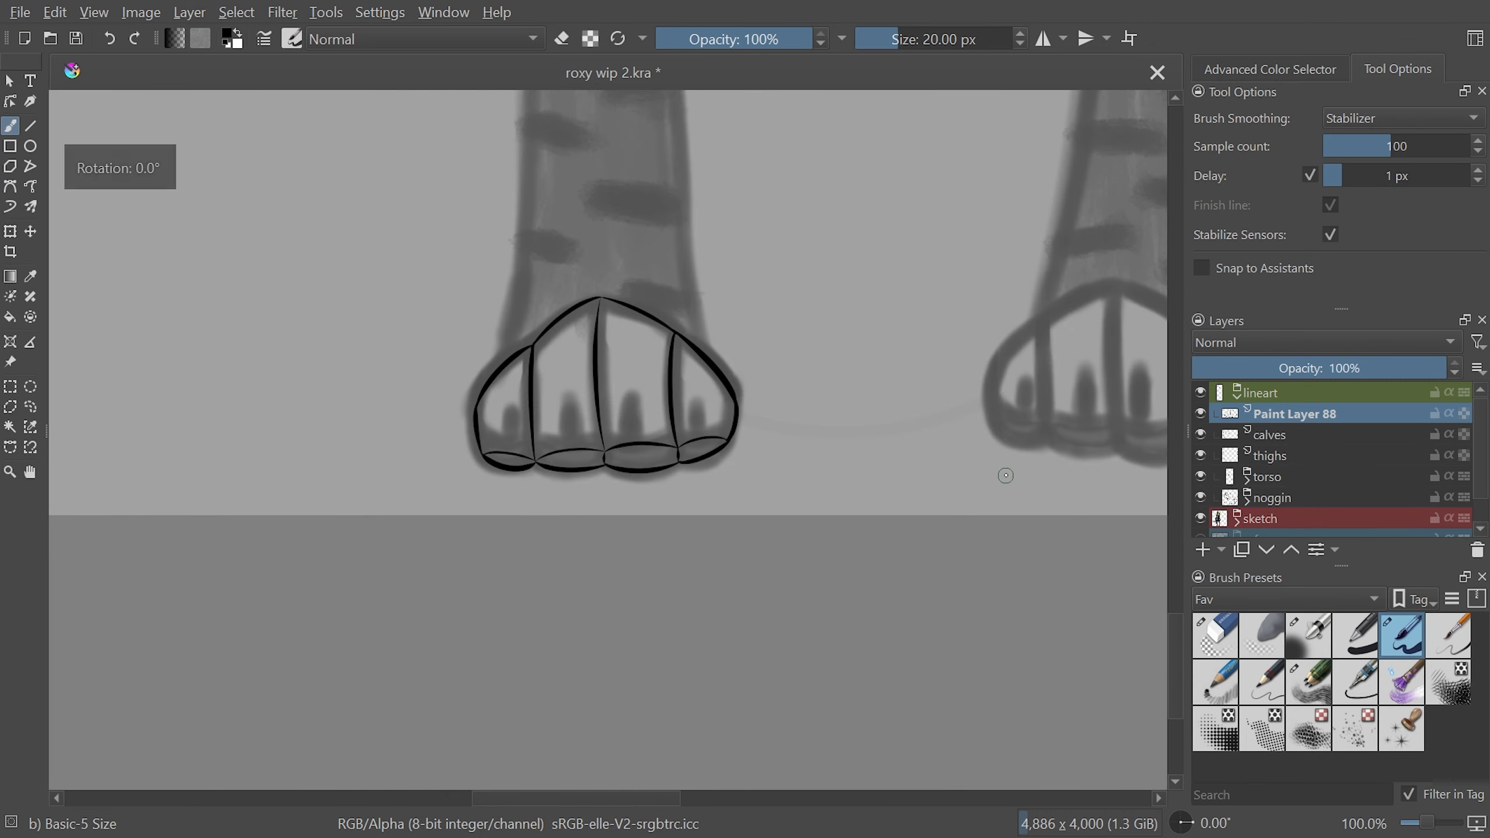
# Duplicate the paw layer and transform the copy to fit over the other foot
pyautogui.moveTo(1005, 476); pyautogui.dragTo(830, 499)
pyautogui.hotkey('ctrl', '-')
pyautogui.hotkey('ctrl', 'j')
pyautogui.hotkey('ctrl', 't')
pyautogui.moveTo(499, 400)
pyautogui.mouseDown()
pyautogui.moveTo(921, 393)
pyautogui.moveTo(915, 442)
pyautogui.moveTo(988, 548)
pyautogui.mouseUp()
pyautogui.scroll(-1, 1364, 473)
pyautogui.click(1201, 510)
pyautogui.press('Return')
# Review both paws without the sketch, merge their two layers and name the merged layer tootsies
pyautogui.hotkey('ctrl', '-')
pyautogui.hotkey('ctrl', '-')
pyautogui.hotkey('ctrl', '-')
pyautogui.click(1201, 510)
pyautogui.hotkey('ctrl', 'e')
pyautogui.press('F3')
pyautogui.write('tootsies')
pyautogui.press('Return')
# Add a new paint layer and ink the lower leg outlines from the calves down to the paws
pyautogui.click(1202, 550)
pyautogui.press('b')
pyautogui.hotkey('ctrl', '+')
pyautogui.hotkey('ctrl', '+')
pyautogui.hotkey('ctrl', '+')
pyautogui.moveTo(851, 529); pyautogui.dragTo(851, 478)
pyautogui.moveTo(917, 364); pyautogui.dragTo(902, 676)
pyautogui.moveTo(813, 400); pyautogui.dragTo(781, 637)
pyautogui.moveTo(534, 406); pyautogui.dragTo(565, 670)
pyautogui.moveTo(434, 393)
pyautogui.mouseDown()
pyautogui.moveTo(417, 725)
pyautogui.moveTo(792, 348)
pyautogui.mouseUp()
# Erase the leg line ends that overrun the paw outline with a 40 px eraser and check without the sketch
pyautogui.click(1215, 636)
pyautogui.click(908, 40)
pyautogui.hotkey('ctrl', '+')
pyautogui.hotkey('ctrl', '+')
pyautogui.moveTo(530, 663); pyautogui.dragTo(542, 561)
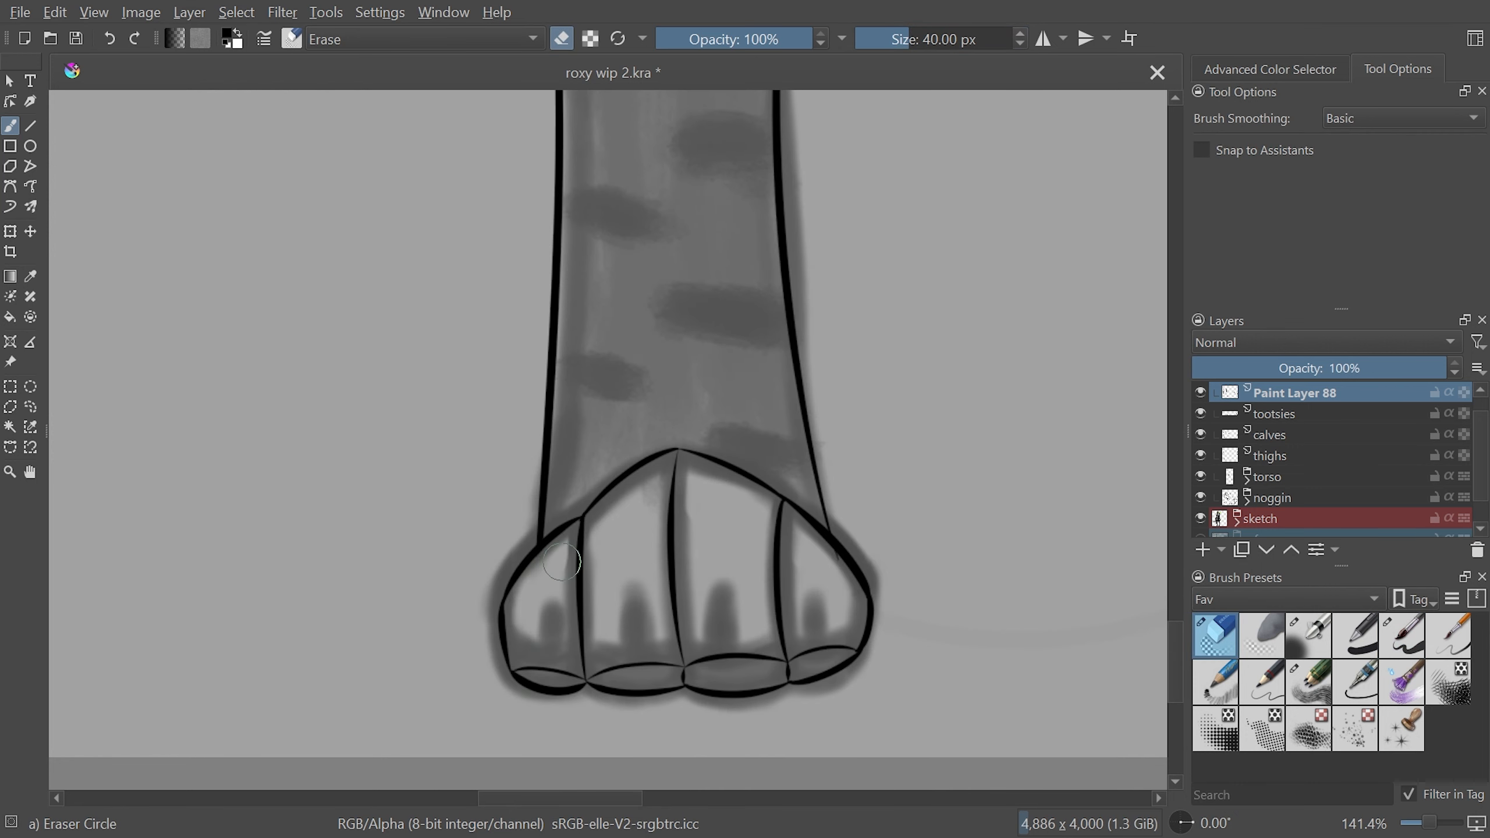
pyautogui.moveTo(593, 801); pyautogui.dragTo(716, 803)
pyautogui.click(1201, 518)
pyautogui.click(1201, 518)
# Name the lower leg layer knee and add a new paint layer directly above tootsies
pyautogui.press('F3')
pyautogui.write('knee')
pyautogui.press('Return')
pyautogui.click(1275, 415)
pyautogui.click(1203, 550)
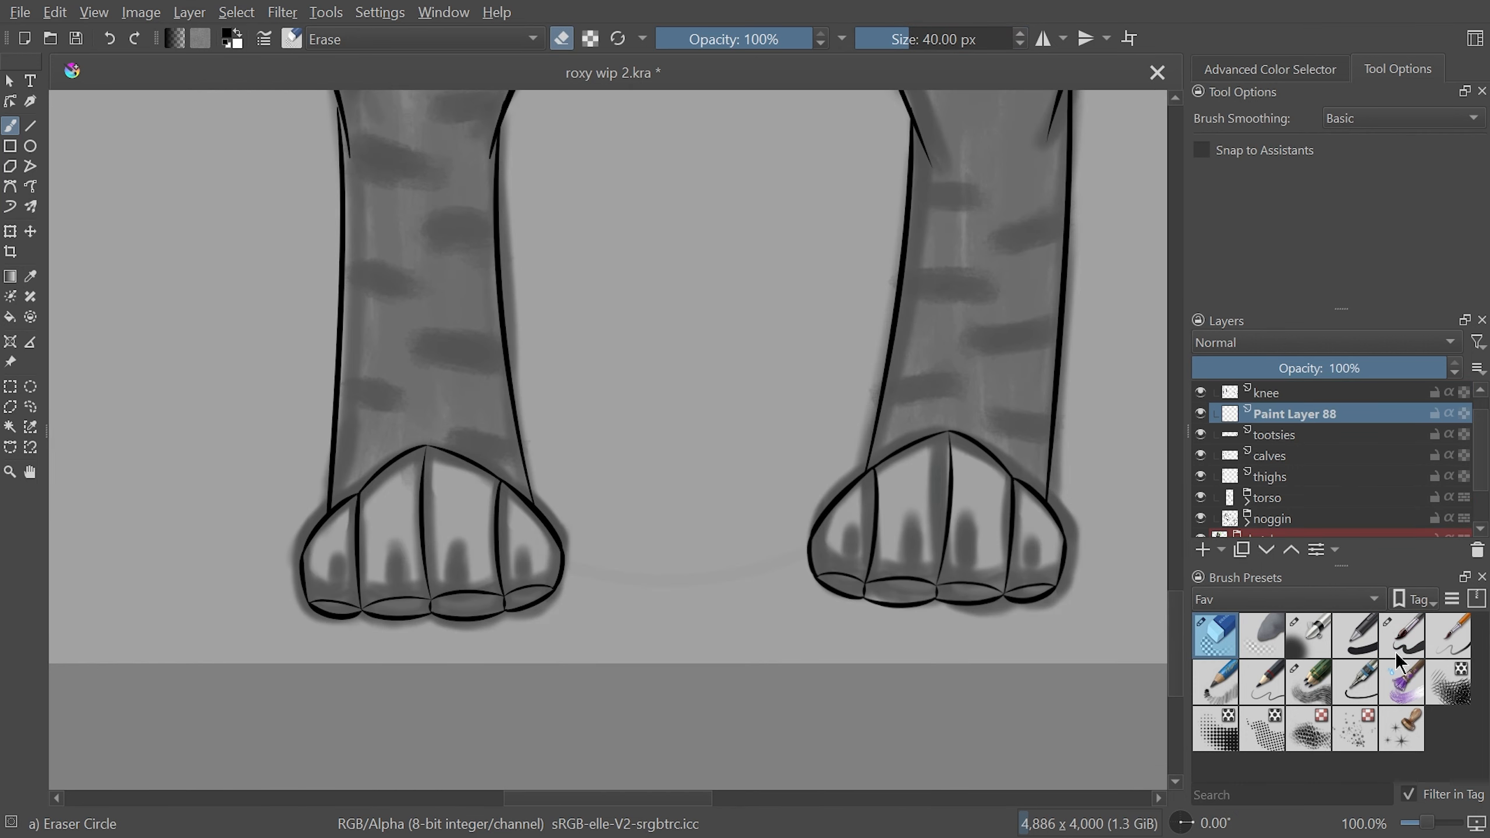
# Switch to the Basic-5 Size brush and set its smoothing to Stabilizer for inking the claws
pyautogui.click(1402, 635)
pyautogui.hotkey('ctrl', '+')
pyautogui.hotkey('ctrl', '+')
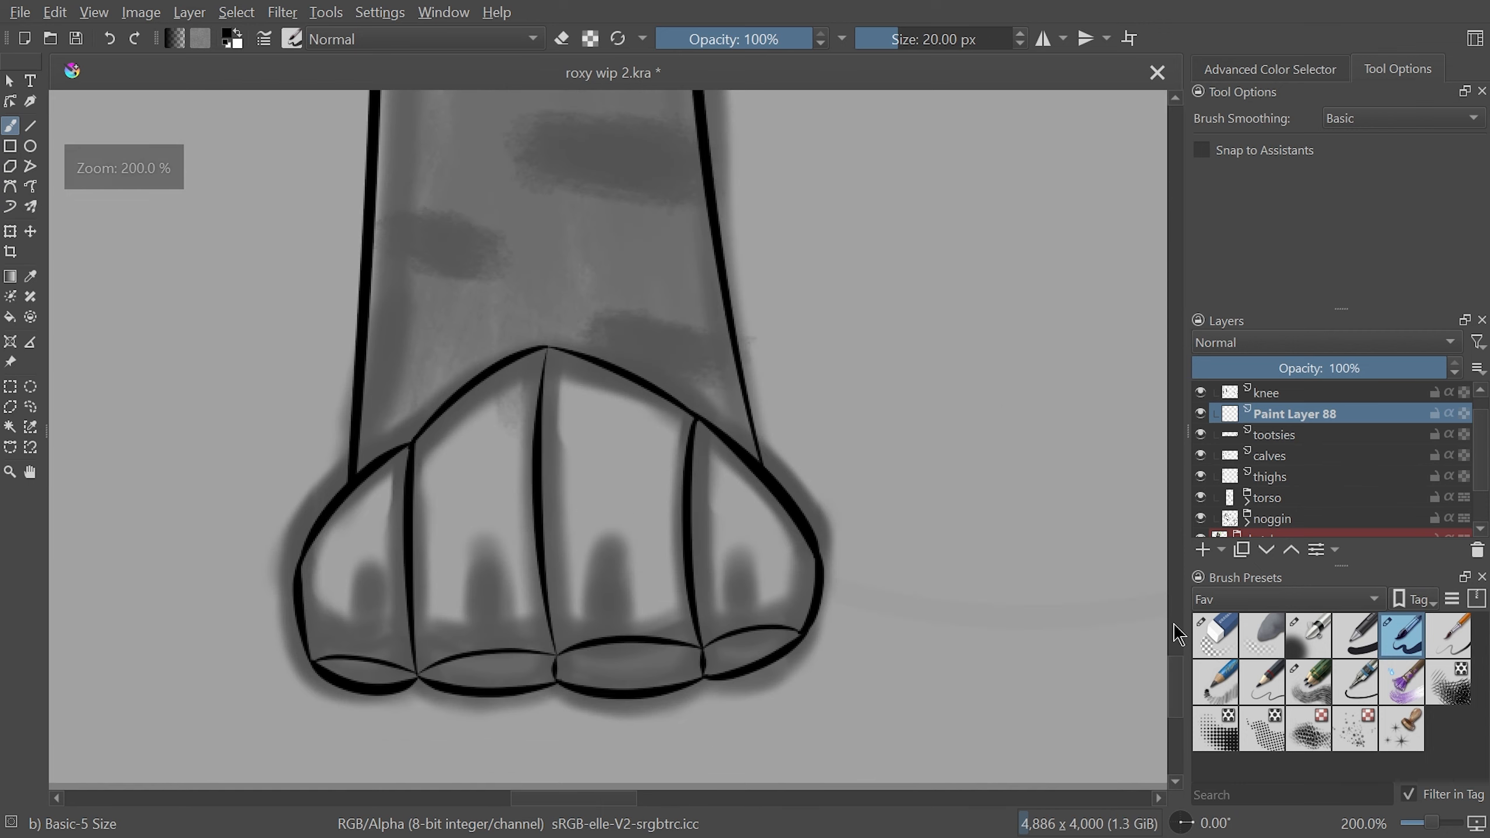
pyautogui.scroll(-3, 1159, 646)
pyautogui.hotkey('ctrl', '+')
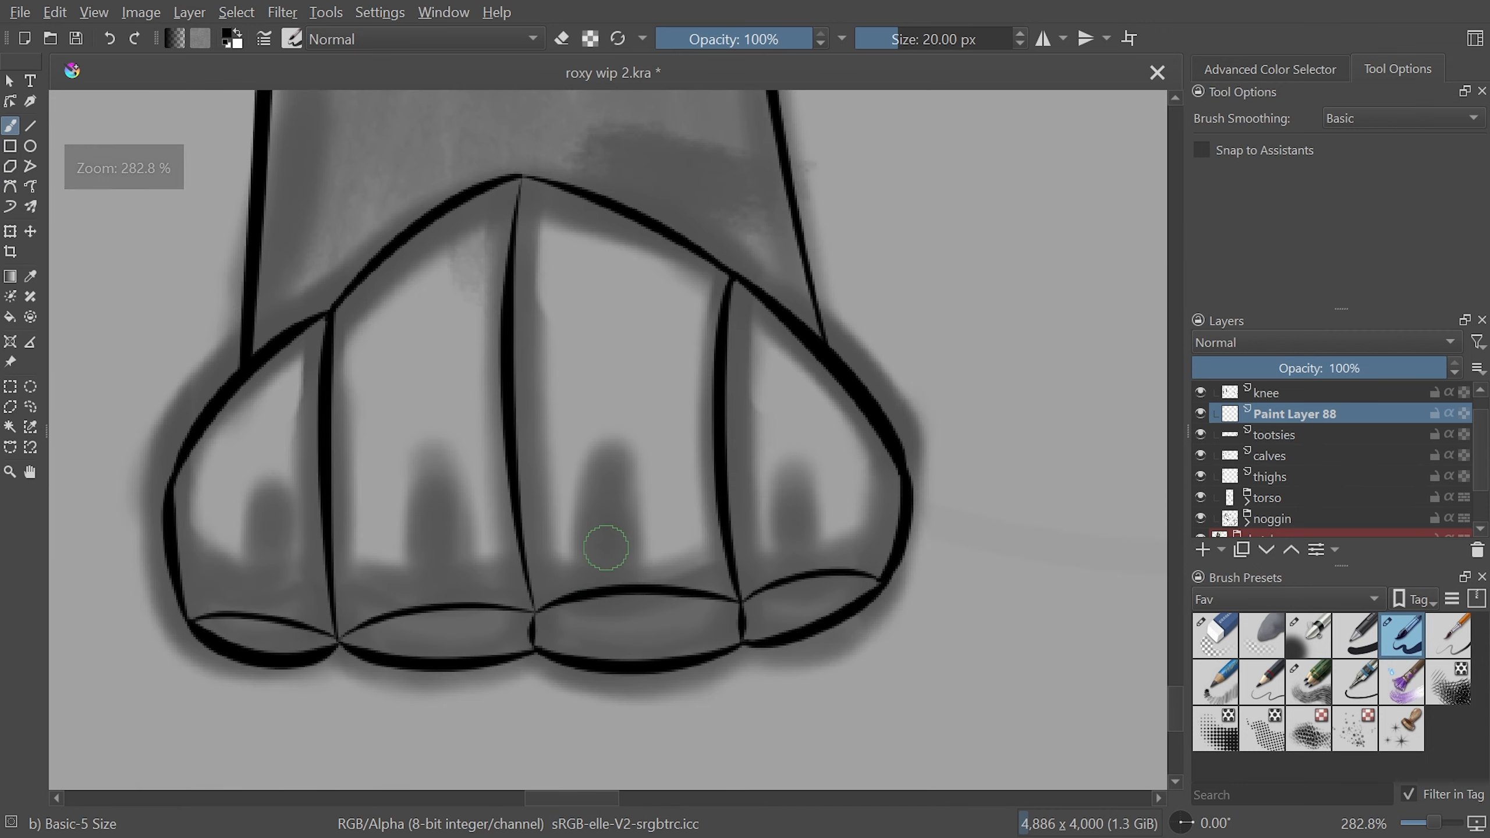
pyautogui.click(1389, 118)
pyautogui.click(1391, 160)
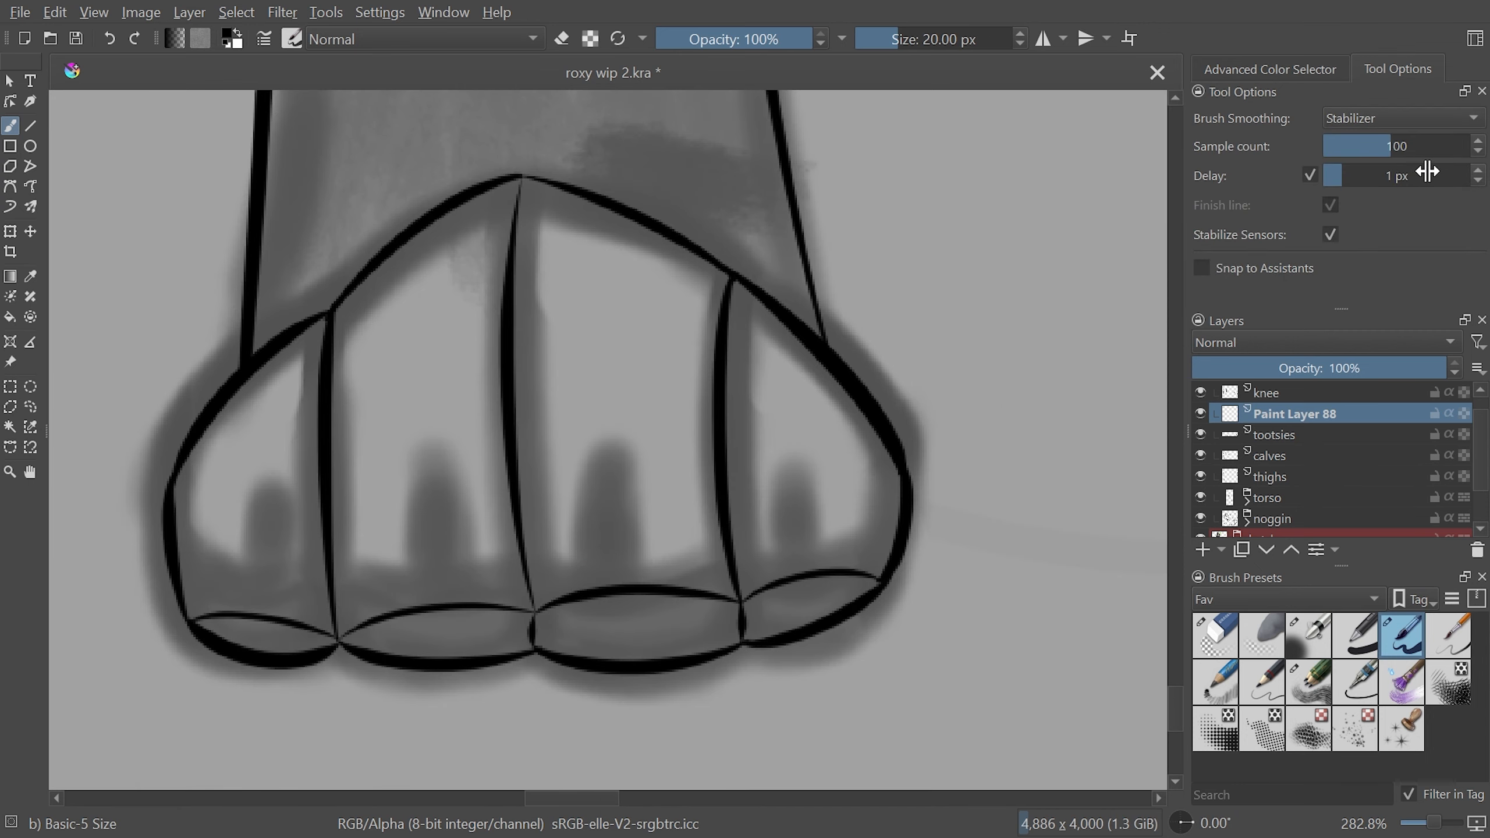
pyautogui.moveTo(584, 588); pyautogui.dragTo(627, 439)
pyautogui.hotkey('ctrl', 'z')
pyautogui.moveTo(589, 584); pyautogui.dragTo(620, 562)
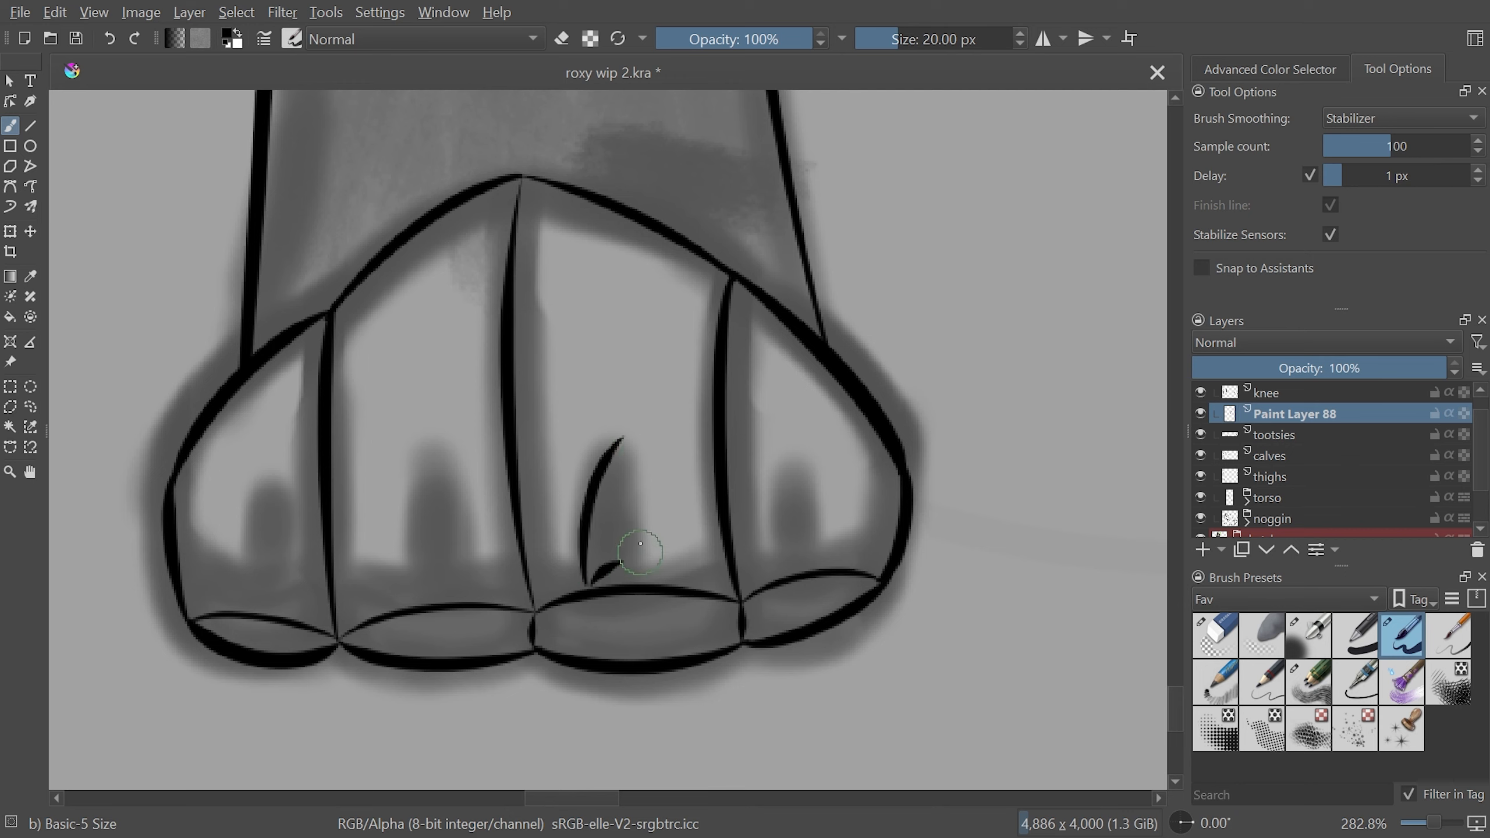
pyautogui.moveTo(618, 480); pyautogui.dragTo(627, 570)
pyautogui.hotkey('ctrl', 'z')
pyautogui.moveTo(624, 440); pyautogui.dragTo(630, 573)
pyautogui.hotkey('ctrl', 'z')
pyautogui.hotkey('ctrl', 'z')
pyautogui.hotkey('ctrl', 'z')
pyautogui.hotkey('ctrl', 'z')
# Ink a narrow pointed claw on the toe just right of the paw's centre line, redoing strokes that miss the taper
pyautogui.moveTo(607, 441); pyautogui.dragTo(598, 555)
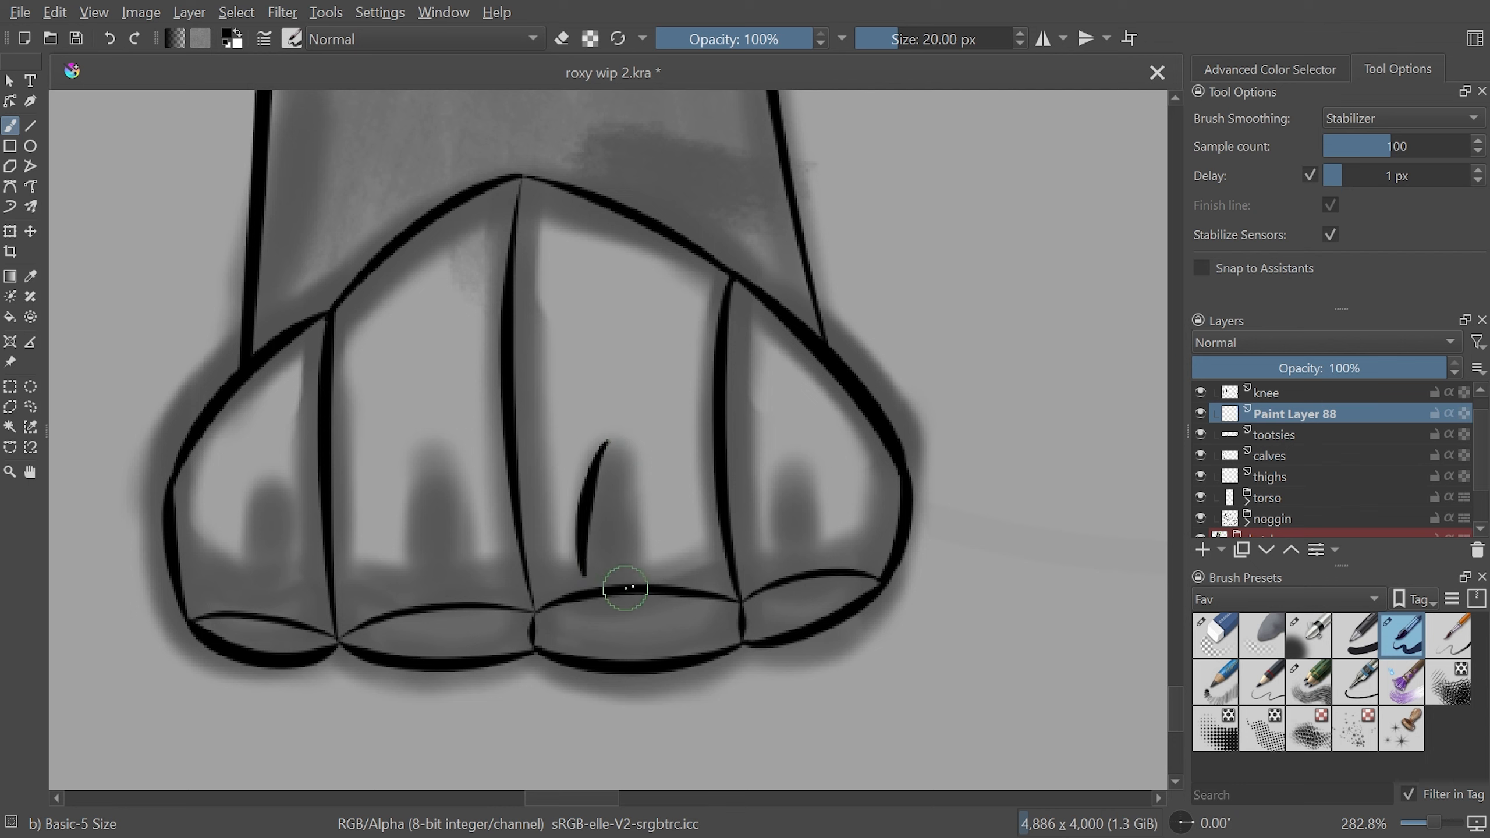
pyautogui.hotkey('ctrl', 'z')
pyautogui.moveTo(610, 440)
pyautogui.mouseDown()
pyautogui.moveTo(591, 575)
pyautogui.moveTo(616, 555)
pyautogui.mouseUp()
pyautogui.moveTo(613, 439); pyautogui.dragTo(617, 553)
pyautogui.hotkey('ctrl', 'z')
pyautogui.hotkey('ctrl', 'z')
pyautogui.moveTo(611, 440); pyautogui.dragTo(608, 564)
pyautogui.hotkey('ctrl', 'z')
pyautogui.moveTo(613, 439); pyautogui.dragTo(617, 551)
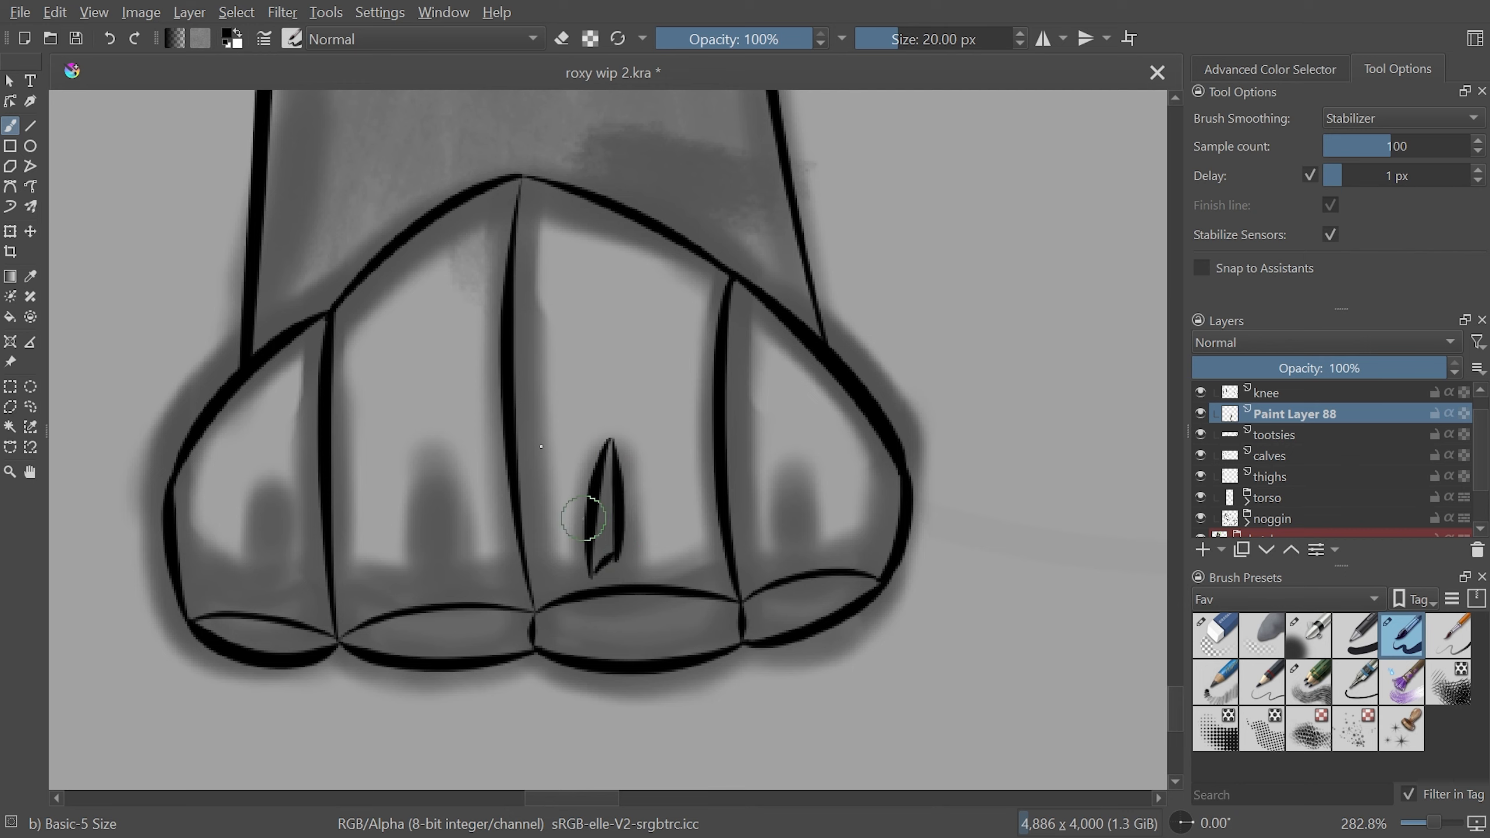
# Ink a matching pointed claw on the toe just left of the paw's centre line
pyautogui.moveTo(440, 441); pyautogui.dragTo(426, 579)
pyautogui.hotkey('ctrl', 'z')
pyautogui.moveTo(440, 441); pyautogui.dragTo(426, 580)
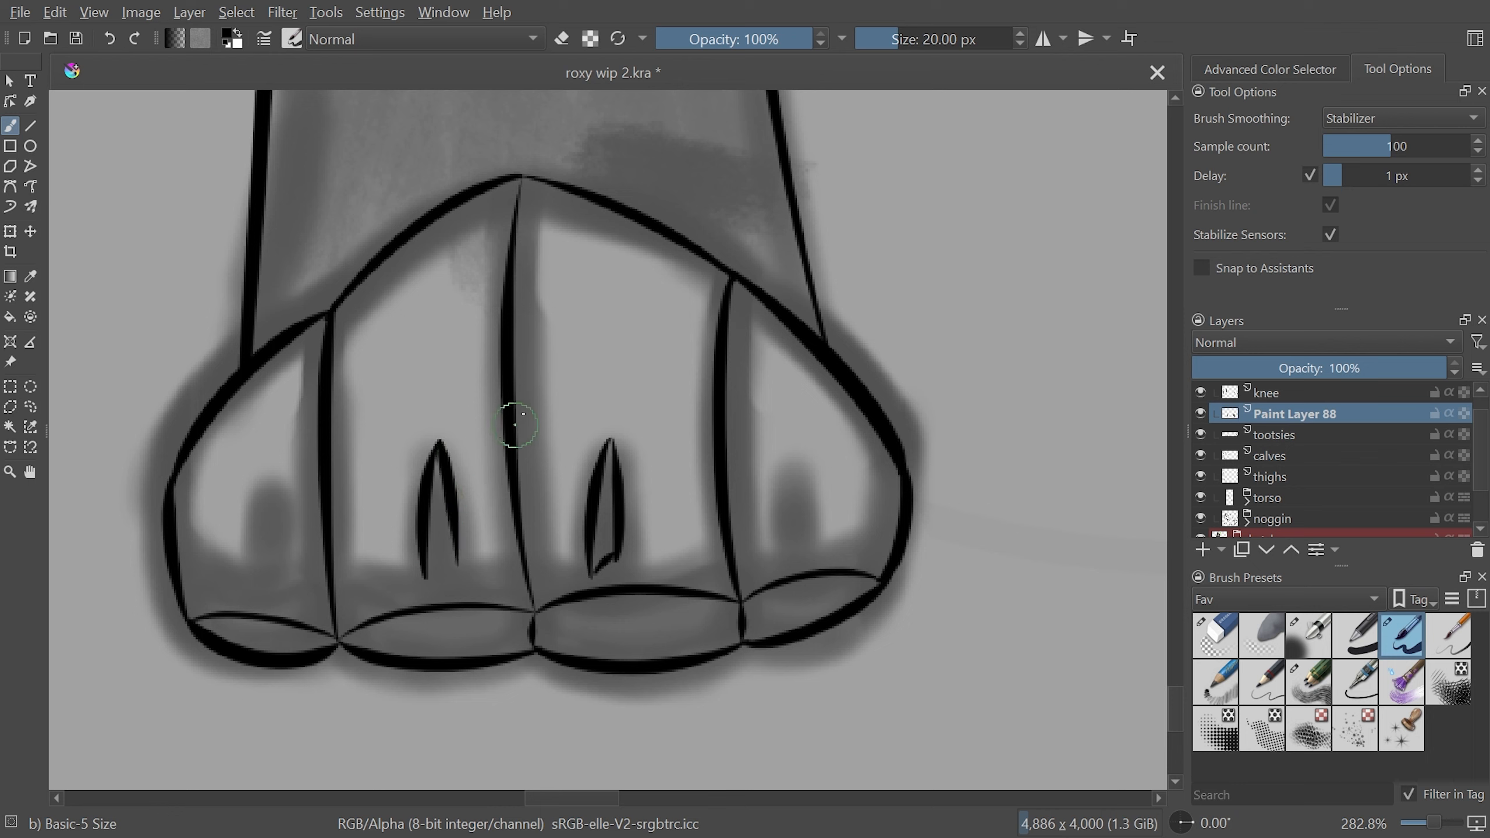
pyautogui.moveTo(438, 443); pyautogui.dragTo(456, 584)
pyautogui.hotkey('ctrl', 'z')
pyautogui.moveTo(439, 441)
pyautogui.mouseDown()
pyautogui.moveTo(455, 580)
pyautogui.moveTo(427, 578)
pyautogui.mouseUp()
pyautogui.hotkey('ctrl', 'z')
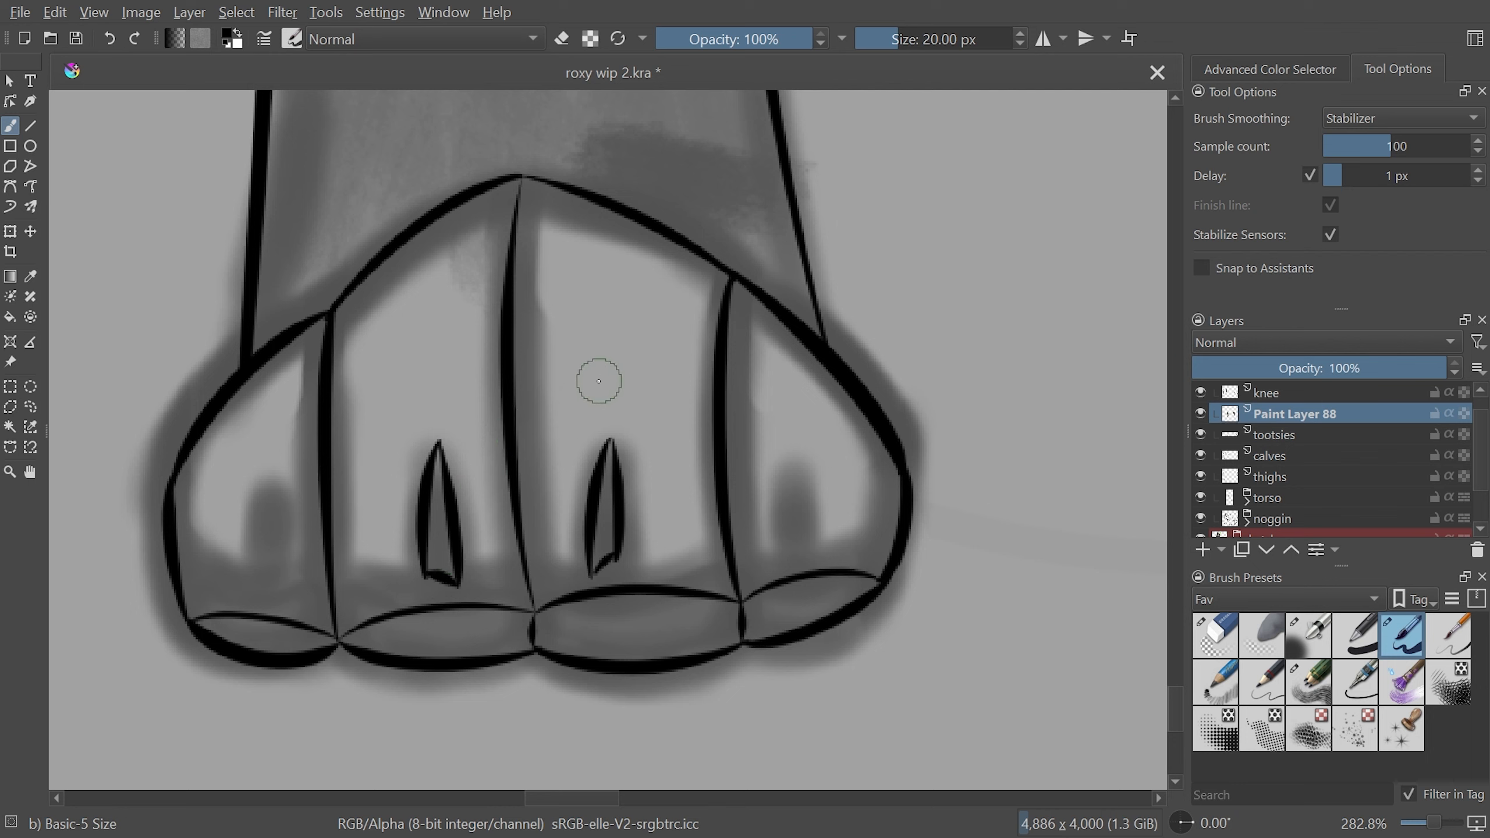
# Ink a slim pointed claw on the paw's rightmost toe, redrawing its side line until the curve fits the other claws
pyautogui.moveTo(777, 520); pyautogui.dragTo(808, 457)
pyautogui.hotkey('ctrl', 'z')
pyautogui.moveTo(777, 561); pyautogui.dragTo(791, 450)
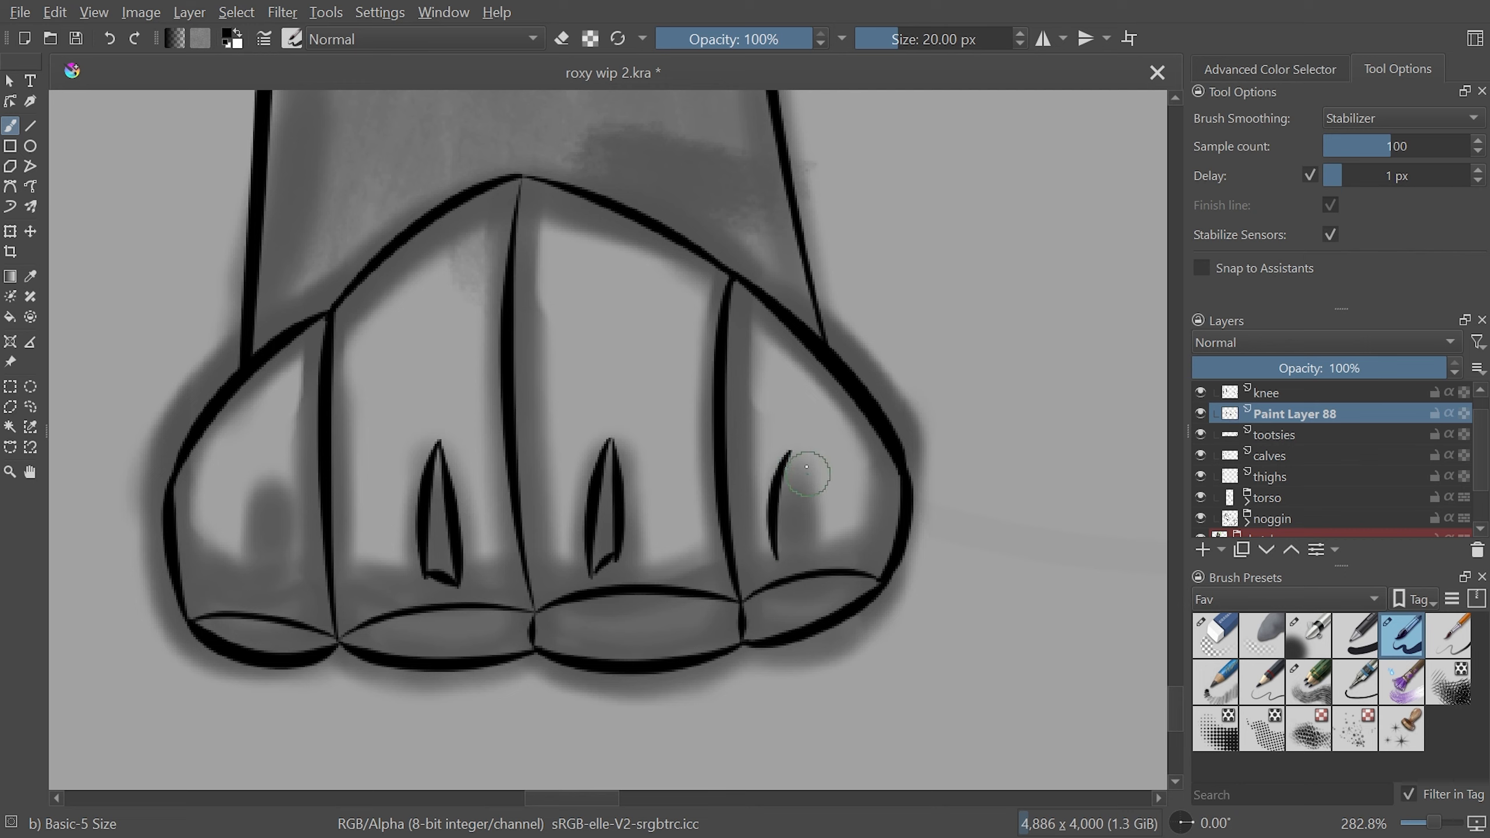
pyautogui.hotkey('ctrl', 'z')
pyautogui.moveTo(781, 559); pyautogui.dragTo(807, 441)
pyautogui.hotkey('ctrl', 'z')
pyautogui.moveTo(780, 558)
pyautogui.mouseDown()
pyautogui.moveTo(807, 443)
pyautogui.moveTo(779, 516)
pyautogui.moveTo(797, 449)
pyautogui.mouseUp()
pyautogui.hotkey('ctrl', 'z')
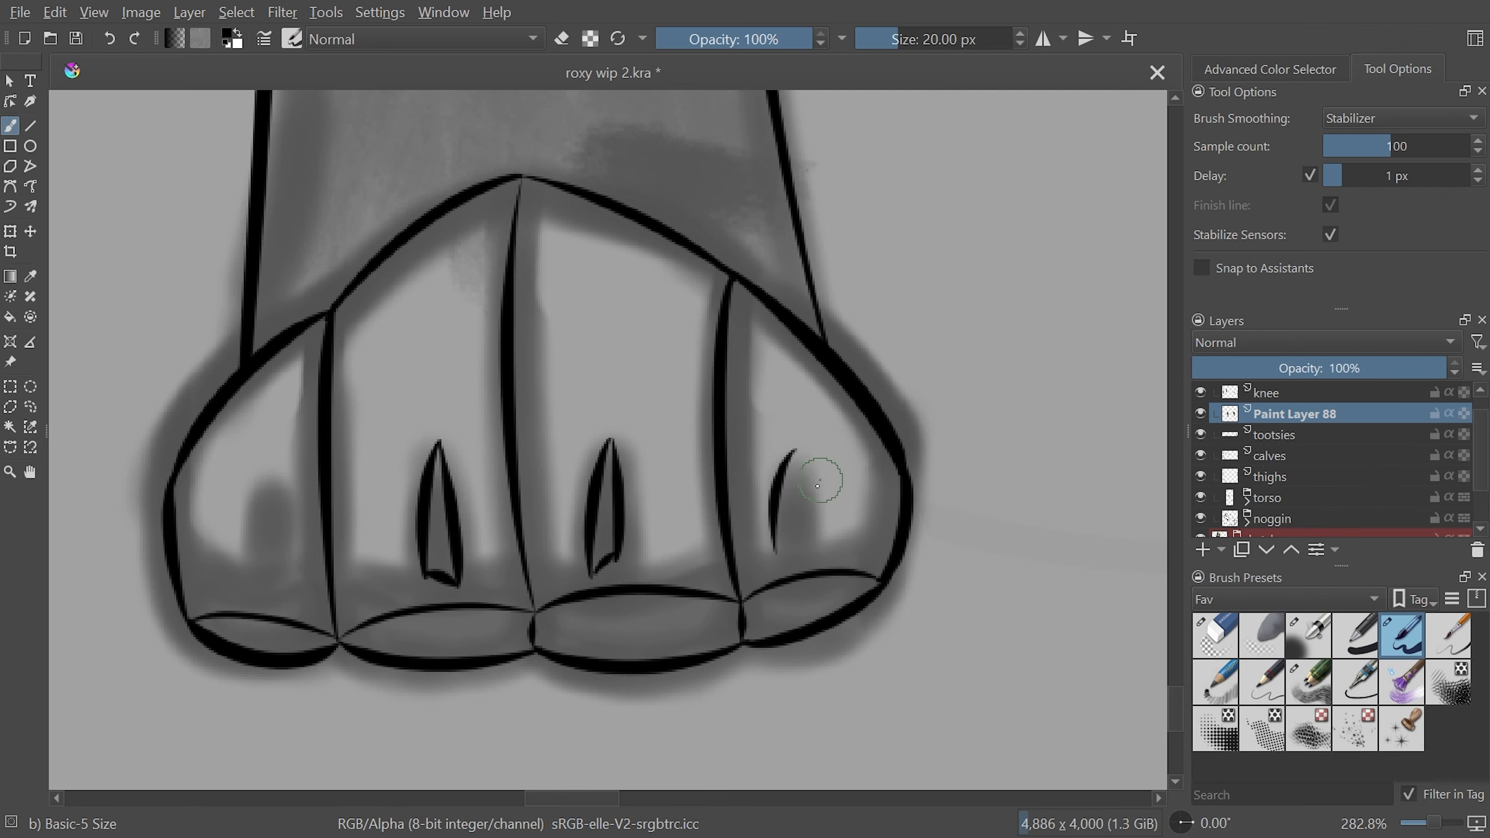
pyautogui.scroll(-2, 913, 459)
pyautogui.scroll(2, 880, 482)
pyautogui.hotkey('ctrl', 'z')
pyautogui.moveTo(799, 456)
pyautogui.mouseDown()
pyautogui.moveTo(783, 562)
pyautogui.moveTo(799, 443)
pyautogui.mouseUp()
pyautogui.hotkey('ctrl', 'z')
pyautogui.hotkey('ctrl', 'z')
pyautogui.moveTo(776, 555); pyautogui.dragTo(807, 449)
pyautogui.hotkey('ctrl', 'z')
pyautogui.moveTo(778, 558); pyautogui.dragTo(801, 445)
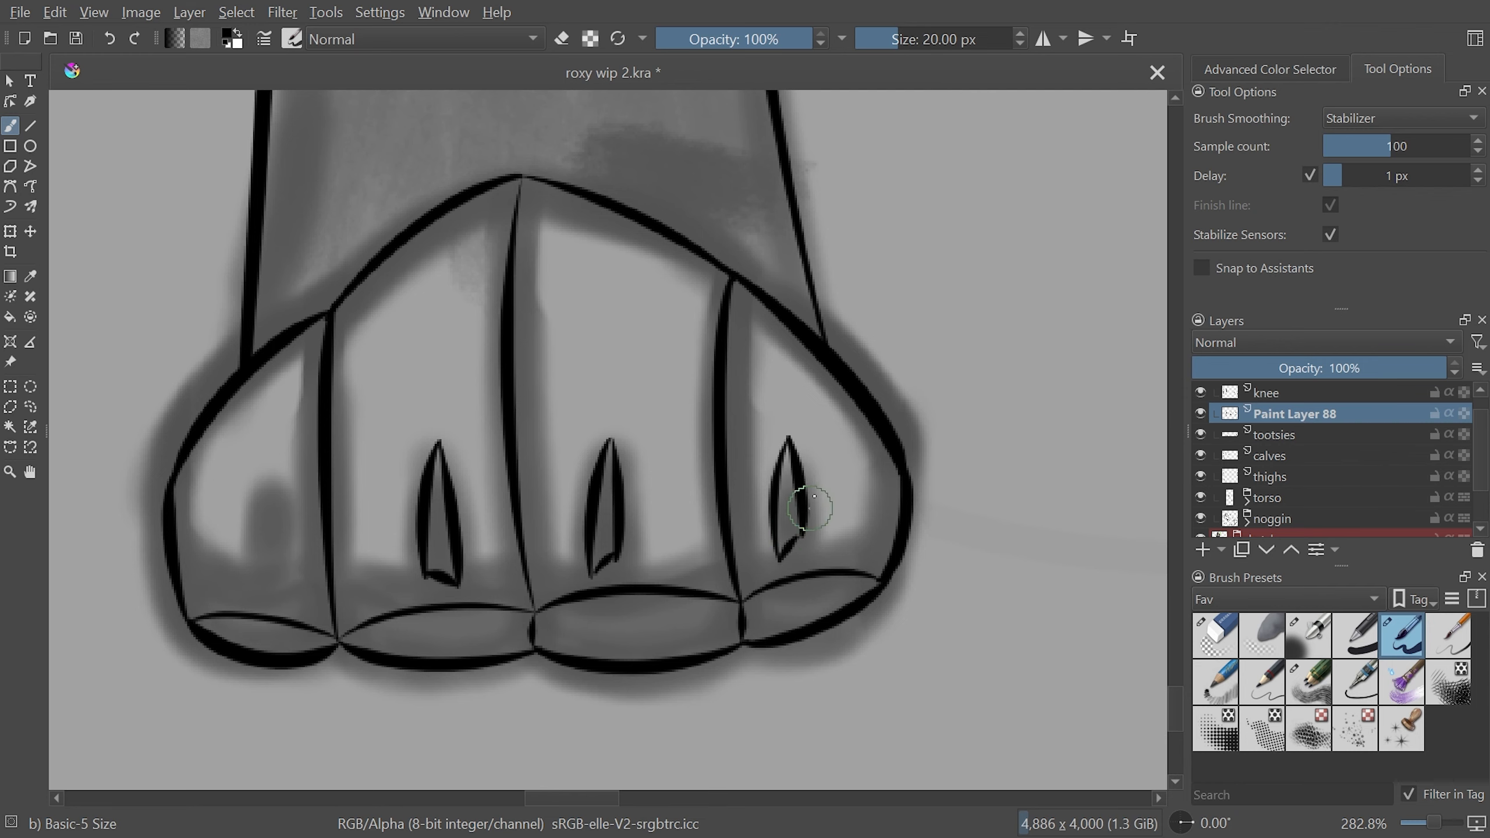
pyautogui.moveTo(799, 535); pyautogui.dragTo(790, 441)
# Ink the last claw on the paw's leftmost toe and hide the sketch to show only the lineart
pyautogui.hotkey('ctrl', '-')
pyautogui.hotkey('ctrl', '-')
pyautogui.hotkey('ctrl', '-')
pyautogui.hotkey('ctrl', '-')
pyautogui.hotkey('ctrl', '+')
pyautogui.hotkey('ctrl', '+')
pyautogui.hotkey('ctrl', '+')
pyautogui.hotkey('ctrl', '+')
pyautogui.moveTo(568, 558); pyautogui.dragTo(580, 477)
pyautogui.hotkey('ctrl', '-')
pyautogui.hotkey('ctrl', '-')
pyautogui.hotkey('ctrl', '-')
pyautogui.hotkey('ctrl', '-')
pyautogui.click(1201, 535)
# Outline a paw on the tootsies layer with a freehand selection and flip the paw lineart horizontally with the Transform tool
pyautogui.click(1388, 433)
pyautogui.click(29, 407)
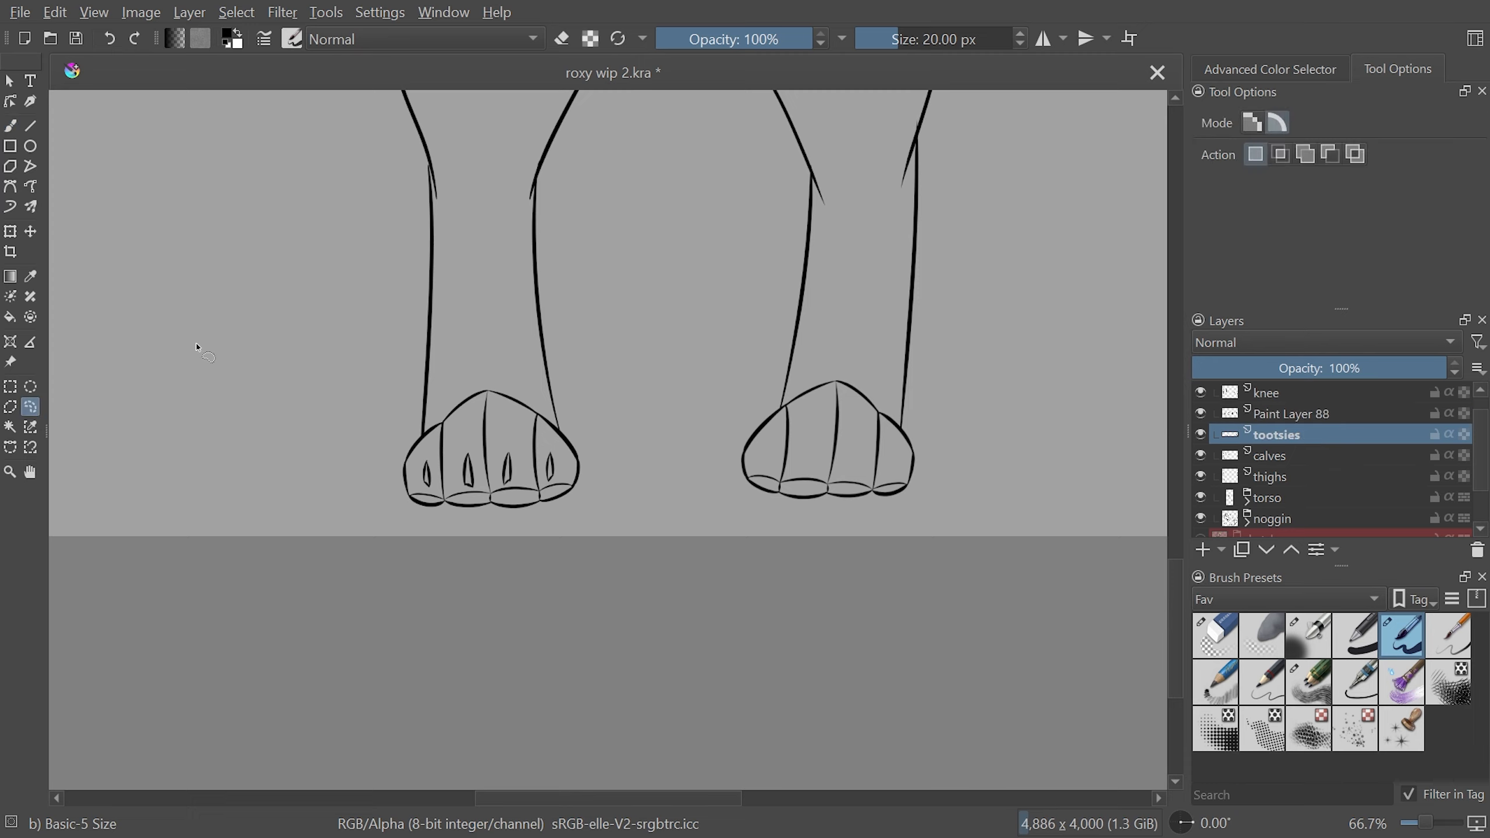
pyautogui.moveTo(762, 344); pyautogui.dragTo(774, 337)
pyautogui.click(1330, 460)
pyautogui.click(1309, 435)
pyautogui.click(1271, 368)
pyautogui.click(1308, 459)
pyautogui.hotkey('ctrl', 't')
pyautogui.moveTo(492, 451)
pyautogui.mouseDown()
pyautogui.moveTo(828, 443)
pyautogui.moveTo(269, 499)
pyautogui.mouseUp()
pyautogui.press('Return')
# Merge the claws with the paw outlines on the tootsies layer, keeping a hidden spare tootsies layer above it
pyautogui.click(1201, 414)
pyautogui.hotkey('ctrl', '+')
pyautogui.click(1033, 478)
pyautogui.click(30, 407)
pyautogui.hotkey('ctrl', '-')
pyautogui.hotkey('ctrl', '-')
pyautogui.hotkey('ctrl', 'e')
# Adjust the selected paw's placement with the Transform tool, and lasso and delete the unwanted paw lineart
pyautogui.hotkey('ctrl', 't')
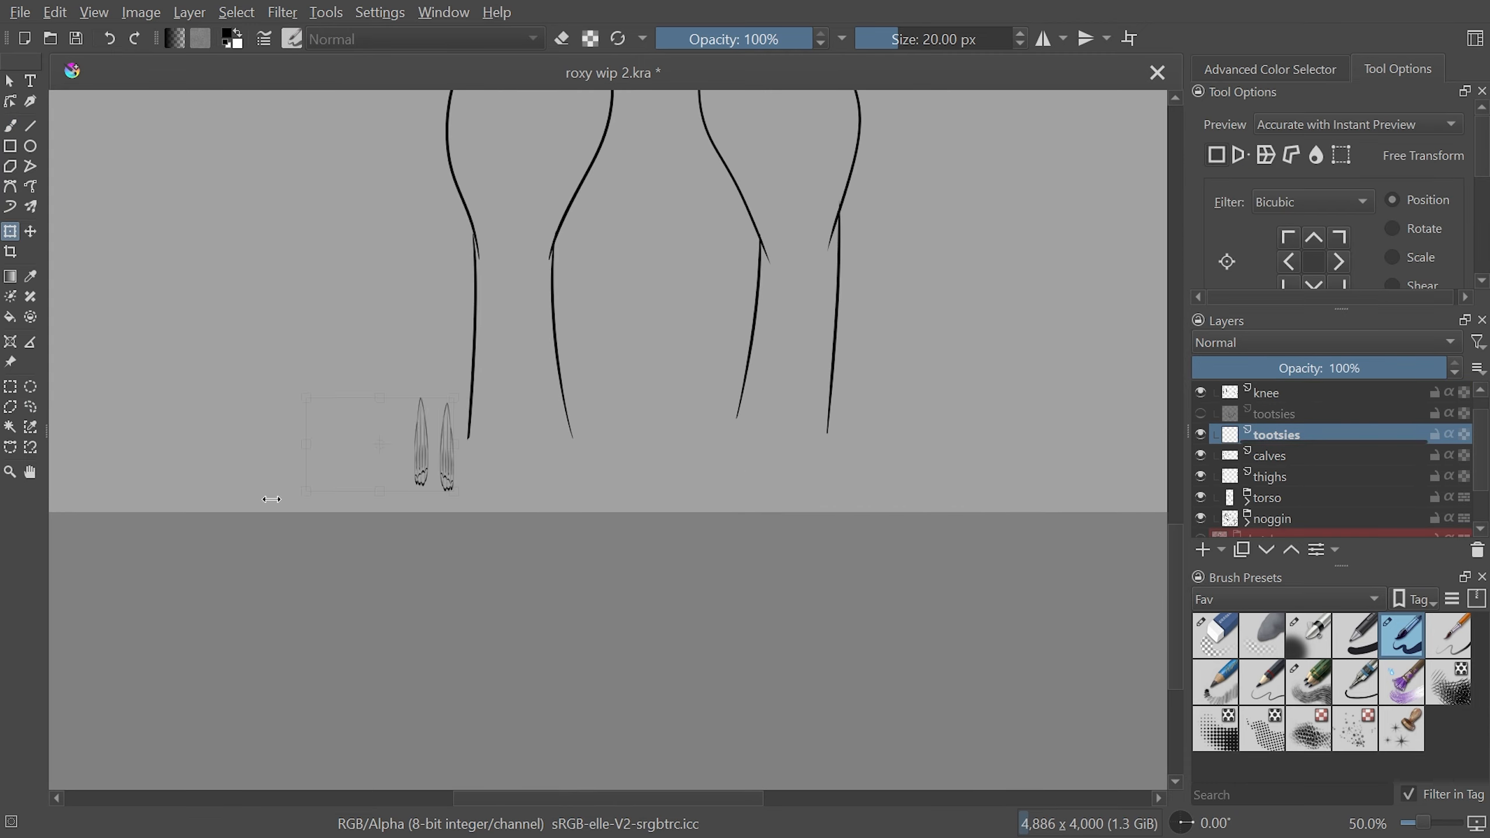
pyautogui.hotkey('ctrl', '+')
pyautogui.click(29, 407)
pyautogui.moveTo(599, 509); pyautogui.dragTo(607, 499)
pyautogui.hotkey('ctrl', 't')
pyautogui.moveTo(636, 433)
pyautogui.mouseDown()
pyautogui.moveTo(578, 430)
pyautogui.moveTo(637, 430)
pyautogui.mouseUp()
pyautogui.click(30, 407)
pyautogui.moveTo(759, 367); pyautogui.dragTo(769, 358)
pyautogui.press('Delete')
# Move the clawed paw copy under the right-hand leg, check it against the full figure and clear the selection
pyautogui.hotkey('ctrl', 't')
pyautogui.moveTo(494, 443); pyautogui.dragTo(833, 439)
pyautogui.moveTo(936, 402); pyautogui.dragTo(952, 522)
pyautogui.hotkey('ctrl', 't')
pyautogui.hotkey('ctrl', '-')
pyautogui.hotkey('ctrl', '-')
pyautogui.hotkey('ctrl', '-')
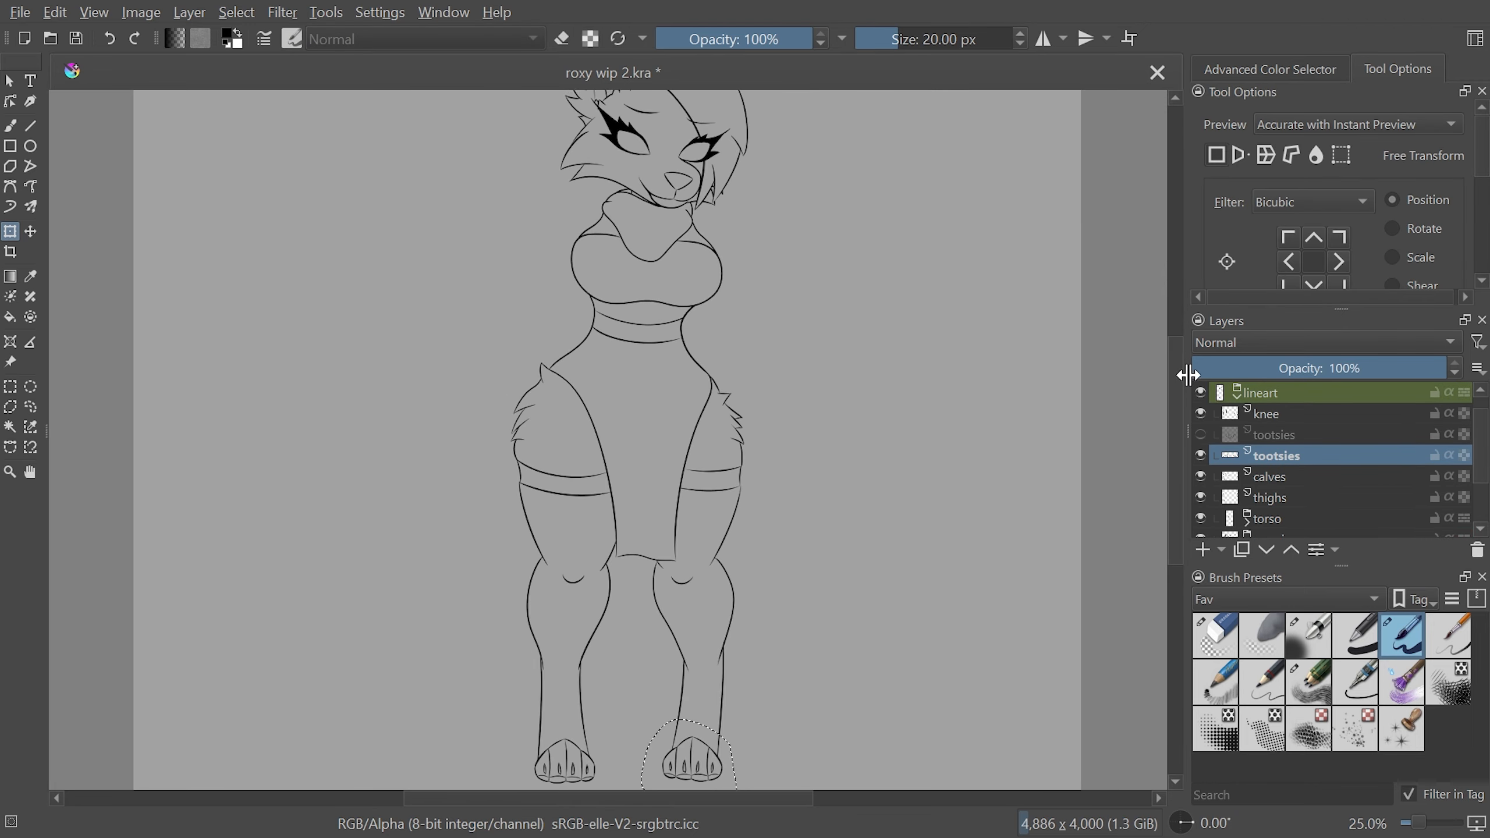
pyautogui.hotkey('ctrl', '+')
pyautogui.hotkey('ctrl', '+')
pyautogui.hotkey('ctrl', '+')
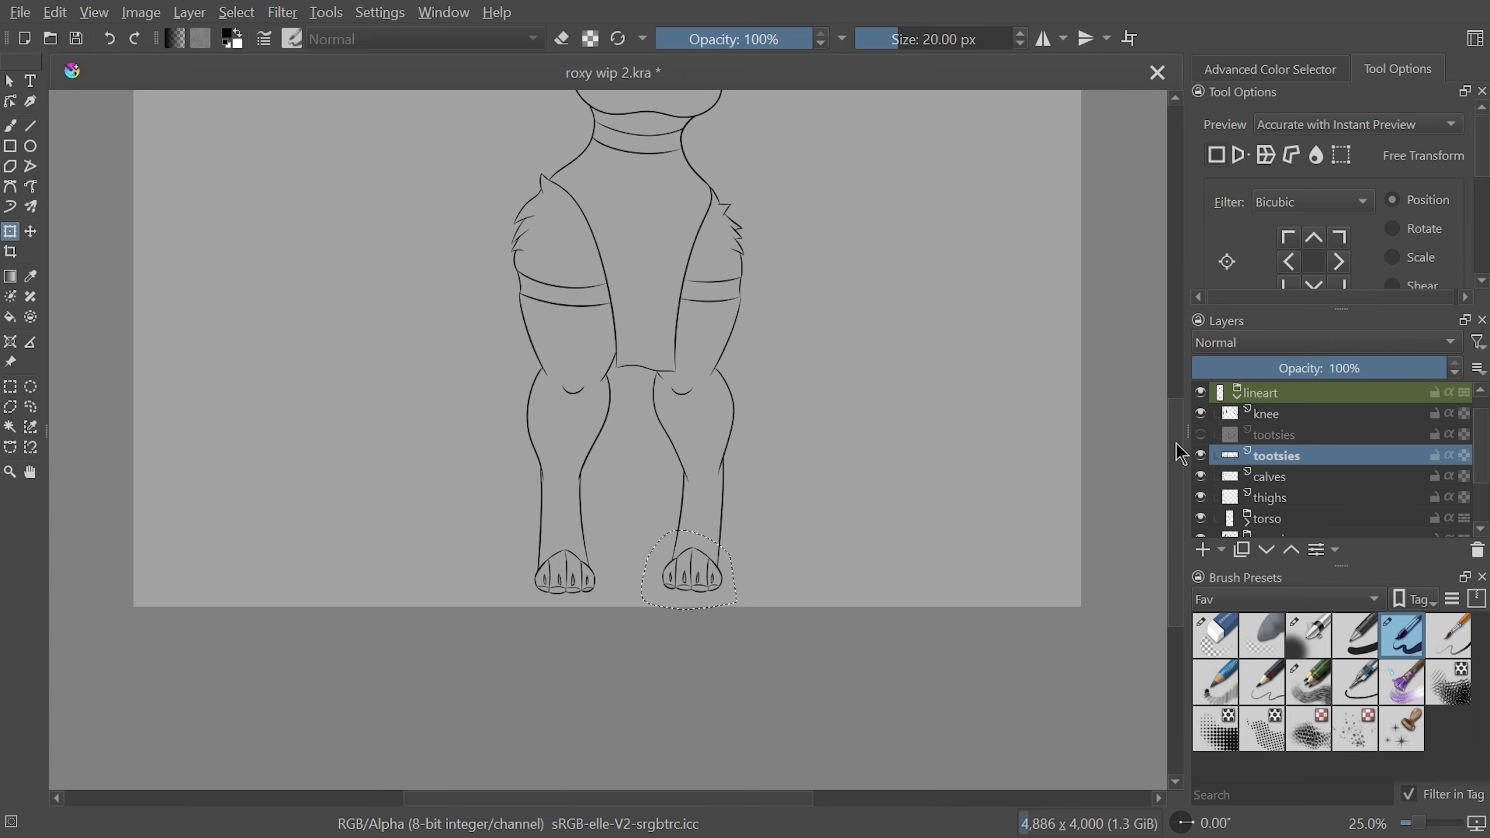
pyautogui.click(30, 407)
pyautogui.hotkey('ctrl', 'shift', 'a')
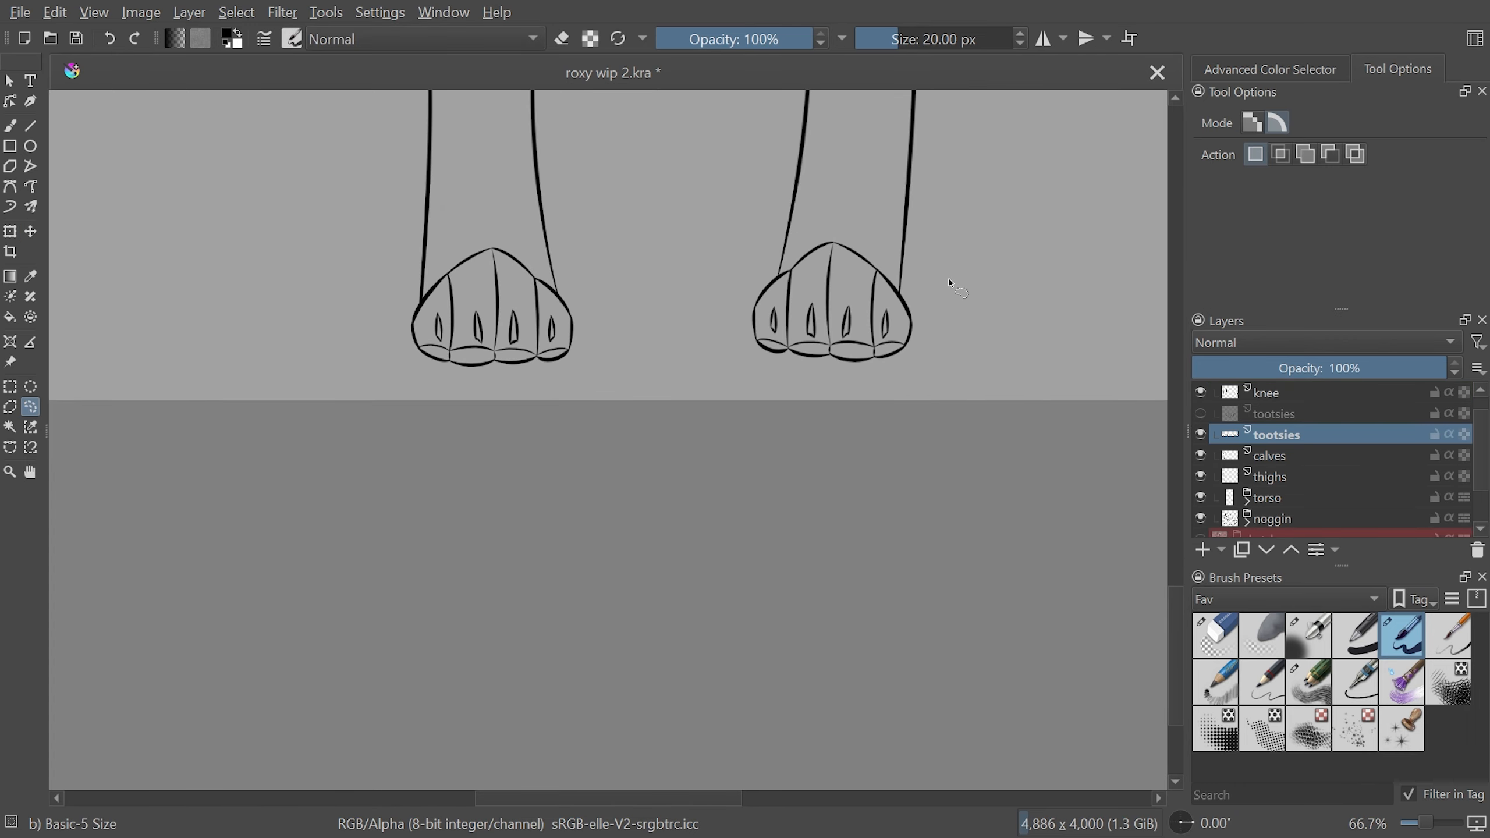
# Show the sketch group again and delete the hidden duplicate "tootsies" layer
pyautogui.hotkey('ctrl', '-')
pyautogui.hotkey('ctrl', '-')
pyautogui.press('2')
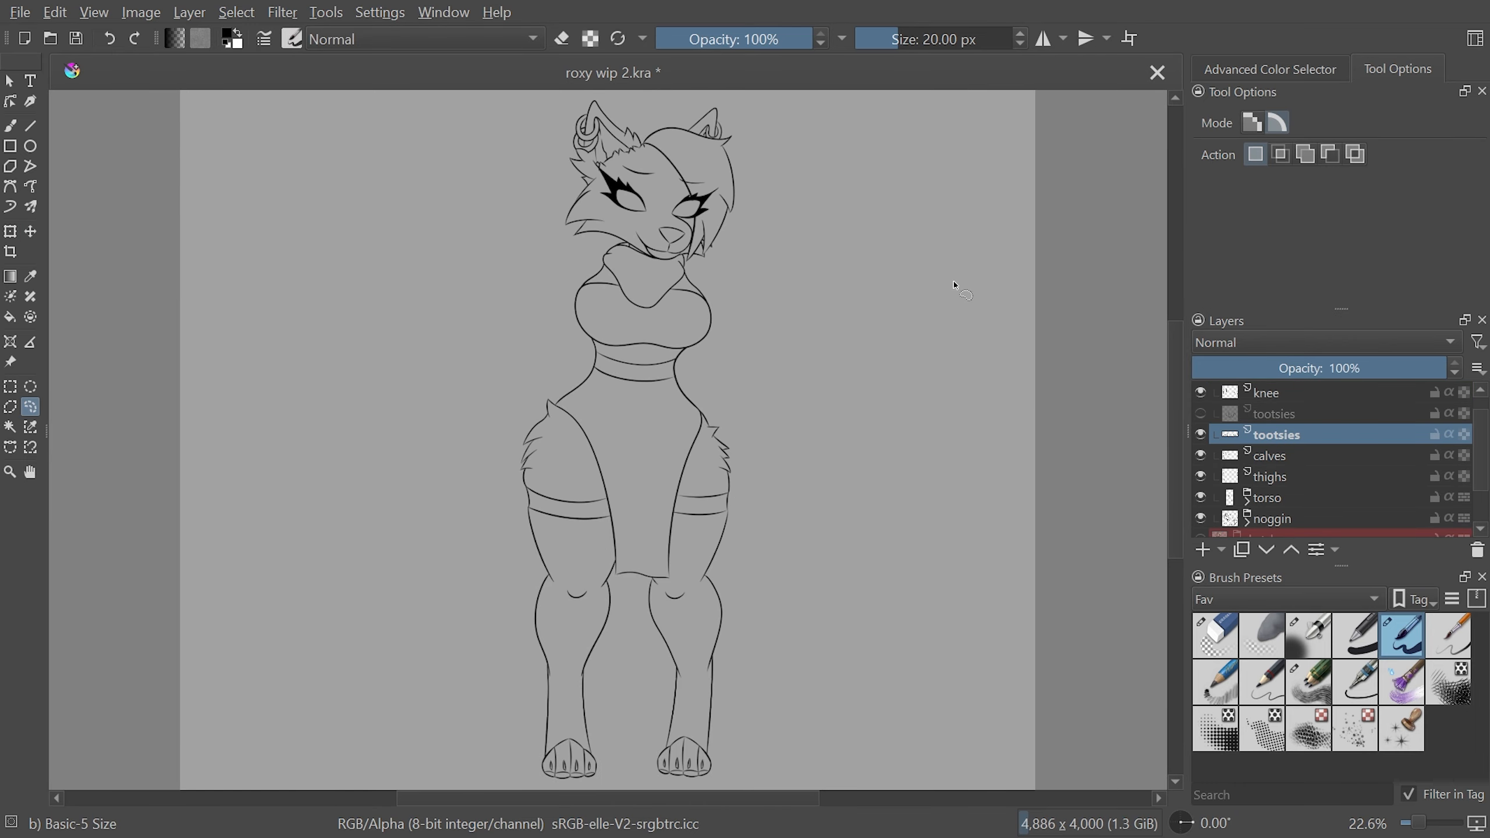
pyautogui.click(1201, 535)
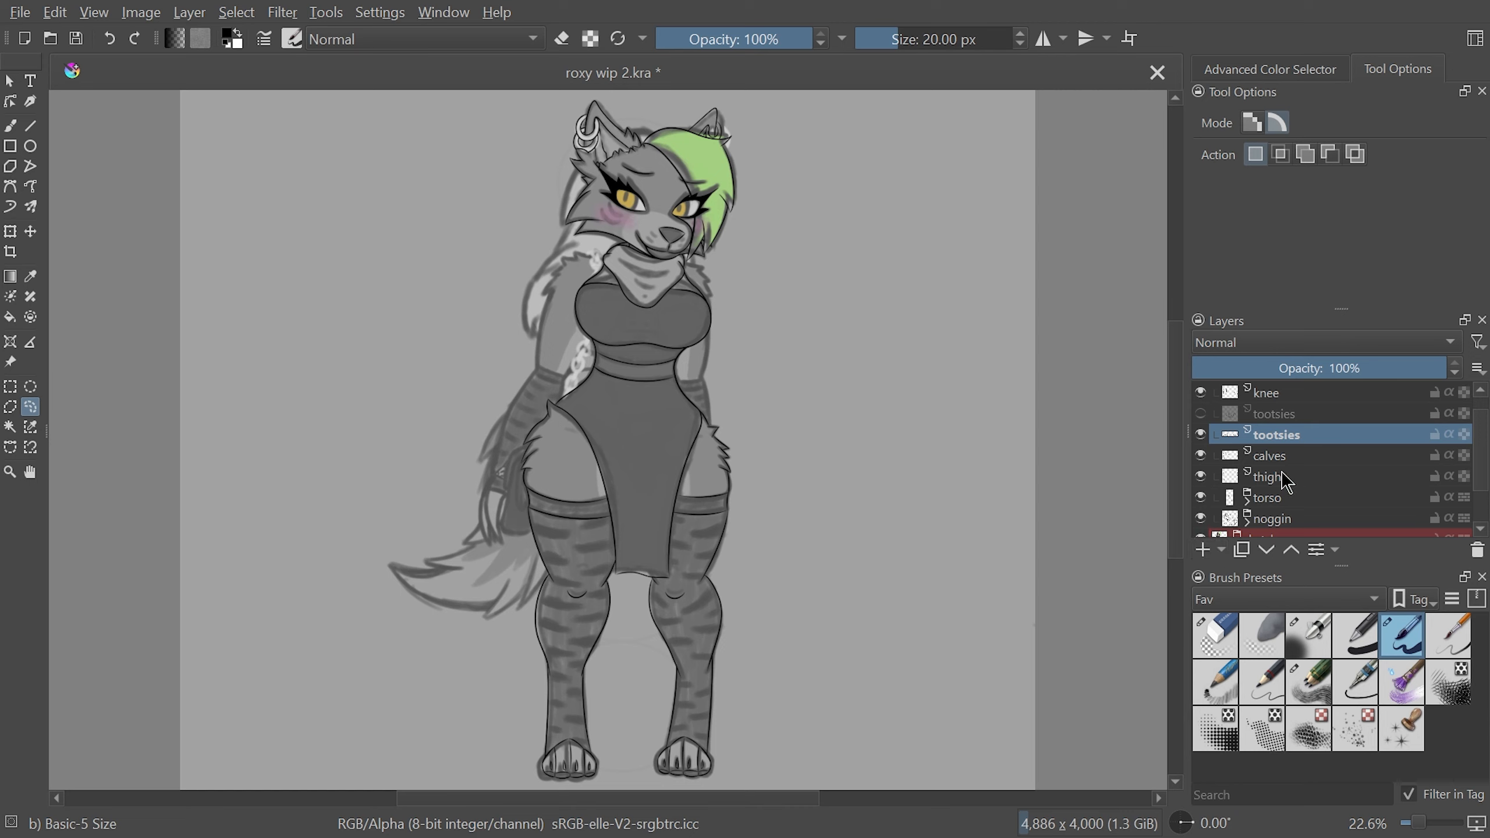
pyautogui.click(1327, 418)
pyautogui.hotkey('shift', 'Delete')
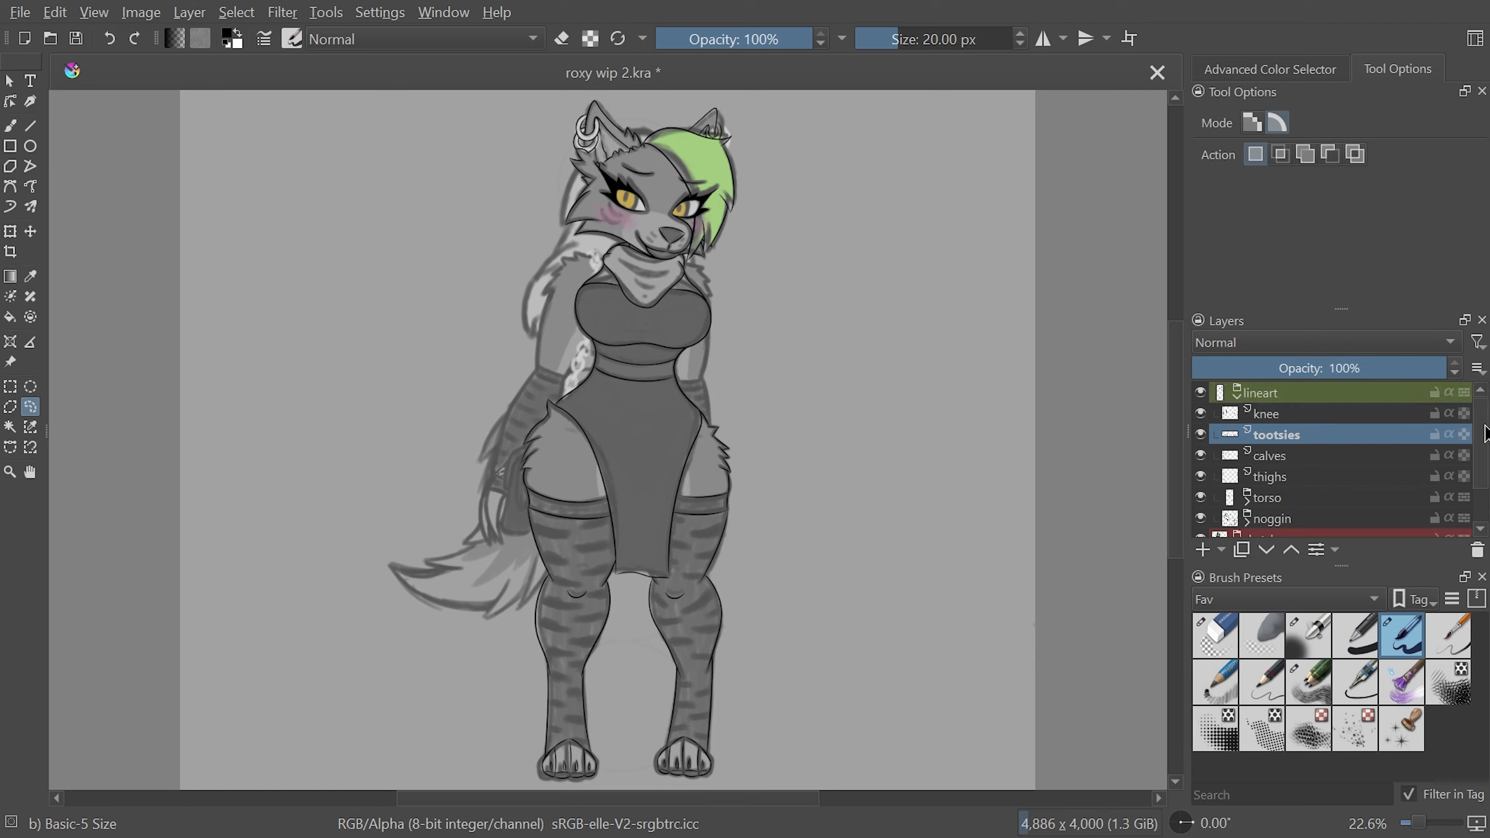
# Add a new paint layer above the "knee" layer and name it "bag"
pyautogui.click(1359, 417)
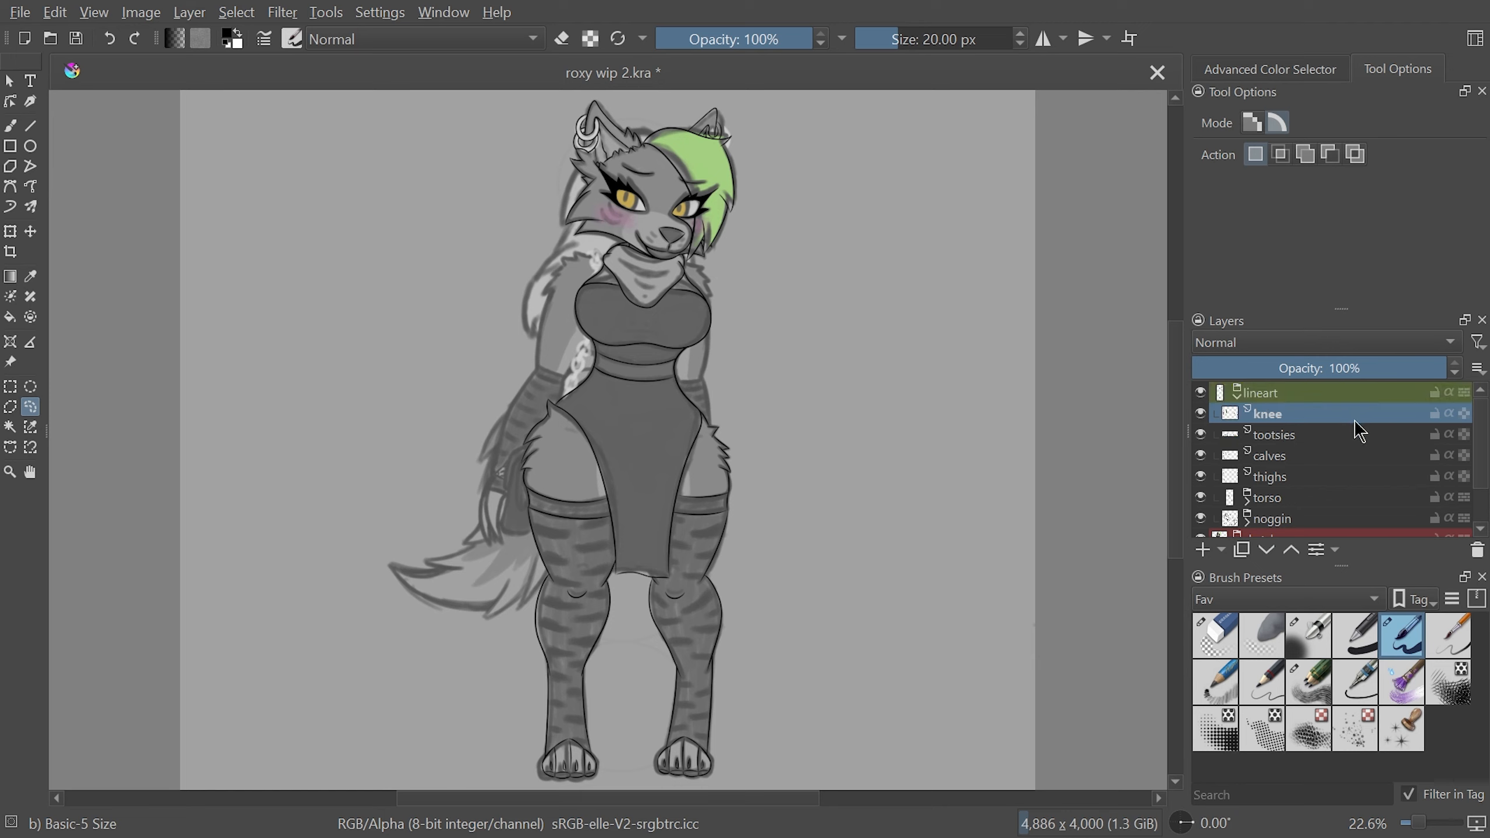
pyautogui.click(1213, 549)
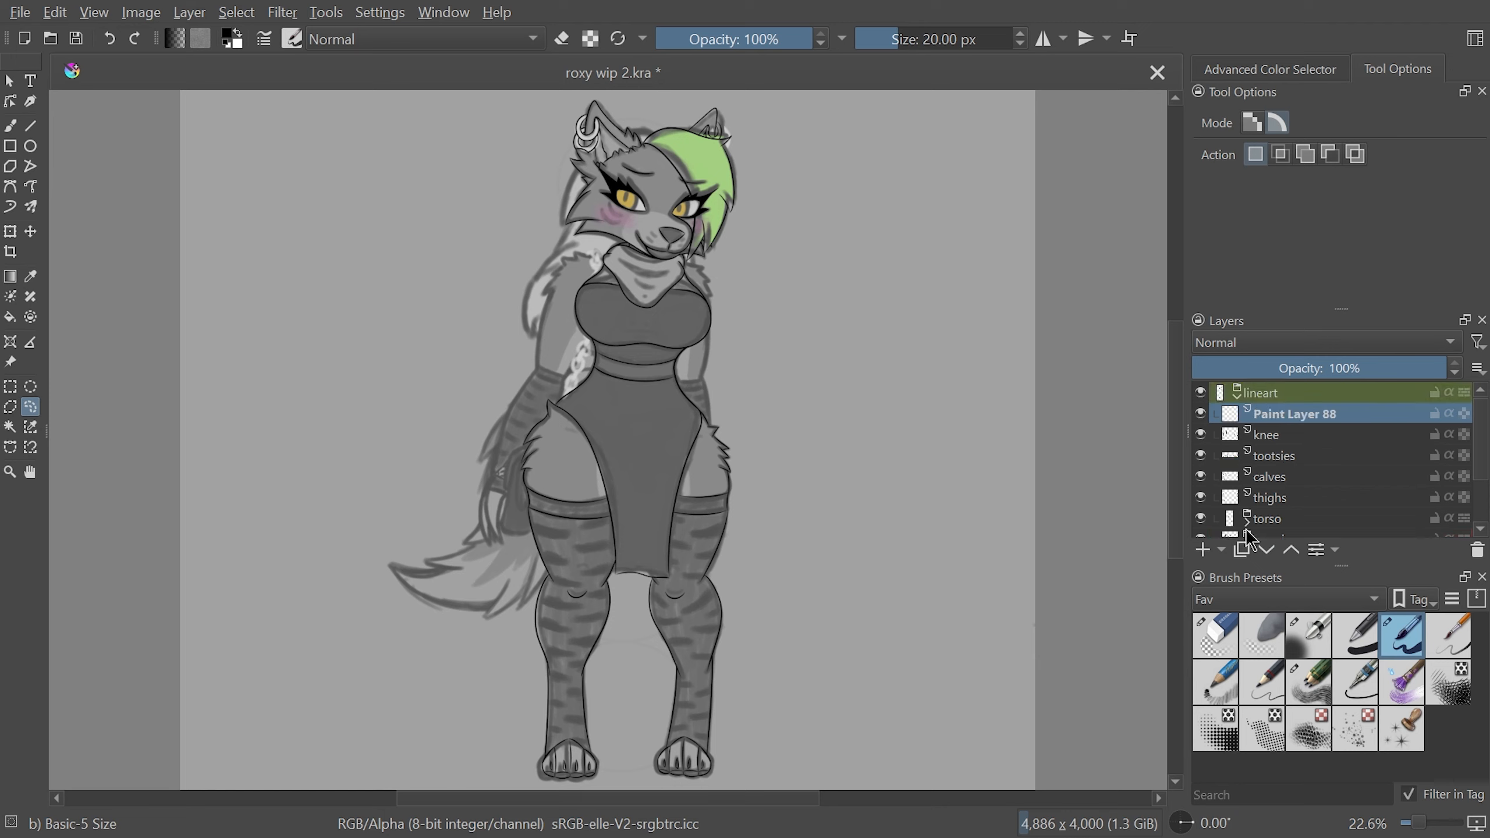
pyautogui.click(1317, 547)
pyautogui.tripleClick(643, 262)
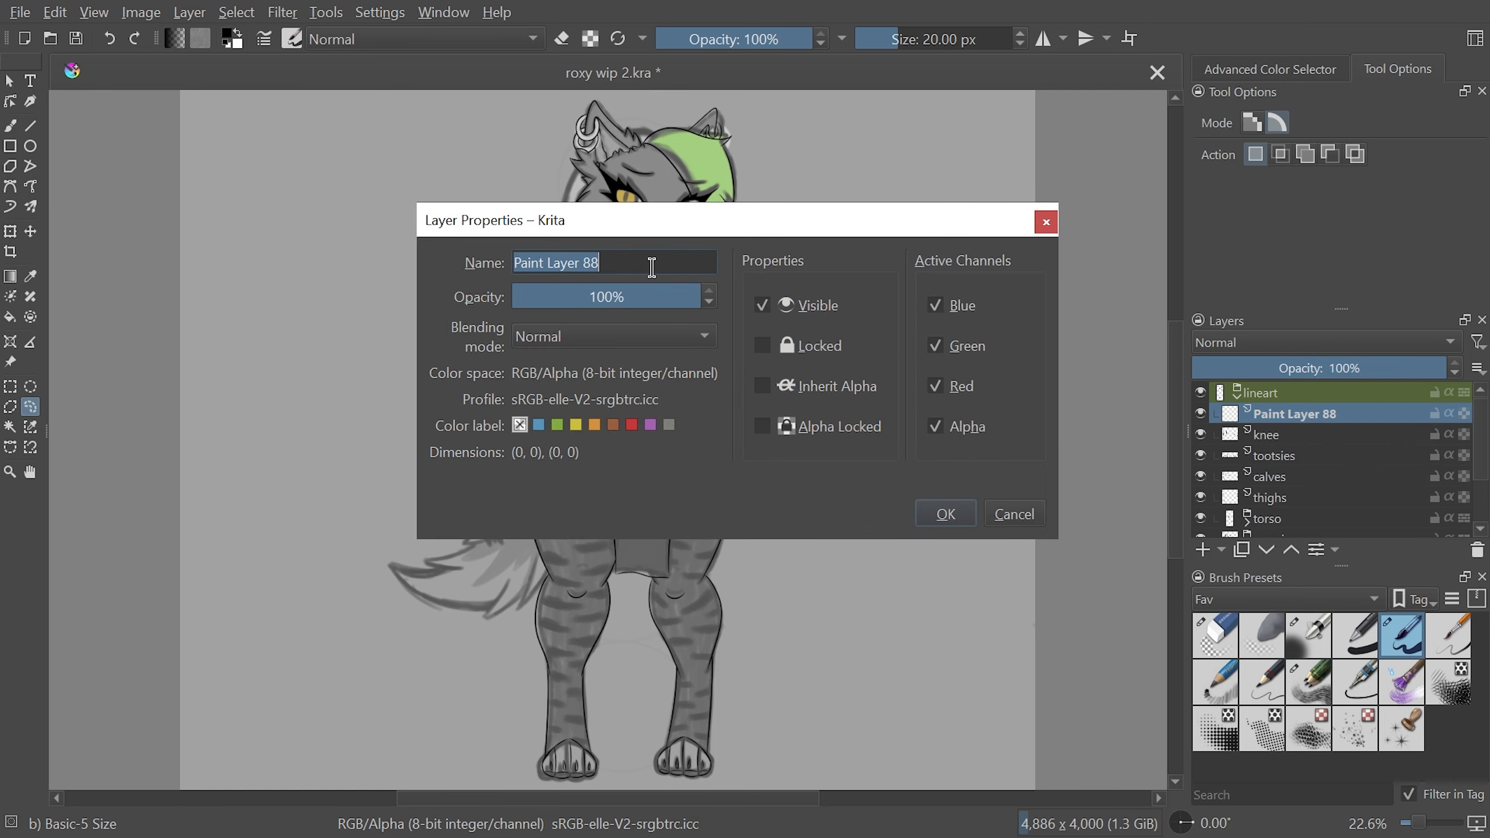
pyautogui.write('bag')
pyautogui.press('Return')
# Switch to the brush and hide the values layer inside the sketch group
pyautogui.press('b')
pyautogui.moveTo(1452, 417); pyautogui.dragTo(1253, 525)
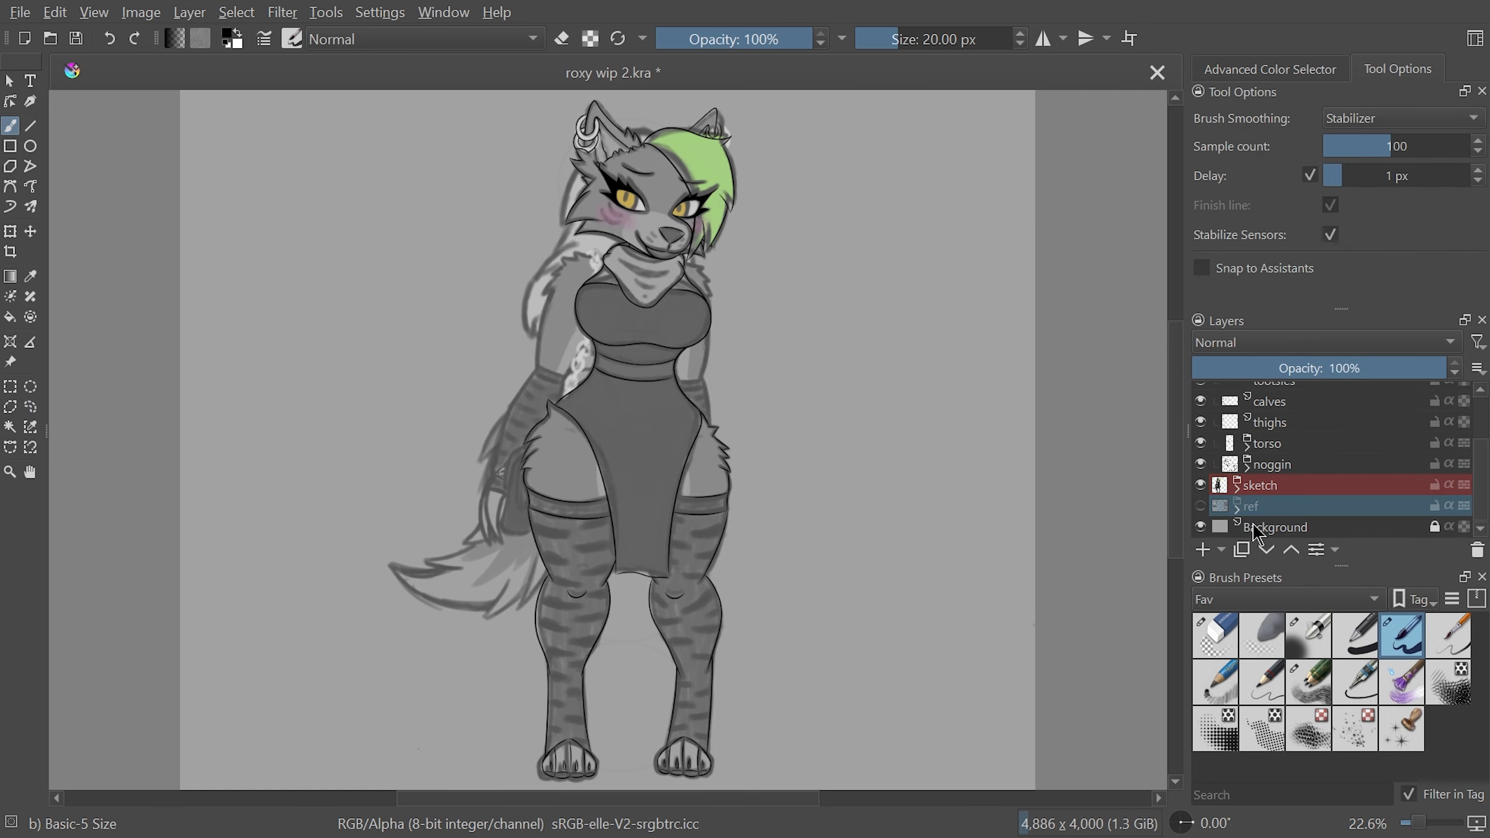
pyautogui.click(1238, 489)
pyautogui.click(1201, 527)
pyautogui.scroll(3, 1449, 451)
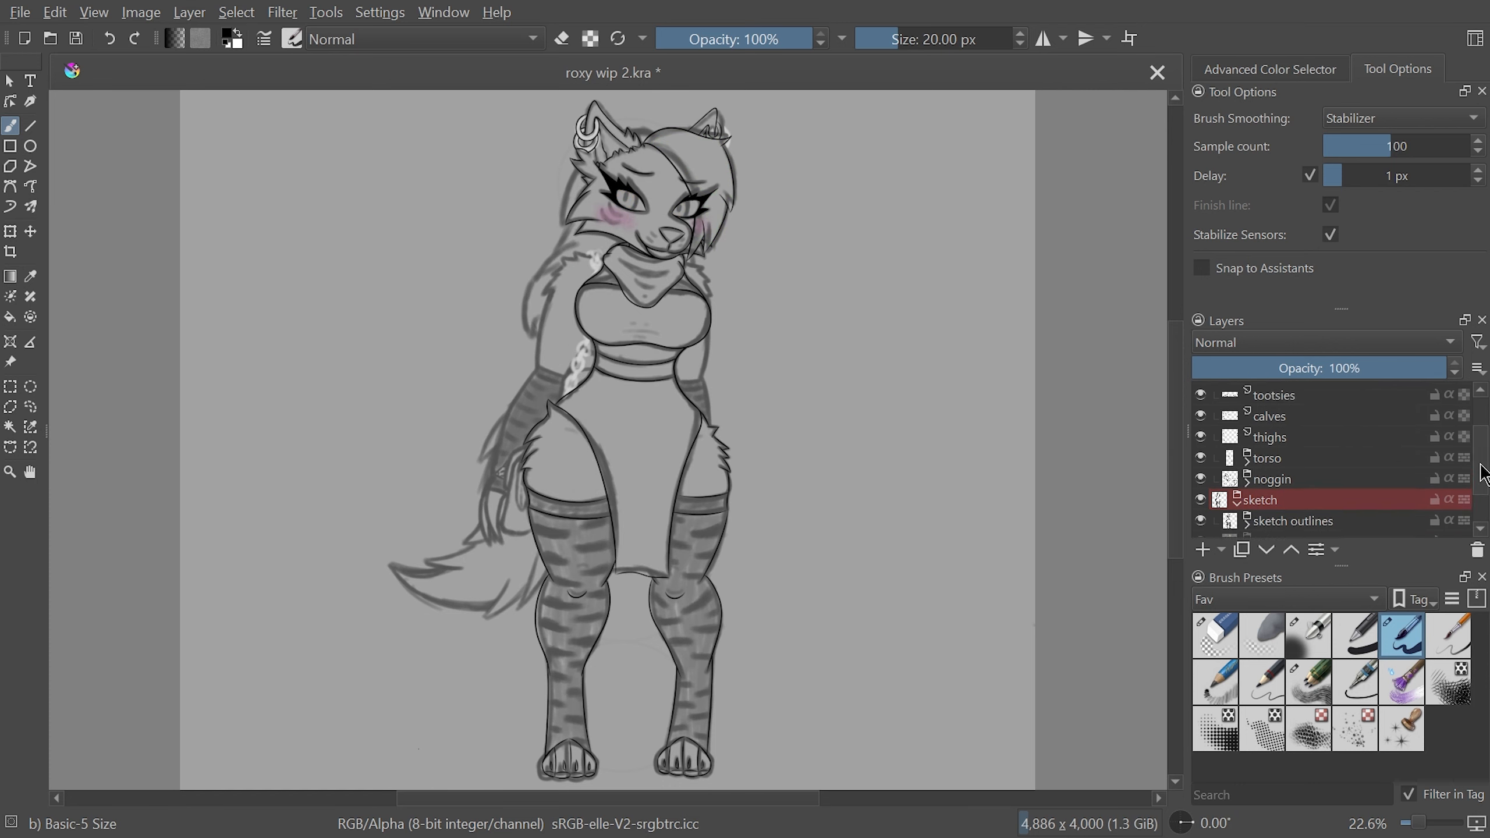
pyautogui.moveTo(759, 808); pyautogui.dragTo(728, 798)
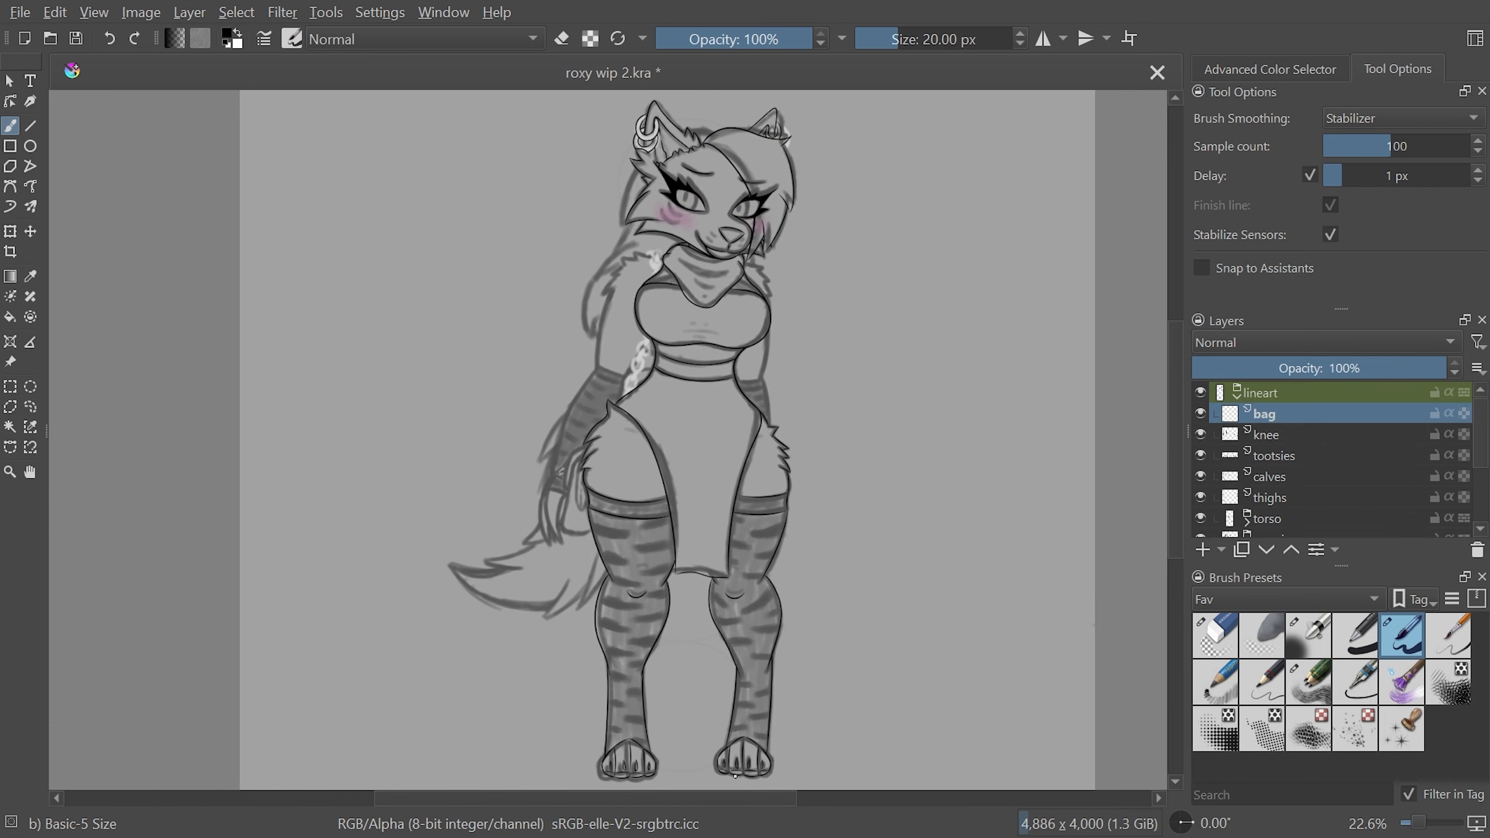
# Ink the outlines of the bag hanging behind the furry hip on the "bag" layer
pyautogui.scroll(5, 556, 492)
pyautogui.moveTo(684, 314); pyautogui.dragTo(717, 657)
pyautogui.moveTo(672, 342); pyautogui.dragTo(703, 529)
pyautogui.scroll(1, 600, 424)
pyautogui.moveTo(754, 213)
pyautogui.mouseDown()
pyautogui.moveTo(611, 490)
pyautogui.moveTo(677, 541)
pyautogui.mouseUp()
# Ink the small pointed piece sticking out beside the bag, including its upper edge and tip line
pyautogui.scroll(2, 502, 330)
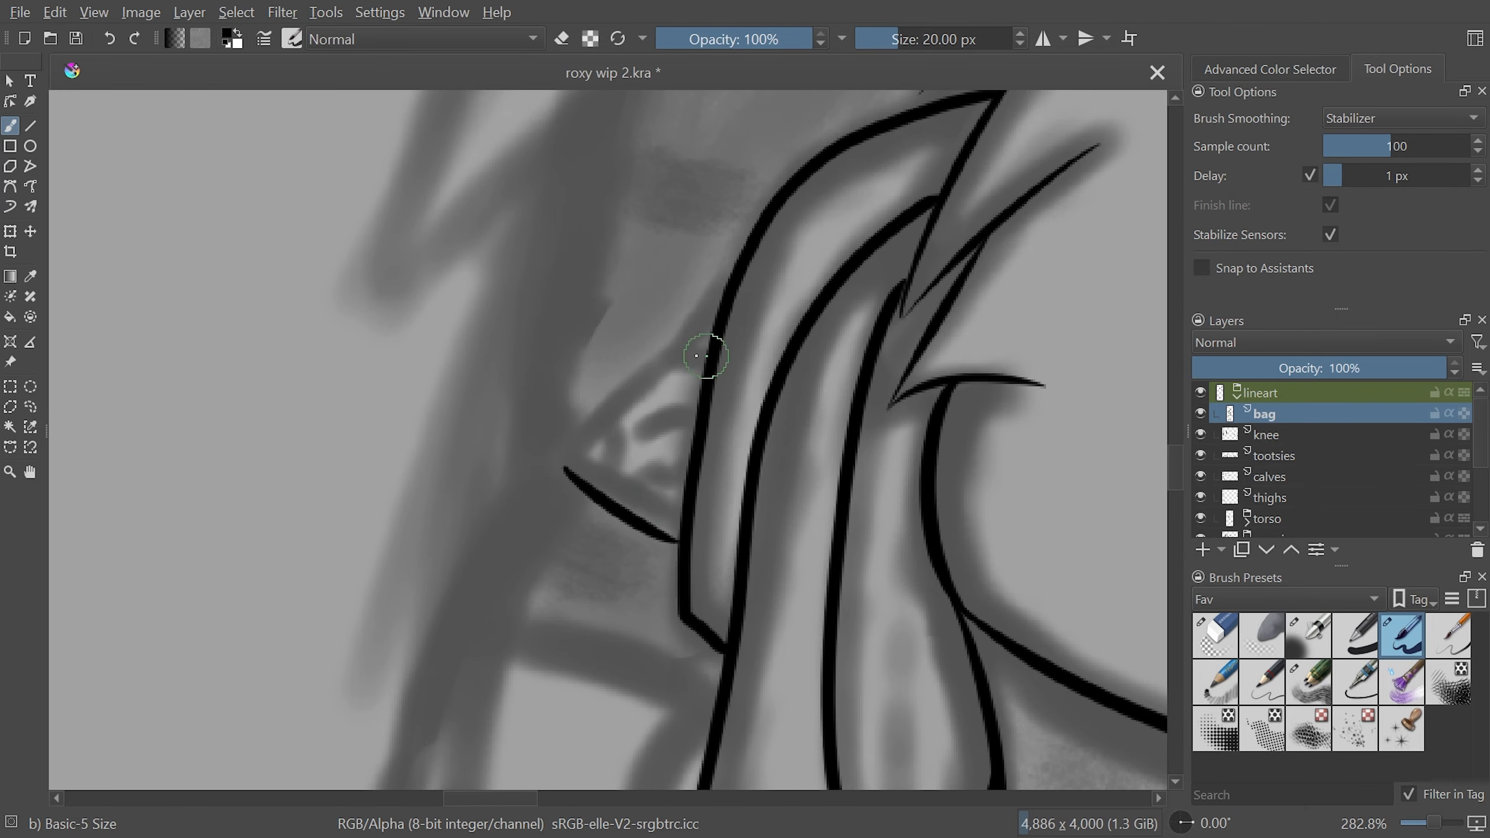
pyautogui.moveTo(675, 355); pyautogui.dragTo(564, 467)
pyautogui.moveTo(733, 287); pyautogui.dragTo(669, 379)
pyautogui.moveTo(610, 422); pyautogui.dragTo(598, 493)
pyautogui.moveTo(631, 452); pyautogui.dragTo(672, 411)
pyautogui.moveTo(624, 505); pyautogui.dragTo(716, 456)
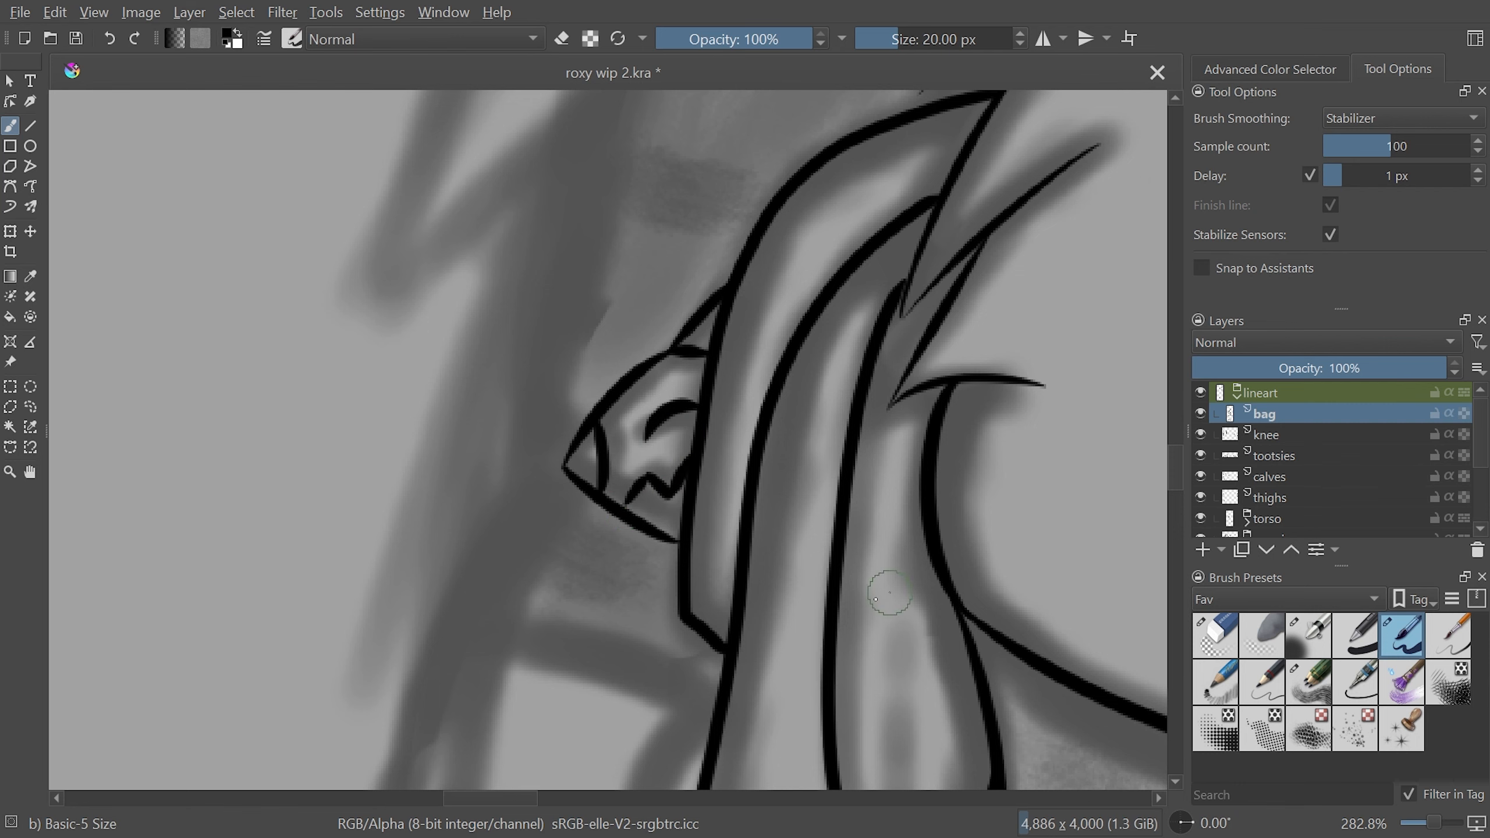
pyautogui.scroll(-2, 889, 594)
pyautogui.scroll(-4, 899, 581)
pyautogui.scroll(3, 834, 769)
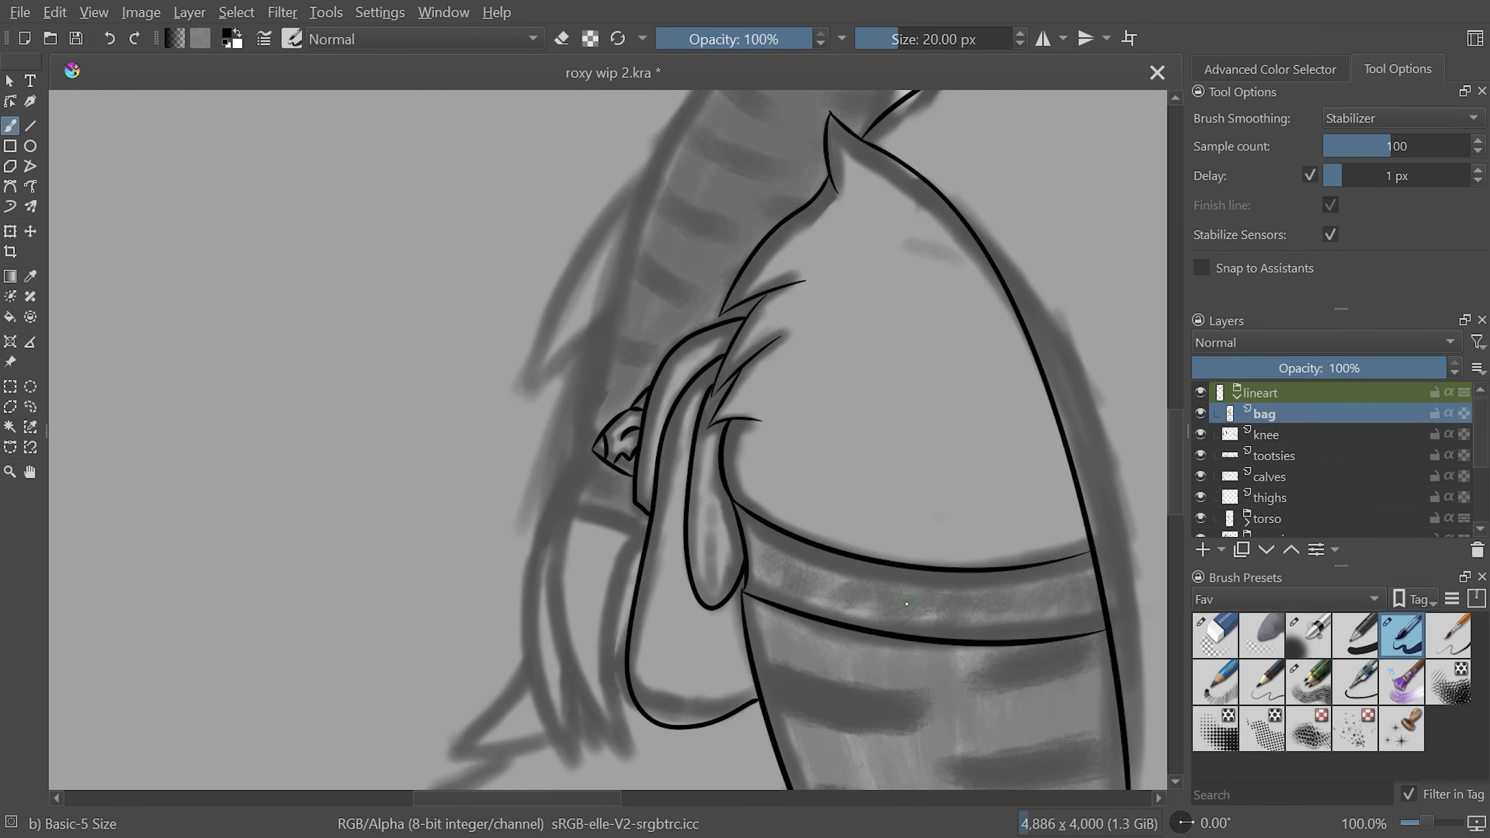
pyautogui.scroll(3, 847, 570)
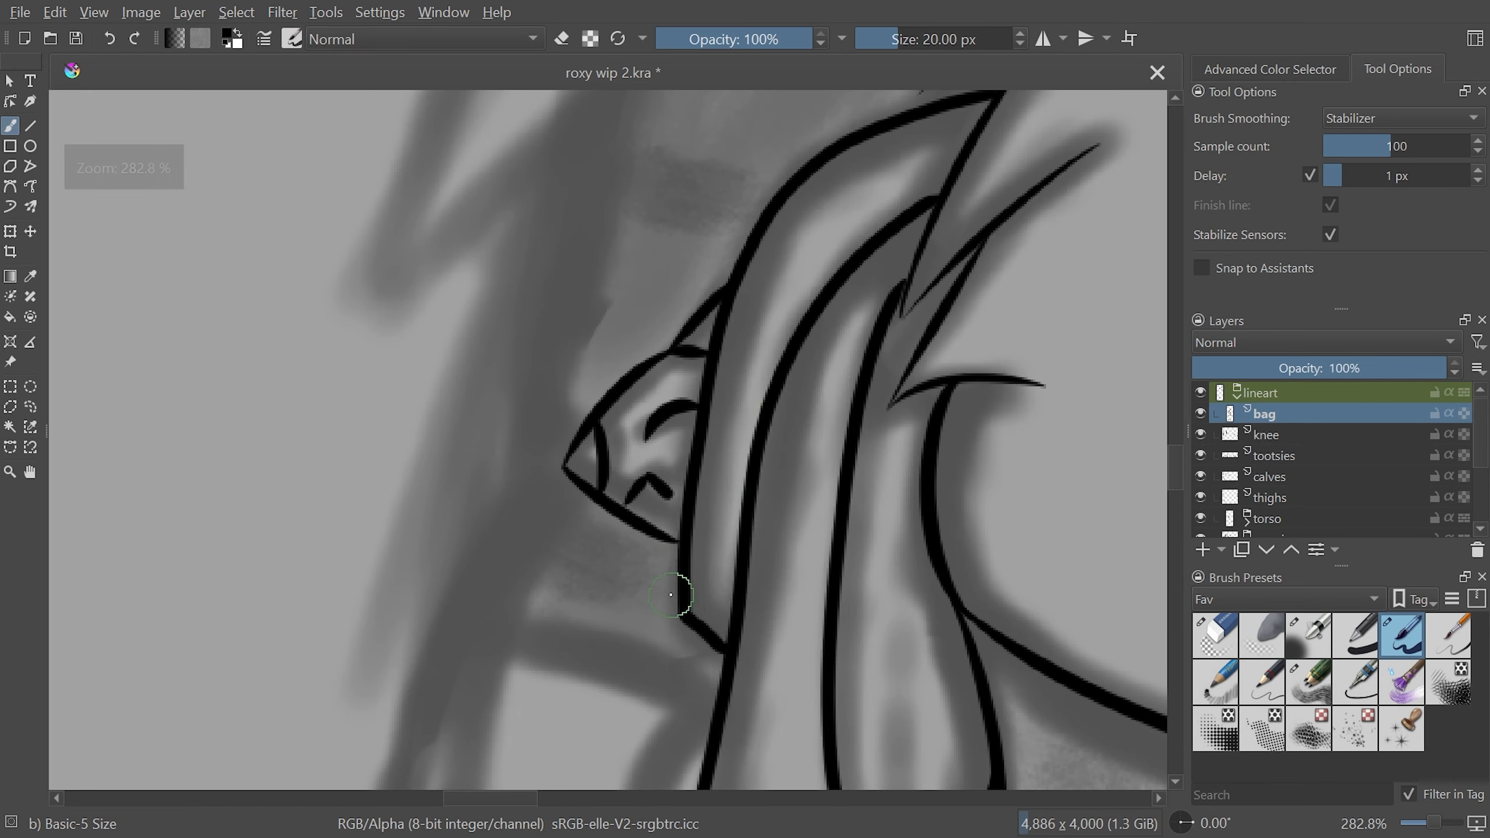
pyautogui.hotkey('ctrl', 'z')
pyautogui.hotkey('ctrl', 'z')
# Ink the two lowest narrow links of the bag's chain at the waist, following the sketch
pyautogui.hotkey('ctrl', '-')
pyautogui.hotkey('ctrl', '-')
pyautogui.hotkey('ctrl', '-')
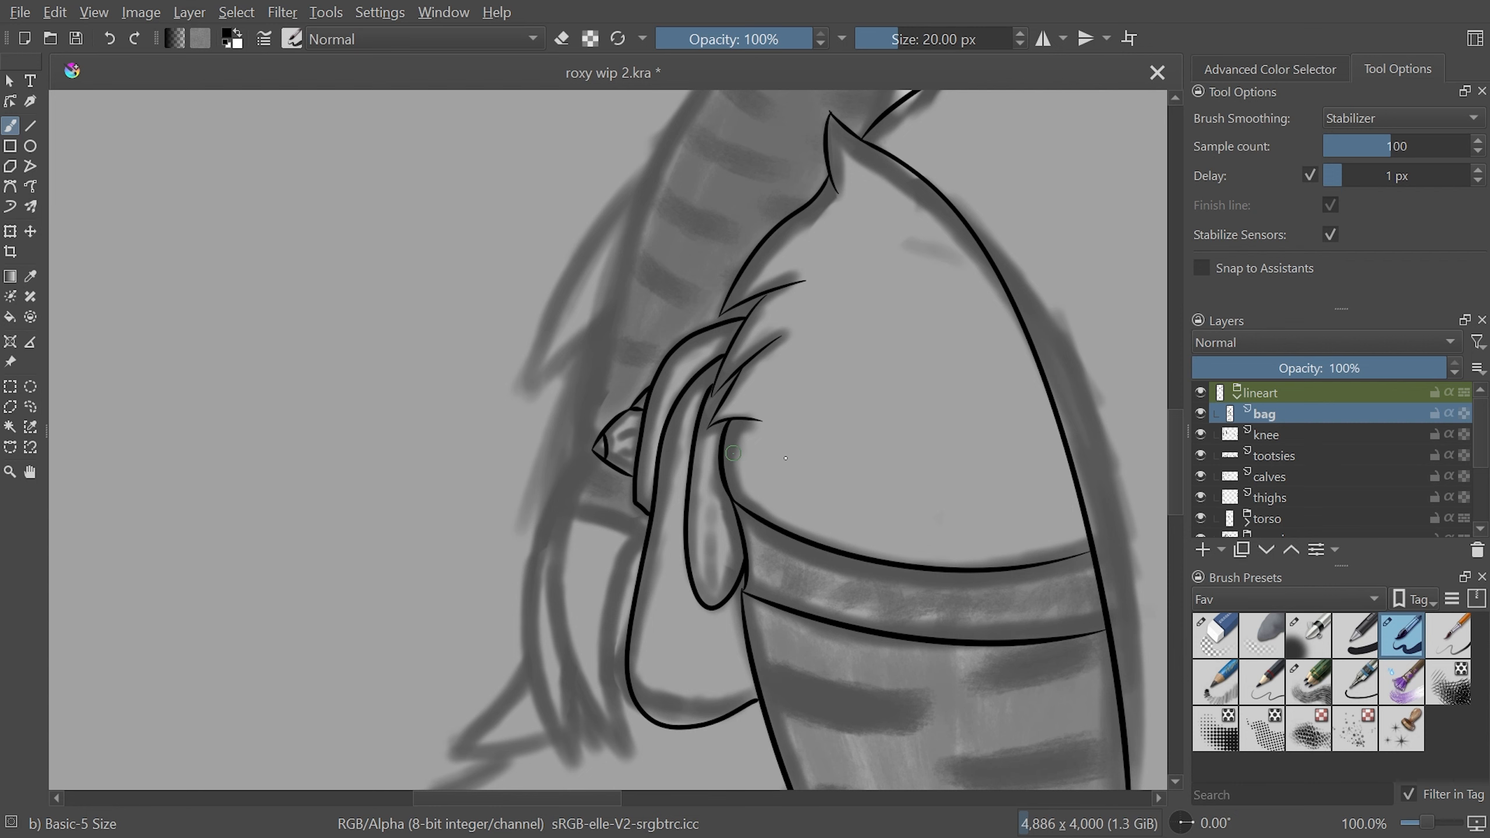
pyautogui.hotkey('ctrl', '-')
pyautogui.hotkey('ctrl', '-')
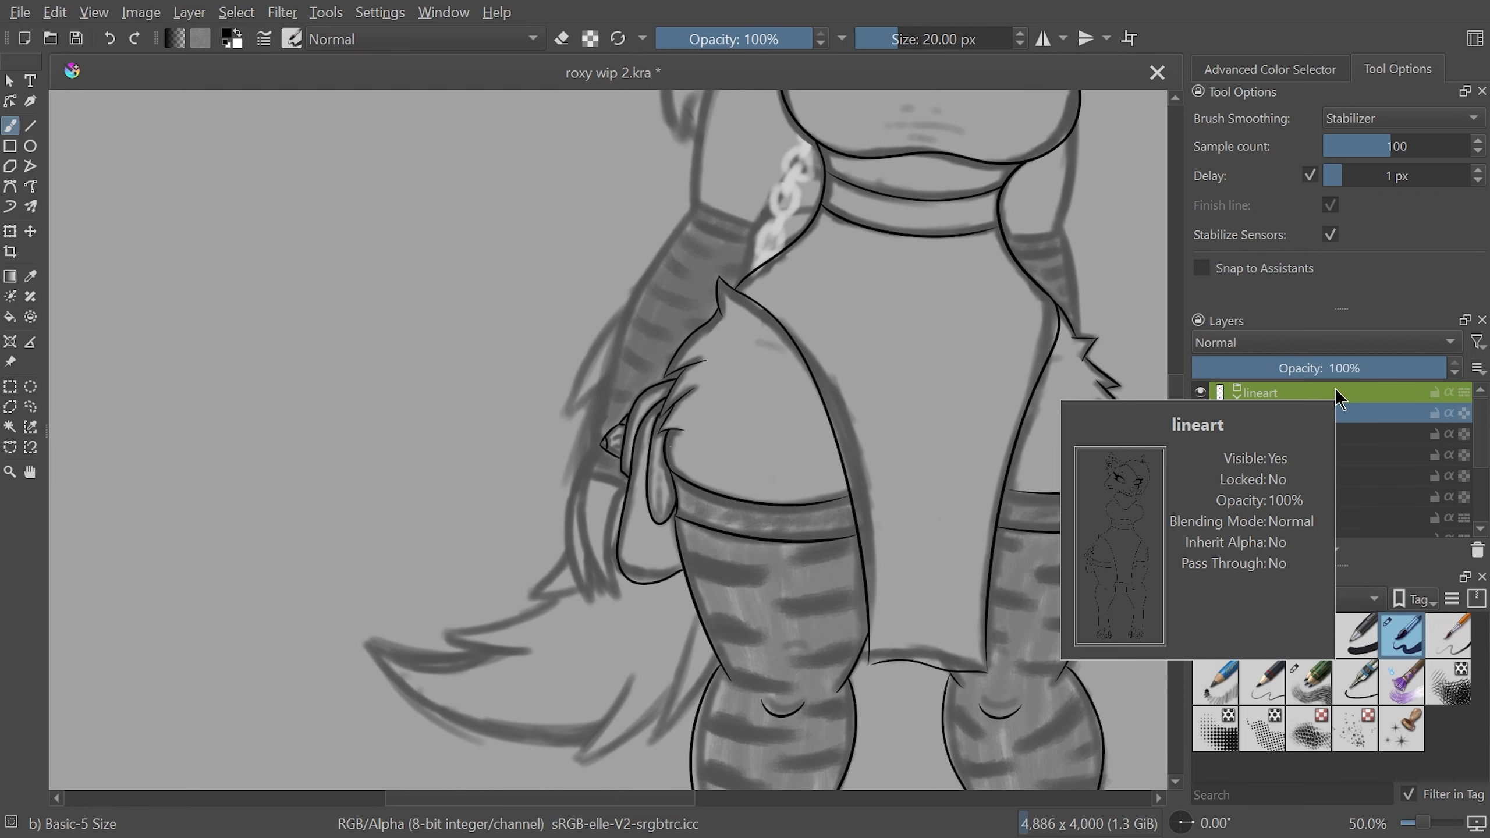
pyautogui.moveTo(1179, 495); pyautogui.dragTo(1188, 433)
pyautogui.moveTo(1218, 397)
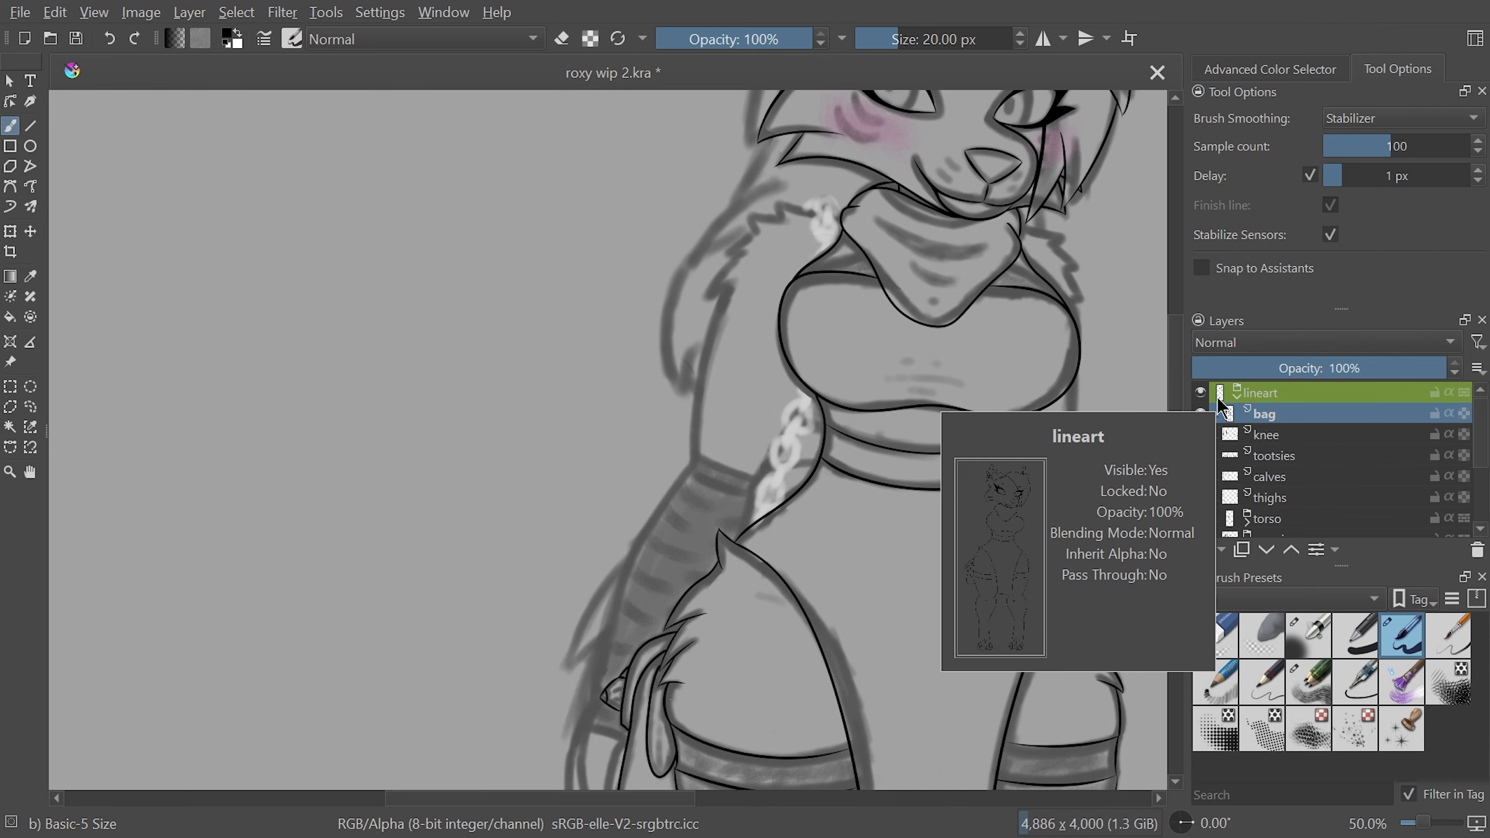
pyautogui.moveTo(670, 799); pyautogui.dragTo(689, 802)
pyautogui.moveTo(715, 807); pyautogui.dragTo(712, 806)
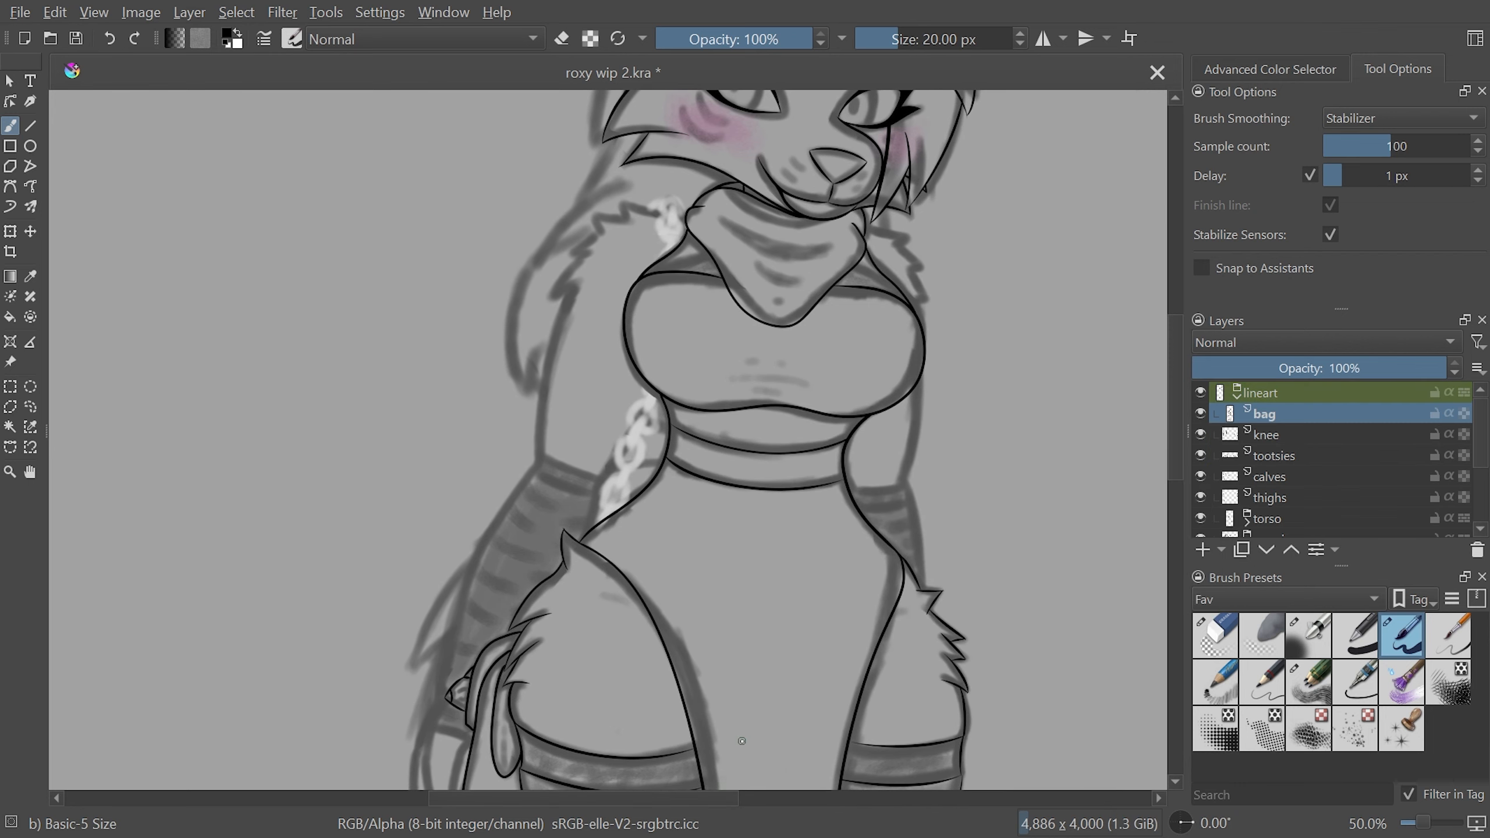
pyautogui.moveTo(1174, 390); pyautogui.dragTo(1174, 407)
pyautogui.press('+')
pyautogui.press('+')
pyautogui.press('+')
pyautogui.press('+')
pyautogui.press('+')
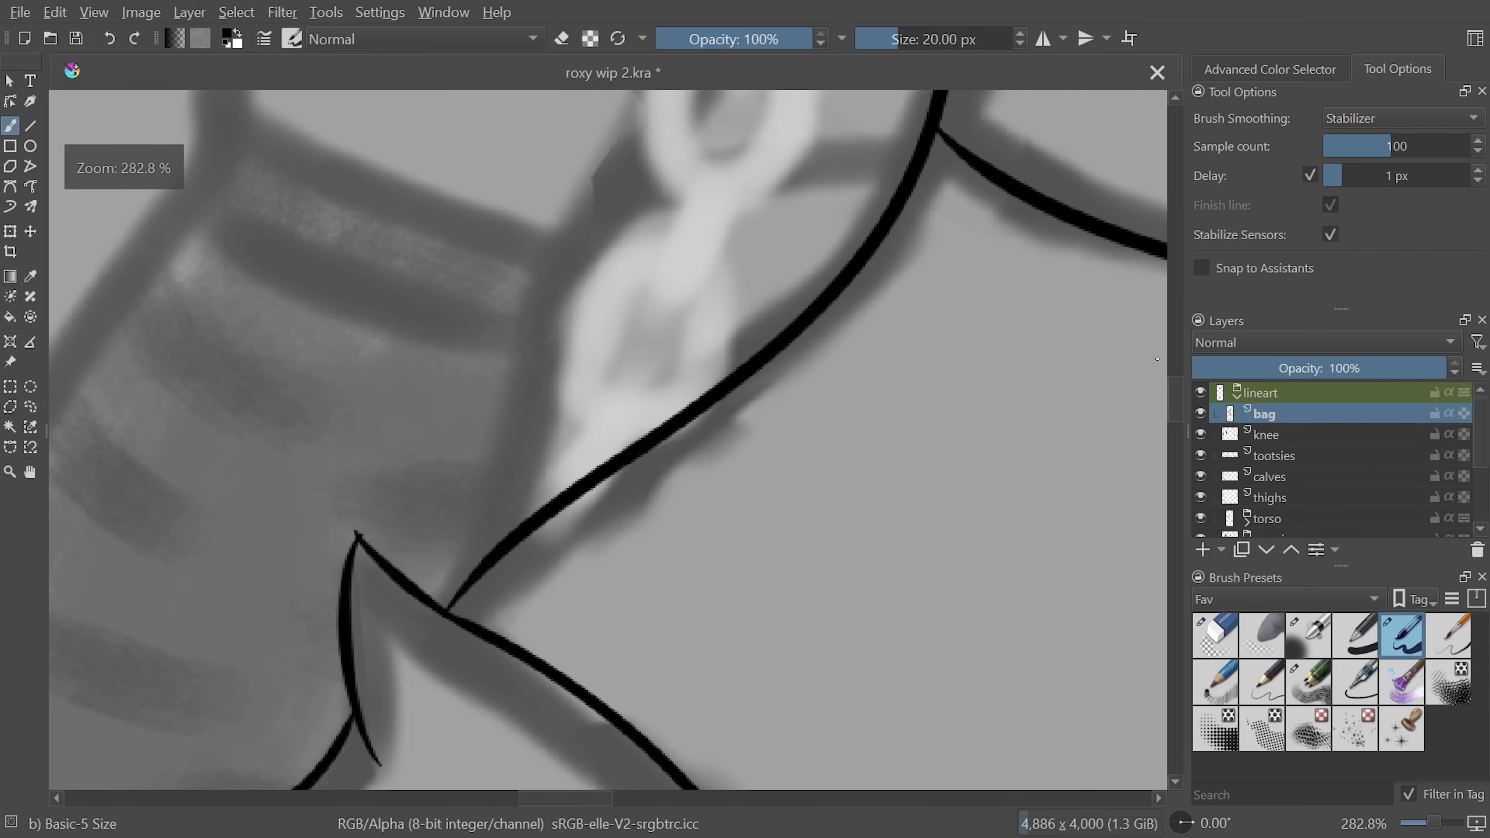
pyautogui.moveTo(528, 517)
pyautogui.mouseDown()
pyautogui.moveTo(572, 448)
pyautogui.moveTo(647, 377)
pyautogui.moveTo(652, 446)
pyautogui.mouseUp()
pyautogui.hotkey('ctrl', 'z')
pyautogui.moveTo(539, 506)
pyautogui.mouseDown()
pyautogui.moveTo(579, 424)
pyautogui.moveTo(617, 471)
pyautogui.moveTo(637, 447)
pyautogui.mouseUp()
pyautogui.scroll(5, 1175, 405)
pyautogui.moveTo(659, 492); pyautogui.dragTo(756, 421)
pyautogui.hotkey('ctrl', 'z')
pyautogui.moveTo(669, 486)
pyautogui.mouseDown()
pyautogui.moveTo(687, 445)
pyautogui.moveTo(742, 450)
pyautogui.moveTo(708, 436)
pyautogui.moveTo(743, 393)
pyautogui.moveTo(747, 425)
pyautogui.mouseUp()
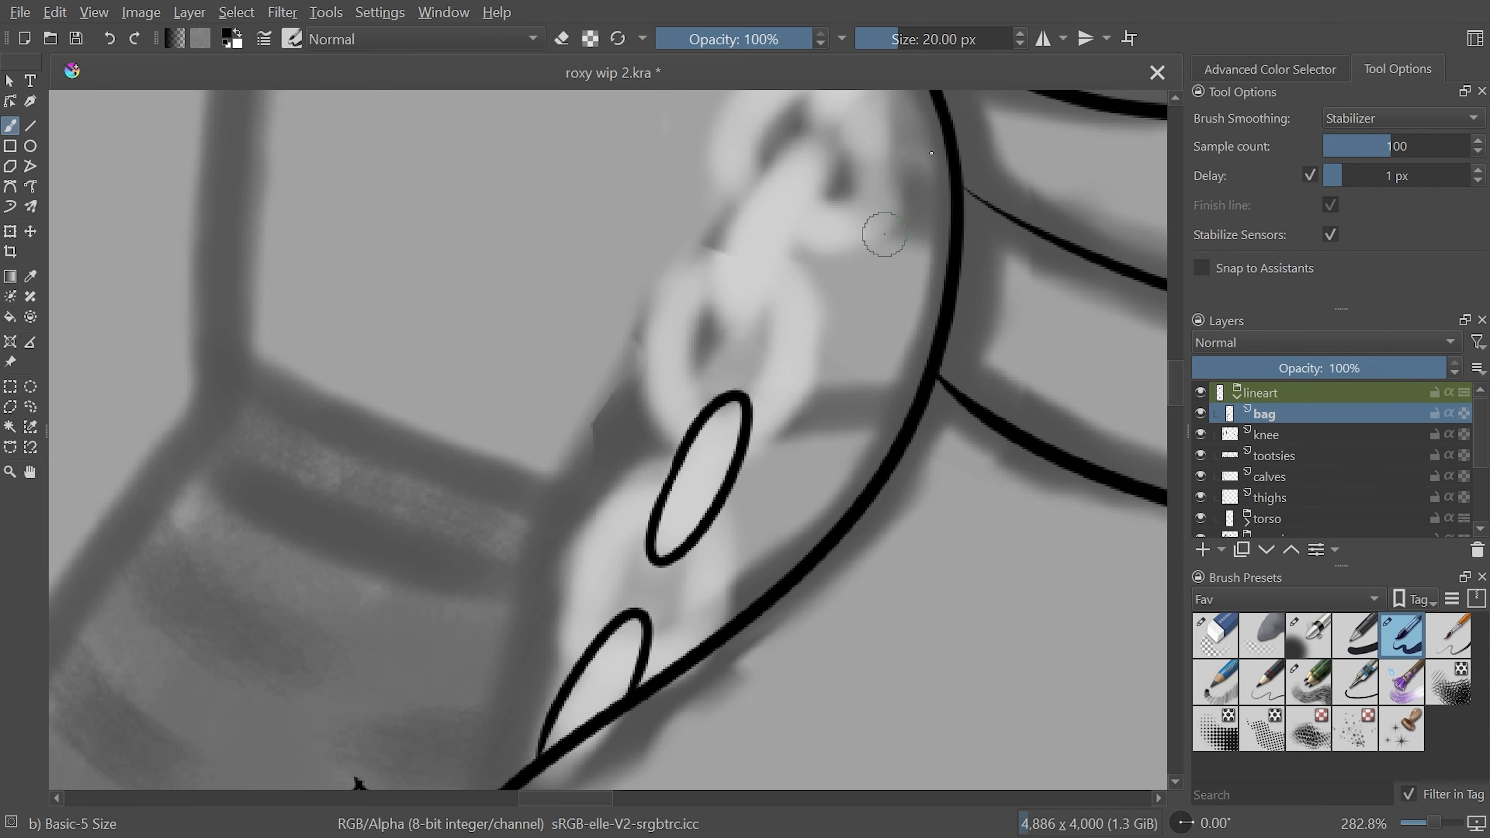
# Ink the upper narrow links of the waist chain up to the underside of the chest
pyautogui.scroll(3, 1182, 411)
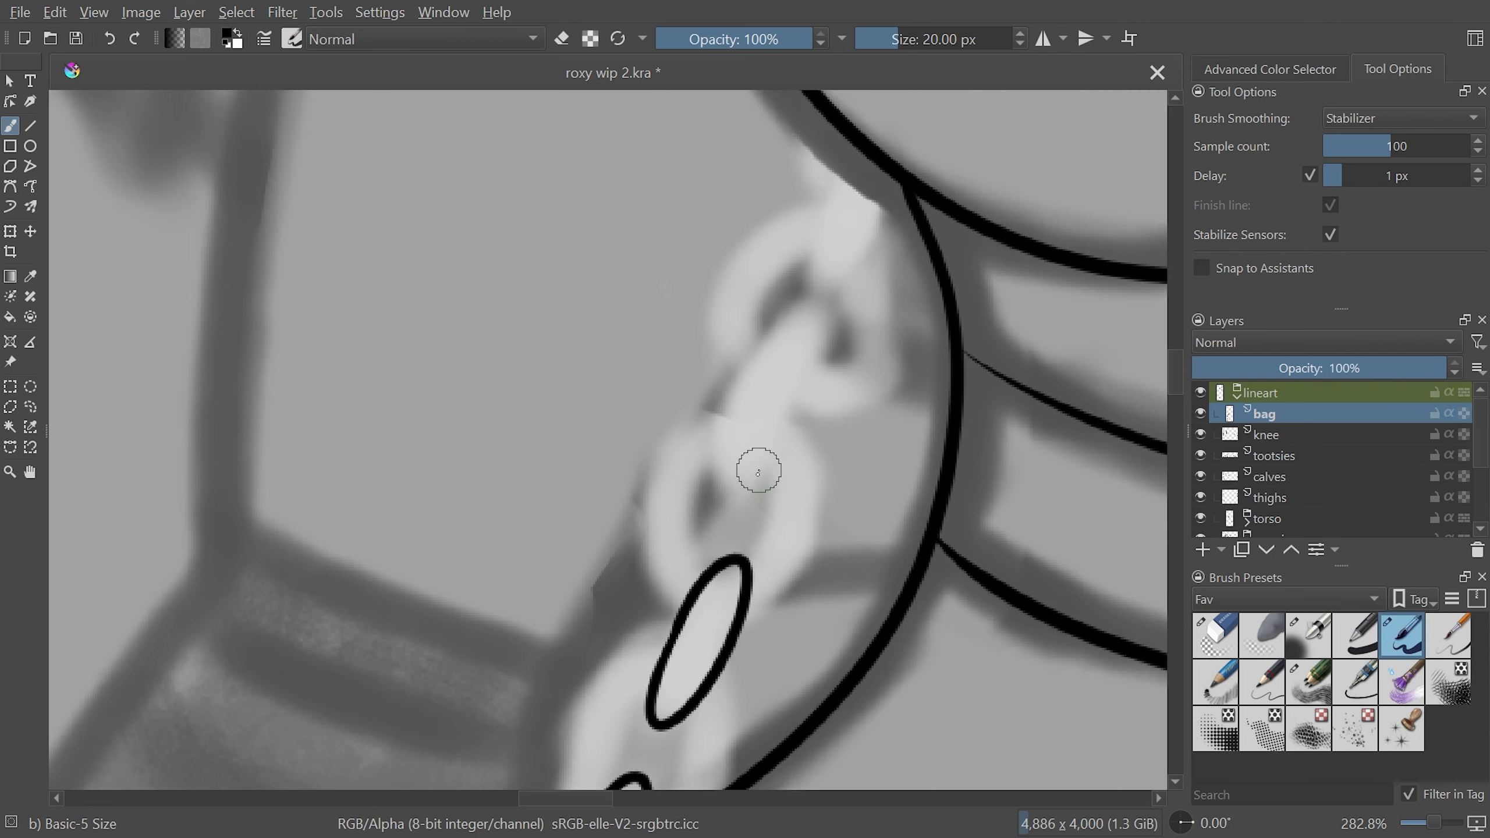
pyautogui.moveTo(752, 490)
pyautogui.mouseDown()
pyautogui.moveTo(717, 470)
pyautogui.moveTo(733, 378)
pyautogui.mouseUp()
pyautogui.hotkey('ctrl', 'z')
pyautogui.hotkey('ctrl', 'z')
pyautogui.moveTo(755, 479); pyautogui.dragTo(758, 474)
pyautogui.moveTo(1179, 380); pyautogui.dragTo(1179, 371)
pyautogui.moveTo(846, 291); pyautogui.dragTo(888, 298)
# Ink two narrow chain links at the shoulder, next to the scarf
pyautogui.scroll(10, 889, 299)
pyautogui.moveTo(785, 532); pyautogui.dragTo(835, 482)
pyautogui.hotkey('ctrl', 'z')
pyautogui.moveTo(776, 535); pyautogui.dragTo(840, 485)
pyautogui.moveTo(785, 354)
pyautogui.mouseDown()
pyautogui.moveTo(828, 314)
pyautogui.moveTo(809, 385)
pyautogui.mouseUp()
# Ink the rounded links between the narrow links of the waist chain, with their inner edges
pyautogui.scroll(-10, 697, 260)
pyautogui.moveTo(510, 345)
pyautogui.mouseDown()
pyautogui.moveTo(532, 516)
pyautogui.moveTo(516, 391)
pyautogui.mouseUp()
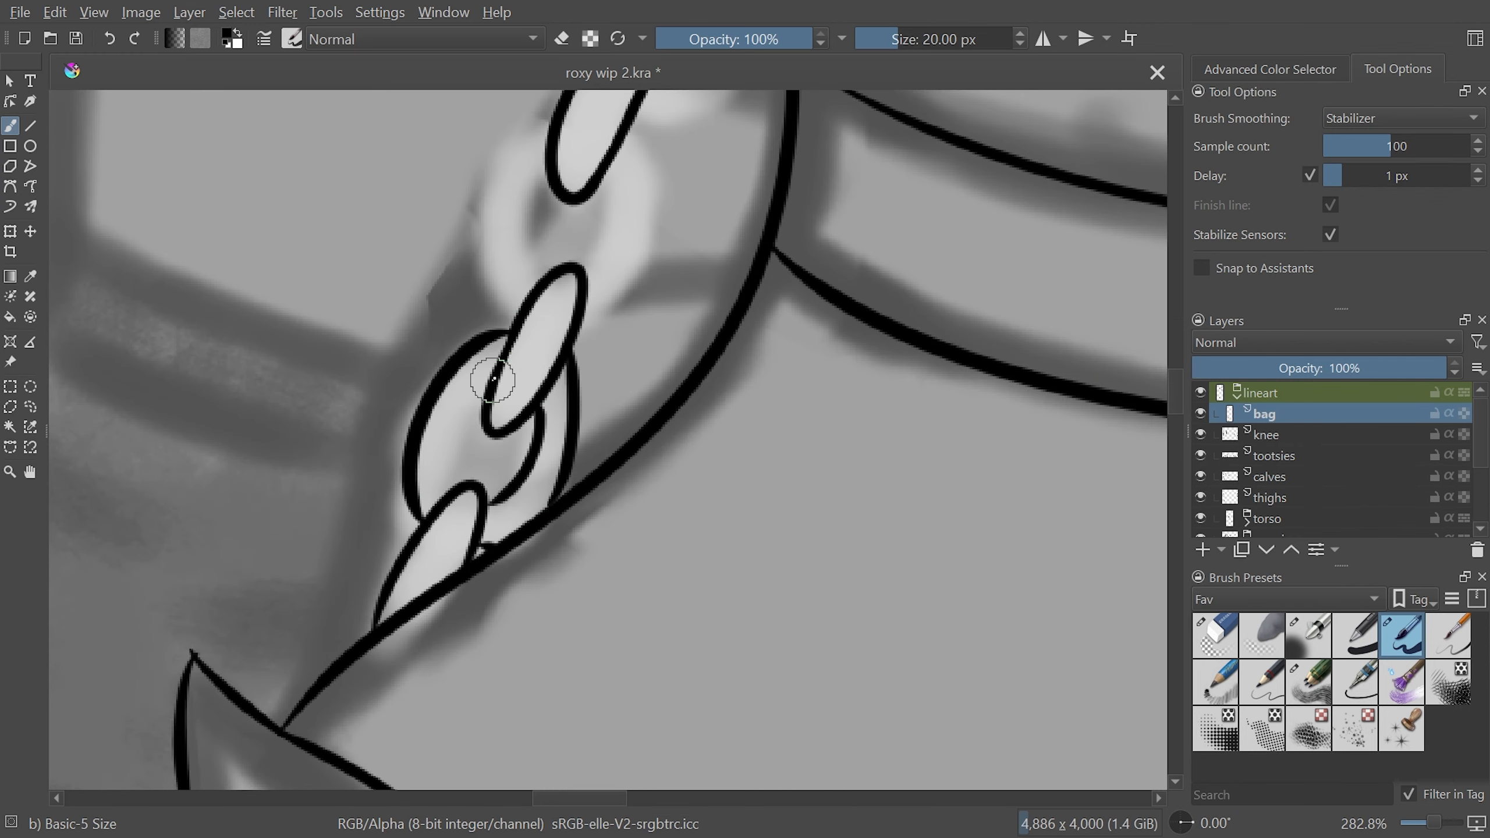
pyautogui.scroll(8, 648, 406)
pyautogui.moveTo(649, 407)
pyautogui.mouseDown()
pyautogui.moveTo(628, 493)
pyautogui.moveTo(549, 437)
pyautogui.mouseUp()
pyautogui.moveTo(660, 176); pyautogui.dragTo(557, 326)
# Redraw the outer curve of the topmost rounded waist-chain link until it follows the sketch cleanly
pyautogui.moveTo(733, 212); pyautogui.dragTo(651, 369)
pyautogui.hotkey('ctrl', 'z')
pyautogui.hotkey('ctrl', 'z')
pyautogui.hotkey('ctrl', 'shift', 'z')
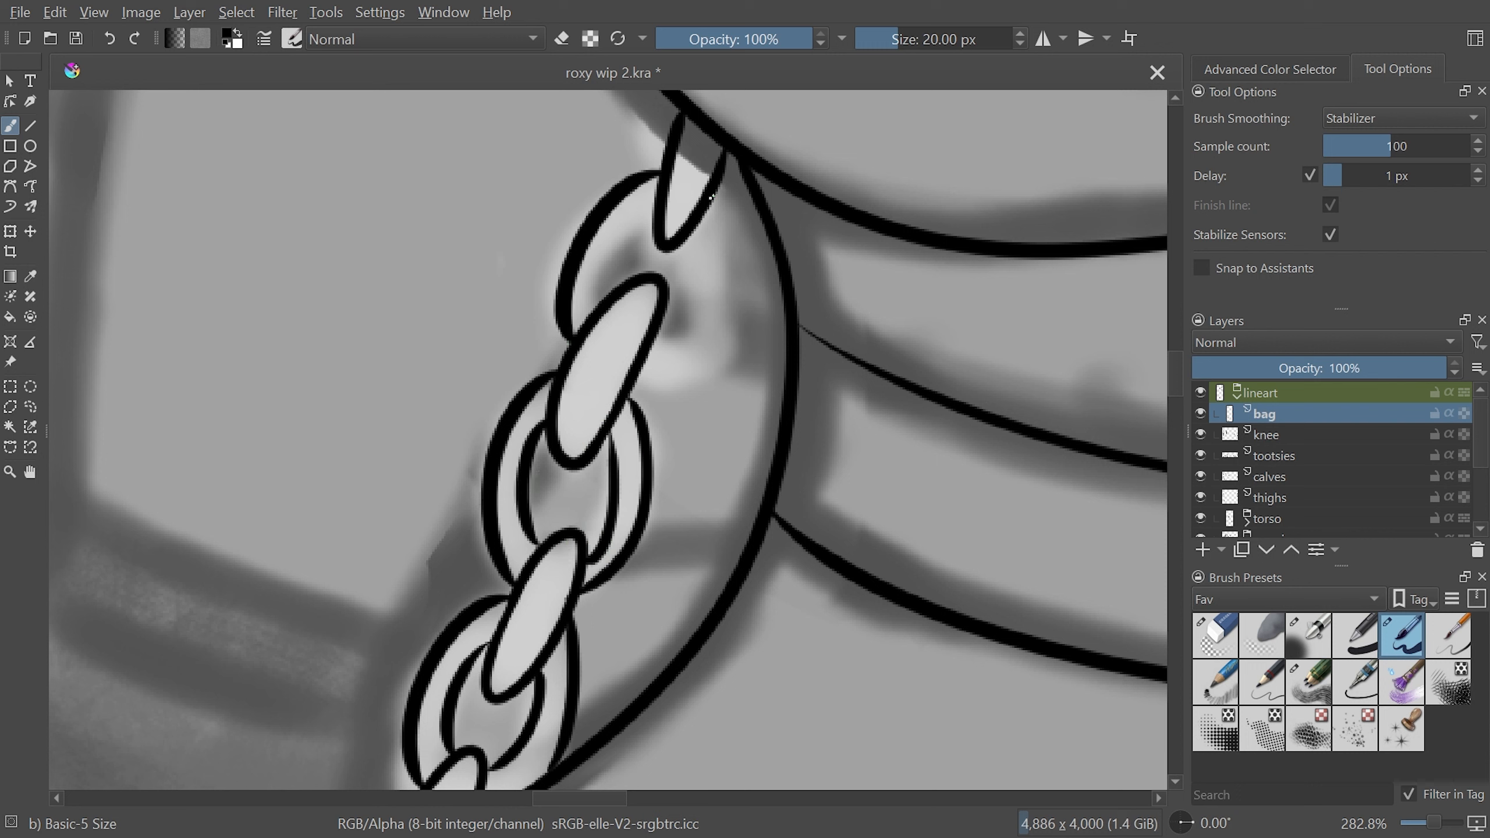
pyautogui.hotkey('ctrl', 'shift', 'z')
pyautogui.hotkey('ctrl', 'z')
pyautogui.moveTo(726, 197)
pyautogui.mouseDown()
pyautogui.moveTo(714, 340)
pyautogui.moveTo(634, 370)
pyautogui.mouseUp()
pyautogui.hotkey('ctrl', 'z')
pyautogui.moveTo(726, 197); pyautogui.dragTo(636, 365)
pyautogui.hotkey('ctrl', 'z')
pyautogui.moveTo(715, 206); pyautogui.dragTo(646, 374)
pyautogui.hotkey('ctrl', 'z')
pyautogui.moveTo(715, 195); pyautogui.dragTo(639, 384)
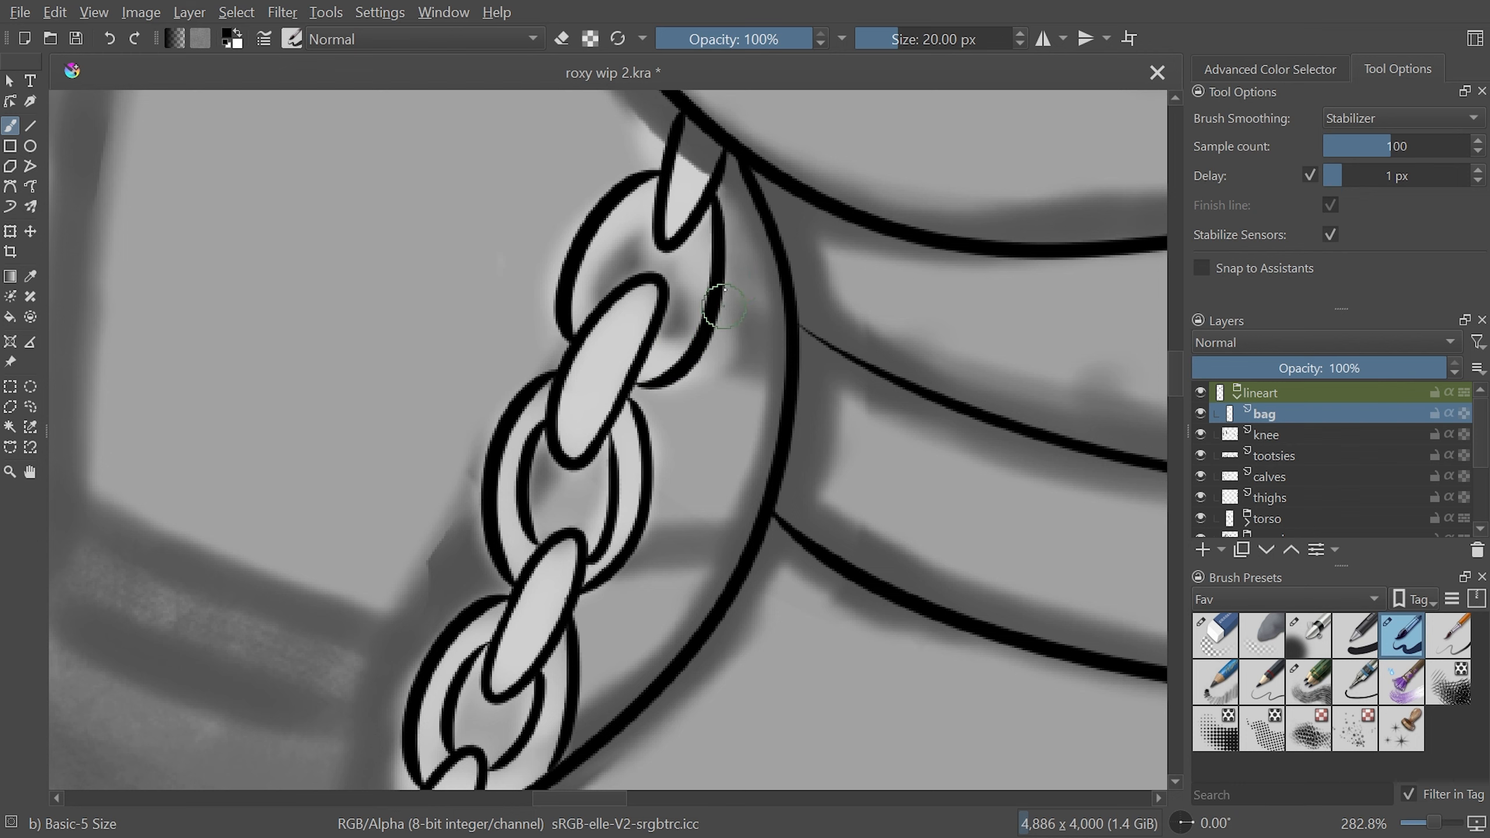
# Draw the inner opening of the topmost rounded link on the waist chain
pyautogui.moveTo(648, 220); pyautogui.dragTo(604, 296)
pyautogui.hotkey('ctrl', 'z')
pyautogui.moveTo(654, 214); pyautogui.dragTo(613, 289)
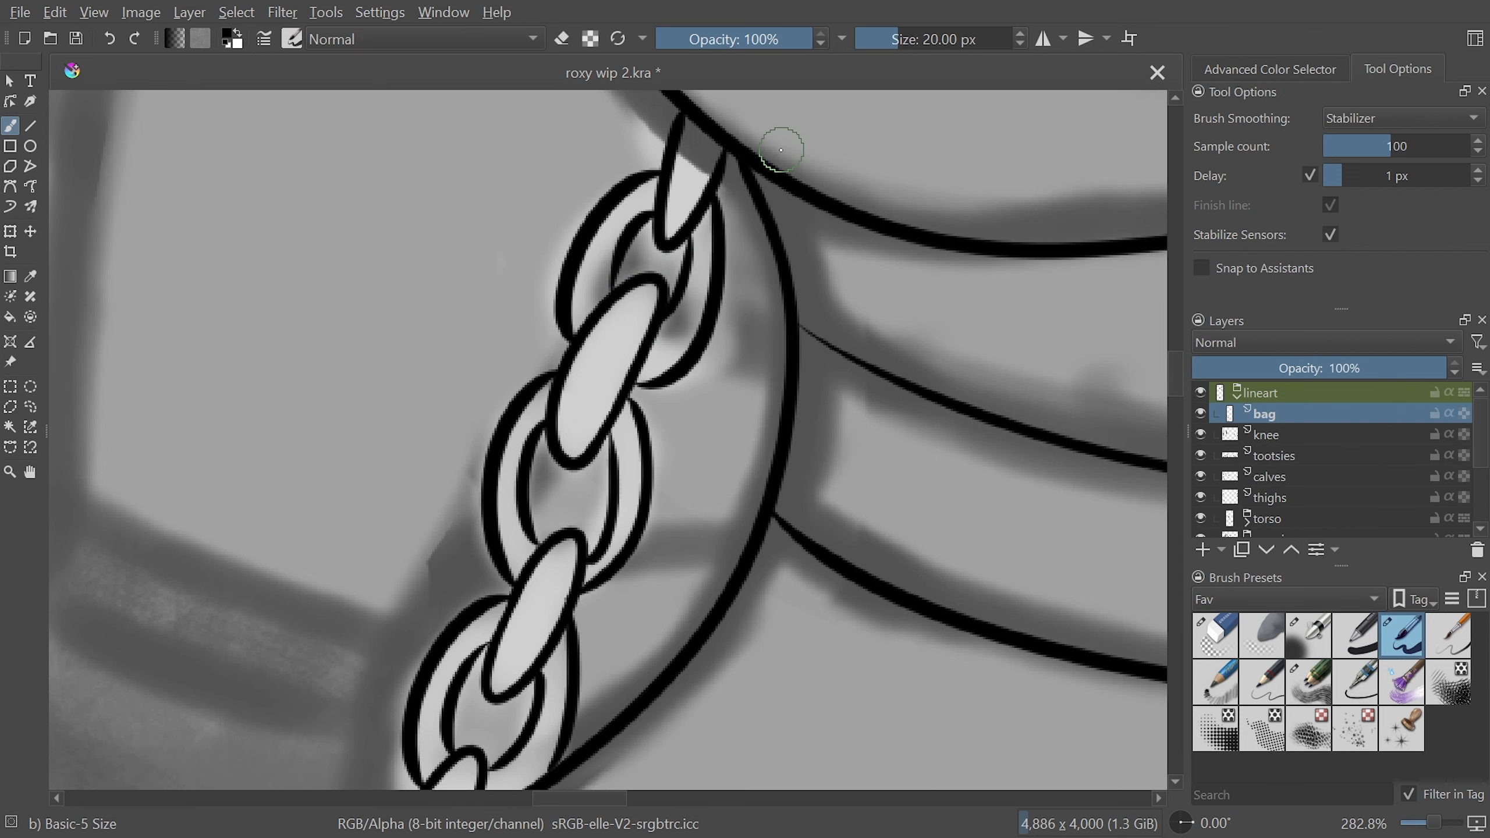
# Ink the rounded link around the two narrow links of the shoulder chain
pyautogui.press('-')
pyautogui.press('-')
pyautogui.press('-')
pyautogui.press('-')
pyautogui.press('-')
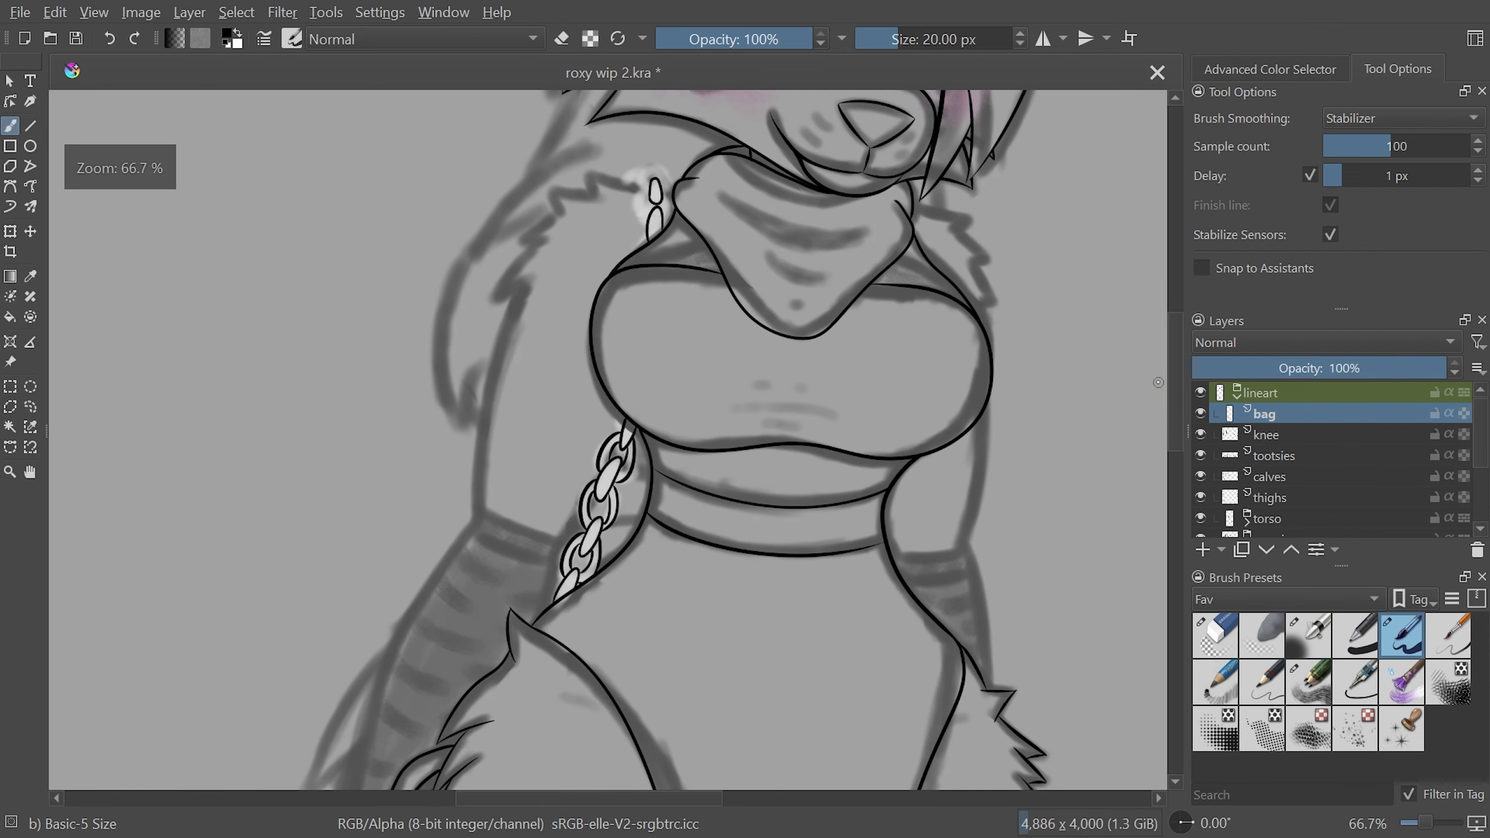
pyautogui.press('-')
pyautogui.press('-')
pyautogui.press('+')
pyautogui.press('+')
pyautogui.press('+')
pyautogui.press('+')
pyautogui.press('+')
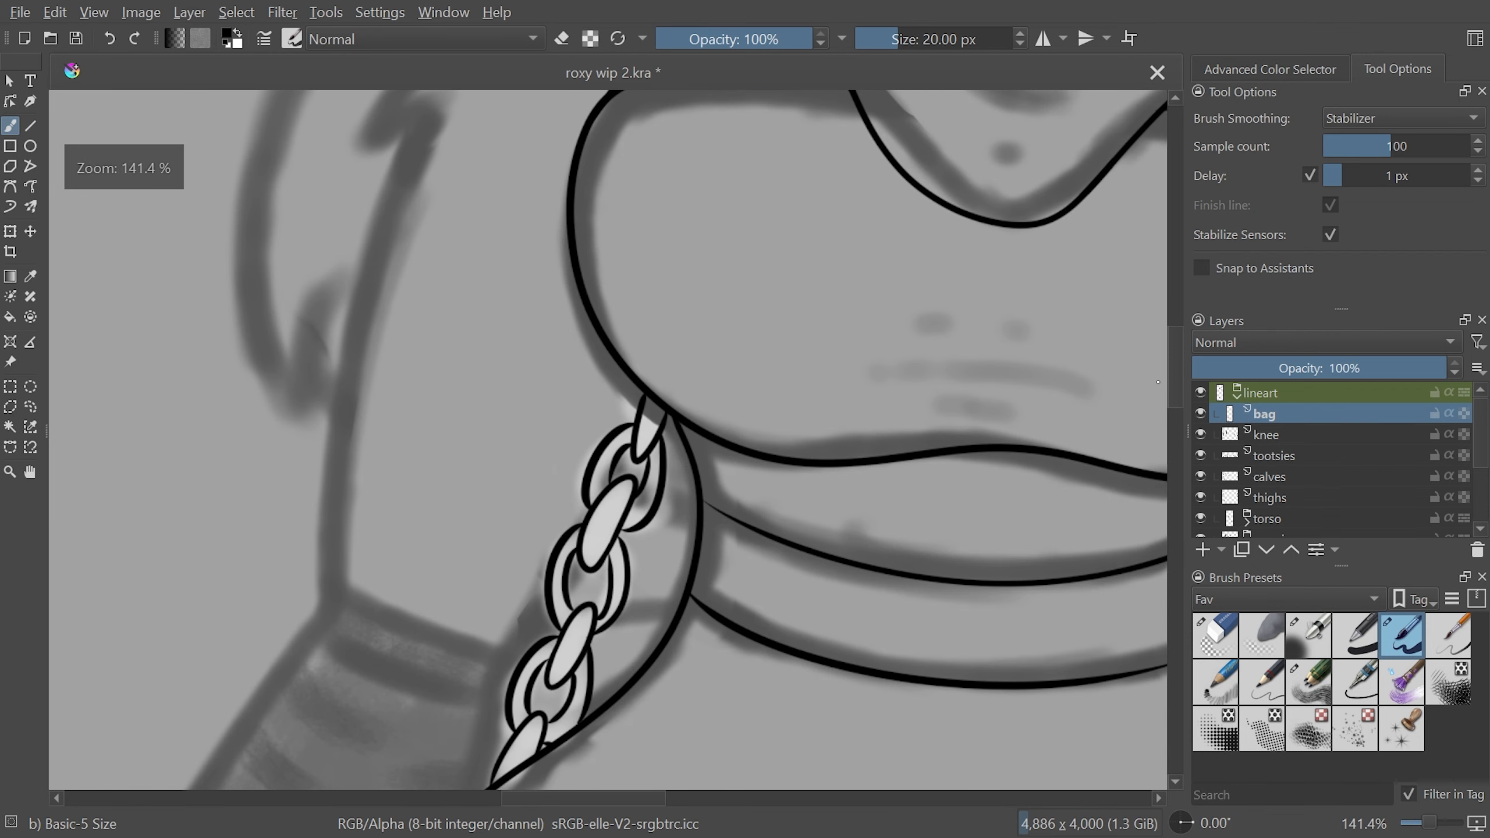
pyautogui.press('+')
pyautogui.press('+')
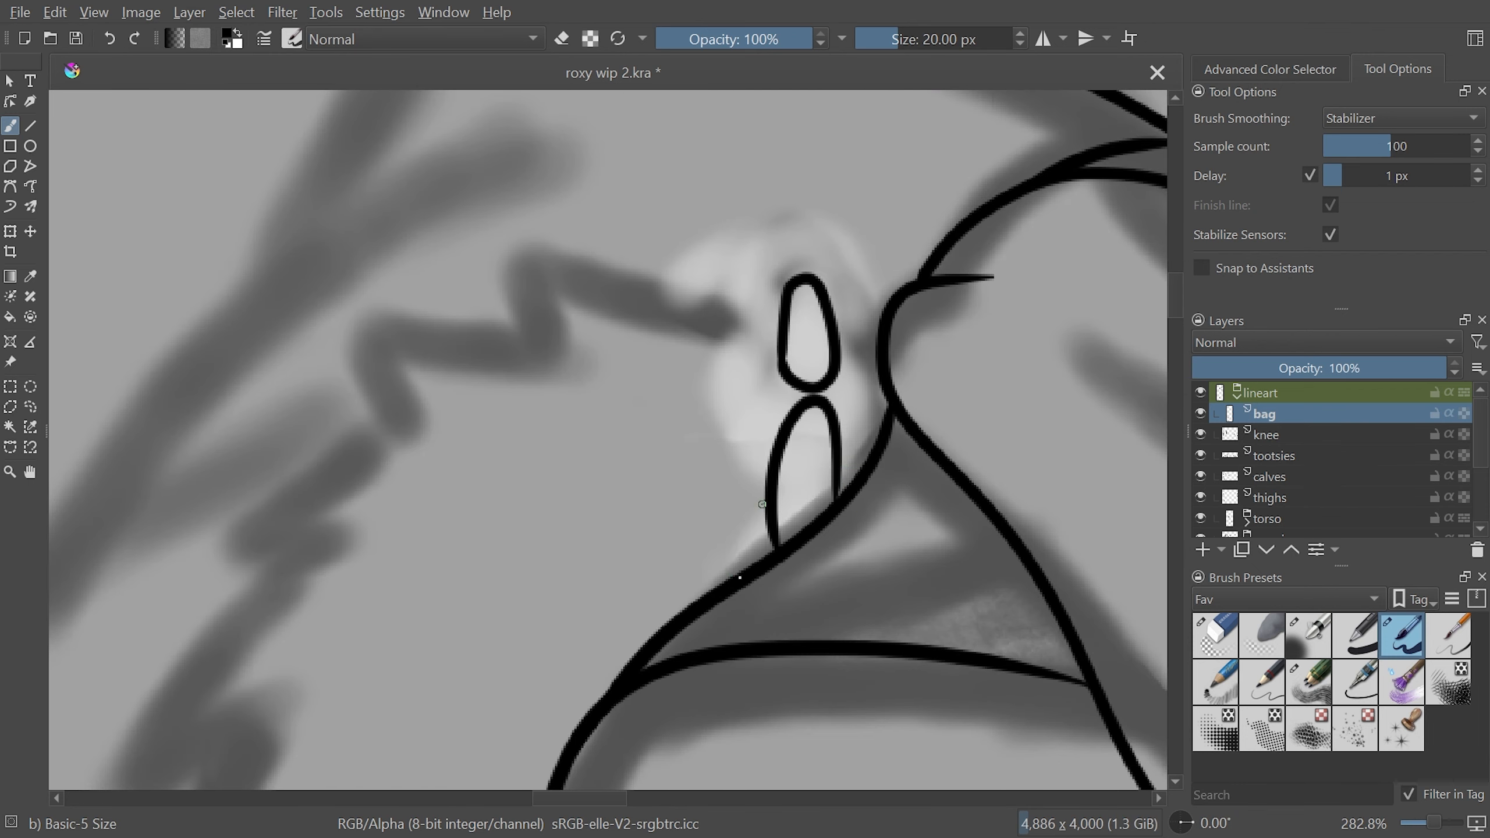
pyautogui.moveTo(810, 320)
pyautogui.mouseDown()
pyautogui.moveTo(763, 434)
pyautogui.moveTo(733, 458)
pyautogui.moveTo(869, 470)
pyautogui.mouseUp()
pyautogui.moveTo(774, 294)
pyautogui.mouseDown()
pyautogui.moveTo(846, 317)
pyautogui.moveTo(809, 267)
pyautogui.moveTo(857, 313)
pyautogui.mouseUp()
pyautogui.hotkey('ctrl', 'z')
# Rework the strokes of the curled end links at the top of the shoulder chain
pyautogui.press('-')
pyautogui.press('+')
pyautogui.hotkey('ctrl', 'z')
pyautogui.moveTo(779, 232)
pyautogui.mouseDown()
pyautogui.moveTo(852, 310)
pyautogui.moveTo(839, 302)
pyautogui.mouseUp()
pyautogui.hotkey('ctrl', 'z')
pyautogui.hotkey('ctrl', 'z')
pyautogui.hotkey('ctrl', 'z')
pyautogui.moveTo(715, 233)
pyautogui.mouseDown()
pyautogui.moveTo(794, 256)
pyautogui.moveTo(783, 302)
pyautogui.mouseUp()
pyautogui.moveTo(751, 282); pyautogui.dragTo(774, 322)
pyautogui.moveTo(794, 248)
pyautogui.mouseDown()
pyautogui.moveTo(851, 308)
pyautogui.moveTo(850, 341)
pyautogui.mouseUp()
pyautogui.hotkey('ctrl', 'z')
pyautogui.hotkey('ctrl', 'z')
# Hide the sketch group temporarily to review the line art of the whole figure
pyautogui.press('-')
pyautogui.press('-')
pyautogui.press('-')
pyautogui.press('-')
pyautogui.press('-')
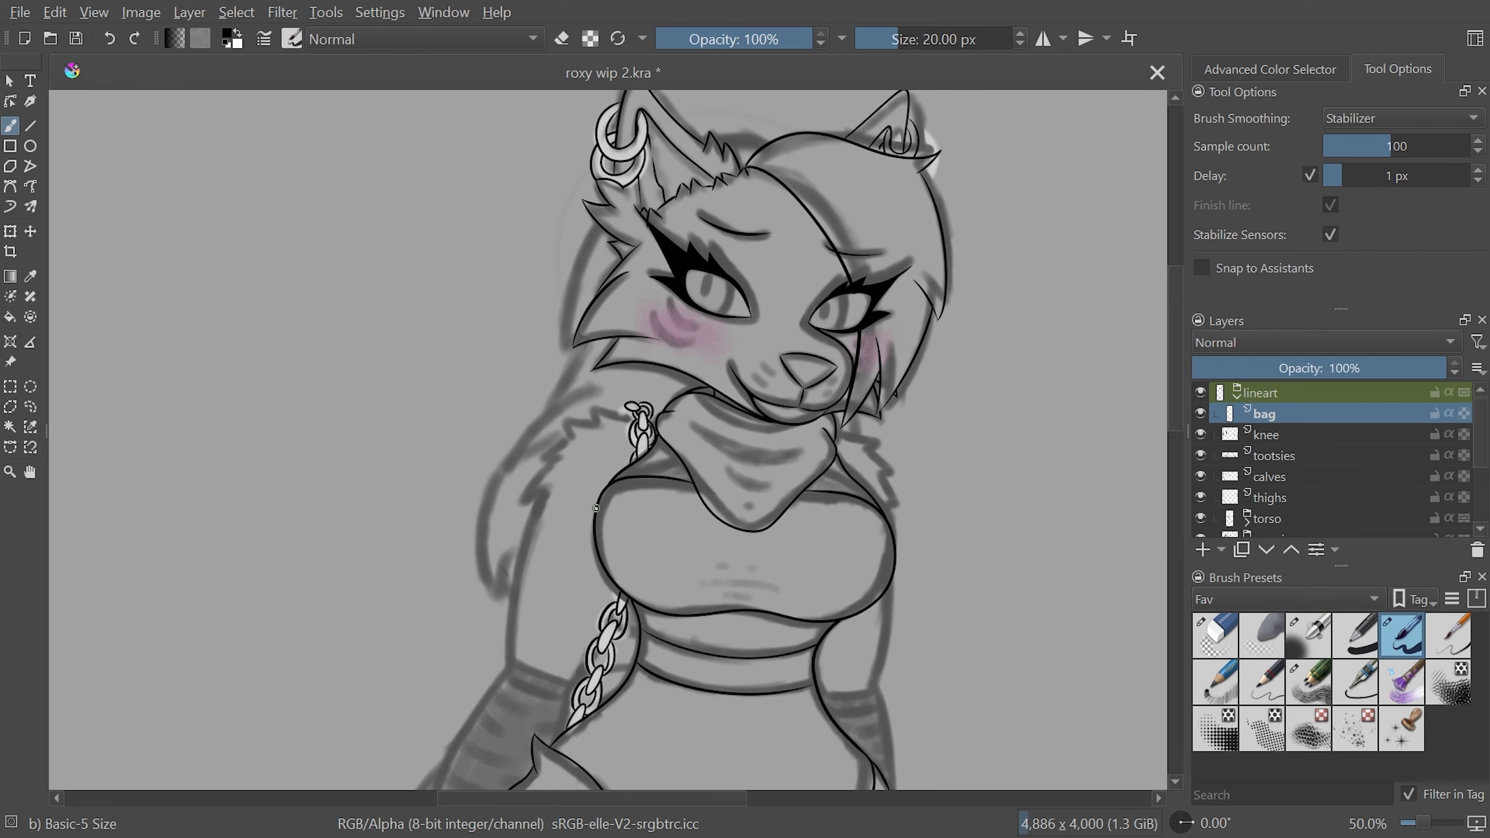
pyautogui.moveTo(1176, 400); pyautogui.dragTo(1176, 450)
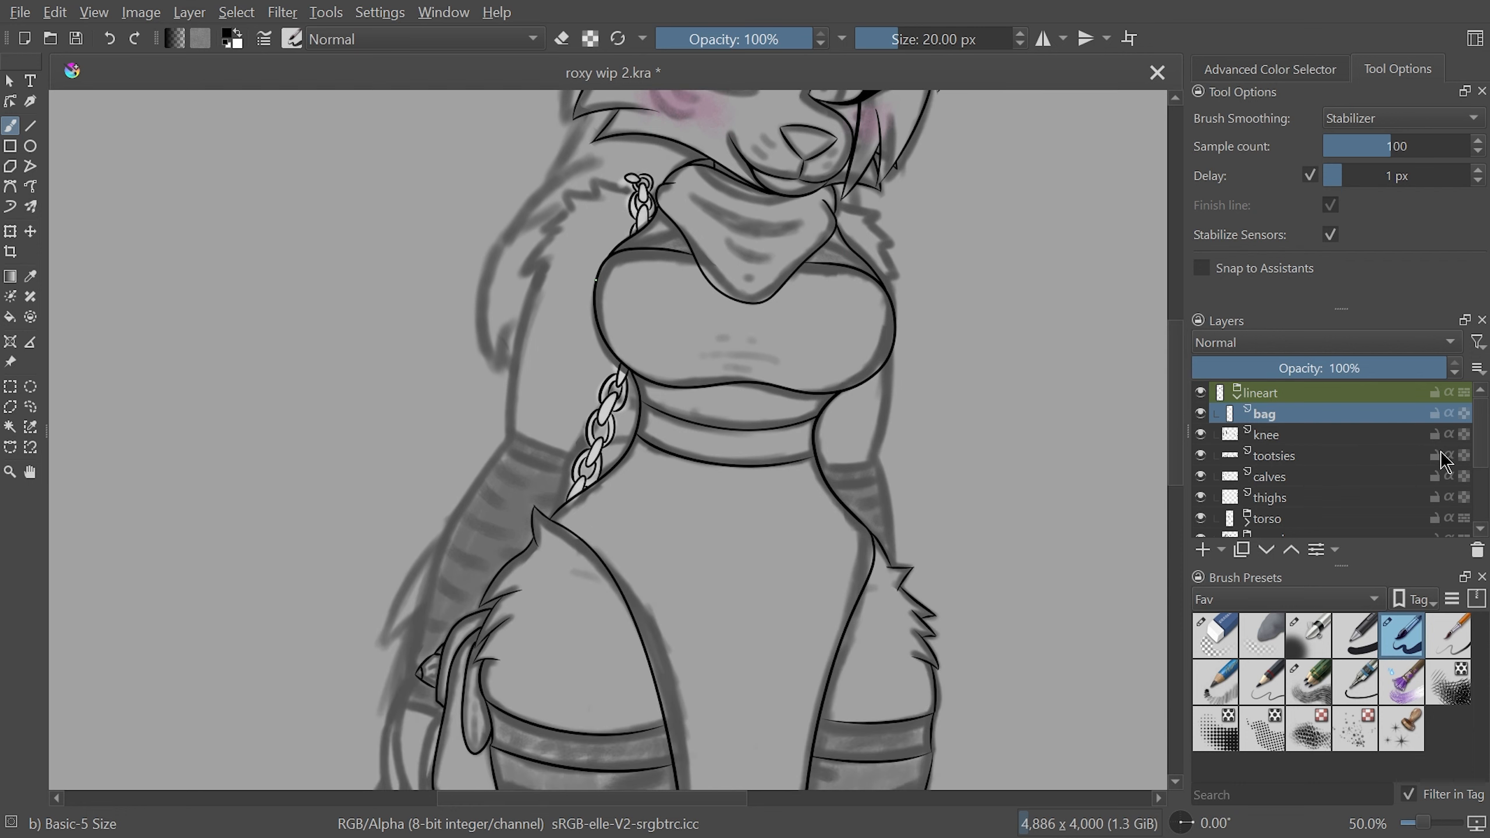
pyautogui.scroll(-1, 1483, 464)
pyautogui.scroll(-4, 1483, 469)
pyautogui.click(1200, 450)
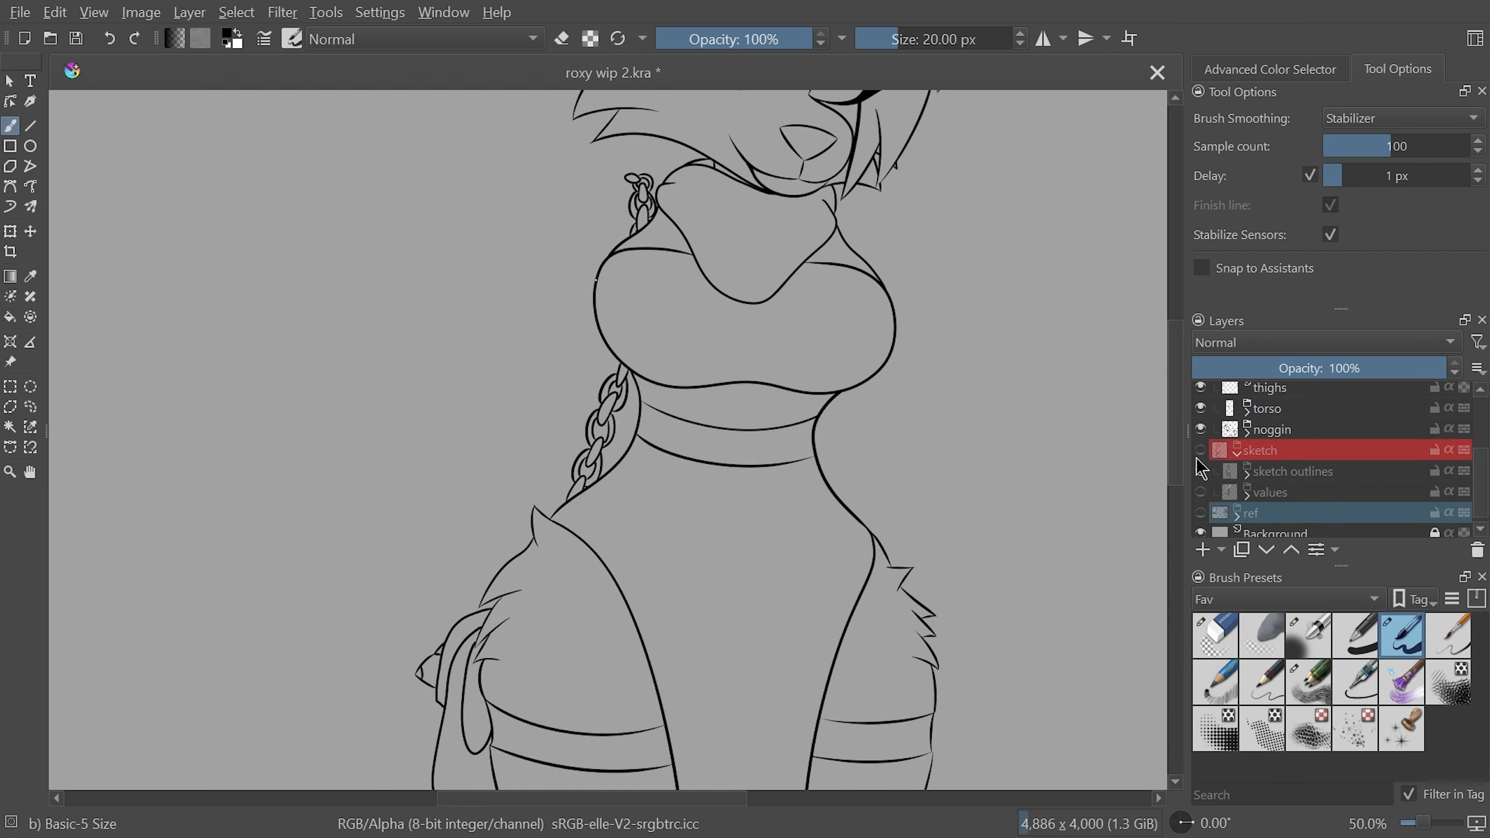
pyautogui.press('-')
pyautogui.press('-')
pyautogui.press('-')
pyautogui.press('+')
pyautogui.scroll(2, 1261, 458)
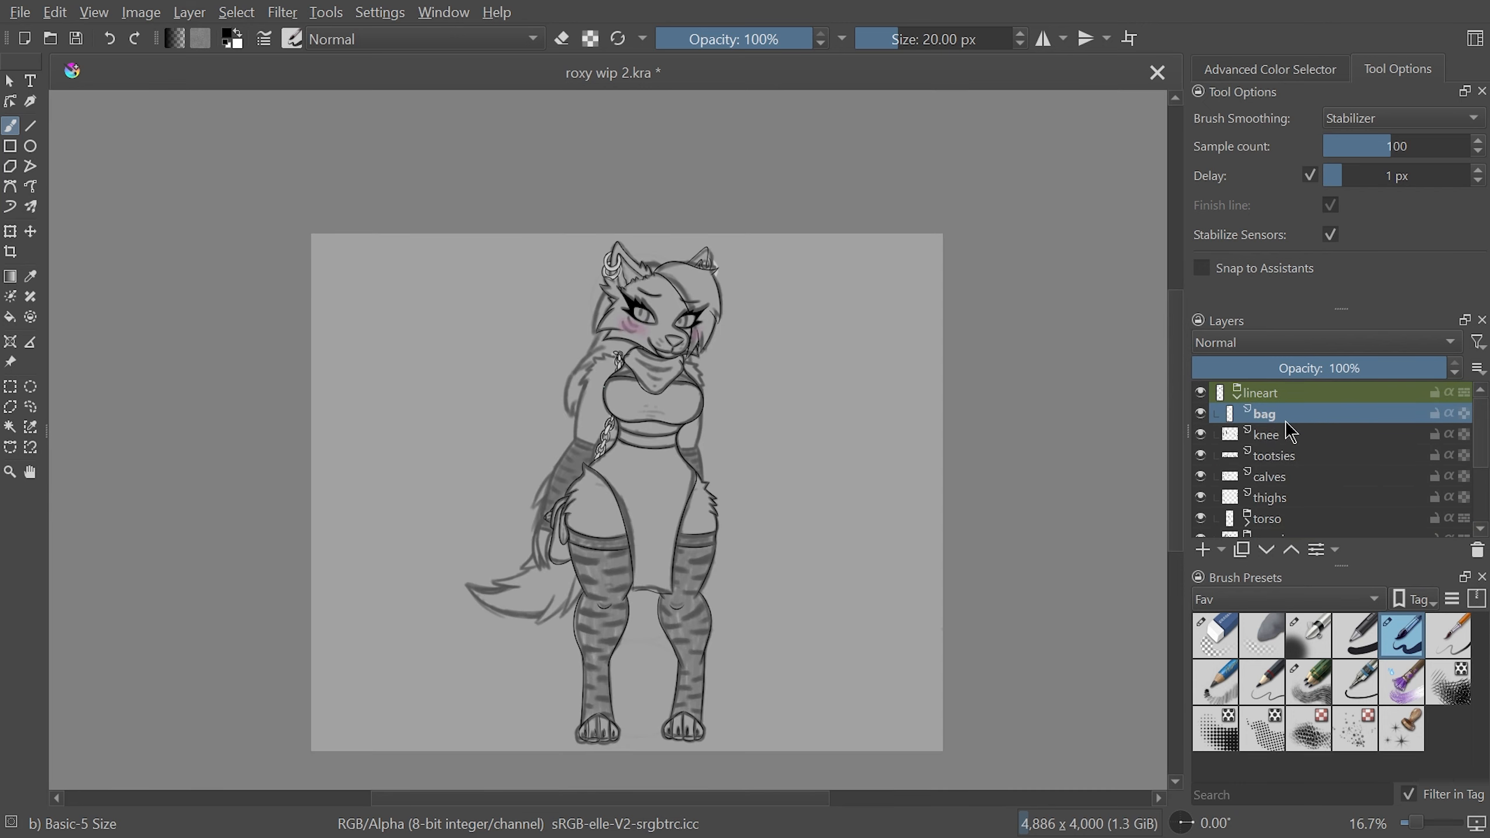
# Group the bag, knee, tootsies, calves, thighs, torso and noggin layers within the lineart group
pyautogui.keyDown('ctrl'); pyautogui.click(1285, 436); pyautogui.keyUp('ctrl')
pyautogui.keyDown('ctrl'); pyautogui.click(1288, 458); pyautogui.keyUp('ctrl')
pyautogui.keyDown('ctrl'); pyautogui.click(1291, 477); pyautogui.keyUp('ctrl')
pyautogui.moveTo(1483, 432); pyautogui.dragTo(1474, 443)
pyautogui.keyDown('ctrl'); pyautogui.click(1345, 470); pyautogui.keyUp('ctrl')
pyautogui.keyDown('ctrl'); pyautogui.click(1340, 490); pyautogui.keyUp('ctrl')
pyautogui.keyDown('ctrl'); pyautogui.click(1344, 512); pyautogui.keyUp('ctrl')
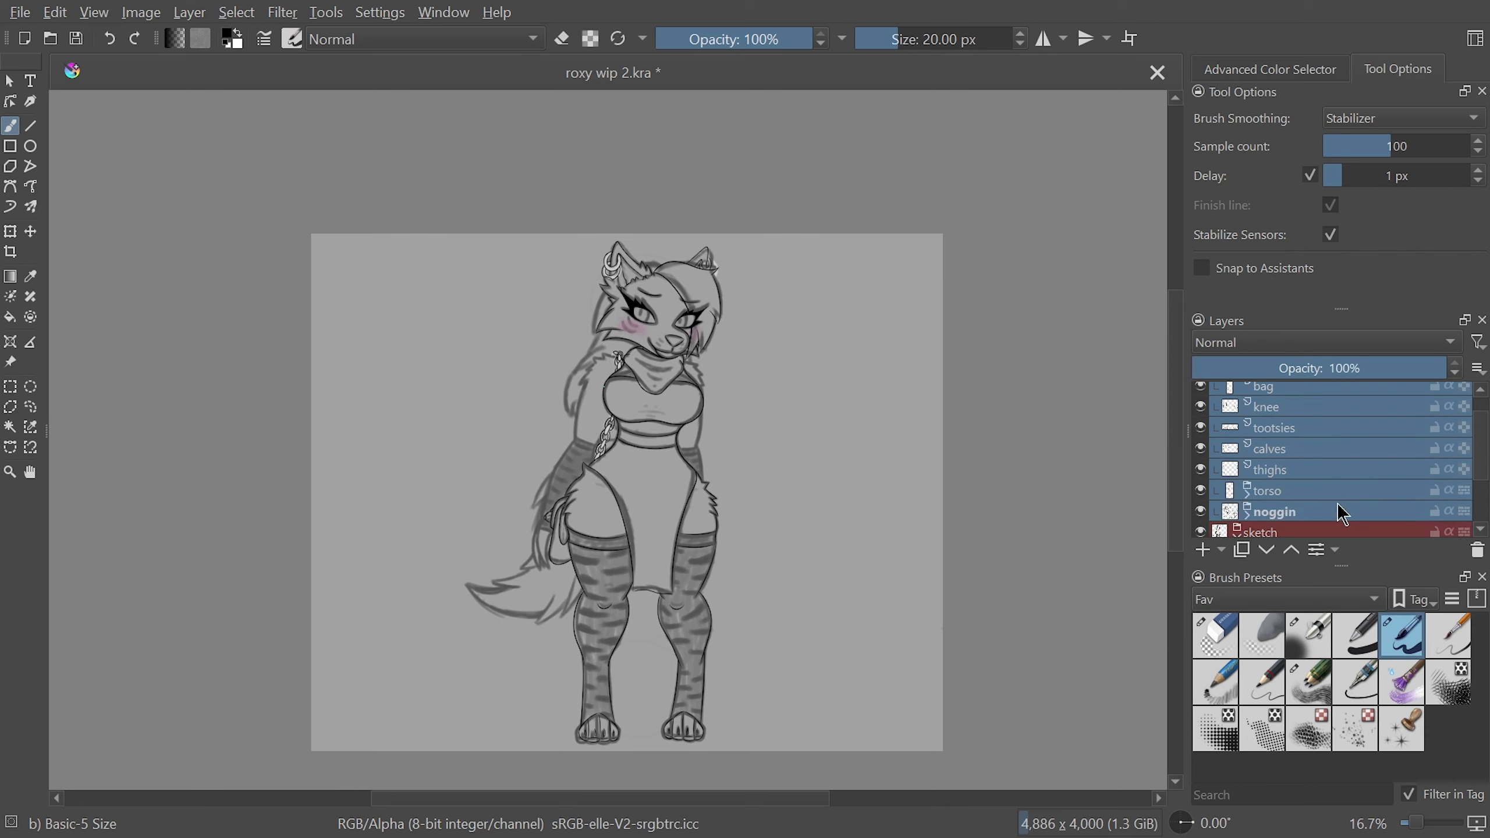
pyautogui.hotkey('ctrl', 'g')
# Collapse the new layer group and rename it "lower body"
pyautogui.click(1255, 420)
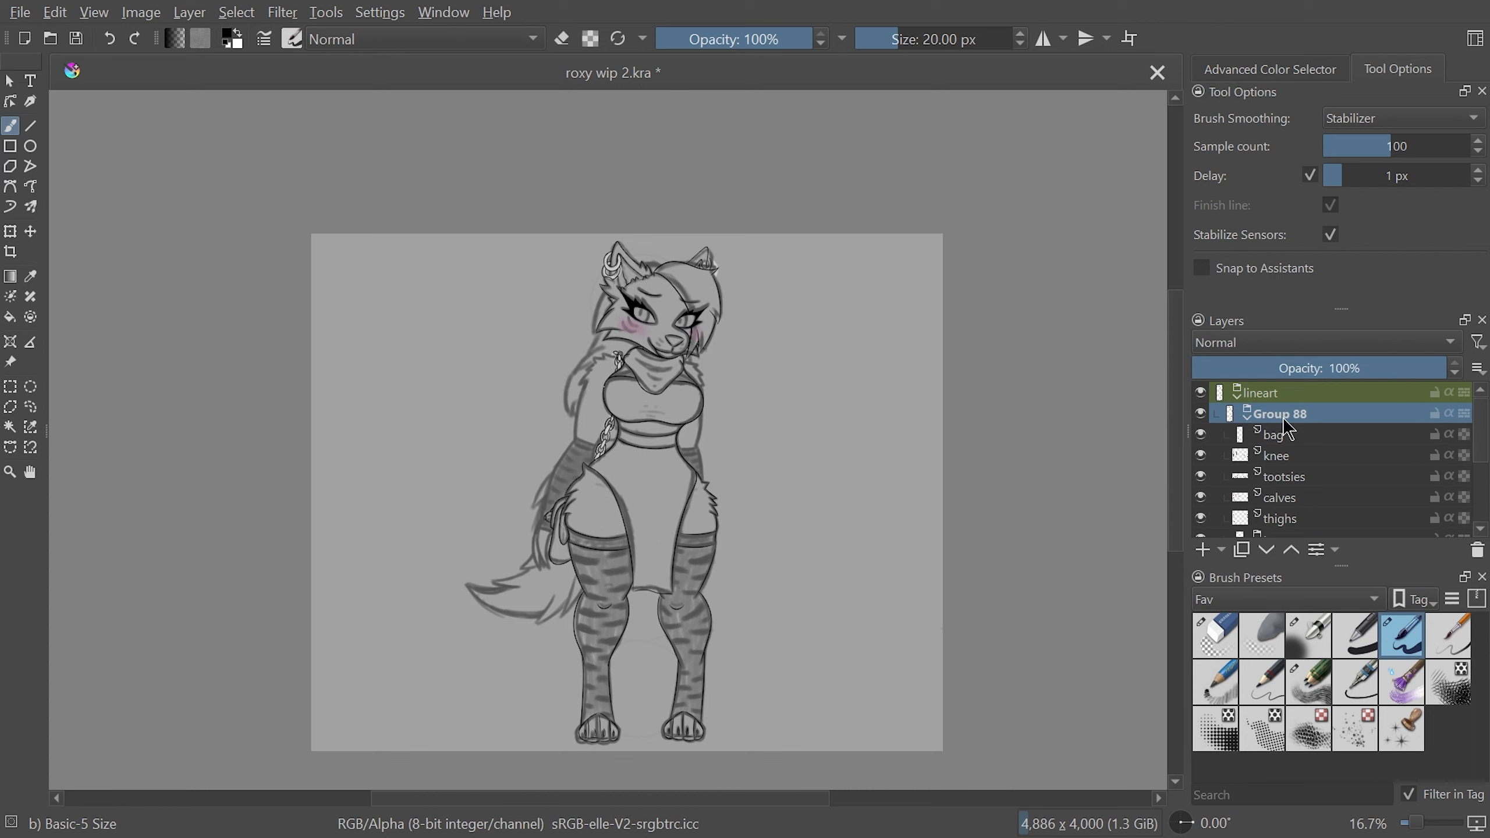
pyautogui.click(1248, 418)
pyautogui.click(1318, 552)
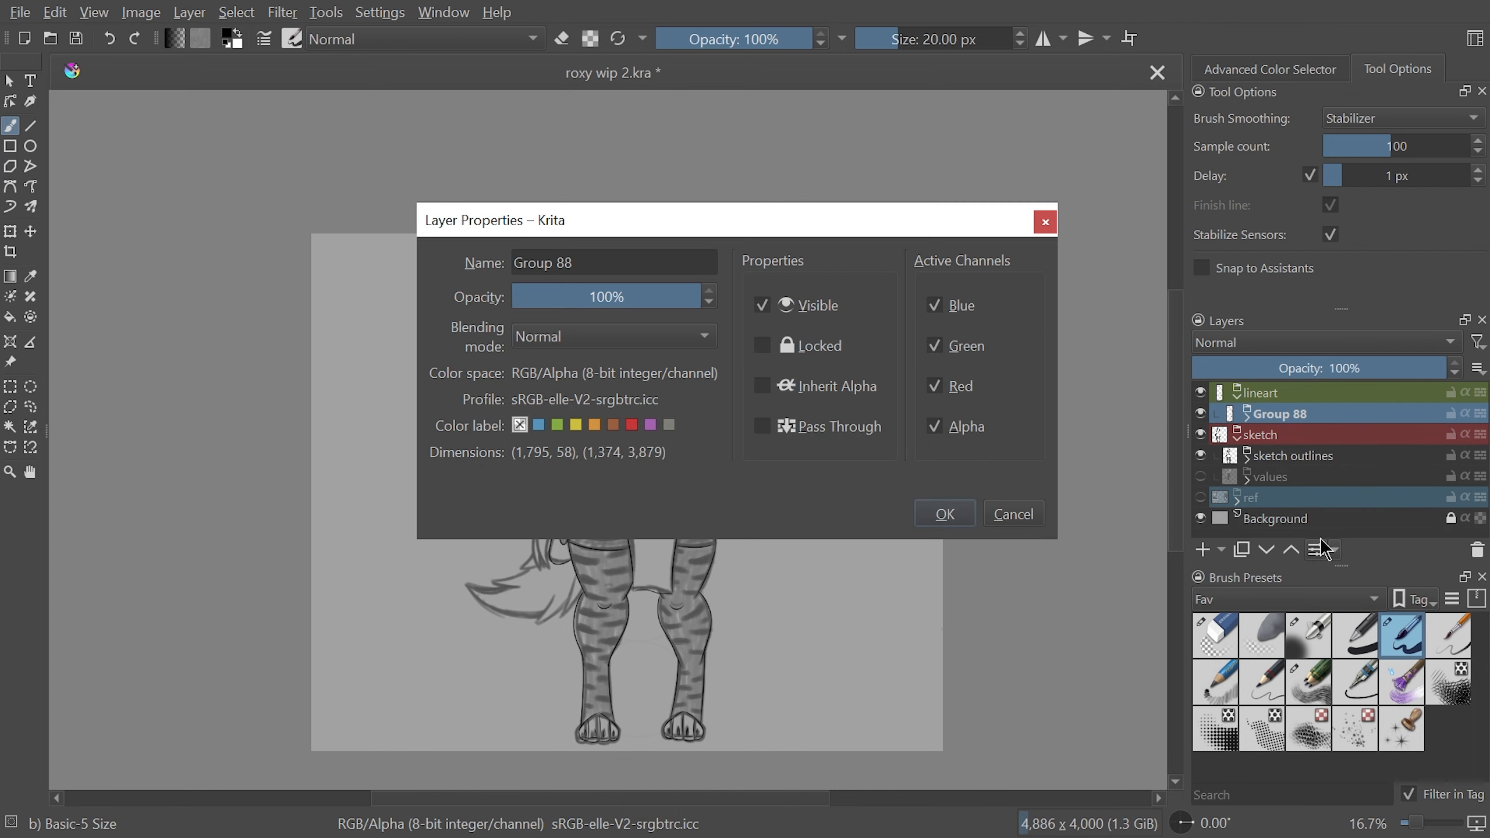
pyautogui.write('low')
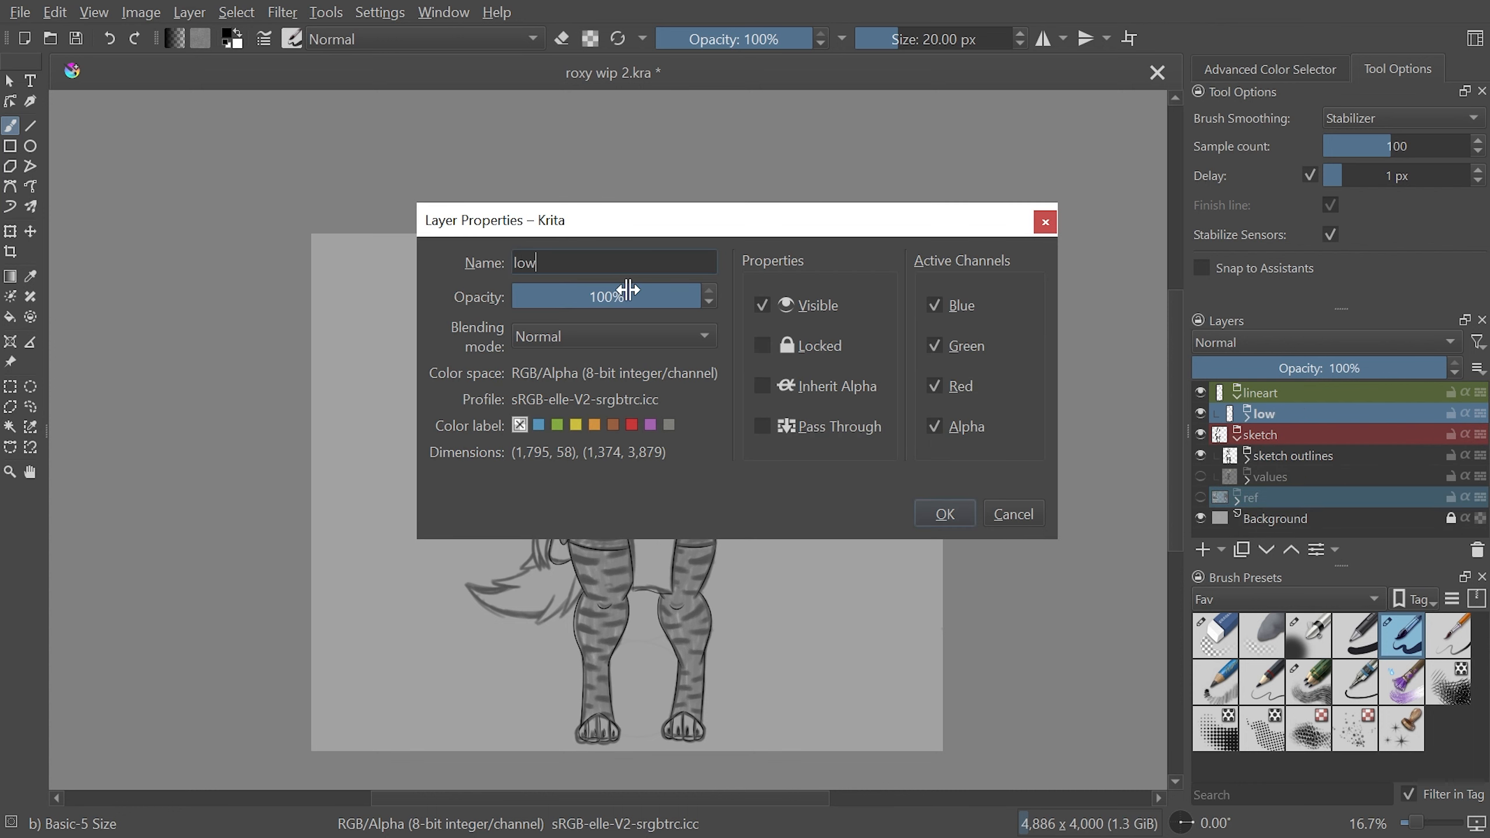
pyautogui.write('er body')
pyautogui.press('Return')
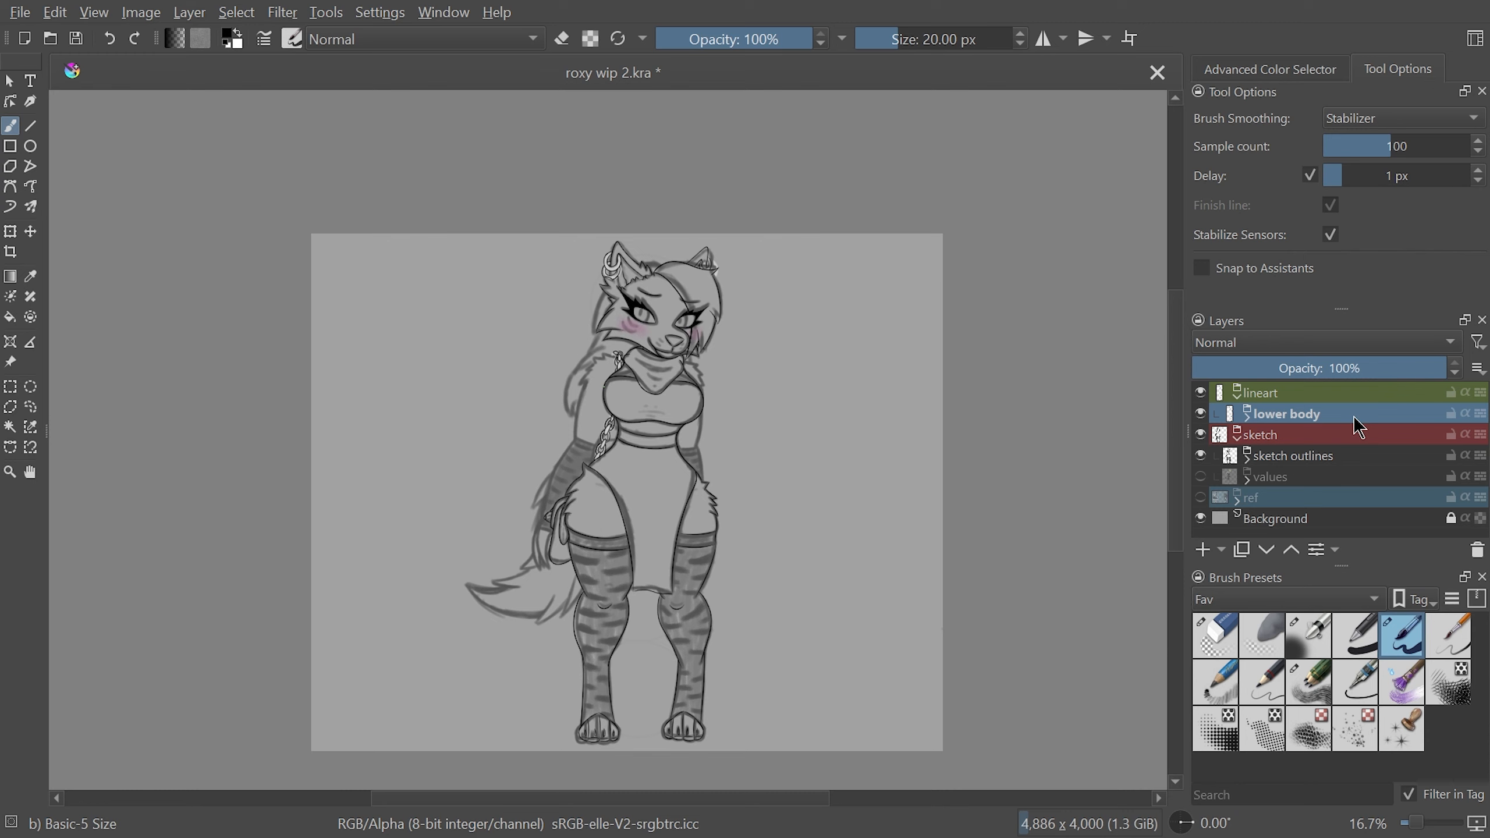
# Move the noggin and torso groups out of lower body within lineart, and add a paint layer below torso
pyautogui.click(1247, 414)
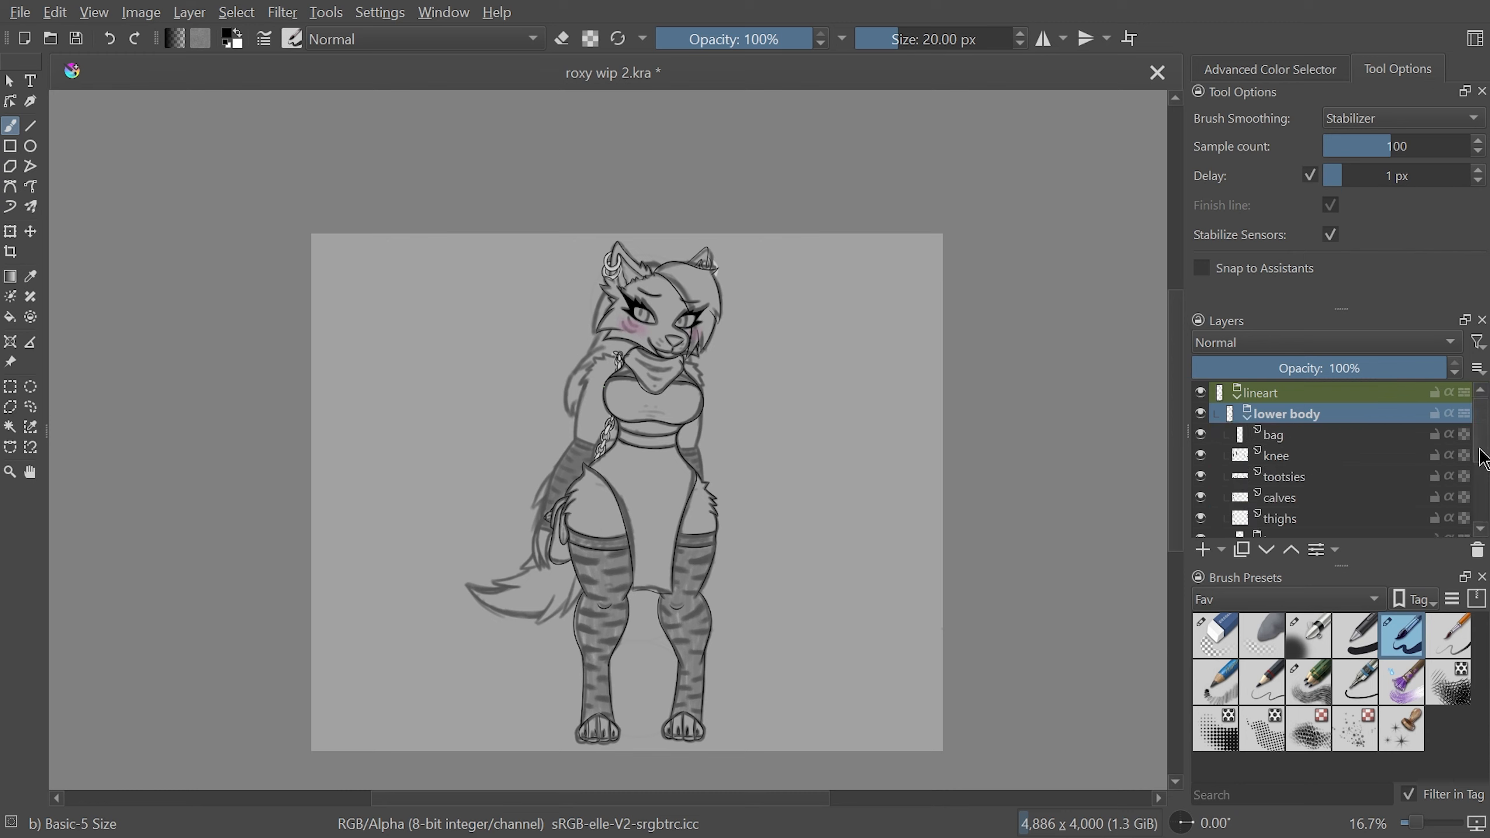
pyautogui.scroll(-3, 1483, 458)
pyautogui.moveTo(1318, 491)
pyautogui.mouseDown()
pyautogui.moveTo(1320, 511)
pyautogui.moveTo(1310, 473)
pyautogui.moveTo(1322, 486)
pyautogui.mouseUp()
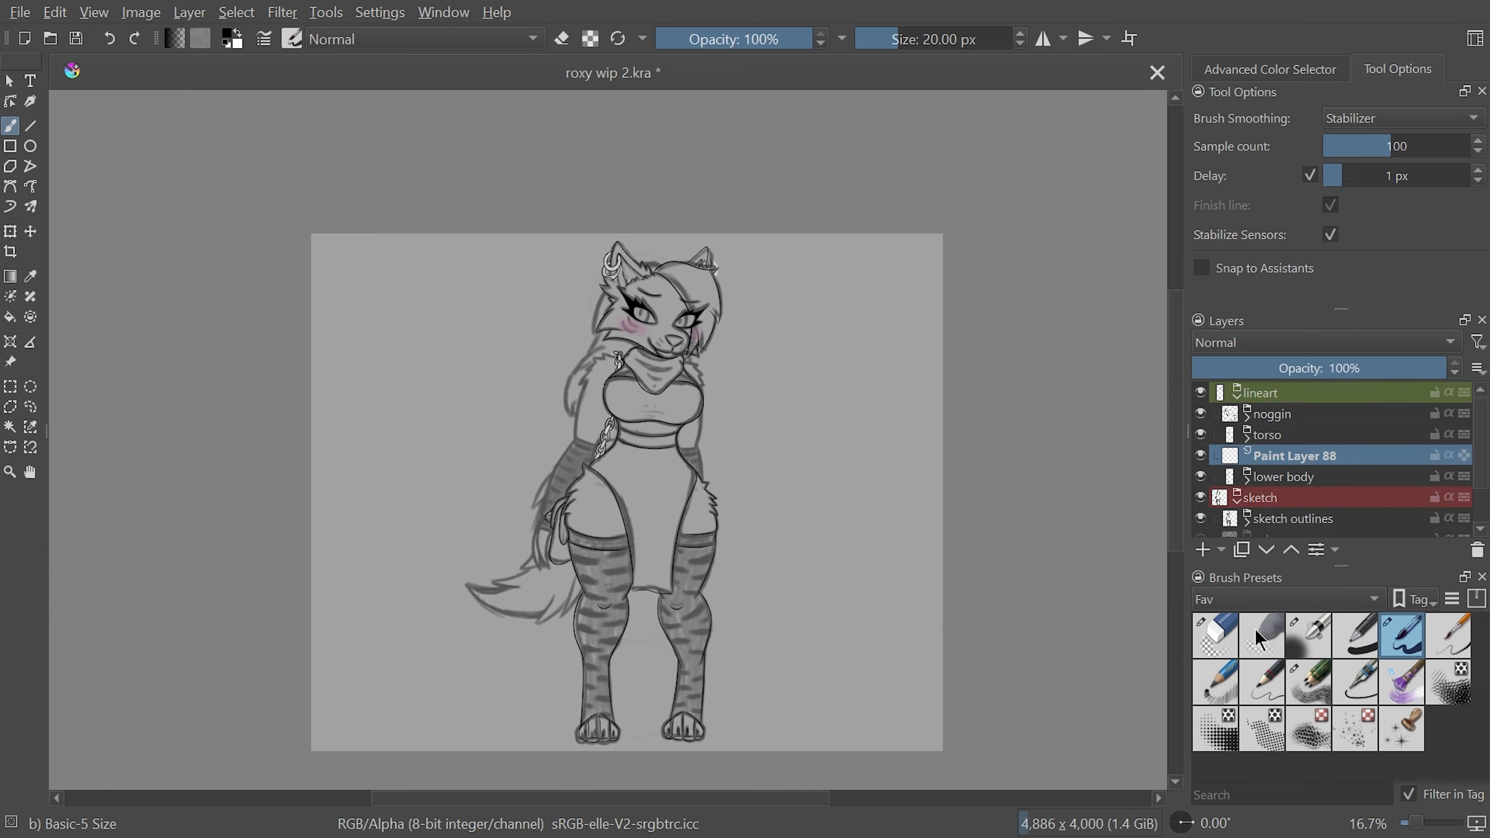
# Ink the jagged fur tufts on the shoulder beside the chain, following the sketch
pyautogui.moveTo(807, 798); pyautogui.dragTo(787, 809)
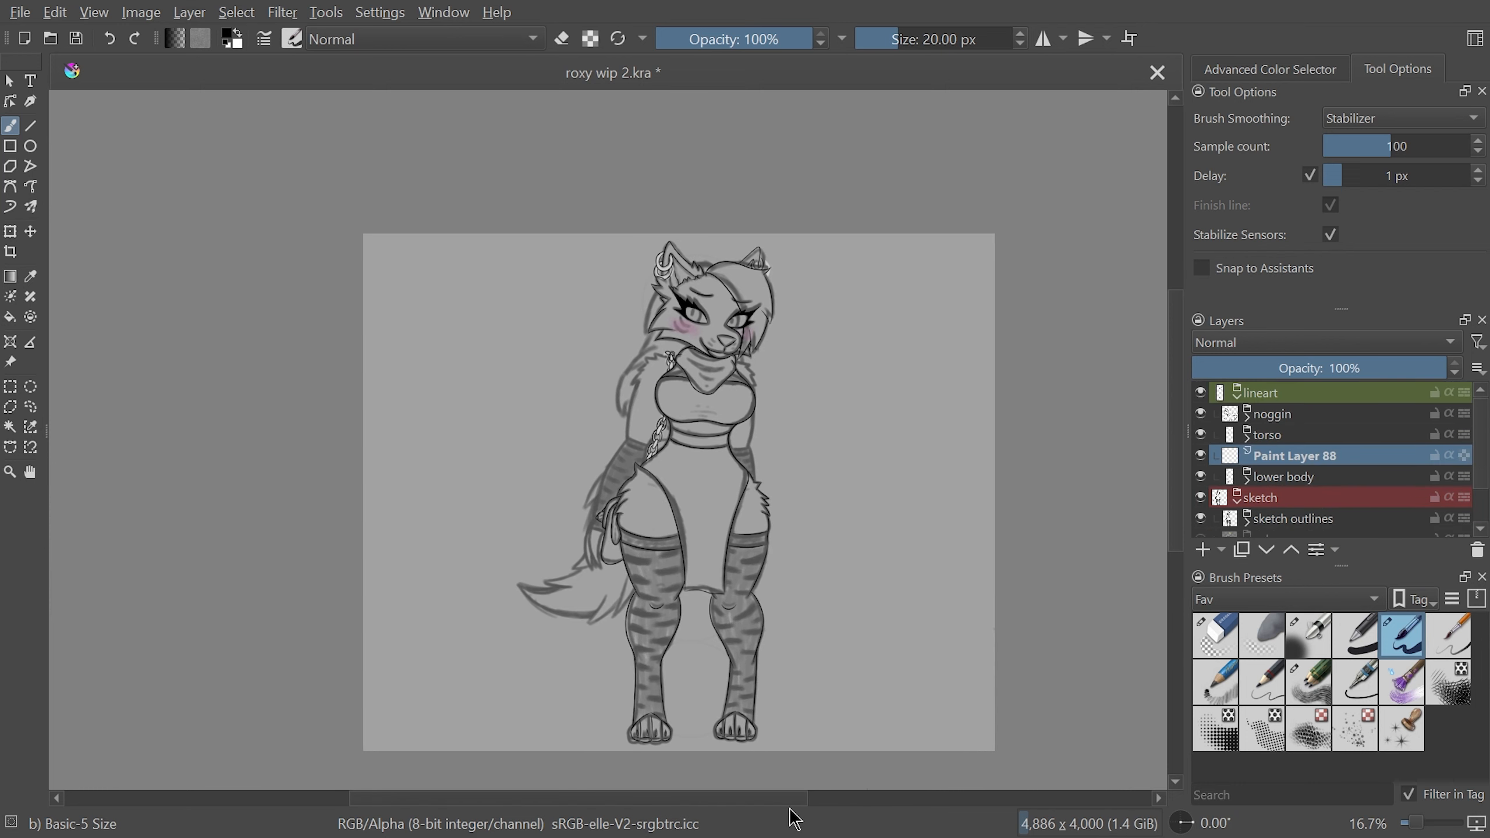
pyautogui.hotkey('ctrl', '+')
pyautogui.hotkey('ctrl', '+')
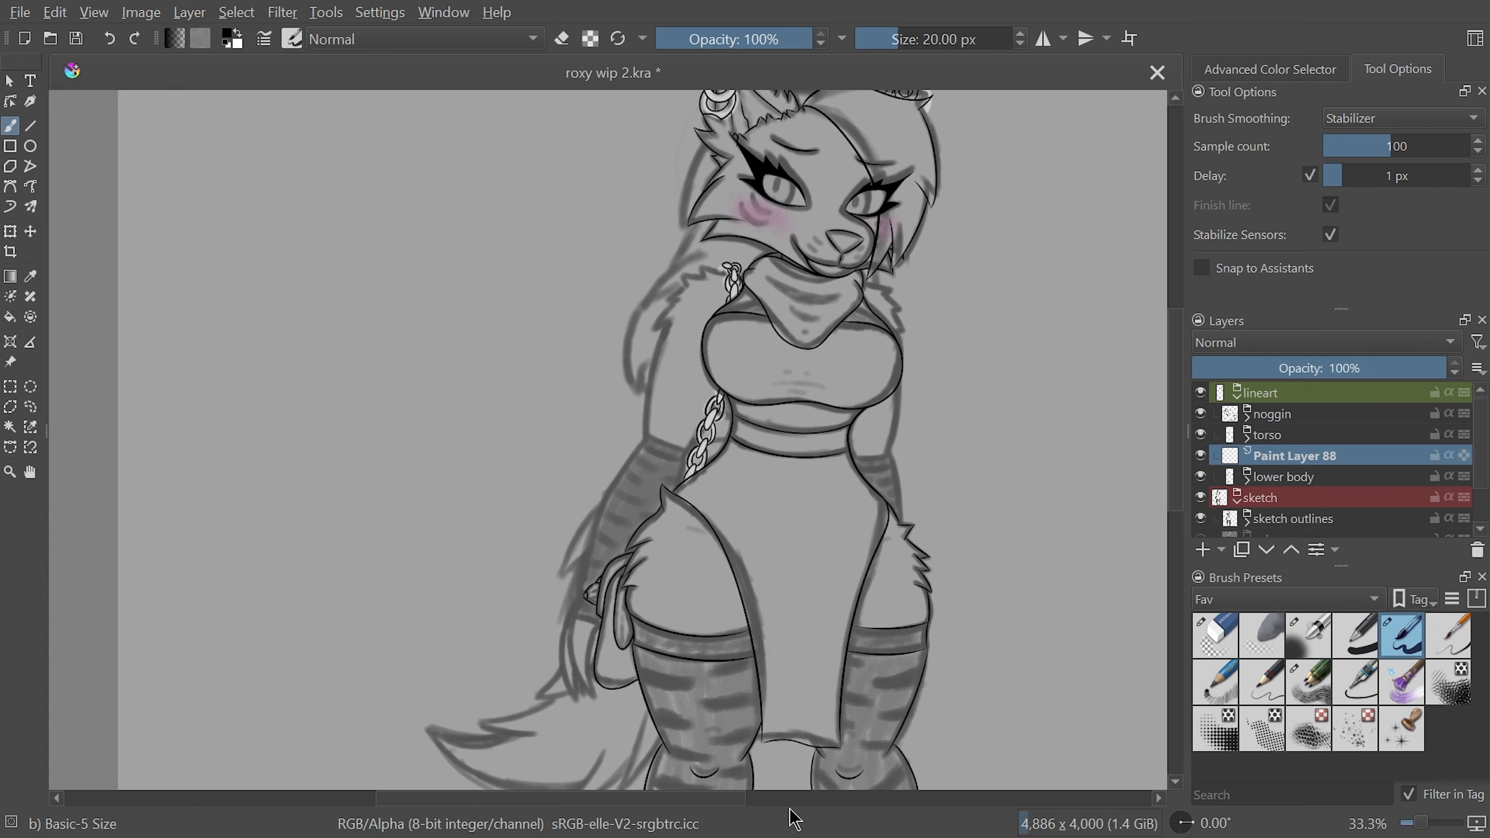
pyautogui.hotkey('ctrl', '+')
pyautogui.hotkey('ctrl', '+')
pyautogui.hotkey('ctrl', '+')
pyautogui.hotkey('ctrl', '+')
pyautogui.moveTo(760, 499)
pyautogui.mouseDown()
pyautogui.moveTo(708, 309)
pyautogui.moveTo(648, 412)
pyautogui.mouseUp()
pyautogui.moveTo(648, 412); pyautogui.dragTo(562, 287)
pyautogui.moveTo(561, 291); pyautogui.dragTo(531, 379)
pyautogui.moveTo(531, 378)
pyautogui.mouseDown()
pyautogui.moveTo(395, 338)
pyautogui.moveTo(450, 400)
pyautogui.mouseUp()
pyautogui.moveTo(605, 329); pyautogui.dragTo(496, 526)
pyautogui.moveTo(496, 526); pyautogui.dragTo(621, 437)
# Ink the long outer contour of the upper arm from the shoulder fur down to the elbow
pyautogui.hotkey('ctrl', '-')
pyautogui.hotkey('ctrl', '-')
pyautogui.hotkey('ctrl', '+')
pyautogui.hotkey('ctrl', 'z')
pyautogui.moveTo(579, 223)
pyautogui.mouseDown()
pyautogui.moveTo(512, 681)
pyautogui.moveTo(524, 717)
pyautogui.mouseUp()
pyautogui.moveTo(765, 492); pyautogui.dragTo(697, 640)
pyautogui.hotkey('ctrl', 'z')
pyautogui.moveTo(443, 289); pyautogui.dragTo(413, 538)
# Set the brush smoothing to Basic and erase the arm line where it overlaps the chain links
pyautogui.click(1403, 118)
pyautogui.click(1356, 75)
pyautogui.click(1215, 636)
pyautogui.moveTo(768, 546); pyautogui.dragTo(802, 494)
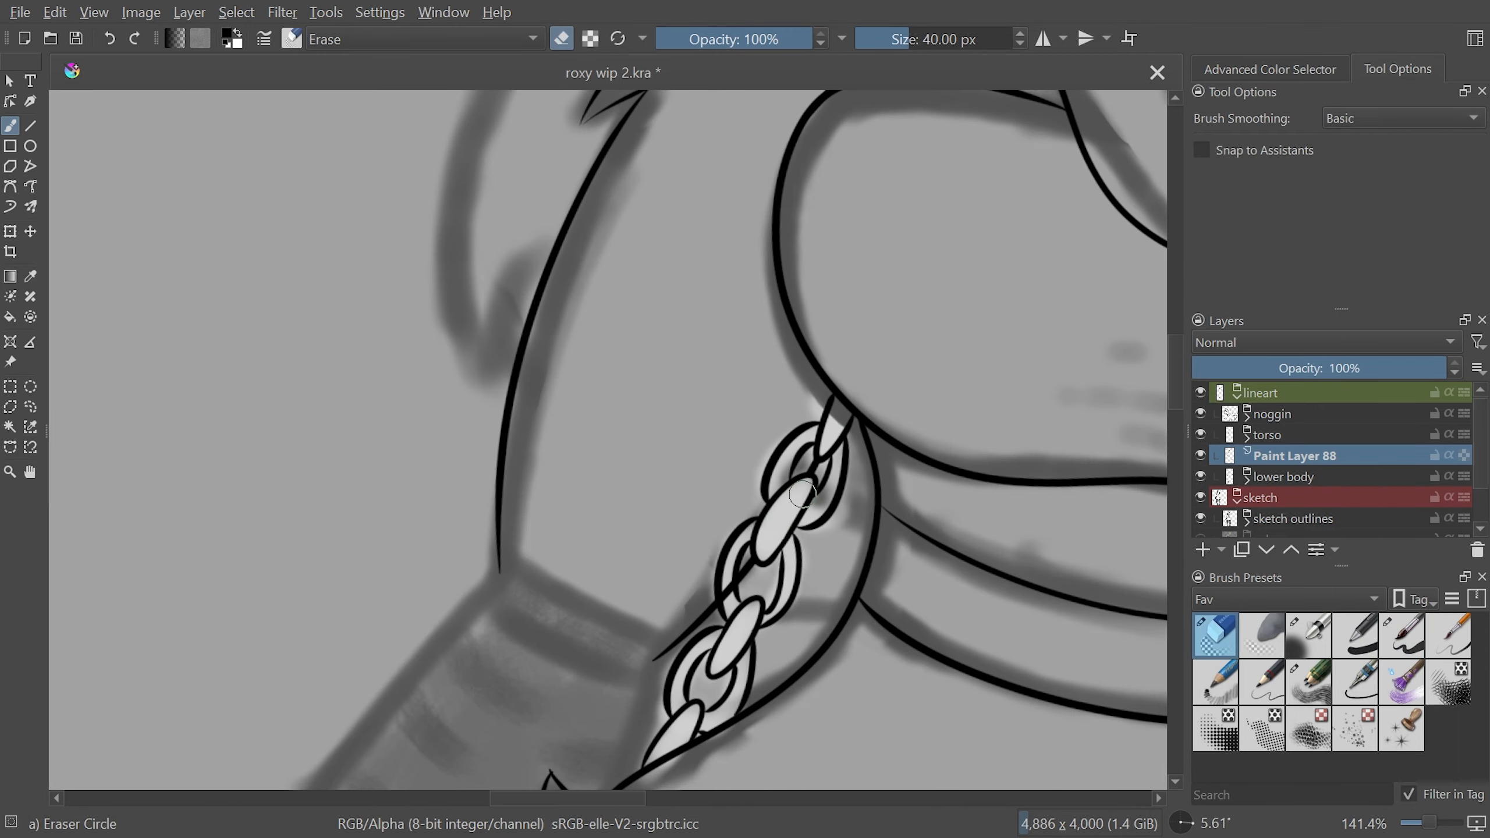
pyautogui.moveTo(735, 580); pyautogui.dragTo(722, 603)
# Restore Stabilizer smoothing and ink the first cuff line across the arm at the elbow
pyautogui.click(1404, 118)
pyautogui.click(1355, 160)
pyautogui.hotkey('ctrl', '-')
pyautogui.click(1402, 635)
pyautogui.hotkey('ctrl', '+')
pyautogui.hotkey('ctrl', '+')
pyautogui.moveTo(495, 334); pyautogui.dragTo(491, 589)
pyautogui.hotkey('ctrl', 'z')
pyautogui.moveTo(513, 326); pyautogui.dragTo(499, 611)
pyautogui.moveTo(695, 766); pyautogui.dragTo(939, 469)
pyautogui.hotkey('ctrl', '-')
pyautogui.moveTo(899, 274); pyautogui.dragTo(886, 411)
# Ink the long outer edge of the striped forearm and the second line of its cuff
pyautogui.hotkey('ctrl', '-')
pyautogui.moveTo(692, 587)
pyautogui.mouseDown()
pyautogui.moveTo(701, 289)
pyautogui.moveTo(682, 539)
pyautogui.mouseUp()
pyautogui.moveTo(683, 230)
pyautogui.mouseDown()
pyautogui.moveTo(637, 294)
pyautogui.moveTo(542, 755)
pyautogui.mouseUp()
pyautogui.hotkey('ctrl', '+')
pyautogui.moveTo(910, 607); pyautogui.dragTo(913, 279)
pyautogui.moveTo(733, 177); pyautogui.dragTo(629, 741)
pyautogui.moveTo(910, 411); pyautogui.dragTo(739, 710)
pyautogui.hotkey('ctrl', '+')
pyautogui.moveTo(643, 418); pyautogui.dragTo(656, 705)
pyautogui.hotkey('ctrl', 'z')
pyautogui.moveTo(685, 423)
pyautogui.mouseDown()
pyautogui.moveTo(707, 697)
pyautogui.moveTo(945, 643)
pyautogui.mouseUp()
# Erase the overshooting line ends around the forearm cuff with a 20 px eraser
pyautogui.hotkey('ctrl', '+')
pyautogui.click(1225, 638)
pyautogui.moveTo(909, 411); pyautogui.dragTo(821, 634)
pyautogui.click(898, 39)
pyautogui.moveTo(717, 376); pyautogui.dragTo(715, 385)
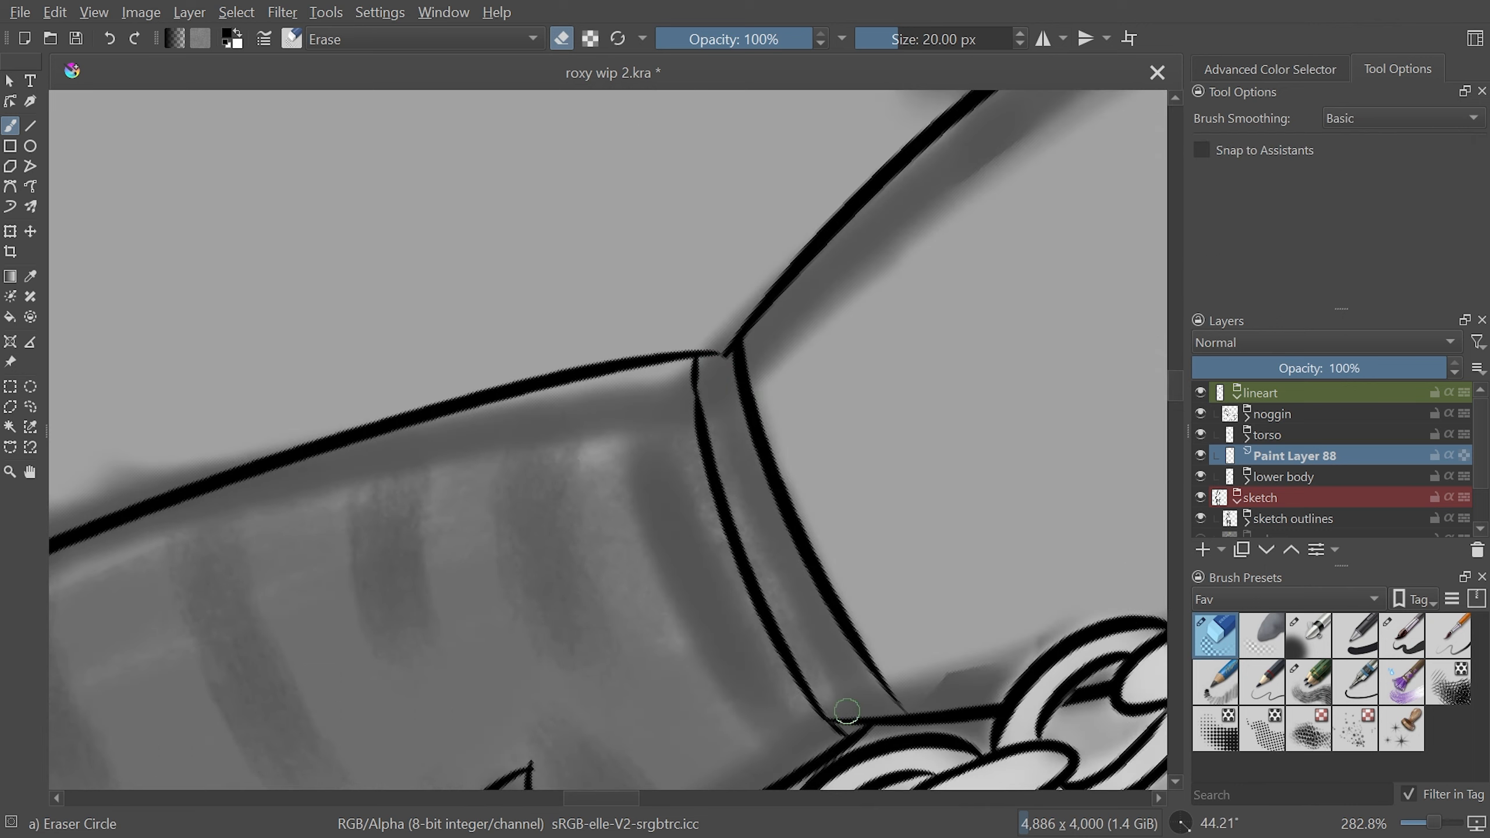
pyautogui.moveTo(843, 698); pyautogui.dragTo(845, 703)
pyautogui.moveTo(874, 637); pyautogui.dragTo(971, 393)
# Ink the missing corner where the forearm edge and cuff meet the upper-arm line
pyautogui.click(1402, 636)
pyautogui.moveTo(763, 364); pyautogui.dragTo(646, 368)
pyautogui.moveTo(532, 300); pyautogui.dragTo(541, 277)
pyautogui.moveTo(888, 538); pyautogui.dragTo(595, 654)
pyautogui.moveTo(588, 628); pyautogui.dragTo(594, 696)
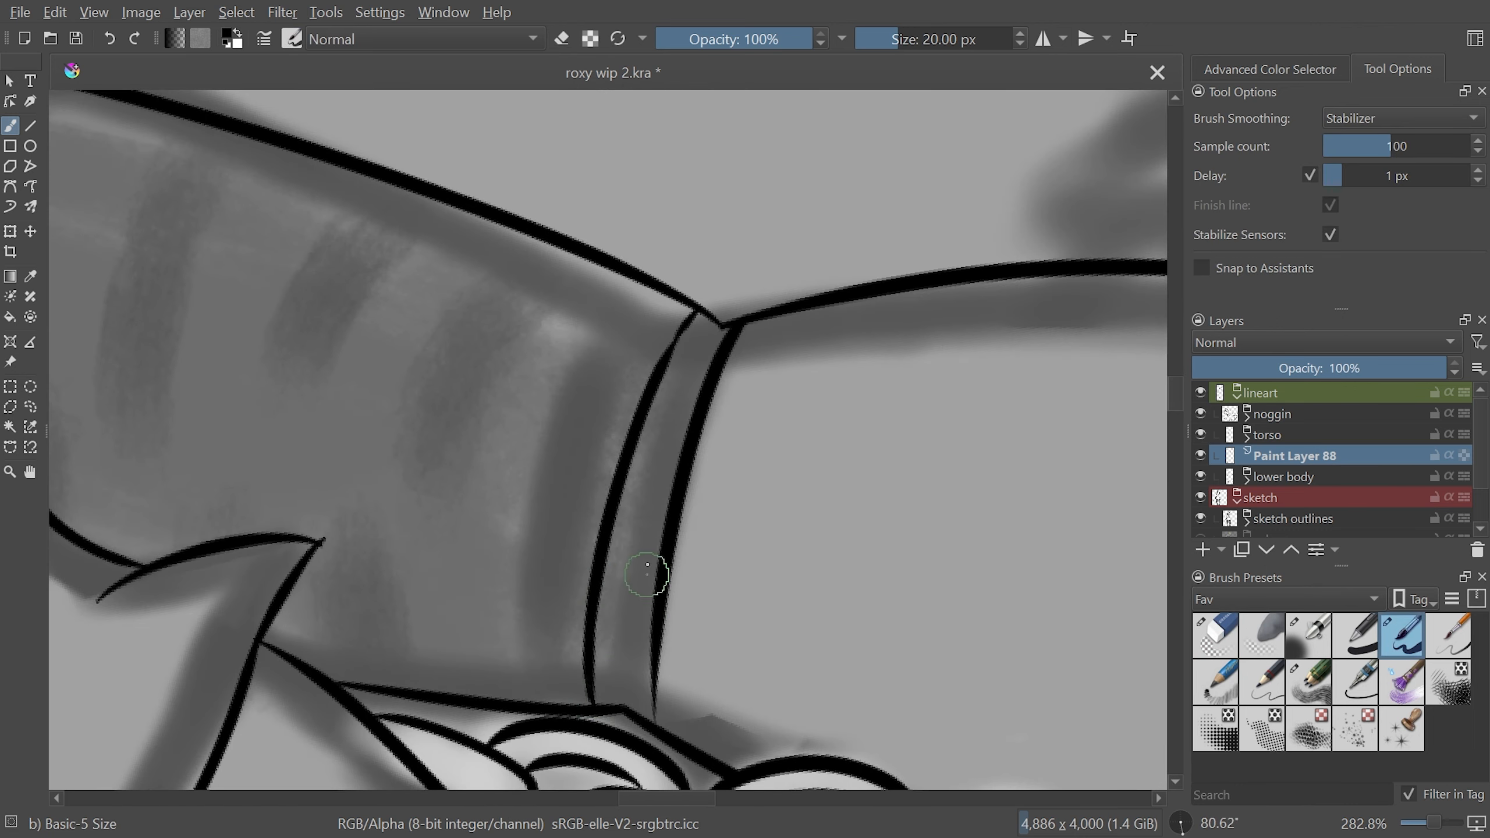
pyautogui.press('5')
pyautogui.hotkey('ctrl', '0')
# Add a paint layer and ink the curved wrist line from the forearm to the hanging bag
pyautogui.moveTo(953, 656); pyautogui.dragTo(960, 212)
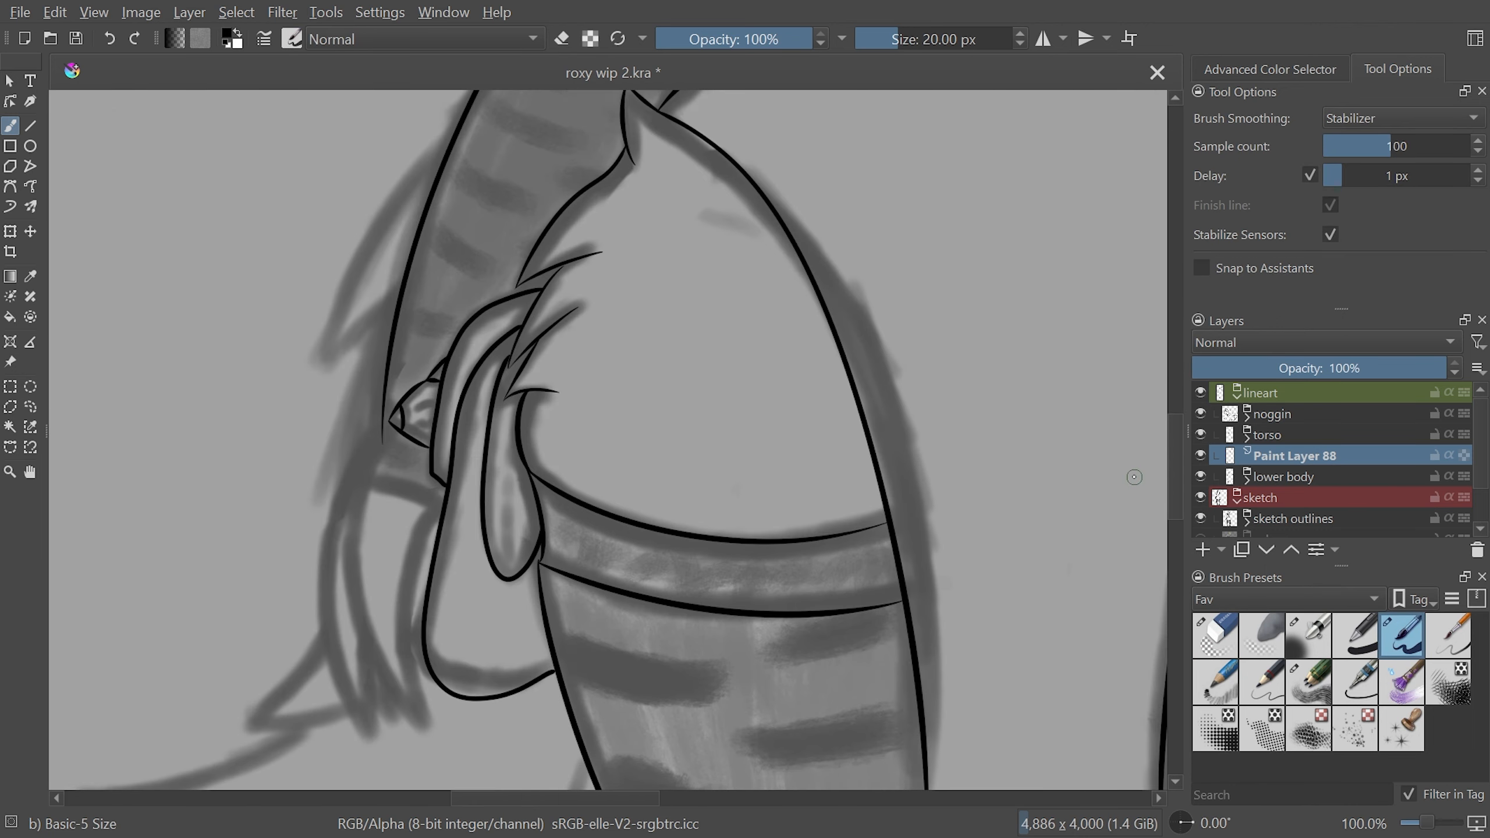
pyautogui.hotkey('ctrl', '+')
pyautogui.moveTo(866, 518); pyautogui.dragTo(1148, 399)
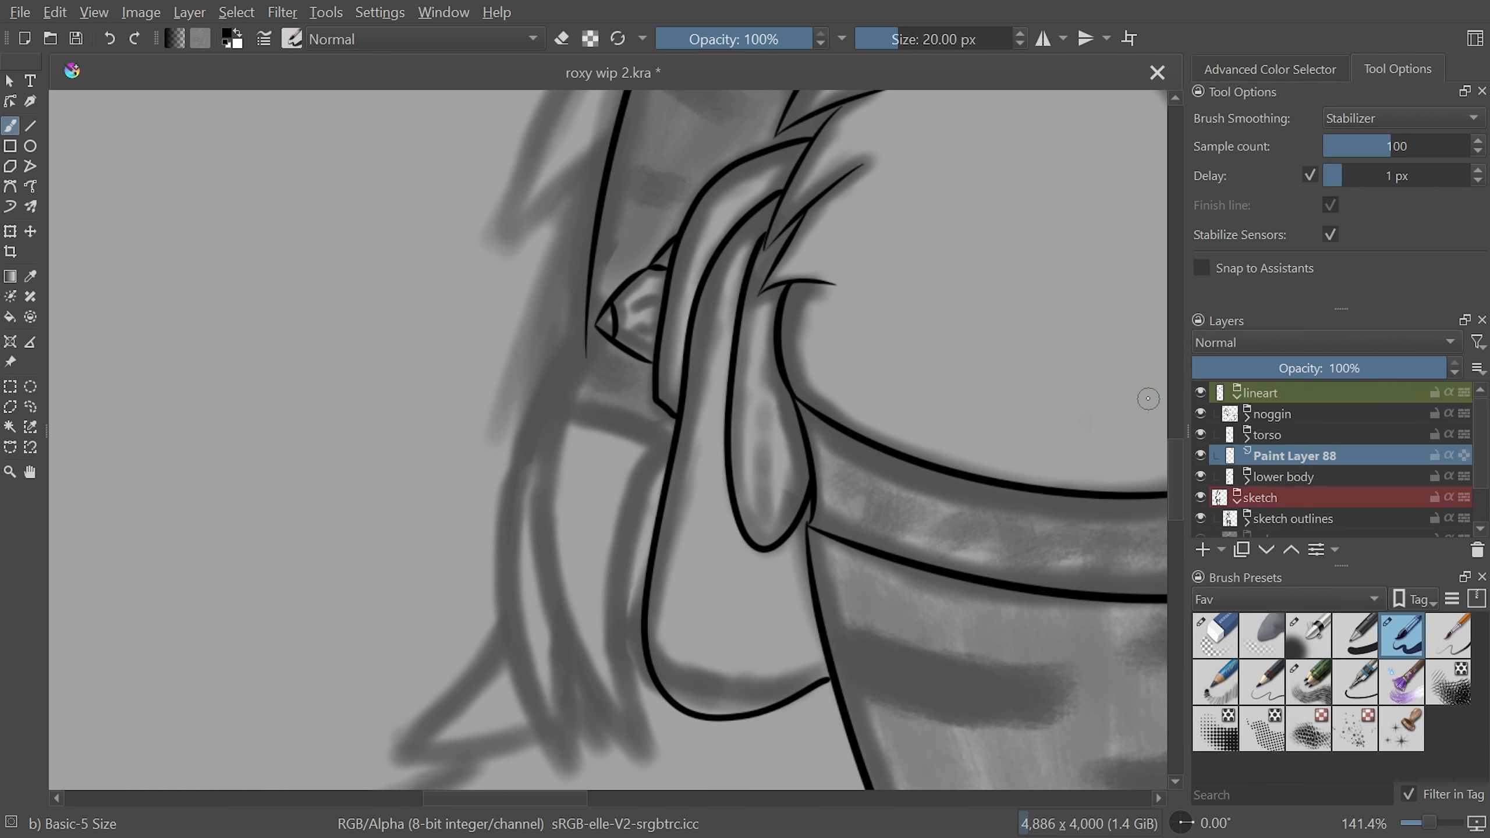
pyautogui.moveTo(1148, 398); pyautogui.dragTo(516, 247)
pyautogui.hotkey('ctrl', '+')
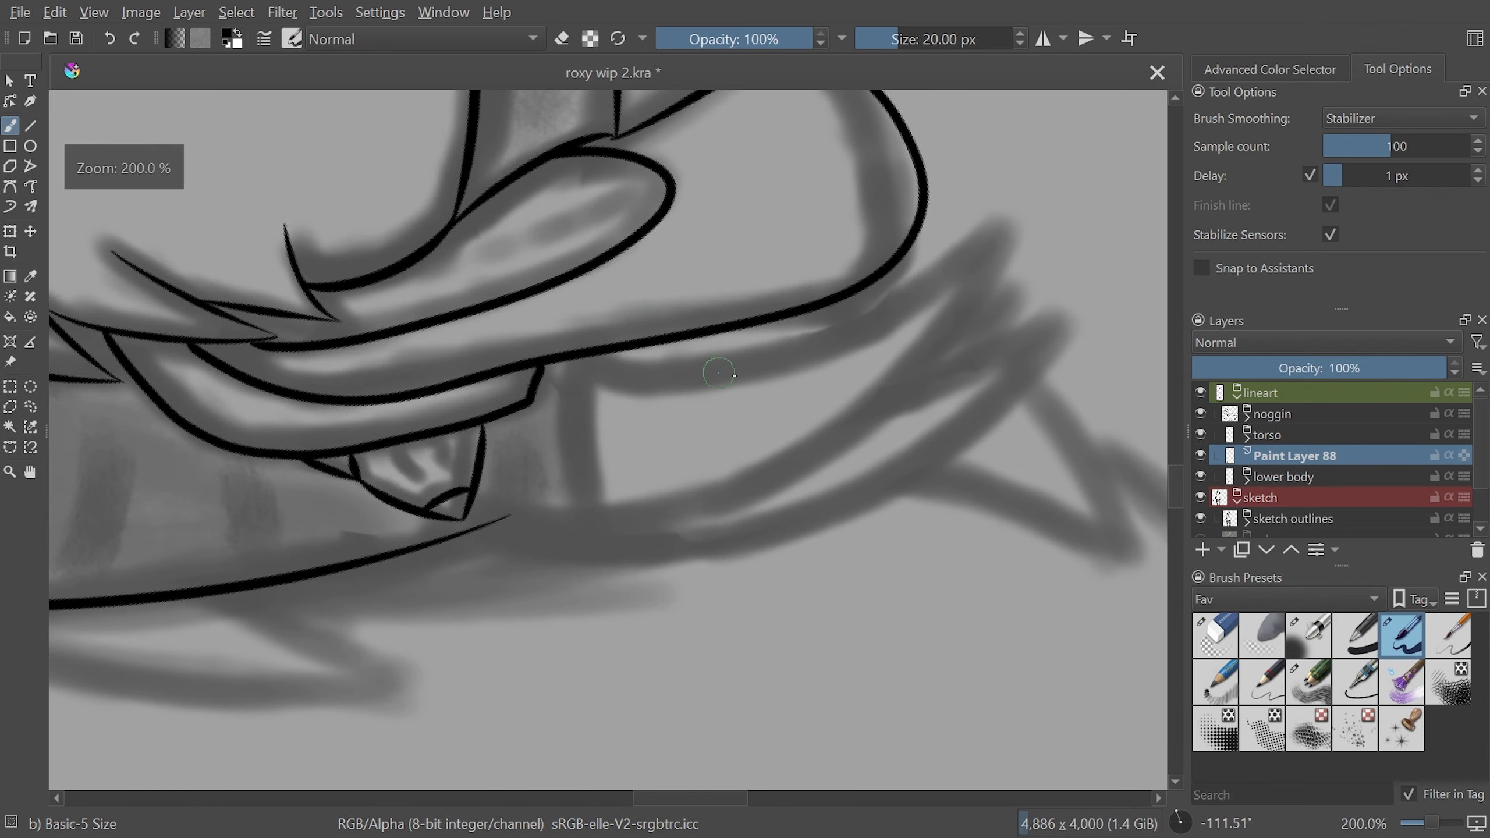
pyautogui.moveTo(954, 360); pyautogui.dragTo(875, 614)
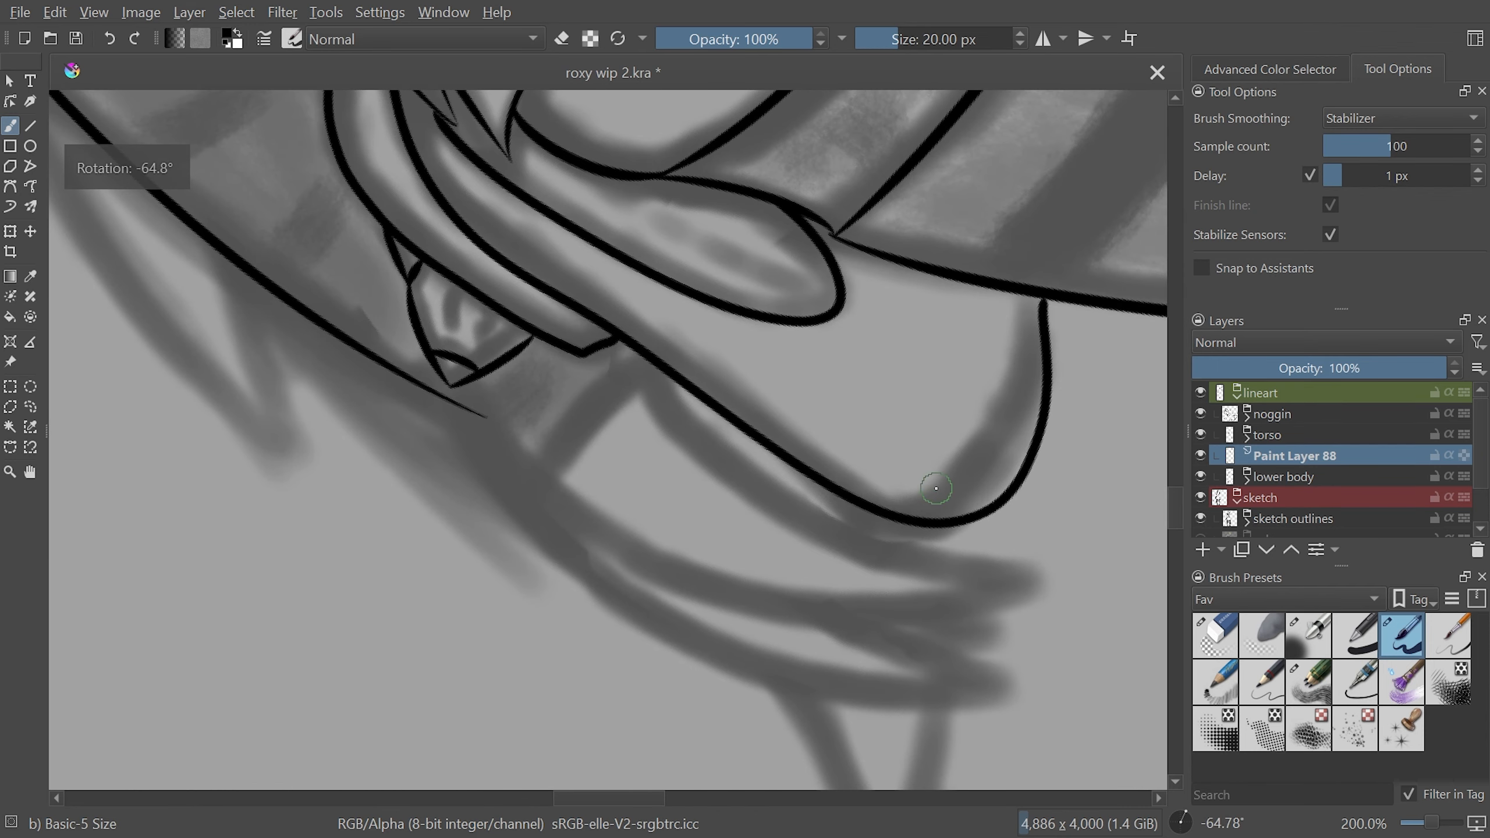
pyautogui.click(1203, 549)
pyautogui.moveTo(635, 369)
pyautogui.mouseDown()
pyautogui.moveTo(625, 414)
pyautogui.moveTo(858, 572)
pyautogui.moveTo(1059, 182)
pyautogui.mouseUp()
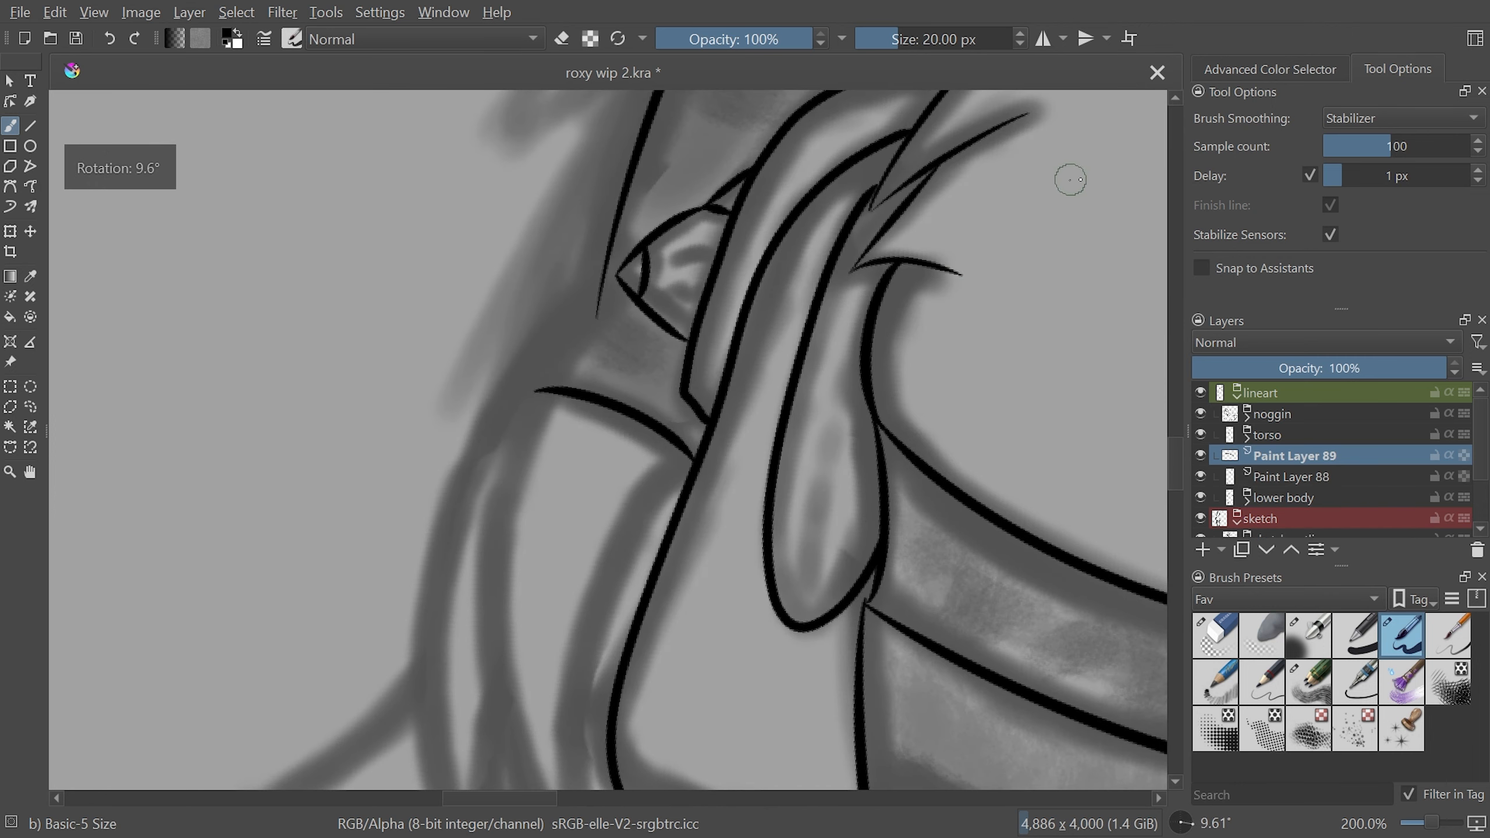
# Ink the inner edge of the hand alongside the bag, undoing and redrawing the stroke until it follows the sketch
pyautogui.scroll(-3, 1126, 438)
pyautogui.moveTo(689, 325); pyautogui.dragTo(573, 676)
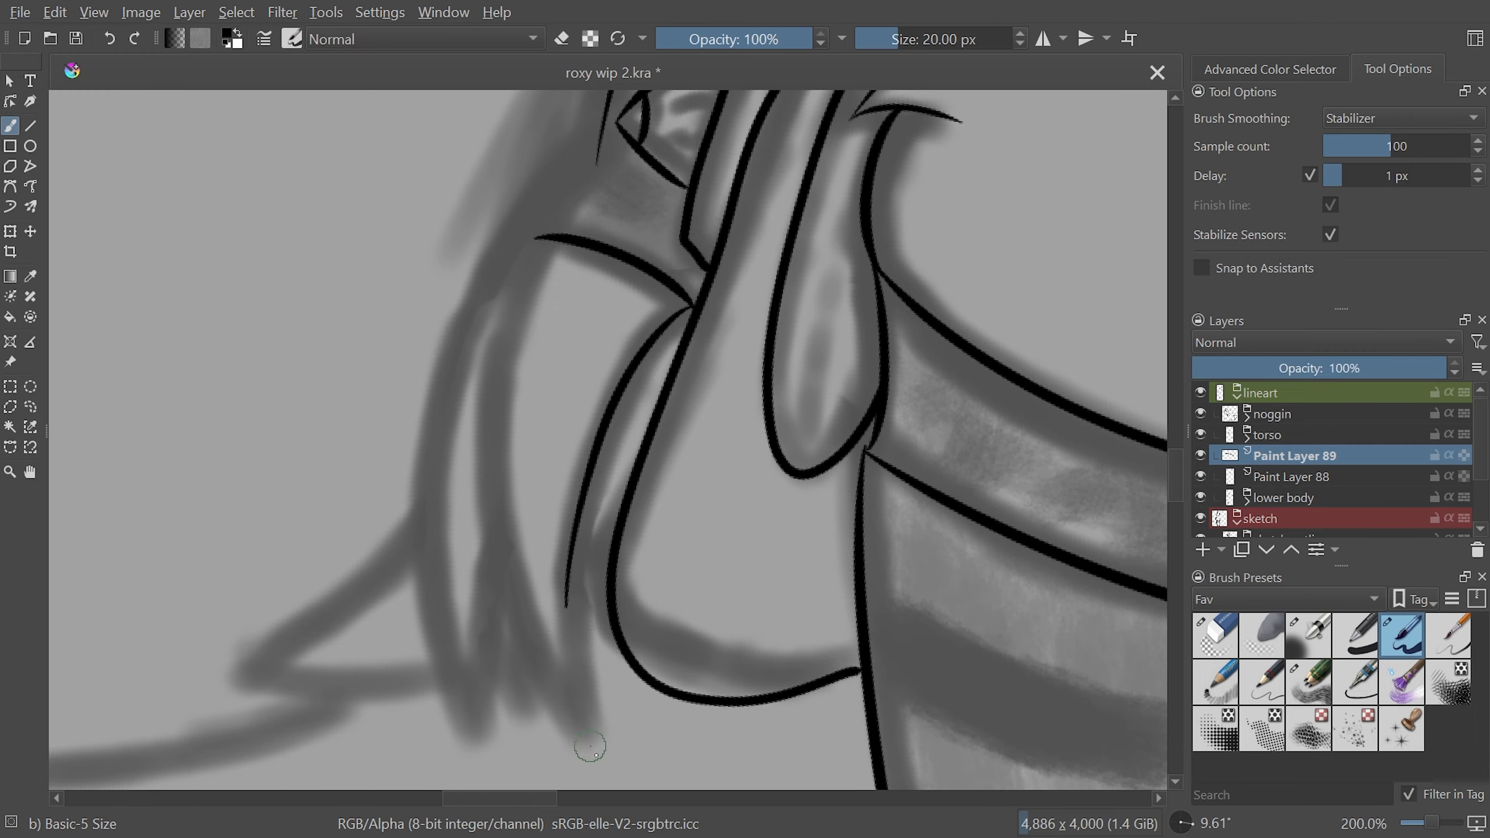
pyautogui.hotkey('ctrl', 'z')
pyautogui.moveTo(698, 309); pyautogui.dragTo(589, 699)
pyautogui.hotkey('ctrl', 'z')
pyautogui.hotkey('ctrl', 'z')
pyautogui.moveTo(669, 321)
pyautogui.mouseDown()
pyautogui.moveTo(567, 754)
pyautogui.moveTo(608, 715)
pyautogui.mouseUp()
pyautogui.hotkey('ctrl', 'z')
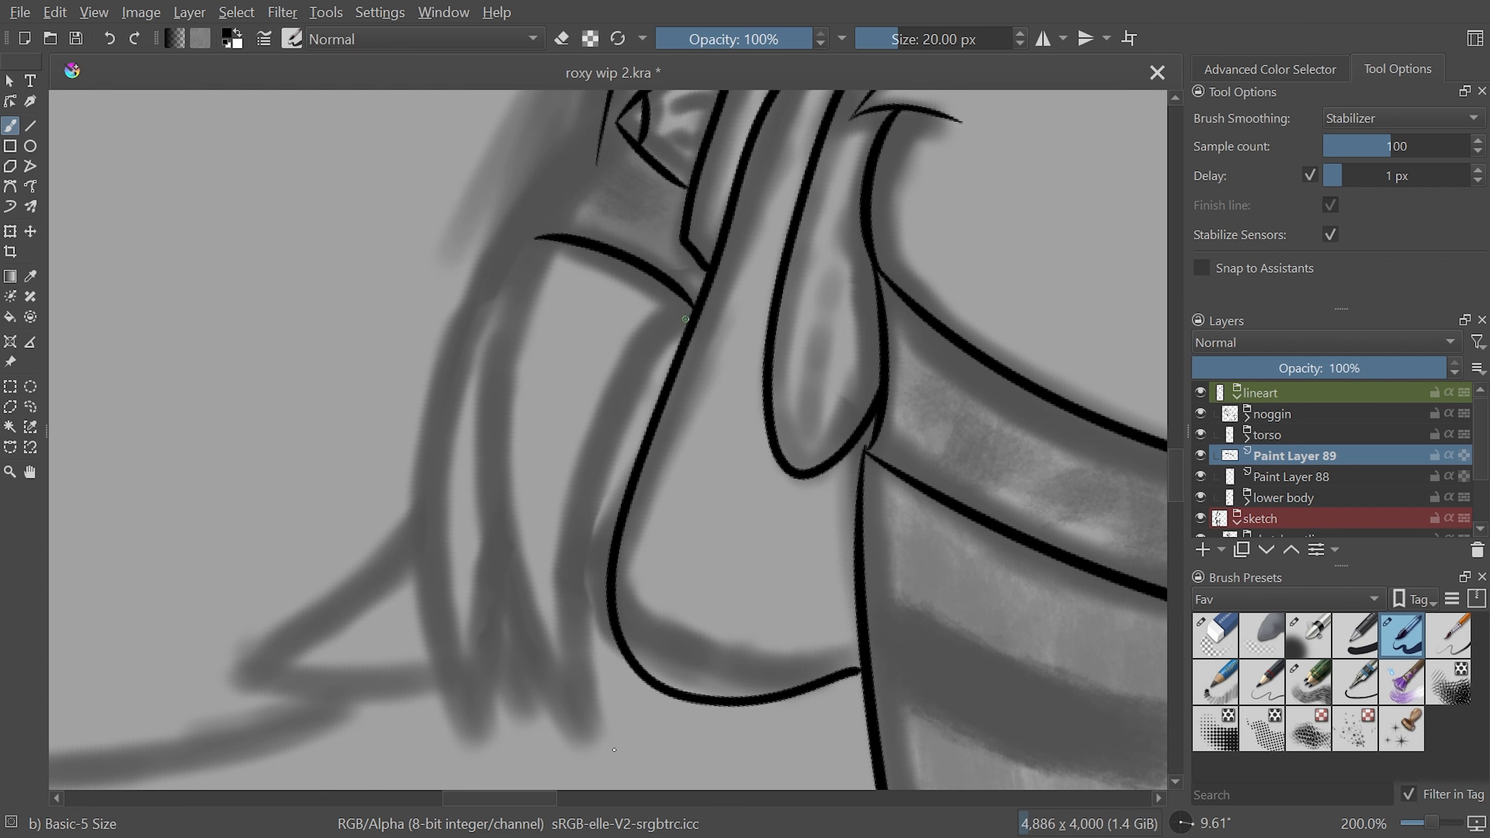
pyautogui.moveTo(693, 306); pyautogui.dragTo(590, 737)
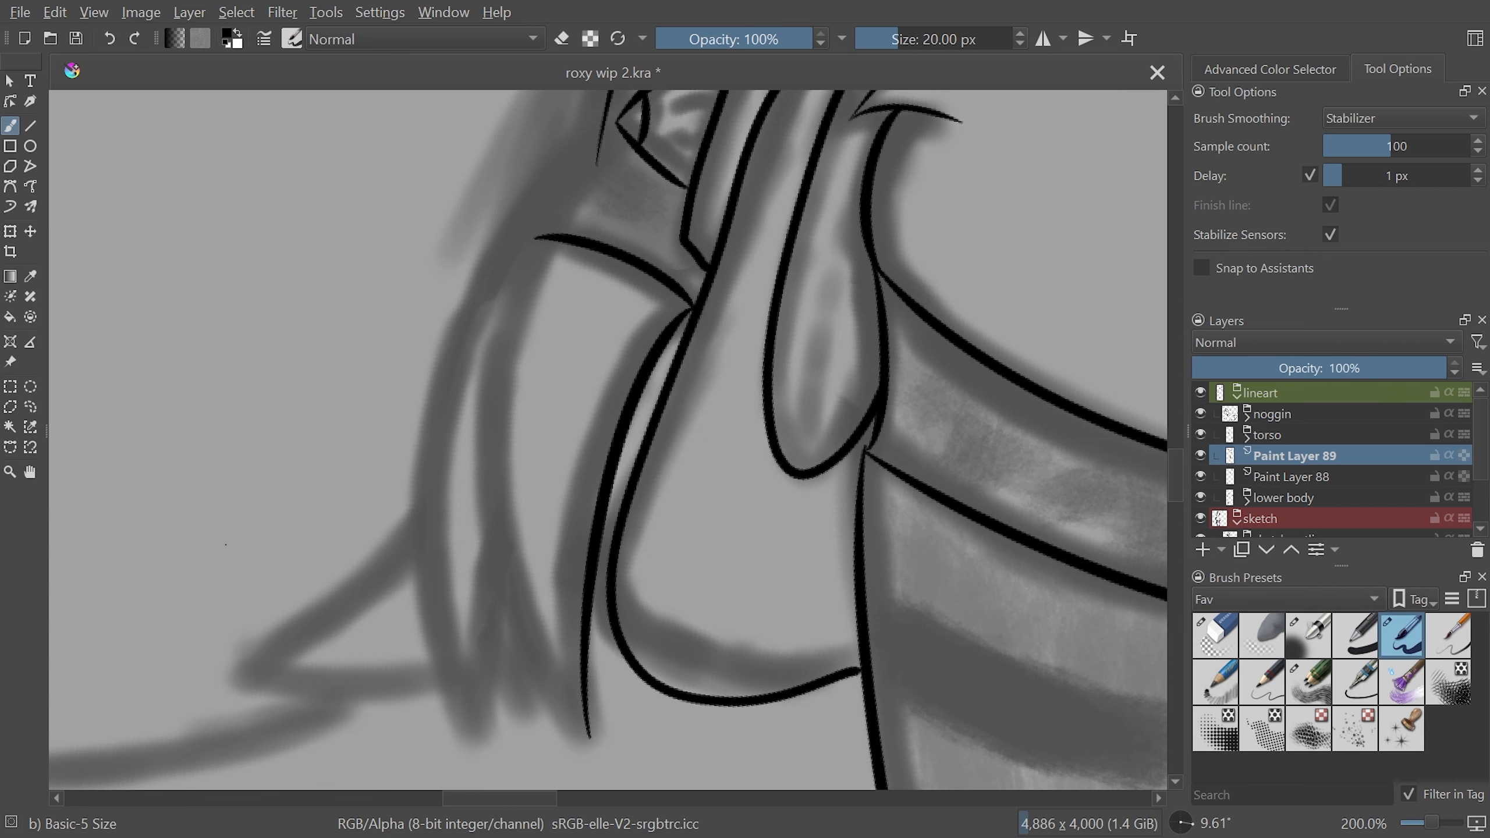
# Ink the curved outer edge of the front finger from the wrist line to its pointed tip, redoing uneven strokes
pyautogui.press('-')
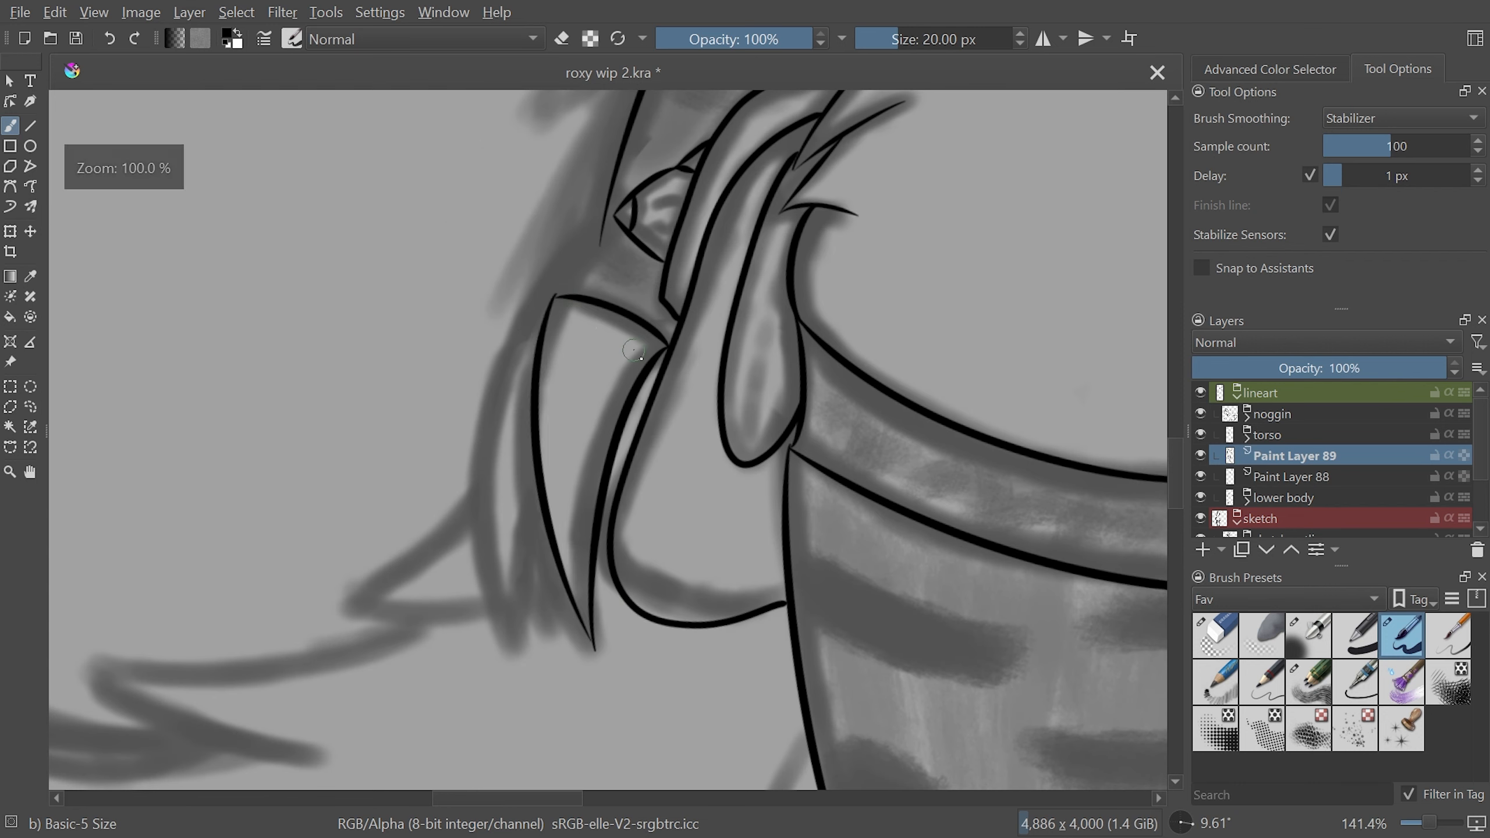
pyautogui.hotkey('ctrl', 'z')
pyautogui.moveTo(555, 303)
pyautogui.mouseDown()
pyautogui.moveTo(594, 652)
pyautogui.moveTo(586, 640)
pyautogui.moveTo(605, 666)
pyautogui.mouseUp()
pyautogui.hotkey('ctrl', 'z')
pyautogui.hotkey('ctrl', 'z')
pyautogui.hotkey('ctrl', 'z')
pyautogui.moveTo(554, 300); pyautogui.dragTo(595, 652)
pyautogui.hotkey('ctrl', 'z')
pyautogui.moveTo(553, 298)
pyautogui.mouseDown()
pyautogui.moveTo(597, 662)
pyautogui.moveTo(592, 643)
pyautogui.mouseUp()
pyautogui.hotkey('ctrl', 'z')
pyautogui.hotkey('ctrl', 'z')
pyautogui.hotkey('ctrl', 'z')
pyautogui.moveTo(554, 299); pyautogui.dragTo(594, 650)
# Ink the outer finger behind the front one, including its small pointed tips
pyautogui.press('+')
pyautogui.moveTo(532, 243); pyautogui.dragTo(505, 752)
pyautogui.hotkey('ctrl', 'z')
pyautogui.moveTo(514, 268); pyautogui.dragTo(484, 754)
pyautogui.moveTo(521, 628); pyautogui.dragTo(483, 756)
pyautogui.moveTo(509, 665); pyautogui.dragTo(537, 713)
pyautogui.moveTo(532, 651); pyautogui.dragTo(537, 713)
# Refine the finger lines and ink the short curved stroke leading up from the hand to the forearm
pyautogui.press('-')
pyautogui.press('+')
pyautogui.moveTo(613, 533); pyautogui.dragTo(599, 561)
pyautogui.moveTo(840, 357)
pyautogui.mouseDown()
pyautogui.moveTo(824, 321)
pyautogui.moveTo(812, 614)
pyautogui.mouseUp()
pyautogui.press('+')
pyautogui.moveTo(568, 465); pyautogui.dragTo(447, 587)
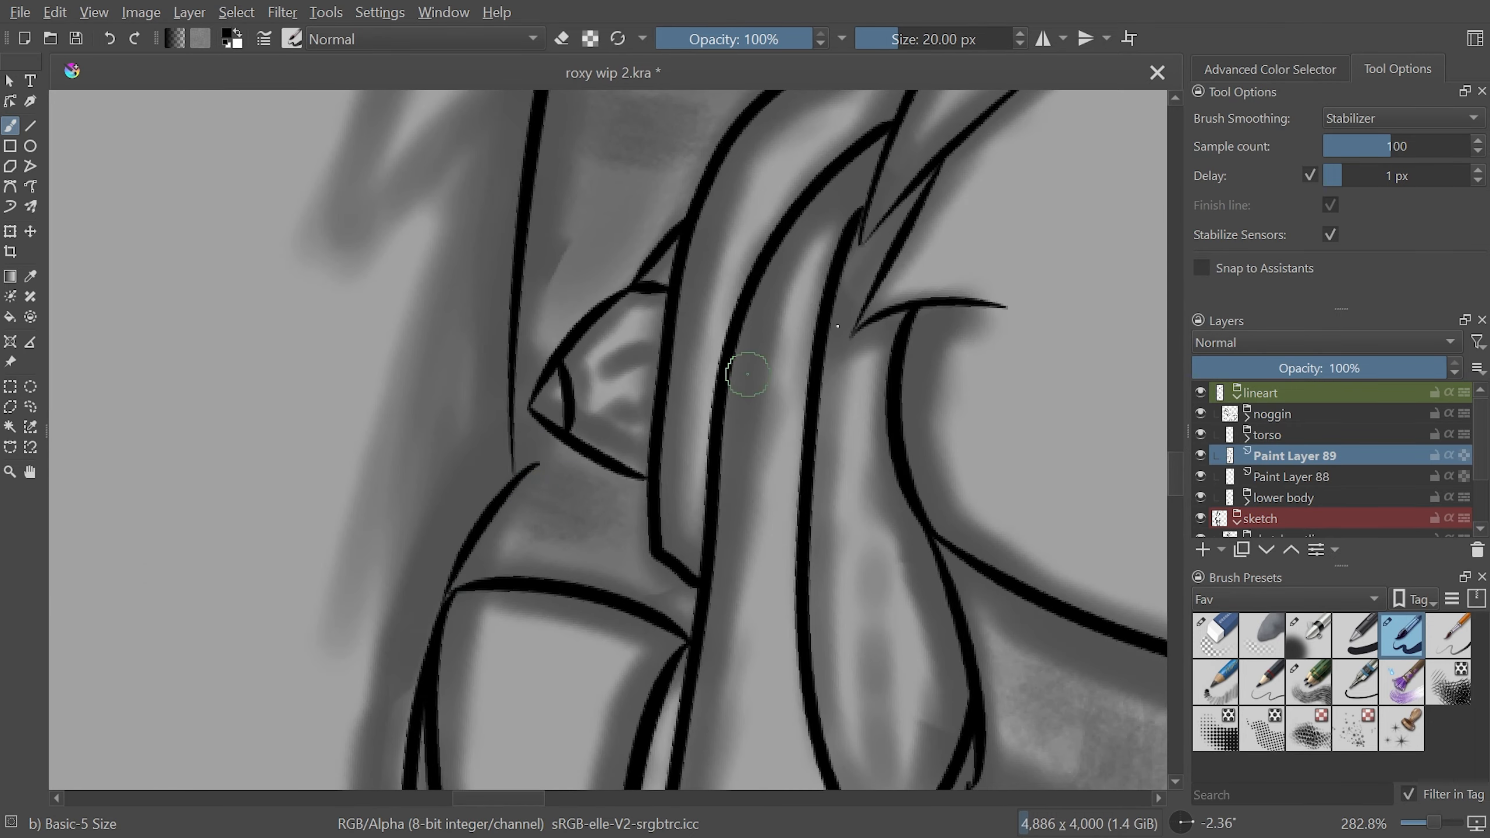
# Hide the sketch group temporarily to review the line art of the whole figure, including a mirrored view
pyautogui.press('-')
pyautogui.press('-')
pyautogui.press('-')
pyautogui.click(1202, 457)
pyautogui.click(1201, 457)
pyautogui.click(1200, 518)
pyautogui.press('2')
pyautogui.press('m')
pyautogui.press('m')
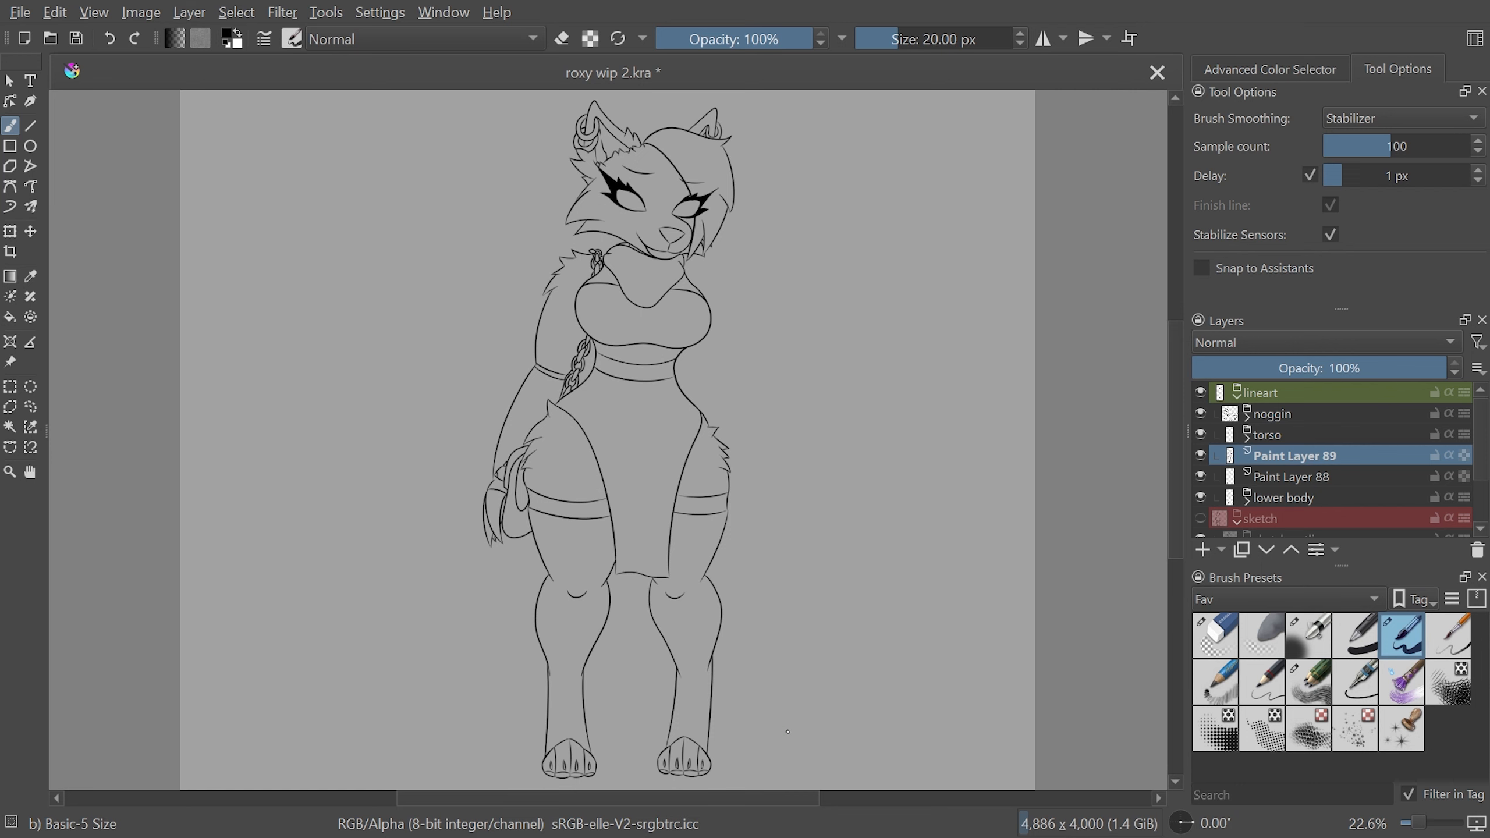
pyautogui.click(1201, 476)
pyautogui.click(1201, 476)
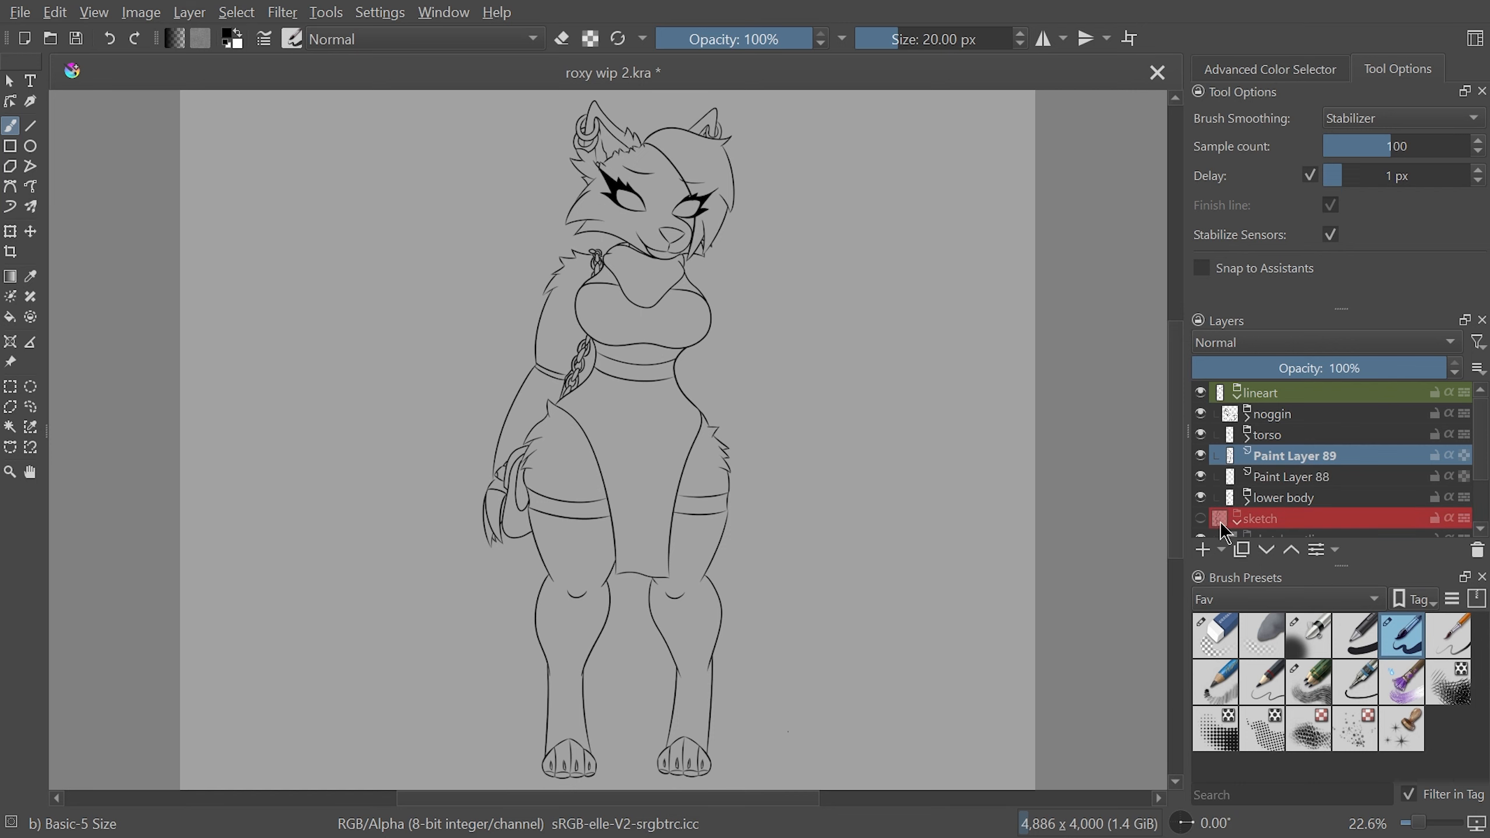
pyautogui.click(1200, 518)
pyautogui.press('+')
pyautogui.press('+')
pyautogui.press('+')
pyautogui.press('+')
pyautogui.moveTo(462, 697); pyautogui.dragTo(704, 696)
pyautogui.press('+')
pyautogui.press('+')
pyautogui.moveTo(493, 752); pyautogui.dragTo(692, 672)
pyautogui.press('+')
pyautogui.keyDown('shift'); pyautogui.moveTo(703, 775); pyautogui.dragTo(1031, 558); pyautogui.keyUp('shift')
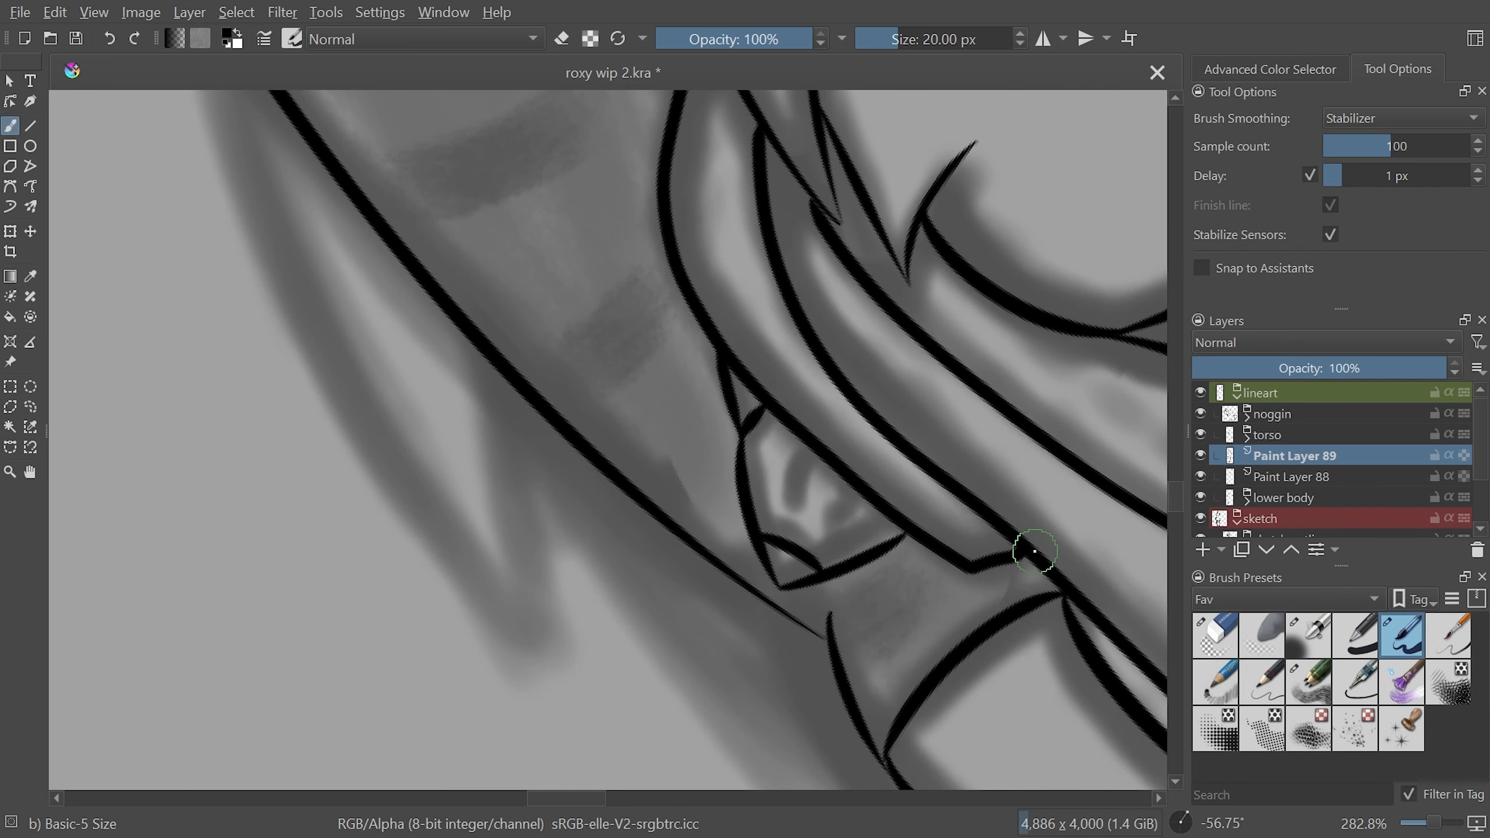
pyautogui.press('-')
pyautogui.press('-')
pyautogui.press('5')
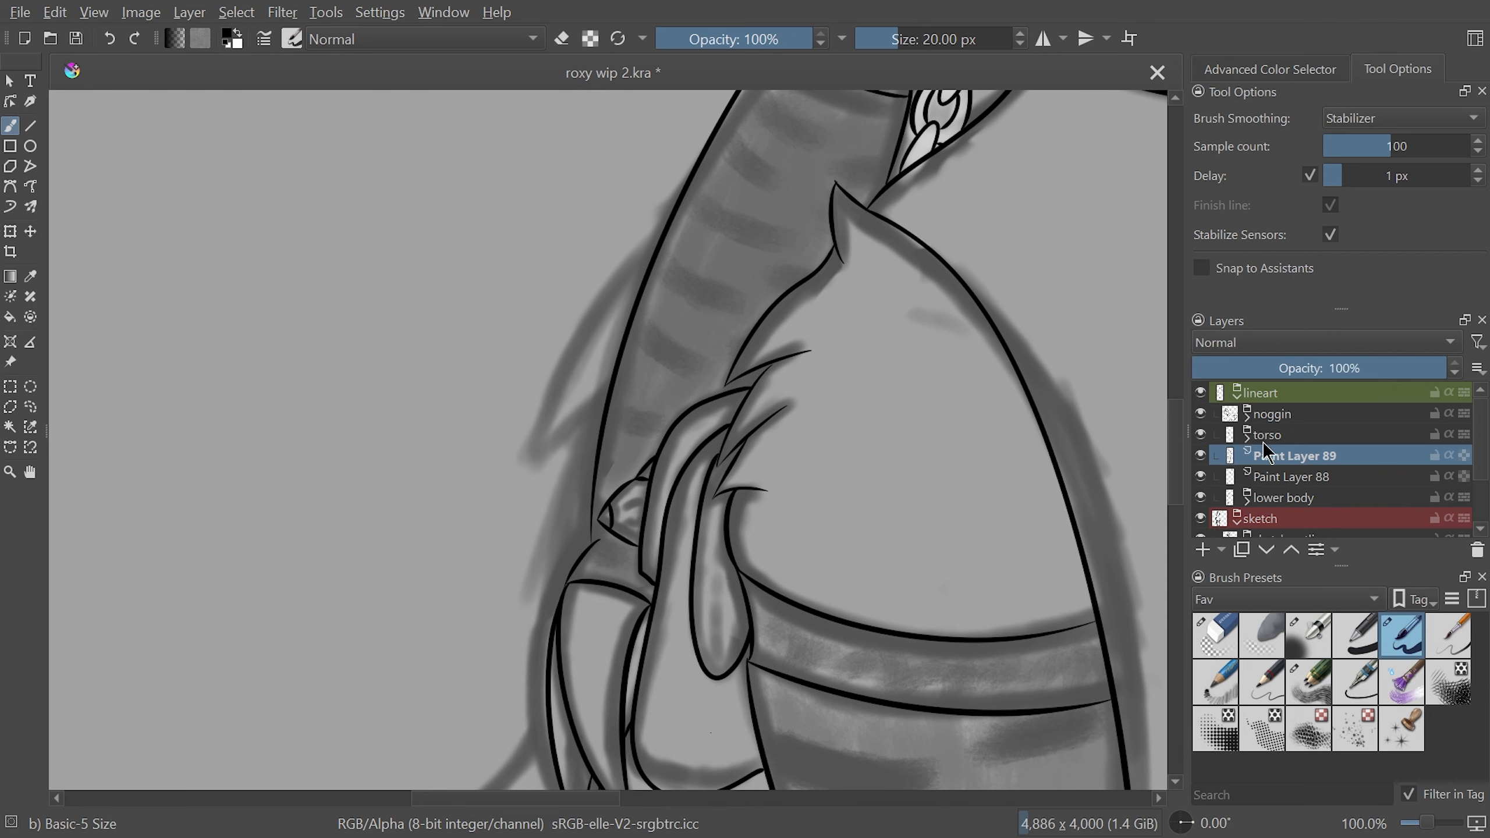
# Add a paint layer and ink the nested curved bangle lines around the forearm above the hand
pyautogui.click(1208, 553)
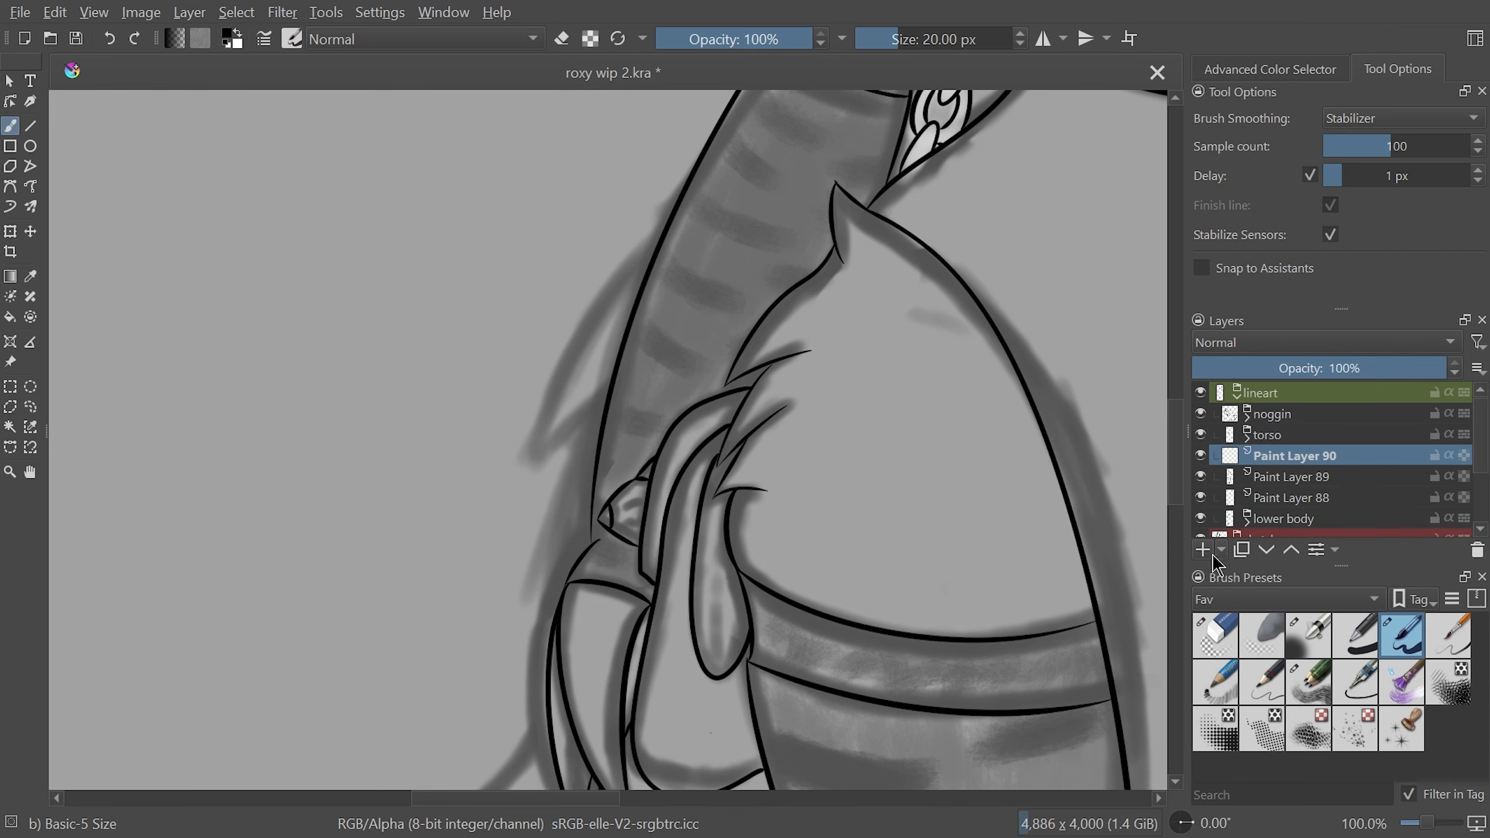
pyautogui.press('+')
pyautogui.moveTo(1011, 290); pyautogui.dragTo(821, 520)
pyautogui.moveTo(666, 443)
pyautogui.mouseDown()
pyautogui.moveTo(599, 519)
pyautogui.moveTo(808, 357)
pyautogui.moveTo(497, 349)
pyautogui.mouseUp()
pyautogui.hotkey('ctrl', 'z')
pyautogui.moveTo(542, 434); pyautogui.dragTo(757, 517)
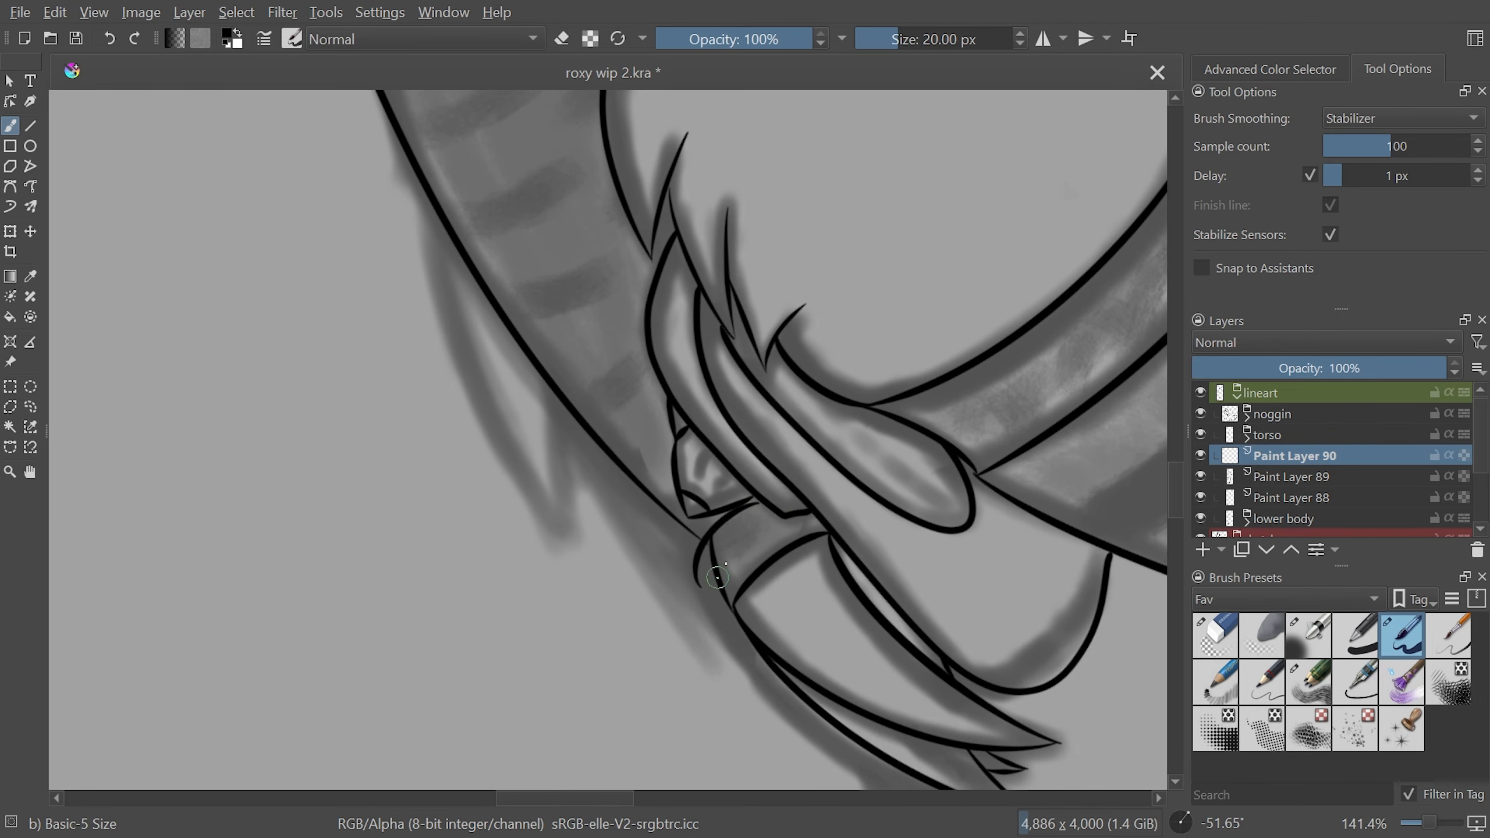
pyautogui.moveTo(773, 521); pyautogui.dragTo(738, 571)
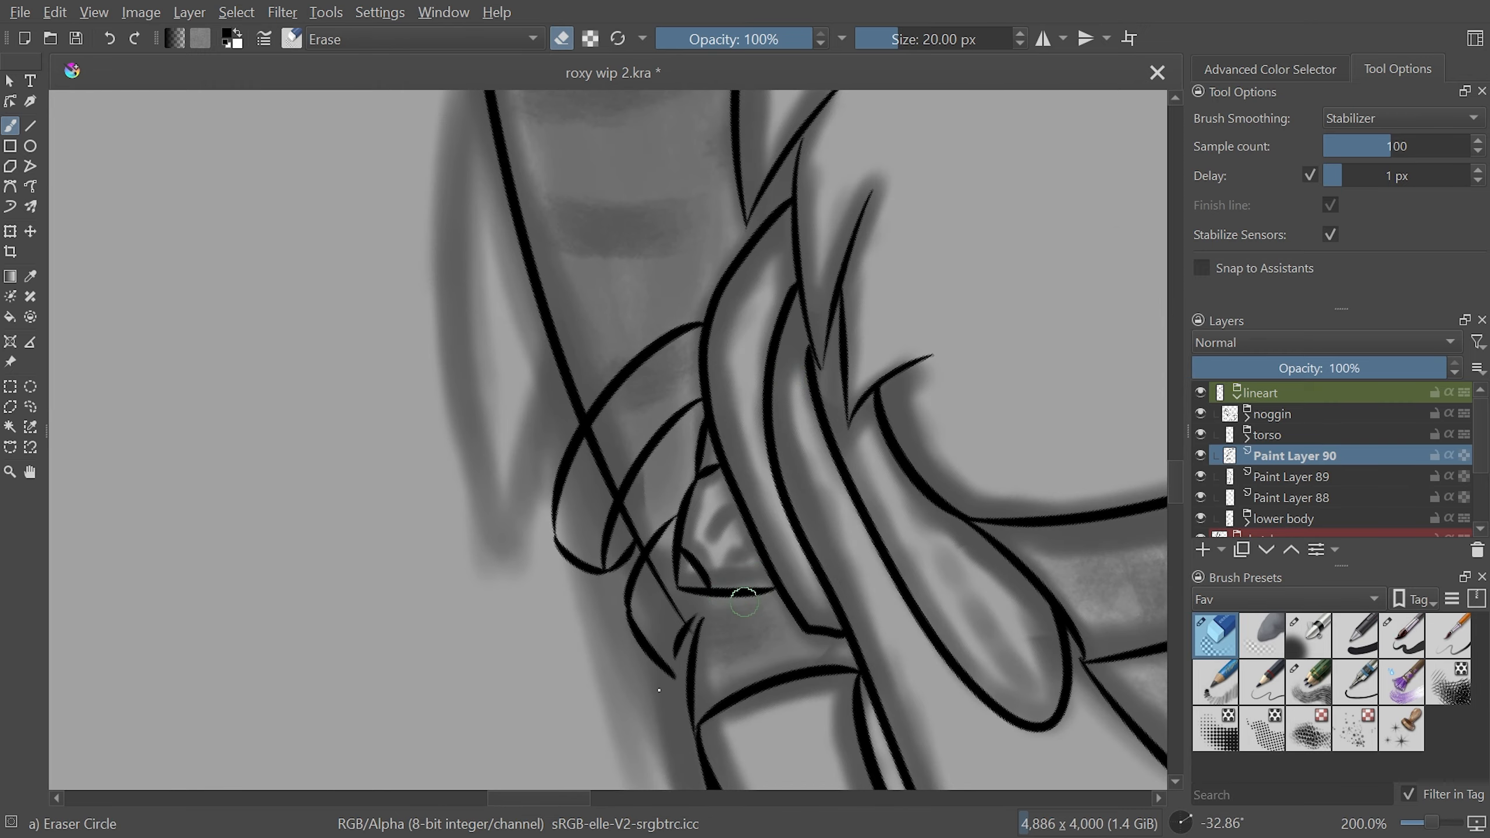
pyautogui.moveTo(660, 523); pyautogui.dragTo(648, 672)
# Duplicate the bangle layer twice and place the copies further down the forearm, overlapping toward the hand
pyautogui.hotkey('ctrl', 'j')
pyautogui.hotkey('ctrl', 't')
pyautogui.moveTo(698, 463); pyautogui.dragTo(786, 506)
pyautogui.hotkey('ctrl', 'j')
pyautogui.moveTo(793, 423); pyautogui.dragTo(869, 501)
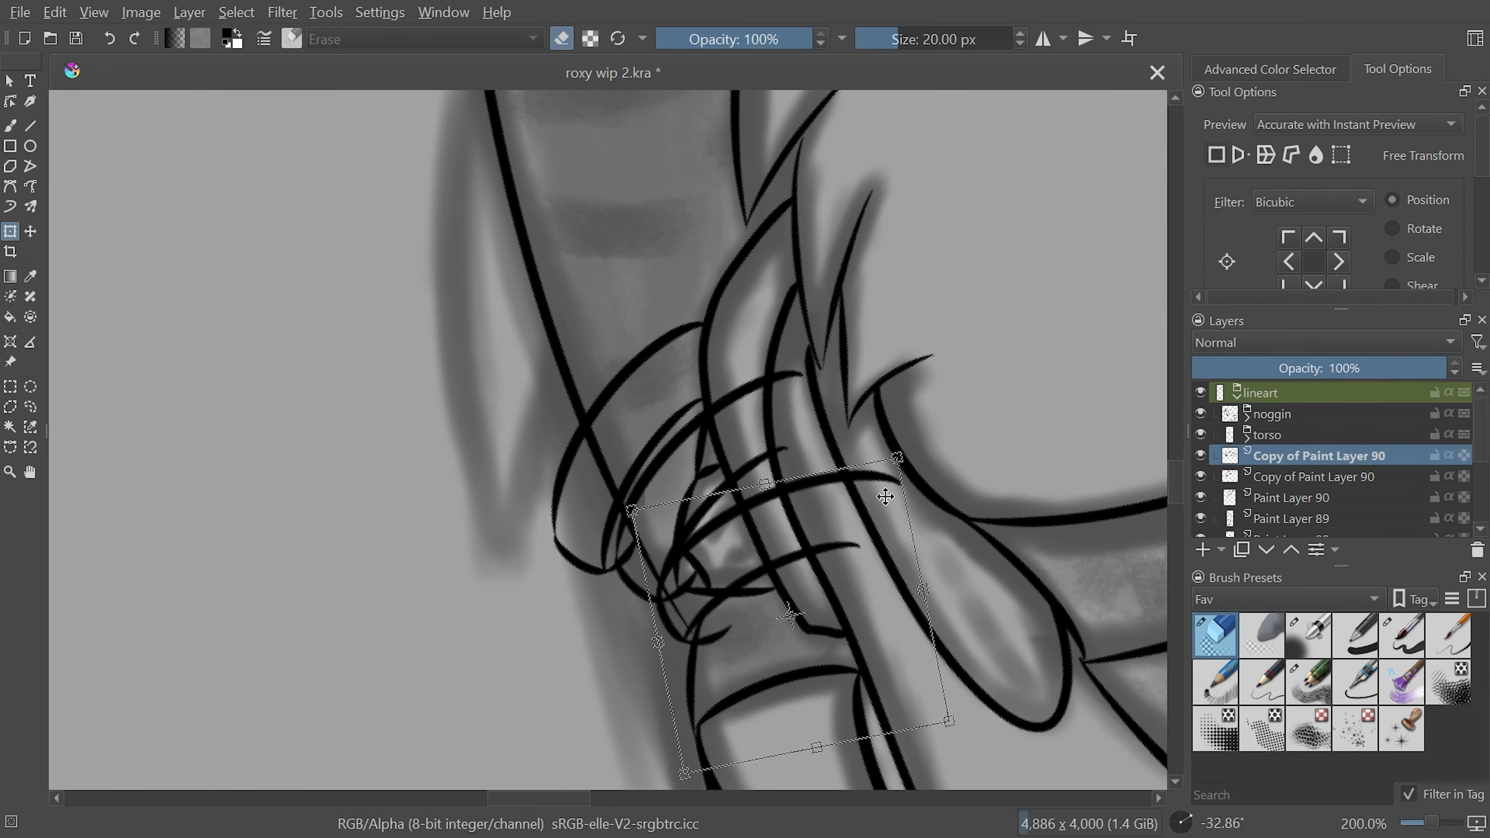
# Try to erase the forearm line on the arm layer where it crosses the three bangles
pyautogui.press('pagedown')
pyautogui.press('pagedown')
pyautogui.press('pagedown')
pyautogui.press('pagedown')
pyautogui.press('b')
pyautogui.scroll(1, 622, 470)
pyautogui.moveTo(786, 596); pyautogui.dragTo(817, 624)
pyautogui.moveTo(733, 584); pyautogui.dragTo(713, 549)
pyautogui.moveTo(697, 543); pyautogui.dragTo(670, 515)
pyautogui.moveTo(617, 484); pyautogui.dragTo(568, 431)
pyautogui.press('pageup')
pyautogui.press('pageup')
pyautogui.press('pageup')
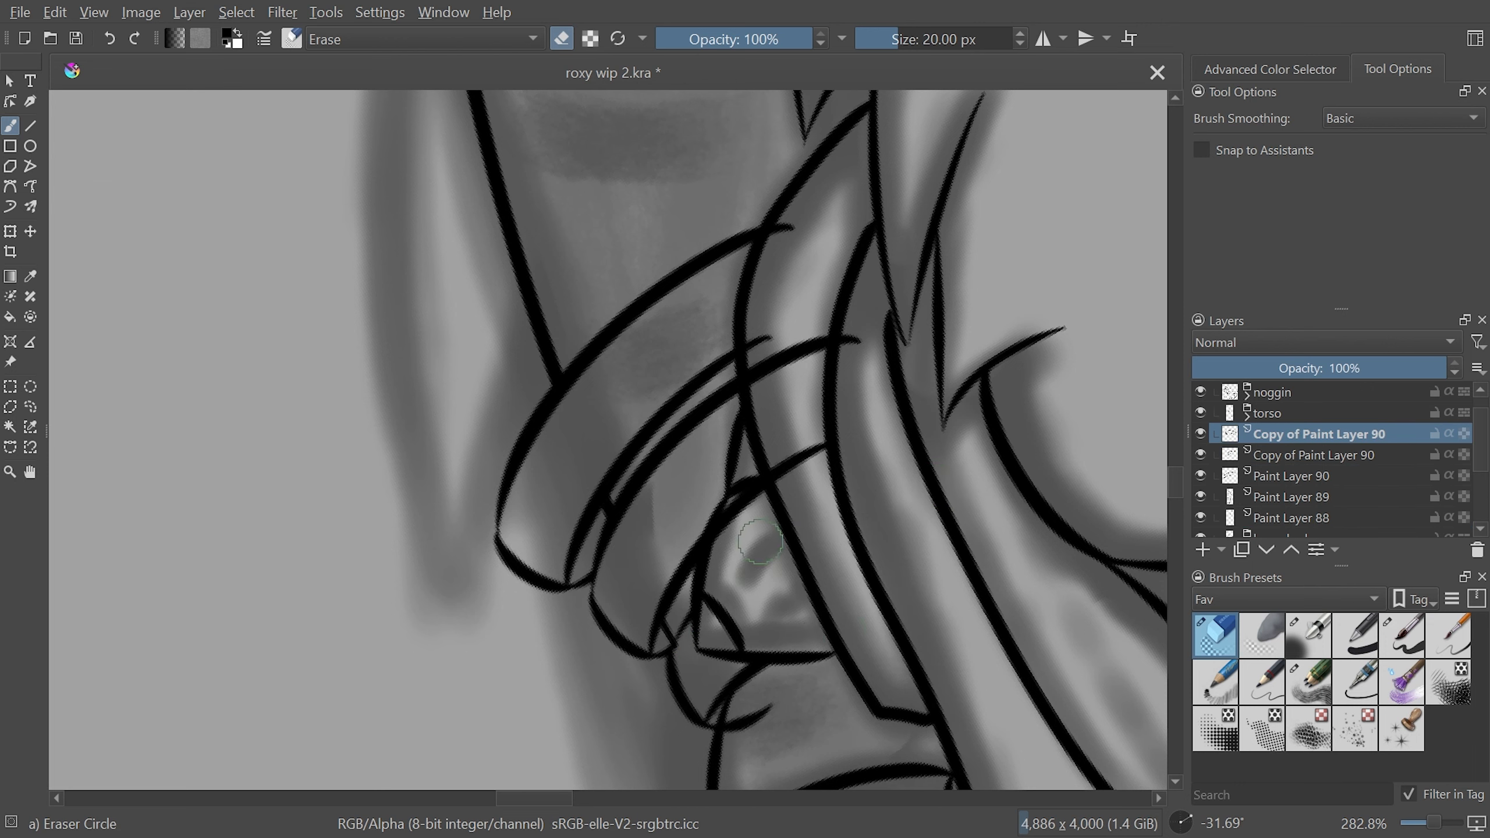
# Check the bangles with the sketch group hidden, show the sketch again and undo the erasing around the bangles
pyautogui.click(1303, 456)
pyautogui.click(1291, 475)
pyautogui.scroll(-2, 1203, 490)
pyautogui.press('2')
pyautogui.press('5')
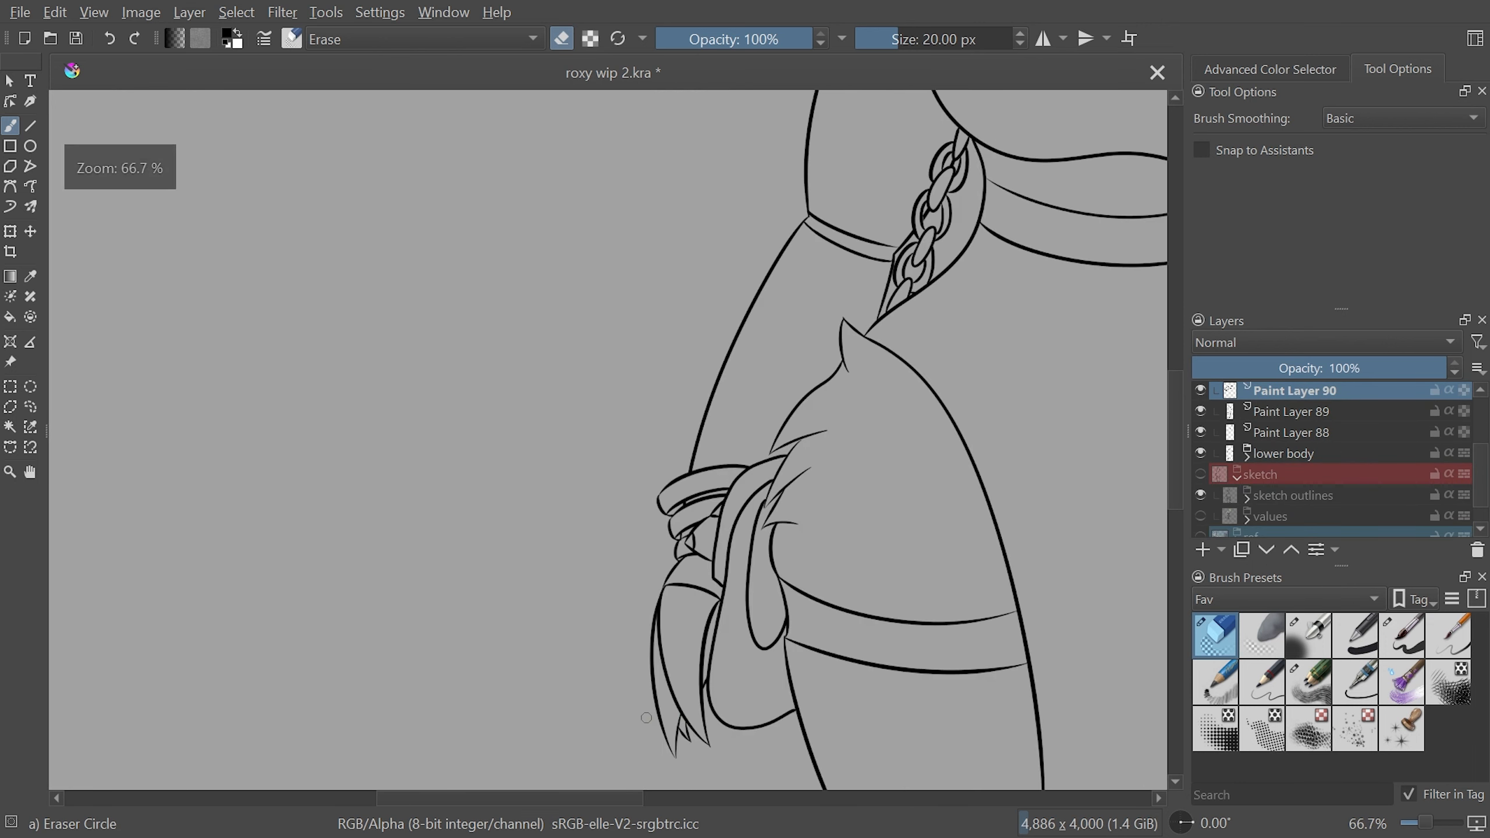
pyautogui.moveTo(1198, 480); pyautogui.dragTo(1200, 496)
pyautogui.hotkey('ctrl', 'j')
pyautogui.hotkey('ctrl', 'j')
pyautogui.scroll(1, 1253, 475)
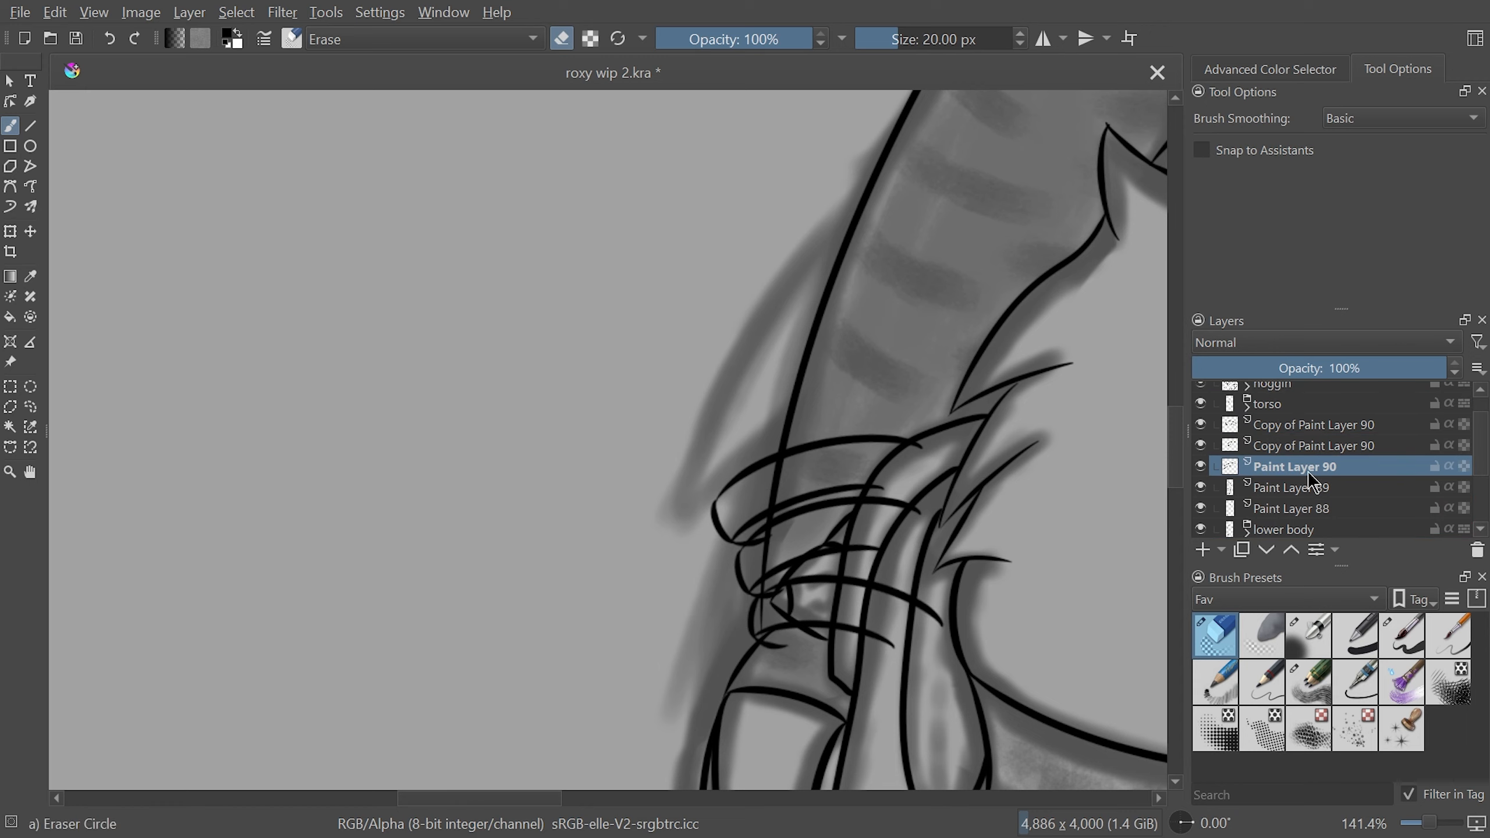
# Nudge the original bangle and its neighbouring copy slightly to even out their placement on the forearm
pyautogui.click(1254, 470)
pyautogui.hotkey('ctrl', 't')
pyautogui.moveTo(810, 493); pyautogui.dragTo(833, 490)
pyautogui.click(1255, 447)
pyautogui.moveTo(810, 546); pyautogui.dragTo(822, 546)
pyautogui.press('Return')
pyautogui.press('b')
# Erase the ends of all three bangles where they overlap the hand, working on each bangle layer separately
pyautogui.scroll(3, 821, 528)
pyautogui.click(1290, 467)
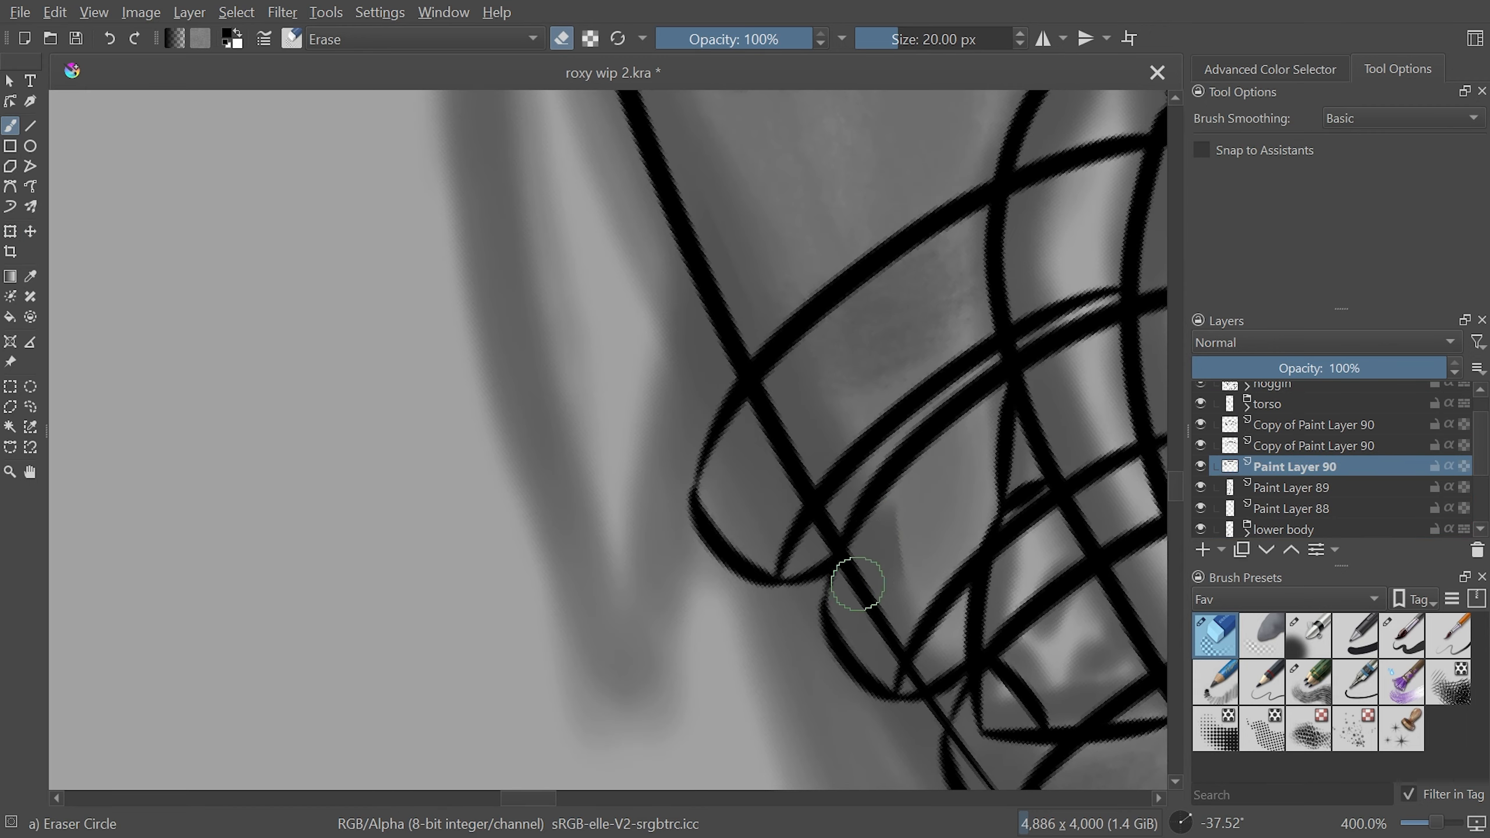
pyautogui.moveTo(698, 288); pyautogui.dragTo(593, 338)
pyautogui.scroll(-1, 712, 223)
pyautogui.click(1314, 445)
pyautogui.moveTo(680, 446); pyautogui.dragTo(590, 519)
pyautogui.click(1290, 468)
pyautogui.click(1262, 425)
pyautogui.moveTo(871, 470); pyautogui.dragTo(581, 589)
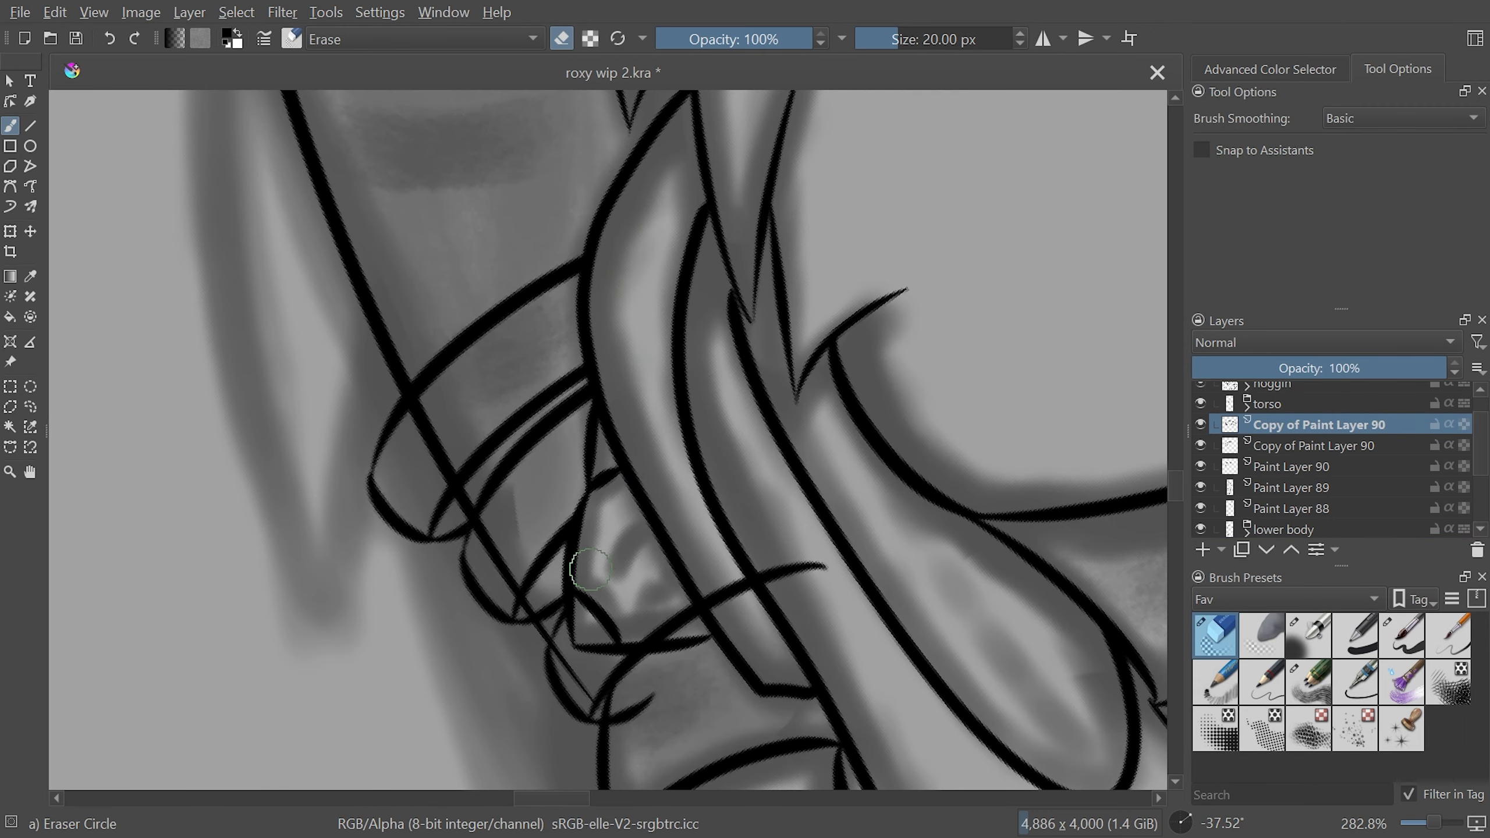
pyautogui.moveTo(821, 567); pyautogui.dragTo(643, 640)
pyautogui.moveTo(650, 698); pyautogui.dragTo(613, 720)
# Erase the forearm line inside the three bangles on its own arm layer
pyautogui.click(1250, 508)
pyautogui.moveTo(415, 406); pyautogui.dragTo(452, 477)
pyautogui.moveTo(508, 583); pyautogui.dragTo(481, 528)
pyautogui.moveTo(592, 699); pyautogui.dragTo(556, 645)
pyautogui.press('pageup')
pyautogui.press('pageup')
pyautogui.press('pageup')
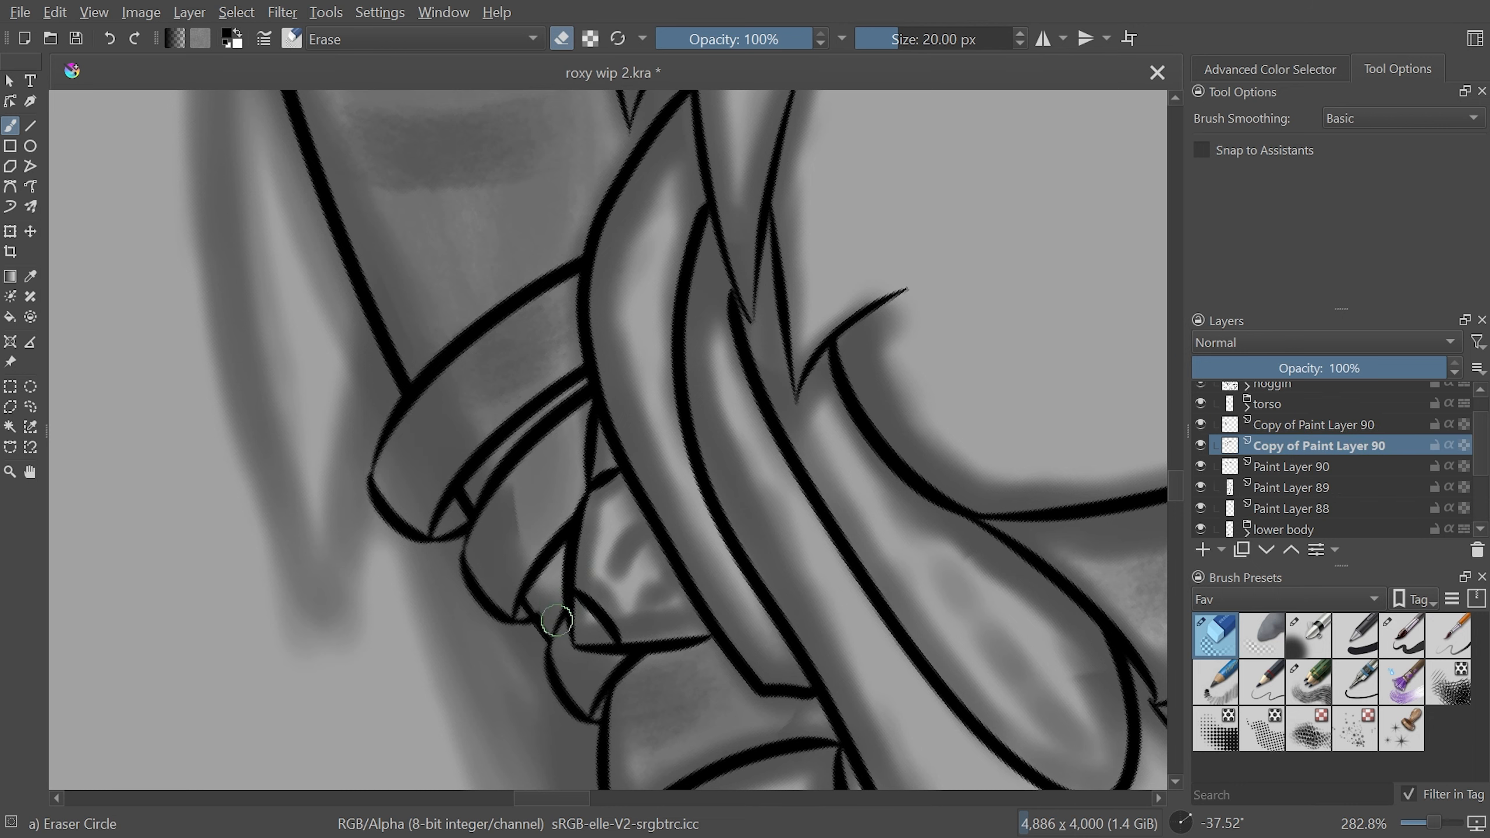
# Review the lineart of the figure with the sketch group hidden and show the sketch again
pyautogui.press('5')
pyautogui.scroll(-10, 822, 529)
pyautogui.press('+')
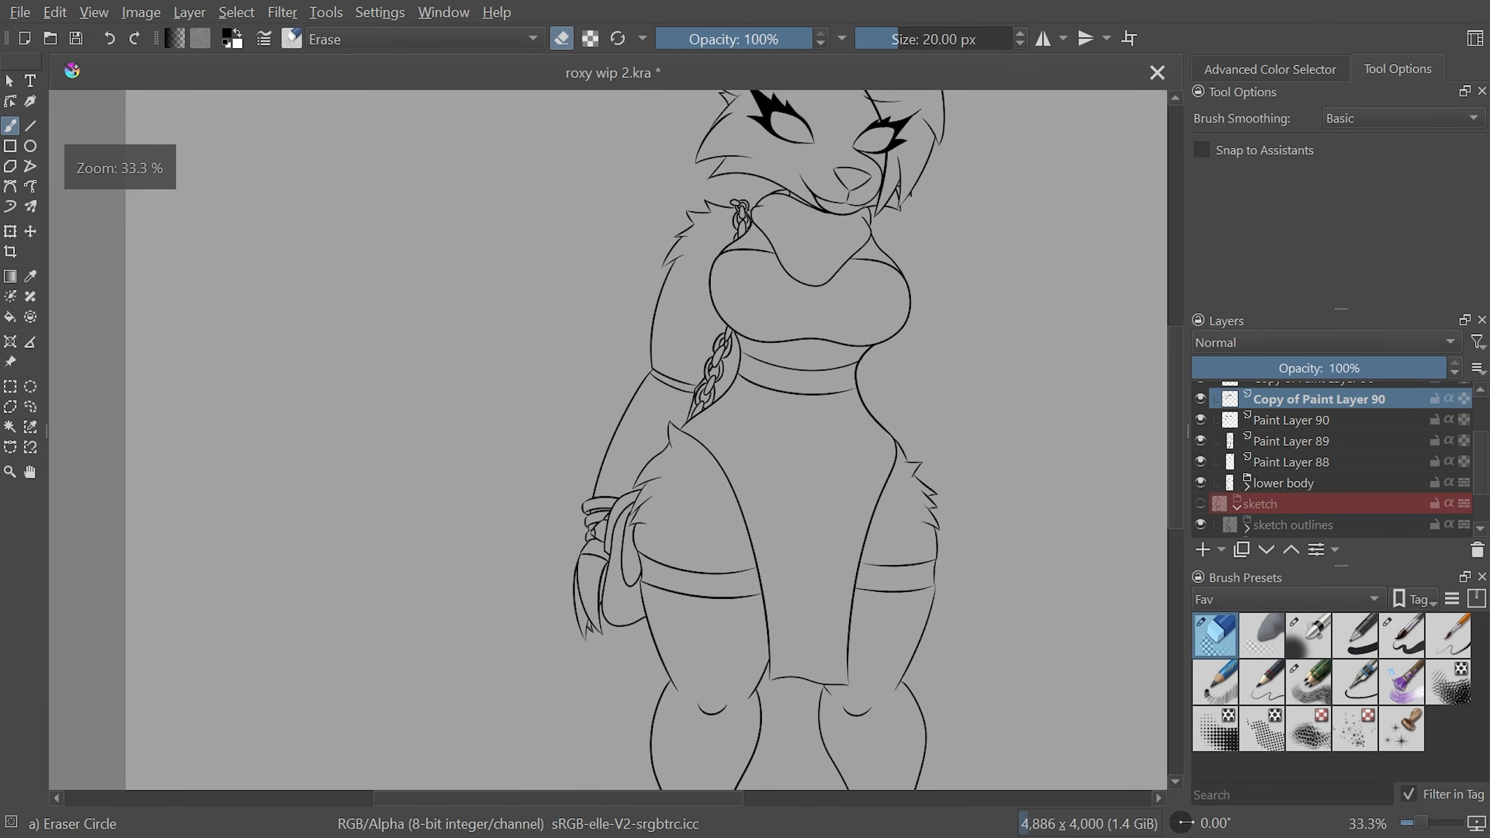
pyautogui.click(1200, 505)
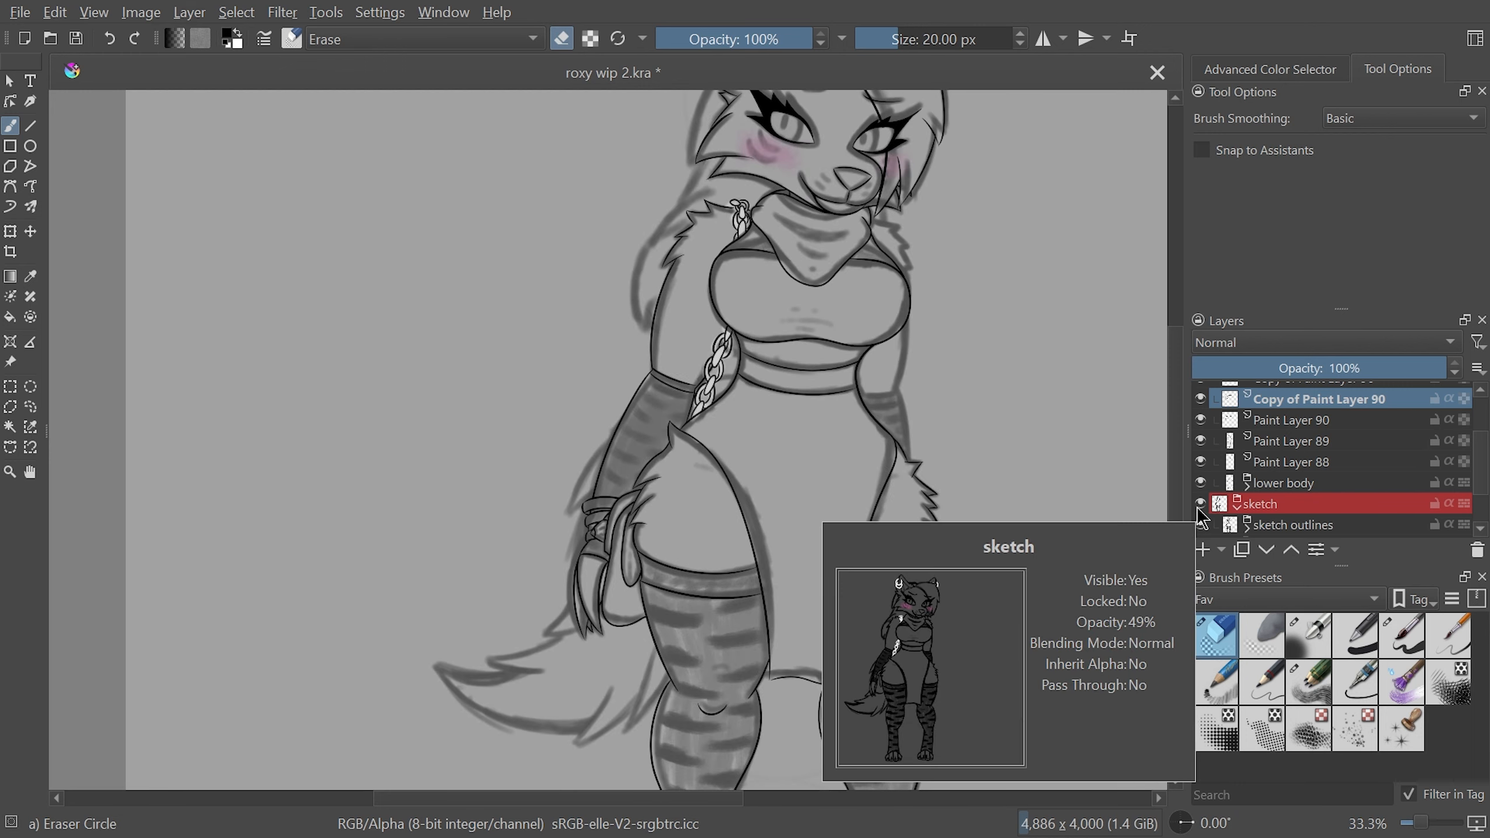
pyautogui.moveTo(1178, 488)
pyautogui.mouseDown()
pyautogui.moveTo(1177, 422)
pyautogui.moveTo(1176, 589)
pyautogui.moveTo(1196, 470)
pyautogui.mouseUp()
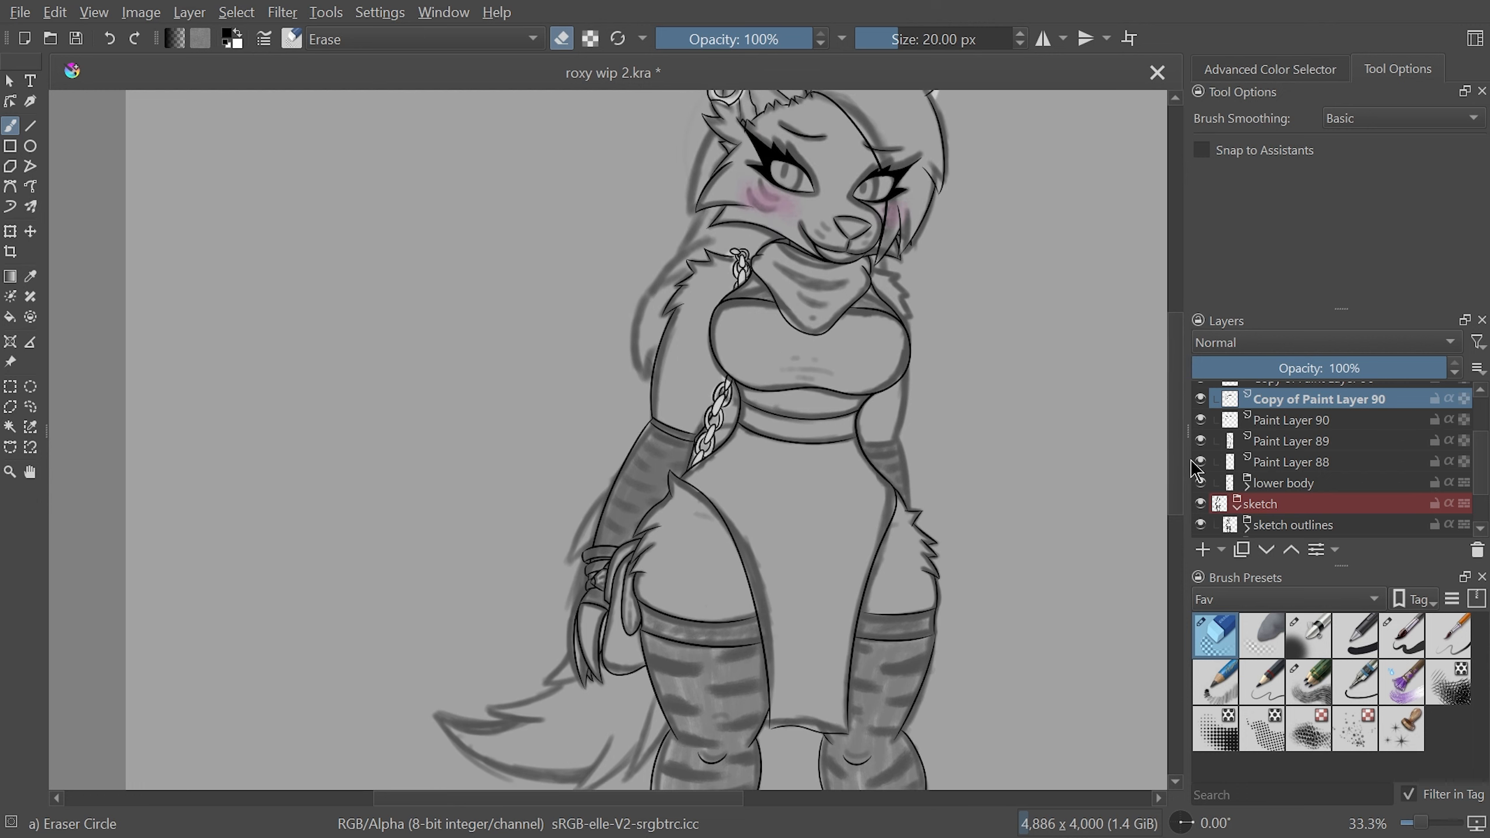
# Group the three bangle layers together with Paint Layer 89 and Paint Layer 88
pyautogui.moveTo(1175, 405); pyautogui.dragTo(1177, 376)
pyautogui.scroll(5, 1015, 449)
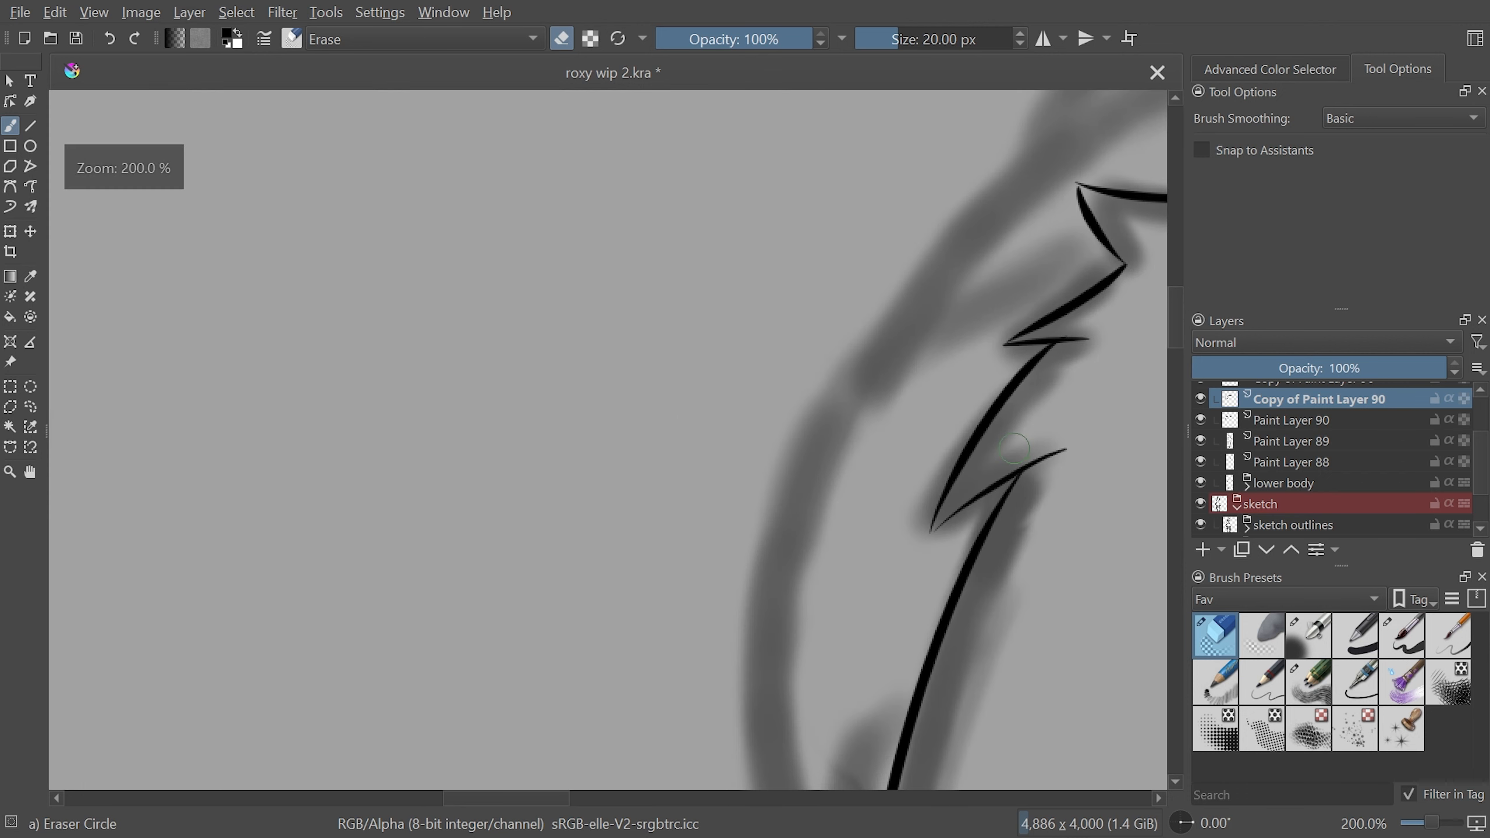
pyautogui.moveTo(558, 798); pyautogui.dragTo(616, 809)
pyautogui.moveTo(1177, 337); pyautogui.dragTo(1190, 308)
pyautogui.press('+')
pyautogui.press('+')
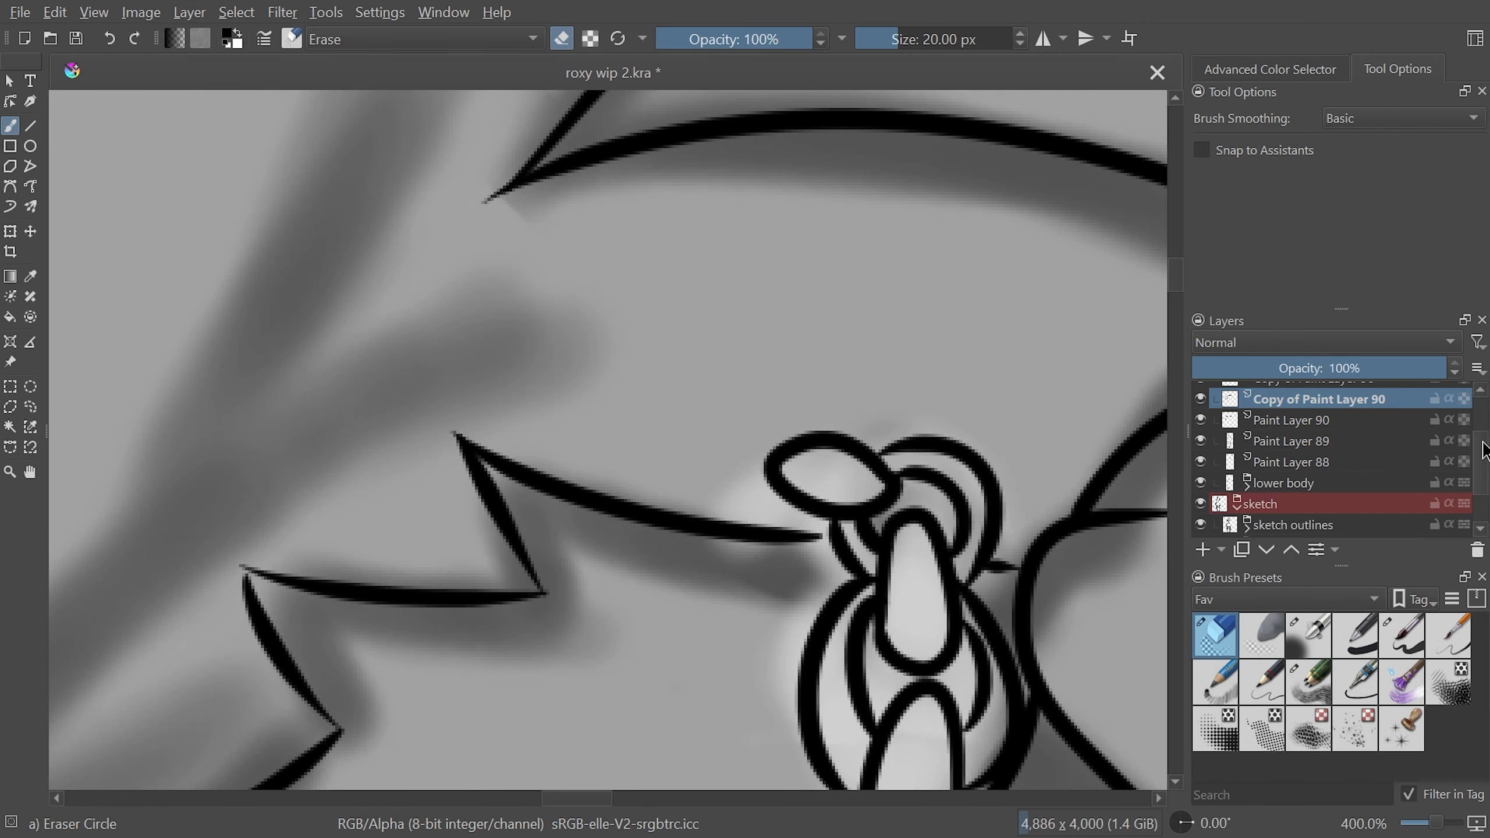
pyautogui.scroll(1, 1455, 418)
pyautogui.click(1370, 435)
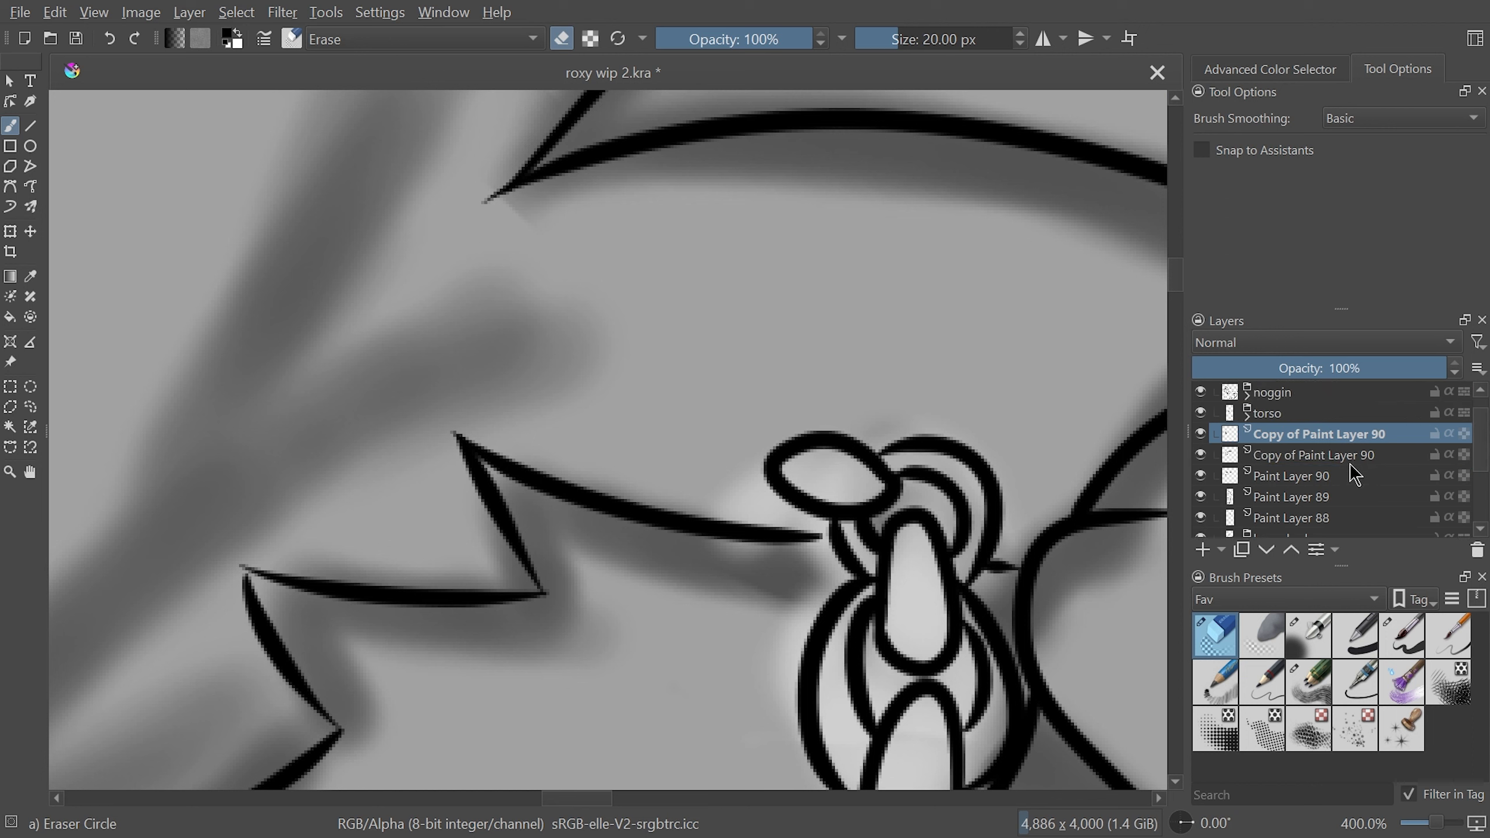
pyautogui.moveTo(1355, 467)
pyautogui.mouseDown()
pyautogui.moveTo(1361, 519)
pyautogui.moveTo(1480, 469)
pyautogui.mouseUp()
pyautogui.keyDown('ctrl'); pyautogui.click(1351, 494); pyautogui.keyUp('ctrl')
pyautogui.hotkey('ctrl', 'g')
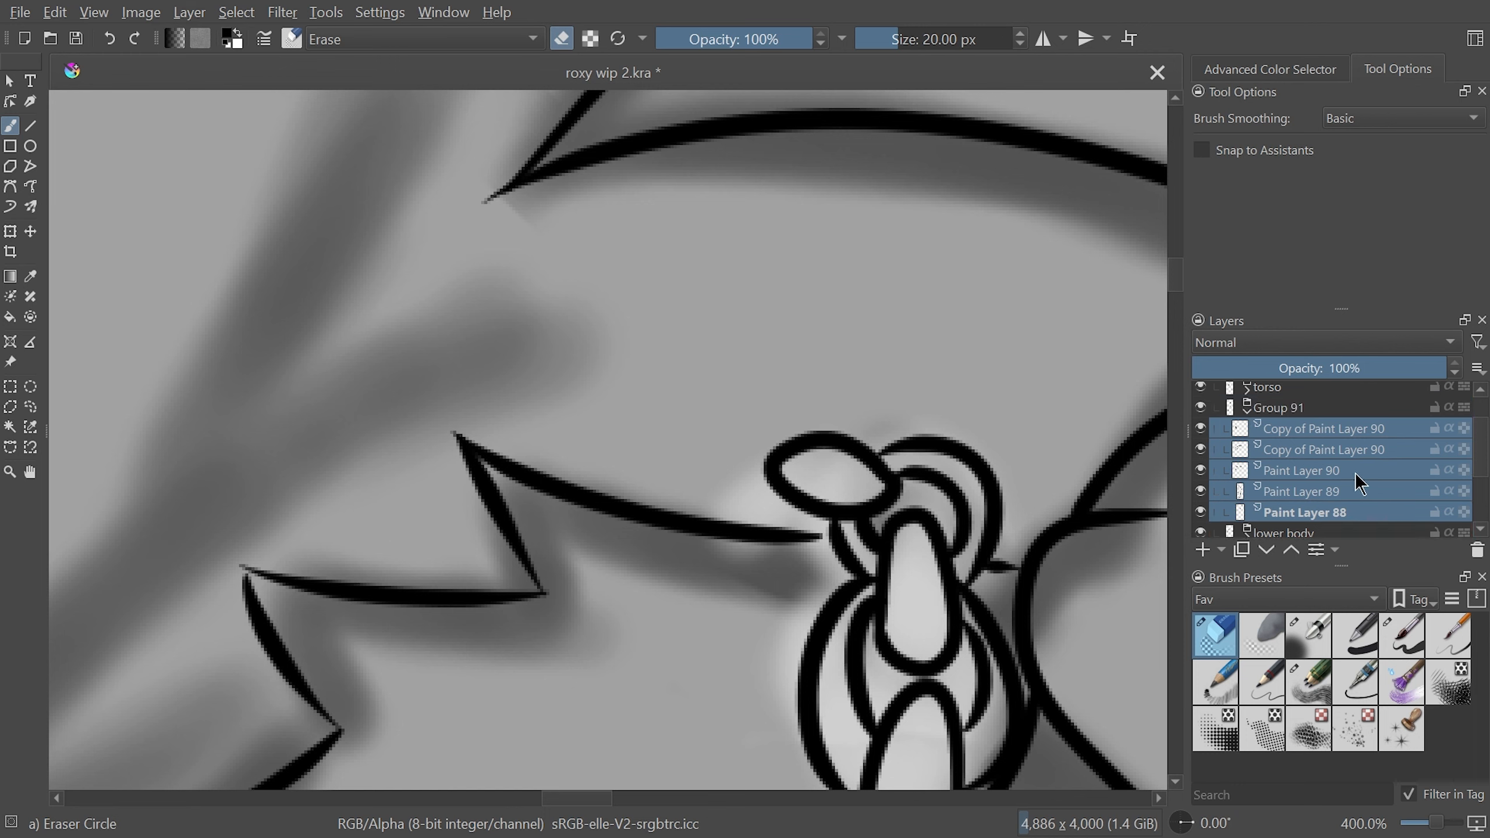
# Merge the three bangle layers inside the new group into a single layer
pyautogui.click(1358, 434)
pyautogui.click(1364, 447)
pyautogui.click(1360, 467)
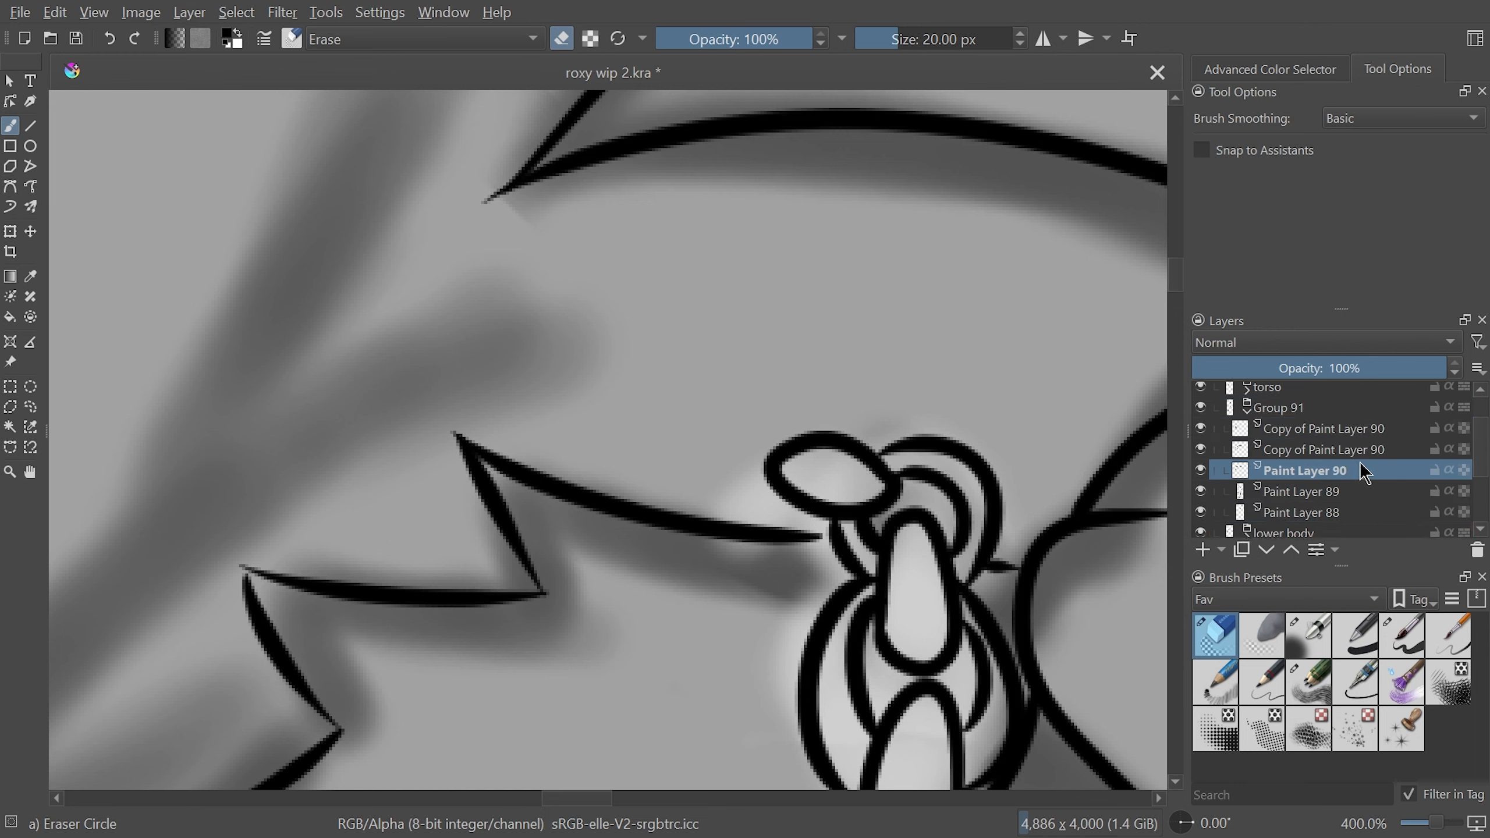
pyautogui.keyDown('shift'); pyautogui.click(1362, 434); pyautogui.keyUp('shift')
pyautogui.hotkey('ctrl', 'e')
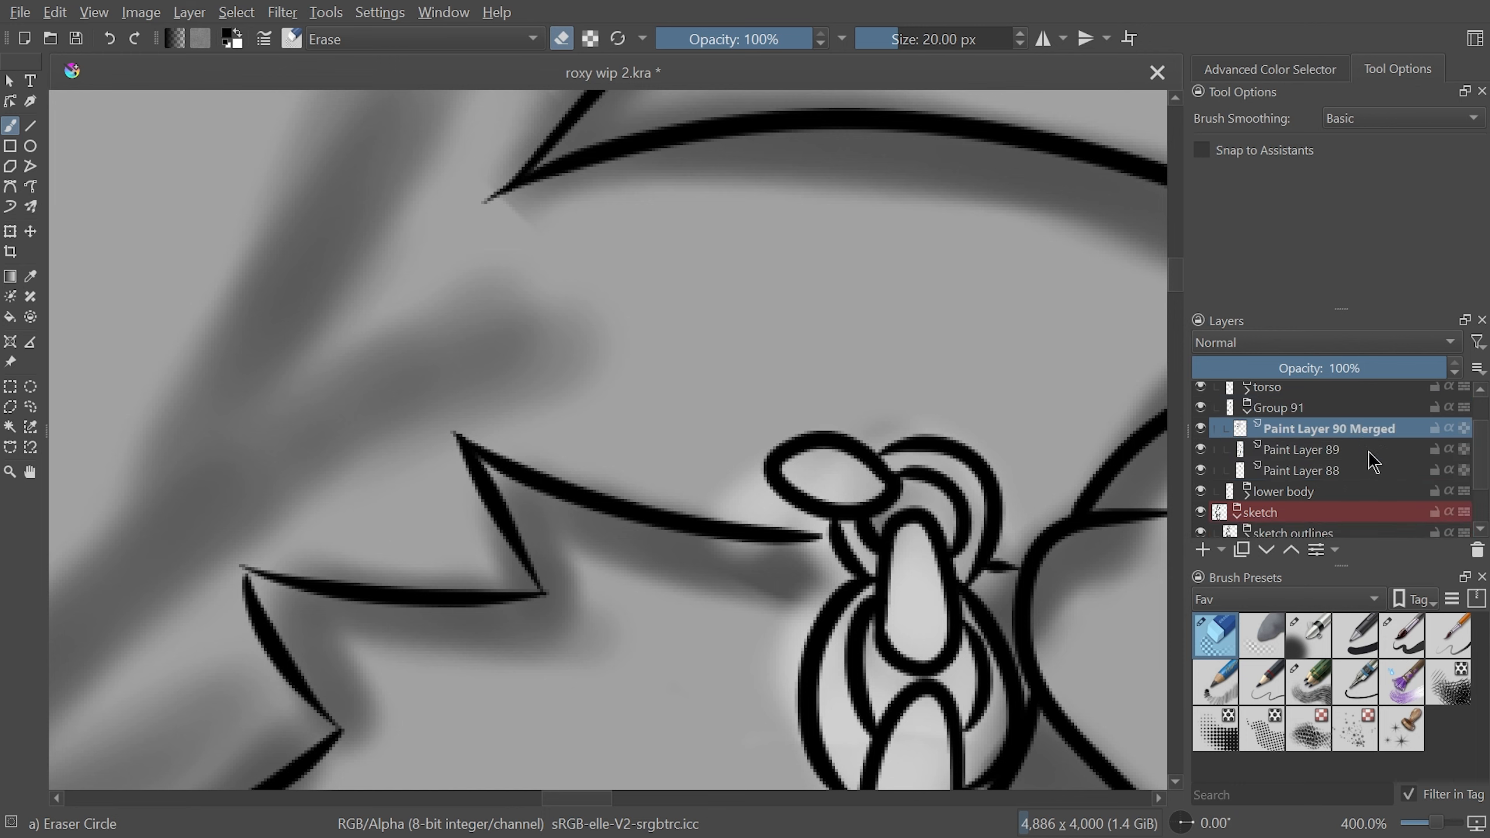
# Rename the group holding the arm and bangle layers to "arms"
pyautogui.doubleClick(1306, 410)
pyautogui.write('arm')
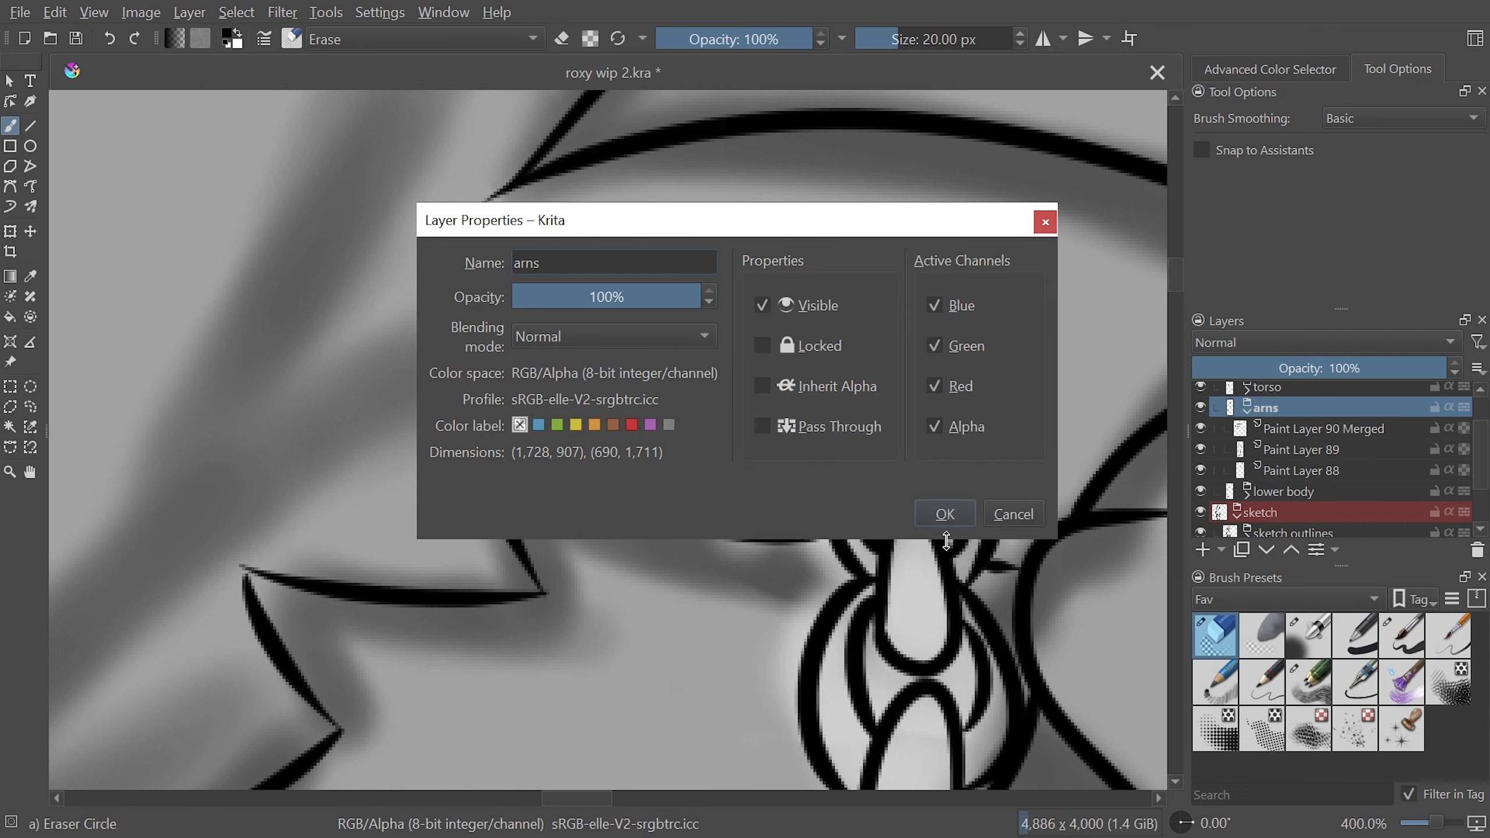
pyautogui.write('s')
pyautogui.press('BackSpace')
pyautogui.write('ms')
pyautogui.press('Return')
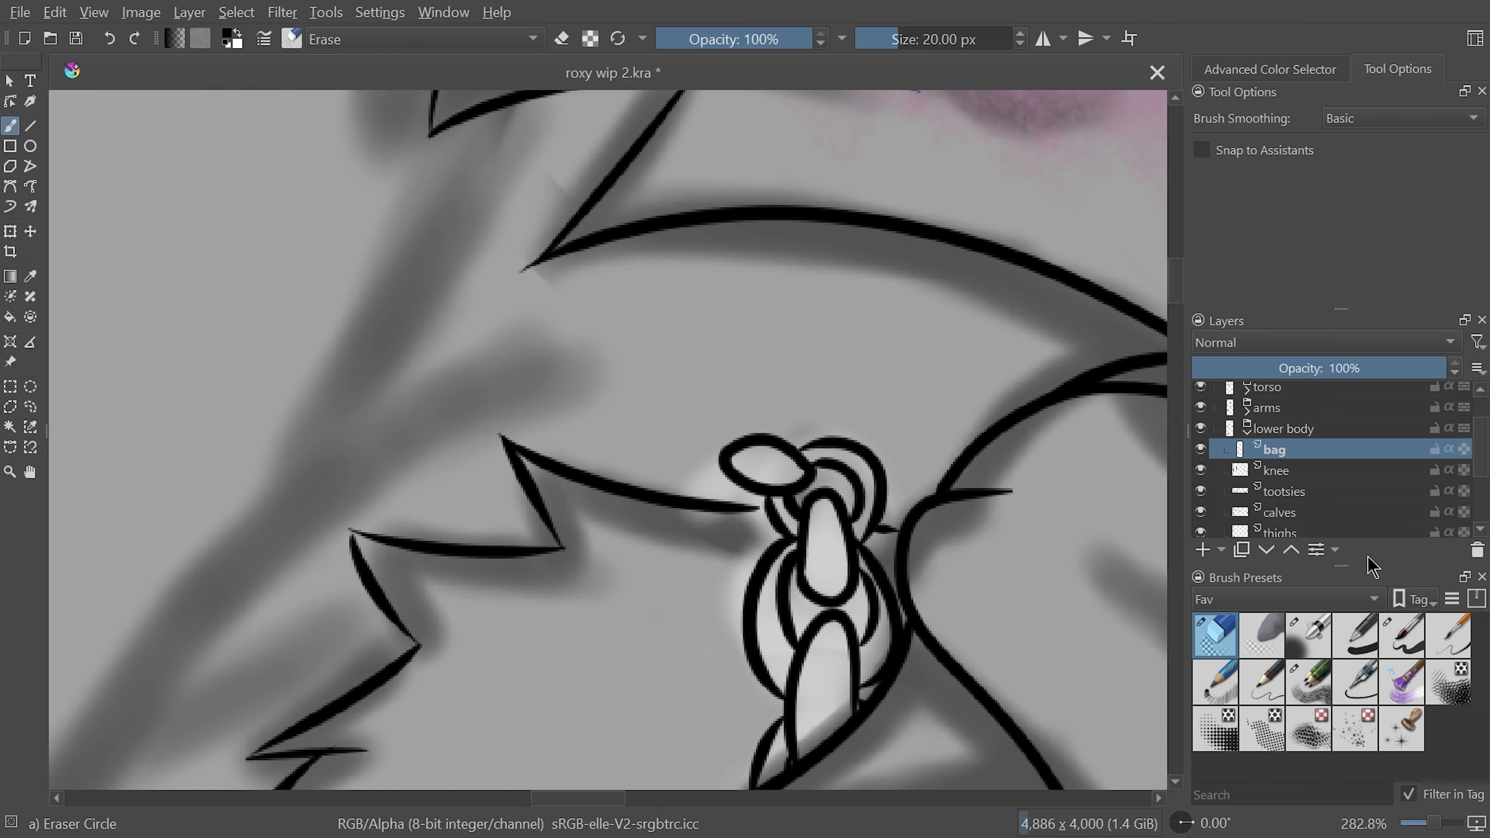
# On the bag layer, ink a short stroke under the top chain link with the Basic-5 Size brush and Stabilizer smoothing
pyautogui.click(1401, 640)
pyautogui.click(1367, 119)
pyautogui.click(1371, 169)
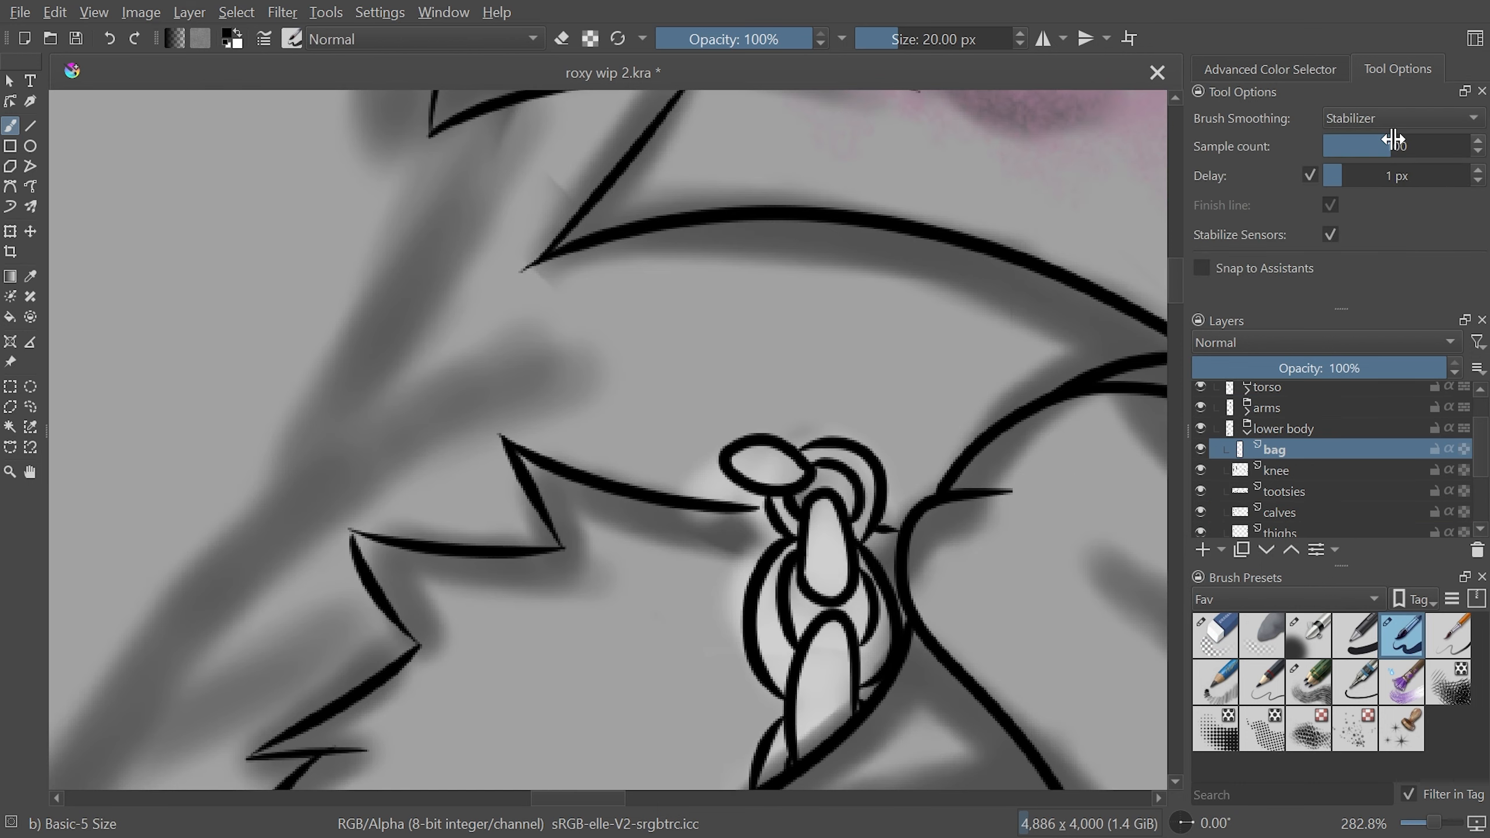
pyautogui.press('+')
pyautogui.press('+')
pyautogui.hotkey('ctrl', 'z')
pyautogui.moveTo(905, 540); pyautogui.dragTo(886, 570)
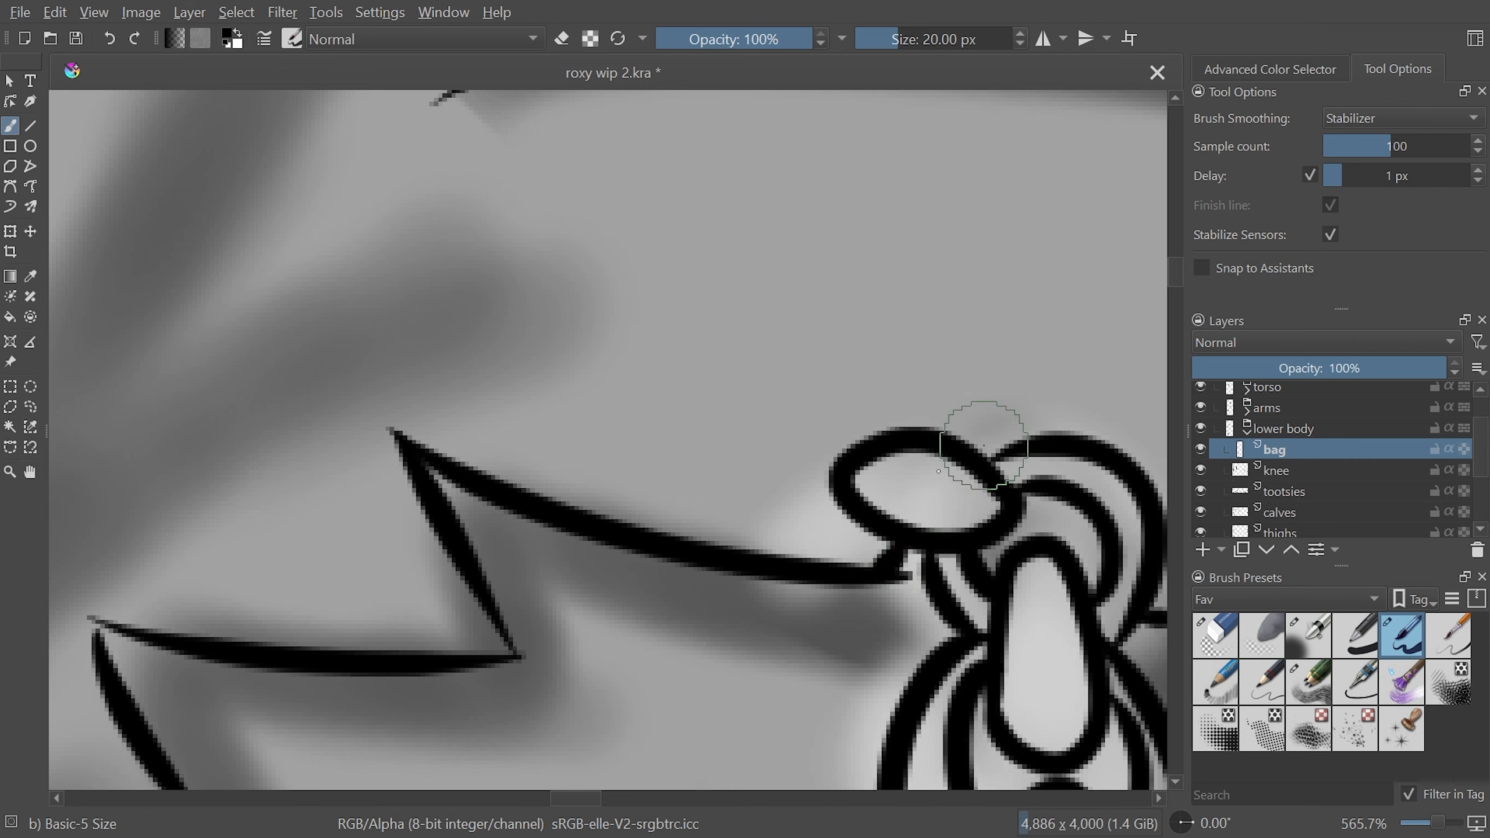
# Ink the small inner curves of an extra chain link between the top link and the shoulder fur line, redoing unsatisfactory strokes
pyautogui.moveTo(837, 528); pyautogui.dragTo(879, 460)
pyautogui.hotkey('ctrl', 'z')
pyautogui.moveTo(843, 531); pyautogui.dragTo(889, 449)
pyautogui.hotkey('ctrl', 'z')
pyautogui.moveTo(850, 527)
pyautogui.mouseDown()
pyautogui.moveTo(905, 453)
pyautogui.moveTo(779, 471)
pyautogui.moveTo(770, 556)
pyautogui.mouseUp()
pyautogui.hotkey('ctrl', 'z')
pyautogui.moveTo(901, 432); pyautogui.dragTo(768, 556)
pyautogui.hotkey('ctrl', 'z')
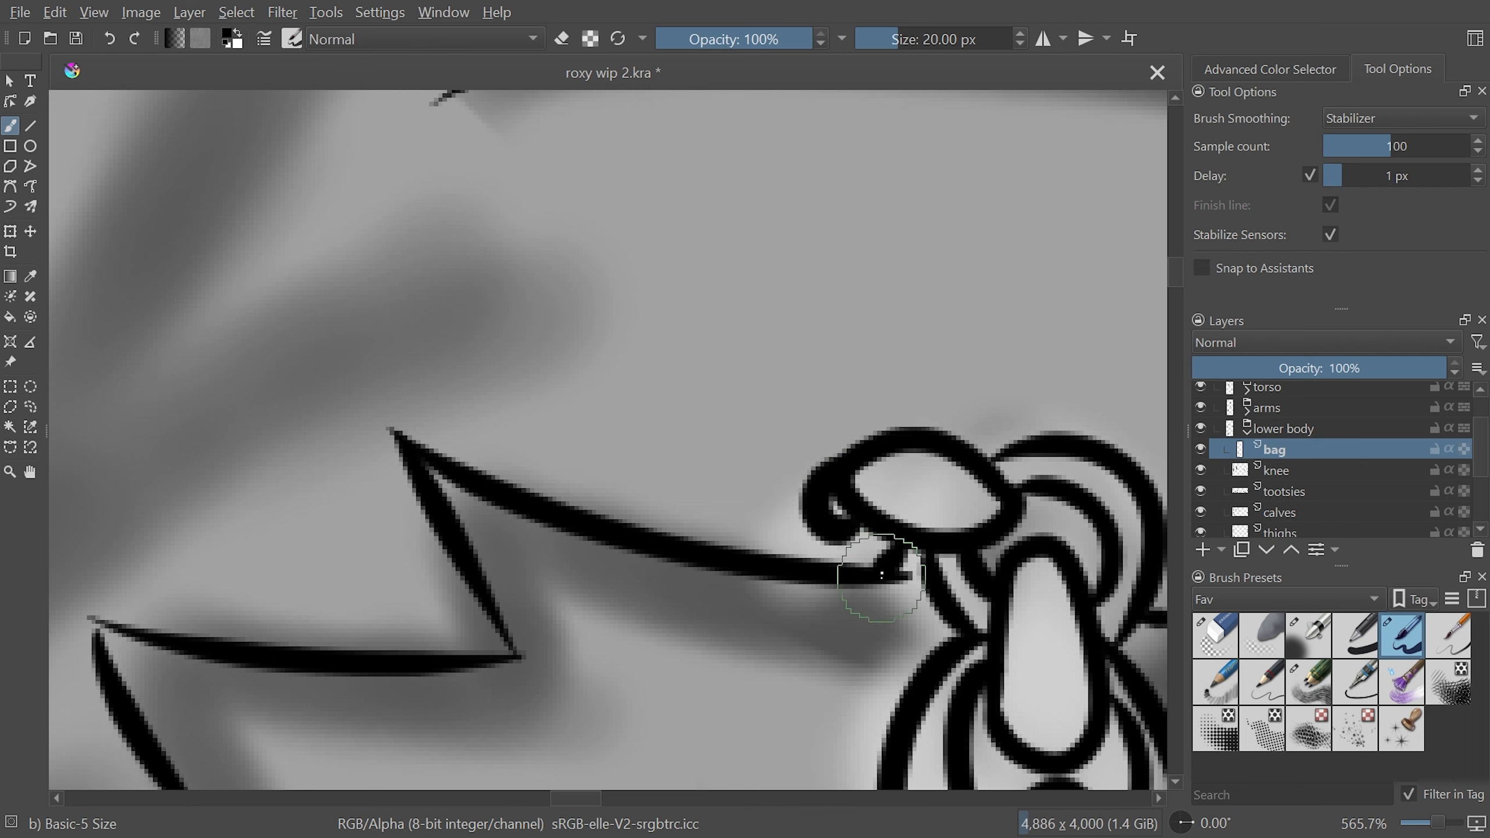
pyautogui.moveTo(814, 489)
pyautogui.mouseDown()
pyautogui.moveTo(725, 492)
pyautogui.moveTo(759, 532)
pyautogui.mouseUp()
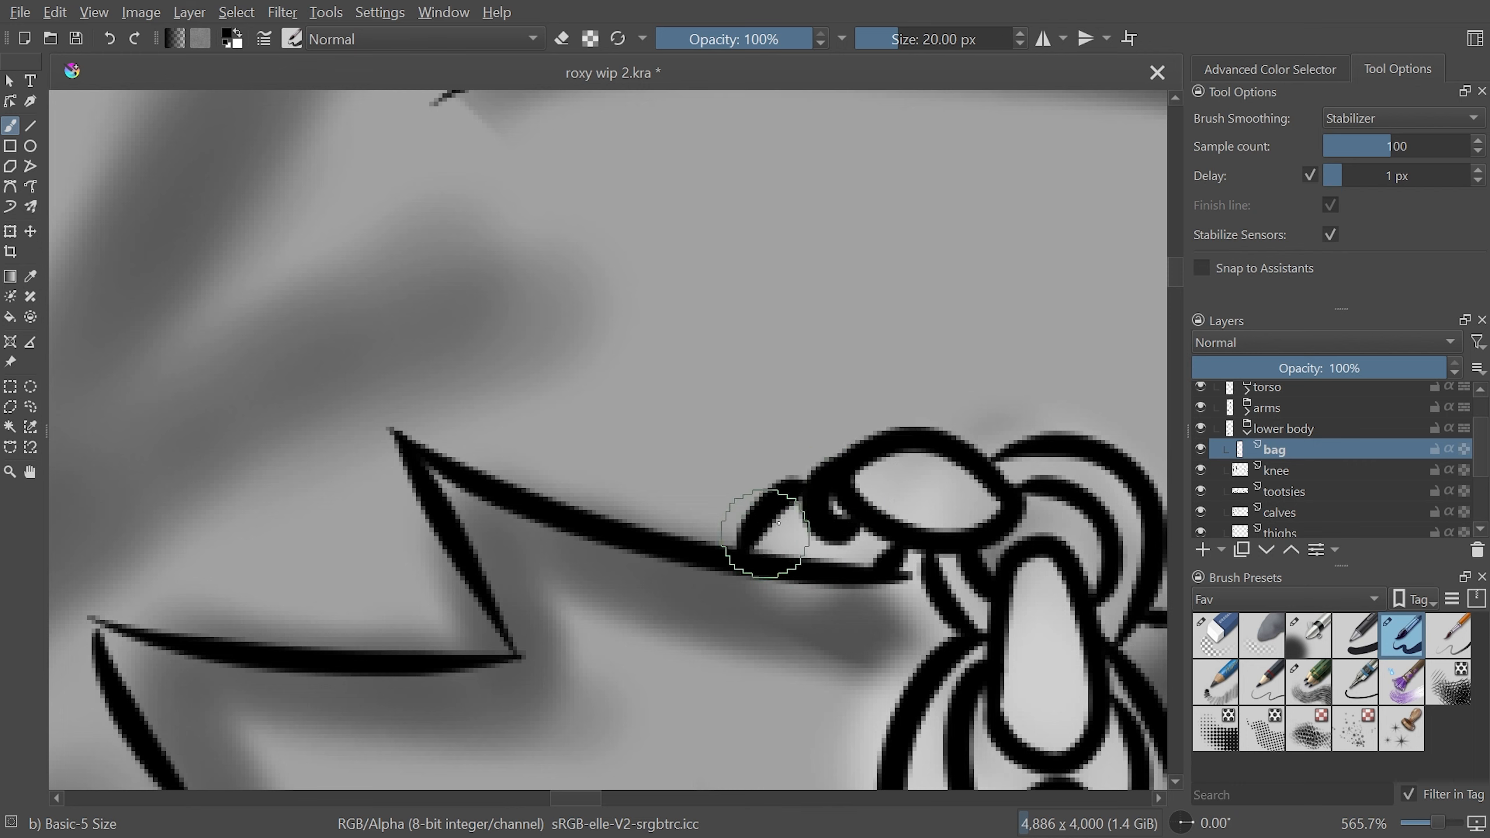
pyautogui.hotkey('ctrl', 'z')
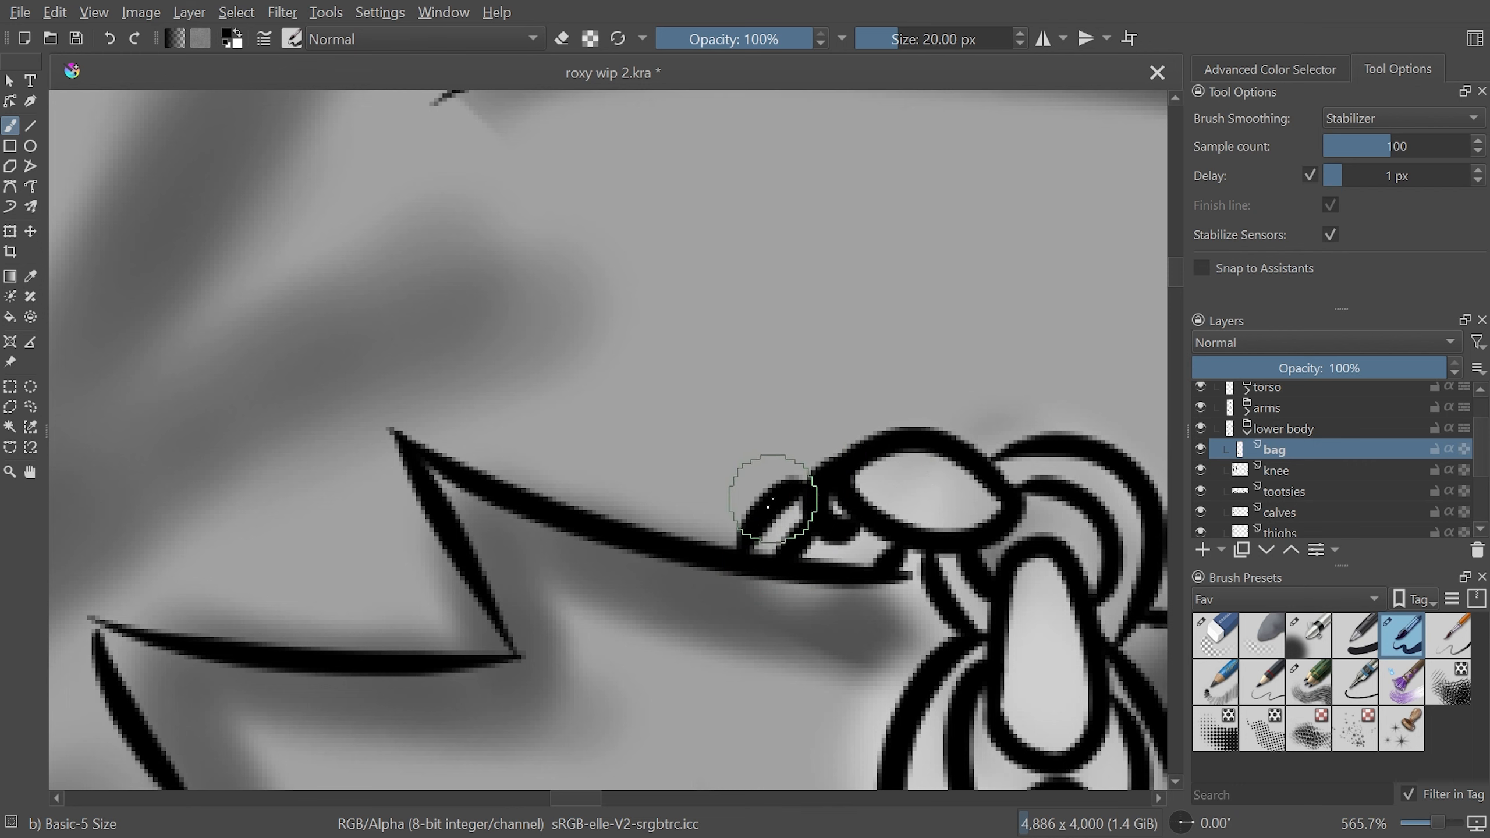
# Ink the outer curve of the extra chain link, arching from the top link down to the shoulder fur line
pyautogui.moveTo(914, 439); pyautogui.dragTo(741, 512)
pyautogui.hotkey('ctrl', 'z')
pyautogui.moveTo(922, 439)
pyautogui.mouseDown()
pyautogui.moveTo(895, 419)
pyautogui.moveTo(759, 508)
pyautogui.mouseUp()
pyautogui.hotkey('ctrl', 'z')
pyautogui.moveTo(927, 422); pyautogui.dragTo(774, 527)
pyautogui.hotkey('ctrl', 'z')
pyautogui.moveTo(905, 422)
pyautogui.mouseDown()
pyautogui.moveTo(861, 422)
pyautogui.moveTo(848, 458)
pyautogui.moveTo(898, 437)
pyautogui.moveTo(789, 509)
pyautogui.mouseUp()
pyautogui.hotkey('ctrl', 'z')
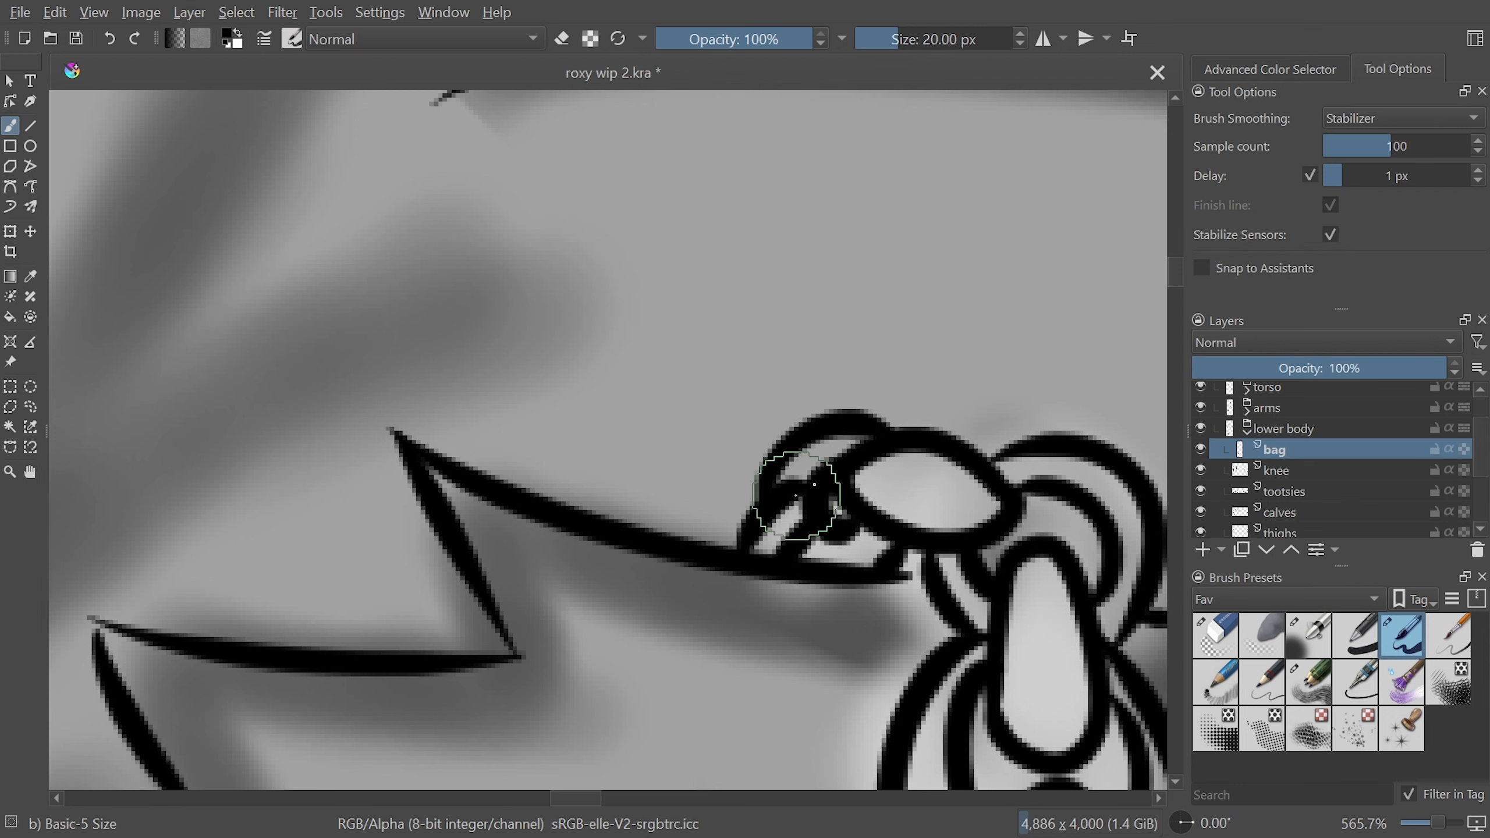
# Examine the chain lineart in the context of the head, shoulders and torso at several magnifications
pyautogui.hotkey('ctrl', '-')
pyautogui.hotkey('ctrl', '-')
pyautogui.hotkey('ctrl', '-')
pyautogui.hotkey('ctrl', '-')
pyautogui.hotkey('ctrl', '-')
pyautogui.hotkey('ctrl', '-')
pyautogui.hotkey('ctrl', '+')
pyautogui.hotkey('ctrl', '+')
pyautogui.hotkey('ctrl', '-')
pyautogui.hotkey('ctrl', '-')
pyautogui.hotkey('ctrl', '-')
pyautogui.hotkey('ctrl', '-')
pyautogui.hotkey('ctrl', '-')
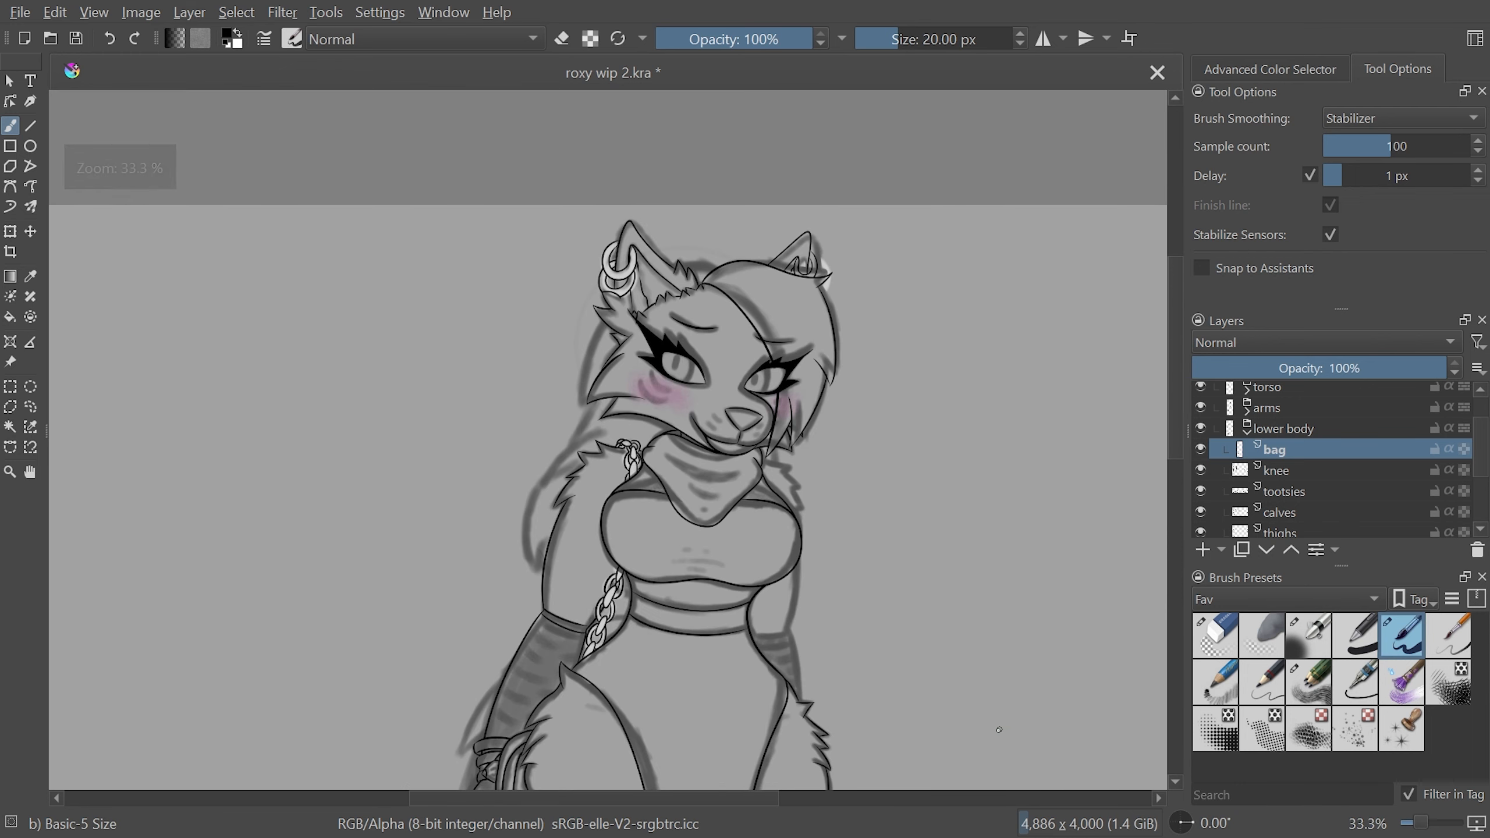
pyautogui.hotkey('ctrl', '+')
pyautogui.hotkey('ctrl', '+')
pyautogui.hotkey('ctrl', '+')
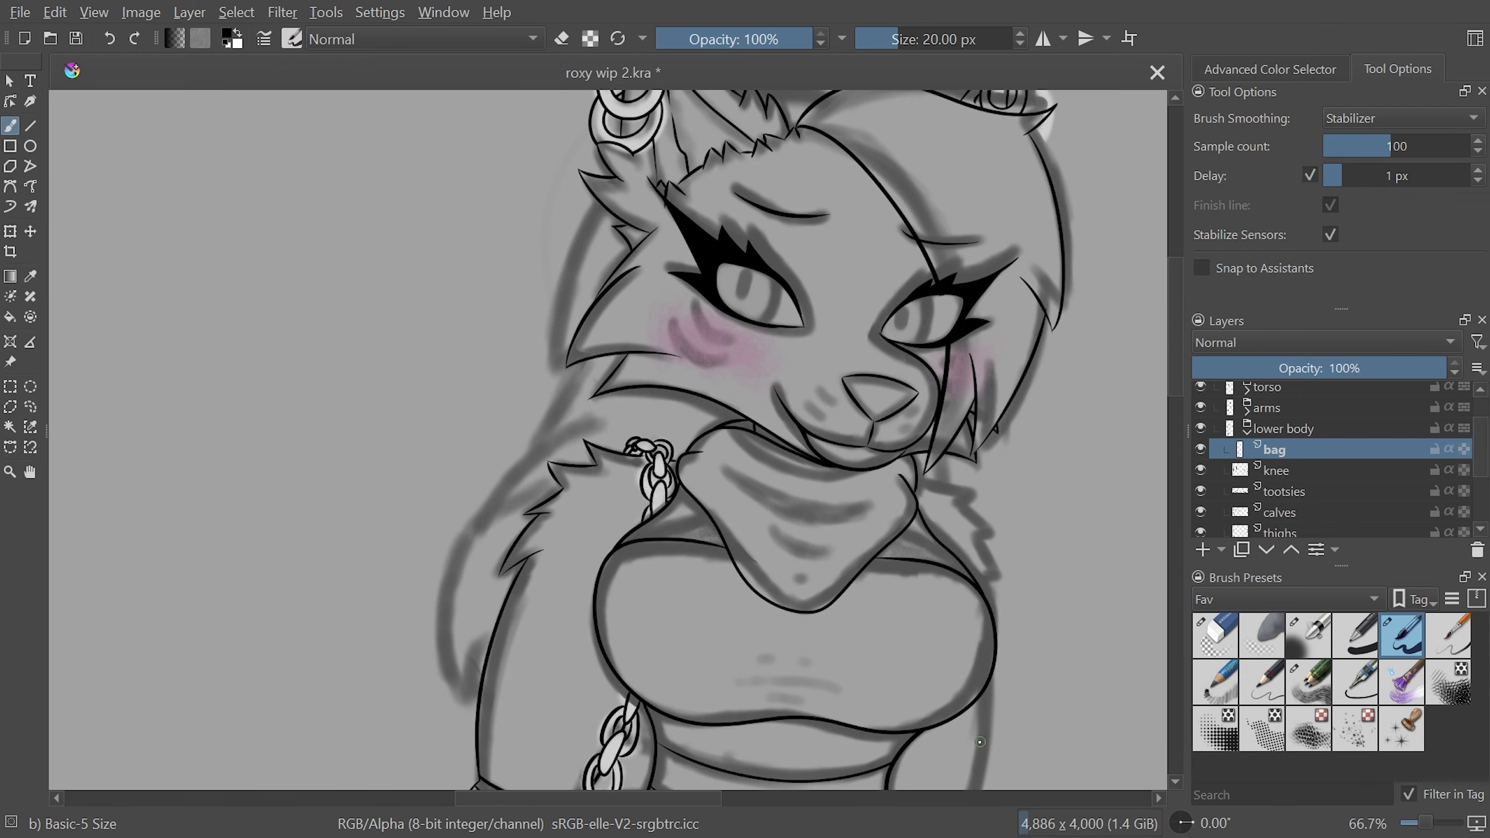
# Collapse the lower body group and add a paint layer above Paint Layer 90 Merged in the arms group
pyautogui.click(1248, 431)
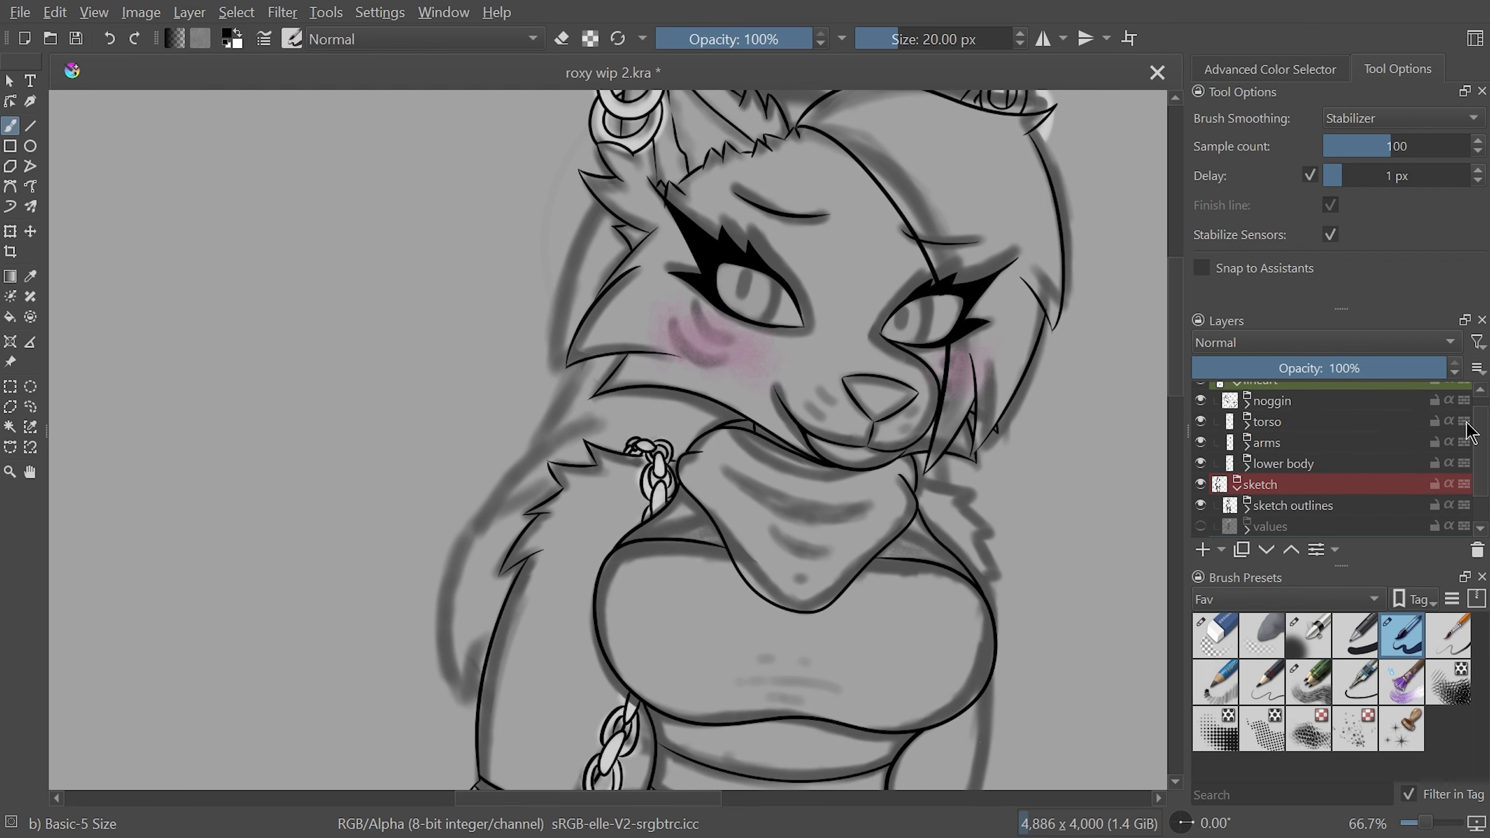
pyautogui.moveTo(1469, 431)
pyautogui.moveTo(680, 796); pyautogui.dragTo(689, 793)
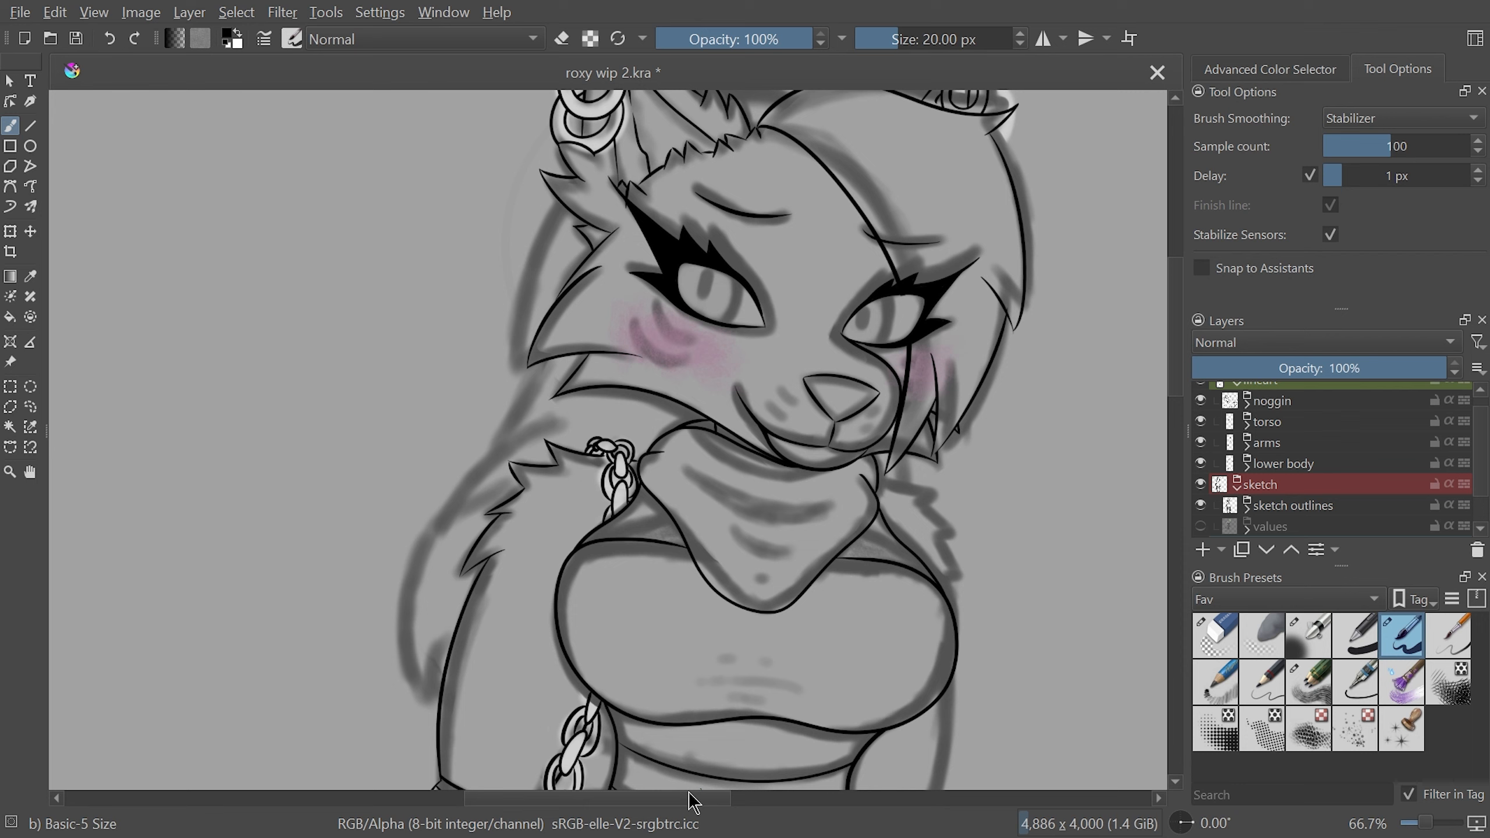
pyautogui.scroll(1, 1268, 458)
pyautogui.click(1248, 457)
pyautogui.click(1312, 479)
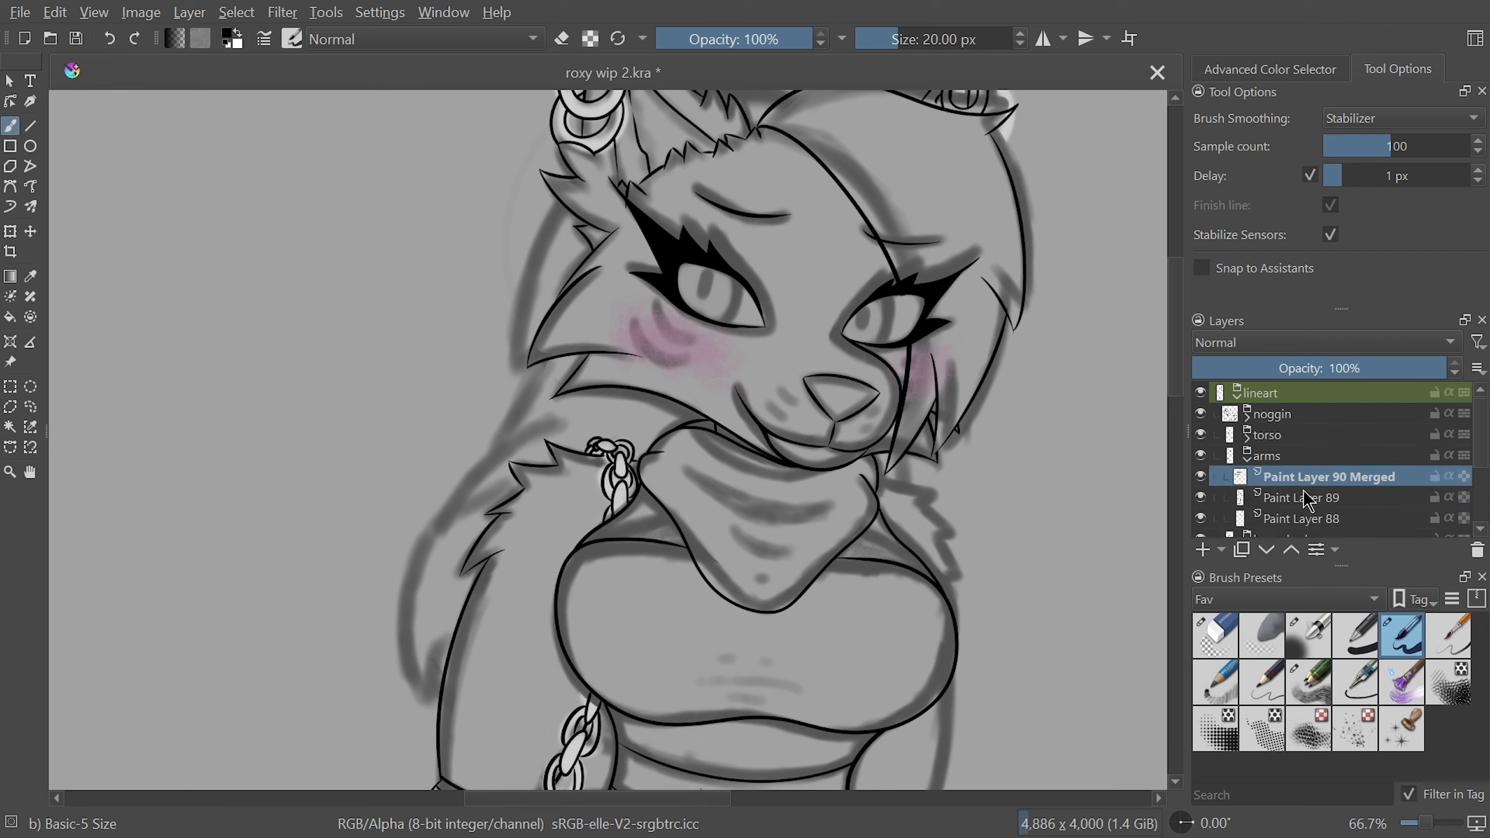
pyautogui.click(1203, 550)
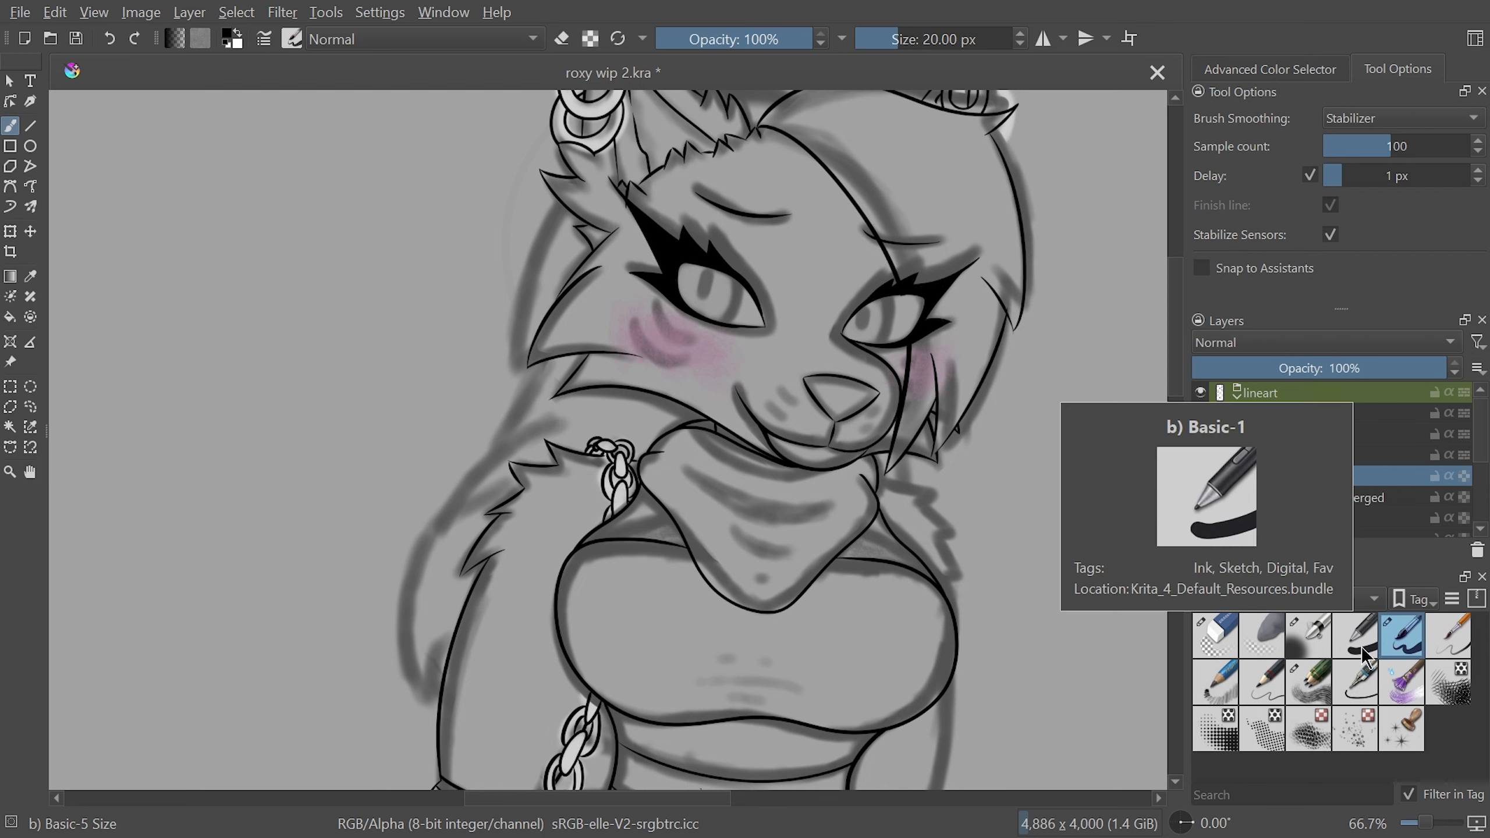
# Ink the first long edge of the fur tuft on the other shoulder, beside the hair tips and scarf
pyautogui.moveTo(705, 798); pyautogui.dragTo(751, 798)
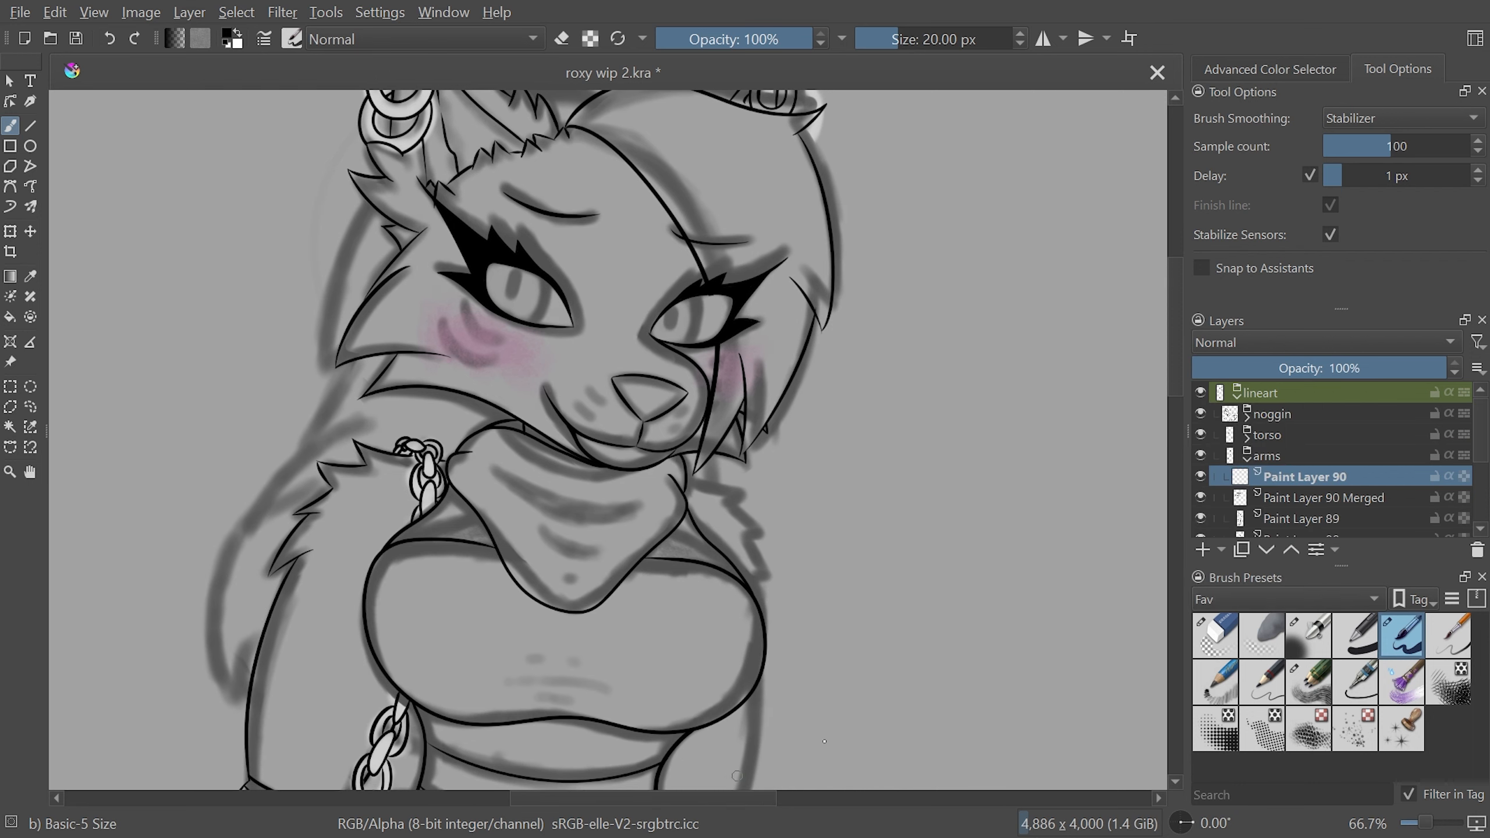
pyautogui.moveTo(1181, 824); pyautogui.dragTo(1175, 346)
pyautogui.hotkey('ctrl', '+')
pyautogui.hotkey('ctrl', '+')
pyautogui.scroll(-5, 1177, 352)
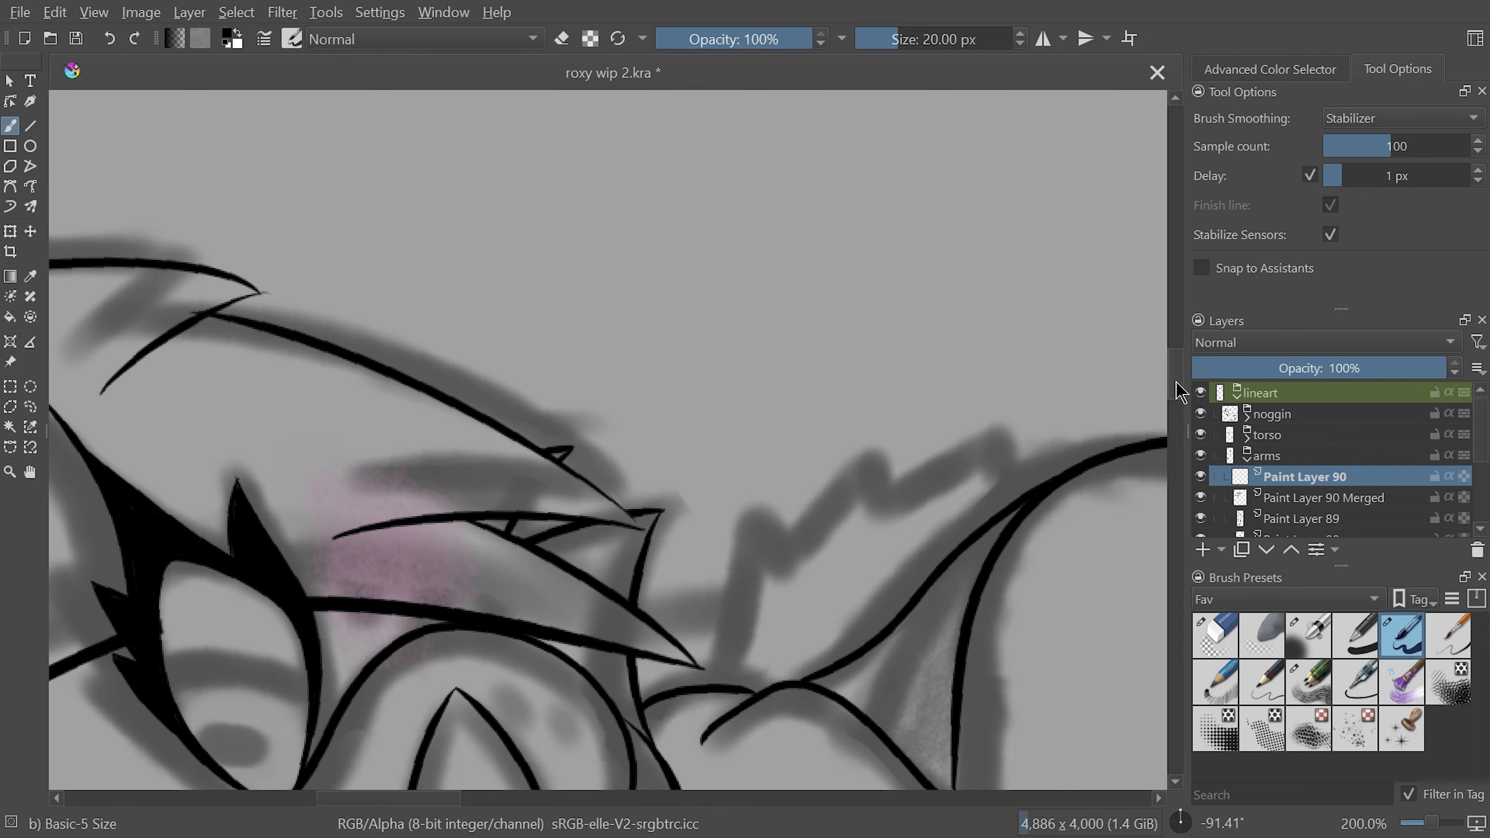
pyautogui.hotkey('ctrl', '+')
pyautogui.moveTo(786, 359); pyautogui.dragTo(737, 613)
pyautogui.hotkey('ctrl', 'z')
pyautogui.moveTo(780, 350); pyautogui.dragTo(729, 625)
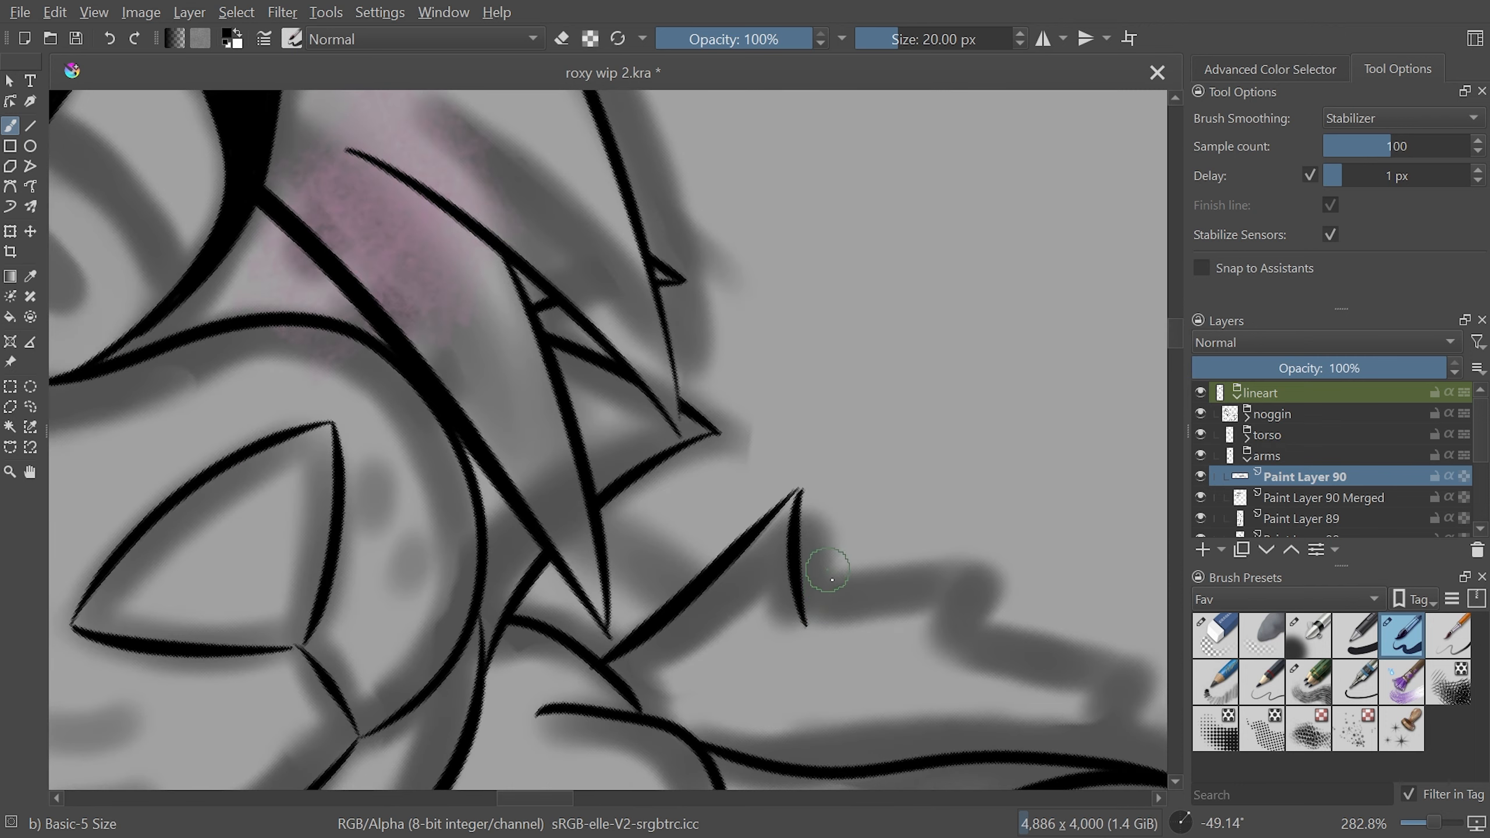
# Ink the short stroke running back from the tip of the shoulder fur tuft, redrawing it until it follows the sketch
pyautogui.hotkey('ctrl', 'z')
pyautogui.moveTo(799, 496)
pyautogui.mouseDown()
pyautogui.moveTo(818, 550)
pyautogui.moveTo(815, 517)
pyautogui.moveTo(819, 602)
pyautogui.mouseUp()
pyautogui.hotkey('ctrl', 'z')
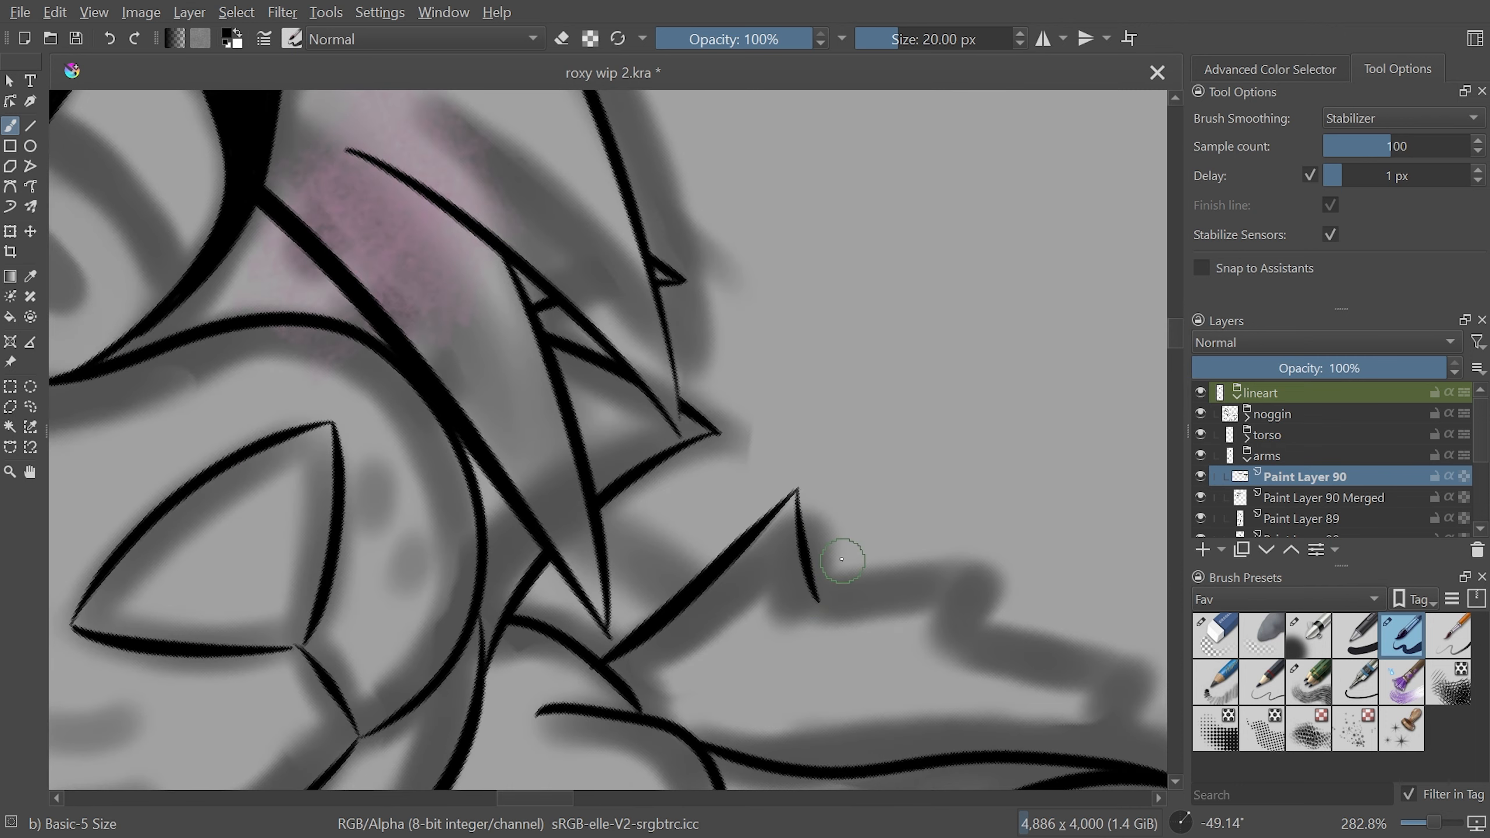
pyautogui.hotkey('ctrl', 'z')
pyautogui.moveTo(797, 492); pyautogui.dragTo(818, 641)
pyautogui.hotkey('ctrl', 'z')
pyautogui.moveTo(796, 492); pyautogui.dragTo(825, 642)
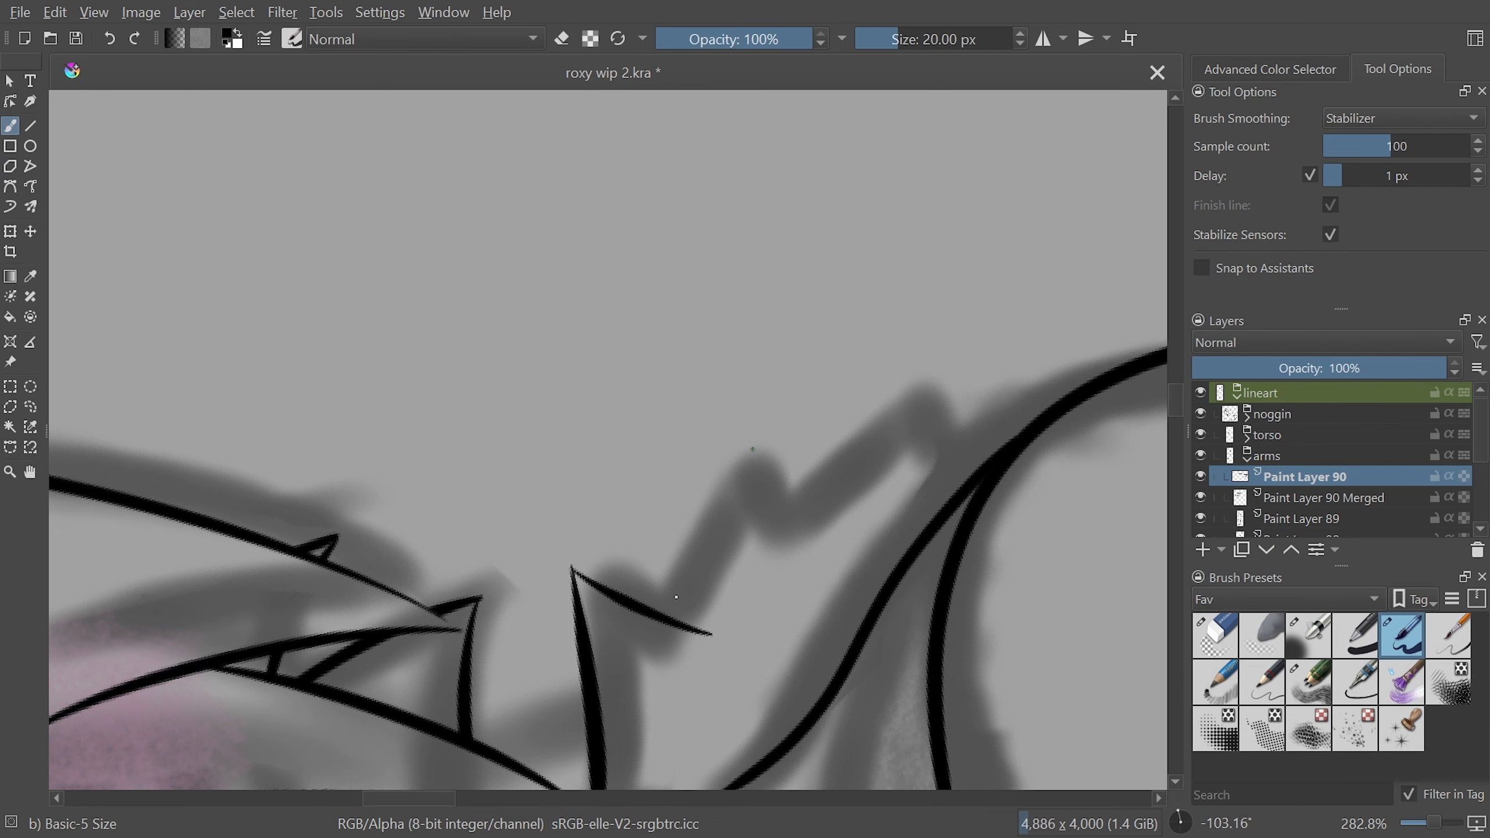
# Ink both edges of the second fur tip on the other shoulder's tuft, meeting in a sharp point
pyautogui.moveTo(753, 450); pyautogui.dragTo(659, 617)
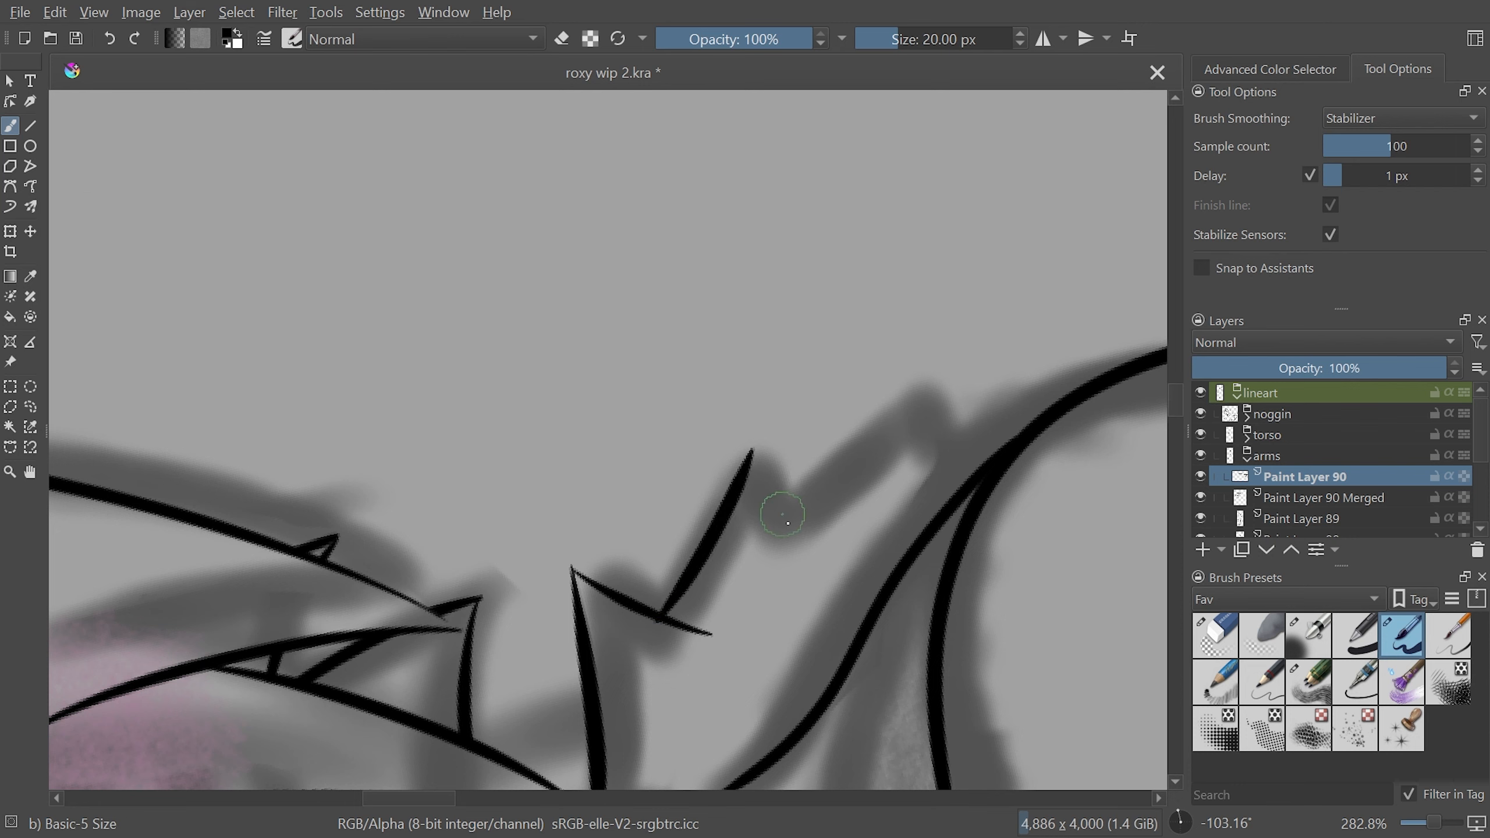
pyautogui.moveTo(761, 453); pyautogui.dragTo(812, 522)
pyautogui.hotkey('ctrl', 'z')
pyautogui.moveTo(766, 457); pyautogui.dragTo(816, 525)
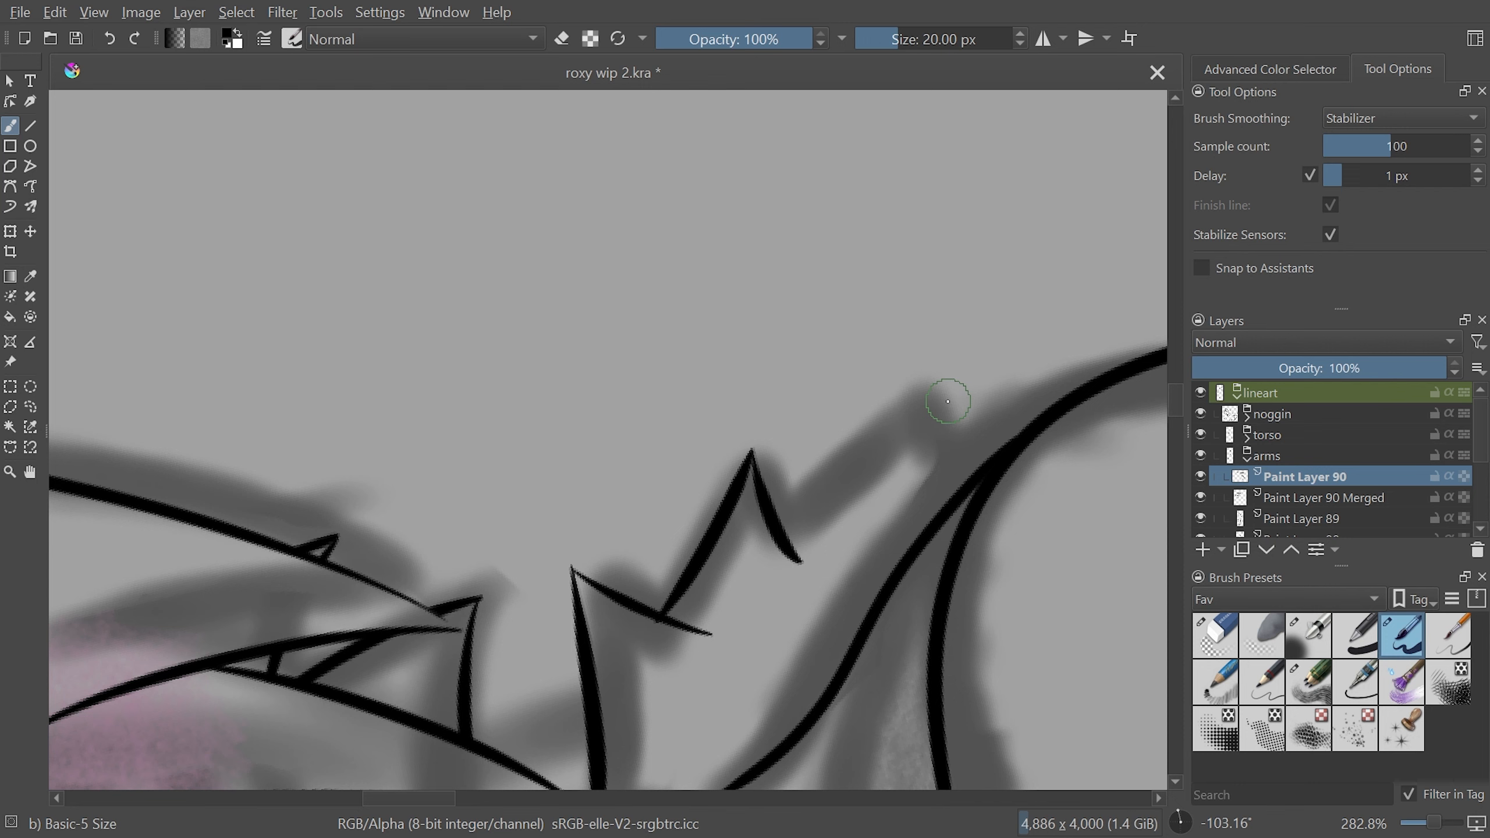
# Ink the lowest fur tip of the shoulder tuft beside the chest outline, redrawing its edges until they follow the sketch
pyautogui.moveTo(989, 239); pyautogui.dragTo(910, 164)
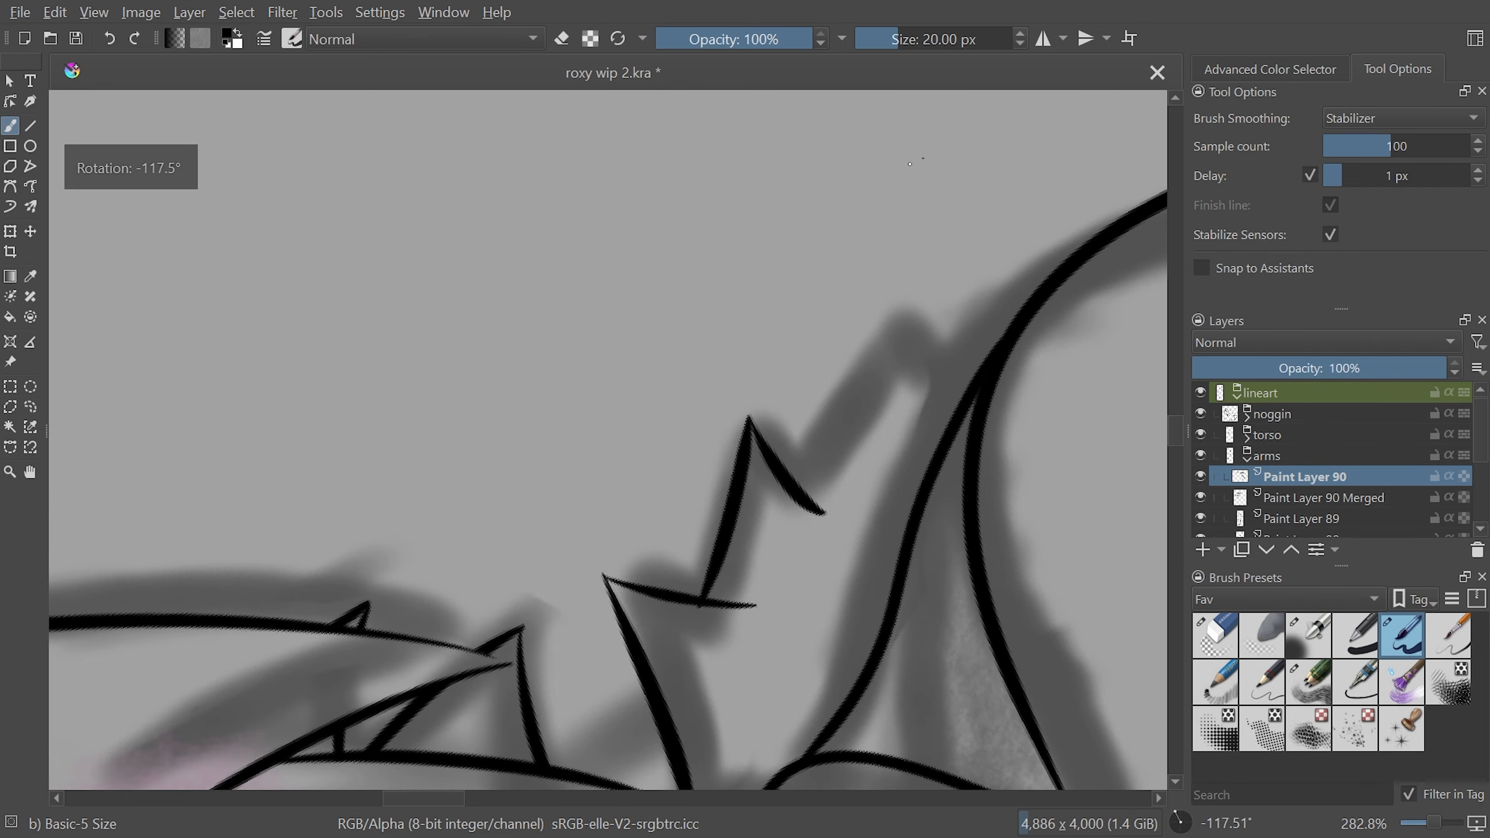
pyautogui.moveTo(902, 302); pyautogui.dragTo(793, 464)
pyautogui.hotkey('ctrl', 'z')
pyautogui.moveTo(915, 290)
pyautogui.mouseDown()
pyautogui.moveTo(803, 483)
pyautogui.moveTo(955, 409)
pyautogui.mouseUp()
pyautogui.moveTo(730, 118)
pyautogui.keyDown('shift'); pyautogui.mouseDown()
pyautogui.moveTo(995, 401)
pyautogui.moveTo(763, 124)
pyautogui.mouseUp(); pyautogui.keyUp('shift')
pyautogui.hotkey('ctrl', 'z')
pyautogui.hotkey('ctrl', 'z')
pyautogui.hotkey('ctrl', 'z')
pyautogui.hotkey('ctrl', 'z')
pyautogui.moveTo(692, 587)
pyautogui.mouseDown()
pyautogui.moveTo(801, 377)
pyautogui.moveTo(765, 310)
pyautogui.mouseUp()
pyautogui.moveTo(803, 447); pyautogui.dragTo(869, 223)
pyautogui.hotkey('ctrl', 'z')
pyautogui.moveTo(781, 340); pyautogui.dragTo(818, 464)
pyautogui.moveTo(797, 394)
pyautogui.mouseDown()
pyautogui.moveTo(895, 191)
pyautogui.moveTo(907, 323)
pyautogui.mouseUp()
# Ink the outer edge of the upper arm from below the shoulder tuft to the glove, redrawing it until it follows the sketch
pyautogui.keyDown('shift'); pyautogui.moveTo(693, 129); pyautogui.dragTo(869, 587); pyautogui.keyUp('shift')
pyautogui.scroll(-2, 645, 411)
pyautogui.keyDown('shift'); pyautogui.moveTo(880, 329); pyautogui.dragTo(895, 375); pyautogui.keyUp('shift')
pyautogui.moveTo(621, 228); pyautogui.dragTo(678, 752)
pyautogui.hotkey('ctrl', 'z')
pyautogui.keyDown('shift'); pyautogui.moveTo(898, 329); pyautogui.dragTo(911, 382); pyautogui.keyUp('shift')
pyautogui.hotkey('ctrl', 'z')
pyautogui.moveTo(653, 229); pyautogui.dragTo(627, 747)
pyautogui.hotkey('ctrl', 'z')
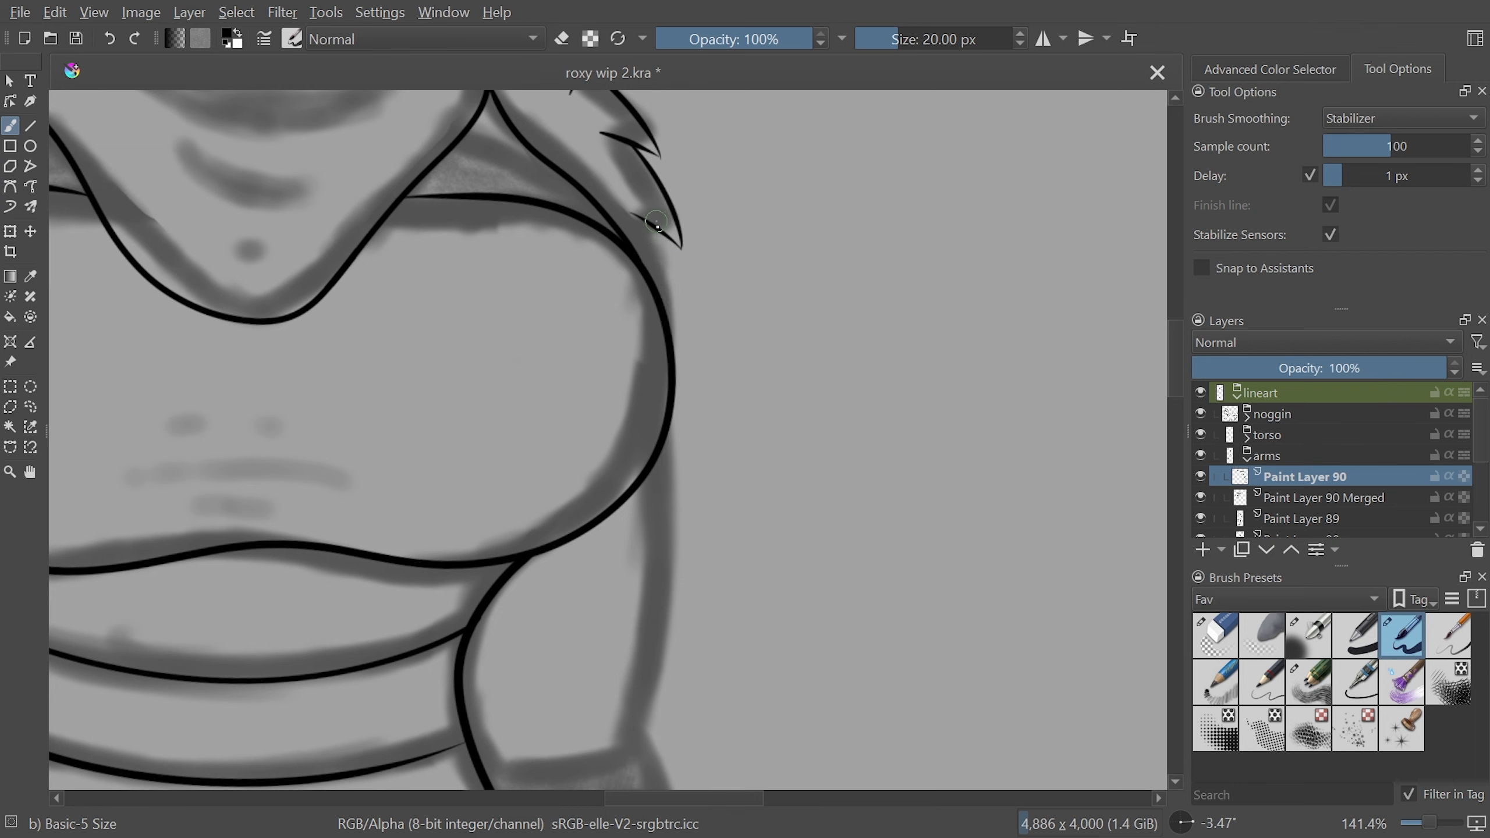
pyautogui.moveTo(651, 229); pyautogui.dragTo(636, 738)
pyautogui.hotkey('ctrl', 'z')
pyautogui.hotkey('ctrl', '+')
pyautogui.moveTo(1175, 370); pyautogui.dragTo(1175, 393)
pyautogui.moveTo(415, 551); pyautogui.dragTo(439, 600)
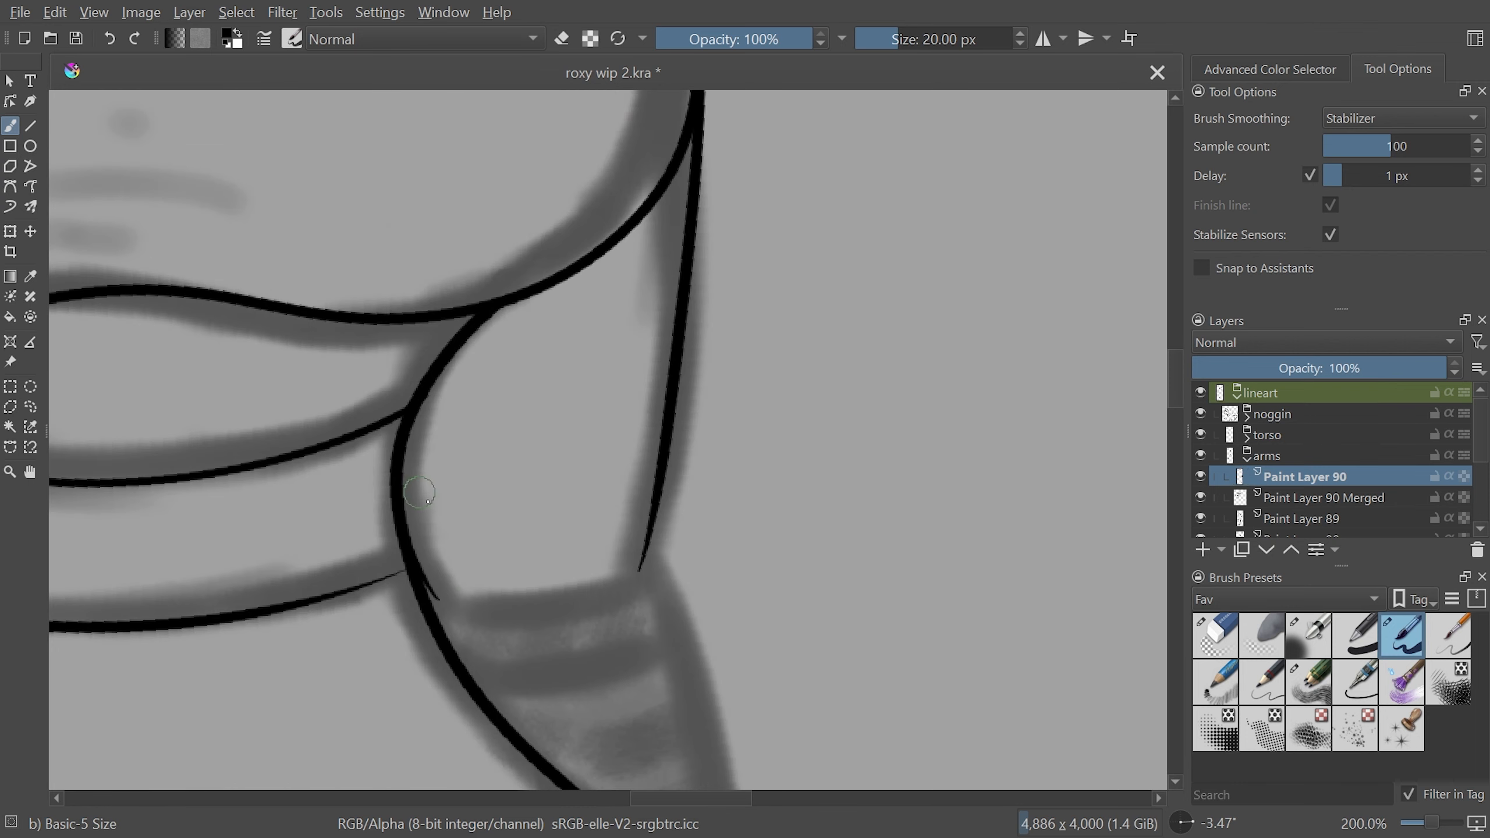
# Ink the outer edge of the striped glove down to the hip fur and erase the overshoot at the upper arm
pyautogui.hotkey('ctrl', '-')
pyautogui.hotkey('ctrl', '-')
pyautogui.hotkey('ctrl', '-')
pyautogui.moveTo(729, 798); pyautogui.dragTo(650, 836)
pyautogui.hotkey('ctrl', '+')
pyautogui.hotkey('ctrl', '+')
pyautogui.hotkey('ctrl', '+')
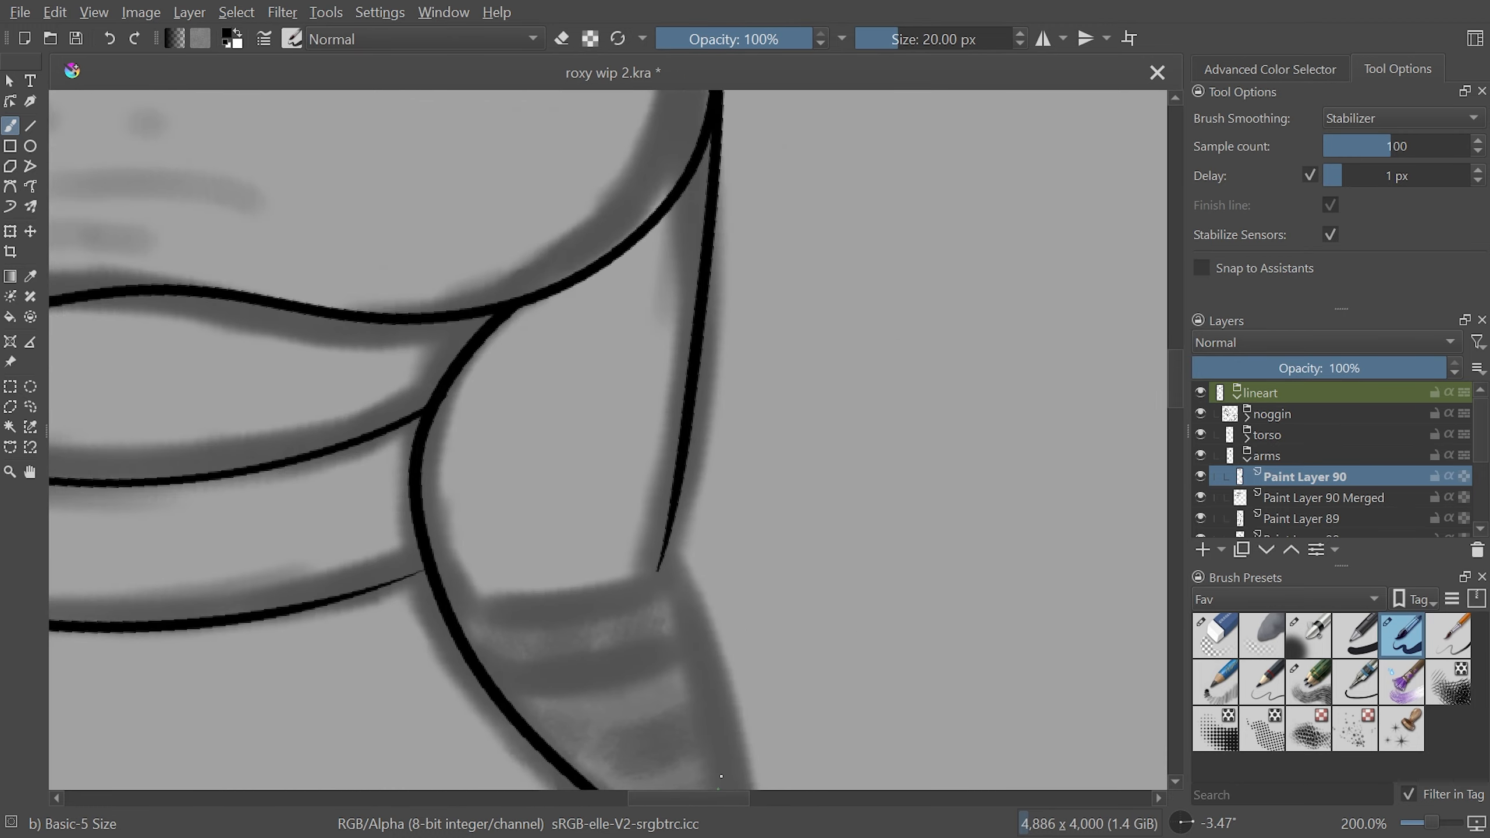
pyautogui.moveTo(677, 376); pyautogui.dragTo(681, 312)
pyautogui.moveTo(667, 298); pyautogui.dragTo(774, 747)
pyautogui.hotkey('ctrl', '+')
pyautogui.press('/')
pyautogui.moveTo(672, 253); pyautogui.dragTo(687, 289)
# Set the Basic-5 Size brush's smoothing to Stabilizer and ink the curved upper edge of the glove across the arm
pyautogui.click(1389, 645)
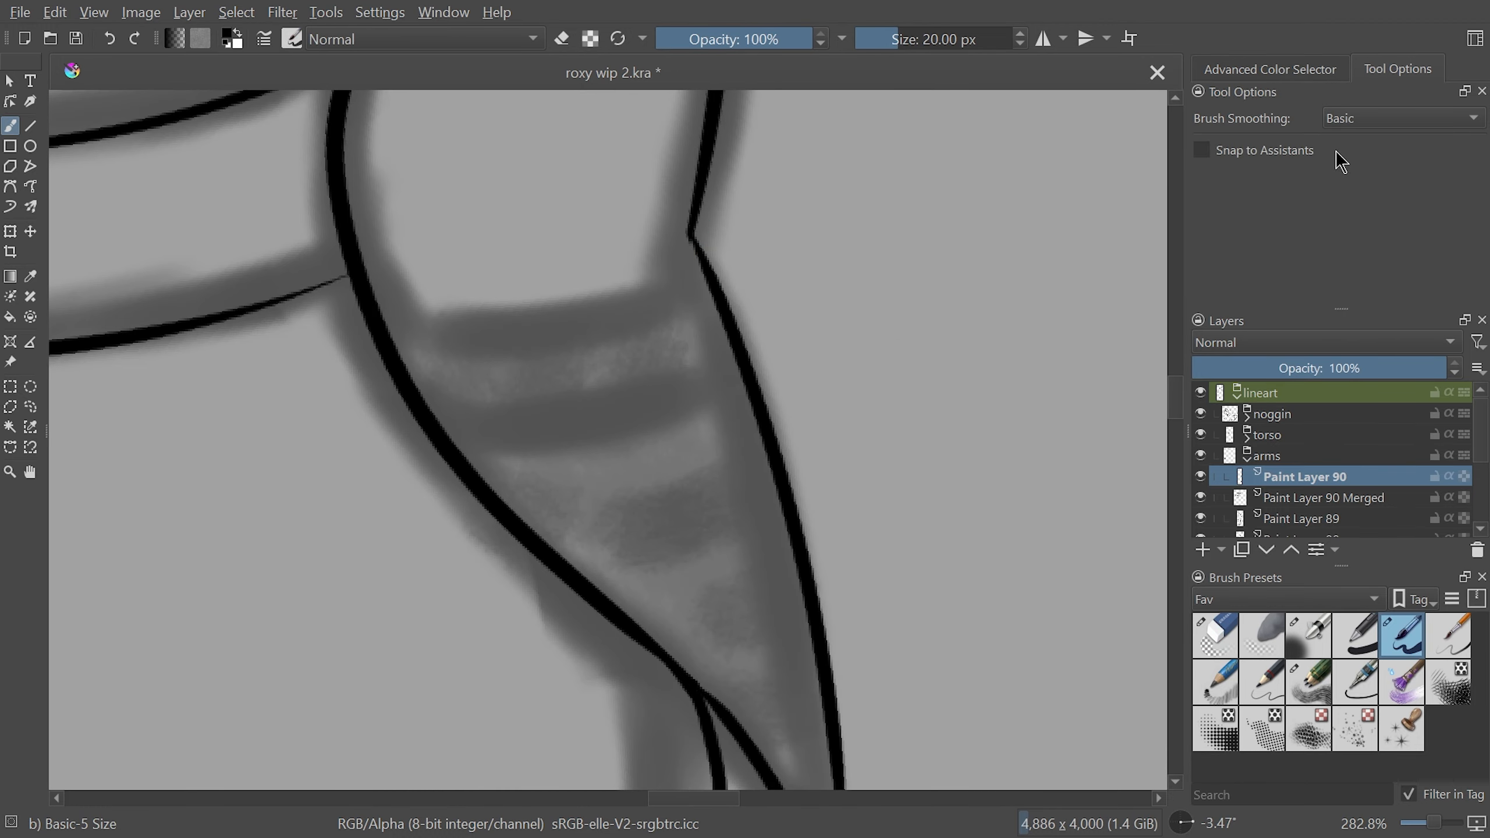
pyautogui.click(1340, 122)
pyautogui.click(1355, 174)
pyautogui.moveTo(869, 193)
pyautogui.mouseDown()
pyautogui.moveTo(807, 693)
pyautogui.moveTo(785, 709)
pyautogui.mouseUp()
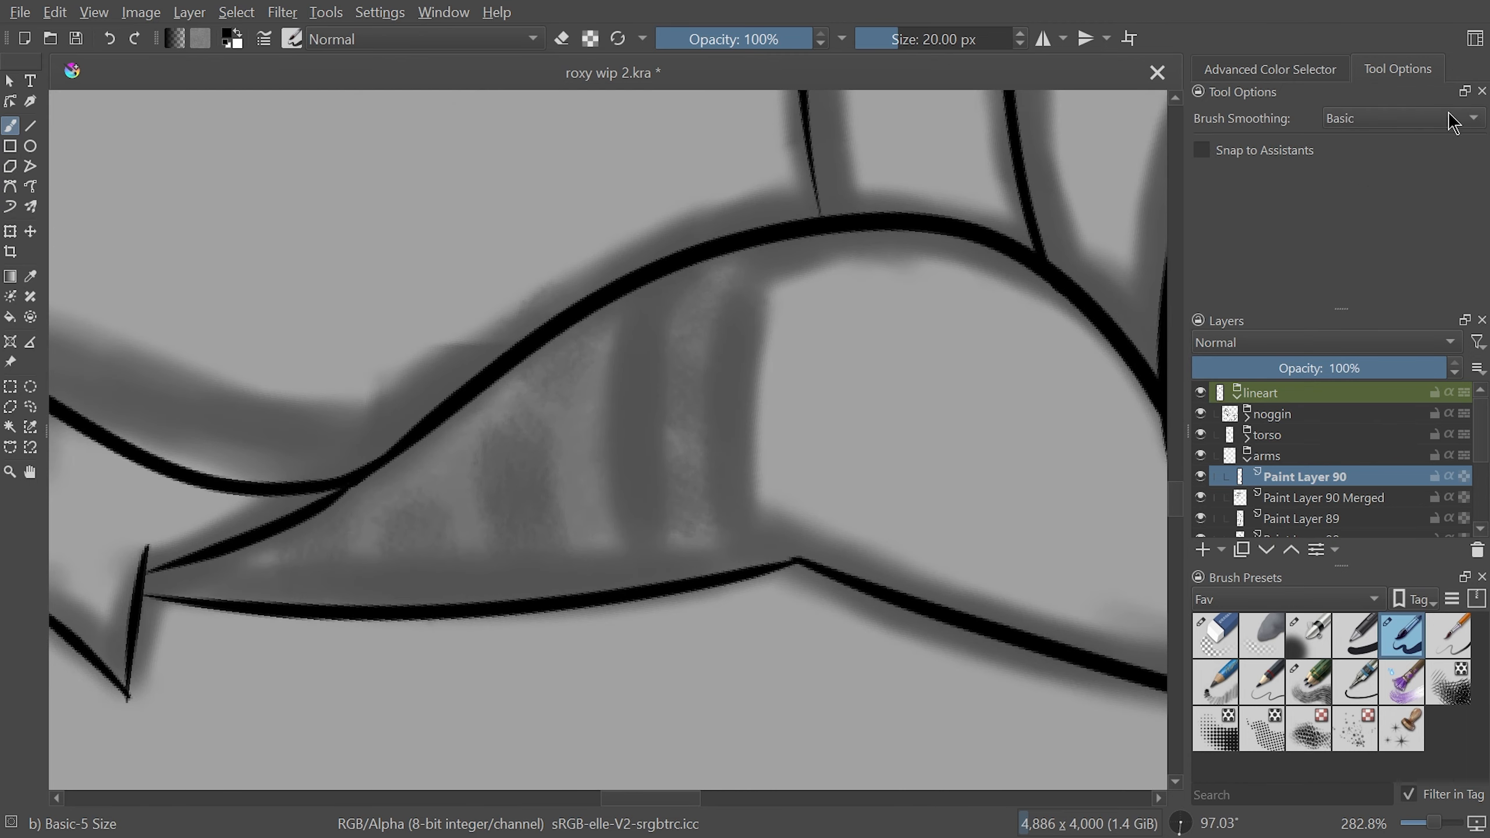
pyautogui.click(1420, 118)
pyautogui.click(1408, 166)
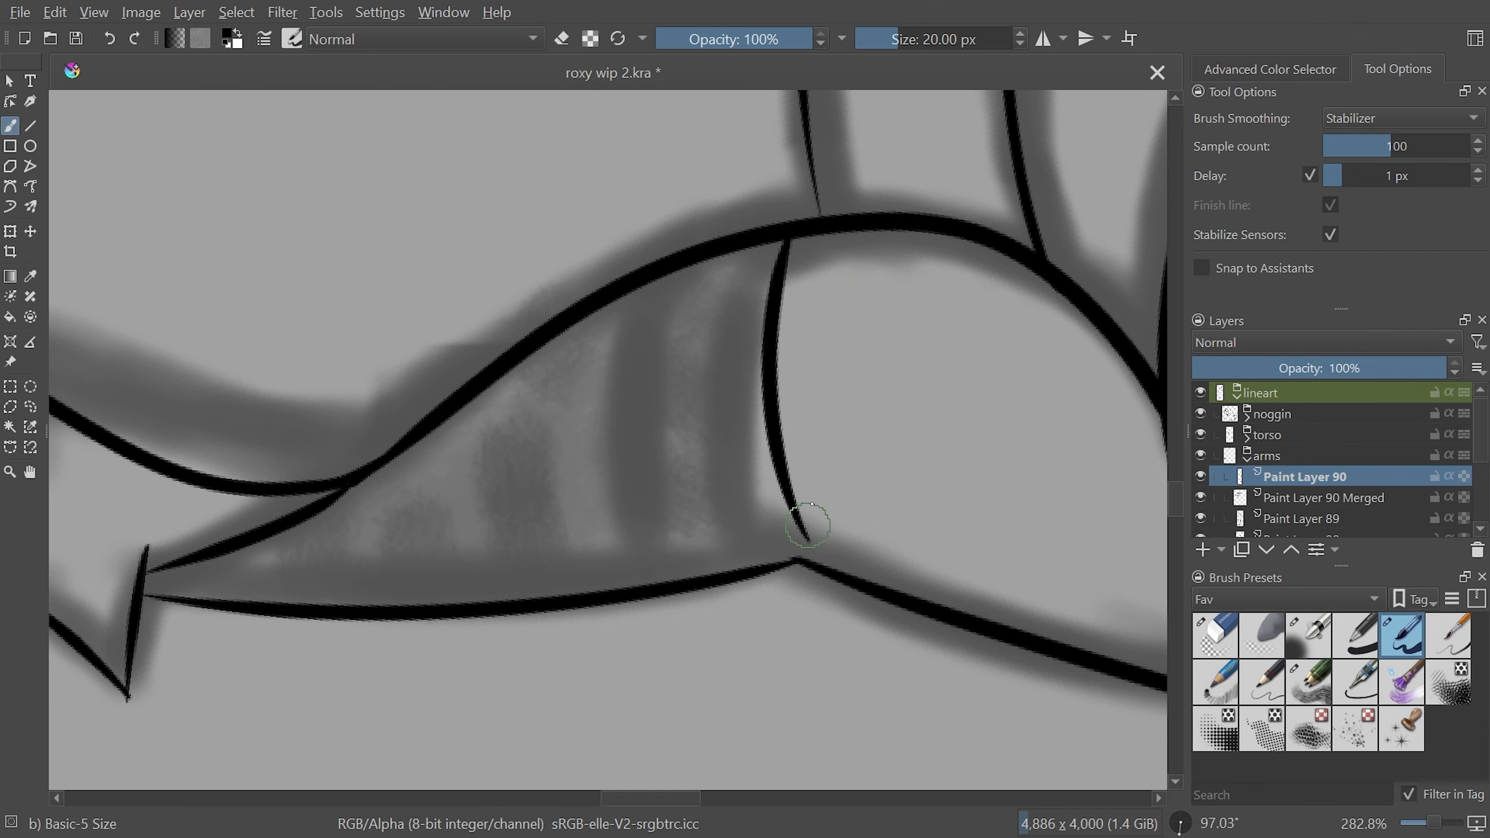
pyautogui.moveTo(790, 237); pyautogui.dragTo(796, 557)
pyautogui.hotkey('ctrl', 'z')
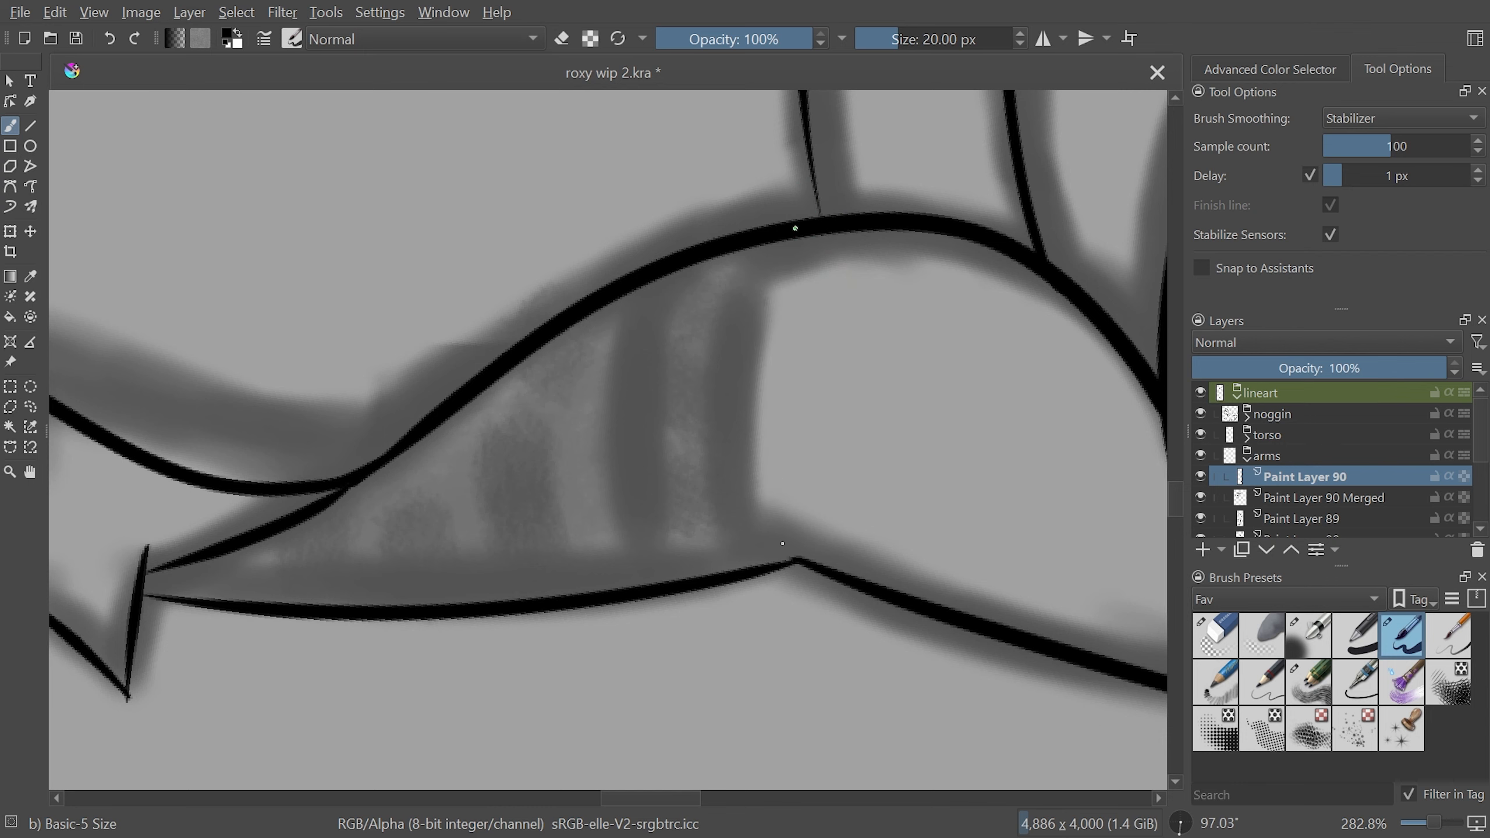
pyautogui.hotkey('ctrl', 'shift', 'z')
# Examine the glove's upper edge in the context of the torso and hips at several magnifications
pyautogui.press('5')
pyautogui.hotkey('ctrl', '-')
pyautogui.hotkey('ctrl', '-')
pyautogui.hotkey('ctrl', '-')
pyautogui.hotkey('ctrl', '-')
pyautogui.hotkey('ctrl', '-')
pyautogui.hotkey('ctrl', '-')
pyautogui.hotkey('ctrl', '+')
pyautogui.hotkey('ctrl', '+')
pyautogui.hotkey('ctrl', '+')
pyautogui.hotkey('ctrl', '+')
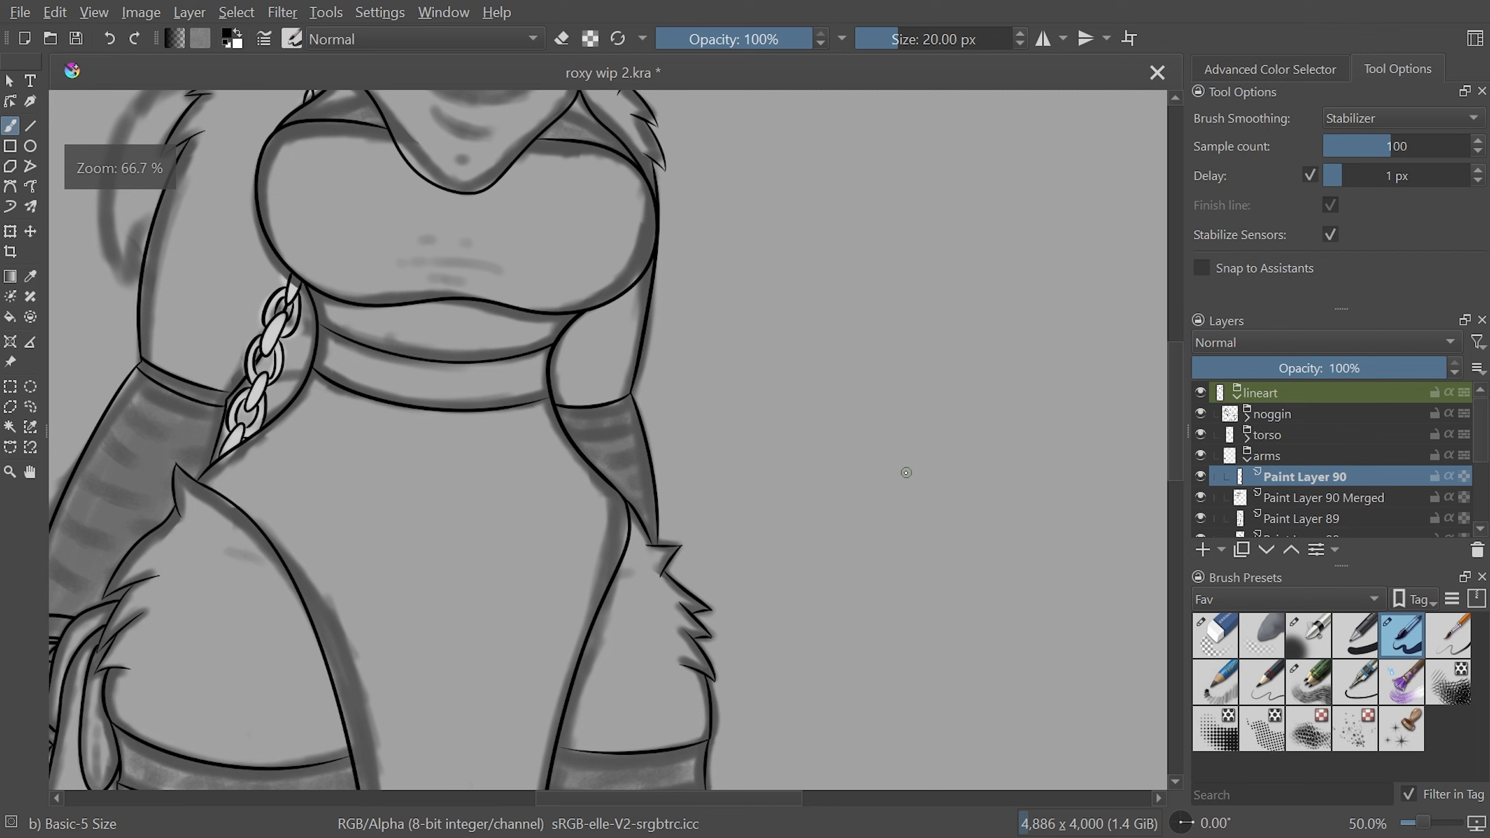
# Try to ink a second cuff line parallel to the glove's upper edge with the Stabilizer brush
pyautogui.moveTo(948, 323); pyautogui.dragTo(795, 738)
pyautogui.moveTo(886, 394); pyautogui.dragTo(795, 571)
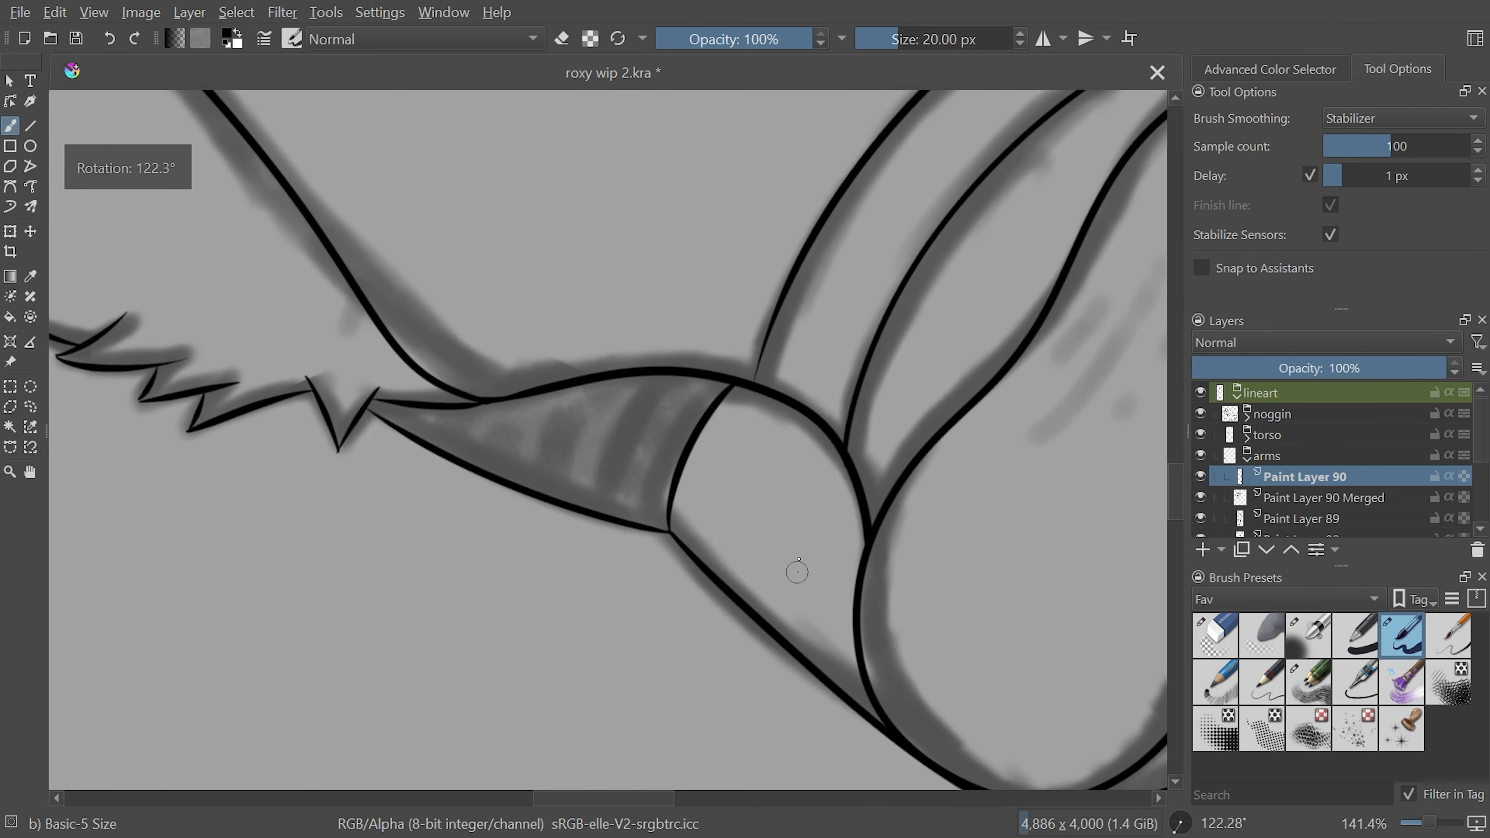
pyautogui.hotkey('ctrl', '+')
pyautogui.hotkey('ctrl', '+')
pyautogui.moveTo(780, 318); pyautogui.dragTo(684, 600)
pyautogui.hotkey('ctrl', 'z')
pyautogui.moveTo(792, 323); pyautogui.dragTo(686, 611)
pyautogui.hotkey('ctrl', 'z')
pyautogui.moveTo(792, 317); pyautogui.dragTo(684, 610)
pyautogui.hotkey('ctrl', 'z')
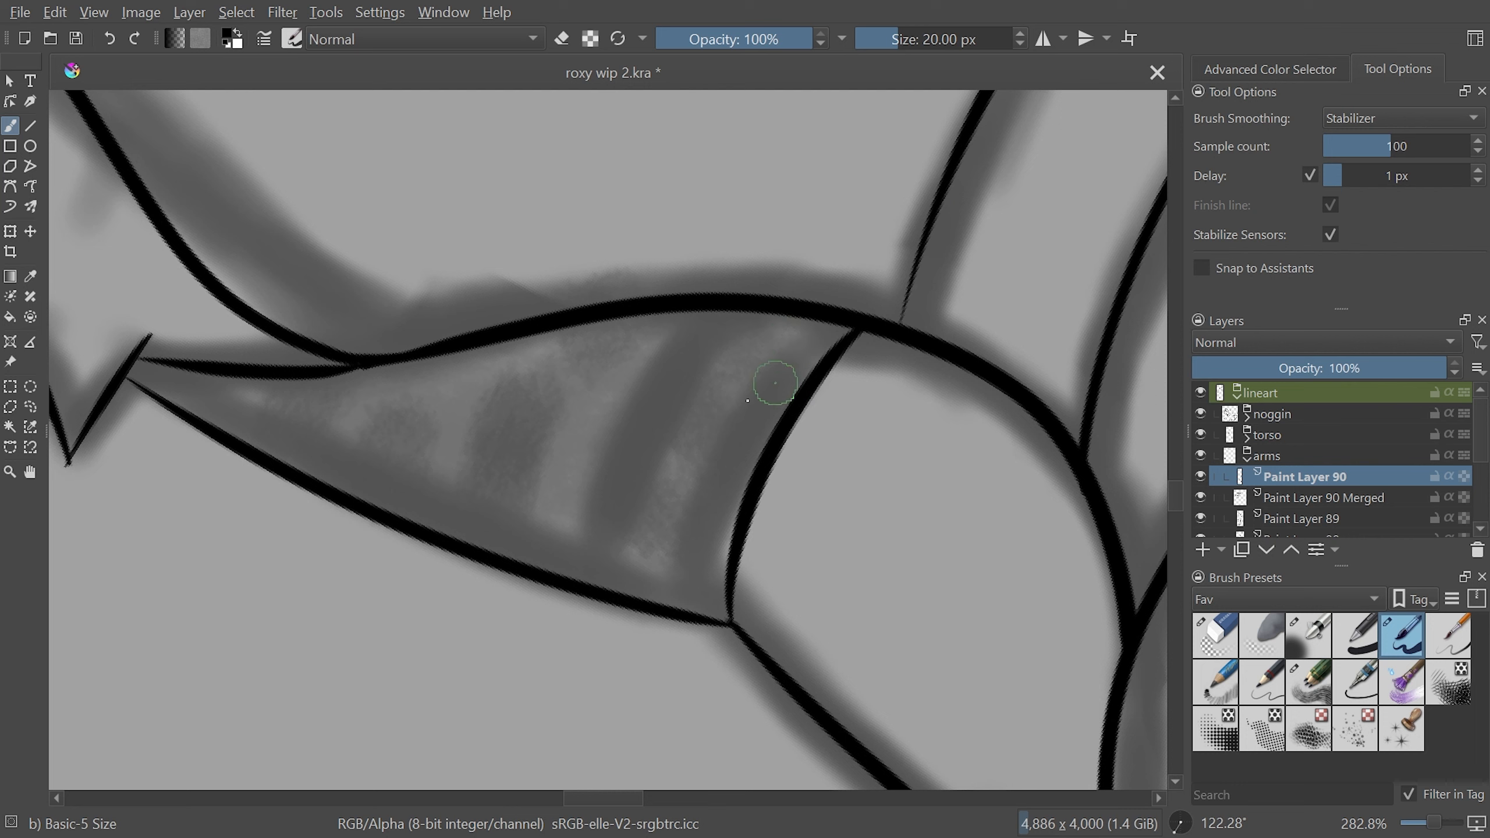
pyautogui.moveTo(792, 324); pyautogui.dragTo(669, 585)
pyautogui.hotkey('ctrl', 'z')
pyautogui.moveTo(783, 317); pyautogui.dragTo(669, 602)
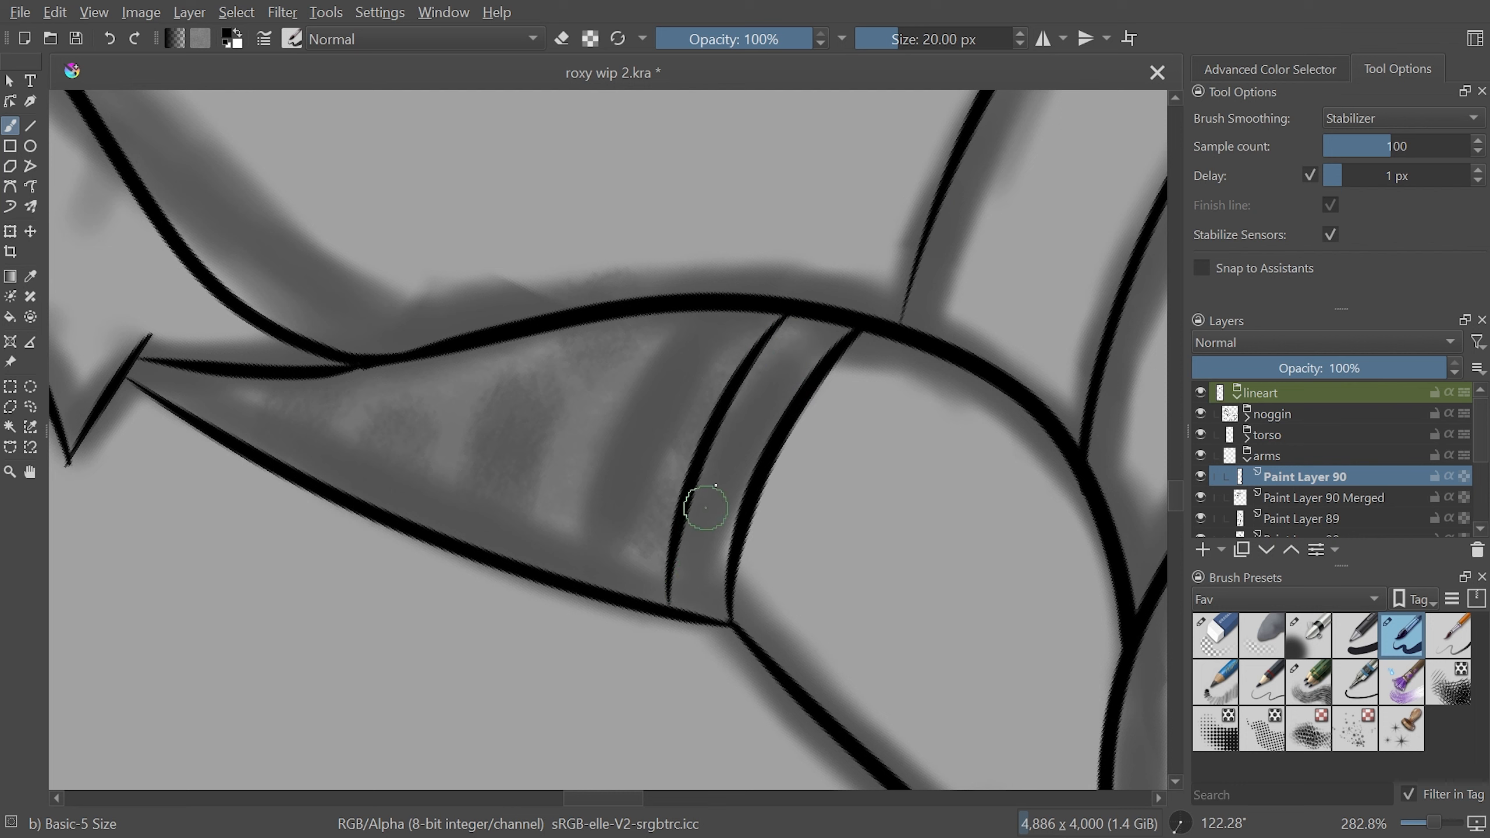
pyautogui.hotkey('ctrl', 'z')
# Set brush smoothing to None and try to ink the glove's second cuff line freehand
pyautogui.click(1399, 118)
pyautogui.click(1349, 53)
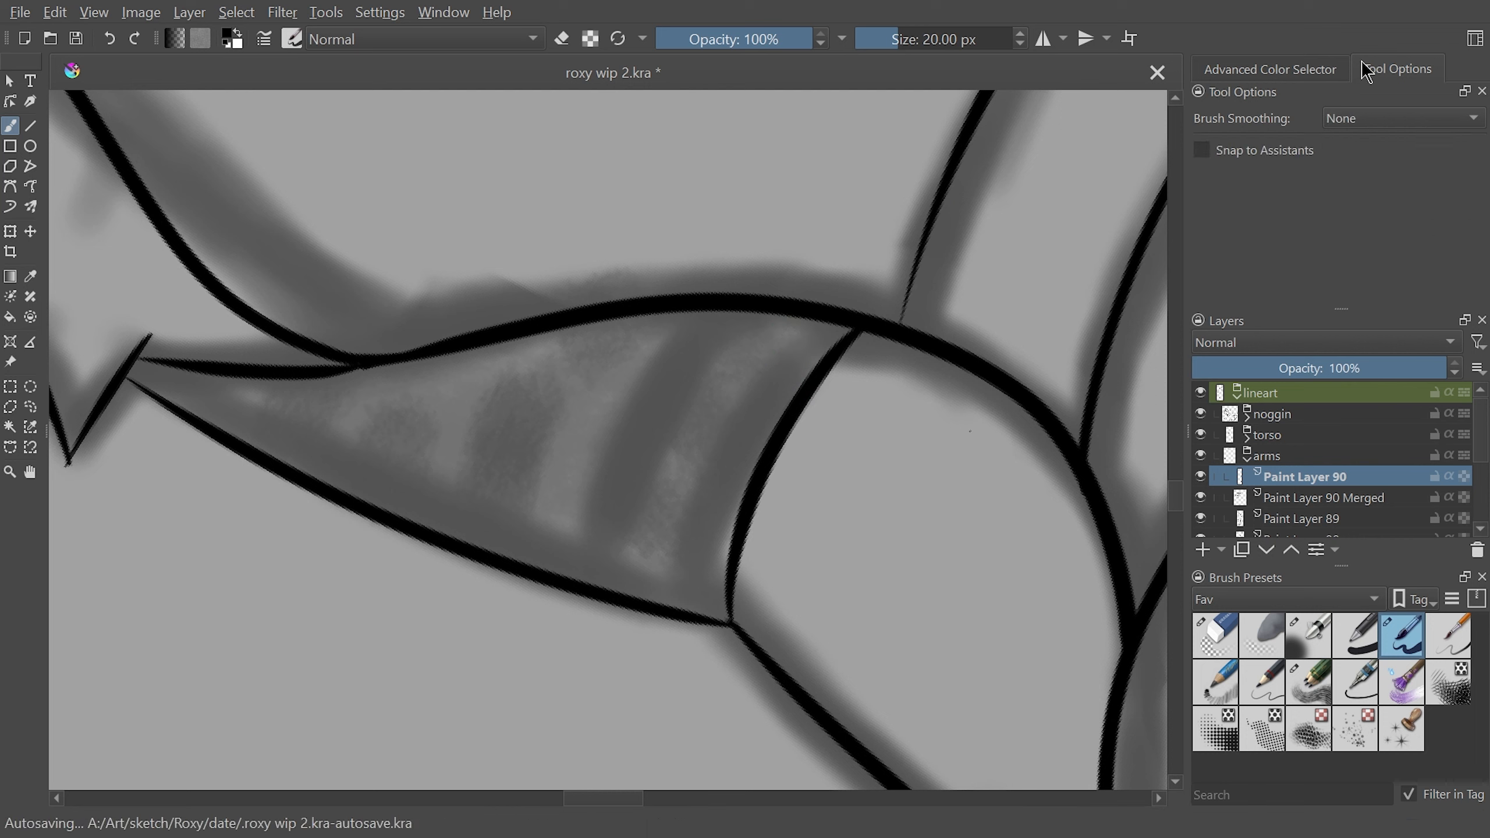
pyautogui.moveTo(787, 318); pyautogui.dragTo(677, 595)
pyautogui.hotkey('ctrl', 'z')
pyautogui.moveTo(798, 324); pyautogui.dragTo(705, 425)
pyautogui.hotkey('ctrl', 'z')
pyautogui.moveTo(784, 320); pyautogui.dragTo(663, 596)
pyautogui.hotkey('ctrl', 'z')
pyautogui.moveTo(785, 325)
pyautogui.mouseDown()
pyautogui.moveTo(674, 602)
pyautogui.moveTo(729, 375)
pyautogui.moveTo(669, 603)
pyautogui.mouseUp()
pyautogui.hotkey('ctrl', 'z')
# Examine the glove and surrounding torso lineart up close and in the unrotated view
pyautogui.moveTo(945, 466); pyautogui.dragTo(872, 239)
pyautogui.hotkey('ctrl', '+')
pyautogui.hotkey('ctrl', '+')
pyautogui.hotkey('ctrl', '-')
pyautogui.hotkey('ctrl', '-')
pyautogui.hotkey('ctrl', '-')
pyautogui.hotkey('ctrl', '-')
pyautogui.hotkey('ctrl', '-')
pyautogui.hotkey('ctrl', '-')
pyautogui.press('5')
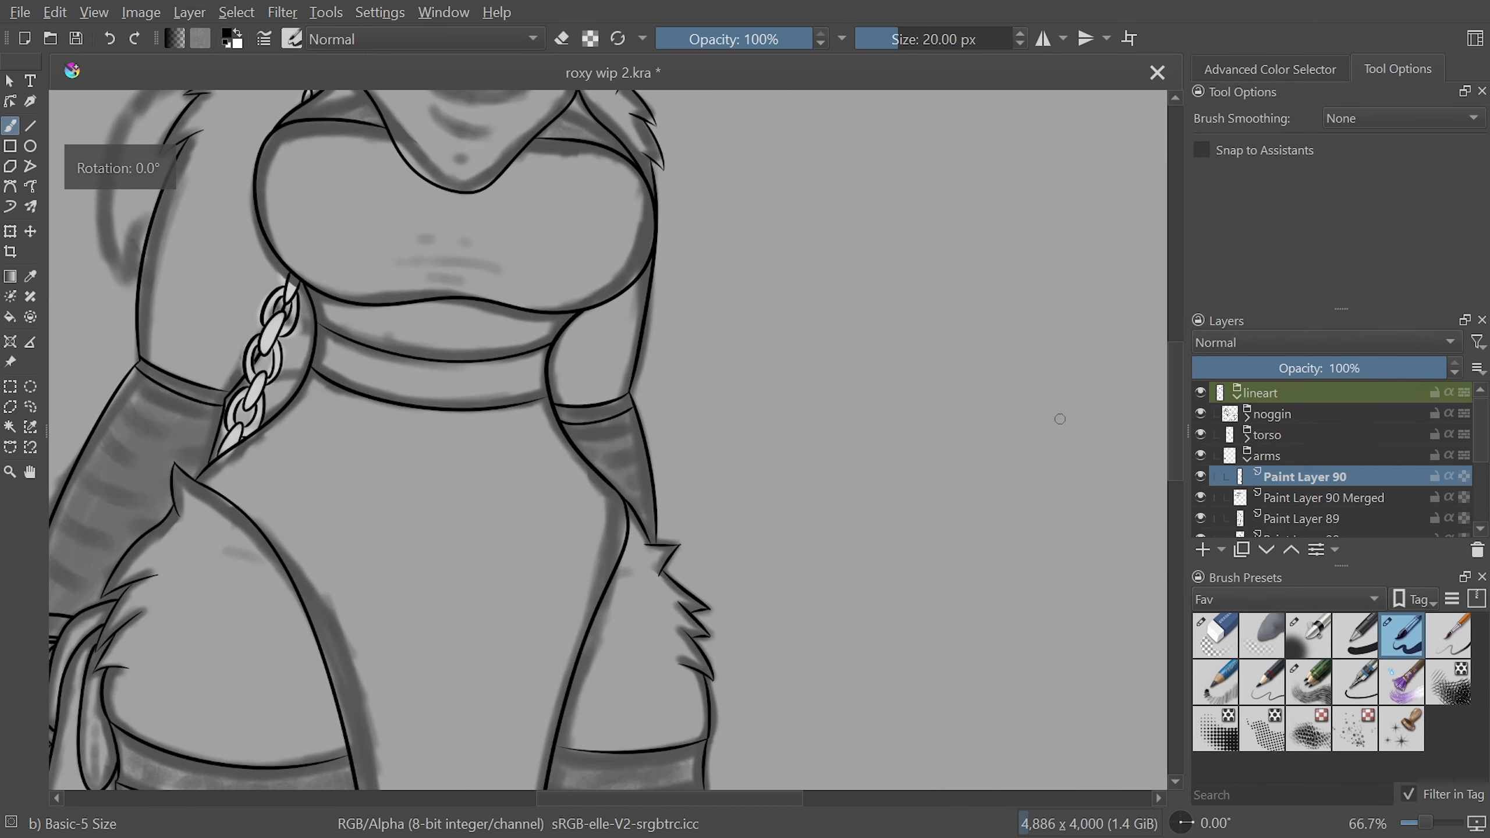
pyautogui.hotkey('ctrl', '+')
pyautogui.hotkey('ctrl', '+')
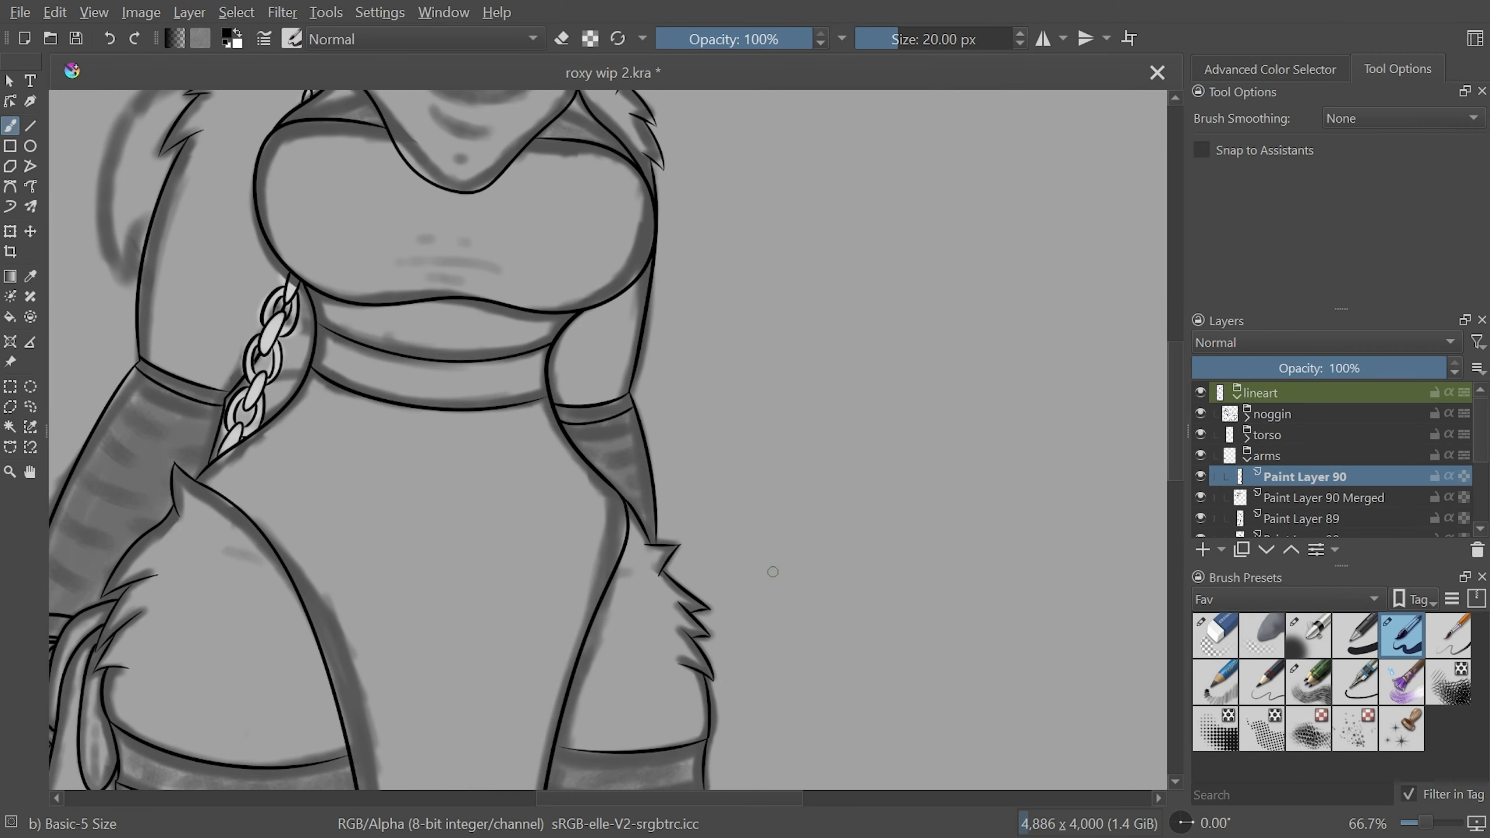
# Switch brush smoothing back to Stabilizer and ink the second cuff line parallel to the glove's upper edge
pyautogui.press('+')
pyautogui.press('+')
pyautogui.press('+')
pyautogui.press('+')
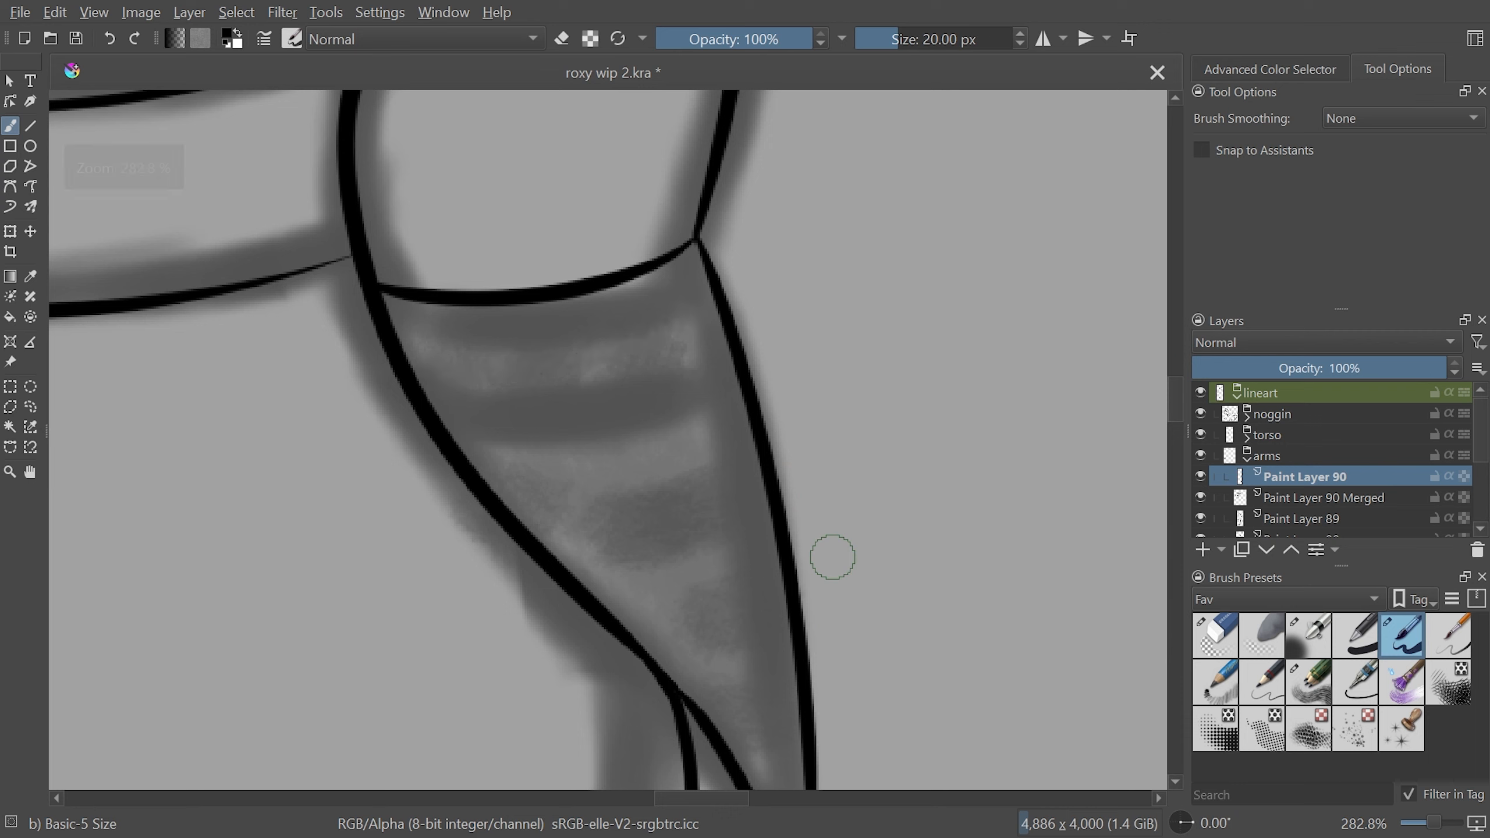
pyautogui.click(1379, 120)
pyautogui.click(1371, 184)
pyautogui.moveTo(856, 302)
pyautogui.mouseDown()
pyautogui.moveTo(885, 374)
pyautogui.moveTo(948, 456)
pyautogui.mouseUp()
pyautogui.moveTo(765, 276); pyautogui.dragTo(699, 605)
# Compare the glove with and without its second cuff line, and review it against the whole figure
pyautogui.hotkey('ctrl', 'z')
pyautogui.hotkey('ctrl', 'shift', 'z')
pyautogui.hotkey('ctrl', 'z')
pyautogui.hotkey('ctrl', 'shift', 'z')
pyautogui.hotkey('ctrl', 'z')
pyautogui.hotkey('ctrl', 'shift', 'z')
pyautogui.hotkey('ctrl', 'z')
pyautogui.hotkey('ctrl', 'shift', 'z')
pyautogui.hotkey('ctrl', 'z')
pyautogui.hotkey('ctrl', 'shift', 'z')
pyautogui.hotkey('ctrl', 'z')
pyautogui.hotkey('ctrl', 'shift', 'z')
pyautogui.hotkey('ctrl', 'z')
pyautogui.hotkey('ctrl', 'shift', 'z')
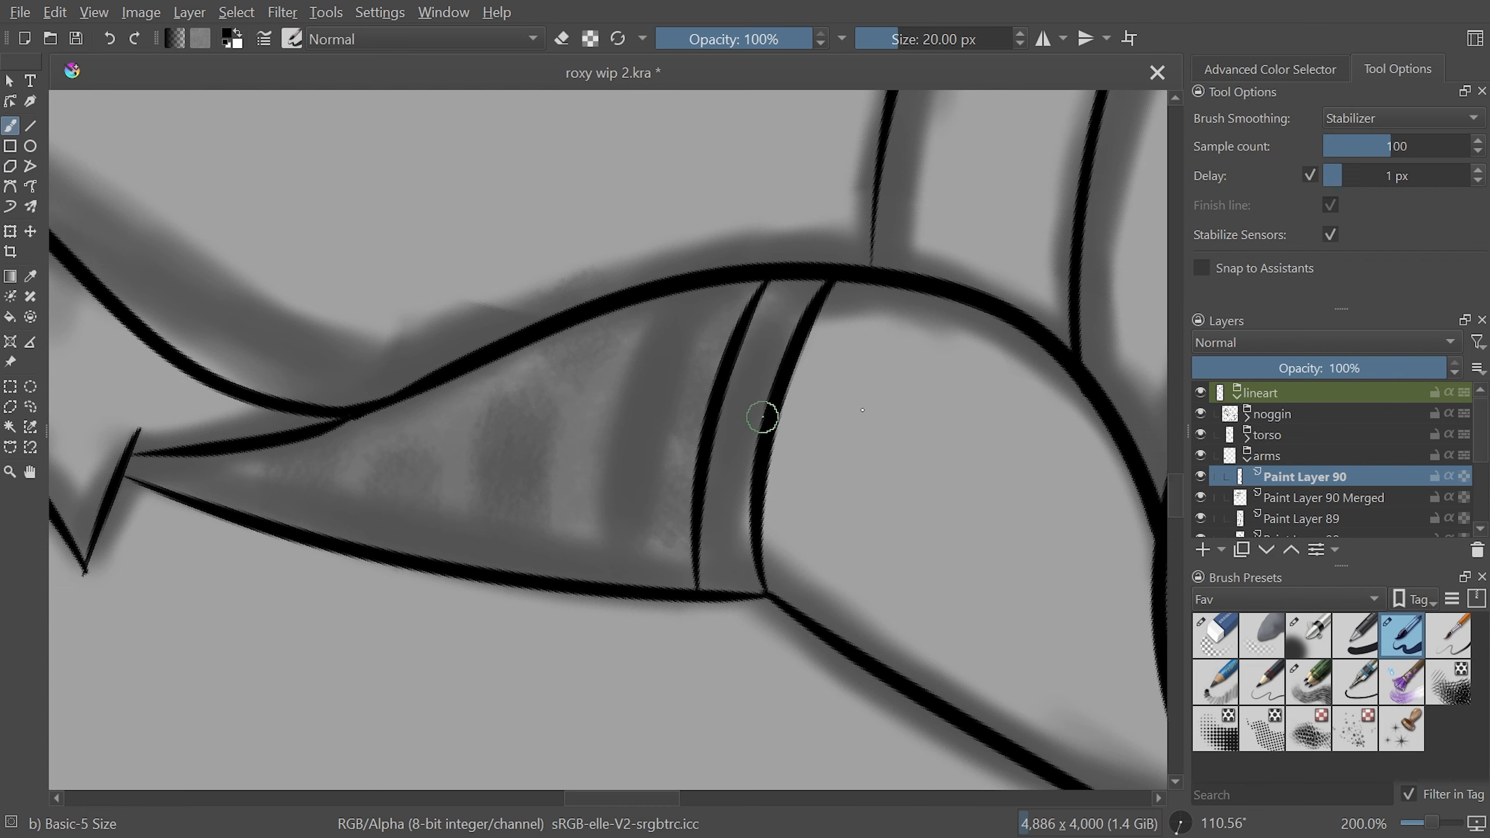
pyautogui.hotkey('ctrl', '-')
pyautogui.hotkey('ctrl', '-')
pyautogui.press('5')
pyautogui.hotkey('ctrl', '-')
pyautogui.hotkey('ctrl', '-')
pyautogui.hotkey('ctrl', '-')
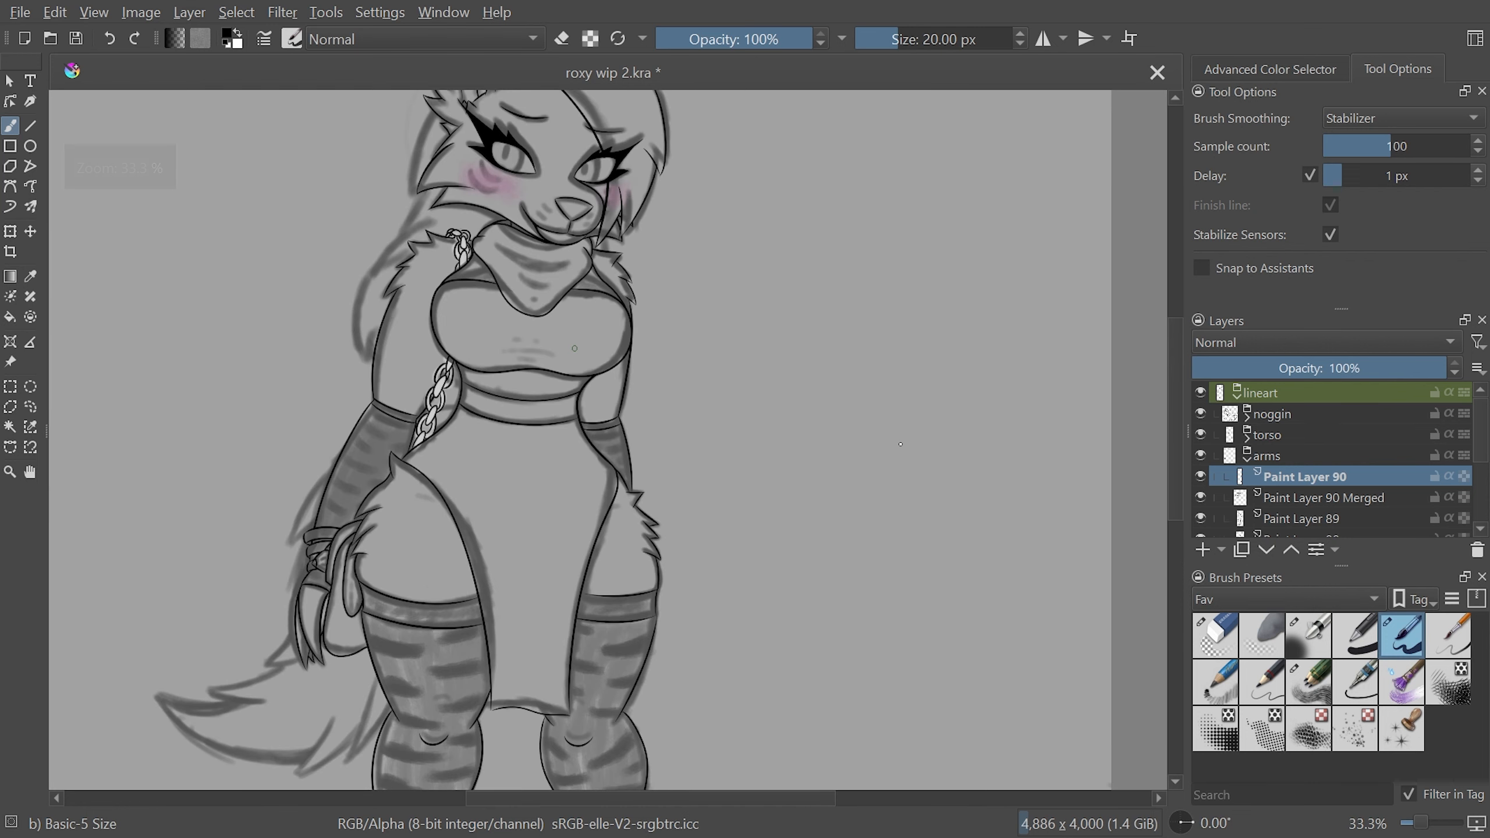
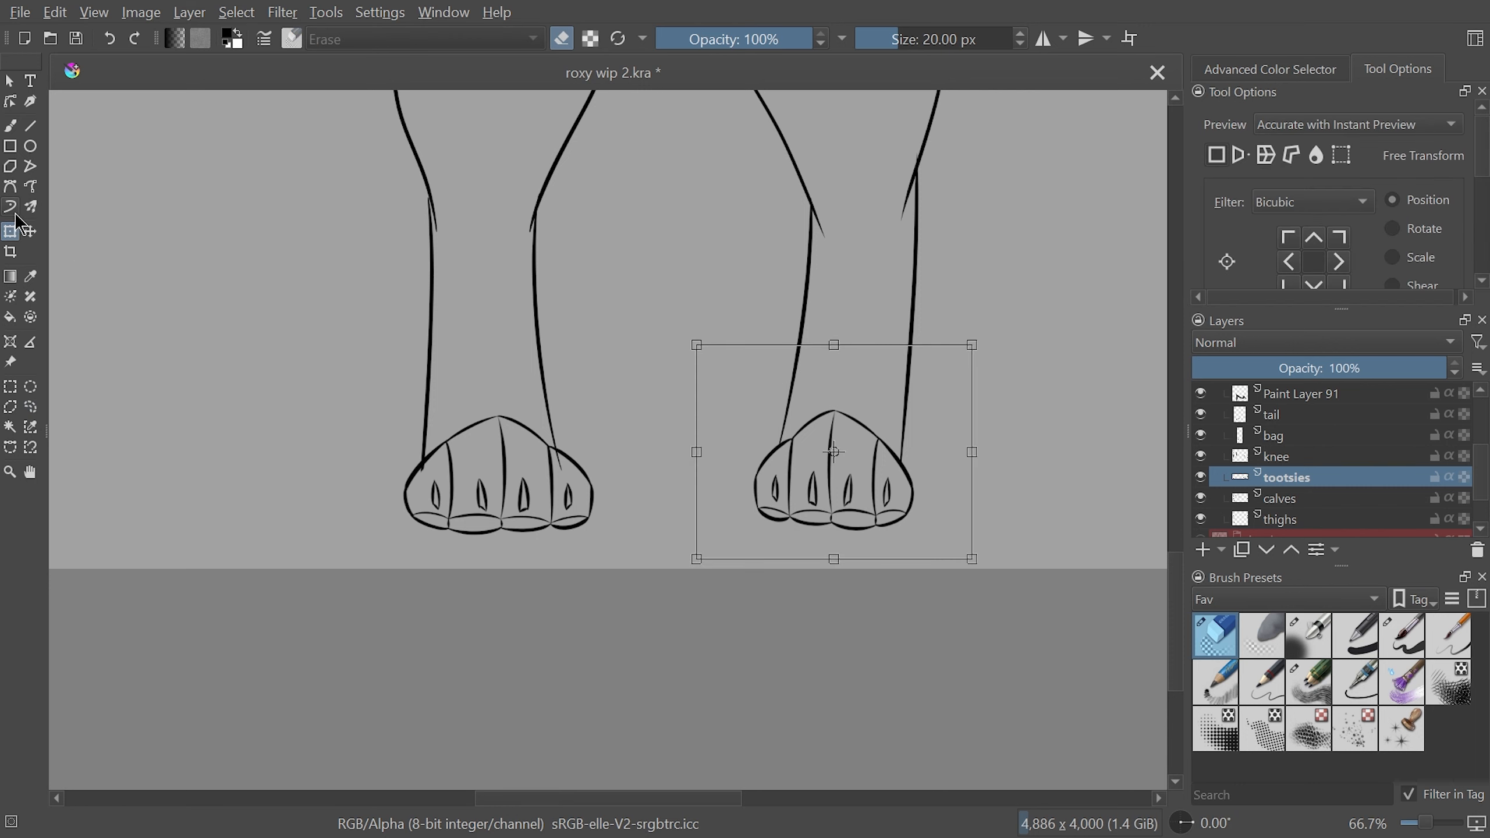
# Widen the selected foot on the tootsies layer with Transform, apply it and clear the selection
pyautogui.moveTo(972, 450); pyautogui.dragTo(1008, 456)
pyautogui.press('Return')
pyautogui.press('-')
pyautogui.press('-')
pyautogui.press('-')
pyautogui.press('-')
pyautogui.press('+')
pyautogui.press('+')
pyautogui.press('+')
pyautogui.press('+')
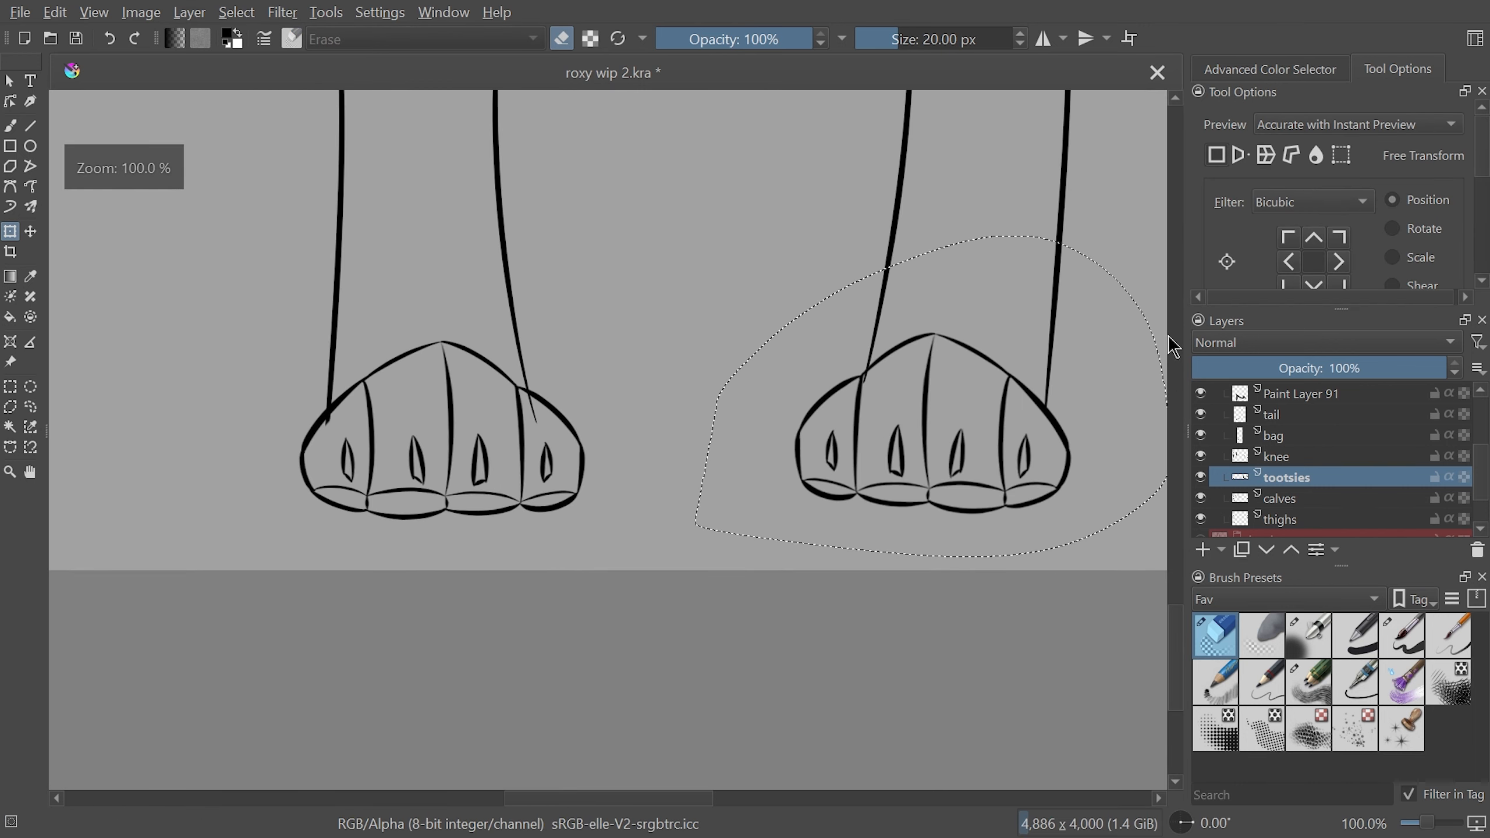
pyautogui.hotkey('ctrl', 'r')
pyautogui.hotkey('ctrl', 'shift', 'a')
# Activate the knee layer with the eraser brush and inspect where the ankle lines meet both feet
pyautogui.click(18, 124)
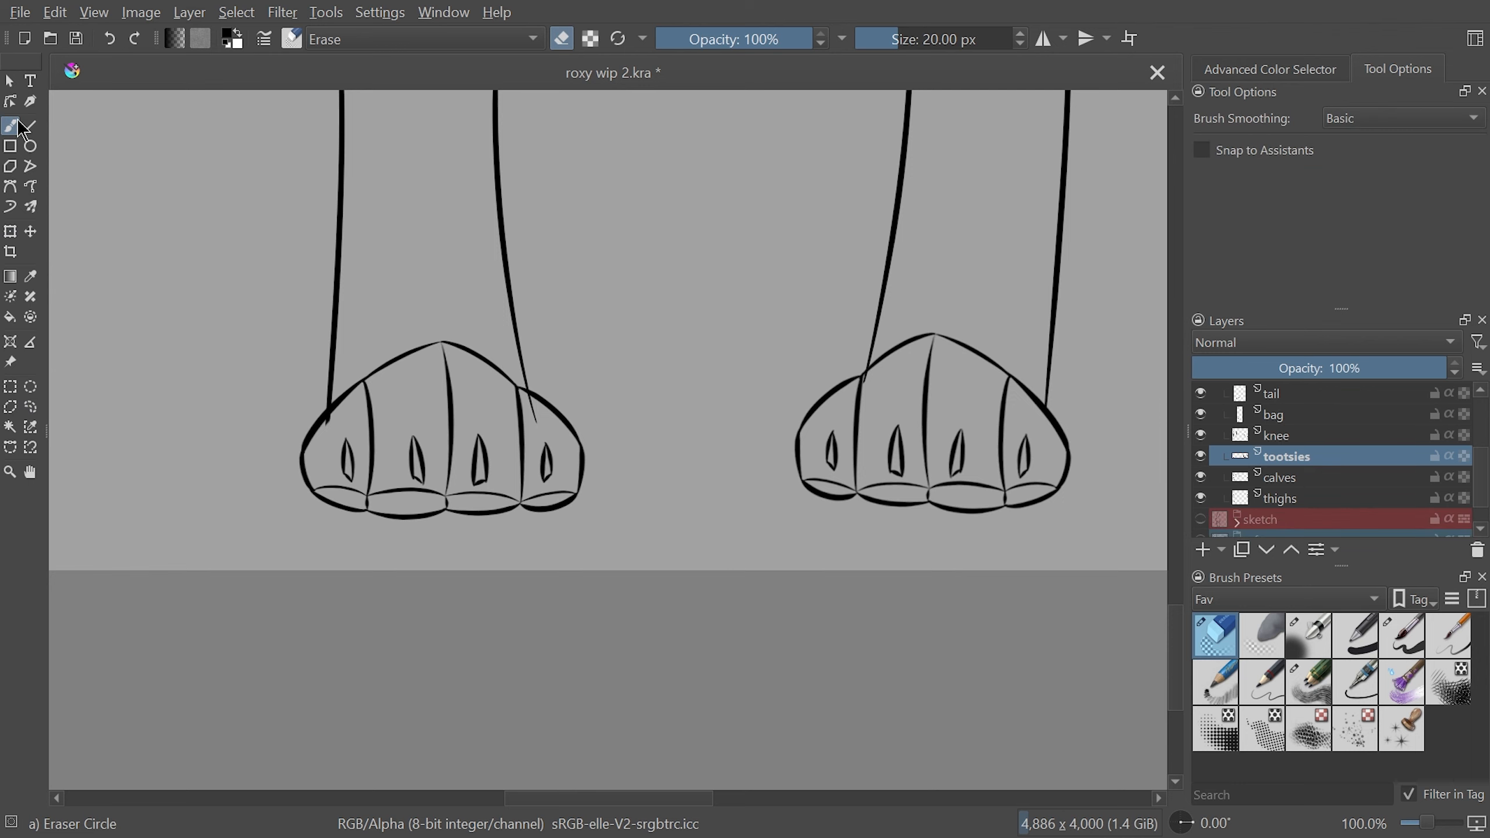
pyautogui.click(1290, 435)
pyautogui.press('+')
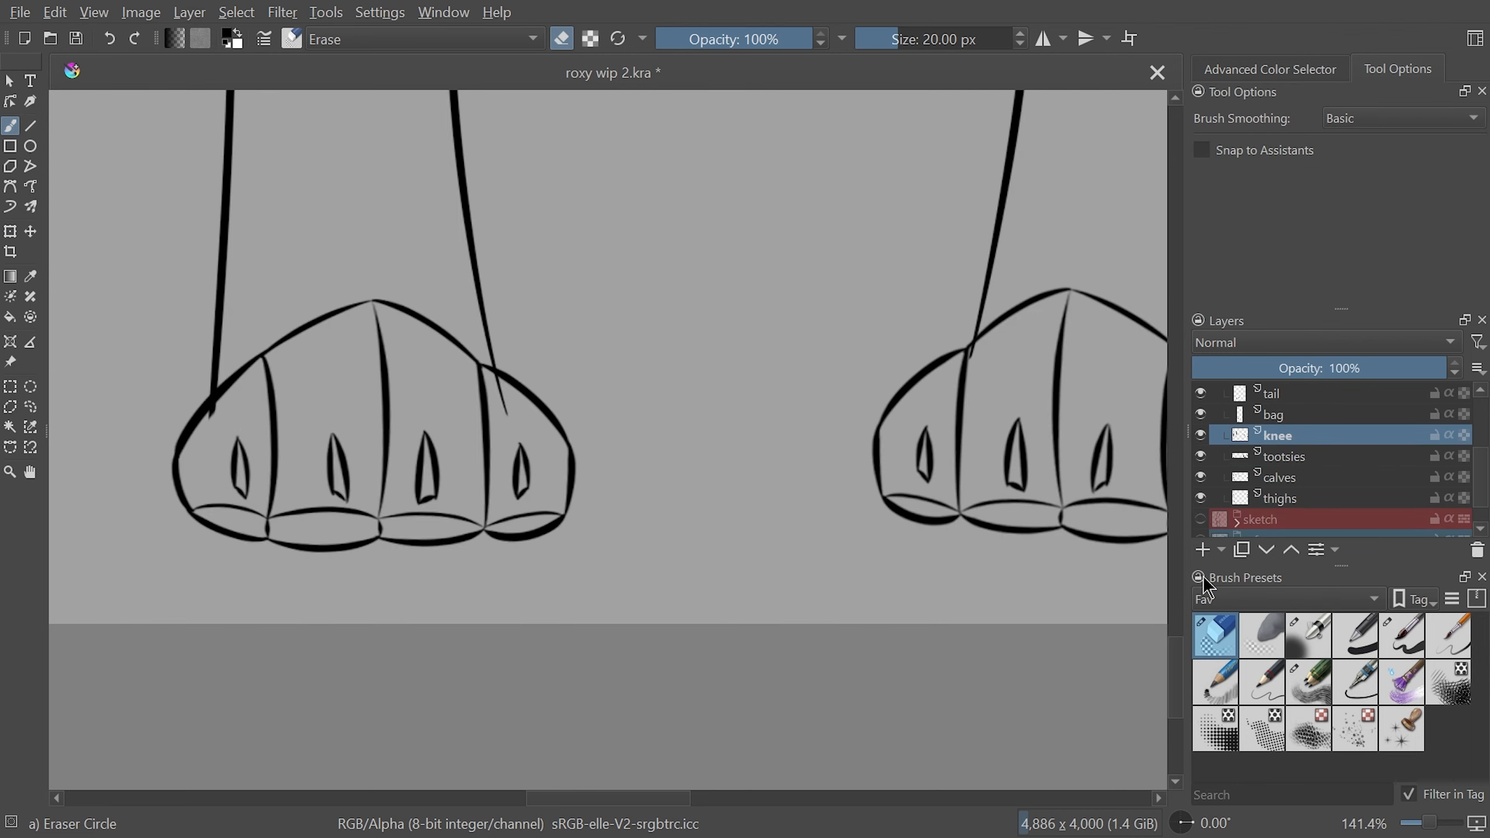
pyautogui.hscroll(2, 663, 798)
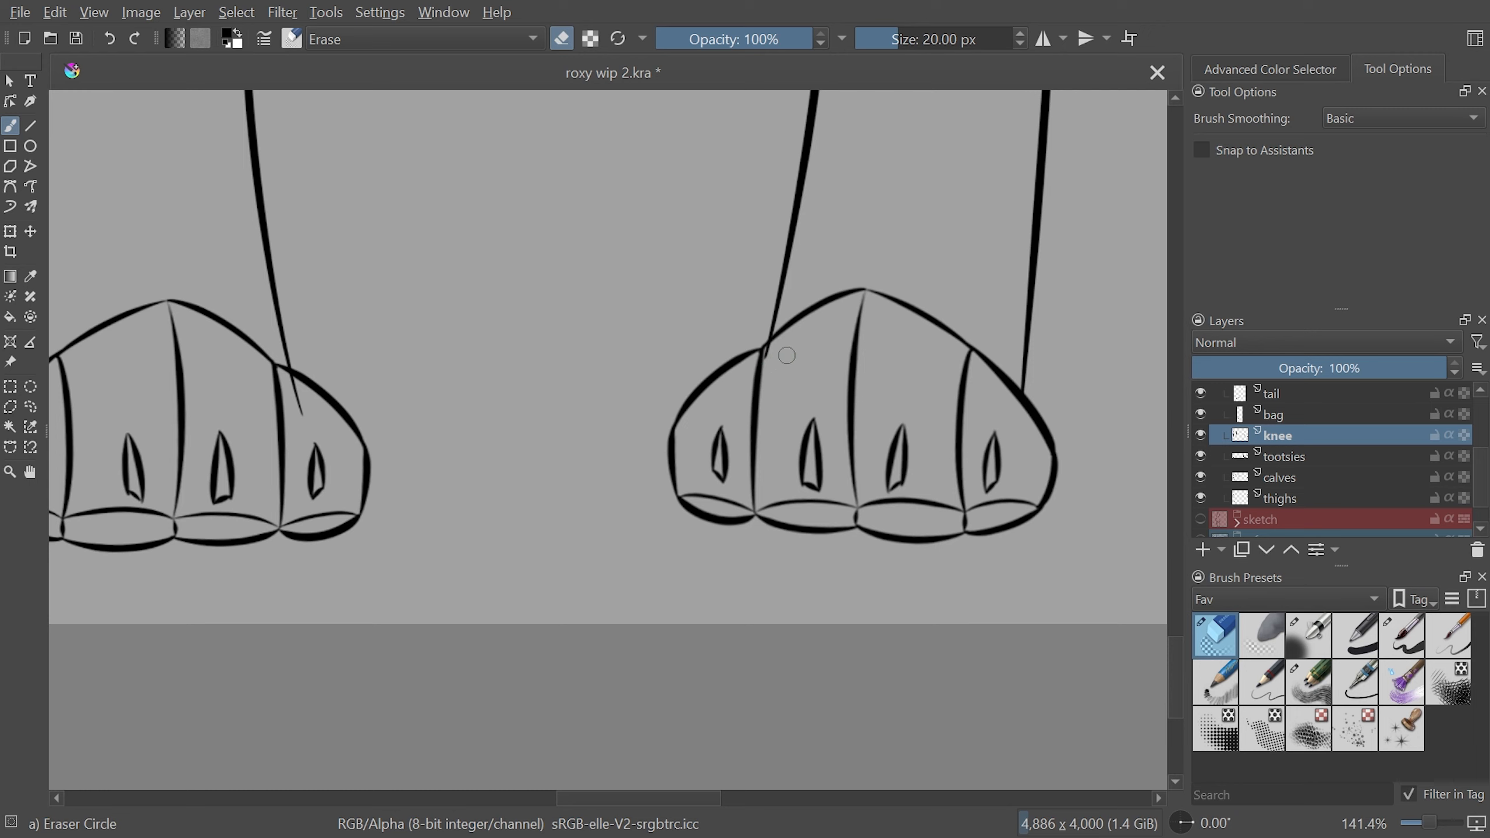
pyautogui.hscroll(-3, 691, 578)
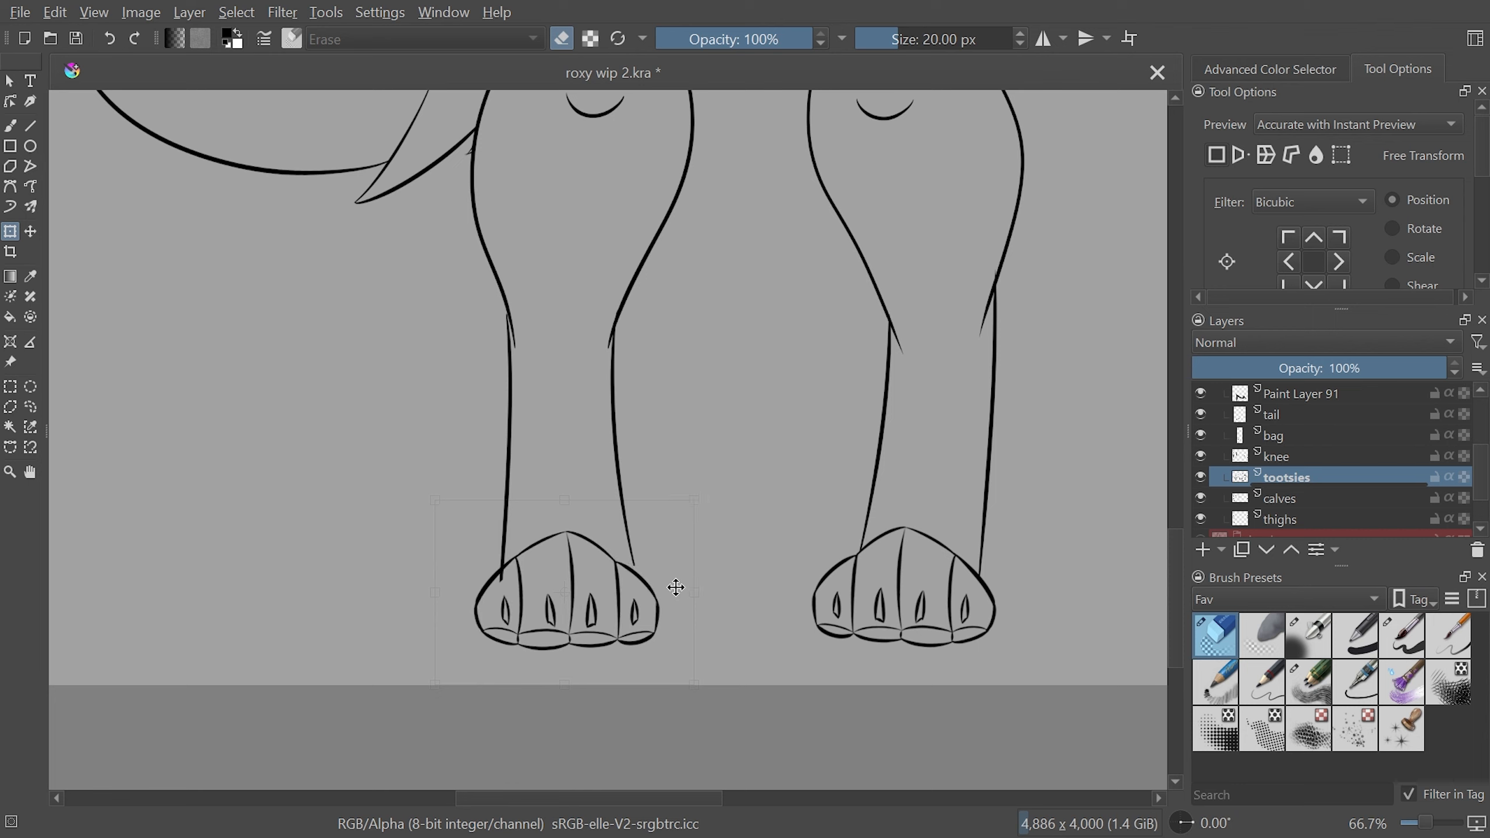
# Finish shifting the tail-side foot on the tootsies layer, and lasso the other foot to adjust it with Transform
pyautogui.press('Escape')
pyautogui.click(30, 407)
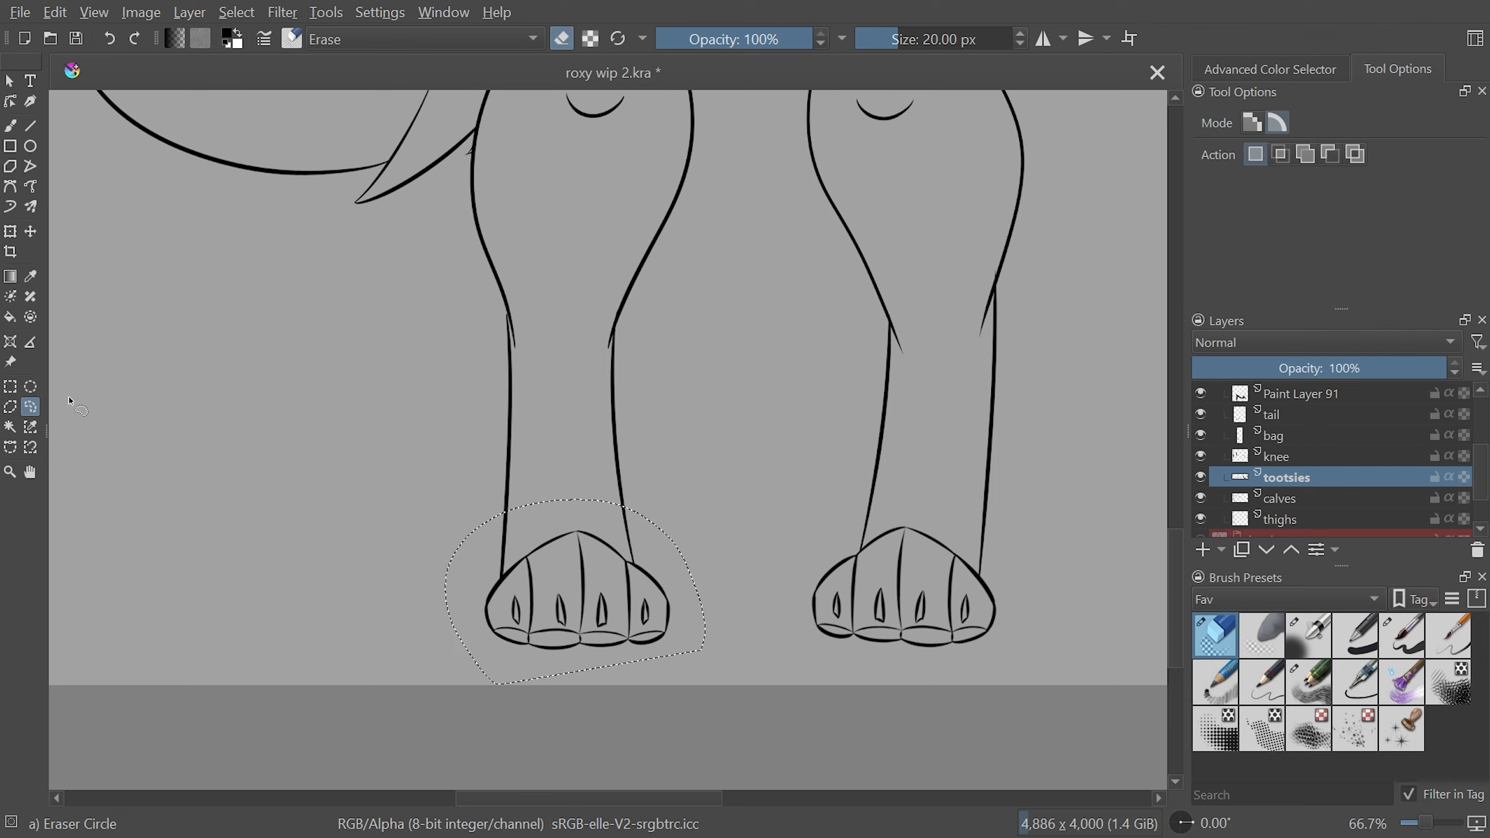
pyautogui.moveTo(868, 517)
pyautogui.mouseDown()
pyautogui.moveTo(1039, 611)
pyautogui.moveTo(827, 551)
pyautogui.mouseUp()
pyautogui.click(9, 231)
pyautogui.moveTo(1044, 589); pyautogui.dragTo(999, 593)
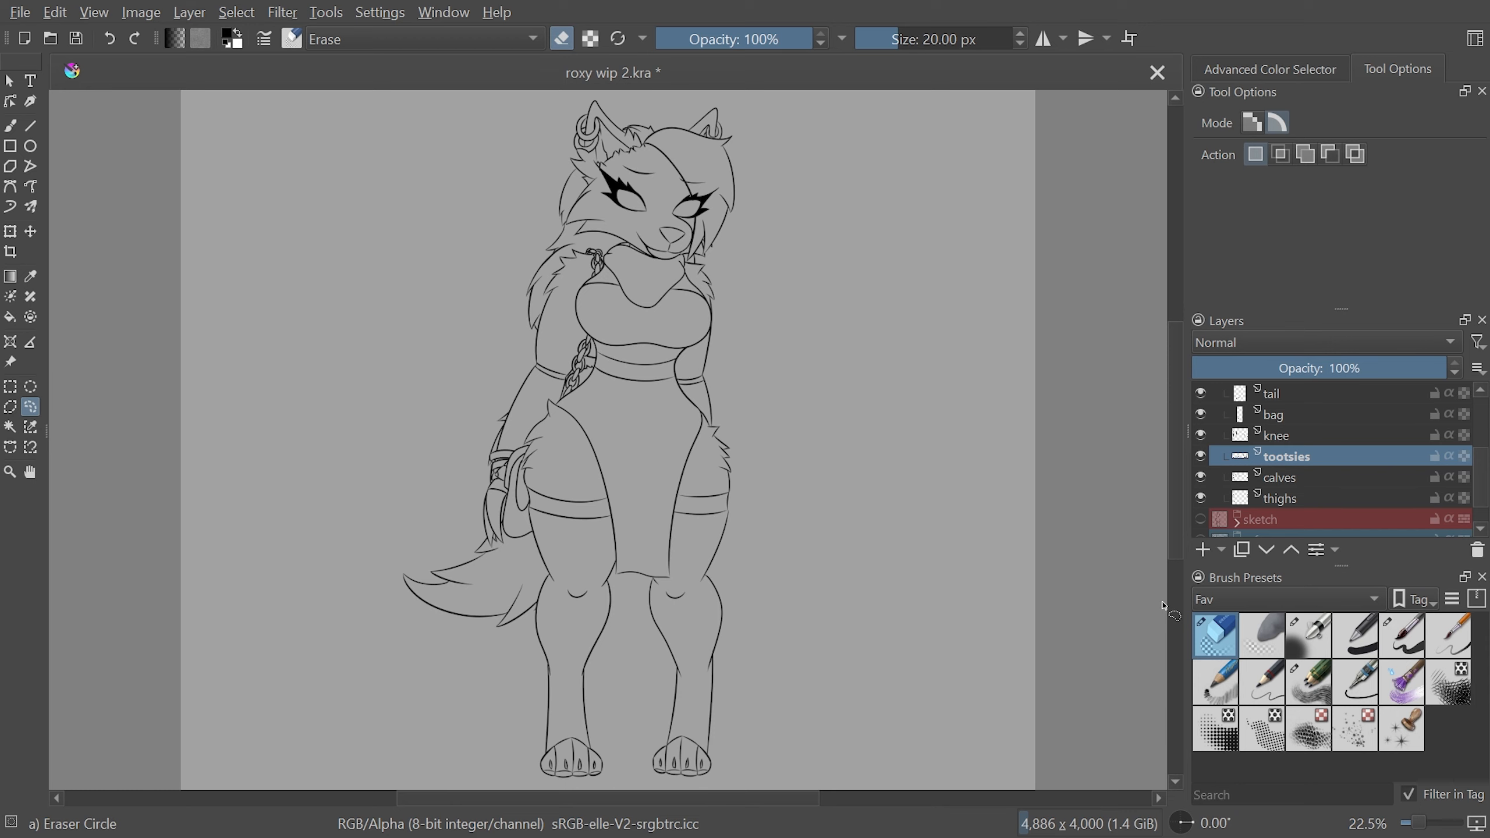
# Collapse the lower body group, expand the noggin group and select its muzzle layer with the Basic-5 Size brush
pyautogui.moveTo(1484, 457); pyautogui.dragTo(1489, 420)
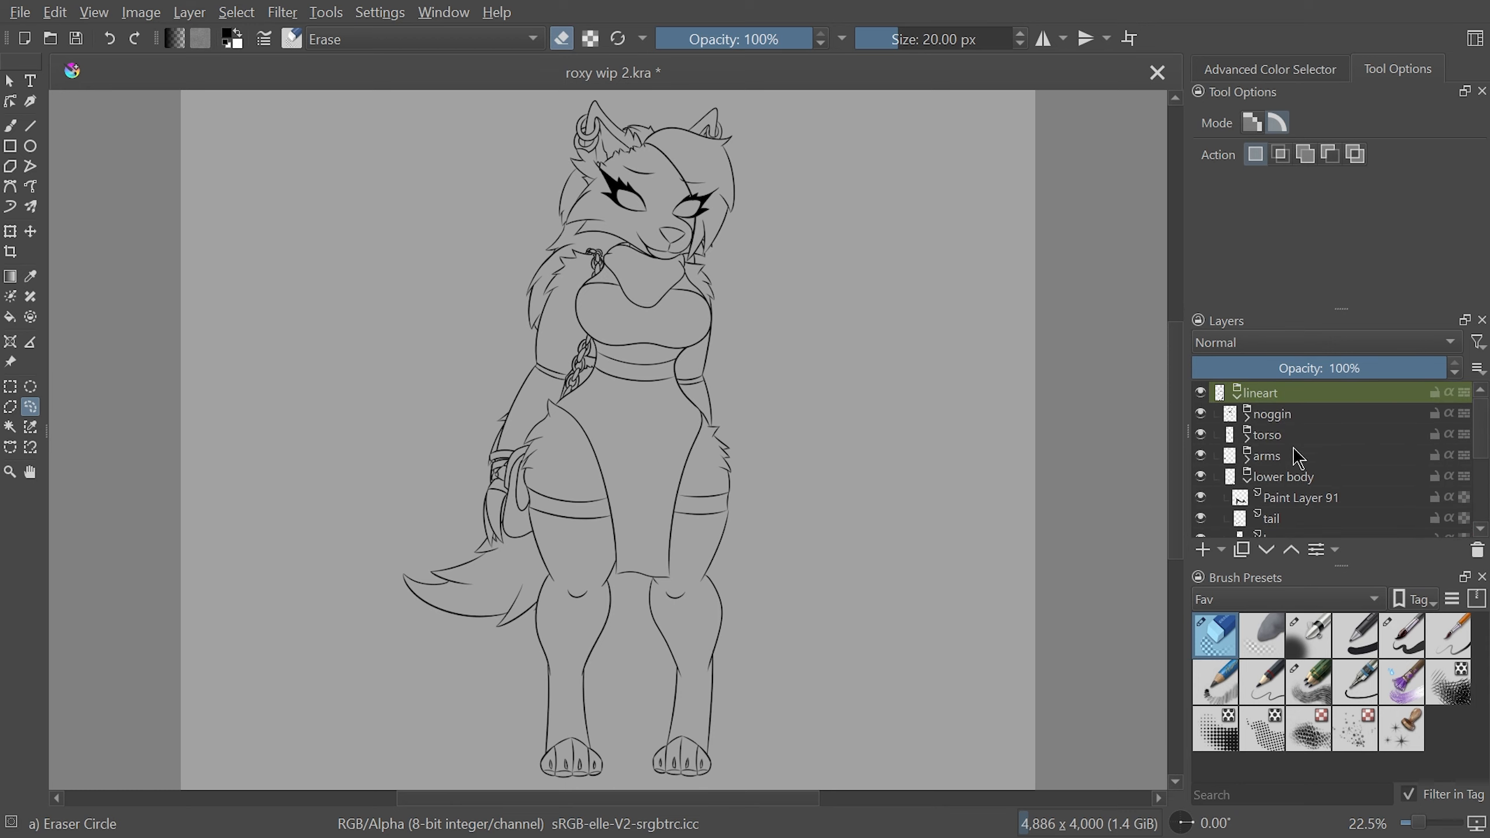
pyautogui.click(1247, 477)
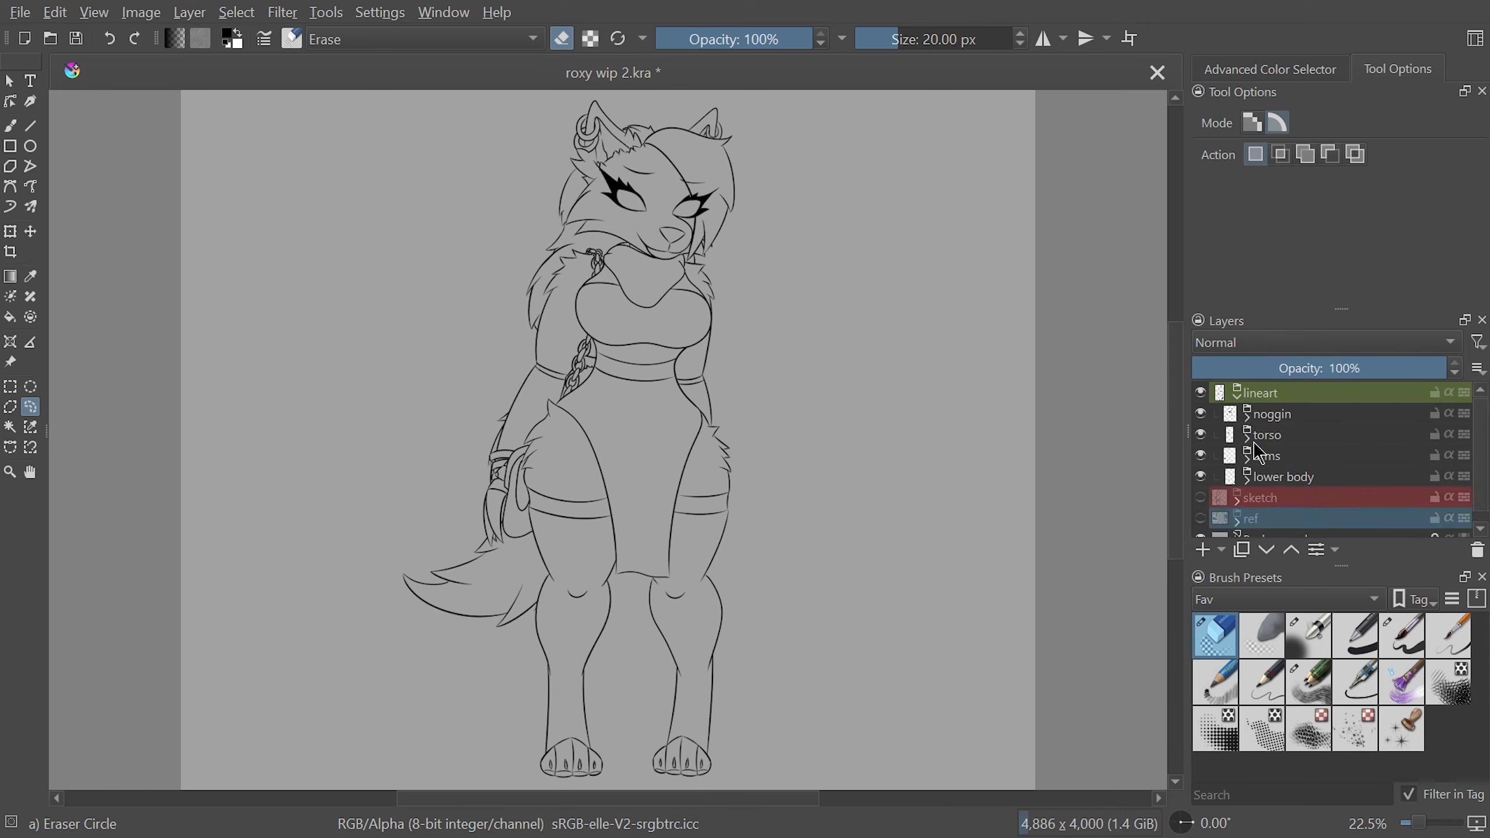
pyautogui.click(1248, 417)
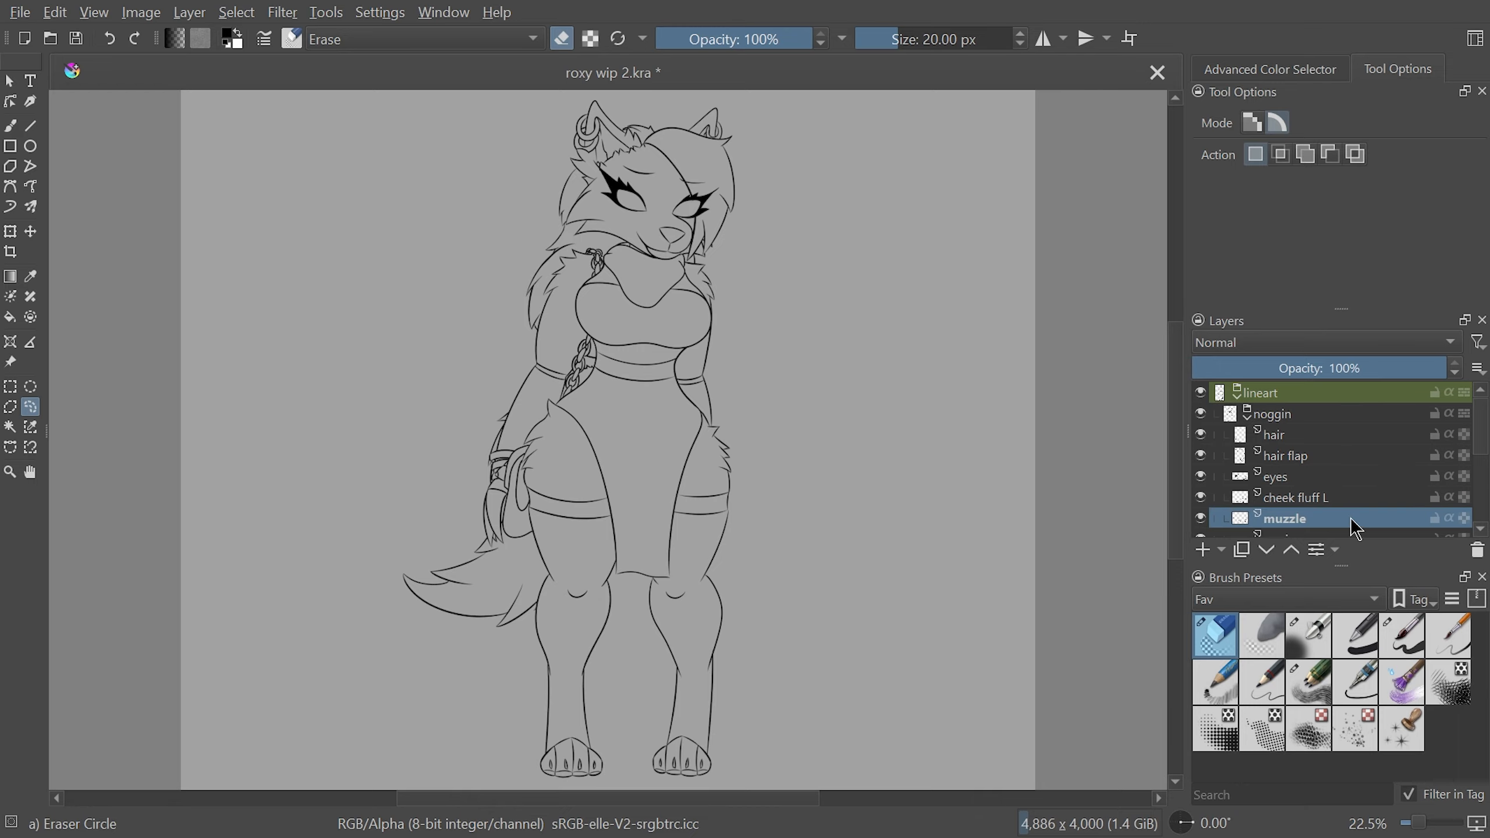
pyautogui.click(1403, 634)
pyautogui.scroll(-5, 1320, 470)
pyautogui.click(1201, 485)
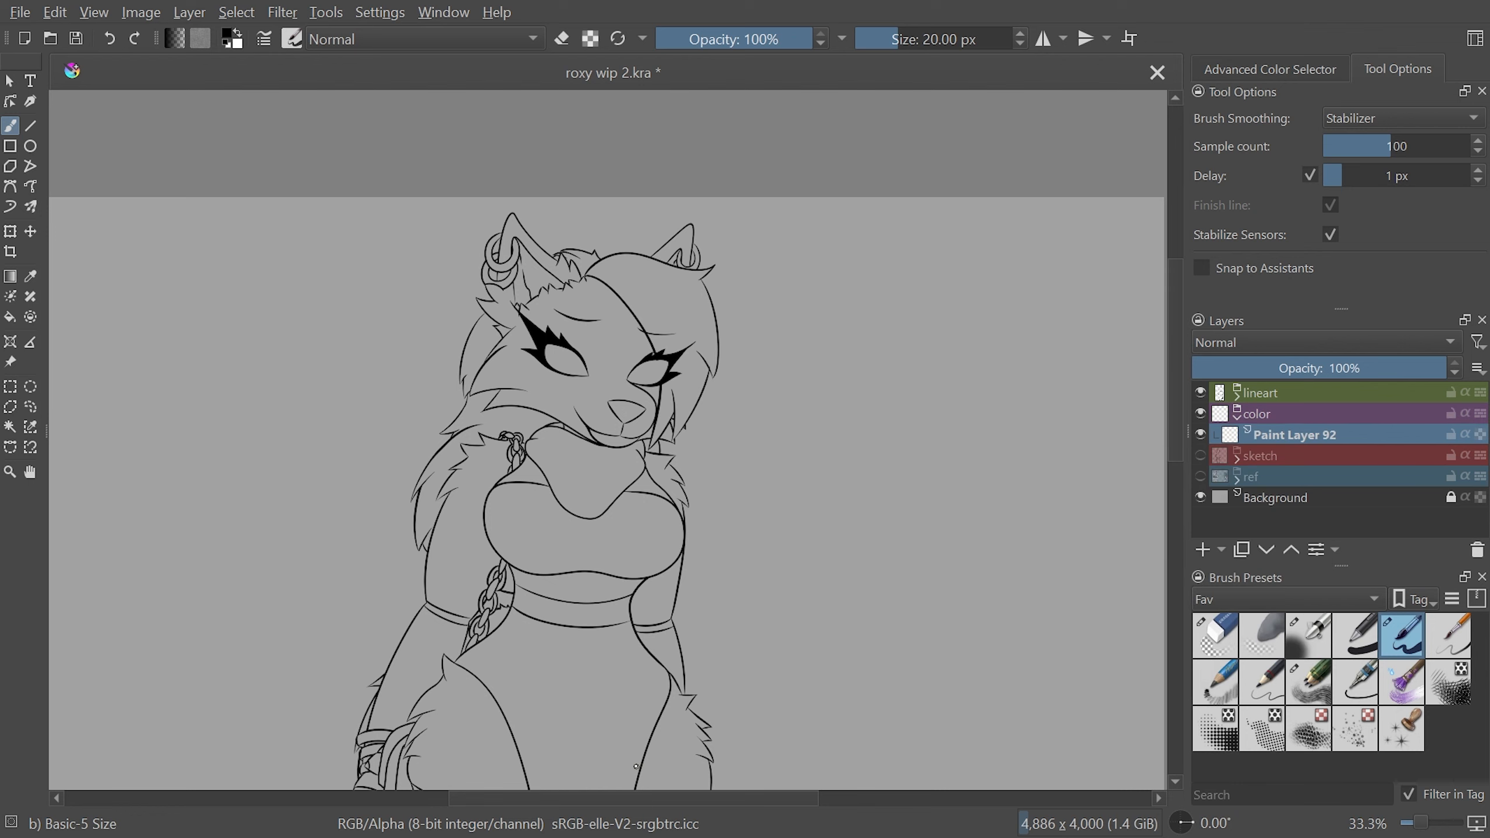
# Set the foreground colour to white and focus on the wolf's eyes
pyautogui.click(1264, 71)
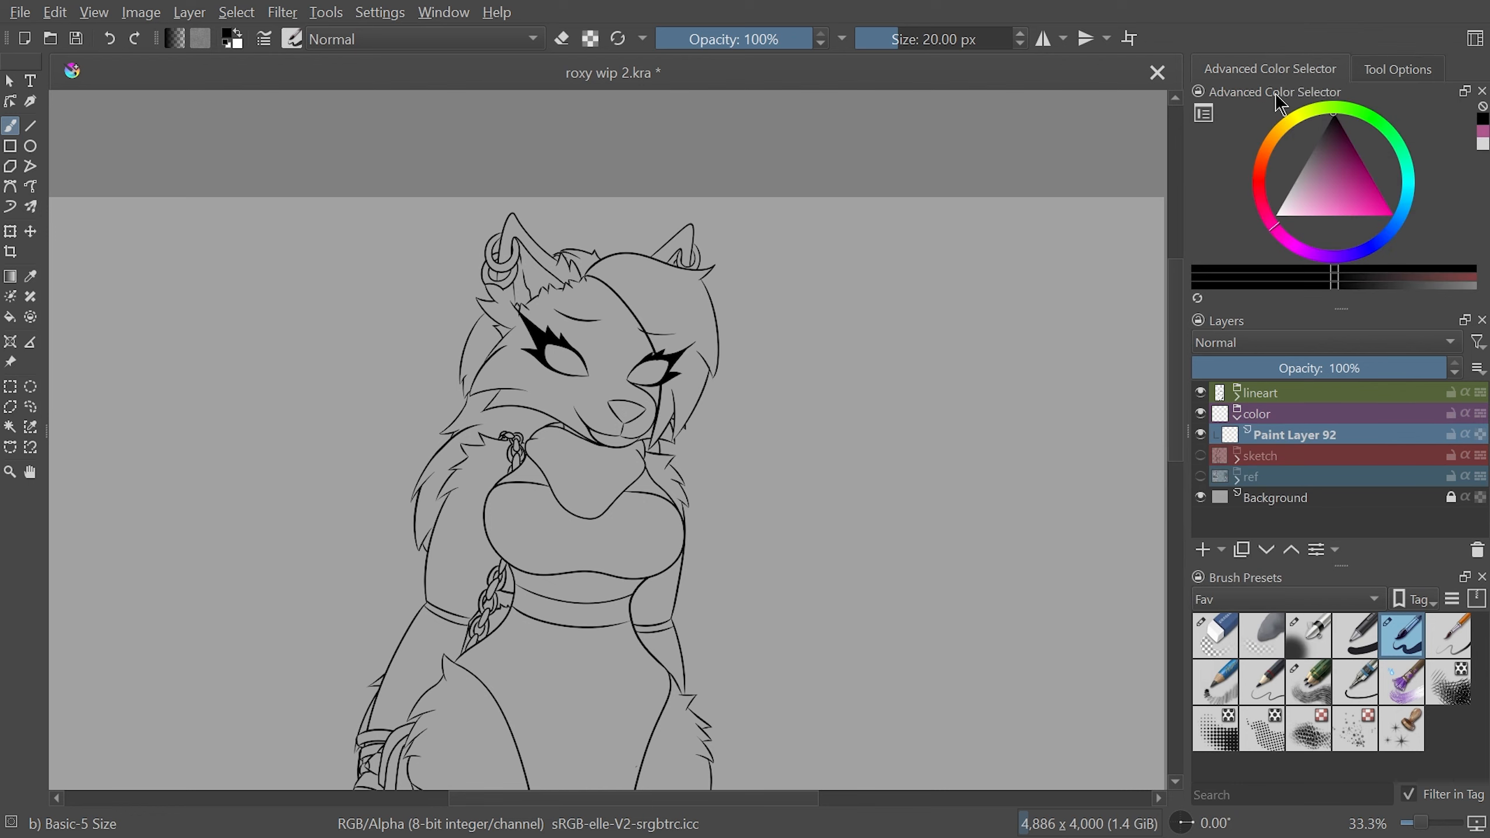
pyautogui.press('1')
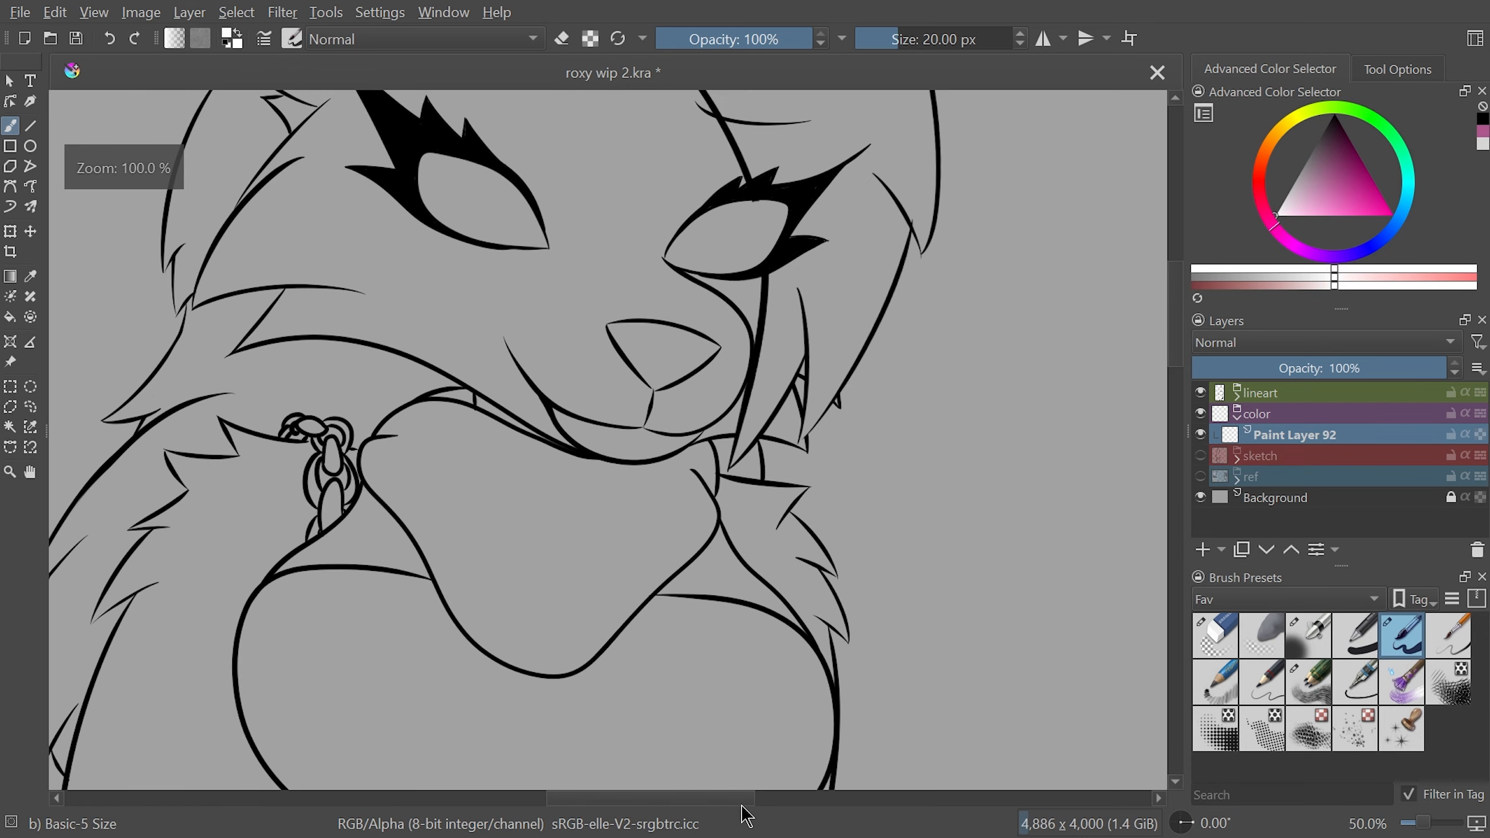
pyautogui.hotkey('ctrl', '+')
pyautogui.hotkey('ctrl', '+')
pyautogui.moveTo(1173, 320); pyautogui.dragTo(1181, 276)
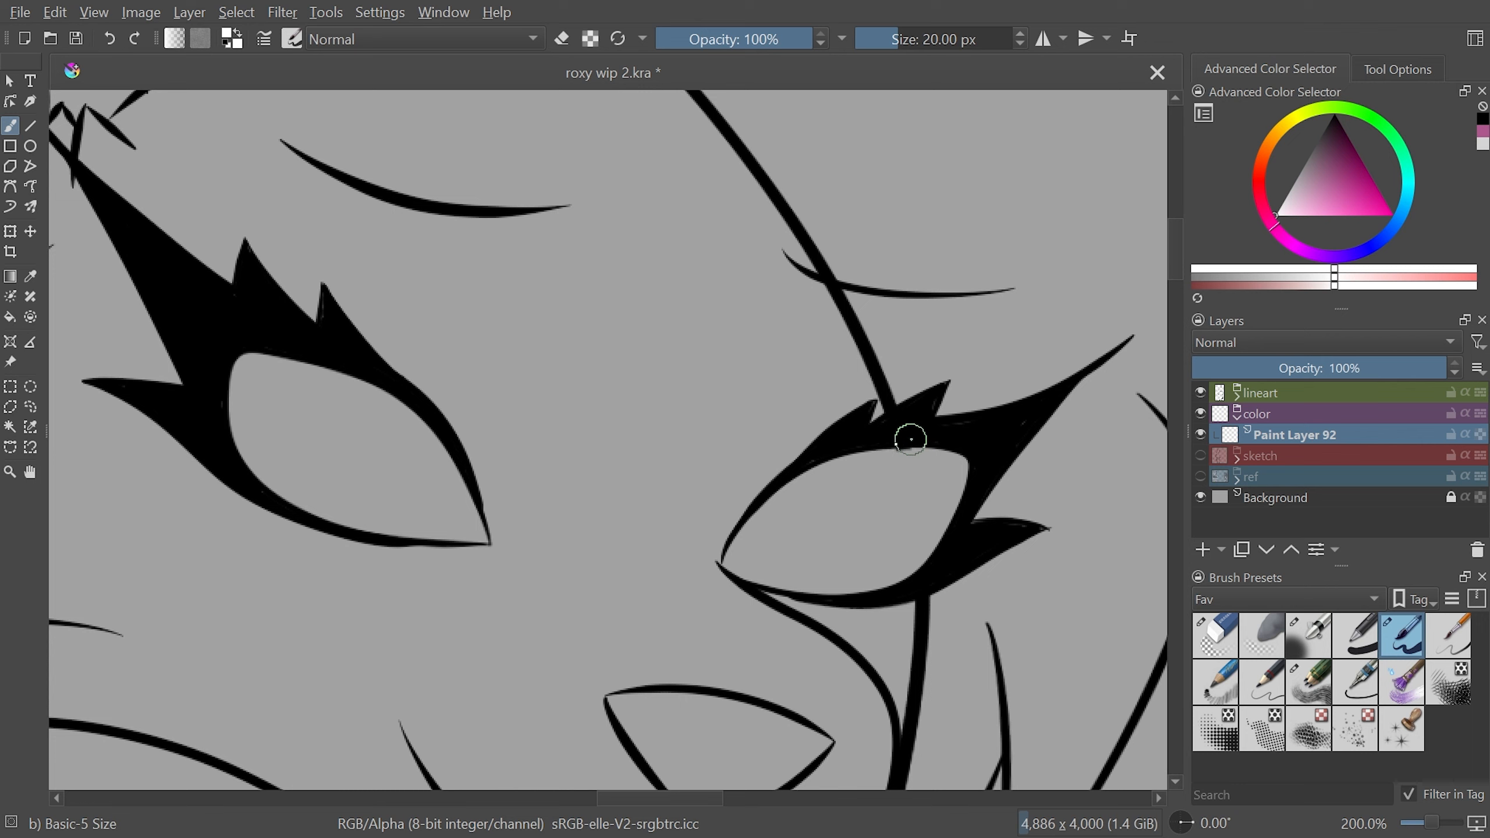
# Fill the gaps in the black eyelashes on the lineart's eyes layer with the black Basic-5 Size brush, and collapse the lineart group
pyautogui.click(1237, 395)
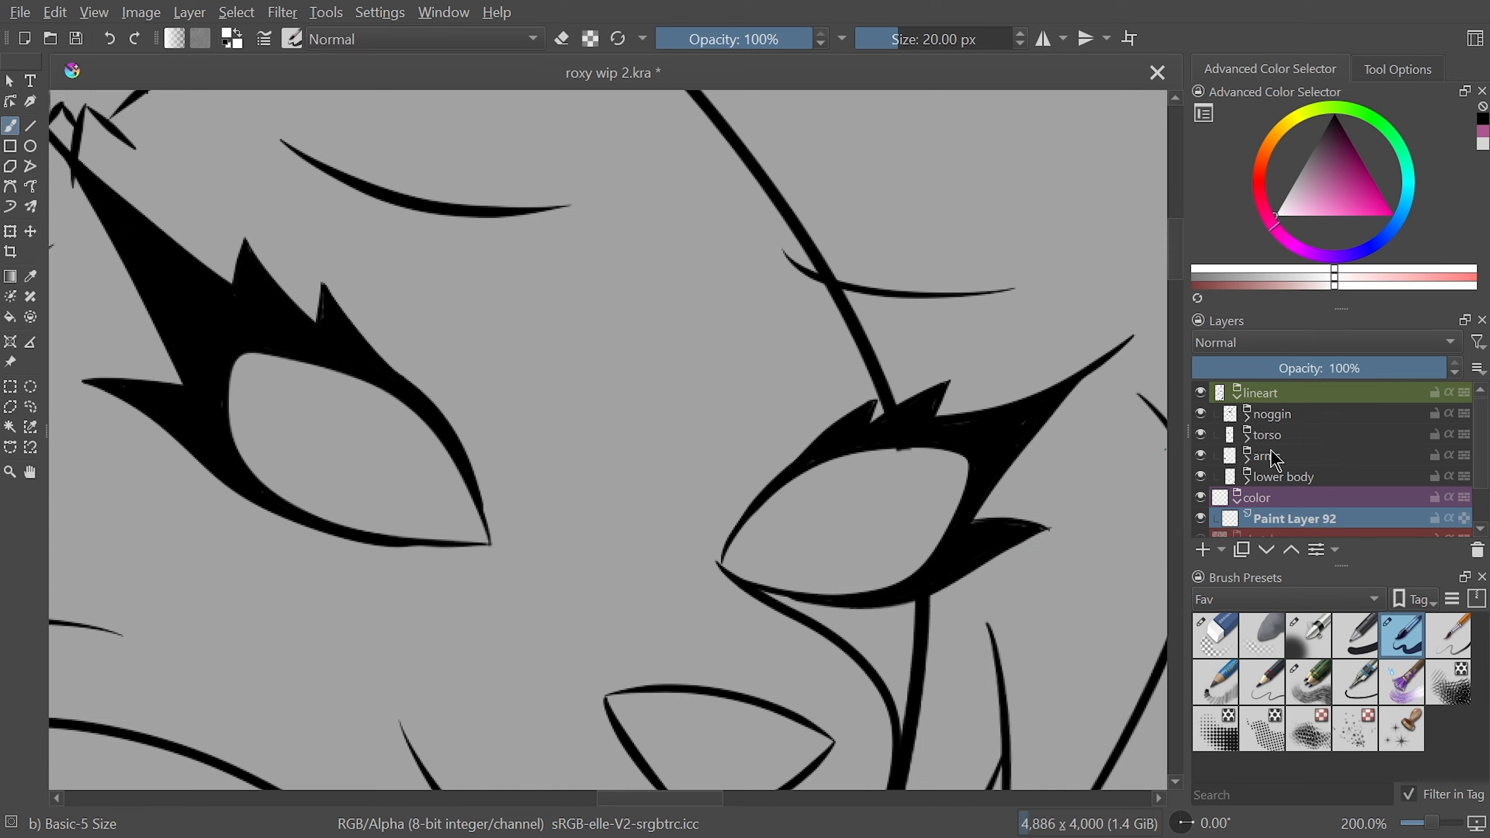
pyautogui.moveTo(1043, 415)
pyautogui.mouseDown()
pyautogui.moveTo(973, 432)
pyautogui.moveTo(1045, 419)
pyautogui.moveTo(929, 432)
pyautogui.mouseUp()
pyautogui.click(1248, 419)
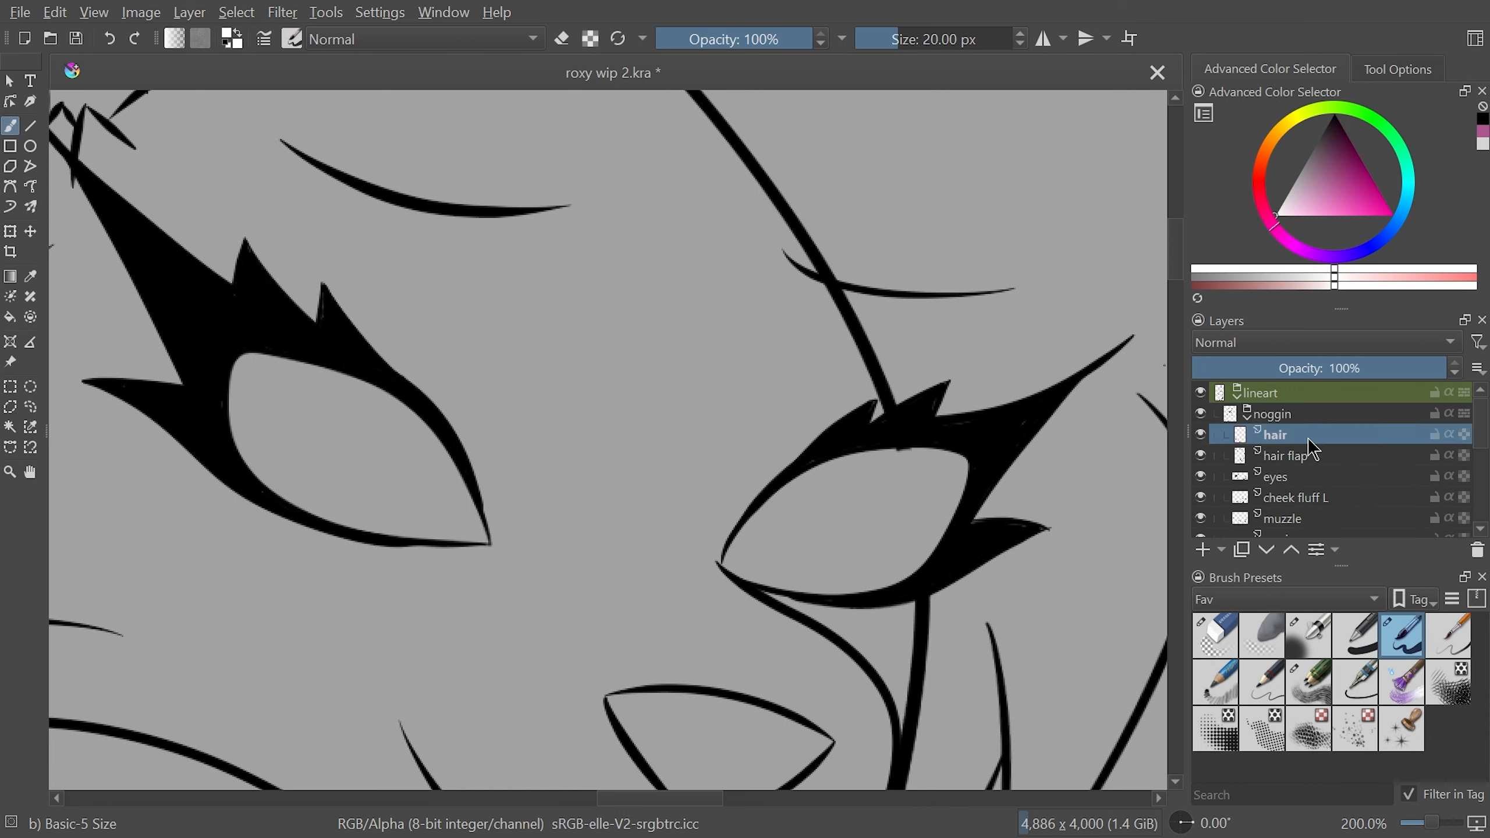
pyautogui.click(1317, 461)
pyautogui.click(1221, 642)
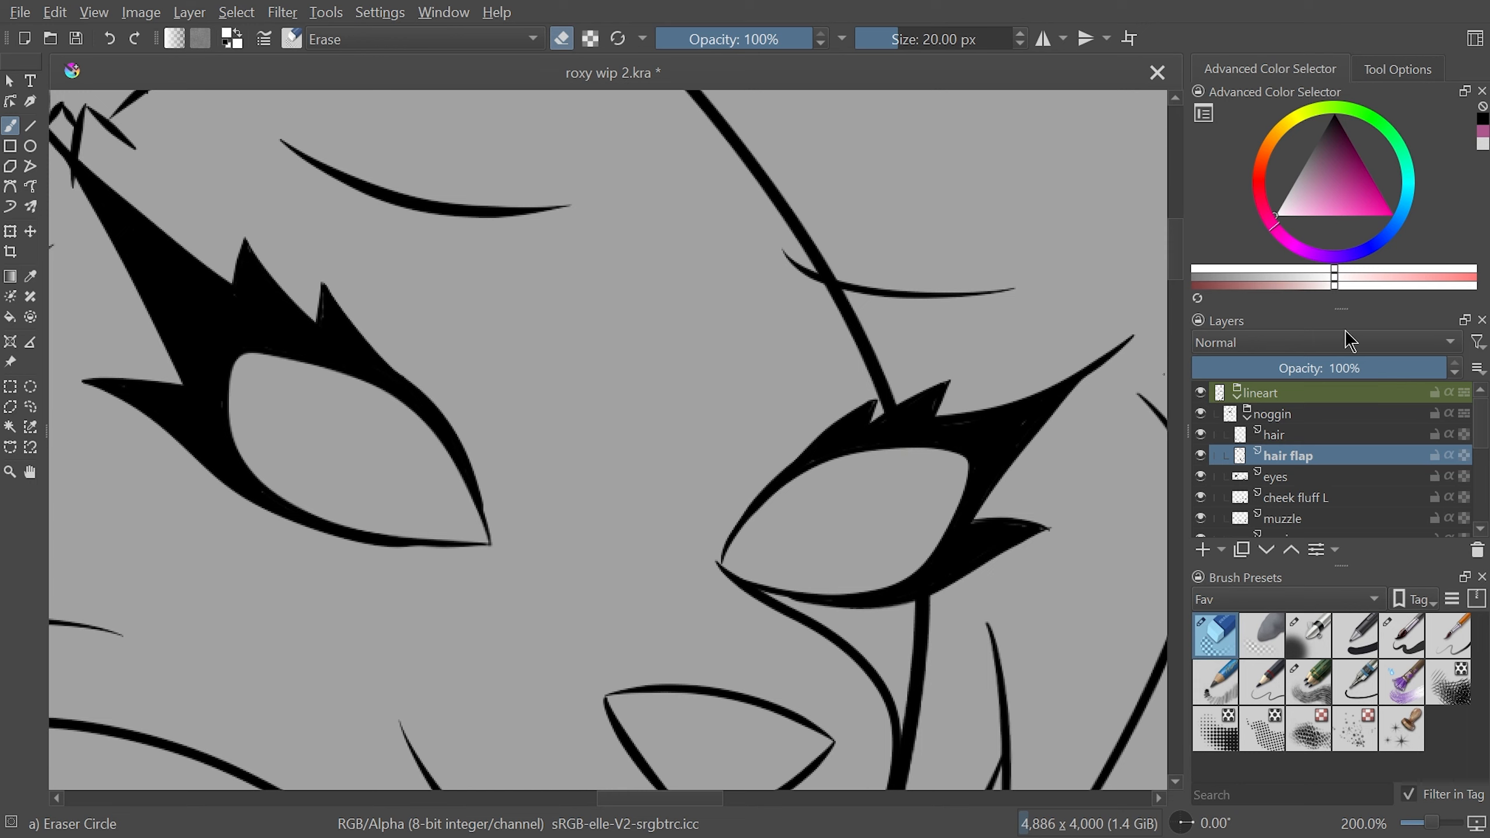
pyautogui.click(1338, 479)
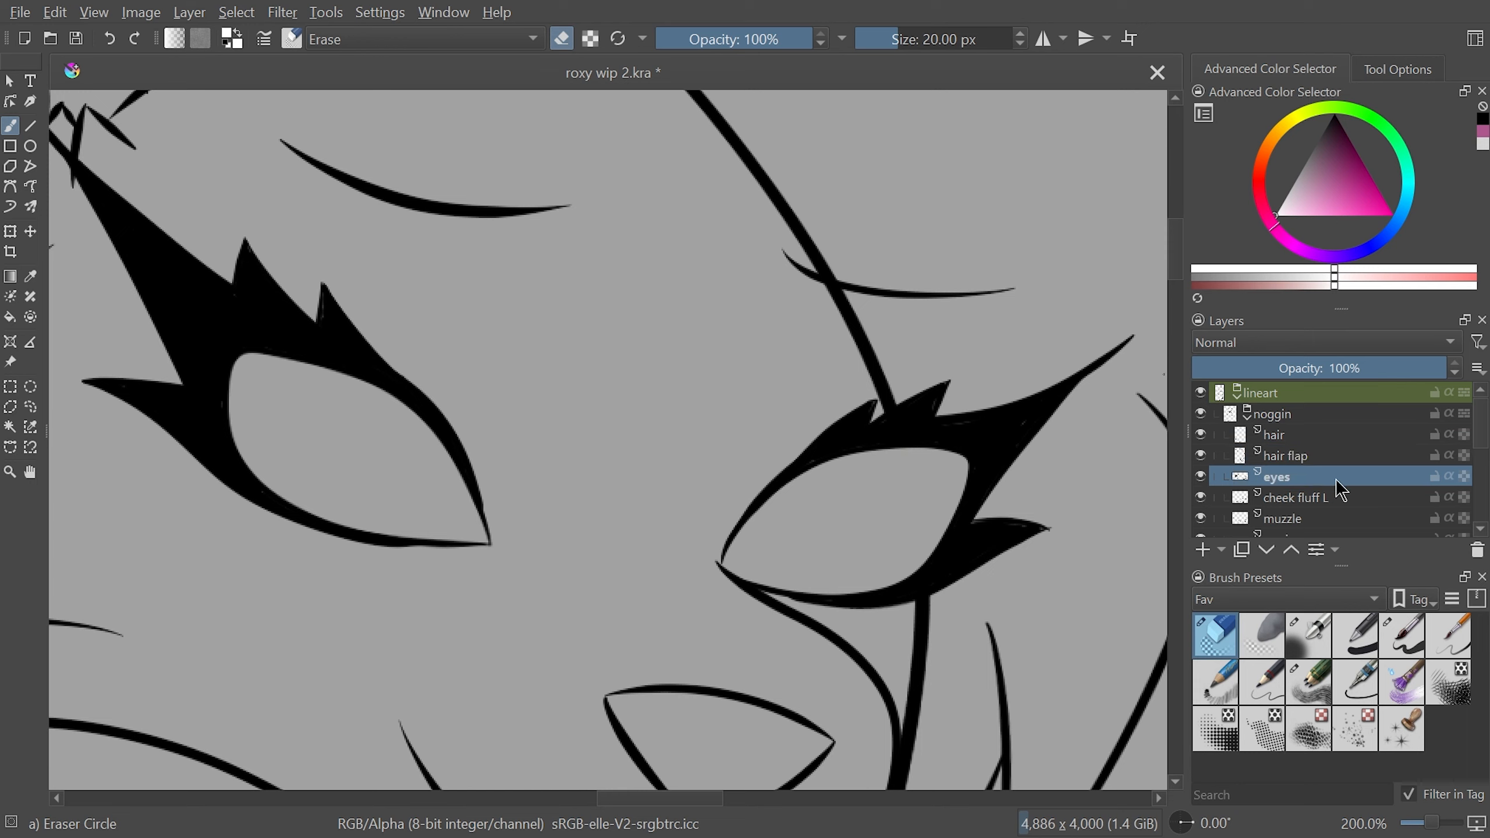
pyautogui.click(1401, 635)
pyautogui.press('d')
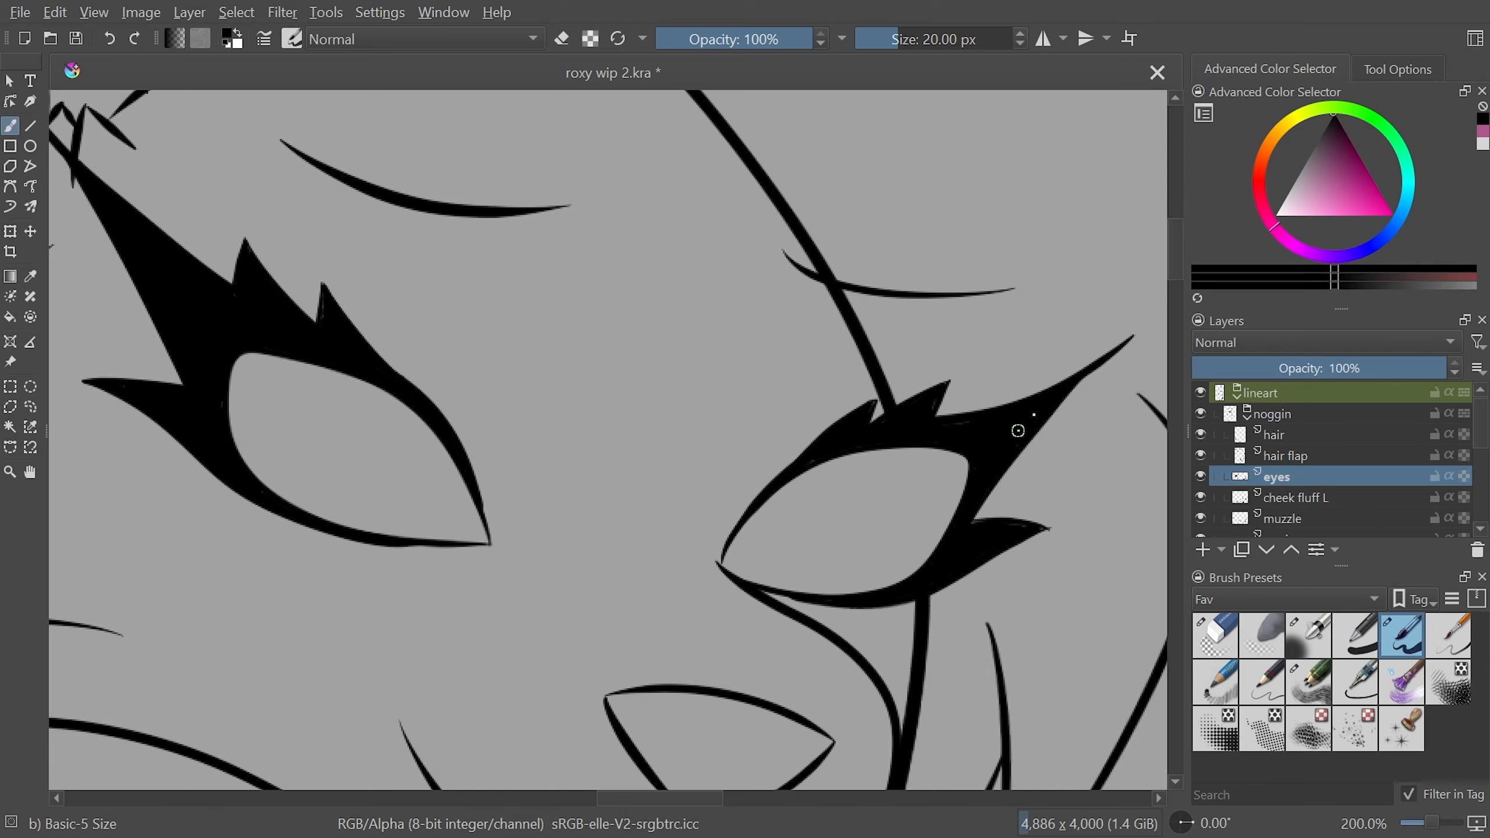
pyautogui.moveTo(937, 395)
pyautogui.mouseDown()
pyautogui.moveTo(909, 438)
pyautogui.moveTo(922, 426)
pyautogui.mouseUp()
pyautogui.click(981, 523)
pyautogui.click(1024, 529)
pyautogui.click(1237, 392)
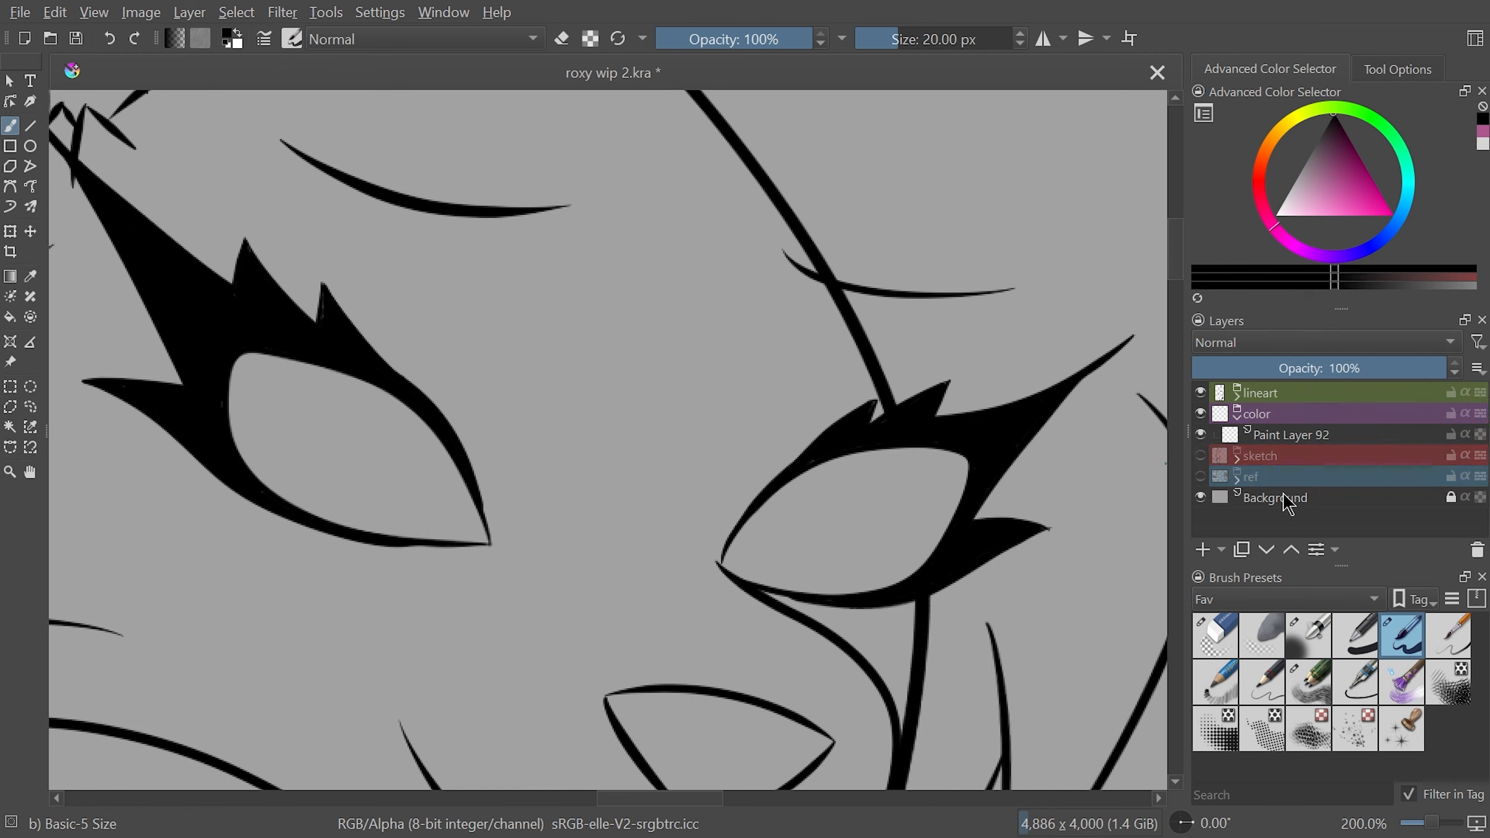
# Paint the whites of both eyes on Paint Layer 92 in the color group, using Basic brush smoothing
pyautogui.click(1306, 435)
pyautogui.press('x')
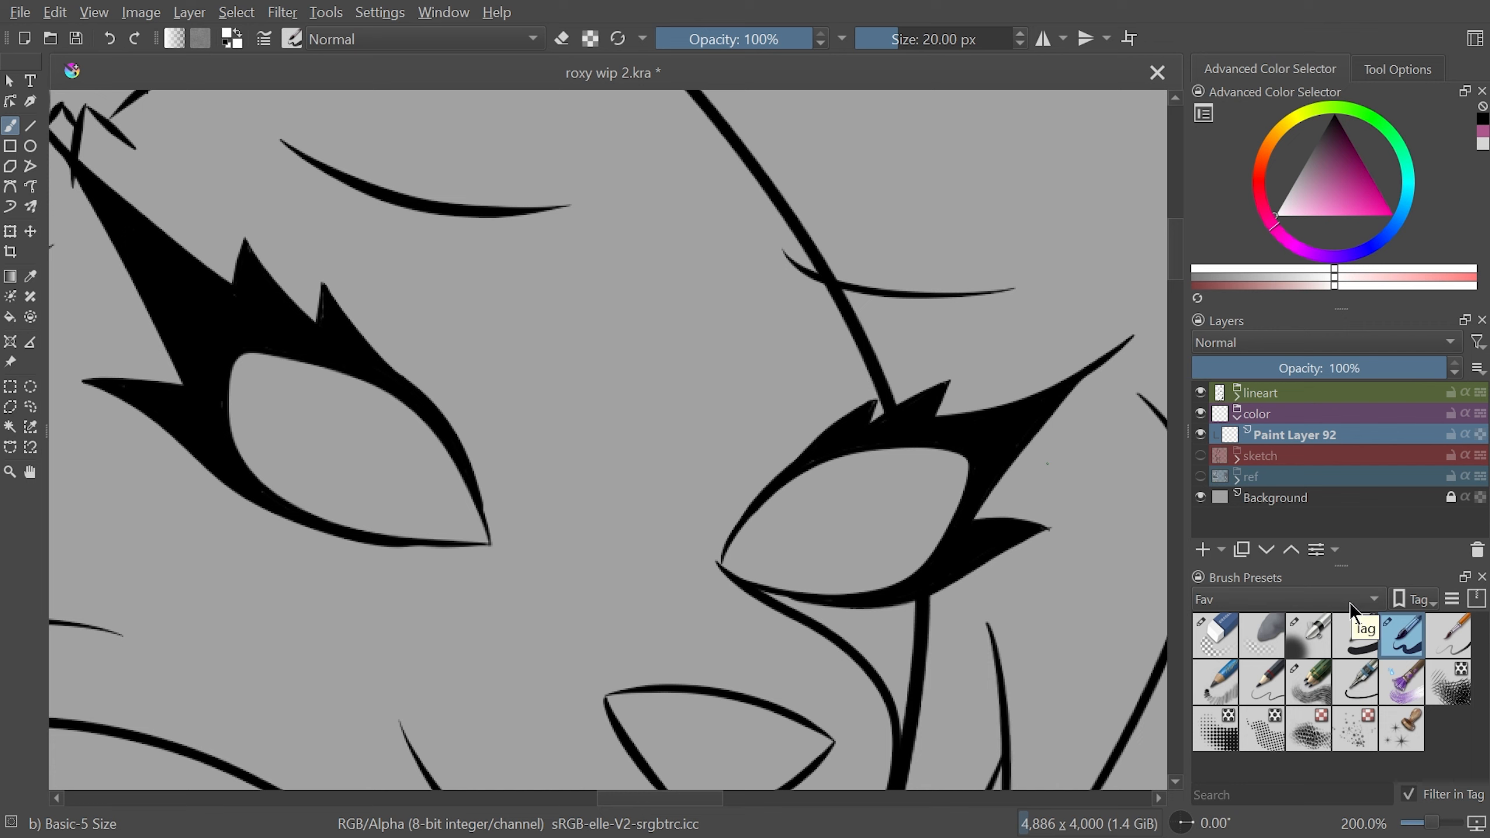
pyautogui.click(1399, 69)
pyautogui.click(1401, 124)
pyautogui.click(1392, 75)
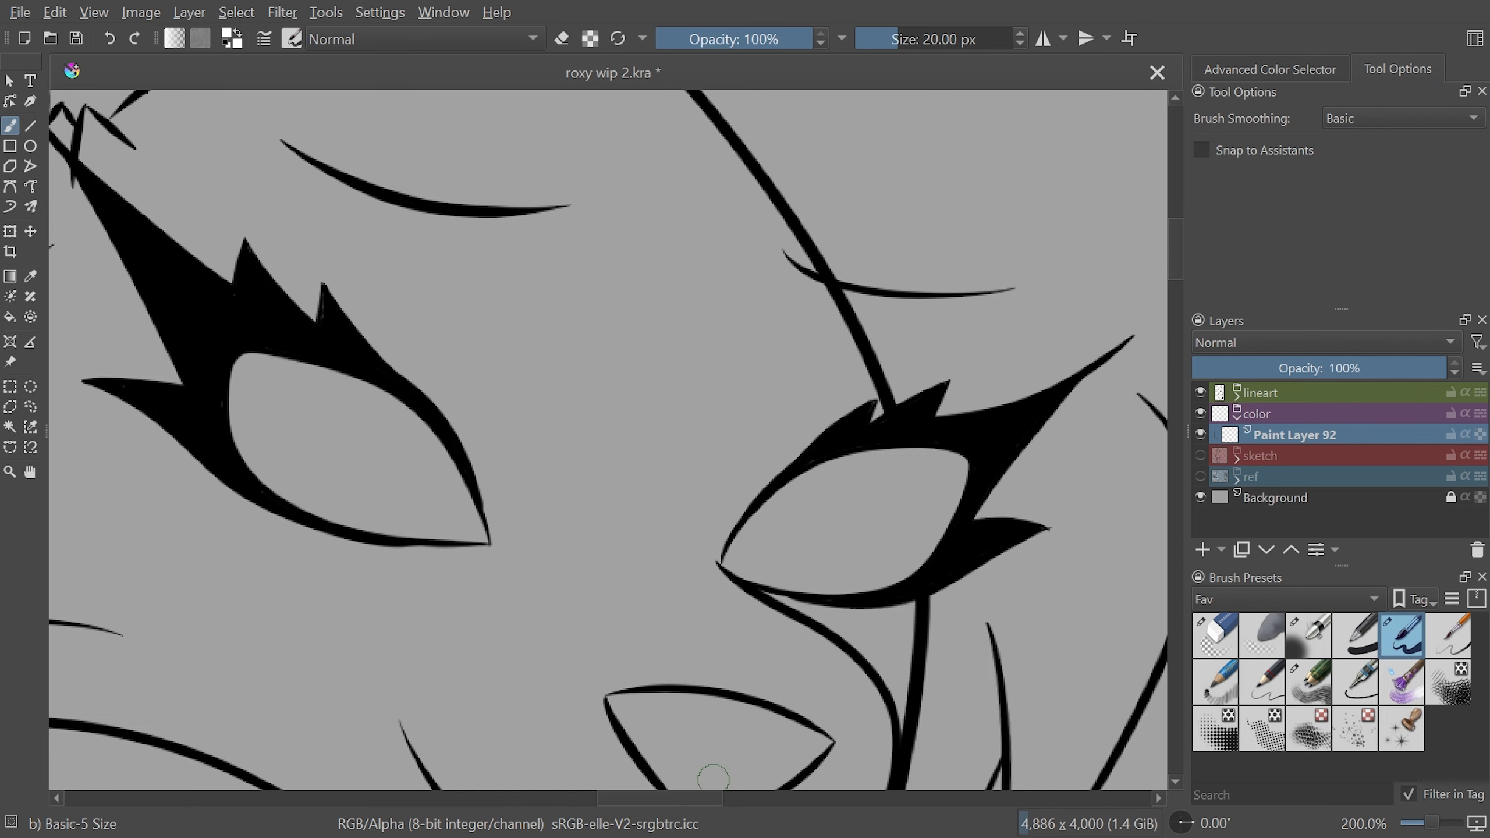
pyautogui.moveTo(707, 798); pyautogui.dragTo(721, 798)
pyautogui.press('+')
pyautogui.moveTo(940, 490)
pyautogui.mouseDown()
pyautogui.moveTo(905, 592)
pyautogui.moveTo(892, 566)
pyautogui.mouseUp()
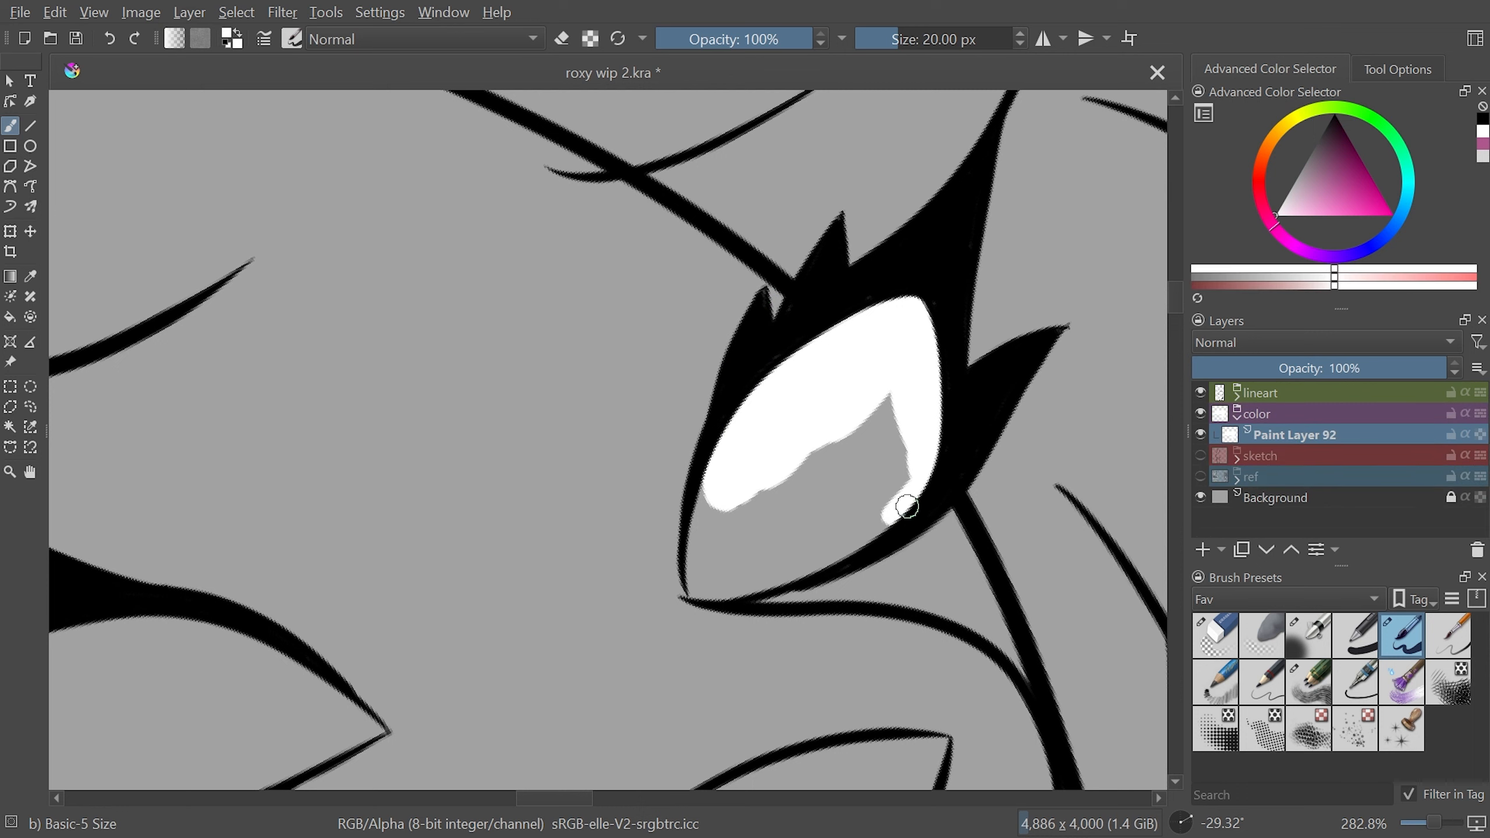
pyautogui.moveTo(897, 506)
pyautogui.mouseDown()
pyautogui.moveTo(691, 522)
pyautogui.moveTo(531, 343)
pyautogui.moveTo(578, 341)
pyautogui.moveTo(612, 436)
pyautogui.moveTo(642, 402)
pyautogui.moveTo(691, 482)
pyautogui.moveTo(701, 647)
pyautogui.mouseUp()
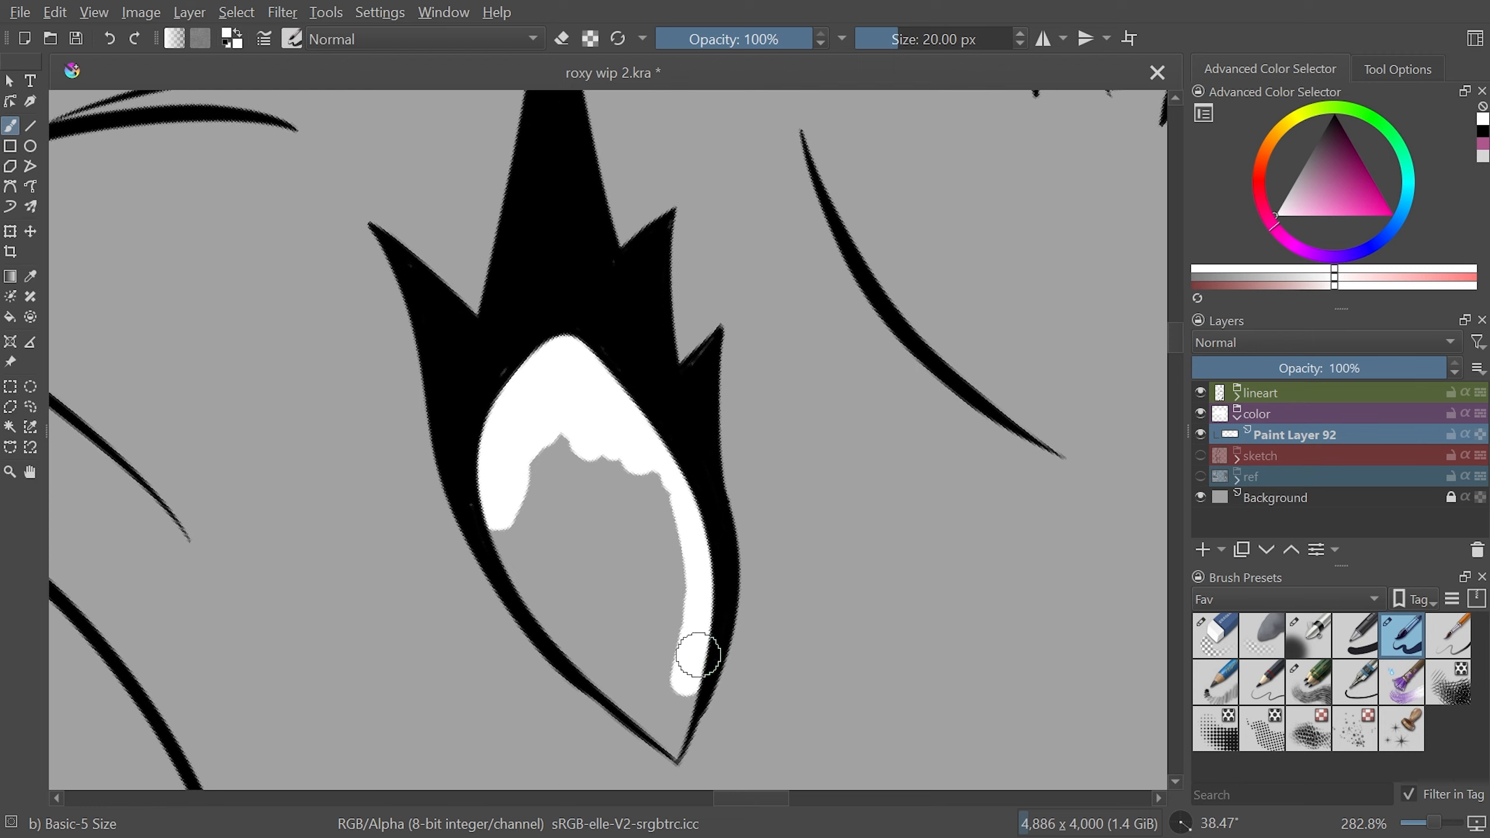
pyautogui.moveTo(682, 749)
pyautogui.mouseDown()
pyautogui.moveTo(690, 660)
pyautogui.moveTo(672, 752)
pyautogui.moveTo(671, 712)
pyautogui.moveTo(674, 733)
pyautogui.moveTo(648, 725)
pyautogui.moveTo(579, 666)
pyautogui.moveTo(511, 570)
pyautogui.moveTo(498, 513)
pyautogui.moveTo(517, 559)
pyautogui.mouseUp()
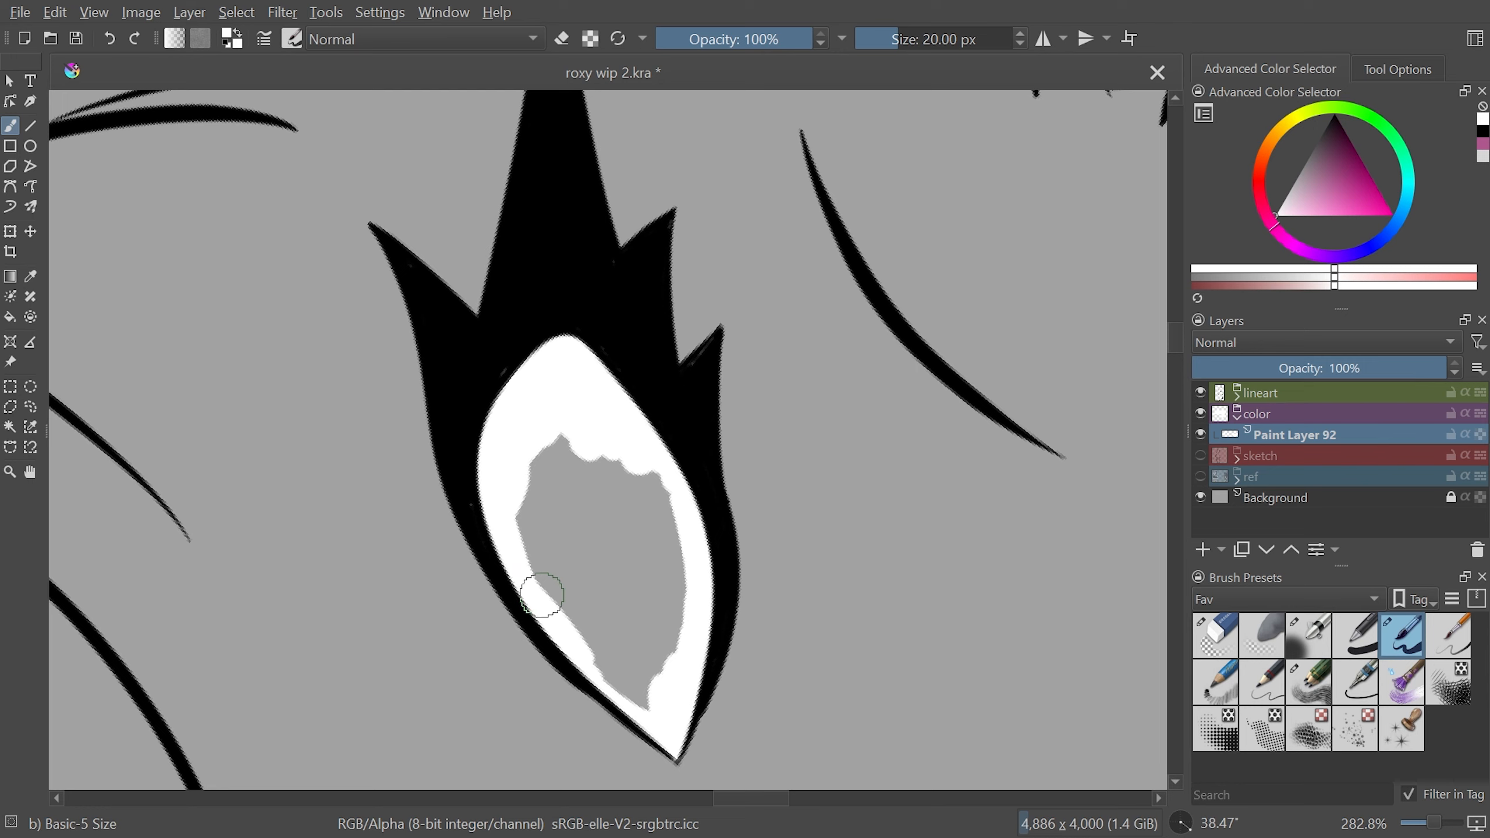
pyautogui.moveTo(675, 499)
pyautogui.mouseDown()
pyautogui.moveTo(685, 604)
pyautogui.moveTo(679, 619)
pyautogui.moveTo(660, 602)
pyautogui.moveTo(640, 696)
pyautogui.moveTo(611, 684)
pyautogui.moveTo(541, 575)
pyautogui.moveTo(523, 511)
pyautogui.moveTo(532, 445)
pyautogui.moveTo(554, 422)
pyautogui.moveTo(571, 445)
pyautogui.moveTo(614, 641)
pyautogui.moveTo(657, 620)
pyautogui.moveTo(675, 526)
pyautogui.moveTo(608, 599)
pyautogui.mouseUp()
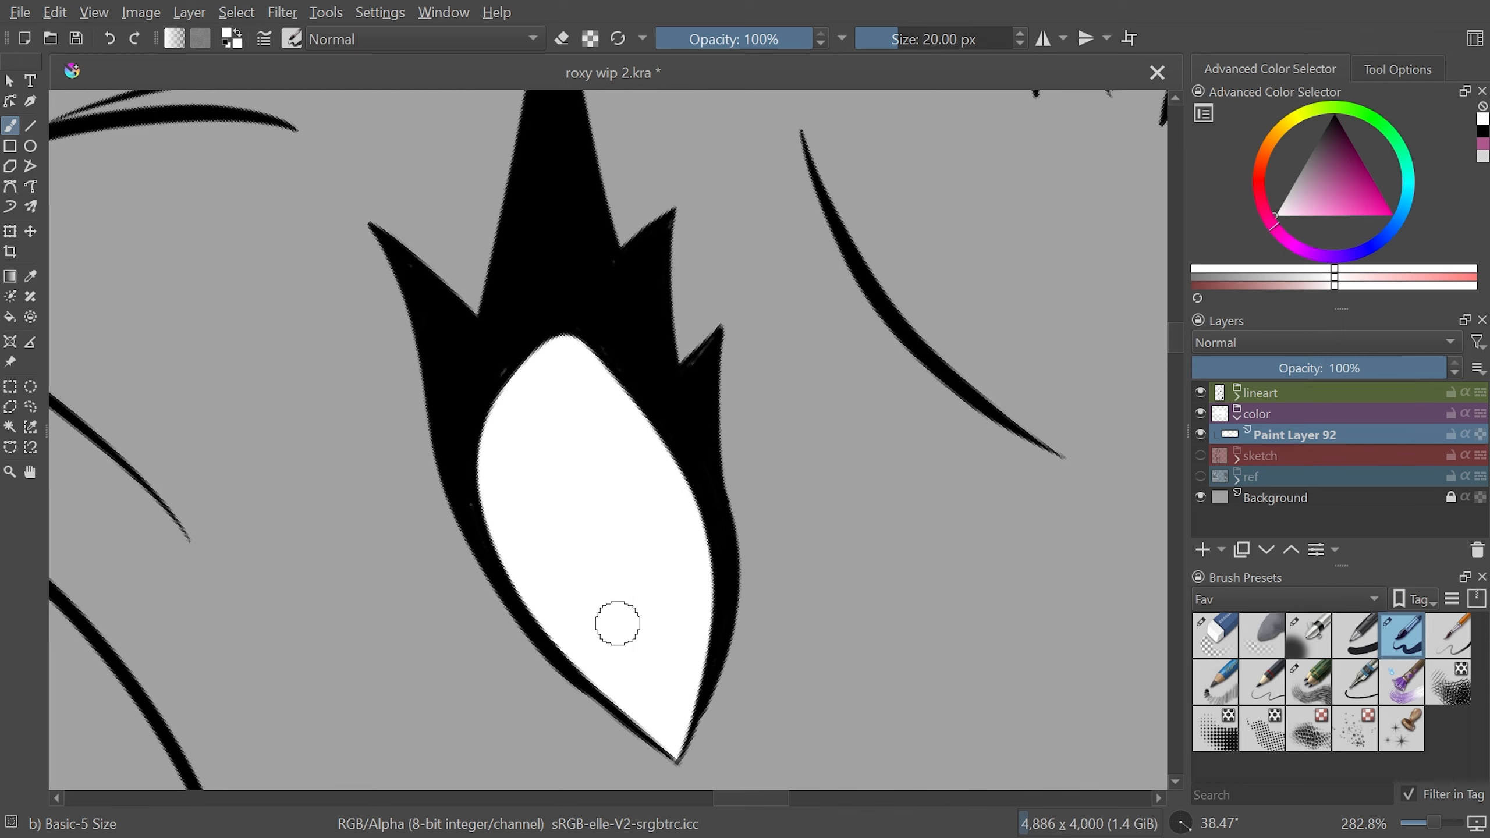
# Touch up the small specks in the black lashes around the earring-side eye on the lineart's eyes layer
pyautogui.moveTo(1318, 182); pyautogui.dragTo(1367, 90)
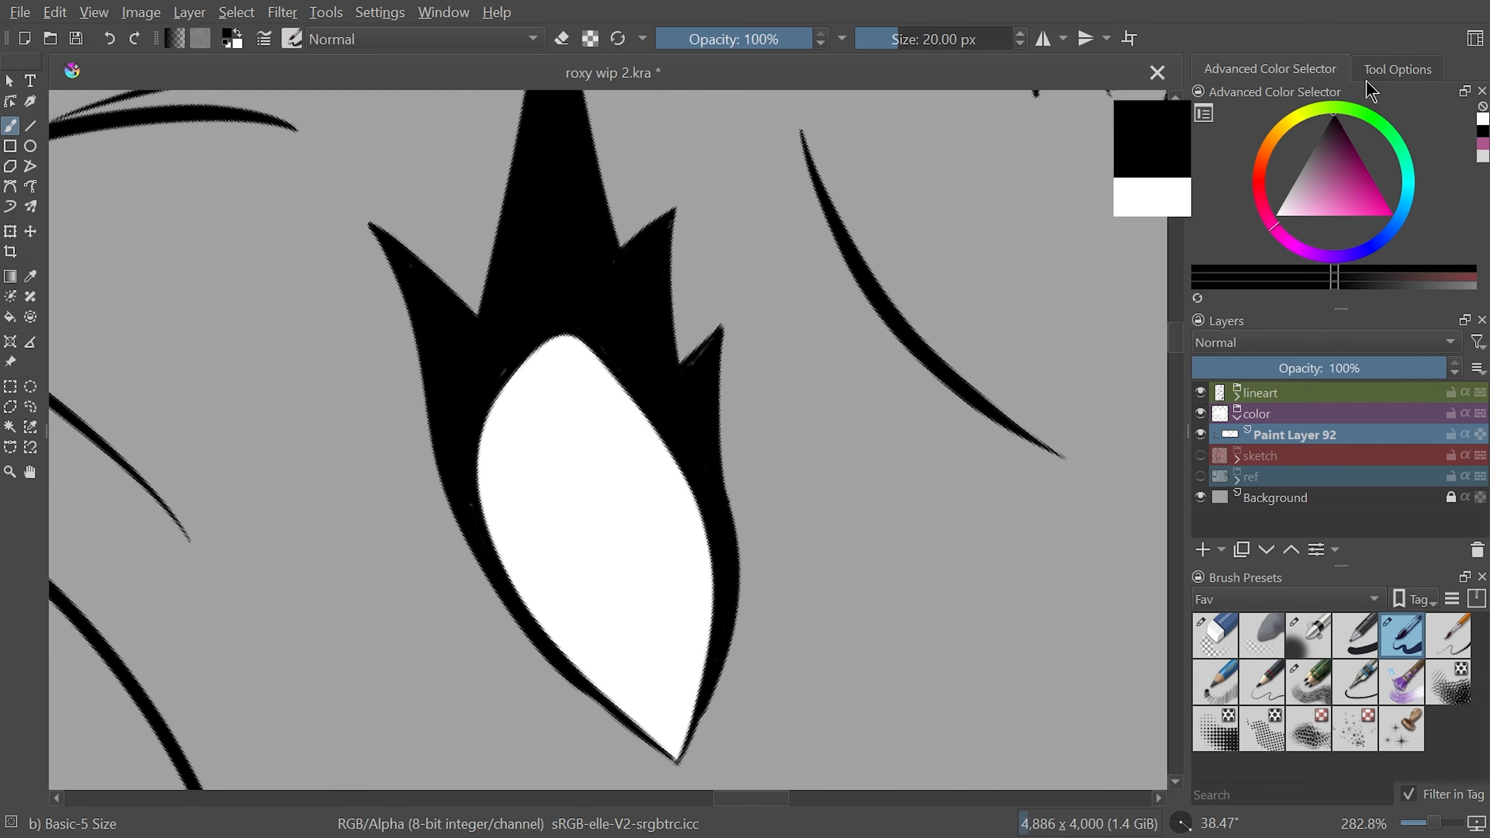
pyautogui.press('r')
pyautogui.click(496, 369)
pyautogui.moveTo(496, 369); pyautogui.dragTo(506, 374)
pyautogui.moveTo(708, 347); pyautogui.dragTo(691, 365)
pyautogui.moveTo(628, 300); pyautogui.dragTo(628, 350)
pyautogui.moveTo(991, 740)
pyautogui.mouseDown()
pyautogui.moveTo(1124, 274)
pyautogui.moveTo(1144, 363)
pyautogui.mouseUp()
pyautogui.click(1237, 398)
# Group the eye-white layer under the color group, naming the new group eyes and the layer sclera
pyautogui.hotkey('ctrl', 'g')
pyautogui.click(1316, 550)
pyautogui.hotkey('ctrl', 'e')
pyautogui.hotkey('ctrl', 'z')
pyautogui.write('eyes')
pyautogui.click(1316, 549)
pyautogui.write('sclera')
pyautogui.press('Return')
pyautogui.scroll(-7, 961, 729)
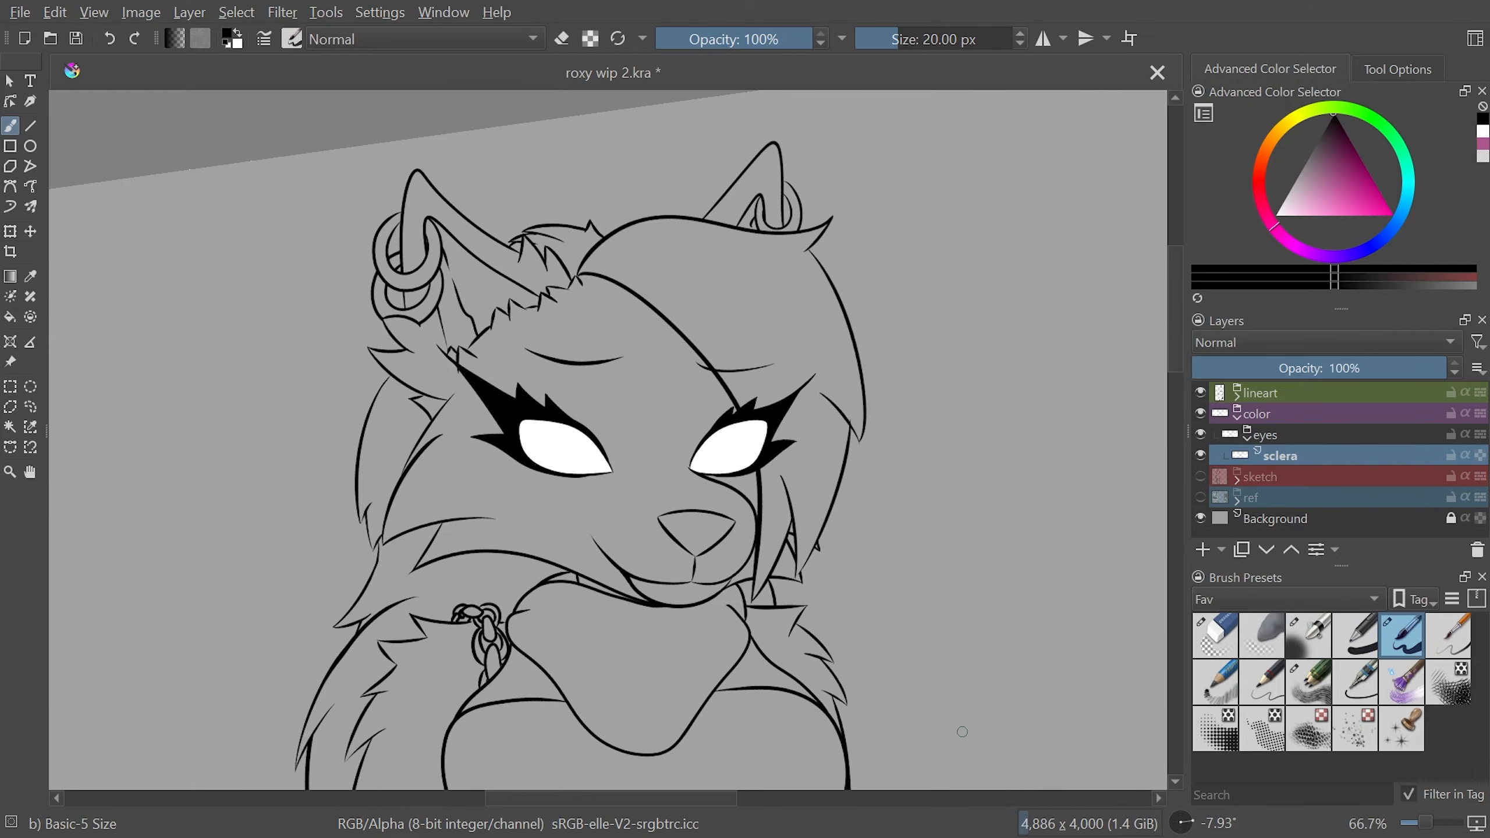
# Hide the sclera layer and show the sketch and ref groups behind the face
pyautogui.click(1201, 456)
pyautogui.click(1200, 477)
pyautogui.click(1200, 498)
pyautogui.scroll(5, 1162, 449)
pyautogui.scroll(-1, 973, 526)
# Choose a fully saturated orange-yellow and add a layer named iris above sclera
pyautogui.click(1277, 133)
pyautogui.click(1392, 214)
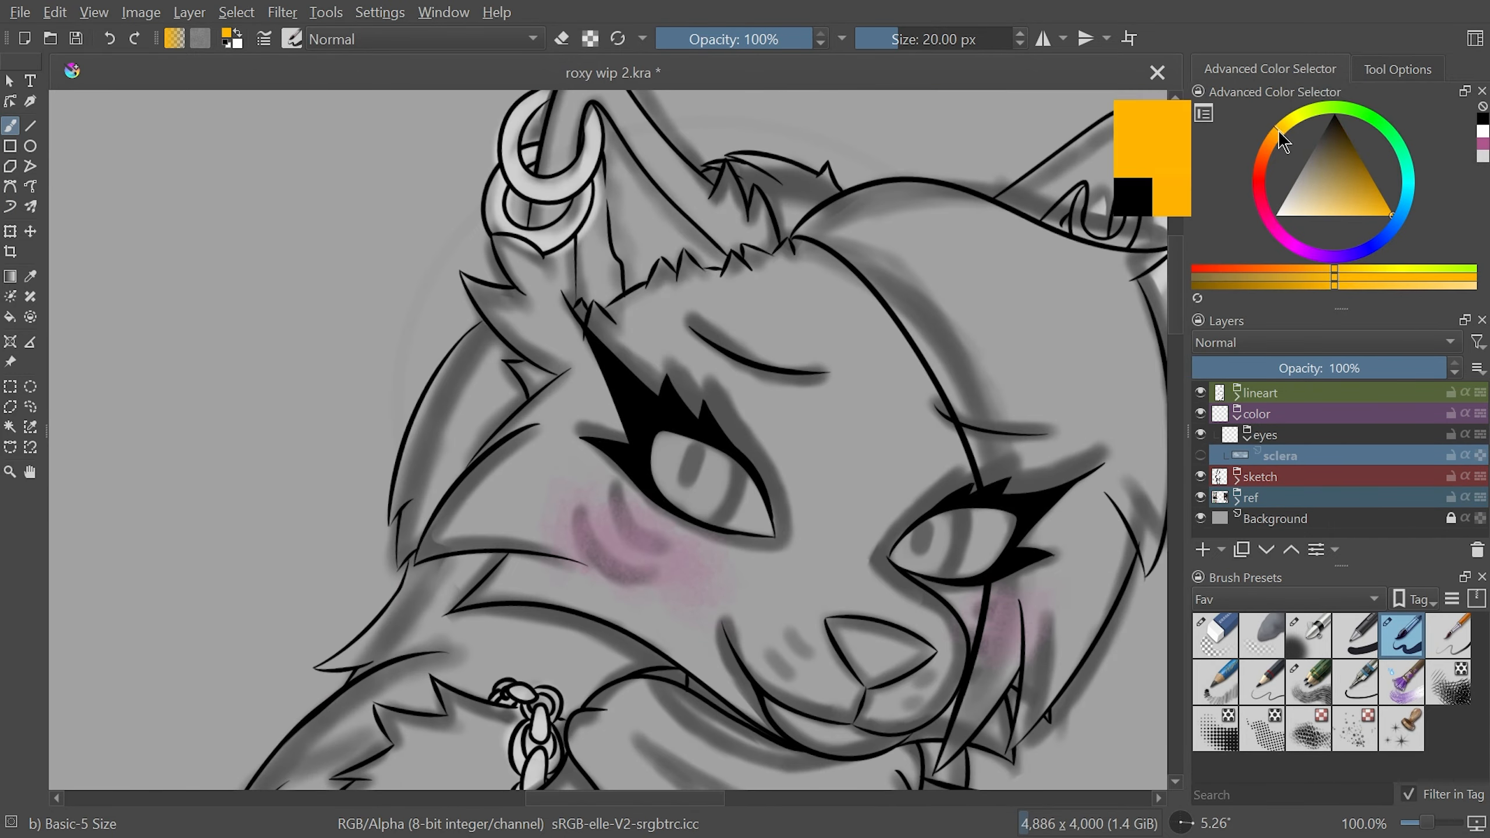
pyautogui.click(1203, 549)
pyautogui.write('iris')
pyautogui.press('Return')
# Paint an orange-yellow iris in one eye on the iris layer, alternating between Stabilizer and Basic brush smoothing
pyautogui.scroll(2, 621, 422)
pyautogui.click(1398, 69)
pyautogui.moveTo(735, 503); pyautogui.dragTo(682, 679)
pyautogui.moveTo(756, 546); pyautogui.dragTo(423, 545)
pyautogui.click(1403, 118)
pyautogui.click(1367, 74)
pyautogui.click(1402, 118)
pyautogui.click(1377, 165)
pyautogui.click(1403, 118)
pyautogui.click(1367, 74)
pyautogui.moveTo(1011, 551)
pyautogui.mouseDown()
pyautogui.moveTo(990, 741)
pyautogui.moveTo(885, 706)
pyautogui.moveTo(939, 613)
pyautogui.mouseUp()
# Paint the matching iris in the other eye and show the sclera layer again
pyautogui.moveTo(647, 799); pyautogui.dragTo(600, 799)
pyautogui.moveTo(733, 456)
pyautogui.mouseDown()
pyautogui.moveTo(872, 467)
pyautogui.moveTo(921, 652)
pyautogui.mouseUp()
pyautogui.hotkey('ctrl', 'z')
pyautogui.moveTo(910, 663)
pyautogui.mouseDown()
pyautogui.moveTo(952, 516)
pyautogui.moveTo(882, 652)
pyautogui.moveTo(865, 522)
pyautogui.mouseUp()
pyautogui.hotkey('ctrl', '-')
pyautogui.hotkey('ctrl', '-')
pyautogui.hotkey('ctrl', '-')
pyautogui.click(1201, 476)
pyautogui.hotkey('ctrl', '+')
# Add a layer above iris, paint dark brown slit pupils in both eyes, and clear the selection
pyautogui.click(1202, 550)
pyautogui.click(1283, 343)
pyautogui.click(1271, 69)
pyautogui.click(1355, 148)
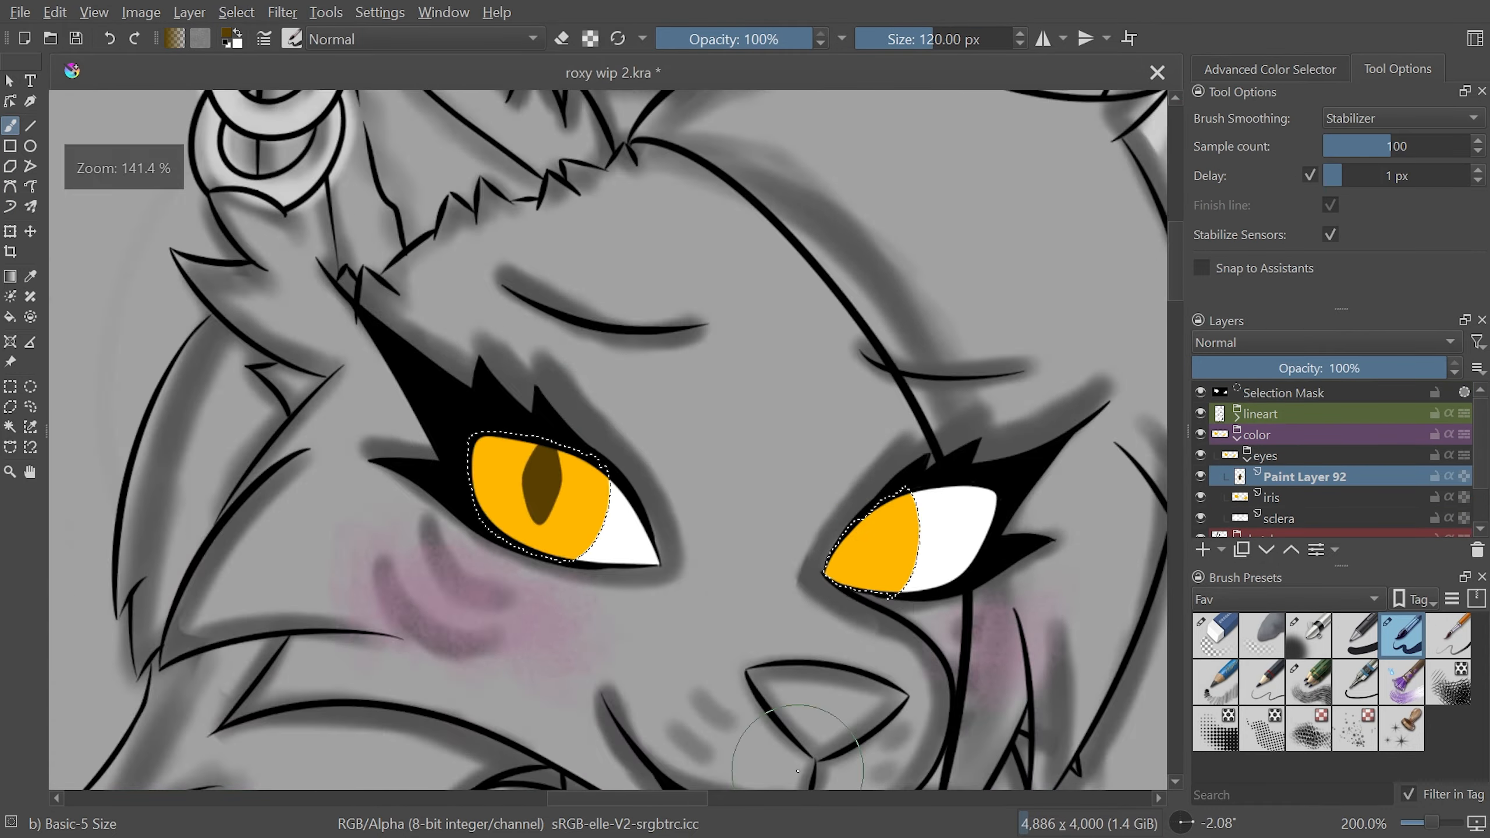
pyautogui.scroll(-2, 877, 609)
pyautogui.click(30, 407)
pyautogui.hotkey('ctrl', 'shift', 'a')
pyautogui.press('2')
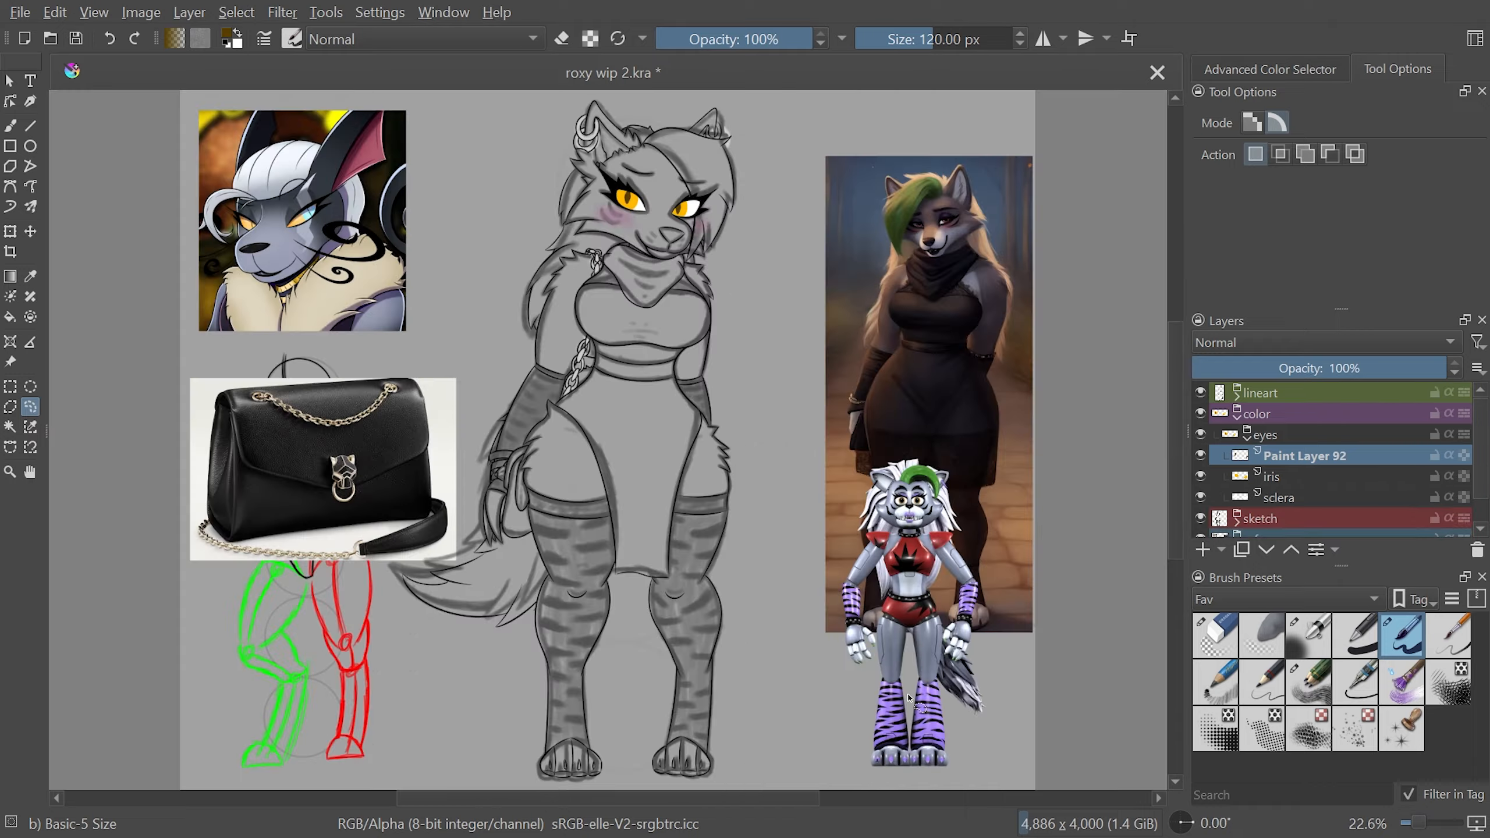
# Mirror the view back and forth to examine how balanced the face and eyes are
pyautogui.scroll(5, 599, 134)
pyautogui.press('m')
pyautogui.press('m')
pyautogui.press('m')
pyautogui.press('m')
pyautogui.press('m')
pyautogui.moveTo(493, 799); pyautogui.dragTo(481, 809)
pyautogui.press('m')
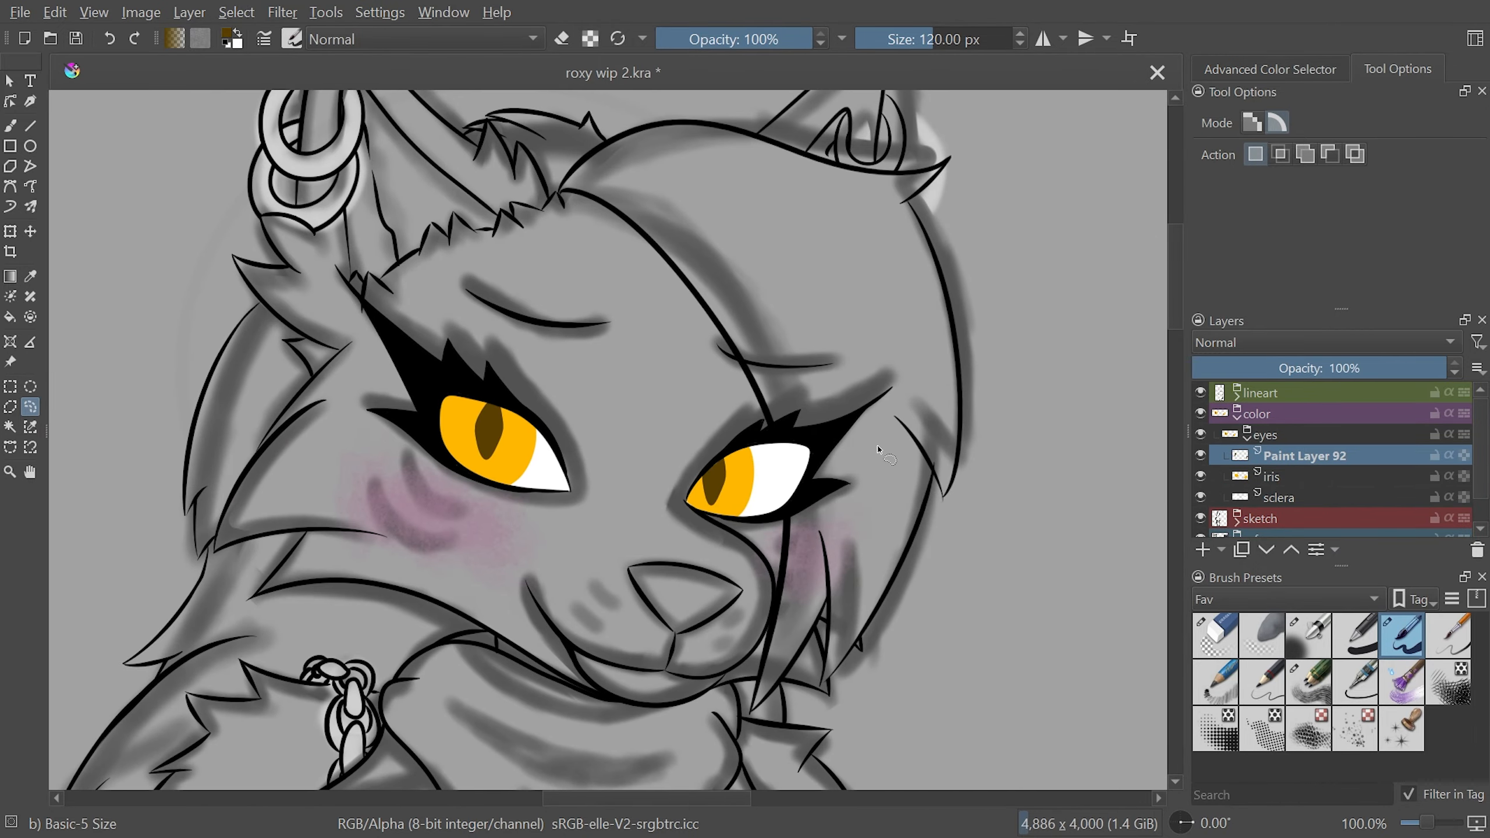
# Lasso the eye beside the hair flap on the lineart's eyes layer, narrow it slightly with Transform, apply, and clear the selection
pyautogui.click(1237, 416)
pyautogui.click(1237, 396)
pyautogui.click(1248, 417)
pyautogui.click(1277, 477)
pyautogui.moveTo(933, 375); pyautogui.dragTo(930, 381)
pyautogui.hotkey('ctrl', 't')
pyautogui.moveTo(944, 462); pyautogui.dragTo(931, 462)
pyautogui.press('Return')
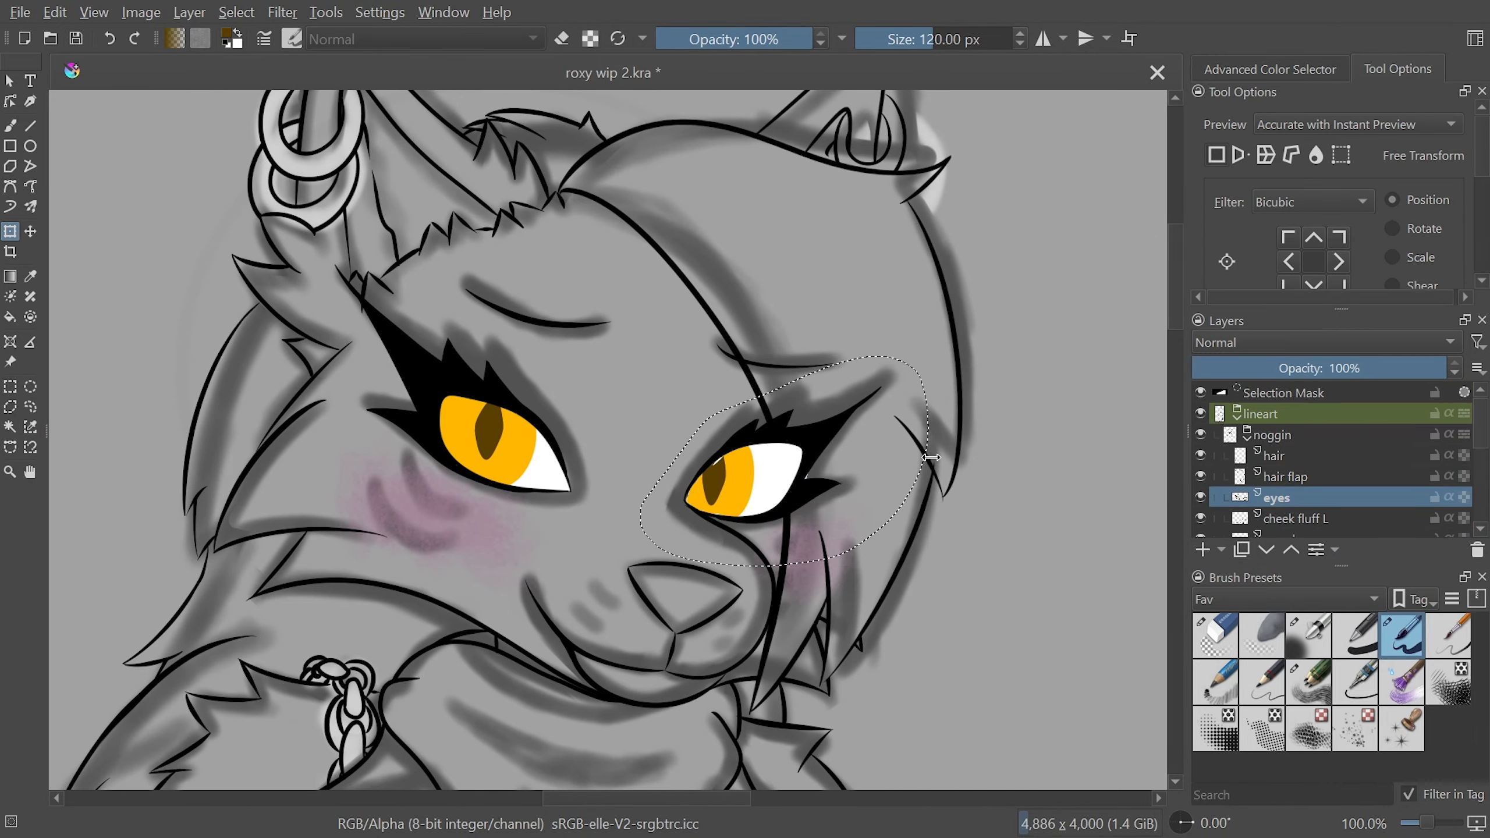
pyautogui.click(30, 406)
pyautogui.hotkey('ctrl', 'shift', 'a')
pyautogui.click(1237, 396)
pyautogui.click(1237, 416)
# Touch up the narrowed eye's colour layers, filling the gap above its pupil with sampled dark brown using Basic brush smoothing
pyautogui.scroll(3, 828, 440)
pyautogui.click(1343, 500)
pyautogui.click(1216, 636)
pyautogui.click(1321, 477)
pyautogui.click(1401, 636)
pyautogui.click(1402, 119)
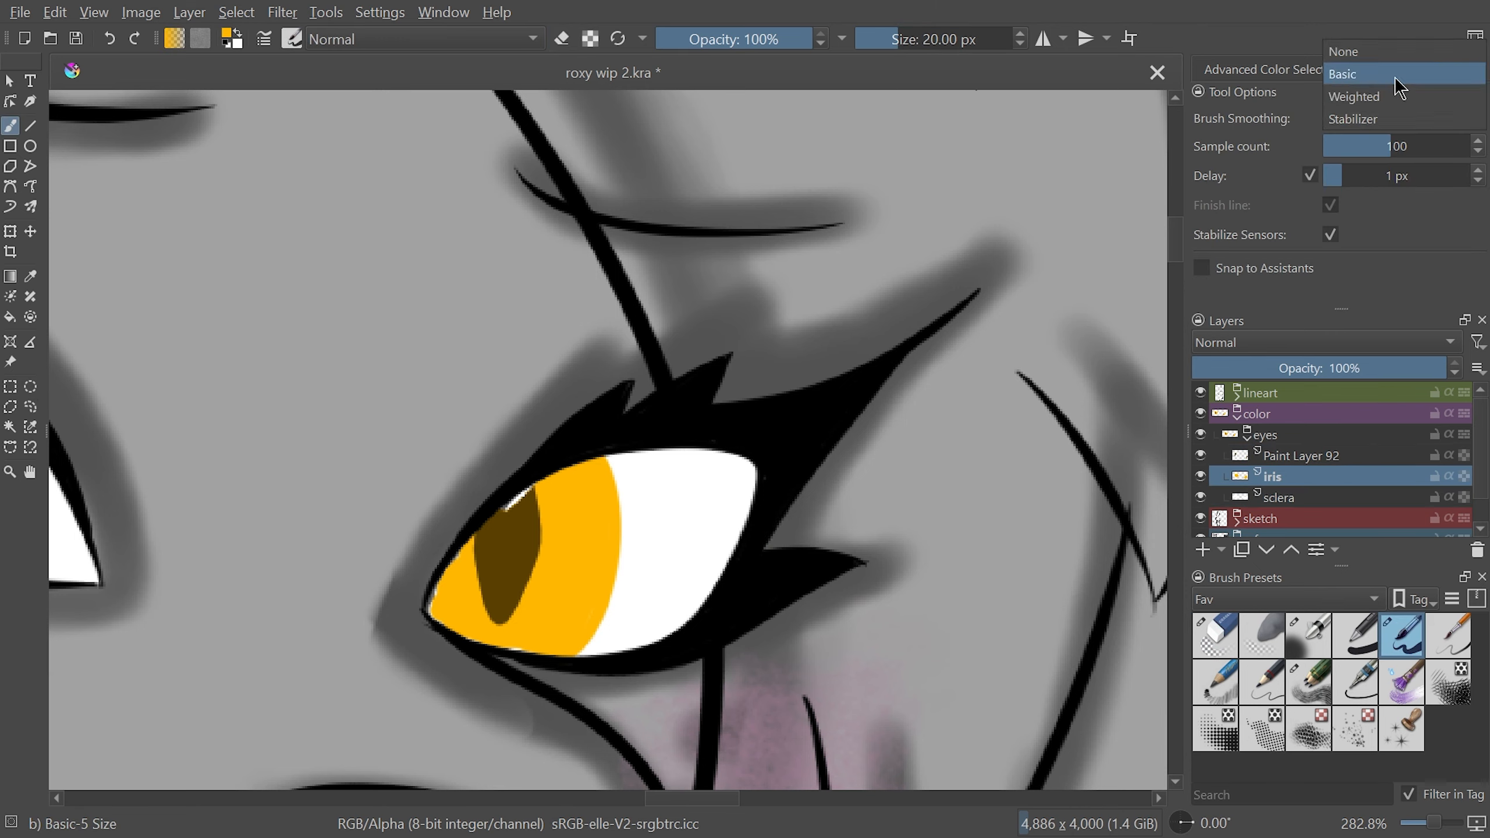
pyautogui.click(1395, 77)
pyautogui.keyDown('ctrl'); pyautogui.click(513, 541); pyautogui.keyUp('ctrl')
pyautogui.click(1314, 456)
pyautogui.moveTo(529, 487); pyautogui.dragTo(508, 509)
pyautogui.scroll(-5, 821, 466)
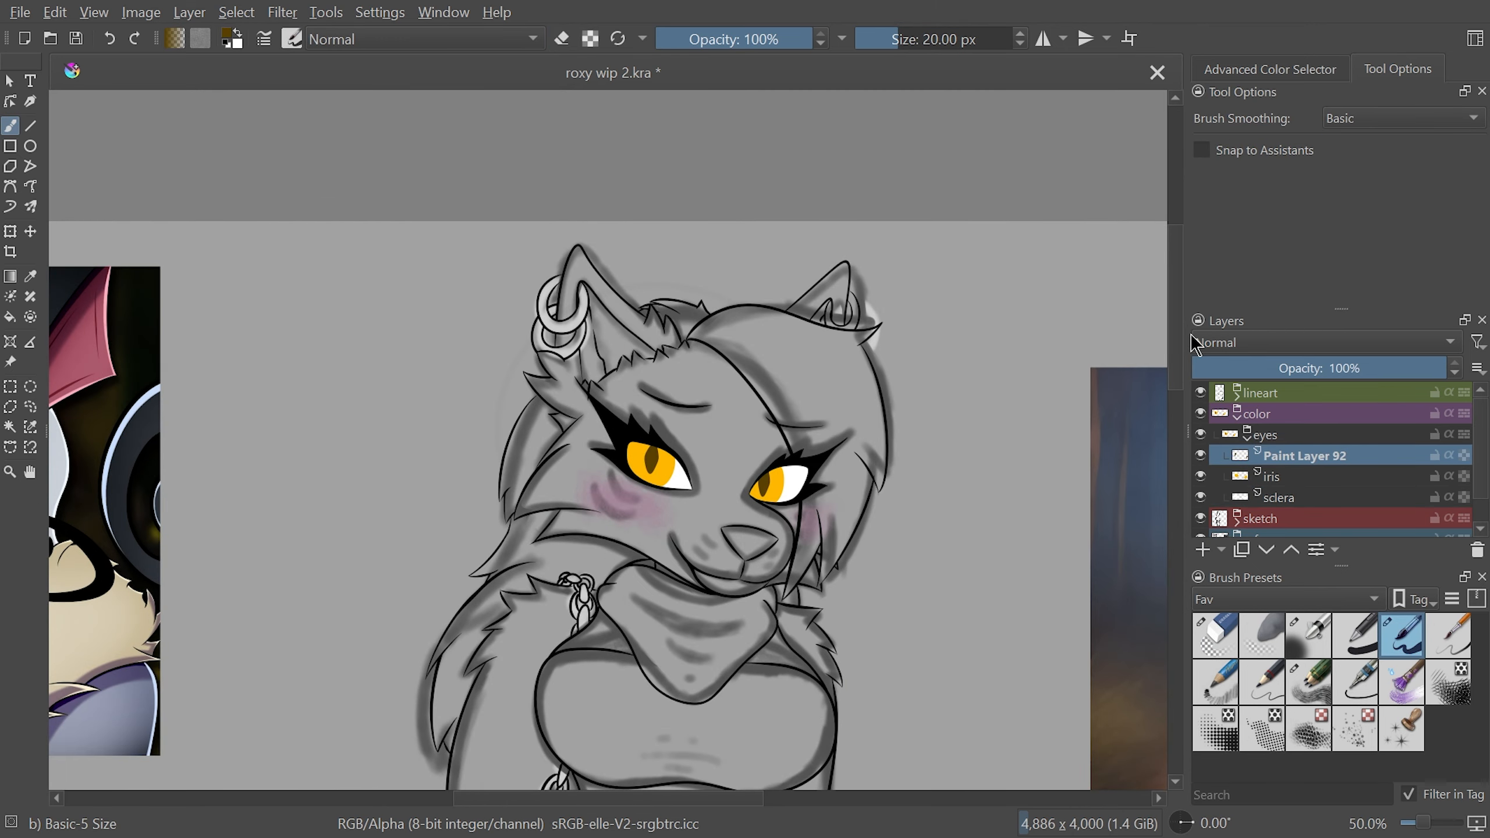
# Sample the pale grey-blue body colour from the shoulder area of the robot wolf reference
pyautogui.moveTo(704, 799); pyautogui.dragTo(757, 801)
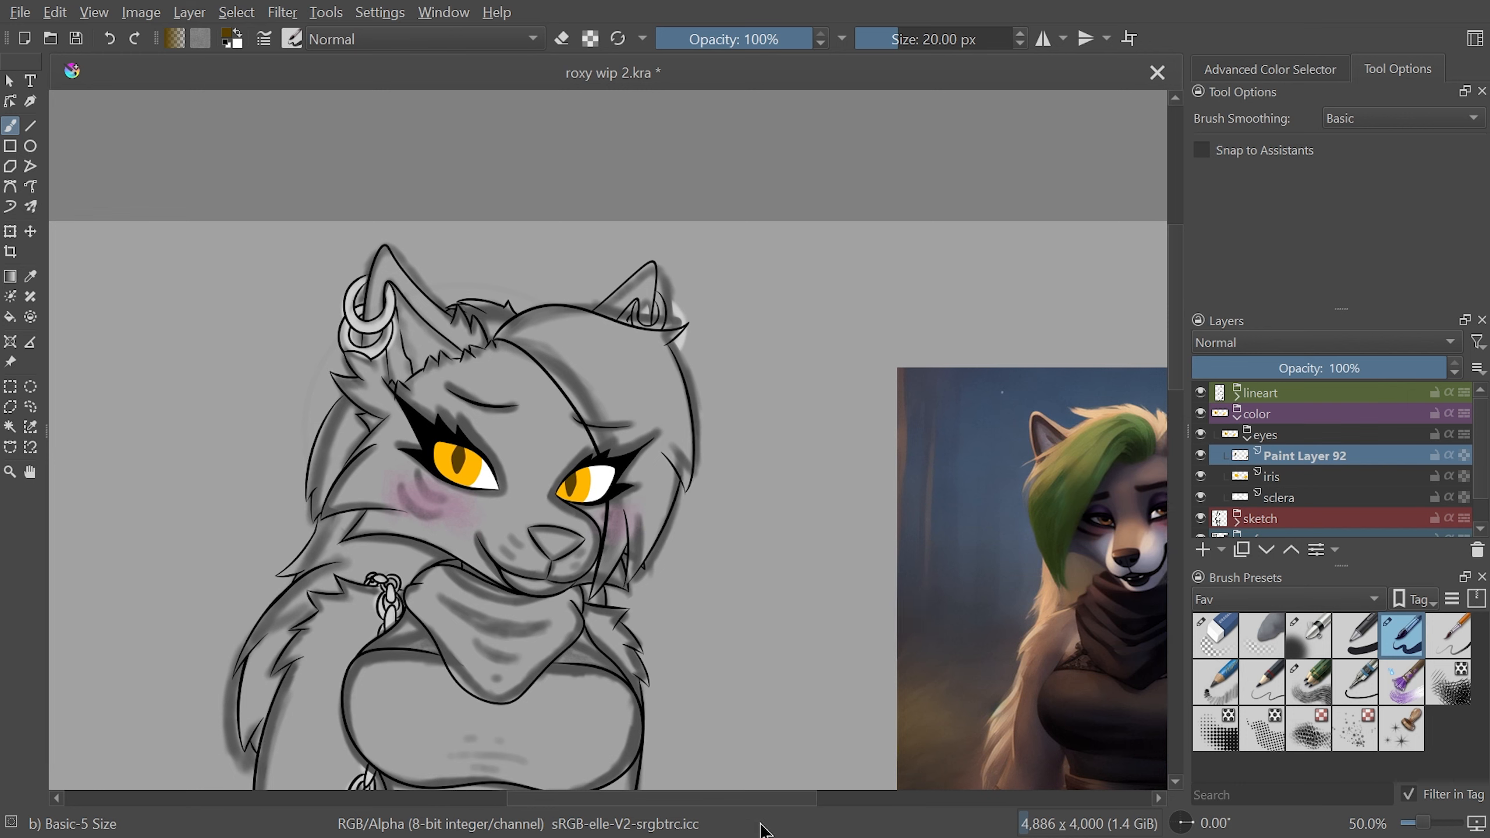
pyautogui.scroll(-10, 1183, 421)
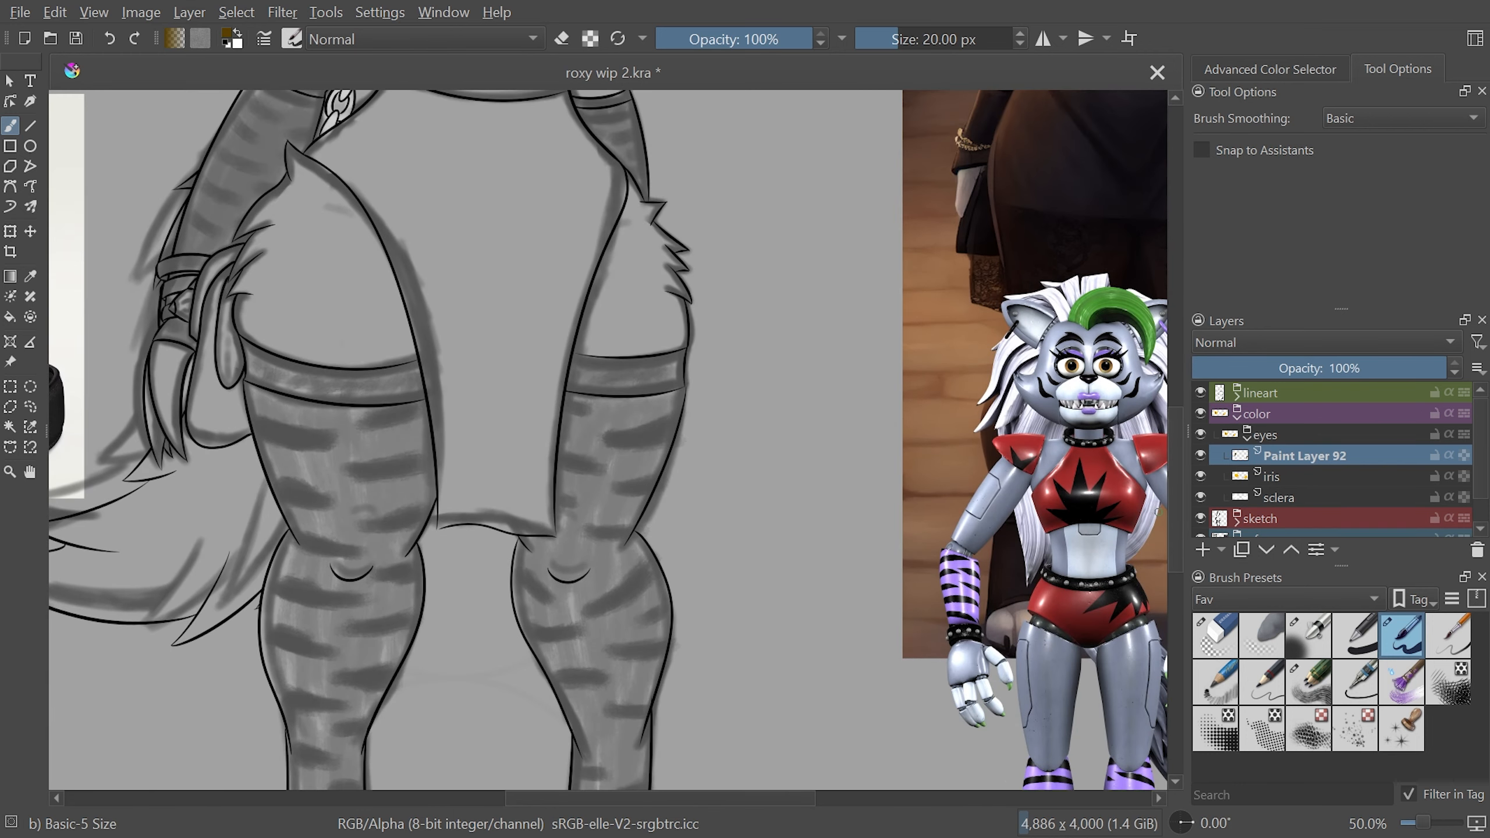
pyautogui.moveTo(738, 800); pyautogui.dragTo(811, 803)
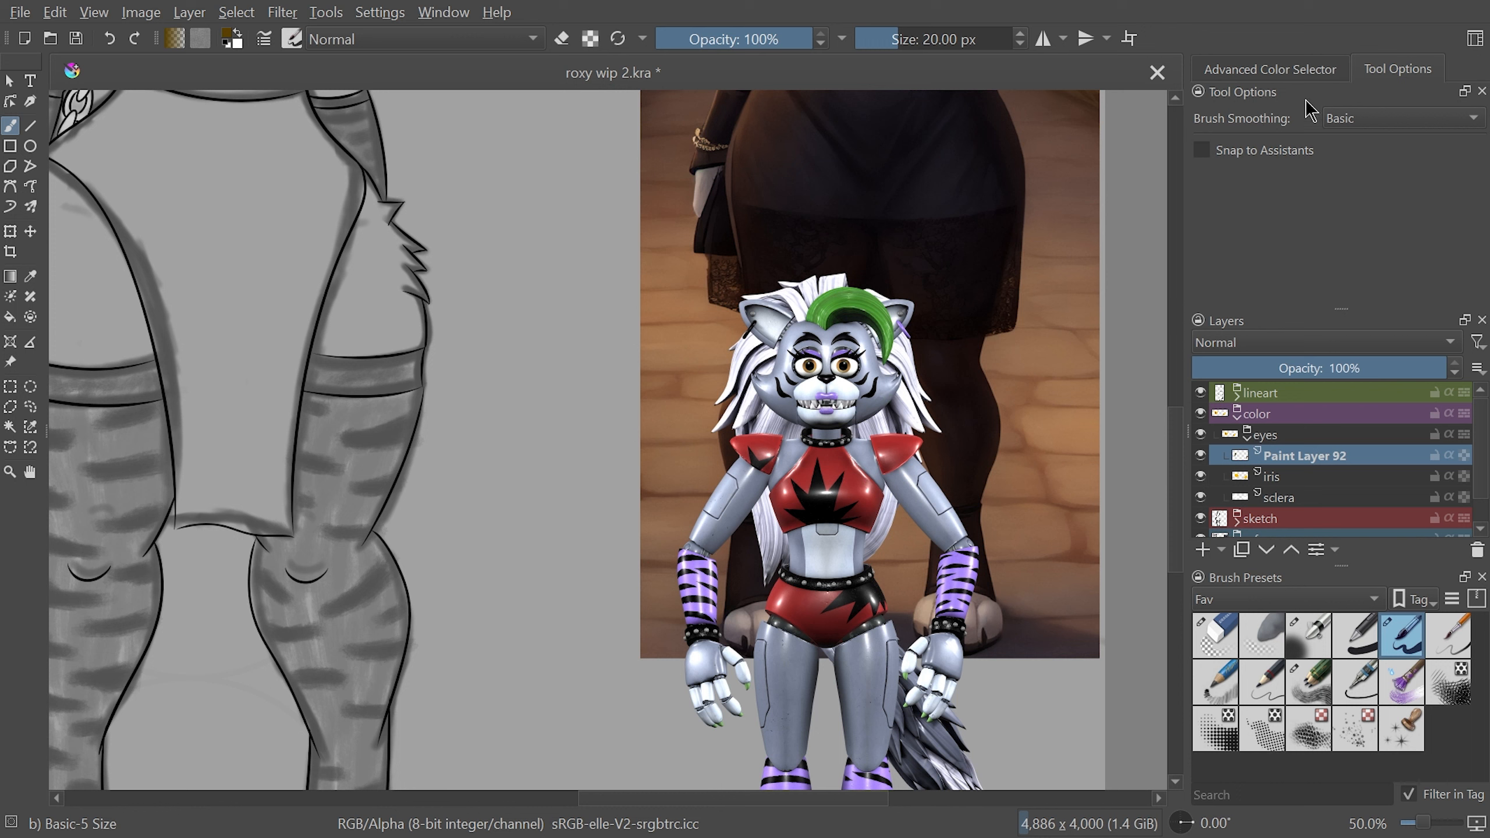
pyautogui.click(1340, 71)
pyautogui.hotkey('ctrl', '+')
pyautogui.hotkey('ctrl', '+')
pyautogui.hotkey('ctrl', '+')
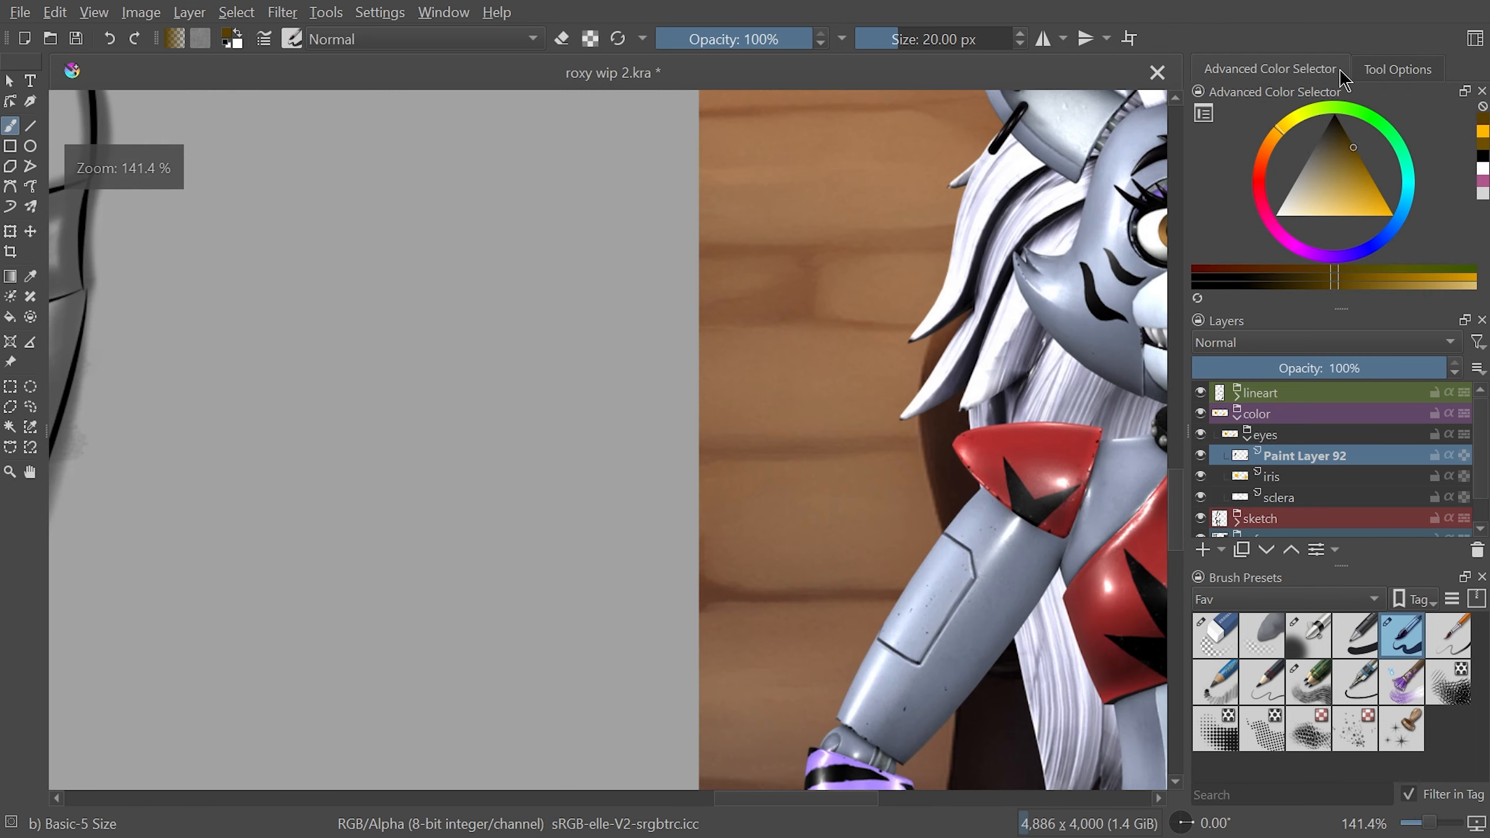
pyautogui.moveTo(741, 800); pyautogui.dragTo(813, 801)
pyautogui.hotkey('ctrl', '+')
pyautogui.hotkey('ctrl', '+')
pyautogui.keyDown('ctrl'); pyautogui.click(672, 510); pyautogui.keyUp('ctrl')
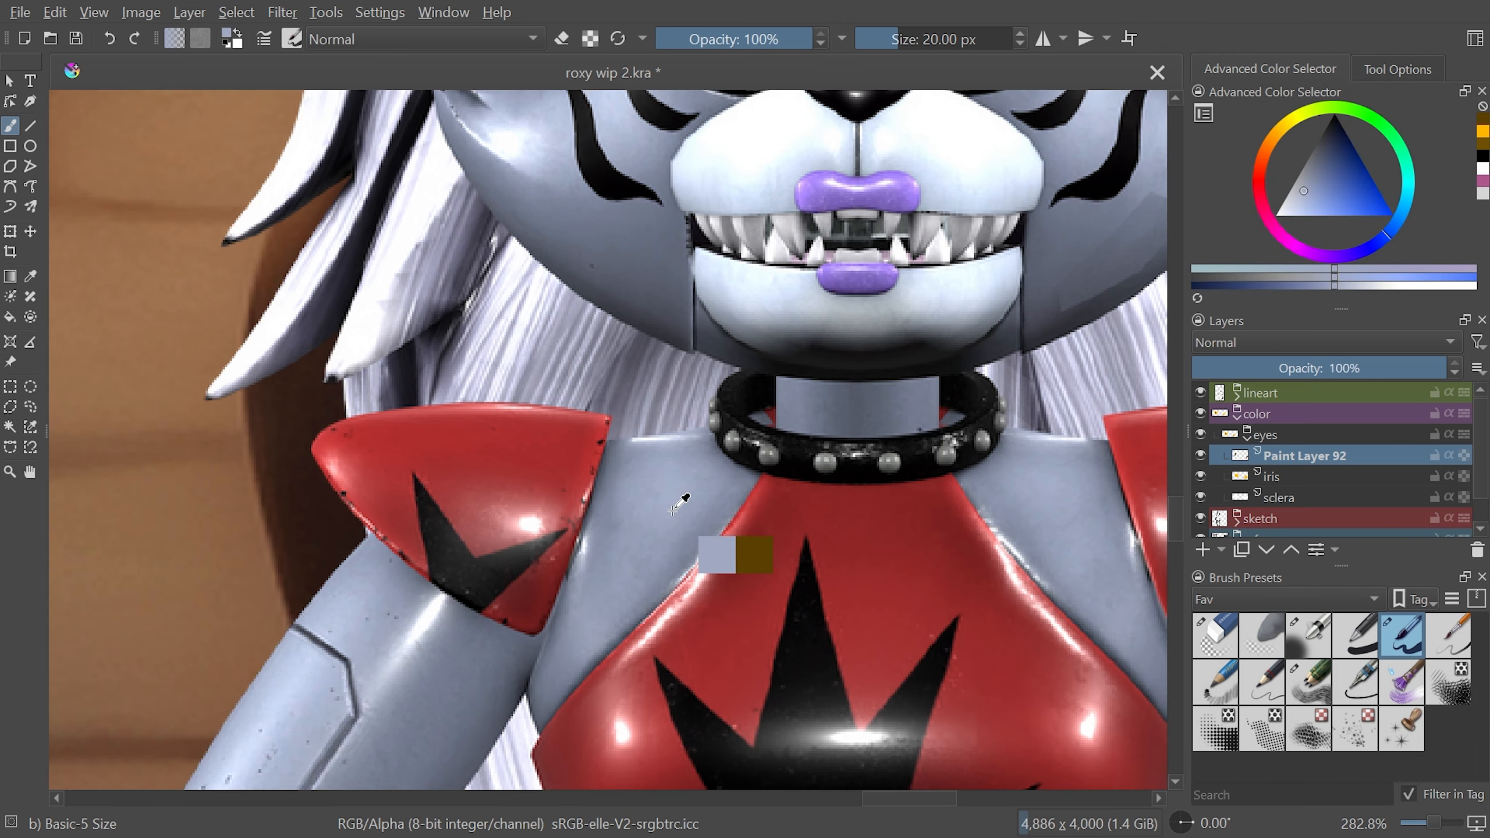
# Adjust the sampled colour to a more saturated periwinkle blue and paint a test stroke between the wolf's eyes
pyautogui.hotkey('ctrl', '-')
pyautogui.hotkey('ctrl', '-')
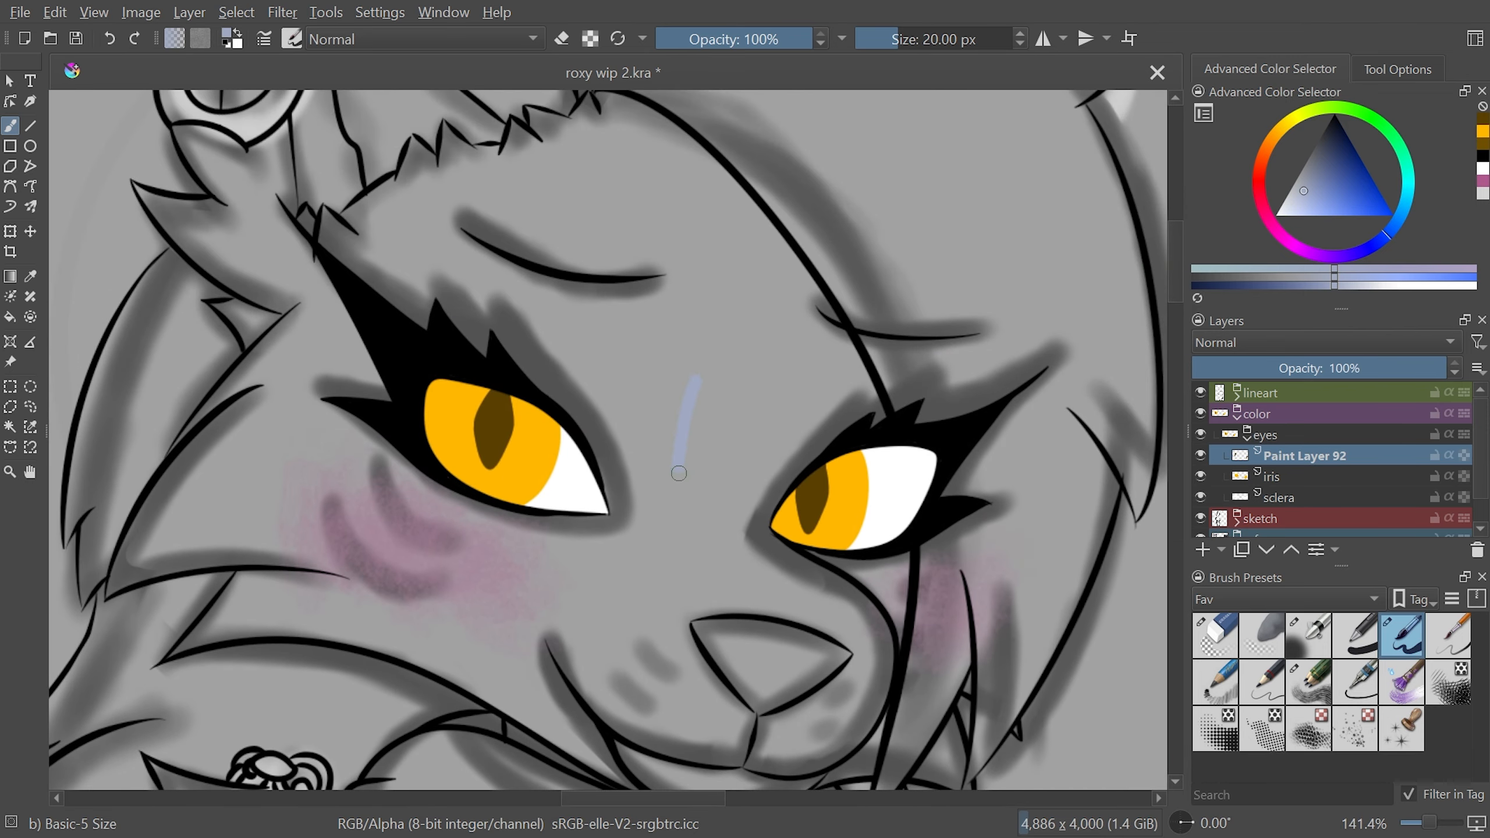
pyautogui.moveTo(694, 420)
pyautogui.mouseDown()
pyautogui.moveTo(717, 354)
pyautogui.moveTo(620, 499)
pyautogui.mouseUp()
pyautogui.hotkey('ctrl', 'z')
pyautogui.click(1314, 191)
pyautogui.click(1319, 201)
pyautogui.click(1313, 199)
pyautogui.moveTo(685, 353); pyautogui.dragTo(621, 499)
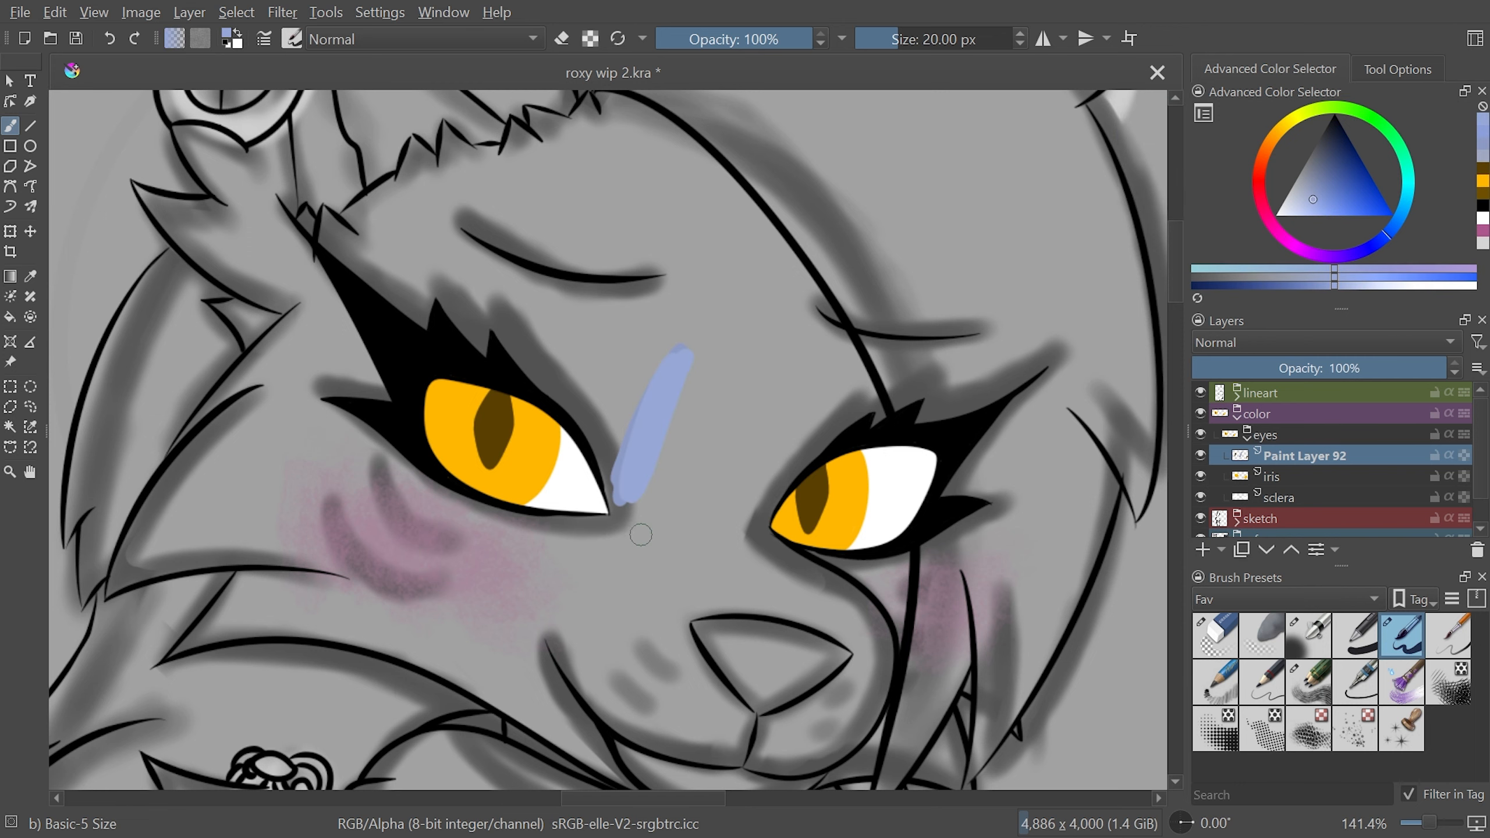
pyautogui.scroll(-5, 757, 723)
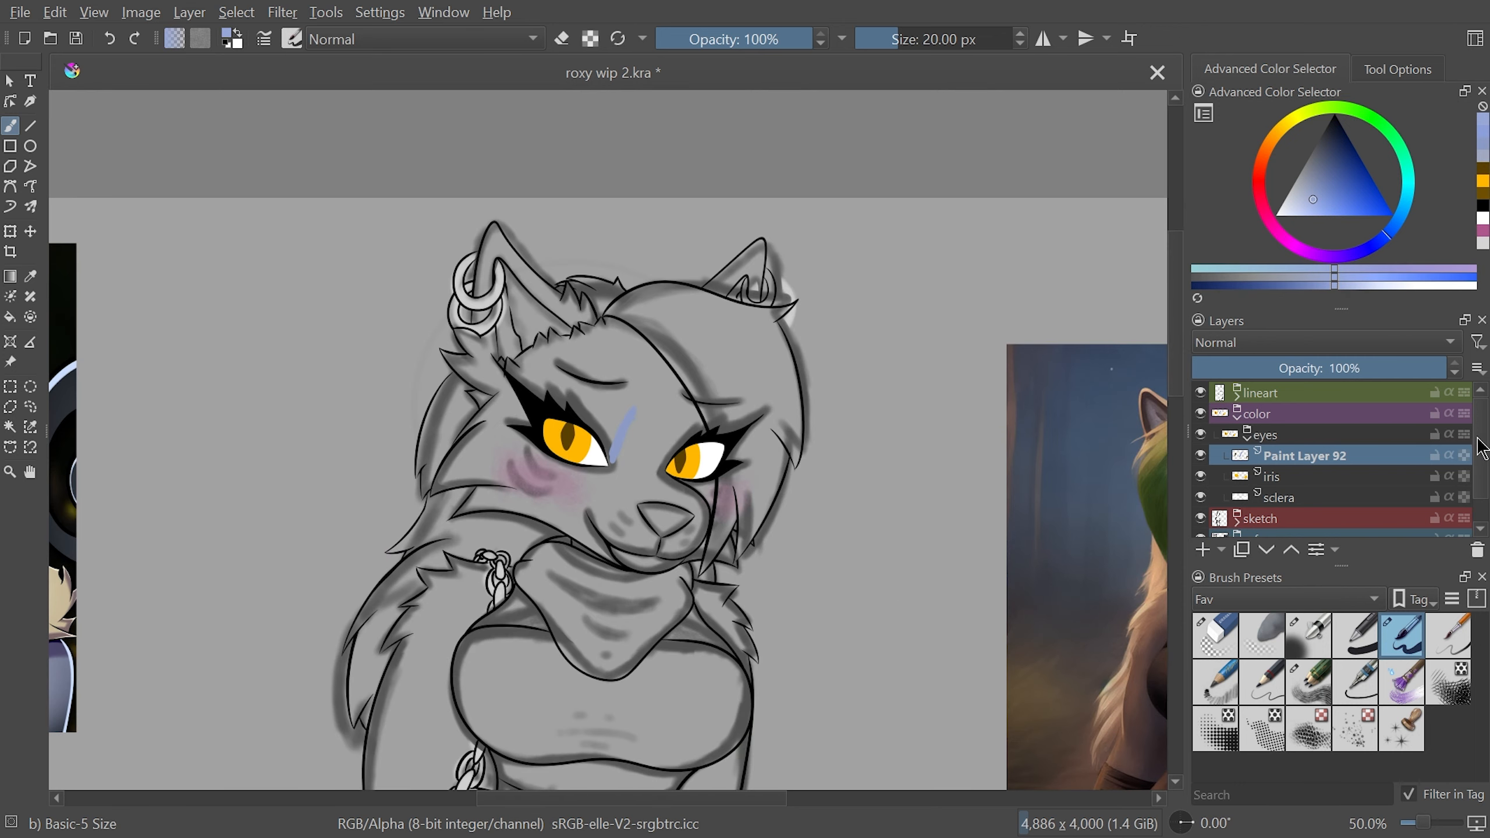
# Paint a periwinkle swatch on a new layer in the ref group's anatomy group, above the forest wolf, and reset brush size to 20 px
pyautogui.scroll(-2, 1331, 483)
pyautogui.click(1239, 509)
pyautogui.click(1278, 529)
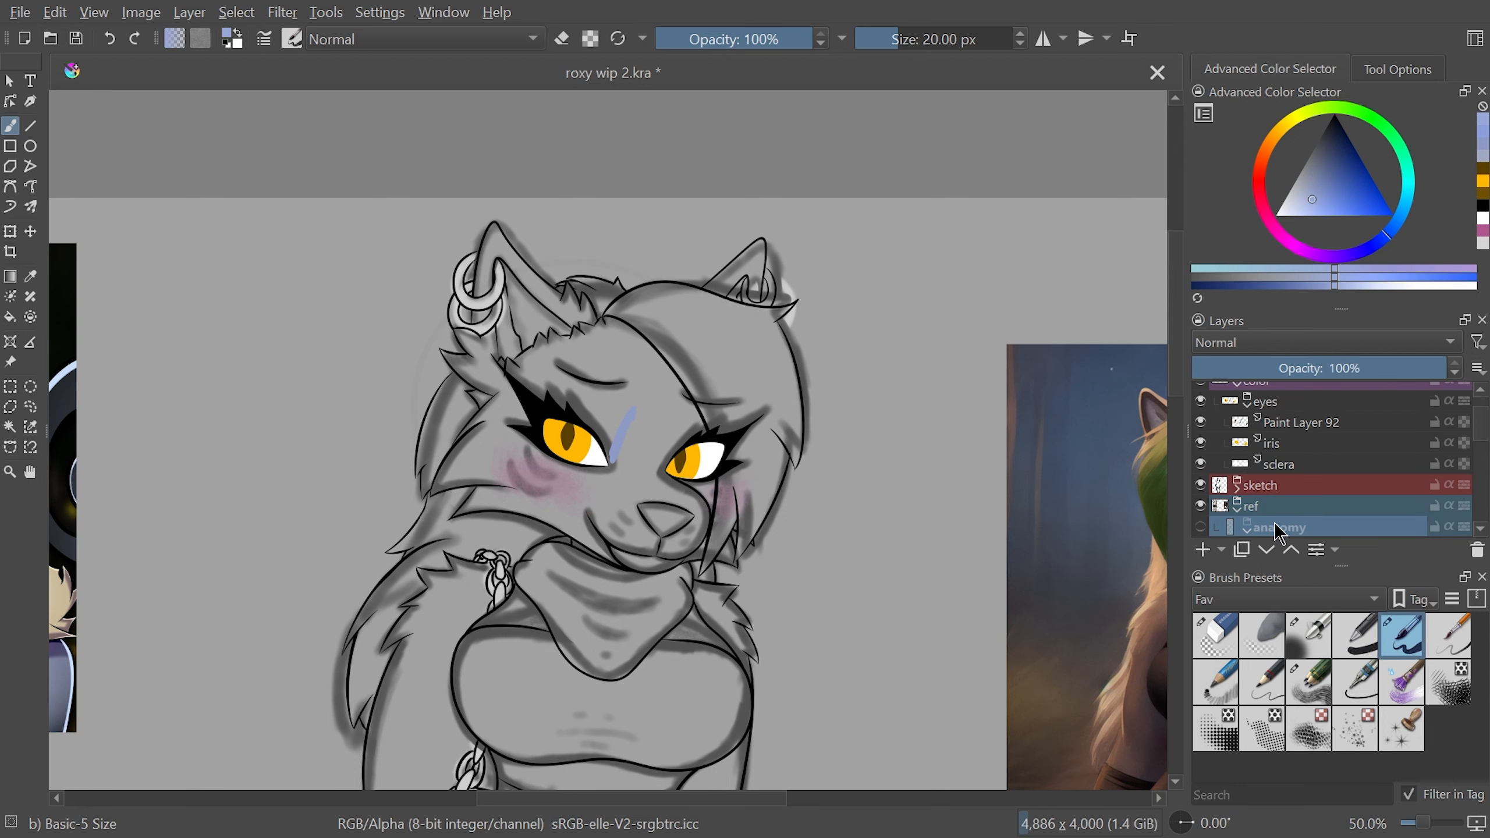
pyautogui.click(1203, 550)
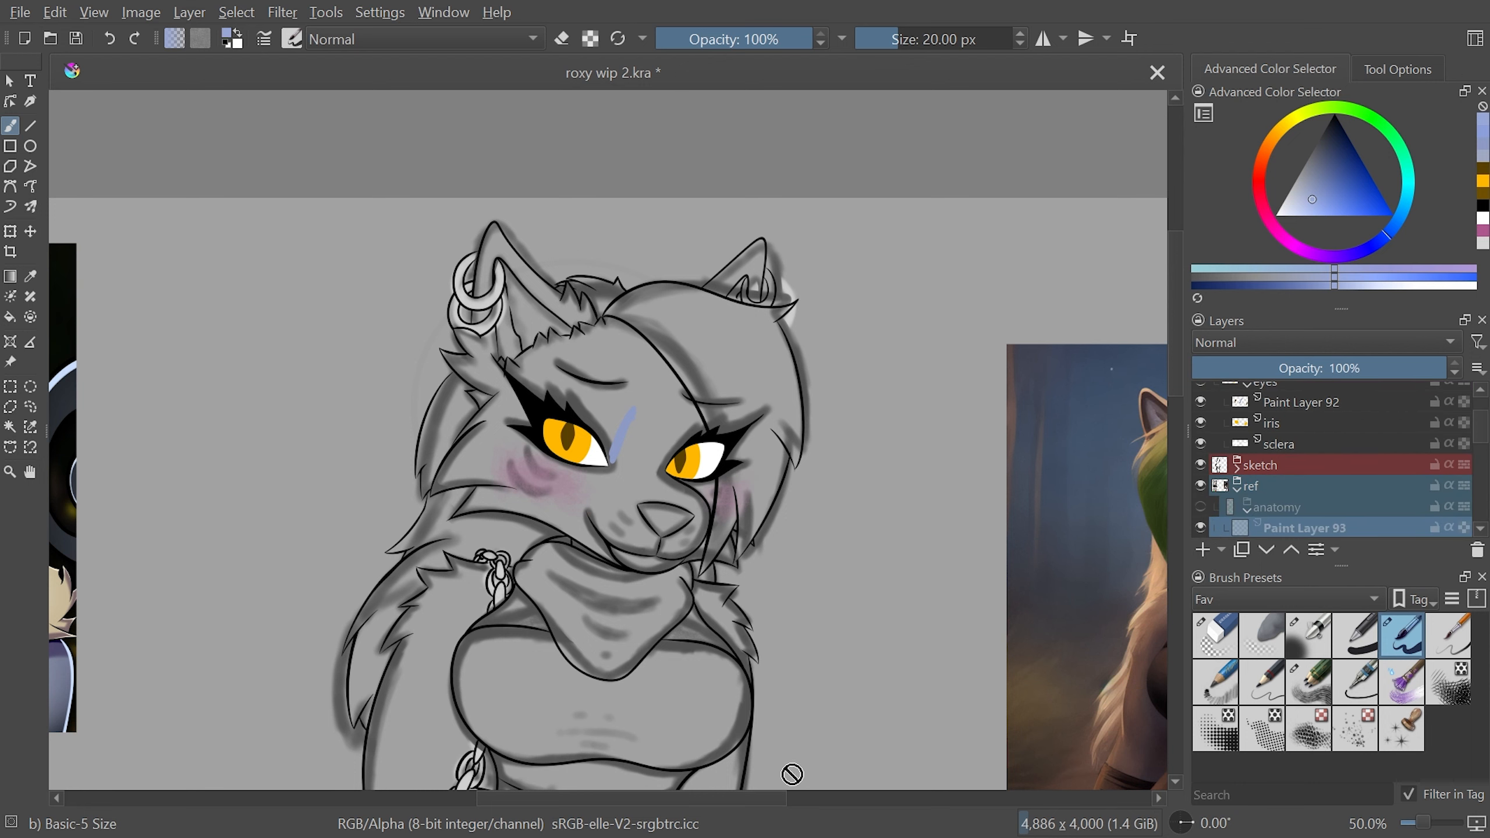
pyautogui.hscroll(5, 821, 705)
pyautogui.moveTo(848, 240); pyautogui.dragTo(827, 284)
pyautogui.click(957, 39)
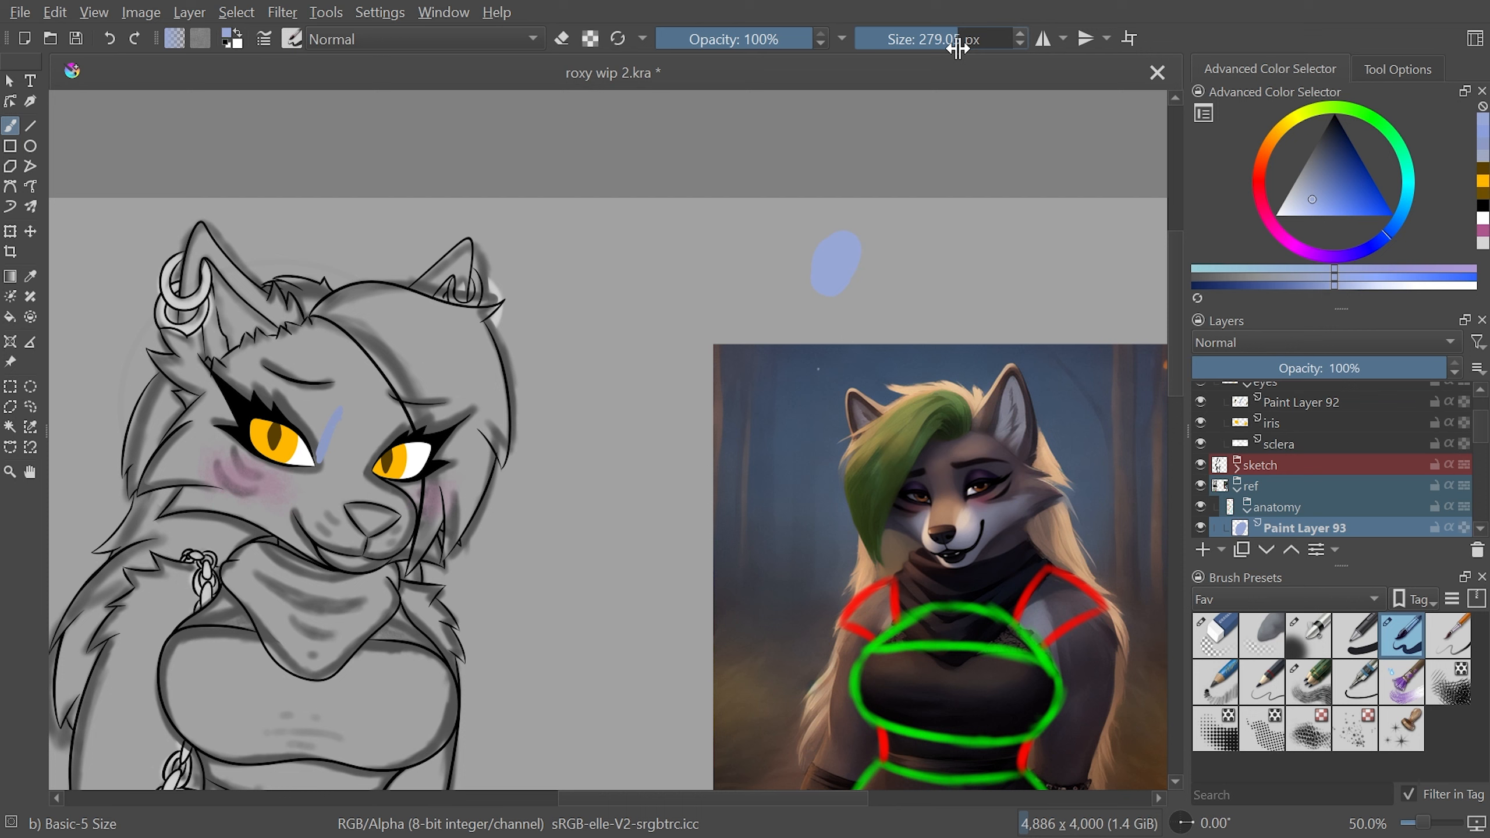
pyautogui.click(958, 39)
pyautogui.write('20')
pyautogui.press('Return')
# Lasso the periwinkle test stroke between the wolf's eyes on Paint Layer 92 and delete it
pyautogui.click(1247, 384)
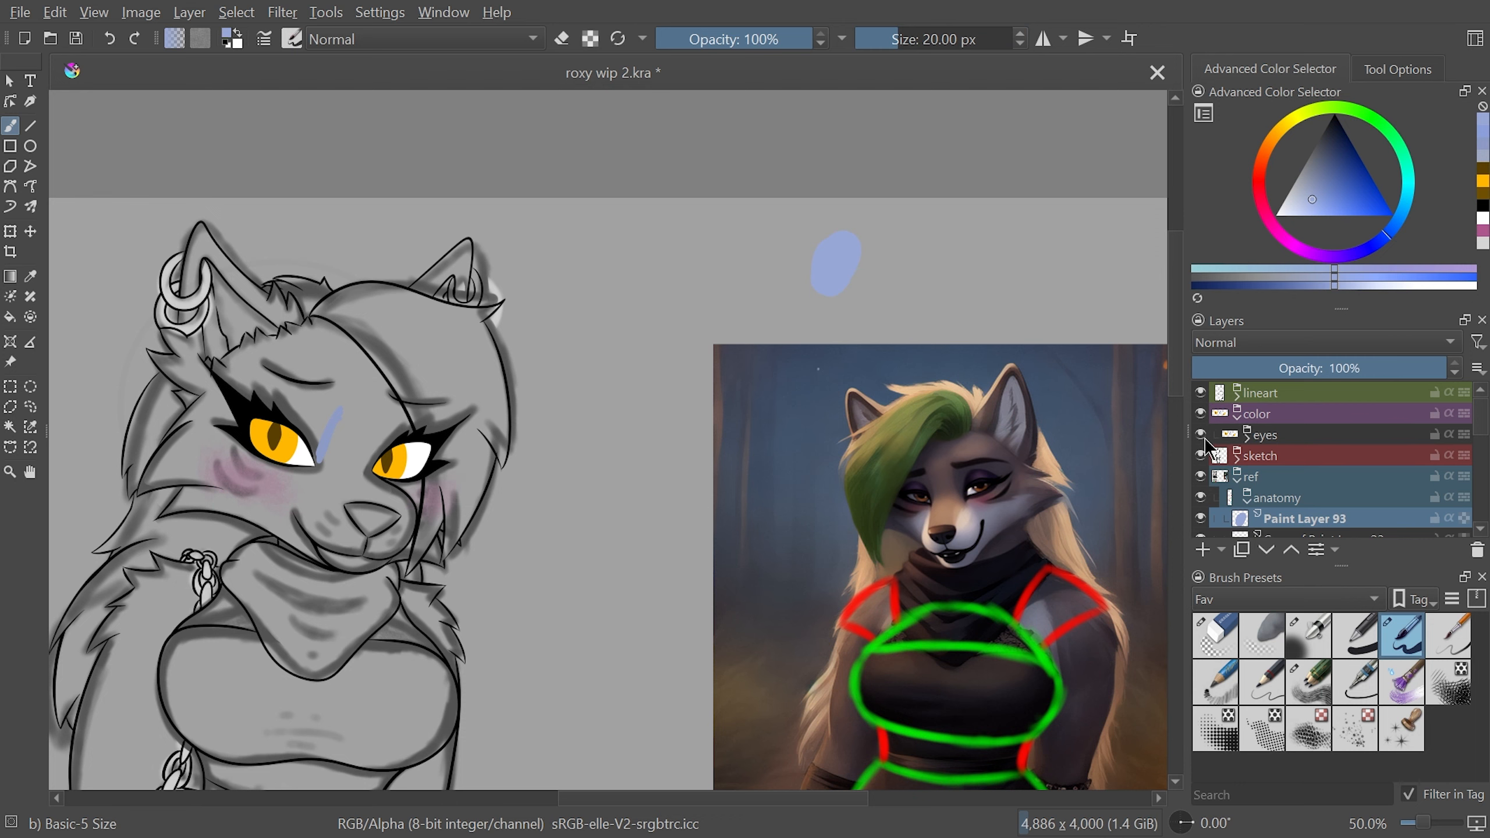
pyautogui.click(1247, 435)
pyautogui.hotkey('ctrl', '+')
pyautogui.hotkey('ctrl', '+')
pyautogui.hotkey('ctrl', '+')
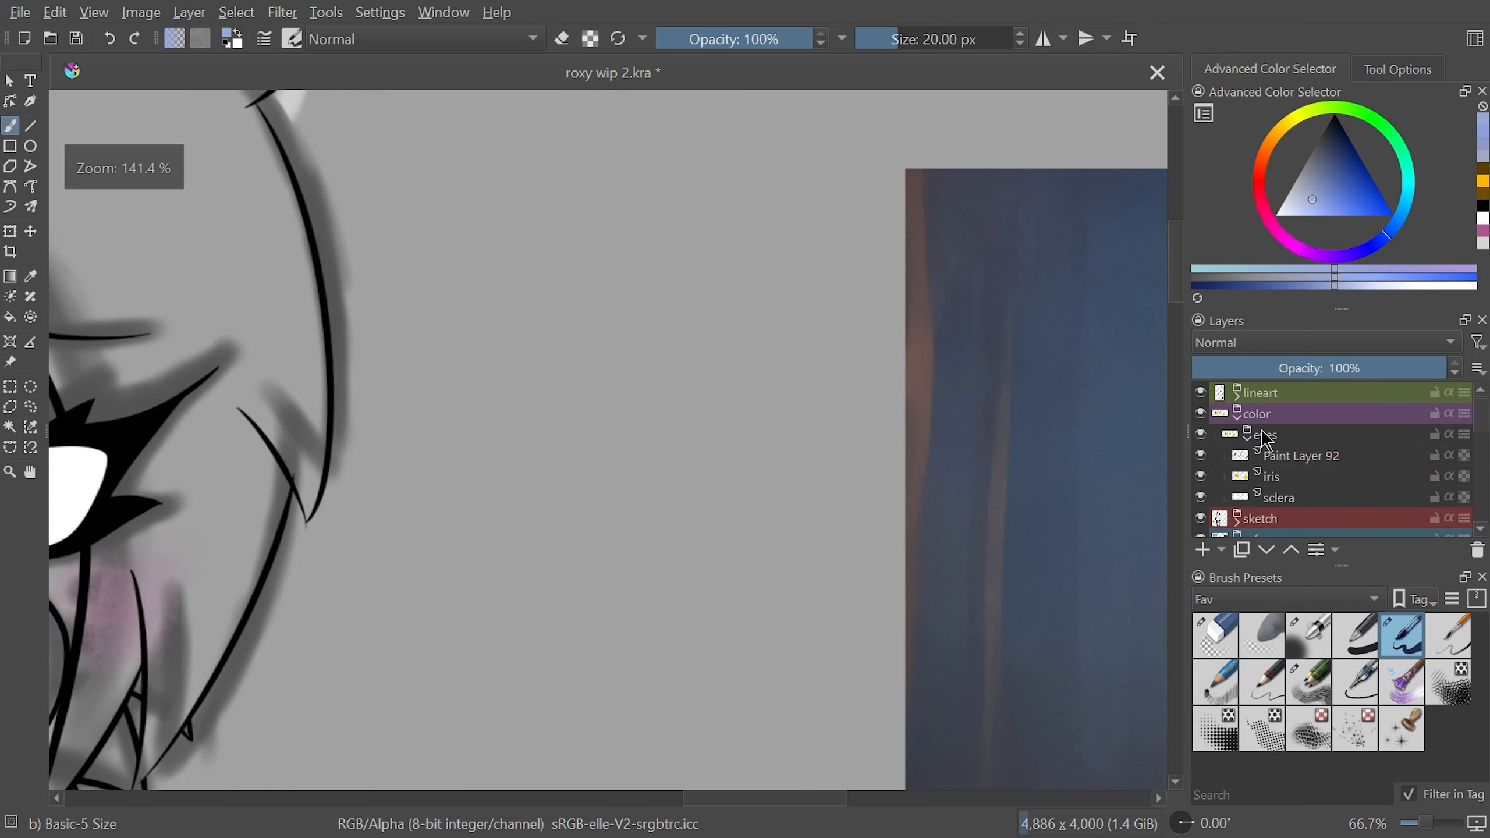
pyautogui.moveTo(691, 800); pyautogui.dragTo(567, 799)
pyautogui.hotkey('ctrl', '+')
pyautogui.hotkey('ctrl', '+')
pyautogui.click(19, 405)
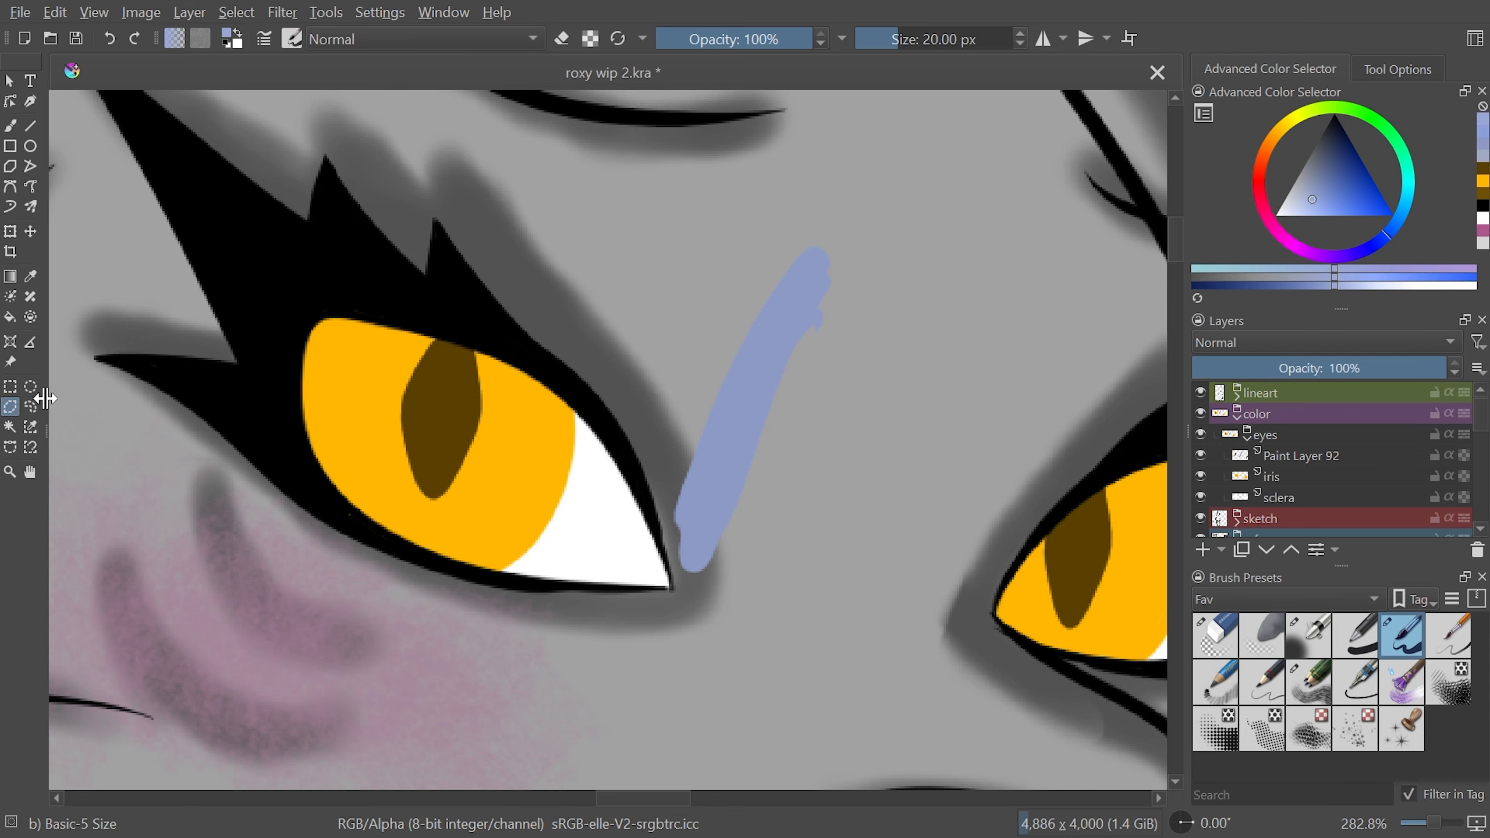
pyautogui.click(863, 176)
pyautogui.click(913, 359)
pyautogui.click(749, 632)
pyautogui.click(683, 614)
pyautogui.click(664, 507)
pyautogui.click(657, 368)
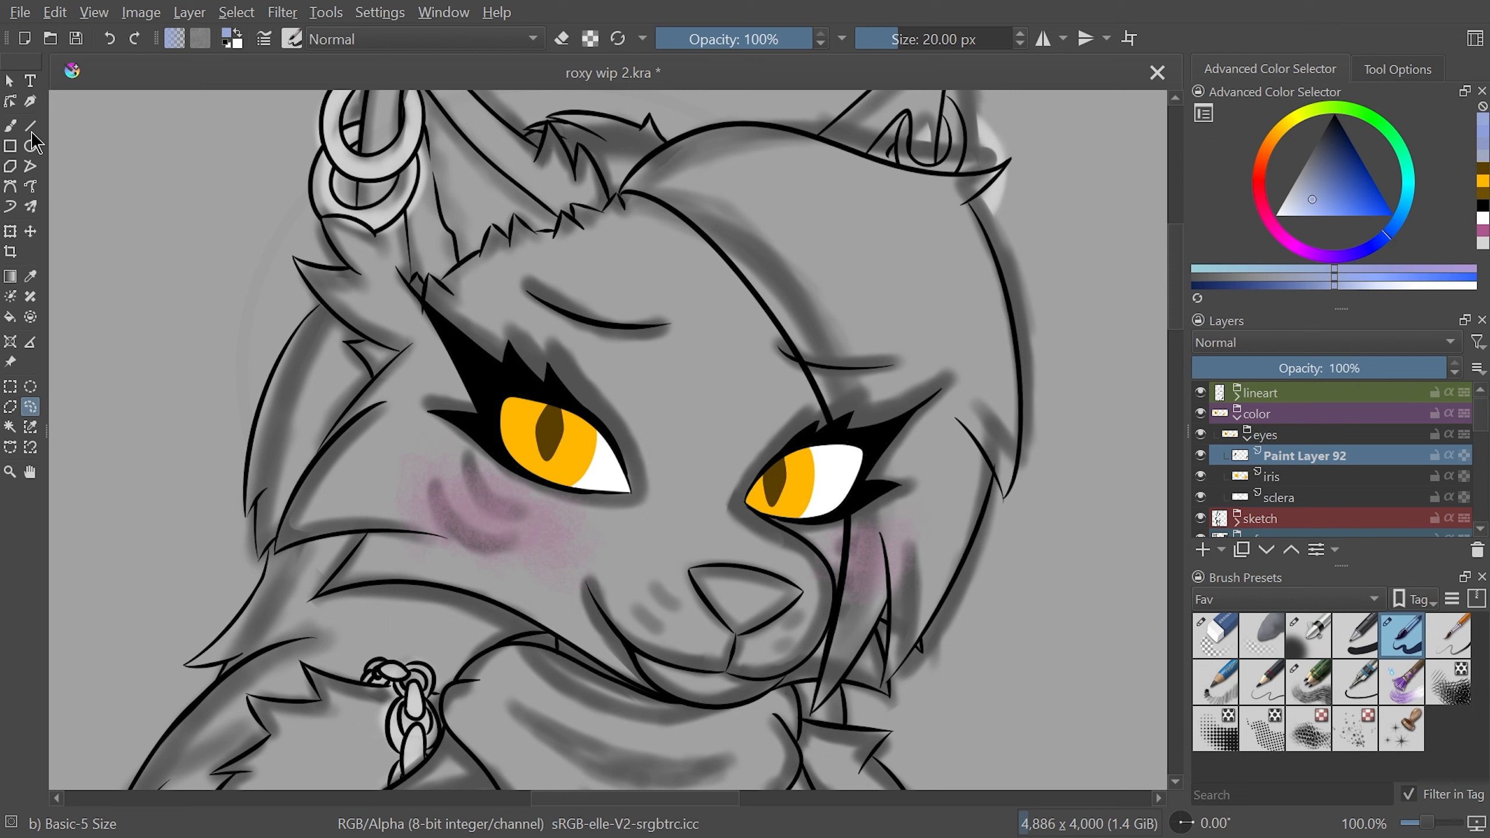
# Add a new paint layer for the fur colour above the eyes group inside the color group and ready the brush
pyautogui.click(13, 124)
pyautogui.click(1247, 437)
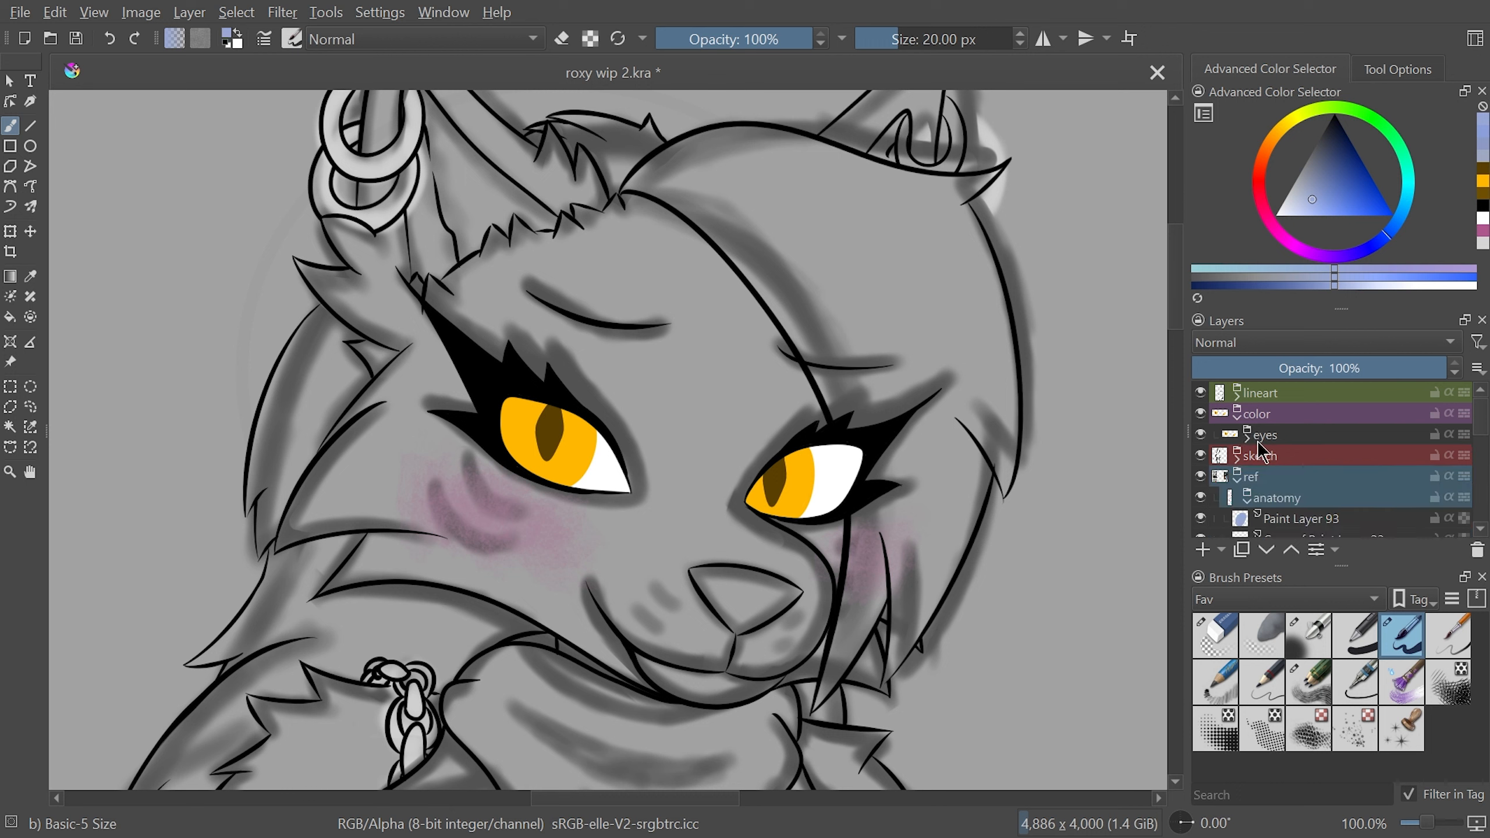
pyautogui.click(1299, 436)
pyautogui.click(1203, 549)
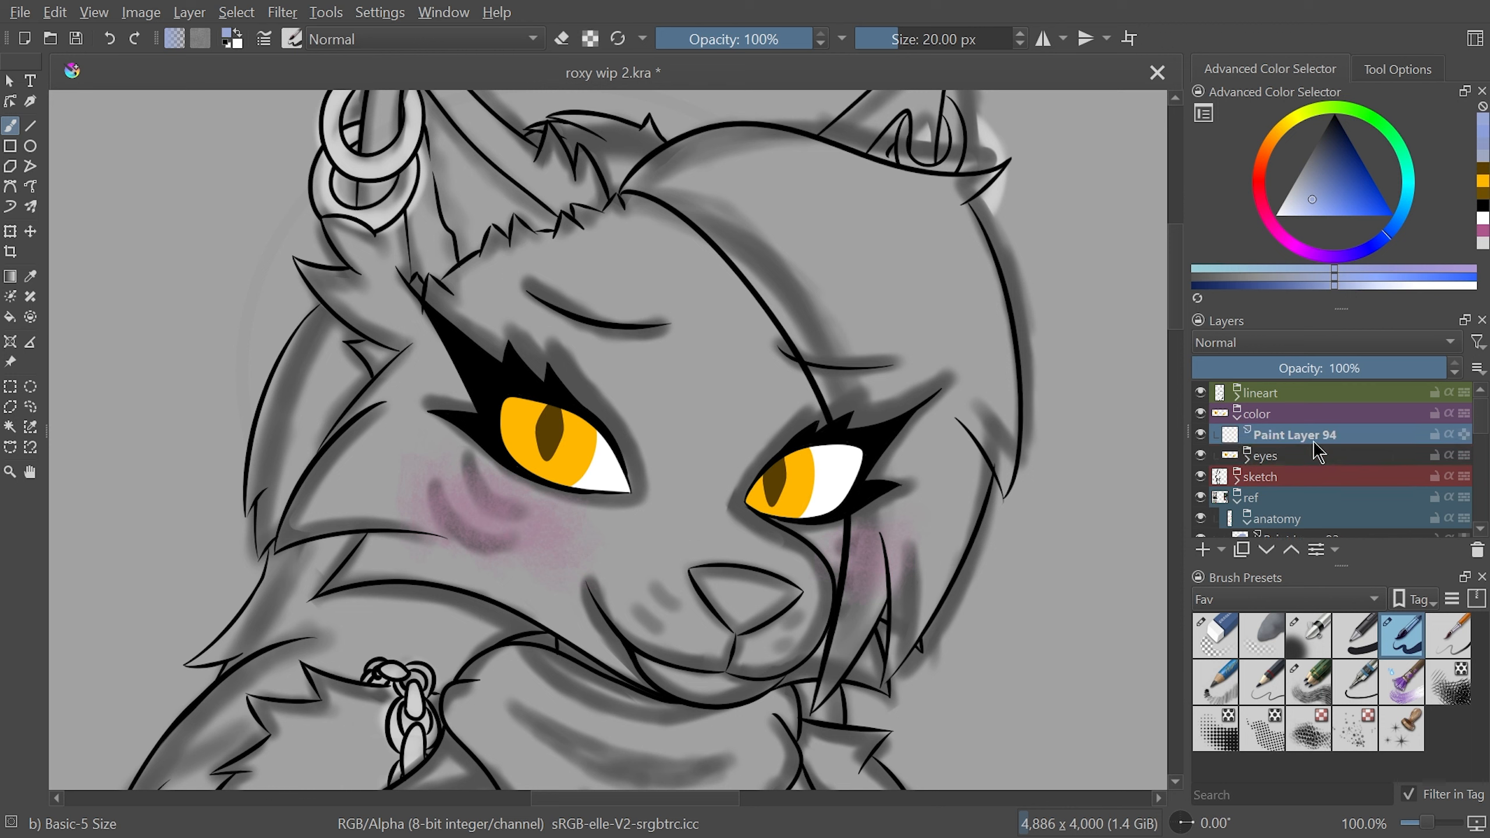
pyautogui.moveTo(1314, 437)
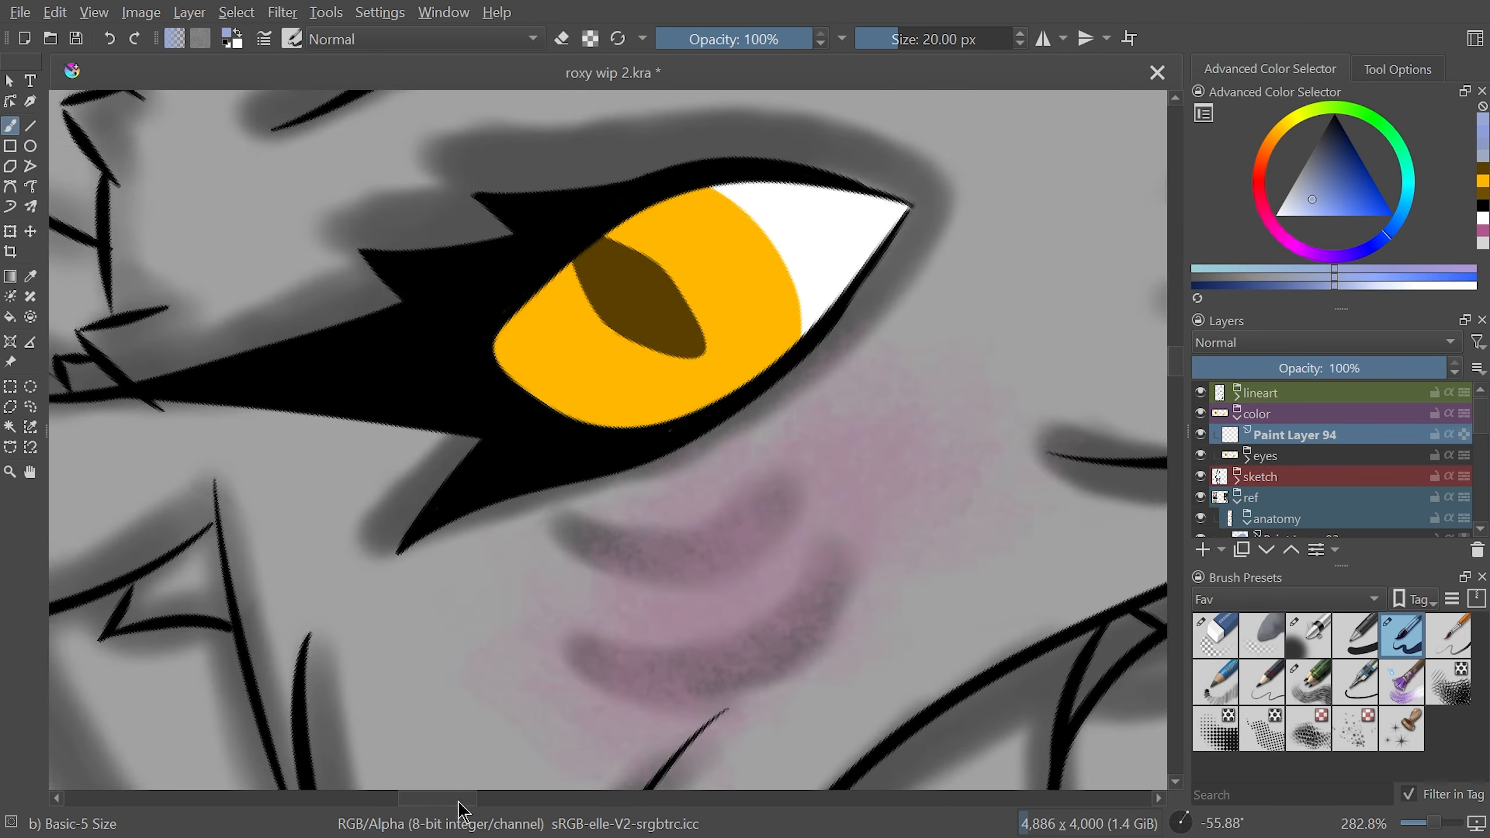
# Paint a periwinkle border inside the cheek fur line art, following the spiky tufts up to the ear rings
pyautogui.moveTo(731, 769)
pyautogui.mouseDown()
pyautogui.moveTo(948, 426)
pyautogui.moveTo(682, 599)
pyautogui.moveTo(648, 516)
pyautogui.moveTo(402, 426)
pyautogui.moveTo(688, 512)
pyautogui.moveTo(616, 432)
pyautogui.mouseUp()
pyautogui.moveTo(661, 494)
pyautogui.mouseDown()
pyautogui.moveTo(734, 273)
pyautogui.moveTo(896, 243)
pyautogui.moveTo(930, 321)
pyautogui.mouseUp()
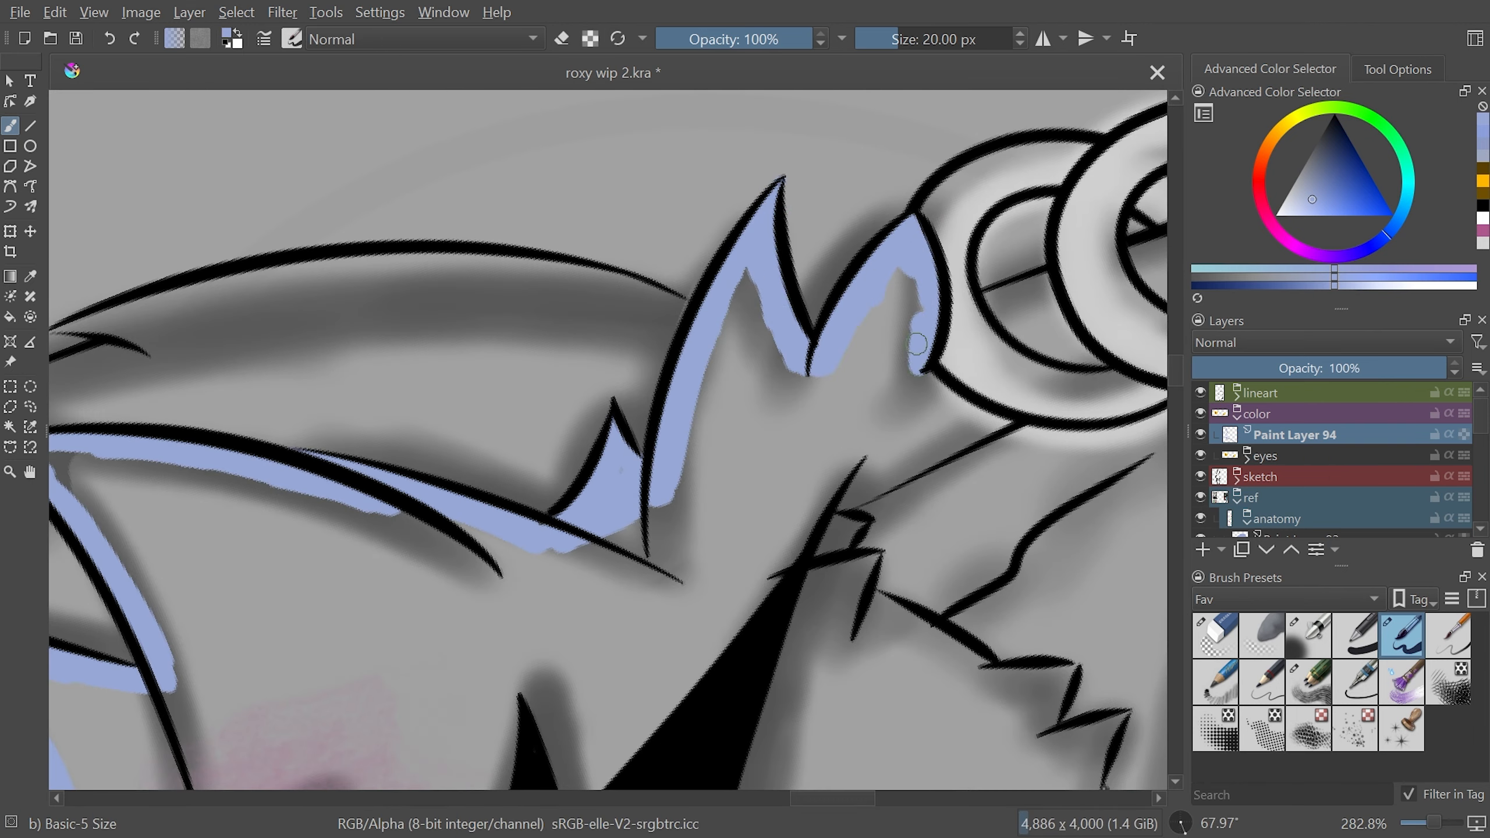
pyautogui.moveTo(923, 373); pyautogui.dragTo(919, 381)
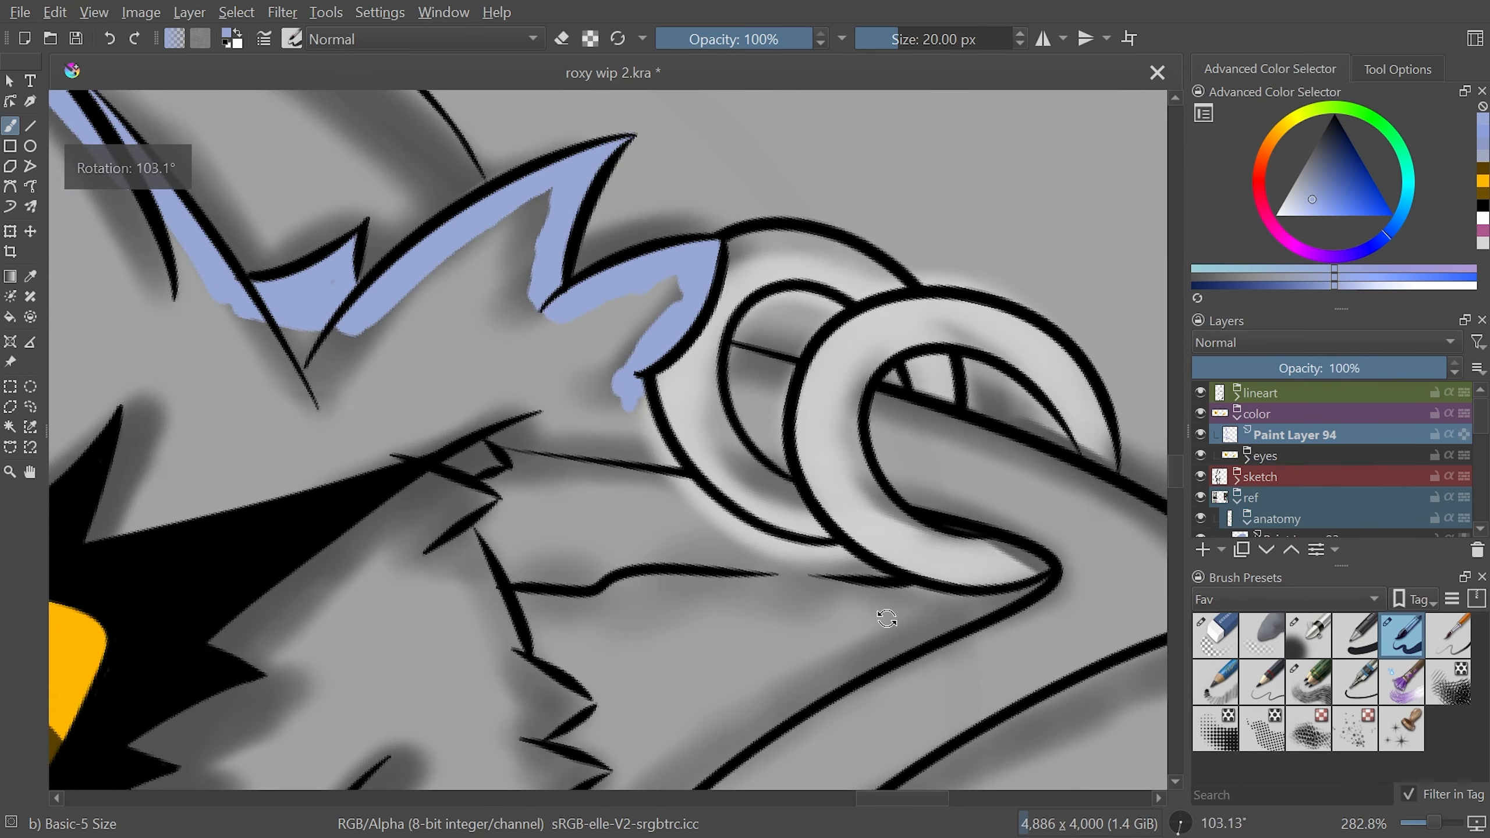
pyautogui.scroll(2, 881, 616)
pyautogui.moveTo(698, 361); pyautogui.dragTo(676, 453)
# Continue the periwinkle border from the ear rings down to the eyelash tip and along the first tufts across the ear's base
pyautogui.scroll(-3, 948, 492)
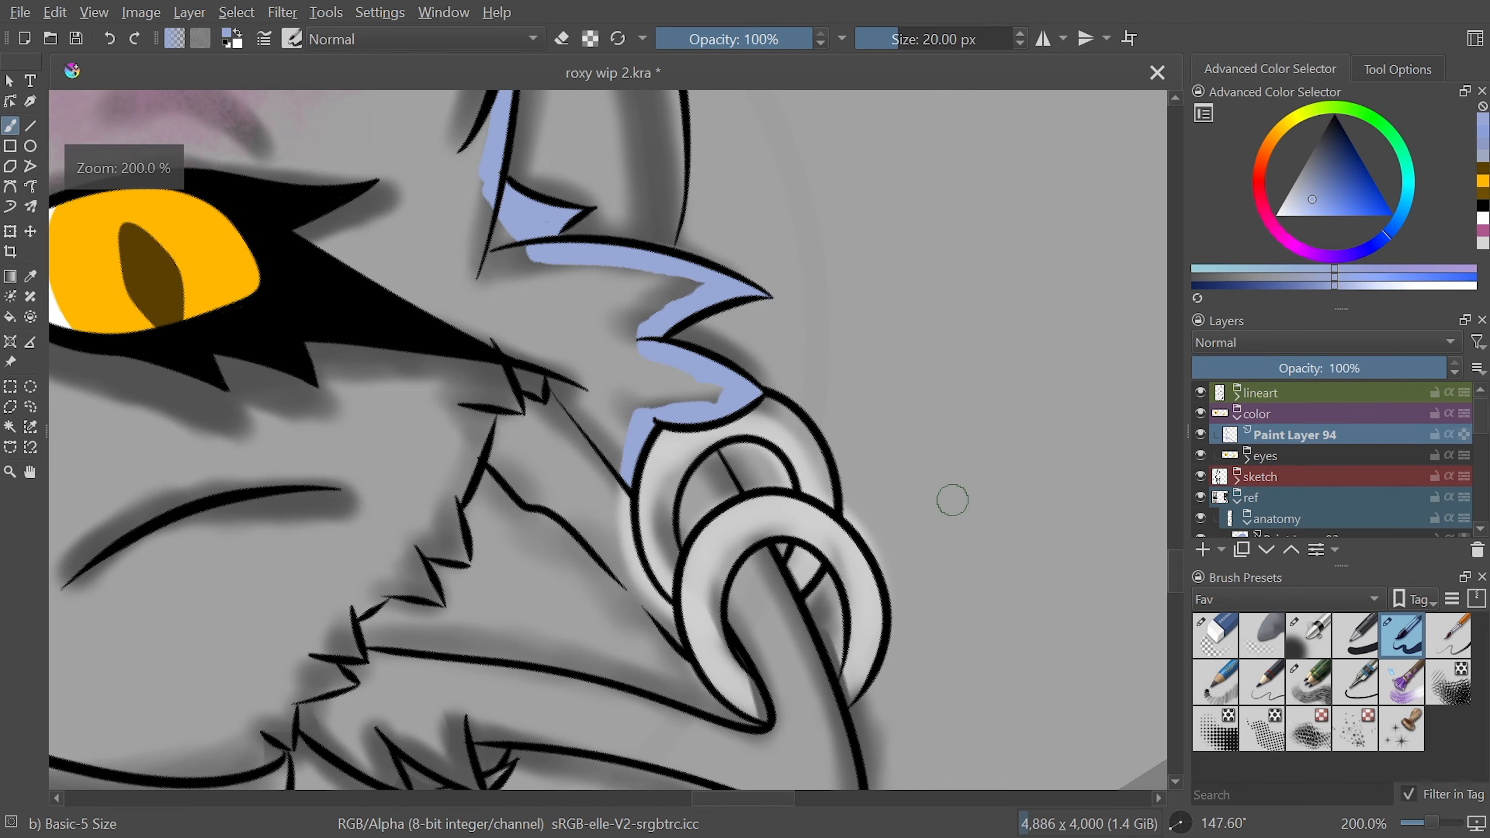
pyautogui.press('5')
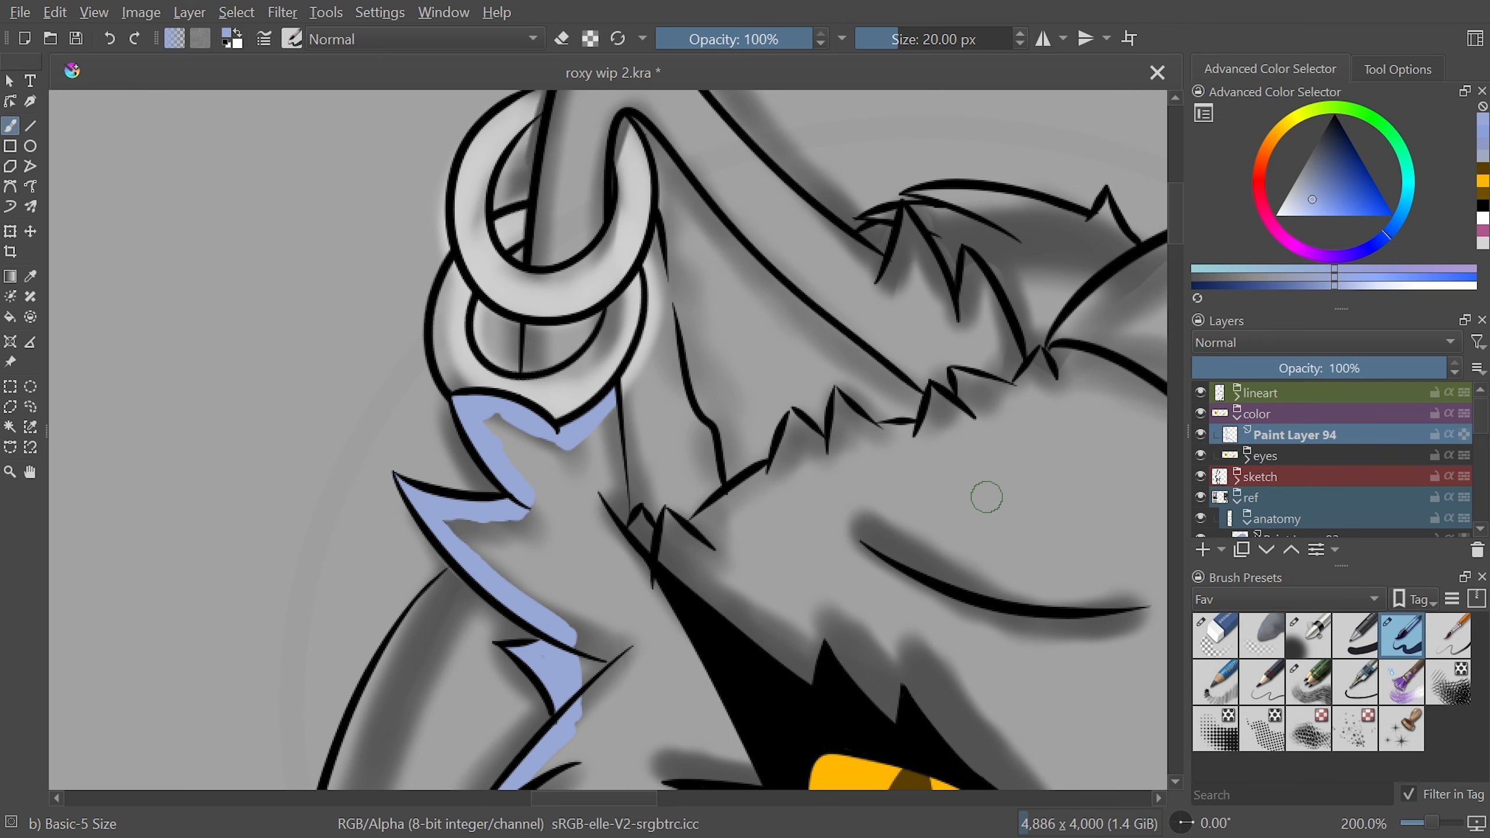
pyautogui.press('+')
pyautogui.press('+')
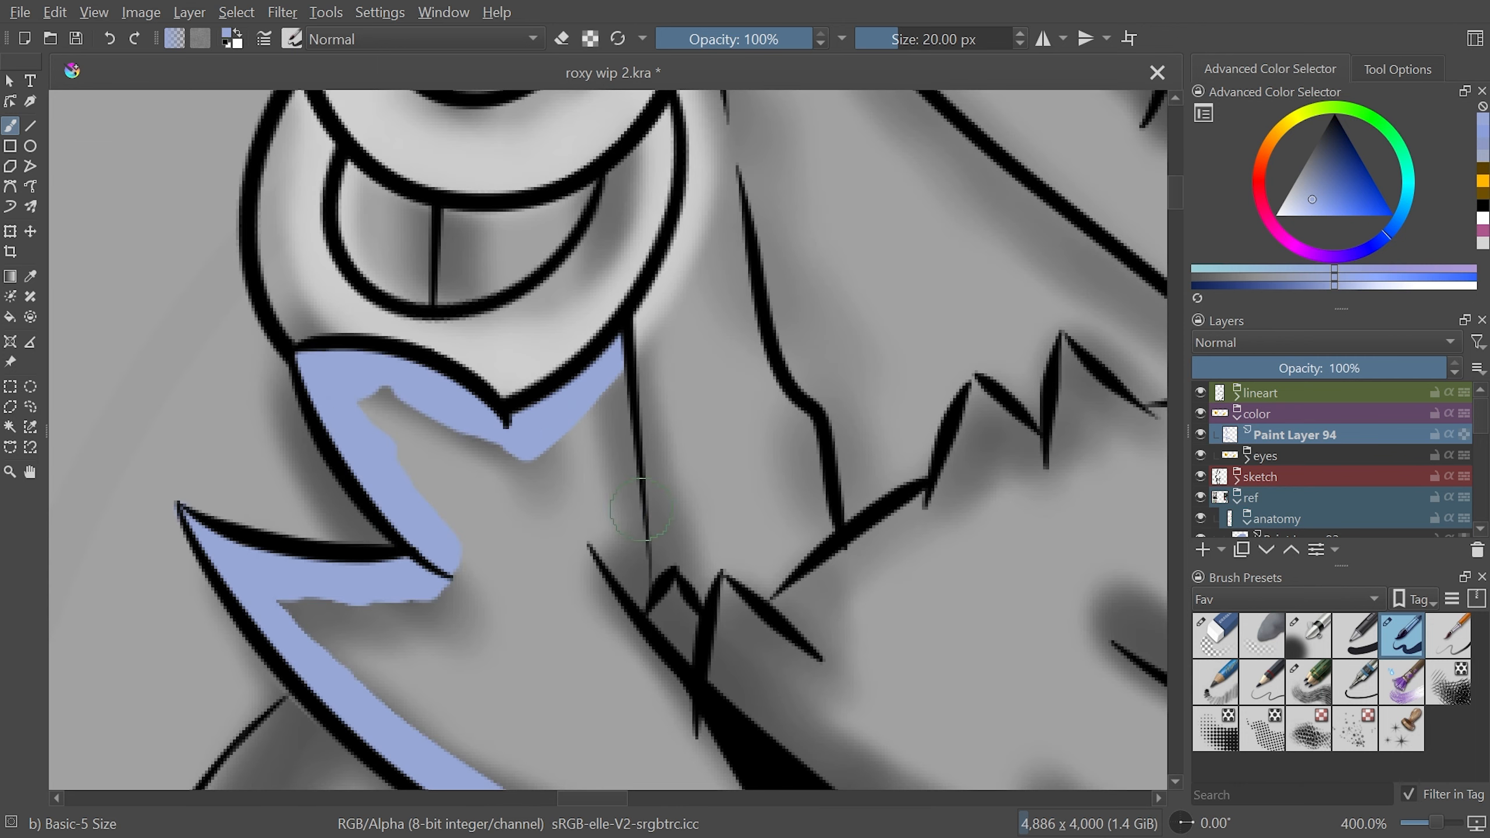
pyautogui.moveTo(617, 362)
pyautogui.mouseDown()
pyautogui.moveTo(629, 539)
pyautogui.moveTo(625, 497)
pyautogui.moveTo(645, 470)
pyautogui.moveTo(637, 600)
pyautogui.mouseUp()
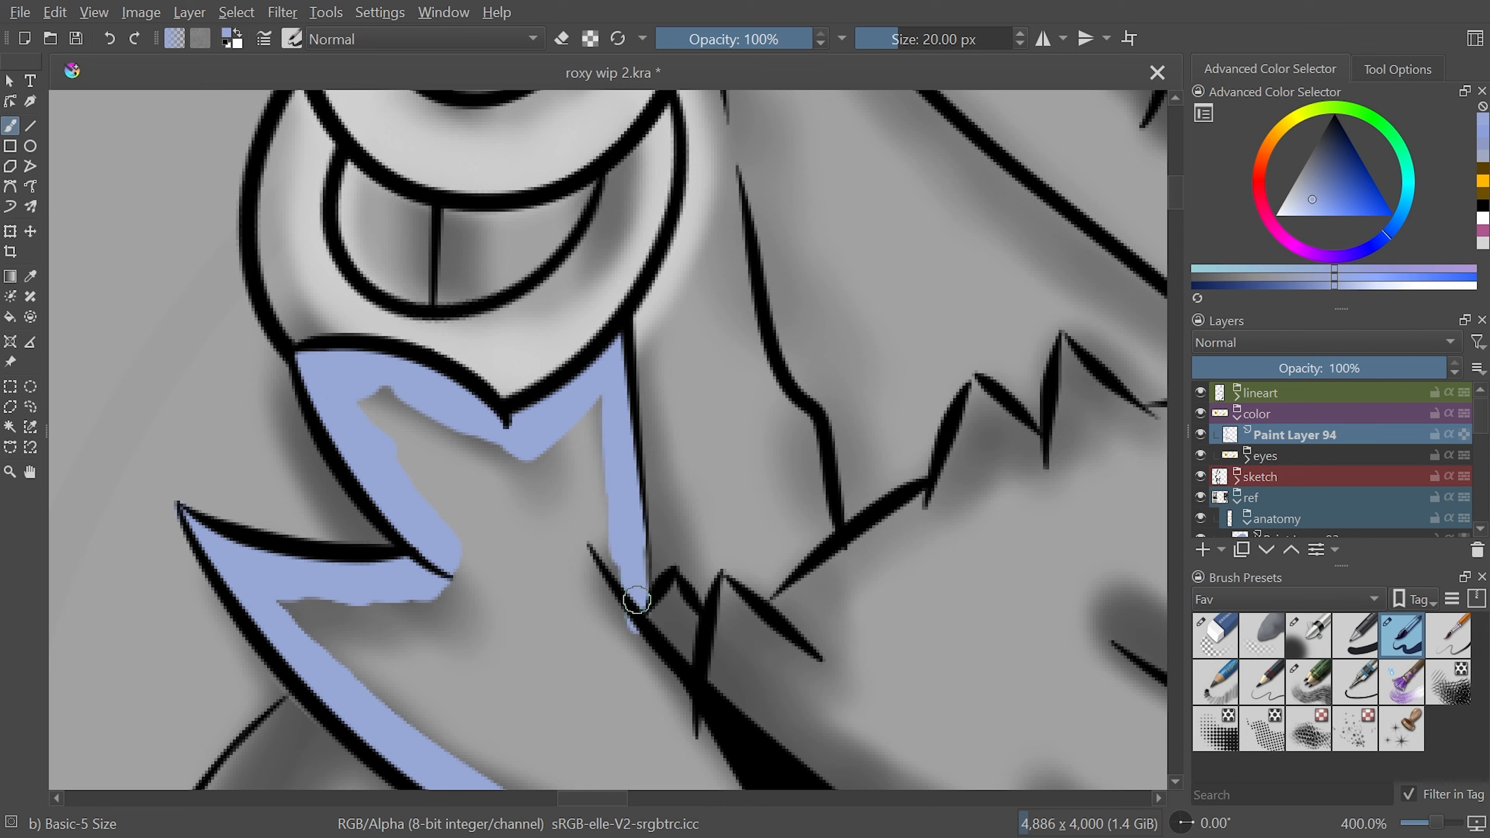
pyautogui.moveTo(668, 597)
pyautogui.mouseDown()
pyautogui.moveTo(703, 643)
pyautogui.moveTo(666, 583)
pyautogui.moveTo(679, 604)
pyautogui.moveTo(667, 650)
pyautogui.moveTo(712, 657)
pyautogui.moveTo(744, 608)
pyautogui.moveTo(727, 590)
pyautogui.moveTo(760, 645)
pyautogui.moveTo(754, 614)
pyautogui.moveTo(737, 630)
pyautogui.moveTo(746, 638)
pyautogui.moveTo(723, 584)
pyautogui.moveTo(770, 644)
pyautogui.moveTo(757, 644)
pyautogui.moveTo(821, 620)
pyautogui.moveTo(865, 558)
pyautogui.moveTo(828, 566)
pyautogui.moveTo(775, 627)
pyautogui.moveTo(845, 595)
pyautogui.moveTo(820, 648)
pyautogui.mouseUp()
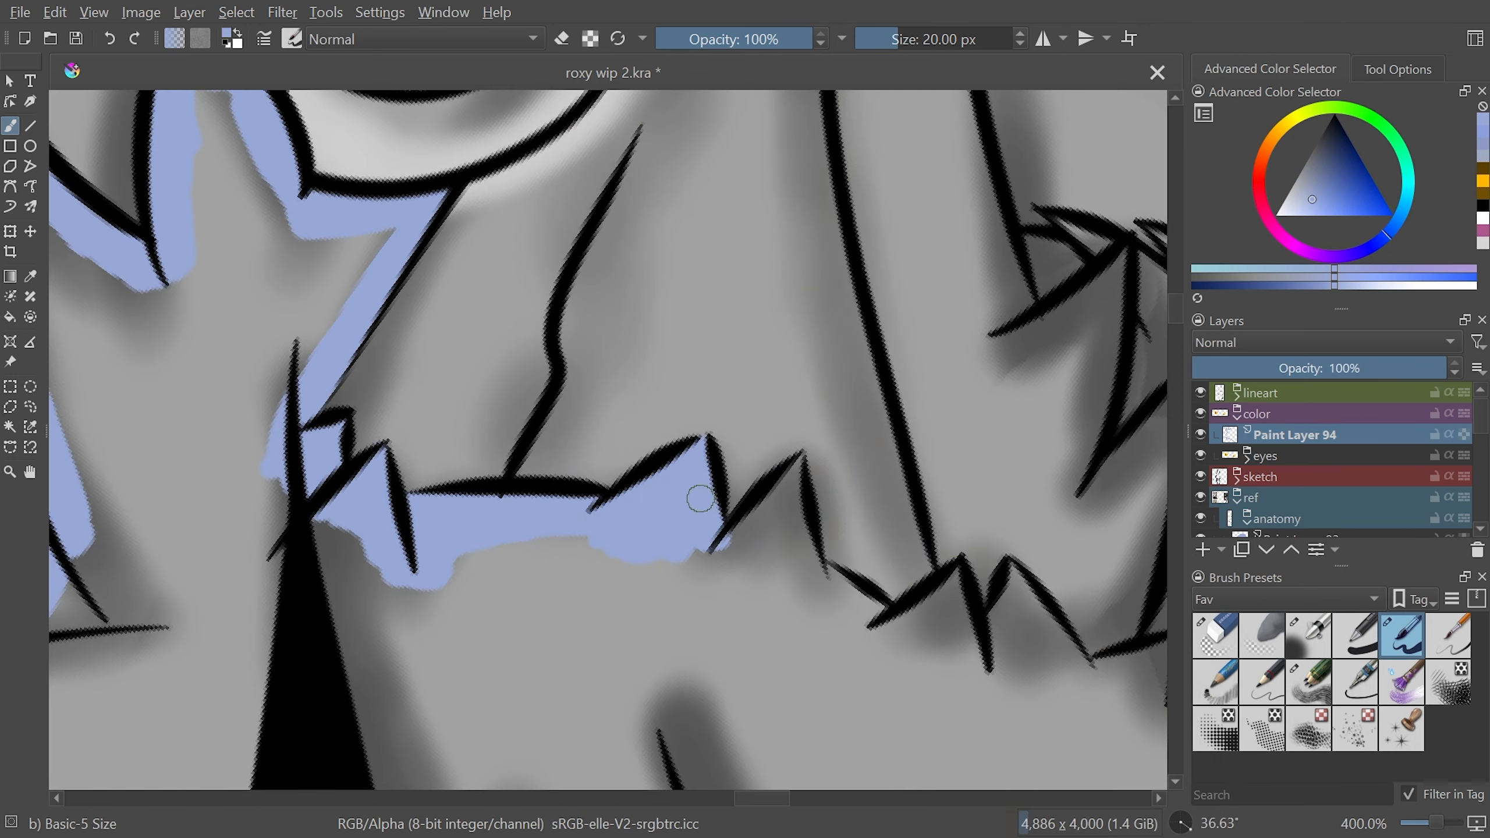
pyautogui.moveTo(700, 562)
pyautogui.mouseDown()
pyautogui.moveTo(854, 438)
pyautogui.moveTo(788, 522)
pyautogui.moveTo(801, 446)
pyautogui.moveTo(755, 526)
pyautogui.moveTo(811, 439)
pyautogui.moveTo(803, 417)
pyautogui.moveTo(785, 475)
pyautogui.moveTo(808, 467)
pyautogui.moveTo(799, 433)
pyautogui.moveTo(829, 499)
pyautogui.mouseUp()
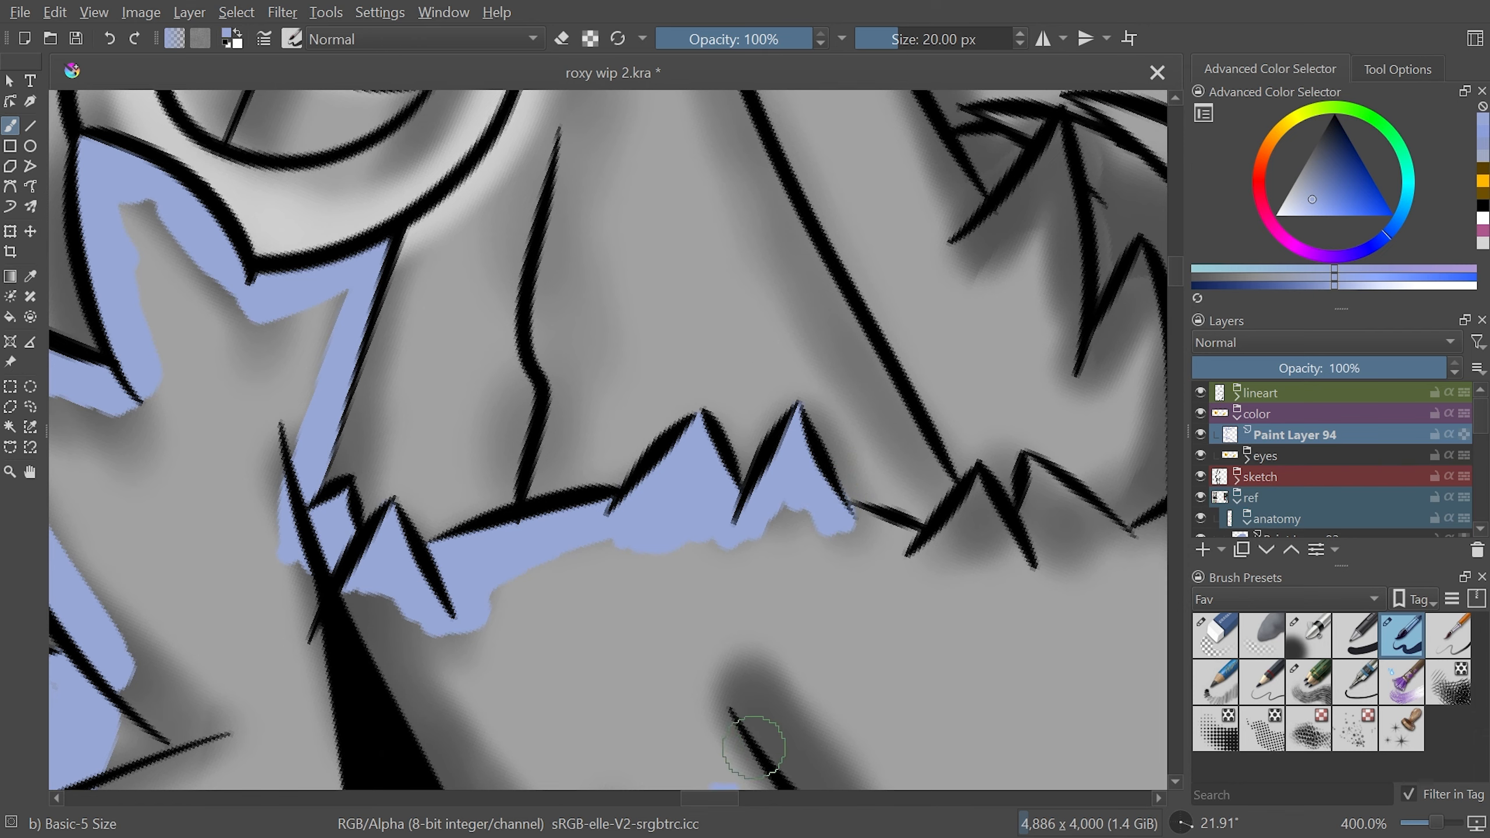
# Extend the periwinkle border along the remaining forehead tufts to where the ear's inner edge begins
pyautogui.moveTo(735, 797); pyautogui.dragTo(744, 797)
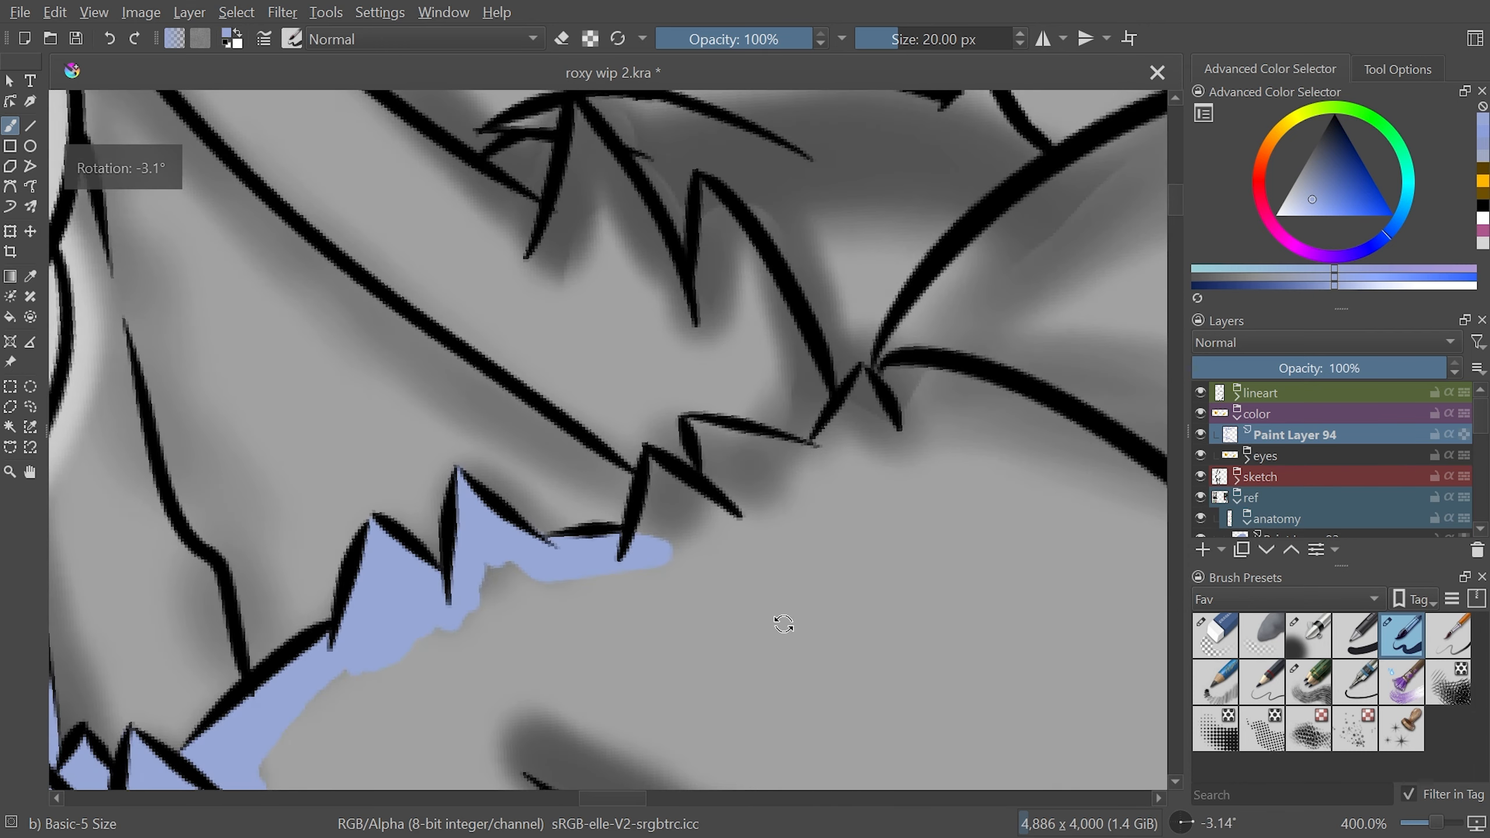
pyautogui.moveTo(658, 499)
pyautogui.mouseDown()
pyautogui.moveTo(648, 546)
pyautogui.moveTo(685, 486)
pyautogui.mouseUp()
pyautogui.press('-')
pyautogui.press('-')
pyautogui.press('-')
pyautogui.press('-')
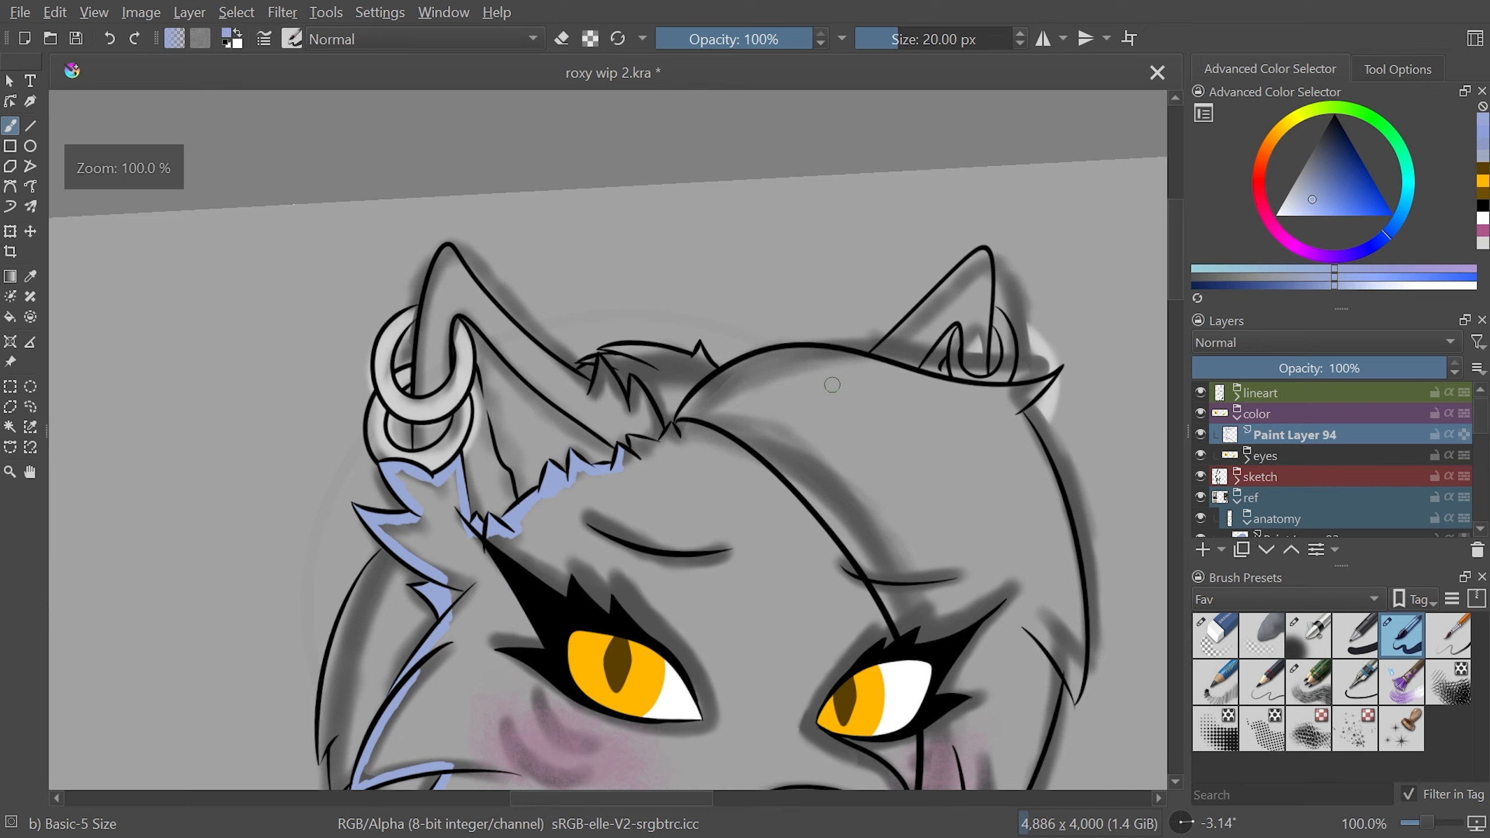
pyautogui.press('+')
pyautogui.press('+')
pyautogui.moveTo(914, 351); pyautogui.dragTo(832, 510)
pyautogui.press('+')
pyautogui.press('+')
pyautogui.moveTo(632, 512); pyautogui.dragTo(645, 552)
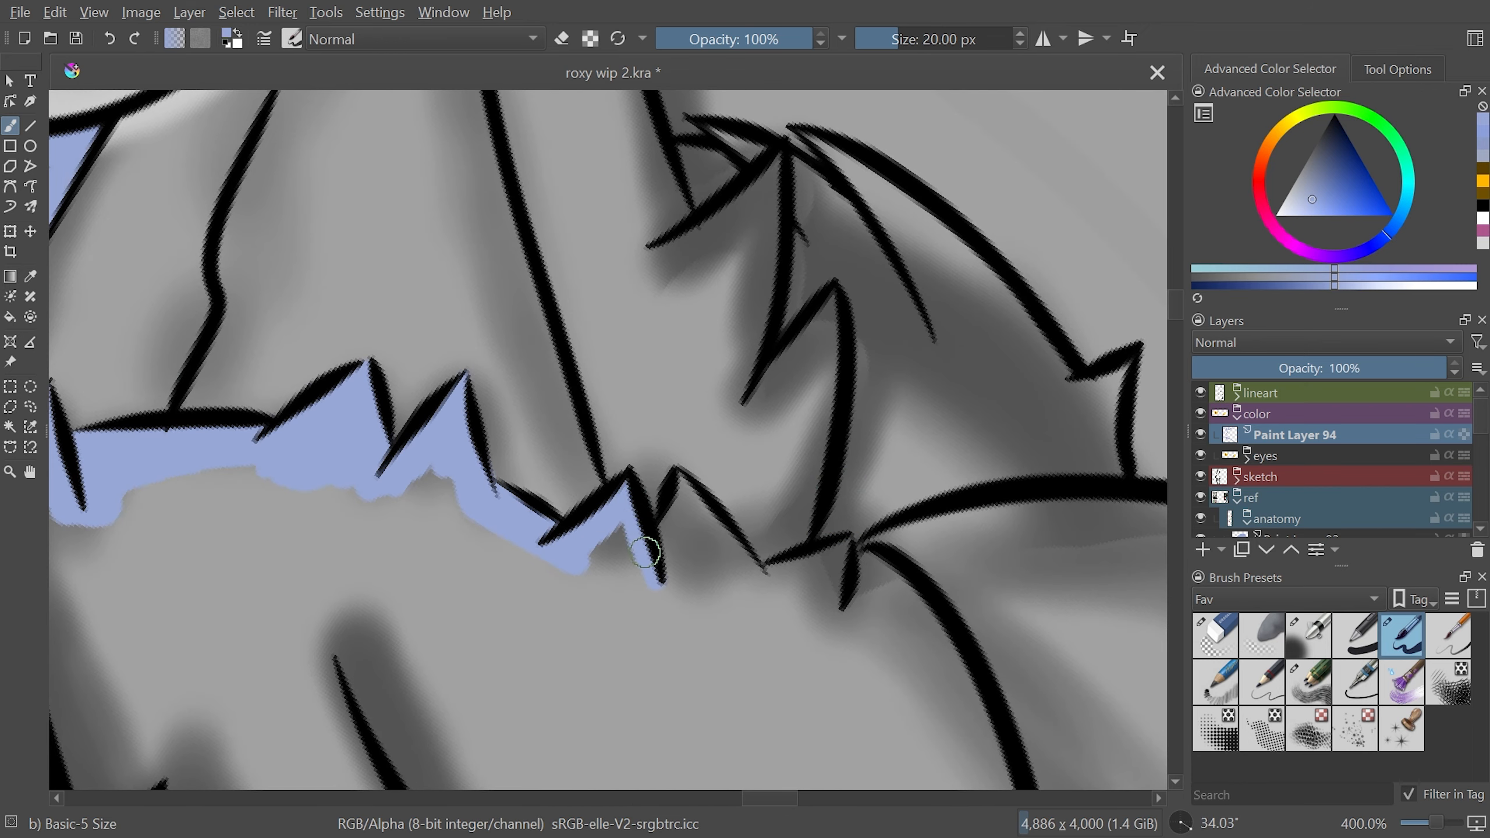
# Paint periwinkle along the ringed ear's inner edge, around its rounded fold and into the space inside the ring
pyautogui.moveTo(610, 464)
pyautogui.mouseDown()
pyautogui.moveTo(631, 464)
pyautogui.moveTo(592, 406)
pyautogui.moveTo(517, 109)
pyautogui.mouseUp()
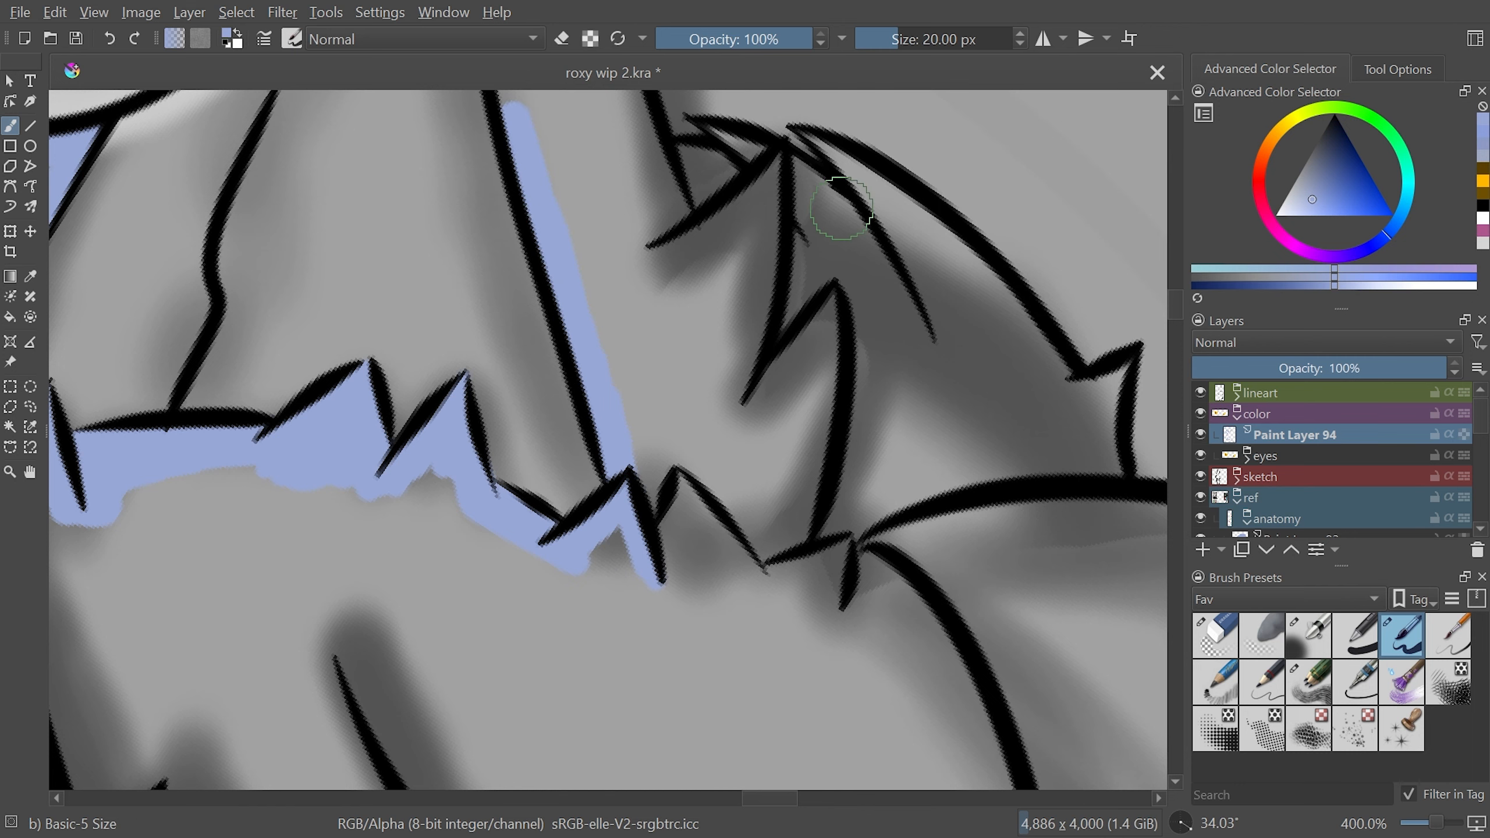
pyautogui.moveTo(1176, 312); pyautogui.dragTo(1175, 294)
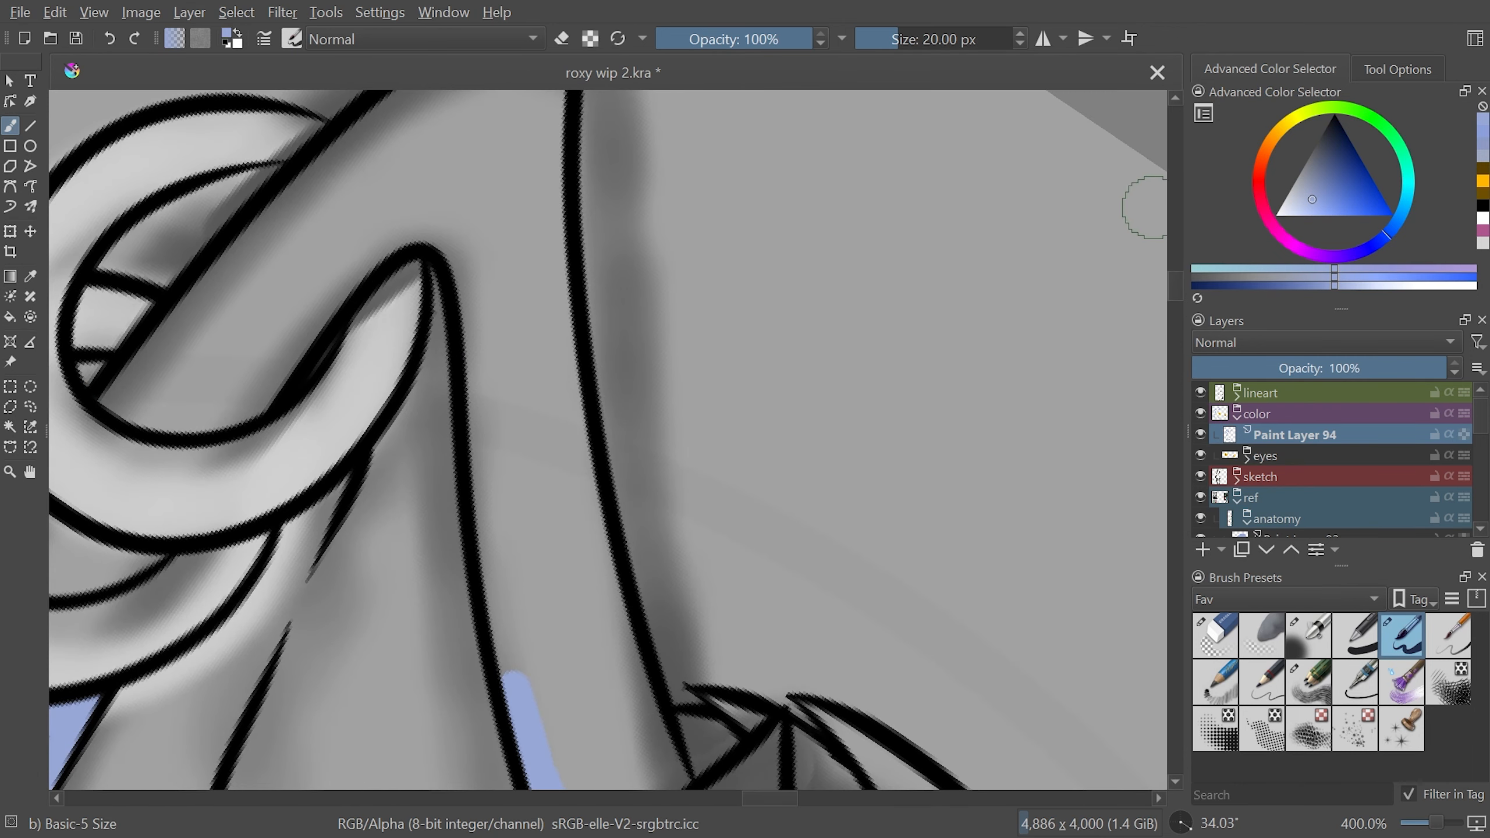
pyautogui.moveTo(520, 657)
pyautogui.mouseDown()
pyautogui.moveTo(499, 615)
pyautogui.moveTo(484, 327)
pyautogui.moveTo(434, 191)
pyautogui.moveTo(440, 223)
pyautogui.moveTo(389, 233)
pyautogui.moveTo(330, 302)
pyautogui.mouseUp()
pyautogui.moveTo(380, 229); pyautogui.dragTo(252, 410)
pyautogui.moveTo(781, 798); pyautogui.dragTo(746, 799)
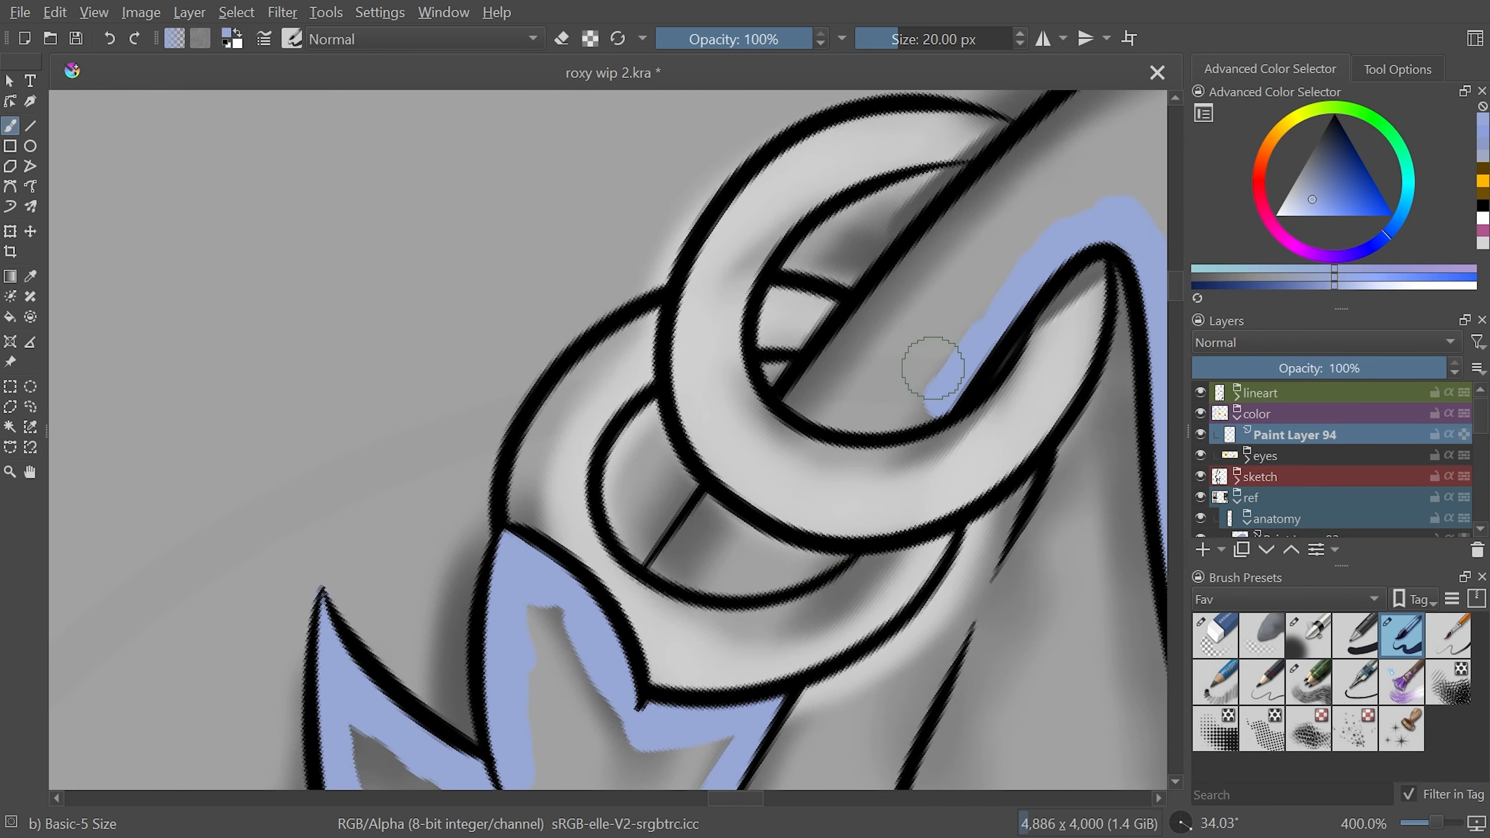
pyautogui.moveTo(849, 426)
pyautogui.mouseDown()
pyautogui.moveTo(806, 410)
pyautogui.moveTo(805, 384)
pyautogui.moveTo(871, 306)
pyautogui.moveTo(832, 377)
pyautogui.mouseUp()
# Outline the ringed ear in periwinkle from the rings up to its tip and down the opposite side
pyautogui.moveTo(737, 792); pyautogui.dragTo(759, 793)
pyautogui.moveTo(1021, 468); pyautogui.dragTo(1083, 390)
pyautogui.moveTo(1175, 267); pyautogui.dragTo(1175, 253)
pyautogui.moveTo(491, 592)
pyautogui.mouseDown()
pyautogui.moveTo(660, 390)
pyautogui.moveTo(701, 360)
pyautogui.moveTo(745, 368)
pyautogui.mouseUp()
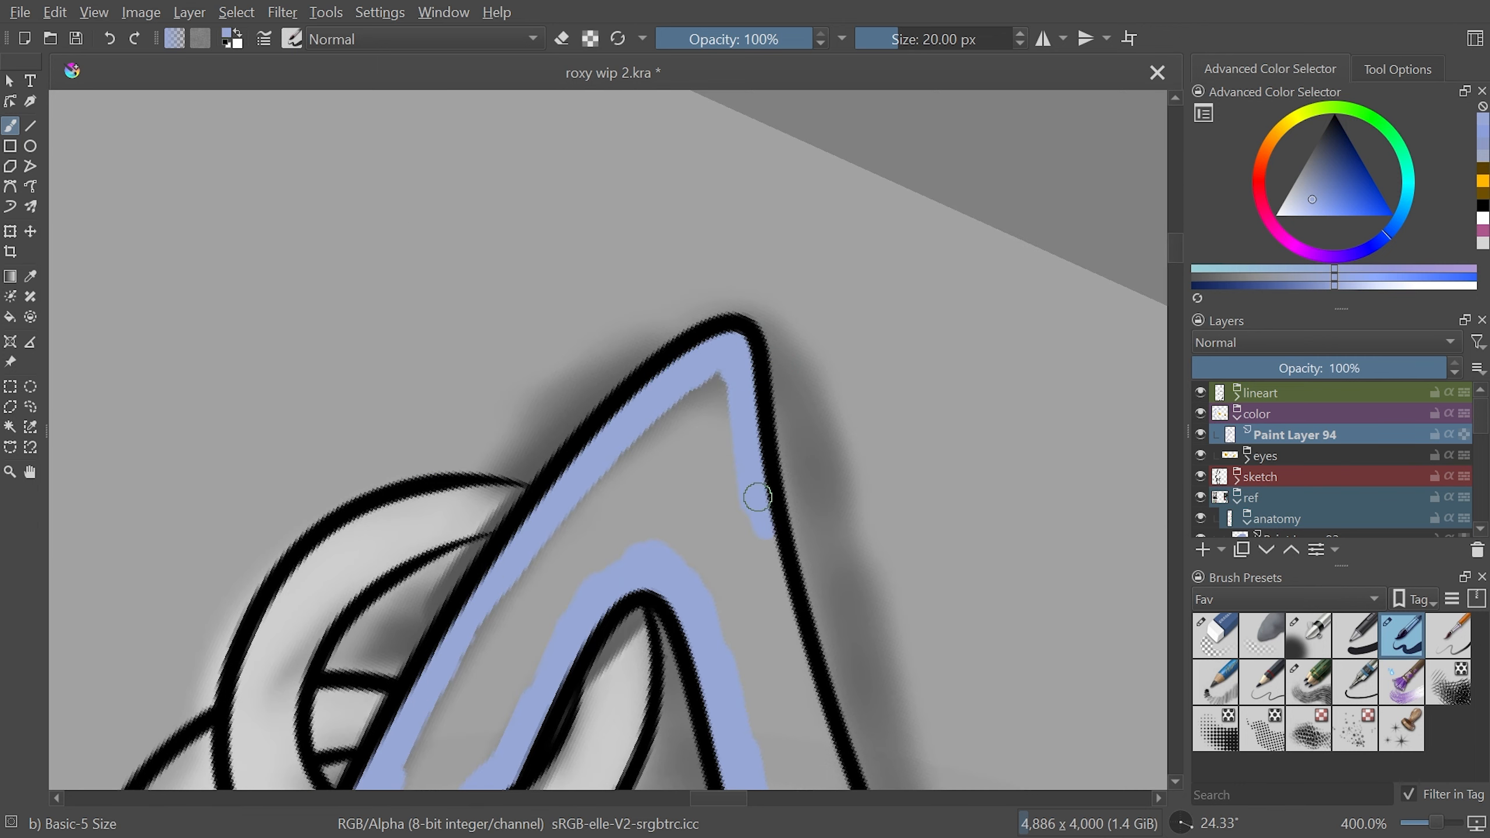
pyautogui.moveTo(789, 633); pyautogui.dragTo(799, 670)
pyautogui.moveTo(816, 734); pyautogui.dragTo(818, 444)
pyautogui.moveTo(818, 444); pyautogui.dragTo(804, 514)
pyautogui.moveTo(806, 472); pyautogui.dragTo(819, 786)
# Paint periwinkle down the ear's lower edge and inside the fur tufts, reaching the start of the hair flap
pyautogui.moveTo(1175, 310); pyautogui.dragTo(1176, 330)
pyautogui.moveTo(812, 182); pyautogui.dragTo(835, 333)
pyautogui.moveTo(952, 259)
pyautogui.mouseDown()
pyautogui.moveTo(897, 432)
pyautogui.moveTo(865, 478)
pyautogui.mouseUp()
pyautogui.moveTo(901, 373)
pyautogui.mouseDown()
pyautogui.moveTo(878, 329)
pyautogui.moveTo(889, 318)
pyautogui.moveTo(838, 346)
pyautogui.moveTo(924, 352)
pyautogui.moveTo(916, 329)
pyautogui.moveTo(868, 462)
pyautogui.moveTo(937, 544)
pyautogui.moveTo(902, 618)
pyautogui.moveTo(938, 460)
pyautogui.mouseUp()
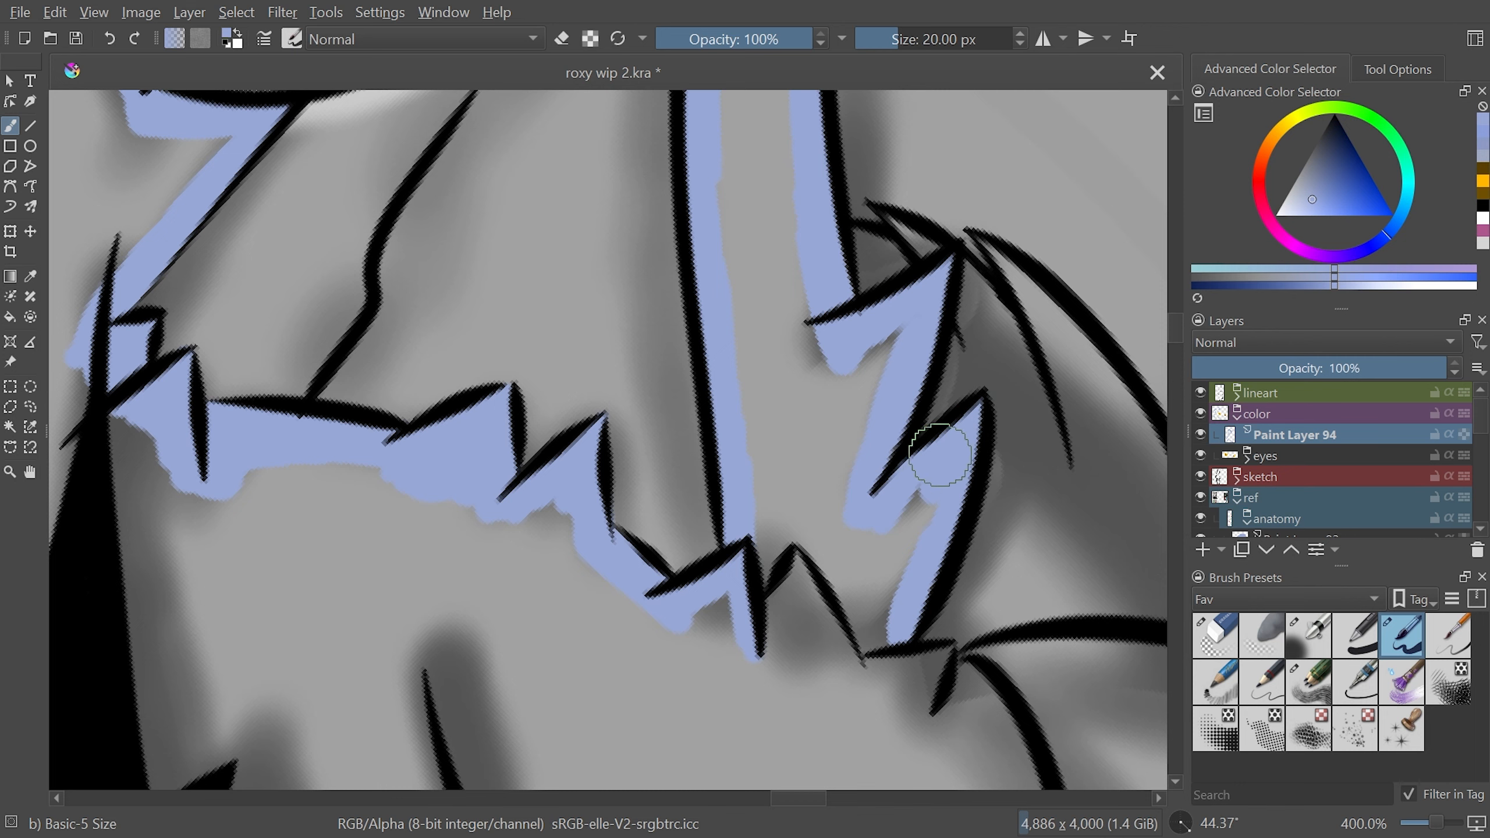
pyautogui.moveTo(894, 514)
pyautogui.mouseDown()
pyautogui.moveTo(904, 522)
pyautogui.moveTo(978, 427)
pyautogui.mouseUp()
pyautogui.moveTo(734, 798); pyautogui.dragTo(748, 799)
pyautogui.moveTo(643, 590)
pyautogui.mouseDown()
pyautogui.moveTo(687, 566)
pyautogui.moveTo(679, 608)
pyautogui.moveTo(687, 596)
pyautogui.mouseUp()
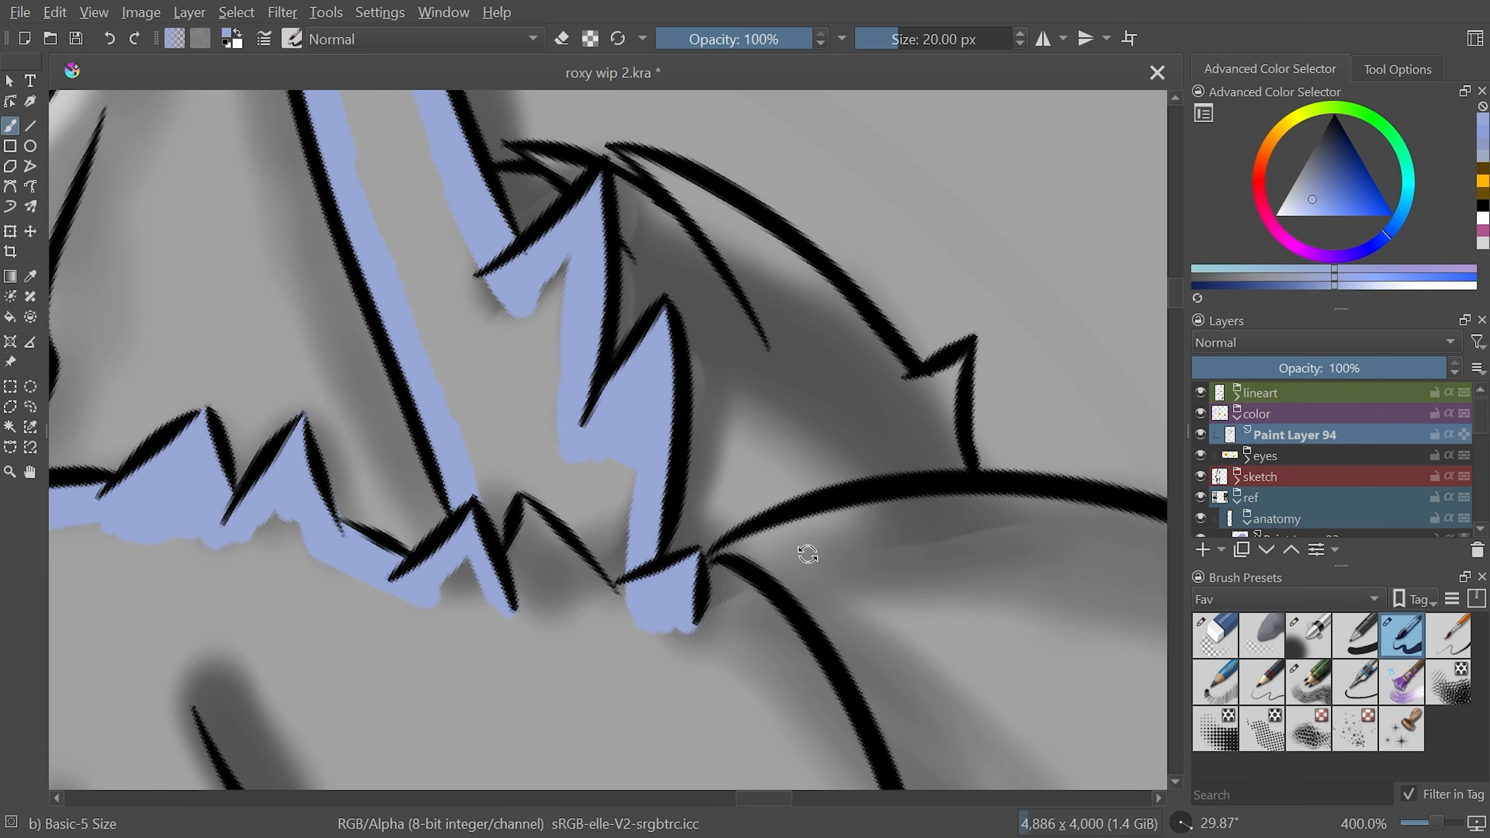
# Paint a periwinkle border on the face side of the hair flap's long edge, from the hairline towards the partly covered eye
pyautogui.moveTo(794, 554); pyautogui.dragTo(855, 387)
pyautogui.moveTo(792, 500)
pyautogui.mouseDown()
pyautogui.moveTo(780, 540)
pyautogui.moveTo(802, 521)
pyautogui.moveTo(799, 478)
pyautogui.moveTo(782, 471)
pyautogui.moveTo(799, 473)
pyautogui.moveTo(803, 502)
pyautogui.mouseUp()
pyautogui.moveTo(661, 762); pyautogui.dragTo(668, 266)
pyautogui.moveTo(602, 570)
pyautogui.mouseDown()
pyautogui.moveTo(587, 528)
pyautogui.moveTo(632, 522)
pyautogui.moveTo(717, 431)
pyautogui.moveTo(911, 306)
pyautogui.moveTo(631, 403)
pyautogui.moveTo(625, 369)
pyautogui.moveTo(620, 662)
pyautogui.mouseUp()
pyautogui.moveTo(652, 259)
pyautogui.mouseDown()
pyautogui.moveTo(646, 192)
pyautogui.moveTo(645, 159)
pyautogui.mouseUp()
pyautogui.press('-')
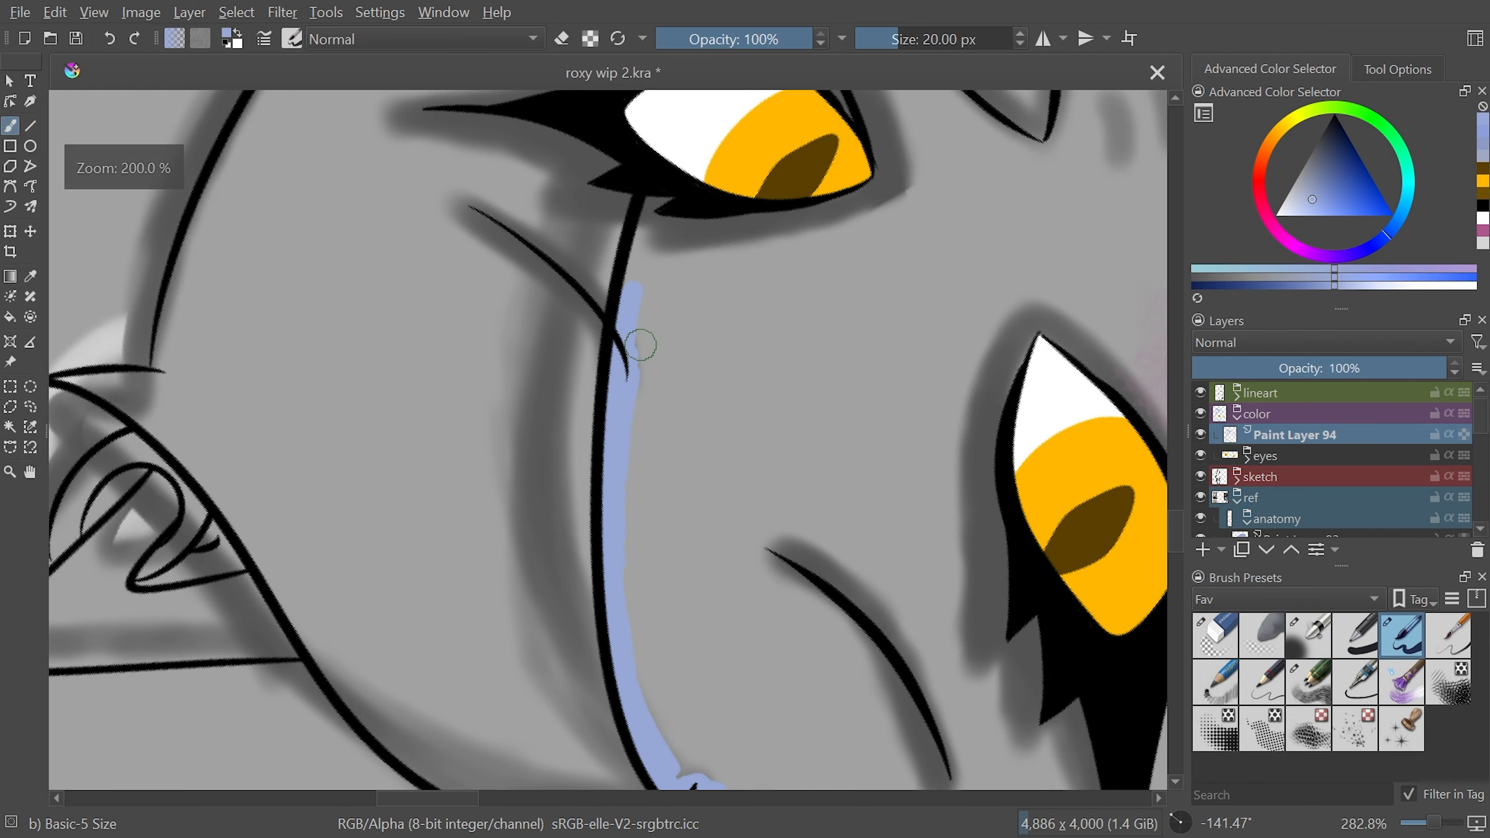
# Extend the periwinkle border across the eye beside the hair flap and move the fur layer beneath the eyes group
pyautogui.scroll(5, 1159, 486)
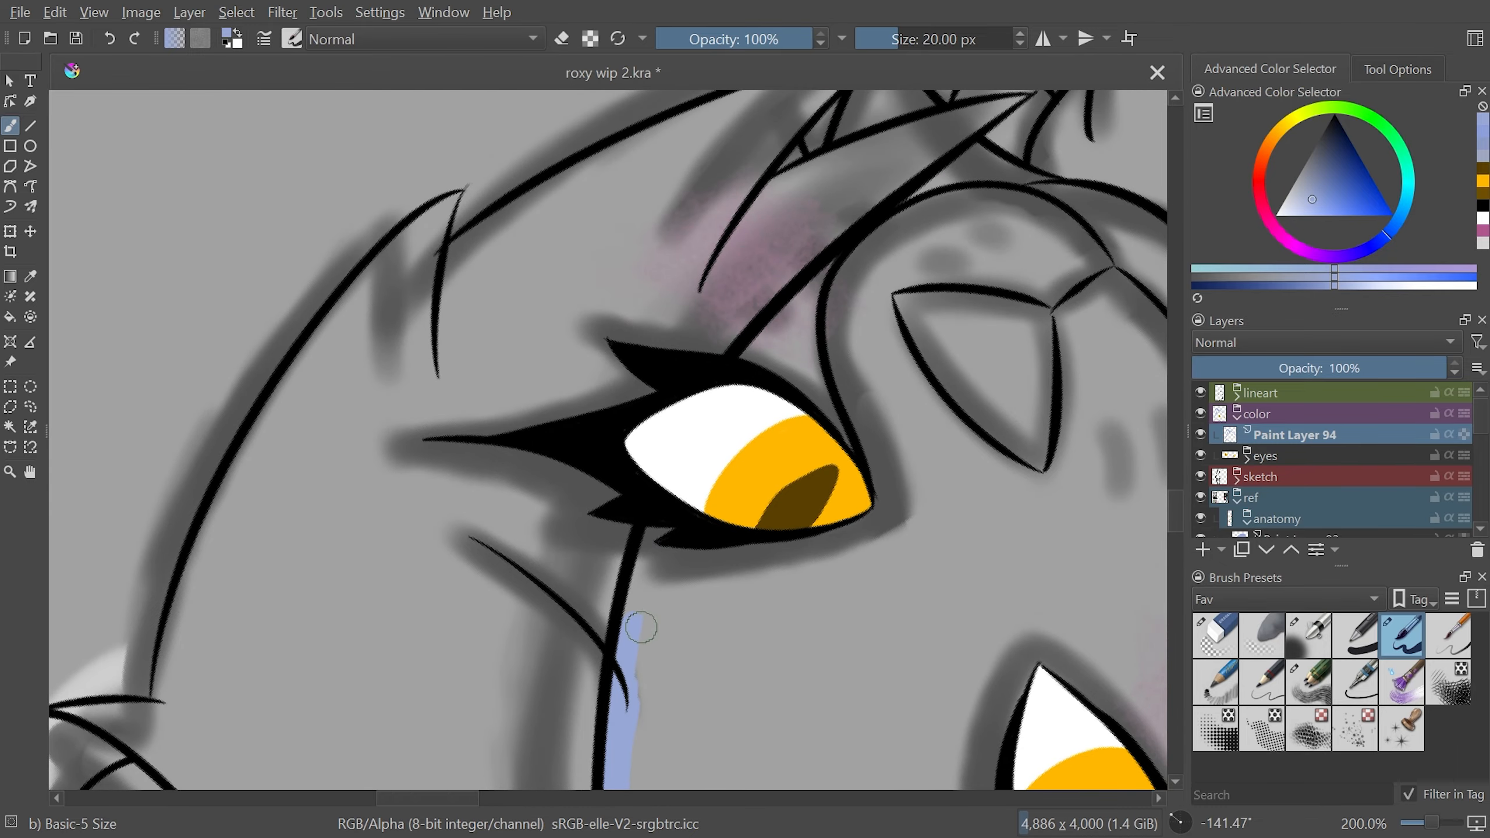
pyautogui.moveTo(650, 557)
pyautogui.mouseDown()
pyautogui.moveTo(651, 526)
pyautogui.moveTo(705, 441)
pyautogui.mouseUp()
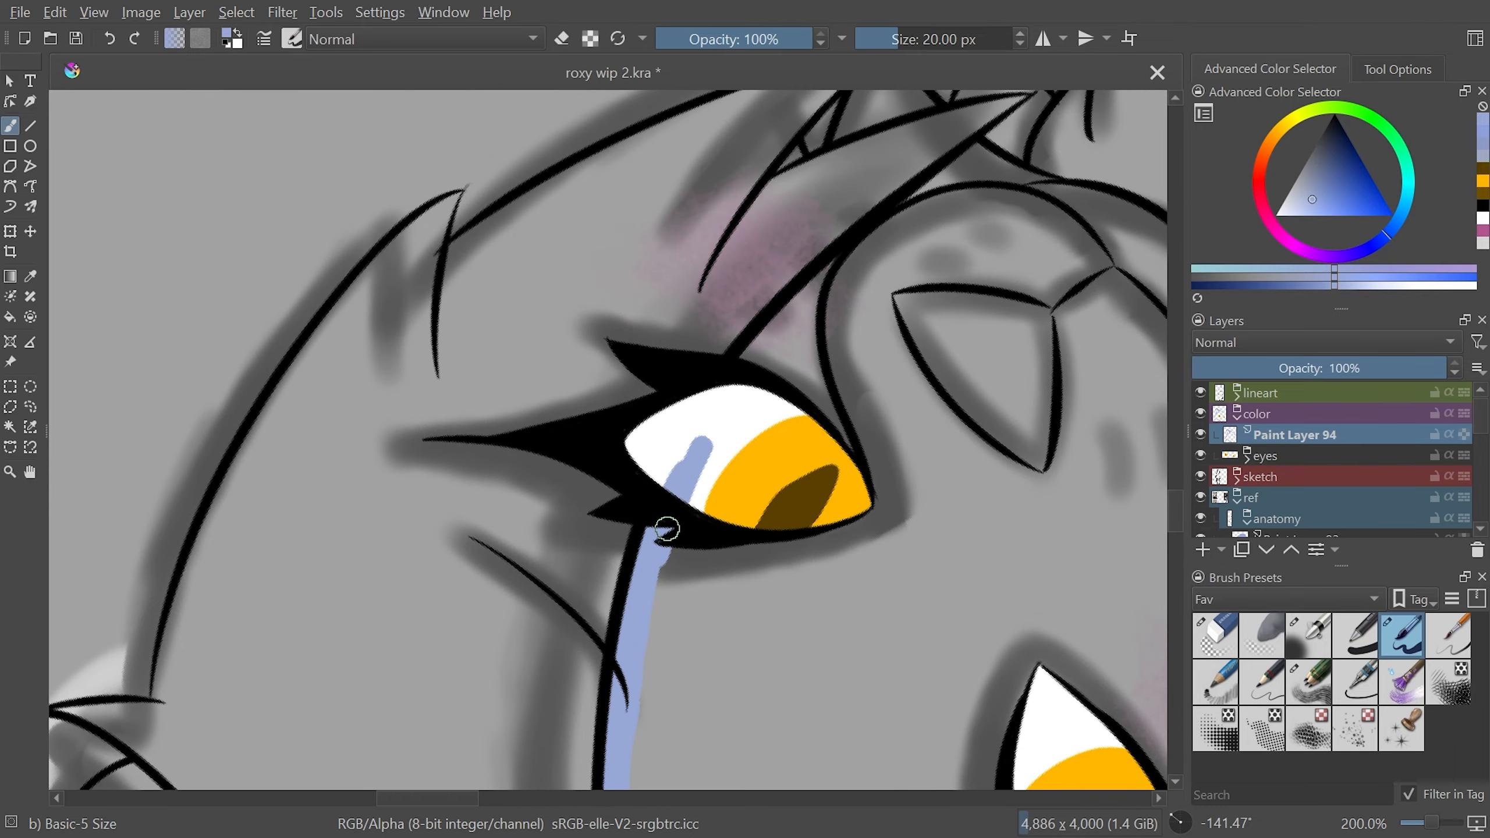
pyautogui.moveTo(1323, 434); pyautogui.dragTo(1325, 473)
# Paint periwinkle below the eye beside the hair flap, following the hair strand and the side of the muzzle
pyautogui.moveTo(755, 359)
pyautogui.mouseDown()
pyautogui.moveTo(779, 322)
pyautogui.moveTo(908, 217)
pyautogui.mouseUp()
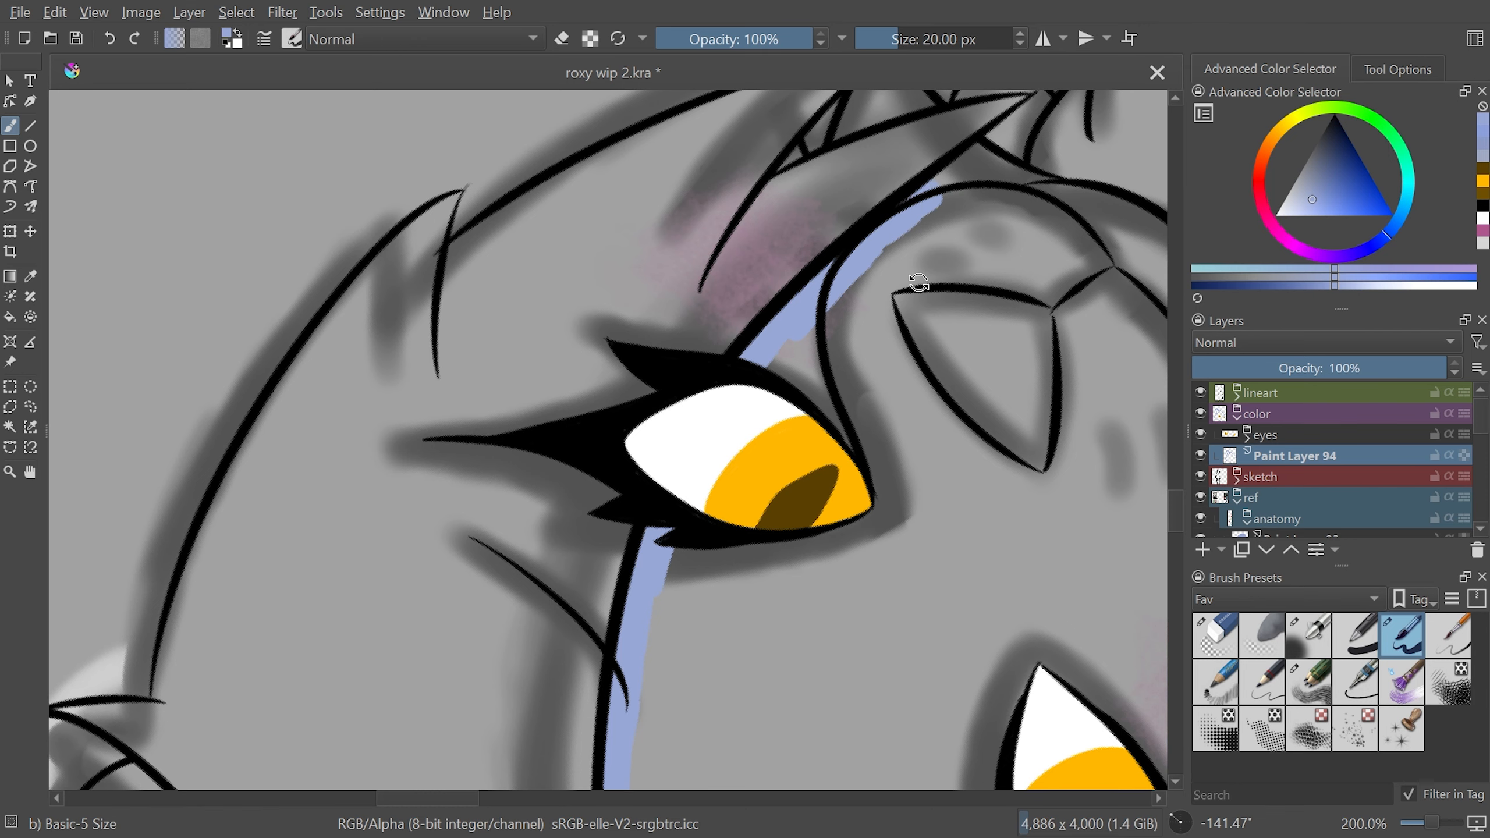
pyautogui.moveTo(919, 283); pyautogui.dragTo(754, 631)
pyautogui.moveTo(419, 798); pyautogui.dragTo(457, 798)
pyautogui.moveTo(1178, 373); pyautogui.dragTo(1179, 388)
pyautogui.hotkey('ctrl', '+')
pyautogui.hotkey('ctrl', '+')
pyautogui.moveTo(933, 367)
pyautogui.mouseDown()
pyautogui.moveTo(870, 580)
pyautogui.moveTo(817, 652)
pyautogui.mouseUp()
pyautogui.moveTo(652, 466); pyautogui.dragTo(660, 571)
pyautogui.moveTo(529, 667)
pyautogui.mouseDown()
pyautogui.moveTo(575, 607)
pyautogui.moveTo(555, 637)
pyautogui.moveTo(565, 599)
pyautogui.moveTo(577, 613)
pyautogui.moveTo(636, 584)
pyautogui.moveTo(636, 506)
pyautogui.moveTo(572, 259)
pyautogui.moveTo(586, 273)
pyautogui.moveTo(602, 203)
pyautogui.moveTo(581, 229)
pyautogui.mouseUp()
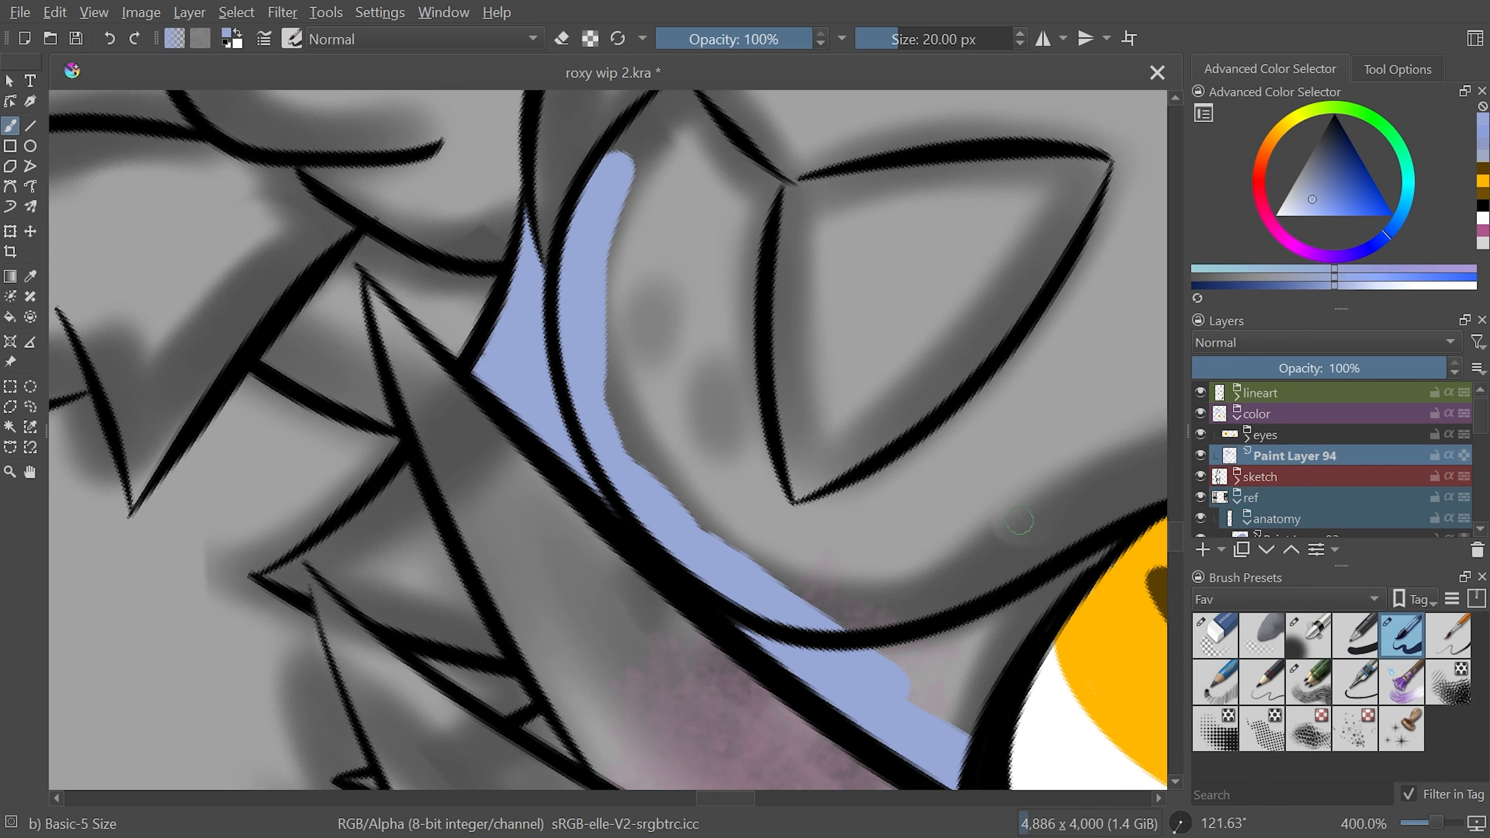
# Continue the periwinkle border along the muzzle's upper lip line to the corner of the mouth, joining it to the cheek colour
pyautogui.moveTo(1182, 536); pyautogui.dragTo(1182, 515)
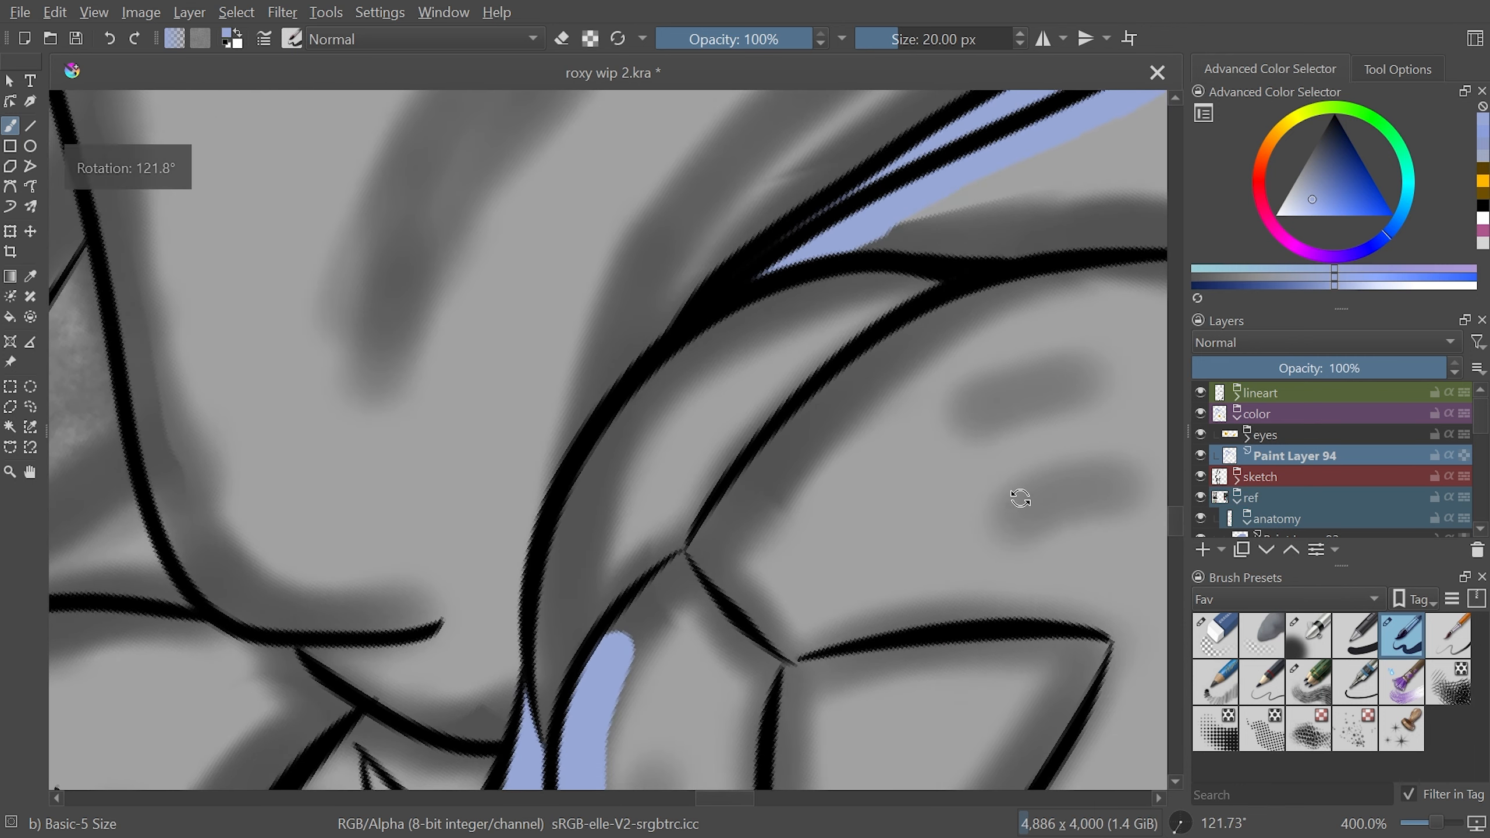
pyautogui.moveTo(1018, 496); pyautogui.dragTo(980, 270)
pyautogui.moveTo(740, 590)
pyautogui.mouseDown()
pyautogui.moveTo(749, 364)
pyautogui.moveTo(805, 194)
pyautogui.mouseUp()
pyautogui.moveTo(891, 485); pyautogui.dragTo(886, 296)
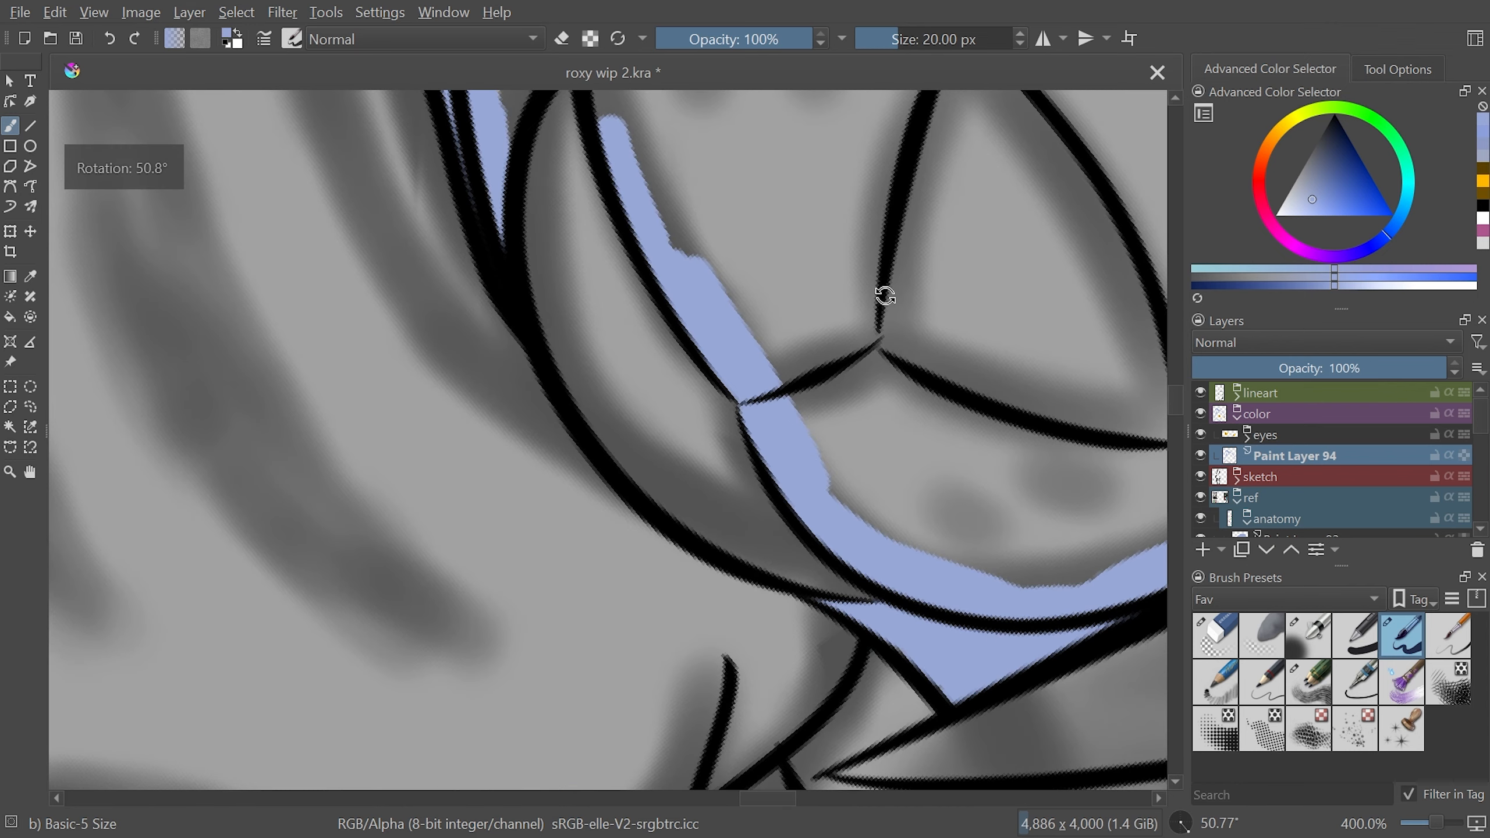
pyautogui.moveTo(1178, 403); pyautogui.dragTo(1179, 392)
pyautogui.moveTo(622, 423)
pyautogui.mouseDown()
pyautogui.moveTo(602, 239)
pyautogui.moveTo(585, 233)
pyautogui.moveTo(559, 289)
pyautogui.moveTo(572, 217)
pyautogui.moveTo(565, 234)
pyautogui.mouseUp()
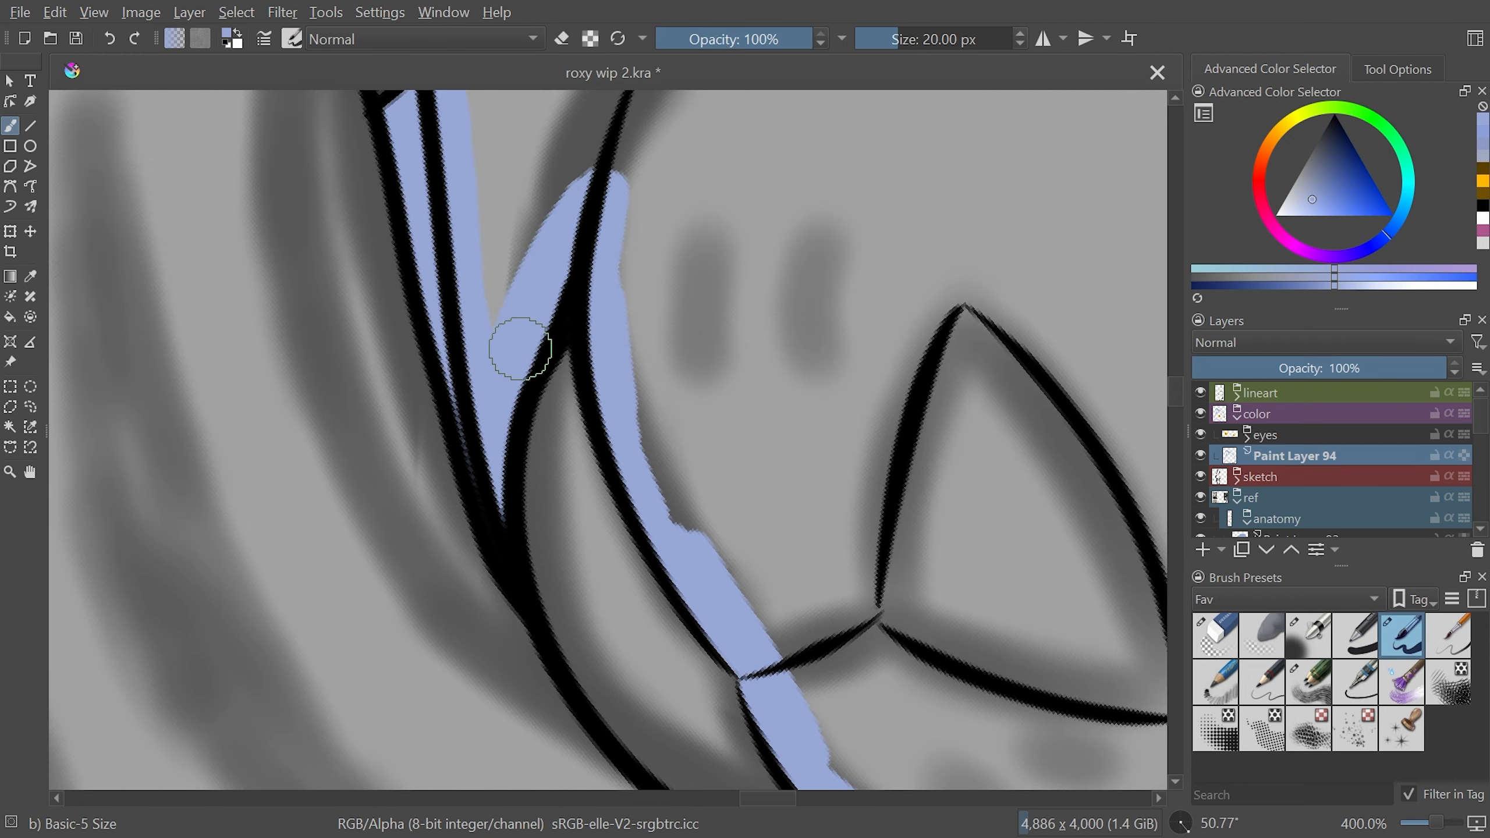
# Fill the outlined face and ear fur with periwinkle on Paint Layer 94
pyautogui.press('-')
pyautogui.press('-')
pyautogui.press('5')
pyautogui.press('-')
pyautogui.press('-')
pyautogui.press('-')
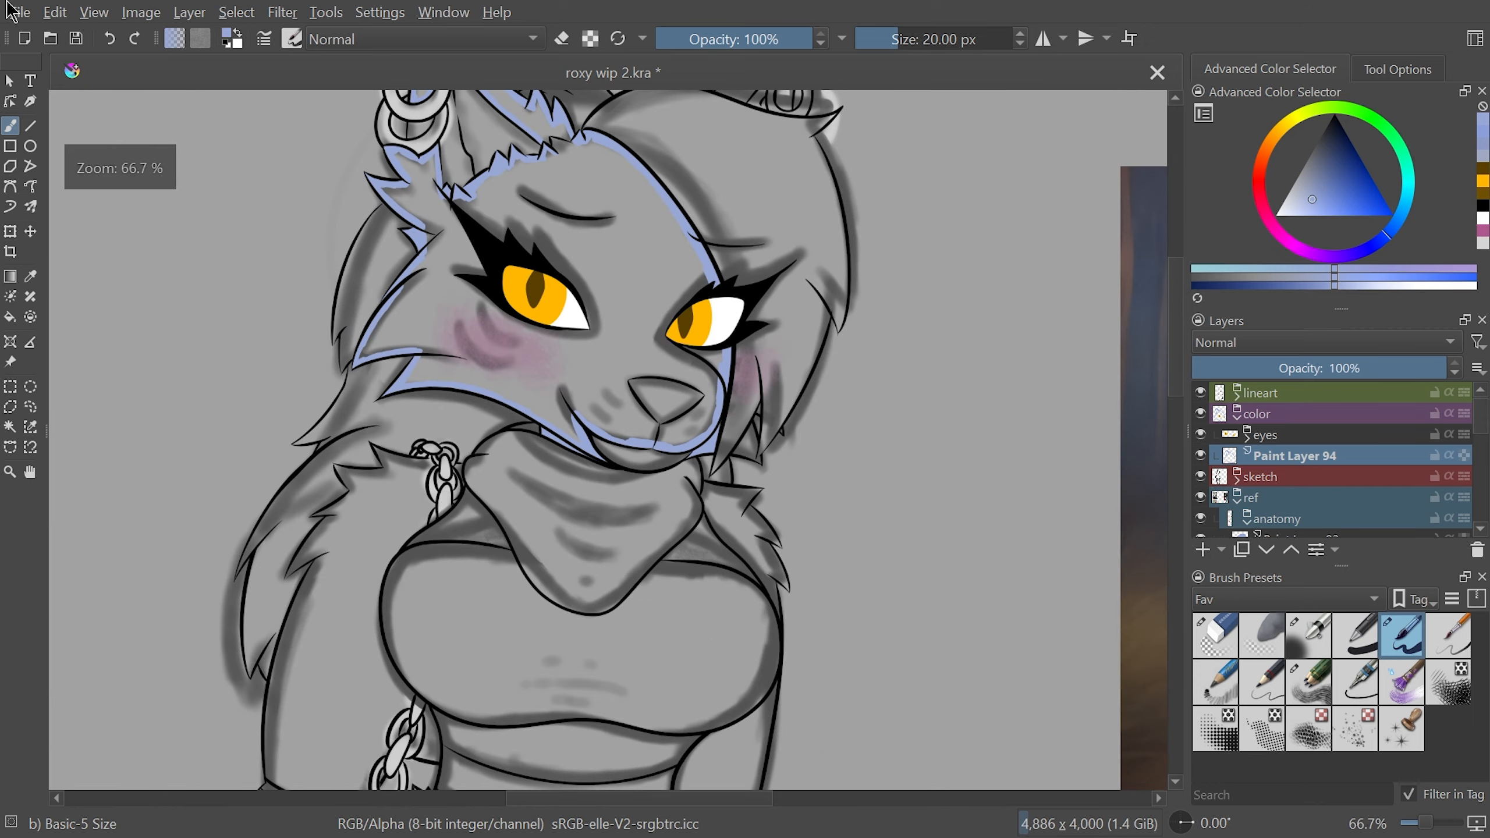
pyautogui.press('f')
pyautogui.click(658, 269)
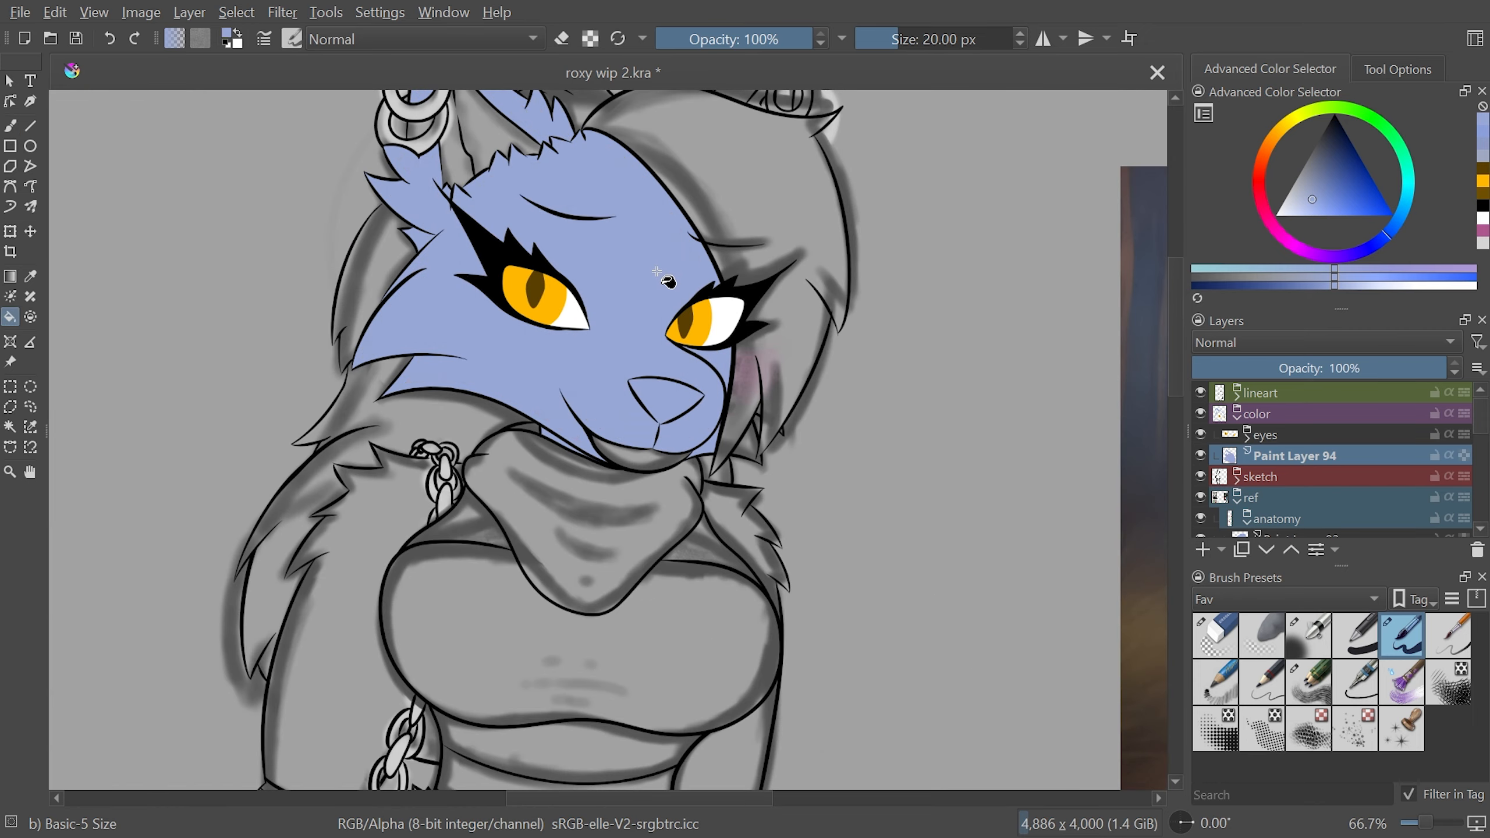
# Paint periwinkle inside the ear tip above the hair, working around its rings with the 20 px brush
pyautogui.click(12, 125)
pyautogui.scroll(7, 411, 97)
pyautogui.moveTo(683, 411); pyautogui.dragTo(649, 469)
pyautogui.moveTo(649, 469); pyautogui.dragTo(422, 581)
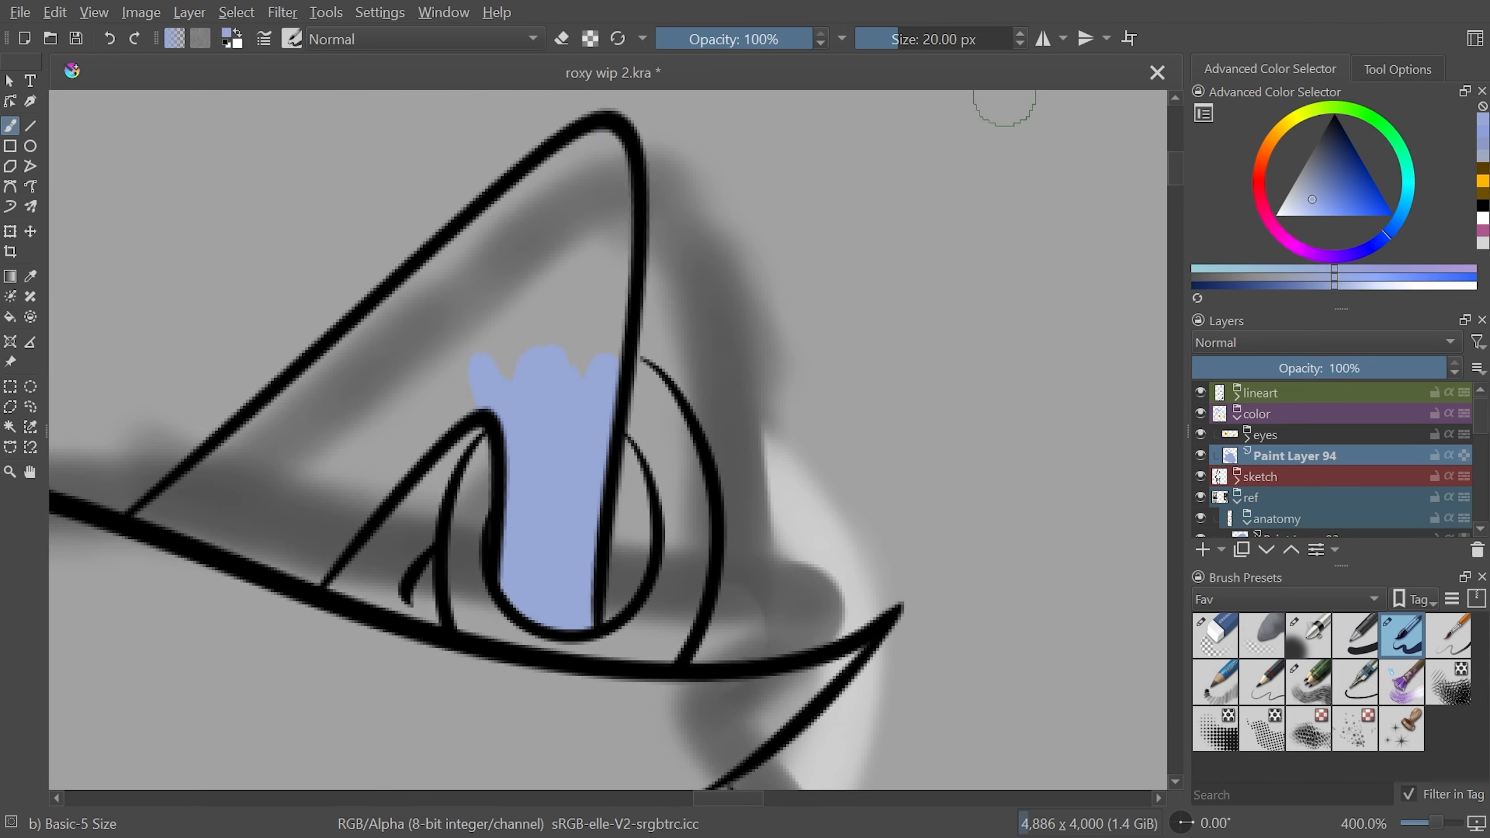
pyautogui.moveTo(610, 153)
pyautogui.mouseDown()
pyautogui.moveTo(482, 209)
pyautogui.moveTo(324, 458)
pyautogui.mouseUp()
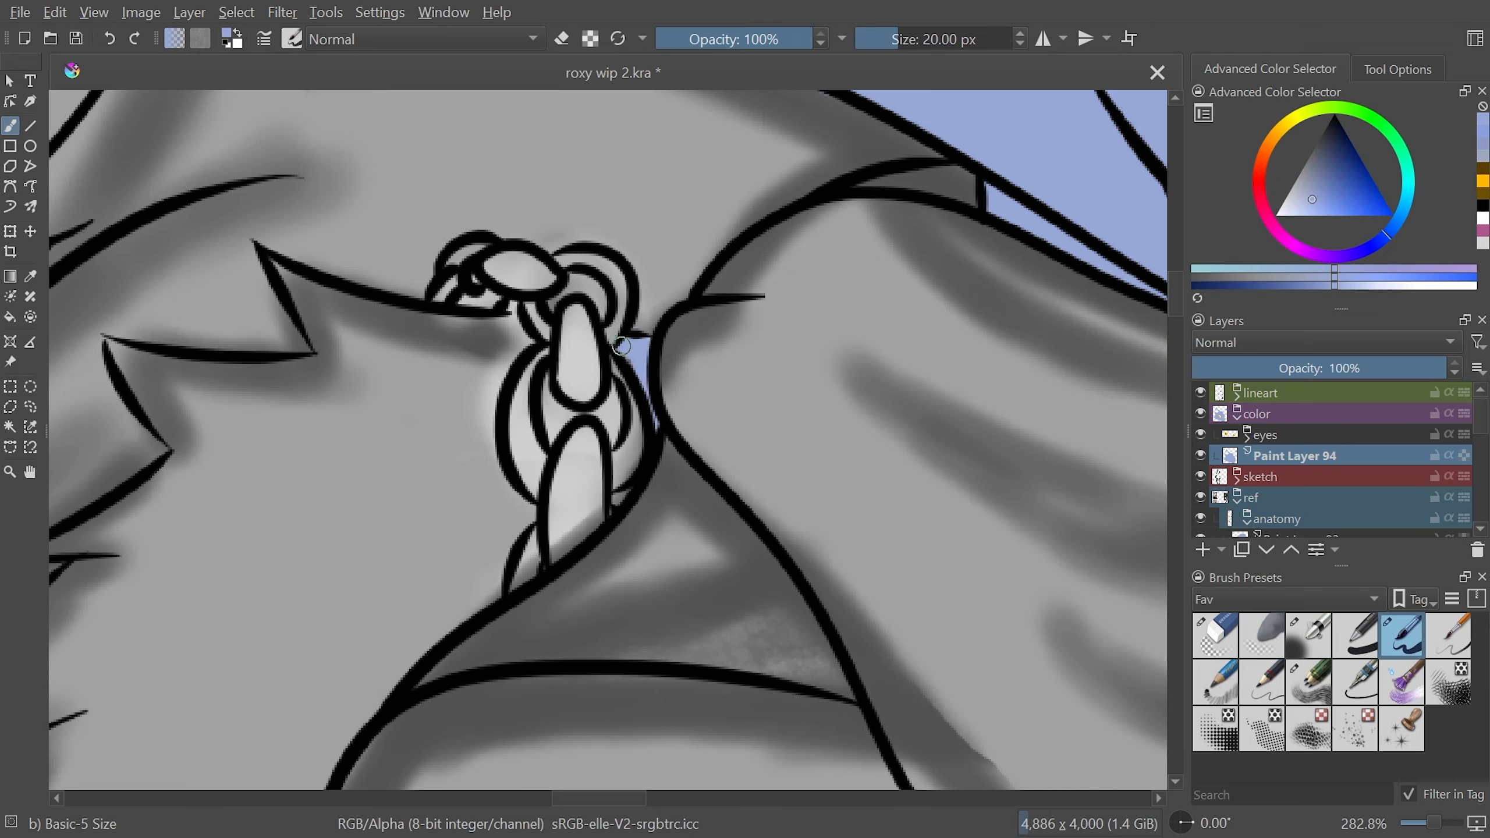
# Paint periwinkle between the shoulder chain's links and along the jagged shoulder fur beside it
pyautogui.moveTo(607, 411); pyautogui.dragTo(552, 423)
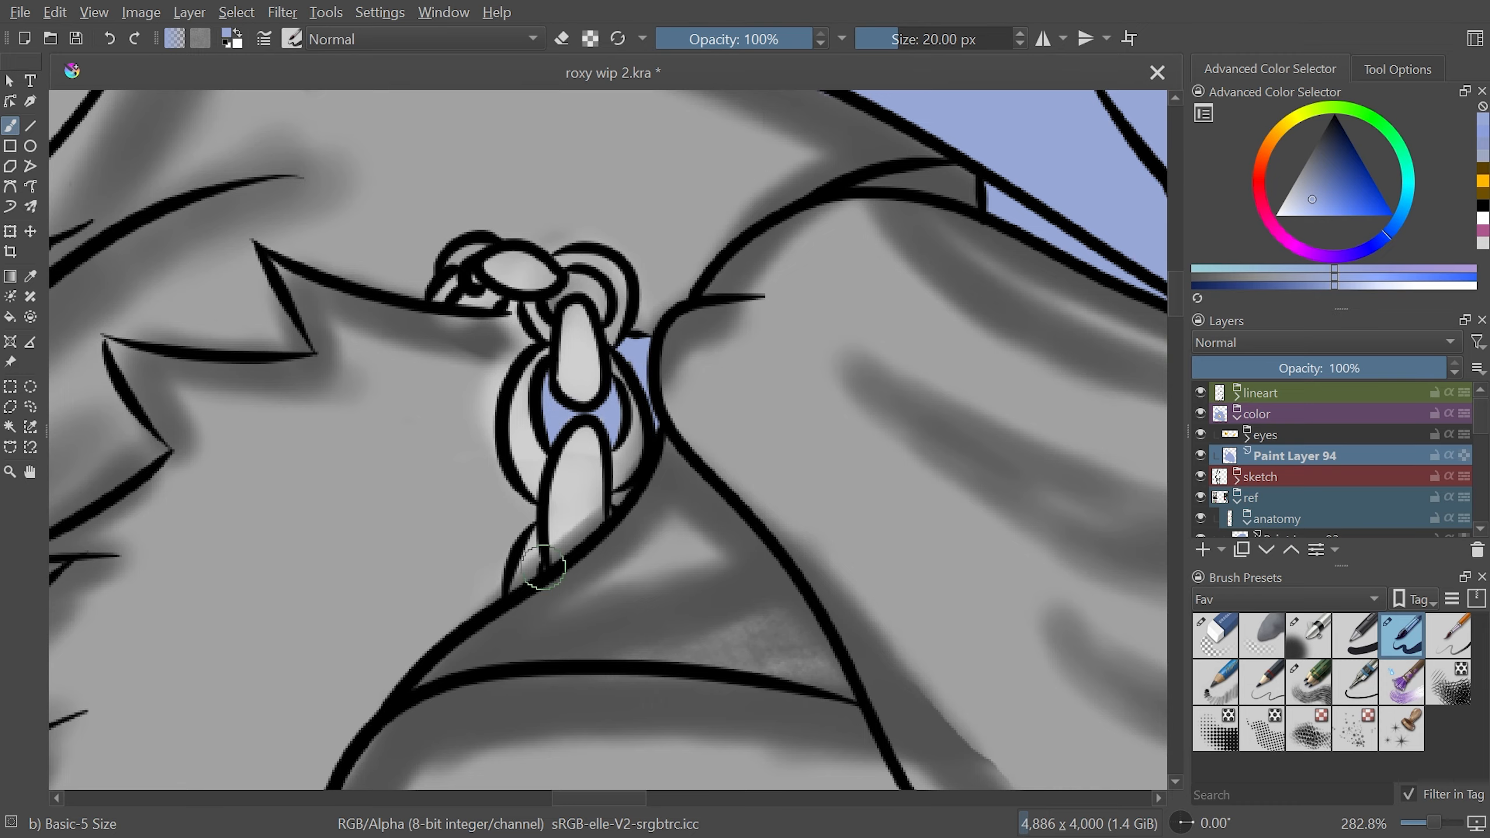
pyautogui.moveTo(544, 567); pyautogui.dragTo(499, 329)
pyautogui.moveTo(411, 414); pyautogui.dragTo(316, 499)
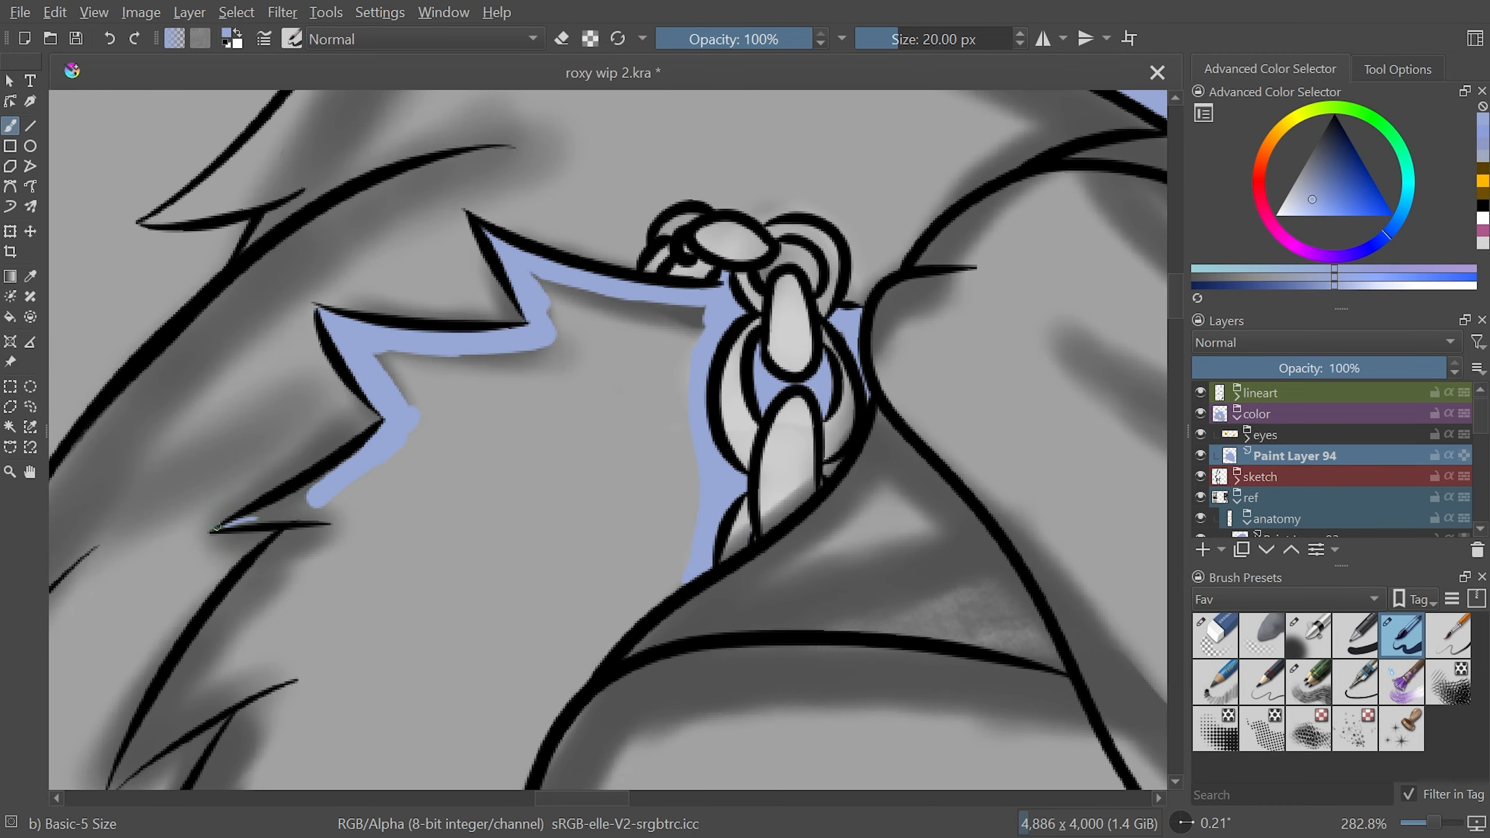
pyautogui.moveTo(217, 528); pyautogui.dragTo(331, 484)
pyautogui.moveTo(594, 526)
pyautogui.mouseDown()
pyautogui.moveTo(626, 466)
pyautogui.moveTo(590, 778)
pyautogui.mouseUp()
# Border the chain-side upper arm in periwinkle along its outer edge and down to the elbow band
pyautogui.moveTo(554, 346); pyautogui.dragTo(550, 426)
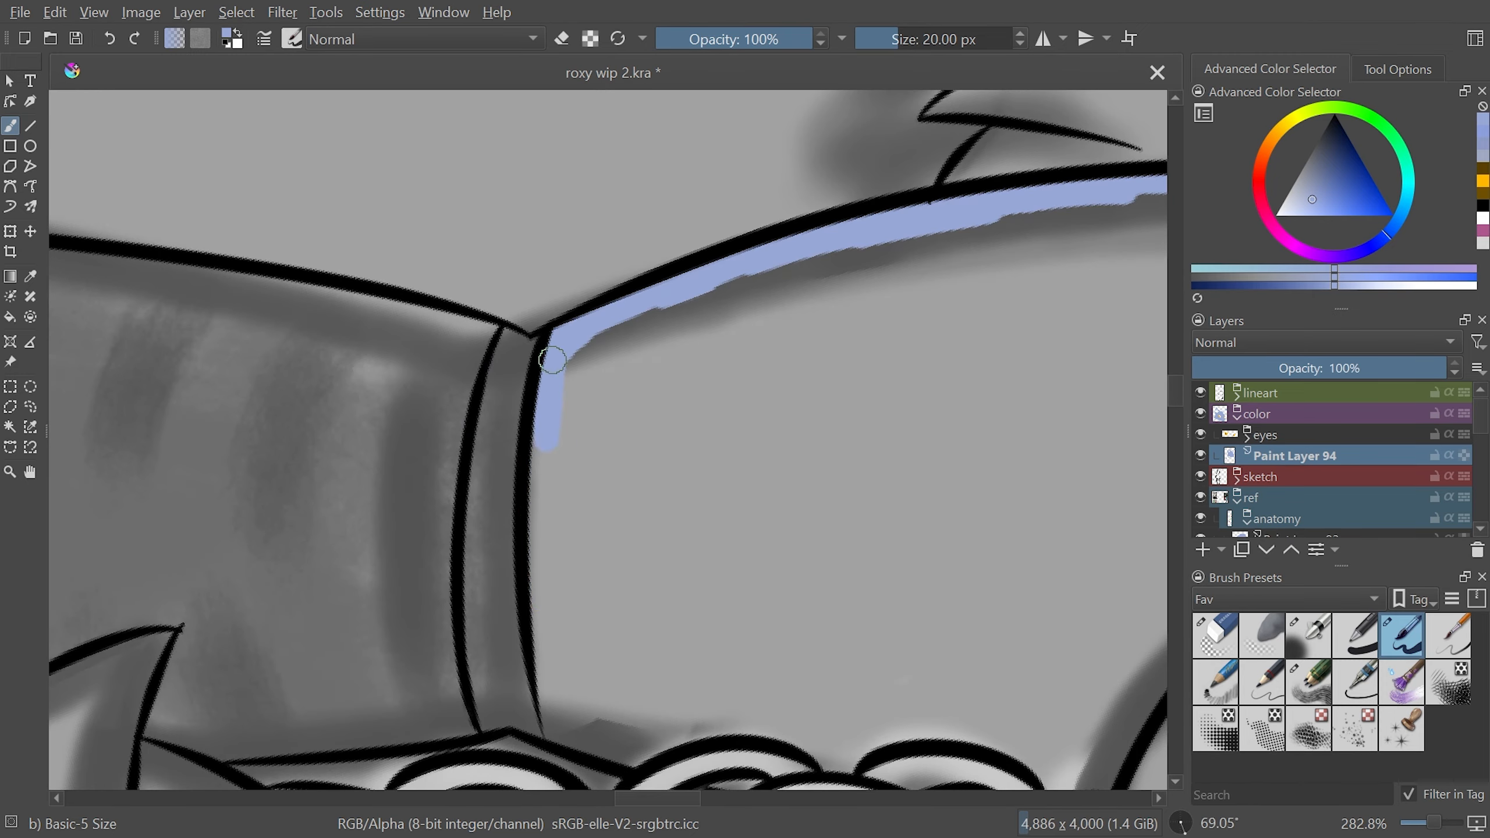
pyautogui.moveTo(918, 437); pyautogui.dragTo(865, 602)
pyautogui.moveTo(897, 728); pyautogui.dragTo(845, 622)
pyautogui.moveTo(674, 516); pyautogui.dragTo(731, 399)
pyautogui.moveTo(653, 258); pyautogui.dragTo(883, 567)
pyautogui.moveTo(496, 332)
pyautogui.mouseDown()
pyautogui.moveTo(576, 572)
pyautogui.moveTo(629, 396)
pyautogui.mouseUp()
pyautogui.scroll(-2, 925, 493)
pyautogui.moveTo(880, 470)
pyautogui.mouseDown()
pyautogui.moveTo(653, 326)
pyautogui.moveTo(610, 505)
pyautogui.mouseUp()
pyautogui.moveTo(469, 616); pyautogui.dragTo(715, 406)
# Border the opposite arm's shoulder fur and outer edge in periwinkle, working down towards its elbow band
pyautogui.scroll(1, 716, 406)
pyautogui.moveTo(557, 314); pyautogui.dragTo(733, 361)
pyautogui.moveTo(610, 305); pyautogui.dragTo(748, 177)
pyautogui.moveTo(528, 522)
pyautogui.mouseDown()
pyautogui.moveTo(644, 308)
pyautogui.moveTo(598, 558)
pyautogui.mouseUp()
pyautogui.moveTo(698, 698); pyautogui.dragTo(693, 444)
pyautogui.moveTo(694, 444)
pyautogui.mouseDown()
pyautogui.moveTo(714, 546)
pyautogui.moveTo(821, 239)
pyautogui.moveTo(941, 390)
pyautogui.mouseUp()
pyautogui.scroll(1, 613, 446)
# Paint along that arm's band and cover the upper-arm area between band and chest in solid periwinkle
pyautogui.moveTo(613, 446)
pyautogui.mouseDown()
pyautogui.moveTo(624, 639)
pyautogui.moveTo(520, 229)
pyautogui.mouseUp()
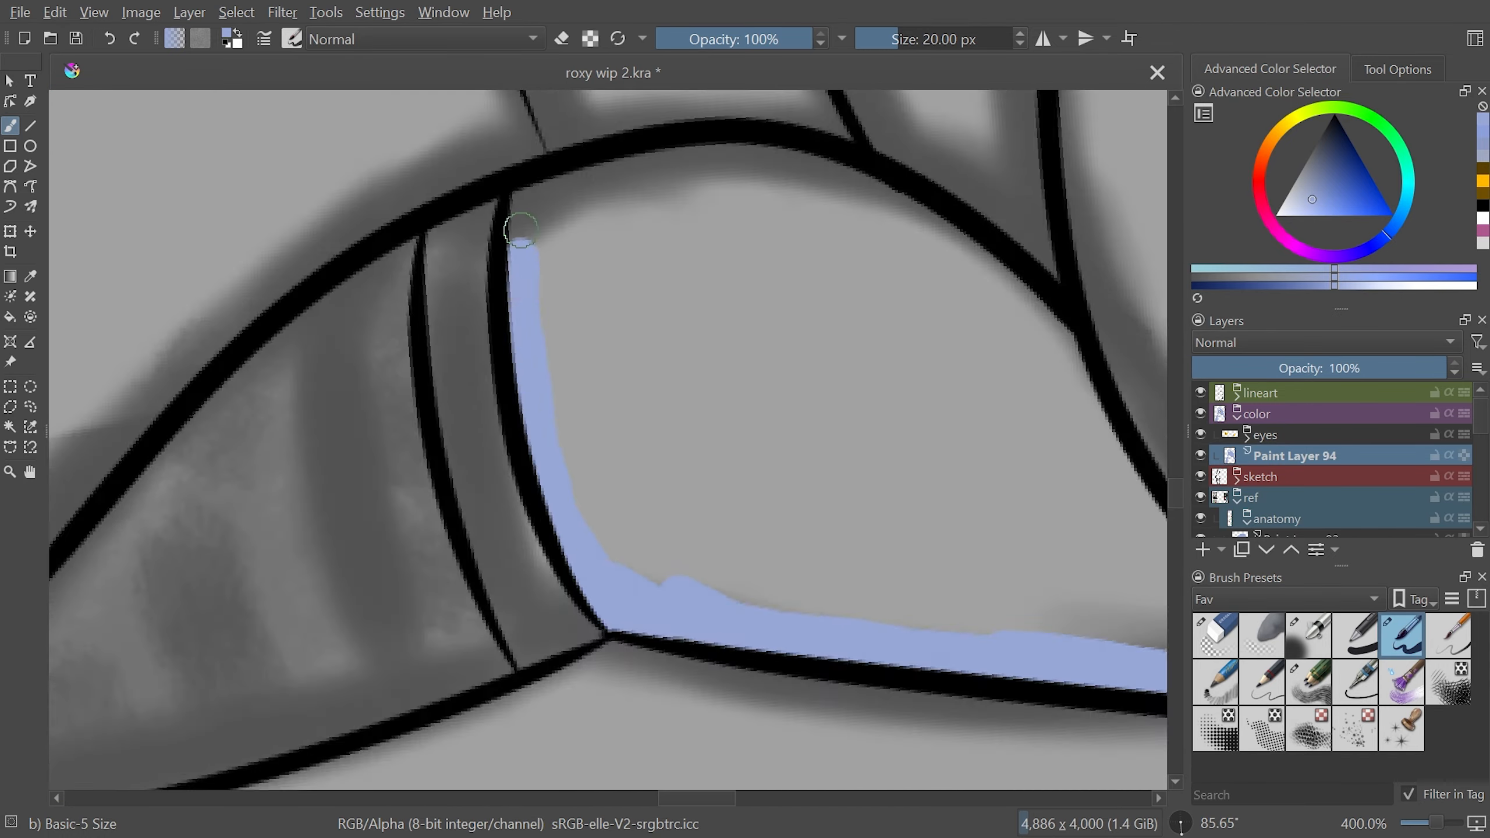
pyautogui.scroll(-1, 519, 229)
pyautogui.moveTo(469, 581); pyautogui.dragTo(844, 373)
pyautogui.moveTo(276, 302)
pyautogui.mouseDown()
pyautogui.moveTo(539, 416)
pyautogui.moveTo(344, 339)
pyautogui.mouseUp()
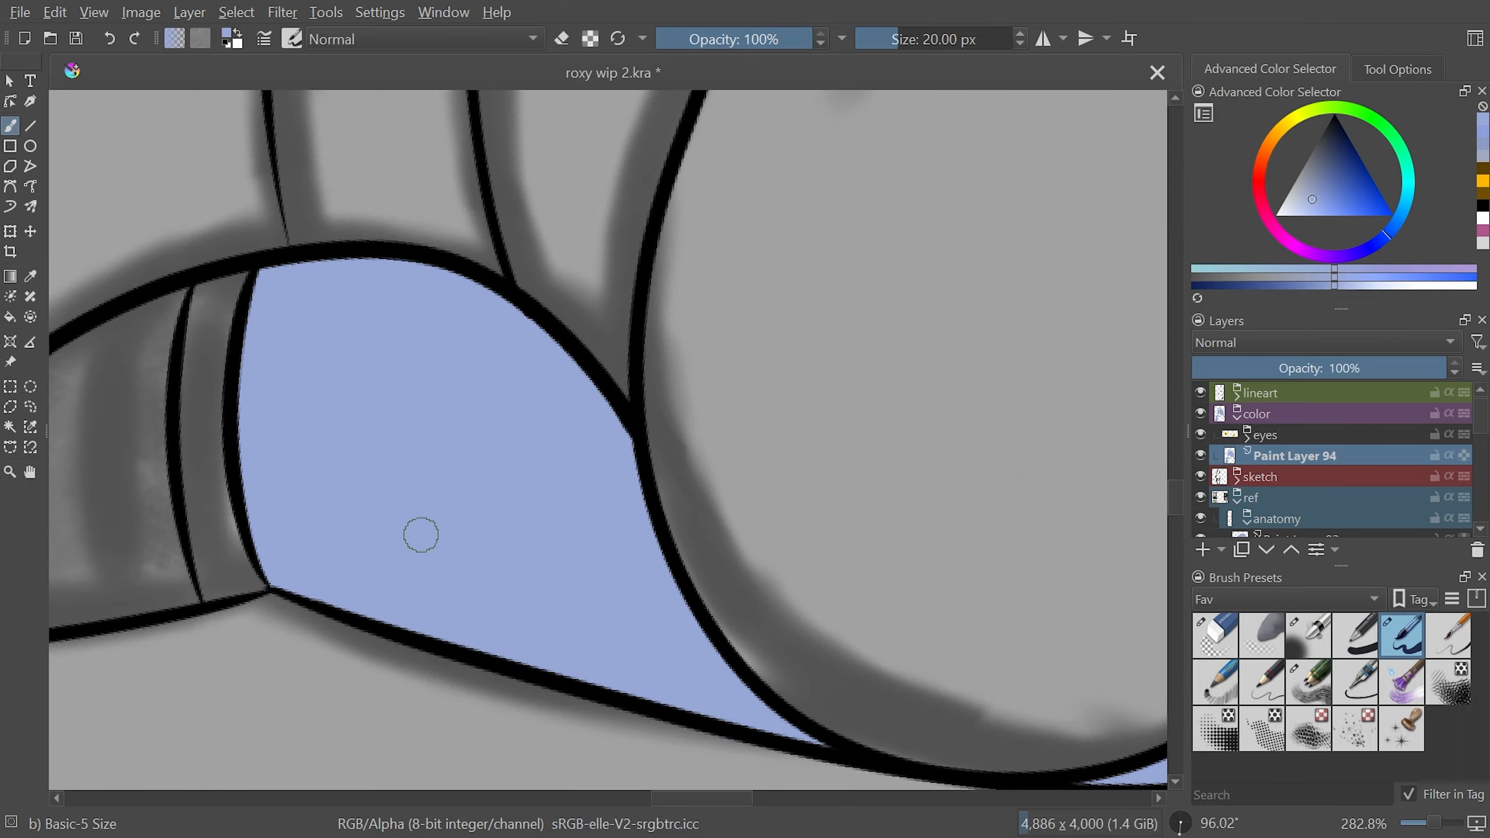
# Border the chain-side forearm in periwinkle along its inner edge and across the wrist above the glove
pyautogui.scroll(-2, 421, 535)
pyautogui.moveTo(420, 535); pyautogui.dragTo(576, 798)
pyautogui.scroll(2, 901, 352)
pyautogui.moveTo(918, 220); pyautogui.dragTo(903, 365)
pyautogui.scroll(-1, 703, 375)
pyautogui.moveTo(816, 206); pyautogui.dragTo(586, 562)
pyautogui.scroll(1, 586, 562)
pyautogui.moveTo(1074, 516); pyautogui.dragTo(675, 676)
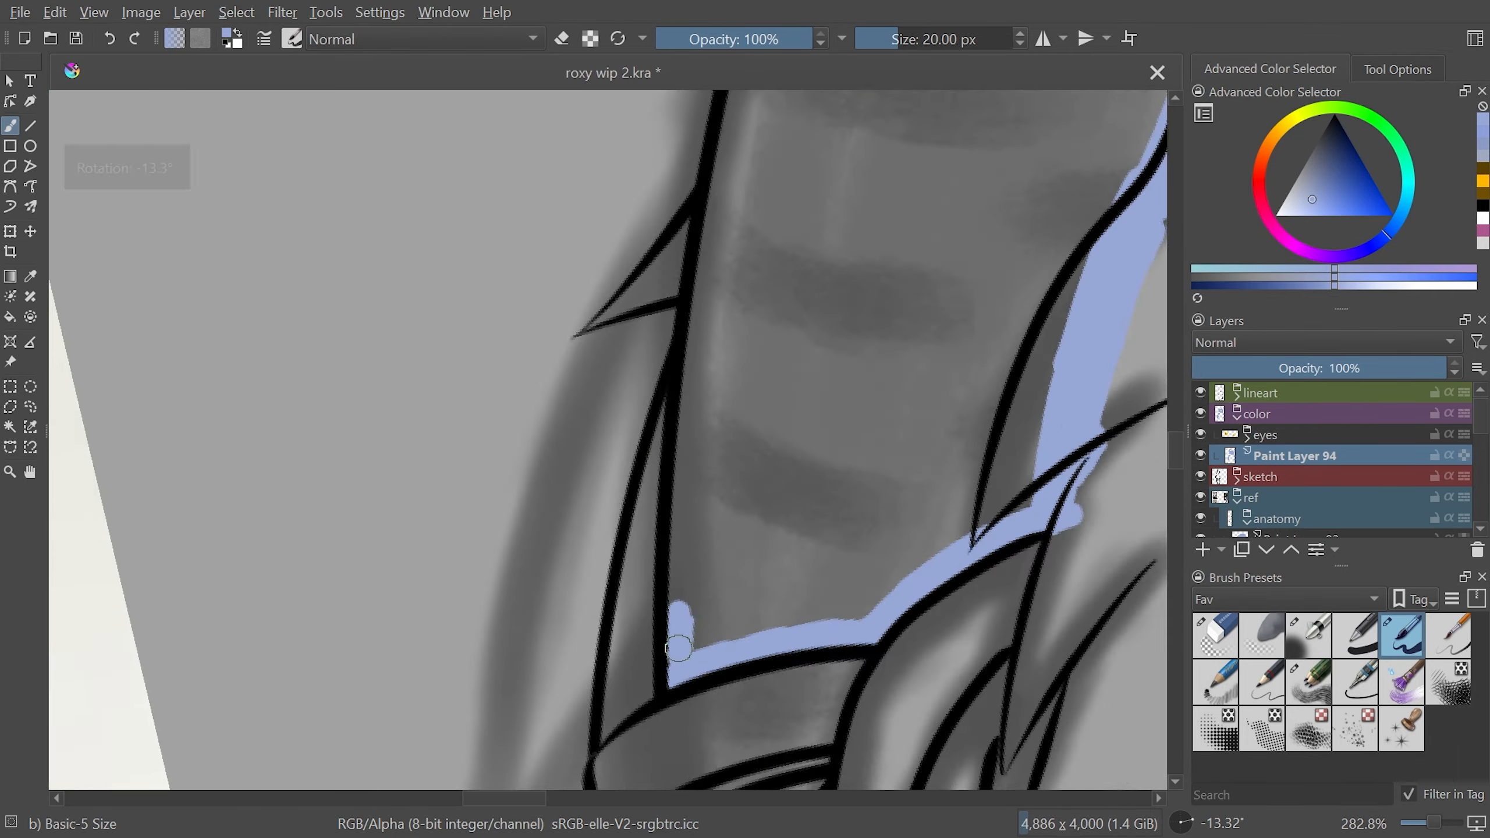
# Continue the periwinkle border up the outer edge of the chain-side forearm from the wrist
pyautogui.moveTo(686, 622); pyautogui.dragTo(728, 194)
pyautogui.scroll(-1, 728, 352)
pyautogui.scroll(2, 762, 411)
pyautogui.moveTo(734, 488); pyautogui.dragTo(812, 382)
pyautogui.scroll(-2, 811, 382)
# Paint periwinkle on the visible part of the opposite forearm beside the dress
pyautogui.scroll(-2, 762, 434)
pyautogui.scroll(3, 704, 353)
pyautogui.moveTo(188, 417)
pyautogui.mouseDown()
pyautogui.moveTo(296, 566)
pyautogui.moveTo(376, 599)
pyautogui.mouseUp()
pyautogui.moveTo(881, 546)
pyautogui.mouseDown()
pyautogui.moveTo(772, 649)
pyautogui.moveTo(869, 352)
pyautogui.mouseUp()
# Change which reference images are visible in the ref group
pyautogui.scroll(-2, 763, 411)
pyautogui.scroll(-3, 763, 353)
pyautogui.moveTo(1482, 424); pyautogui.dragTo(1485, 449)
pyautogui.moveTo(1200, 527); pyautogui.dragTo(1201, 449)
pyautogui.click(1200, 432)
pyautogui.moveTo(1485, 449)
pyautogui.mouseDown()
pyautogui.moveTo(1484, 470)
pyautogui.moveTo(1483, 417)
pyautogui.mouseUp()
# Paint periwinkle from the opposite forearm's fur tip down the hip, following the edge of the dress
pyautogui.scroll(5, 607, 257)
pyautogui.moveTo(963, 387)
pyautogui.mouseDown()
pyautogui.moveTo(1033, 270)
pyautogui.moveTo(662, 675)
pyautogui.mouseUp()
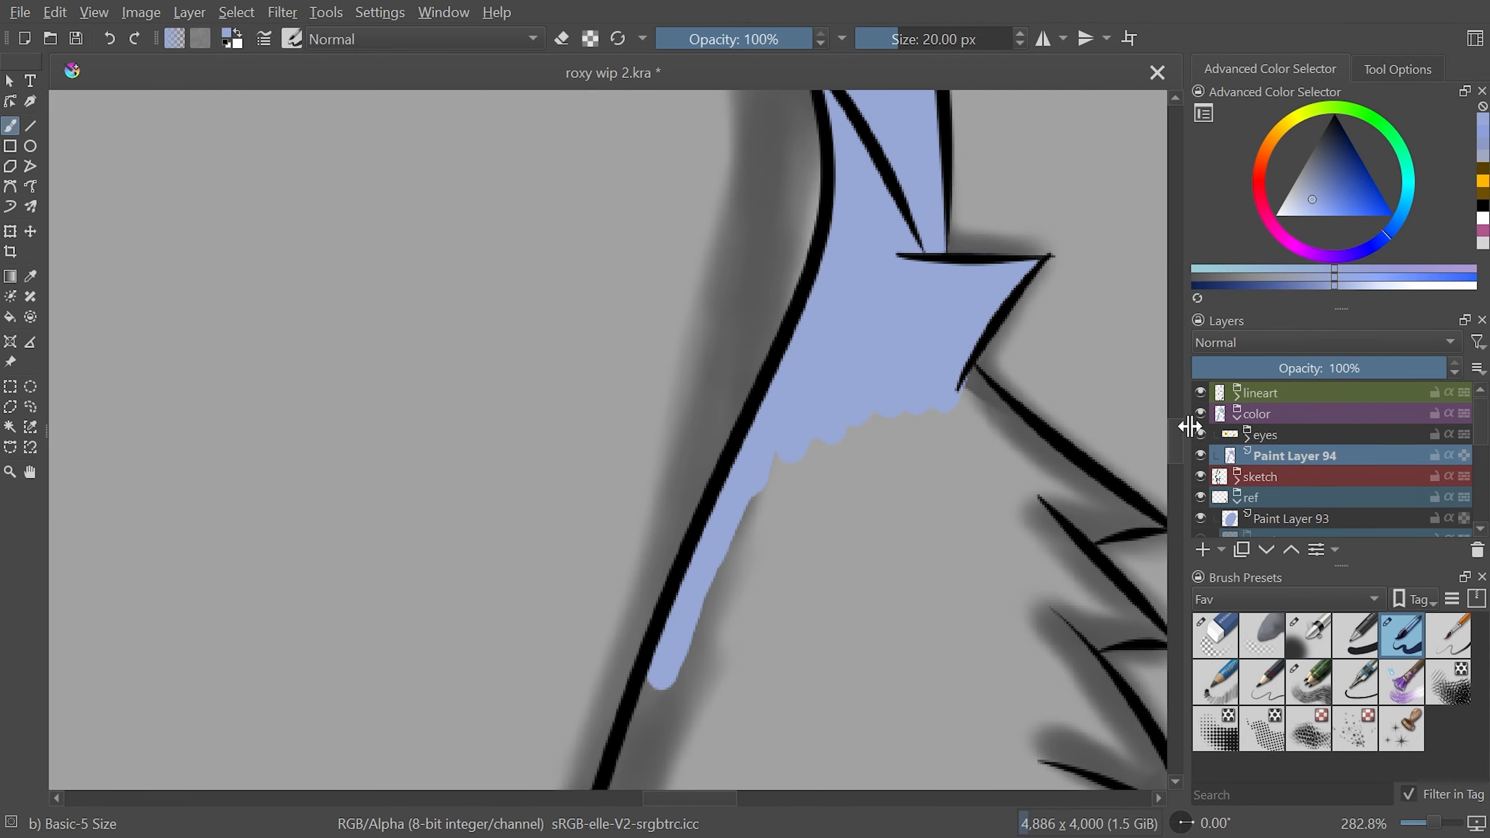
pyautogui.scroll(-1, 704, 411)
pyautogui.moveTo(564, 170); pyautogui.dragTo(491, 704)
# Border the lower part of the leg beside the dress in periwinkle along both sides
pyautogui.moveTo(1144, 259); pyautogui.dragTo(452, 361)
pyautogui.moveTo(830, 406); pyautogui.dragTo(675, 350)
pyautogui.moveTo(613, 99)
pyautogui.mouseDown()
pyautogui.moveTo(650, 436)
pyautogui.moveTo(719, 549)
pyautogui.mouseUp()
pyautogui.moveTo(718, 117); pyautogui.dragTo(689, 557)
pyautogui.moveTo(813, 587); pyautogui.dragTo(877, 421)
pyautogui.moveTo(604, 403)
pyautogui.mouseDown()
pyautogui.moveTo(780, 592)
pyautogui.moveTo(814, 449)
pyautogui.mouseUp()
# Paint the thigh's periwinkle border along the dress edge to the hem corner and along its outer edge, redoing one stroke
pyautogui.moveTo(850, 786); pyautogui.dragTo(947, 288)
pyautogui.moveTo(927, 156); pyautogui.dragTo(449, 483)
pyautogui.hotkey('ctrl', 'z')
pyautogui.moveTo(435, 540); pyautogui.dragTo(557, 326)
pyautogui.moveTo(622, 257); pyautogui.dragTo(939, 154)
pyautogui.moveTo(544, 330); pyautogui.dragTo(694, 218)
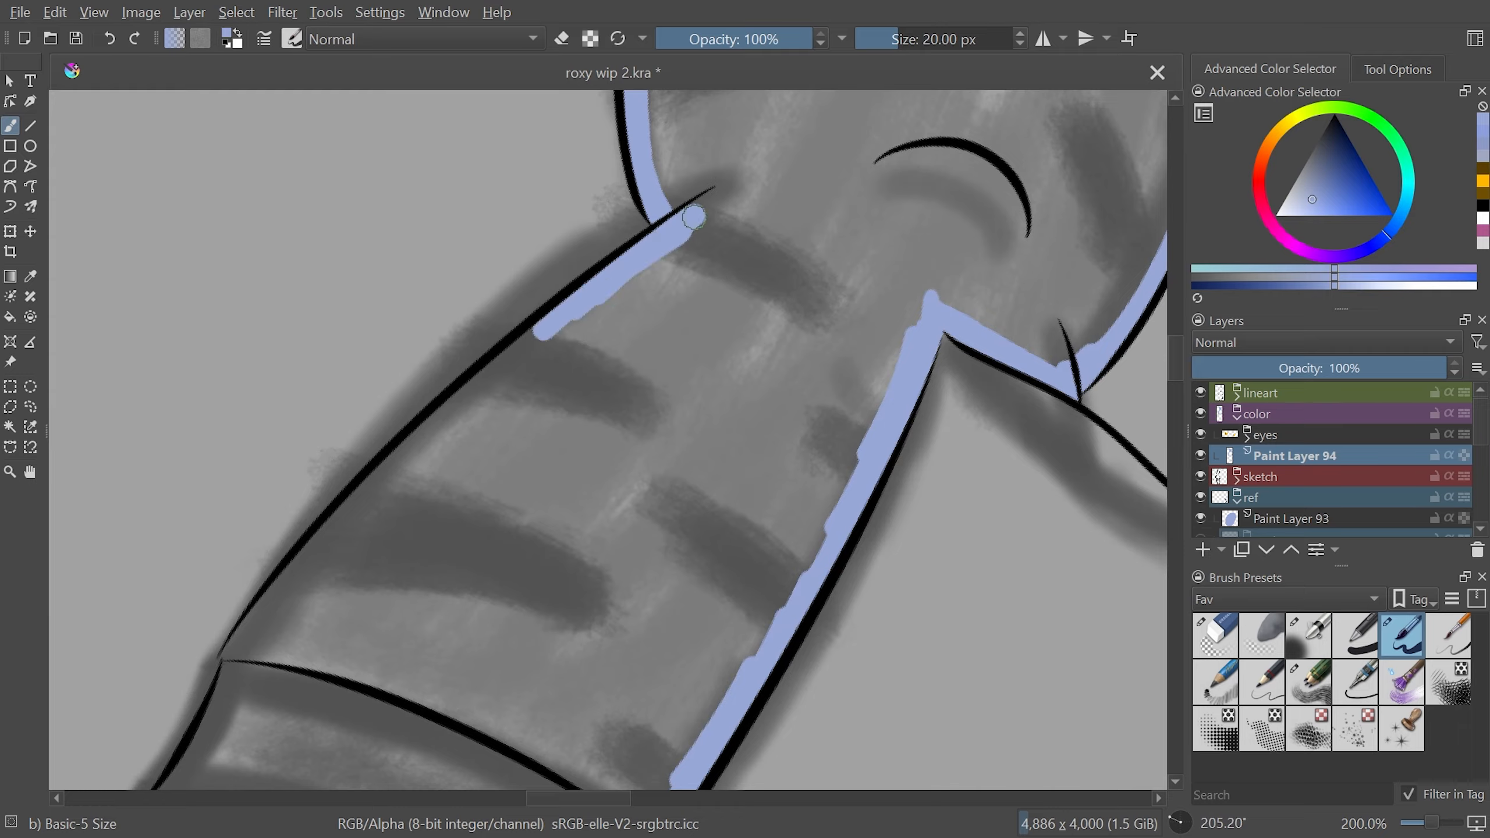
# Extend the periwinkle border along the thigh's outer edge past the leg bands and into the zigzag fur tufts
pyautogui.scroll(1, 694, 217)
pyautogui.moveTo(437, 784); pyautogui.dragTo(570, 395)
pyautogui.moveTo(559, 487); pyautogui.dragTo(598, 149)
pyautogui.moveTo(607, 746); pyautogui.dragTo(542, 285)
pyautogui.moveTo(616, 470); pyautogui.dragTo(721, 239)
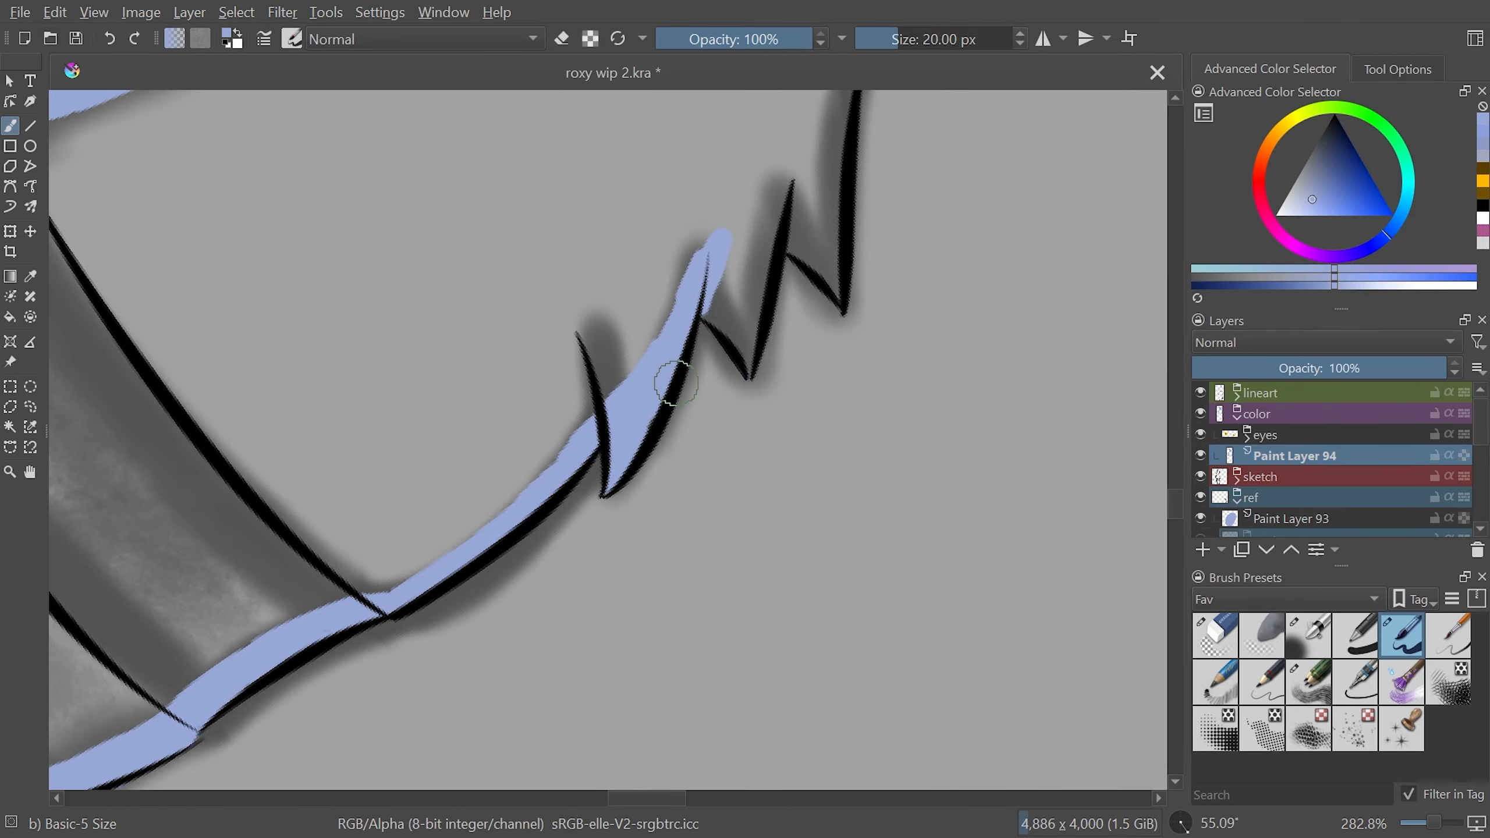
pyautogui.moveTo(753, 358); pyautogui.dragTo(793, 170)
pyautogui.moveTo(836, 296); pyautogui.dragTo(827, 167)
# Choose a slightly greyer blue and fill the outlined arm and leg fur with it
pyautogui.scroll(-6, 636, 493)
pyautogui.press('5')
pyautogui.click(1303, 196)
pyautogui.press('f')
pyautogui.click(552, 234)
pyautogui.click(751, 564)
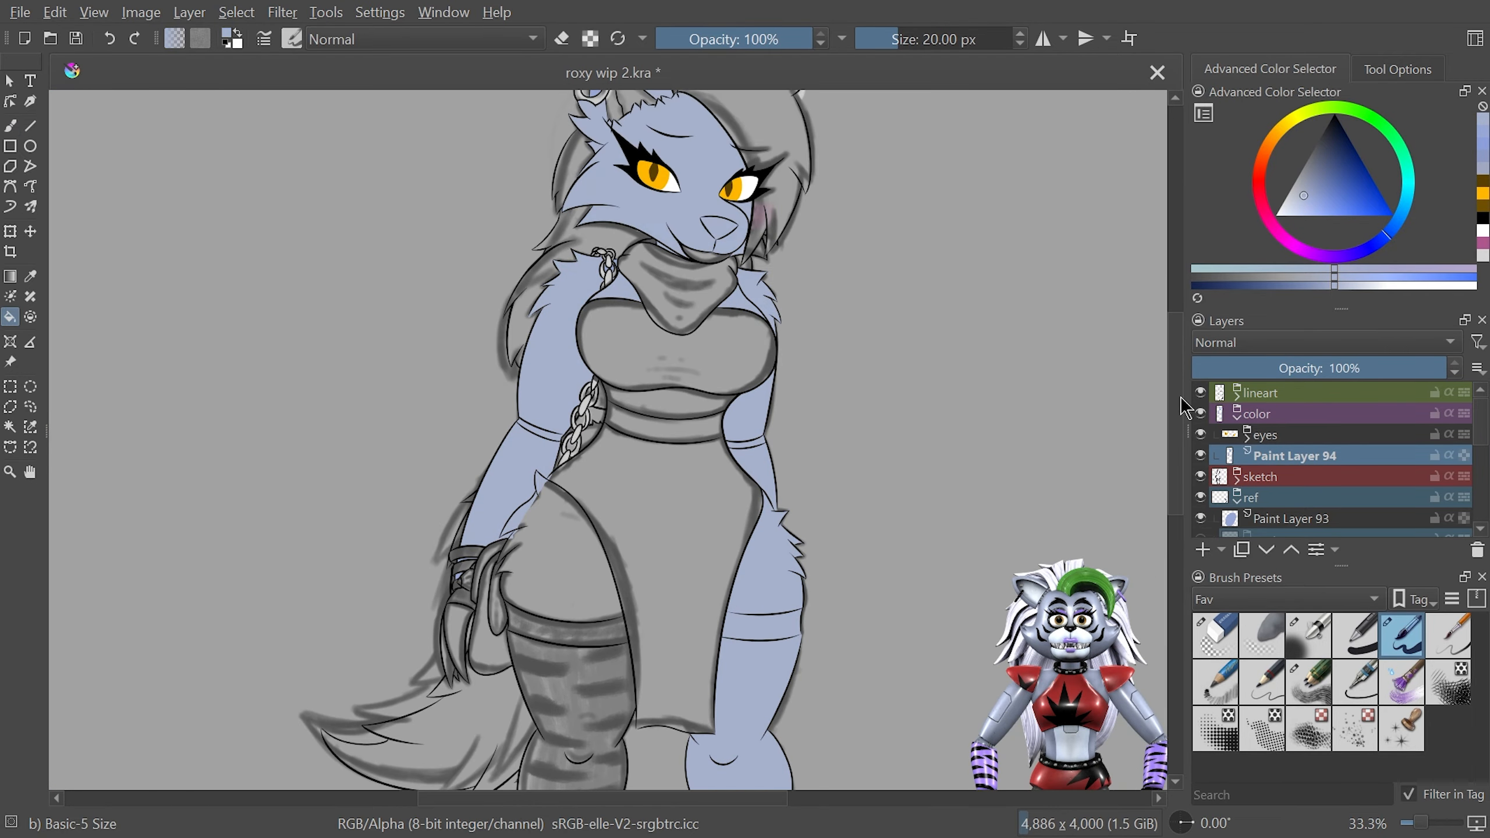
# Pick a slightly more saturated blue, refill the face and set the fill threshold to 99
pyautogui.click(1315, 200)
pyautogui.click(692, 205)
pyautogui.scroll(5, 607, 449)
pyautogui.click(1398, 69)
pyautogui.click(1442, 204)
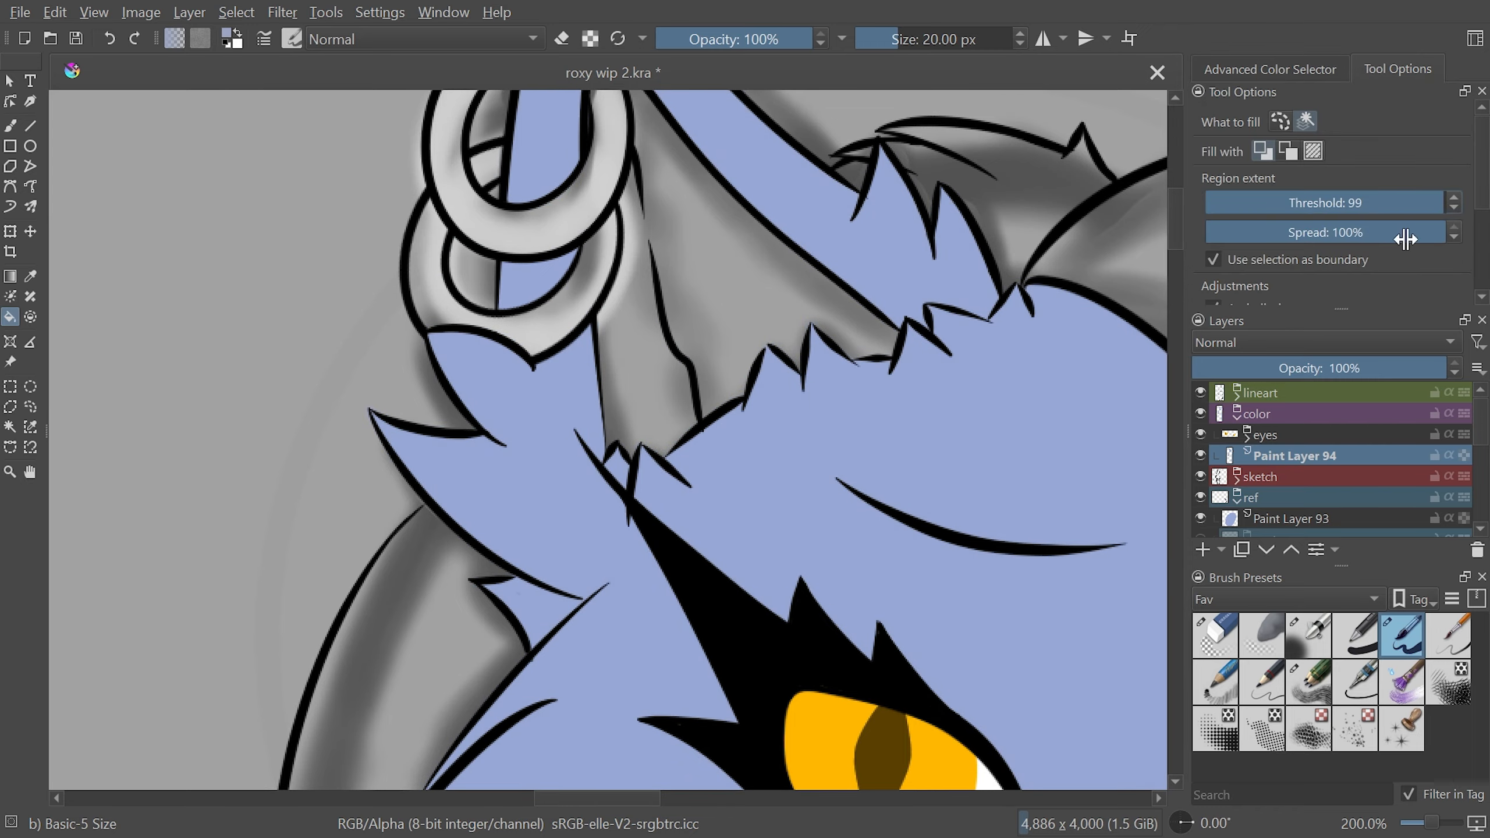
# Touch up the blue fur around the shoulder chain with the brush
pyautogui.press('-')
pyautogui.press('-')
pyautogui.press('-')
pyautogui.moveTo(610, 713); pyautogui.dragTo(610, 425)
pyautogui.press('+')
pyautogui.press('+')
pyautogui.press('+')
pyautogui.press('+')
pyautogui.press('+')
pyautogui.press('b')
pyautogui.moveTo(528, 182); pyautogui.dragTo(478, 335)
pyautogui.press('-')
pyautogui.press('-')
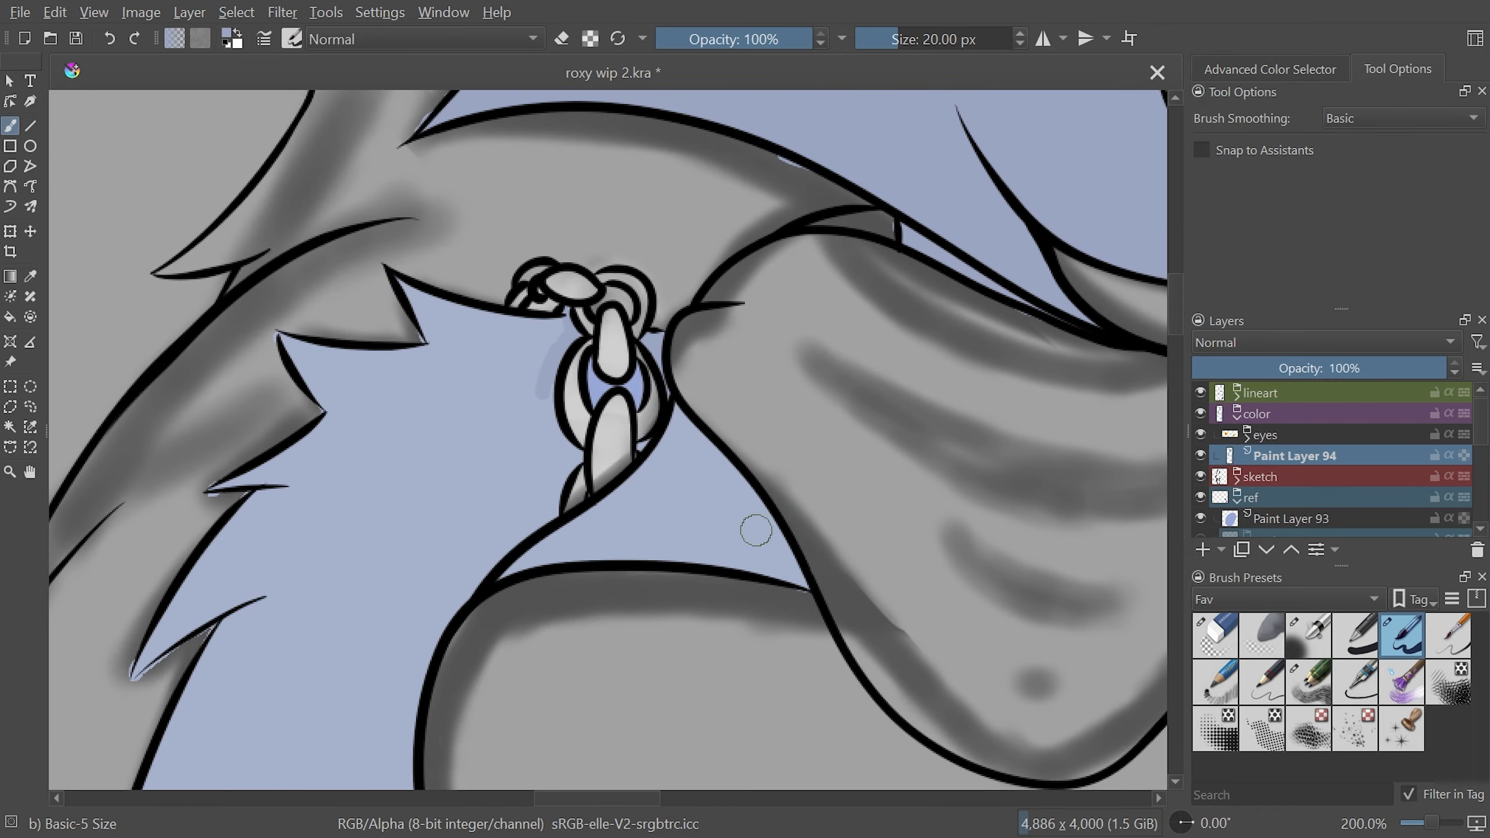
# Refill the shoulder fur and the chest area below the scarf with the current blue
pyautogui.press('f')
pyautogui.click(457, 423)
pyautogui.click(733, 523)
# Examine the filled shoulder and chest fur up close for gaps
pyautogui.press('b')
pyautogui.press('+')
pyautogui.press('+')
pyautogui.press('+')
pyautogui.press('-')
pyautogui.press('-')
pyautogui.press('-')
pyautogui.press('-')
pyautogui.press('+')
pyautogui.press('+')
pyautogui.press('+')
pyautogui.press('+')
pyautogui.press('-')
pyautogui.press('-')
pyautogui.press('-')
pyautogui.press('-')
pyautogui.press('-')
pyautogui.press('-')
pyautogui.press('-')
# Border both sides of the lower part of the remaining striped leg in the current blue
pyautogui.scroll(5, 610, 675)
pyautogui.moveTo(898, 99); pyautogui.dragTo(1012, 470)
pyautogui.moveTo(850, 470)
pyautogui.mouseDown()
pyautogui.moveTo(578, 710)
pyautogui.moveTo(490, 149)
pyautogui.mouseUp()
pyautogui.moveTo(591, 508); pyautogui.dragTo(569, 702)
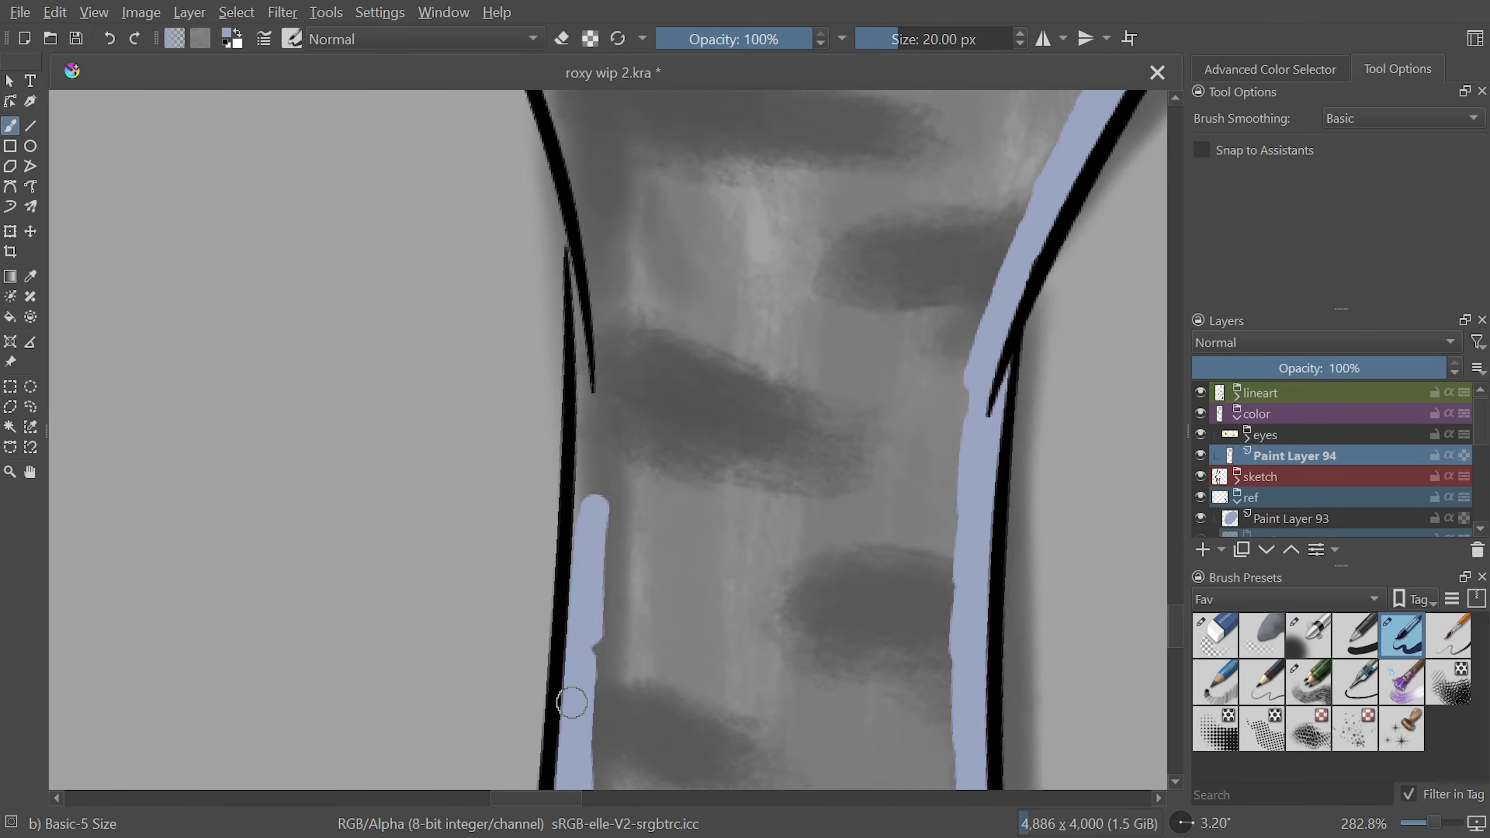
pyautogui.scroll(-2, 610, 440)
pyautogui.moveTo(563, 522); pyautogui.dragTo(609, 150)
# Continue the blue border up the striped leg and close it along the thigh's edge
pyautogui.moveTo(792, 177); pyautogui.dragTo(793, 449)
pyautogui.moveTo(792, 334); pyautogui.dragTo(972, 376)
pyautogui.moveTo(792, 176); pyautogui.dragTo(792, 451)
pyautogui.press('+')
pyautogui.press('+')
pyautogui.press('+')
pyautogui.press('+')
pyautogui.moveTo(731, 581)
pyautogui.mouseDown()
pyautogui.moveTo(845, 191)
pyautogui.moveTo(792, 279)
pyautogui.mouseUp()
# Fill the outlined striped leg with the current blue
pyautogui.press('-')
pyautogui.press('-')
pyautogui.press('-')
pyautogui.click(10, 317)
pyautogui.click(839, 440)
# Erase the blue spilling past the hip's outline below the waist chain with the Eraser Circle brush
pyautogui.click(10, 126)
pyautogui.click(1215, 636)
pyautogui.press('+')
pyautogui.press('+')
pyautogui.press('+')
pyautogui.press('+')
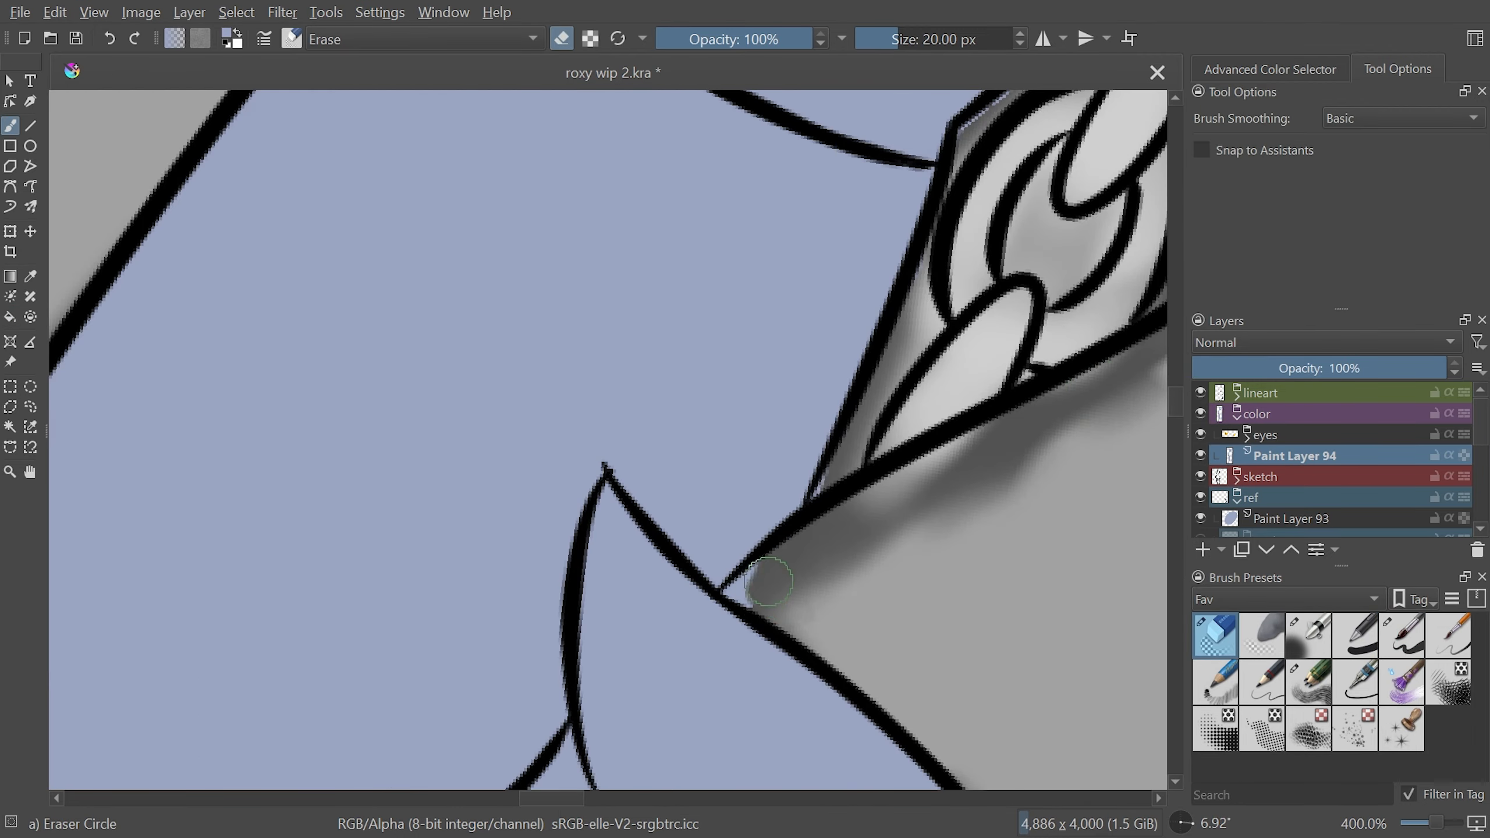
pyautogui.moveTo(684, 470); pyautogui.dragTo(593, 801)
pyautogui.press('-')
pyautogui.press('-')
pyautogui.press('-')
# Fill the canvas background beneath the character with dark grey and reselect Paint Layer 94
pyautogui.click(1438, 527)
pyautogui.click(1202, 550)
pyautogui.click(1271, 70)
pyautogui.click(1311, 151)
pyautogui.click(9, 317)
pyautogui.click(283, 439)
pyautogui.click(1294, 456)
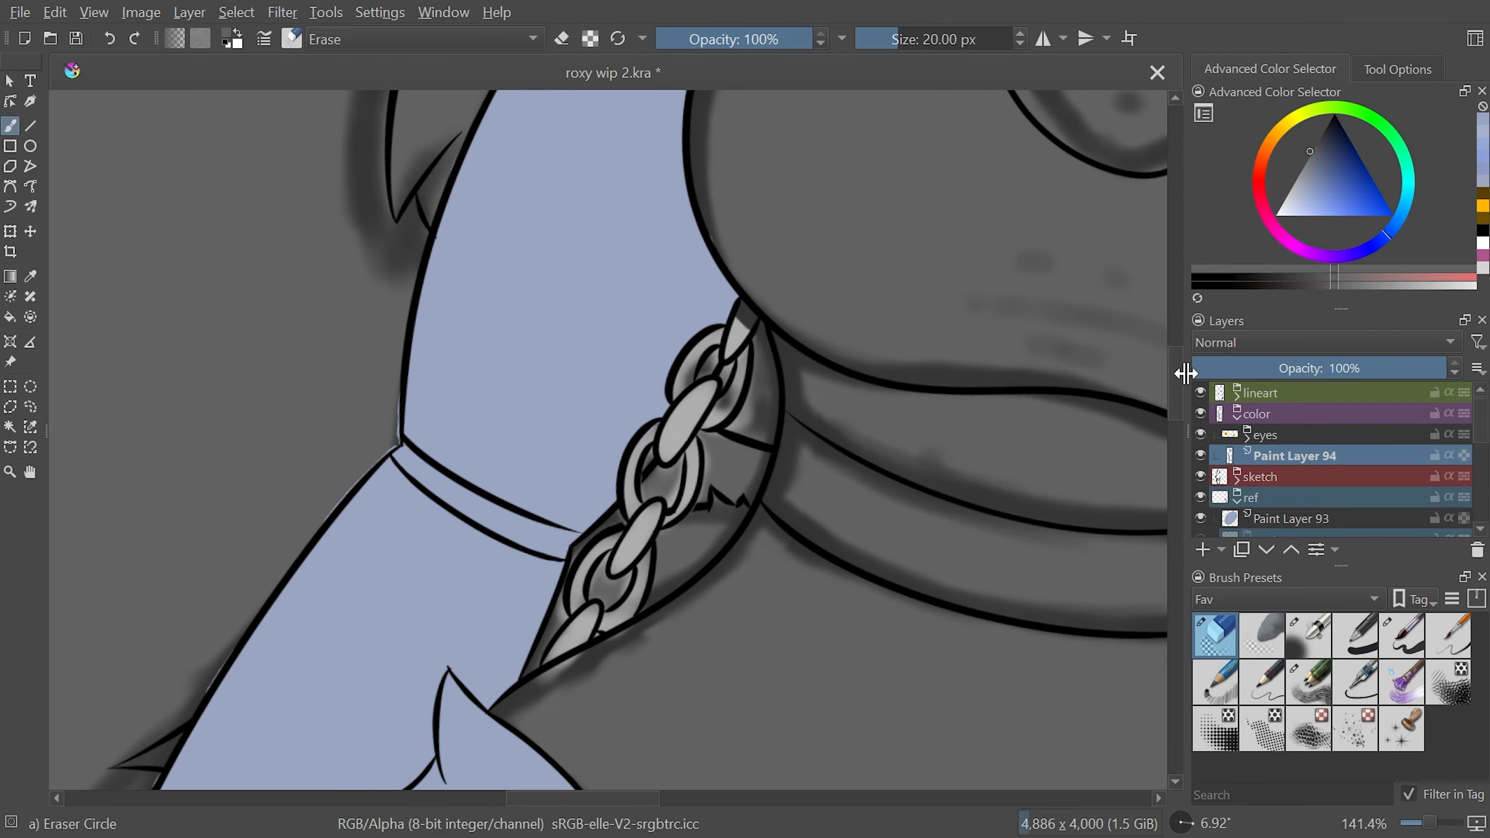
# Hide the sketch layer and reduce the eraser size to 10 px for close cleanup
pyautogui.press('+')
pyautogui.press('+')
pyautogui.press('+')
pyautogui.click(1200, 477)
pyautogui.press('-')
pyautogui.moveTo(933, 475)
pyautogui.mouseDown()
pyautogui.moveTo(951, 629)
pyautogui.moveTo(927, 531)
pyautogui.mouseUp()
pyautogui.press('[')
pyautogui.press('[')
pyautogui.press('[')
pyautogui.press('[')
pyautogui.press('[')
pyautogui.press('[')
pyautogui.press('[')
pyautogui.press('[')
pyautogui.press('+')
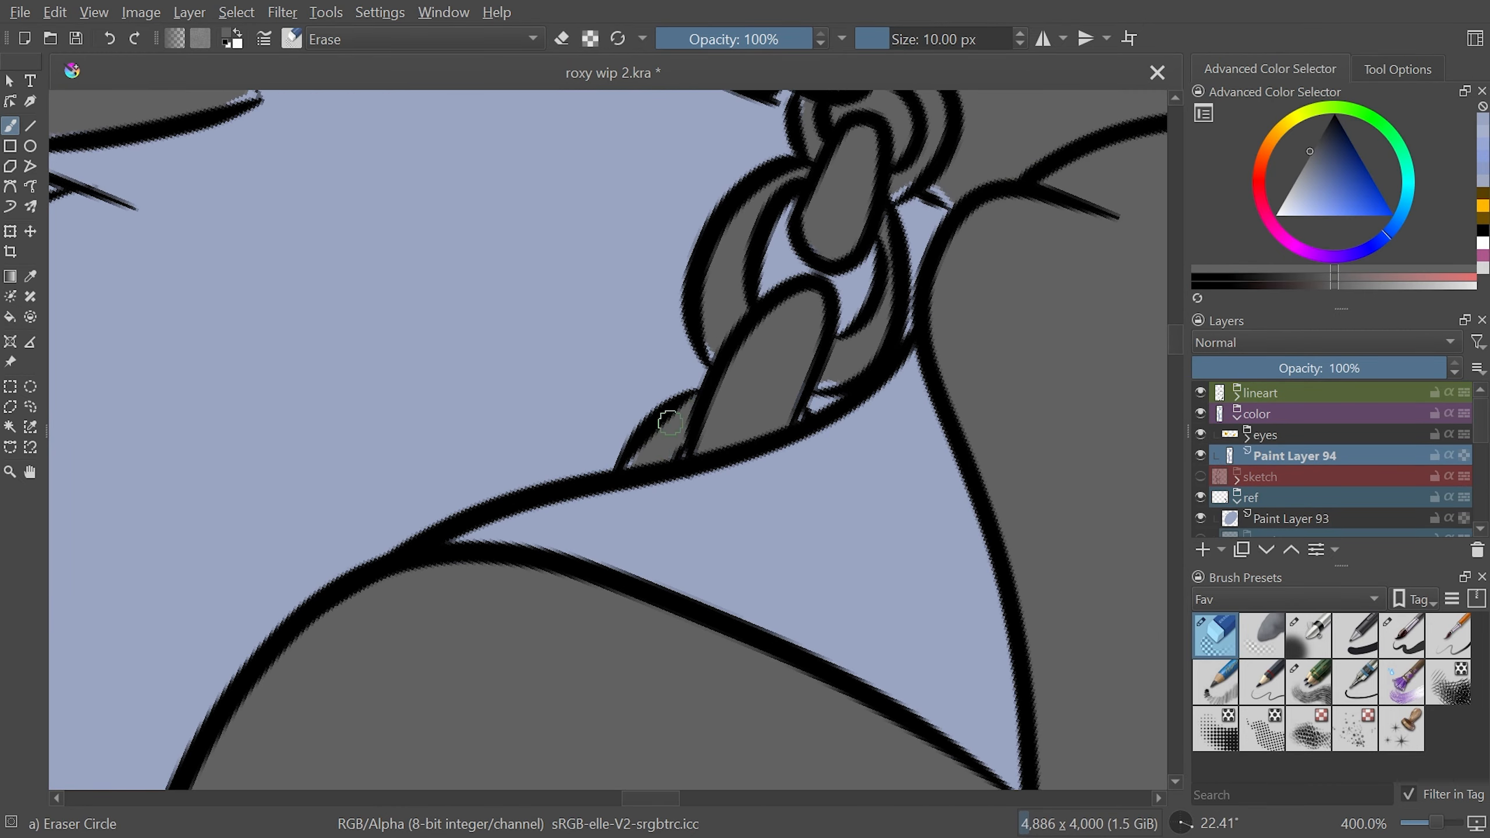
# Erase the blue spilling onto the shoulder chain's links and past the neighbouring shoulder fur
pyautogui.moveTo(733, 264); pyautogui.dragTo(745, 628)
pyautogui.moveTo(473, 273); pyautogui.dragTo(490, 414)
pyautogui.moveTo(286, 299); pyautogui.dragTo(223, 264)
pyautogui.moveTo(763, 675); pyautogui.dragTo(838, 393)
pyautogui.moveTo(836, 713); pyautogui.dragTo(836, 320)
pyautogui.moveTo(853, 293); pyautogui.dragTo(821, 323)
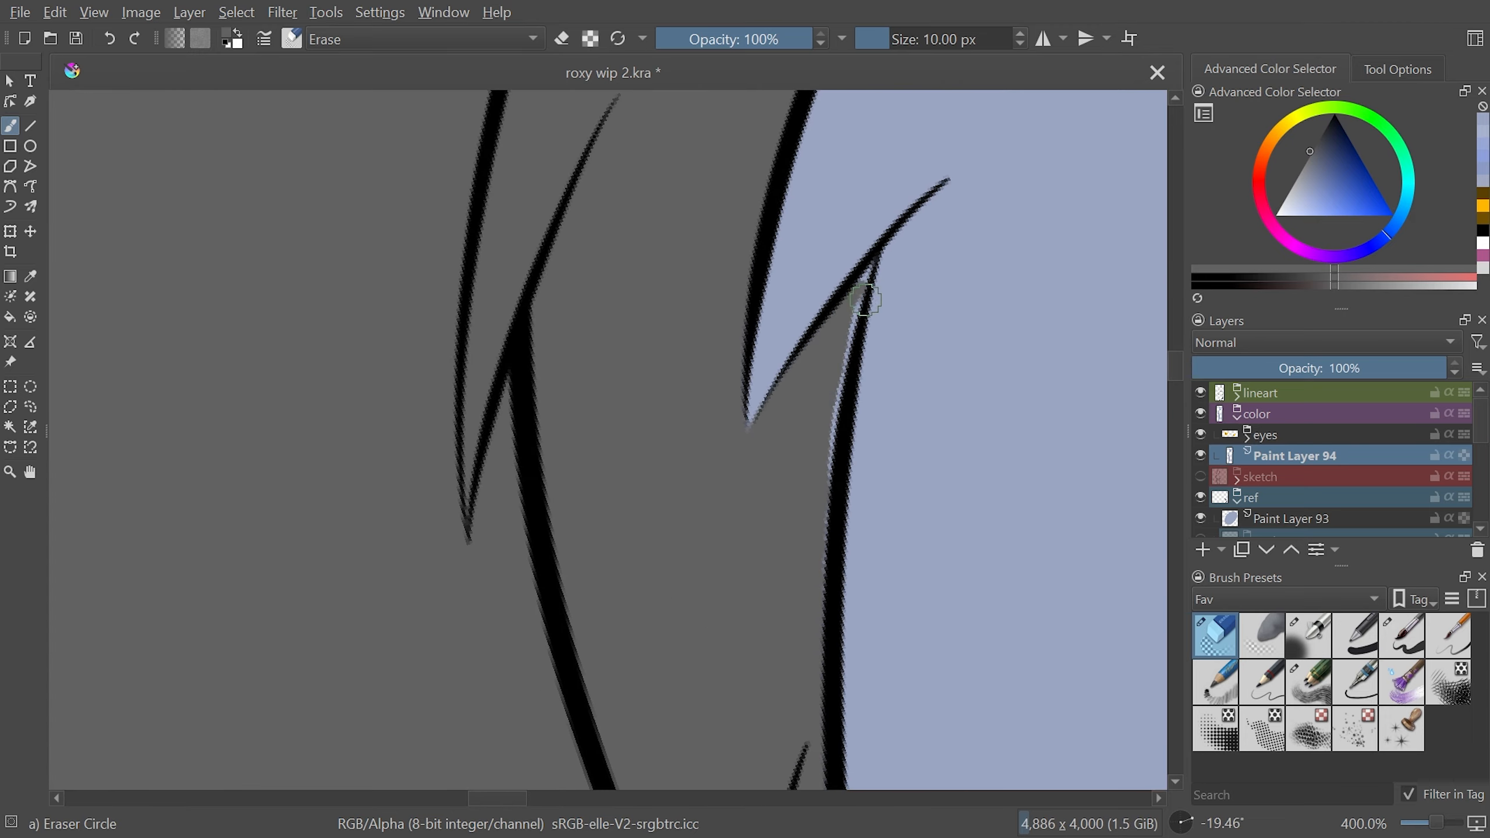
# Erase the stray blue along the outer edge of the upper arm and the outlines below it
pyautogui.moveTo(865, 261); pyautogui.dragTo(858, 322)
pyautogui.moveTo(822, 645); pyautogui.dragTo(780, 264)
pyautogui.moveTo(780, 616); pyautogui.dragTo(786, 294)
pyautogui.moveTo(777, 118); pyautogui.dragTo(784, 490)
pyautogui.moveTo(821, 646); pyautogui.dragTo(792, 372)
pyautogui.press('-')
pyautogui.moveTo(822, 587)
pyautogui.mouseDown()
pyautogui.moveTo(825, 183)
pyautogui.moveTo(838, 258)
pyautogui.mouseUp()
pyautogui.moveTo(869, 675); pyautogui.dragTo(872, 467)
pyautogui.moveTo(593, 396); pyautogui.dragTo(704, 373)
pyautogui.moveTo(704, 373); pyautogui.dragTo(763, 617)
pyautogui.press('-')
pyautogui.moveTo(728, 293); pyautogui.dragTo(733, 811)
# Erase the stray blue around the pointed fur tufts on the outer thigh and the shoulder
pyautogui.press('+')
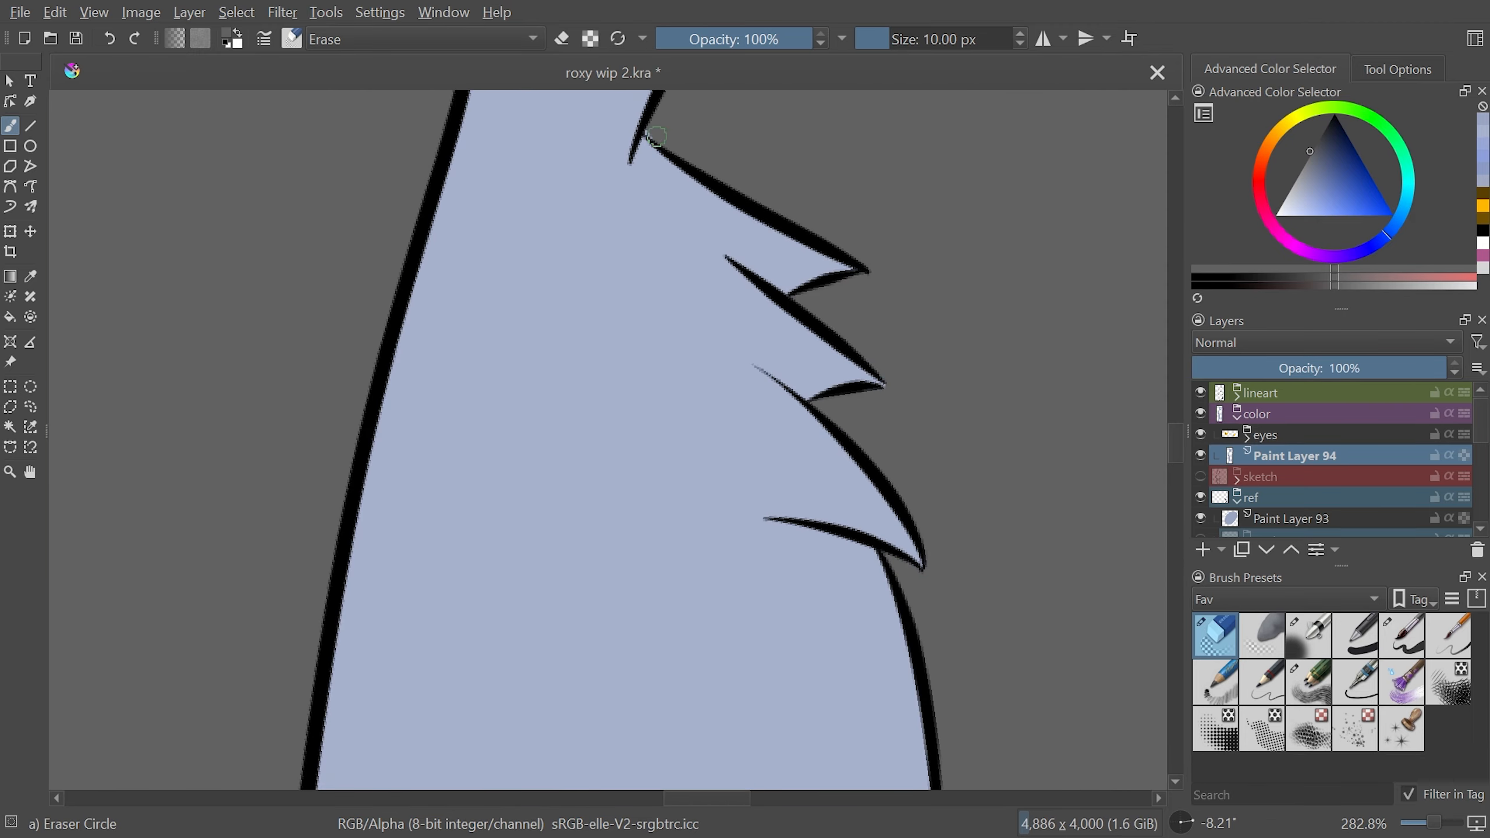
pyautogui.moveTo(656, 235); pyautogui.dragTo(651, 720)
pyautogui.moveTo(598, 487); pyautogui.dragTo(613, 516)
pyautogui.moveTo(734, 234); pyautogui.dragTo(762, 470)
pyautogui.moveTo(638, 365); pyautogui.dragTo(734, 411)
pyautogui.moveTo(763, 528)
pyautogui.mouseDown()
pyautogui.moveTo(789, 253)
pyautogui.moveTo(812, 267)
pyautogui.mouseUp()
pyautogui.moveTo(793, 265); pyautogui.dragTo(768, 459)
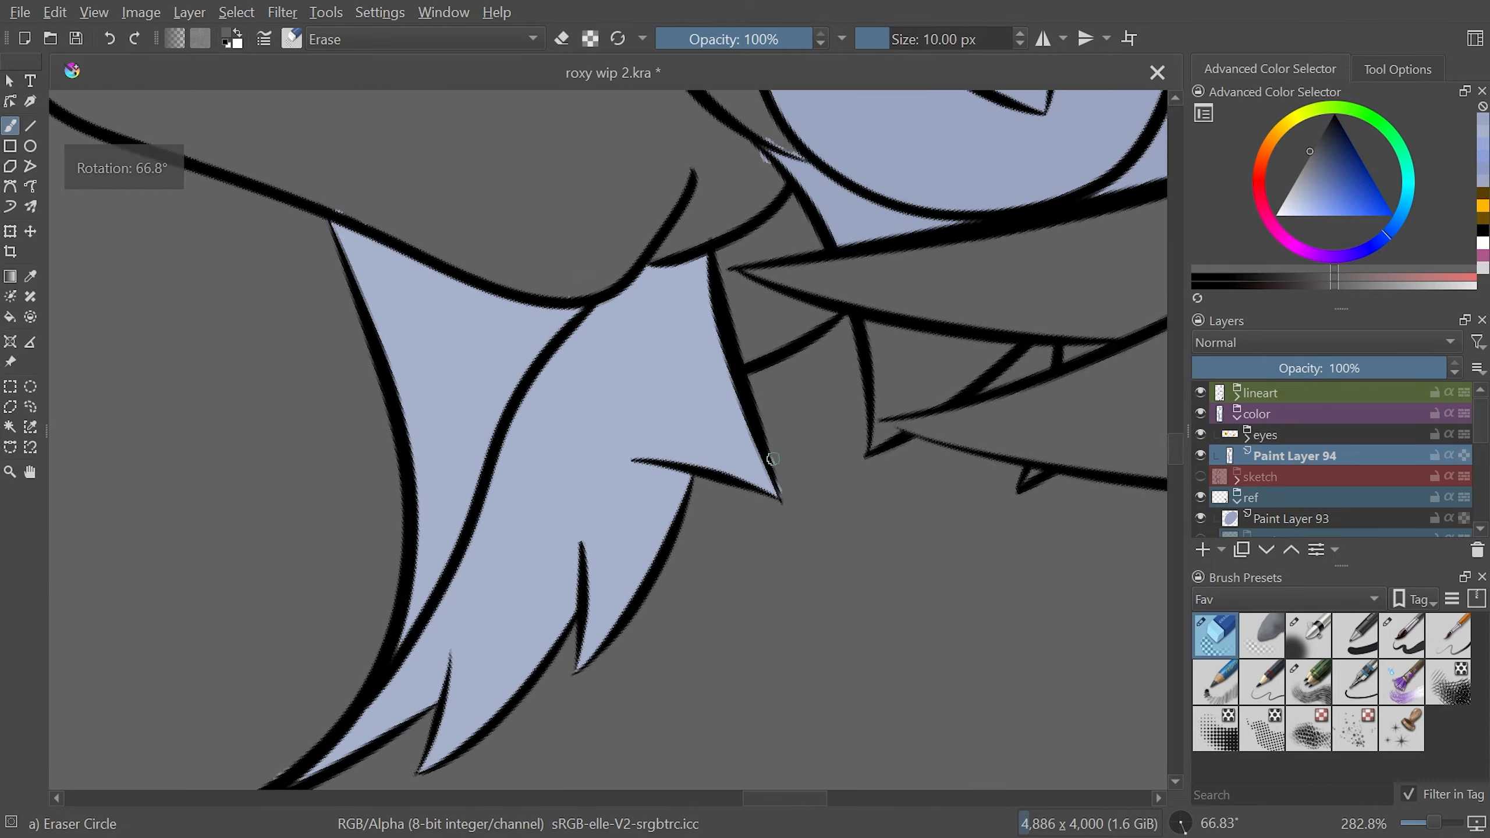
# Erase the blue overflow around the shoulder tufts and up towards the face, and sample the fur blue
pyautogui.press('+')
pyautogui.moveTo(674, 352); pyautogui.dragTo(641, 737)
pyautogui.press('-')
pyautogui.moveTo(793, 587); pyautogui.dragTo(833, 494)
pyautogui.press('+')
pyautogui.moveTo(616, 470); pyautogui.dragTo(586, 802)
pyautogui.moveTo(646, 294); pyautogui.dragTo(652, 675)
pyautogui.moveTo(991, 305); pyautogui.dragTo(962, 258)
pyautogui.moveTo(587, 587); pyautogui.dragTo(762, 411)
pyautogui.moveTo(701, 226); pyautogui.dragTo(748, 179)
pyautogui.moveTo(916, 230); pyautogui.dragTo(896, 250)
pyautogui.moveTo(962, 305)
pyautogui.mouseDown()
pyautogui.moveTo(436, 243)
pyautogui.moveTo(729, 353)
pyautogui.mouseUp()
pyautogui.press('/')
pyautogui.keyDown('ctrl'); pyautogui.click(585, 527); pyautogui.keyUp('ctrl')
pyautogui.press('/')
# Erase the blue spilling past the fur tufts and hairline at the top of the head
pyautogui.moveTo(646, 705); pyautogui.dragTo(648, 401)
pyautogui.press('+')
pyautogui.moveTo(793, 617); pyautogui.dragTo(822, 622)
pyautogui.moveTo(875, 648); pyautogui.dragTo(927, 605)
pyautogui.moveTo(1027, 411); pyautogui.dragTo(700, 411)
pyautogui.moveTo(844, 350); pyautogui.dragTo(932, 420)
pyautogui.moveTo(1084, 392); pyautogui.dragTo(977, 299)
pyautogui.moveTo(1115, 446); pyautogui.dragTo(658, 446)
pyautogui.moveTo(1095, 236); pyautogui.dragTo(1115, 232)
pyautogui.moveTo(1014, 399); pyautogui.dragTo(666, 782)
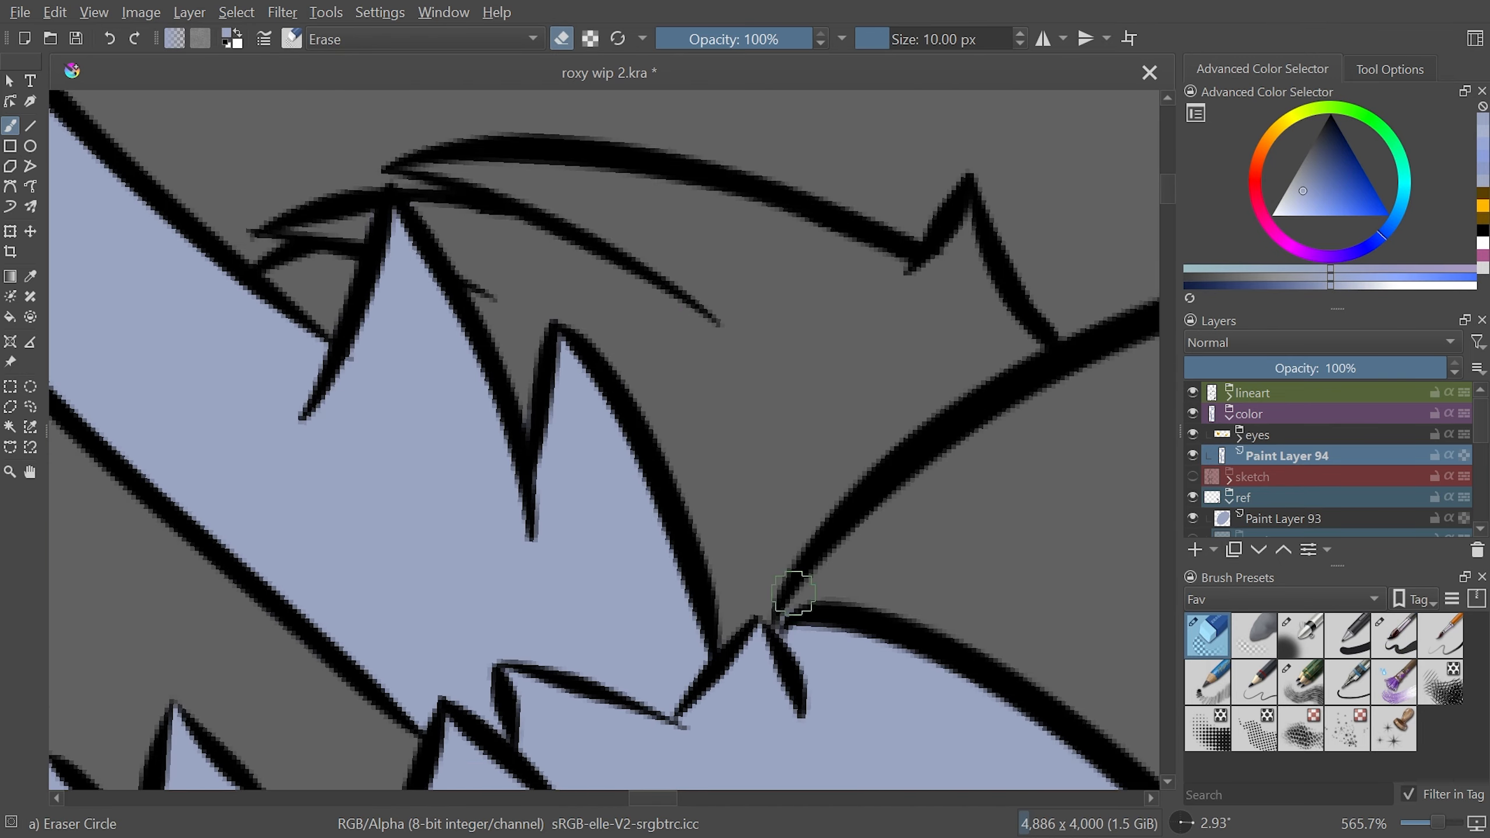
pyautogui.moveTo(1086, 406); pyautogui.dragTo(176, 405)
pyautogui.press('-')
pyautogui.moveTo(831, 273); pyautogui.dragTo(535, 666)
pyautogui.press('-')
pyautogui.press('-')
pyautogui.press('5')
pyautogui.press('2')
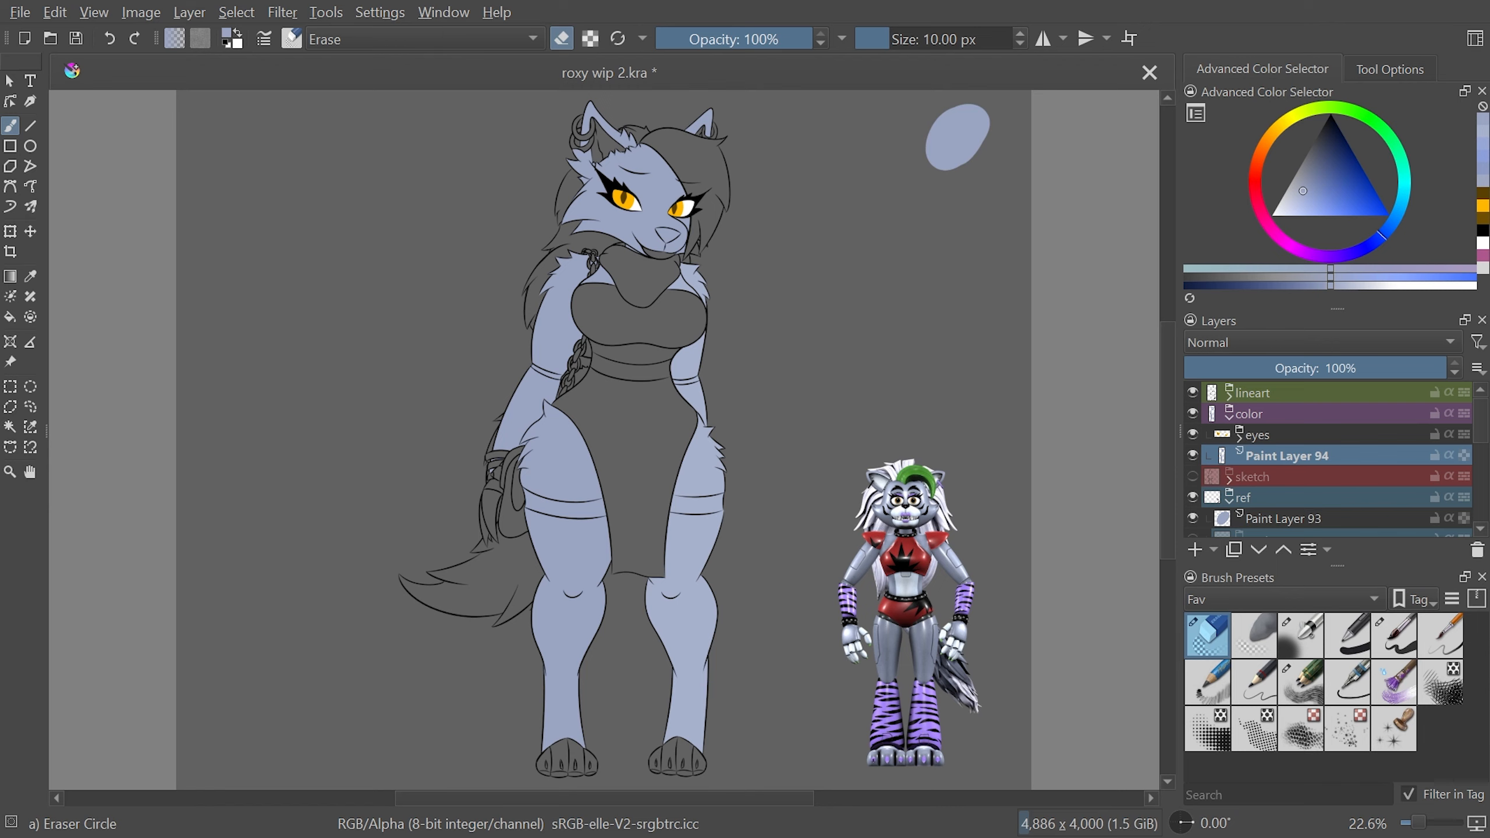
# Sample the fur blues across both arms and thighs, ending on the blue of the forearm beside the chain
pyautogui.hotkey('ctrl', '+')
pyautogui.hotkey('ctrl', '+')
pyautogui.hotkey('ctrl', '+')
pyautogui.hotkey('ctrl', '+')
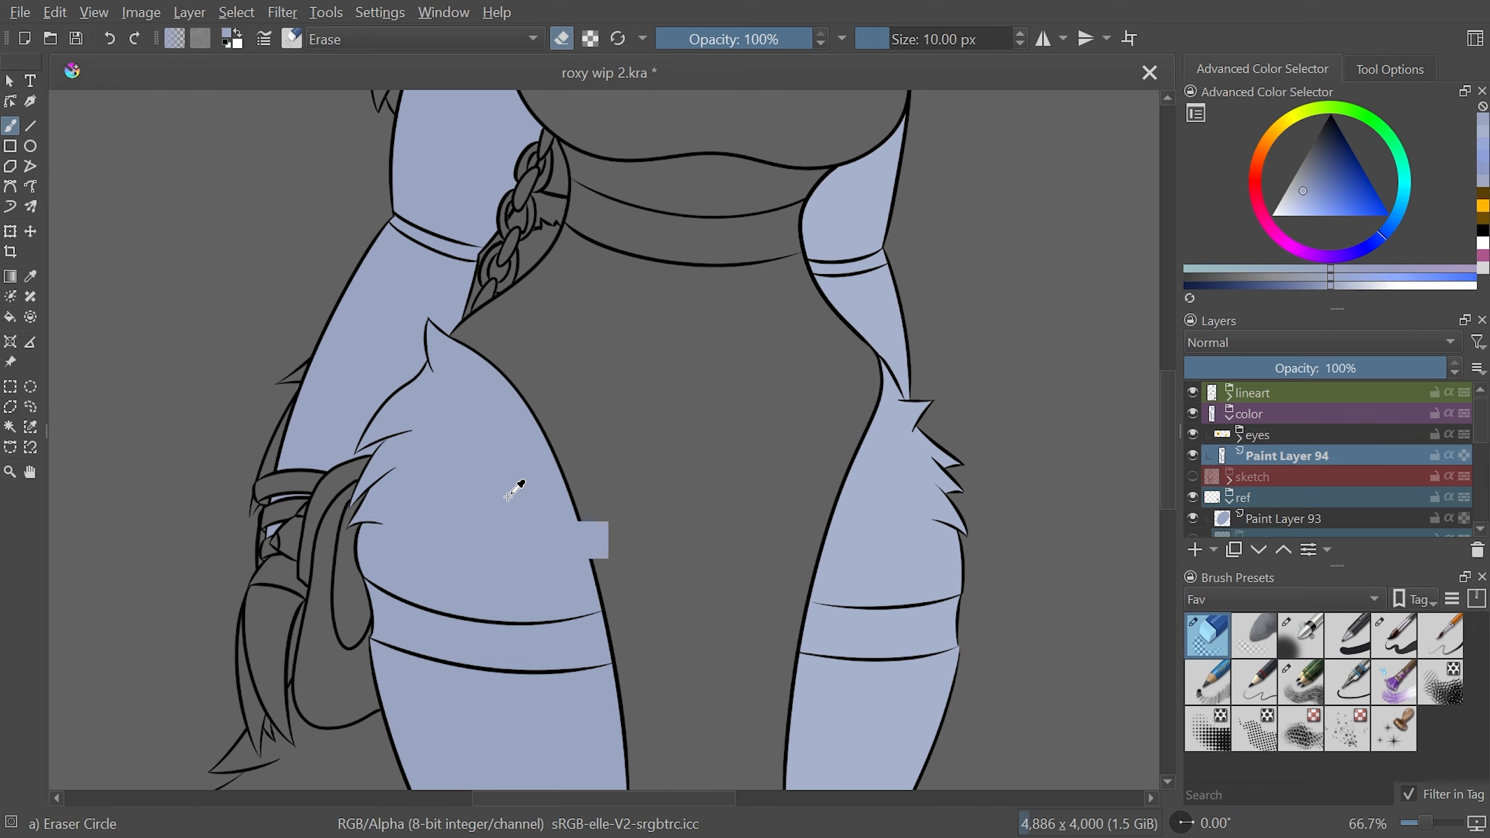
pyautogui.keyDown('ctrl'); pyautogui.click(757, 362); pyautogui.keyUp('ctrl')
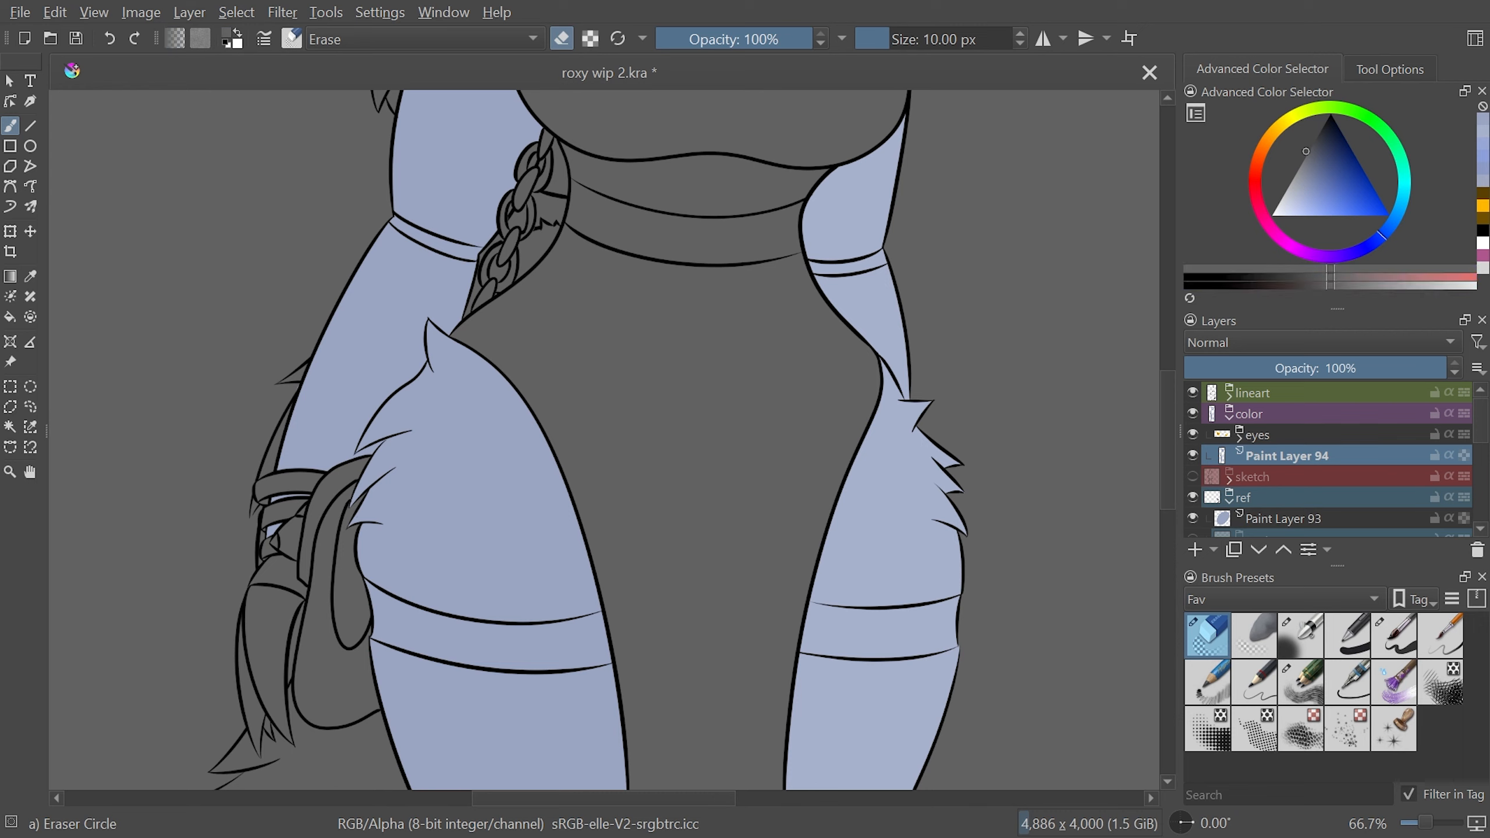
pyautogui.keyDown('ctrl'); pyautogui.click(496, 520); pyautogui.keyUp('ctrl')
pyautogui.keyDown('ctrl'); pyautogui.click(885, 527); pyautogui.keyUp('ctrl')
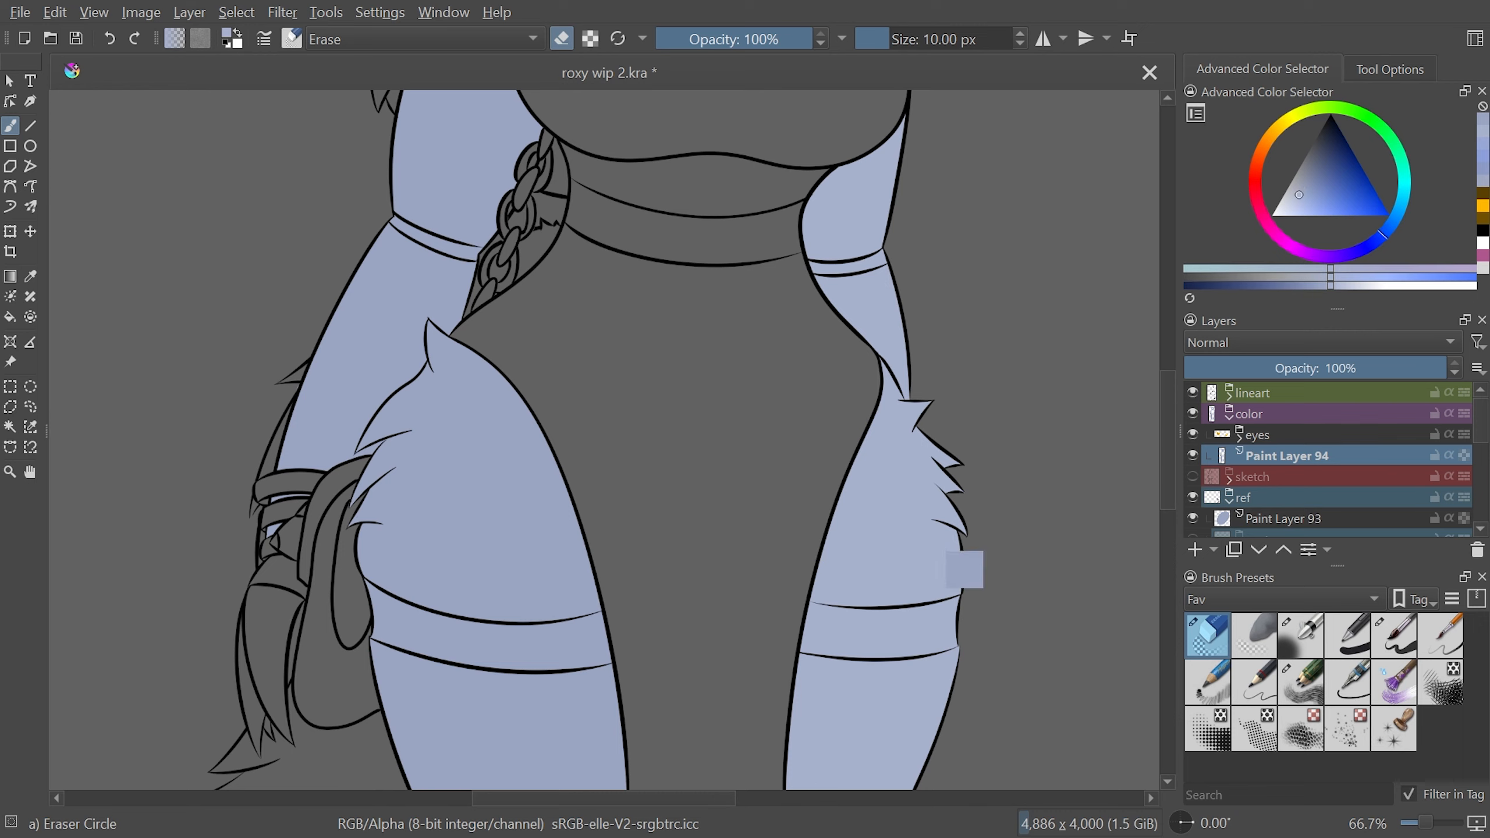
pyautogui.keyDown('ctrl'); pyautogui.click(411, 271); pyautogui.keyUp('ctrl')
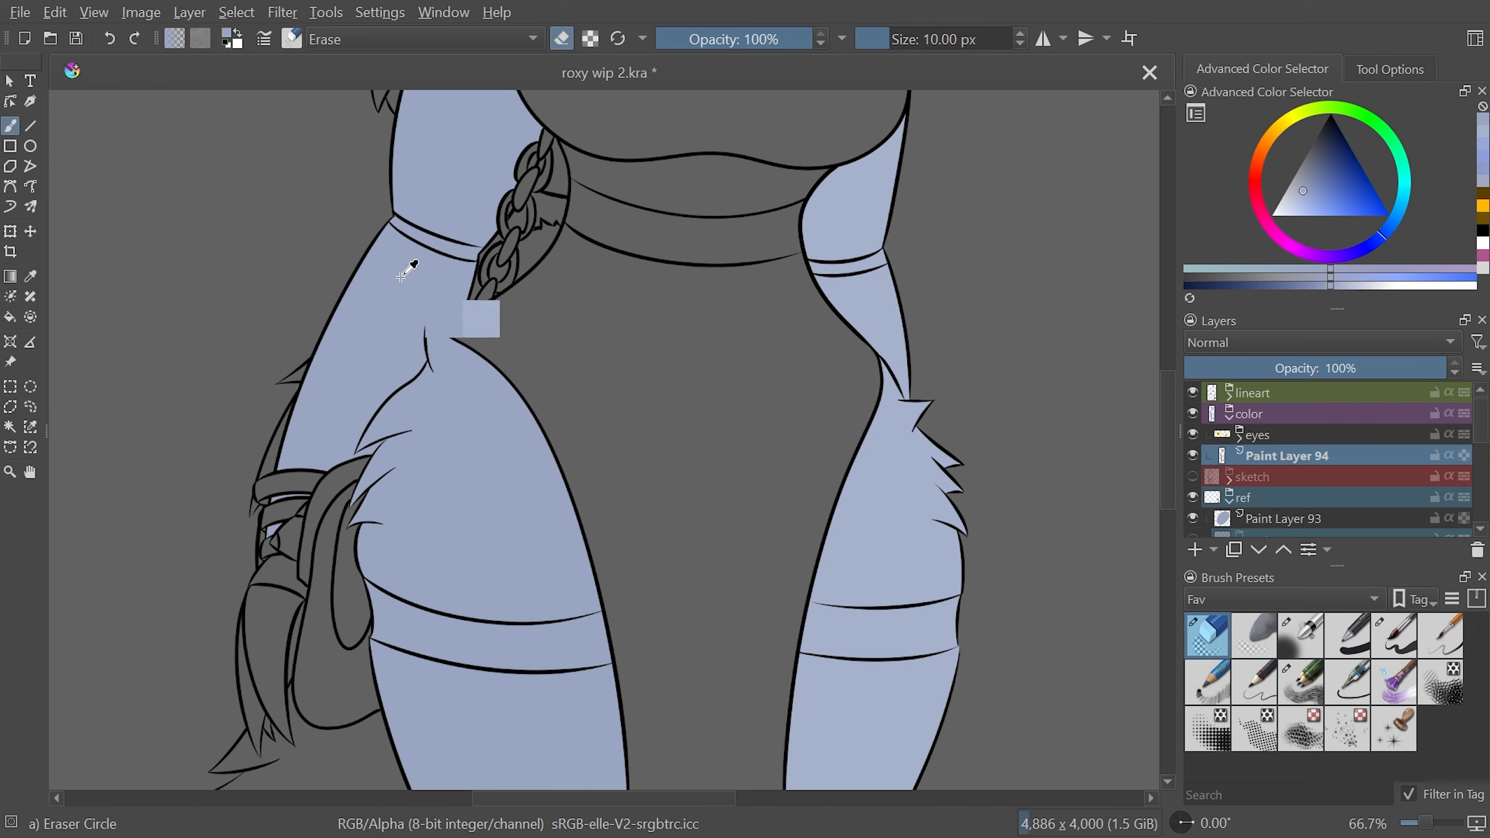
pyautogui.keyDown('ctrl'); pyautogui.click(840, 216); pyautogui.keyUp('ctrl')
pyautogui.keyDown('ctrl'); pyautogui.click(399, 294); pyautogui.keyUp('ctrl')
# Fill the mismatched lighter fur of the arm opposite the chain and its shoulder with the sampled blue
pyautogui.moveTo(1168, 405); pyautogui.dragTo(1178, 346)
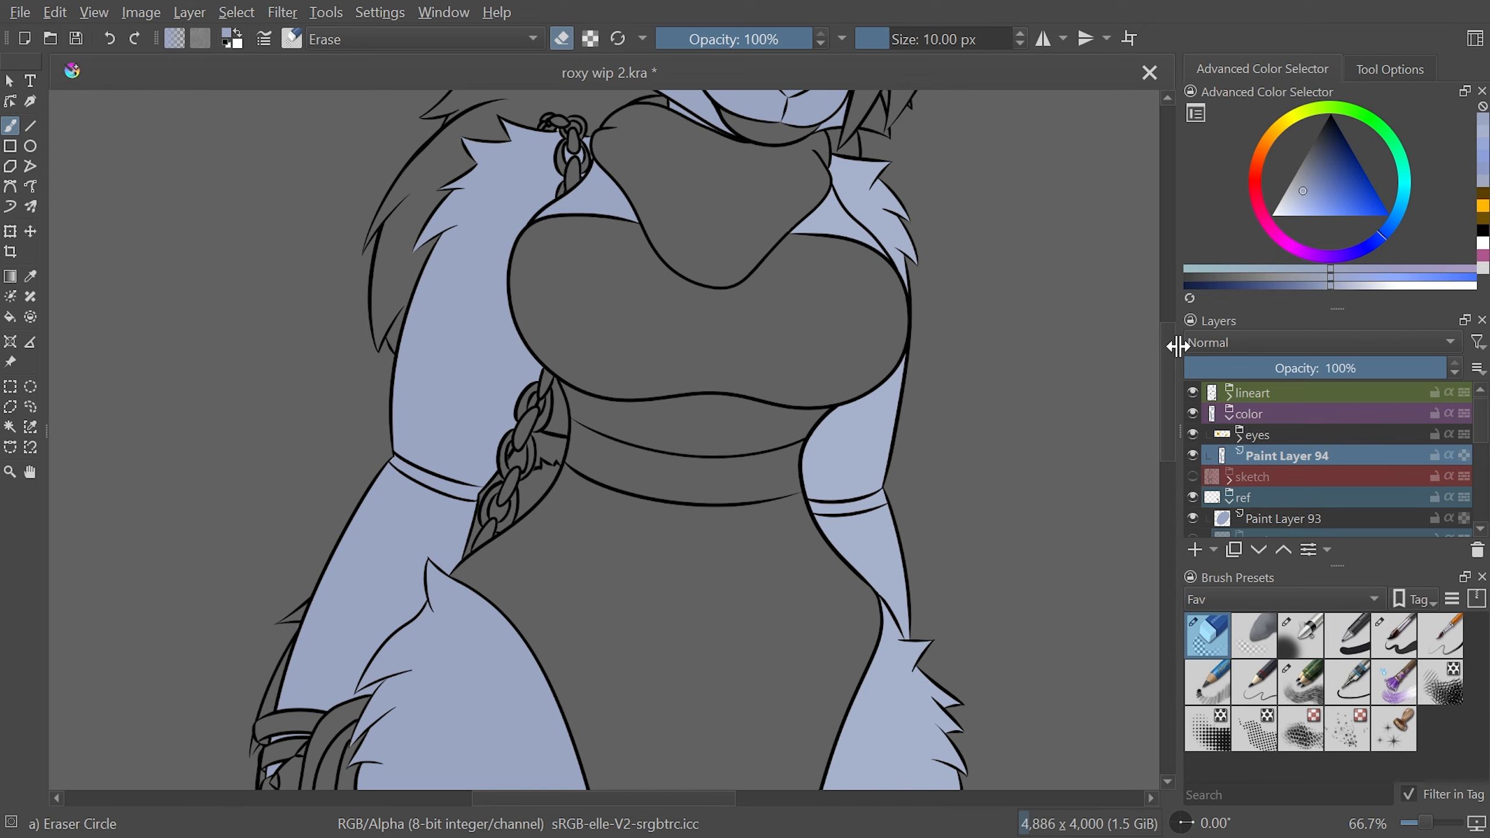
pyautogui.press('f')
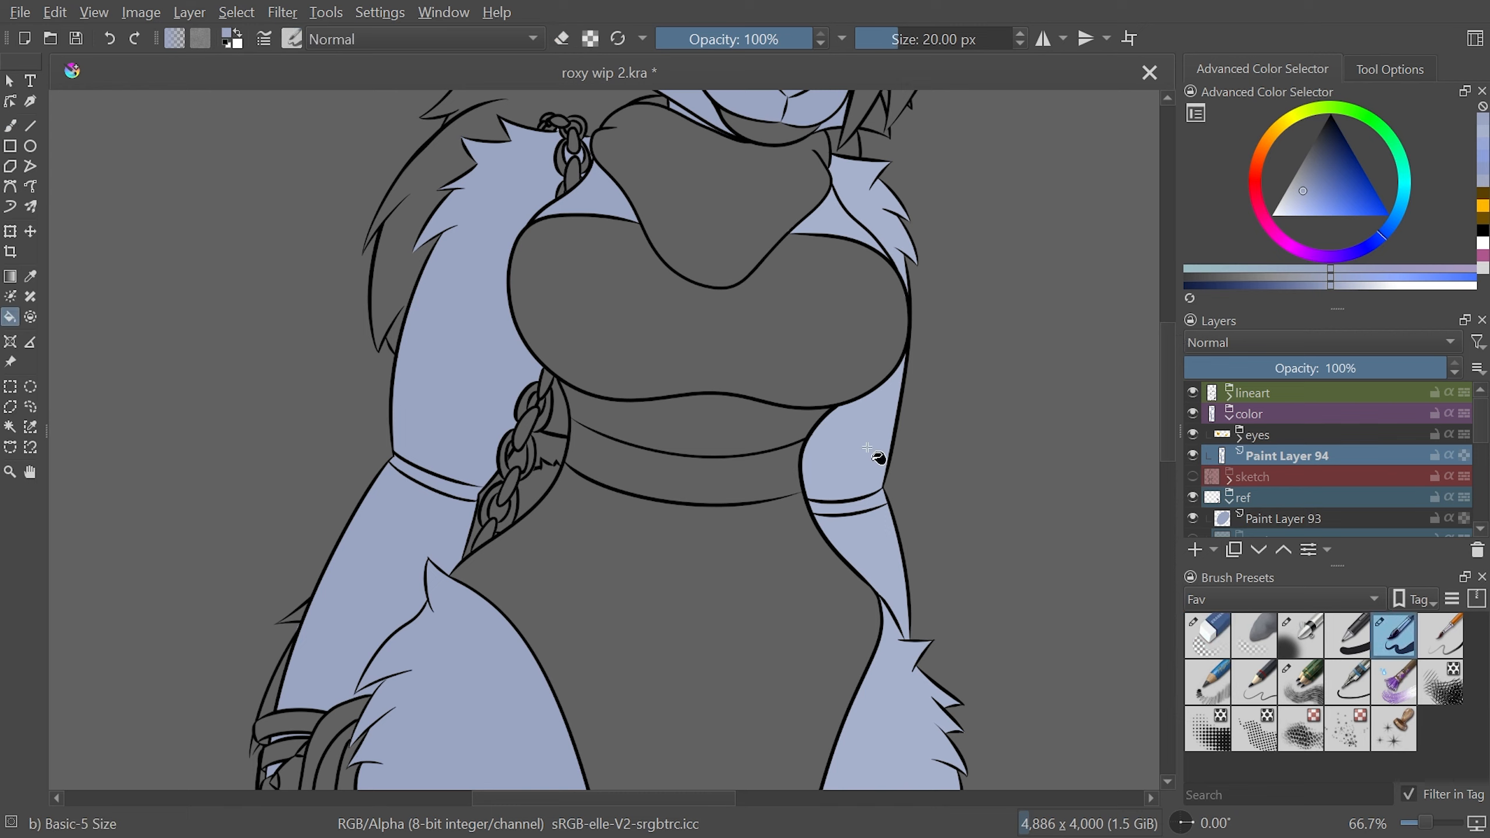
pyautogui.moveTo(882, 459); pyautogui.dragTo(821, 147)
# Erase the blue spilling past the leg's outline around the knee and up the thigh
pyautogui.press('b')
pyautogui.scroll(4, 757, 634)
pyautogui.moveTo(874, 370); pyautogui.dragTo(953, 273)
pyautogui.moveTo(984, 402); pyautogui.dragTo(950, 600)
pyautogui.moveTo(646, 176); pyautogui.dragTo(443, 499)
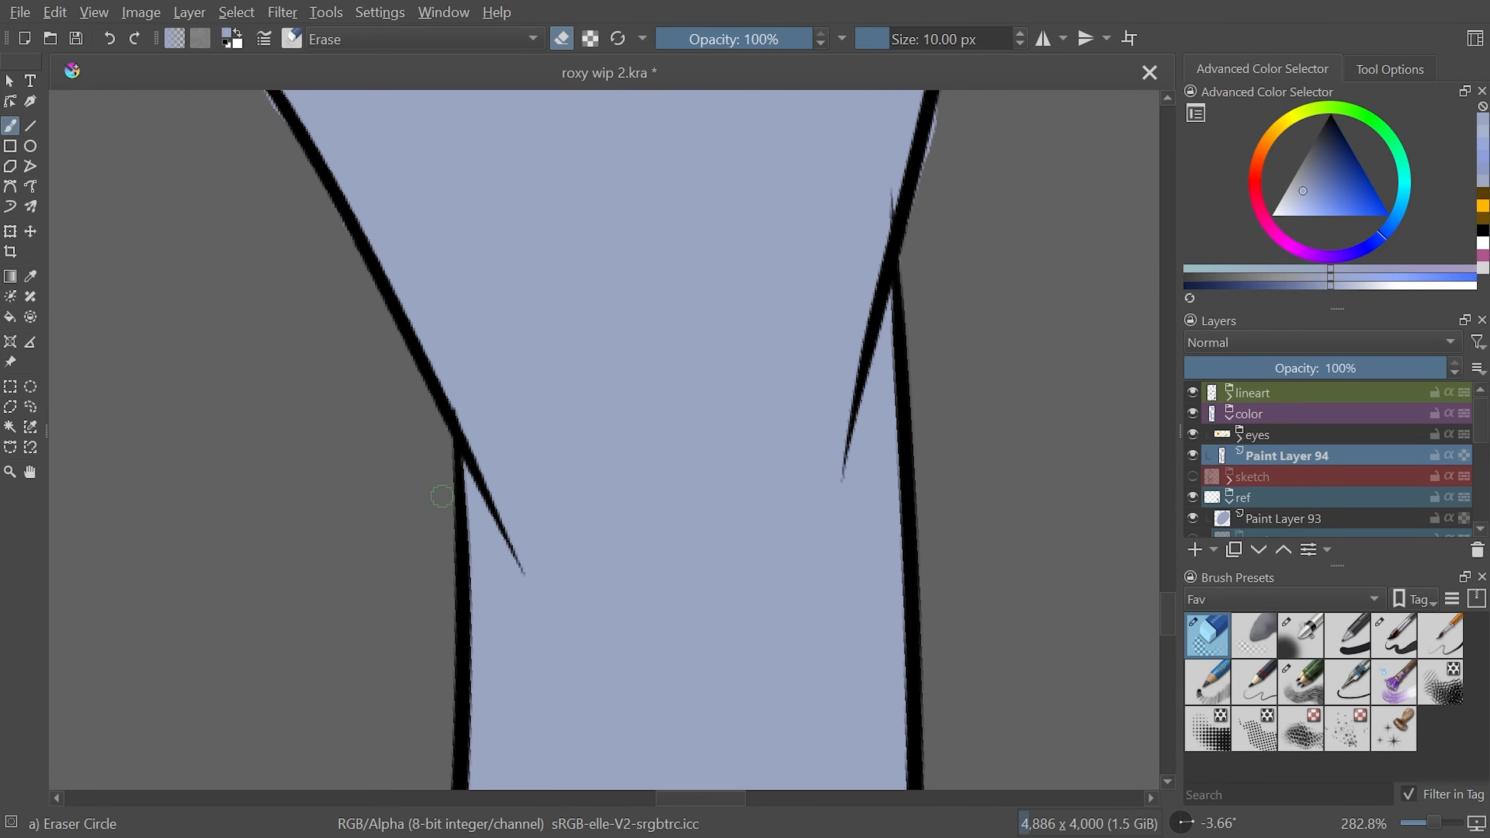
pyautogui.moveTo(586, 205); pyautogui.dragTo(616, 587)
pyautogui.moveTo(616, 293); pyautogui.dragTo(587, 616)
pyautogui.scroll(1, 722, 582)
pyautogui.moveTo(723, 587); pyautogui.dragTo(692, 369)
pyautogui.moveTo(898, 375); pyautogui.dragTo(528, 375)
pyautogui.scroll(1, 767, 361)
pyautogui.scroll(-2, 767, 361)
pyautogui.moveTo(821, 176); pyautogui.dragTo(740, 587)
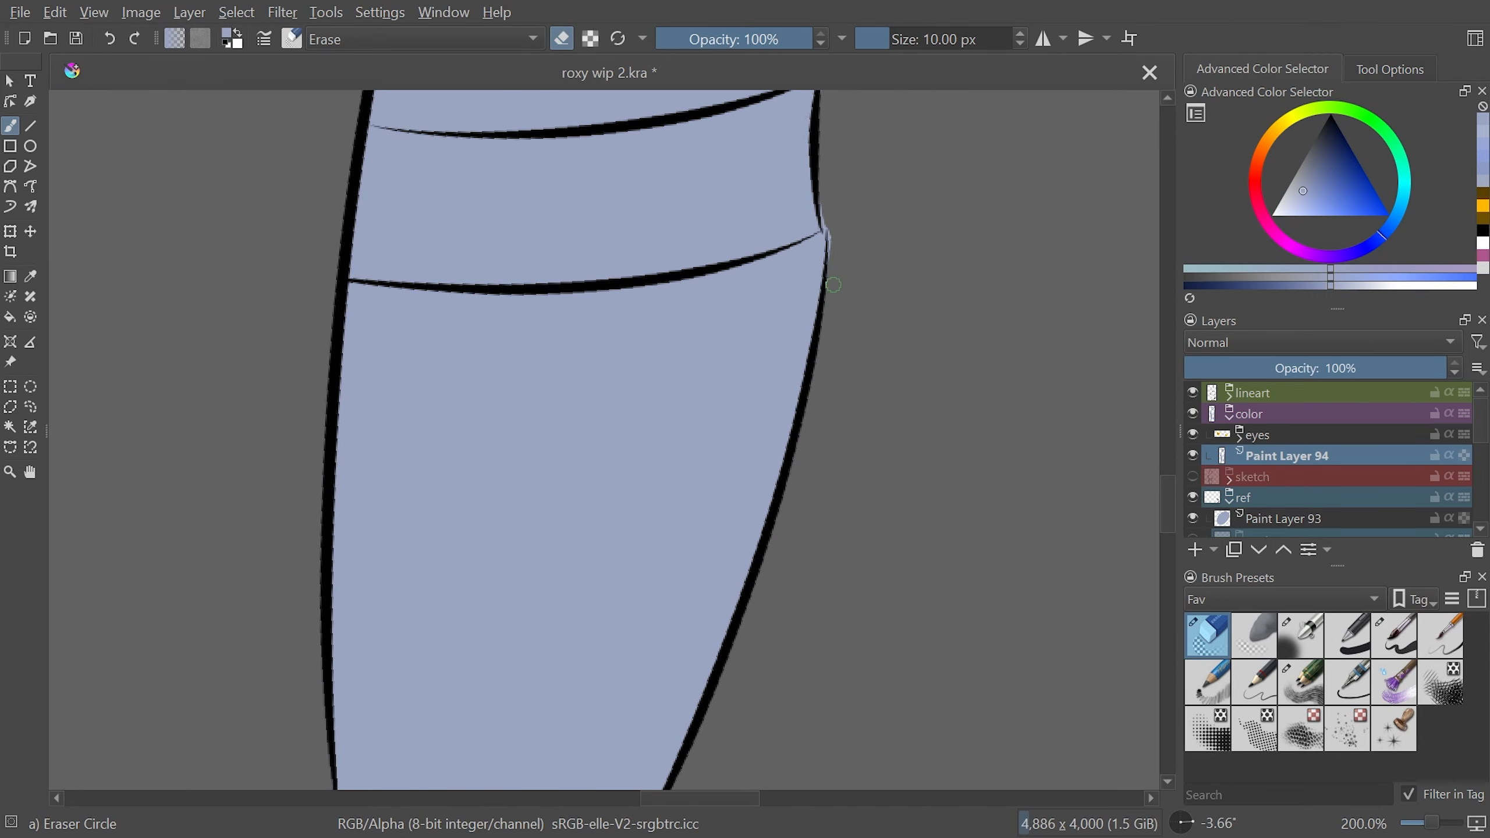
# Erase the stray blue beside the thigh bands and around the outer thigh's fur tufts
pyautogui.moveTo(881, 293); pyautogui.dragTo(899, 339)
pyautogui.scroll(1, 832, 273)
pyautogui.moveTo(868, 146); pyautogui.dragTo(982, 640)
pyautogui.moveTo(1001, 492); pyautogui.dragTo(949, 643)
pyautogui.moveTo(1085, 340); pyautogui.dragTo(1076, 280)
pyautogui.moveTo(1076, 280)
pyautogui.mouseDown()
pyautogui.moveTo(835, 281)
pyautogui.moveTo(897, 305)
pyautogui.mouseUp()
pyautogui.moveTo(878, 179); pyautogui.dragTo(951, 199)
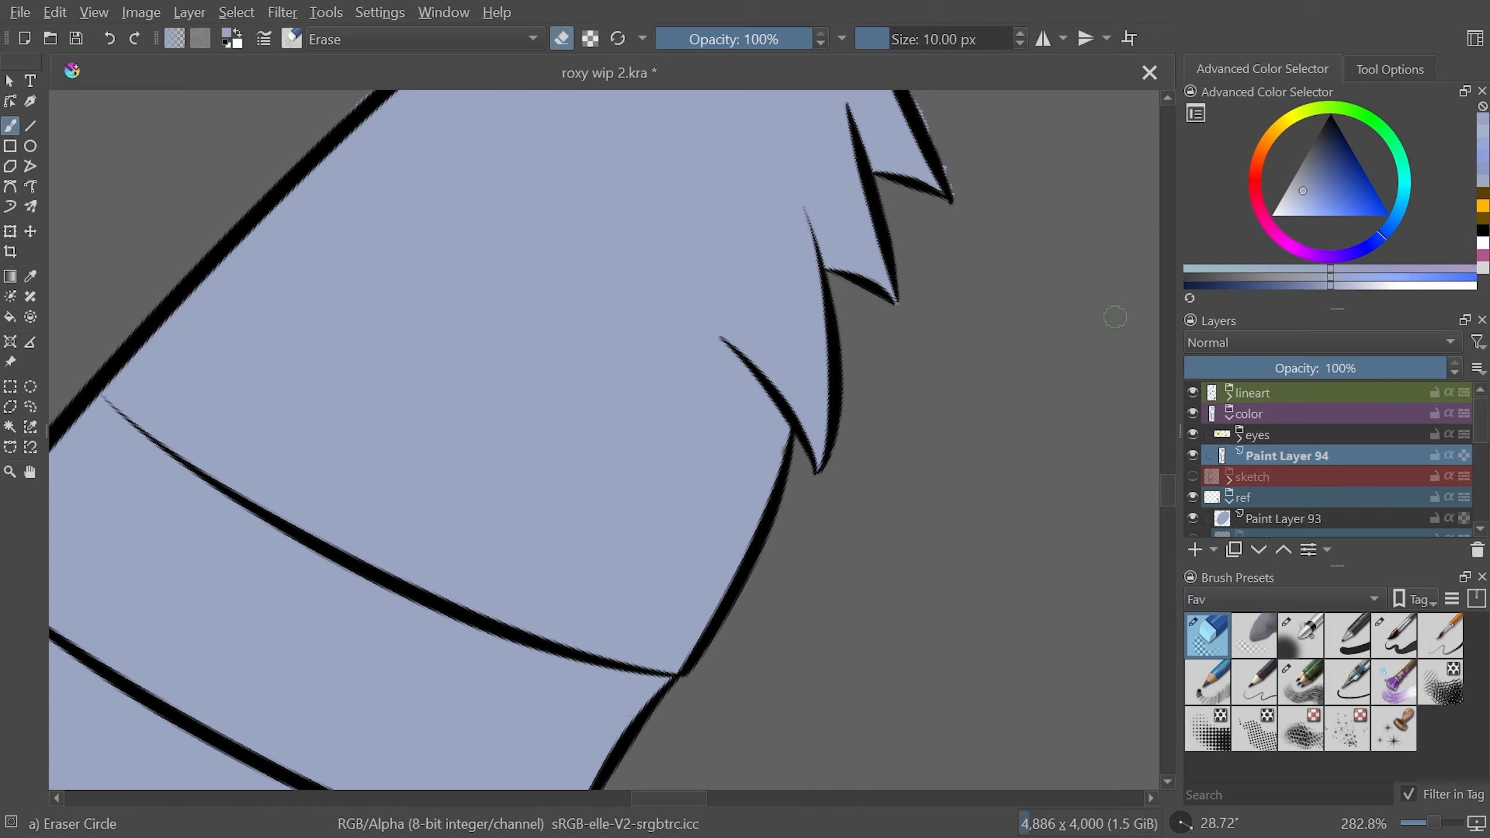
pyautogui.moveTo(881, 293); pyautogui.dragTo(997, 470)
pyautogui.moveTo(880, 411); pyautogui.dragTo(1168, 411)
pyautogui.moveTo(808, 416); pyautogui.dragTo(801, 465)
pyautogui.moveTo(997, 470); pyautogui.dragTo(997, 352)
# Erase the remaining blue overflow along the arm, bust outline, chest and shoulder fur
pyautogui.moveTo(792, 117); pyautogui.dragTo(771, 506)
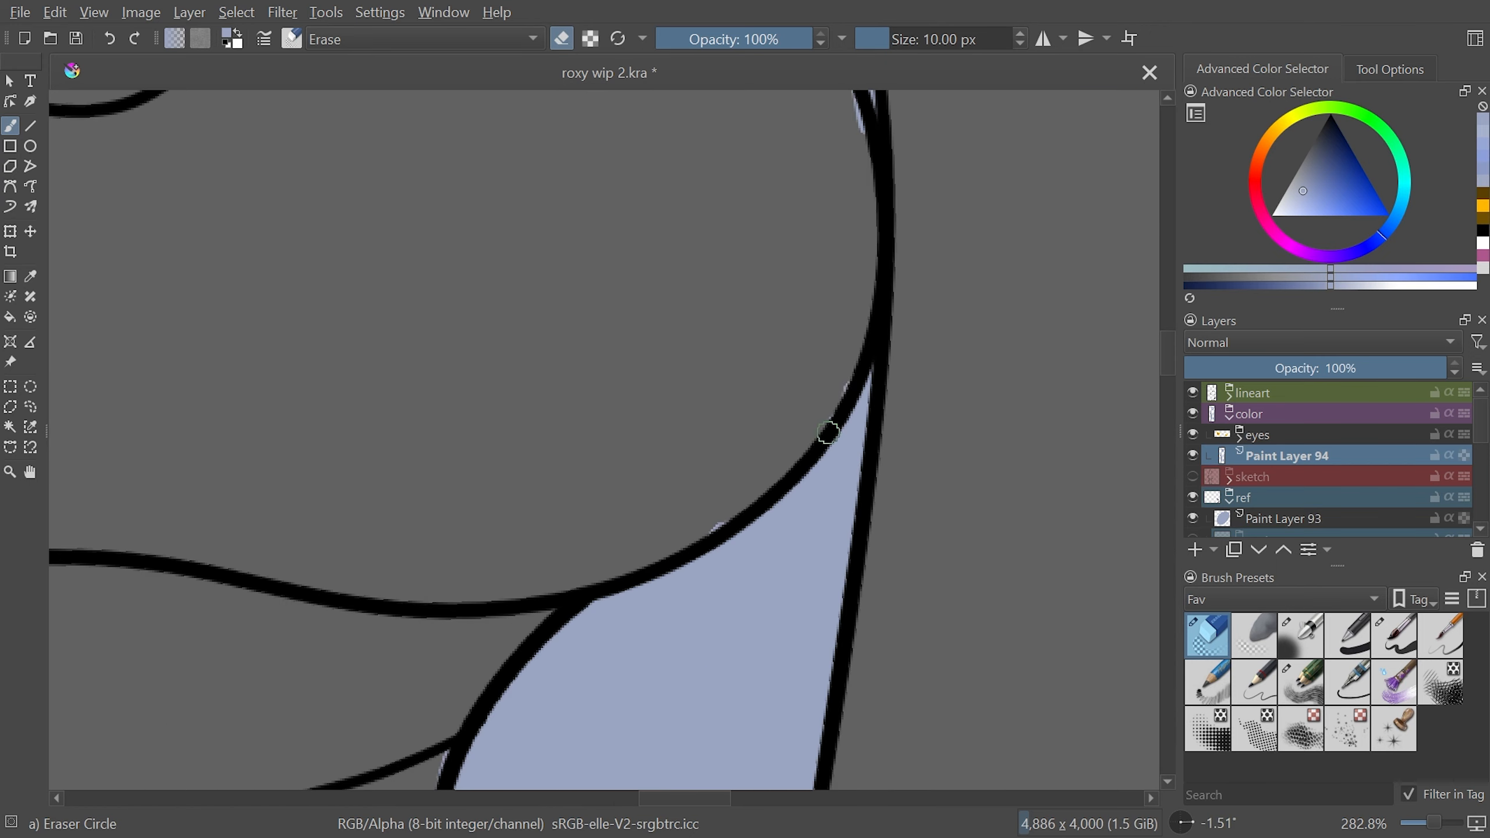
pyautogui.moveTo(771, 177); pyautogui.dragTo(771, 611)
pyautogui.moveTo(862, 561); pyautogui.dragTo(844, 499)
pyautogui.moveTo(409, 246); pyautogui.dragTo(357, 295)
pyautogui.moveTo(866, 391); pyautogui.dragTo(915, 426)
pyautogui.moveTo(907, 328); pyautogui.dragTo(839, 228)
pyautogui.moveTo(863, 176); pyautogui.dragTo(861, 444)
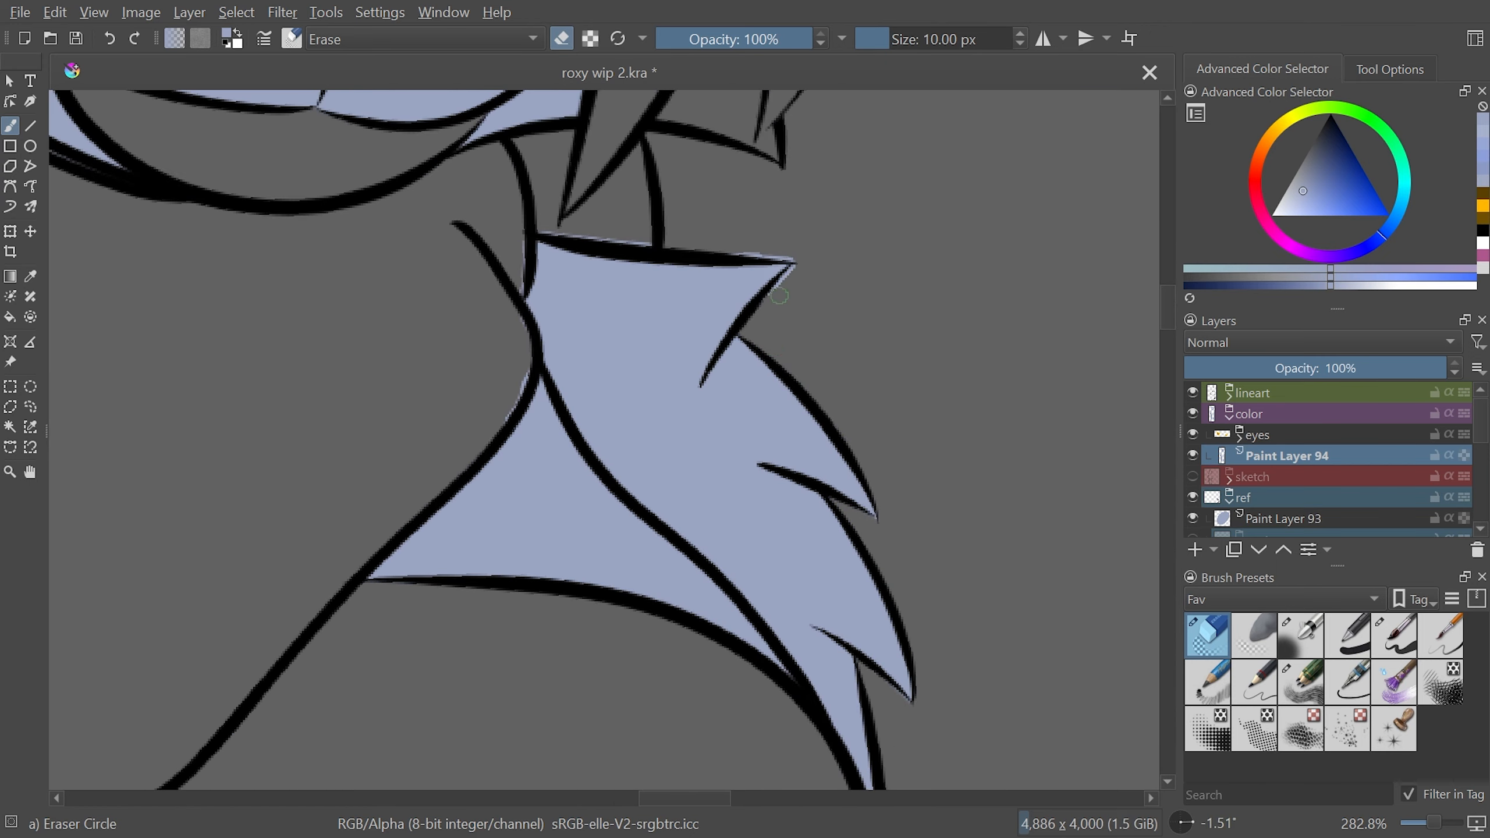
pyautogui.moveTo(880, 293); pyautogui.dragTo(353, 547)
pyautogui.press('5')
pyautogui.scroll(-2, 707, 560)
pyautogui.moveTo(763, 704); pyautogui.dragTo(734, 147)
pyautogui.press('2')
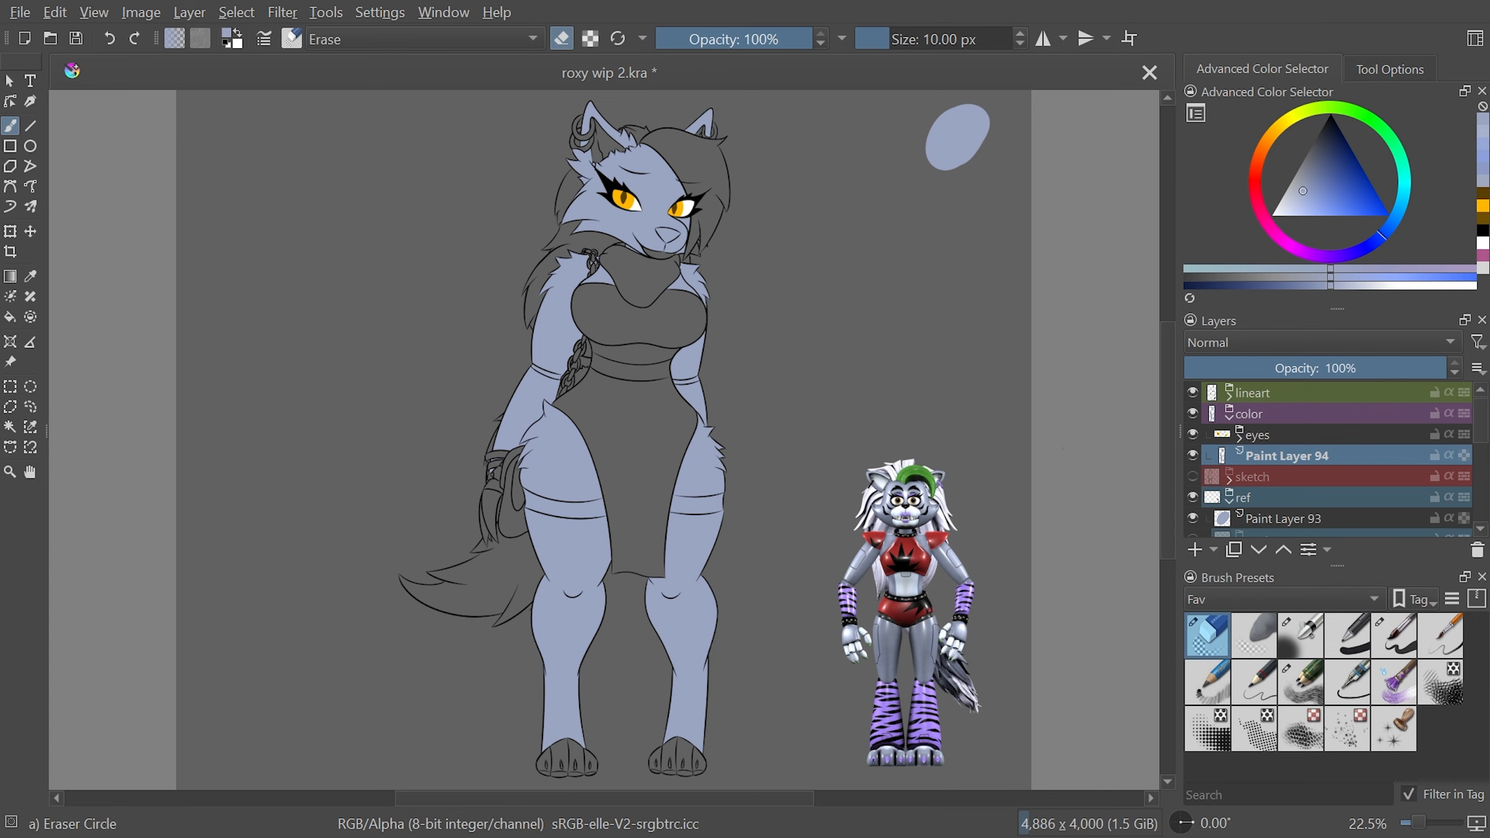
# Rename Paint Layer 94 to "primary"
pyautogui.click(1308, 551)
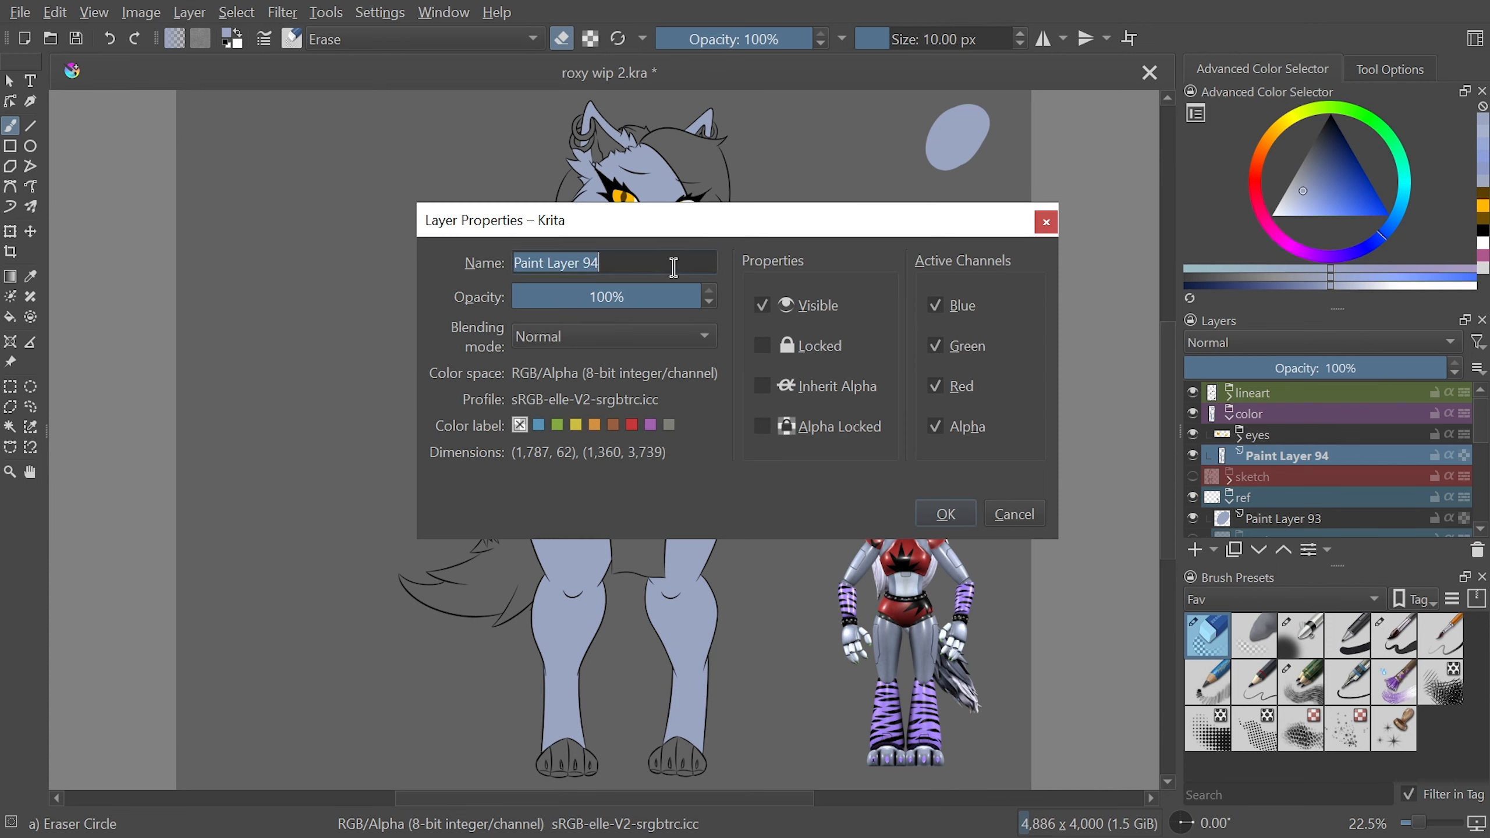
pyautogui.write('[')
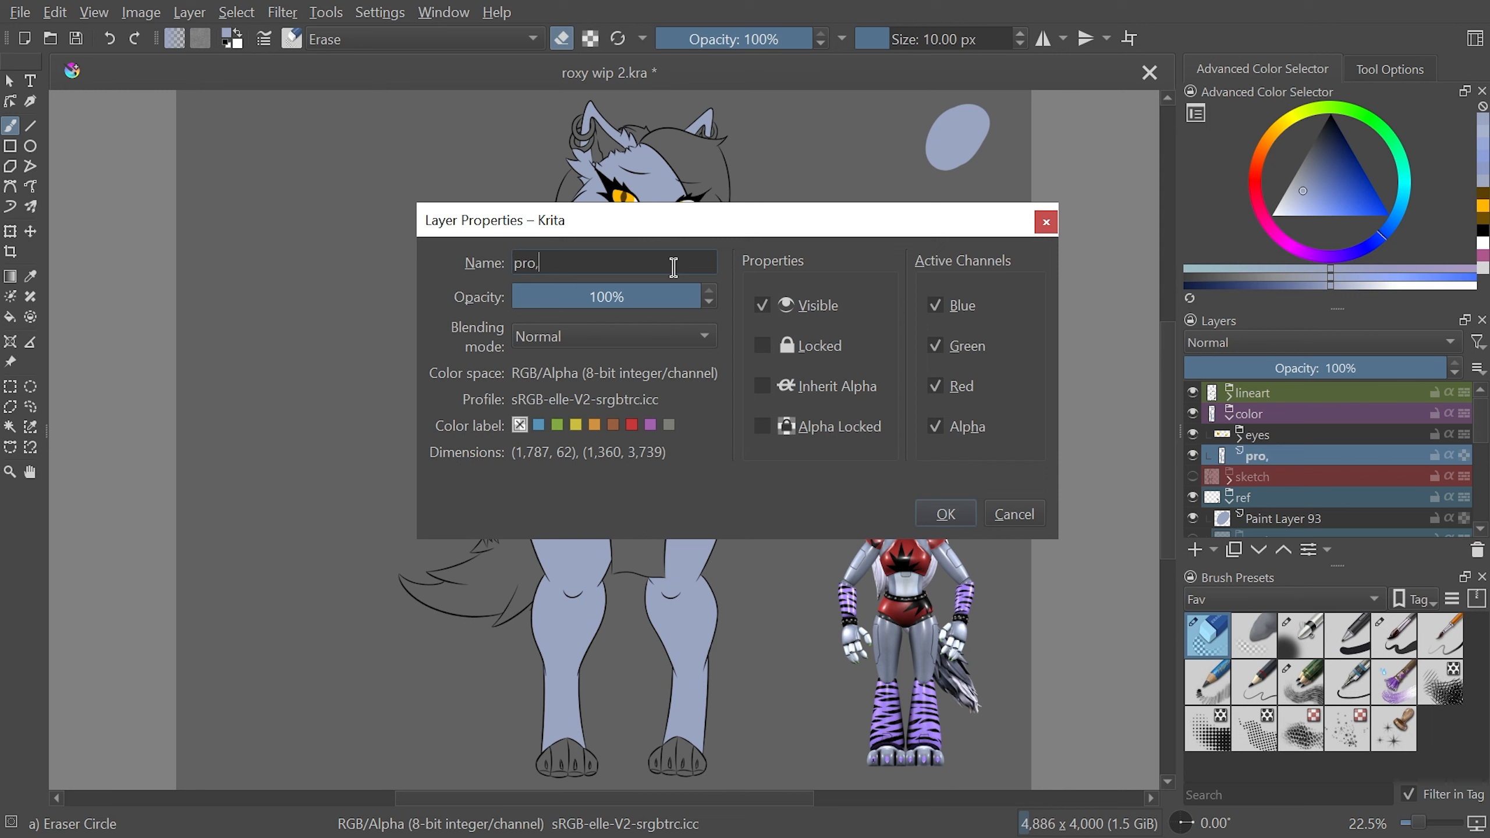
pyautogui.write('rimary')
pyautogui.press('Return')
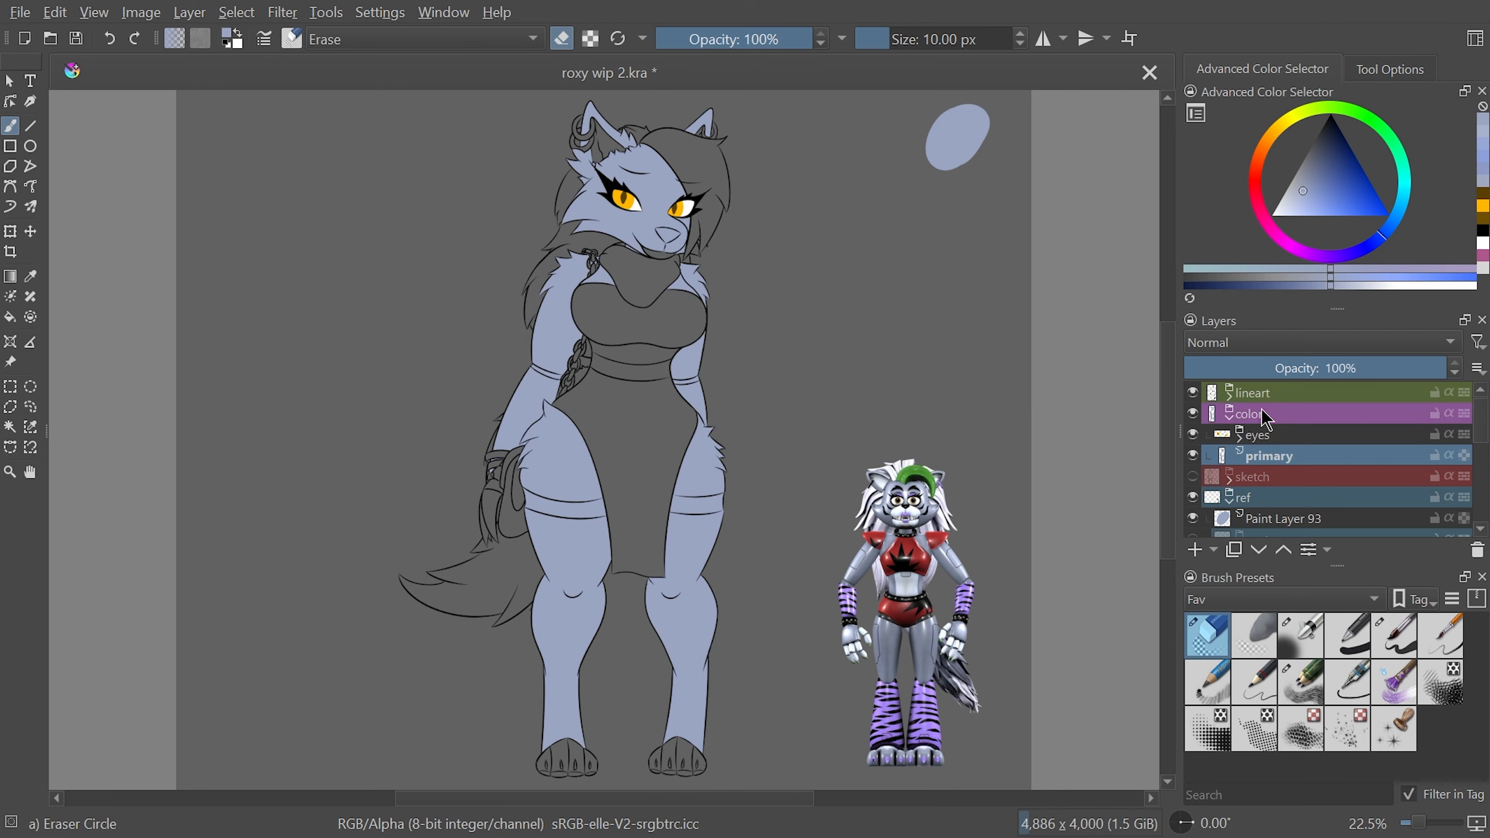
# Choose a very pale blue, undo the stray eraser stroke on the muzzle, and switch to the Basic-1 brush
pyautogui.moveTo(1303, 199); pyautogui.dragTo(1285, 226)
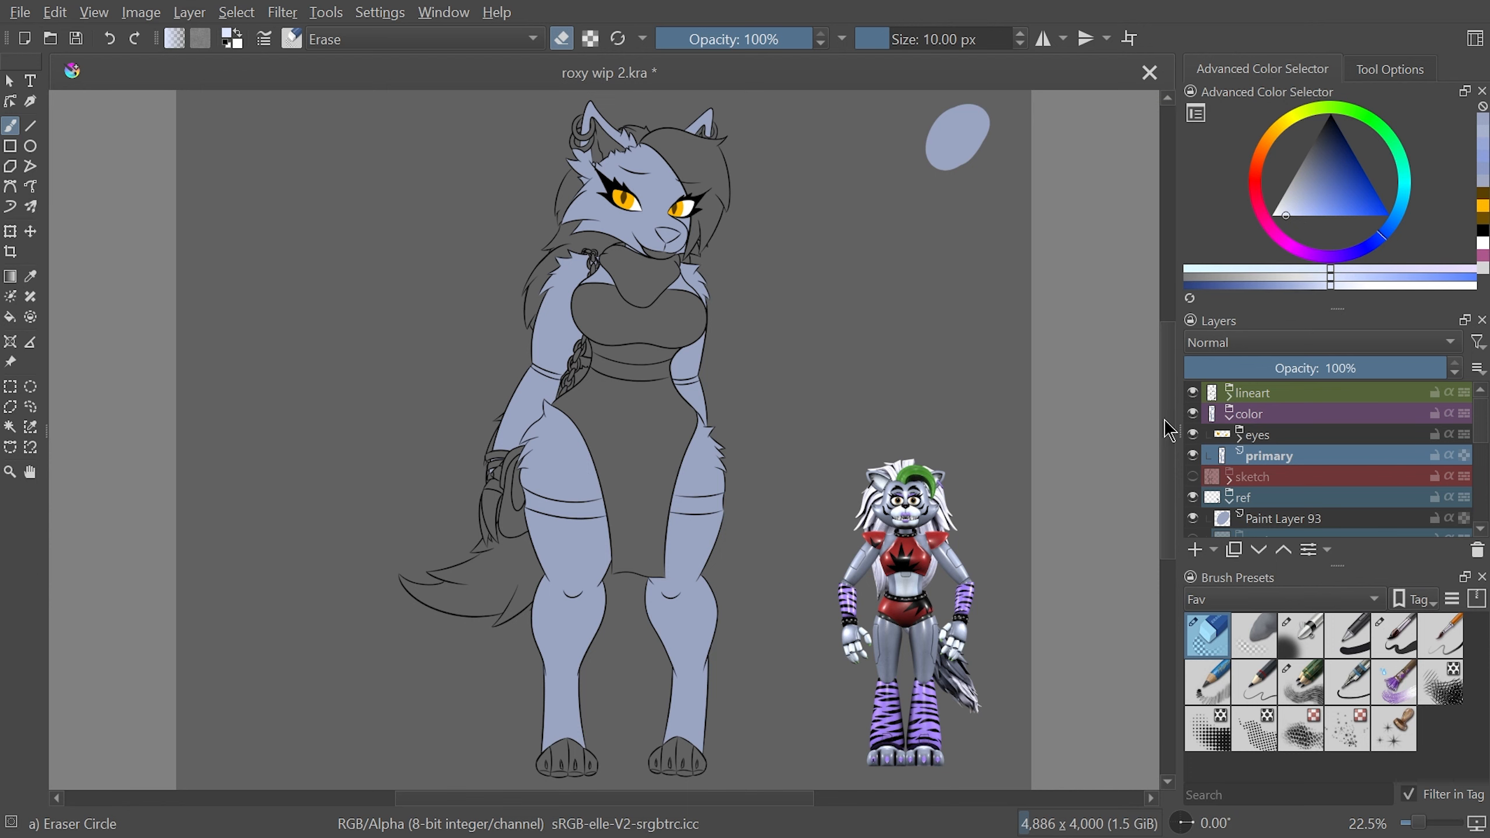
pyautogui.scroll(4, 744, 293)
pyautogui.moveTo(743, 288)
pyautogui.mouseDown()
pyautogui.moveTo(740, 262)
pyautogui.moveTo(726, 308)
pyautogui.mouseUp()
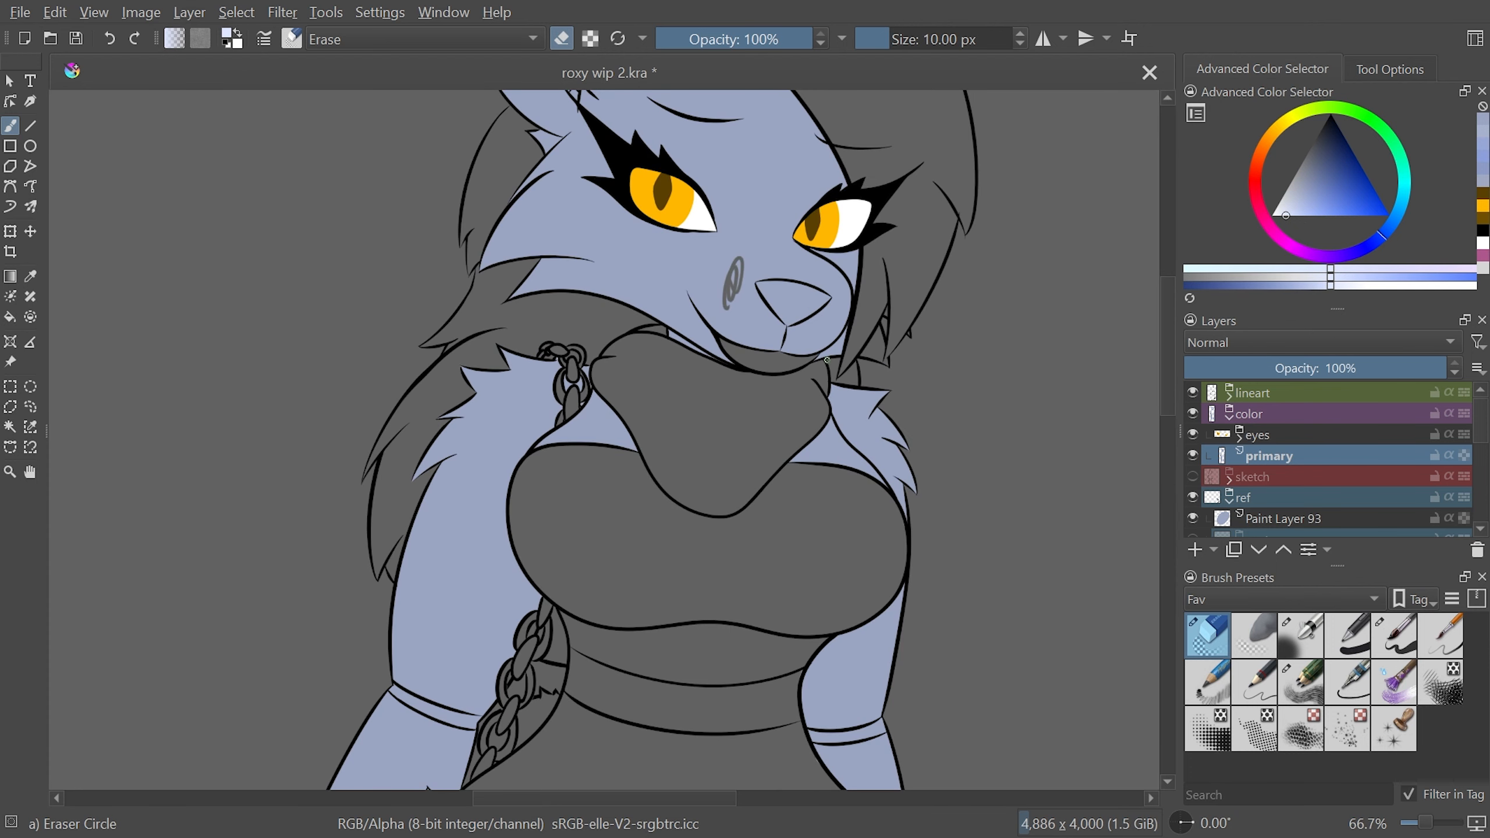
pyautogui.hotkey('ctrl', 'z')
pyautogui.click(1347, 635)
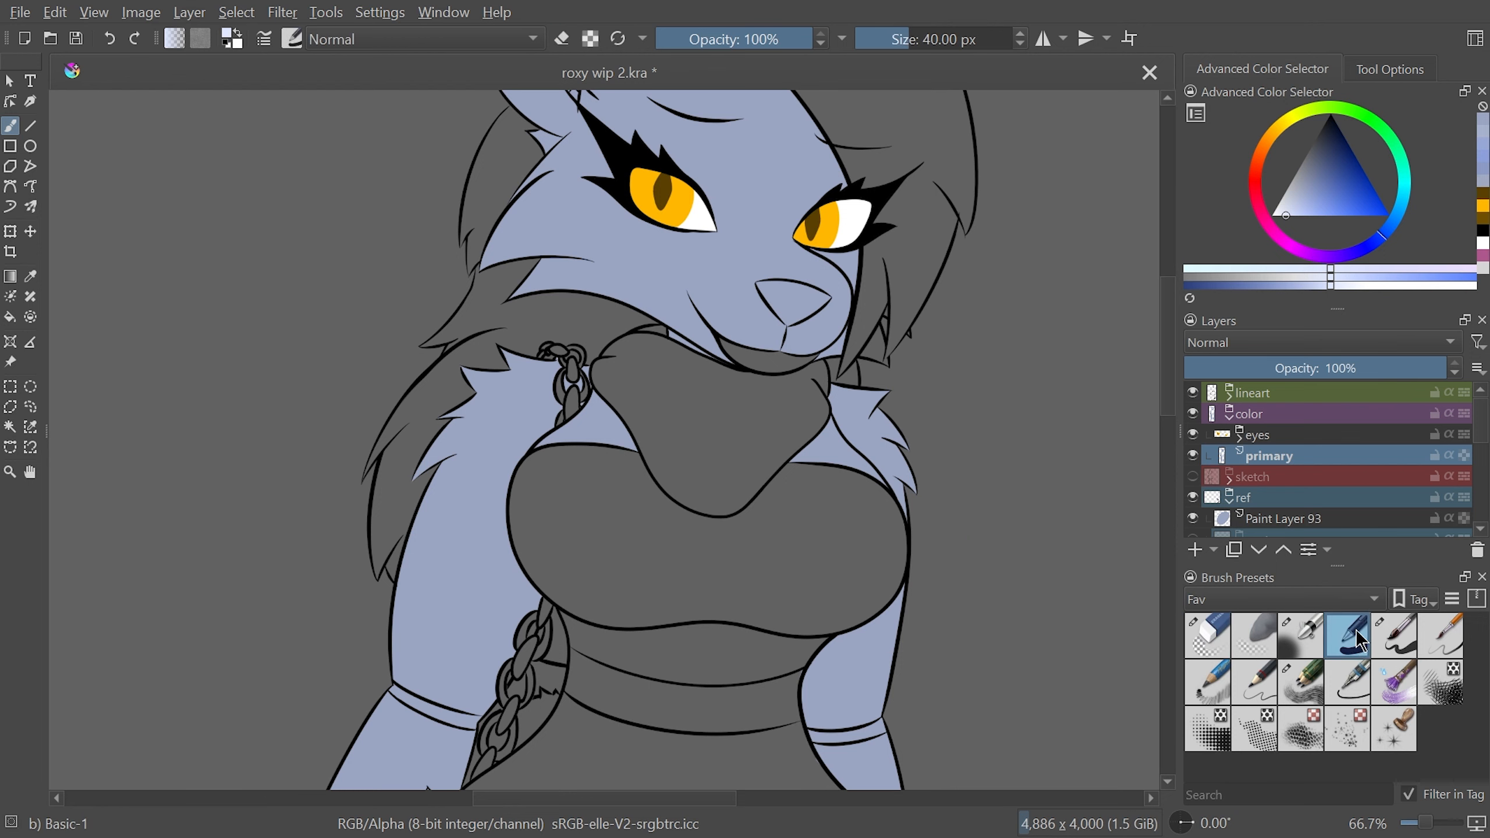
# Refine the pale blue by testing it with short strokes on the thigh, undoing each test stroke
pyautogui.scroll(3, 653, 440)
pyautogui.moveTo(1294, 224); pyautogui.dragTo(1294, 210)
pyautogui.moveTo(736, 376); pyautogui.dragTo(730, 357)
pyautogui.press('-')
pyautogui.press('-')
pyautogui.moveTo(730, 568); pyautogui.dragTo(737, 533)
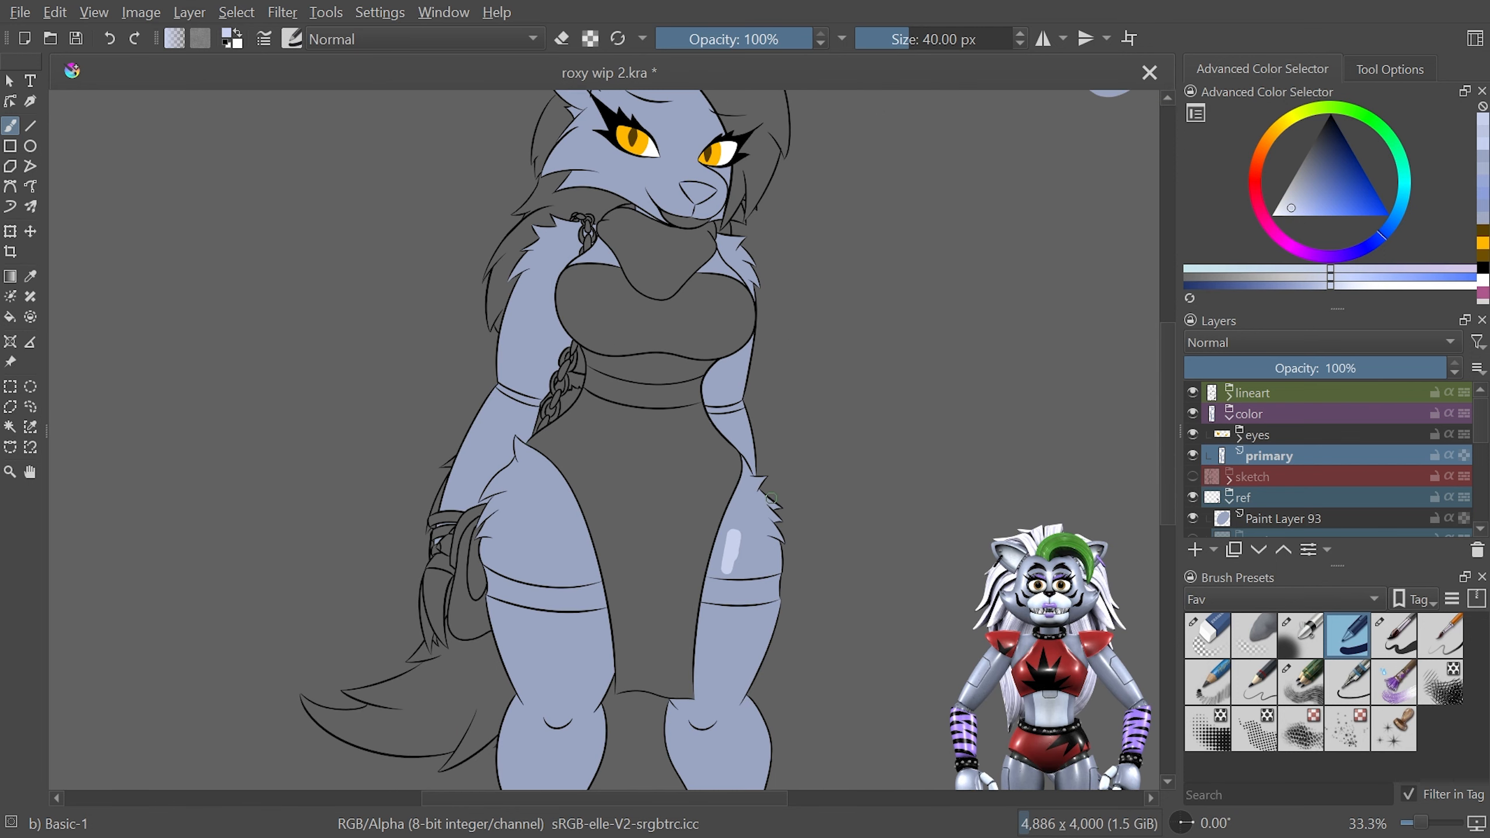
pyautogui.hotkey('ctrl', 'z')
pyautogui.moveTo(1291, 227); pyautogui.dragTo(1291, 227)
pyautogui.moveTo(731, 567); pyautogui.dragTo(734, 534)
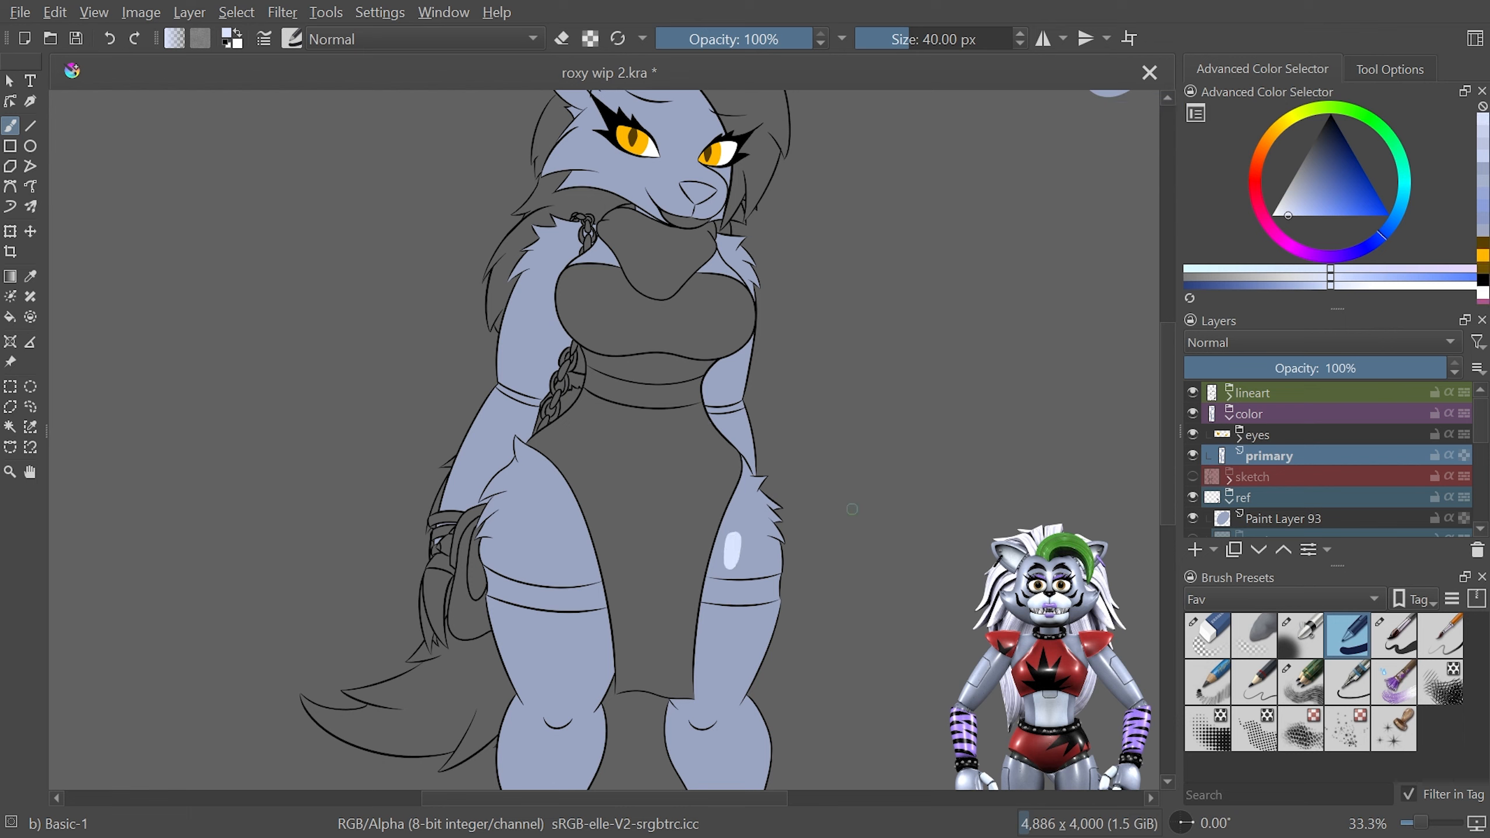
pyautogui.hotkey('ctrl', 'z')
# Add a new paint layer named "secondary" above the primary layer
pyautogui.click(1195, 550)
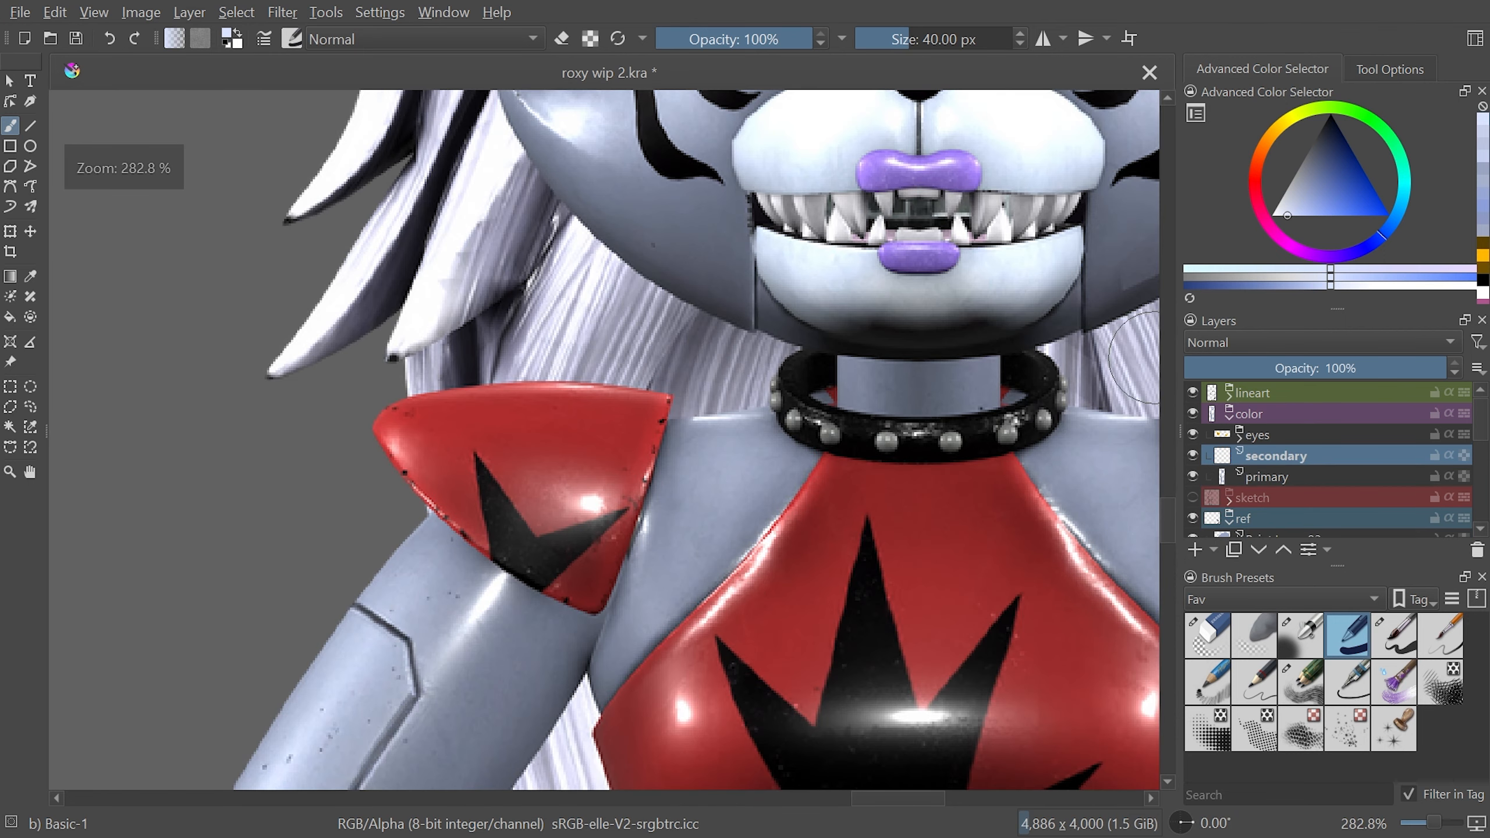
# Examine the reference character's face, hands, legs and tail markings and compare them with the matching parts of the drawing
pyautogui.moveTo(1167, 540); pyautogui.dragTo(1169, 520)
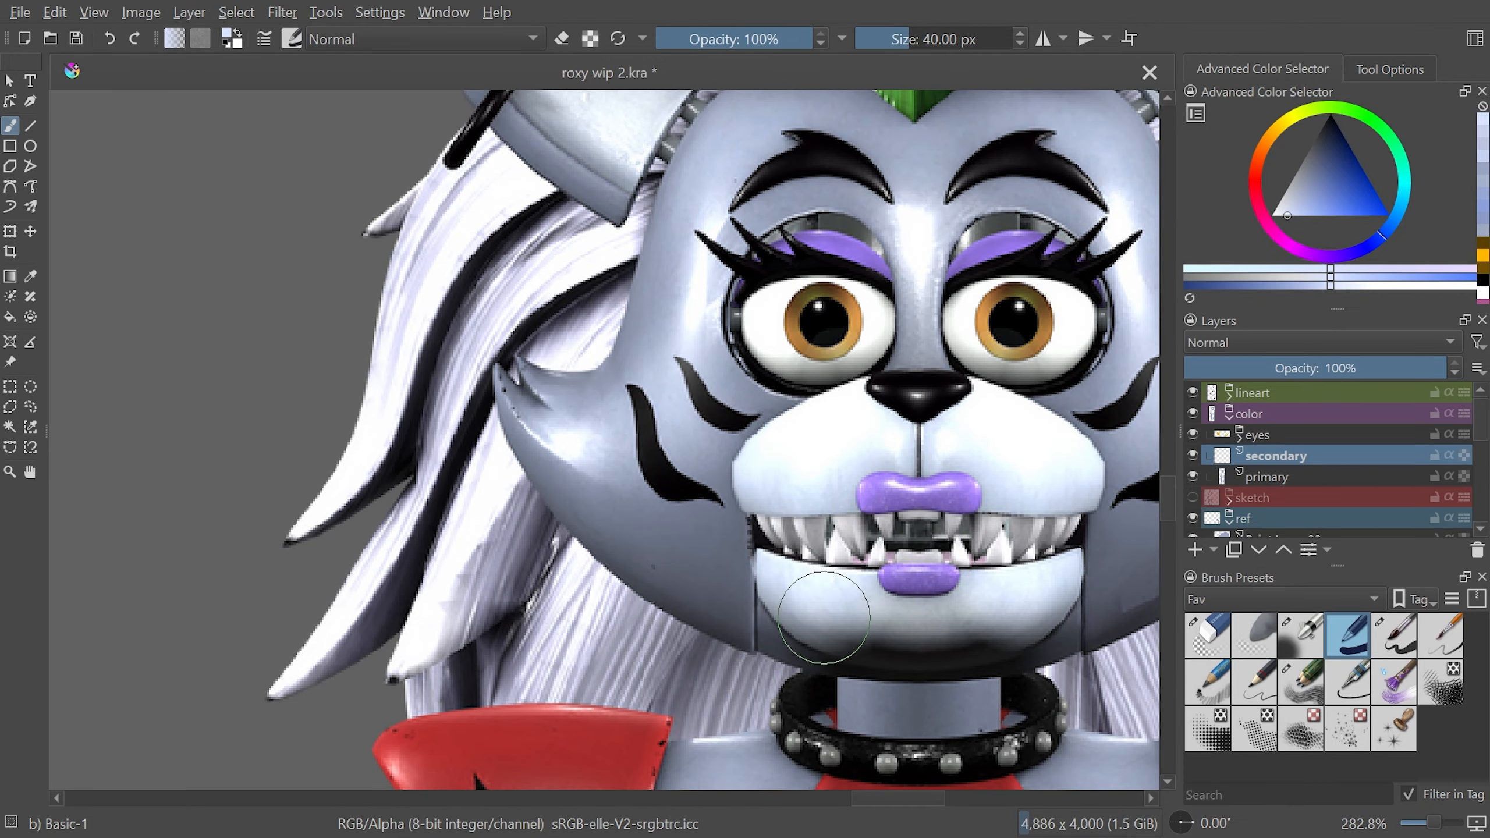
pyautogui.press('-')
pyautogui.press('-')
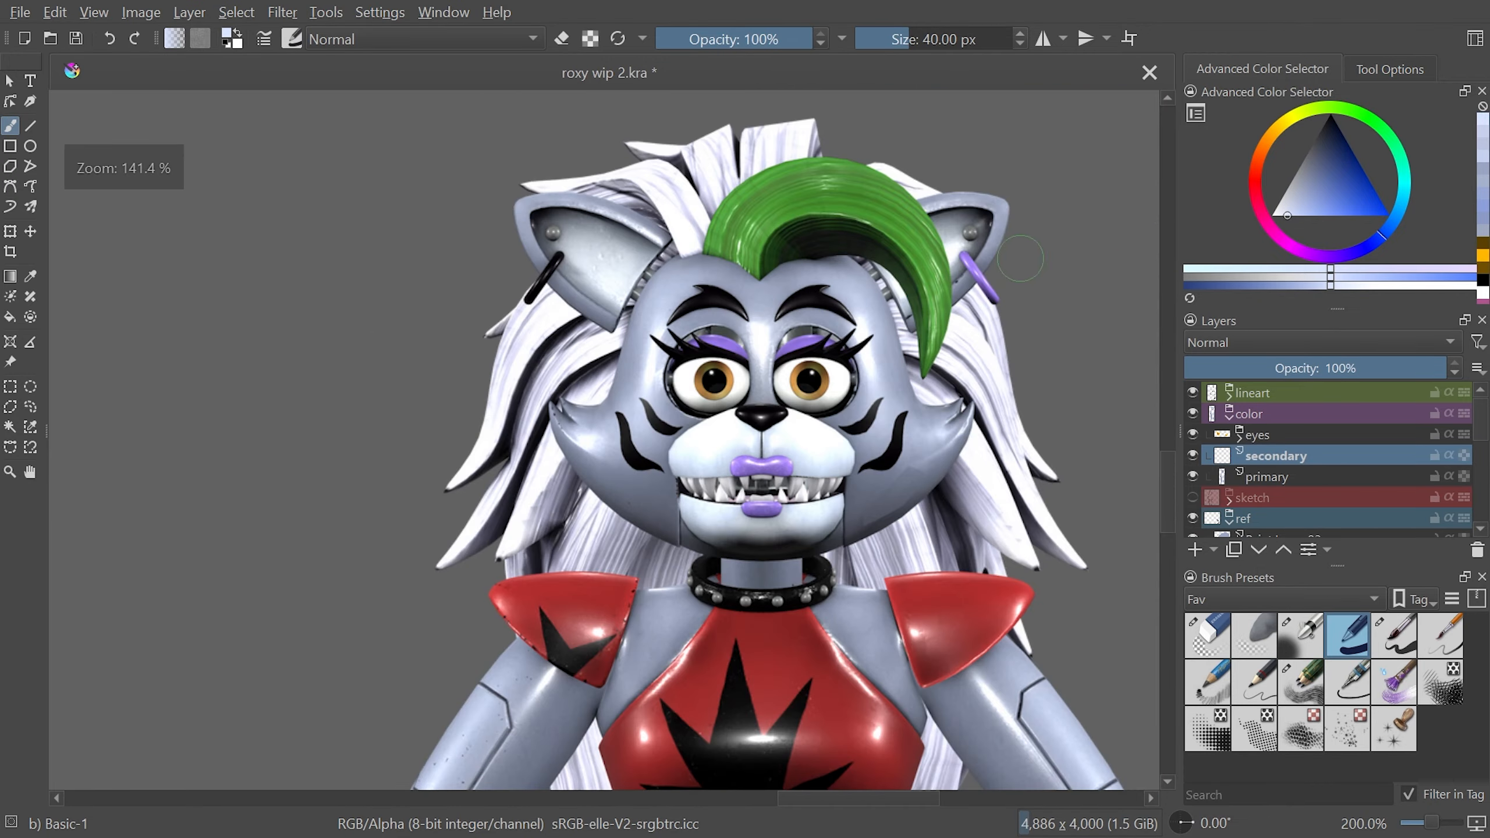
pyautogui.scroll(-15, 1021, 258)
pyautogui.hscroll(5, 836, 737)
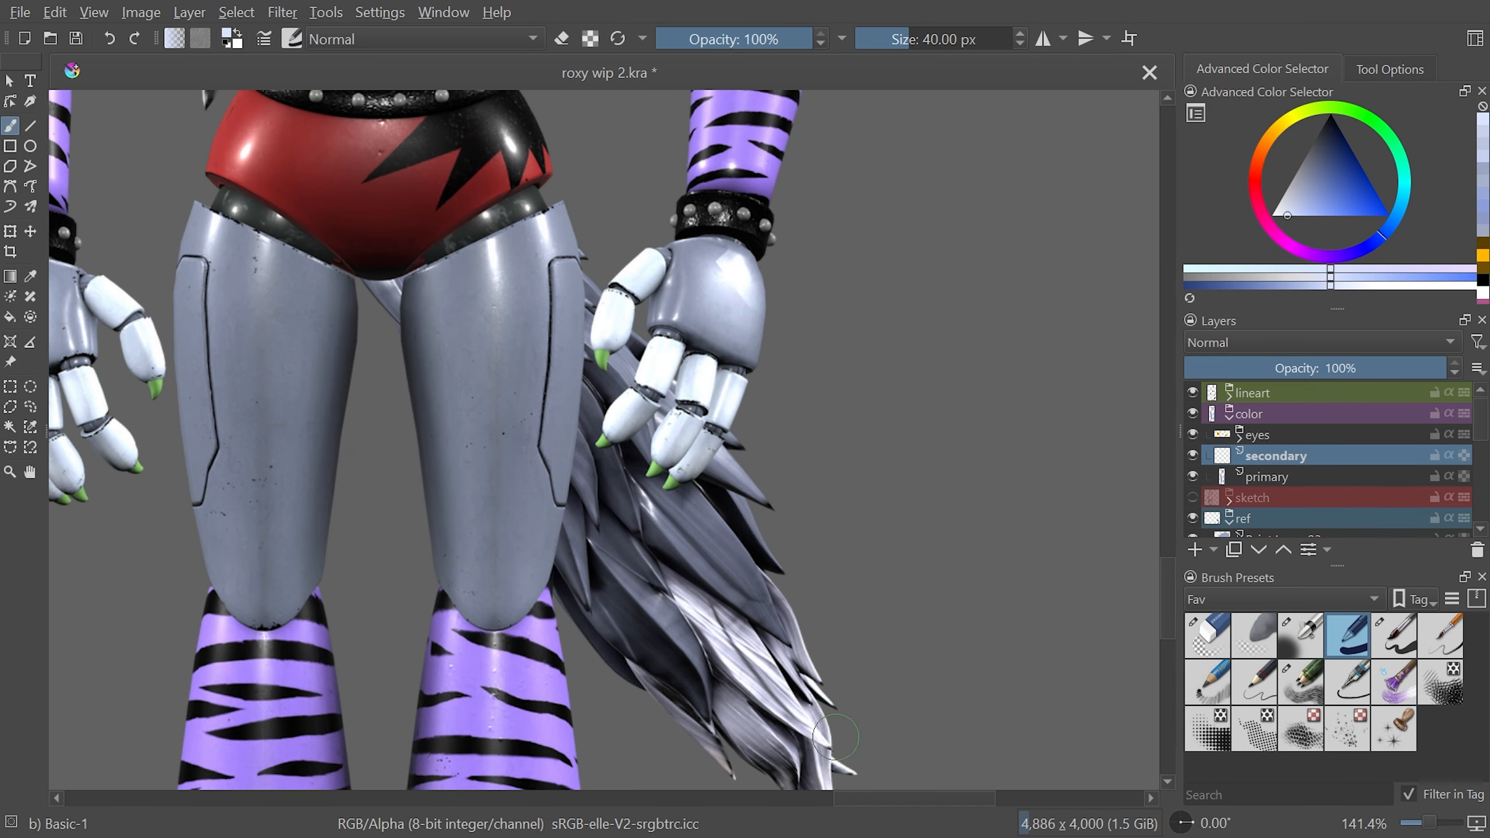
pyautogui.press('-')
pyautogui.press('-')
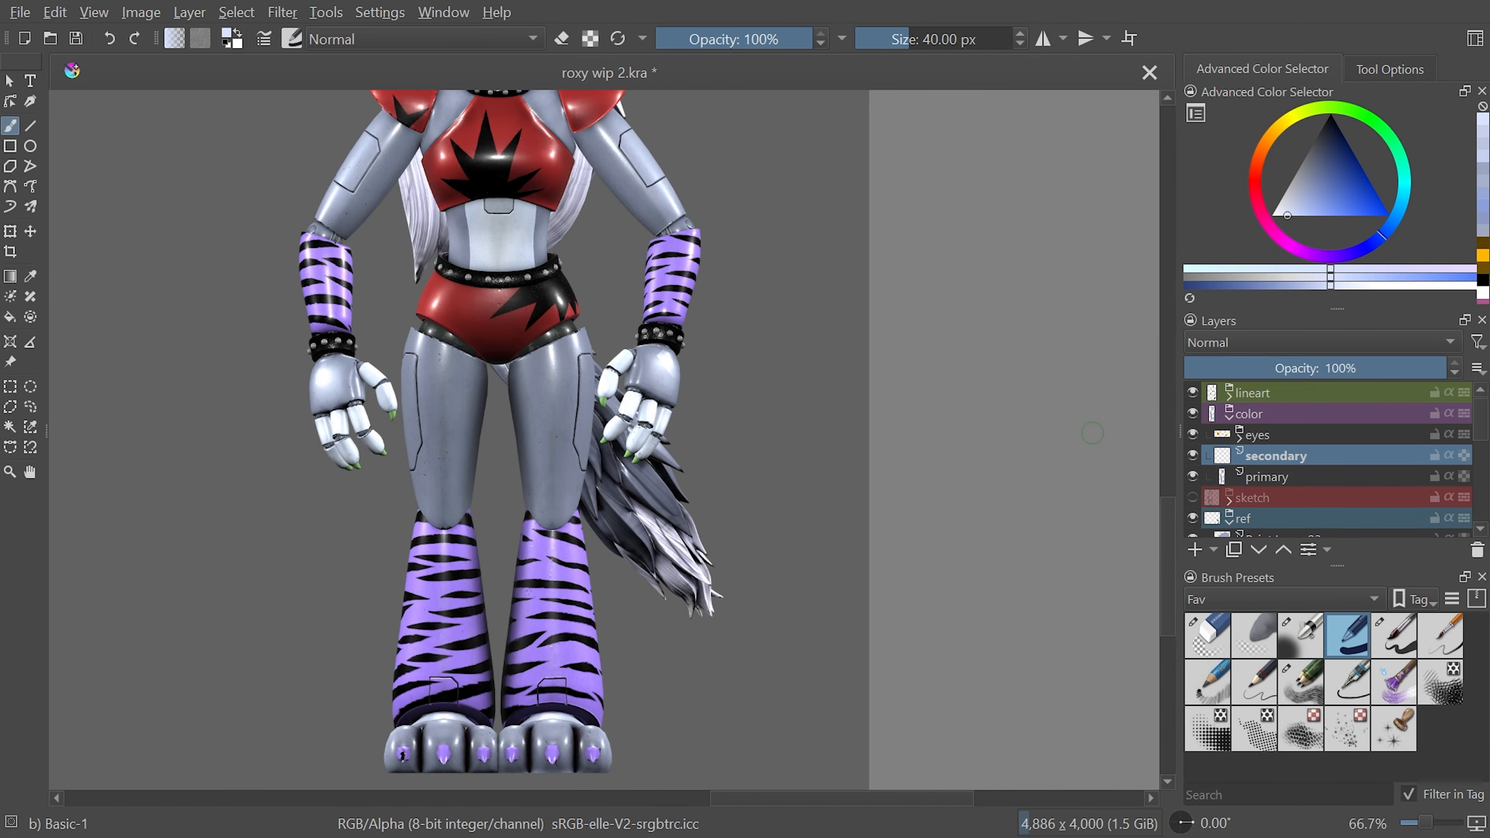
pyautogui.moveTo(1169, 549); pyautogui.dragTo(1165, 558)
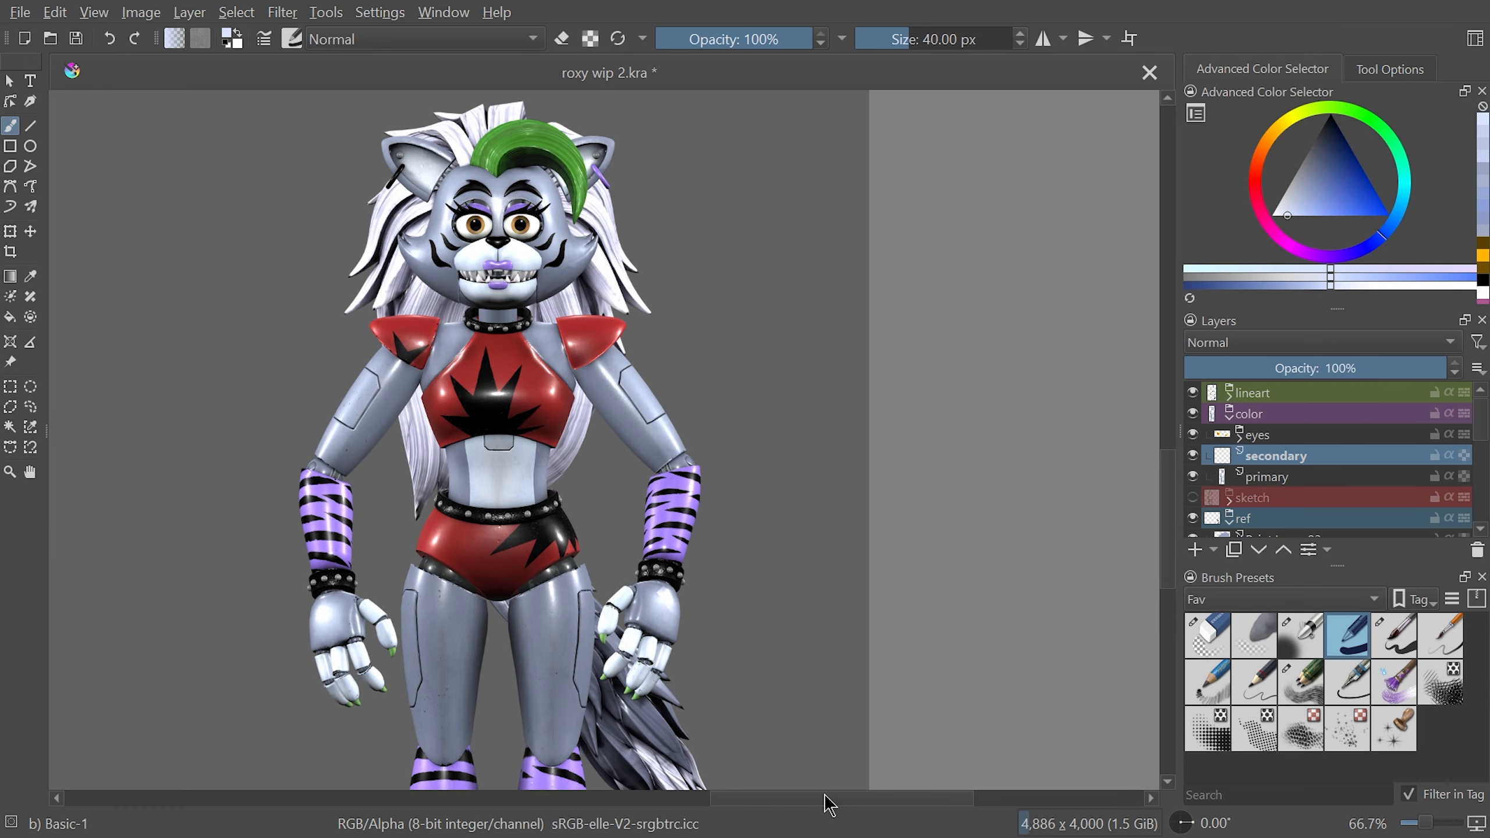
pyautogui.moveTo(825, 793); pyautogui.dragTo(792, 800)
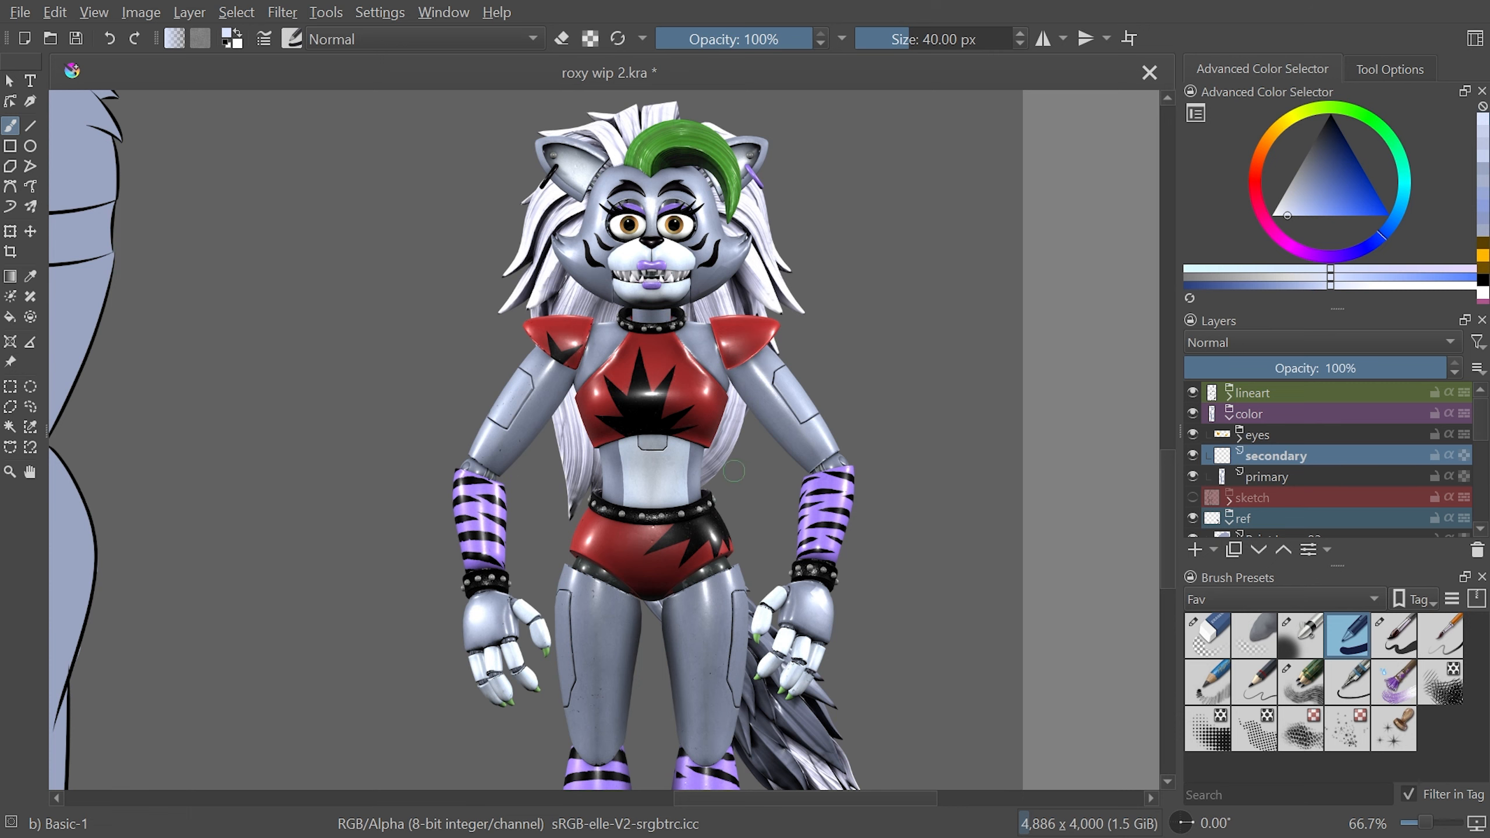
pyautogui.moveTo(799, 800); pyautogui.dragTo(563, 799)
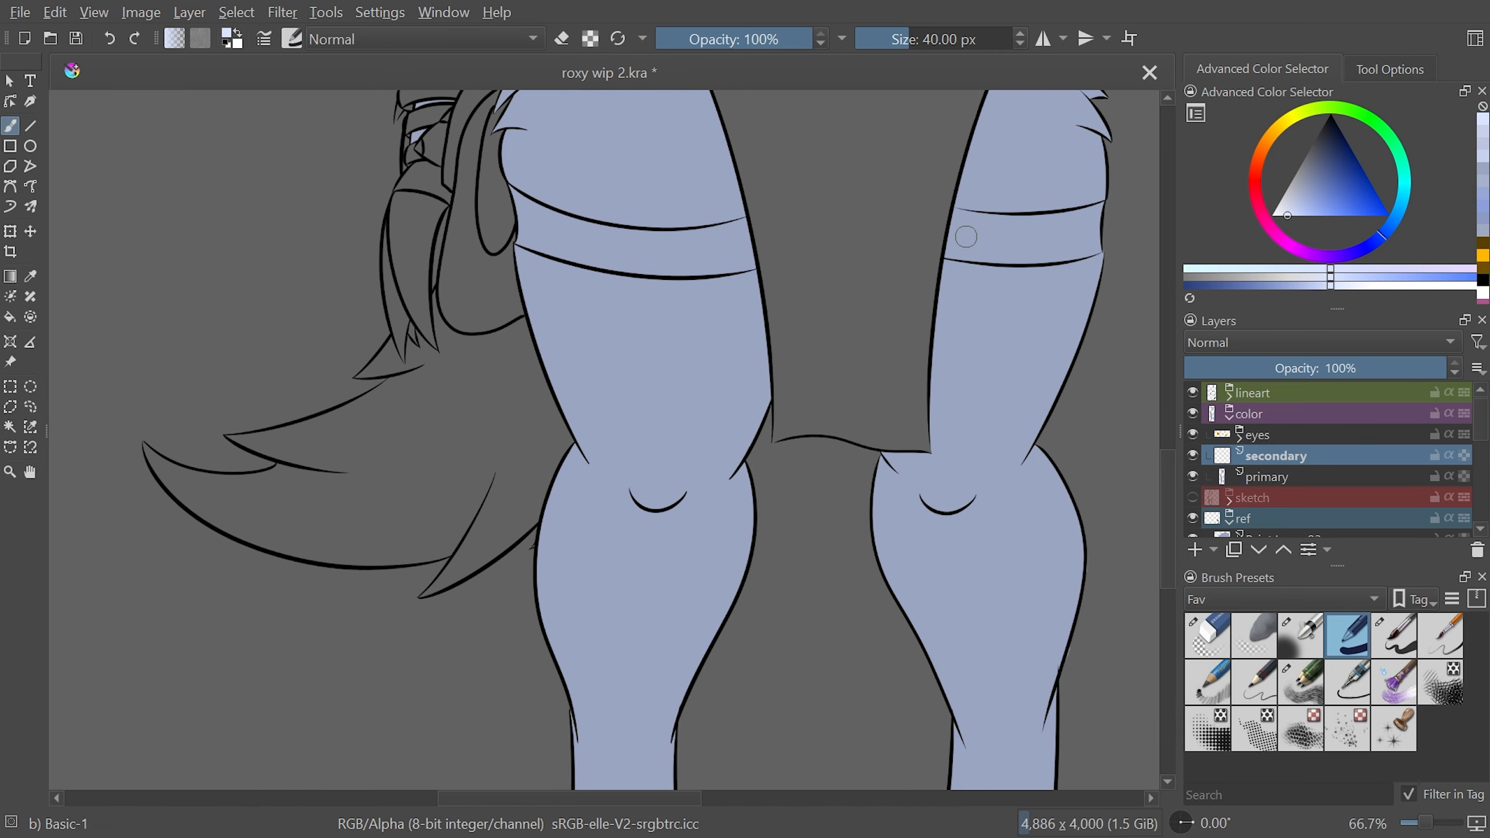
pyautogui.moveTo(1181, 473); pyautogui.dragTo(1170, 329)
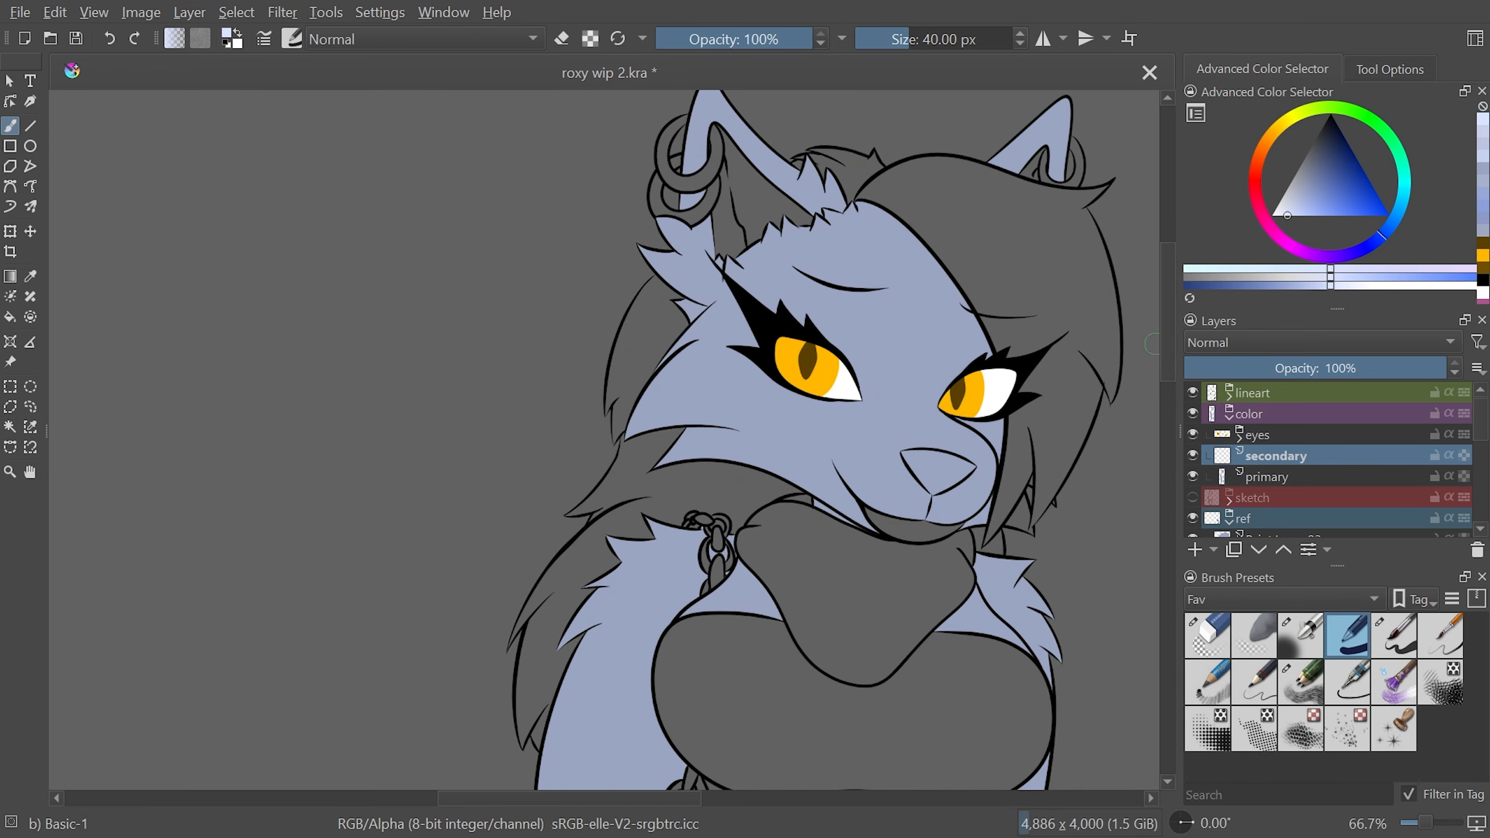
pyautogui.moveTo(663, 803); pyautogui.dragTo(795, 784)
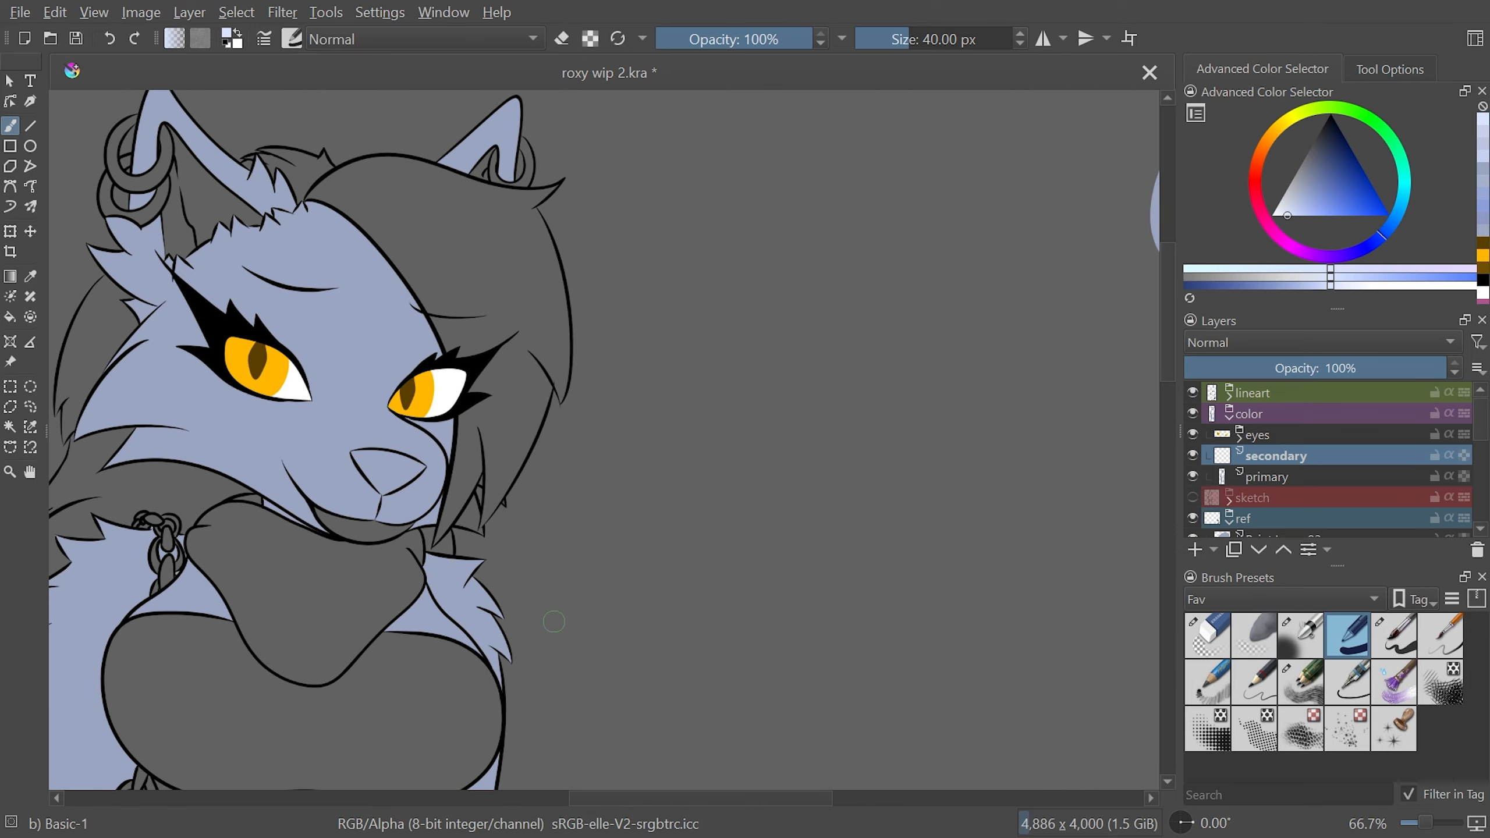
pyautogui.scroll(-10, 731, 776)
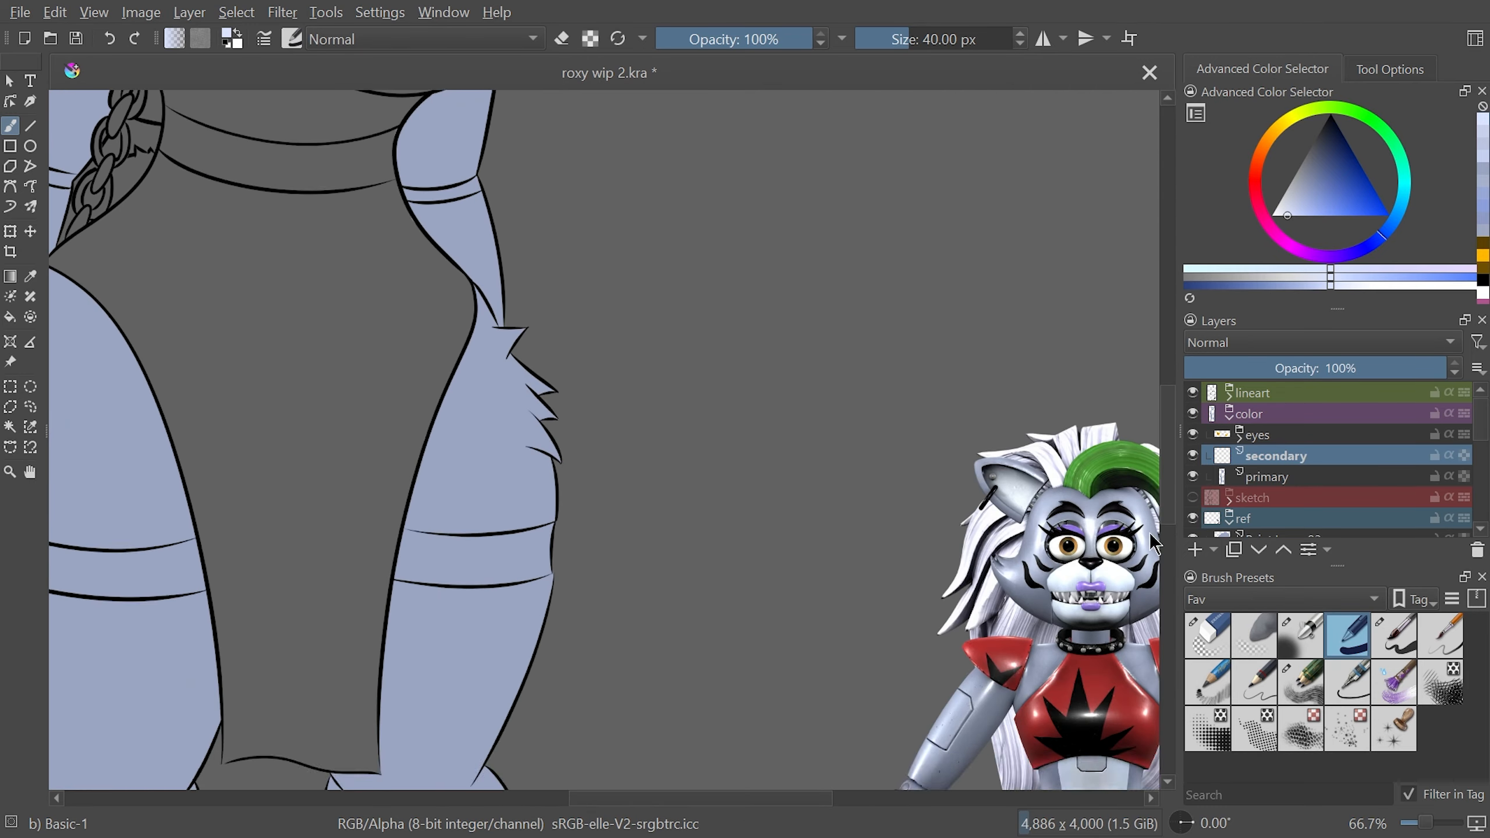
pyautogui.moveTo(687, 812); pyautogui.dragTo(821, 800)
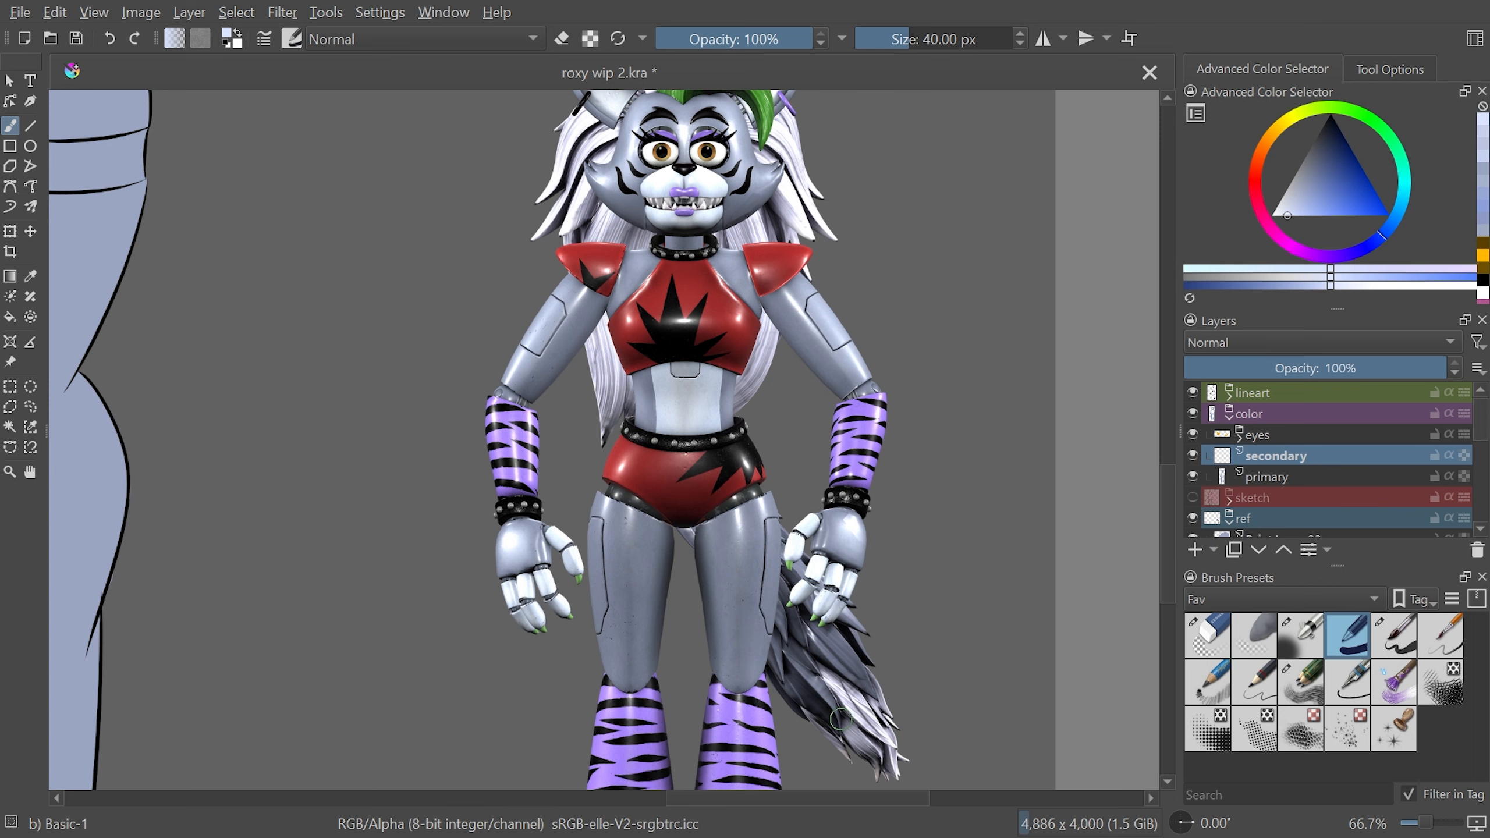
pyautogui.moveTo(763, 809); pyautogui.dragTo(496, 803)
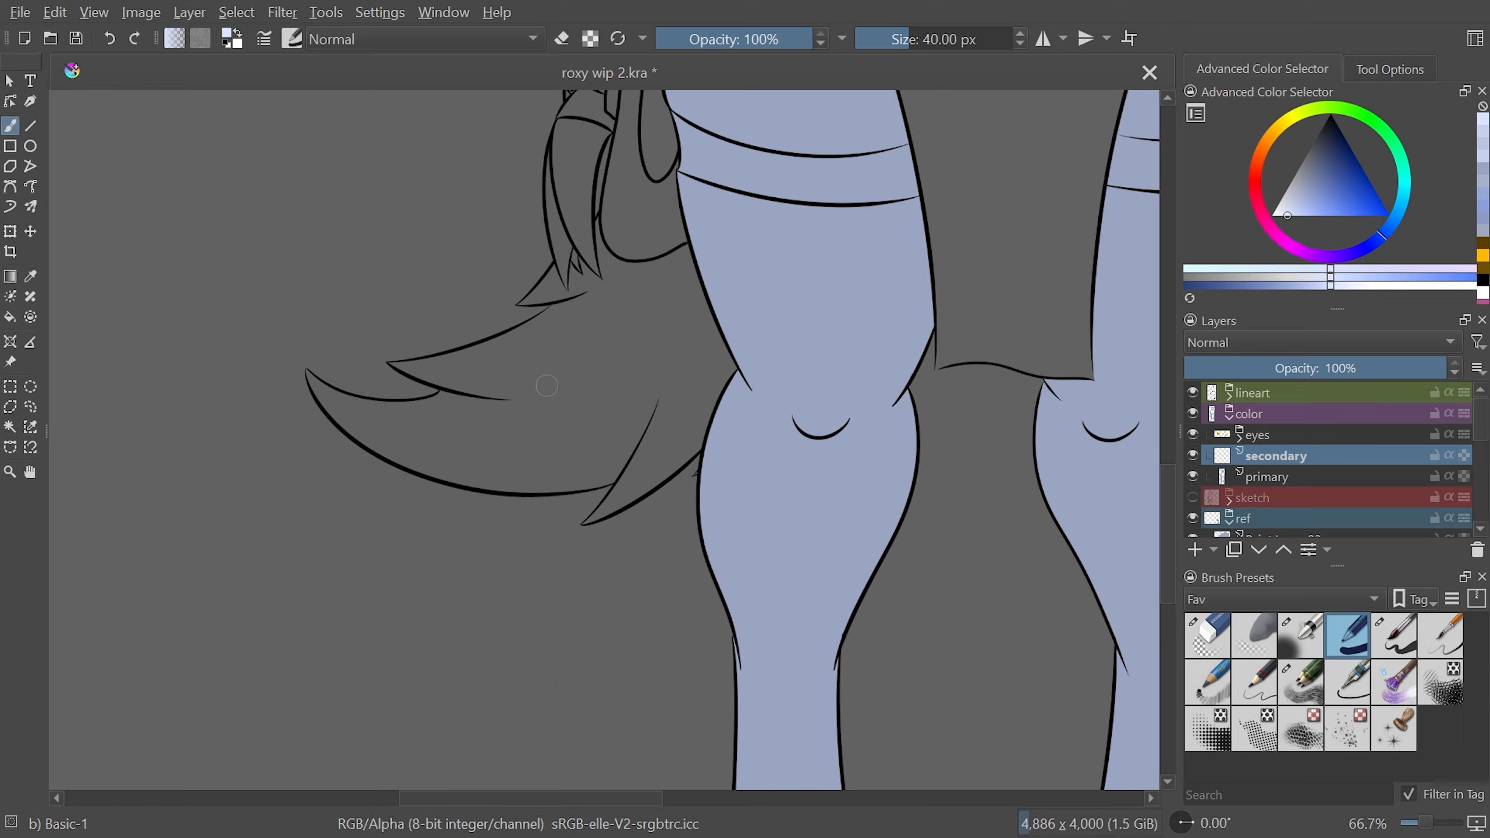
# Undo the test stroke on the shin and paint a pale blue swatch over the blue one on Paint Layer 93 at 107.35 px
pyautogui.moveTo(1086, 546); pyautogui.dragTo(1100, 502)
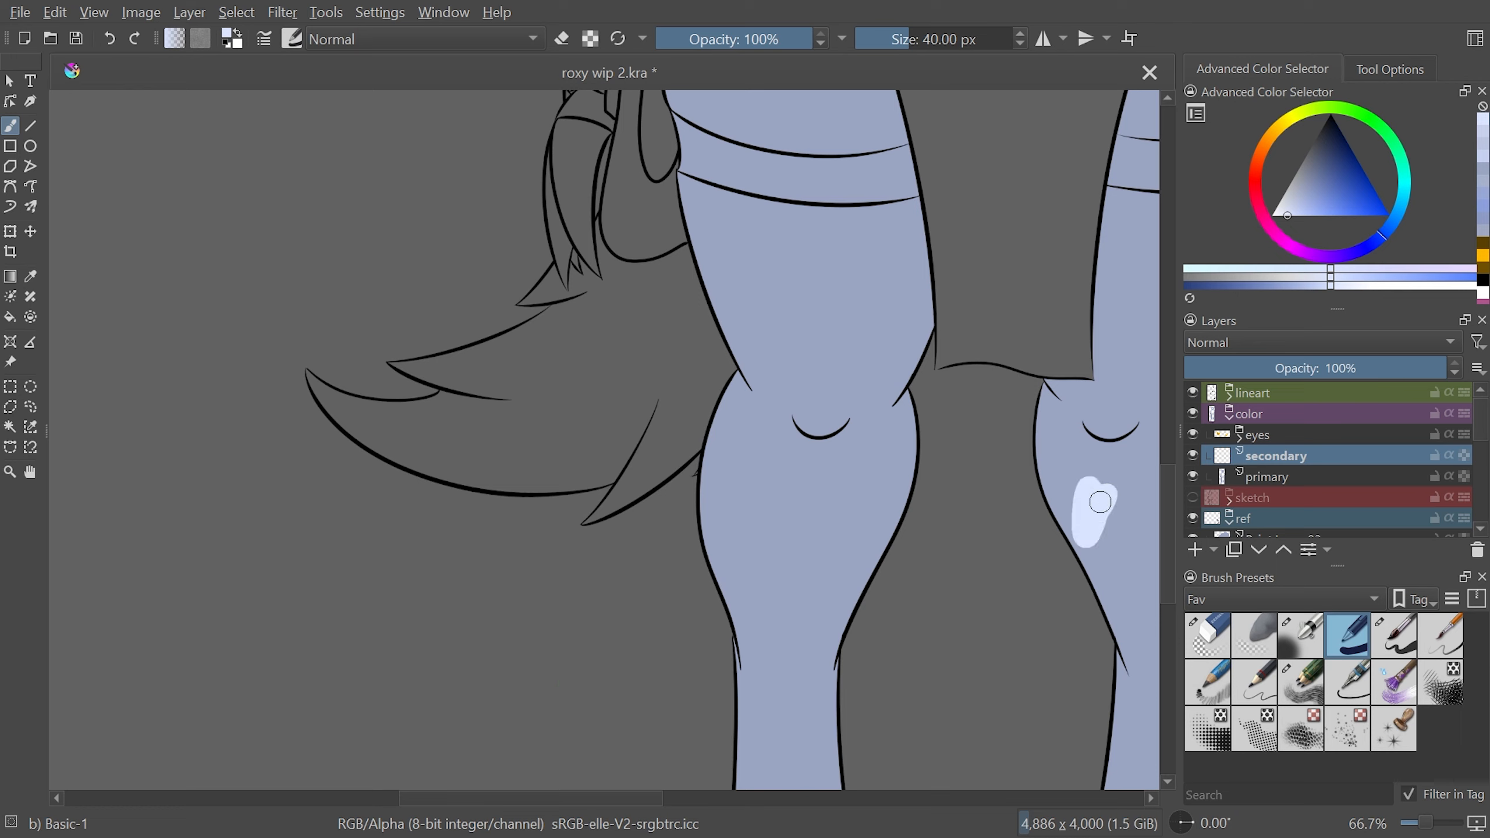
pyautogui.hotkey('ctrl', 'z')
pyautogui.click(1233, 423)
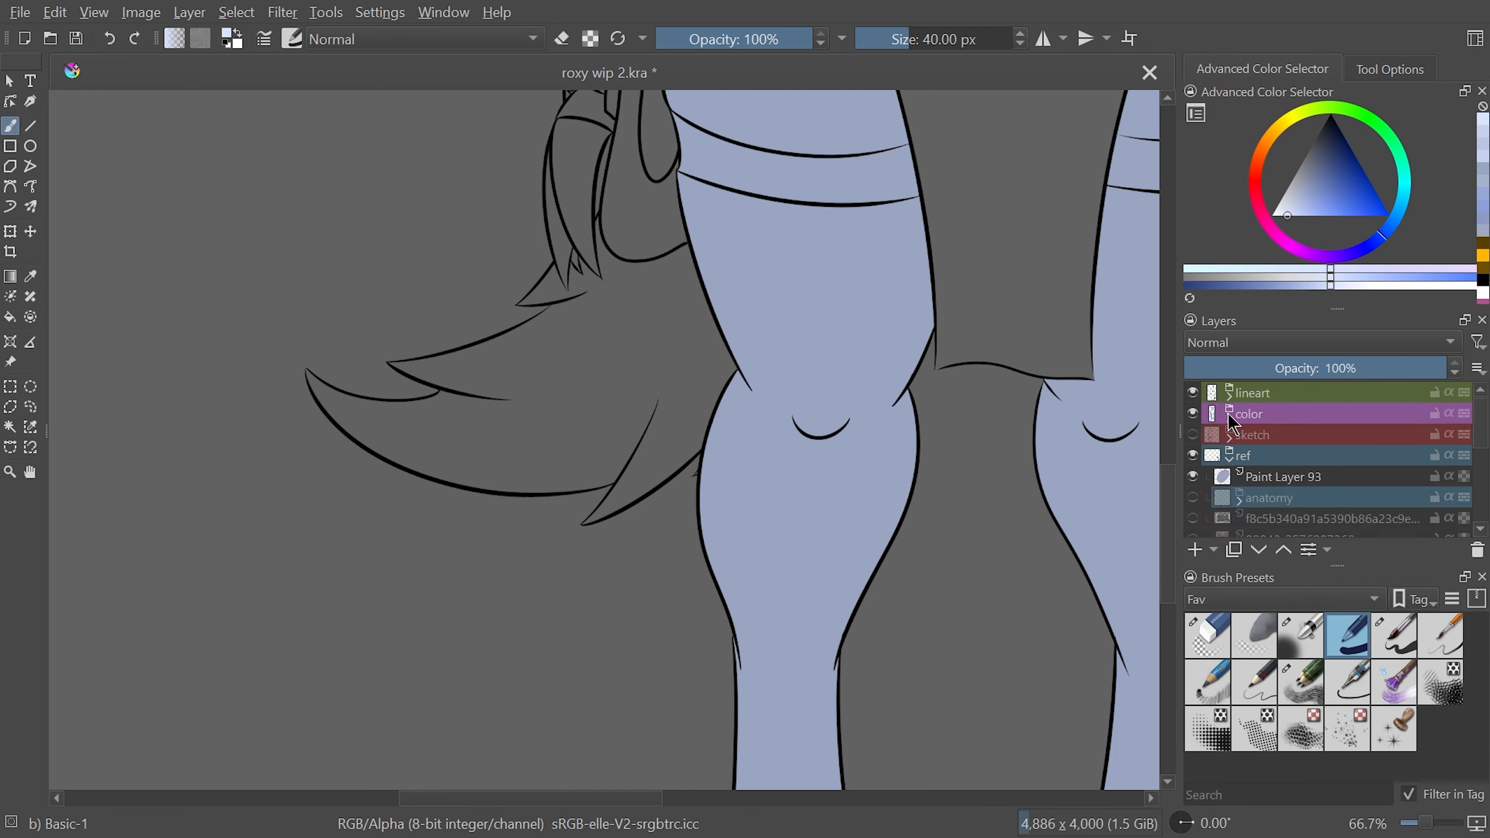
pyautogui.click(1300, 477)
pyautogui.moveTo(1167, 476); pyautogui.dragTo(1167, 194)
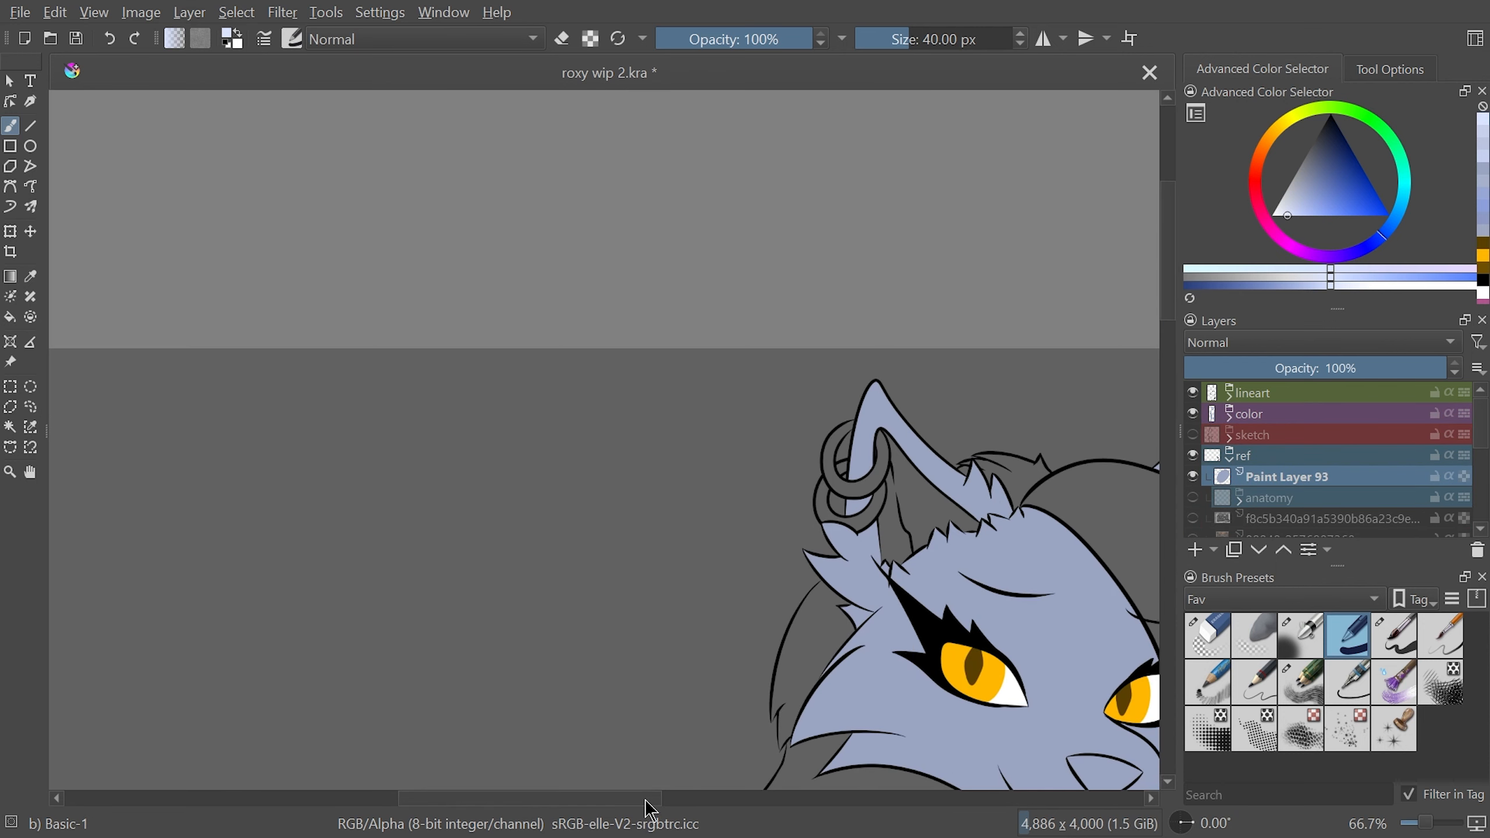
pyautogui.moveTo(653, 799); pyautogui.dragTo(906, 780)
pyautogui.click(929, 43)
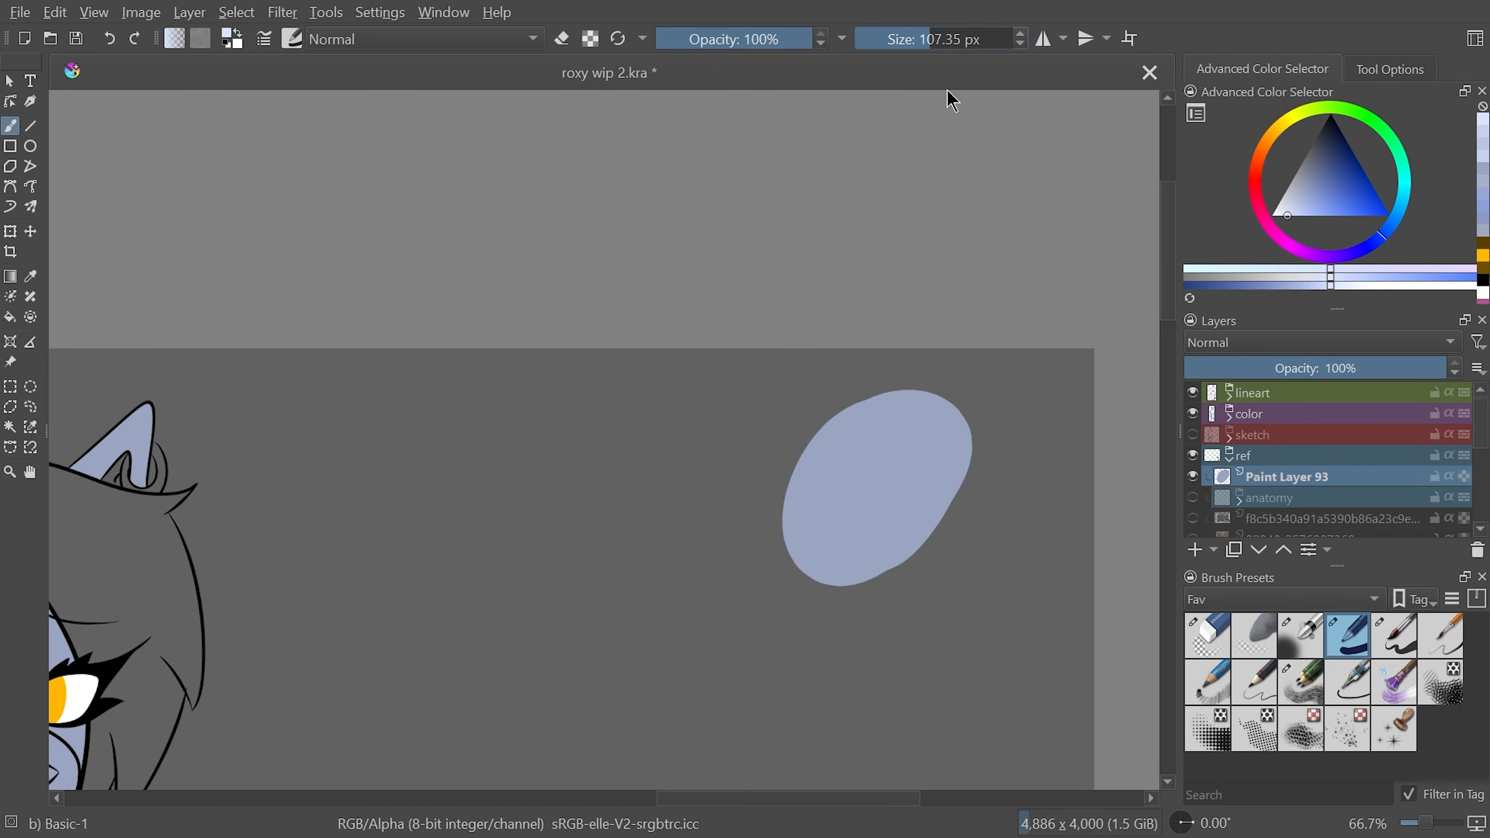
pyautogui.moveTo(945, 498)
pyautogui.mouseDown()
pyautogui.moveTo(915, 531)
pyautogui.moveTo(924, 502)
pyautogui.moveTo(930, 520)
pyautogui.mouseUp()
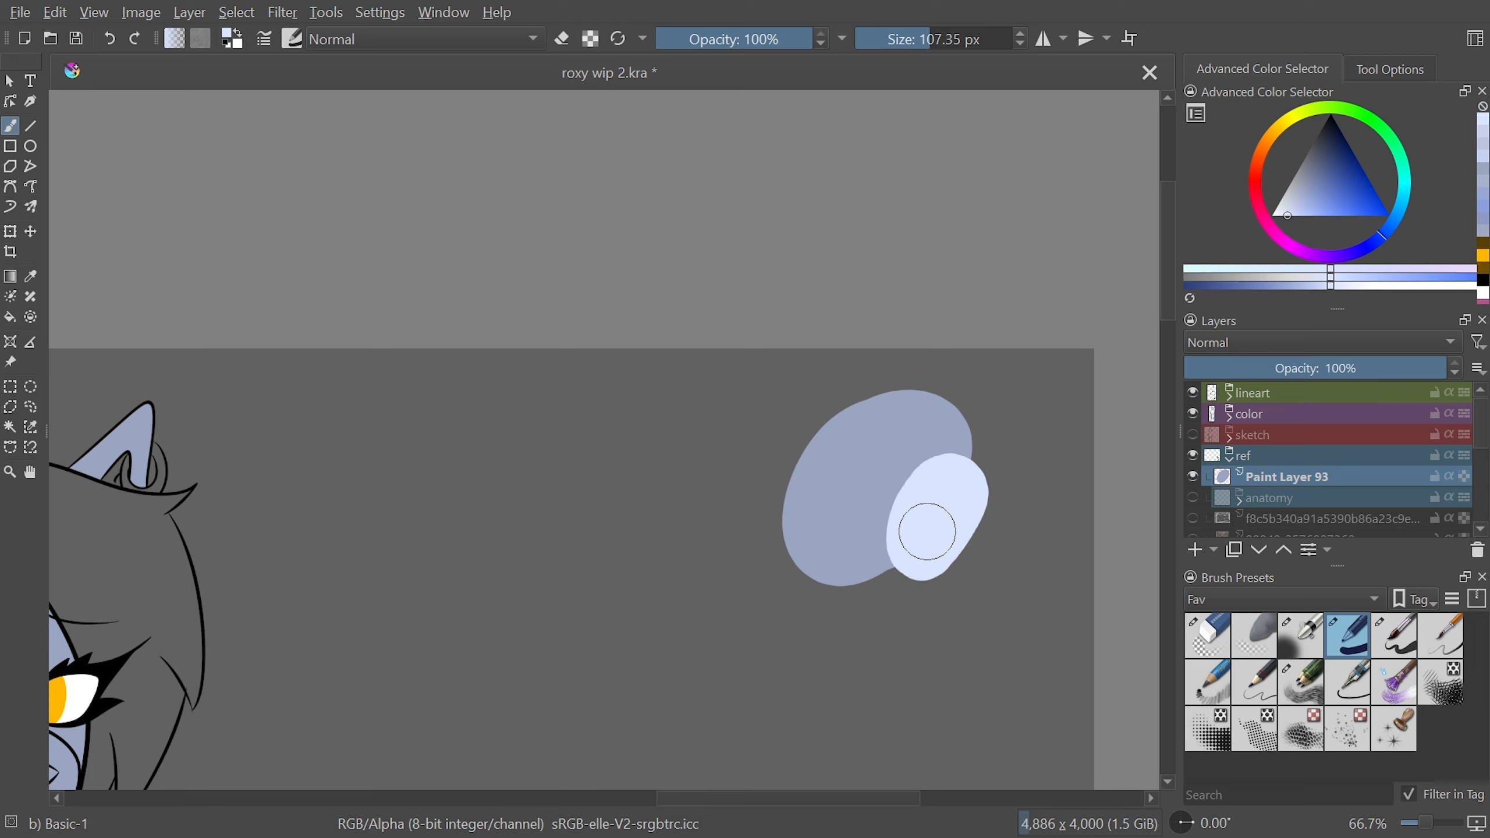
# Make the secondary layer in the color group active and sample the darker blue from the swatch
pyautogui.click(1229, 460)
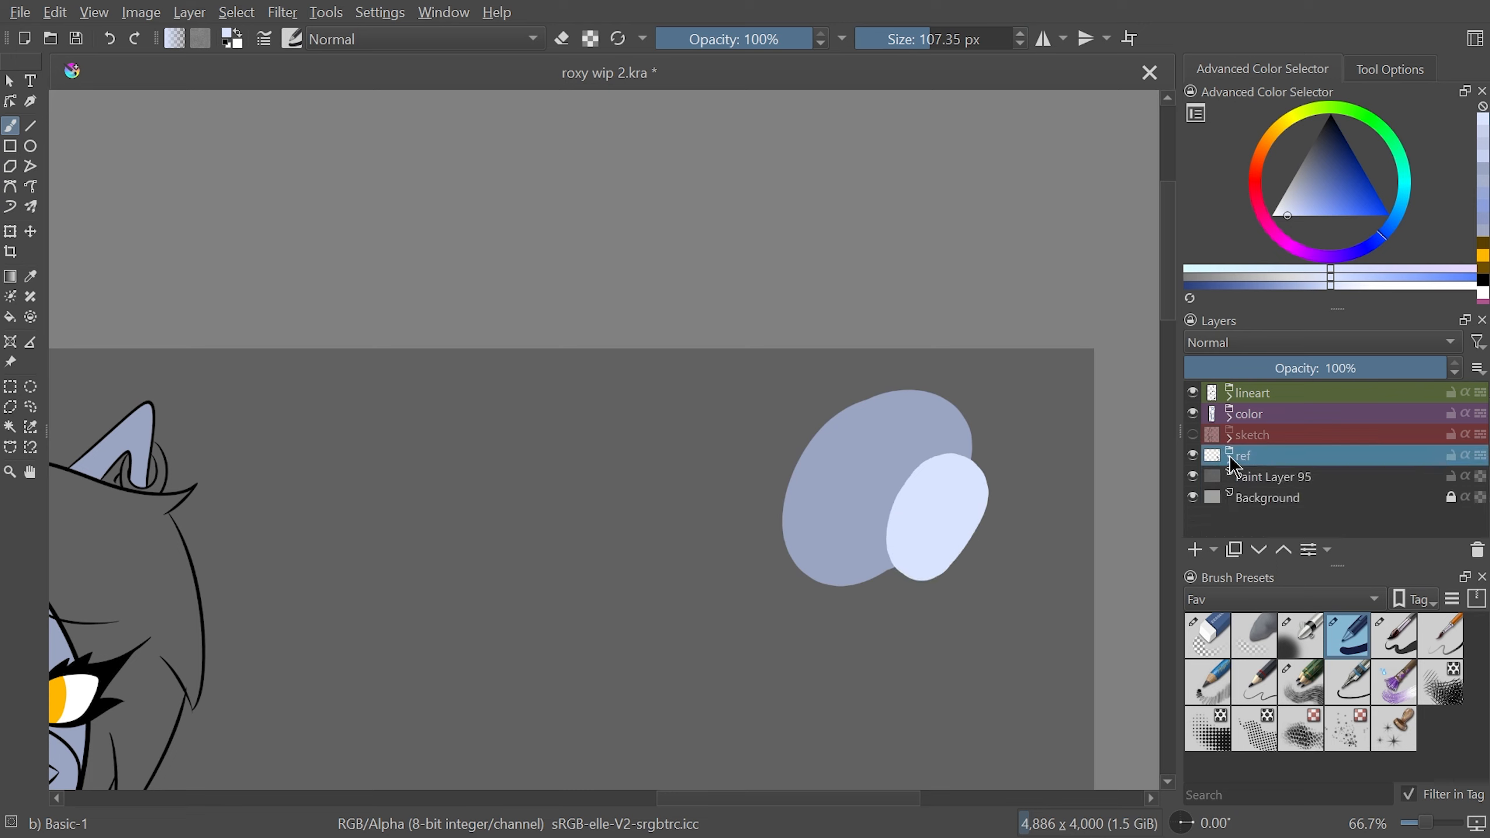
pyautogui.click(1230, 416)
pyautogui.click(1309, 456)
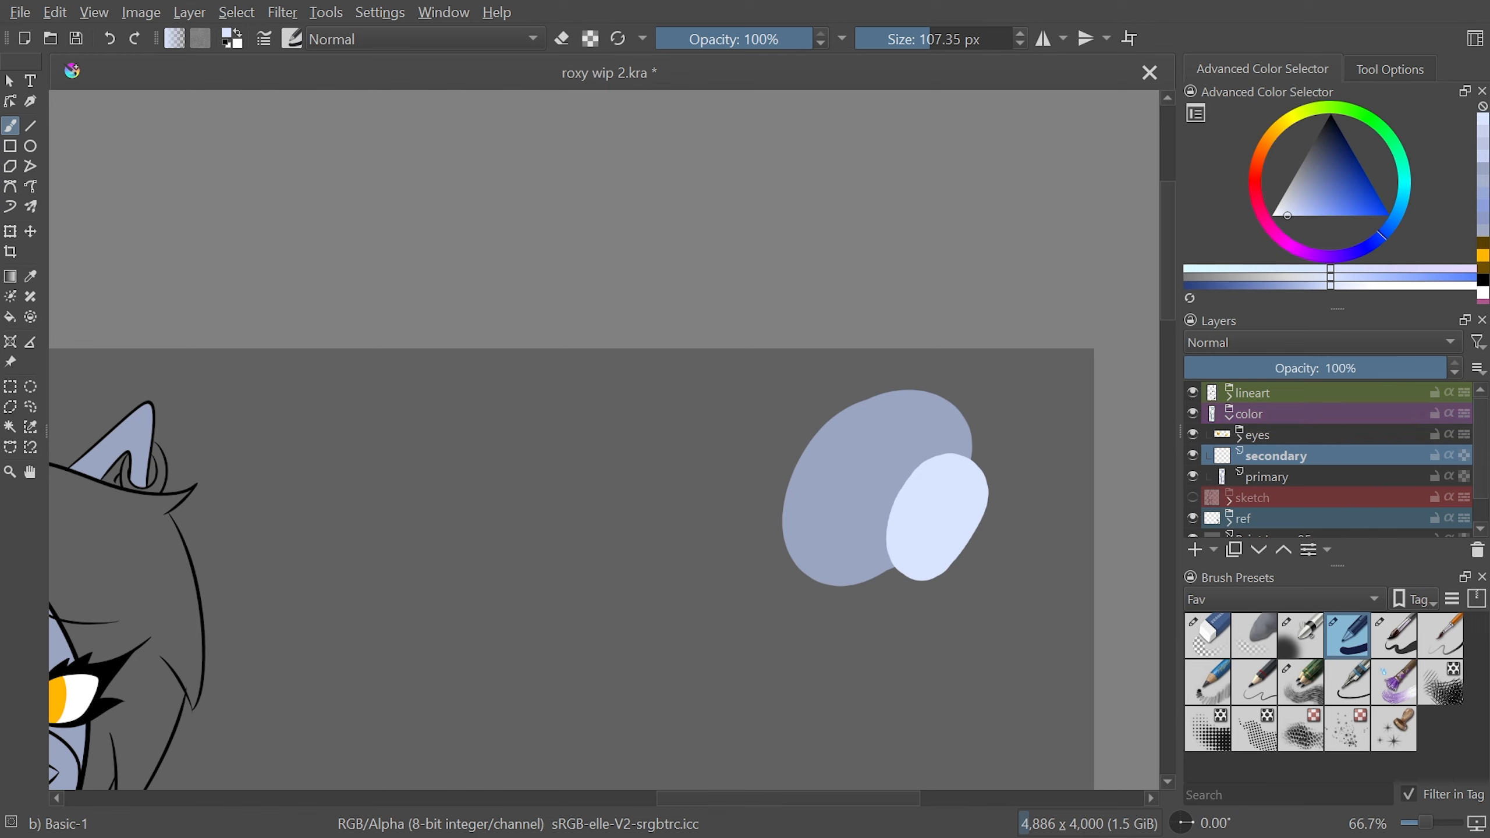
pyautogui.keyDown('ctrl'); pyautogui.click(841, 484); pyautogui.keyUp('ctrl')
# Set the brush size to 20 px for painting details around the head
pyautogui.moveTo(871, 799); pyautogui.dragTo(754, 800)
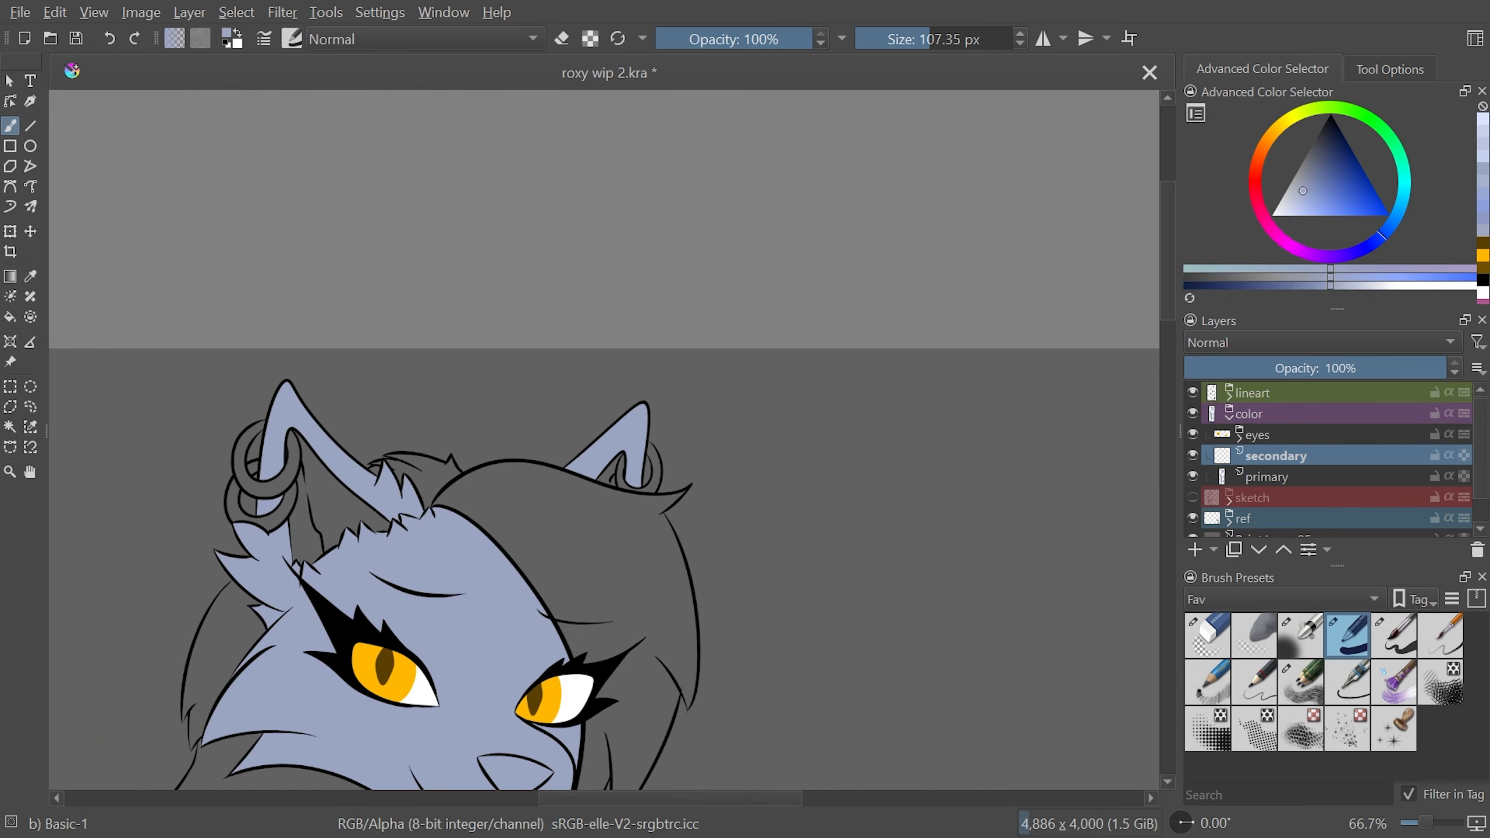
pyautogui.click(969, 39)
pyautogui.write('10')
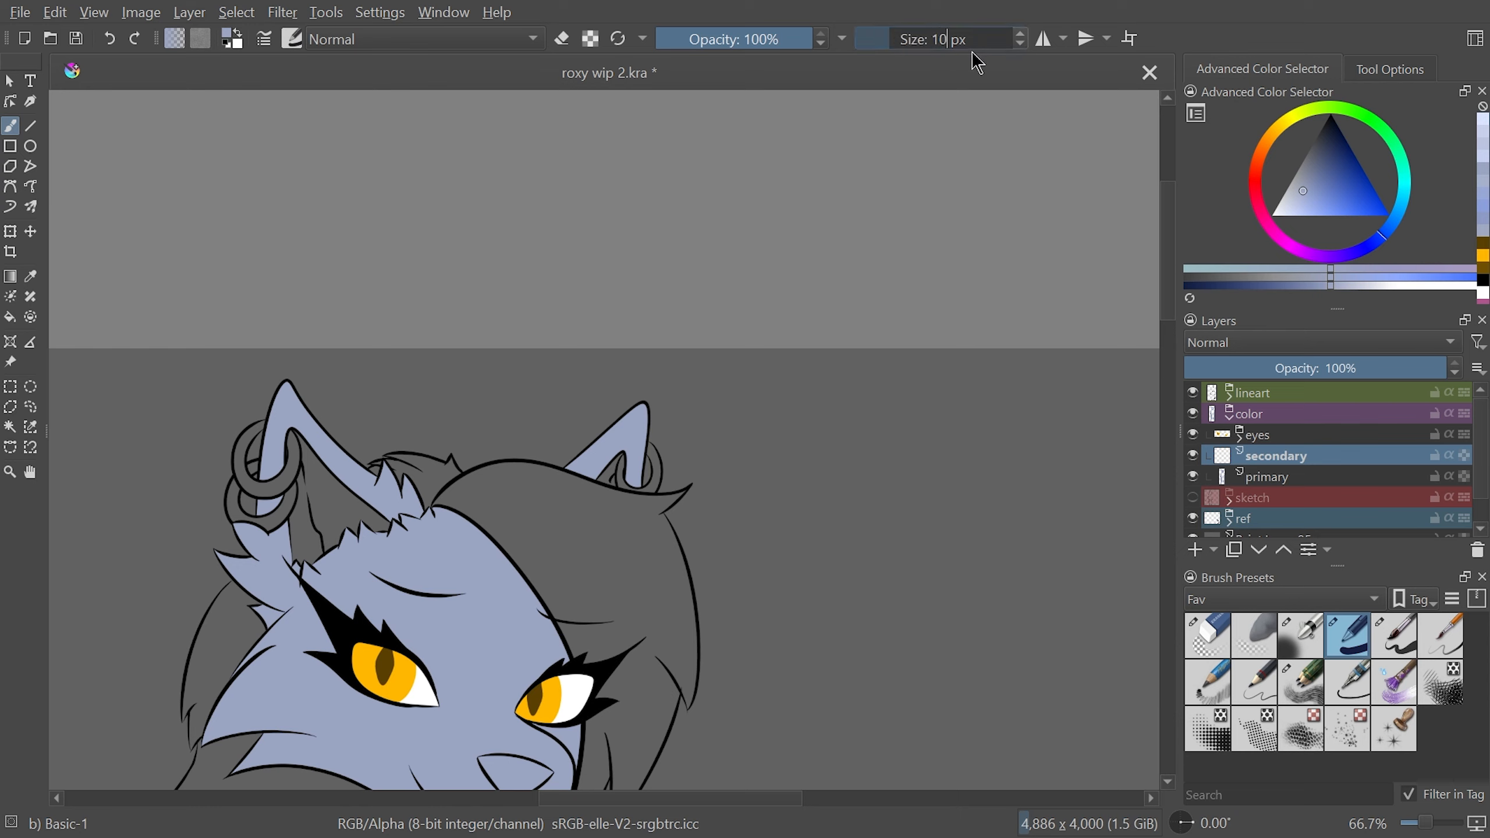
pyautogui.press('BackSpace')
pyautogui.press('BackSpace')
pyautogui.write('20')
pyautogui.press('Return')
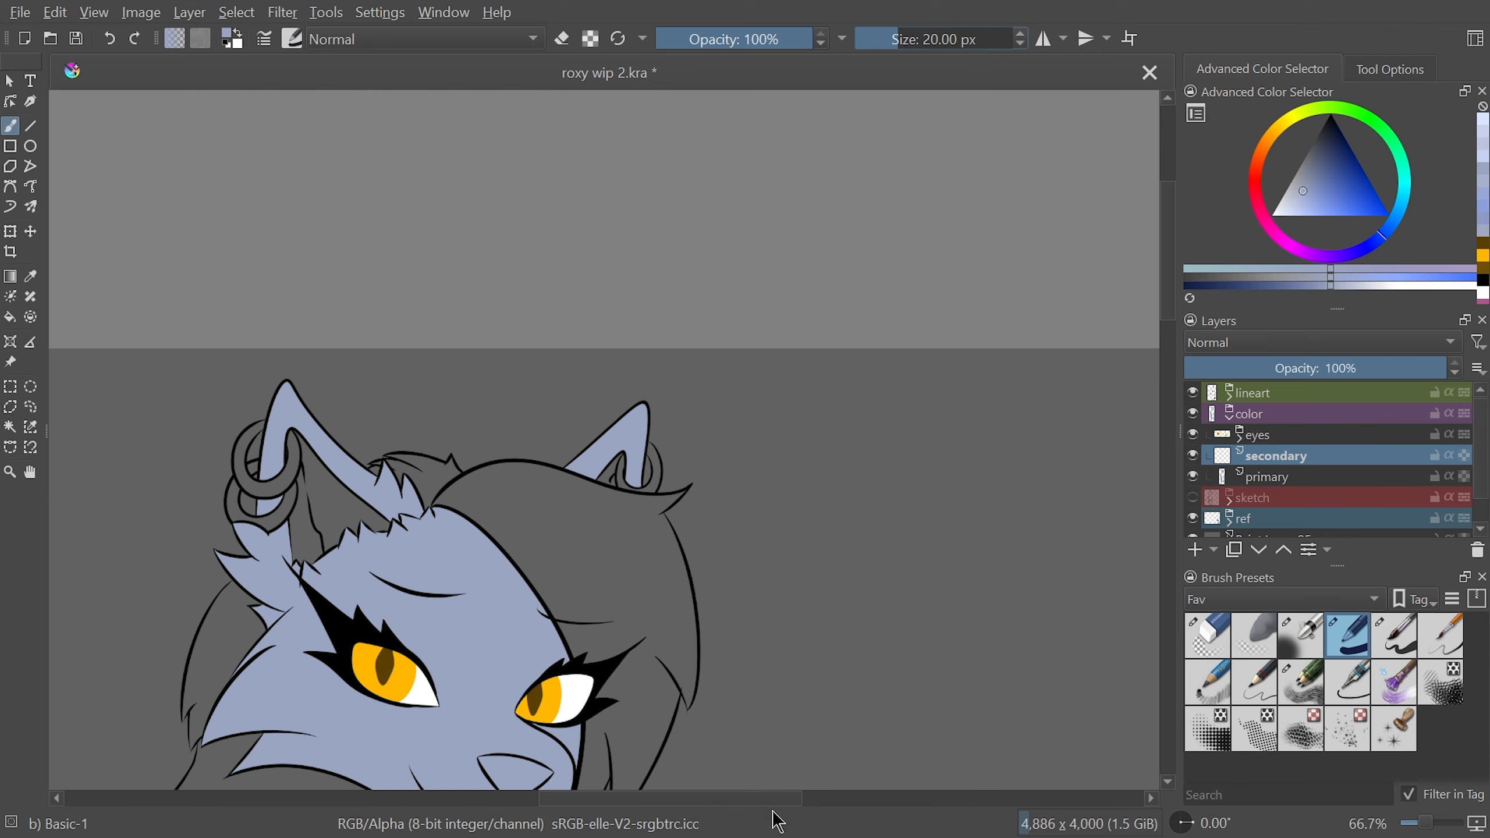
# Try a blue stroke at the hair tip beside the muzzle, undo it, and switch to the Basic-5 Size brush
pyautogui.hscroll(-5, 730, 758)
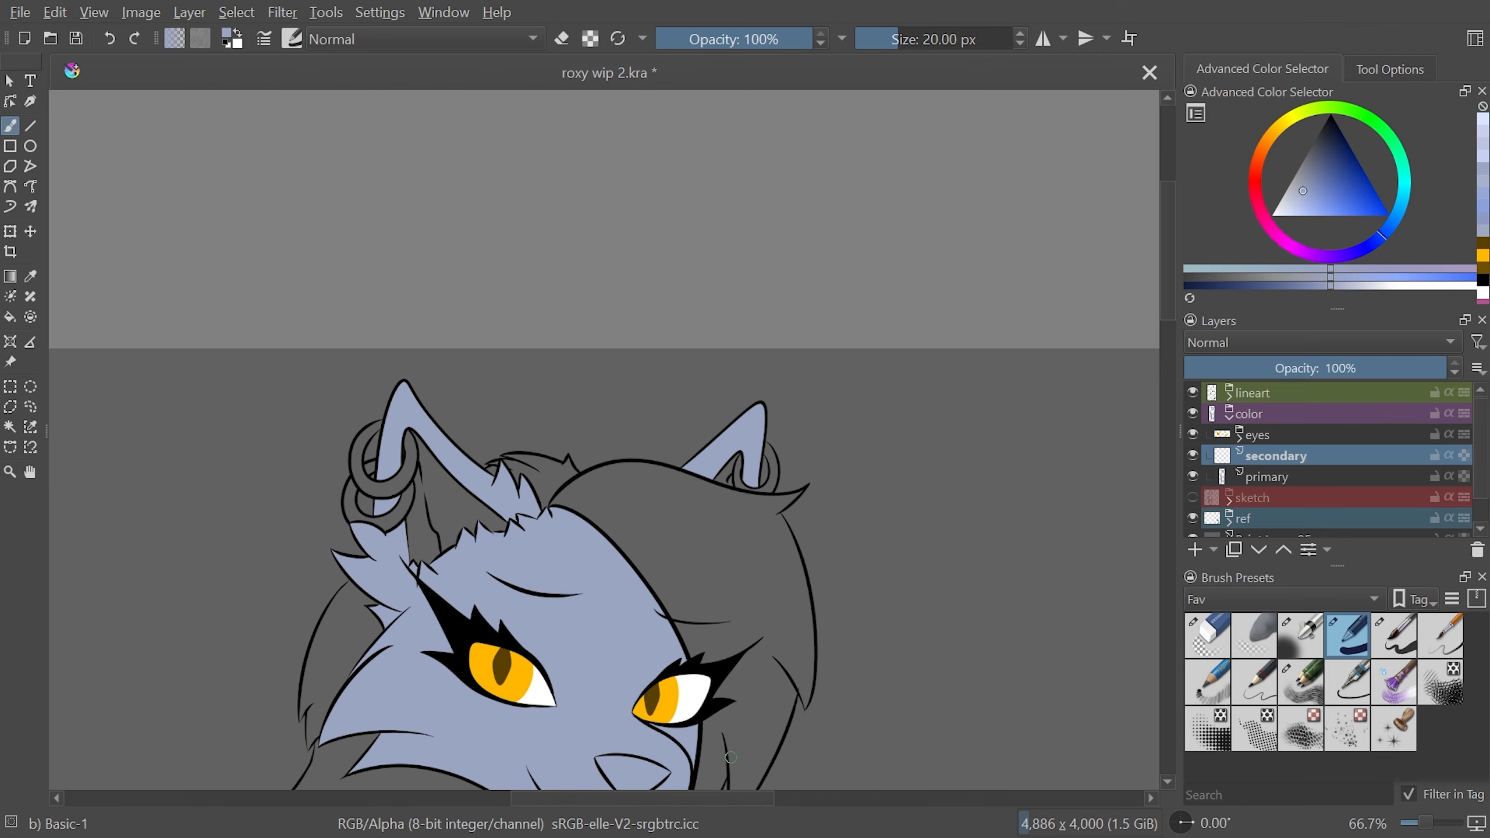
pyautogui.moveTo(1166, 283); pyautogui.dragTo(1166, 350)
pyautogui.hotkey('ctrl', '+')
pyautogui.hotkey('ctrl', '+')
pyautogui.hotkey('ctrl', '+')
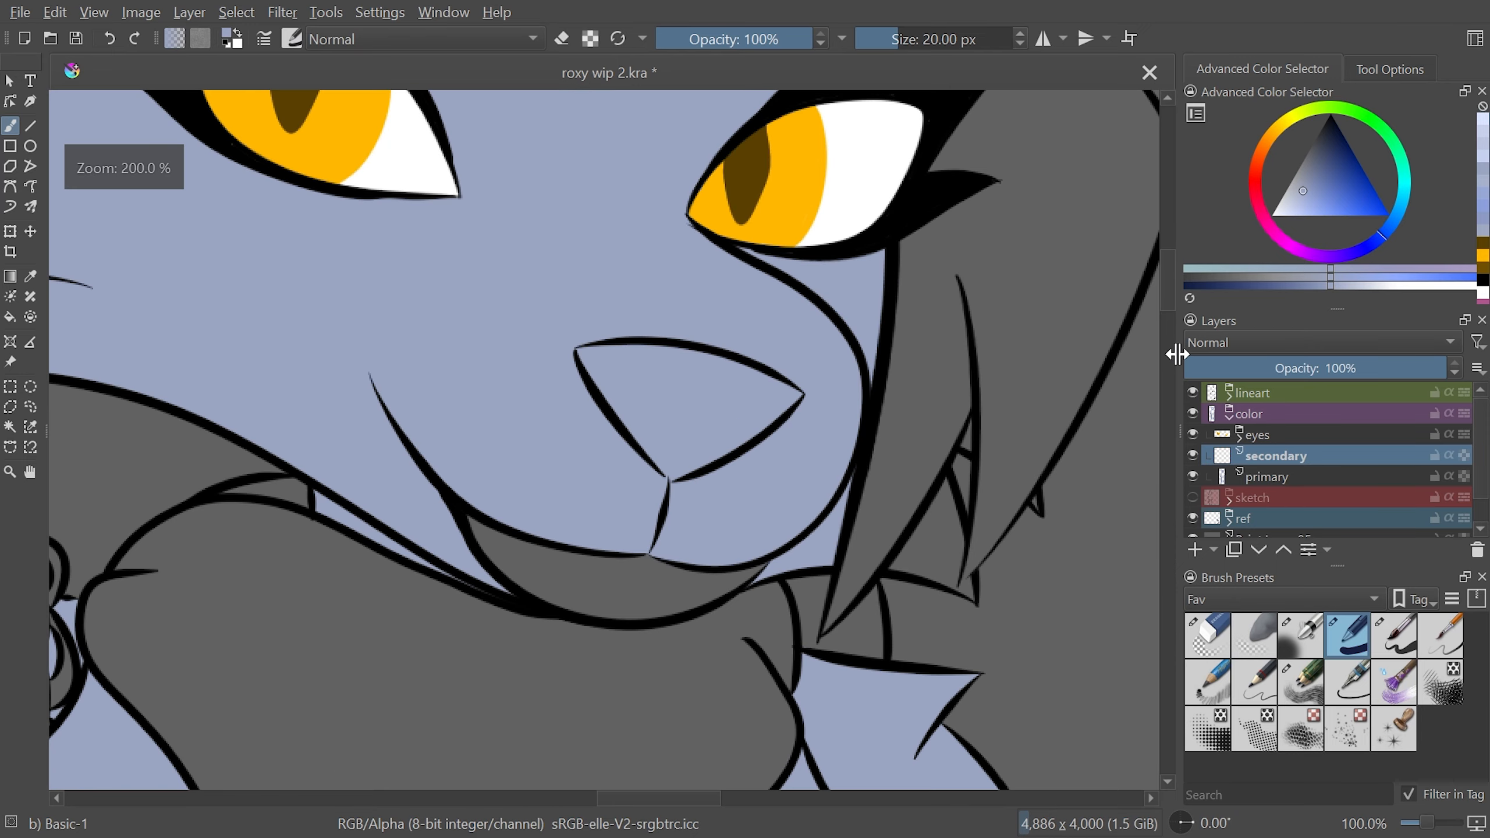
pyautogui.moveTo(698, 799); pyautogui.dragTo(740, 799)
pyautogui.hotkey('ctrl', '+')
pyautogui.moveTo(838, 554); pyautogui.dragTo(849, 321)
pyautogui.hotkey('ctrl', '+')
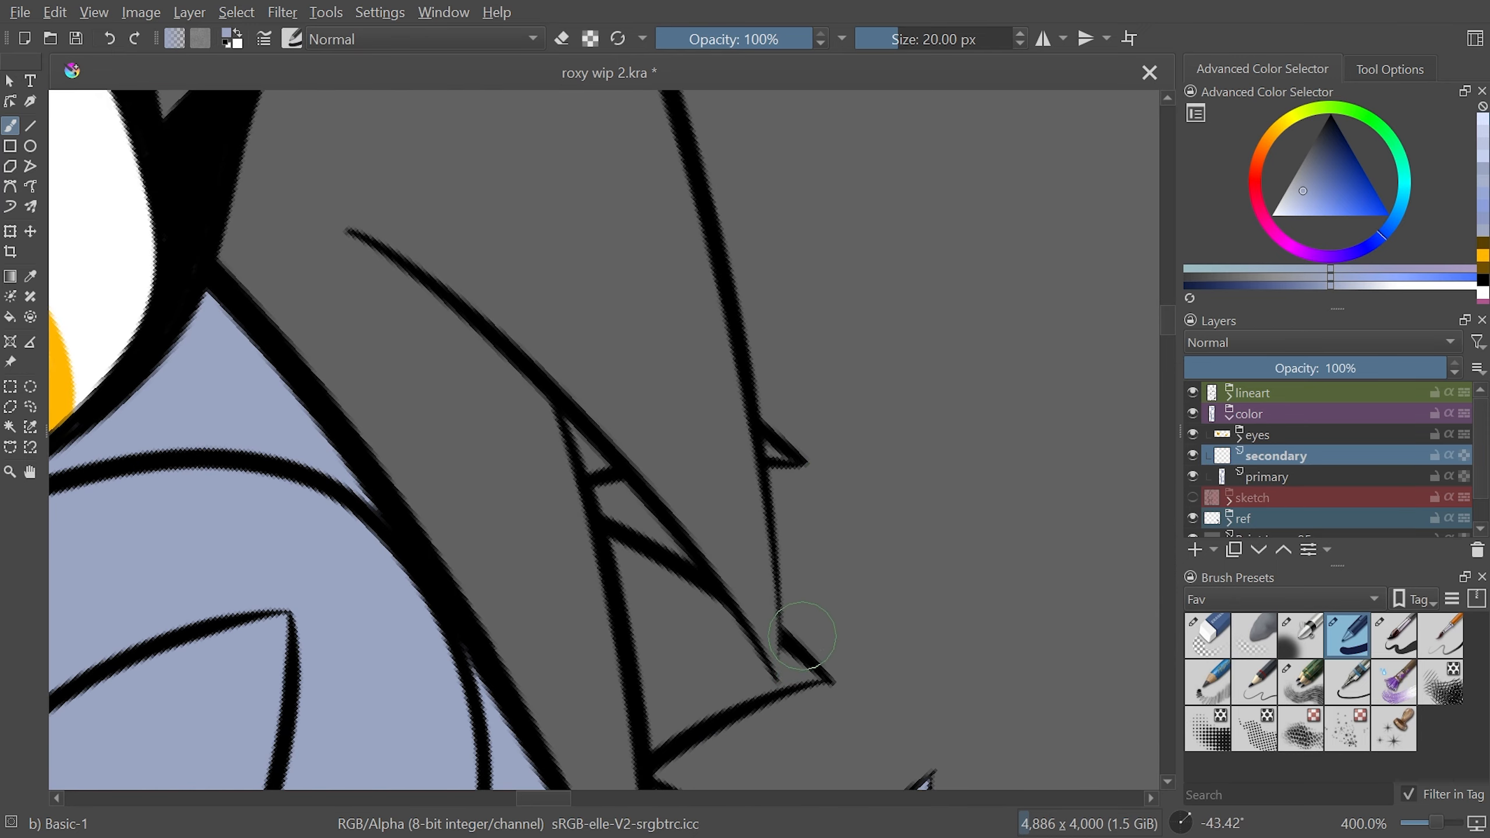
pyautogui.moveTo(811, 652); pyautogui.dragTo(789, 672)
pyautogui.hotkey('ctrl', 'z')
pyautogui.click(1413, 646)
# Paint the small enclosed gaps between the hair strand tips beside the muzzle blue on the secondary layer
pyautogui.moveTo(965, 579); pyautogui.dragTo(907, 493)
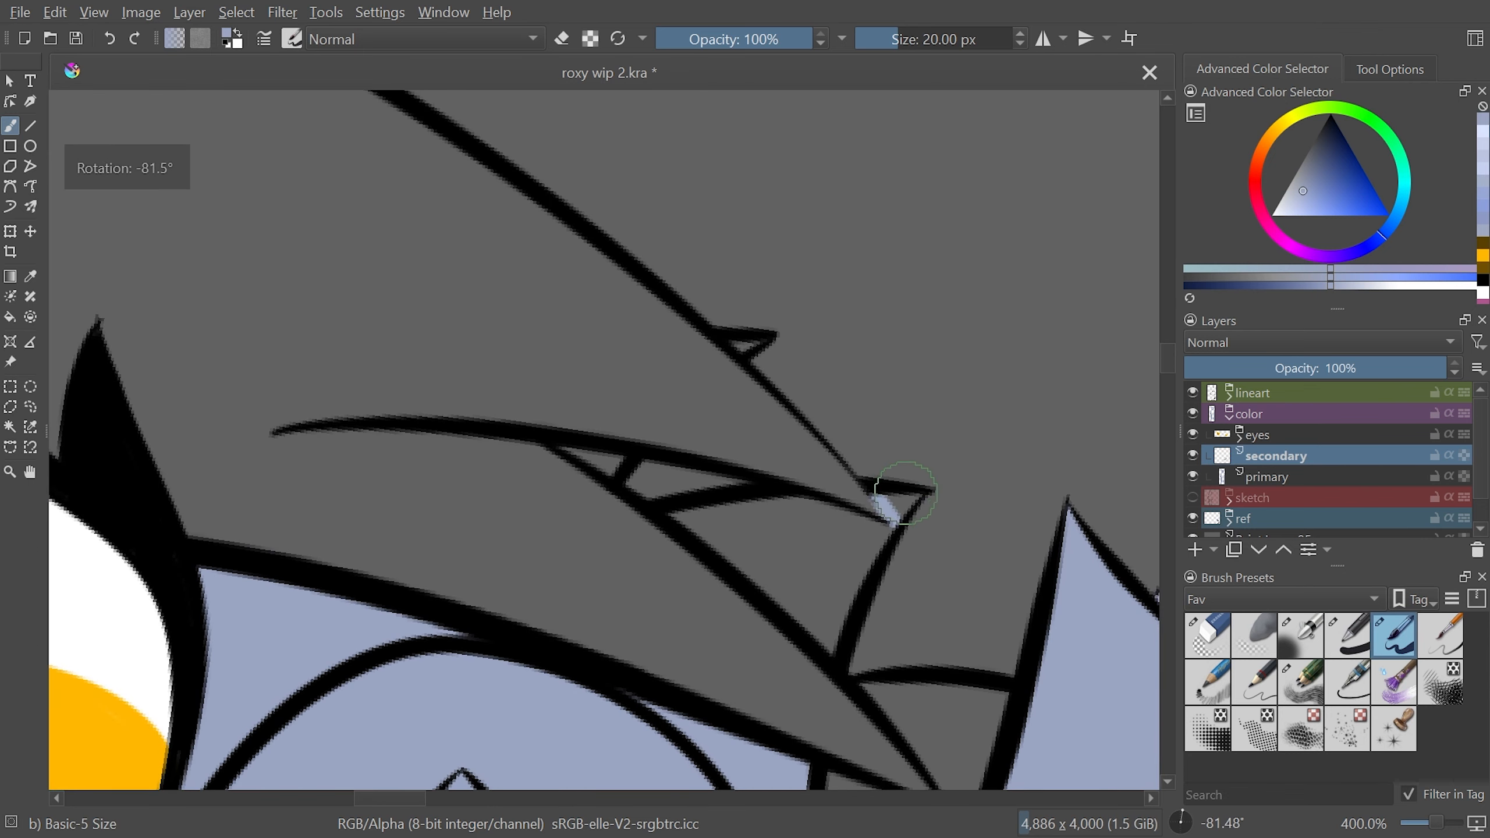
pyautogui.moveTo(1005, 490)
pyautogui.mouseDown()
pyautogui.moveTo(965, 403)
pyautogui.moveTo(906, 445)
pyautogui.moveTo(920, 433)
pyautogui.moveTo(873, 546)
pyautogui.mouseUp()
pyautogui.moveTo(875, 605)
pyautogui.mouseDown()
pyautogui.moveTo(678, 683)
pyautogui.moveTo(690, 702)
pyautogui.moveTo(626, 532)
pyautogui.moveTo(786, 426)
pyautogui.moveTo(762, 373)
pyautogui.moveTo(717, 358)
pyautogui.moveTo(757, 276)
pyautogui.moveTo(816, 226)
pyautogui.moveTo(782, 247)
pyautogui.moveTo(794, 230)
pyautogui.moveTo(756, 317)
pyautogui.moveTo(765, 333)
pyautogui.moveTo(819, 293)
pyautogui.mouseUp()
pyautogui.moveTo(822, 320)
pyautogui.mouseDown()
pyautogui.moveTo(880, 417)
pyautogui.moveTo(875, 492)
pyautogui.moveTo(866, 449)
pyautogui.moveTo(887, 515)
pyautogui.moveTo(854, 440)
pyautogui.moveTo(885, 417)
pyautogui.mouseUp()
pyautogui.moveTo(684, 294); pyautogui.dragTo(744, 551)
pyautogui.moveTo(581, 413); pyautogui.dragTo(597, 463)
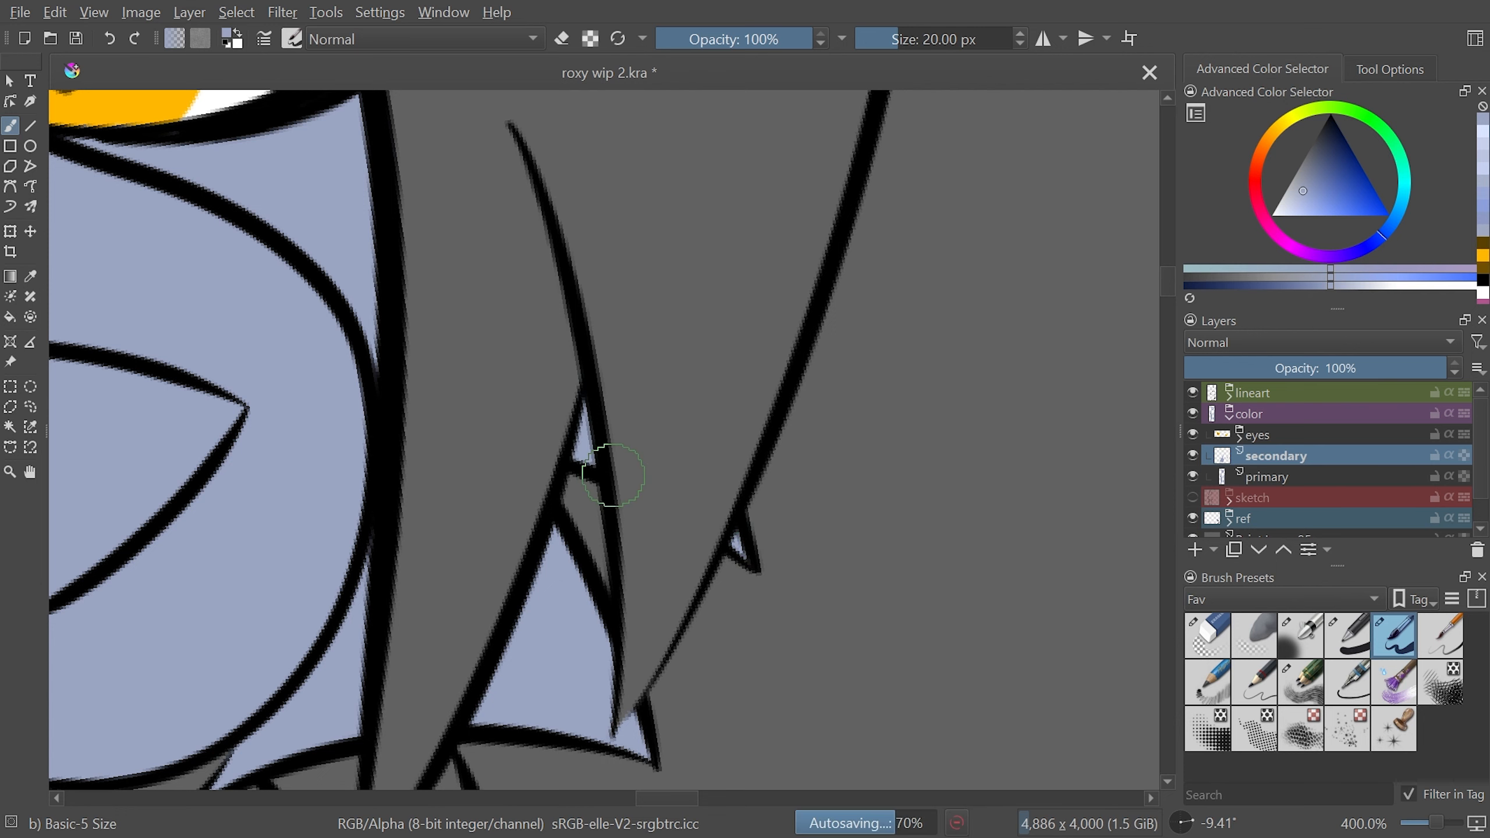
pyautogui.hotkey('ctrl', '-')
pyautogui.hotkey('ctrl', '-')
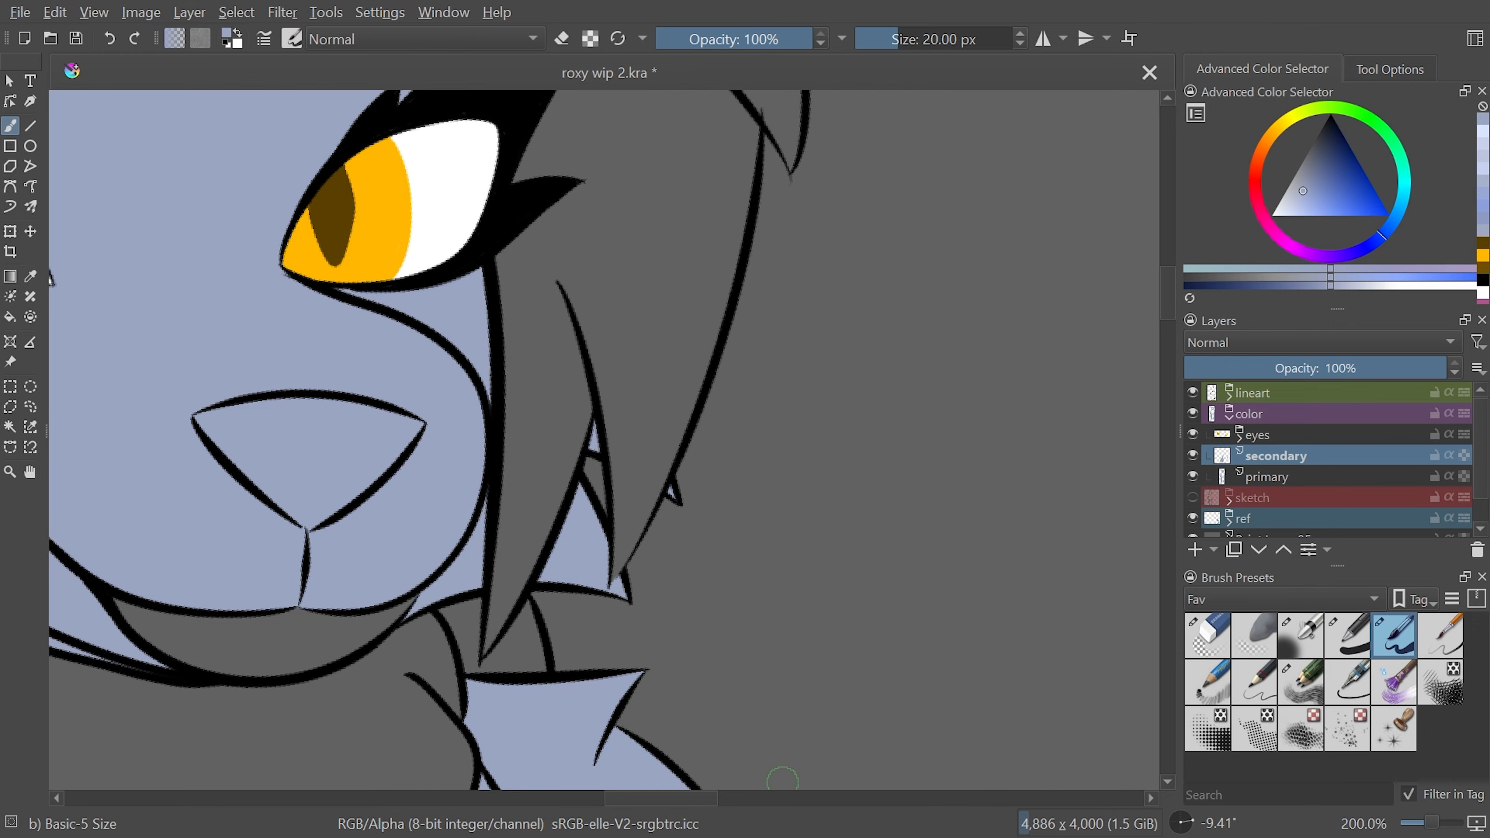
pyautogui.moveTo(697, 810); pyautogui.dragTo(643, 810)
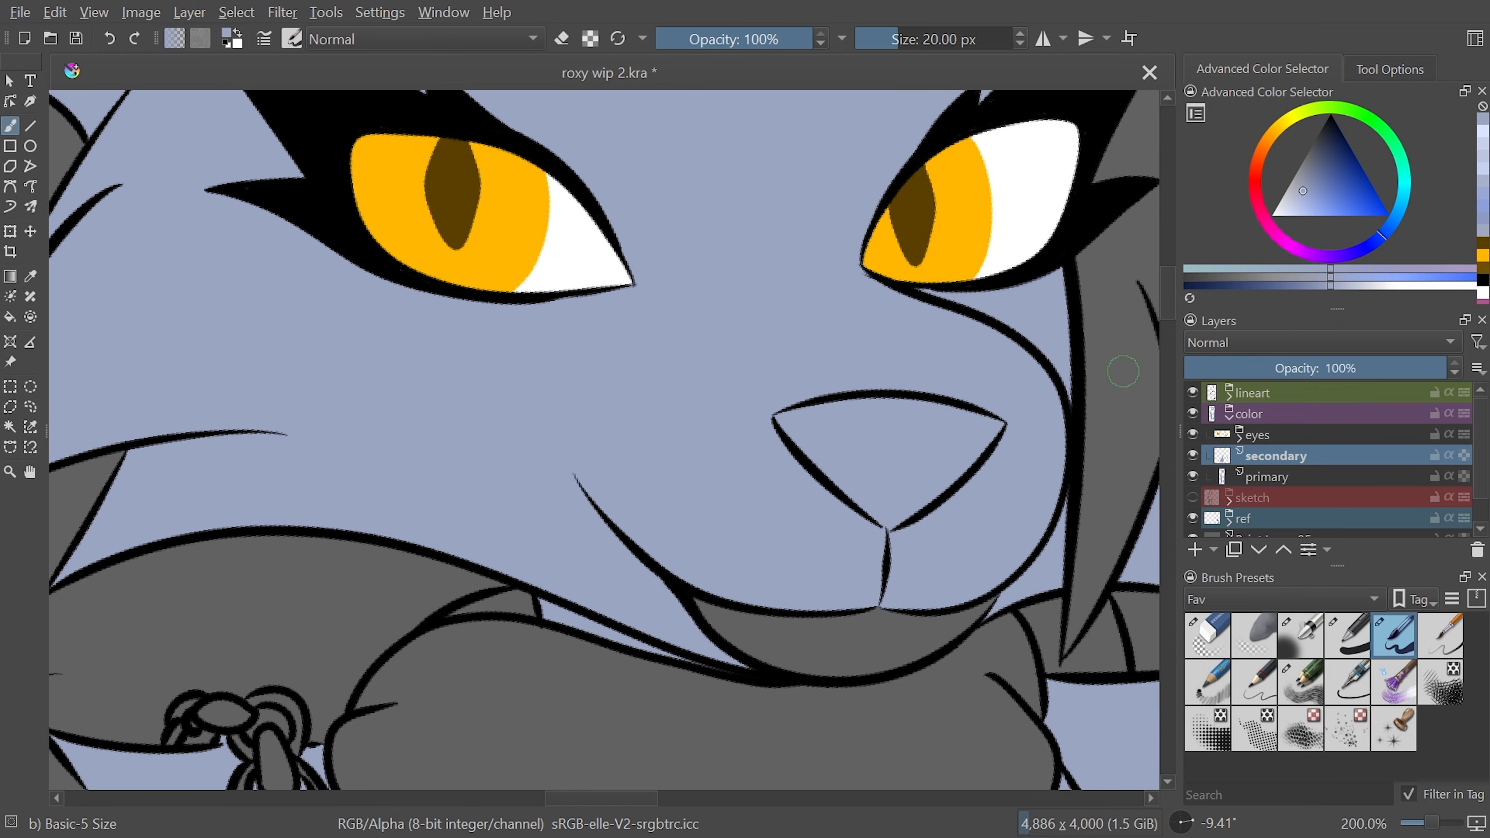
# Examine the face, muzzle and surrounding hair strands, and the whole figure, for areas that still lack colour
pyautogui.moveTo(1173, 316); pyautogui.dragTo(1169, 285)
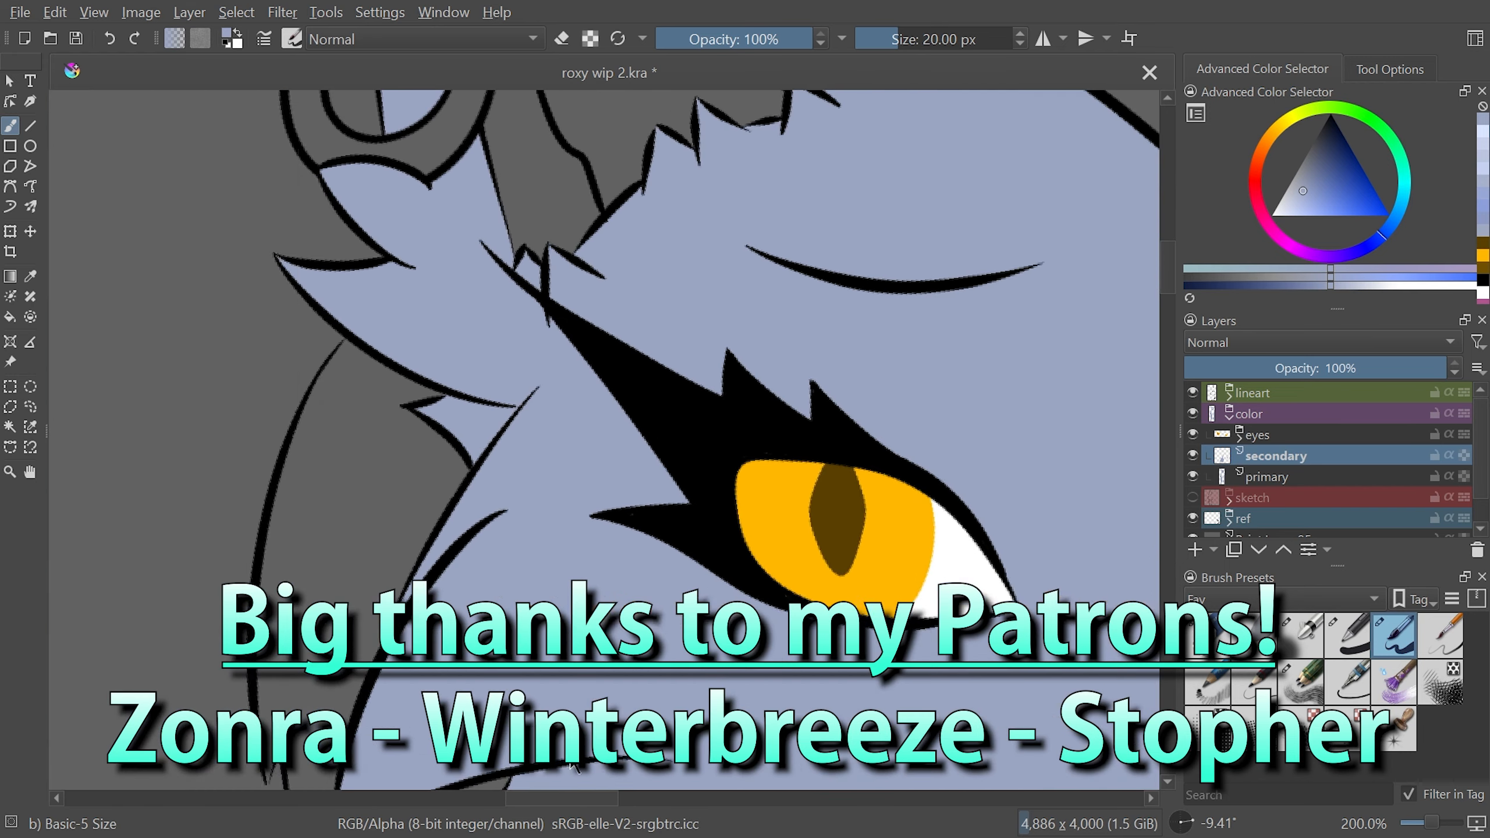
pyautogui.moveTo(571, 762); pyautogui.dragTo(609, 798)
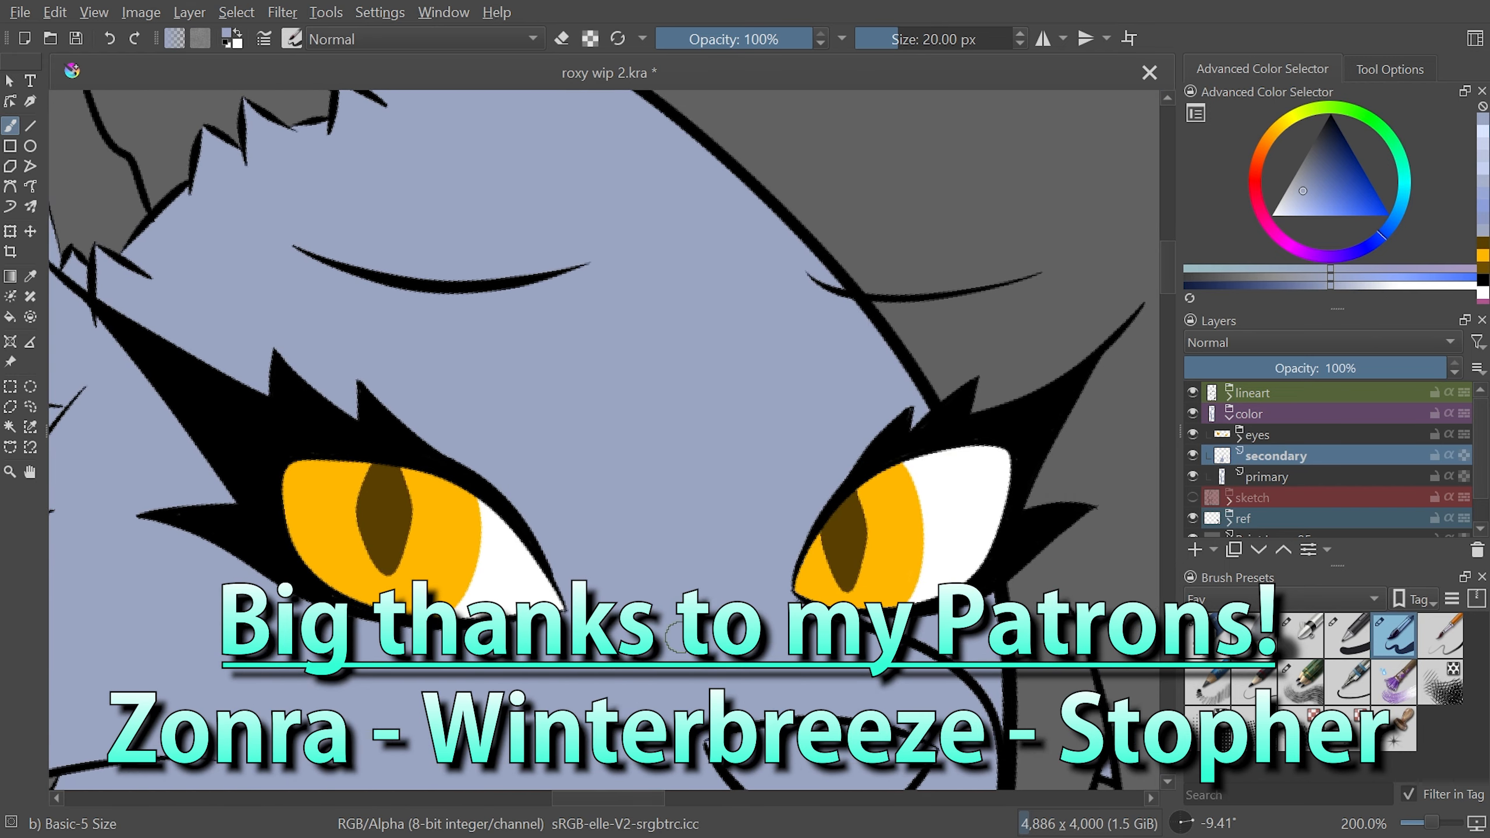
pyautogui.moveTo(1169, 280)
pyautogui.mouseDown()
pyautogui.moveTo(1173, 322)
pyautogui.moveTo(1174, 309)
pyautogui.mouseUp()
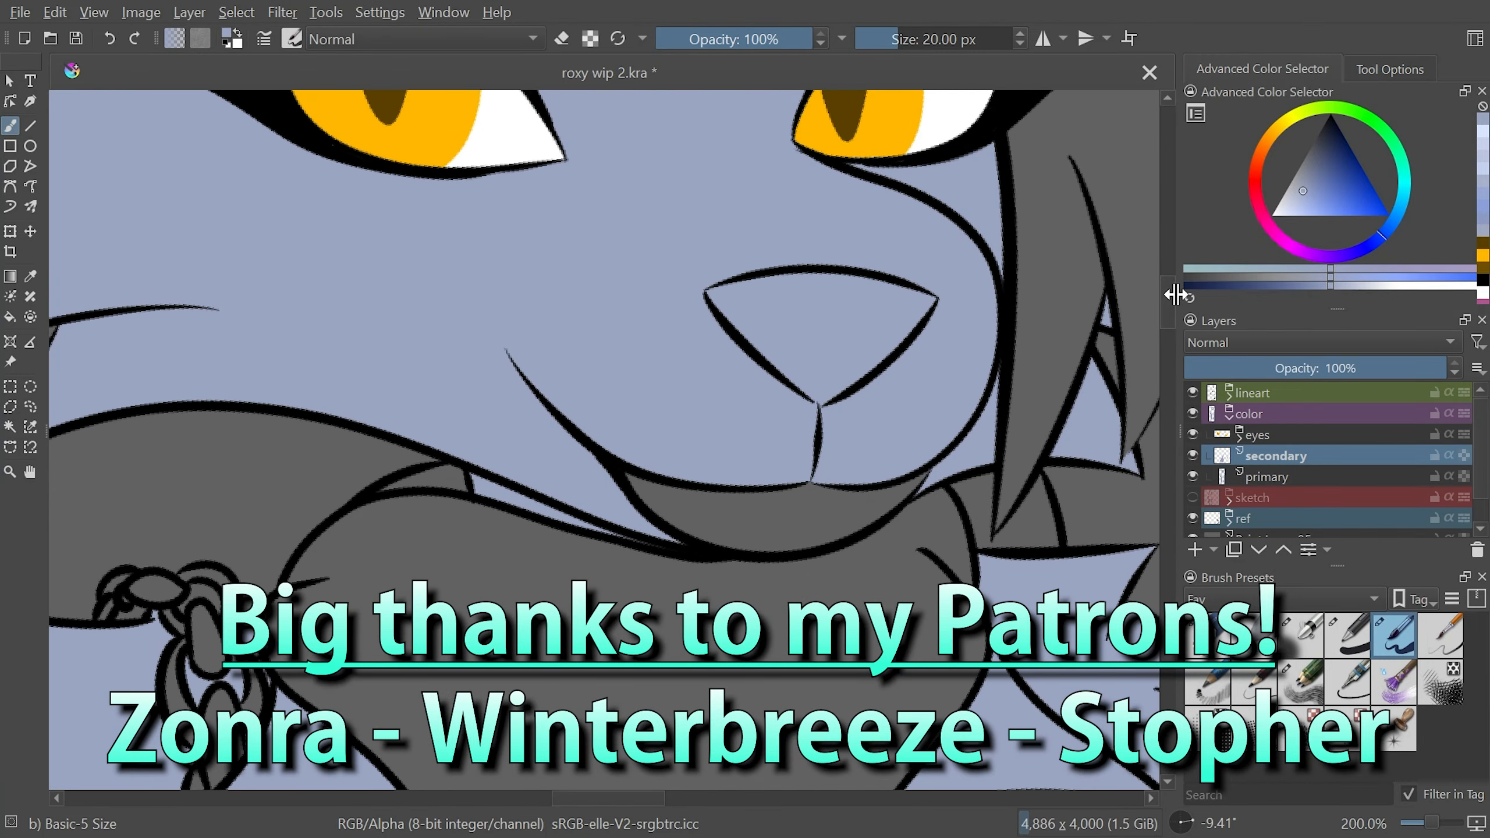
pyautogui.moveTo(647, 798); pyautogui.dragTo(672, 798)
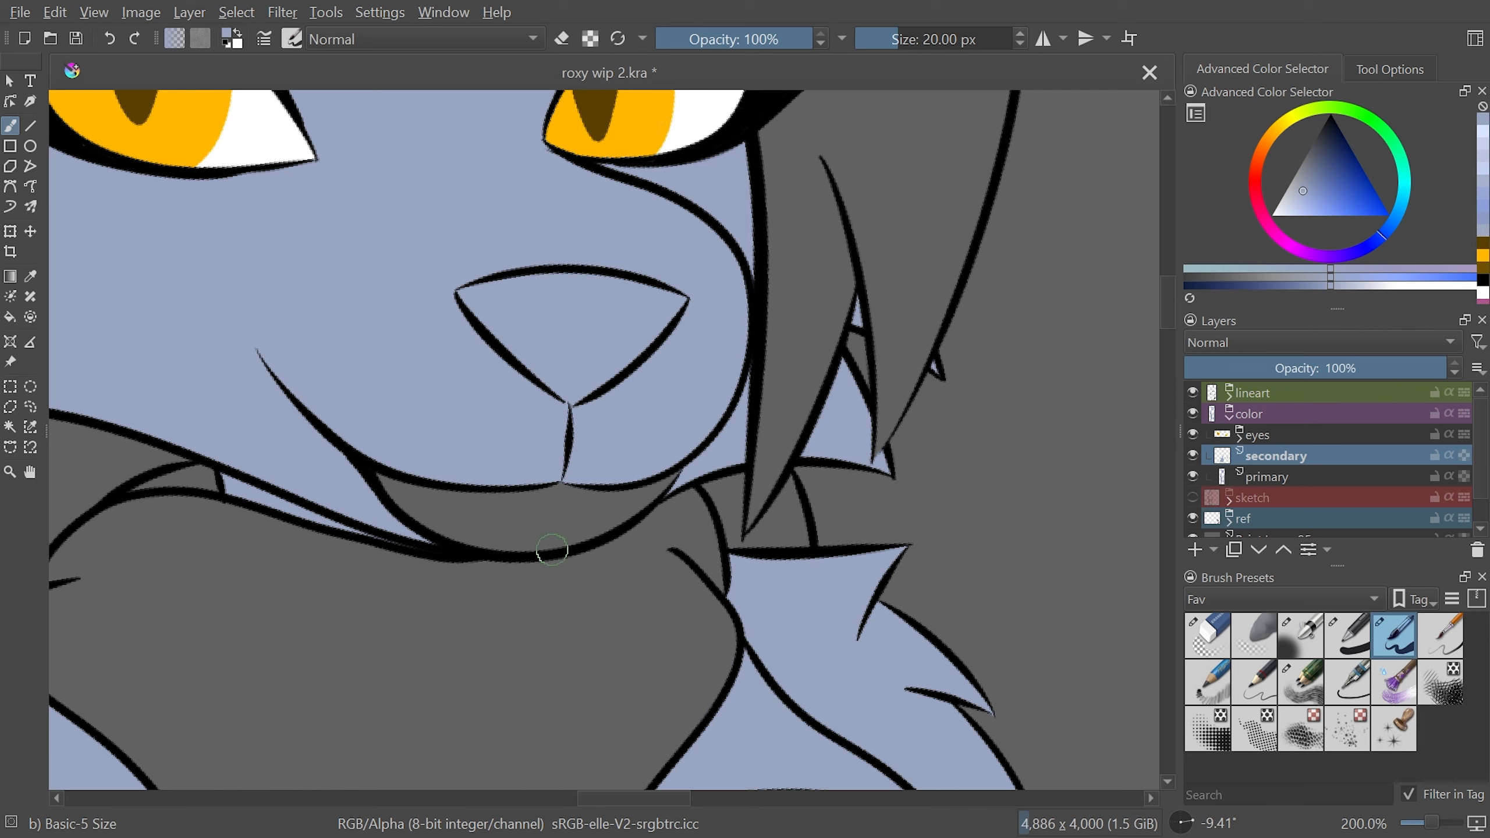
pyautogui.scroll(3, 1177, 299)
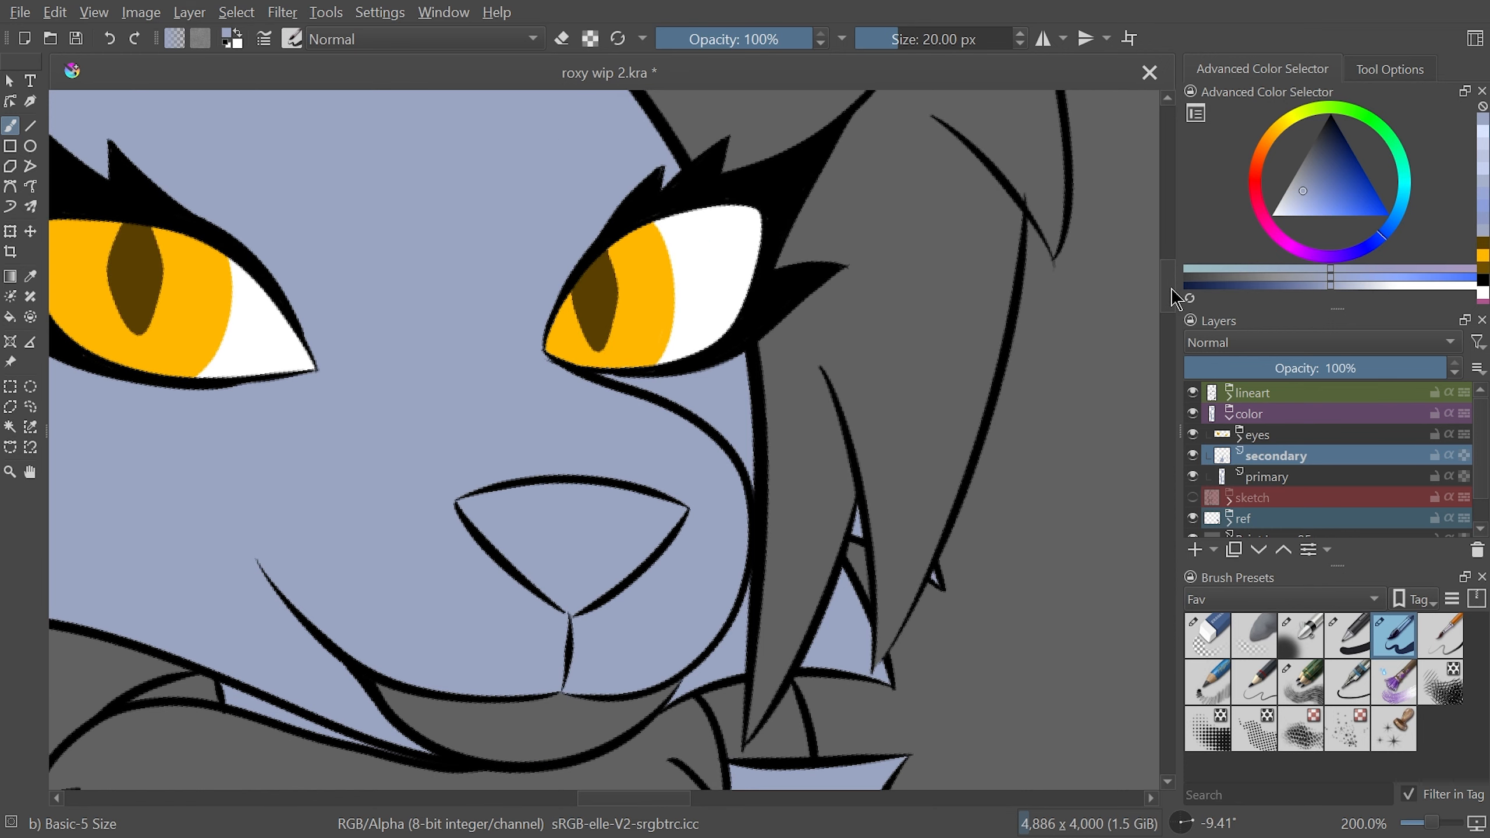
pyautogui.scroll(-2, 1170, 308)
pyautogui.scroll(-2, 1169, 311)
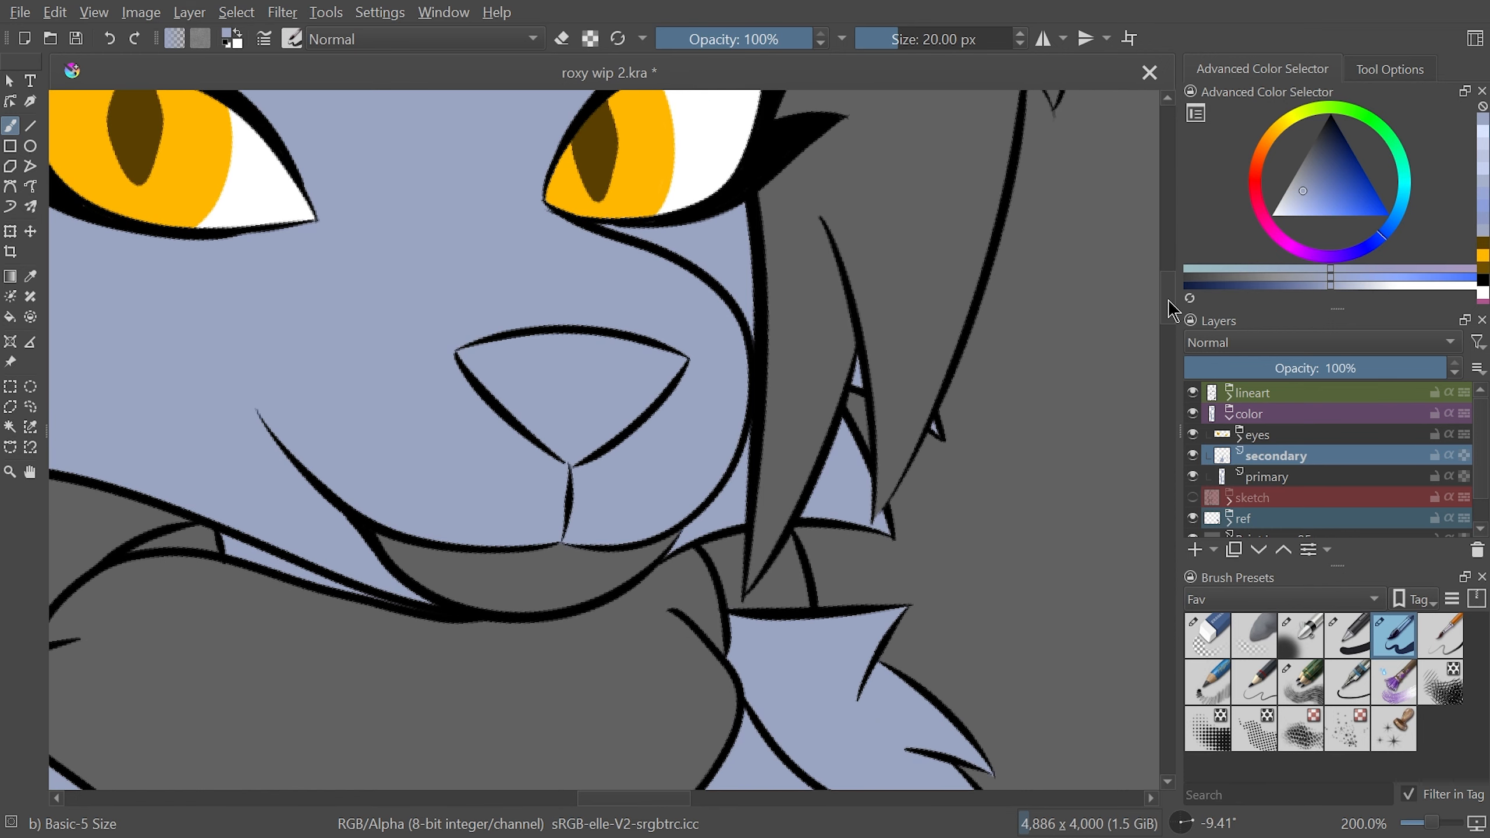
pyautogui.scroll(1, 1171, 317)
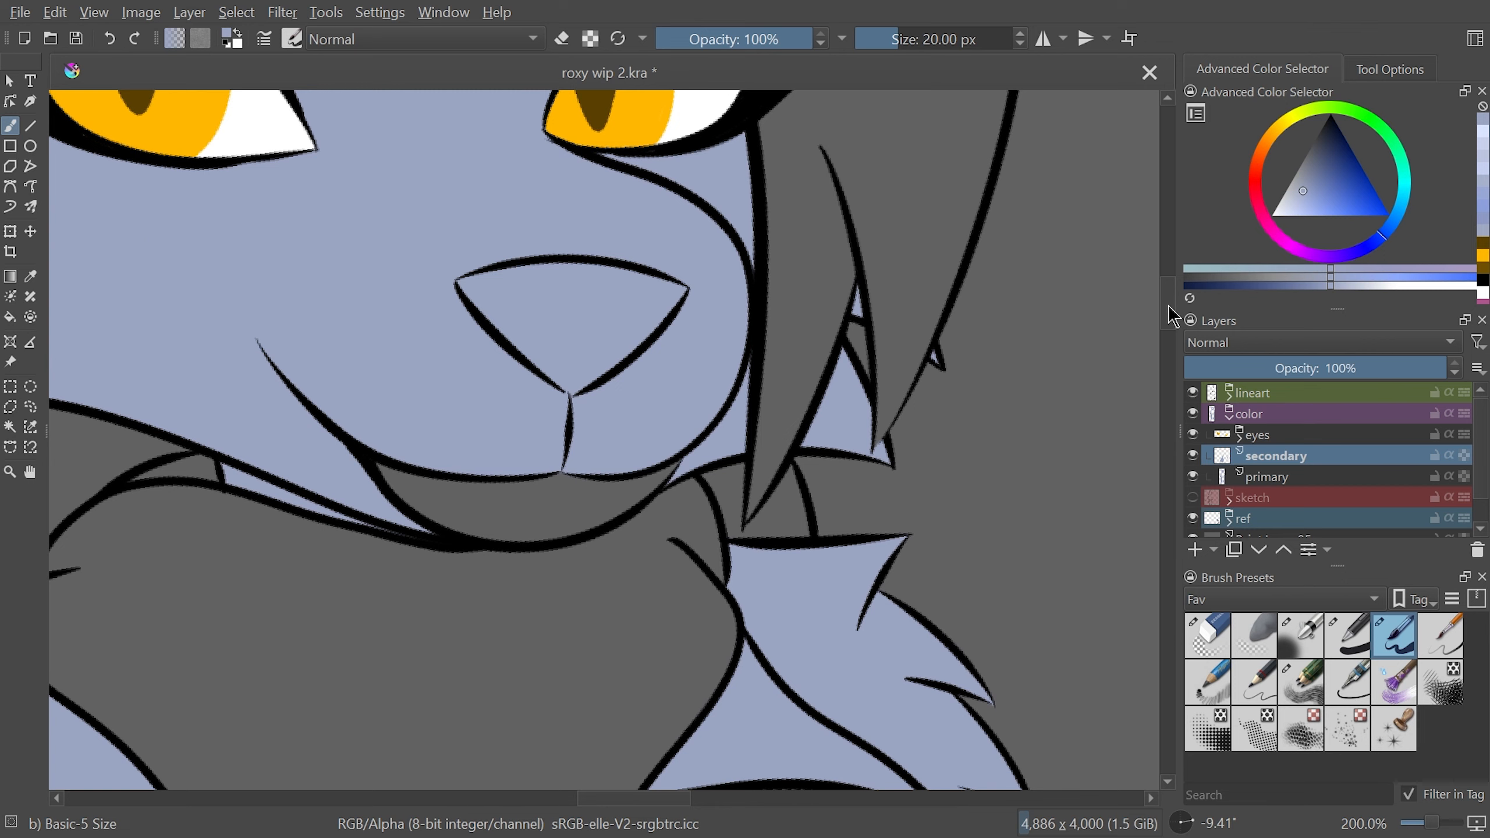
pyautogui.scroll(2, 1169, 317)
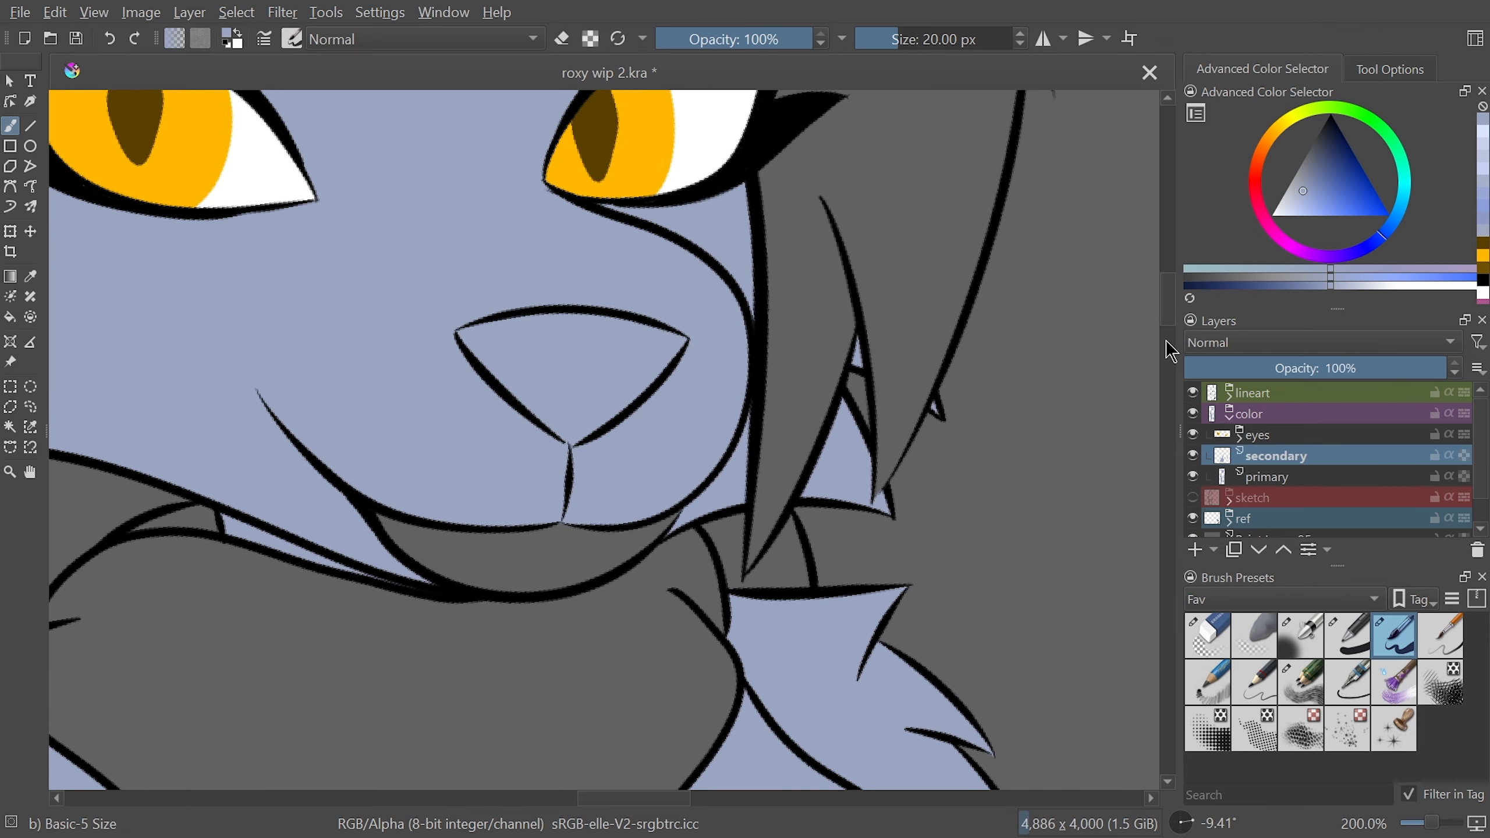
pyautogui.scroll(3, 1079, 356)
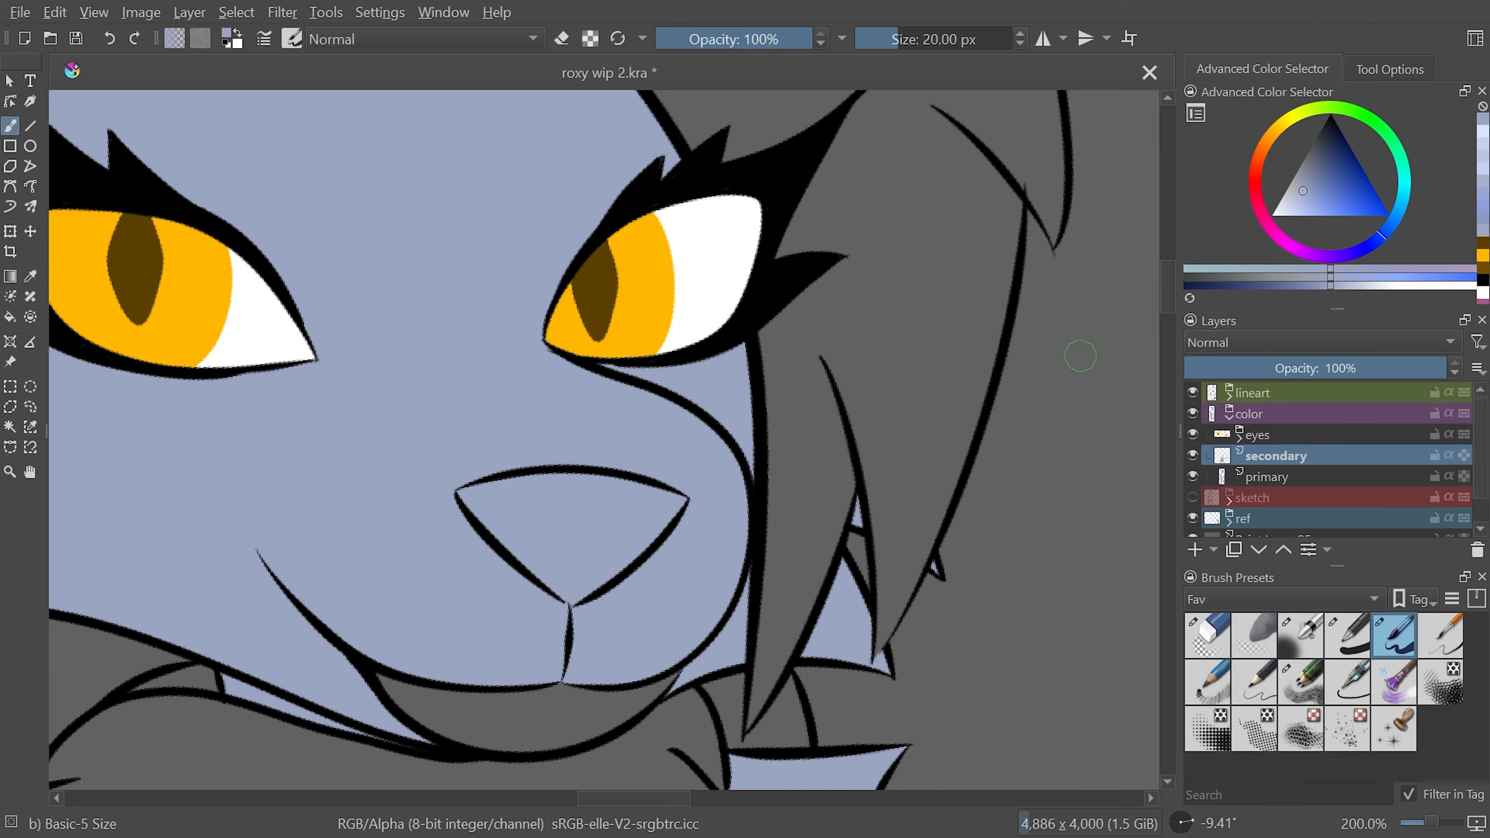
pyautogui.press('5')
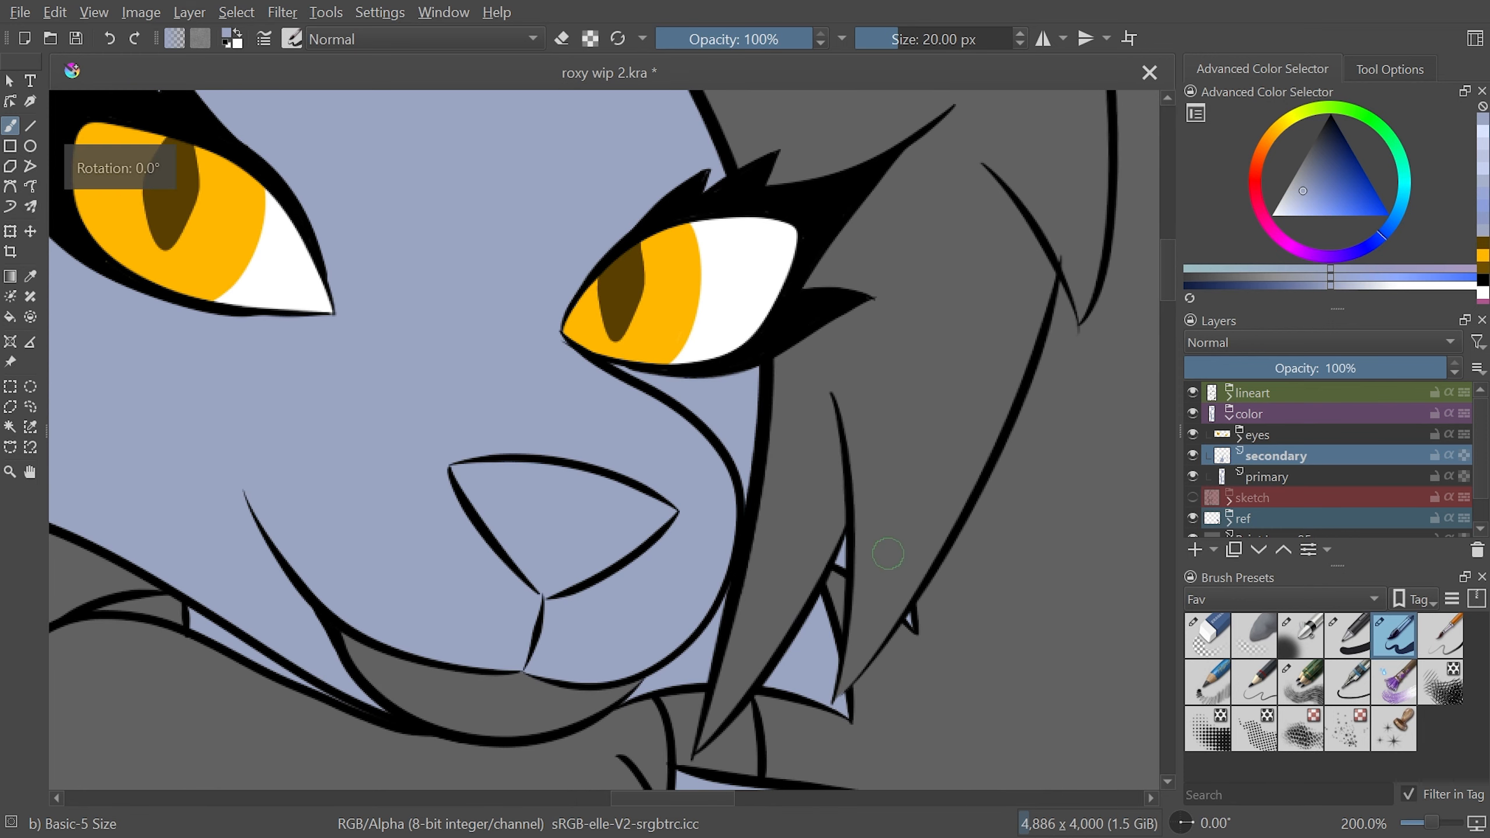
pyautogui.press('2')
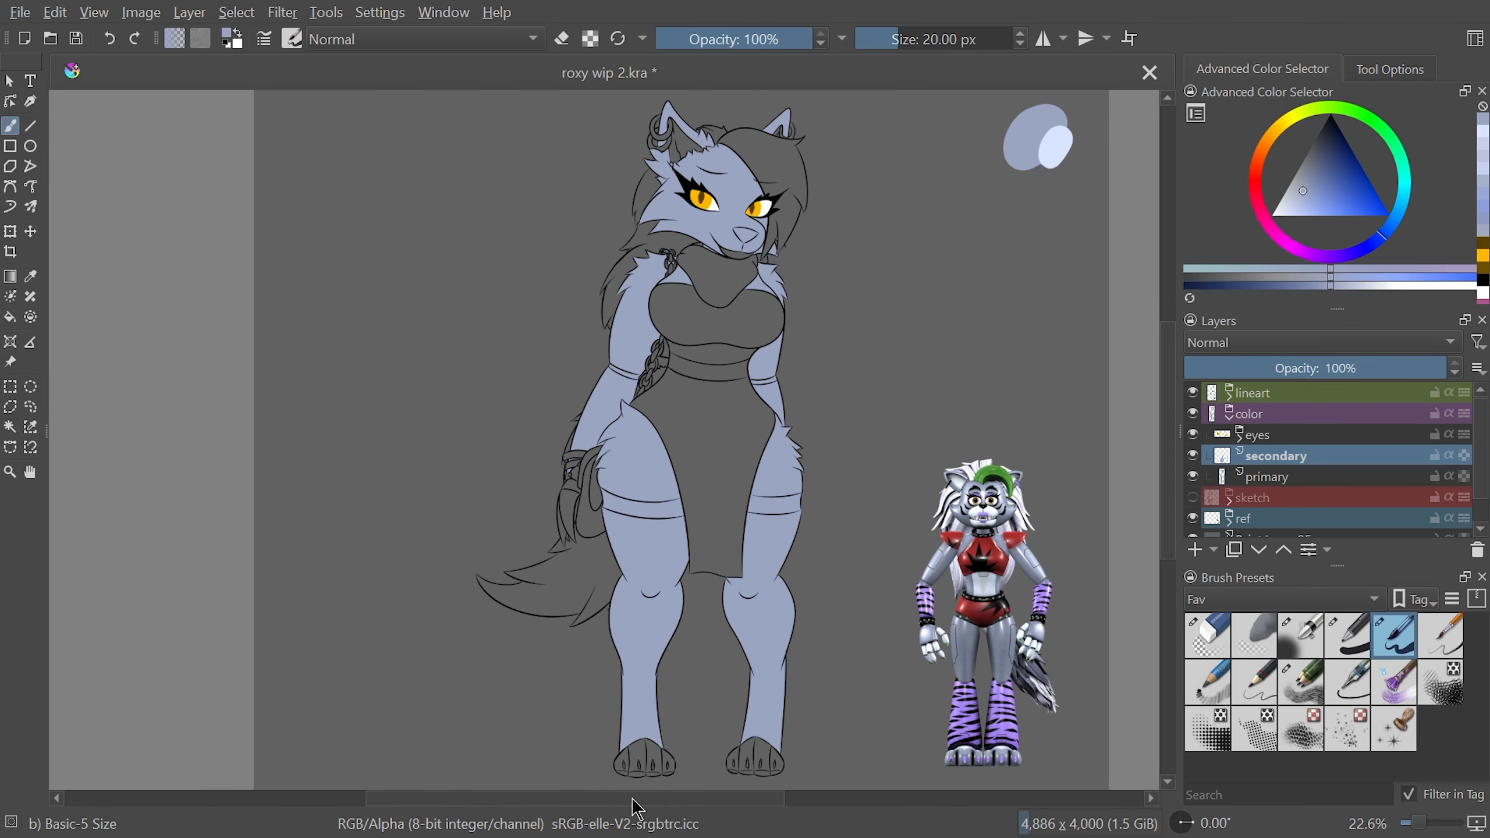
# Try a blue stroke in the tiny fur gap where the tail meets the leg, and undo it
pyautogui.press('1')
pyautogui.scroll(-5, 1168, 458)
pyautogui.press('+')
pyautogui.press('+')
pyautogui.press('+')
pyautogui.moveTo(1151, 503); pyautogui.dragTo(1168, 578)
pyautogui.moveTo(523, 798); pyautogui.dragTo(567, 798)
pyautogui.press('+')
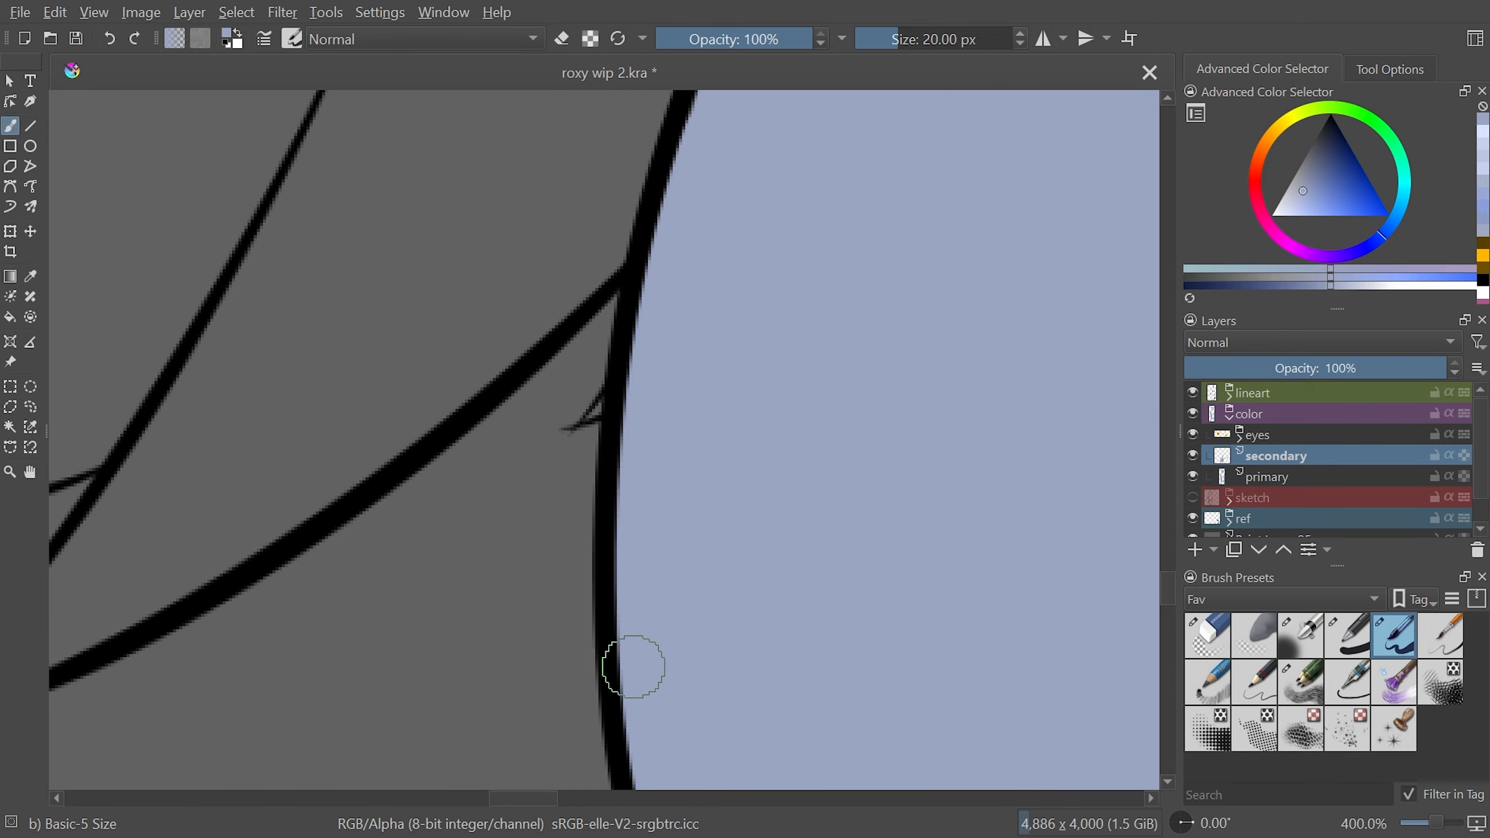
pyautogui.moveTo(604, 405); pyautogui.dragTo(589, 418)
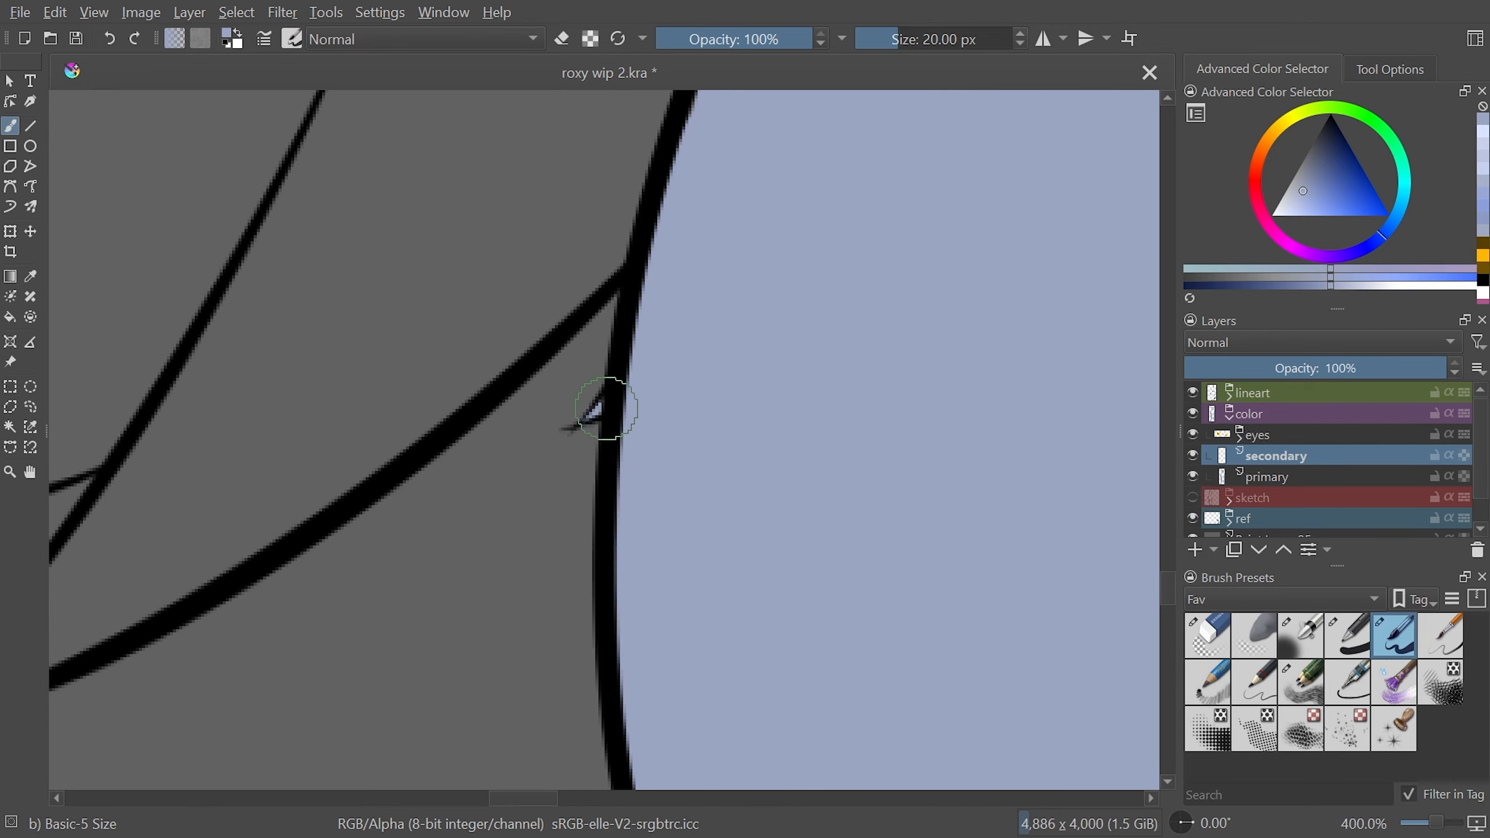
pyautogui.hotkey('ctrl', 'z')
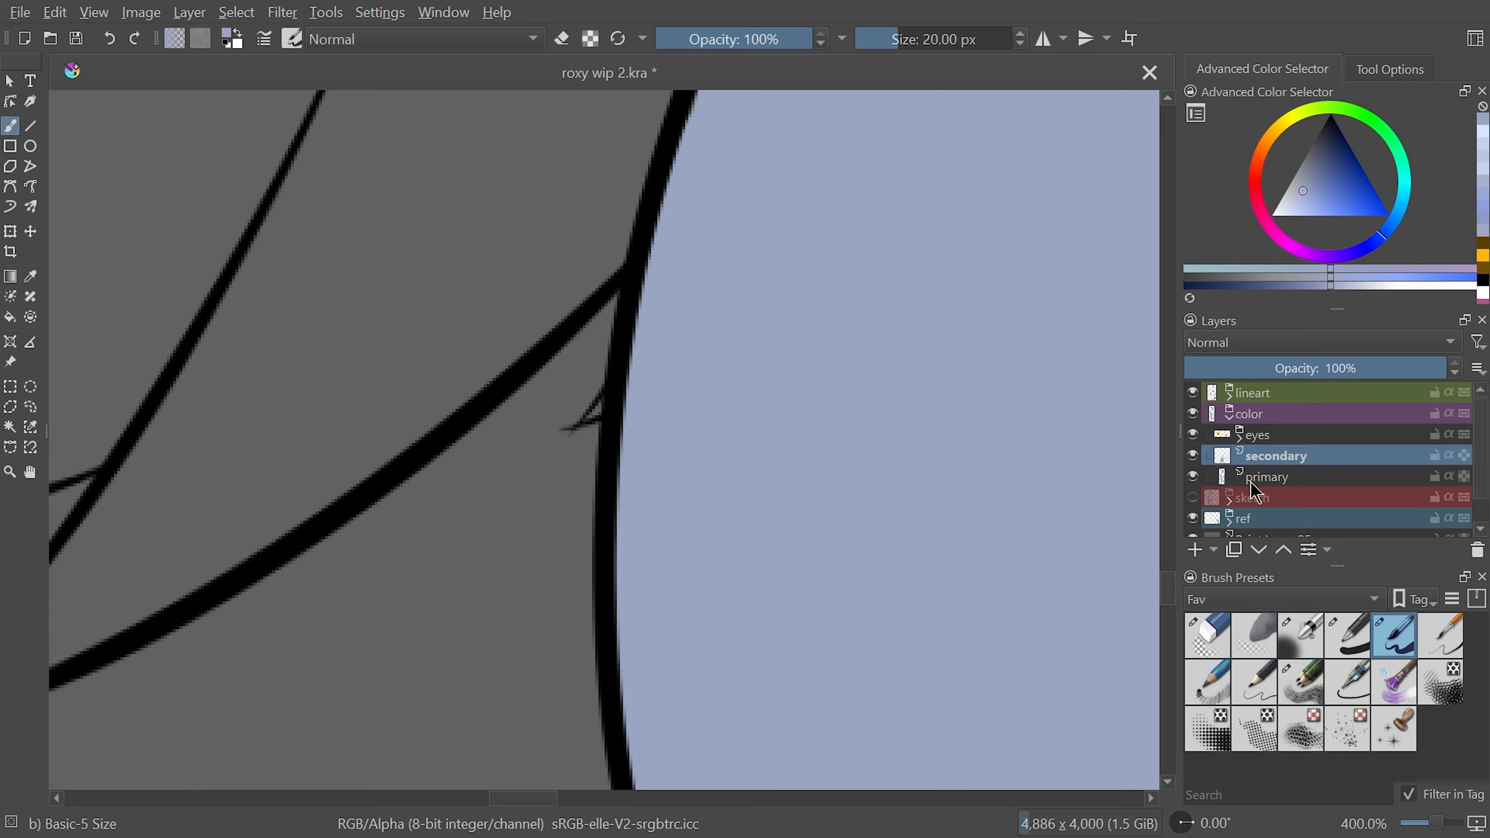
# Enclose the hair strand tips beside the muzzle in a polygonal selection on the secondary layer and make the primary layer active
pyautogui.press('-')
pyautogui.press('-')
pyautogui.press('-')
pyautogui.moveTo(614, 799); pyautogui.dragTo(678, 801)
pyautogui.moveTo(1168, 520); pyautogui.dragTo(1178, 275)
pyautogui.moveTo(661, 799); pyautogui.dragTo(707, 800)
pyautogui.click(9, 406)
pyautogui.click(649, 485)
pyautogui.click(809, 364)
pyautogui.click(927, 436)
pyautogui.click(895, 598)
pyautogui.click(683, 632)
pyautogui.click(542, 627)
pyautogui.click(652, 443)
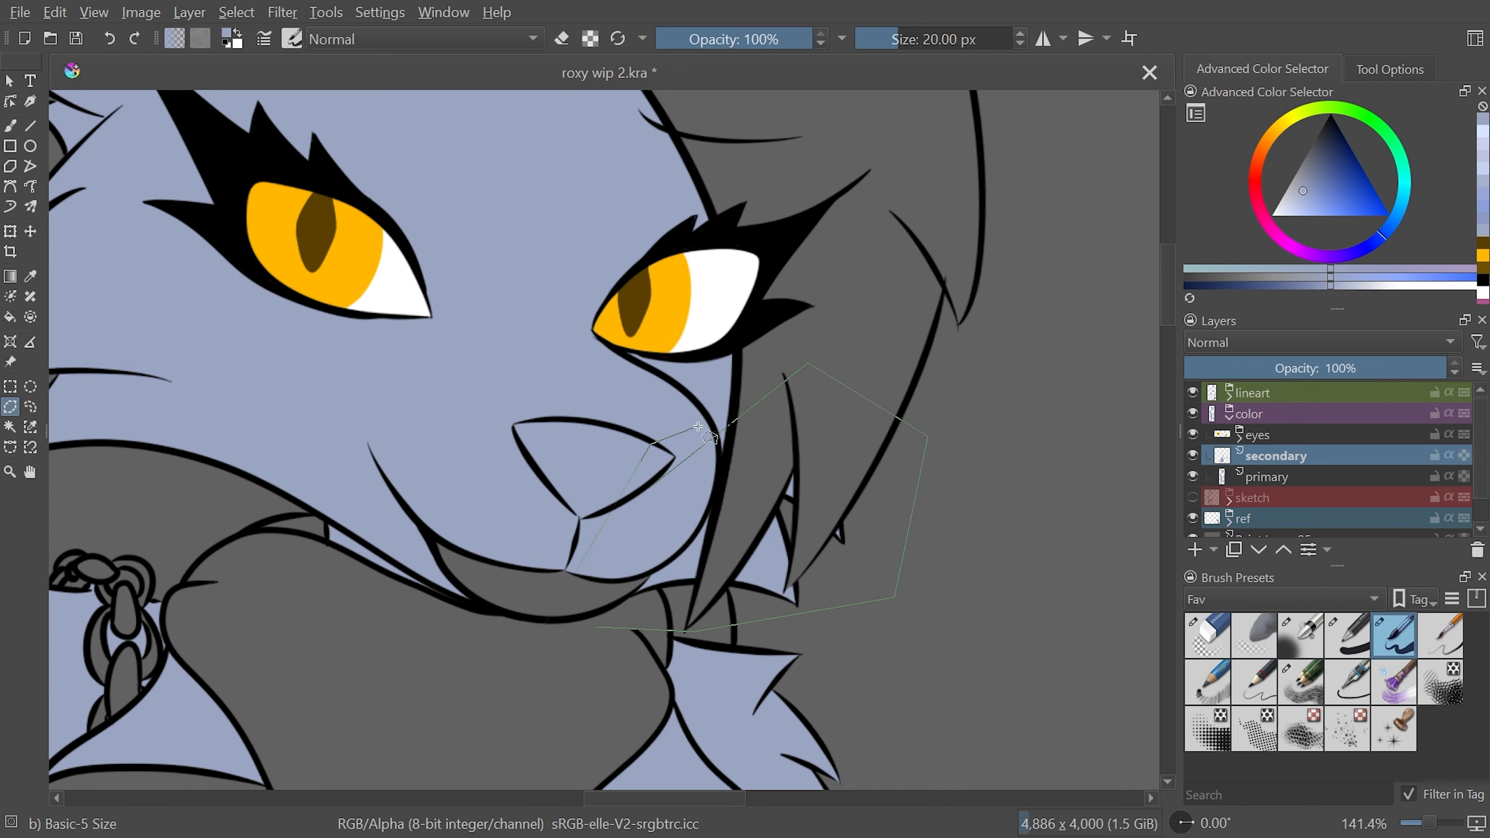
pyautogui.press('Return')
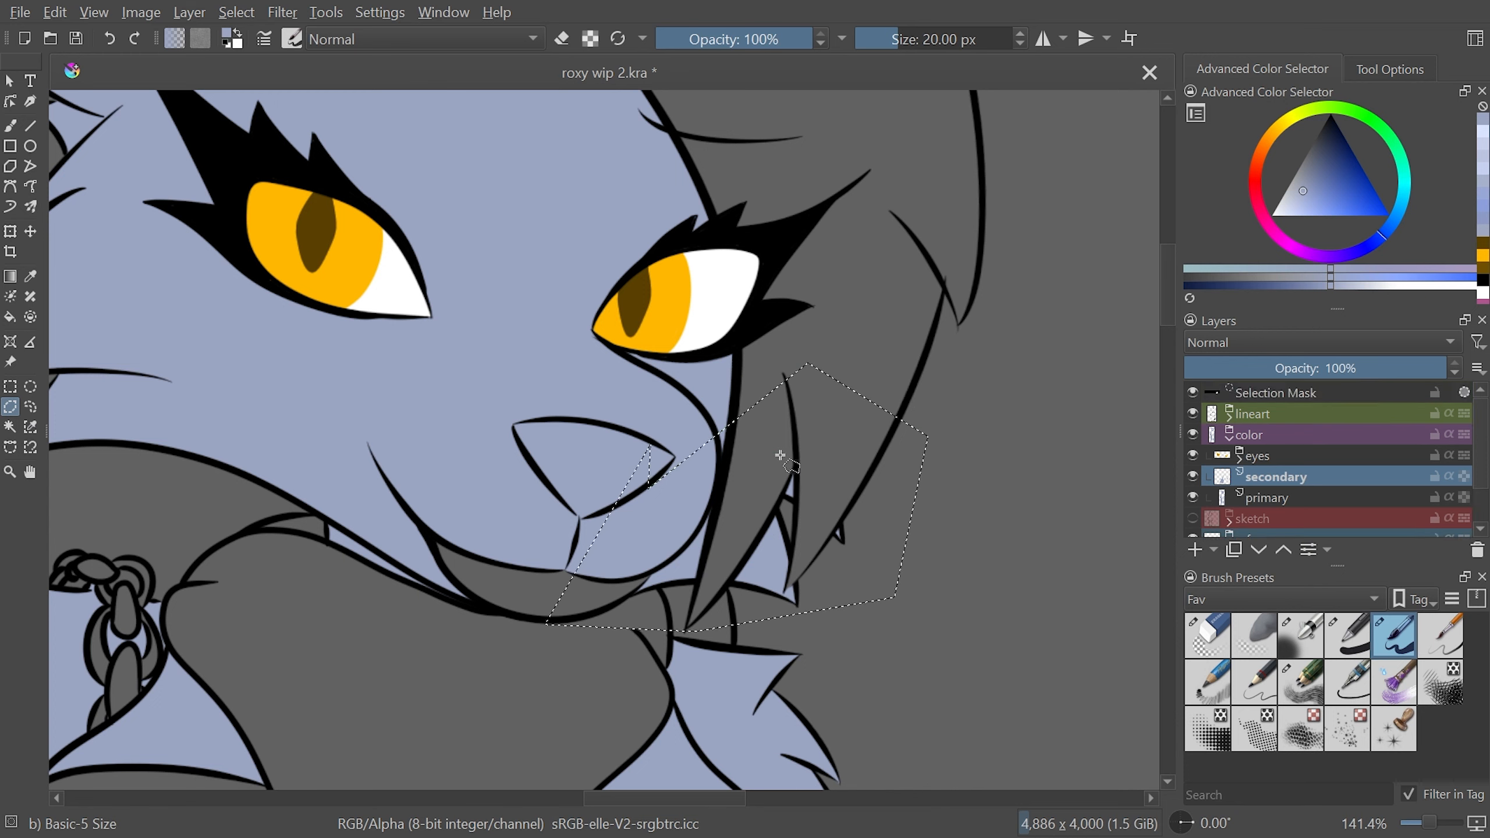
pyautogui.click(1290, 499)
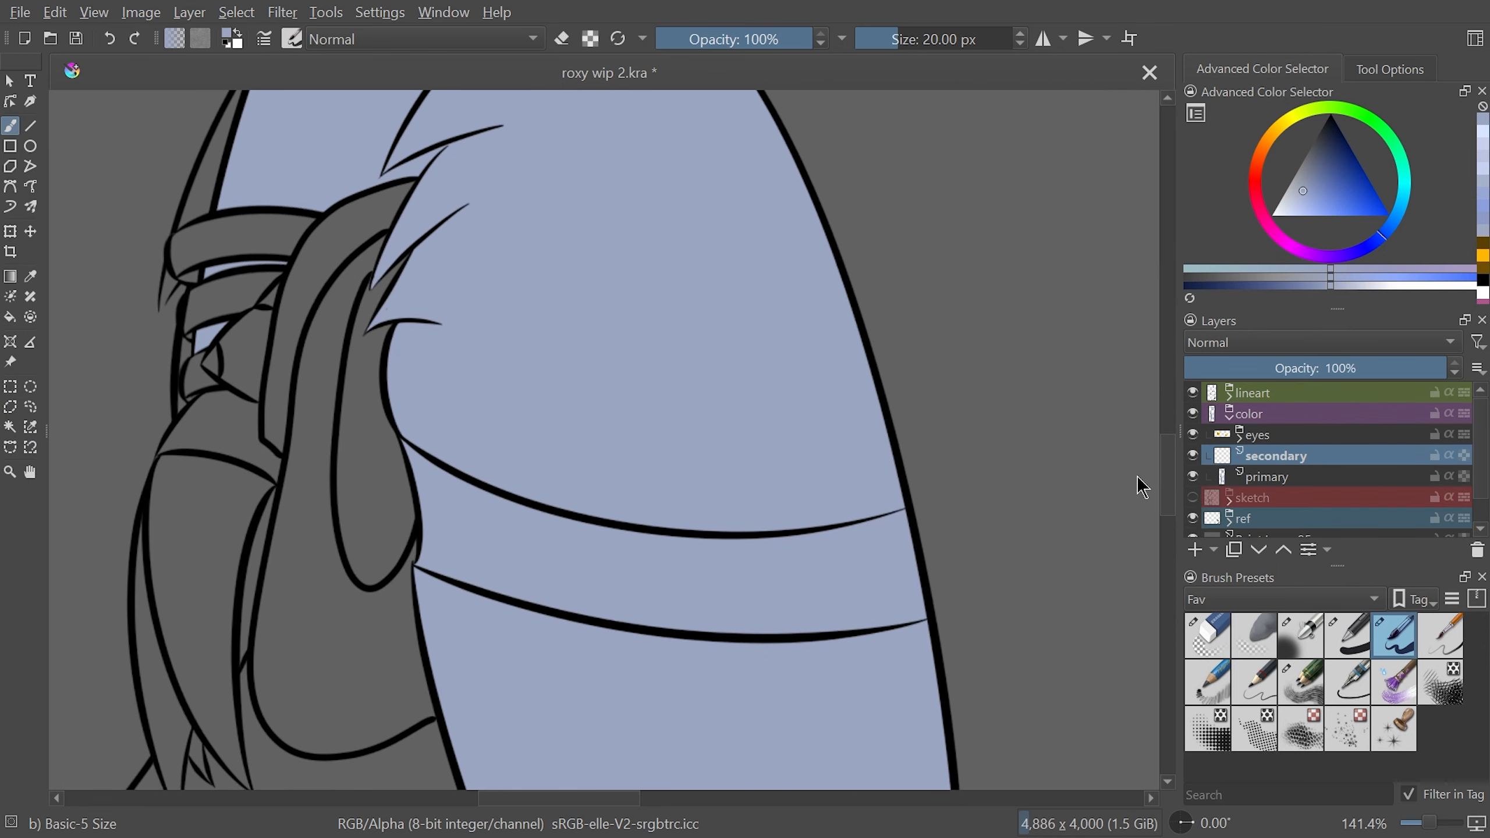
# Paint blue on the secondary layer along the tail's edge beside the thigh and calf, including the tiny fur gap at the leg
pyautogui.scroll(-3, 1138, 477)
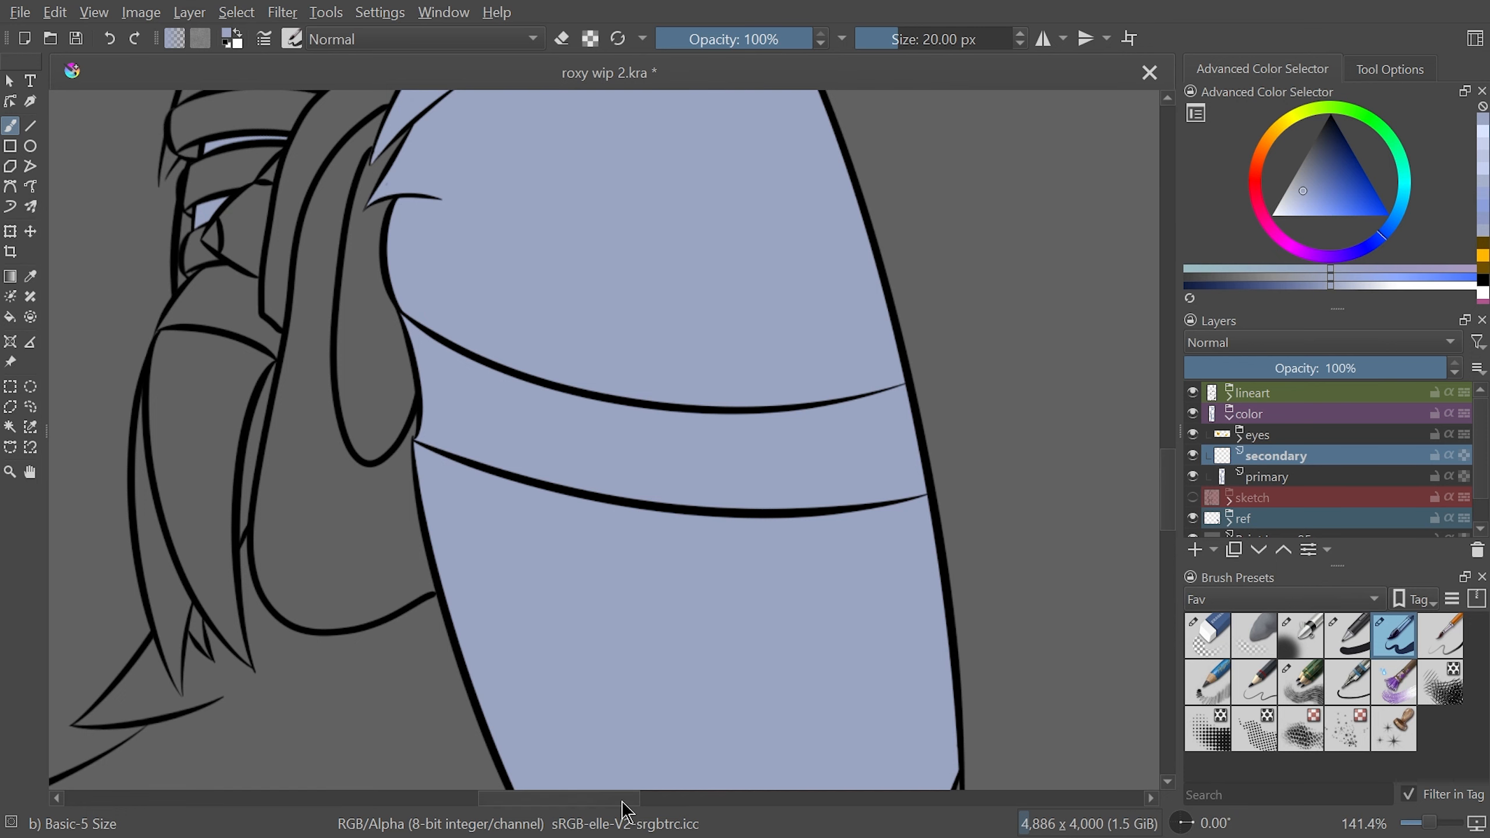
pyautogui.moveTo(622, 802); pyautogui.dragTo(600, 785)
pyautogui.moveTo(1167, 480); pyautogui.dragTo(1164, 501)
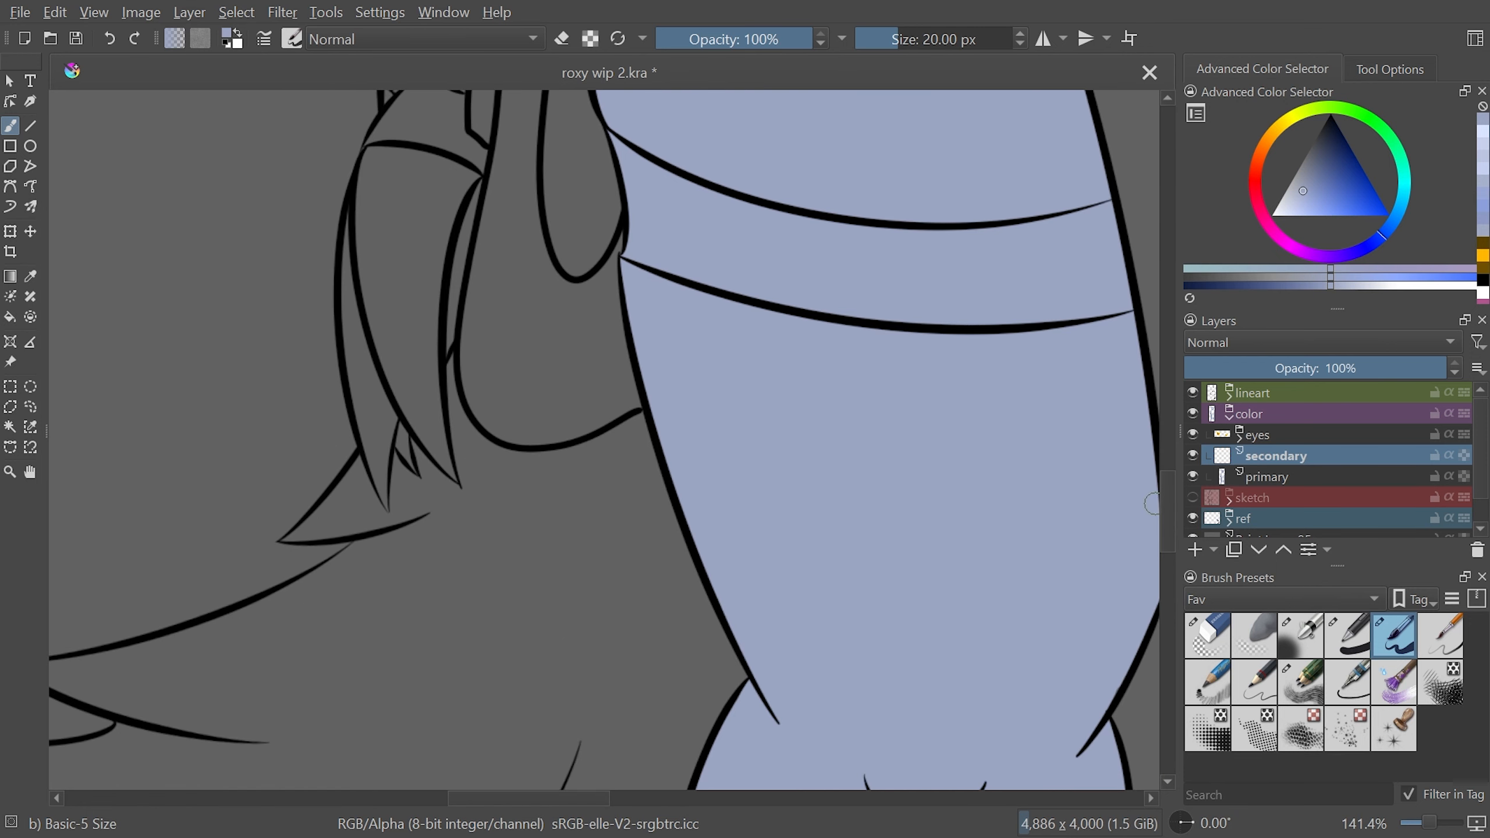
pyautogui.hotkey('ctrl', '-')
pyautogui.hotkey('ctrl', '-')
pyautogui.hotkey('ctrl', '-')
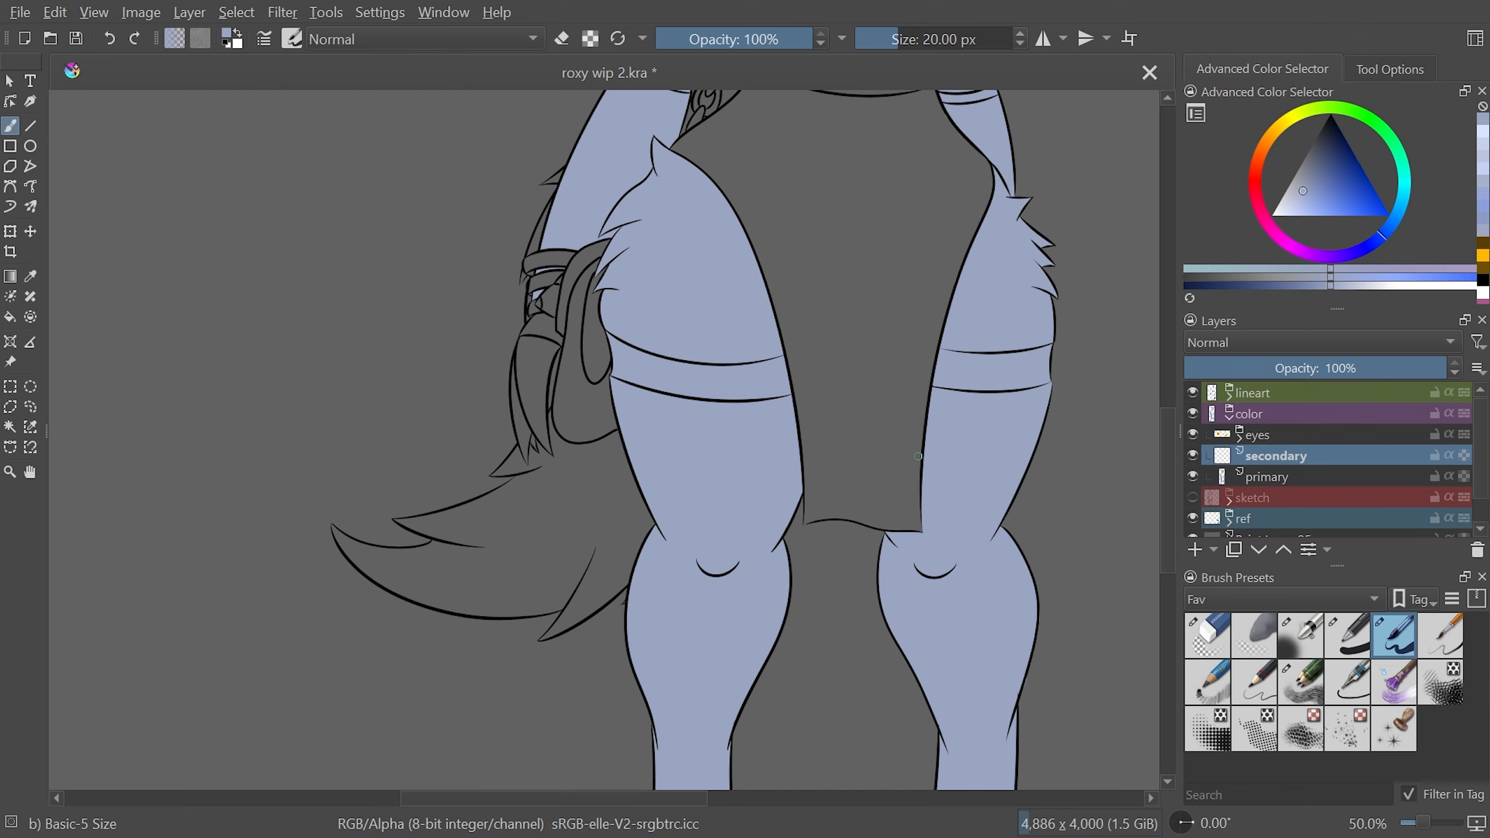
pyautogui.hotkey('ctrl', '+')
pyautogui.hotkey('ctrl', '+')
pyautogui.hotkey('ctrl', '+')
pyautogui.hotkey('ctrl', '+')
pyautogui.hotkey('ctrl', '+')
pyautogui.hotkey('ctrl', '+')
pyautogui.moveTo(703, 399)
pyautogui.mouseDown()
pyautogui.moveTo(805, 692)
pyautogui.moveTo(789, 632)
pyautogui.mouseUp()
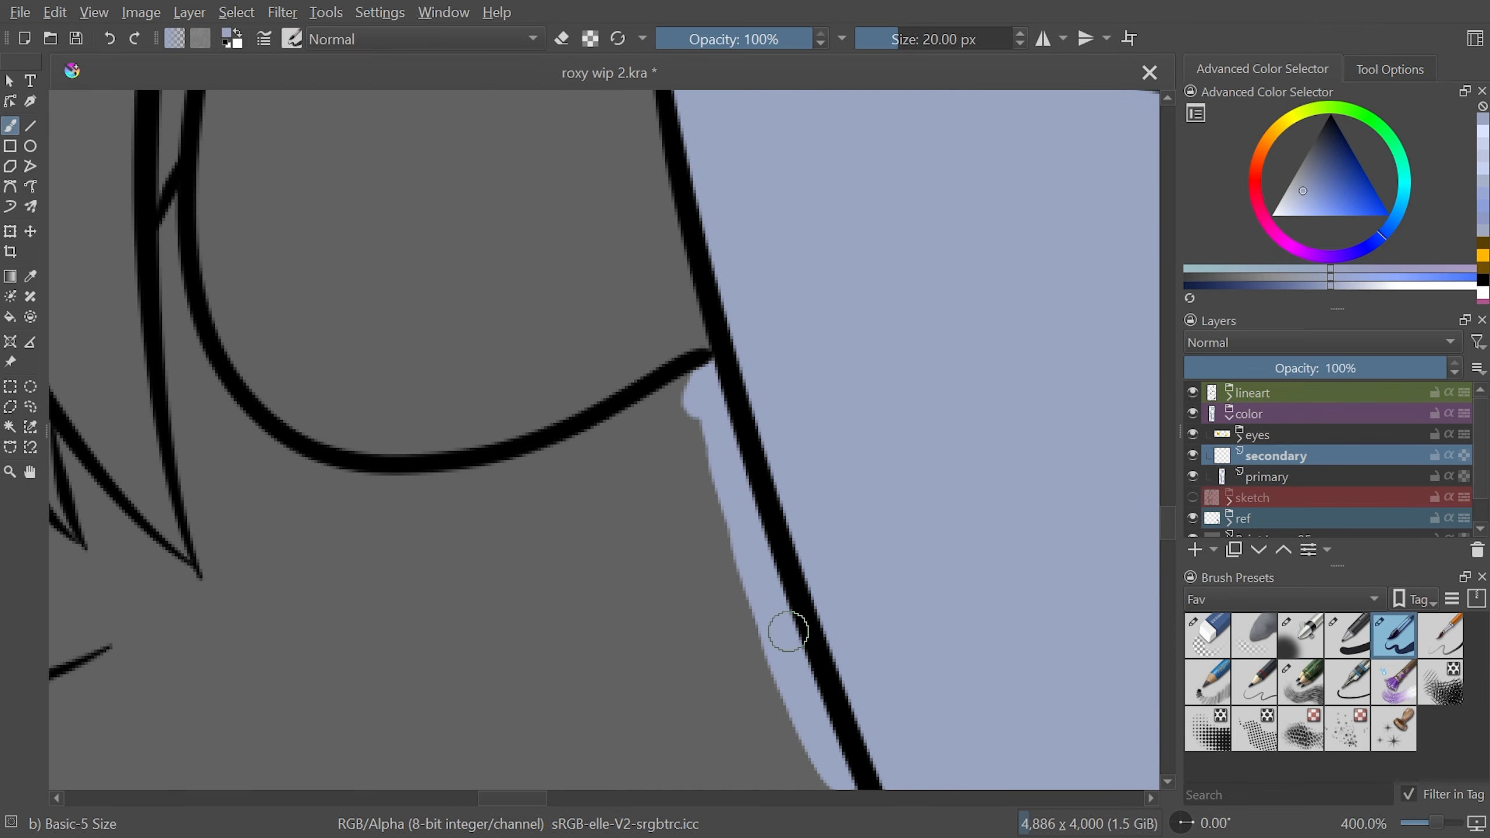
pyautogui.scroll(-5, 1177, 529)
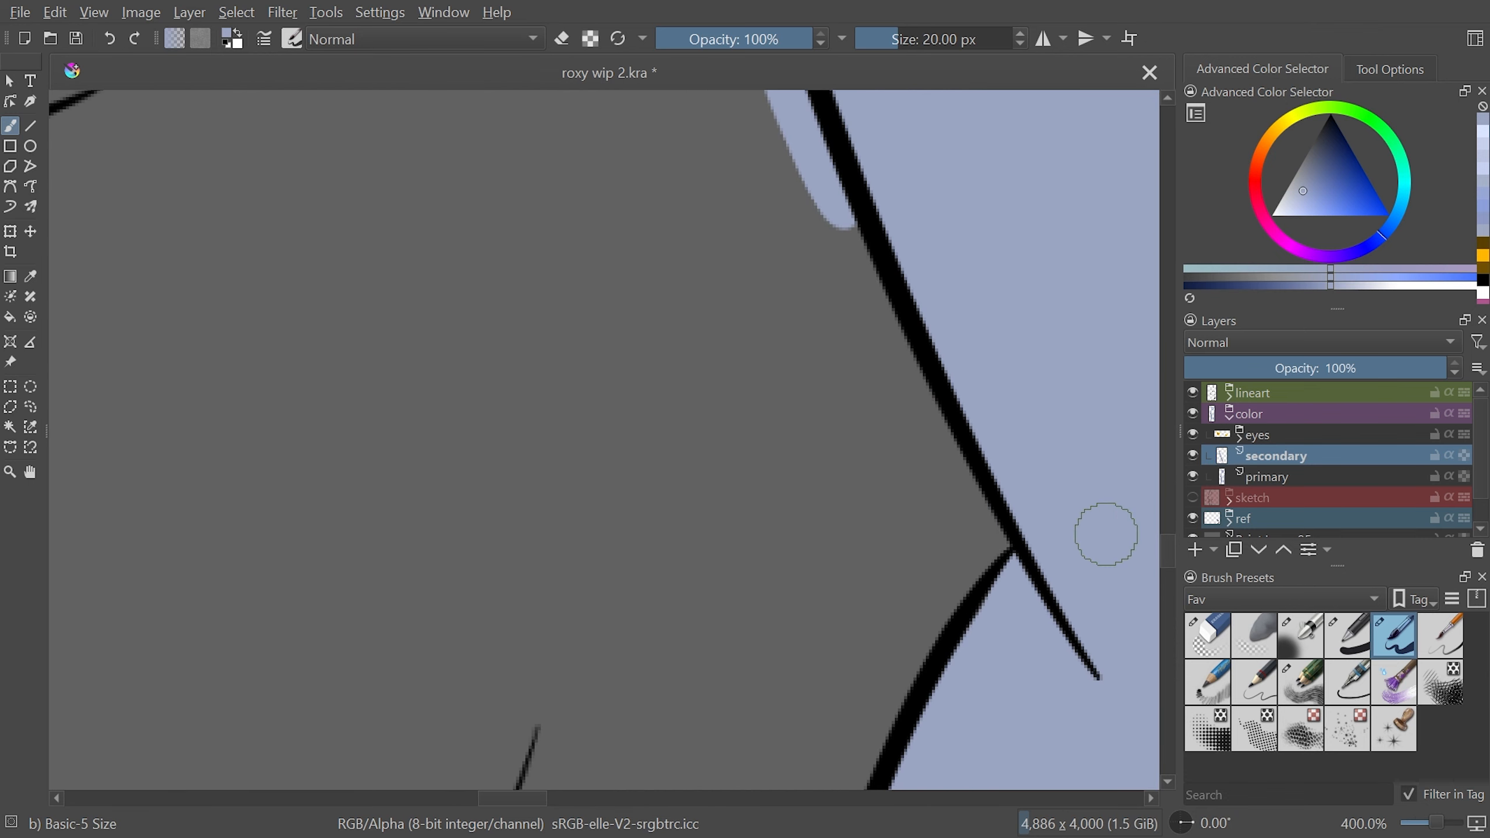
pyautogui.moveTo(833, 211)
pyautogui.mouseDown()
pyautogui.moveTo(995, 566)
pyautogui.moveTo(915, 464)
pyautogui.moveTo(910, 676)
pyautogui.moveTo(988, 516)
pyautogui.moveTo(835, 787)
pyautogui.mouseUp()
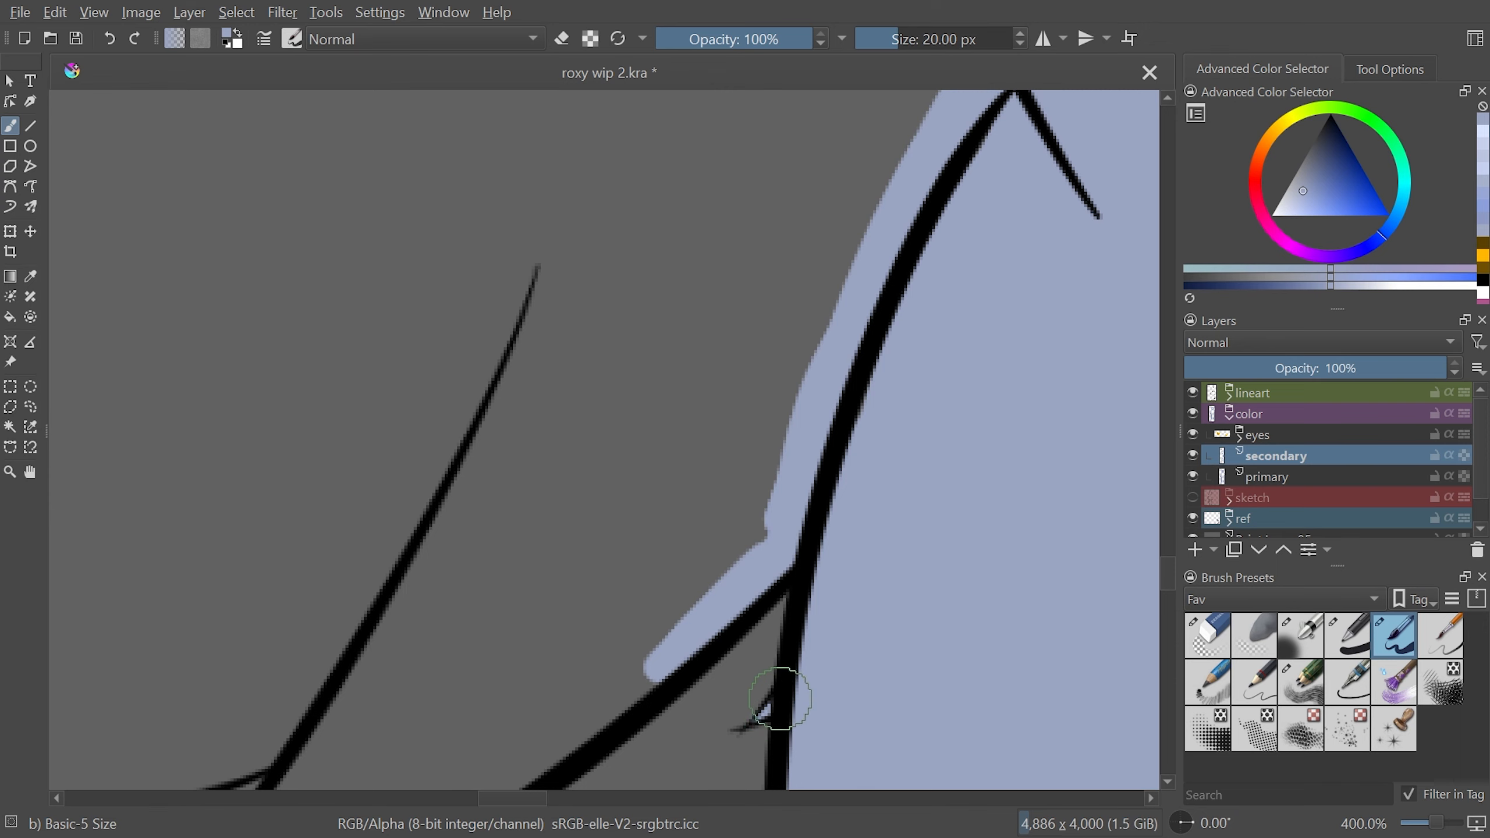
# Paint the inside of the pointed tail tuft beside the calf blue up to its tip, undoing a stray stroke
pyautogui.moveTo(566, 367); pyautogui.dragTo(703, 566)
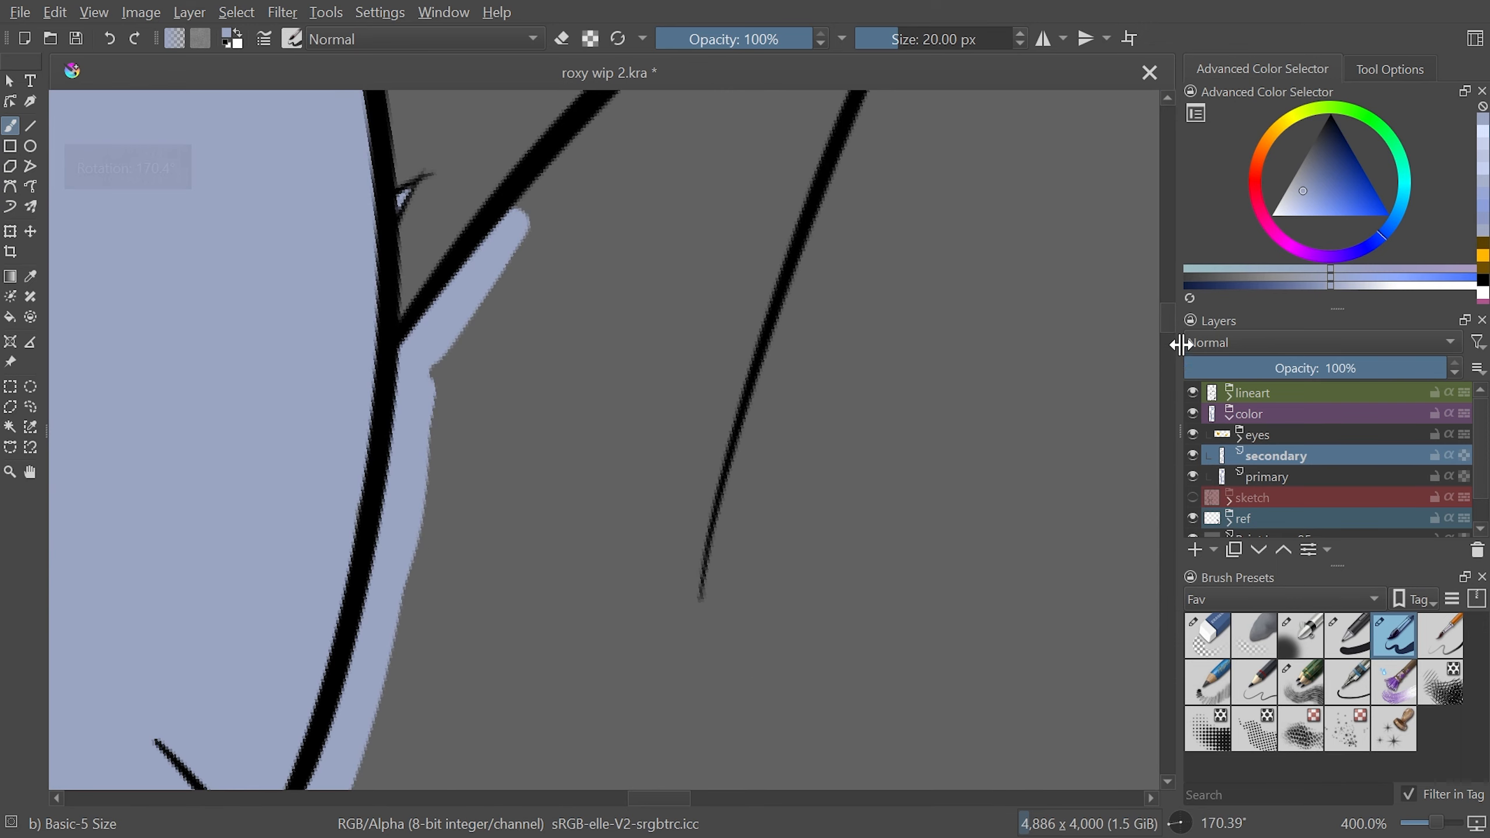
pyautogui.press('4')
pyautogui.press('4')
pyautogui.moveTo(581, 605)
pyautogui.mouseDown()
pyautogui.moveTo(652, 409)
pyautogui.moveTo(732, 299)
pyautogui.moveTo(759, 281)
pyautogui.moveTo(729, 319)
pyautogui.moveTo(891, 339)
pyautogui.moveTo(977, 289)
pyautogui.mouseUp()
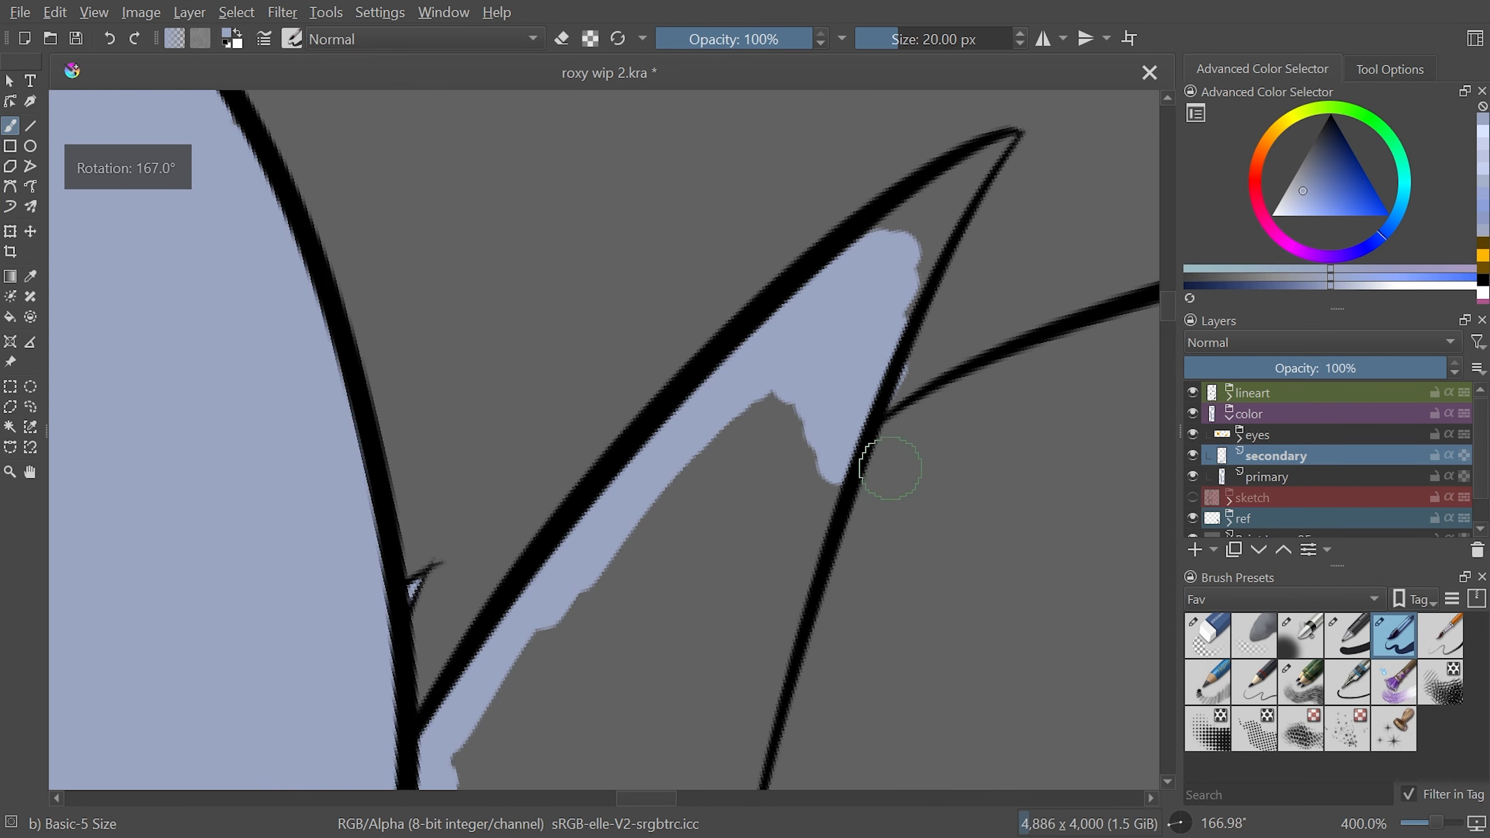
pyautogui.hotkey('ctrl', 'z')
pyautogui.moveTo(888, 306)
pyautogui.mouseDown()
pyautogui.moveTo(827, 516)
pyautogui.moveTo(886, 313)
pyautogui.moveTo(839, 335)
pyautogui.moveTo(757, 446)
pyautogui.moveTo(675, 505)
pyautogui.moveTo(649, 466)
pyautogui.moveTo(779, 337)
pyautogui.mouseUp()
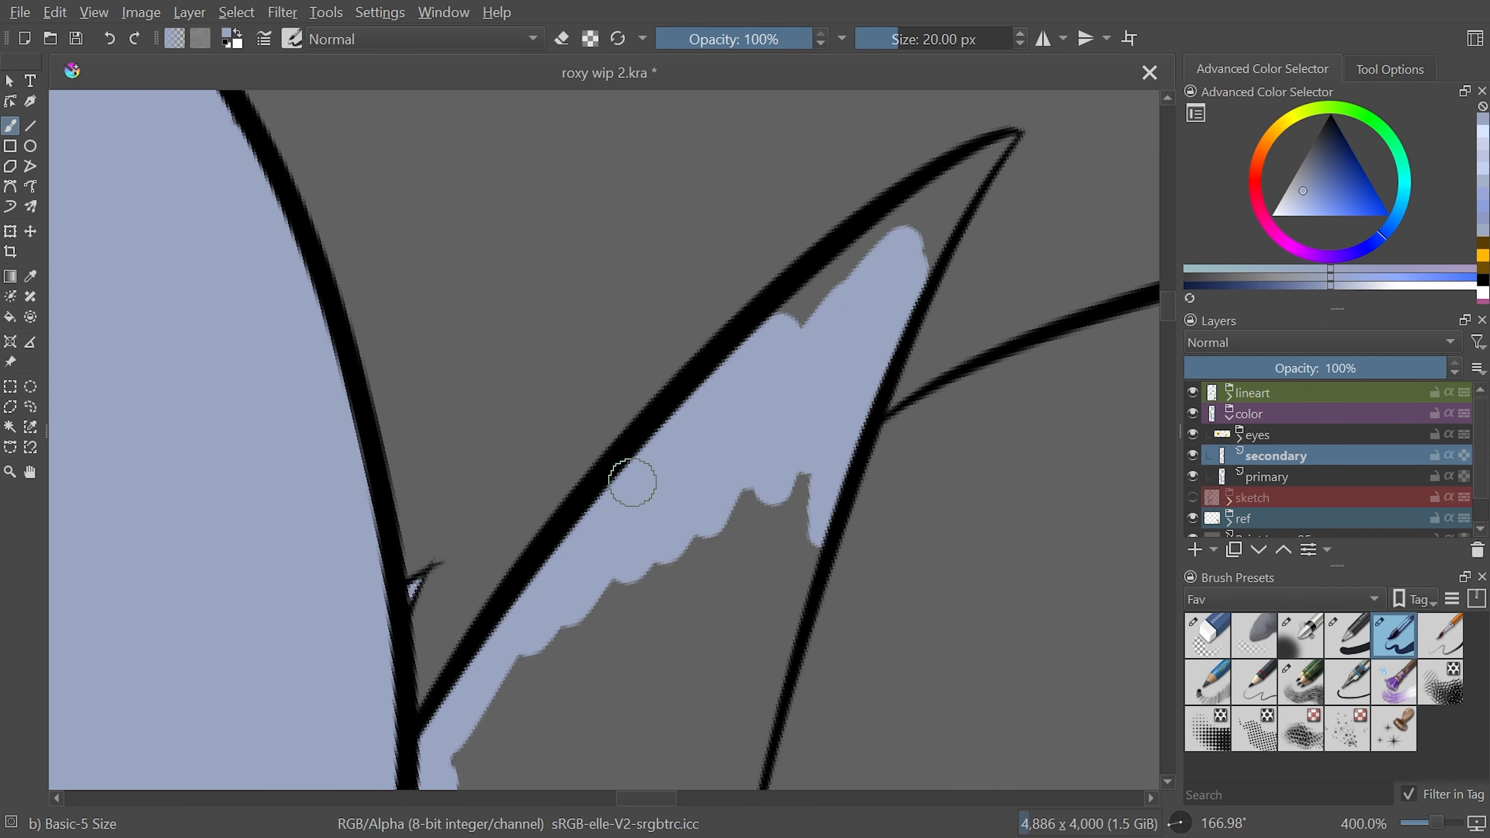
pyautogui.moveTo(1056, 437); pyautogui.dragTo(975, 154)
pyautogui.moveTo(1168, 346); pyautogui.dragTo(1170, 329)
pyautogui.scroll(1, 763, 399)
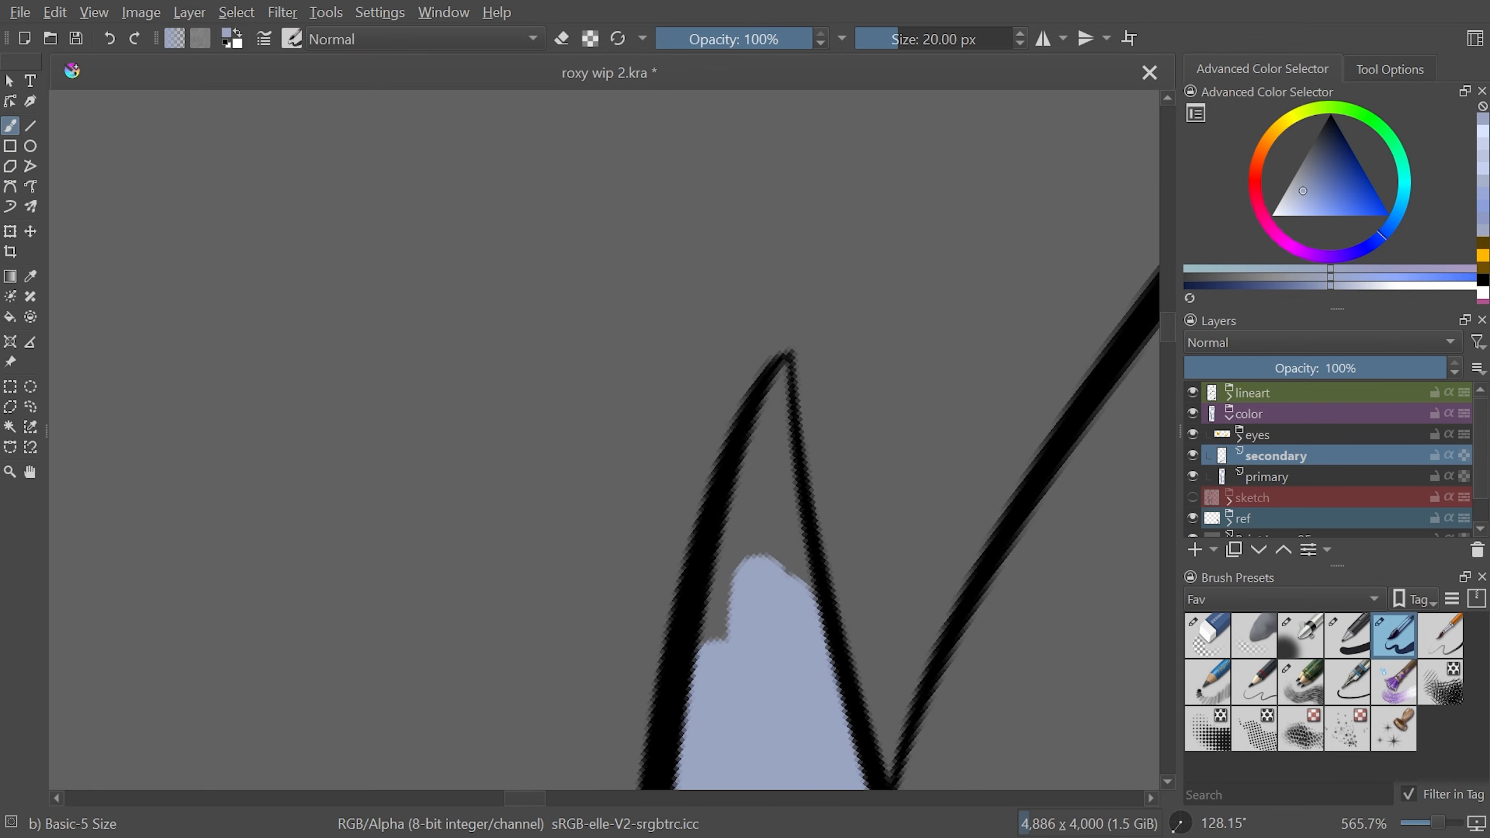
pyautogui.moveTo(765, 399)
pyautogui.mouseDown()
pyautogui.moveTo(783, 388)
pyautogui.moveTo(789, 404)
pyautogui.moveTo(781, 486)
pyautogui.moveTo(738, 549)
pyautogui.moveTo(702, 686)
pyautogui.moveTo(738, 518)
pyautogui.mouseUp()
# Extend the blue across the base of the tuft and onto the start of the adjoining tail edge
pyautogui.press('-')
pyautogui.press('-')
pyautogui.press('-')
pyautogui.moveTo(1002, 553); pyautogui.dragTo(953, 274)
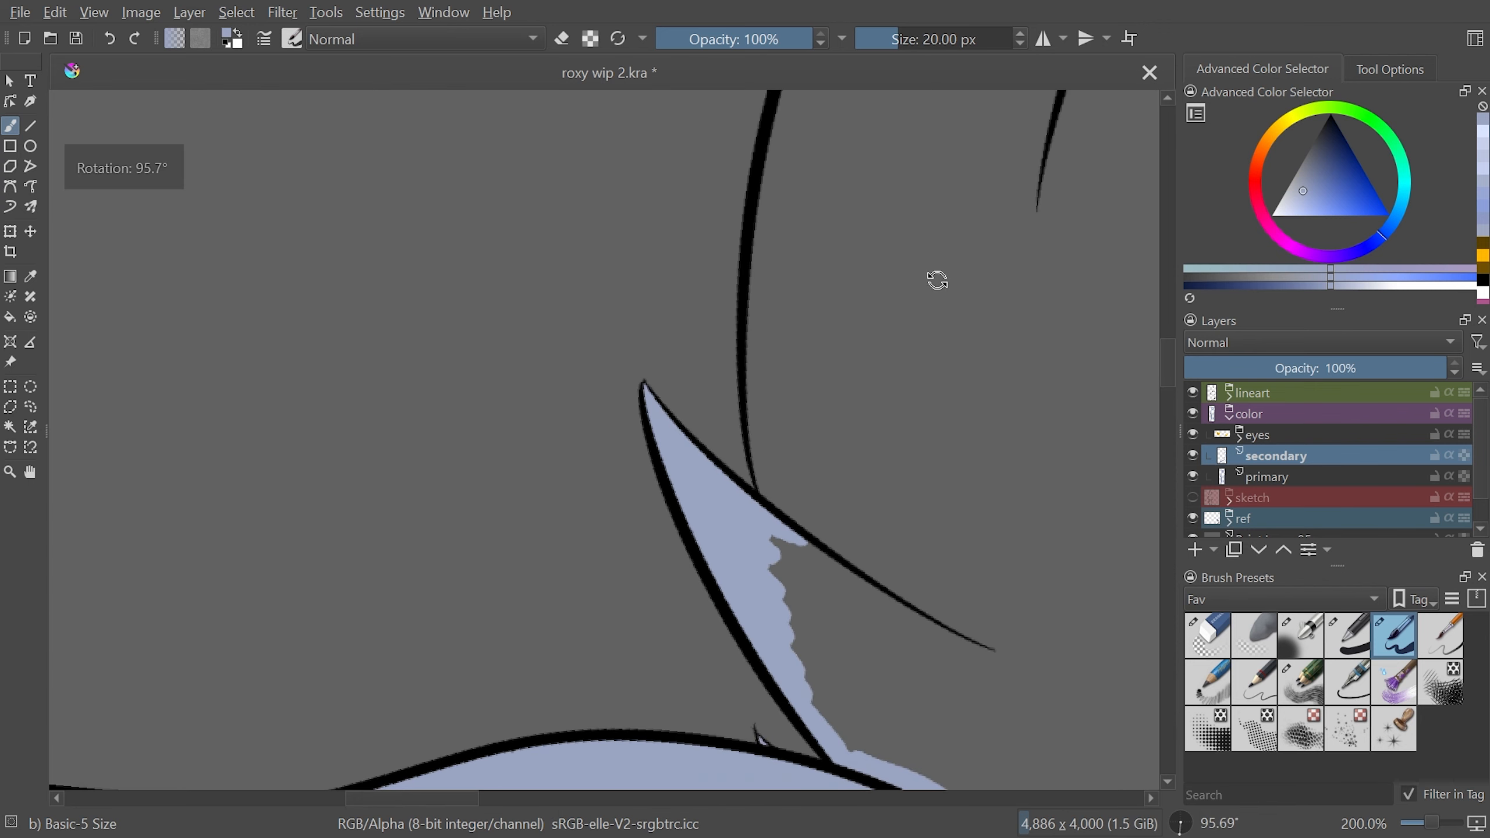
pyautogui.moveTo(779, 551)
pyautogui.mouseDown()
pyautogui.moveTo(813, 552)
pyautogui.moveTo(848, 740)
pyautogui.moveTo(778, 556)
pyautogui.moveTo(949, 400)
pyautogui.moveTo(822, 469)
pyautogui.mouseUp()
pyautogui.moveTo(801, 518); pyautogui.dragTo(849, 214)
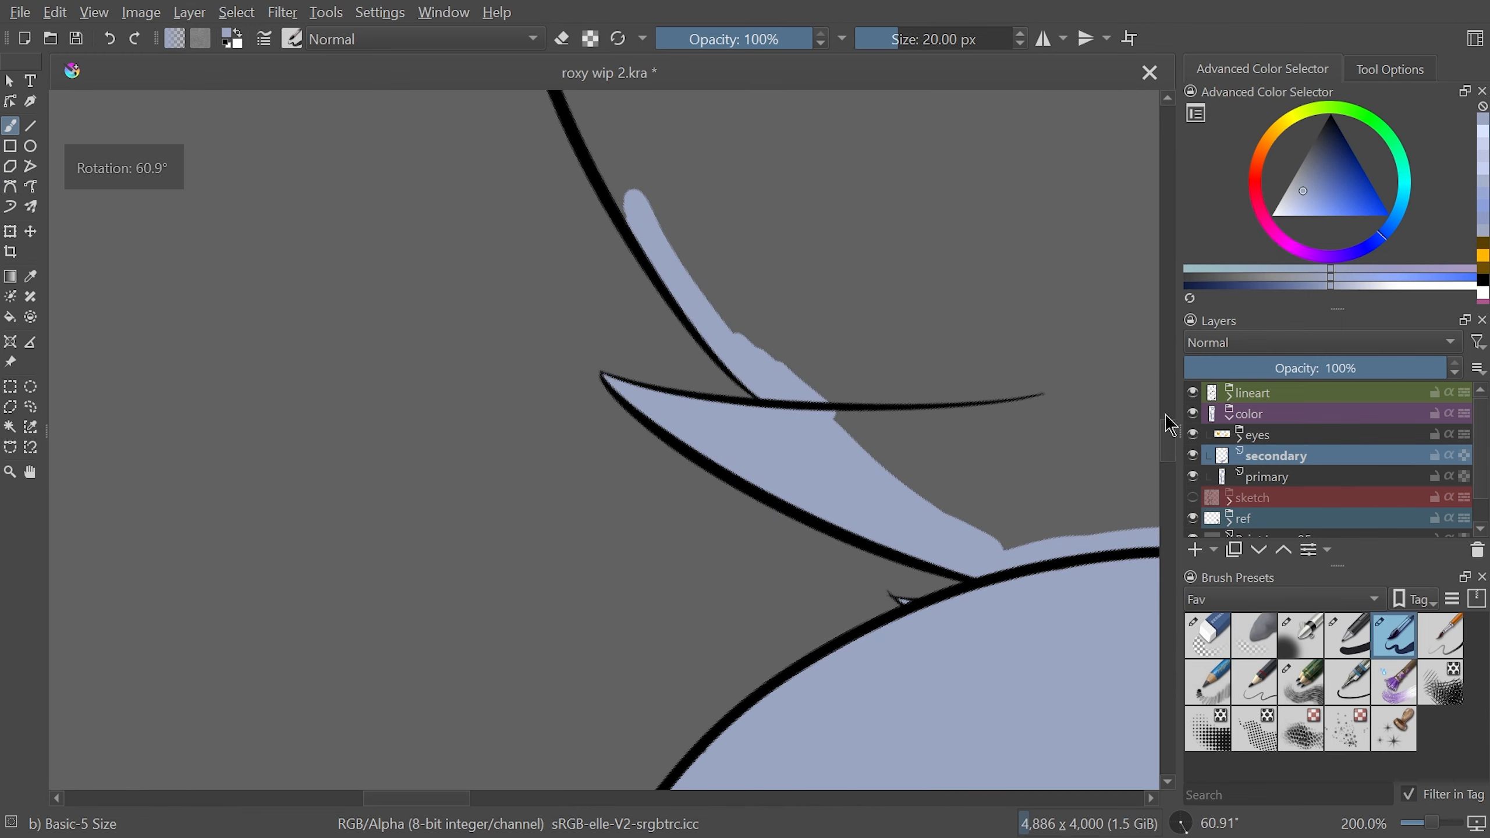
# Paint a blue strip along the inside of the tail's long outer edge toward the tail tip
pyautogui.scroll(5, 1168, 423)
pyautogui.moveTo(649, 620)
pyautogui.mouseDown()
pyautogui.moveTo(601, 540)
pyautogui.moveTo(619, 587)
pyautogui.moveTo(591, 555)
pyautogui.moveTo(548, 402)
pyautogui.moveTo(531, 402)
pyautogui.moveTo(506, 212)
pyautogui.moveTo(516, 170)
pyautogui.mouseUp()
pyautogui.moveTo(834, 403)
pyautogui.mouseDown()
pyautogui.moveTo(934, 418)
pyautogui.moveTo(1061, 313)
pyautogui.mouseUp()
pyautogui.moveTo(1167, 431); pyautogui.dragTo(1167, 407)
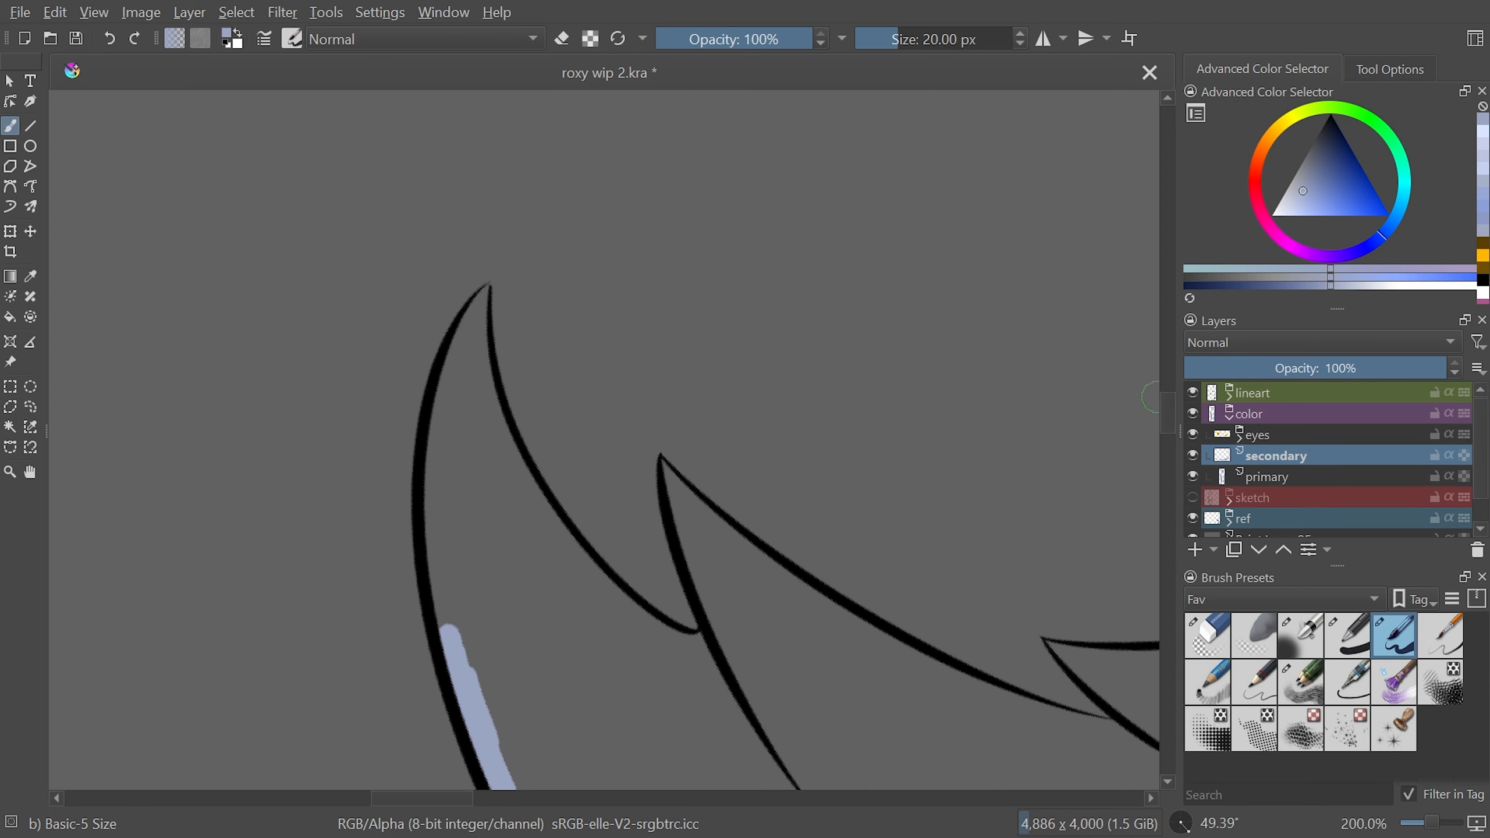
pyautogui.moveTo(462, 639)
pyautogui.mouseDown()
pyautogui.moveTo(435, 547)
pyautogui.moveTo(446, 403)
pyautogui.mouseUp()
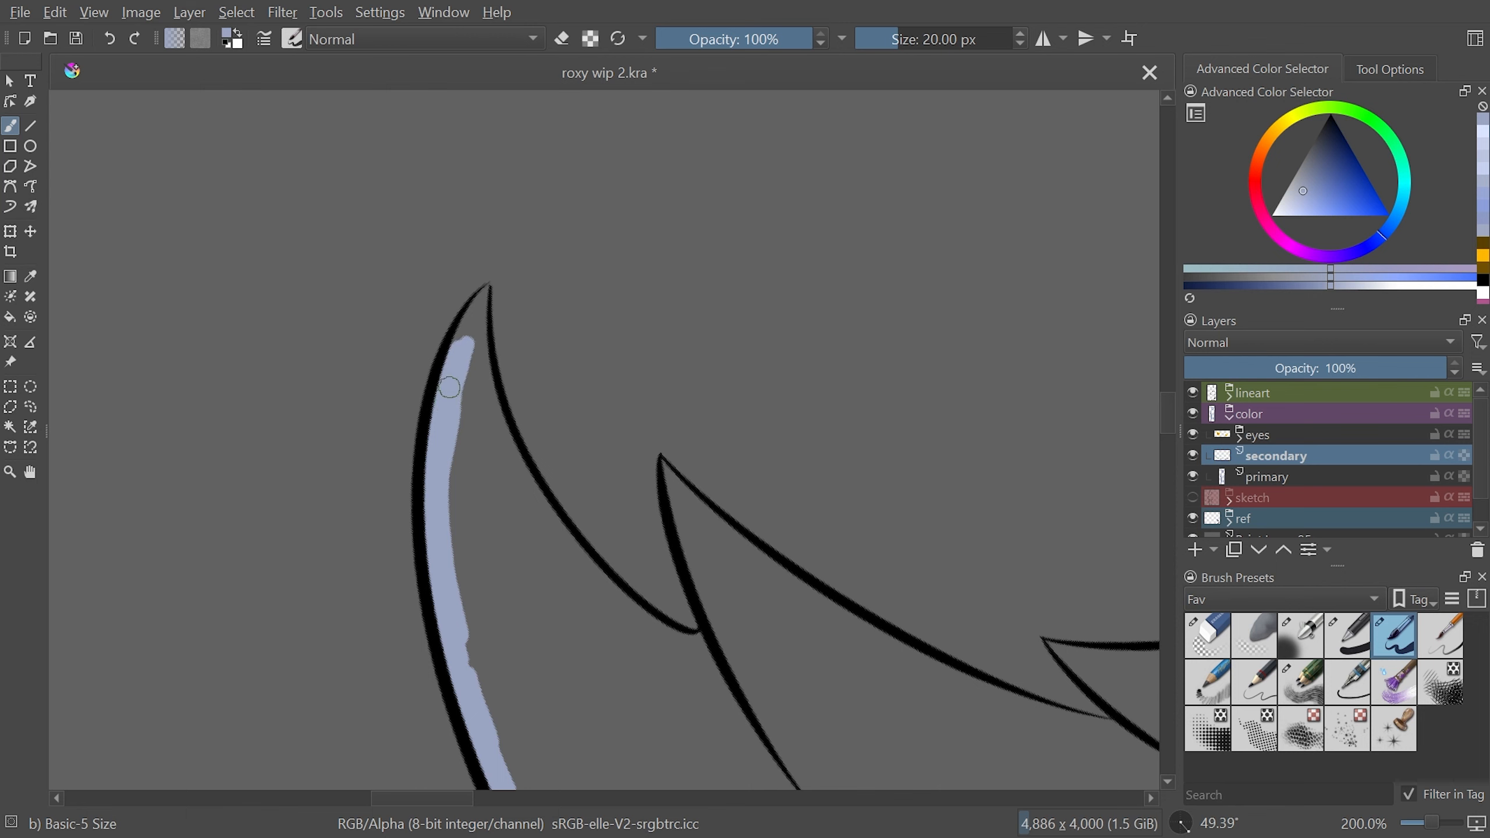
# Undo the stray strokes and paint the tail's outermost tip blue, continuing partway down its inner edge
pyautogui.press('+')
pyautogui.moveTo(388, 300)
pyautogui.mouseDown()
pyautogui.moveTo(366, 317)
pyautogui.moveTo(348, 268)
pyautogui.moveTo(316, 330)
pyautogui.moveTo(383, 166)
pyautogui.moveTo(373, 139)
pyautogui.moveTo(356, 256)
pyautogui.moveTo(358, 170)
pyautogui.moveTo(359, 205)
pyautogui.mouseUp()
pyautogui.hotkey('ctrl', 'z')
pyautogui.hotkey('ctrl', 'z')
pyautogui.hotkey('ctrl', 'z')
pyautogui.moveTo(369, 139)
pyautogui.mouseDown()
pyautogui.moveTo(361, 267)
pyautogui.moveTo(328, 259)
pyautogui.moveTo(338, 198)
pyautogui.moveTo(314, 232)
pyautogui.moveTo(363, 144)
pyautogui.moveTo(345, 188)
pyautogui.moveTo(354, 255)
pyautogui.moveTo(406, 473)
pyautogui.moveTo(388, 425)
pyautogui.moveTo(458, 548)
pyautogui.mouseUp()
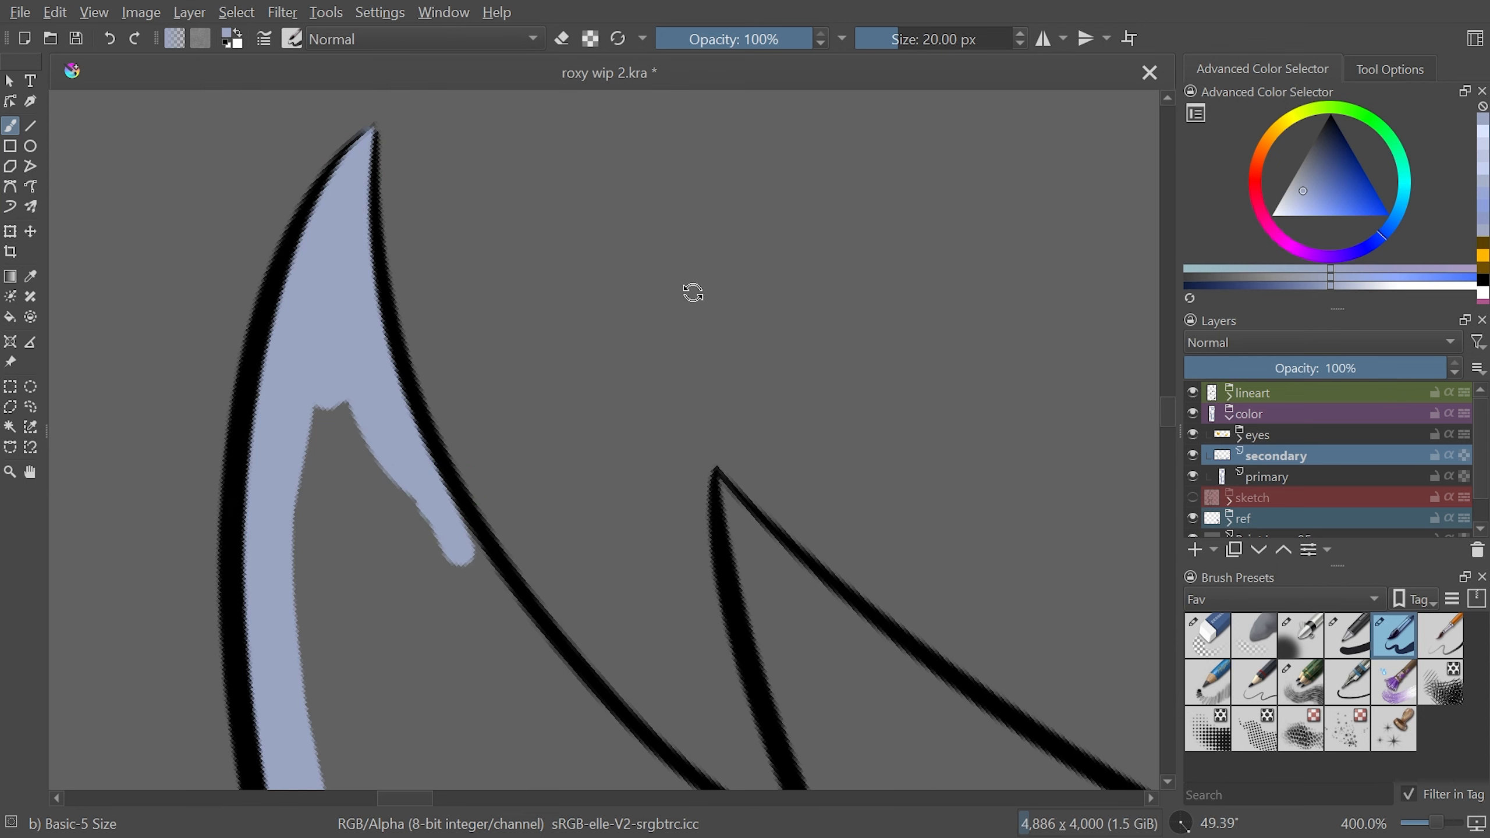
# Paint blue along the inside edges of the remaining tail tufts to close the tail's outline
pyautogui.moveTo(693, 293); pyautogui.dragTo(771, 478)
pyautogui.moveTo(518, 319)
pyautogui.mouseDown()
pyautogui.moveTo(322, 515)
pyautogui.moveTo(266, 685)
pyautogui.moveTo(268, 736)
pyautogui.moveTo(299, 753)
pyautogui.mouseUp()
pyautogui.moveTo(560, 432)
pyautogui.mouseDown()
pyautogui.moveTo(789, 372)
pyautogui.moveTo(974, 387)
pyautogui.moveTo(872, 702)
pyautogui.moveTo(888, 759)
pyautogui.moveTo(875, 770)
pyautogui.moveTo(751, 517)
pyautogui.mouseUp()
pyautogui.moveTo(867, 481); pyautogui.dragTo(848, 628)
pyautogui.moveTo(691, 516)
pyautogui.mouseDown()
pyautogui.moveTo(713, 610)
pyautogui.moveTo(742, 637)
pyautogui.moveTo(737, 620)
pyautogui.mouseUp()
pyautogui.moveTo(701, 554); pyautogui.dragTo(682, 568)
pyautogui.scroll(-1, 682, 569)
pyautogui.moveTo(666, 191)
pyautogui.mouseDown()
pyautogui.moveTo(802, 279)
pyautogui.moveTo(645, 191)
pyautogui.mouseUp()
pyautogui.moveTo(551, 182)
pyautogui.mouseDown()
pyautogui.moveTo(707, 264)
pyautogui.moveTo(698, 253)
pyautogui.mouseUp()
pyautogui.moveTo(764, 303); pyautogui.dragTo(766, 232)
pyautogui.moveTo(725, 303)
pyautogui.mouseDown()
pyautogui.moveTo(668, 335)
pyautogui.moveTo(819, 366)
pyautogui.mouseUp()
# Fill the inside of the outlined tail with the same blue and return to the brush
pyautogui.press('f')
pyautogui.click(563, 270)
pyautogui.press('b')
pyautogui.press('5')
# Airbrush the light fur colour onto the selected strip between the far eye, muzzle and hair, and clear the selection
pyautogui.click(1268, 477)
pyautogui.scroll(4, 810, 113)
pyautogui.moveTo(699, 248)
pyautogui.mouseDown()
pyautogui.moveTo(657, 329)
pyautogui.moveTo(616, 363)
pyautogui.mouseUp()
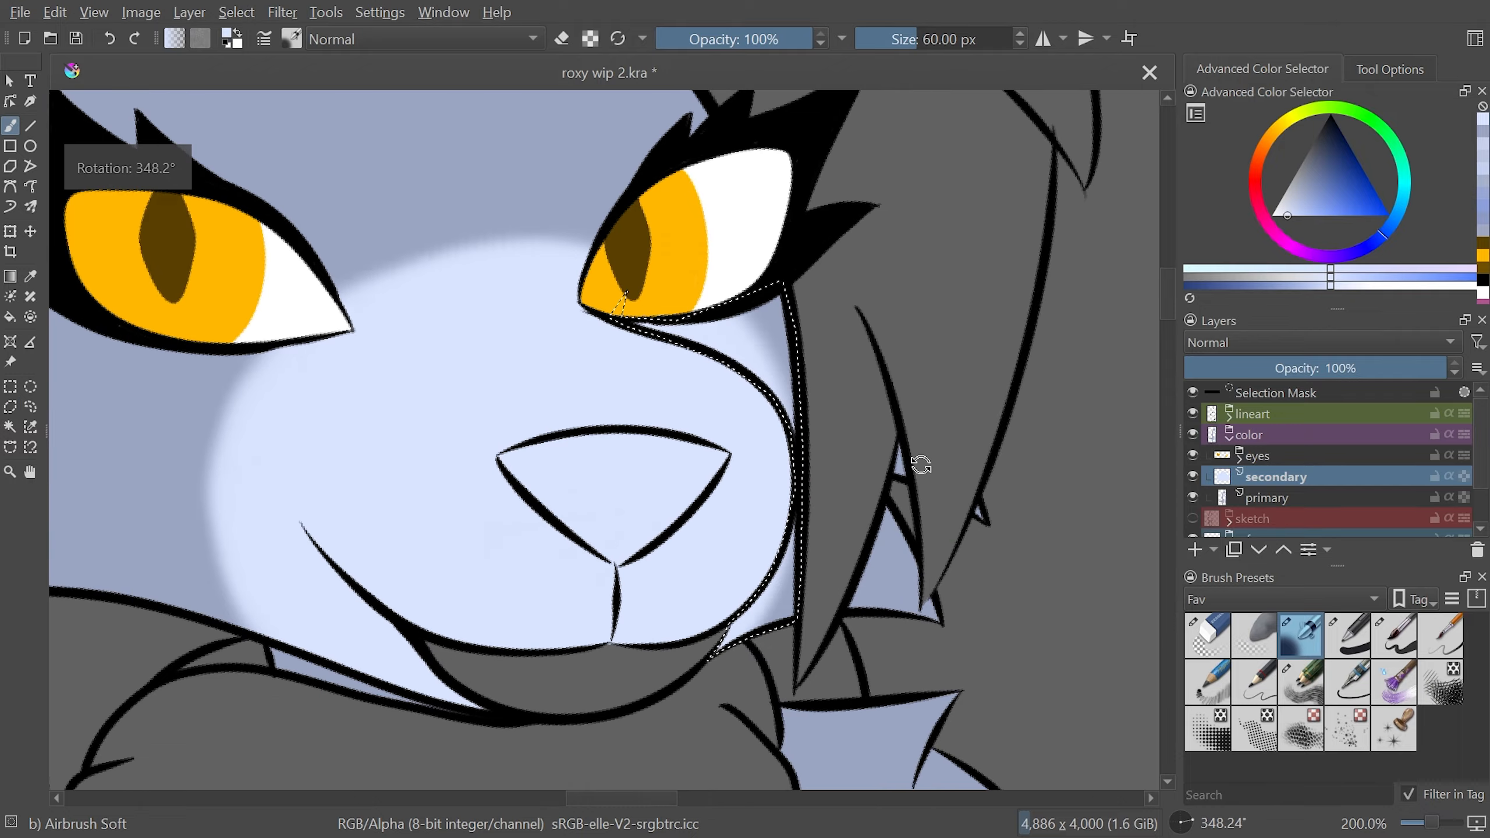
pyautogui.scroll(-4, 921, 463)
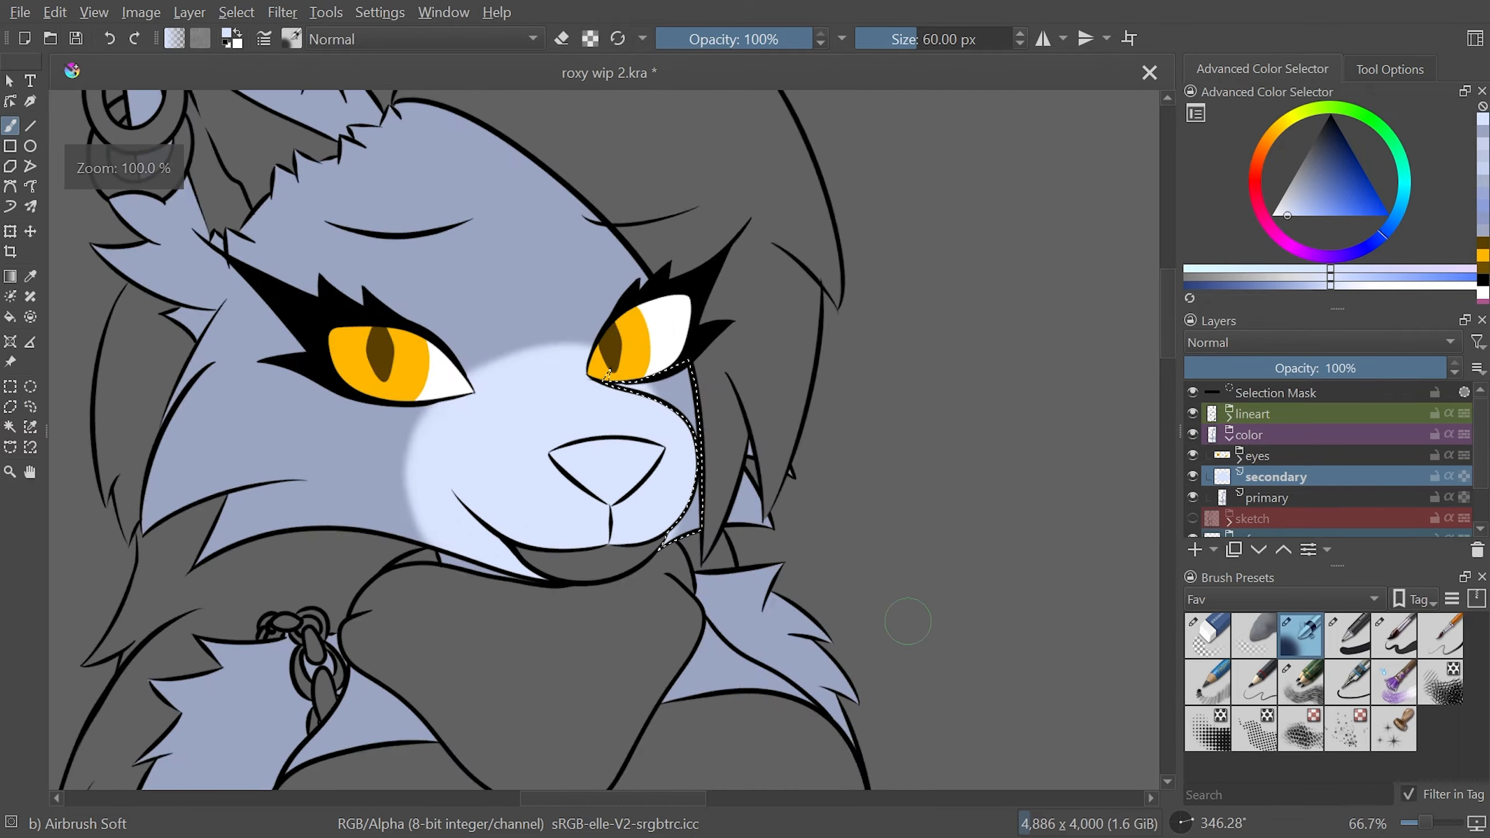
pyautogui.hotkey('ctrl', 'shift', 'a')
# Select the thin neck strip below the jaw and shade it with the light fur colour using the Airbrush Soft brush
pyautogui.click(1255, 636)
pyautogui.scroll(3, 575, 435)
pyautogui.press('5')
pyautogui.scroll(-3, 575, 435)
pyautogui.scroll(4, 462, 440)
pyautogui.click(704, 631)
pyautogui.click(1300, 636)
pyautogui.moveTo(821, 675); pyautogui.dragTo(742, 699)
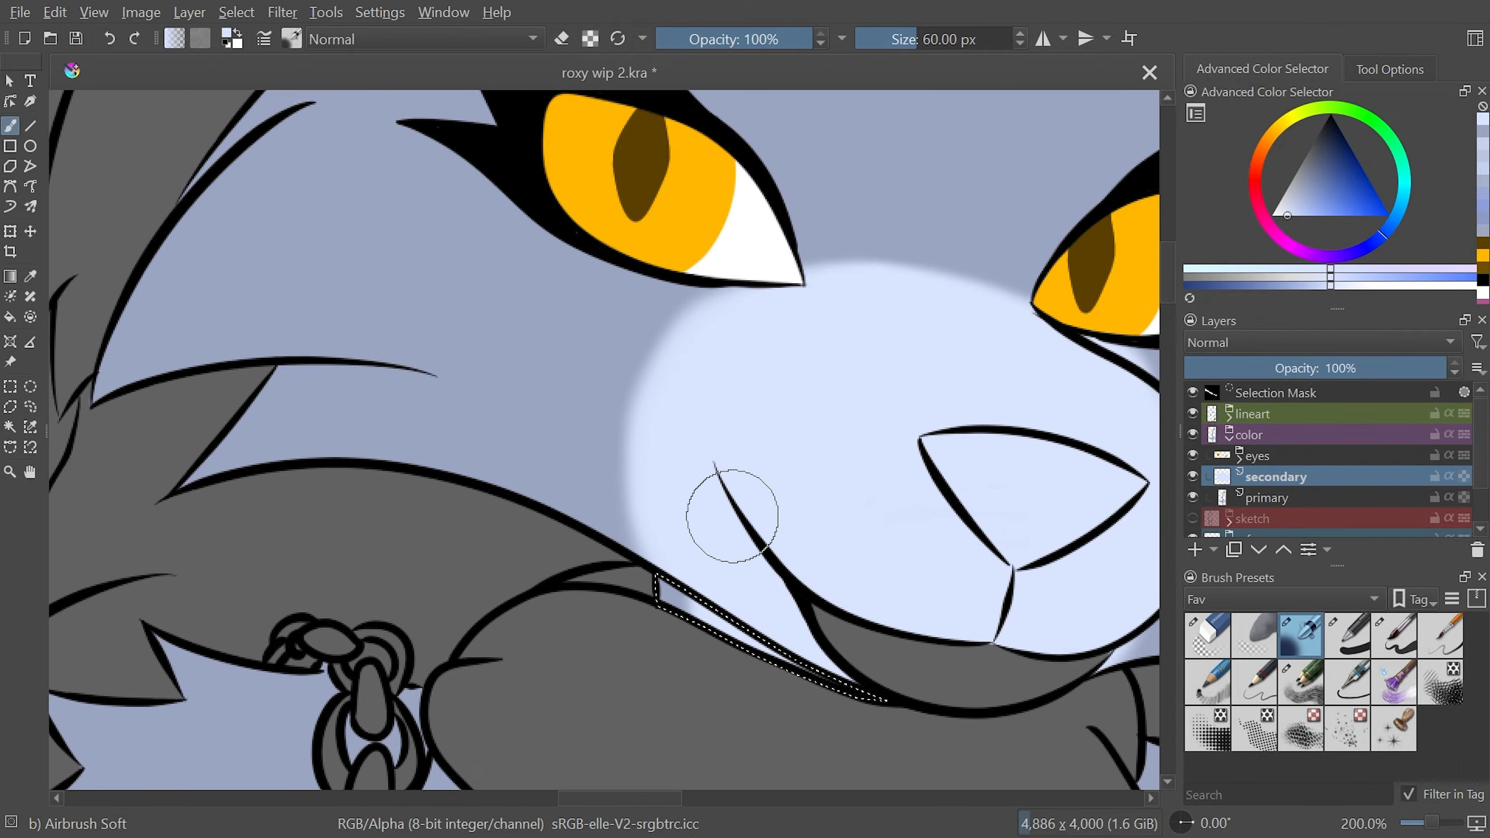
# Select the next fur area on the body and shade it with the light fur colour, ending on the Basic-5 Size brush
pyautogui.moveTo(880, 763); pyautogui.dragTo(528, 404)
pyautogui.click(739, 499)
pyautogui.moveTo(704, 505); pyautogui.dragTo(851, 599)
pyautogui.moveTo(837, 609); pyautogui.dragTo(811, 240)
pyautogui.moveTo(587, 587); pyautogui.dragTo(903, 394)
pyautogui.click(10, 407)
pyautogui.click(576, 432)
pyautogui.press('b')
pyautogui.moveTo(352, 499); pyautogui.dragTo(446, 434)
pyautogui.moveTo(411, 529)
pyautogui.mouseDown()
pyautogui.moveTo(649, 372)
pyautogui.moveTo(822, 660)
pyautogui.mouseUp()
pyautogui.click(1395, 636)
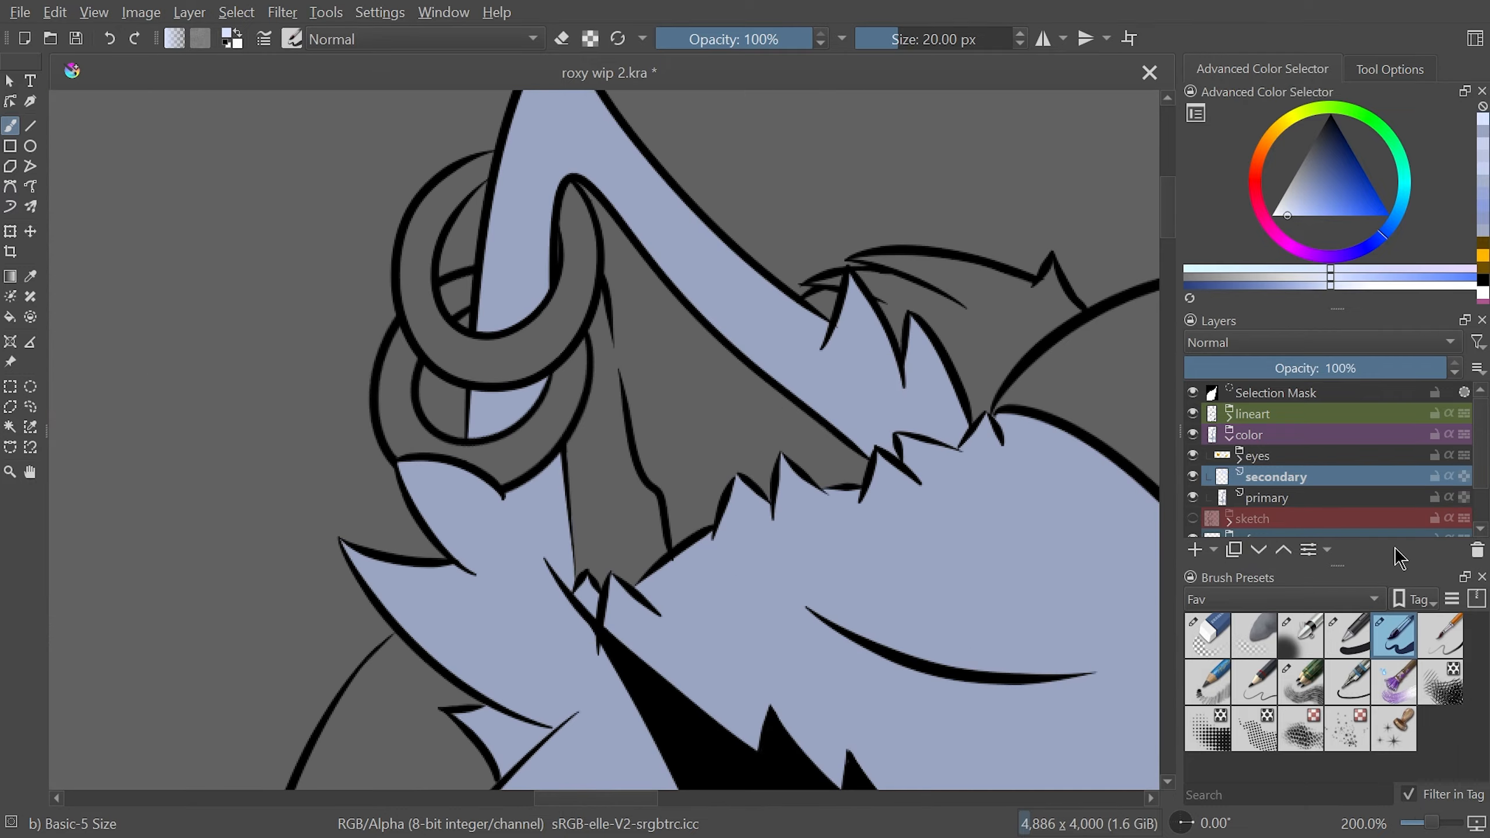
# Outline the inner ear beside the rings with a polygonal selection, fill it with the light fur colour, and clear the selection
pyautogui.click(10, 406)
pyautogui.scroll(1, 599, 411)
pyautogui.click(600, 301)
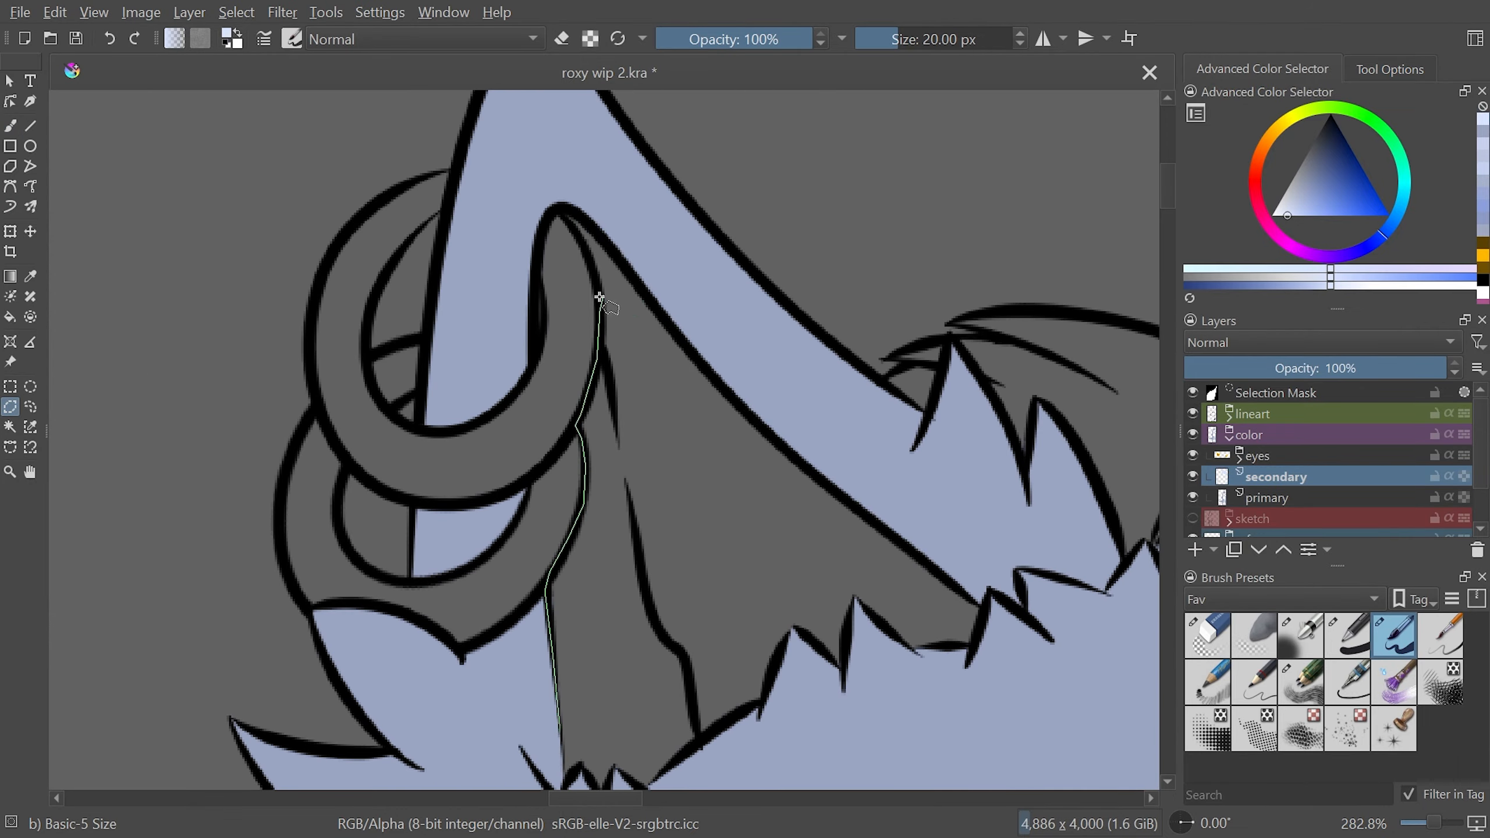
pyautogui.moveTo(704, 528); pyautogui.dragTo(704, 459)
pyautogui.press('Return')
pyautogui.click(1347, 636)
pyautogui.moveTo(763, 558); pyautogui.dragTo(656, 494)
pyautogui.hotkey('ctrl', 'shift', 'a')
pyautogui.click(1394, 635)
# Select the thigh above its band and airbrush a soft light fur highlight along the inner edge, clearing the selection at the end
pyautogui.scroll(-2, 656, 493)
pyautogui.moveTo(646, 676); pyautogui.dragTo(645, 206)
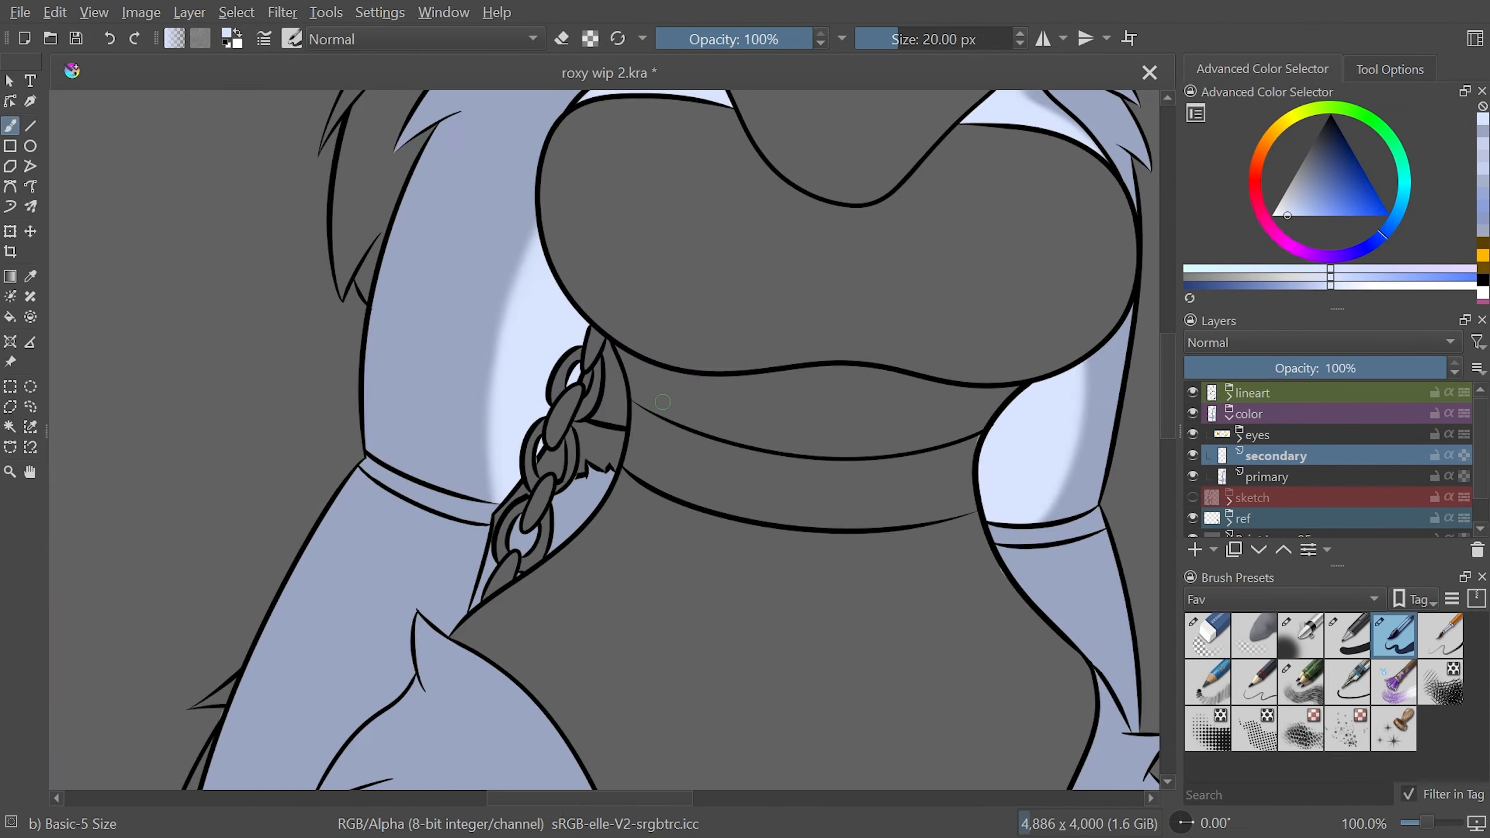
pyautogui.scroll(-3, 646, 411)
pyautogui.scroll(7, 692, 265)
pyautogui.moveTo(757, 153); pyautogui.dragTo(692, 292)
pyautogui.scroll(-6, 691, 292)
pyautogui.scroll(3, 411, 529)
pyautogui.click(10, 407)
pyautogui.click(675, 706)
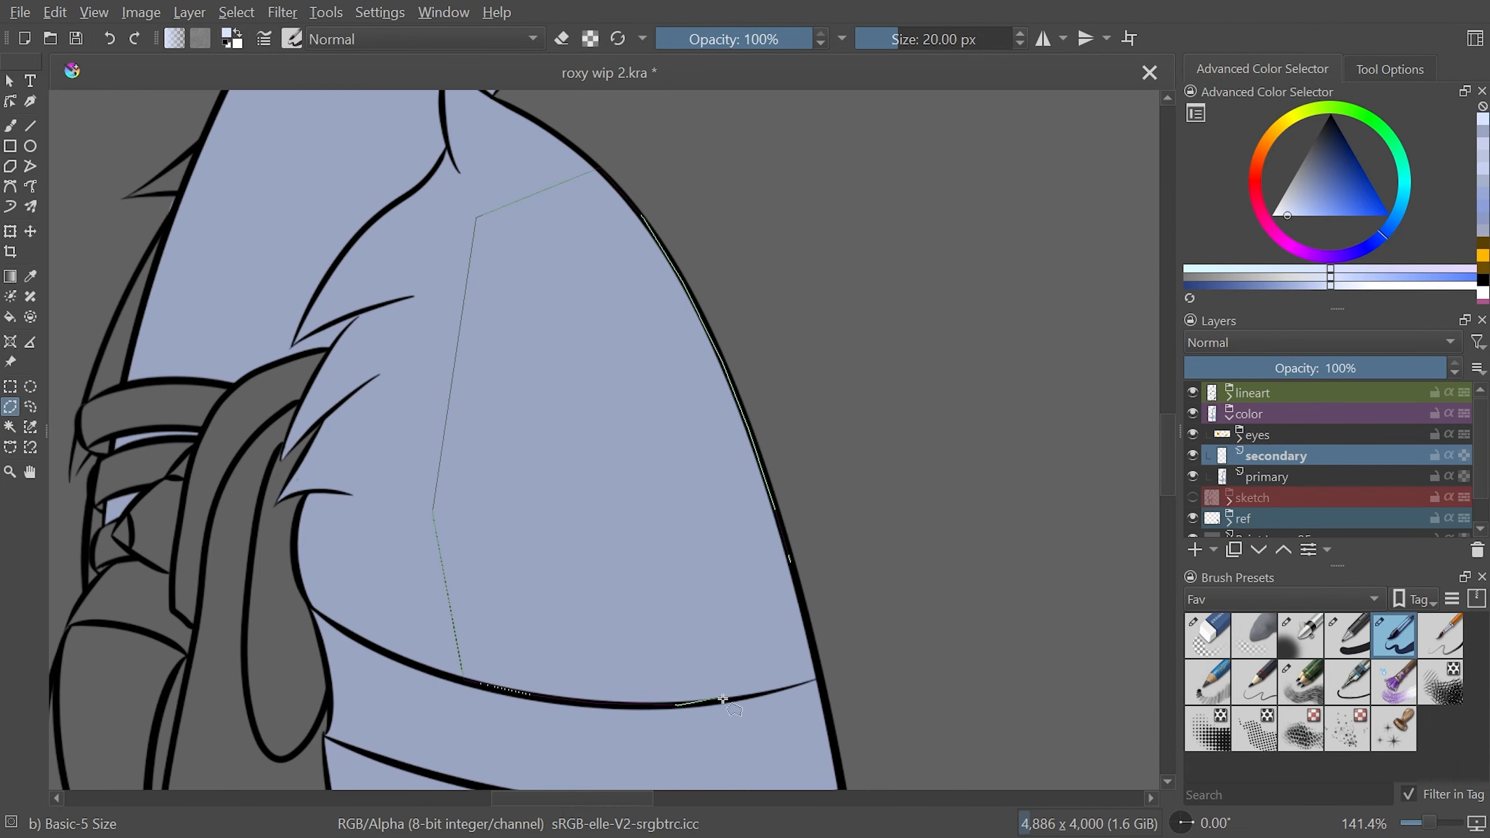
pyautogui.click(1300, 636)
pyautogui.scroll(-6, 616, 411)
pyautogui.scroll(6, 616, 470)
pyautogui.click(10, 407)
pyautogui.hotkey('ctrl', 'shift', 'a')
# On the primary layer, touch up the blue fur with the Basic-5 Size brush and clean up with the eraser
pyautogui.scroll(-4, 578, 297)
pyautogui.click(1269, 477)
pyautogui.click(1395, 636)
pyautogui.scroll(6, 675, 352)
pyautogui.moveTo(728, 200); pyautogui.dragTo(663, 282)
pyautogui.click(1207, 636)
pyautogui.click(1394, 635)
# On the secondary layer, select another light fur area of the lower body, paint it with the light fur colour, and deselect
pyautogui.scroll(-7, 669, 450)
pyautogui.click(1273, 456)
pyautogui.scroll(5, 622, 558)
pyautogui.click(10, 407)
pyautogui.click(769, 488)
pyautogui.press('b')
pyautogui.moveTo(763, 552)
pyautogui.mouseDown()
pyautogui.moveTo(710, 631)
pyautogui.moveTo(722, 352)
pyautogui.mouseUp()
pyautogui.hotkey('ctrl', 'shift', 'a')
# Paint the toes of the feet with the light fur colour on the secondary layer, following the line art
pyautogui.scroll(1, 848, 486)
pyautogui.scroll(-5, 848, 486)
pyautogui.scroll(4, 997, 587)
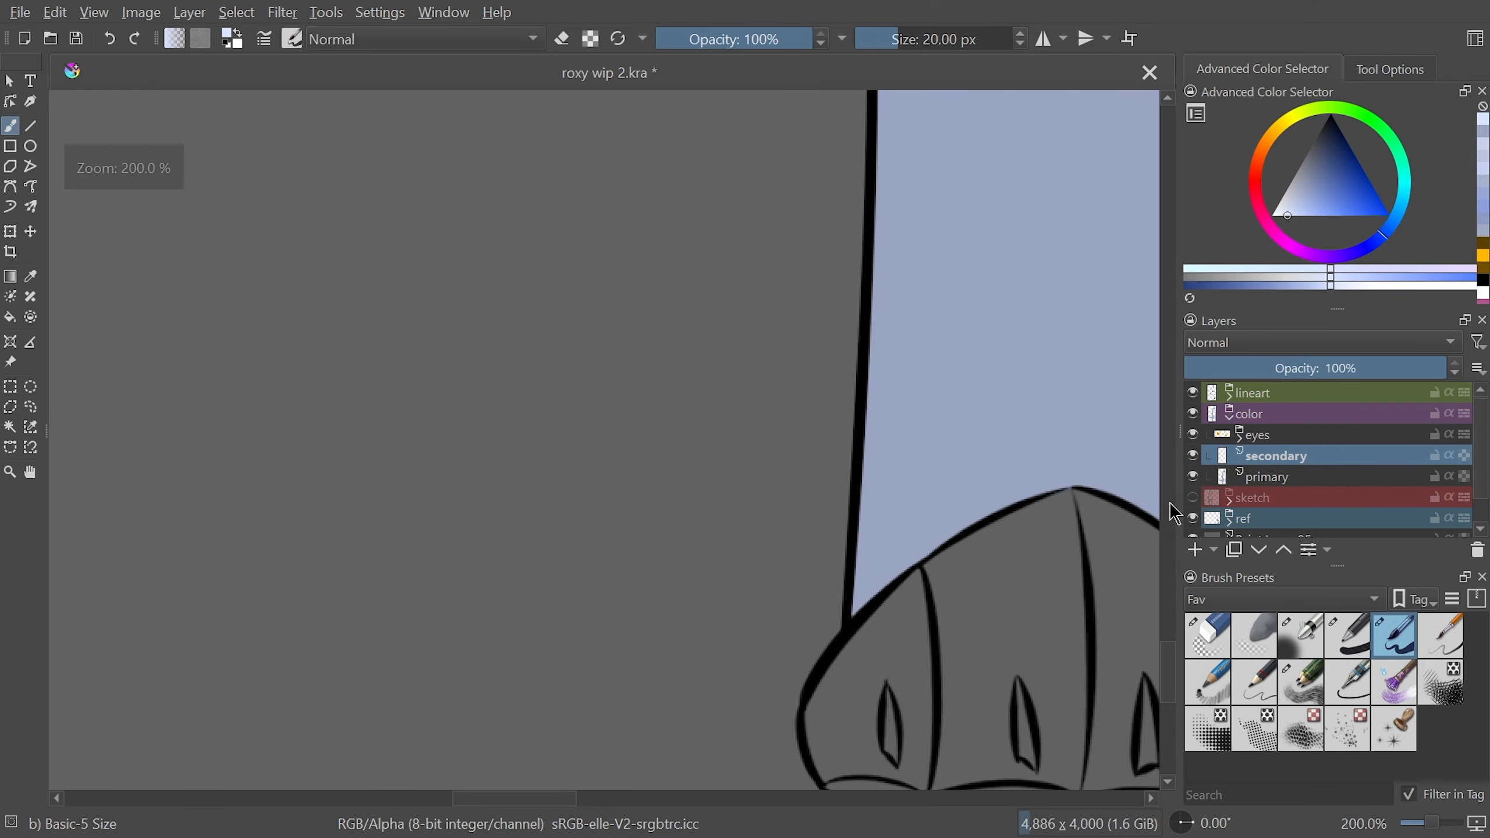
pyautogui.scroll(1, 997, 587)
pyautogui.moveTo(492, 133); pyautogui.dragTo(841, 433)
pyautogui.moveTo(792, 564); pyautogui.dragTo(1107, 301)
pyautogui.moveTo(762, 663); pyautogui.dragTo(839, 413)
pyautogui.moveTo(768, 347); pyautogui.dragTo(819, 487)
pyautogui.moveTo(634, 499)
pyautogui.mouseDown()
pyautogui.moveTo(622, 386)
pyautogui.moveTo(860, 388)
pyautogui.mouseUp()
pyautogui.moveTo(682, 341)
pyautogui.mouseDown()
pyautogui.moveTo(732, 489)
pyautogui.moveTo(681, 496)
pyautogui.mouseUp()
pyautogui.moveTo(499, 367); pyautogui.dragTo(551, 516)
pyautogui.moveTo(493, 375); pyautogui.dragTo(487, 498)
pyautogui.moveTo(383, 483); pyautogui.dragTo(921, 449)
pyautogui.moveTo(737, 717); pyautogui.dragTo(848, 428)
pyautogui.moveTo(751, 646); pyautogui.dragTo(933, 623)
pyautogui.moveTo(954, 622); pyautogui.dragTo(1076, 592)
pyautogui.moveTo(1079, 553); pyautogui.dragTo(915, 335)
# Paint the selected outer tail with the light fur colour, leaving jagged blue tufts at its base, and clear the selection
pyautogui.click(1390, 69)
pyautogui.moveTo(716, 488)
pyautogui.mouseDown()
pyautogui.moveTo(556, 680)
pyautogui.moveTo(791, 282)
pyautogui.mouseUp()
pyautogui.moveTo(470, 676); pyautogui.dragTo(815, 202)
pyautogui.moveTo(364, 281)
pyautogui.mouseDown()
pyautogui.moveTo(386, 666)
pyautogui.moveTo(435, 405)
pyautogui.mouseUp()
pyautogui.moveTo(505, 352)
pyautogui.mouseDown()
pyautogui.moveTo(716, 607)
pyautogui.moveTo(598, 359)
pyautogui.mouseUp()
pyautogui.moveTo(455, 358); pyautogui.dragTo(370, 757)
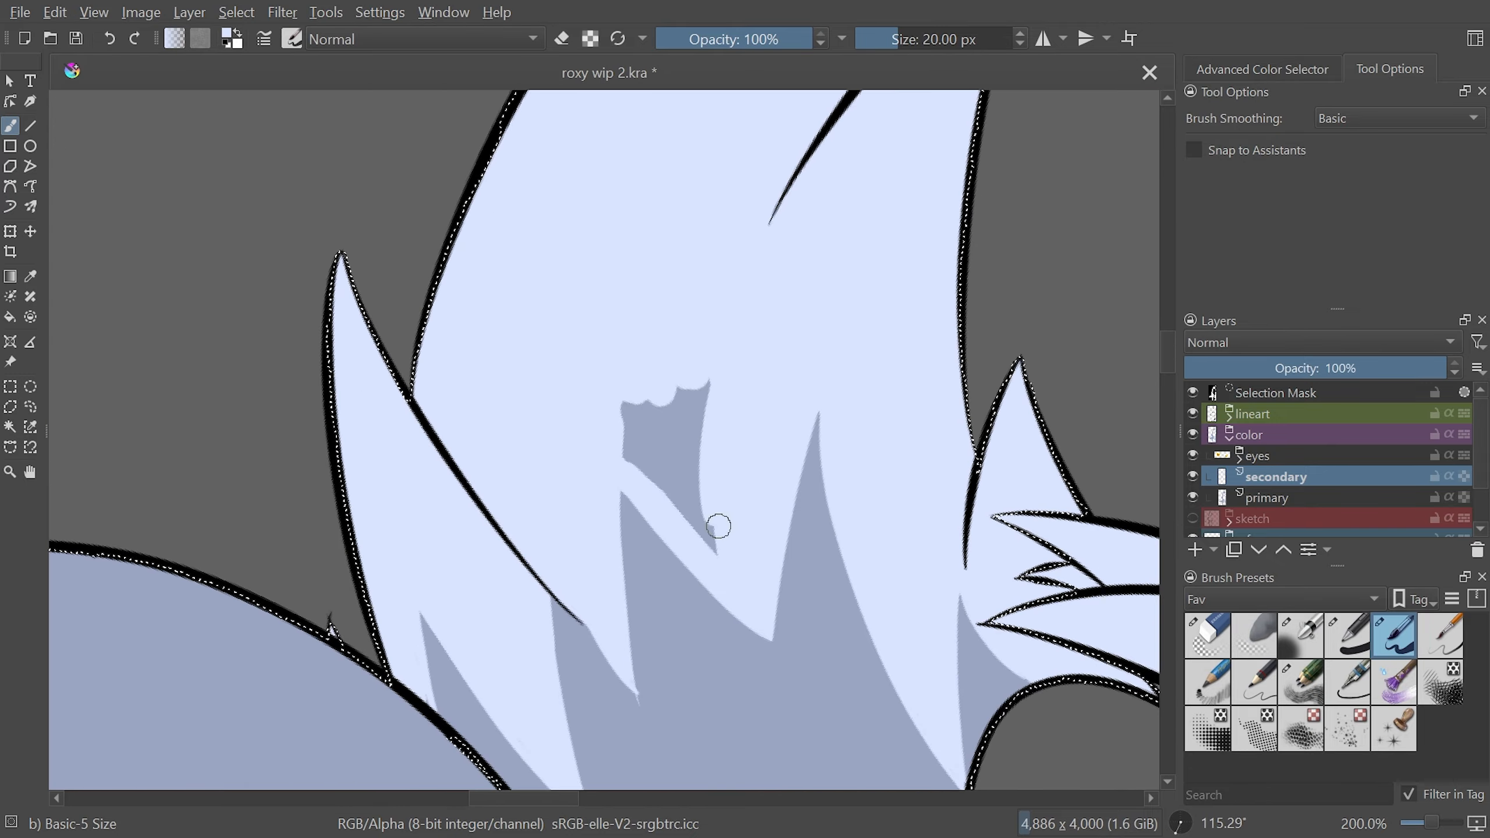
pyautogui.hotkey('ctrl', 'shift', 'a')
# Straighten the canvas and check the fur colouring of the whole figure against the reference character, with the primary layer and eraser active
pyautogui.press('5')
pyautogui.scroll(-3, 739, 396)
pyautogui.click(1314, 482)
pyautogui.click(1207, 636)
pyautogui.scroll(-2, 645, 440)
pyautogui.moveTo(1163, 375); pyautogui.dragTo(1167, 392)
pyautogui.moveTo(645, 799); pyautogui.dragTo(610, 799)
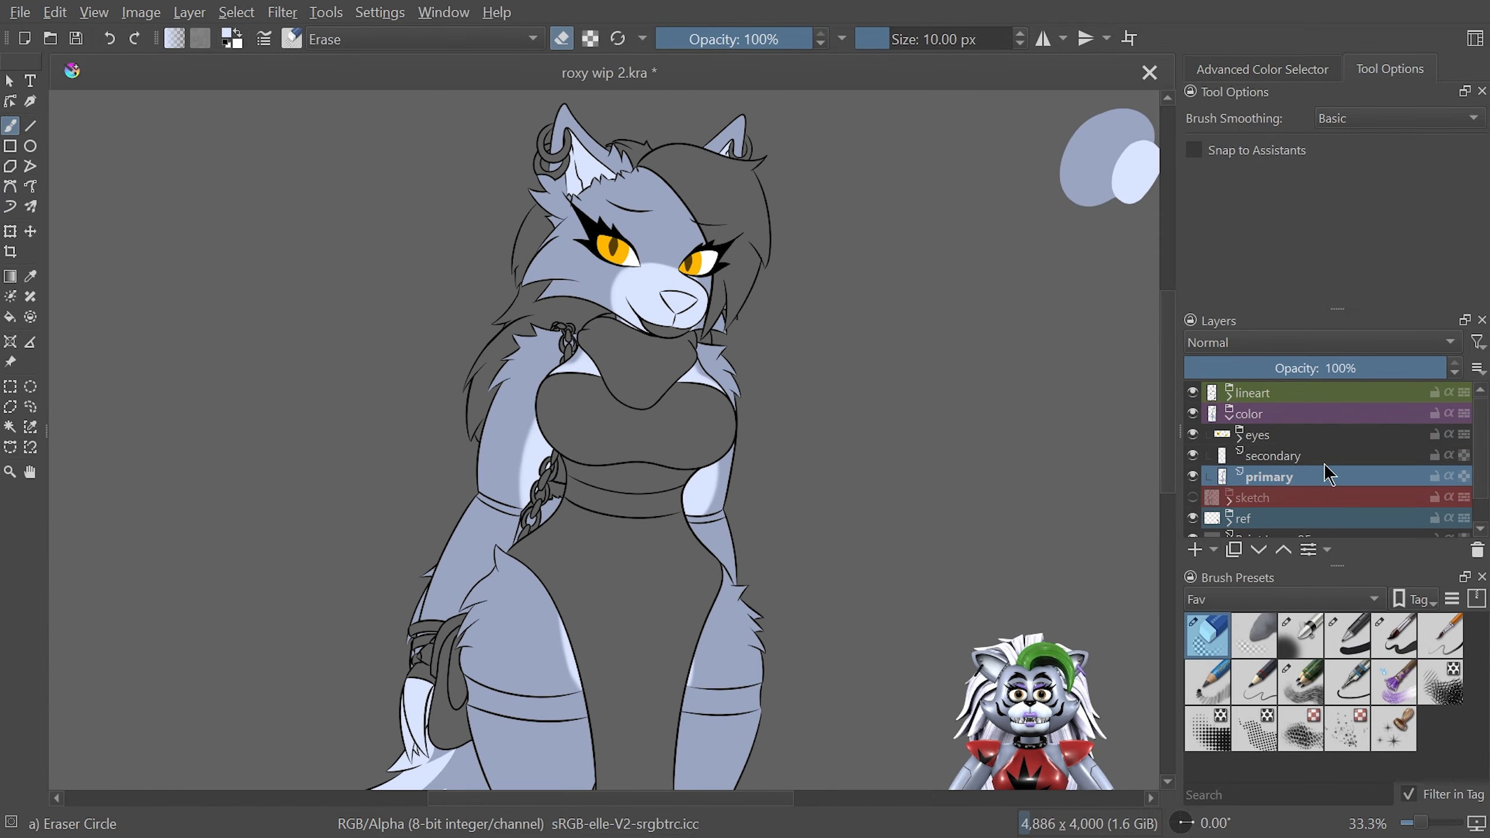
pyautogui.moveTo(1168, 437); pyautogui.dragTo(1162, 529)
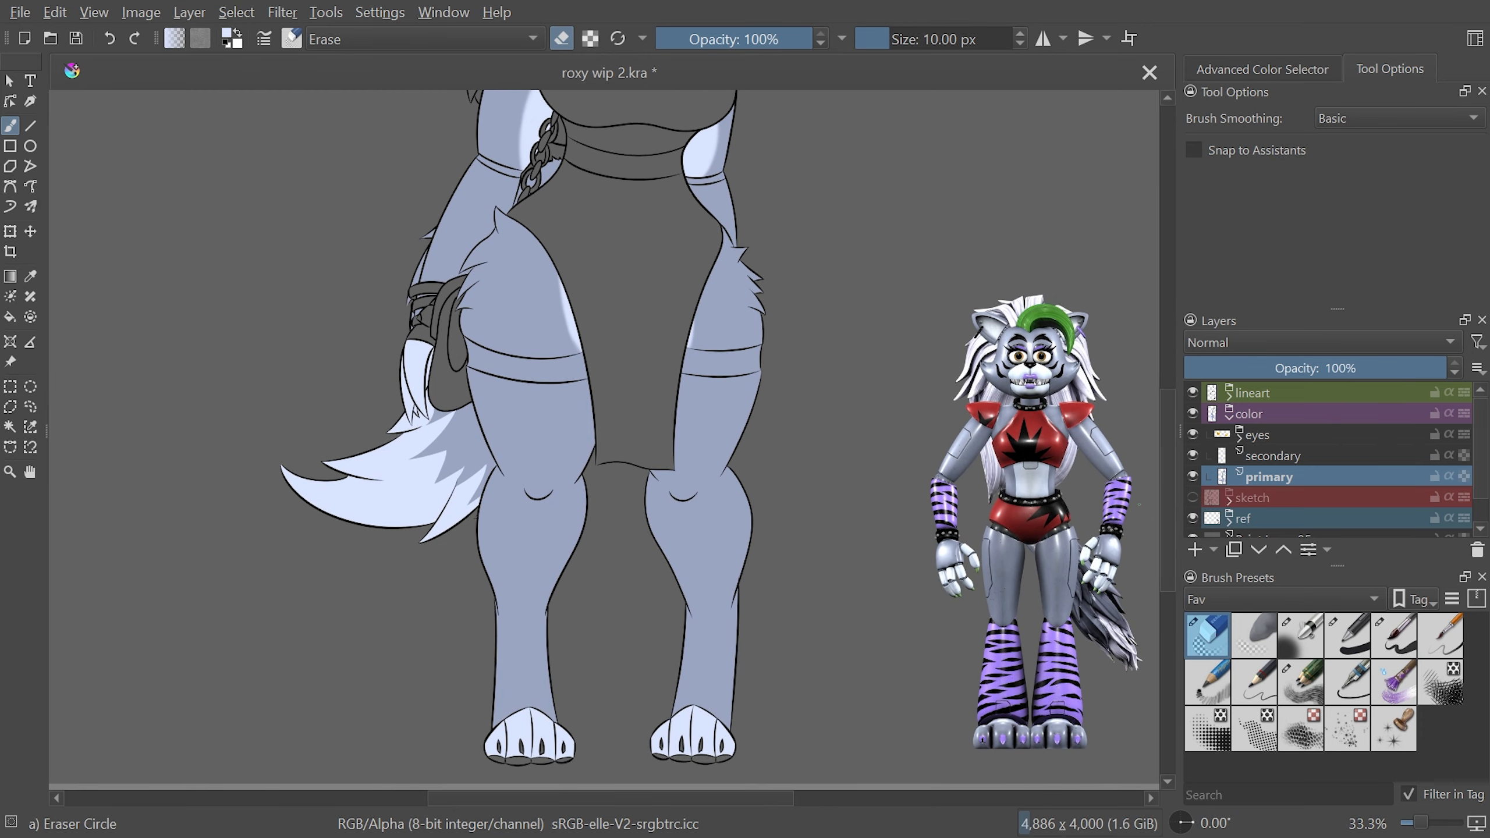
pyautogui.moveTo(1174, 476); pyautogui.dragTo(1183, 345)
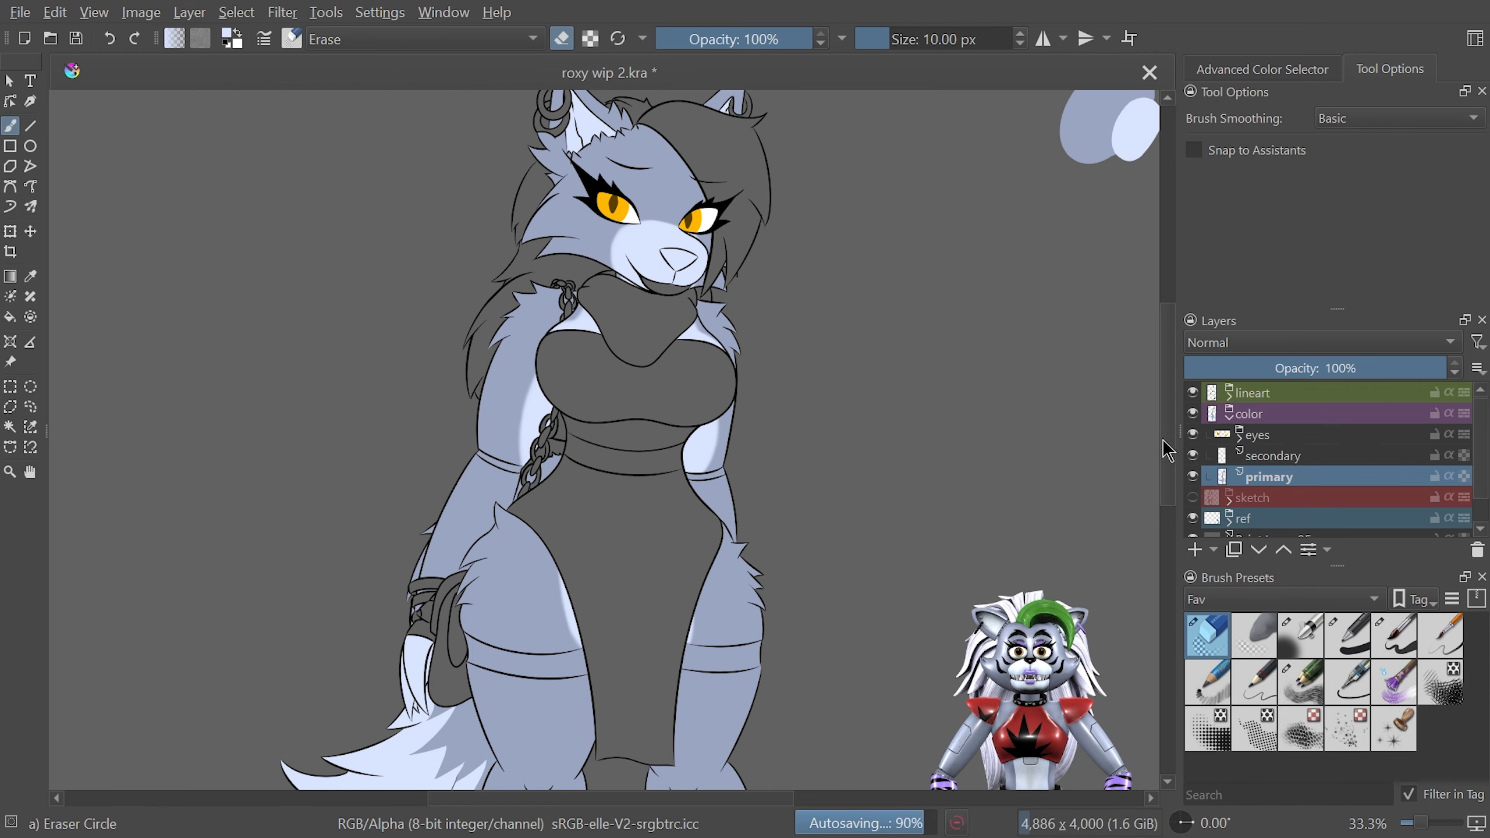
pyautogui.scroll(2, 1167, 418)
pyautogui.scroll(-8, 1167, 418)
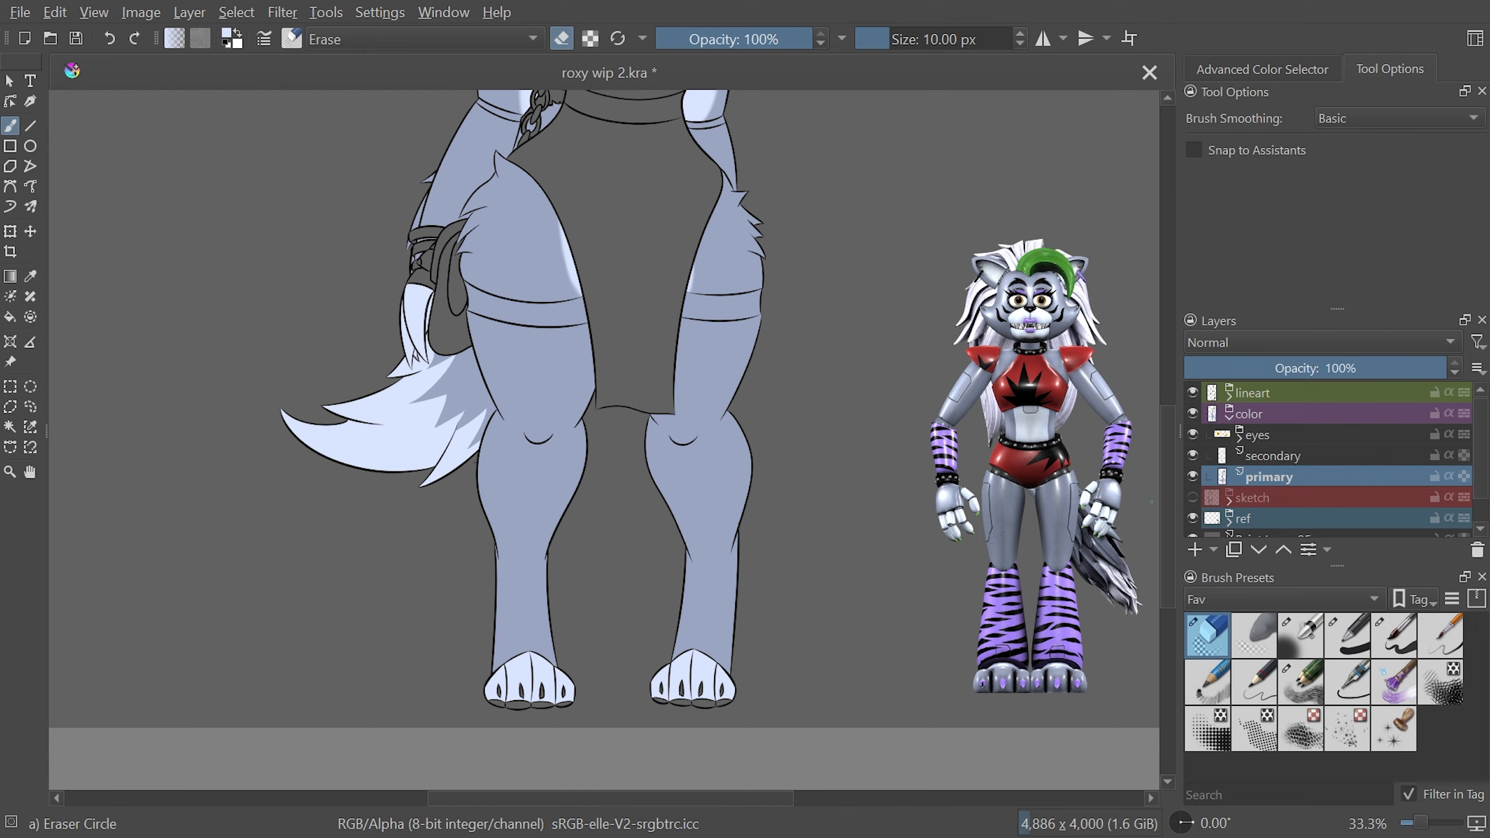
pyautogui.moveTo(779, 800); pyautogui.dragTo(705, 801)
pyautogui.scroll(5, 1168, 478)
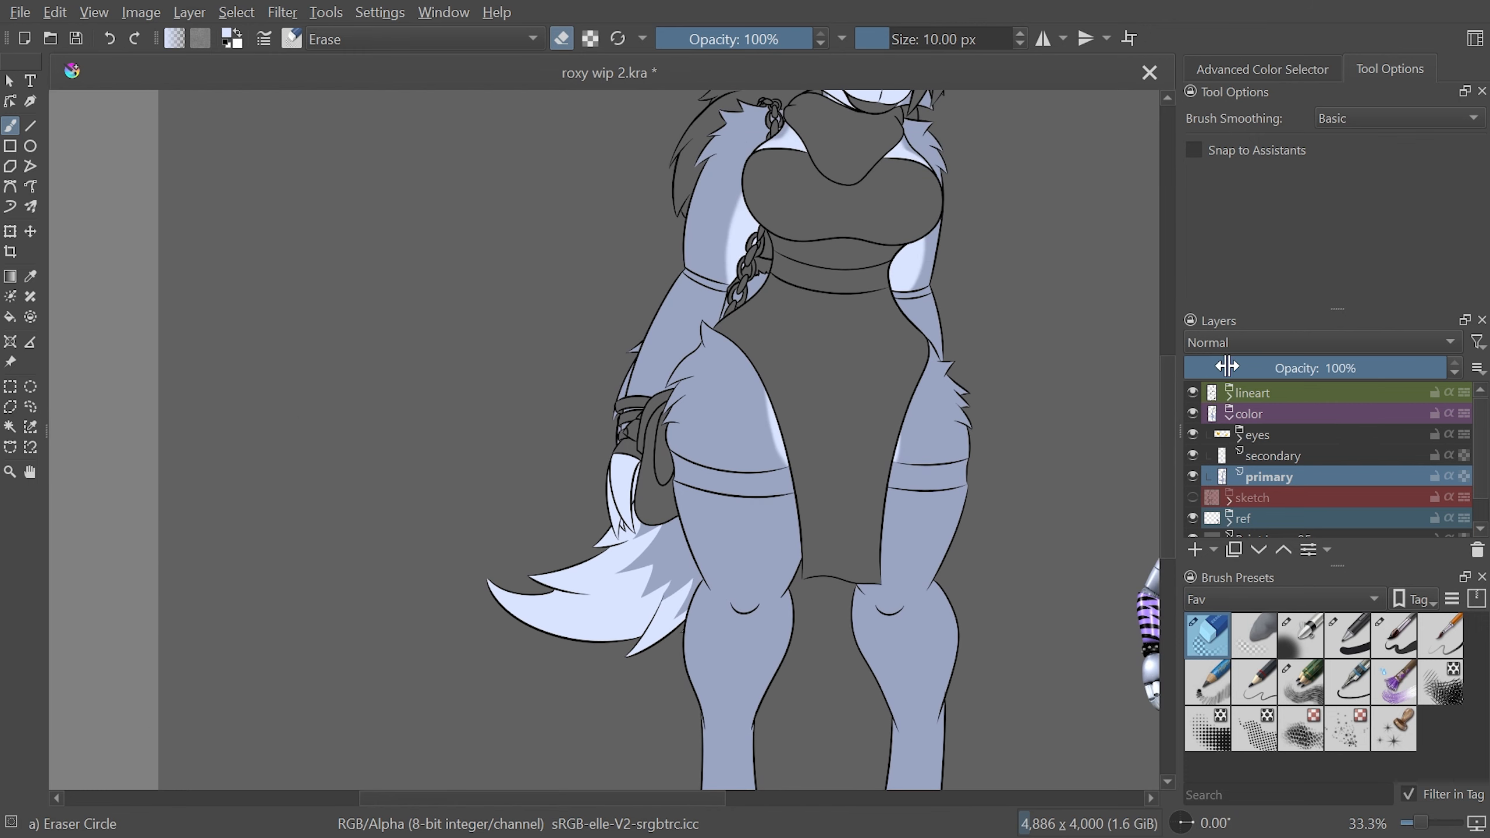
pyautogui.hotkey('ctrl', '+')
pyautogui.hotkey('ctrl', '+')
pyautogui.hotkey('ctrl', '+')
pyautogui.hotkey('ctrl', '+')
pyautogui.hotkey('ctrl', '+')
pyautogui.hotkey('ctrl', '-')
pyautogui.hotkey('ctrl', '-')
pyautogui.hotkey('ctrl', '-')
pyautogui.hotkey('ctrl', '-')
pyautogui.hotkey('ctrl', '-')
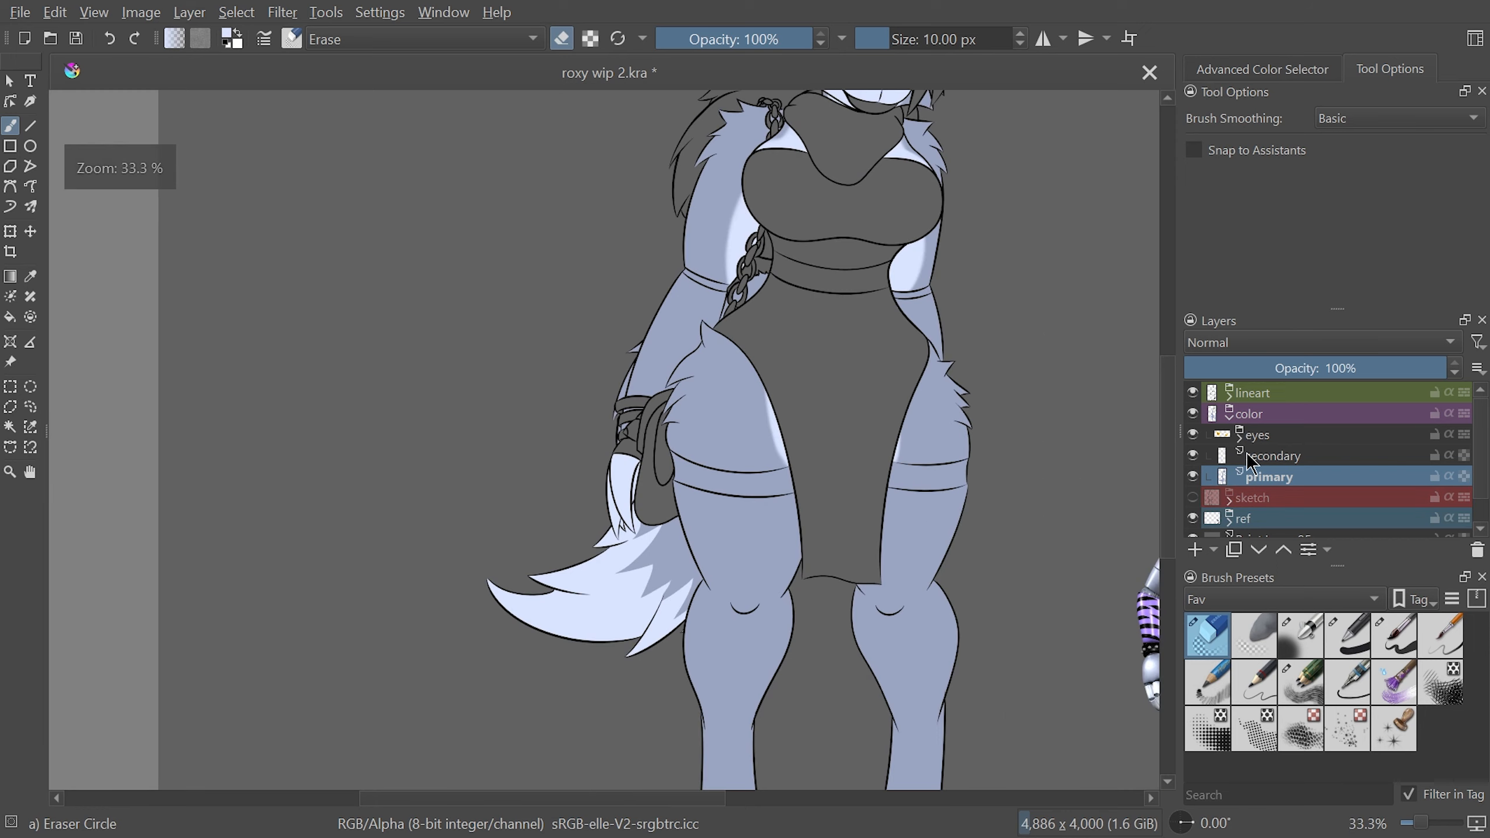
# Make the secondary layer active for work on the light fur around the hand and wrist wraps
pyautogui.hotkey('ctrl', '+')
pyautogui.hotkey('ctrl', '+')
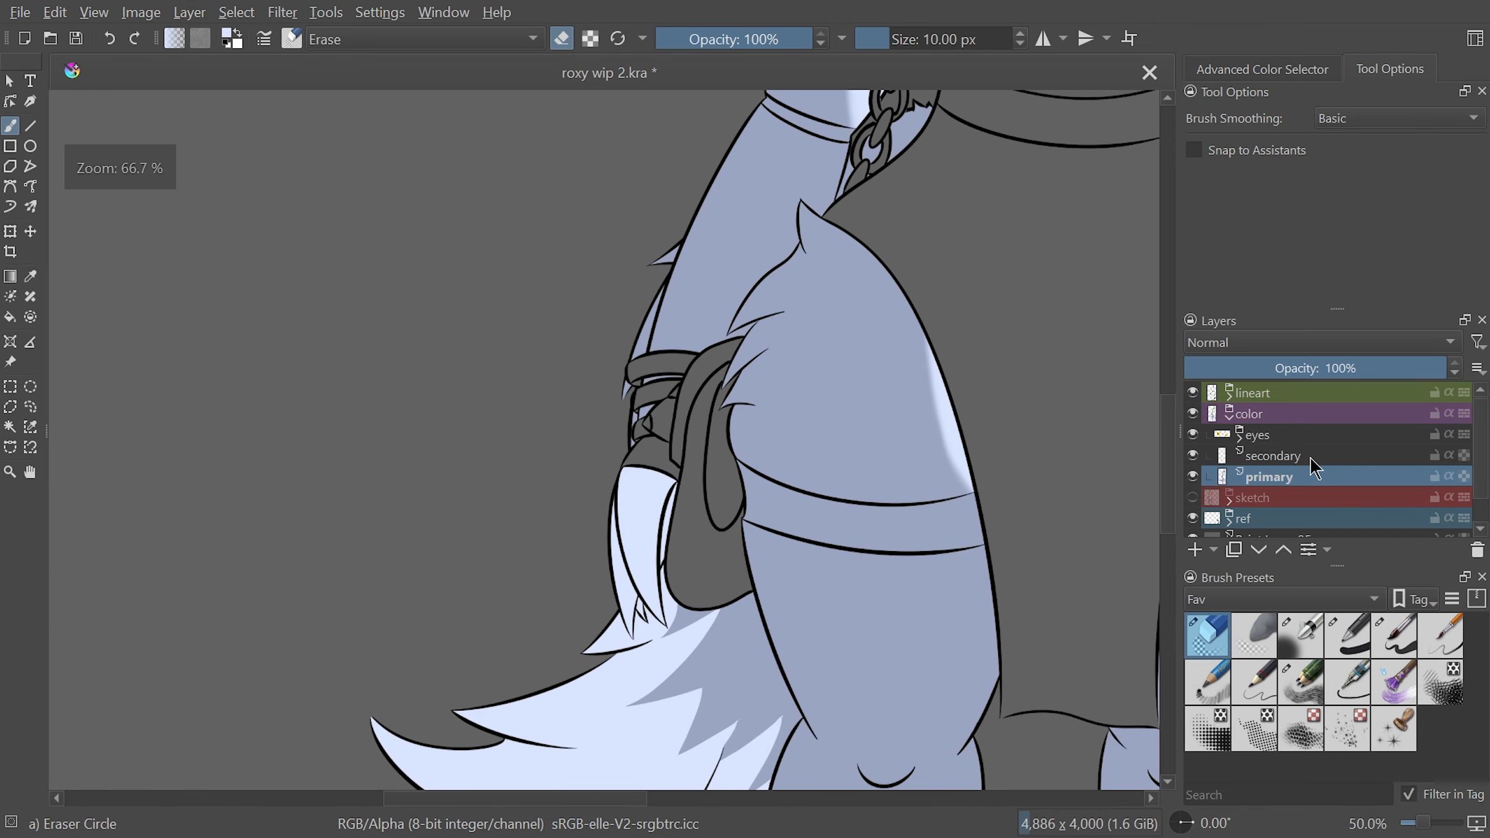
pyautogui.click(1309, 457)
pyautogui.hotkey('ctrl', '+')
pyautogui.hotkey('ctrl', '+')
pyautogui.hotkey('ctrl', '+')
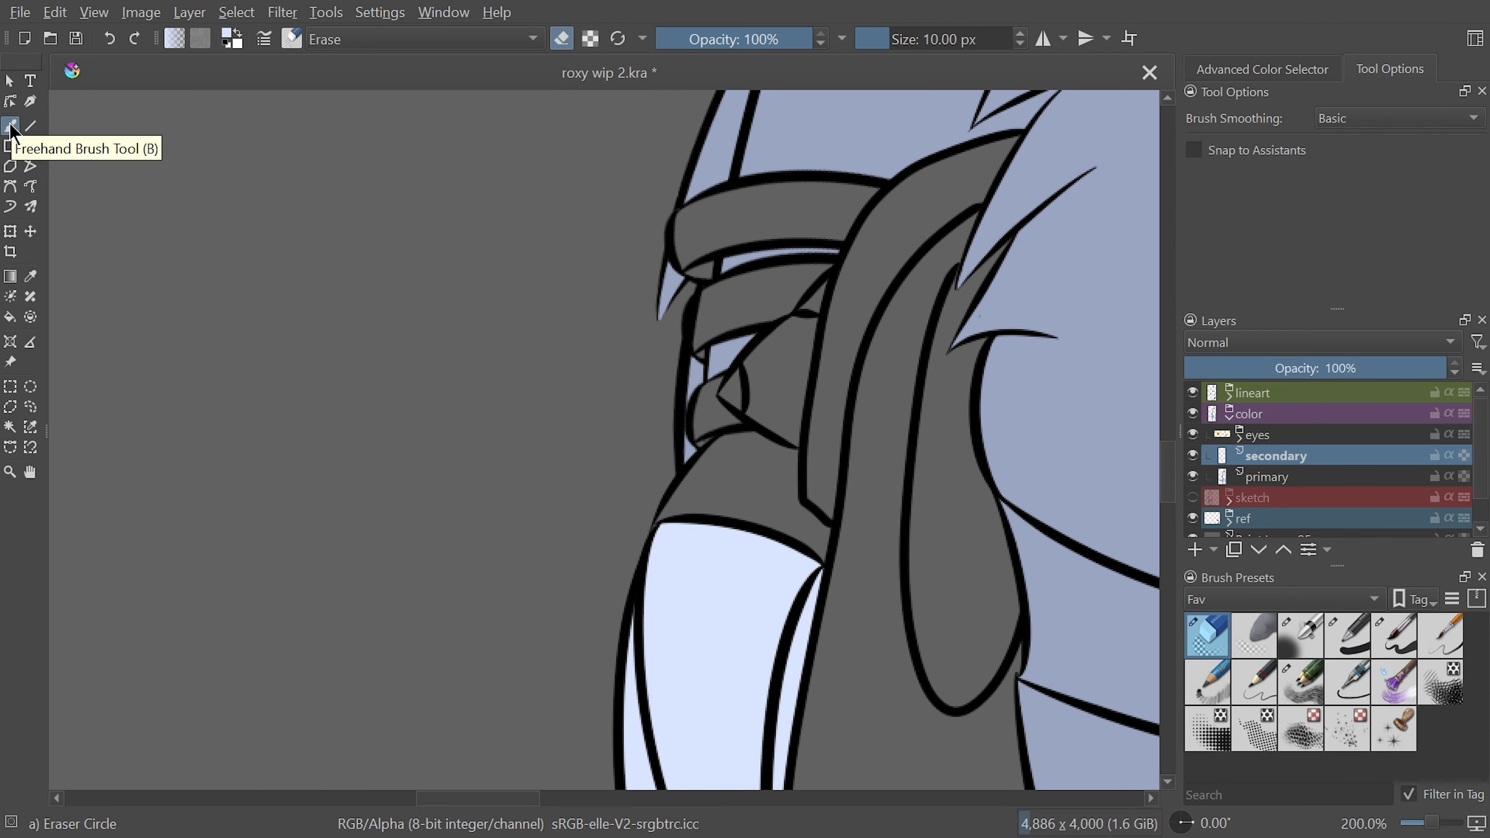
# On the primary layer, paint the uncoloured wrist area below the wrap with the sampled blue-grey fur colour and the Basic-5 Size brush
pyautogui.hotkey('ctrl', '-')
pyautogui.click(1260, 473)
pyautogui.keyDown('ctrl'); pyautogui.click(1077, 478); pyautogui.keyUp('ctrl')
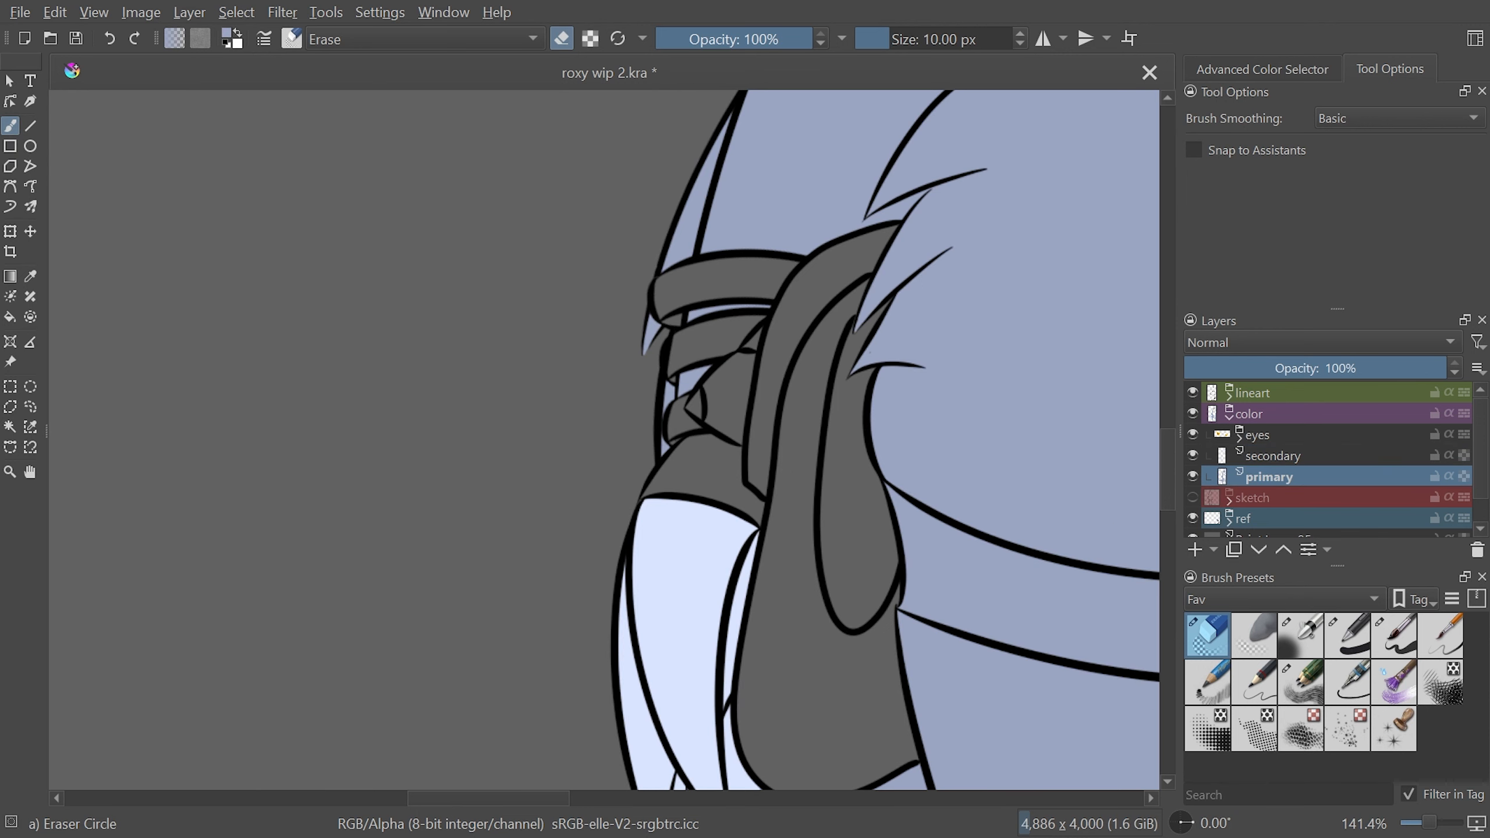
pyautogui.hotkey('ctrl', '+')
pyautogui.hotkey('ctrl', '+')
pyautogui.click(1392, 628)
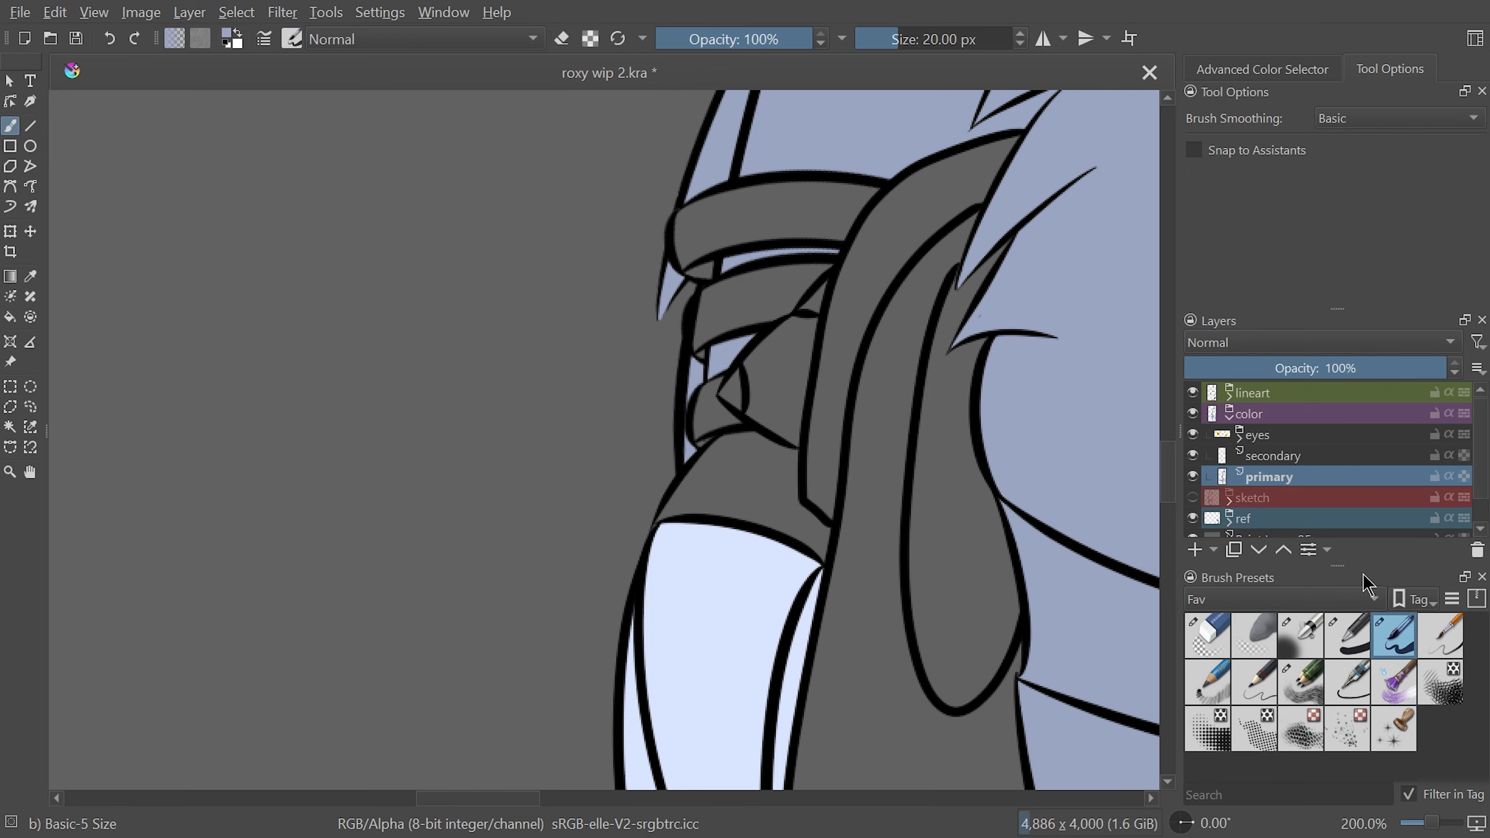
pyautogui.moveTo(1014, 495); pyautogui.dragTo(1016, 394)
pyautogui.moveTo(943, 489)
pyautogui.mouseDown()
pyautogui.moveTo(946, 526)
pyautogui.moveTo(856, 590)
pyautogui.moveTo(870, 639)
pyautogui.moveTo(816, 605)
pyautogui.mouseUp()
pyautogui.moveTo(826, 594)
pyautogui.mouseDown()
pyautogui.moveTo(869, 521)
pyautogui.moveTo(802, 475)
pyautogui.moveTo(758, 490)
pyautogui.moveTo(937, 448)
pyautogui.moveTo(769, 432)
pyautogui.moveTo(705, 537)
pyautogui.moveTo(726, 495)
pyautogui.moveTo(727, 527)
pyautogui.moveTo(896, 475)
pyautogui.moveTo(833, 243)
pyautogui.moveTo(830, 331)
pyautogui.moveTo(836, 292)
pyautogui.moveTo(761, 375)
pyautogui.moveTo(748, 366)
pyautogui.moveTo(760, 321)
pyautogui.moveTo(843, 458)
pyautogui.moveTo(865, 442)
pyautogui.moveTo(850, 424)
pyautogui.moveTo(827, 474)
pyautogui.moveTo(840, 425)
pyautogui.moveTo(818, 408)
pyautogui.moveTo(766, 459)
pyautogui.moveTo(794, 408)
pyautogui.moveTo(818, 408)
pyautogui.moveTo(708, 533)
pyautogui.mouseUp()
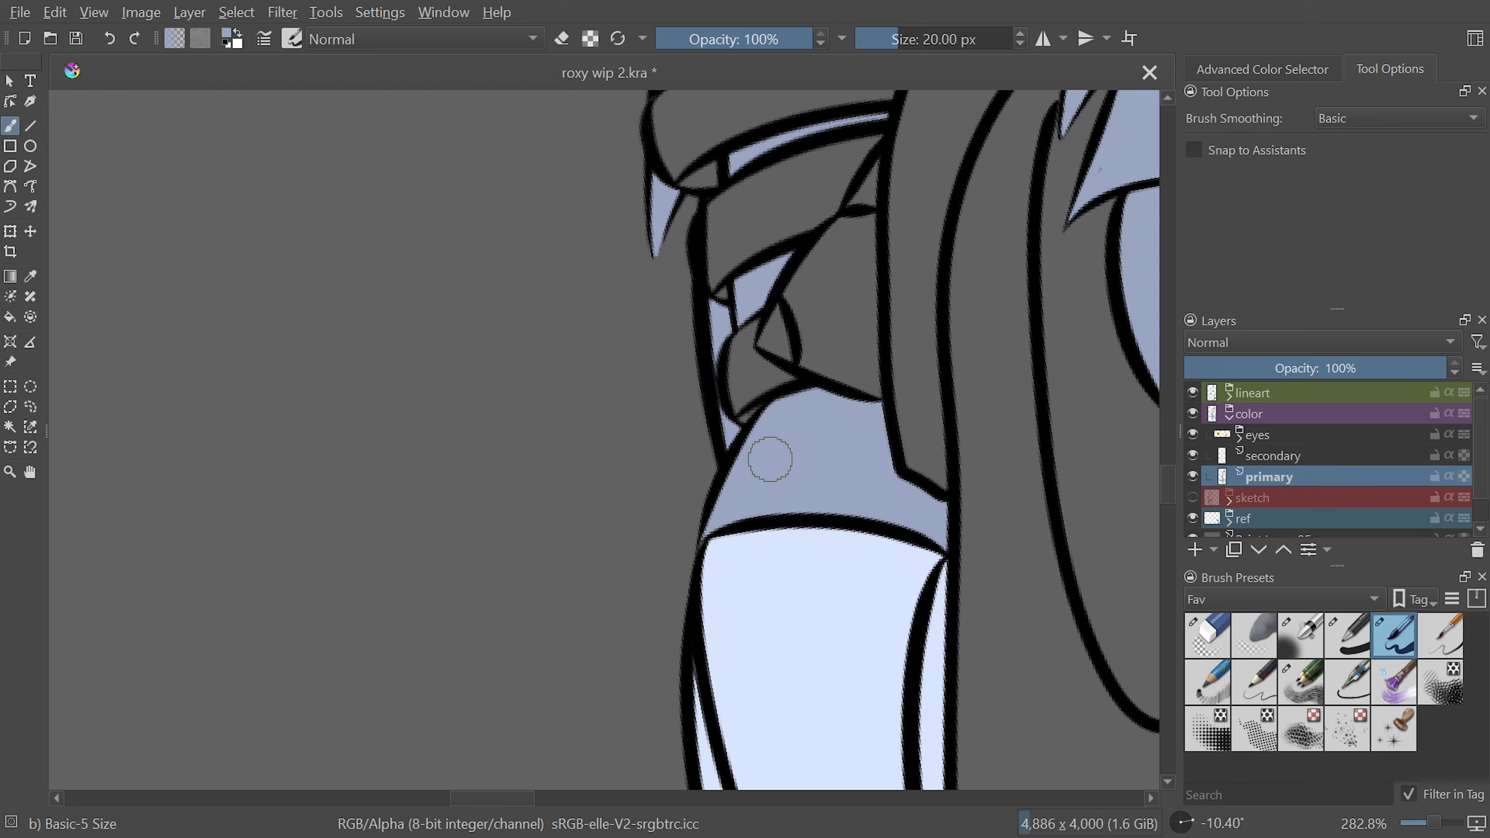
pyautogui.moveTo(818, 413); pyautogui.dragTo(823, 404)
# Check the whole coloured figure against the reference character for areas that still lack colour
pyautogui.press('-')
pyautogui.press('-')
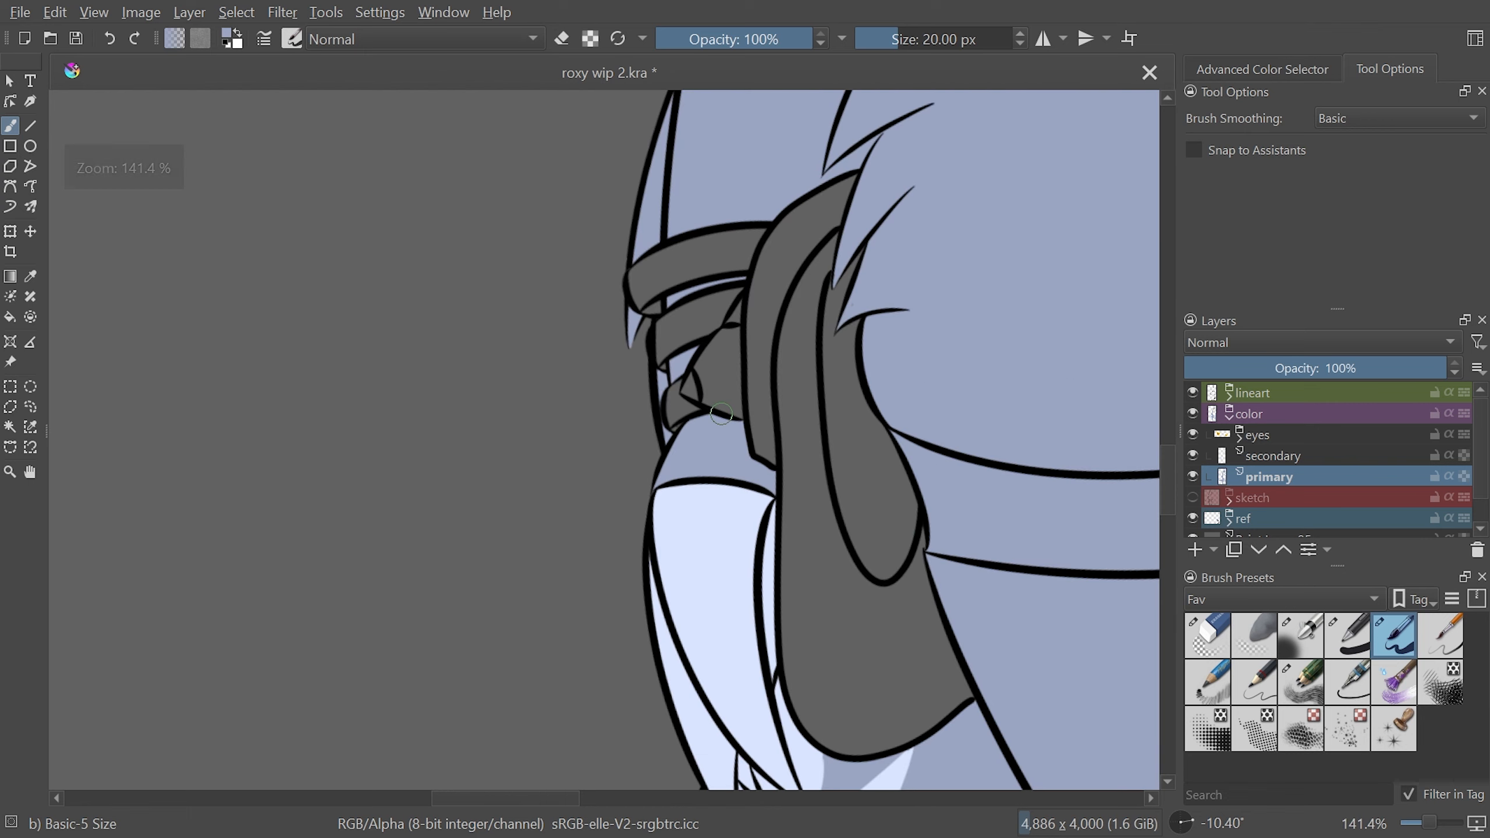
pyautogui.moveTo(1039, 405); pyautogui.dragTo(1004, 526)
pyautogui.moveTo(1169, 445); pyautogui.dragTo(1164, 422)
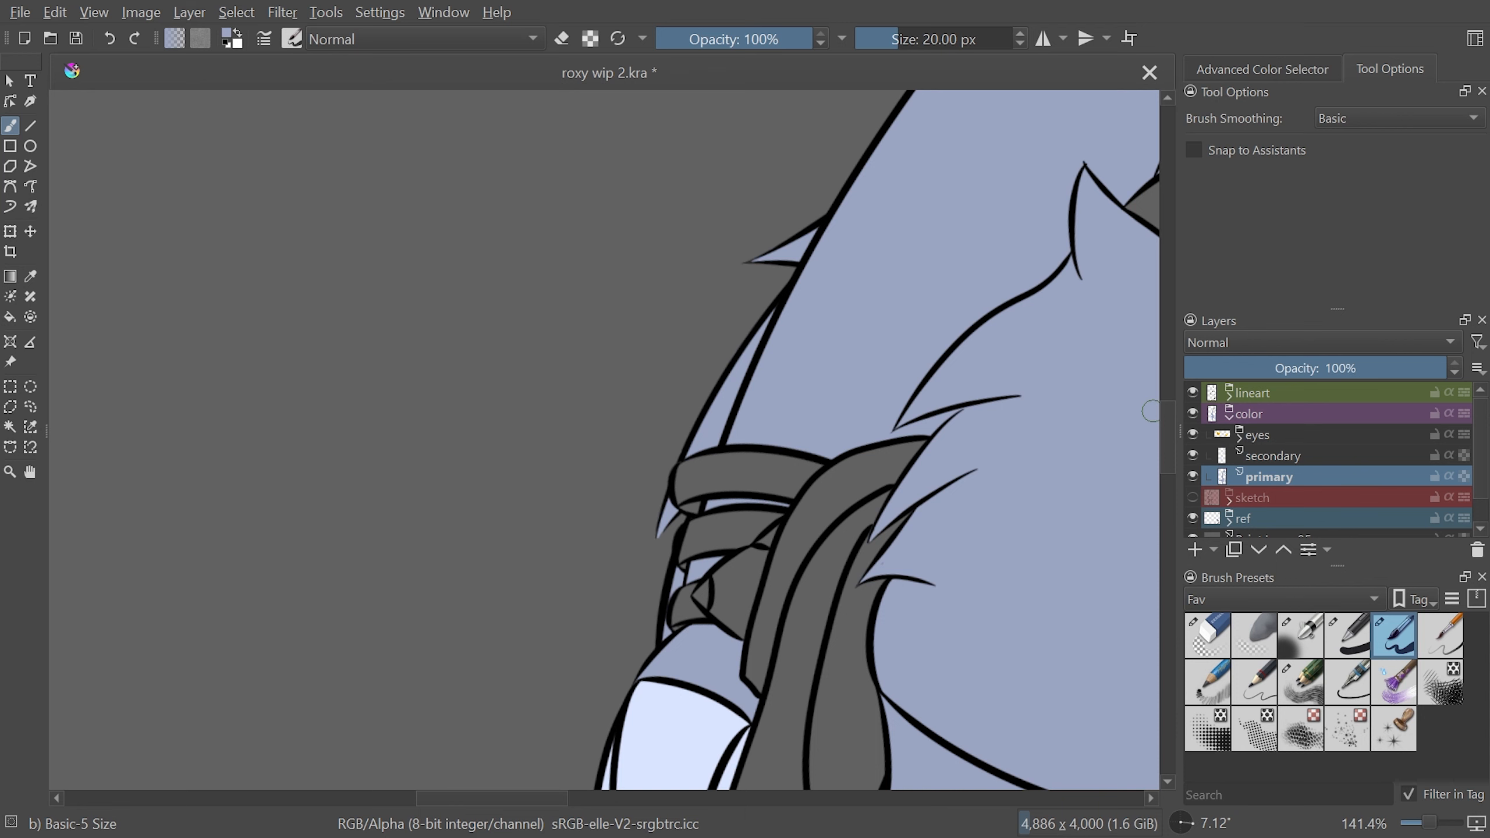
pyautogui.press('-')
pyautogui.press('-')
pyautogui.press('-')
pyautogui.press('5')
pyautogui.press('2')
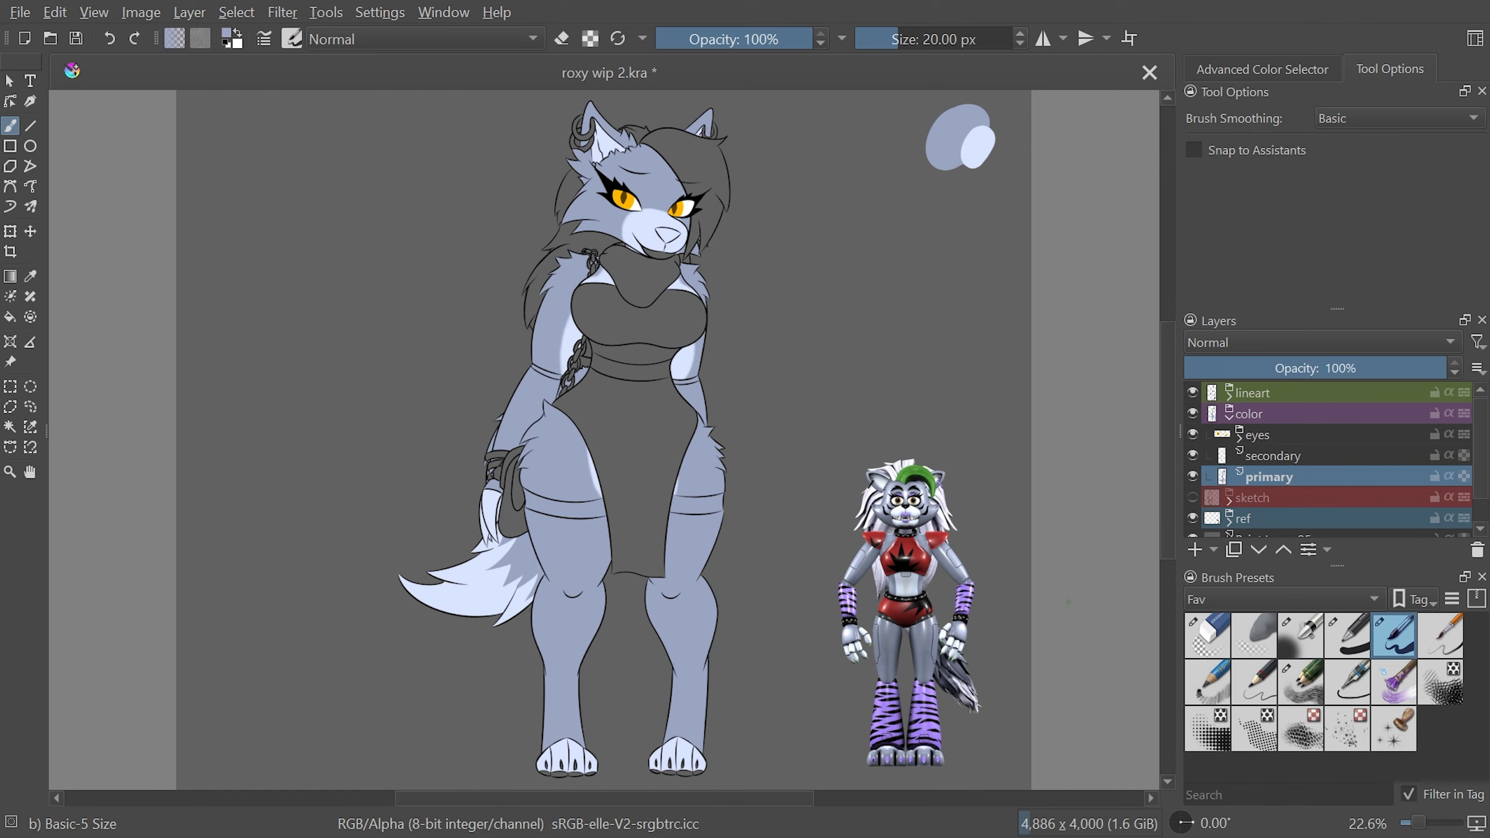
pyautogui.scroll(-2, 1174, 469)
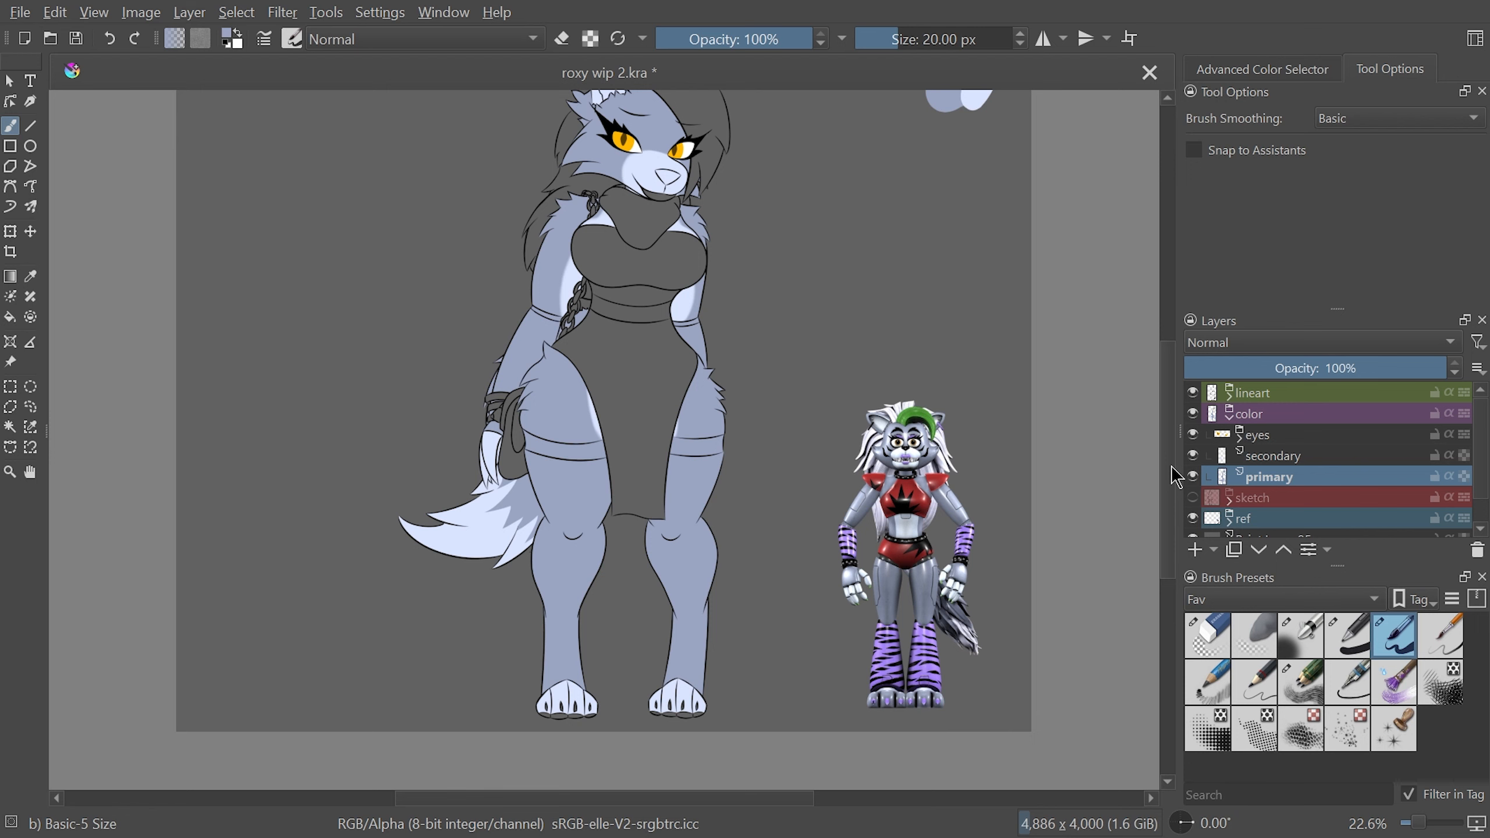
pyautogui.hotkey('ctrl', '+')
pyautogui.hotkey('ctrl', '+')
pyautogui.moveTo(1165, 494); pyautogui.dragTo(1170, 417)
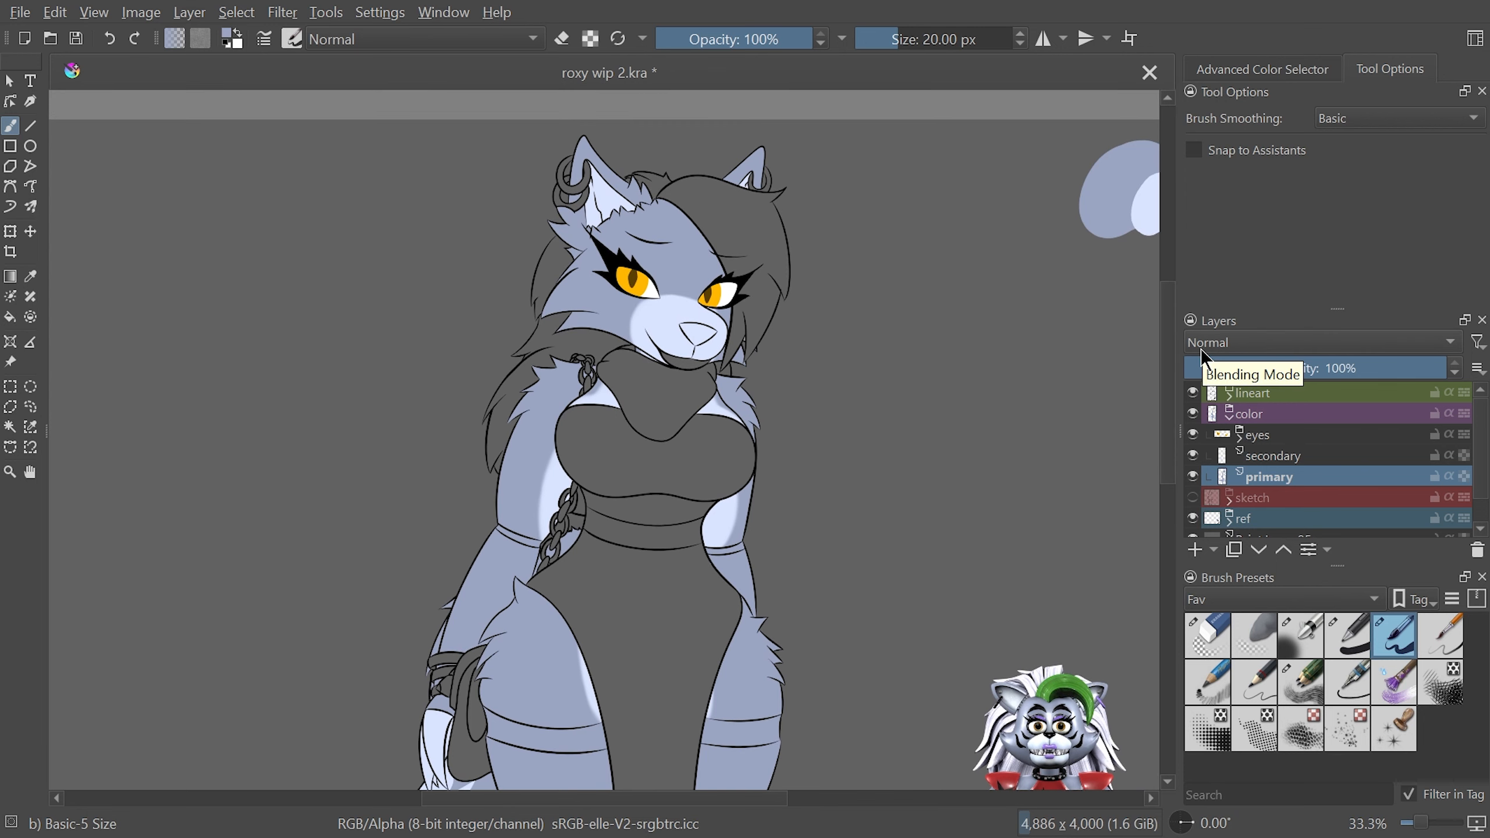
# Pick a bright green, name the new paint layer below primary "hair flap", and paint the hair flap on it
pyautogui.click(1306, 71)
pyautogui.click(1350, 110)
pyautogui.moveTo(1329, 188); pyautogui.dragTo(1346, 201)
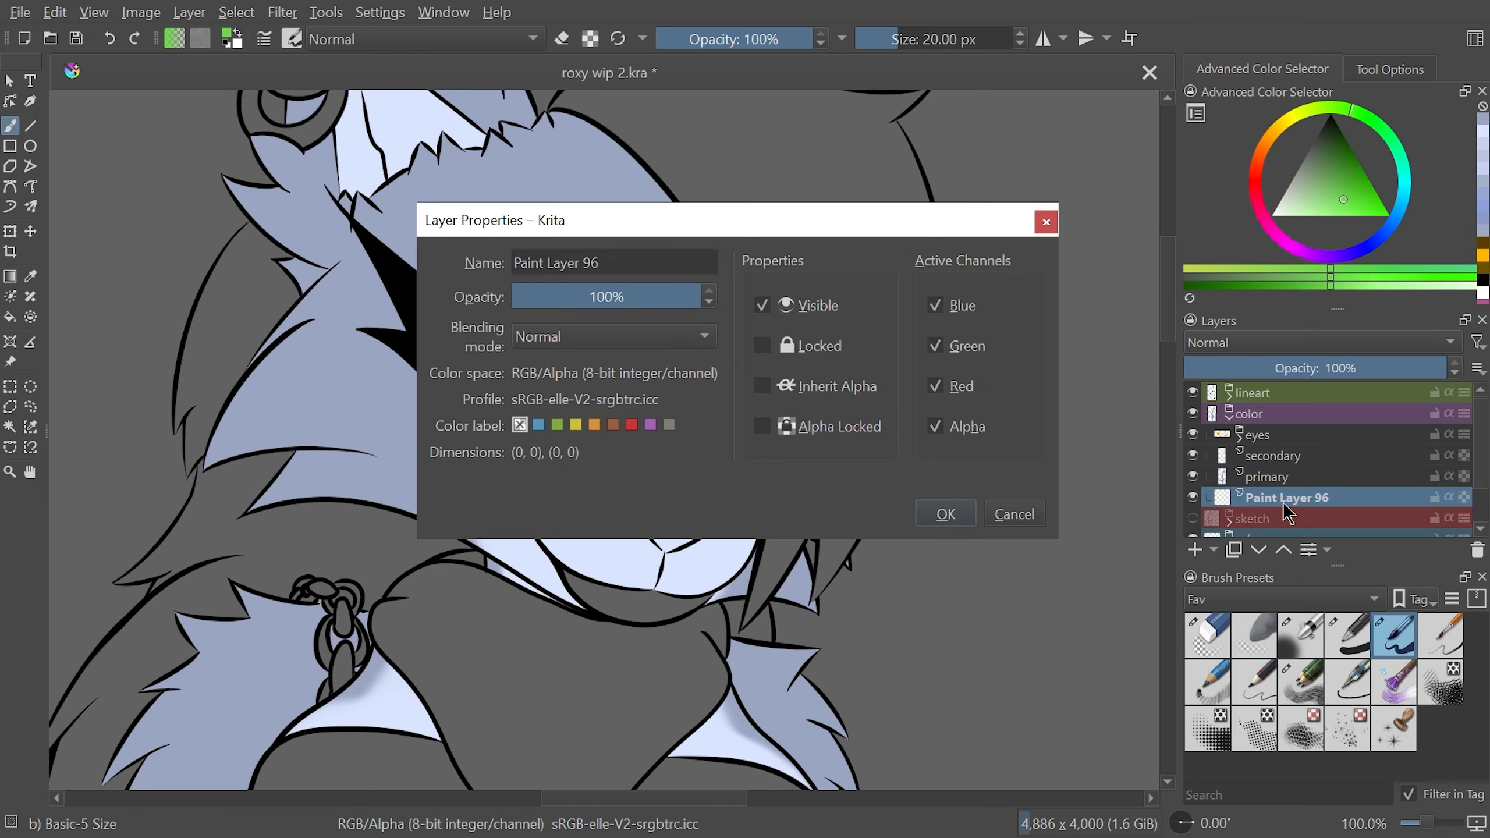
pyautogui.write('hair flap')
pyautogui.press('Return')
pyautogui.moveTo(423, 780); pyautogui.dragTo(595, 659)
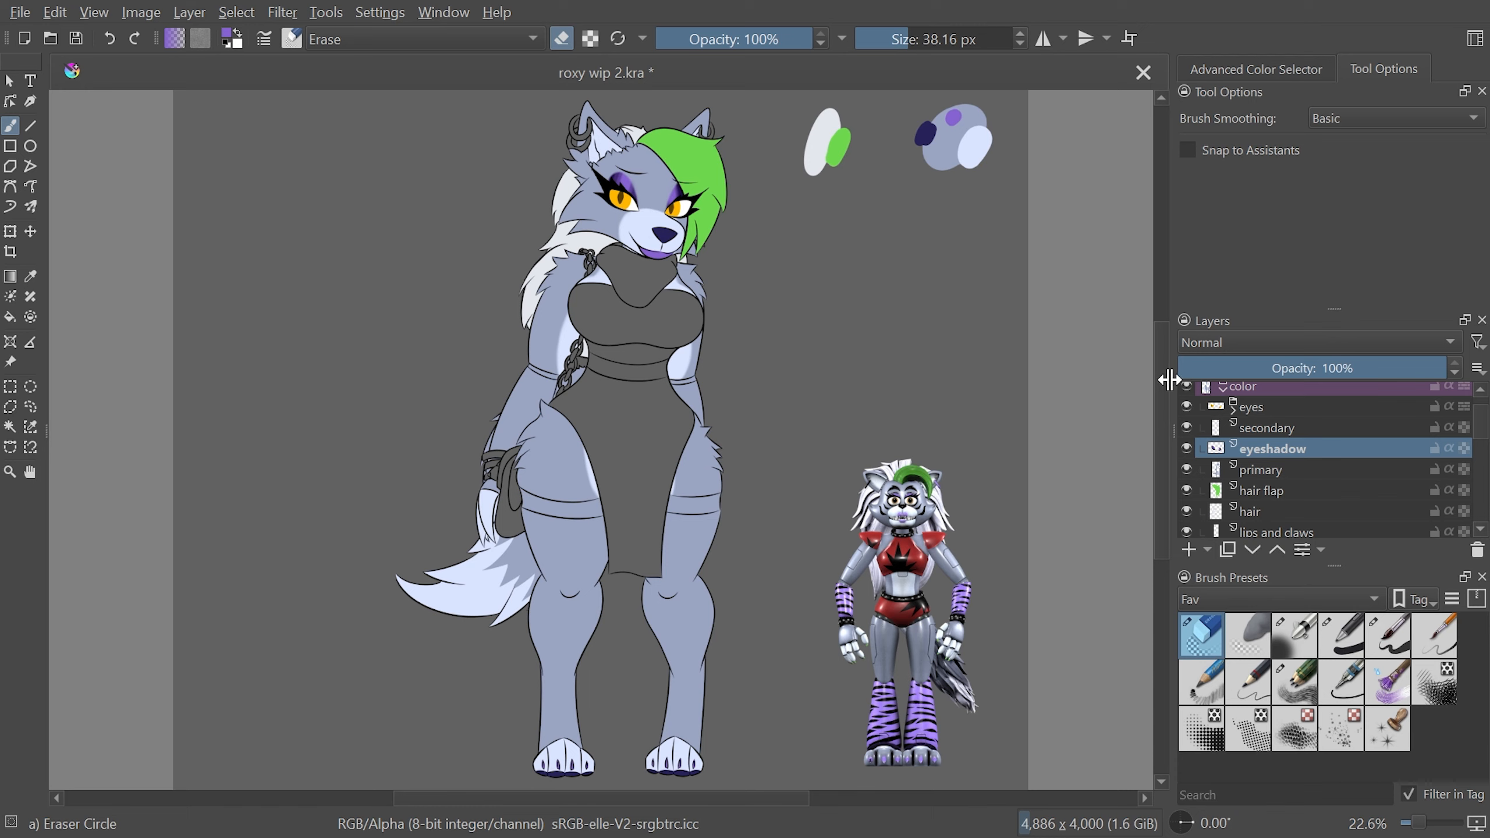
# Add a layer named "dress" and paint the dress's bust area dark navy with the Basic-5 Size brush
pyautogui.scroll(1, 1167, 389)
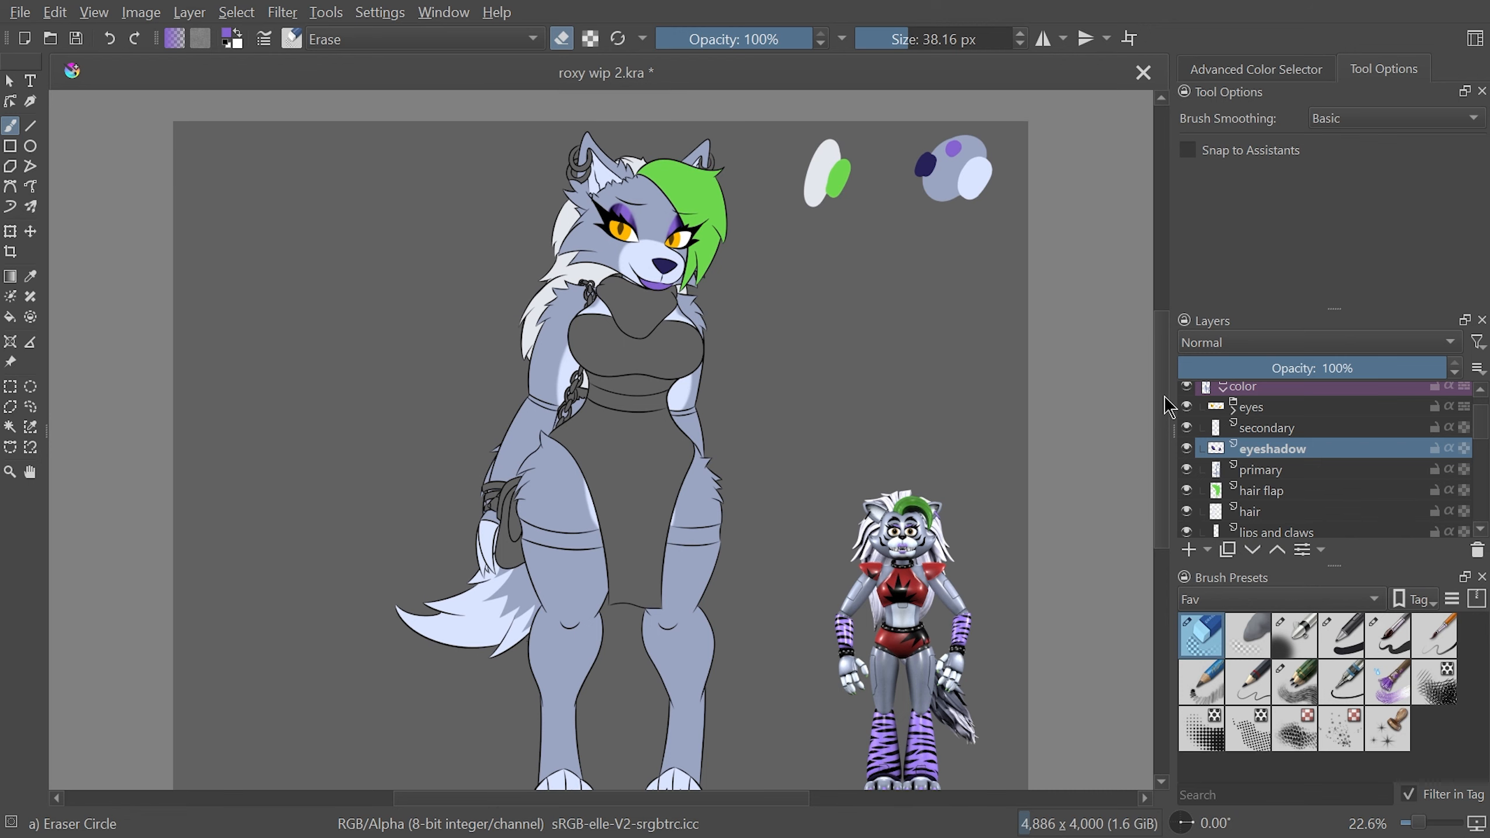
pyautogui.scroll(1, 1167, 452)
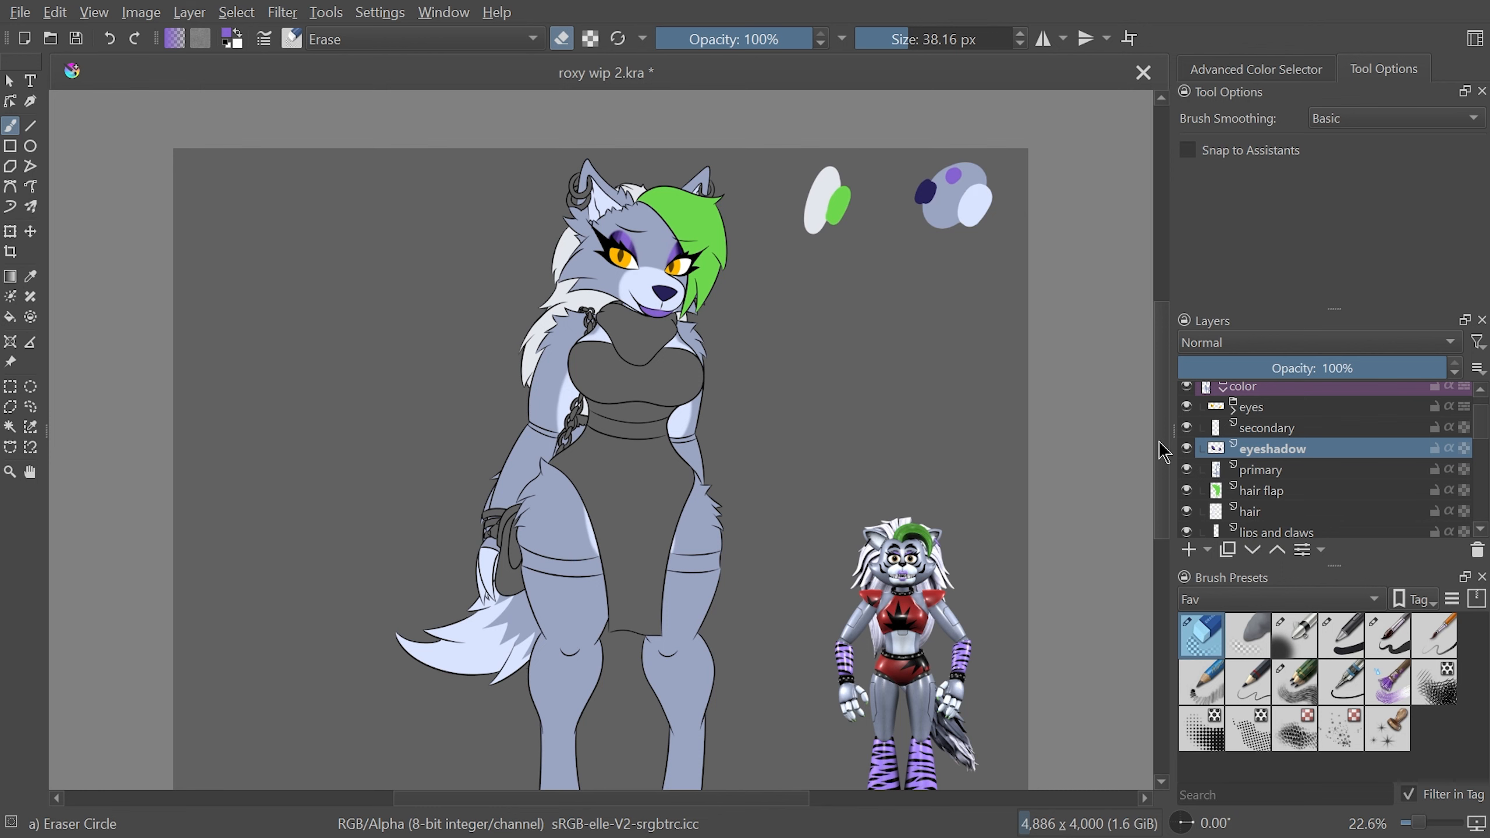
pyautogui.press('+')
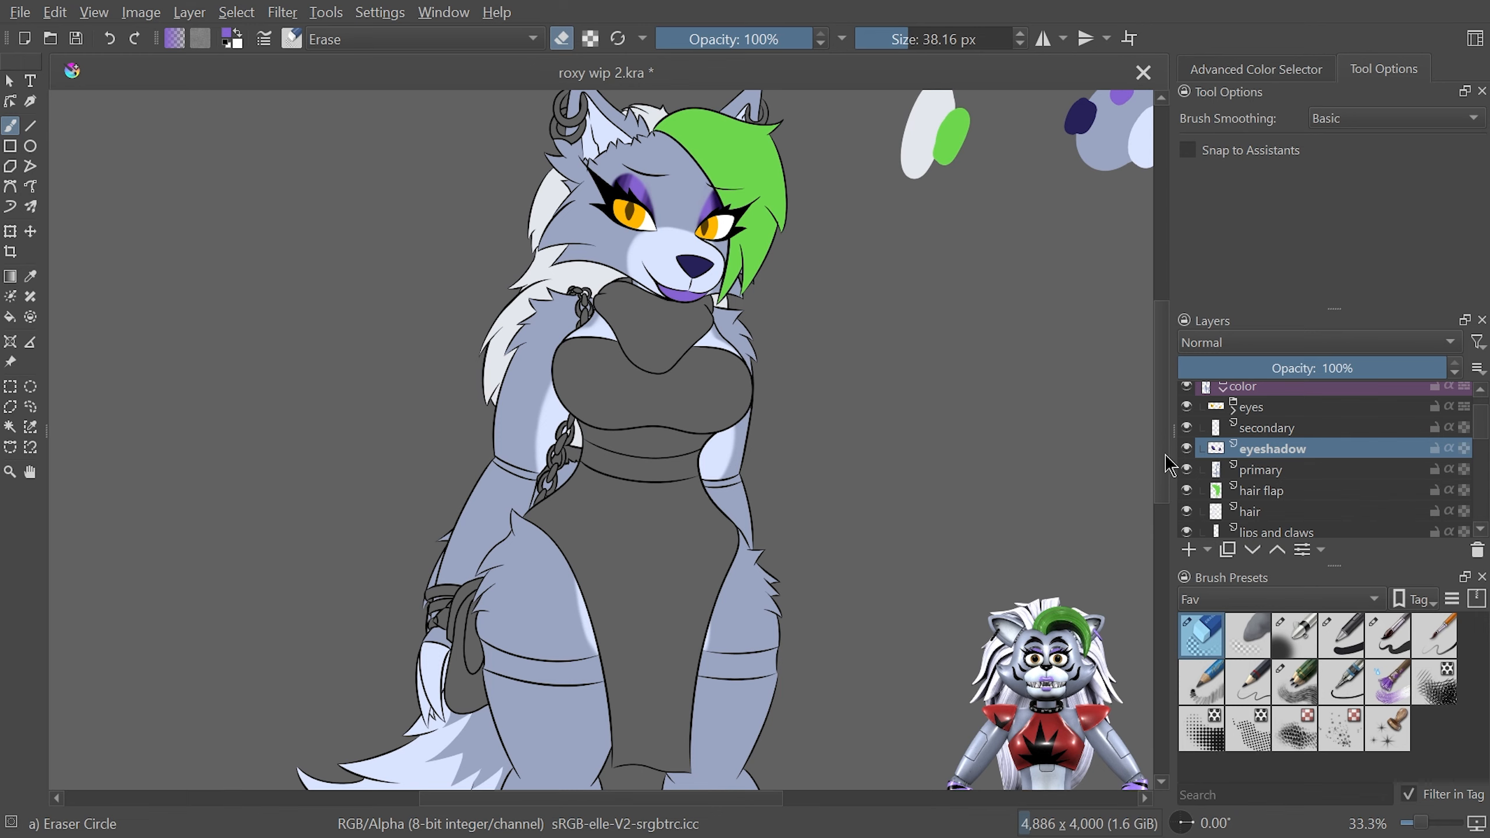
pyautogui.scroll(1, 1168, 476)
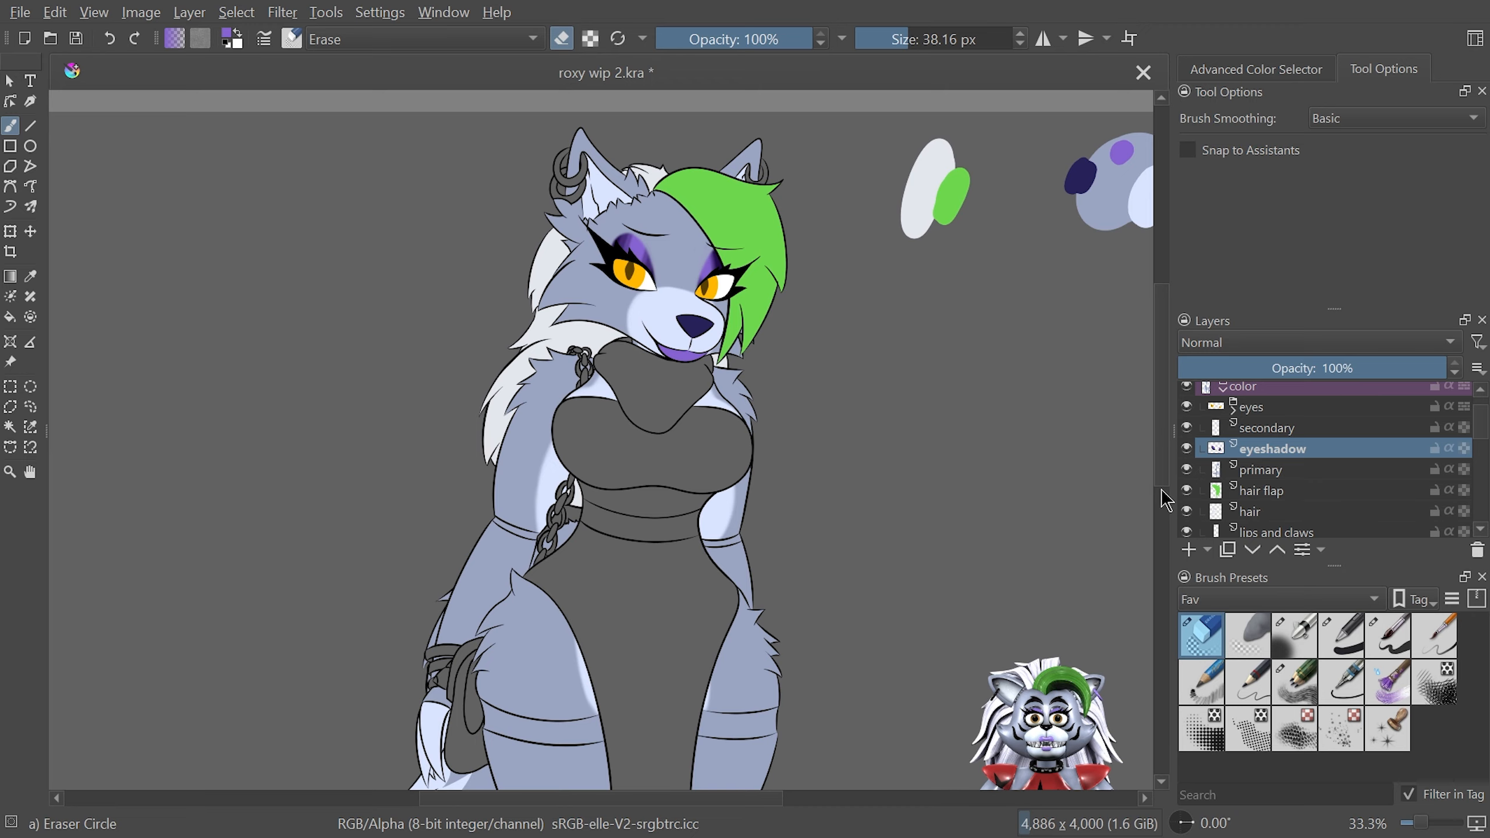
pyautogui.press('Insert')
pyautogui.press('/')
pyautogui.press('F3')
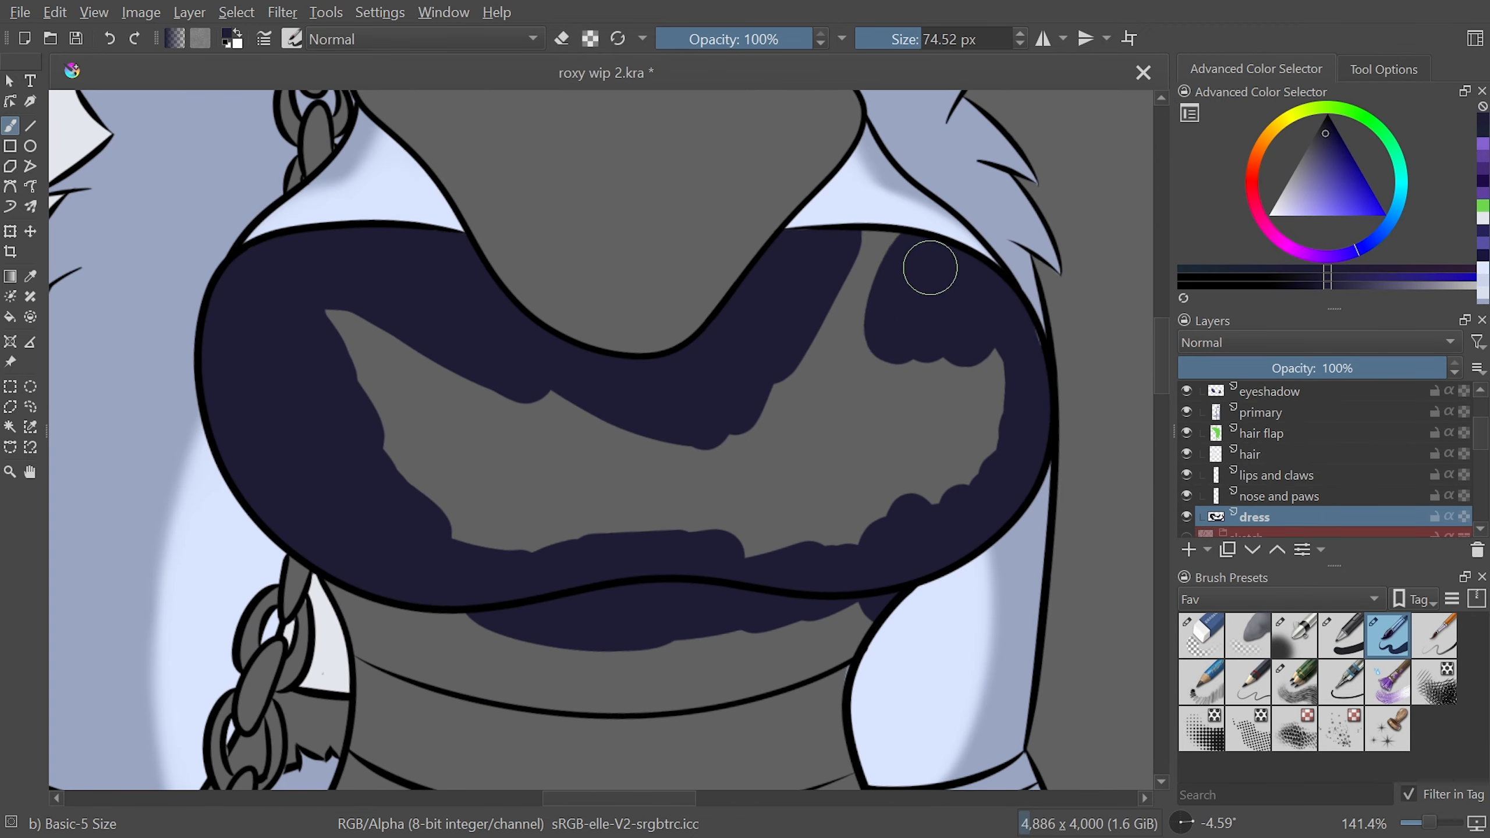
pyautogui.moveTo(924, 259); pyautogui.dragTo(998, 426)
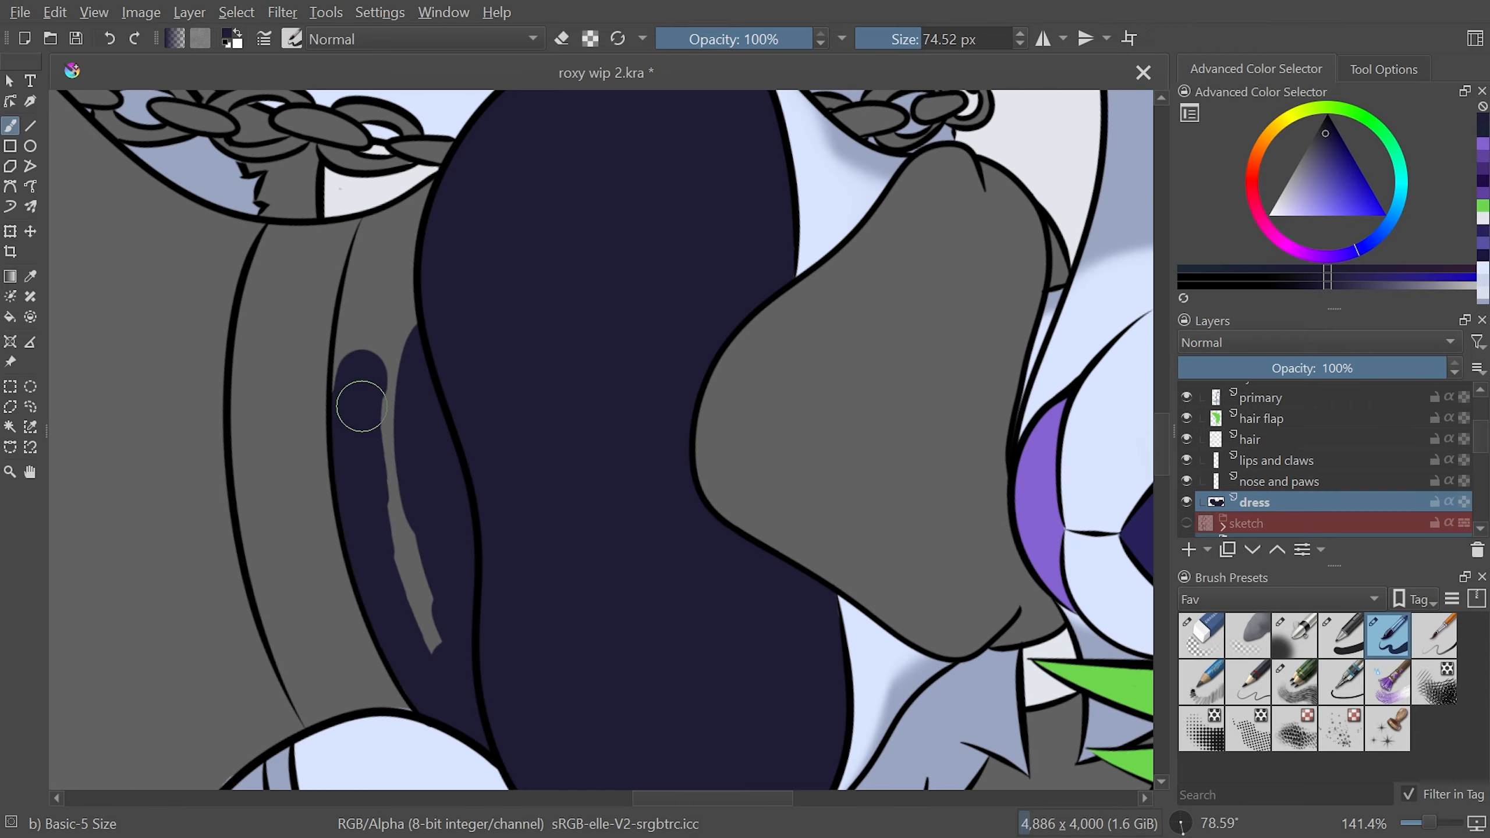
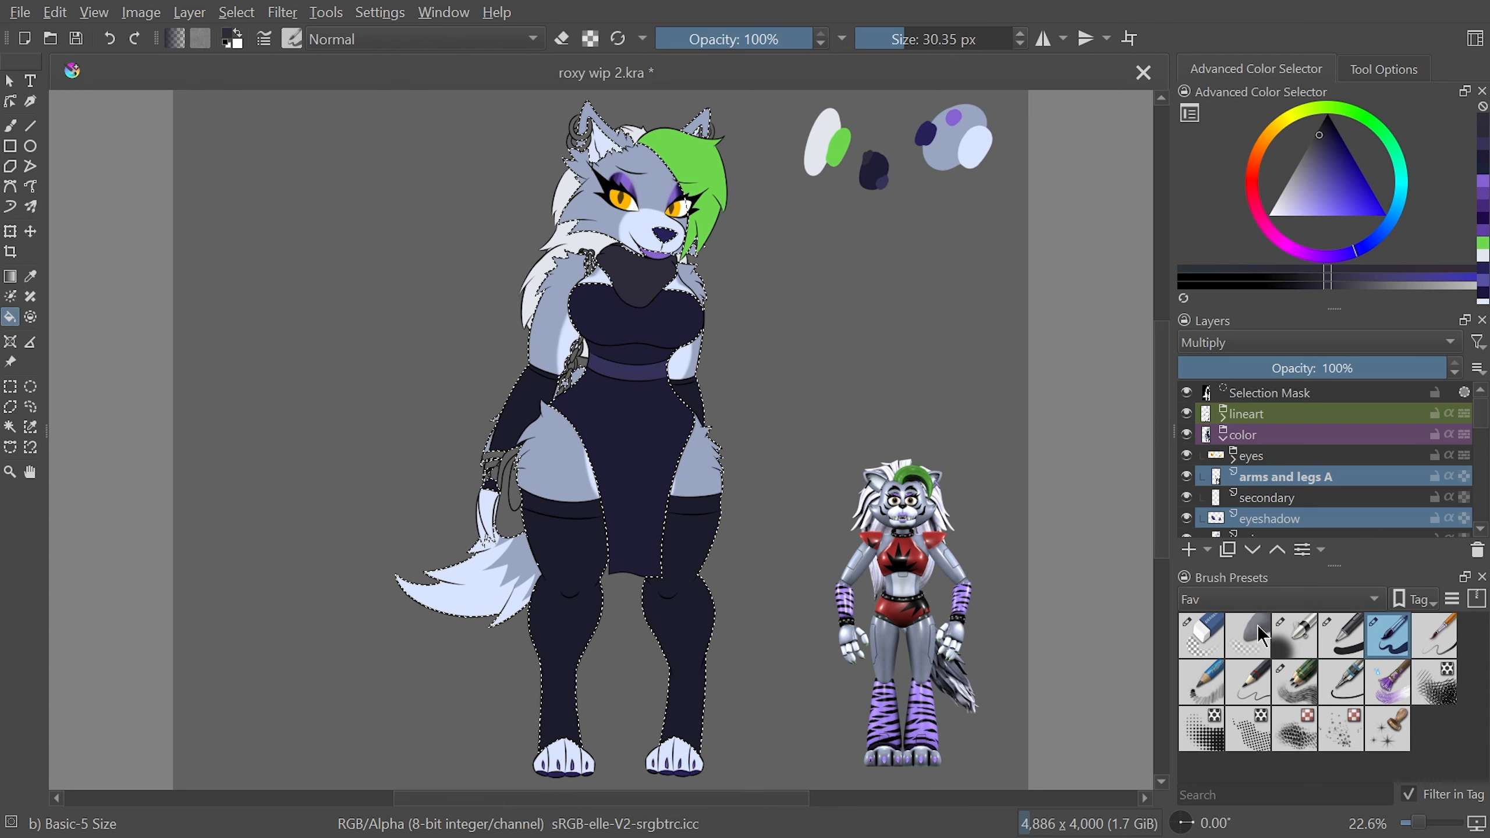
# Add a new paint layer directly below the scarf layer for colouring the wrist wrap
pyautogui.hscroll(-2, 733, 783)
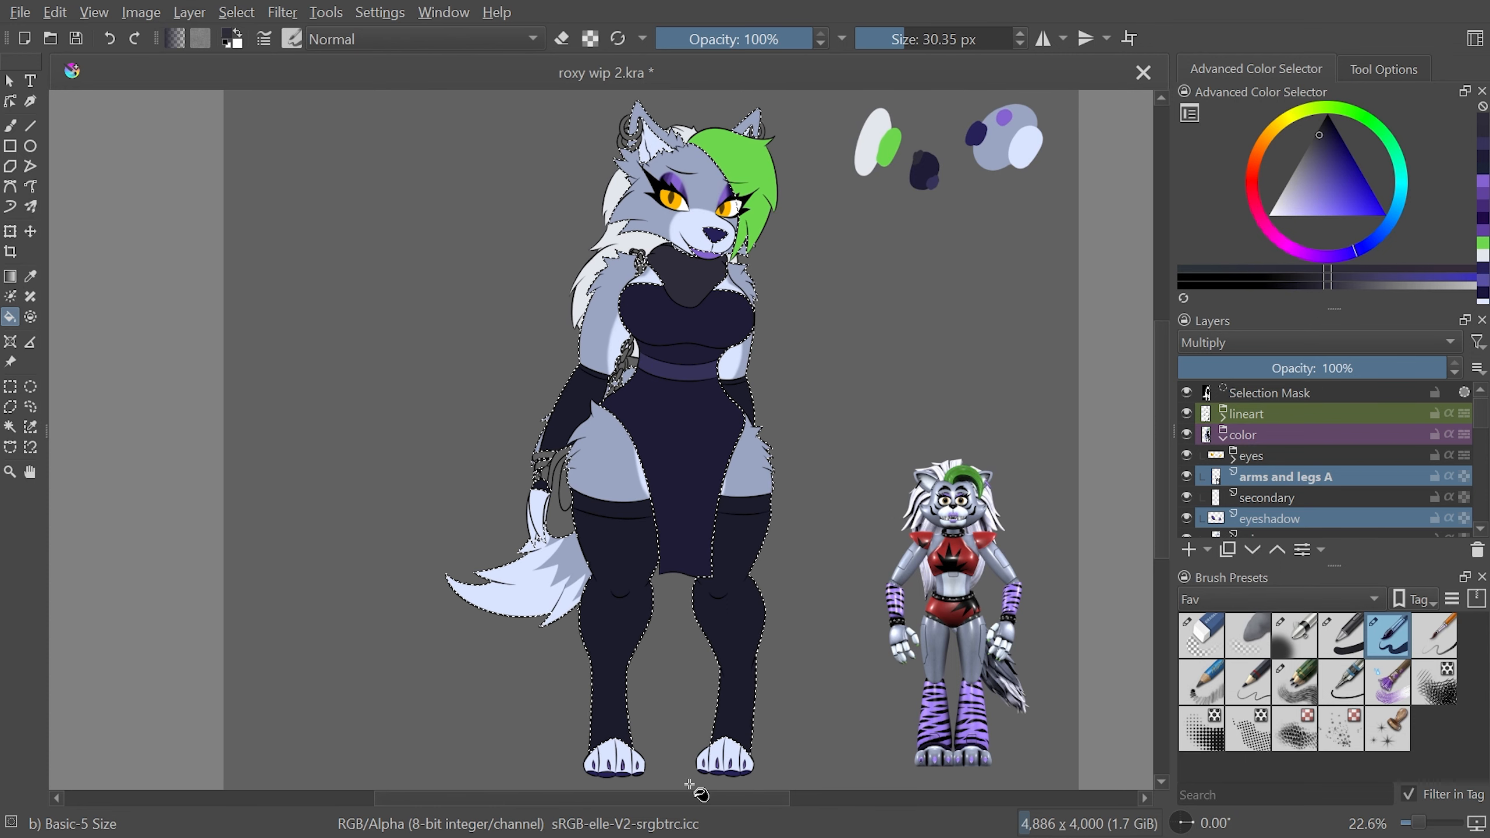
pyautogui.scroll(-3, 1168, 482)
pyautogui.press('+')
pyautogui.press('+')
pyautogui.press('+')
pyautogui.press('+')
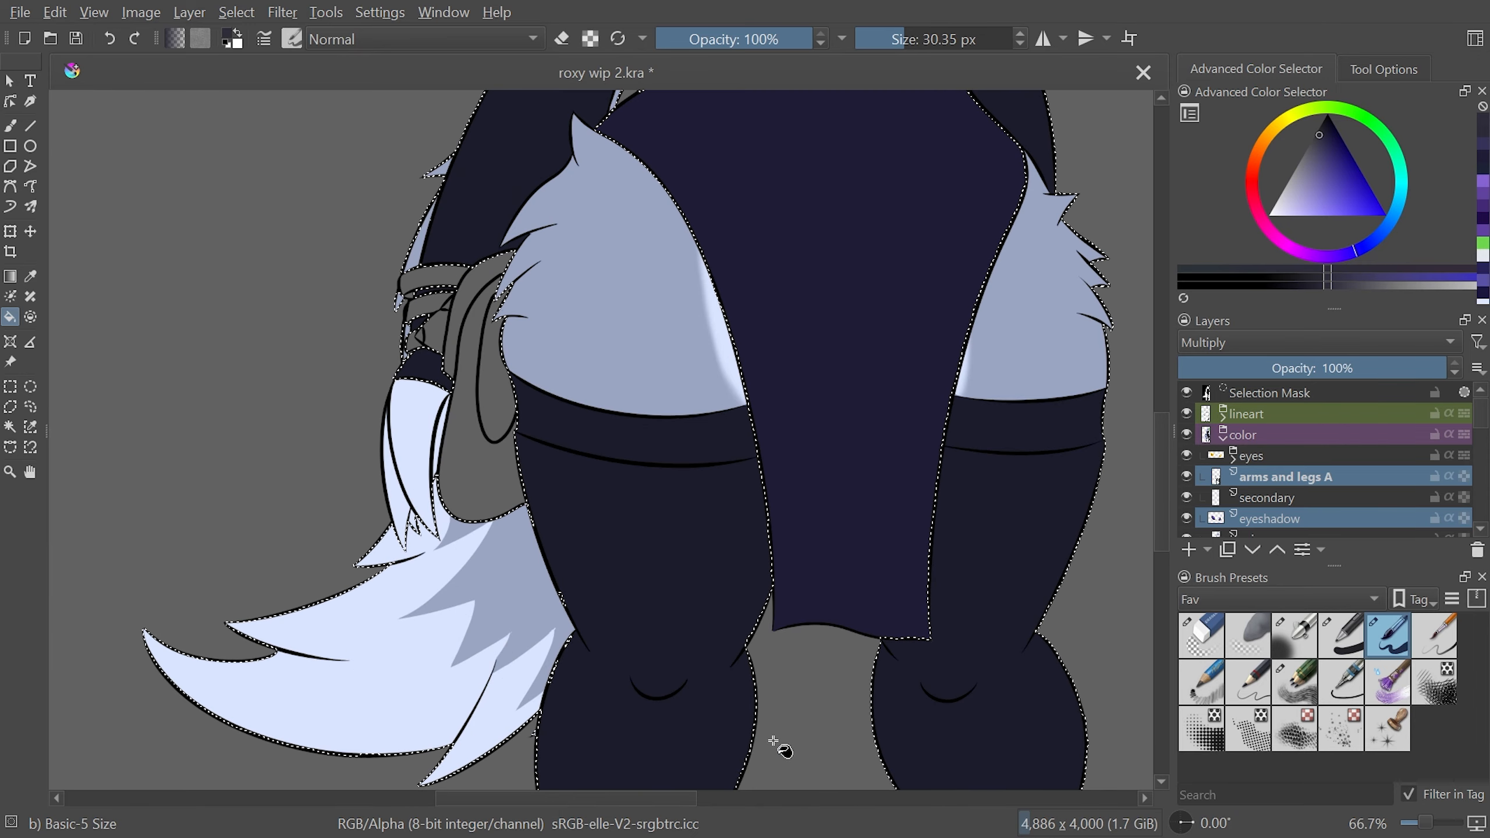
pyautogui.press('+')
pyautogui.press('+')
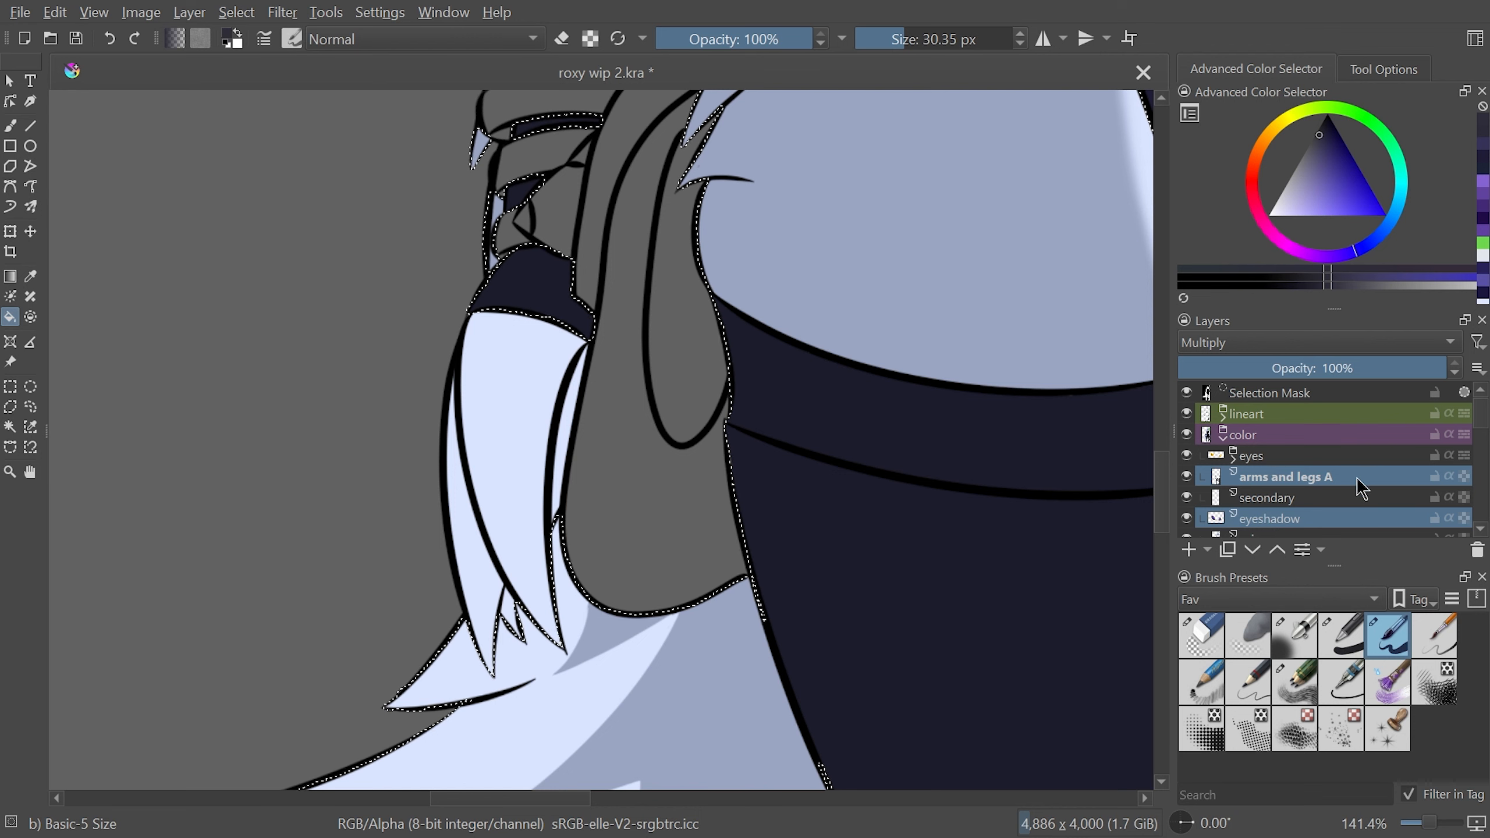
pyautogui.click(1353, 518)
pyautogui.scroll(-5, 1483, 440)
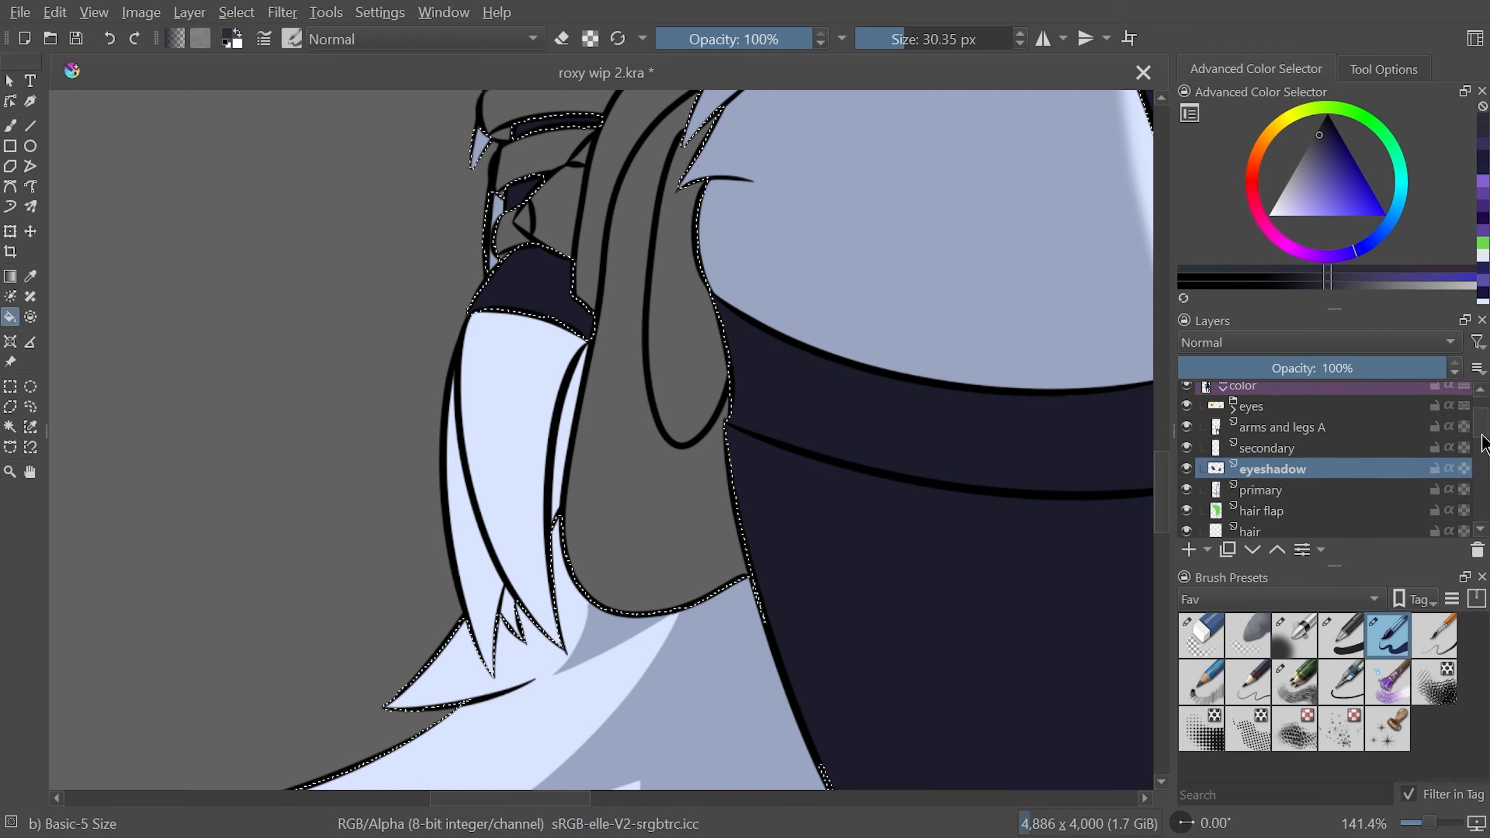
pyautogui.moveTo(1294, 470); pyautogui.dragTo(1297, 491)
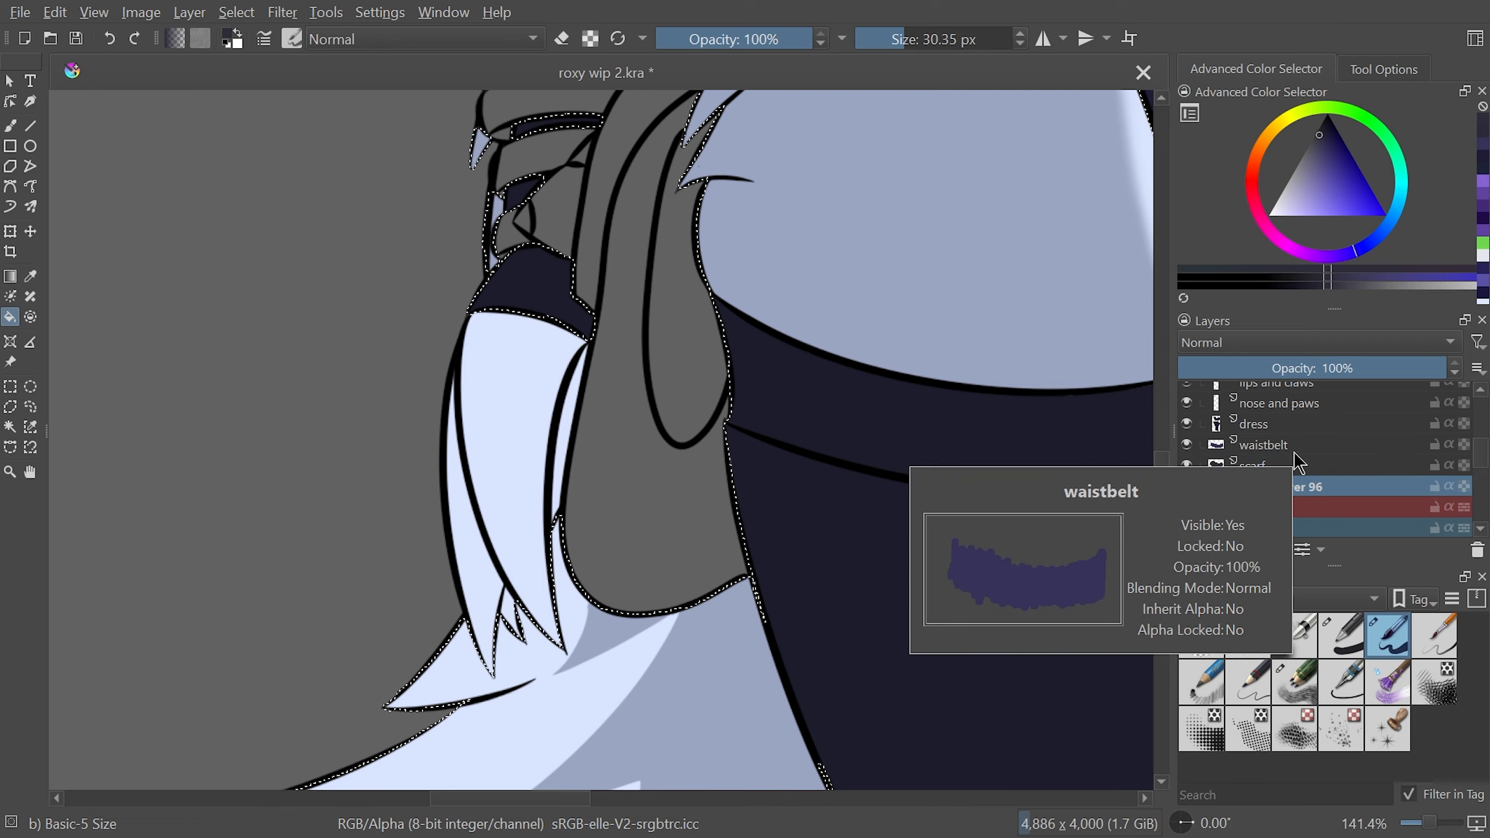
# Paint the cloth loops hanging between the wrist and thigh dark grey on the new layer
pyautogui.scroll(-3, 1153, 493)
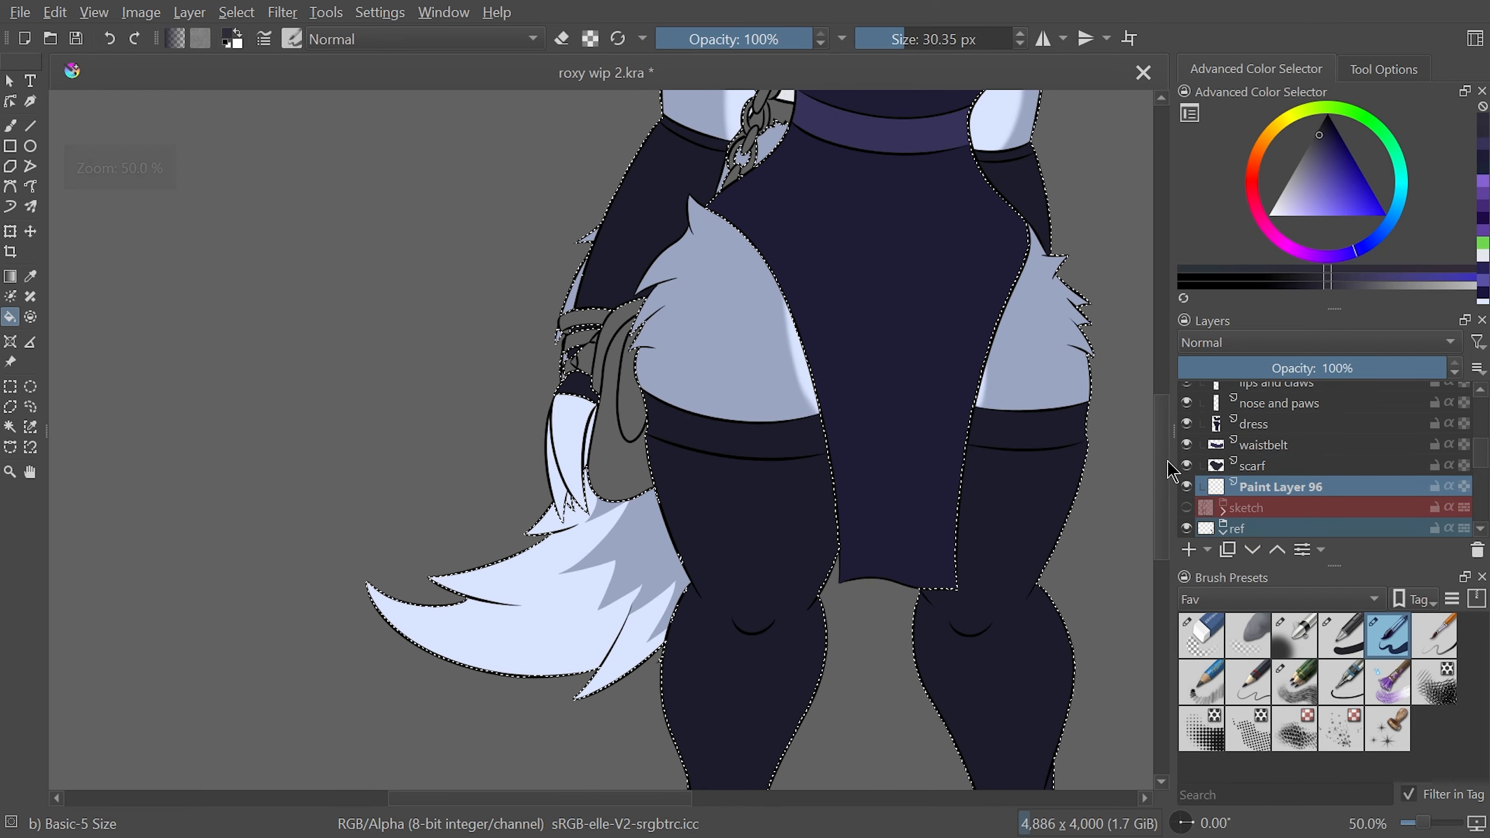
pyautogui.scroll(10, 1153, 493)
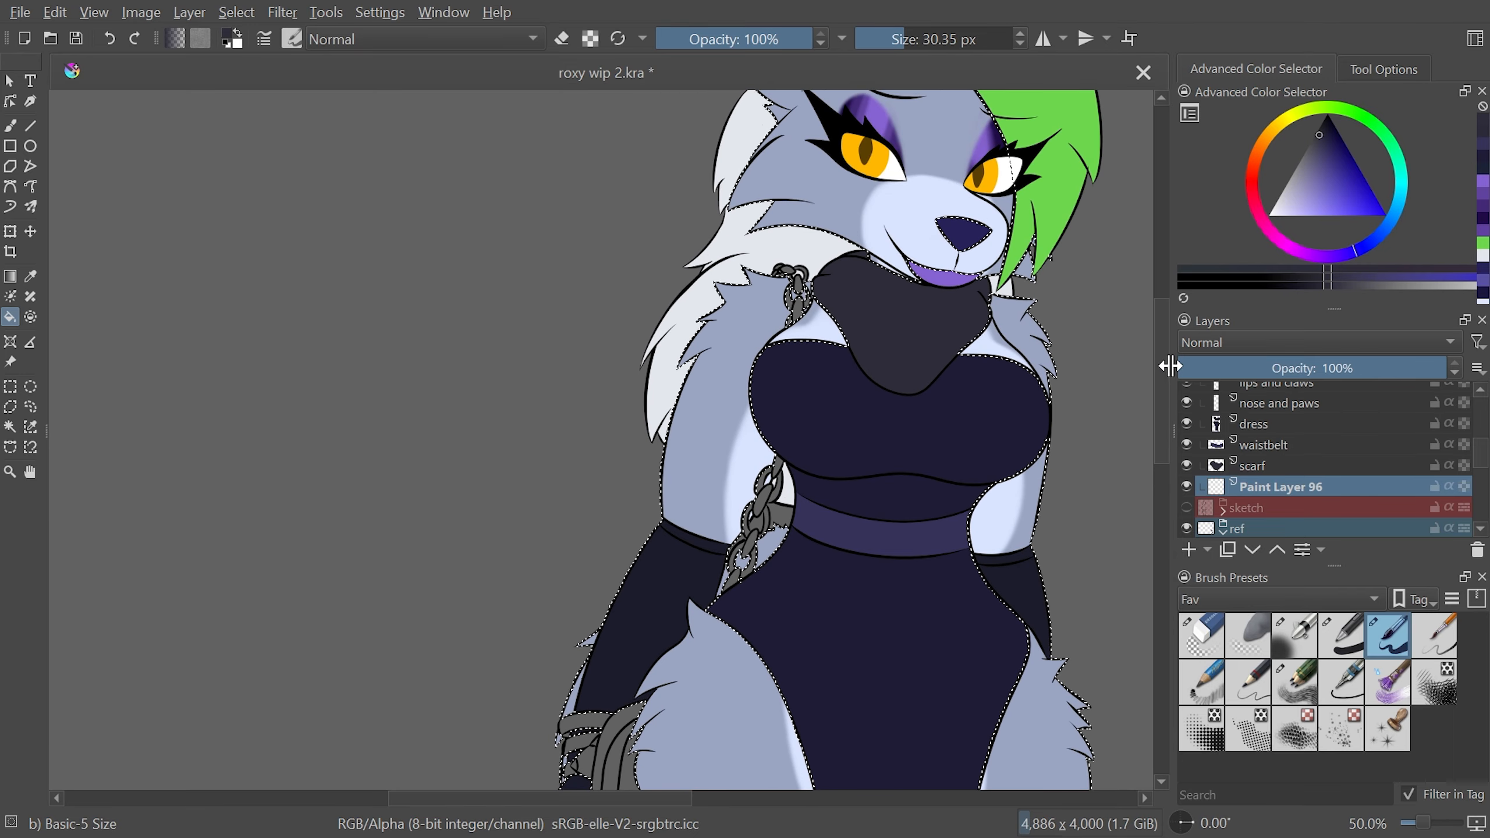
pyautogui.scroll(3, 1170, 376)
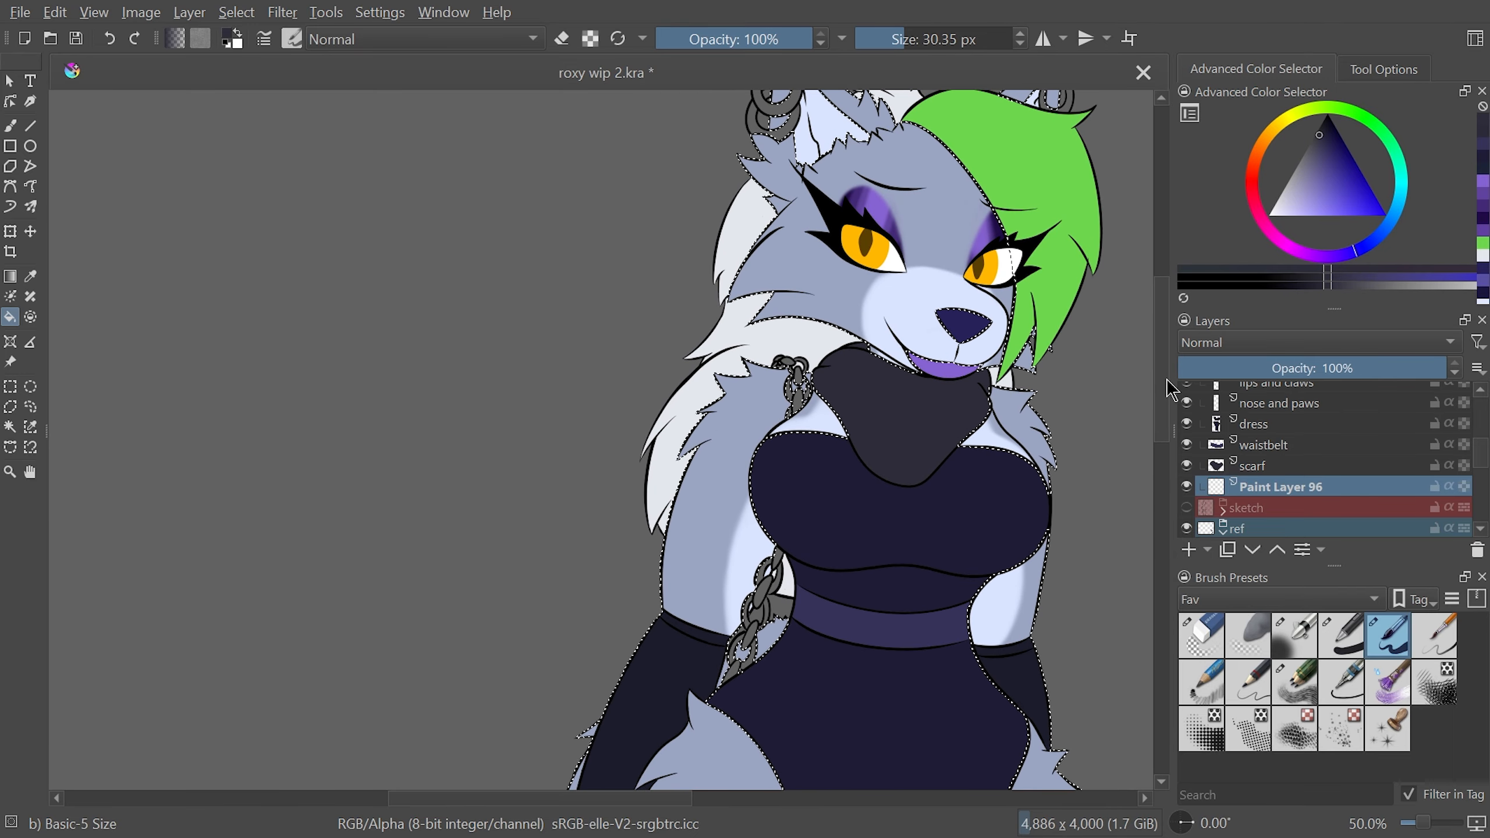
pyautogui.scroll(-1, 1169, 391)
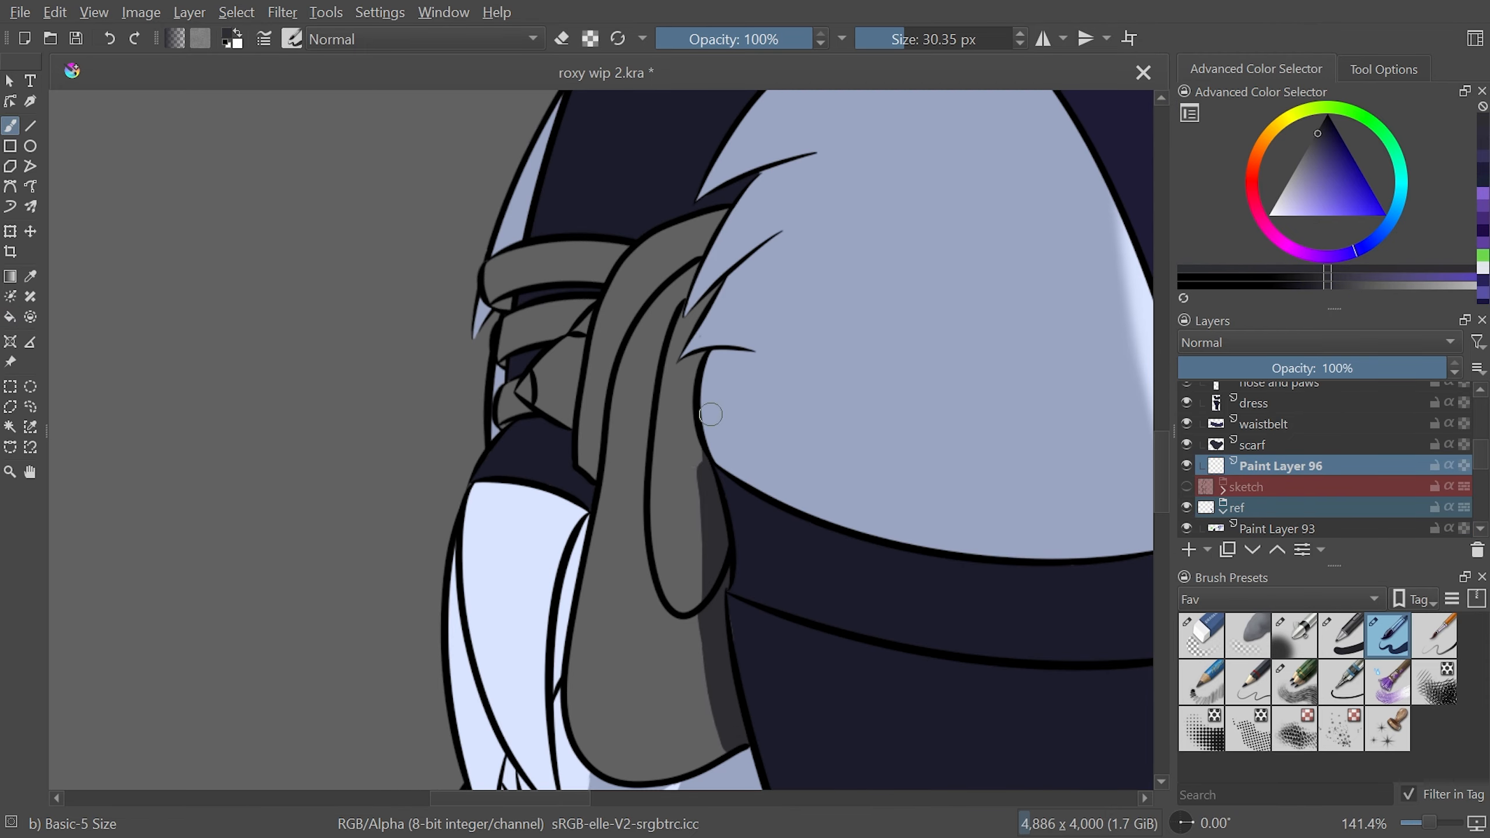
pyautogui.moveTo(711, 415)
pyautogui.mouseDown()
pyautogui.moveTo(636, 363)
pyautogui.moveTo(655, 584)
pyautogui.moveTo(634, 699)
pyautogui.mouseUp()
# Add another paint layer one position lower and colour the triangular knot of the wrist wrap a lighter grey with a smaller brush
pyautogui.press('-')
pyautogui.press('-')
pyautogui.press('-')
pyautogui.press('+')
pyautogui.scroll(5, 601, 399)
pyautogui.click(1189, 550)
pyautogui.click(1253, 551)
pyautogui.moveTo(516, 535)
pyautogui.mouseDown()
pyautogui.moveTo(513, 589)
pyautogui.moveTo(439, 543)
pyautogui.moveTo(484, 564)
pyautogui.mouseUp()
pyautogui.click(890, 39)
pyautogui.moveTo(531, 330); pyautogui.dragTo(559, 308)
# Add a paint layer, put it in a group, and name the group "emblem shiny"
pyautogui.click(1189, 550)
pyautogui.hotkey('ctrl', 'g')
pyautogui.press('F3')
pyautogui.write('emblem shiny')
pyautogui.press('Return')
# Choose a different brush smoothing mode for the freehand brush
pyautogui.moveTo(496, 798); pyautogui.dragTo(483, 798)
pyautogui.click(1384, 69)
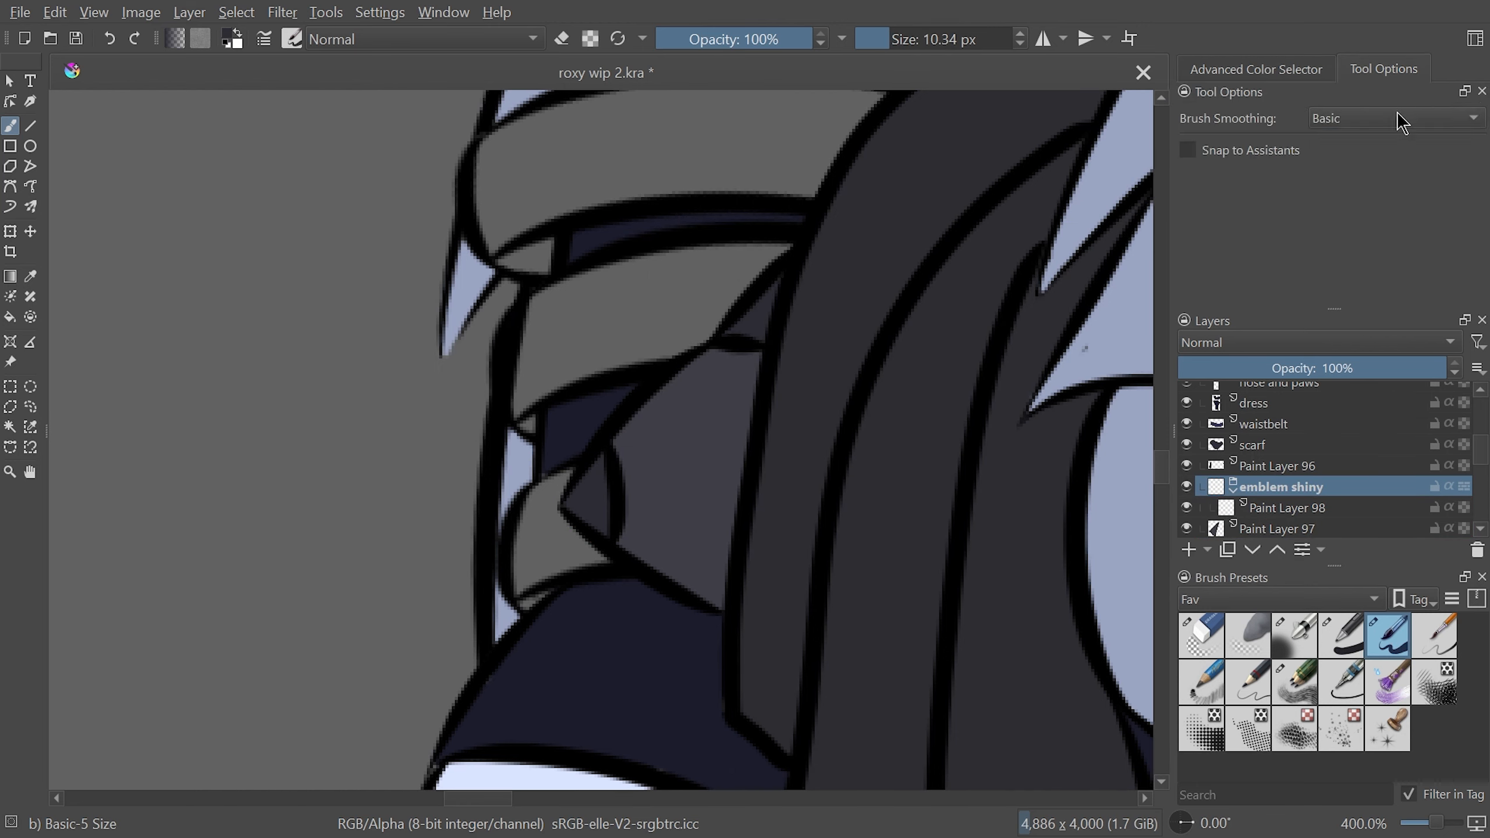
pyautogui.click(1401, 121)
pyautogui.click(1394, 177)
# Select the paint layer inside the emblem shiny group and set the brush size to 10 px
pyautogui.click(1288, 509)
pyautogui.press(']')
pyautogui.press(']')
pyautogui.press(']')
pyautogui.press(']')
pyautogui.press(']')
pyautogui.press(']')
pyautogui.press(']')
pyautogui.press(']')
pyautogui.click(1256, 69)
pyautogui.press('[')
pyautogui.press('[')
pyautogui.press('[')
pyautogui.press('[')
pyautogui.press('[')
pyautogui.press('[')
pyautogui.press('[')
pyautogui.press('[')
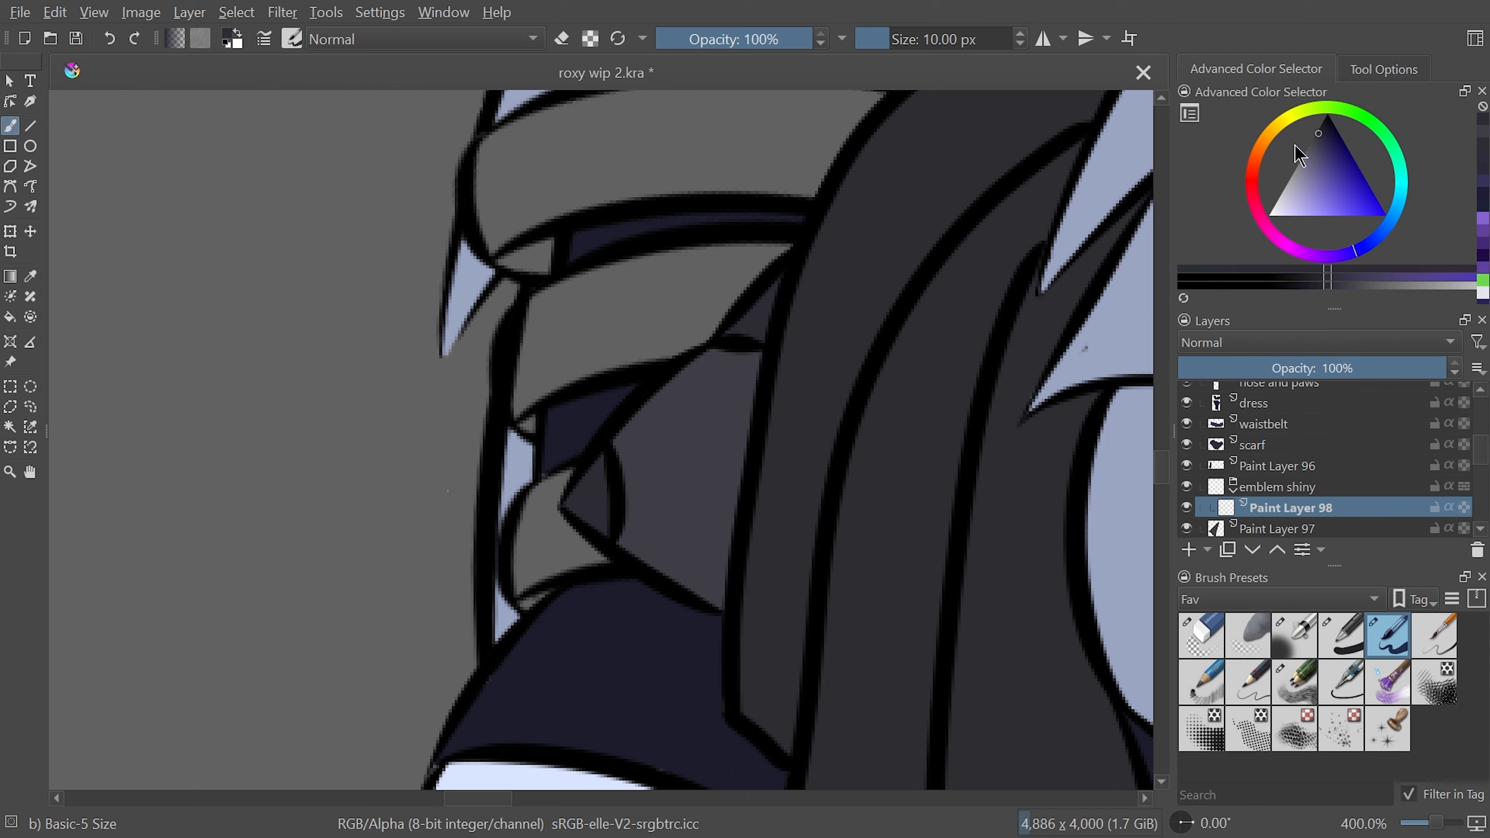
# Paint an arc and a zigzag line in very dark gold on the wrist wrap's grey knot as the emblem's base
pyautogui.click(1276, 125)
pyautogui.click(1344, 141)
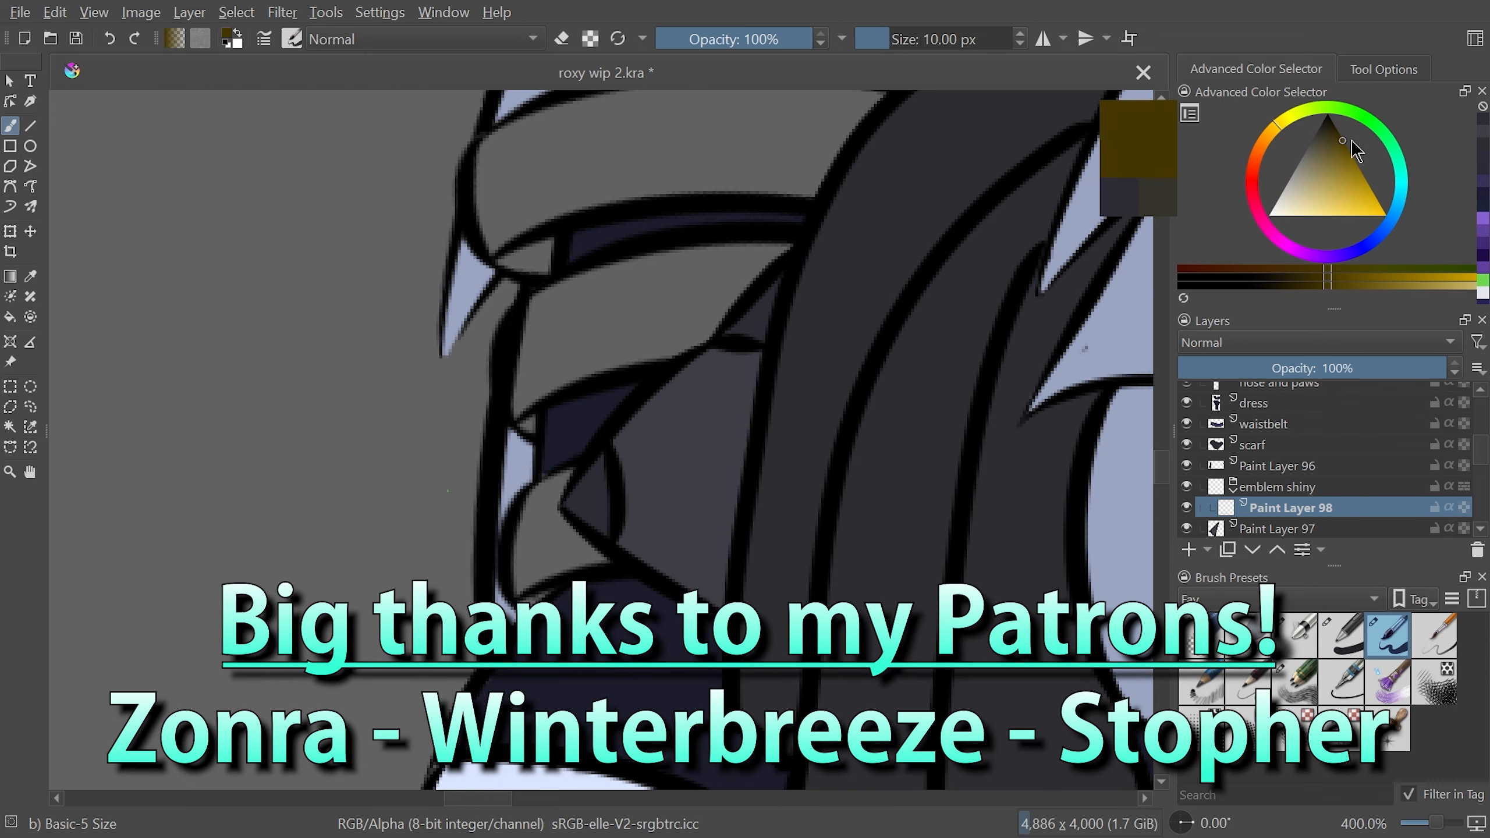
pyautogui.click(1339, 136)
pyautogui.press('+')
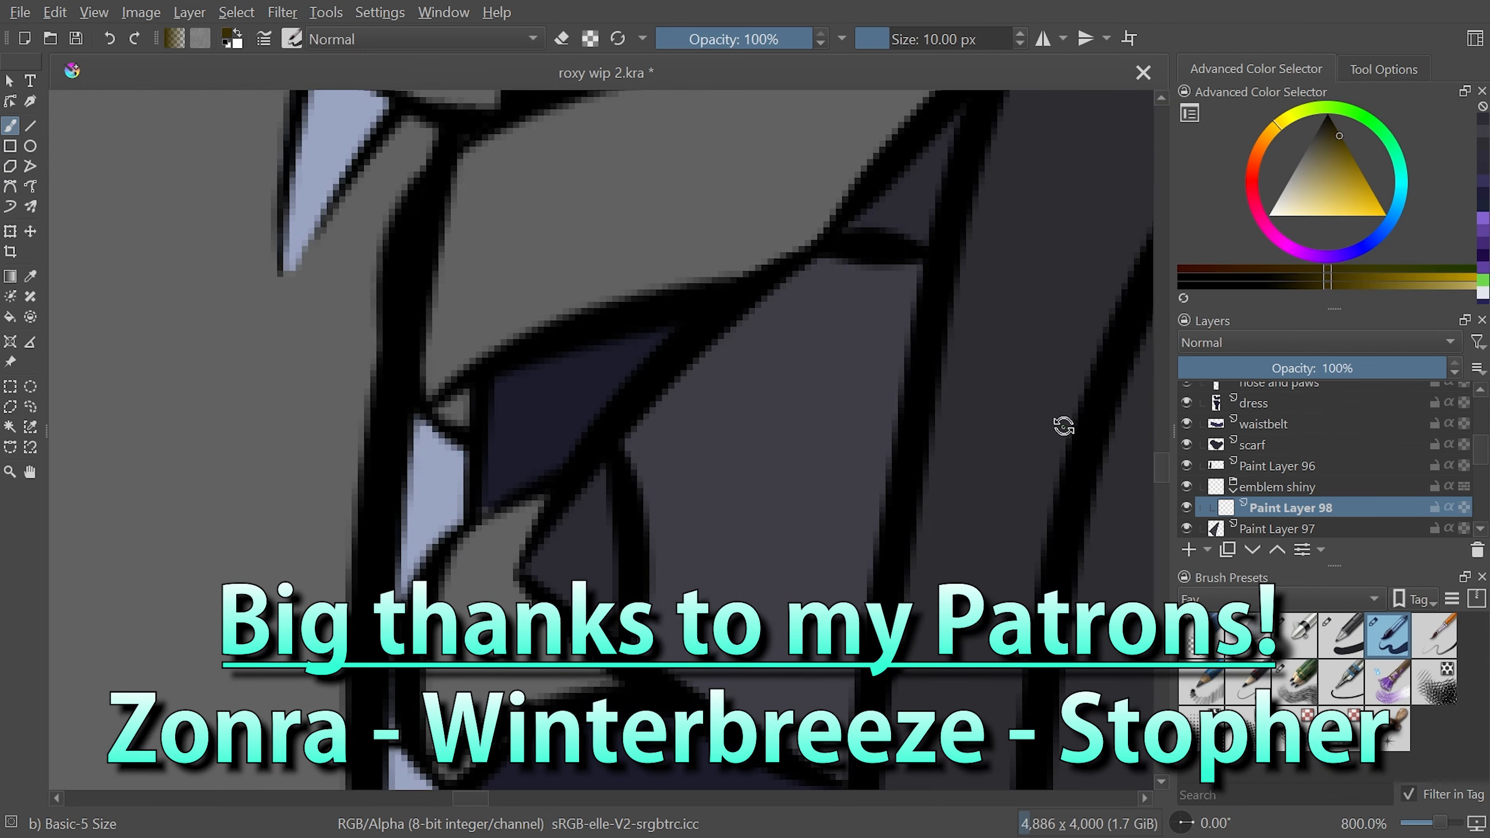
pyautogui.press('+')
pyautogui.moveTo(1061, 426); pyautogui.dragTo(1037, 229)
pyautogui.moveTo(832, 296); pyautogui.dragTo(758, 393)
pyautogui.hotkey('ctrl', 'z')
pyautogui.click(1337, 130)
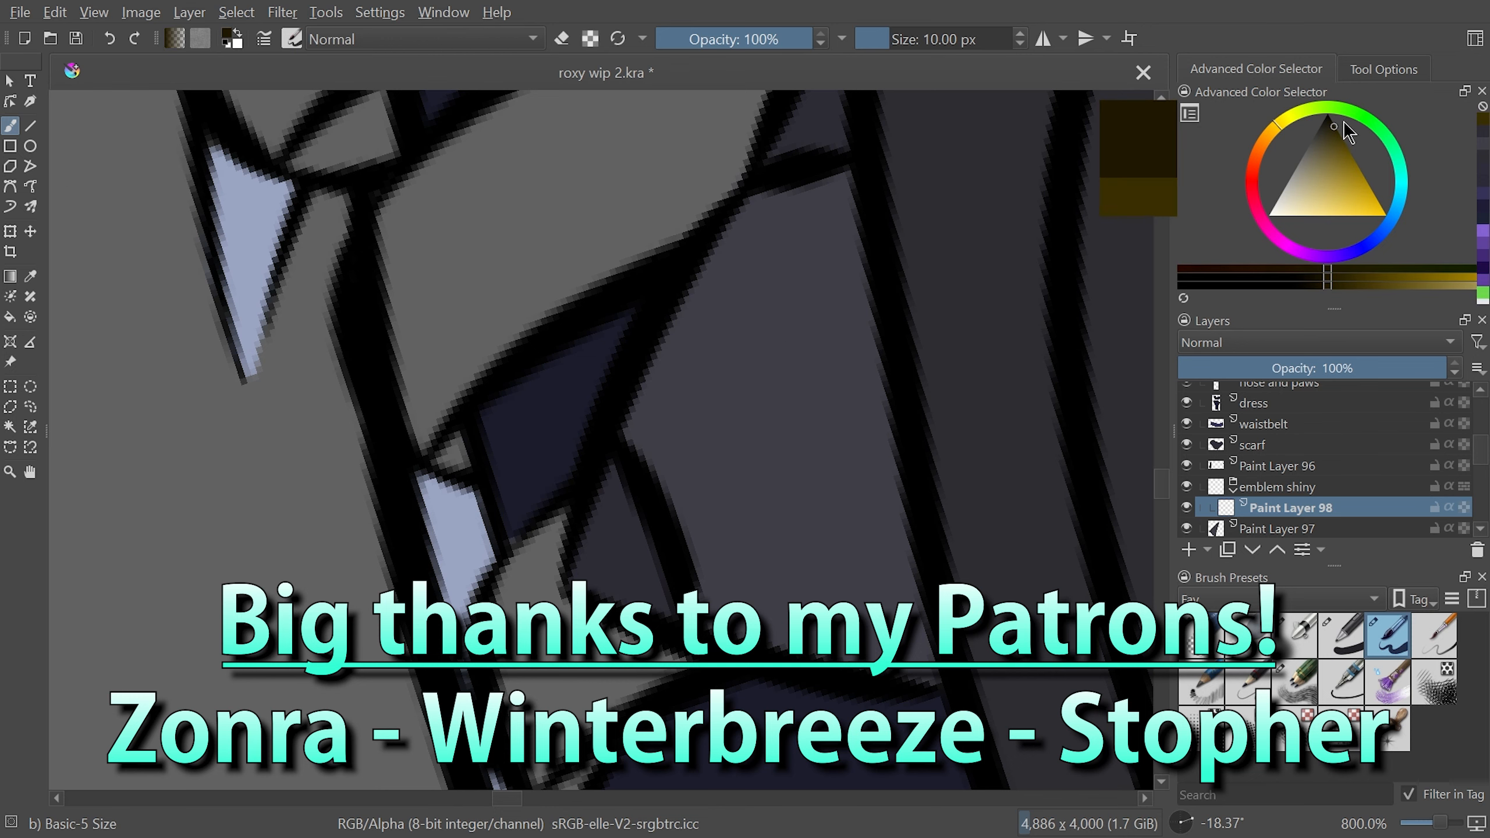
pyautogui.moveTo(728, 464)
pyautogui.mouseDown()
pyautogui.moveTo(845, 333)
pyautogui.moveTo(863, 285)
pyautogui.mouseUp()
pyautogui.moveTo(742, 634)
pyautogui.mouseDown()
pyautogui.moveTo(867, 531)
pyautogui.moveTo(882, 550)
pyautogui.moveTo(1030, 372)
pyautogui.mouseUp()
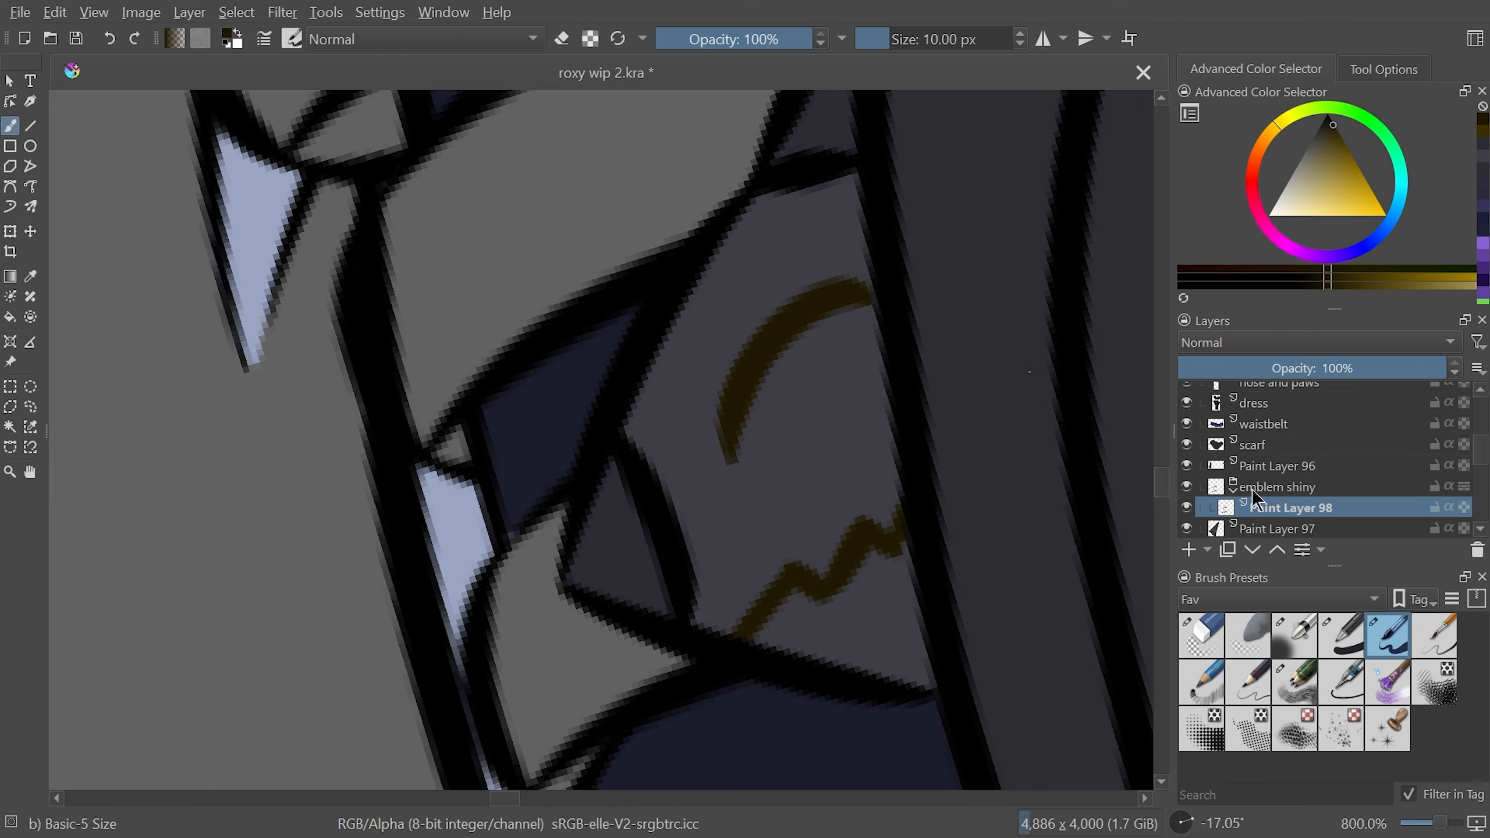
# Select the opaque pixels of the emblem strokes and paint lighter gold segments along them
pyautogui.keyDown('ctrl'); pyautogui.click(1227, 508); pyautogui.keyUp('ctrl')
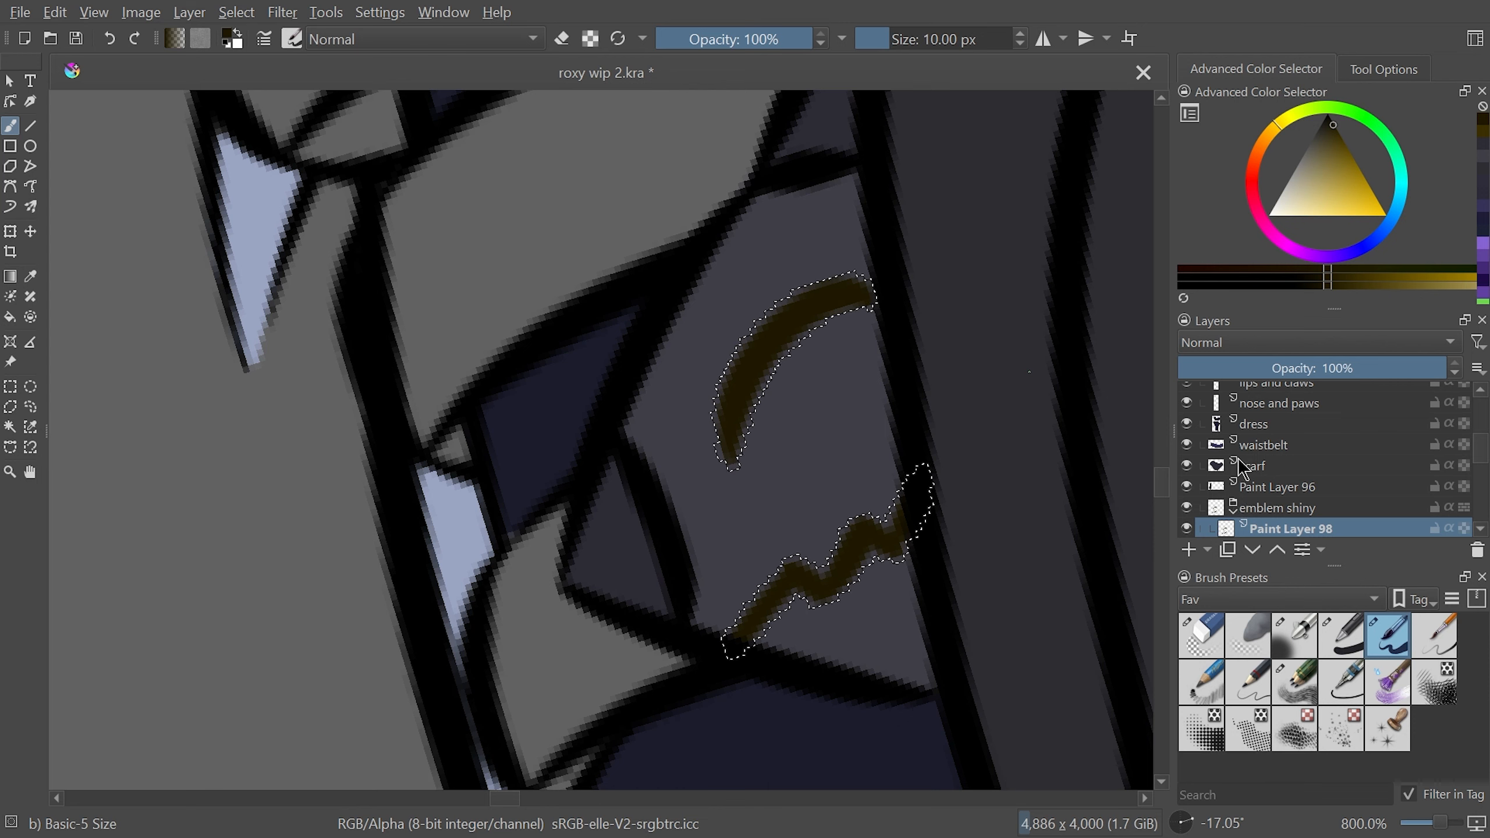
pyautogui.click(1351, 146)
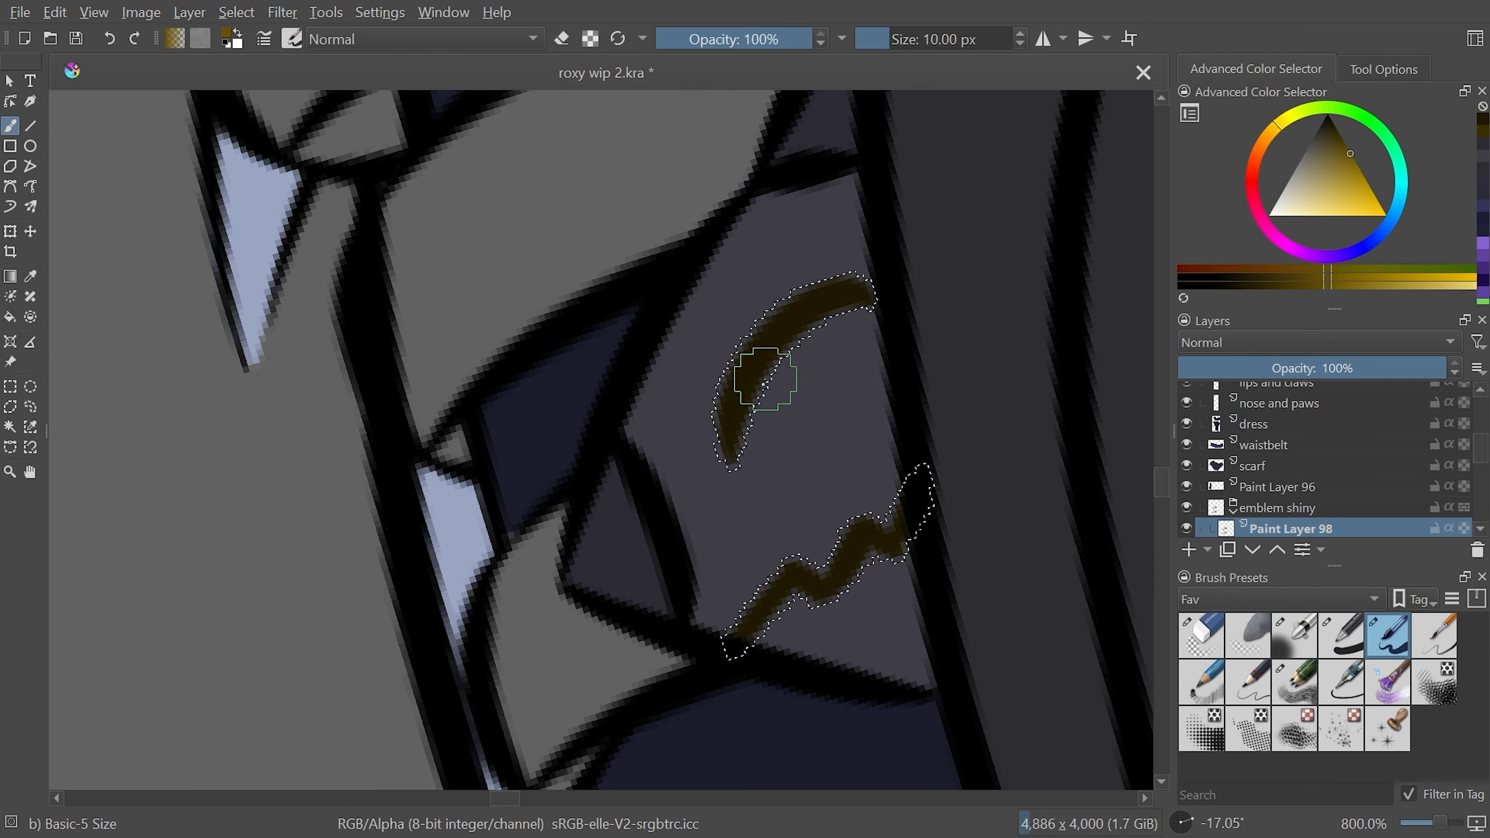
pyautogui.moveTo(752, 344); pyautogui.dragTo(797, 301)
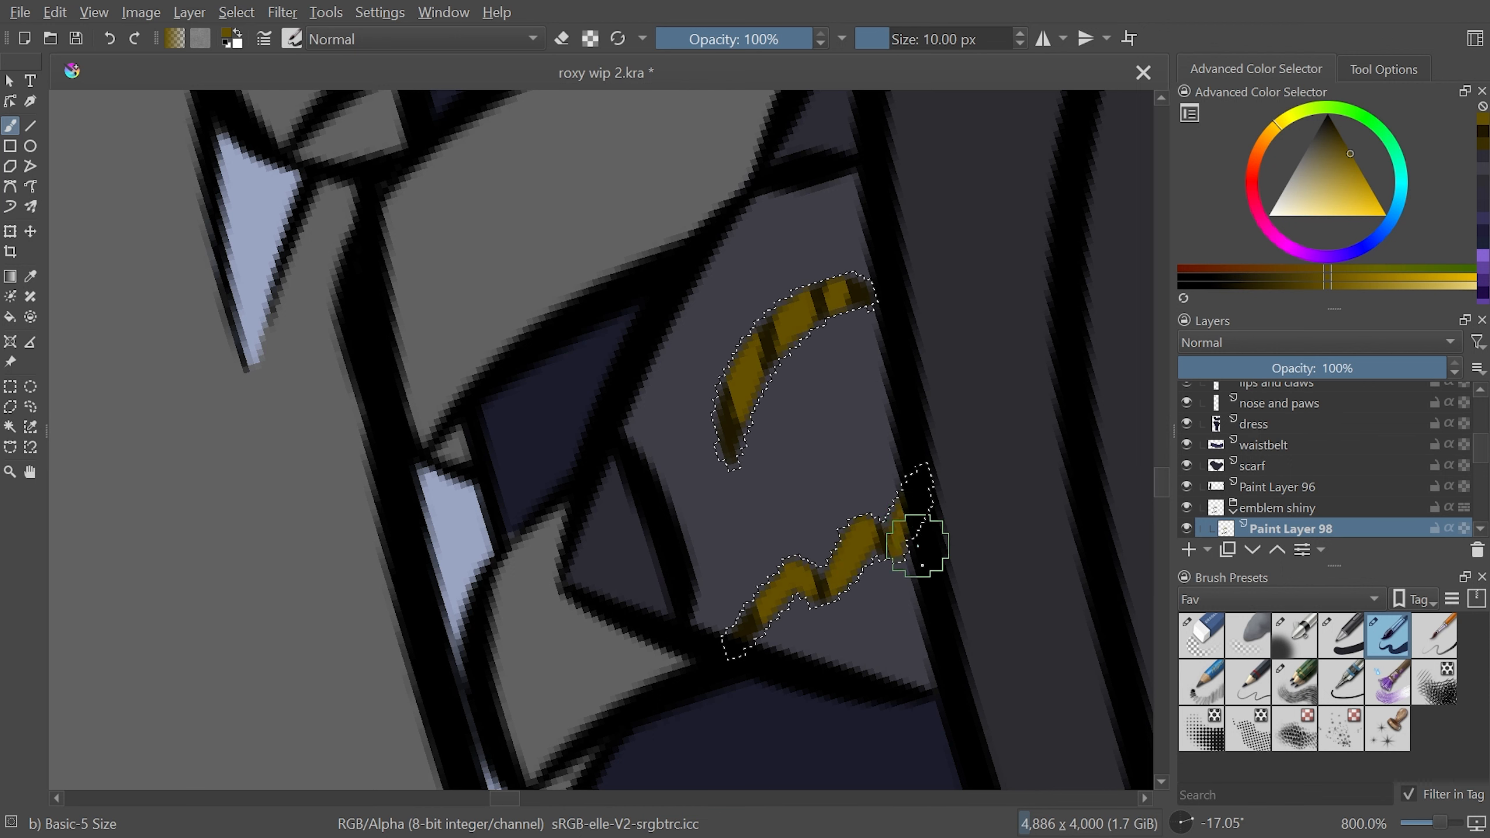
# Paint progressively brighter gold and yellow segments along the emblem's arc and zigzag inside the selection
pyautogui.moveTo(1354, 170); pyautogui.dragTo(1369, 166)
pyautogui.moveTo(750, 345); pyautogui.dragTo(756, 382)
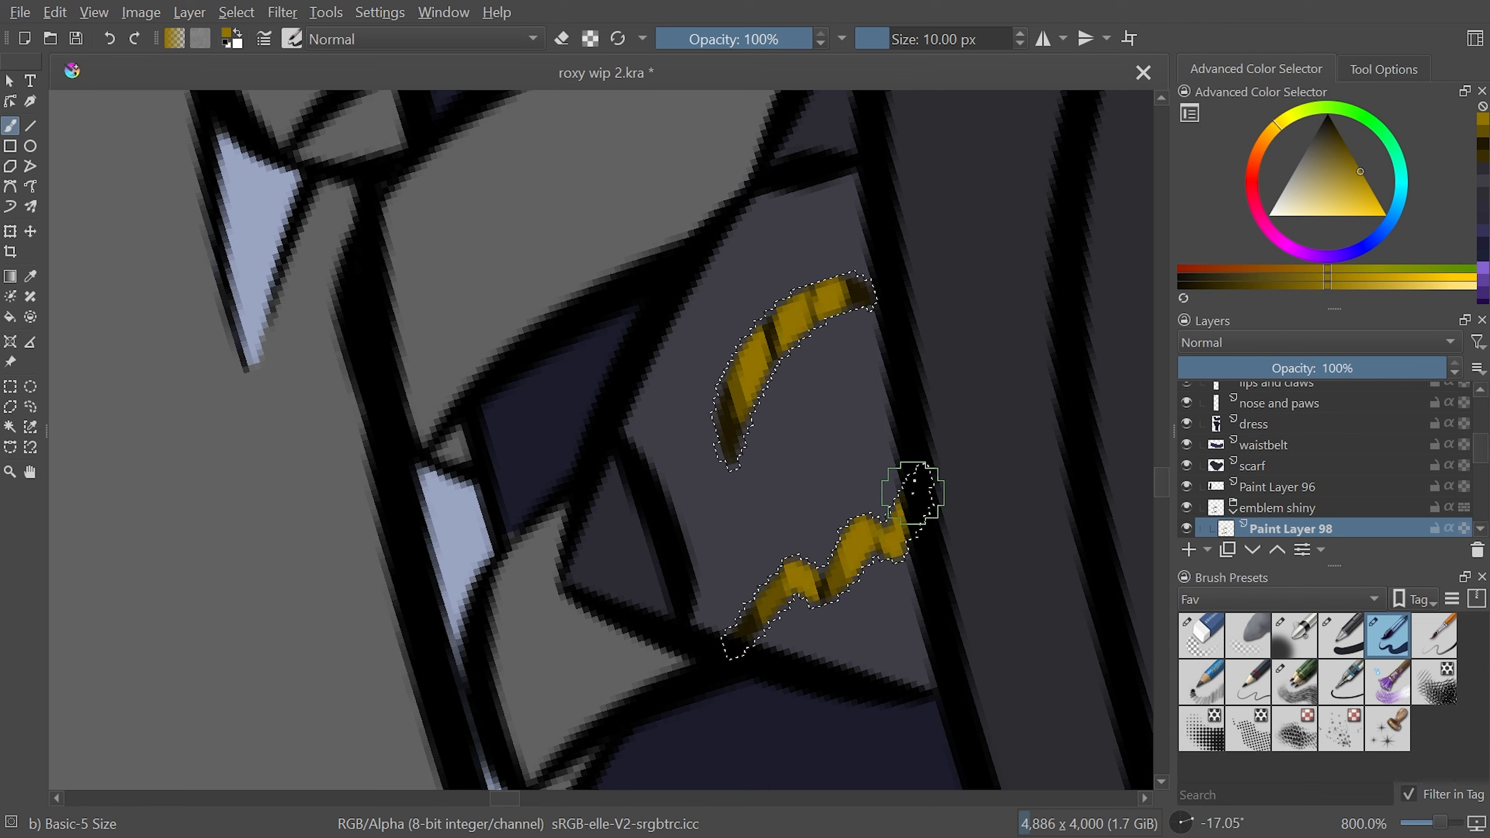
pyautogui.moveTo(1376, 167); pyautogui.dragTo(1391, 198)
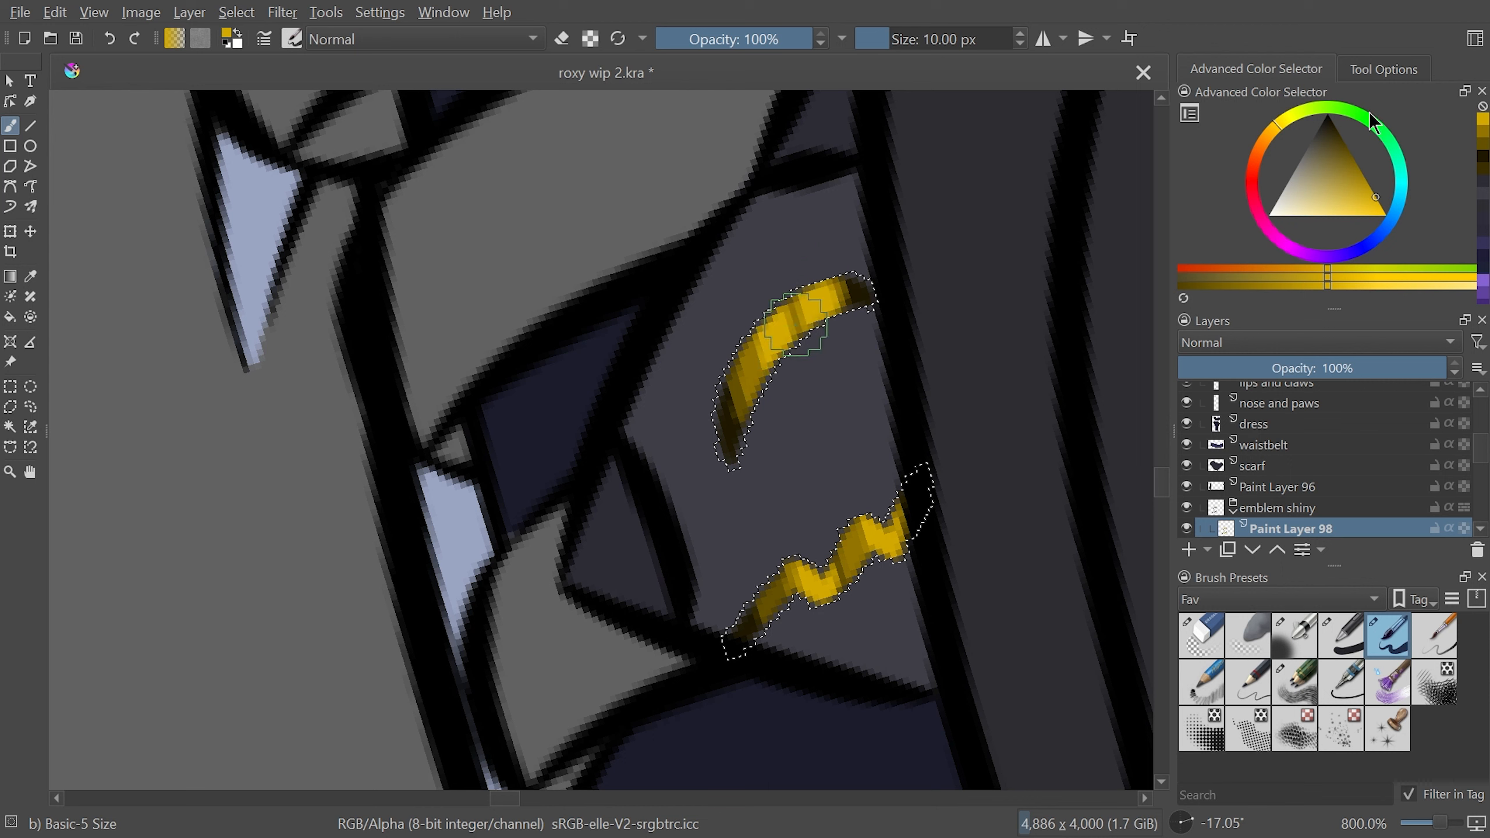
pyautogui.moveTo(1351, 211); pyautogui.dragTo(1388, 259)
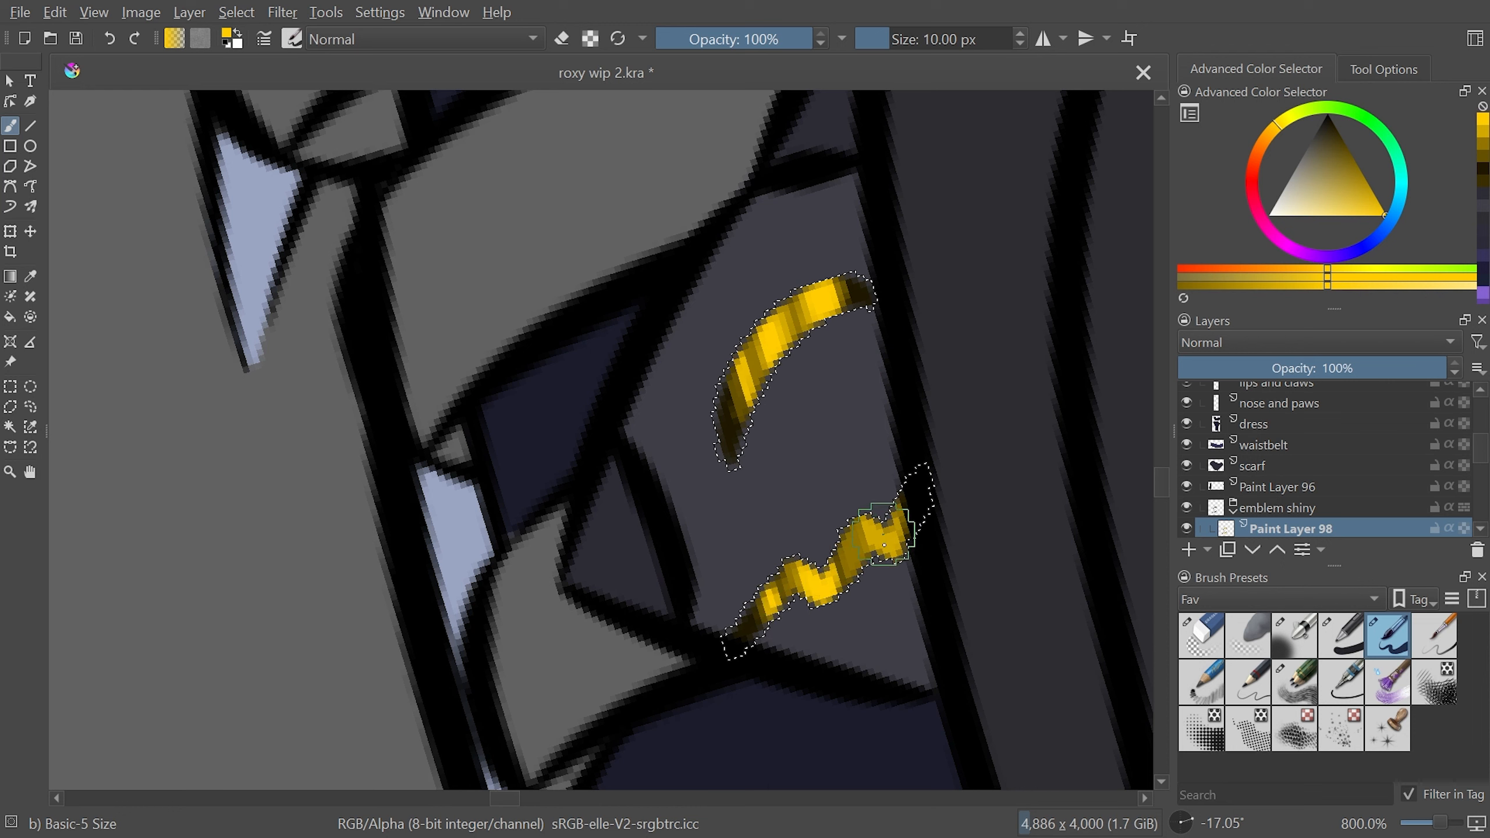
pyautogui.click(282, 12)
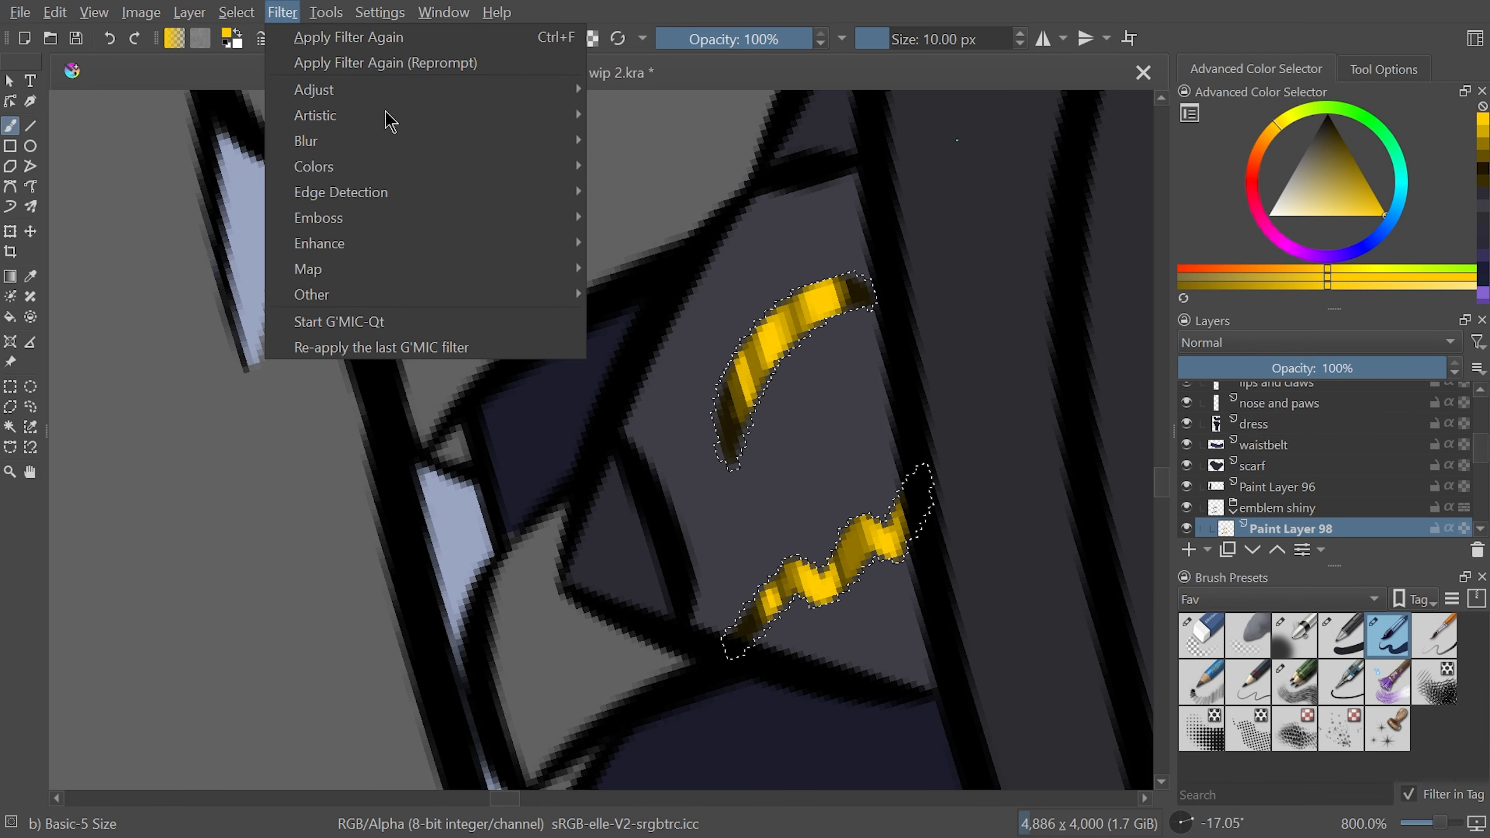
pyautogui.moveTo(446, 147)
pyautogui.click(721, 170)
pyautogui.moveTo(1032, 236); pyautogui.dragTo(887, 136)
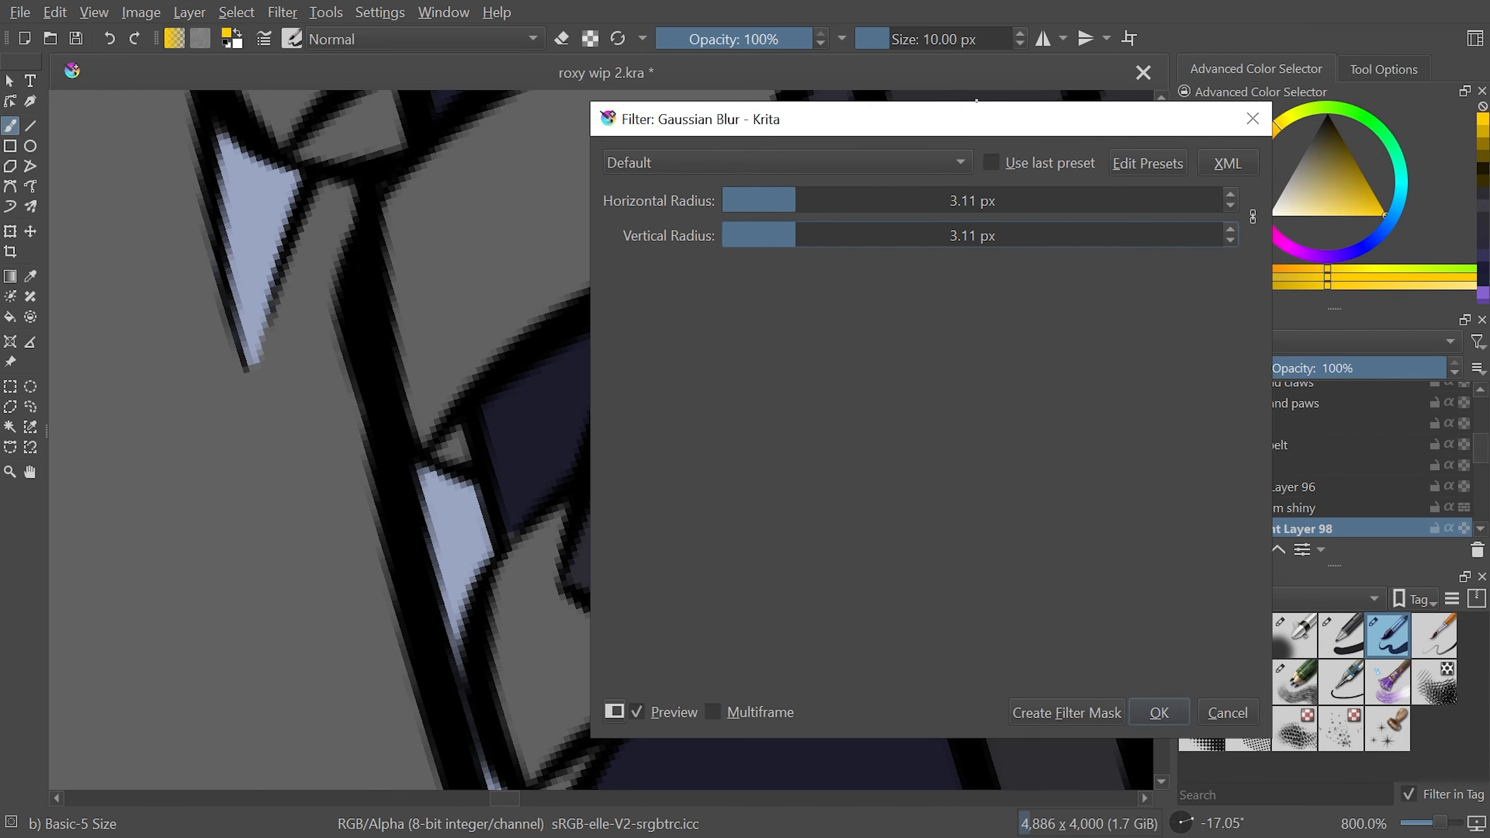
pyautogui.click(1253, 118)
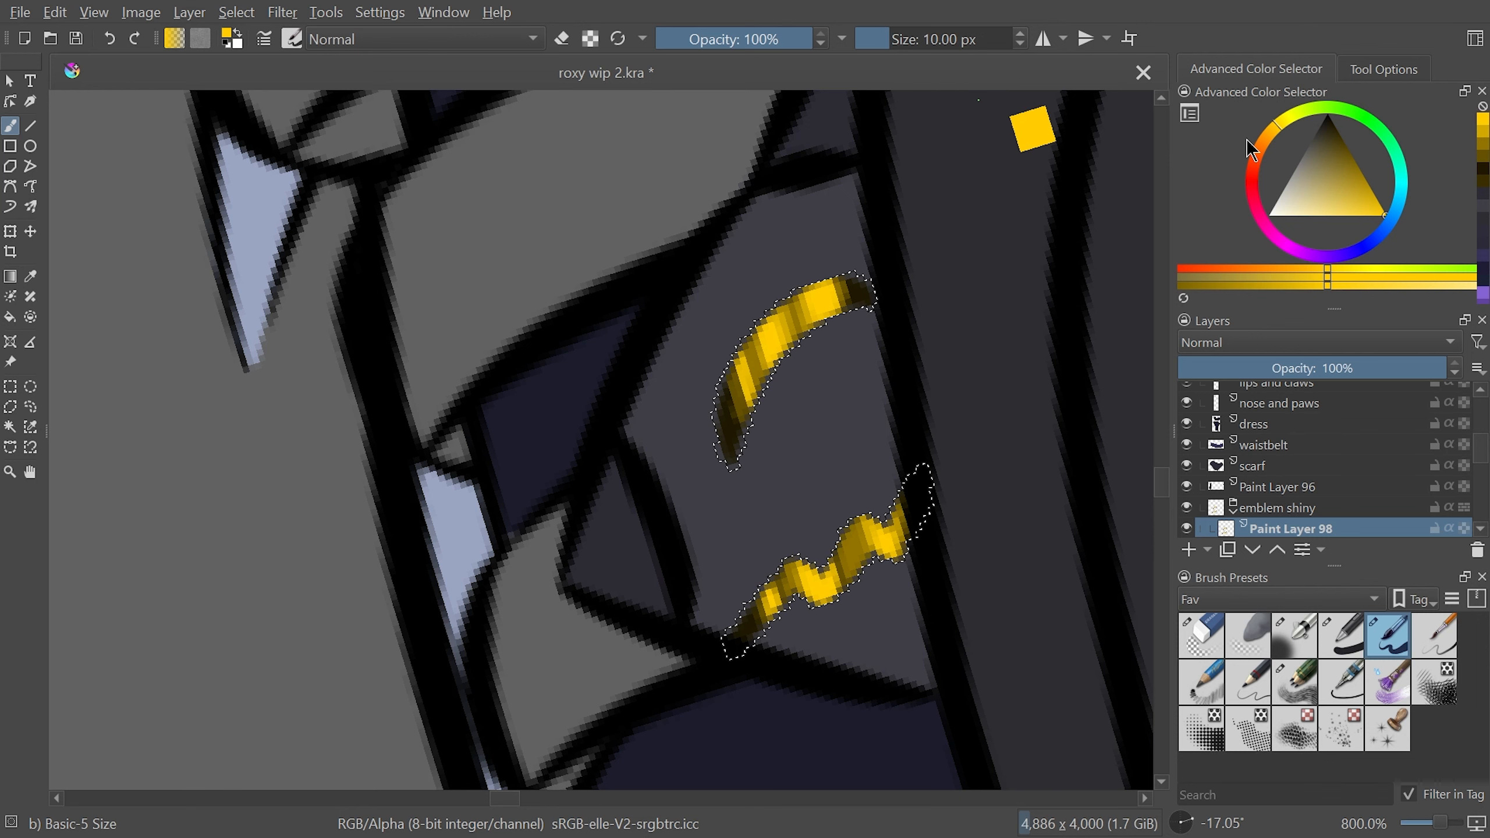
# Duplicate the gold emblem's Paint Layer 98 and soften the copy with a Gaussian Blur
pyautogui.hotkey('ctrl', 'j')
pyautogui.click(236, 11)
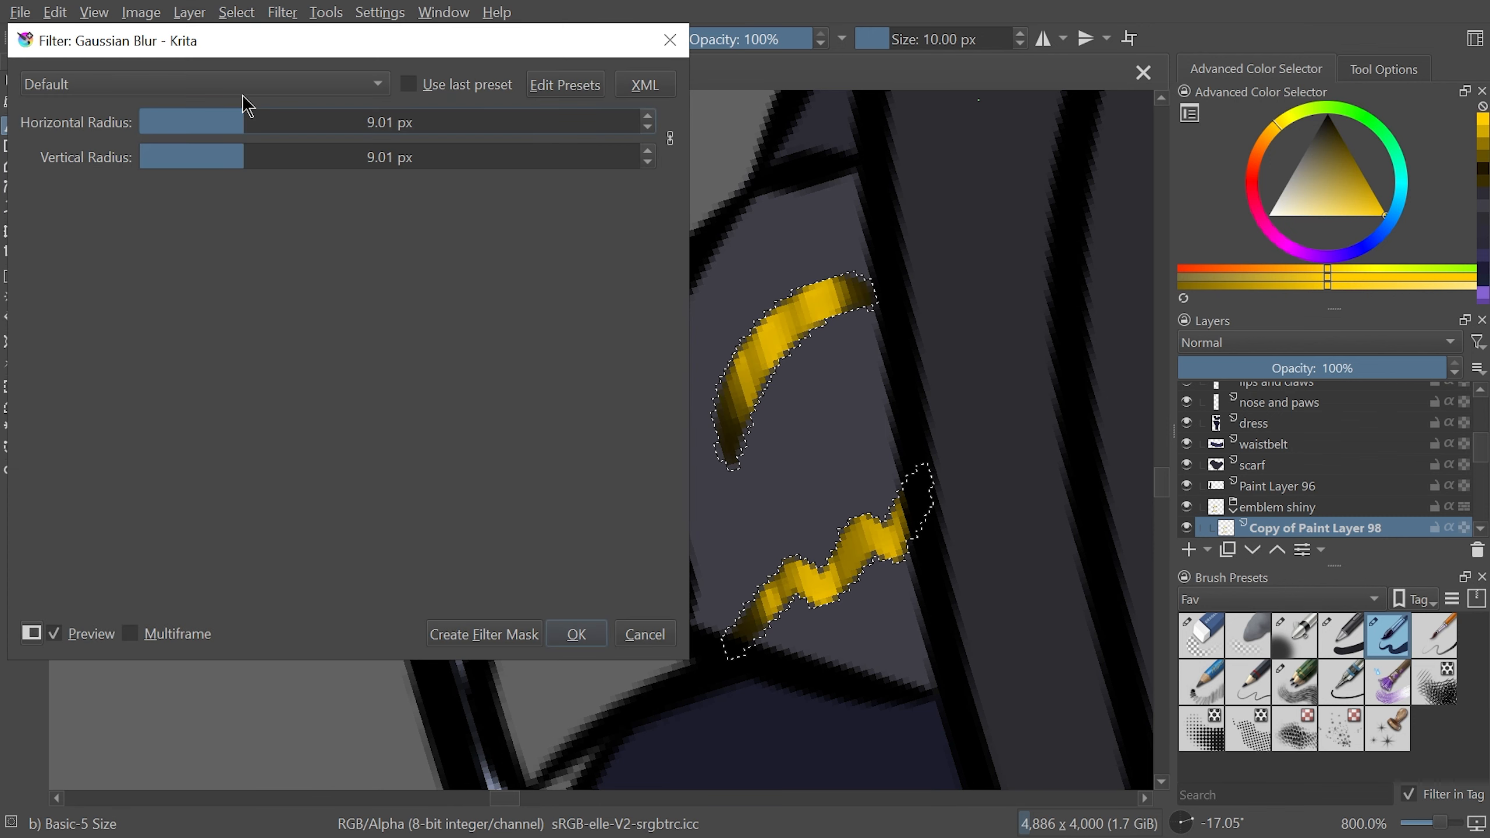
pyautogui.write('10')
pyautogui.press('Return')
pyautogui.click(573, 633)
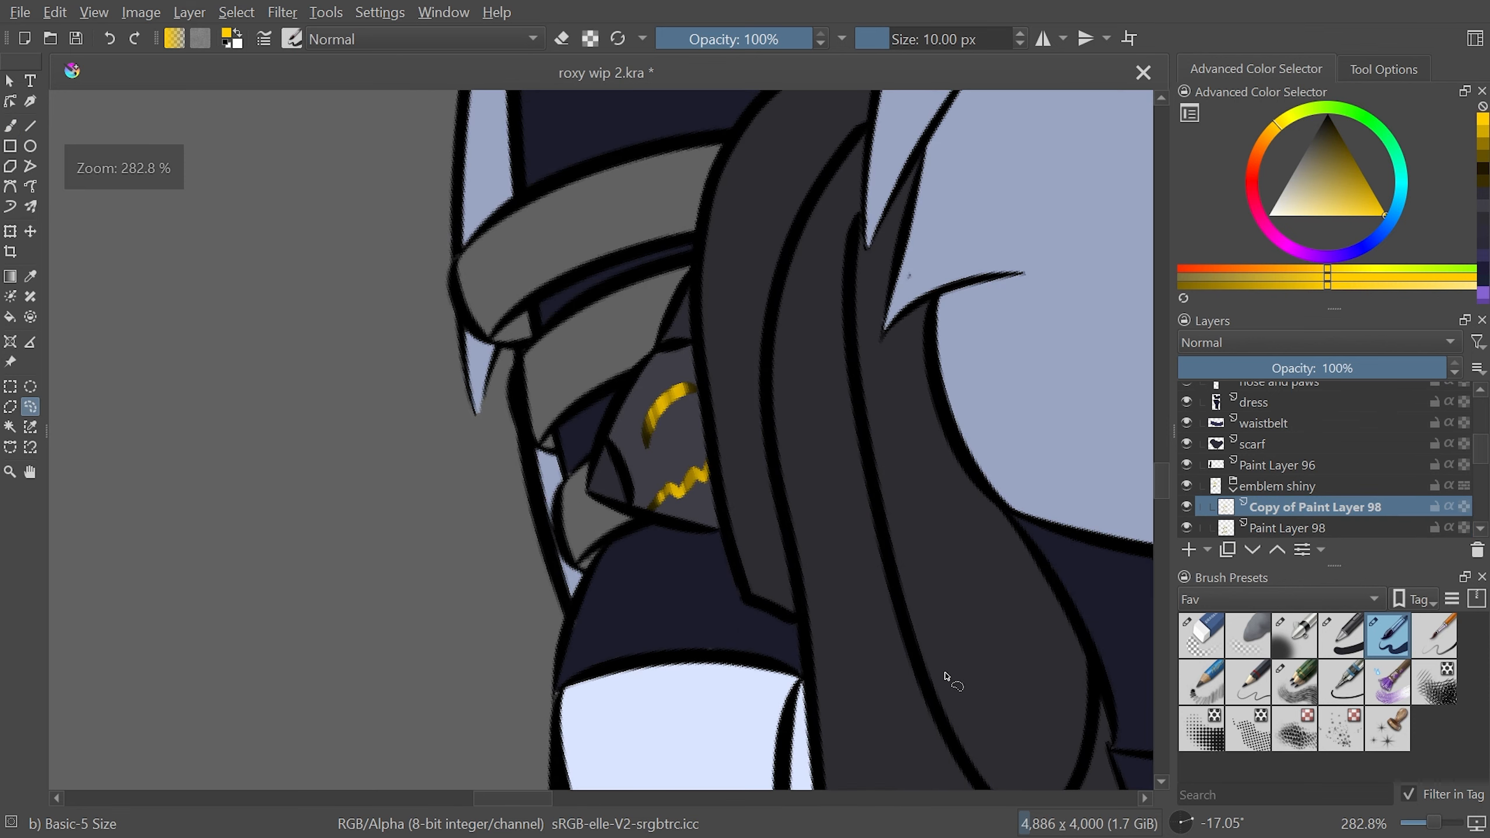
# Set the brush size to 5 px and trace the edges of the emblem's zigzag in a lighter yellow on the blurred copy
pyautogui.moveTo(977, 512)
pyautogui.mouseDown()
pyautogui.moveTo(935, 632)
pyautogui.moveTo(965, 515)
pyautogui.mouseUp()
pyautogui.press('+')
pyautogui.press('+')
pyautogui.press('+')
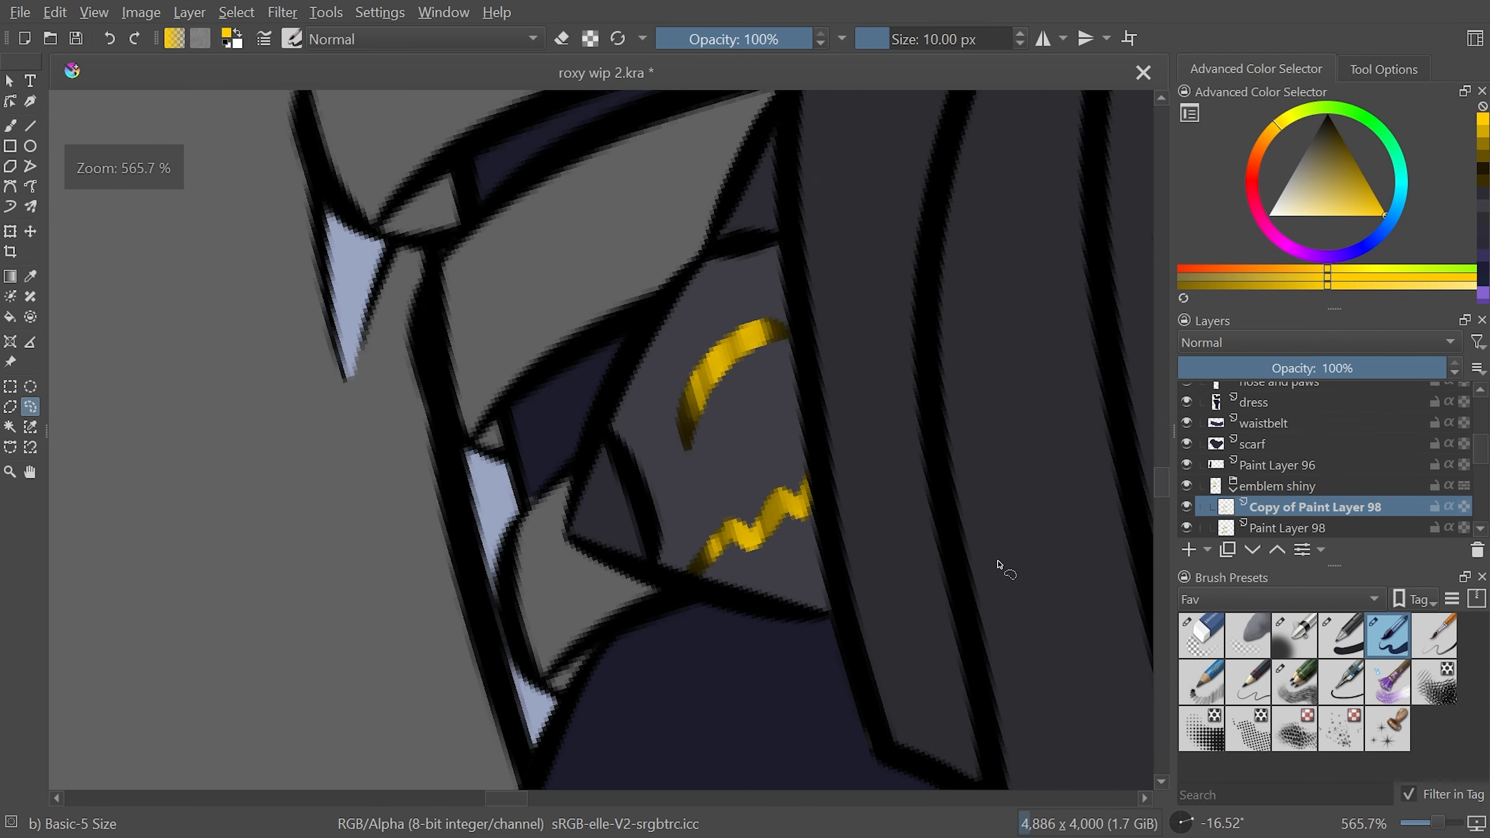
pyautogui.click(12, 128)
pyautogui.click(942, 40)
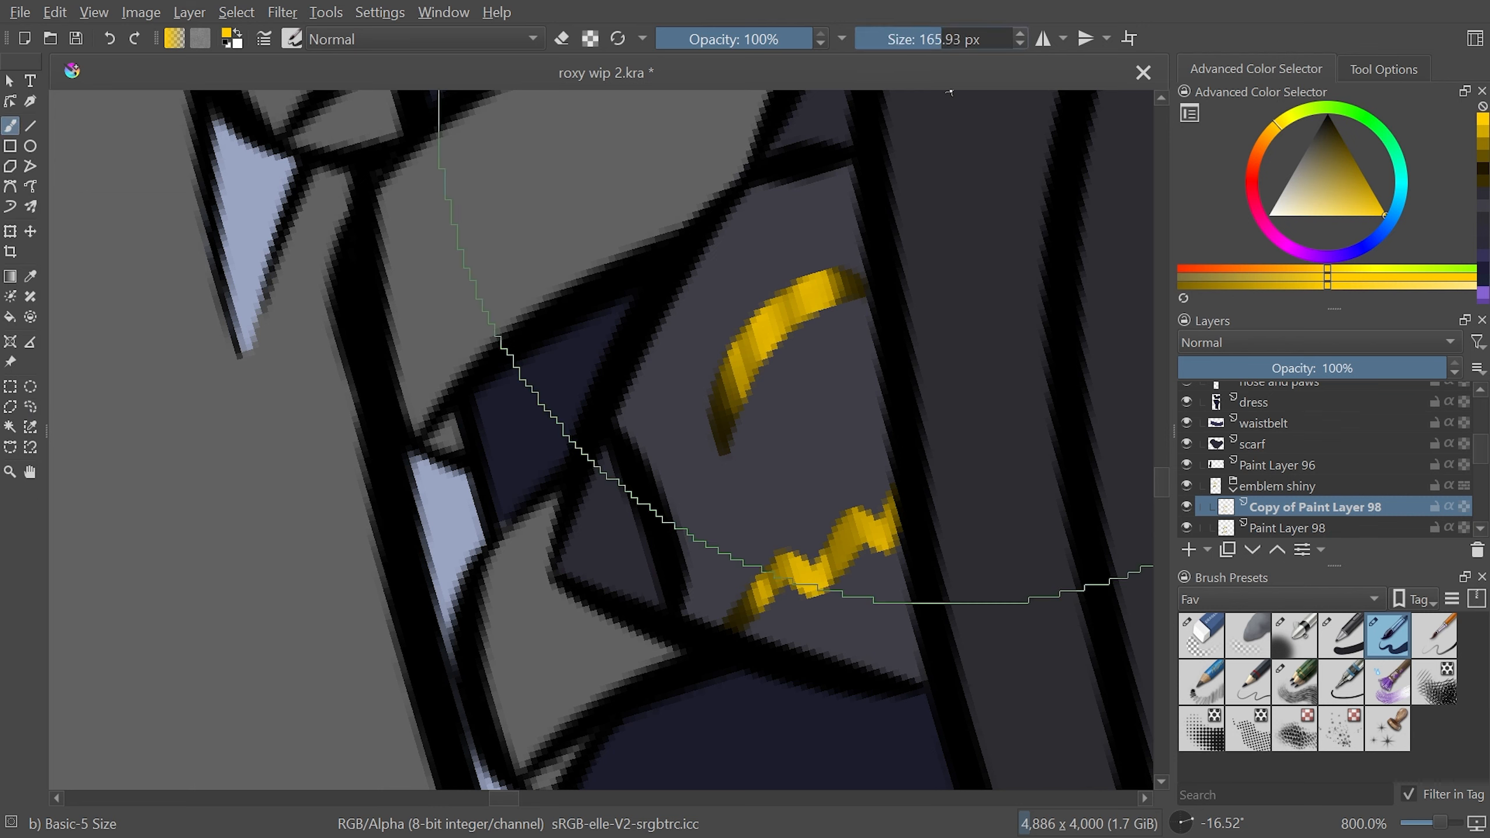
pyautogui.write('5')
pyautogui.press('Return')
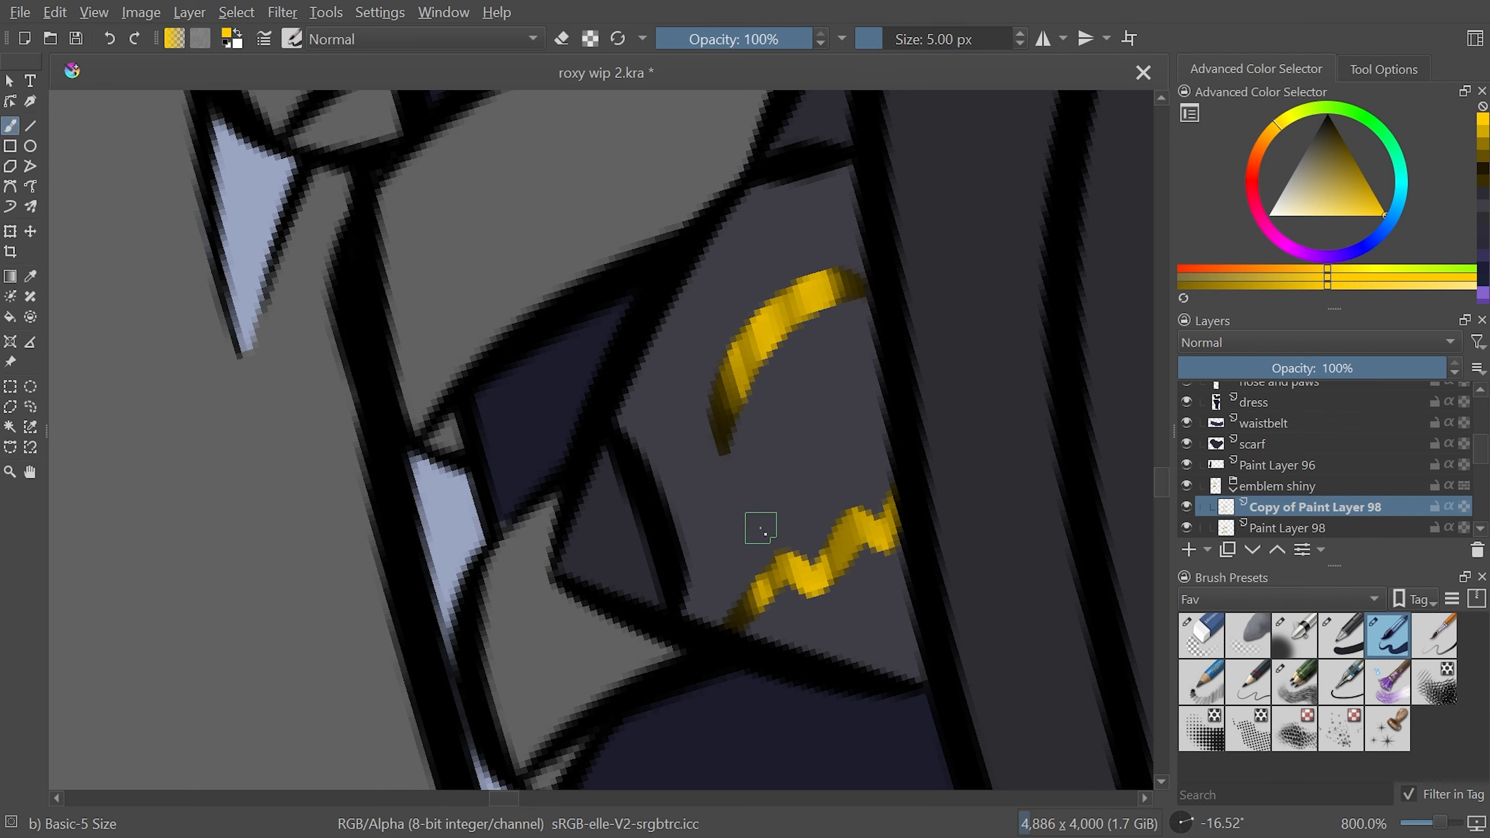
pyautogui.click(1368, 216)
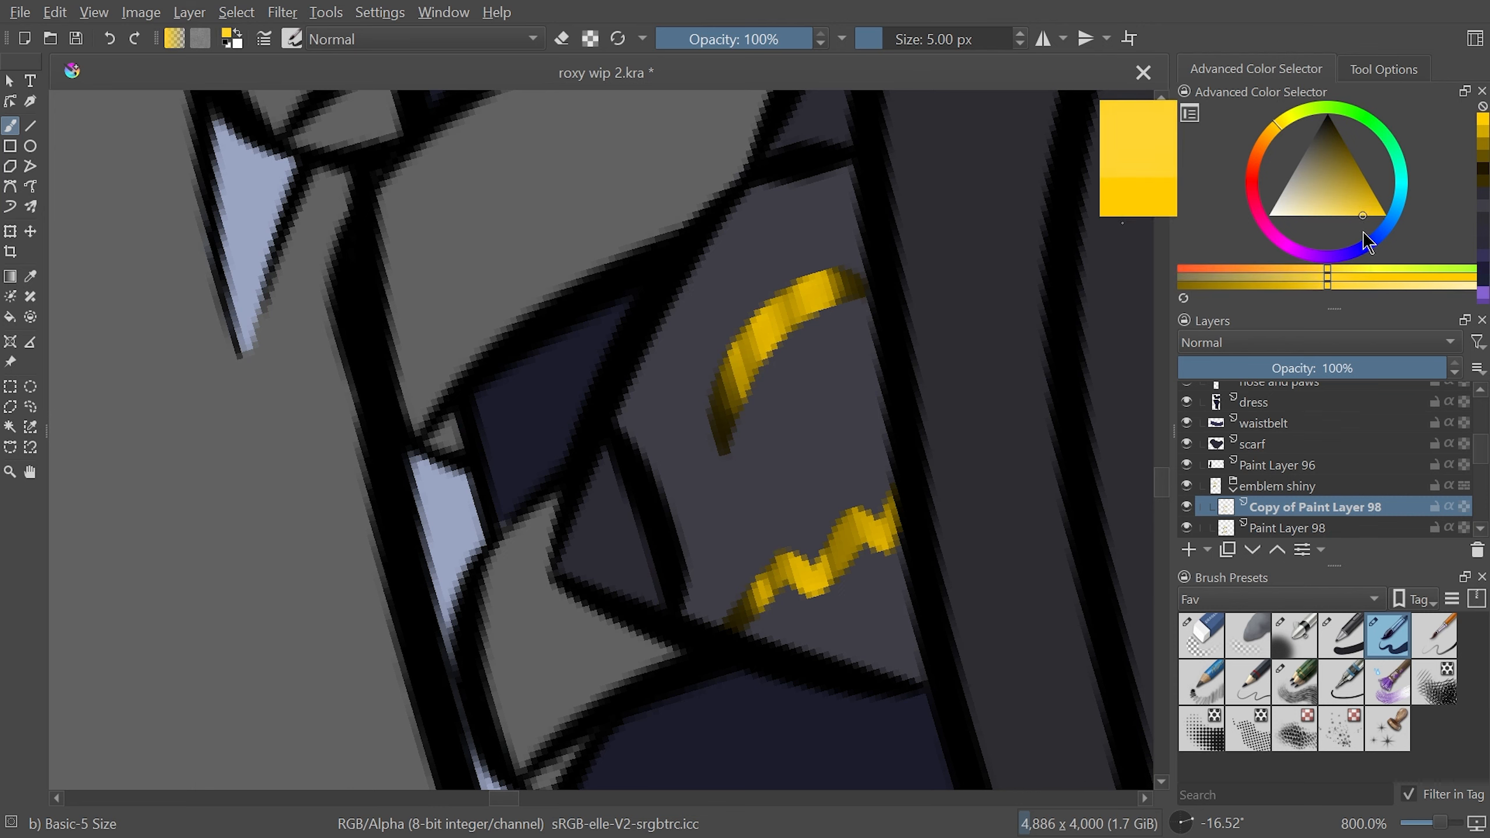
pyautogui.moveTo(775, 561); pyautogui.dragTo(719, 627)
pyautogui.moveTo(778, 558)
pyautogui.mouseDown()
pyautogui.moveTo(735, 601)
pyautogui.moveTo(808, 573)
pyautogui.moveTo(739, 647)
pyautogui.mouseUp()
pyautogui.moveTo(785, 588); pyautogui.dragTo(734, 647)
# Trace light yellow highlights along the edges of the emblem's arc and undo the surplus strokes
pyautogui.moveTo(785, 590)
pyautogui.mouseDown()
pyautogui.moveTo(812, 600)
pyautogui.moveTo(899, 544)
pyautogui.moveTo(878, 370)
pyautogui.mouseUp()
pyautogui.moveTo(870, 332); pyautogui.dragTo(847, 415)
pyautogui.moveTo(938, 323); pyautogui.dragTo(948, 463)
pyautogui.moveTo(722, 435)
pyautogui.mouseDown()
pyautogui.moveTo(866, 214)
pyautogui.moveTo(728, 363)
pyautogui.moveTo(758, 374)
pyautogui.moveTo(840, 236)
pyautogui.mouseUp()
pyautogui.hotkey('ctrl', 'z')
pyautogui.hotkey('ctrl', 'z')
pyautogui.moveTo(726, 435)
pyautogui.mouseDown()
pyautogui.moveTo(744, 361)
pyautogui.moveTo(862, 267)
pyautogui.moveTo(721, 429)
pyautogui.mouseUp()
pyautogui.hotkey('ctrl', 'z')
pyautogui.press('-')
pyautogui.press('-')
pyautogui.press('-')
pyautogui.press('-')
pyautogui.press('-')
pyautogui.press('-')
pyautogui.press('-')
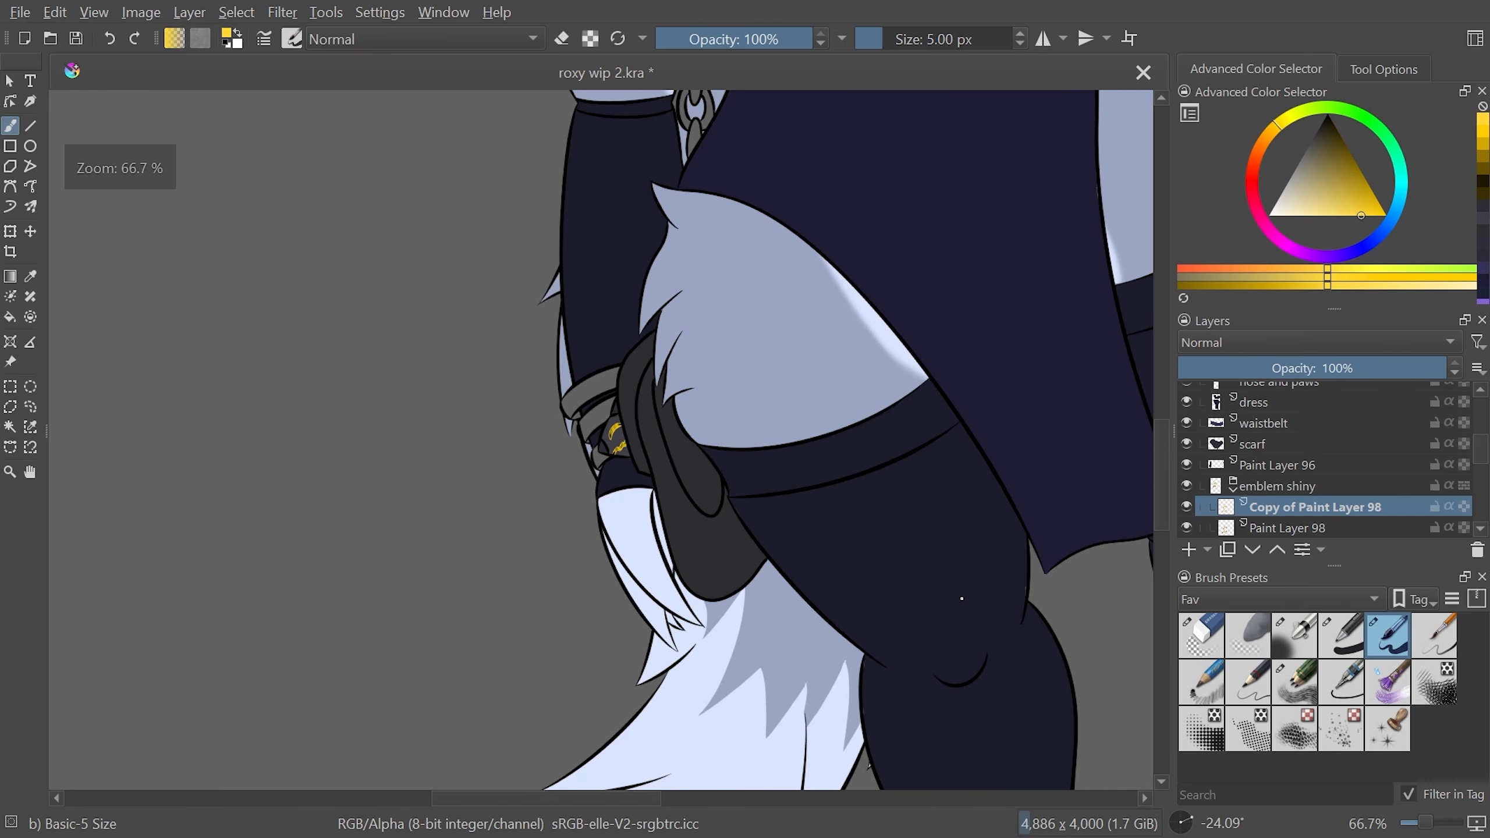
pyautogui.press('5')
pyautogui.press('+')
pyautogui.press('+')
pyautogui.press('+')
pyautogui.press('+')
pyautogui.press('+')
pyautogui.press('+')
pyautogui.click(1309, 527)
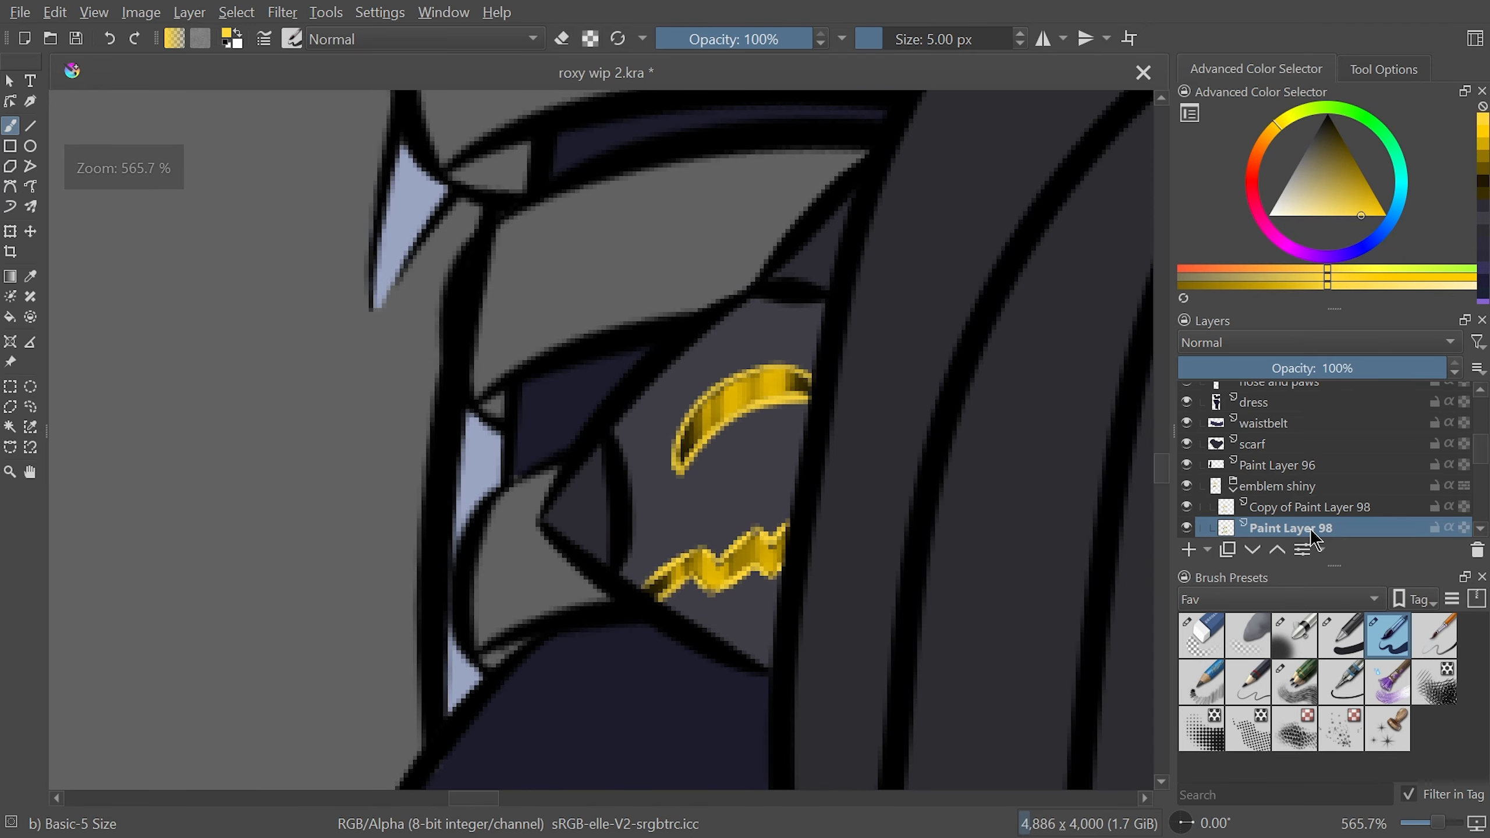
pyautogui.click(296, 16)
pyautogui.moveTo(475, 146)
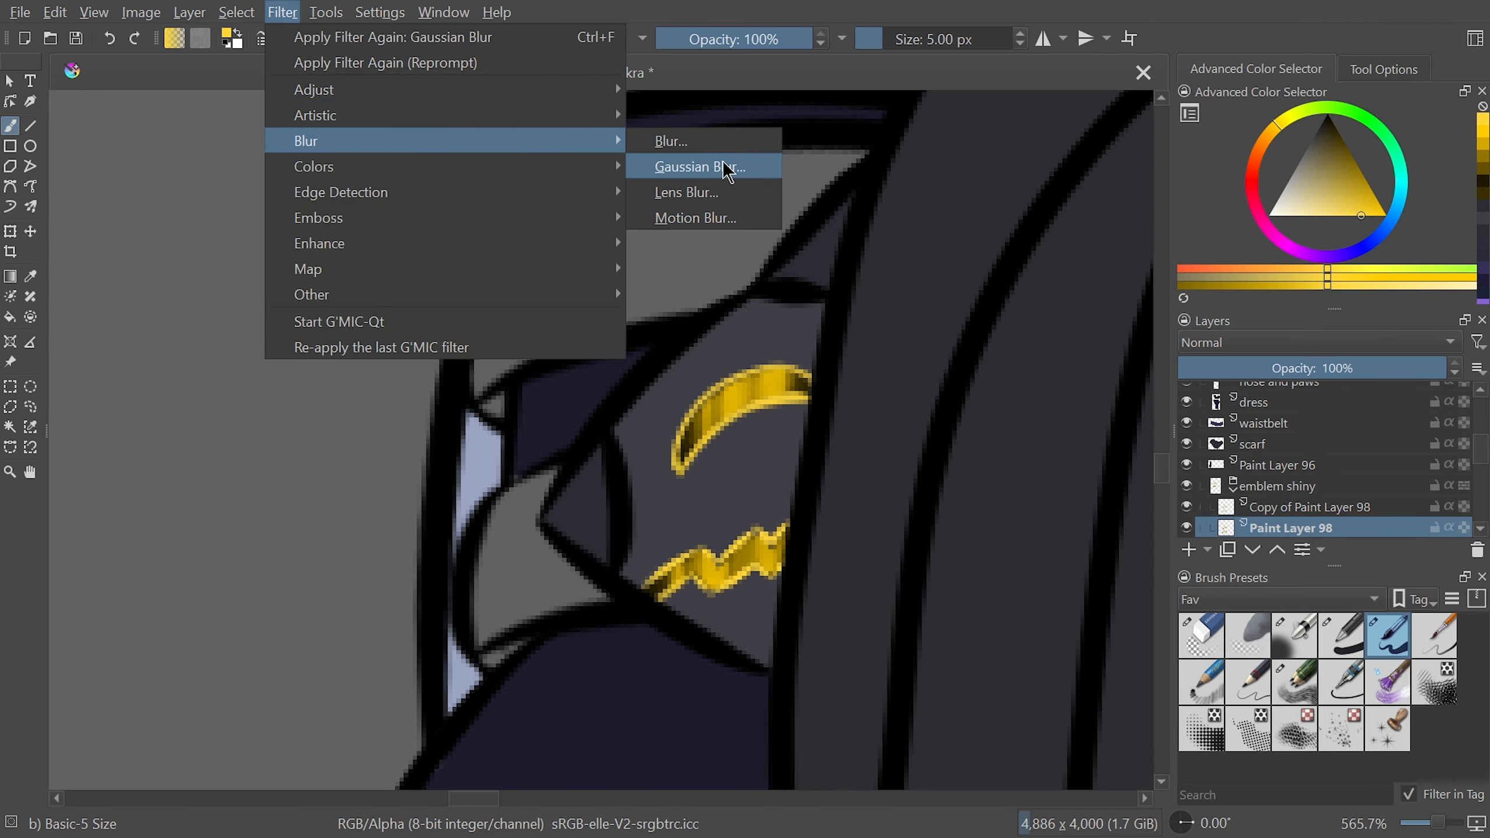
pyautogui.click(701, 167)
pyautogui.click(277, 123)
pyautogui.moveTo(280, 137); pyautogui.dragTo(183, 116)
pyautogui.click(652, 637)
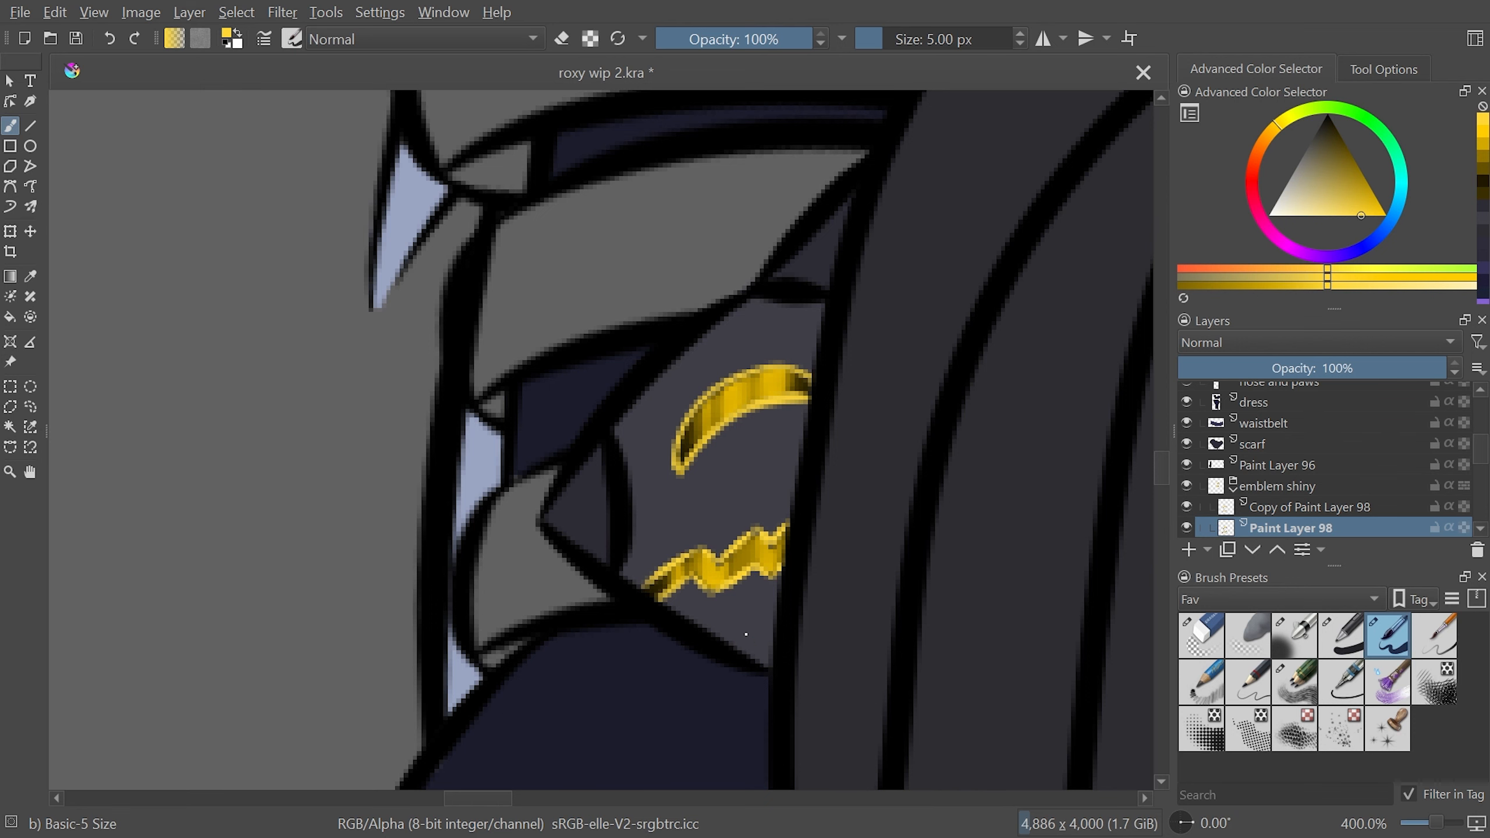
# Add a new paint layer to the emblem shiny group and move it below Paint Layer 98
pyautogui.scroll(-1, 746, 634)
pyautogui.scroll(1, 746, 634)
pyautogui.press('Insert')
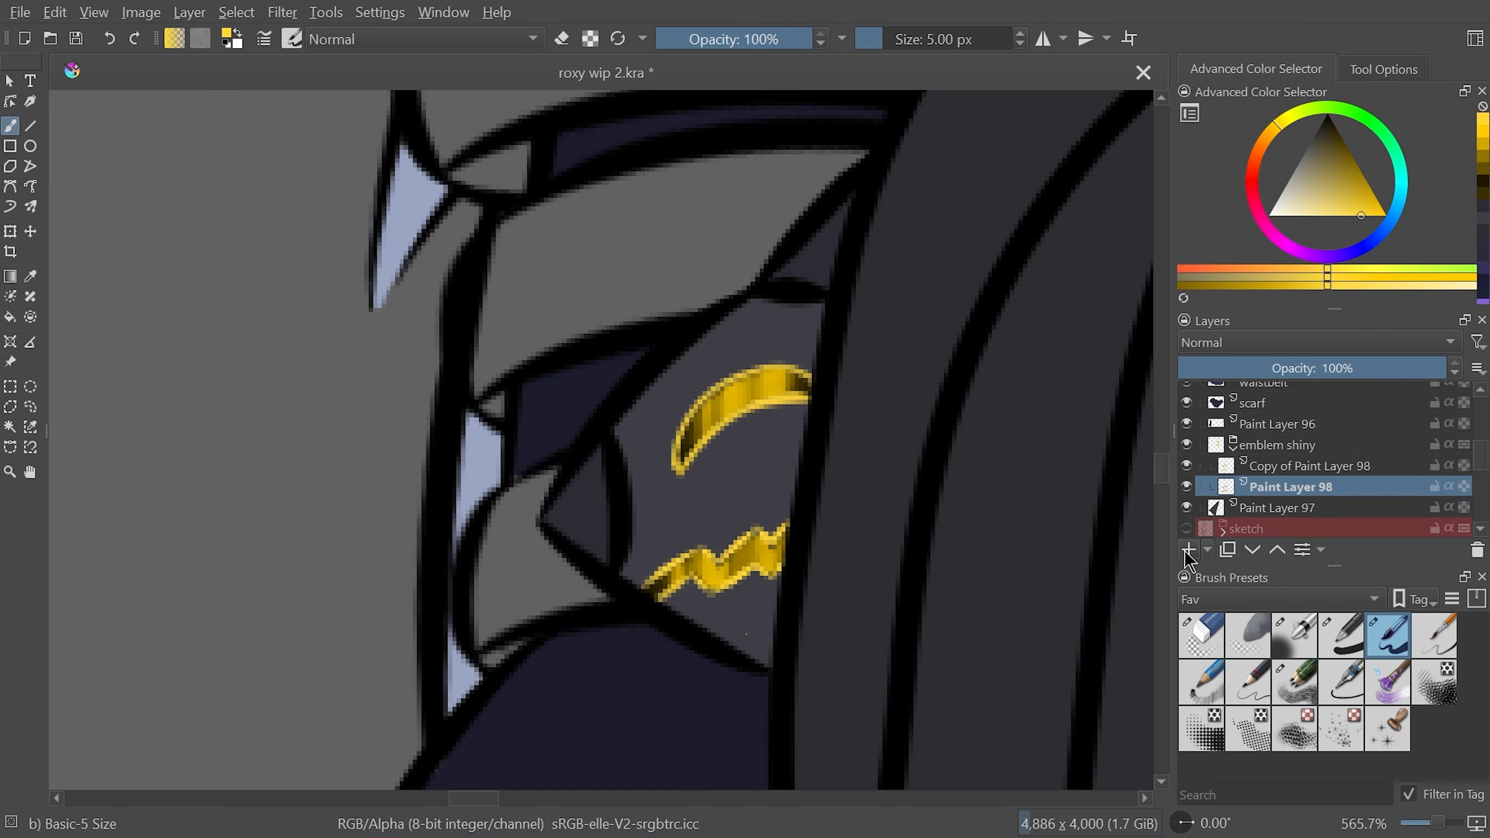
pyautogui.moveTo(1315, 496); pyautogui.dragTo(1315, 516)
# Paint dark gold strokes beneath the emblem's arc and zigzag on the new layer
pyautogui.click(1369, 170)
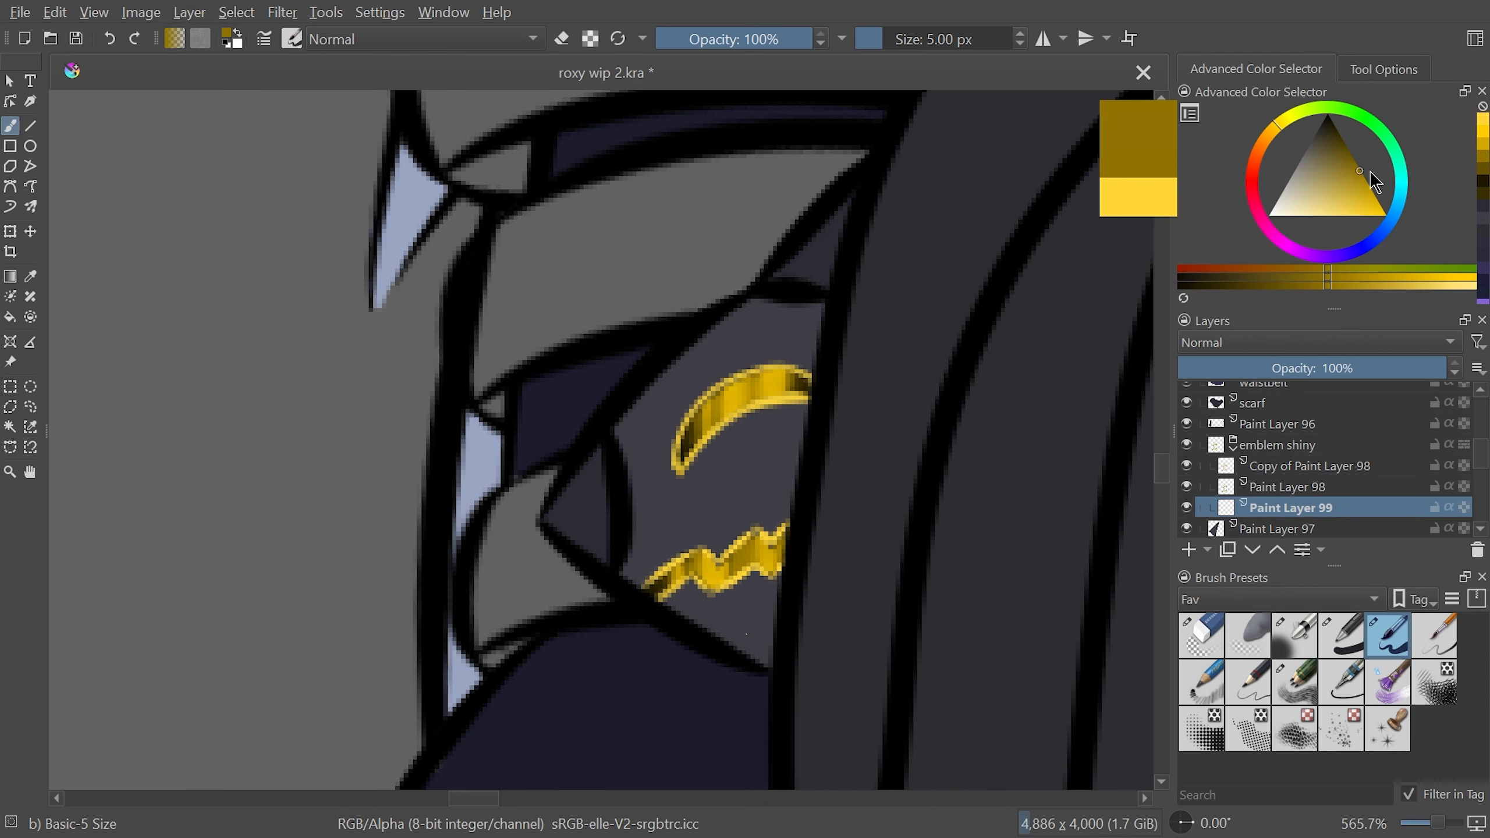
pyautogui.press('+')
pyautogui.moveTo(1020, 505); pyautogui.dragTo(1013, 432)
pyautogui.press('+')
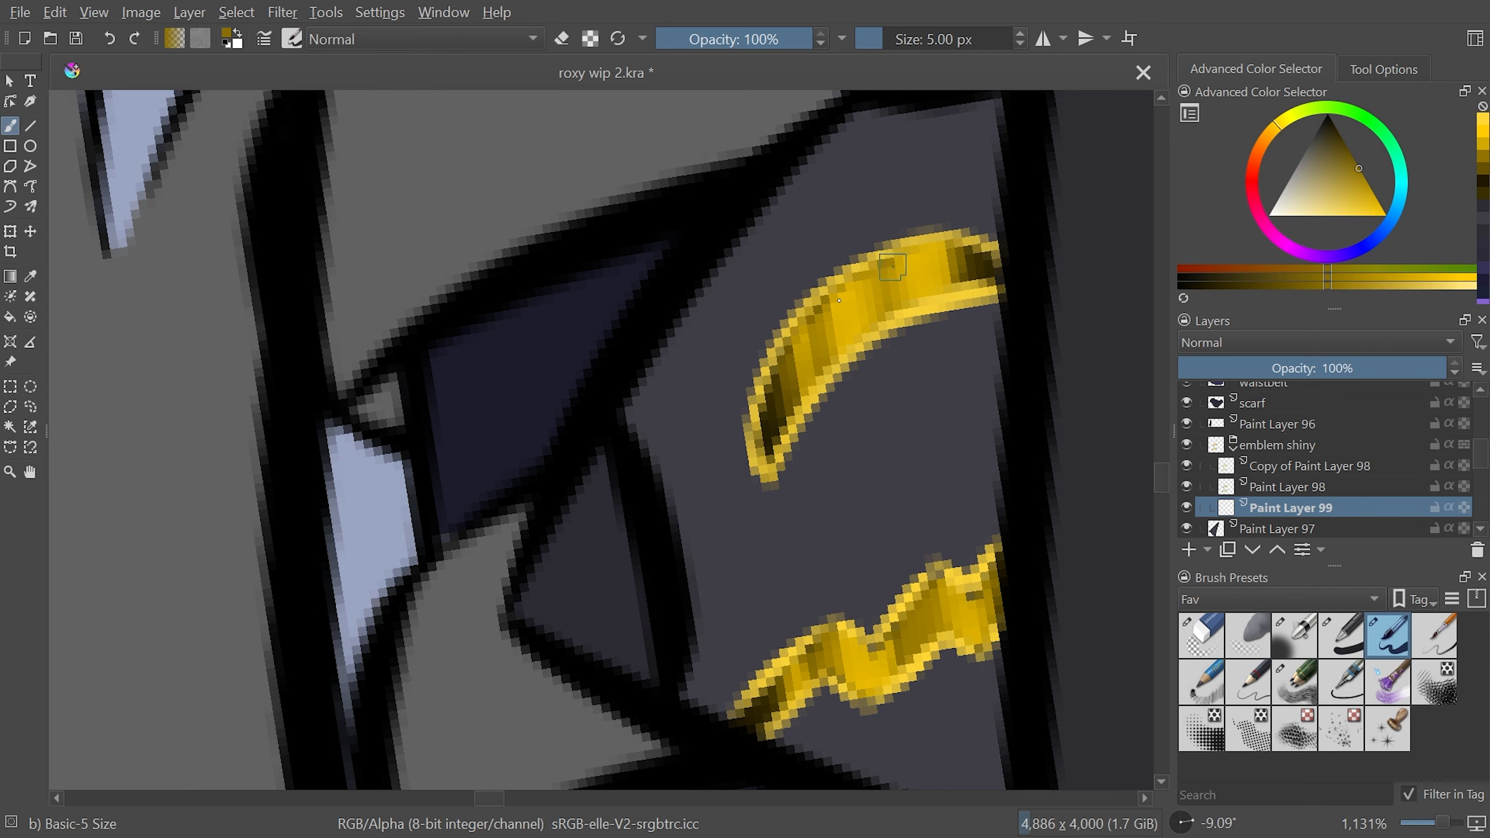
pyautogui.moveTo(981, 269); pyautogui.dragTo(998, 267)
pyautogui.moveTo(986, 634); pyautogui.dragTo(939, 623)
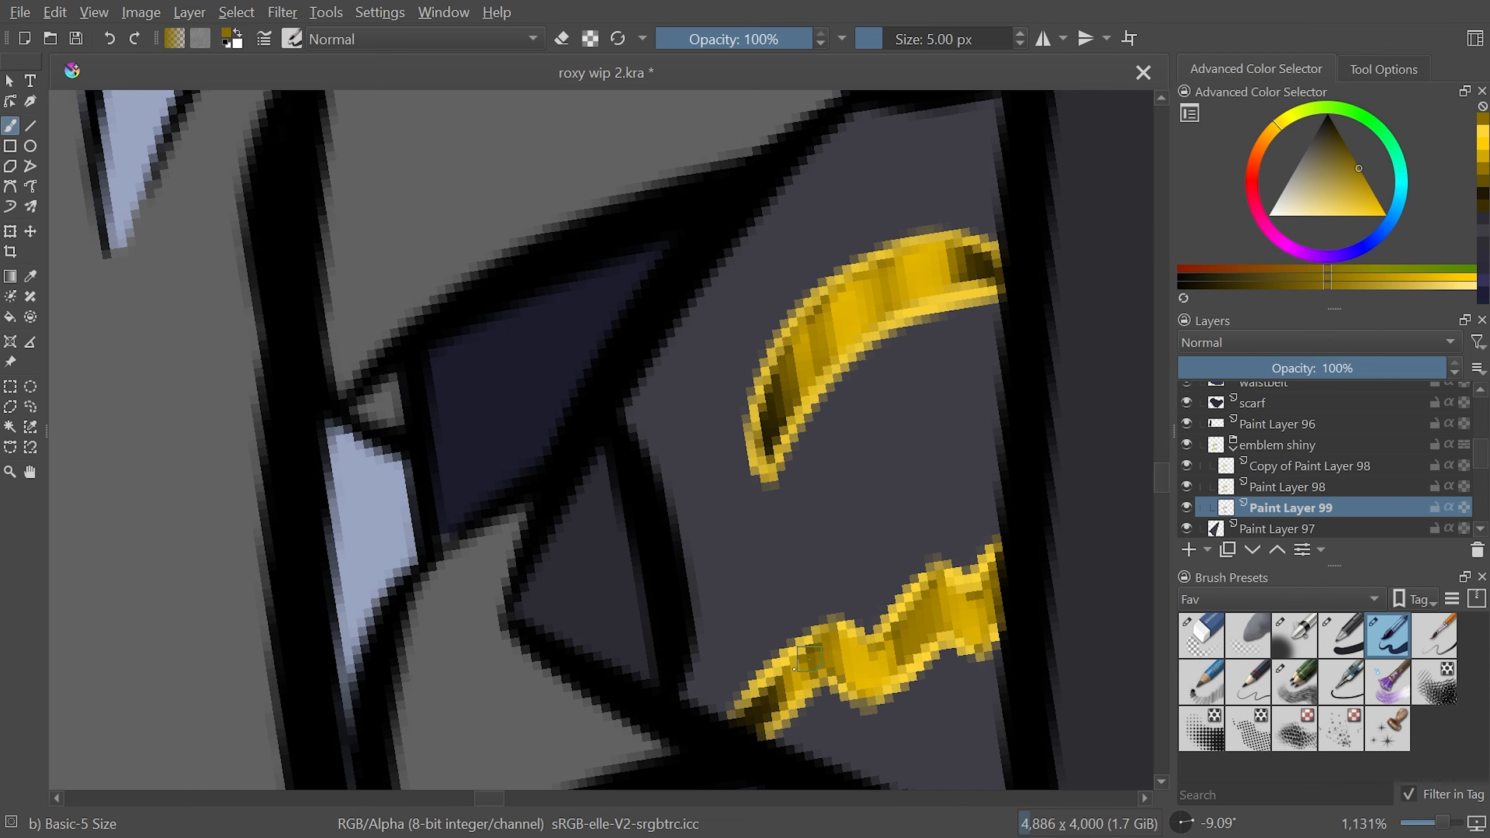
# Try several blending modes, including Color Dodge and Darken, on Copy of Paint Layer 98
pyautogui.scroll(-10, 763, 705)
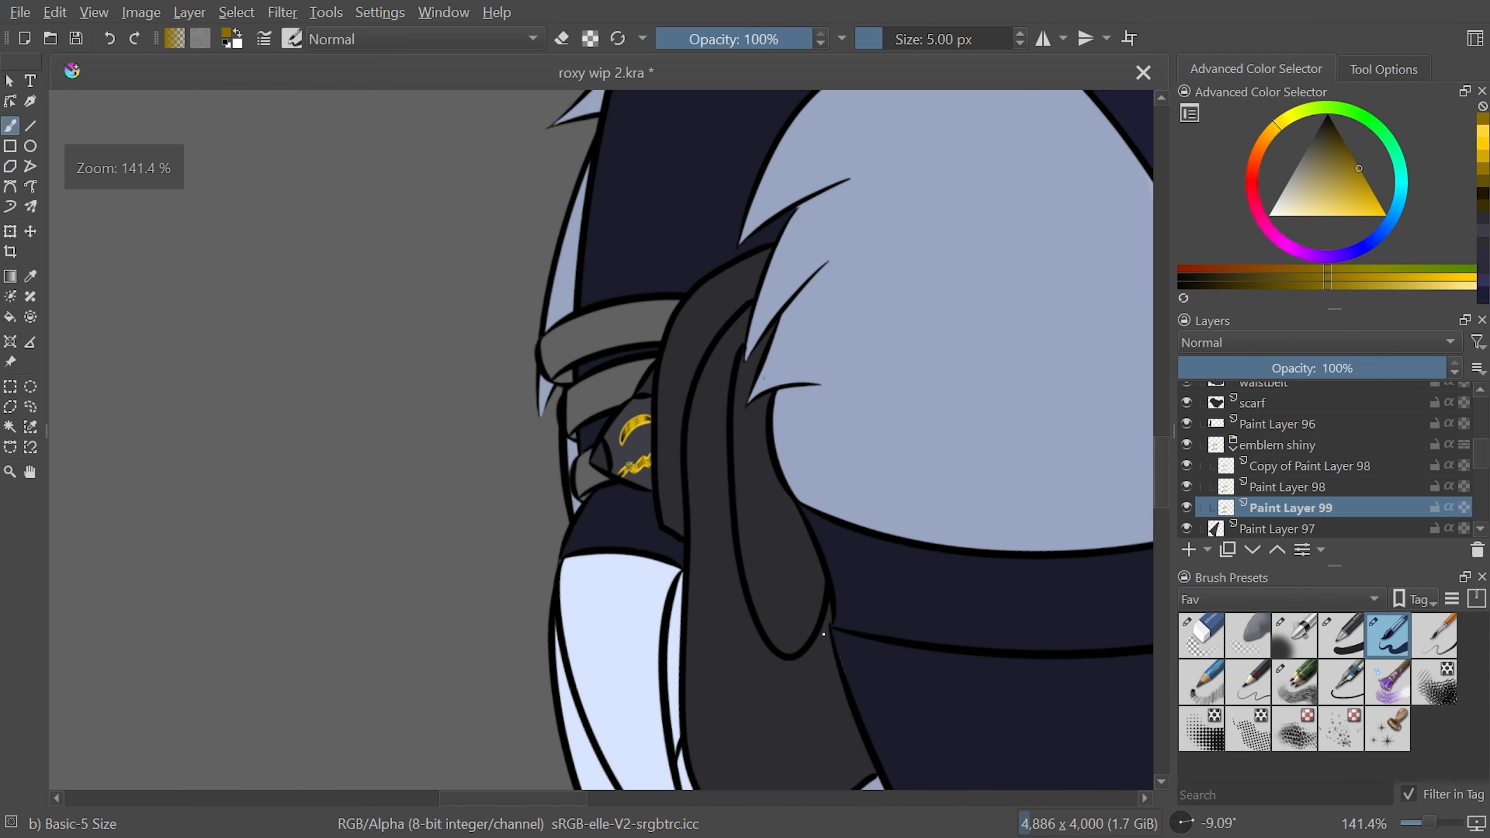
pyautogui.scroll(6, 768, 586)
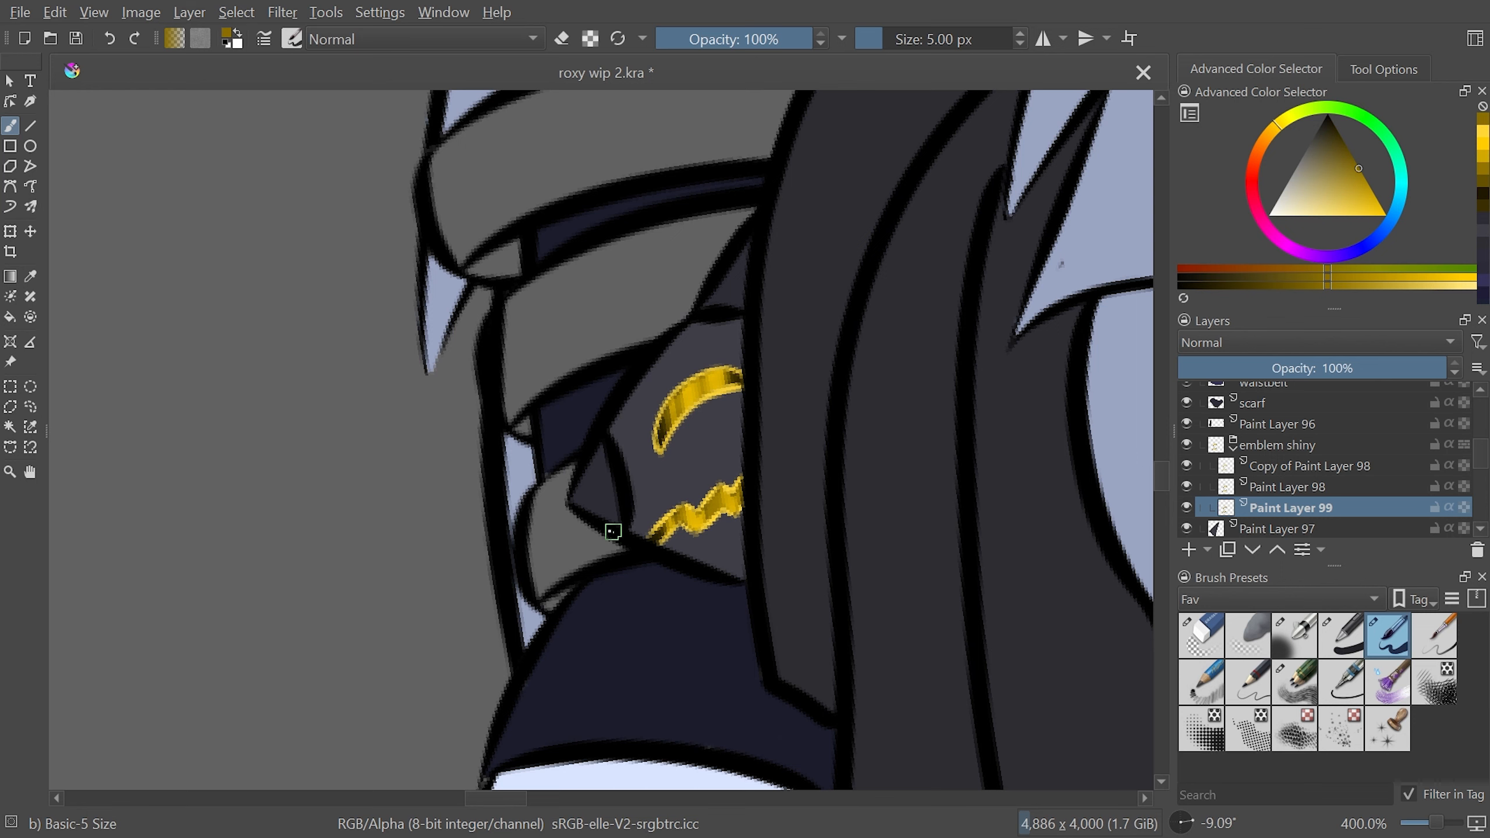
pyautogui.scroll(-3, 613, 531)
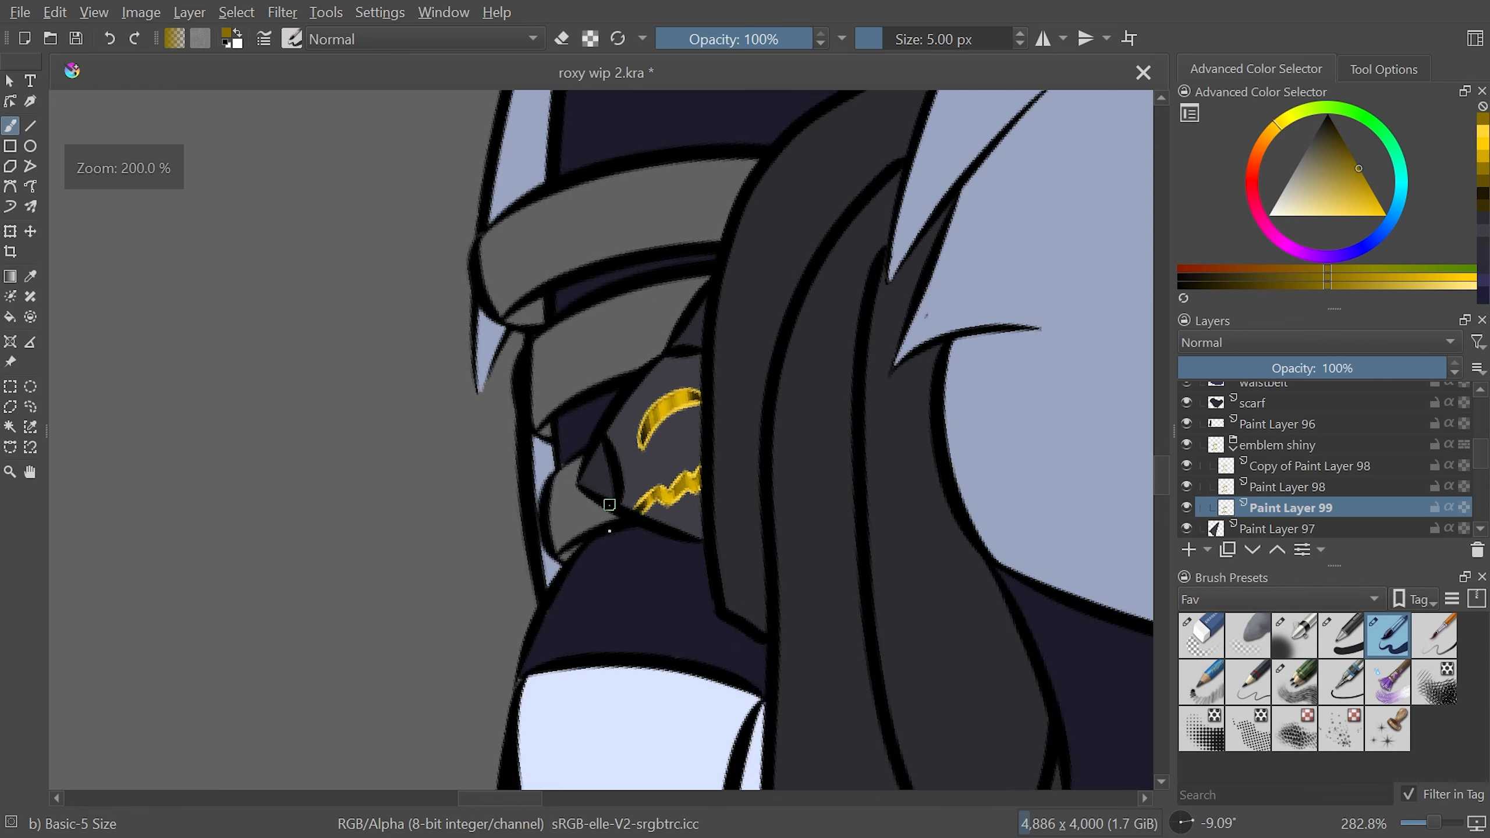
pyautogui.scroll(-2, 603, 455)
pyautogui.press('5')
pyautogui.scroll(4, 604, 452)
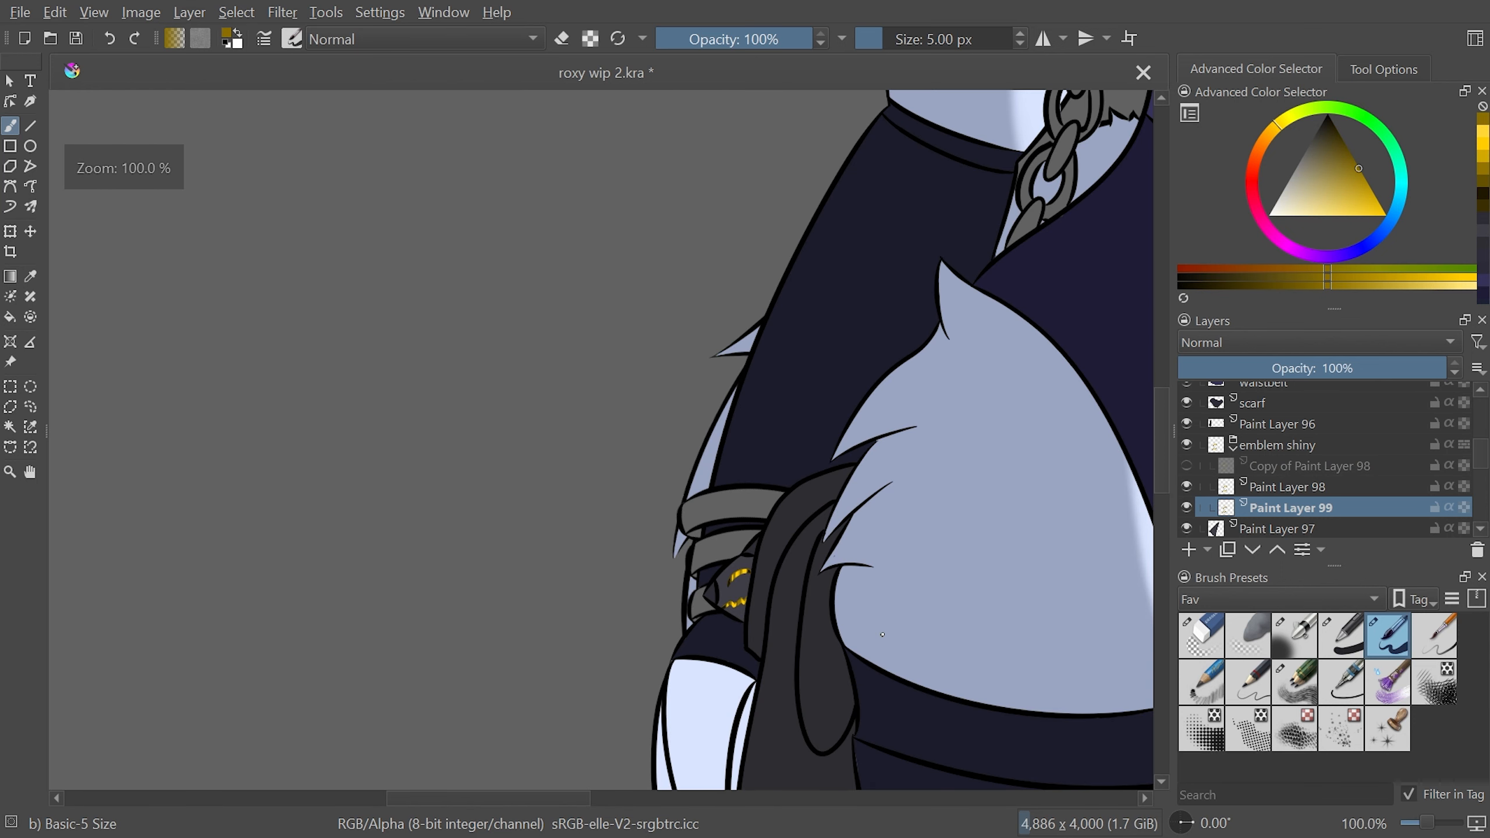
pyautogui.click(1261, 467)
pyautogui.click(1276, 345)
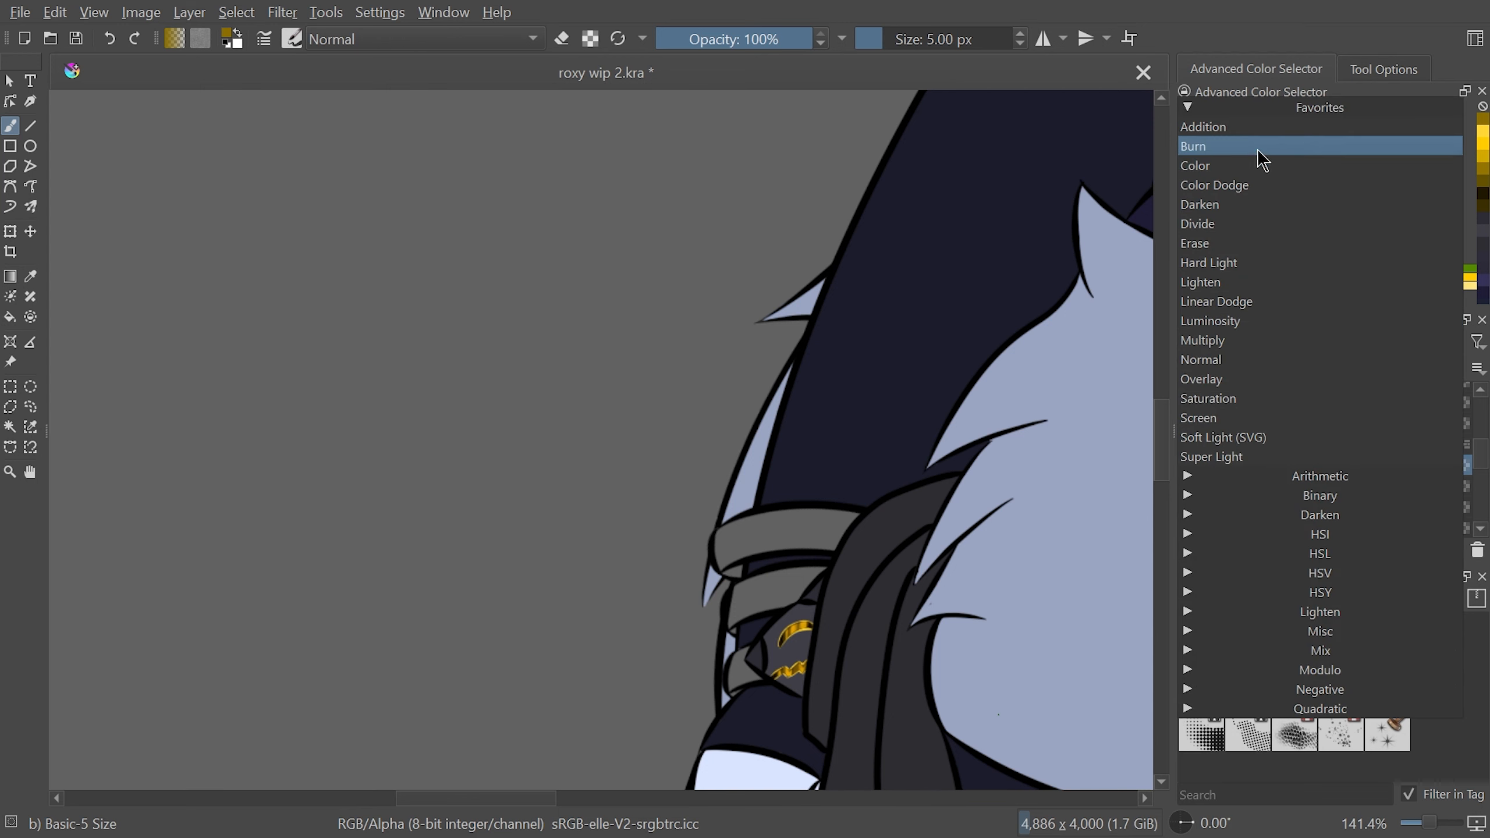
pyautogui.click(1266, 134)
pyautogui.click(1279, 345)
pyautogui.click(1274, 264)
pyautogui.click(1266, 346)
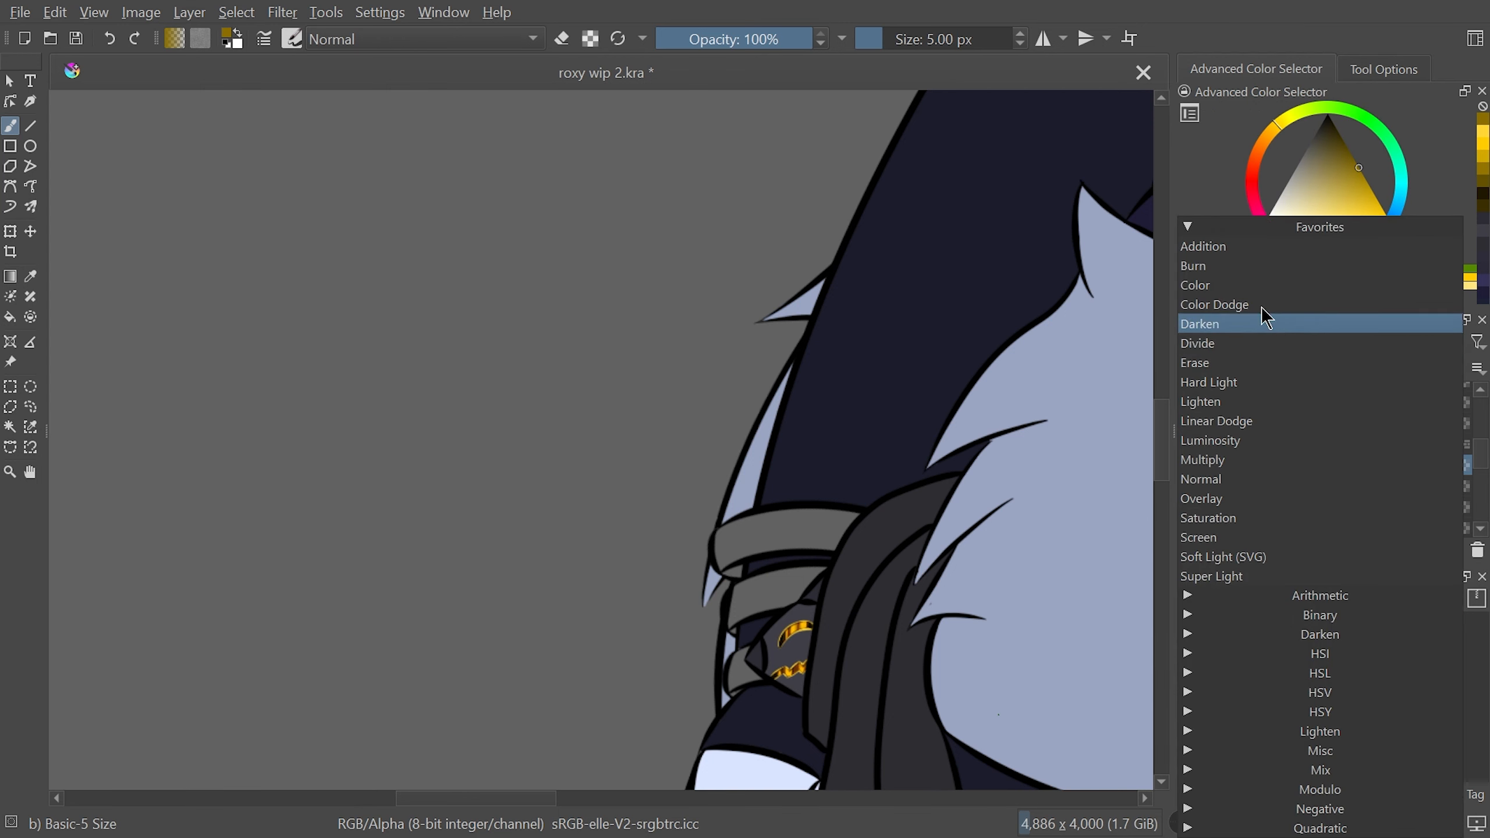
pyautogui.click(1267, 281)
pyautogui.click(1267, 345)
pyautogui.click(1265, 305)
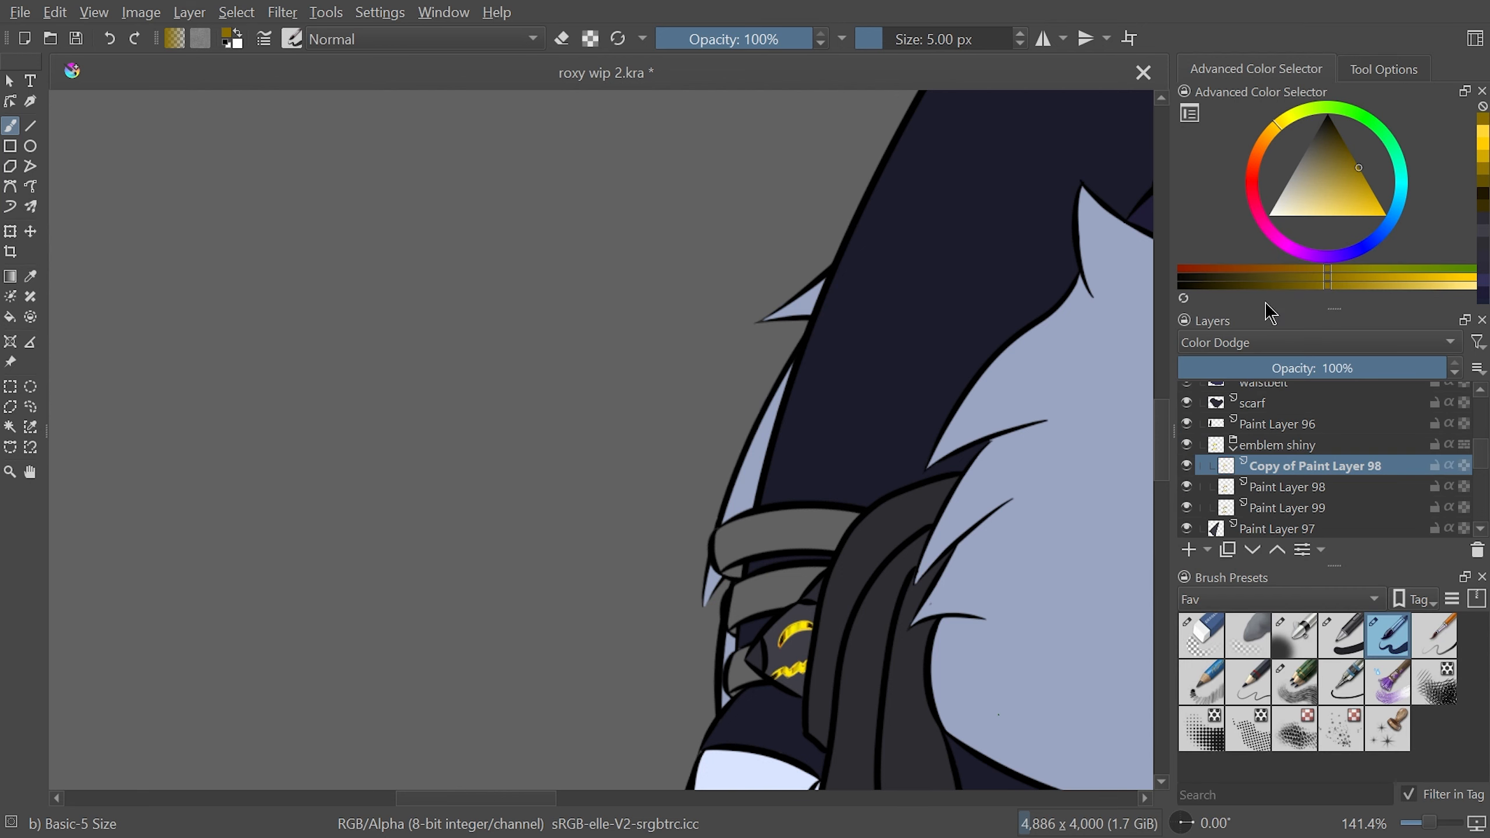
pyautogui.click(1264, 346)
pyautogui.click(1265, 347)
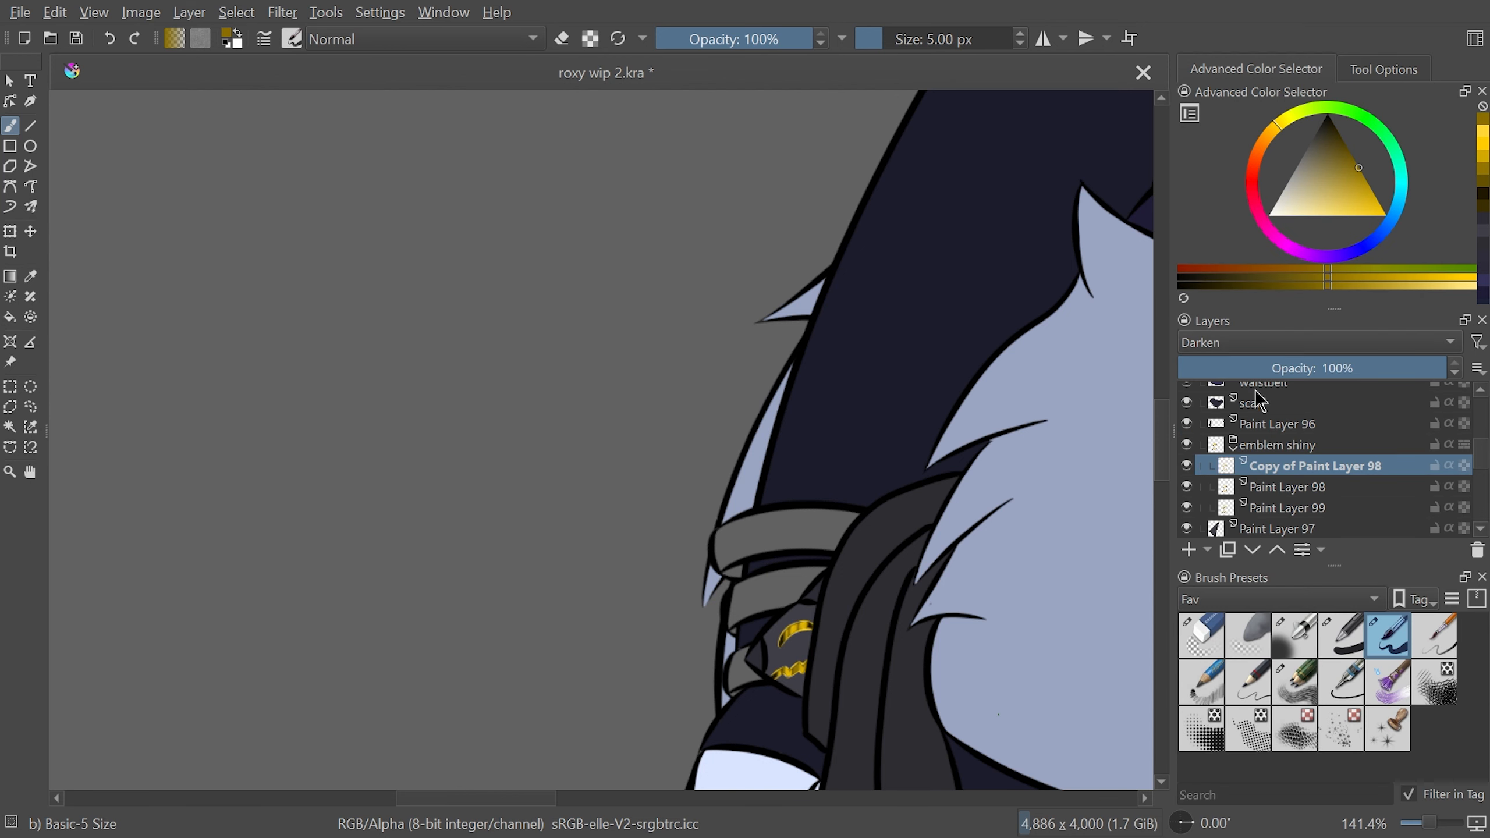
# Set the blending mode of Copy of Paint Layer 98 to Hard Light and check the whole character
pyautogui.click(1262, 347)
pyautogui.click(1264, 246)
pyautogui.press('-')
pyautogui.press('-')
pyautogui.press('-')
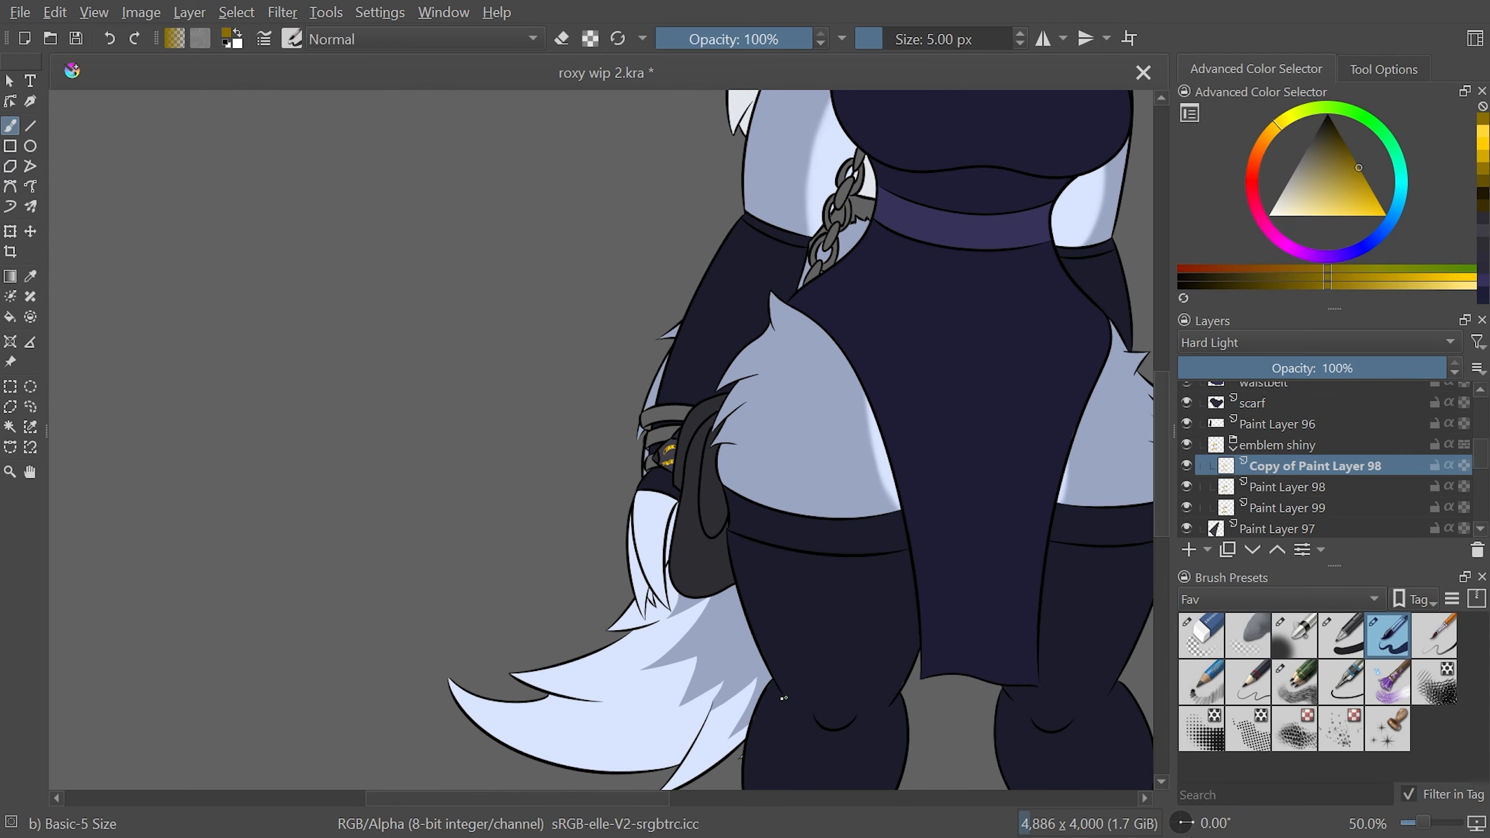
pyautogui.press('+')
pyautogui.press('5')
pyautogui.press('3')
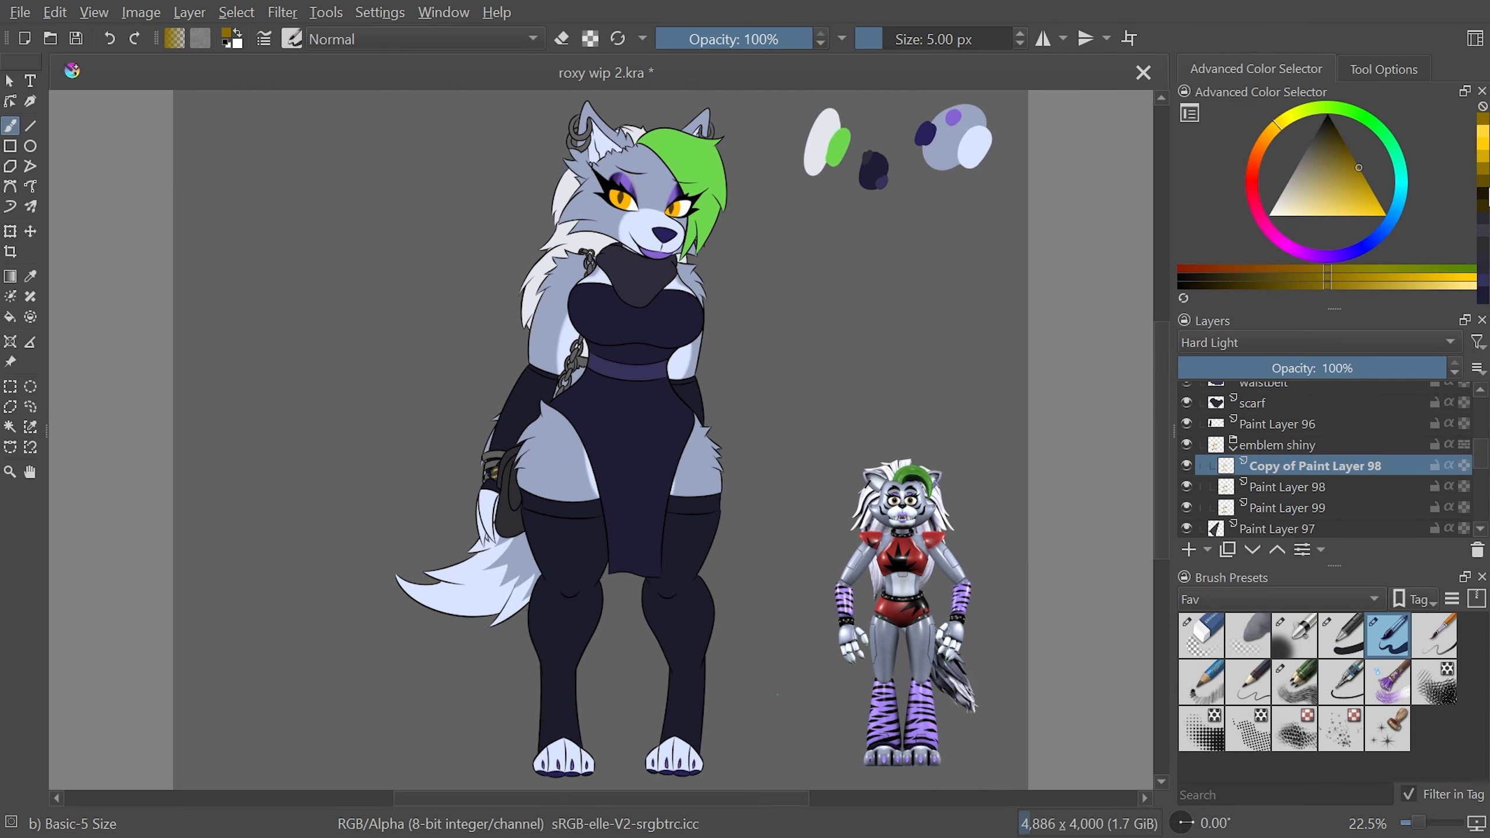
# Pick the darkest gold from the colour history, choose the Basic-1 brush and select Paint Layer 93 in the ref group
pyautogui.click(1486, 194)
pyautogui.scroll(-5, 1445, 464)
pyautogui.click(1343, 637)
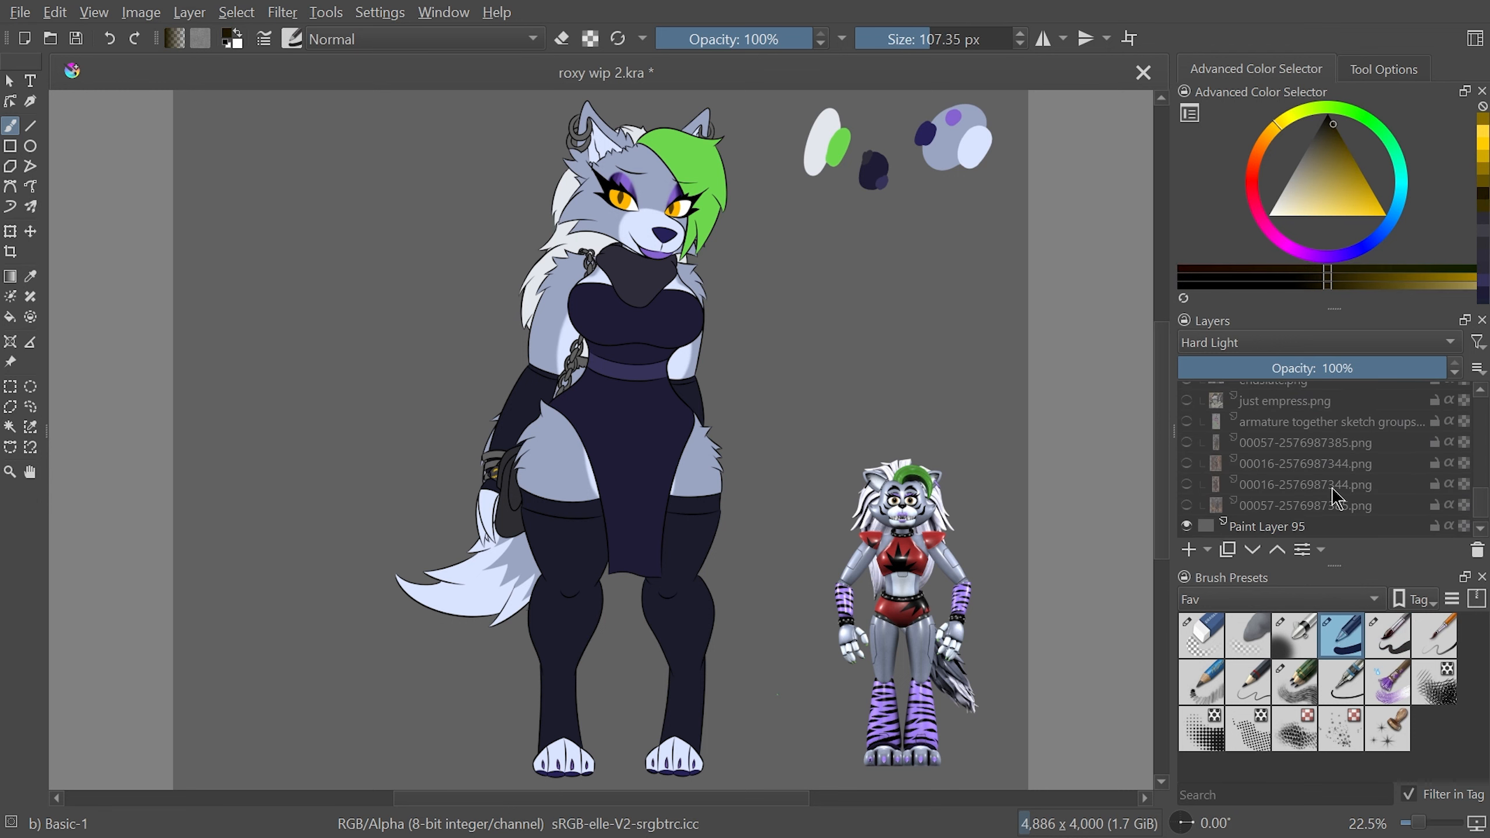
pyautogui.moveTo(1480, 499); pyautogui.dragTo(1479, 471)
pyautogui.click(1280, 451)
# Paint a row of overlapping gold swatches, from very dark gold to light yellow, below the palette's blue-grey swatches
pyautogui.scroll(2, 1110, 356)
pyautogui.moveTo(746, 797); pyautogui.dragTo(820, 798)
pyautogui.scroll(1, 880, 441)
pyautogui.moveTo(862, 467)
pyautogui.mouseDown()
pyautogui.moveTo(887, 470)
pyautogui.moveTo(877, 478)
pyautogui.moveTo(907, 504)
pyautogui.moveTo(935, 473)
pyautogui.moveTo(951, 493)
pyautogui.moveTo(1005, 493)
pyautogui.mouseUp()
pyautogui.click(1483, 207)
pyautogui.click(1483, 206)
pyautogui.click(1483, 188)
pyautogui.click(1484, 188)
pyautogui.click(1483, 177)
pyautogui.press('l')
pyautogui.scroll(-1, 998, 529)
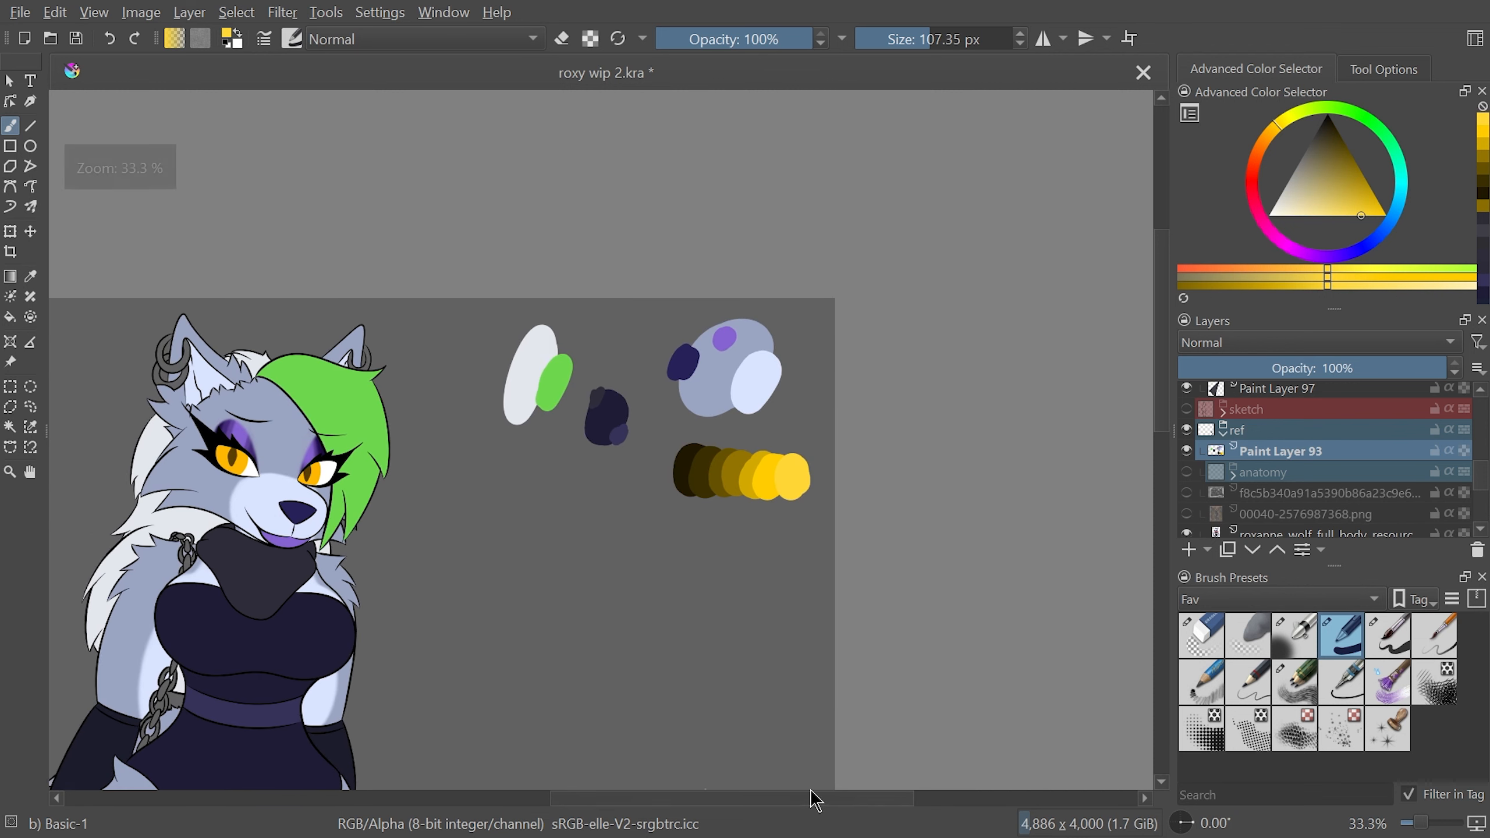
pyautogui.scroll(2, 880, 581)
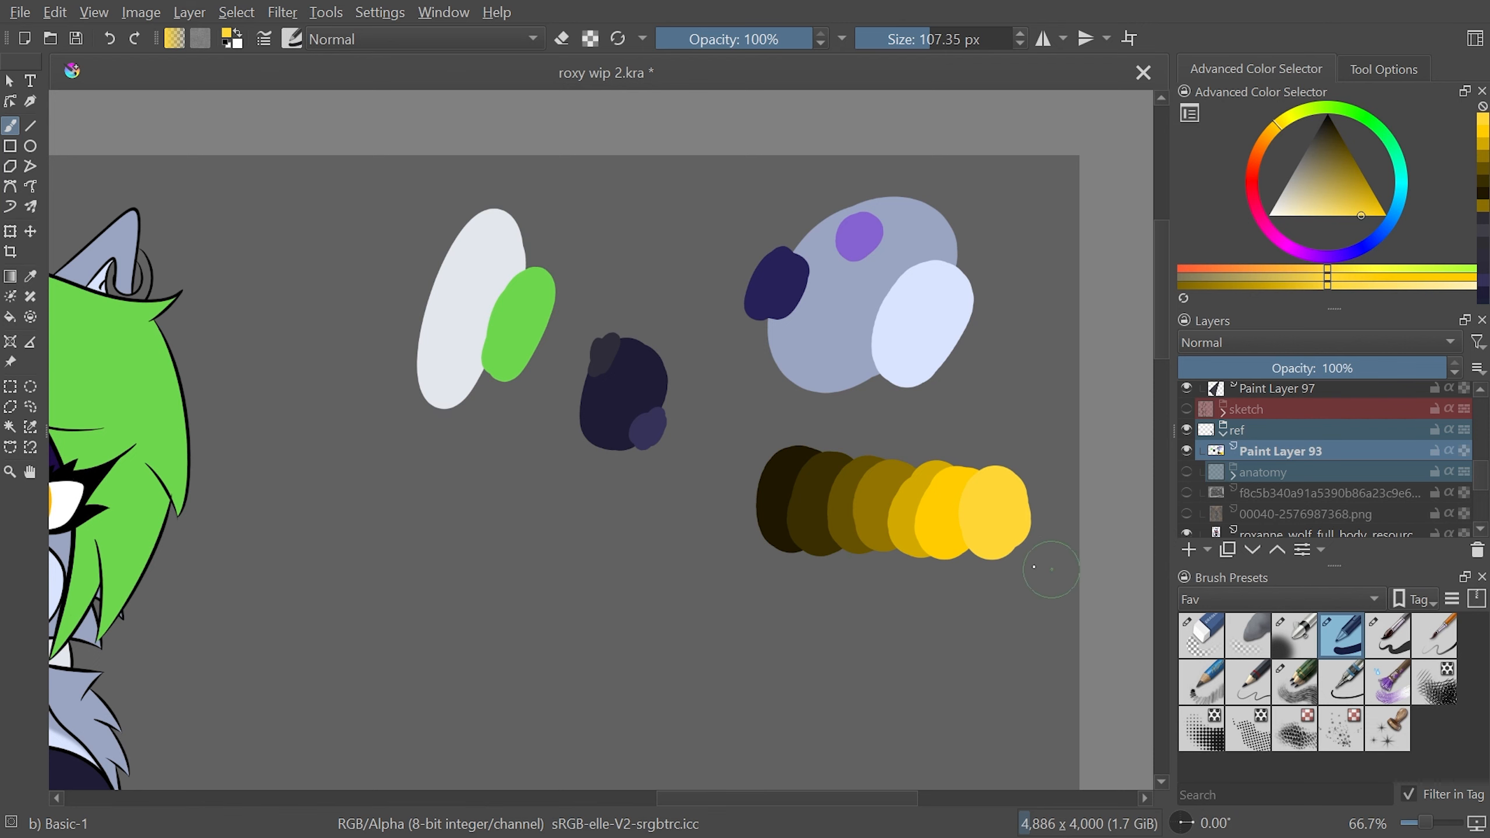
pyautogui.moveTo(868, 798); pyautogui.dragTo(636, 798)
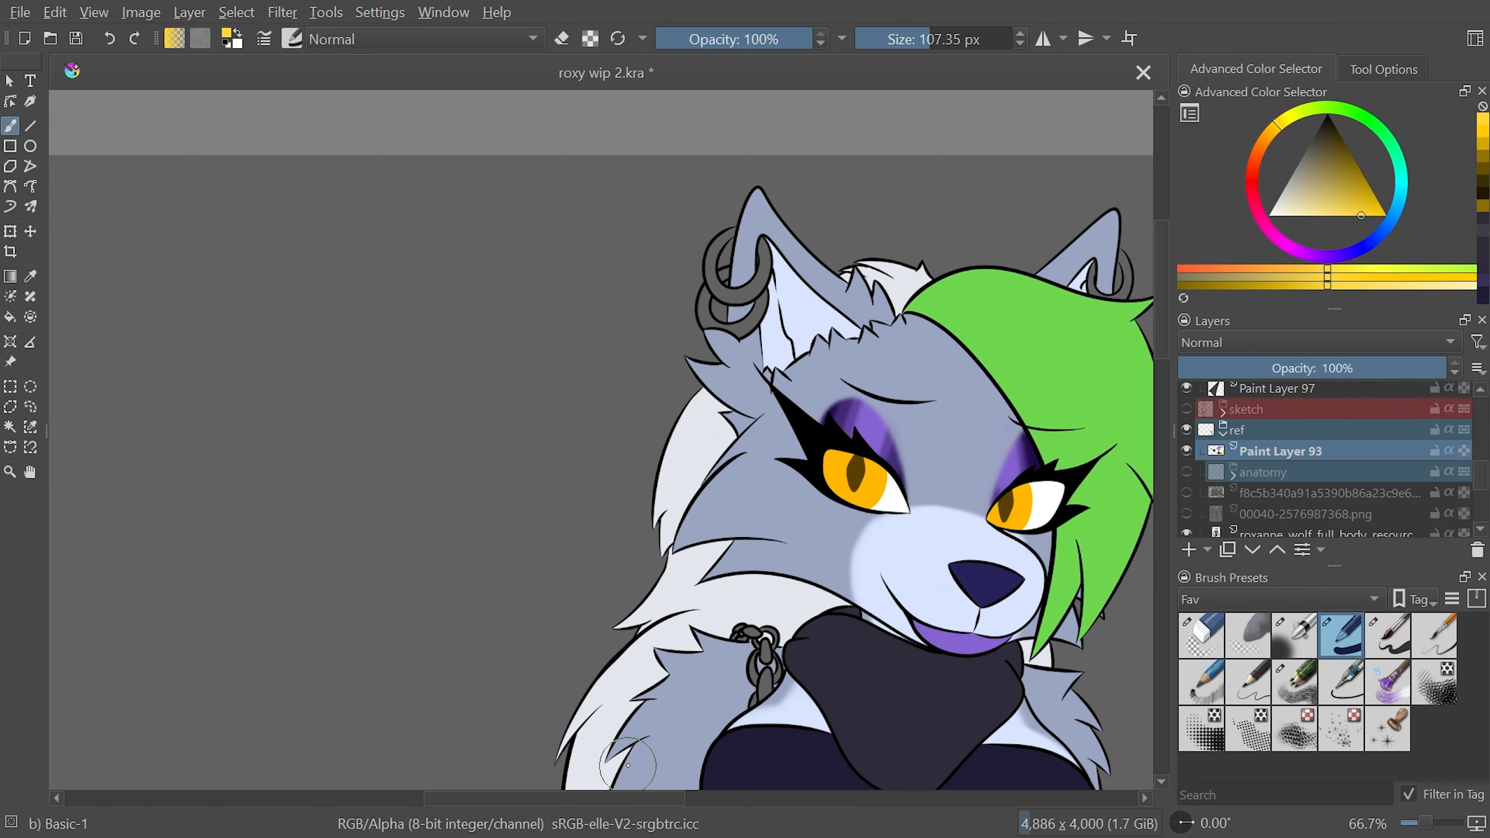
pyautogui.moveTo(1161, 352); pyautogui.dragTo(1156, 519)
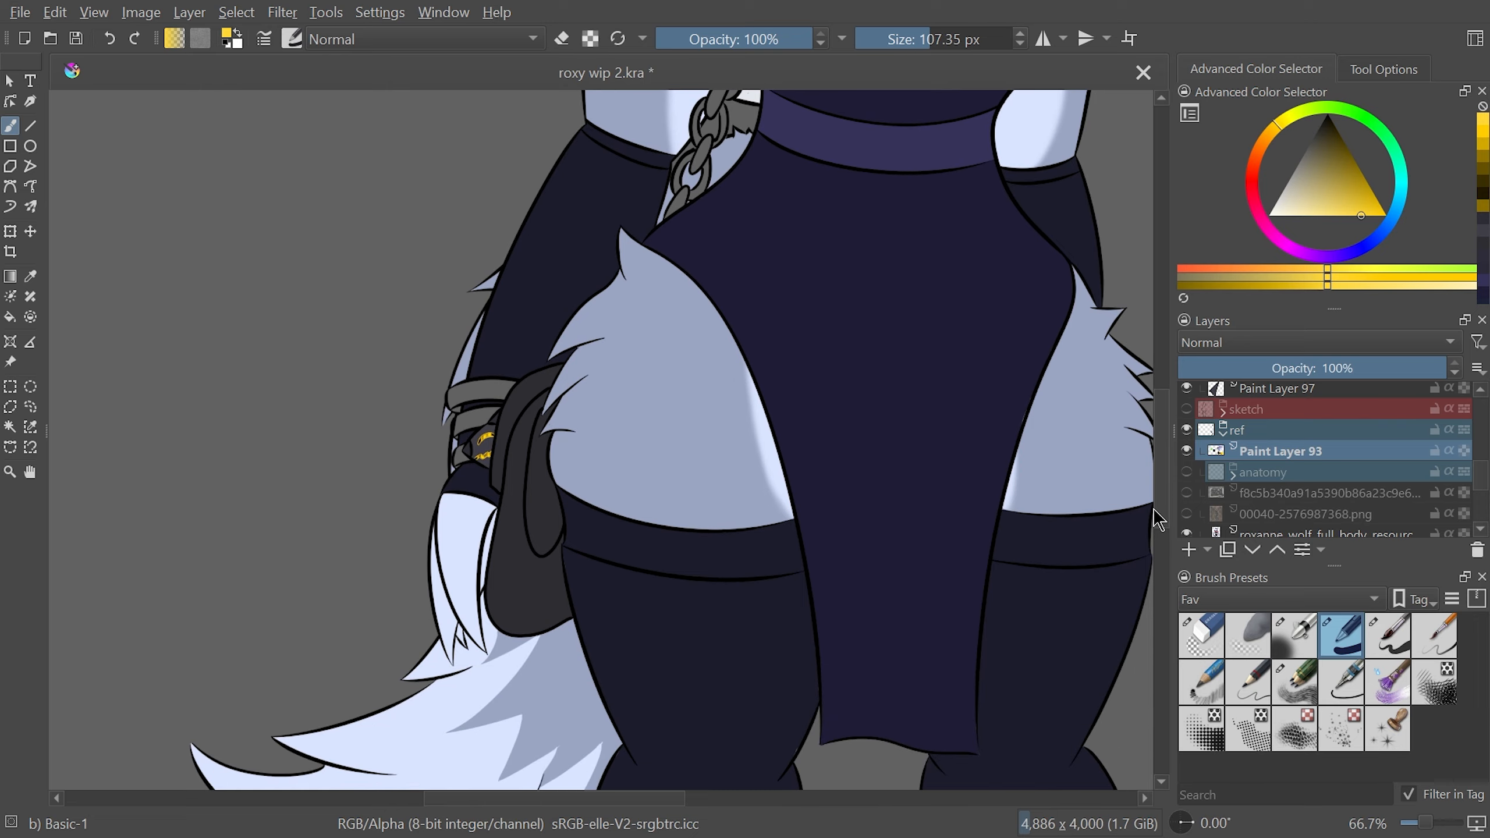
# Inspect the wrist bands up close, and check the rest of the figure up to the face
pyautogui.press('+')
pyautogui.press('+')
pyautogui.press('+')
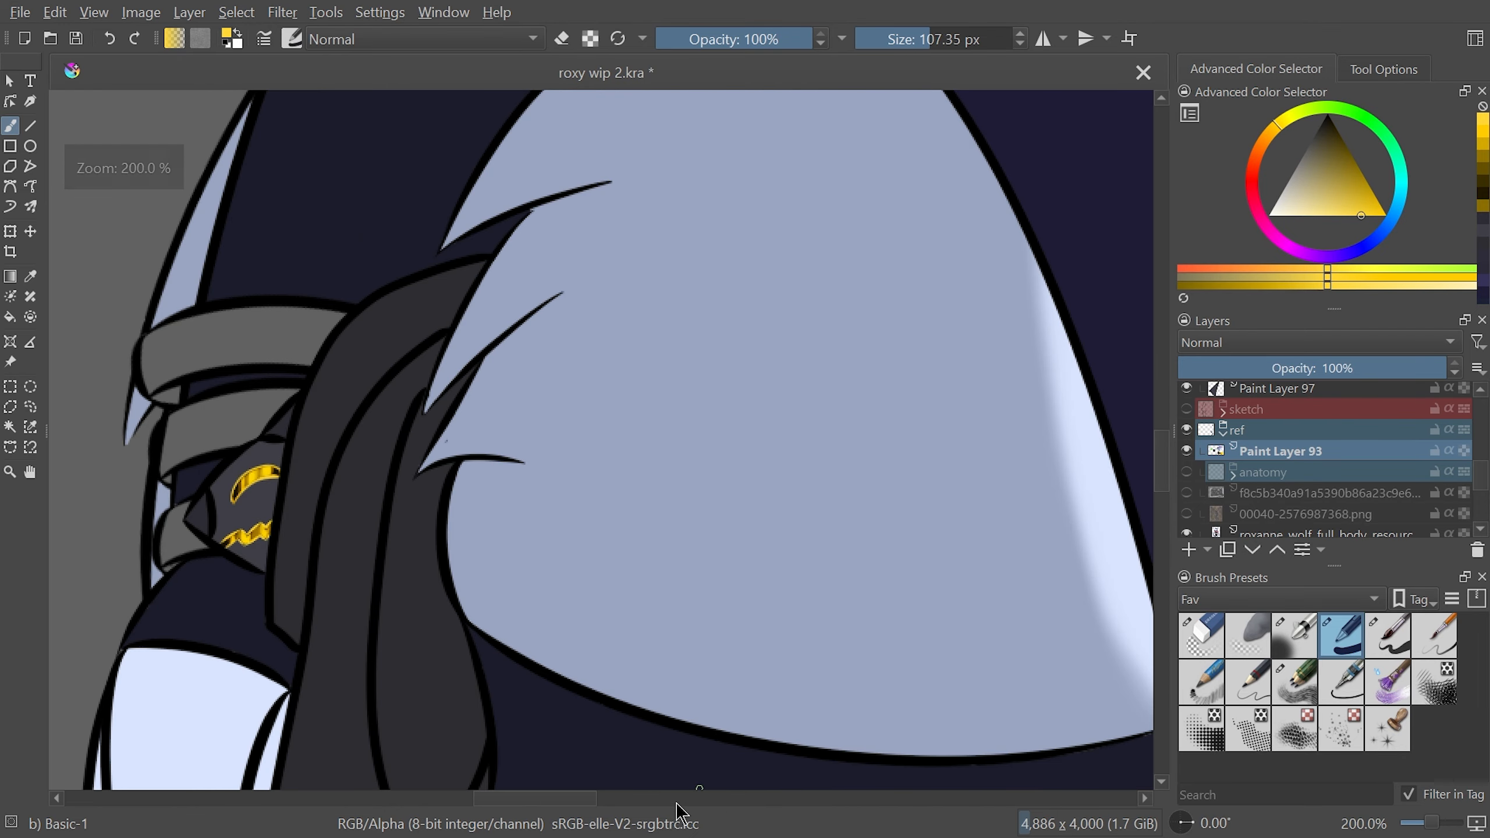
pyautogui.moveTo(575, 799); pyautogui.dragTo(534, 799)
pyautogui.press('+')
pyautogui.press('-')
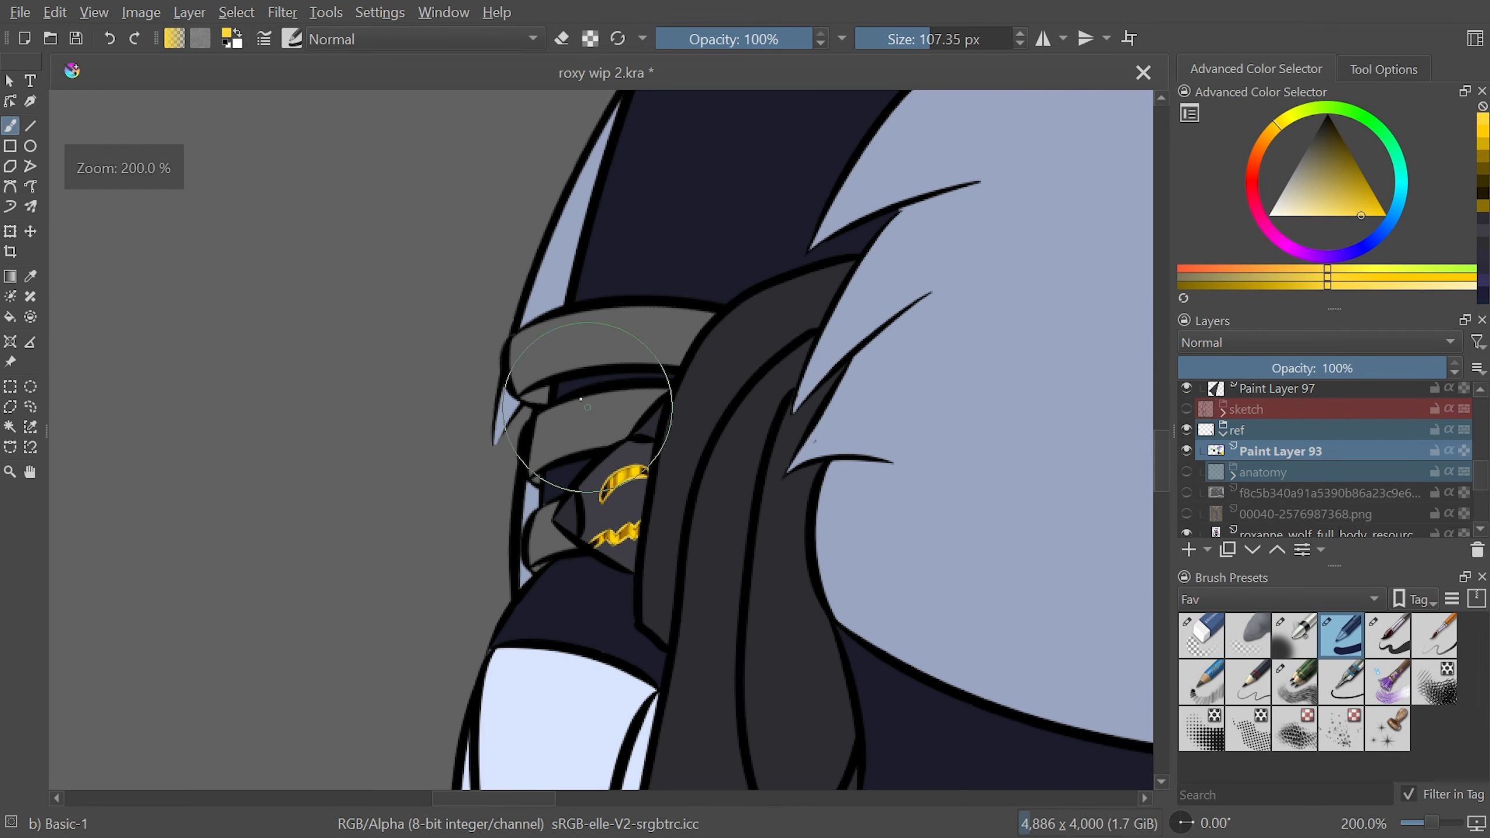
pyautogui.scroll(-4, 590, 516)
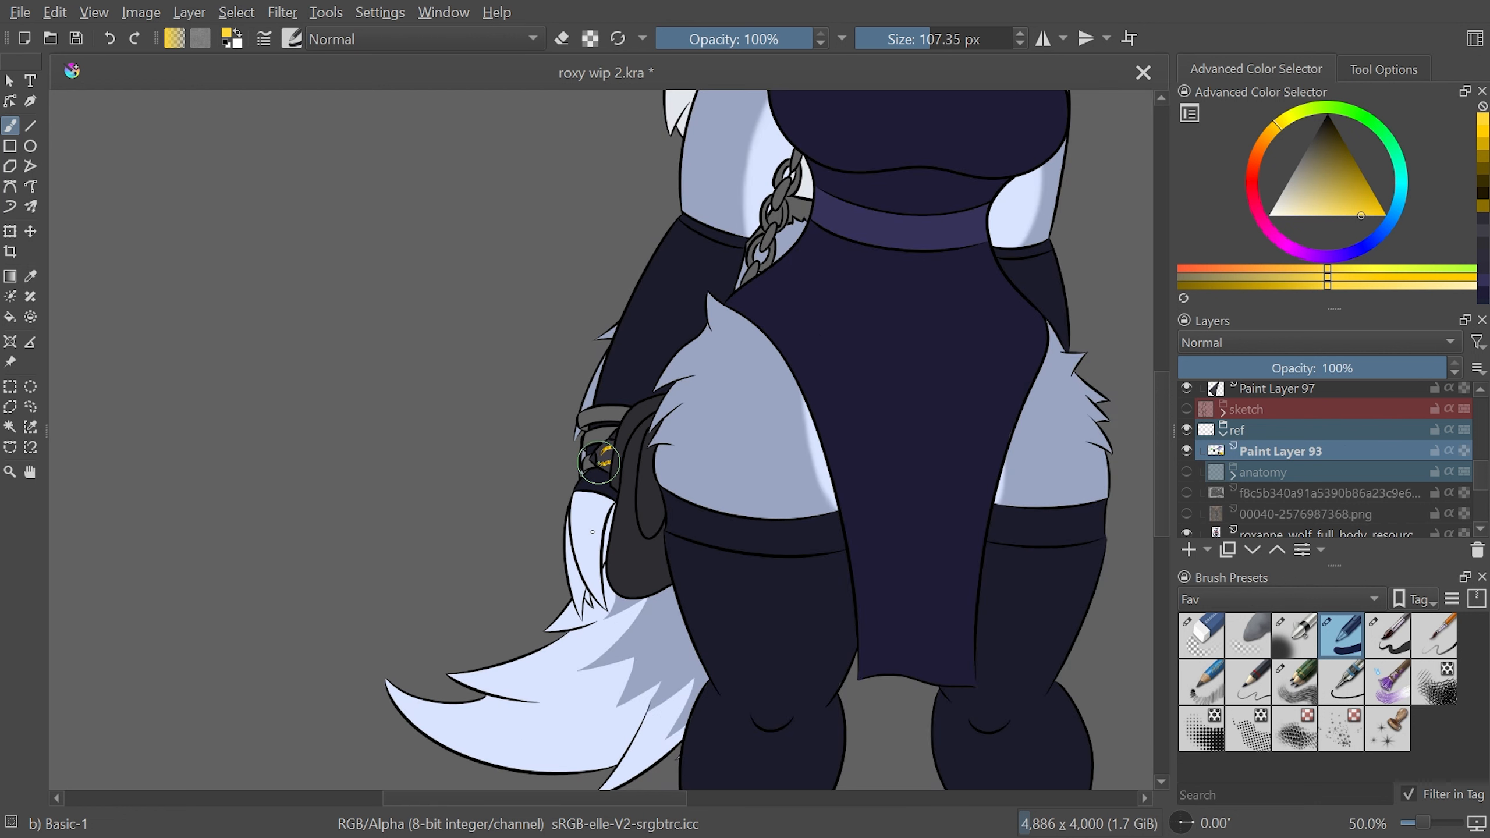
pyautogui.moveTo(1165, 435); pyautogui.dragTo(1133, 446)
pyautogui.scroll(3, 1133, 448)
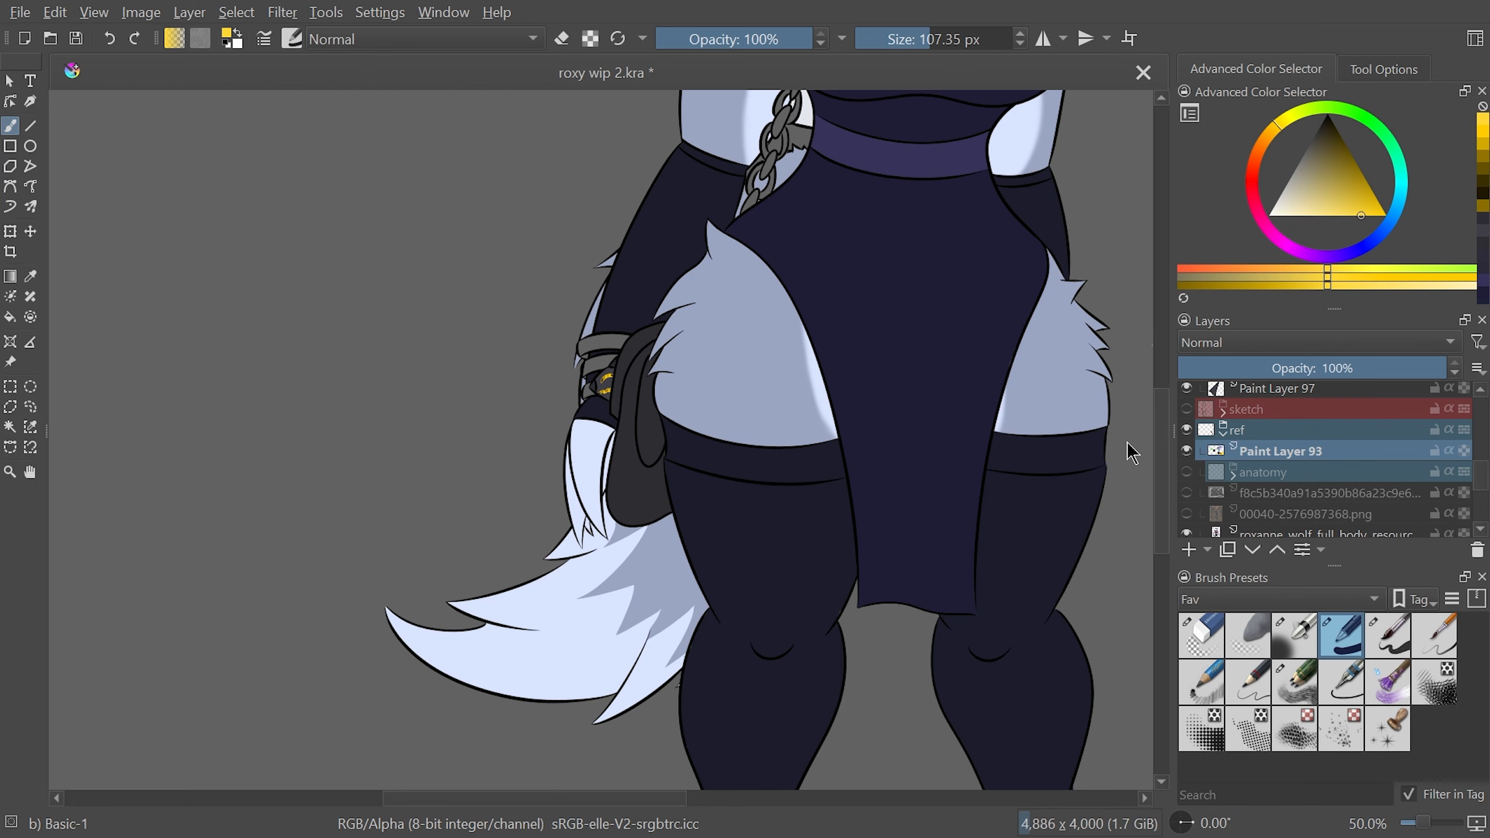
pyautogui.scroll(1, 1133, 451)
pyautogui.moveTo(1168, 476); pyautogui.dragTo(1163, 431)
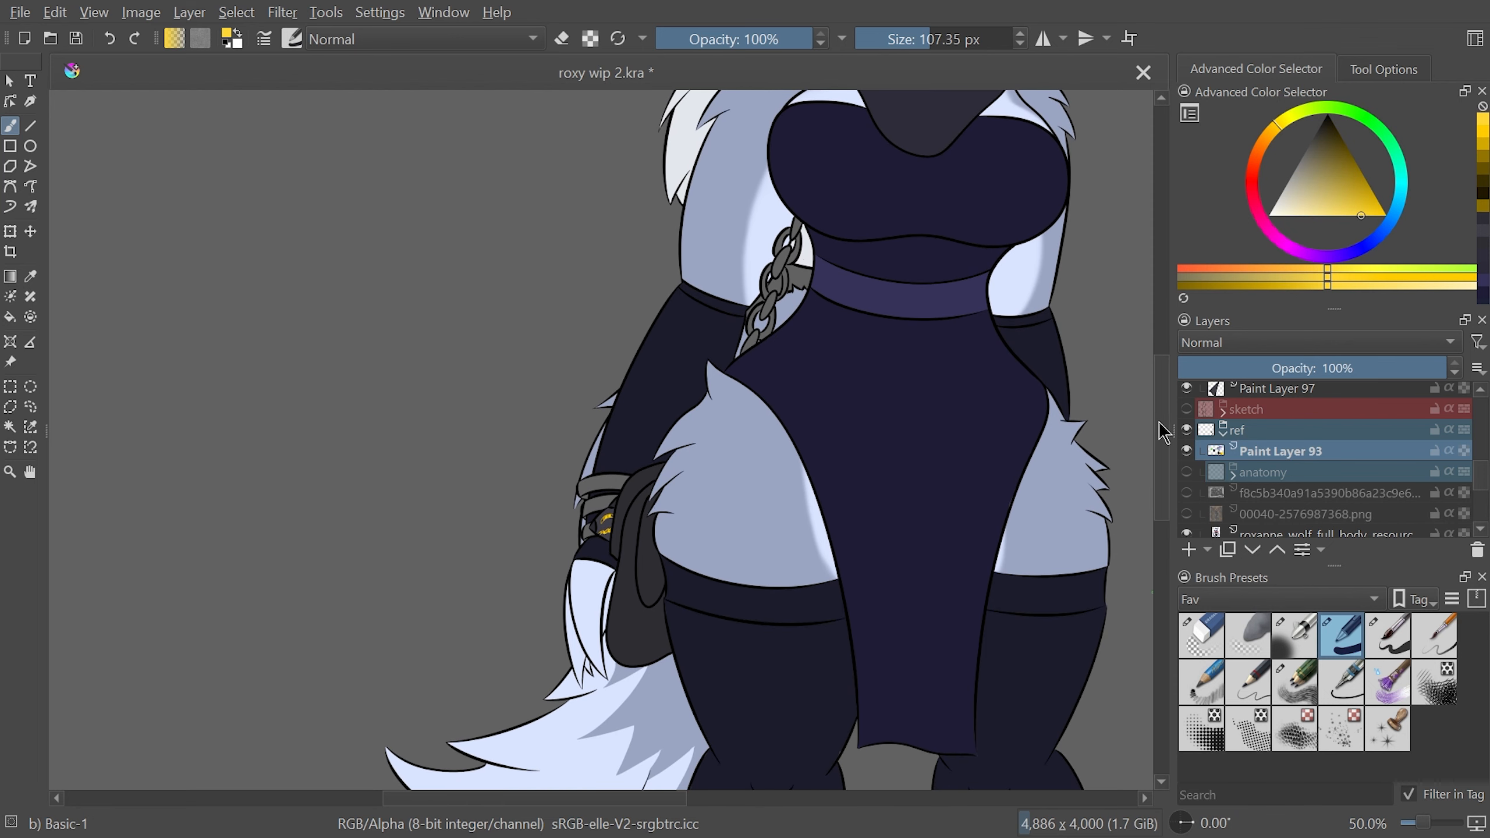
pyautogui.moveTo(1166, 432); pyautogui.dragTo(1163, 365)
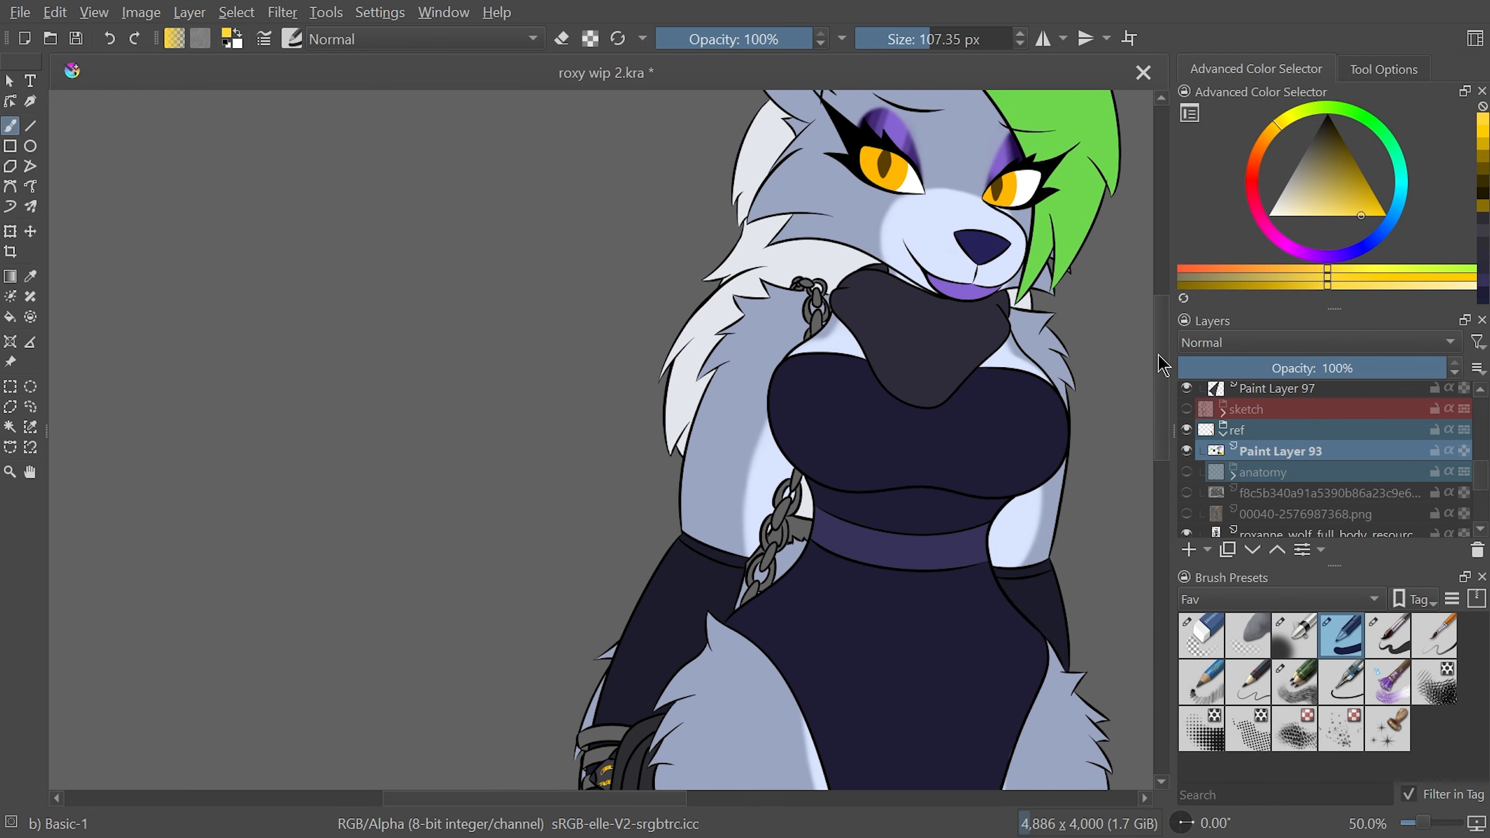
# Pick the darkest gold from the colour history and add a new paint layer beside Paint Layer 97
pyautogui.click(1486, 193)
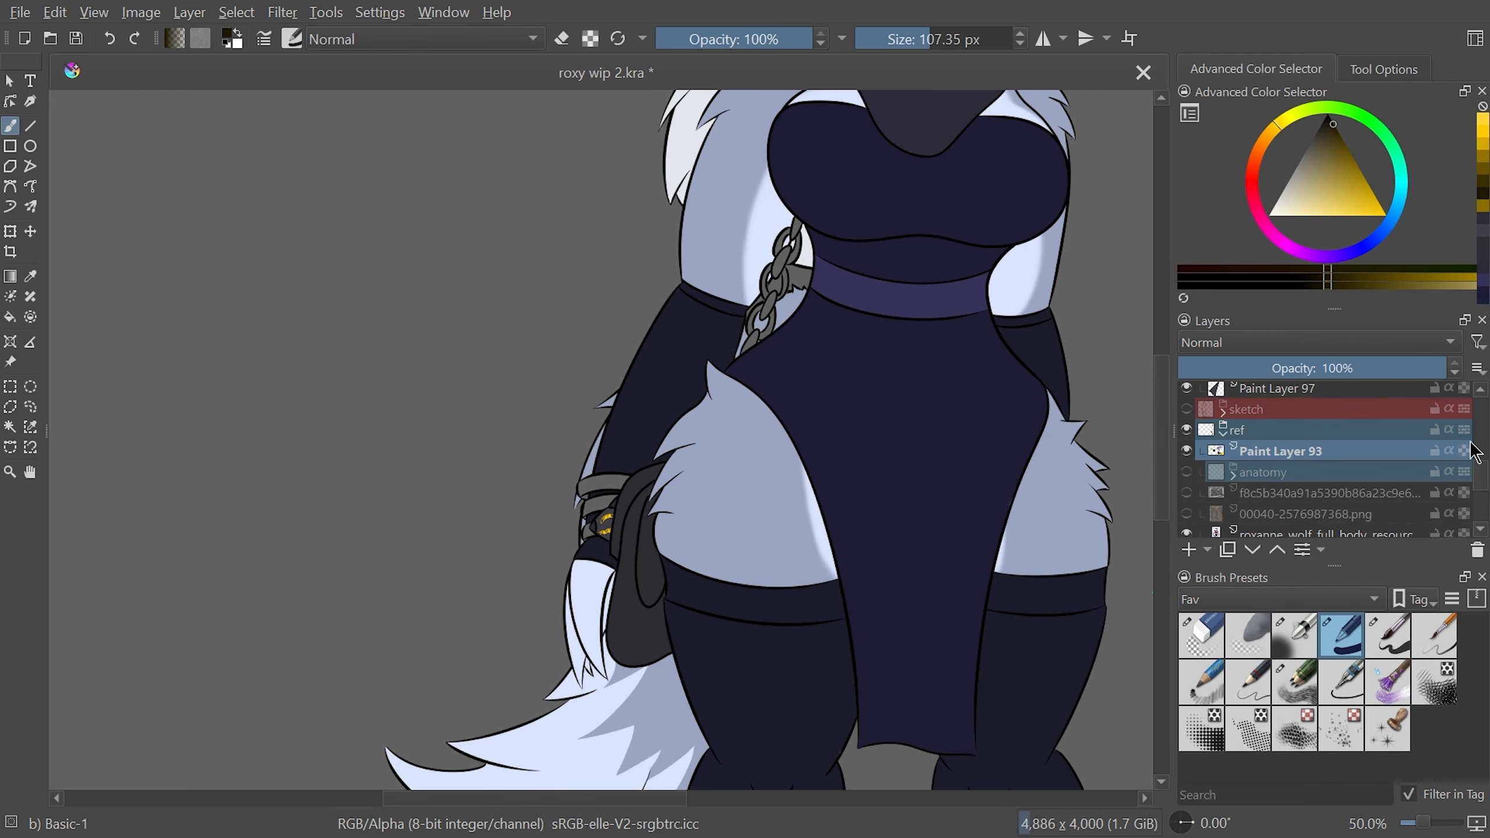
pyautogui.moveTo(1483, 470); pyautogui.dragTo(1482, 446)
pyautogui.click(1235, 460)
pyautogui.click(1278, 477)
pyautogui.press('Insert')
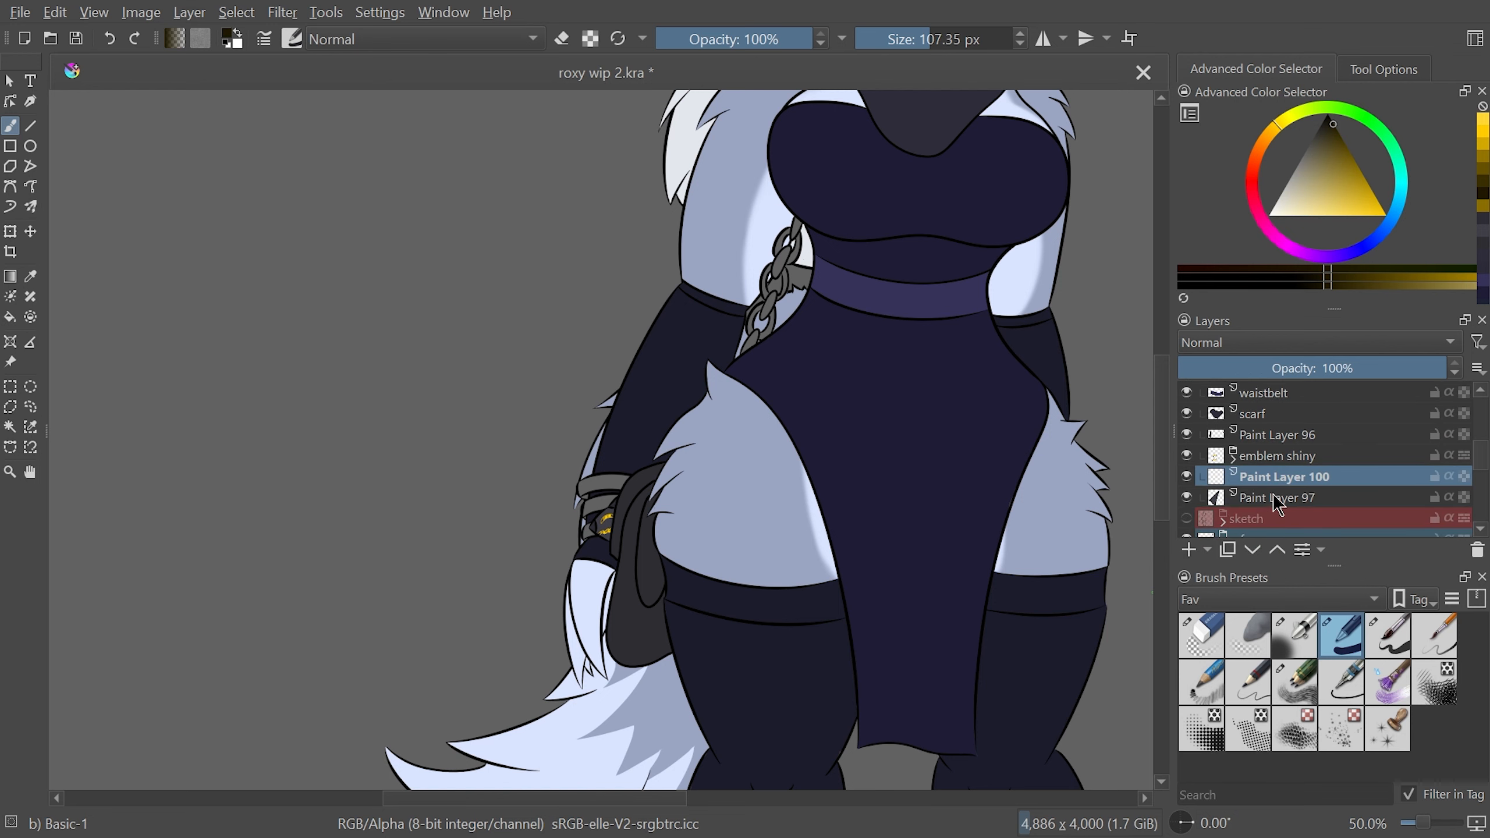
# Place the new layer below Paint Layer 97, group it and name the group bracelets
pyautogui.moveTo(1317, 495); pyautogui.dragTo(1316, 501)
pyautogui.hotkey('ctrl', 'g')
pyautogui.click(1326, 498)
pyautogui.doubleClick(1326, 497)
pyautogui.write('bracelets')
pyautogui.press('Return')
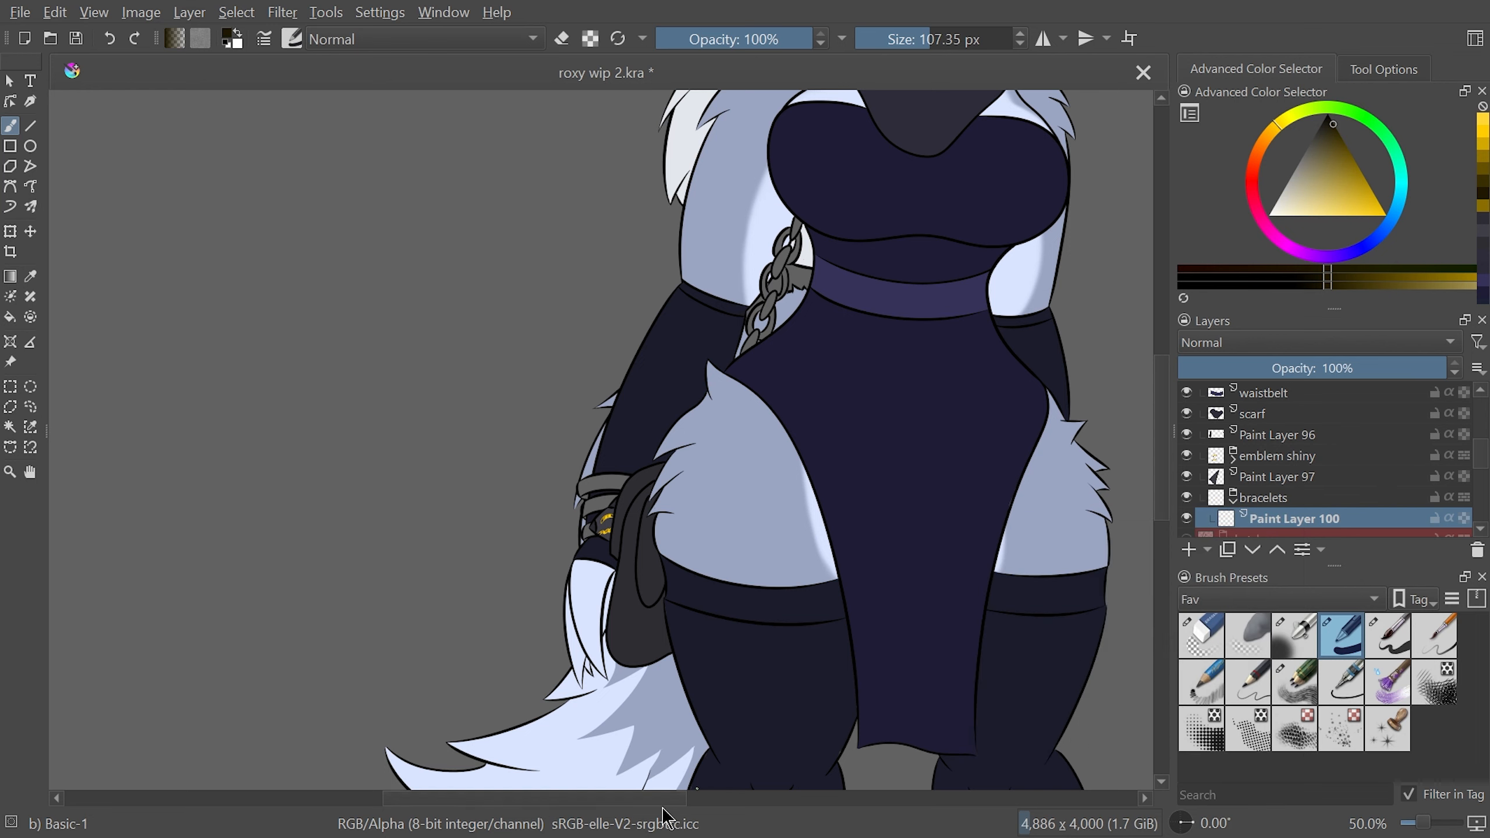
# Airbrush crosswise gold stripes over the selected dark base of the upper wrist bracelet on Paint Layer 101
pyautogui.hscroll(-2, 648, 805)
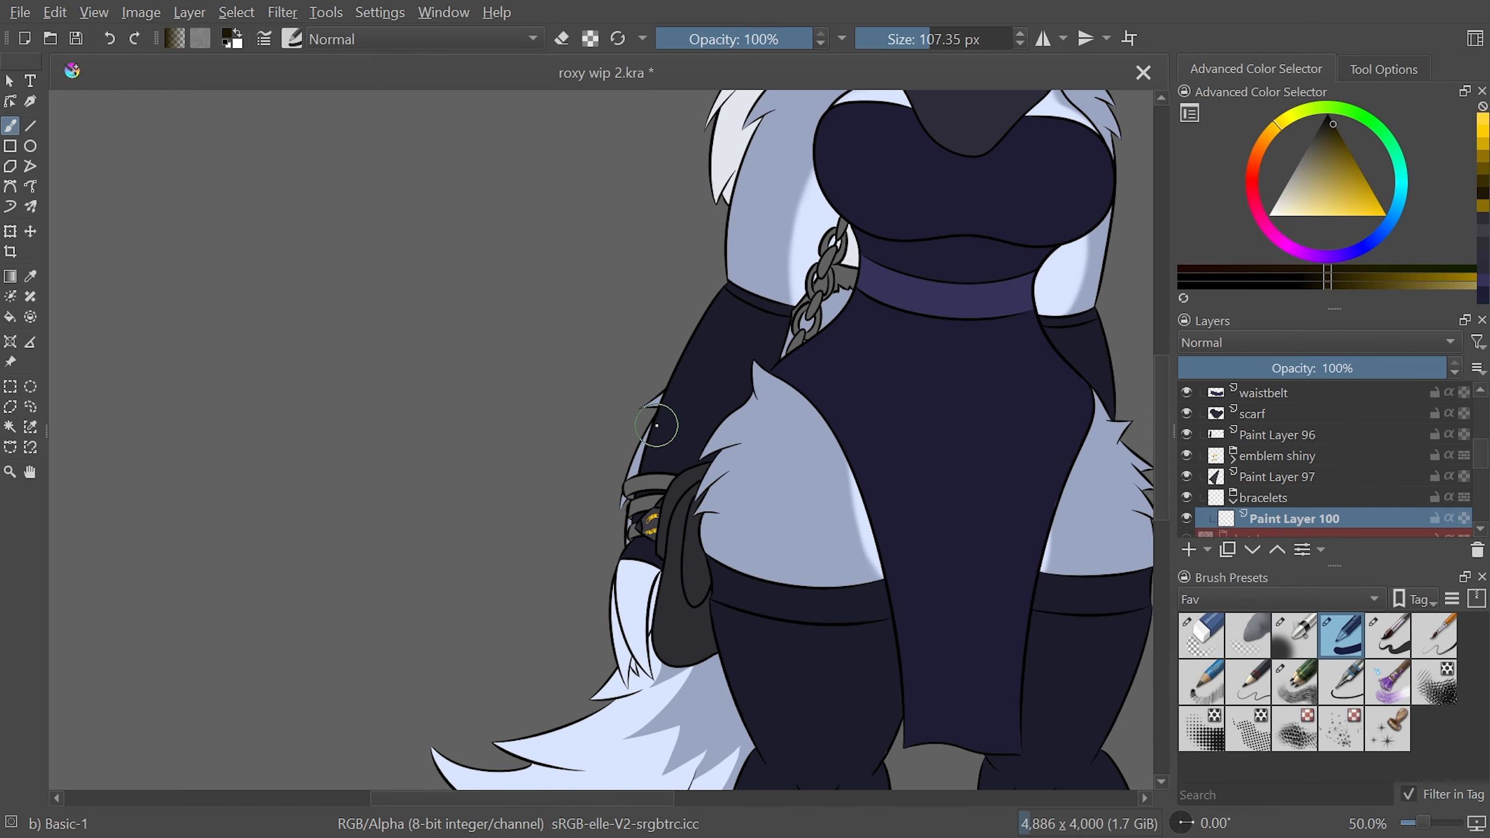
pyautogui.scroll(-3, 1167, 452)
pyautogui.press('1')
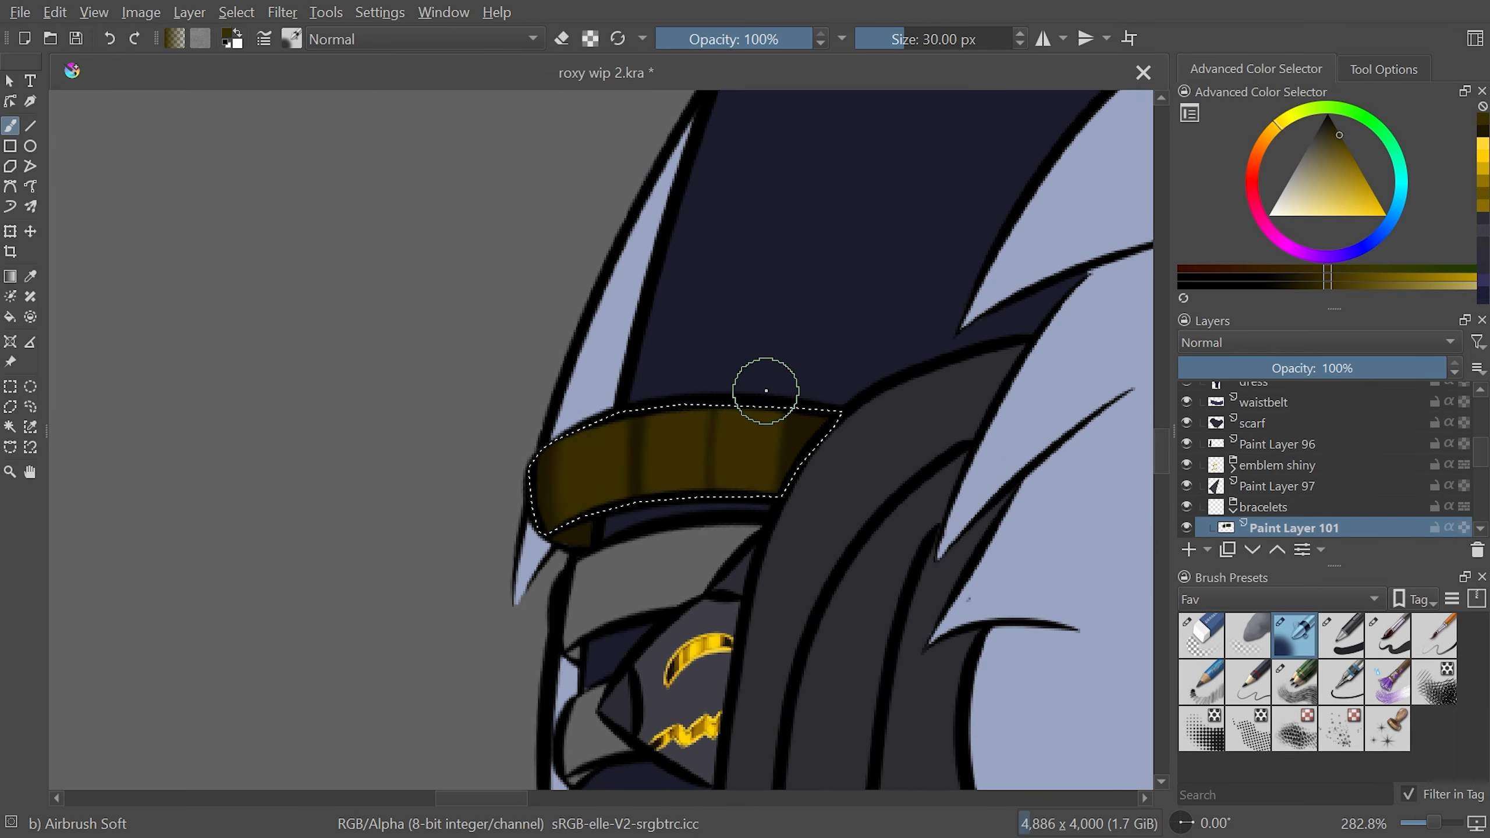
pyautogui.click(1484, 161)
pyautogui.moveTo(673, 410); pyautogui.dragTo(670, 496)
pyautogui.moveTo(589, 425); pyautogui.dragTo(599, 512)
pyautogui.moveTo(729, 408); pyautogui.dragTo(726, 491)
pyautogui.moveTo(627, 414); pyautogui.dragTo(627, 502)
pyautogui.moveTo(548, 428); pyautogui.dragTo(556, 532)
pyautogui.moveTo(806, 412); pyautogui.dragTo(789, 493)
# Soften the upper bracelet's gold stripes with a Gaussian Blur of 3 px radius
pyautogui.click(1481, 145)
pyautogui.click(282, 13)
pyautogui.click(675, 160)
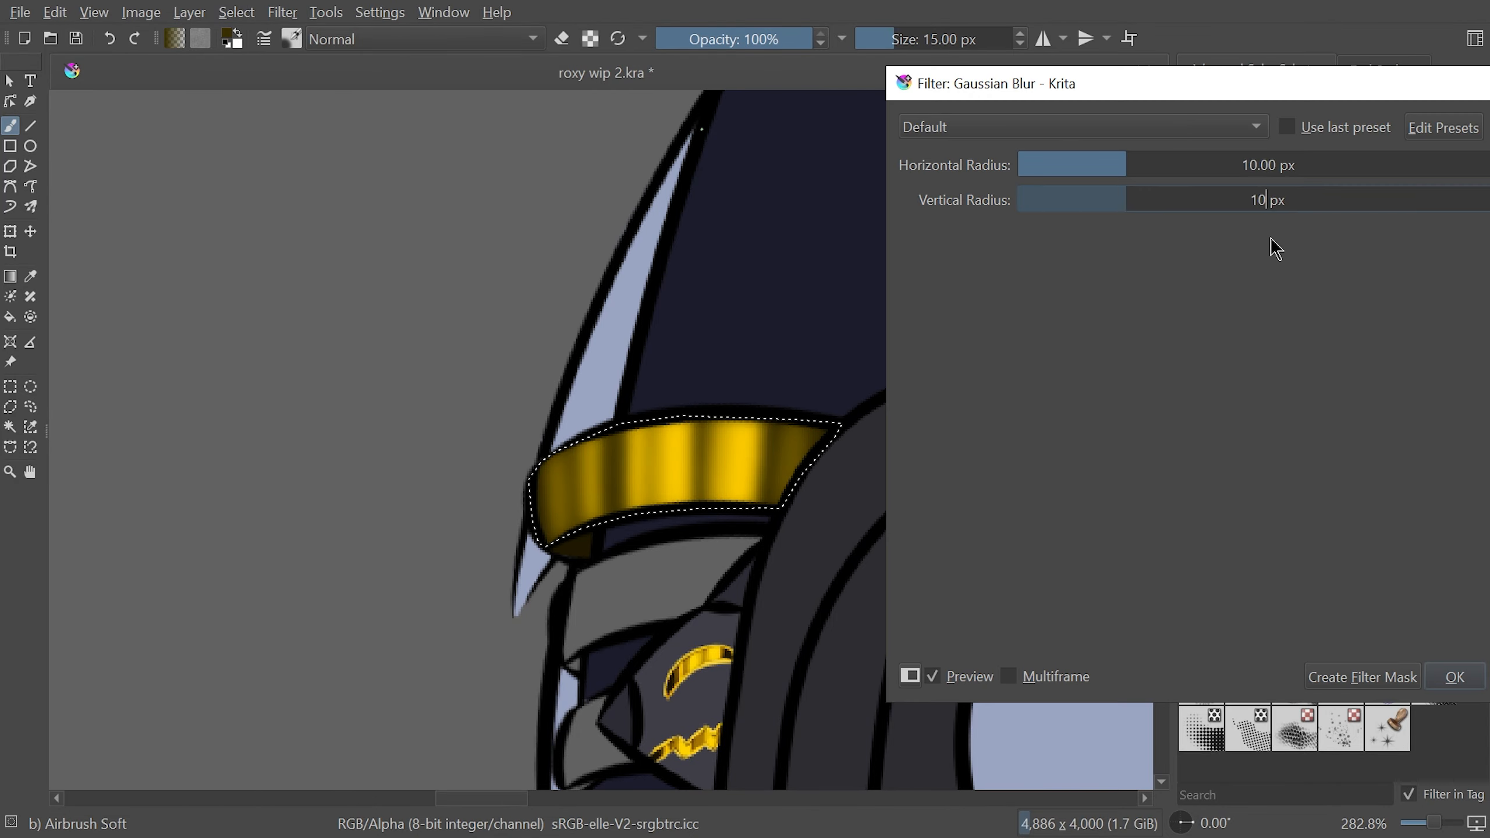
pyautogui.write('3')
pyautogui.press('Return')
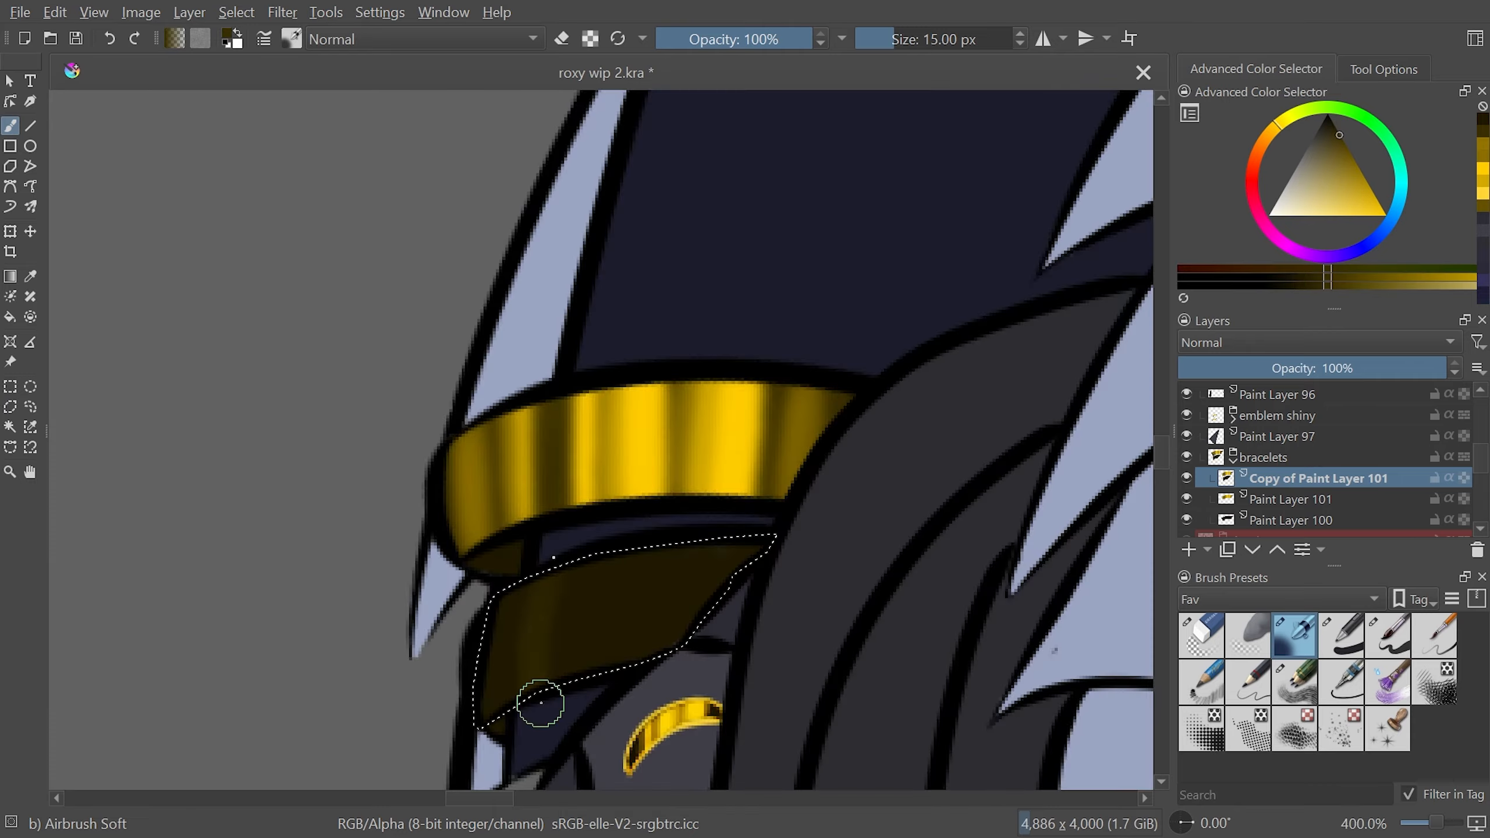
# Airbrush lighter gold stripes across the middle wrist bracelet and pick the next gold from the colour history
pyautogui.click(1483, 206)
pyautogui.moveTo(626, 372); pyautogui.dragTo(616, 479)
pyautogui.hotkey('ctrl', '+')
pyautogui.moveTo(686, 270); pyautogui.dragTo(672, 422)
pyautogui.moveTo(886, 223); pyautogui.dragTo(868, 364)
pyautogui.click(1483, 193)
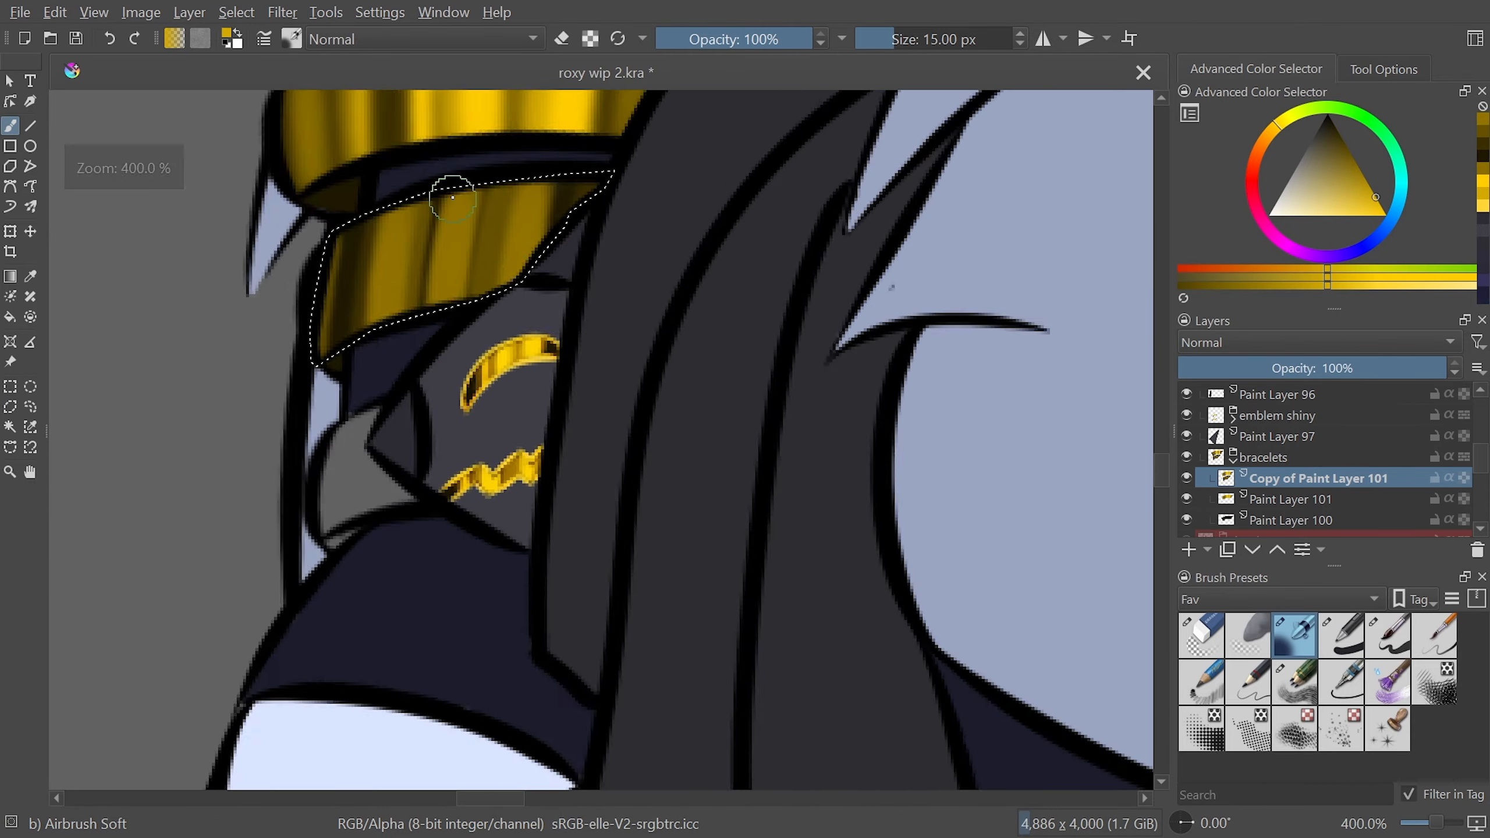
# Apply a Gaussian Blur to the middle bracelet's gold stripes on Copy of Paint Layer 101
pyautogui.hotkey('ctrl', '-')
pyautogui.hotkey('ctrl', '-')
pyautogui.hotkey('ctrl', '-')
pyautogui.hotkey('ctrl', '-')
pyautogui.hotkey('ctrl', 'shift', 'j')
pyautogui.click(1483, 167)
pyautogui.hotkey('ctrl', '+')
pyautogui.hotkey('ctrl', '+')
pyautogui.hotkey('ctrl', '+')
pyautogui.click(1318, 478)
pyautogui.click(282, 13)
pyautogui.moveTo(311, 140)
pyautogui.click(709, 168)
pyautogui.press('Return')
# Outline the next gold jewellery piece with a freehand selection, brush in its base colour and choose Airbrush Soft
pyautogui.click(10, 407)
pyautogui.doubleClick(919, 405)
pyautogui.click(10, 126)
pyautogui.click(1388, 636)
pyautogui.click(1484, 193)
pyautogui.moveTo(927, 426); pyautogui.dragTo(839, 611)
pyautogui.click(10, 407)
pyautogui.click(928, 394)
pyautogui.click(896, 476)
pyautogui.click(1295, 635)
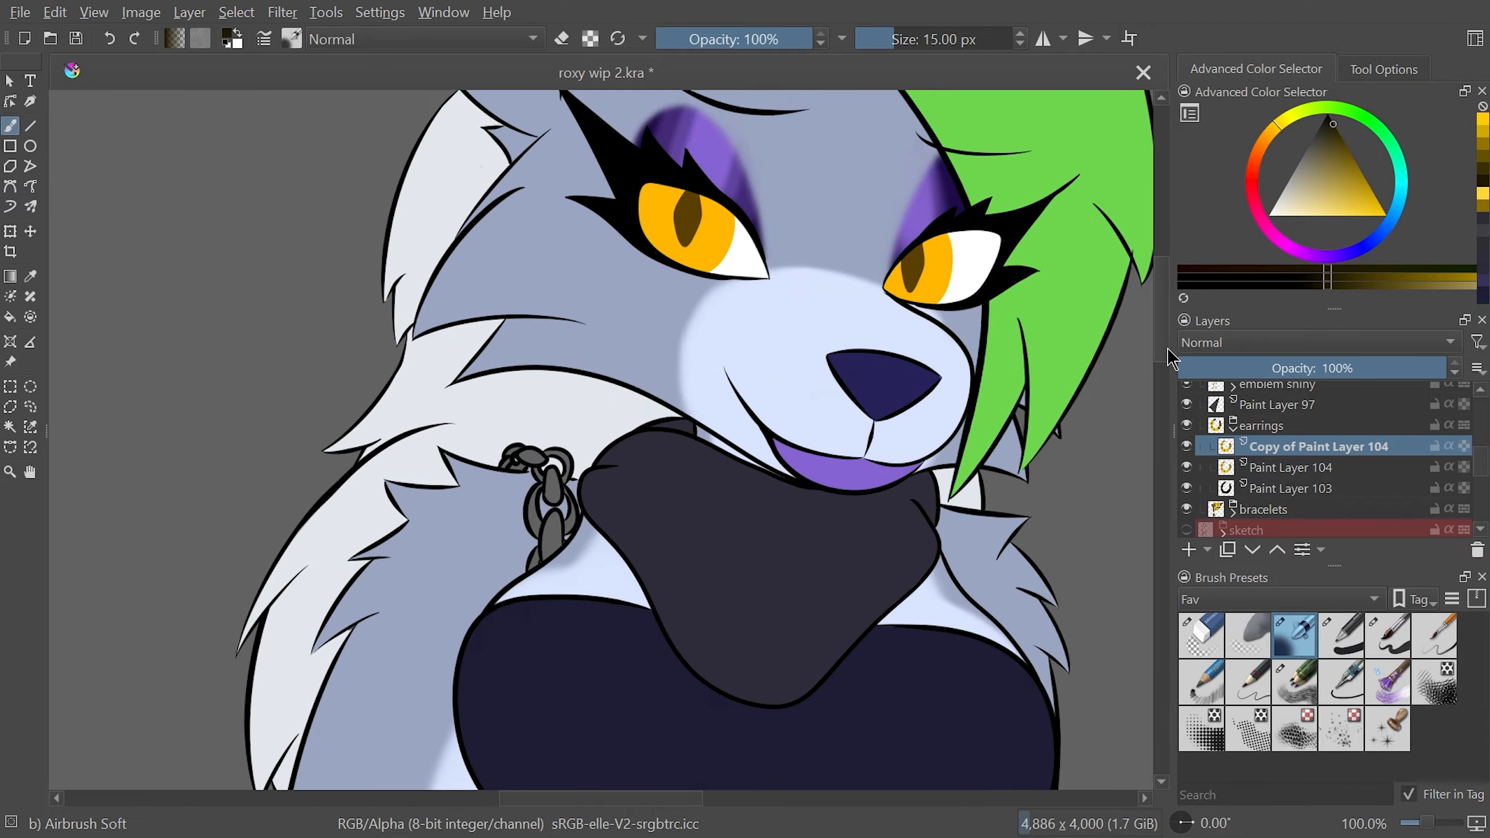
# Add a new layer in the earrings group and paint the lower hoop earring's very dark gold base
pyautogui.scroll(4, 528, 516)
pyautogui.click(1290, 489)
pyautogui.click(1189, 550)
pyautogui.hotkey('ctrl', 'shift', 'a')
pyautogui.click(1388, 636)
pyautogui.moveTo(651, 360); pyautogui.dragTo(635, 387)
pyautogui.moveTo(514, 464)
pyautogui.mouseDown()
pyautogui.moveTo(661, 690)
pyautogui.moveTo(869, 528)
pyautogui.mouseUp()
# Select the lower hoop's base shape, add a new layer and airbrush mid-gold shading along the hoop
pyautogui.keyDown('ctrl'); pyautogui.click(1226, 489); pyautogui.keyUp('ctrl')
pyautogui.click(1188, 550)
pyautogui.click(1295, 635)
pyautogui.click(1483, 181)
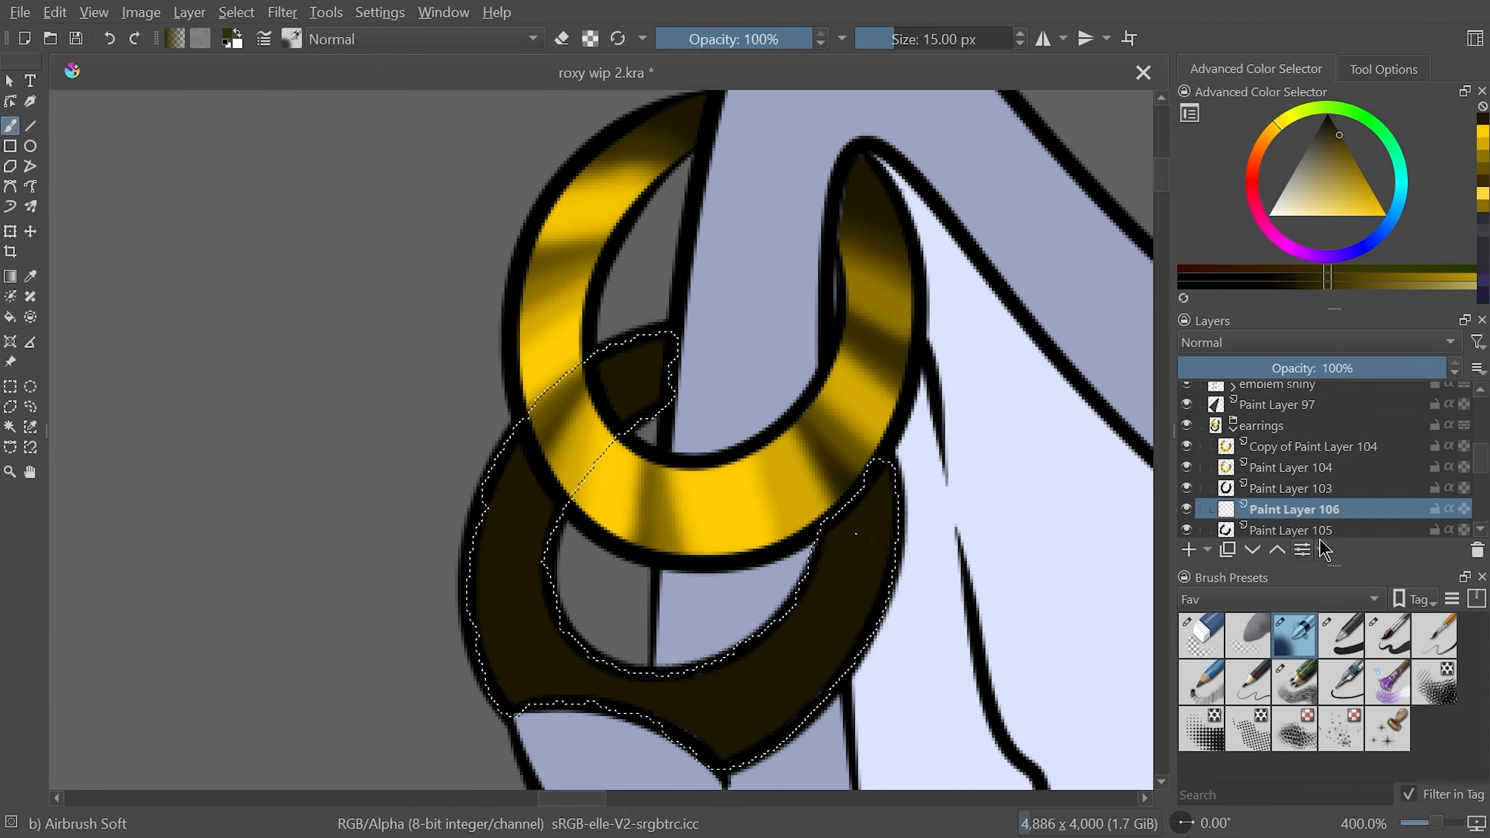
pyautogui.moveTo(693, 734); pyautogui.dragTo(665, 669)
pyautogui.click(1483, 206)
pyautogui.moveTo(757, 693); pyautogui.dragTo(725, 633)
pyautogui.press('2')
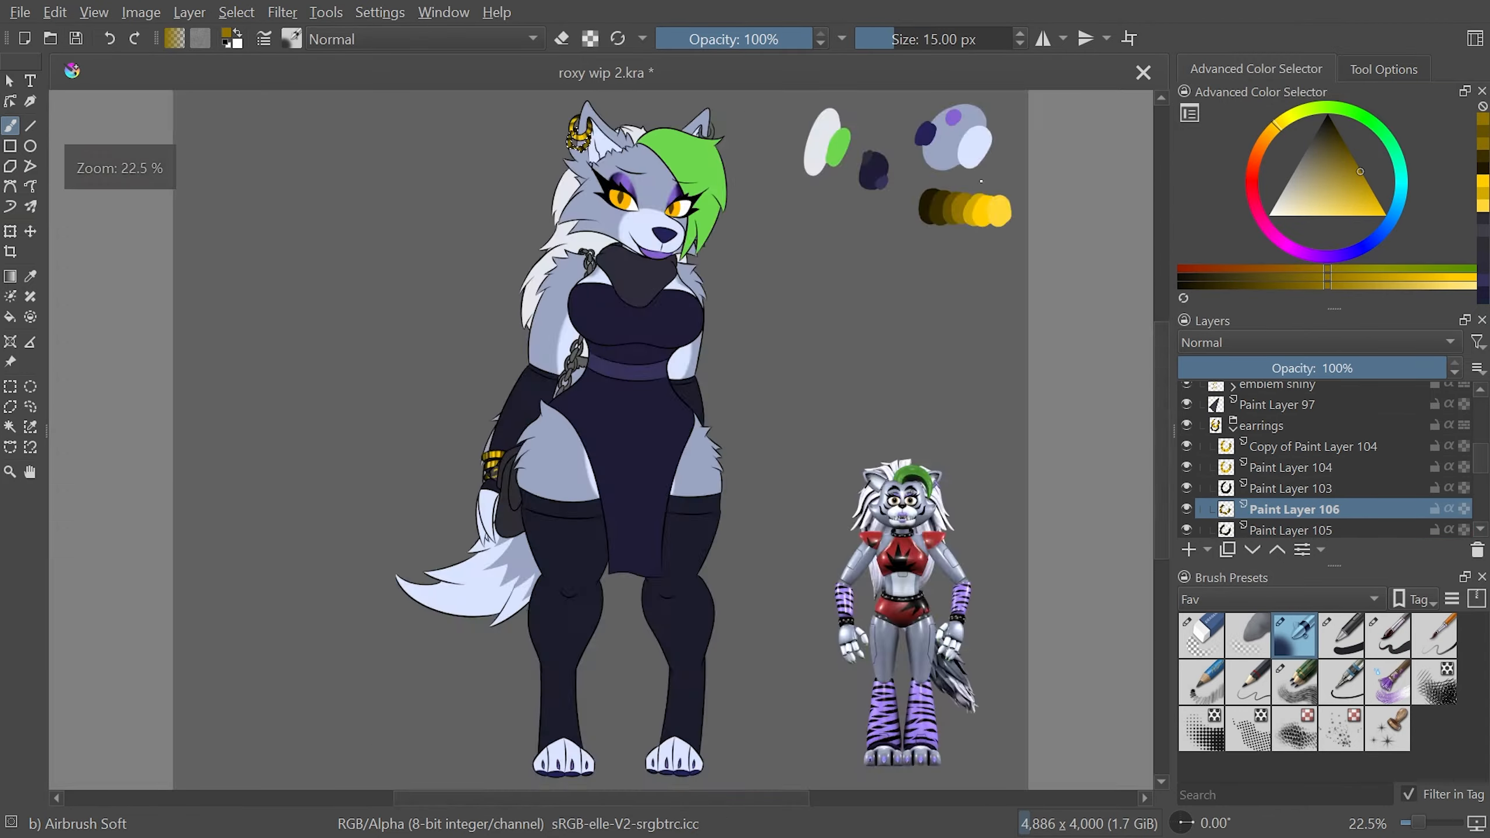
# Airbrush bright gold highlights on the lower hoop earring and duplicate Paint Layer 106
pyautogui.scroll(9, 581, 140)
pyautogui.click(1483, 168)
pyautogui.moveTo(728, 693); pyautogui.dragTo(811, 766)
pyautogui.click(1483, 168)
pyautogui.scroll(-1, 771, 645)
pyautogui.scroll(-2, 852, 503)
pyautogui.hotkey('ctrl', 'j')
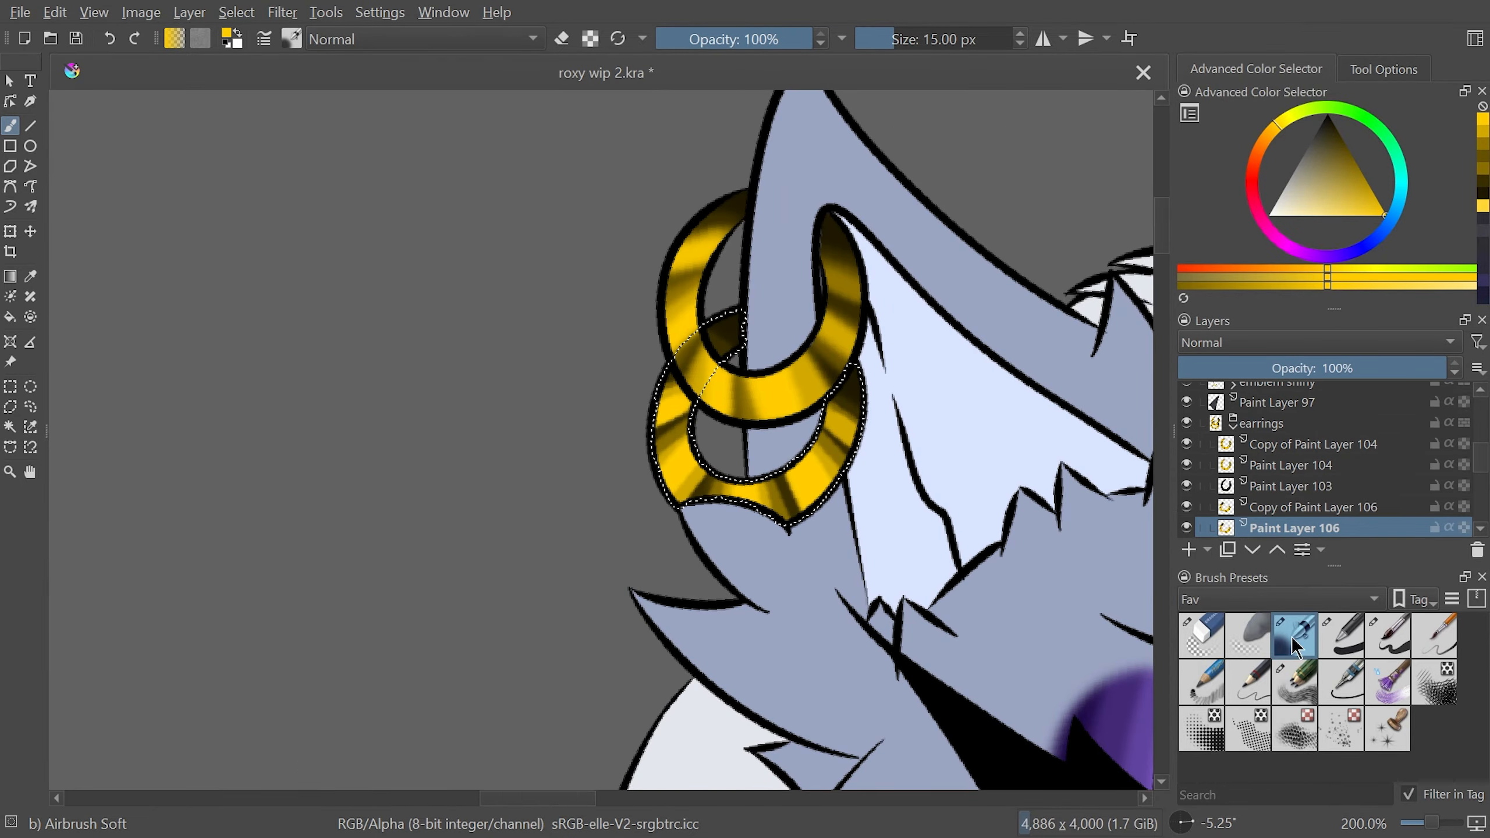
# On a new earrings layer, outline the other ear's earring with a polygonal selection and fill it with very dark gold
pyautogui.click(1274, 662)
pyautogui.press('2')
pyautogui.scroll(8, 704, 124)
pyautogui.click(1291, 460)
pyautogui.click(1189, 550)
pyautogui.click(601, 594)
pyautogui.click(704, 630)
pyautogui.click(917, 659)
pyautogui.press('b')
pyautogui.click(1341, 636)
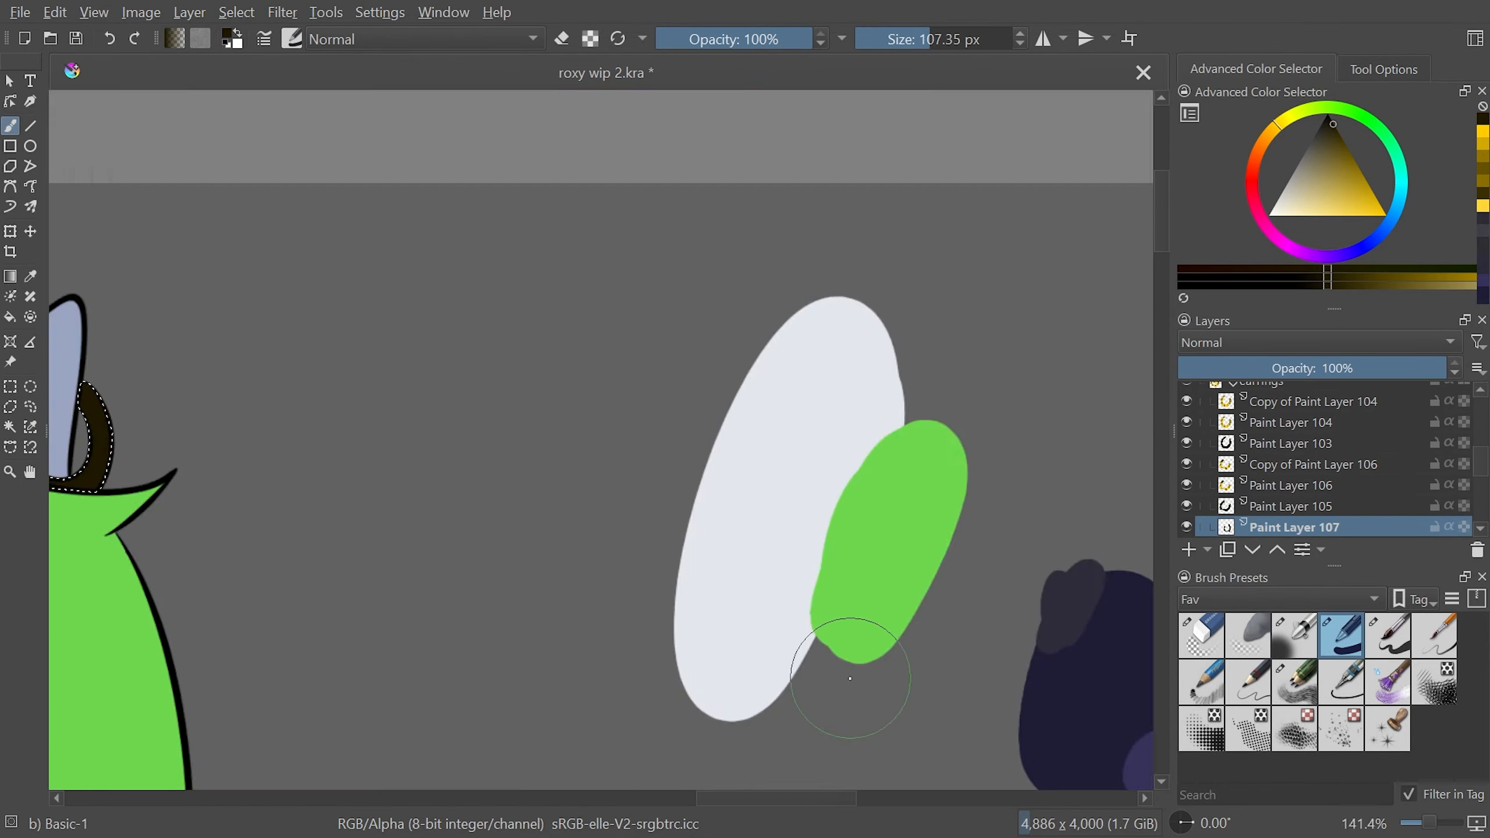
# Airbrush gold shading onto the other ear's earring using golds from the colour history
pyautogui.click(1294, 636)
pyautogui.click(1483, 193)
pyautogui.moveTo(448, 504); pyautogui.dragTo(449, 529)
pyautogui.click(1483, 181)
pyautogui.moveTo(816, 247)
pyautogui.mouseDown()
pyautogui.moveTo(862, 488)
pyautogui.moveTo(771, 514)
pyautogui.mouseUp()
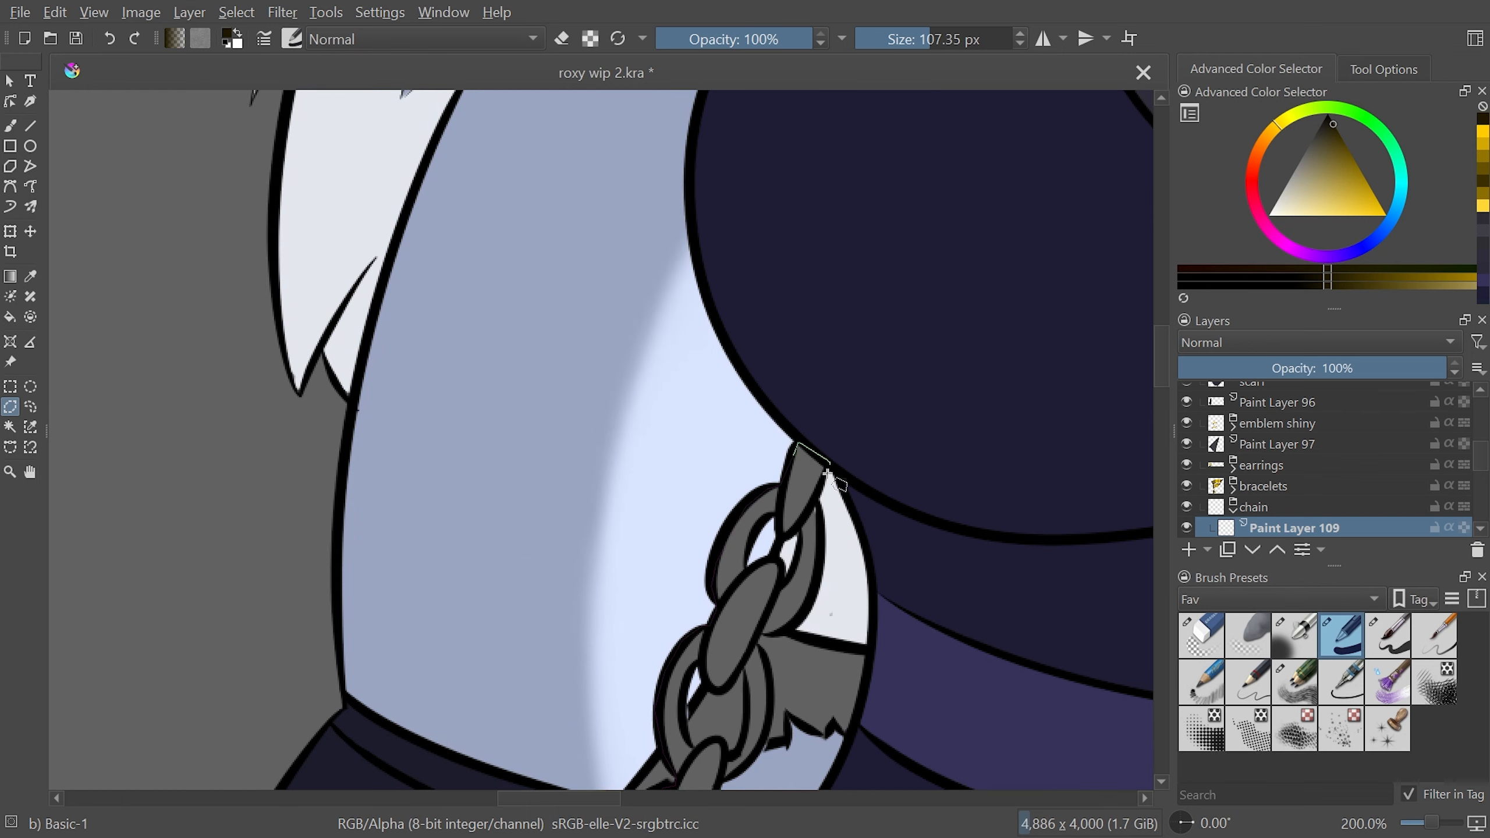
# Paint the very dark gold base of the waist chain's links on Paint Layer 109 in the chain group
pyautogui.click(1388, 636)
pyautogui.moveTo(804, 411)
pyautogui.mouseDown()
pyautogui.moveTo(675, 629)
pyautogui.moveTo(640, 758)
pyautogui.mouseUp()
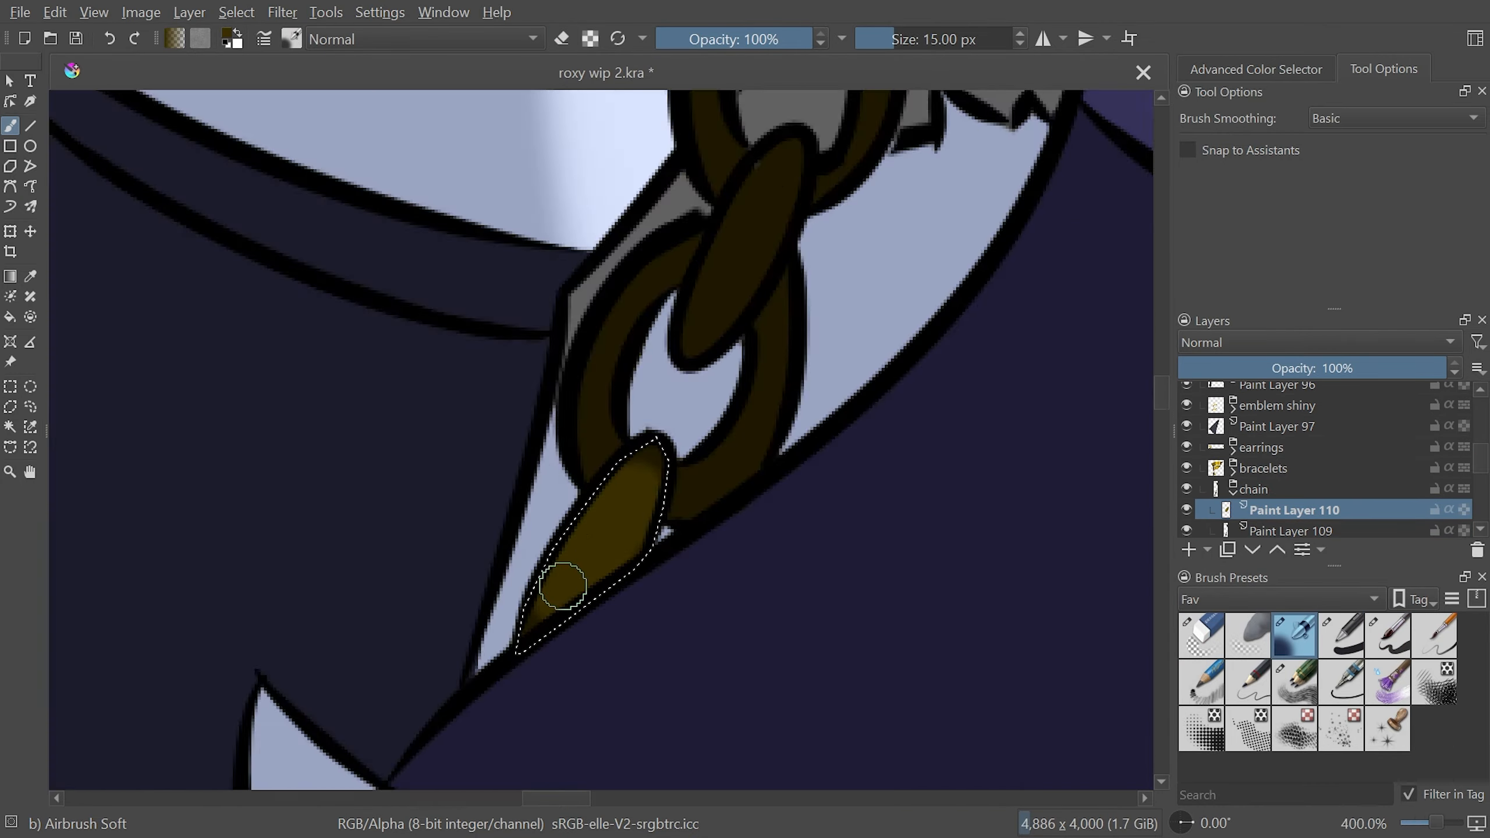
pyautogui.press('-')
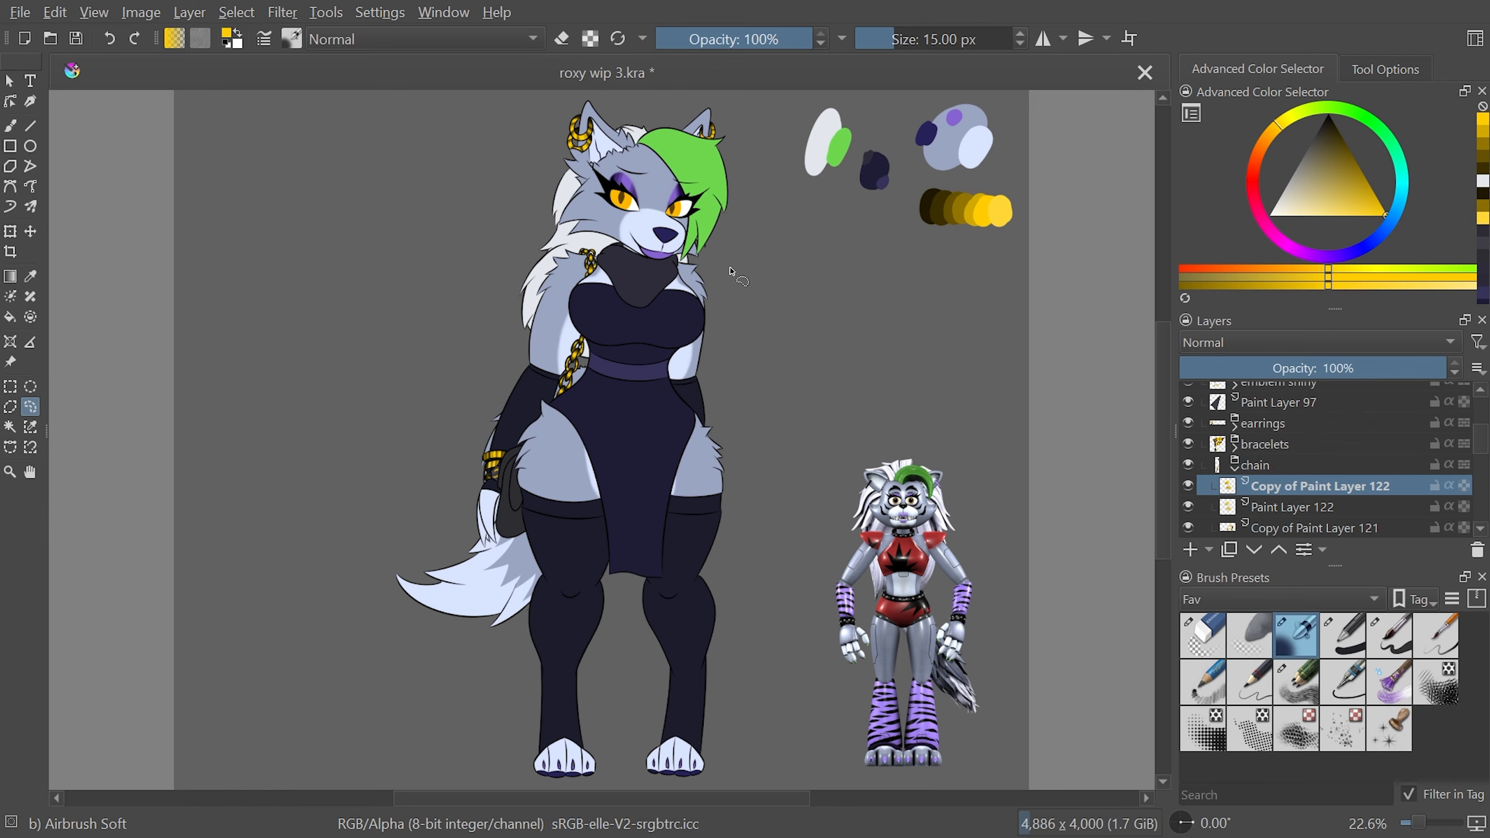
# Duplicate the chain group
pyautogui.hotkey('ctrl', '+')
pyautogui.hotkey('ctrl', '+')
pyautogui.hotkey('ctrl', '+')
pyautogui.hotkey('ctrl', '+')
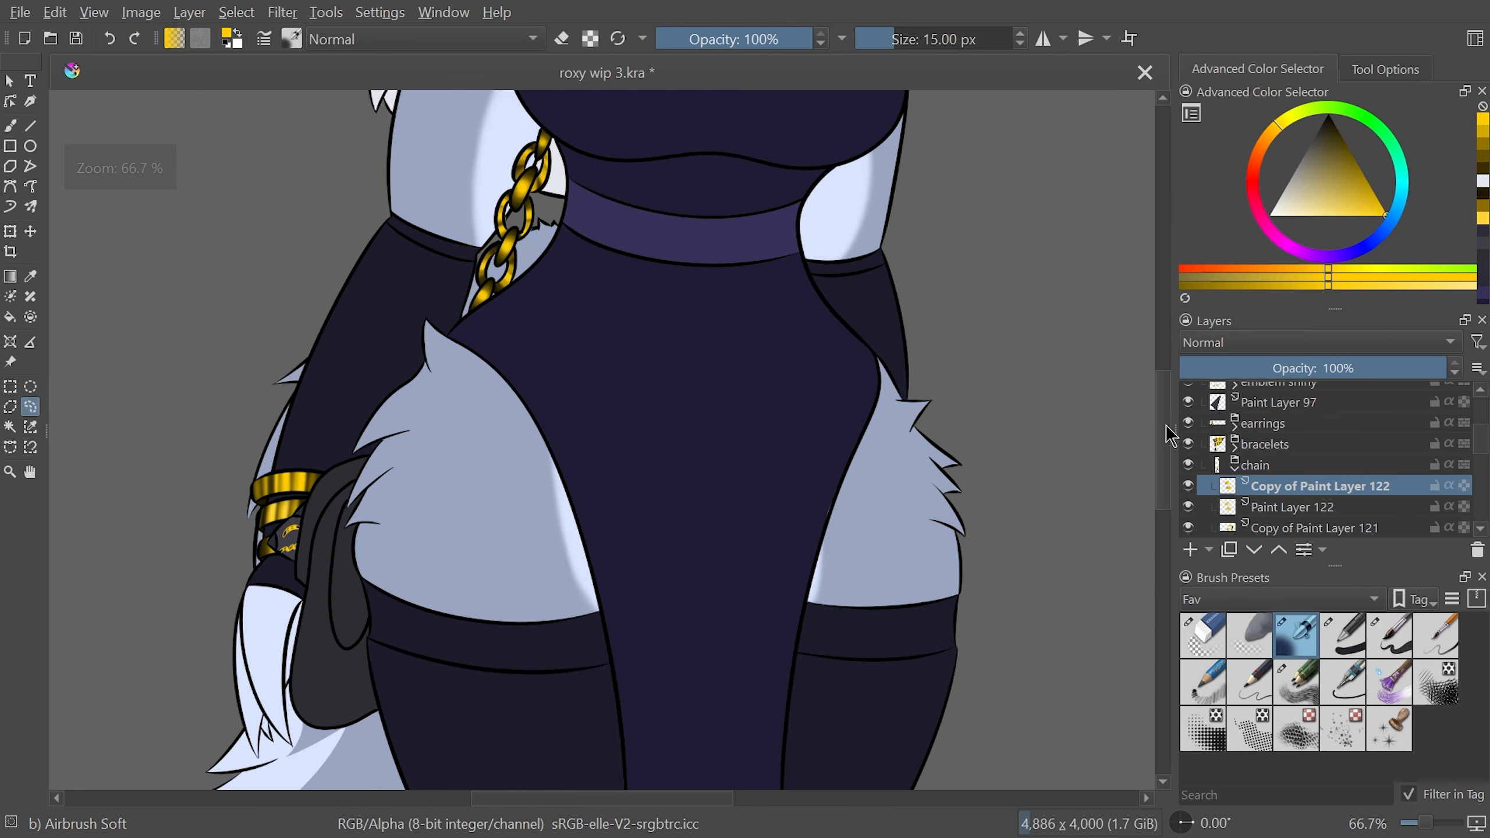
pyautogui.scroll(3, 1171, 434)
pyautogui.click(1343, 466)
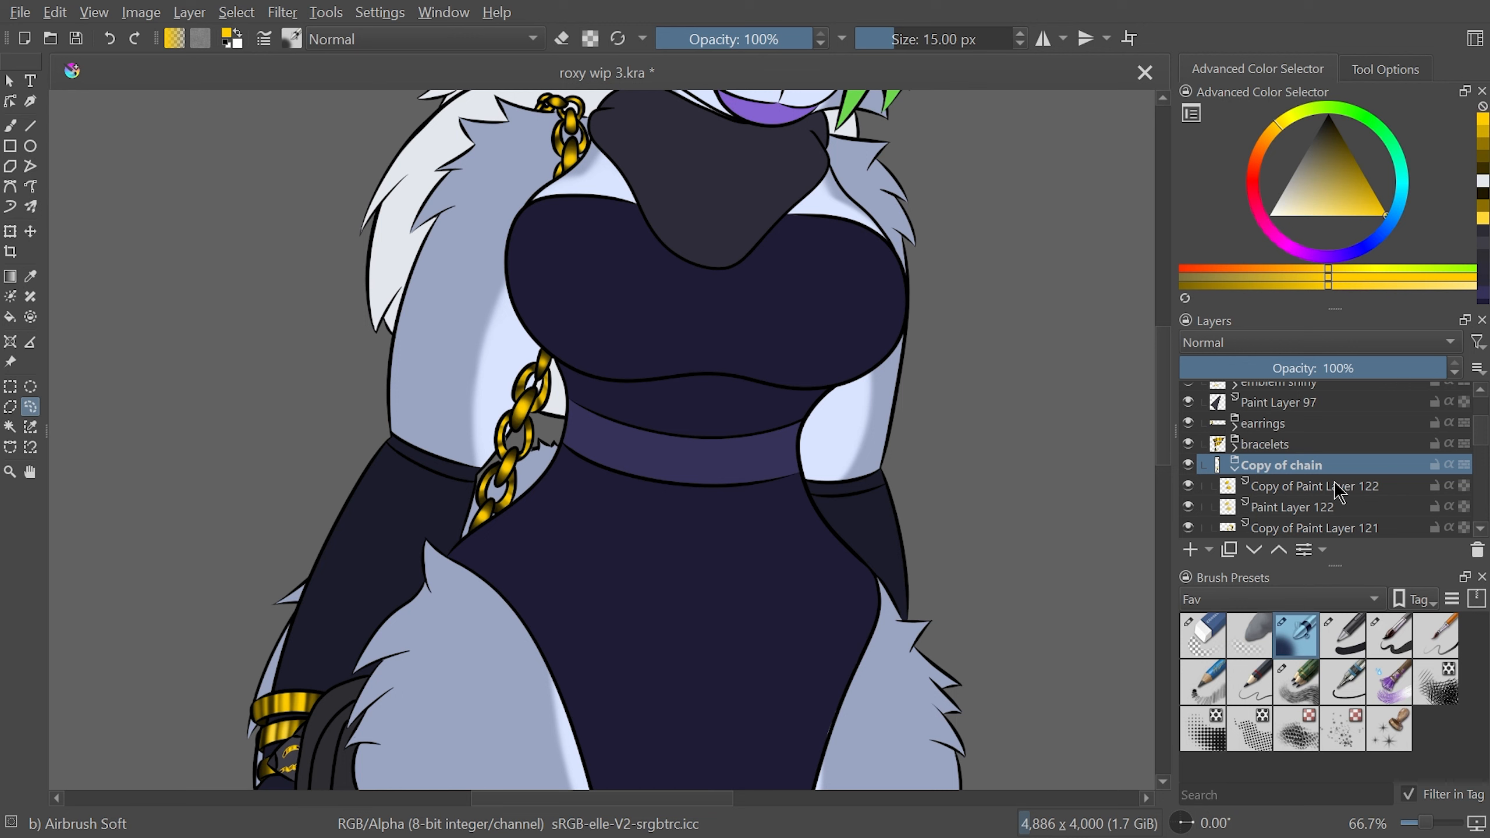
# Delete the base layer, Paint Layer 109, from the Copy of chain group
pyautogui.scroll(-8, 1340, 490)
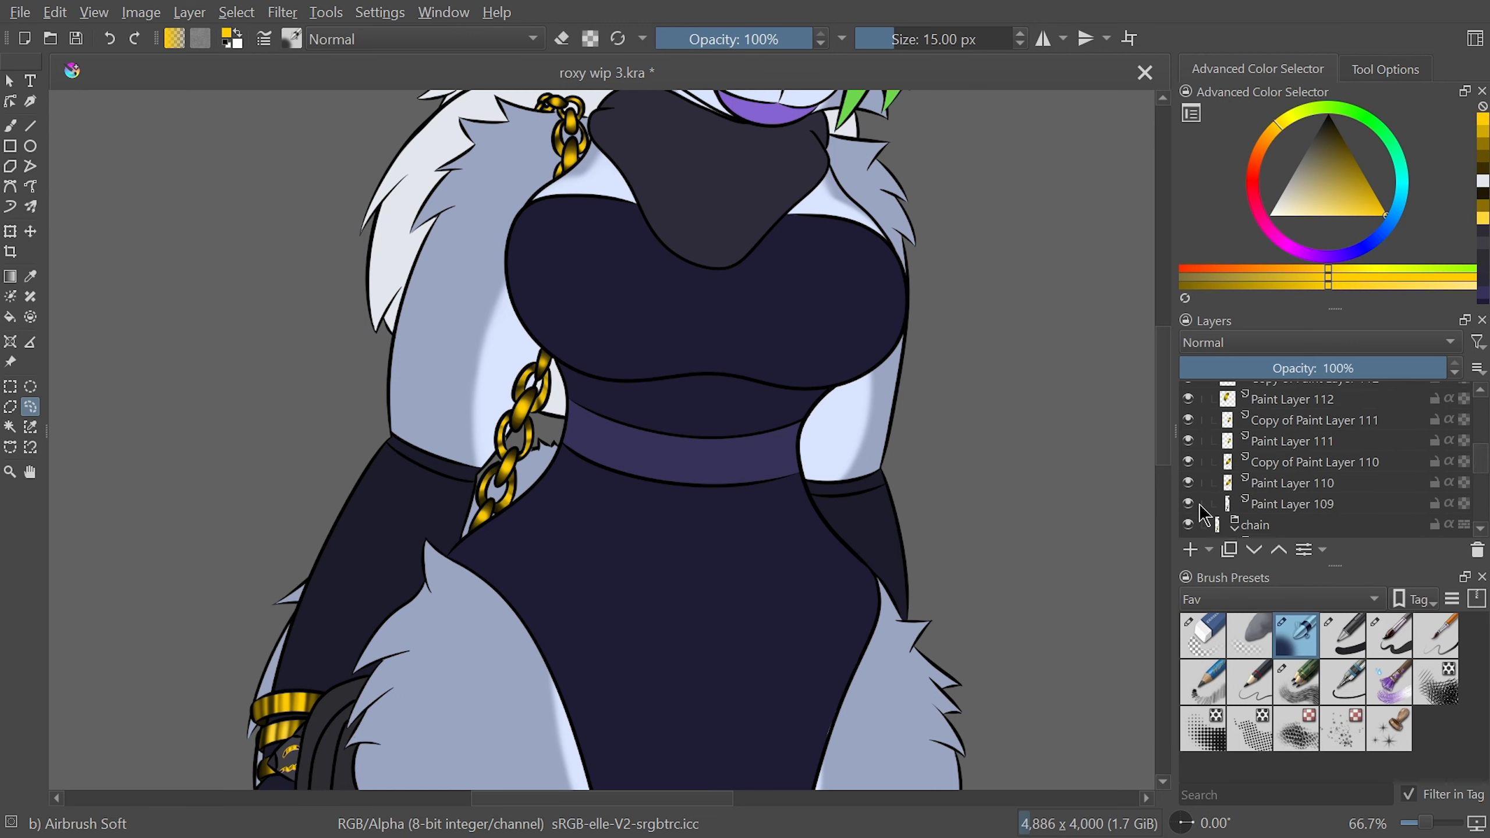
pyautogui.click(1294, 506)
pyautogui.click(1478, 552)
pyautogui.moveTo(1482, 467); pyautogui.dragTo(1483, 440)
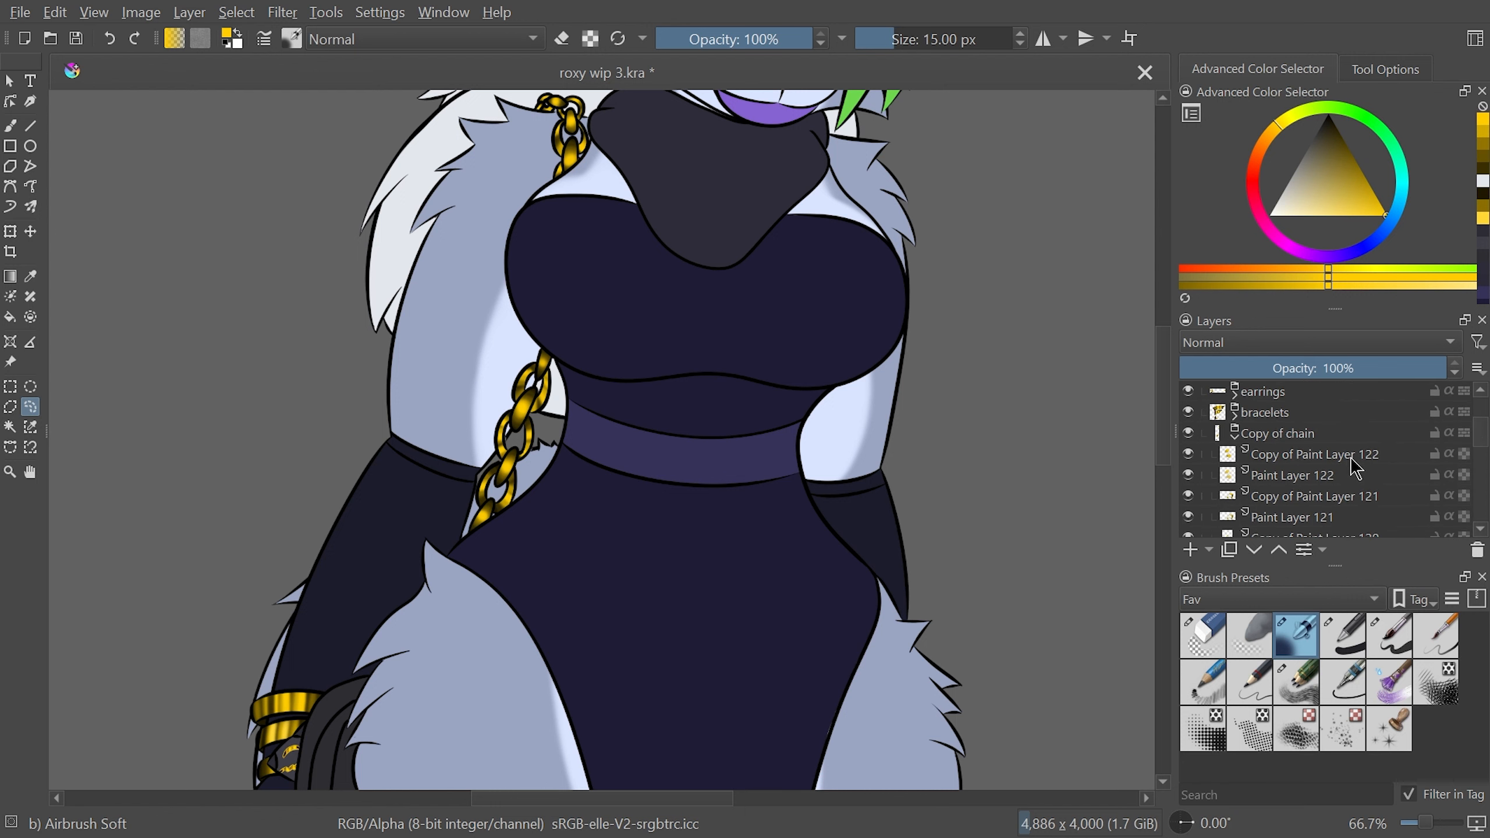
# Merge the Copy of chain group into a single layer and toggle its visibility to compare
pyautogui.click(1361, 435)
pyautogui.hotkey('ctrl', 'e')
pyautogui.click(1189, 455)
pyautogui.click(1193, 435)
pyautogui.click(1193, 435)
pyautogui.click(1193, 435)
pyautogui.click(1193, 436)
pyautogui.click(1193, 450)
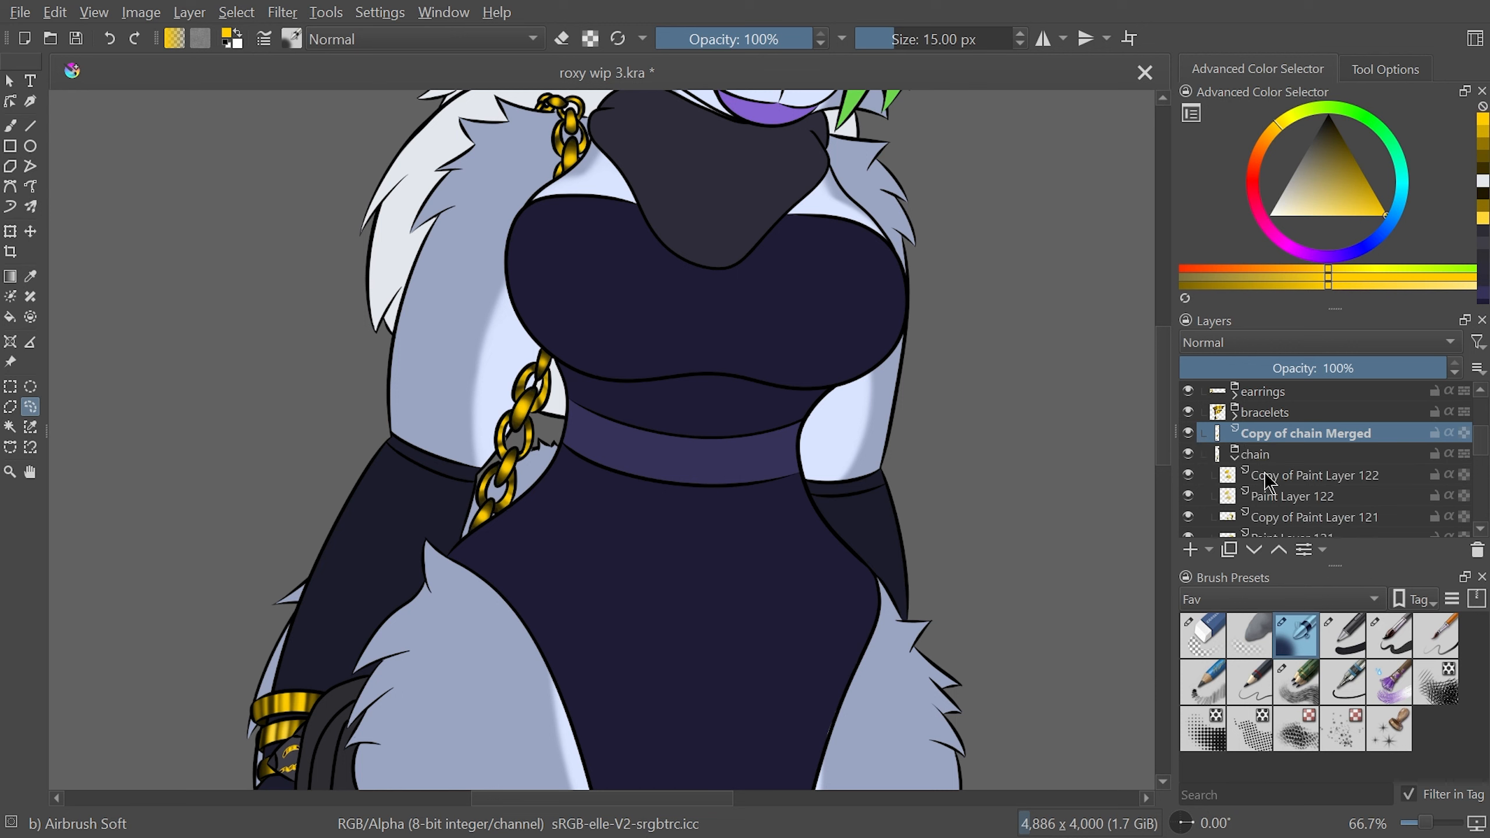
# Select the opaque pixels of Copy of chain Merged
pyautogui.scroll(1, 1218, 455)
pyautogui.keyDown('ctrl'); pyautogui.click(1218, 454); pyautogui.keyUp('ctrl')
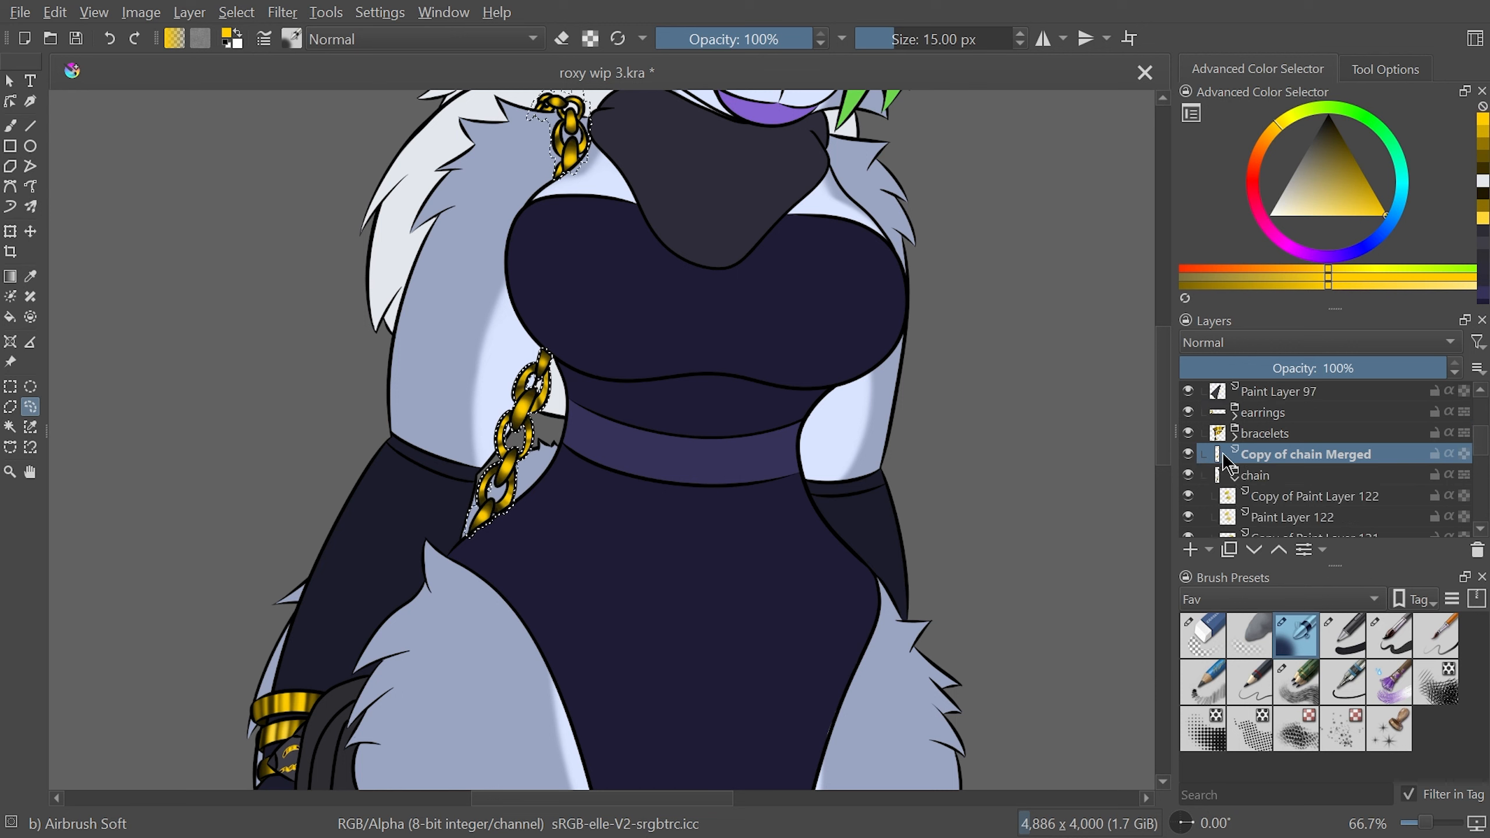
pyautogui.scroll(1, 1300, 407)
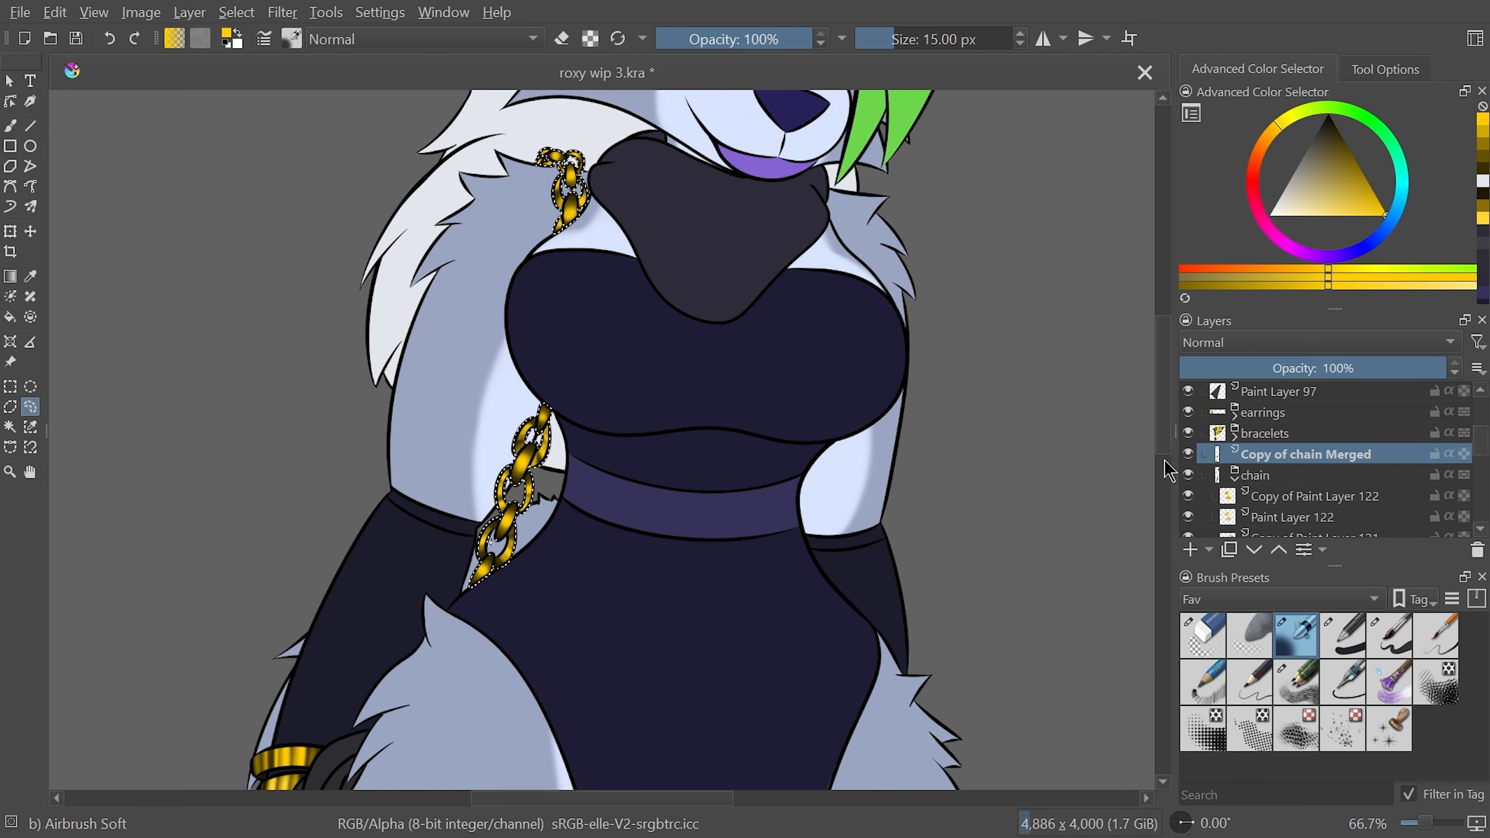
pyautogui.scroll(1, 1168, 432)
pyautogui.hotkey('ctrl', '+')
pyautogui.hotkey('ctrl', '+')
pyautogui.moveTo(664, 799); pyautogui.dragTo(646, 801)
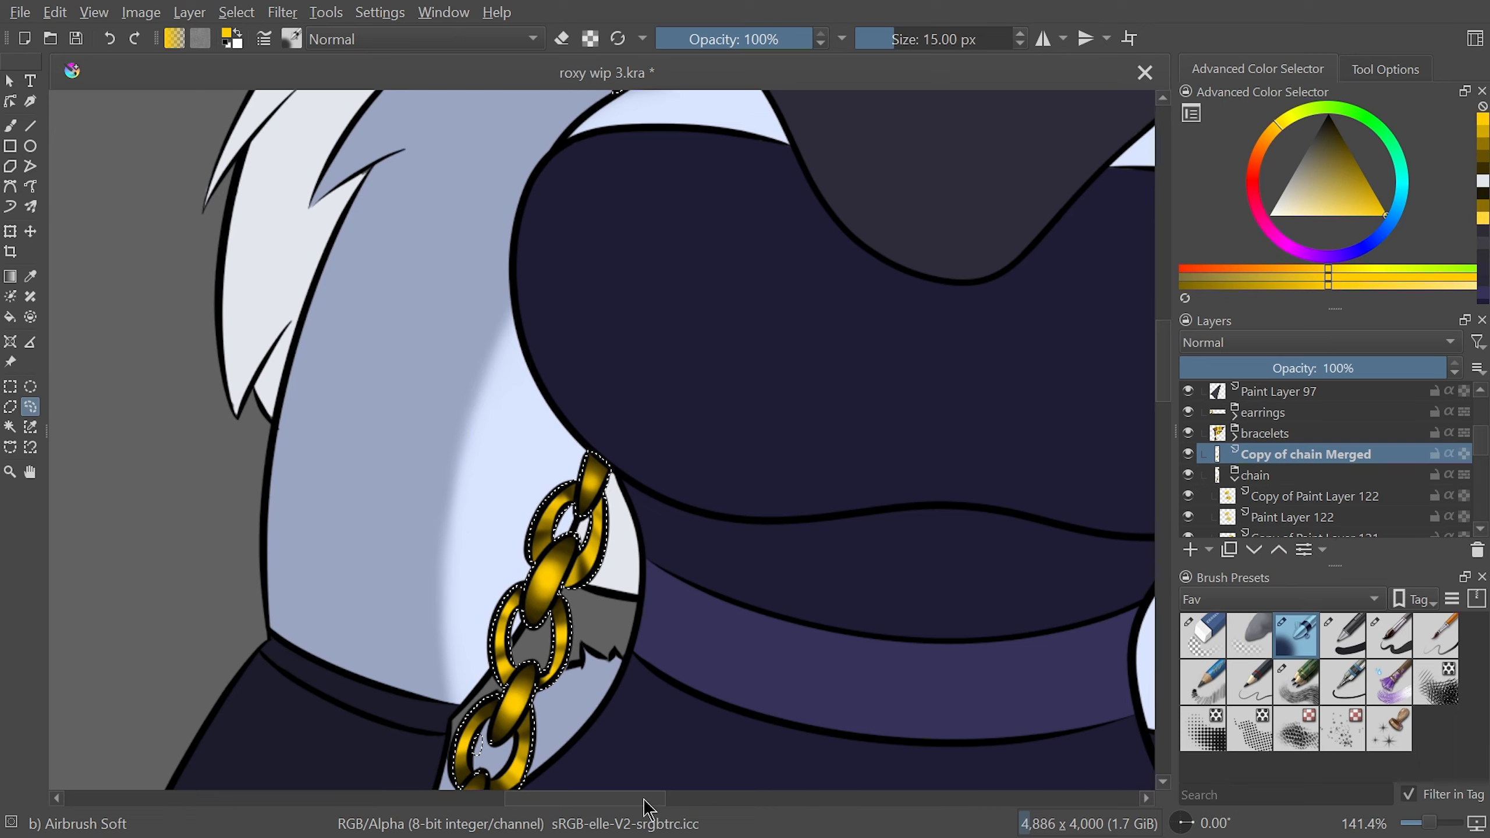
pyautogui.hotkey('ctrl', '-')
# Apply a Gaussian Blur with a 25 px horizontal and vertical radius to the Copy of chain Merged layer
pyautogui.click(282, 11)
pyautogui.moveTo(385, 143)
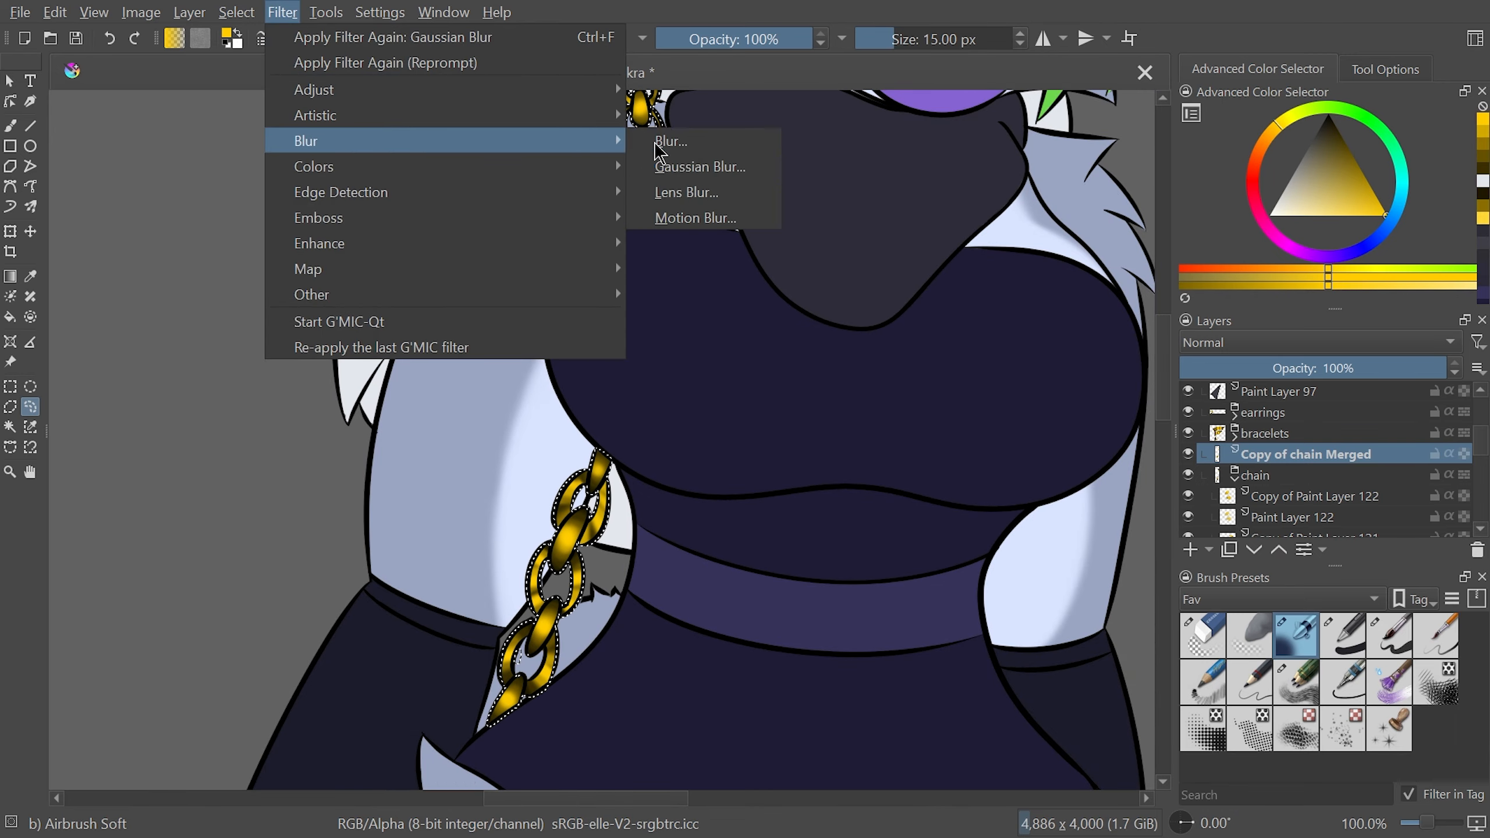
pyautogui.click(746, 172)
pyautogui.click(1002, 186)
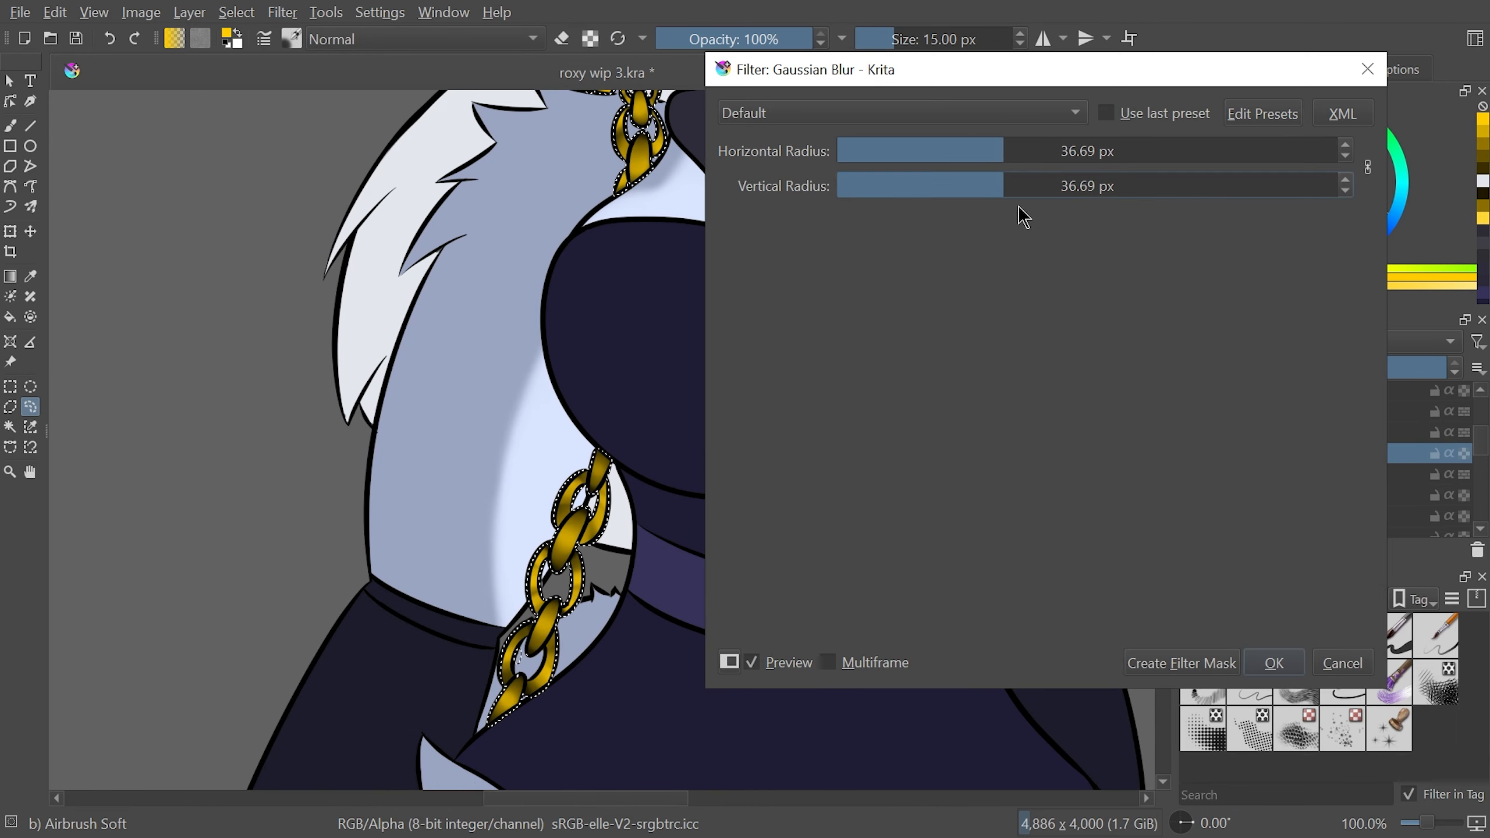
pyautogui.click(1219, 186)
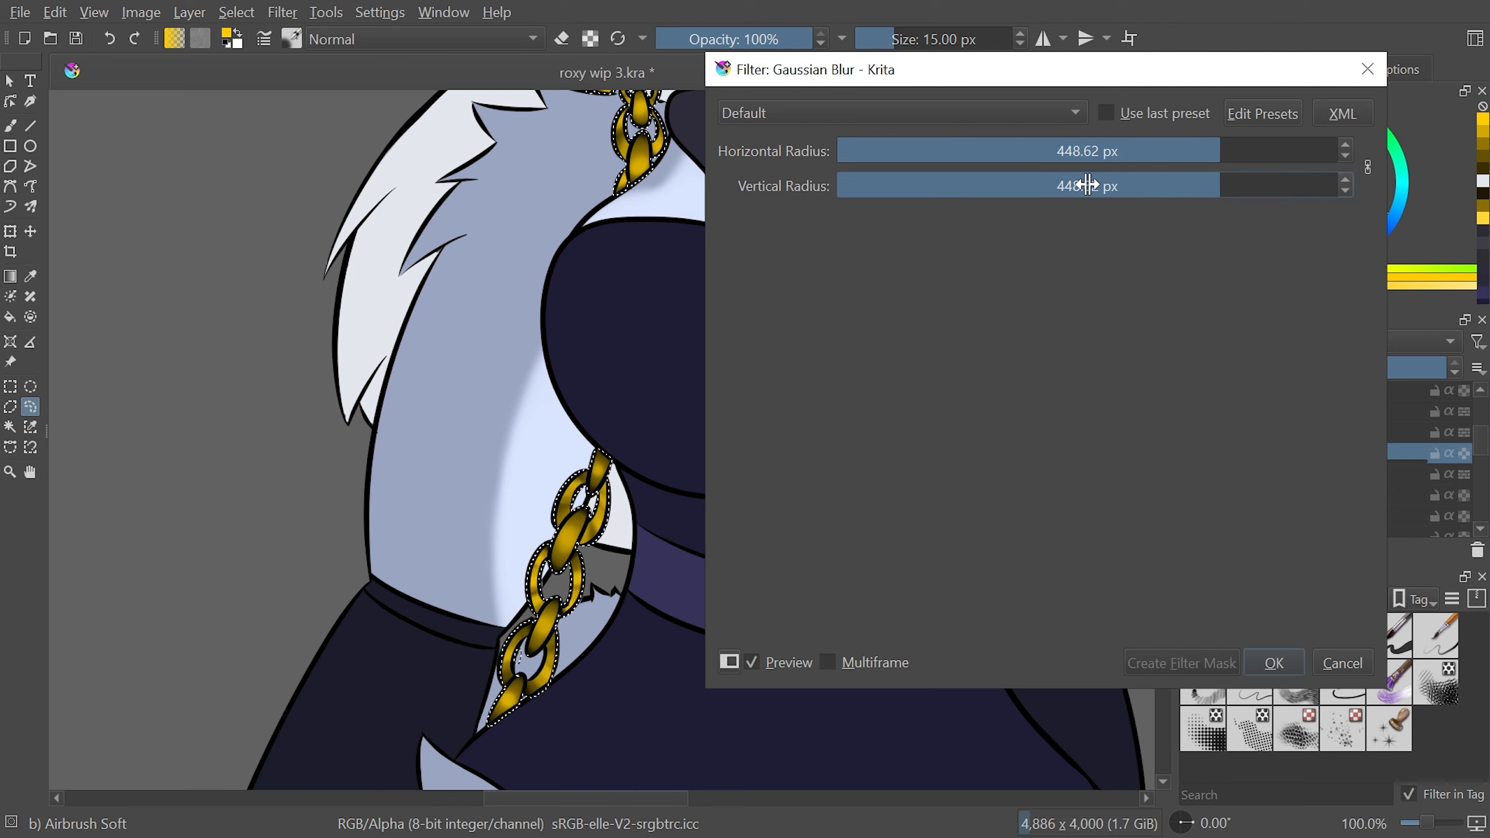
pyautogui.moveTo(1083, 187); pyautogui.dragTo(953, 185)
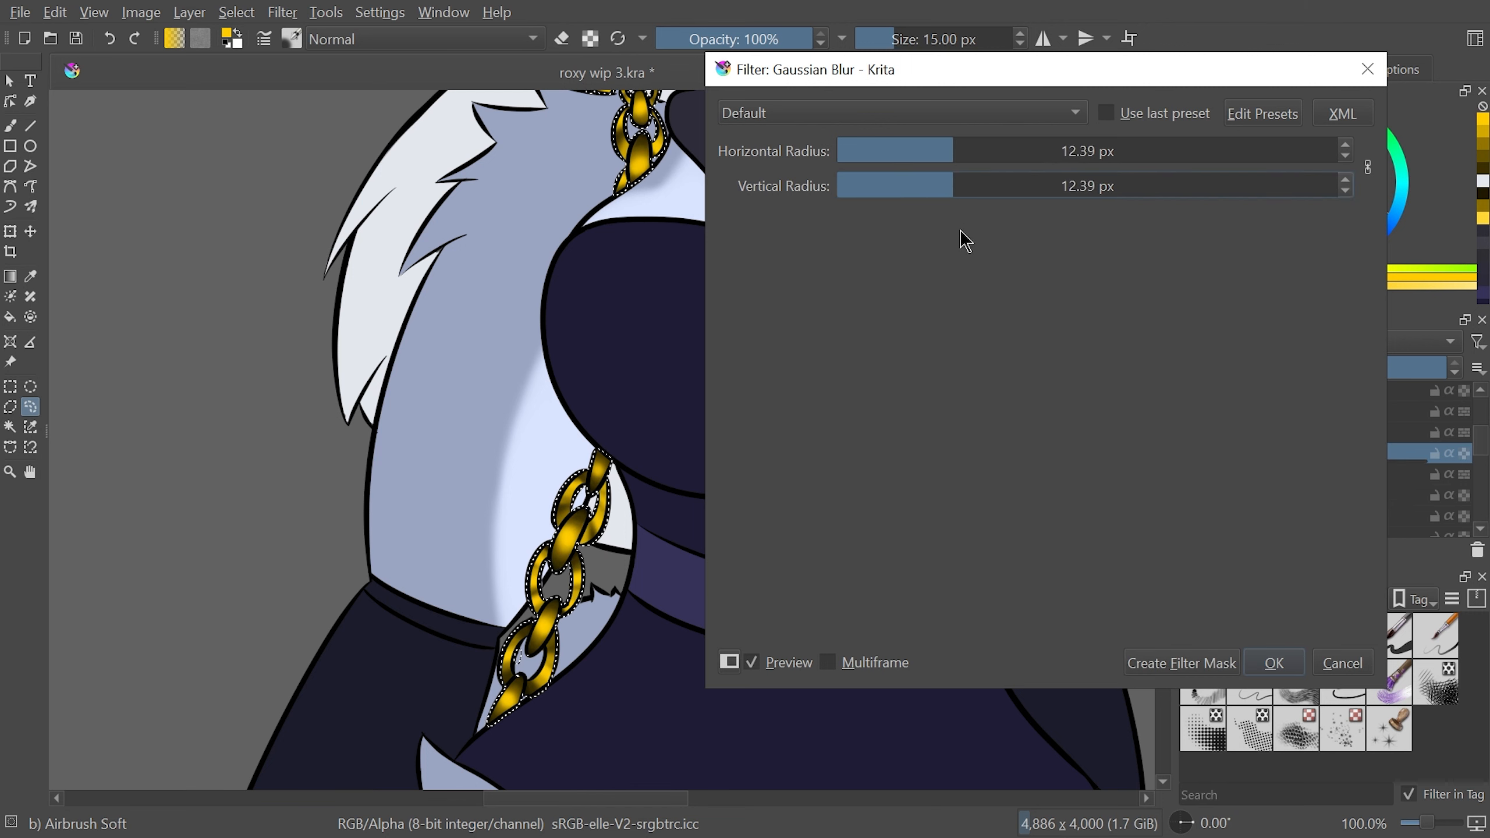
pyautogui.write('30')
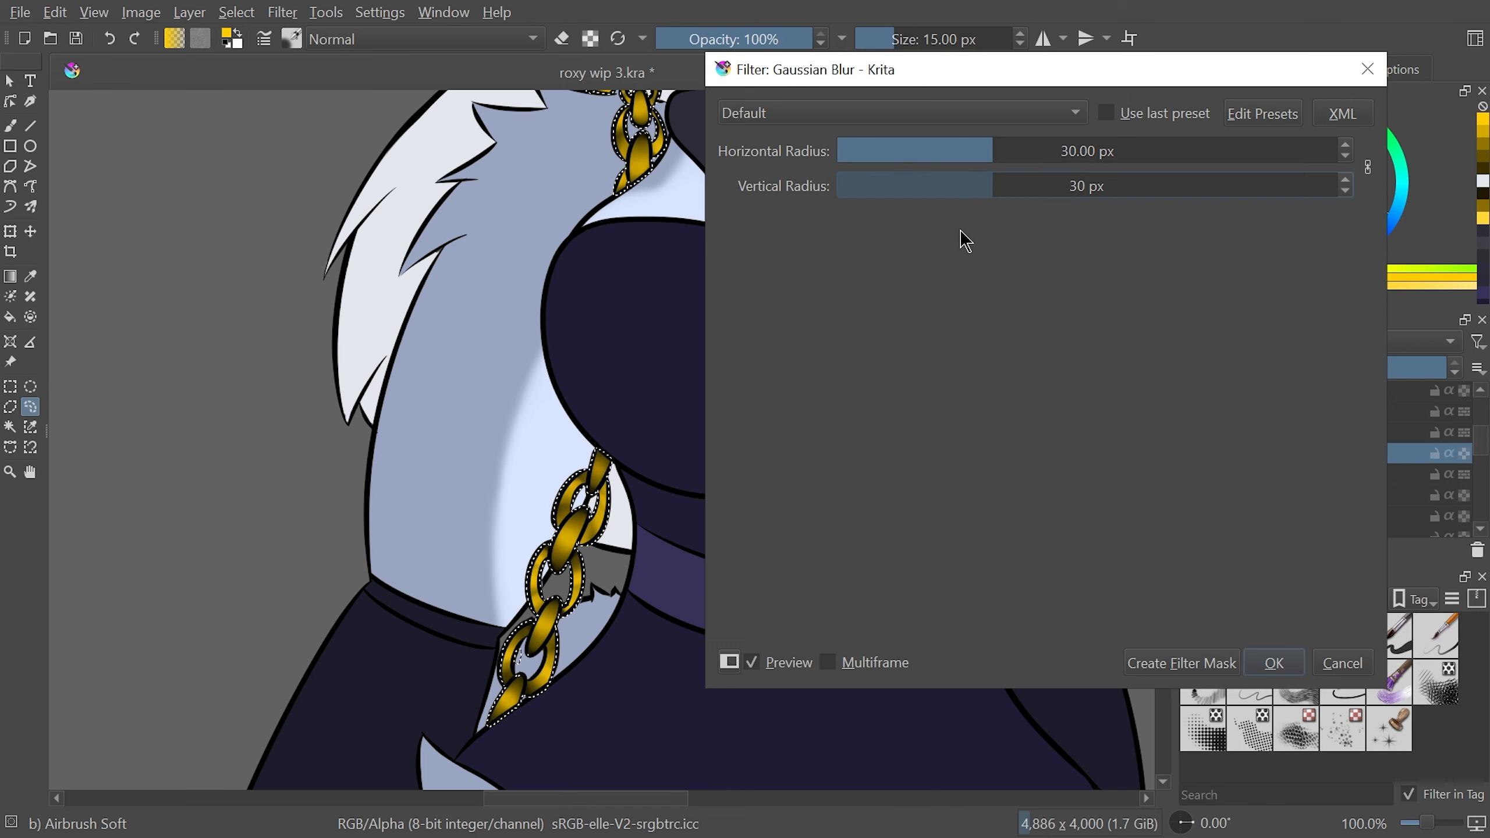
pyautogui.press('BackSpace')
pyautogui.press('BackSpace')
pyautogui.write('25')
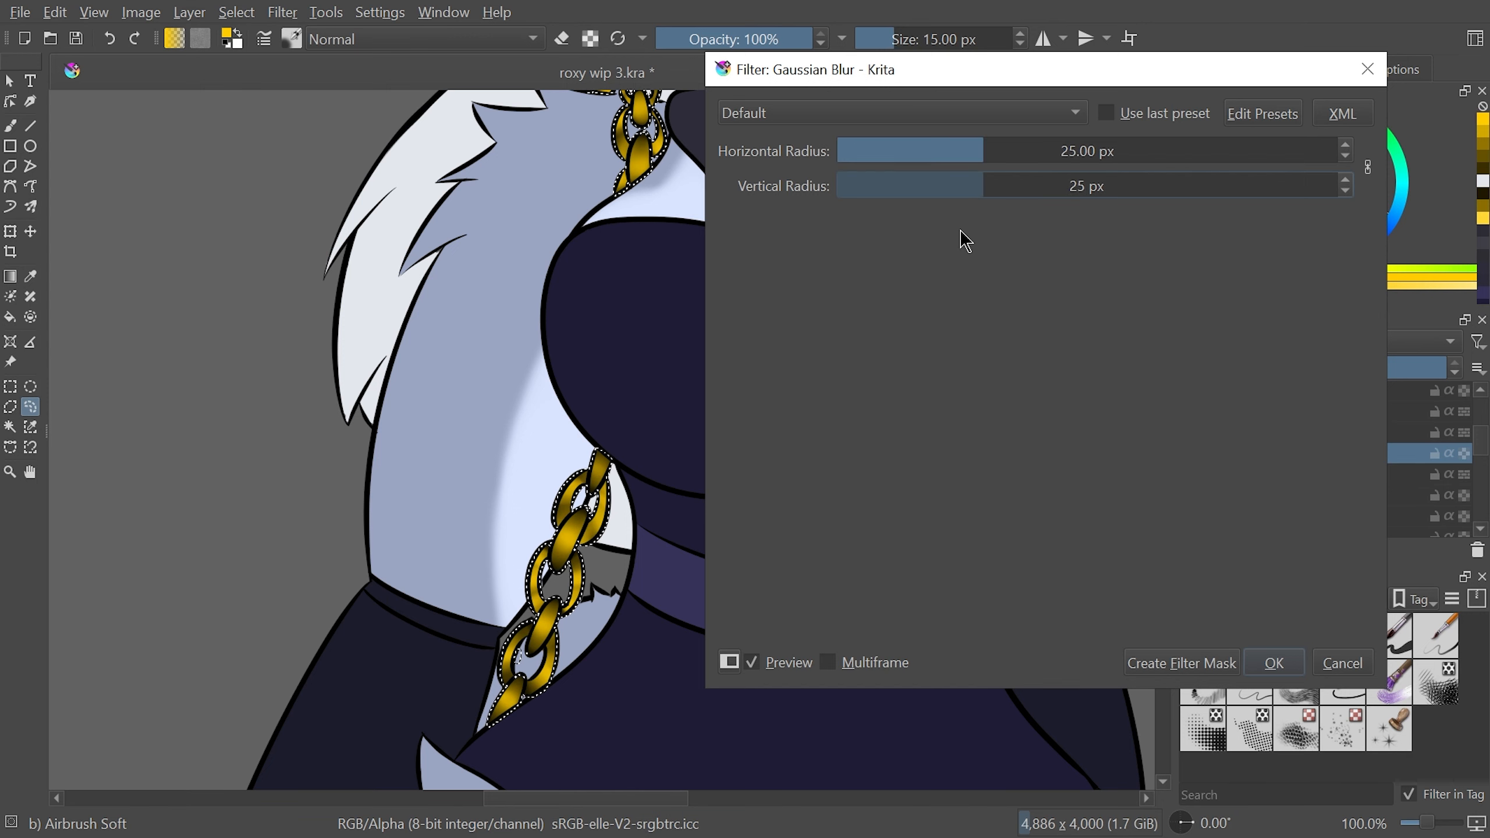
pyautogui.click(1278, 664)
pyautogui.click(1275, 662)
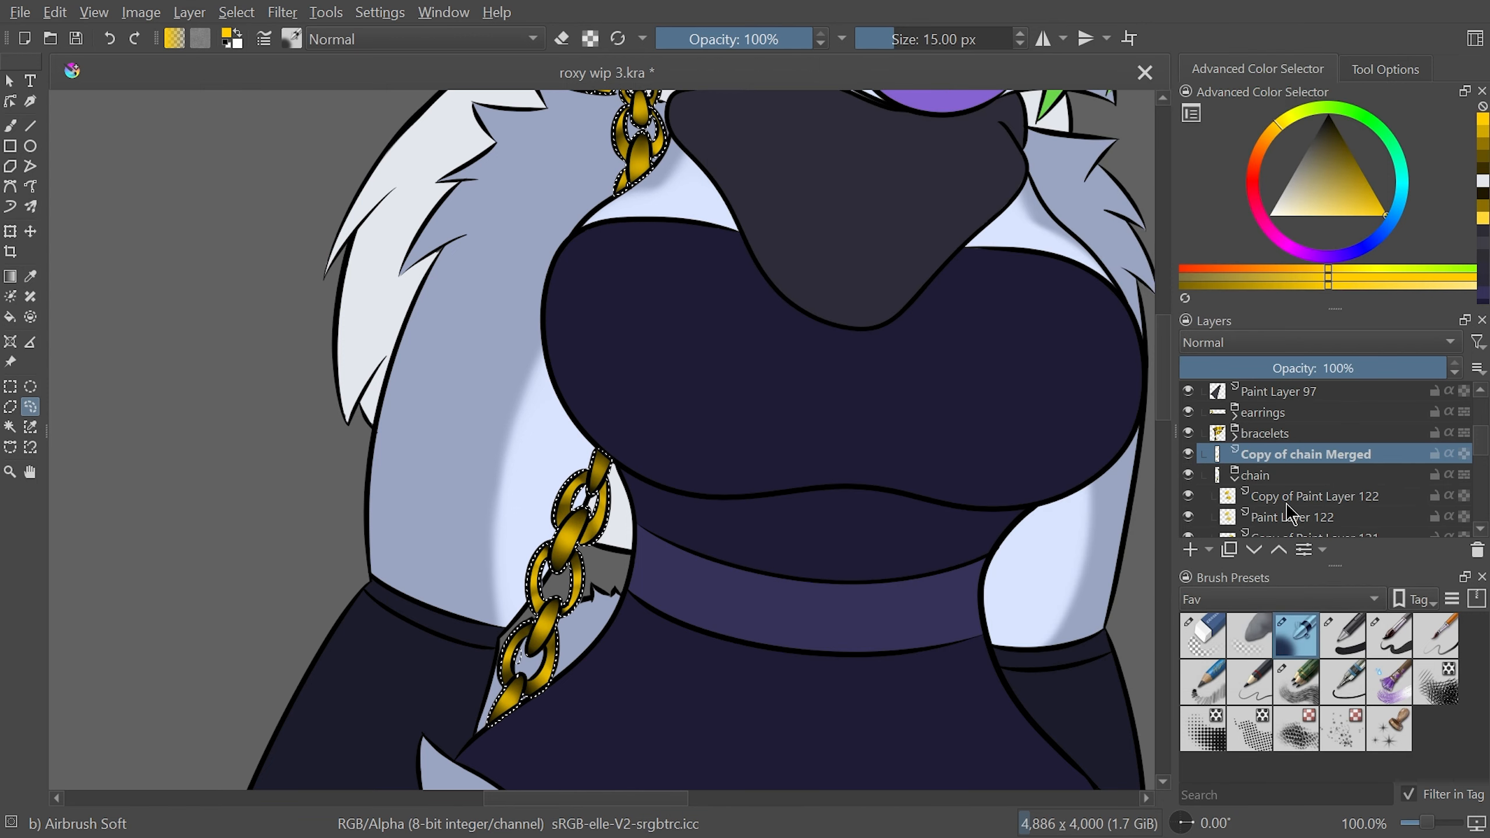
# Collapse the chain group in the layer stack and select the bracelets group
pyautogui.scroll(-2, 1144, 434)
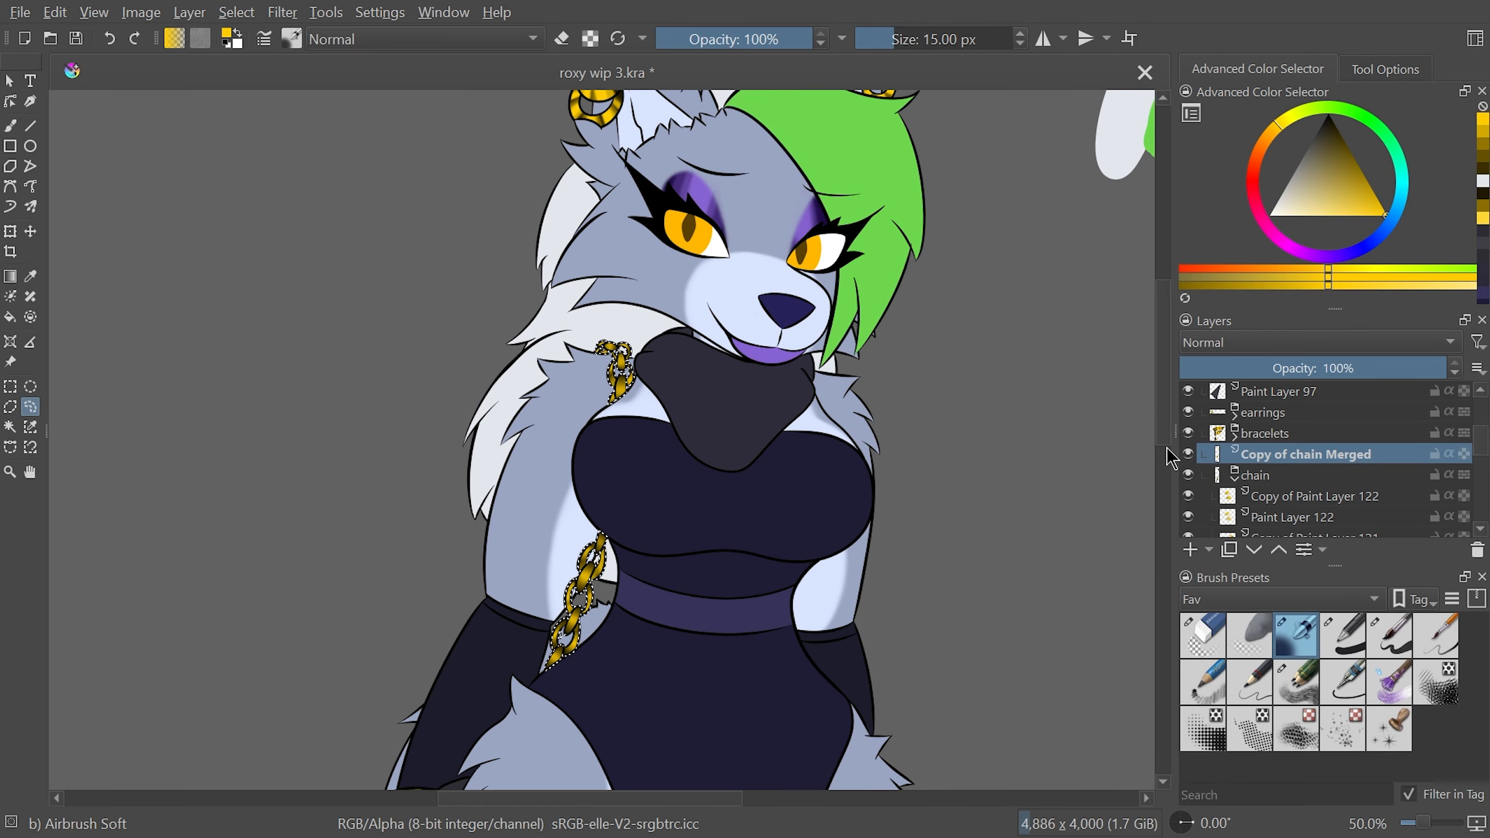
pyautogui.hotkey('ctrl', '+')
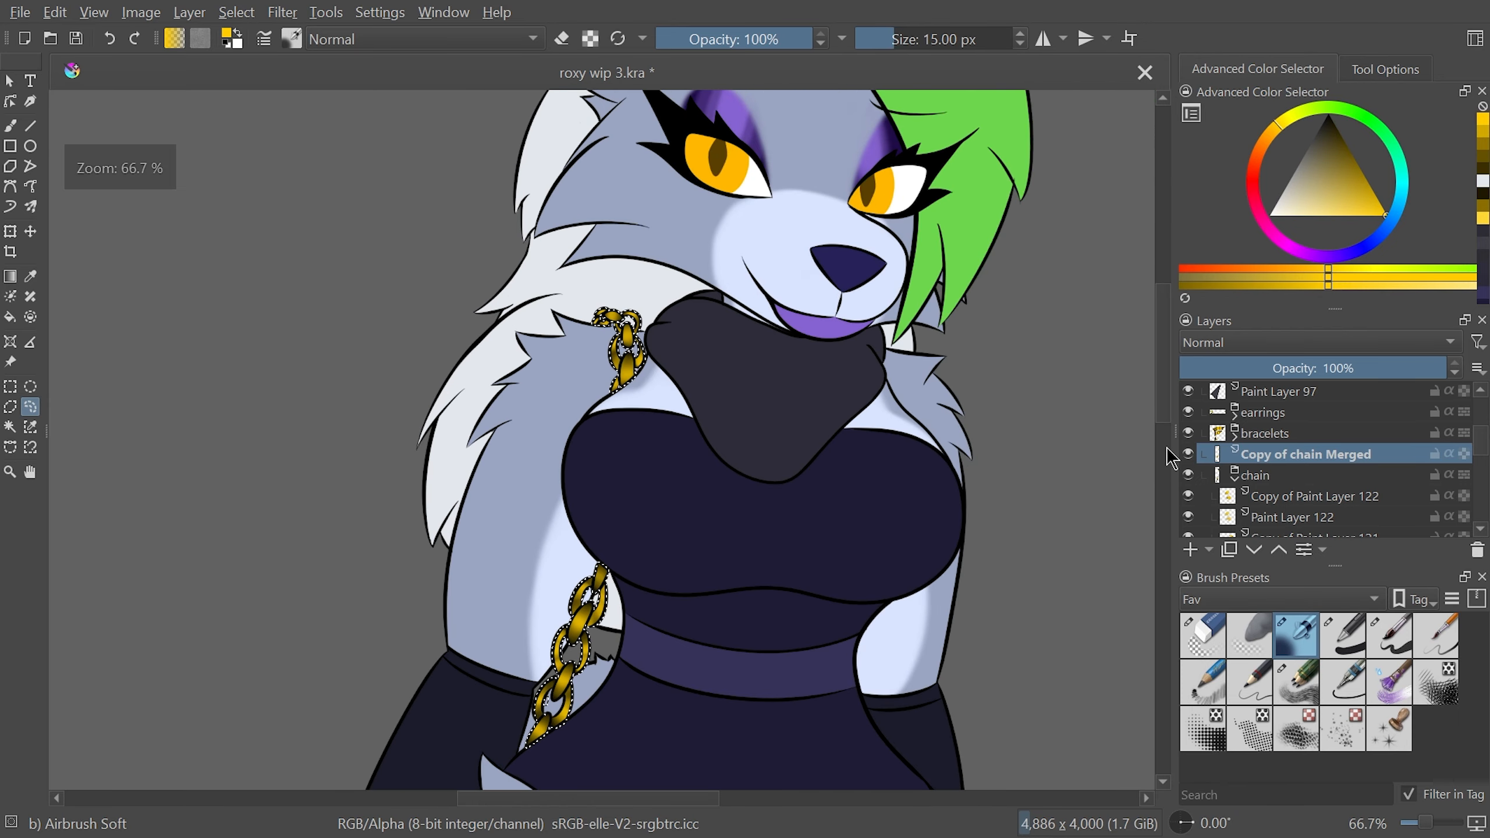
pyautogui.click(1235, 478)
pyautogui.click(1235, 437)
pyautogui.click(1290, 432)
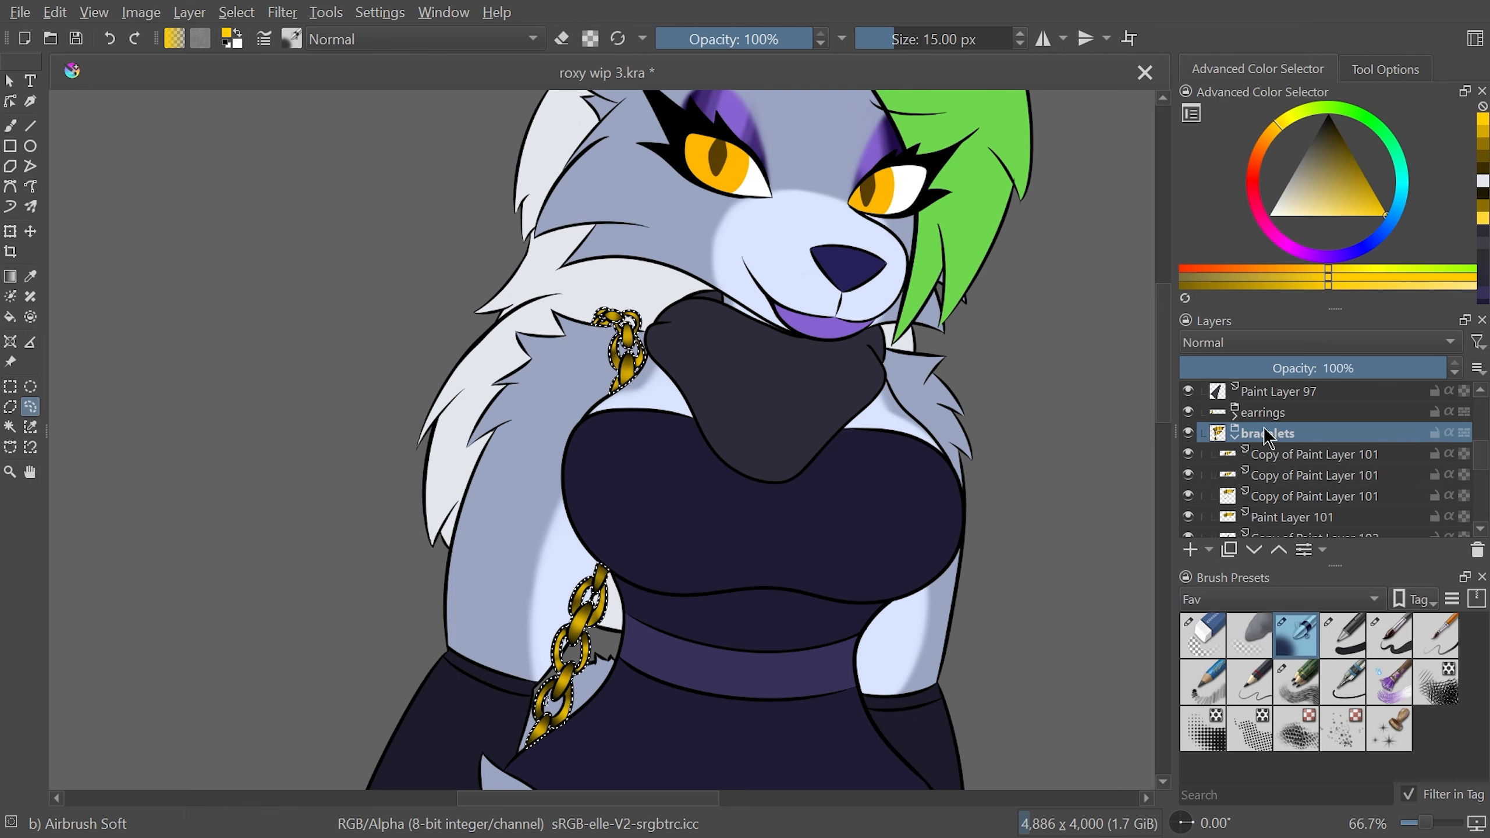
pyautogui.click(1236, 435)
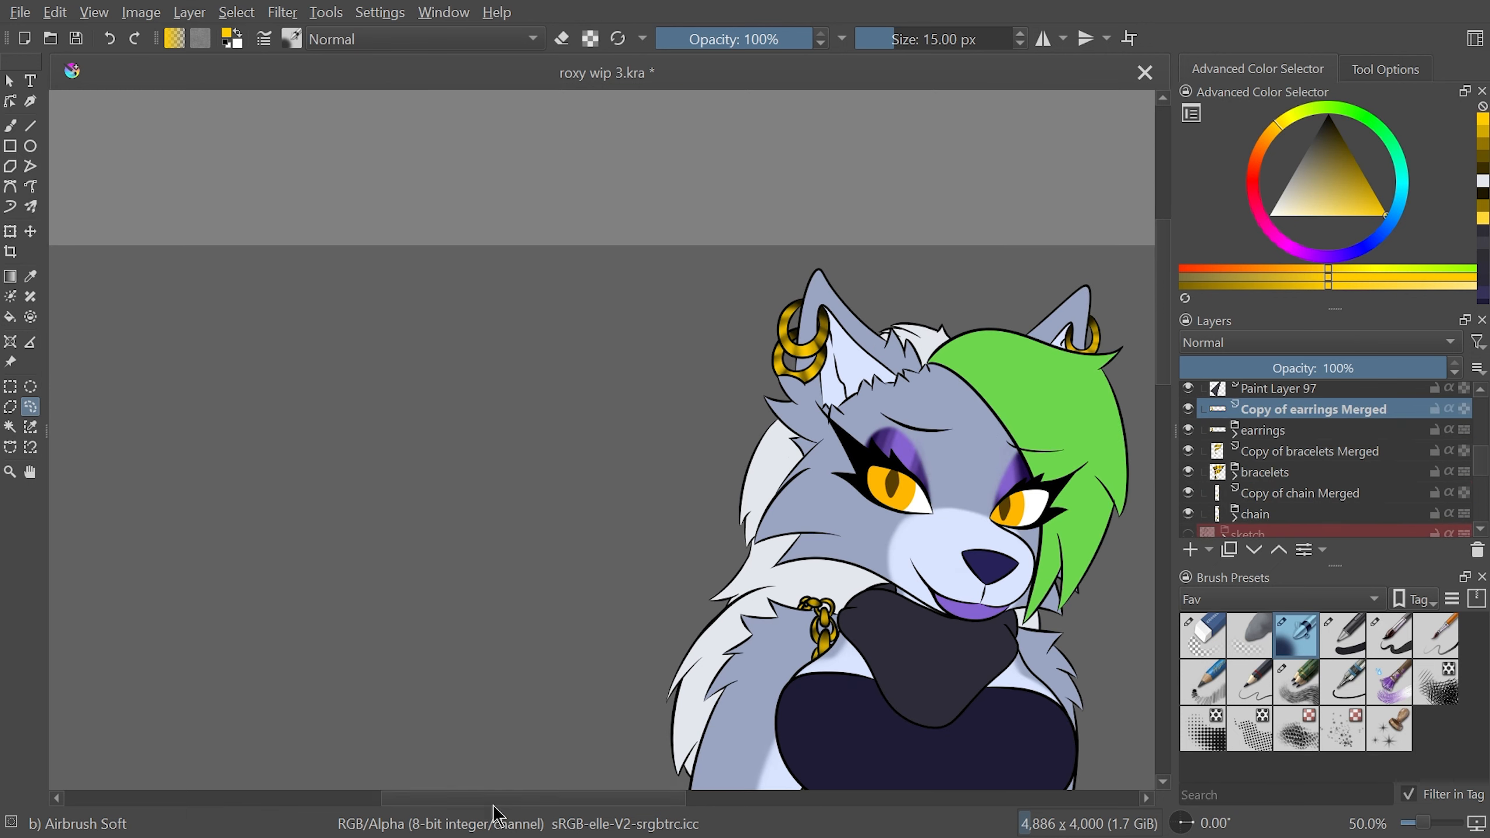
# Examine the gold earrings, chain and bracelets close up and against the whole character
pyautogui.moveTo(850, 772); pyautogui.dragTo(616, 772)
pyautogui.press('1')
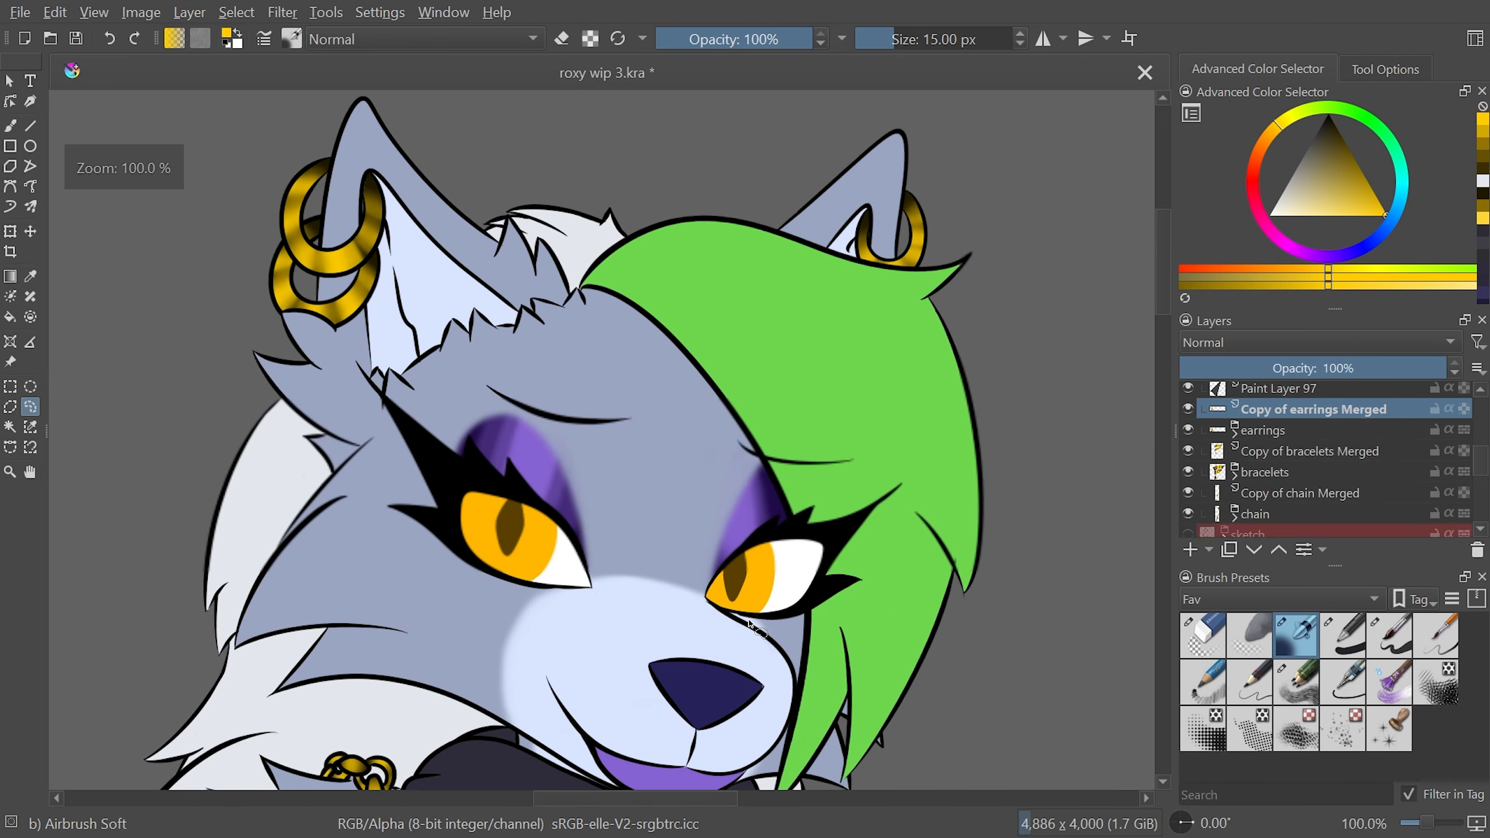
pyautogui.press('2')
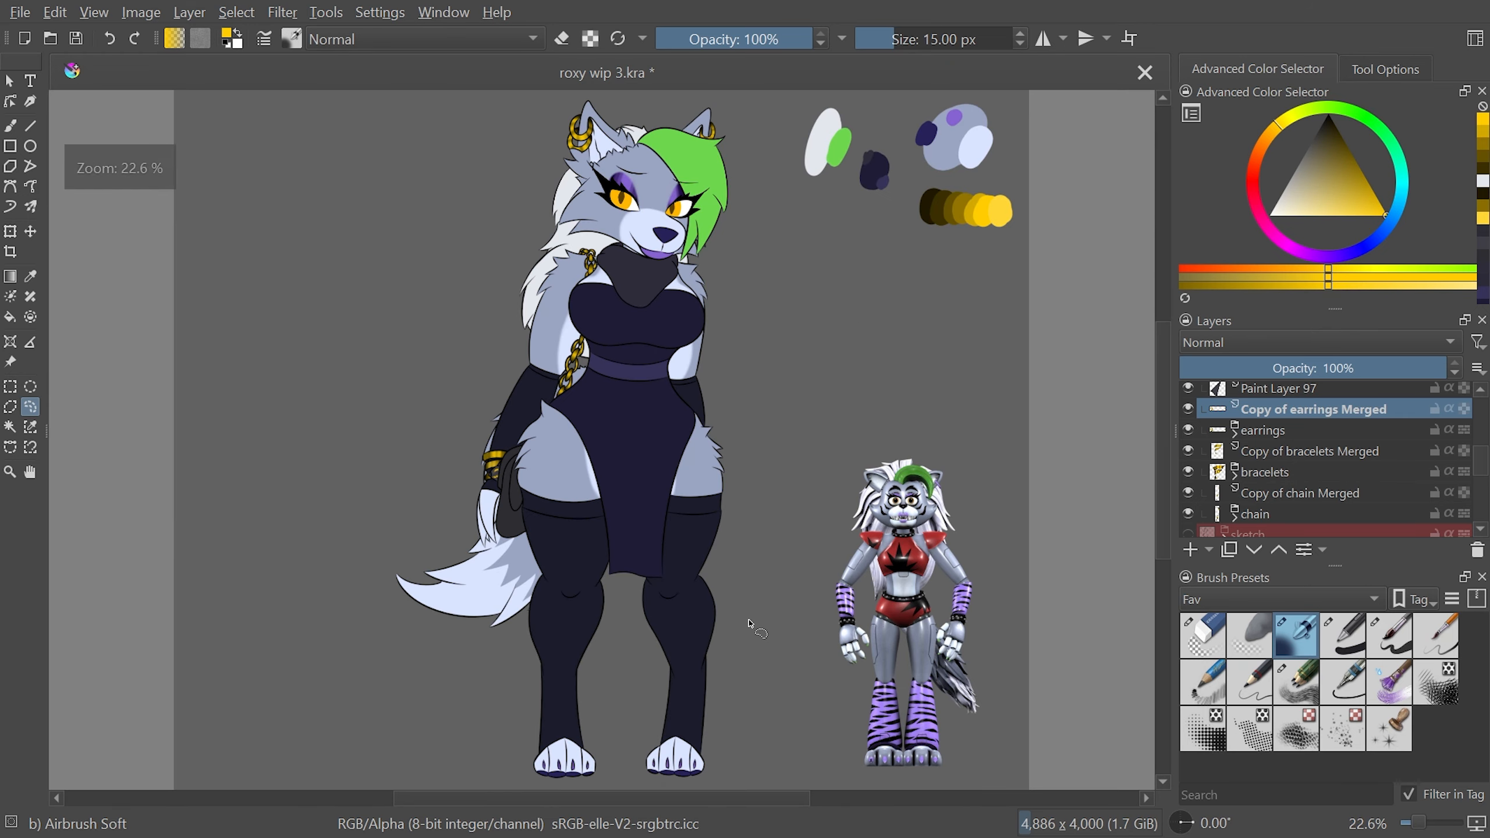
pyautogui.press('1')
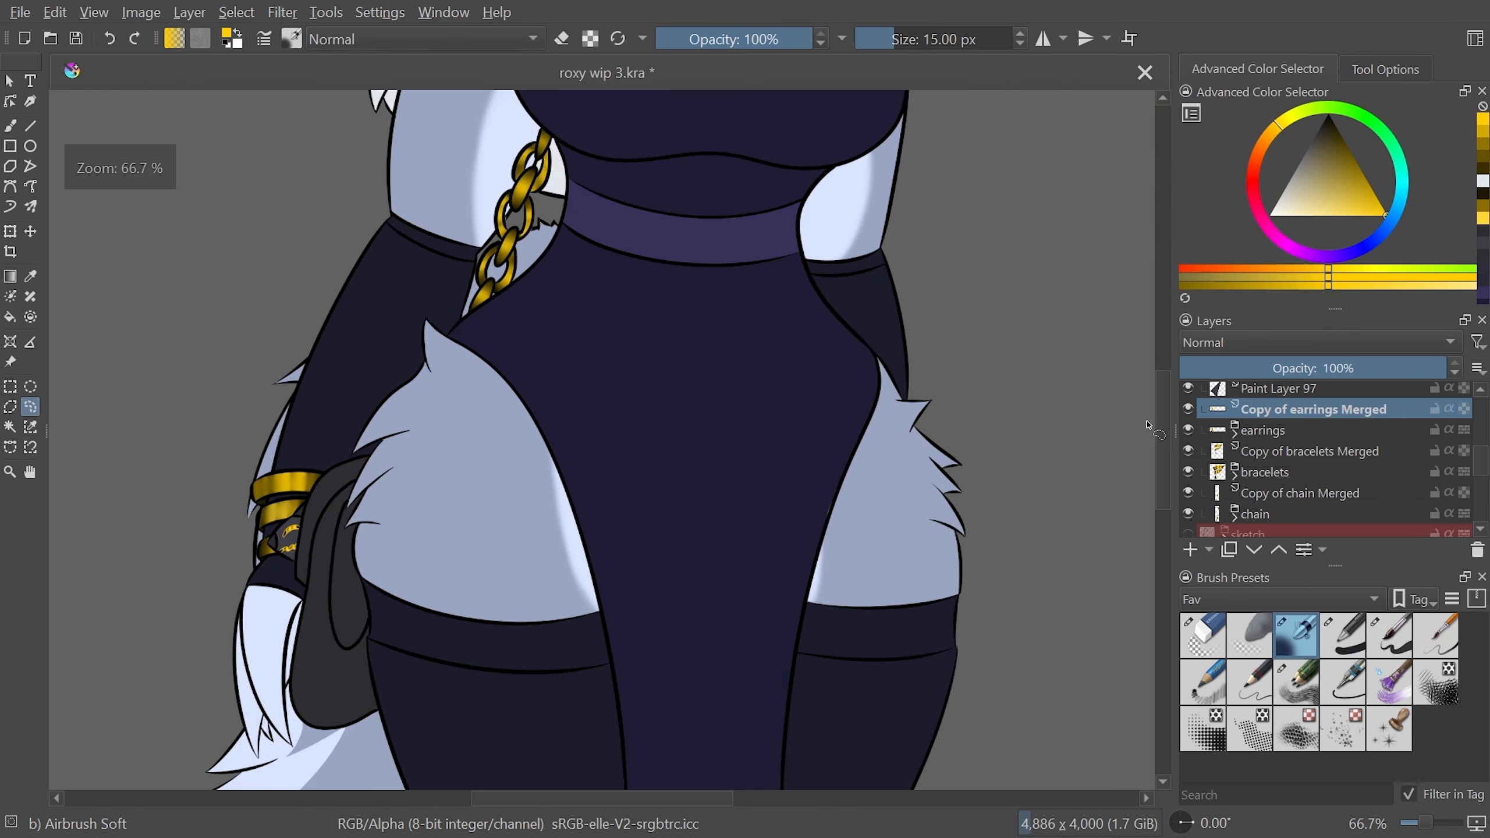
pyautogui.press('=')
pyautogui.press('-')
pyautogui.press('-')
pyautogui.press('-')
pyautogui.press('-')
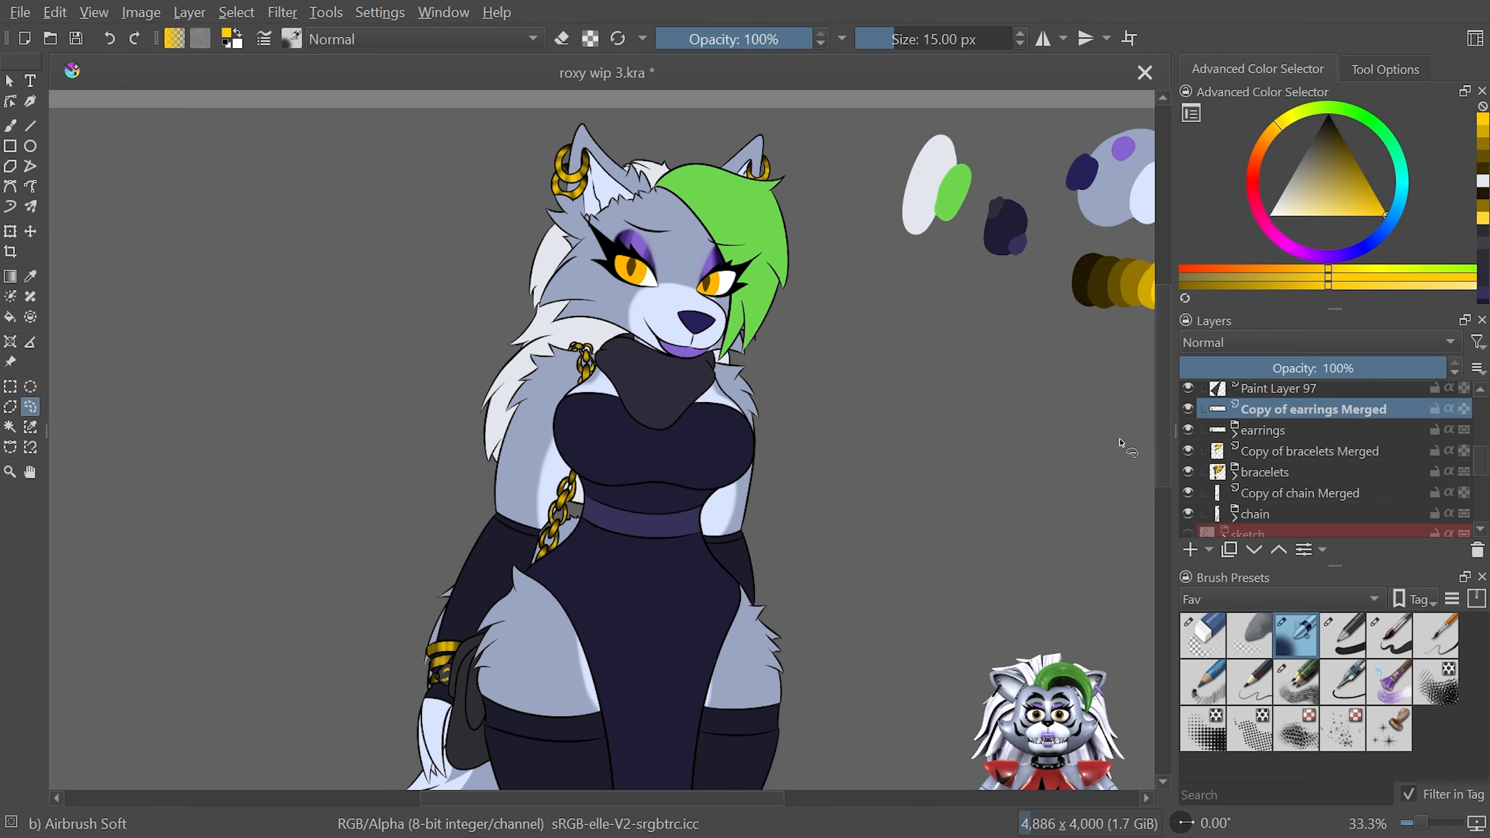
# Select the arms and legs A layer and set the Eraser Soft brush to 200 px at 15% opacity
pyautogui.moveTo(1483, 475); pyautogui.dragTo(1487, 405)
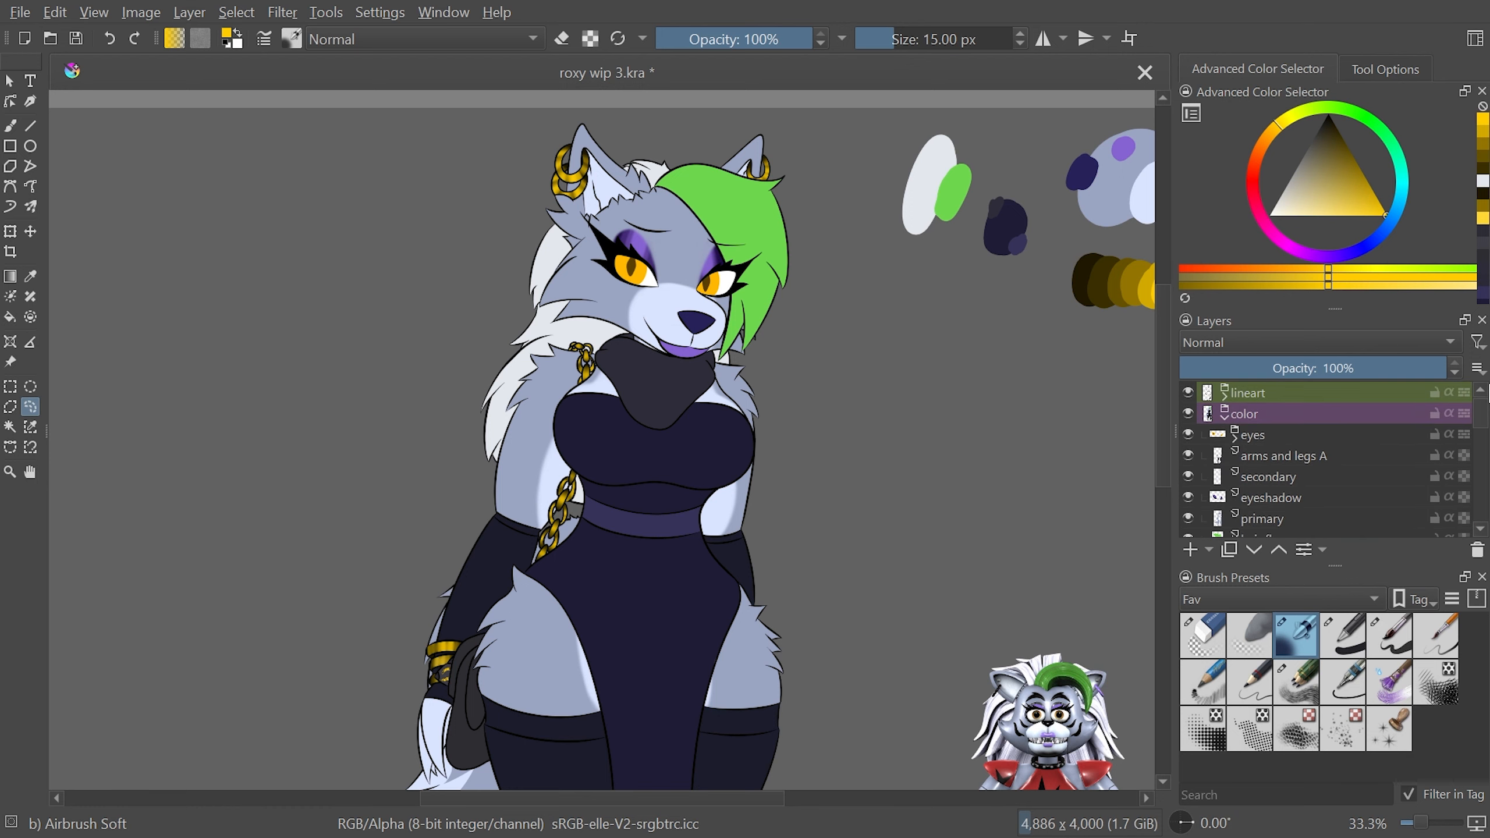
pyautogui.click(1276, 458)
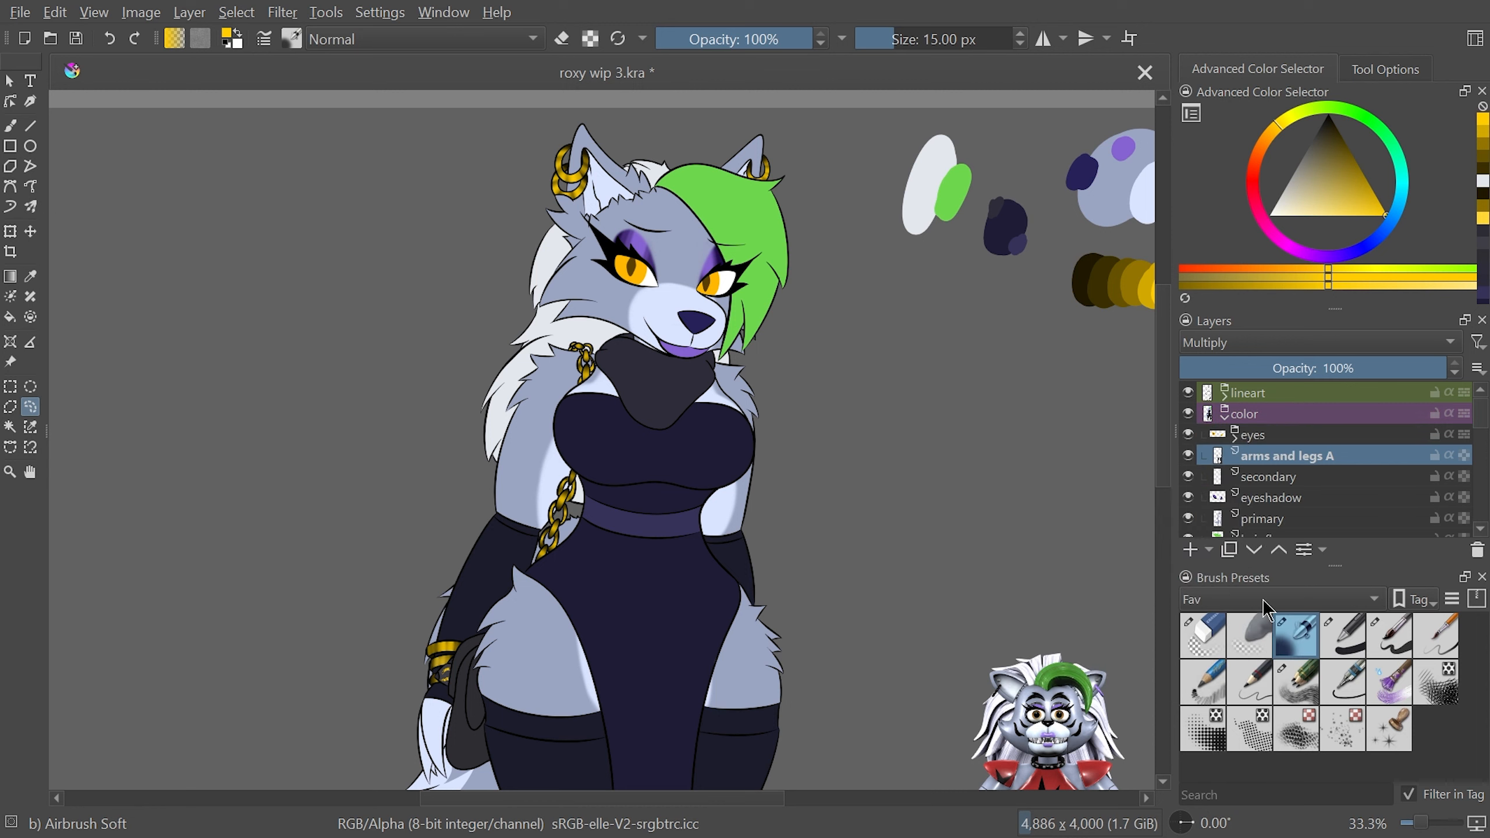
pyautogui.click(1261, 637)
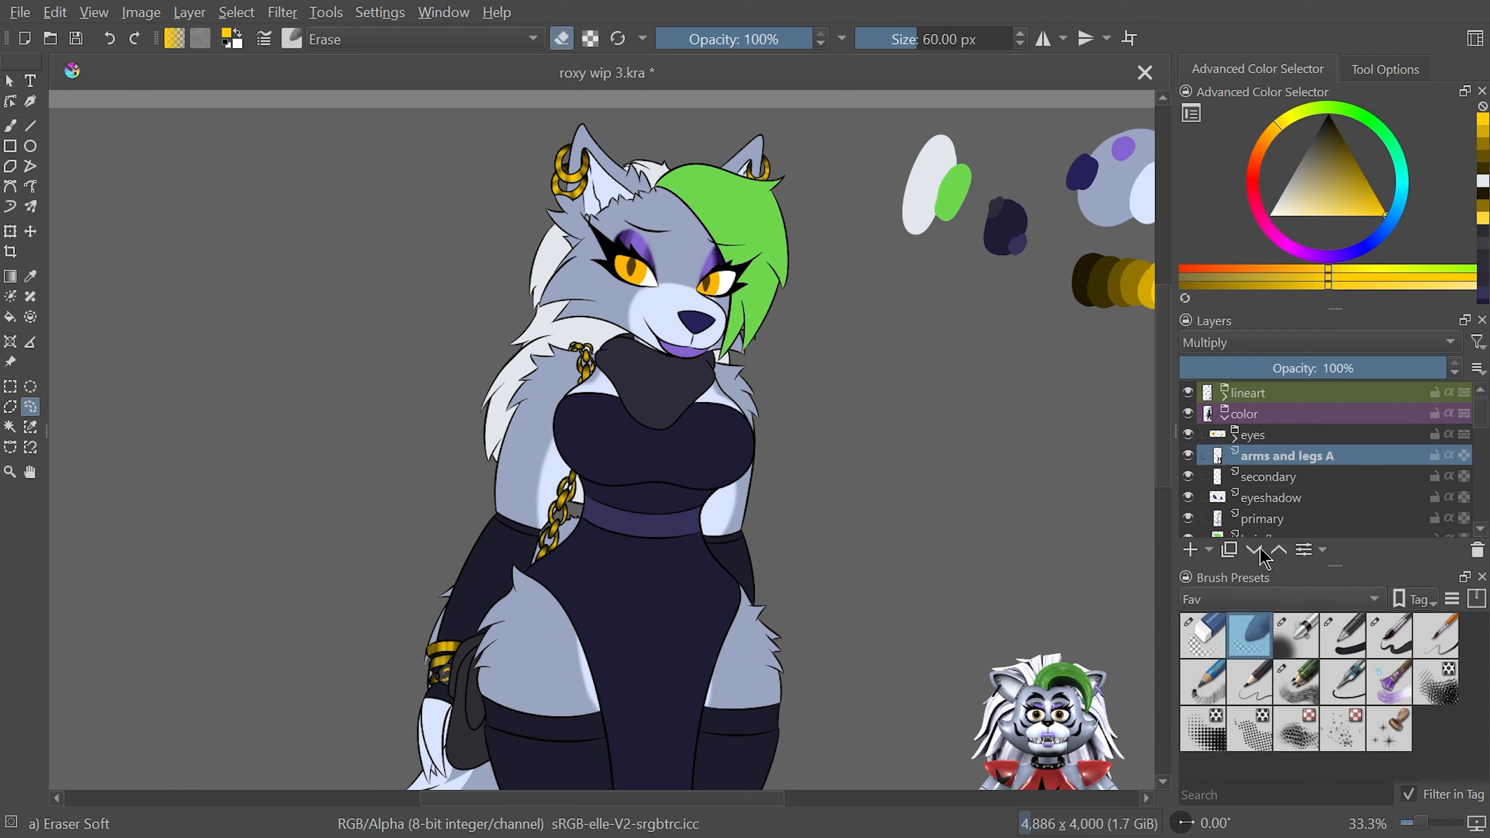
pyautogui.moveTo(972, 77); pyautogui.dragTo(940, 78)
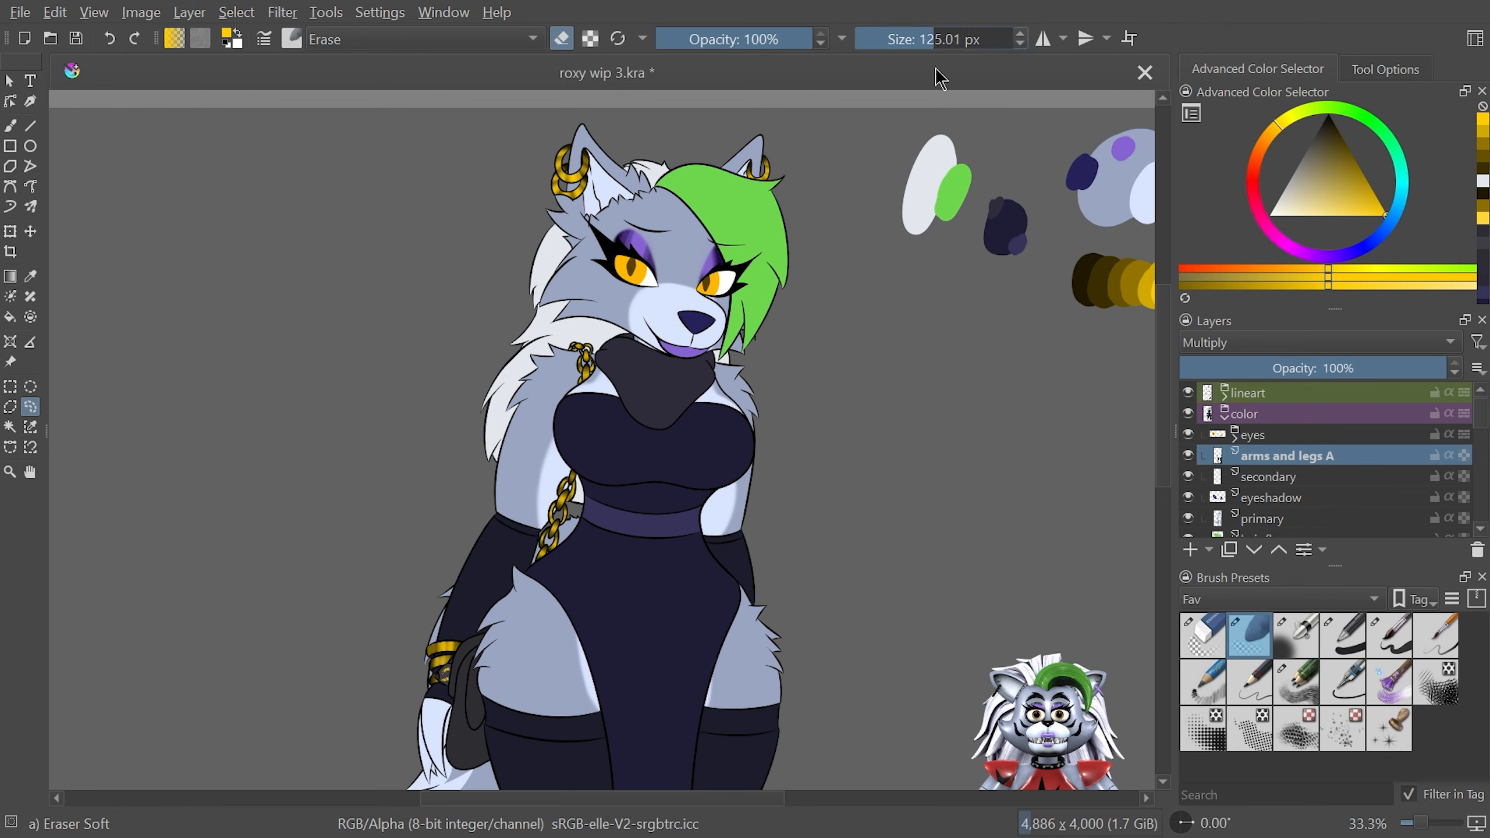
pyautogui.write('200')
pyautogui.press('Return')
pyautogui.press('b')
pyautogui.moveTo(779, 40); pyautogui.dragTo(773, 41)
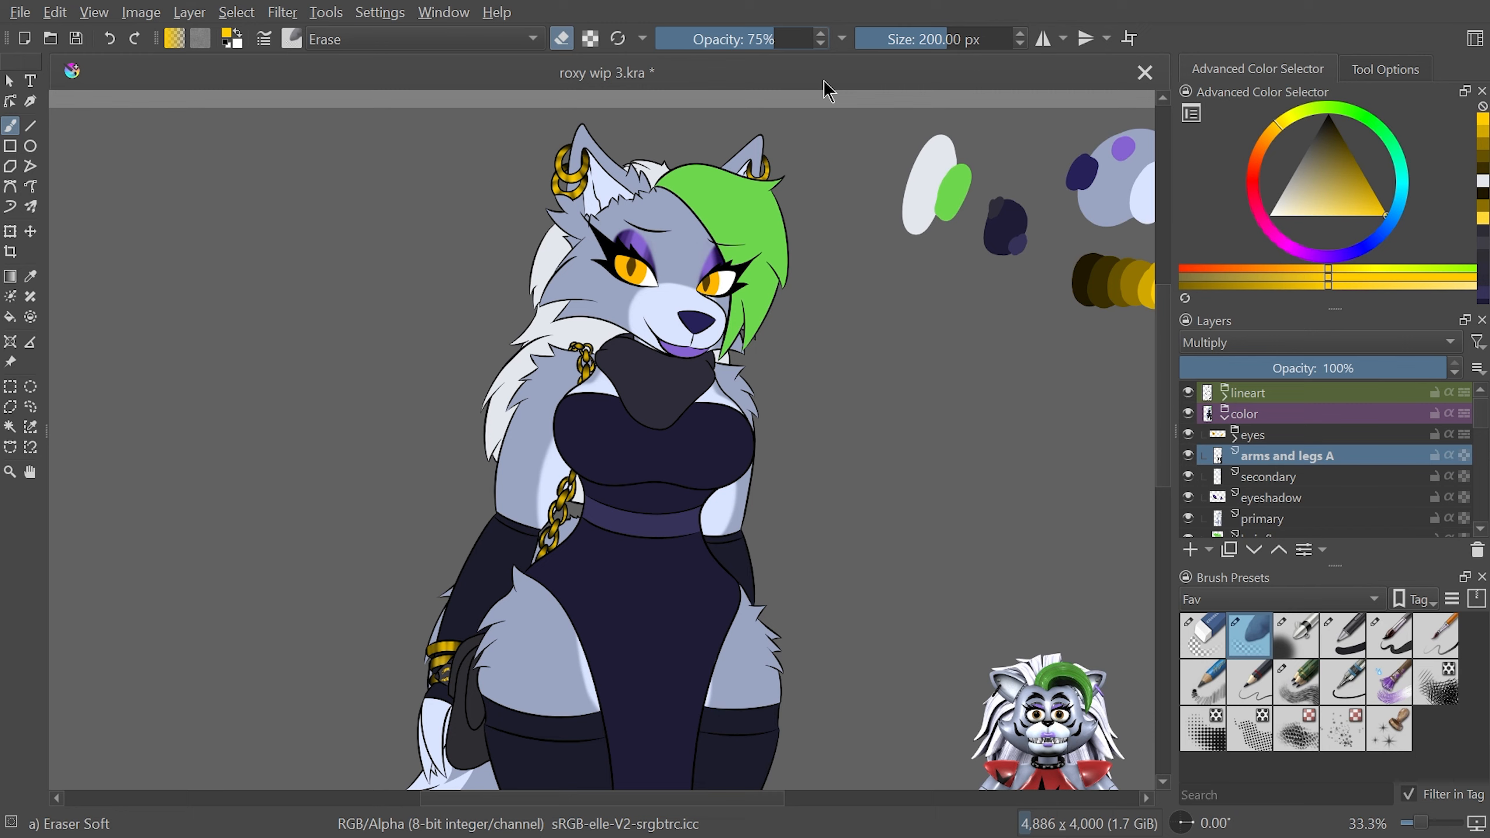
pyautogui.write('15')
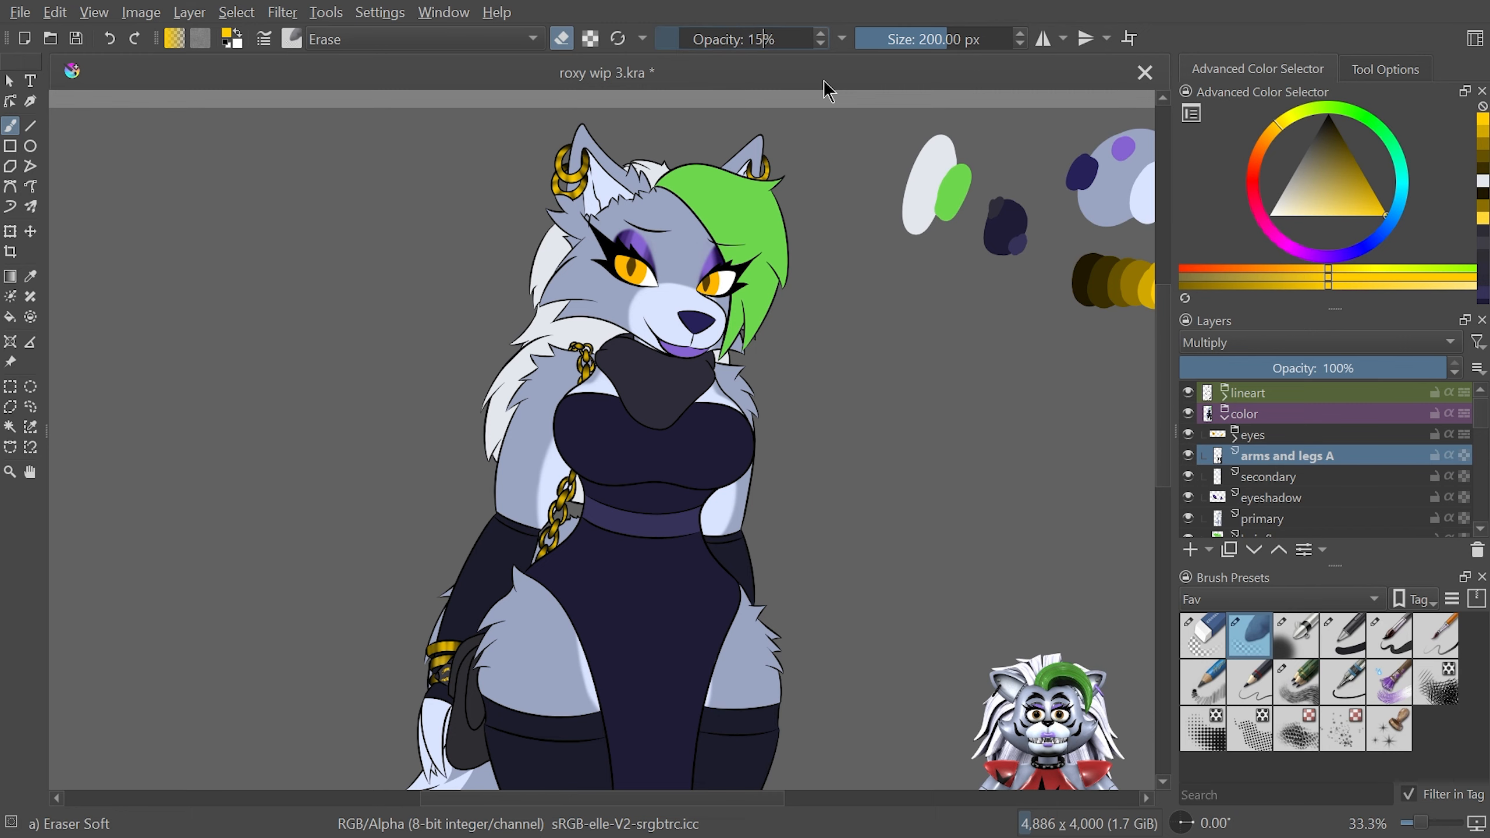
# Try erasing a soft highlight into the thigh of the right-hand stocking, and undo the strokes
pyautogui.moveTo(1161, 376); pyautogui.dragTo(1161, 451)
pyautogui.hotkey('ctrl', '+')
pyautogui.moveTo(776, 516)
pyautogui.mouseDown()
pyautogui.moveTo(760, 595)
pyautogui.moveTo(802, 616)
pyautogui.moveTo(792, 552)
pyautogui.moveTo(765, 532)
pyautogui.moveTo(794, 510)
pyautogui.moveTo(752, 549)
pyautogui.moveTo(771, 633)
pyautogui.moveTo(758, 543)
pyautogui.mouseUp()
pyautogui.scroll(-2, 1152, 443)
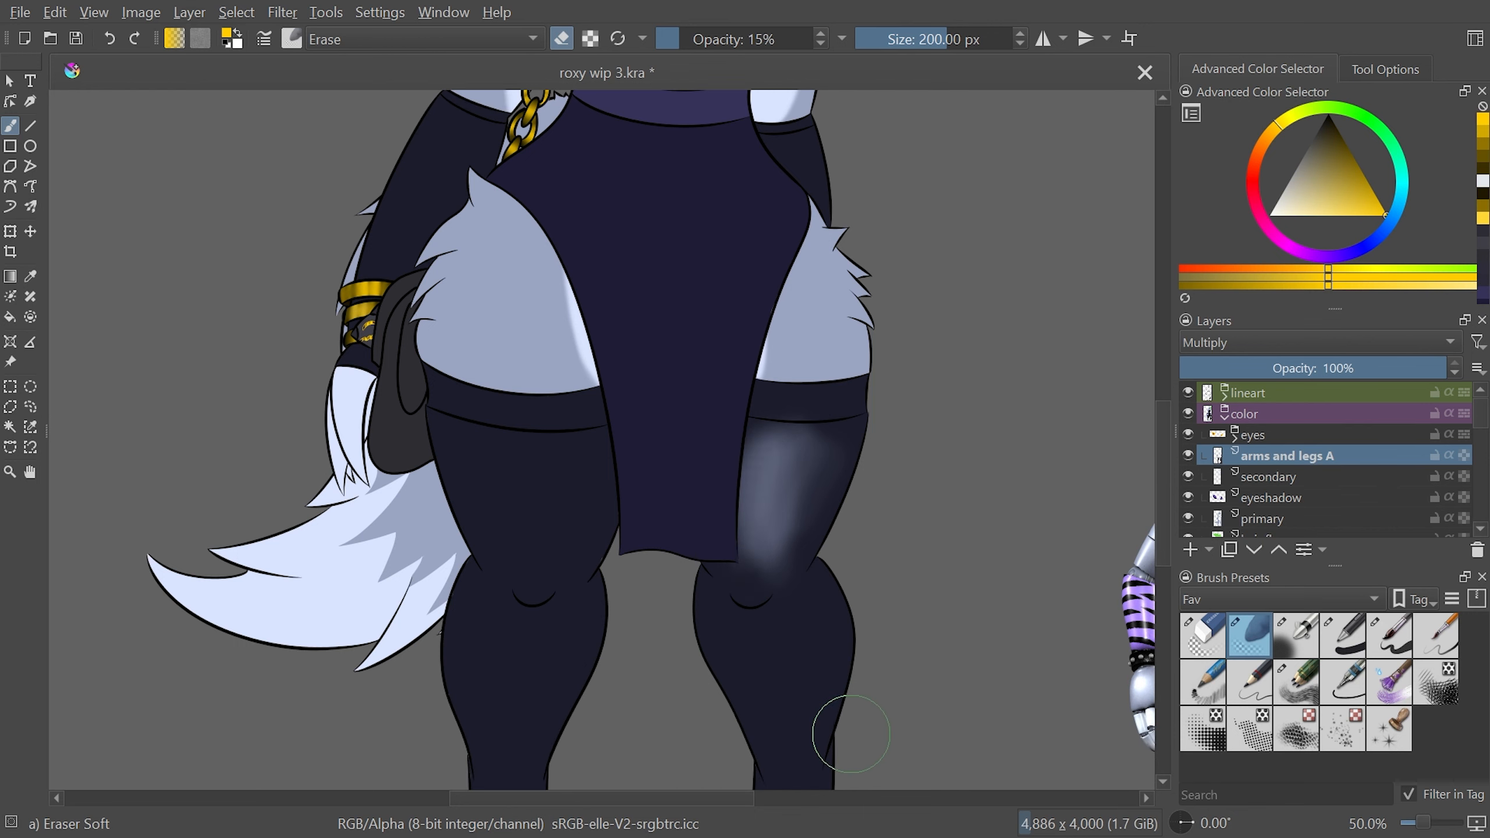
pyautogui.hotkey('ctrl', 'z')
pyautogui.hotkey('ctrl', 'z')
pyautogui.hotkey('ctrl', 'z')
pyautogui.hotkey('ctrl', 'z')
pyautogui.hotkey('ctrl', 'z')
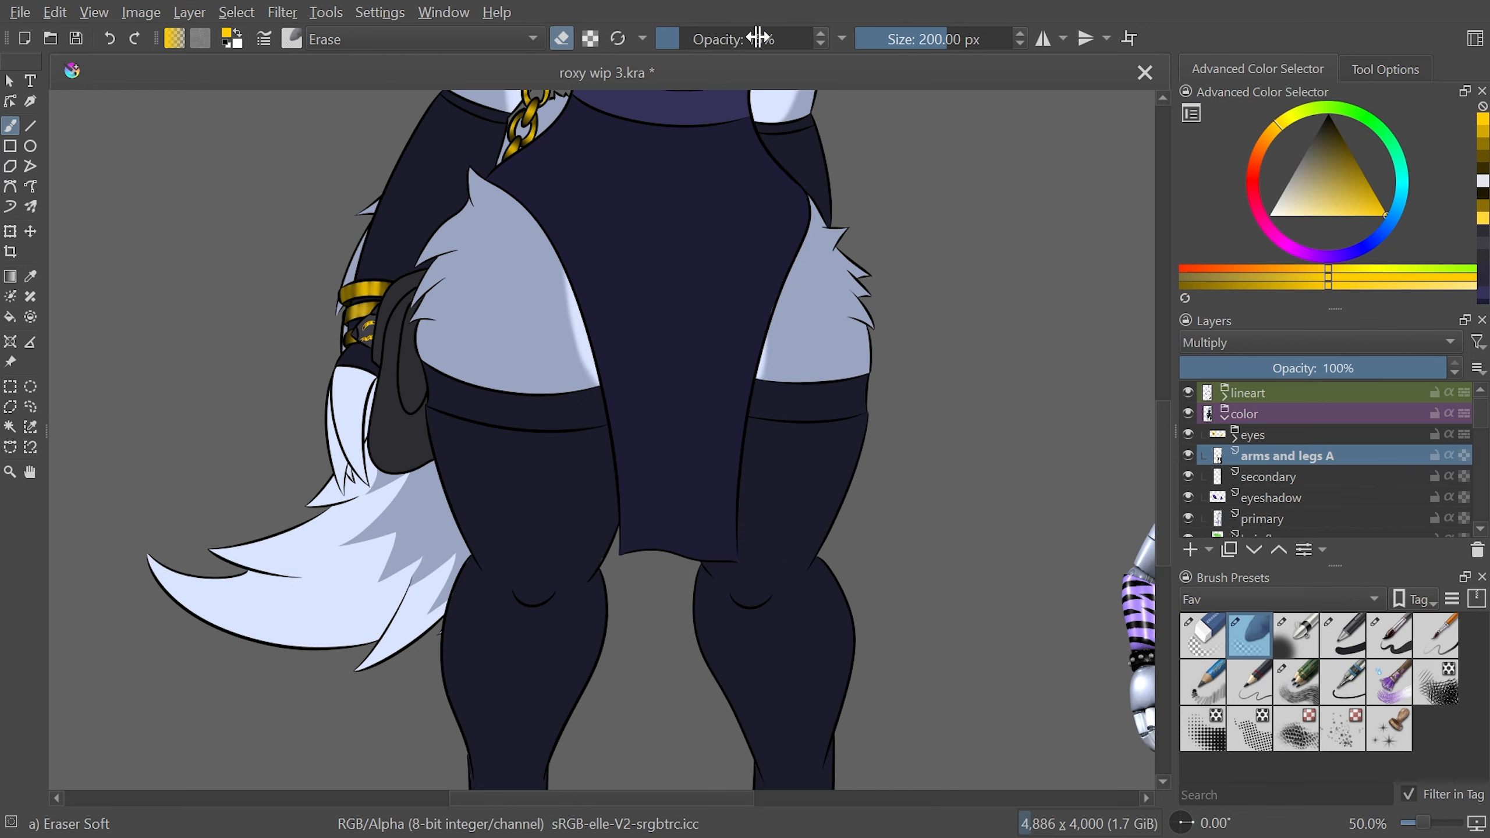
# Lower the soft eraser's opacity to 2% and erase faint highlights along the thigh, calf and shin of the right-hand stocking
pyautogui.write('22')
pyautogui.moveTo(1165, 424); pyautogui.dragTo(1149, 453)
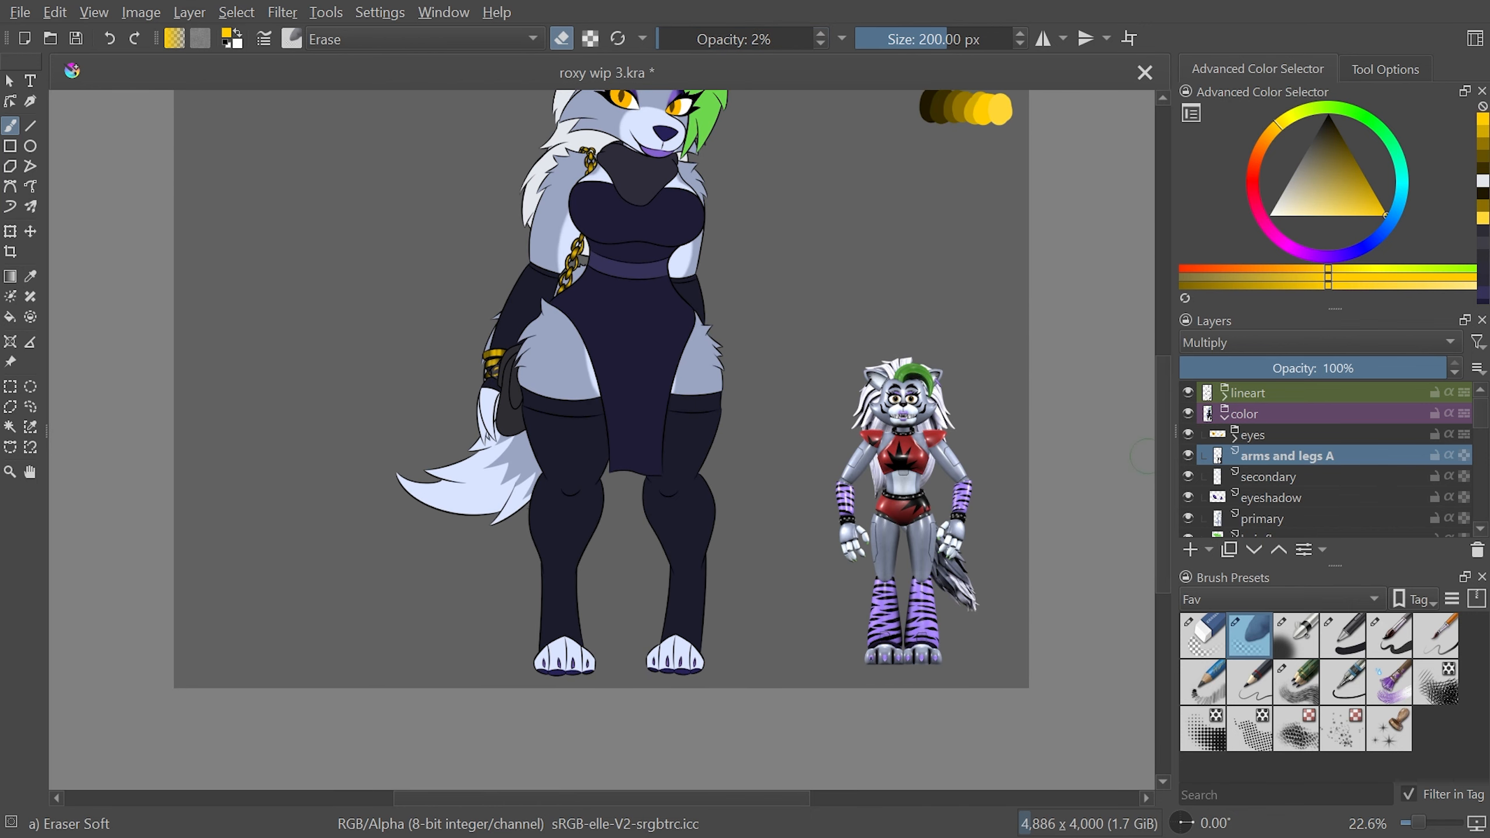
pyautogui.press('+')
pyautogui.press('+')
pyautogui.press('+')
pyautogui.moveTo(775, 397); pyautogui.dragTo(786, 391)
pyautogui.moveTo(744, 527)
pyautogui.mouseDown()
pyautogui.moveTo(789, 516)
pyautogui.moveTo(757, 656)
pyautogui.mouseUp()
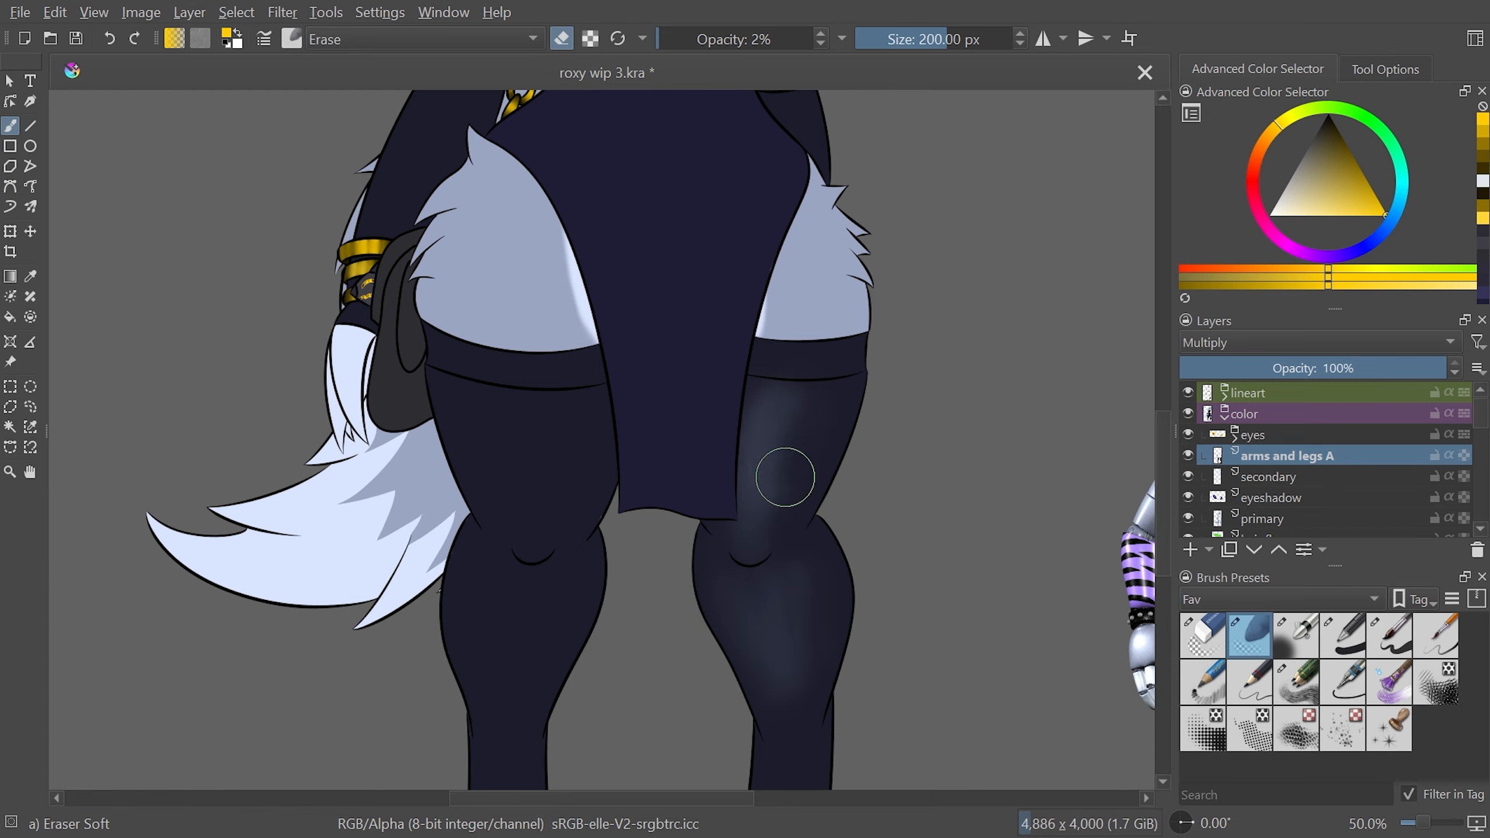
pyautogui.scroll(-3, 787, 694)
pyautogui.moveTo(787, 666); pyautogui.dragTo(774, 691)
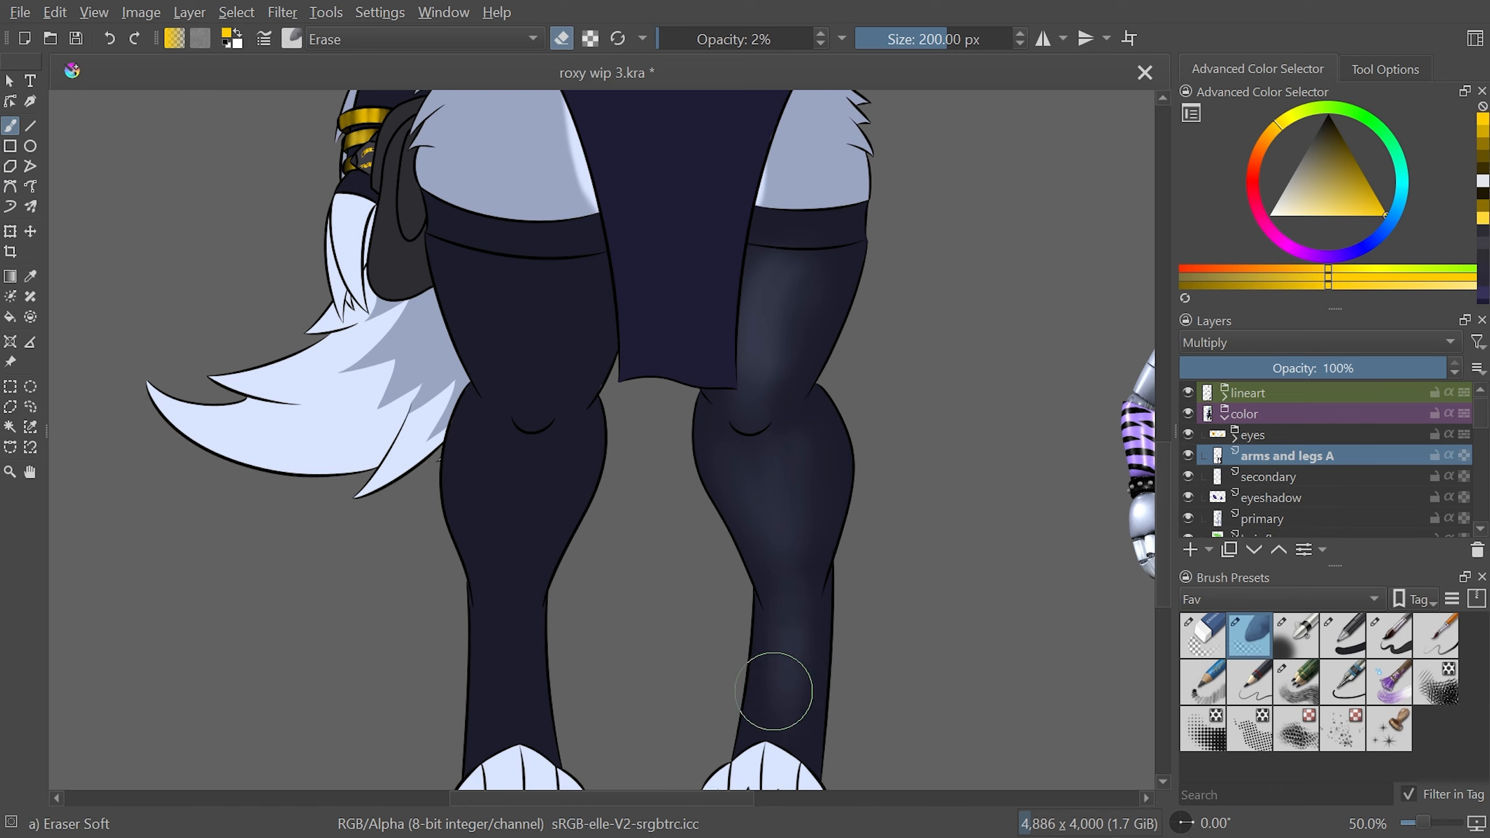
# Erase matching faint highlights along the thigh and lower leg of the left-hand stocking
pyautogui.moveTo(554, 329)
pyautogui.mouseDown()
pyautogui.moveTo(494, 279)
pyautogui.moveTo(489, 318)
pyautogui.moveTo(554, 375)
pyautogui.moveTo(588, 345)
pyautogui.moveTo(556, 295)
pyautogui.moveTo(531, 359)
pyautogui.moveTo(549, 385)
pyautogui.moveTo(571, 345)
pyautogui.moveTo(558, 312)
pyautogui.moveTo(506, 360)
pyautogui.moveTo(526, 319)
pyautogui.moveTo(537, 380)
pyautogui.mouseUp()
pyautogui.moveTo(524, 294); pyautogui.dragTo(547, 393)
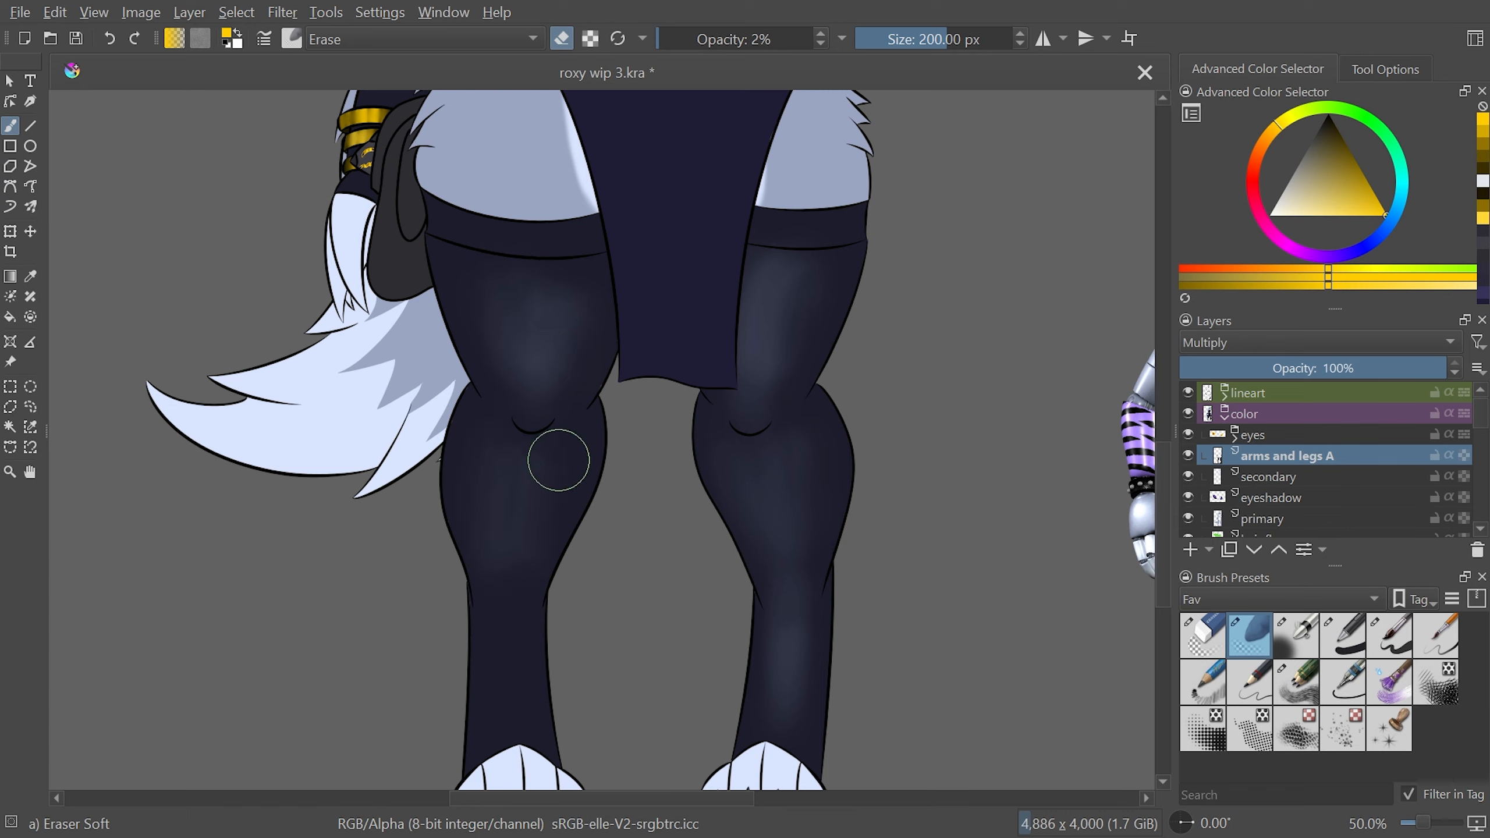
pyautogui.moveTo(511, 641); pyautogui.dragTo(510, 727)
# Erase a faint highlight into the long glove on the arm wearing the bracelets
pyautogui.press('-')
pyautogui.press('-')
pyautogui.press('-')
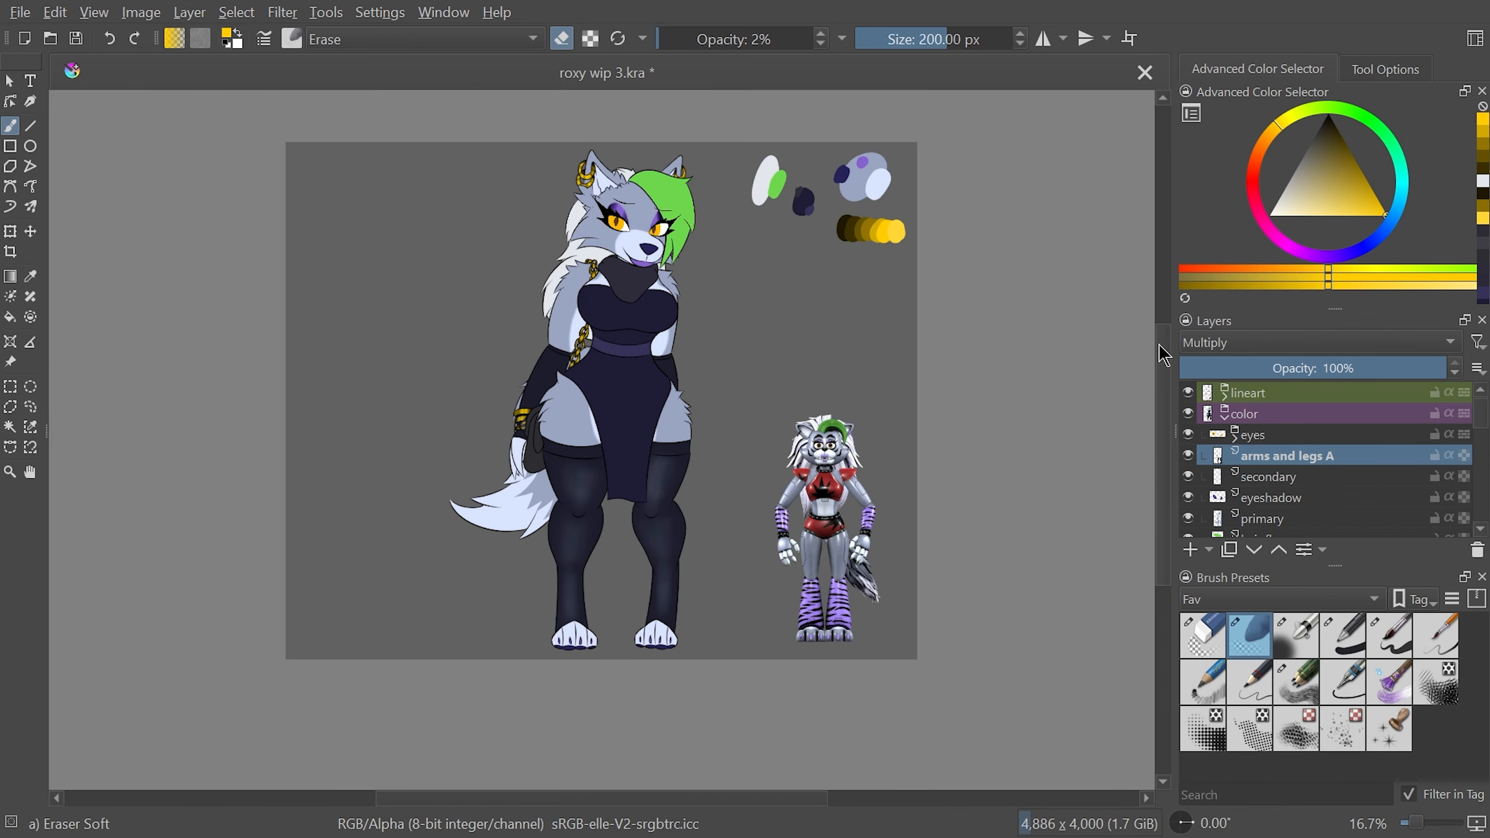
pyautogui.press('+')
pyautogui.press('+')
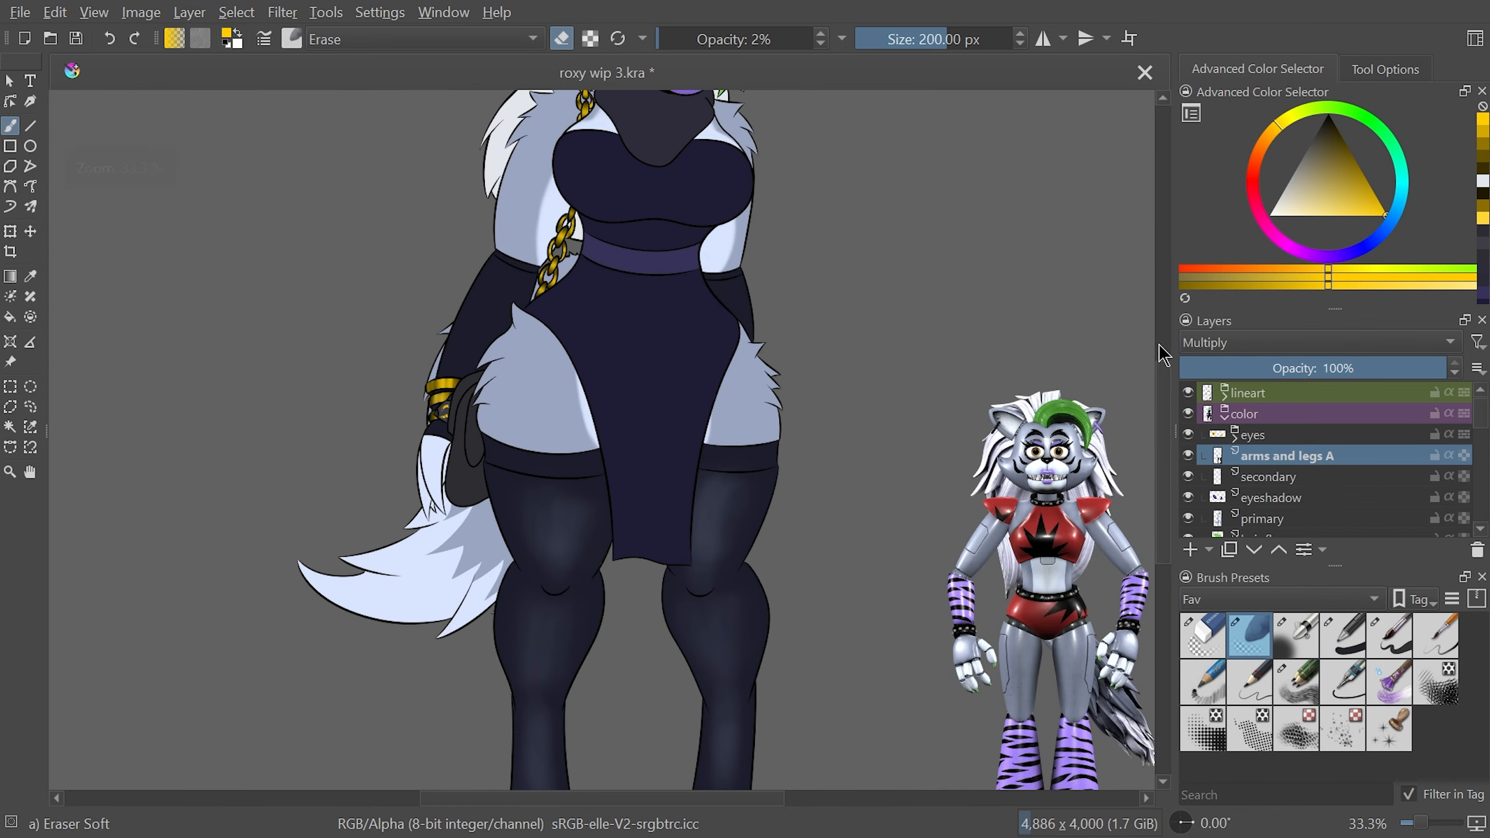
pyautogui.press('+')
pyautogui.moveTo(698, 799); pyautogui.dragTo(633, 815)
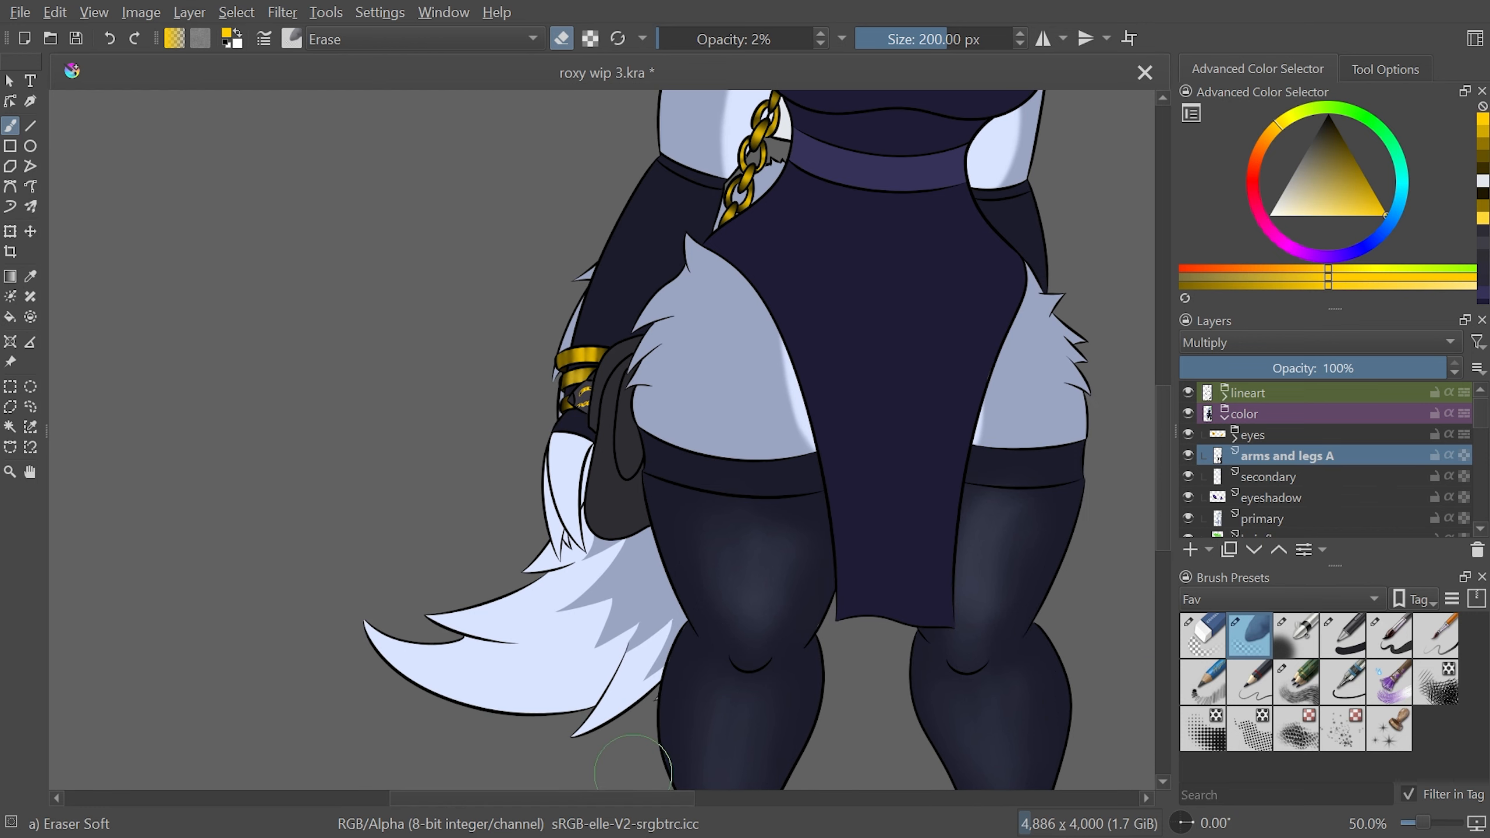
pyautogui.press('+')
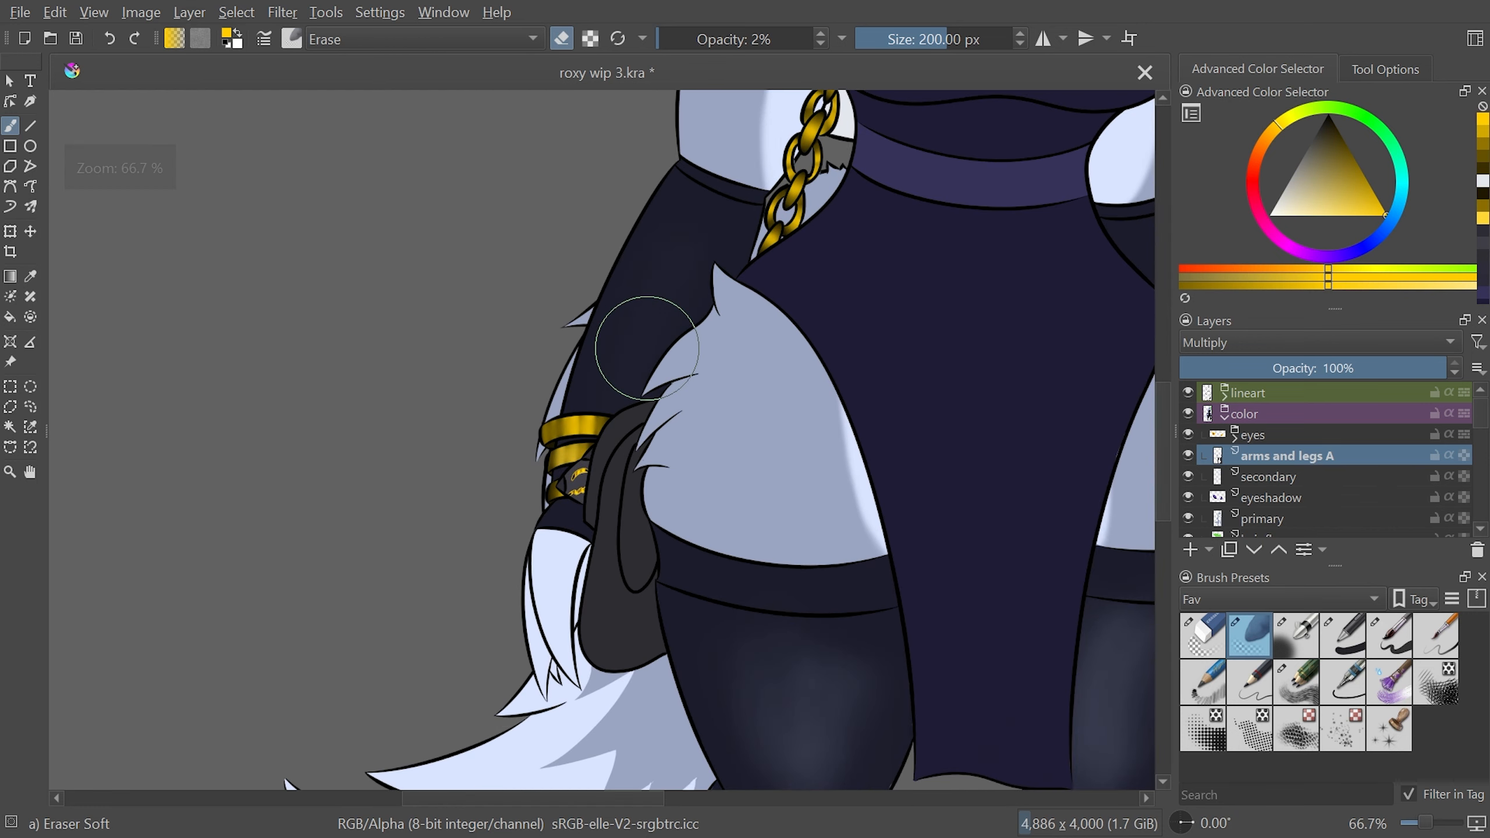
pyautogui.moveTo(673, 304)
pyautogui.mouseDown()
pyautogui.moveTo(672, 256)
pyautogui.moveTo(623, 346)
pyautogui.moveTo(635, 287)
pyautogui.moveTo(715, 241)
pyautogui.moveTo(674, 351)
pyautogui.moveTo(644, 359)
pyautogui.mouseUp()
# Add a paint layer above "arms and legs A" and paint dot texture over the selected gloves and stockings with Screentones Regular at 1000 px
pyautogui.press('2')
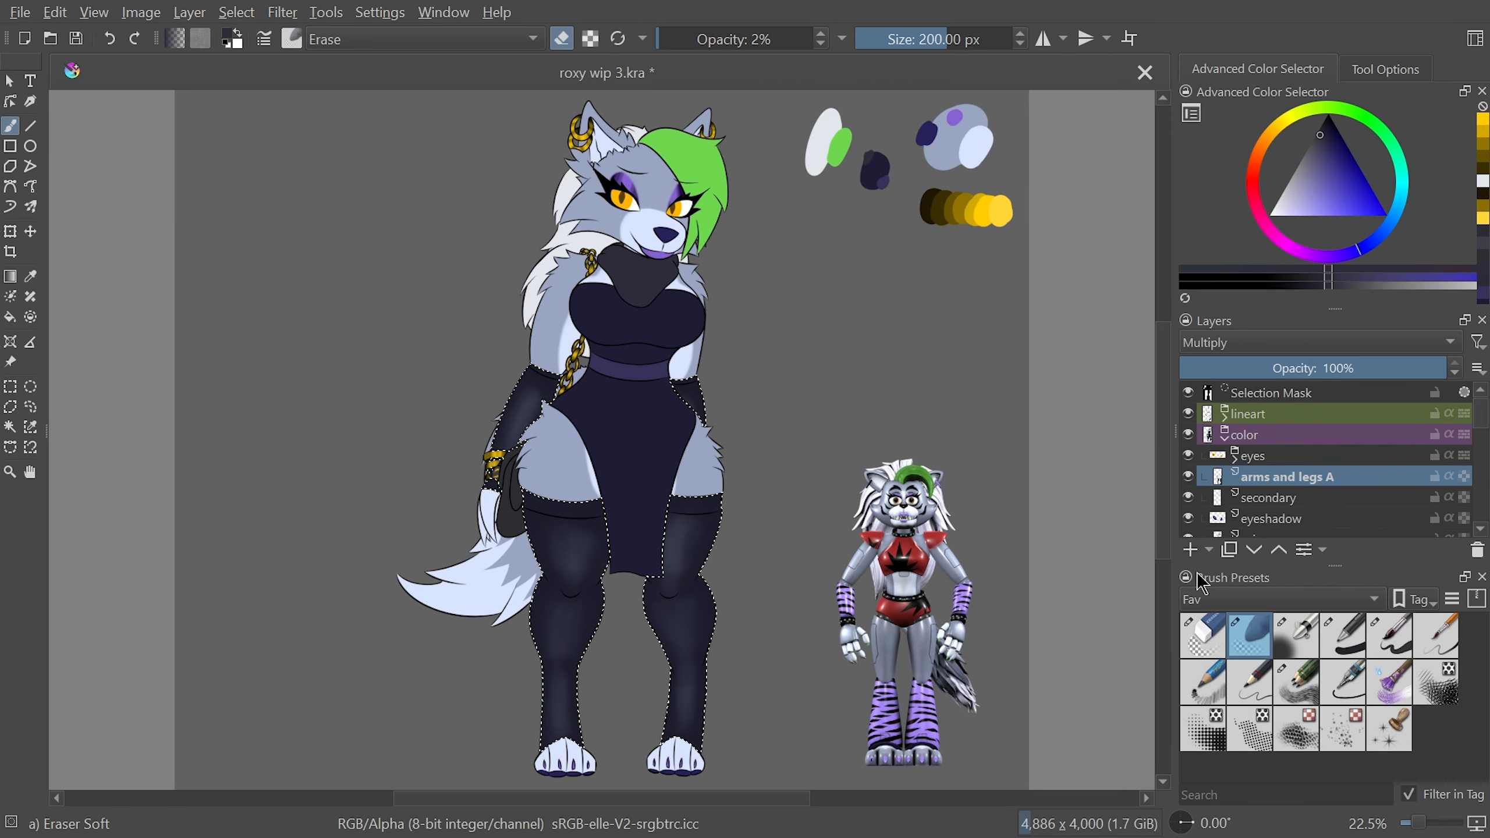
pyautogui.click(1190, 552)
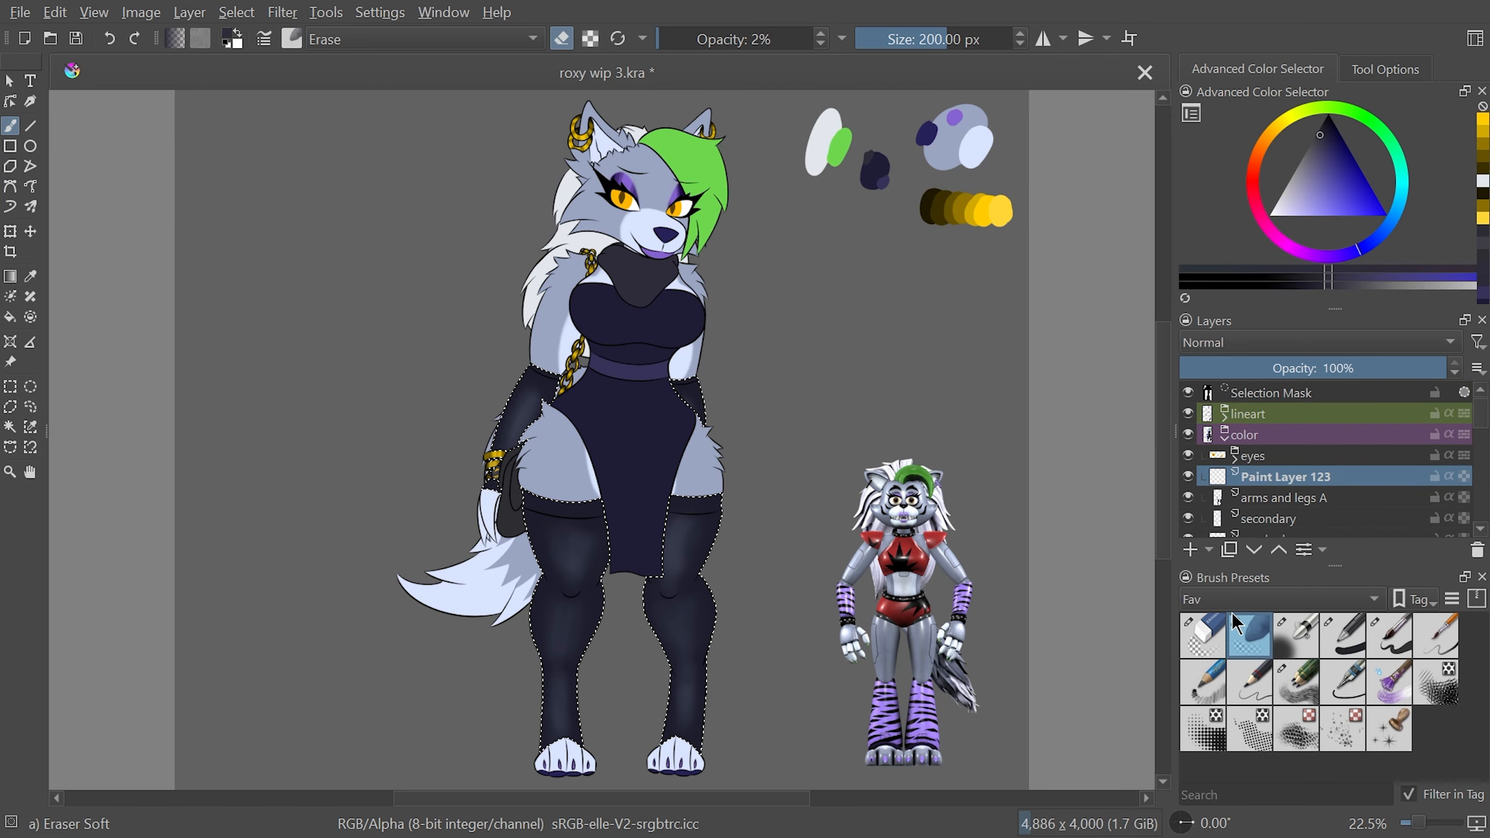
pyautogui.click(1249, 728)
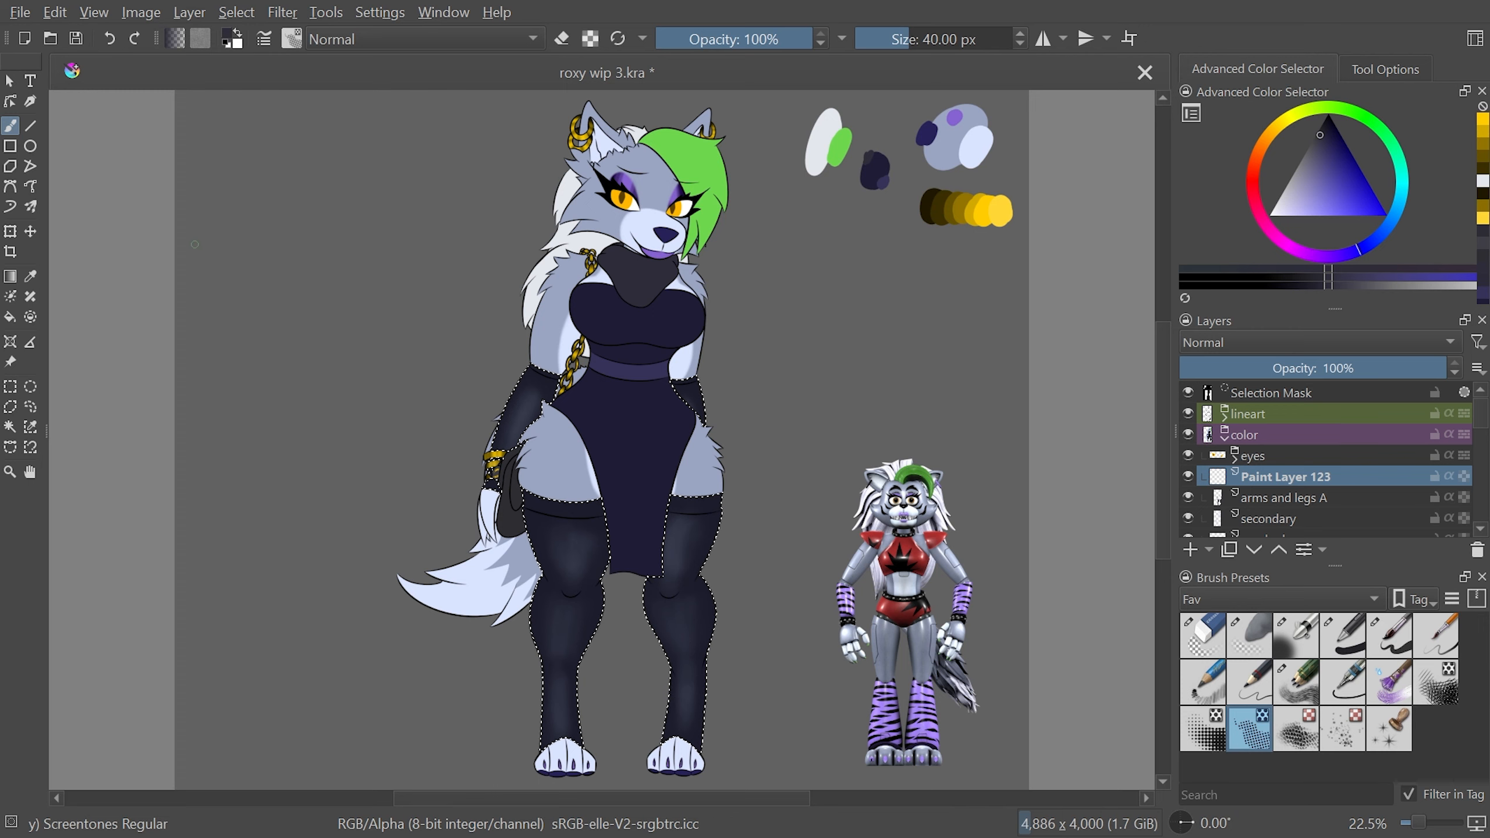
pyautogui.moveTo(963, 41); pyautogui.dragTo(1024, 41)
pyautogui.click(677, 499)
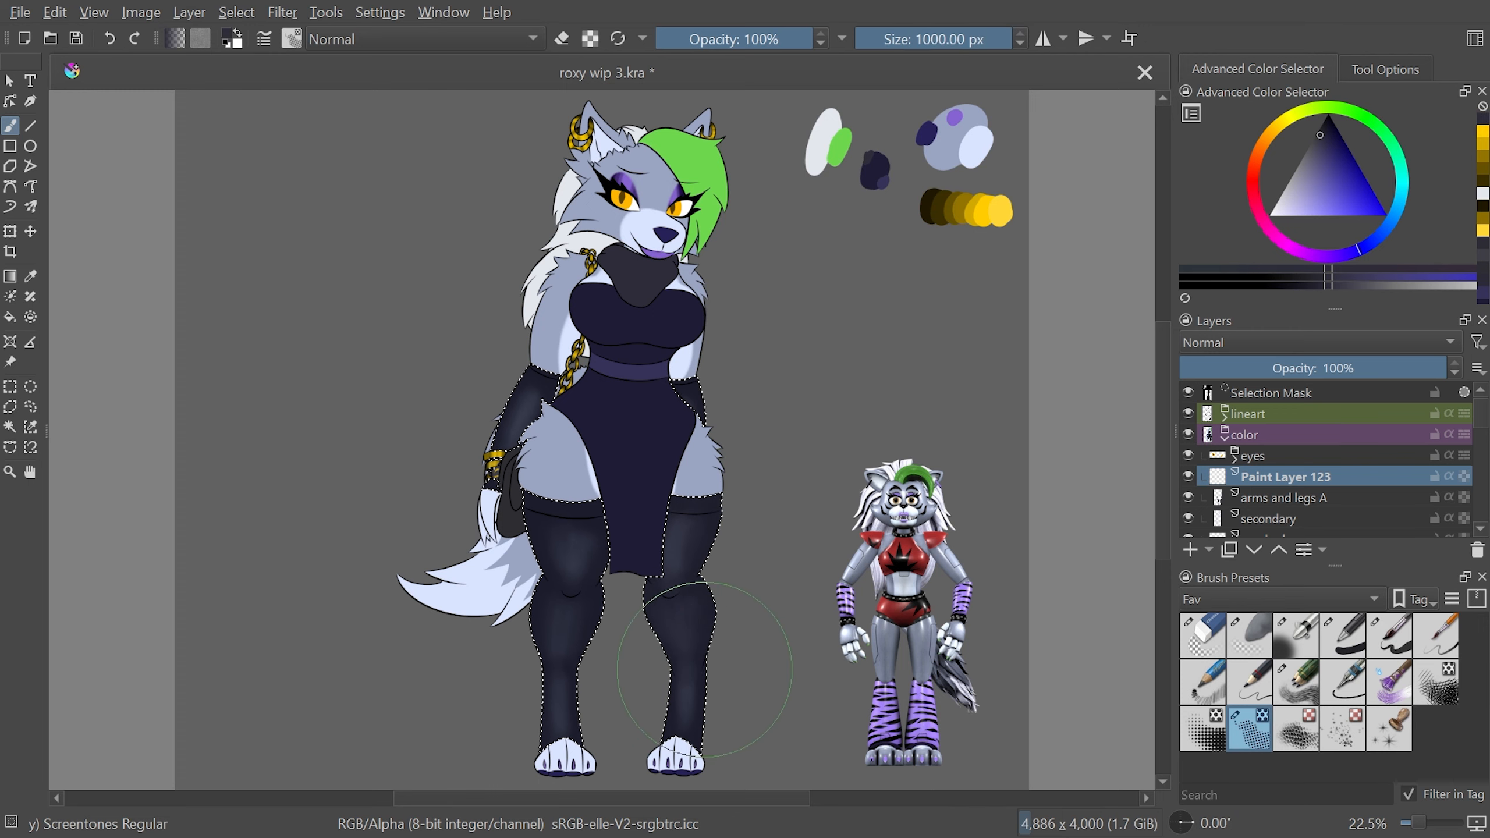
pyautogui.scroll(3, 603, 652)
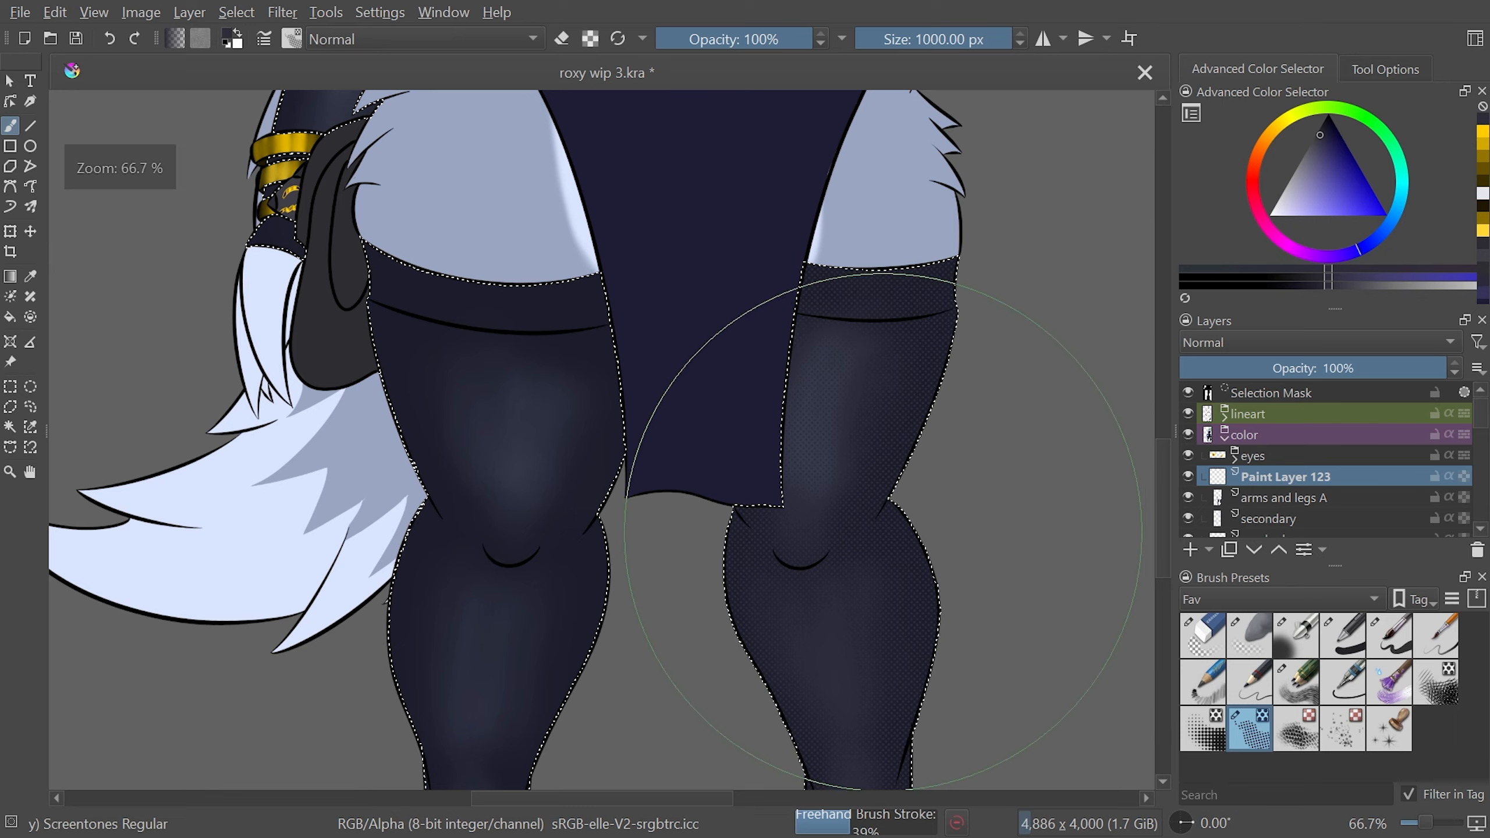
pyautogui.scroll(3, 1009, 681)
pyautogui.scroll(-1, 1035, 671)
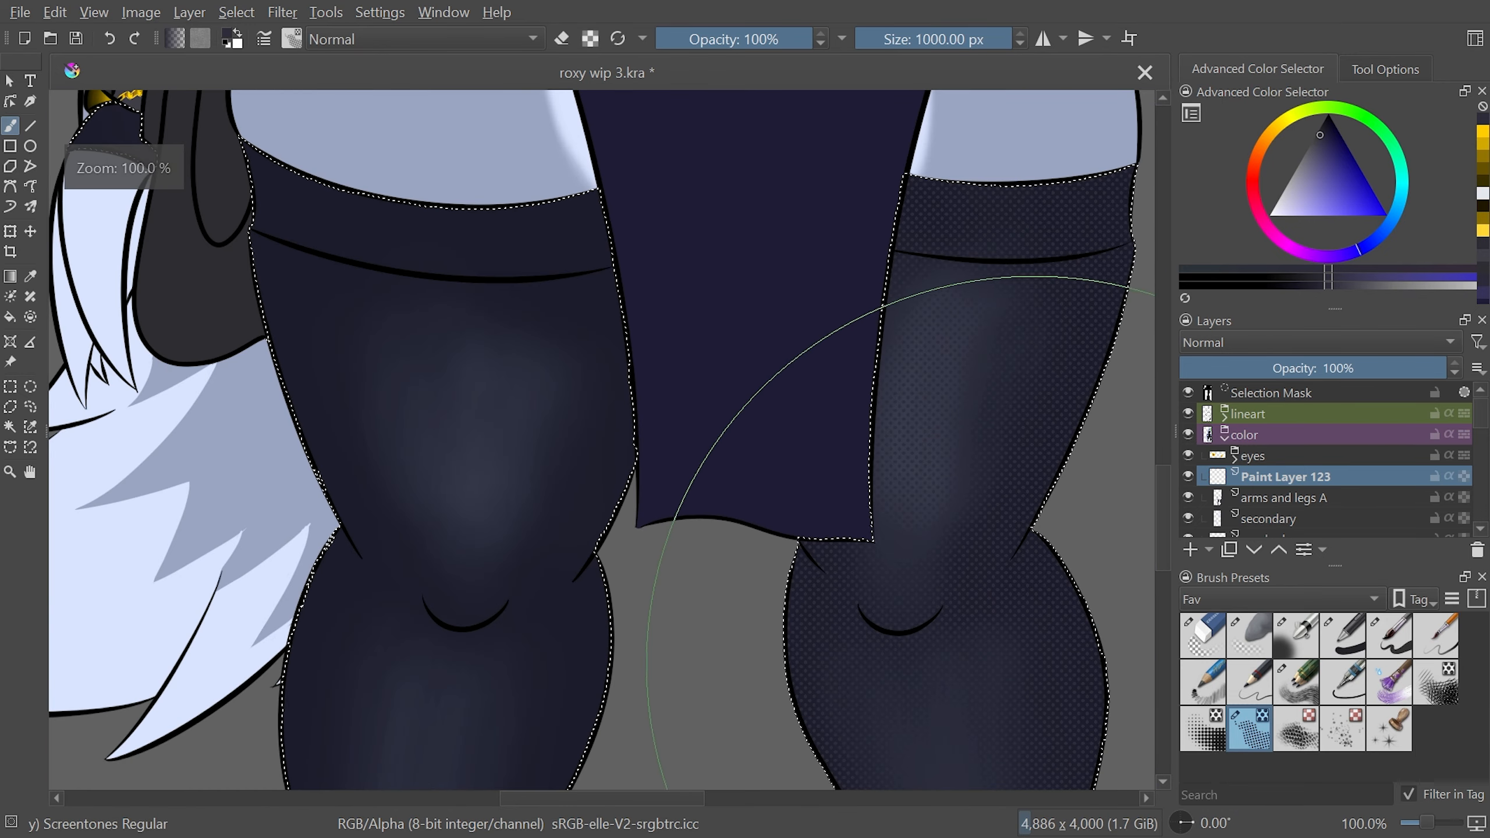
# Set the dot texture layer's blending mode to Multiply
pyautogui.click(1344, 343)
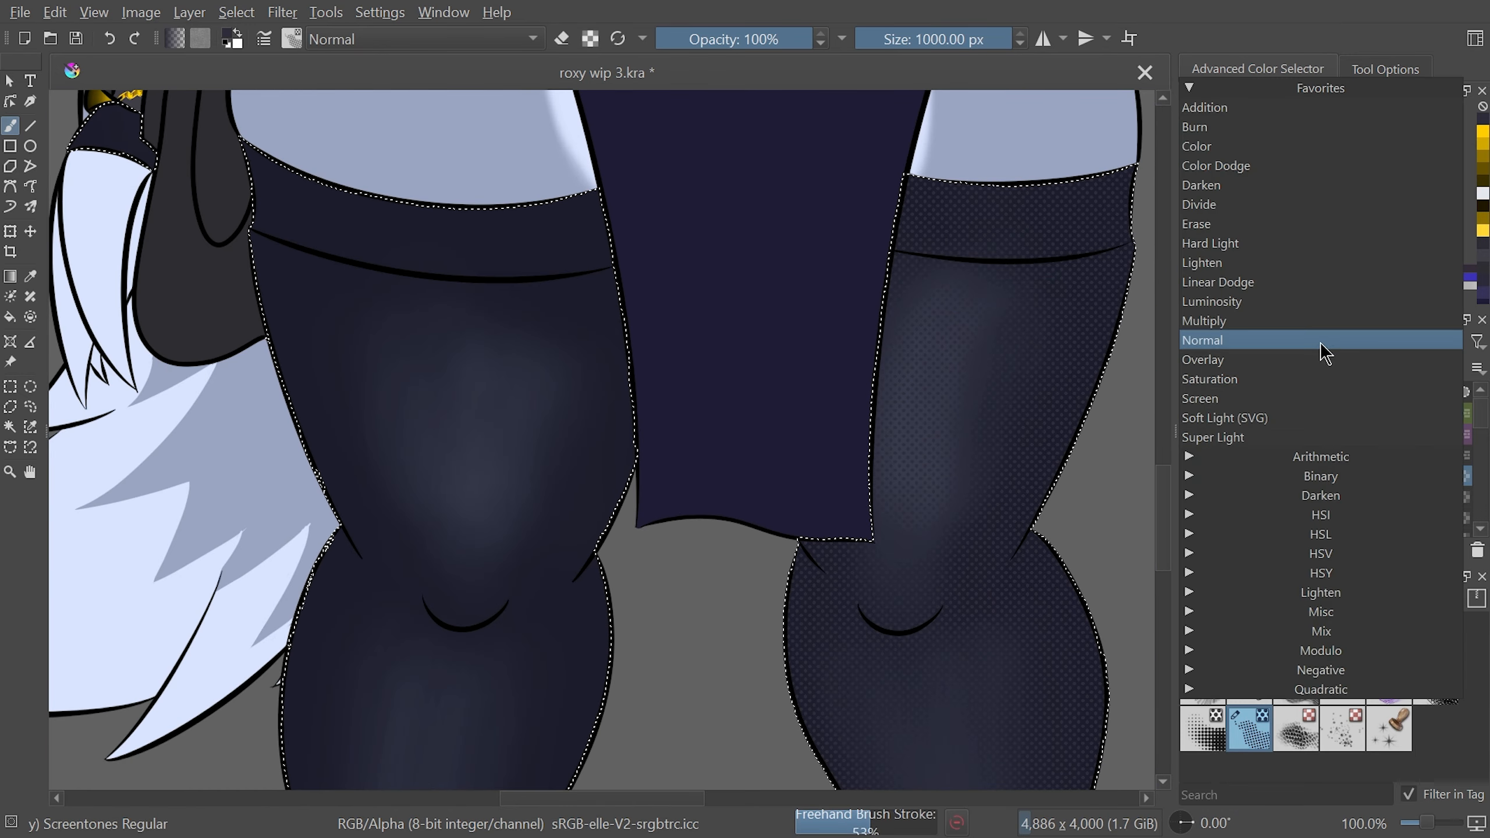
pyautogui.click(1324, 317)
pyautogui.moveTo(686, 798); pyautogui.dragTo(710, 795)
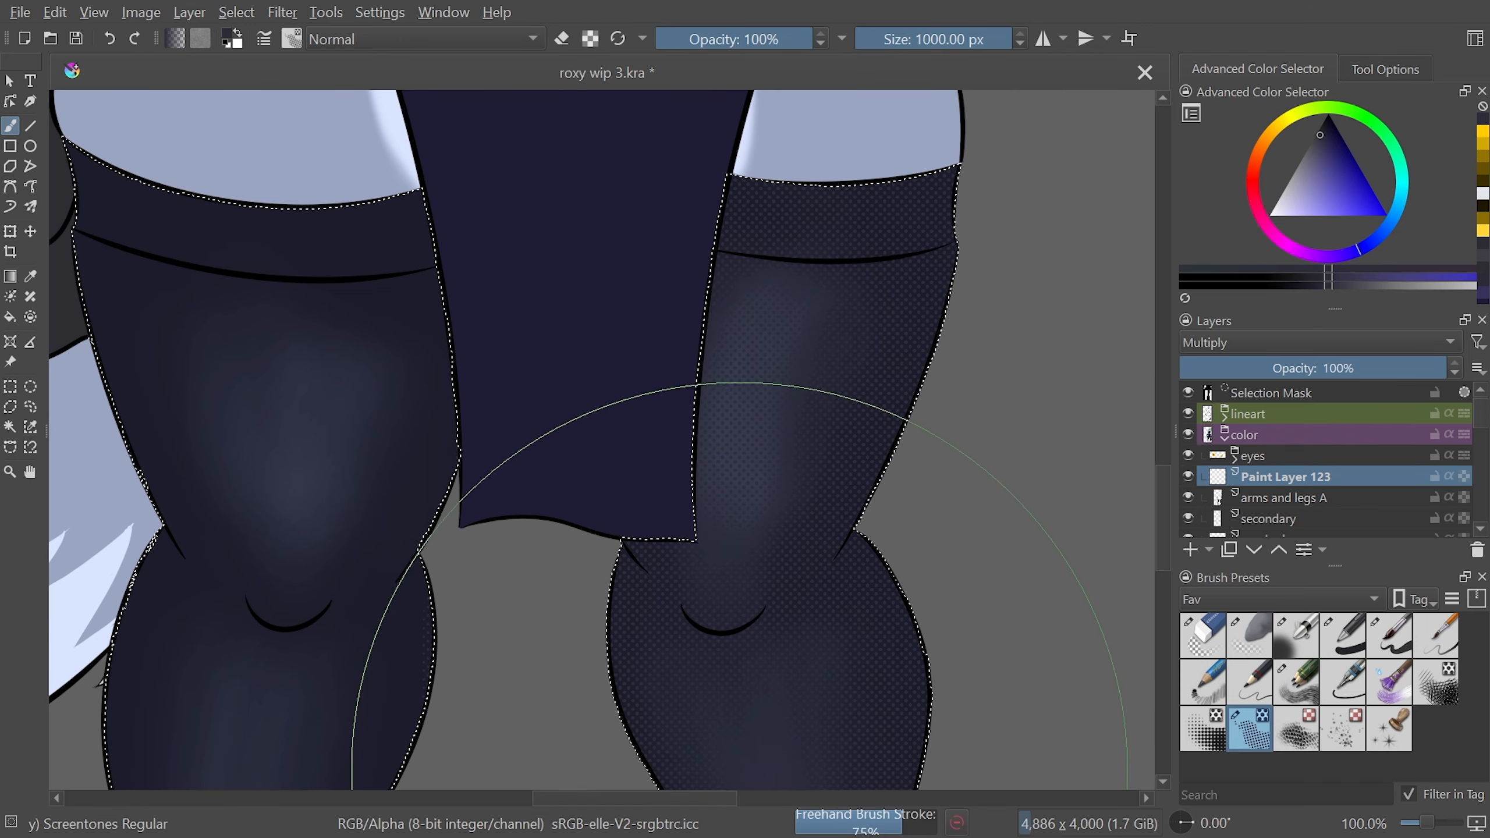
pyautogui.scroll(2, 1012, 708)
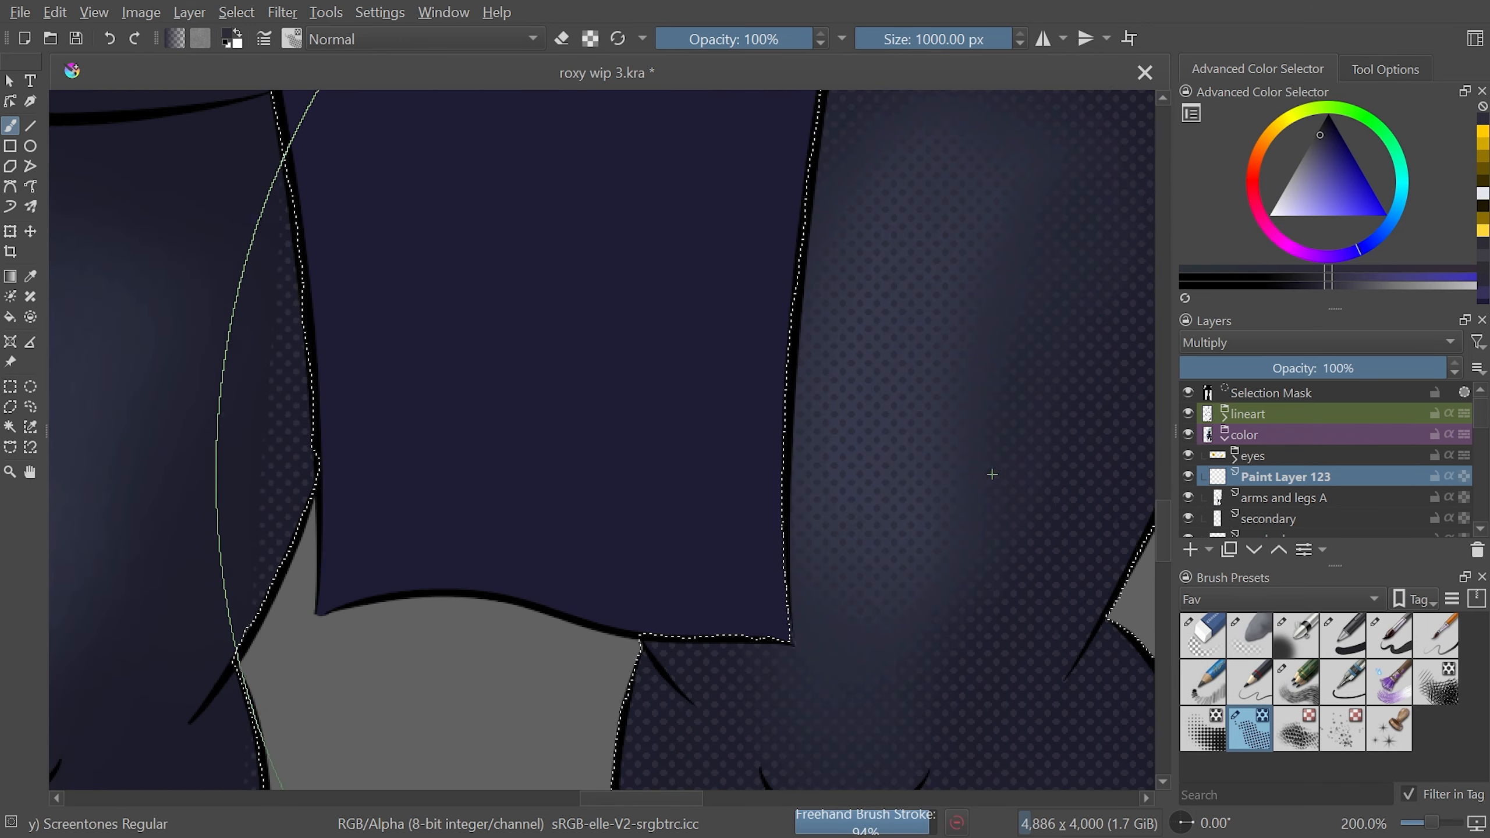
pyautogui.scroll(-1, 901, 655)
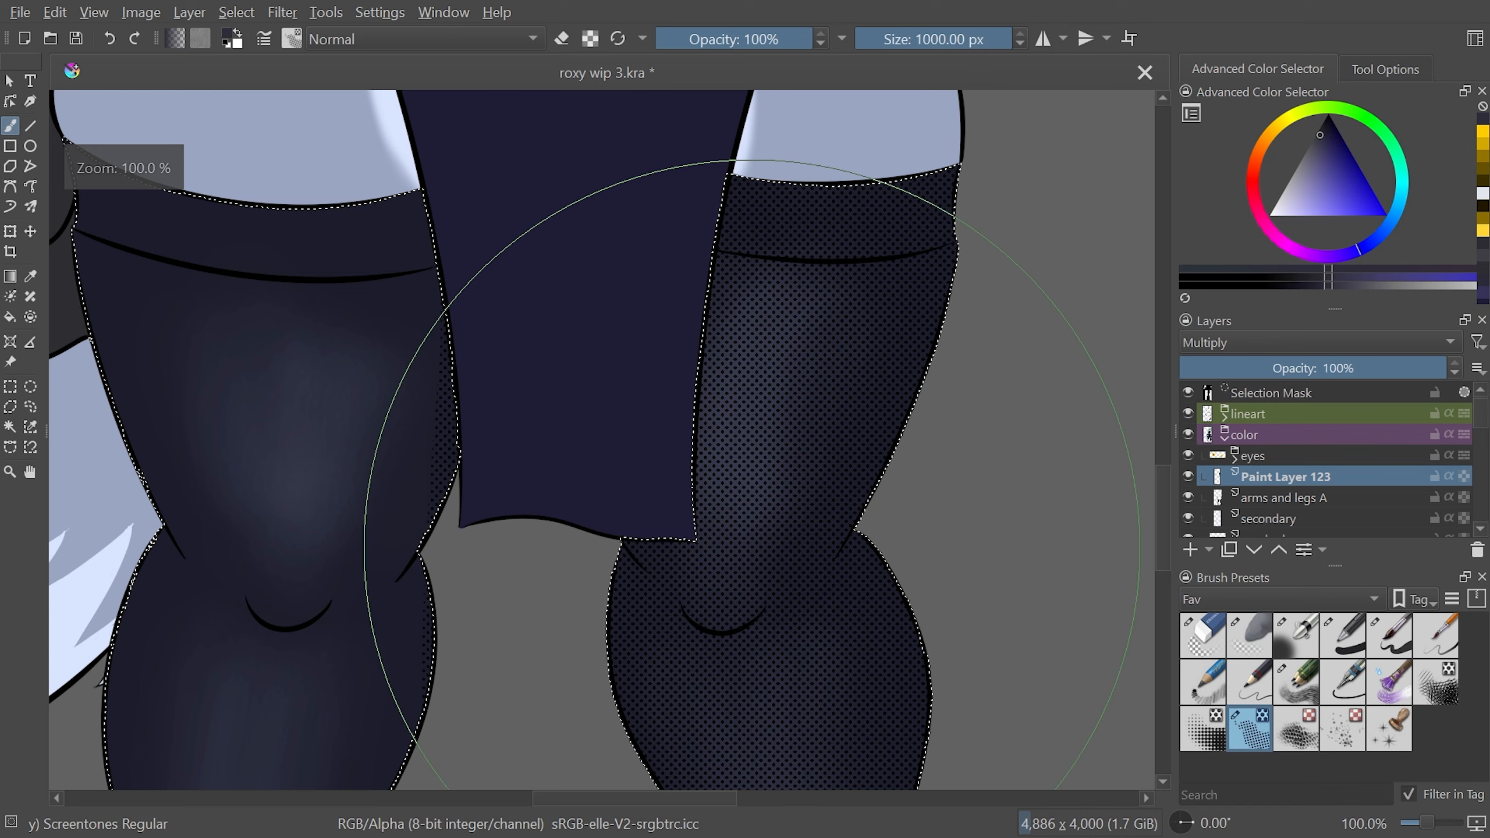
pyautogui.scroll(-2, 848, 492)
pyautogui.scroll(-3, 848, 492)
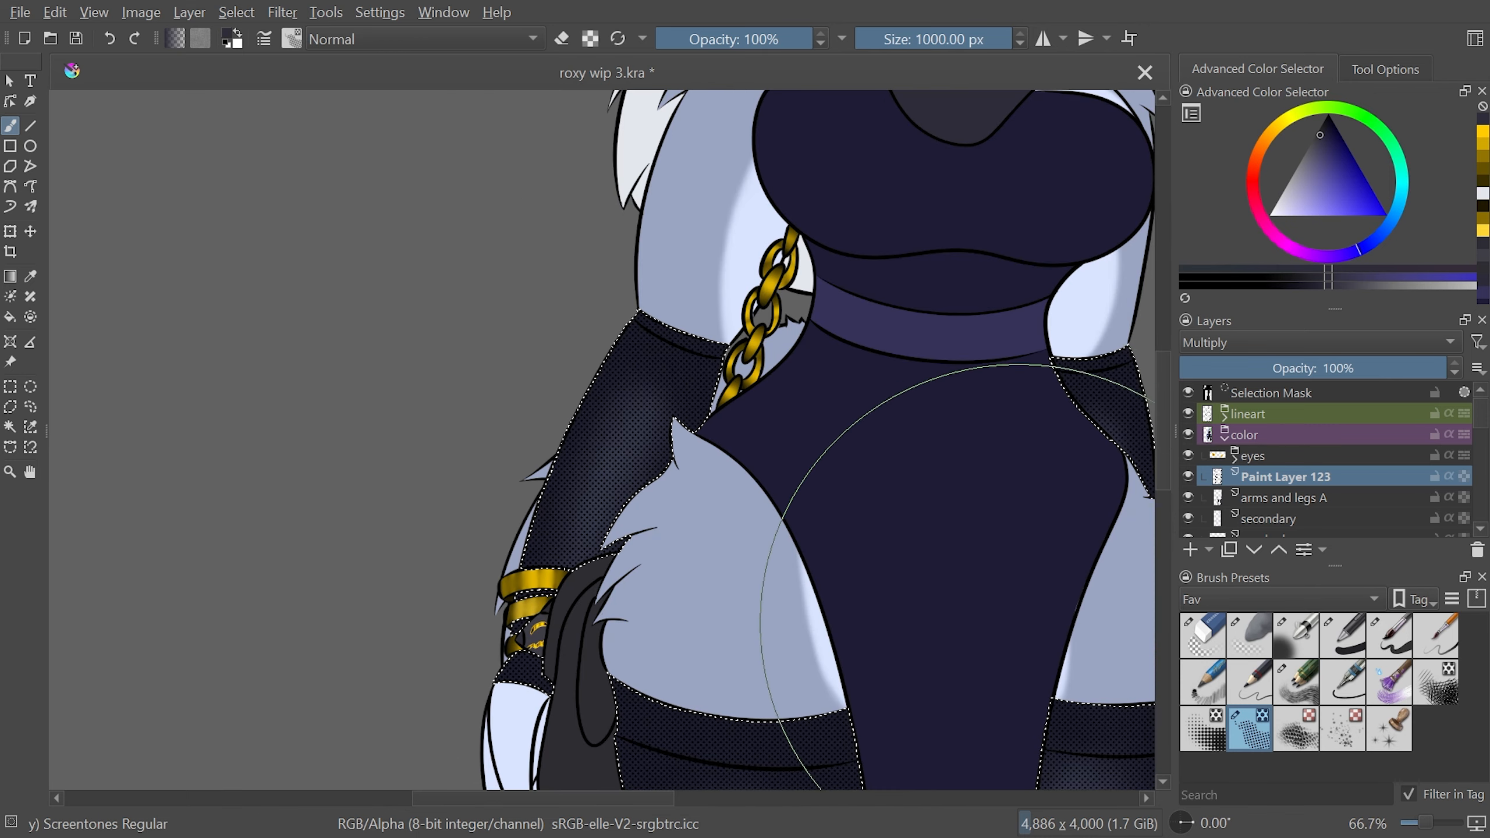
# Examine the dot texture on the glove and both stockings up close and from a distance
pyautogui.scroll(2, 606, 450)
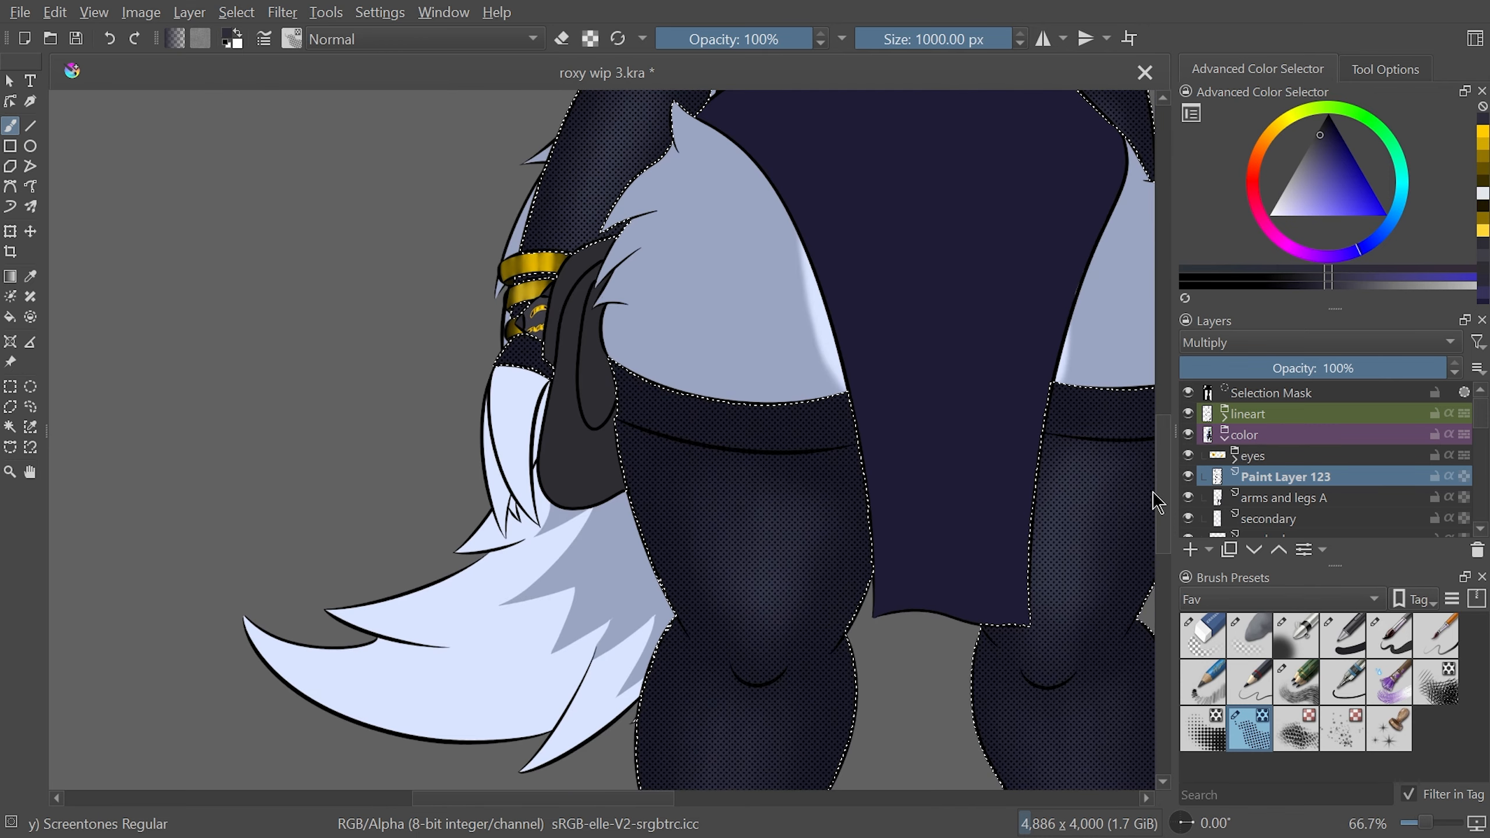
pyautogui.scroll(-1, 1153, 499)
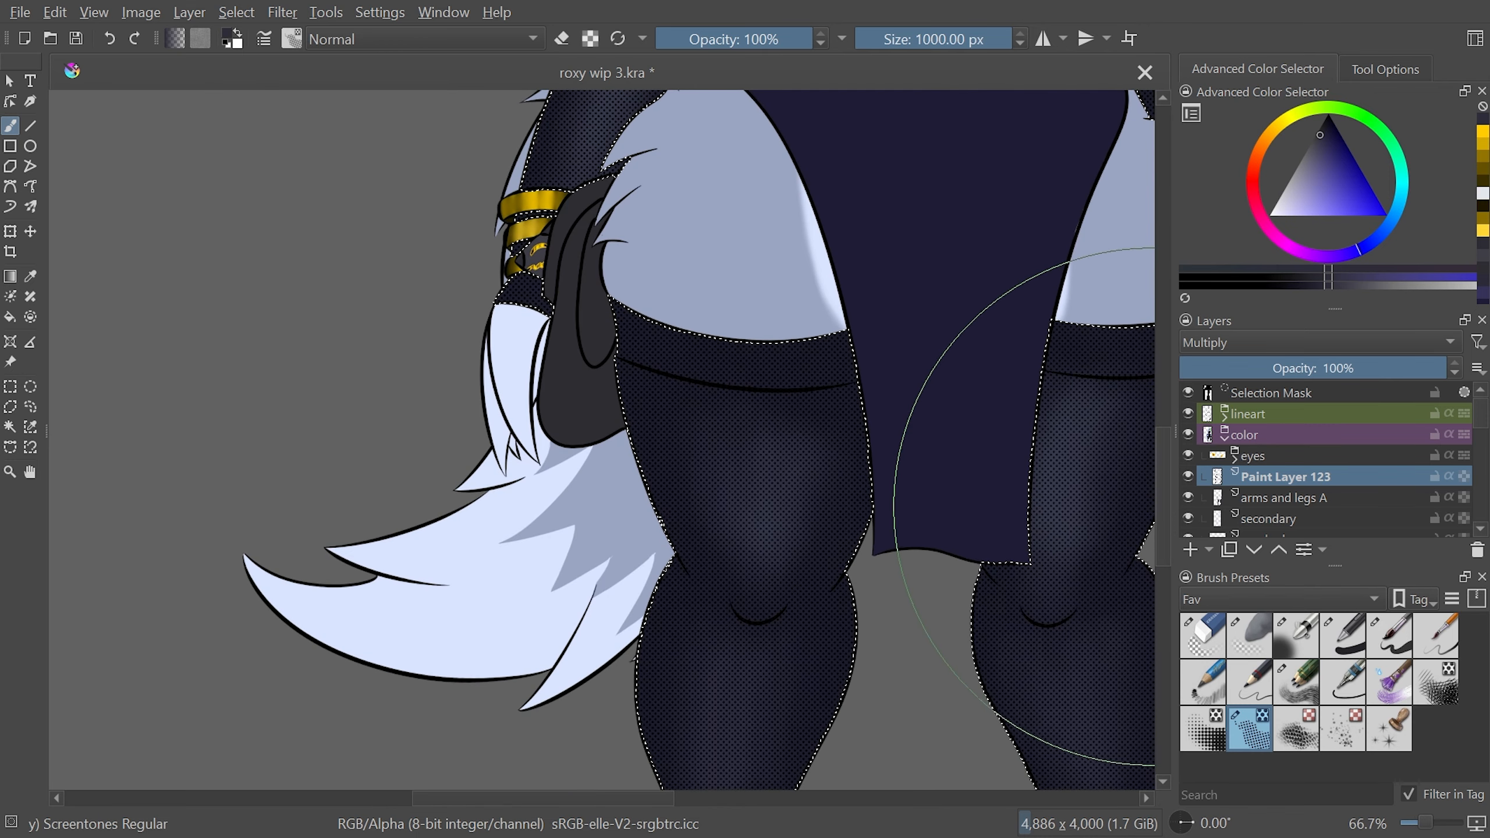
pyautogui.moveTo(663, 799); pyautogui.dragTo(722, 799)
pyautogui.moveTo(1161, 468); pyautogui.dragTo(1152, 515)
pyautogui.press('+')
pyautogui.press('+')
pyautogui.press('+')
pyautogui.moveTo(645, 799); pyautogui.dragTo(598, 811)
pyautogui.press('+')
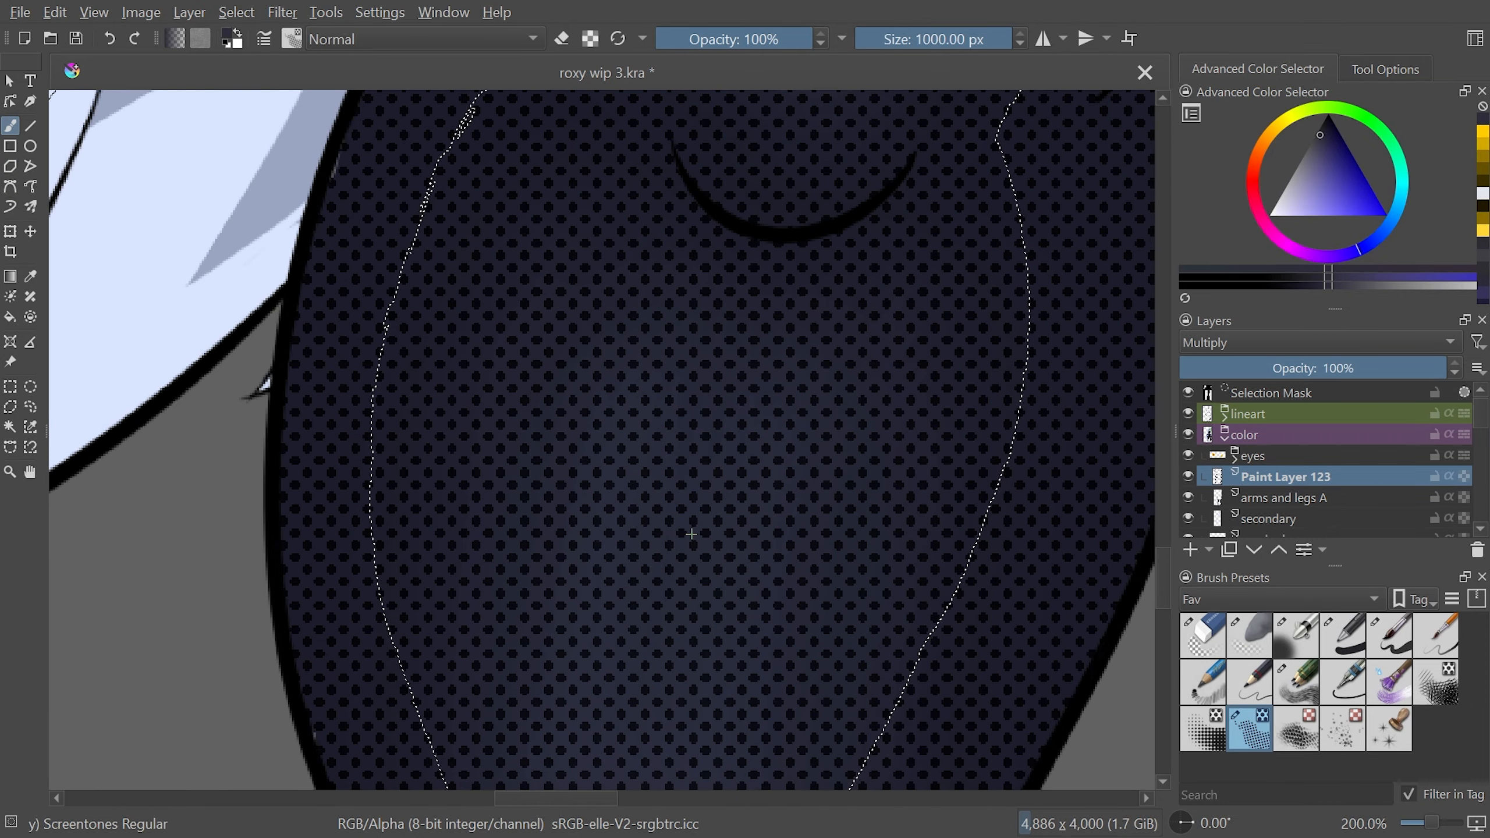
pyautogui.press('-')
pyautogui.press('-')
pyautogui.press('-')
pyautogui.press('-')
pyautogui.press('-')
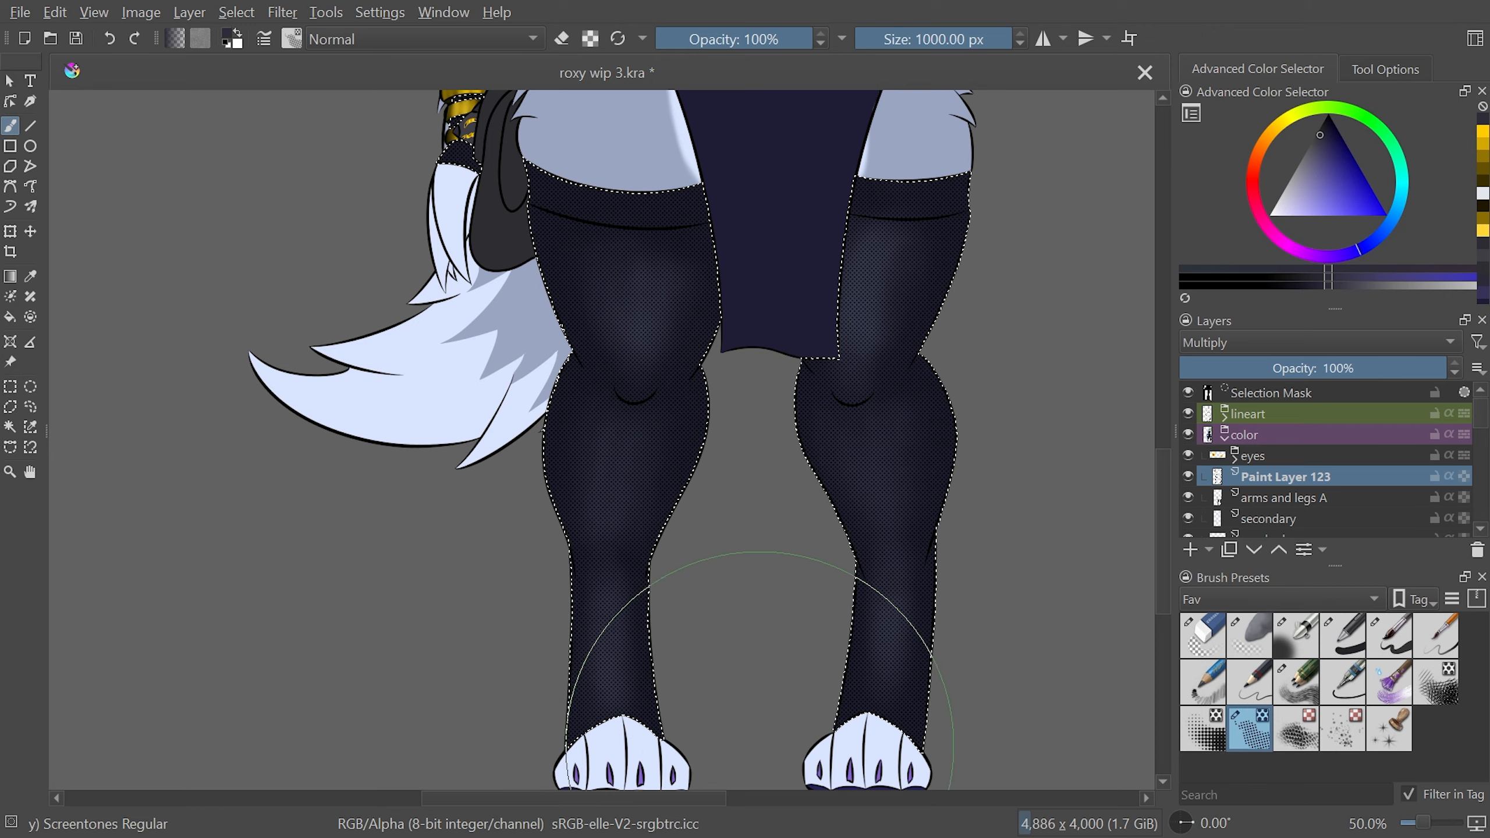
pyautogui.moveTo(699, 803)
pyautogui.mouseDown()
pyautogui.moveTo(734, 809)
pyautogui.moveTo(719, 801)
pyautogui.mouseUp()
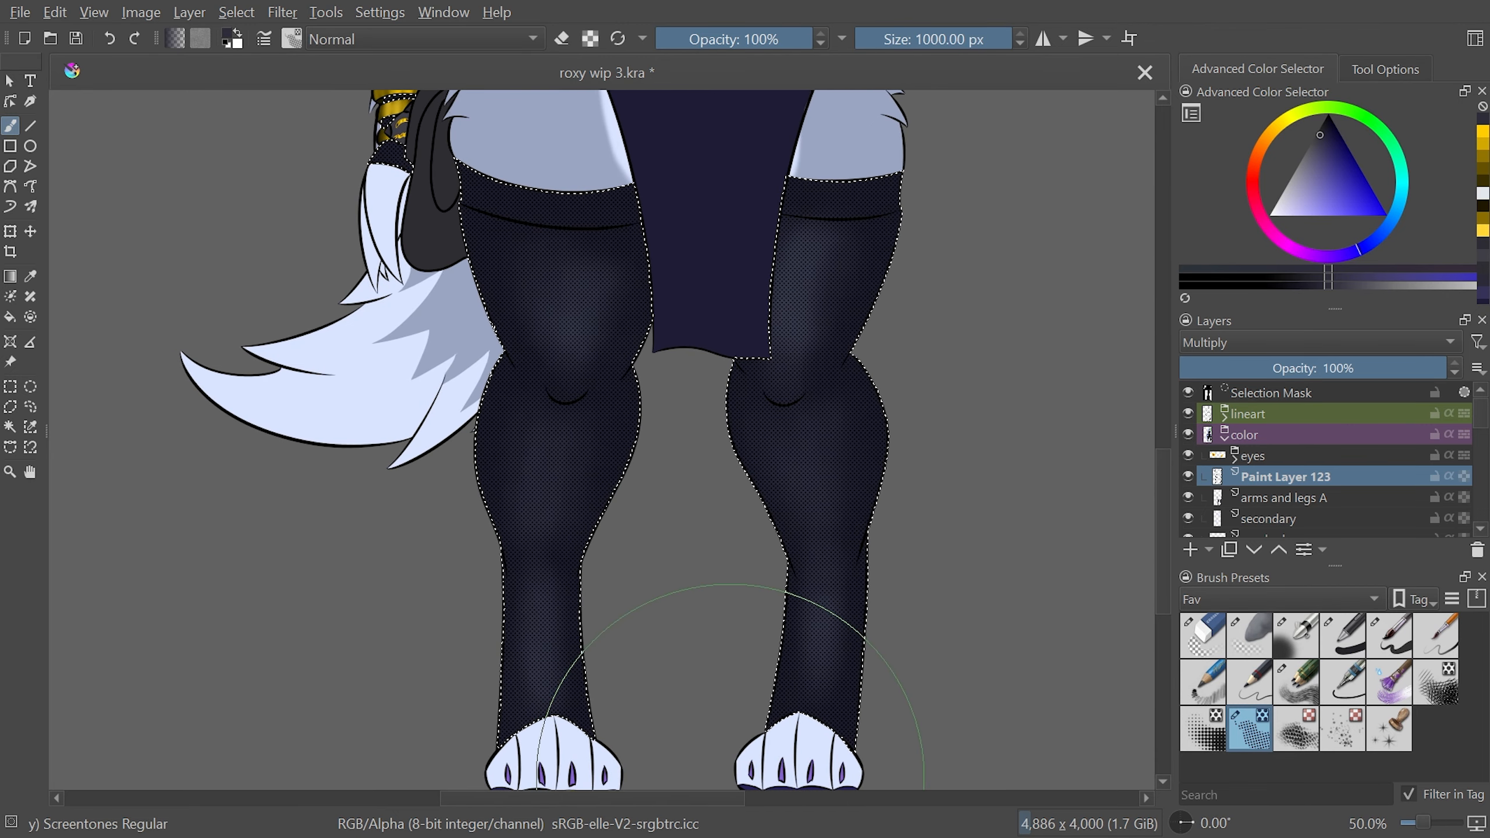
pyautogui.press('-')
pyautogui.press('+')
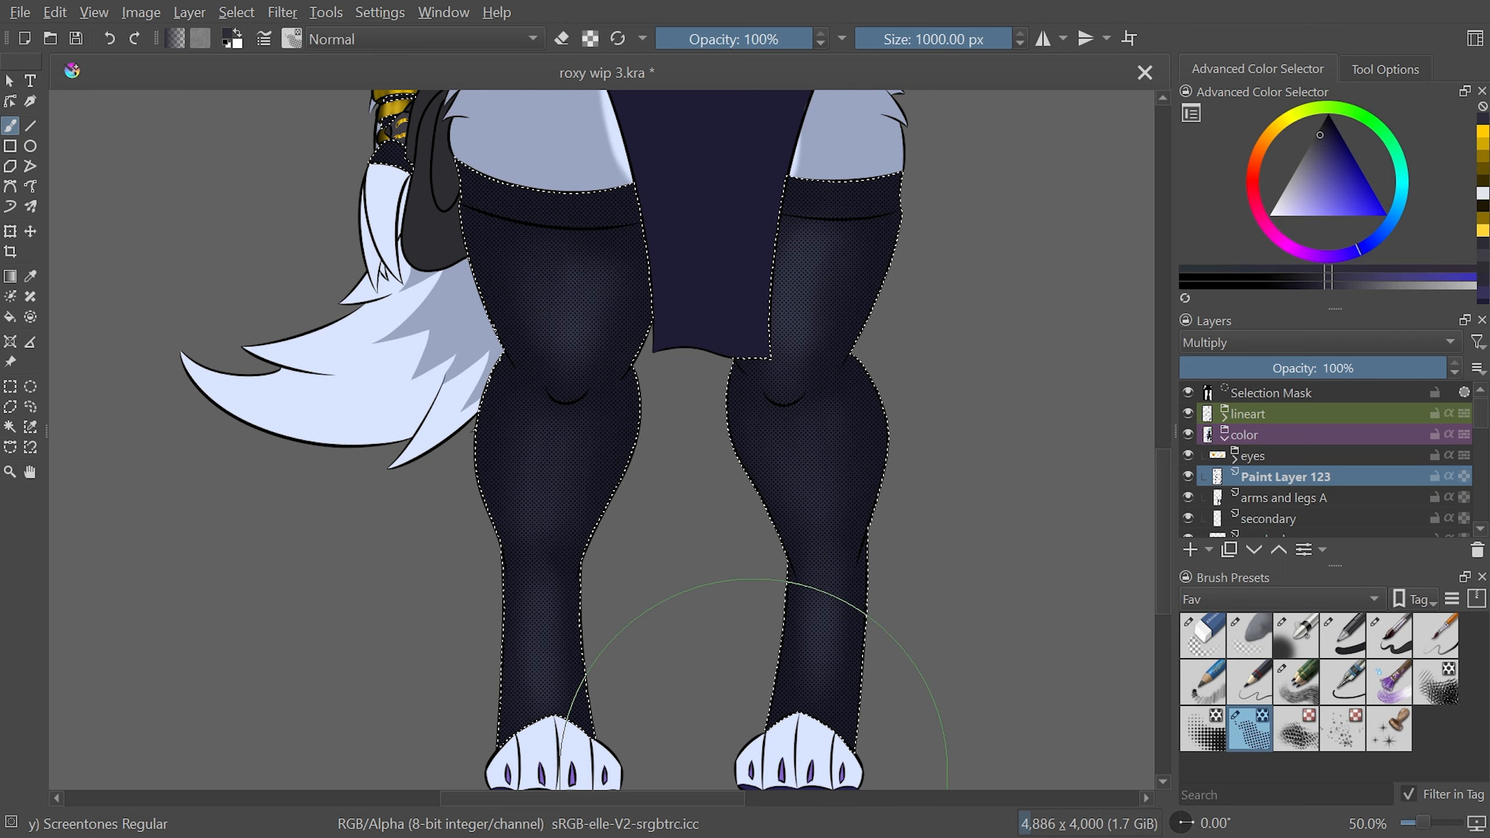
# Add another paint layer above the dot texture layer, set it to Multiply, and choose the Screentone Pressure brush
pyautogui.press('2')
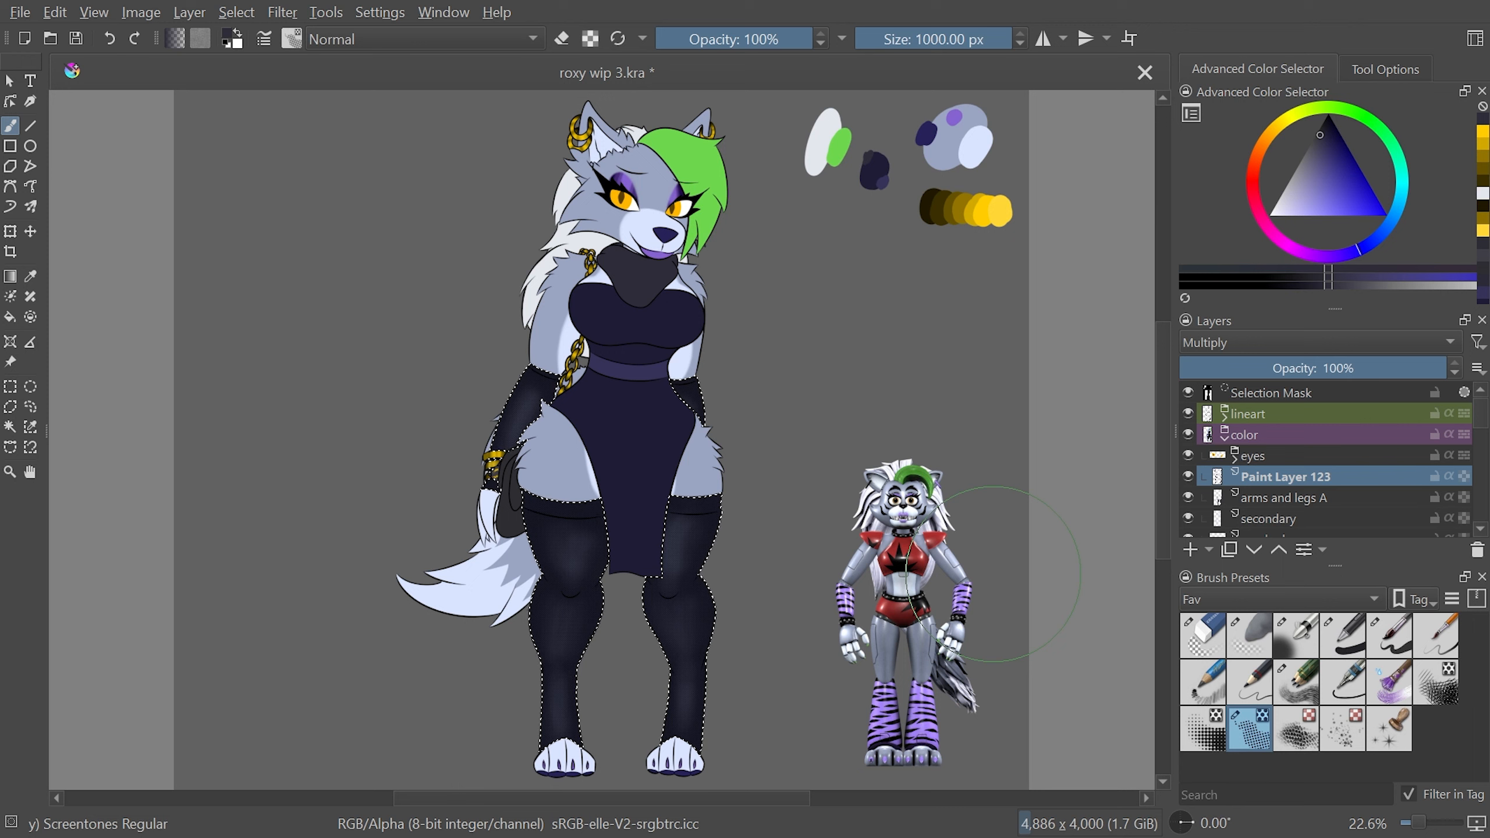
pyautogui.click(1194, 554)
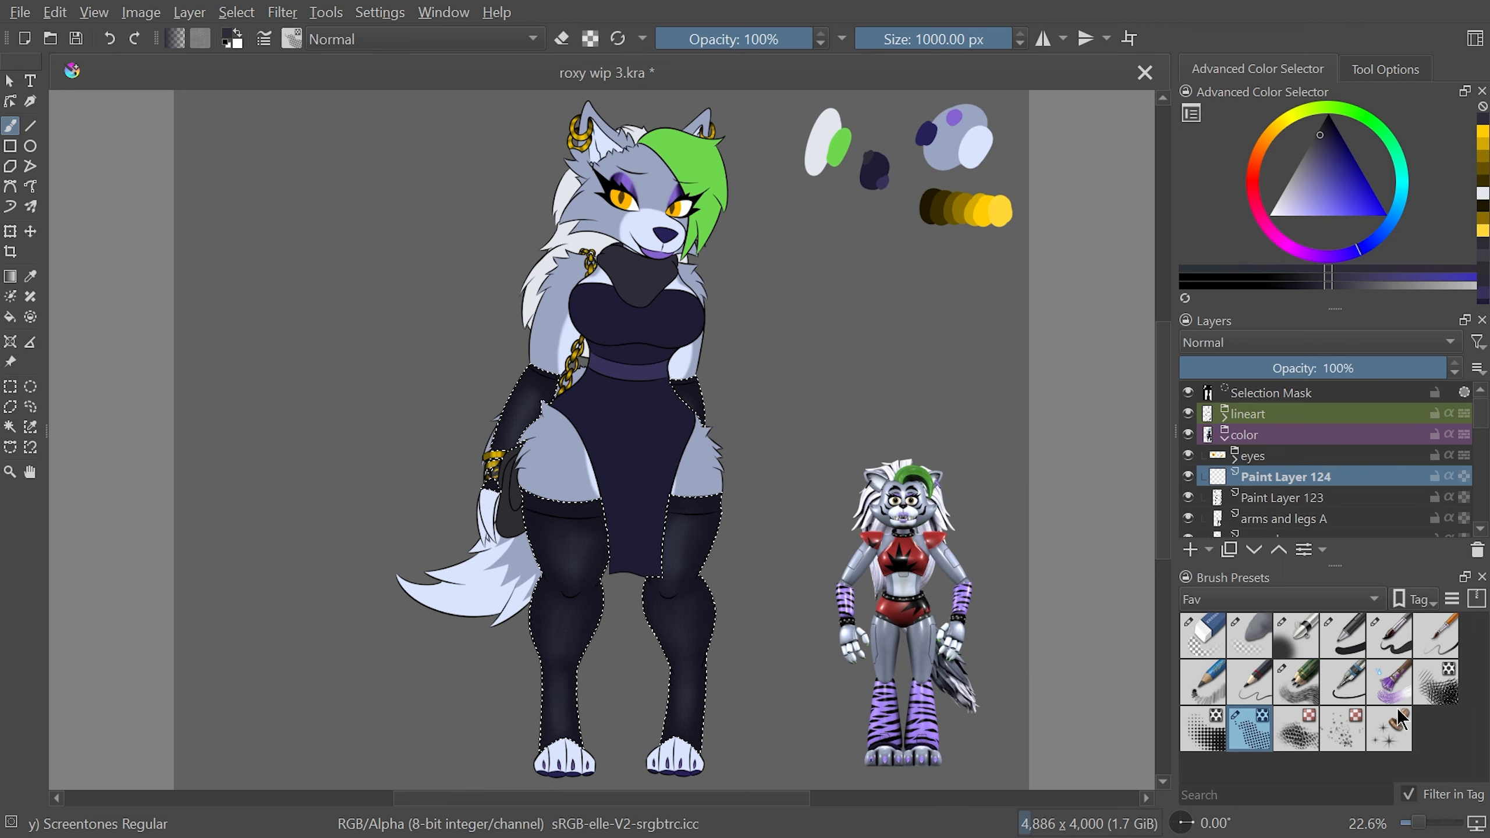
pyautogui.click(1203, 728)
pyautogui.scroll(-2, 1164, 441)
pyautogui.press('1')
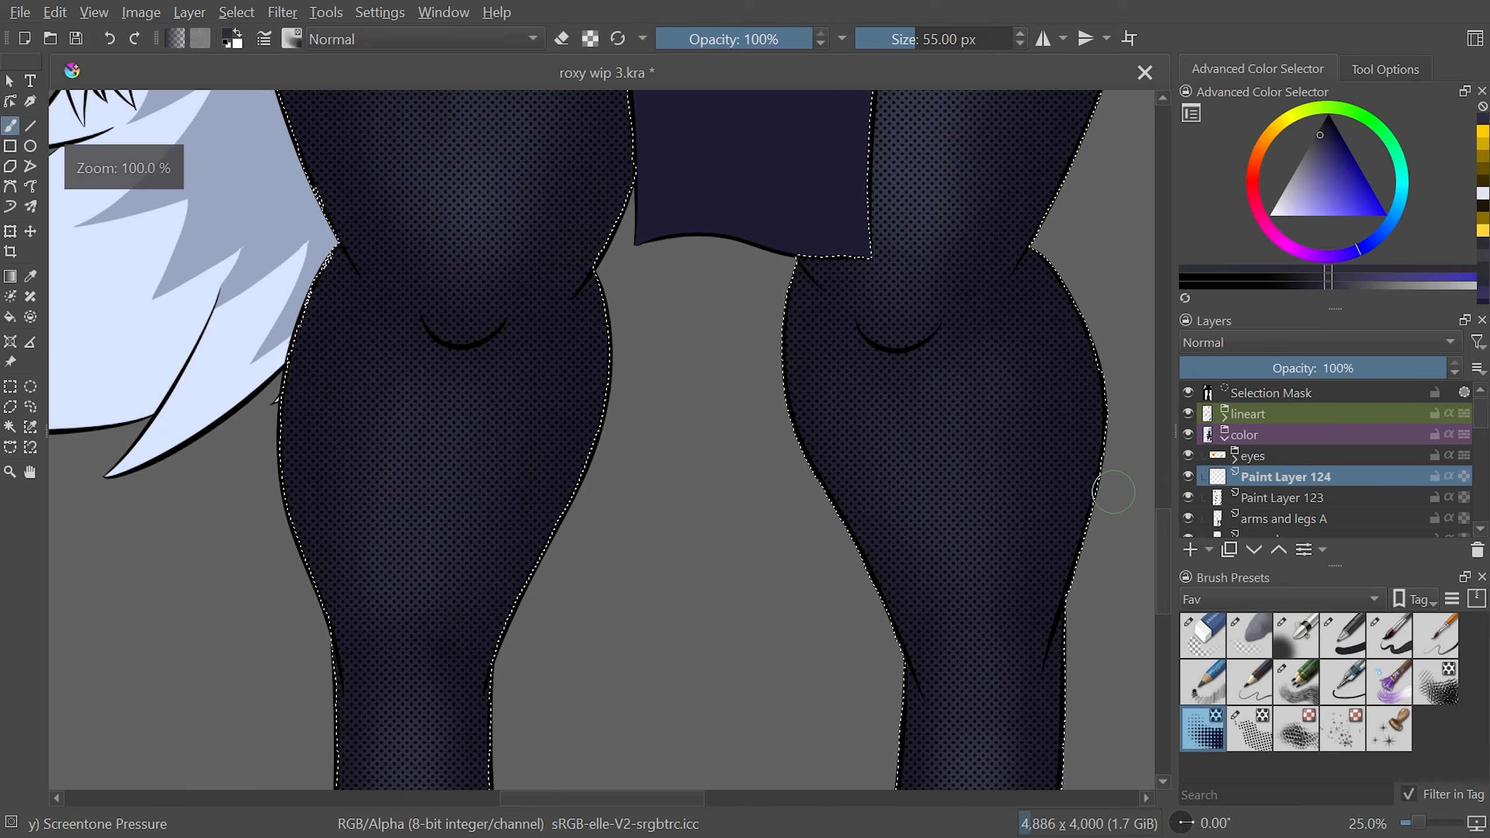
pyautogui.moveTo(994, 405)
pyautogui.mouseDown()
pyautogui.moveTo(901, 416)
pyautogui.moveTo(844, 726)
pyautogui.mouseUp()
pyautogui.moveTo(547, 798); pyautogui.dragTo(584, 798)
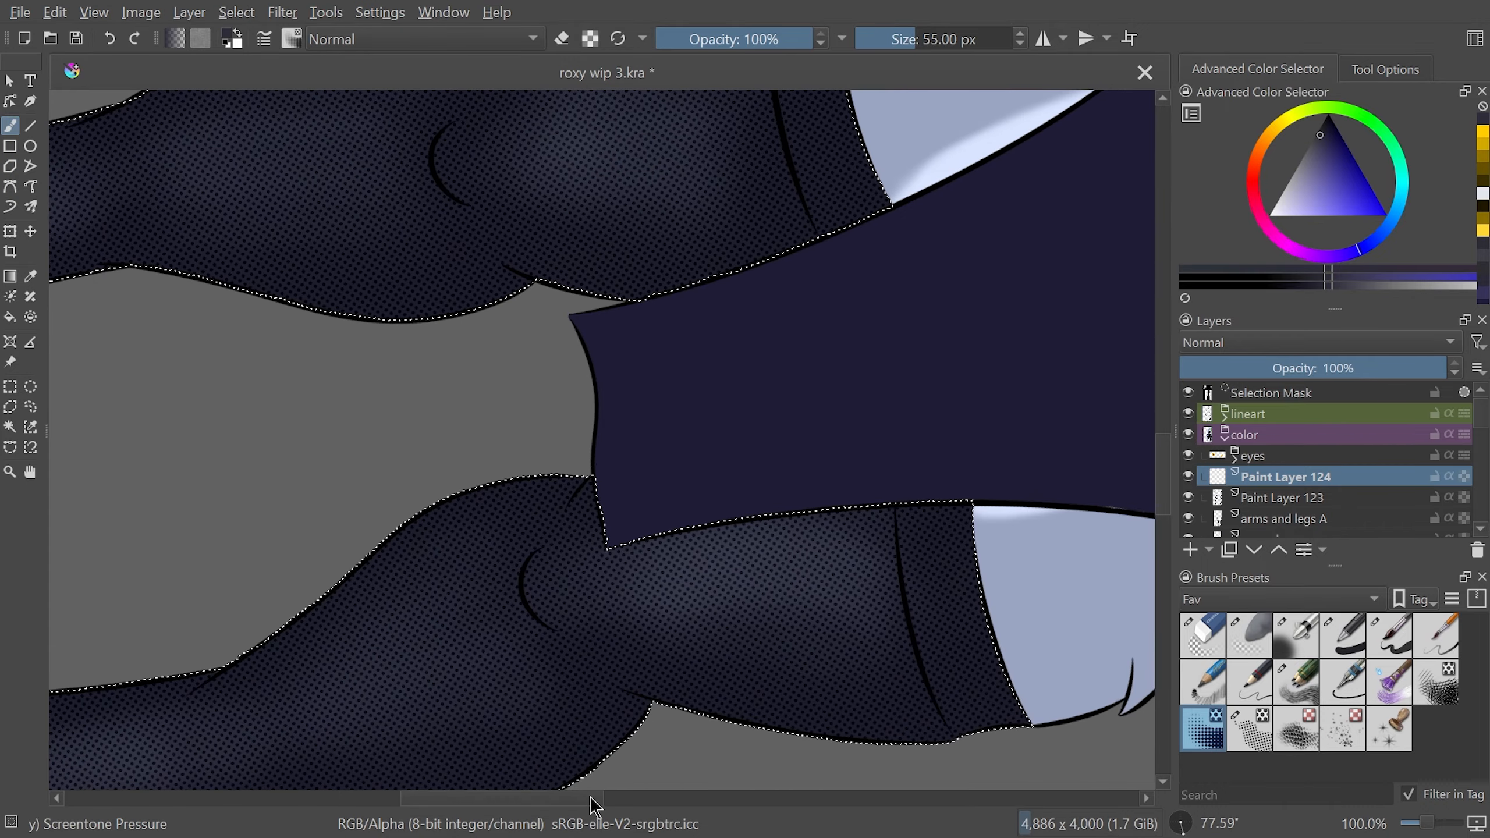
pyautogui.hotkey('ctrl', '+')
pyautogui.moveTo(1022, 449); pyautogui.dragTo(957, 667)
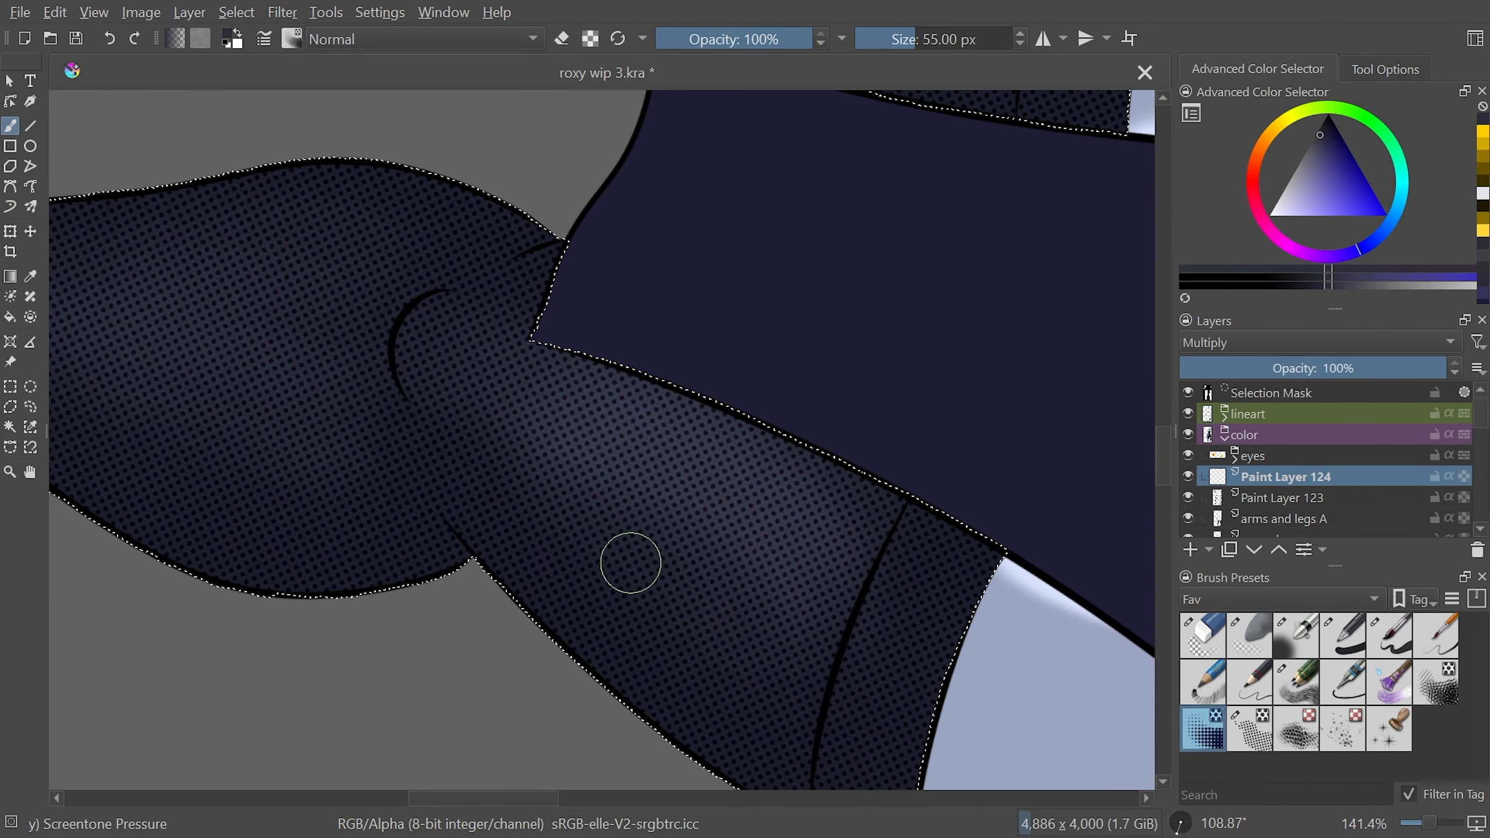
# Try painting a single dotted stripe across the thigh of the right-hand stocking at 55 px
pyautogui.moveTo(615, 689)
pyautogui.mouseDown()
pyautogui.moveTo(900, 309)
pyautogui.moveTo(961, 333)
pyautogui.moveTo(988, 426)
pyautogui.moveTo(904, 533)
pyautogui.moveTo(747, 560)
pyautogui.moveTo(726, 578)
pyautogui.moveTo(702, 512)
pyautogui.moveTo(781, 666)
pyautogui.moveTo(678, 503)
pyautogui.moveTo(691, 619)
pyautogui.moveTo(746, 718)
pyautogui.mouseUp()
pyautogui.moveTo(880, 547); pyautogui.dragTo(909, 188)
pyautogui.press('+')
pyautogui.press('+')
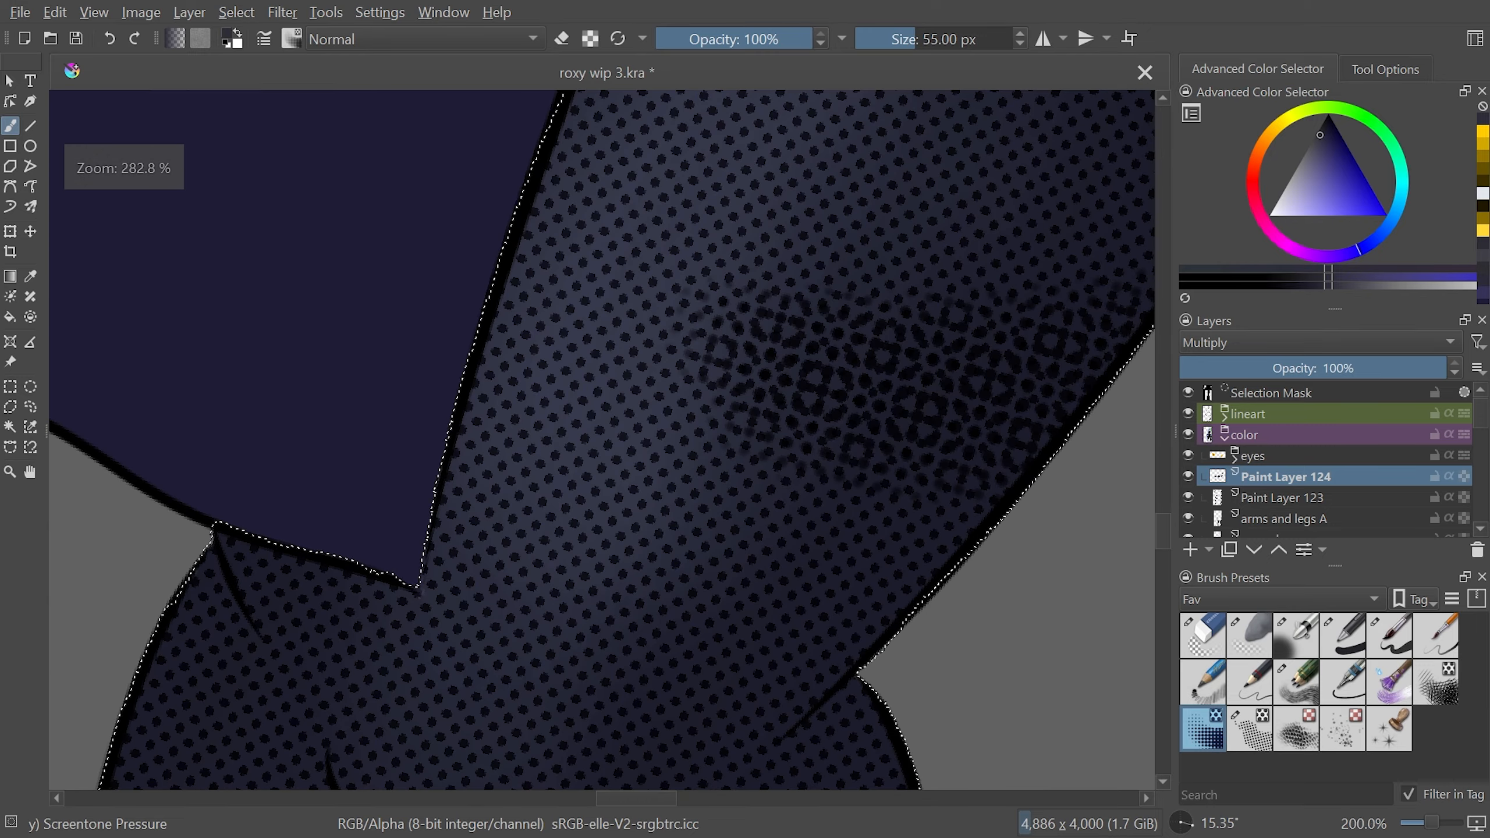
pyautogui.press('-')
pyautogui.press('-')
pyautogui.press('-')
pyautogui.moveTo(1015, 270); pyautogui.dragTo(709, 739)
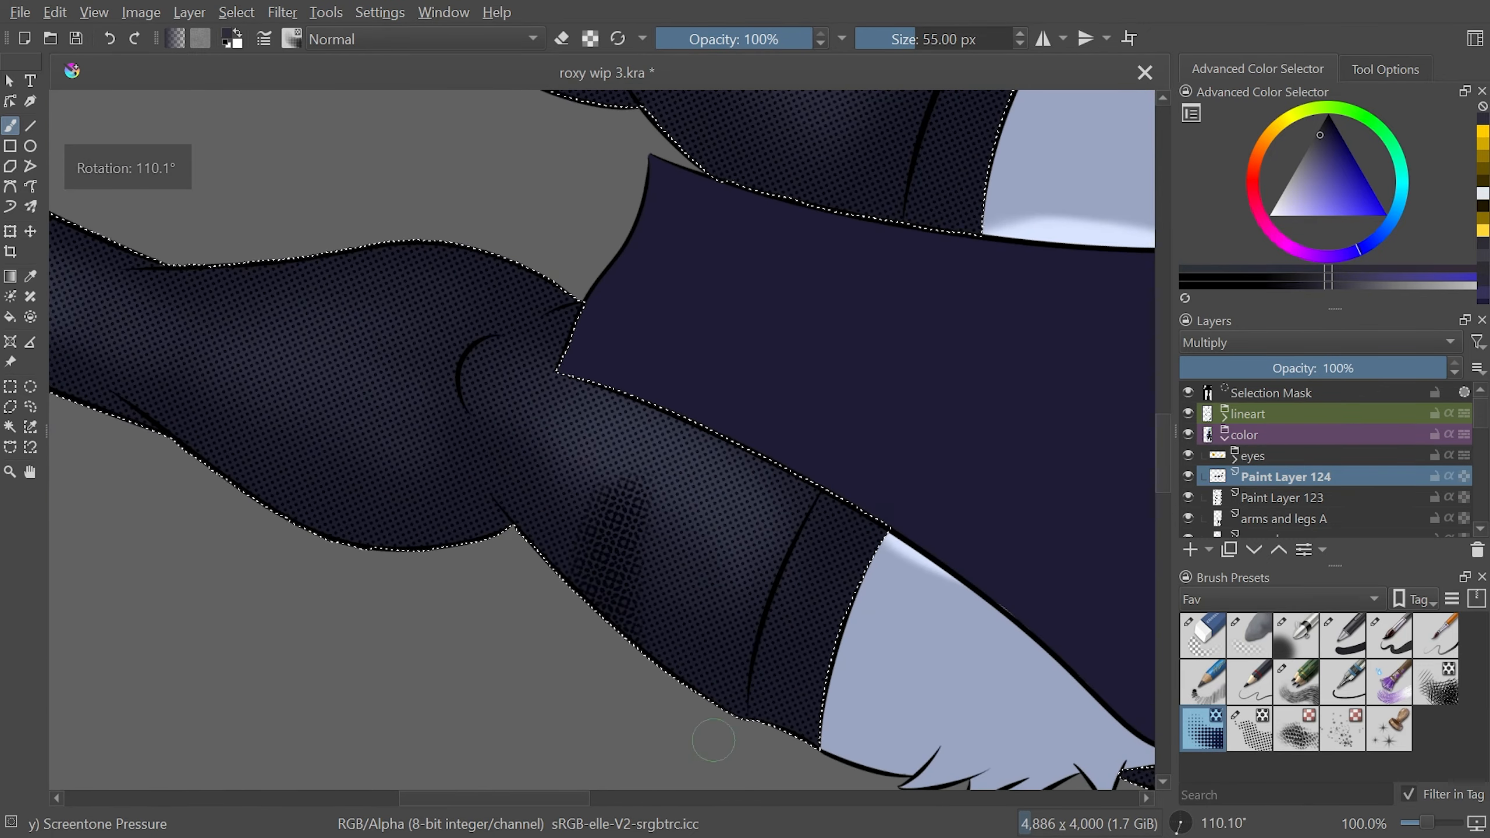
pyautogui.press('+')
pyautogui.press('+')
pyautogui.press('-')
# Try painting dotted stripes across the thigh, knee and calf of the right-hand stocking, and undo them
pyautogui.moveTo(657, 555)
pyautogui.mouseDown()
pyautogui.moveTo(621, 606)
pyautogui.moveTo(602, 683)
pyautogui.moveTo(614, 489)
pyautogui.moveTo(613, 733)
pyautogui.moveTo(620, 681)
pyautogui.mouseUp()
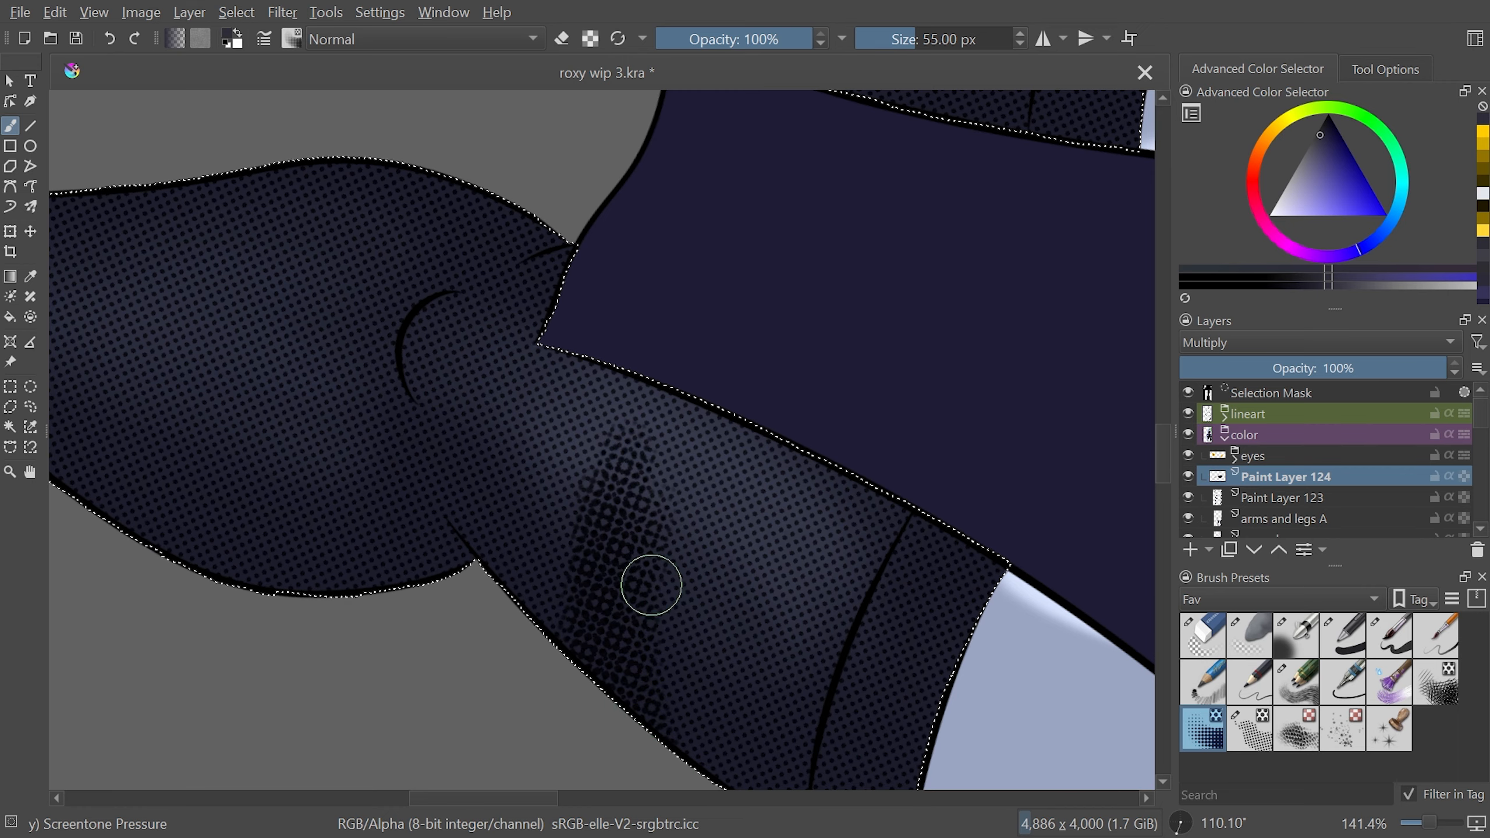
pyautogui.moveTo(807, 511); pyautogui.dragTo(819, 484)
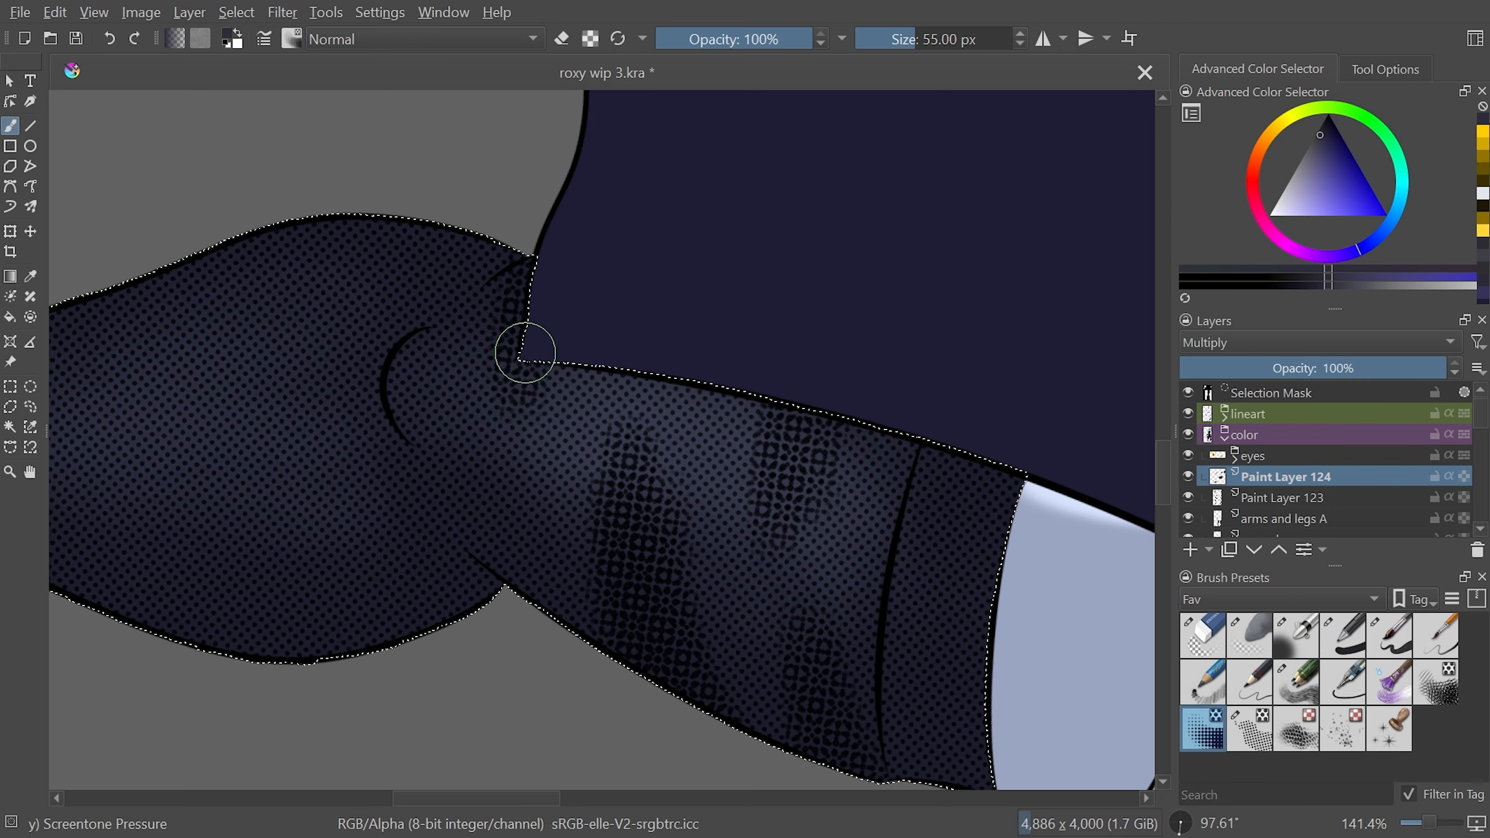
pyautogui.moveTo(557, 797); pyautogui.dragTo(532, 798)
pyautogui.moveTo(579, 229)
pyautogui.mouseDown()
pyautogui.moveTo(522, 312)
pyautogui.moveTo(551, 223)
pyautogui.mouseUp()
pyautogui.moveTo(334, 264); pyautogui.dragTo(327, 390)
pyautogui.moveTo(442, 572)
pyautogui.mouseDown()
pyautogui.moveTo(443, 539)
pyautogui.moveTo(476, 652)
pyautogui.moveTo(469, 617)
pyautogui.mouseUp()
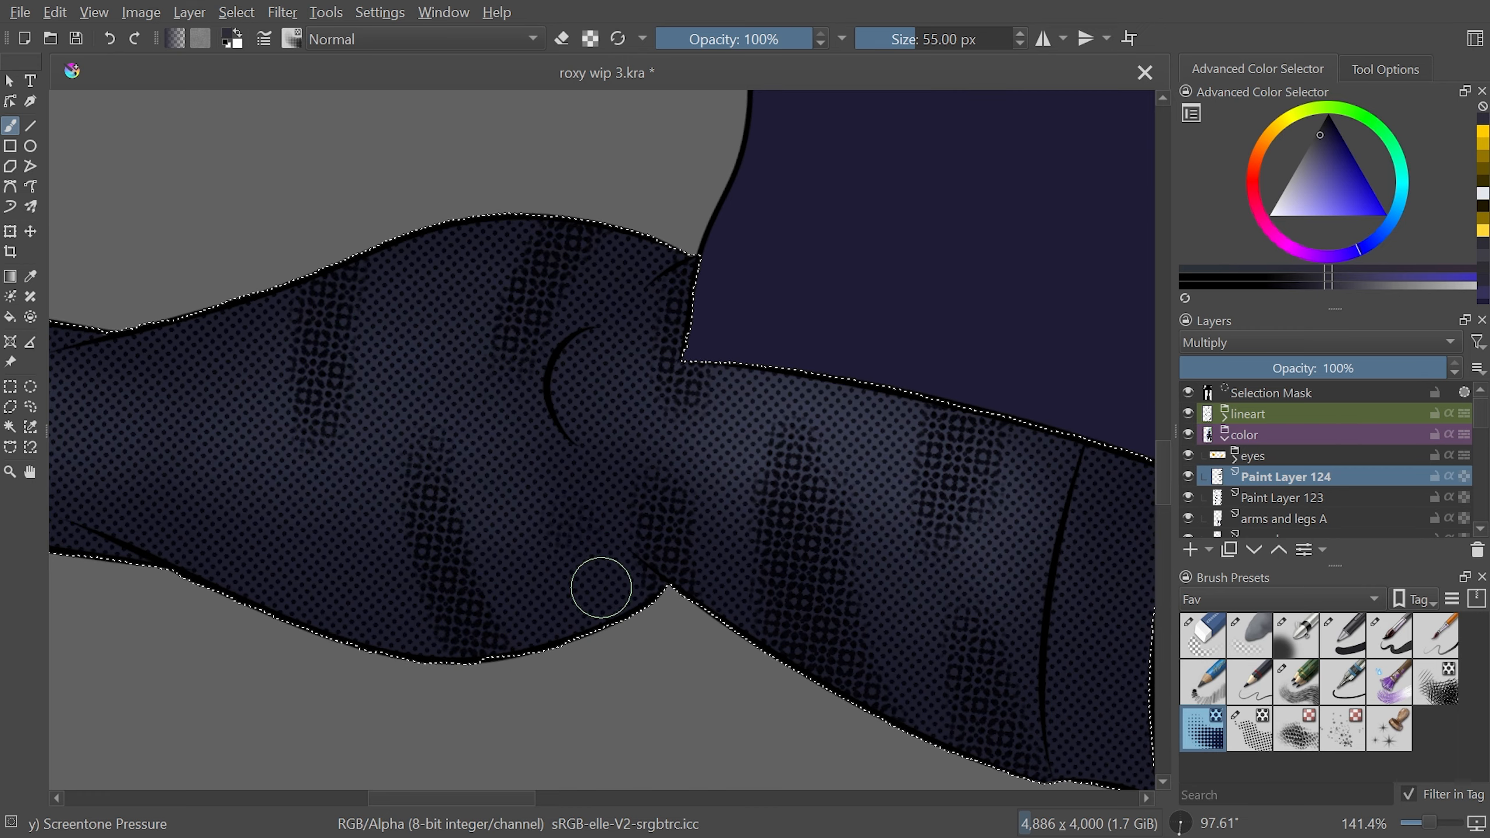
pyautogui.hscroll(-4, 582, 542)
pyautogui.hotkey('ctrl', 'z')
pyautogui.hotkey('ctrl', 'z')
pyautogui.hotkey('ctrl', 'z')
# Switch to the Pencil-6 Quick Shade brush at 120 px for shading stripes on the right-hand stocking
pyautogui.press('5')
pyautogui.scroll(-2, 547, 359)
pyautogui.click(1301, 688)
pyautogui.scroll(2, 616, 482)
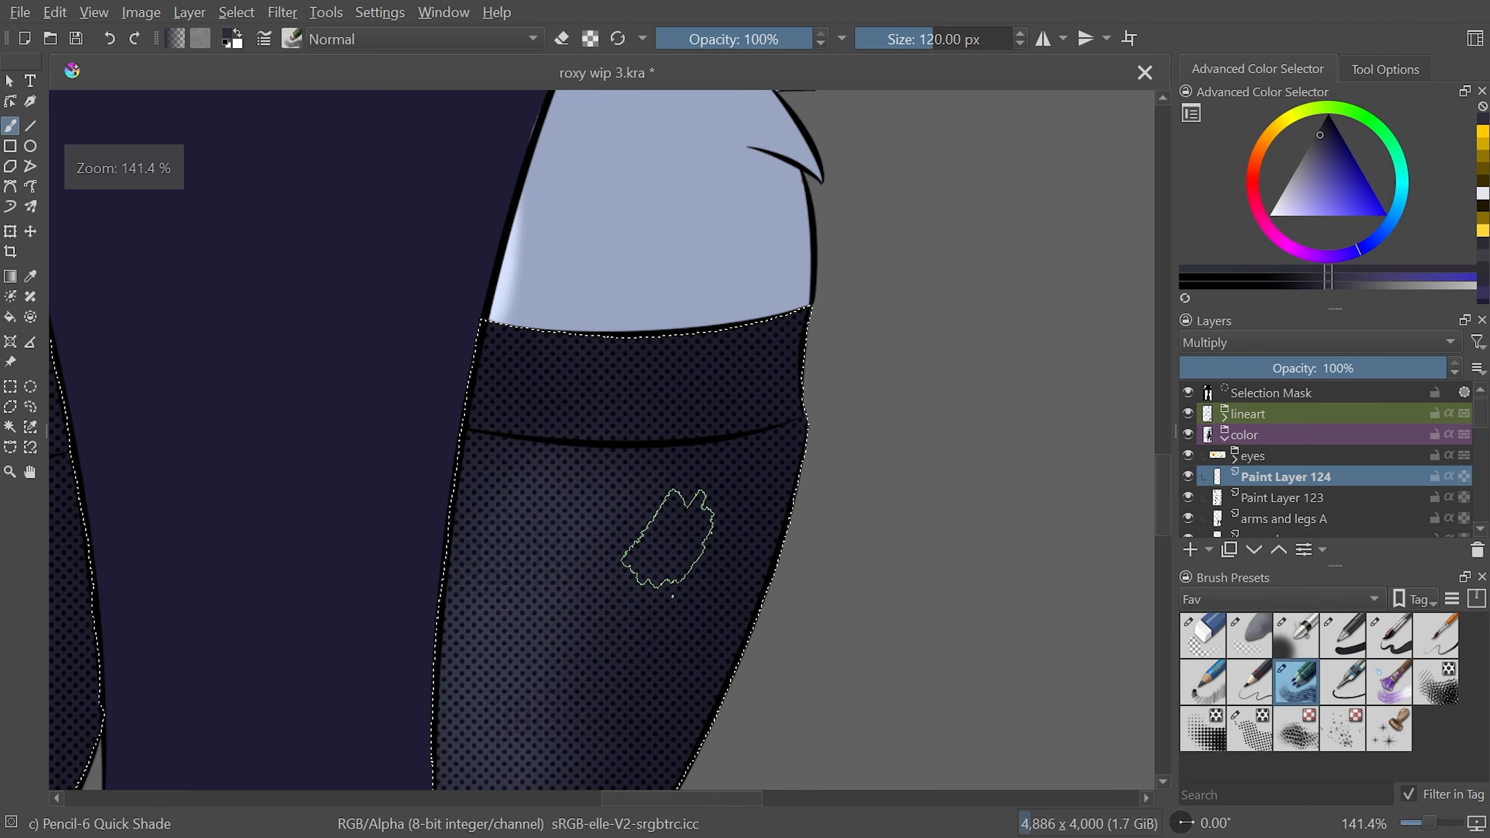
# Try a dark shaded stripe at full layer opacity across the right-hand stocking's thigh, and undo it
pyautogui.moveTo(668, 538); pyautogui.dragTo(681, 649)
pyautogui.moveTo(416, 516)
pyautogui.mouseDown()
pyautogui.moveTo(398, 532)
pyautogui.moveTo(492, 543)
pyautogui.mouseUp()
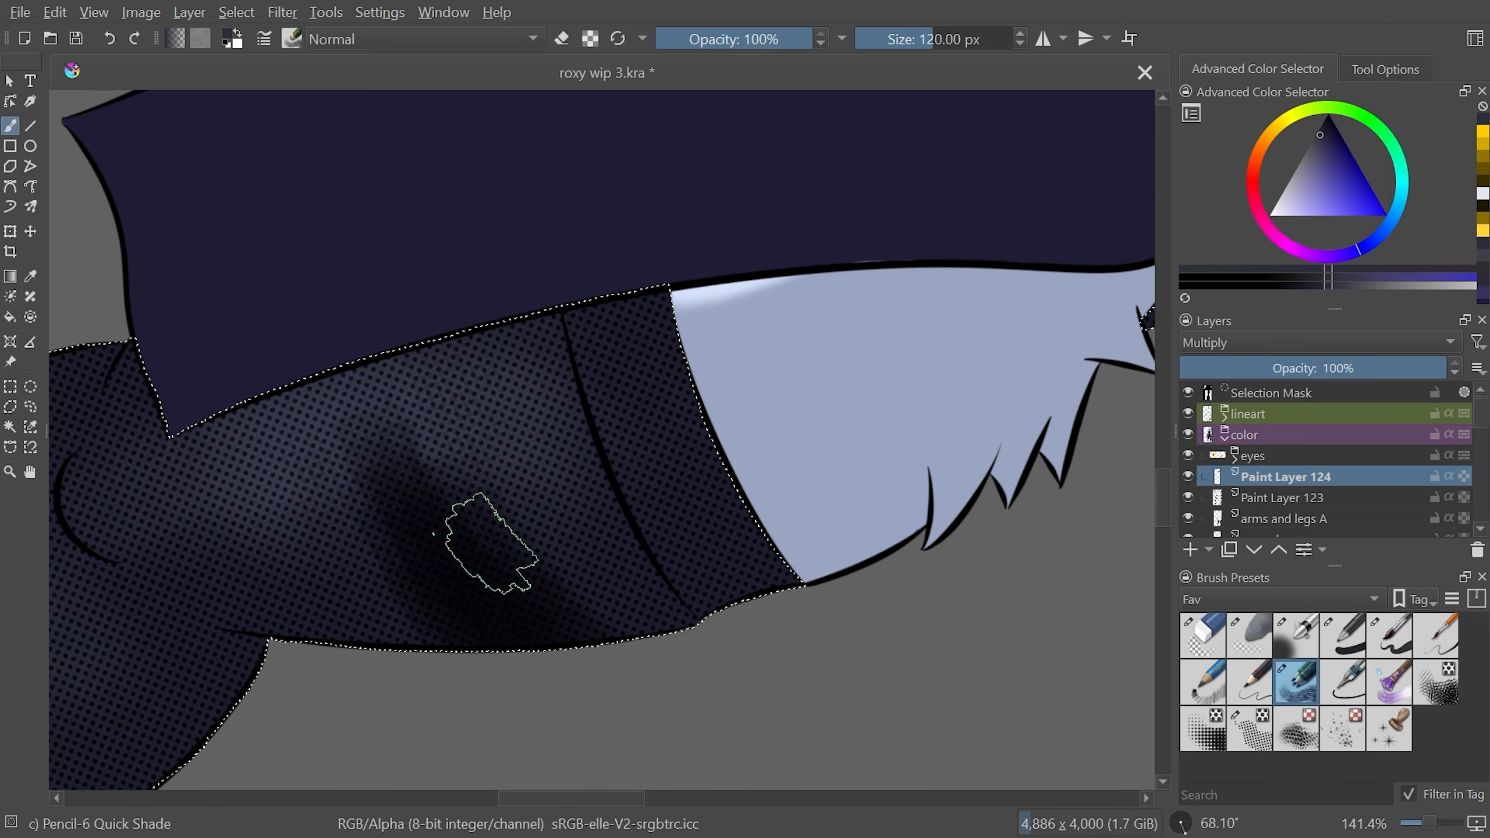
pyautogui.hotkey('ctrl', 'z')
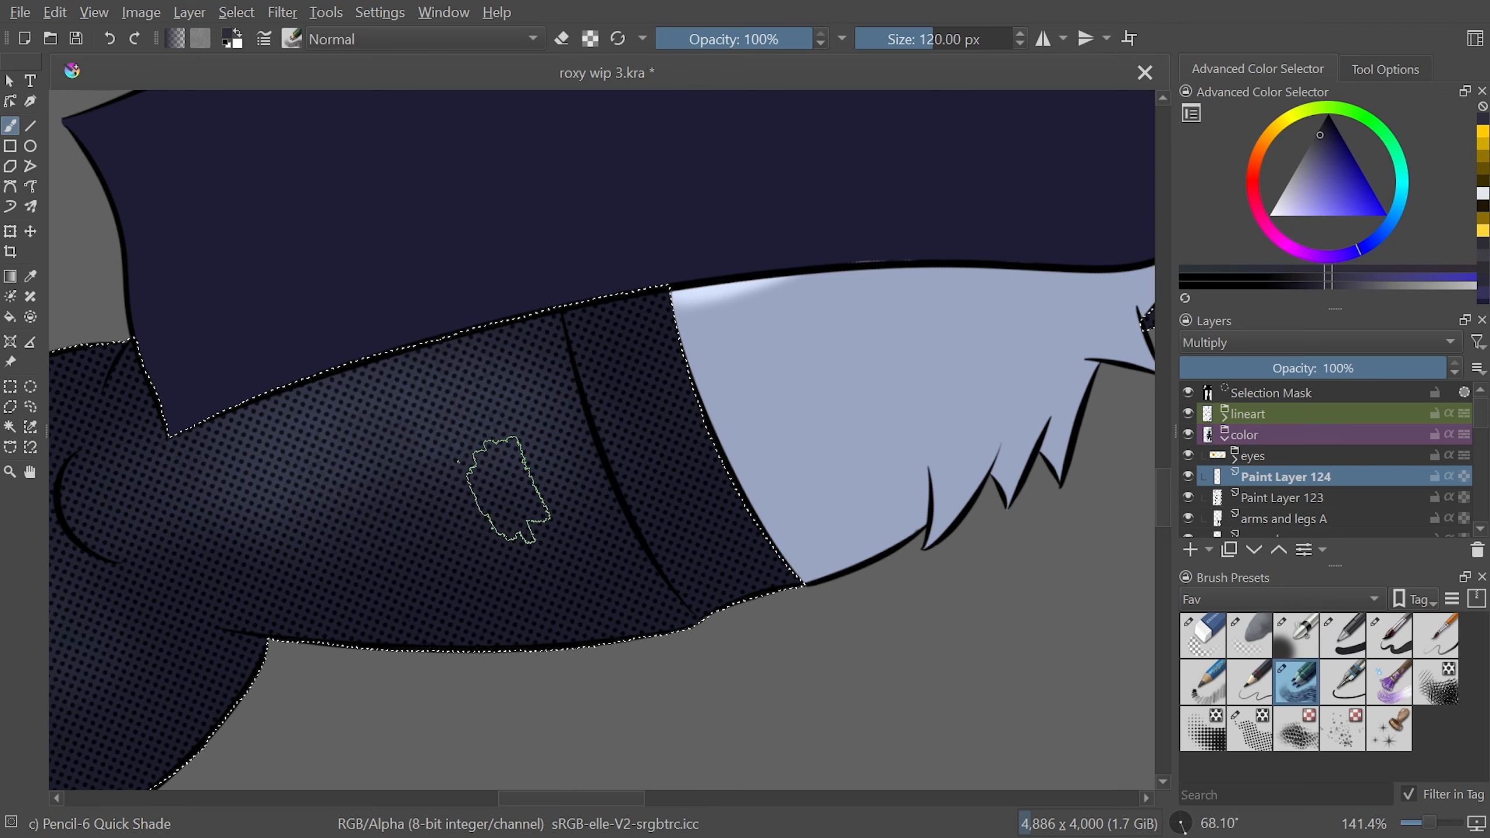
# Set the stripe layer's opacity to 50% and shade dark stripes across the thigh and knee of the right-hand stocking
pyautogui.click(1329, 368)
pyautogui.write('50')
pyautogui.press('Return')
pyautogui.moveTo(1046, 315); pyautogui.dragTo(1055, 497)
pyautogui.moveTo(399, 405)
pyautogui.mouseDown()
pyautogui.moveTo(425, 610)
pyautogui.moveTo(476, 569)
pyautogui.mouseUp()
pyautogui.moveTo(227, 268); pyautogui.dragTo(236, 361)
pyautogui.moveTo(508, 249); pyautogui.dragTo(519, 383)
# Shade dark stripes across the calf and lower leg of the right-hand stocking down to the ankle
pyautogui.moveTo(96, 487)
pyautogui.mouseDown()
pyautogui.moveTo(578, 486)
pyautogui.moveTo(537, 420)
pyautogui.mouseUp()
pyautogui.moveTo(463, 205); pyautogui.dragTo(431, 287)
pyautogui.moveTo(347, 537); pyautogui.dragTo(317, 452)
pyautogui.moveTo(202, 299); pyautogui.dragTo(179, 381)
pyautogui.moveTo(367, 563); pyautogui.dragTo(938, 564)
pyautogui.moveTo(587, 529); pyautogui.dragTo(548, 446)
pyautogui.moveTo(484, 318); pyautogui.dragTo(469, 388)
pyautogui.moveTo(346, 499); pyautogui.dragTo(323, 443)
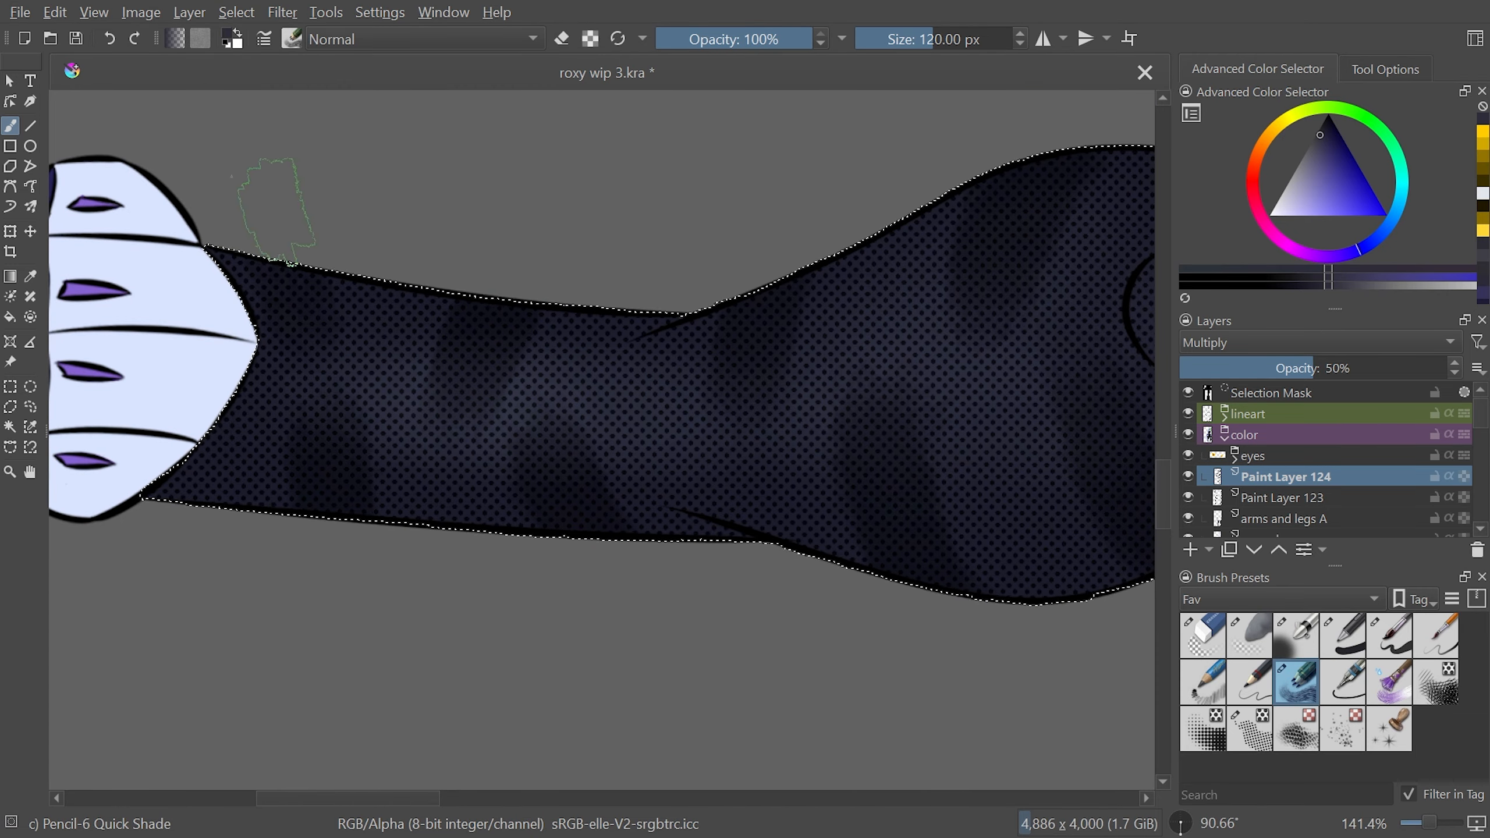
# Shade dark stripes across the thigh of the left-hand stocking with the 120 px Pencil-6 Quick Shade brush
pyautogui.press('5')
pyautogui.press('-')
pyautogui.press('-')
pyautogui.press('-')
pyautogui.press('-')
pyautogui.moveTo(602, 505); pyautogui.dragTo(745, 735)
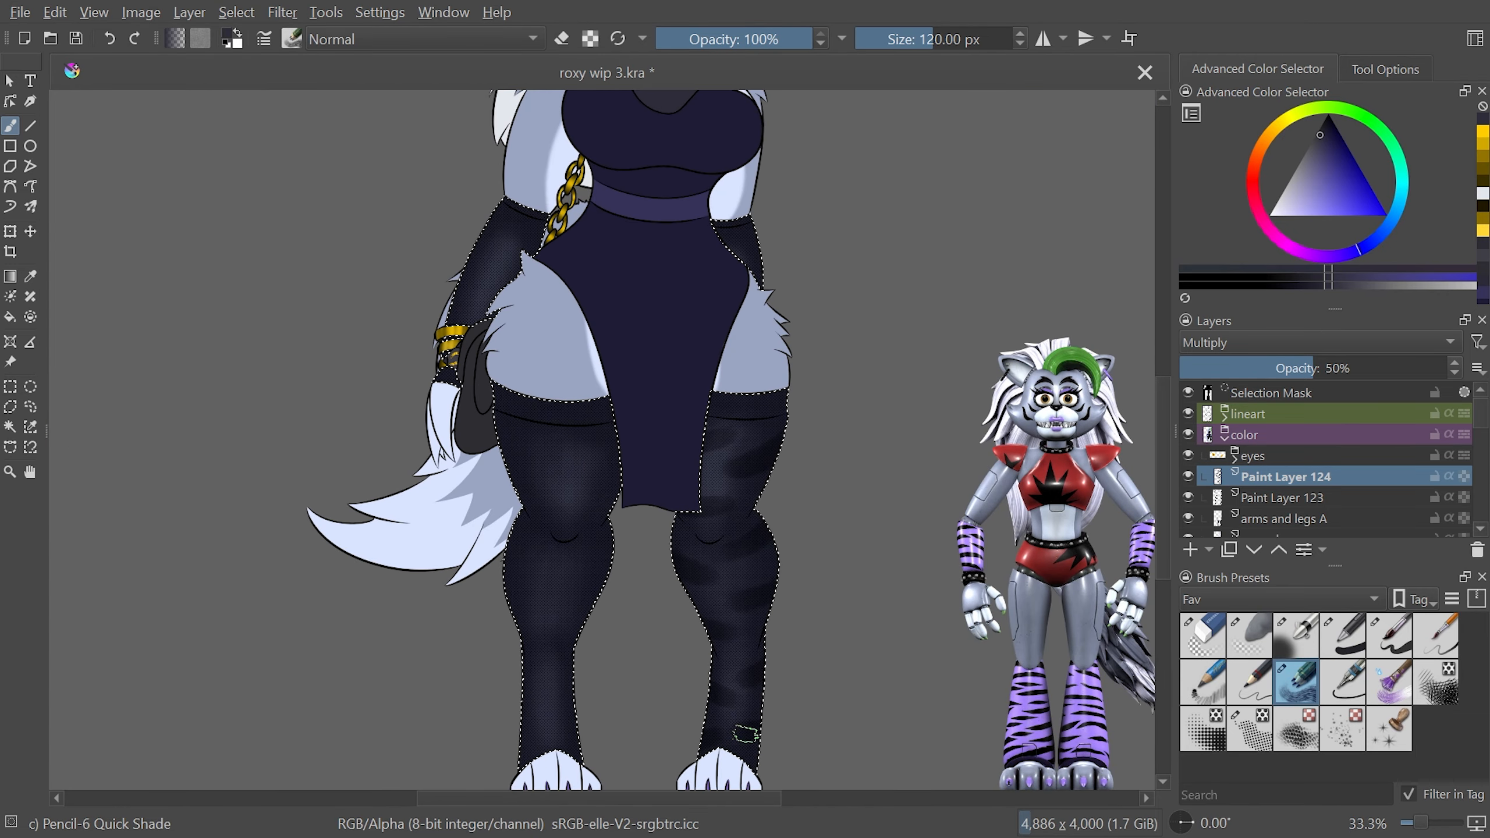
pyautogui.press('+')
pyautogui.press('+')
pyautogui.press('+')
pyautogui.press('+')
pyautogui.press('-')
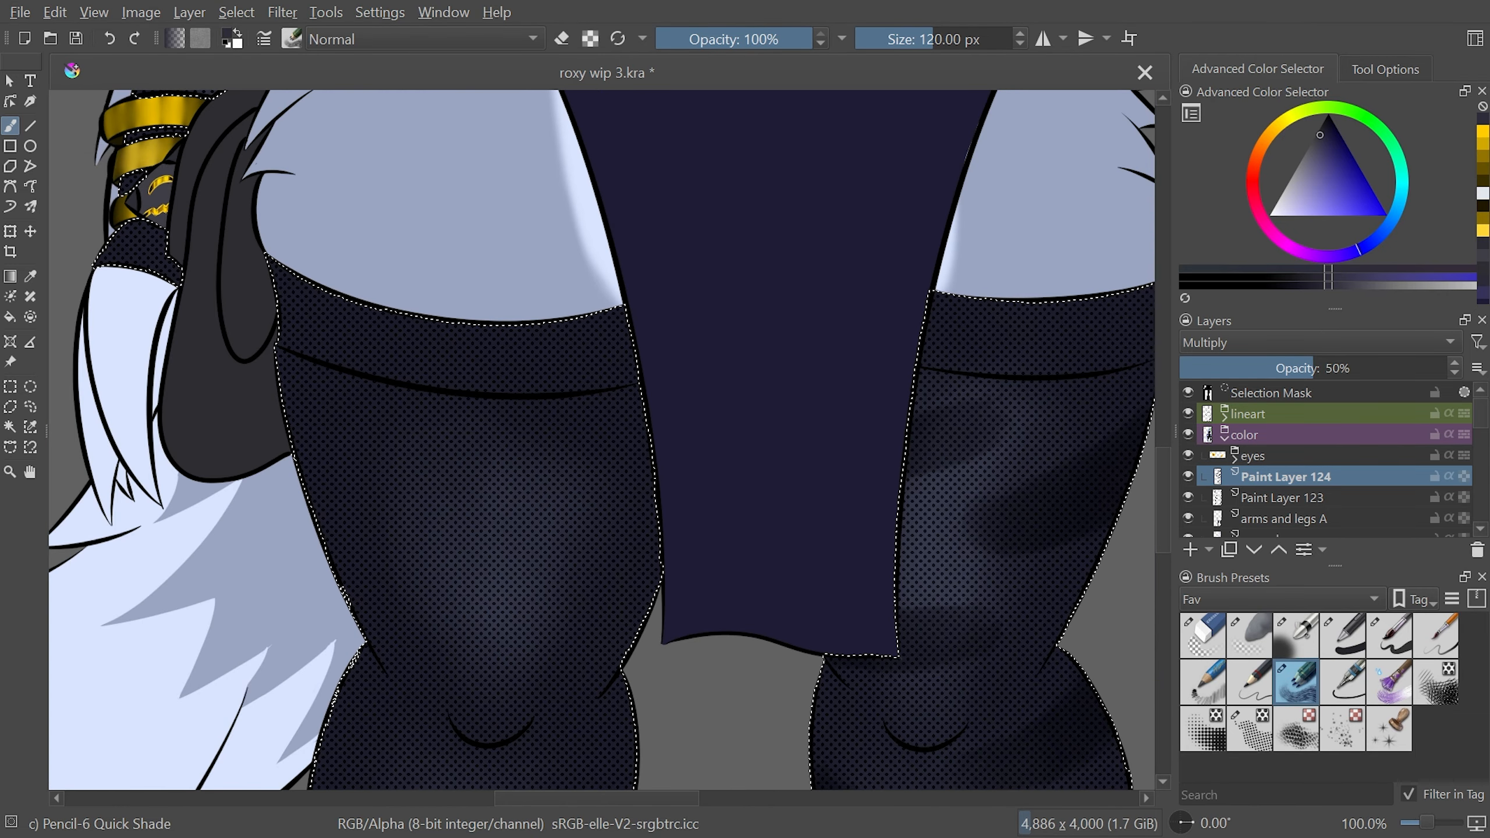
pyautogui.moveTo(745, 735); pyautogui.dragTo(798, 592)
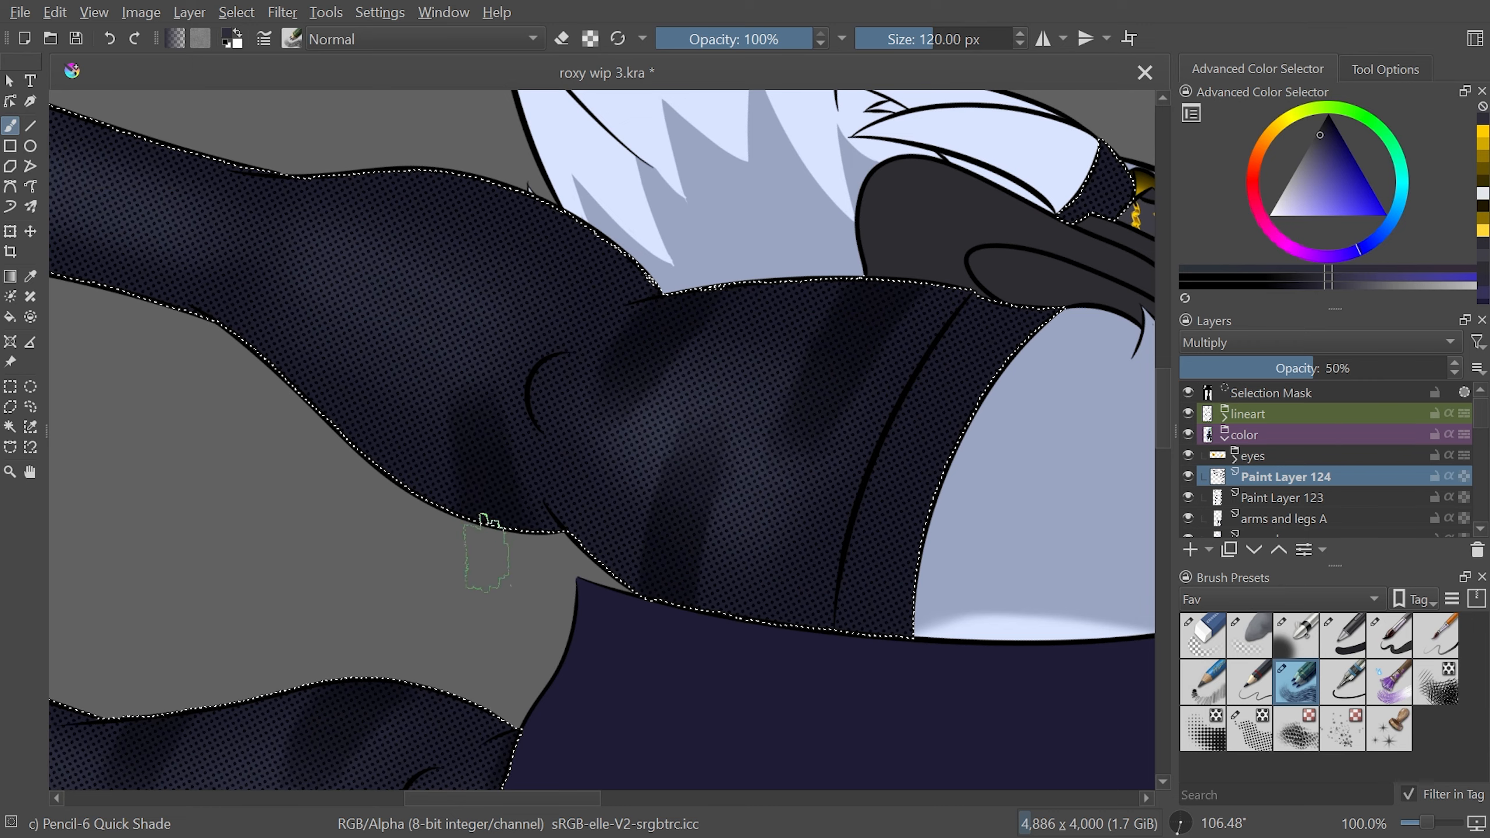
pyautogui.moveTo(604, 310); pyautogui.dragTo(496, 270)
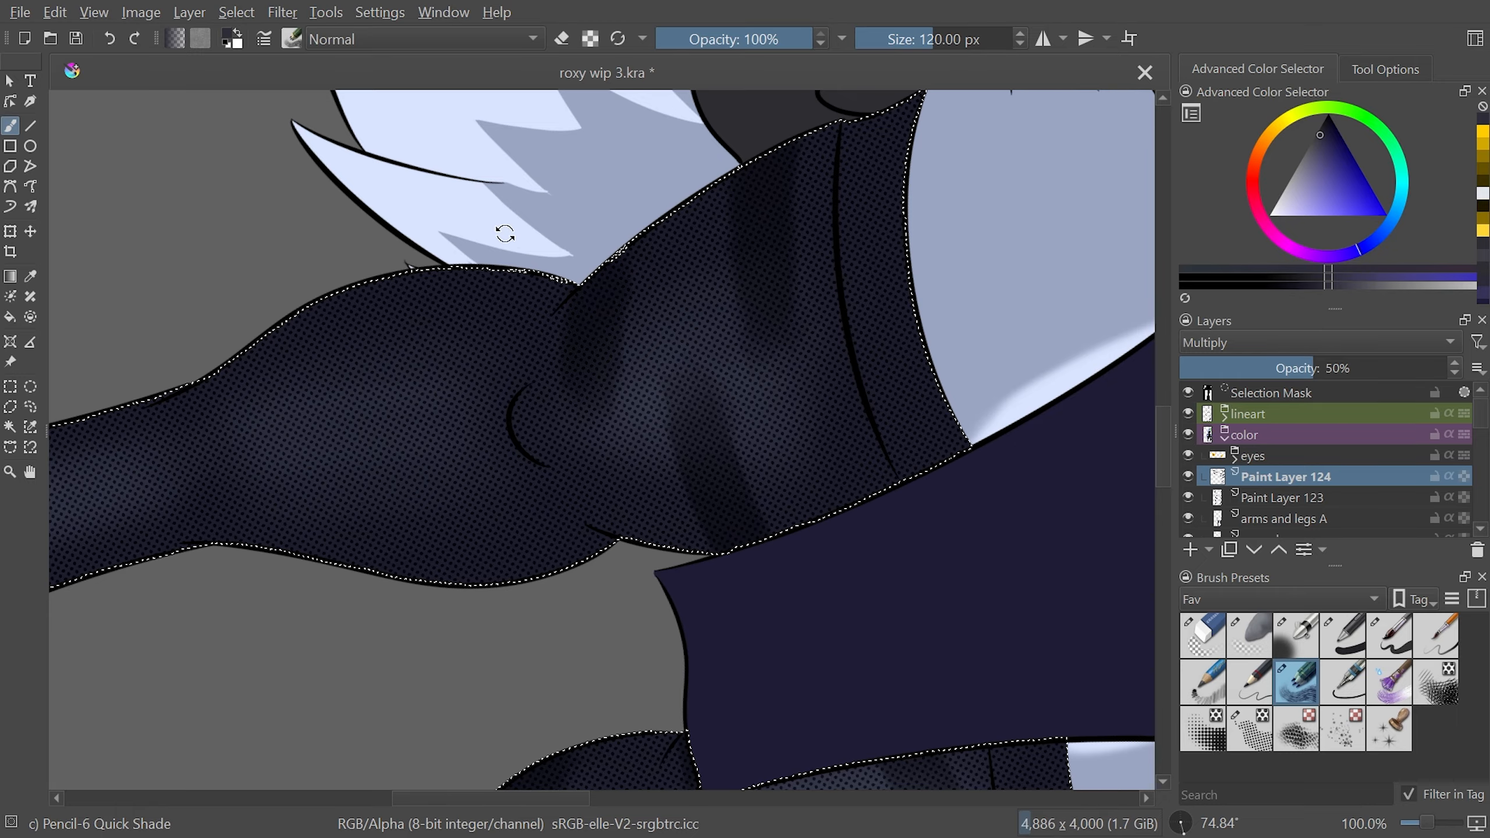
pyautogui.moveTo(466, 216); pyautogui.dragTo(749, 412)
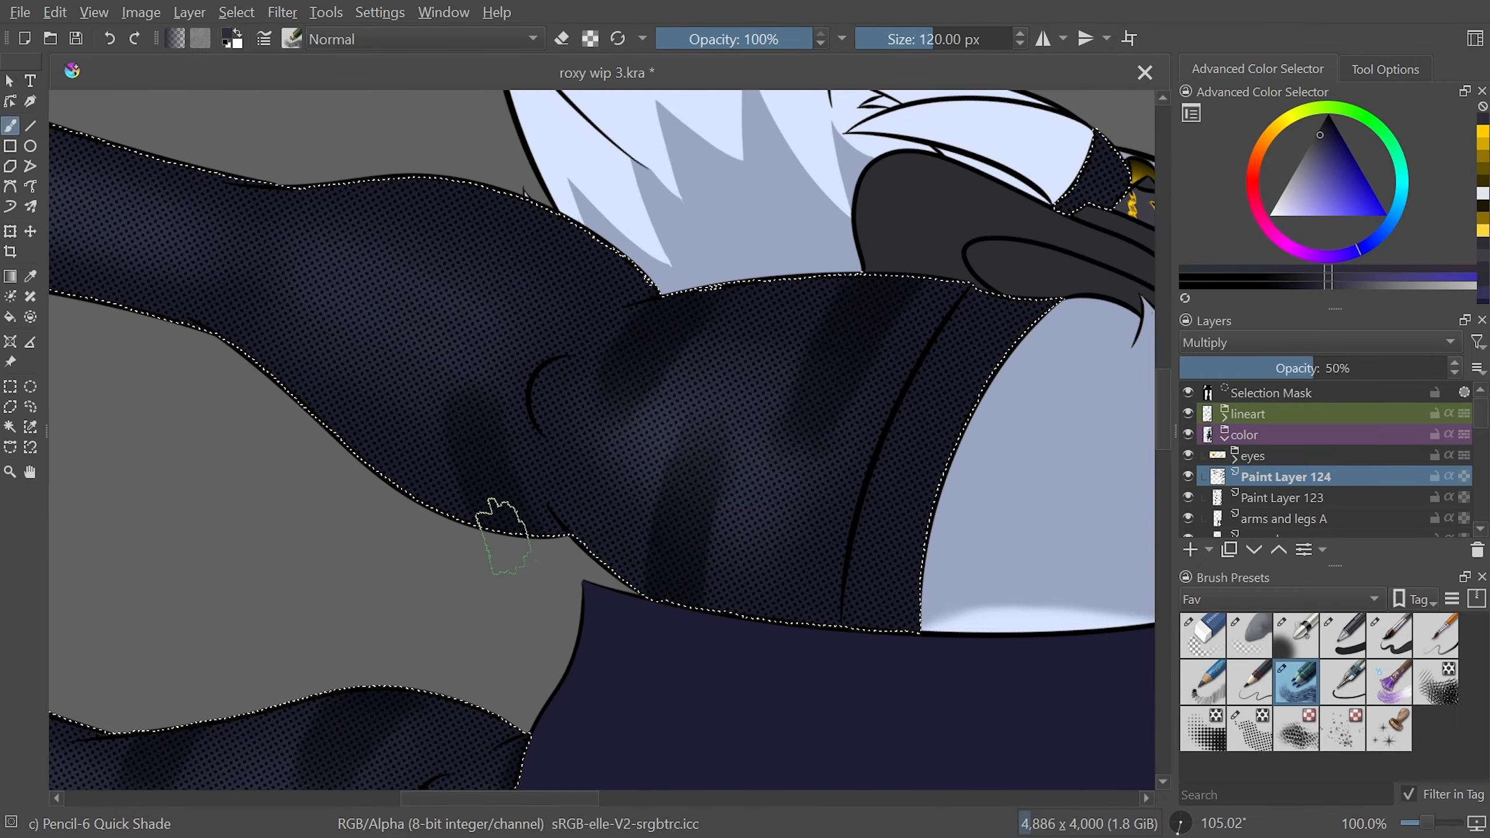
# Shade dark stripes across the knee, calf and lower leg of the left-hand stocking
pyautogui.moveTo(622, 282); pyautogui.dragTo(469, 346)
pyautogui.moveTo(804, 446); pyautogui.dragTo(782, 533)
pyautogui.moveTo(387, 311); pyautogui.dragTo(385, 364)
pyautogui.moveTo(258, 519); pyautogui.dragTo(263, 484)
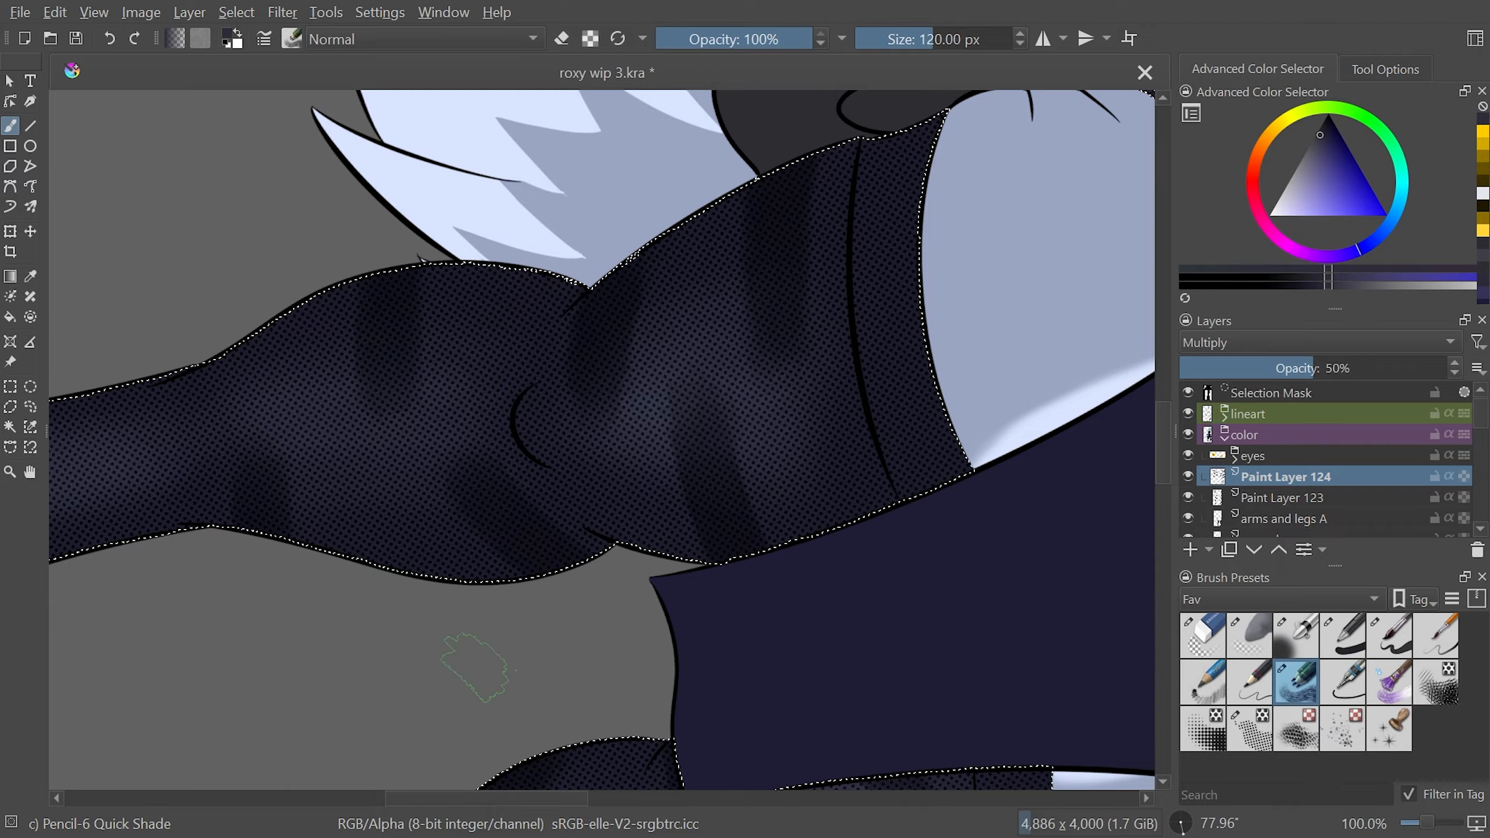
pyautogui.moveTo(475, 669); pyautogui.dragTo(913, 666)
pyautogui.moveTo(572, 370); pyautogui.dragTo(570, 411)
pyautogui.moveTo(474, 540); pyautogui.dragTo(477, 496)
pyautogui.moveTo(330, 425); pyautogui.dragTo(336, 452)
# Set the brush size to 95 px and shade dark stripes across the left-hand glove
pyautogui.press('-')
pyautogui.press('-')
pyautogui.moveTo(1027, 305); pyautogui.dragTo(451, 440)
pyautogui.press('+')
pyautogui.press('+')
pyautogui.click(927, 41)
pyautogui.moveTo(739, 232); pyautogui.dragTo(713, 469)
pyautogui.moveTo(752, 575); pyautogui.dragTo(748, 529)
pyautogui.moveTo(595, 424); pyautogui.dragTo(592, 490)
pyautogui.moveTo(495, 517); pyautogui.dragTo(492, 484)
# Shade dark stripes across the visible part of the right-hand glove
pyautogui.moveTo(428, 426); pyautogui.dragTo(639, 809)
pyautogui.moveTo(681, 411); pyautogui.dragTo(441, 602)
pyautogui.press('+')
pyautogui.moveTo(845, 337); pyautogui.dragTo(828, 388)
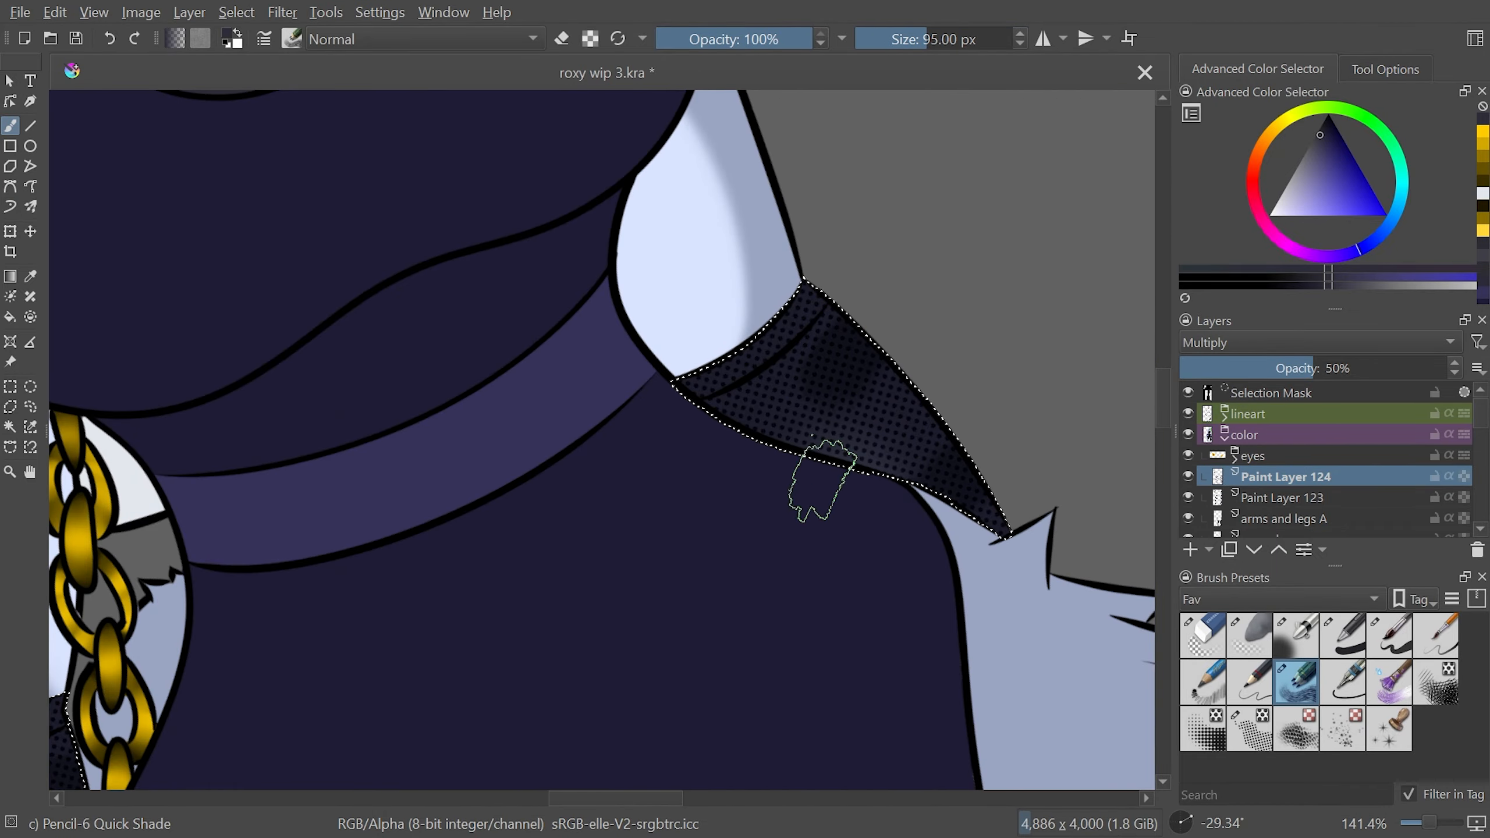
pyautogui.moveTo(821, 483); pyautogui.dragTo(850, 461)
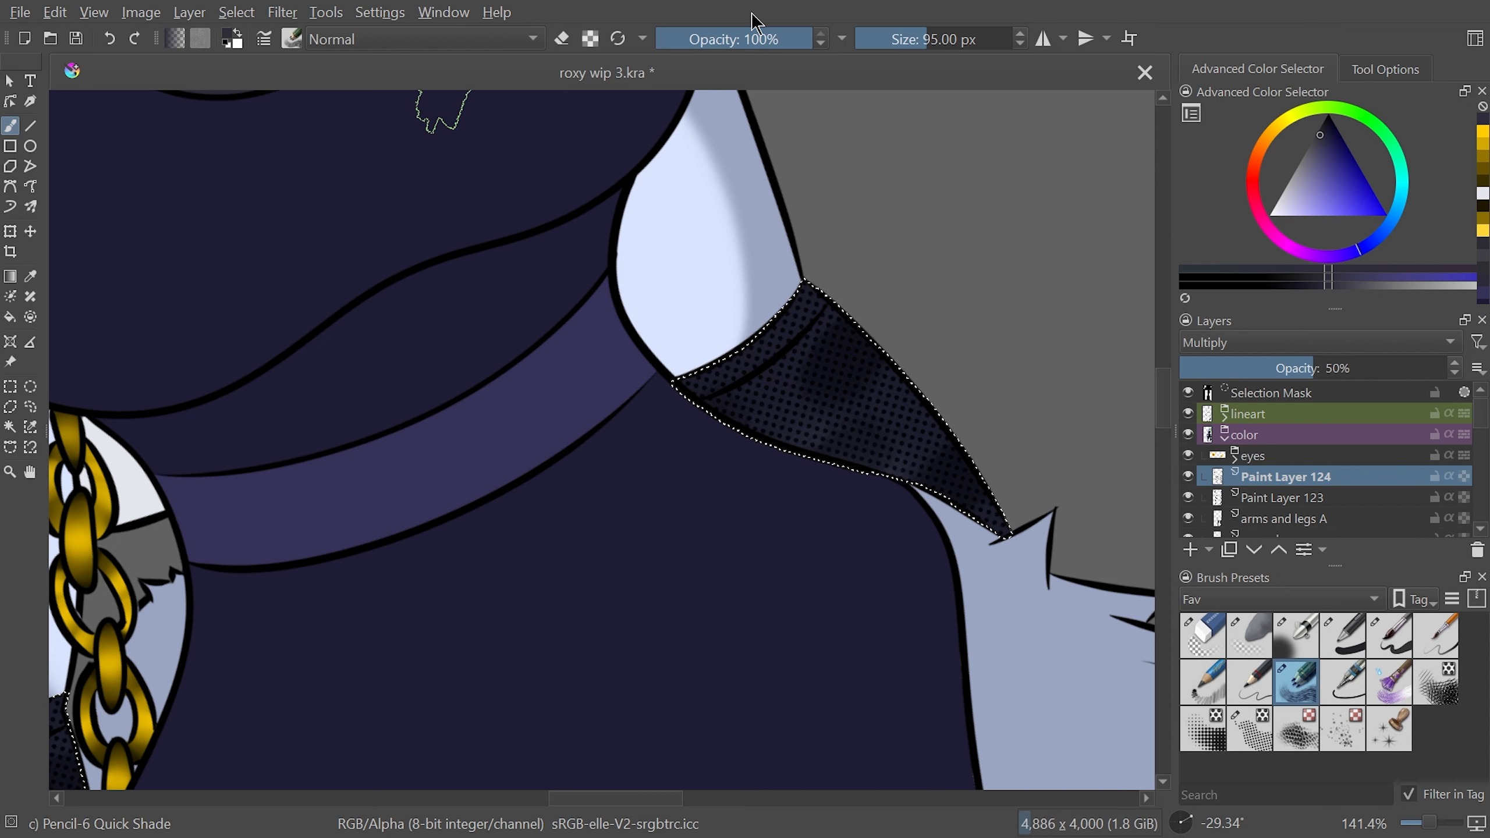
# Clear the selection around the gloves and stockings
pyautogui.click(29, 407)
pyautogui.press('5')
pyautogui.press('2')
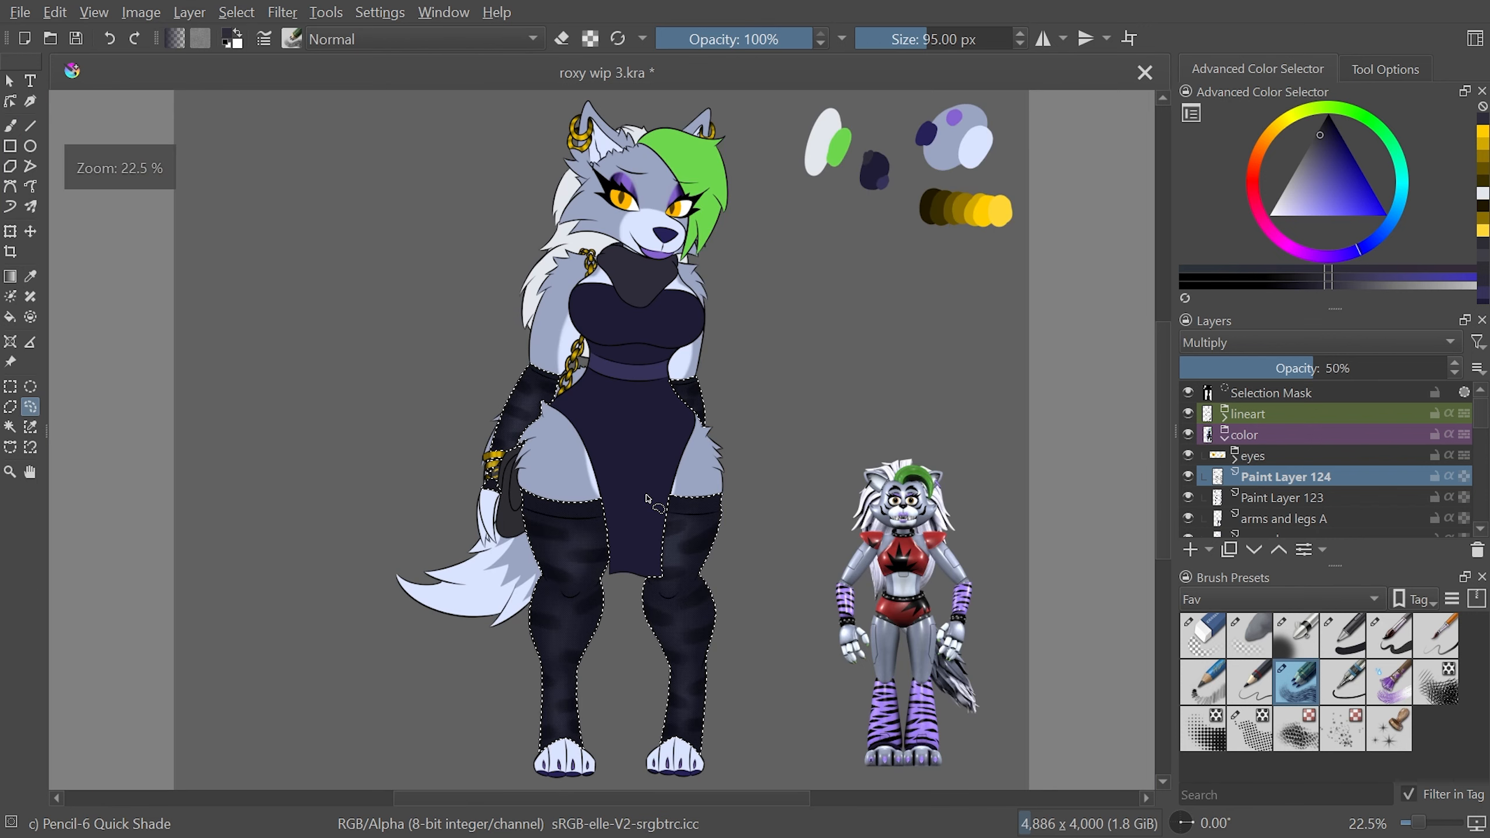
pyautogui.hotkey('ctrl', 'shift', 'a')
# Outline the top band of the right-hand stocking with a polygonal selection
pyautogui.moveTo(1162, 438); pyautogui.dragTo(1162, 463)
pyautogui.press('+')
pyautogui.press('+')
pyautogui.press('+')
pyautogui.press('+')
pyautogui.moveTo(594, 799); pyautogui.dragTo(667, 798)
pyautogui.press('+')
pyautogui.press('+')
pyautogui.press('+')
pyautogui.click(16, 406)
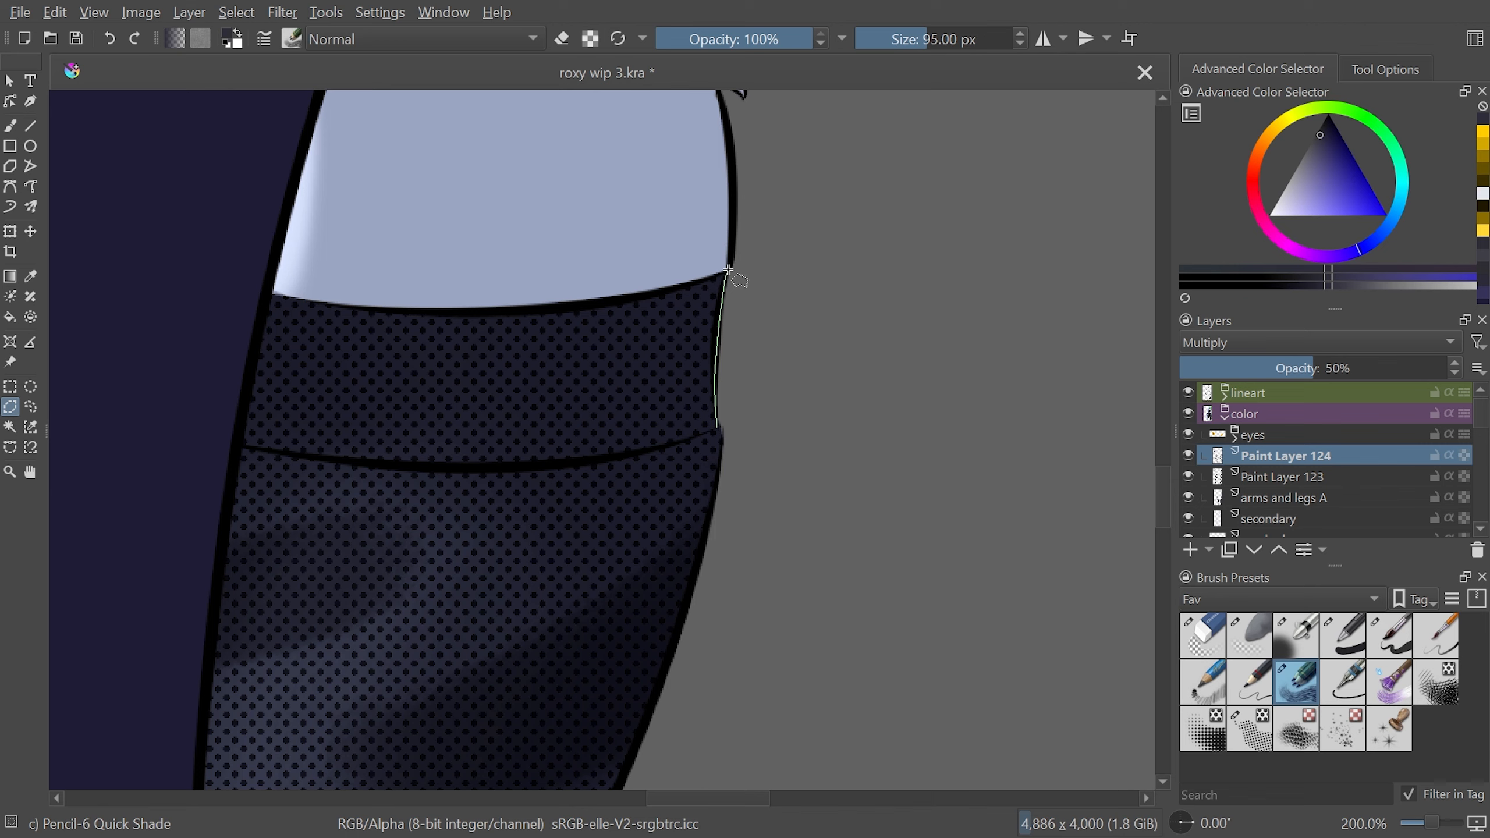
pyautogui.moveTo(867, 215); pyautogui.dragTo(655, 635)
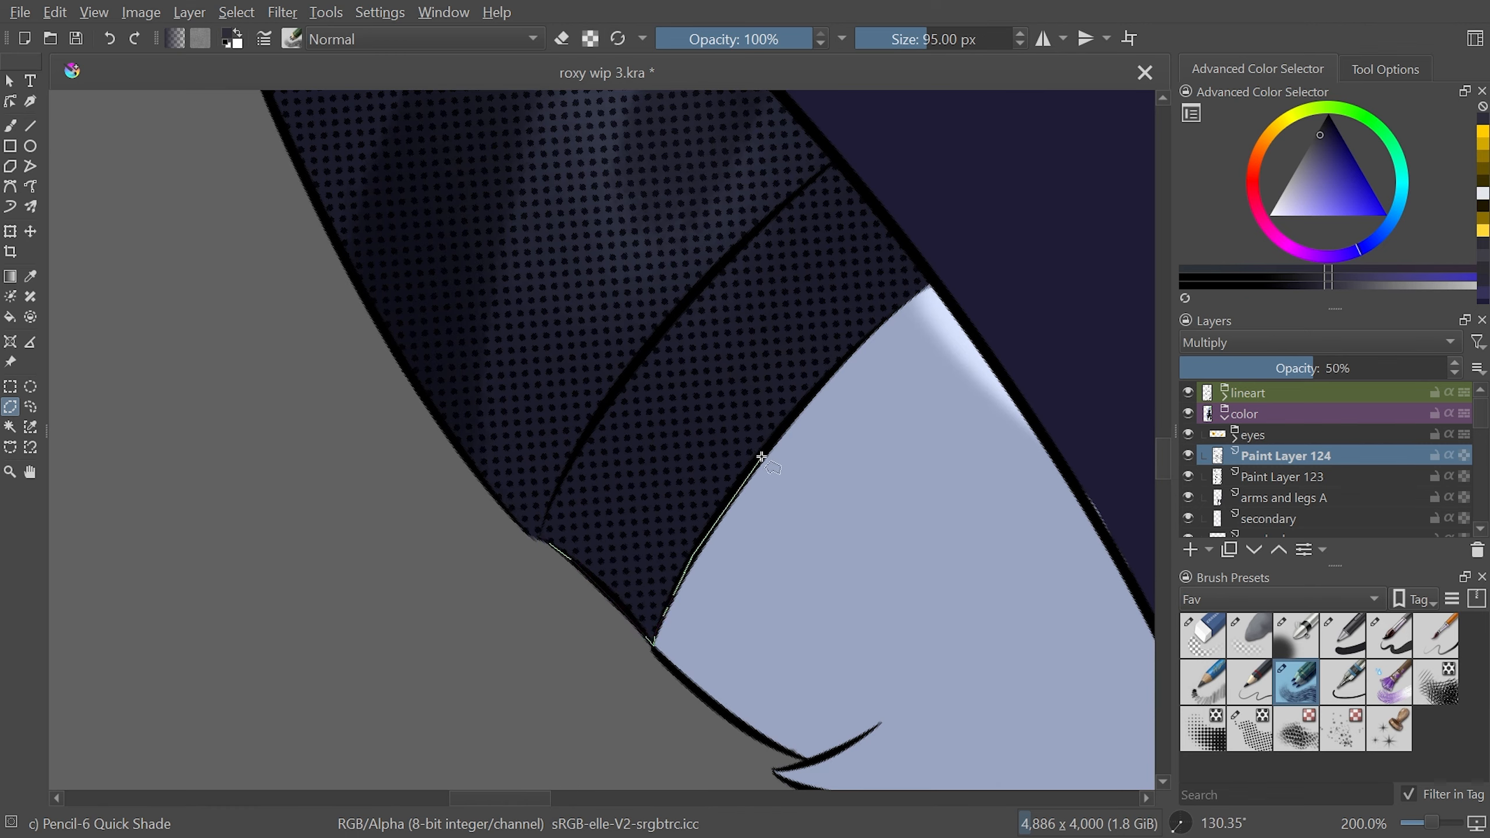
pyautogui.click(835, 375)
pyautogui.click(839, 168)
pyautogui.click(763, 223)
pyautogui.click(651, 339)
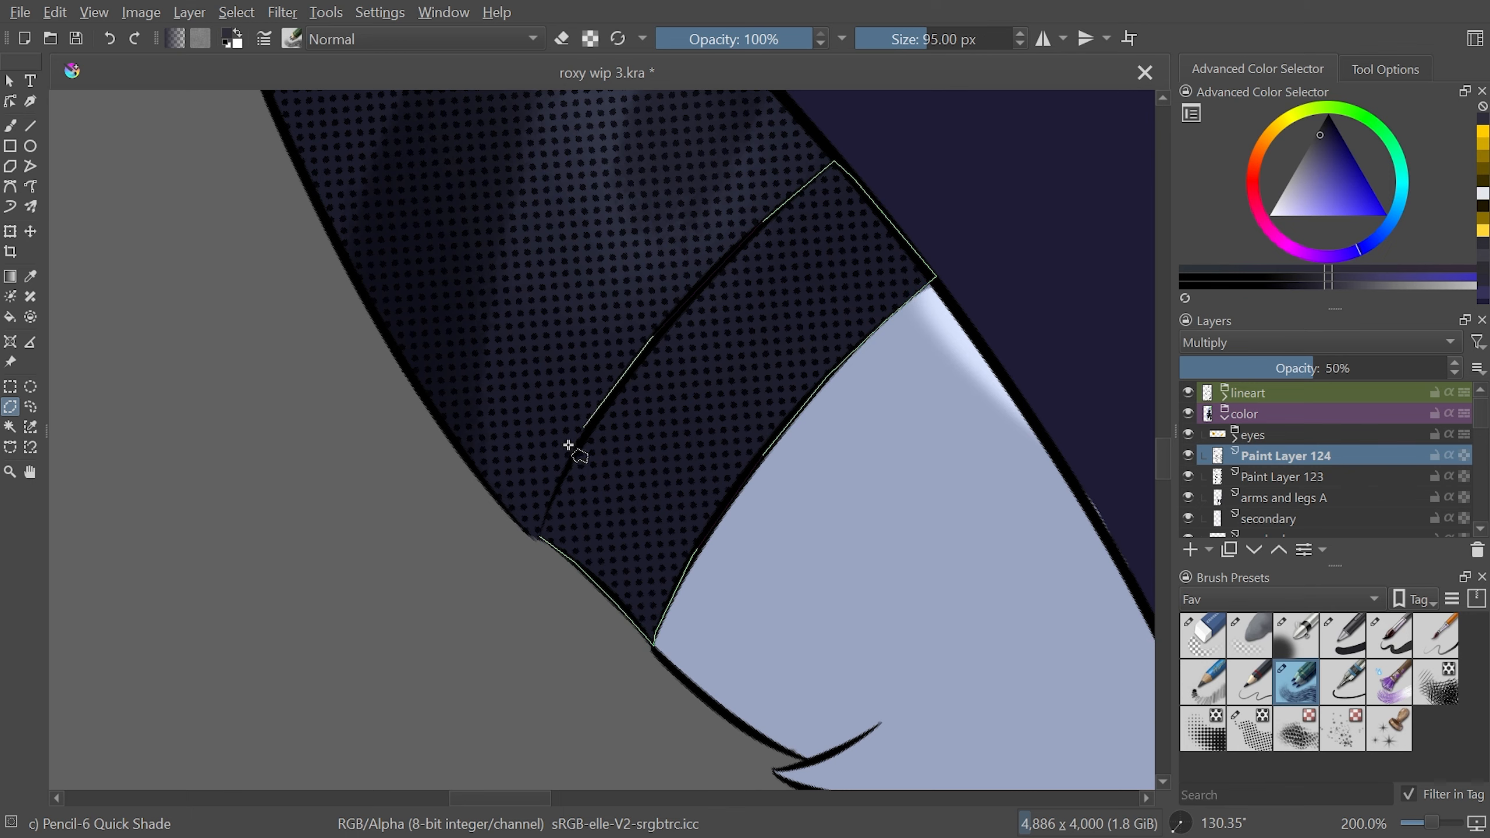
pyautogui.click(540, 539)
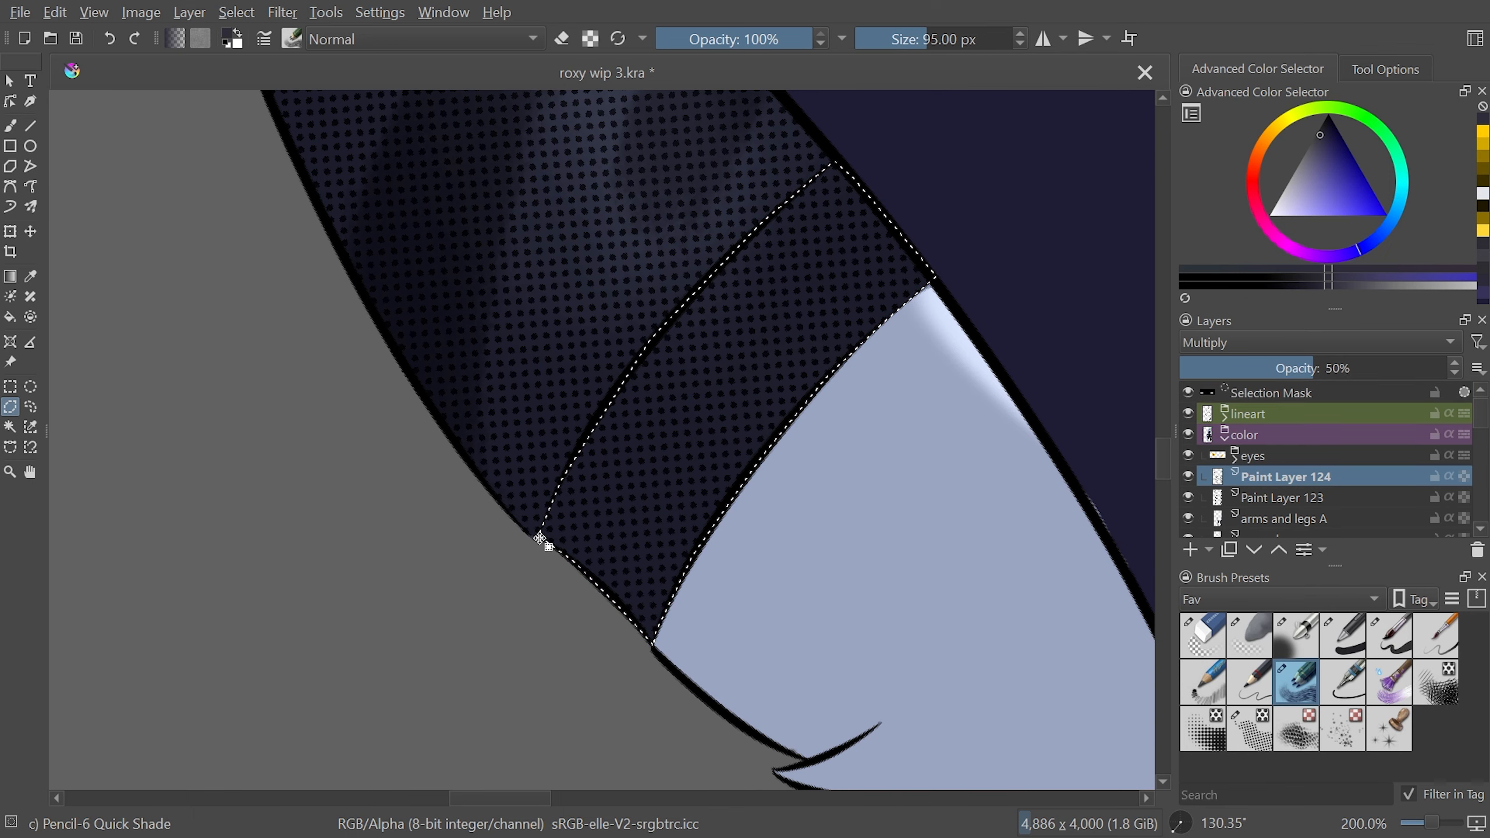
# Cover the selected band of the right-hand stocking with dots using the Screentone Pressure brush at 55 px
pyautogui.click(18, 131)
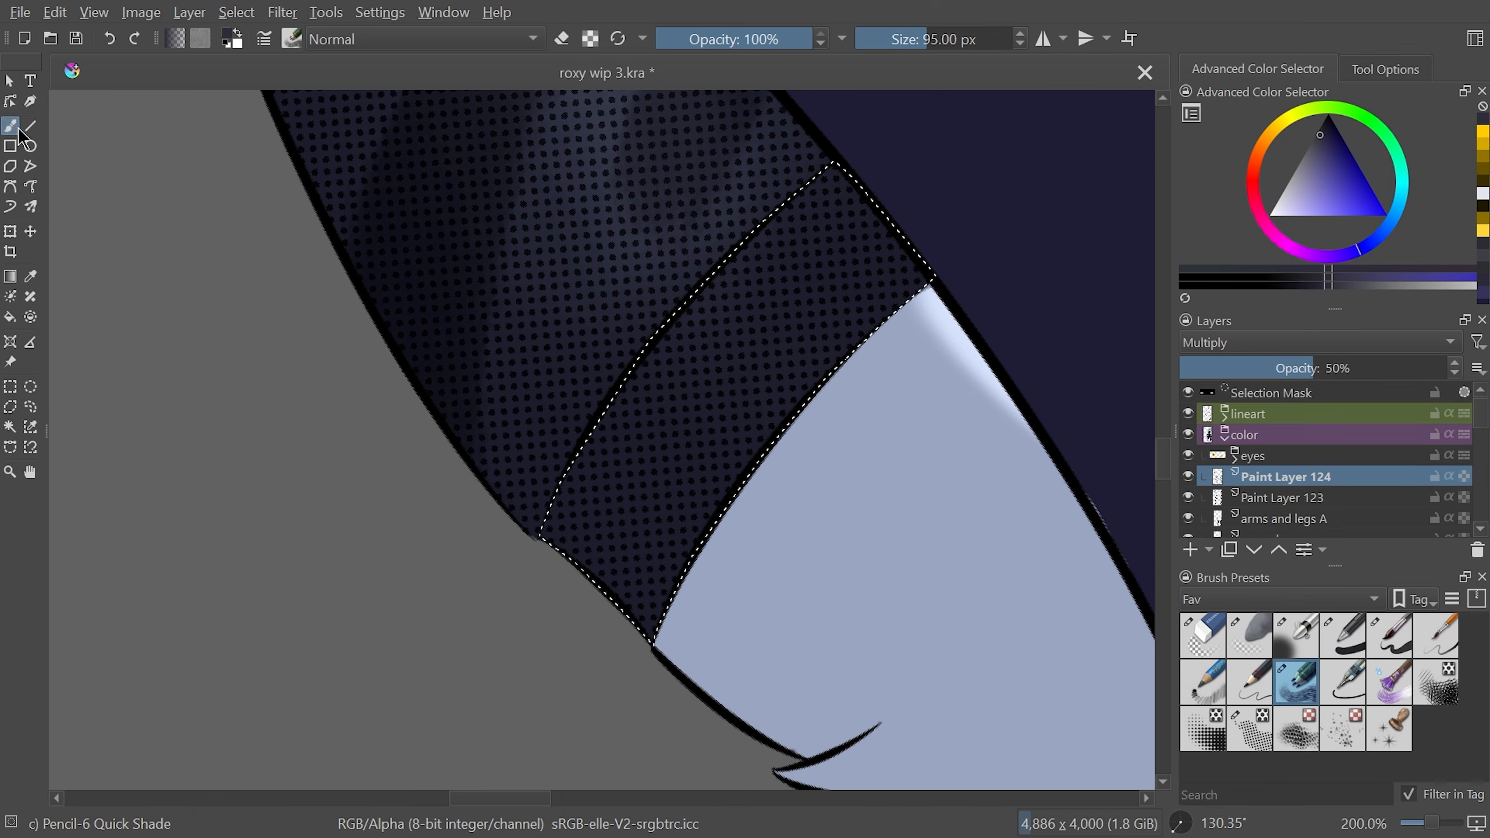
pyautogui.click(1203, 727)
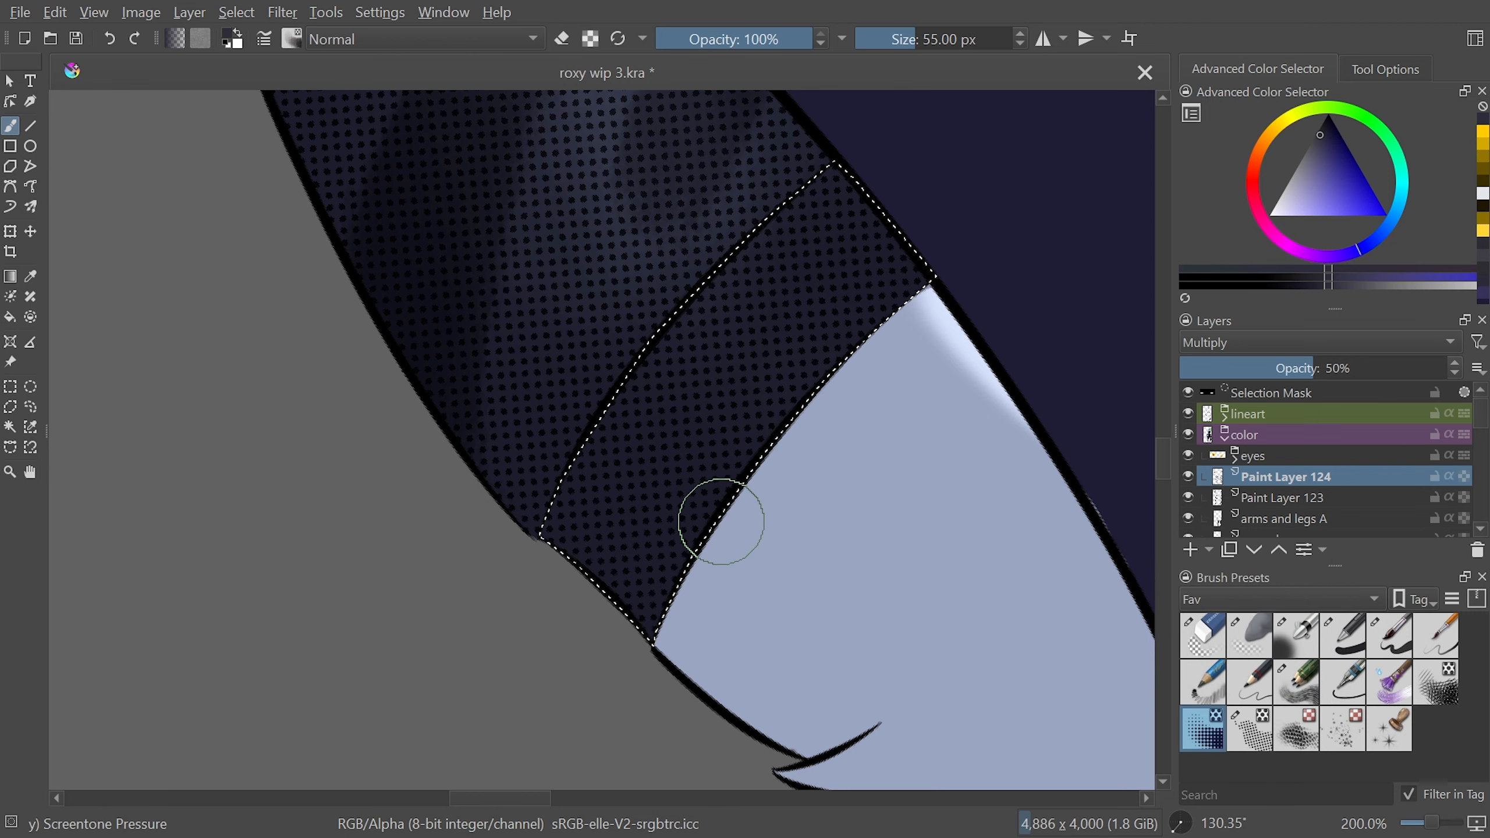
pyautogui.moveTo(885, 303)
pyautogui.mouseDown()
pyautogui.moveTo(628, 629)
pyautogui.moveTo(725, 386)
pyautogui.moveTo(608, 464)
pyautogui.moveTo(602, 502)
pyautogui.moveTo(755, 345)
pyautogui.moveTo(919, 565)
pyautogui.moveTo(930, 364)
pyautogui.mouseUp()
pyautogui.hotkey('ctrl', 'z')
pyautogui.moveTo(1063, 370); pyautogui.dragTo(1065, 422)
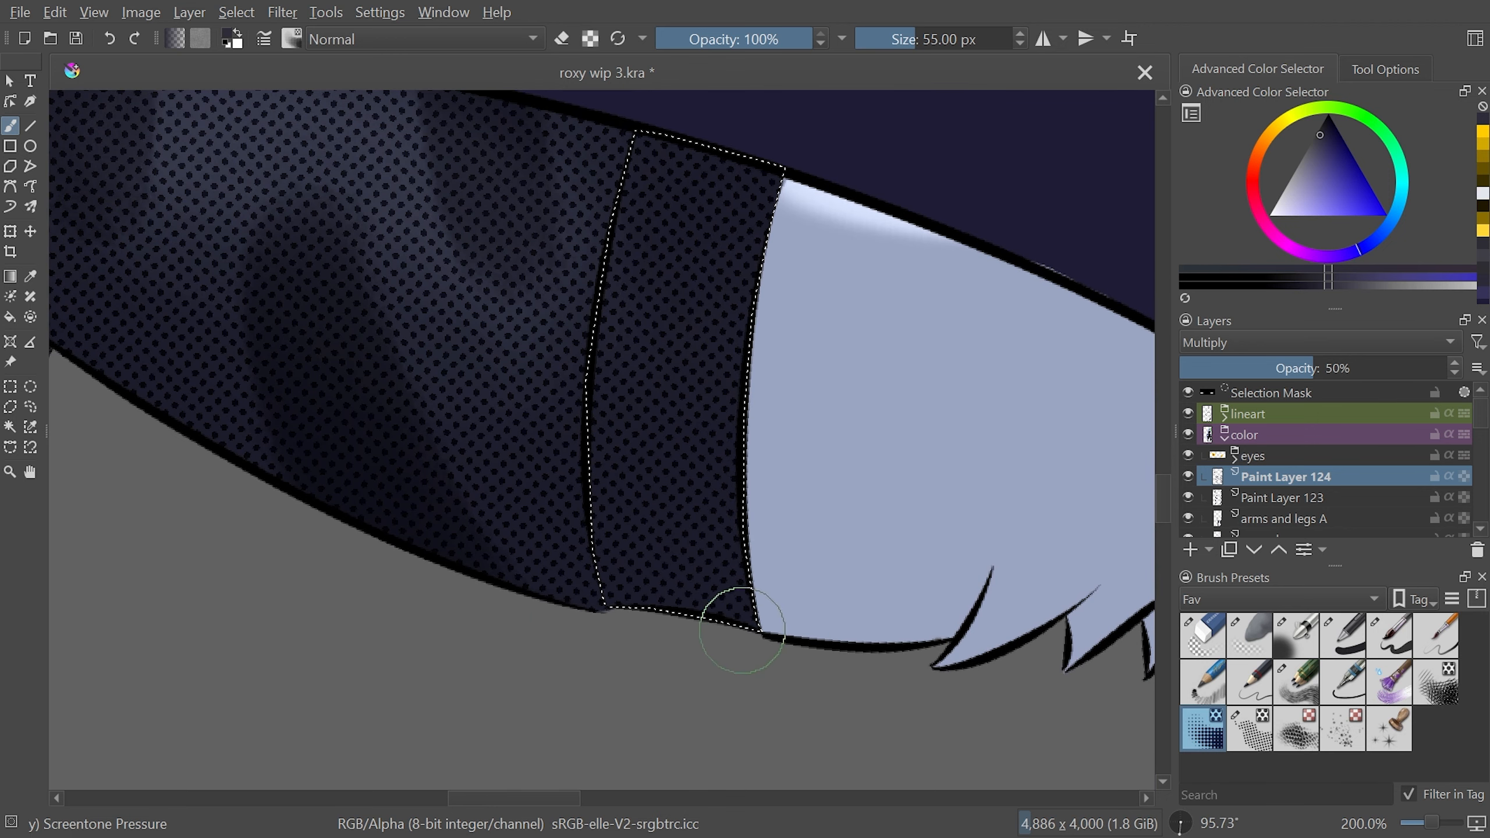
pyautogui.moveTo(742, 631)
pyautogui.mouseDown()
pyautogui.moveTo(783, 284)
pyautogui.moveTo(737, 619)
pyautogui.moveTo(705, 403)
pyautogui.moveTo(774, 132)
pyautogui.moveTo(685, 302)
pyautogui.moveTo(683, 622)
pyautogui.moveTo(604, 466)
pyautogui.moveTo(653, 128)
pyautogui.moveTo(625, 389)
pyautogui.mouseUp()
pyautogui.press('-')
pyautogui.press('-')
pyautogui.press('5')
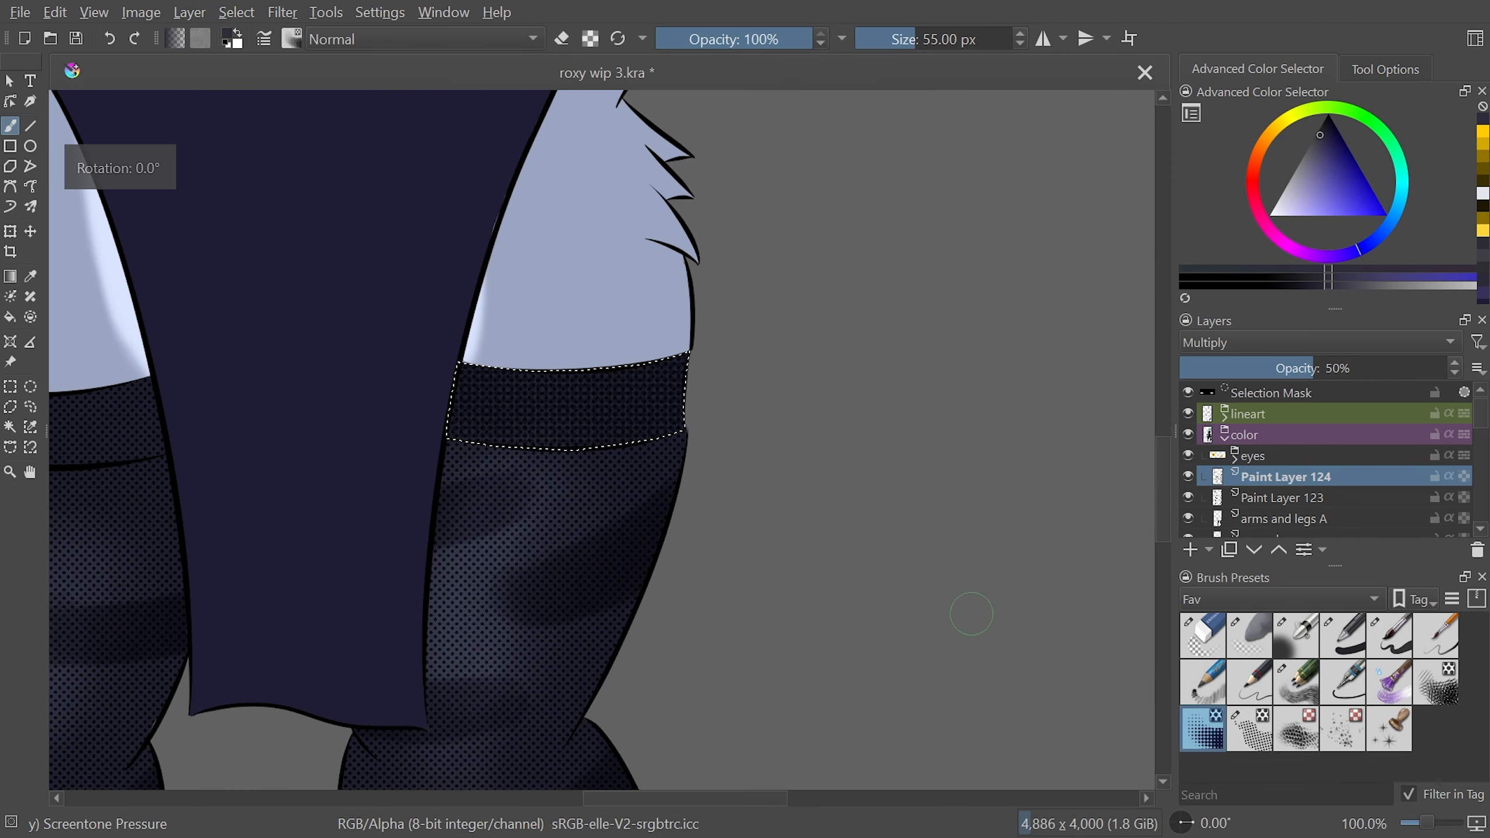
# Outline the top band of the left-hand stocking with a polygonal selection
pyautogui.press('+')
pyautogui.press('-')
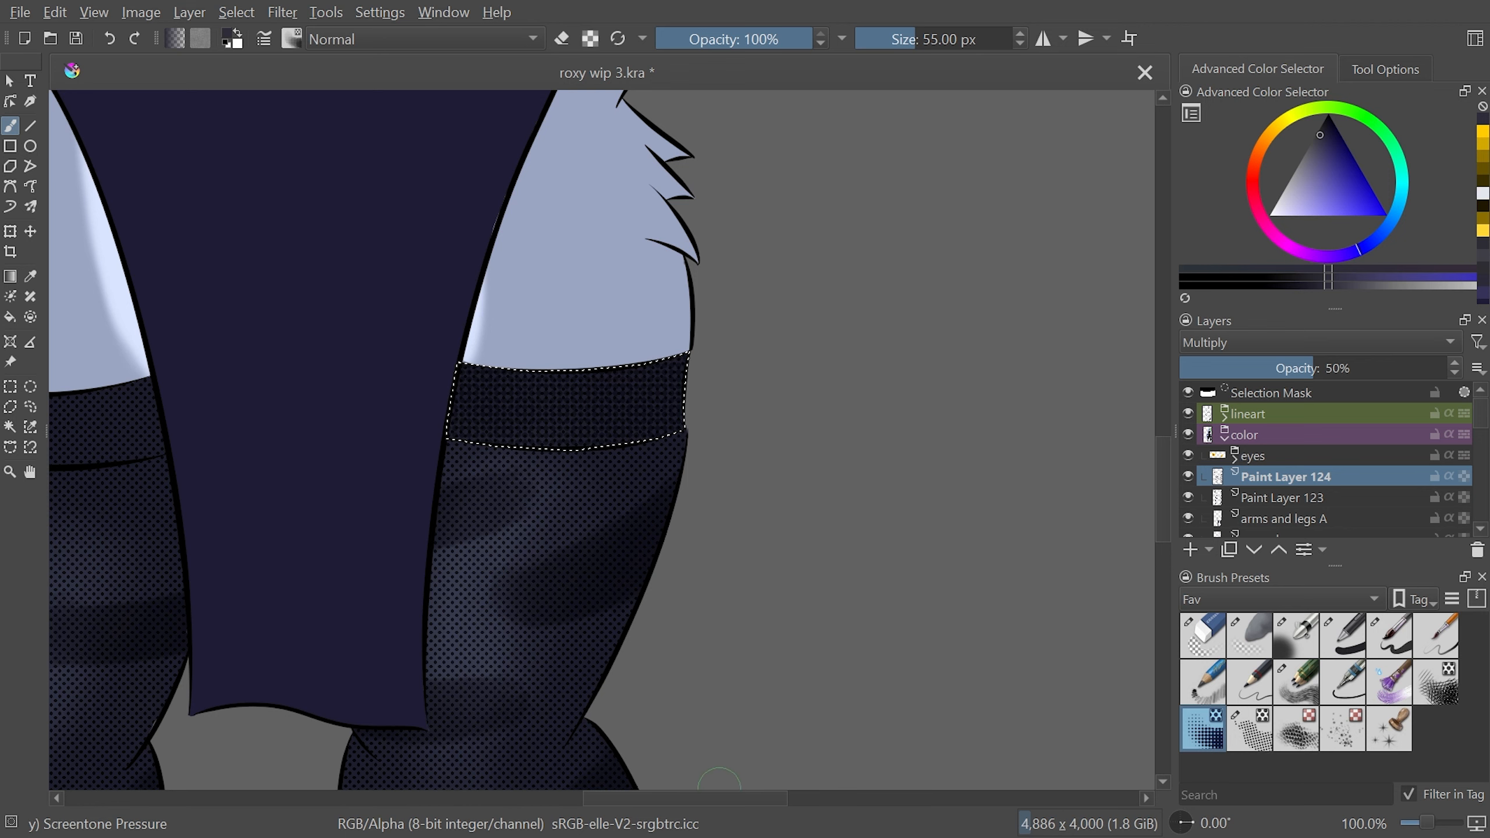
pyautogui.moveTo(694, 802); pyautogui.dragTo(613, 804)
pyautogui.press('+')
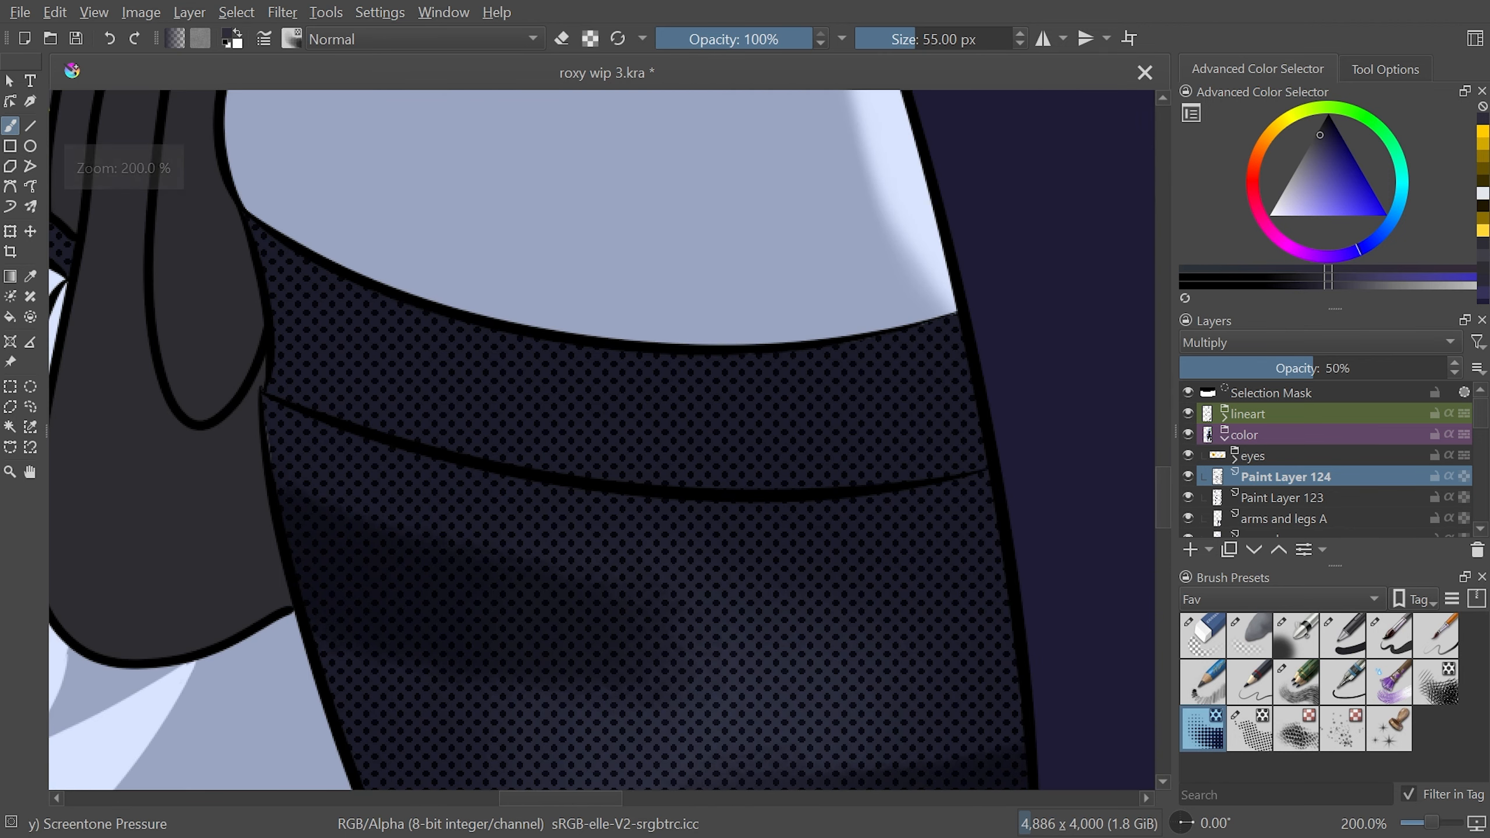
pyautogui.click(10, 408)
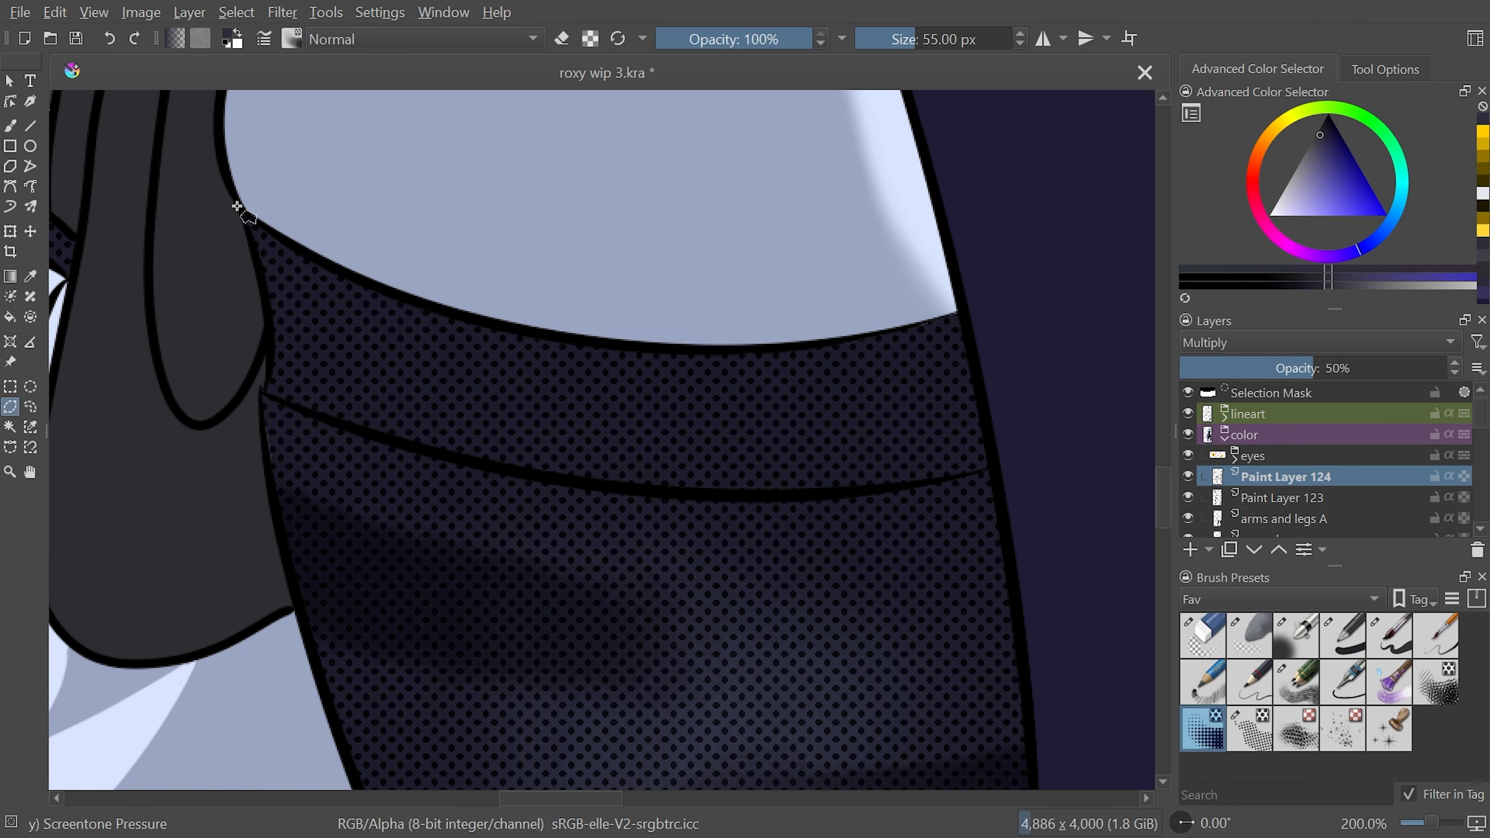
pyautogui.click(411, 300)
pyautogui.click(964, 313)
pyautogui.click(993, 469)
pyautogui.click(774, 498)
pyautogui.click(265, 395)
pyautogui.click(239, 209)
# Cover the selected band of the left-hand stocking with Screentone Pressure dots
pyautogui.press('b')
pyautogui.moveTo(951, 375); pyautogui.dragTo(786, 310)
pyautogui.press('-')
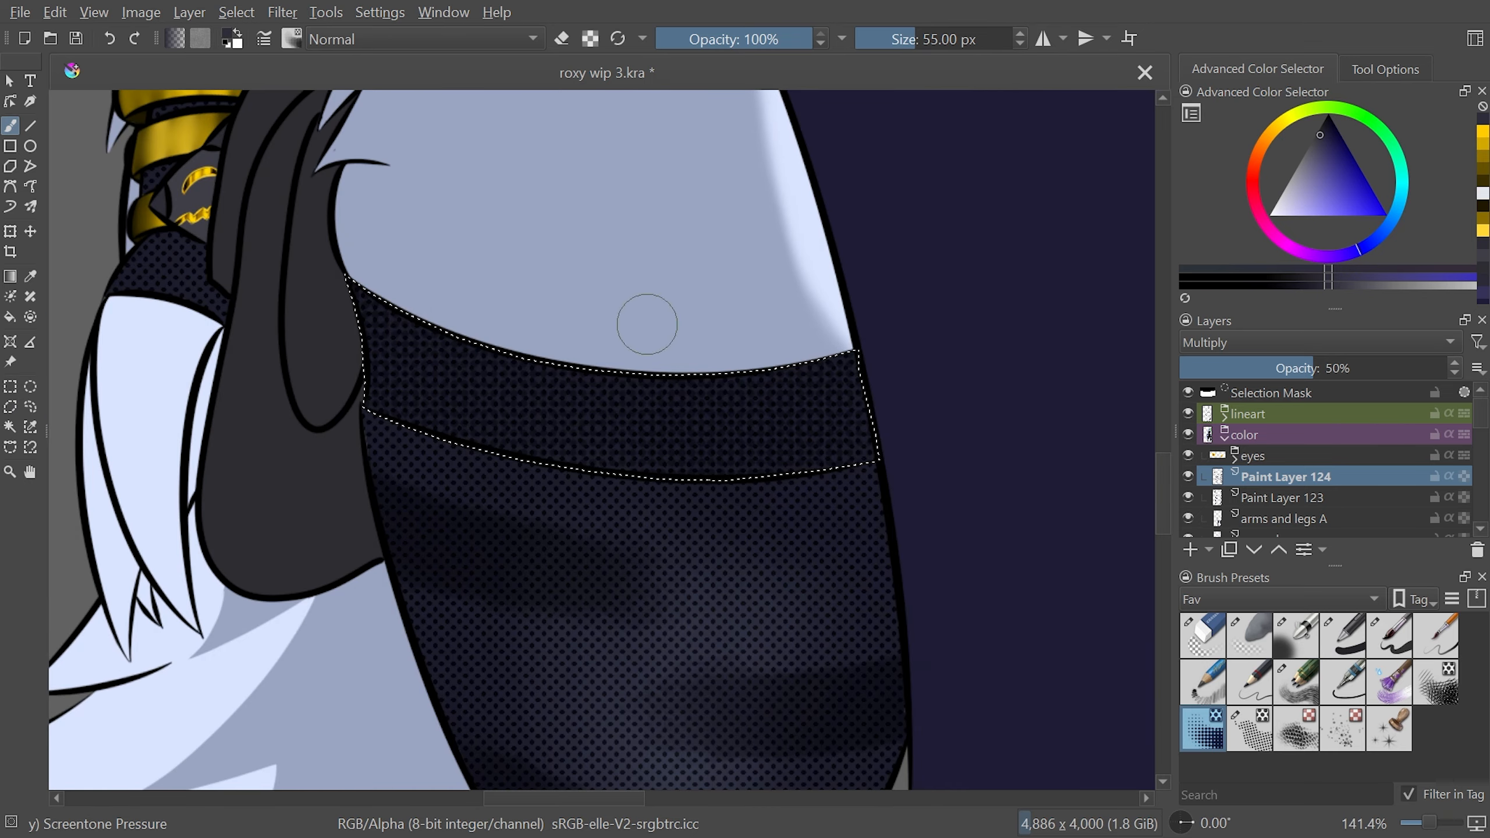
# Select the upper cuff of each glove in turn and cover it with Screentone Pressure dots
pyautogui.moveTo(1163, 481); pyautogui.dragTo(1168, 376)
pyautogui.press('+')
pyautogui.press('+')
pyautogui.press('+')
pyautogui.click(10, 407)
pyautogui.click(605, 405)
pyautogui.moveTo(548, 798); pyautogui.dragTo(527, 798)
pyautogui.press('b')
pyautogui.moveTo(915, 445); pyautogui.dragTo(732, 281)
pyautogui.click(10, 407)
pyautogui.click(882, 414)
pyautogui.click(623, 568)
pyautogui.click(429, 476)
pyautogui.press('b')
# Clear the selection around the glove cuff and fit the whole drawing in view
pyautogui.click(29, 407)
pyautogui.hotkey('ctrl', 'shift', 'a')
pyautogui.press('2')
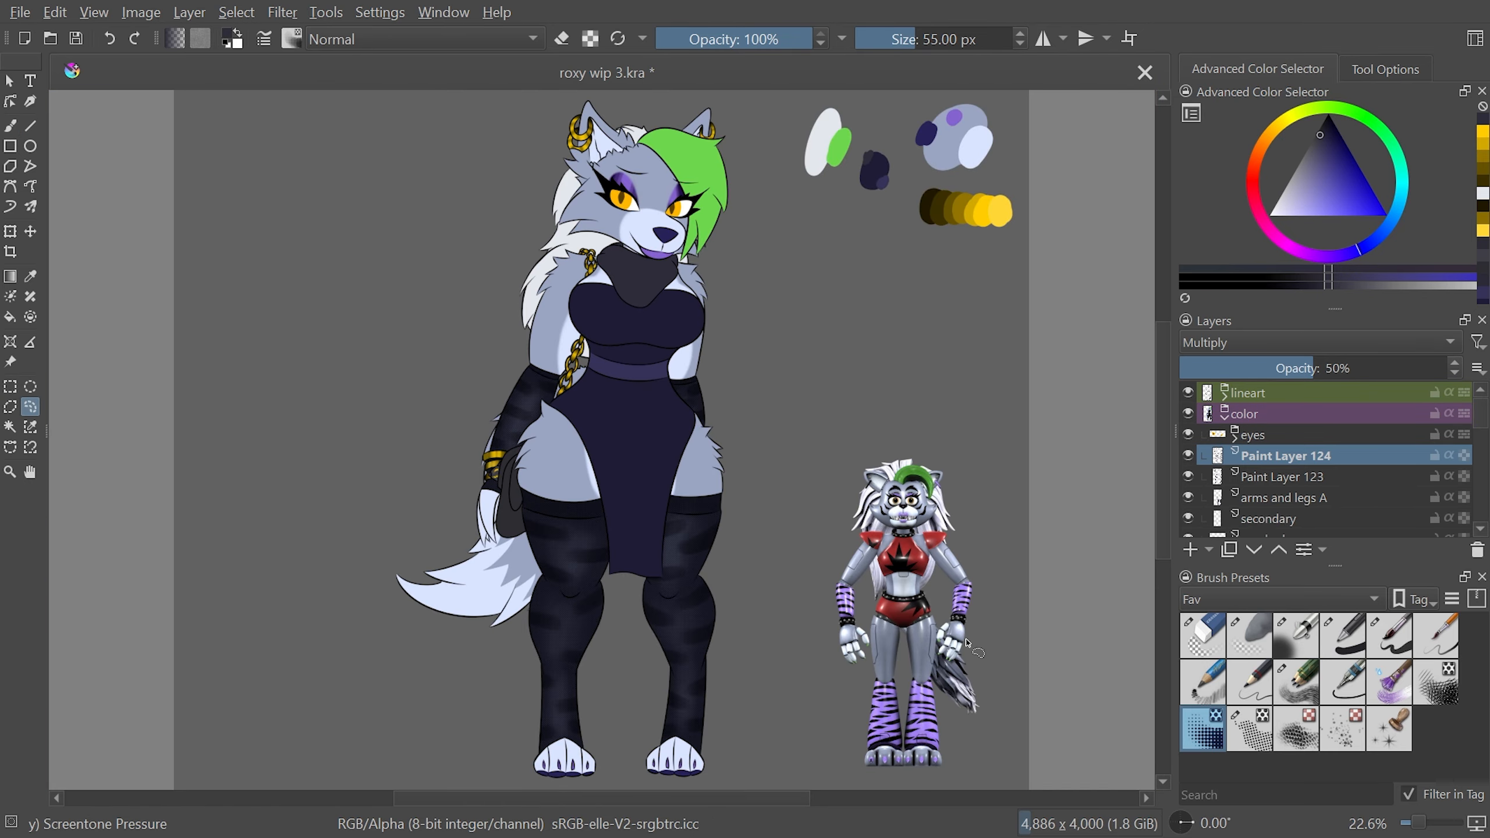
# Examine the dot texture, stripes and darker bands on the gloves and stockings at different zoom levels
pyautogui.press('+')
pyautogui.press('+')
pyautogui.press('+')
pyautogui.press('+')
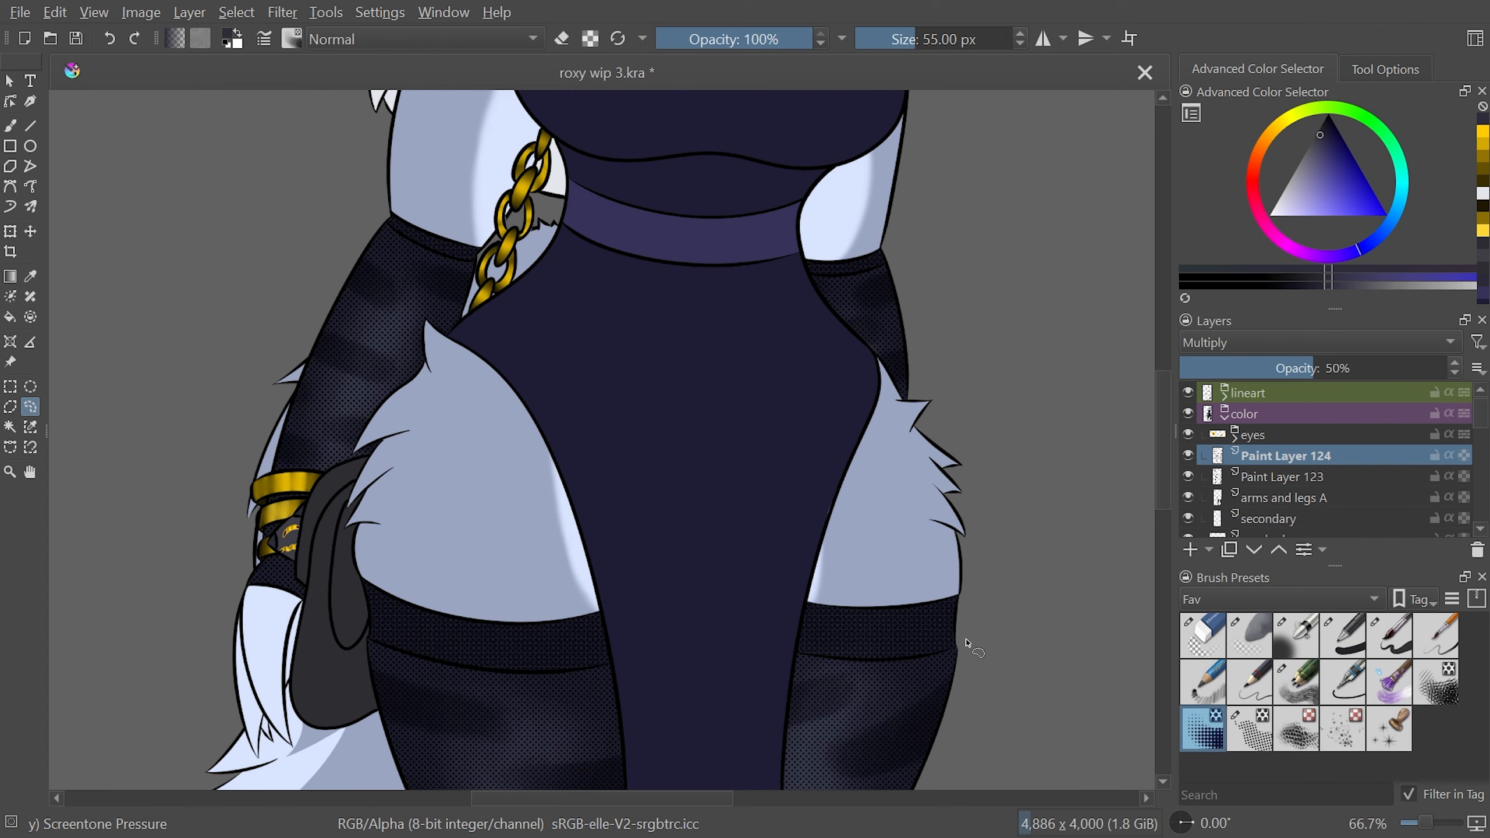
pyautogui.press('-')
pyautogui.press('-')
pyautogui.press('-')
pyautogui.press('+')
pyautogui.scroll(-4, 1168, 452)
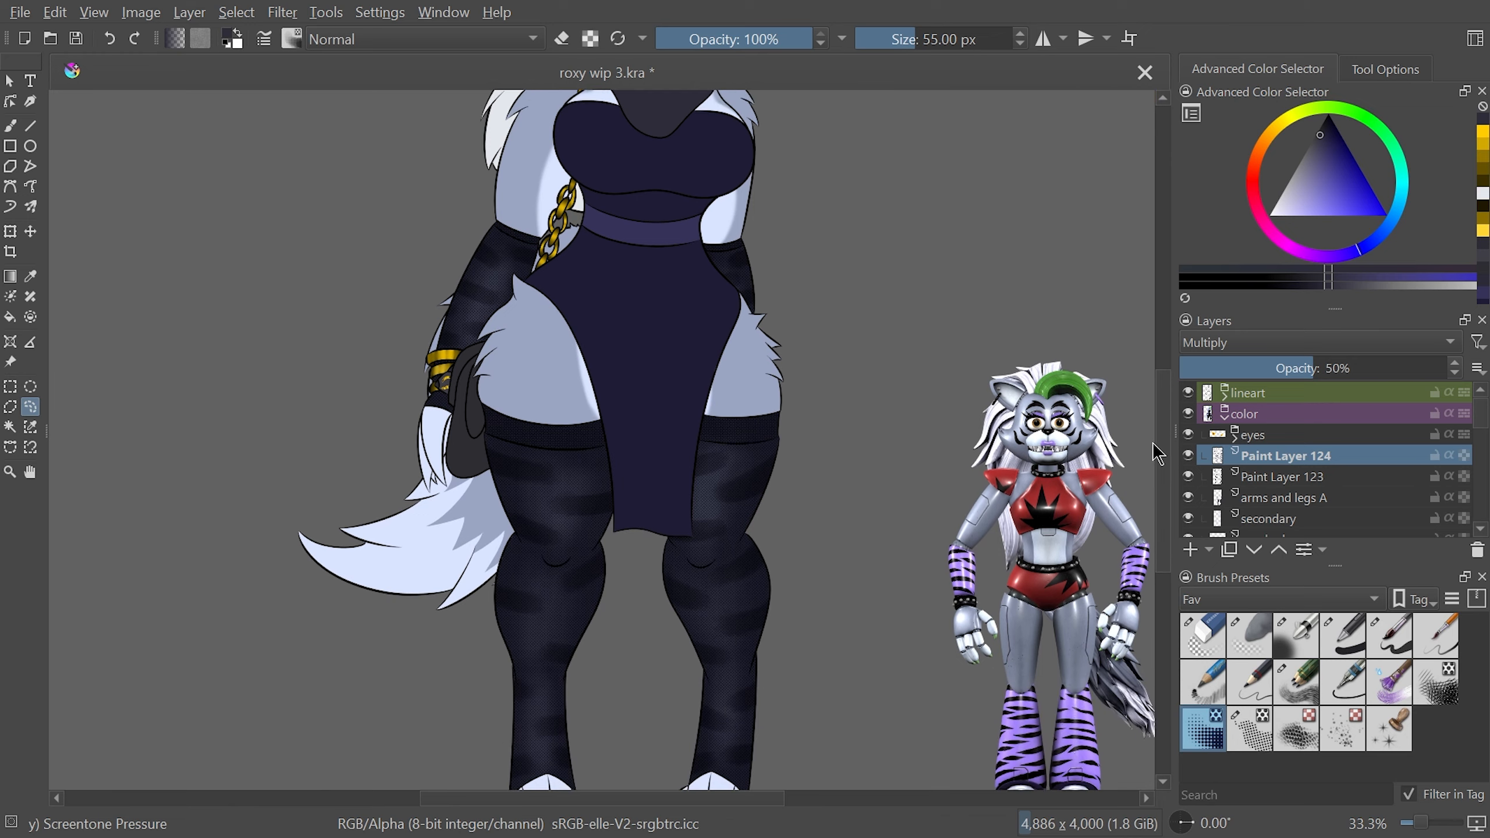
pyautogui.press('+')
pyautogui.press('-')
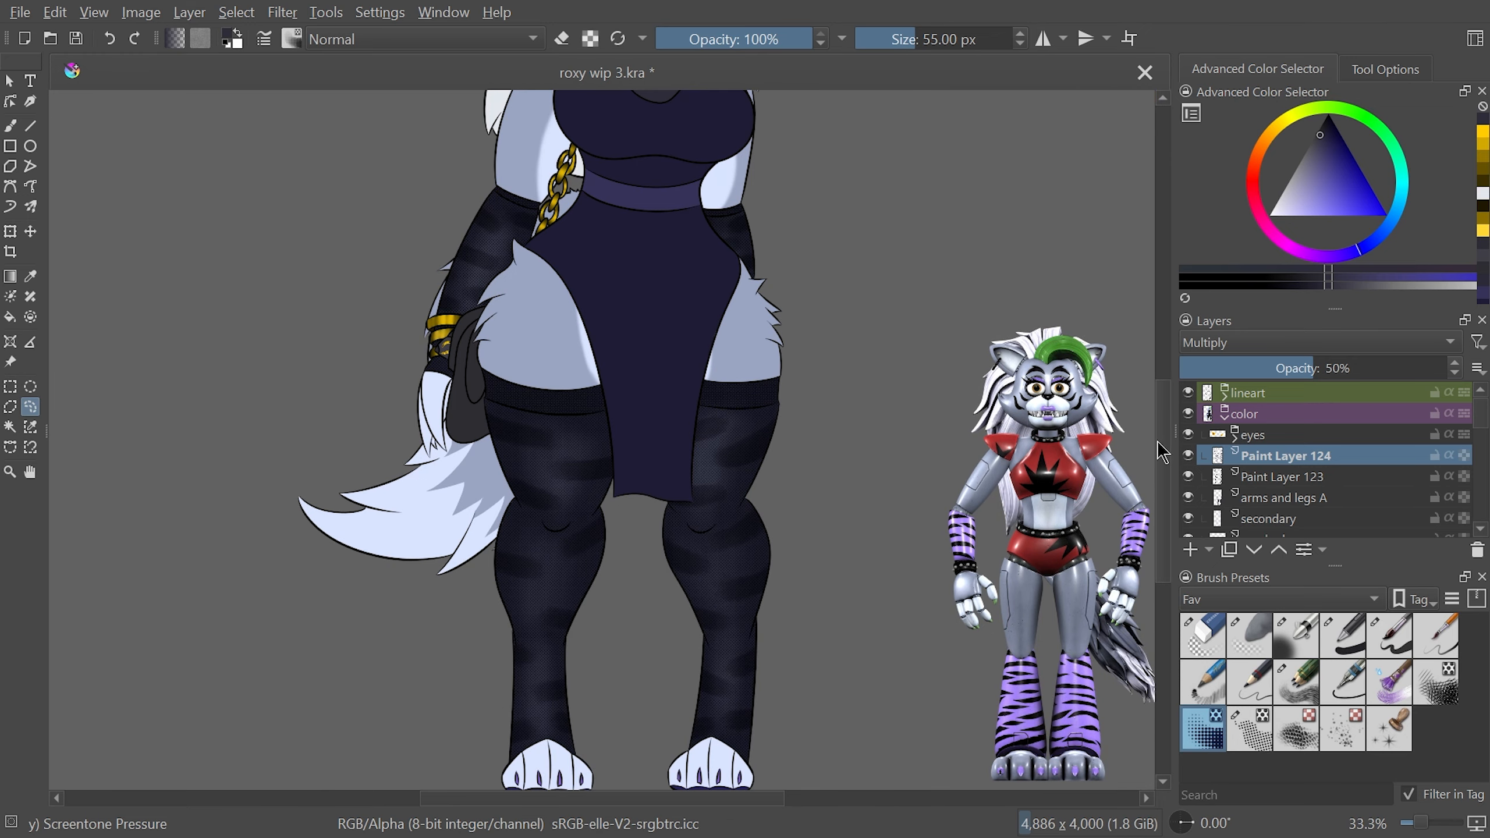
pyautogui.scroll(-1, 1168, 455)
pyautogui.press('+')
pyautogui.press('+')
pyautogui.press('+')
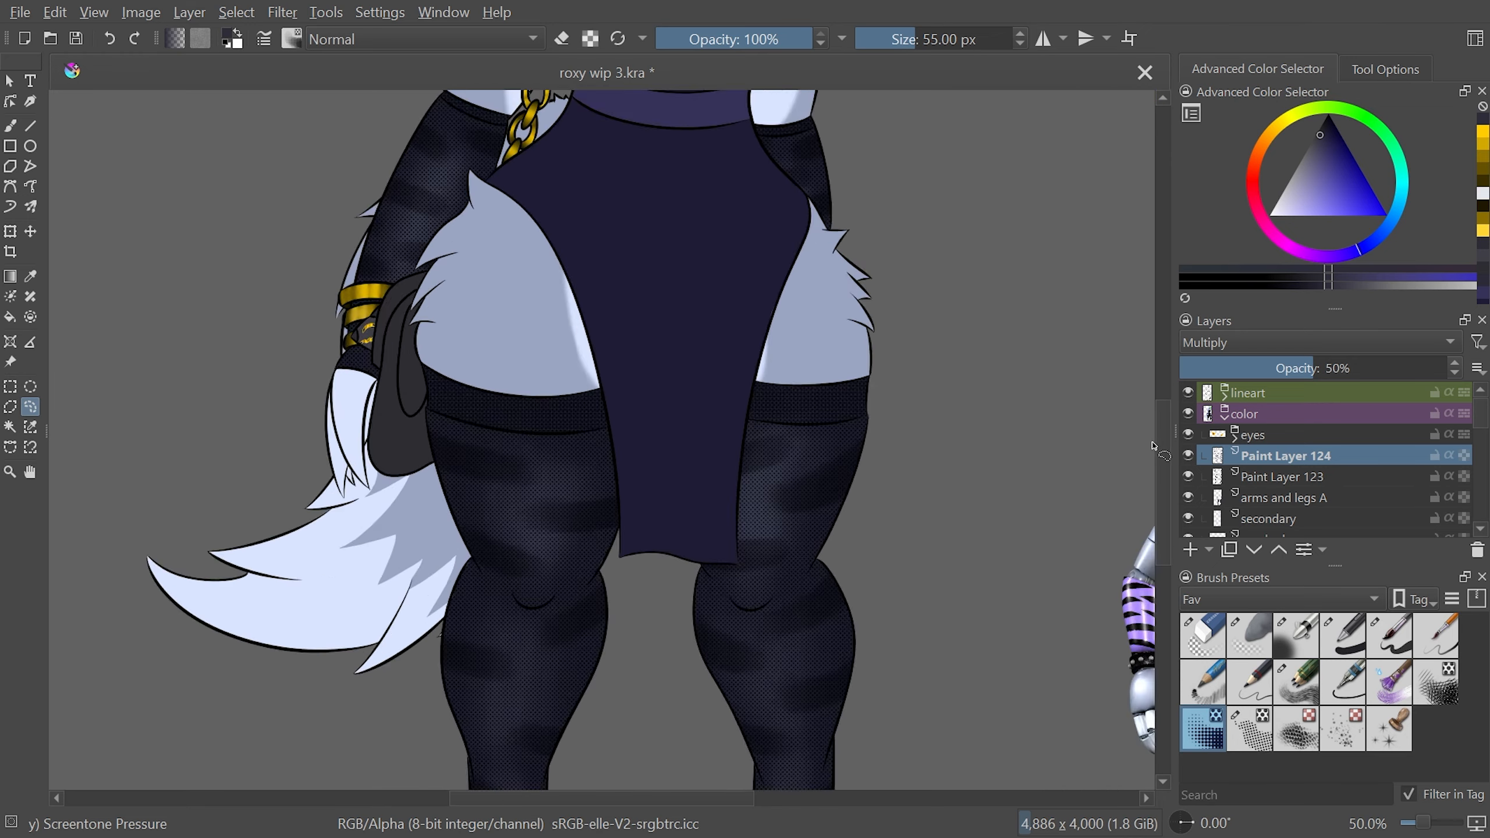
pyautogui.press('+')
pyautogui.press('+')
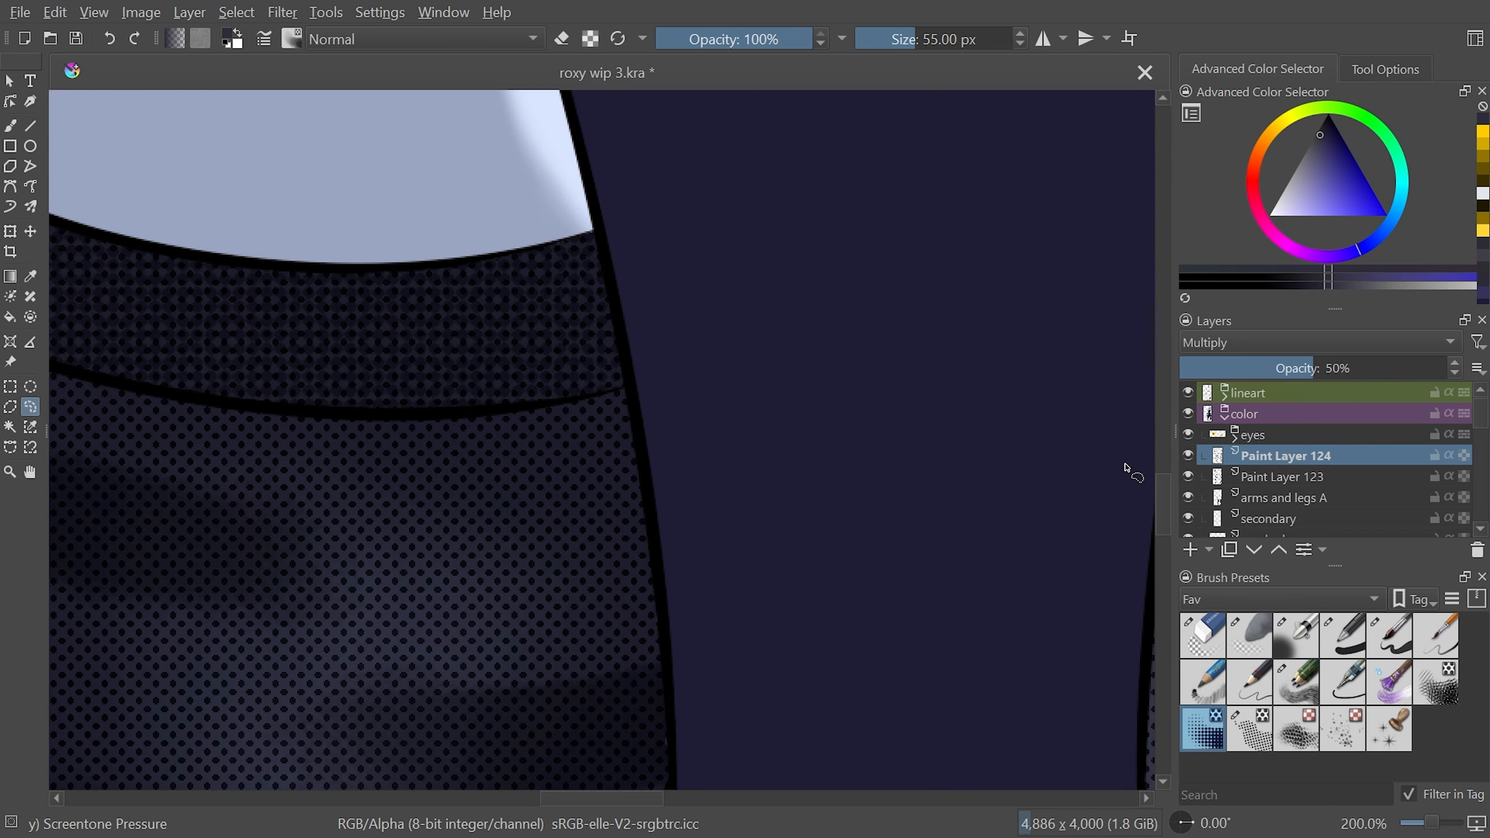
pyautogui.press('-')
pyautogui.press('-')
pyautogui.press('-')
pyautogui.press('-')
pyautogui.press('-')
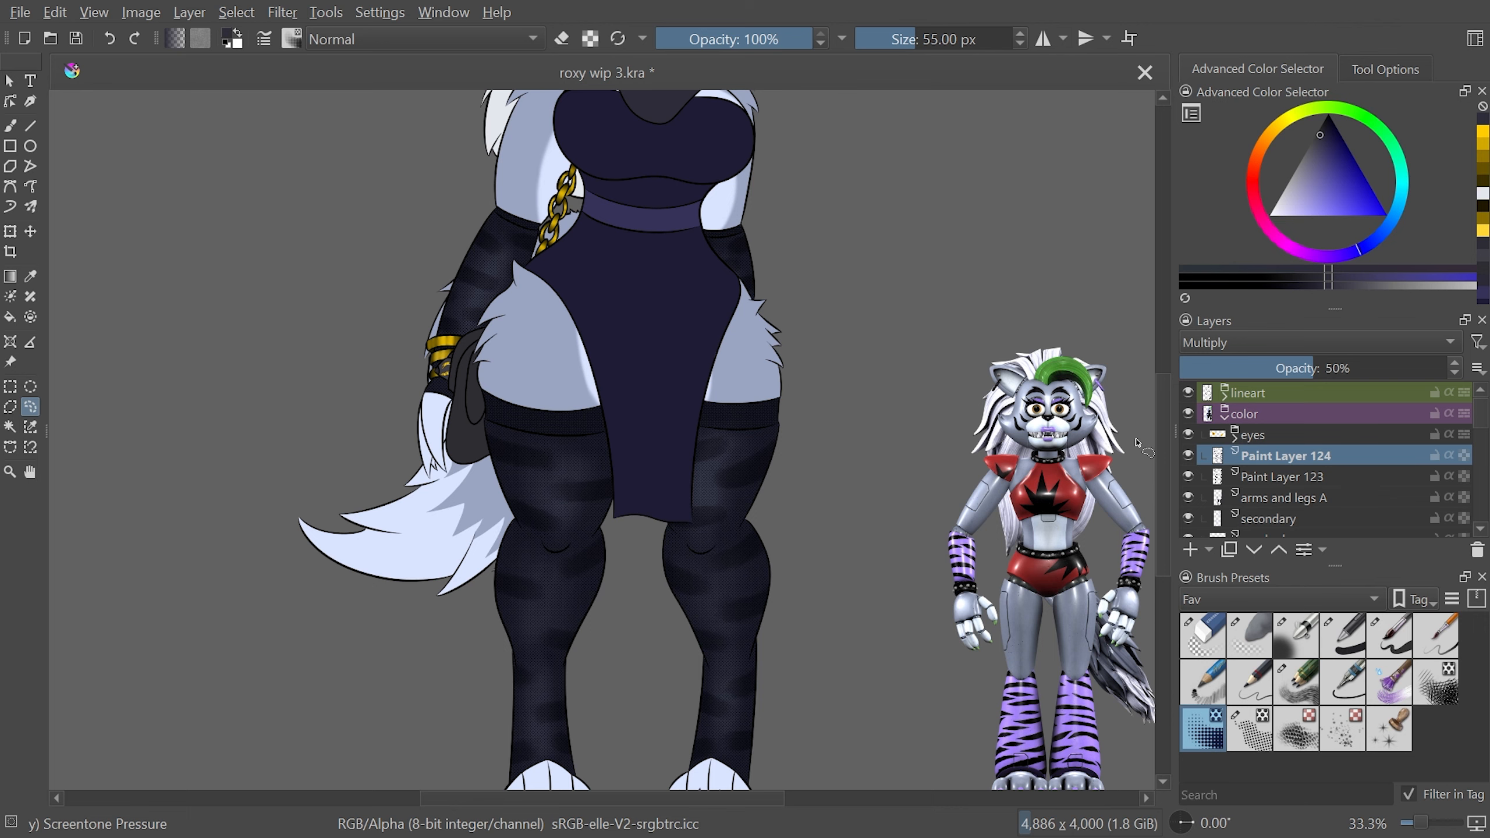
pyautogui.press('+')
pyautogui.press('+')
pyautogui.press('+')
pyautogui.press('+')
pyautogui.press('+')
pyautogui.press('+')
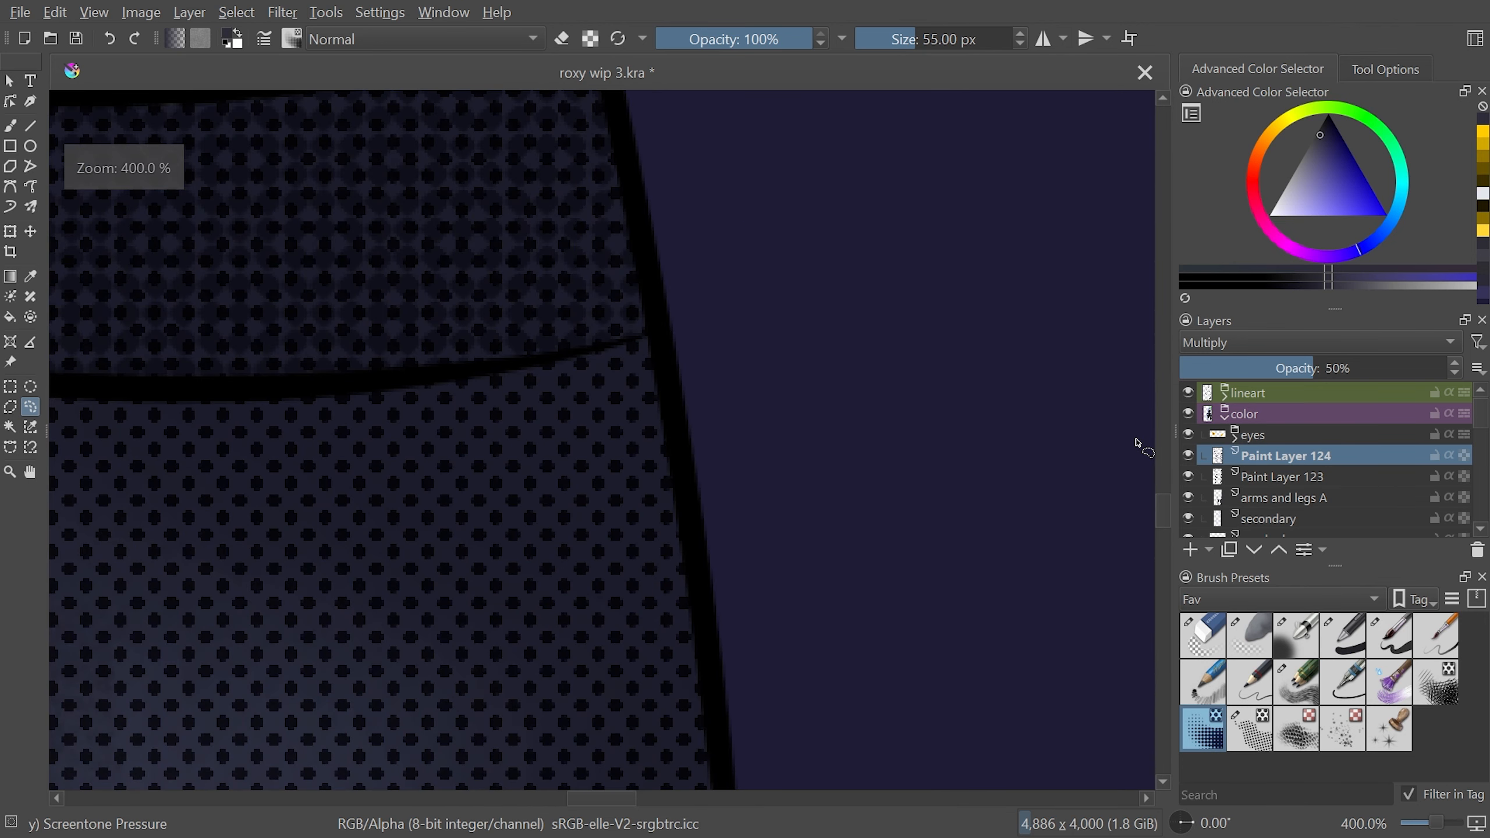
pyautogui.press('-')
pyautogui.press('-')
pyautogui.press('-')
pyautogui.press('-')
pyautogui.press('-')
pyautogui.press('-')
# Hide the dot texture layer, Paint Layer 123, and check the striped gloves and stockings without it
pyautogui.click(1188, 477)
pyautogui.press('Up')
pyautogui.press('Up')
pyautogui.press('Up')
pyautogui.press('Up')
pyautogui.press('Up')
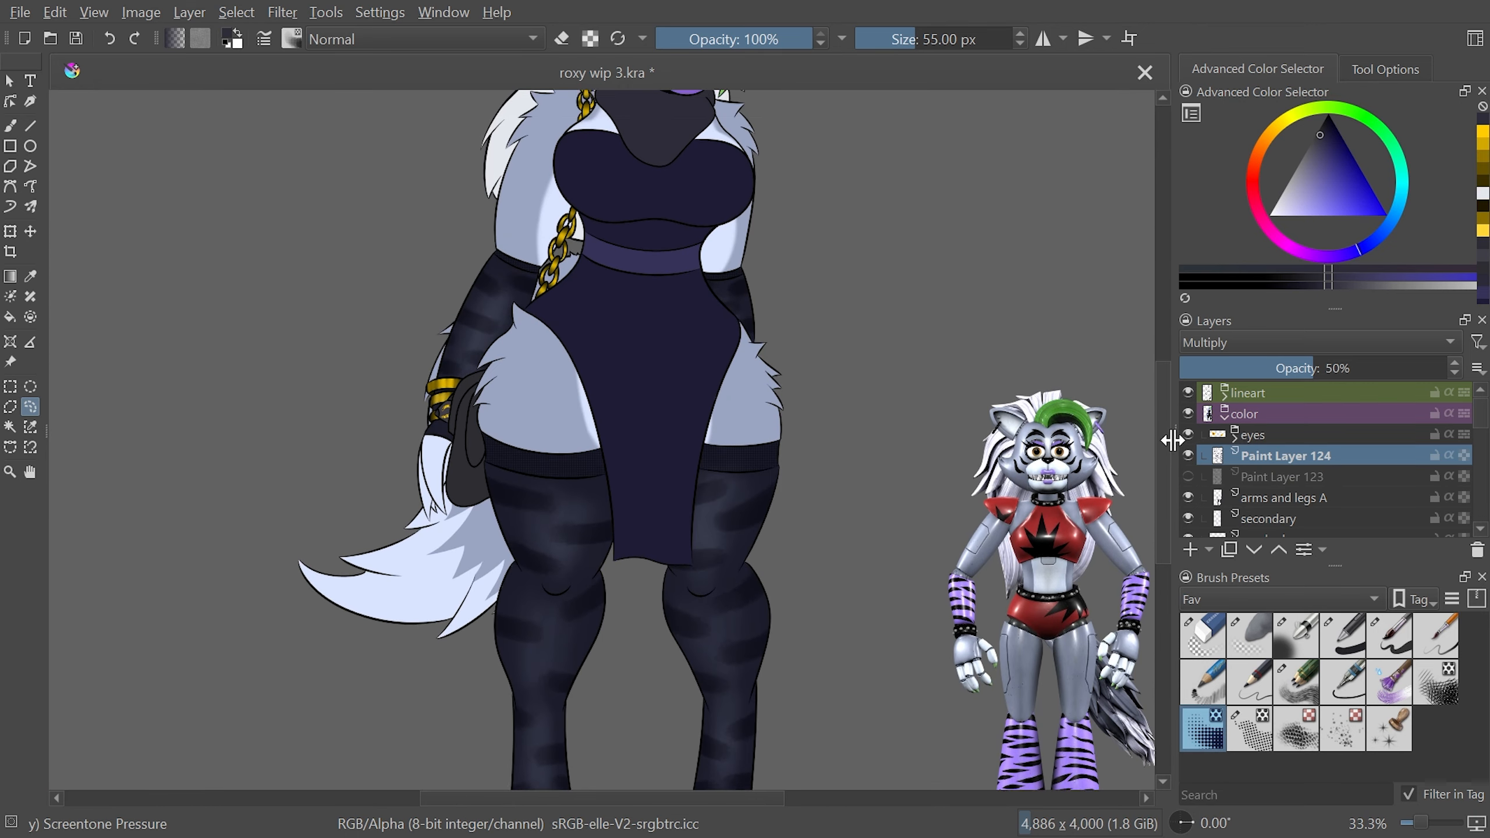
pyautogui.press('+')
pyautogui.press('+')
pyautogui.press('+')
pyautogui.press('-')
pyautogui.press('-')
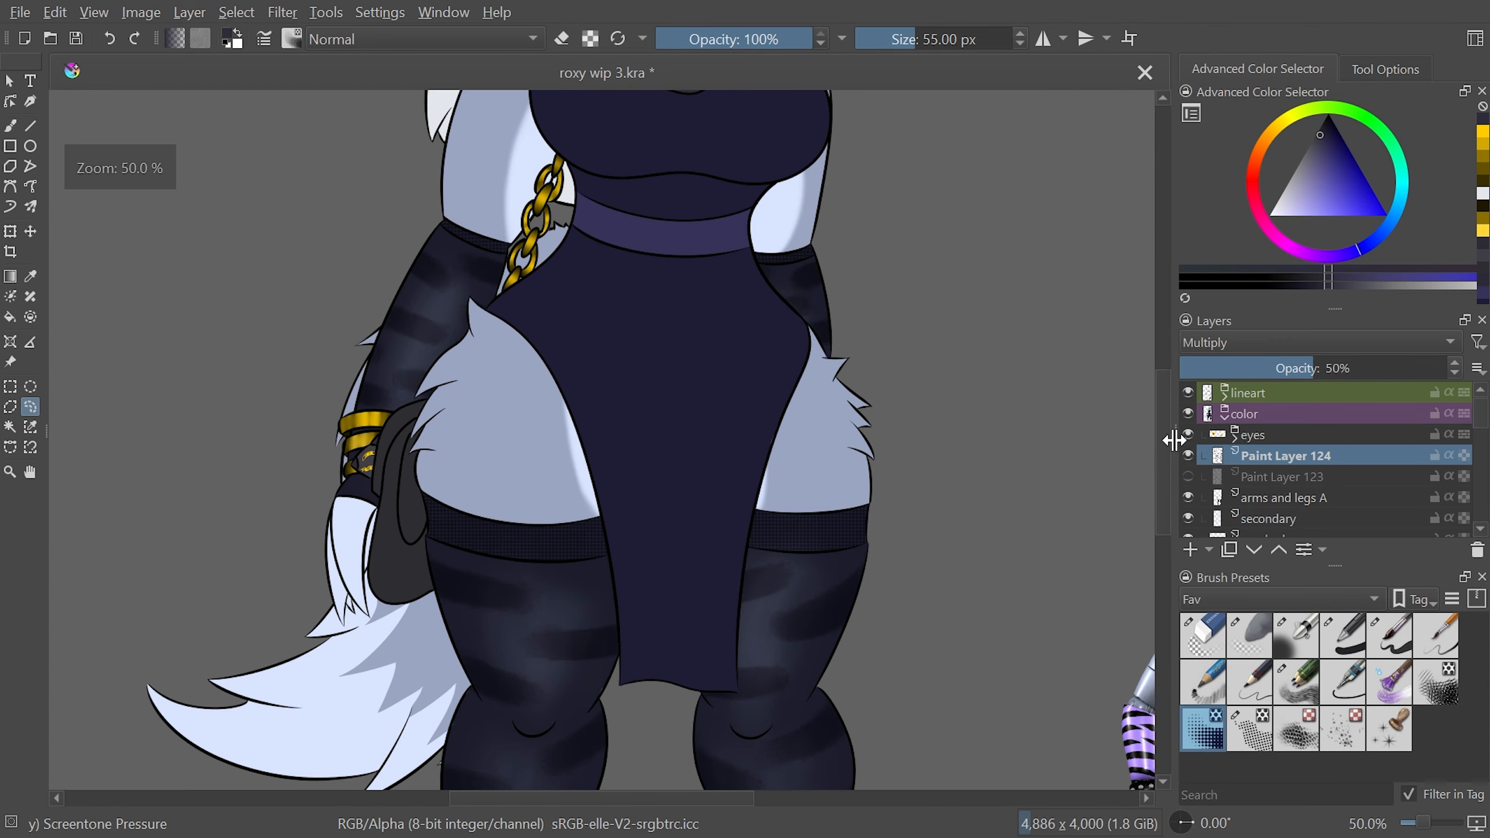
# Try the stripe layer, Paint Layer 124, at 100% opacity, settle on 65%, and review the whole drawing
pyautogui.moveTo(1307, 369); pyautogui.dragTo(1488, 371)
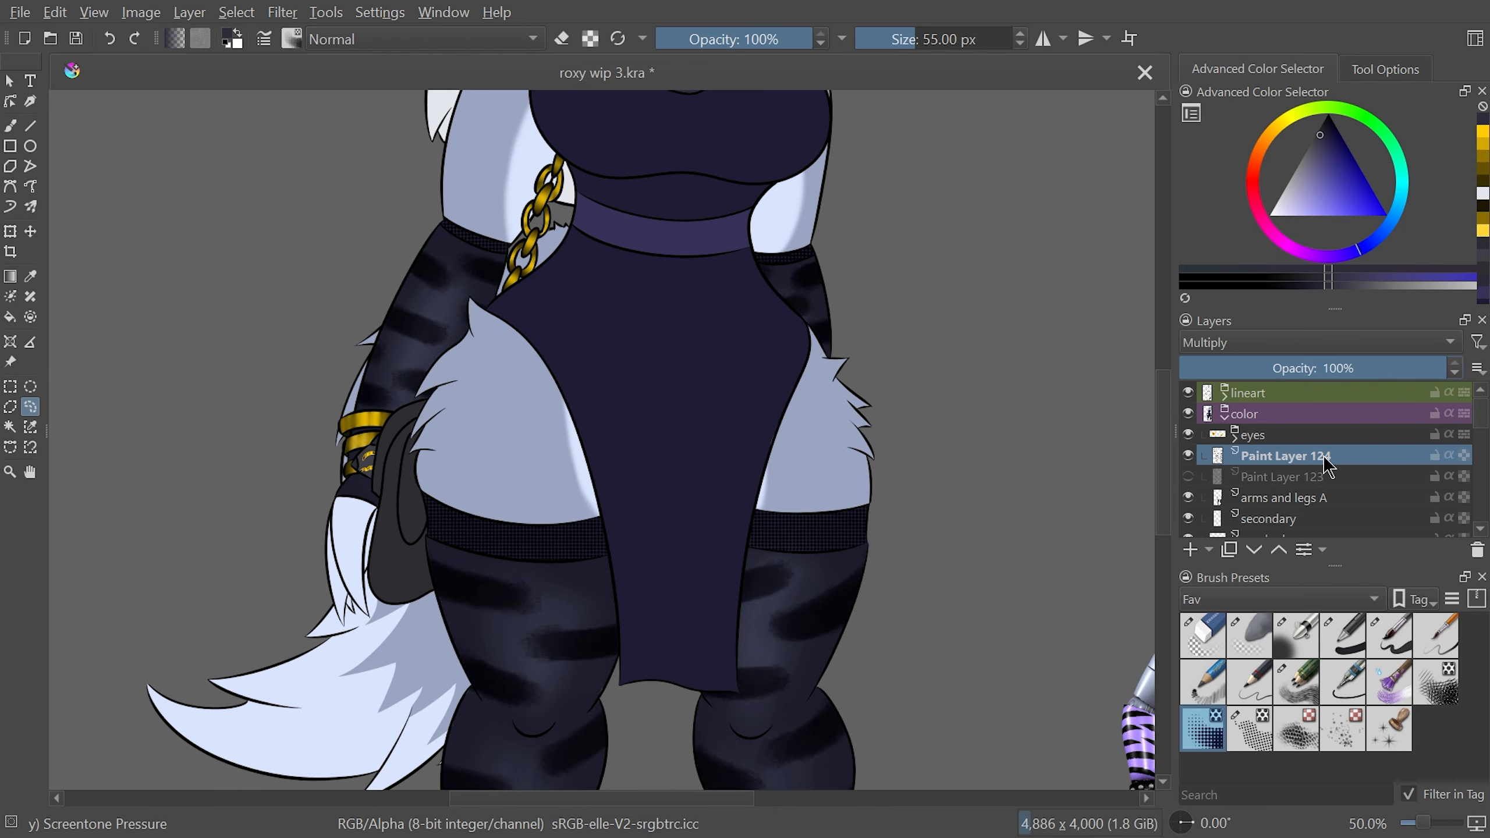
pyautogui.click(1352, 368)
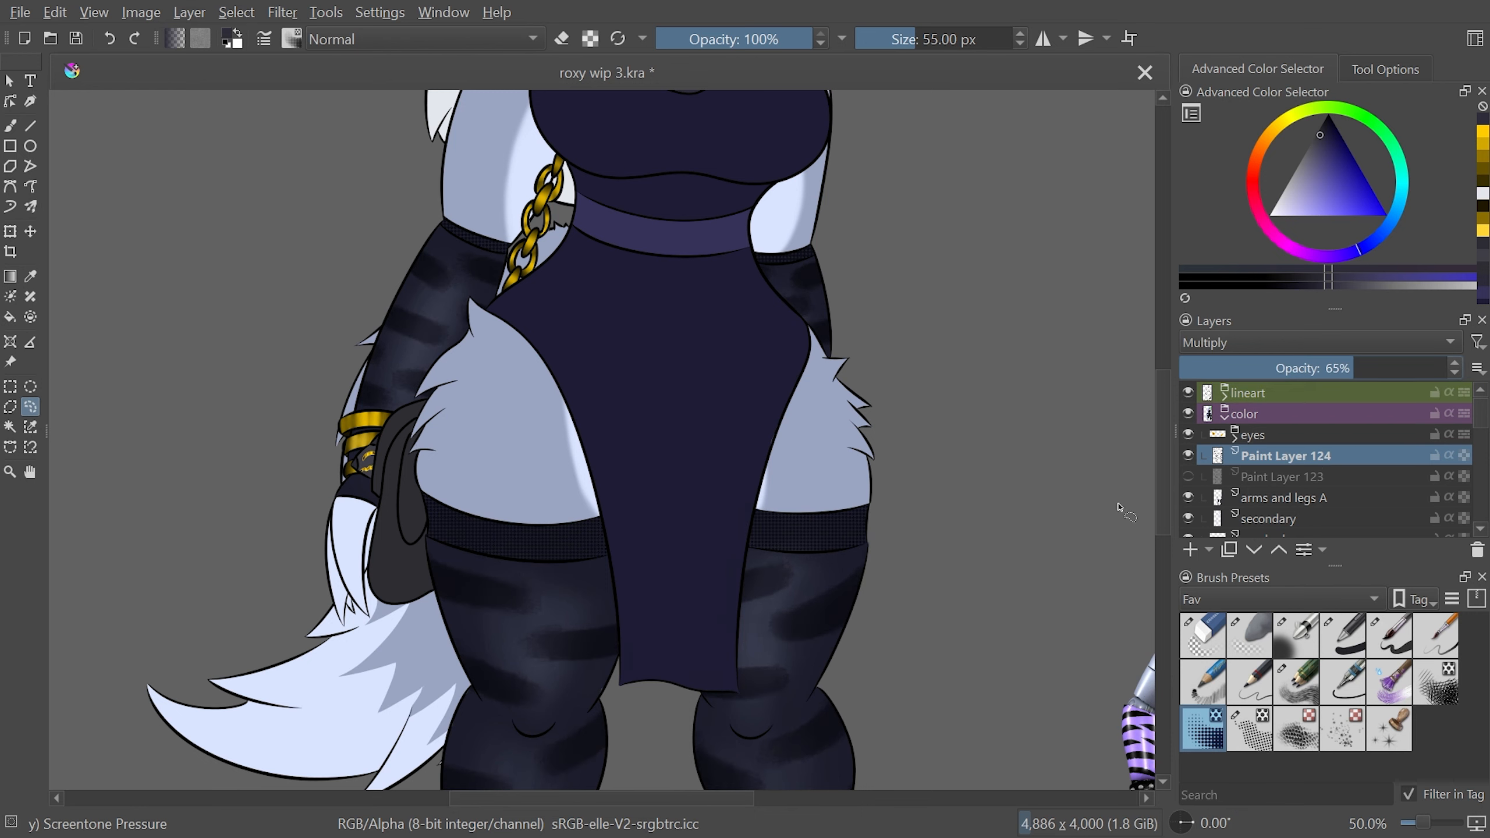
pyautogui.press('-')
pyautogui.press('-')
pyautogui.scroll(-3, 1120, 539)
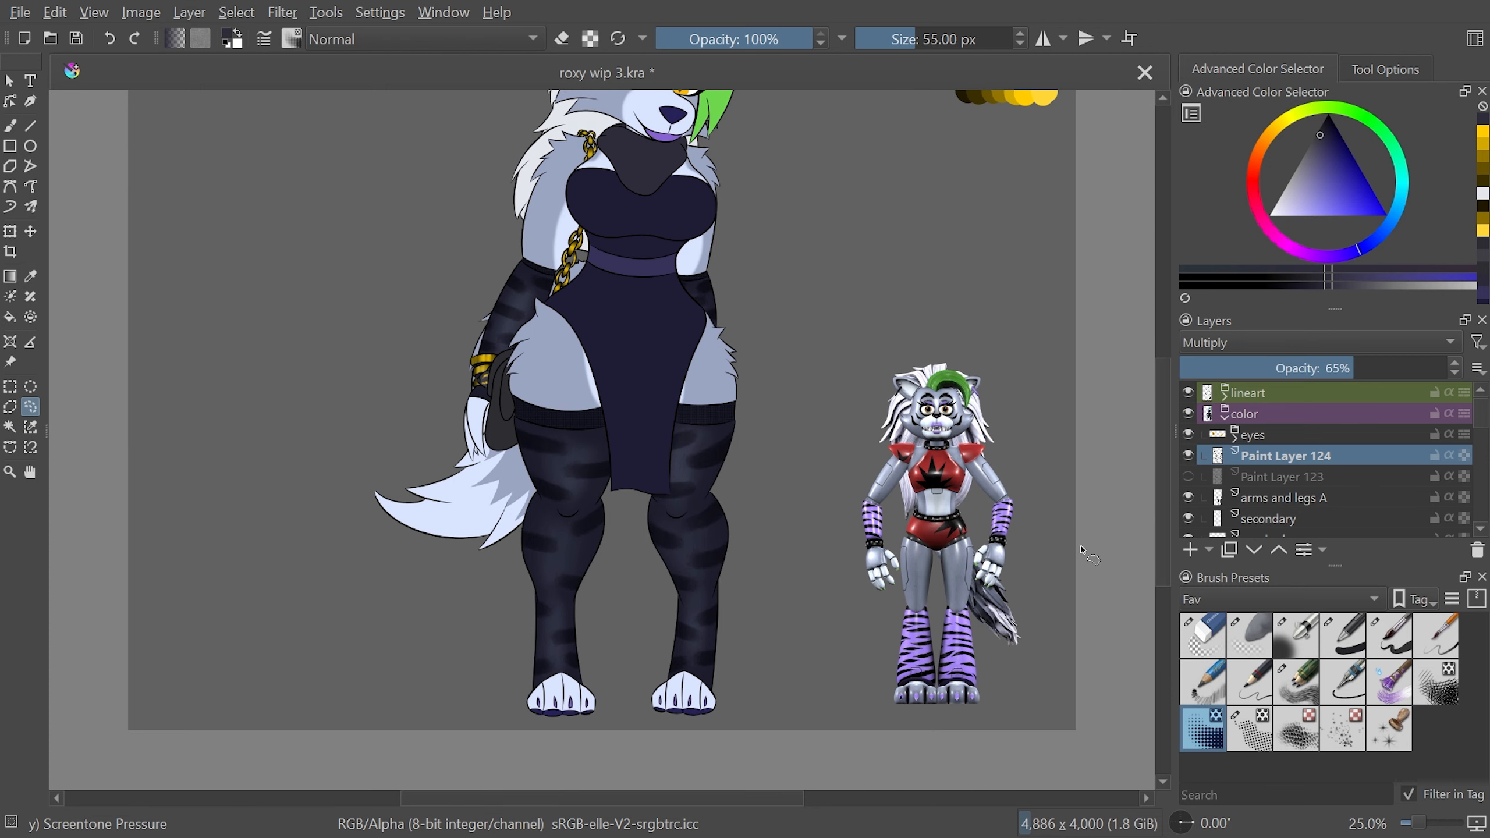
pyautogui.press('2')
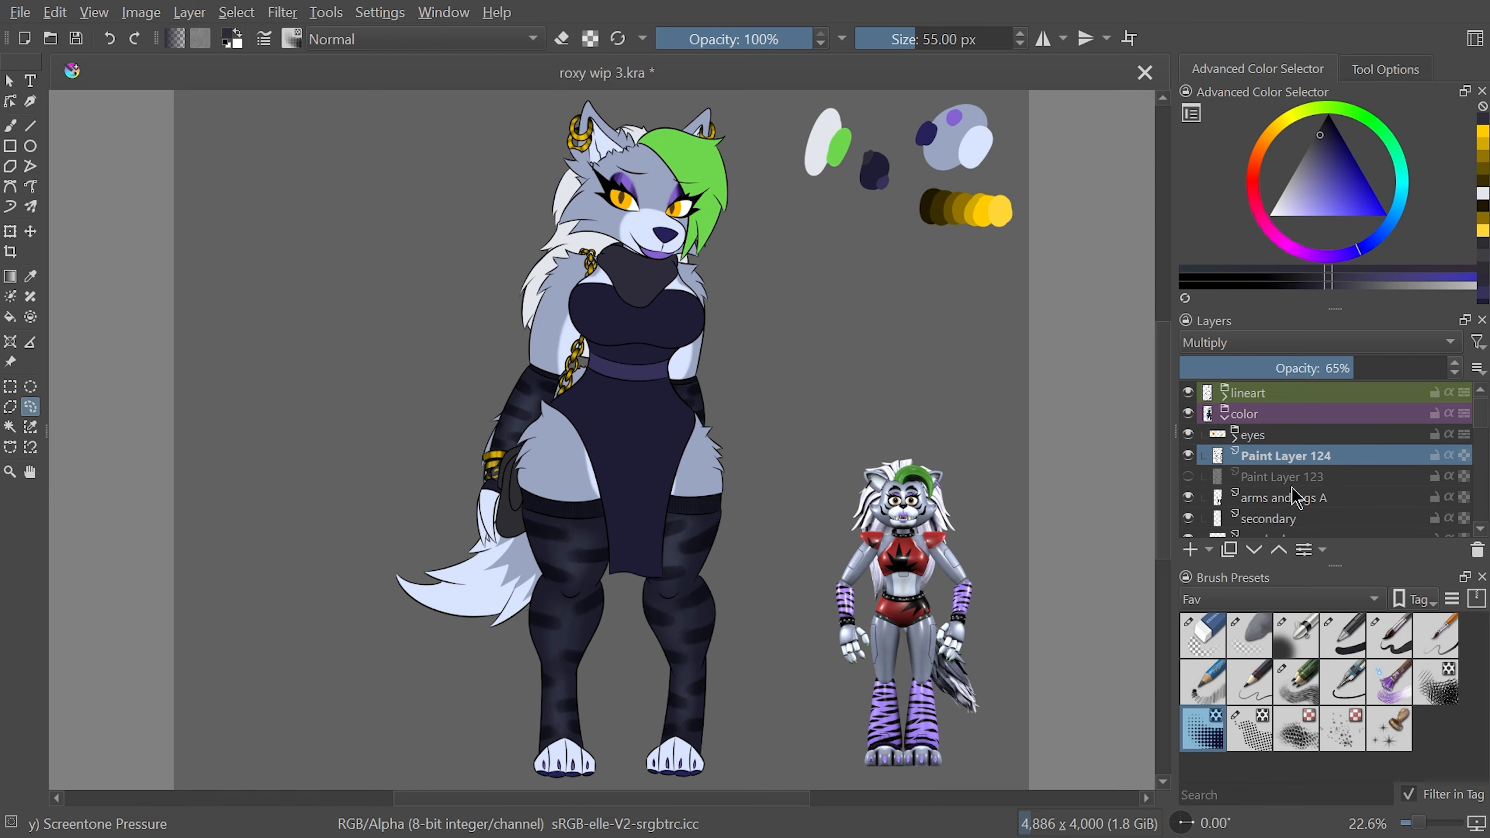
# Duplicate the iris layer inside the eyes group and set the copy's blending mode to Multiply
pyautogui.press('1')
pyautogui.moveTo(1168, 334); pyautogui.dragTo(1174, 321)
pyautogui.click(1235, 438)
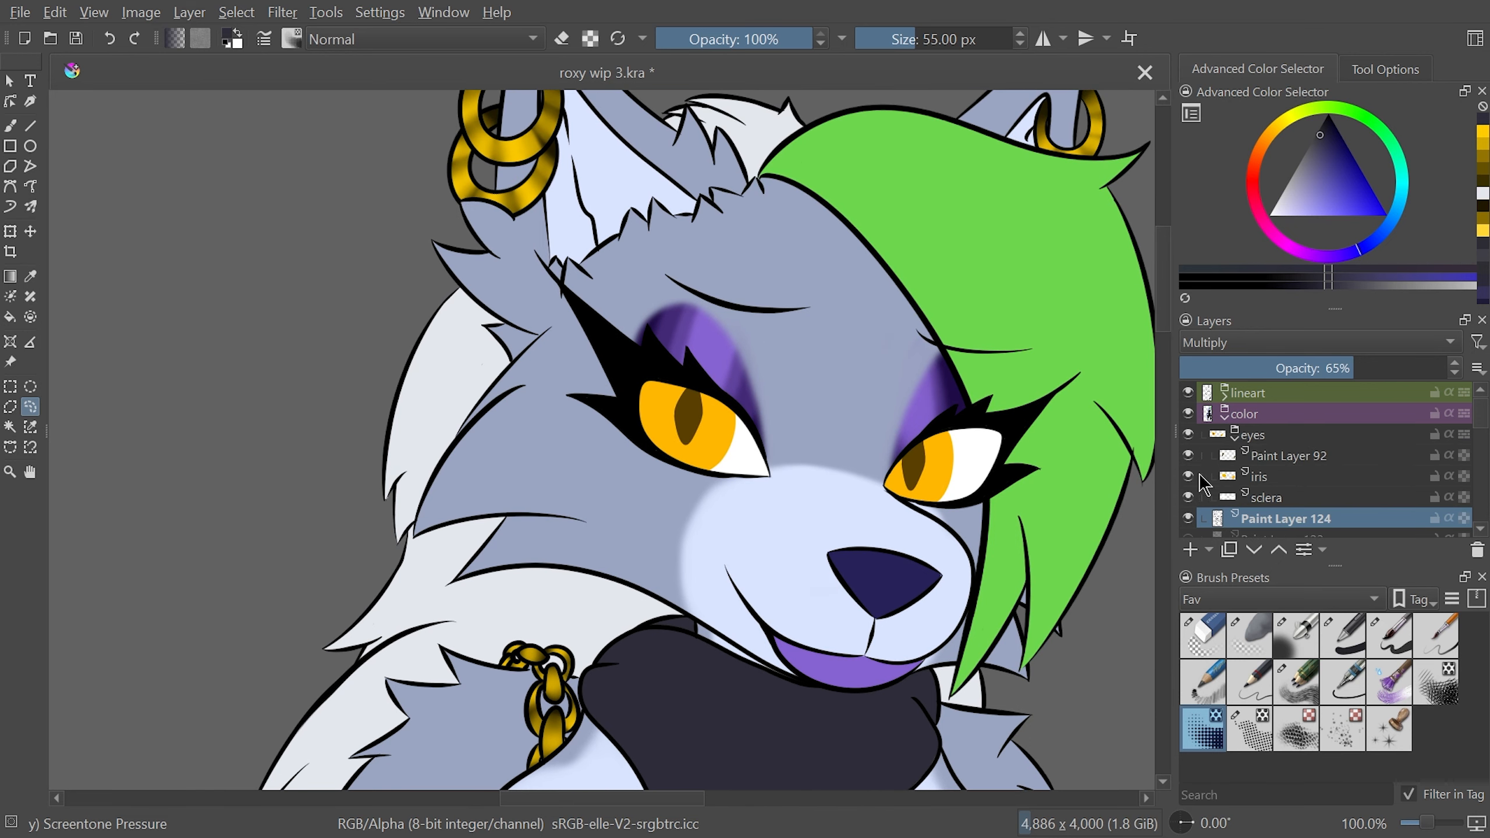
pyautogui.click(1200, 474)
pyautogui.moveTo(1284, 503)
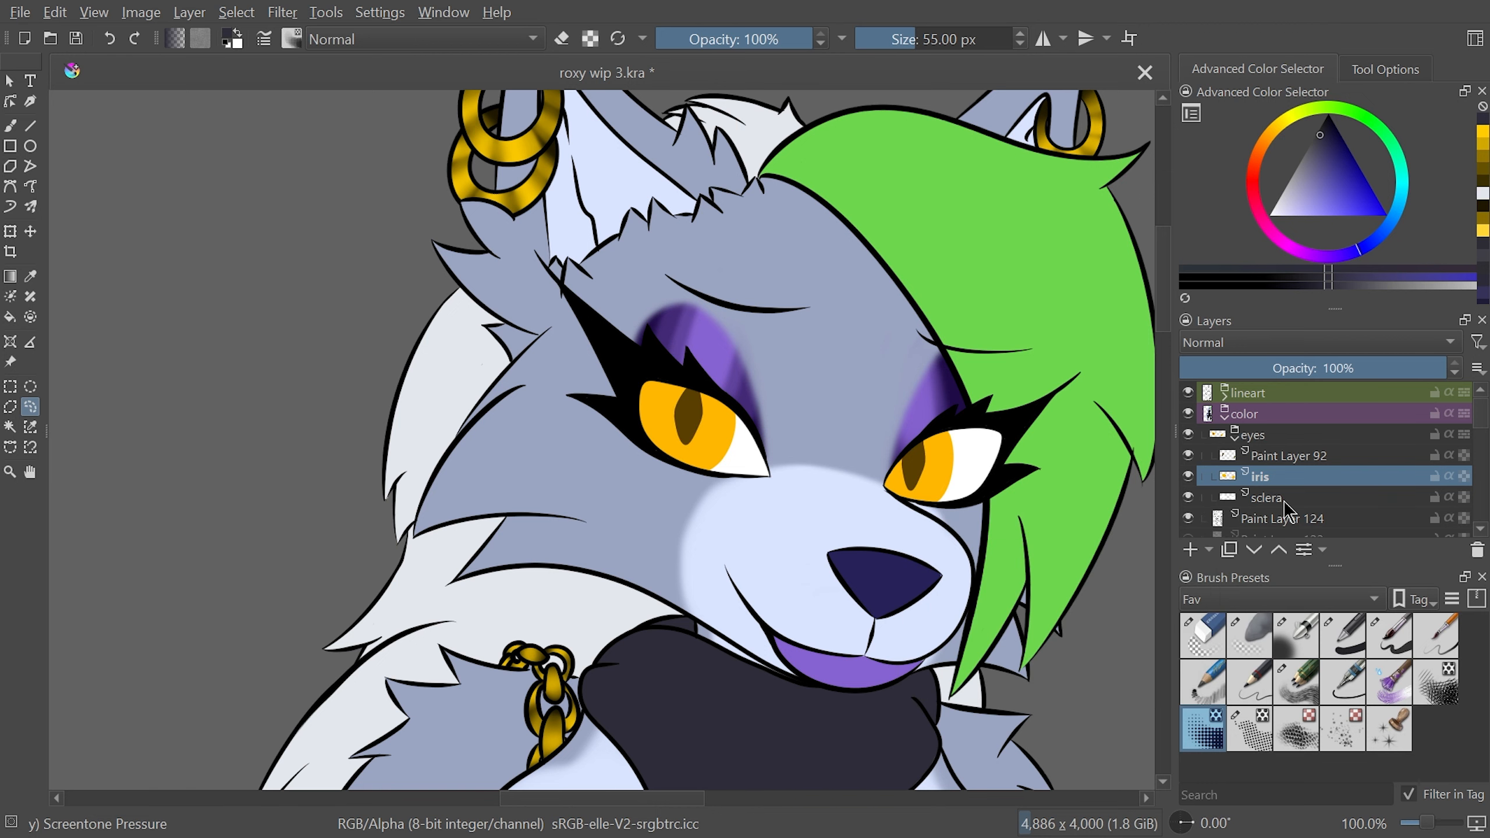
pyautogui.hotkey('ctrl', 'j')
pyautogui.click(1252, 344)
pyautogui.click(1244, 323)
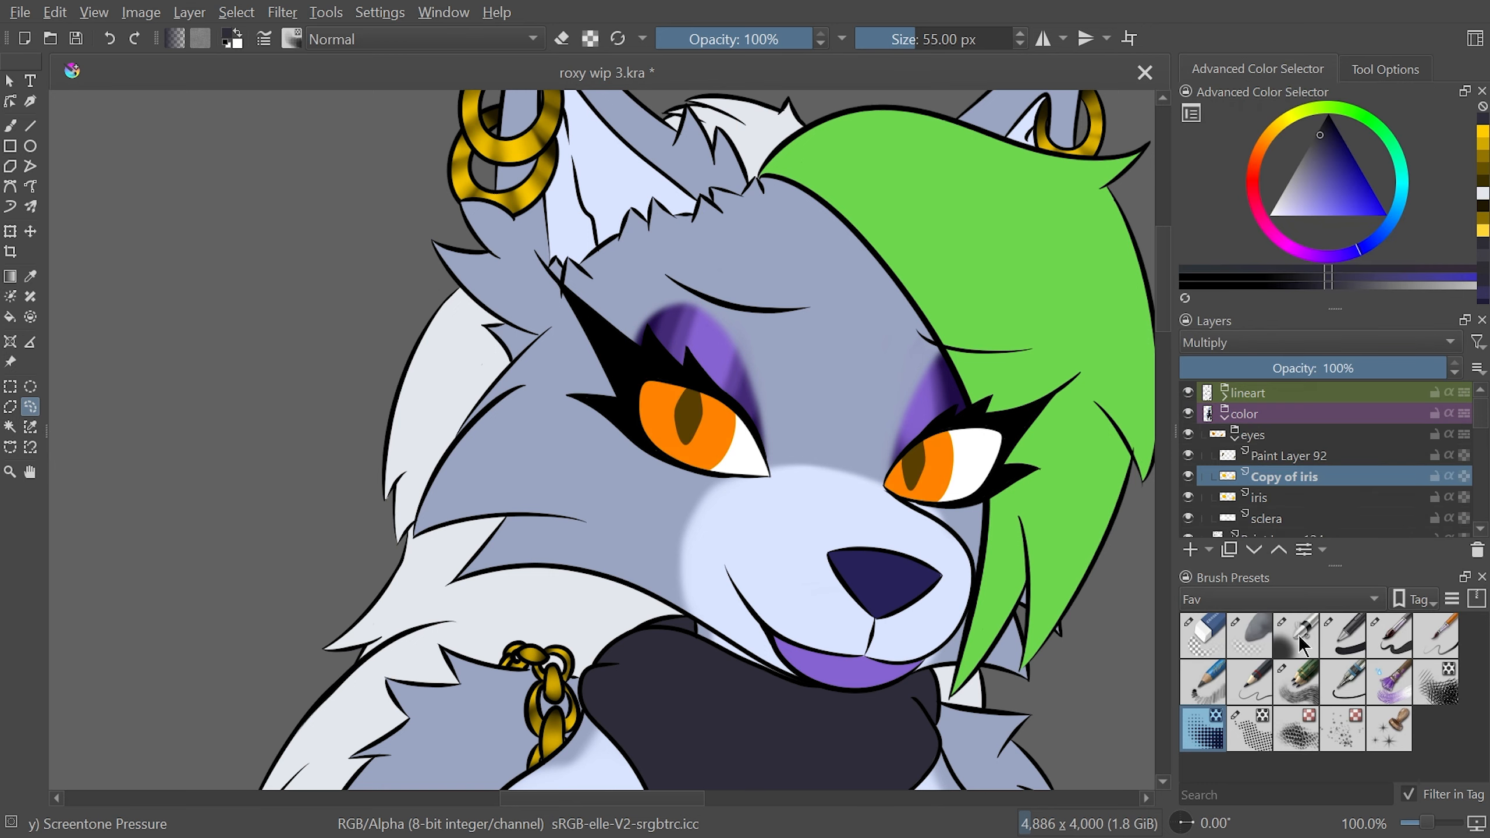
# Partly erase the multiplied iris copy in both eyes with Eraser Soft at 20% opacity and 100 px, leaving soft shading near the edges
pyautogui.click(1268, 644)
pyautogui.click(755, 39)
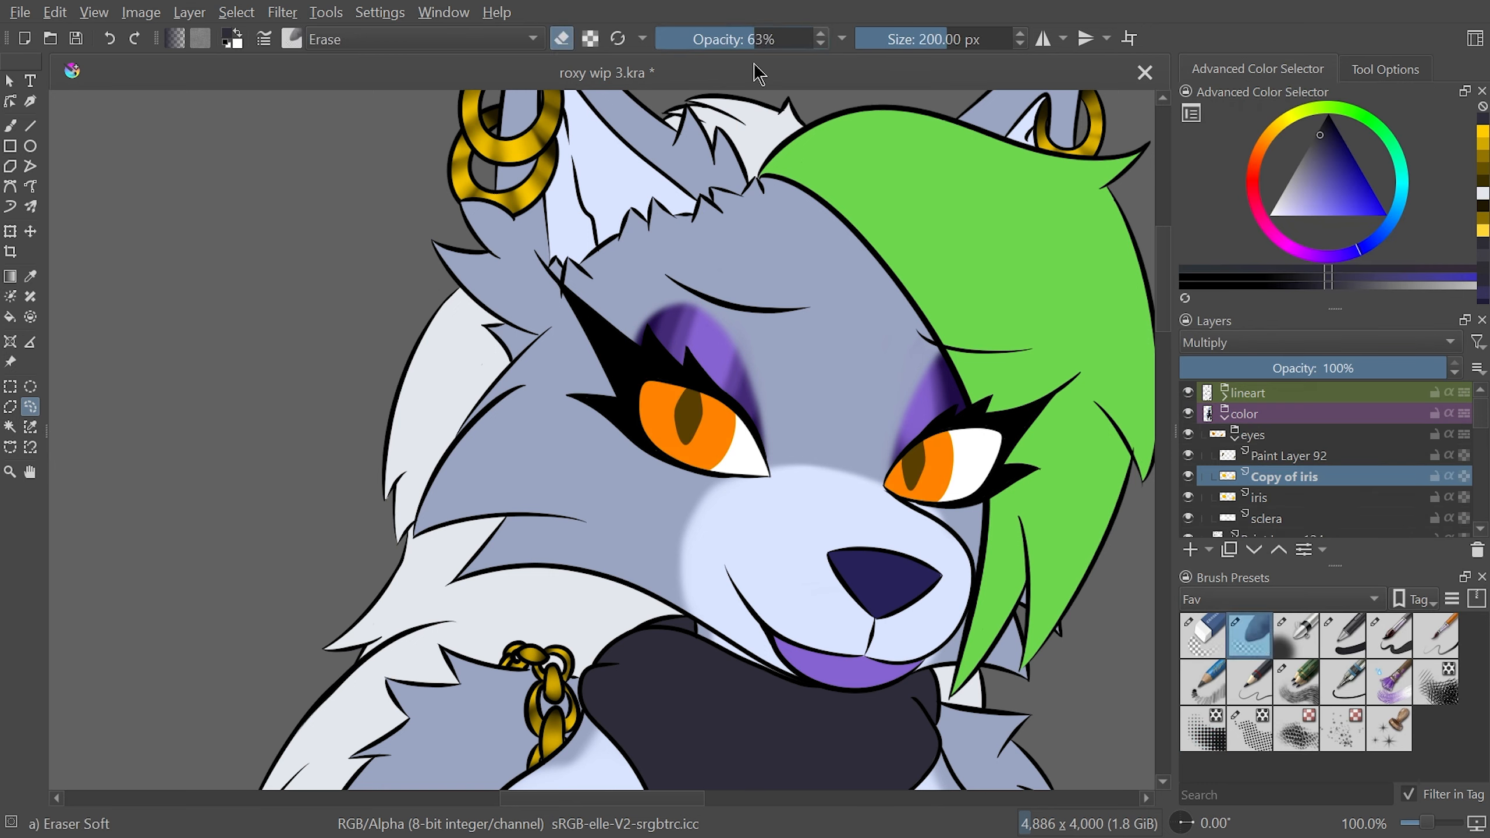
pyautogui.write('20')
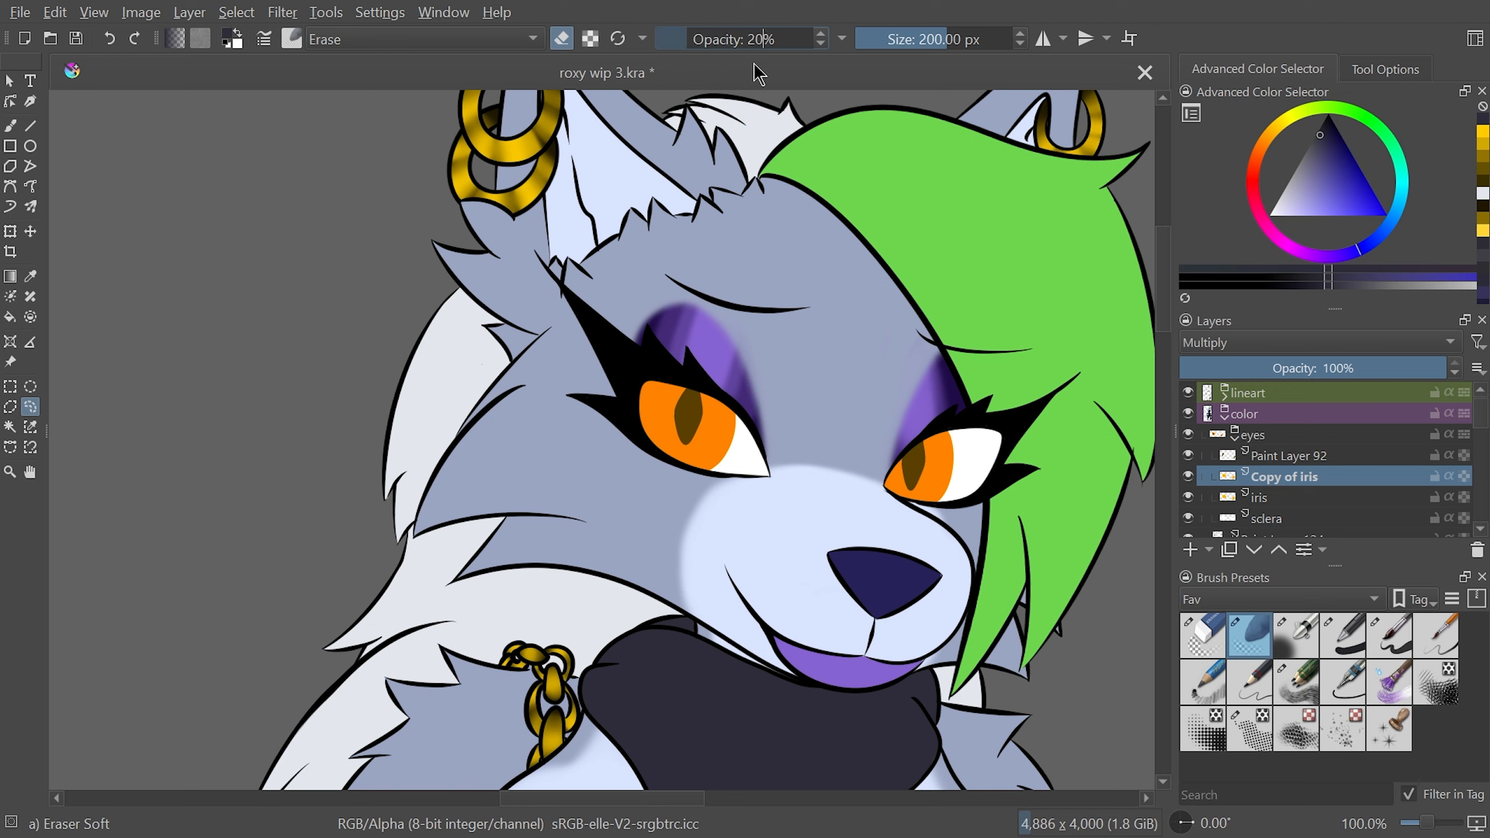
pyautogui.click(10, 125)
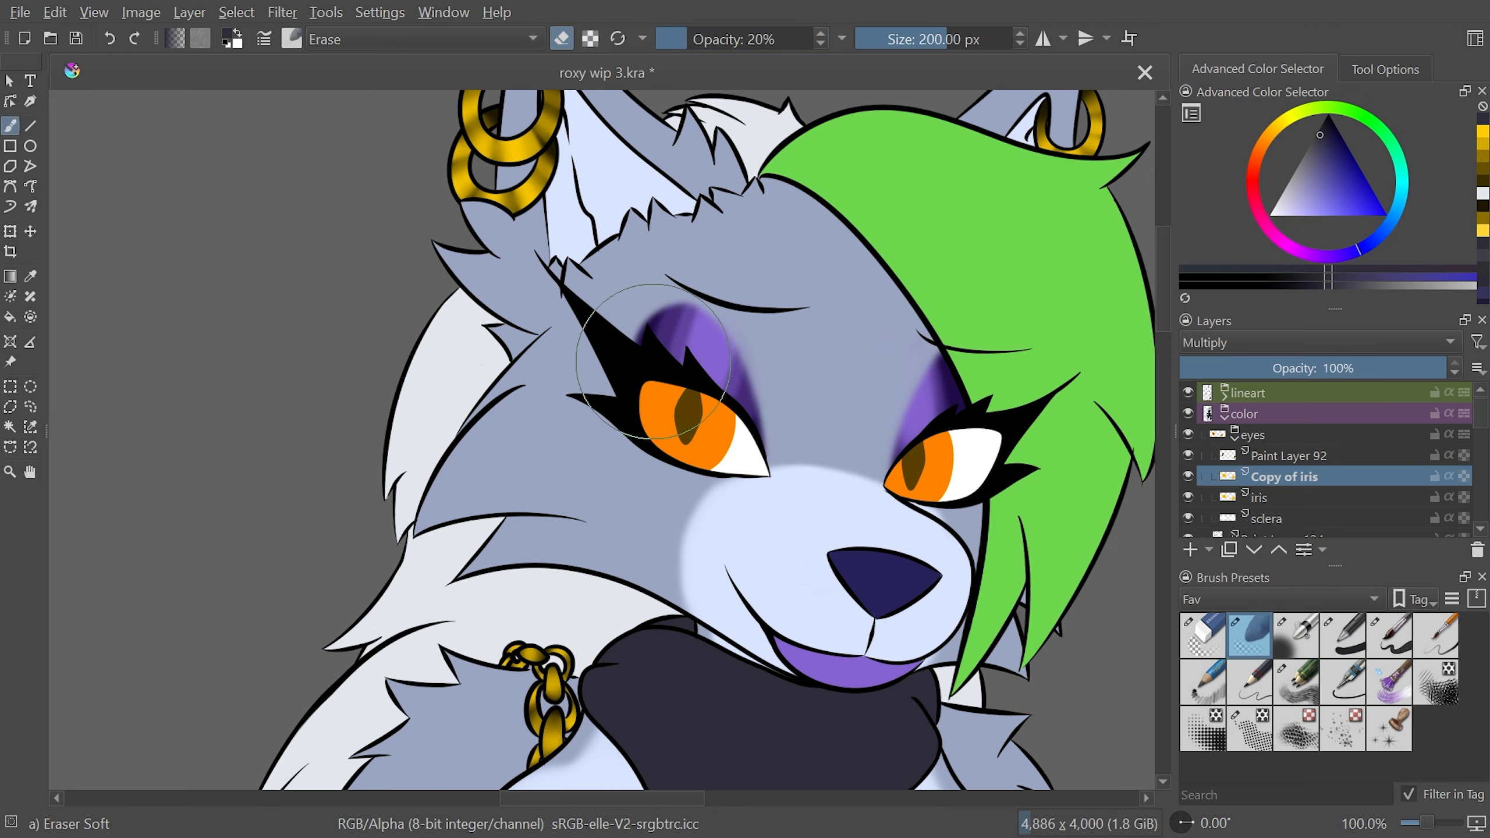
pyautogui.click(919, 39)
pyautogui.write('100')
pyautogui.press('+')
pyautogui.press('+')
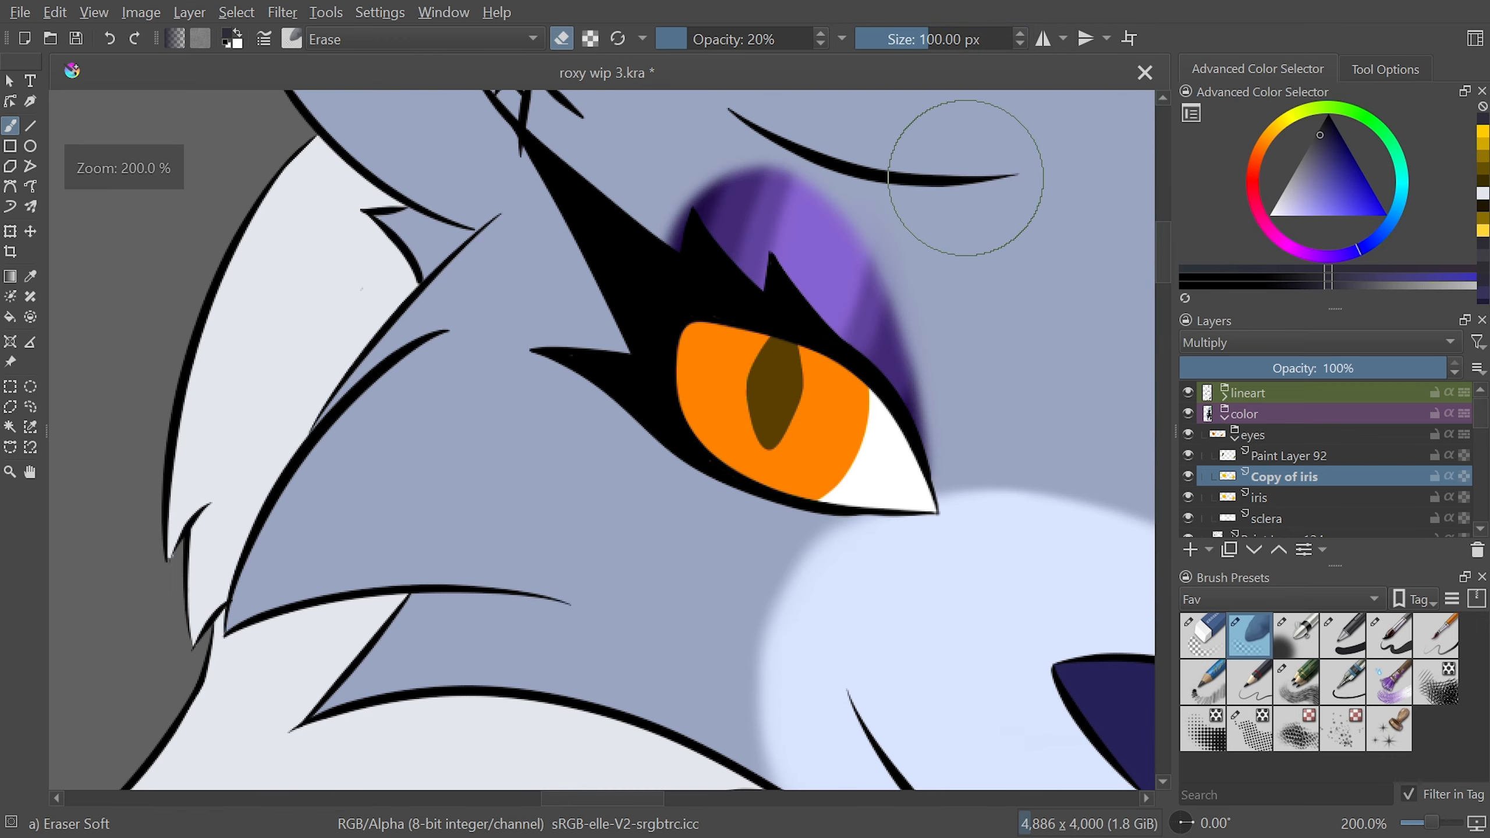
pyautogui.press('-')
pyautogui.moveTo(717, 381)
pyautogui.mouseDown()
pyautogui.moveTo(722, 446)
pyautogui.moveTo(744, 413)
pyautogui.moveTo(728, 352)
pyautogui.moveTo(752, 416)
pyautogui.moveTo(734, 348)
pyautogui.moveTo(664, 382)
pyautogui.moveTo(703, 401)
pyautogui.moveTo(730, 446)
pyautogui.moveTo(755, 396)
pyautogui.moveTo(716, 370)
pyautogui.moveTo(698, 458)
pyautogui.mouseUp()
pyautogui.hscroll(2, 927, 487)
pyautogui.moveTo(927, 487)
pyautogui.mouseDown()
pyautogui.moveTo(933, 423)
pyautogui.moveTo(969, 429)
pyautogui.moveTo(952, 446)
pyautogui.mouseUp()
pyautogui.moveTo(942, 504)
pyautogui.mouseDown()
pyautogui.moveTo(946, 428)
pyautogui.moveTo(966, 489)
pyautogui.moveTo(961, 429)
pyautogui.moveTo(931, 468)
pyautogui.mouseUp()
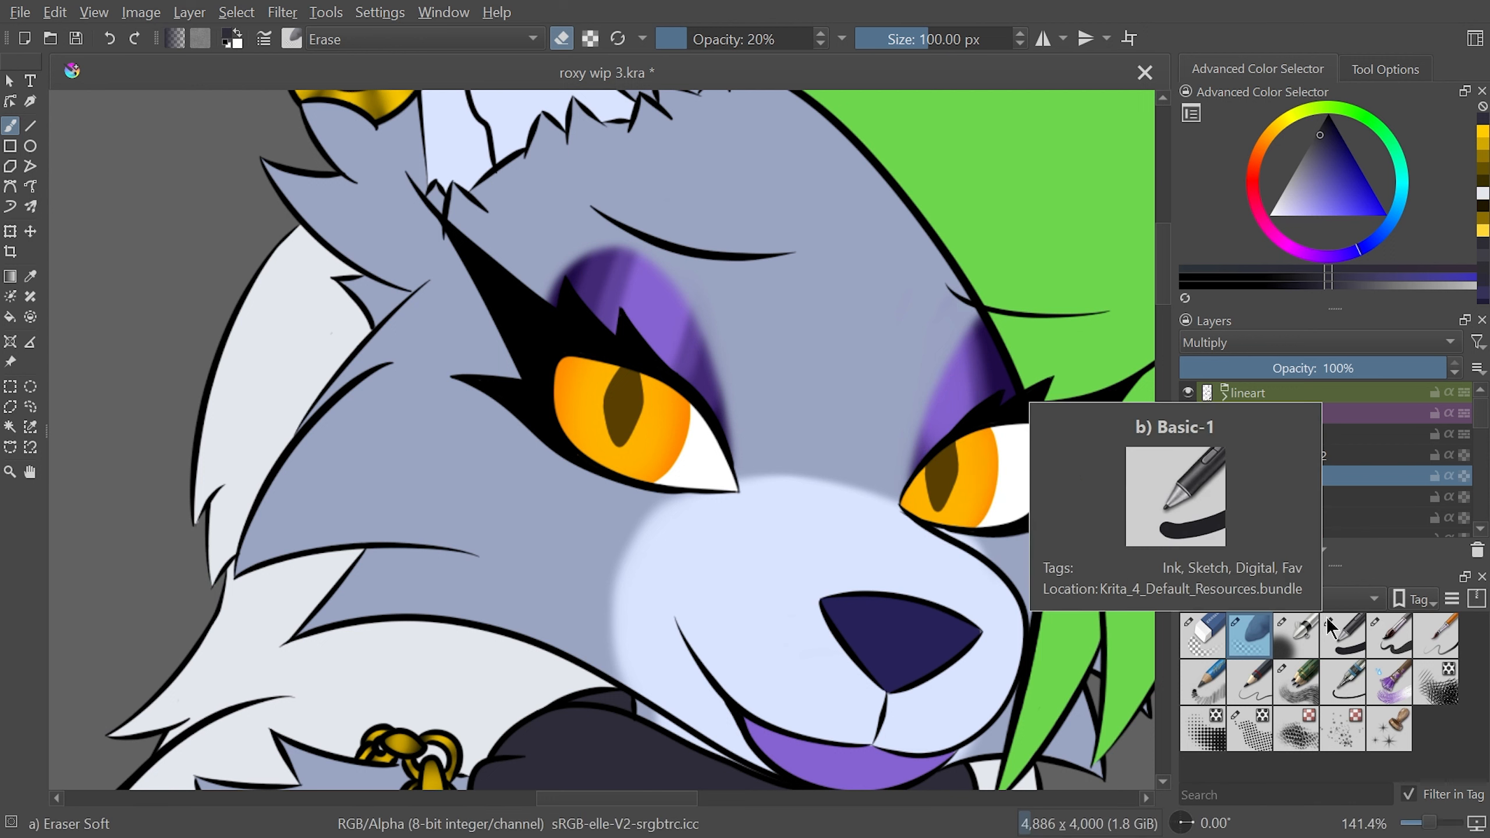
# Move Copy of iris to the top of the eyes group and duplicate the whole group
pyautogui.moveTo(1309, 464); pyautogui.dragTo(1318, 478)
pyautogui.click(1345, 434)
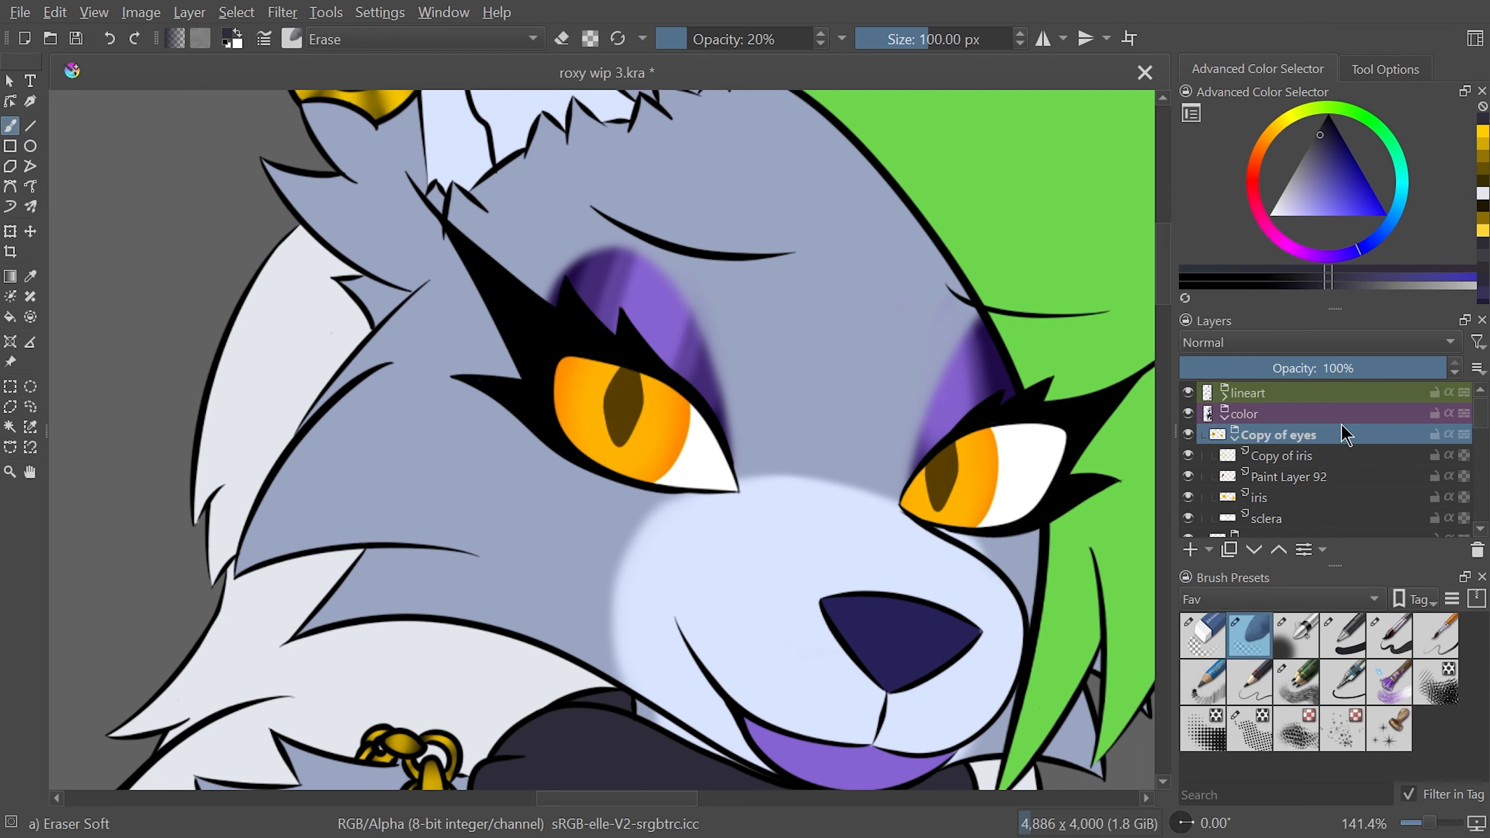
# Try deleting the sclera layer from the duplicated eyes group, and undo the deletion
pyautogui.click(1436, 518)
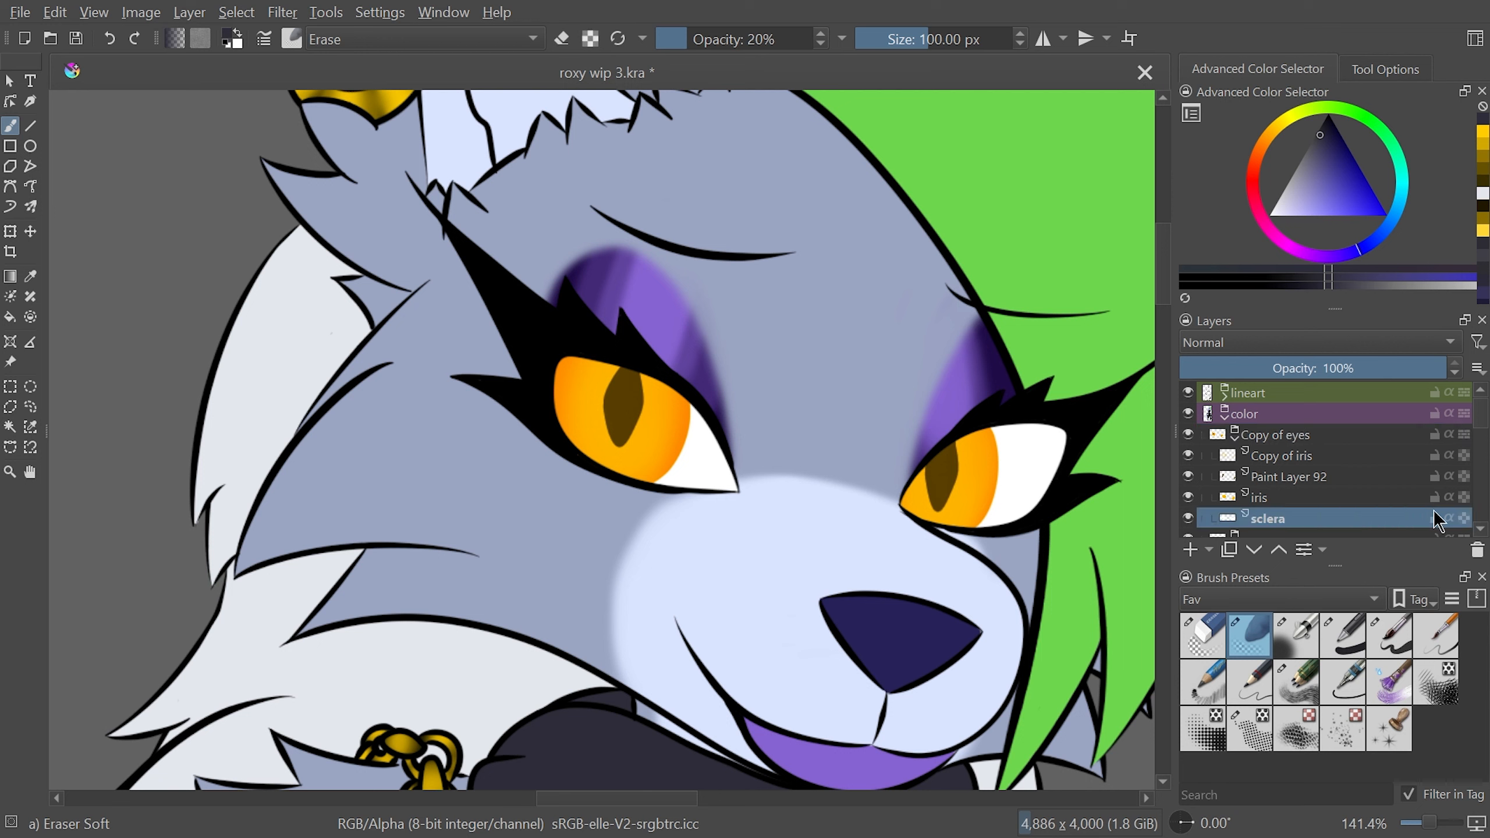
pyautogui.click(1477, 550)
pyautogui.click(1352, 499)
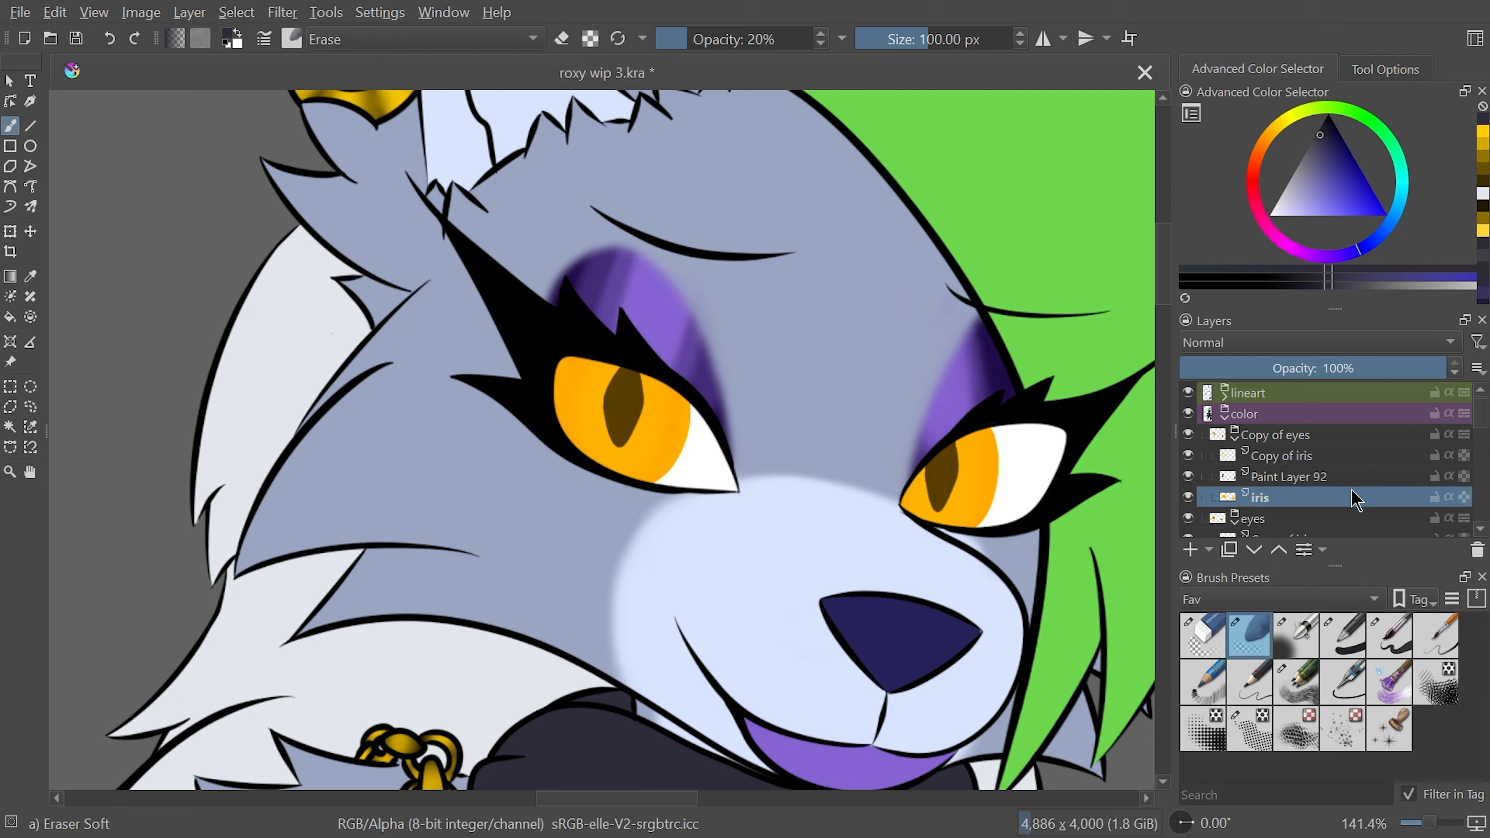
pyautogui.hotkey('ctrl', 'z')
# Merge the duplicated eyes group into one layer, place it atop the eyes group, and set it to Addition blending
pyautogui.click(1440, 434)
pyautogui.hotkey('ctrl', 'e')
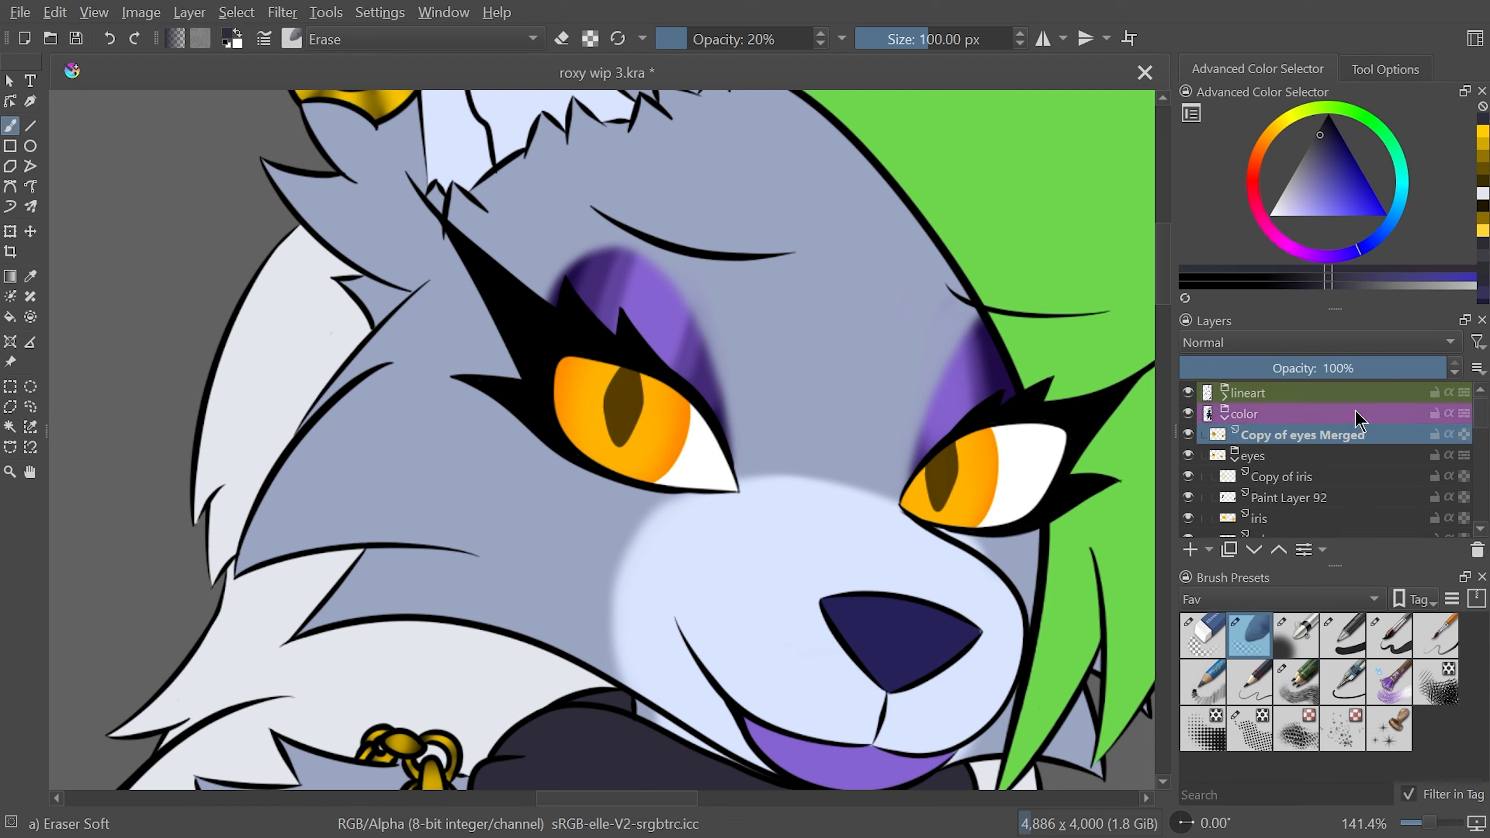
pyautogui.moveTo(1298, 438); pyautogui.dragTo(1306, 470)
pyautogui.click(1320, 342)
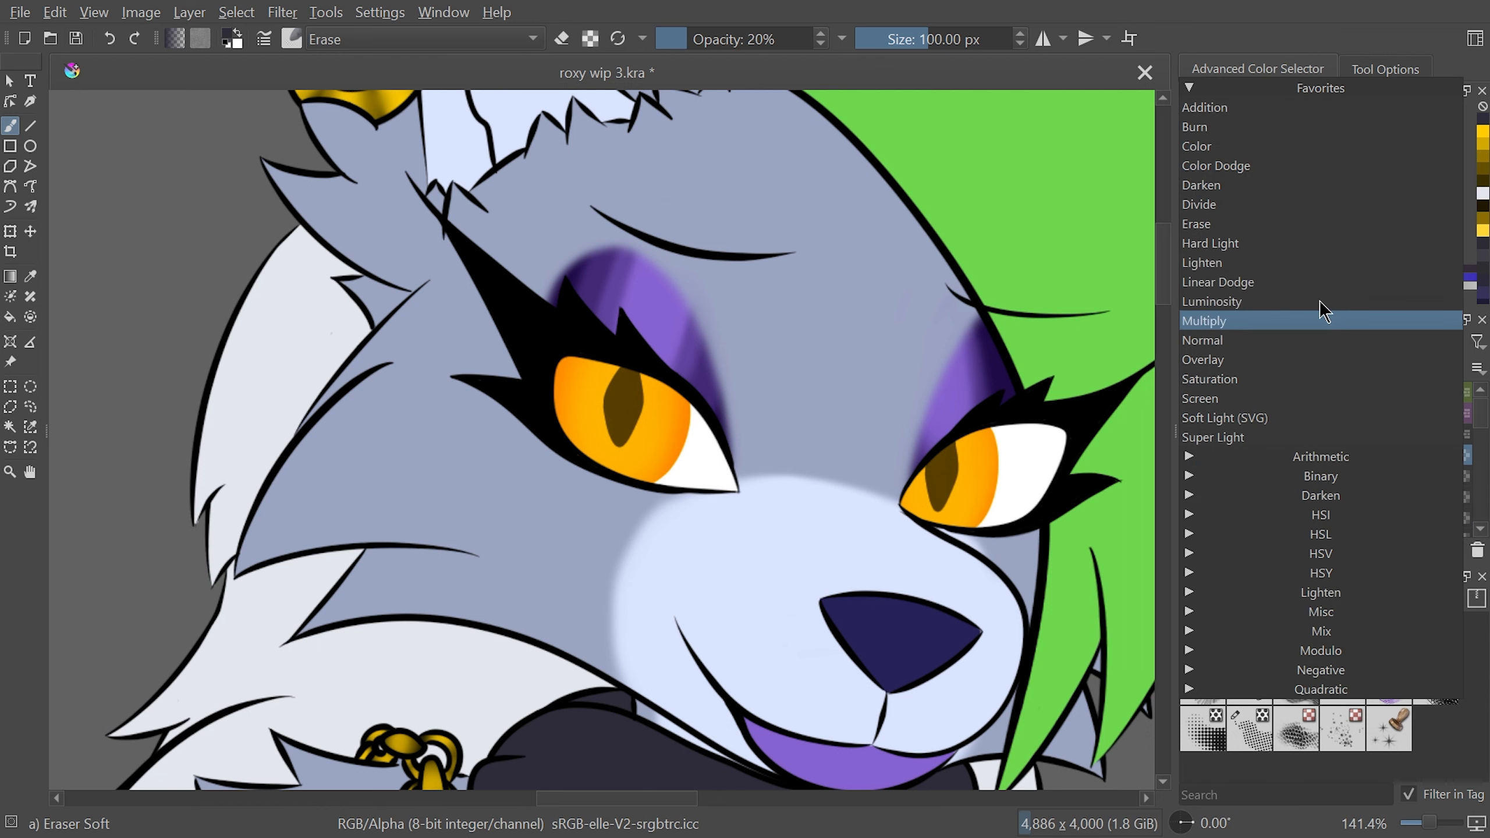
pyautogui.click(1313, 124)
# Erase the Addition layer softly around the edges of the left eye's iris, keeping a bright glow in its centre
pyautogui.press('+')
pyautogui.press('+')
pyautogui.moveTo(736, 655)
pyautogui.mouseDown()
pyautogui.moveTo(795, 340)
pyautogui.moveTo(773, 432)
pyautogui.mouseUp()
pyautogui.moveTo(971, 327); pyautogui.dragTo(733, 831)
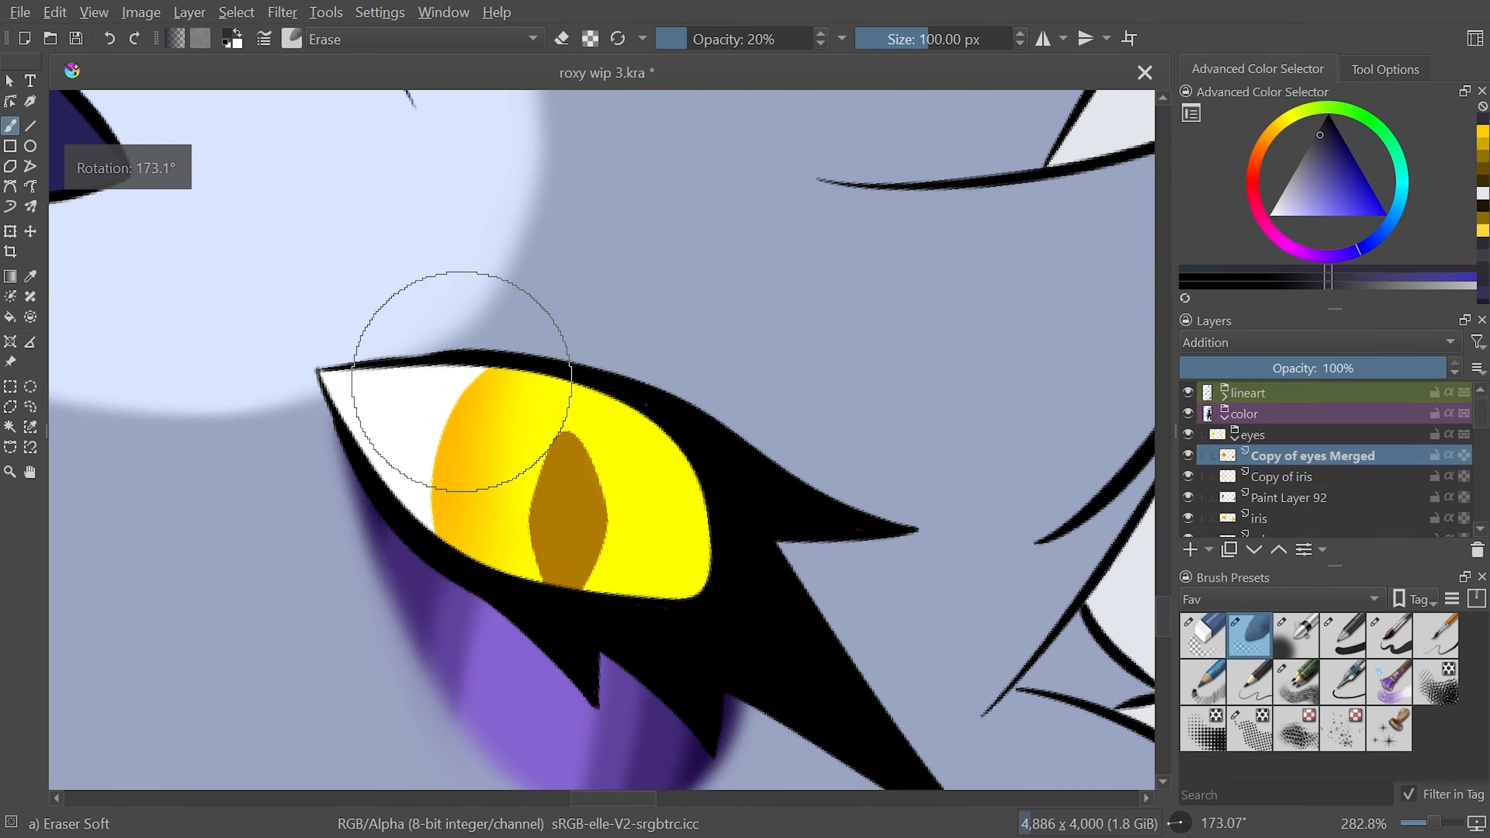
pyautogui.moveTo(583, 655); pyautogui.dragTo(582, 289)
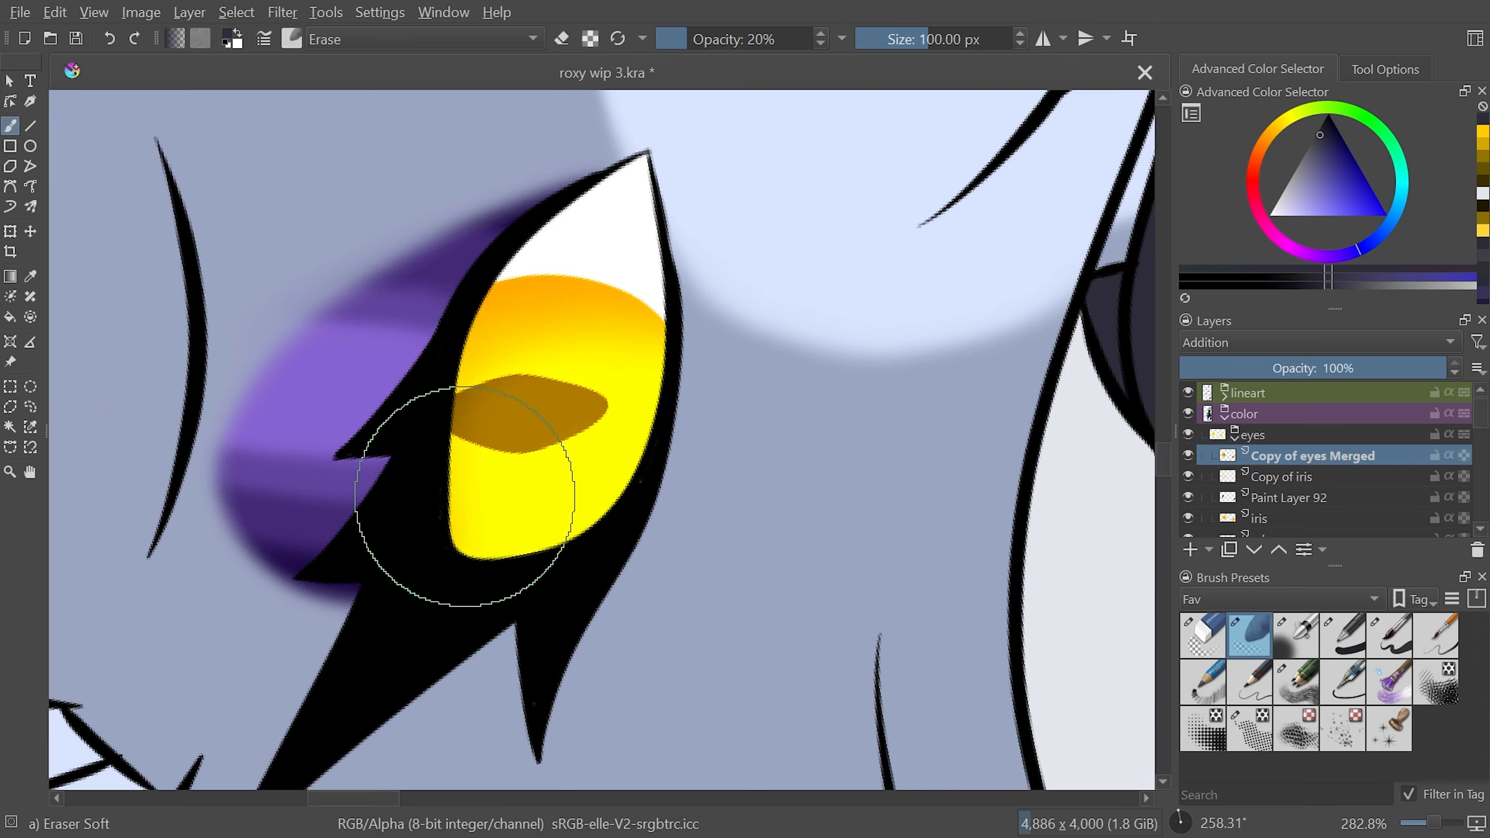
pyautogui.moveTo(458, 575); pyautogui.dragTo(677, 777)
pyautogui.moveTo(463, 329); pyautogui.dragTo(662, 566)
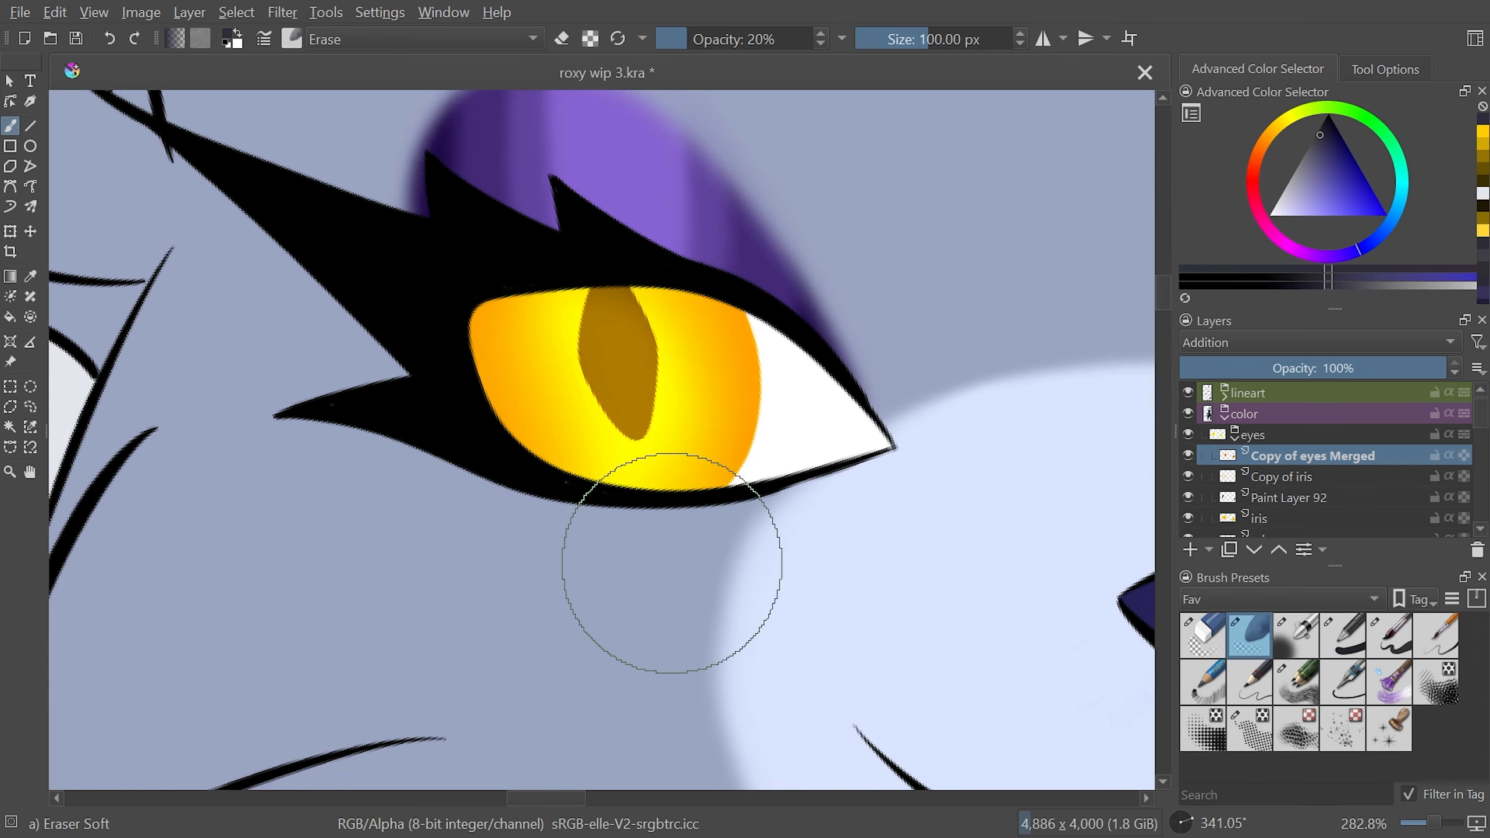
# Reset the canvas rotation and compare the glow in both eyes at several zoom levels
pyautogui.press('-')
pyautogui.press('-')
pyautogui.press('-')
pyautogui.press('-')
pyautogui.press('5')
pyautogui.press('+')
pyautogui.press('+')
pyautogui.press('+')
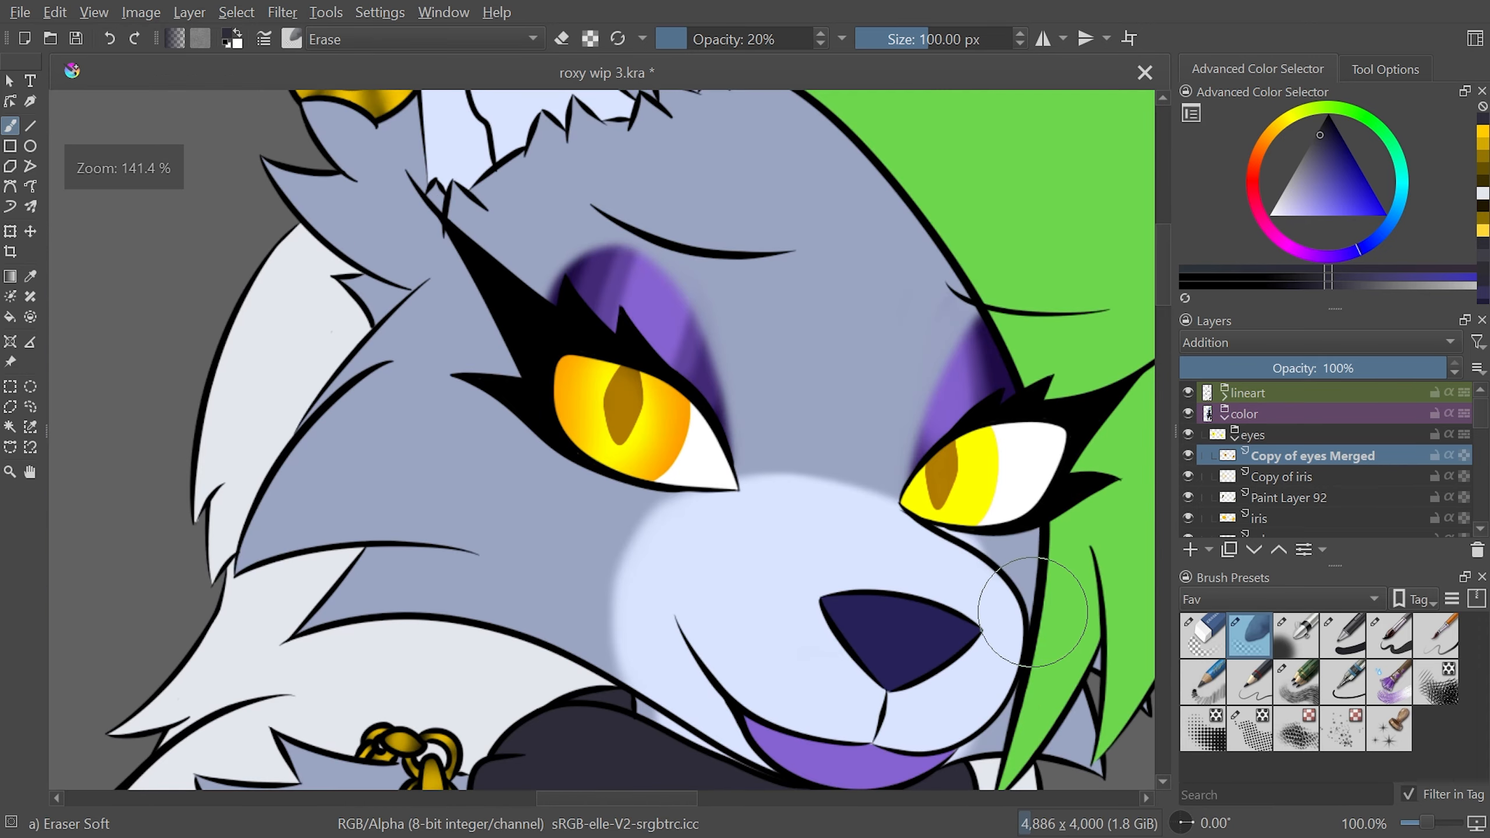
pyautogui.moveTo(1322, 453)
pyautogui.mouseDown()
pyautogui.moveTo(1329, 493)
pyautogui.moveTo(1339, 446)
pyautogui.mouseUp()
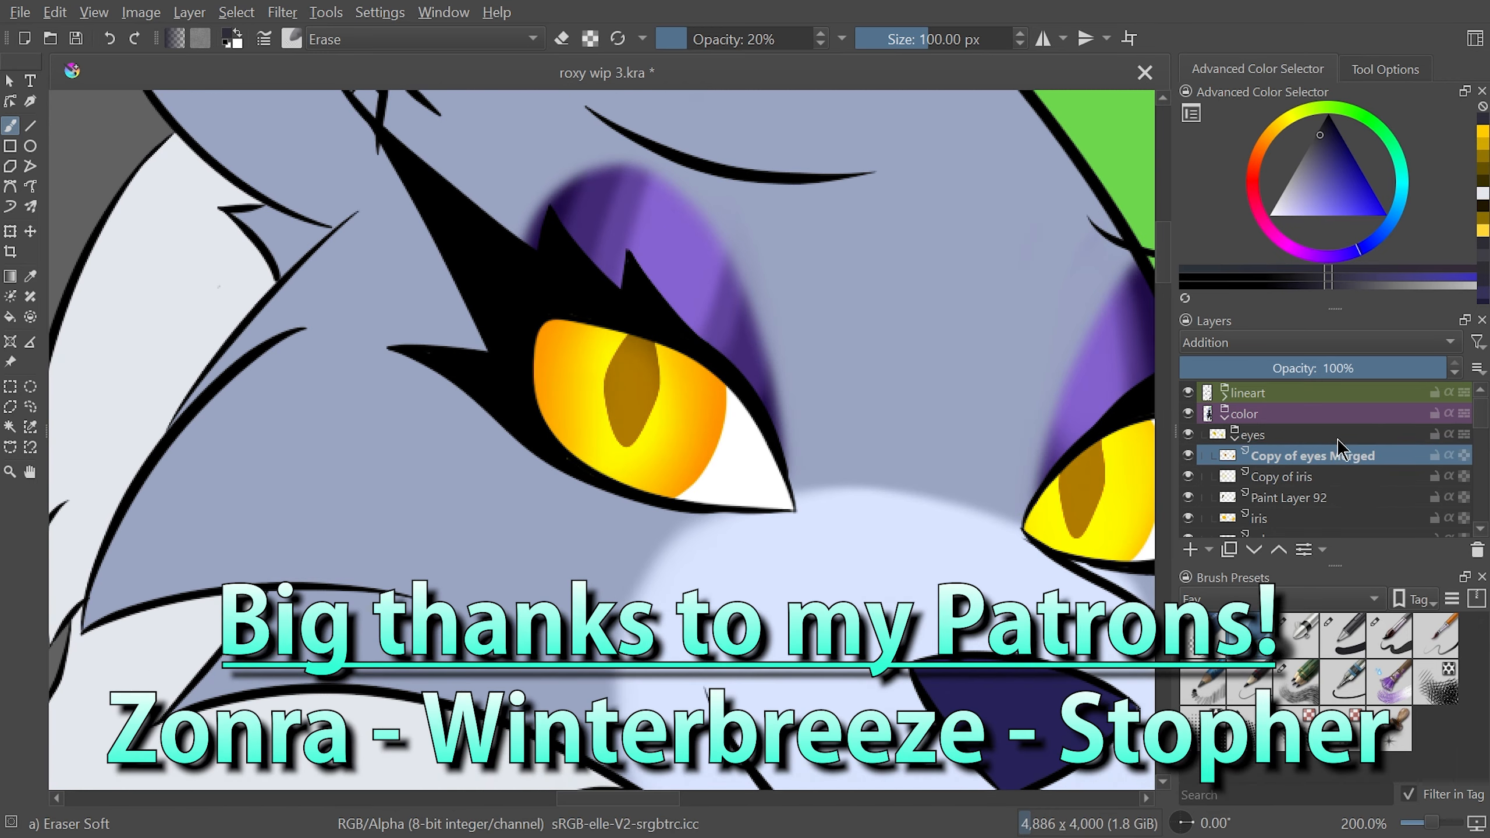
pyautogui.click(1194, 476)
pyautogui.click(1194, 478)
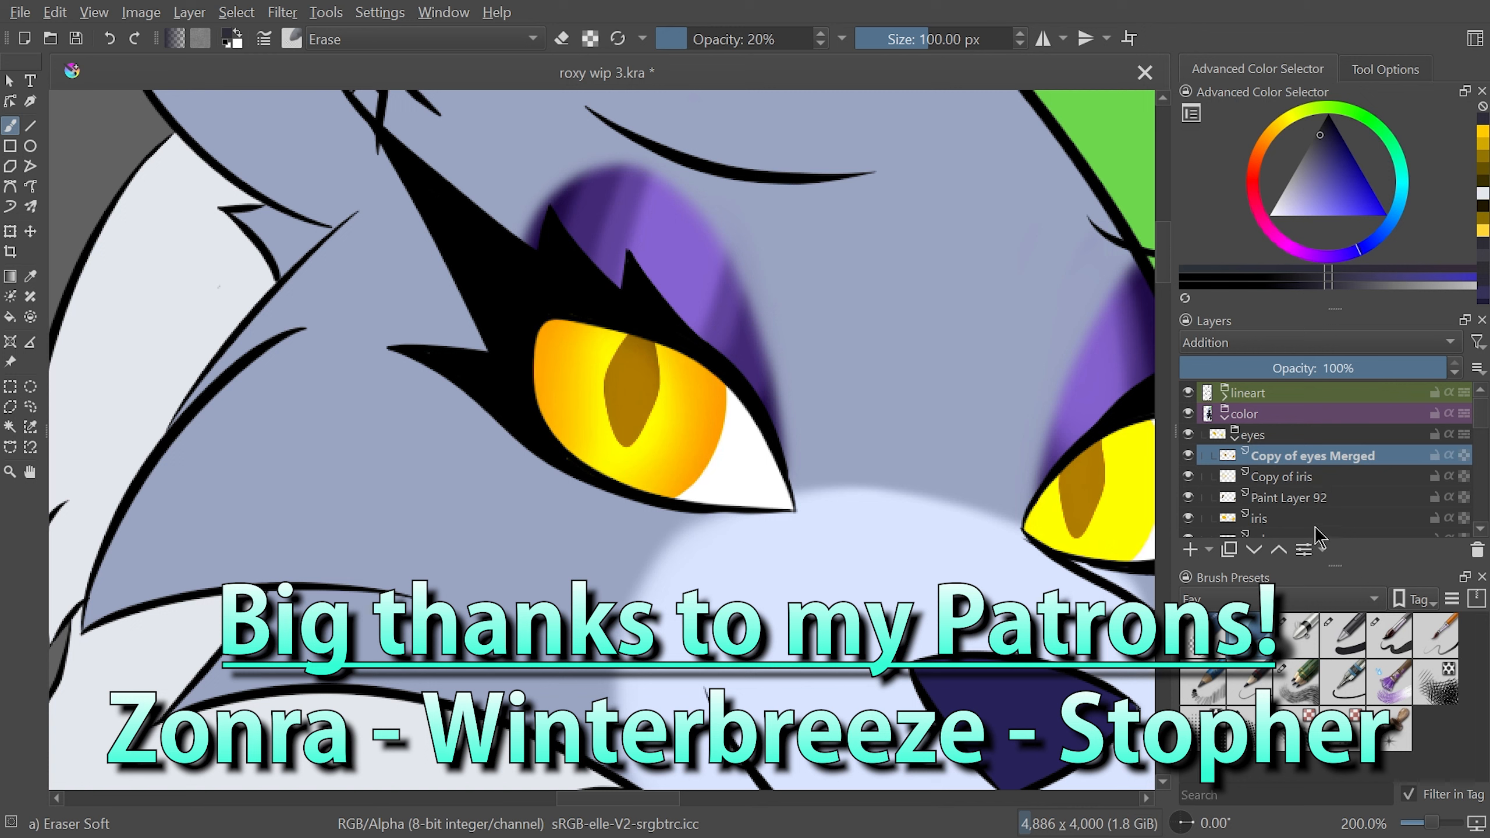
# Try placing the pupil layer, Paint Layer 92, above the merged eyes copy, check the face, and undo the change
pyautogui.moveTo(1330, 499); pyautogui.dragTo(1321, 486)
pyautogui.click(1190, 457)
pyautogui.click(1190, 457)
pyautogui.click(1190, 457)
pyautogui.hscroll(1, 632, 799)
pyautogui.hscroll(5, 632, 799)
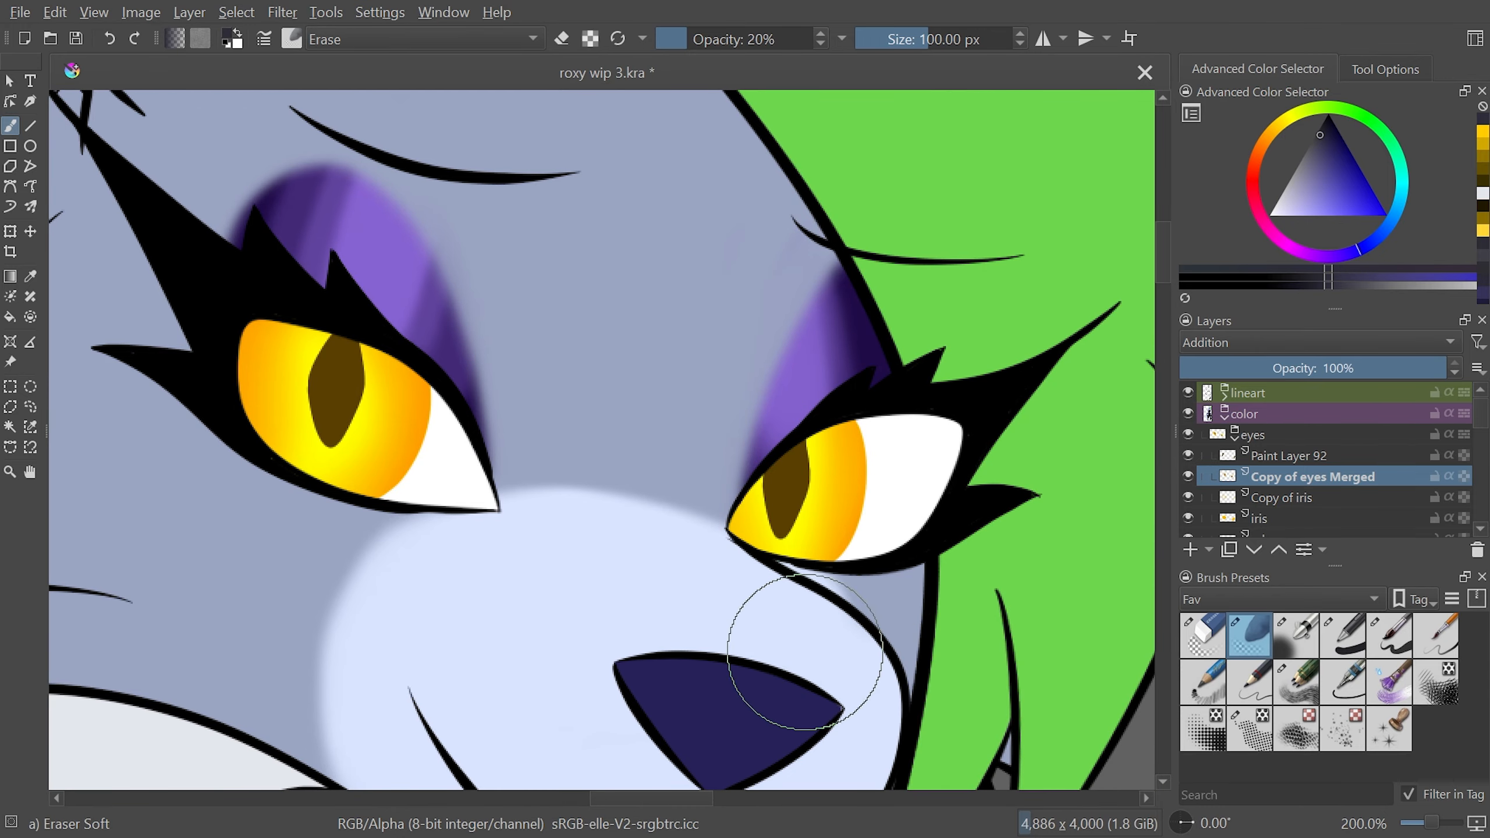
pyautogui.press('-')
pyautogui.press('-')
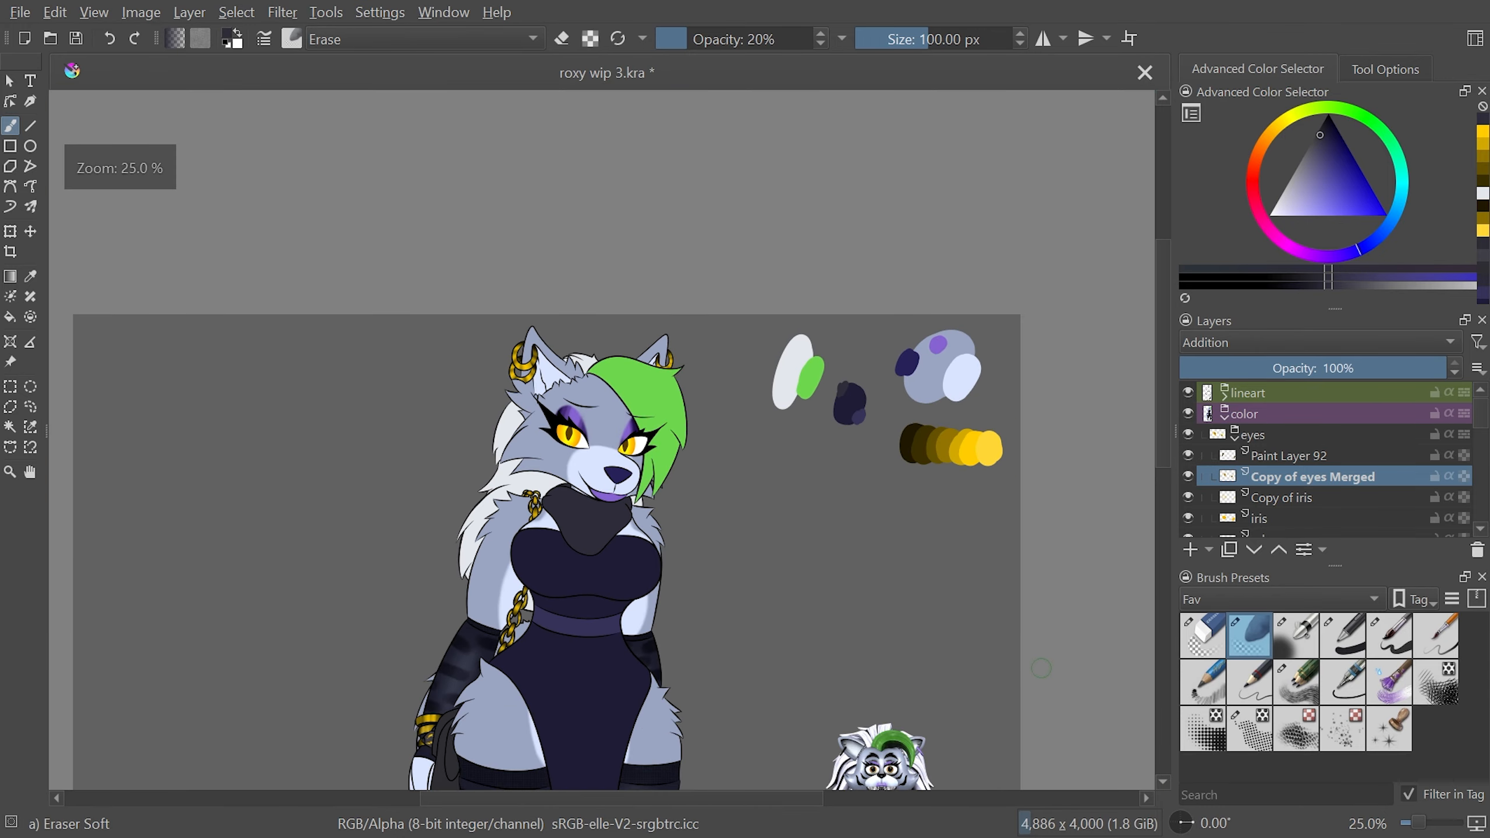
pyautogui.press('+')
pyautogui.press('+')
pyautogui.press('+')
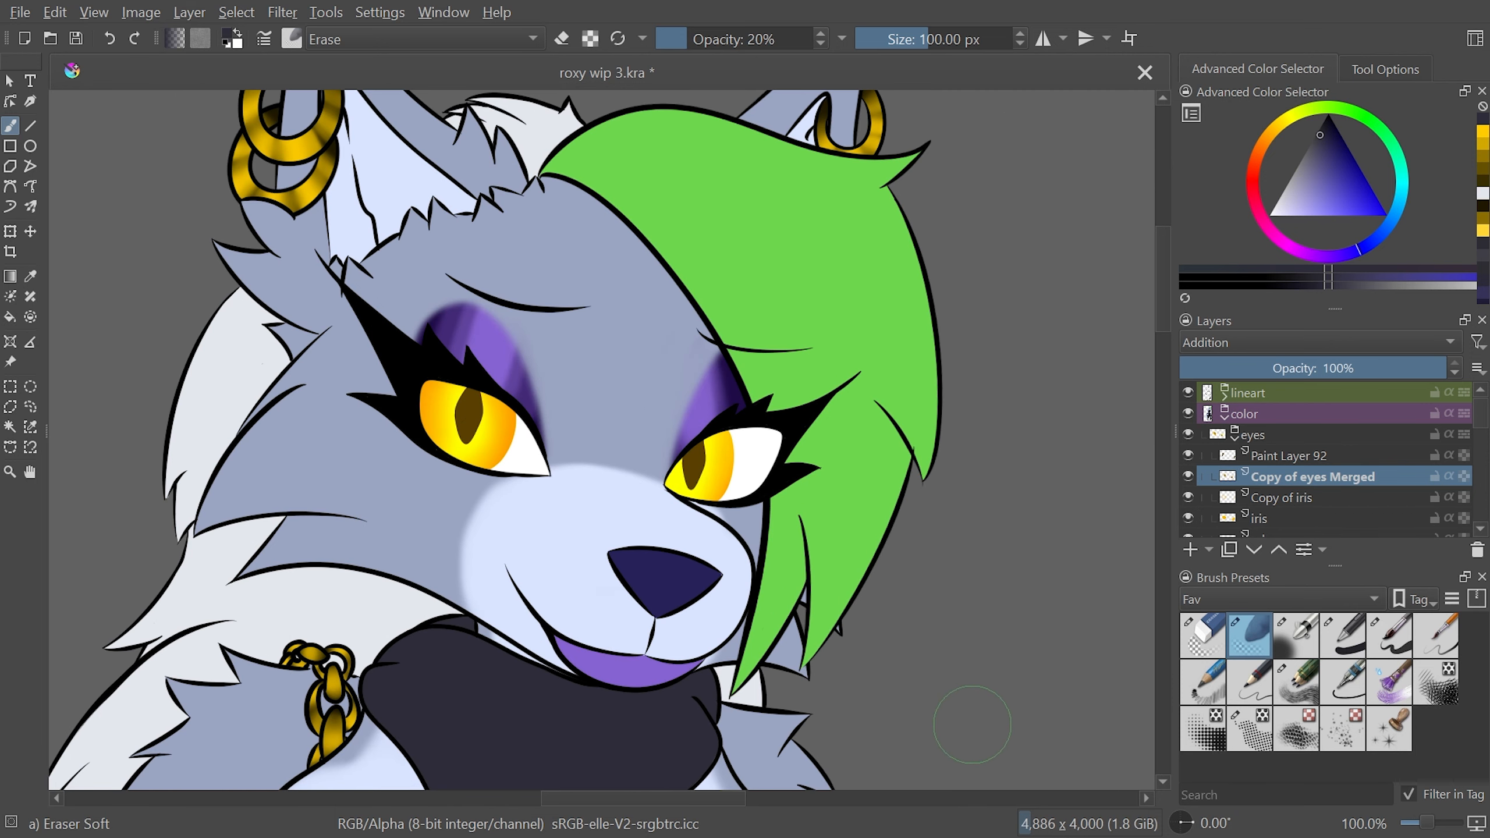
pyautogui.hotkey('ctrl', 'z')
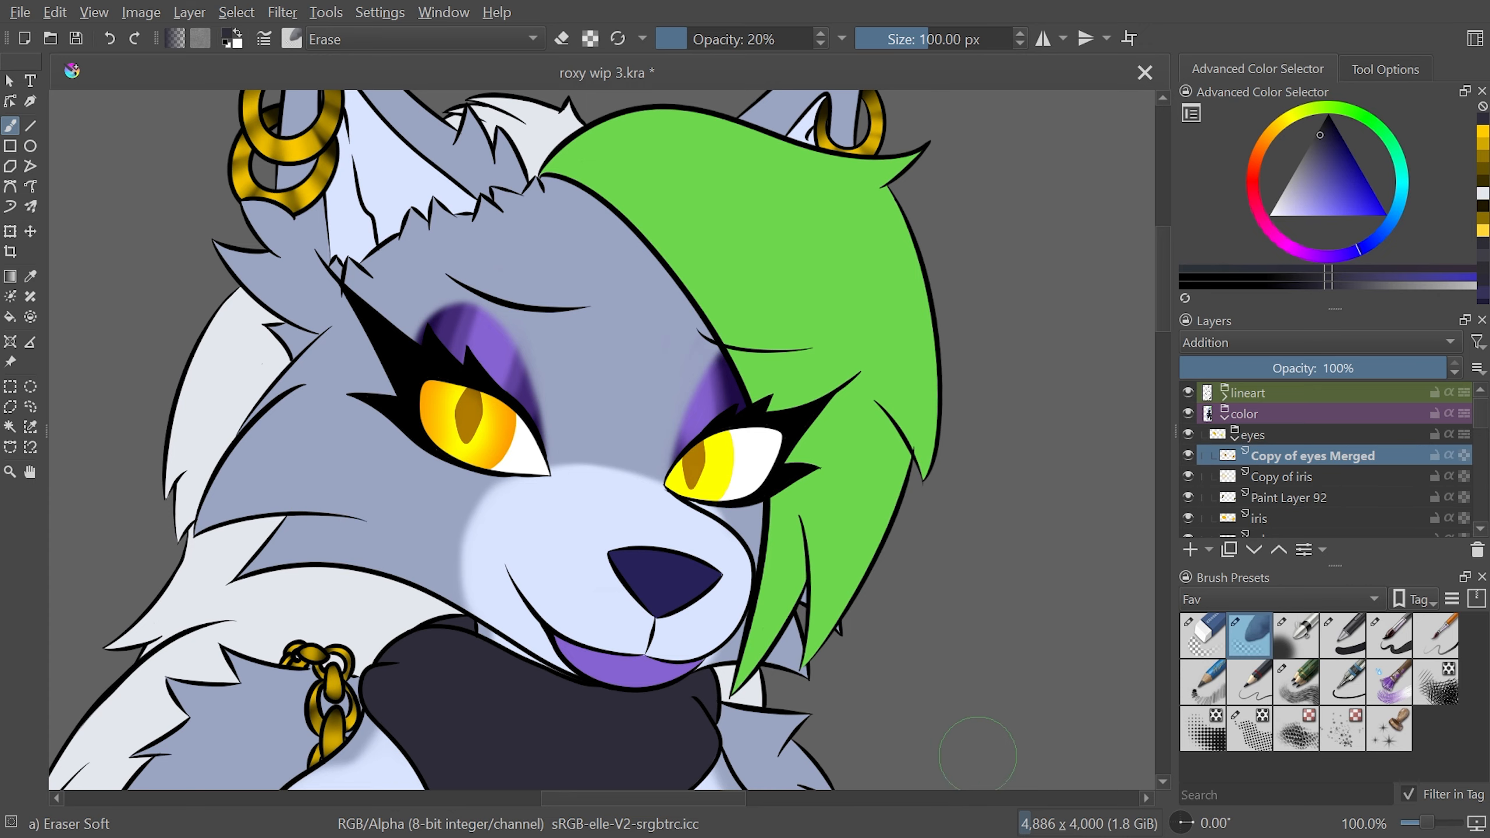
# Erase more of the Addition layer over the pupils and upper irises of both eyes, keeping the glow near the lower lids
pyautogui.press('+')
pyautogui.moveTo(593, 662)
pyautogui.mouseDown()
pyautogui.moveTo(798, 662)
pyautogui.moveTo(646, 287)
pyautogui.mouseUp()
pyautogui.moveTo(554, 541)
pyautogui.mouseDown()
pyautogui.moveTo(527, 457)
pyautogui.moveTo(564, 515)
pyautogui.mouseUp()
pyautogui.moveTo(630, 595)
pyautogui.mouseDown()
pyautogui.moveTo(630, 623)
pyautogui.moveTo(569, 598)
pyautogui.moveTo(539, 418)
pyautogui.mouseUp()
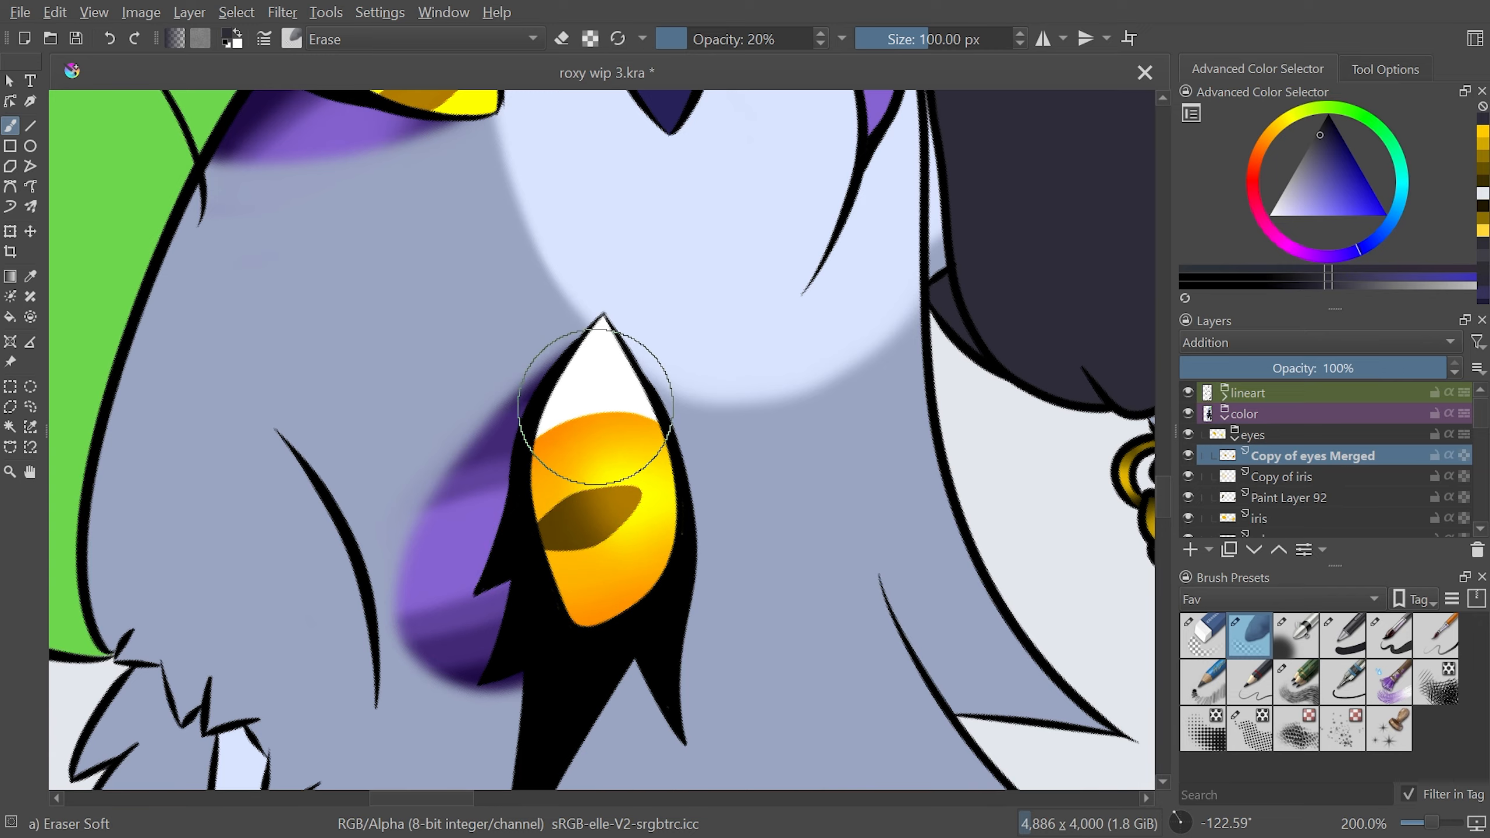
pyautogui.moveTo(799, 273); pyautogui.dragTo(652, 537)
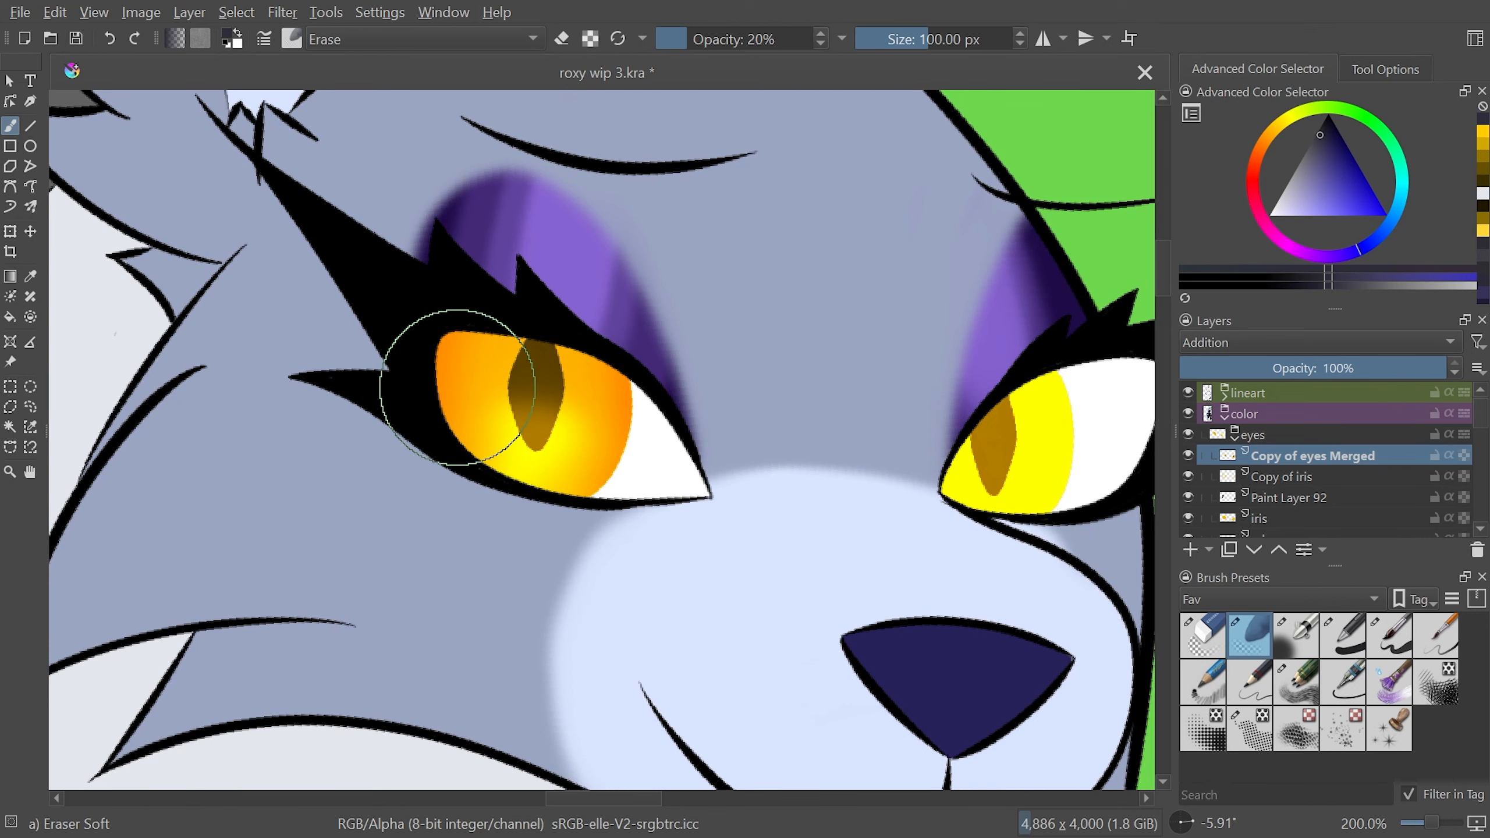
pyautogui.moveTo(1048, 382)
pyautogui.mouseDown()
pyautogui.moveTo(1072, 503)
pyautogui.moveTo(1072, 476)
pyautogui.moveTo(962, 356)
pyautogui.moveTo(971, 386)
pyautogui.moveTo(935, 439)
pyautogui.moveTo(941, 542)
pyautogui.moveTo(946, 476)
pyautogui.moveTo(911, 486)
pyautogui.moveTo(1022, 355)
pyautogui.mouseUp()
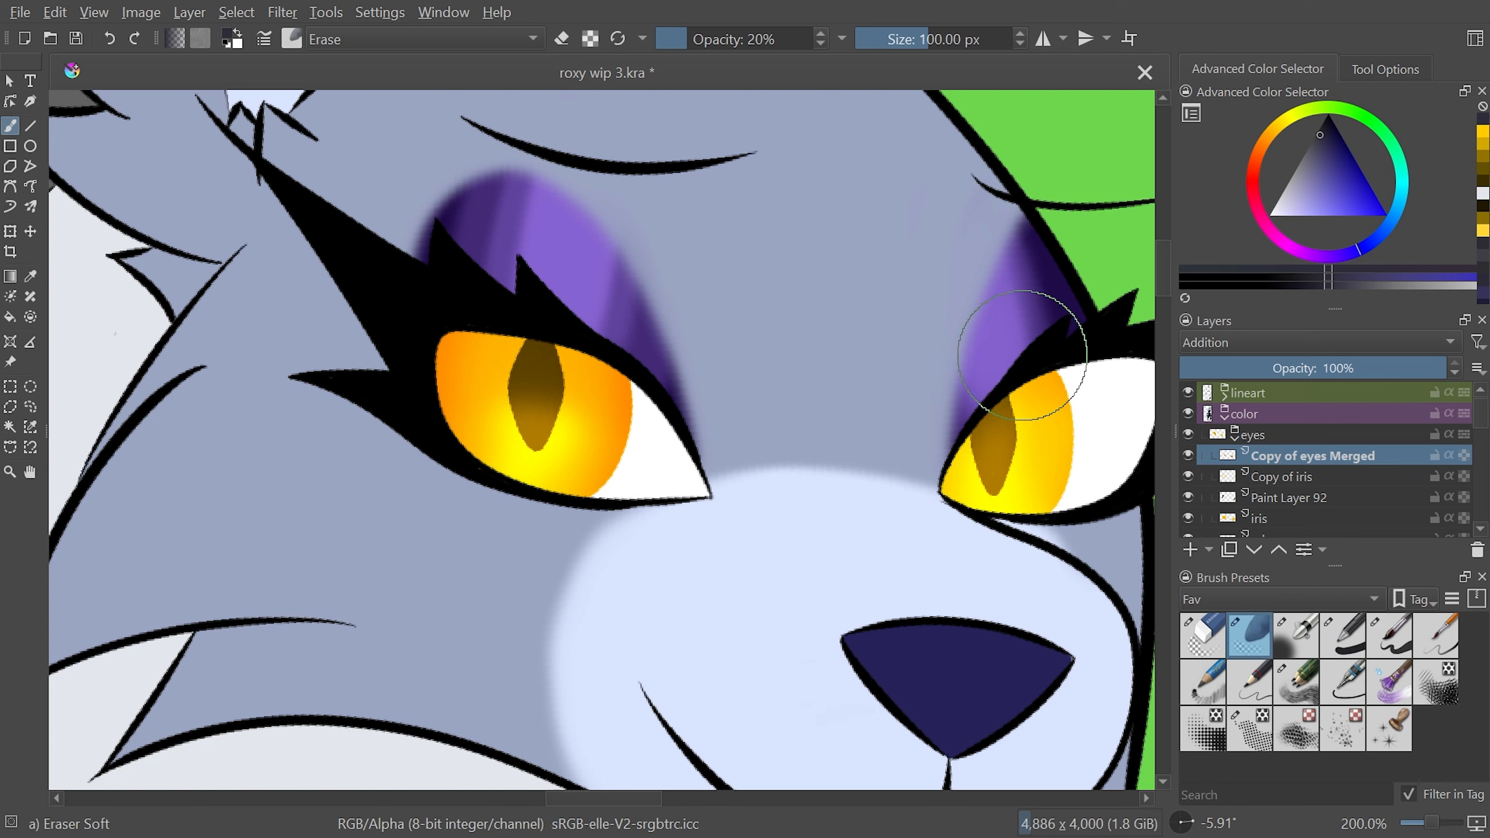
pyautogui.moveTo(1064, 477)
pyautogui.mouseDown()
pyautogui.moveTo(1028, 555)
pyautogui.moveTo(1057, 516)
pyautogui.moveTo(1005, 361)
pyautogui.moveTo(950, 436)
pyautogui.mouseUp()
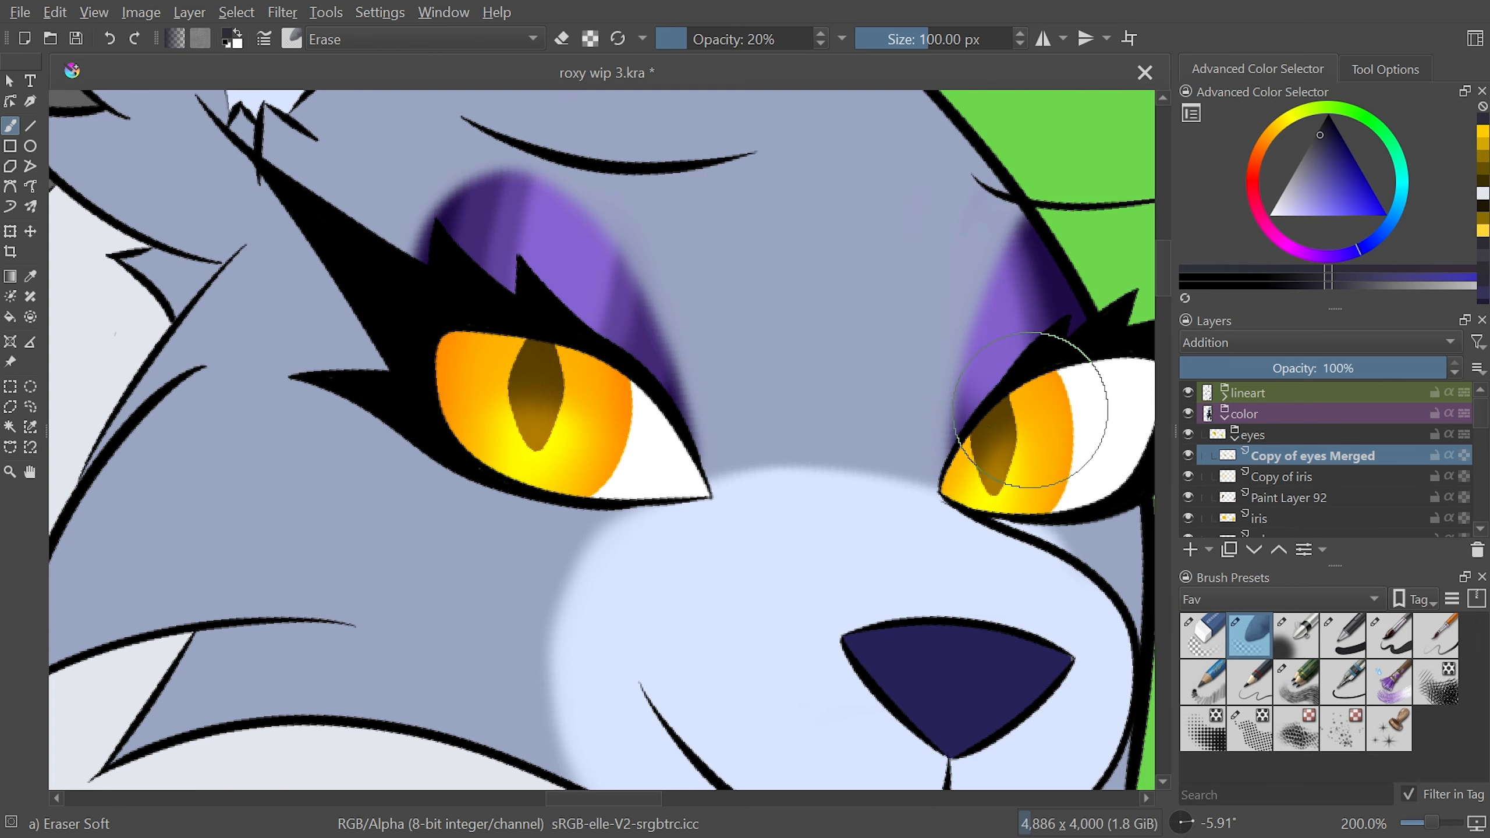
pyautogui.scroll(-4, 1007, 438)
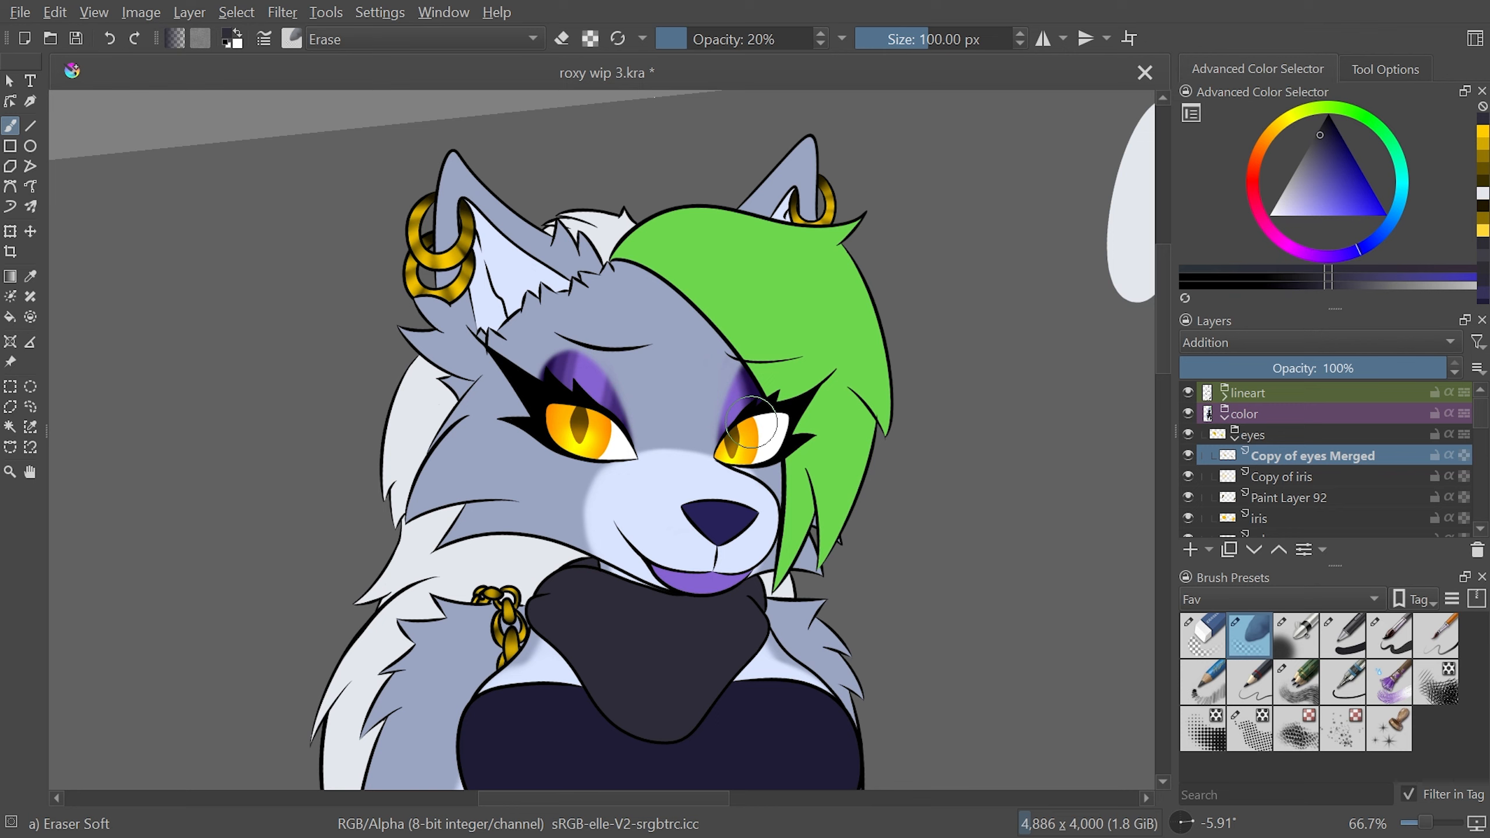
# Duplicate the pupil layer, Paint Layer 92, move the copy to the top of the eyes group, and set it to Multiply
pyautogui.click(1327, 499)
pyautogui.click(1188, 498)
pyautogui.click(1188, 499)
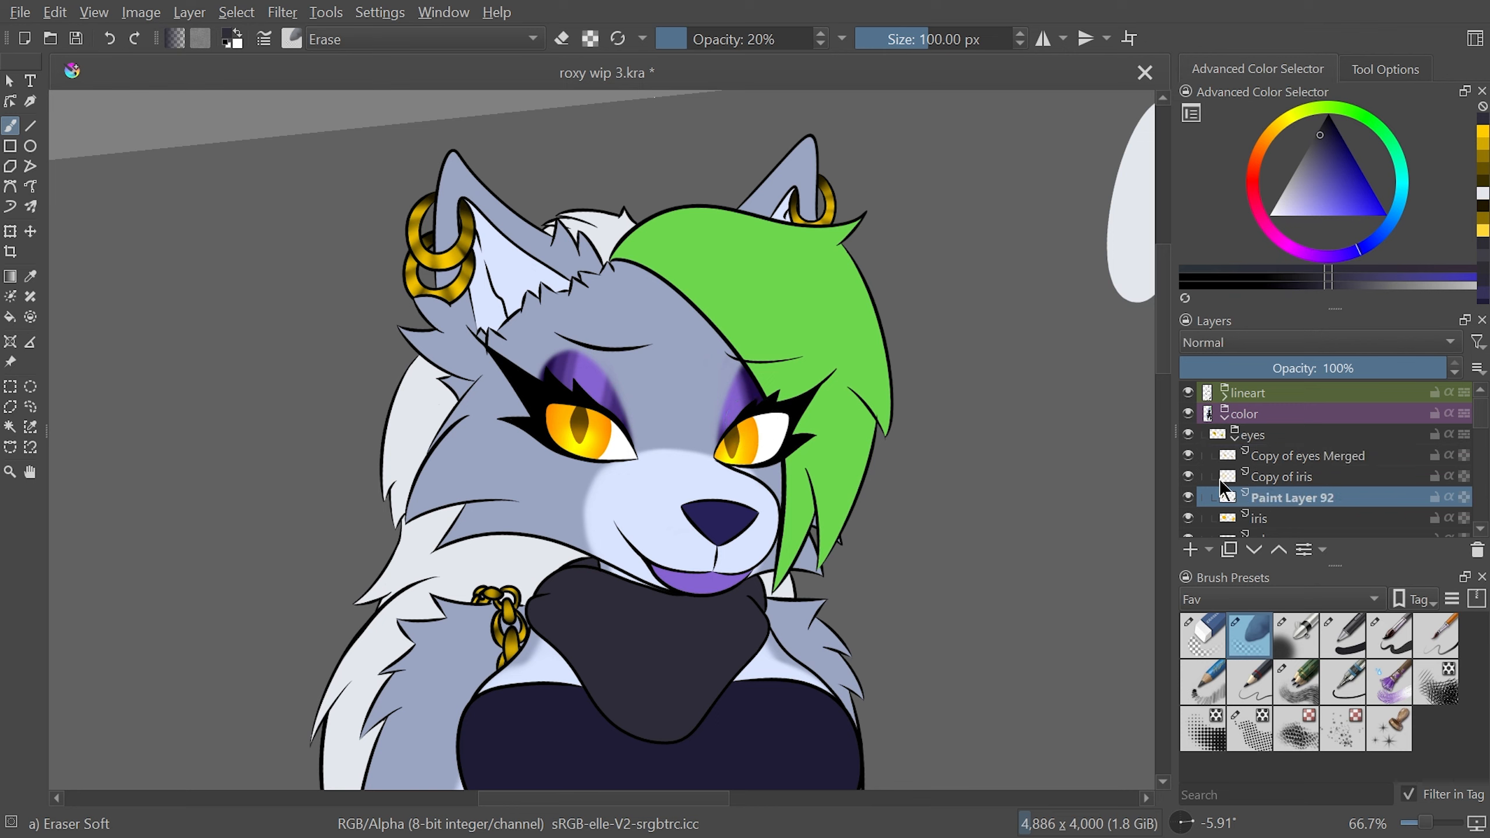
pyautogui.click(1189, 498)
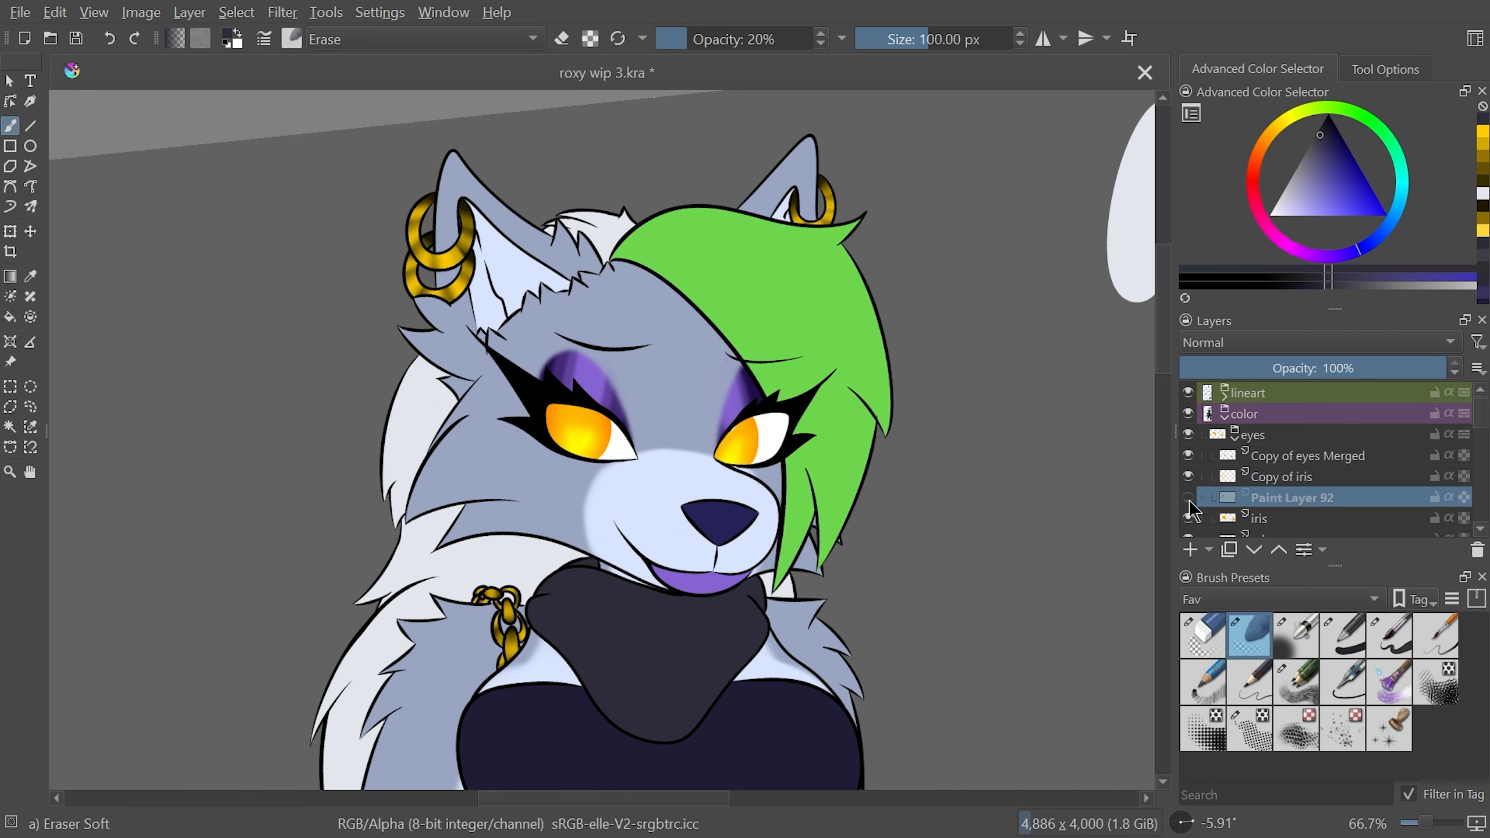
pyautogui.click(1189, 498)
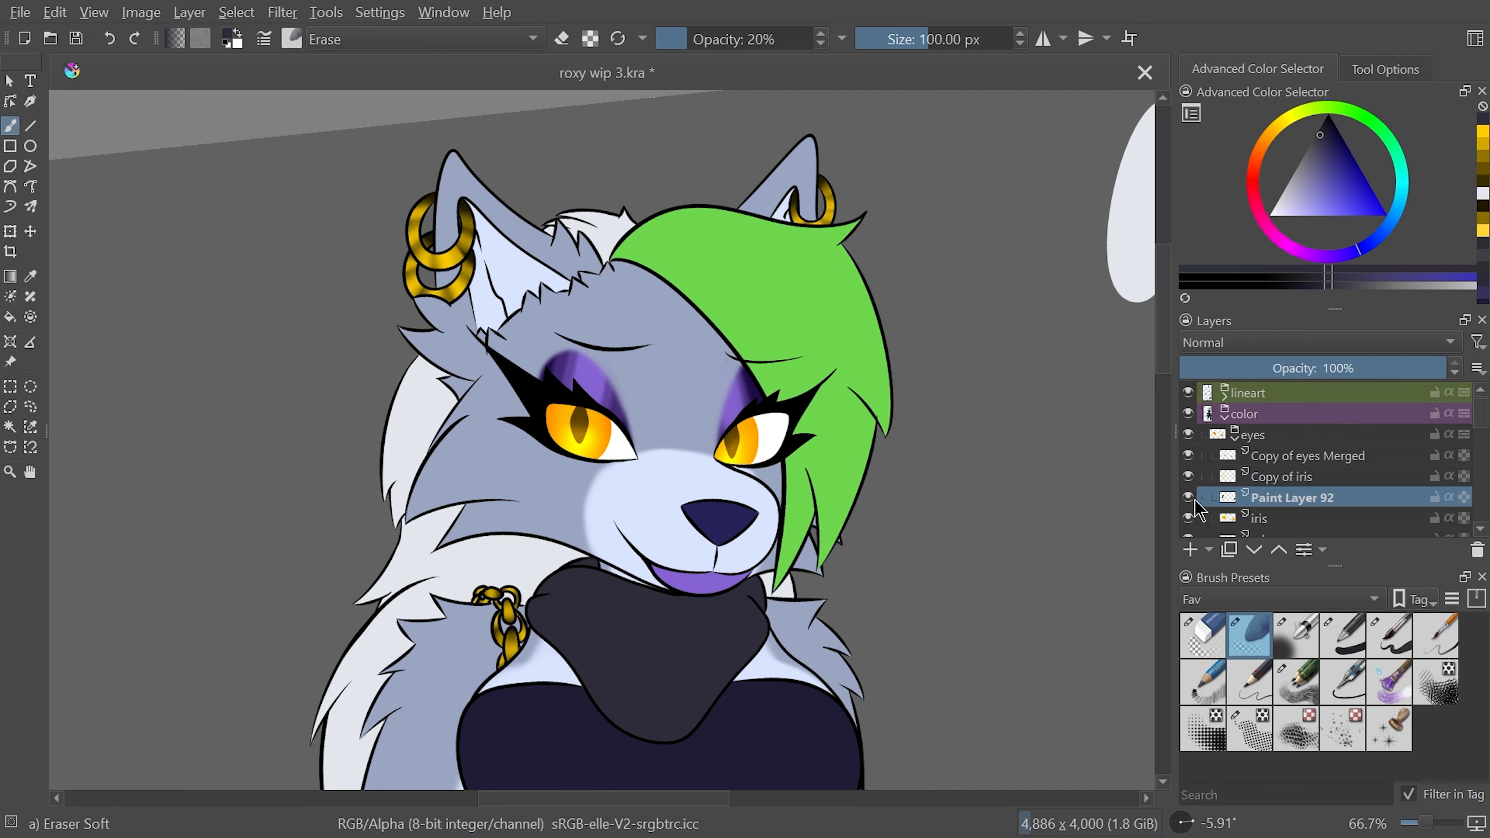
pyautogui.hotkey('ctrl', 'j')
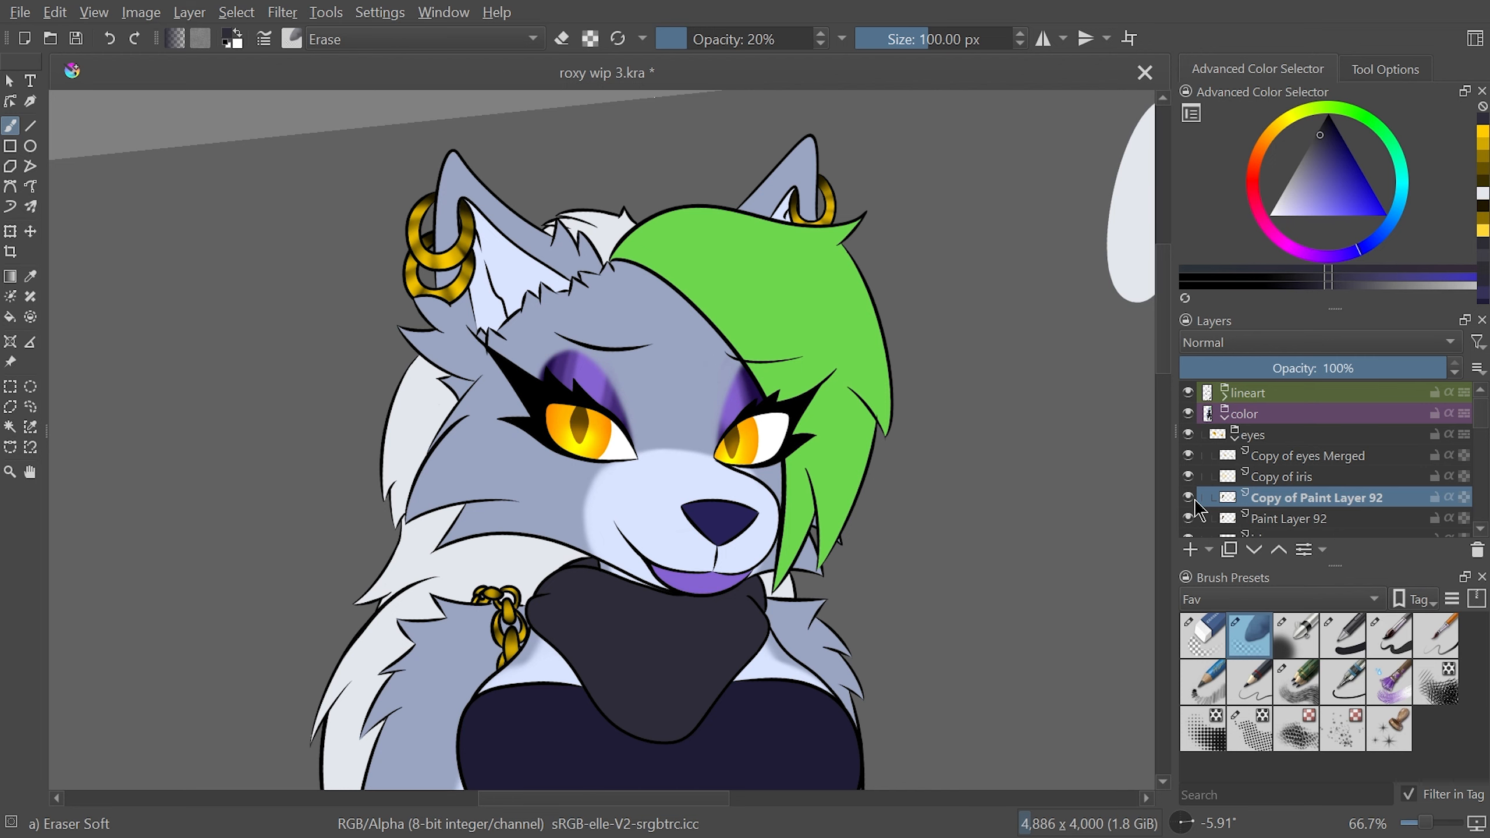
pyautogui.moveTo(1343, 492); pyautogui.dragTo(1345, 446)
pyautogui.click(1320, 343)
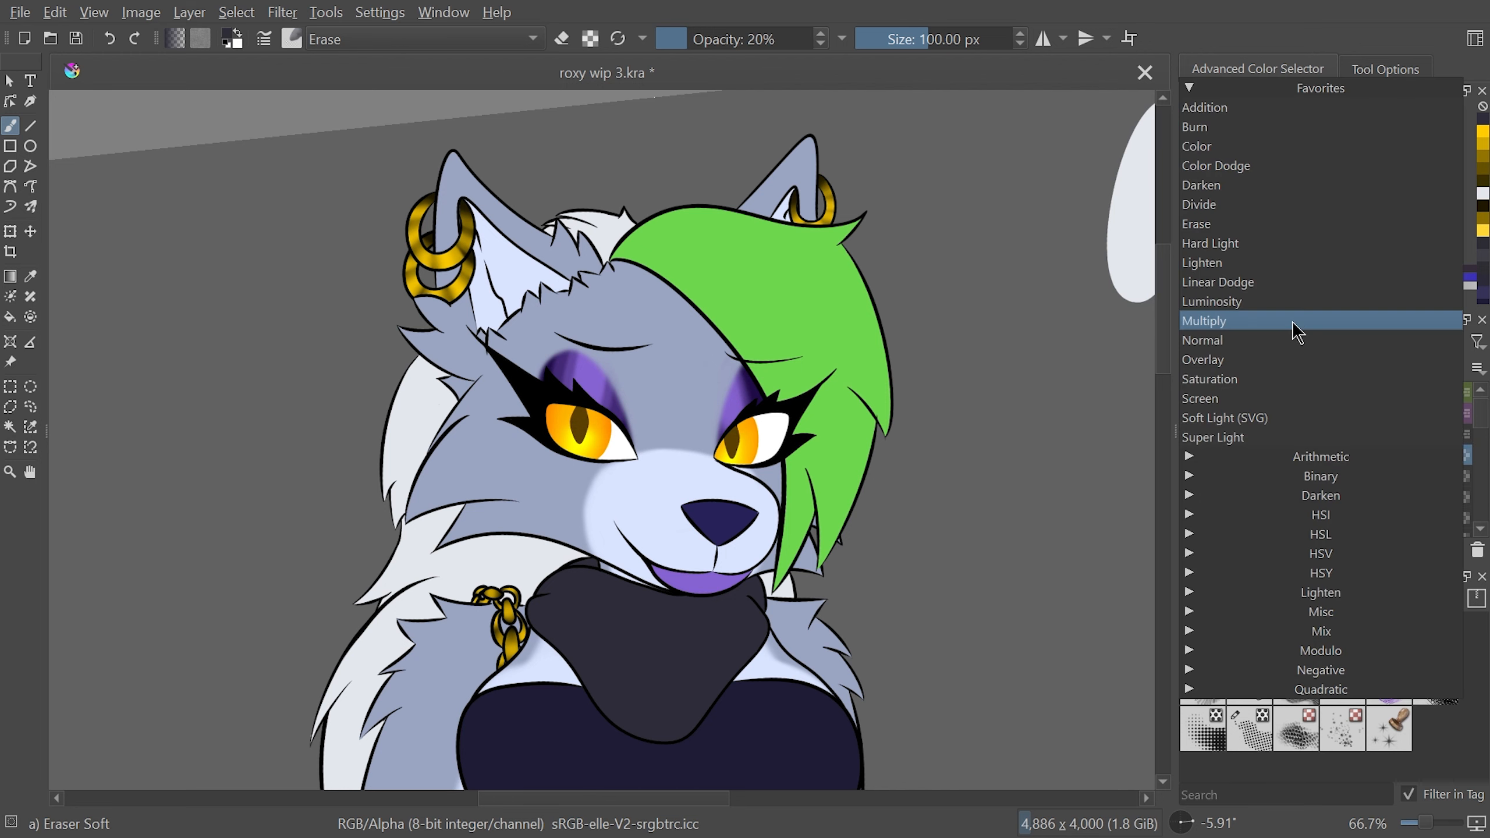
pyautogui.click(1297, 332)
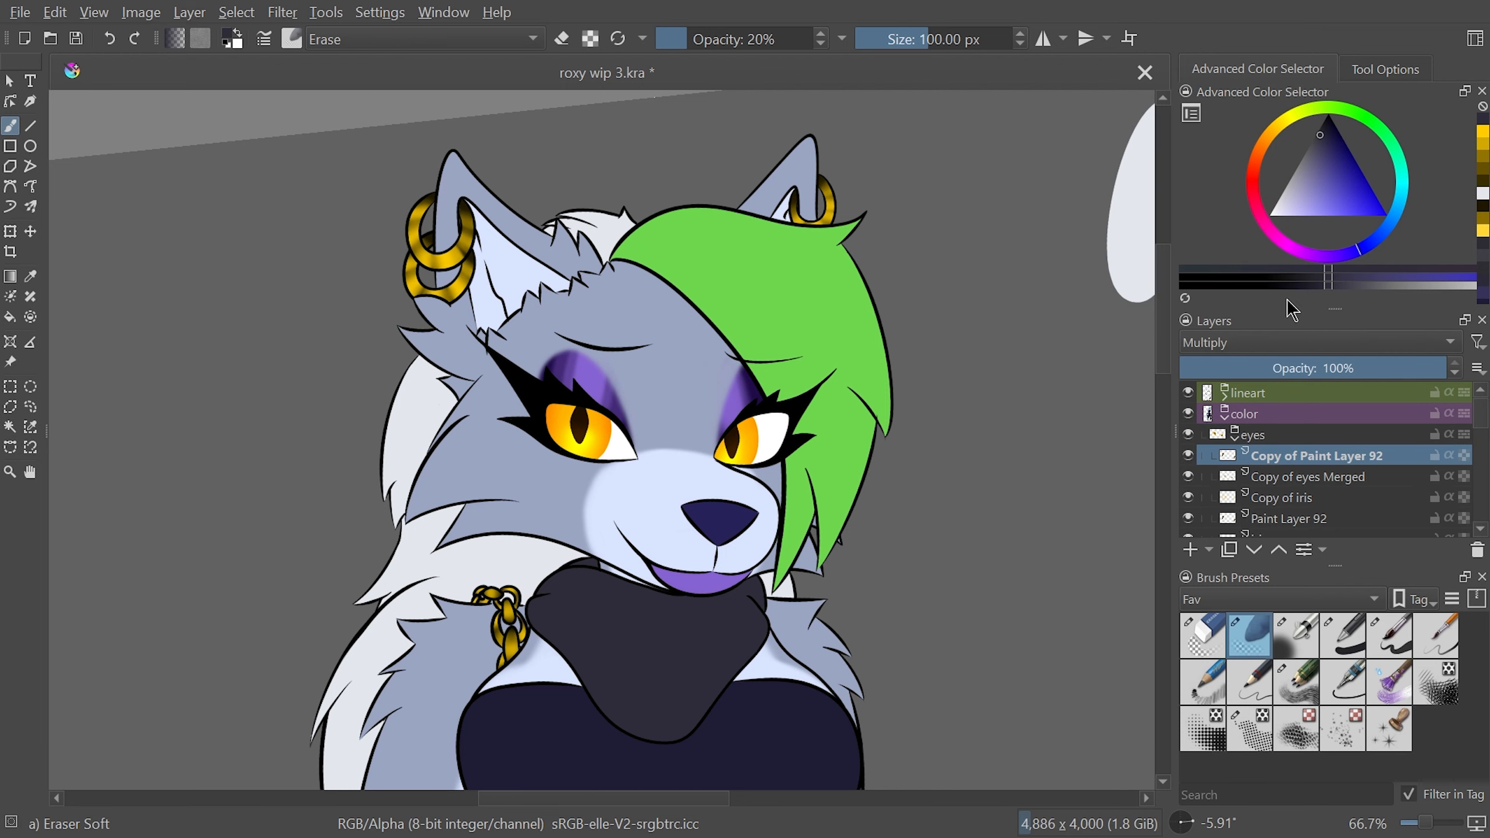
# Examine the shaded eyes and darkened pupils against the whole figure at different zoom levels
pyautogui.press('2')
pyautogui.moveTo(557, 353)
pyautogui.mouseDown()
pyautogui.moveTo(537, 438)
pyautogui.moveTo(535, 331)
pyautogui.mouseUp()
pyautogui.press('-')
pyautogui.press('-')
pyautogui.press('-')
pyautogui.press('-')
pyautogui.press('-')
pyautogui.press('+')
pyautogui.press('+')
pyautogui.press('-')
pyautogui.press('-')
pyautogui.press('-')
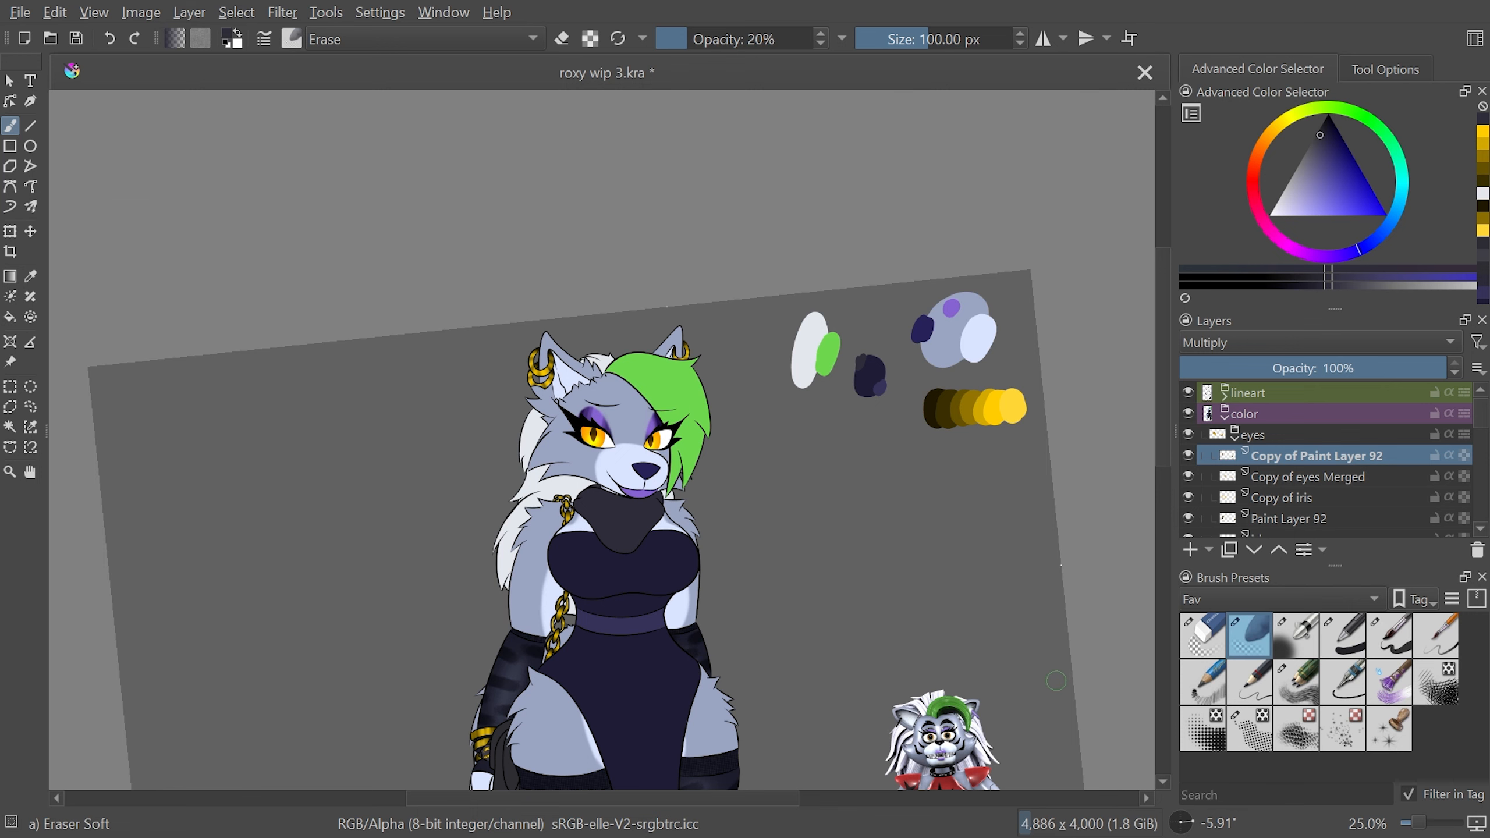
# Duplicate the secondary, eyeshadow and primary layers and stack the three copies together above the originals
pyautogui.press('+')
pyautogui.press('+')
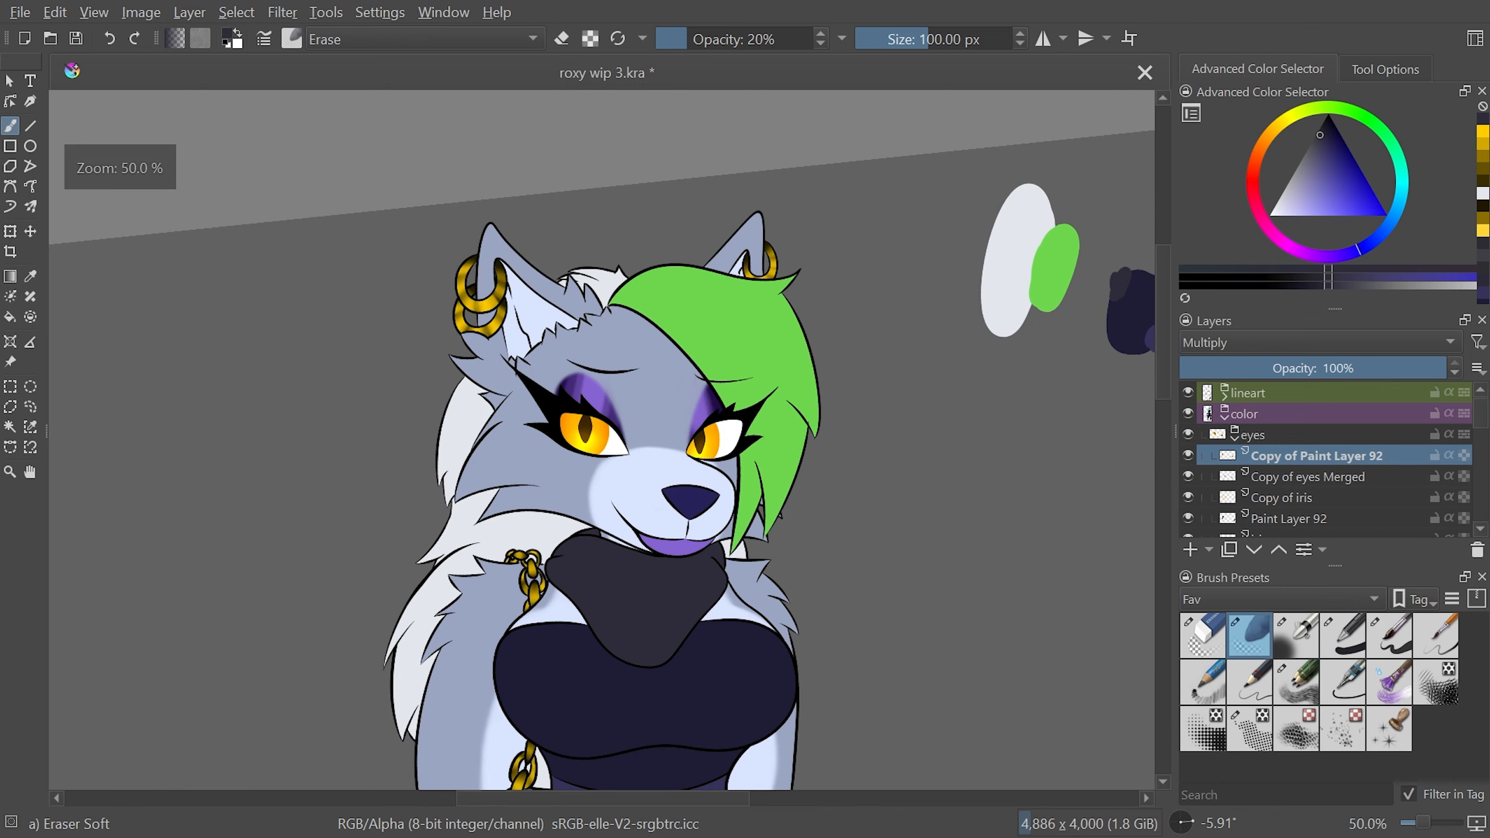
pyautogui.press('5')
pyautogui.click(1235, 434)
pyautogui.scroll(-2, 1347, 433)
pyautogui.click(1329, 467)
pyautogui.hotkey('ctrl', 'j')
pyautogui.click(1324, 507)
pyautogui.hotkey('ctrl', 'j')
pyautogui.moveTo(1329, 466); pyautogui.dragTo(1323, 445)
pyautogui.click(1332, 465)
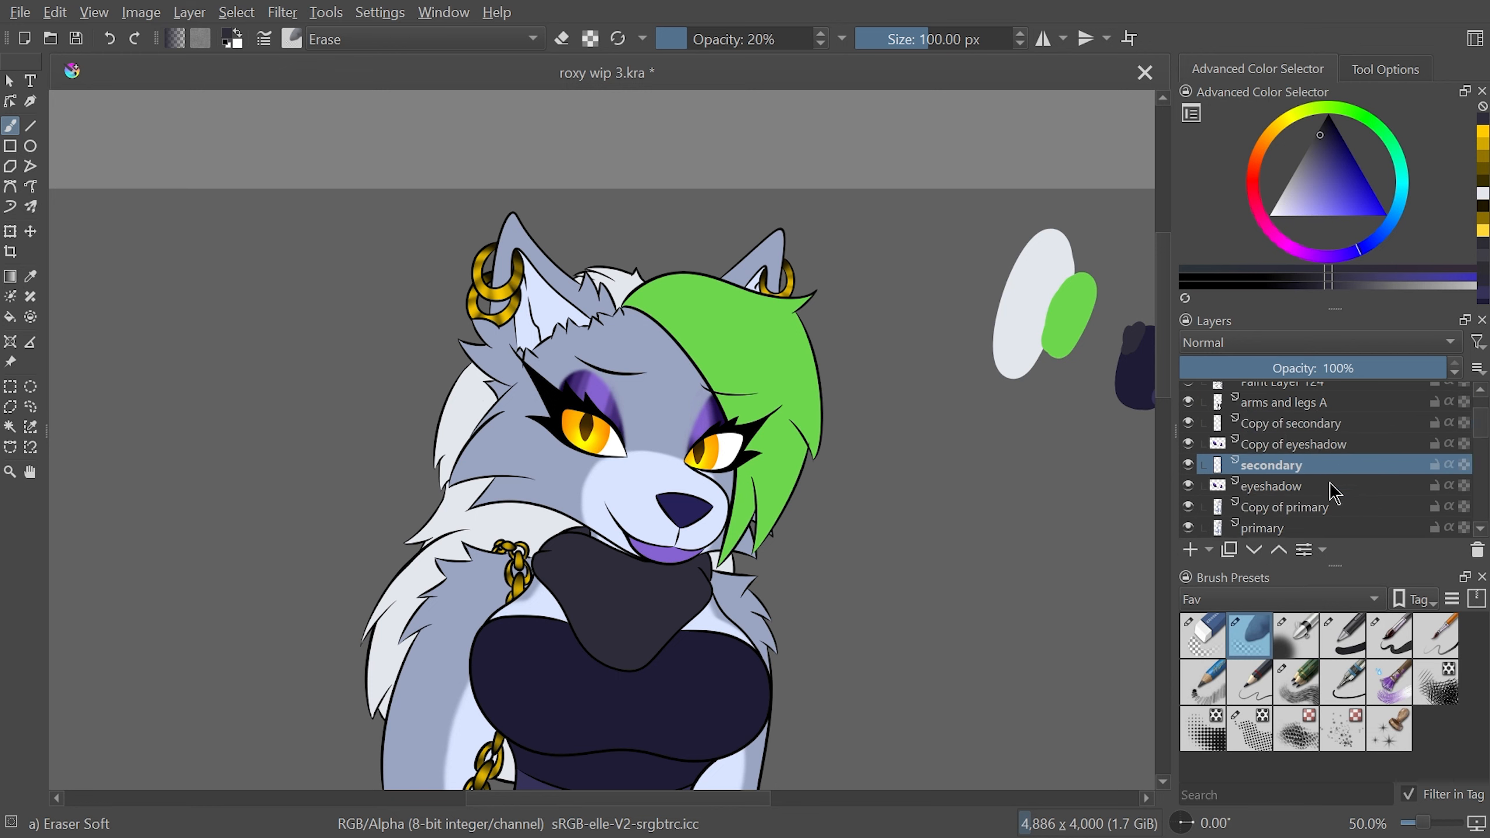
pyautogui.moveTo(1329, 507); pyautogui.dragTo(1352, 446)
# Merge the copies of secondary, eyeshadow and primary into one layer and set it to Multiply
pyautogui.click(1360, 429)
pyautogui.hotkey('ctrl', 'e')
pyautogui.hotkey('ctrl', 'e')
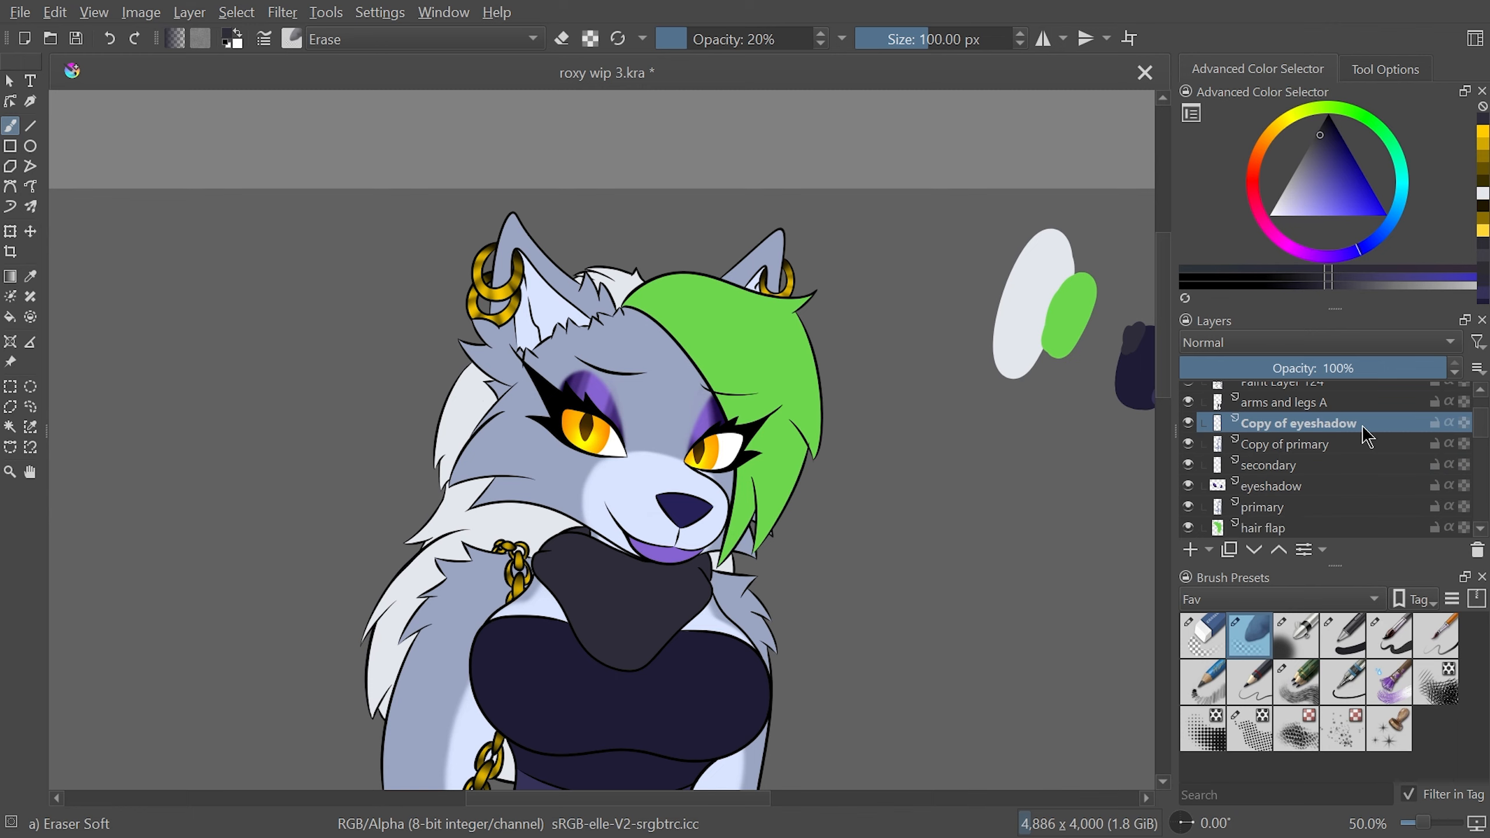
pyautogui.scroll(-3, 602, 440)
pyautogui.press('-')
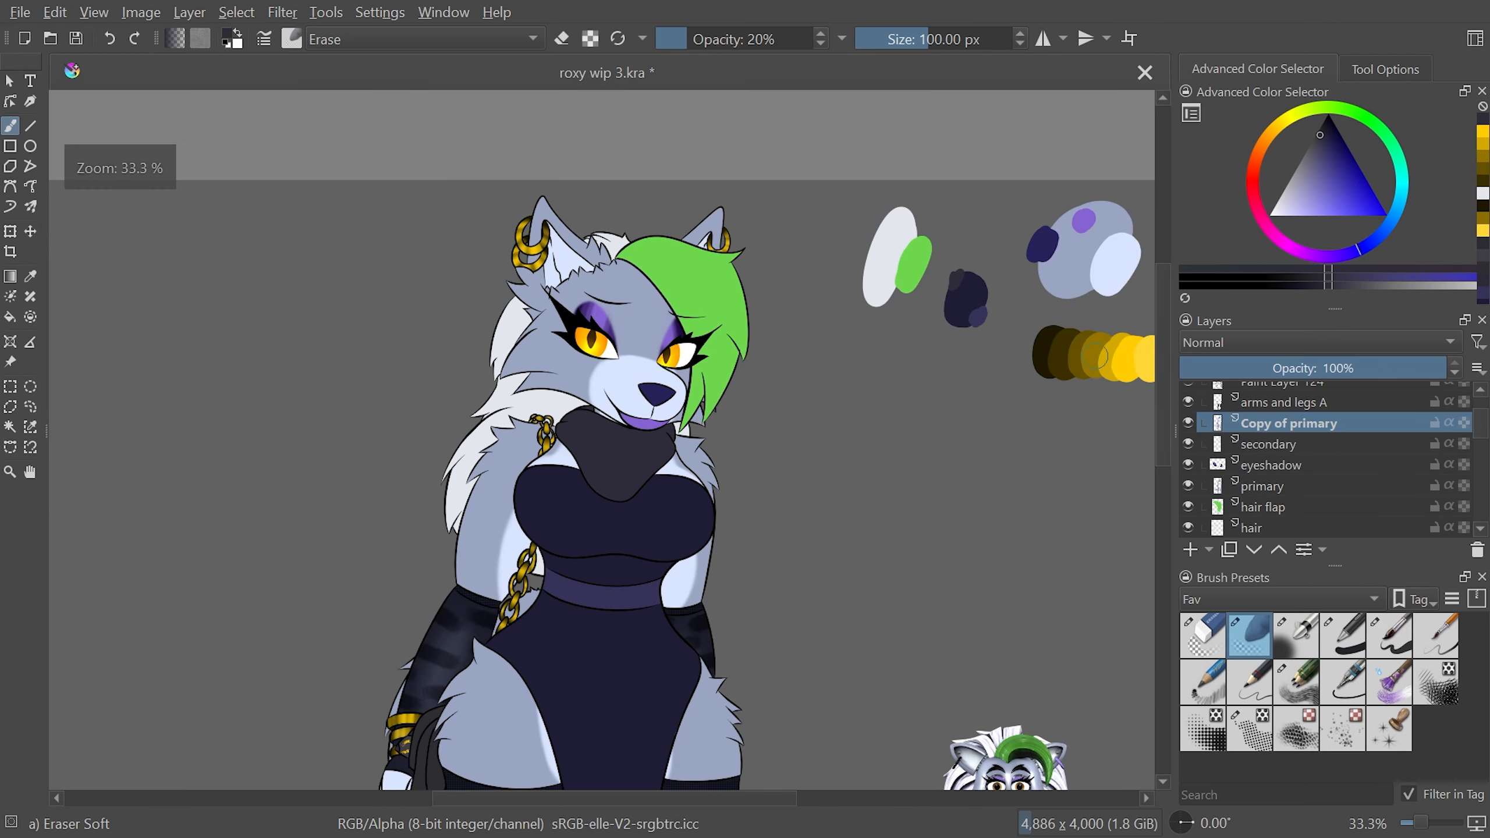
pyautogui.scroll(-8, 1168, 446)
pyautogui.scroll(9, 1168, 458)
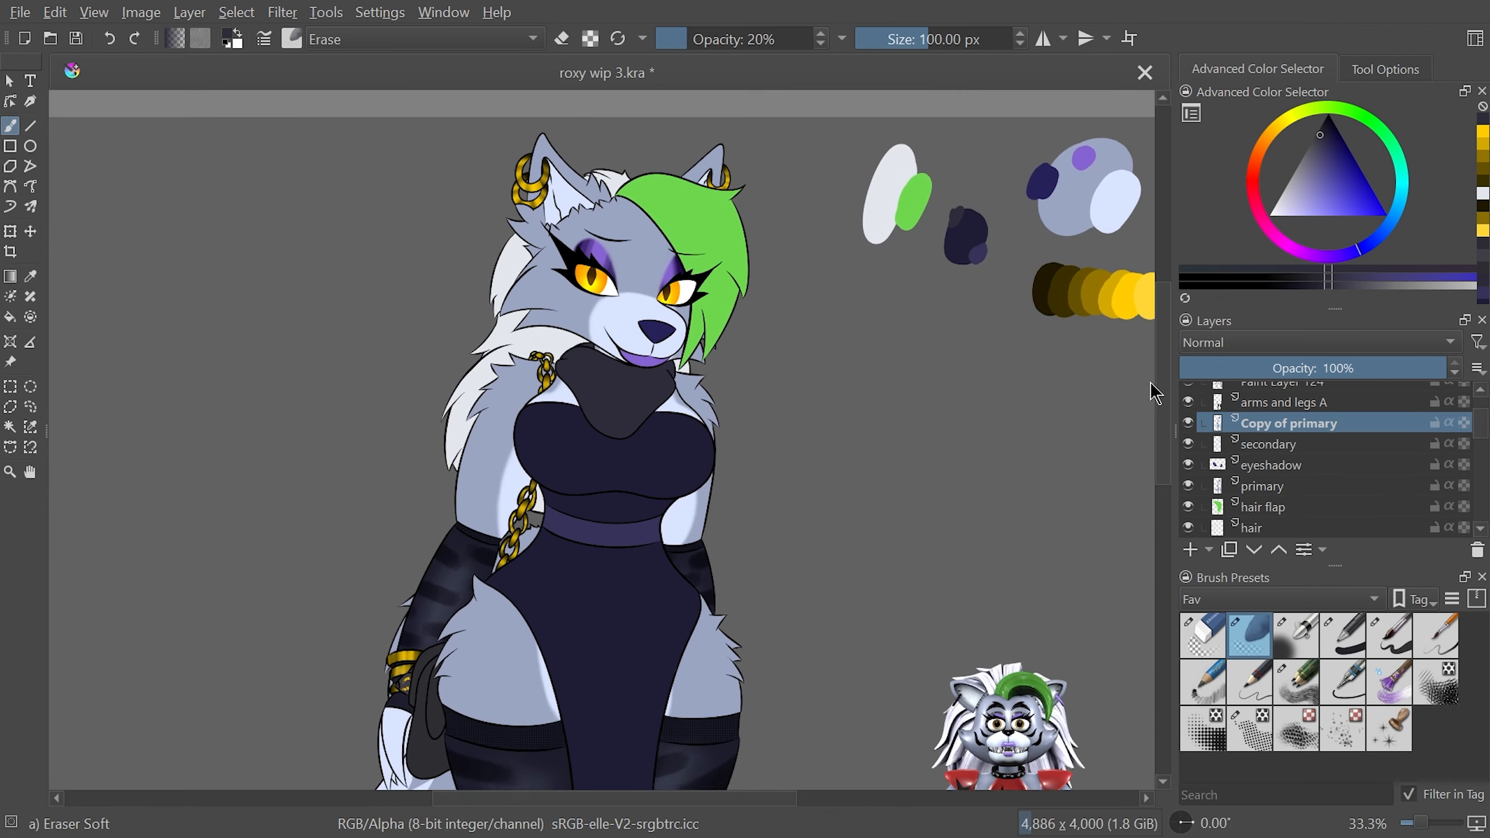
pyautogui.click(1325, 353)
pyautogui.click(1285, 320)
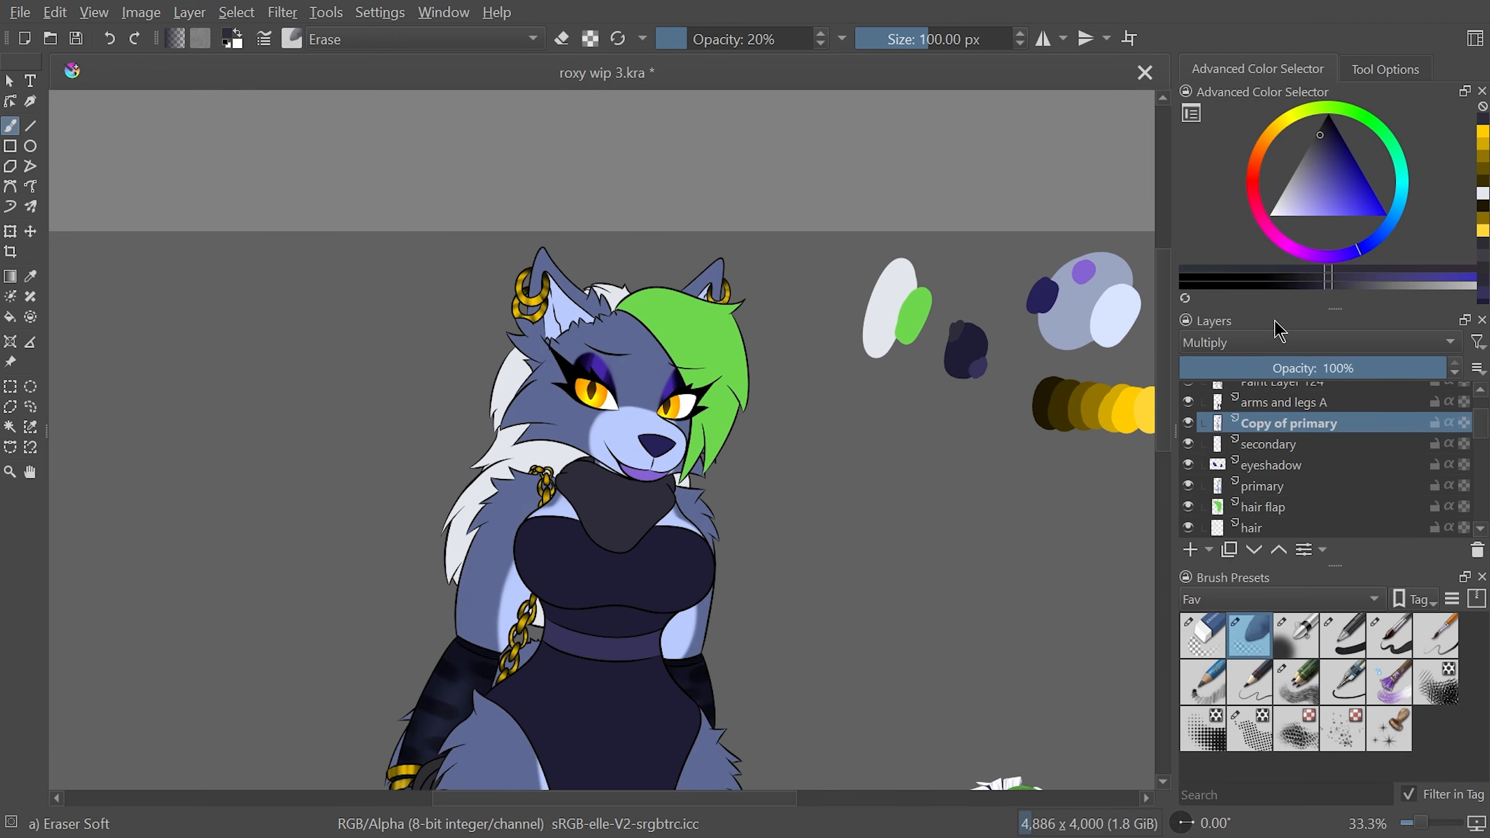
# Set the soft eraser's size to 300 px and erase the Multiply copy over the middle of the face
pyautogui.press('+')
pyautogui.moveTo(953, 39); pyautogui.dragTo(957, 84)
pyautogui.write('3')
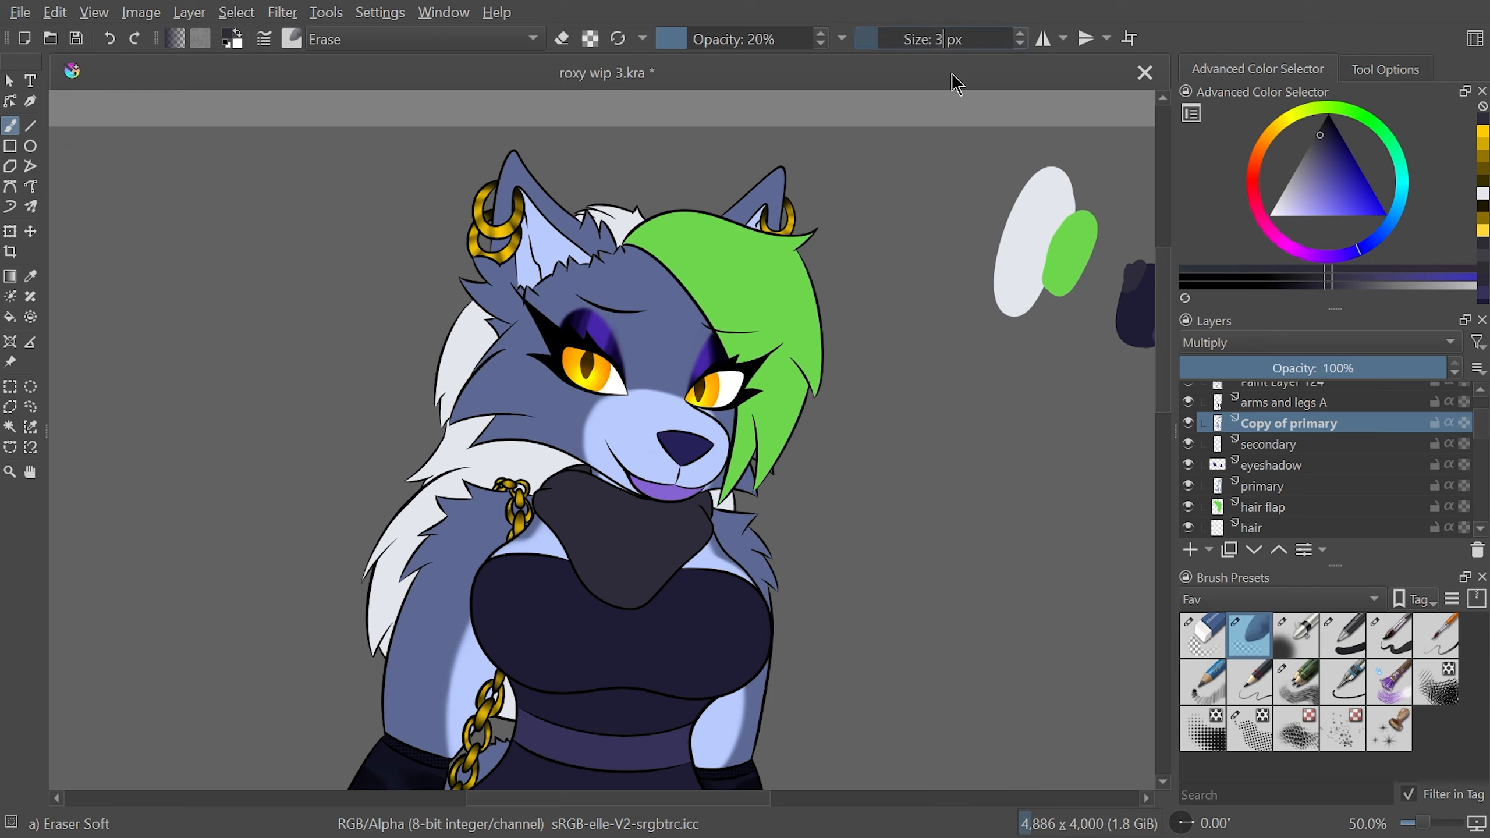
pyautogui.press('Return')
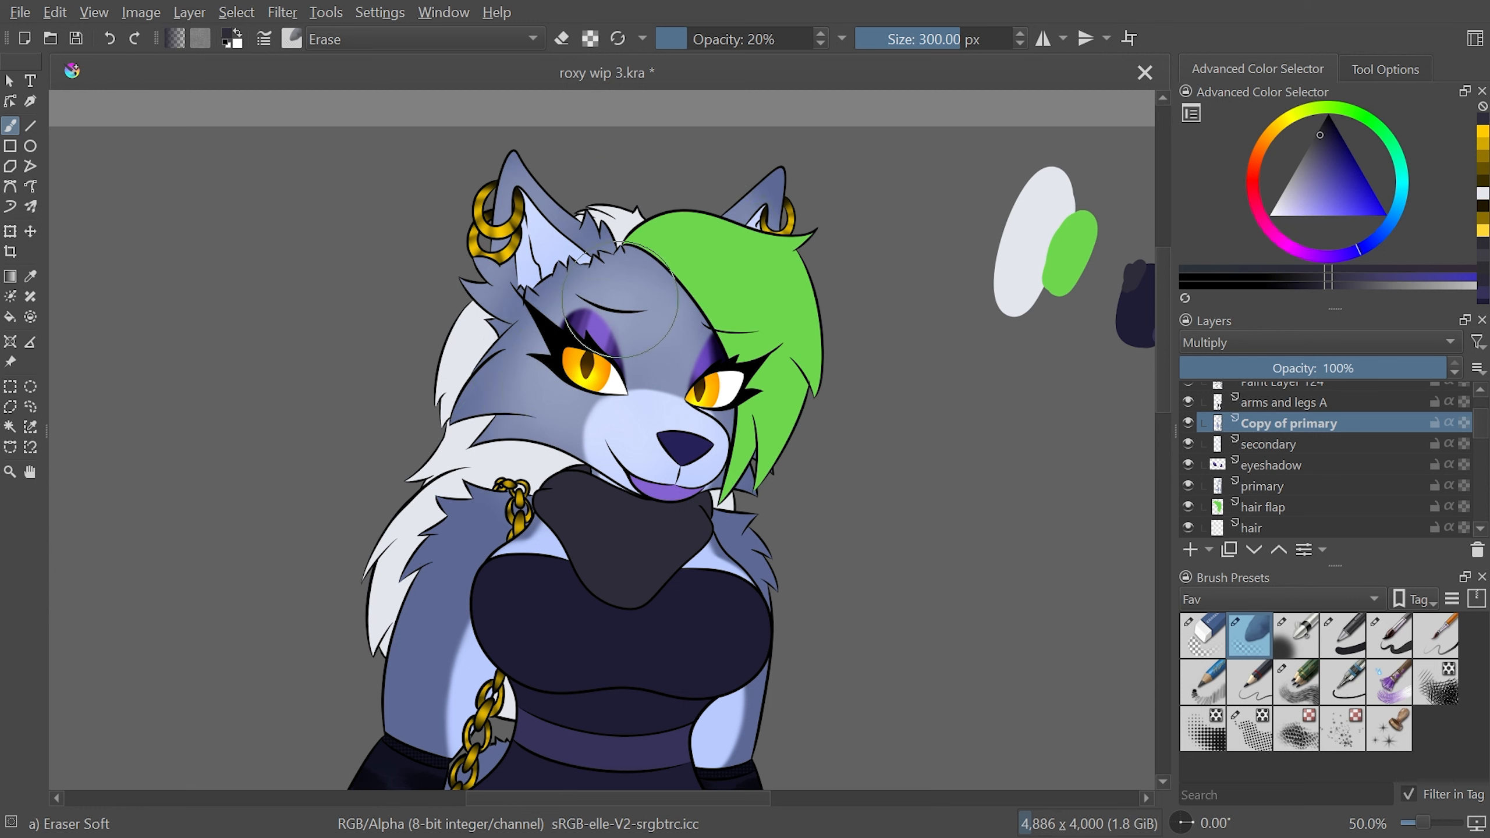
# Erase the inner areas of the Multiply copy along the upper arms and thighs, leaving shading near the edges
pyautogui.scroll(-2, 1115, 375)
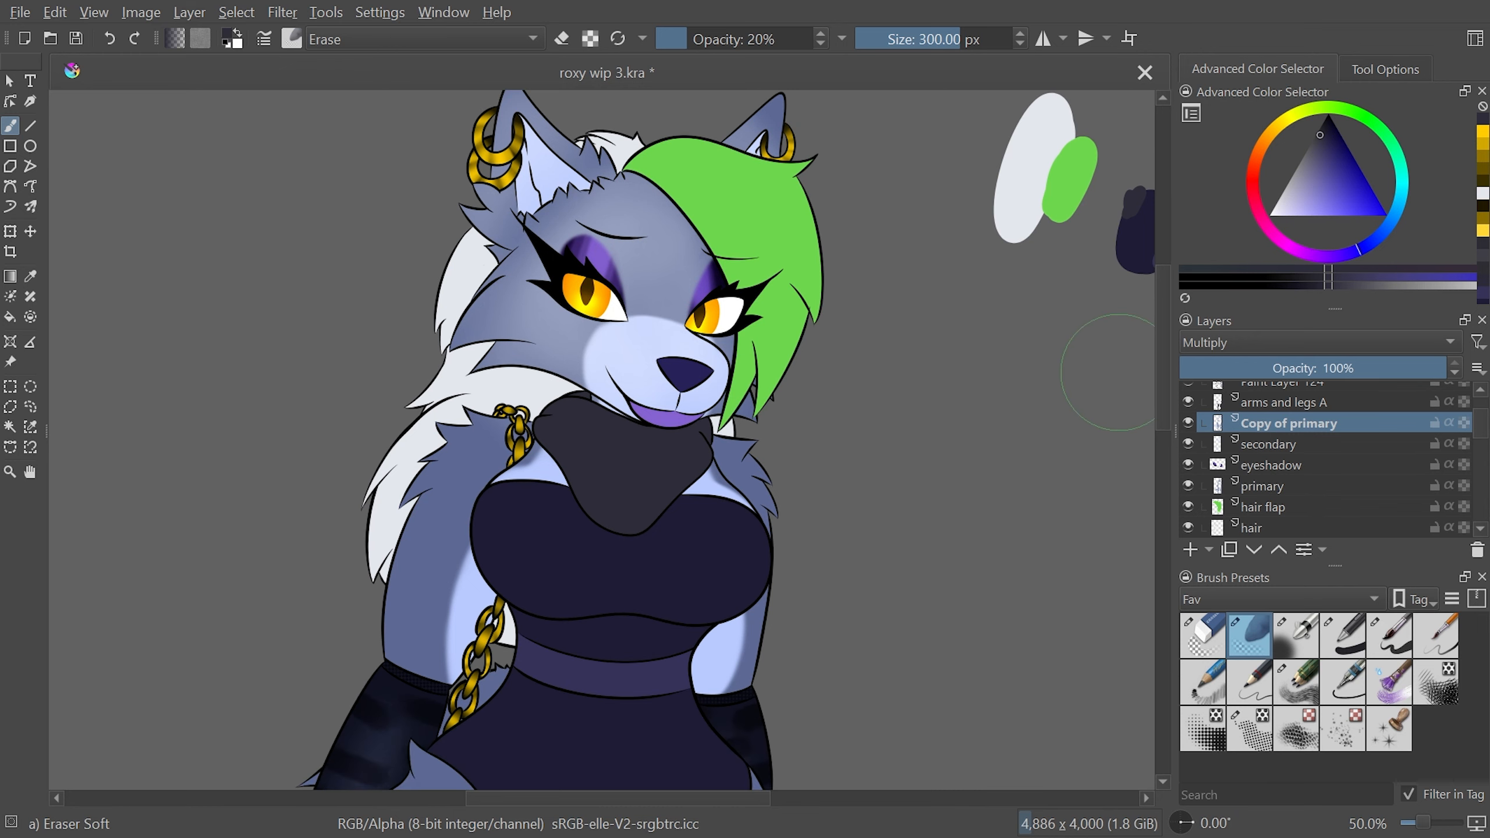
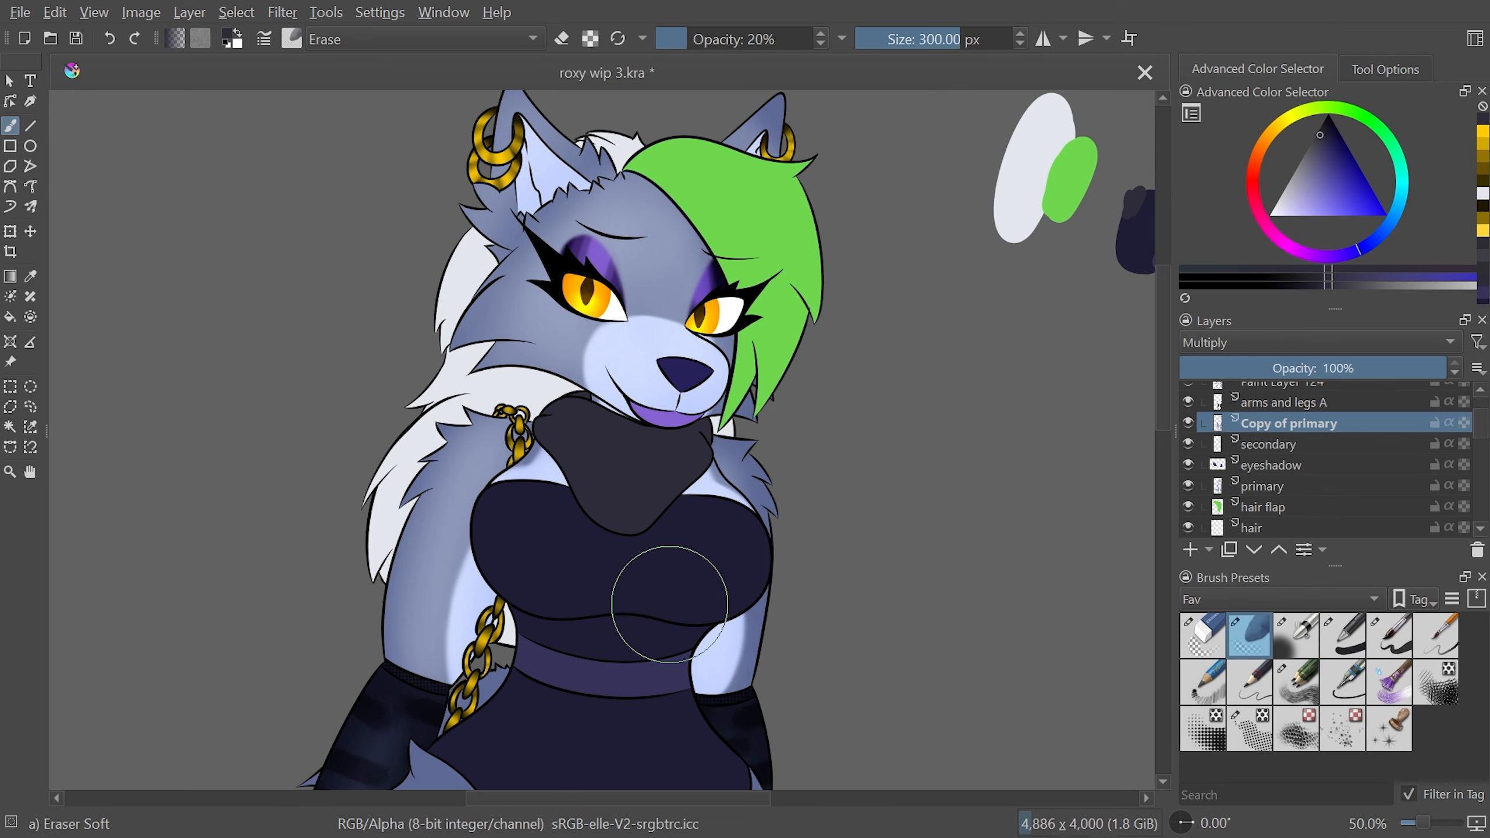
pyautogui.scroll(-5, 1060, 499)
pyautogui.moveTo(457, 520)
pyautogui.mouseDown()
pyautogui.moveTo(505, 482)
pyautogui.moveTo(487, 651)
pyautogui.moveTo(501, 654)
pyautogui.moveTo(449, 700)
pyautogui.moveTo(490, 592)
pyautogui.moveTo(523, 751)
pyautogui.mouseUp()
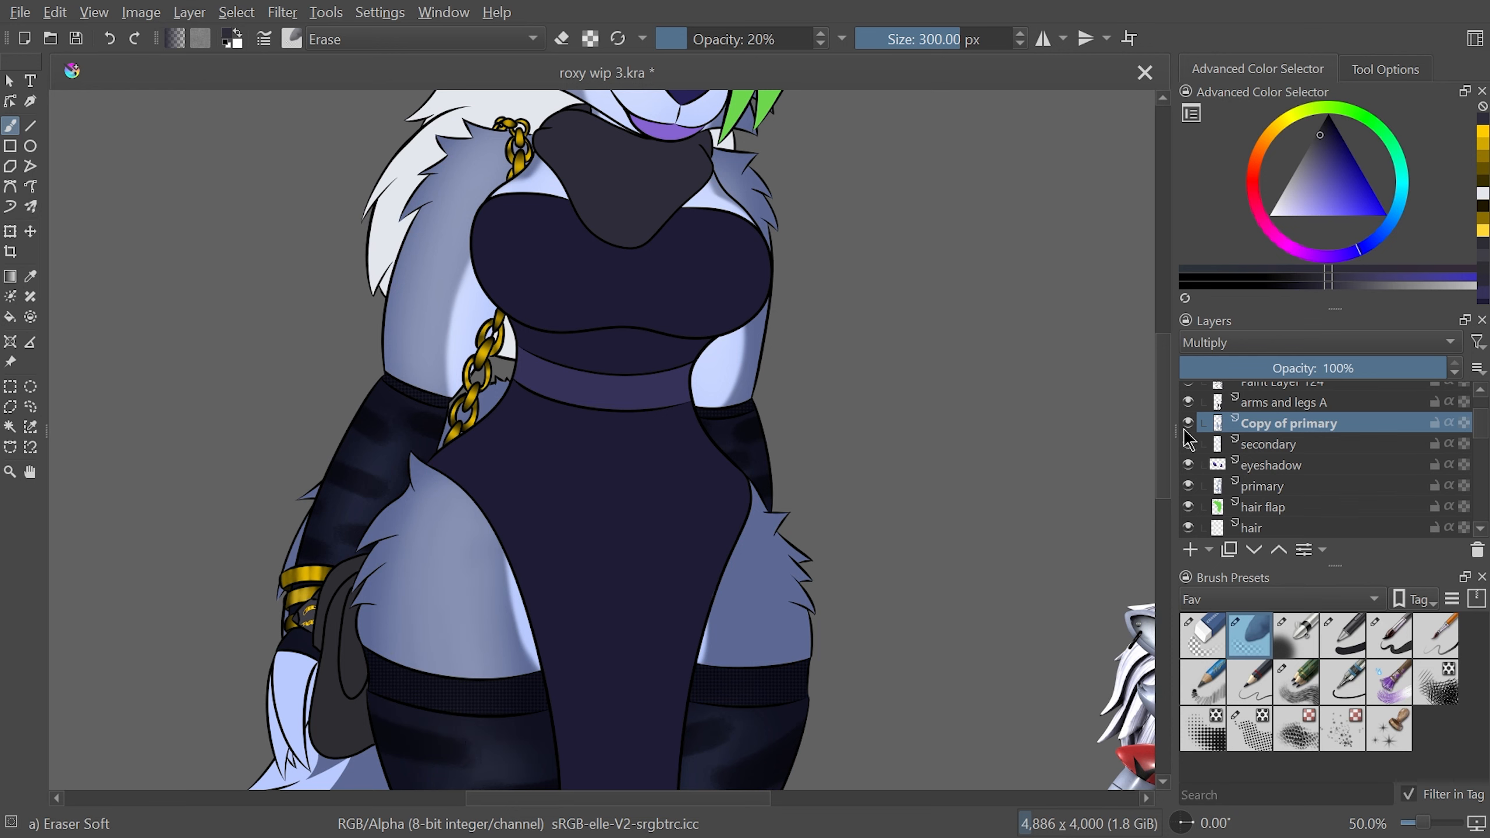
pyautogui.scroll(-2, 1099, 456)
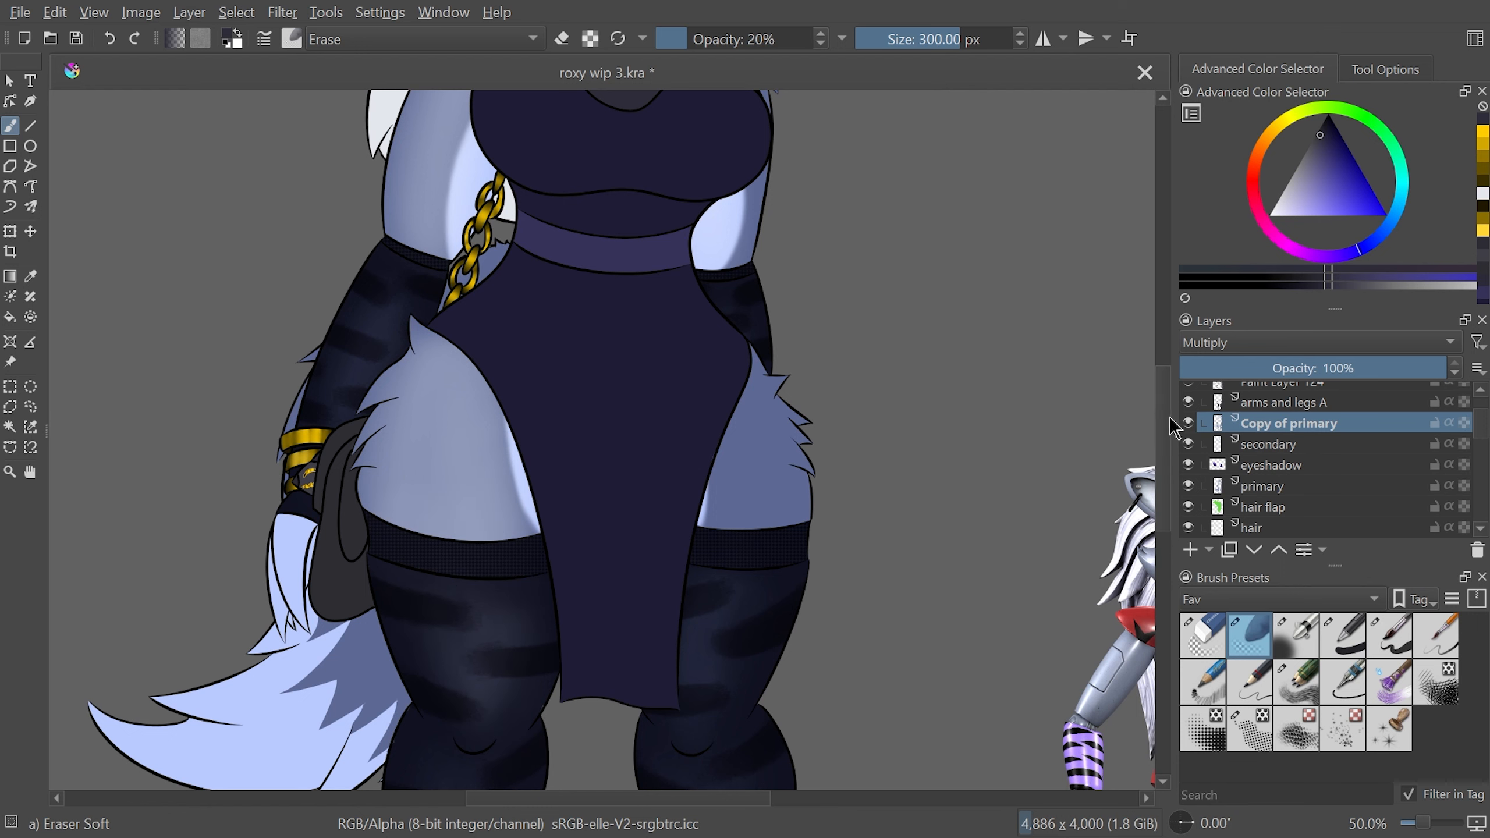
pyautogui.scroll(-2, 1115, 434)
pyautogui.scroll(-2, 1168, 452)
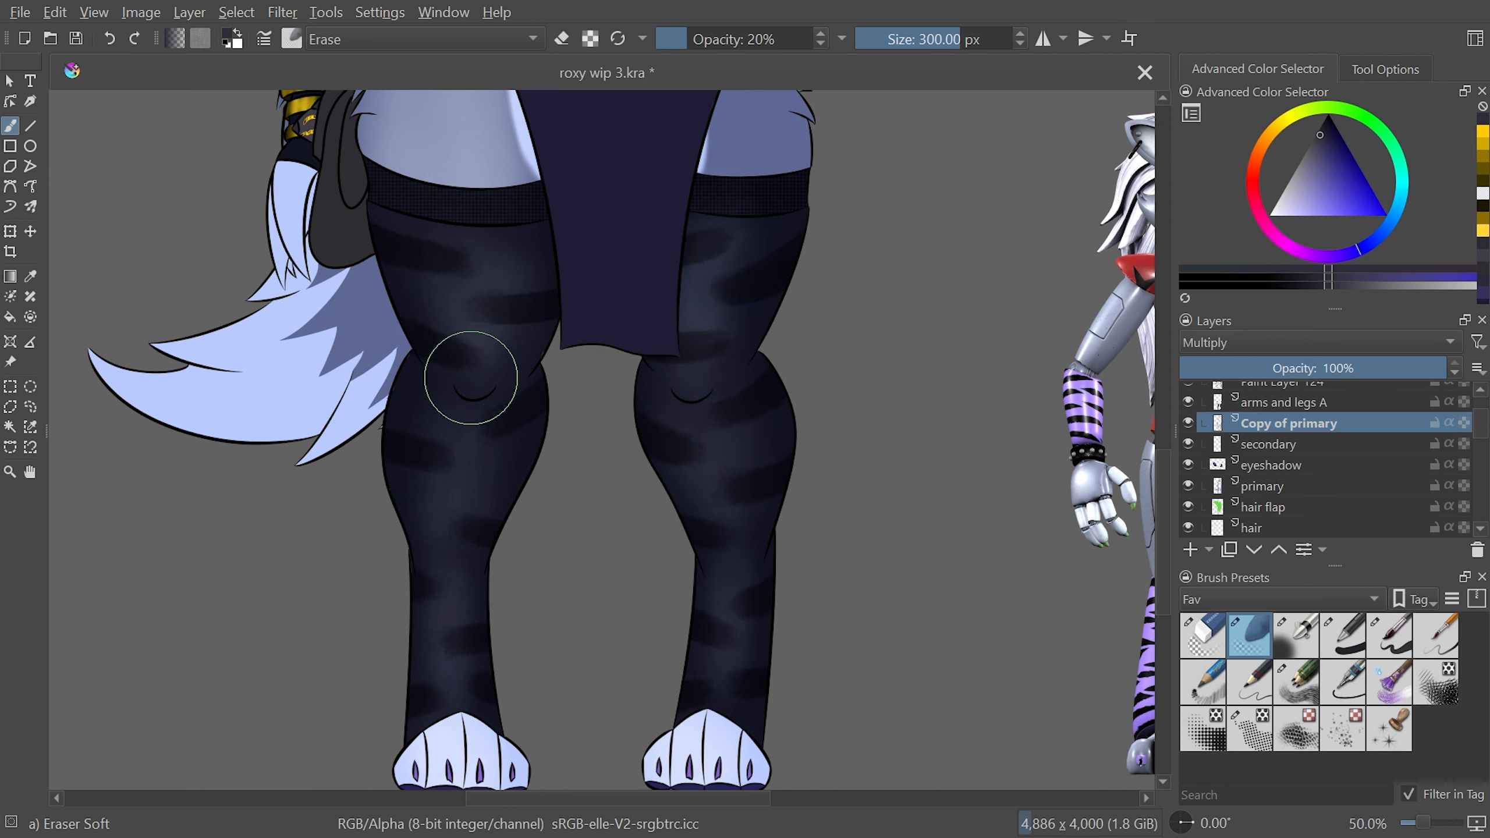
pyautogui.scroll(5, 1163, 495)
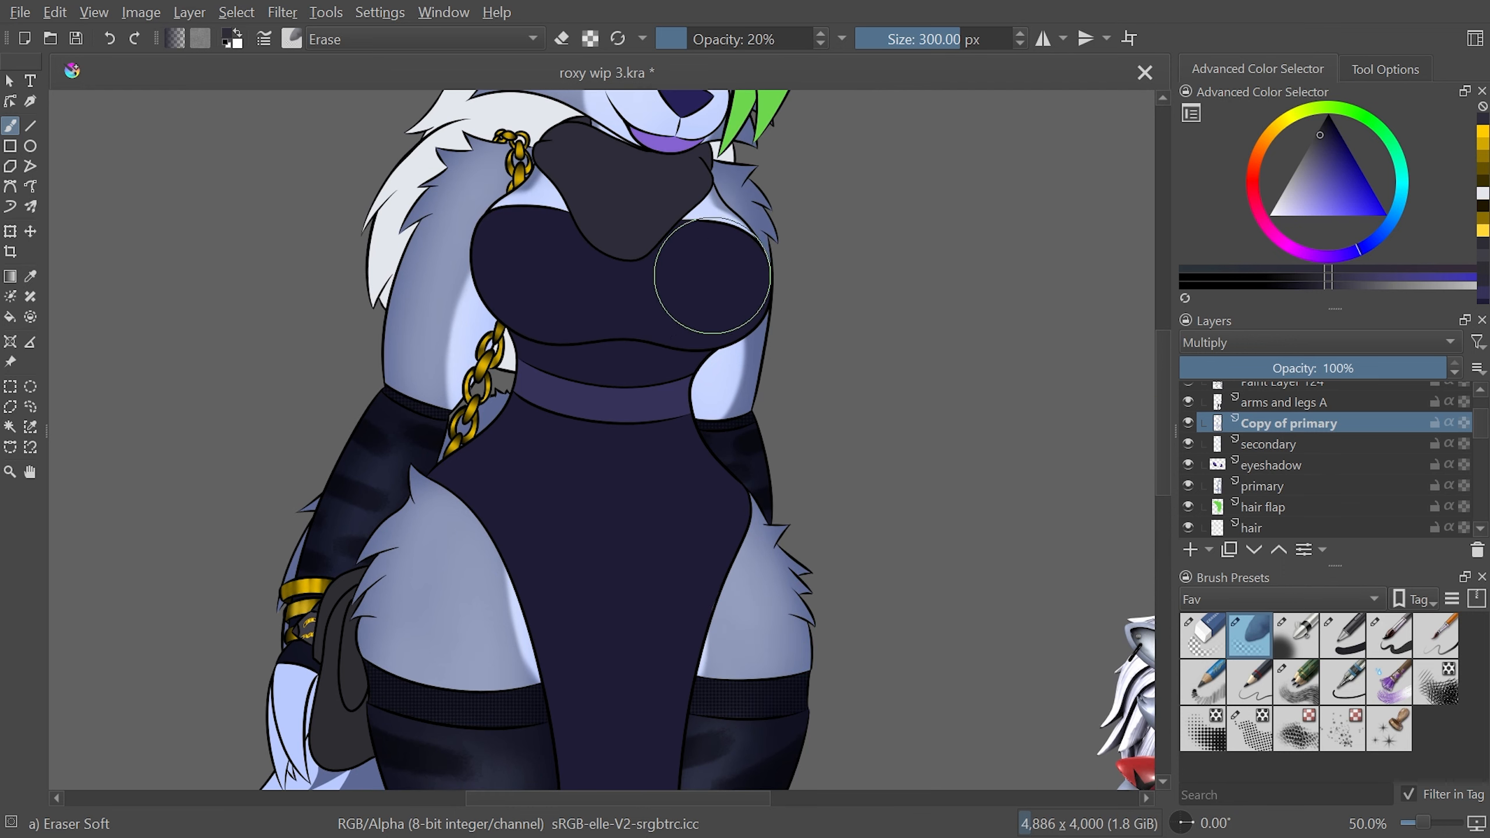
# Erase the Multiply copy over the tail and check the whole figure with the secondary layer hidden and shown
pyautogui.moveTo(714, 323); pyautogui.dragTo(867, 79)
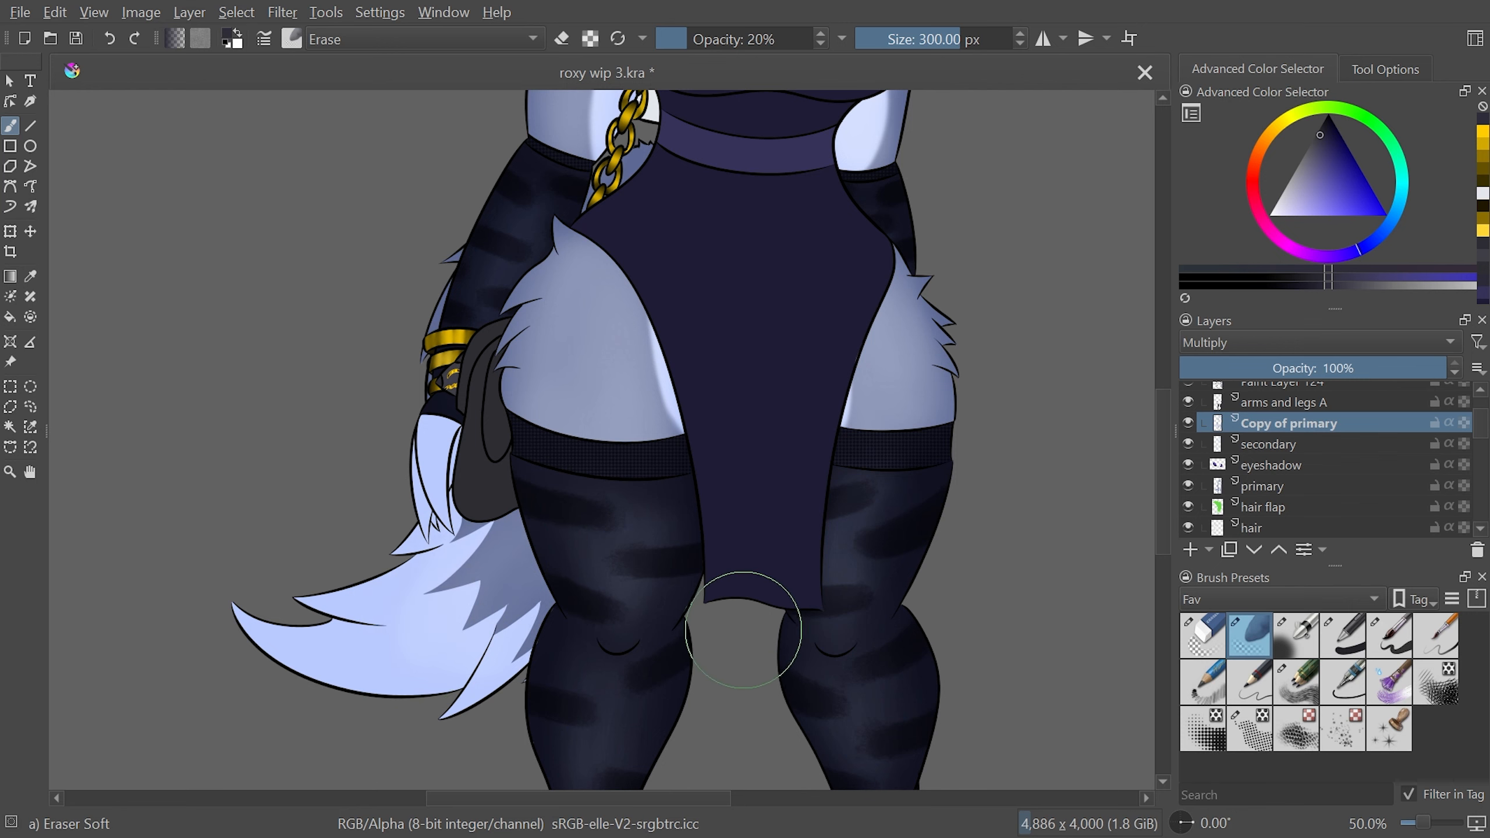
pyautogui.moveTo(799, 499); pyautogui.dragTo(661, 644)
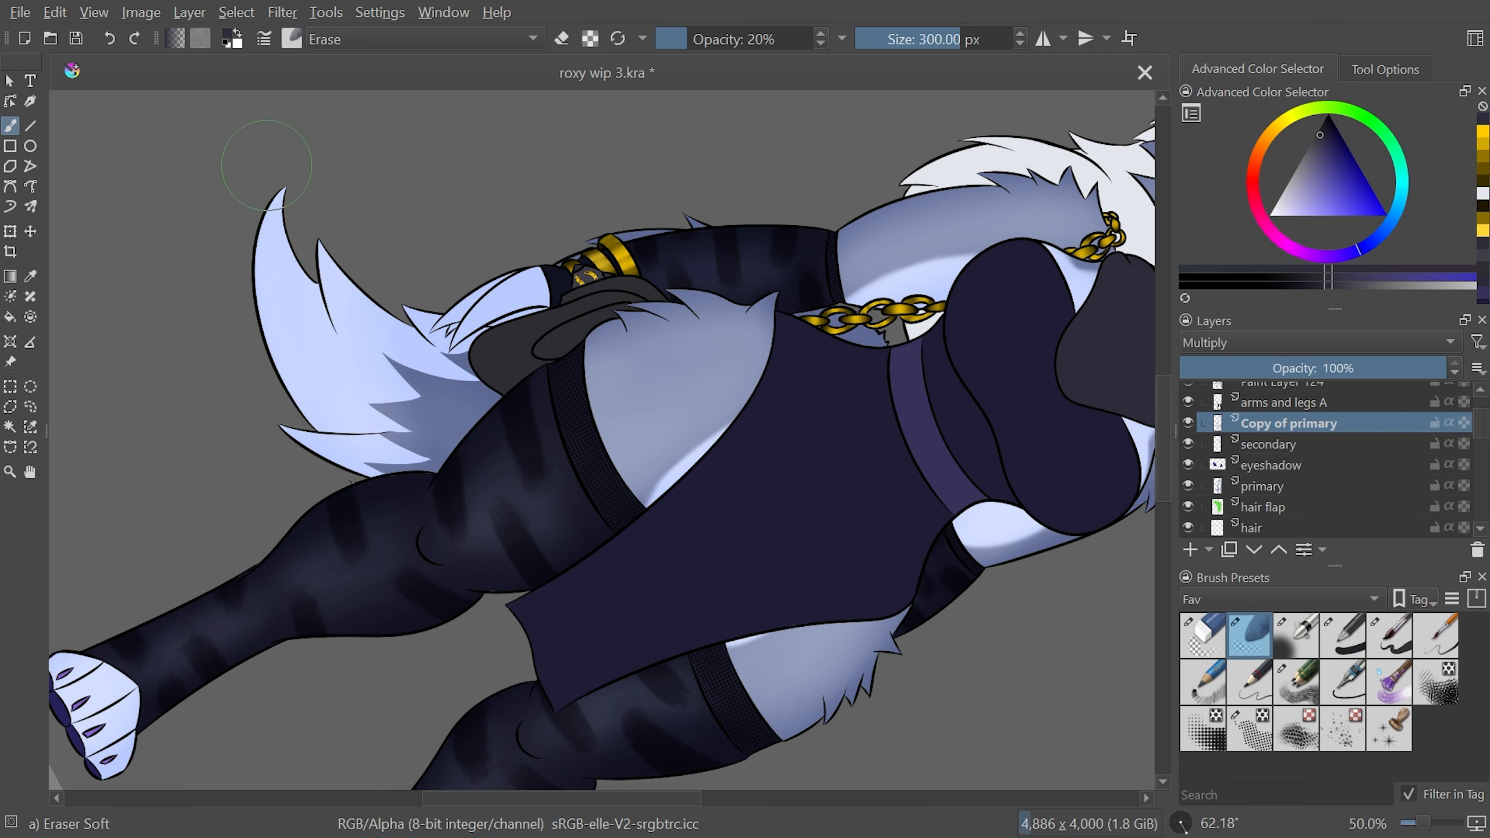
pyautogui.moveTo(264, 242)
pyautogui.mouseDown()
pyautogui.moveTo(257, 199)
pyautogui.moveTo(282, 276)
pyautogui.moveTo(252, 195)
pyautogui.moveTo(347, 399)
pyautogui.moveTo(359, 359)
pyautogui.moveTo(420, 401)
pyautogui.mouseUp()
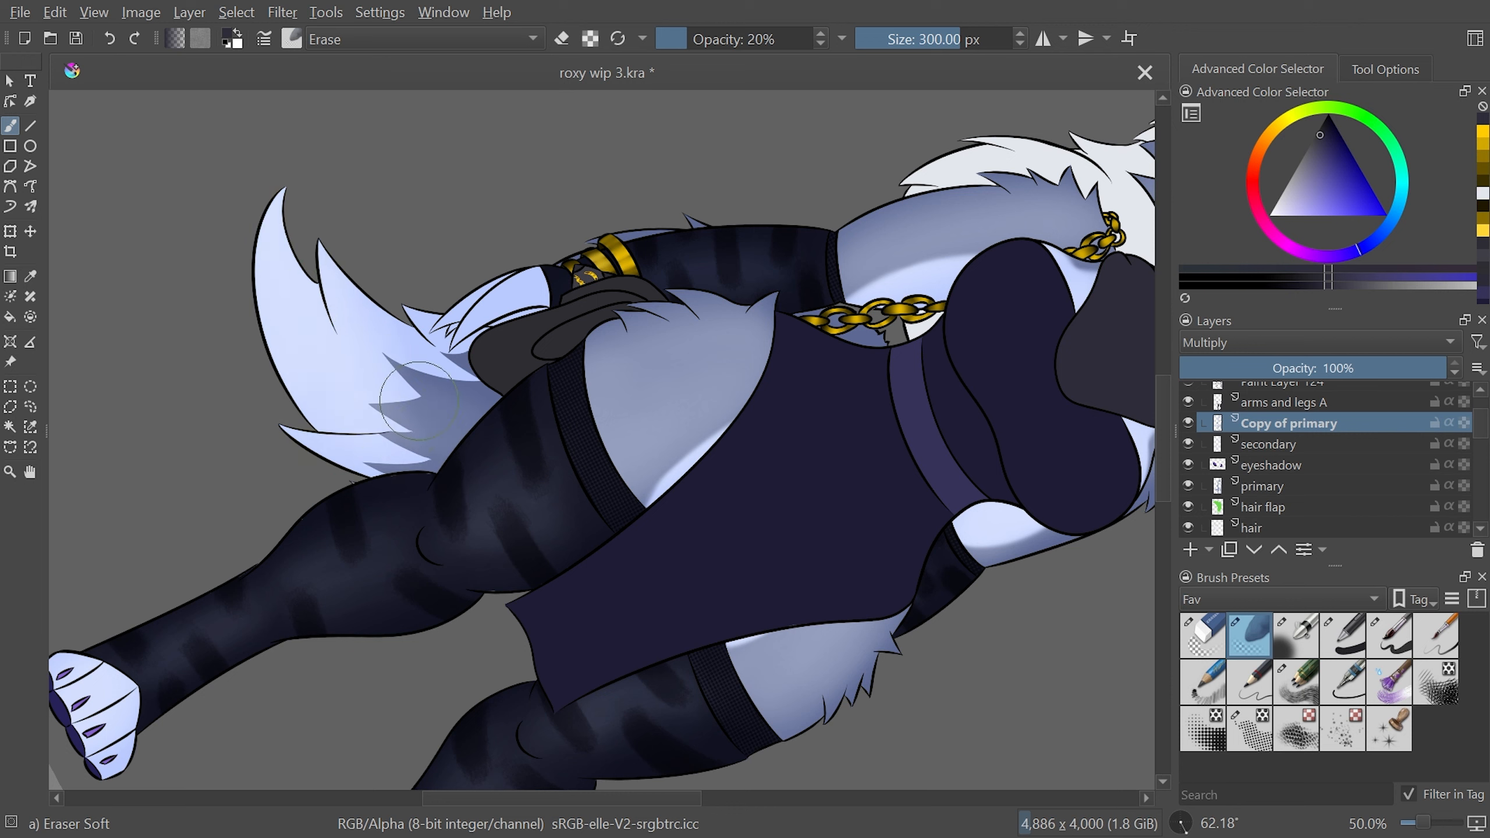
pyautogui.press('2')
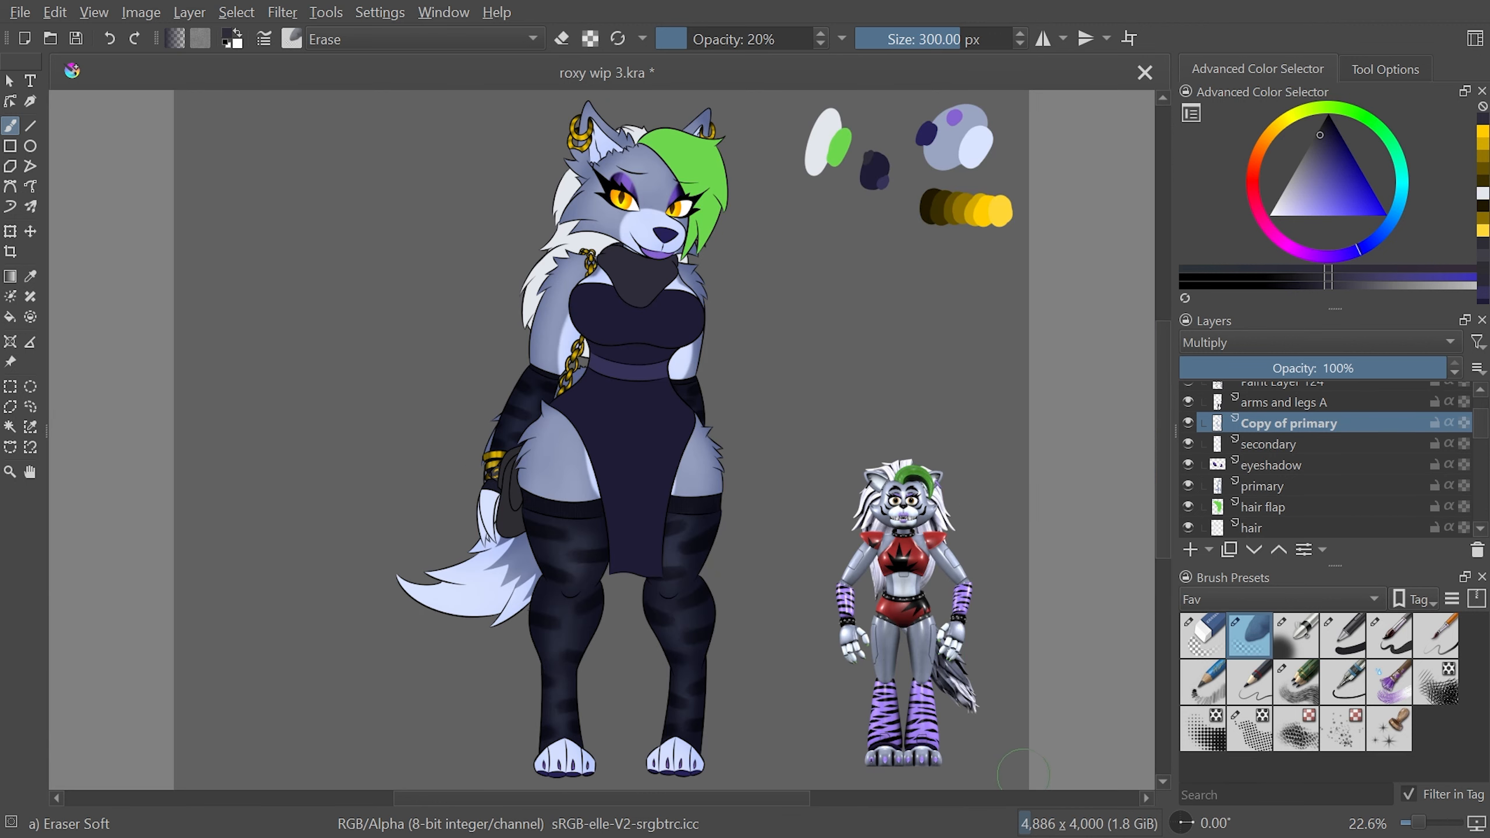
pyautogui.click(1189, 444)
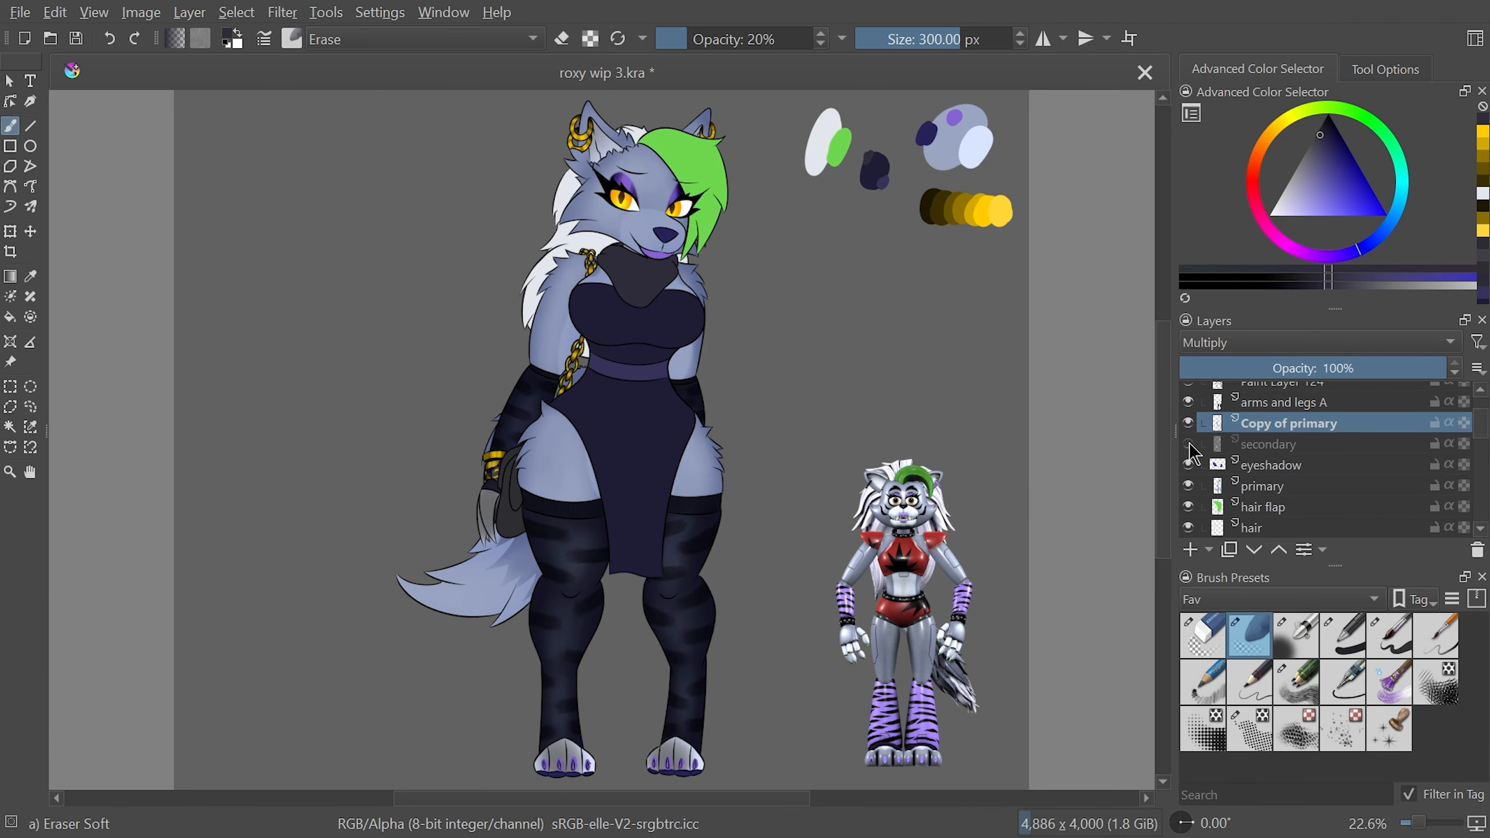
pyautogui.click(1189, 444)
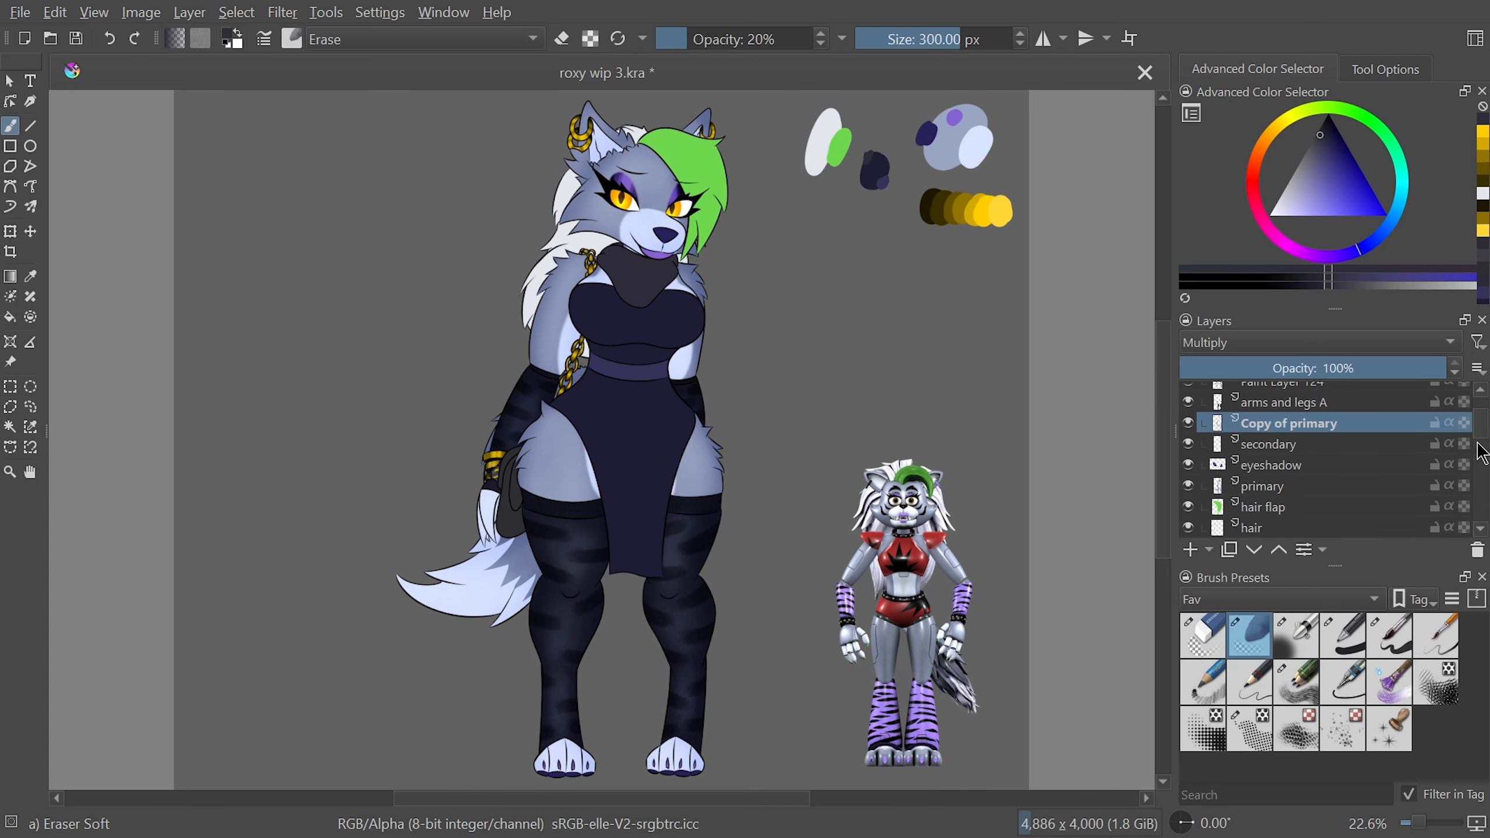
# Duplicate the hair flap layer and set the copy to Multiply
pyautogui.scroll(-4, 1273, 446)
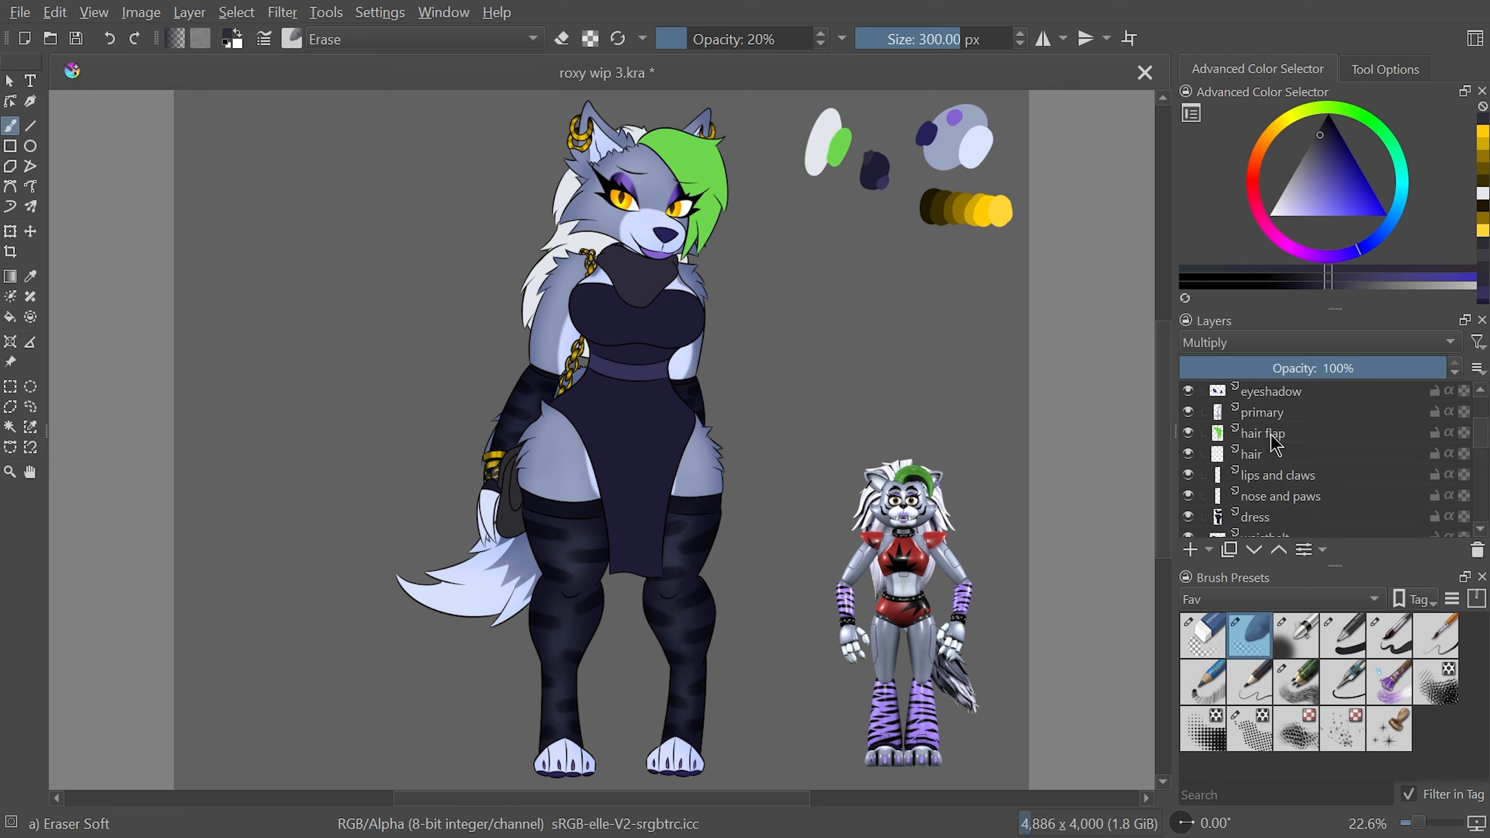
pyautogui.click(1285, 434)
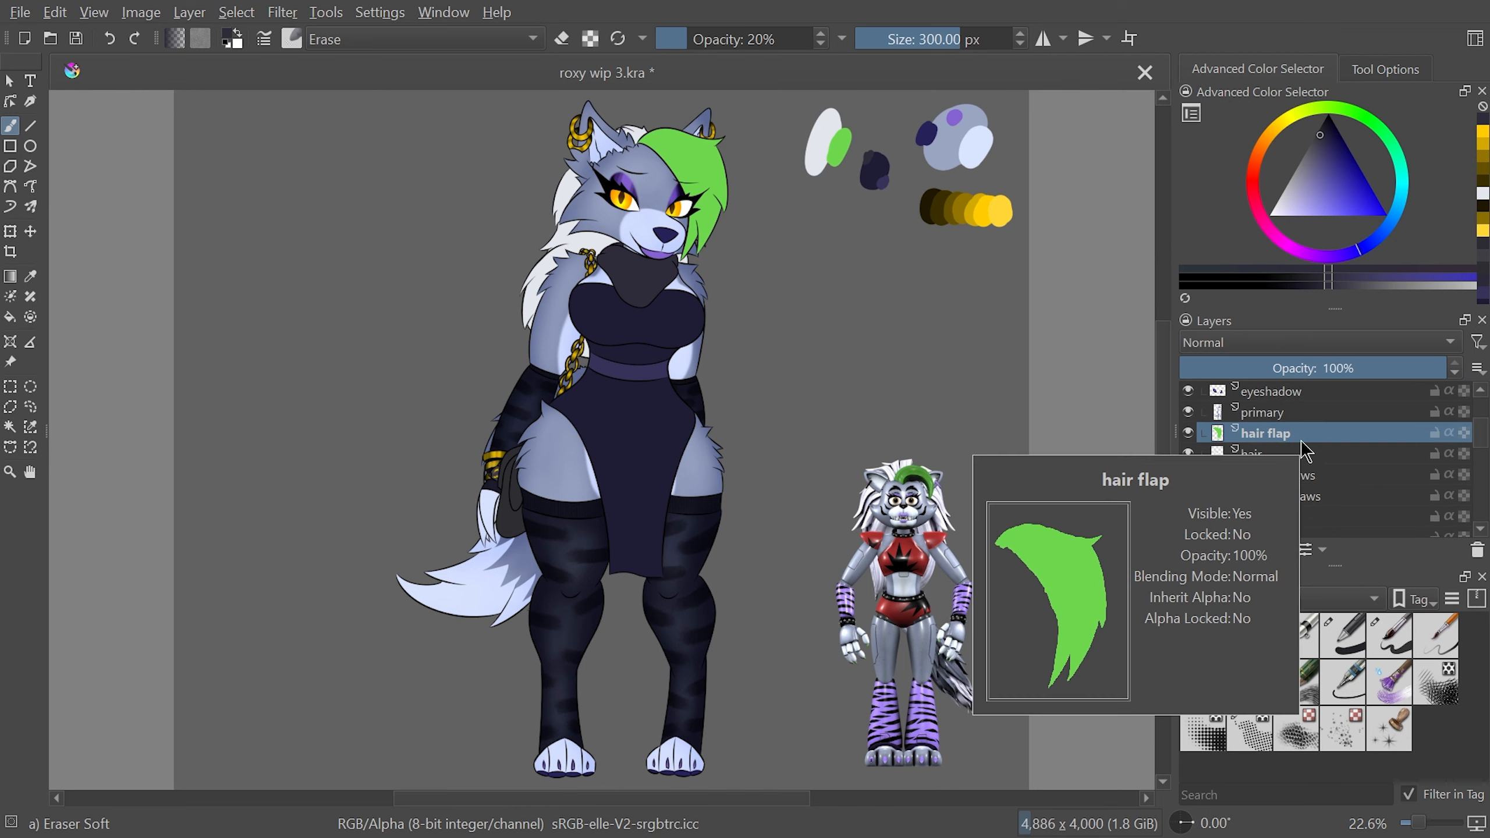
pyautogui.hotkey('ctrl', 'j')
pyautogui.click(1282, 341)
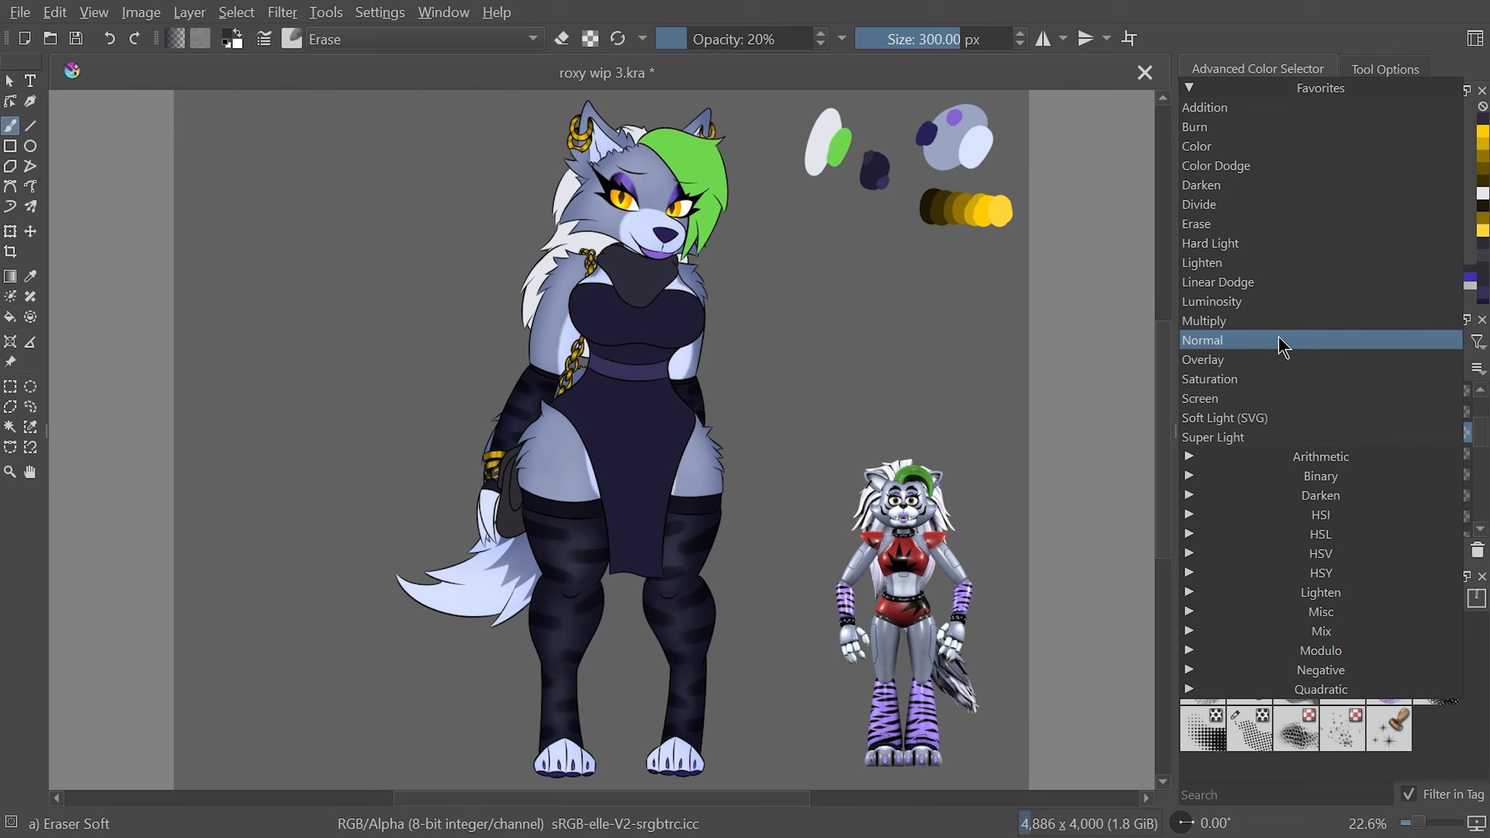
pyautogui.click(1267, 323)
# Erase much of the green hair flap's Multiply copy, keeping shading near the parting, and compare it hidden and shown
pyautogui.scroll(1, 1168, 341)
pyautogui.scroll(5, 1056, 423)
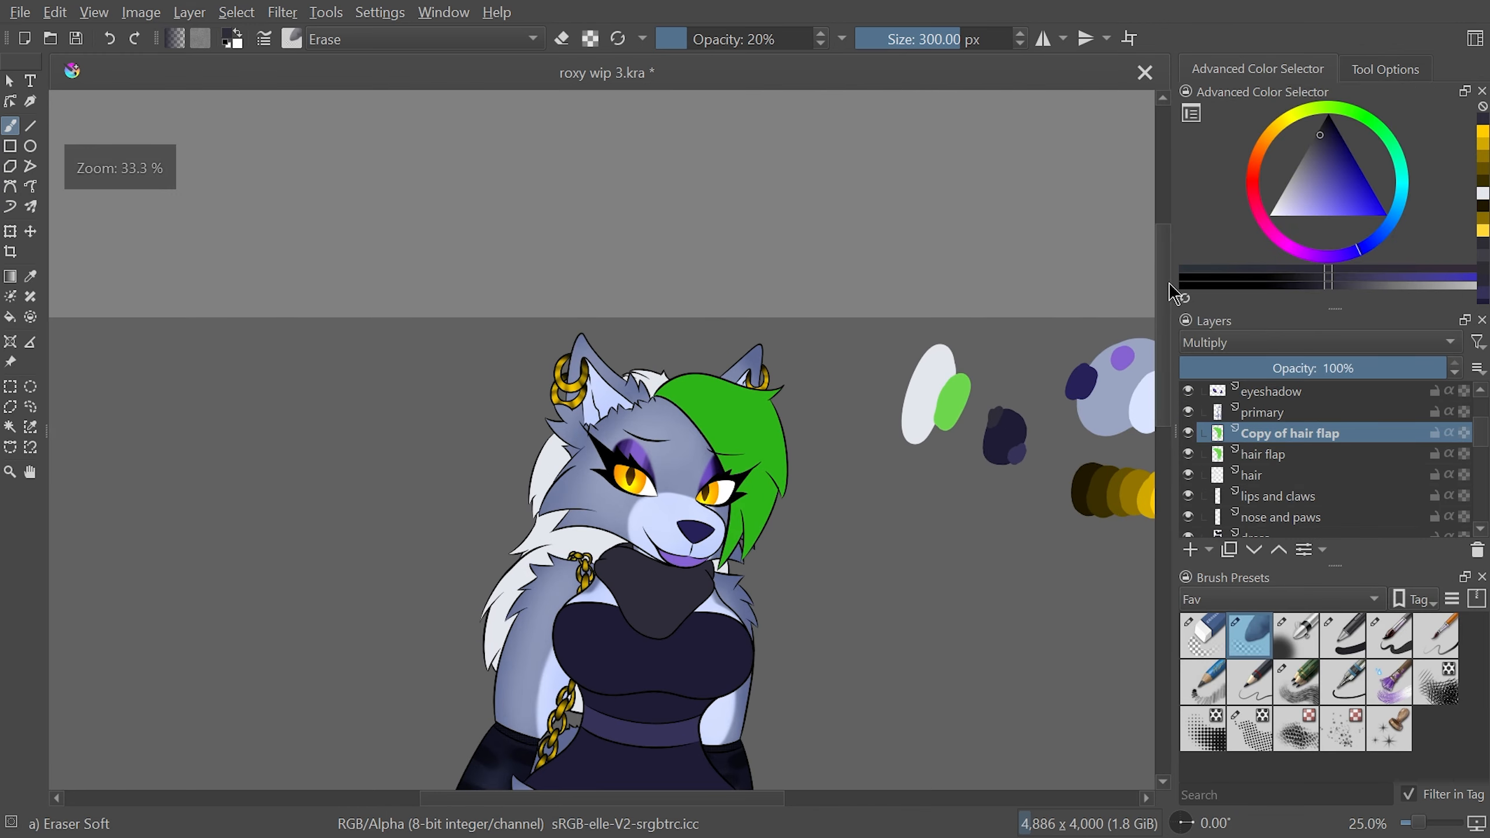
pyautogui.moveTo(1056, 423)
pyautogui.mouseDown()
pyautogui.moveTo(291, 235)
pyautogui.moveTo(316, 381)
pyautogui.moveTo(321, 229)
pyautogui.moveTo(346, 189)
pyautogui.moveTo(297, 341)
pyautogui.moveTo(302, 225)
pyautogui.moveTo(375, 182)
pyautogui.moveTo(321, 296)
pyautogui.moveTo(377, 462)
pyautogui.moveTo(335, 453)
pyautogui.moveTo(352, 200)
pyautogui.moveTo(305, 276)
pyautogui.moveTo(346, 177)
pyautogui.moveTo(451, 531)
pyautogui.mouseUp()
pyautogui.moveTo(258, 203)
pyautogui.mouseDown()
pyautogui.moveTo(334, 216)
pyautogui.moveTo(314, 319)
pyautogui.mouseUp()
pyautogui.moveTo(562, 179)
pyautogui.mouseDown()
pyautogui.moveTo(856, 596)
pyautogui.moveTo(998, 592)
pyautogui.moveTo(1094, 522)
pyautogui.mouseUp()
pyautogui.click(1189, 433)
pyautogui.click(1189, 434)
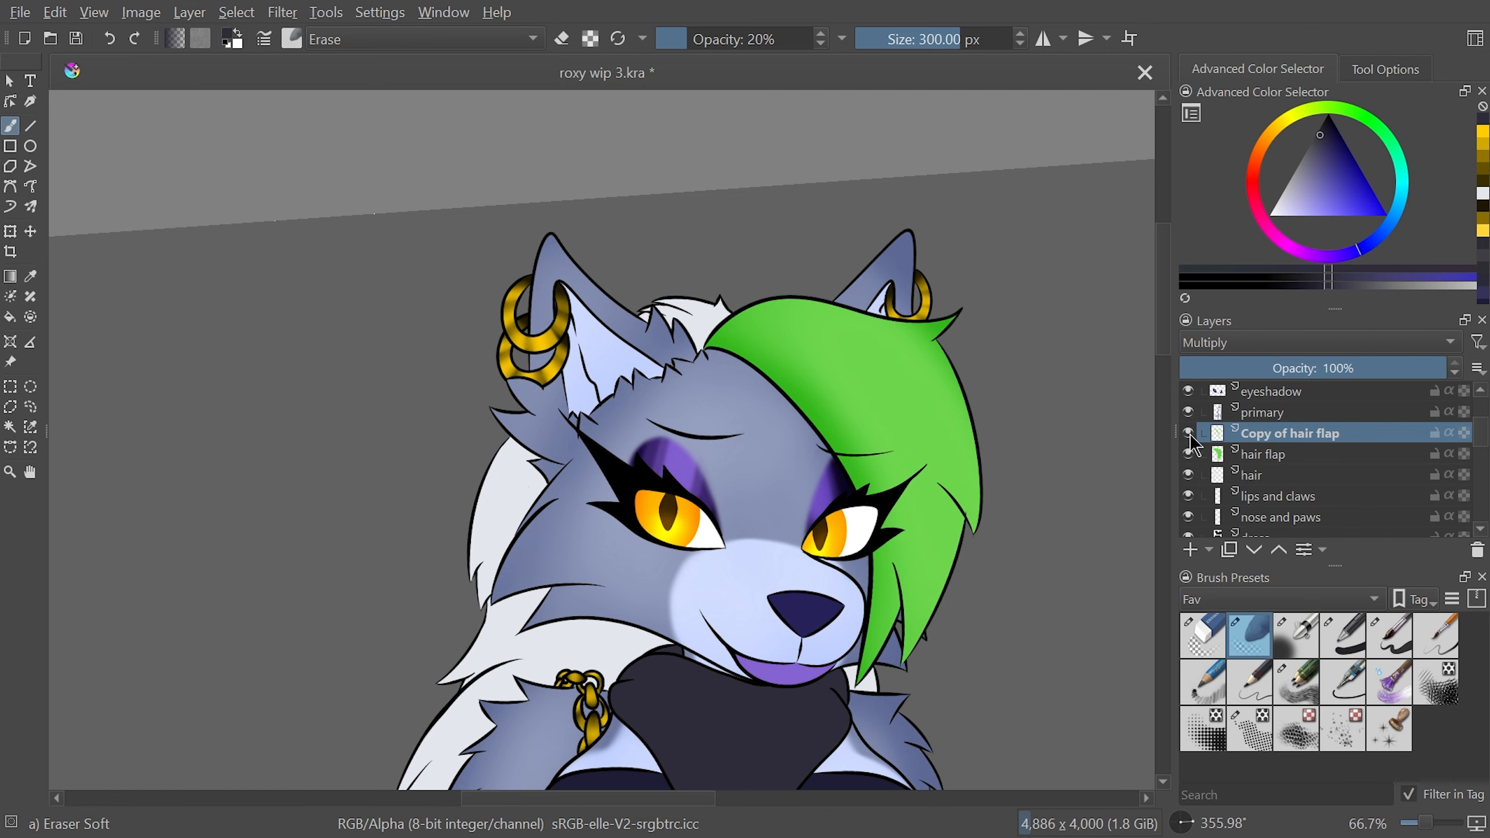
# Duplicate the hair layer and set the copy to Multiply
pyautogui.click(1318, 469)
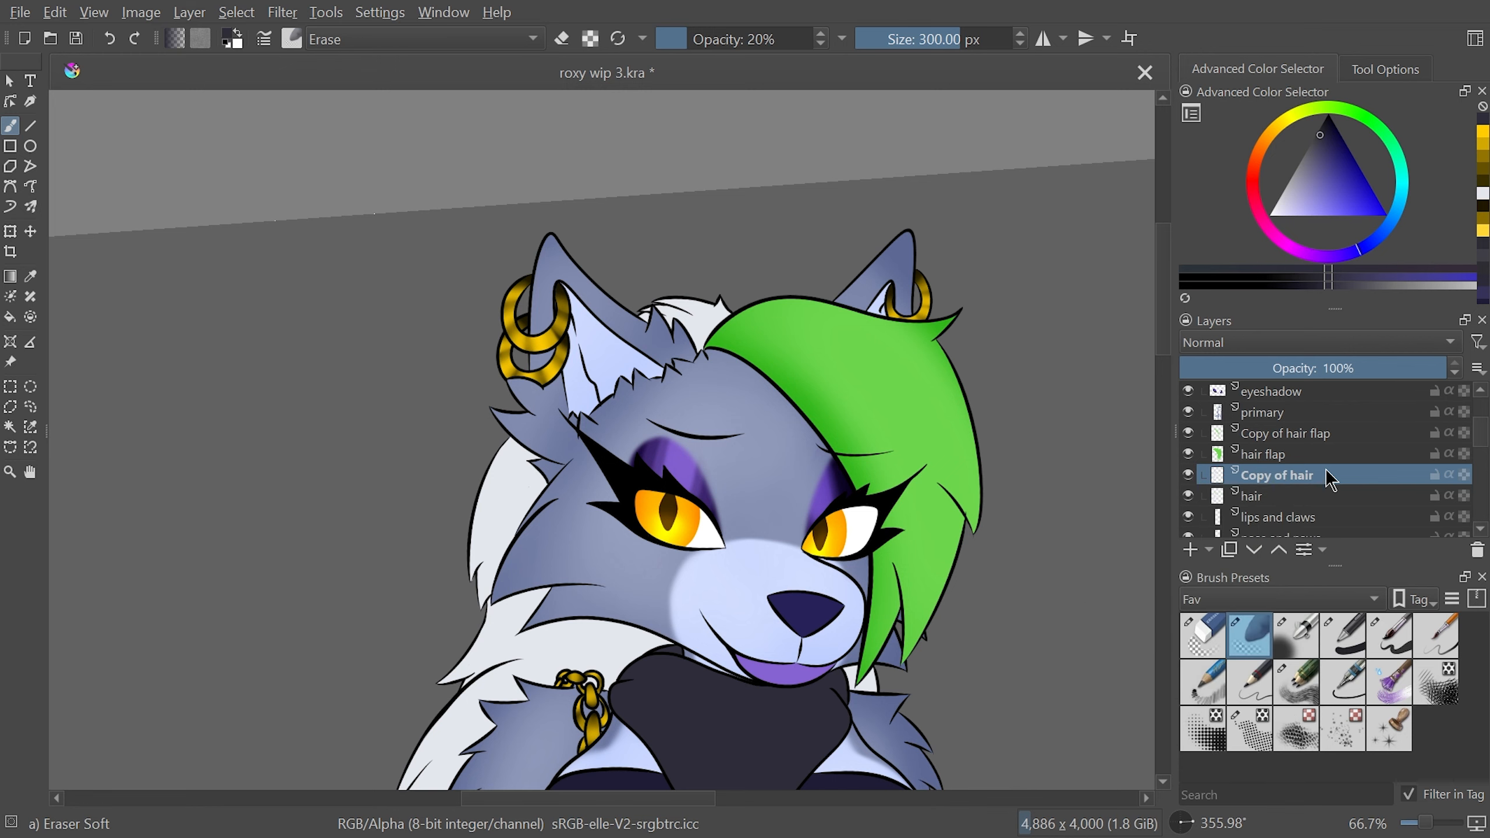
pyautogui.click(1235, 343)
pyautogui.click(1236, 376)
pyautogui.moveTo(1163, 318); pyautogui.dragTo(1163, 335)
pyautogui.scroll(-1, 700, 363)
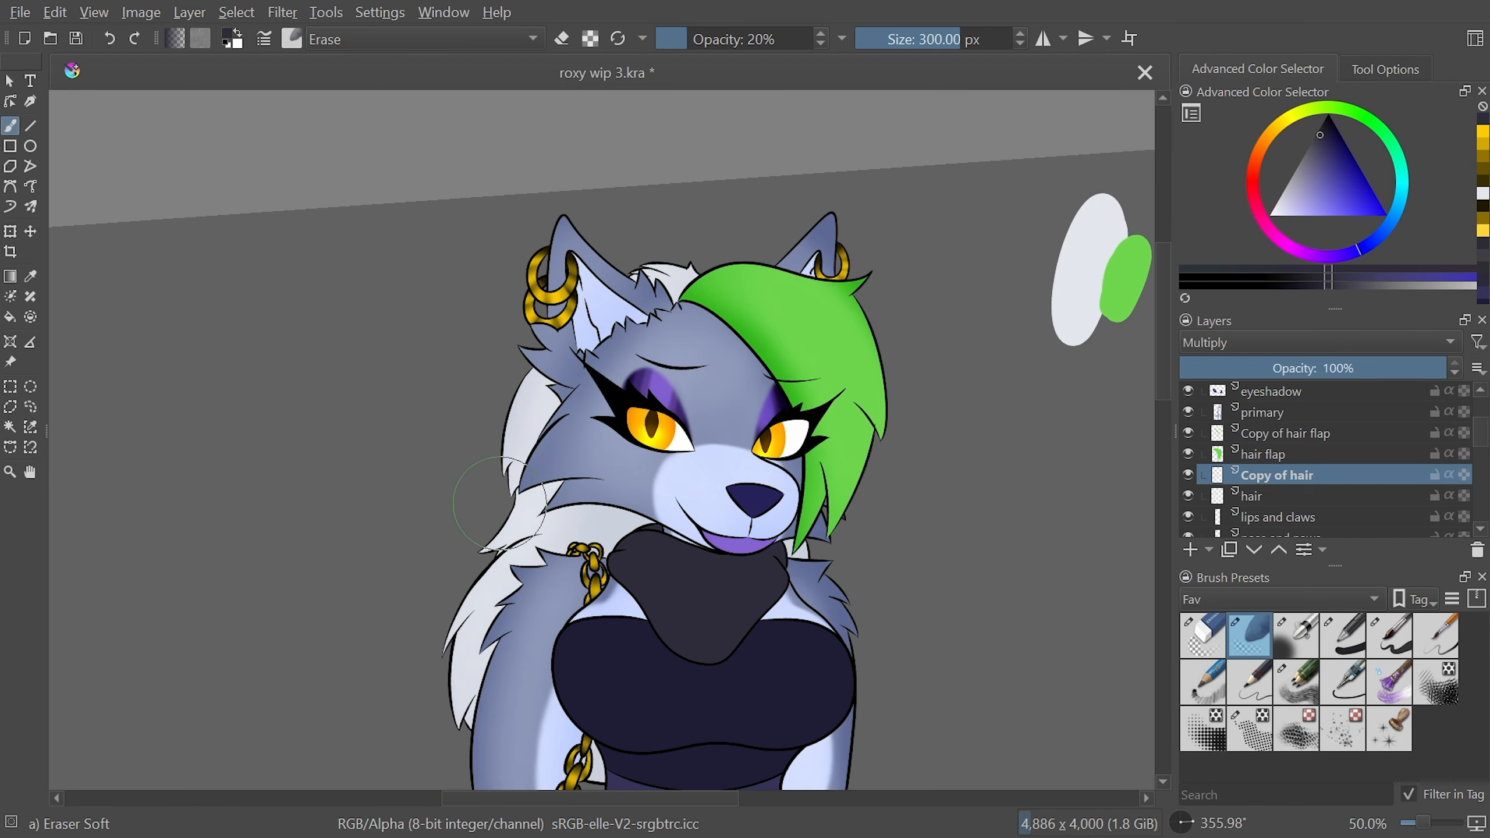
# Erase parts of the white hair's Multiply copy with the base hair layer hidden, and undo a trial deletion of the copy
pyautogui.click(1188, 496)
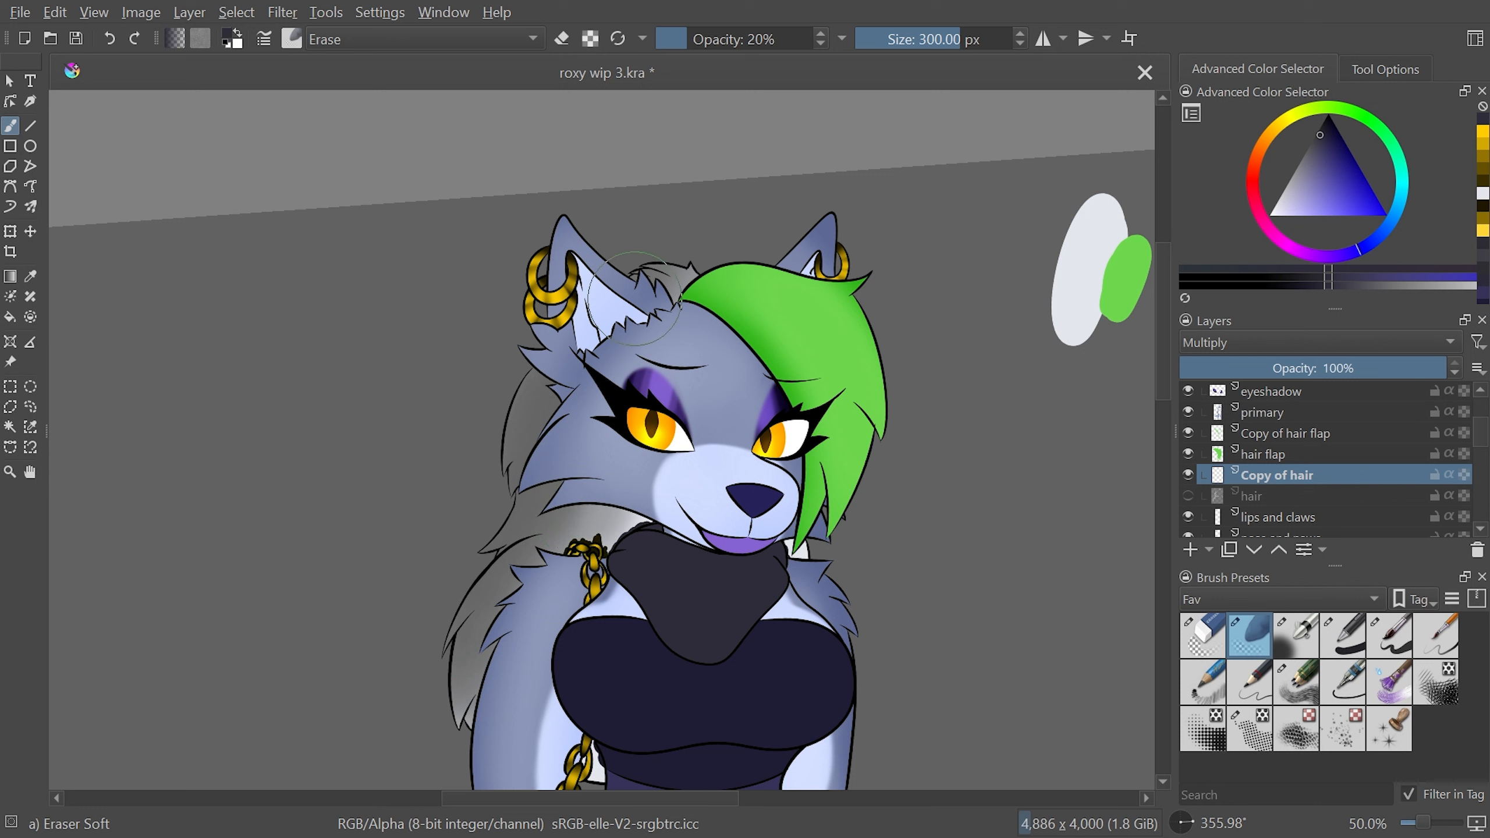
pyautogui.click(1187, 496)
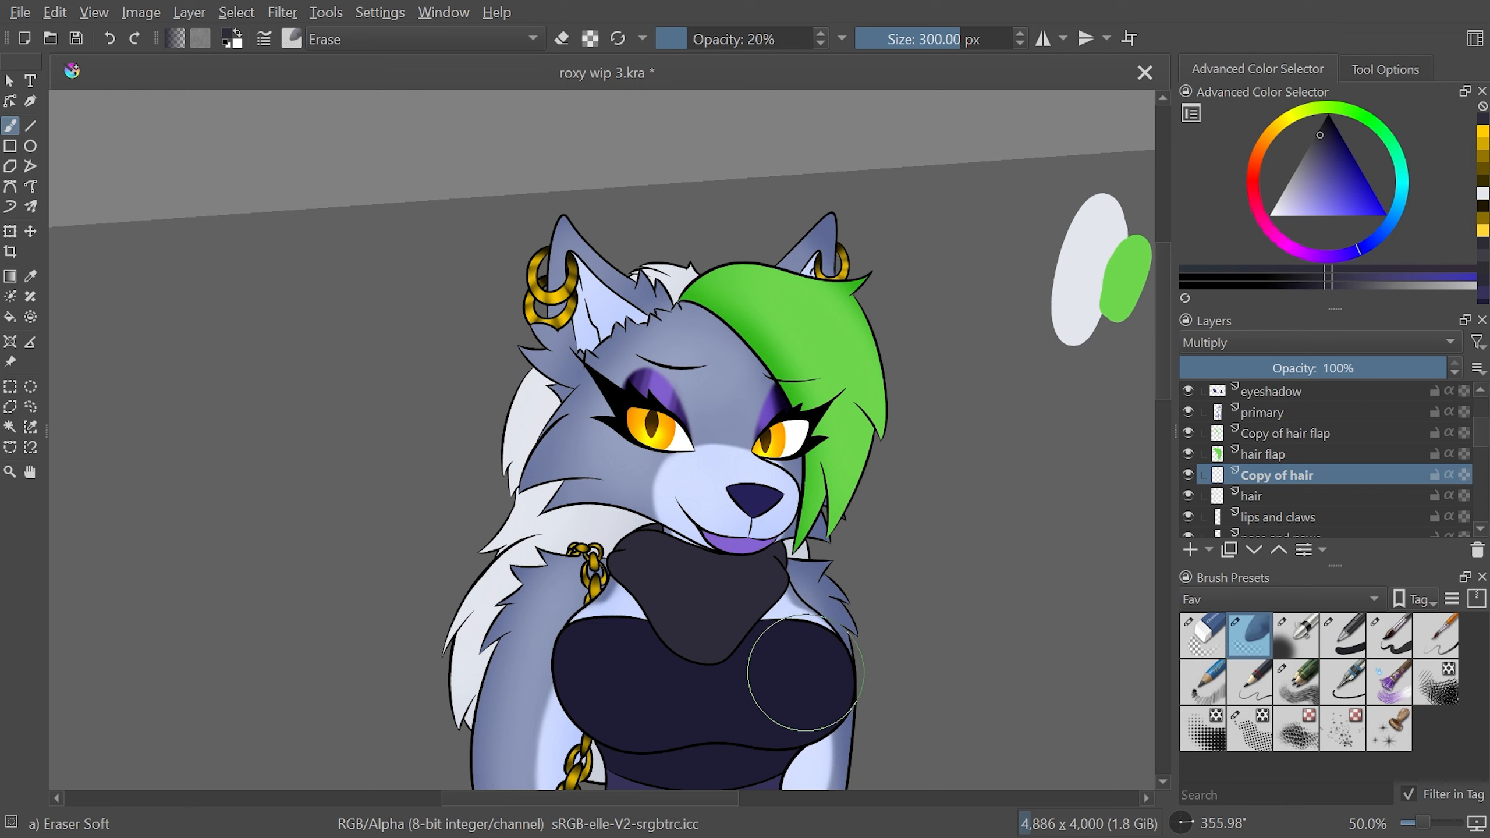
pyautogui.click(1477, 550)
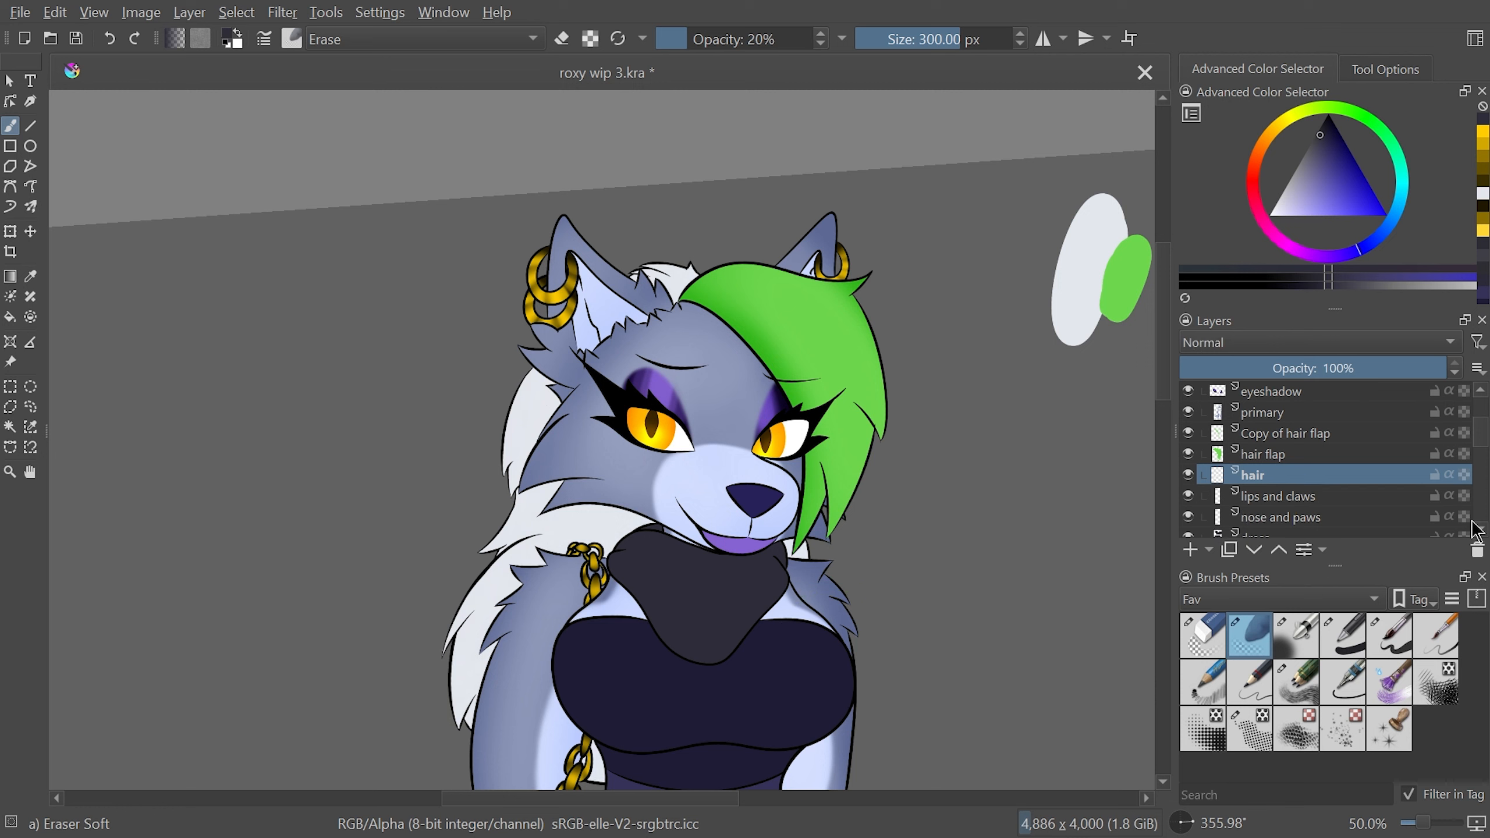
pyautogui.hotkey('ctrl', 'z')
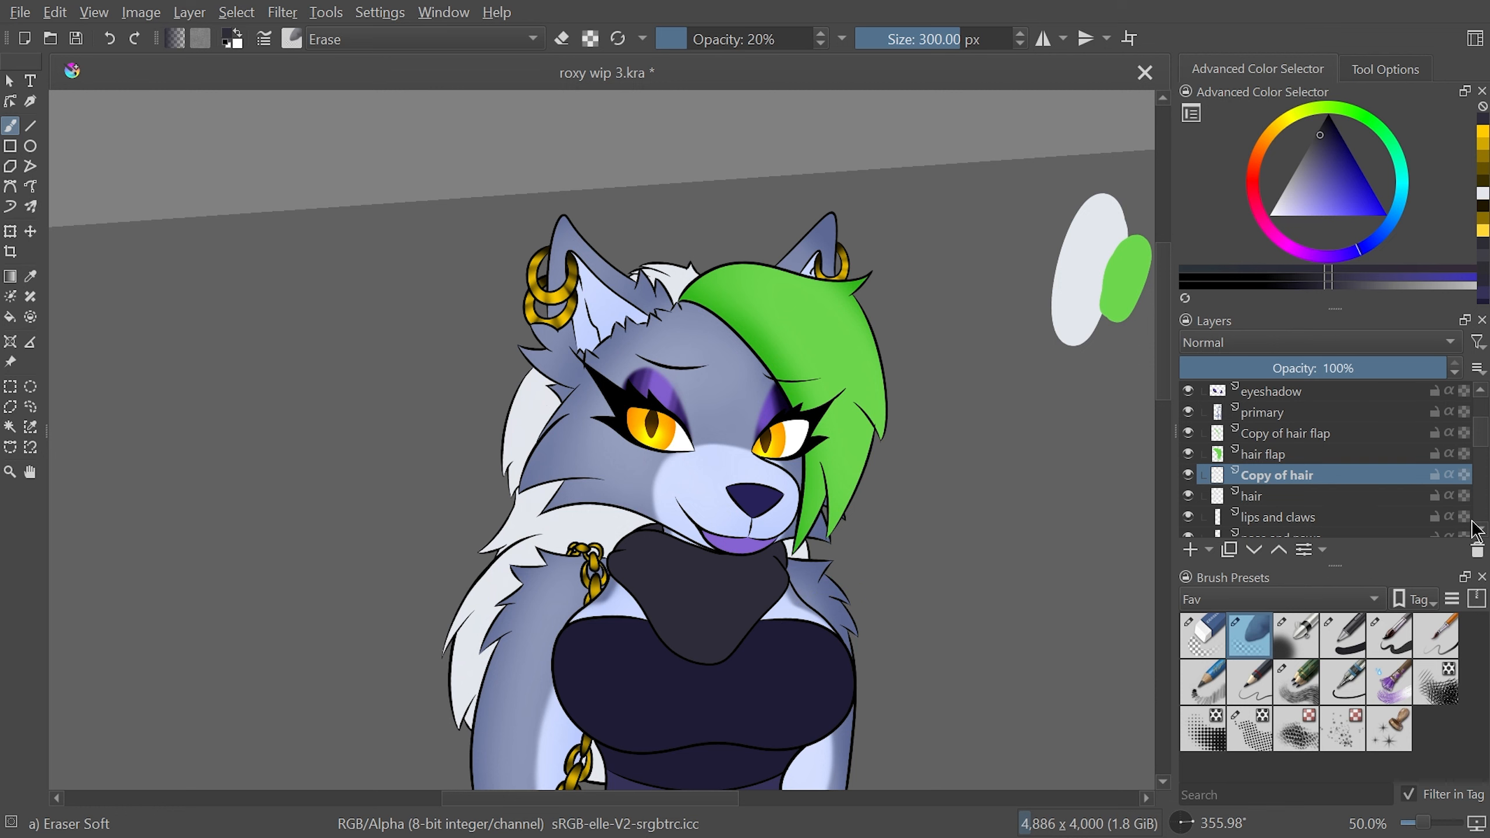
# Erase more of the Multiply hair copy while the base hair is hidden, and compare the shading with the copy on and off
pyautogui.click(1189, 496)
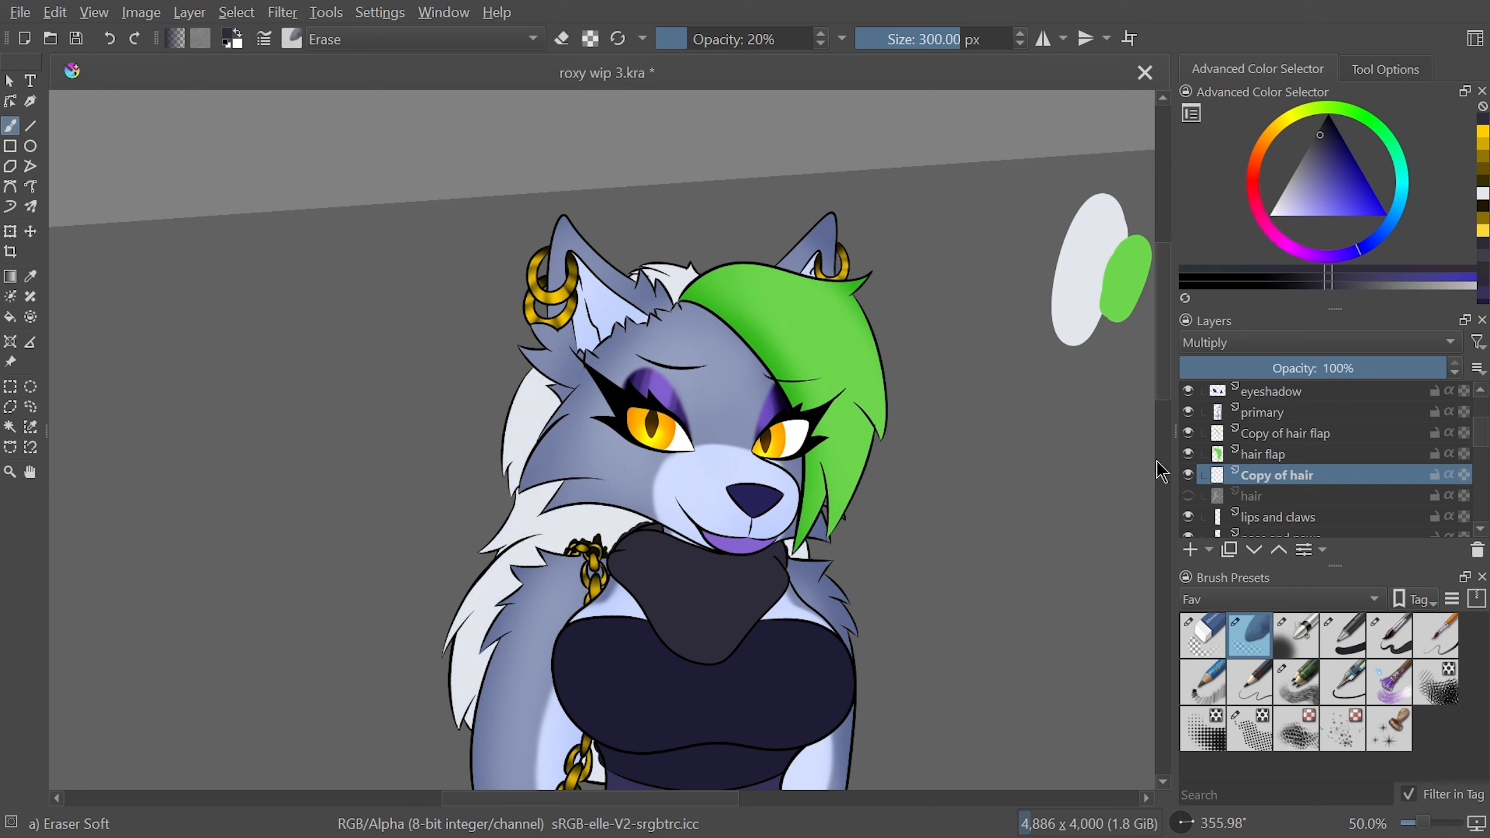
pyautogui.moveTo(531, 375)
pyautogui.mouseDown()
pyautogui.moveTo(516, 499)
pyautogui.moveTo(528, 540)
pyautogui.moveTo(496, 581)
pyautogui.moveTo(469, 681)
pyautogui.moveTo(455, 657)
pyautogui.moveTo(525, 464)
pyautogui.mouseUp()
pyautogui.moveTo(710, 299)
pyautogui.mouseDown()
pyautogui.moveTo(671, 266)
pyautogui.moveTo(613, 258)
pyautogui.mouseUp()
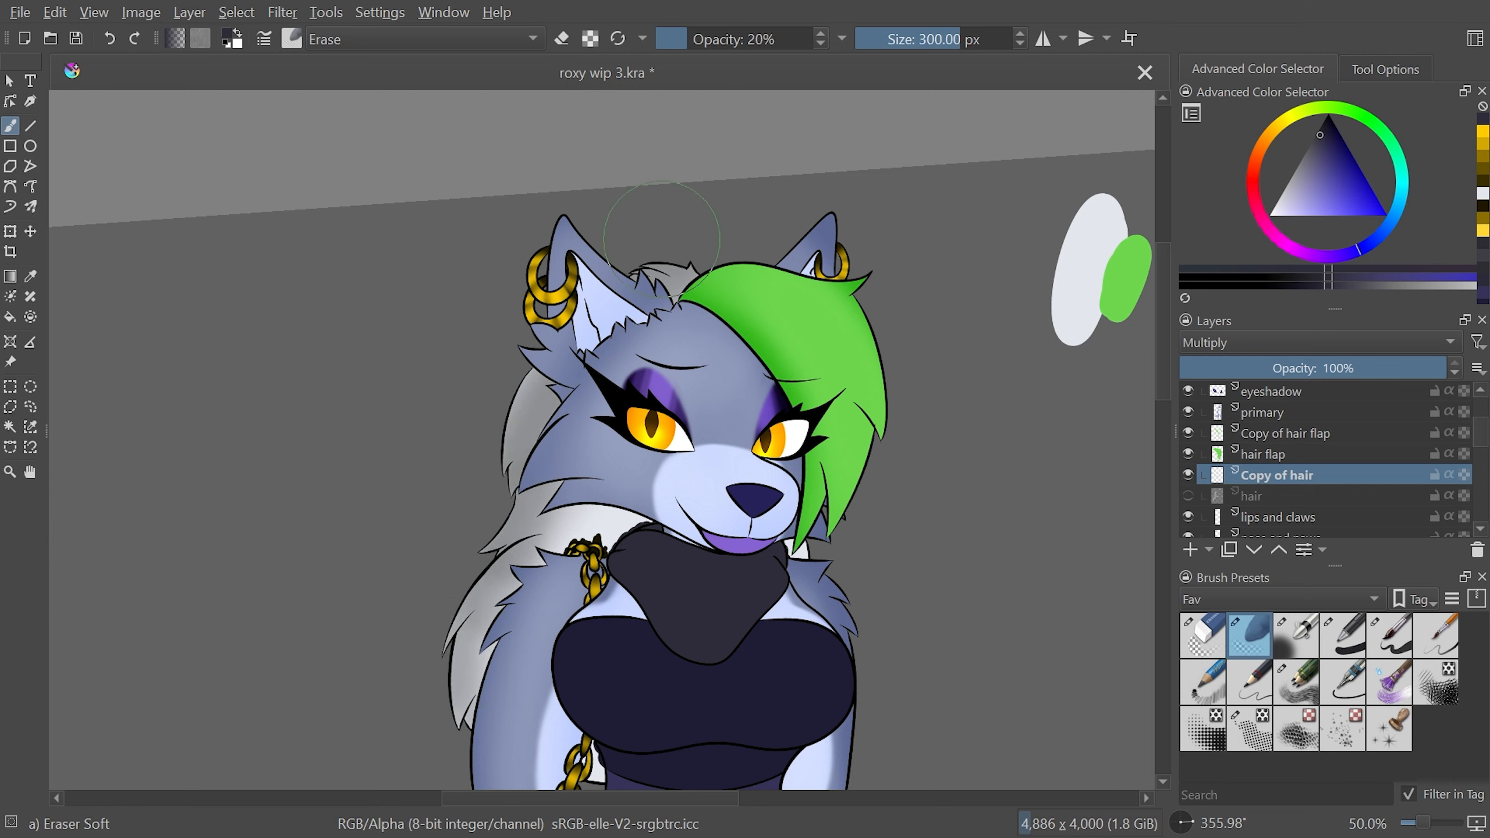
pyautogui.moveTo(540, 313); pyautogui.dragTo(488, 459)
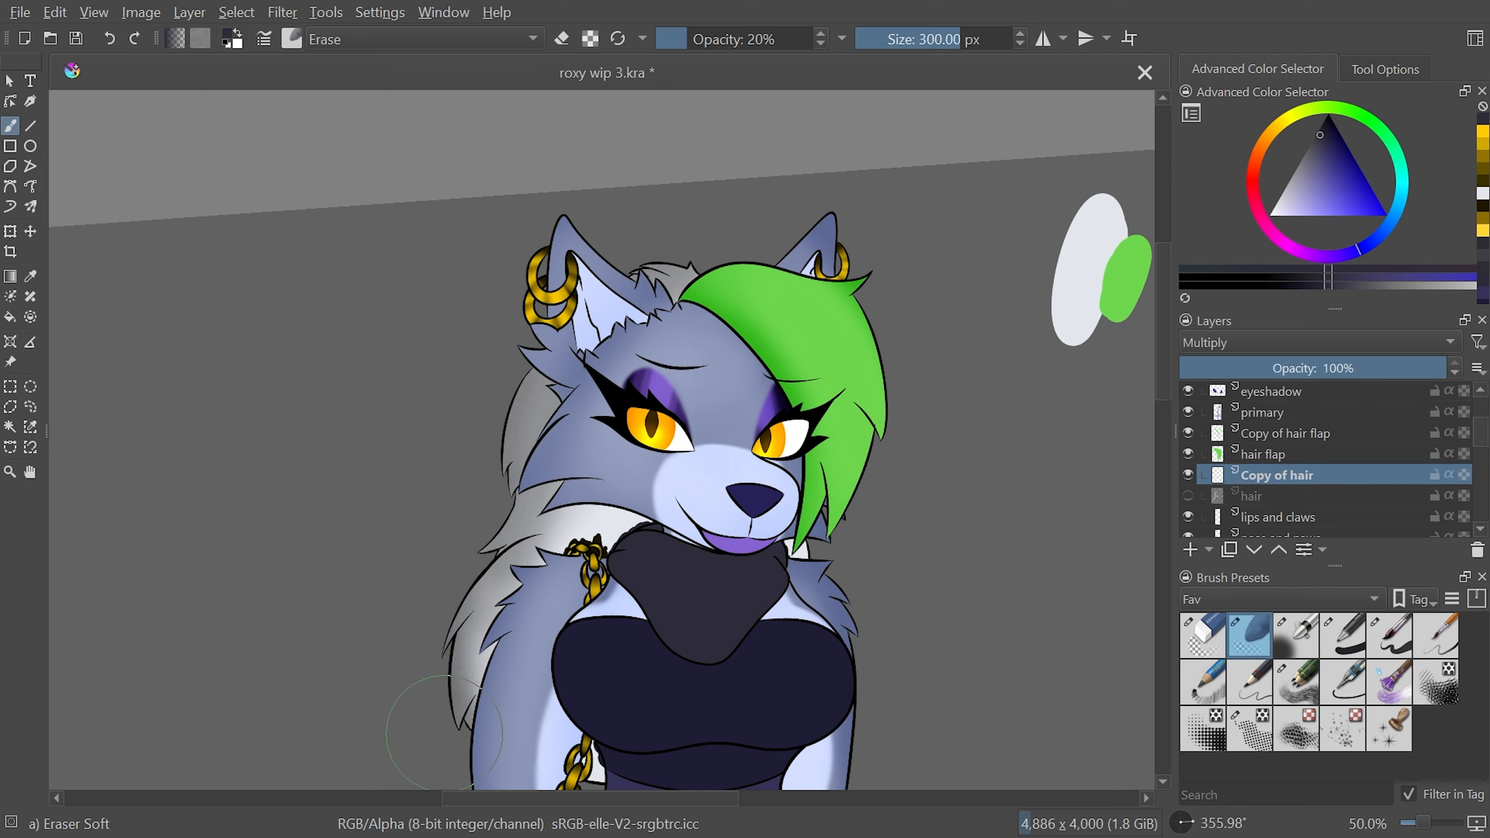
pyautogui.click(1188, 496)
pyautogui.click(1190, 475)
pyautogui.click(1189, 477)
pyautogui.click(1188, 477)
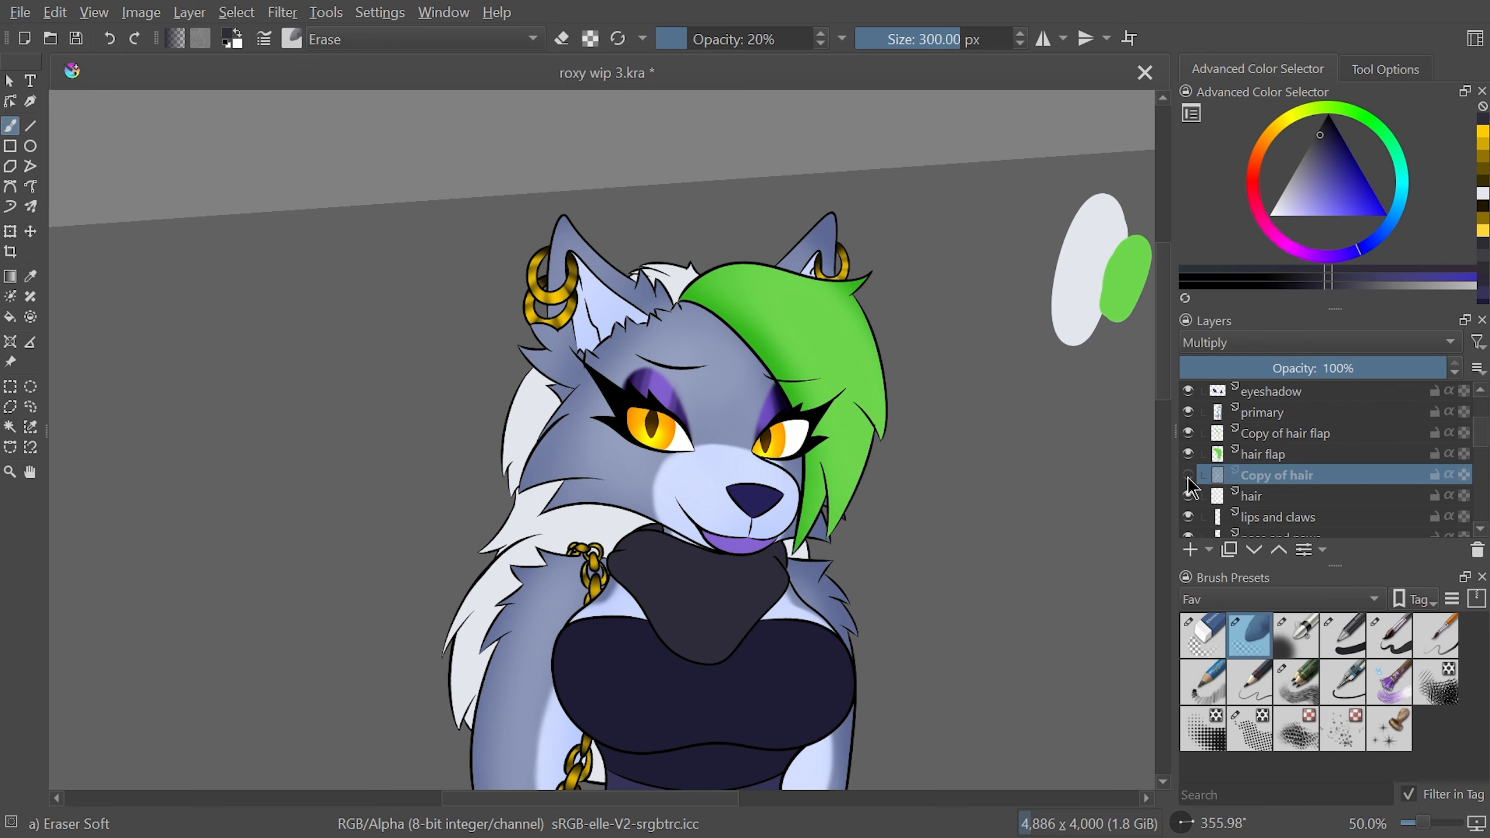
# Toggle the white hair's Multiply copy off and on to check its shading against the flat colour
pyautogui.click(1189, 477)
pyautogui.click(1190, 476)
pyautogui.click(1190, 477)
pyautogui.click(1190, 477)
pyautogui.click(1190, 476)
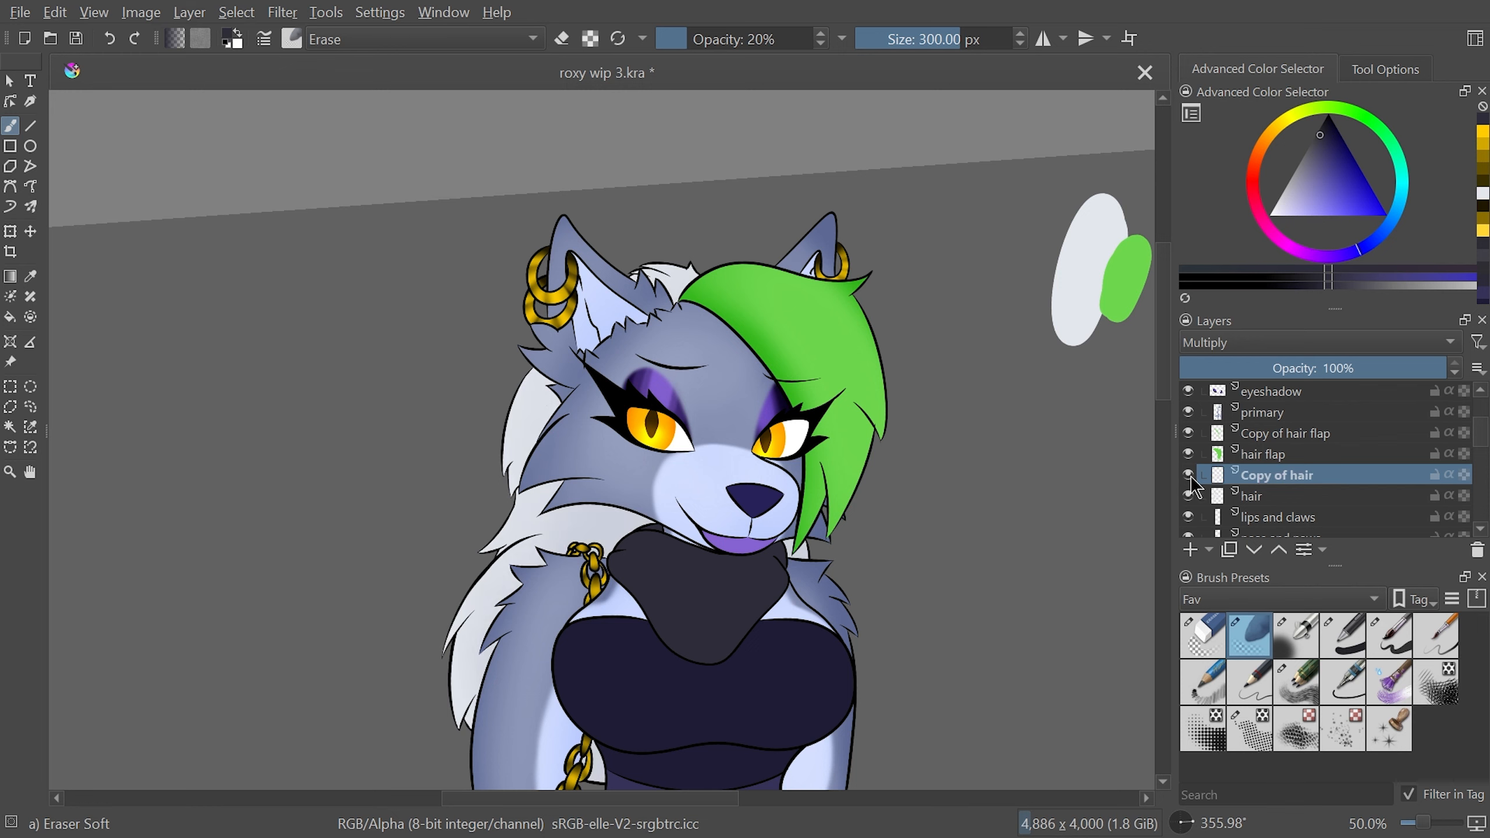
# Duplicate the lips and claws layer and set the copy to Multiply
pyautogui.moveTo(1483, 424); pyautogui.dragTo(1482, 431)
pyautogui.click(1385, 450)
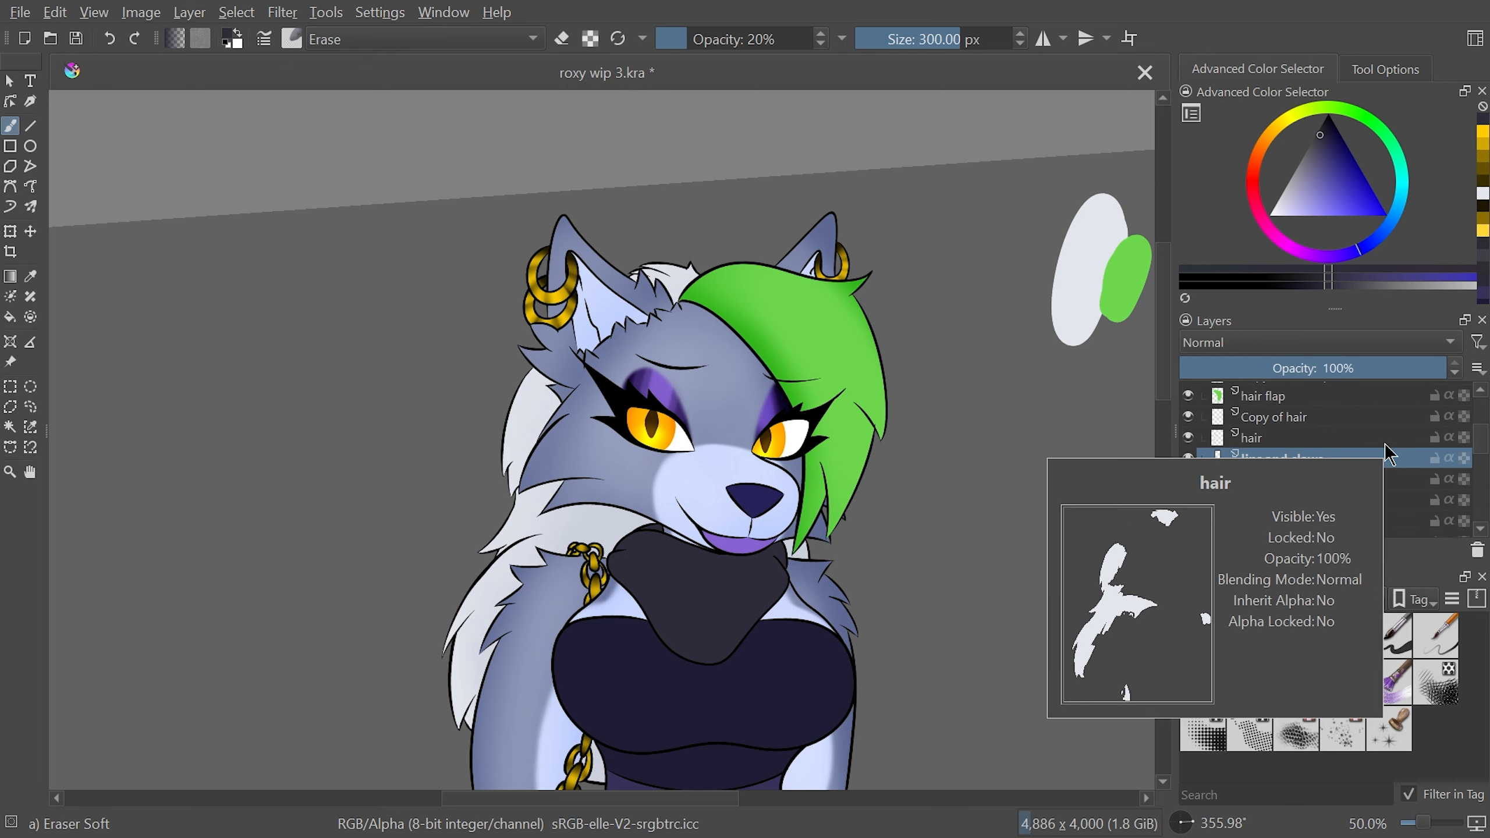
pyautogui.hotkey('ctrl', 'j')
pyautogui.click(1247, 344)
pyautogui.click(1244, 321)
# Soften the Multiply copy over the lips and the first foot's claws with a 100 px soft eraser
pyautogui.press('+')
pyautogui.moveTo(978, 39); pyautogui.dragTo(970, 40)
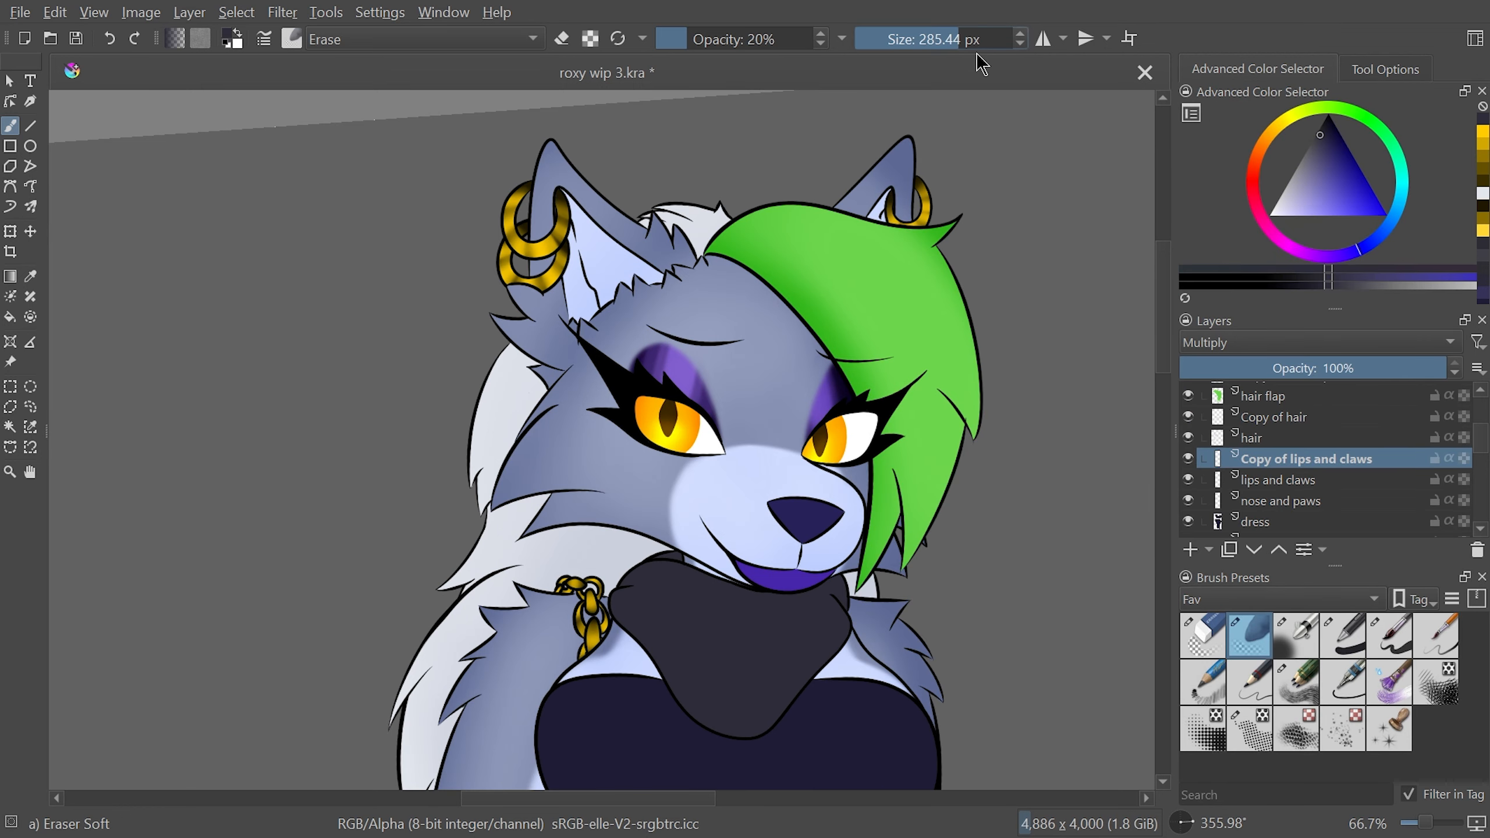
pyautogui.write('100')
pyautogui.press('Return')
pyautogui.moveTo(896, 457); pyautogui.dragTo(482, 333)
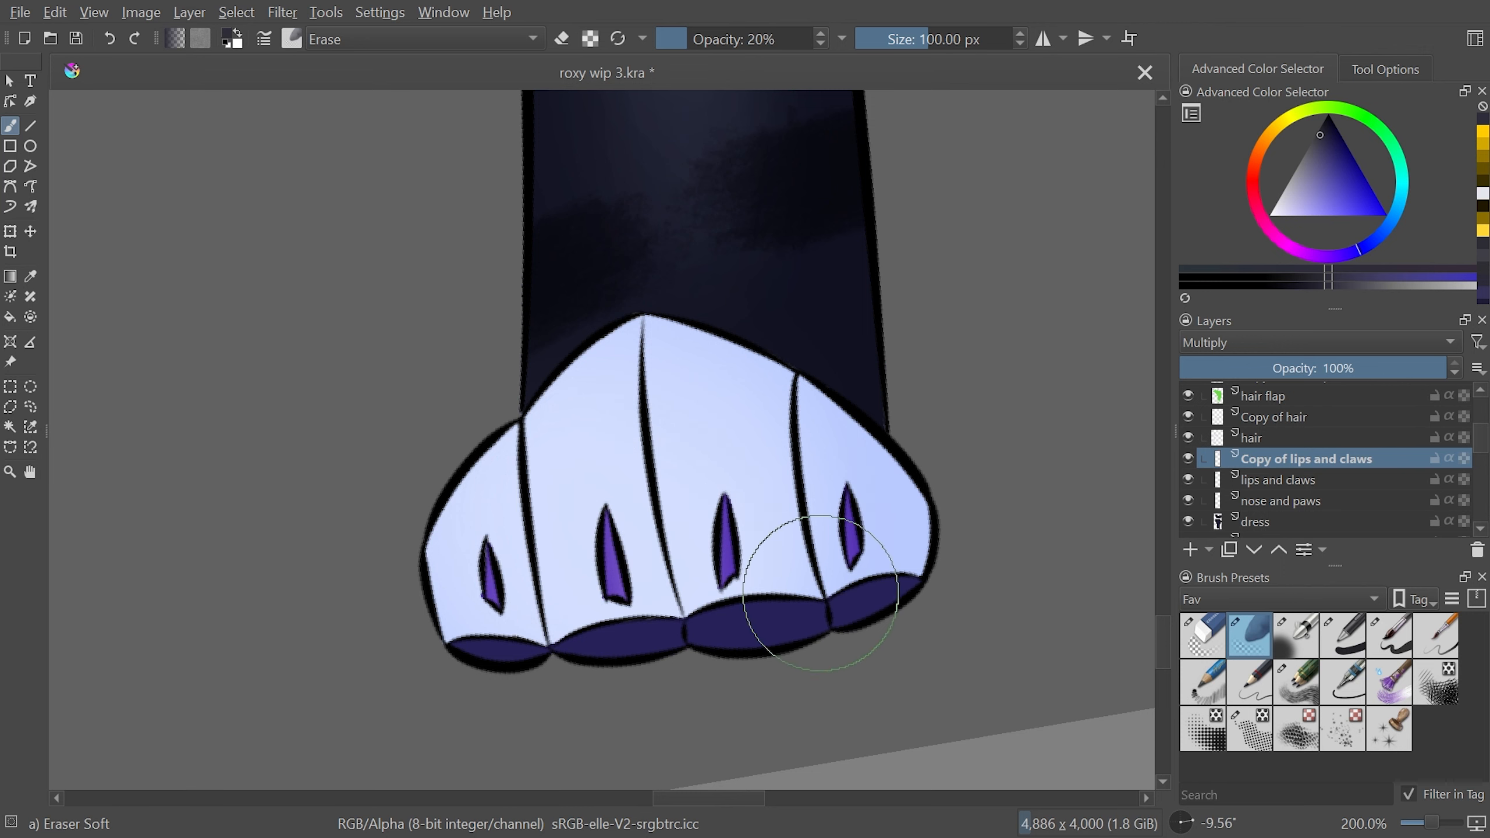
# Erase parts of the Multiply copy over the other foot's claws with the same soft eraser
pyautogui.press('-')
pyautogui.moveTo(719, 798); pyautogui.dragTo(643, 816)
pyautogui.press('+')
pyautogui.press('+')
pyautogui.moveTo(873, 428); pyautogui.dragTo(873, 485)
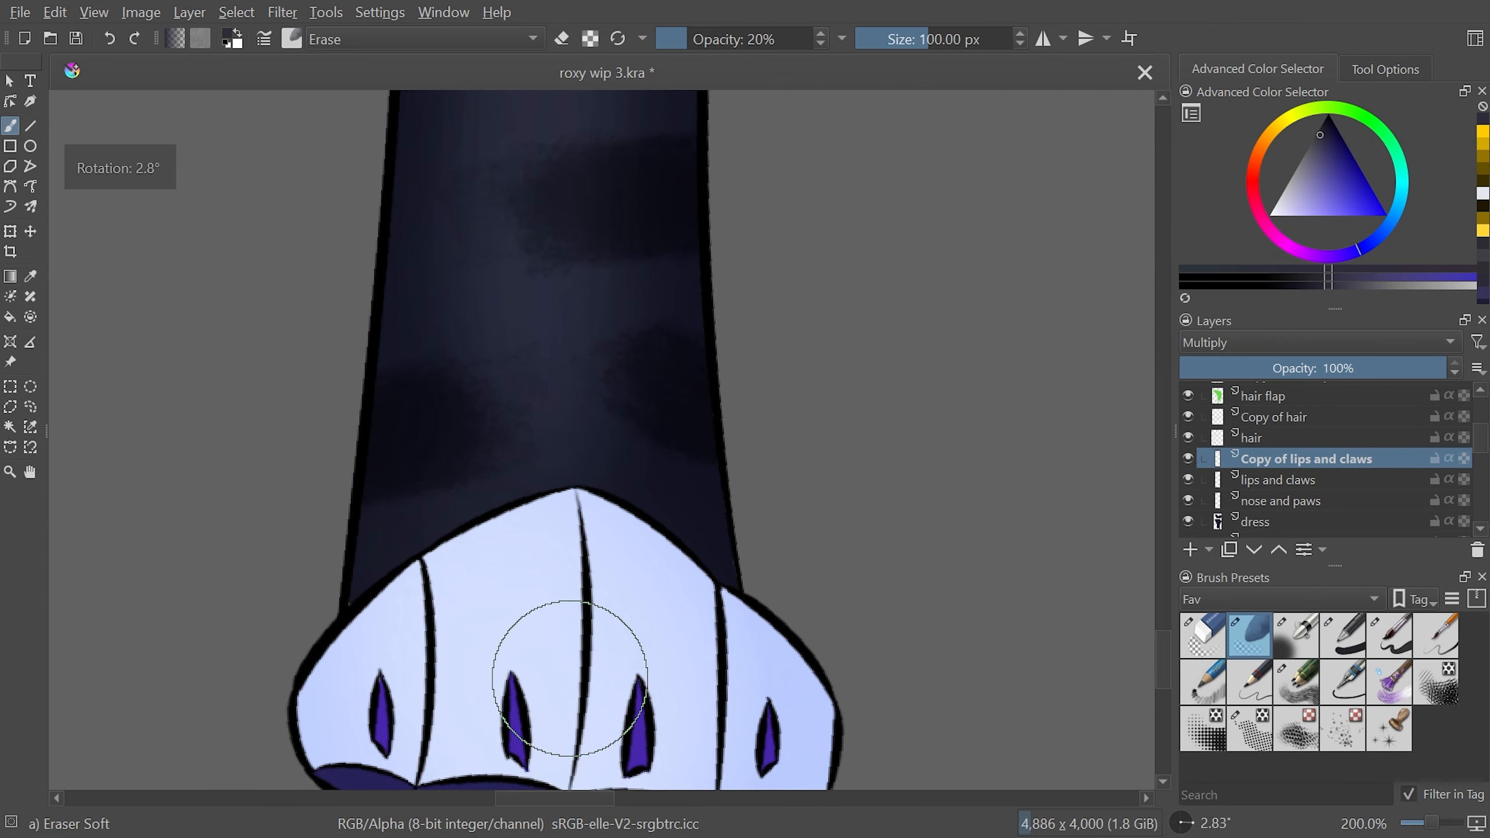
pyautogui.moveTo(558, 688)
pyautogui.mouseDown()
pyautogui.moveTo(556, 642)
pyautogui.moveTo(559, 697)
pyautogui.moveTo(581, 705)
pyautogui.moveTo(599, 603)
pyautogui.moveTo(535, 746)
pyautogui.mouseUp()
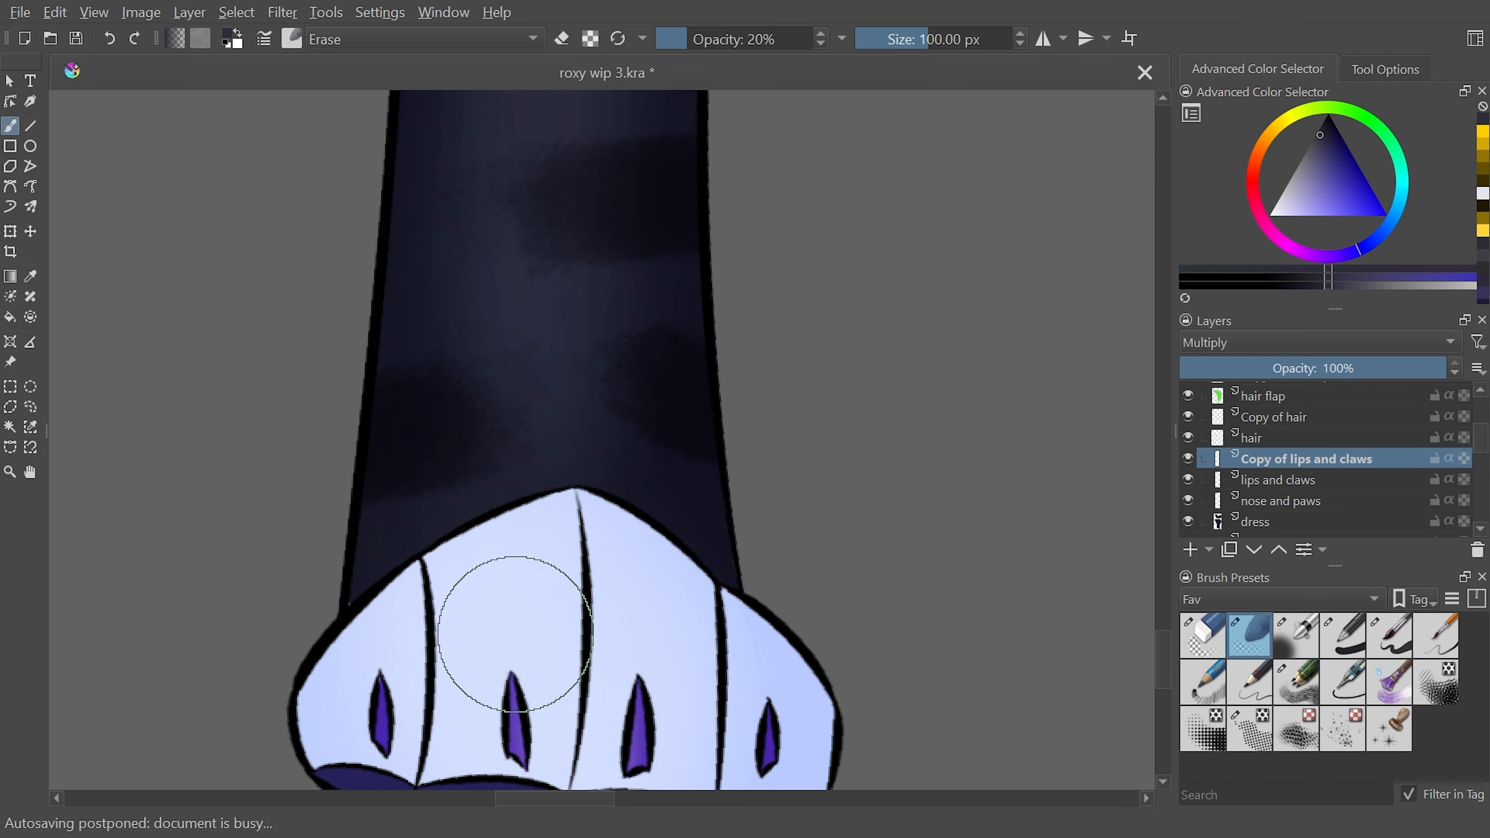
pyautogui.moveTo(415, 763); pyautogui.dragTo(417, 644)
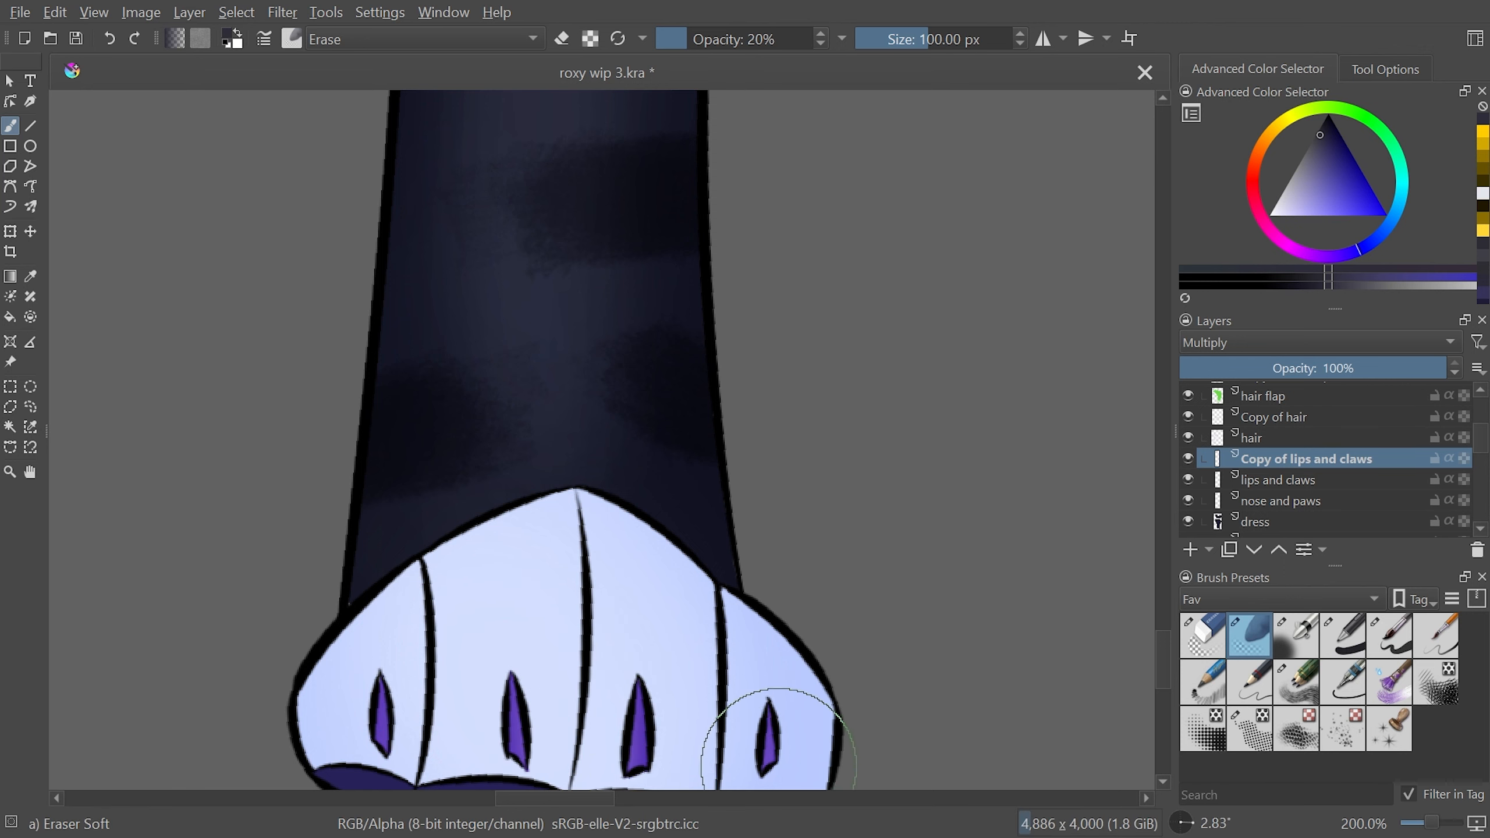
# Duplicate the nose and paws layer and set the copy to Multiply
pyautogui.press('2')
pyautogui.click(1342, 502)
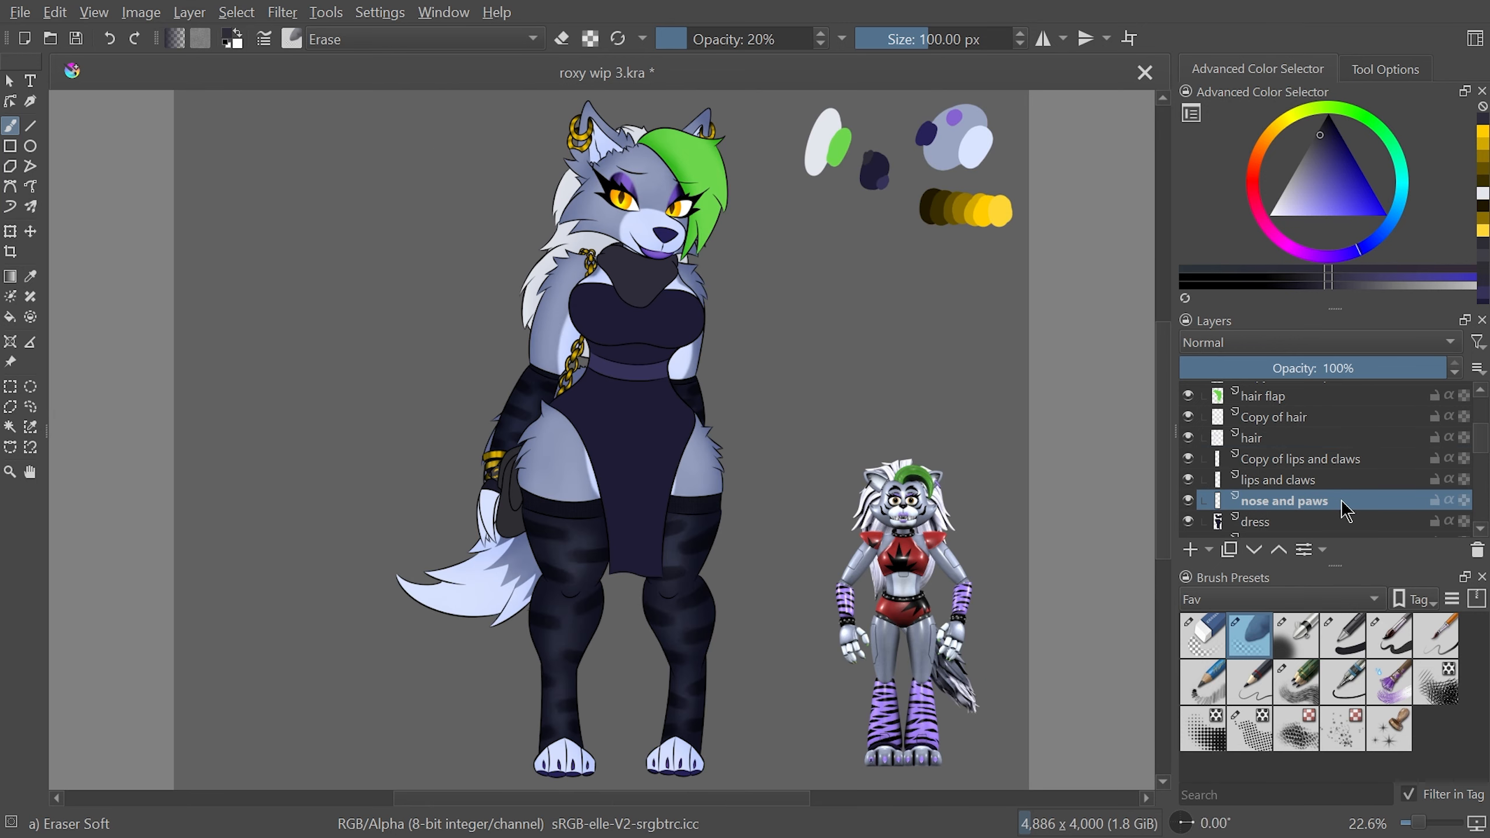
pyautogui.hotkey('ctrl', 'j')
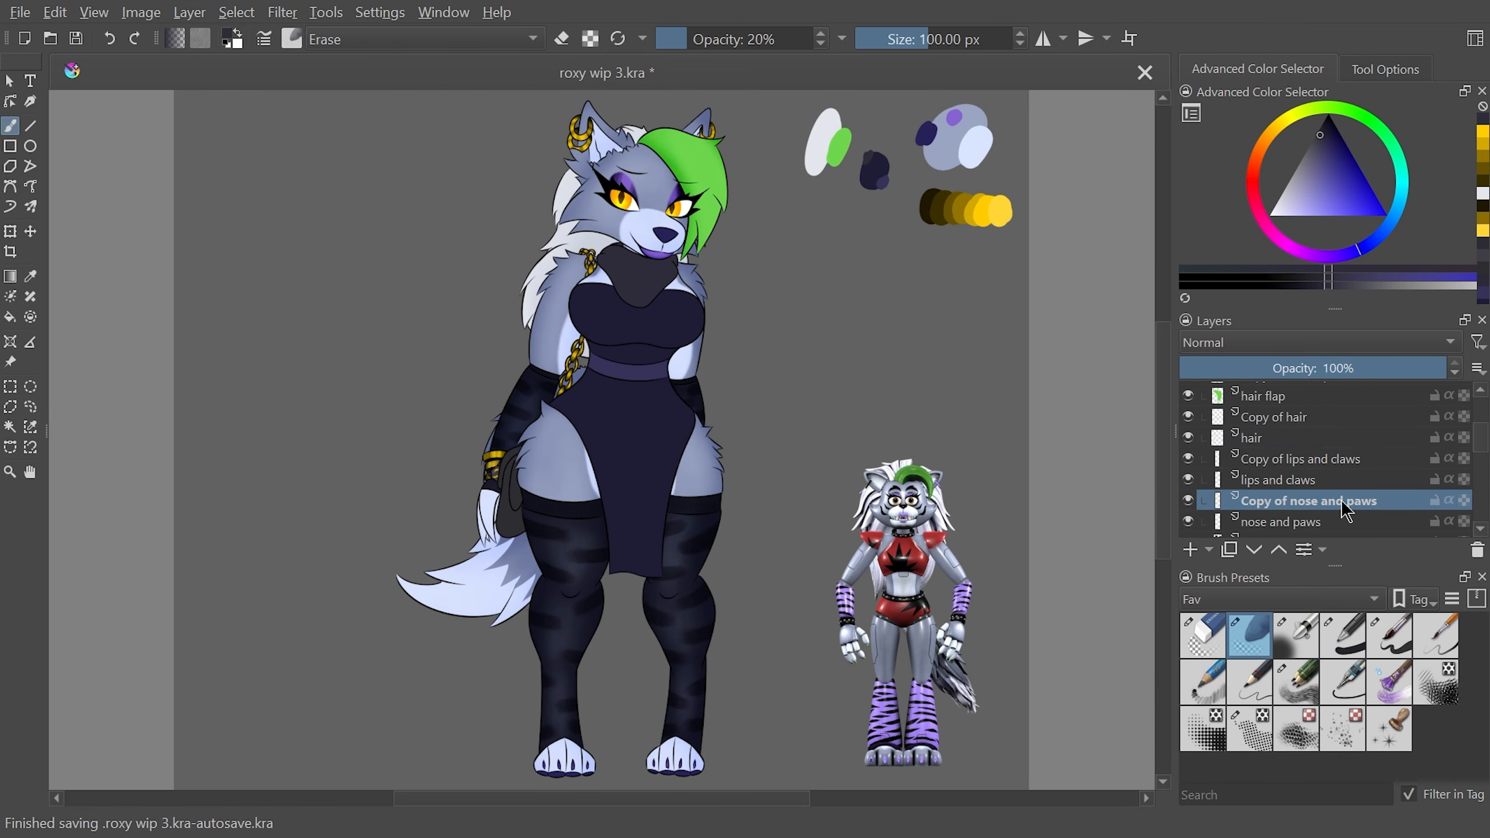
pyautogui.click(1270, 343)
pyautogui.click(1265, 330)
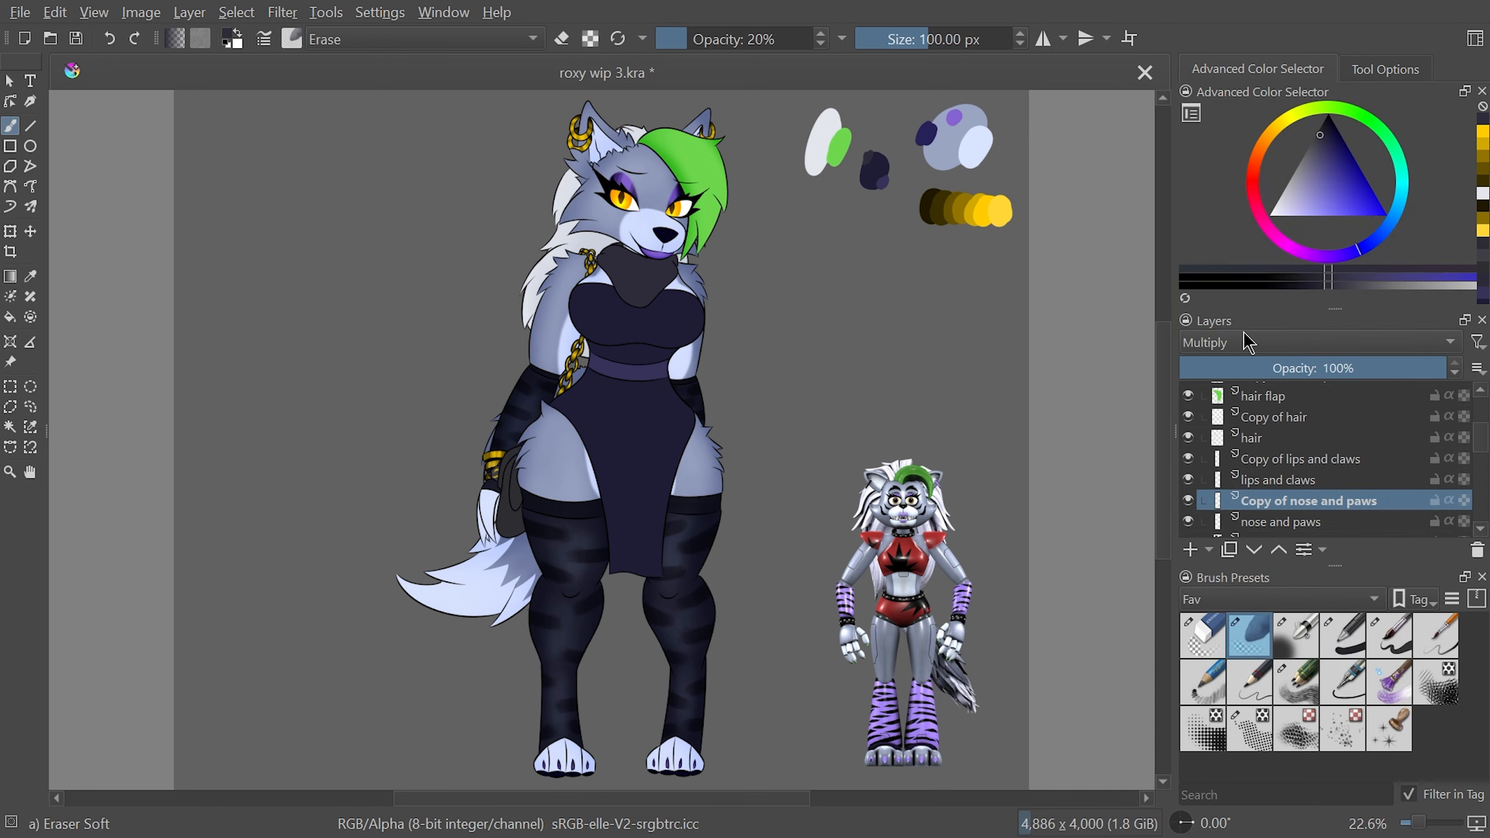
# Erase the middle of the nose on the Multiply copy with a 50 px soft eraser while the base layer is hidden
pyautogui.moveTo(1162, 370); pyautogui.dragTo(1166, 294)
pyautogui.press('+')
pyautogui.press('+')
pyautogui.press('+')
pyautogui.press('+')
pyautogui.press('+')
pyautogui.press('+')
pyautogui.click(960, 46)
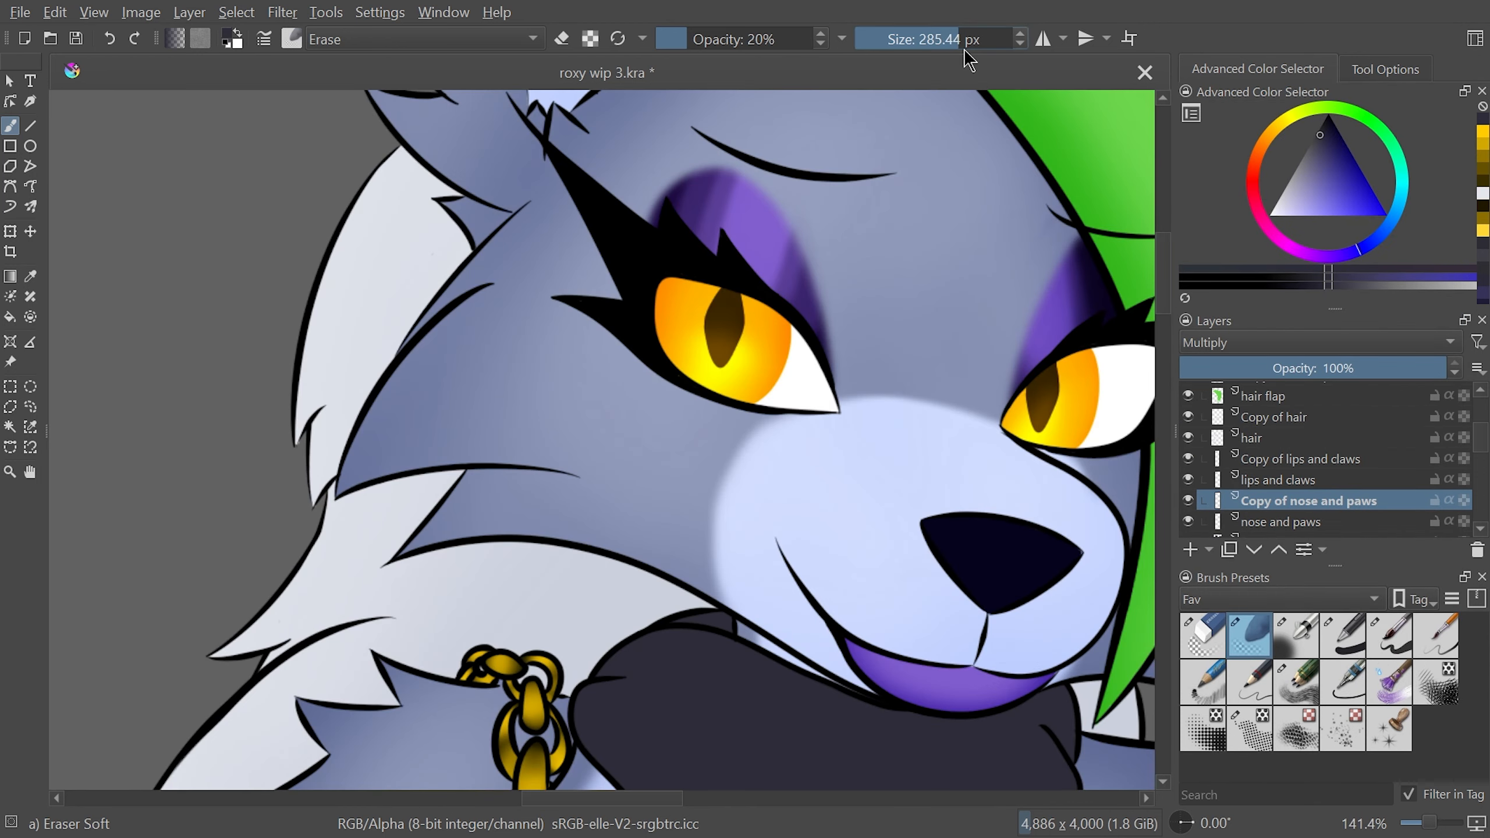
pyautogui.write('600')
pyautogui.press('BackSpace')
pyautogui.press('BackSpace')
pyautogui.press('BackSpace')
pyautogui.write('50')
pyautogui.press('Return')
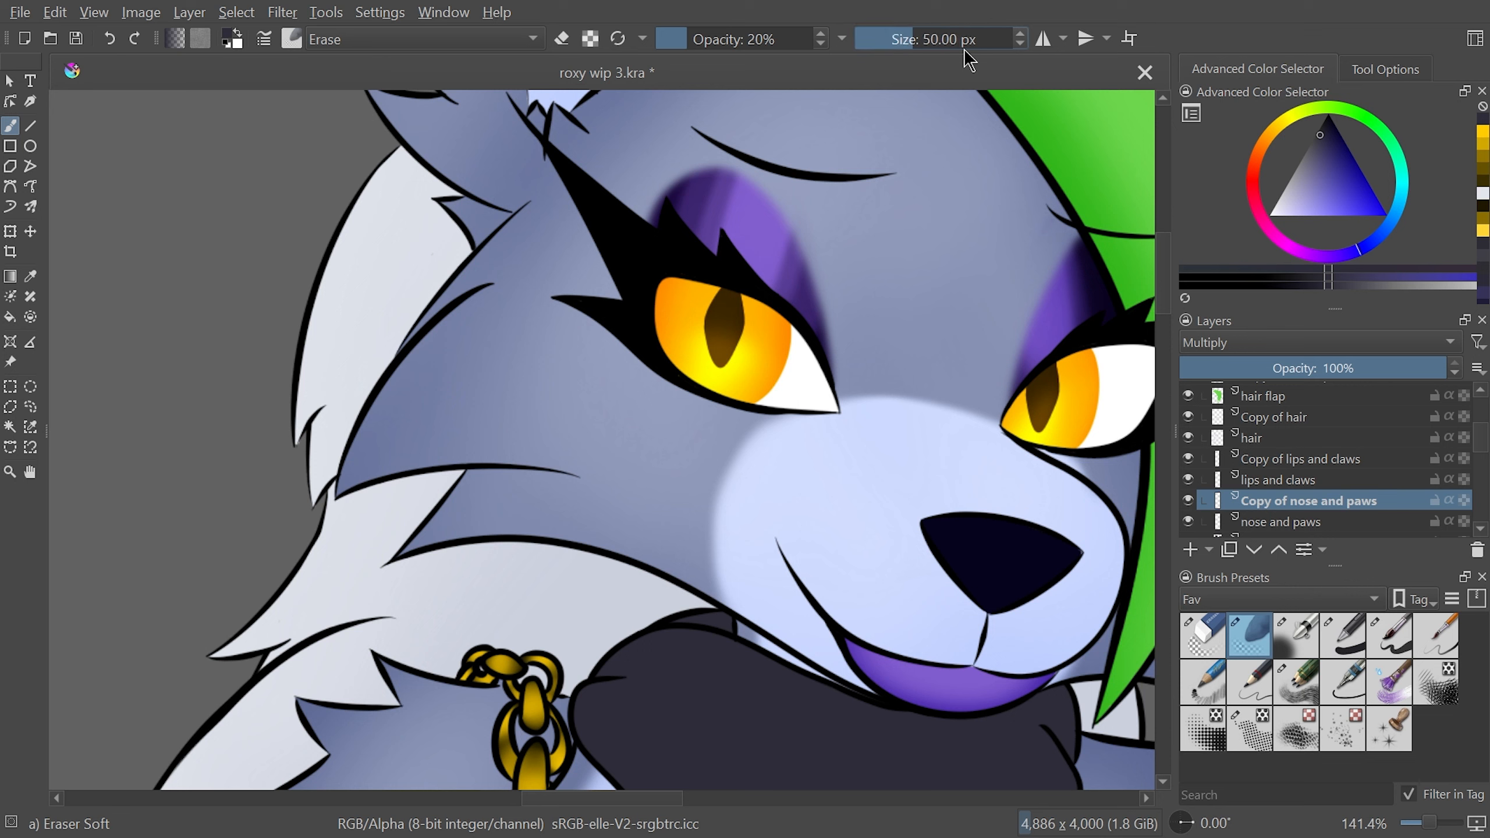
pyautogui.moveTo(987, 542); pyautogui.dragTo(1021, 584)
pyautogui.click(1188, 521)
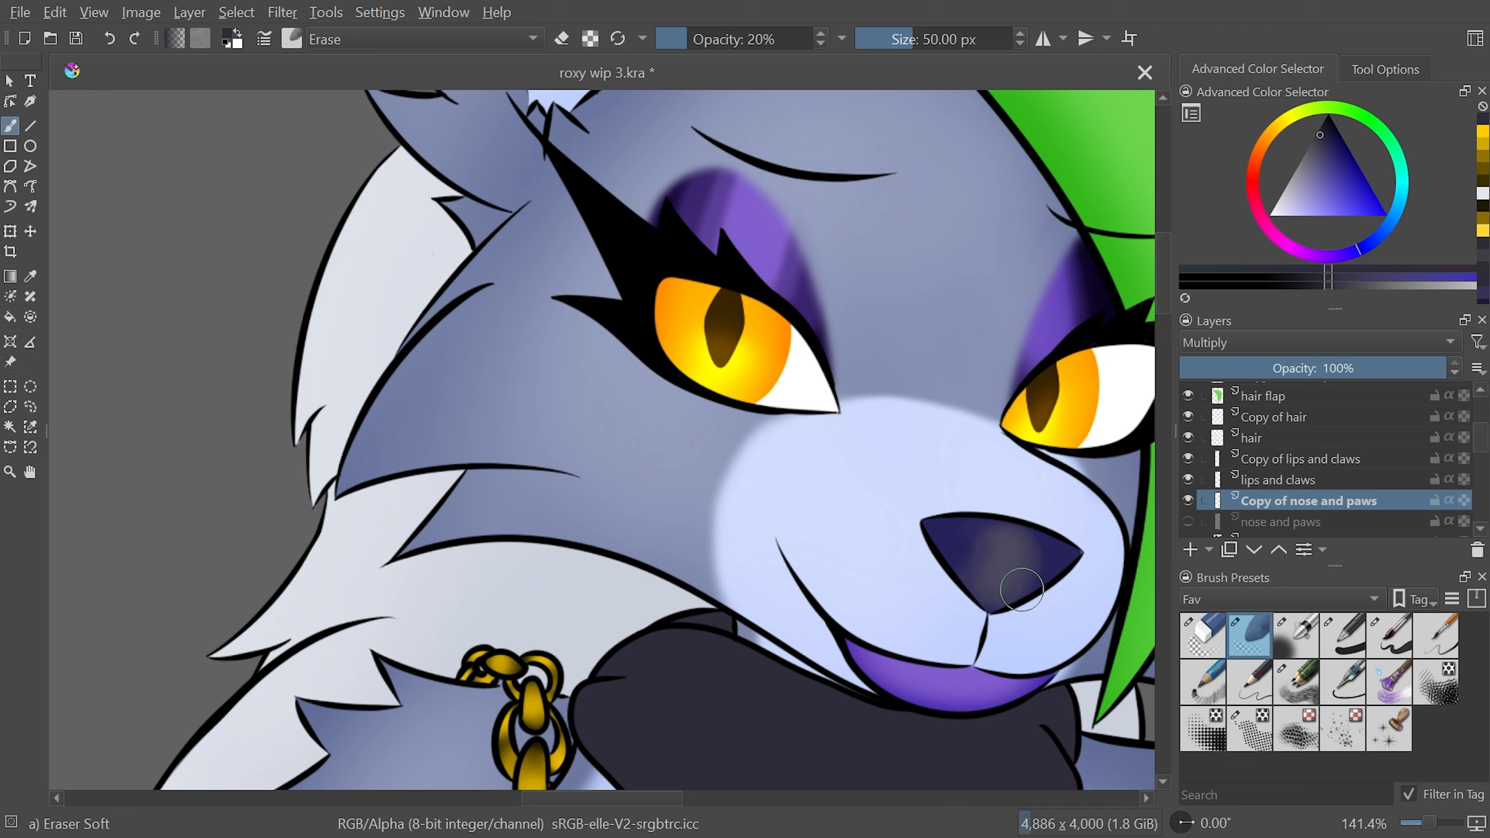
pyautogui.moveTo(974, 536)
pyautogui.mouseDown()
pyautogui.moveTo(980, 578)
pyautogui.moveTo(985, 529)
pyautogui.moveTo(997, 565)
pyautogui.moveTo(1037, 589)
pyautogui.moveTo(1027, 546)
pyautogui.moveTo(1034, 577)
pyautogui.moveTo(1040, 526)
pyautogui.mouseUp()
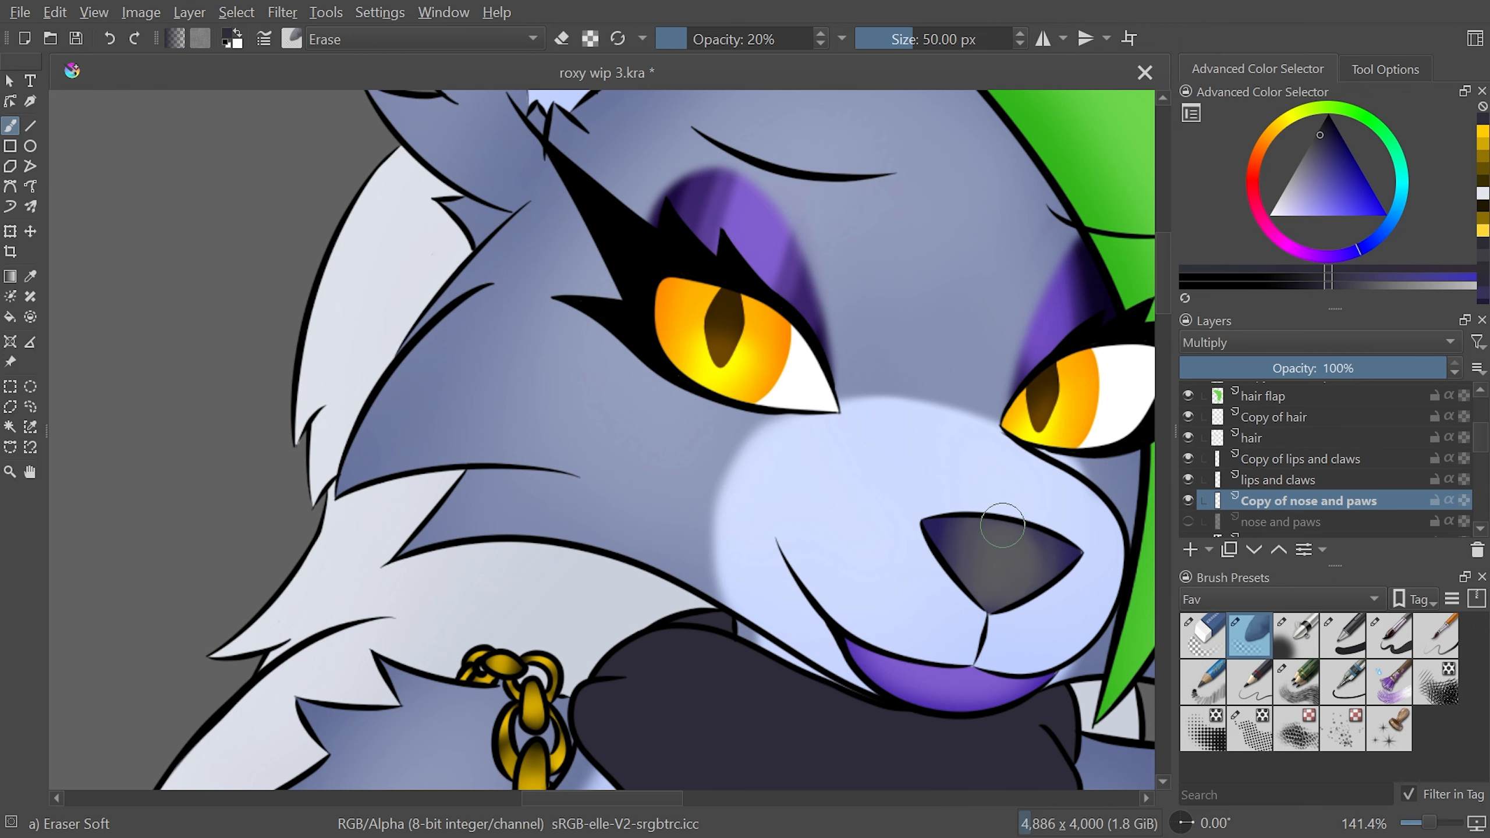
pyautogui.click(1188, 521)
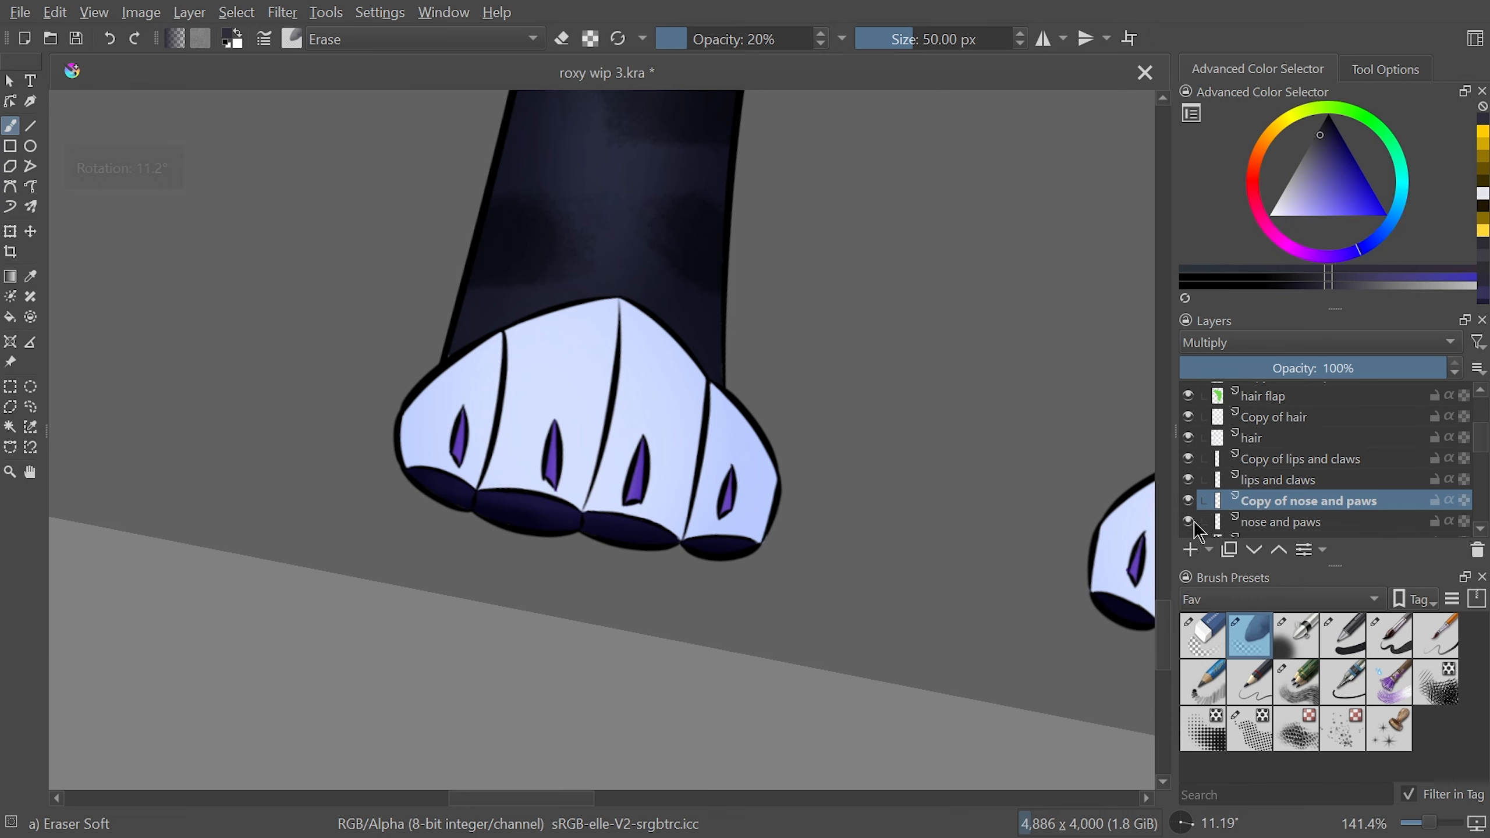
# Erase parts of the Multiply copy over both feet's paw pads with the base nose and paws layer hidden
pyautogui.click(1188, 521)
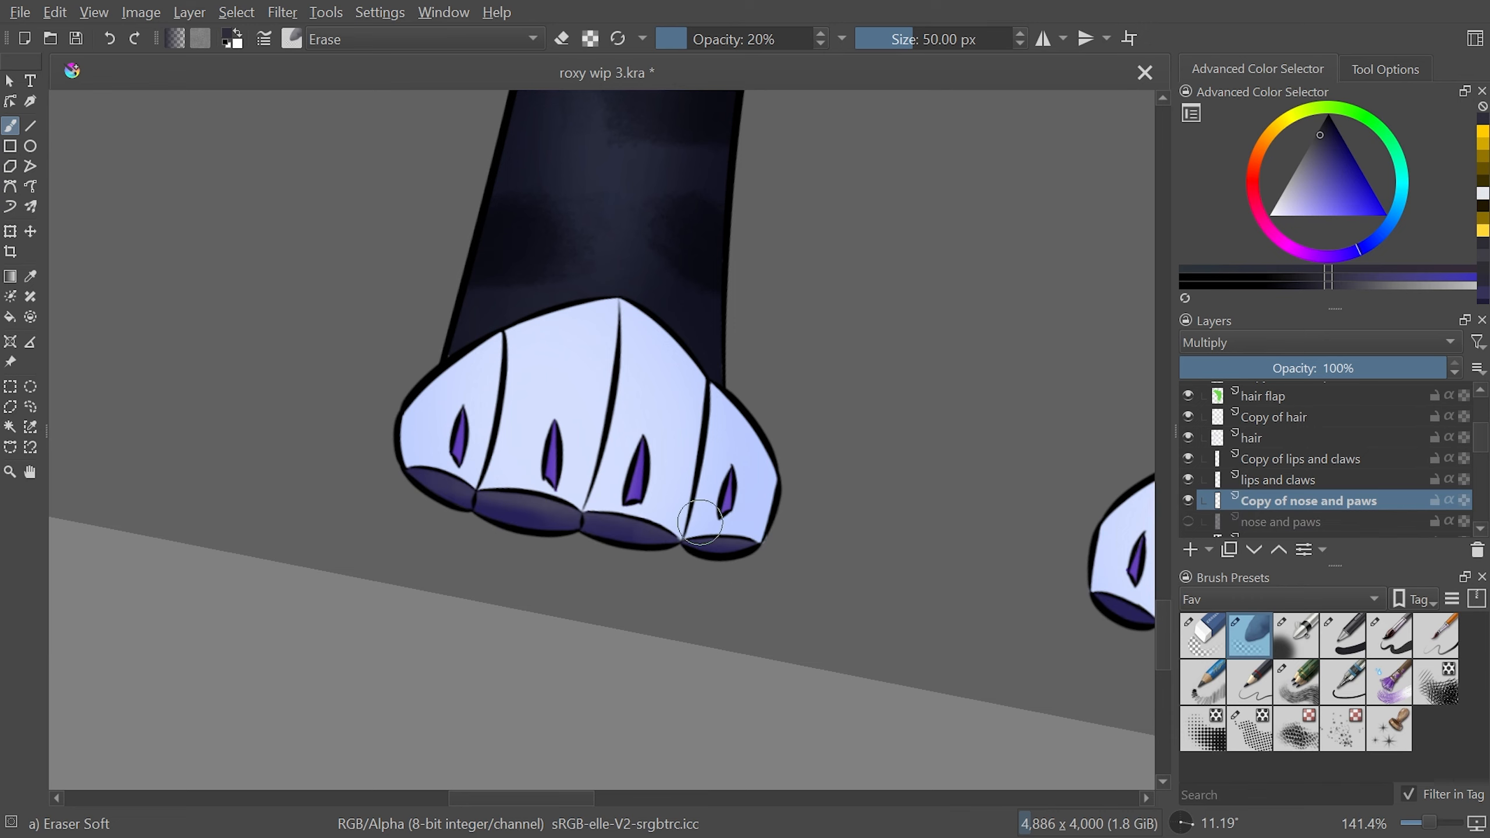
pyautogui.moveTo(586, 786); pyautogui.dragTo(804, 337)
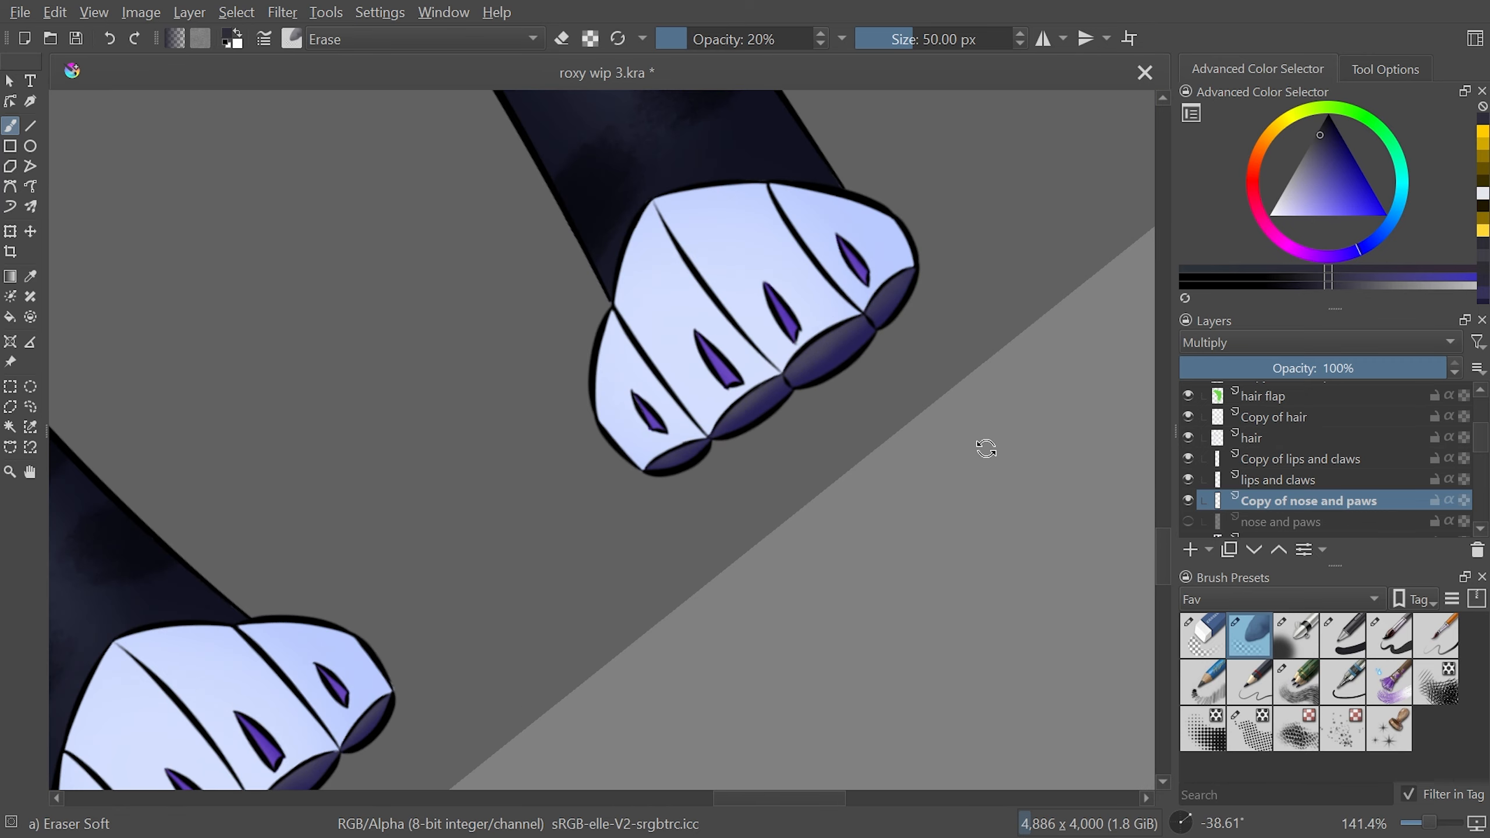
pyautogui.moveTo(984, 443); pyautogui.dragTo(886, 640)
pyautogui.click(1188, 522)
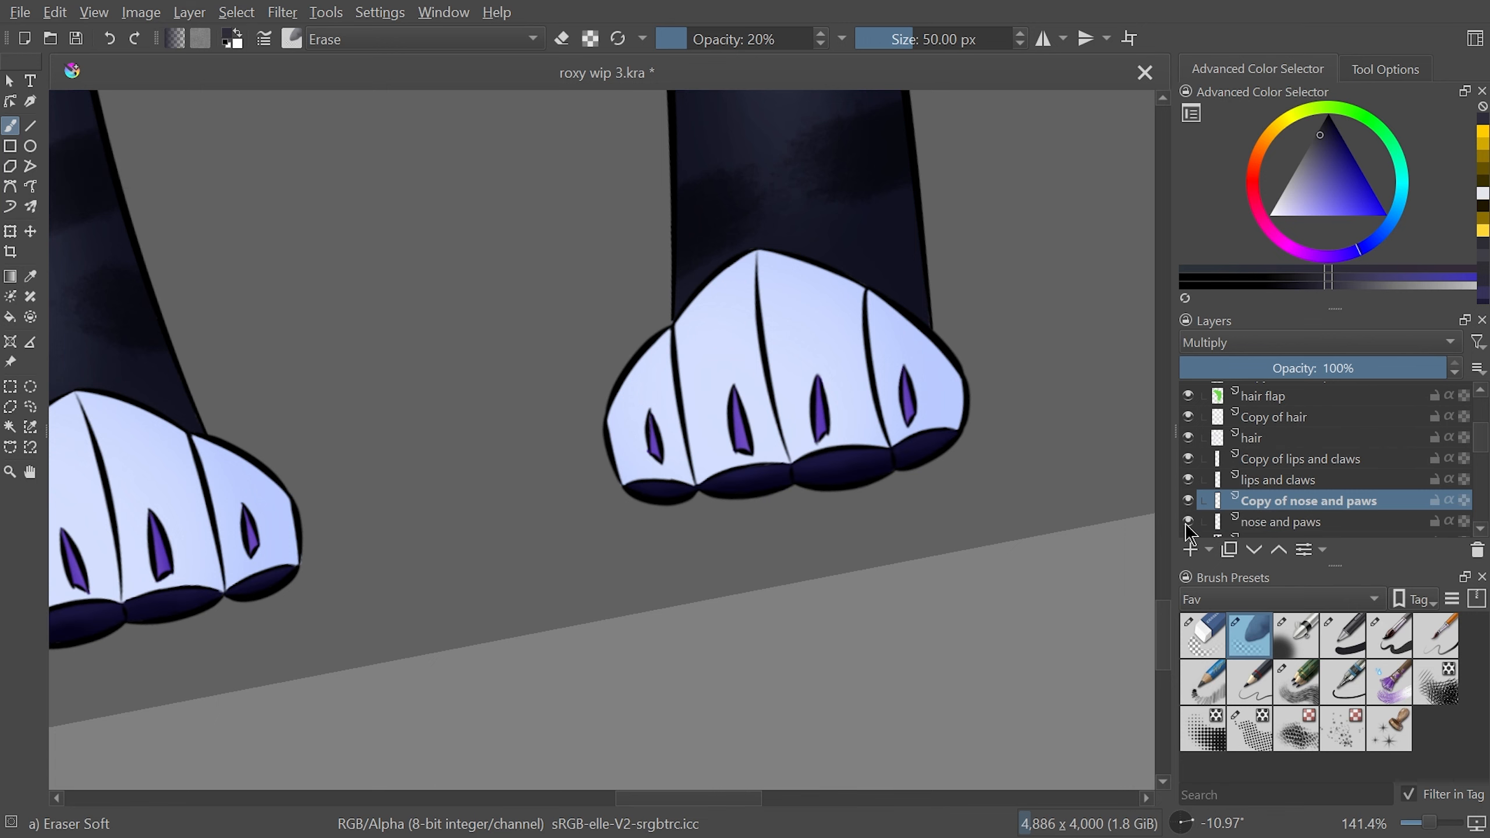
# Enlarge the soft eraser to about 708 px and lighten the paw pad shading on the Multiply copy
pyautogui.hotkey('ctrl', '-')
pyautogui.hotkey('ctrl', '-')
pyautogui.hotkey('ctrl', '-')
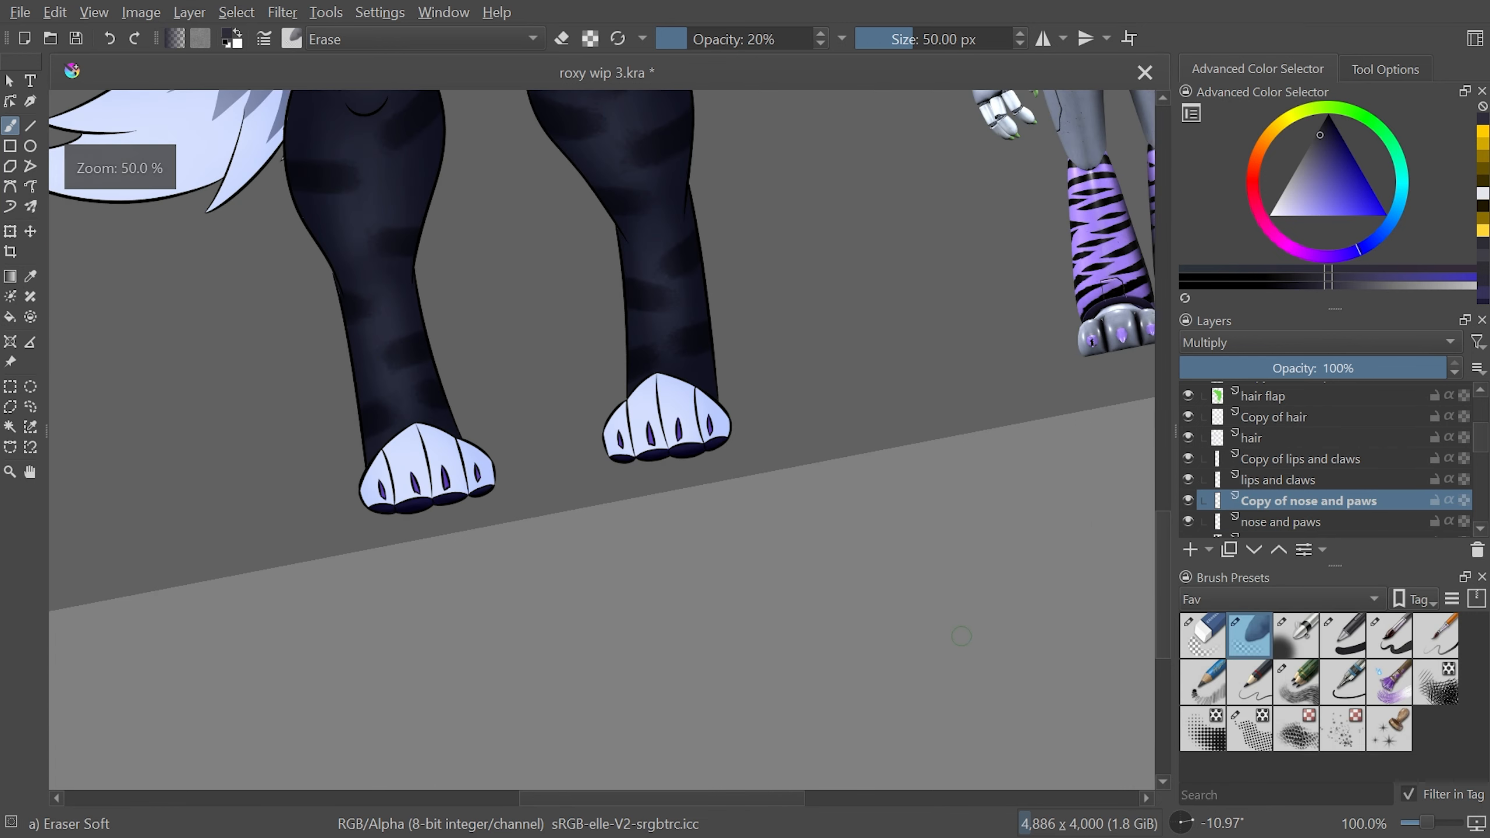
pyautogui.press('5')
pyautogui.hotkey('ctrl', '+')
pyautogui.hotkey('ctrl', '+')
pyautogui.hotkey('ctrl', '+')
pyautogui.moveTo(1061, 552); pyautogui.dragTo(997, 326)
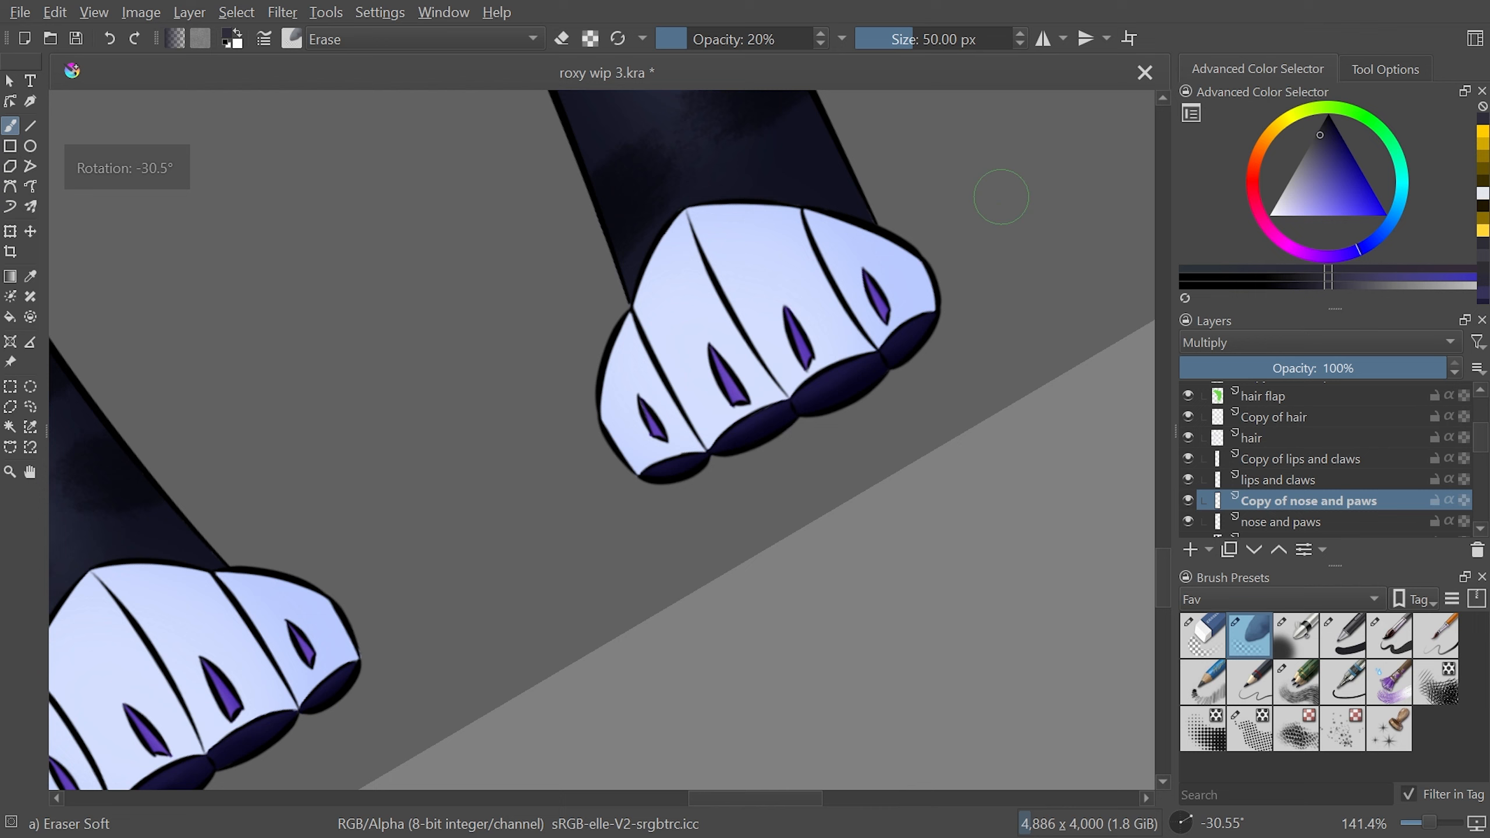
pyautogui.moveTo(918, 39); pyautogui.dragTo(995, 40)
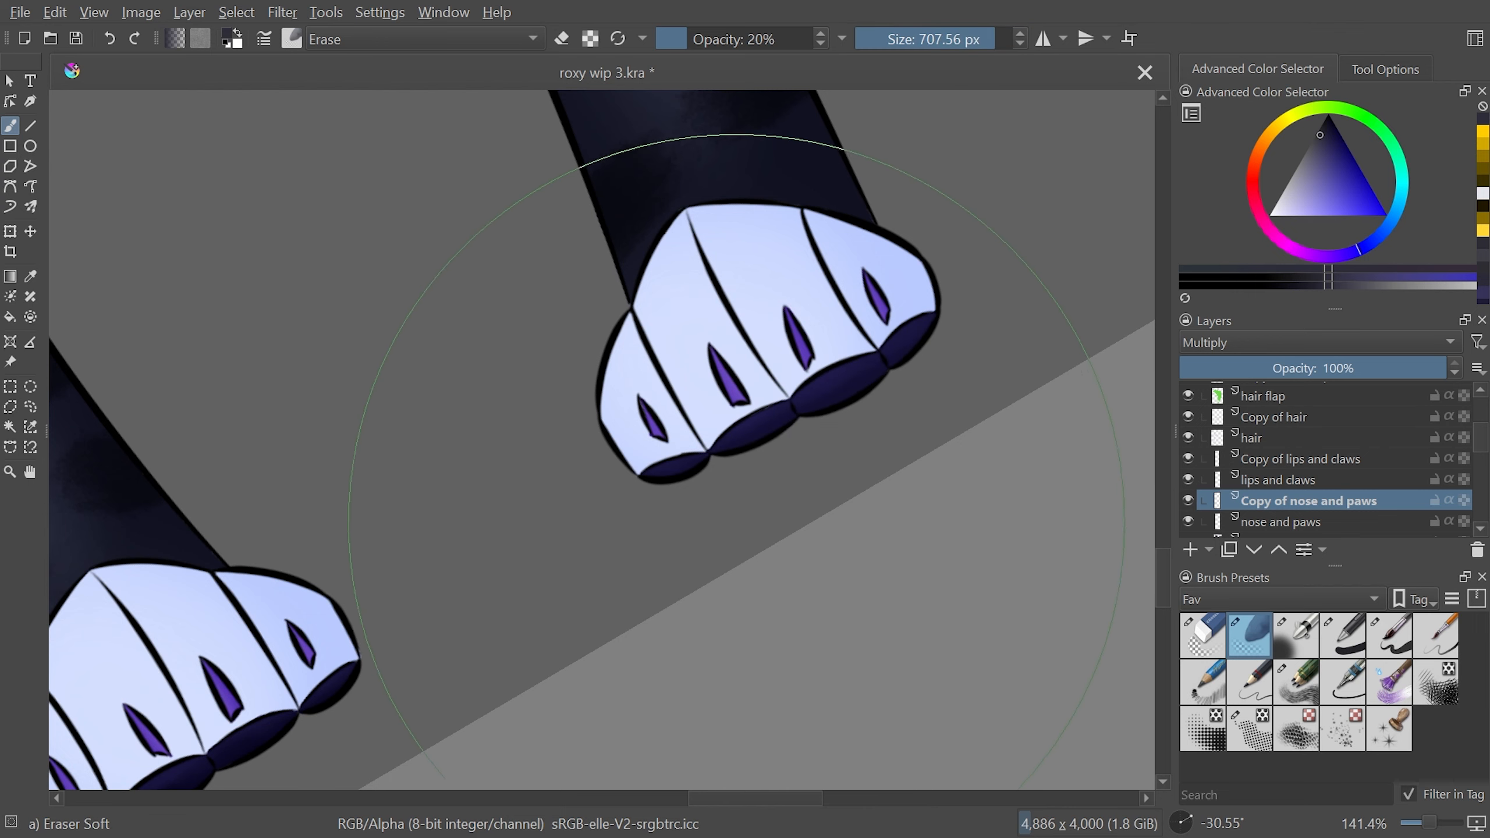
pyautogui.hotkey('ctrl', '-')
pyautogui.hotkey('ctrl', '-')
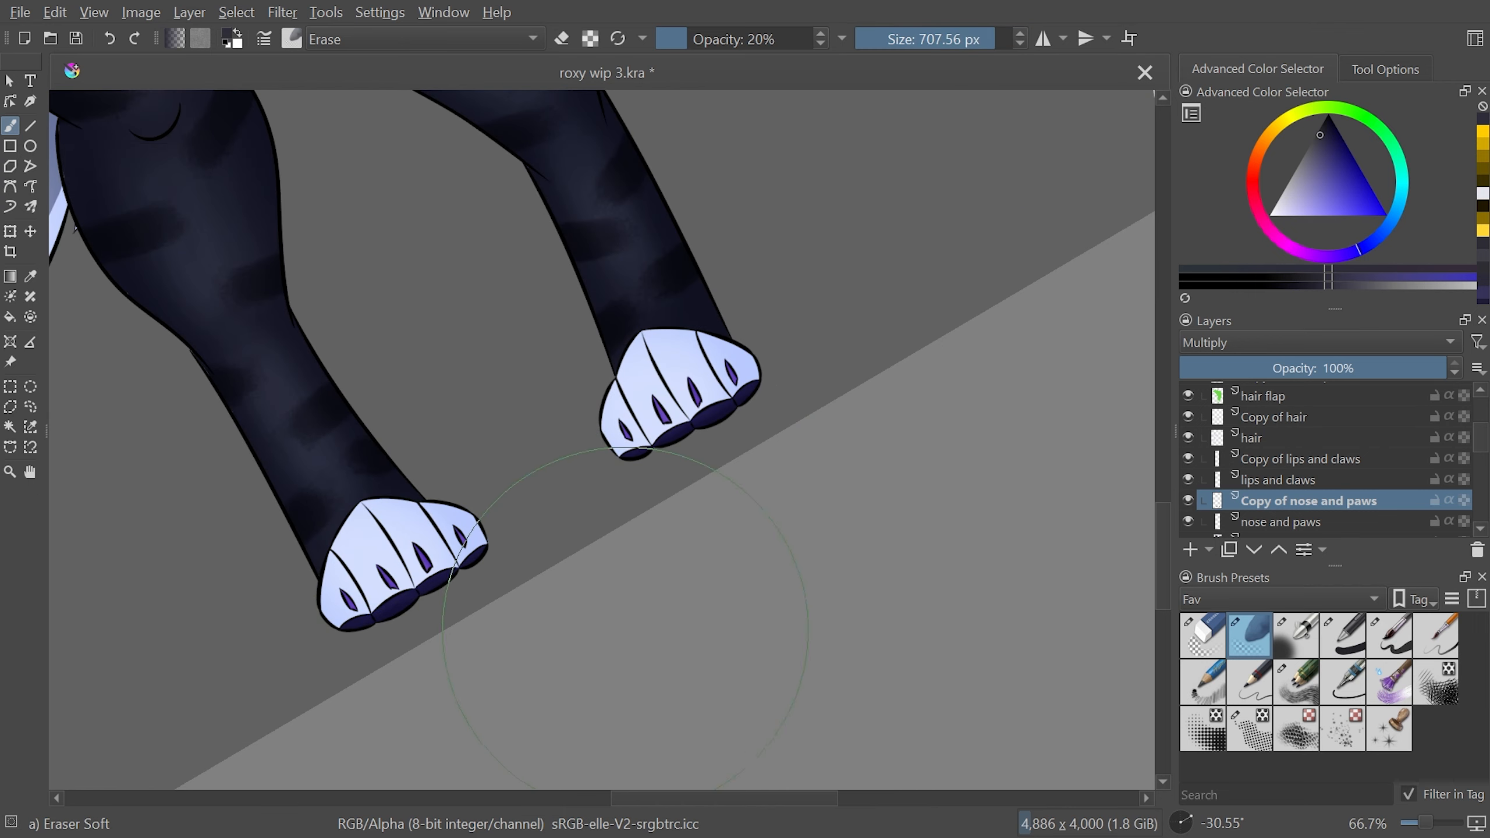
# Duplicate the dress layer as a Multiply copy and set the eraser size to 200 px
pyautogui.press('5')
pyautogui.press('1')
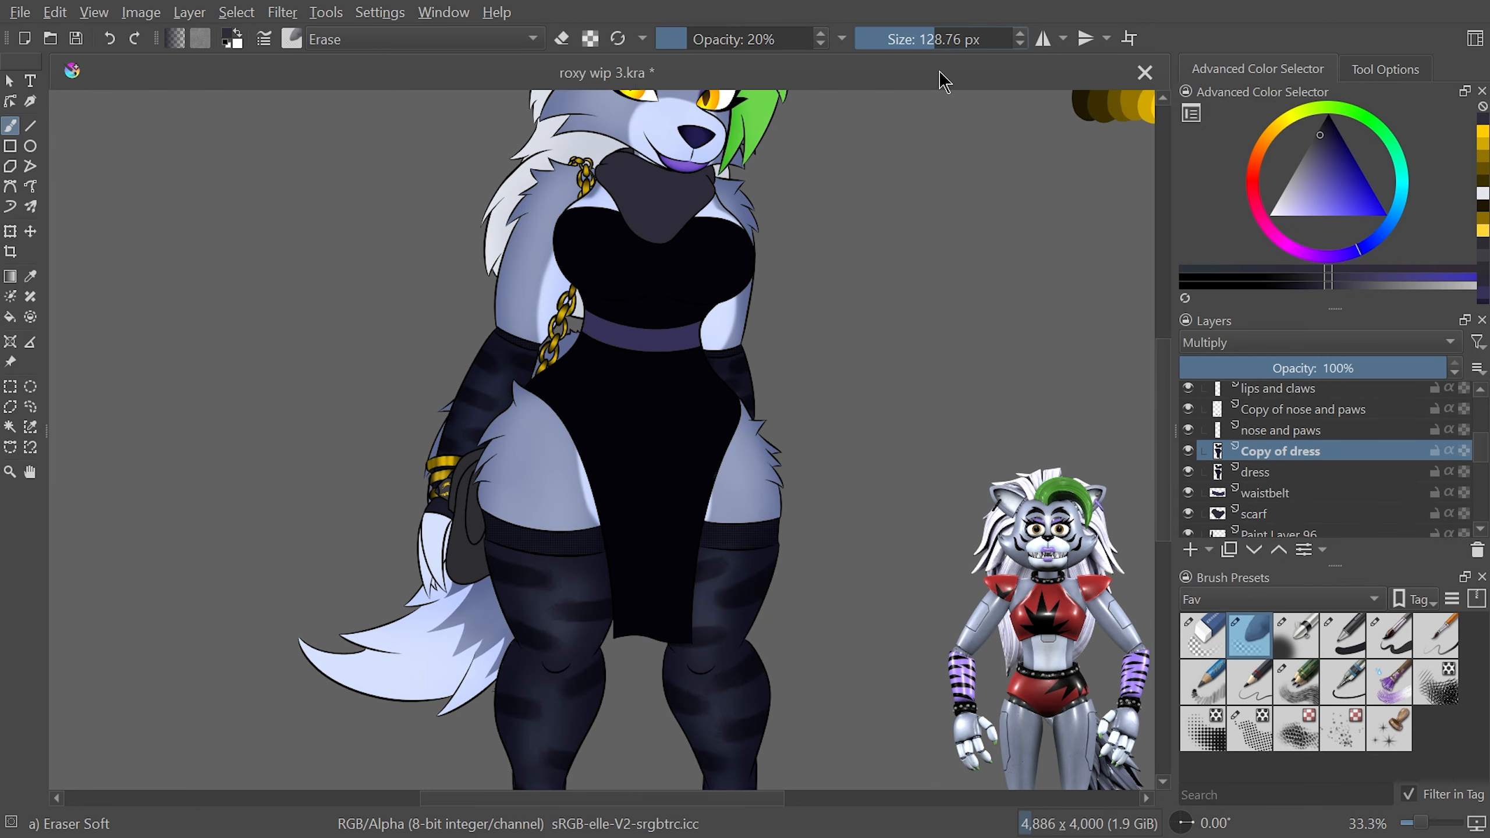
pyautogui.write('15')
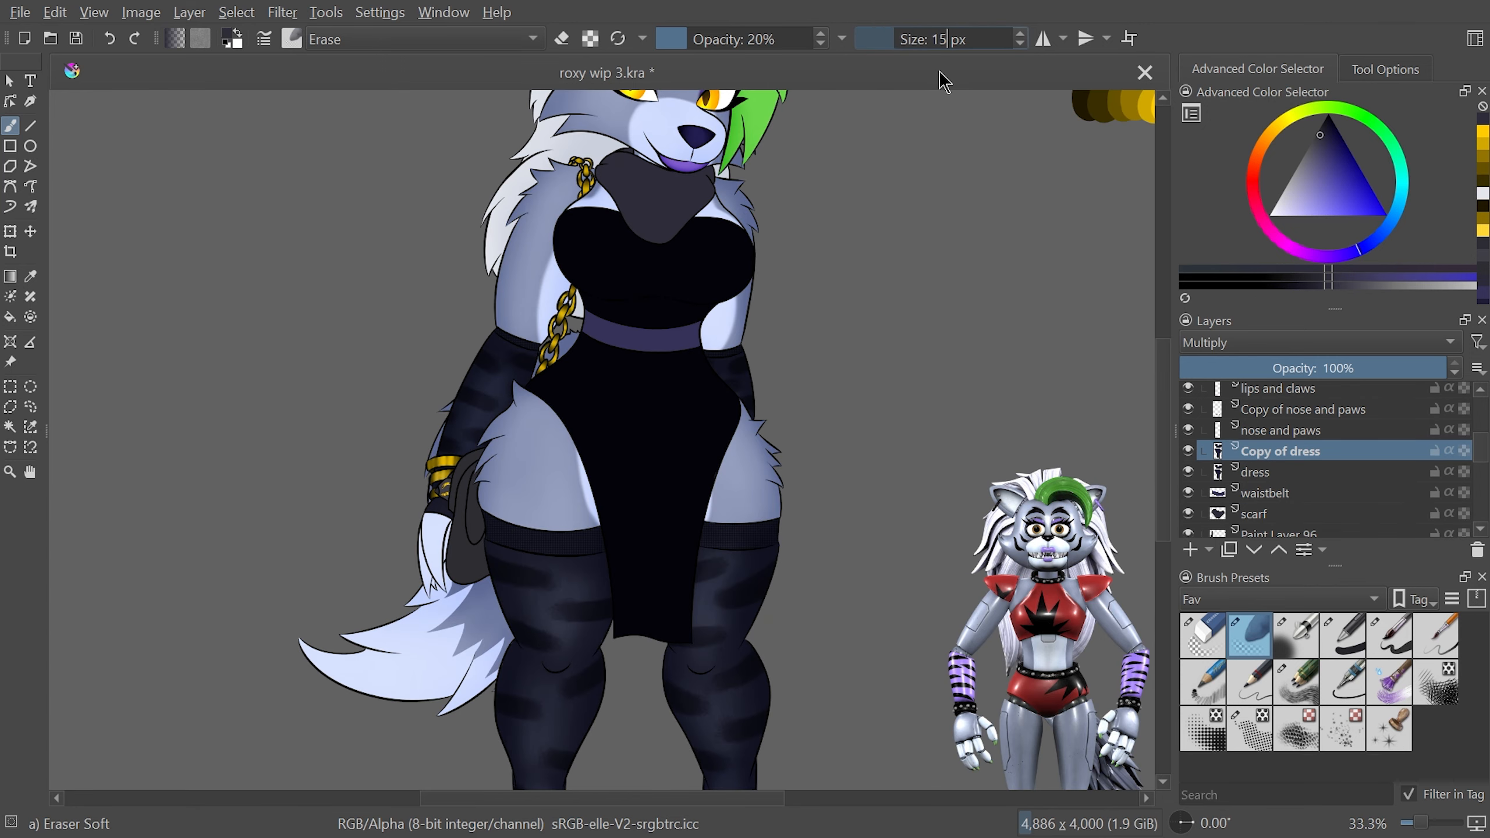
pyautogui.press('BackSpace')
pyautogui.press('BackSpace')
pyautogui.write('200')
pyautogui.press('Return')
# Erase the inner areas of the dress's Multiply copy with the base dress hidden, keeping darker edges, and restore the base
pyautogui.moveTo(670, 386)
pyautogui.mouseDown()
pyautogui.moveTo(666, 485)
pyautogui.moveTo(678, 420)
pyautogui.moveTo(648, 554)
pyautogui.moveTo(645, 390)
pyautogui.moveTo(625, 364)
pyautogui.mouseUp()
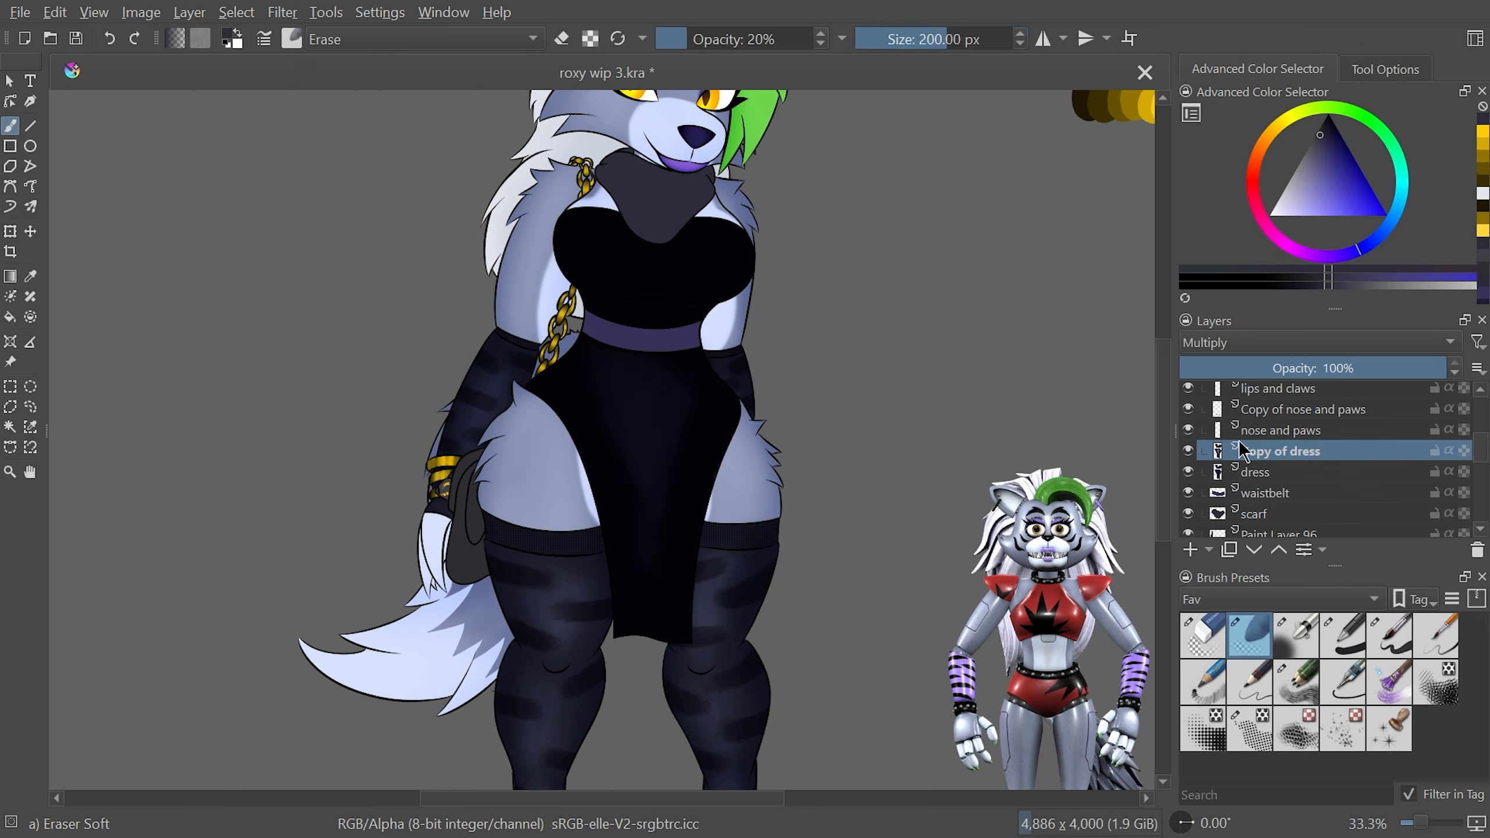
pyautogui.click(1188, 473)
pyautogui.moveTo(666, 369)
pyautogui.mouseDown()
pyautogui.moveTo(702, 397)
pyautogui.moveTo(672, 488)
pyautogui.moveTo(656, 414)
pyautogui.moveTo(636, 428)
pyautogui.moveTo(669, 333)
pyautogui.moveTo(825, 510)
pyautogui.moveTo(676, 385)
pyautogui.mouseUp()
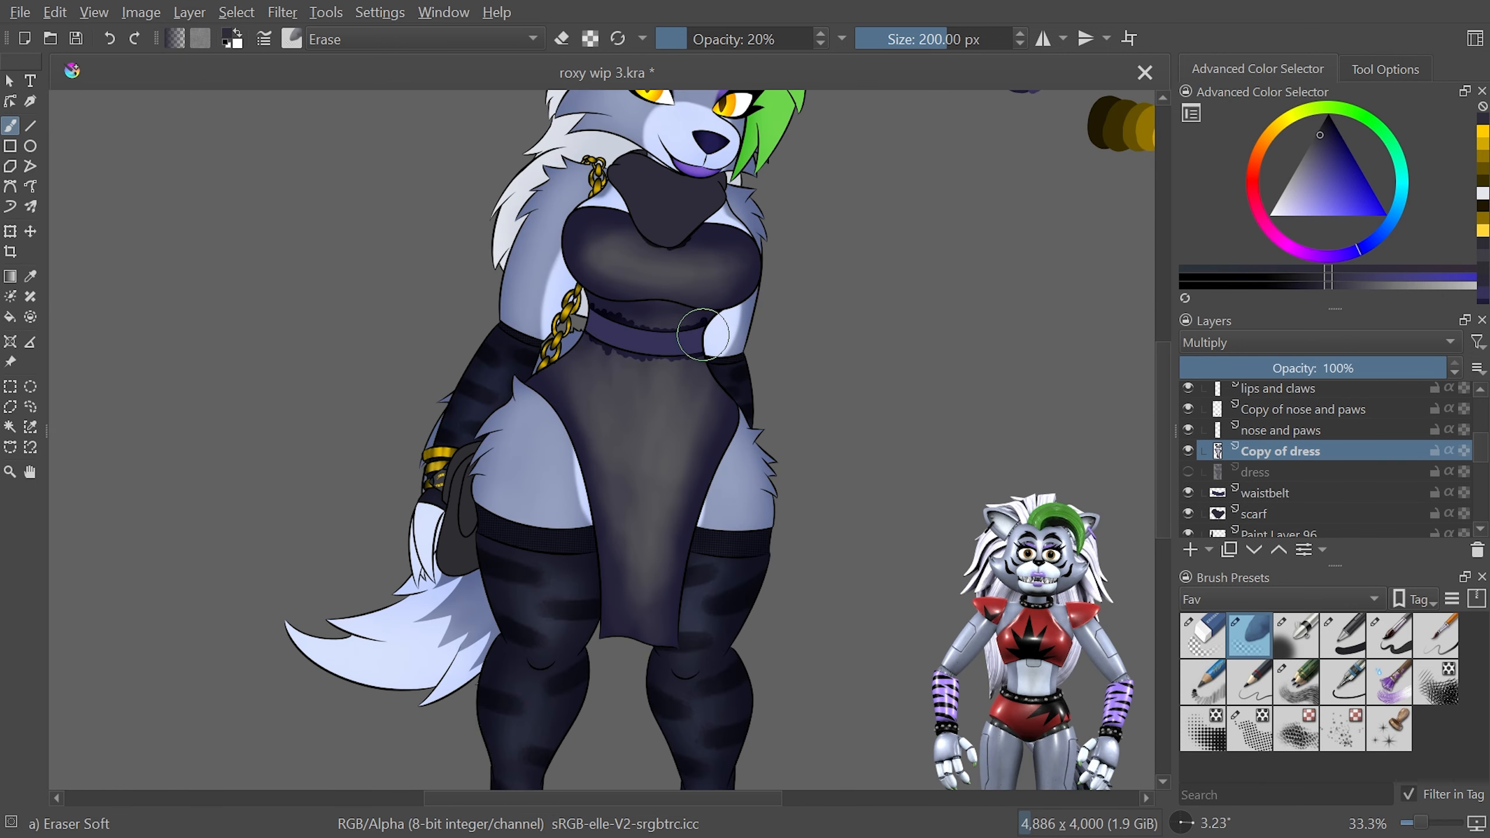
pyautogui.click(1188, 472)
pyautogui.scroll(1, 613, 431)
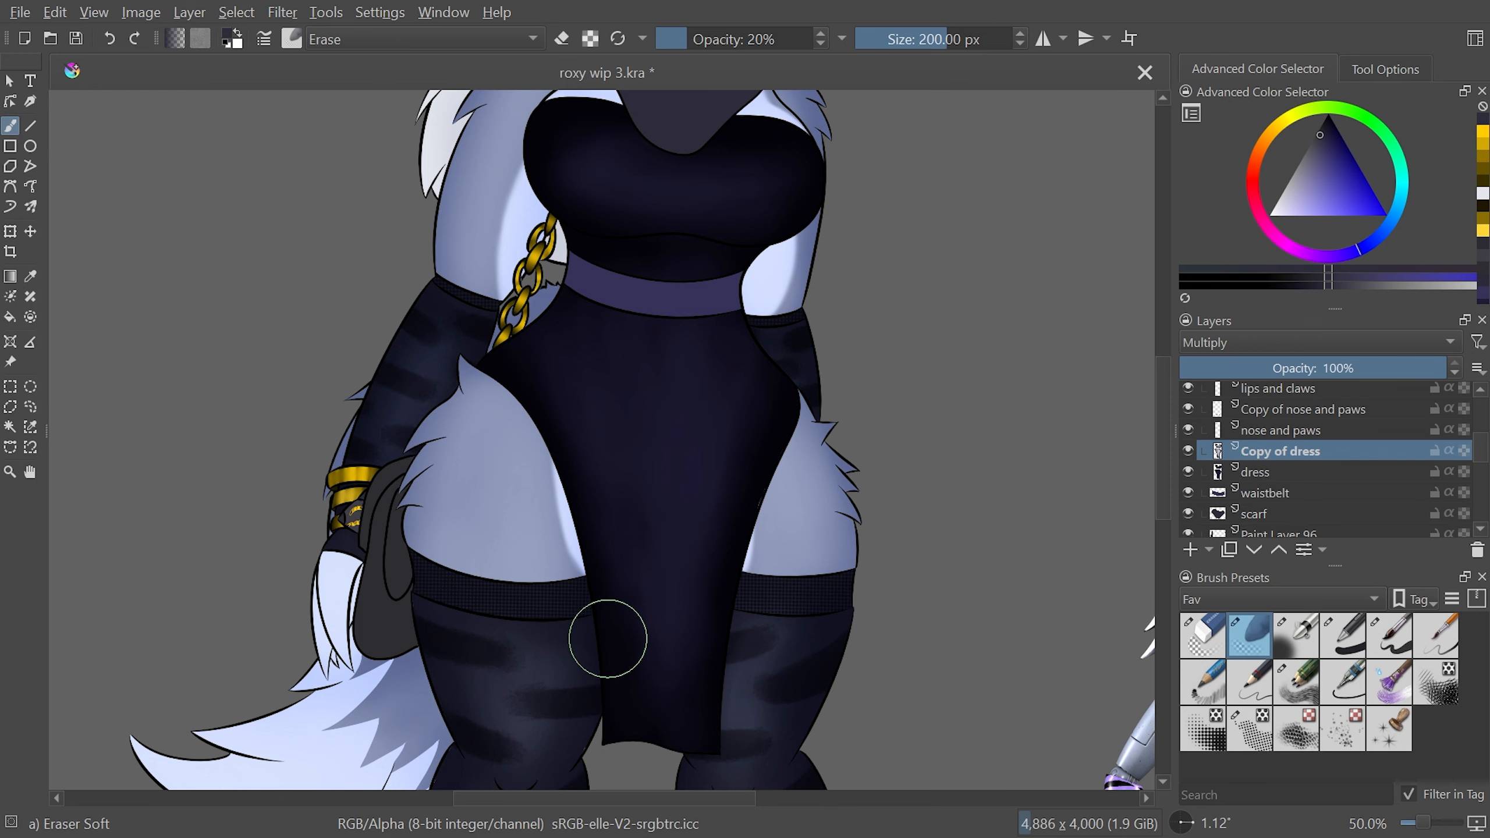
pyautogui.scroll(-2, 608, 639)
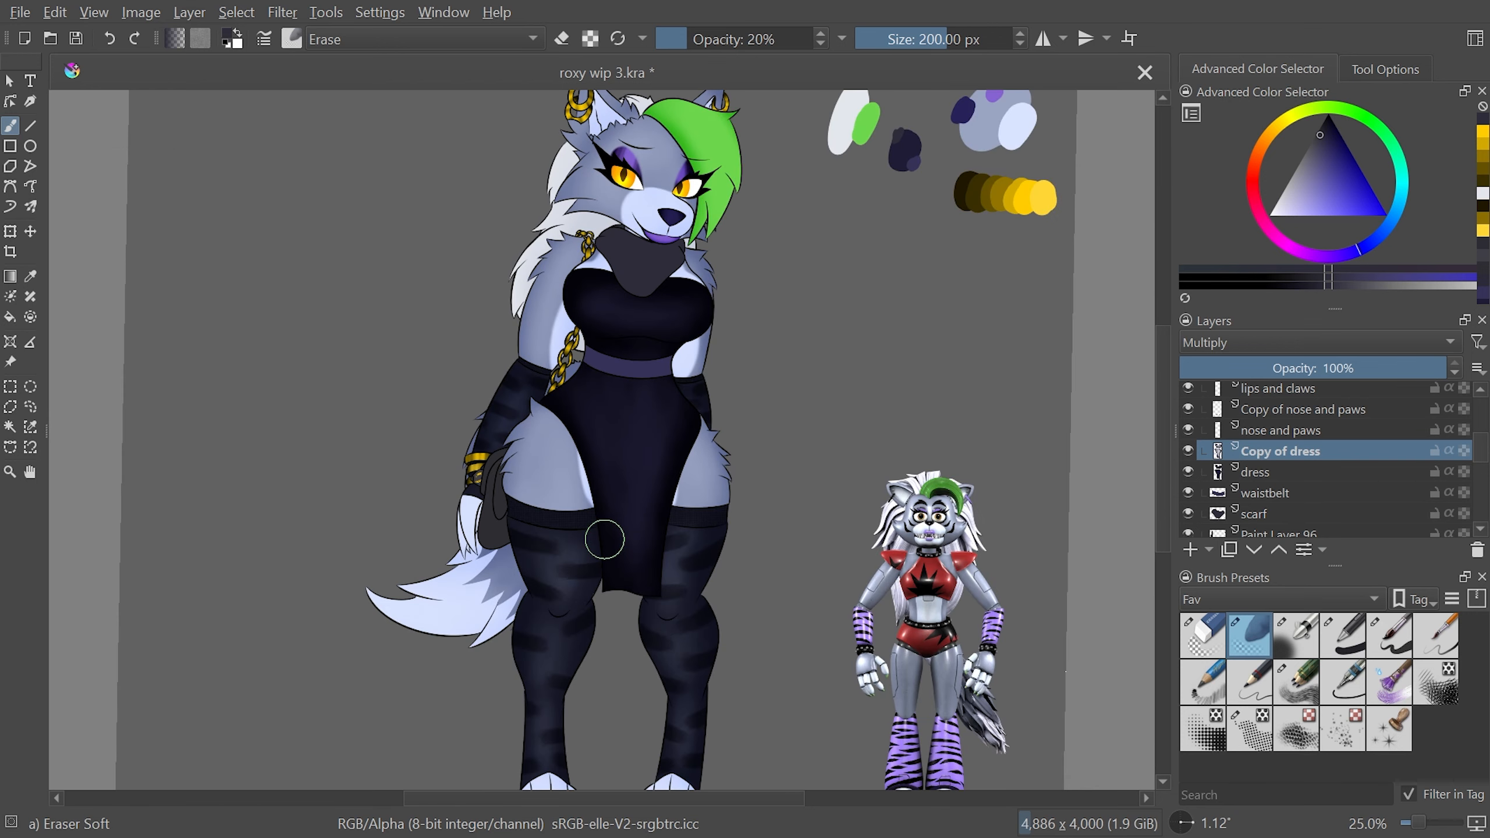
pyautogui.scroll(2, 605, 539)
# Lower the dress Multiply copy's opacity to 52% and check the shading across the whole figure
pyautogui.click(1321, 366)
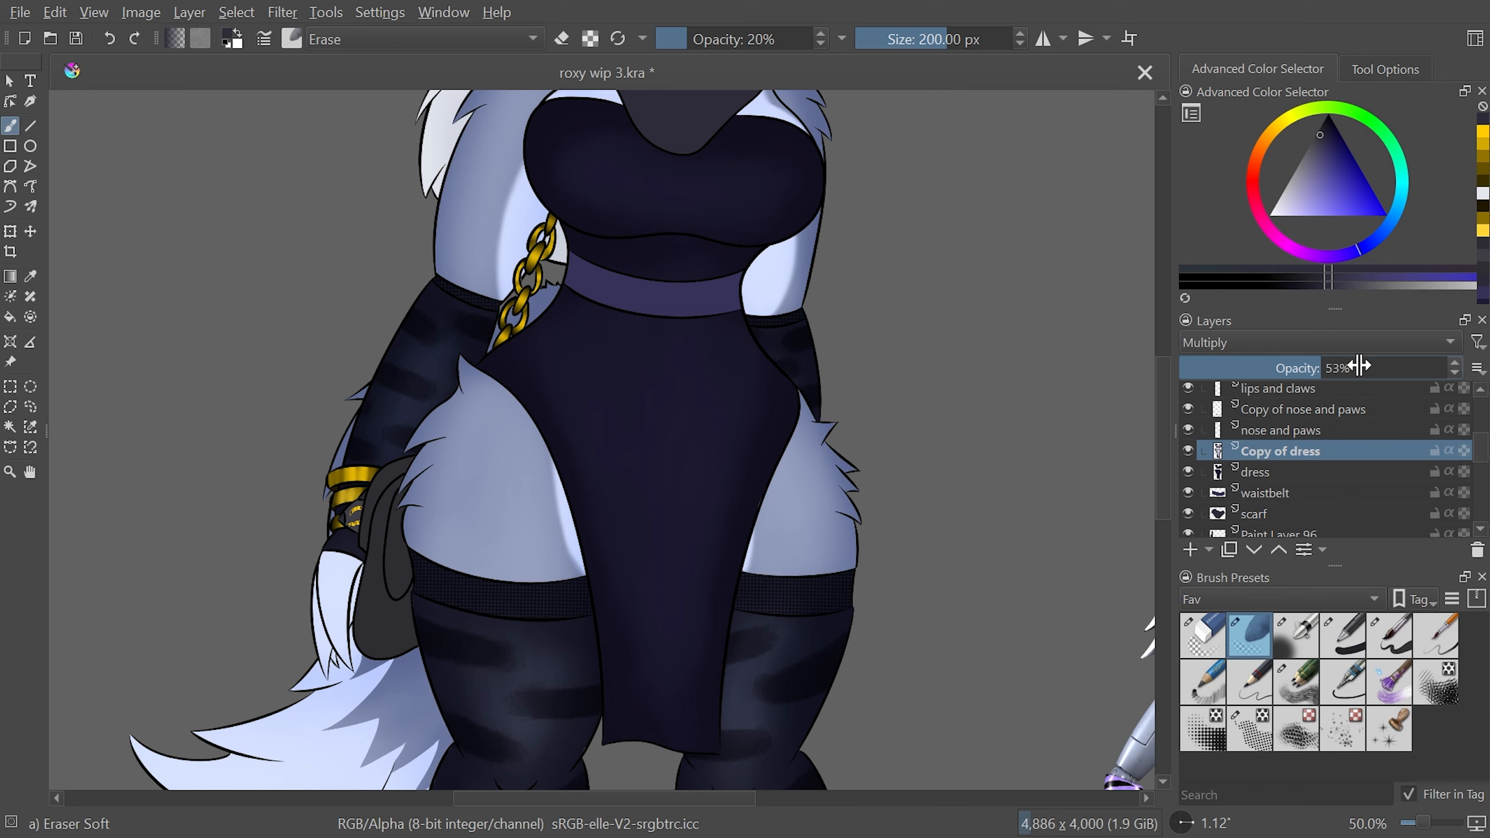
pyautogui.moveTo(1330, 369); pyautogui.dragTo(1350, 369)
pyautogui.click(1457, 372)
pyautogui.press('-')
pyautogui.press('-')
pyautogui.press('-')
pyautogui.press('-')
pyautogui.press('-')
pyautogui.press('+')
pyautogui.press('+')
pyautogui.press('+')
pyautogui.press('5')
pyautogui.press('2')
pyautogui.click(1321, 369)
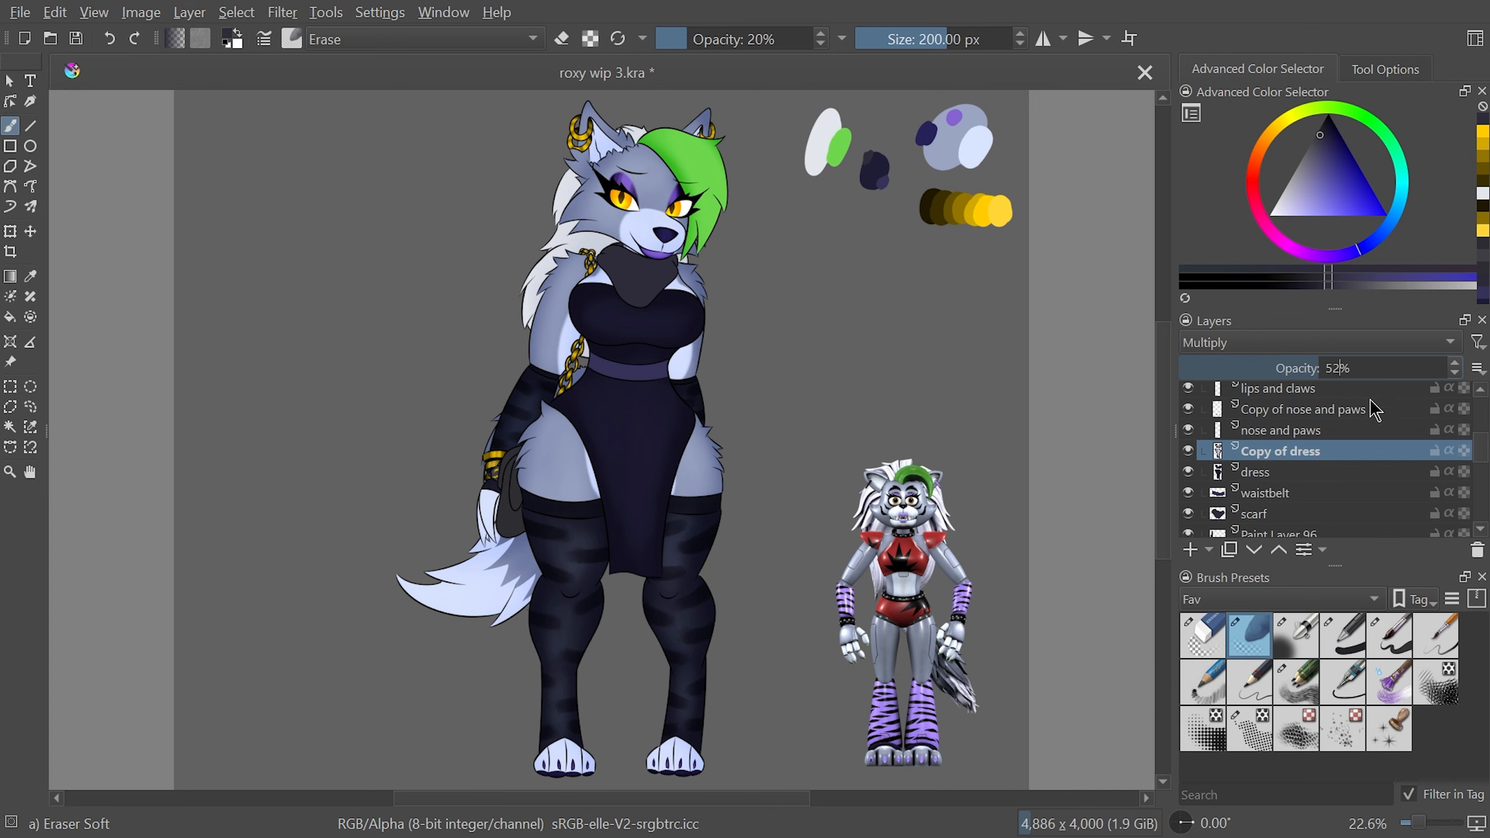
# Duplicate the waistbelt layer as a Multiply copy and erase its middle while the base waistbelt is hidden
pyautogui.moveTo(1372, 411)
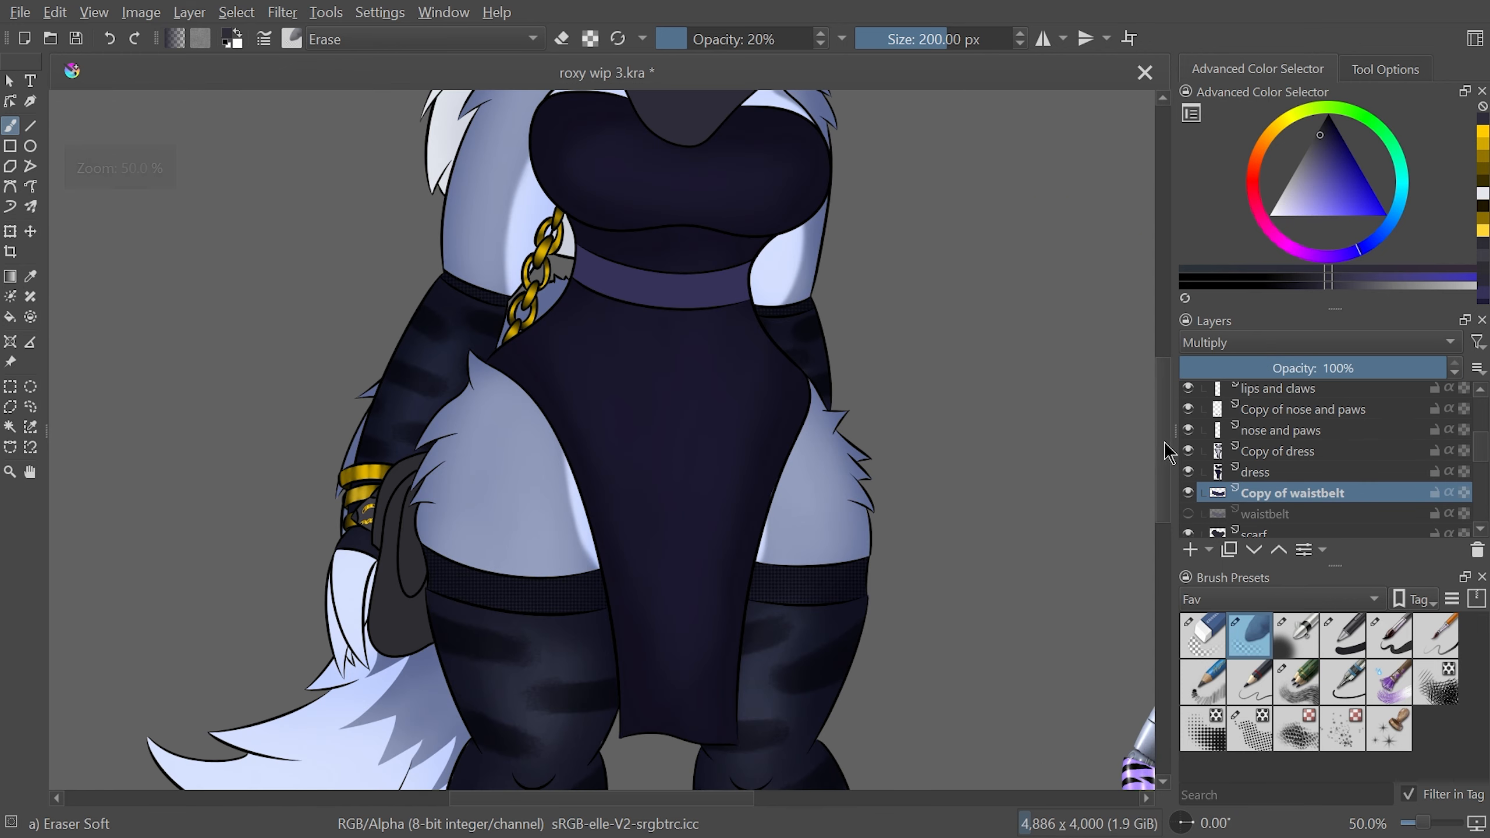
pyautogui.scroll(2, 1117, 374)
pyautogui.moveTo(698, 326)
pyautogui.mouseDown()
pyautogui.moveTo(701, 409)
pyautogui.moveTo(708, 329)
pyautogui.moveTo(706, 395)
pyautogui.moveTo(662, 334)
pyautogui.moveTo(649, 364)
pyautogui.moveTo(637, 340)
pyautogui.moveTo(611, 358)
pyautogui.moveTo(606, 326)
pyautogui.moveTo(612, 381)
pyautogui.moveTo(645, 340)
pyautogui.moveTo(673, 354)
pyautogui.moveTo(692, 408)
pyautogui.moveTo(709, 351)
pyautogui.moveTo(723, 408)
pyautogui.moveTo(716, 353)
pyautogui.moveTo(672, 354)
pyautogui.moveTo(661, 410)
pyautogui.moveTo(652, 313)
pyautogui.moveTo(653, 403)
pyautogui.moveTo(702, 337)
pyautogui.moveTo(662, 316)
pyautogui.moveTo(649, 419)
pyautogui.moveTo(705, 382)
pyautogui.mouseUp()
pyautogui.click(1188, 515)
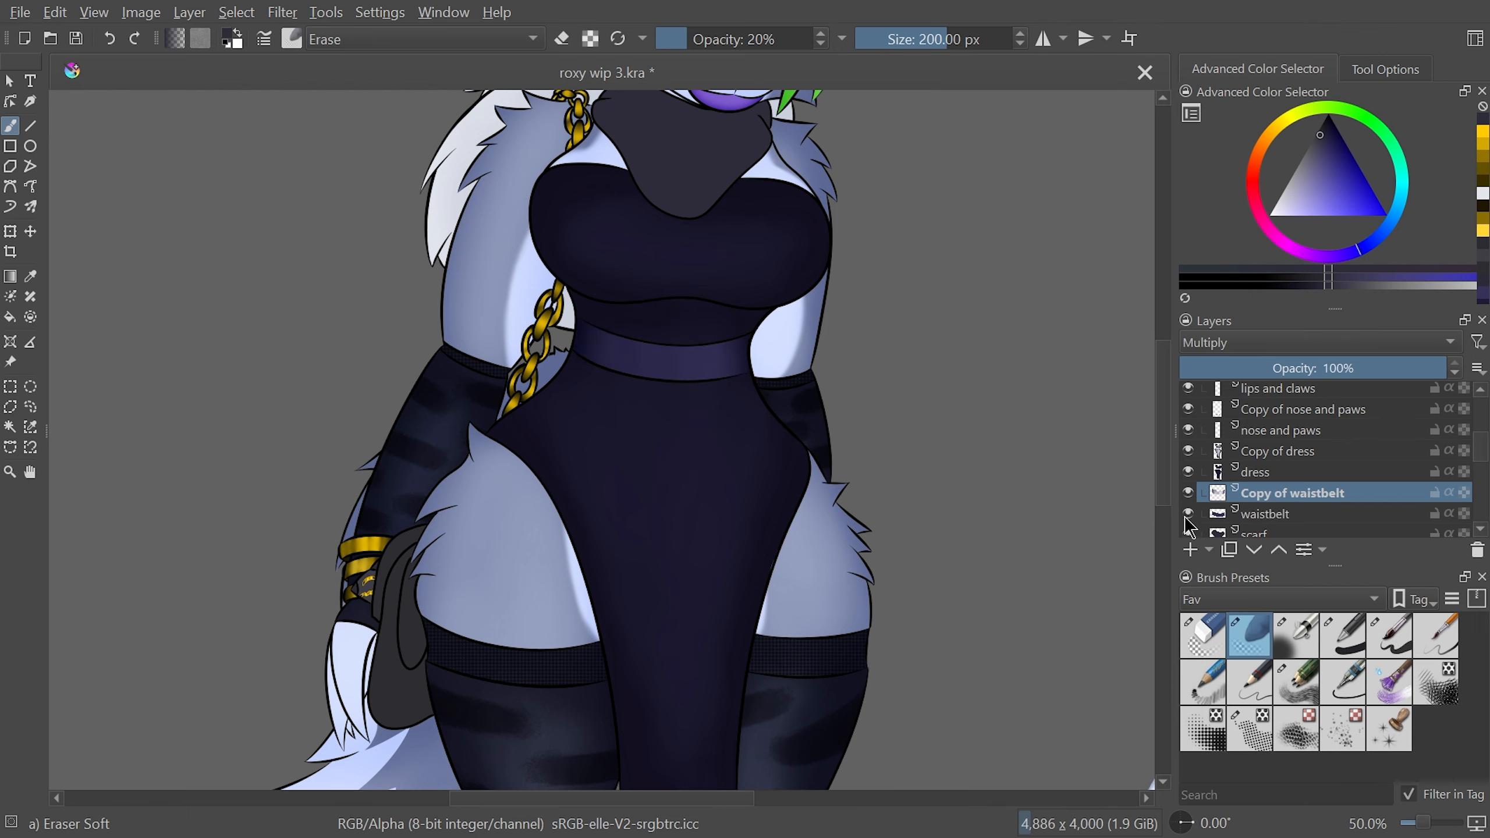
pyautogui.press('-')
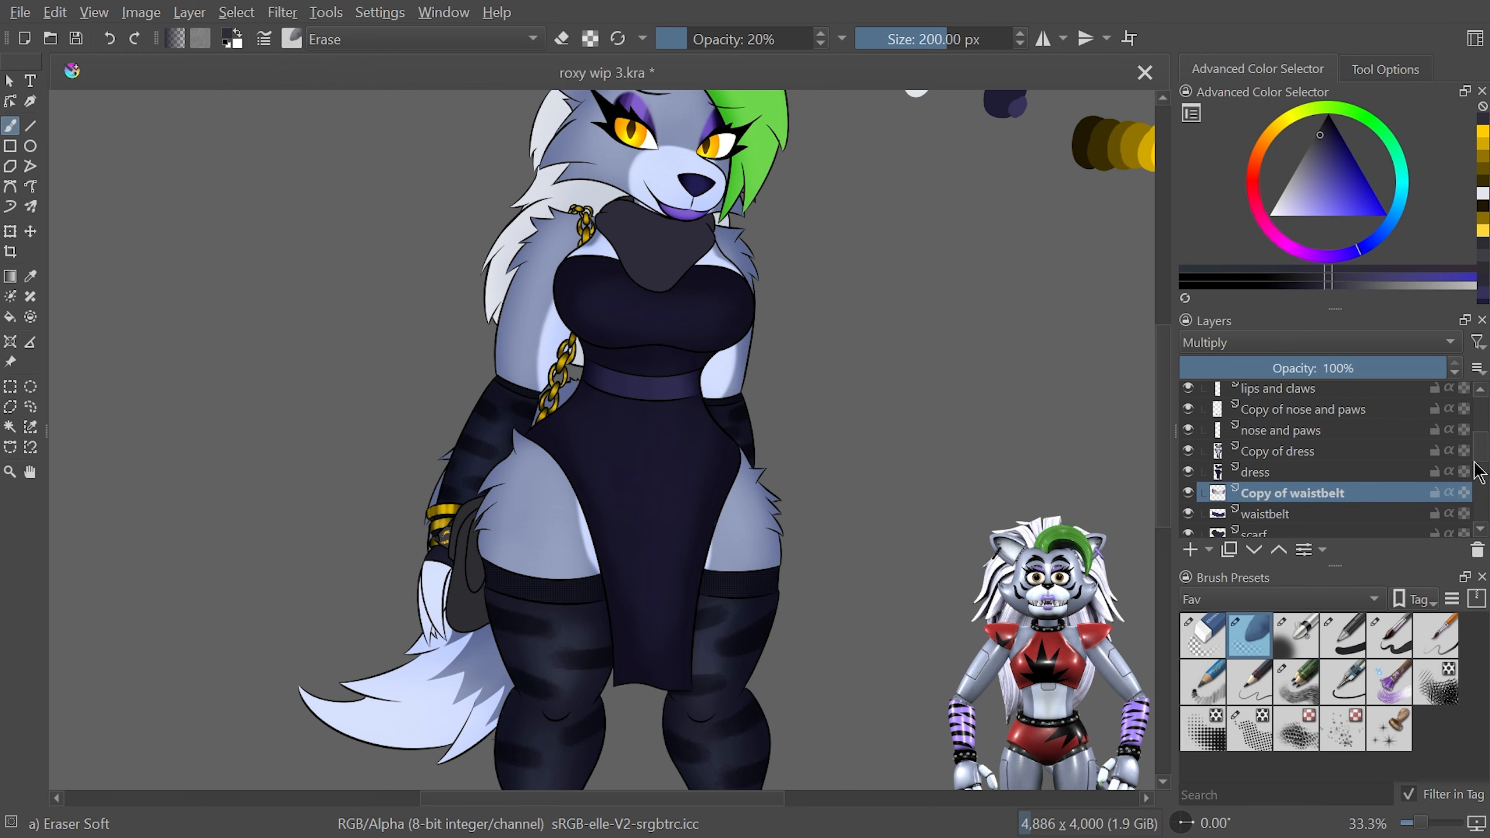
# Duplicate the scarf layer as a Multiply copy and erase its middle while the base scarf is hidden
pyautogui.scroll(-1, 1483, 464)
pyautogui.moveTo(1479, 453); pyautogui.dragTo(1478, 456)
pyautogui.click(1340, 447)
pyautogui.moveTo(819, 396)
pyautogui.mouseDown()
pyautogui.moveTo(671, 340)
pyautogui.moveTo(666, 294)
pyautogui.moveTo(671, 329)
pyautogui.moveTo(738, 405)
pyautogui.moveTo(887, 375)
pyautogui.moveTo(806, 437)
pyautogui.moveTo(886, 369)
pyautogui.moveTo(841, 383)
pyautogui.moveTo(809, 350)
pyautogui.moveTo(726, 431)
pyautogui.moveTo(656, 329)
pyautogui.moveTo(652, 360)
pyautogui.moveTo(756, 432)
pyautogui.moveTo(863, 390)
pyautogui.moveTo(826, 404)
pyautogui.moveTo(669, 291)
pyautogui.moveTo(648, 335)
pyautogui.moveTo(786, 405)
pyautogui.moveTo(926, 382)
pyautogui.moveTo(794, 477)
pyautogui.moveTo(750, 447)
pyautogui.moveTo(753, 460)
pyautogui.moveTo(790, 427)
pyautogui.moveTo(802, 355)
pyautogui.moveTo(677, 347)
pyautogui.moveTo(753, 381)
pyautogui.moveTo(680, 353)
pyautogui.moveTo(666, 319)
pyautogui.moveTo(675, 376)
pyautogui.moveTo(804, 362)
pyautogui.moveTo(813, 427)
pyautogui.mouseUp()
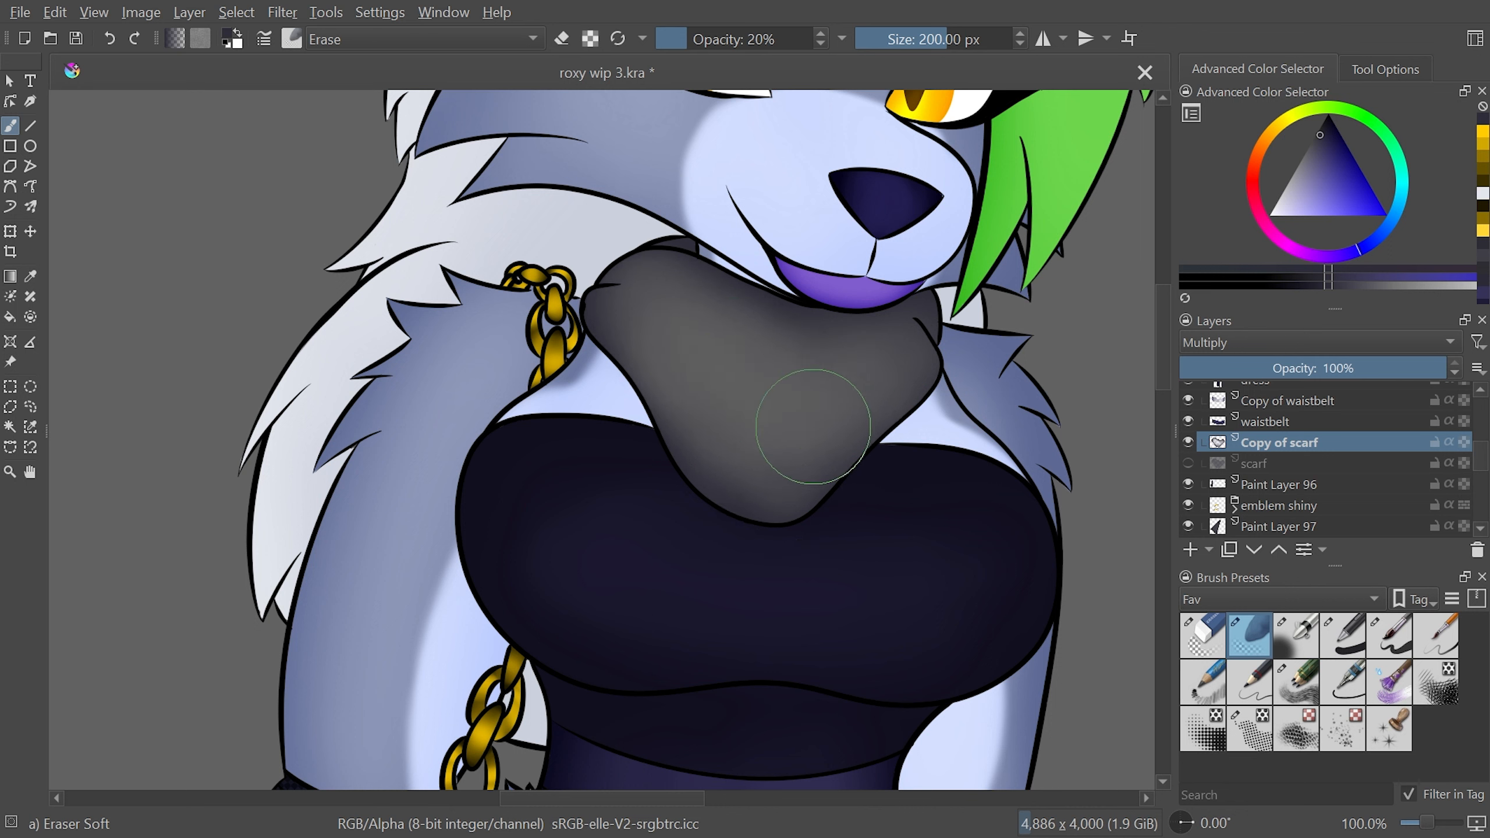
pyautogui.click(1188, 464)
pyautogui.press('-')
pyautogui.press('-')
pyautogui.press('+')
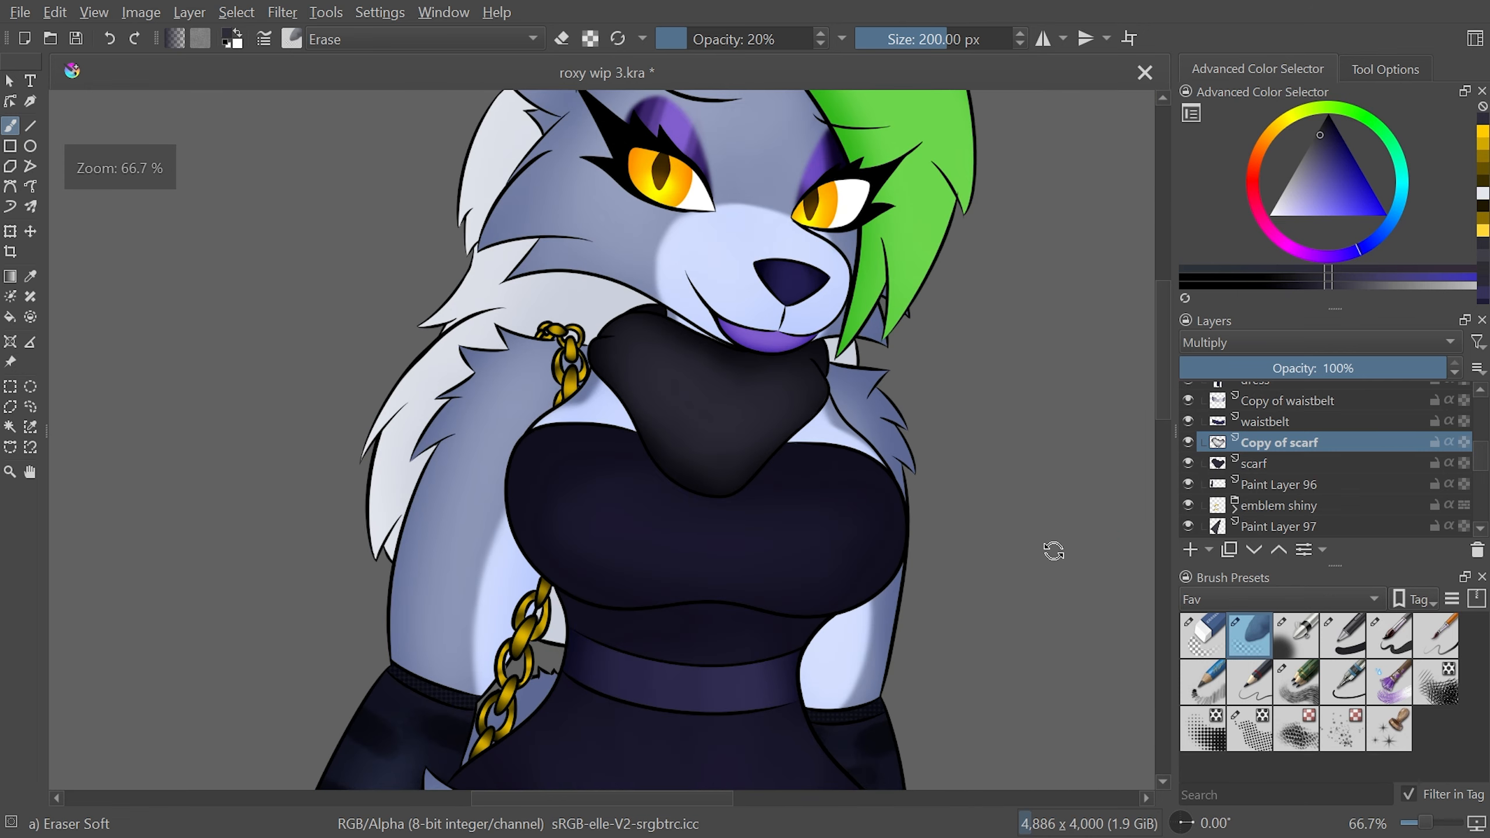
# Erase more of the scarf copy's inner area with the 200 px soft eraser and check the shading on the whole figure
pyautogui.moveTo(1055, 552); pyautogui.dragTo(1003, 175)
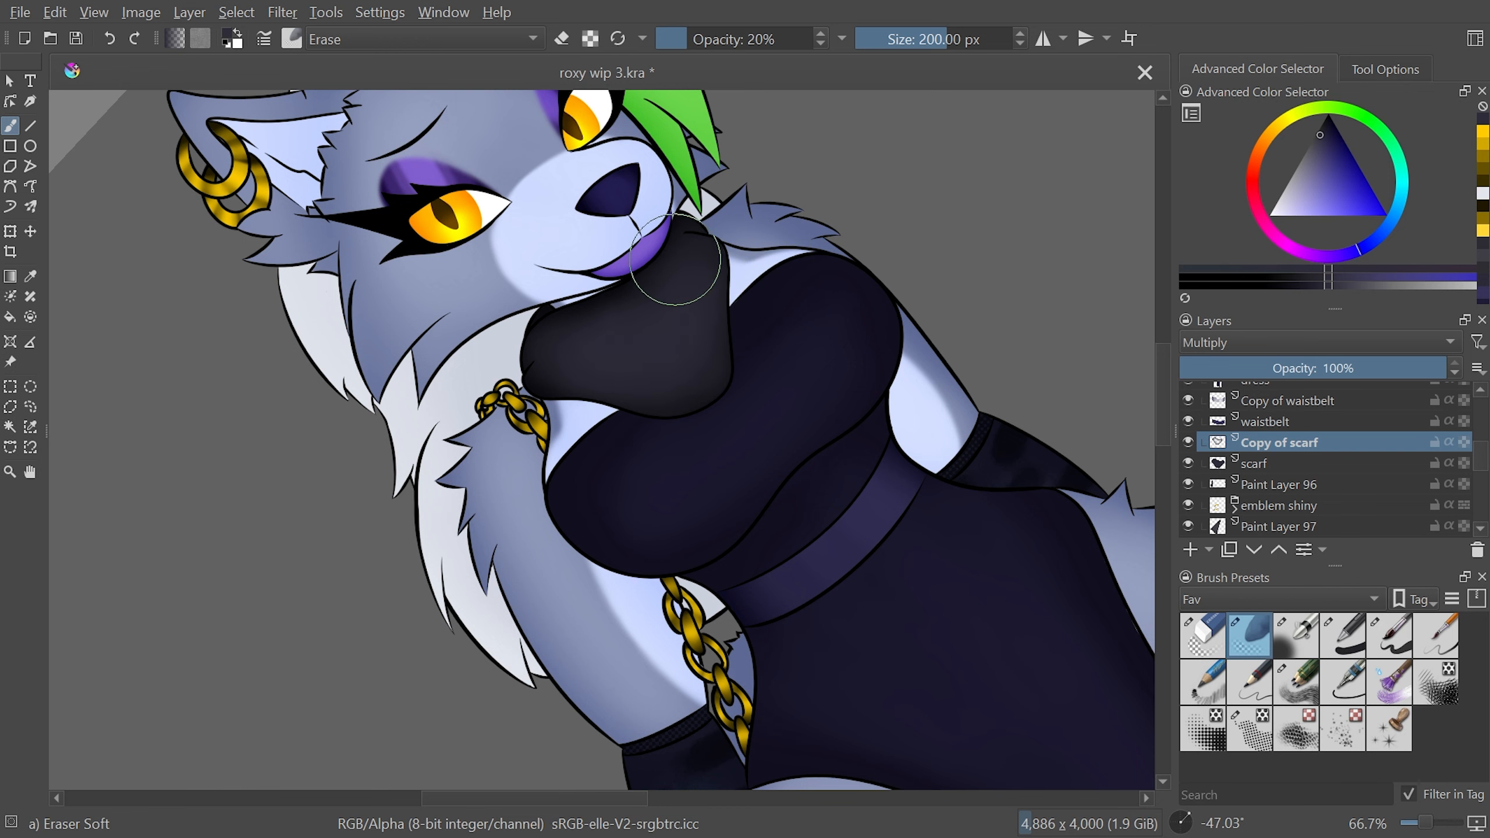
pyautogui.moveTo(998, 382); pyautogui.dragTo(844, 647)
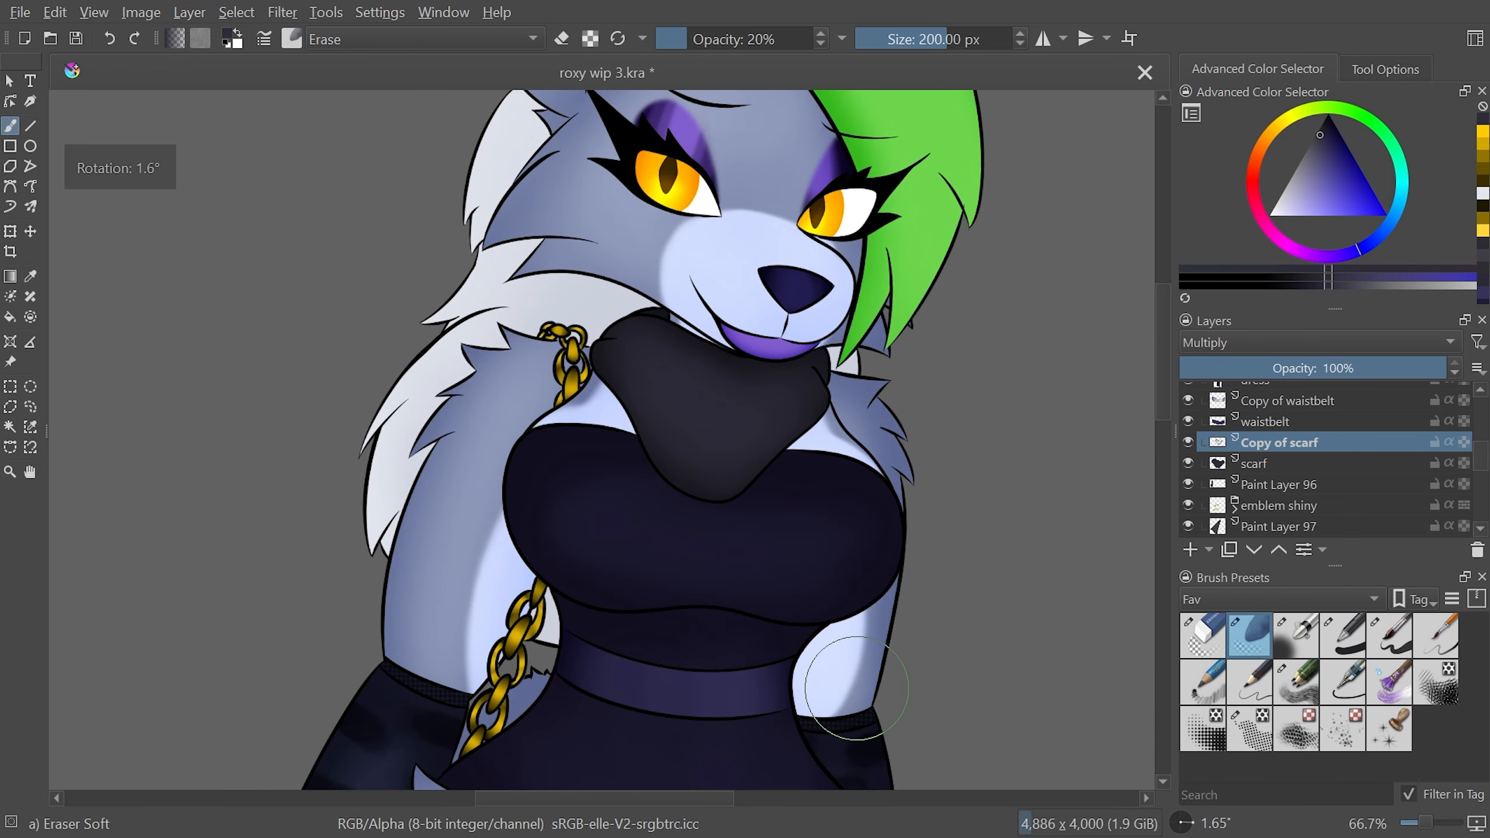
pyautogui.press('-')
pyautogui.press('-')
pyautogui.press('-')
pyautogui.press('+')
pyautogui.press('5')
pyautogui.press('2')
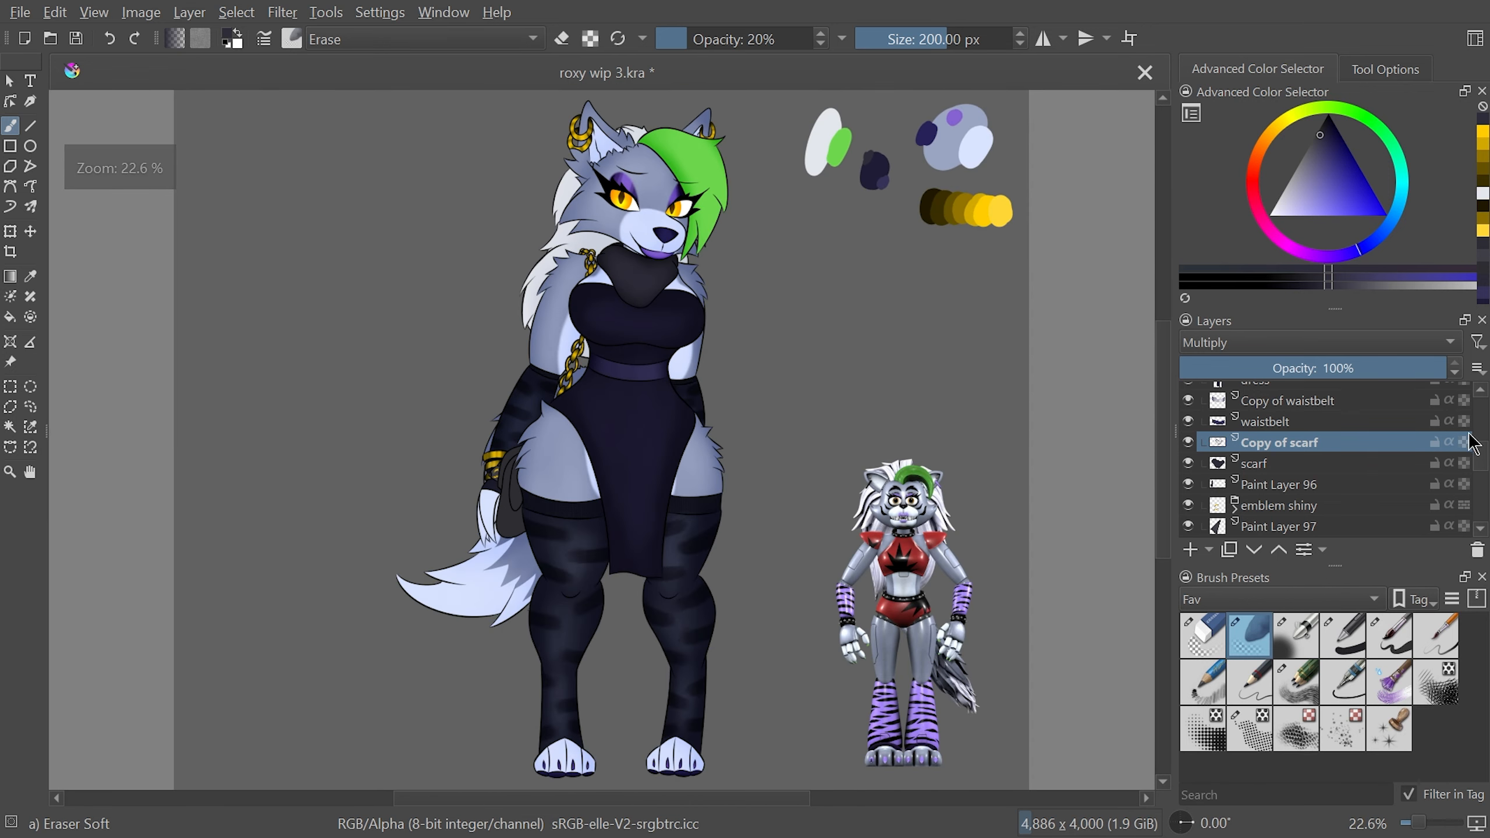
# Duplicate Paint Layer 96, the dark cloth hanging beside the thigh, and set the copy's blending mode to Multiply
pyautogui.scroll(-3, 1483, 464)
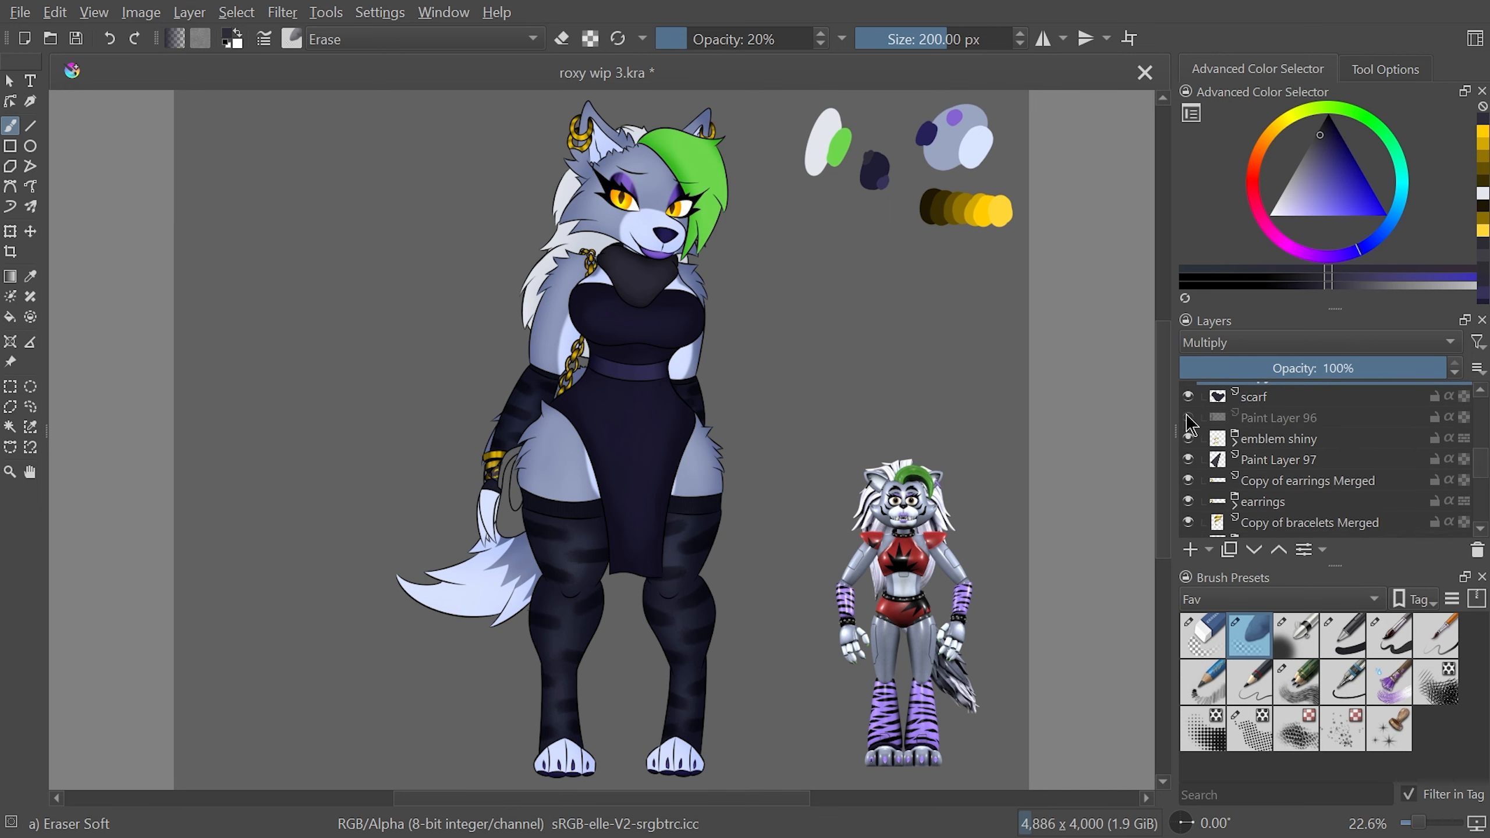
pyautogui.press('+')
pyautogui.click(1275, 417)
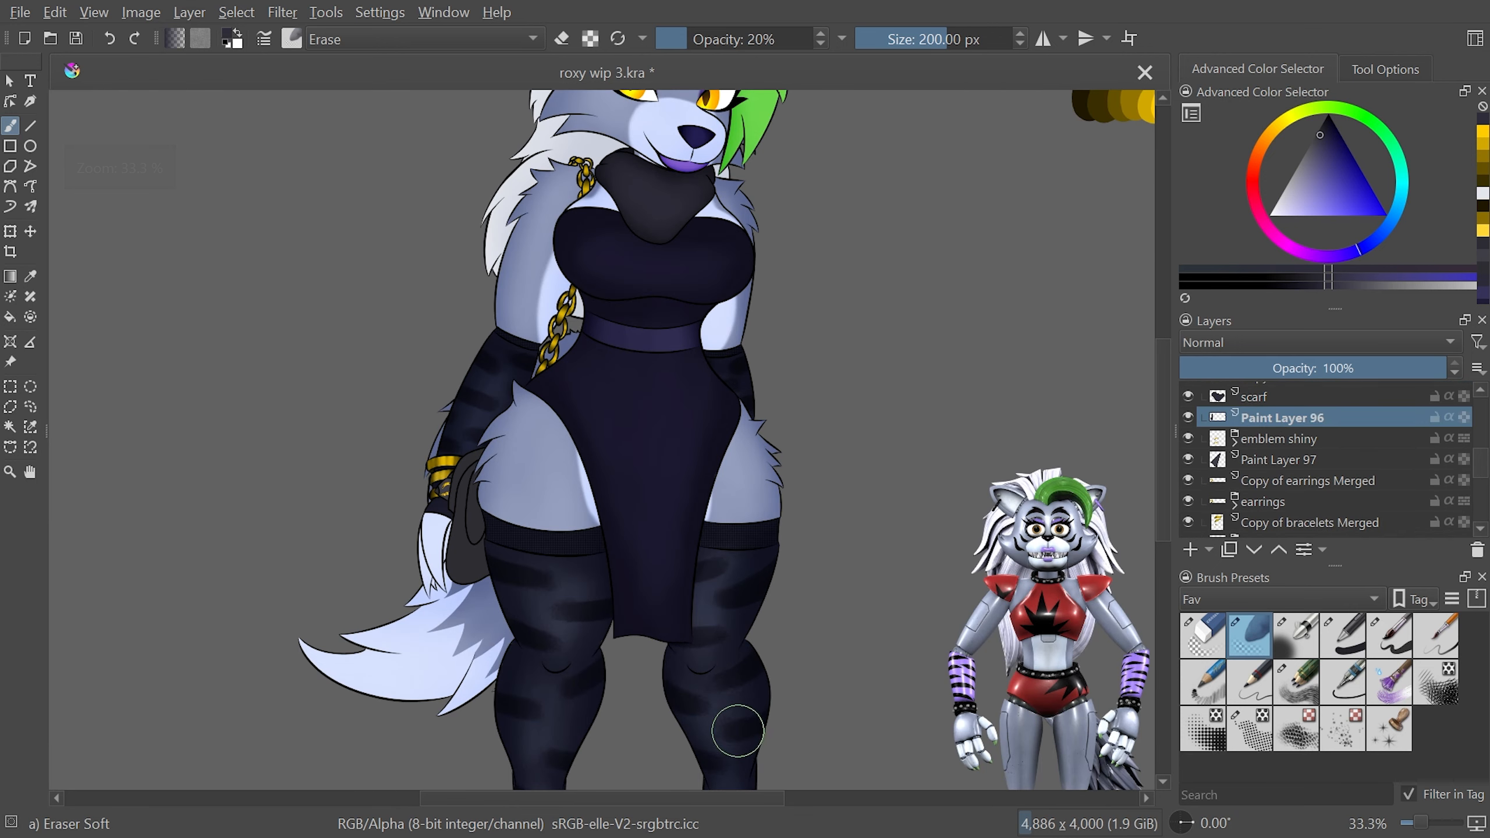
pyautogui.press('+')
pyautogui.press('+')
pyautogui.press('+')
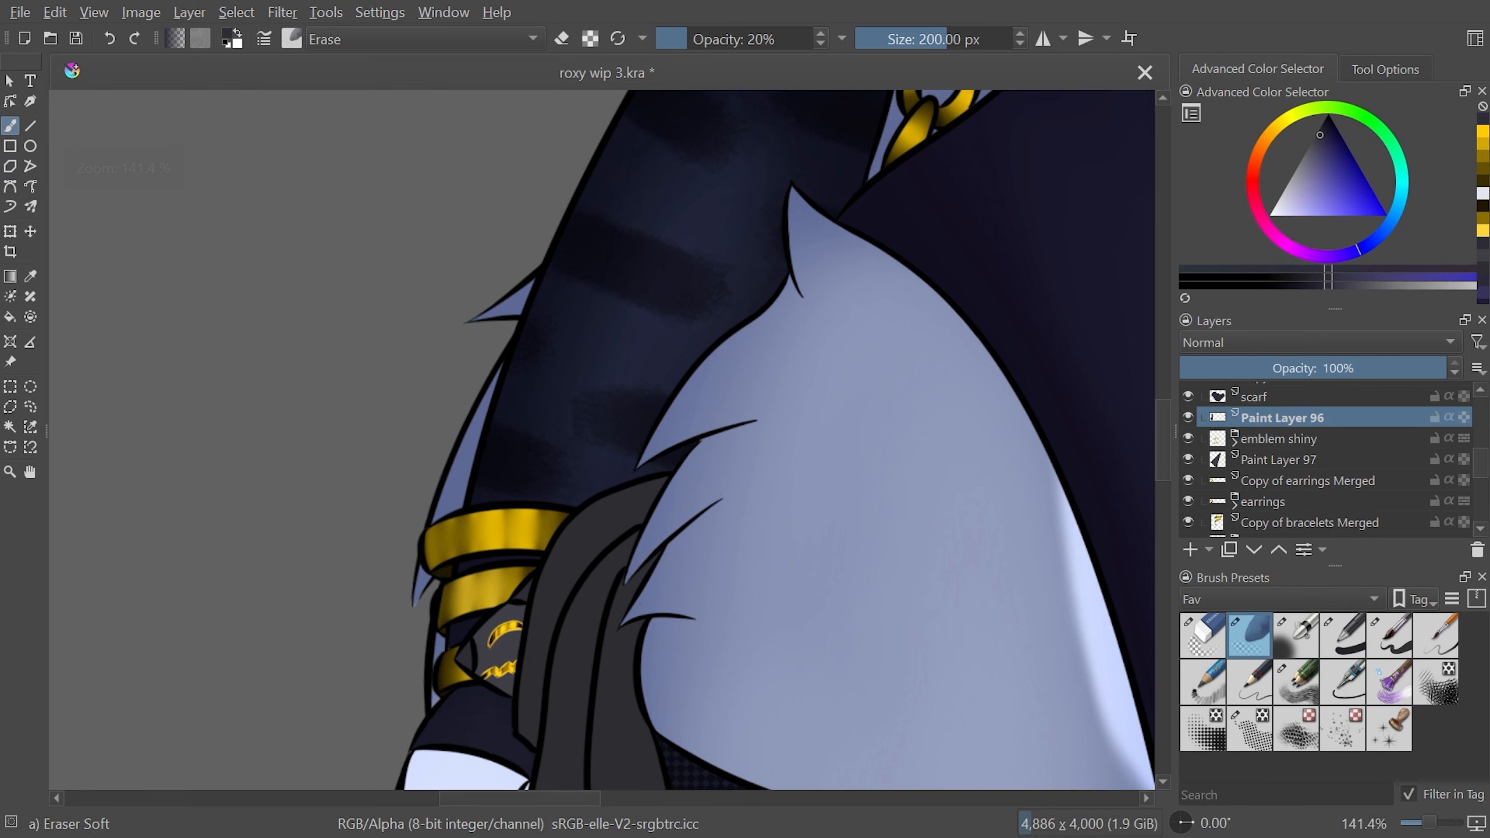
pyautogui.scroll(-3, 1162, 457)
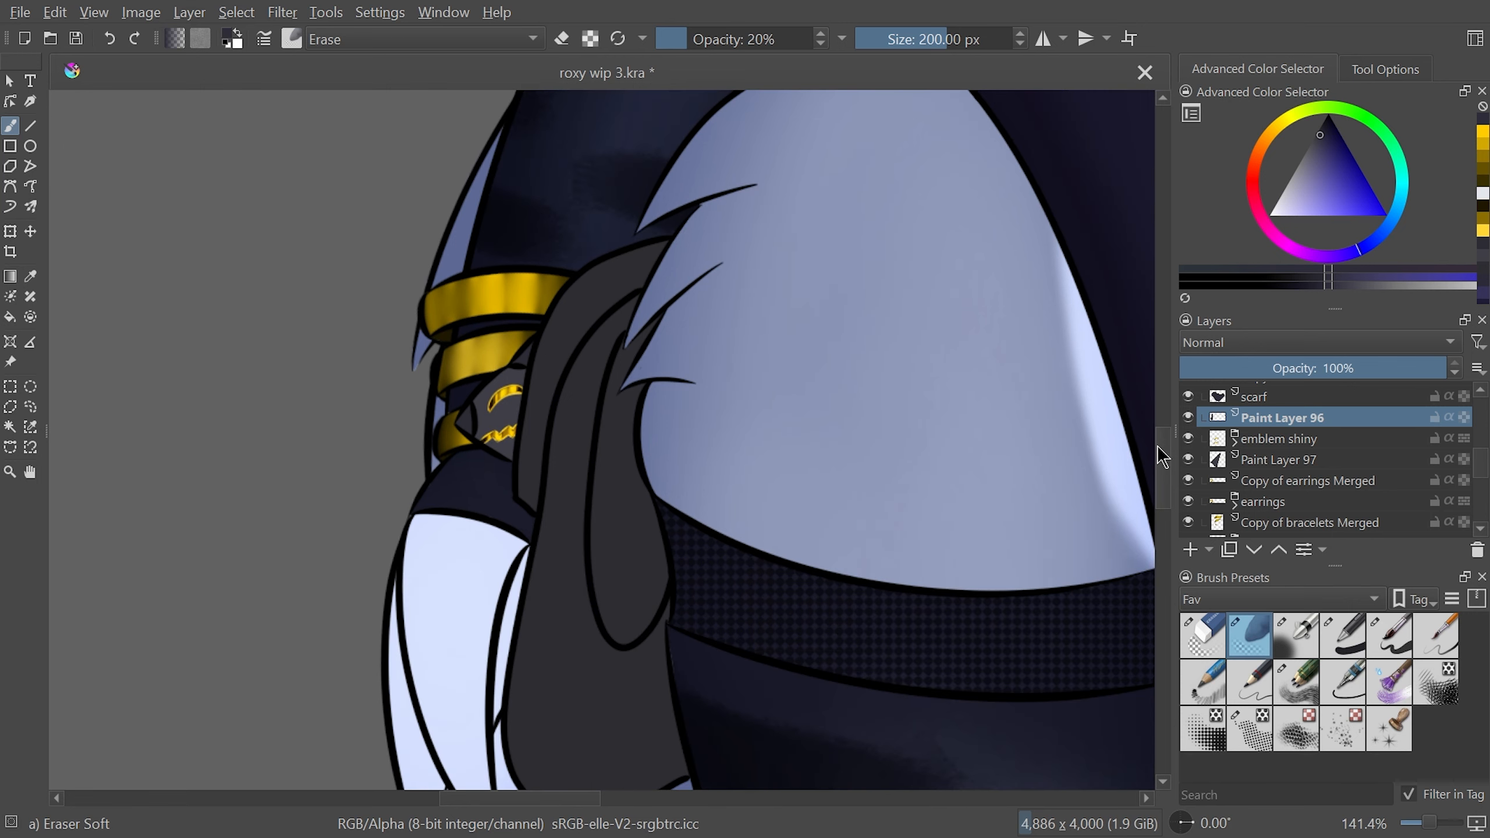
pyautogui.hotkey('ctrl', 'j')
pyautogui.press('-')
pyautogui.press('-')
pyautogui.press('-')
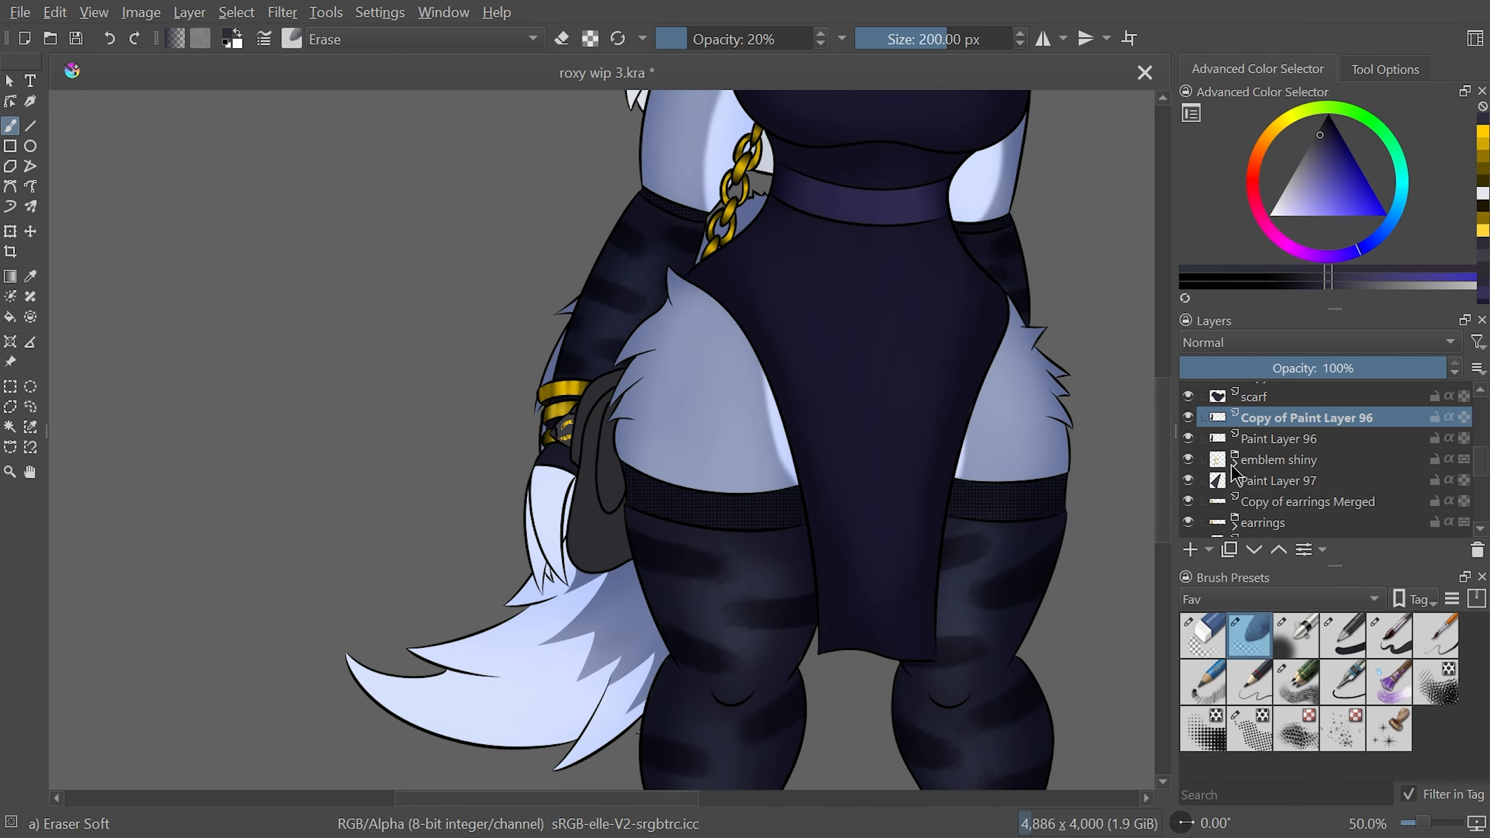
pyautogui.click(1273, 343)
pyautogui.click(1271, 326)
# Softly erase the middle of the Paint Layer 96 copy with a 77.18 px eraser and lower its opacity to 64%
pyautogui.press('+')
pyautogui.press('+')
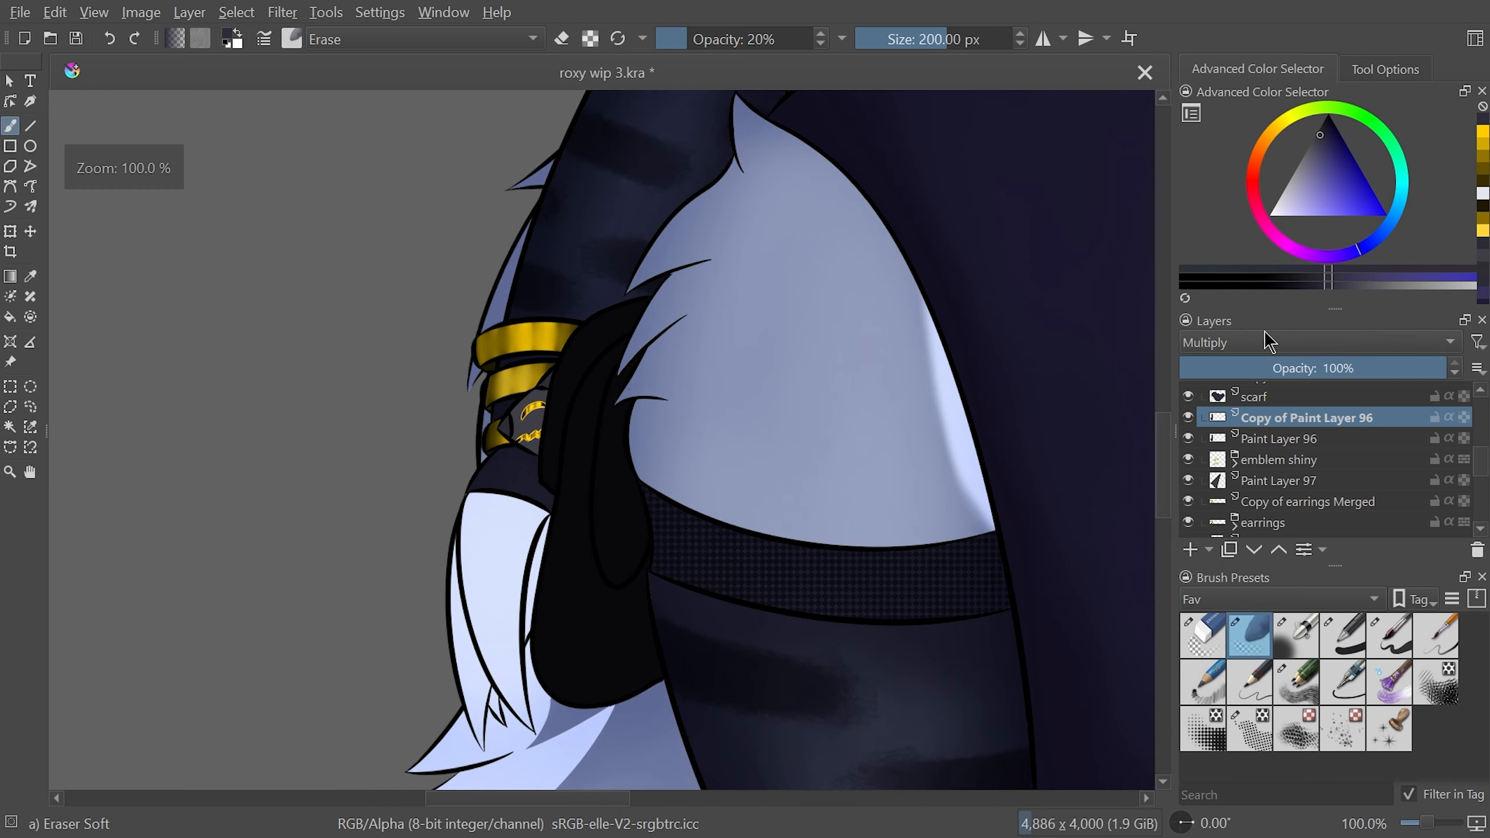
pyautogui.click(1188, 438)
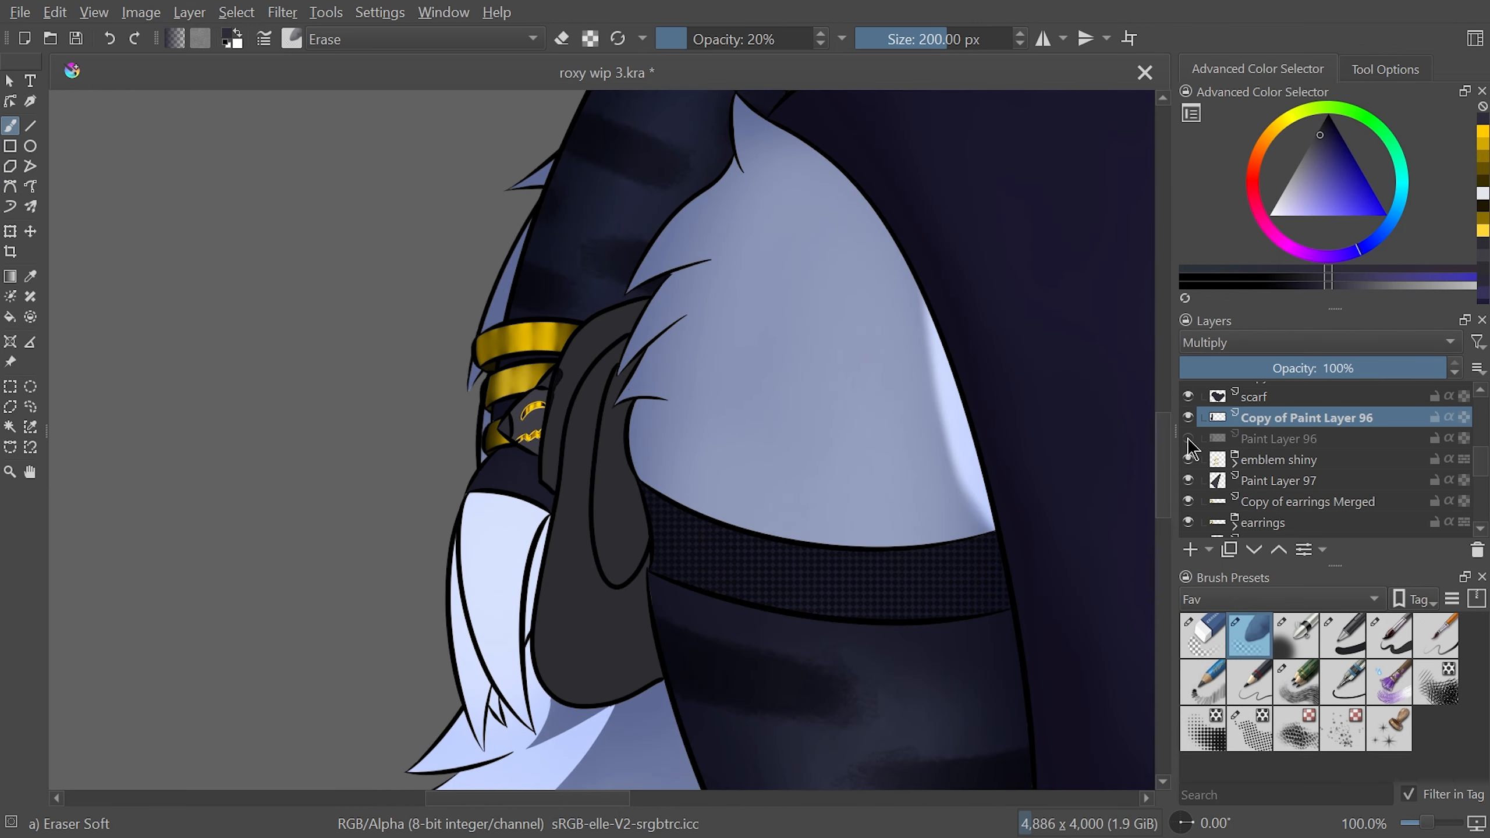
pyautogui.hotkey('ctrl', 'z')
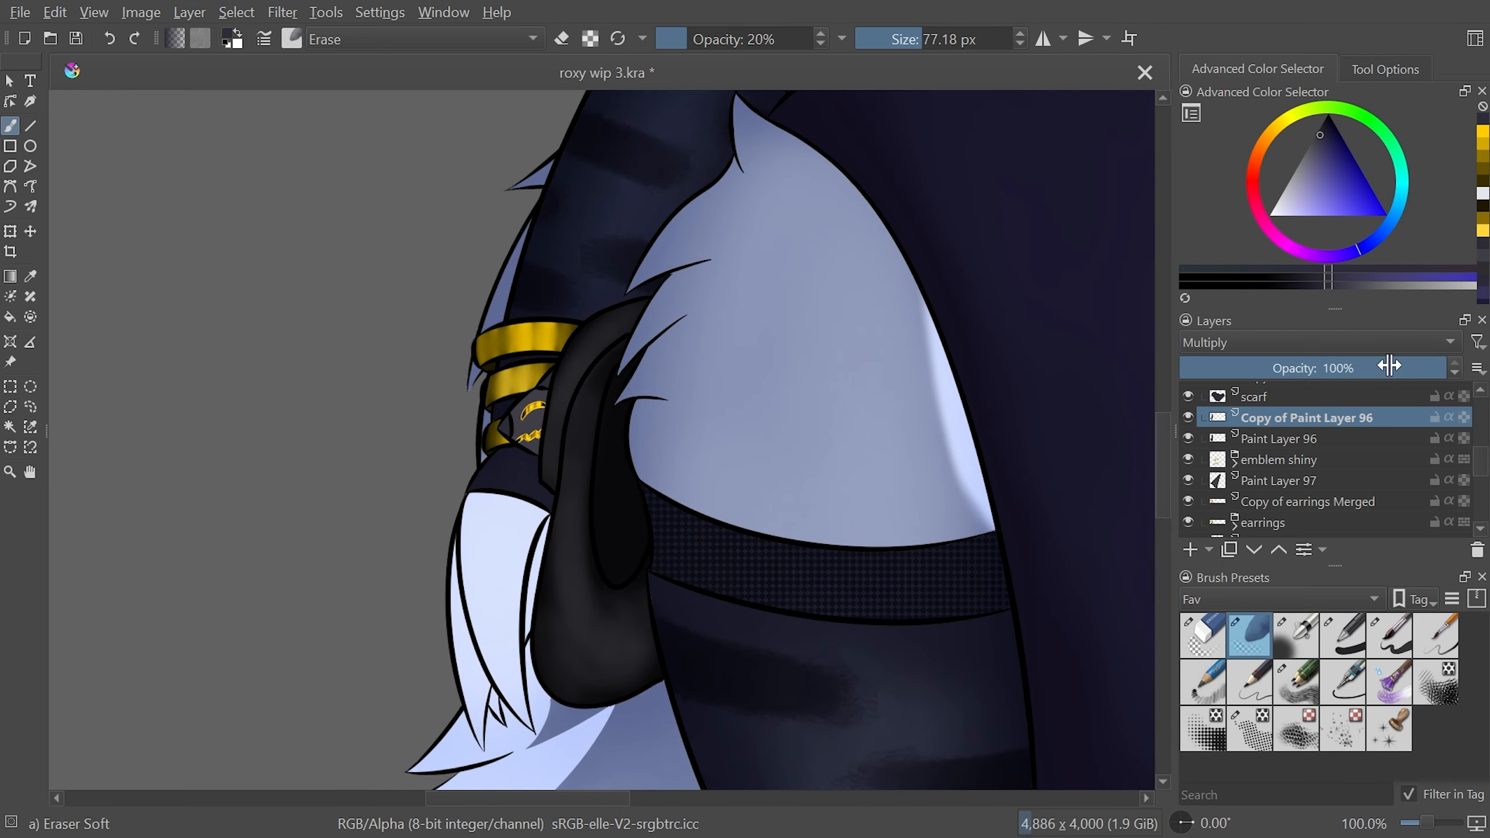
pyautogui.click(1391, 361)
pyautogui.moveTo(1390, 360); pyautogui.dragTo(1349, 368)
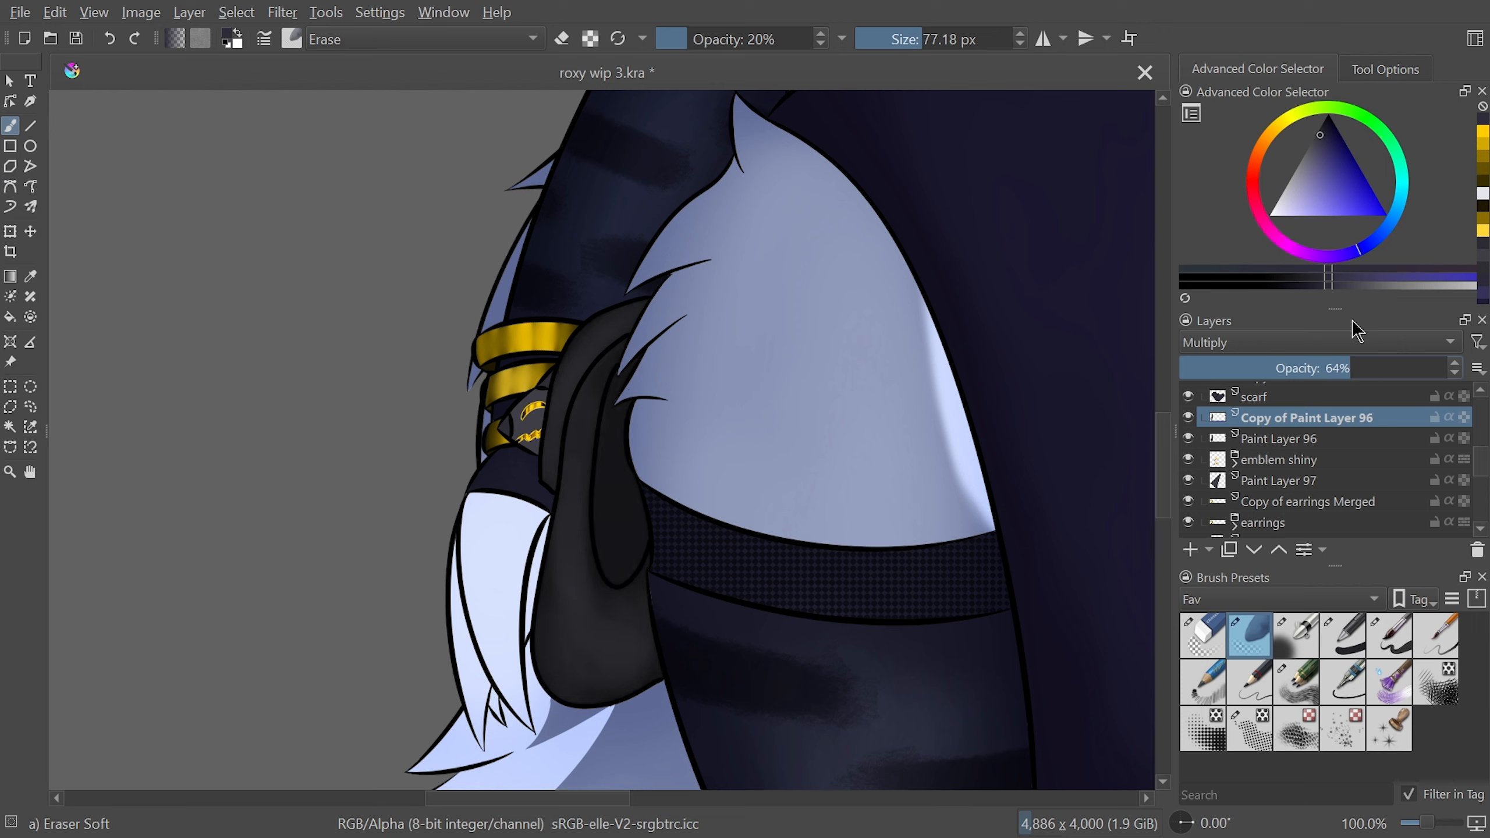
pyautogui.moveTo(602, 665)
pyautogui.mouseDown()
pyautogui.moveTo(622, 621)
pyautogui.moveTo(559, 579)
pyautogui.moveTo(576, 655)
pyautogui.moveTo(587, 596)
pyautogui.moveTo(576, 601)
pyautogui.moveTo(658, 643)
pyautogui.moveTo(608, 611)
pyautogui.moveTo(624, 626)
pyautogui.moveTo(595, 658)
pyautogui.moveTo(584, 568)
pyautogui.moveTo(607, 394)
pyautogui.moveTo(709, 325)
pyautogui.mouseUp()
pyautogui.scroll(-5, 708, 324)
pyautogui.scroll(4, 772, 415)
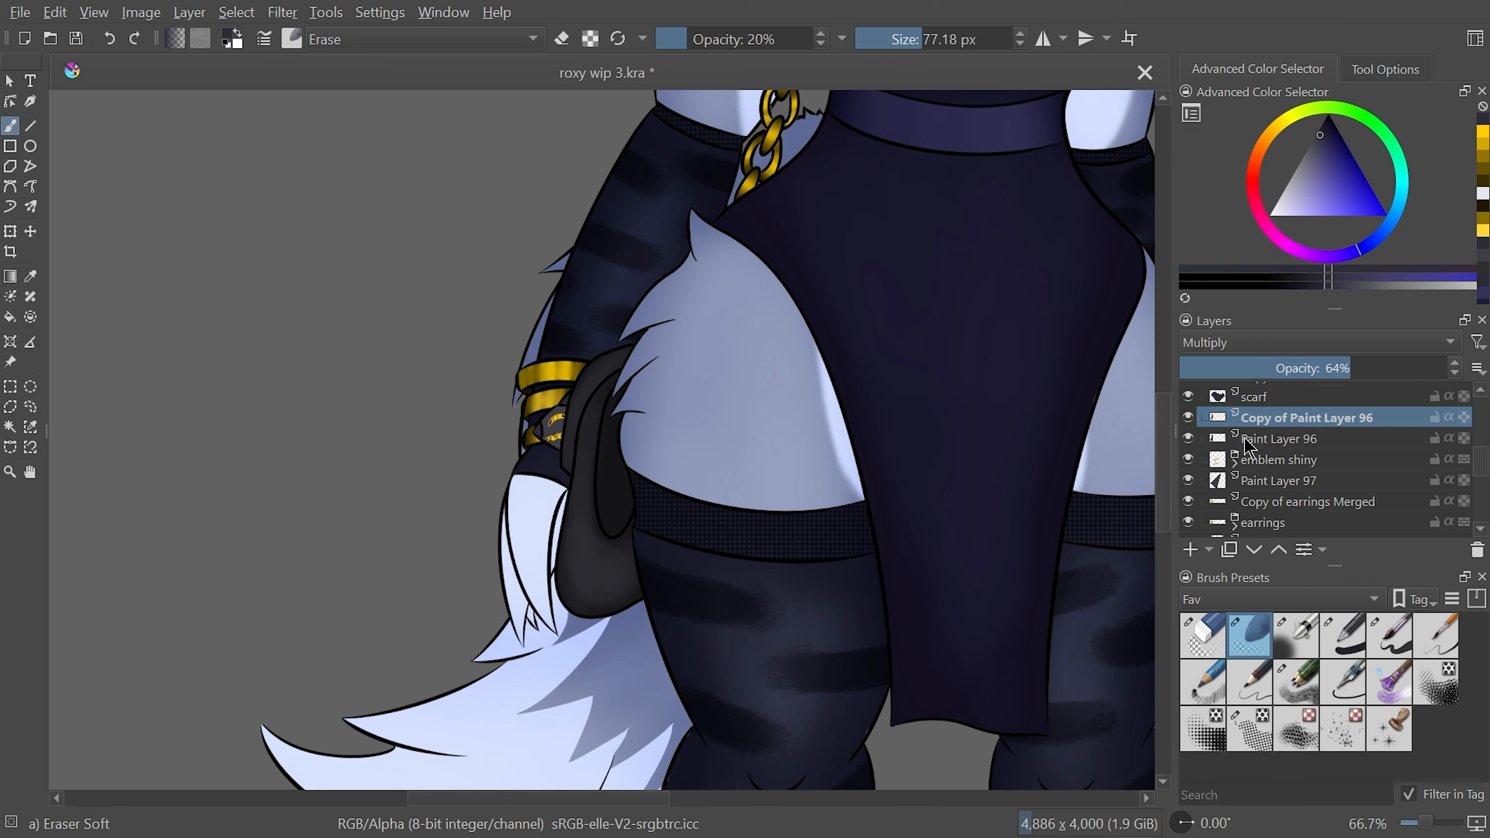
# Duplicate Paint Layer 97 as a Multiply copy and softly erase its inner area around the gold emblem at the wrist
pyautogui.click(1272, 483)
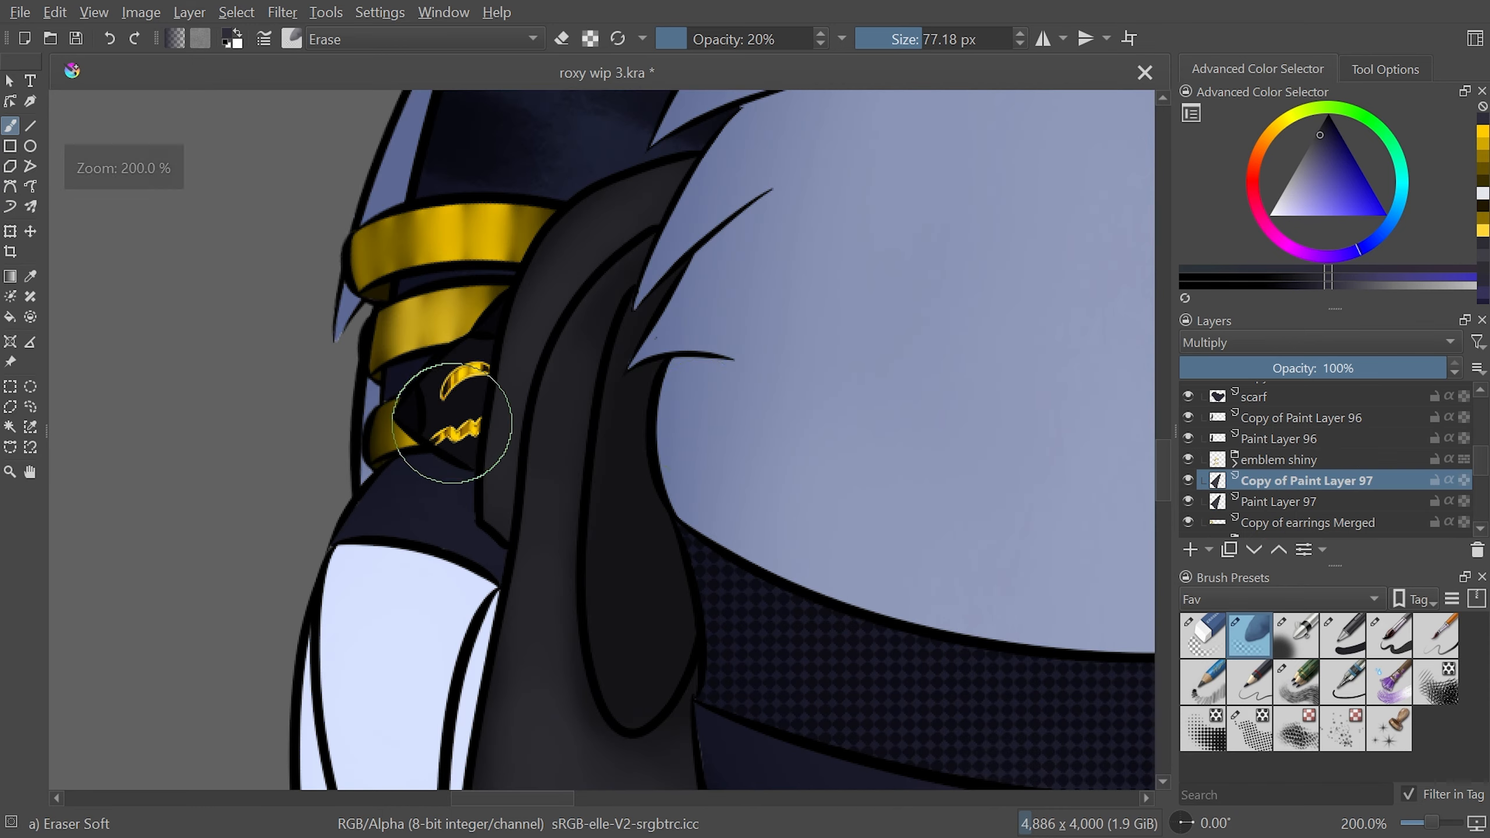
pyautogui.moveTo(875, 373); pyautogui.dragTo(836, 277)
pyautogui.moveTo(462, 420)
pyautogui.mouseDown()
pyautogui.moveTo(446, 446)
pyautogui.moveTo(498, 417)
pyautogui.moveTo(450, 484)
pyautogui.moveTo(437, 475)
pyautogui.moveTo(469, 428)
pyautogui.moveTo(487, 349)
pyautogui.moveTo(534, 356)
pyautogui.moveTo(514, 427)
pyautogui.moveTo(466, 456)
pyautogui.mouseUp()
pyautogui.press('5')
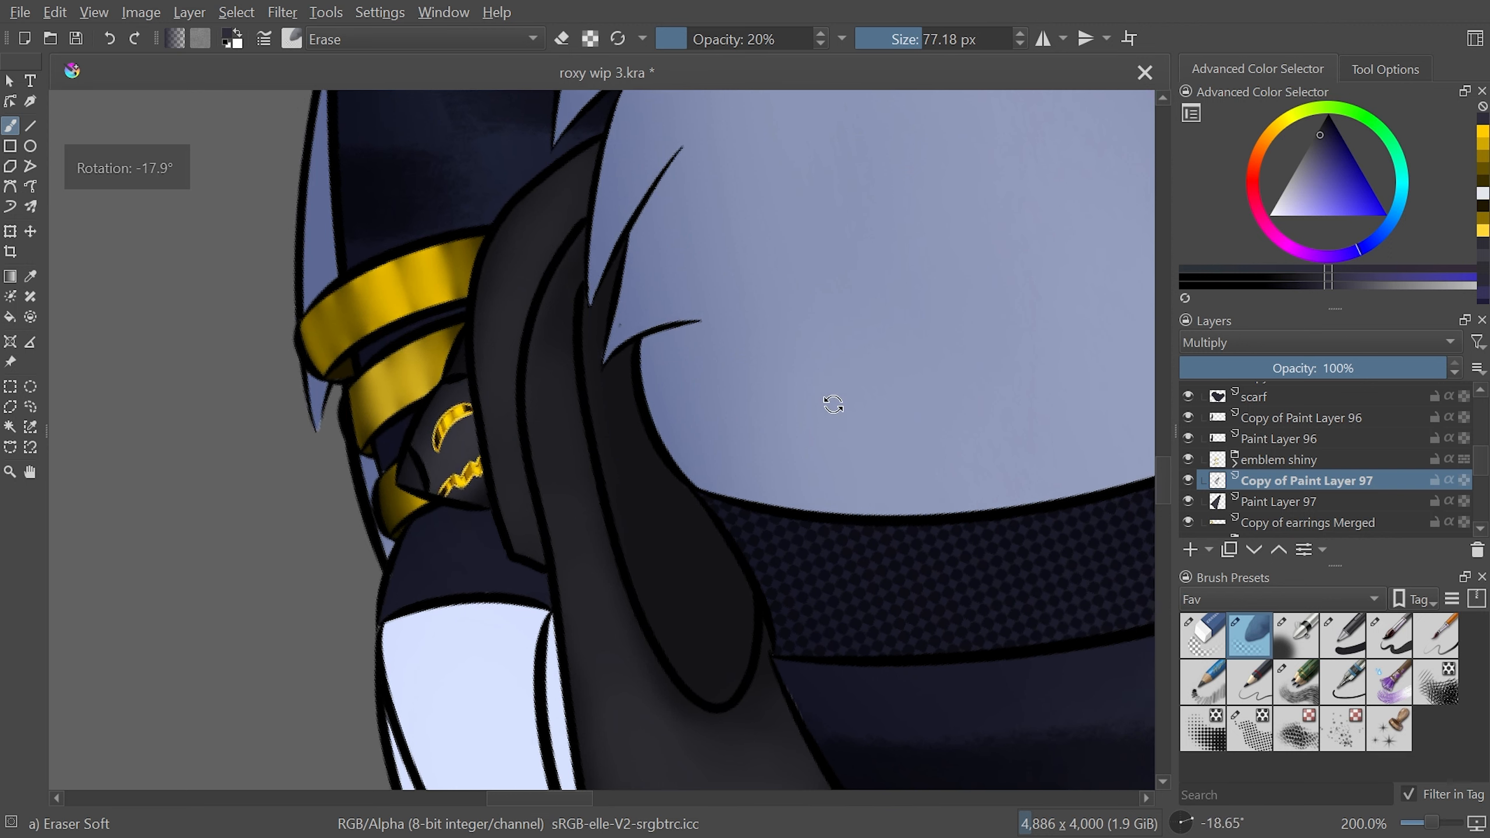
pyautogui.press('2')
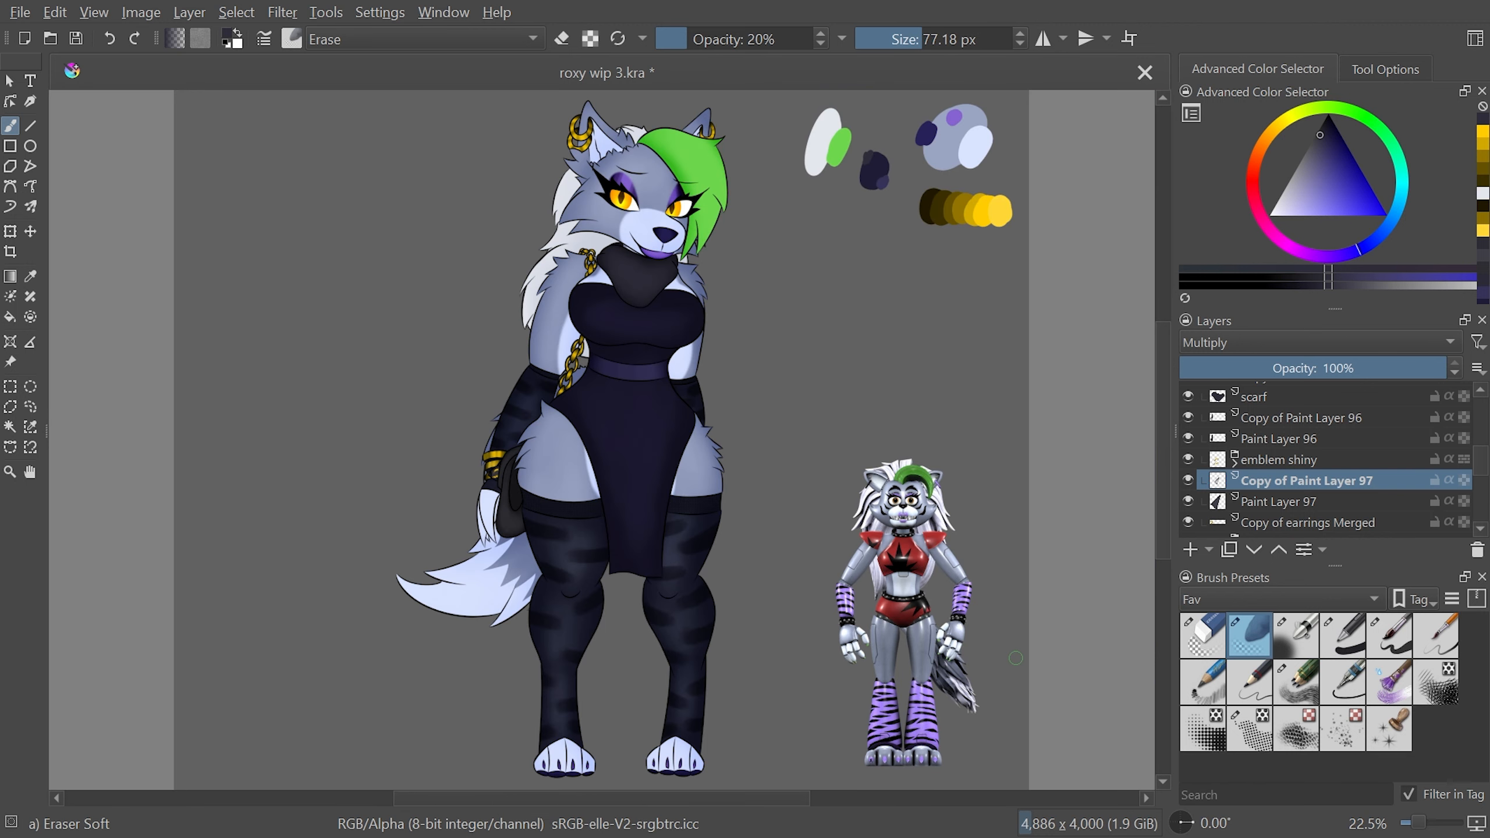
# Collapse the color layer group at the start of the layer stack
pyautogui.moveTo(1488, 468)
pyautogui.mouseDown()
pyautogui.moveTo(1487, 488)
pyautogui.moveTo(1485, 405)
pyautogui.mouseUp()
pyautogui.click(1225, 417)
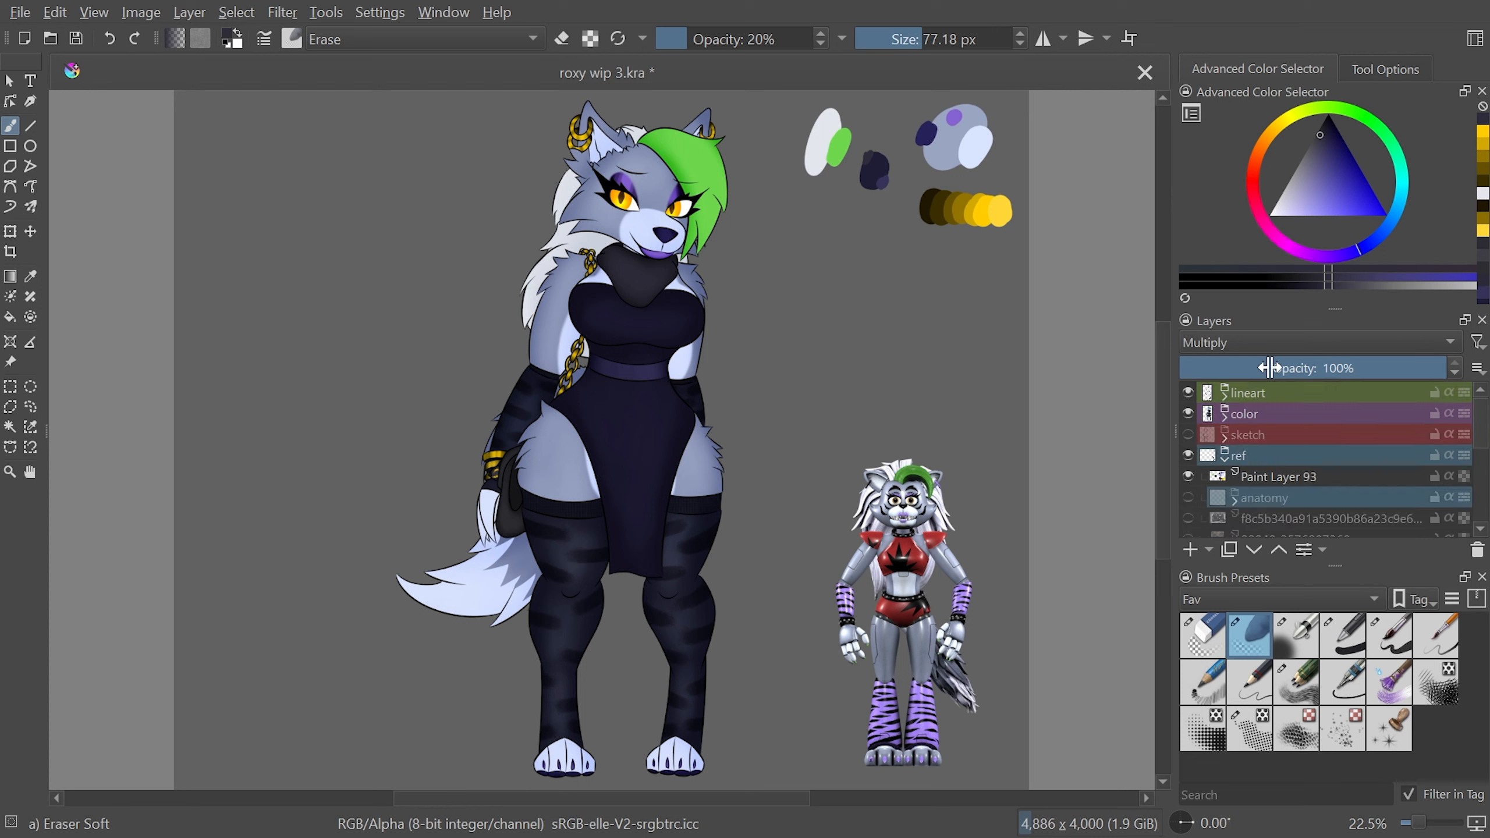